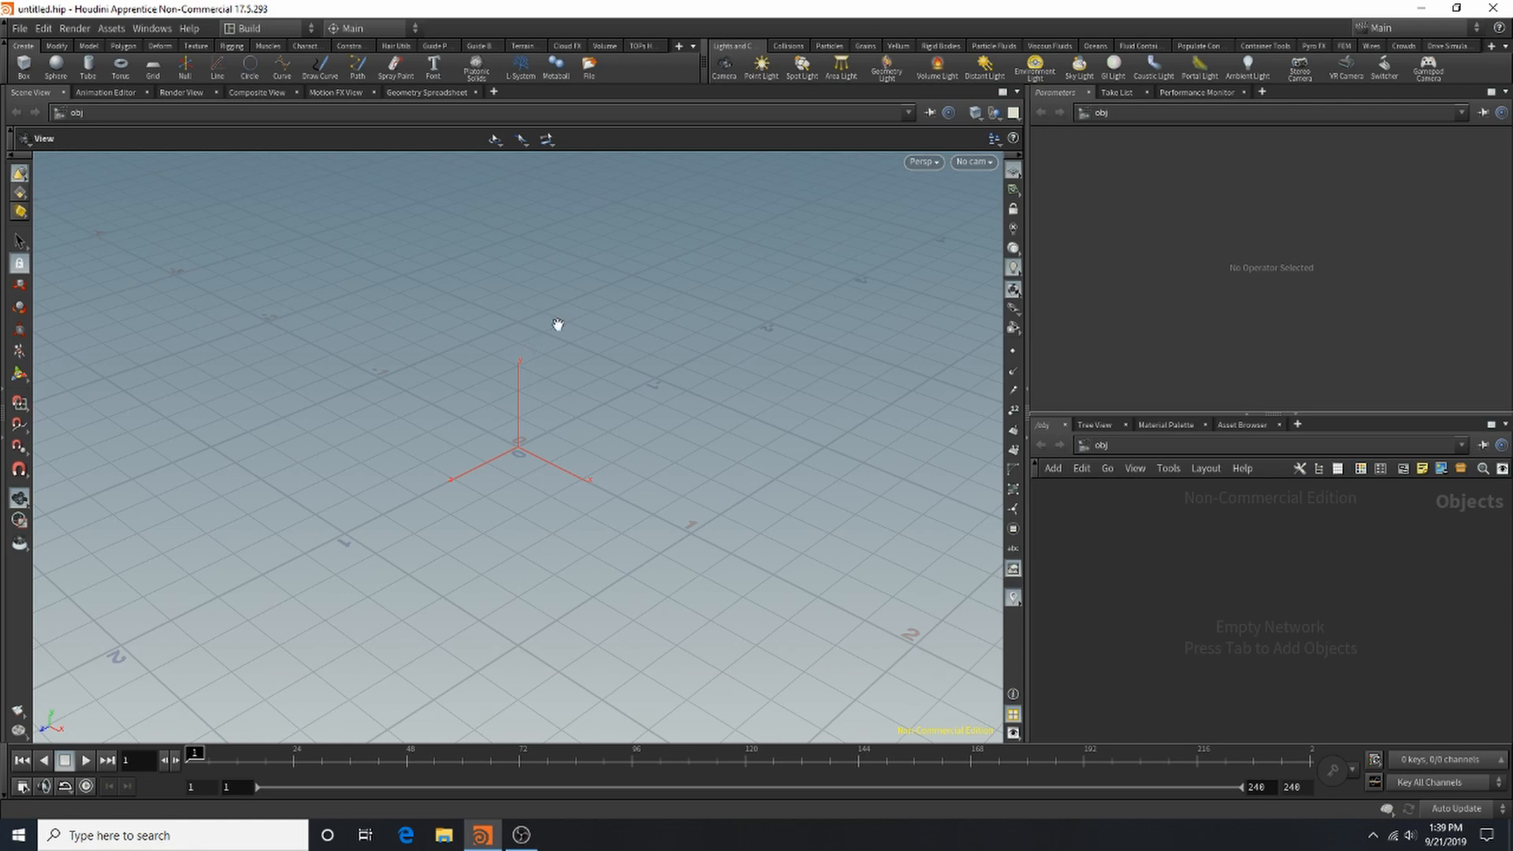
Add a Geometry object to the object network and rename it Particle_System.
{"action": "scroll", "coordinate": [557, 326], "scroll_direction": "up", "scroll_amount": 1}
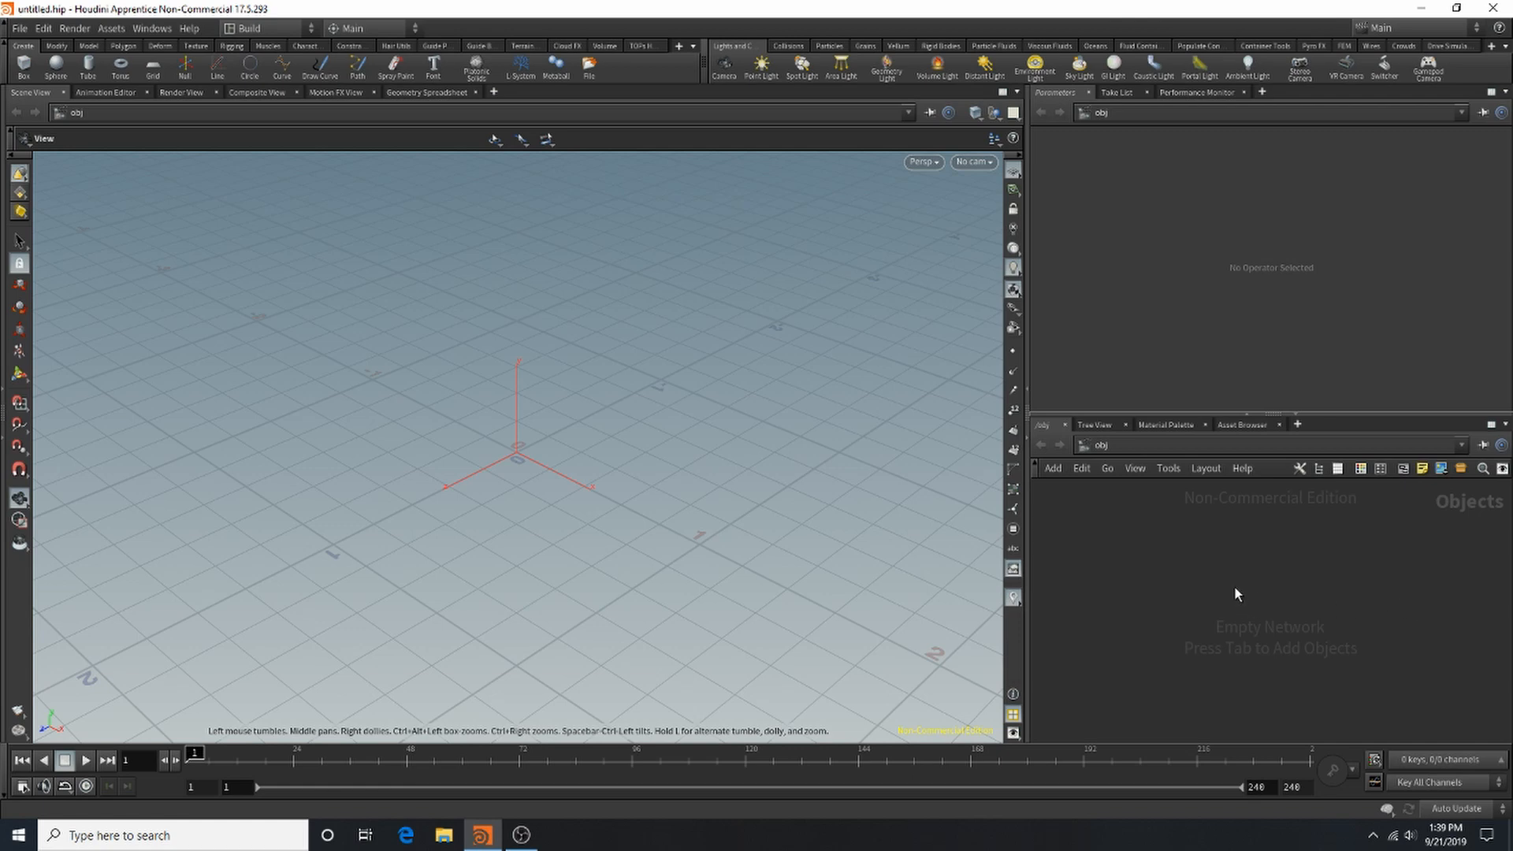
{"action": "key", "text": "Tab"}
{"action": "type", "text": "geo"}
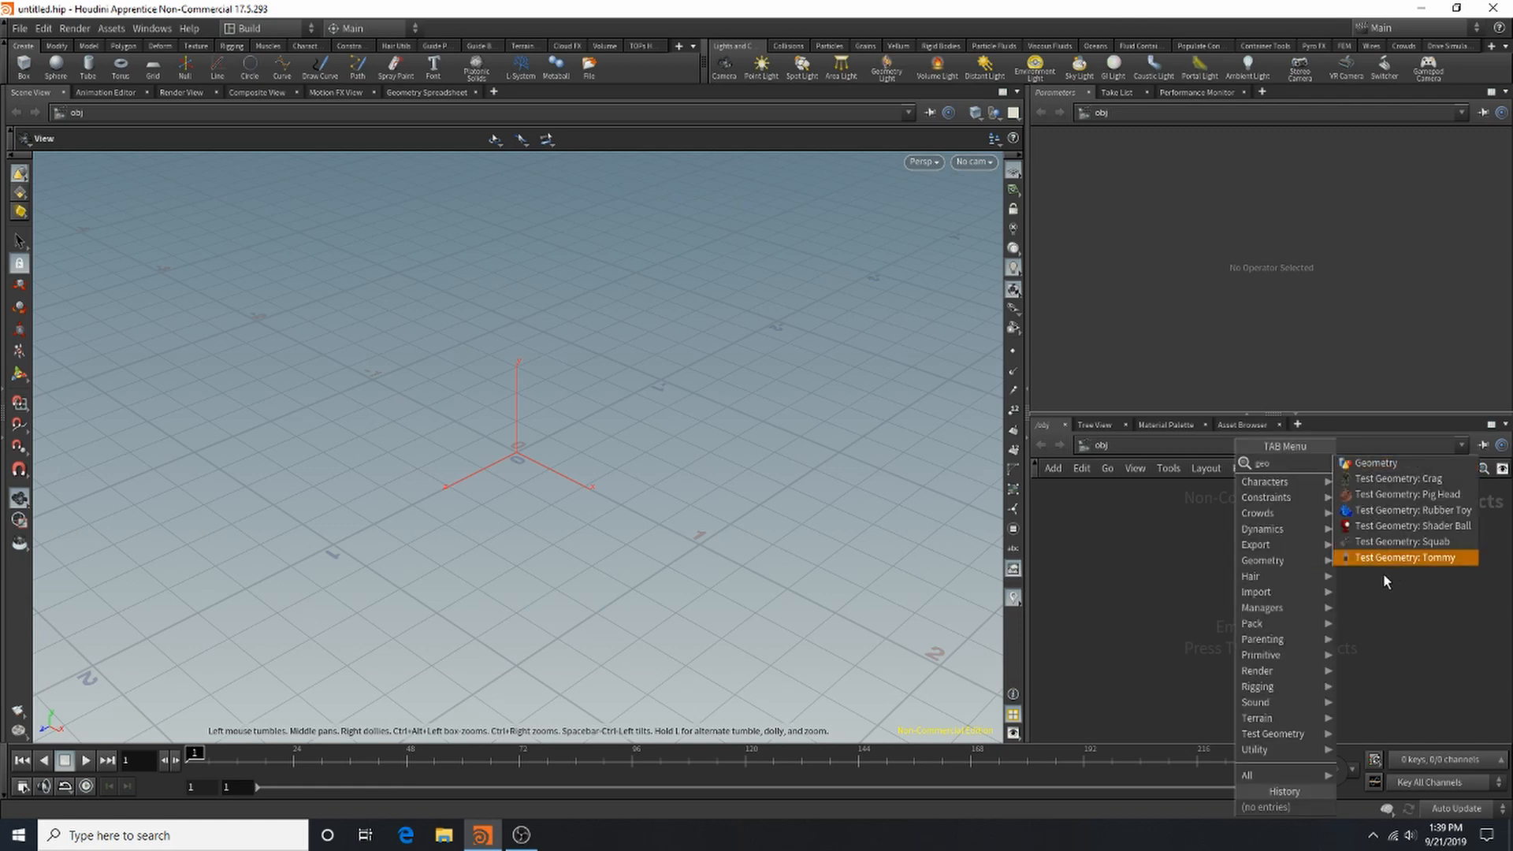
{"action": "left_click", "coordinate": [1396, 463]}
{"action": "left_click", "coordinate": [1212, 552]}
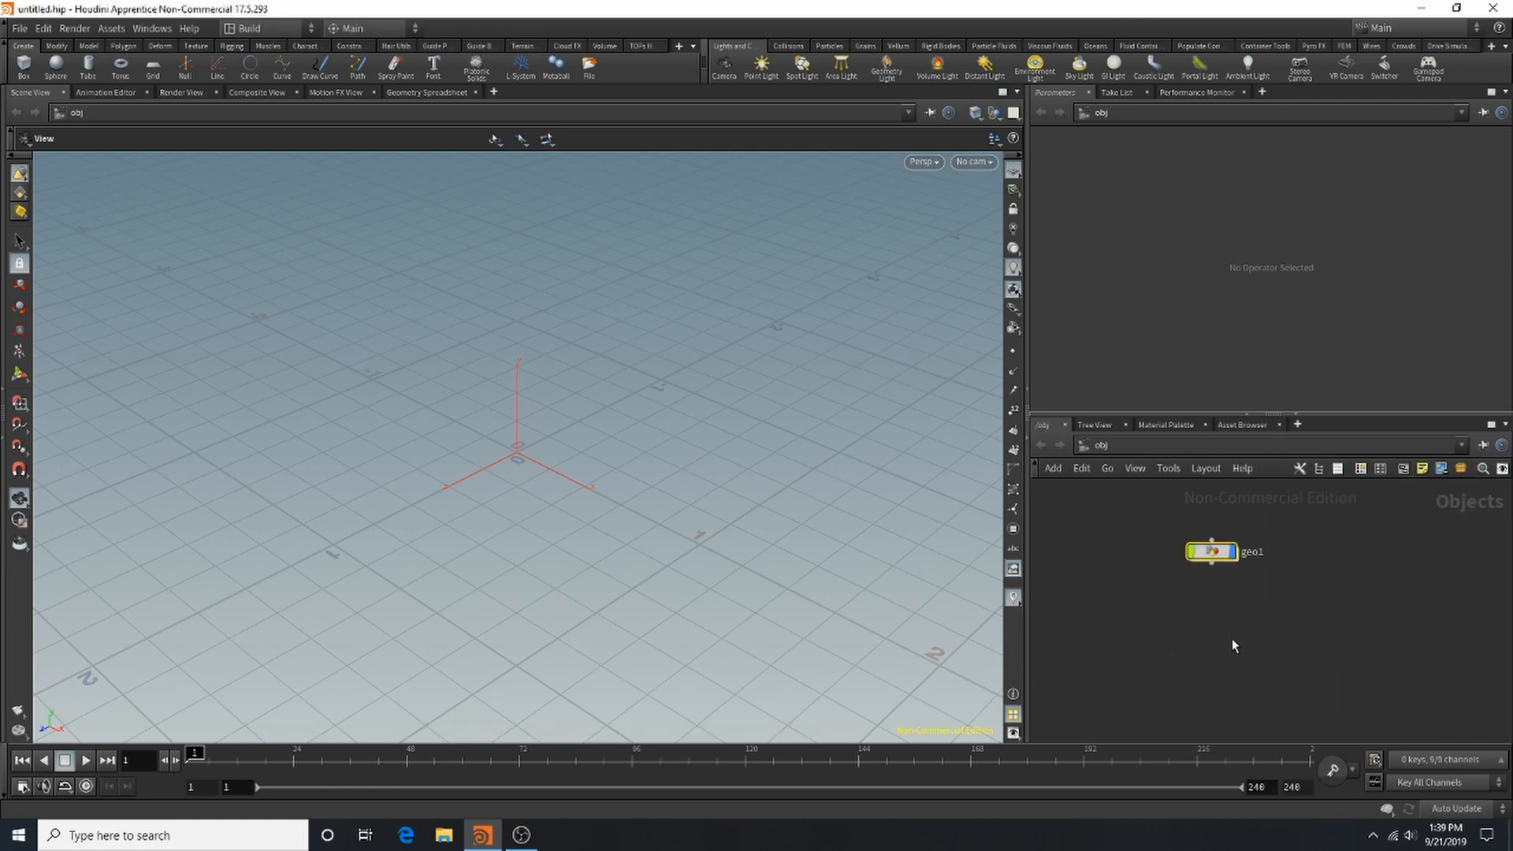
{"action": "double_click", "coordinate": [1252, 551]}
{"action": "type", "text": "Particle_Syste"}
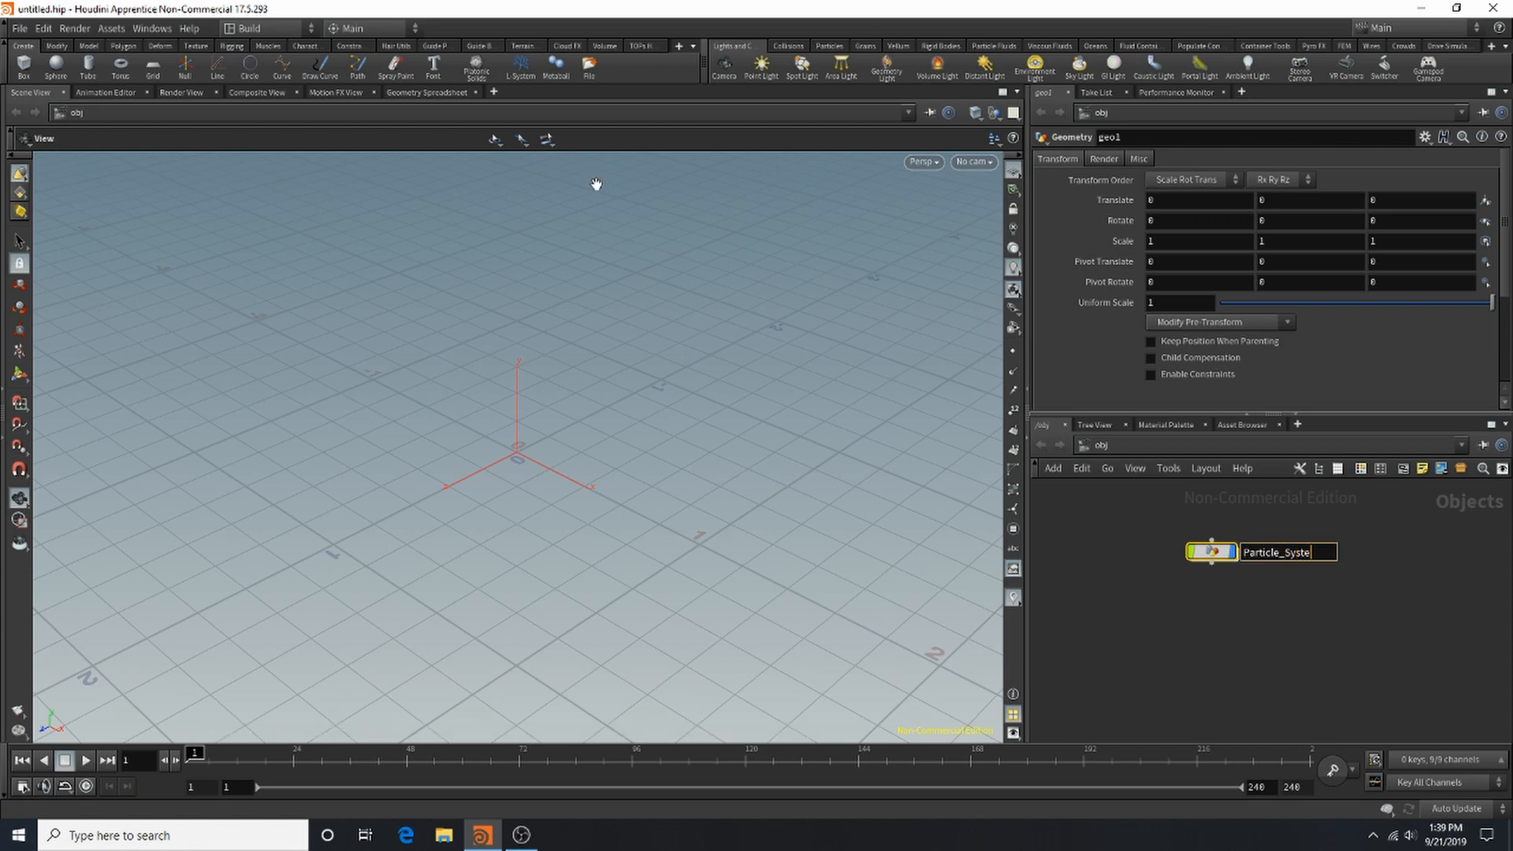
{"action": "type", "text": "m"}
{"action": "key", "text": "Return"}
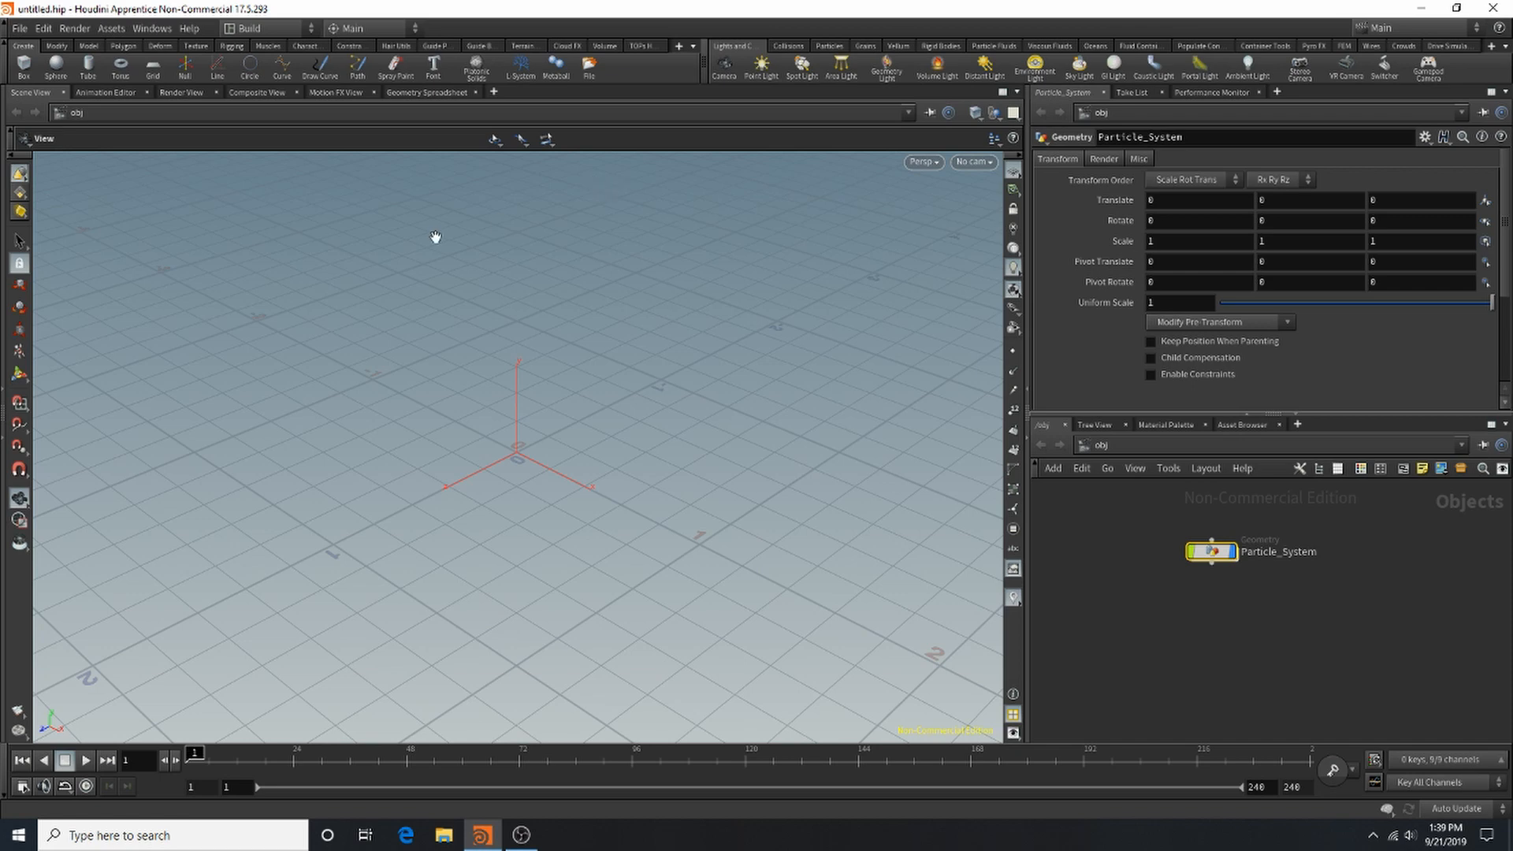
Add an ambient light and an environment light that uses HDRIHaven_kiara_5_noon_2k.rat as its environment map.
{"action": "left_click", "coordinate": [1245, 69]}
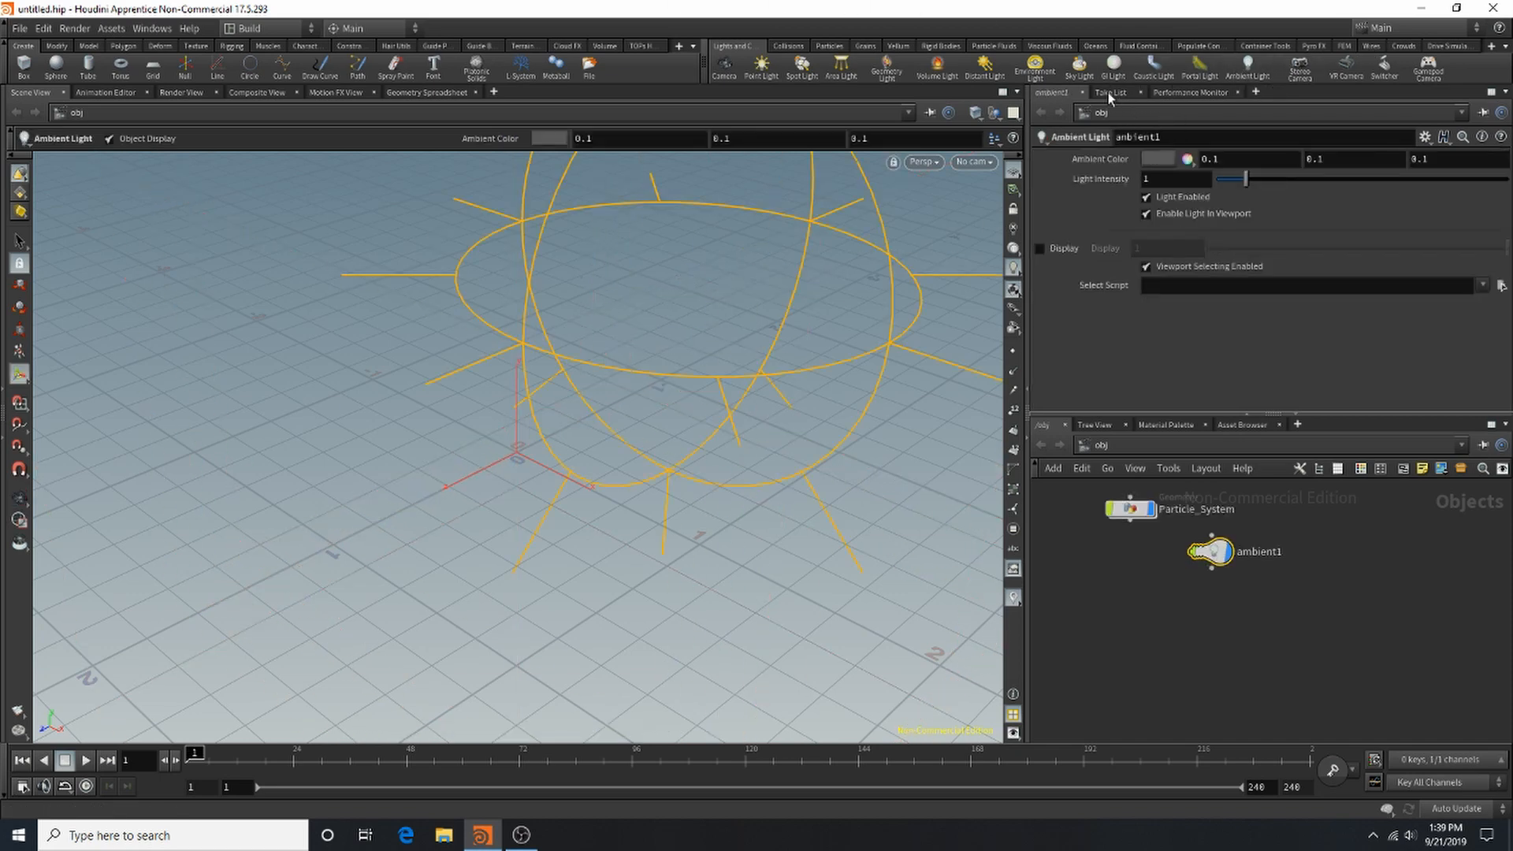
{"action": "left_click", "coordinate": [1035, 67]}
{"action": "left_click", "coordinate": [703, 452]}
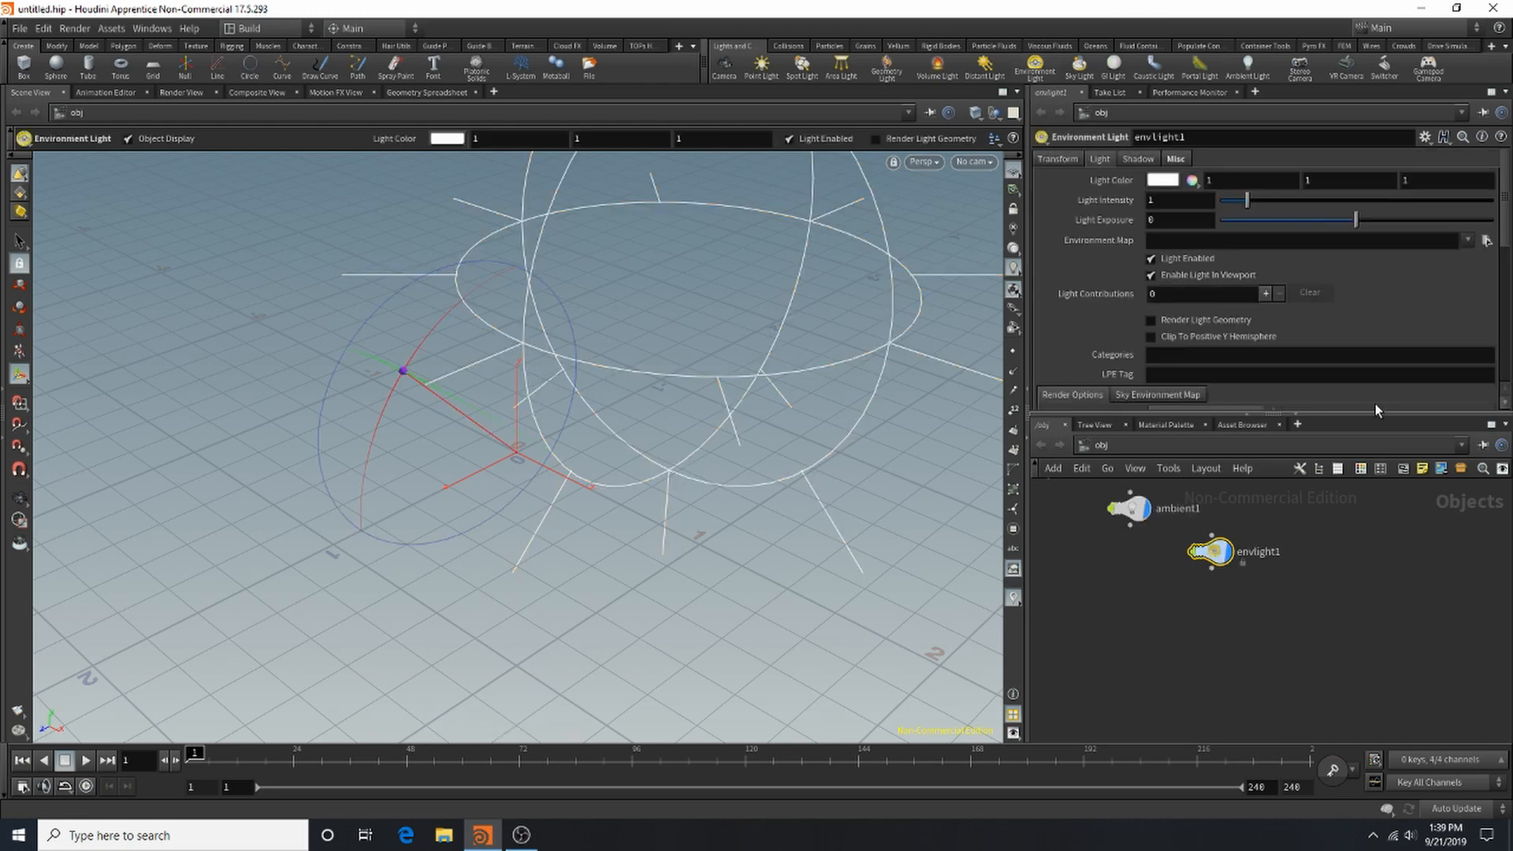
{"action": "left_click", "coordinate": [1467, 240]}
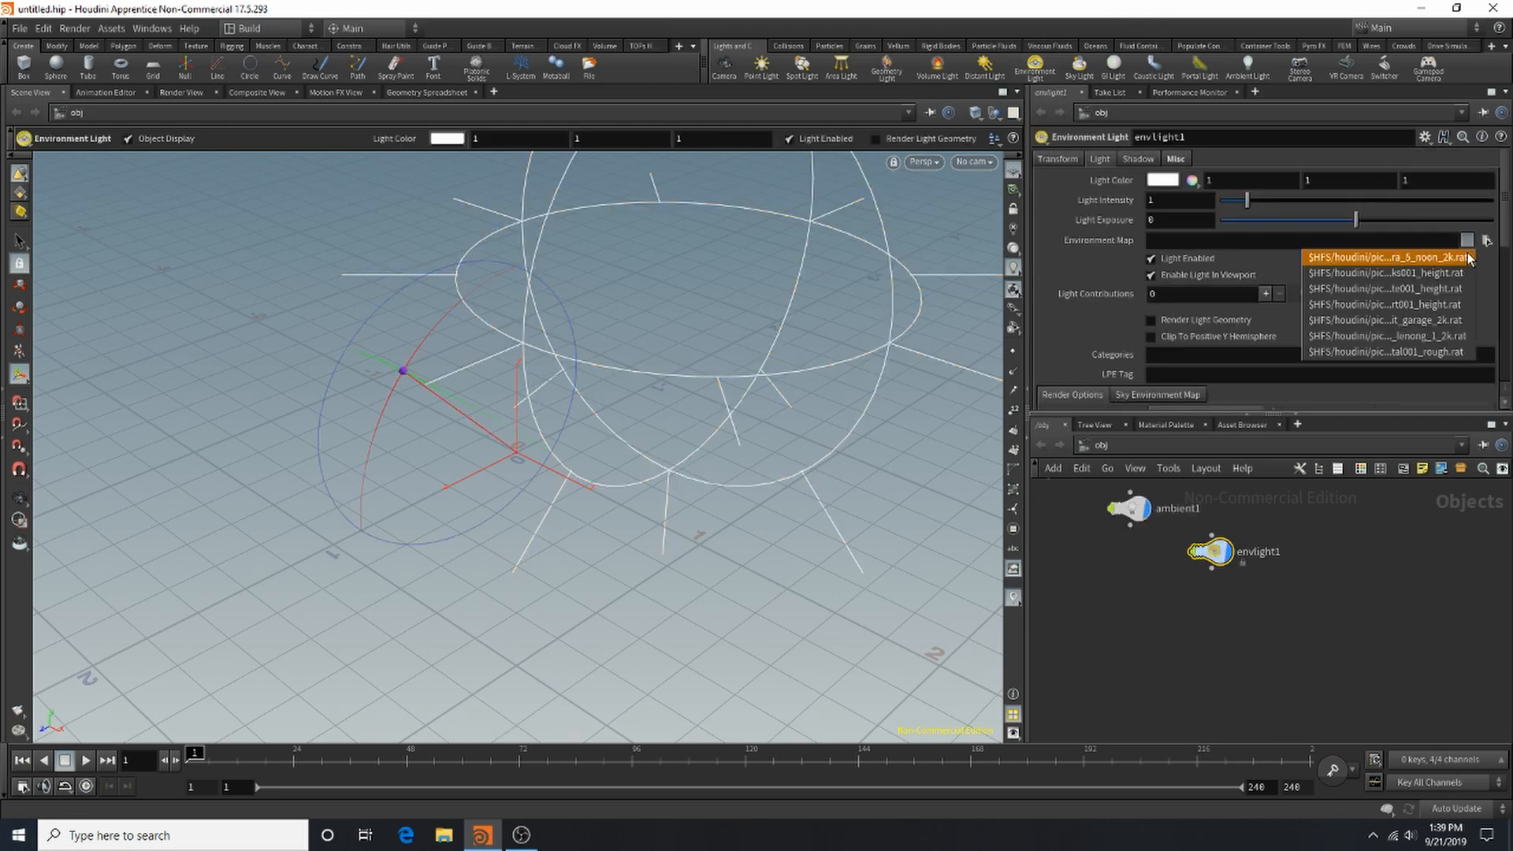
{"action": "left_click", "coordinate": [1387, 256]}
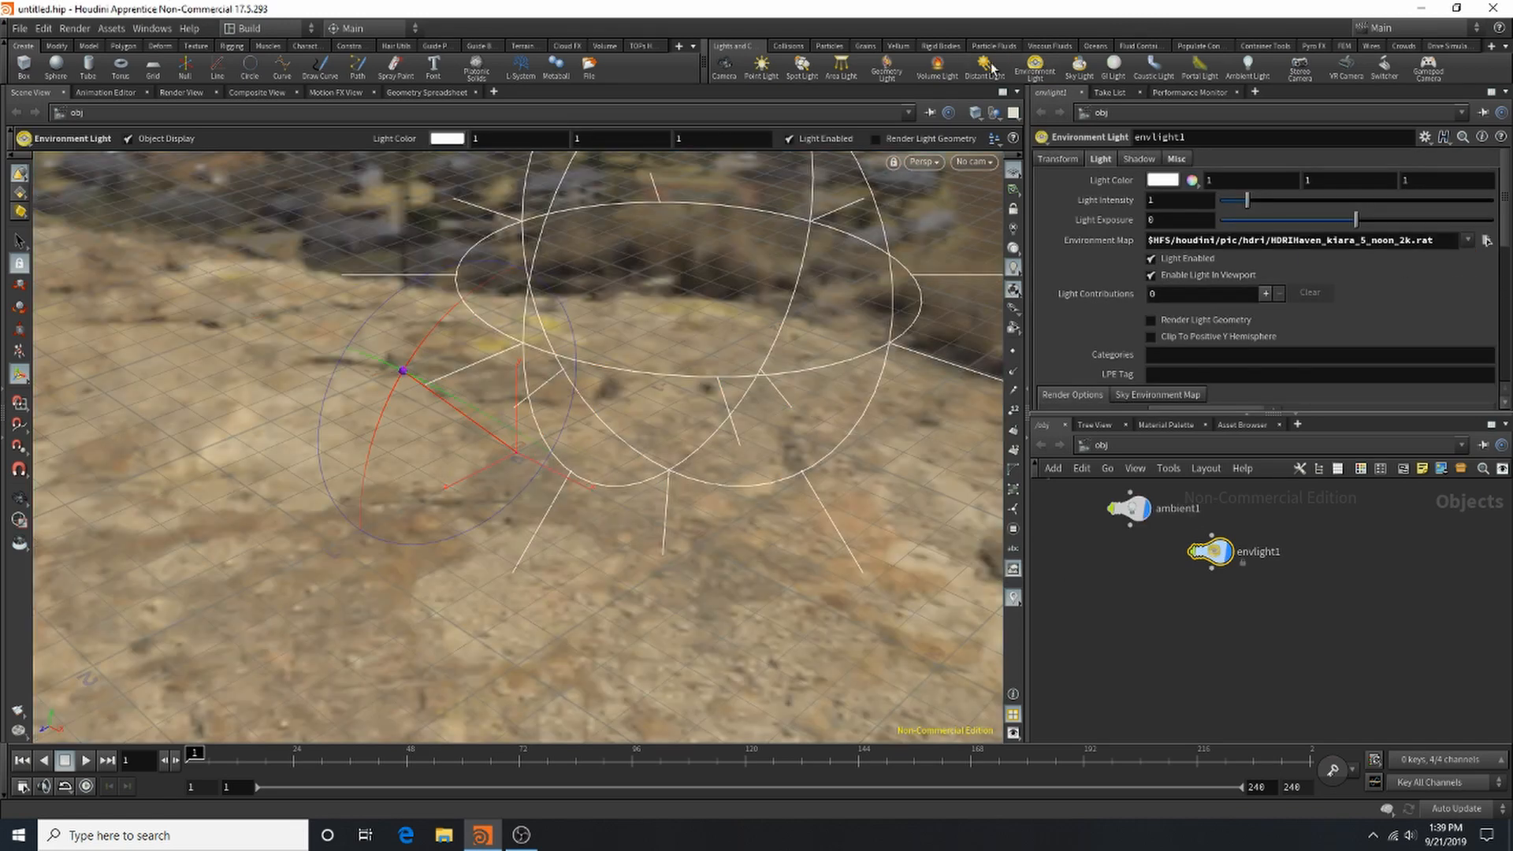
Add a distant light angled down into the scene and change the viewport lighting mode to hide the environment image.
{"action": "left_click", "coordinate": [985, 67]}
{"action": "left_click", "coordinate": [709, 290]}
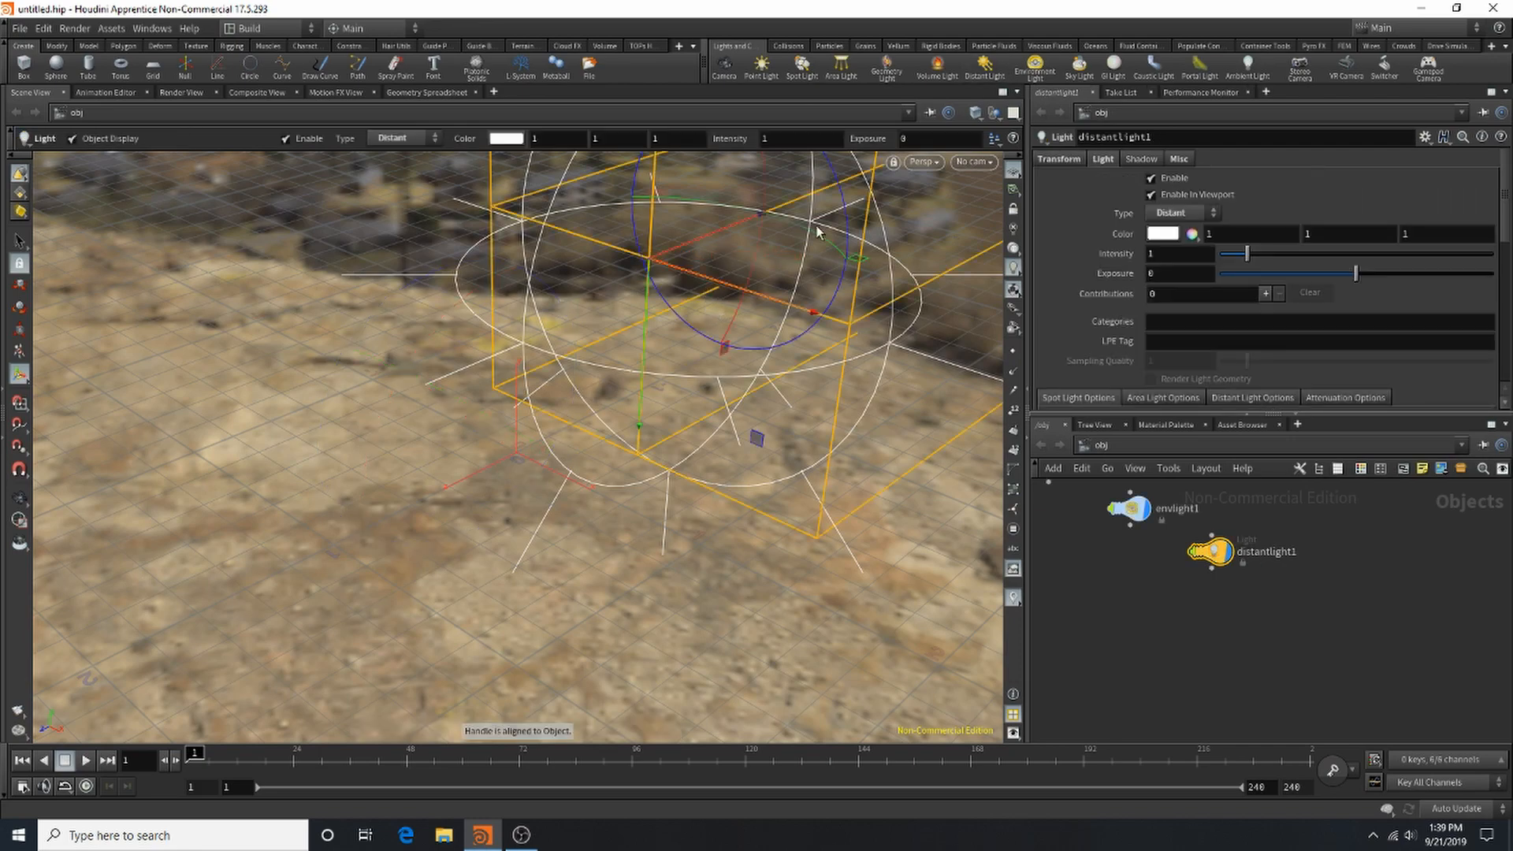
{"action": "left_click_drag", "start_coordinate": [757, 239], "coordinate": [689, 306]}
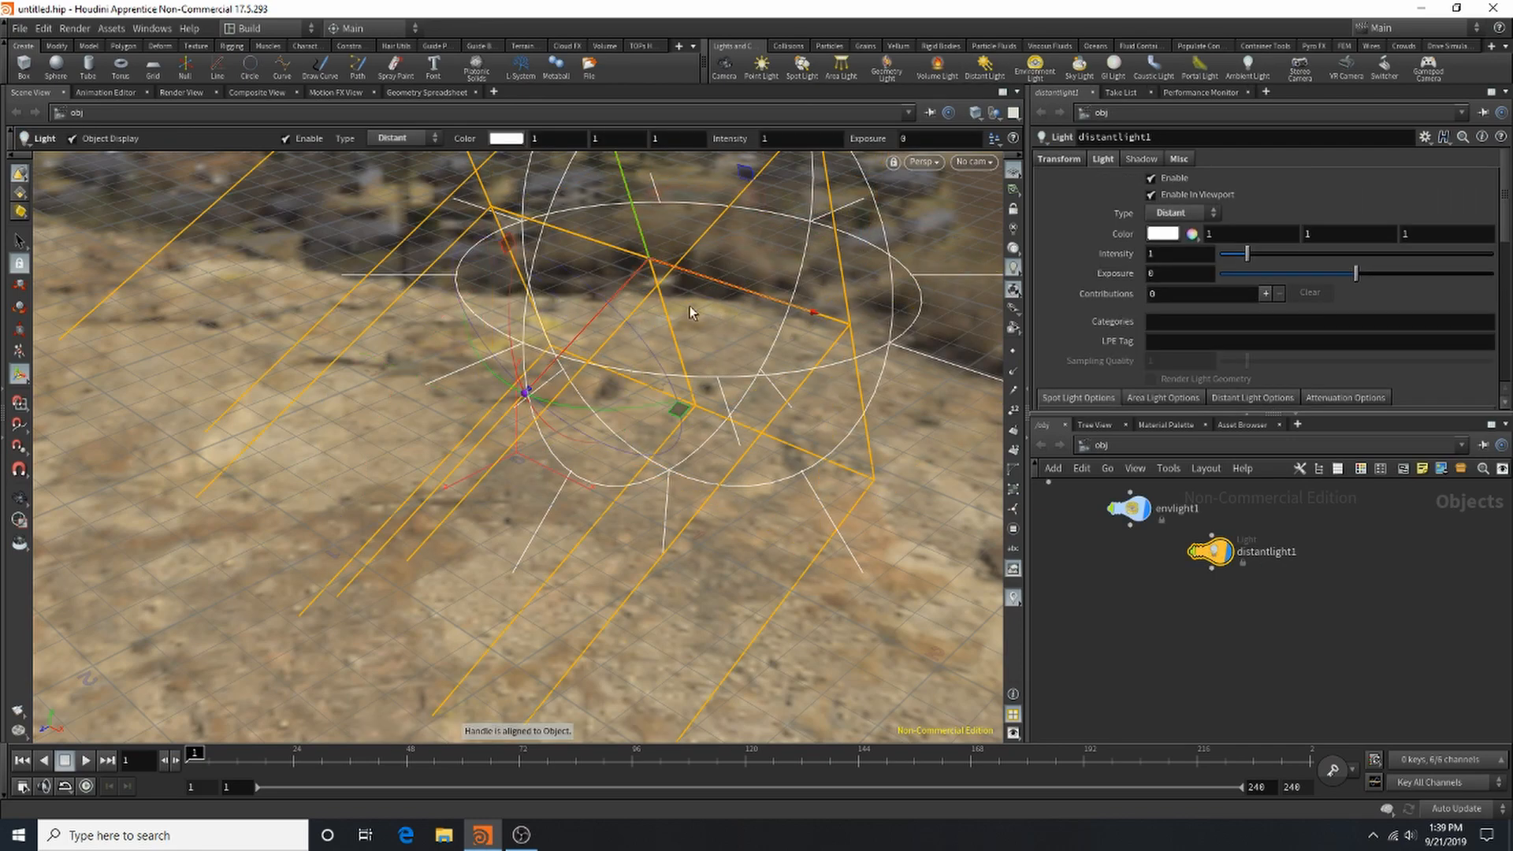
{"action": "left_click", "coordinate": [1013, 249]}
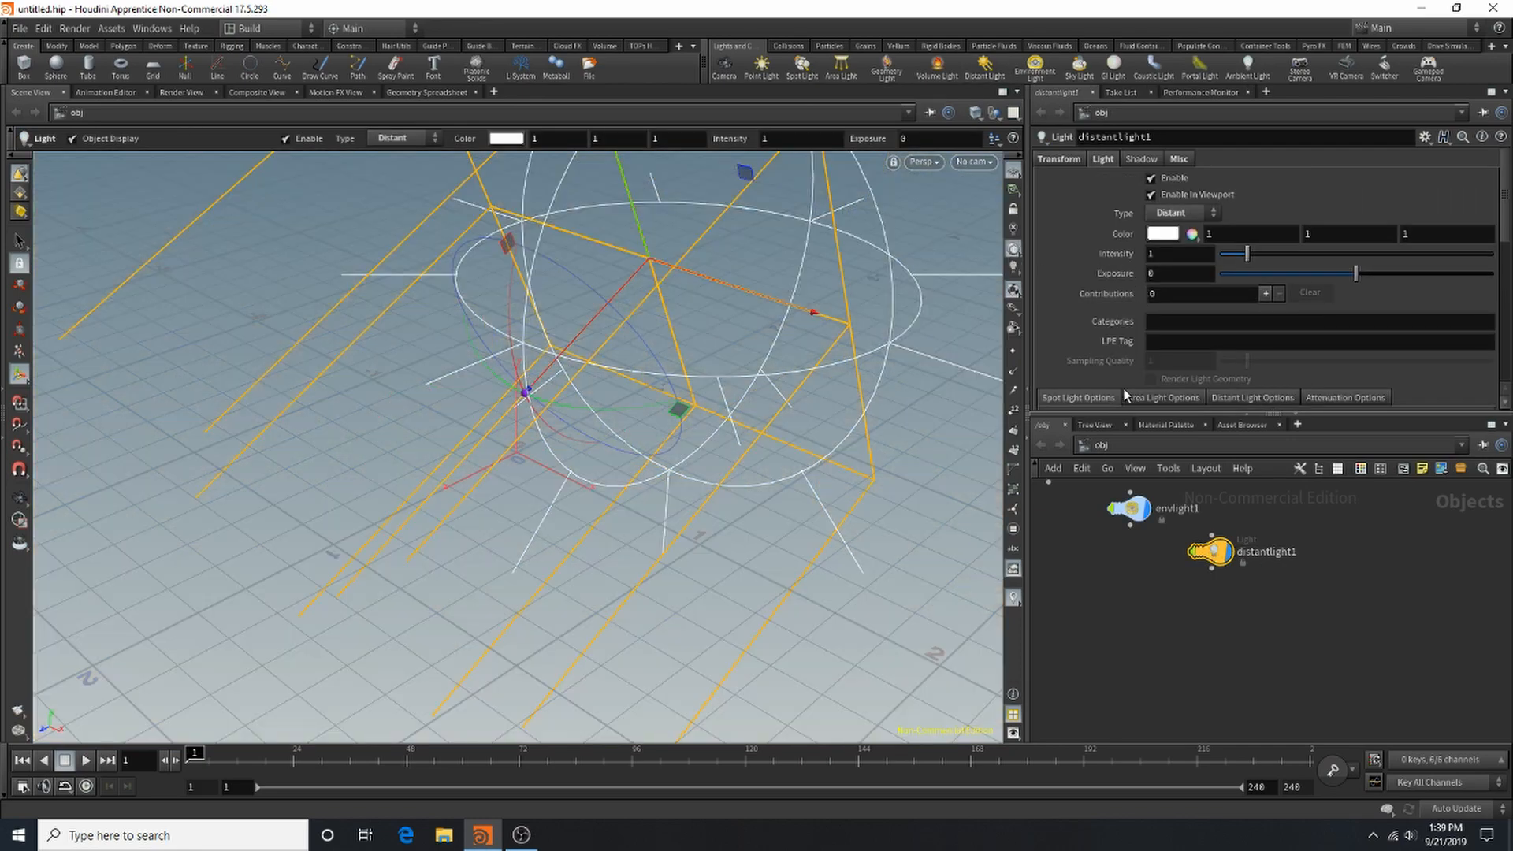
Lay out the geometry and light nodes automatically in the object network.
{"action": "left_click", "coordinate": [1352, 559]}
{"action": "key", "text": "l"}
{"action": "scroll", "coordinate": [1248, 628], "scroll_direction": "down", "scroll_amount": 5}
{"action": "scroll", "coordinate": [1177, 582], "scroll_direction": "up", "scroll_amount": 3}
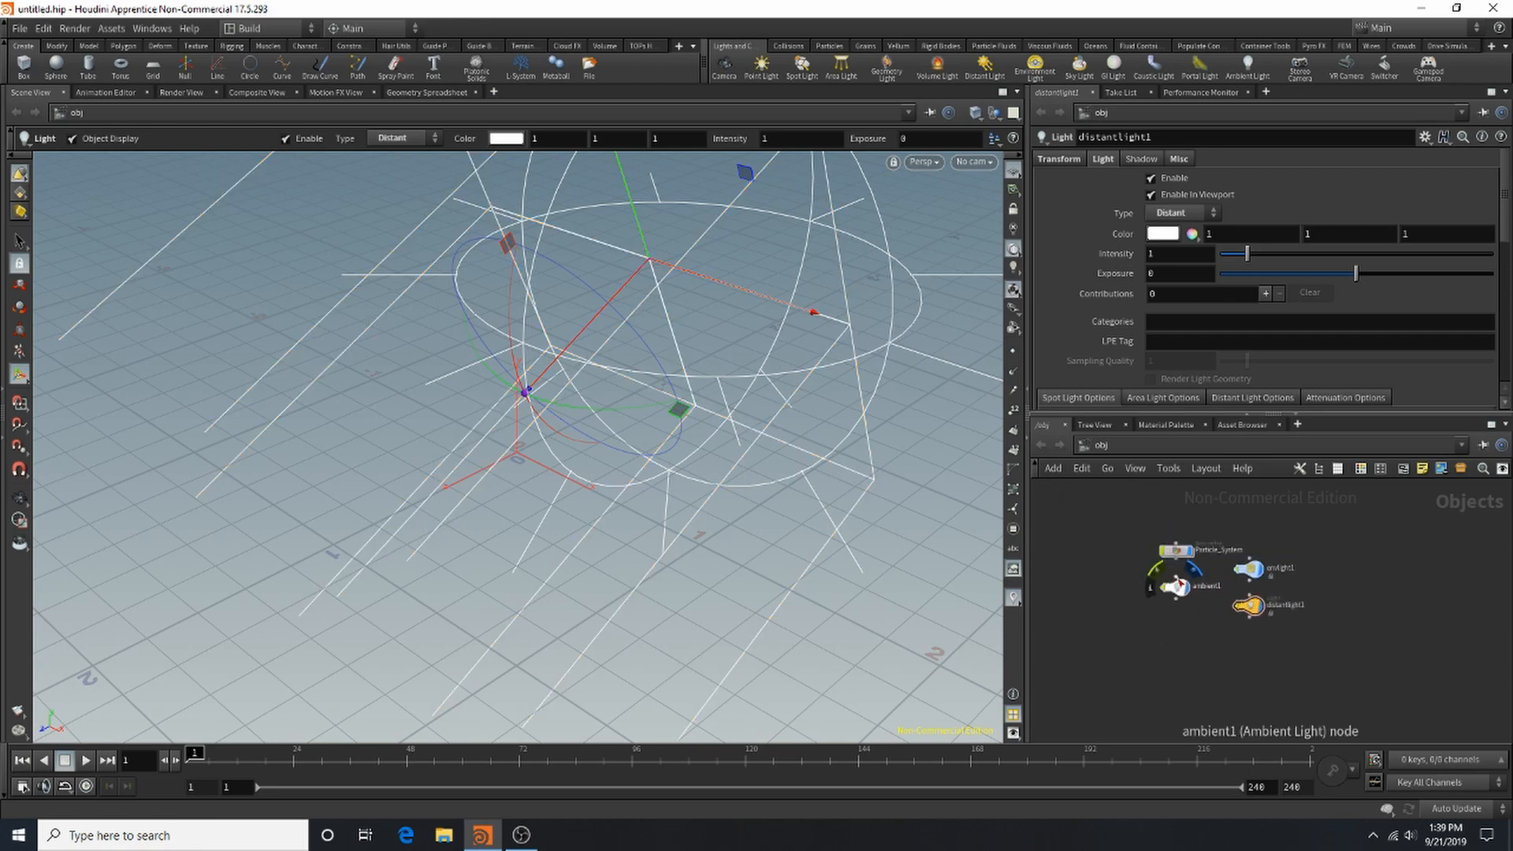
{"action": "scroll", "coordinate": [1177, 583], "scroll_direction": "up", "scroll_amount": 3}
Save the scene to the Desktop as test.hipnc.
{"action": "left_click", "coordinate": [19, 28]}
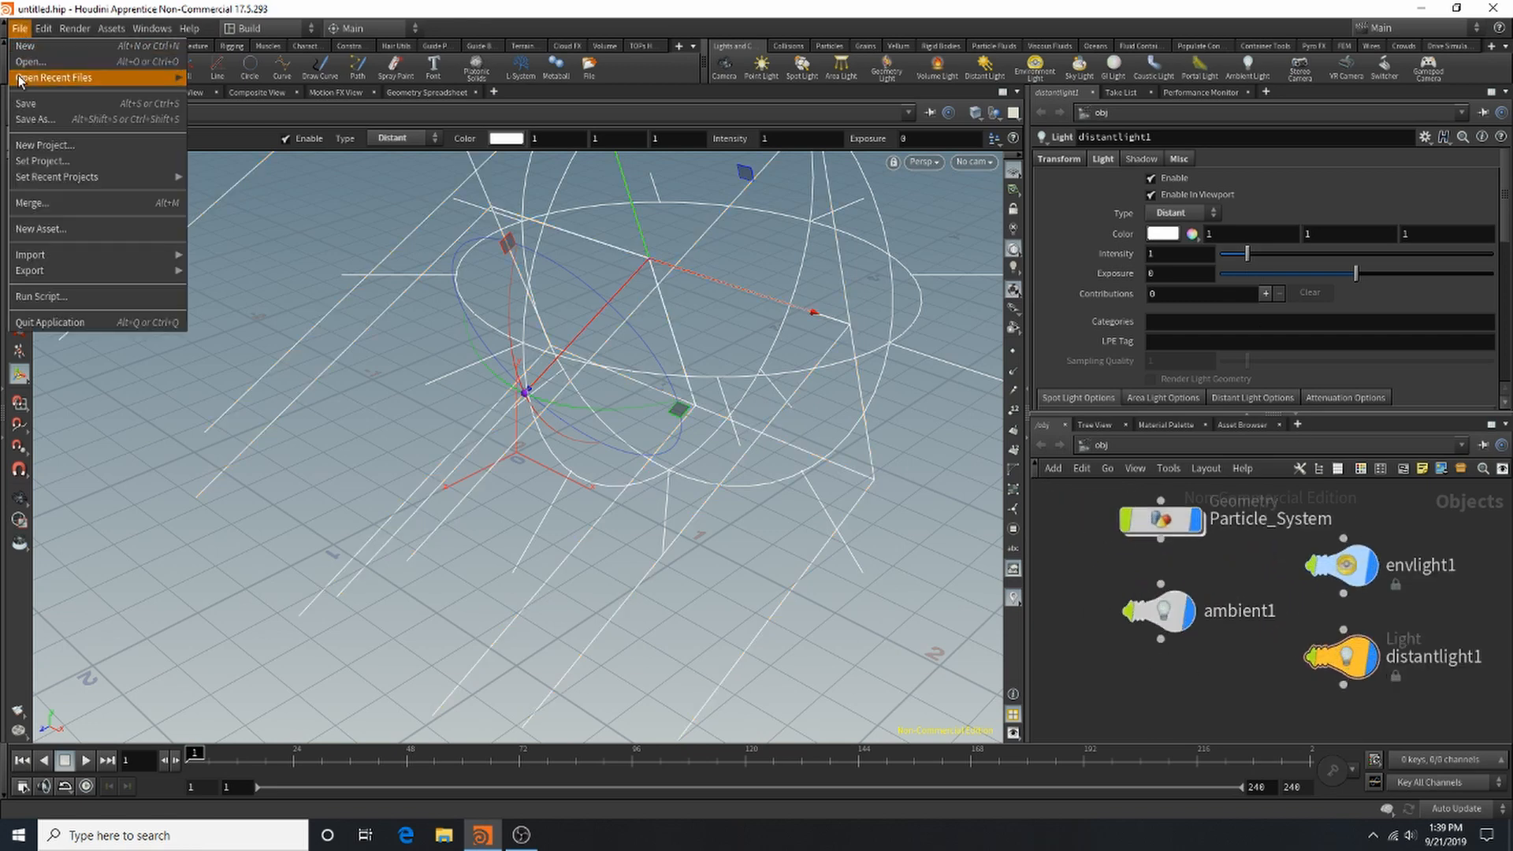
{"action": "left_click", "coordinate": [26, 104]}
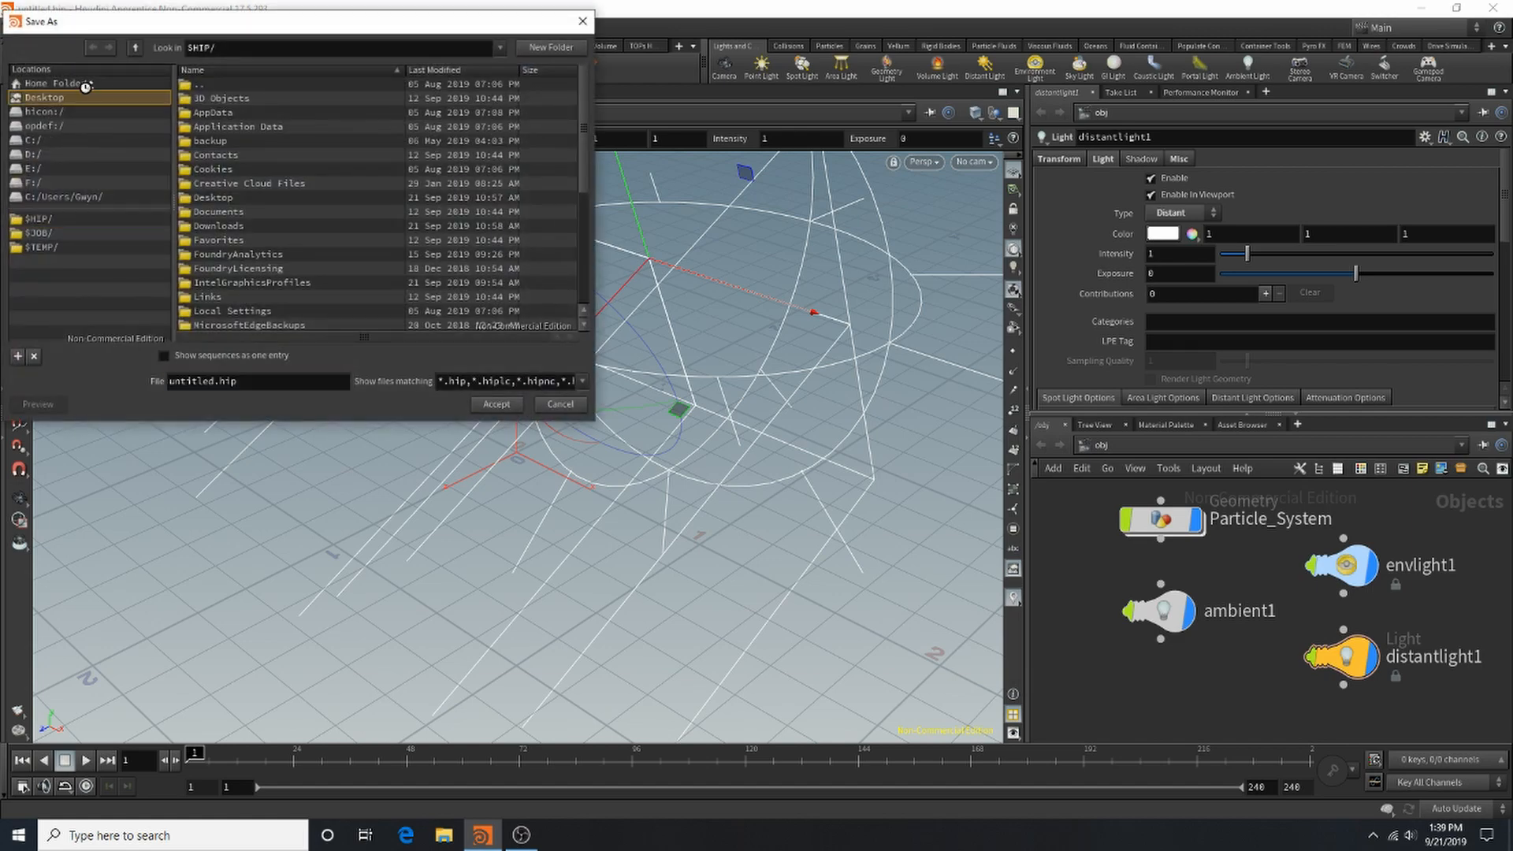
{"action": "left_click", "coordinate": [199, 383]}
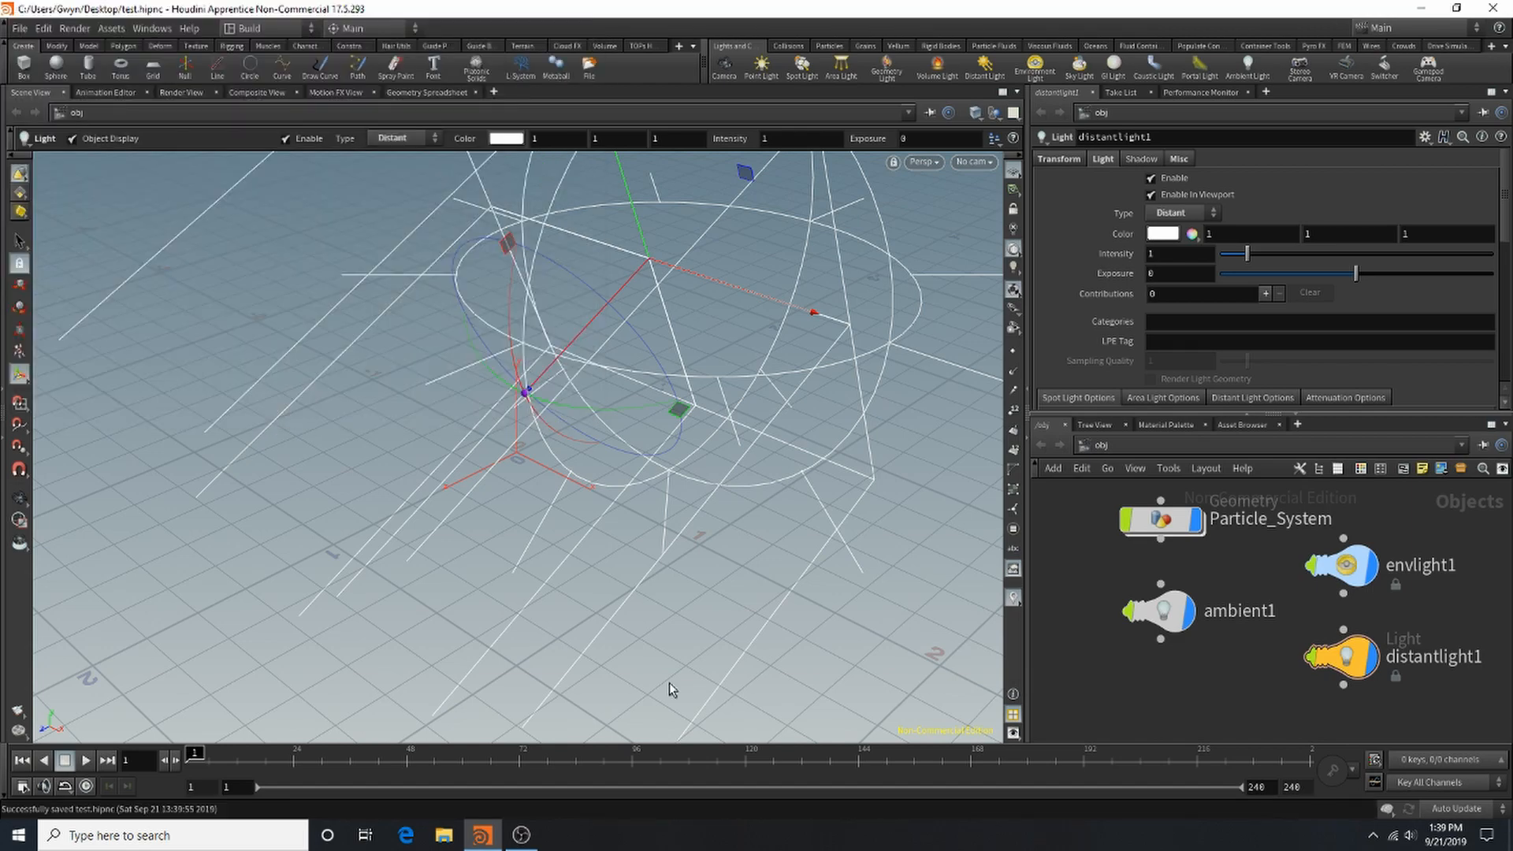
Enter the Particle_System object and add a File node to its network.
{"action": "left_click", "coordinate": [1161, 520]}
{"action": "double_click", "coordinate": [1165, 520]}
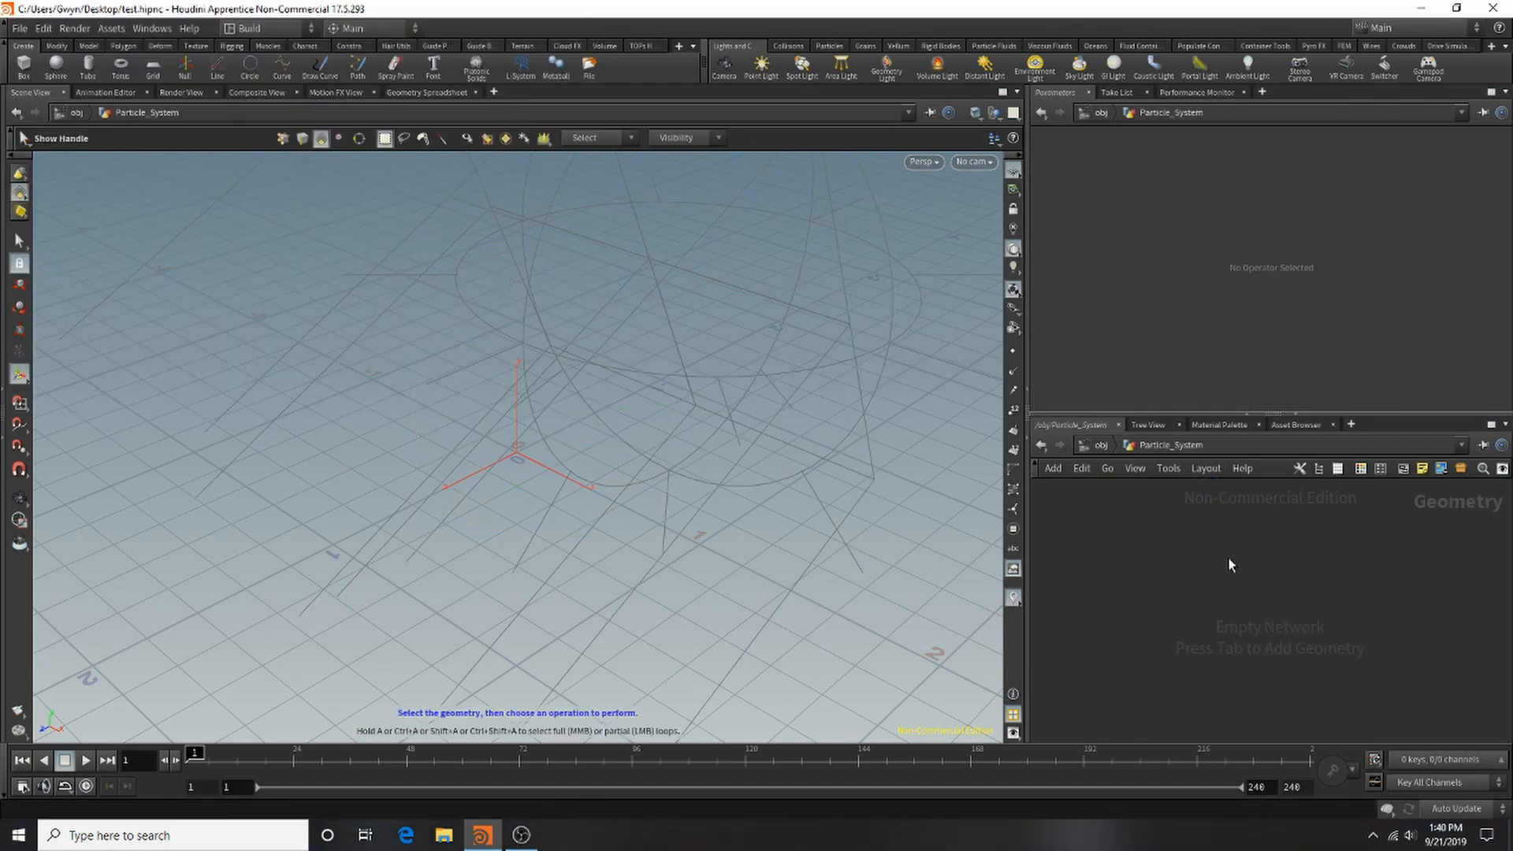
{"action": "key", "text": "Tab"}
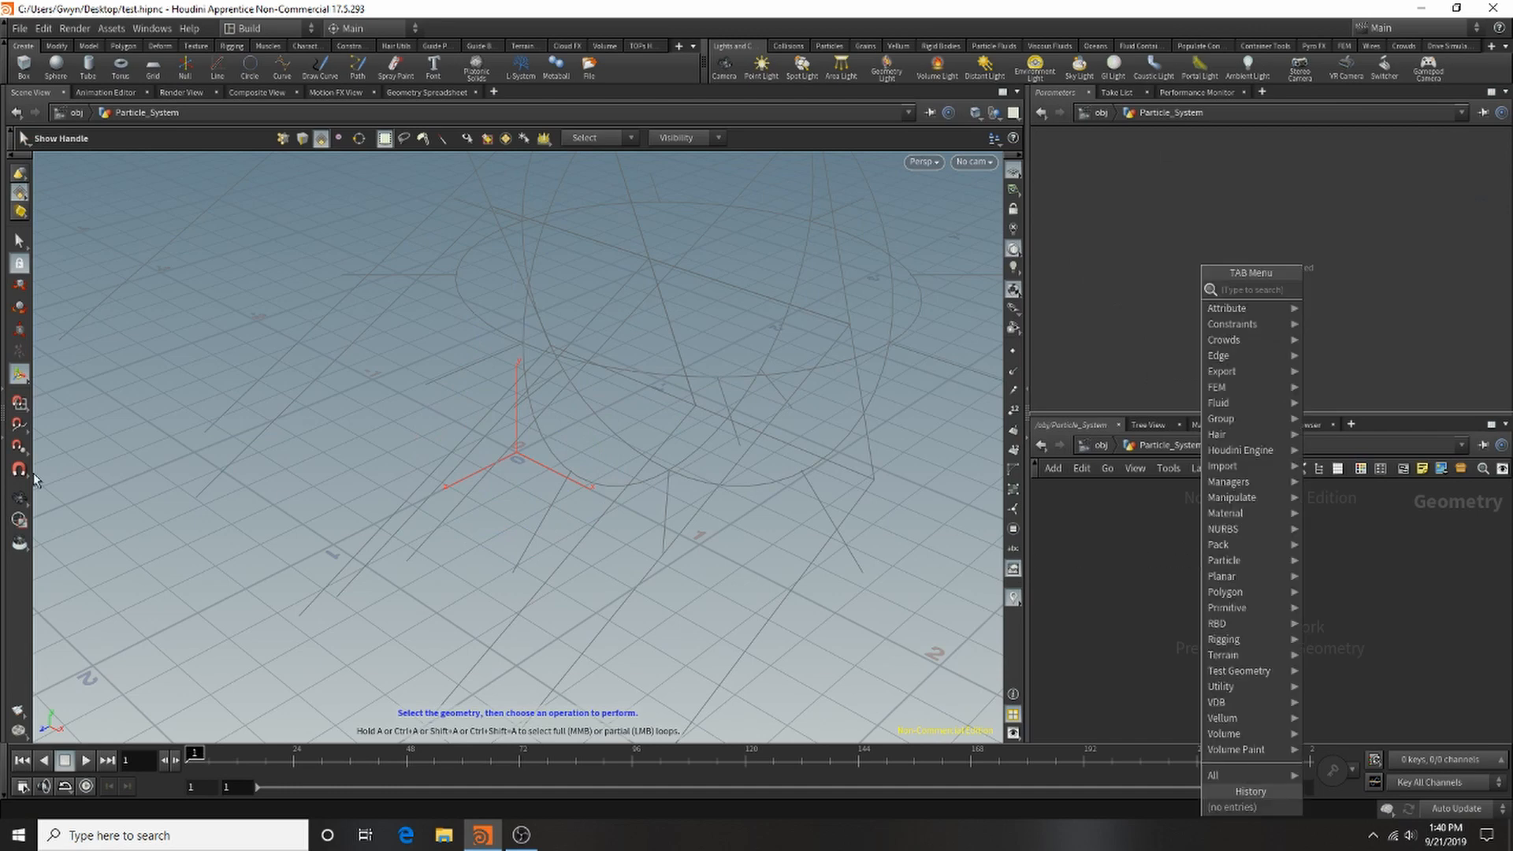
{"action": "type", "text": "file"}
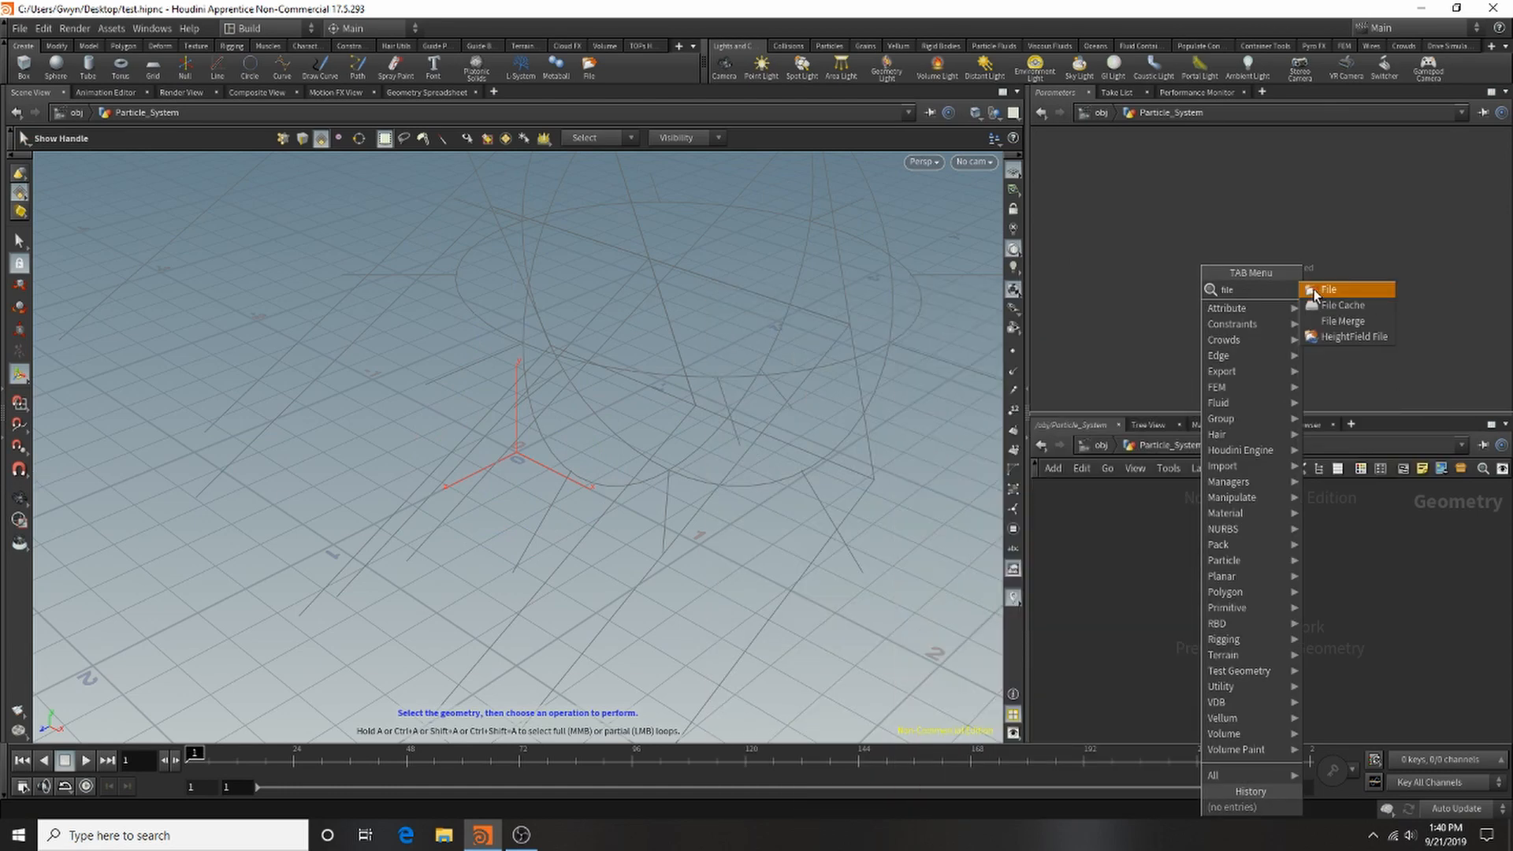
{"action": "left_click", "coordinate": [1325, 289]}
{"action": "left_click", "coordinate": [1255, 542]}
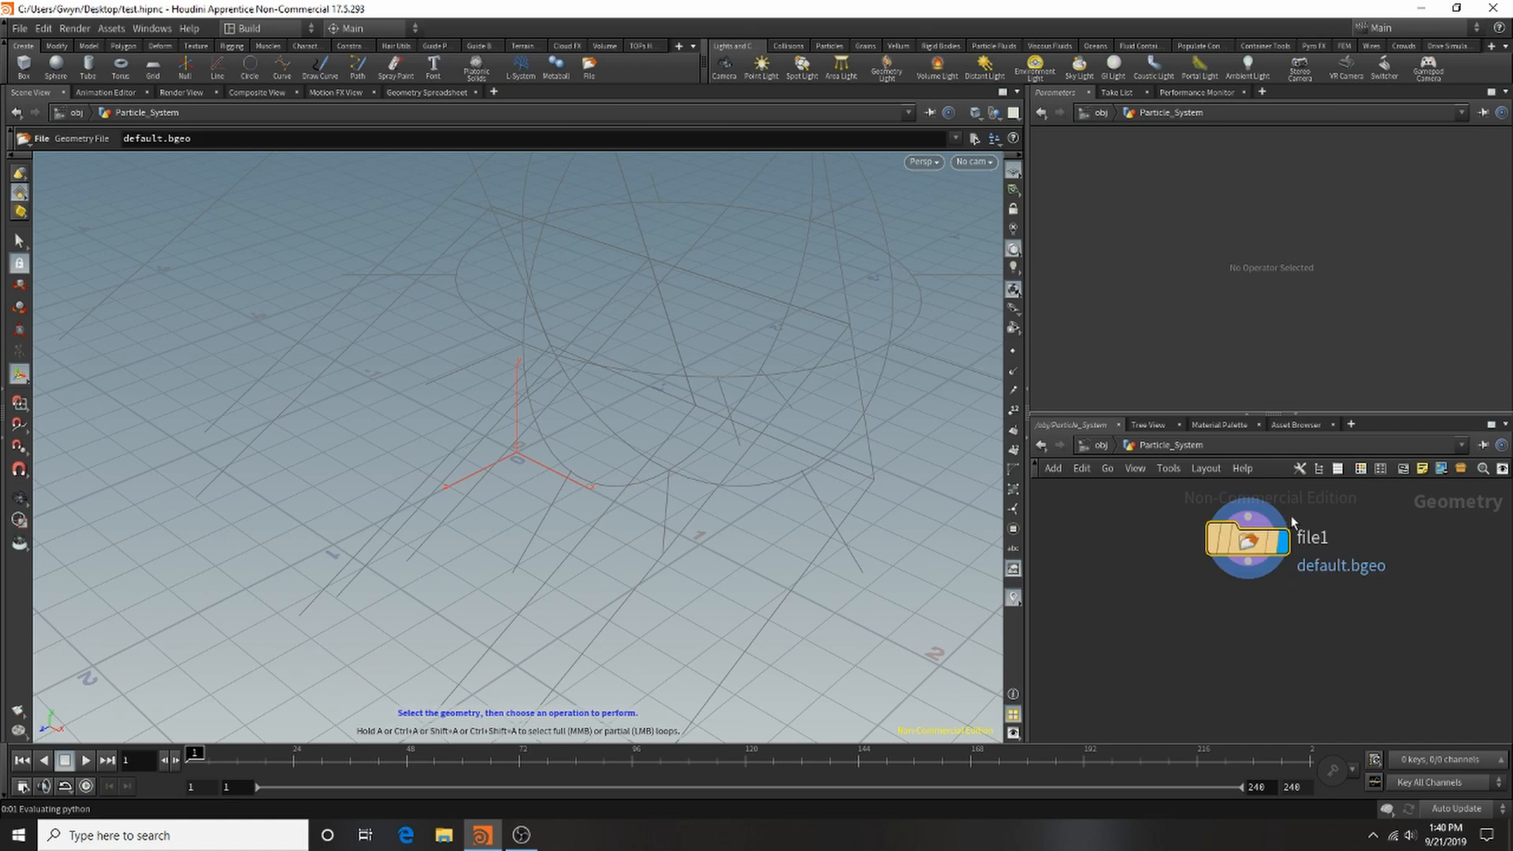
Load 12328_Statue_v1_L2.obj from the Statue_v1_L2 folder as the File node's geometry.
{"action": "left_click", "coordinate": [1501, 180]}
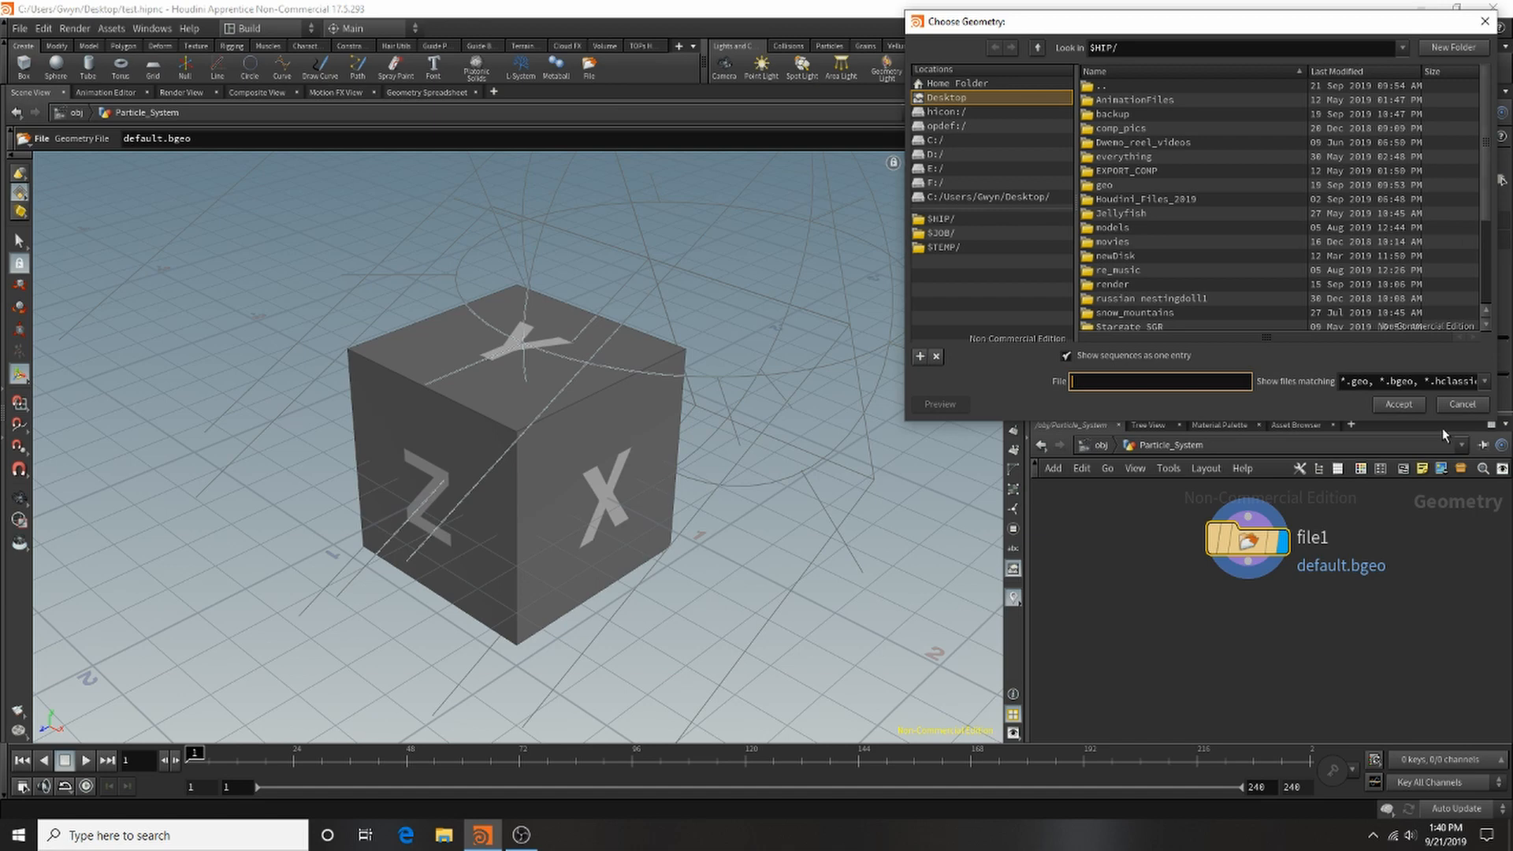
{"action": "scroll", "coordinate": [1279, 131], "scroll_direction": "down", "scroll_amount": 1}
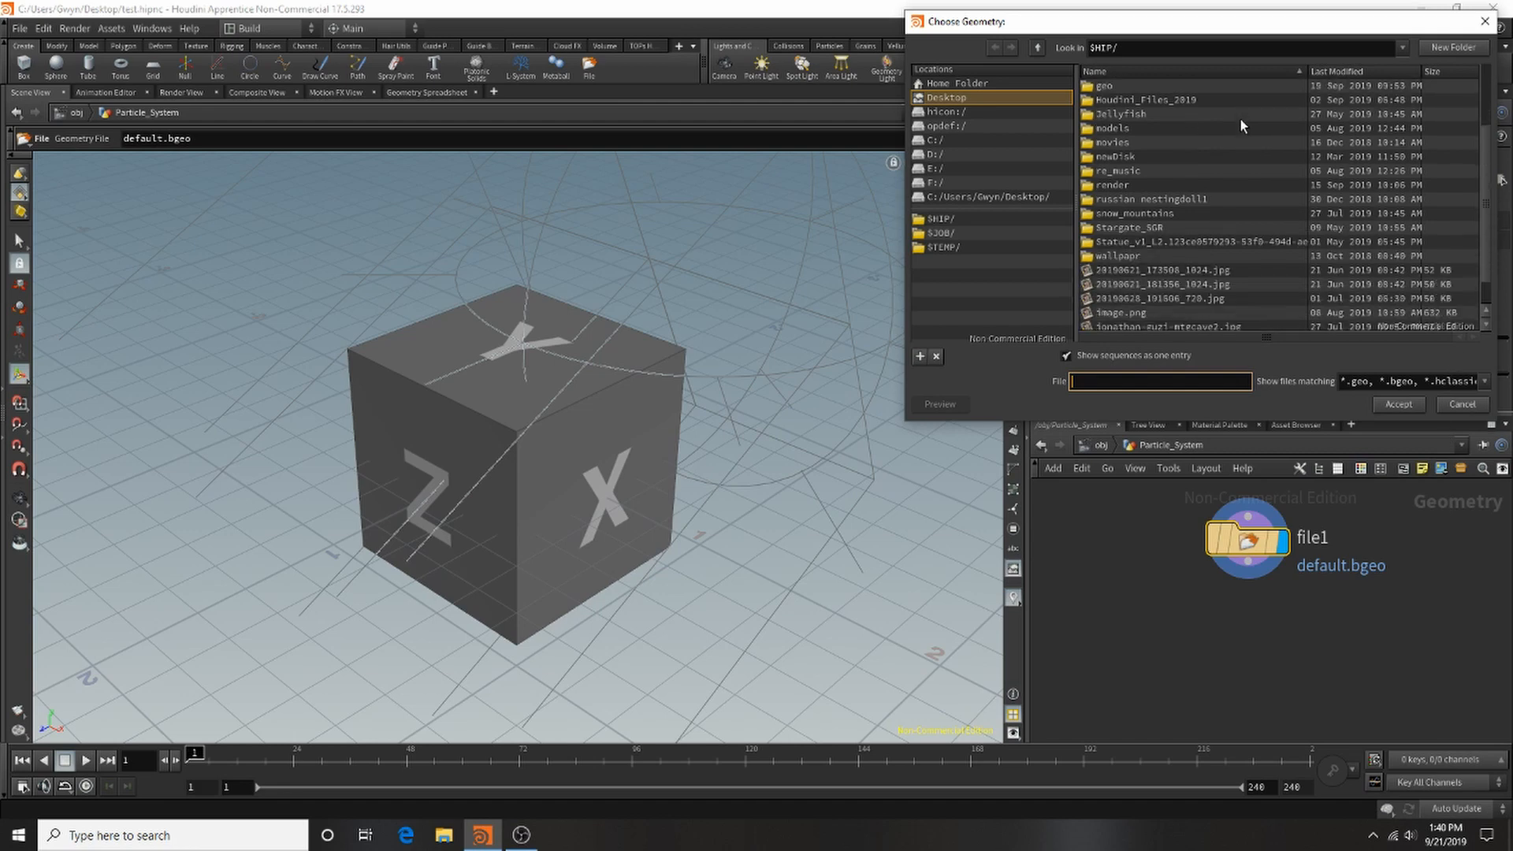
{"action": "scroll", "coordinate": [1253, 258], "scroll_direction": "up", "scroll_amount": 1}
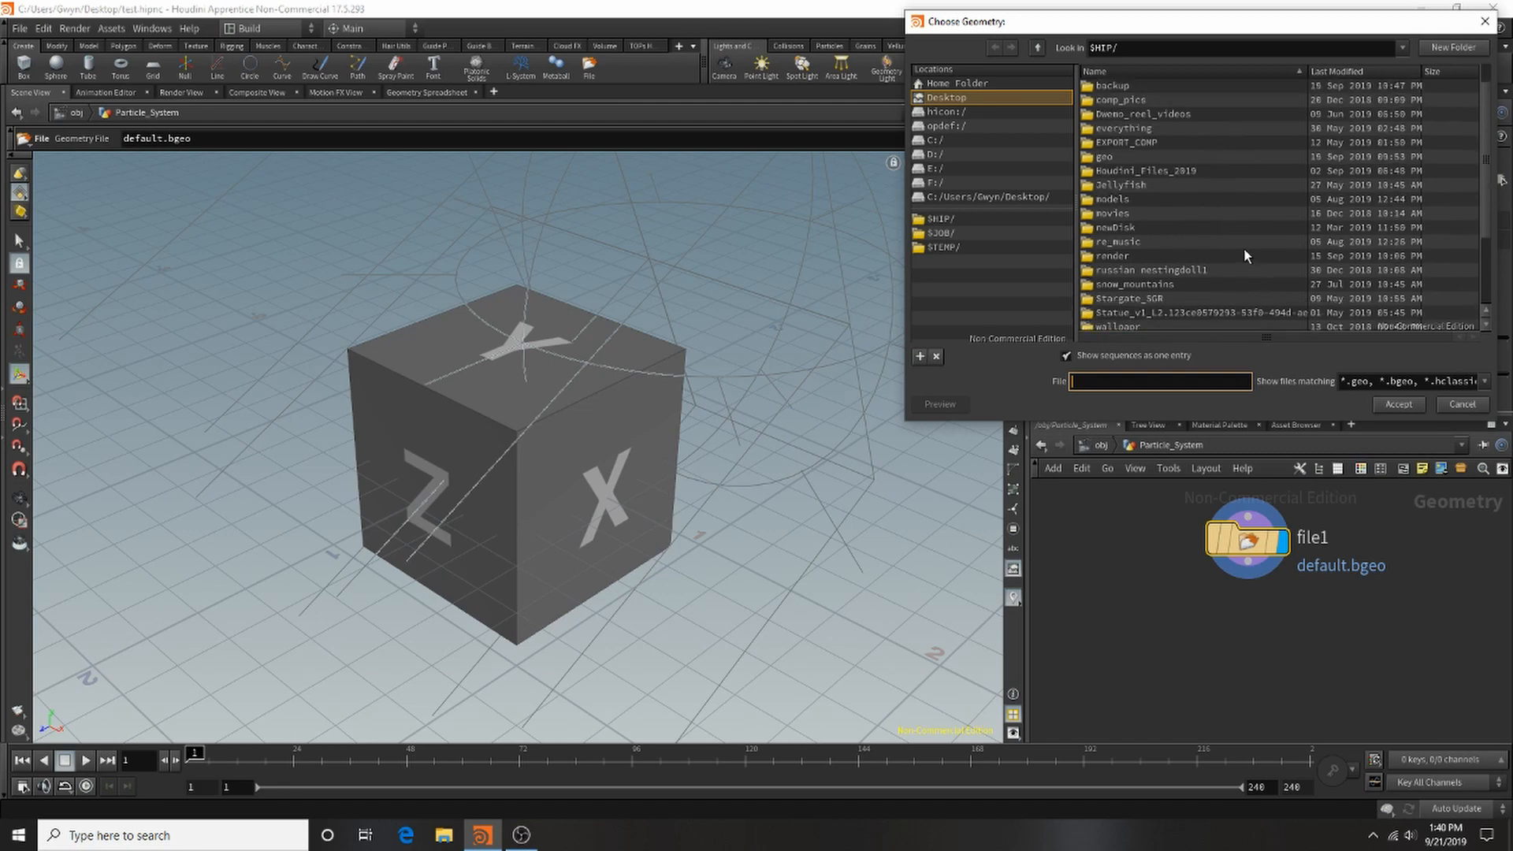
{"action": "double_click", "coordinate": [1255, 314]}
{"action": "left_click", "coordinate": [1152, 101]}
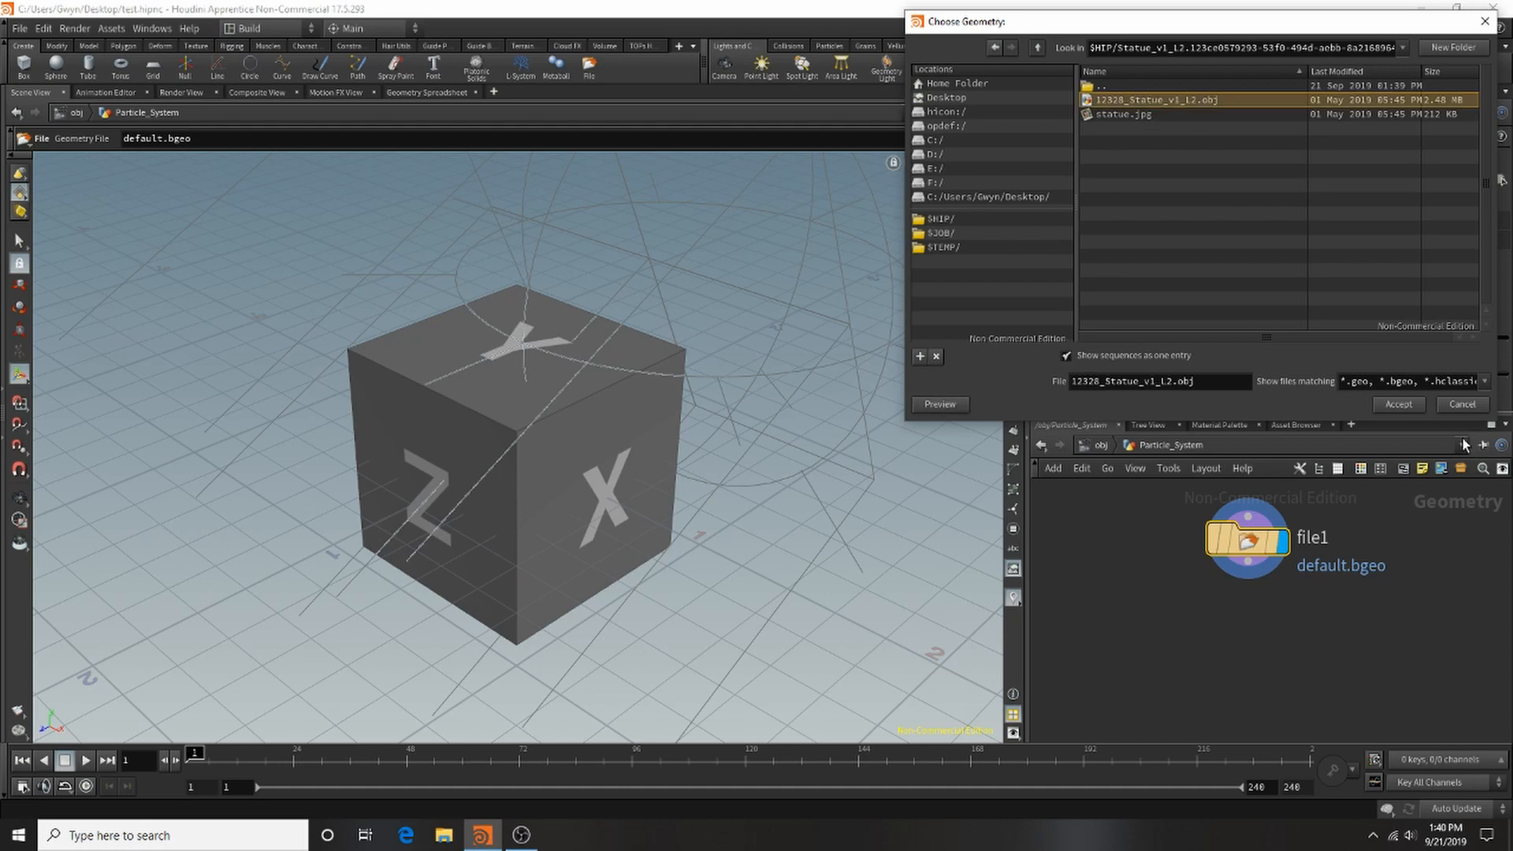
{"action": "left_click", "coordinate": [1408, 402]}
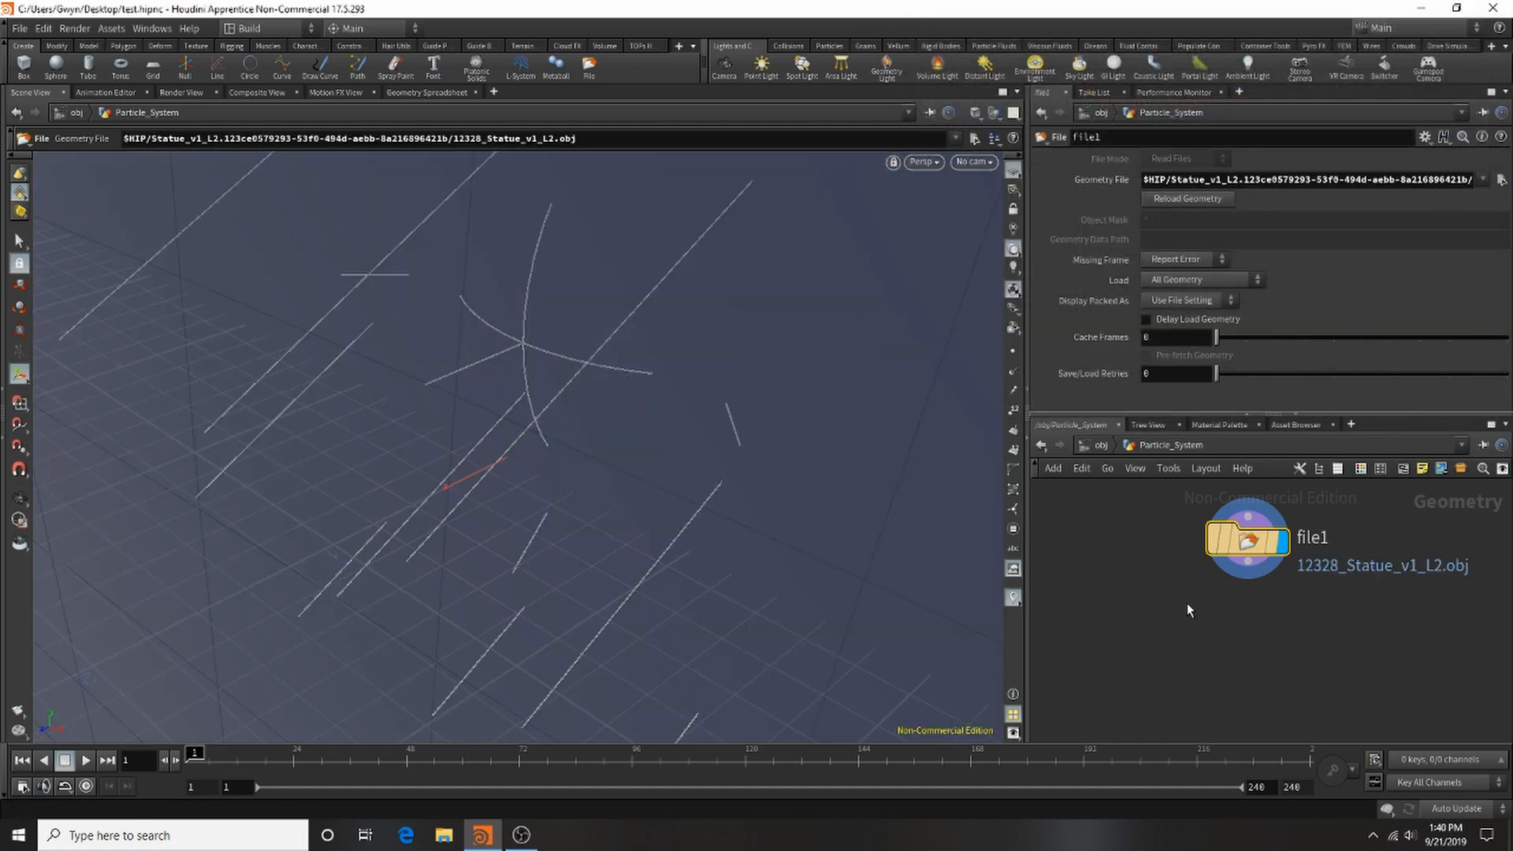
Add a Transform node connected below the File node and make it the displayed node.
{"action": "key", "text": "Tab"}
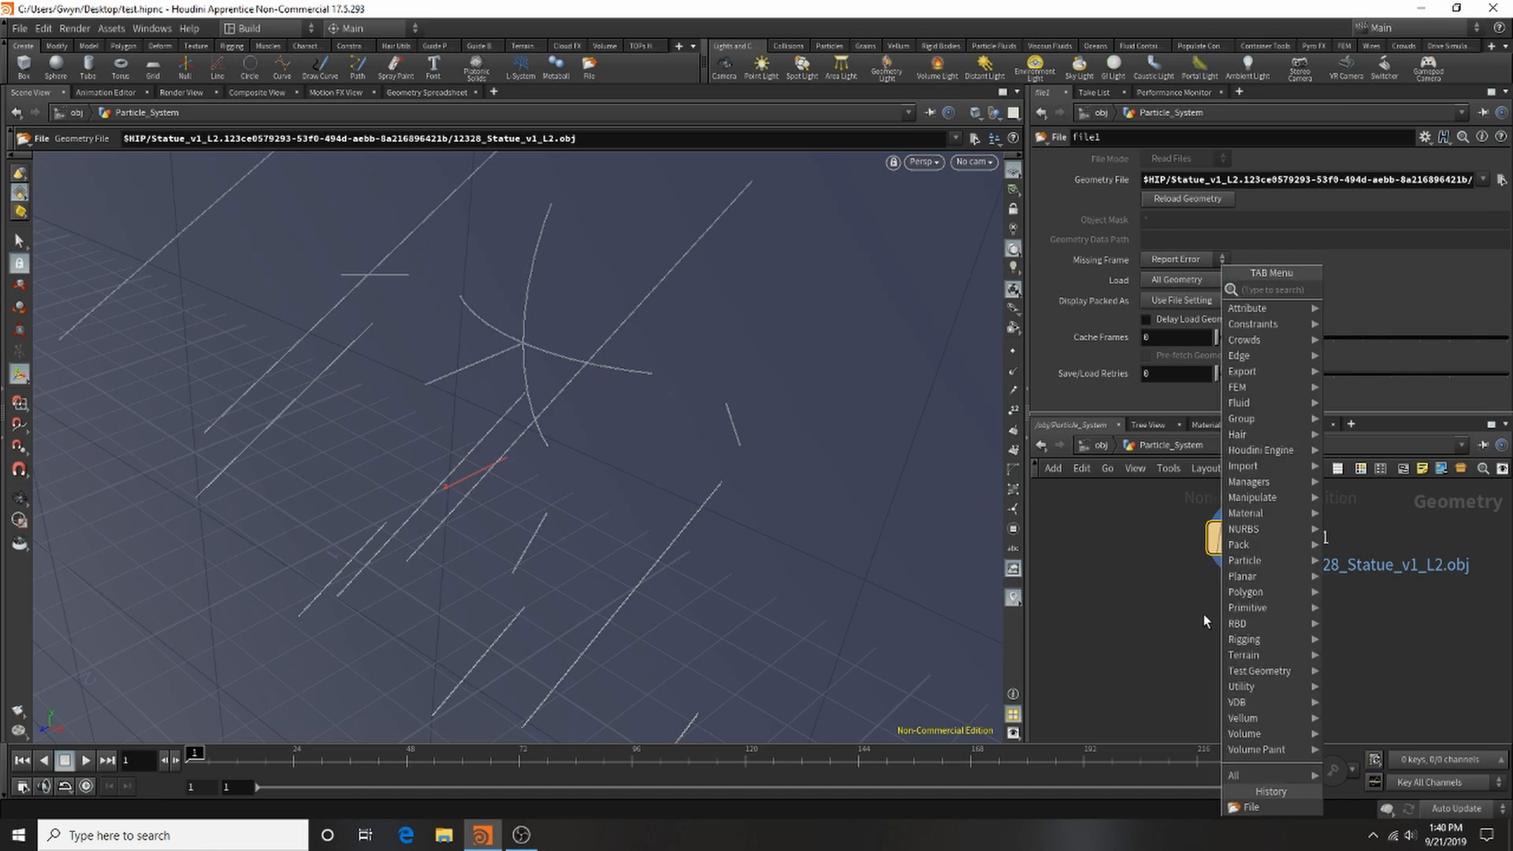
{"action": "type", "text": "trans"}
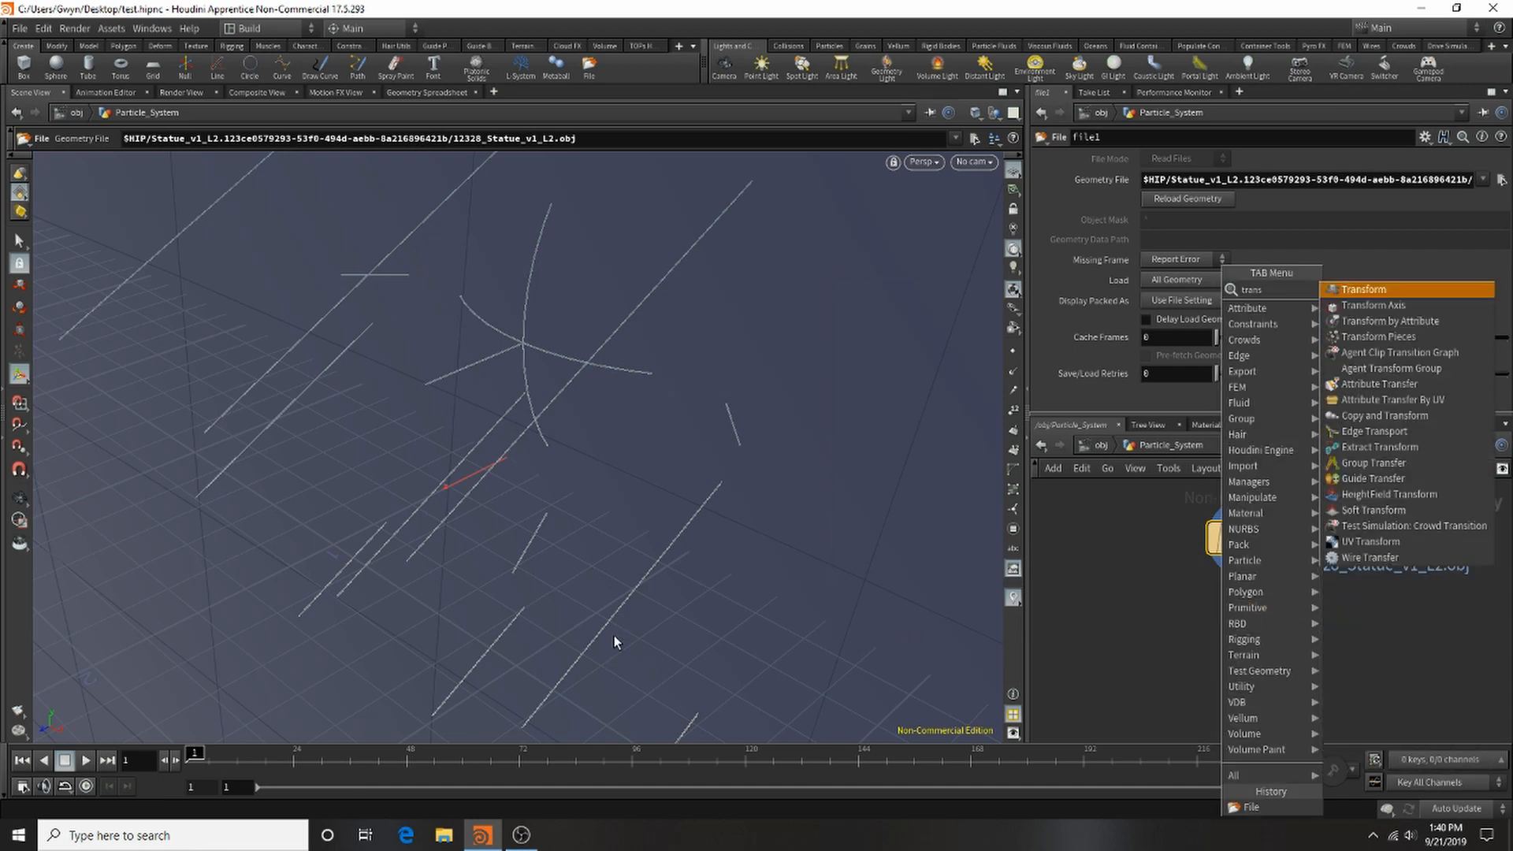
{"action": "left_click", "coordinate": [1376, 290]}
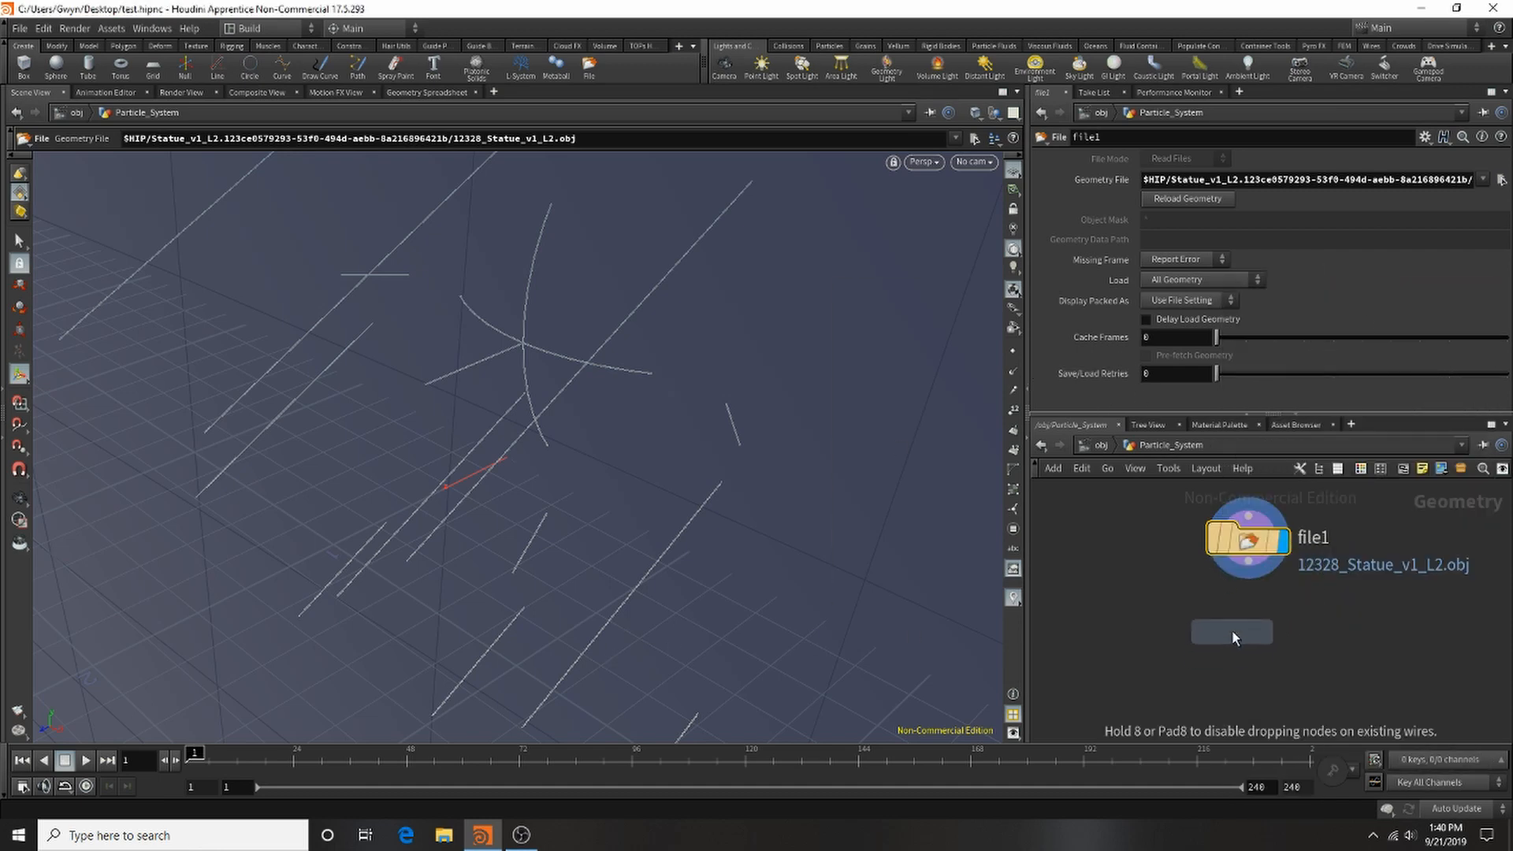
{"action": "left_click", "coordinate": [1253, 616]}
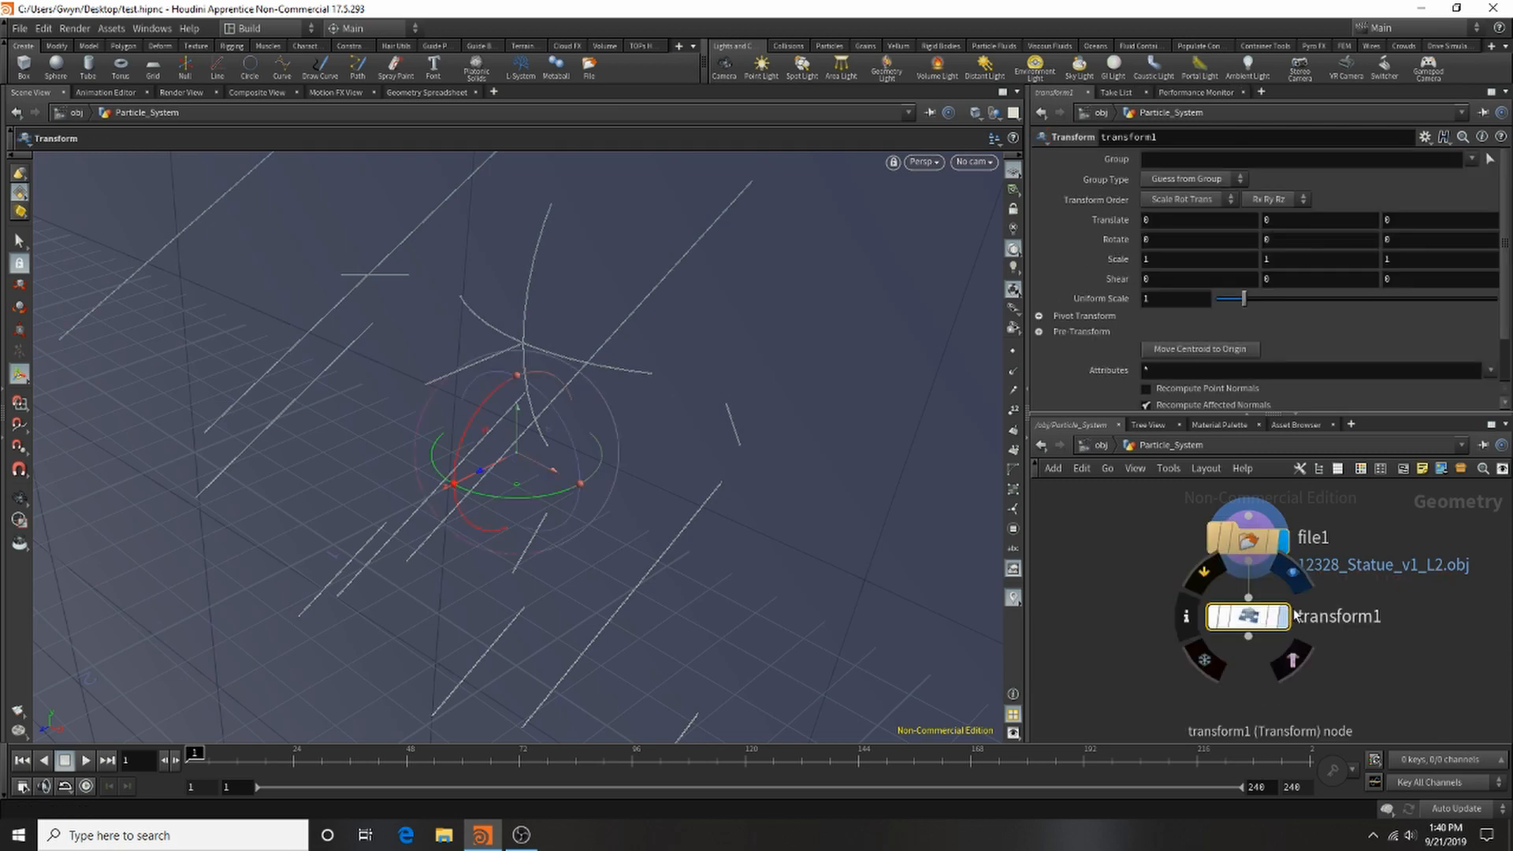
{"action": "left_click", "coordinate": [1292, 574]}
Set the Transform node's uniform scale to 0.1 and X rotation to -90, and save the scene.
{"action": "type", "text": "0.3"}
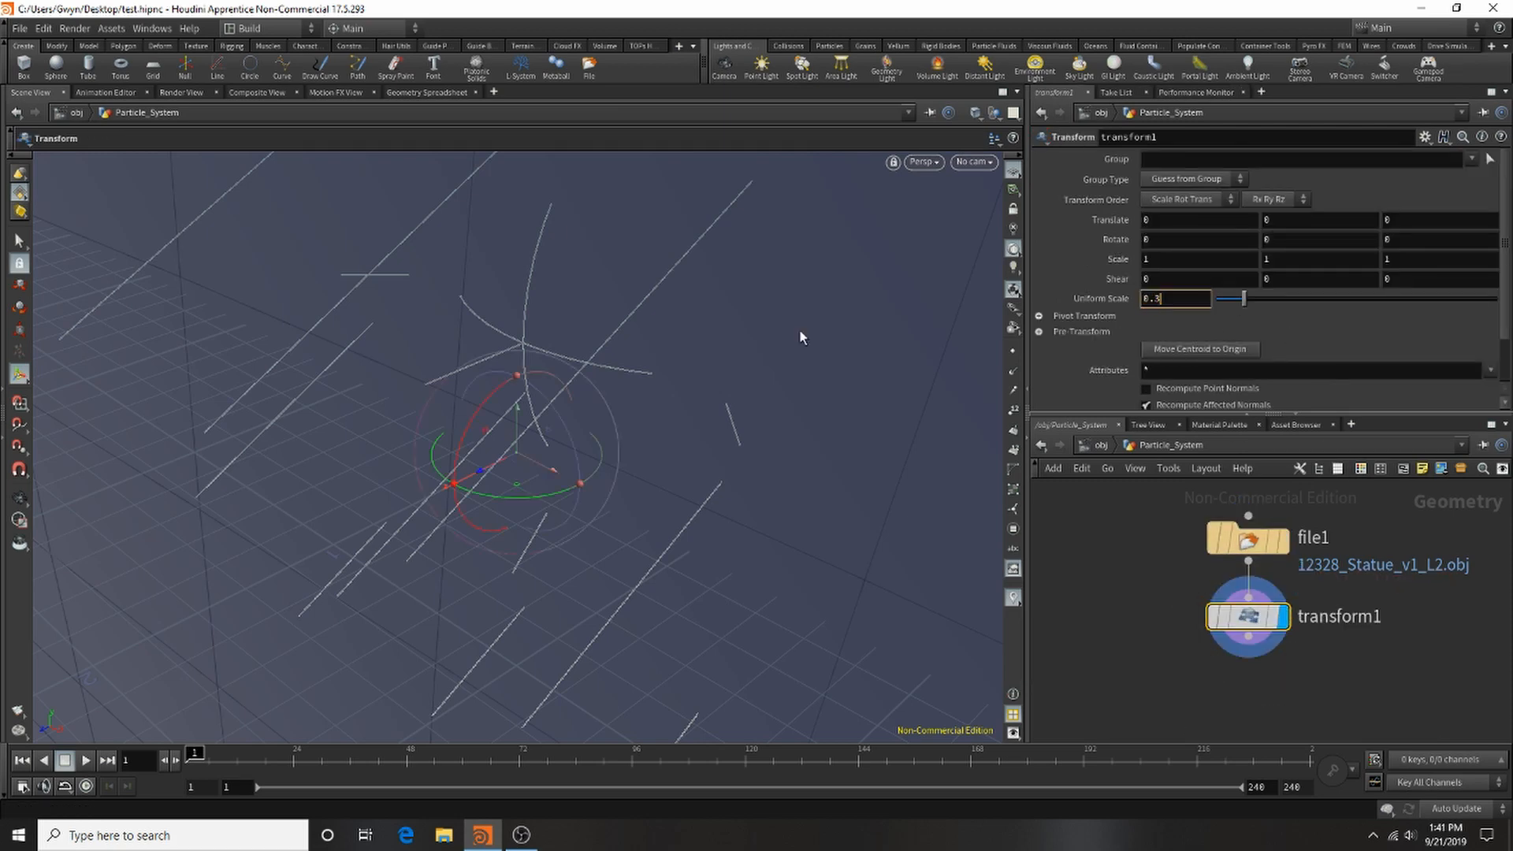
{"action": "key", "text": "Return"}
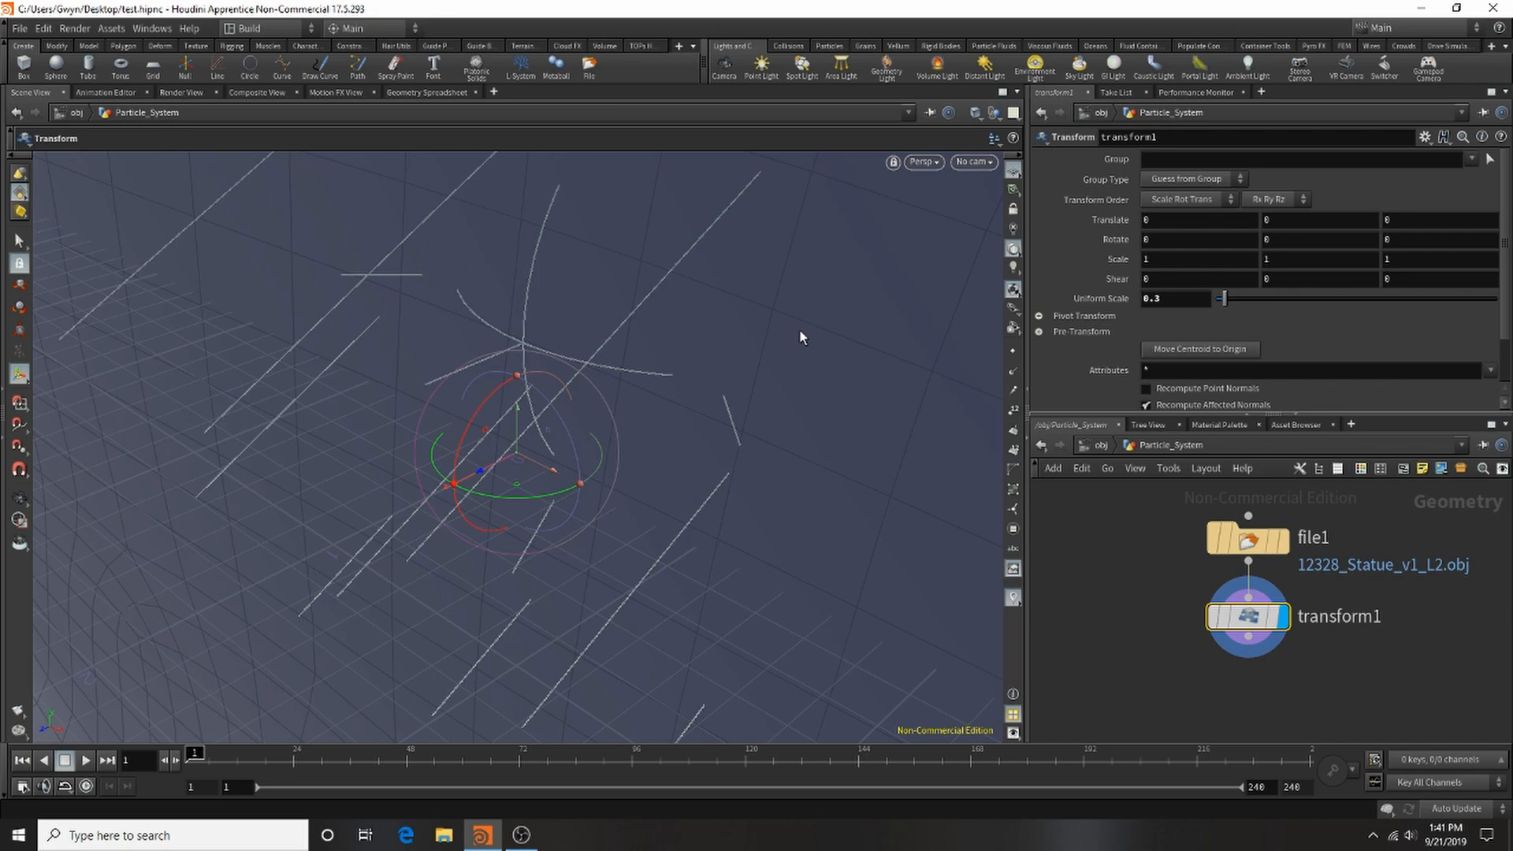
{"action": "left_click", "coordinate": [1176, 298]}
{"action": "key", "text": "BackSpace"}
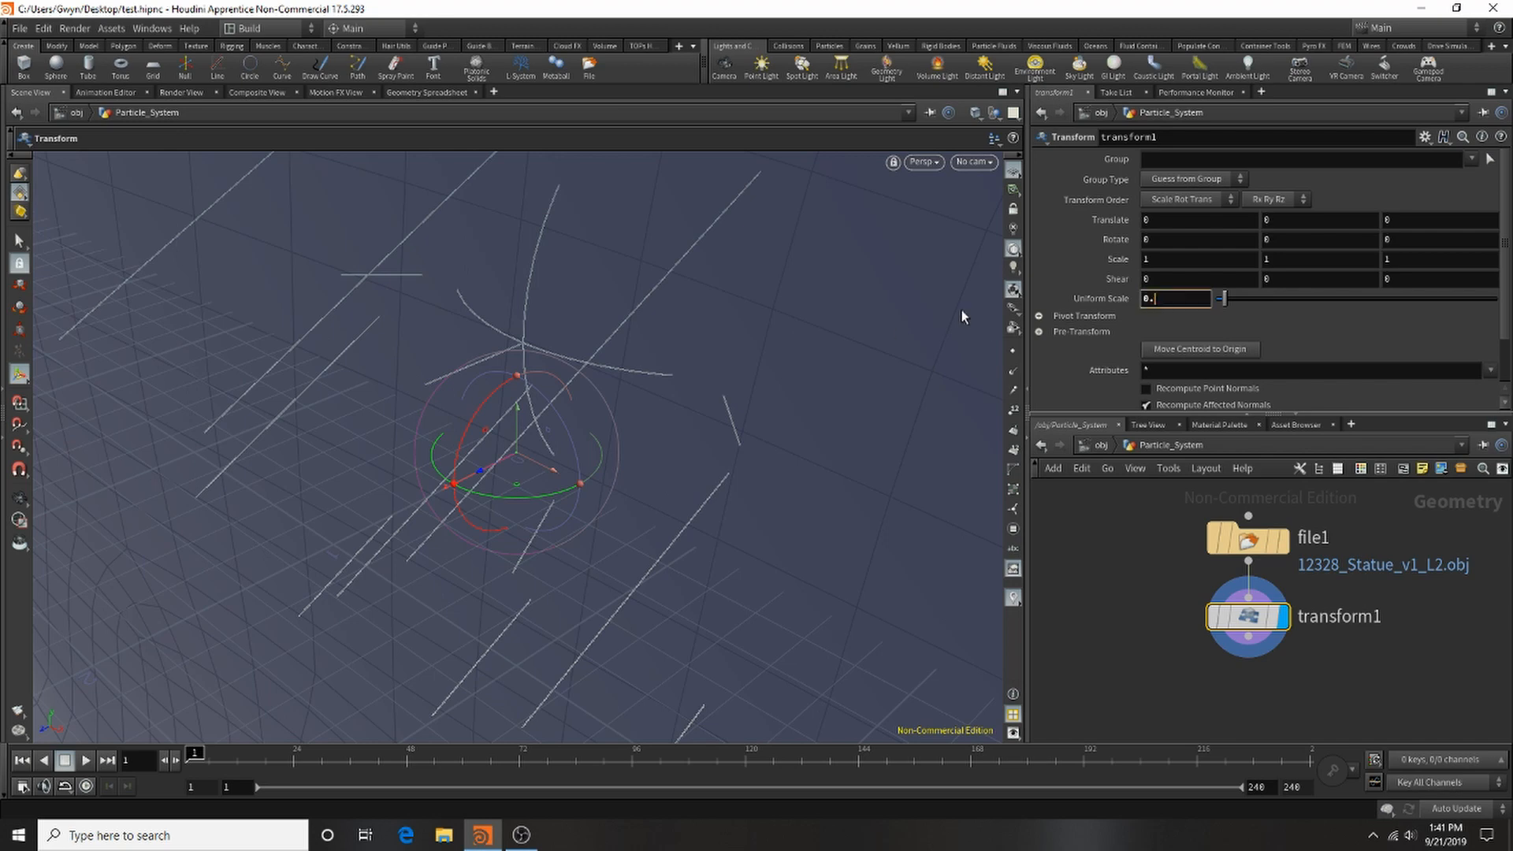
{"action": "type", "text": "1"}
{"action": "key", "text": "Return"}
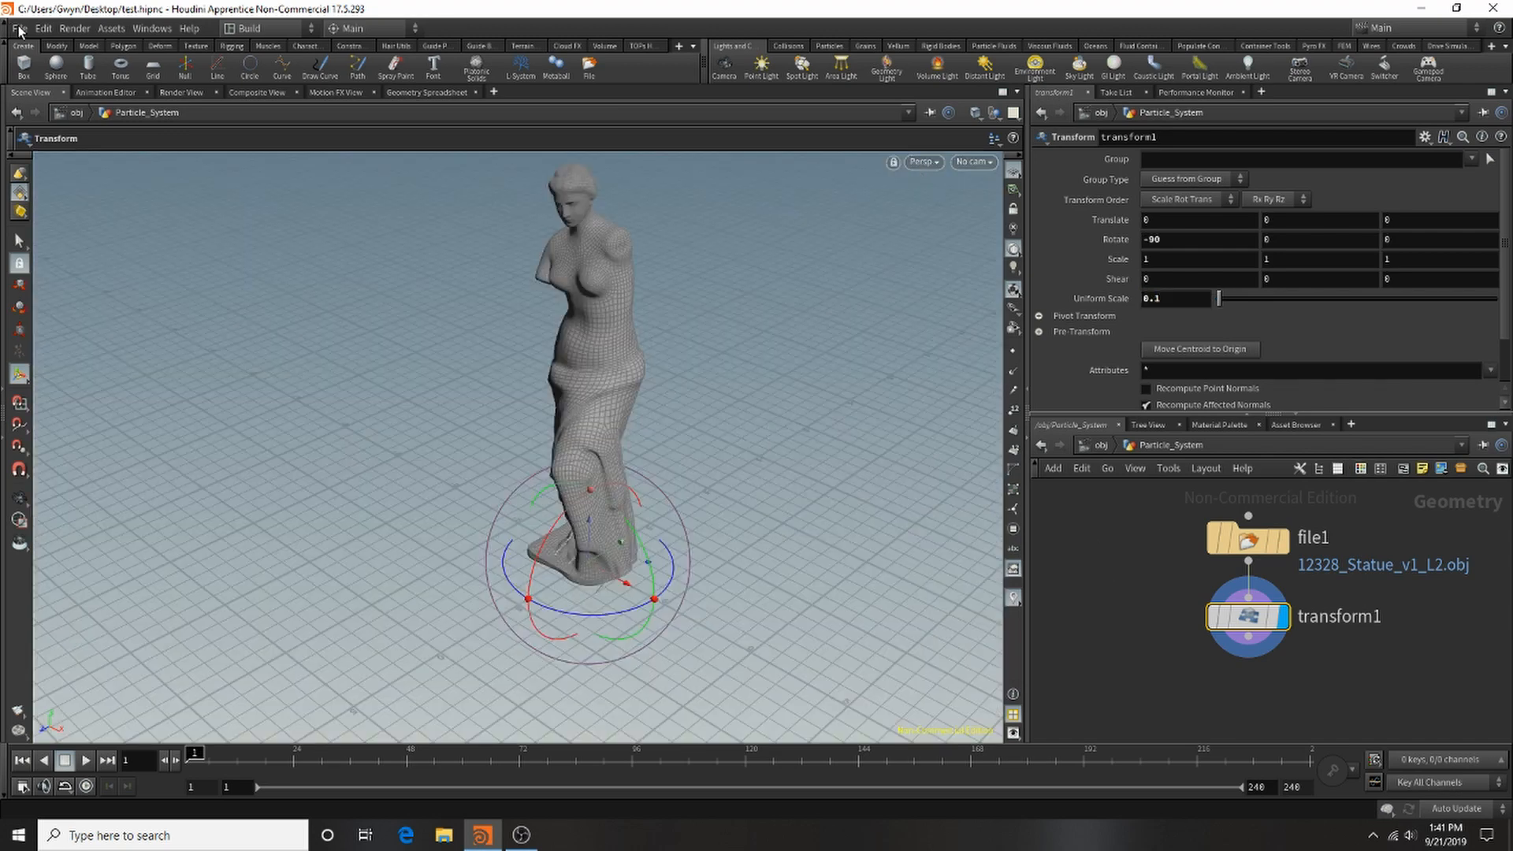
{"action": "left_click", "coordinate": [19, 30]}
{"action": "left_click", "coordinate": [48, 104]}
Add a Null node below the Transform node and connect it to the Transform output.
{"action": "scroll", "coordinate": [1265, 602], "scroll_direction": "down", "scroll_amount": 2}
{"action": "scroll", "coordinate": [1265, 602], "scroll_direction": "up", "scroll_amount": 1}
{"action": "key", "text": "Tab"}
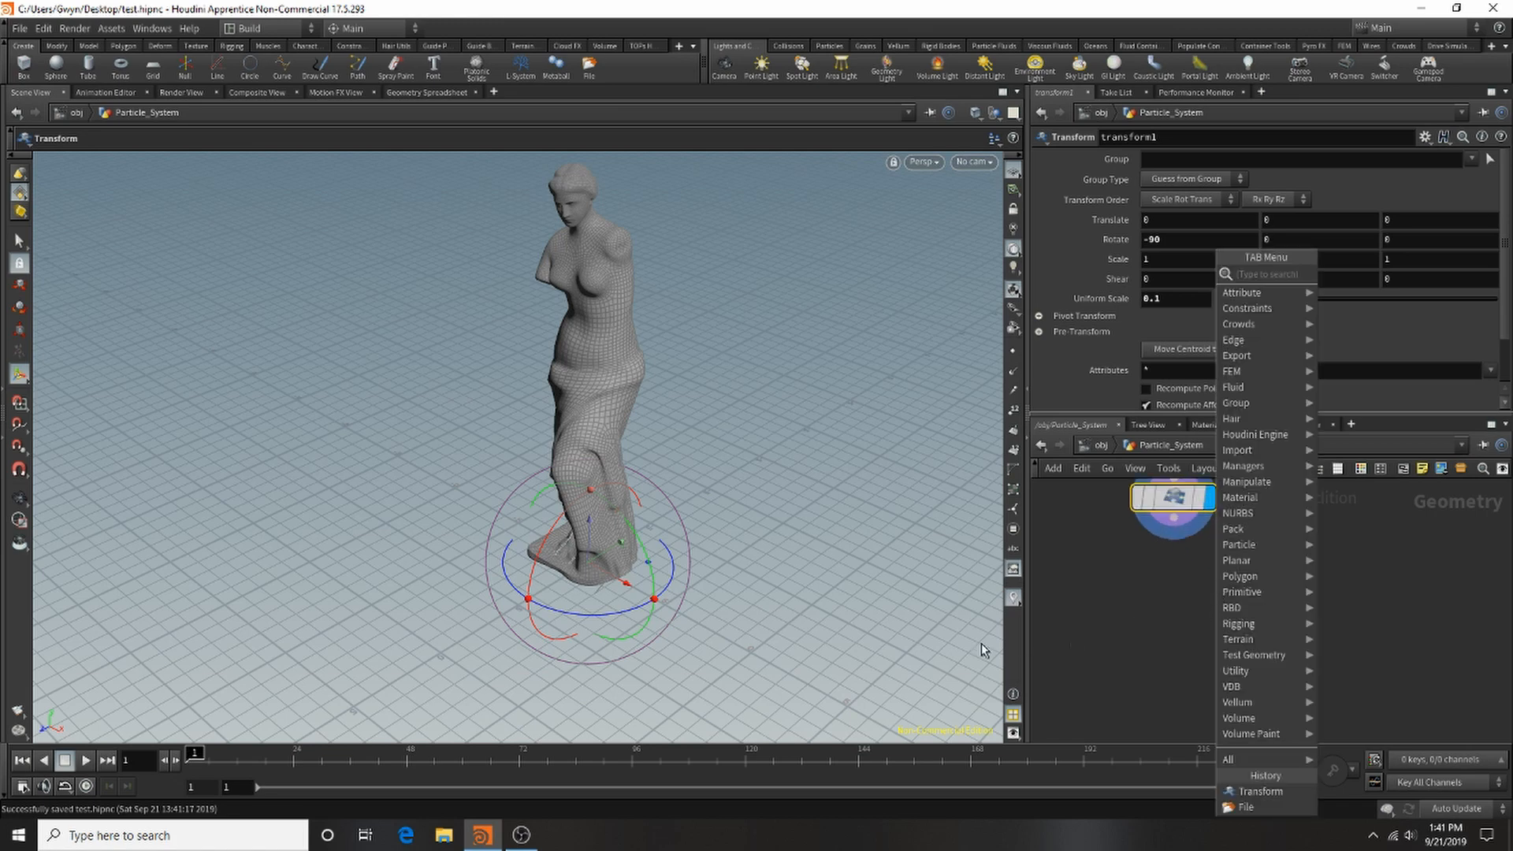
{"action": "type", "text": "null"}
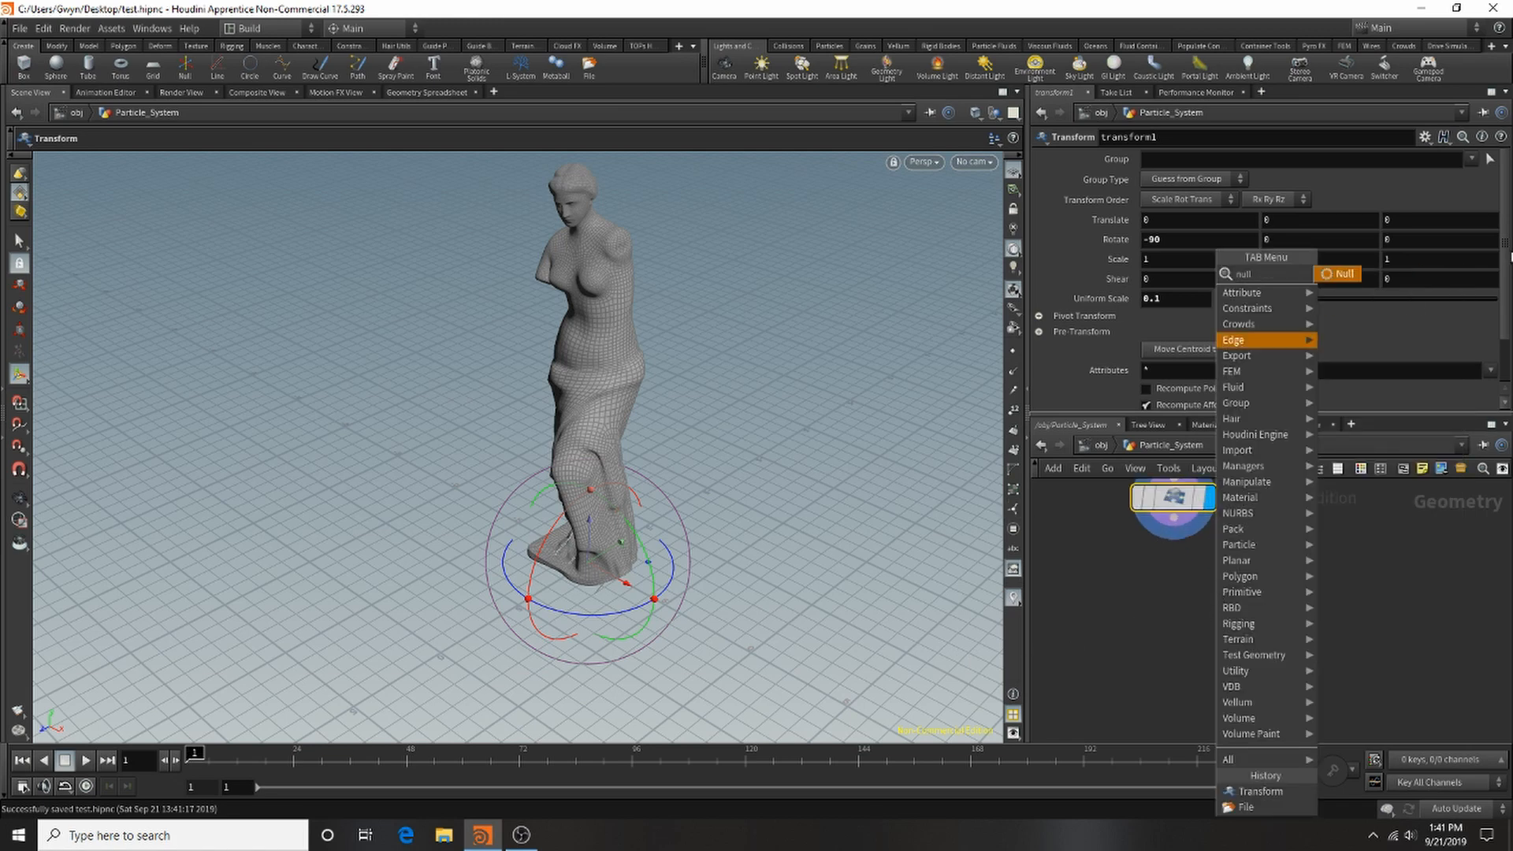
{"action": "left_click", "coordinate": [1343, 274]}
{"action": "left_click", "coordinate": [1179, 587]}
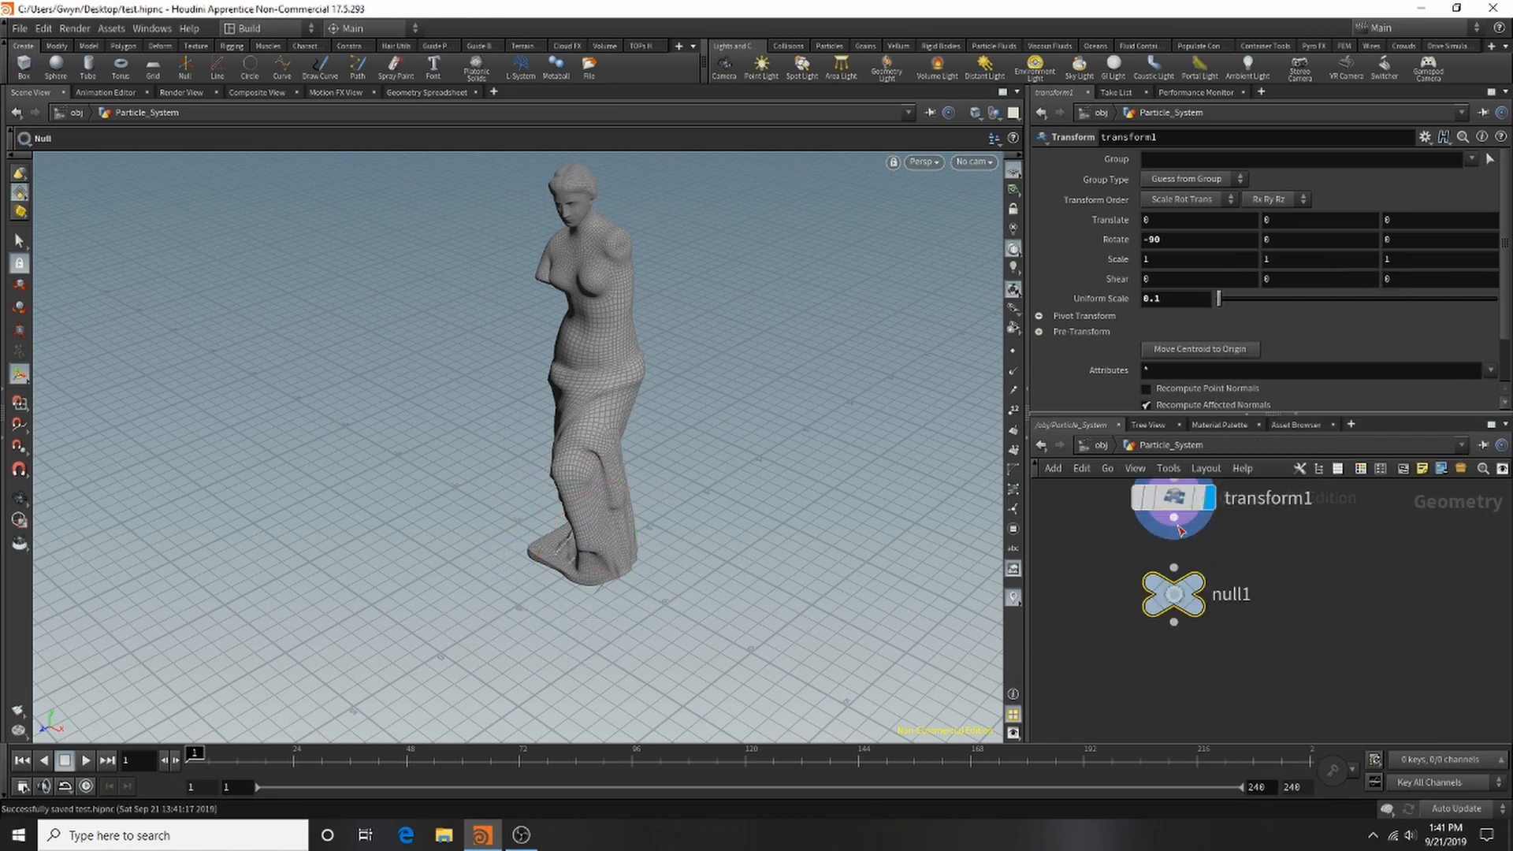
Rename the new Null node to Statue_OUT.
{"action": "double_click", "coordinate": [1233, 606]}
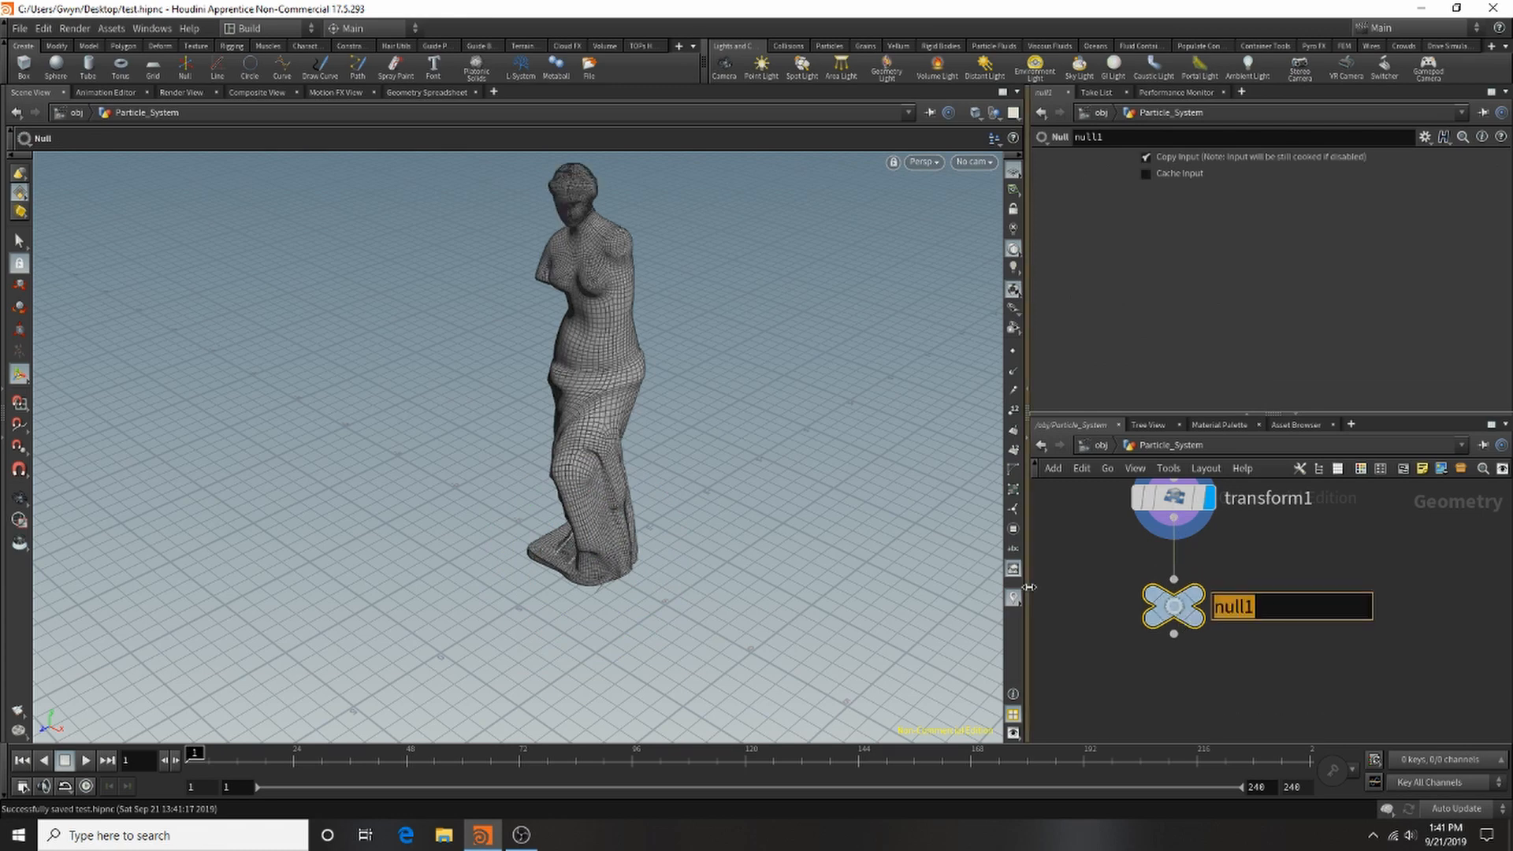
{"action": "type", "text": "Stat"}
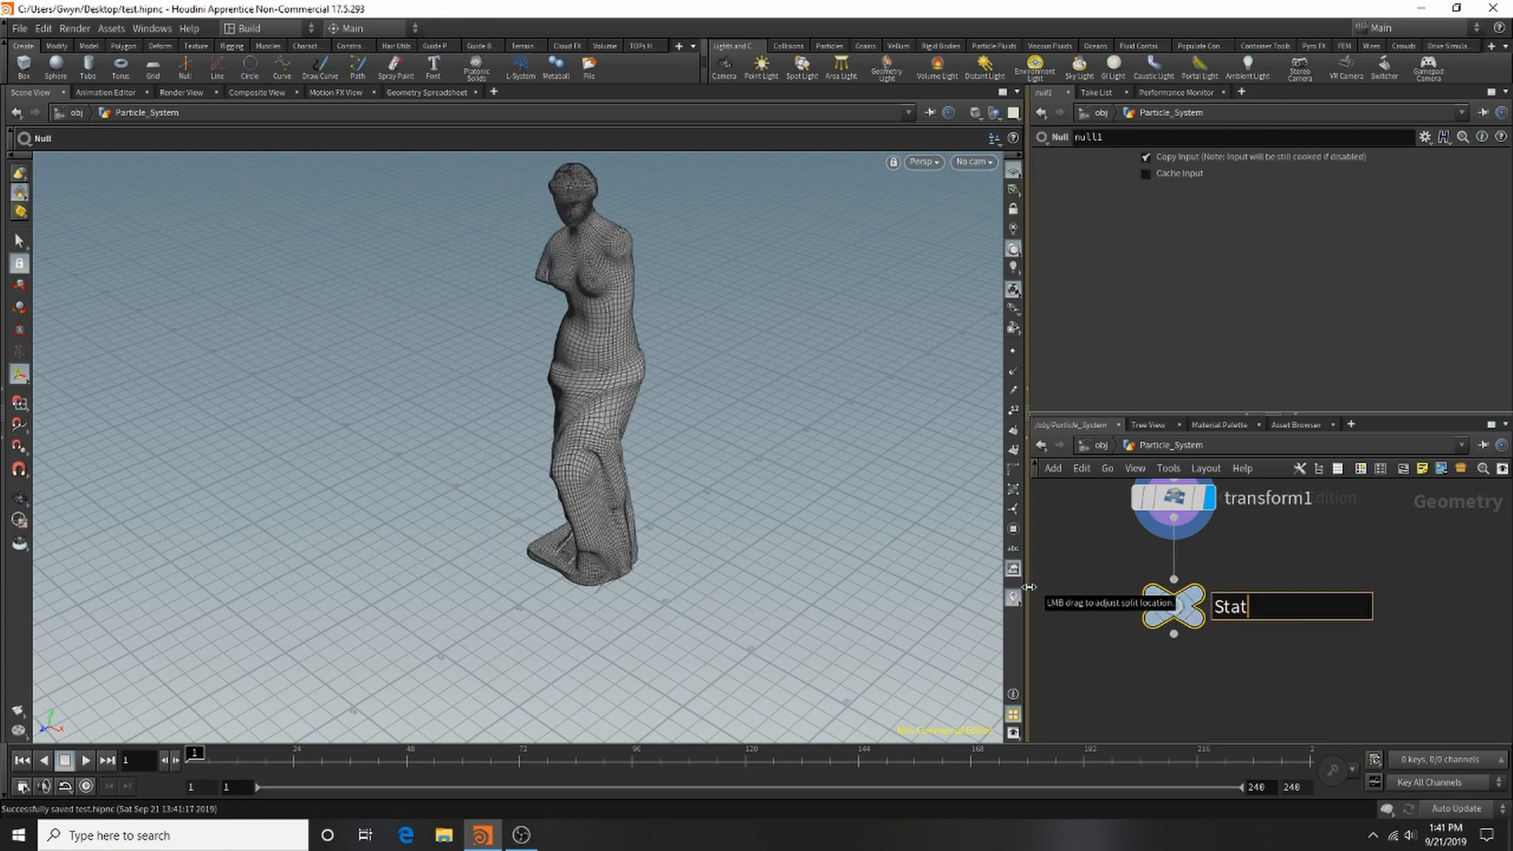
{"action": "type", "text": "ue_OUT"}
{"action": "key", "text": "Return"}
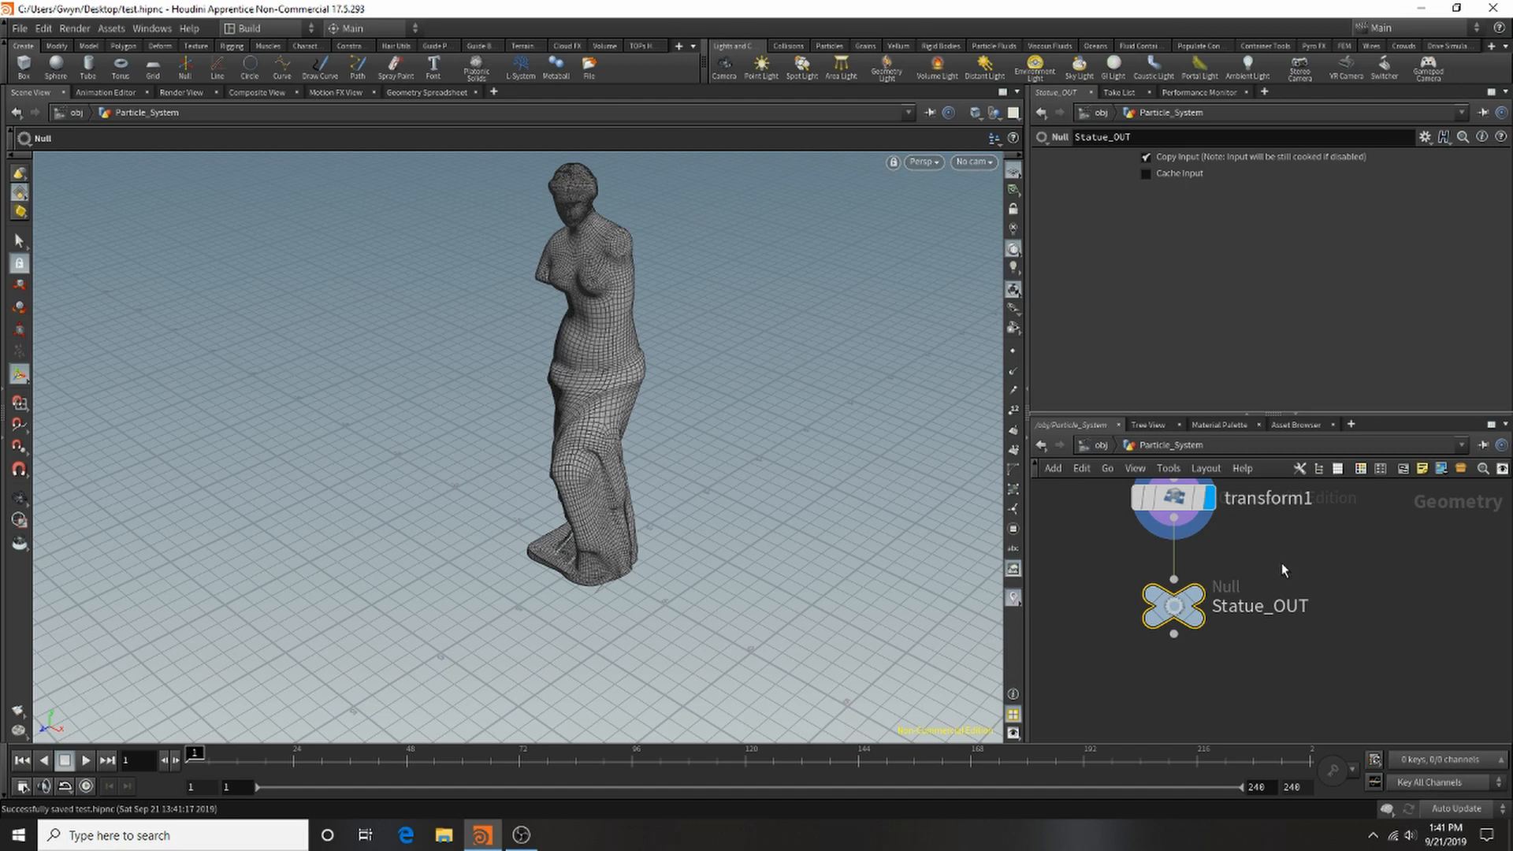
{"action": "key", "text": "Tab"}
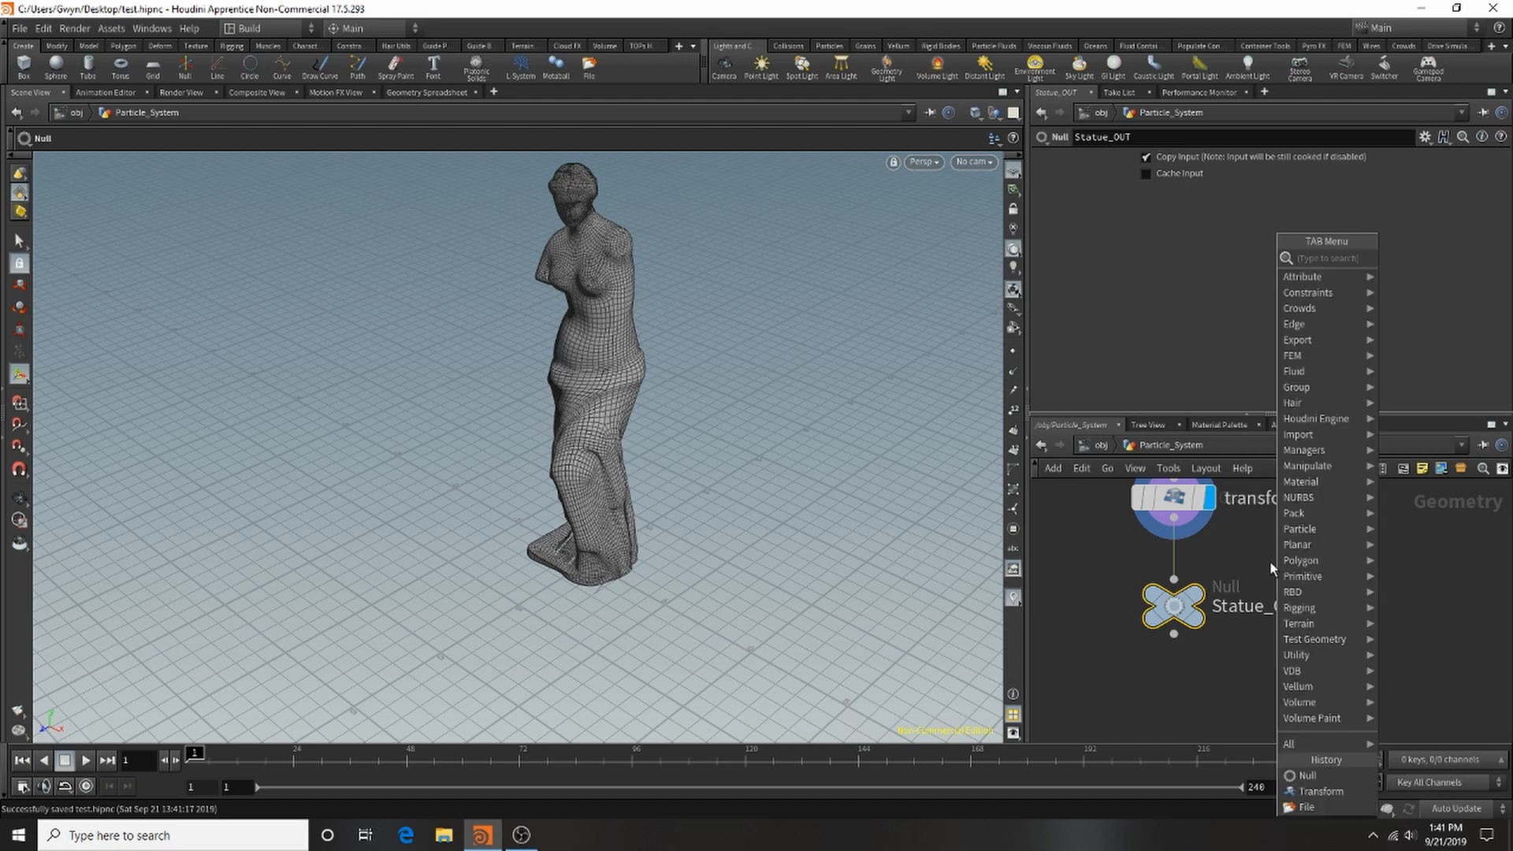
{"action": "type", "text": "ob"}
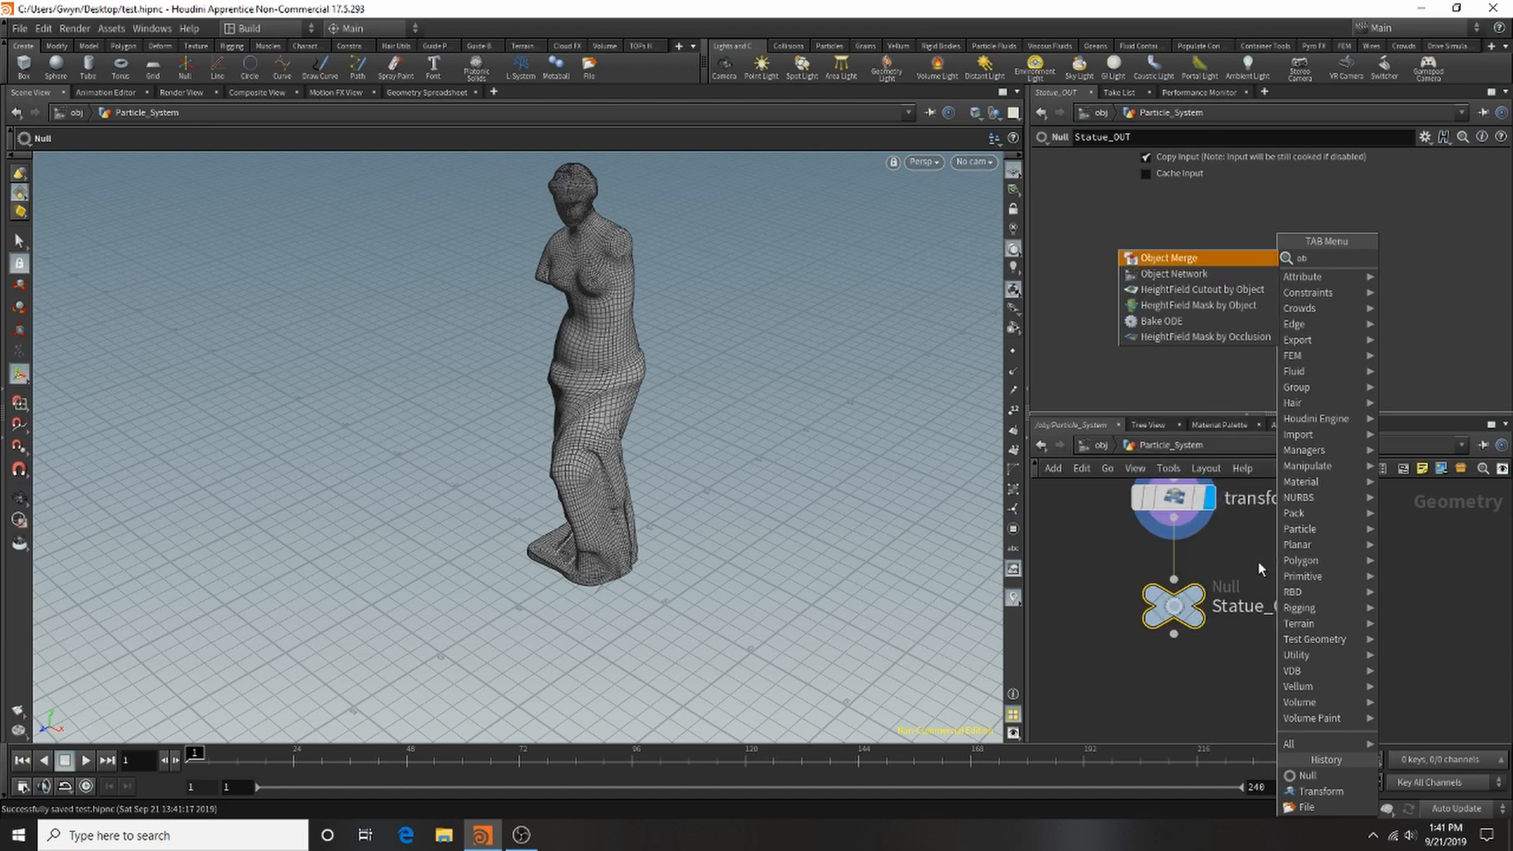
{"action": "key", "text": "Escape"}
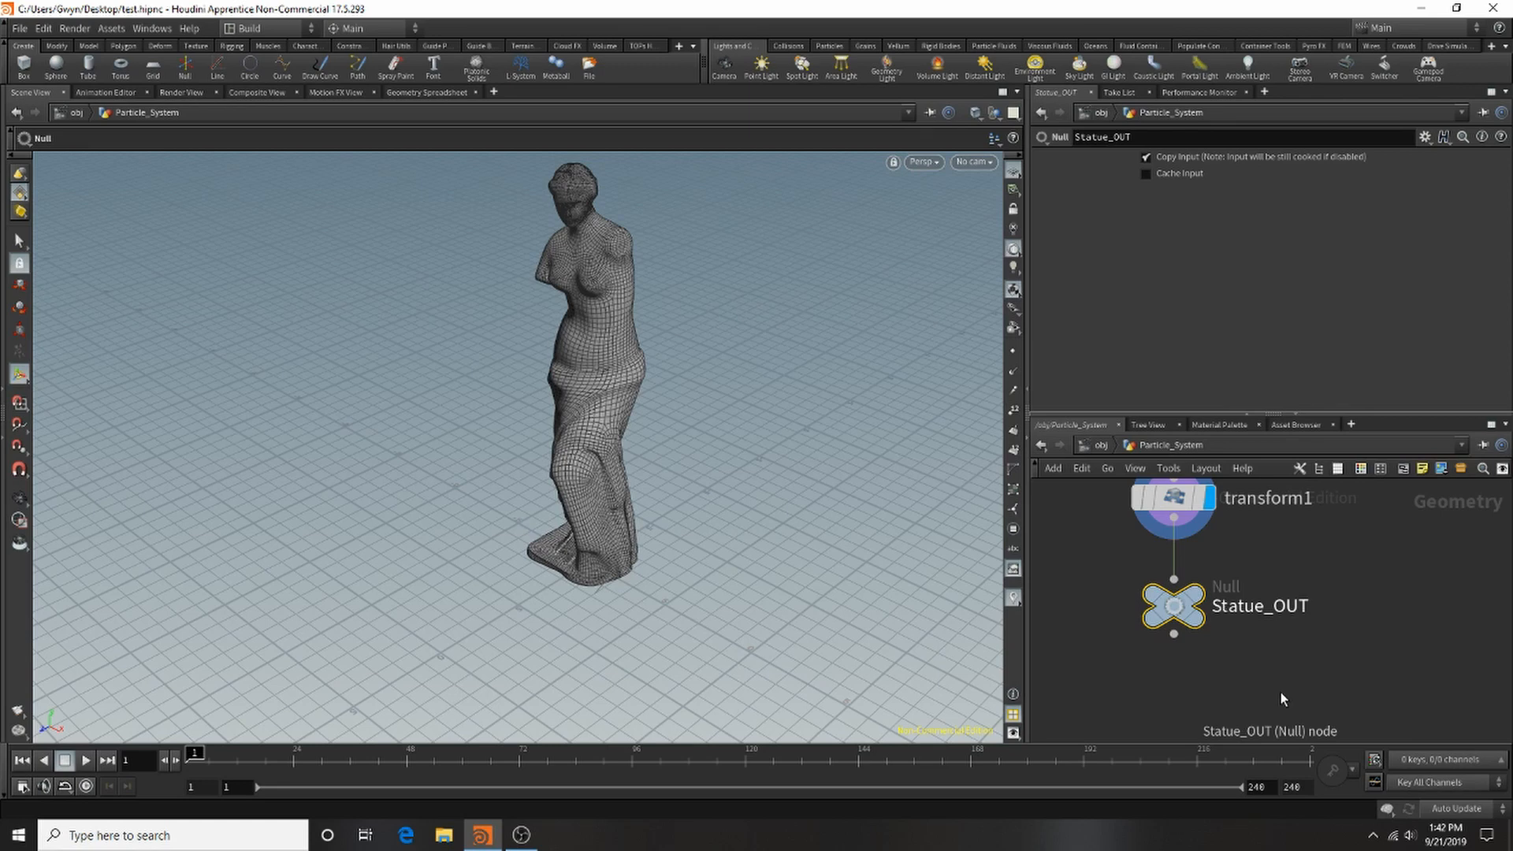
Make the Statue_OUT node the displayed node of the network.
{"action": "left_click", "coordinate": [1201, 626]}
{"action": "scroll", "coordinate": [1157, 624], "scroll_direction": "down", "scroll_amount": 4}
{"action": "scroll", "coordinate": [1154, 624], "scroll_direction": "up", "scroll_amount": 4}
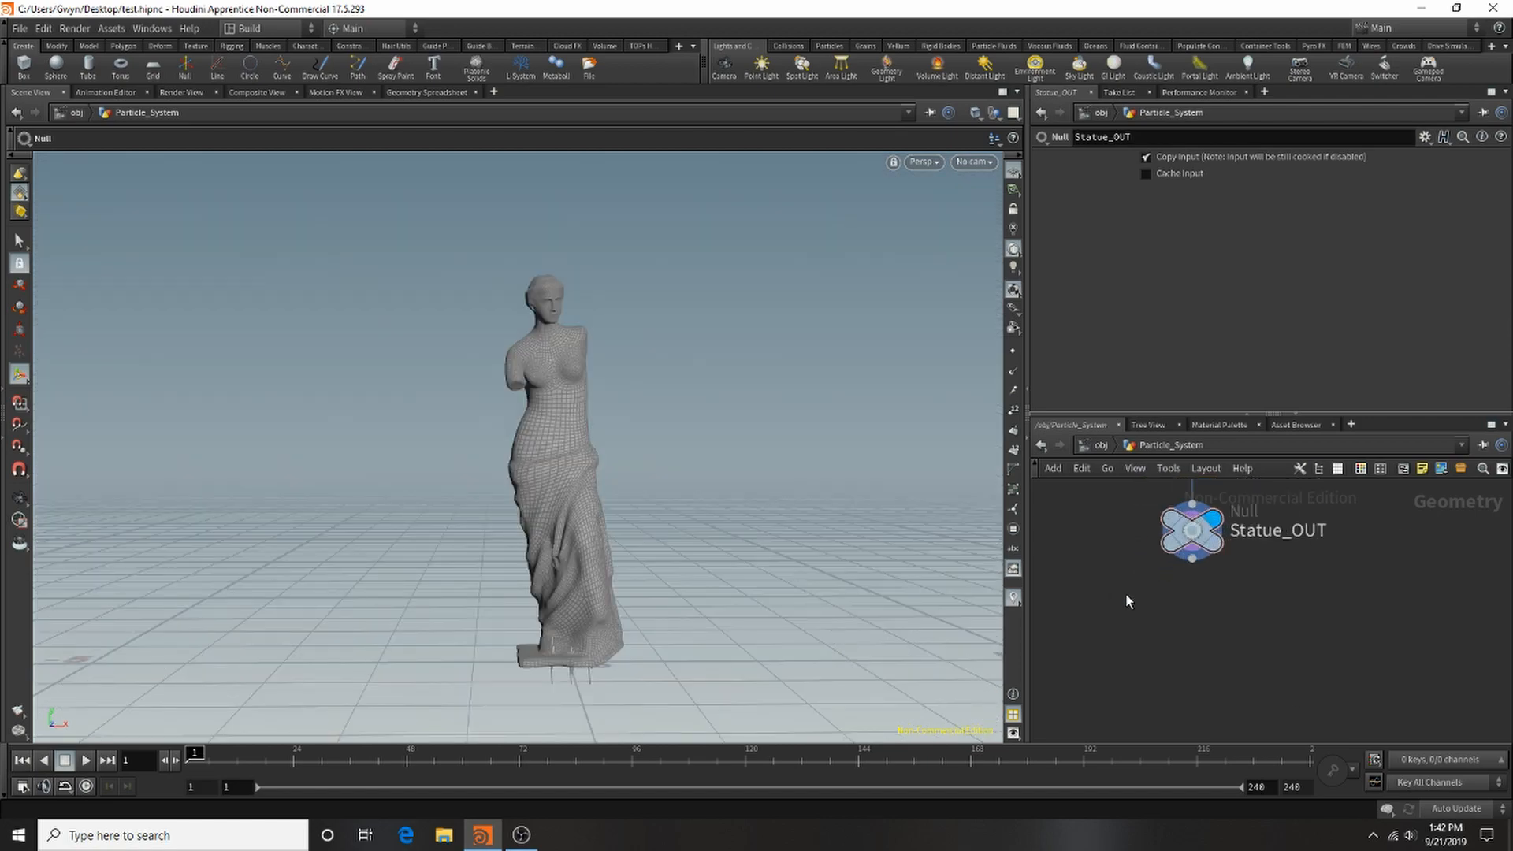
Add a POP Network node to the statue's network, placed below and to the right of Statue_OUT.
{"action": "key", "text": "Tab"}
{"action": "type", "text": "pop"}
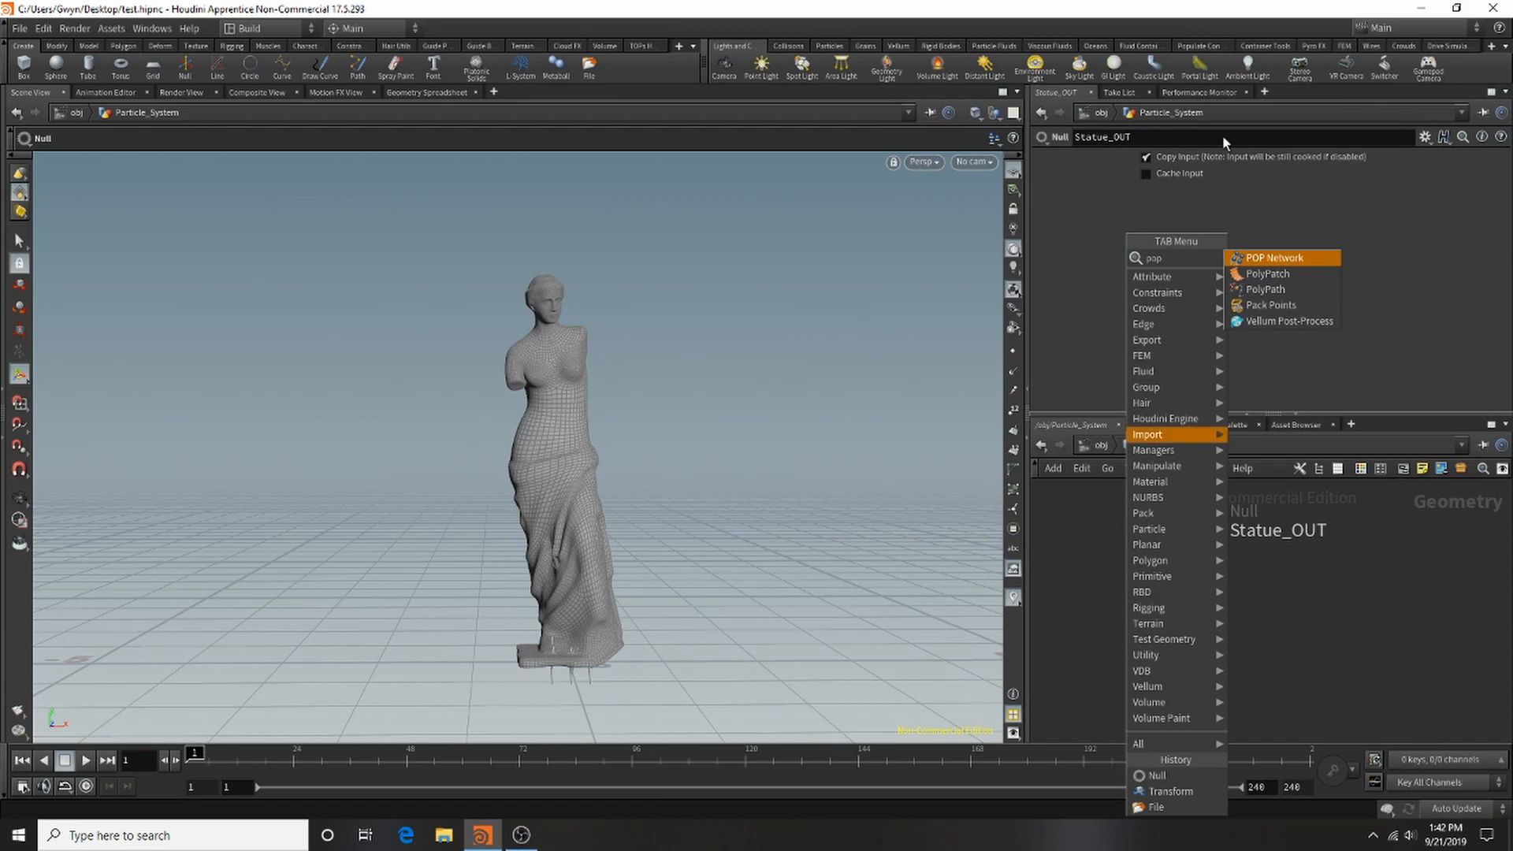
{"action": "left_click", "coordinate": [1282, 254]}
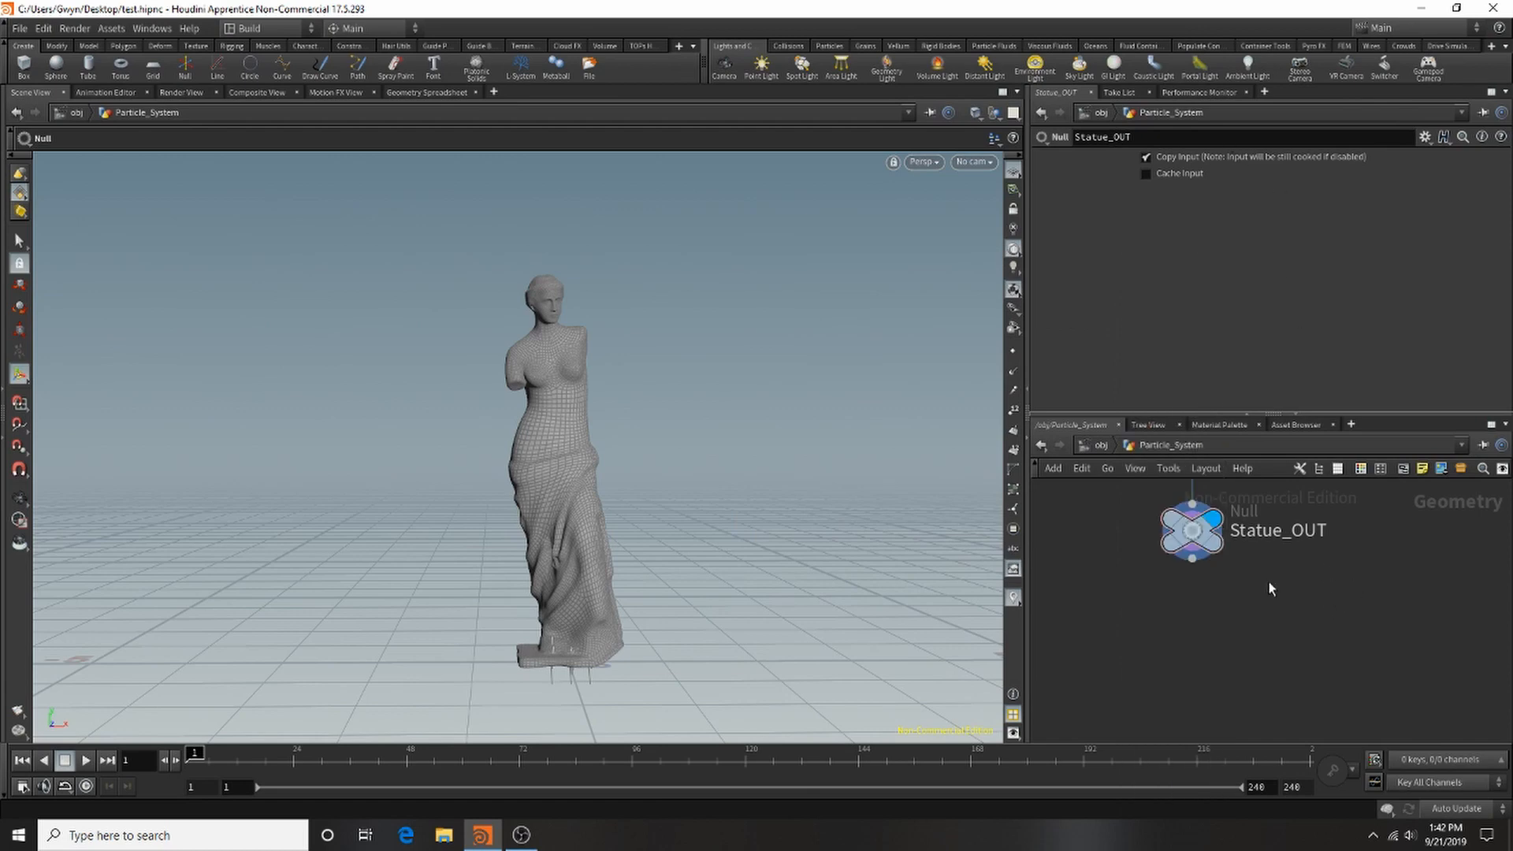
{"action": "key", "text": "Tab"}
{"action": "type", "text": "pop"}
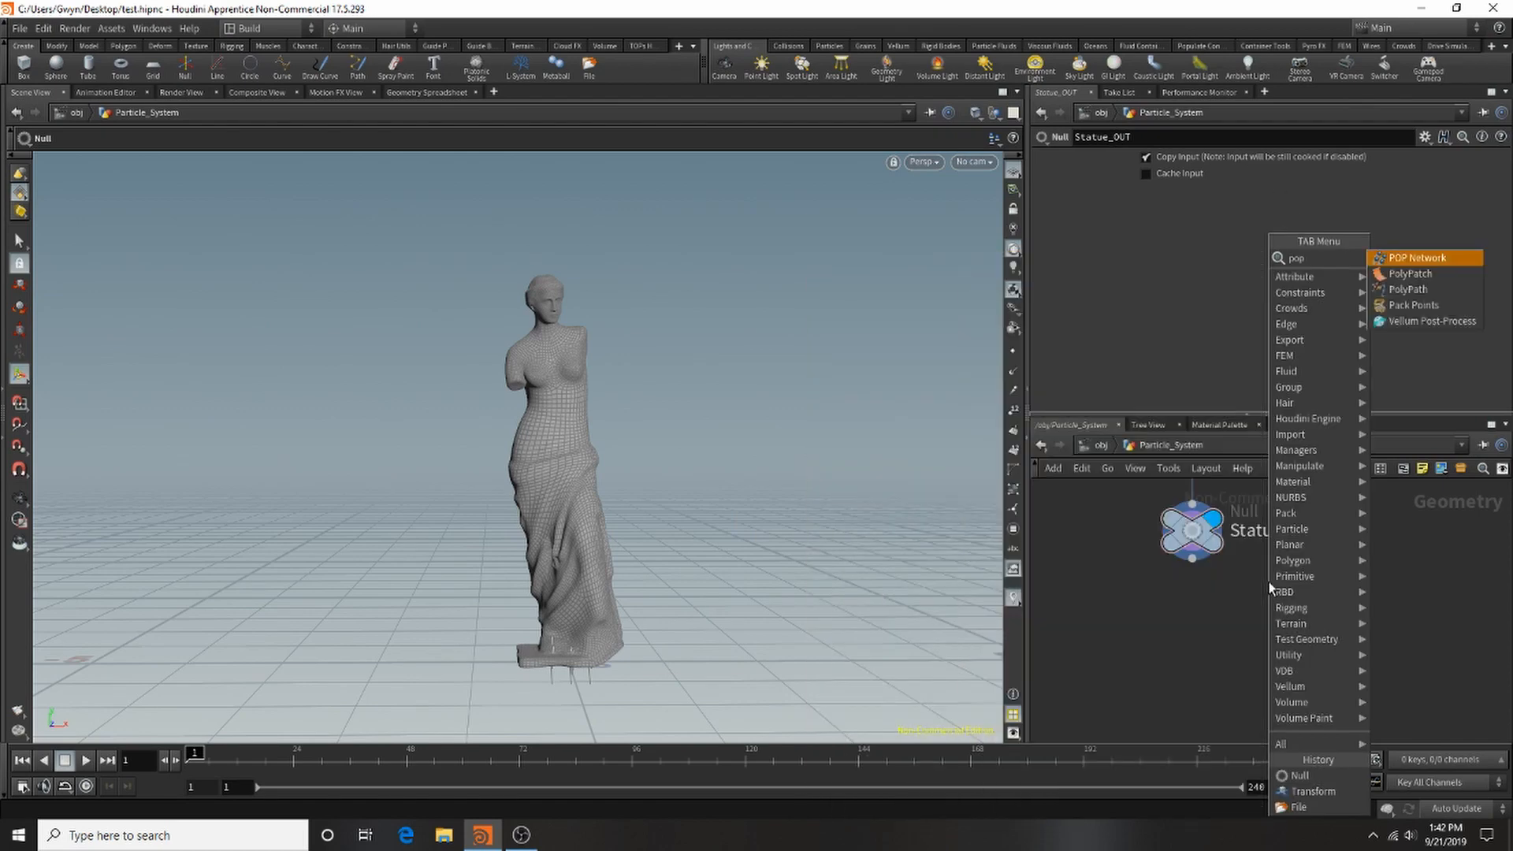
{"action": "left_click", "coordinate": [1443, 258]}
{"action": "left_click", "coordinate": [1400, 626]}
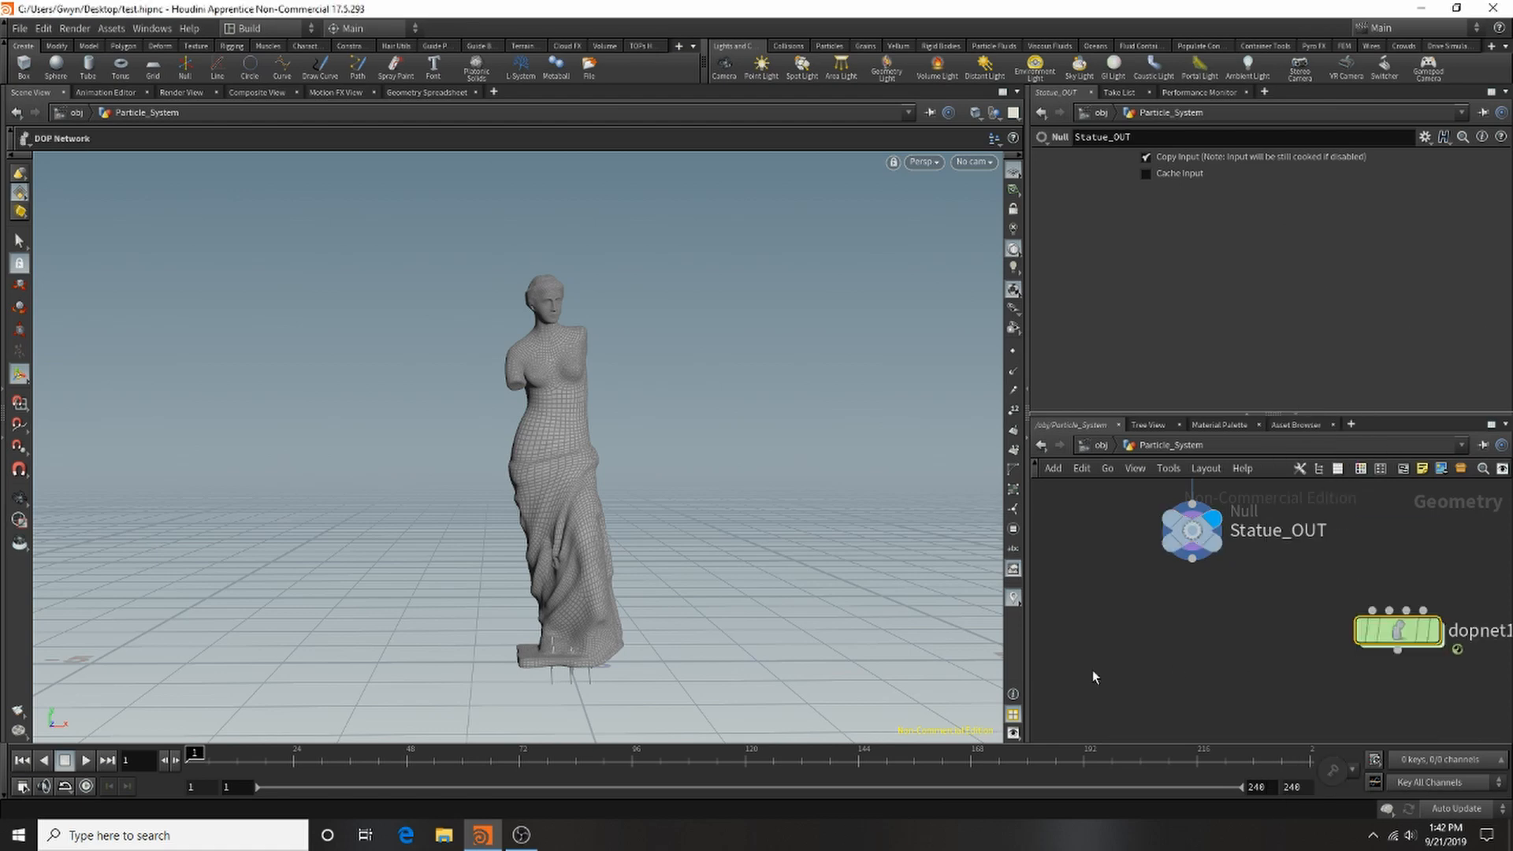
{"action": "left_click_drag", "start_coordinate": [1253, 562], "coordinate": [1266, 553]}
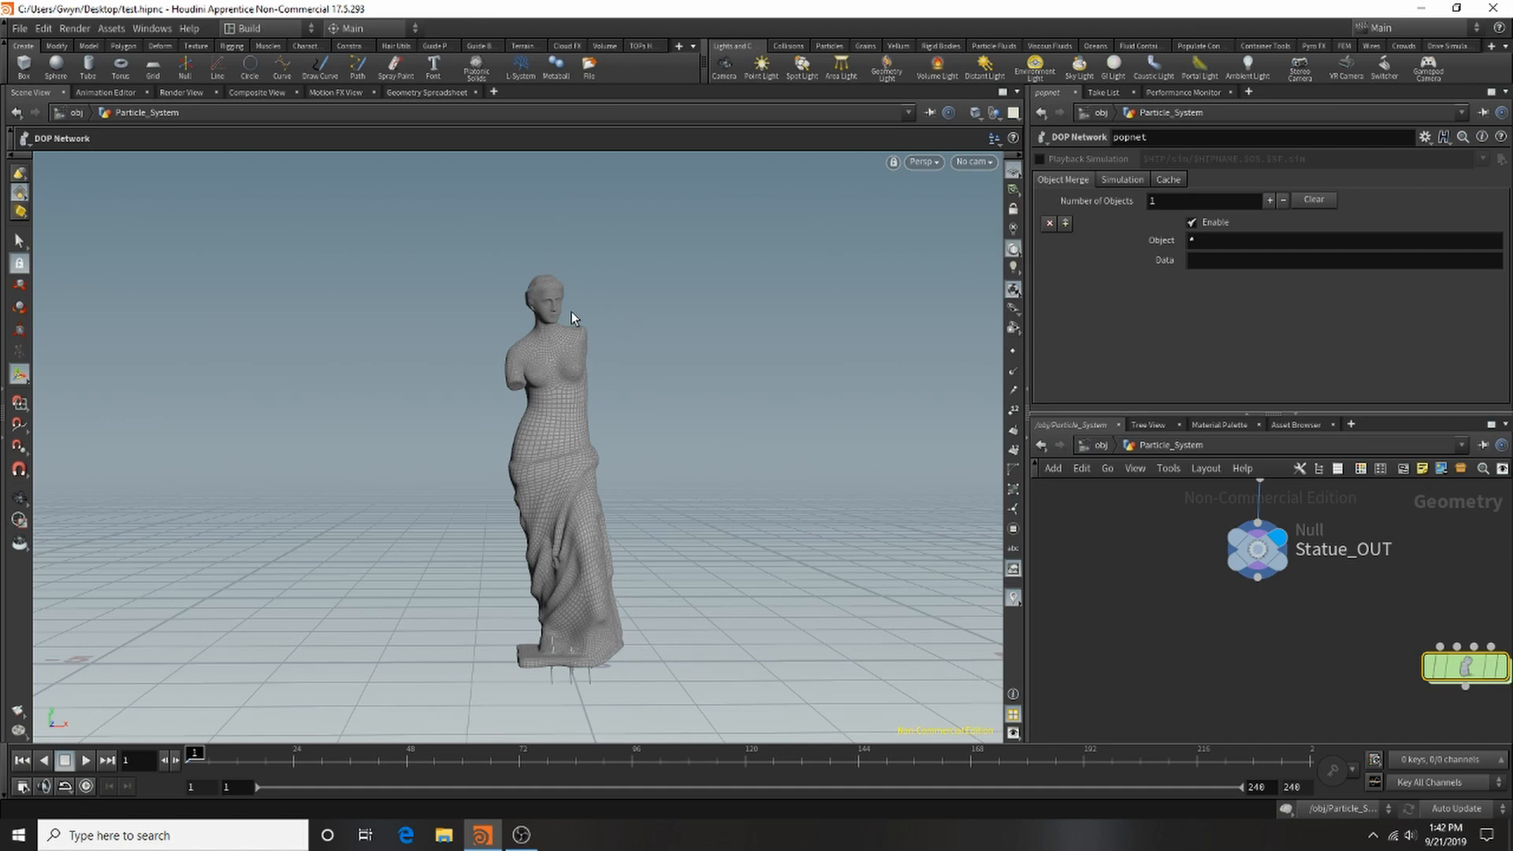
Add an Attribute VOP node connected below Statue_OUT and make it the displayed node.
{"action": "key", "text": "Tab"}
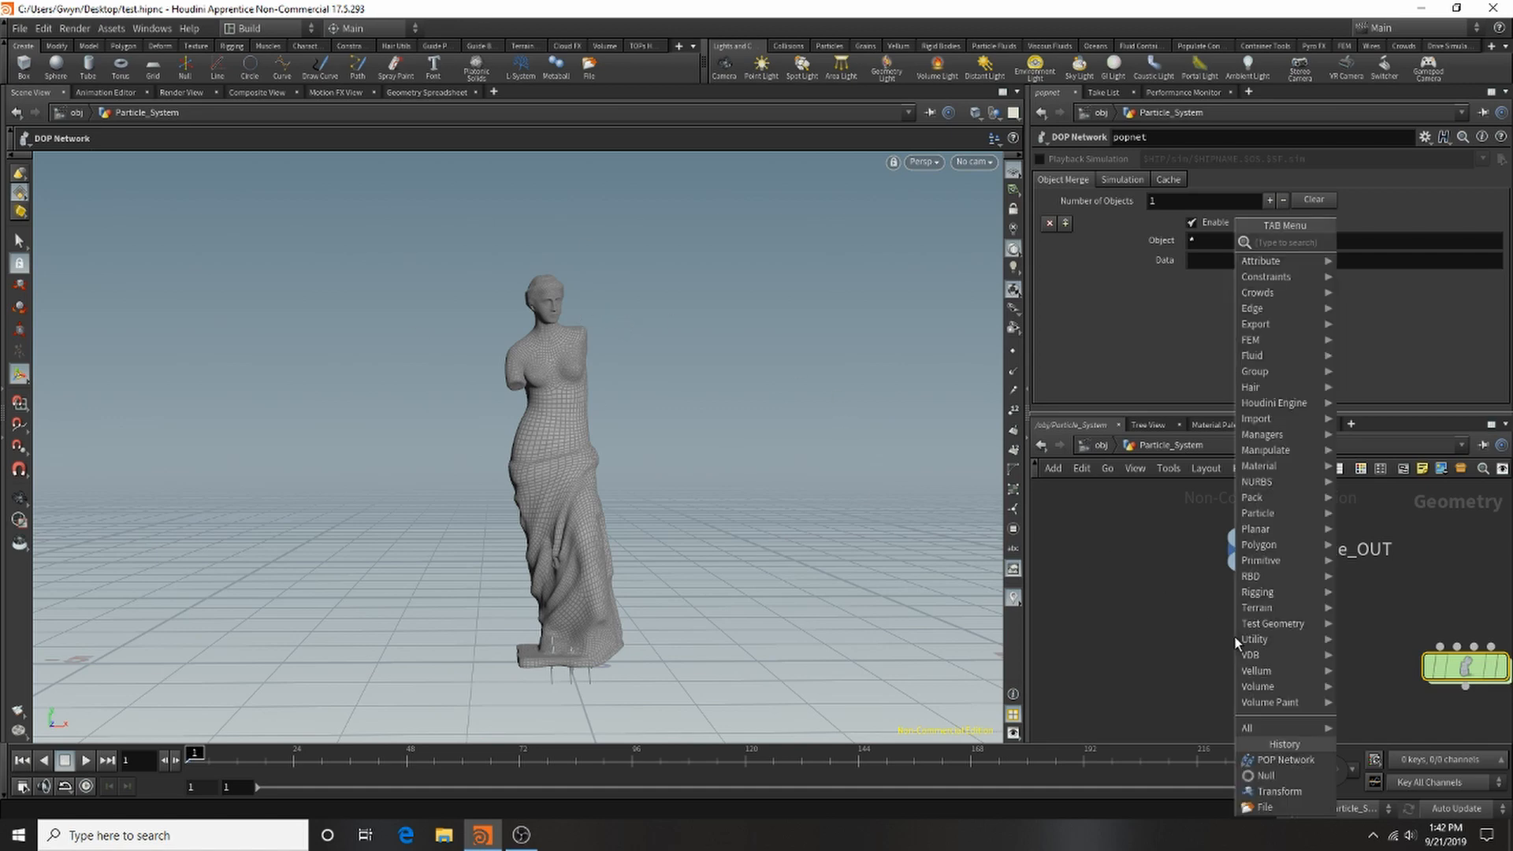
{"action": "type", "text": "attr"}
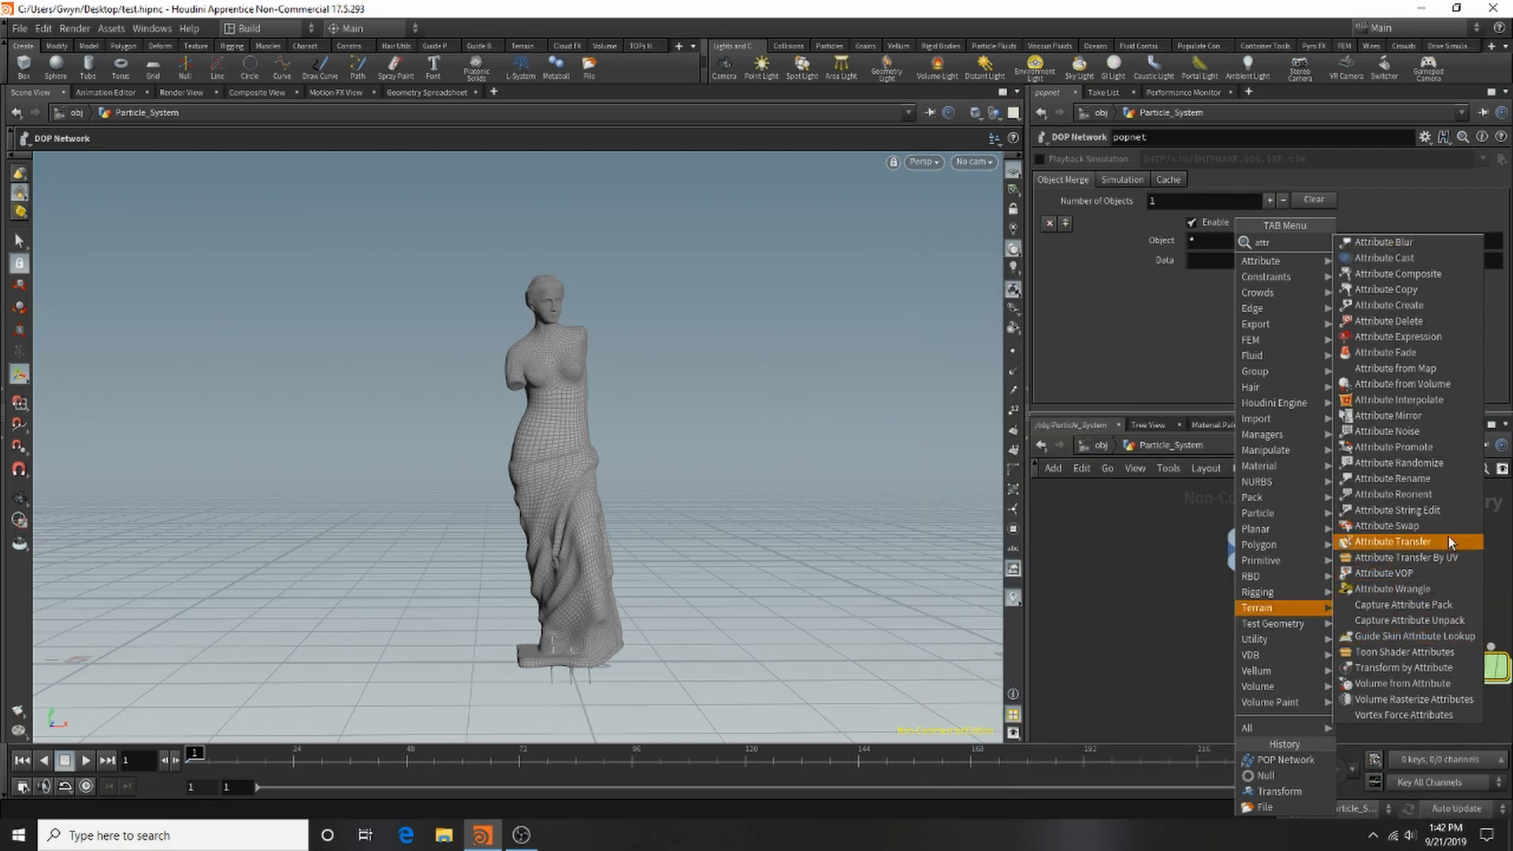
{"action": "left_click", "coordinate": [1431, 569]}
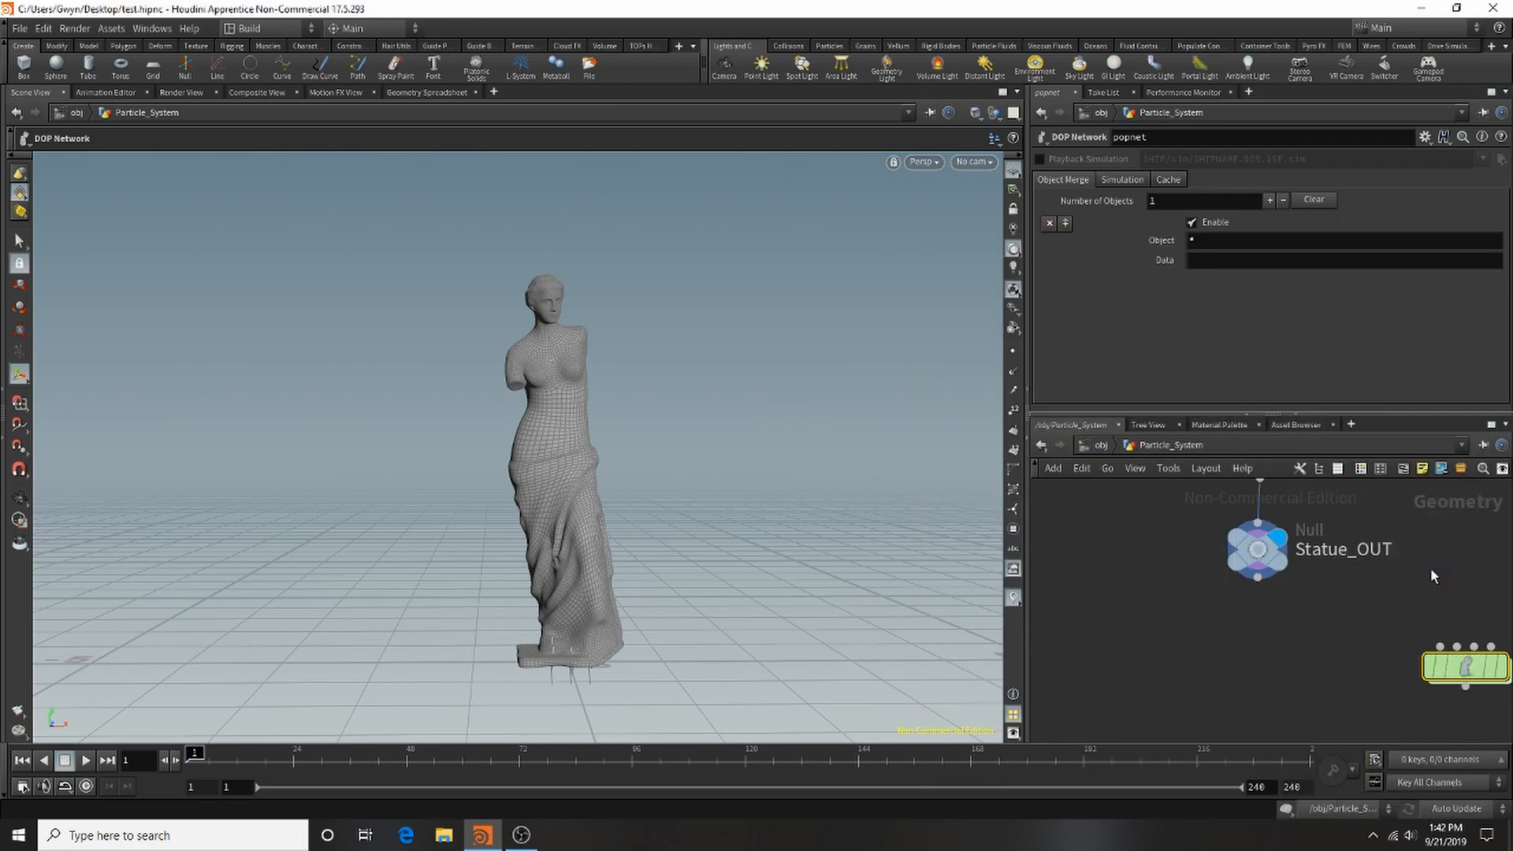
{"action": "left_click", "coordinate": [1260, 642]}
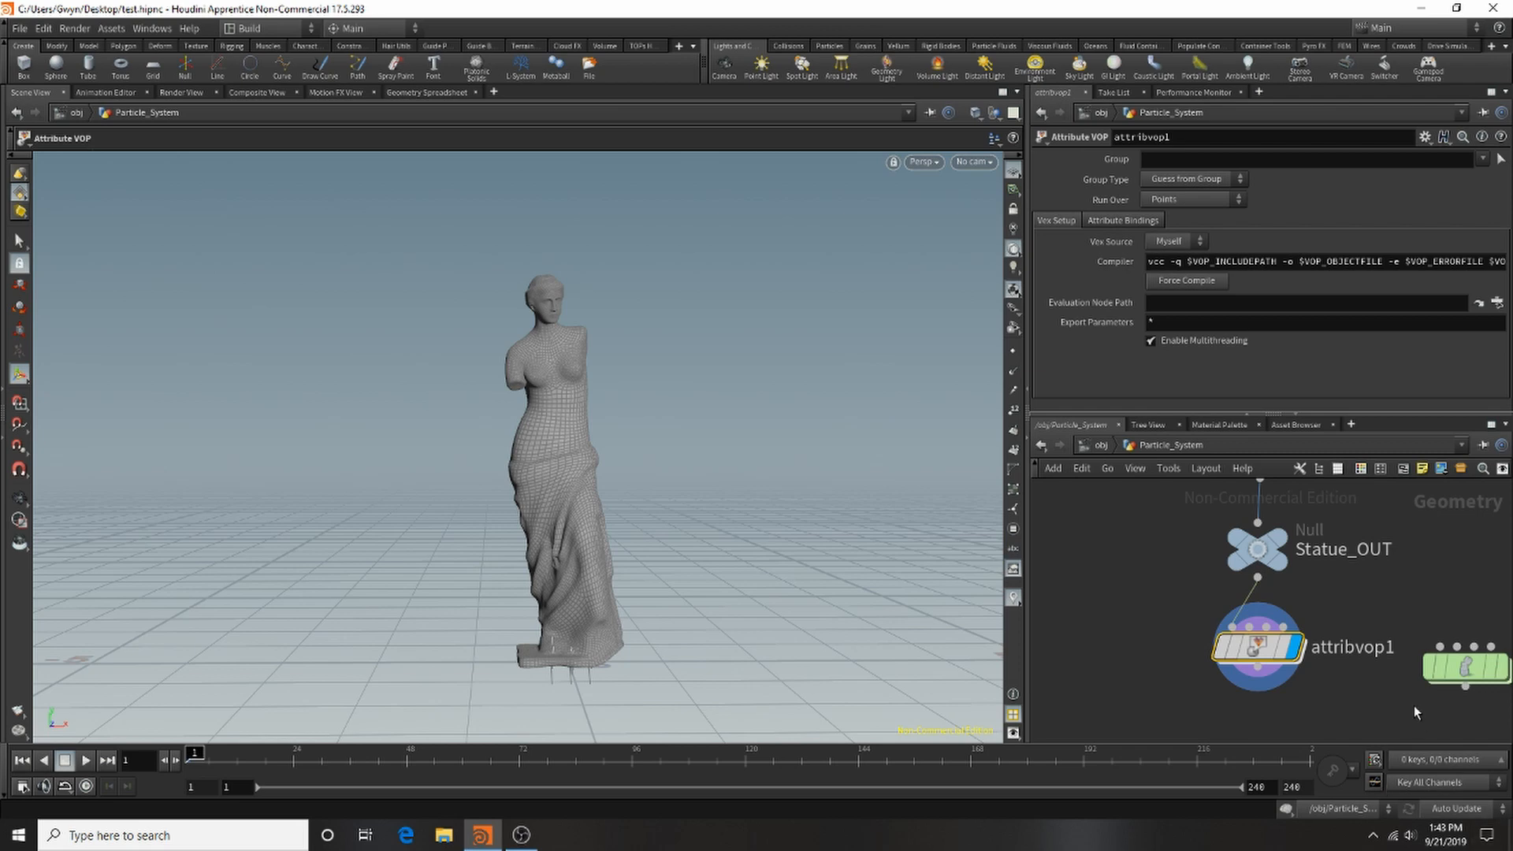
Move the POP Network node farther away from the Attribute VOP node.
{"action": "scroll", "coordinate": [1329, 589], "scroll_direction": "down", "scroll_amount": 4}
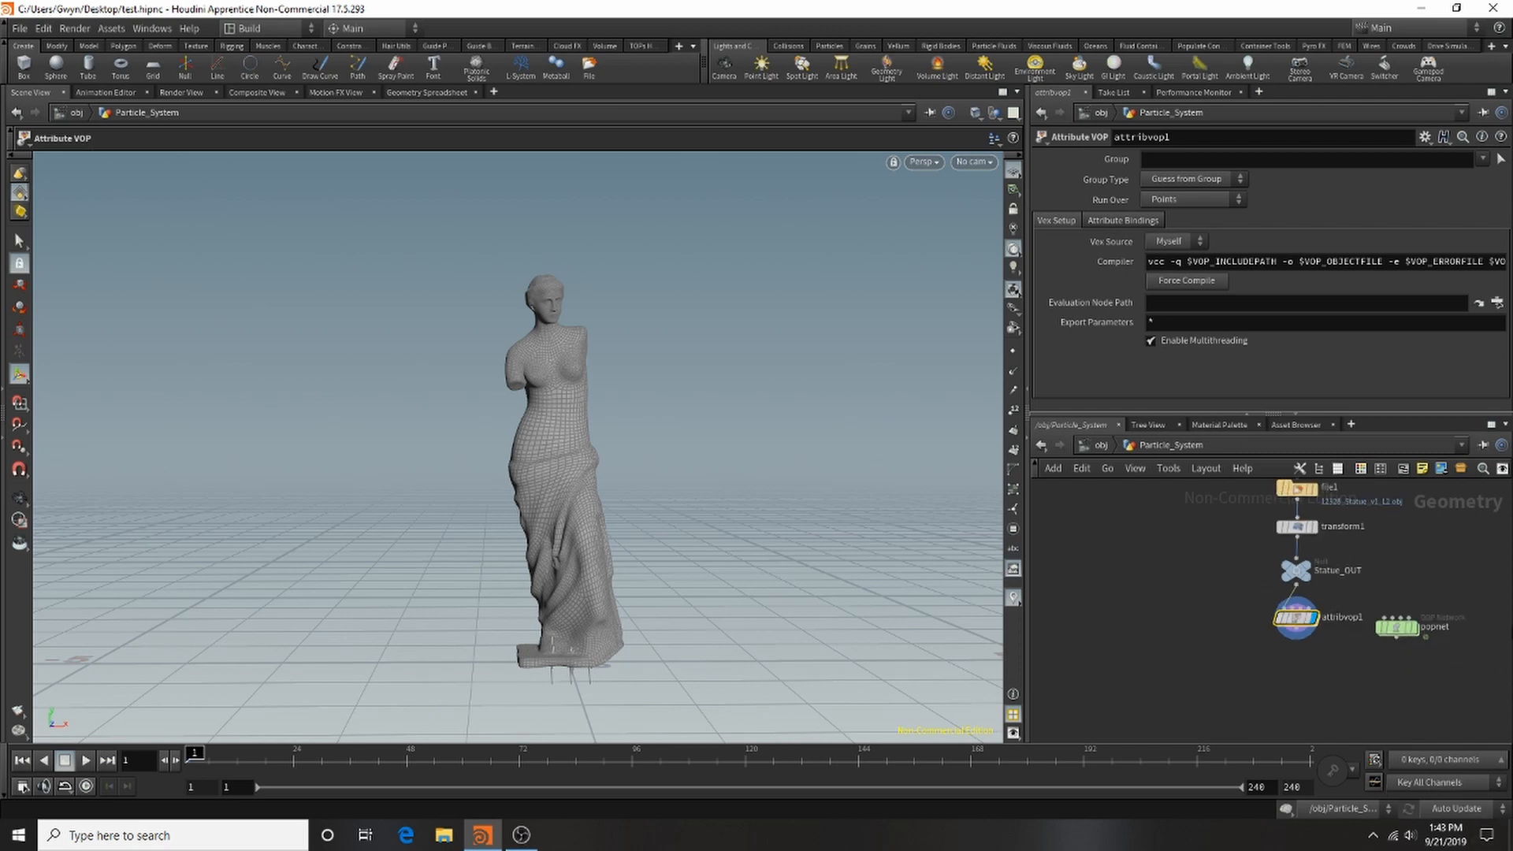
{"action": "scroll", "coordinate": [1448, 636], "scroll_direction": "up", "scroll_amount": 4}
{"action": "left_click_drag", "start_coordinate": [1354, 619], "coordinate": [1409, 666]}
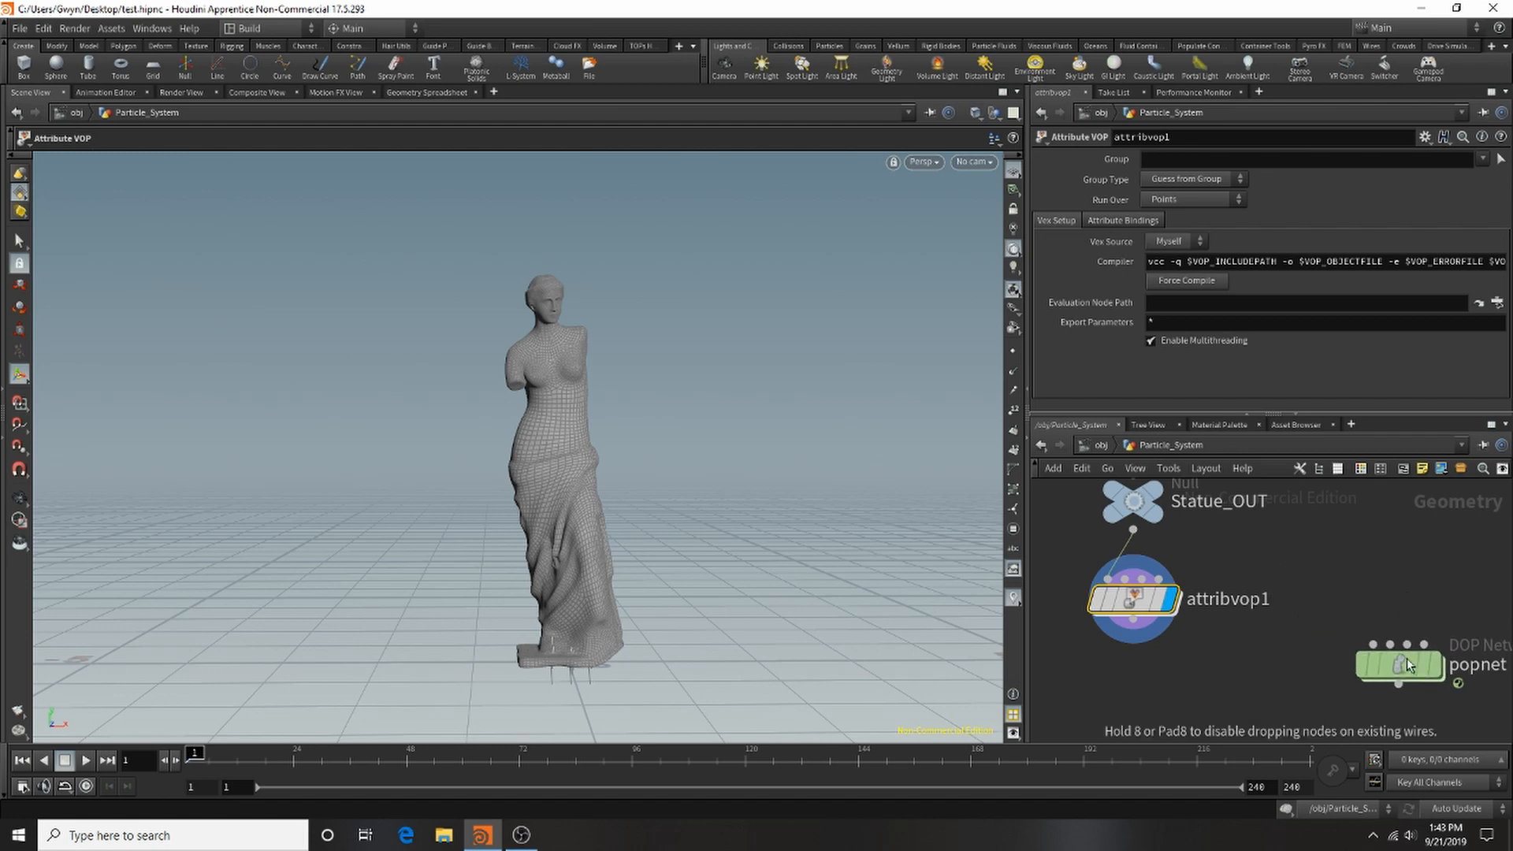
Enter the Attribute VOP network and place the geometry output node to the right of the global parameters node.
{"action": "double_click", "coordinate": [1164, 604]}
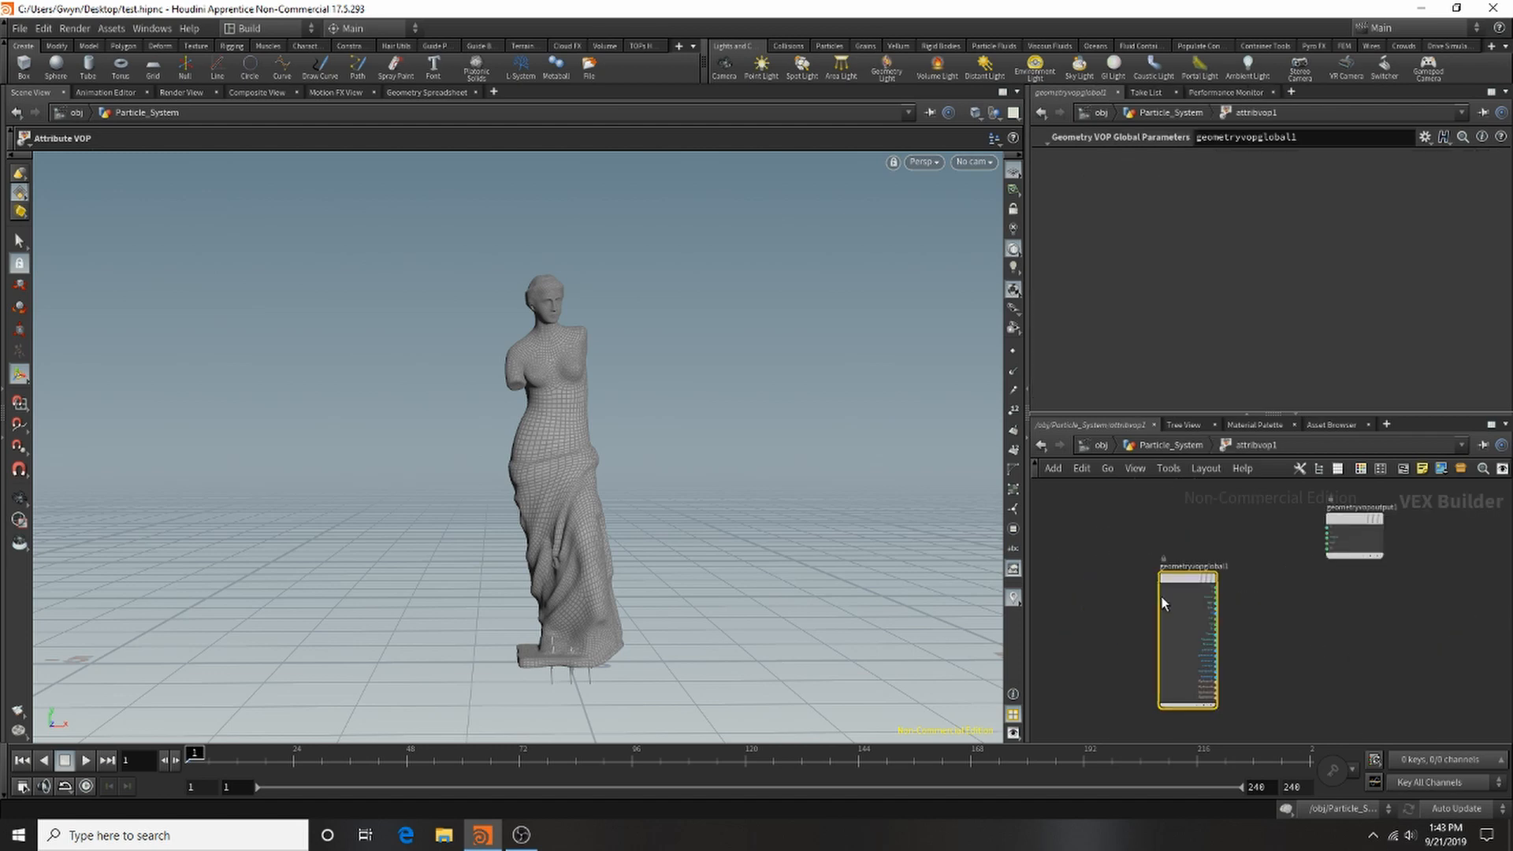
{"action": "left_click", "coordinate": [1323, 616]}
{"action": "key", "text": "l"}
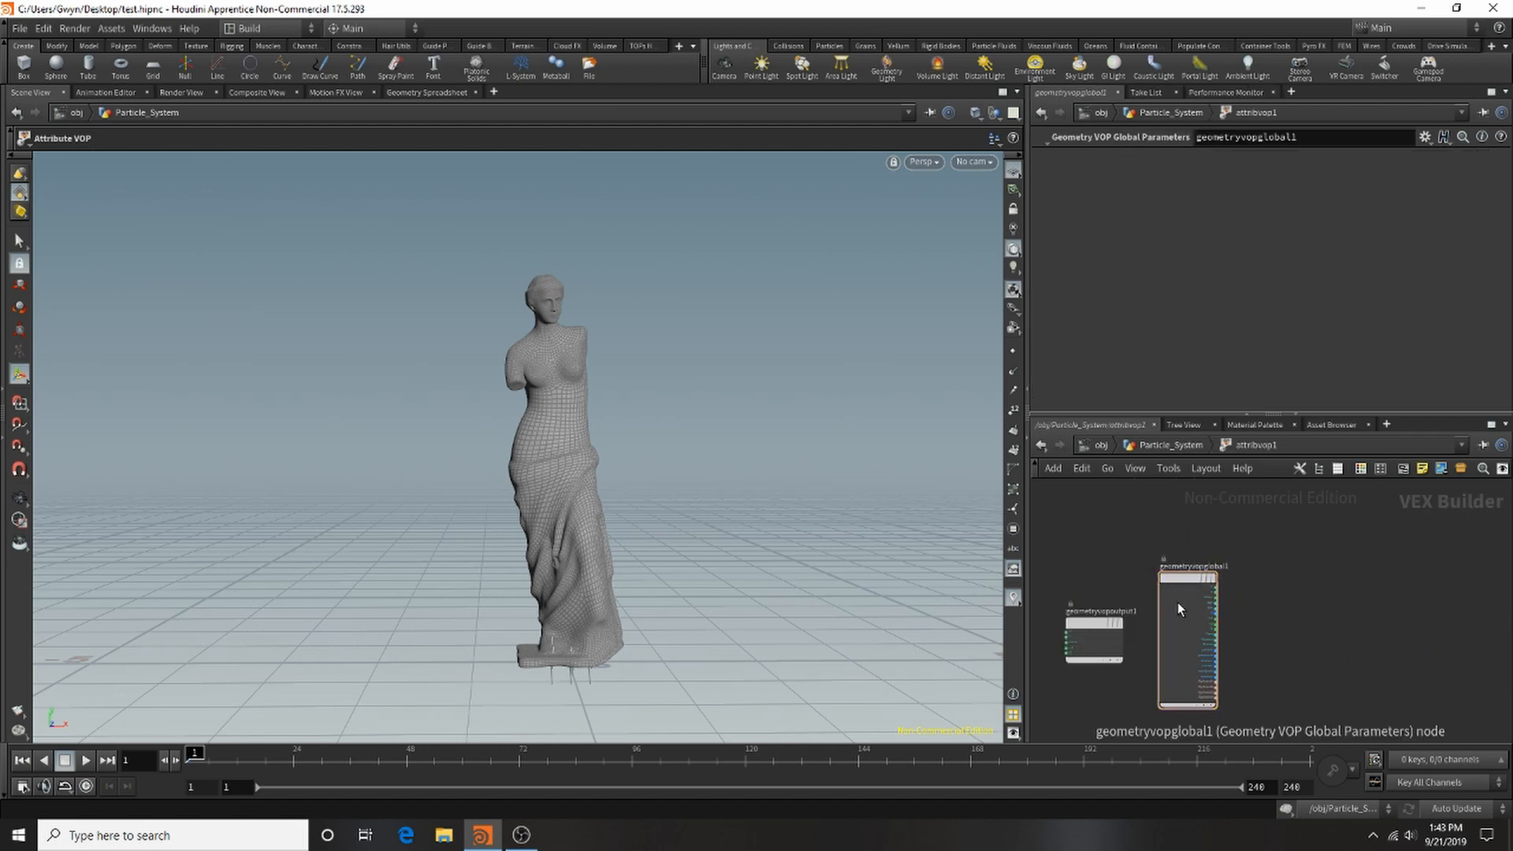
{"action": "left_click_drag", "start_coordinate": [1081, 620], "coordinate": [1393, 578]}
{"action": "scroll", "coordinate": [1312, 598], "scroll_direction": "up", "scroll_amount": 3}
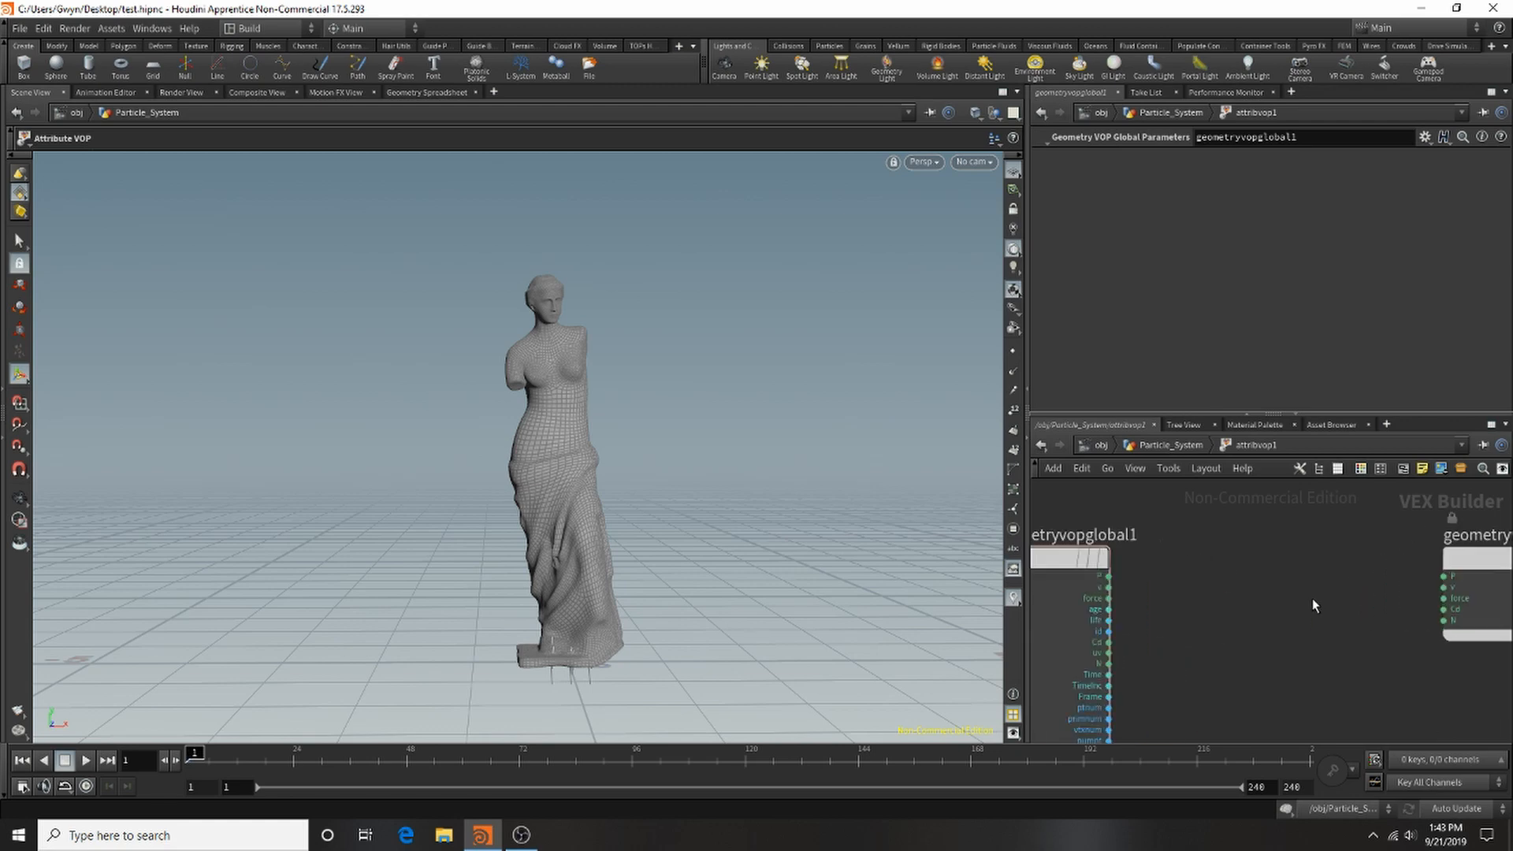
{"action": "left_click_drag", "start_coordinate": [1111, 576], "coordinate": [1394, 595]}
{"action": "left_click", "coordinate": [1109, 576]}
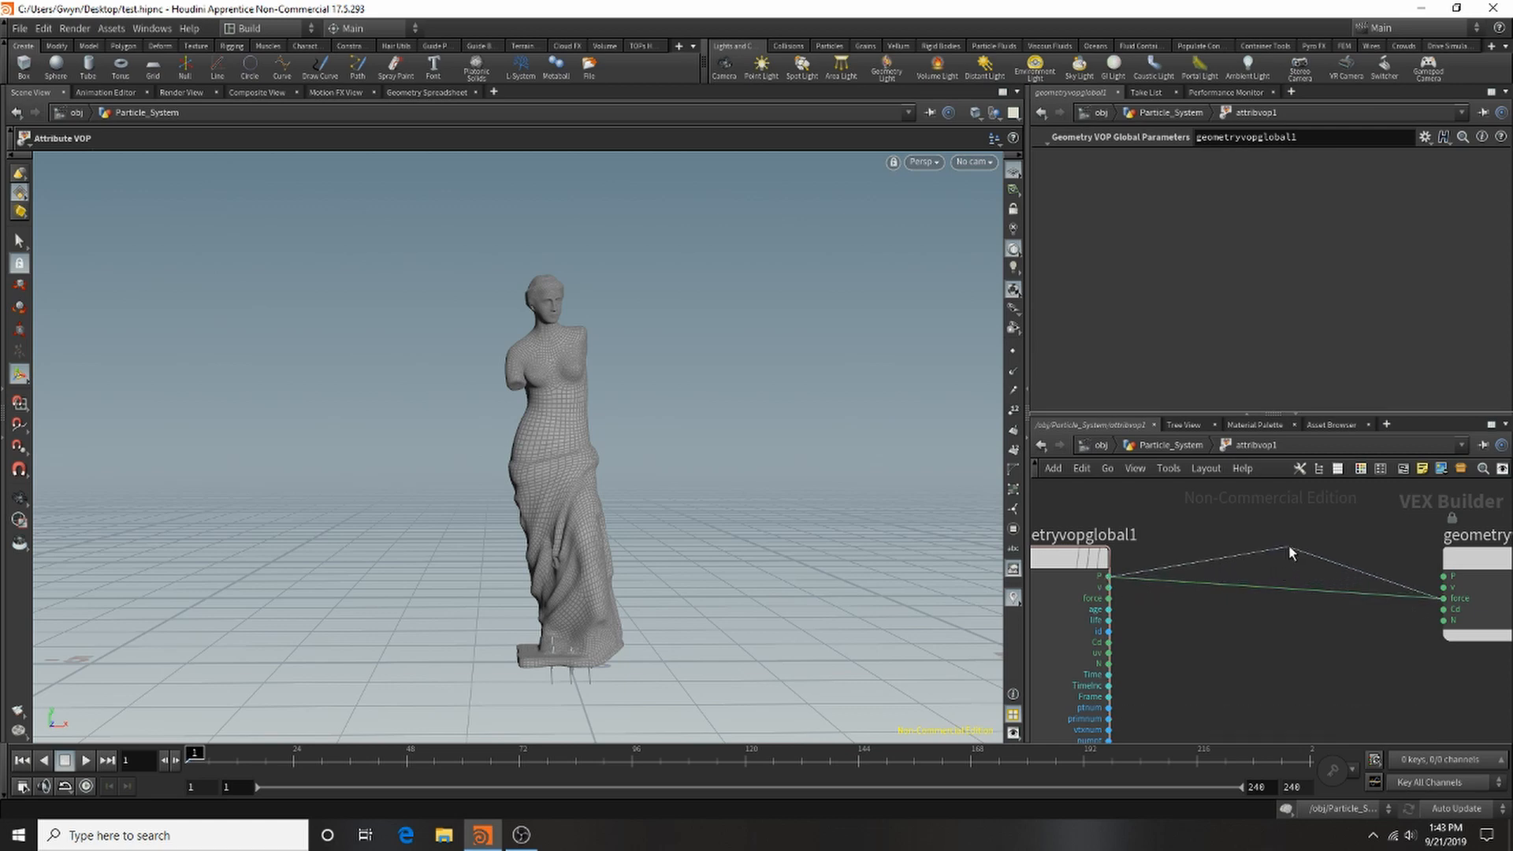
{"action": "left_click", "coordinate": [1291, 586]}
{"action": "left_click_drag", "start_coordinate": [1312, 569], "coordinate": [1293, 666]}
Connect the global parameters' P output to the output node's Cd input and space the two nodes farther apart.
{"action": "left_click_drag", "start_coordinate": [1109, 576], "coordinate": [1443, 621]}
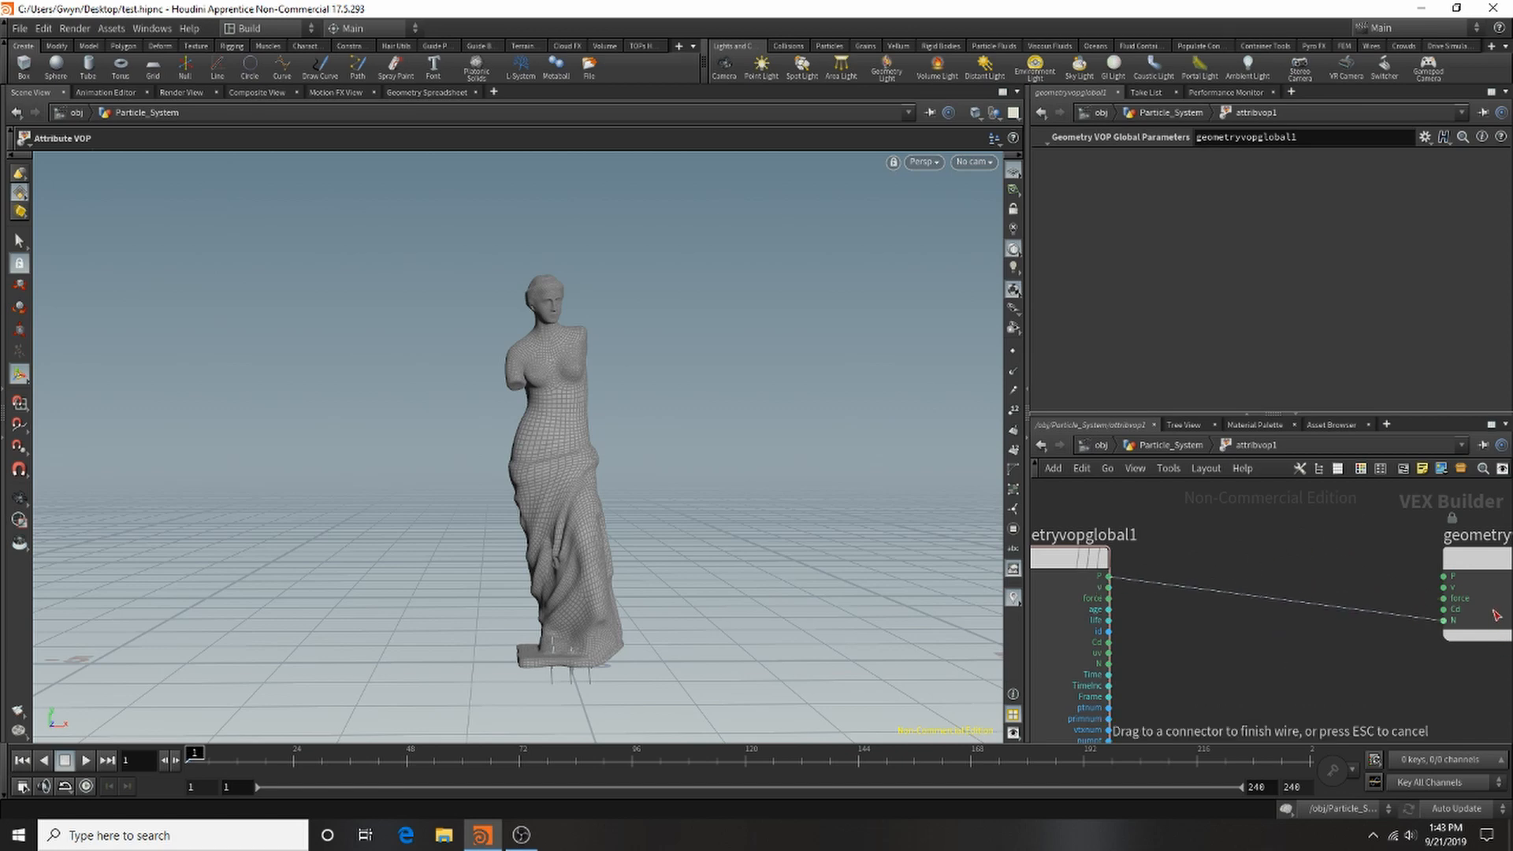
{"action": "left_click", "coordinate": [1444, 609]}
{"action": "scroll", "coordinate": [1260, 585], "scroll_direction": "down", "scroll_amount": 3}
{"action": "scroll", "coordinate": [1260, 585], "scroll_direction": "up", "scroll_amount": 2}
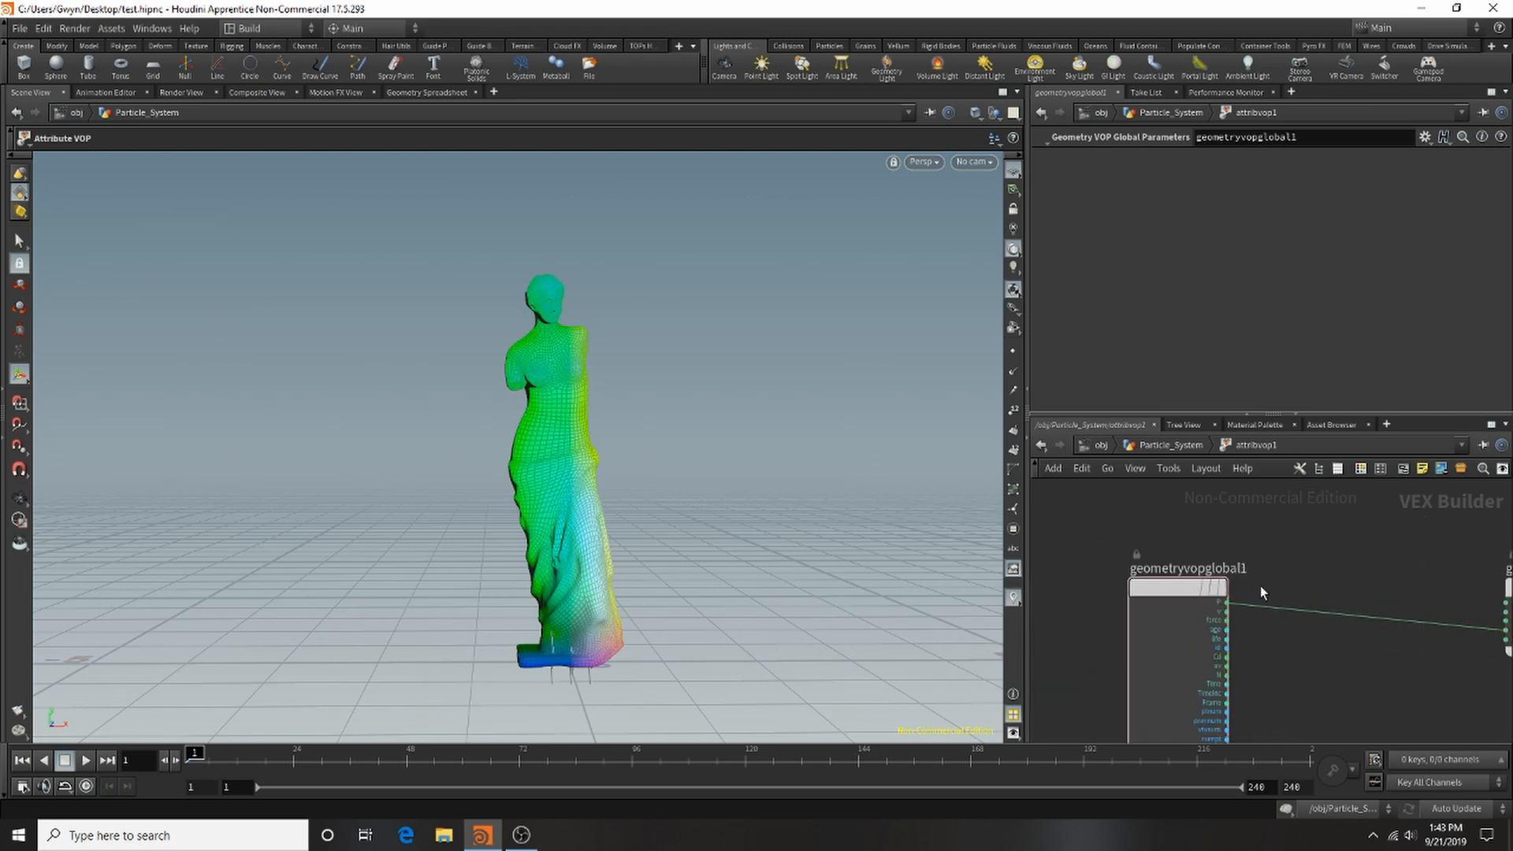
{"action": "left_click_drag", "start_coordinate": [1143, 591], "coordinate": [1064, 588]}
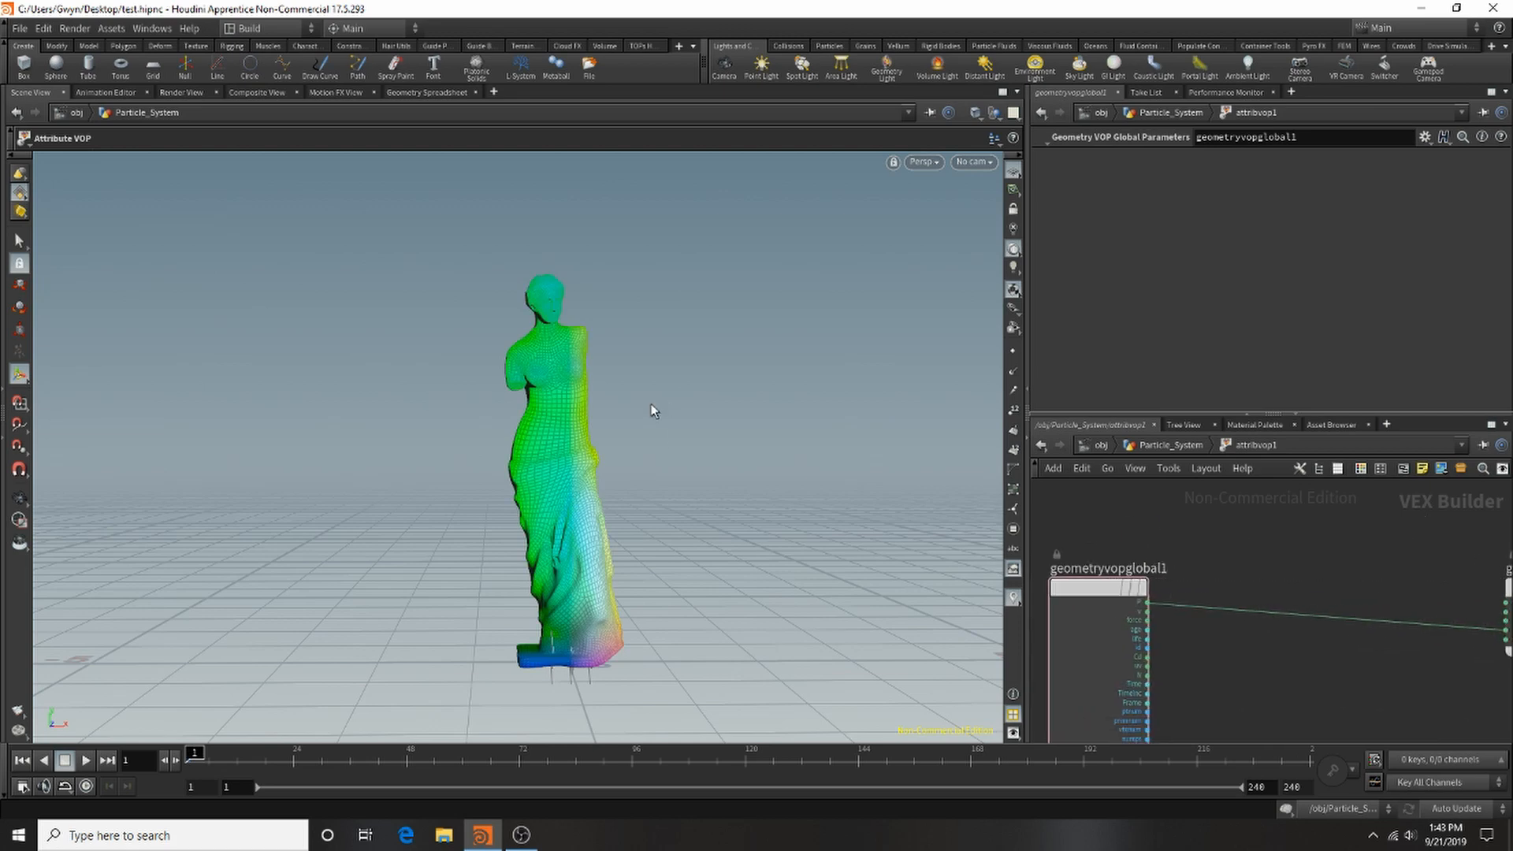
Insert a Fit Range node into the wire between the P output and the Cd input.
{"action": "key", "text": "Escape"}
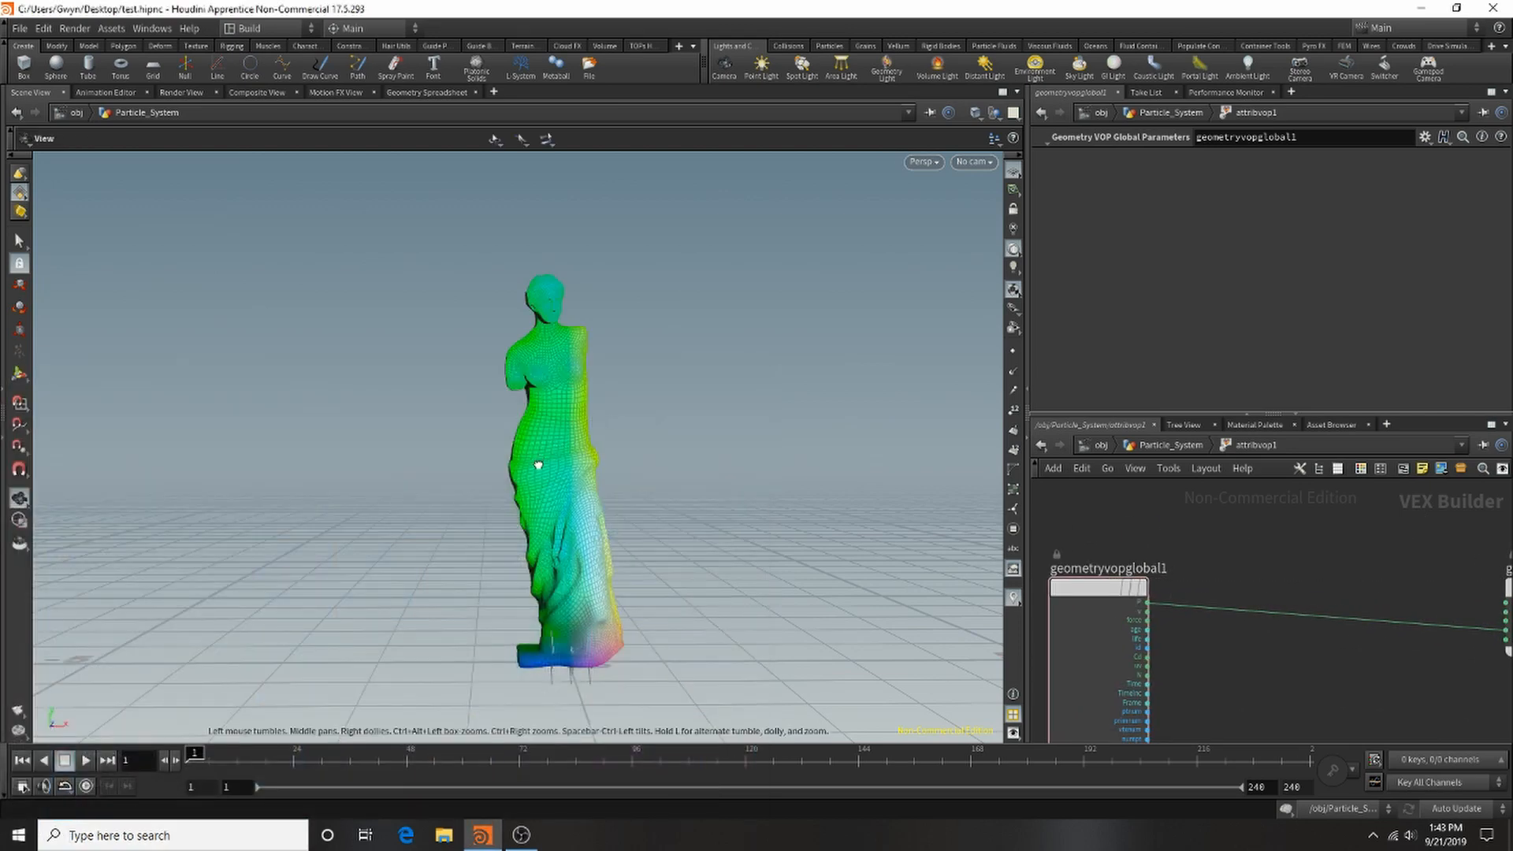
{"action": "left_click_drag", "start_coordinate": [530, 459], "coordinate": [696, 280]}
{"action": "scroll", "coordinate": [720, 473], "scroll_direction": "up", "scroll_amount": 5}
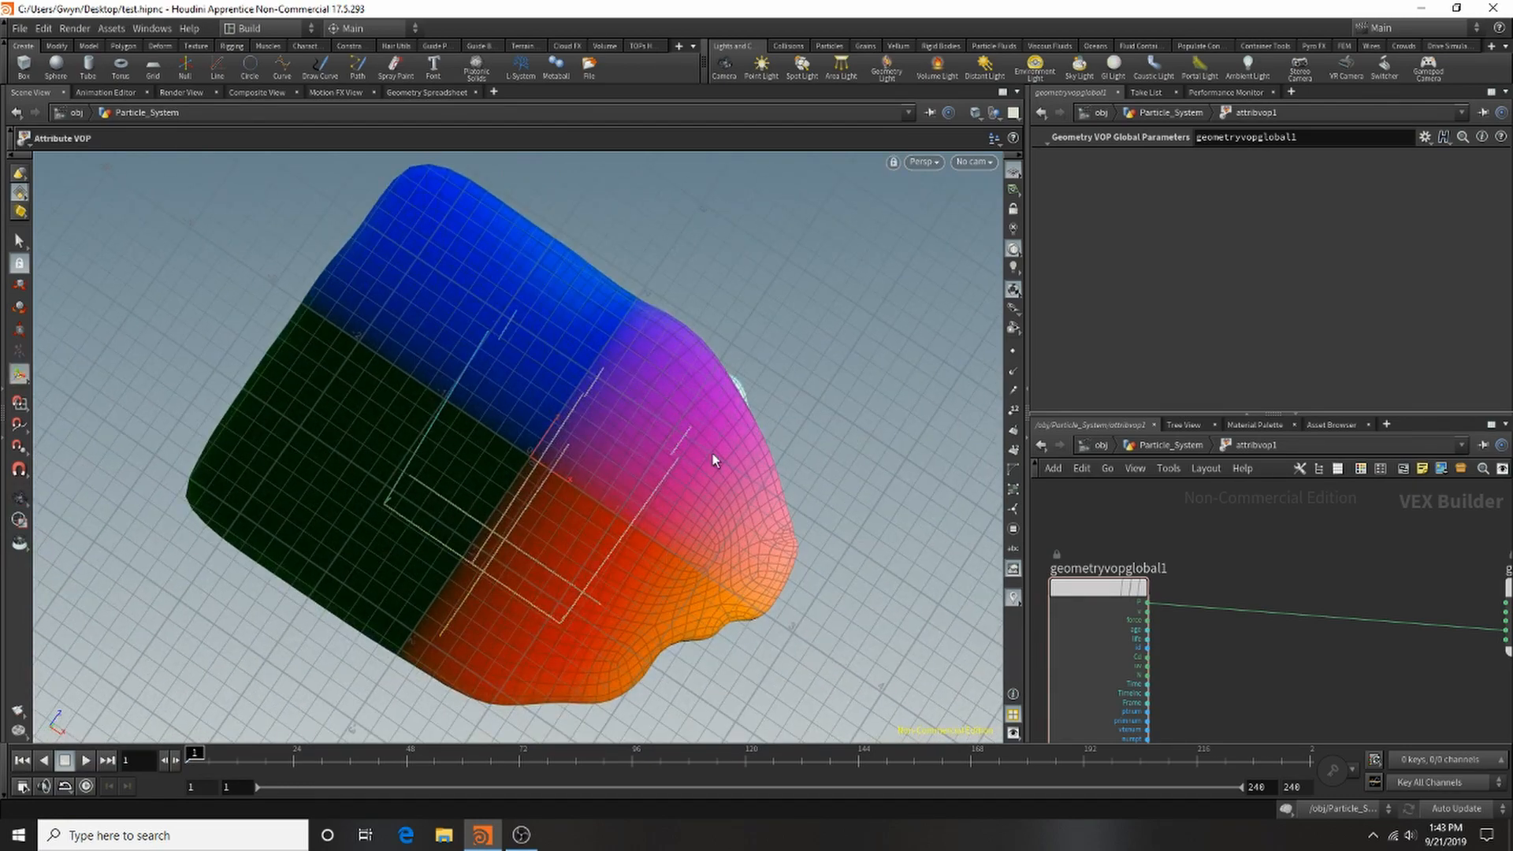
{"action": "mouse_move", "coordinate": [712, 454]}
{"action": "left_mouse_down"}
{"action": "mouse_move", "coordinate": [686, 574]}
{"action": "mouse_move", "coordinate": [702, 405]}
{"action": "mouse_move", "coordinate": [621, 628]}
{"action": "mouse_move", "coordinate": [659, 453]}
{"action": "mouse_move", "coordinate": [547, 361]}
{"action": "mouse_move", "coordinate": [599, 370]}
{"action": "mouse_move", "coordinate": [594, 437]}
{"action": "mouse_move", "coordinate": [450, 480]}
{"action": "mouse_move", "coordinate": [557, 508]}
{"action": "mouse_move", "coordinate": [696, 458]}
{"action": "left_mouse_up"}
{"action": "key", "text": "Tab"}
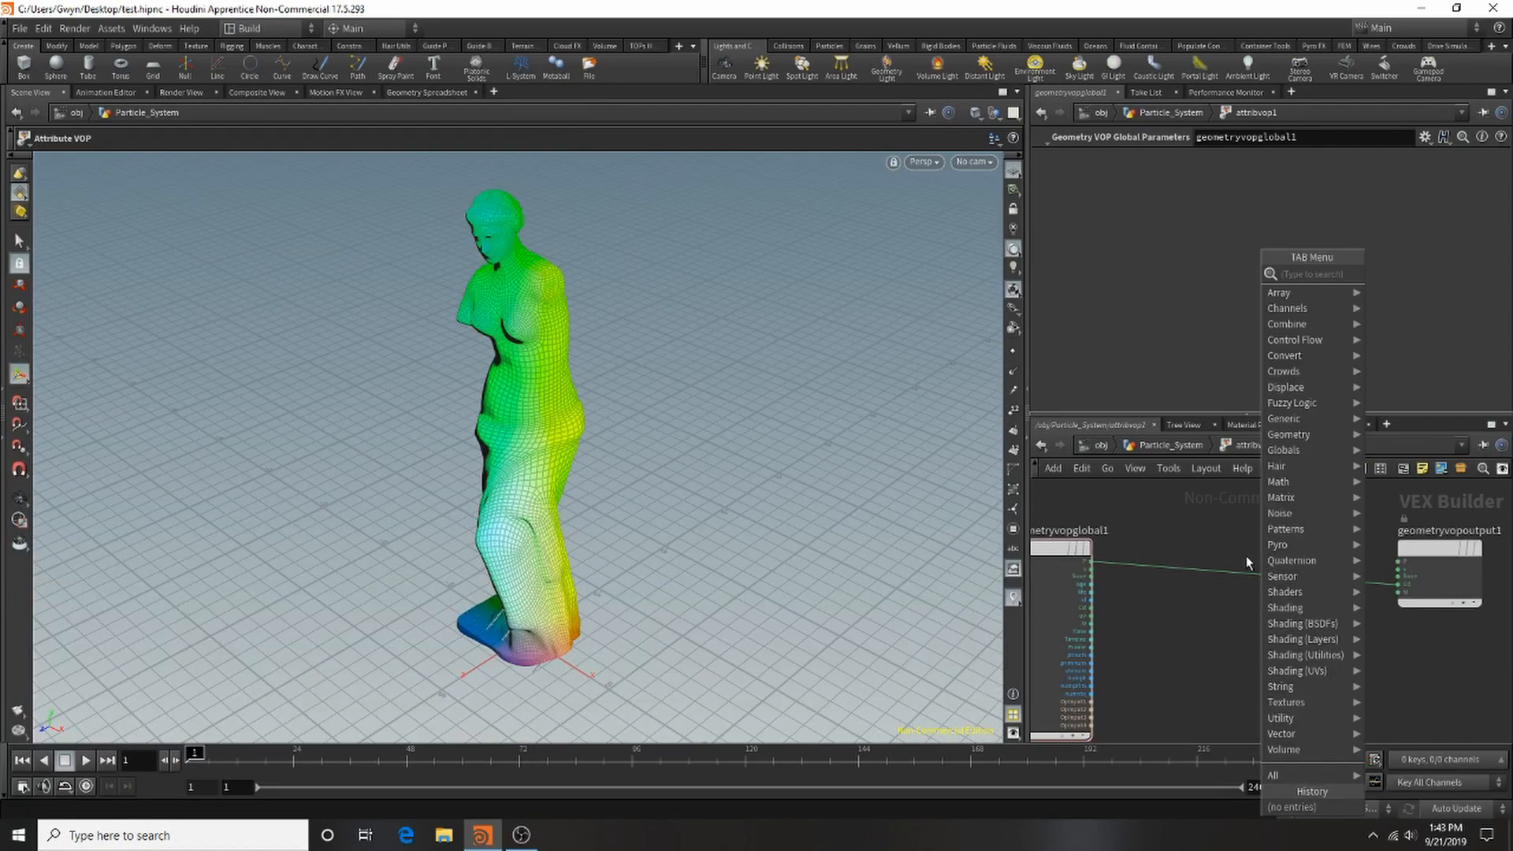
{"action": "type", "text": "fit"}
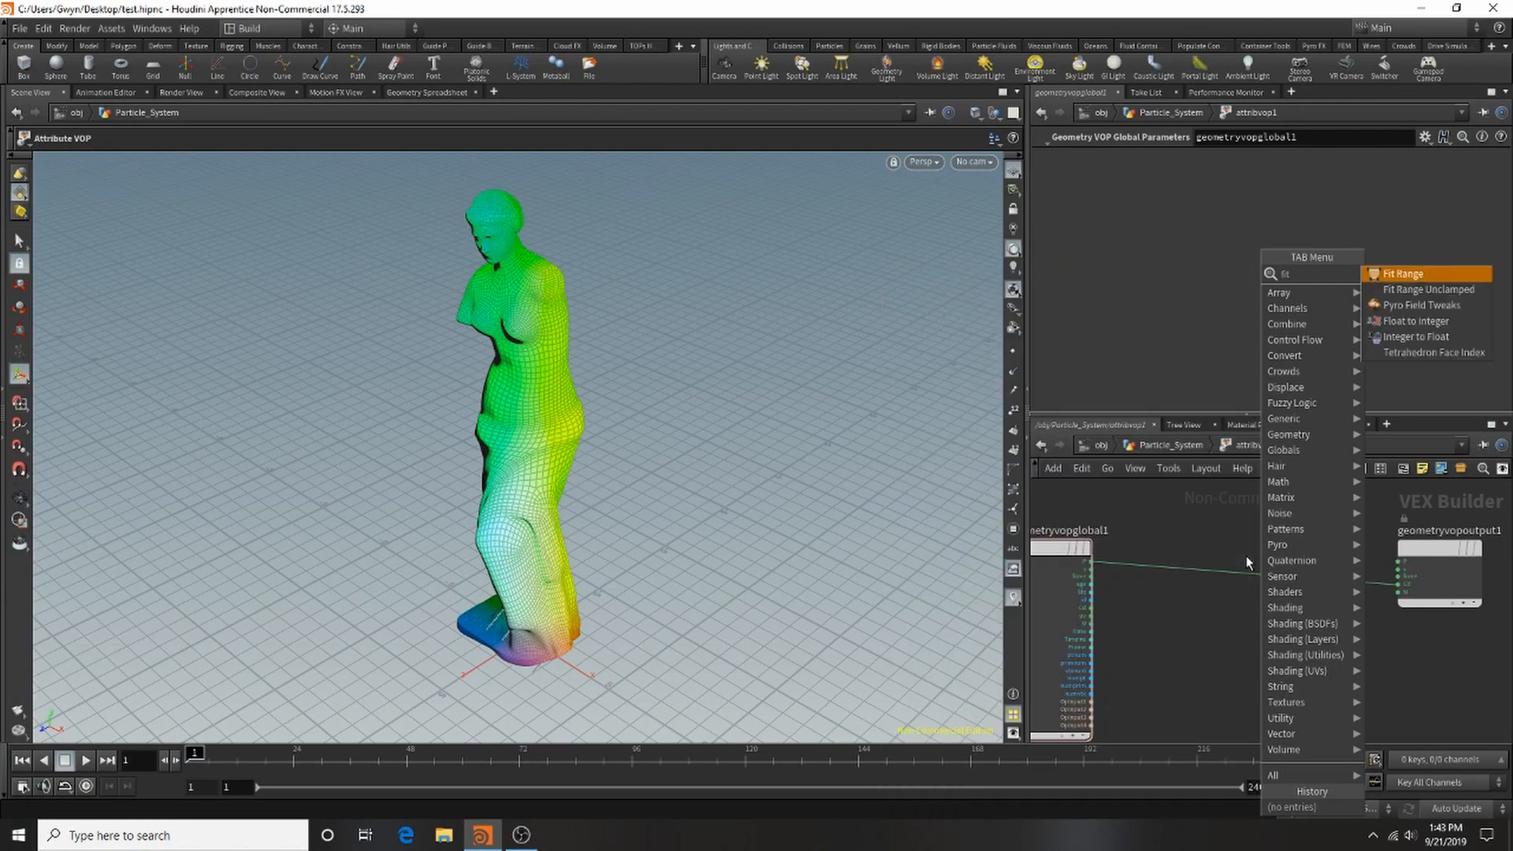
{"action": "left_click", "coordinate": [1414, 268]}
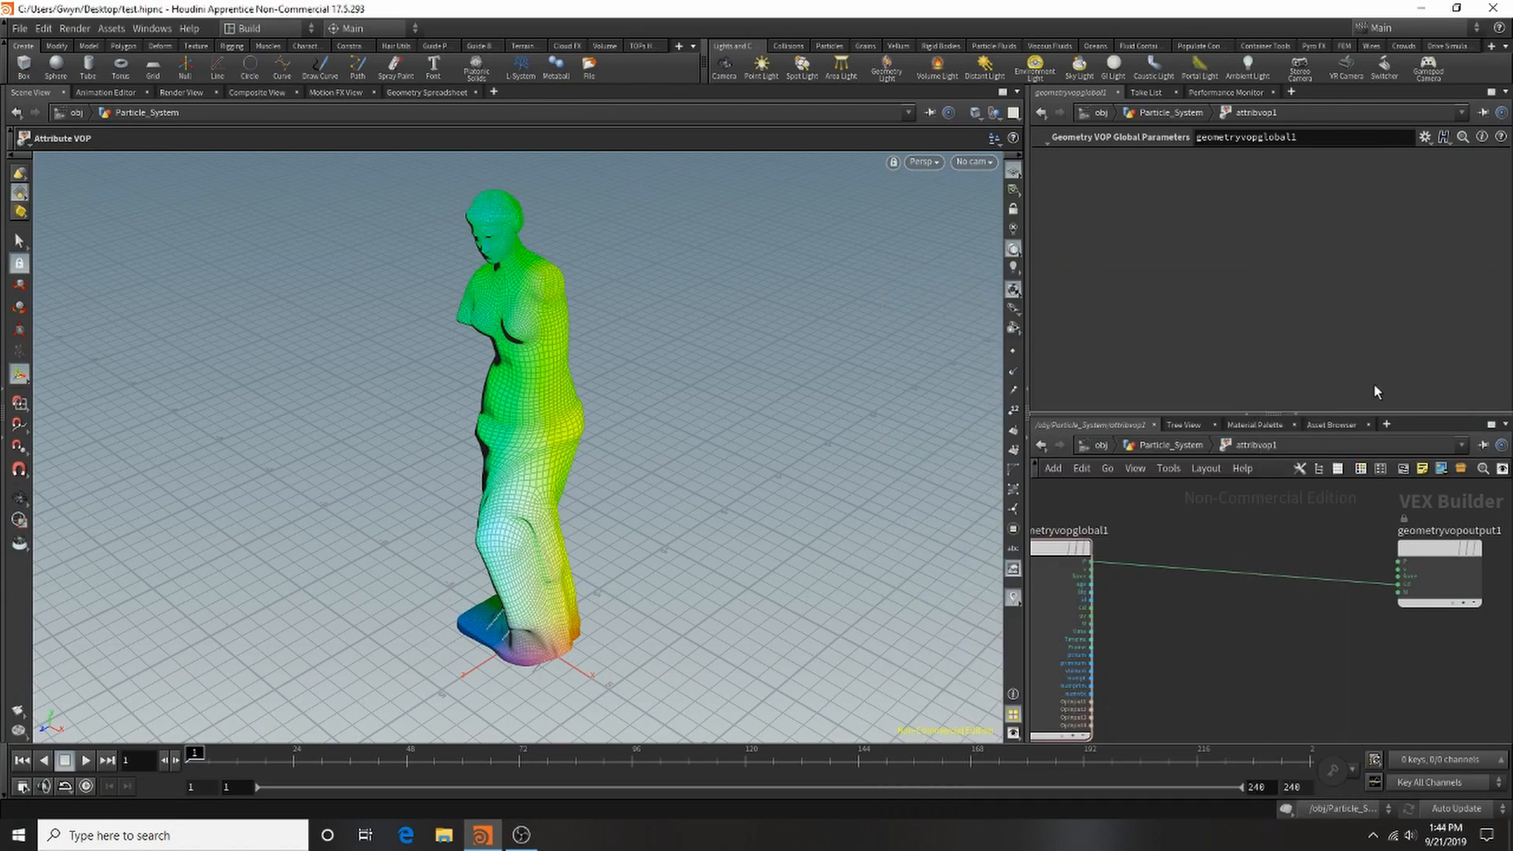
{"action": "left_click", "coordinate": [1301, 580]}
{"action": "left_click_drag", "start_coordinate": [1278, 583], "coordinate": [1302, 576]}
Insert an Anti-Aliased Noise node into the wire between the global parameters' P output and the Fit Range node.
{"action": "scroll", "coordinate": [1299, 550], "scroll_direction": "down", "scroll_amount": 4}
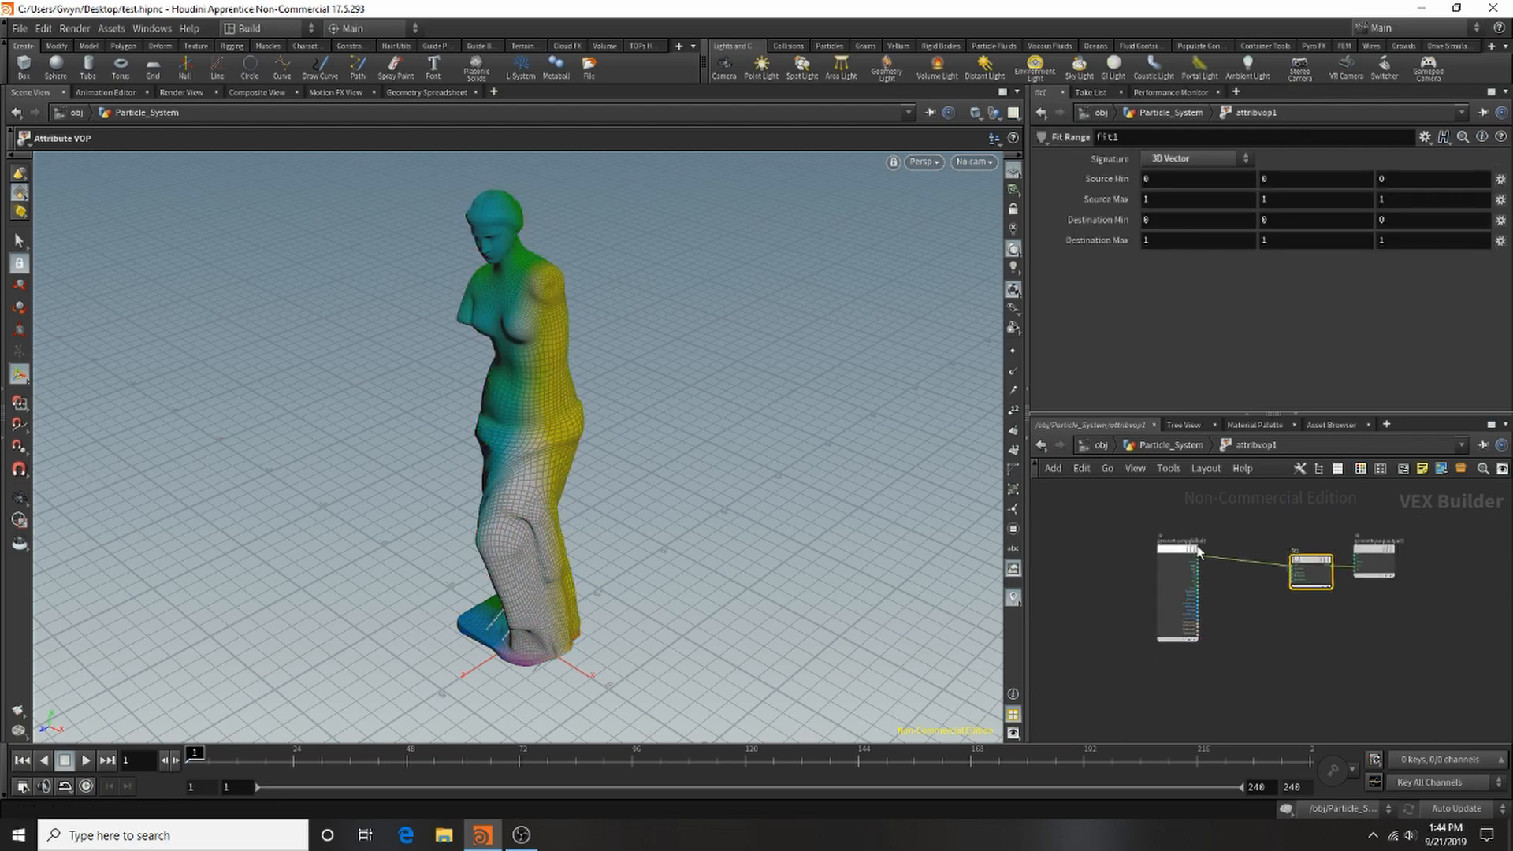
{"action": "scroll", "coordinate": [1196, 548], "scroll_direction": "up", "scroll_amount": 3}
{"action": "left_click_drag", "start_coordinate": [1154, 579], "coordinate": [1098, 578]}
{"action": "key", "text": "Tab"}
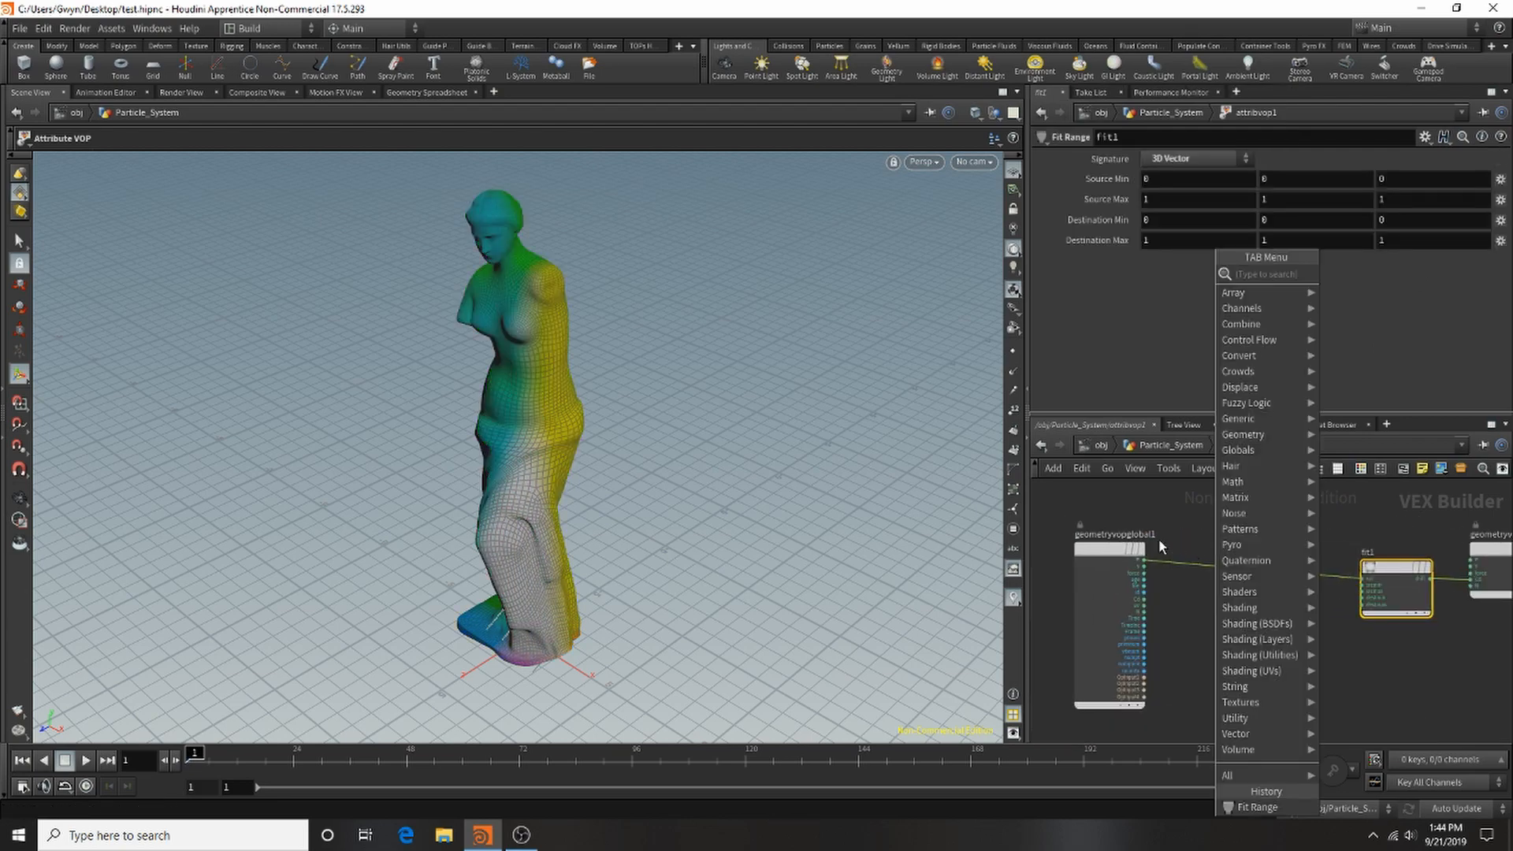
{"action": "type", "text": "tur"}
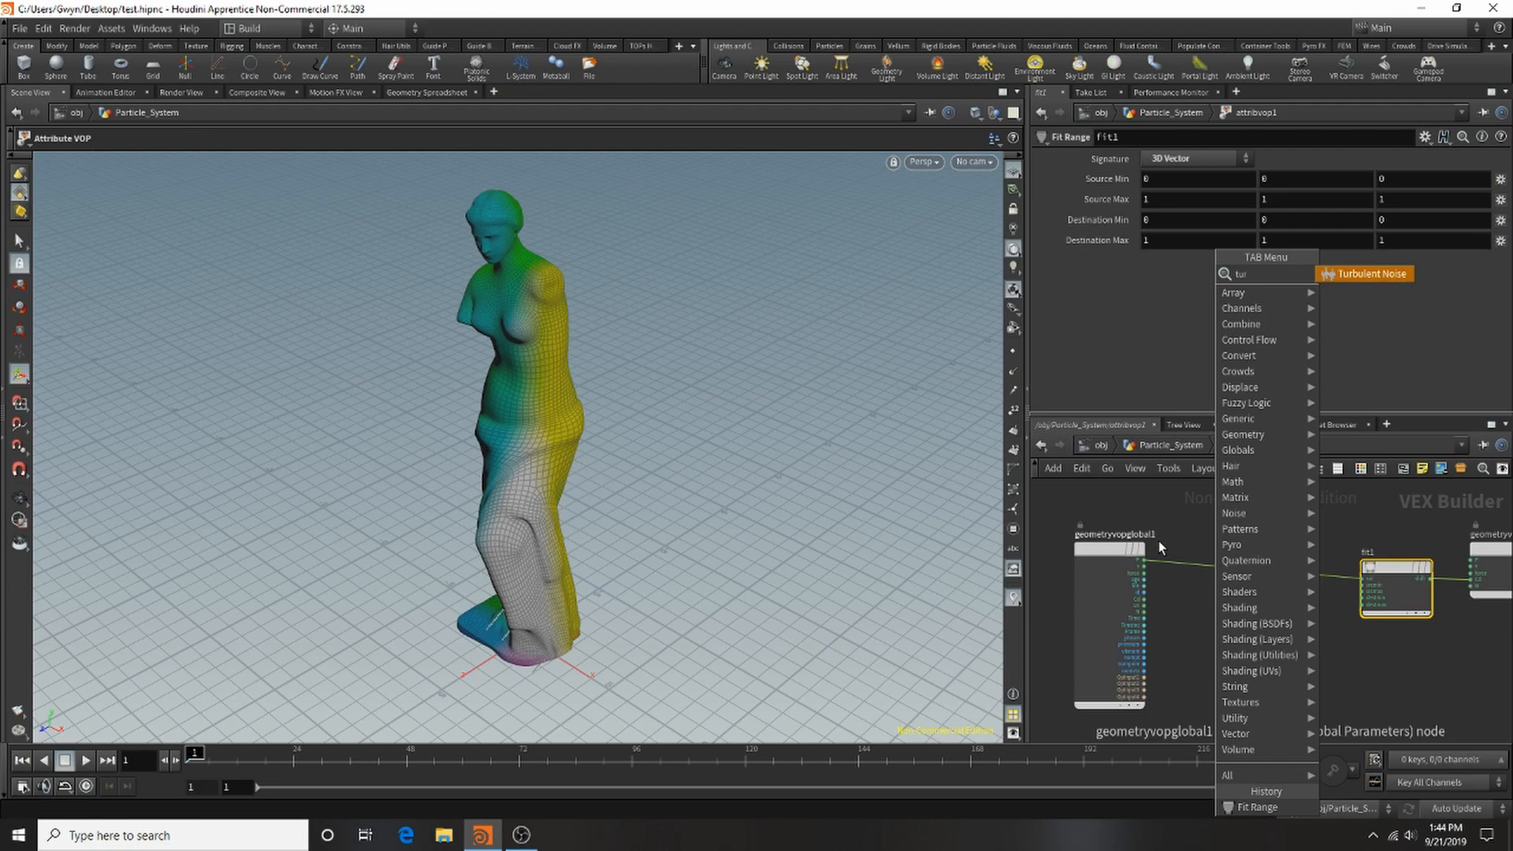
{"action": "key", "text": "BackSpace"}
{"action": "key", "text": "BackSpace"}
{"action": "key", "text": "BackSpace"}
{"action": "type", "text": "aa"}
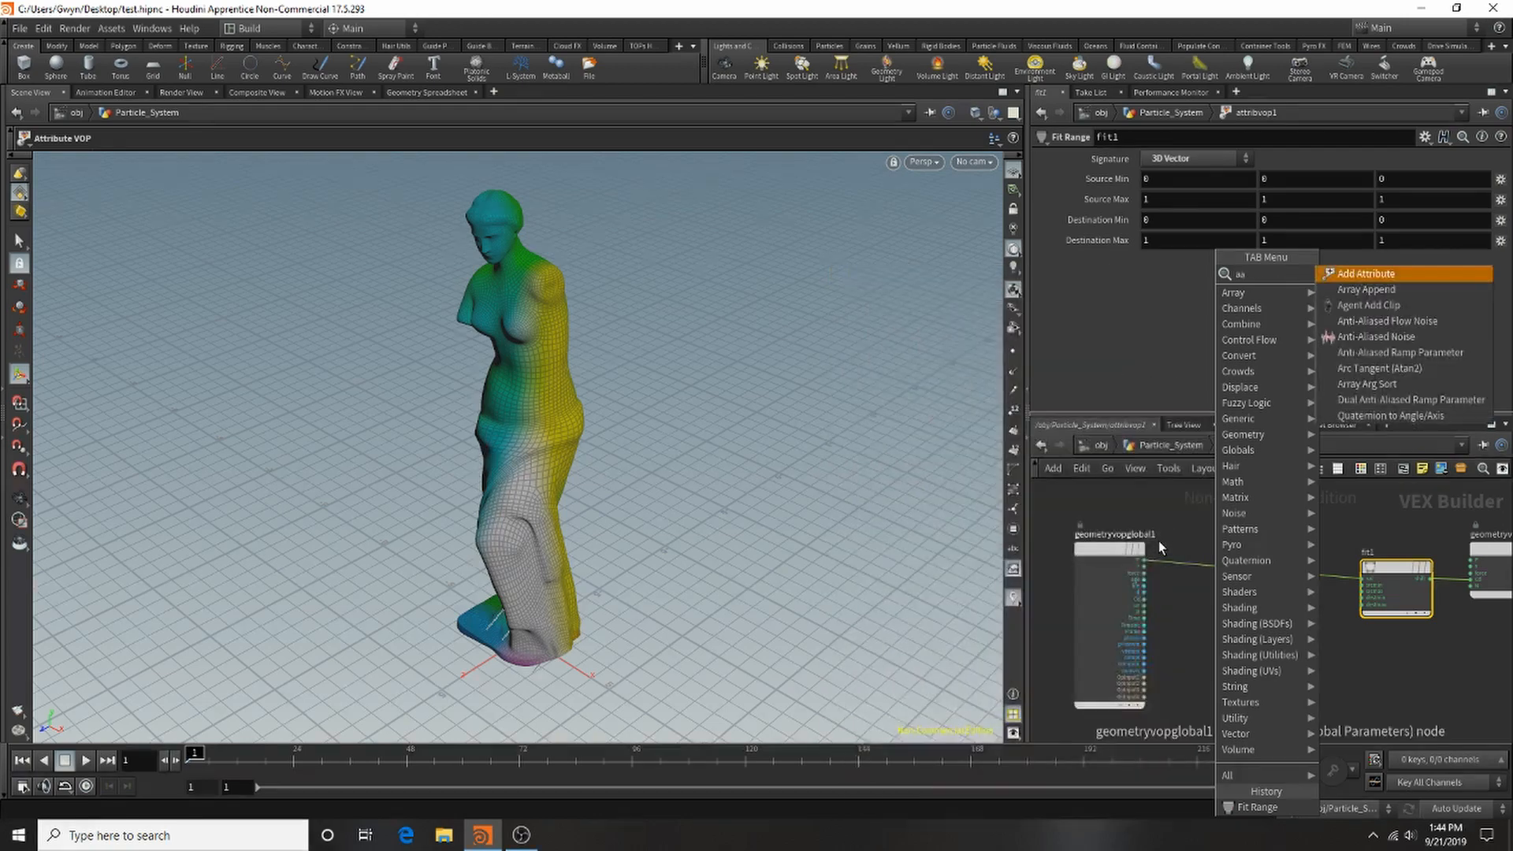
{"action": "left_click", "coordinate": [1367, 339]}
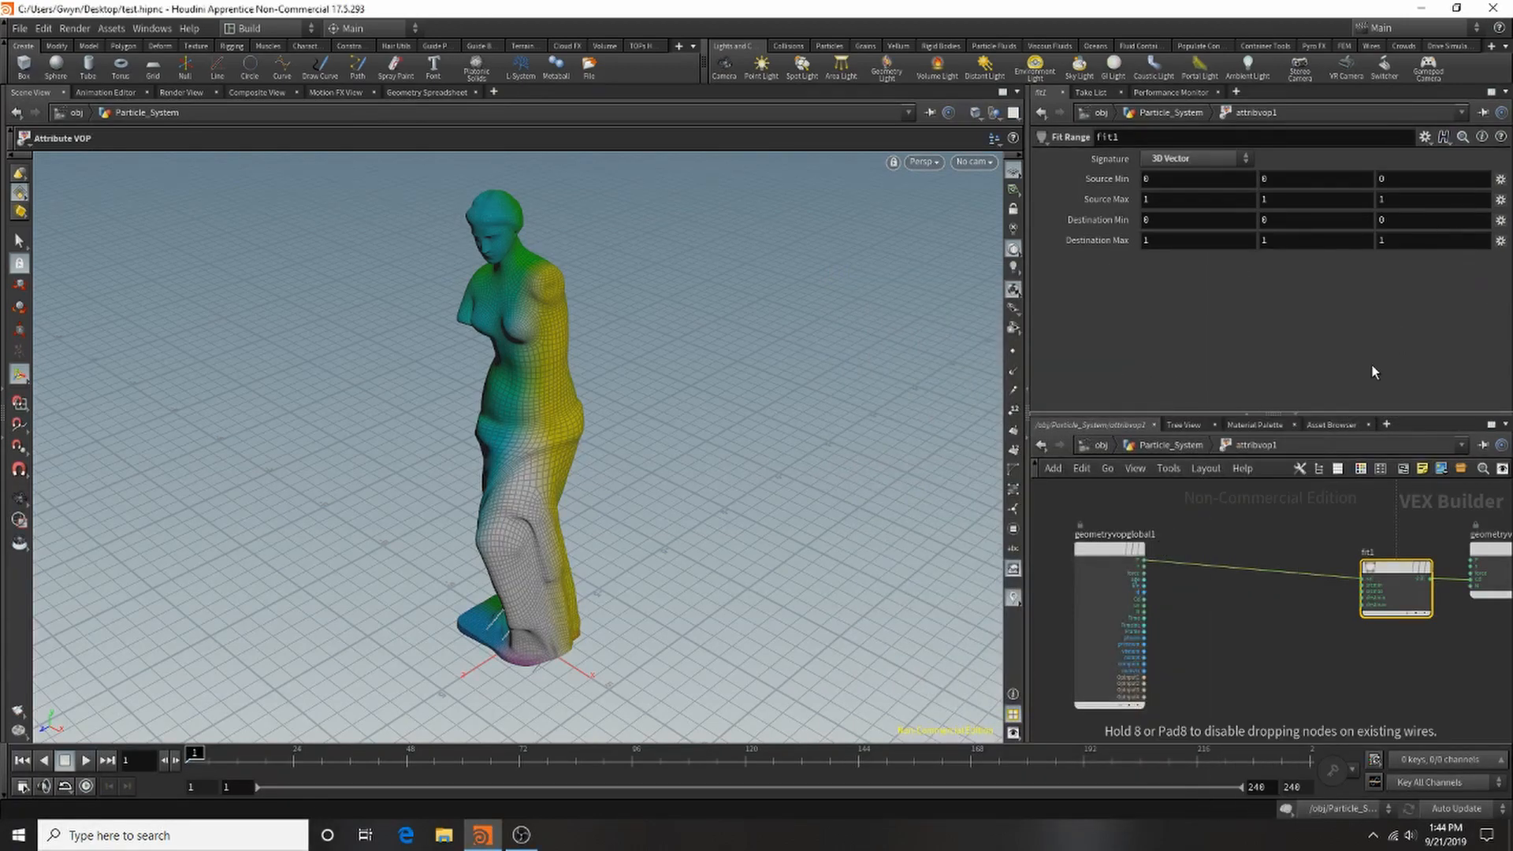
{"action": "left_click", "coordinate": [1244, 571]}
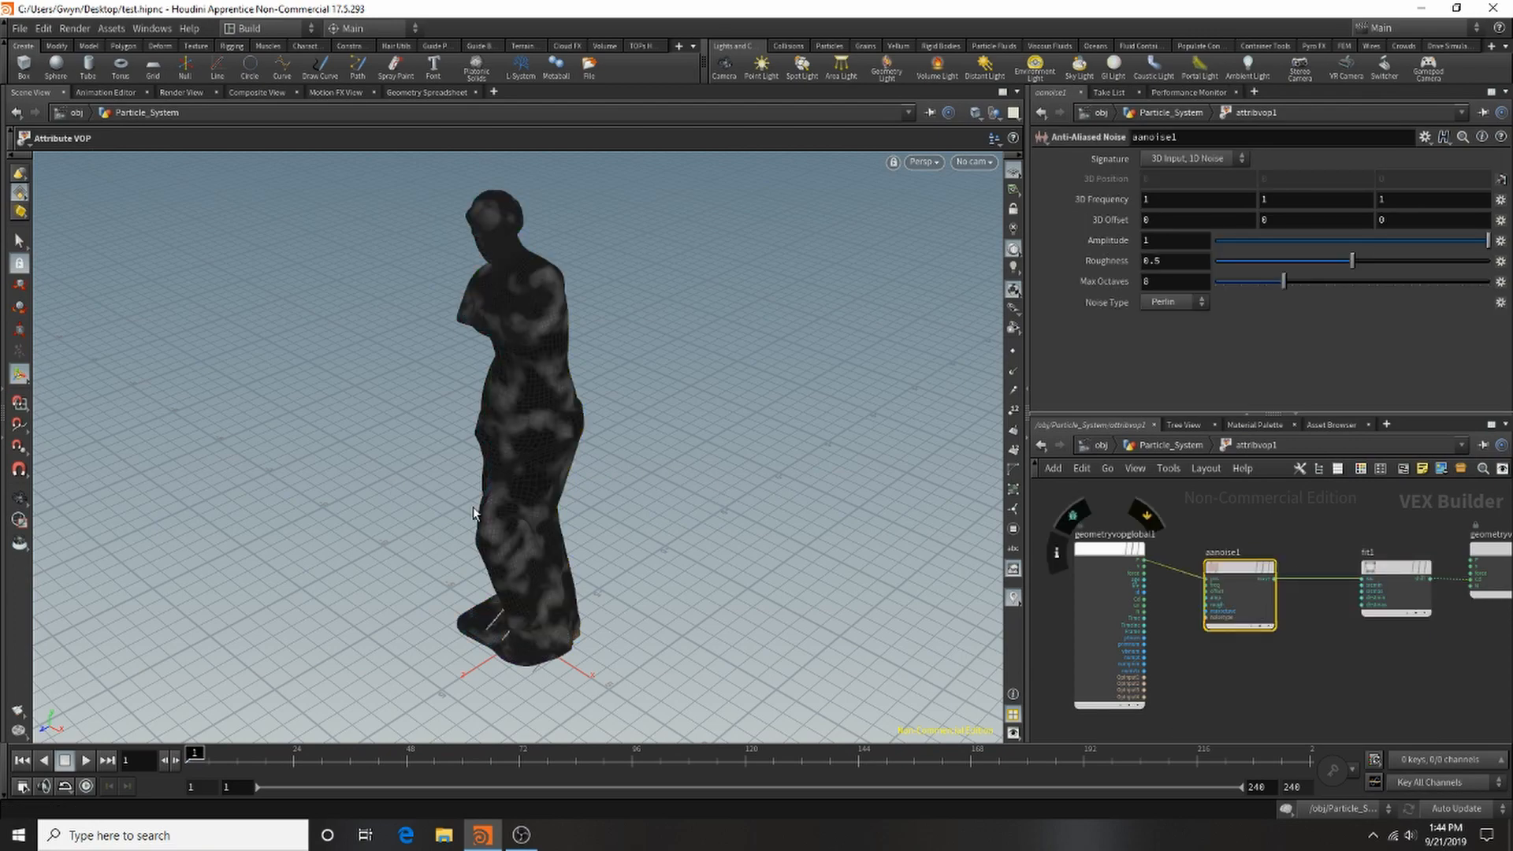
Set the Anti-Aliased Noise roughness to 0.986 and its max octaves to 15, checking the pattern on the statue.
{"action": "key", "text": "Escape"}
{"action": "left_click_drag", "start_coordinate": [496, 530], "coordinate": [757, 412]}
{"action": "left_click_drag", "start_coordinate": [1284, 283], "coordinate": [1352, 282]}
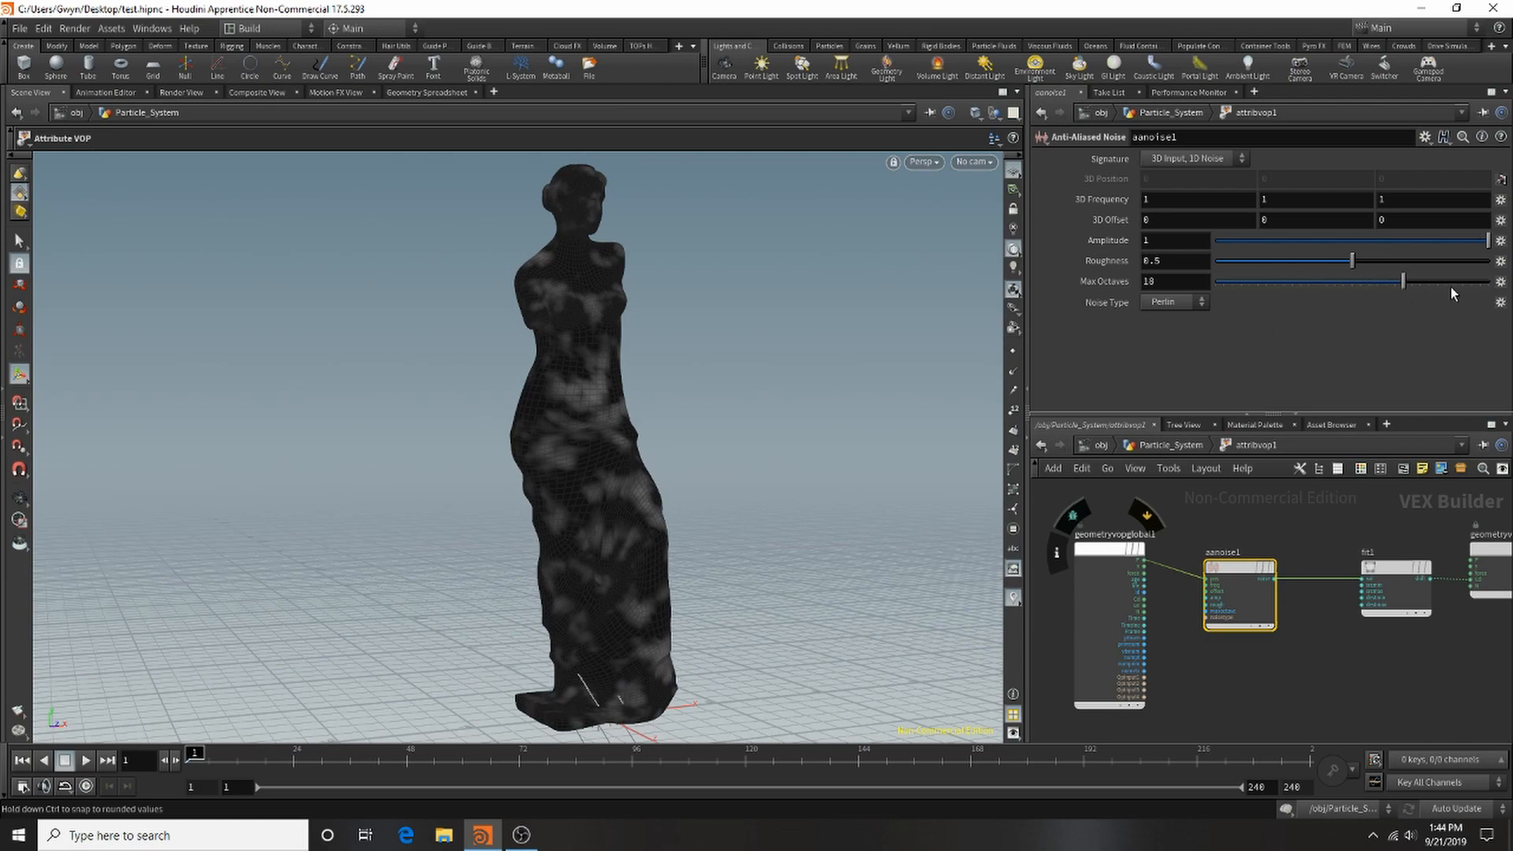
{"action": "left_click_drag", "start_coordinate": [1458, 291], "coordinate": [1409, 293]}
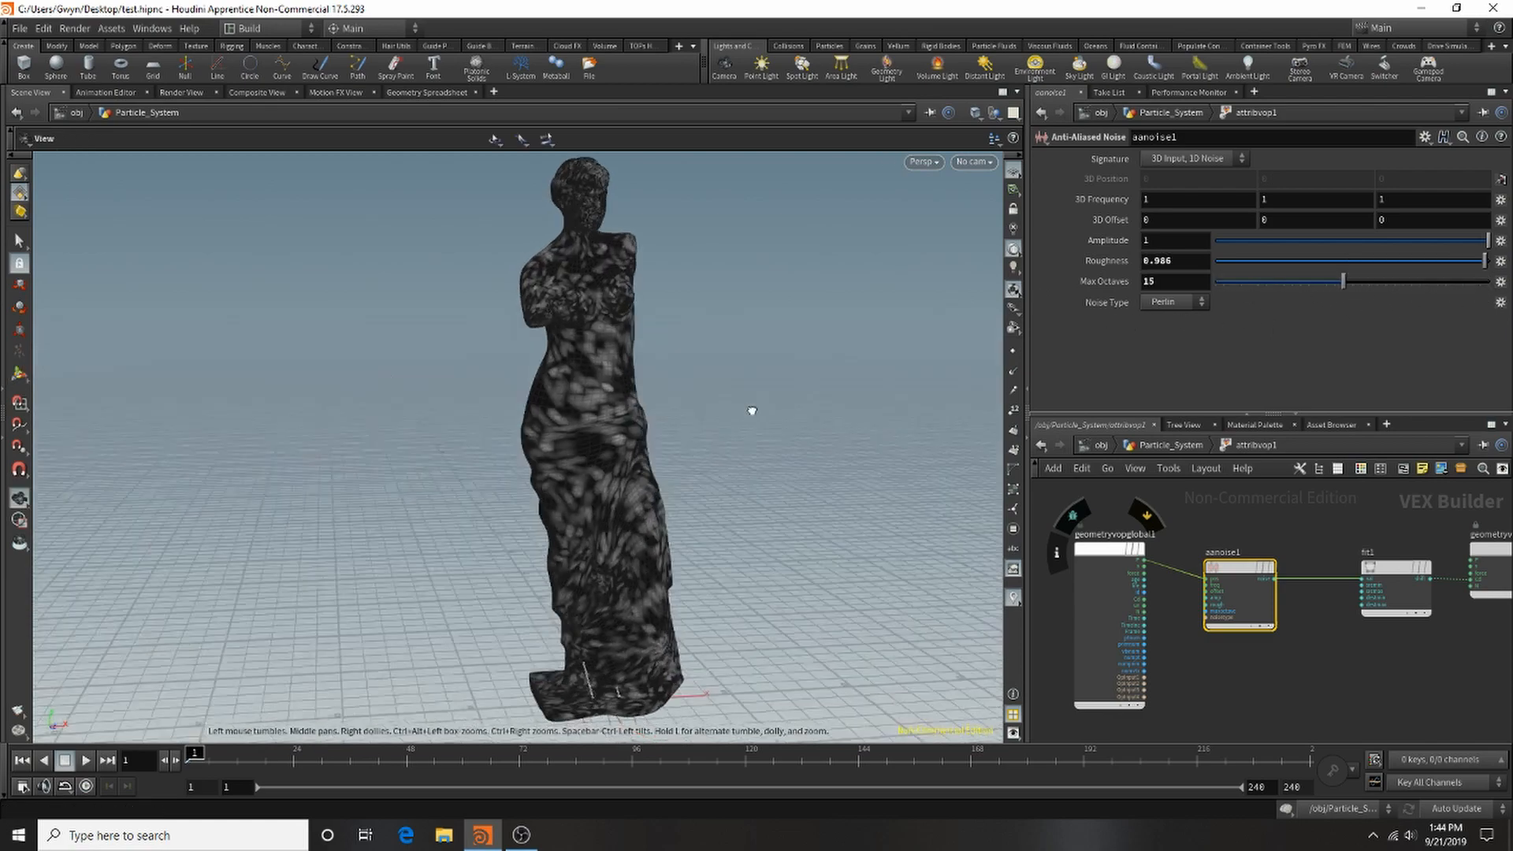
{"action": "left_click_drag", "start_coordinate": [754, 411], "coordinate": [686, 426]}
{"action": "right_click_drag", "start_coordinate": [685, 425], "coordinate": [924, 387]}
{"action": "left_click_drag", "start_coordinate": [923, 387], "coordinate": [774, 331]}
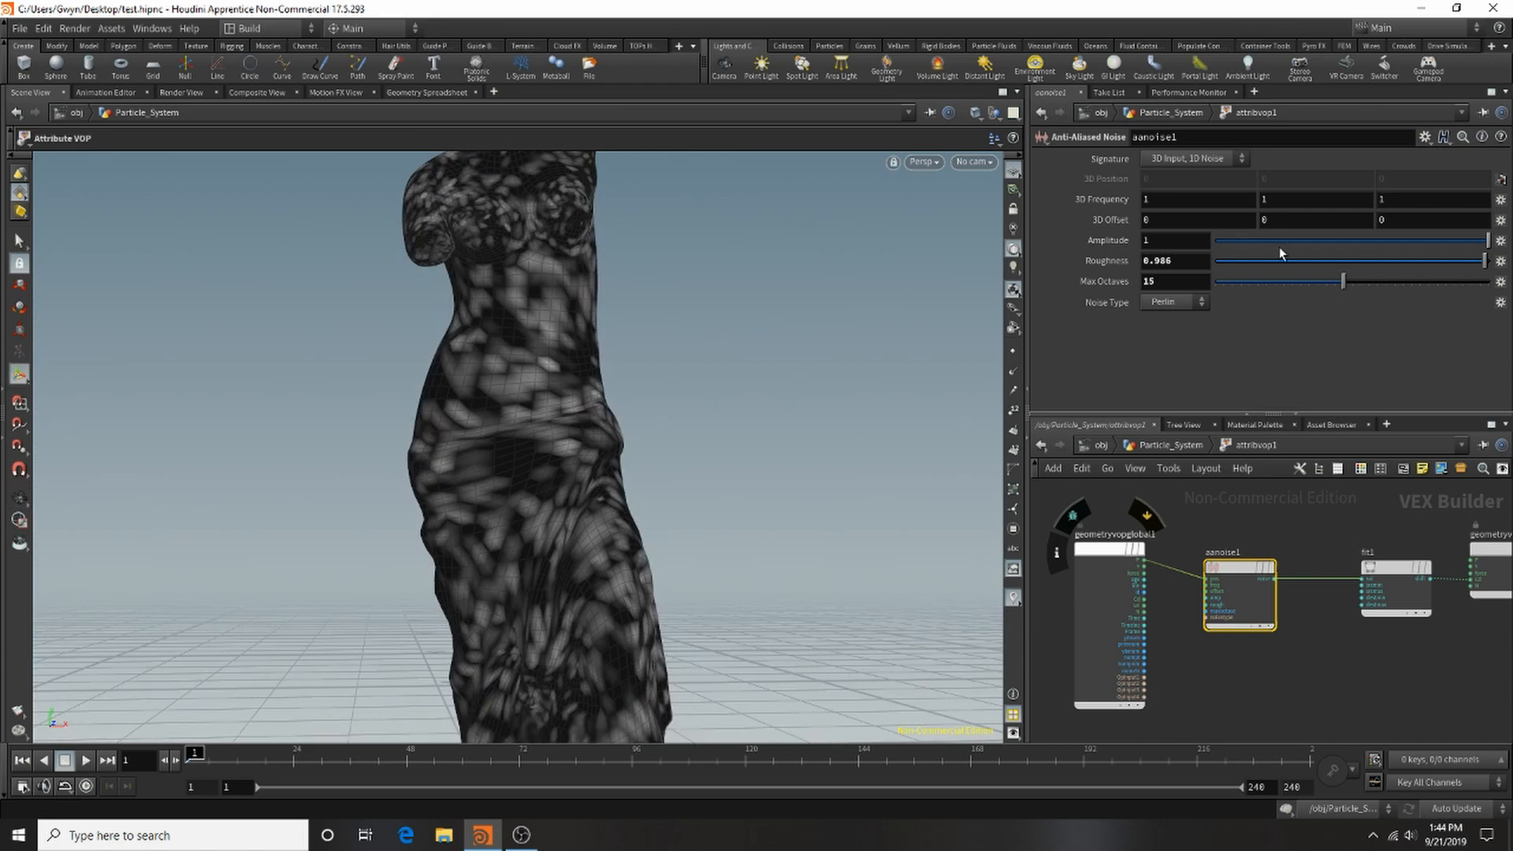
Set the noise's 3D frequency to 27.4 on all axes and its max octaves to 3.
{"action": "middle_click_drag", "start_coordinate": [1113, 198], "coordinate": [1378, 314]}
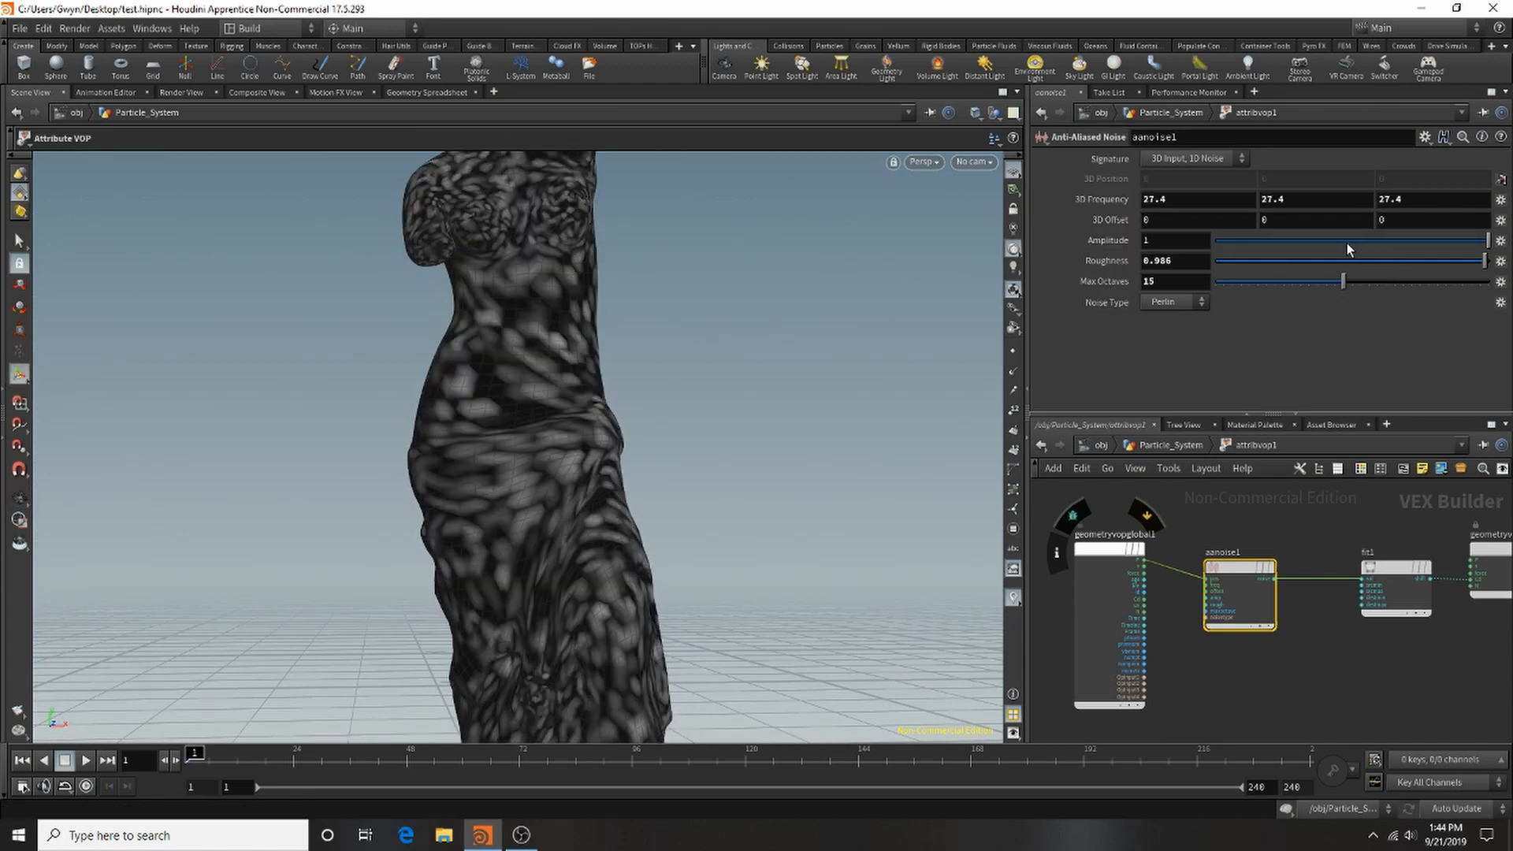
{"action": "left_click_drag", "start_coordinate": [1347, 245], "coordinate": [1490, 240]}
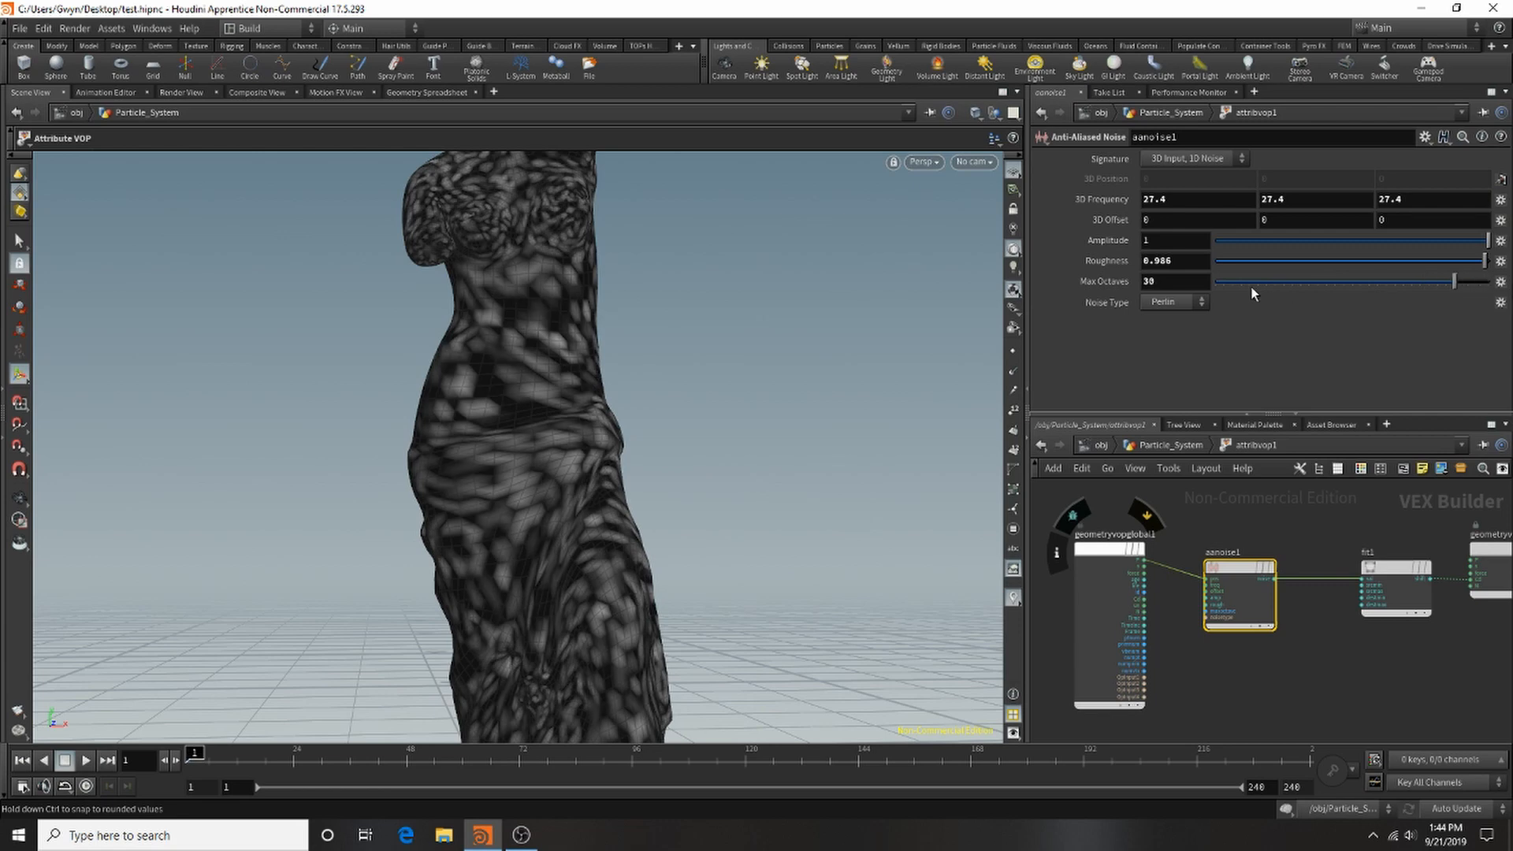
{"action": "left_click_drag", "start_coordinate": [1251, 286], "coordinate": [1211, 290]}
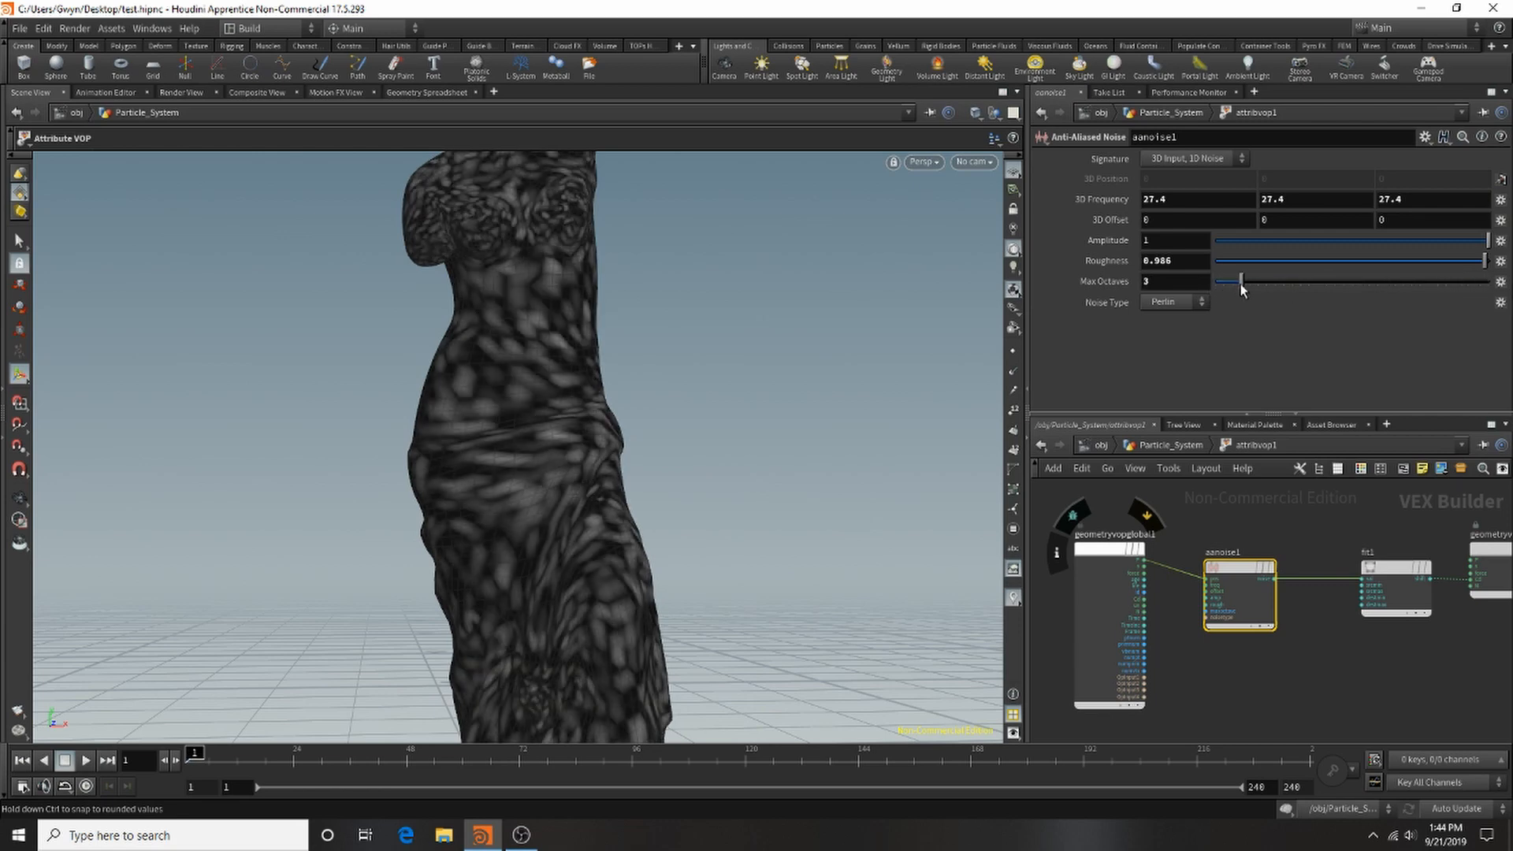
Try different Destination Max values on the Fit Range node.
{"action": "scroll", "coordinate": [1327, 576], "scroll_direction": "down", "scroll_amount": 1}
{"action": "left_click", "coordinate": [1387, 576]}
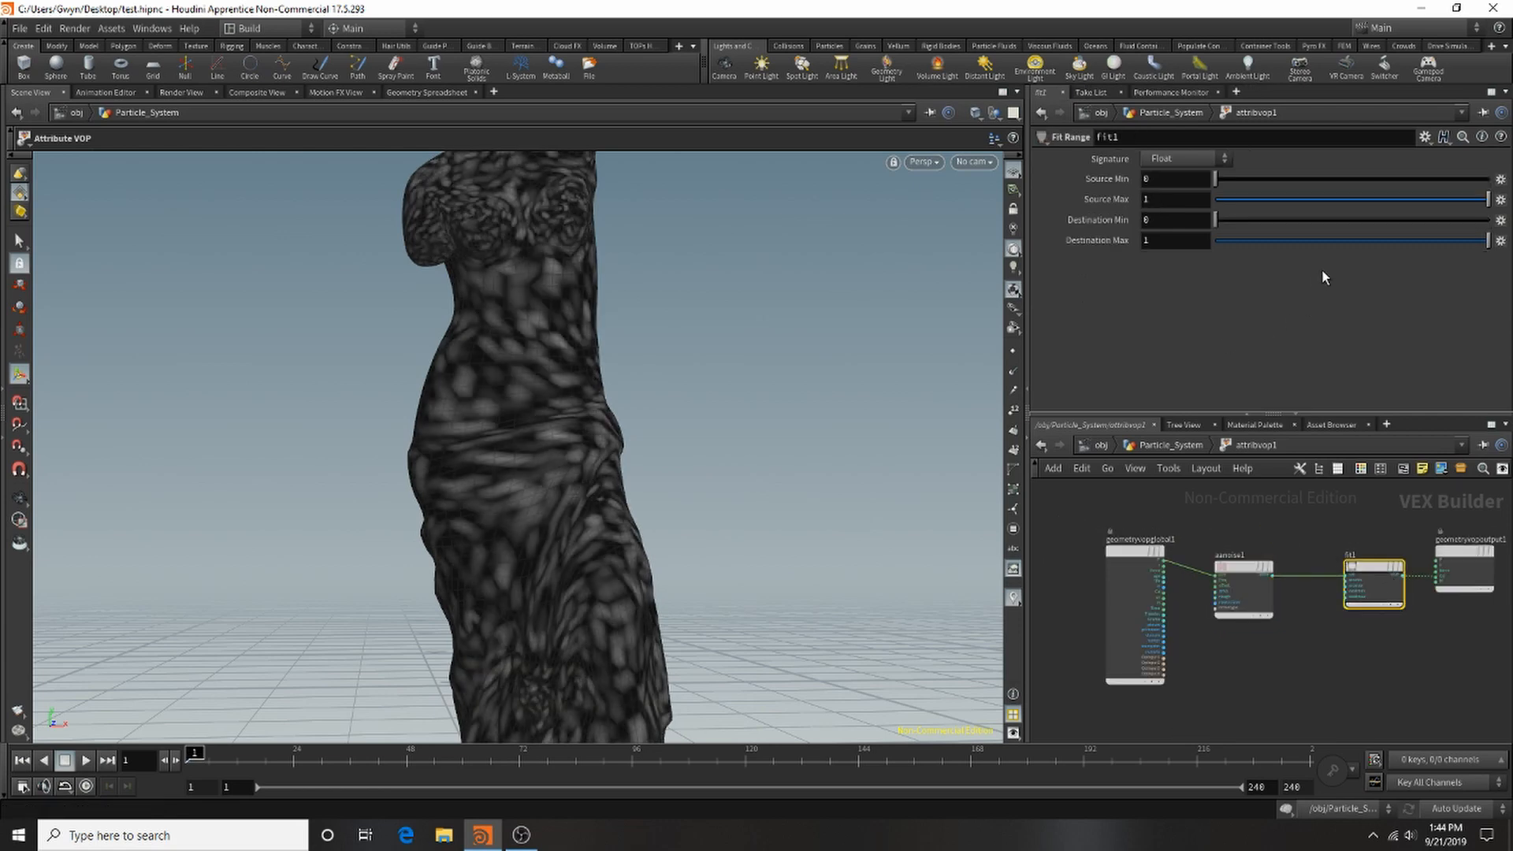
{"action": "left_click_drag", "start_coordinate": [1369, 240], "coordinate": [1491, 241]}
Move the Anti-Aliased Noise node above its neighbours and insert an Add node into its wire to the Fit Range node.
{"action": "scroll", "coordinate": [1228, 554], "scroll_direction": "down", "scroll_amount": 4}
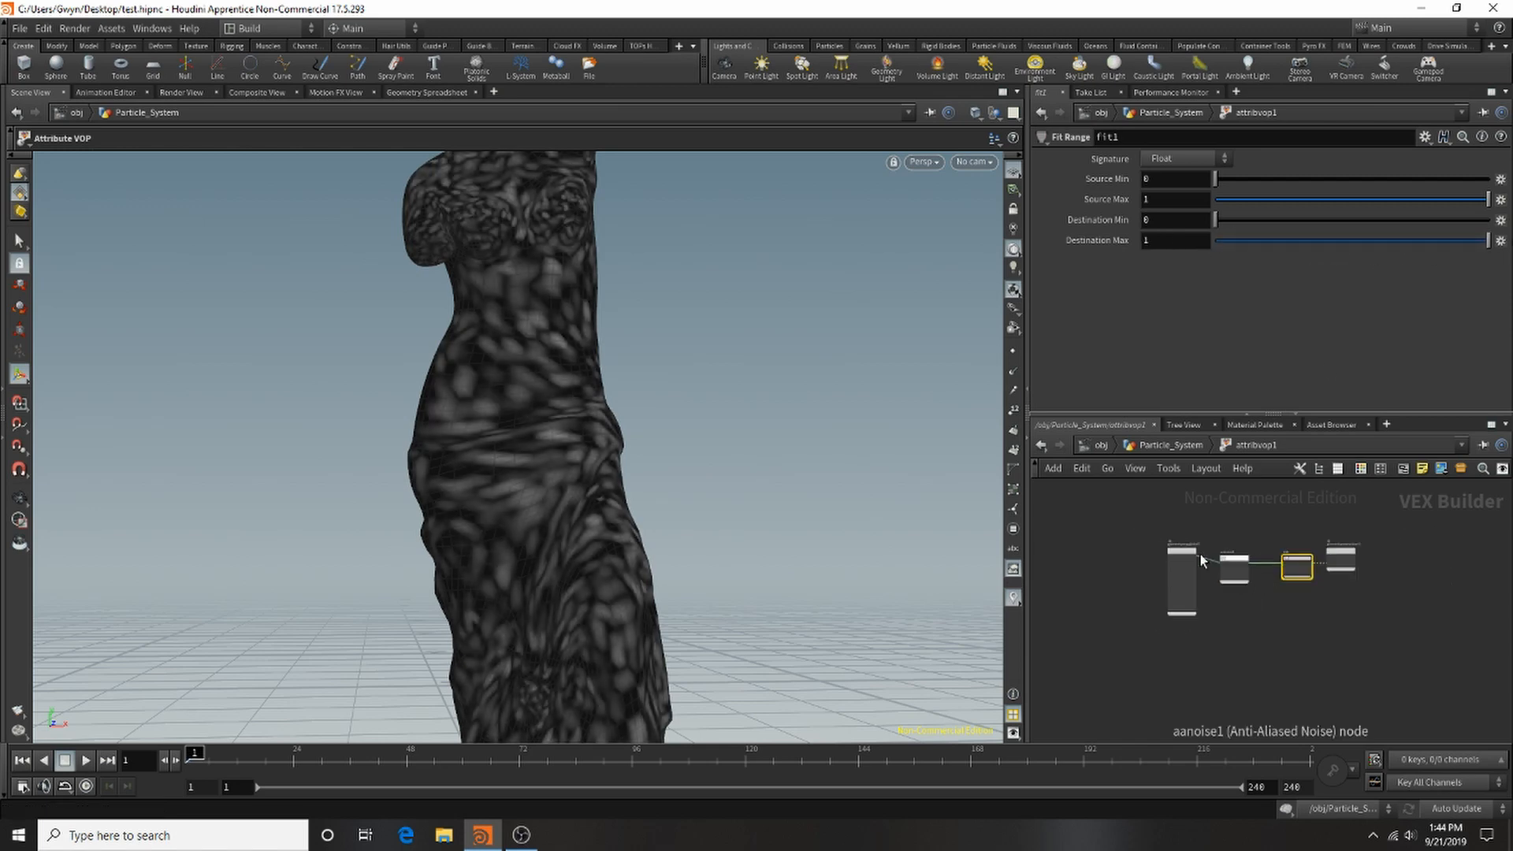
{"action": "scroll", "coordinate": [1108, 562], "scroll_direction": "up", "scroll_amount": 4}
{"action": "mouse_move", "coordinate": [1236, 538]}
{"action": "left_mouse_down"}
{"action": "mouse_move", "coordinate": [1367, 614]}
{"action": "mouse_move", "coordinate": [1283, 560]}
{"action": "mouse_move", "coordinate": [1155, 592]}
{"action": "mouse_move", "coordinate": [1239, 545]}
{"action": "mouse_move", "coordinate": [1249, 518]}
{"action": "left_mouse_up"}
{"action": "left_click", "coordinate": [1195, 585]}
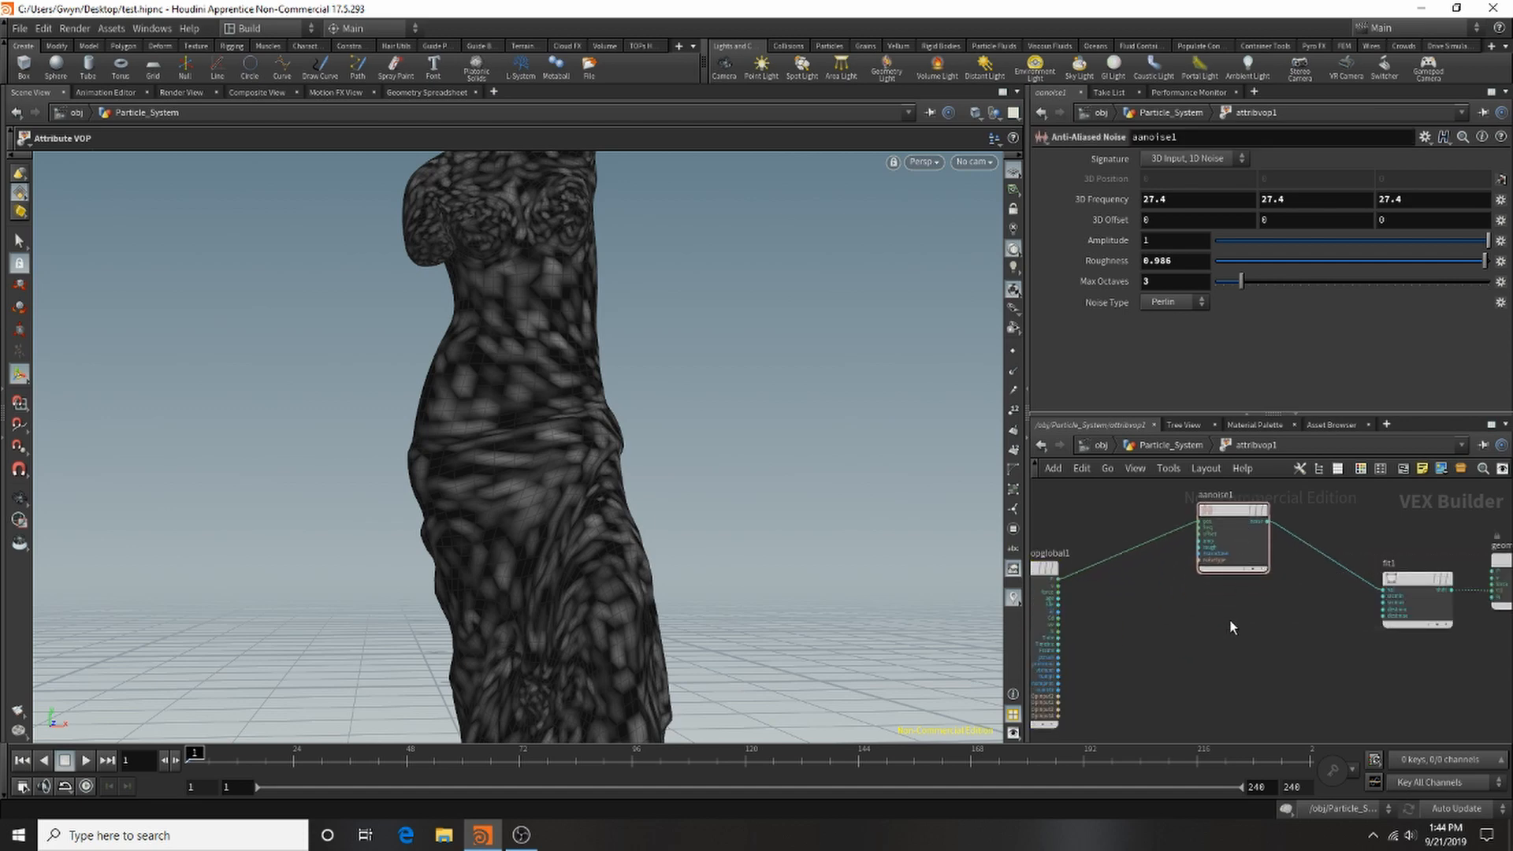
{"action": "scroll", "coordinate": [1239, 602], "scroll_direction": "up", "scroll_amount": 3}
{"action": "key", "text": "Tab"}
{"action": "type", "text": "add"}
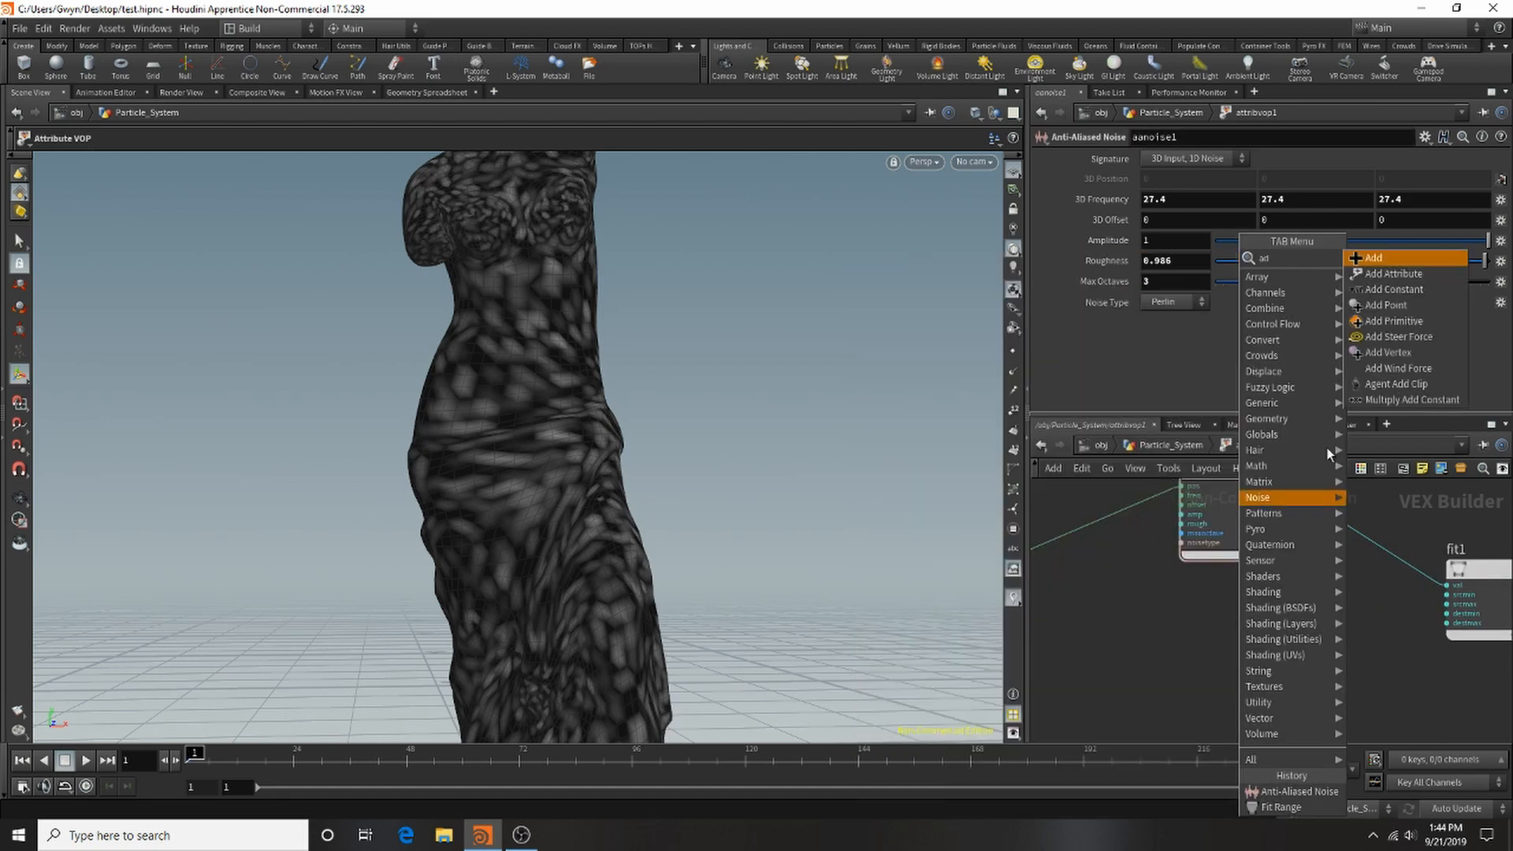
{"action": "left_click", "coordinate": [1441, 258]}
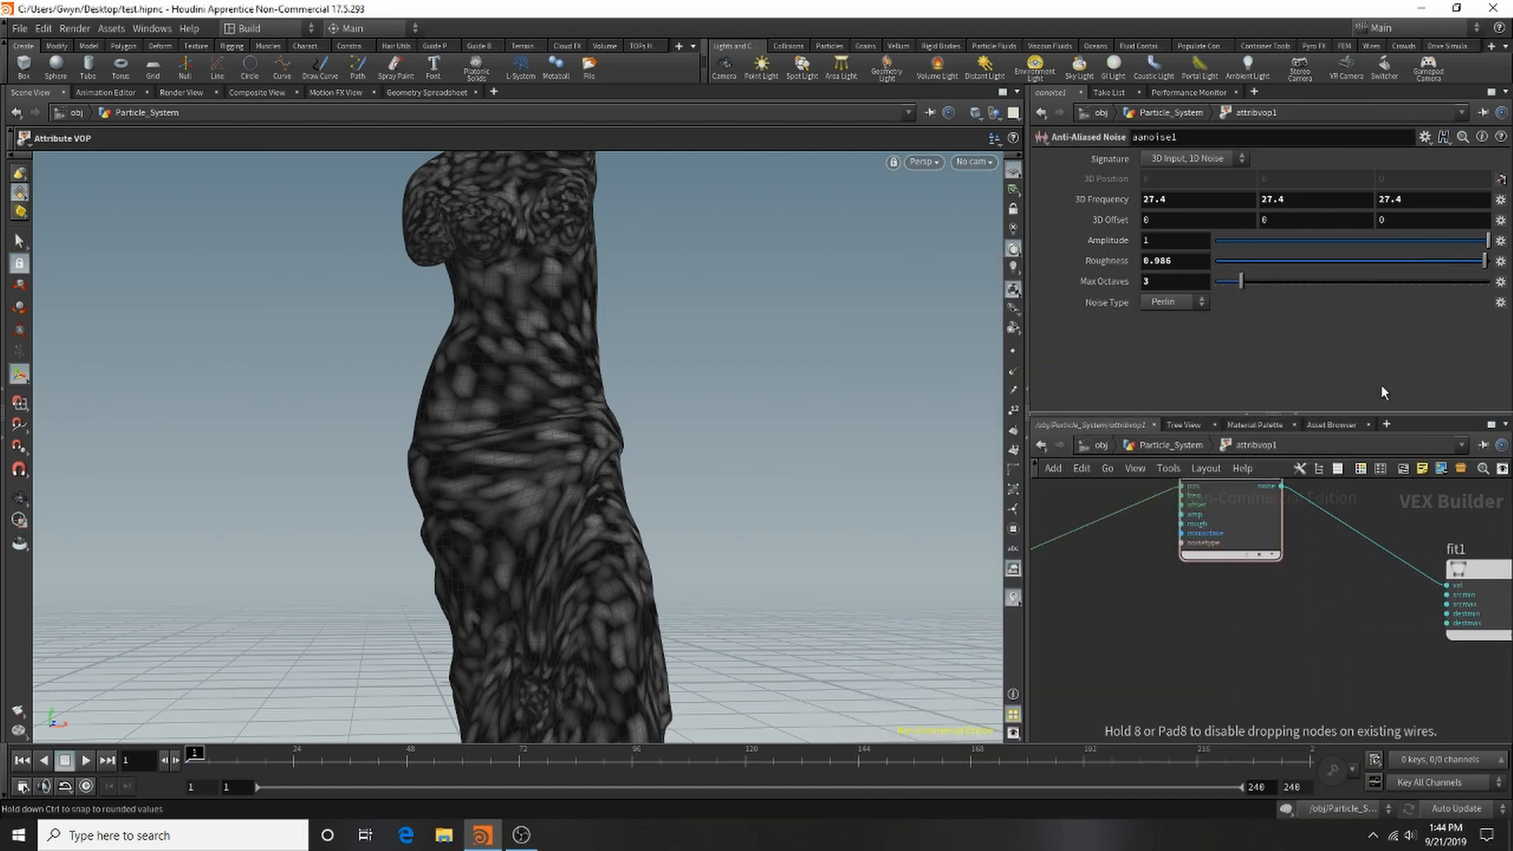
{"action": "left_click", "coordinate": [1376, 538]}
{"action": "scroll", "coordinate": [1365, 604], "scroll_direction": "down", "scroll_amount": 2}
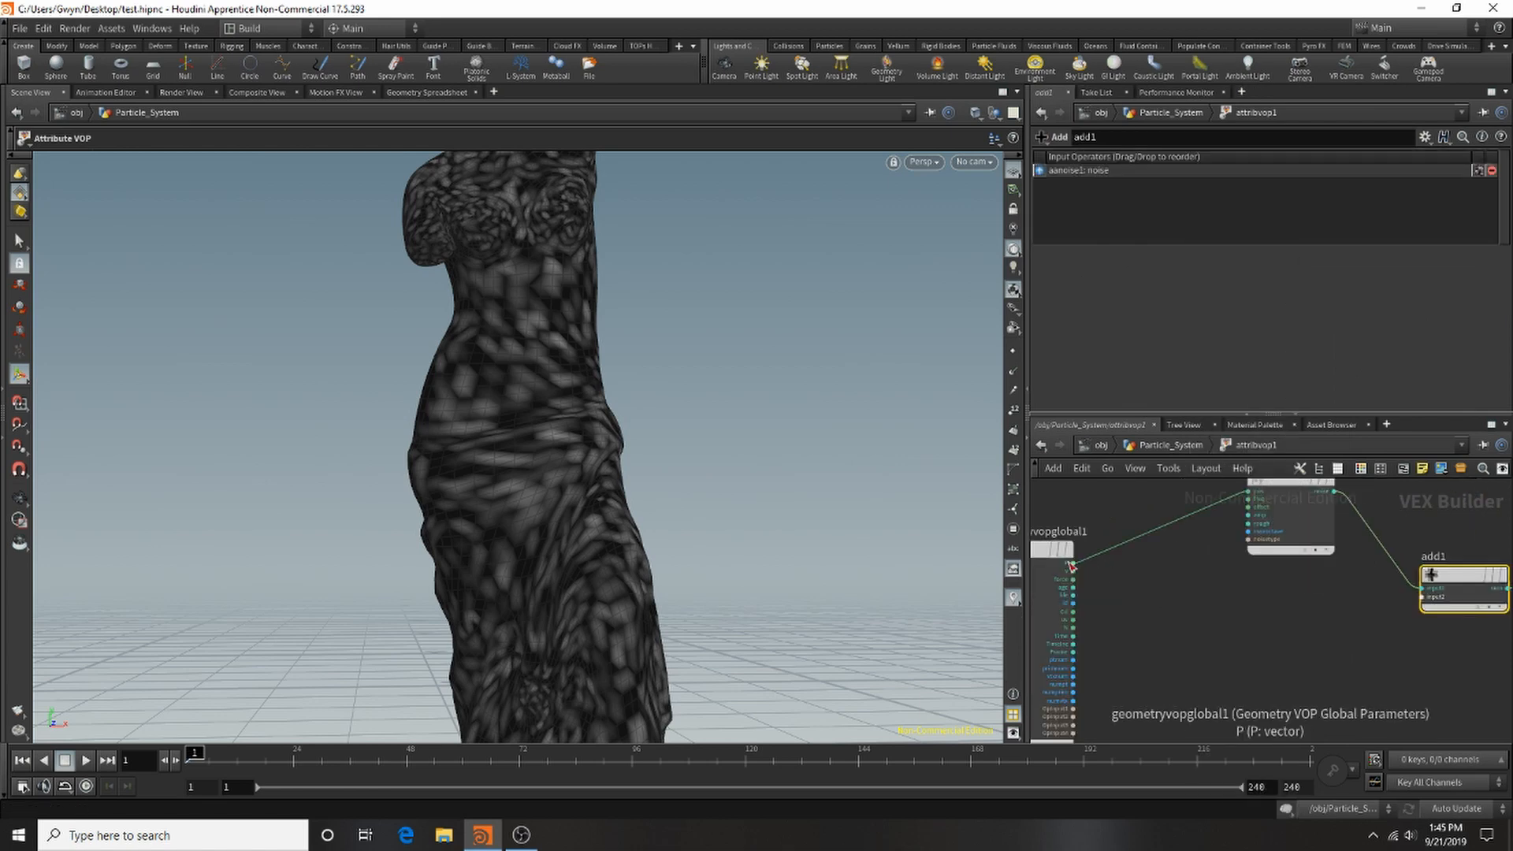
Connect the global parameters' P output to the Add node's second input and view more of the statue.
{"action": "left_click_drag", "start_coordinate": [1073, 564], "coordinate": [1393, 591]}
{"action": "left_click", "coordinate": [1423, 596]}
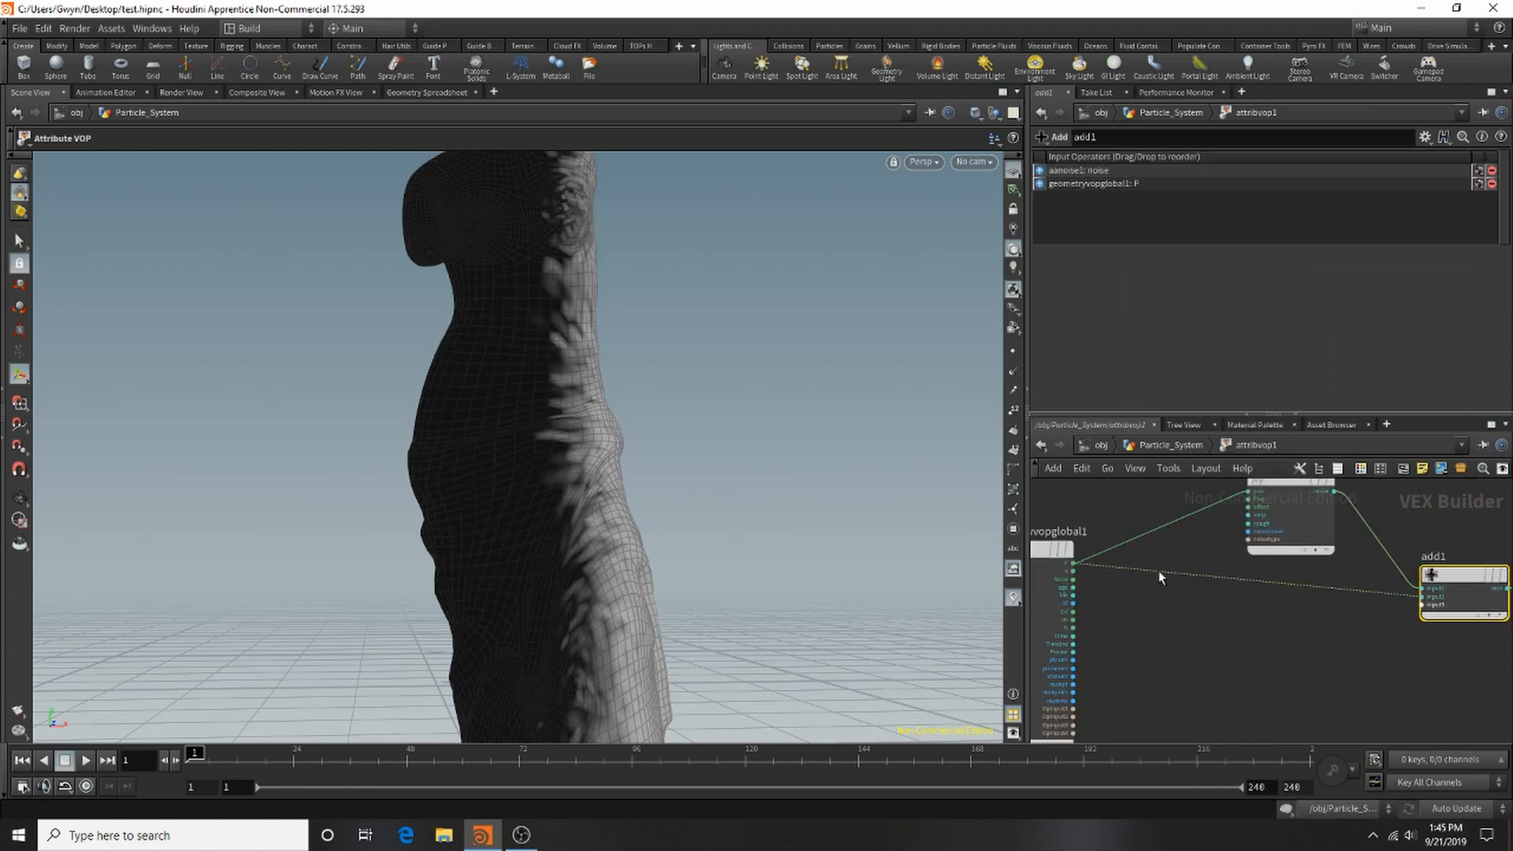
{"action": "mouse_move", "coordinate": [758, 449]}
{"action": "left_mouse_down"}
{"action": "mouse_move", "coordinate": [547, 473]}
{"action": "mouse_move", "coordinate": [906, 480]}
{"action": "mouse_move", "coordinate": [358, 549]}
{"action": "mouse_move", "coordinate": [395, 533]}
{"action": "mouse_move", "coordinate": [716, 567]}
{"action": "mouse_move", "coordinate": [628, 567]}
{"action": "mouse_move", "coordinate": [621, 509]}
{"action": "mouse_move", "coordinate": [922, 466]}
{"action": "mouse_move", "coordinate": [865, 429]}
{"action": "mouse_move", "coordinate": [887, 356]}
{"action": "mouse_move", "coordinate": [659, 450]}
{"action": "mouse_move", "coordinate": [531, 470]}
{"action": "mouse_move", "coordinate": [844, 436]}
{"action": "mouse_move", "coordinate": [597, 460]}
{"action": "mouse_move", "coordinate": [611, 338]}
{"action": "mouse_move", "coordinate": [373, 366]}
{"action": "mouse_move", "coordinate": [551, 358]}
{"action": "mouse_move", "coordinate": [637, 424]}
{"action": "left_mouse_up"}
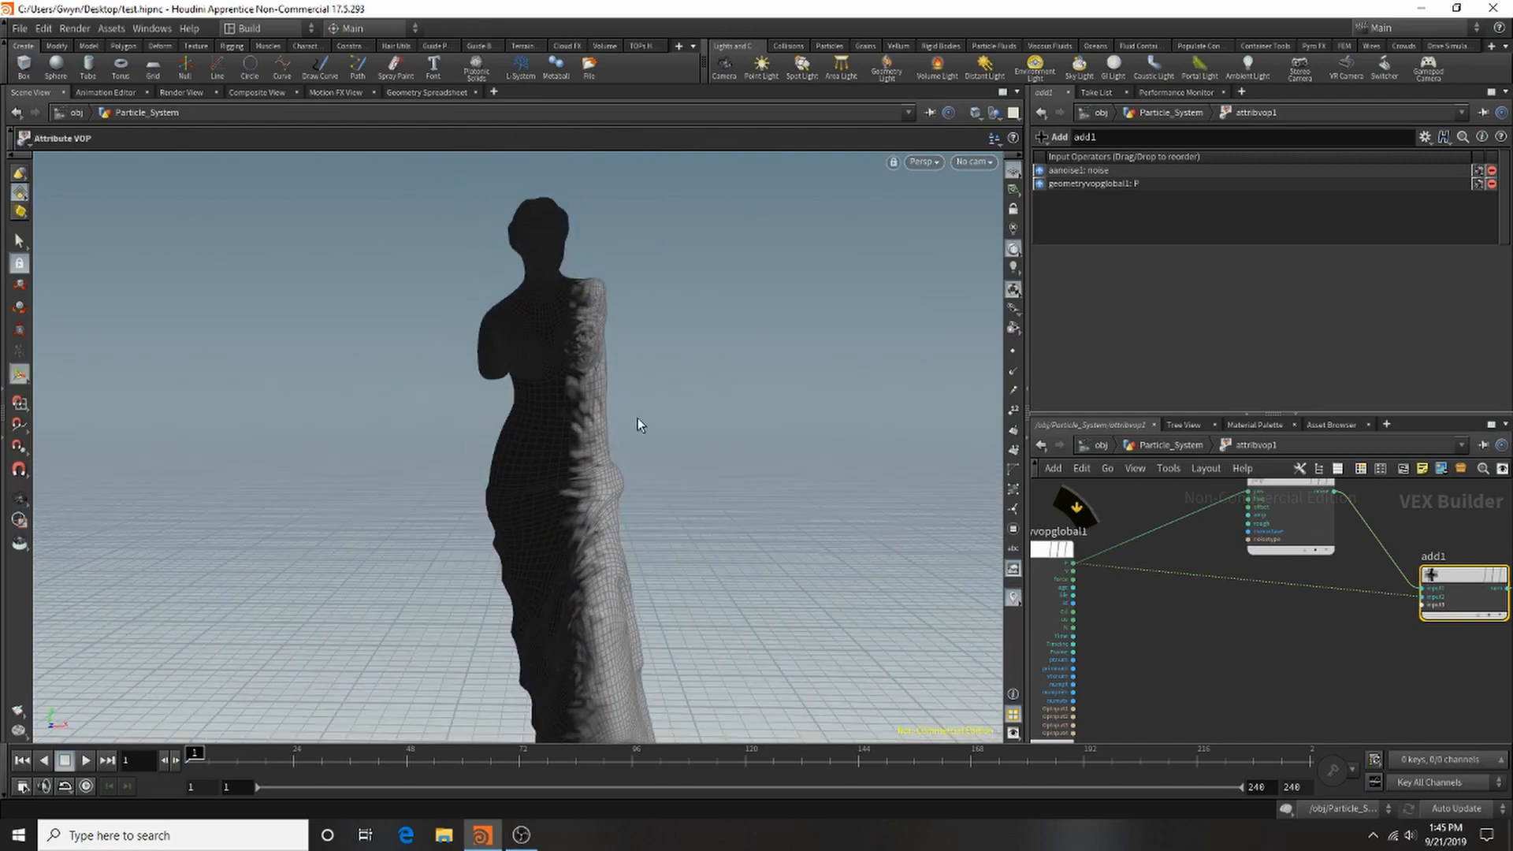
Return to the Particle_System network, wire and display an Attribute Blur node after the Attribute VOP, and set it to blur Cd.
{"action": "left_click", "coordinate": [1171, 445]}
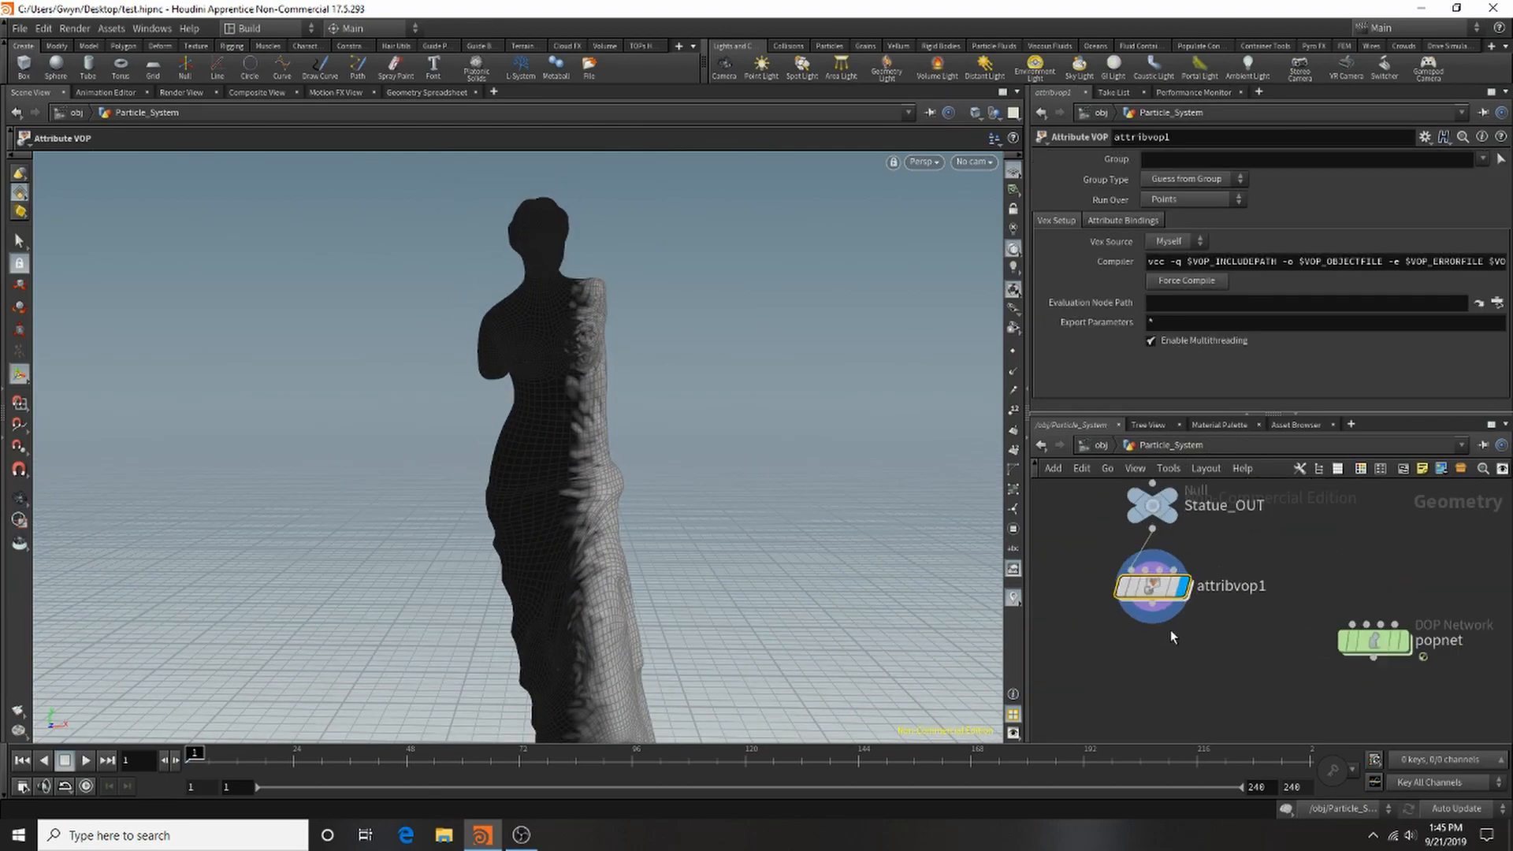
{"action": "mouse_move", "coordinate": [1169, 587]}
{"action": "key", "text": "Tab"}
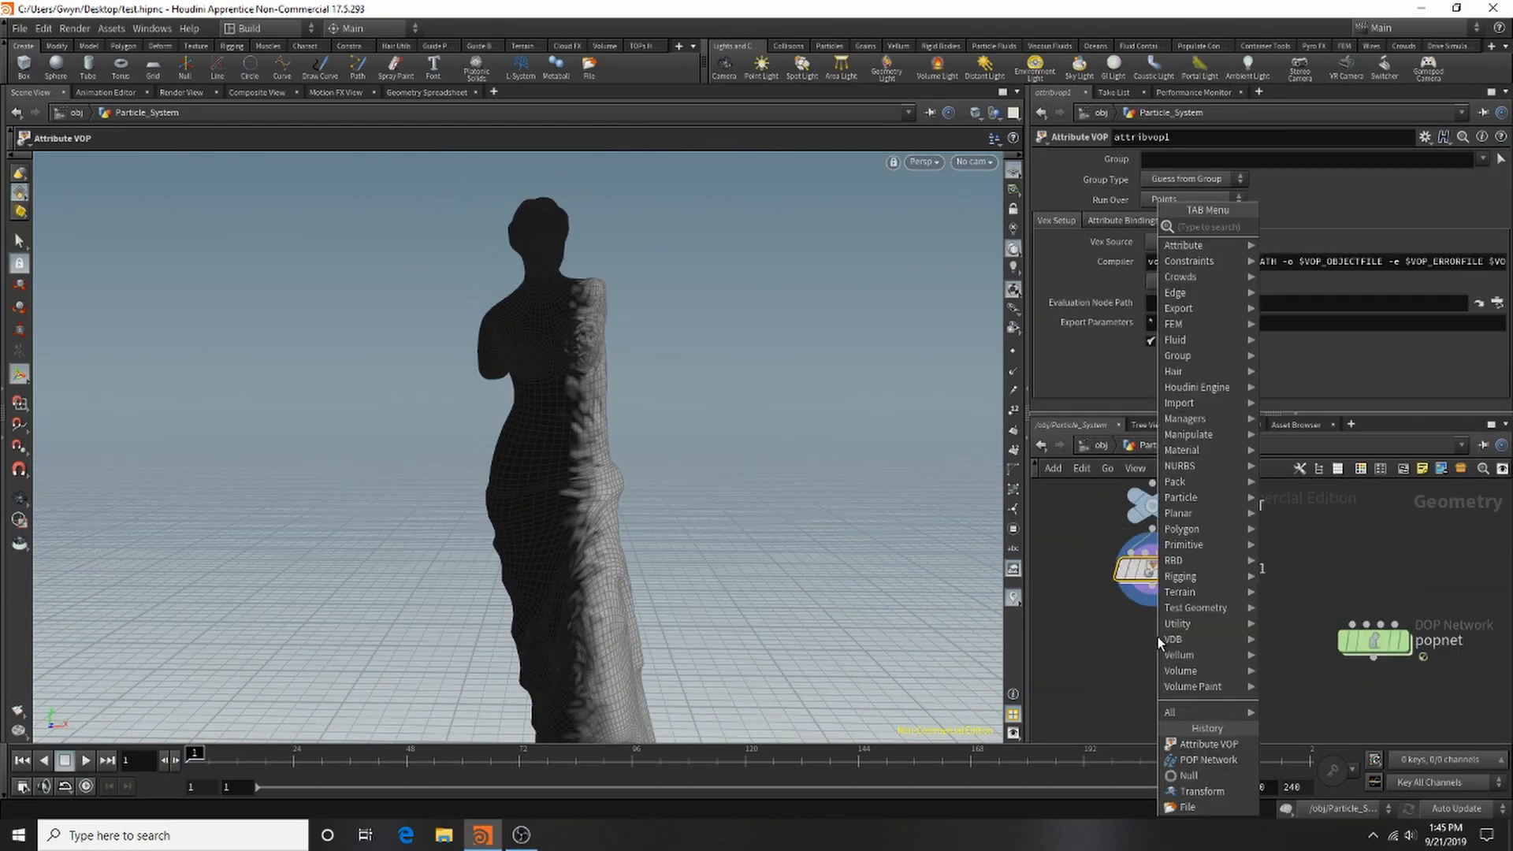
{"action": "type", "text": "att"}
{"action": "left_click", "coordinate": [1380, 230]}
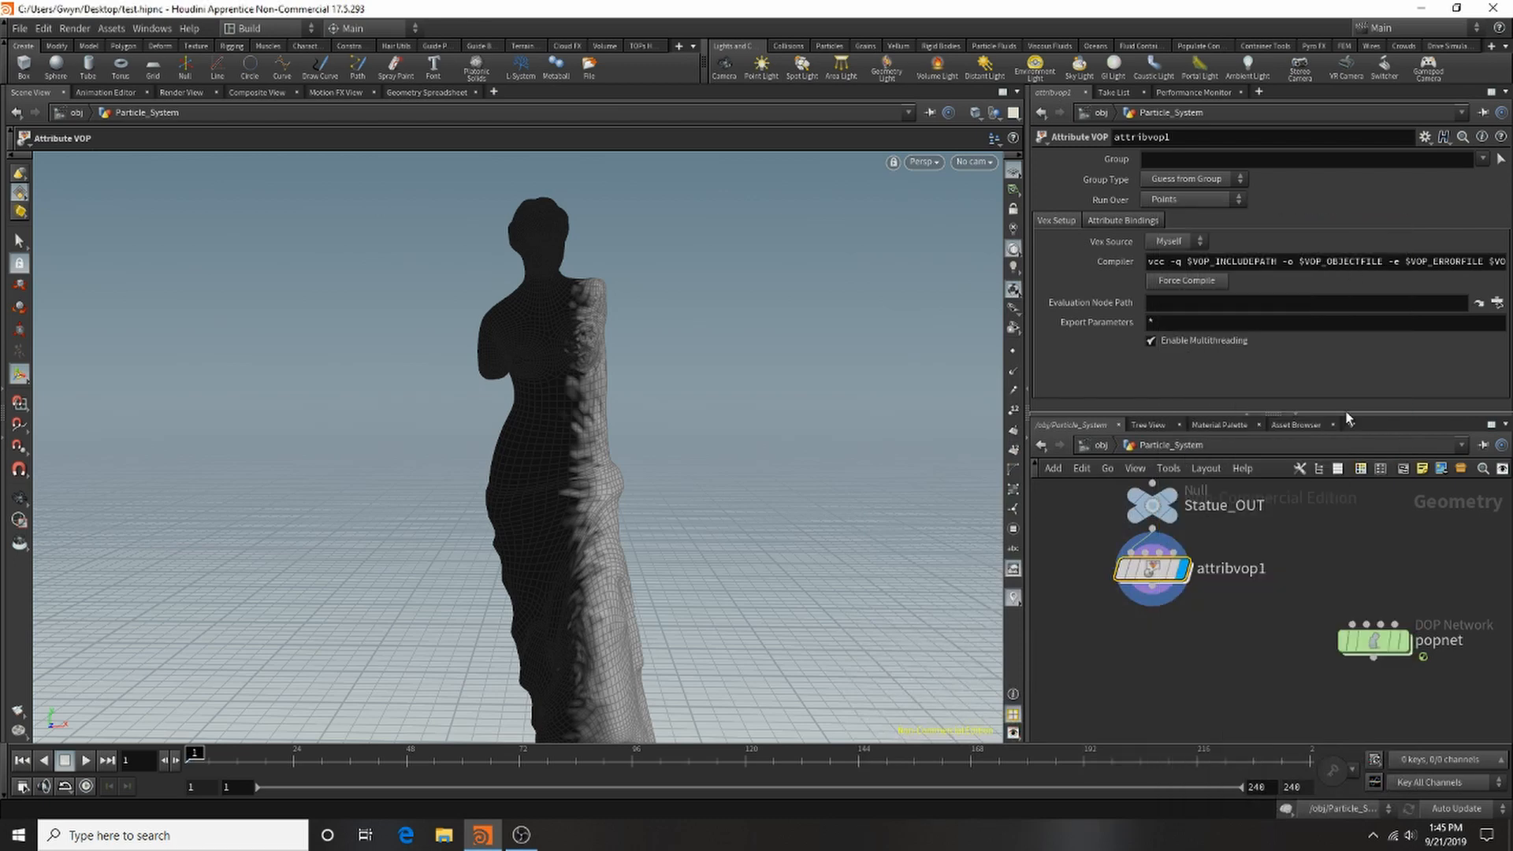
{"action": "left_click", "coordinate": [1152, 630]}
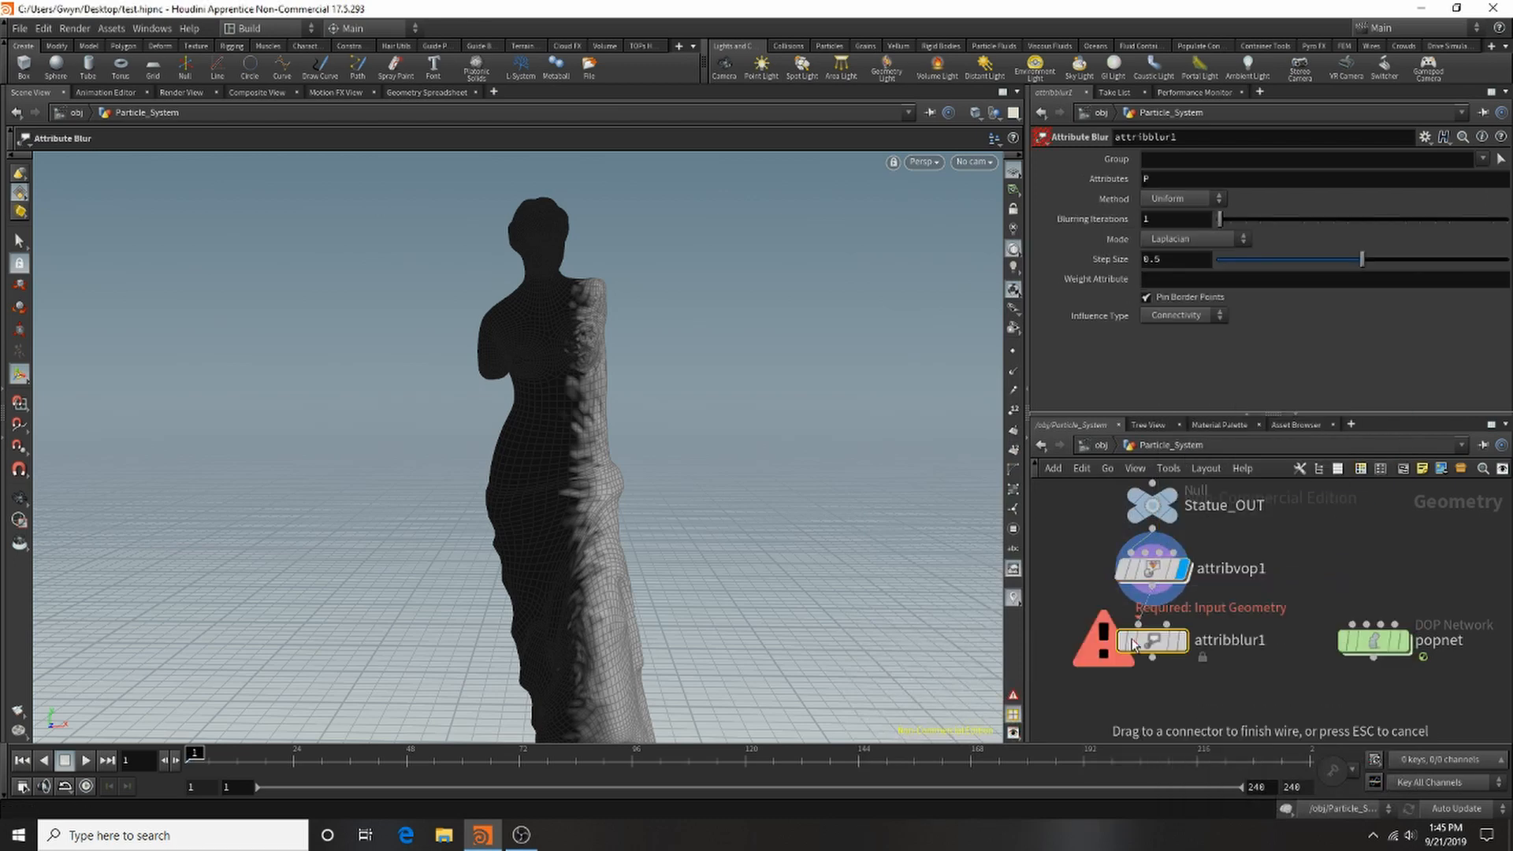
{"action": "left_click", "coordinate": [1182, 640]}
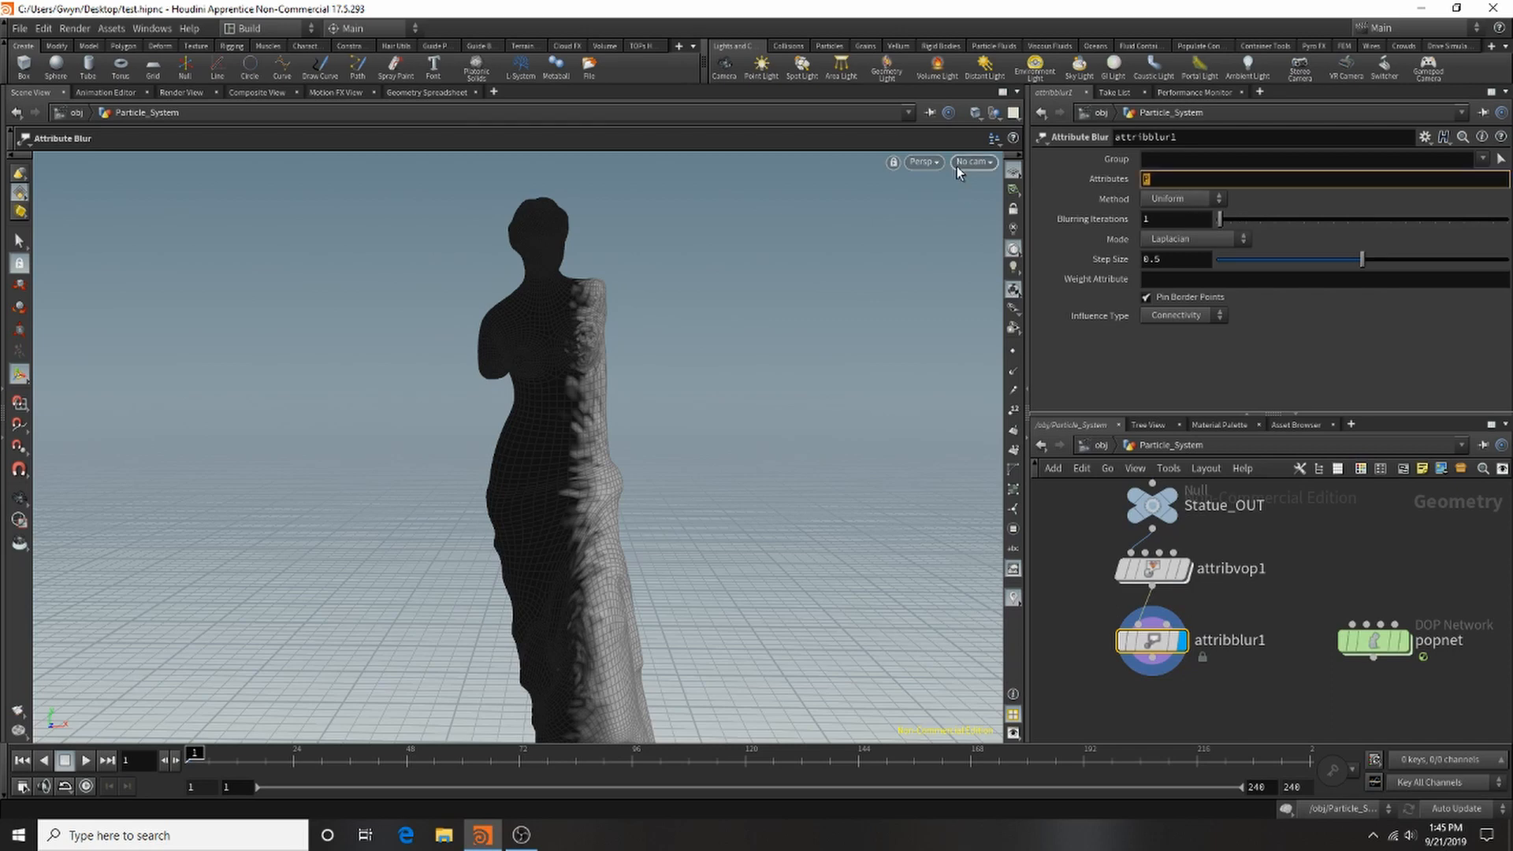
{"action": "type", "text": "Cd"}
{"action": "left_click", "coordinate": [1293, 514]}
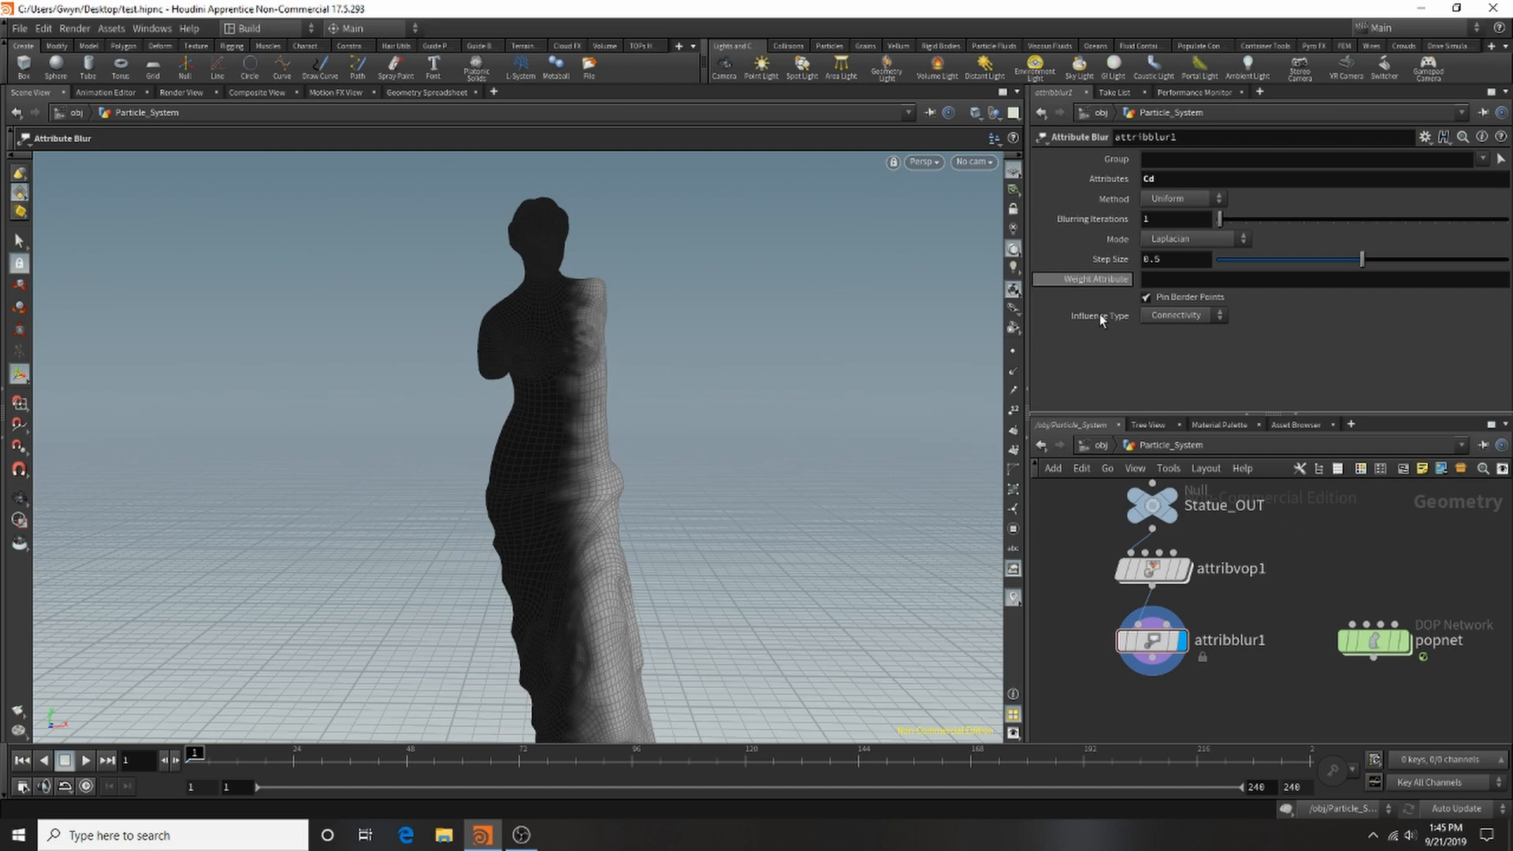
Move the File and Transform nodes up and insert a Normal node between the Transform node and the Statue_OUT null.
{"action": "key", "text": "h"}
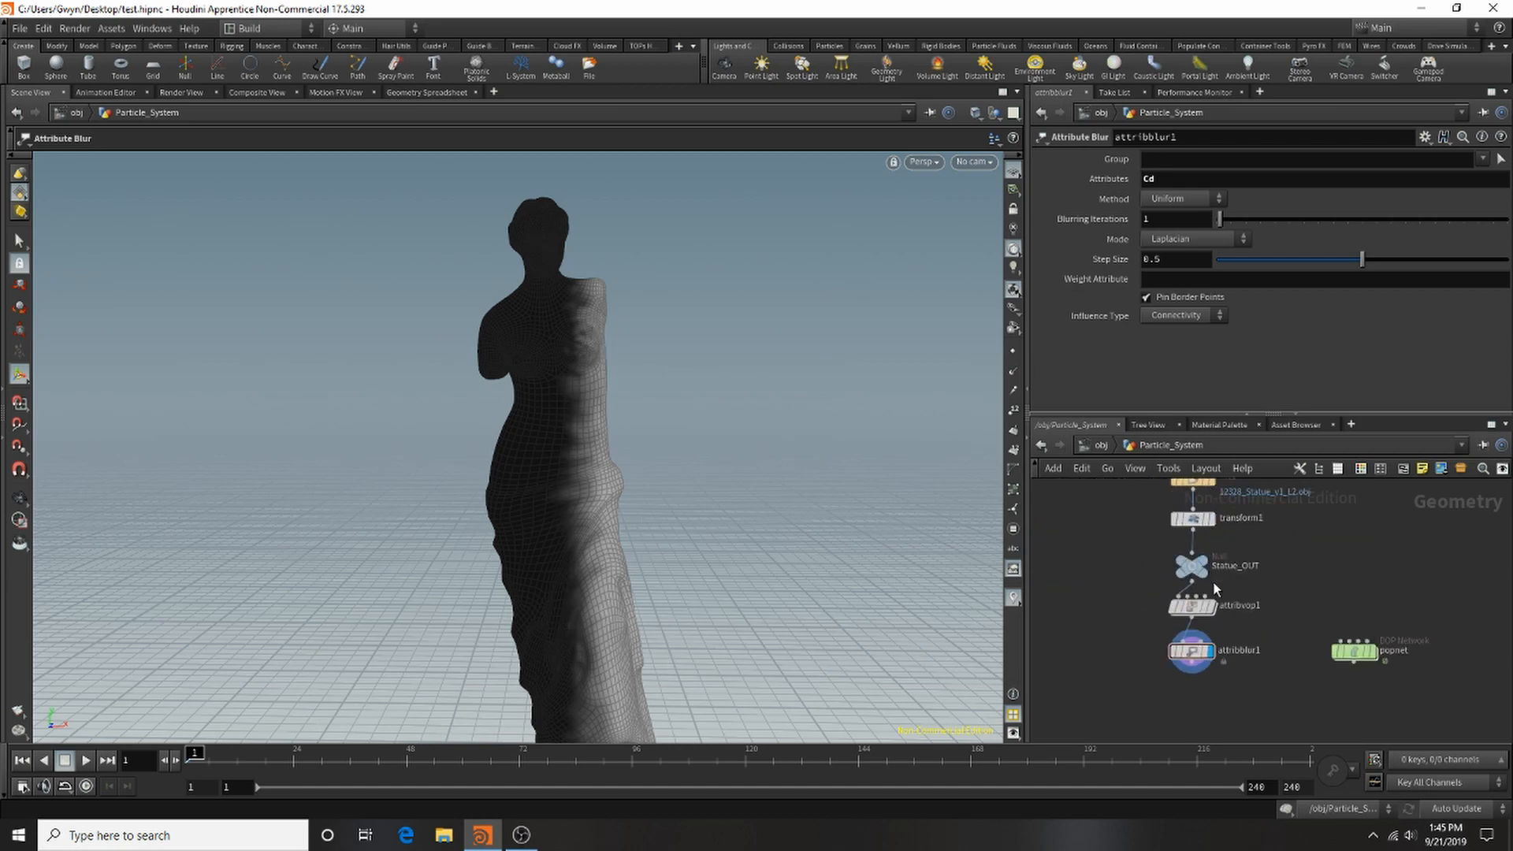
{"action": "scroll", "coordinate": [1241, 528], "scroll_direction": "up", "scroll_amount": 3}
{"action": "left_click", "coordinate": [1181, 590]}
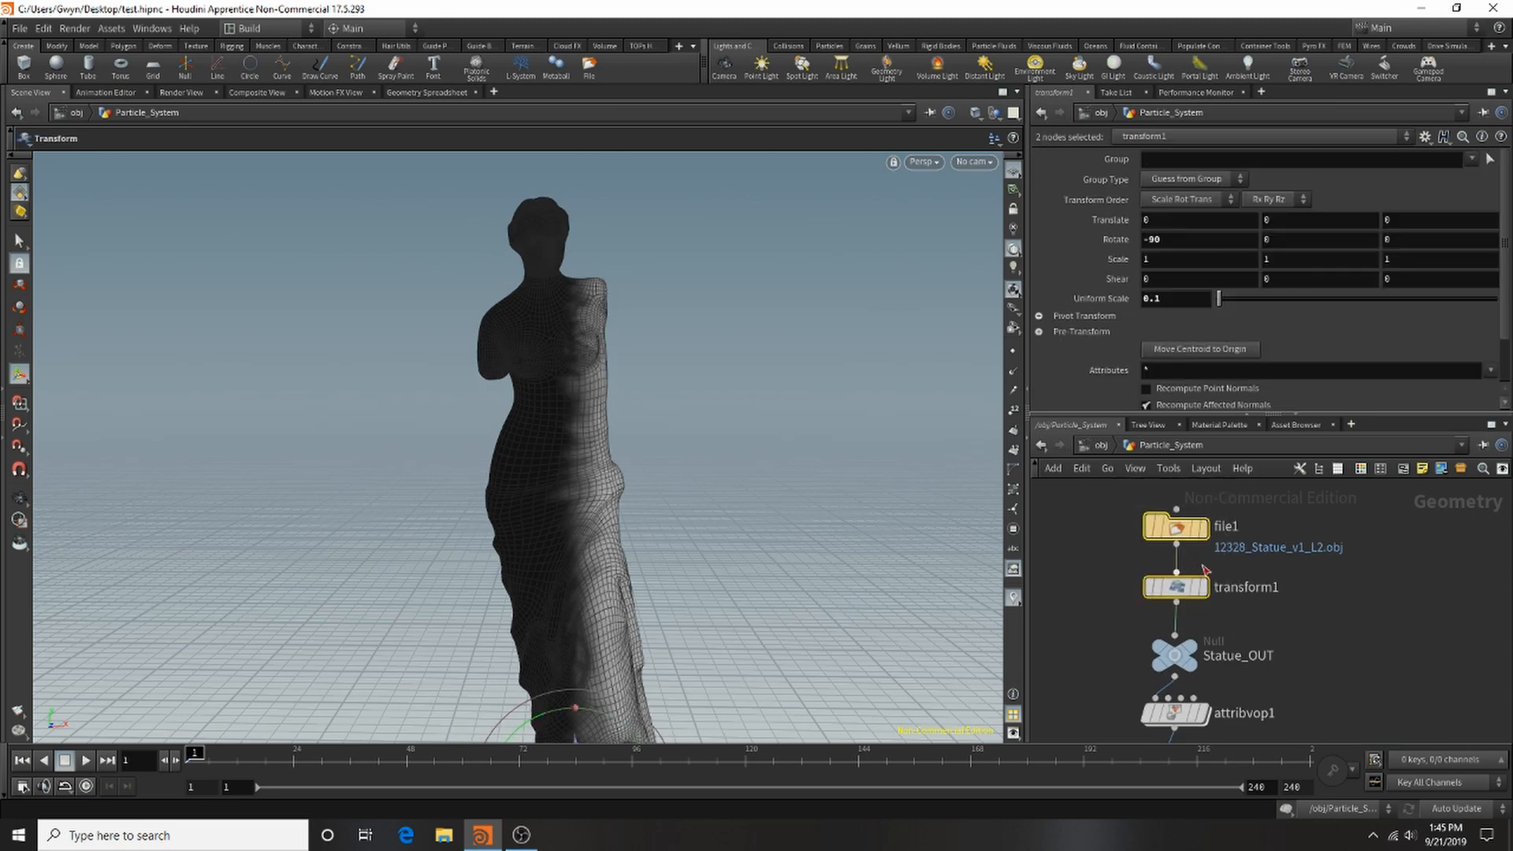
{"action": "left_click_drag", "start_coordinate": [1182, 593], "coordinate": [1182, 551]}
{"action": "key", "text": "Tab"}
{"action": "mouse_move", "coordinate": [1226, 597]}
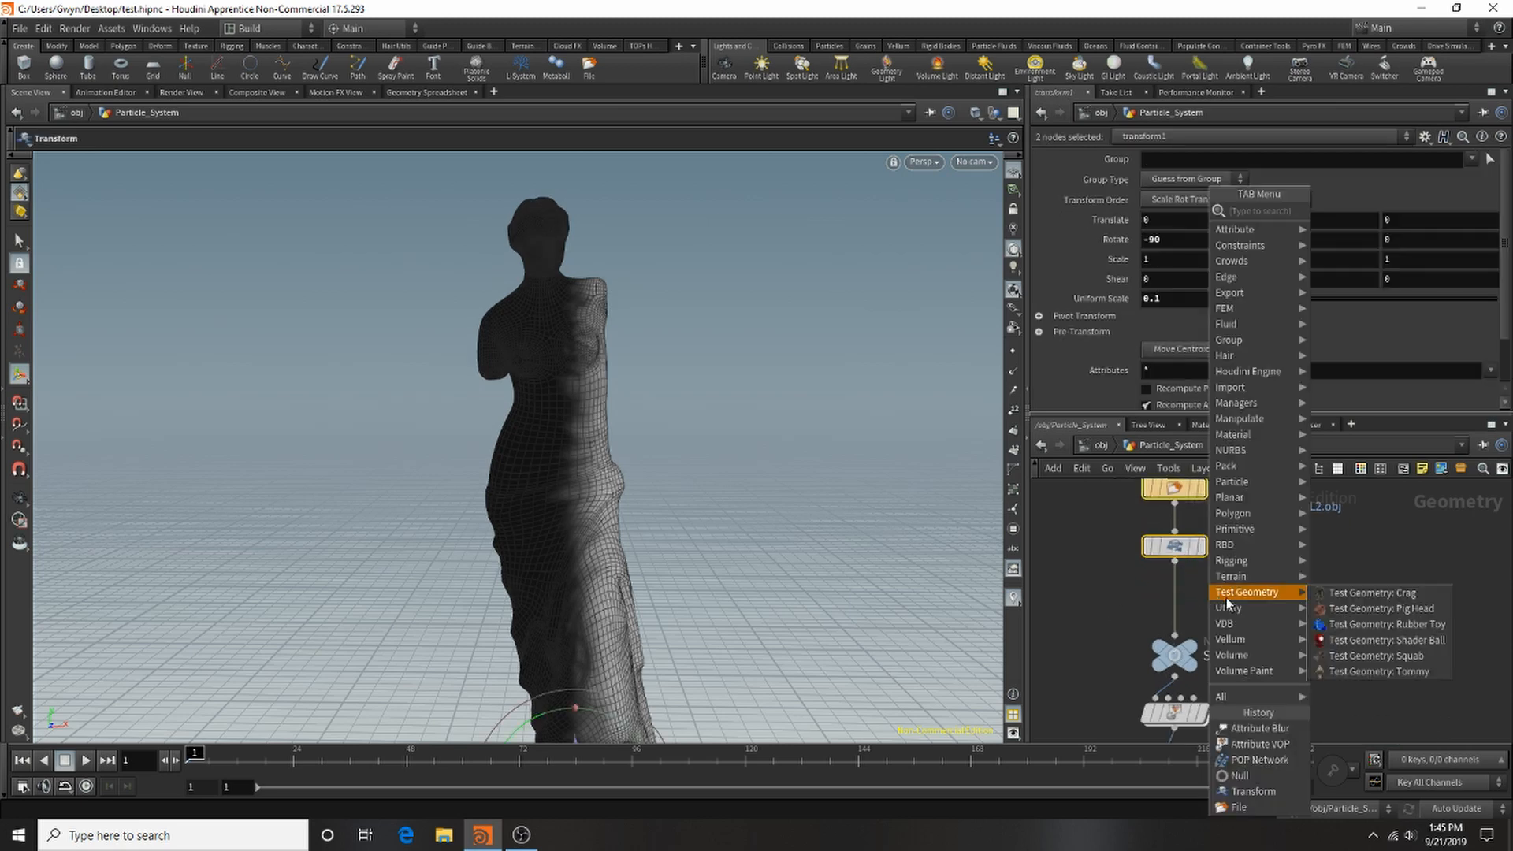
{"action": "type", "text": "norma"}
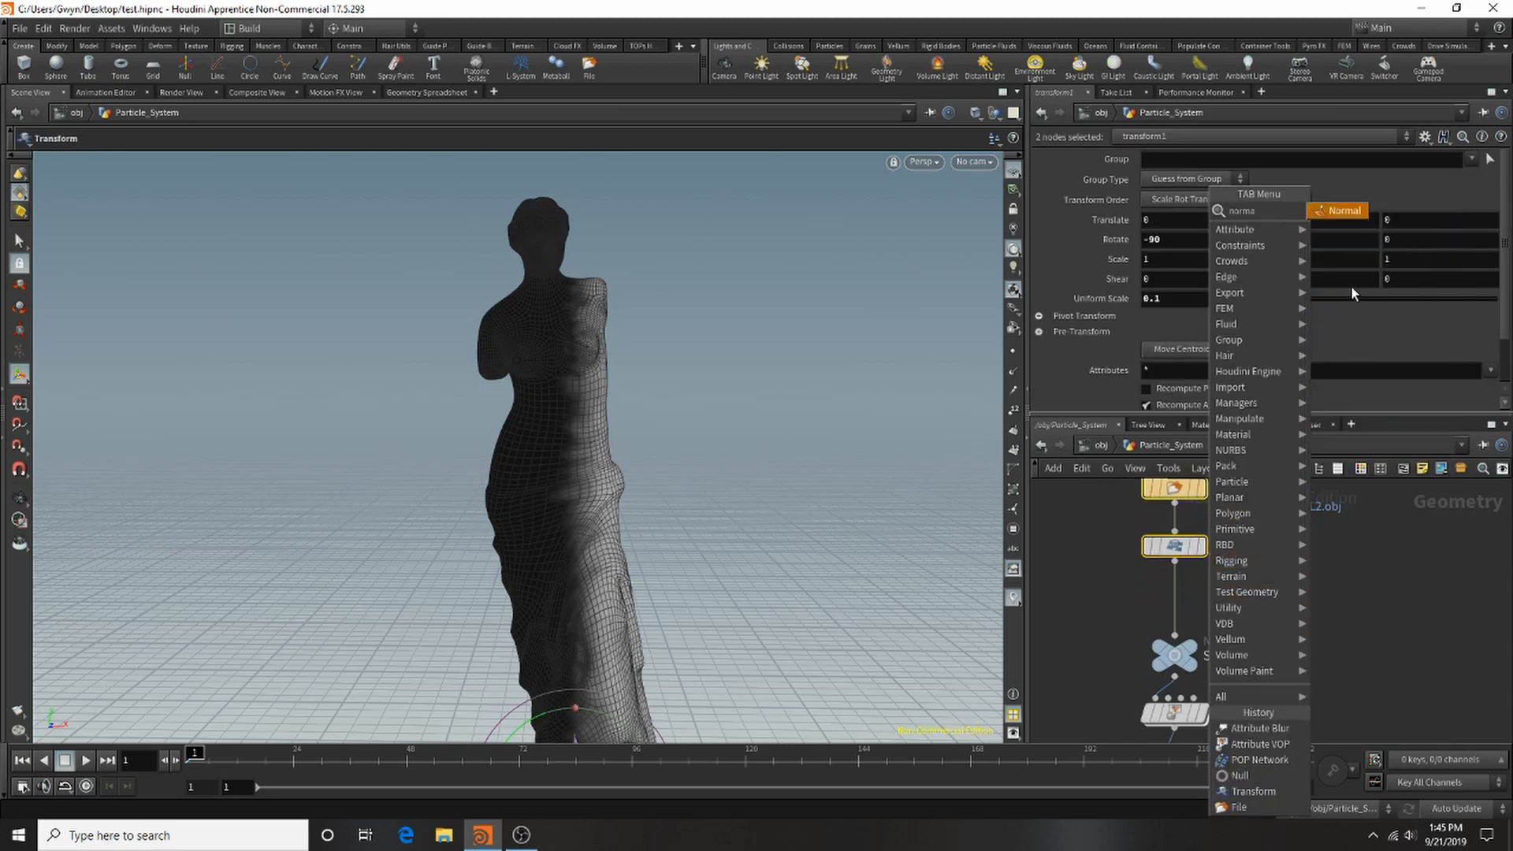
{"action": "left_click", "coordinate": [1341, 212]}
{"action": "left_click", "coordinate": [1174, 599]}
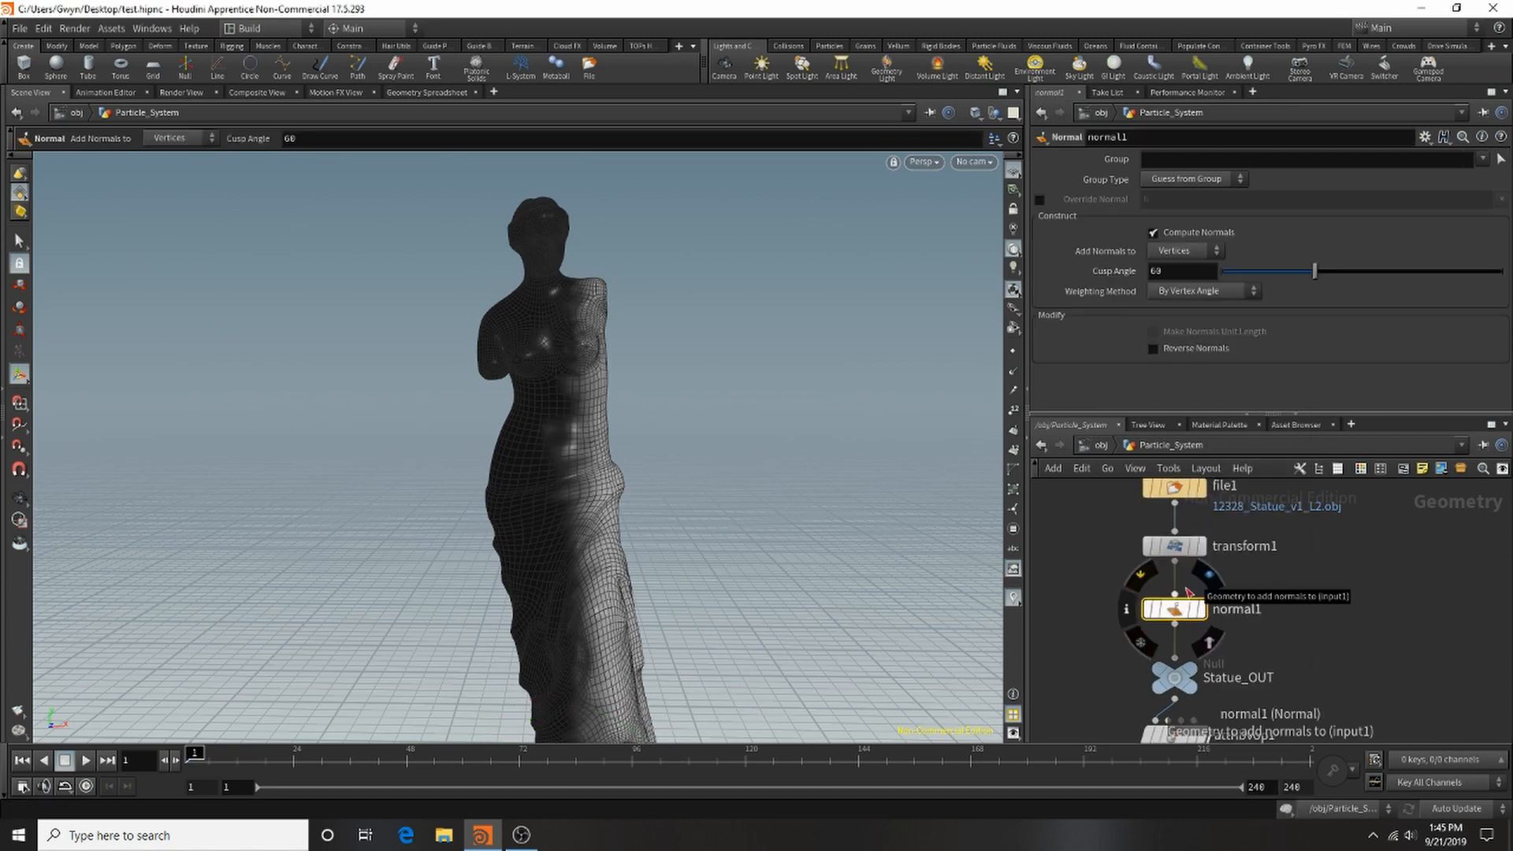
Move the Attribute Blur node down and insert a Paint node between the Attribute VOP and Attribute Blur nodes.
{"action": "scroll", "coordinate": [1298, 574], "scroll_direction": "down", "scroll_amount": 4}
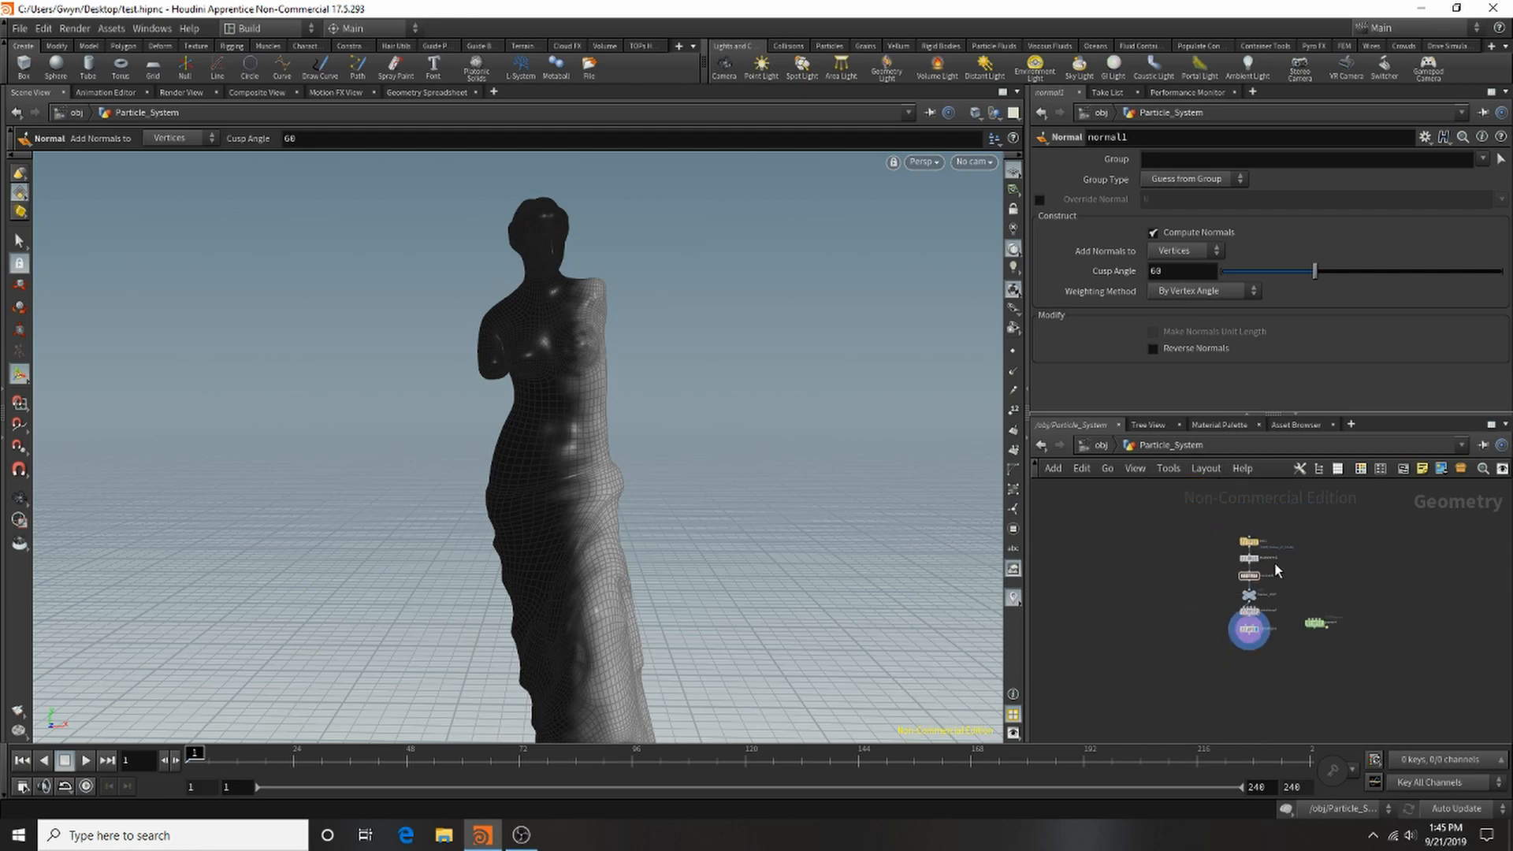
{"action": "scroll", "coordinate": [1291, 619], "scroll_direction": "up", "scroll_amount": 3}
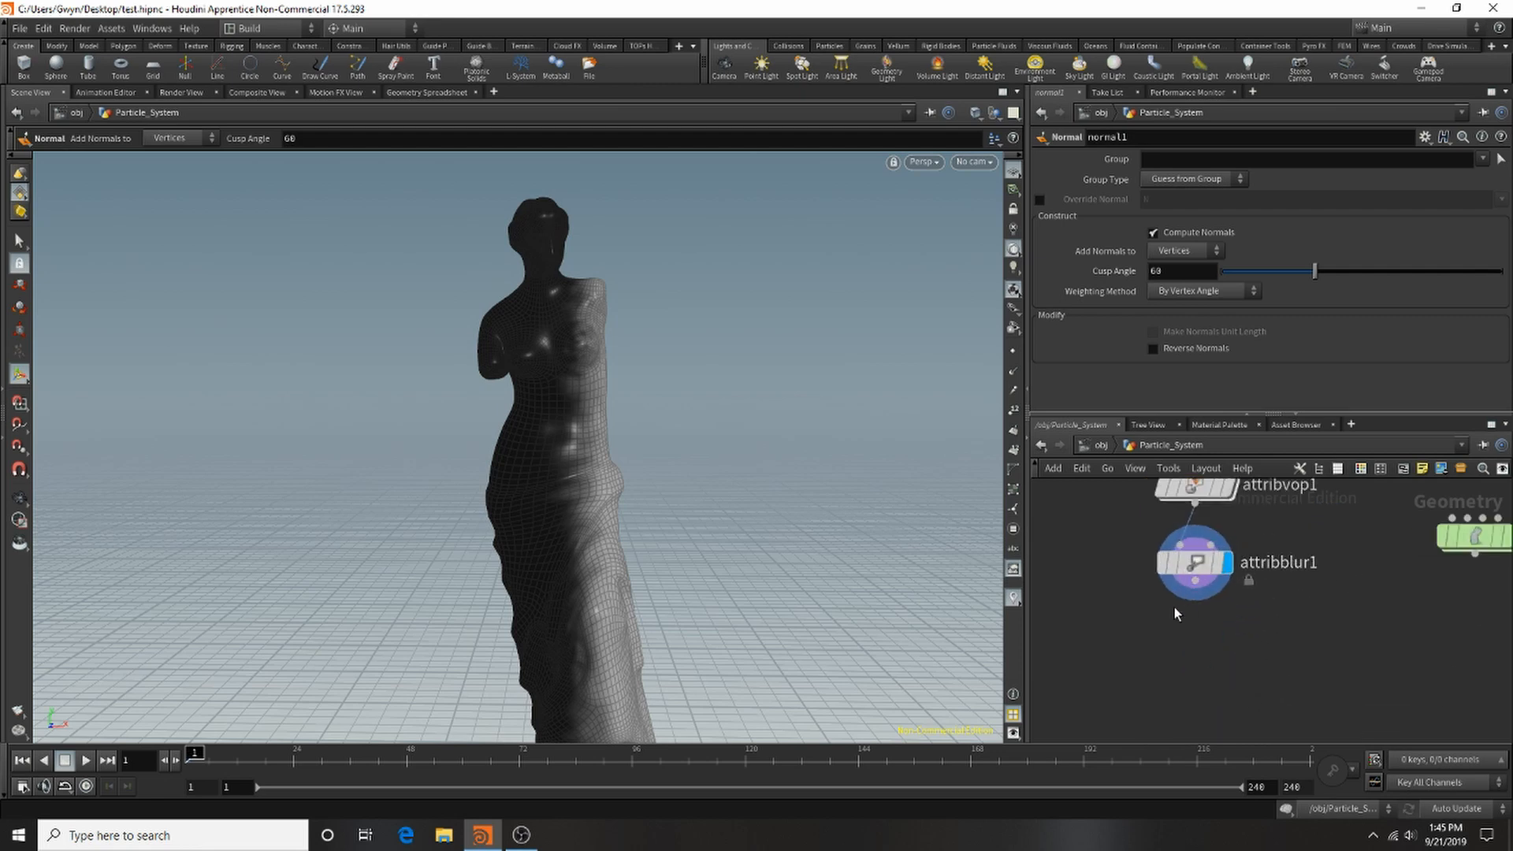
{"action": "scroll", "coordinate": [1175, 606], "scroll_direction": "up", "scroll_amount": 1}
{"action": "key", "text": "Tab"}
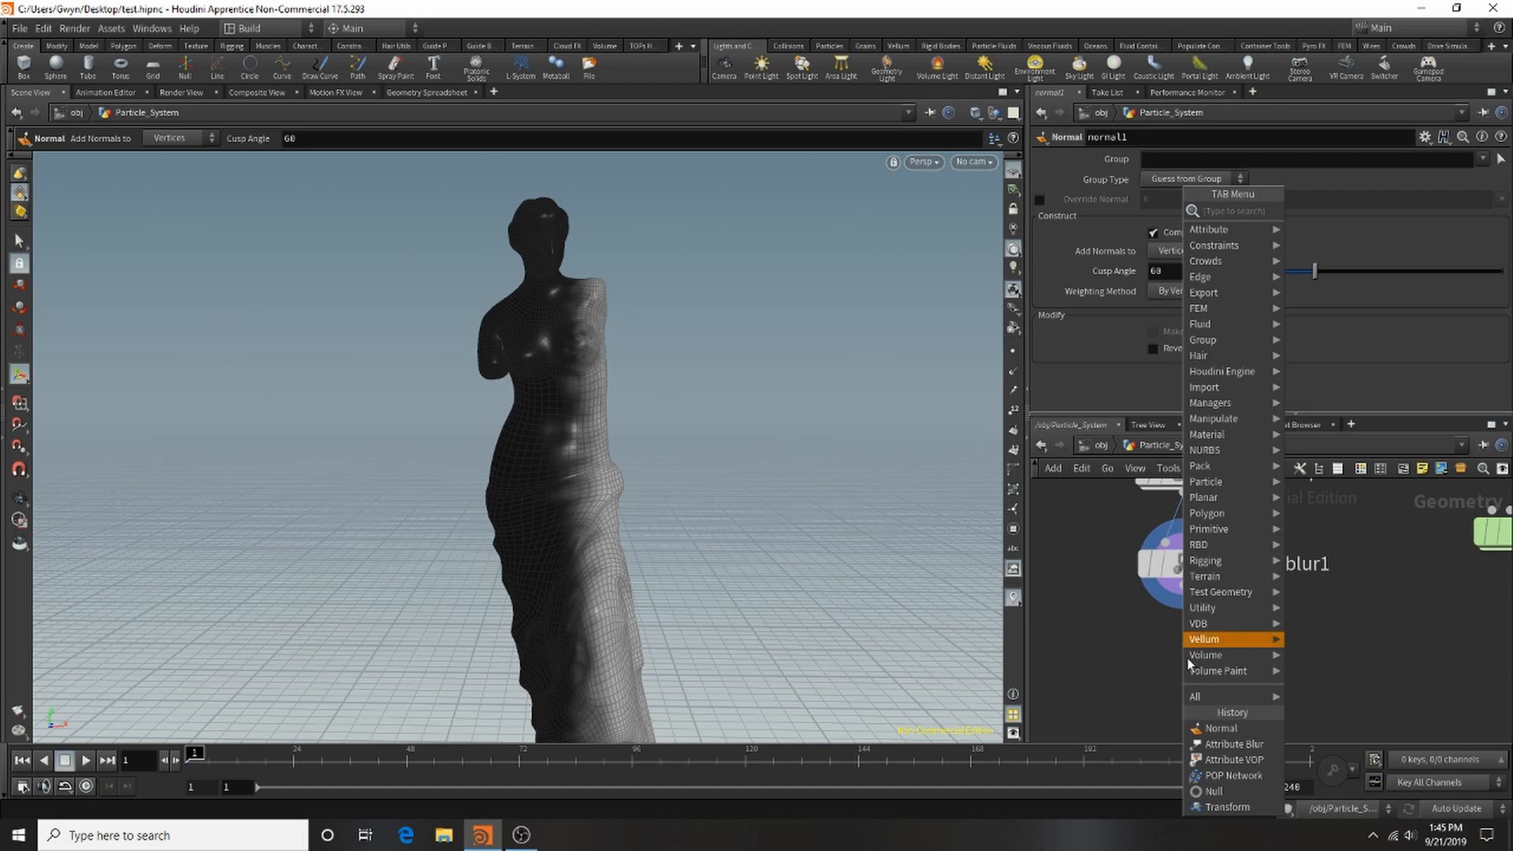
{"action": "left_click", "coordinate": [1122, 656]}
{"action": "left_click_drag", "start_coordinate": [1185, 577], "coordinate": [1187, 671]}
{"action": "key", "text": "Tab"}
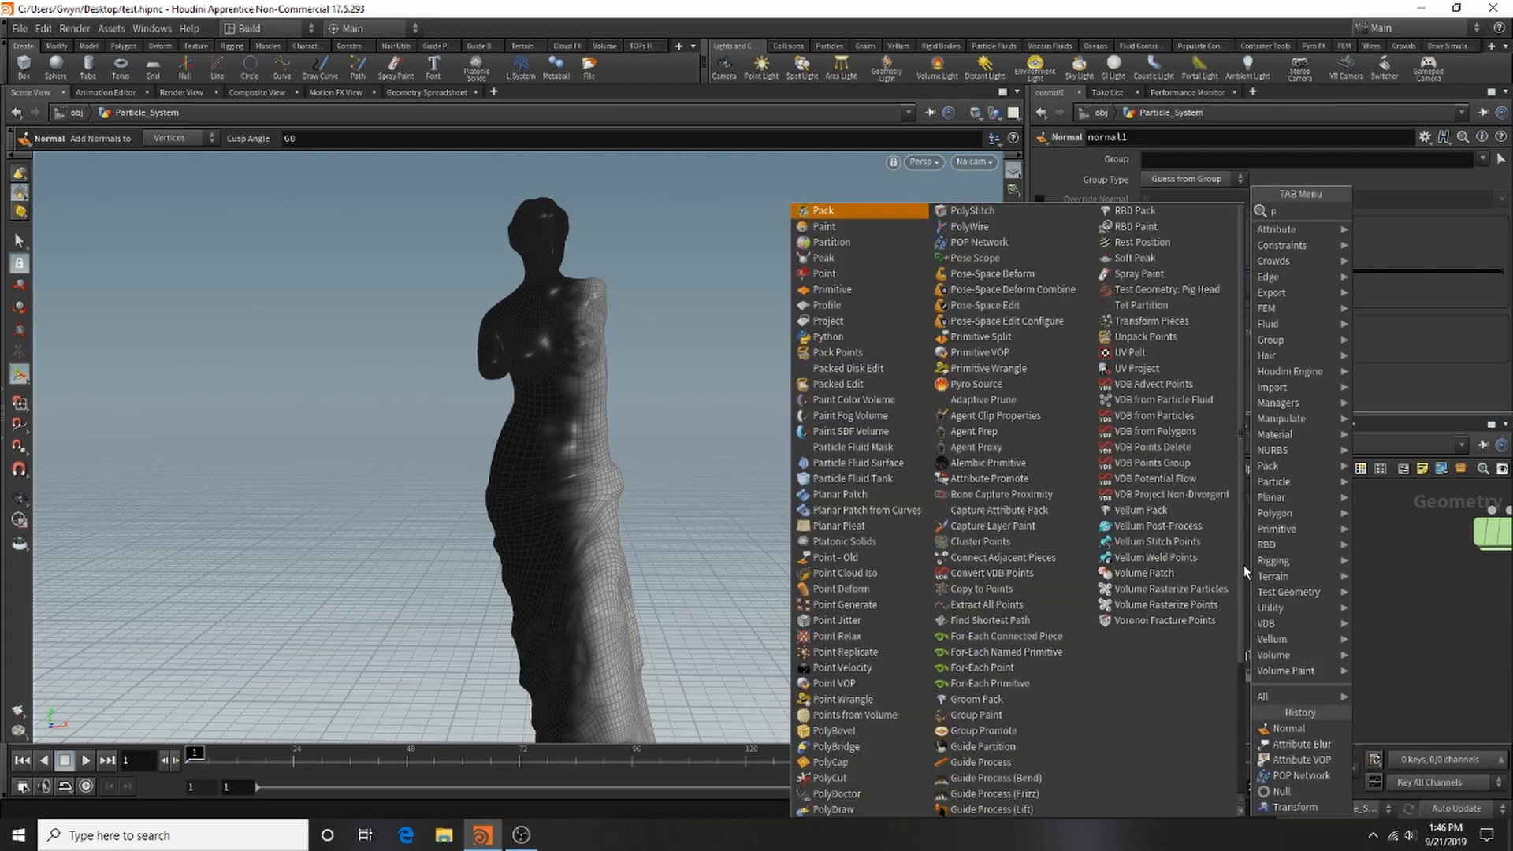
{"action": "type", "text": "paint"}
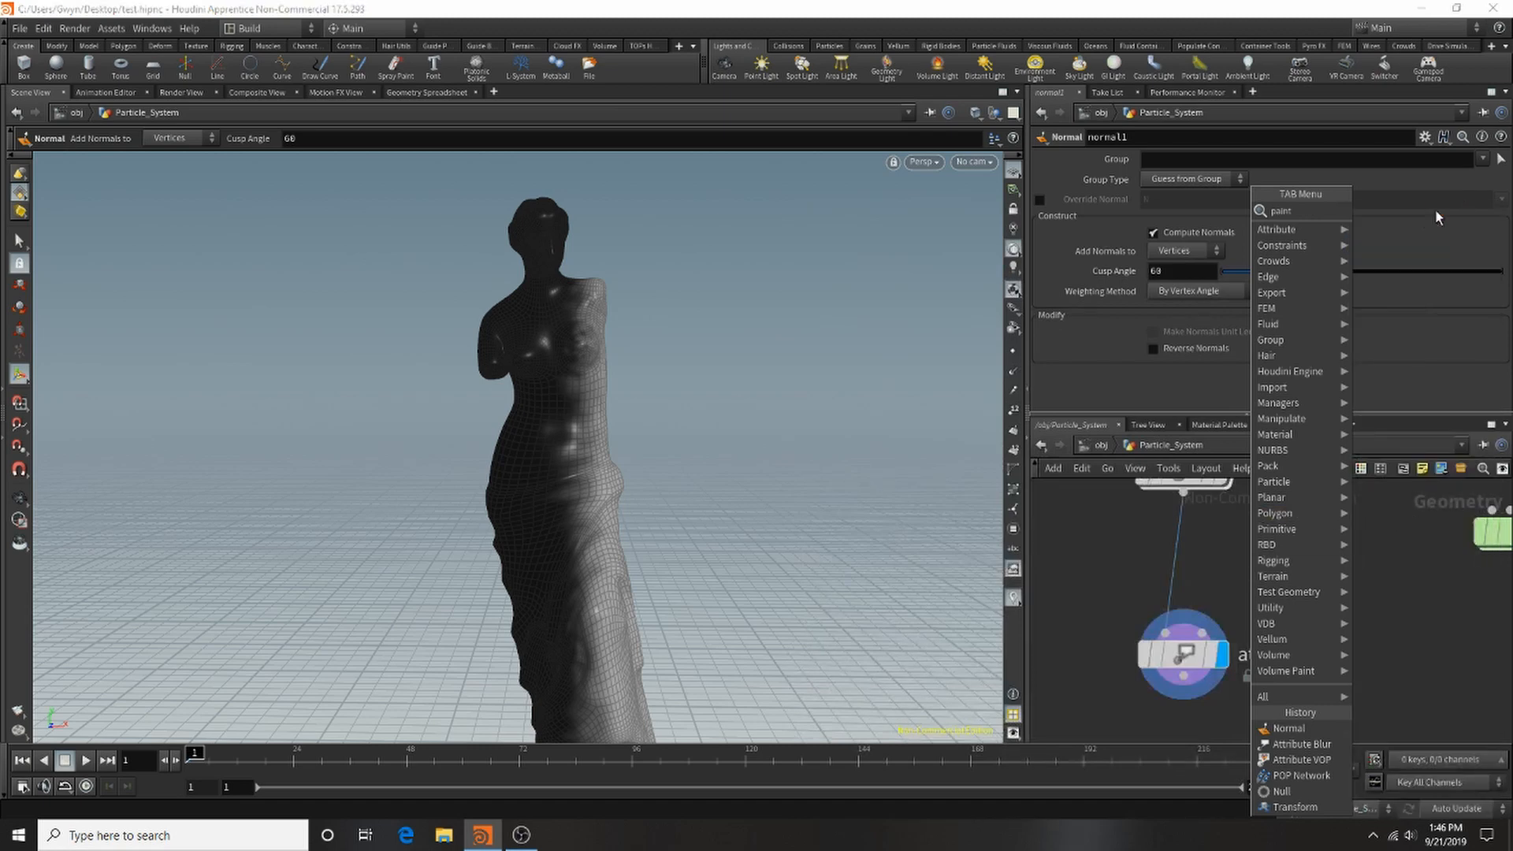
{"action": "left_click", "coordinate": [1210, 613]}
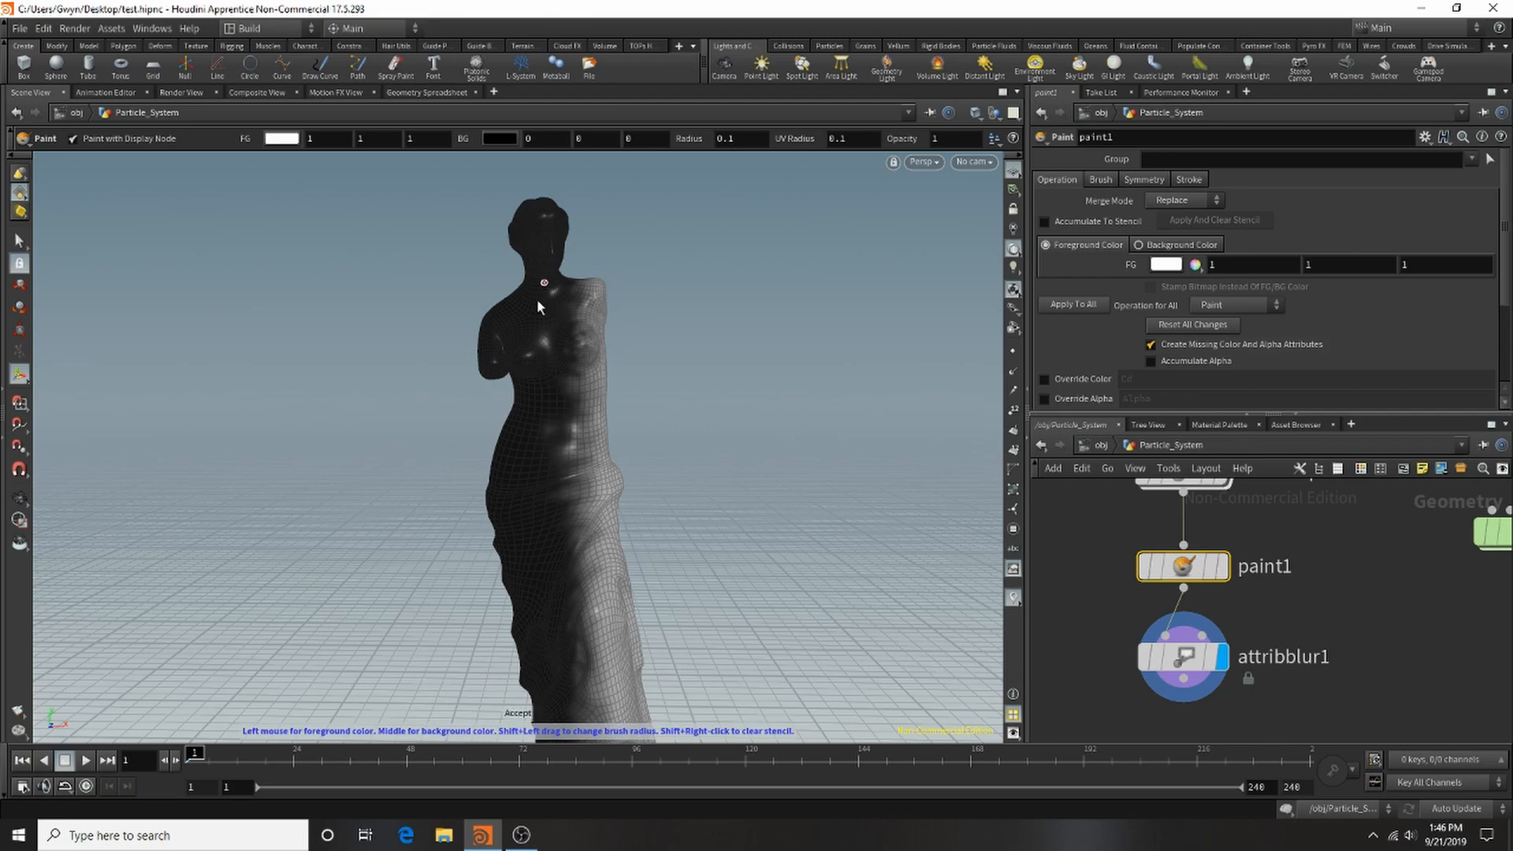
Try flooding the whole statue with the Paint node's black background colour and undo it.
{"action": "right_click", "coordinate": [613, 315]}
{"action": "key", "text": "super"}
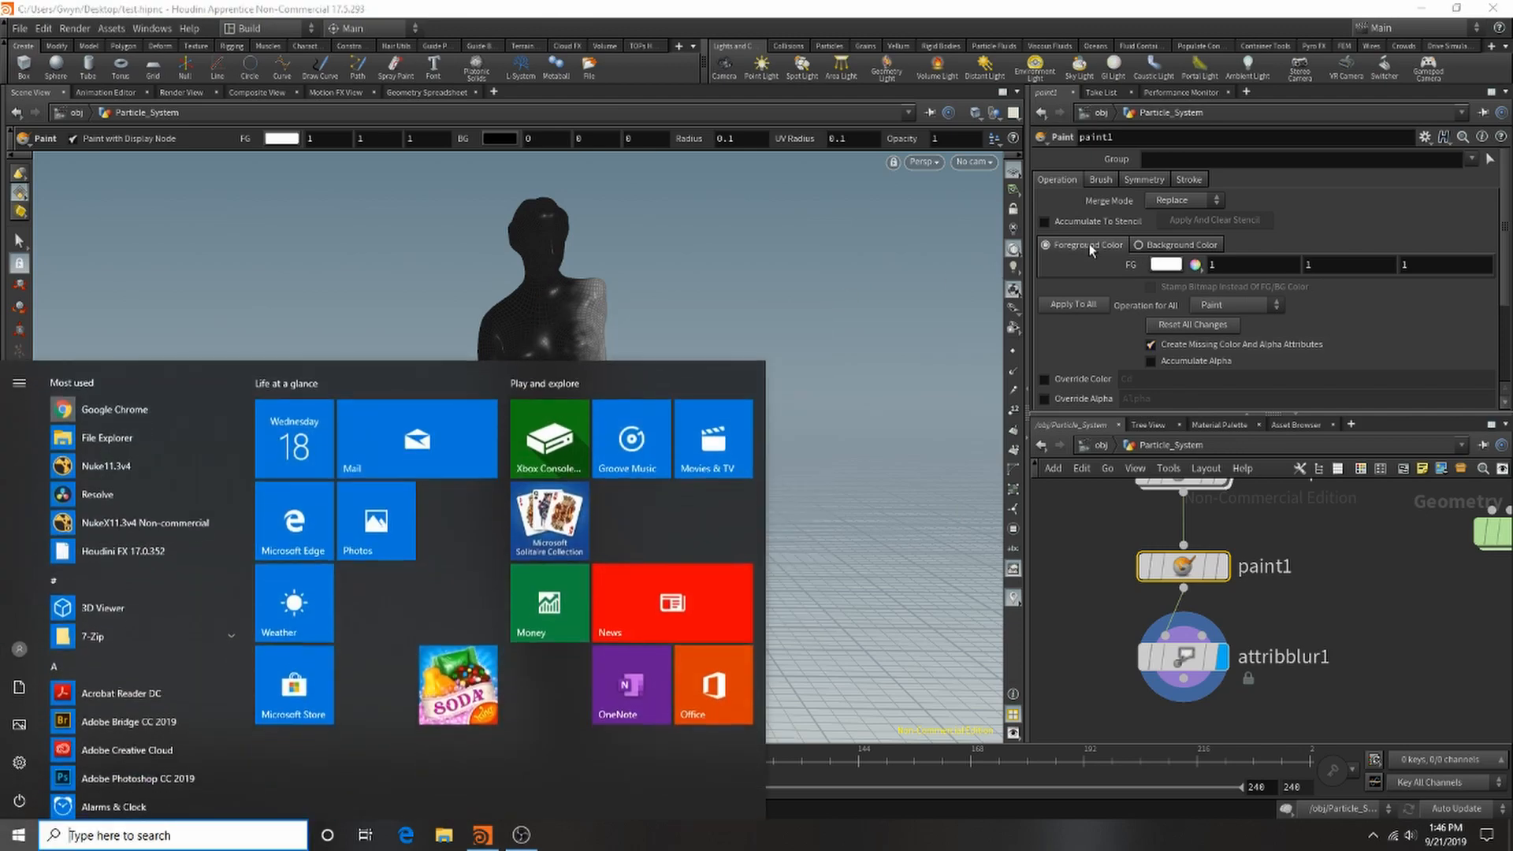
{"action": "key", "text": "super"}
{"action": "left_click", "coordinate": [1139, 245]}
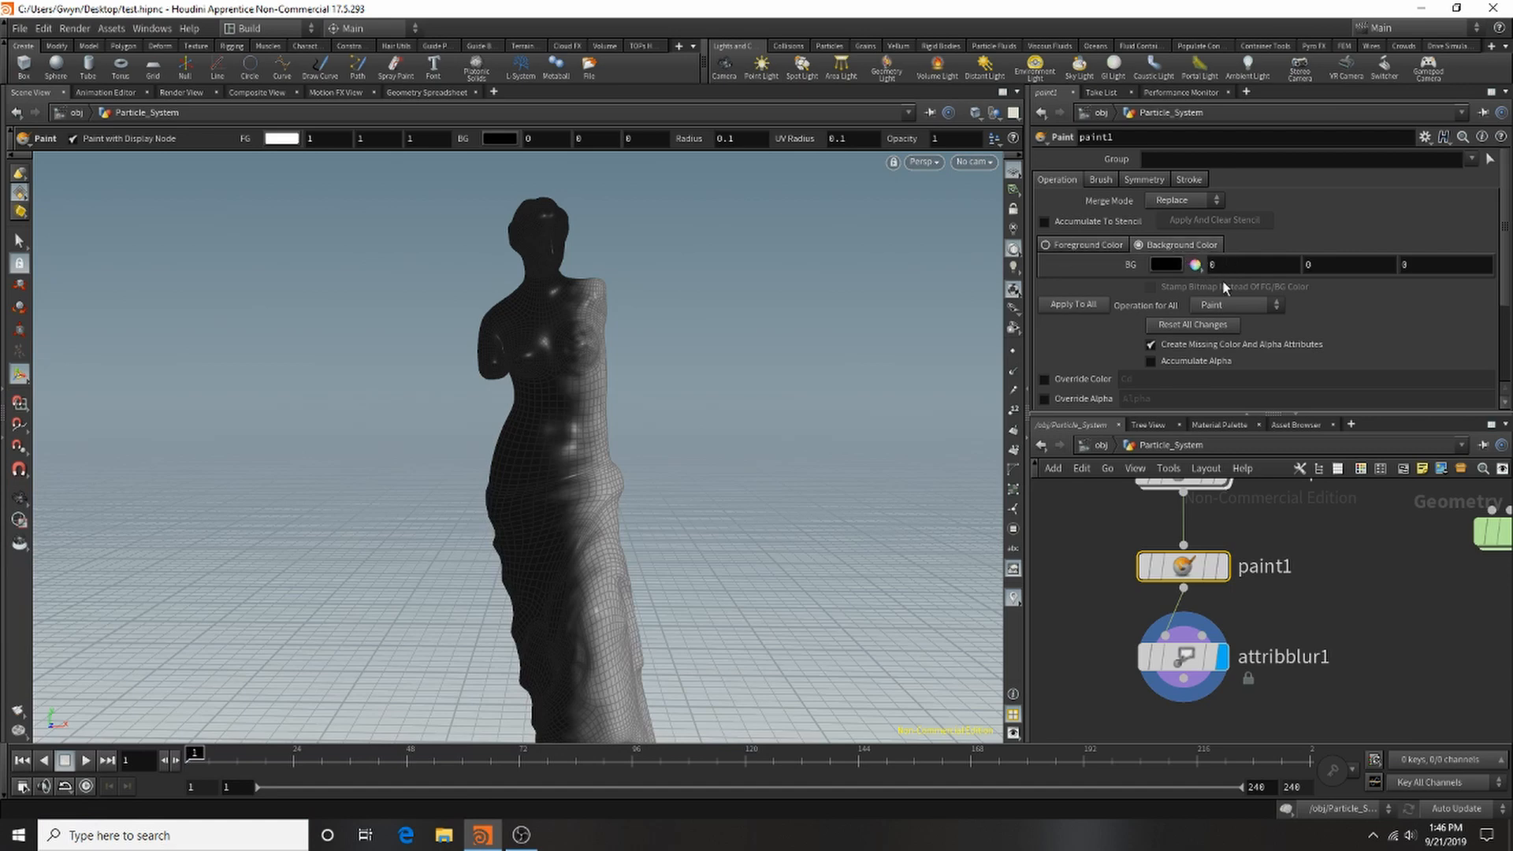
{"action": "left_click", "coordinate": [1078, 307]}
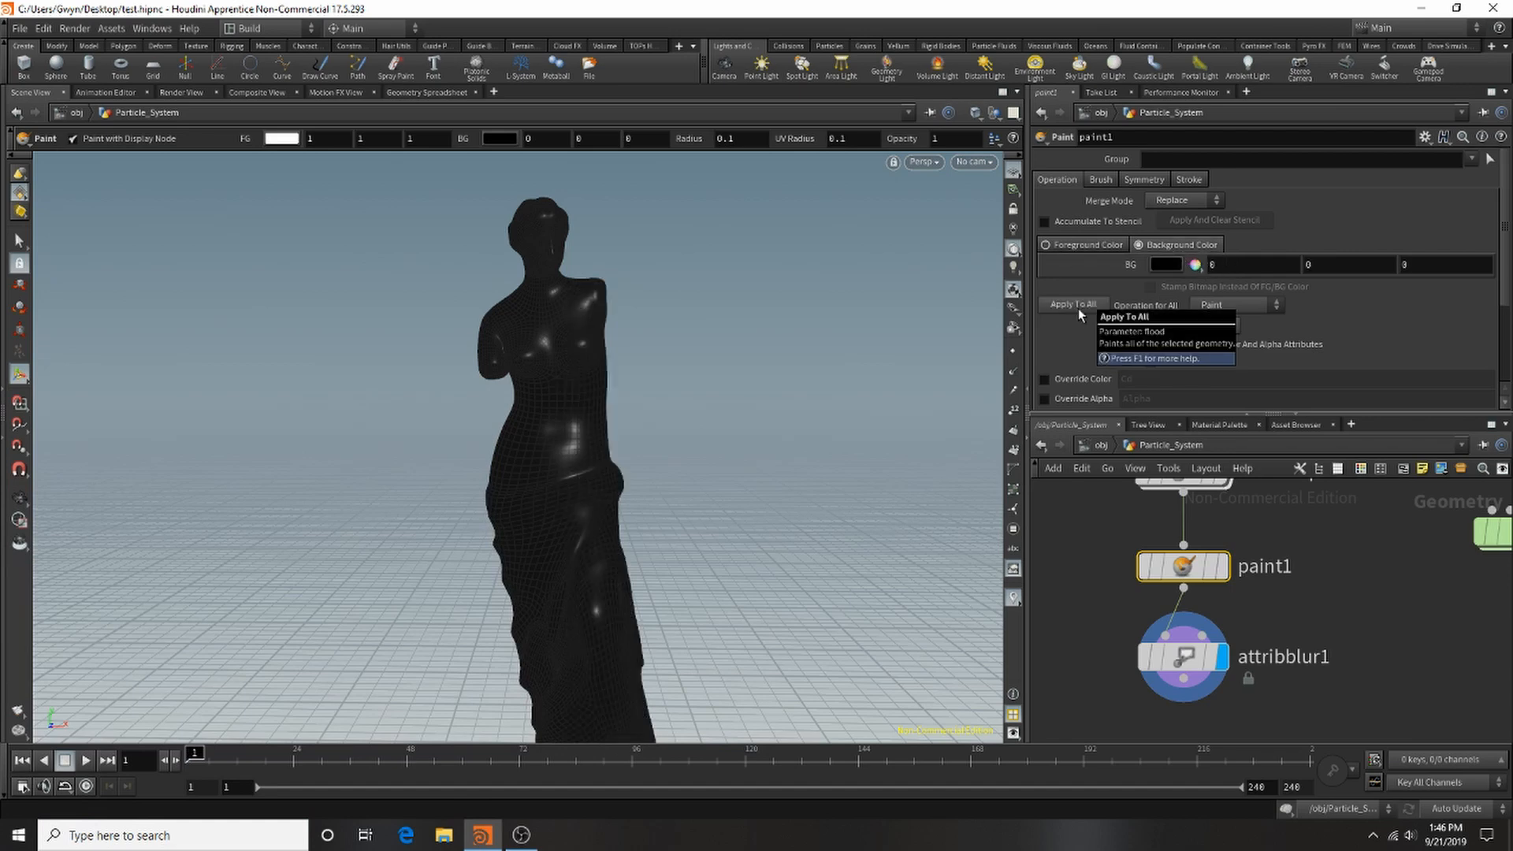
{"action": "key", "text": "ctrl+z"}
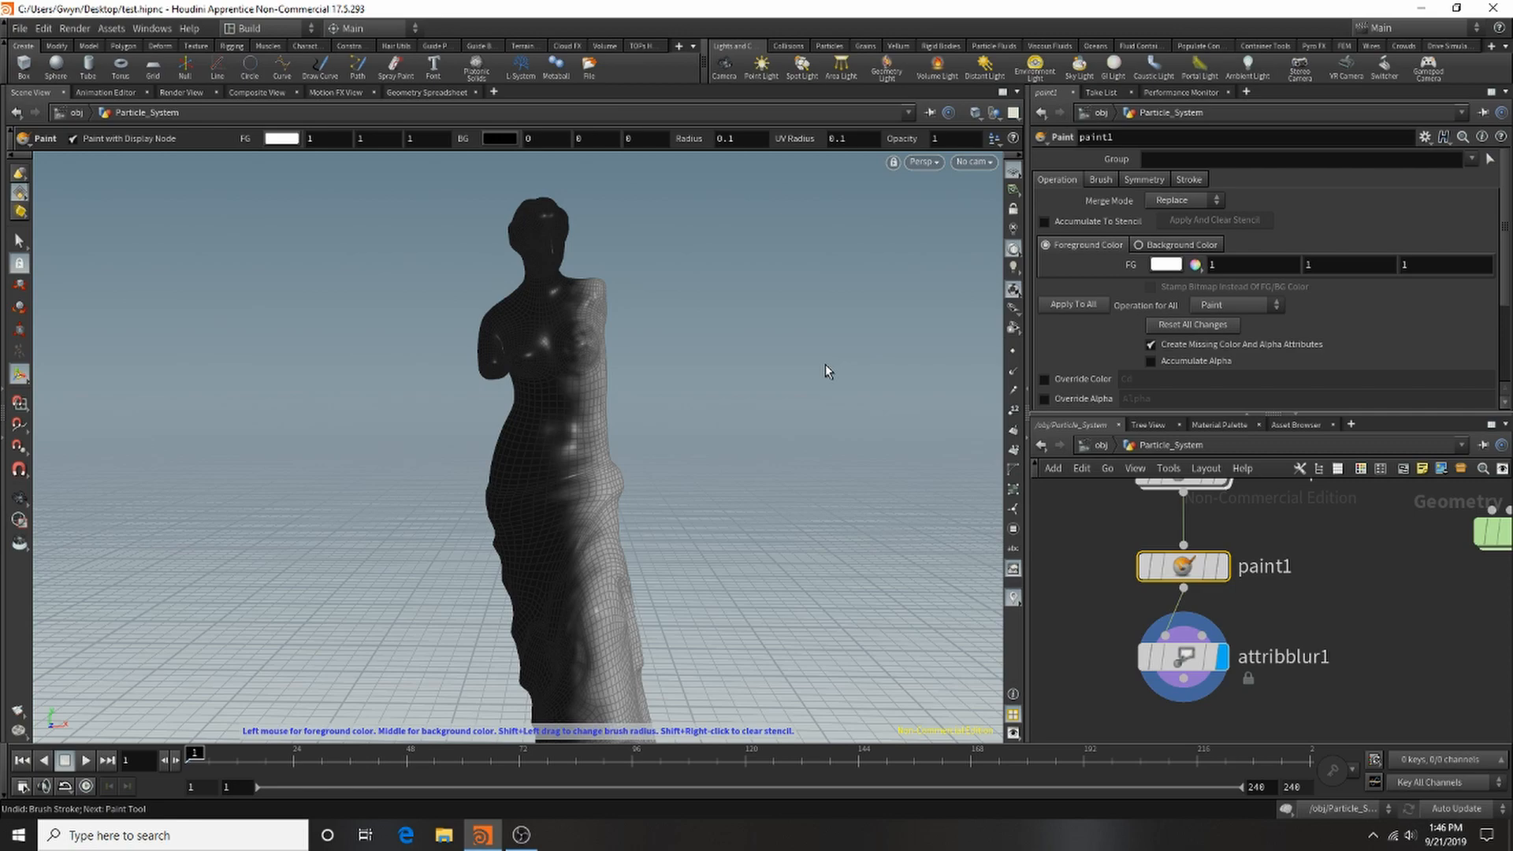
Try white brush strokes across the statue's chest and undo them.
{"action": "scroll", "coordinate": [763, 331], "scroll_direction": "up", "scroll_amount": 5}
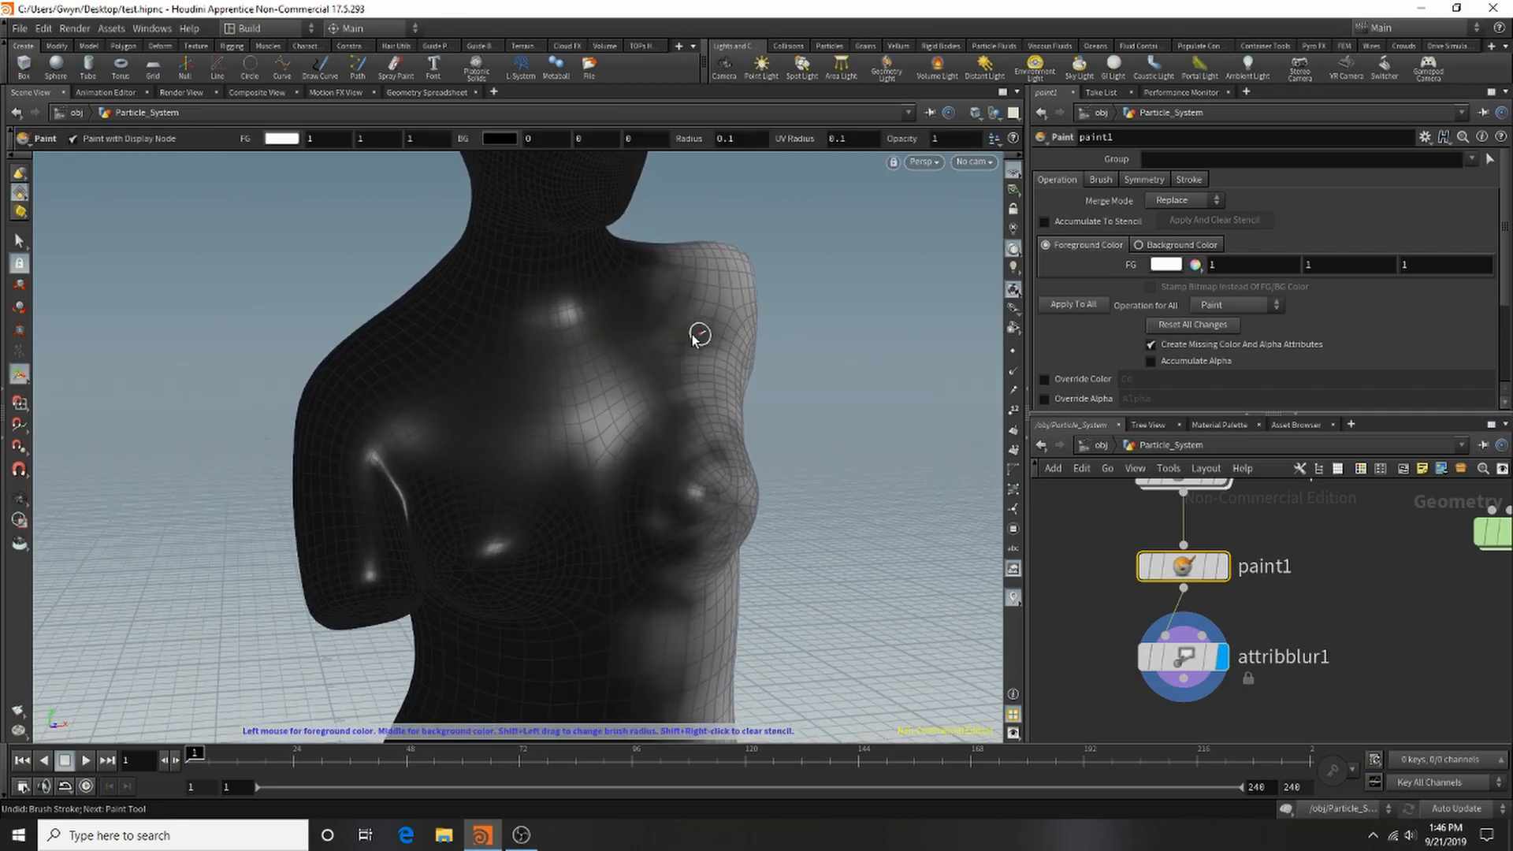
{"action": "left_click_drag", "start_coordinate": [701, 321], "coordinate": [579, 403]}
{"action": "mouse_move", "coordinate": [483, 446]}
{"action": "left_mouse_down"}
{"action": "mouse_move", "coordinate": [696, 336]}
{"action": "mouse_move", "coordinate": [482, 410]}
{"action": "left_mouse_up"}
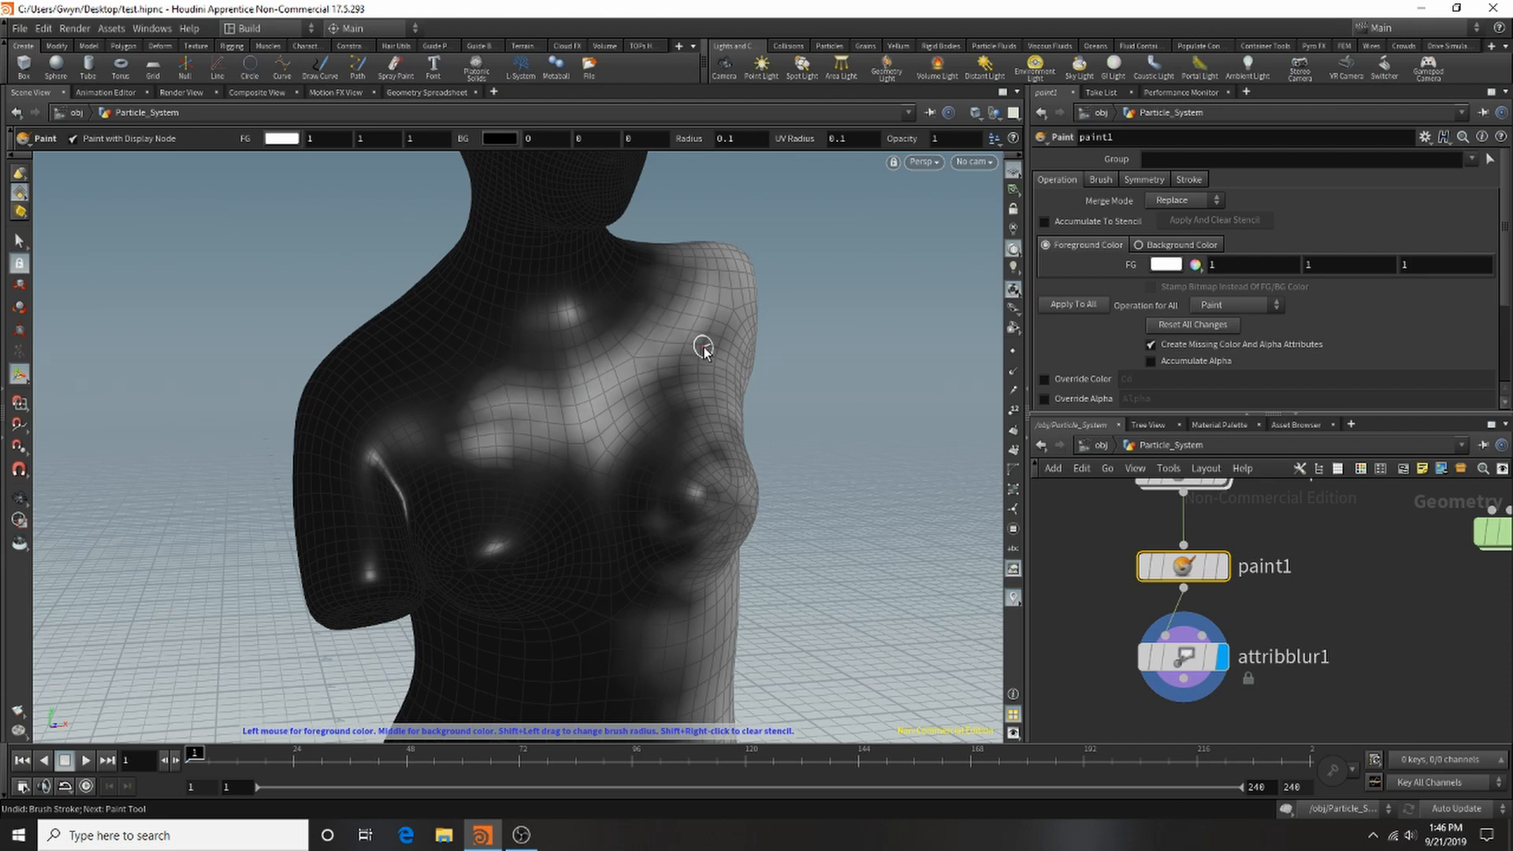
{"action": "key", "text": "ctrl+z"}
Make room above the Normal node and insert a Subdivide node between it and the Transform node.
{"action": "key", "text": "h"}
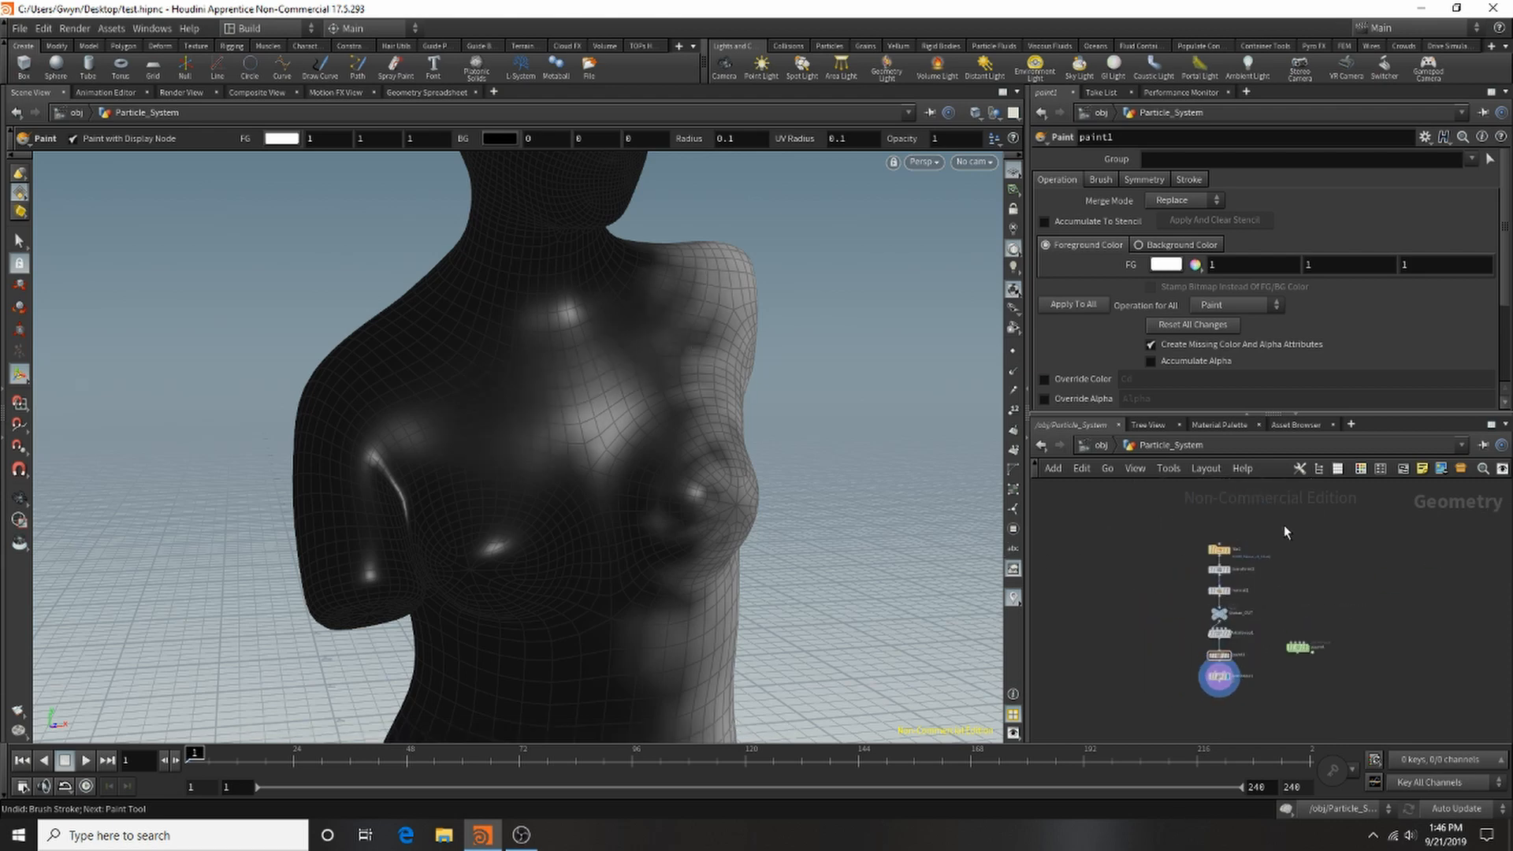
{"action": "scroll", "coordinate": [1229, 575], "scroll_direction": "up", "scroll_amount": 5}
{"action": "left_click_drag", "start_coordinate": [1168, 628], "coordinate": [1174, 570]}
{"action": "left_click", "coordinate": [1244, 626]}
{"action": "key", "text": "Tab"}
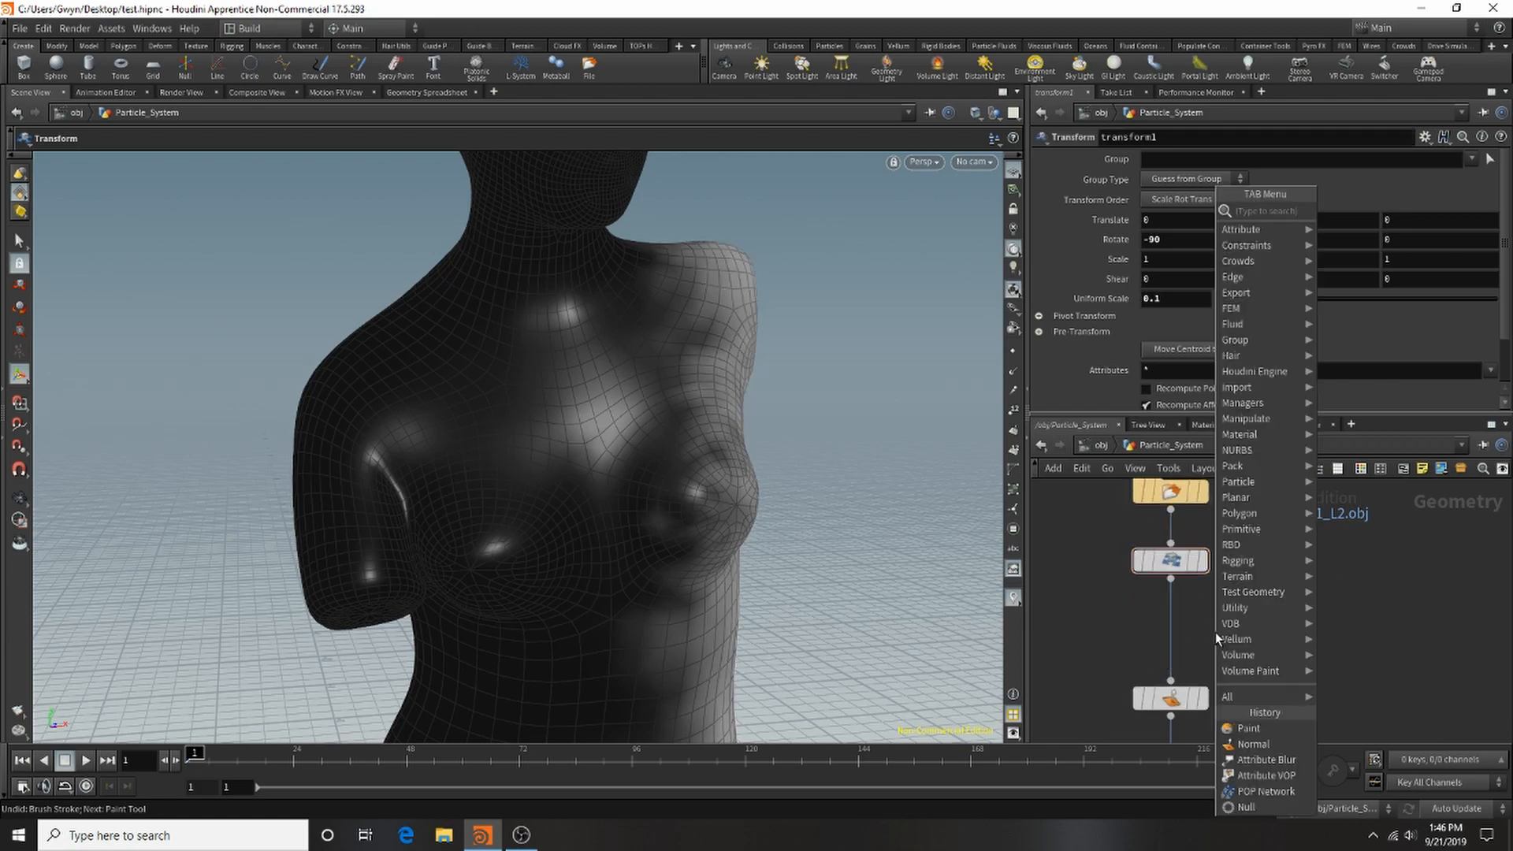
{"action": "type", "text": "sub"}
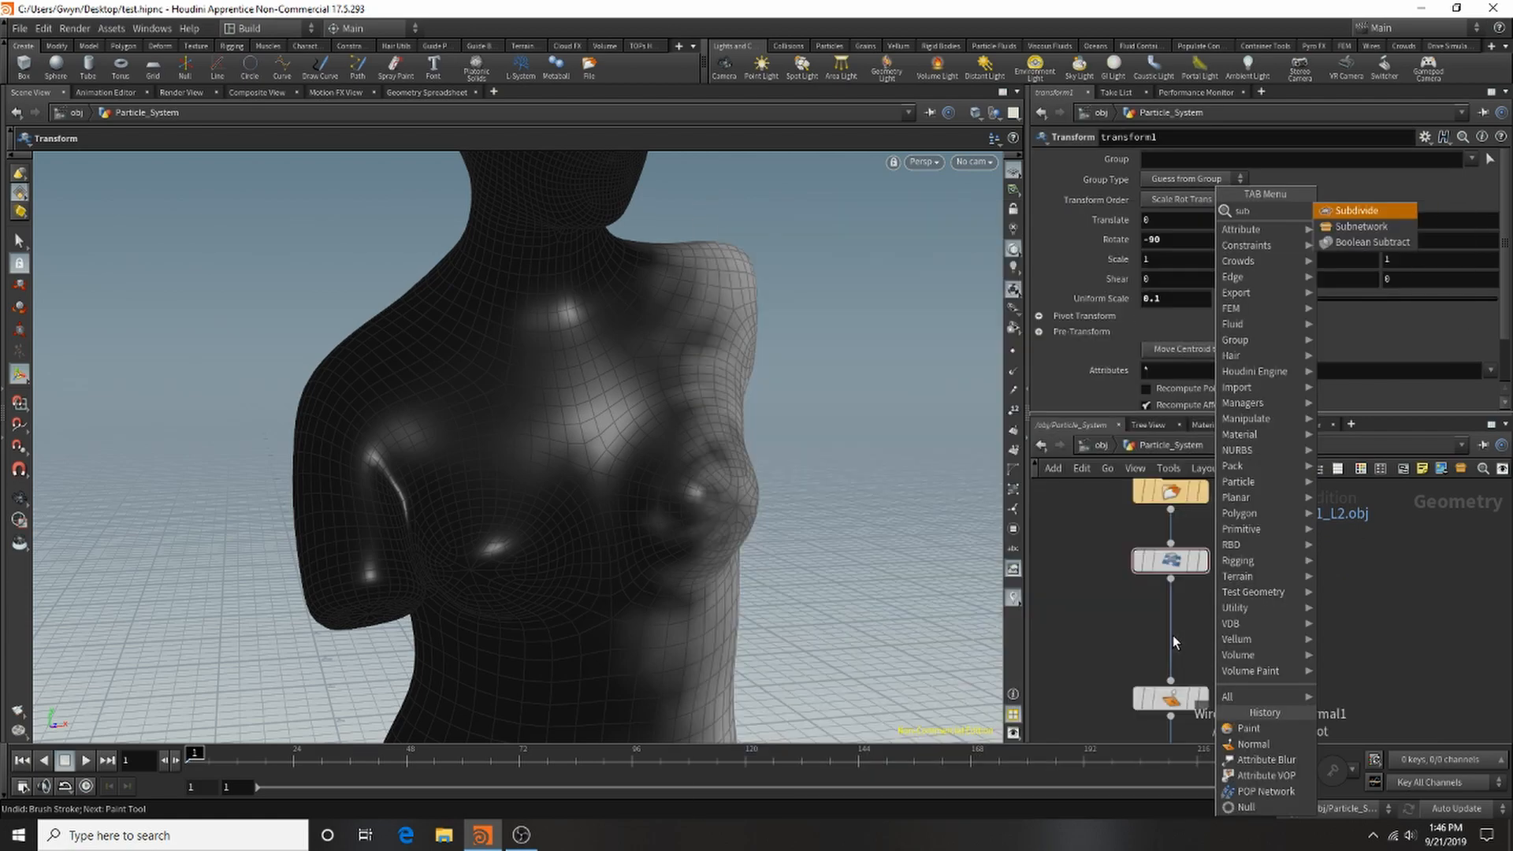
{"action": "left_click", "coordinate": [1357, 210]}
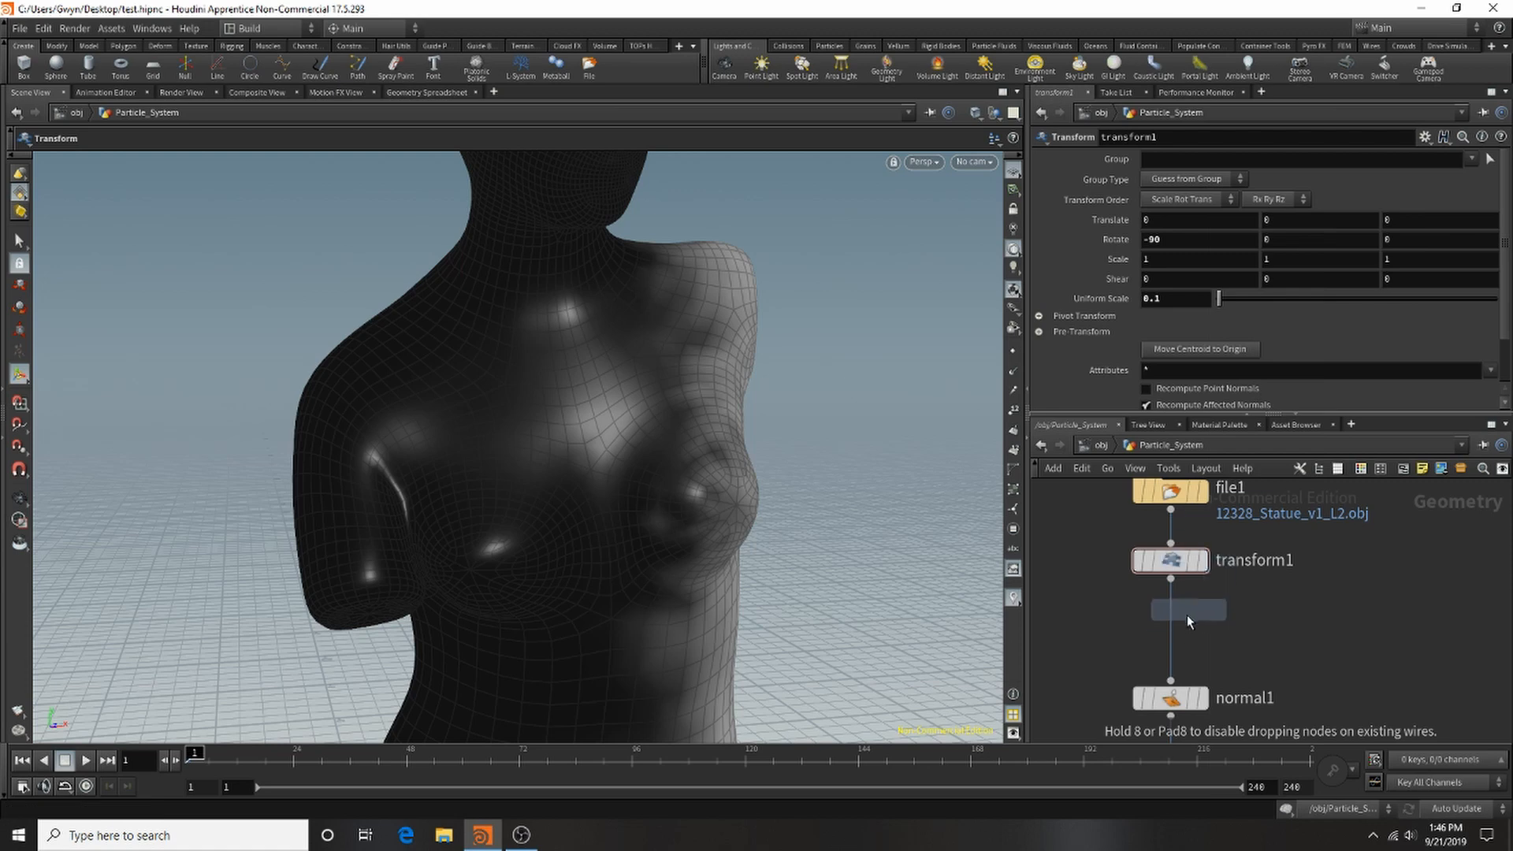
{"action": "left_click", "coordinate": [1173, 631]}
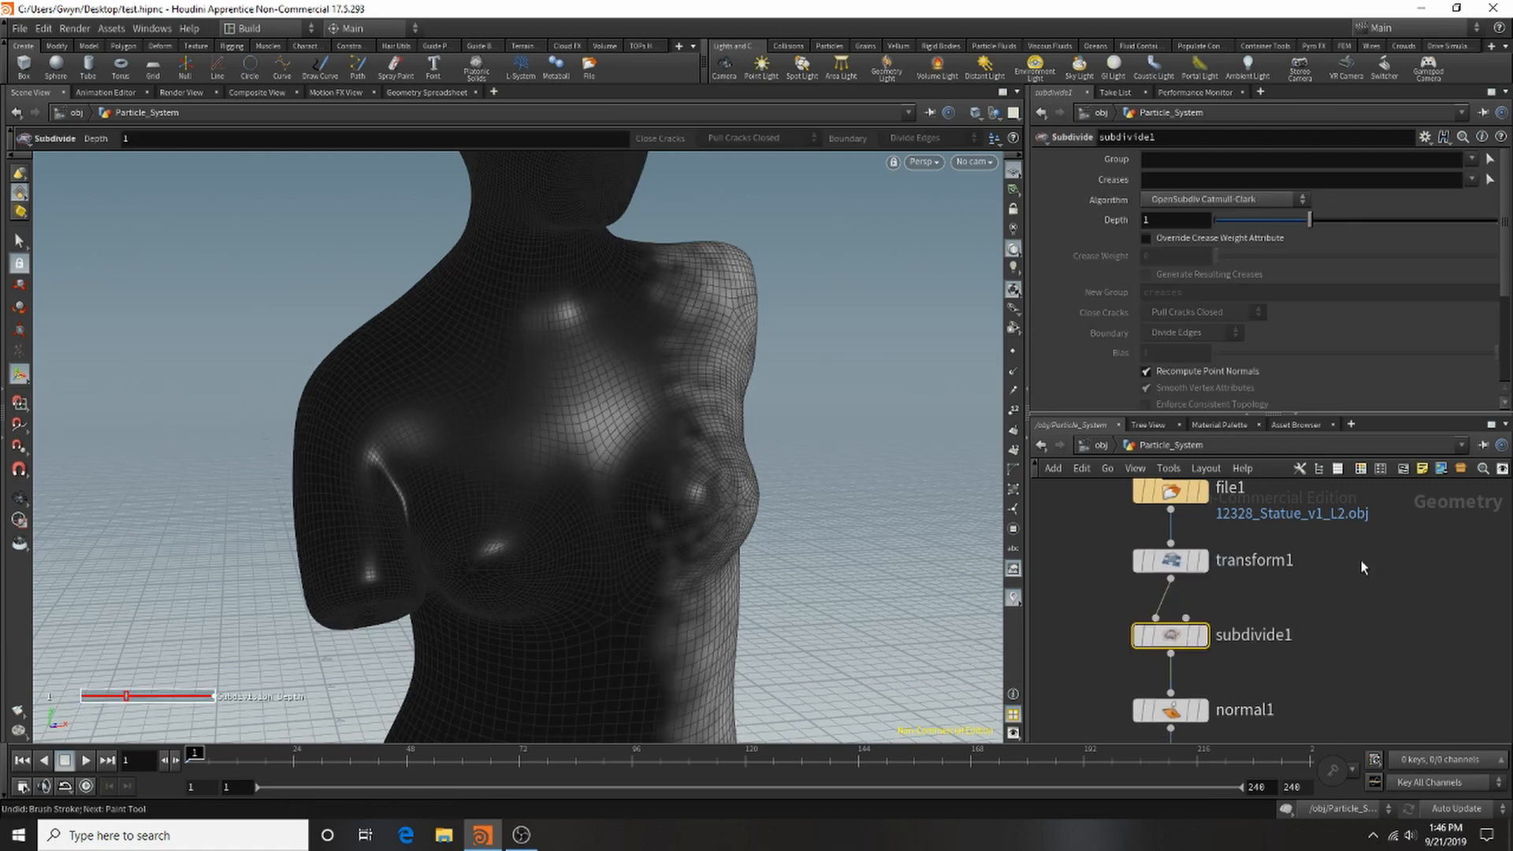
Save the scene file and bring the statue's full figure back into view.
{"action": "left_click", "coordinate": [17, 29]}
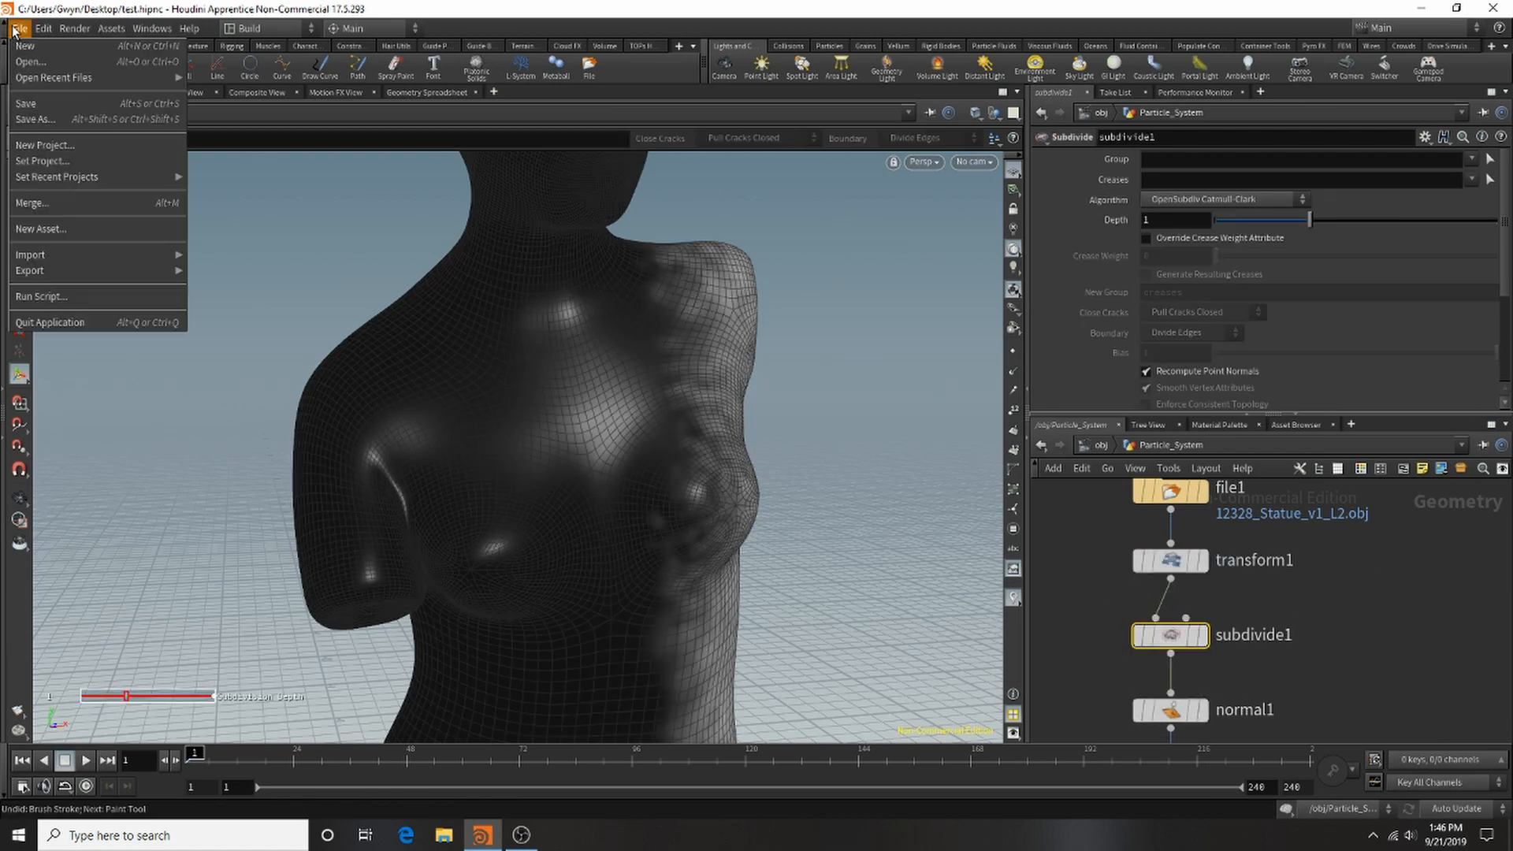
{"action": "left_click", "coordinate": [44, 111]}
{"action": "key", "text": "Escape"}
{"action": "left_click_drag", "start_coordinate": [755, 450], "coordinate": [625, 445]}
{"action": "right_click_drag", "start_coordinate": [624, 445], "coordinate": [787, 635]}
{"action": "middle_click_drag", "start_coordinate": [787, 635], "coordinate": [699, 507]}
{"action": "key", "text": "Return"}
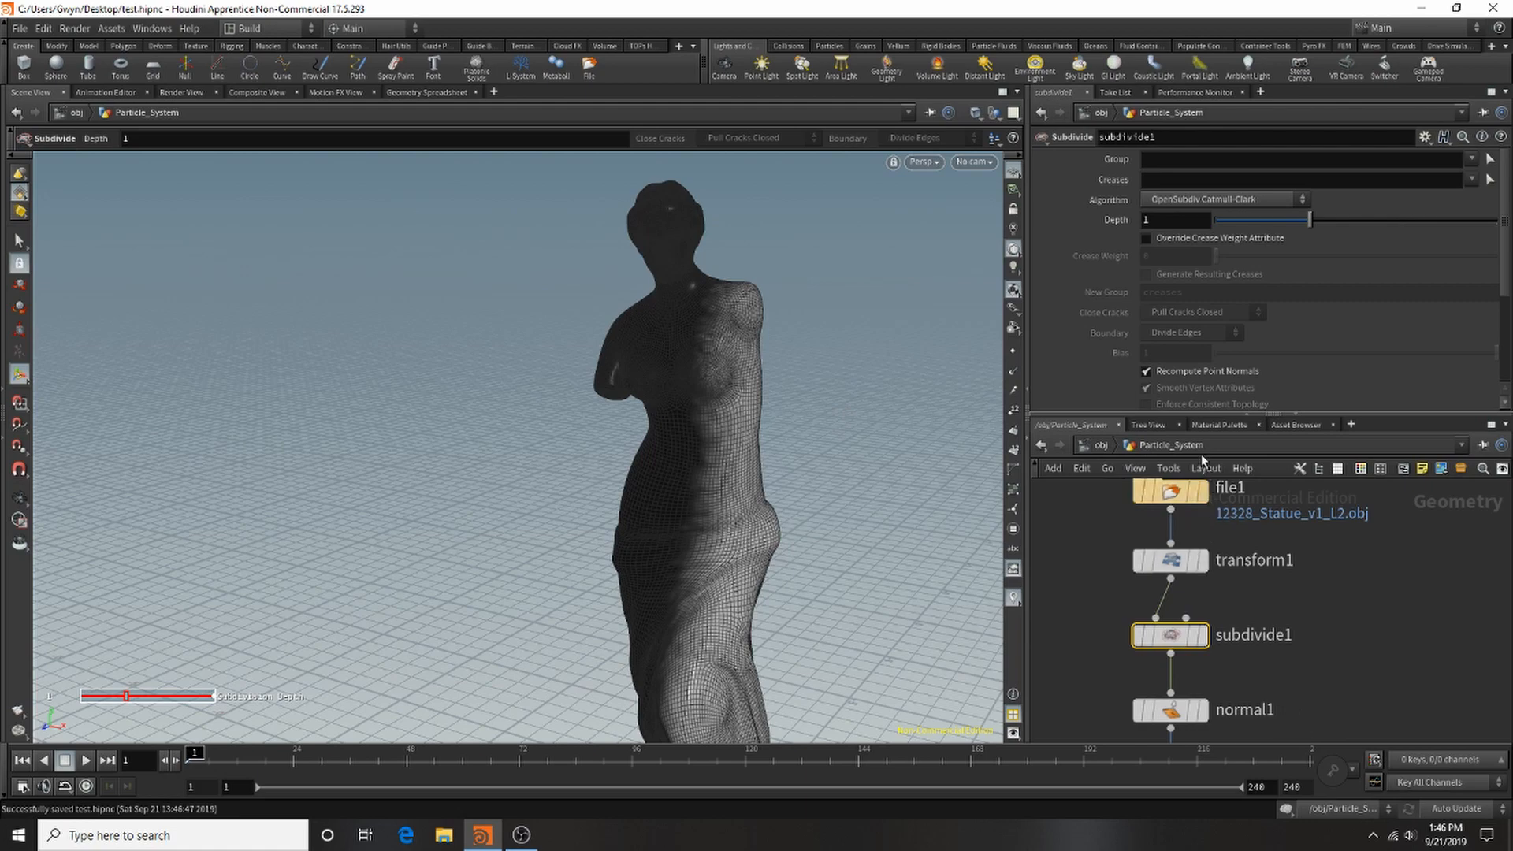
Activate the Paint node's brush on the statue's upper body, enlarge its radius to about 0.33 and undo the test stroke.
{"action": "scroll", "coordinate": [1216, 526], "scroll_direction": "down", "scroll_amount": 5}
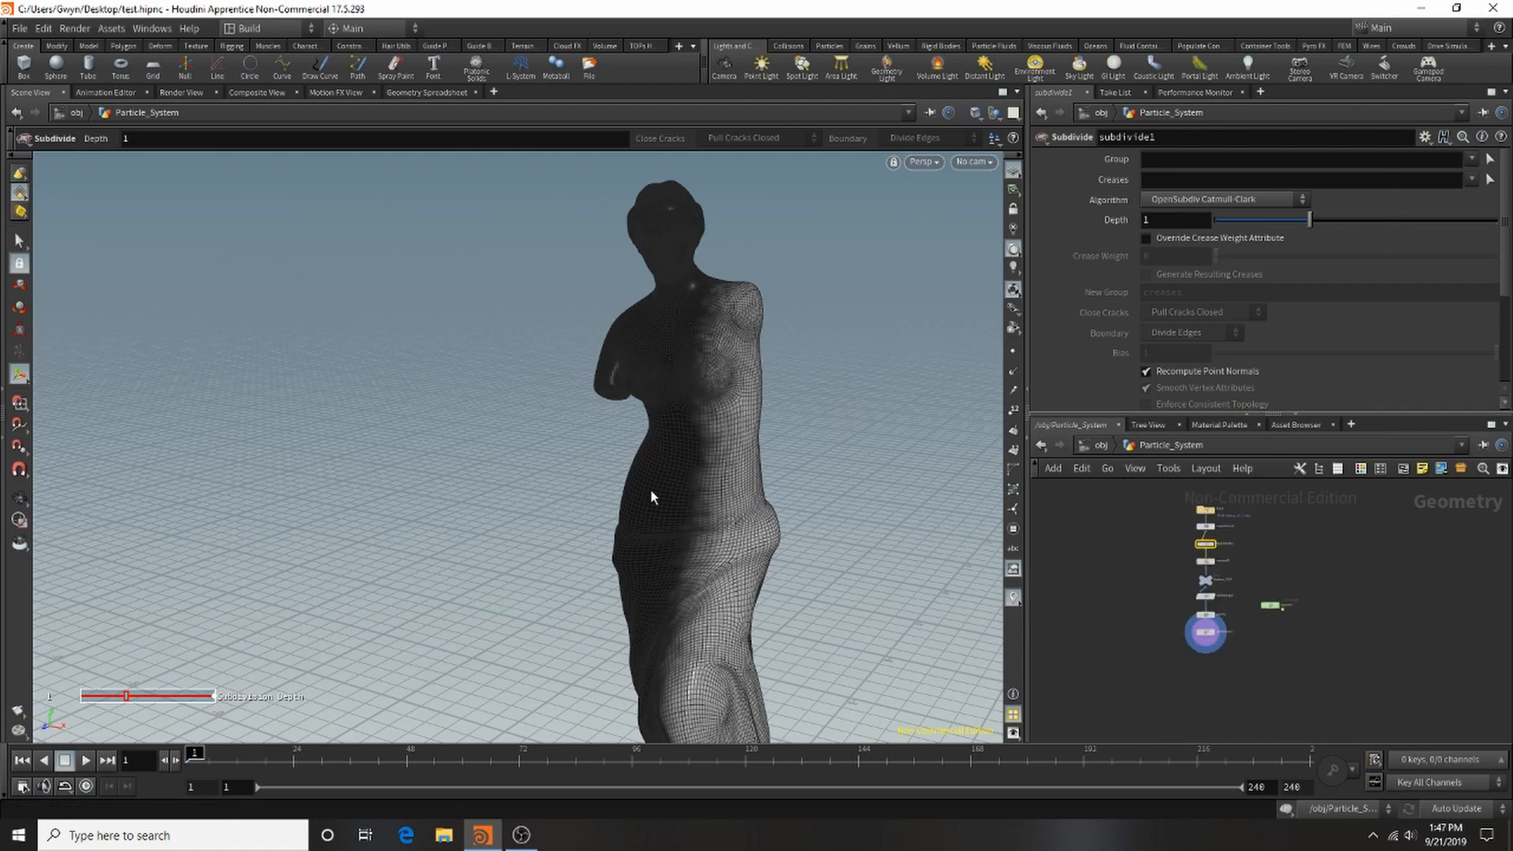
{"action": "key", "text": "Escape"}
{"action": "left_click_drag", "start_coordinate": [652, 495], "coordinate": [673, 342]}
{"action": "key", "text": "Return"}
{"action": "scroll", "coordinate": [1340, 614], "scroll_direction": "up", "scroll_amount": 5}
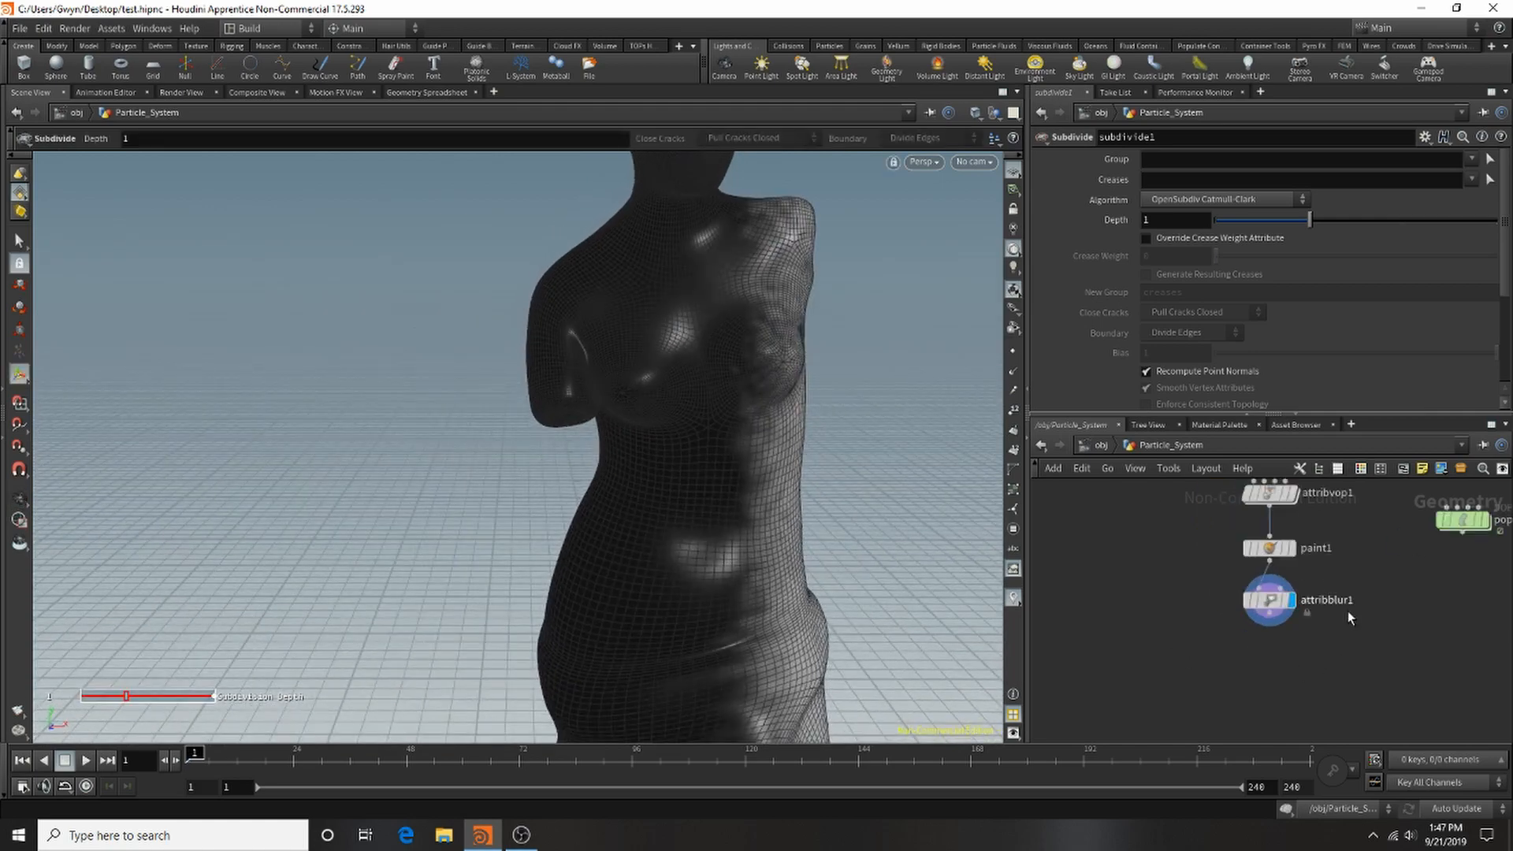
{"action": "scroll", "coordinate": [1348, 614], "scroll_direction": "up", "scroll_amount": 5}
{"action": "left_click", "coordinate": [1148, 592]}
{"action": "scroll", "coordinate": [835, 226], "scroll_direction": "up", "scroll_amount": 3}
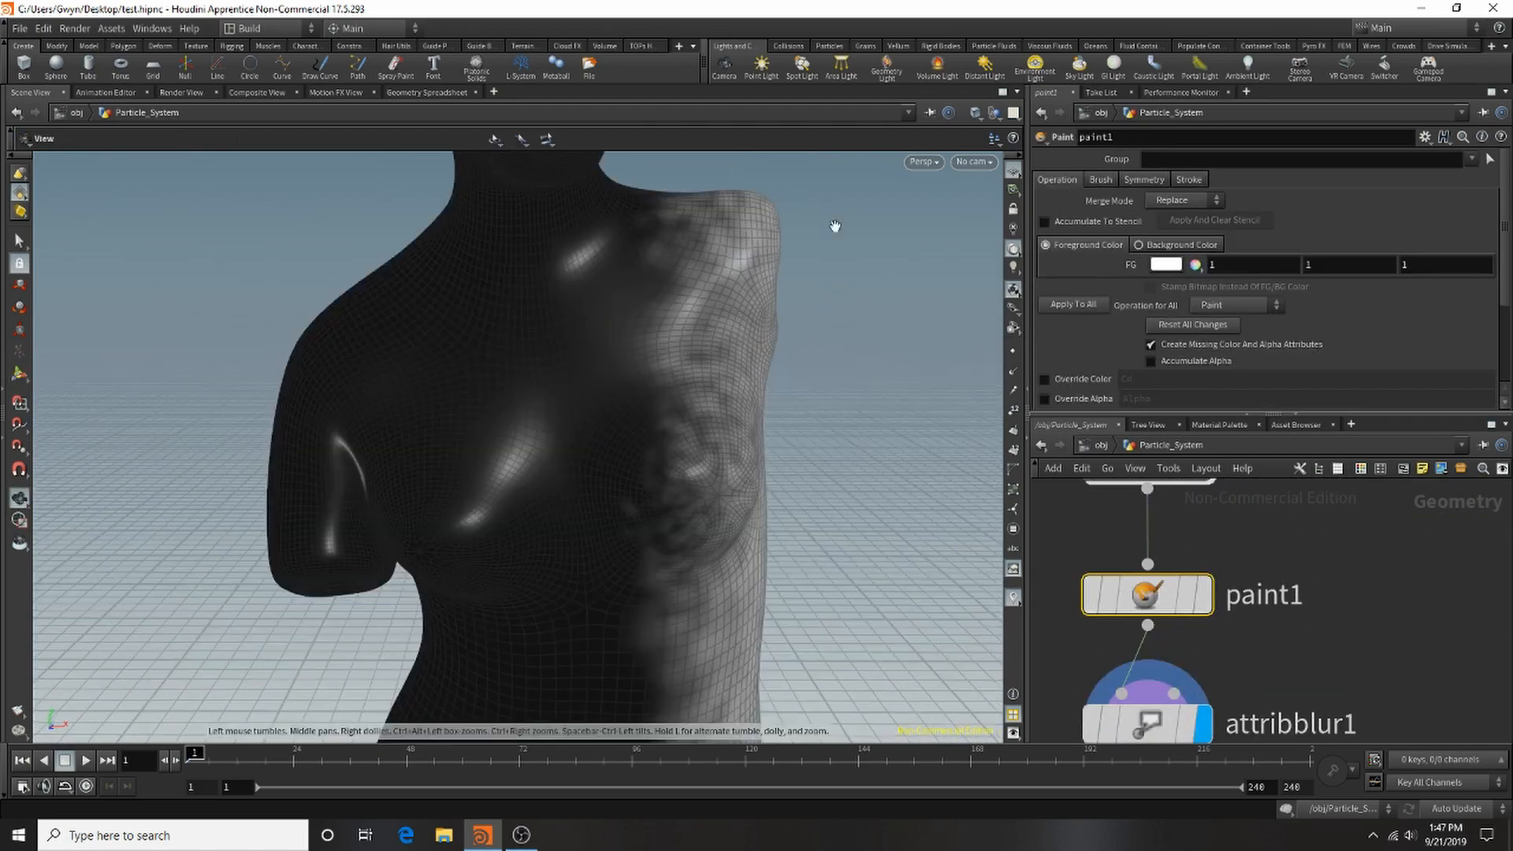
{"action": "key", "text": "Return"}
{"action": "mouse_move", "coordinate": [645, 296]}
{"action": "left_mouse_down", "text": "shift"}
{"action": "mouse_move", "coordinate": [718, 276]}
{"action": "mouse_move", "coordinate": [646, 277]}
{"action": "mouse_move", "coordinate": [603, 350]}
{"action": "mouse_move", "coordinate": [465, 491]}
{"action": "mouse_move", "coordinate": [347, 499]}
{"action": "mouse_move", "coordinate": [364, 472]}
{"action": "mouse_move", "coordinate": [532, 366]}
{"action": "mouse_move", "coordinate": [429, 439]}
{"action": "mouse_move", "coordinate": [315, 489]}
{"action": "mouse_move", "coordinate": [435, 469]}
{"action": "left_mouse_up", "text": "shift"}
{"action": "key", "text": "ctrl+z"}
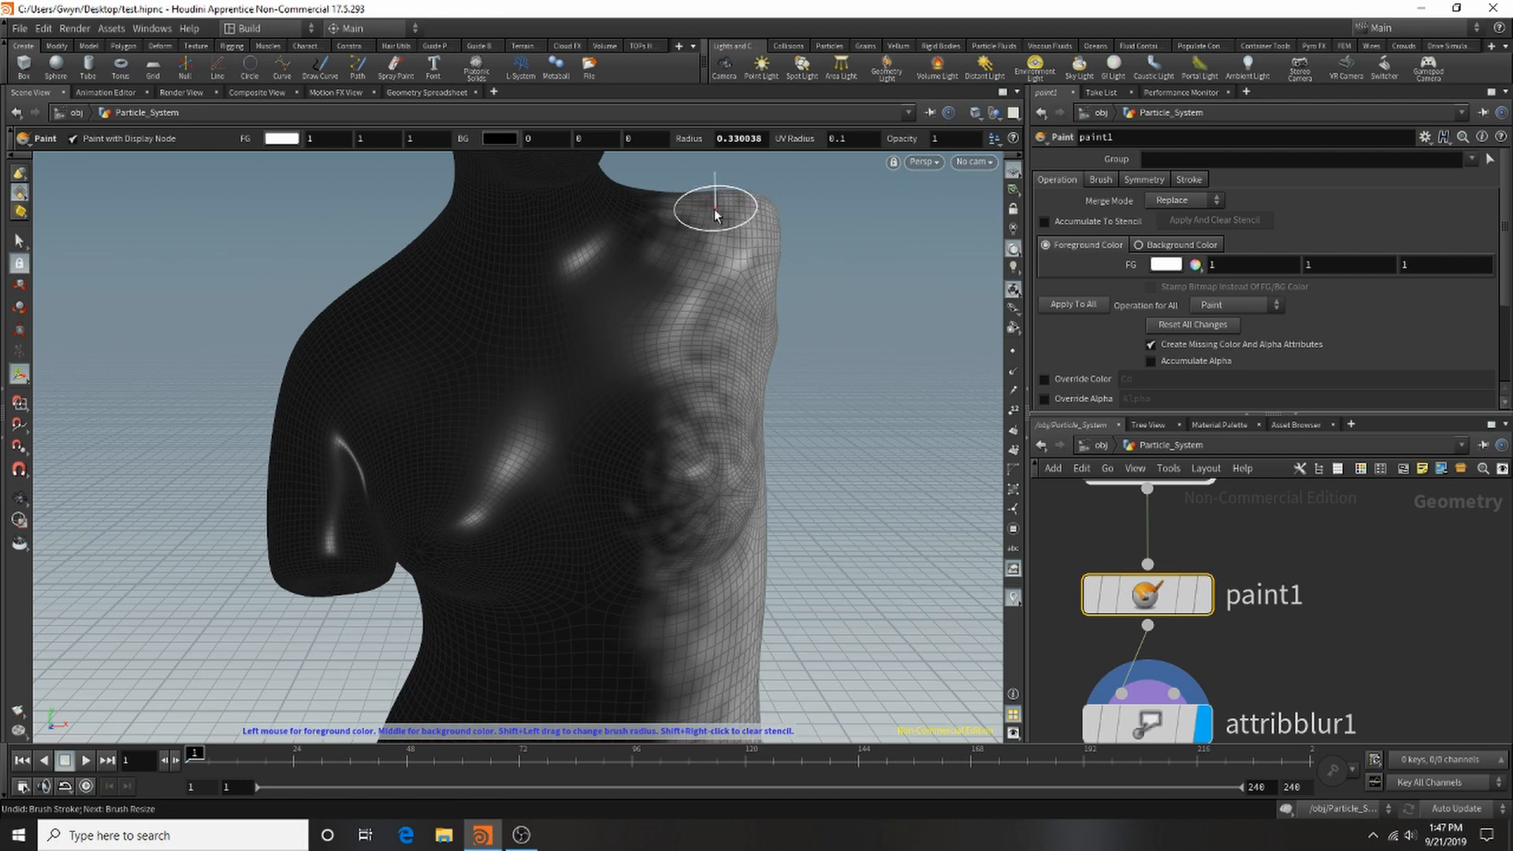
Paint a wide white band across the statue's upper chest from one shoulder to the other.
{"action": "mouse_move", "coordinate": [715, 214]}
{"action": "left_mouse_down"}
{"action": "mouse_move", "coordinate": [665, 277]}
{"action": "mouse_move", "coordinate": [323, 392]}
{"action": "left_mouse_up"}
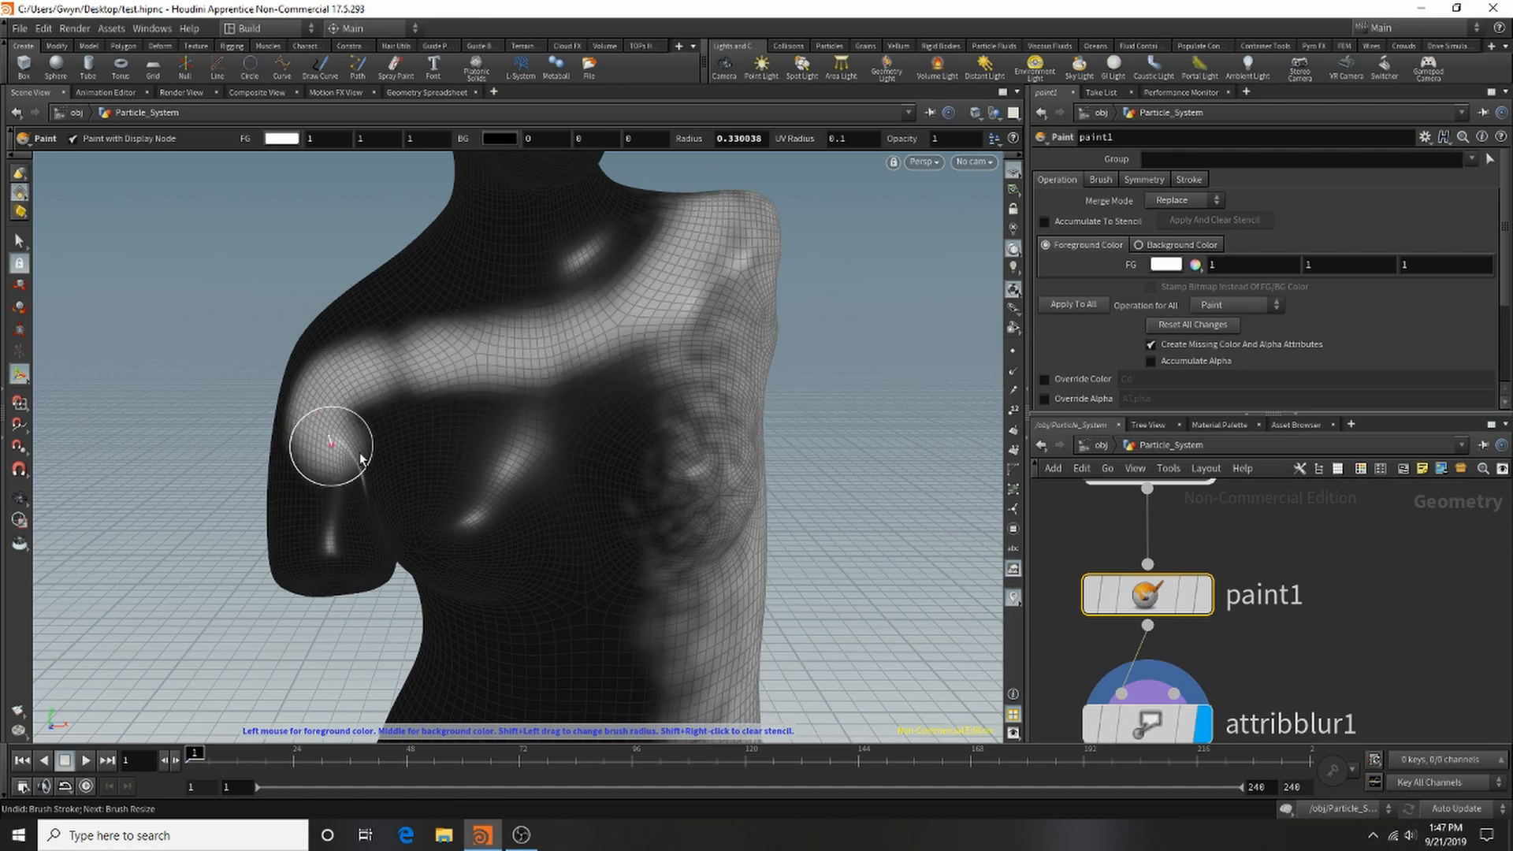
{"action": "mouse_move", "coordinate": [361, 458]}
{"action": "left_mouse_down"}
{"action": "mouse_move", "coordinate": [398, 433]}
{"action": "mouse_move", "coordinate": [331, 418]}
{"action": "mouse_move", "coordinate": [520, 380]}
{"action": "left_mouse_up"}
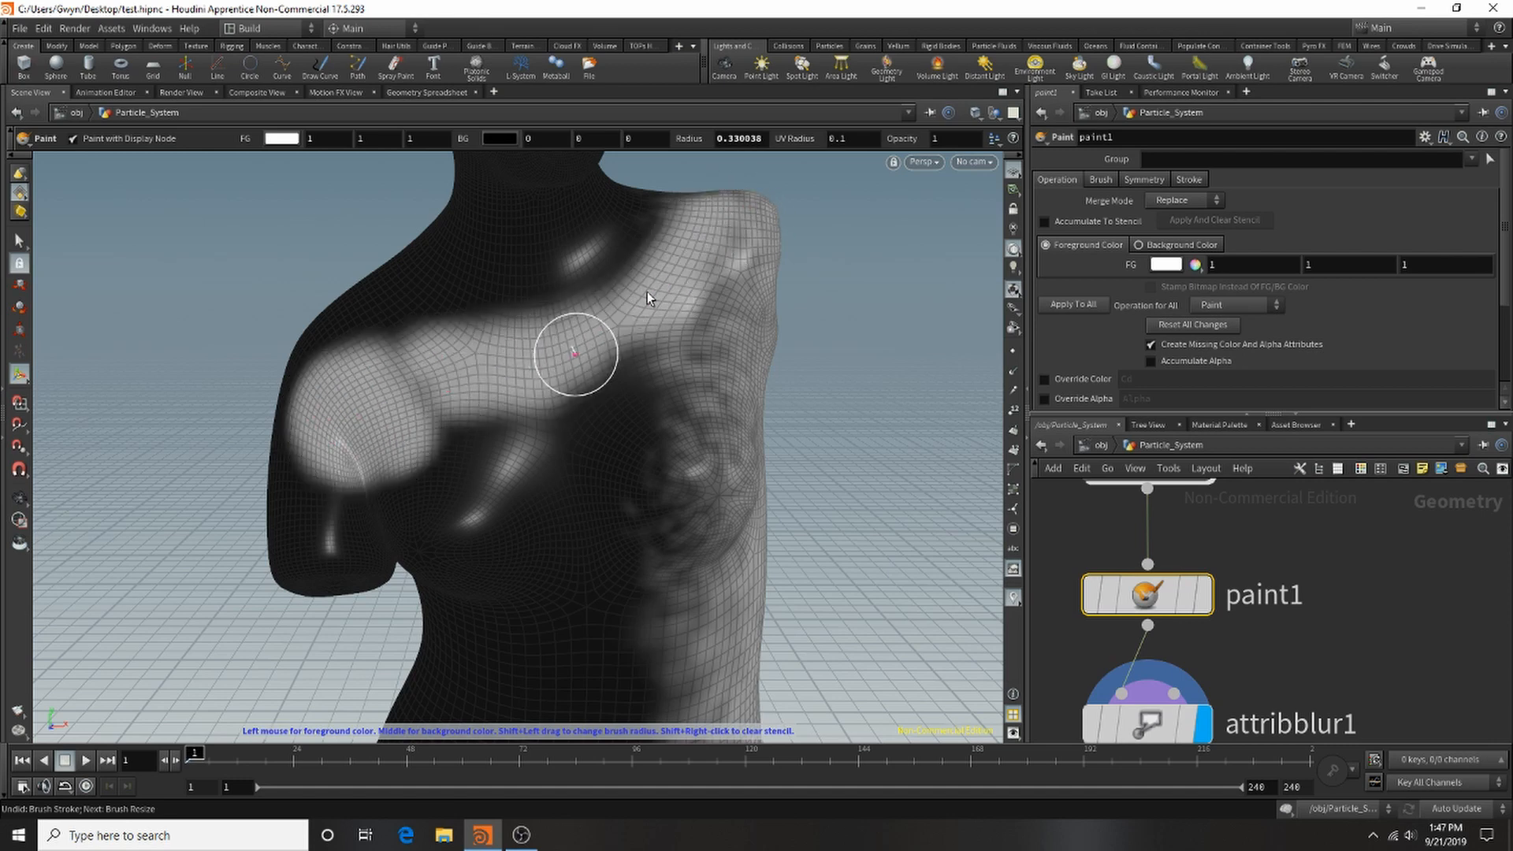
{"action": "mouse_move", "coordinate": [647, 297]}
{"action": "left_mouse_down"}
{"action": "mouse_move", "coordinate": [702, 223]}
{"action": "mouse_move", "coordinate": [765, 229]}
{"action": "left_mouse_up"}
Set the paint foreground colour to grey 0.578 and brush it around the white chest band up to the shoulder.
{"action": "left_click", "coordinate": [1166, 264]}
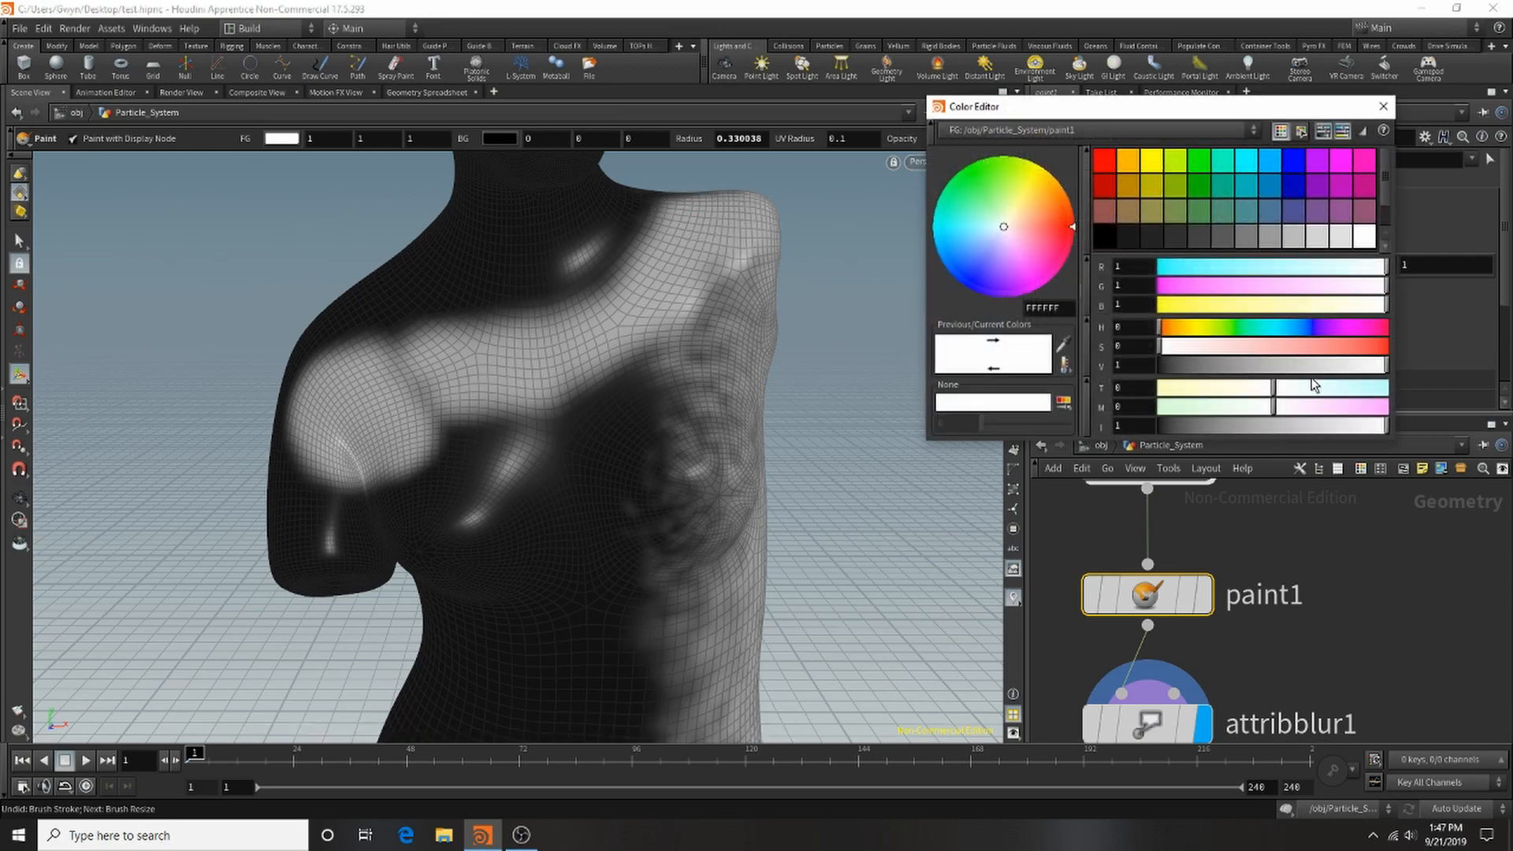
{"action": "left_click_drag", "start_coordinate": [1311, 364], "coordinate": [1291, 365]}
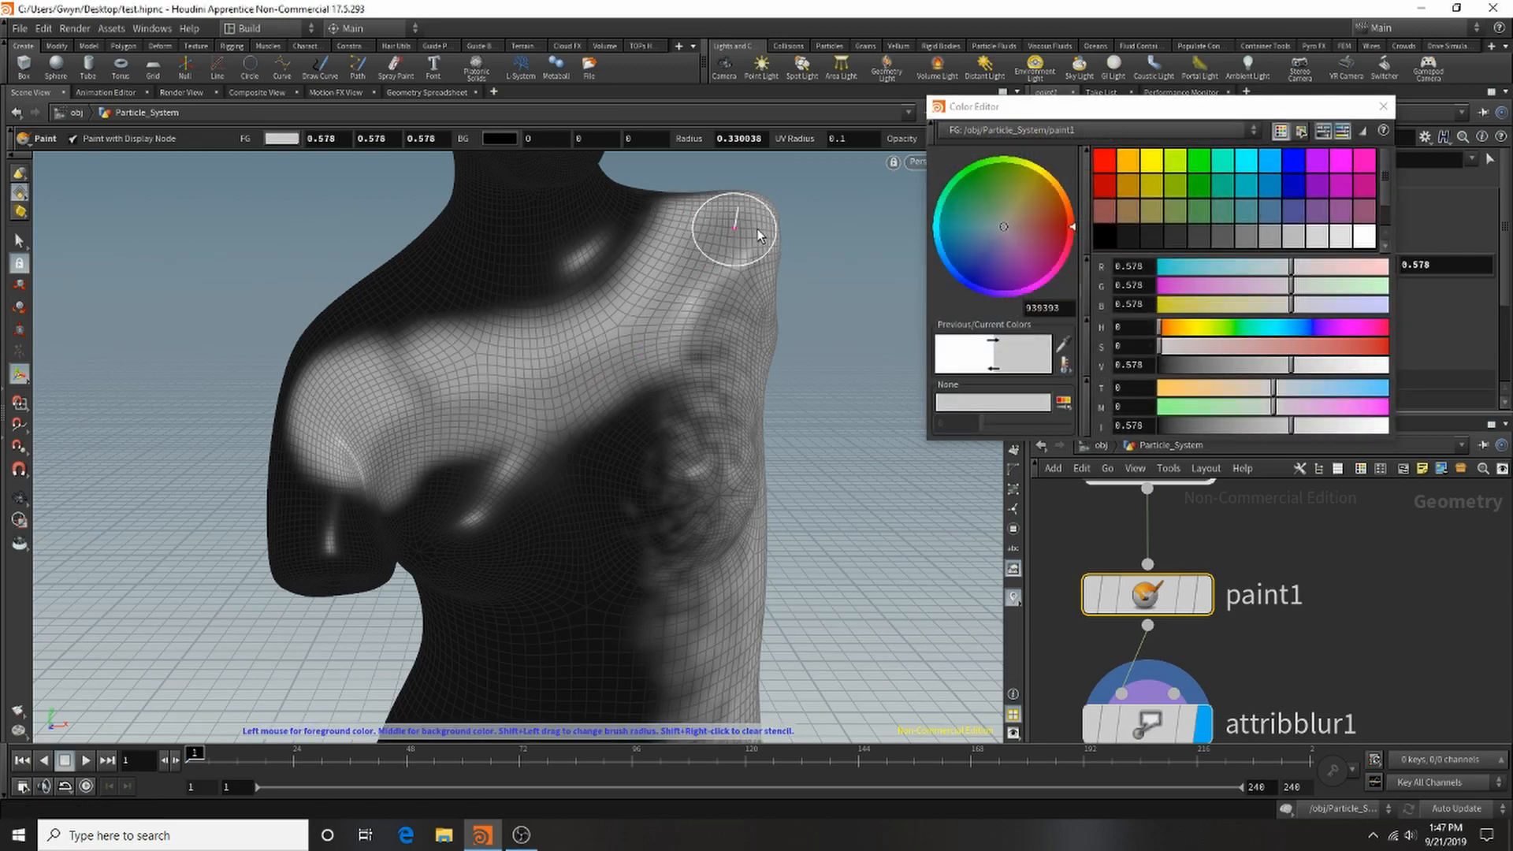
{"action": "left_click_drag", "start_coordinate": [737, 230], "coordinate": [761, 229]}
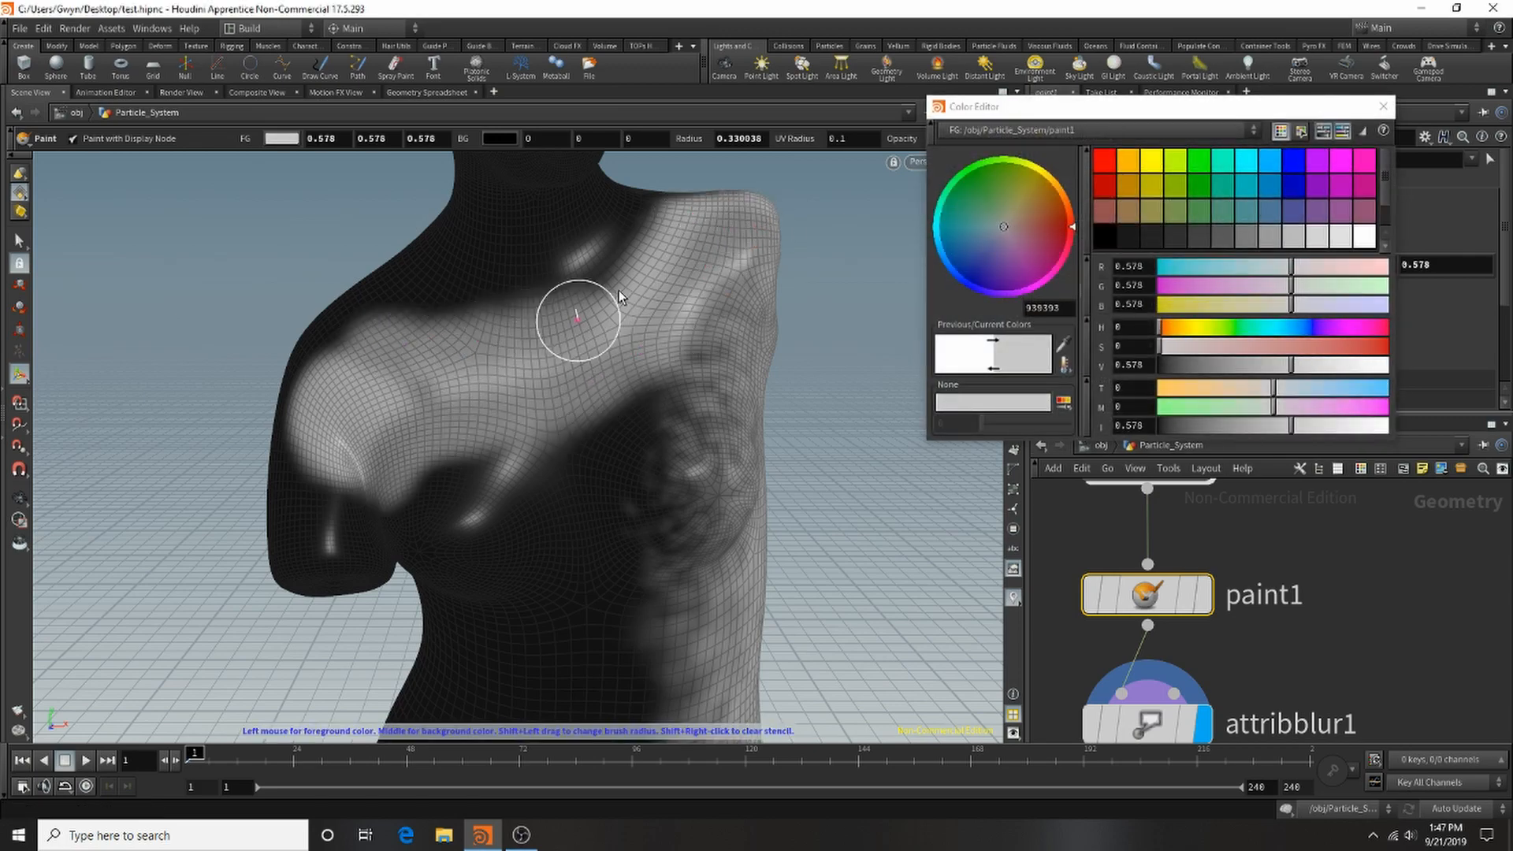
Darken the foreground colour to 0.045 and paint along the chest band's upper edge and the outer arm.
{"action": "left_click_drag", "start_coordinate": [1182, 374], "coordinate": [1171, 373]}
{"action": "mouse_move", "coordinate": [587, 254]}
{"action": "left_mouse_down"}
{"action": "mouse_move", "coordinate": [635, 235]}
{"action": "mouse_move", "coordinate": [540, 288]}
{"action": "mouse_move", "coordinate": [564, 289]}
{"action": "mouse_move", "coordinate": [643, 203]}
{"action": "mouse_move", "coordinate": [627, 189]}
{"action": "mouse_move", "coordinate": [453, 309]}
{"action": "left_mouse_up"}
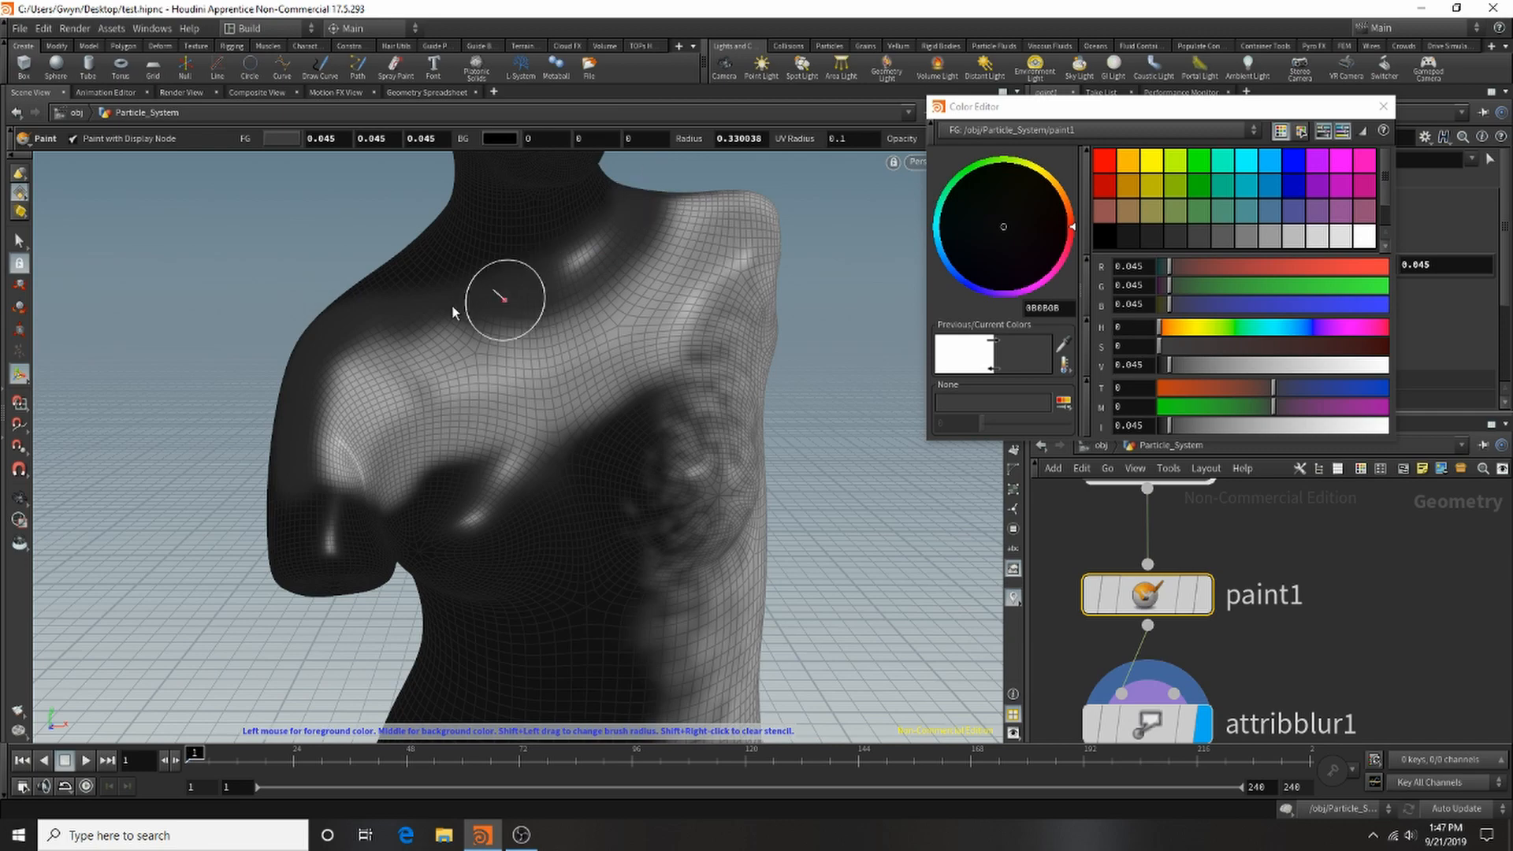
{"action": "left_click_drag", "start_coordinate": [337, 379], "coordinate": [319, 413]}
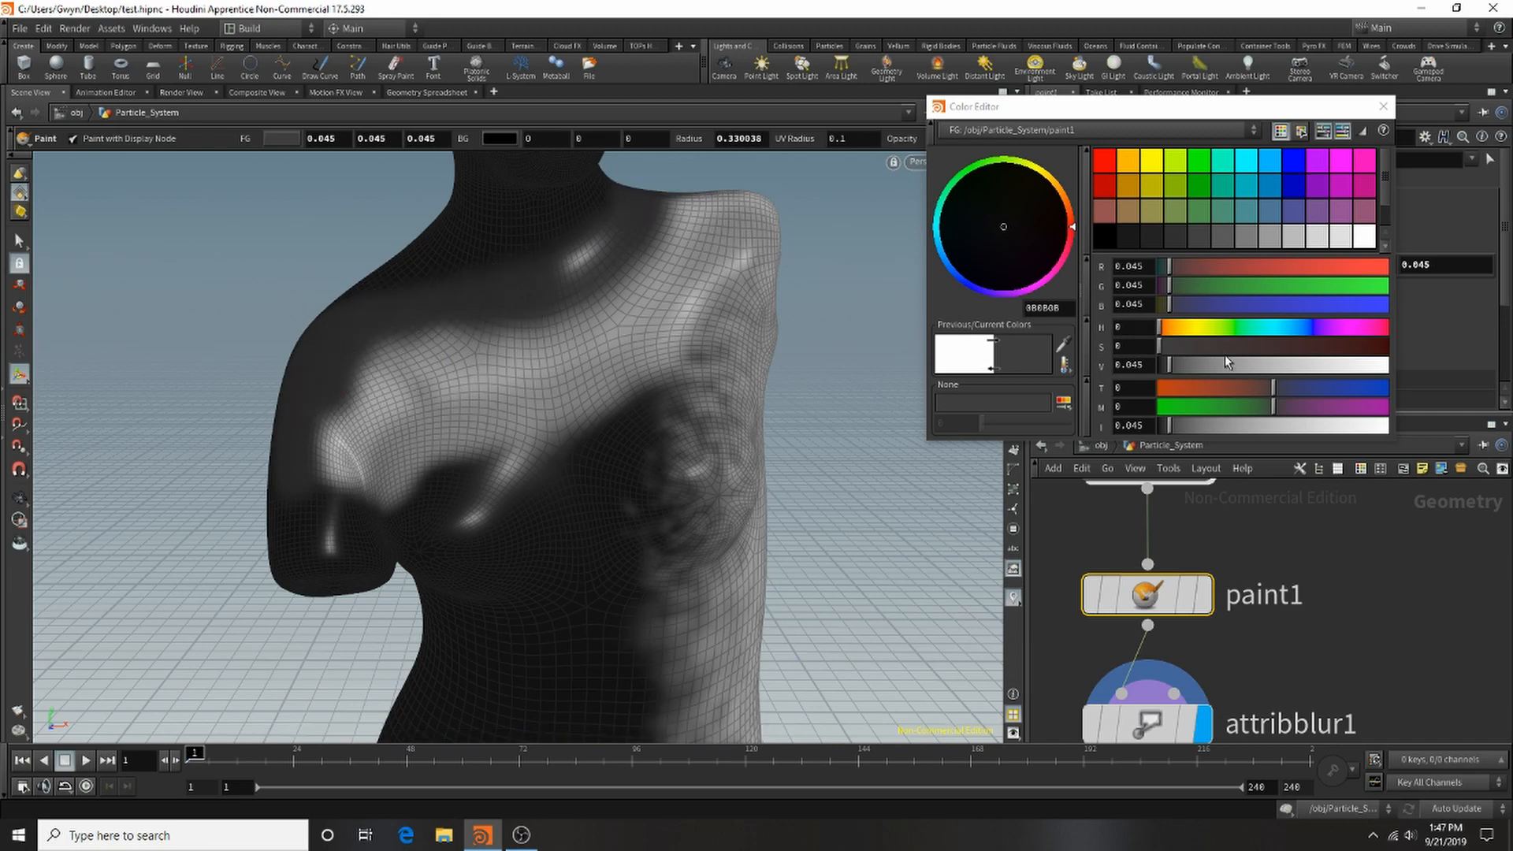
Set the foreground colour to black and paint over the statue's outer arm and shoulder.
{"action": "left_click_drag", "start_coordinate": [1170, 368], "coordinate": [1176, 372]}
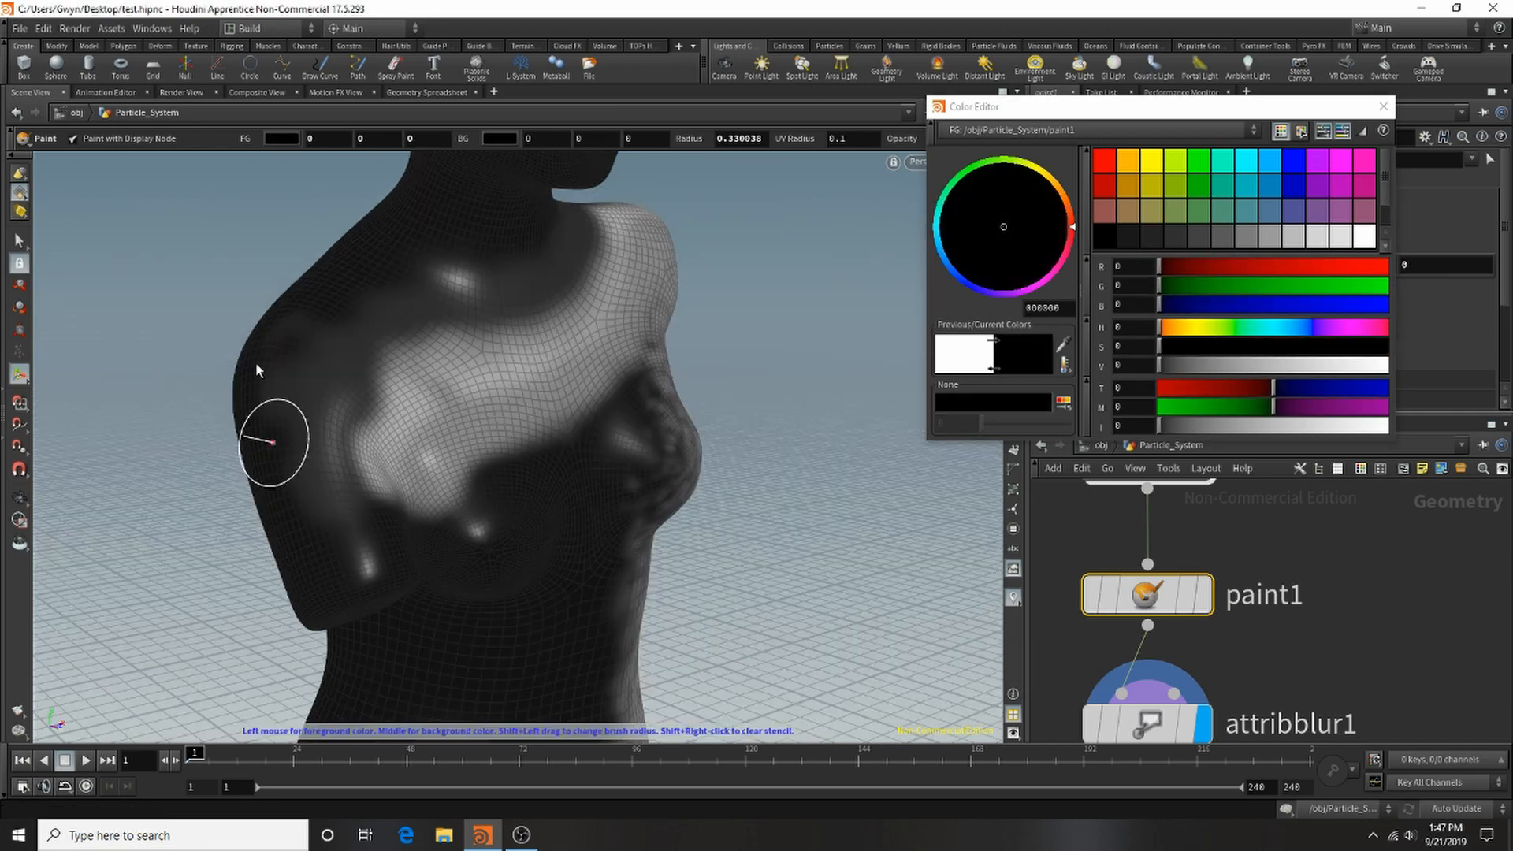
{"action": "mouse_move", "coordinate": [256, 362]}
{"action": "left_mouse_down"}
{"action": "mouse_move", "coordinate": [297, 518]}
{"action": "mouse_move", "coordinate": [286, 426]}
{"action": "mouse_move", "coordinate": [368, 317]}
{"action": "left_mouse_up"}
{"action": "mouse_move", "coordinate": [477, 231]}
{"action": "left_mouse_down"}
{"action": "mouse_move", "coordinate": [500, 190]}
{"action": "mouse_move", "coordinate": [496, 284]}
{"action": "mouse_move", "coordinate": [551, 507]}
{"action": "mouse_move", "coordinate": [594, 469]}
{"action": "left_mouse_up"}
{"action": "key", "text": "Escape"}
{"action": "key", "text": "Return"}
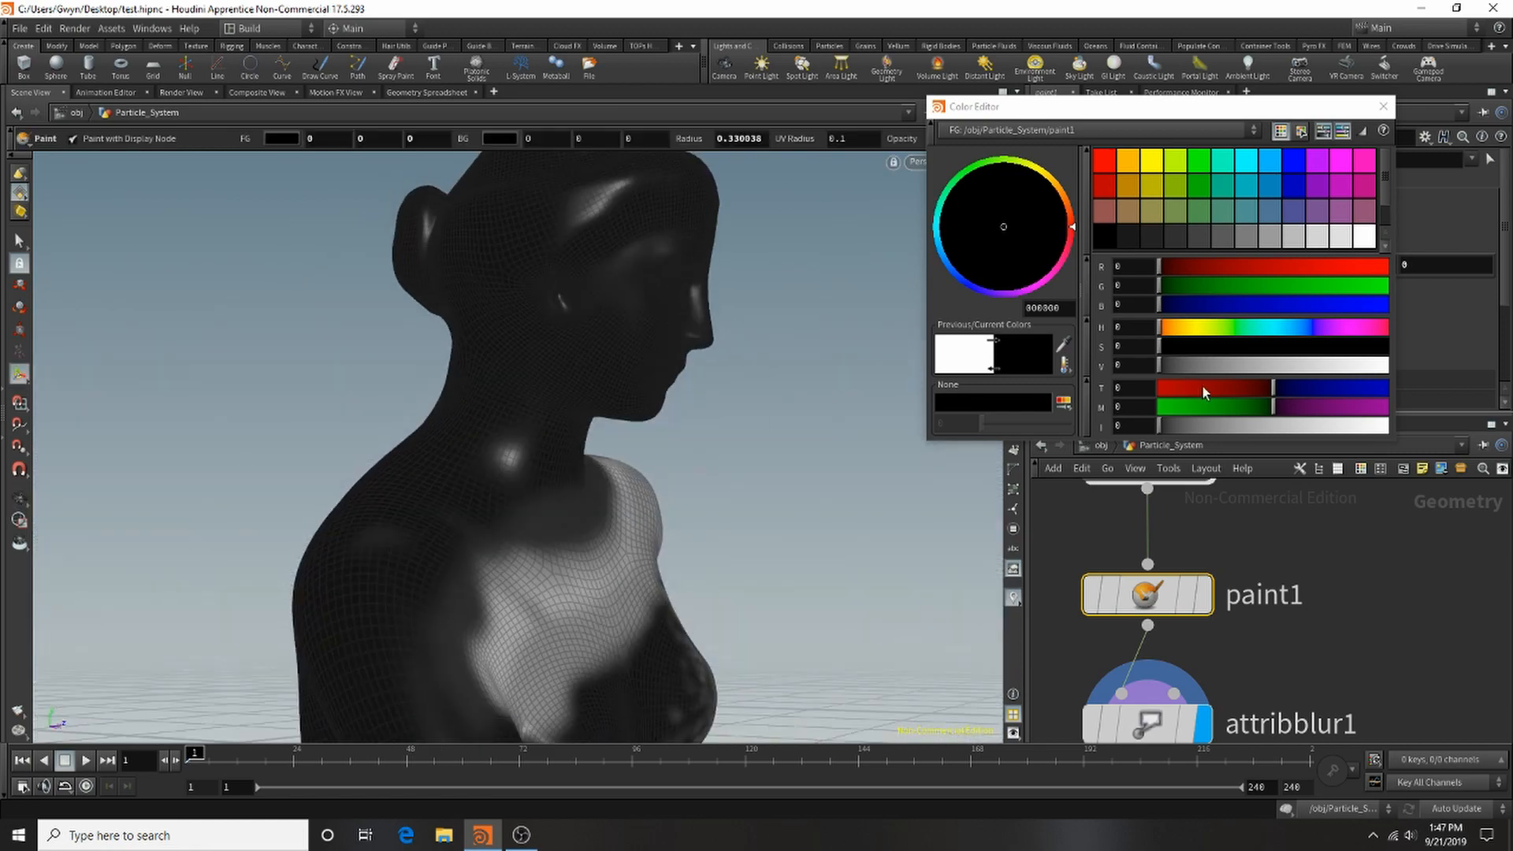
Set the foreground colour to white and, with the brush radius at about 0.27, paint the neck and the head from ear to forehead.
{"action": "left_click_drag", "start_coordinate": [1275, 365], "coordinate": [1388, 365]}
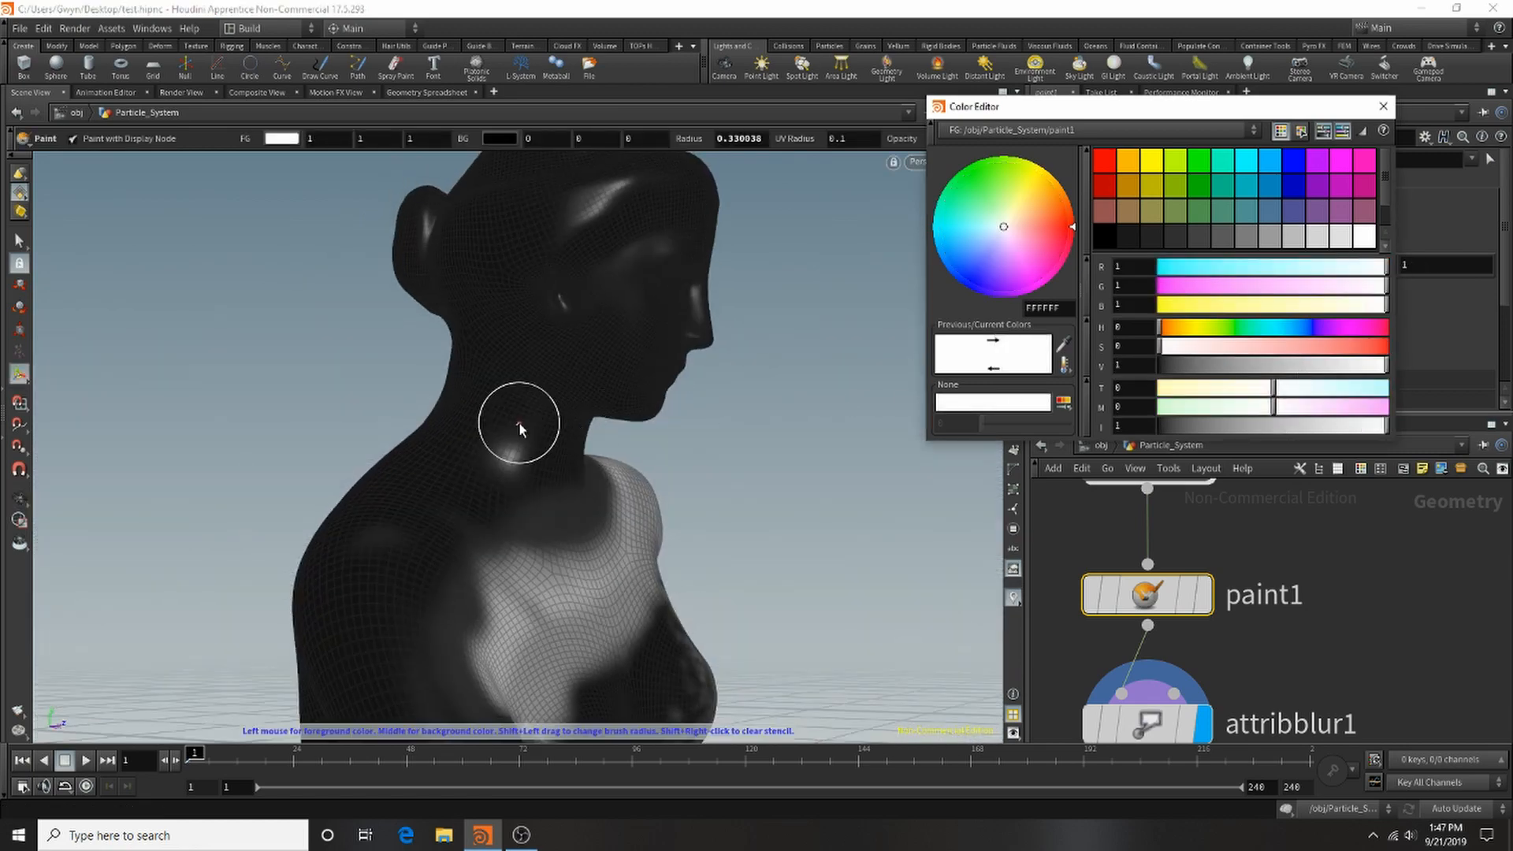
{"action": "scroll", "coordinate": [518, 430], "scroll_direction": "down", "scroll_amount": 2}
{"action": "mouse_move", "coordinate": [513, 500]}
{"action": "left_mouse_down"}
{"action": "mouse_move", "coordinate": [584, 517]}
{"action": "mouse_move", "coordinate": [585, 571]}
{"action": "mouse_move", "coordinate": [530, 531]}
{"action": "mouse_move", "coordinate": [489, 449]}
{"action": "mouse_move", "coordinate": [499, 352]}
{"action": "mouse_move", "coordinate": [696, 216]}
{"action": "mouse_move", "coordinate": [556, 244]}
{"action": "left_mouse_up"}
{"action": "left_click_drag", "start_coordinate": [506, 515], "coordinate": [655, 366], "text": "alt"}
{"action": "right_click", "coordinate": [580, 409]}
{"action": "left_click", "coordinate": [578, 409]}
{"action": "middle_click_drag", "start_coordinate": [655, 367], "coordinate": [617, 399], "text": "alt"}
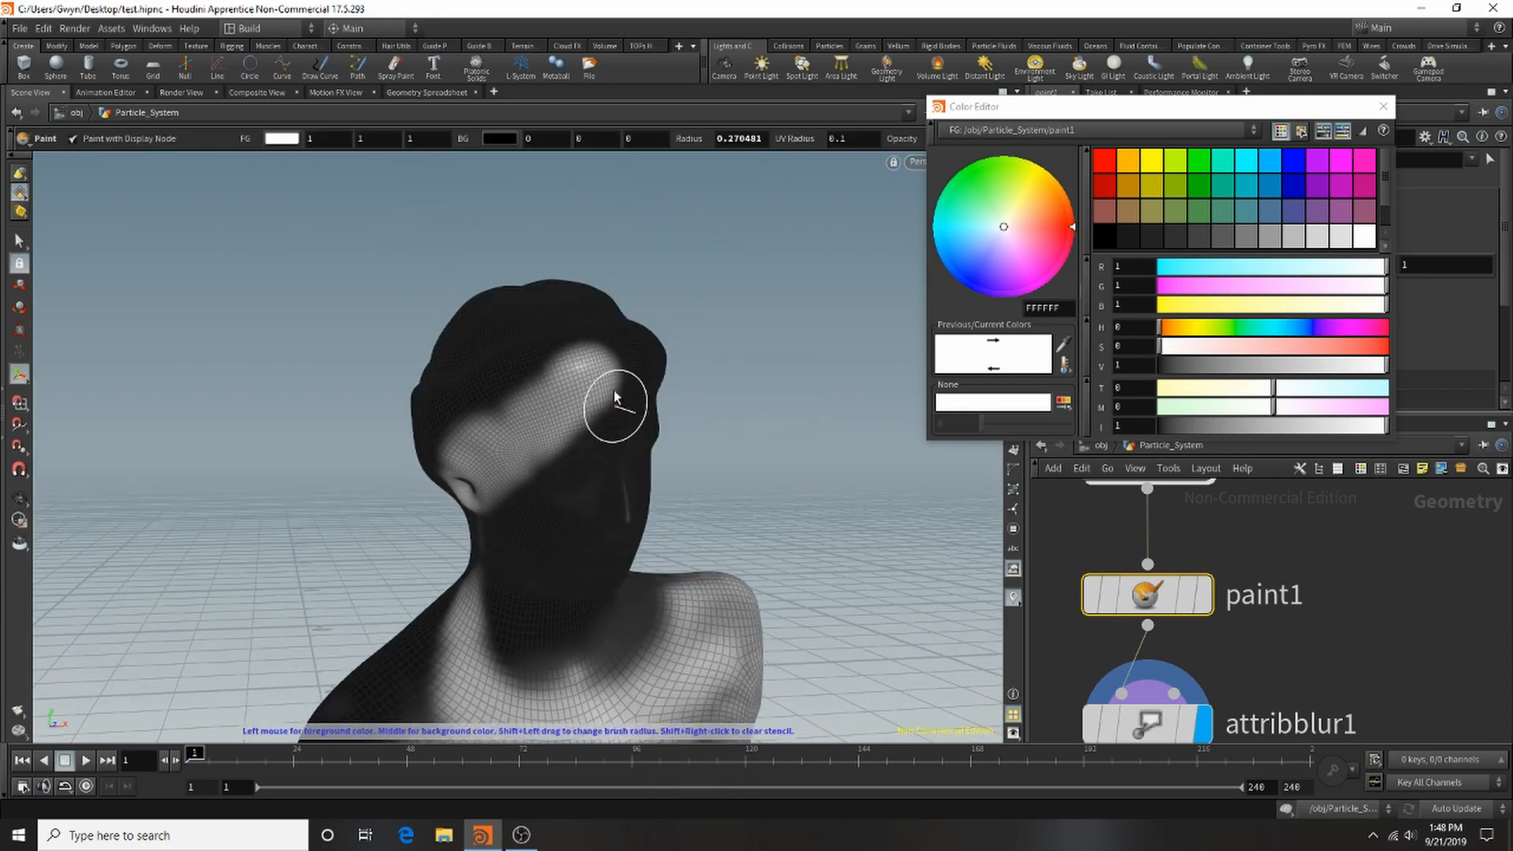
Sample dark grey 0.125 from the statue's head as the foreground colour and view the painted upper body.
{"action": "left_click", "coordinate": [618, 399], "text": "ctrl"}
{"action": "left_click_drag", "start_coordinate": [618, 399], "coordinate": [504, 418], "text": "alt"}
{"action": "right_click_drag", "start_coordinate": [504, 419], "coordinate": [575, 527], "text": "alt"}
{"action": "middle_click_drag", "start_coordinate": [575, 527], "coordinate": [597, 446], "text": "alt"}
{"action": "left_click_drag", "start_coordinate": [597, 447], "coordinate": [541, 497], "text": "alt"}
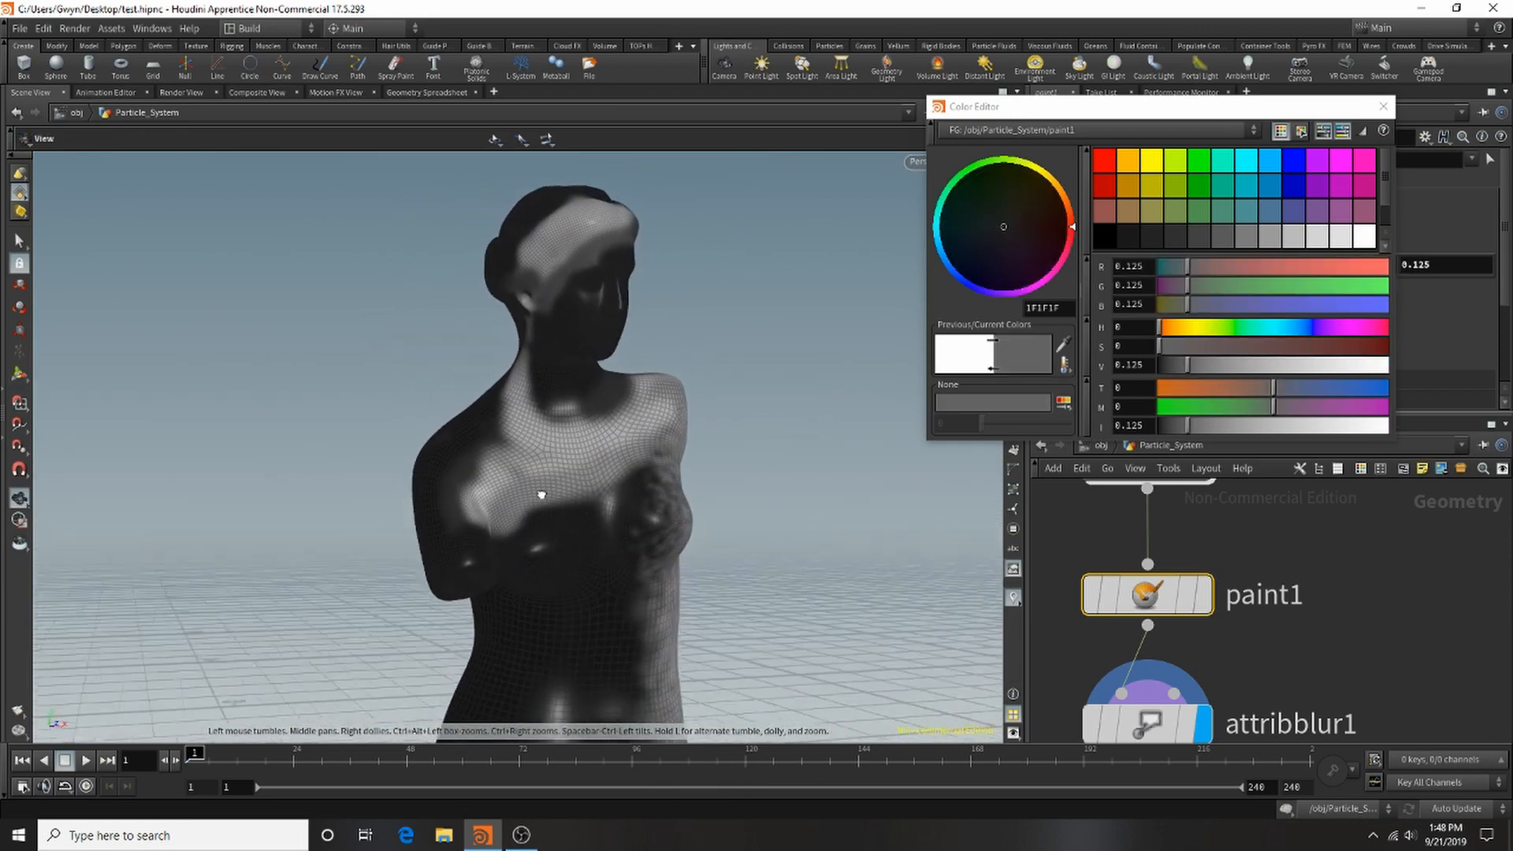
Set the foreground colour to light grey 0.716 and paint the statue's shoulder and upper chest.
{"action": "right_click_drag", "start_coordinate": [541, 496], "coordinate": [628, 480], "text": "alt"}
{"action": "left_click_drag", "start_coordinate": [628, 480], "coordinate": [516, 493], "text": "alt"}
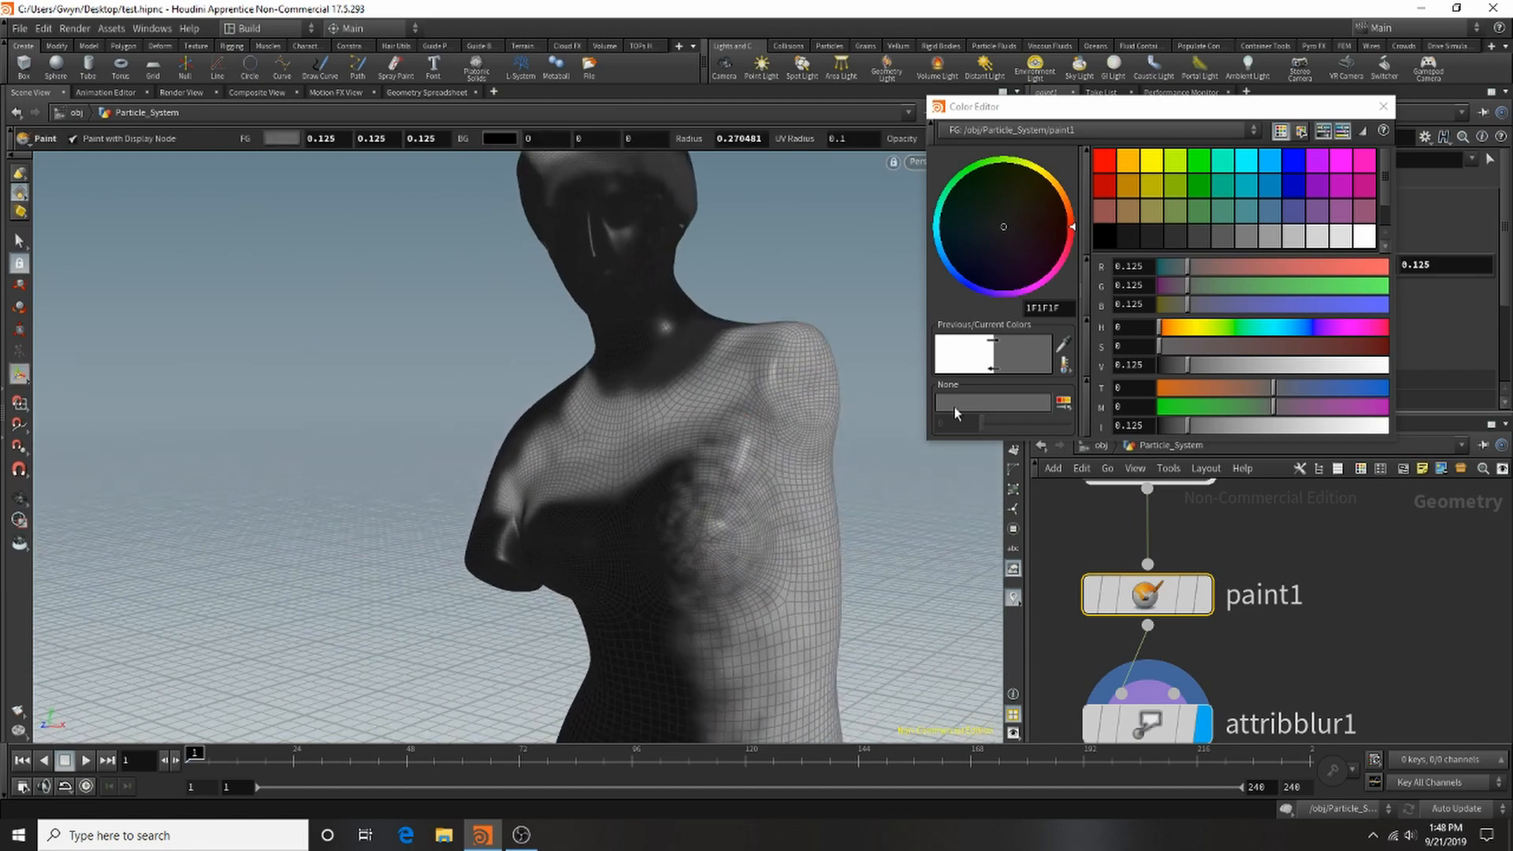
{"action": "left_click_drag", "start_coordinate": [1271, 367], "coordinate": [1324, 368]}
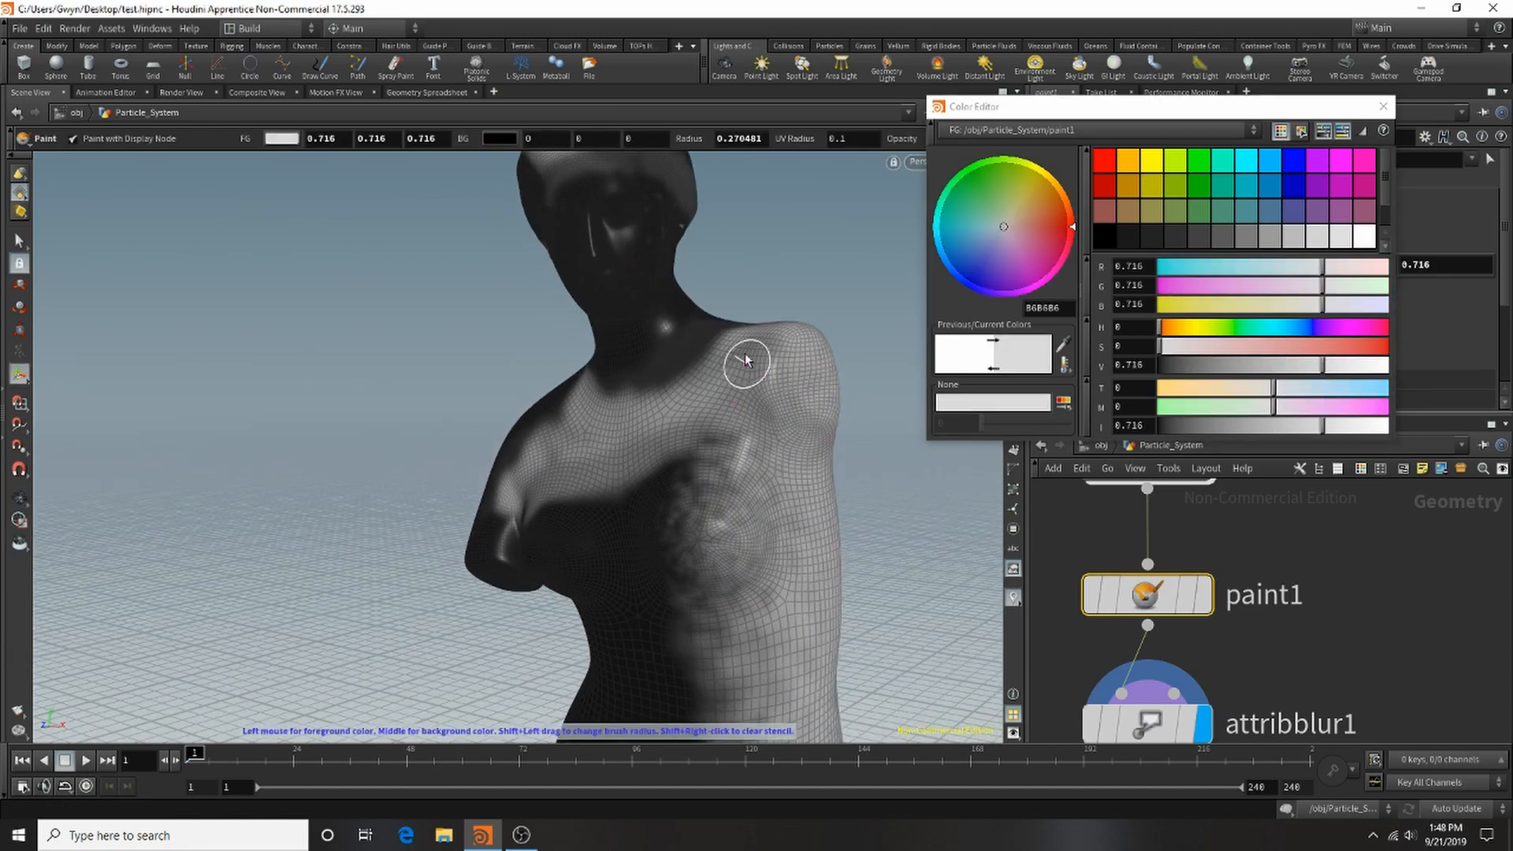
{"action": "left_click_drag", "start_coordinate": [765, 378], "coordinate": [922, 394], "text": "alt"}
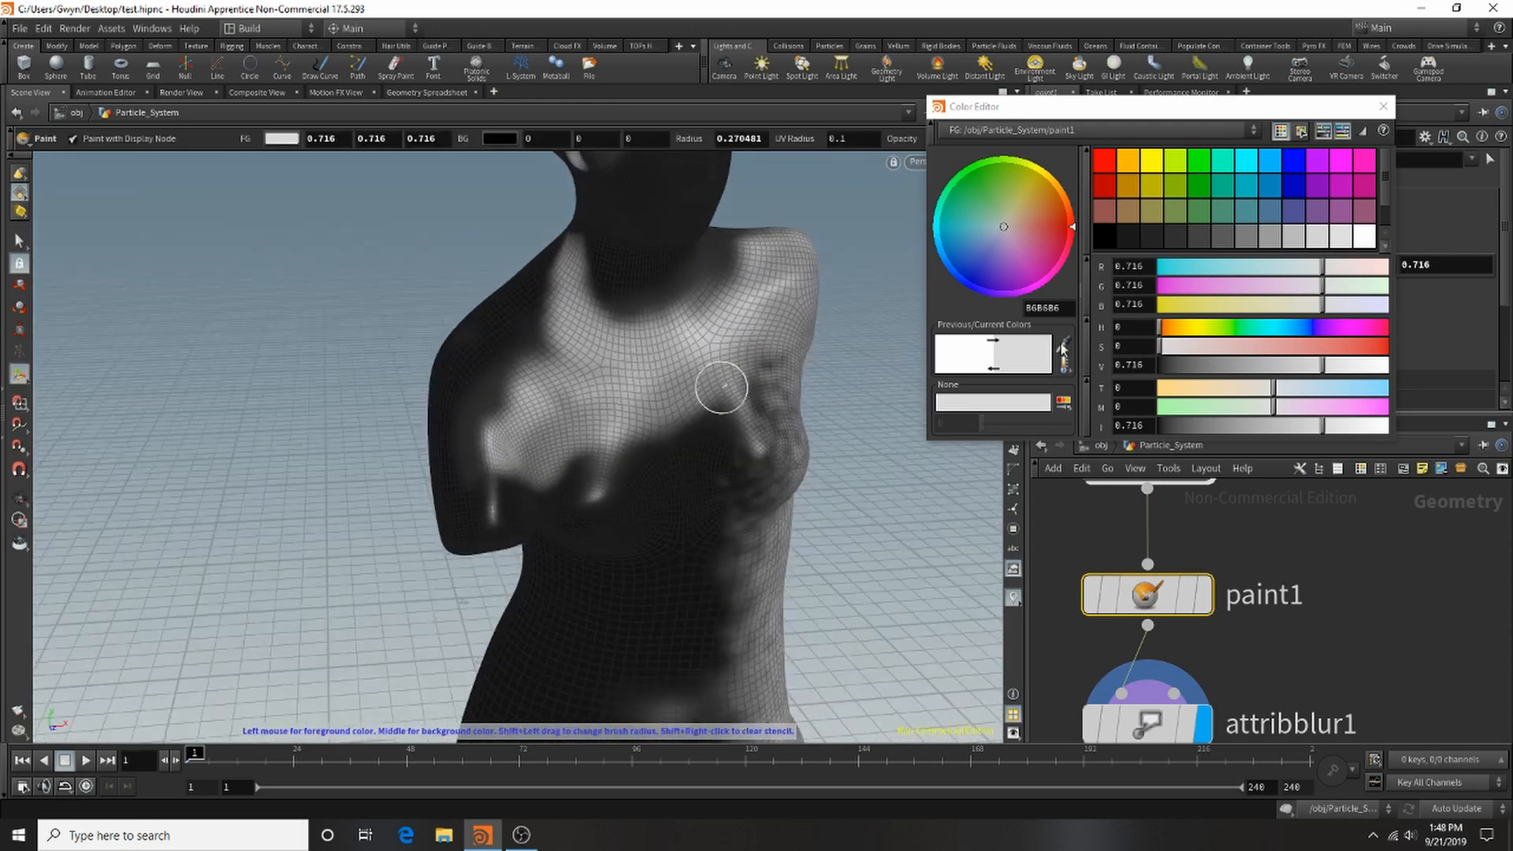
Darken the foreground colour to 0.076 and paint over the outer shoulder beside the neck, displaying attribvop1 for comparison and finally paint1.
{"action": "left_click_drag", "start_coordinate": [1324, 365], "coordinate": [1177, 366]}
{"action": "scroll", "coordinate": [1210, 640], "scroll_direction": "down", "scroll_amount": 3}
{"action": "scroll", "coordinate": [1193, 587], "scroll_direction": "up", "scroll_amount": 3}
{"action": "left_click", "coordinate": [1195, 584]}
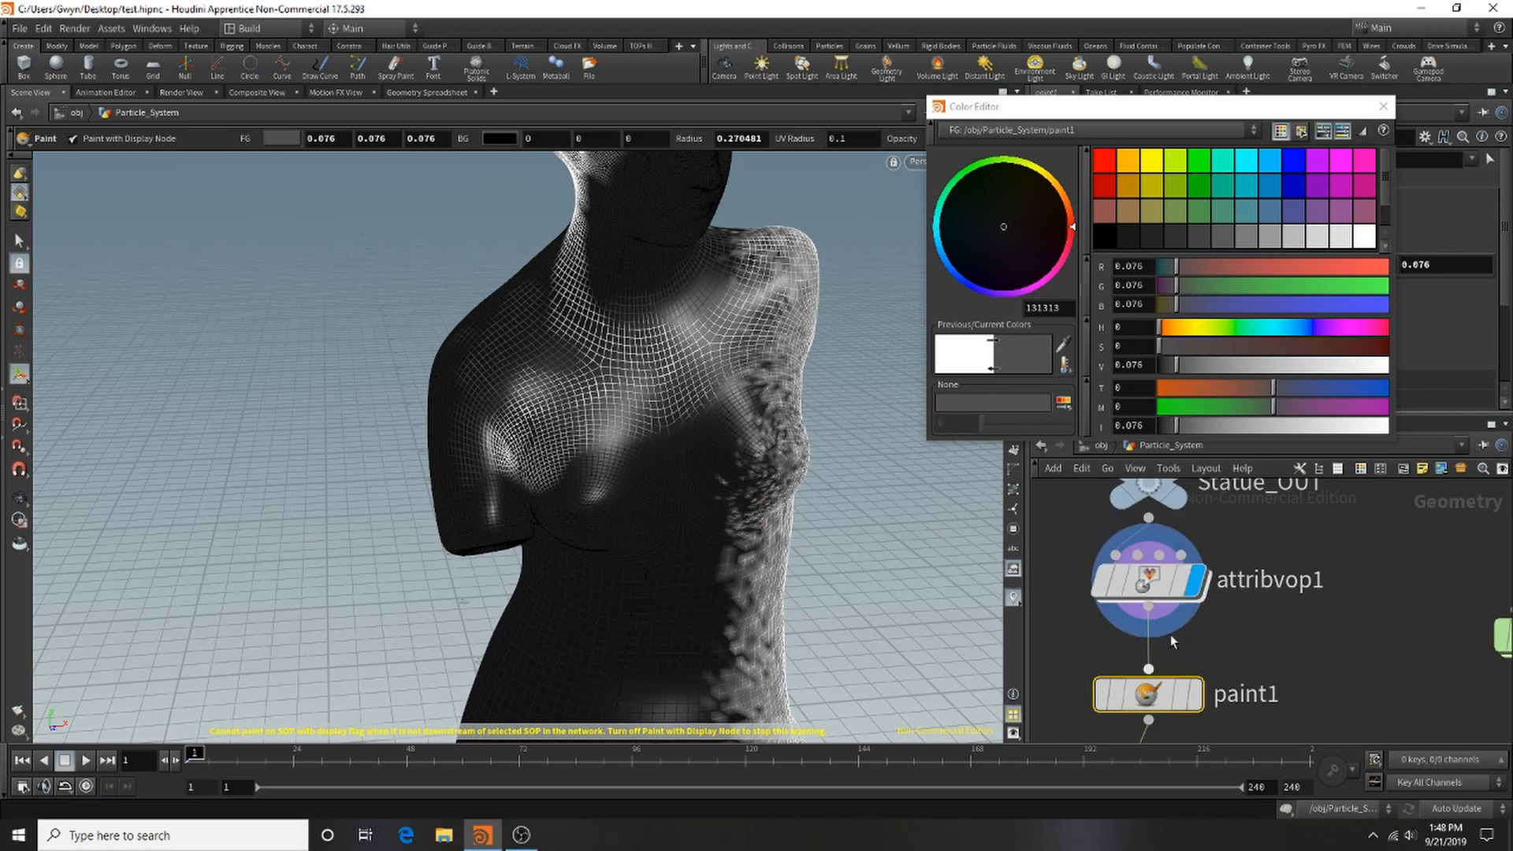
{"action": "scroll", "coordinate": [1198, 627], "scroll_direction": "down", "scroll_amount": 3}
{"action": "scroll", "coordinate": [1220, 651], "scroll_direction": "up", "scroll_amount": 4}
{"action": "left_click", "coordinate": [1206, 625]}
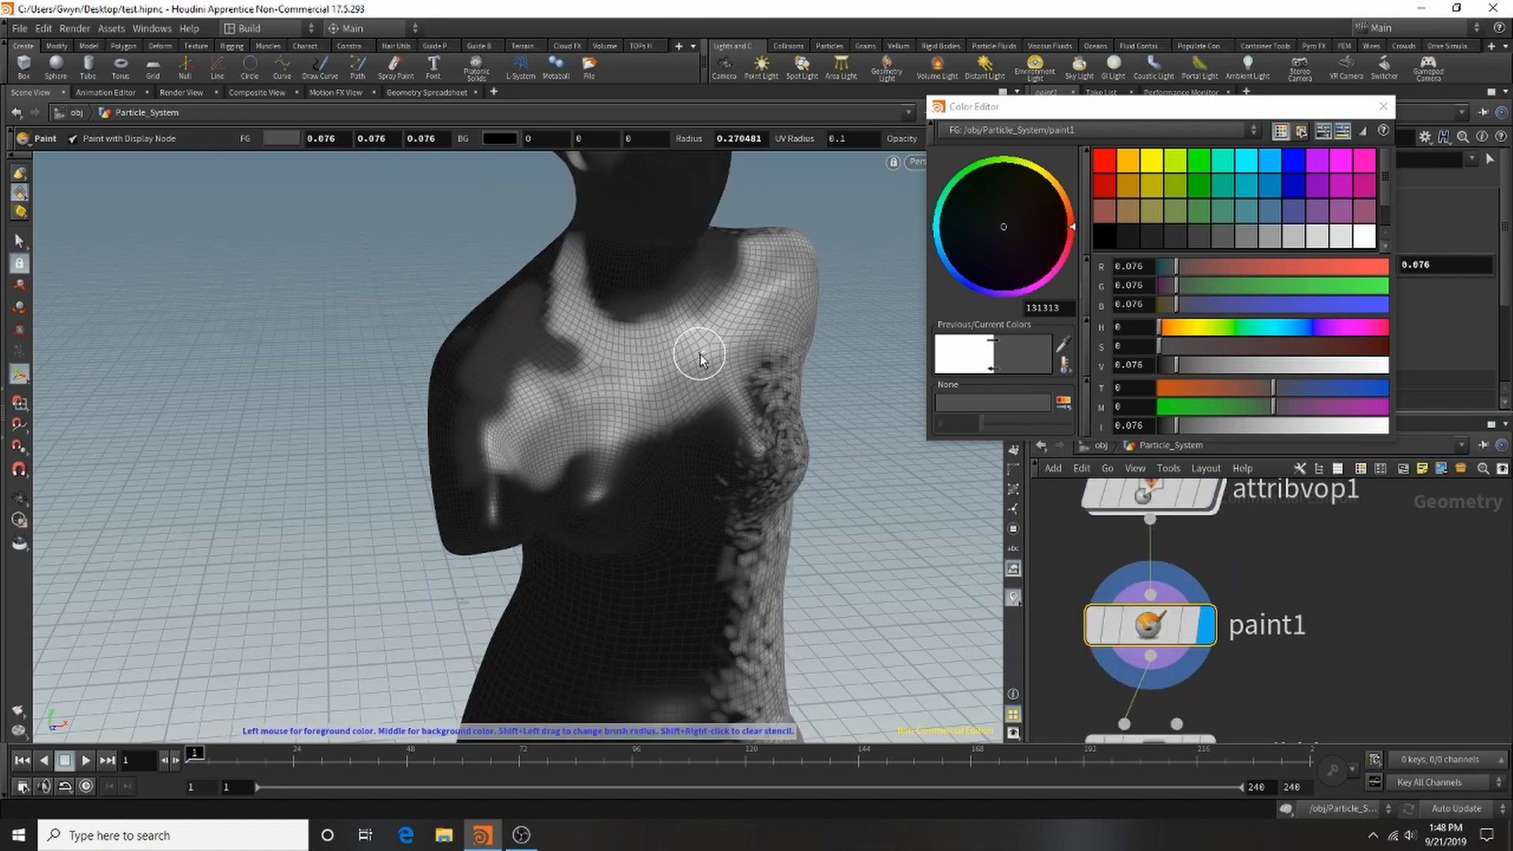
Darken the foreground colour to 0.028 and paint over the patch between the neck, outer shoulder and chest.
{"action": "mouse_move", "coordinate": [394, 531]}
{"action": "left_mouse_down", "text": "alt"}
{"action": "mouse_move", "coordinate": [514, 493]}
{"action": "mouse_move", "coordinate": [506, 280]}
{"action": "left_mouse_up", "text": "alt"}
{"action": "right_click_drag", "start_coordinate": [526, 259], "coordinate": [787, 250], "text": "alt"}
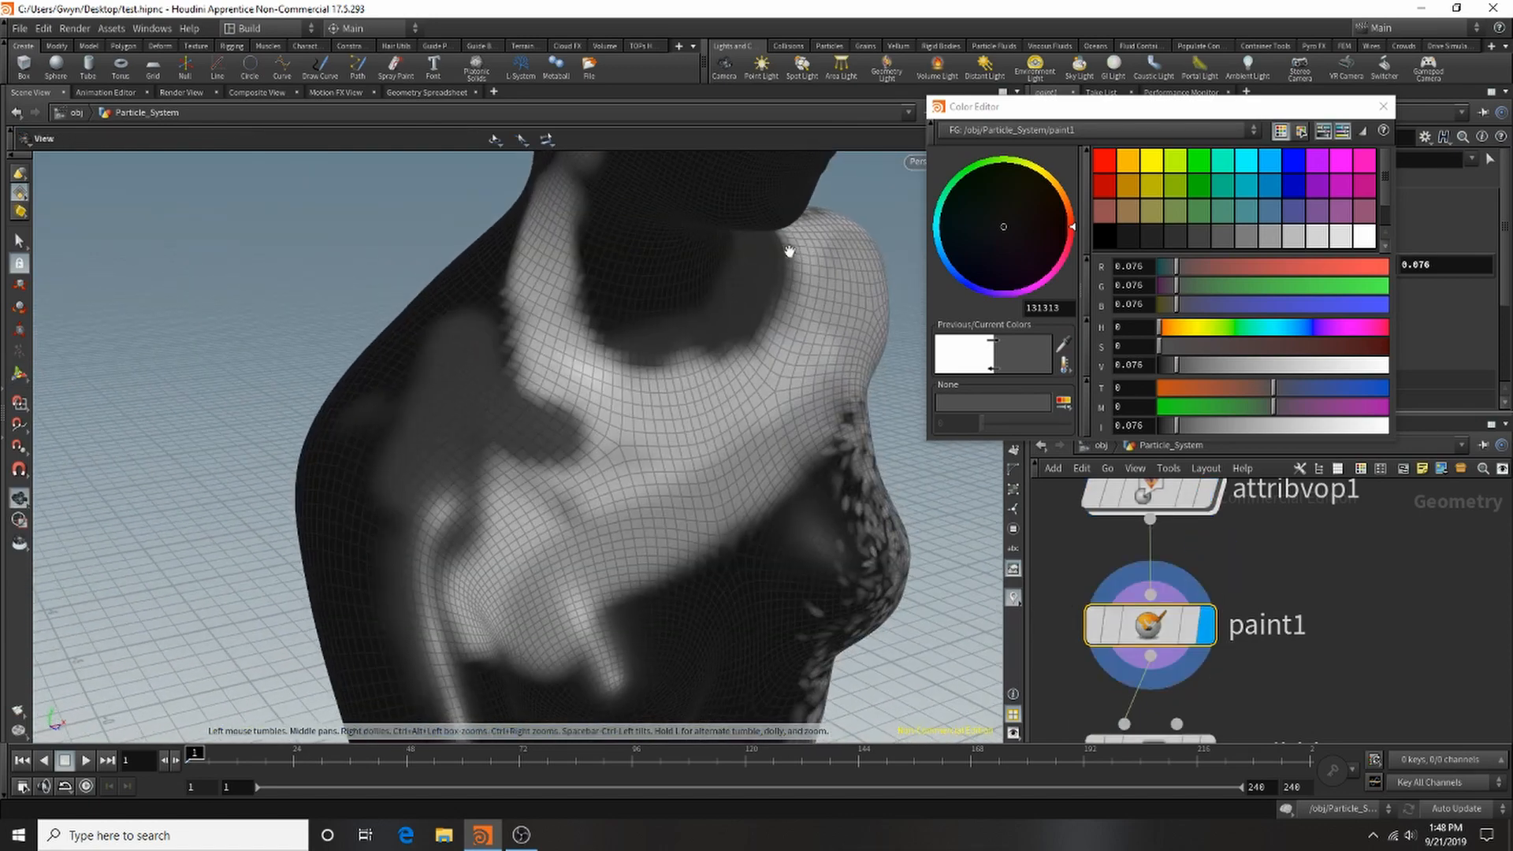
{"action": "left_click_drag", "start_coordinate": [1176, 367], "coordinate": [1169, 367]}
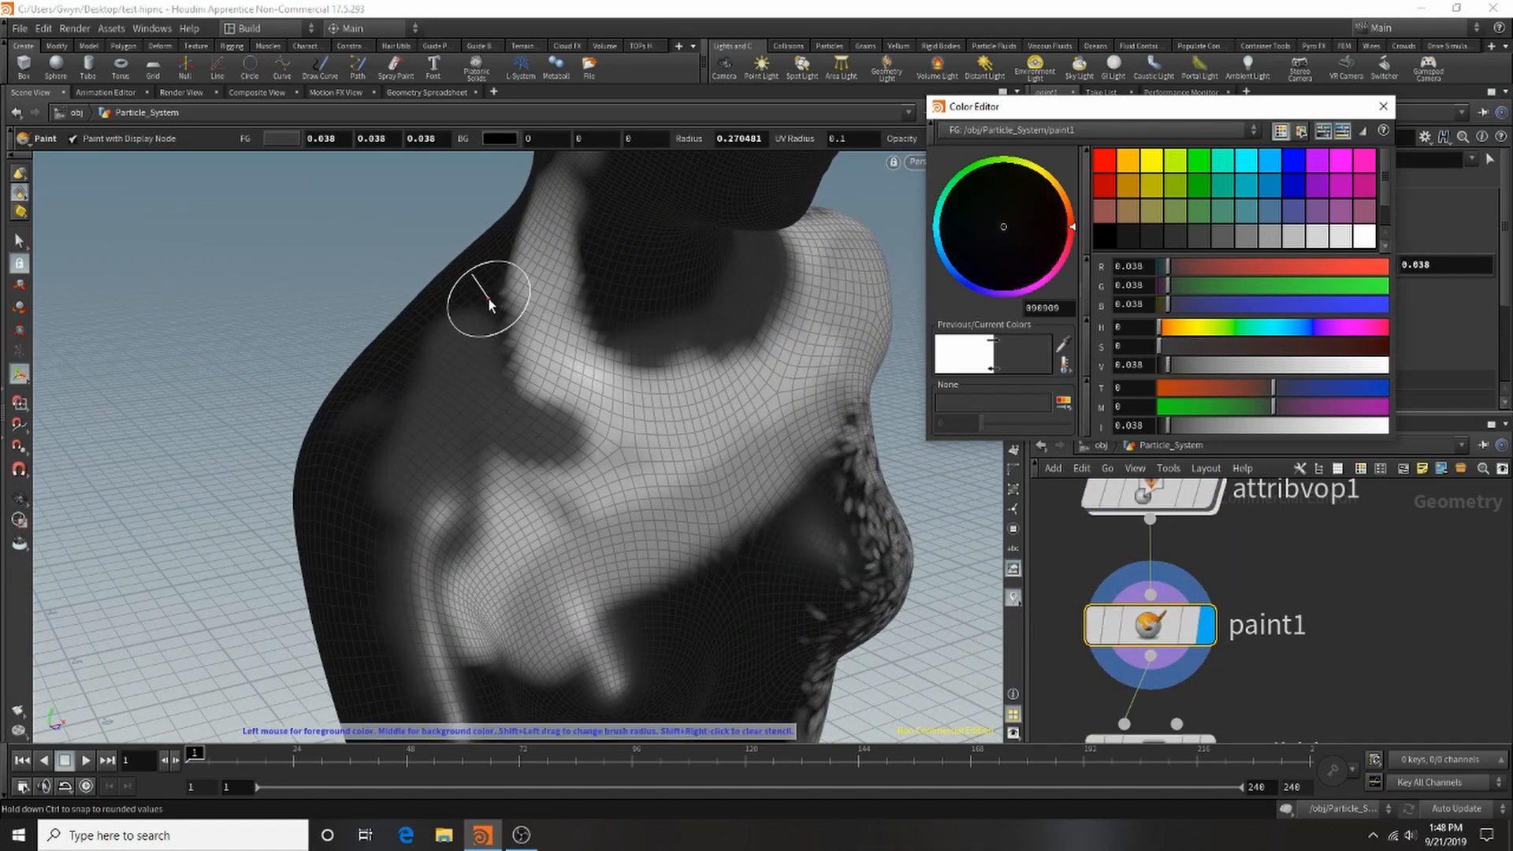
{"action": "mouse_move", "coordinate": [561, 441]}
{"action": "left_mouse_down"}
{"action": "mouse_move", "coordinate": [459, 328]}
{"action": "mouse_move", "coordinate": [565, 390]}
{"action": "left_mouse_up"}
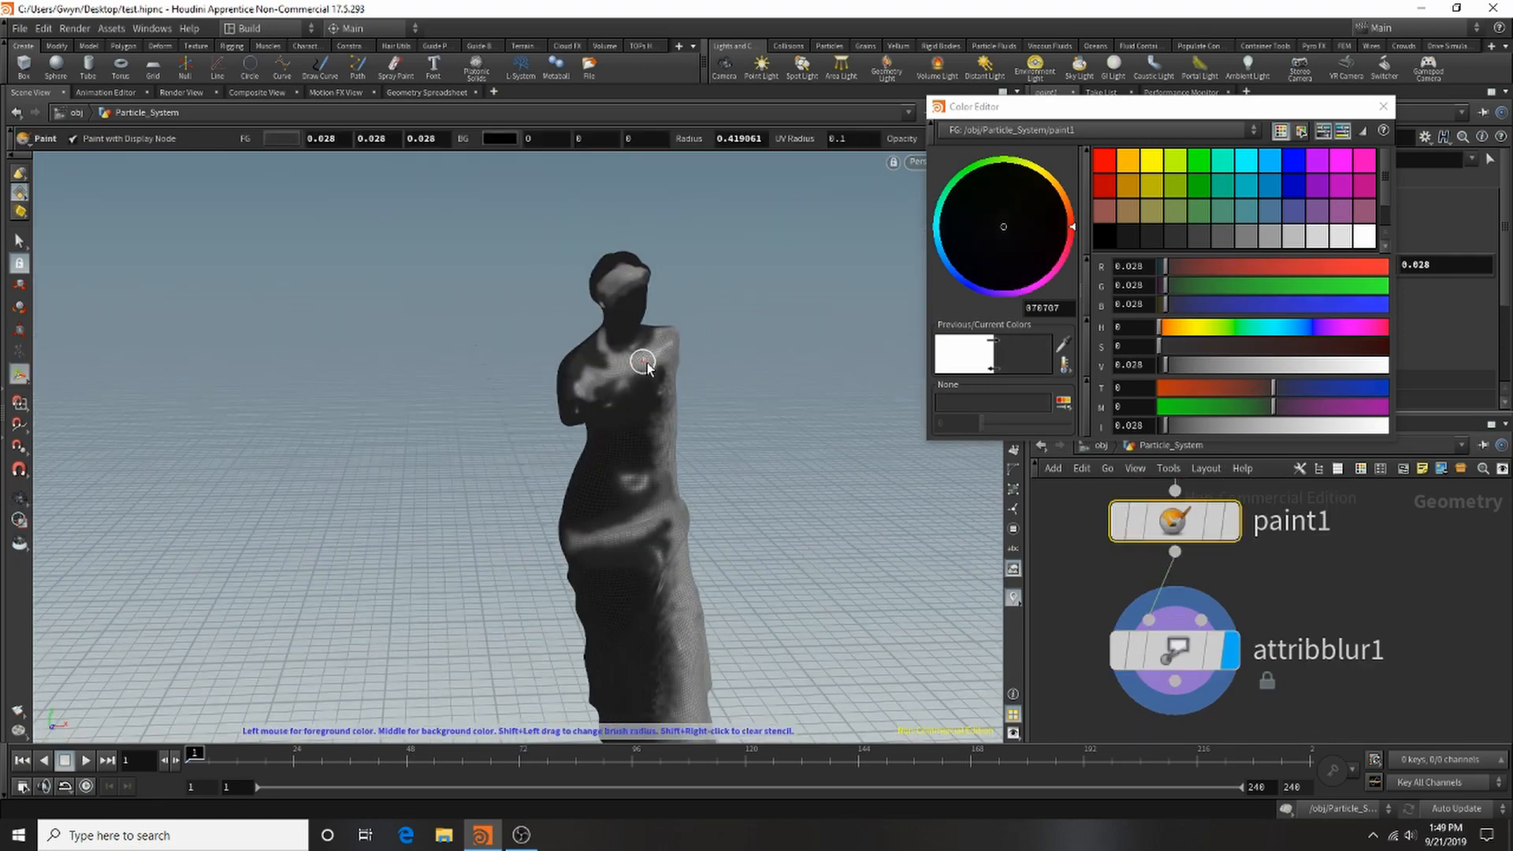
View the whole statue with attribblur1 displayed and close the colour editor.
{"action": "key", "text": "Escape"}
{"action": "mouse_move", "coordinate": [591, 421]}
{"action": "left_mouse_down"}
{"action": "mouse_move", "coordinate": [550, 379]}
{"action": "mouse_move", "coordinate": [639, 312]}
{"action": "left_mouse_up"}
{"action": "scroll", "coordinate": [638, 312], "scroll_direction": "up", "scroll_amount": 2}
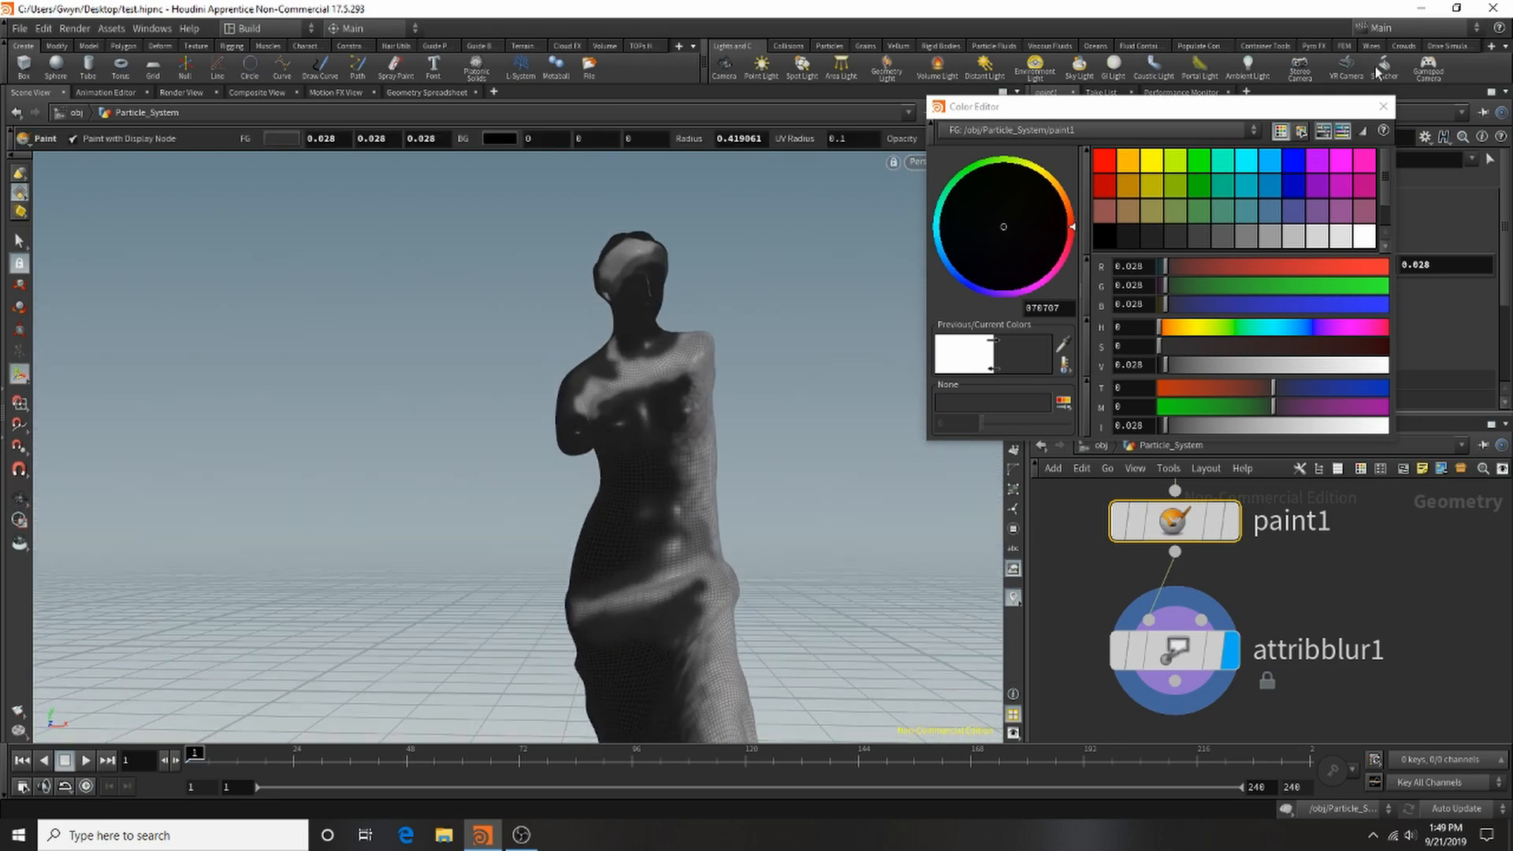
{"action": "left_click", "coordinate": [1383, 107]}
Place the popnet node below attribblur1, feed attribblur1 into its first input and display popnet.
{"action": "scroll", "coordinate": [1253, 512], "scroll_direction": "down", "scroll_amount": 7}
{"action": "scroll", "coordinate": [1266, 536], "scroll_direction": "up", "scroll_amount": 4}
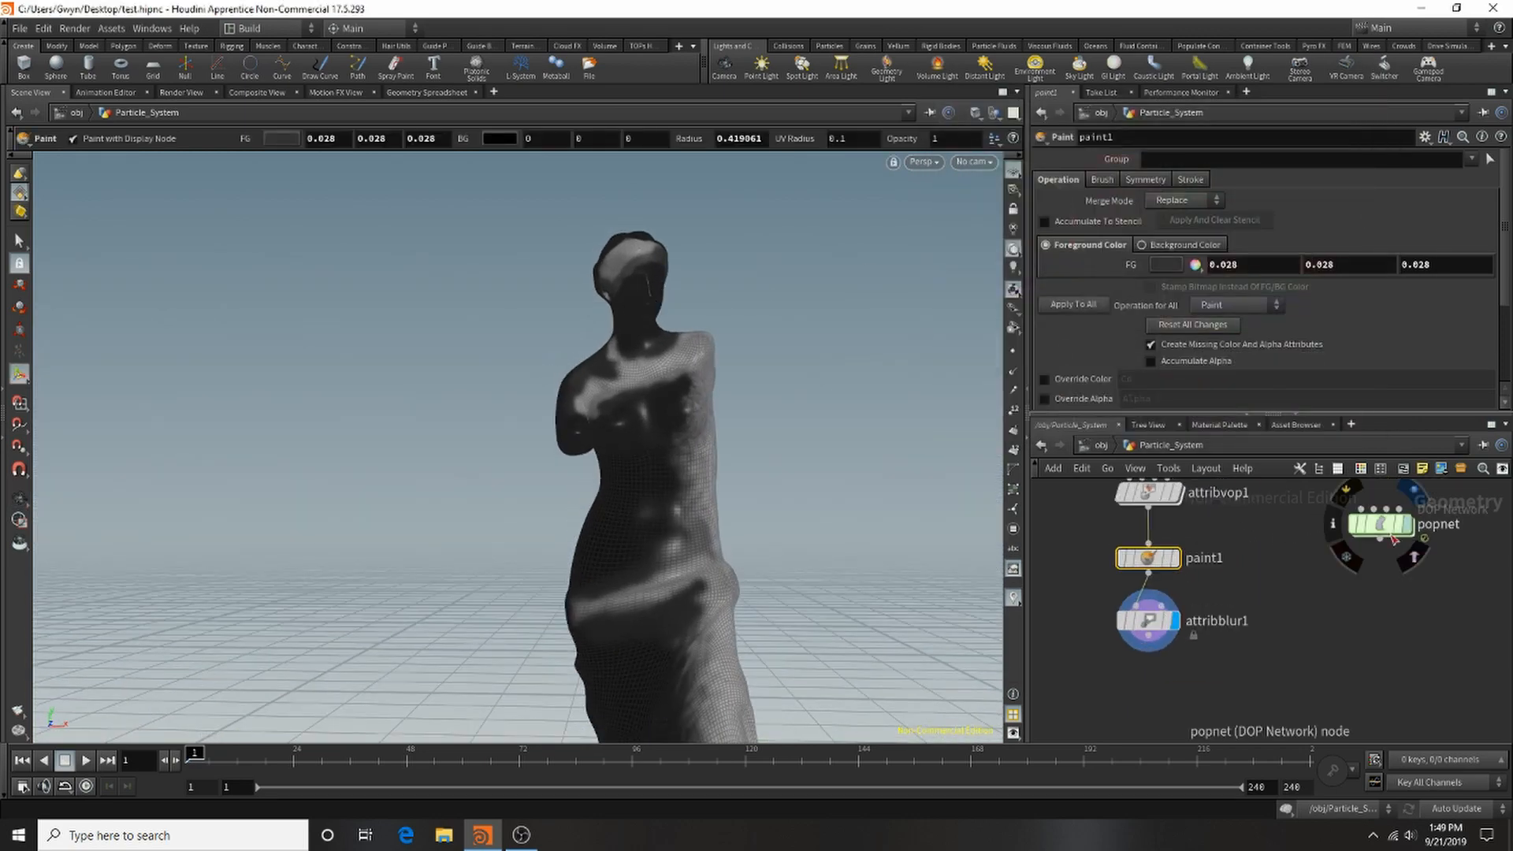
{"action": "left_click_drag", "start_coordinate": [1394, 541], "coordinate": [1162, 712]}
{"action": "scroll", "coordinate": [1135, 672], "scroll_direction": "up", "scroll_amount": 4}
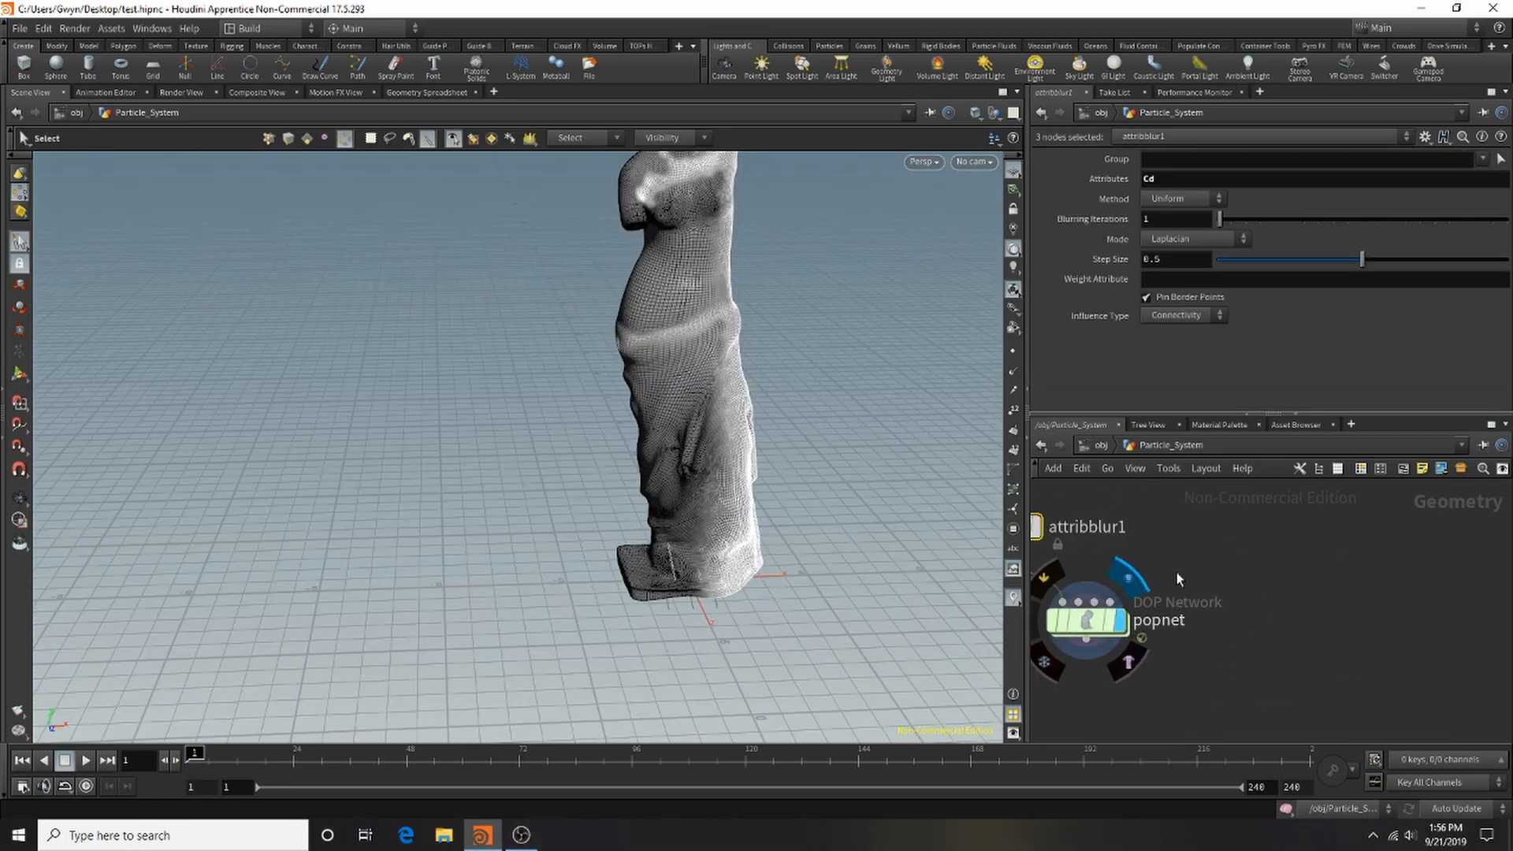
{"action": "left_click", "coordinate": [1120, 620]}
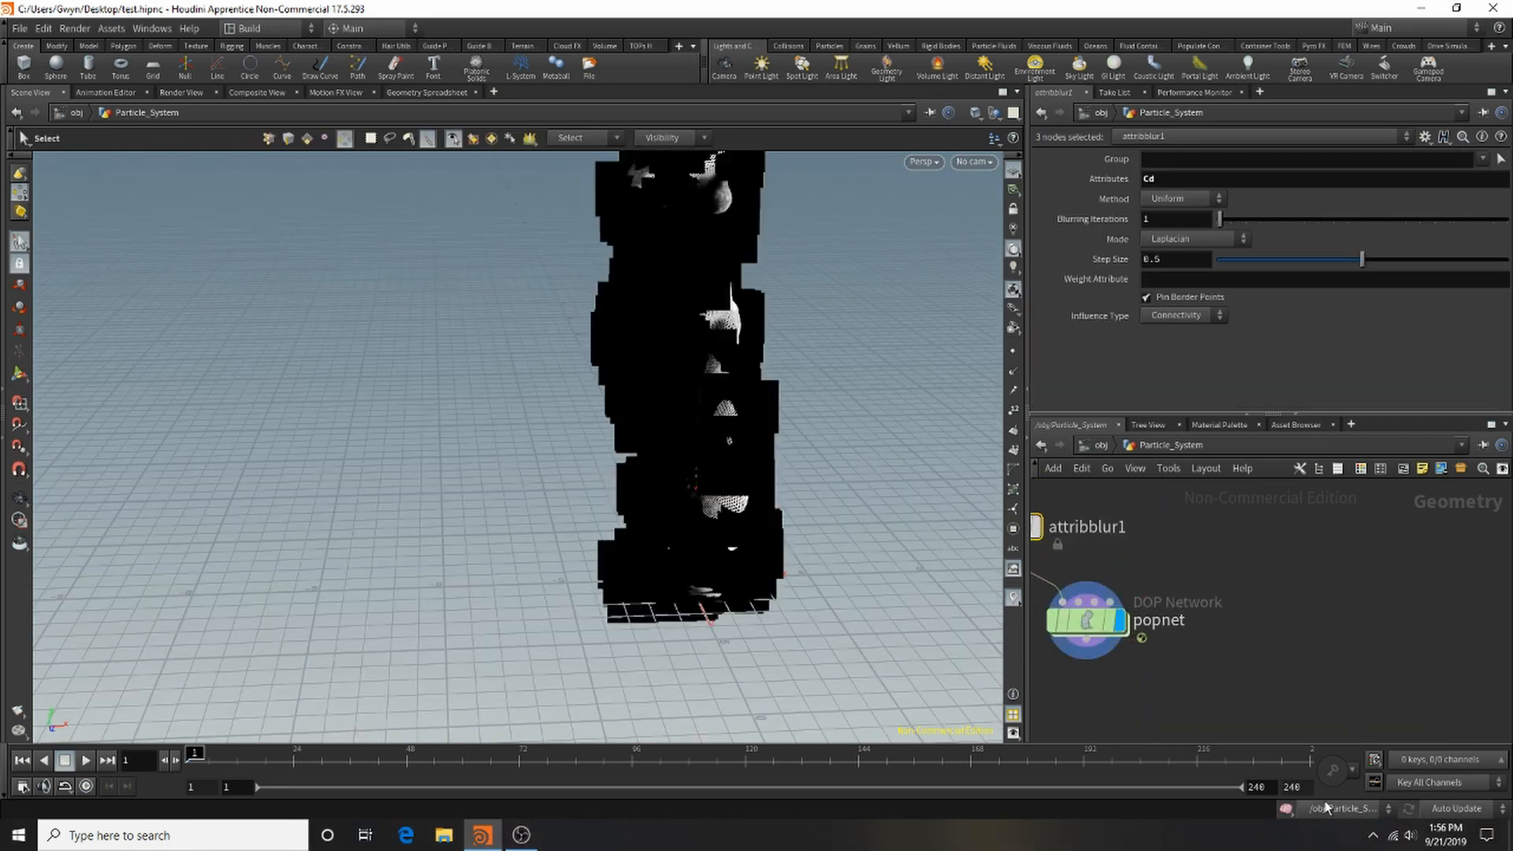
Enter the popnet network and disable Display Sprites for particles in the viewport's geometry display options.
{"action": "double_click", "coordinate": [1088, 619]}
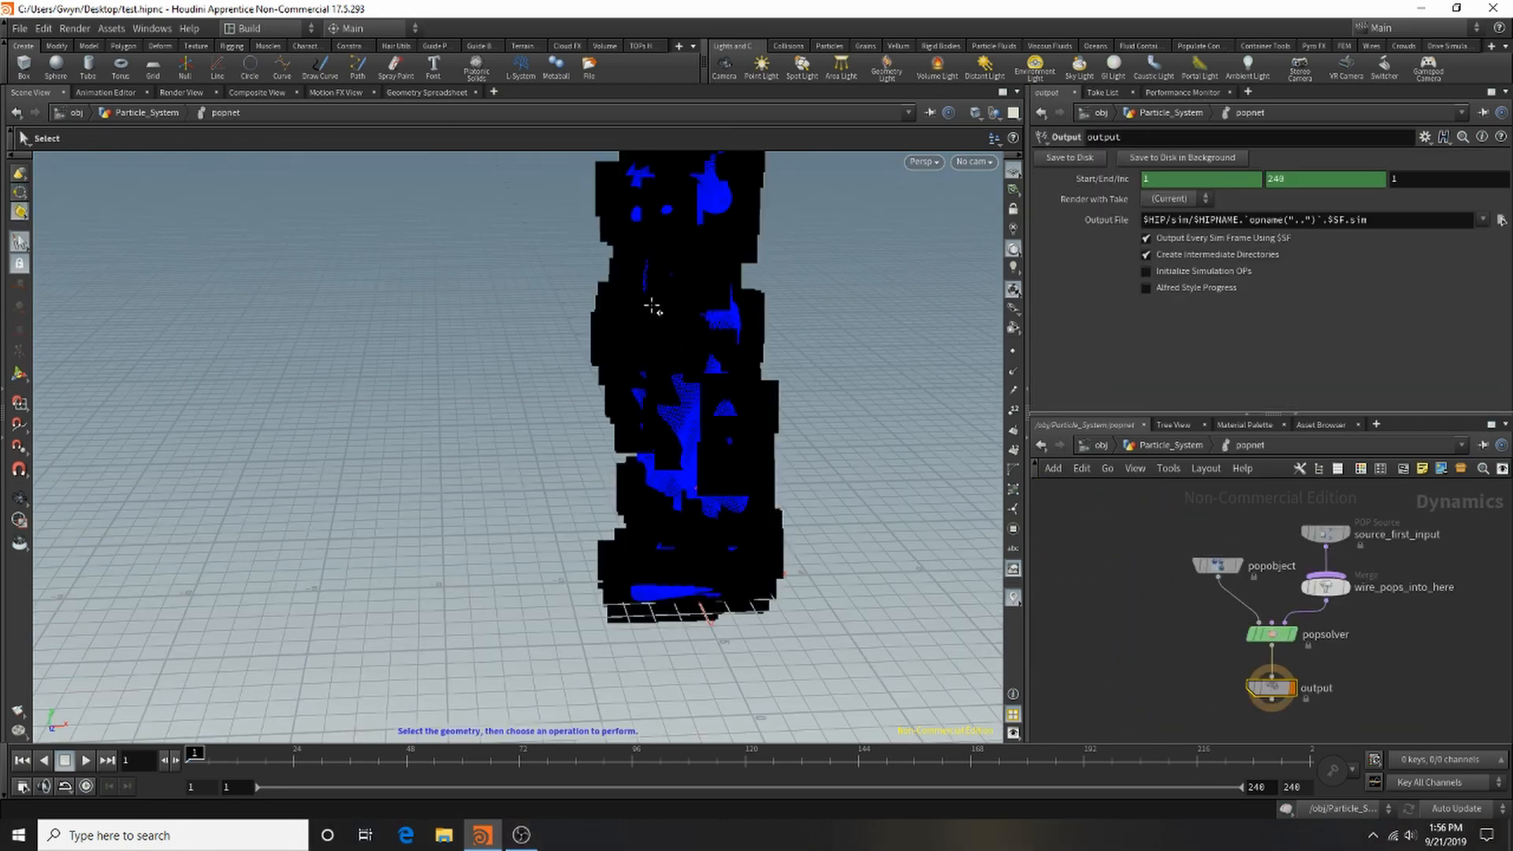
{"action": "key", "text": "super"}
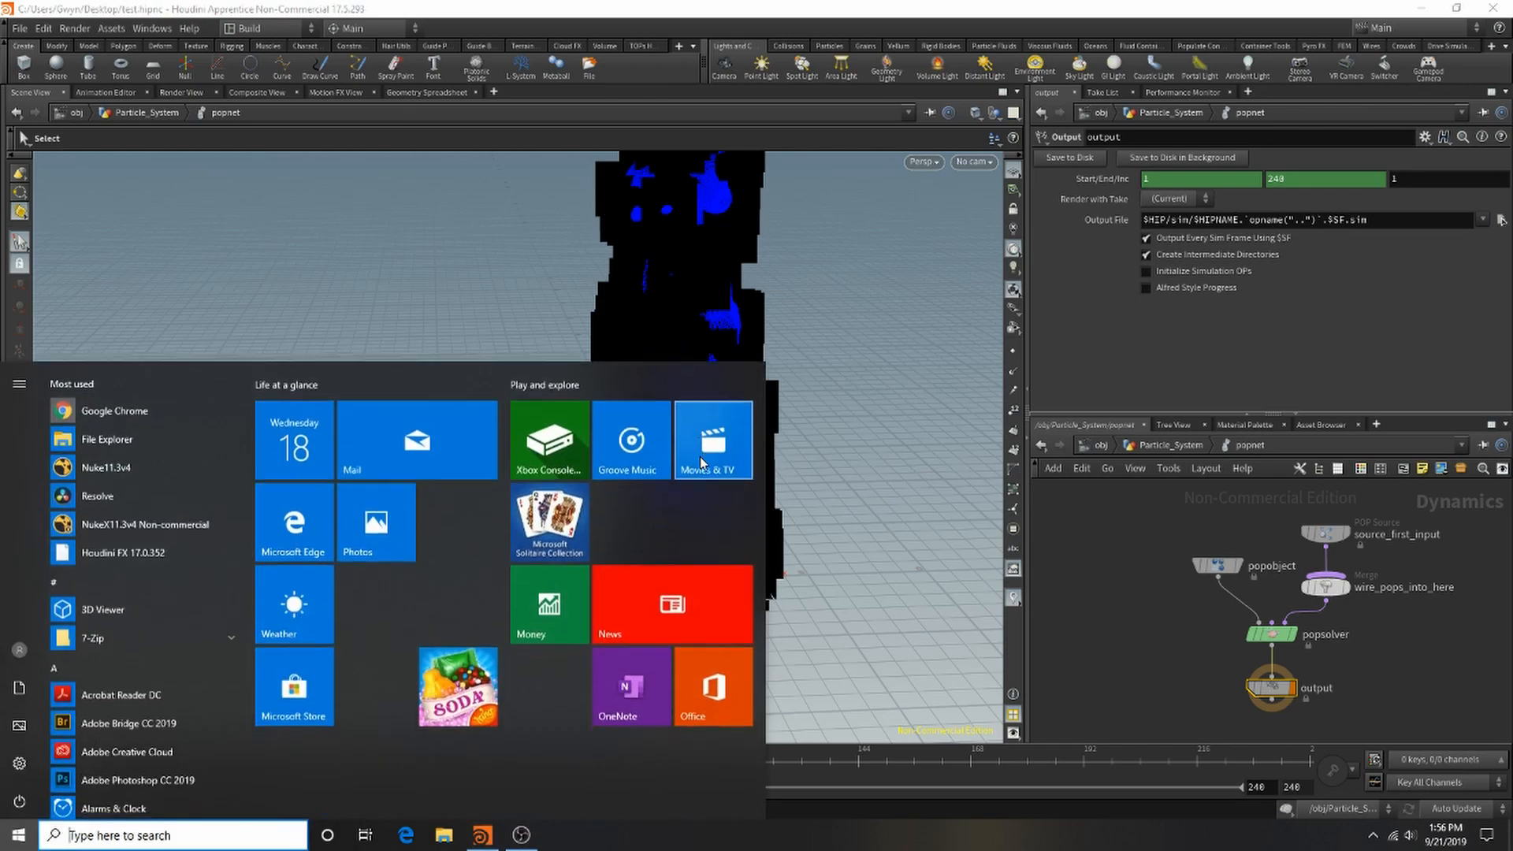
{"action": "key", "text": "super"}
{"action": "middle_click_drag", "start_coordinate": [745, 365], "coordinate": [653, 447], "text": "alt"}
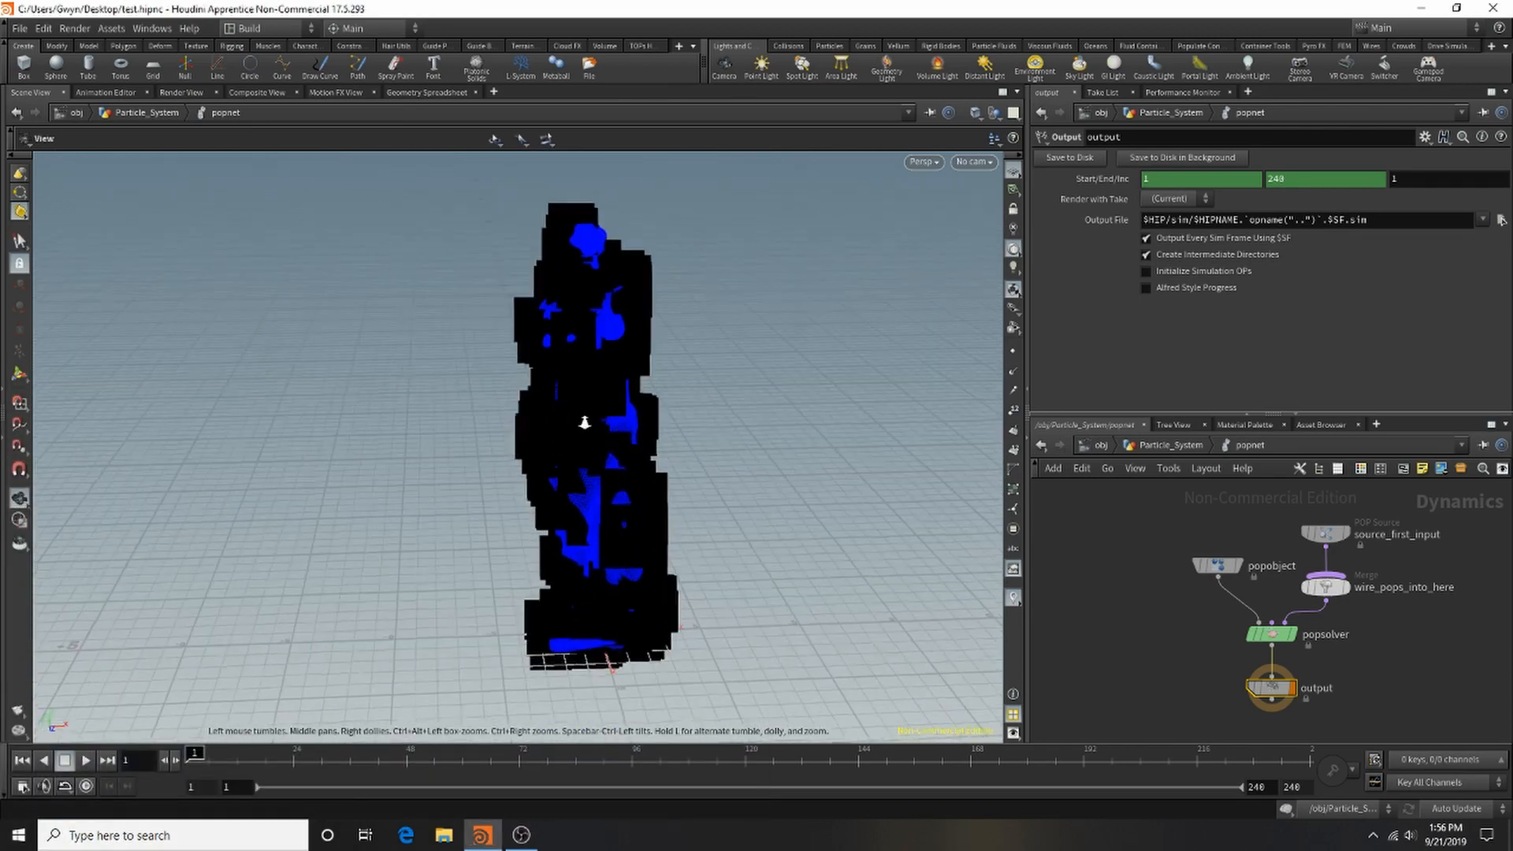
{"action": "key", "text": "s"}
{"action": "key", "text": "d"}
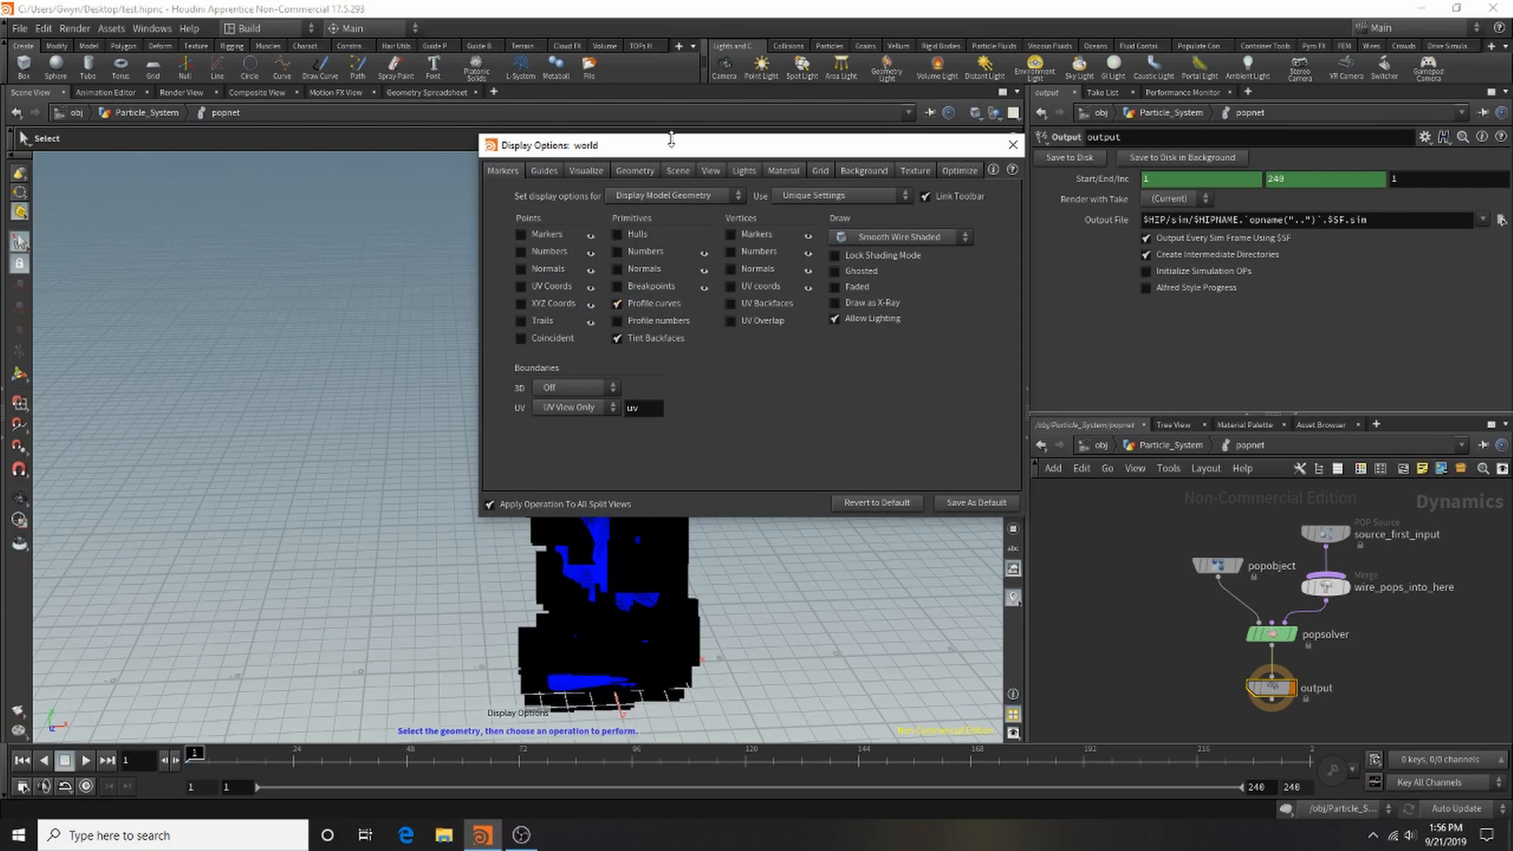
{"action": "left_click", "coordinate": [650, 173]}
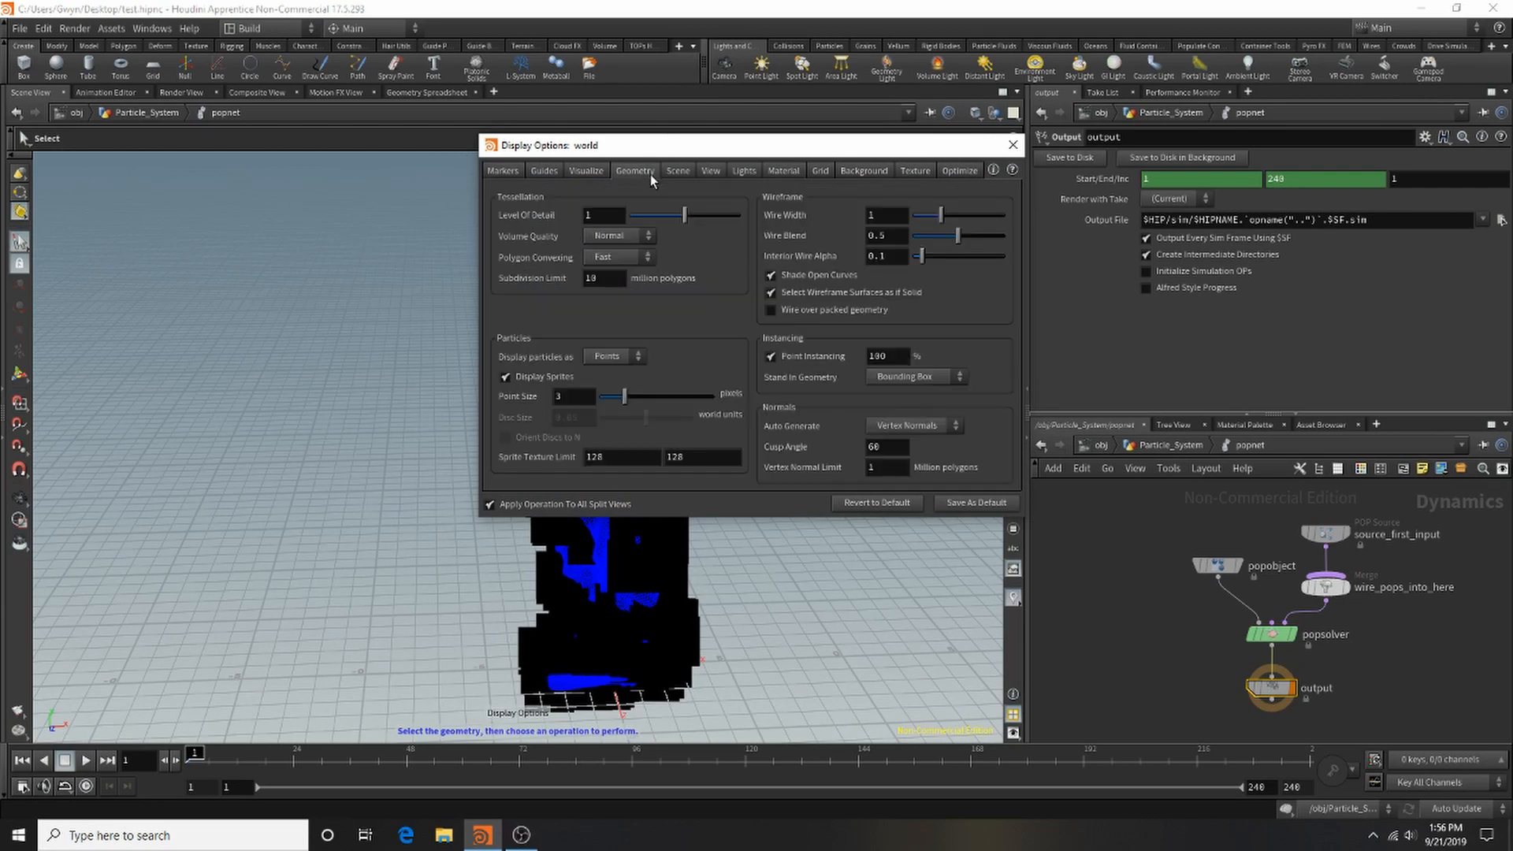
{"action": "left_click", "coordinate": [525, 376]}
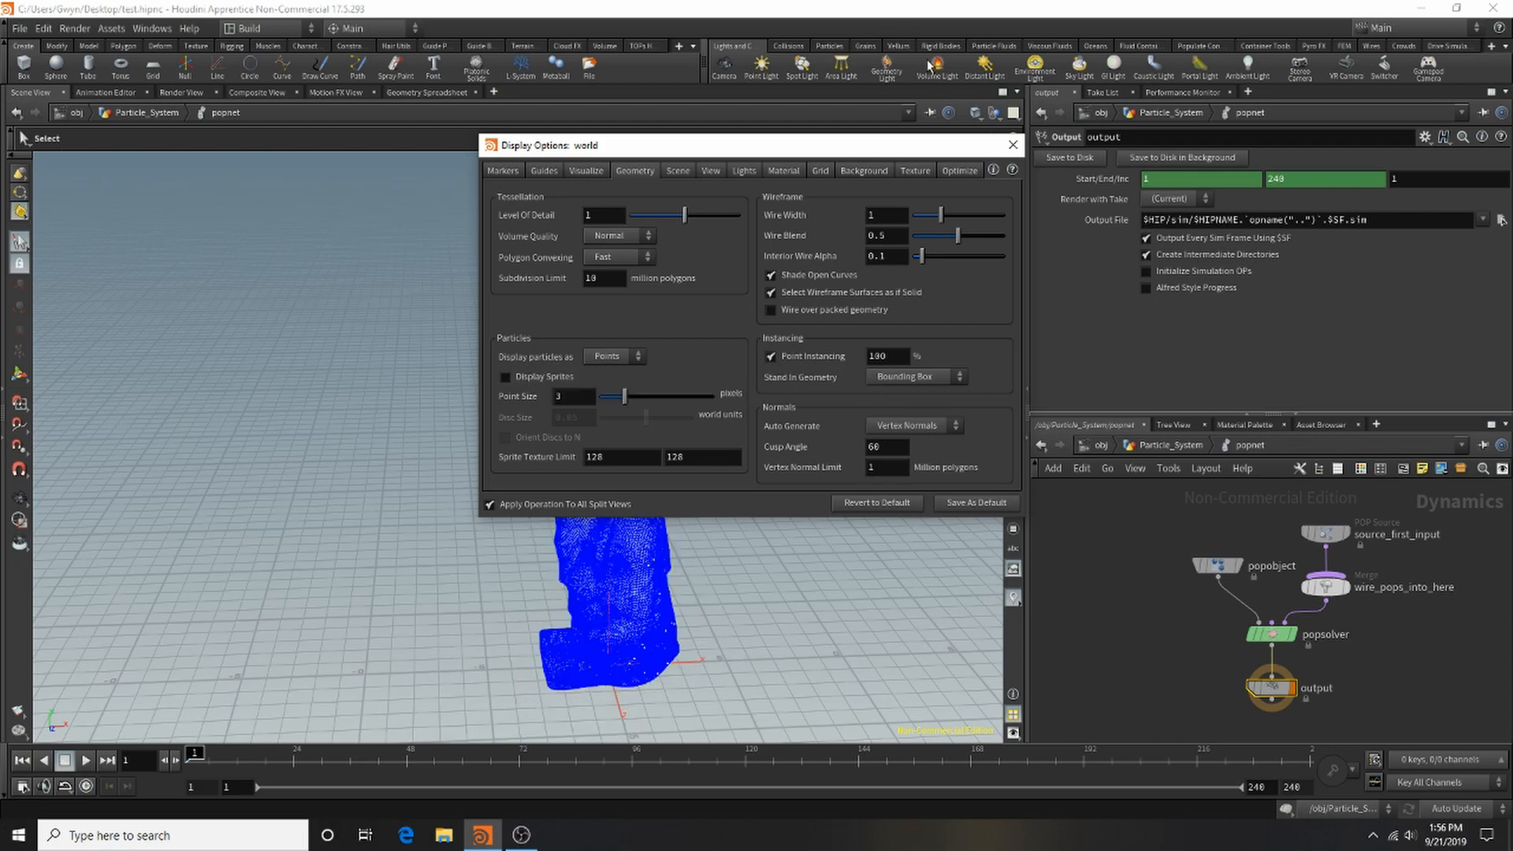
{"action": "left_click", "coordinate": [1012, 145]}
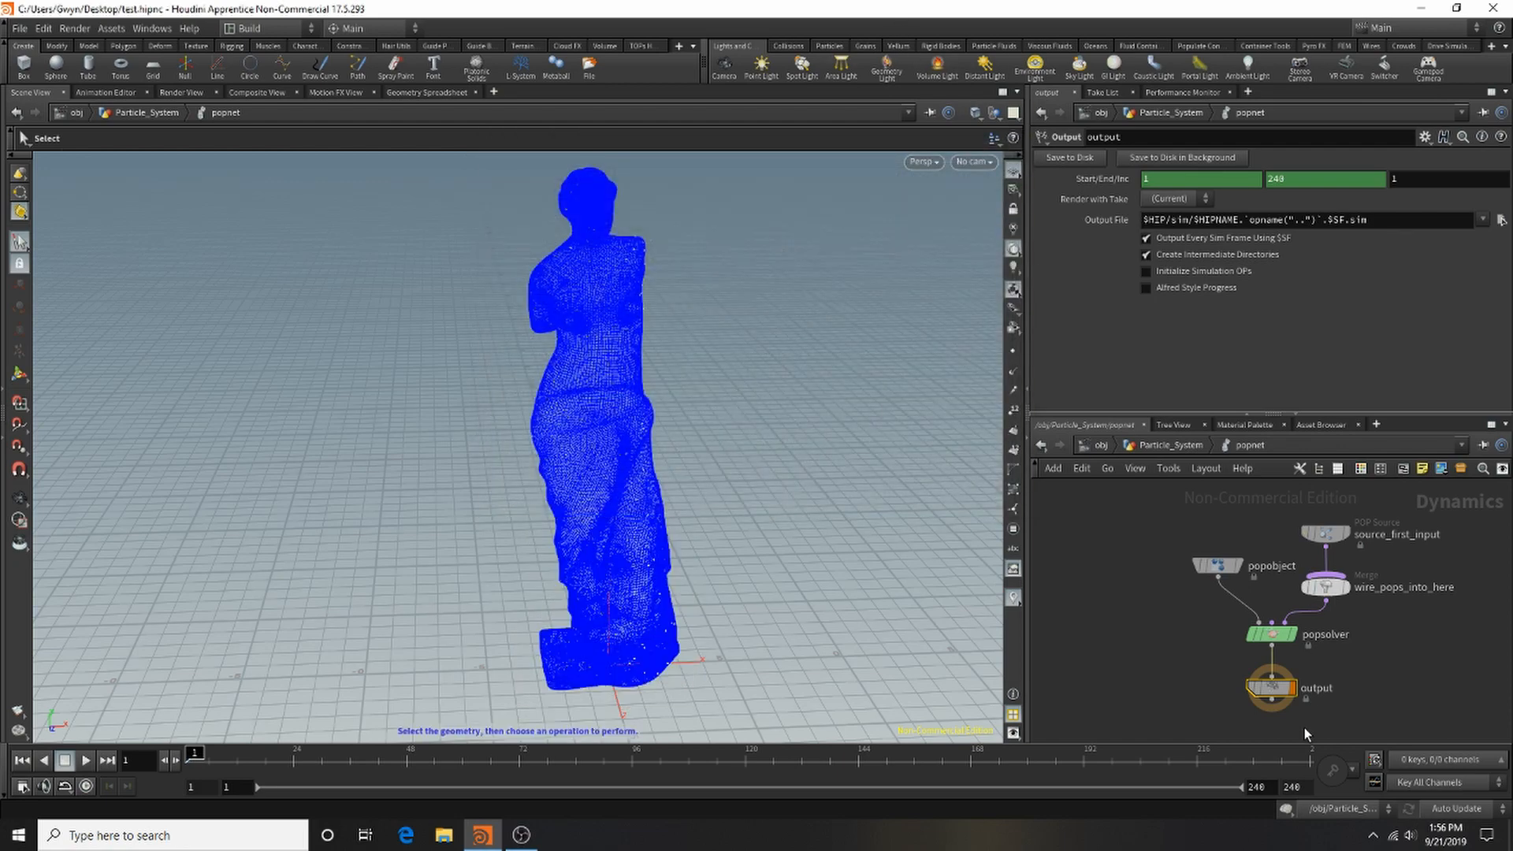
Disable the instance guides on popobject and the guide on source_first_input.
{"action": "left_click", "coordinate": [1217, 565]}
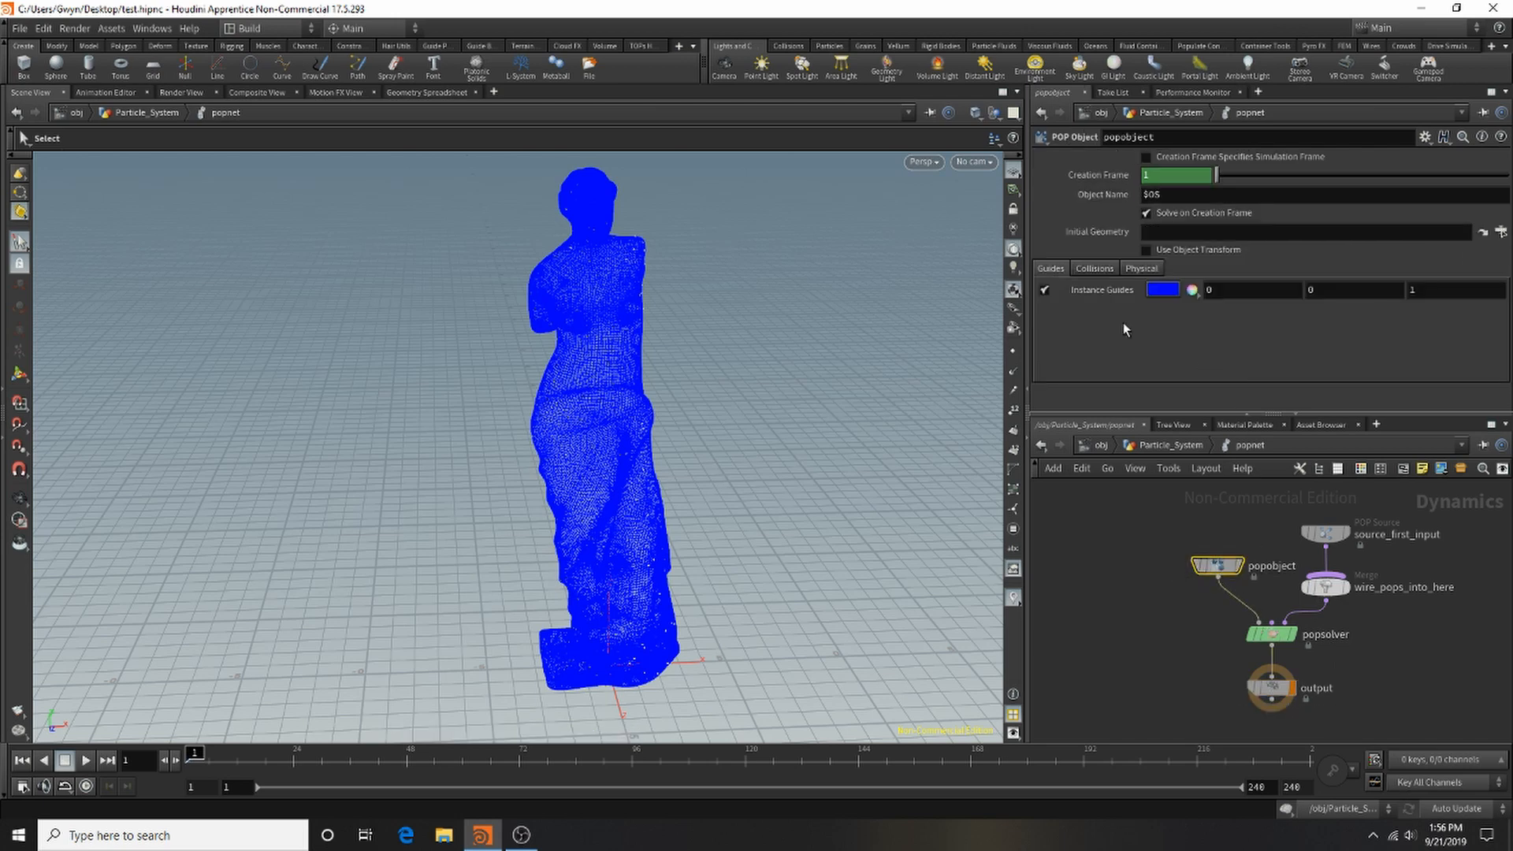
{"action": "left_click", "coordinate": [1044, 290]}
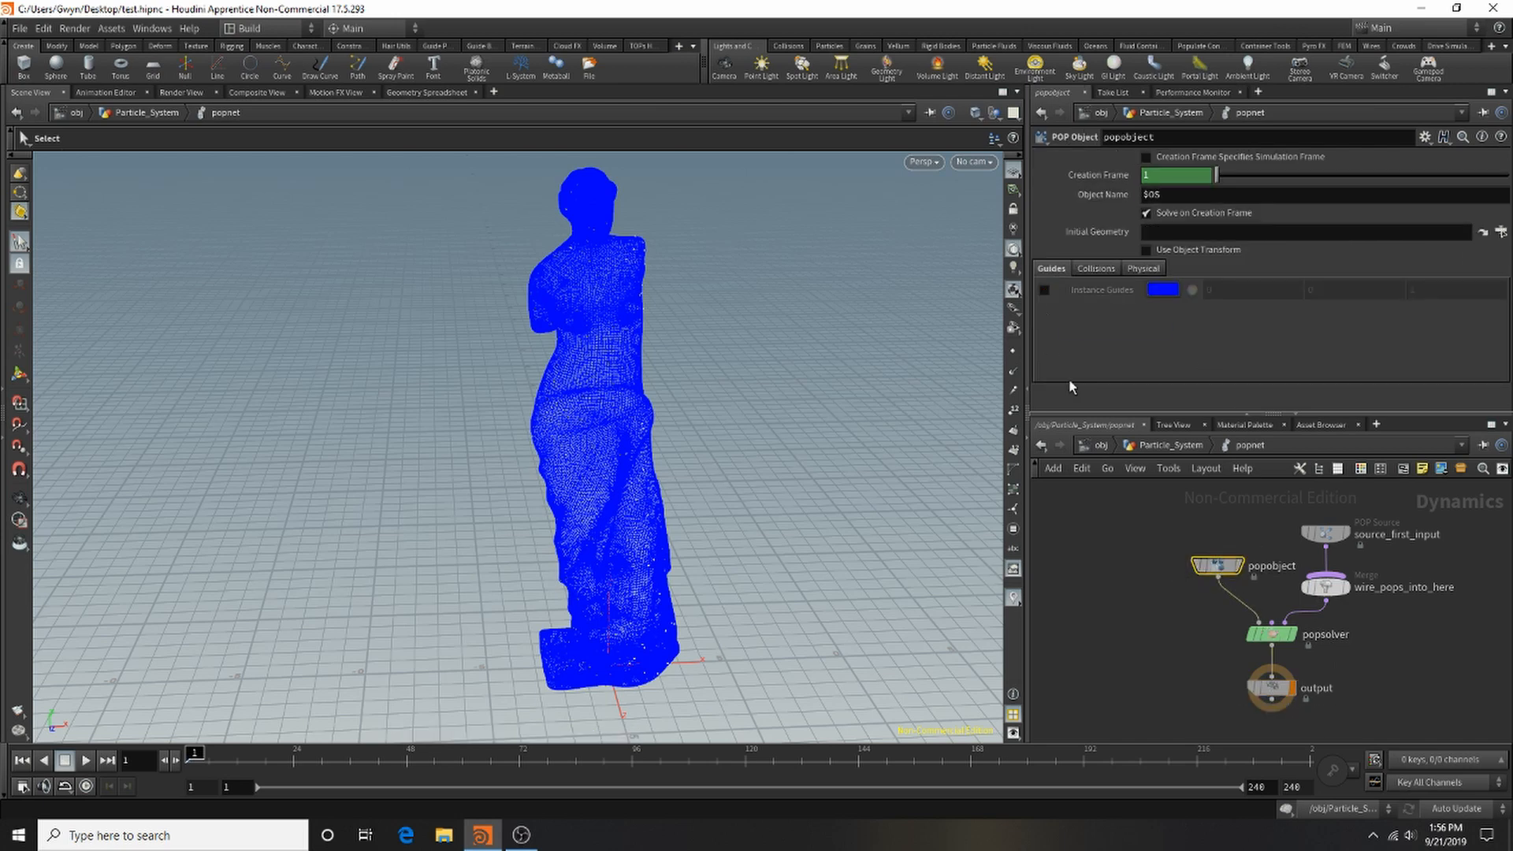
{"action": "left_click", "coordinate": [1326, 537]}
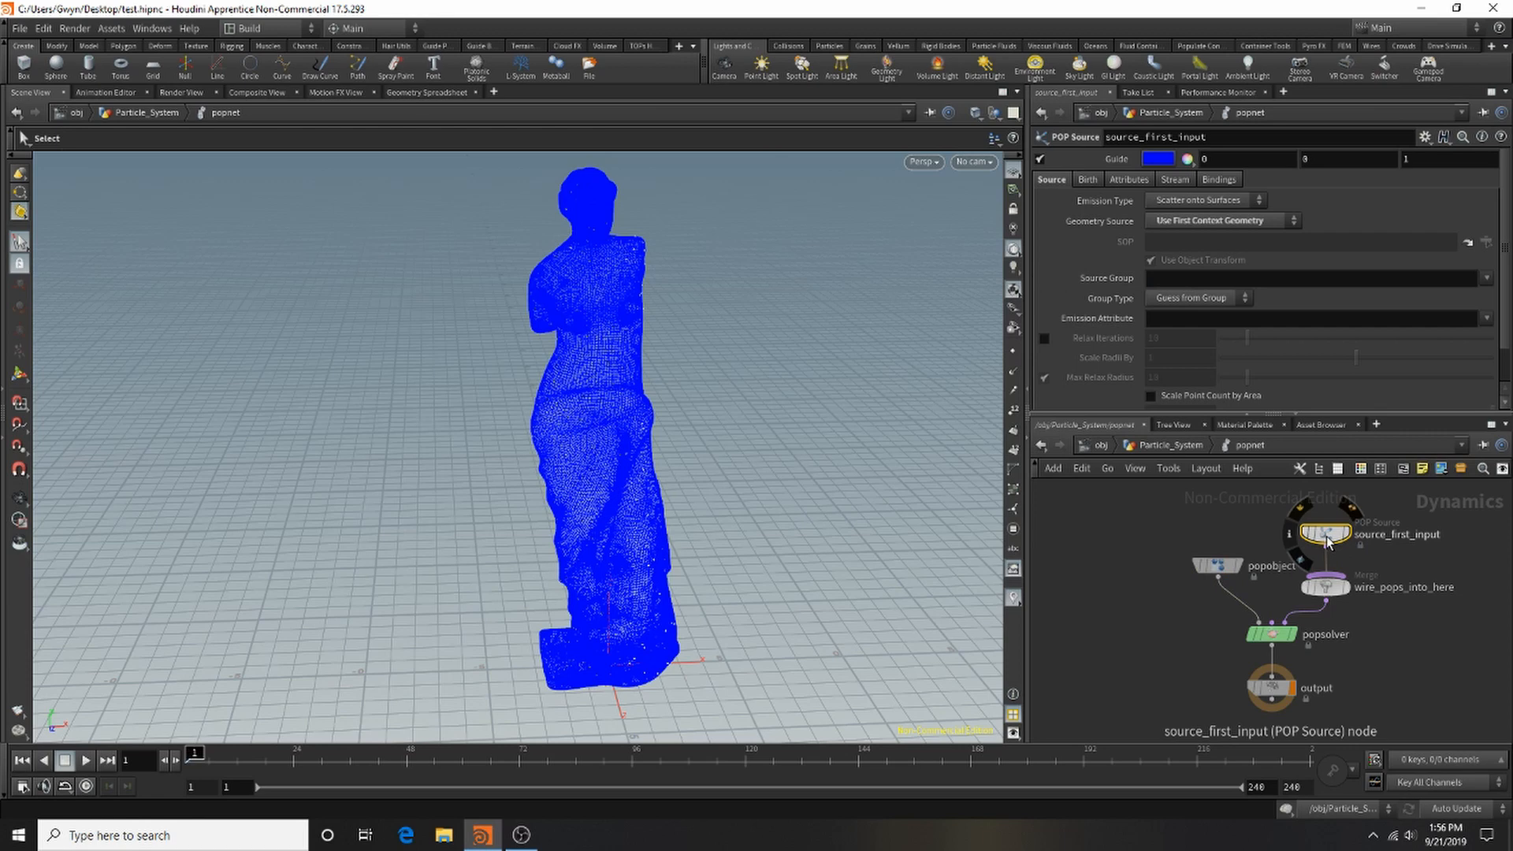
{"action": "left_click", "coordinate": [1040, 158]}
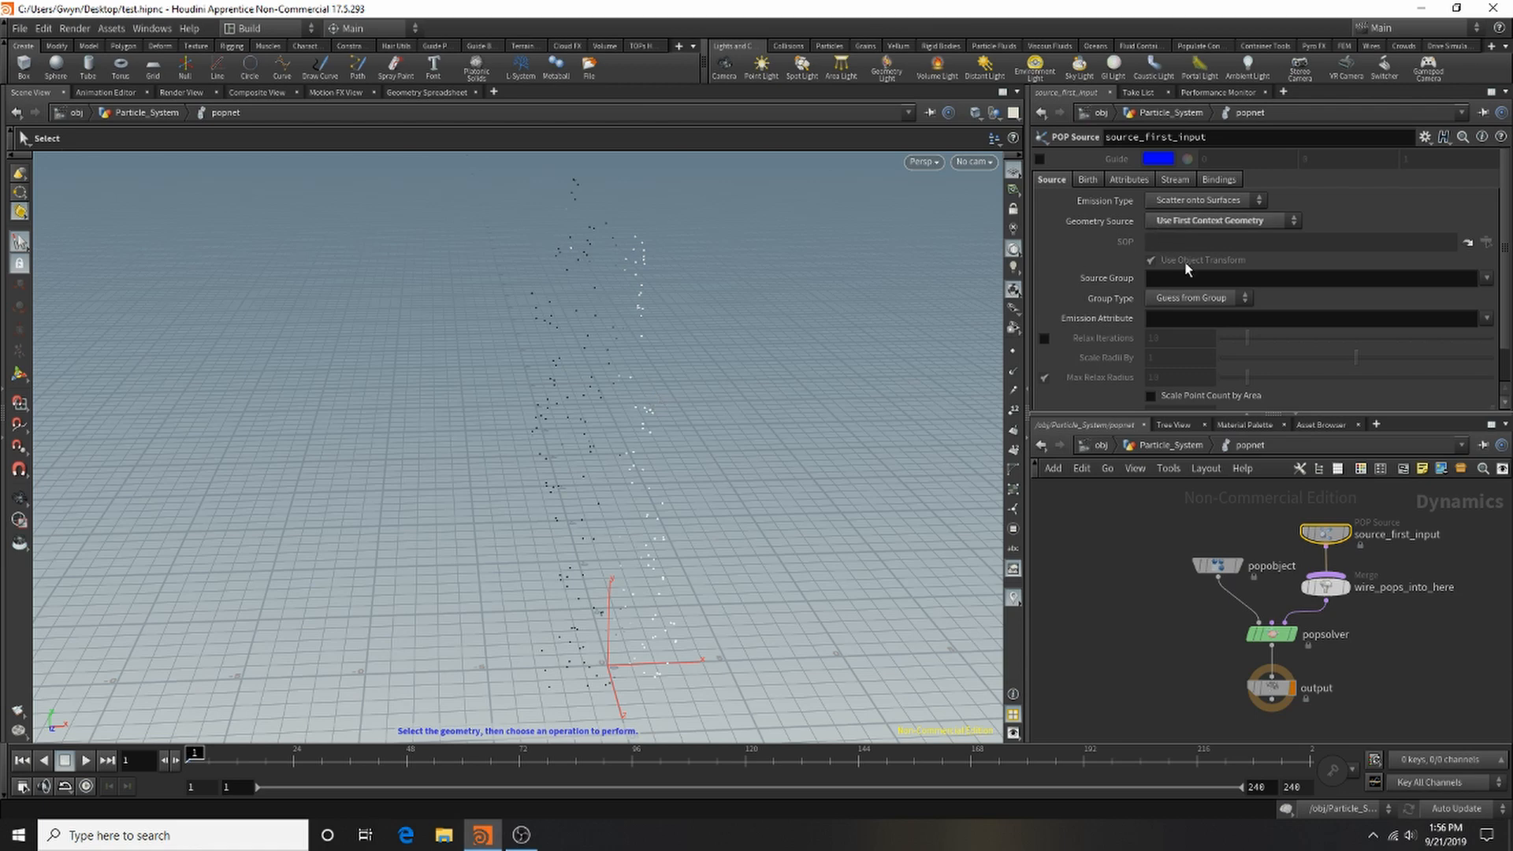
Set the POP source's emission attribute to Cd, keeping Scatter onto Surfaces as the emission type, and play the simulation.
{"action": "left_click", "coordinate": [1261, 201]}
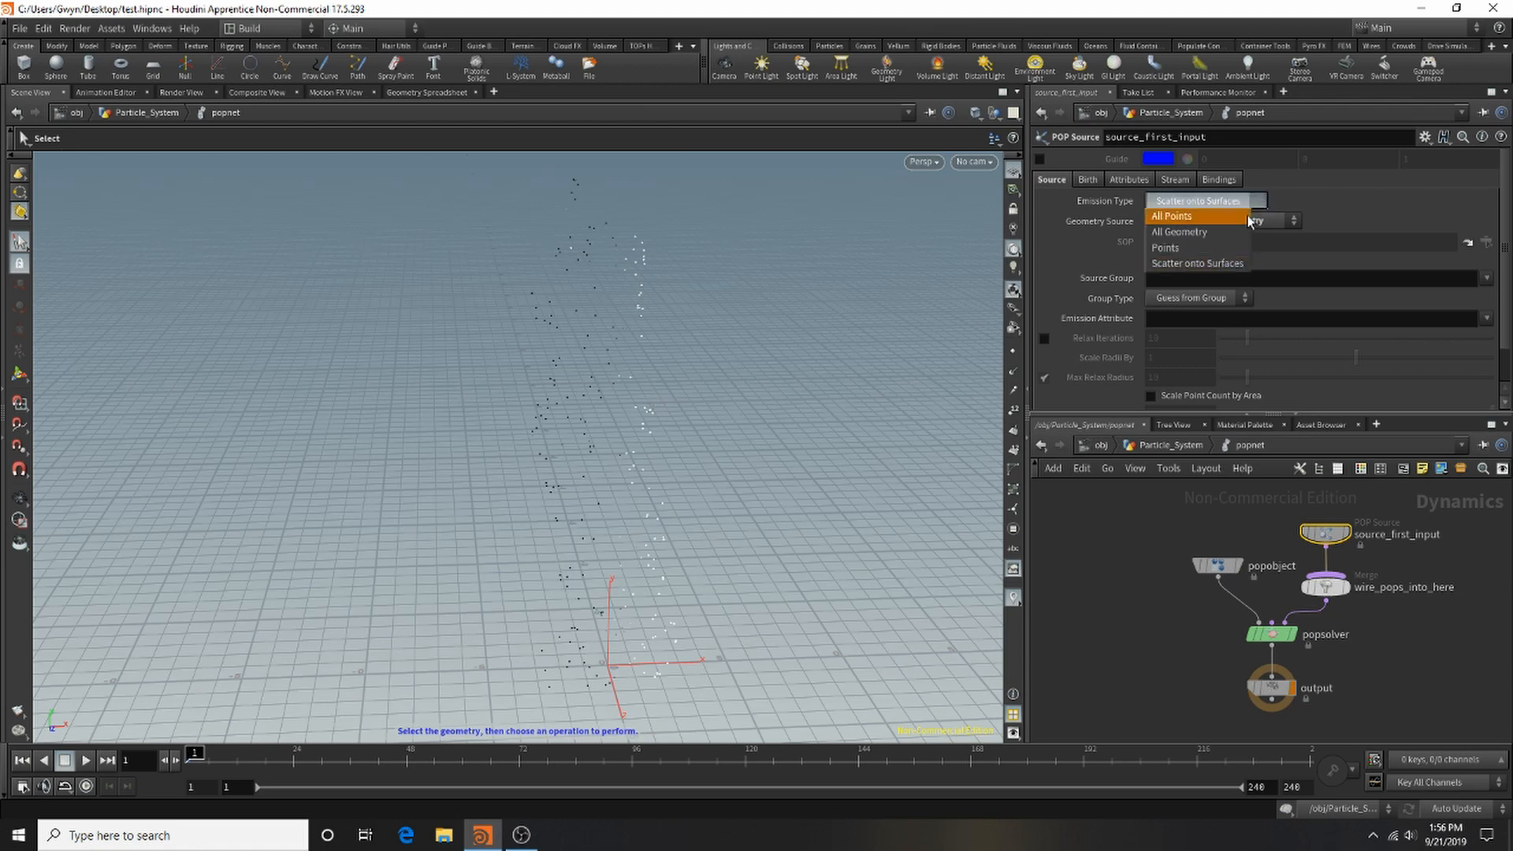
{"action": "left_click", "coordinate": [1262, 202]}
{"action": "left_click", "coordinate": [1218, 315]}
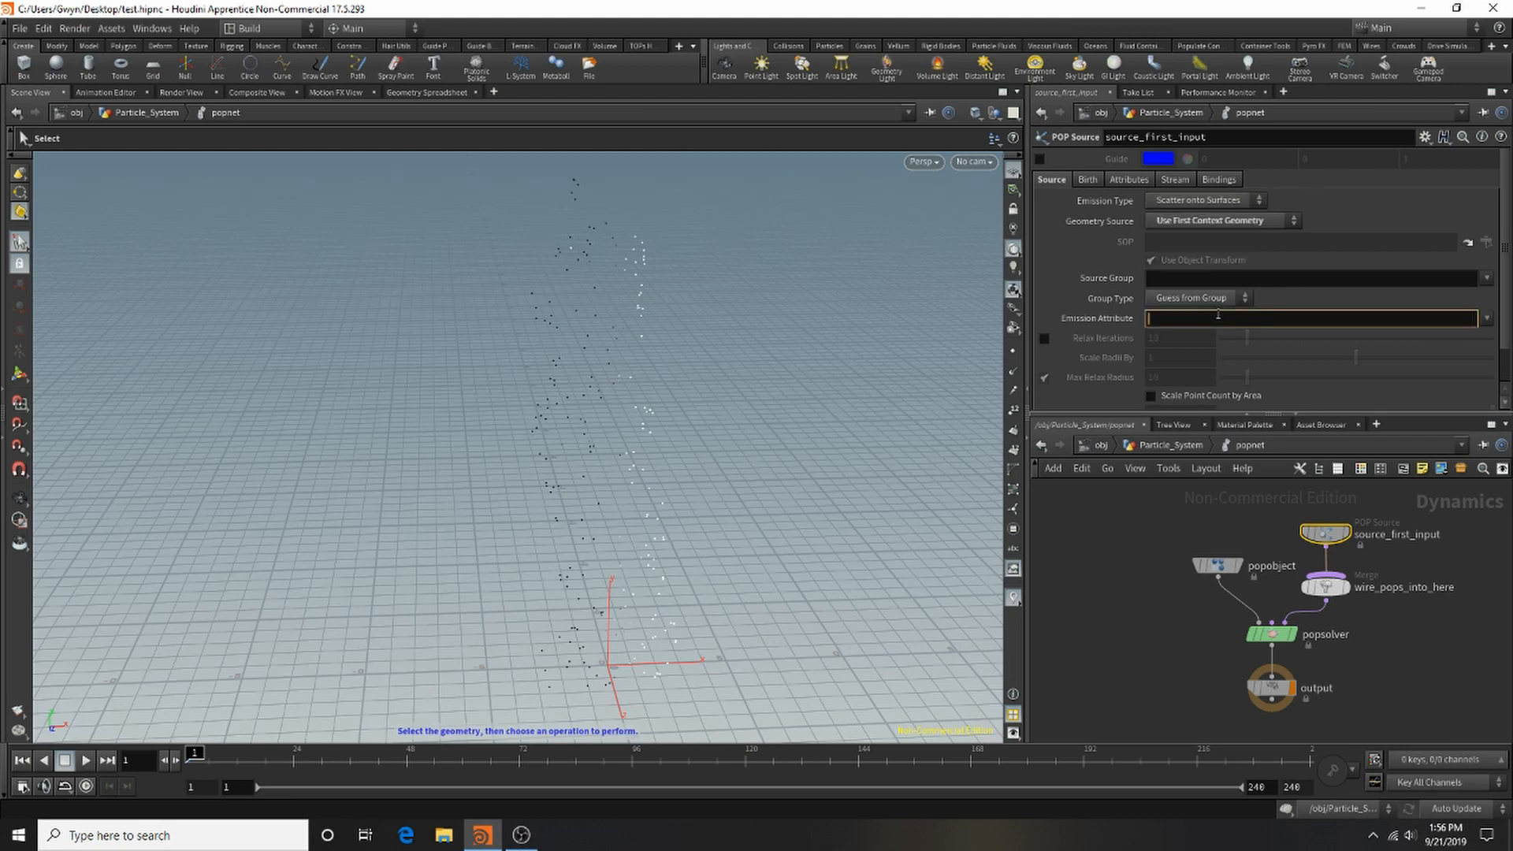
{"action": "type", "text": "Cd"}
{"action": "key", "text": "Return"}
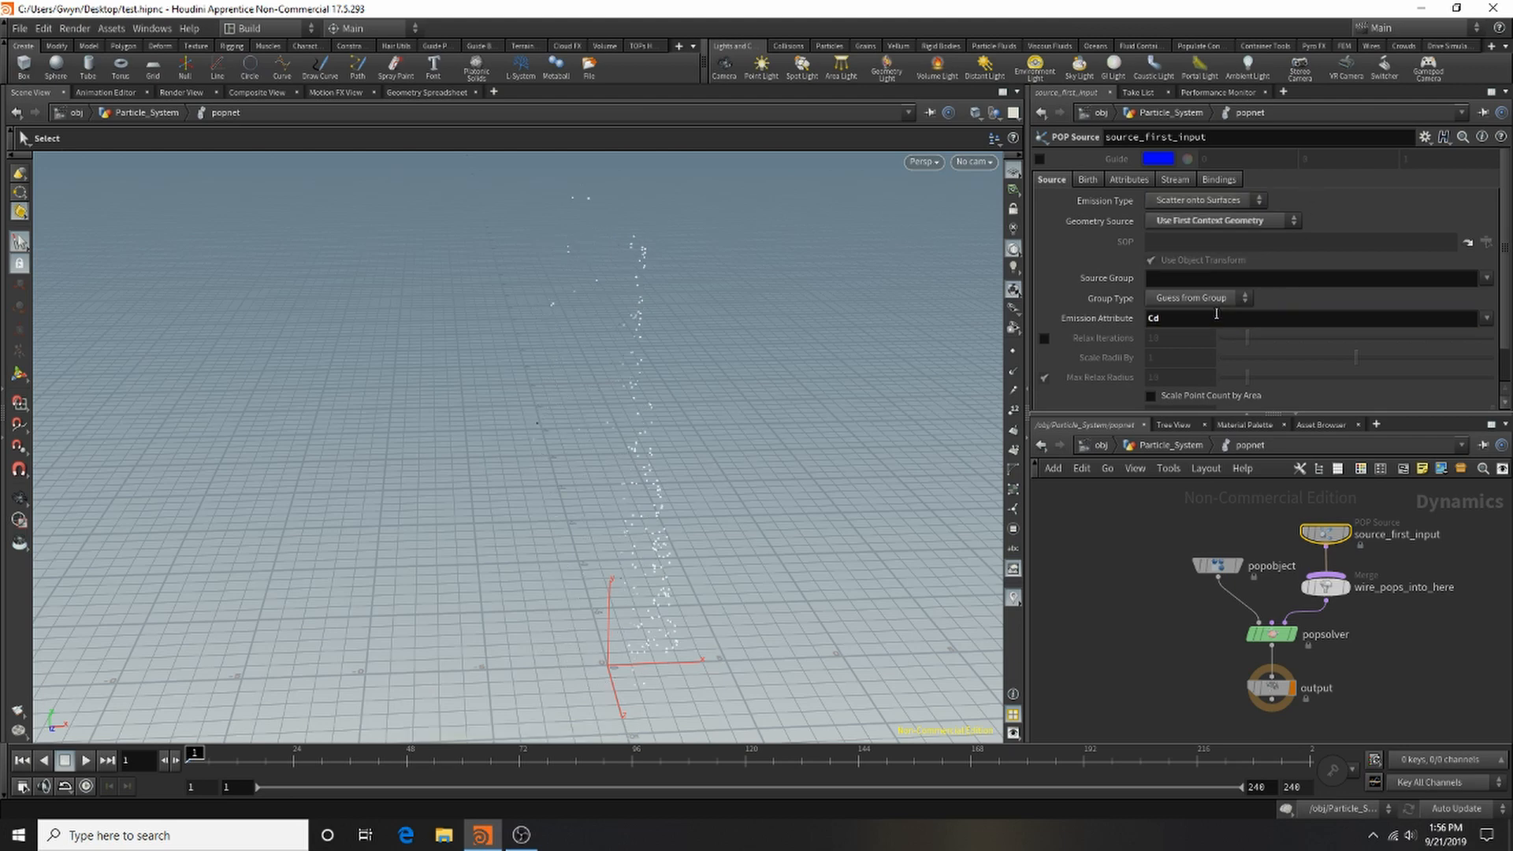
{"action": "left_click", "coordinate": [82, 764]}
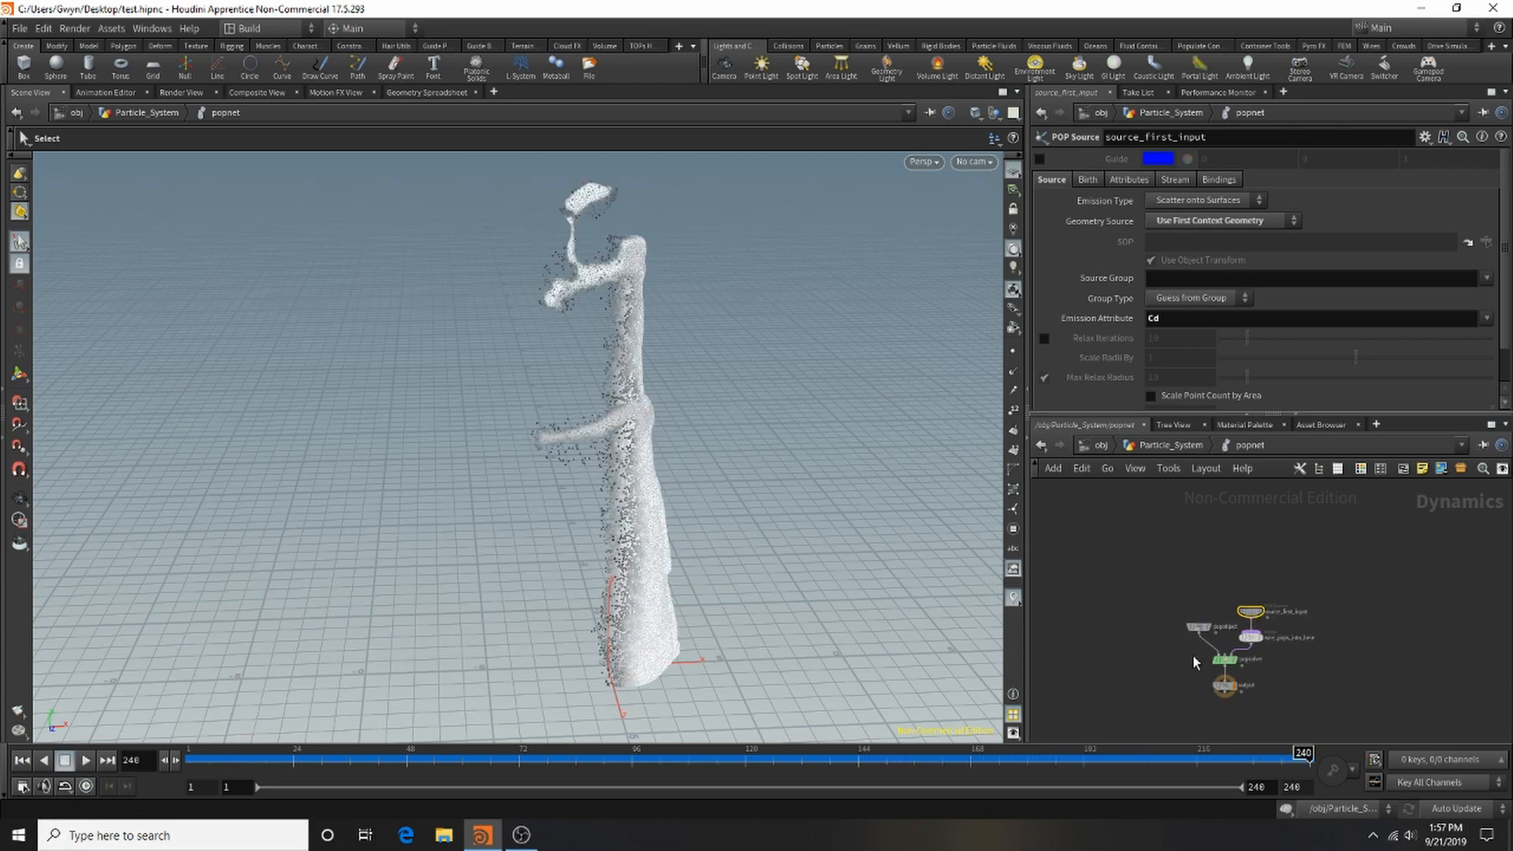
Insert a POP Curve Force node between source_first_input and the wire_pops_into_here merge.
{"action": "scroll", "coordinate": [1194, 662], "scroll_direction": "up", "scroll_amount": 5}
{"action": "left_click_drag", "start_coordinate": [1198, 627], "coordinate": [1210, 527]}
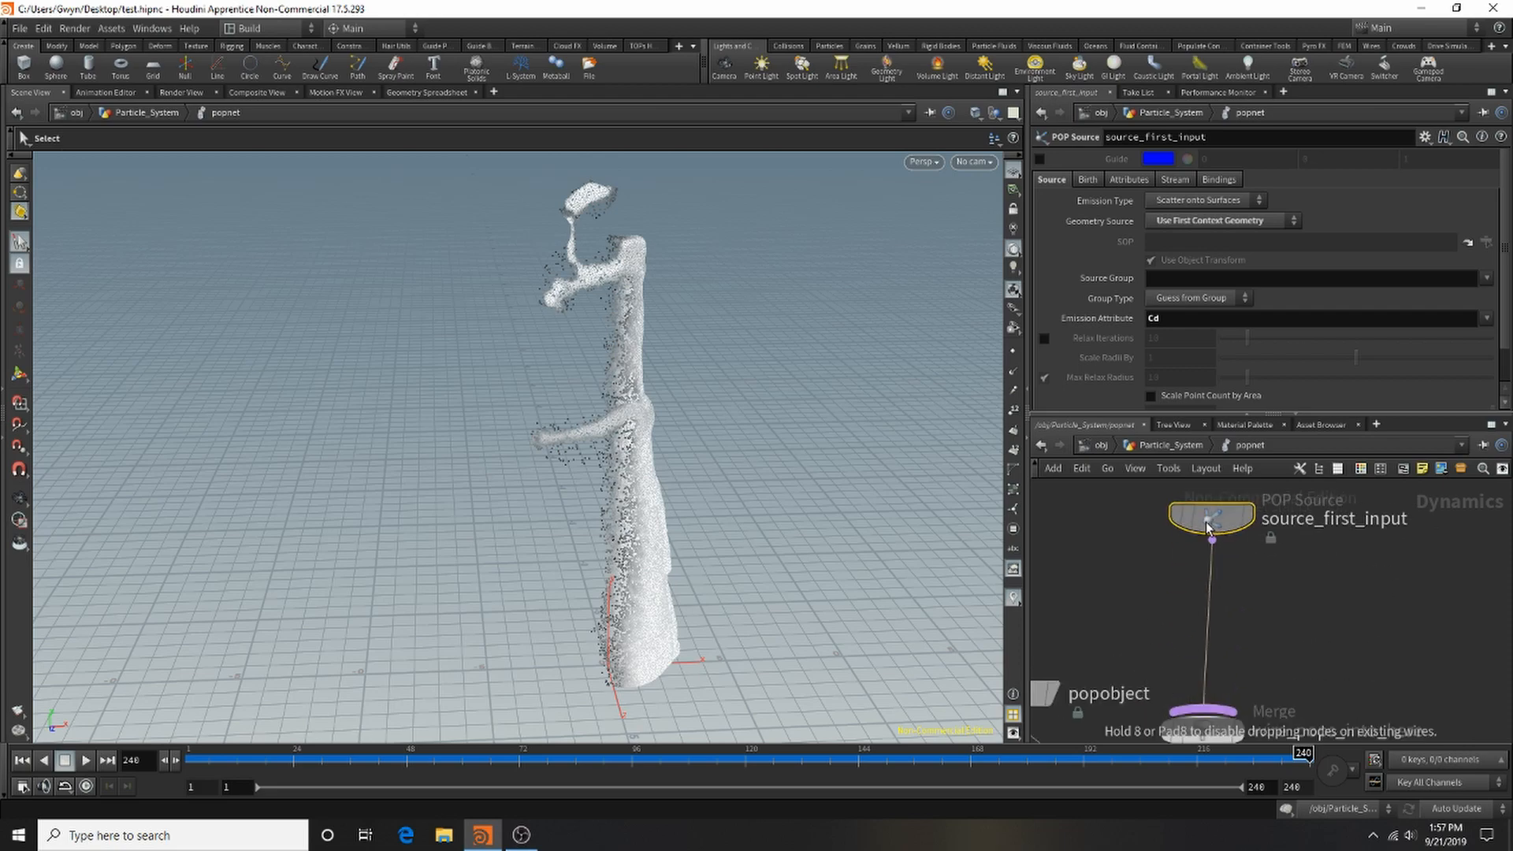
{"action": "key", "text": "Tab"}
{"action": "type", "text": "pop"}
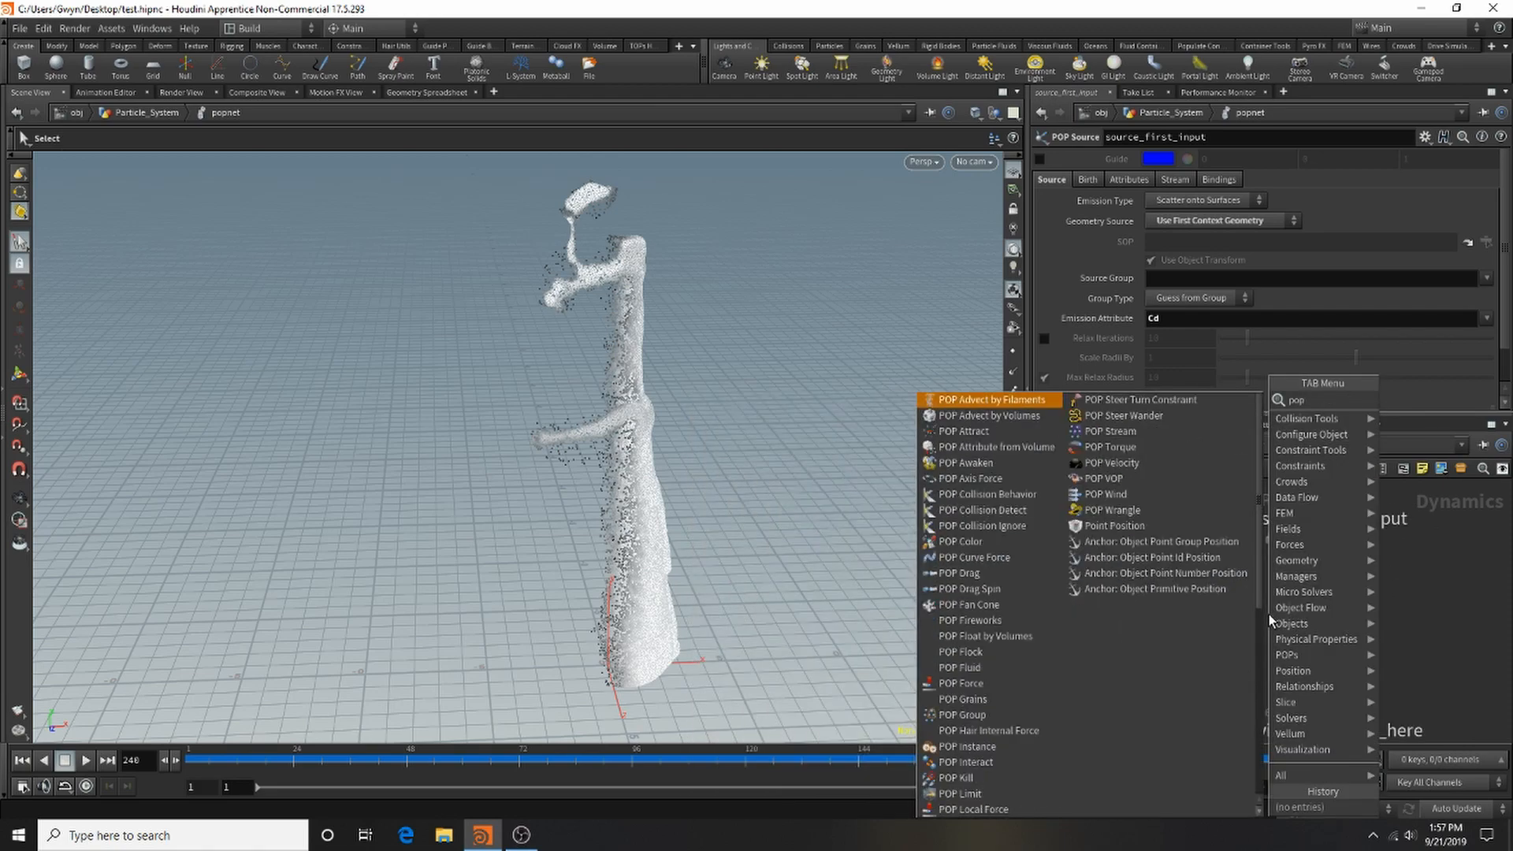
{"action": "left_click", "coordinate": [972, 558]}
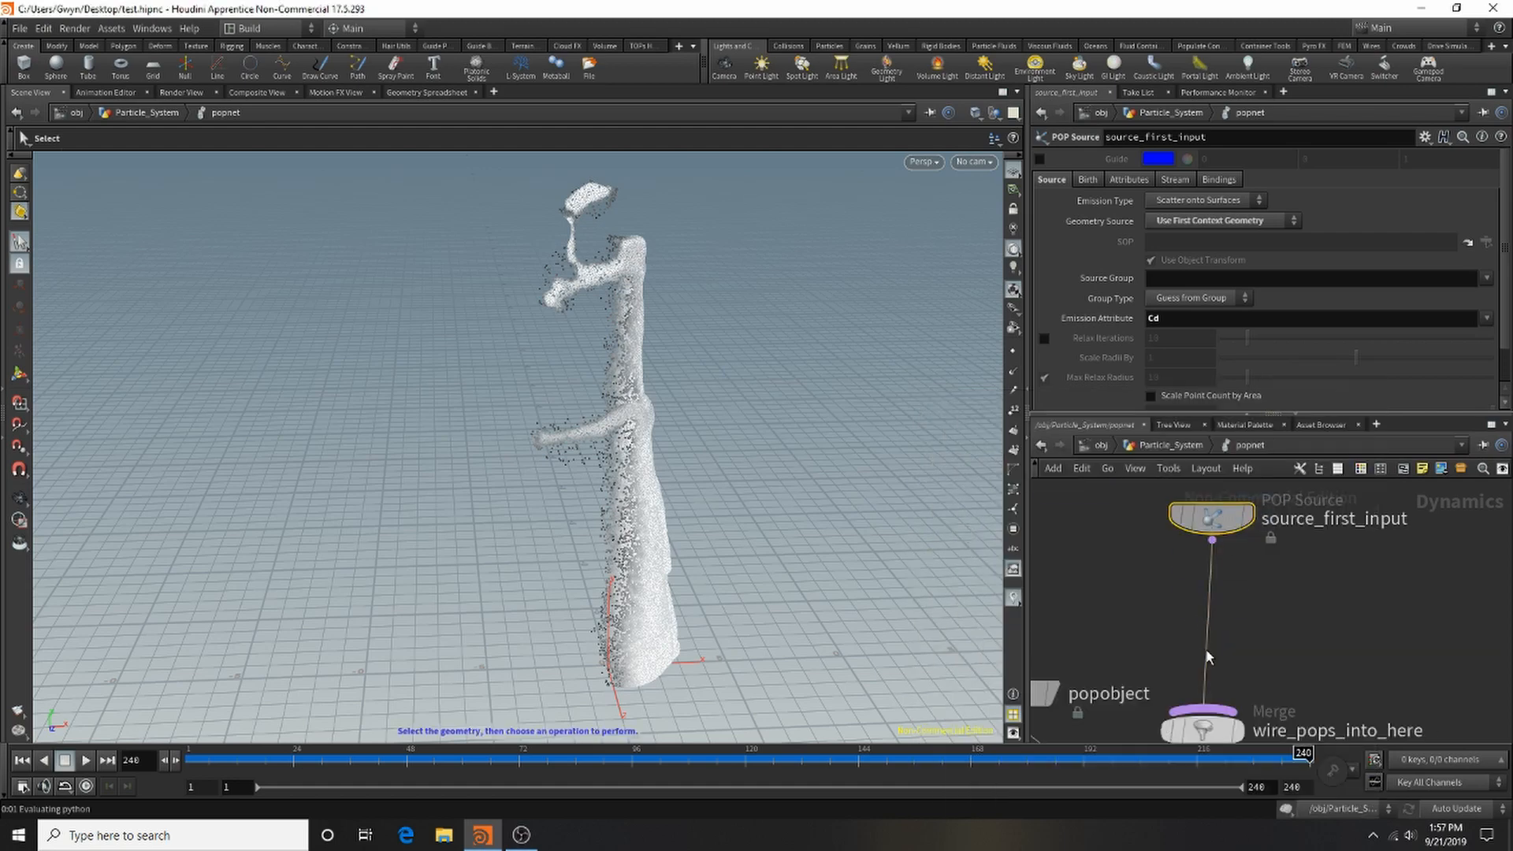
{"action": "left_click", "coordinate": [1212, 608]}
{"action": "left_click_drag", "start_coordinate": [1214, 617], "coordinate": [1218, 602]}
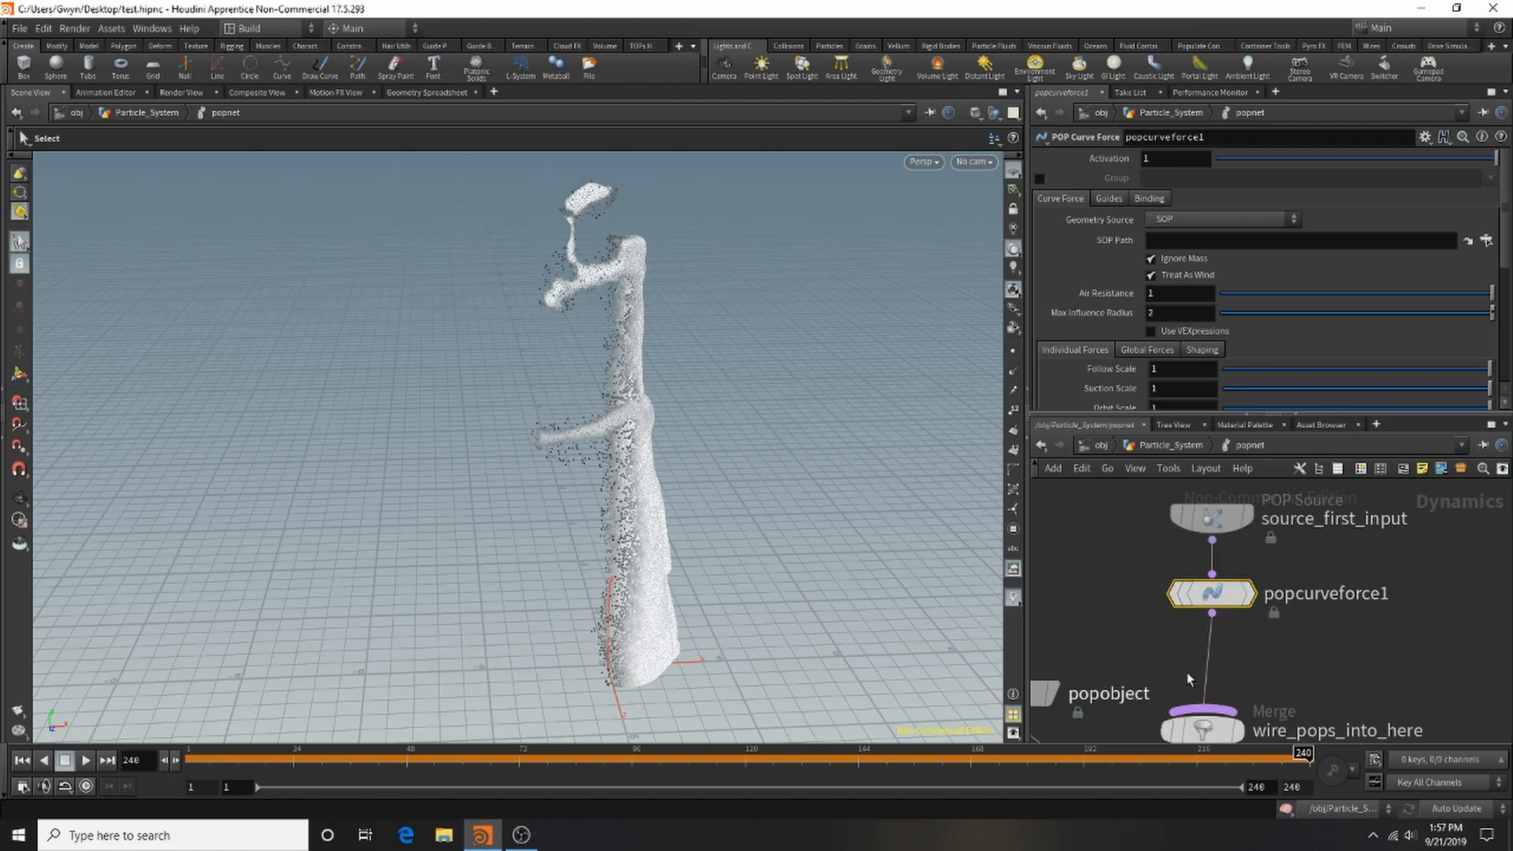
Go back up to the Particle_System network, add a Curve node and wire it into popnet's second input.
{"action": "key", "text": "ctrl+Up"}
{"action": "left_click", "coordinate": [1162, 448]}
{"action": "scroll", "coordinate": [1218, 701], "scroll_direction": "up", "scroll_amount": 3}
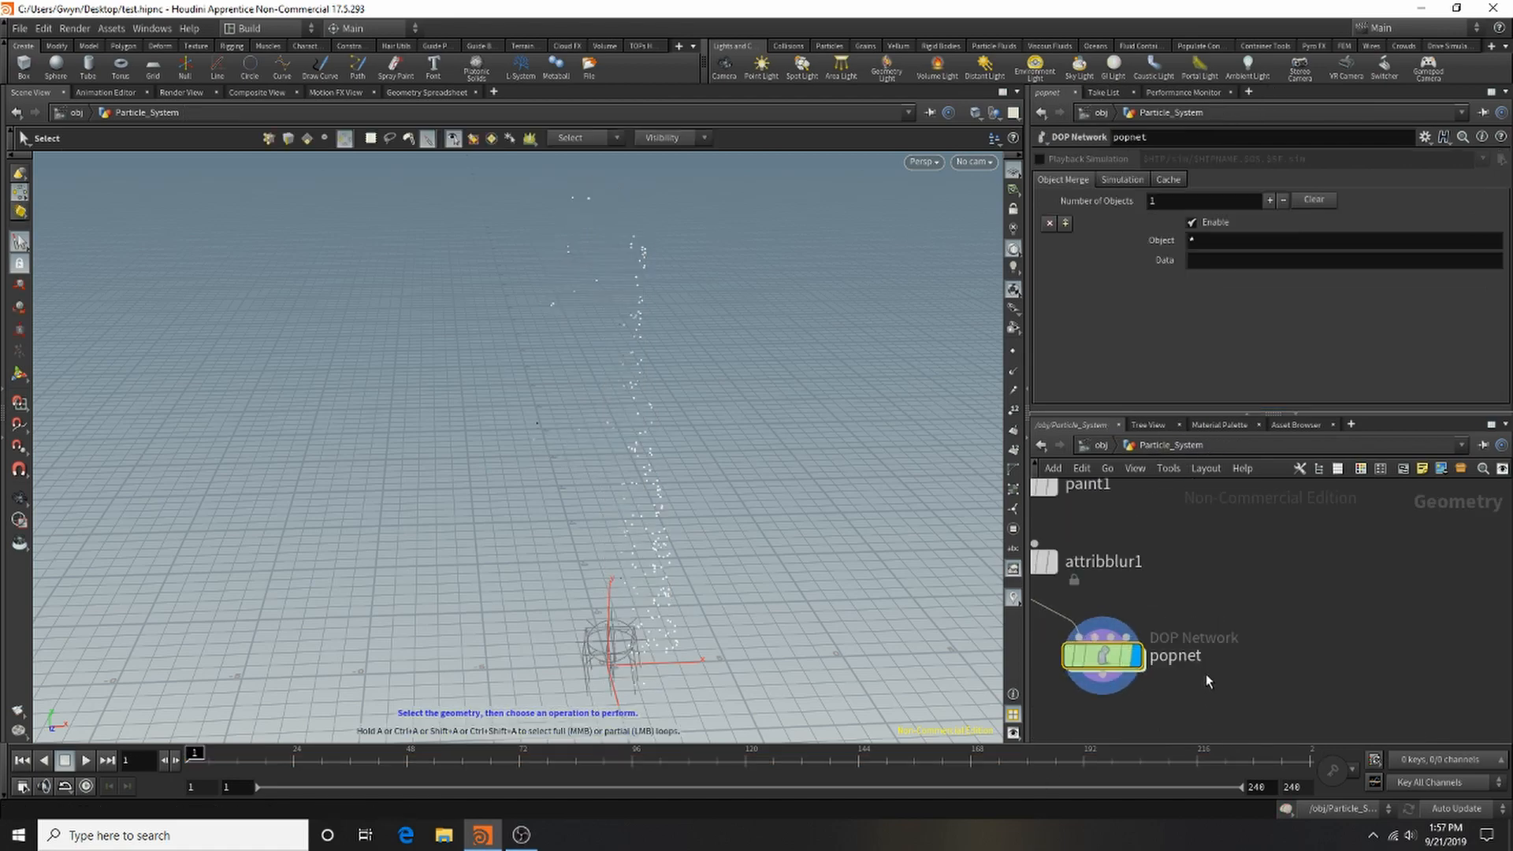
{"action": "key", "text": "Tab"}
{"action": "type", "text": "curve"}
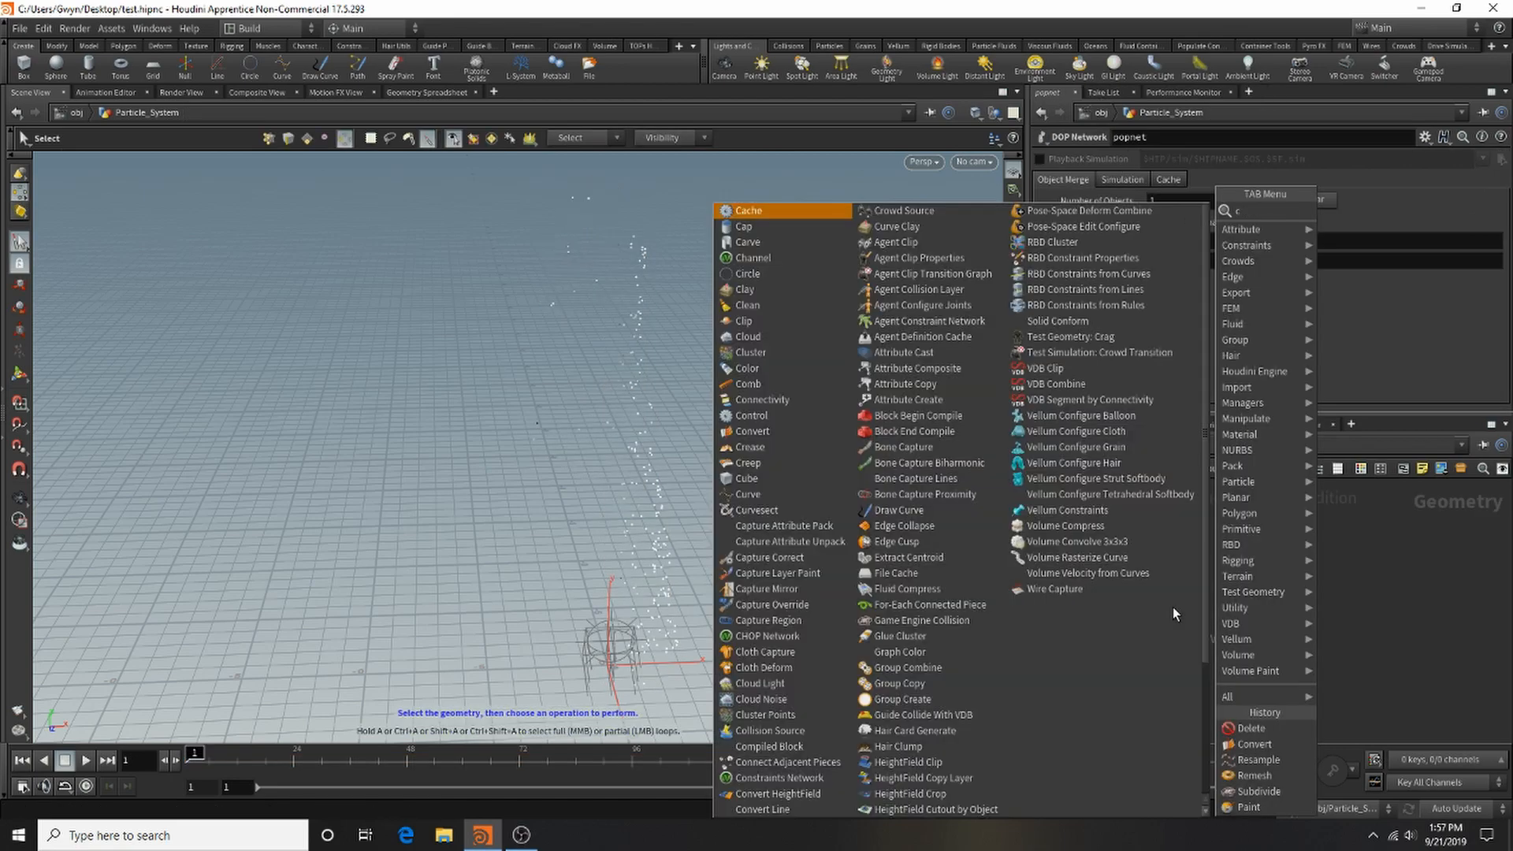
{"action": "key", "text": "BackSpace"}
{"action": "key", "text": "BackSpace"}
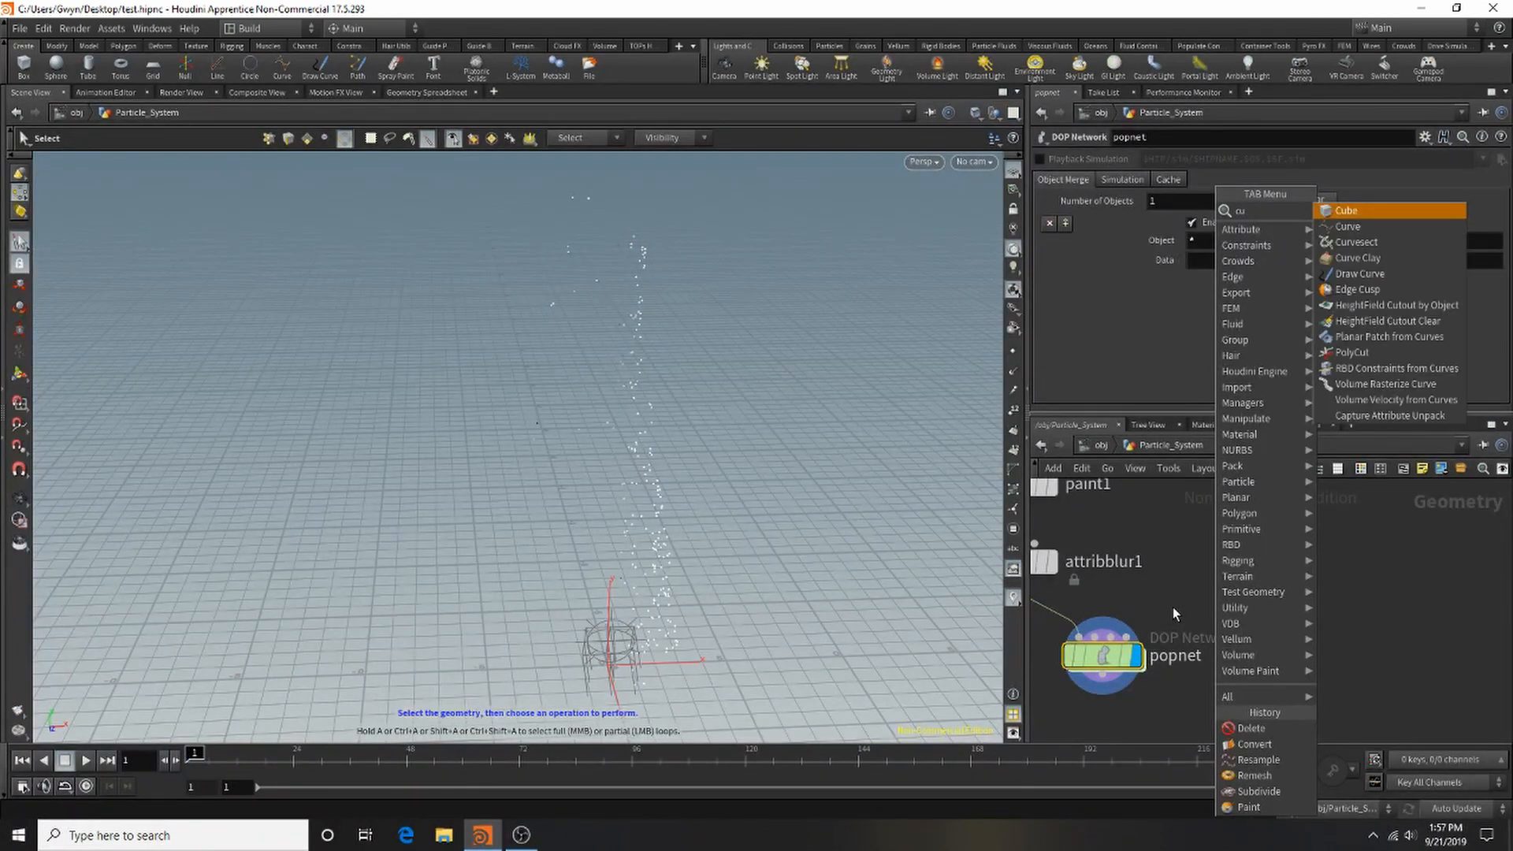
{"action": "type", "text": "rve"}
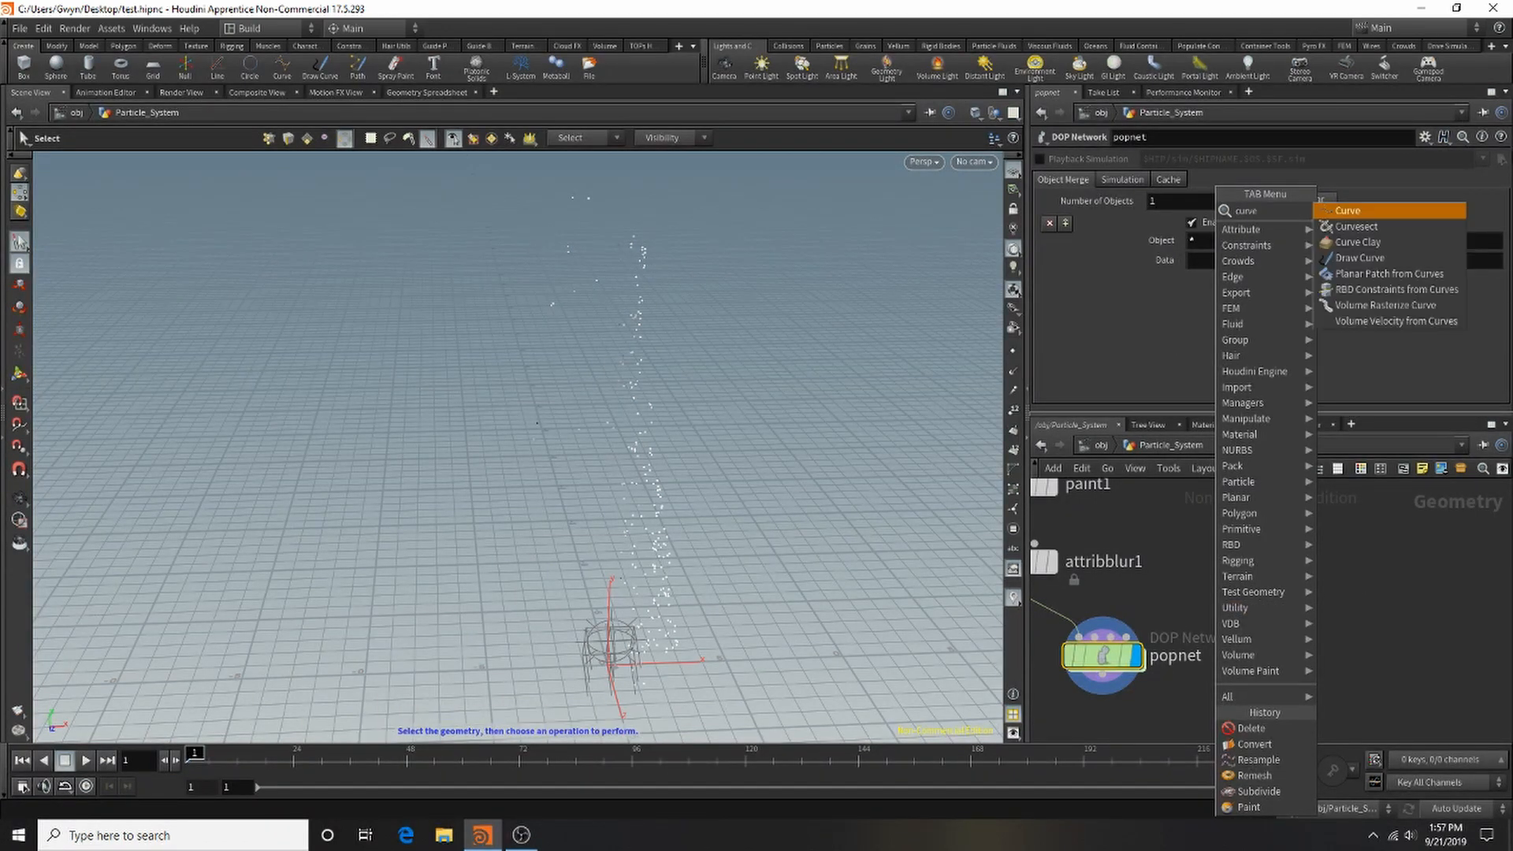
{"action": "left_click", "coordinate": [1428, 211]}
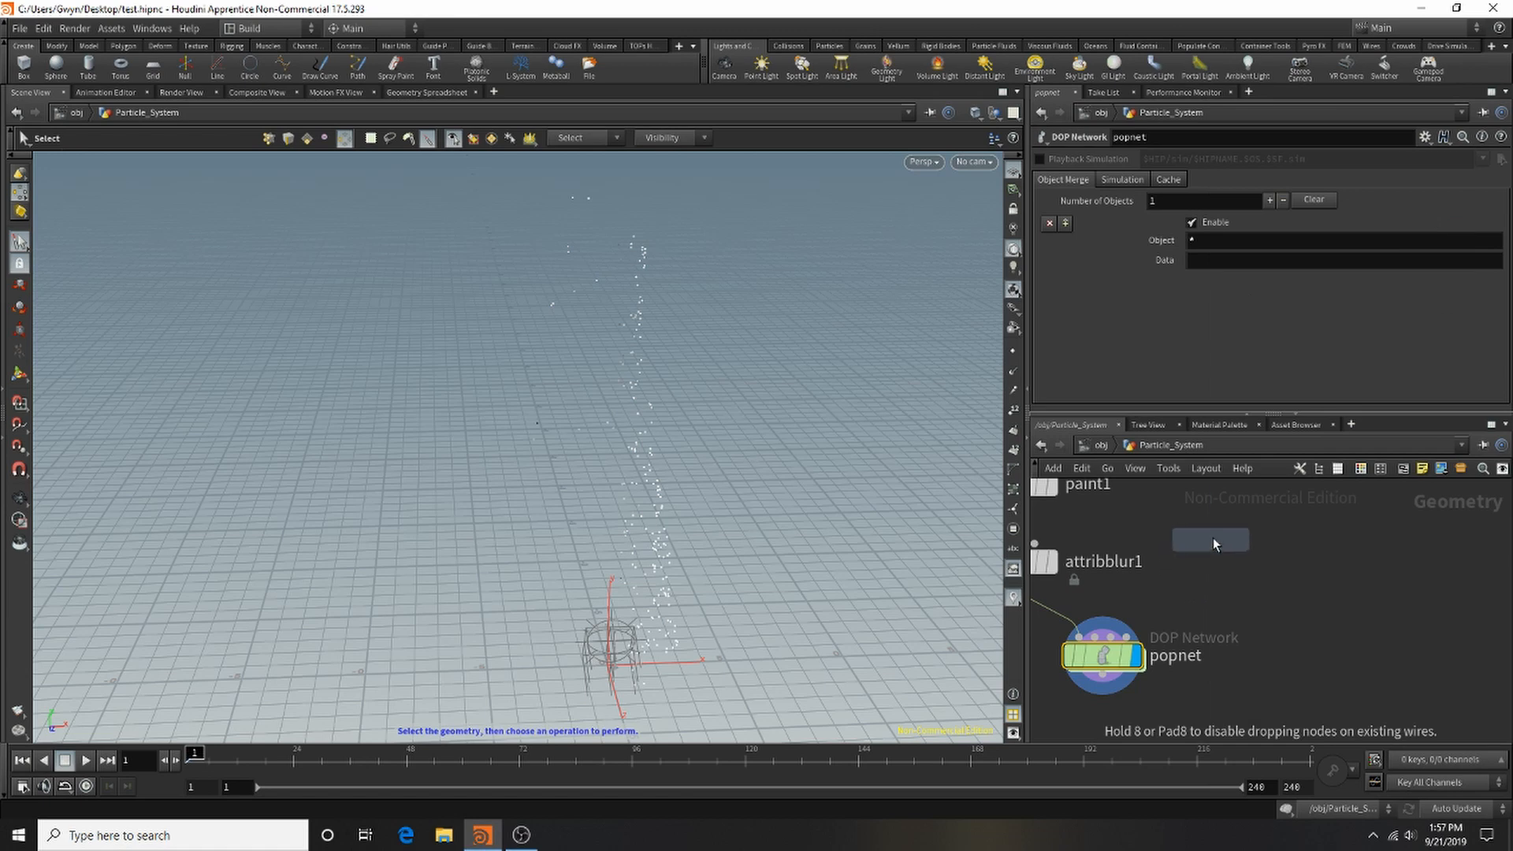
{"action": "left_click", "coordinate": [1212, 537]}
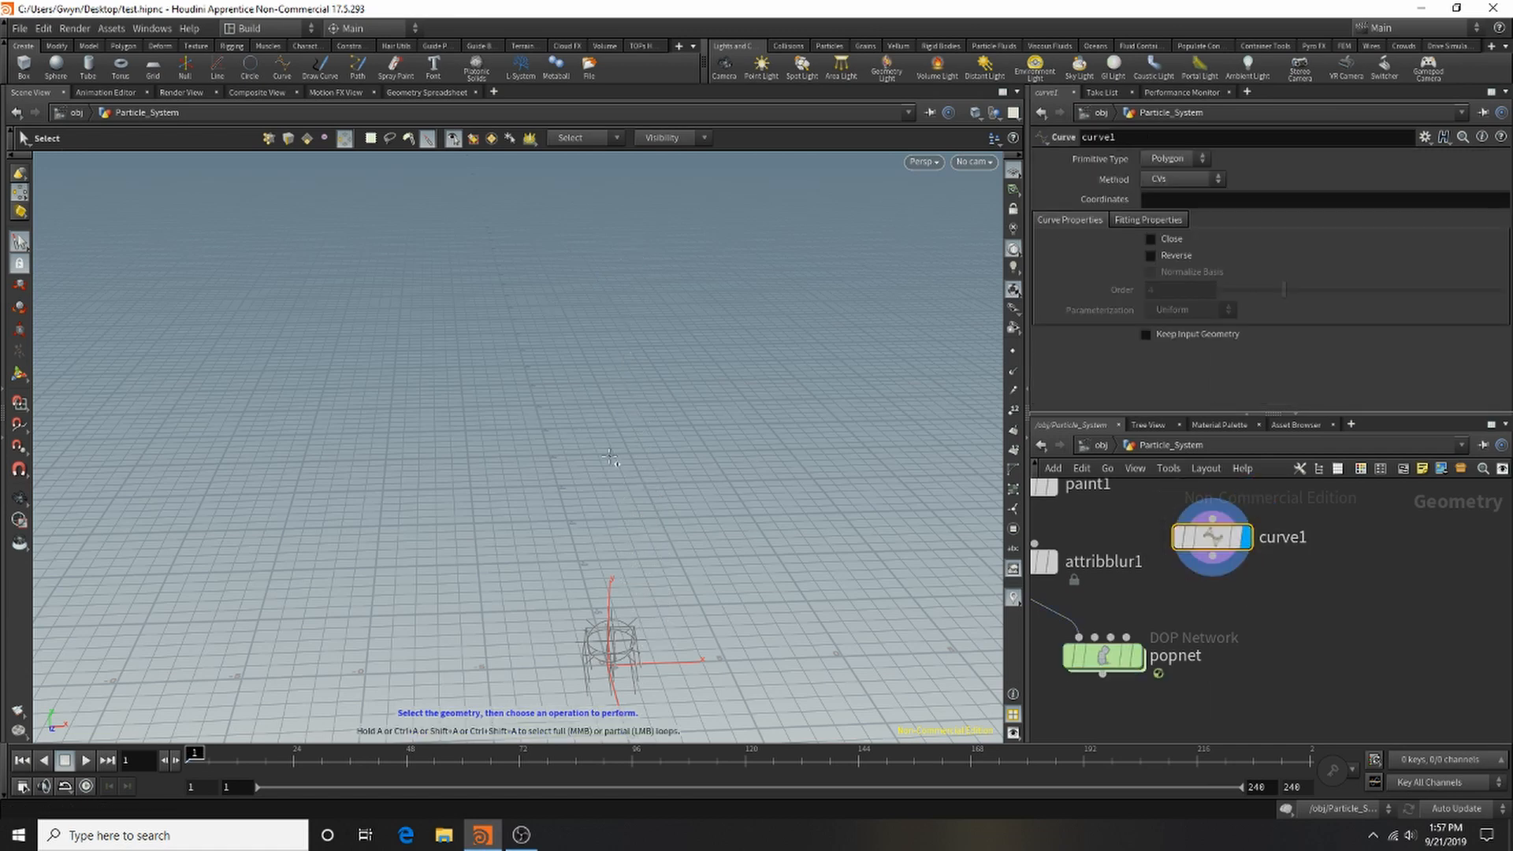
{"action": "left_click", "coordinate": [1203, 159]}
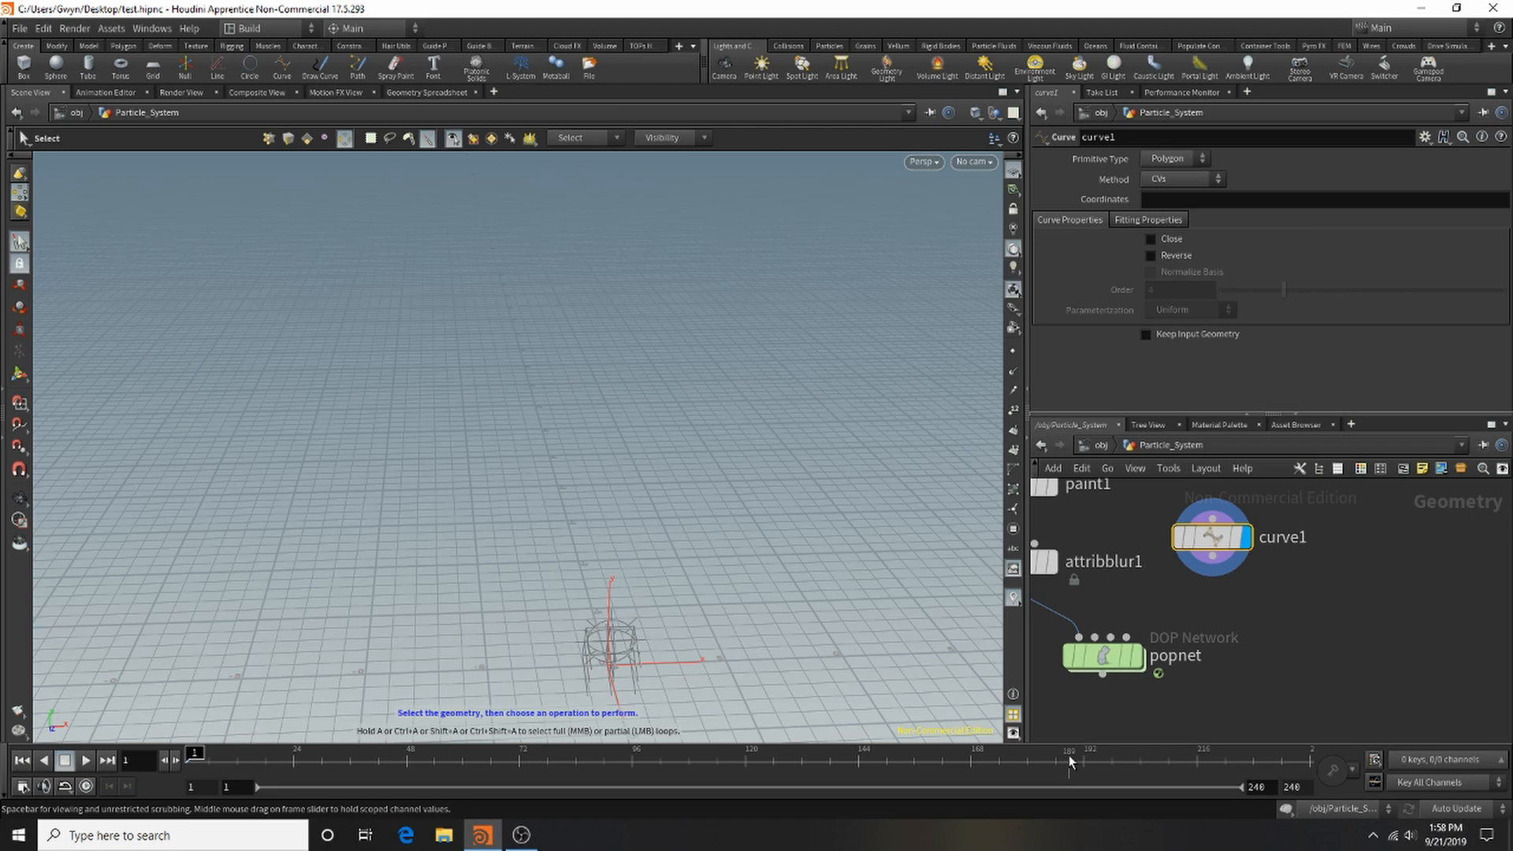
{"action": "left_click_drag", "start_coordinate": [1094, 637], "coordinate": [1207, 526]}
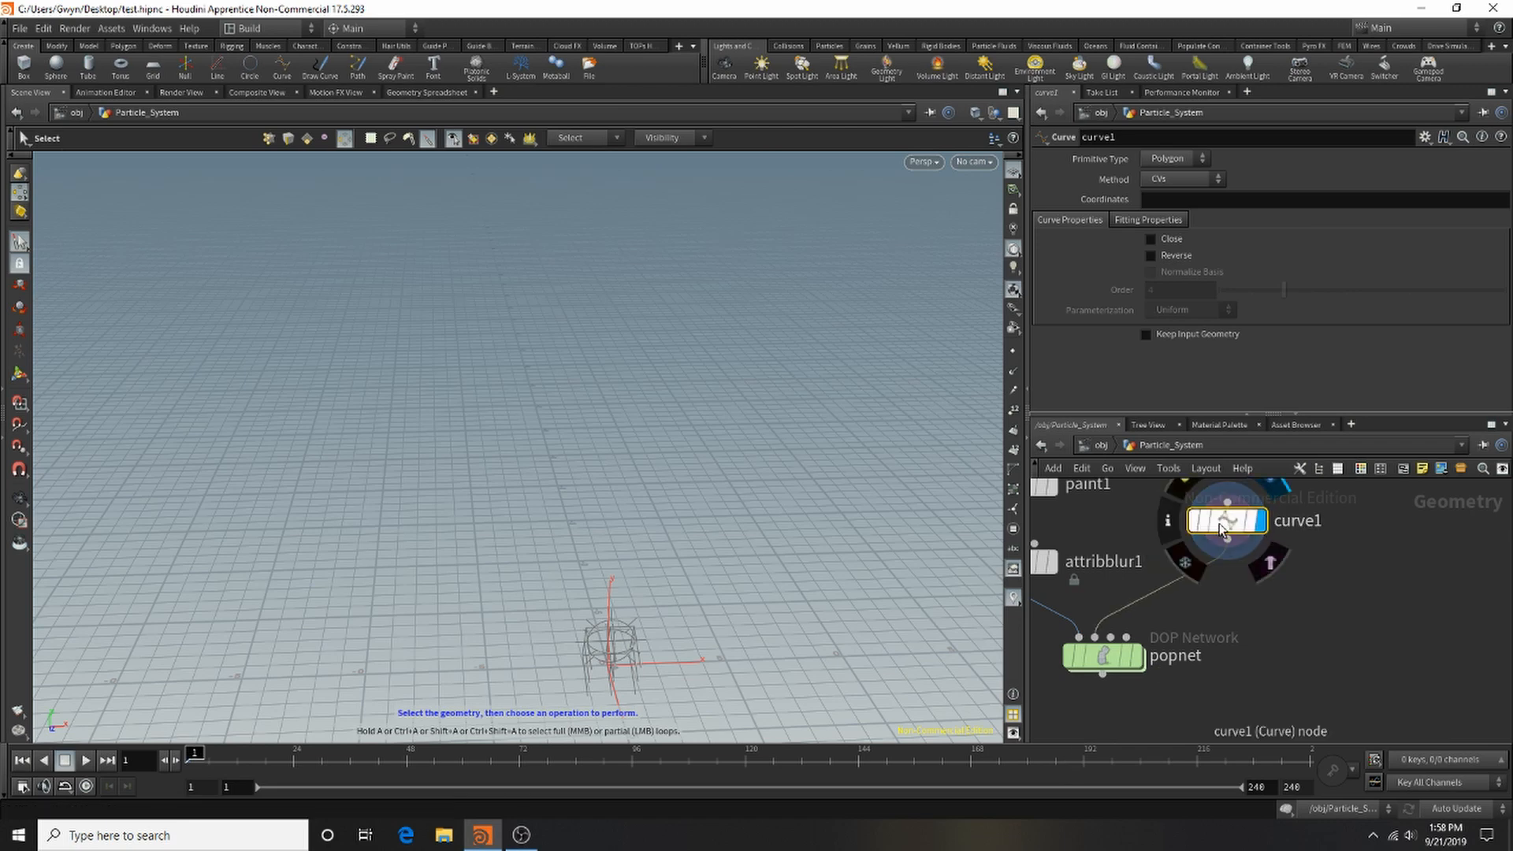
Insert a Curvesect node on the wire between curve1 and popnet's second input.
{"action": "key", "text": "Tab"}
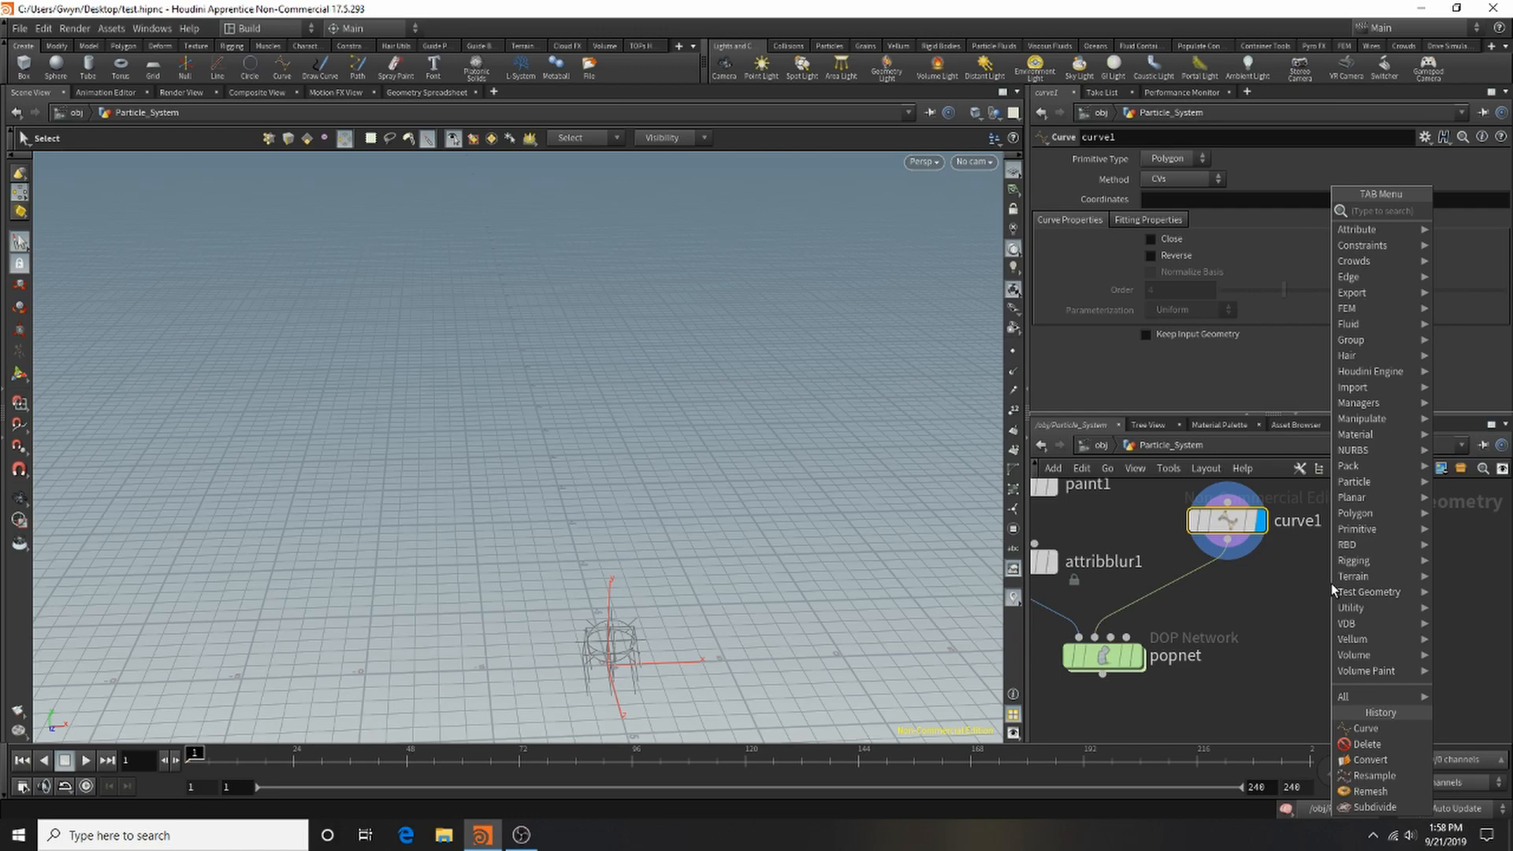
{"action": "type", "text": "cur"}
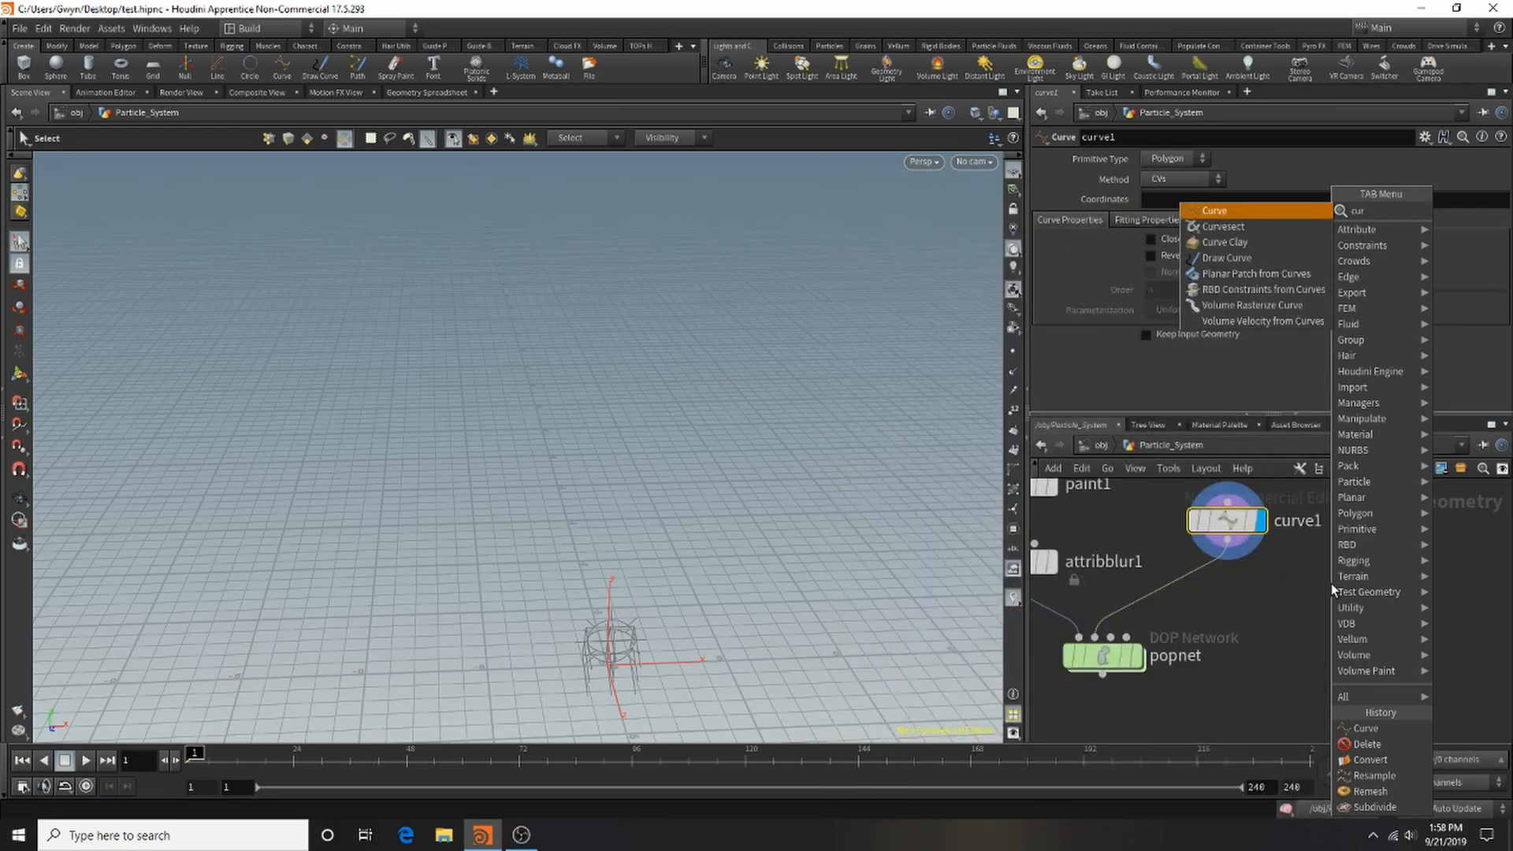
{"action": "left_click", "coordinate": [1280, 230]}
{"action": "left_click", "coordinate": [1385, 527]}
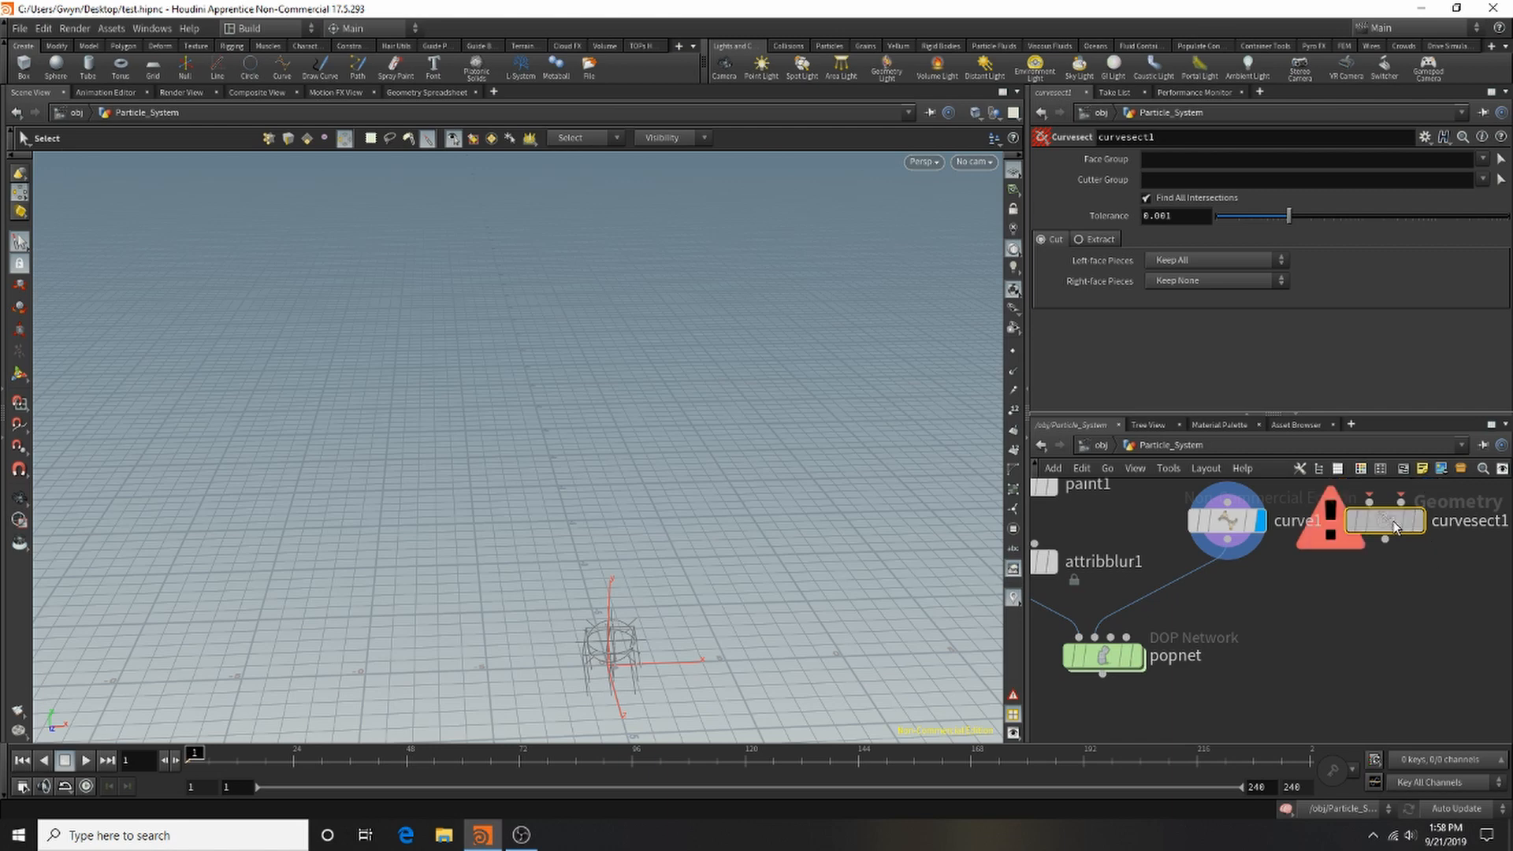
{"action": "left_click_drag", "start_coordinate": [1395, 527], "coordinate": [1386, 617]}
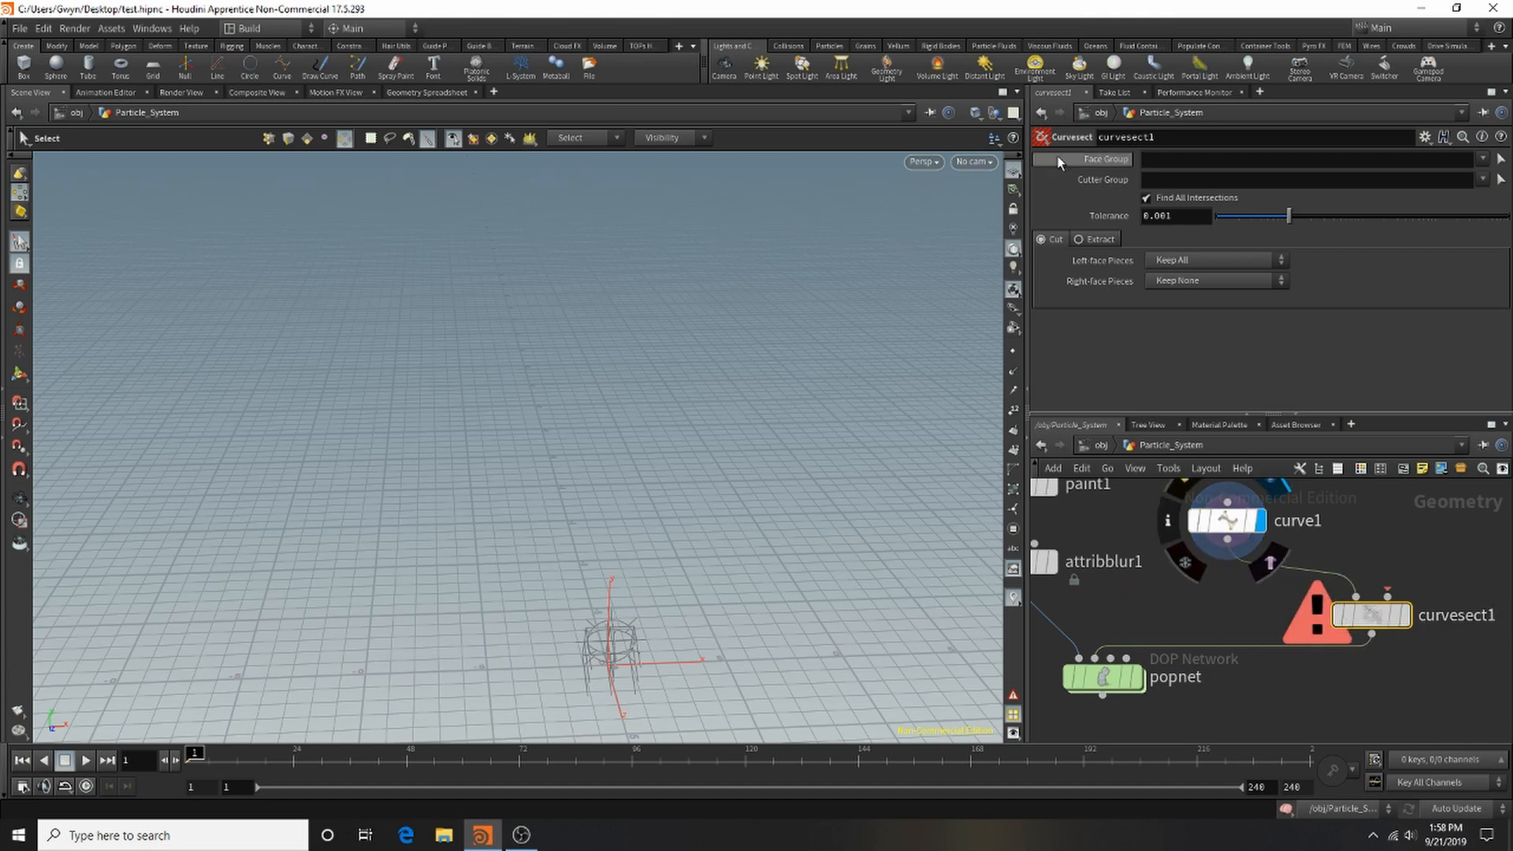
Draw curve1 in the Right viewport as a winding polygon curve of 15 points, starting below the origin and rising upwards.
{"action": "left_click", "coordinate": [920, 162]}
{"action": "mouse_move", "coordinate": [932, 195]}
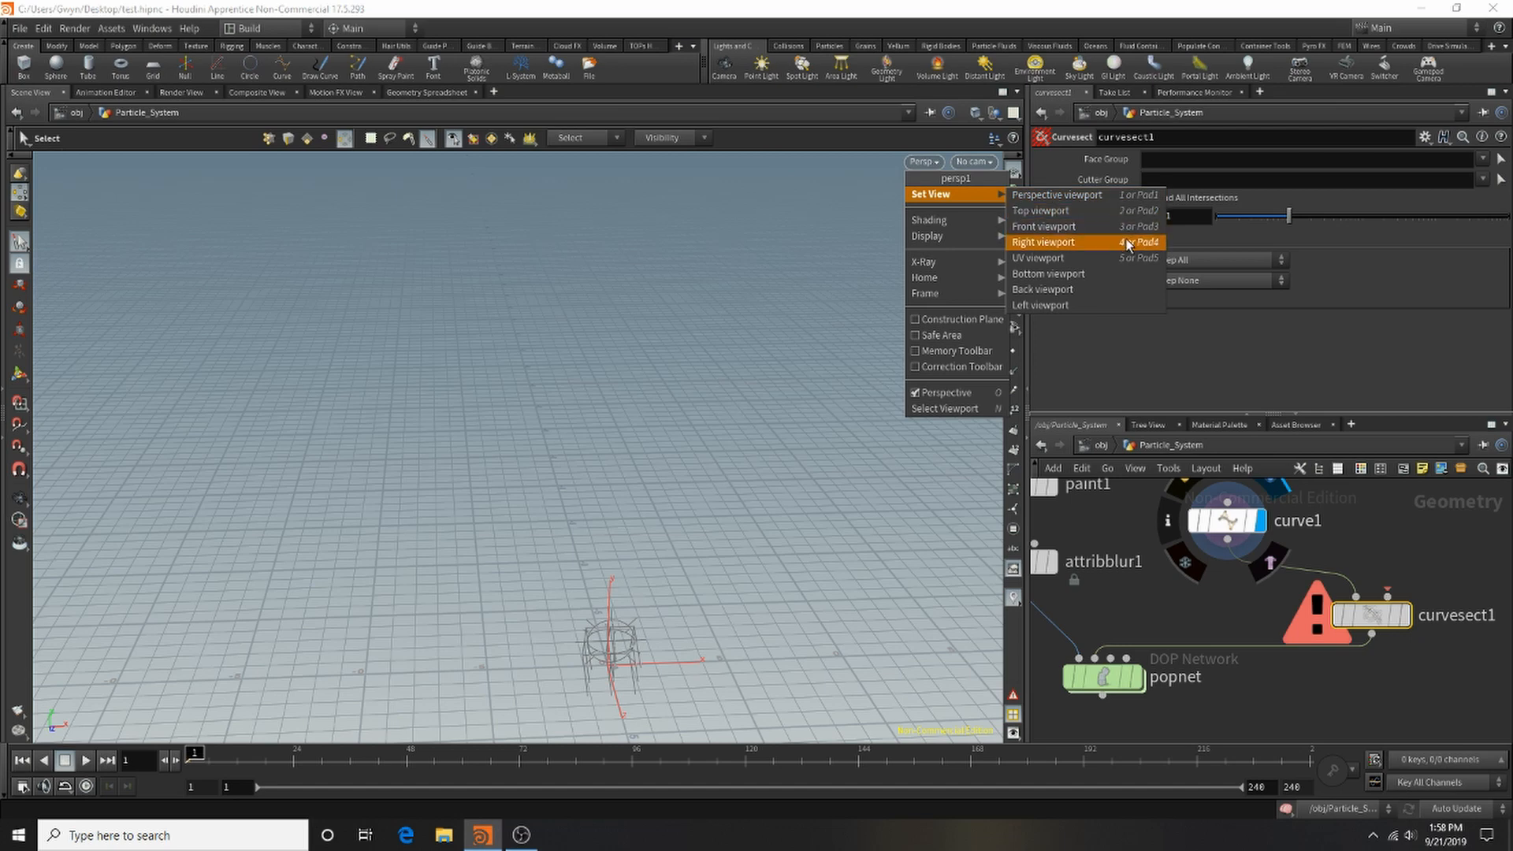
{"action": "key", "text": "Escape"}
{"action": "key", "text": "space+4"}
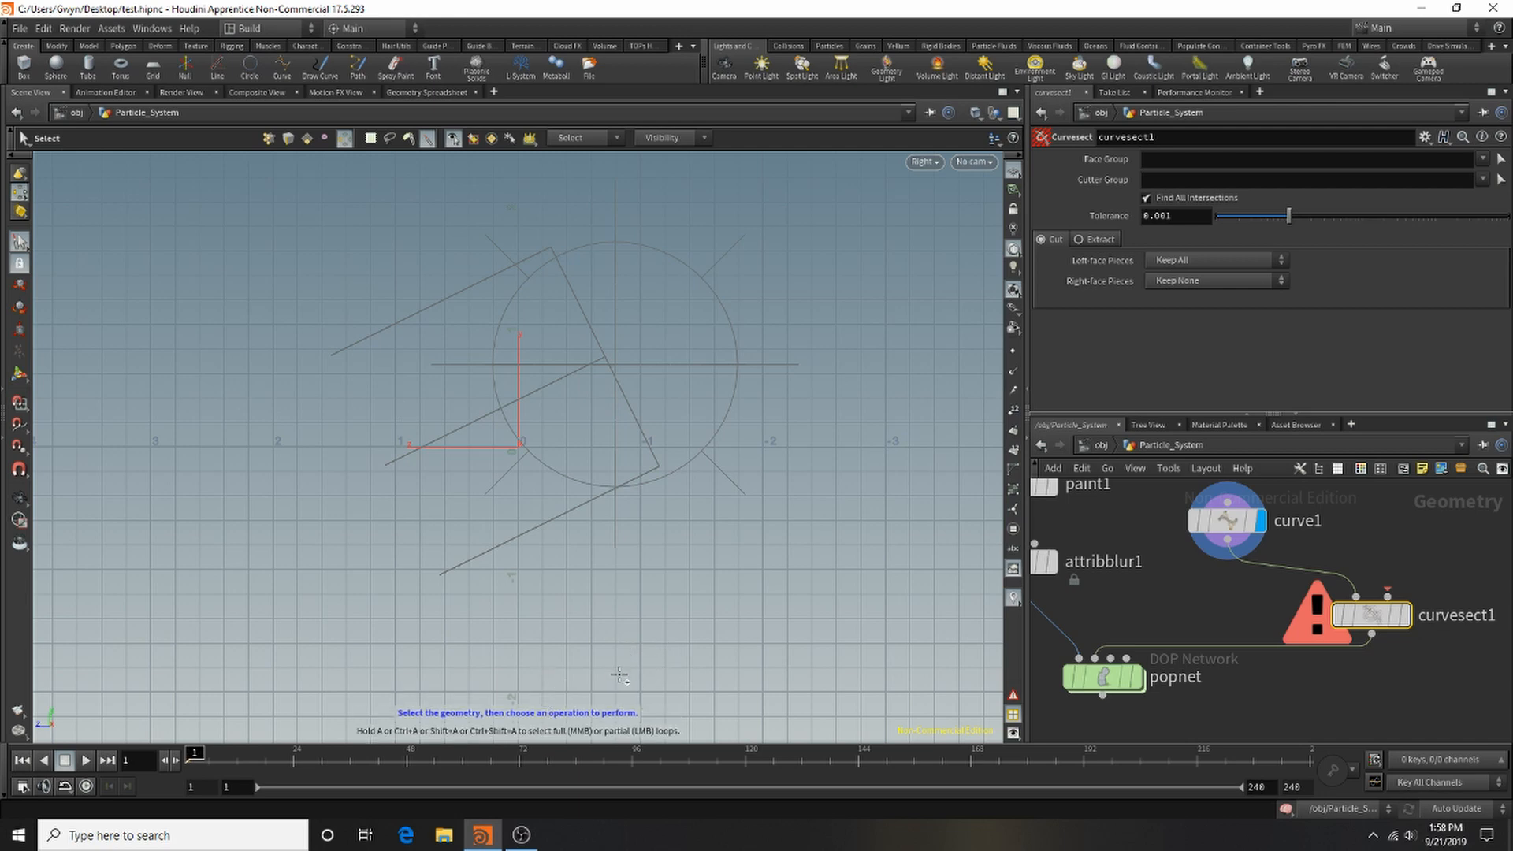
{"action": "key", "text": "Return"}
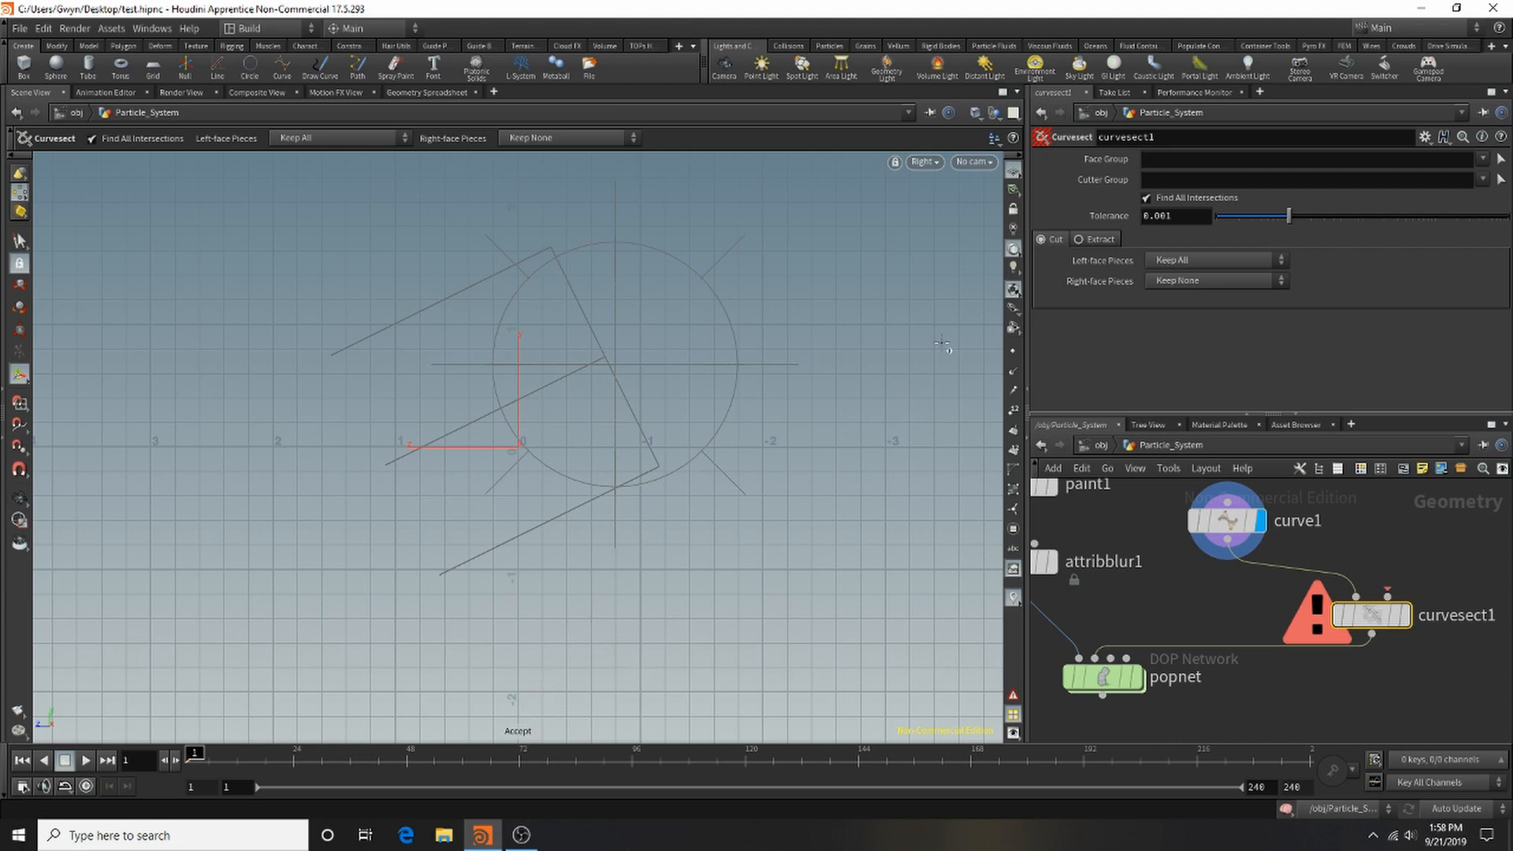
{"action": "left_click", "coordinate": [1227, 521]}
{"action": "left_click", "coordinate": [505, 673]}
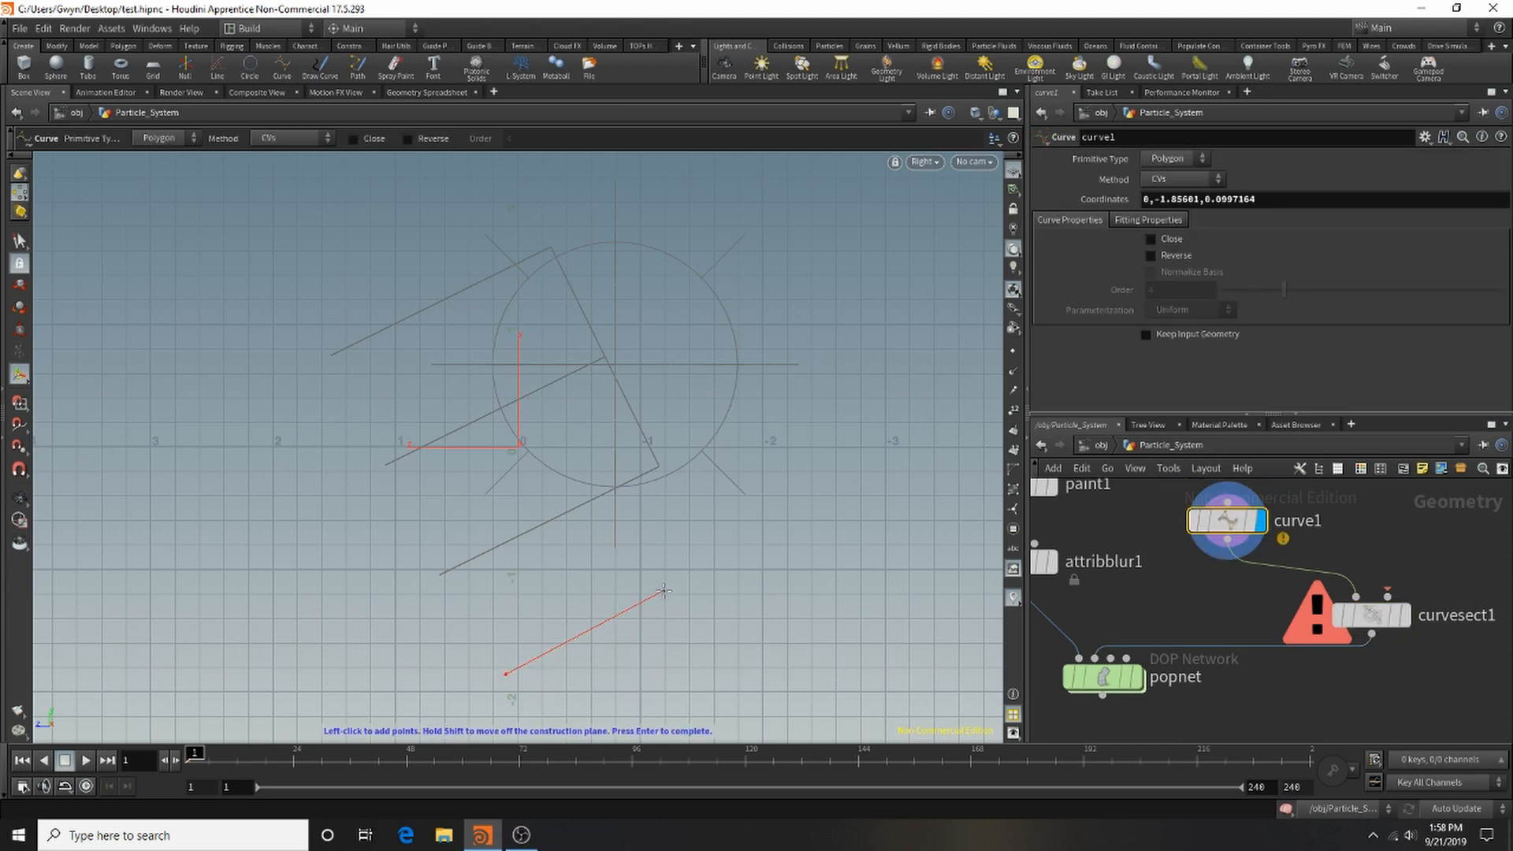
{"action": "left_click", "coordinate": [663, 590]}
{"action": "left_click", "coordinate": [627, 534]}
{"action": "left_click", "coordinate": [558, 499]}
{"action": "left_click", "coordinate": [530, 458]}
{"action": "left_click", "coordinate": [546, 409]}
{"action": "left_click", "coordinate": [605, 382]}
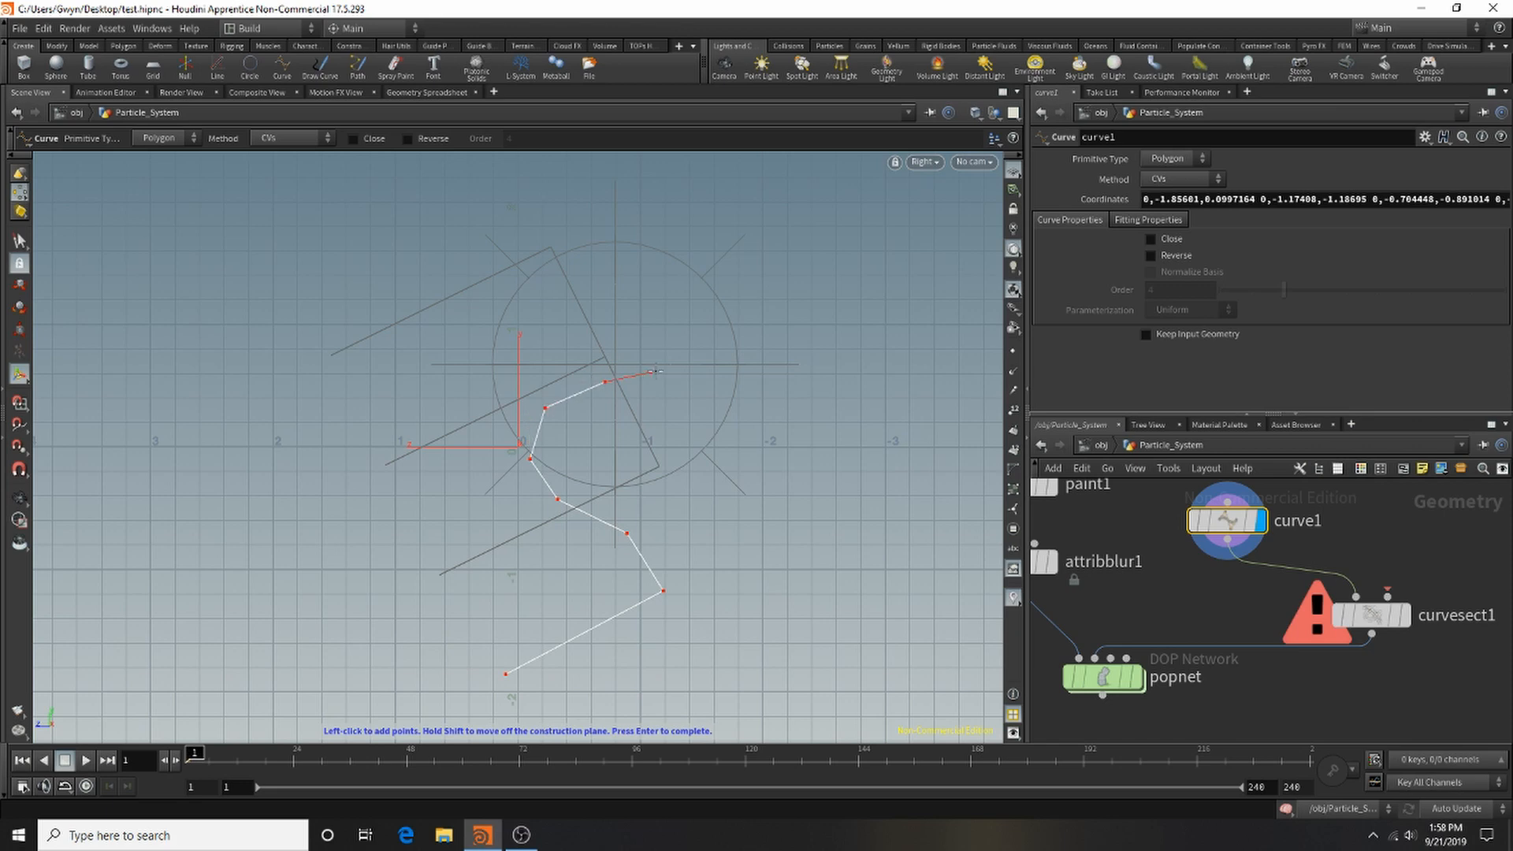
{"action": "left_click", "coordinate": [706, 348]}
{"action": "left_click", "coordinate": [741, 278]}
{"action": "left_click", "coordinate": [693, 241]}
{"action": "left_click", "coordinate": [508, 195]}
{"action": "left_click", "coordinate": [418, 229]}
{"action": "left_click", "coordinate": [407, 184]}
{"action": "left_click", "coordinate": [433, 171]}
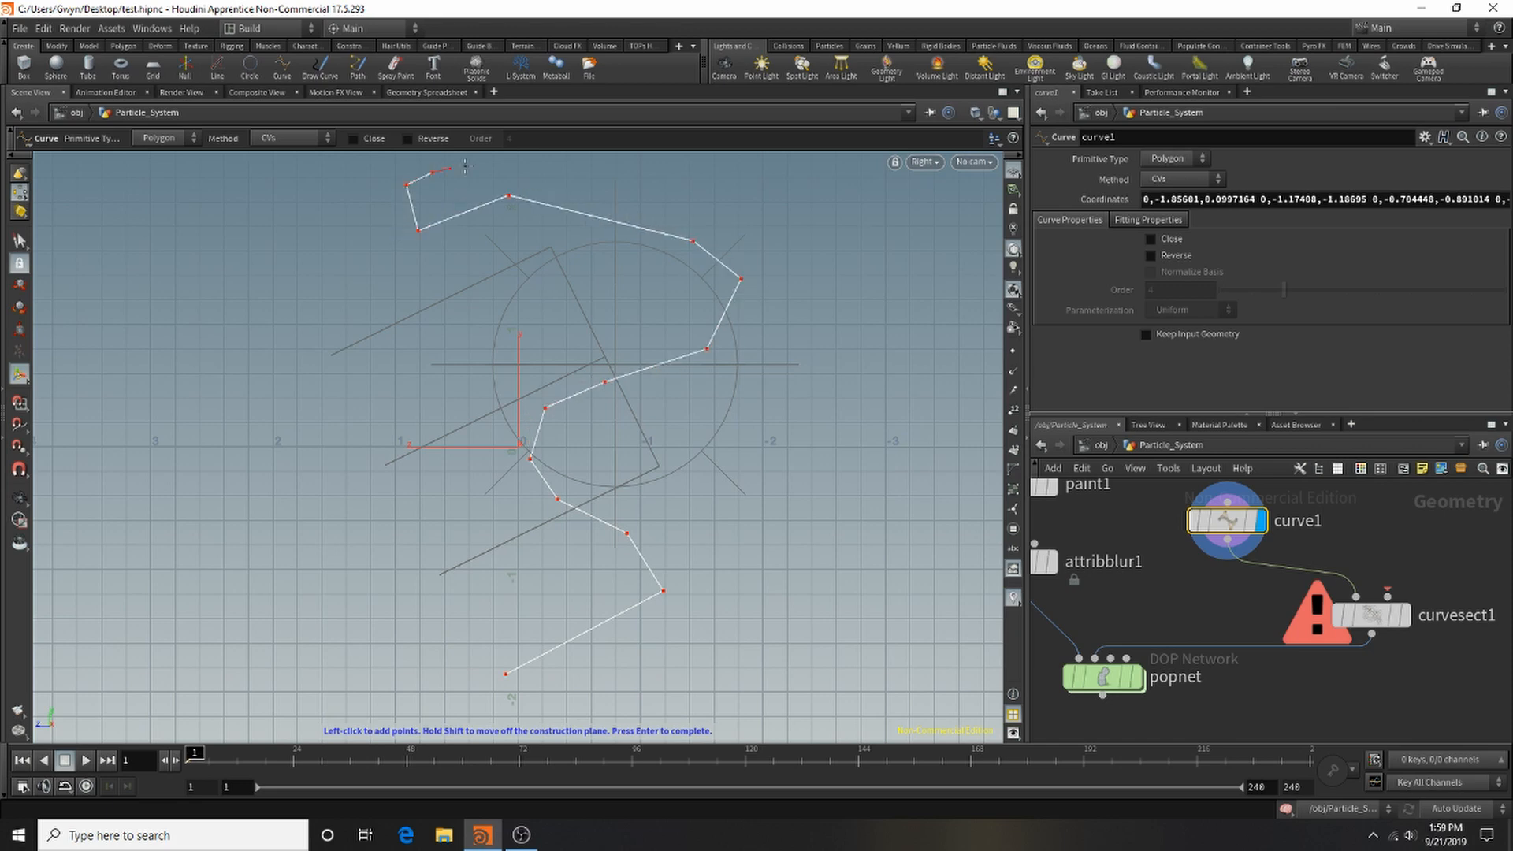
{"action": "left_click", "coordinate": [465, 166]}
{"action": "key", "text": "Return"}
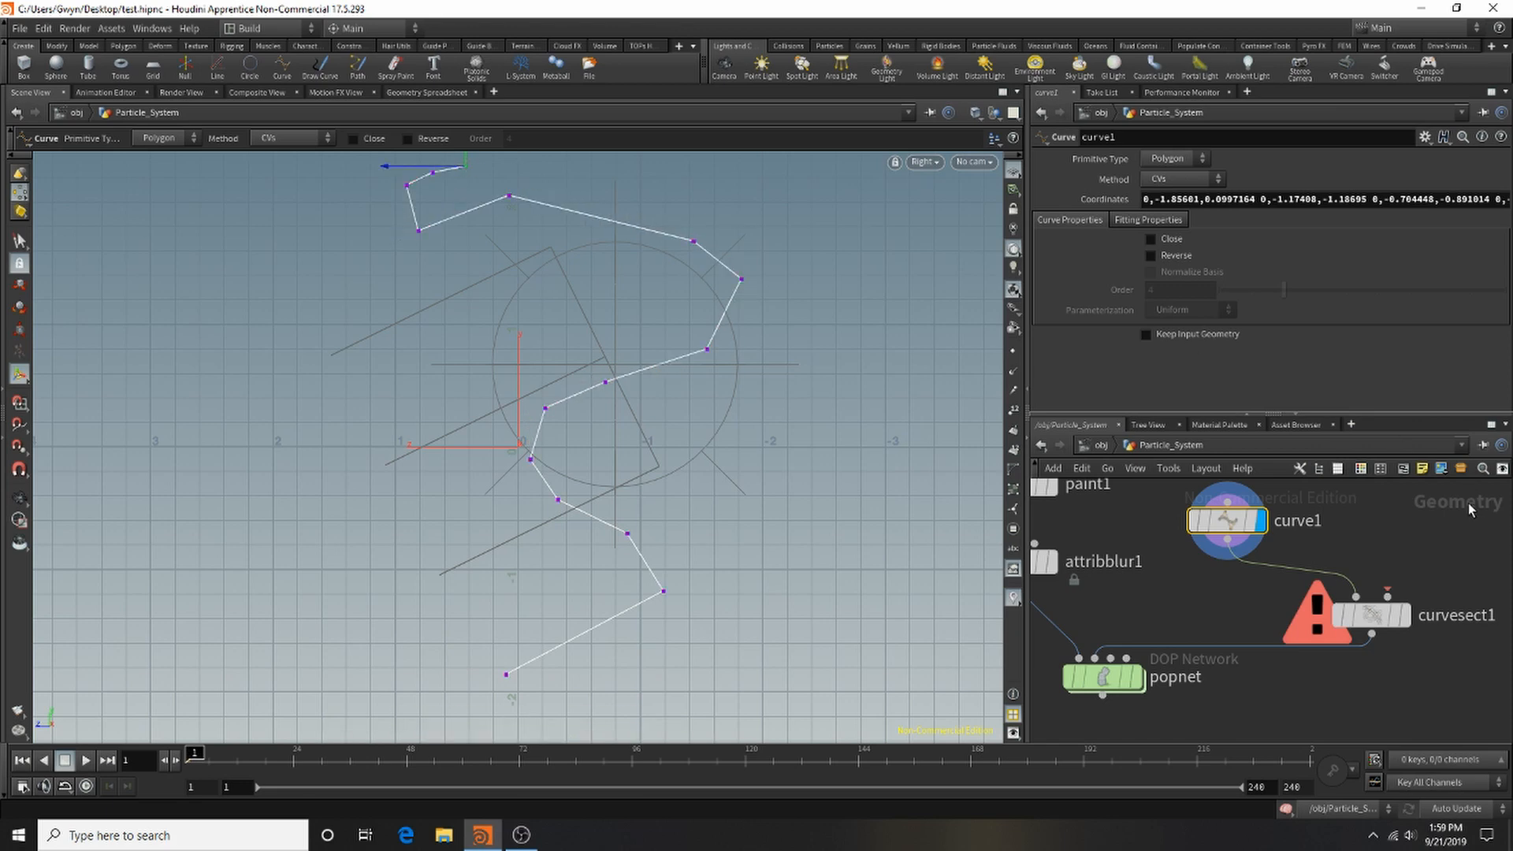
Return to the Perspective viewport and template Statue_OUT so the statue is shown as a reference beside the curve.
{"action": "left_click", "coordinate": [934, 164]}
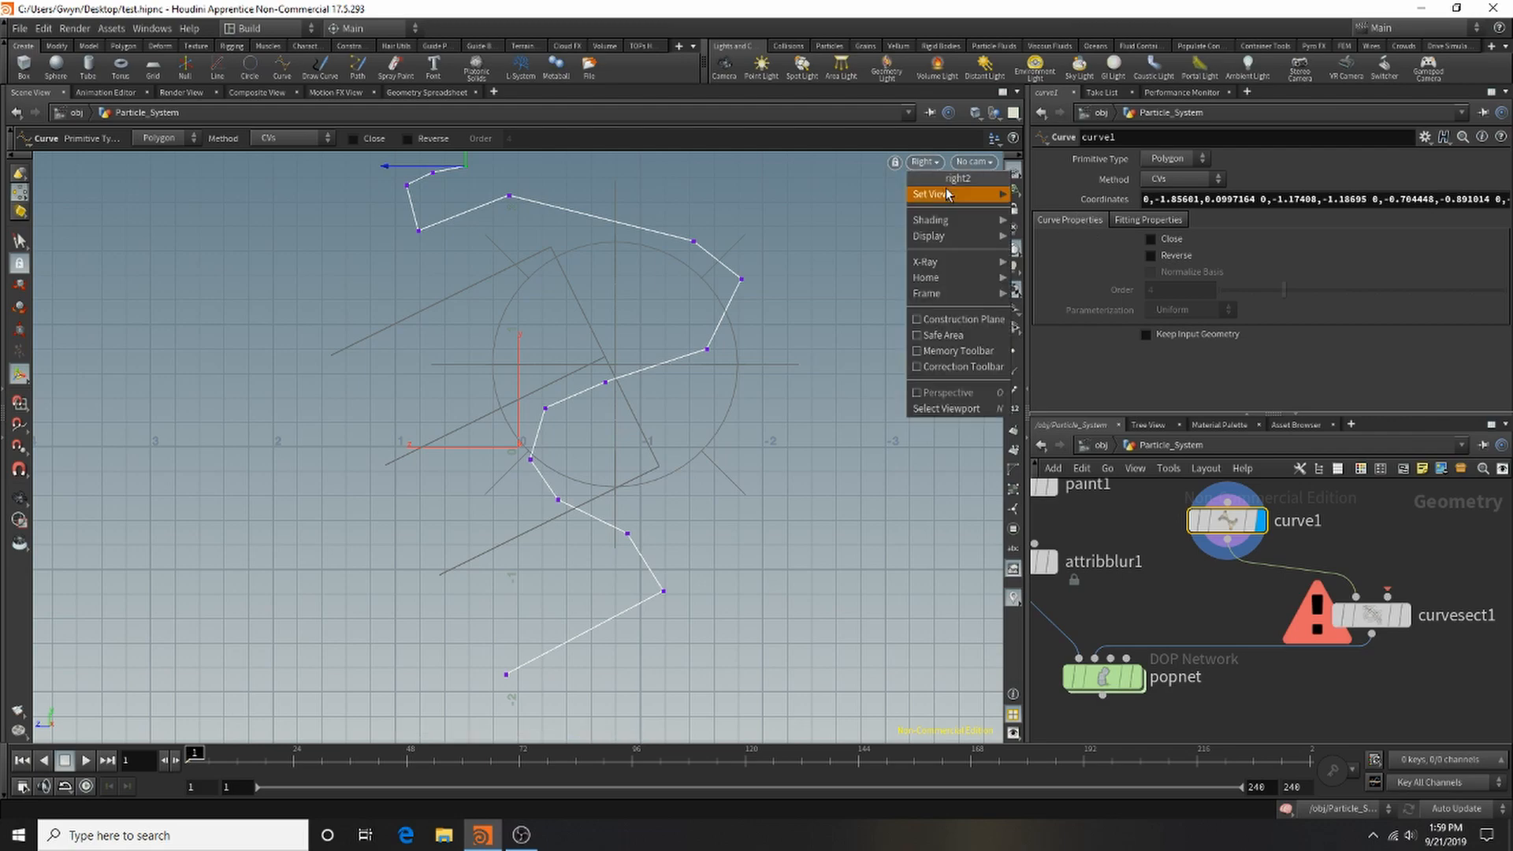
{"action": "key", "text": "space+1"}
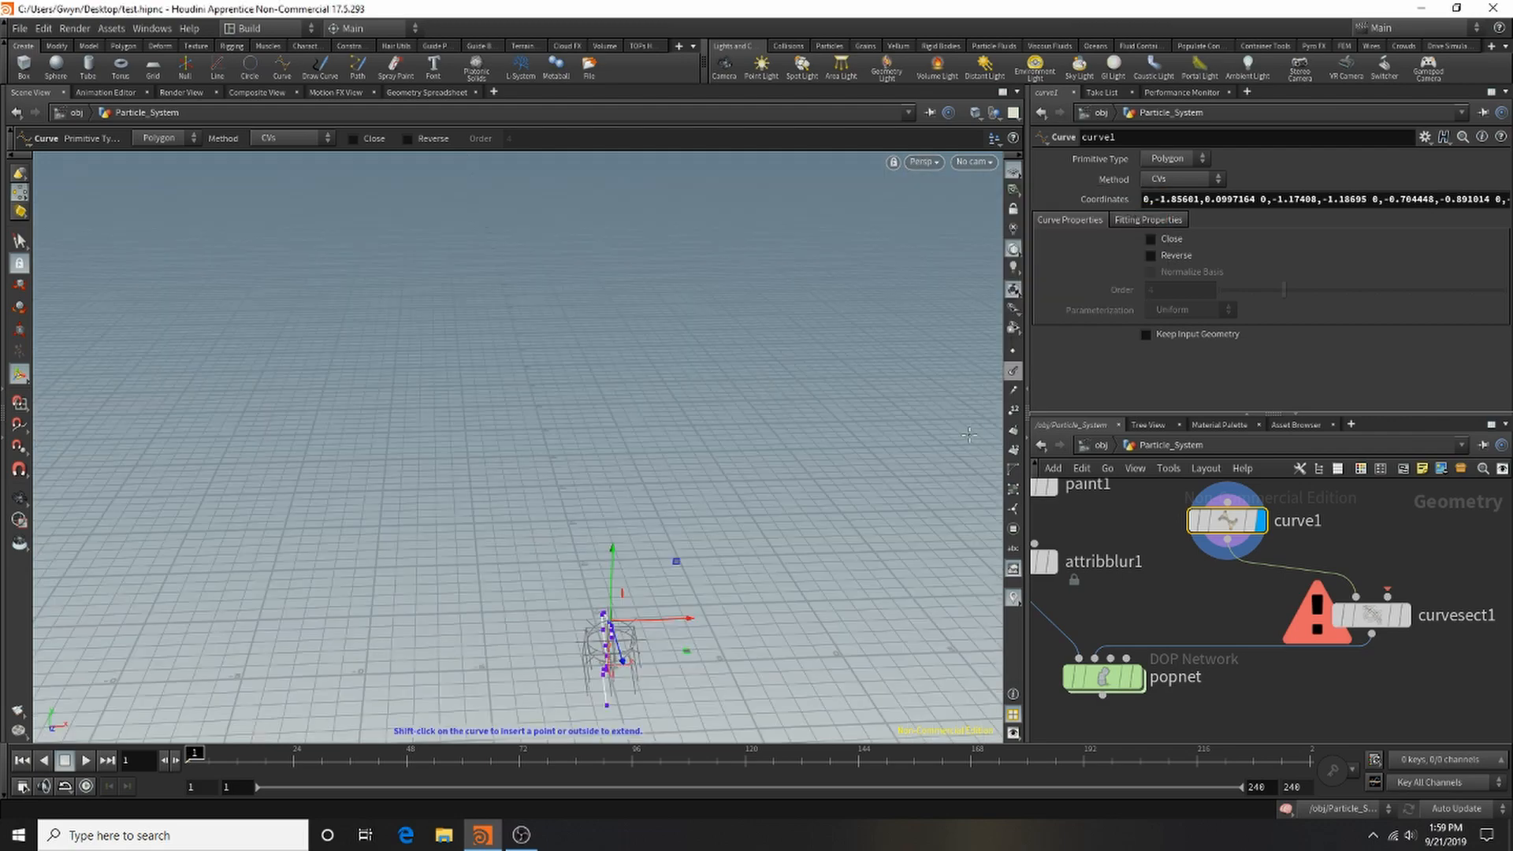
{"action": "left_click_drag", "start_coordinate": [591, 591], "coordinate": [602, 439]}
{"action": "scroll", "coordinate": [602, 439], "scroll_direction": "up", "scroll_amount": 3}
{"action": "scroll", "coordinate": [1277, 606], "scroll_direction": "down", "scroll_amount": 5}
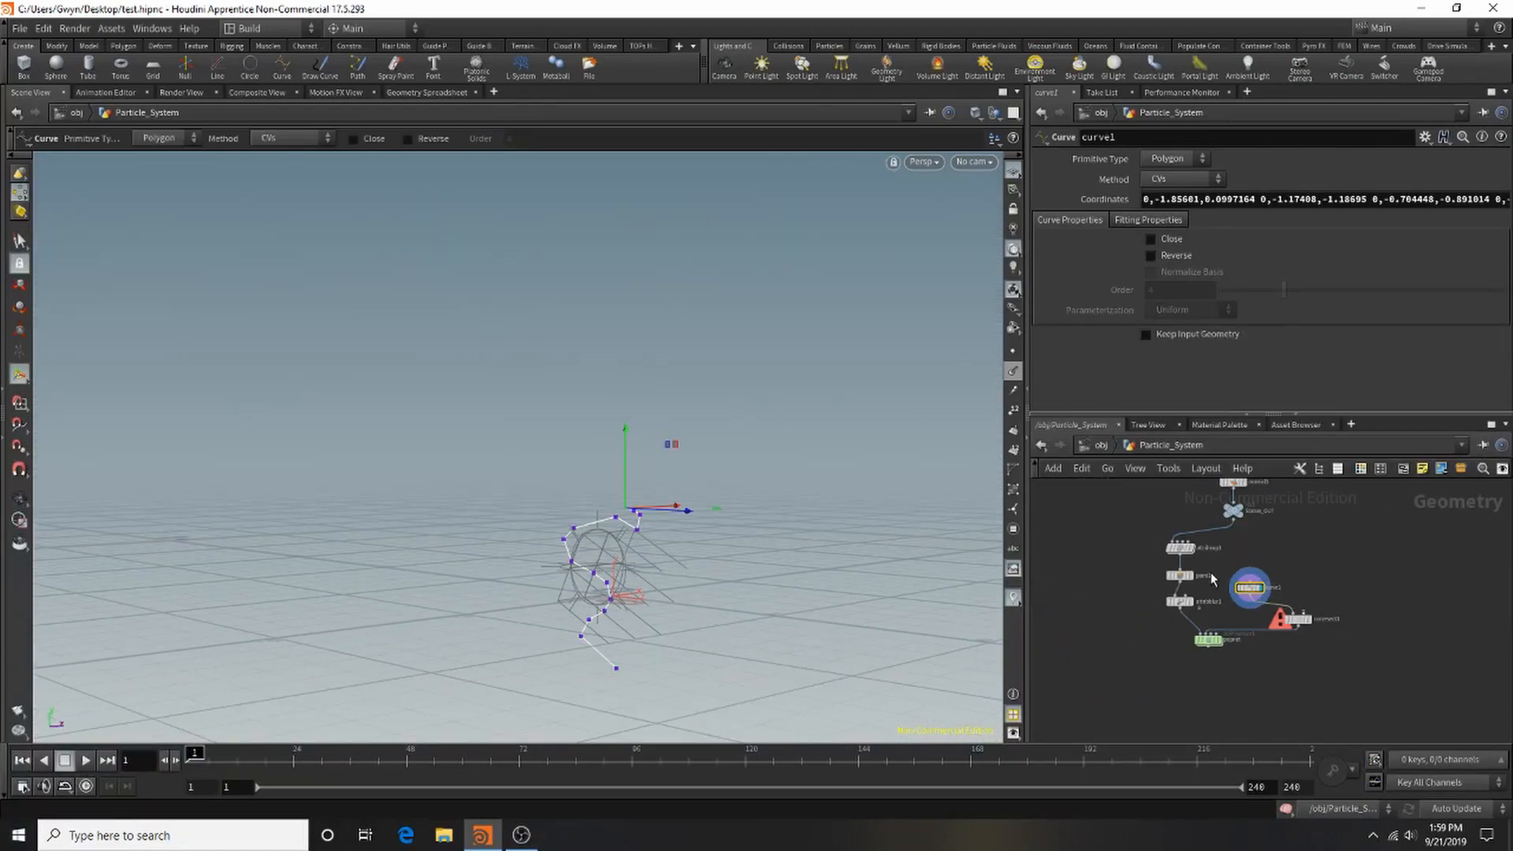
{"action": "scroll", "coordinate": [1230, 513], "scroll_direction": "up", "scroll_amount": 3}
{"action": "left_click", "coordinate": [1266, 535]}
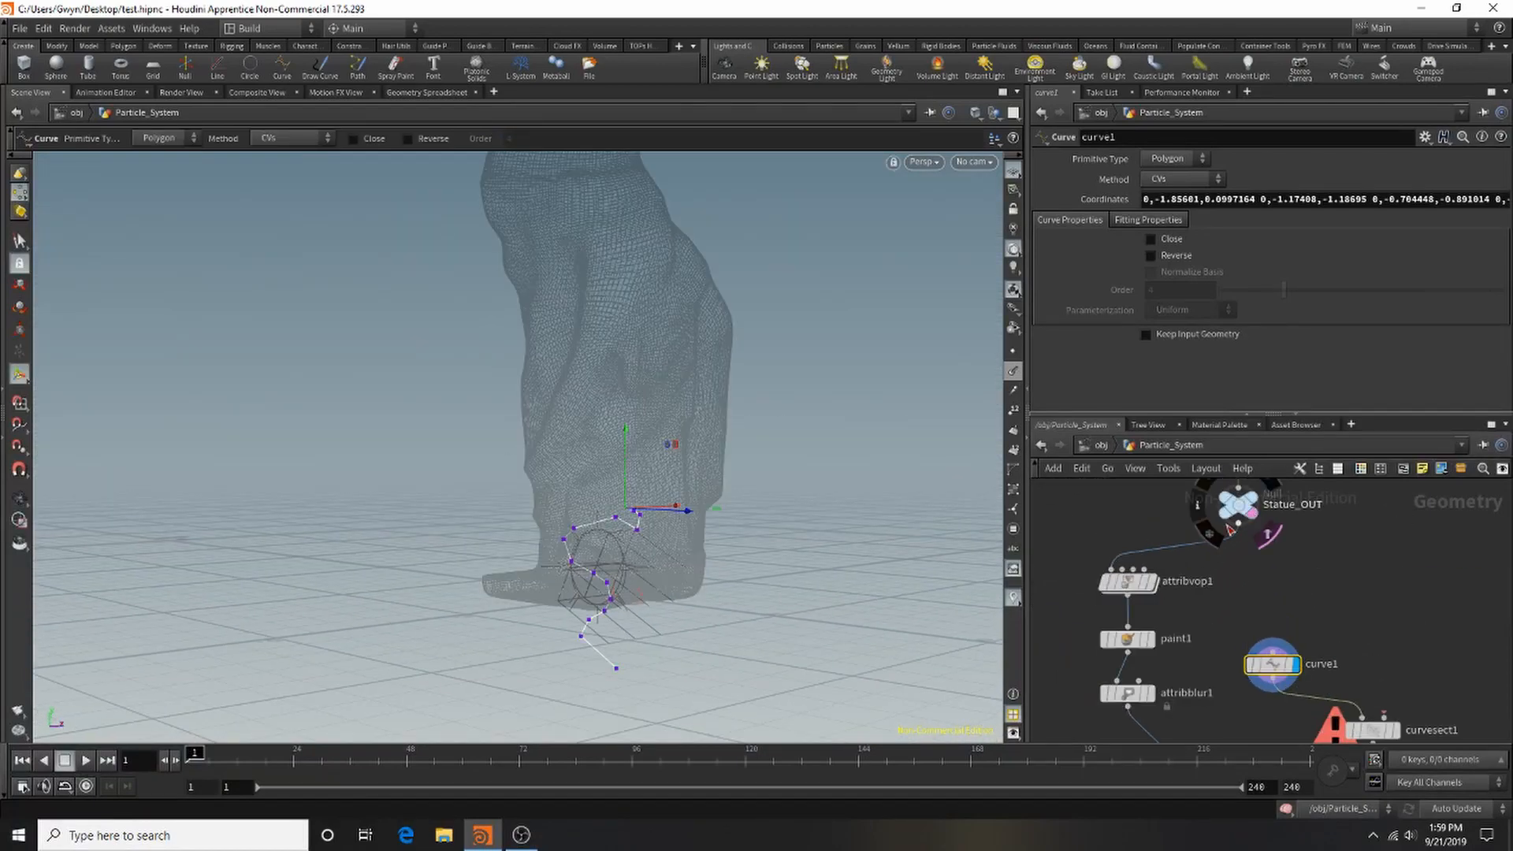
{"action": "key", "text": "Escape"}
{"action": "left_click_drag", "start_coordinate": [629, 489], "coordinate": [662, 591]}
{"action": "key", "text": "Return"}
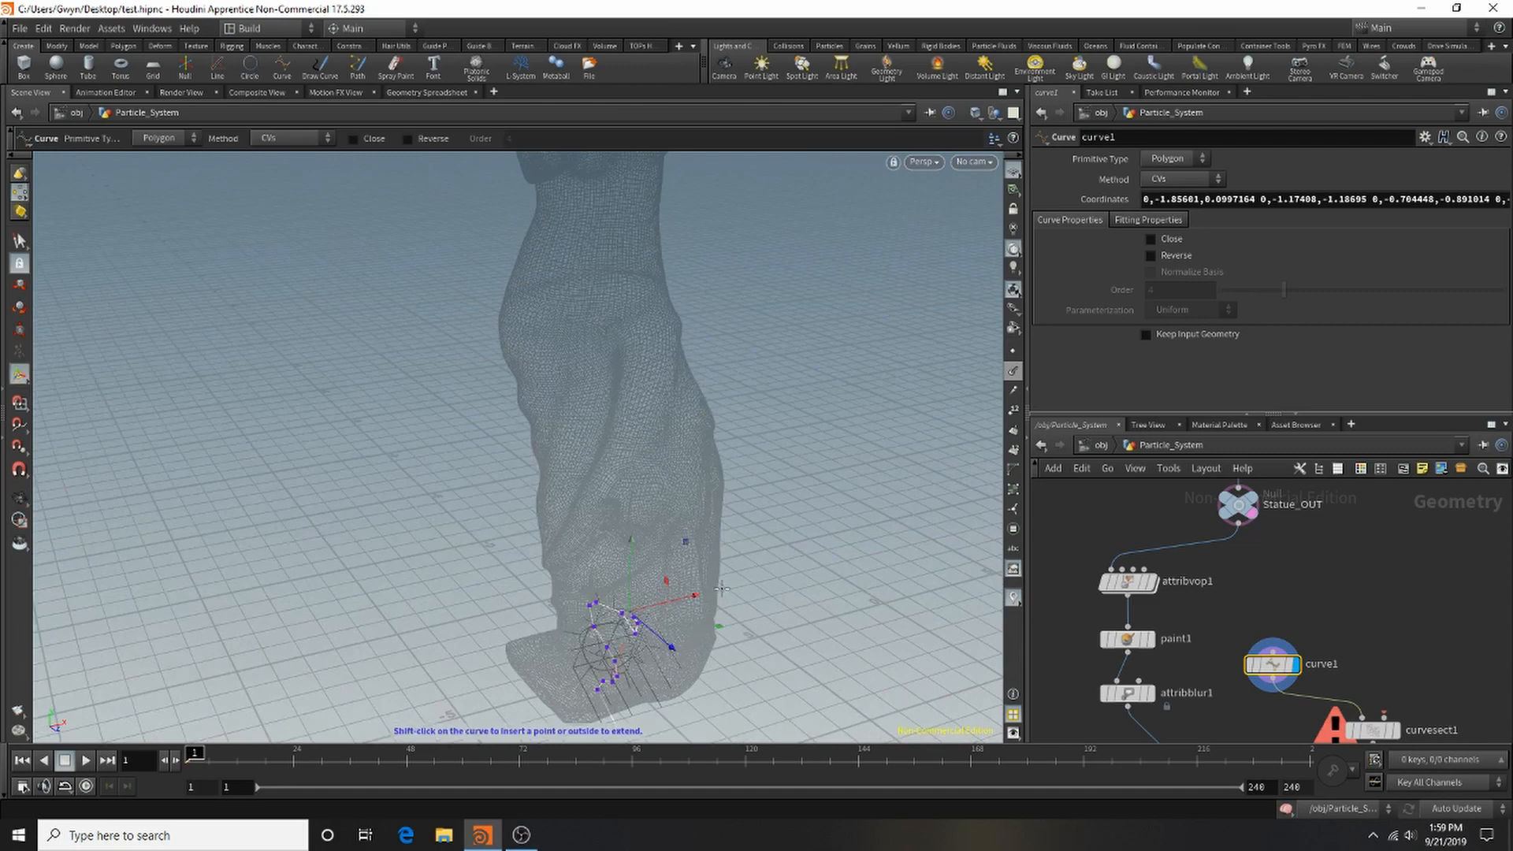
{"action": "scroll", "coordinate": [1310, 657], "scroll_direction": "down", "scroll_amount": 2}
{"action": "scroll", "coordinate": [1293, 630], "scroll_direction": "up", "scroll_amount": 2}
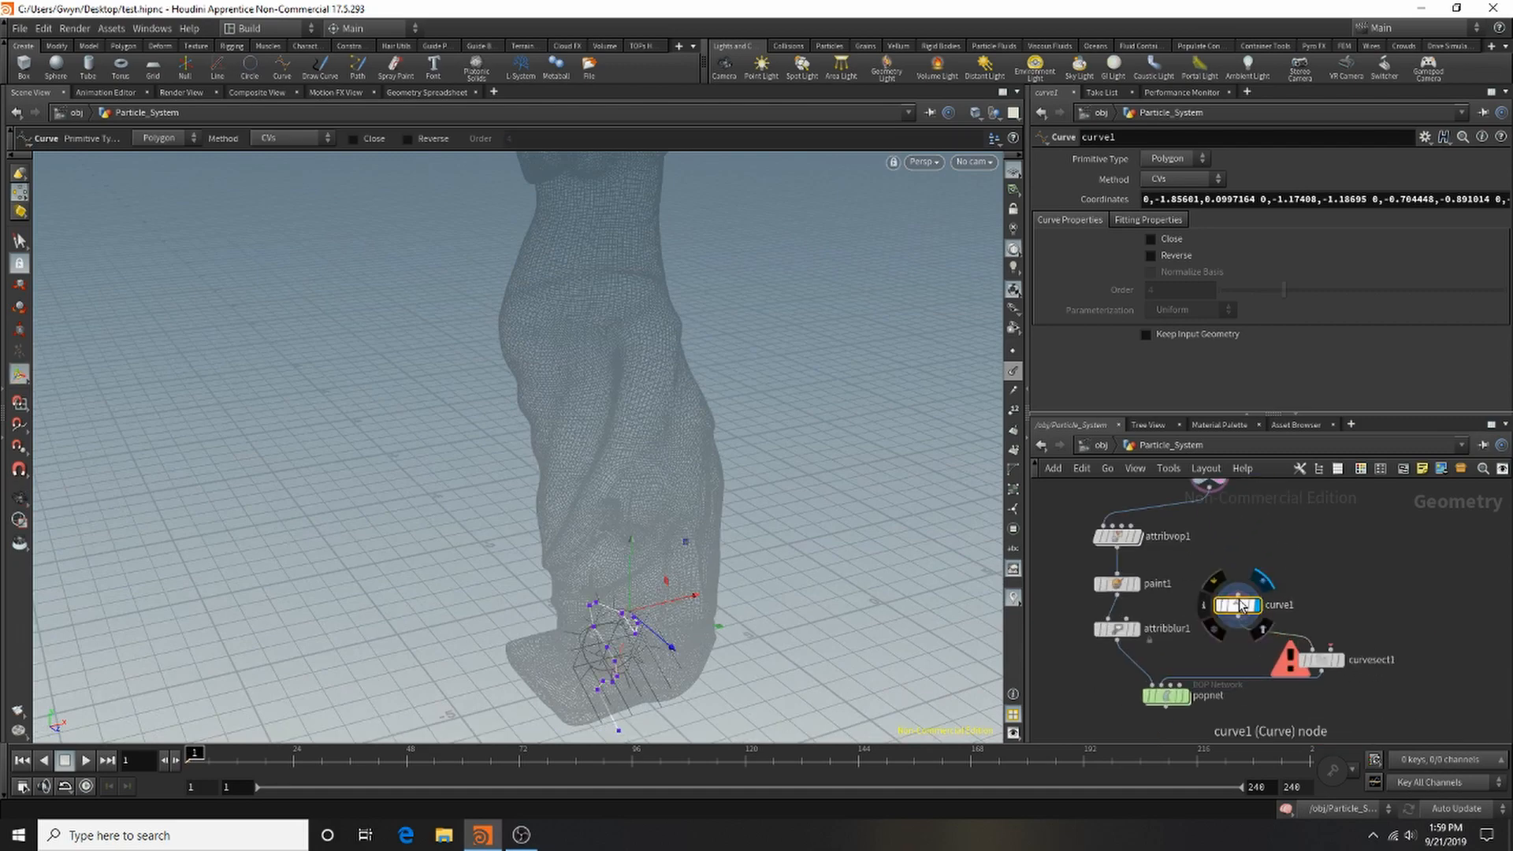
Insert a Transform node on the wire between curve1 and curvesect1.
{"action": "left_click_drag", "start_coordinate": [1308, 607], "coordinate": [1259, 525]}
{"action": "key", "text": "Tab"}
{"action": "type", "text": "tr"}
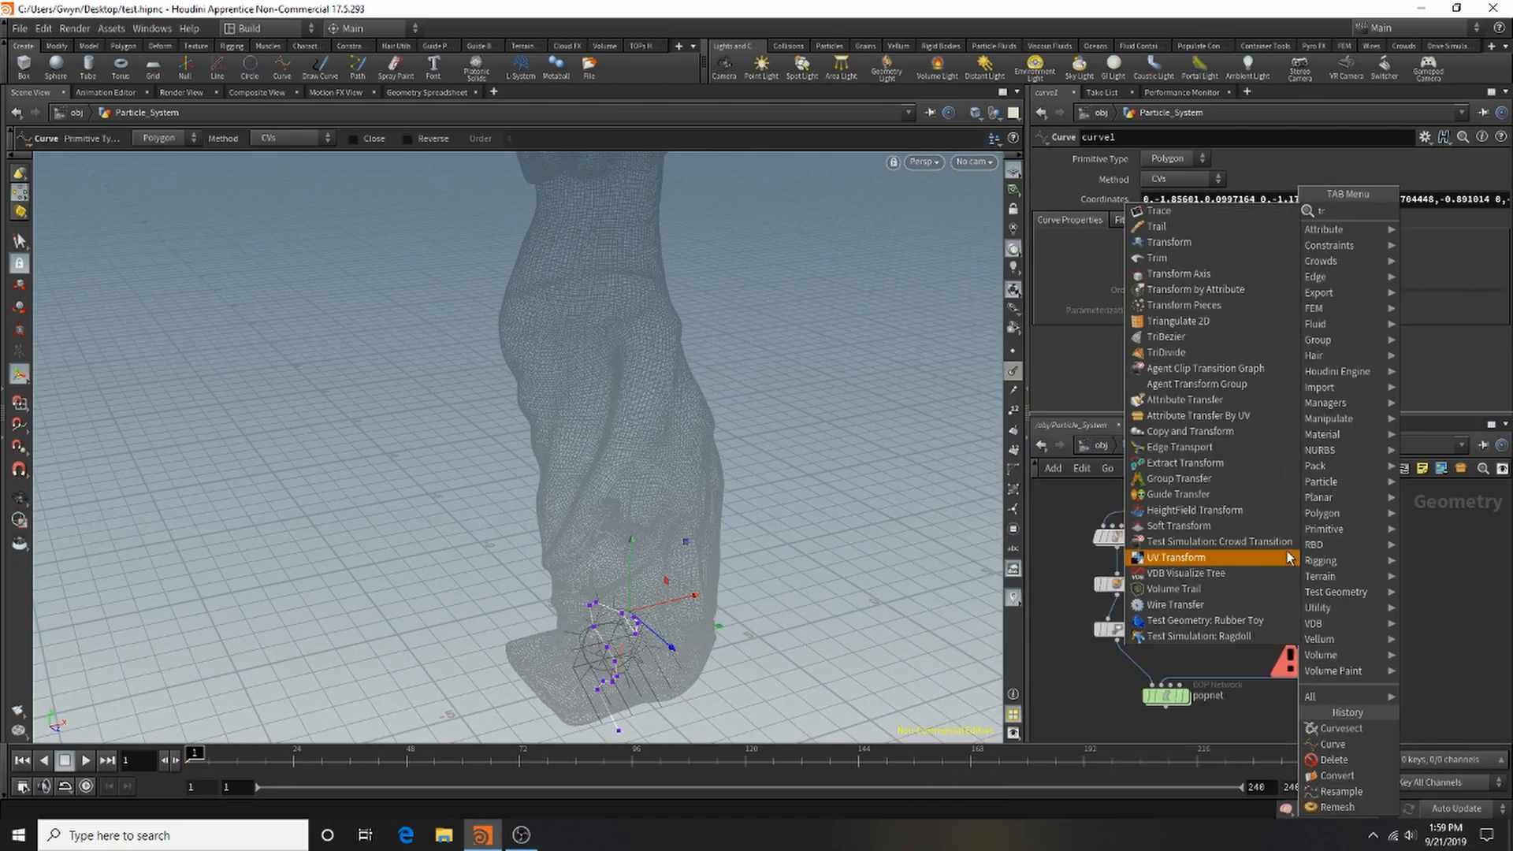
{"action": "left_click", "coordinate": [1231, 248]}
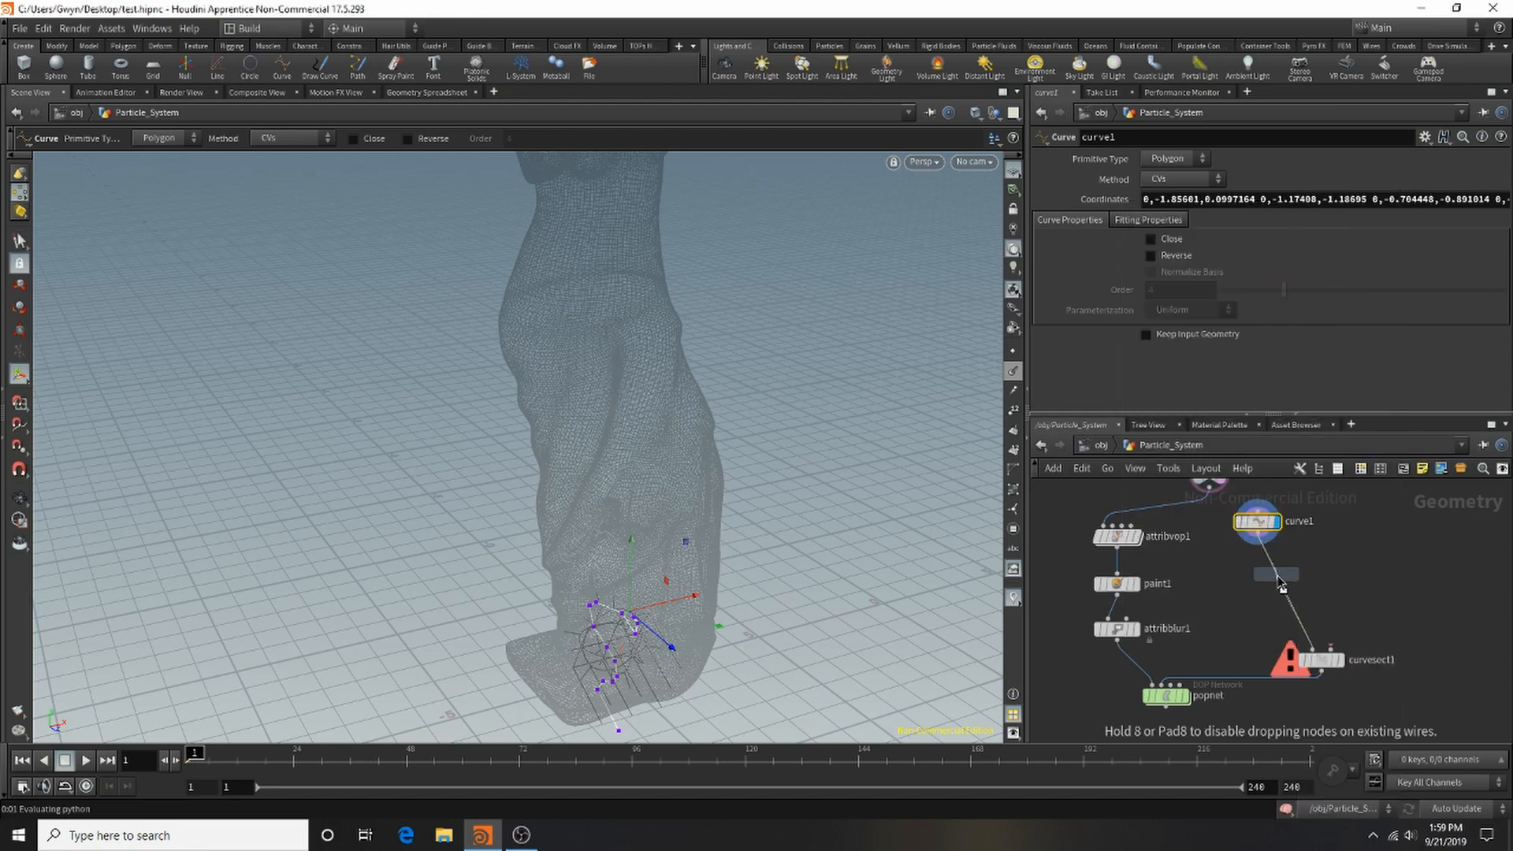
{"action": "left_click", "coordinate": [1273, 566]}
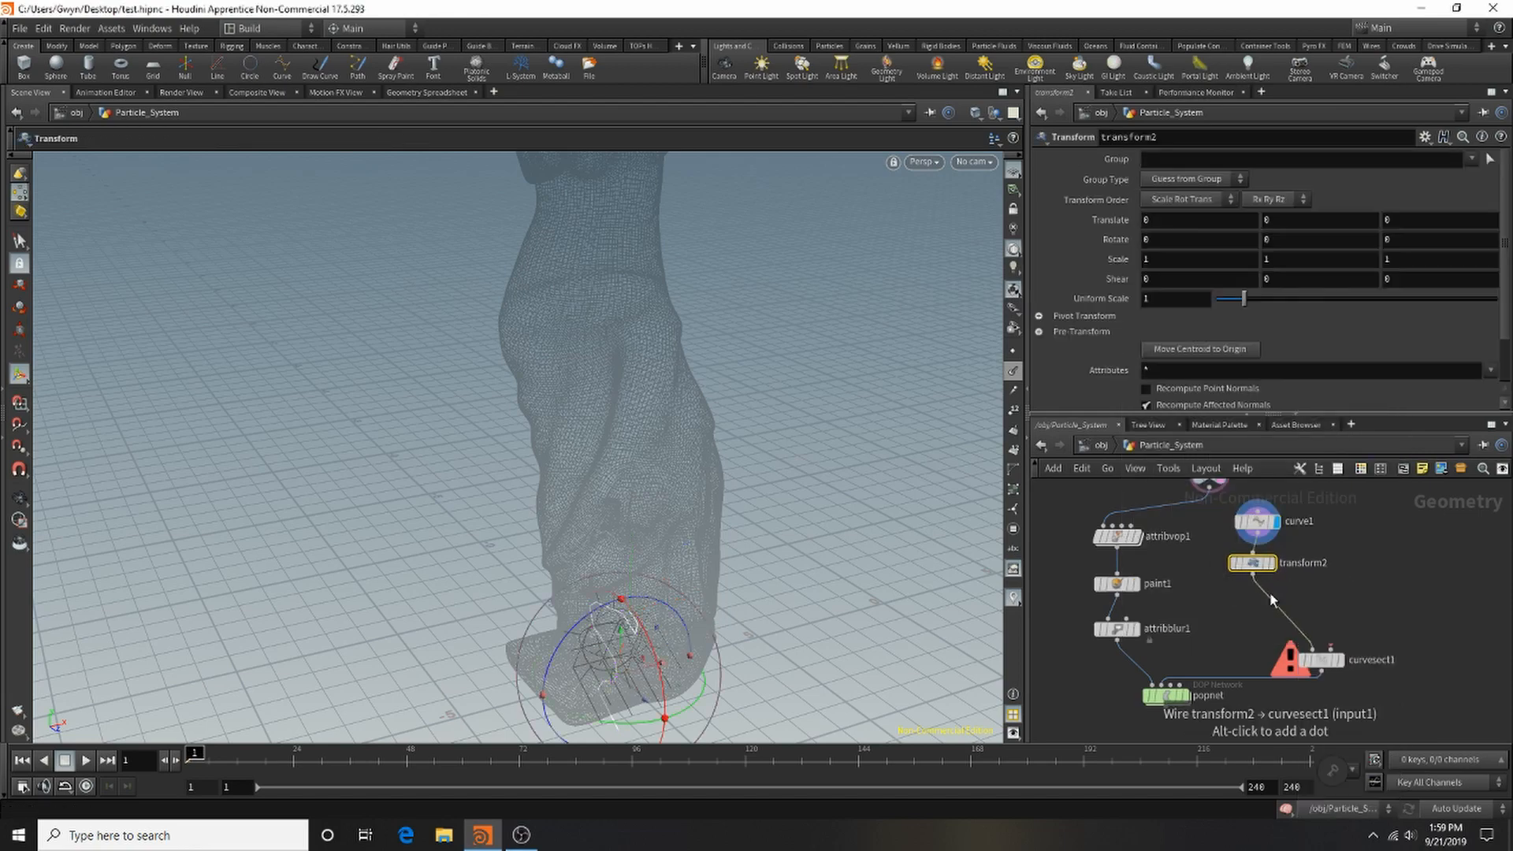
Fit the curve to the statue's height in transform2 with uniform scale 4.44, Y translation about 8.53 and scale 0.2, 1, 0.3.
{"action": "left_click_drag", "start_coordinate": [1244, 298], "coordinate": [1424, 305]}
{"action": "key", "text": "Escape"}
{"action": "scroll", "coordinate": [618, 338], "scroll_direction": "down", "scroll_amount": 6}
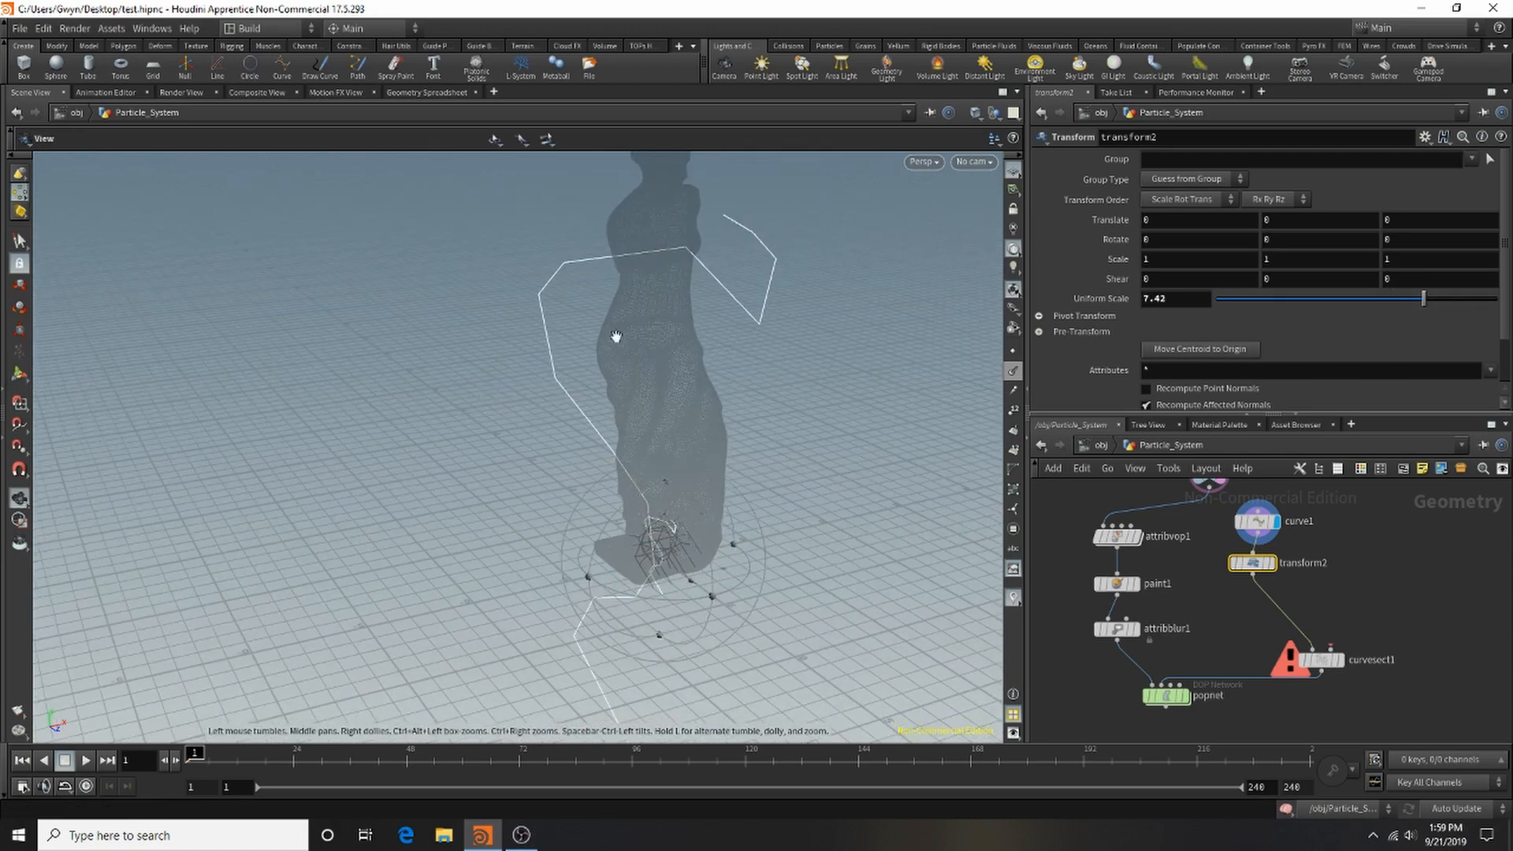
{"action": "key", "text": "Return"}
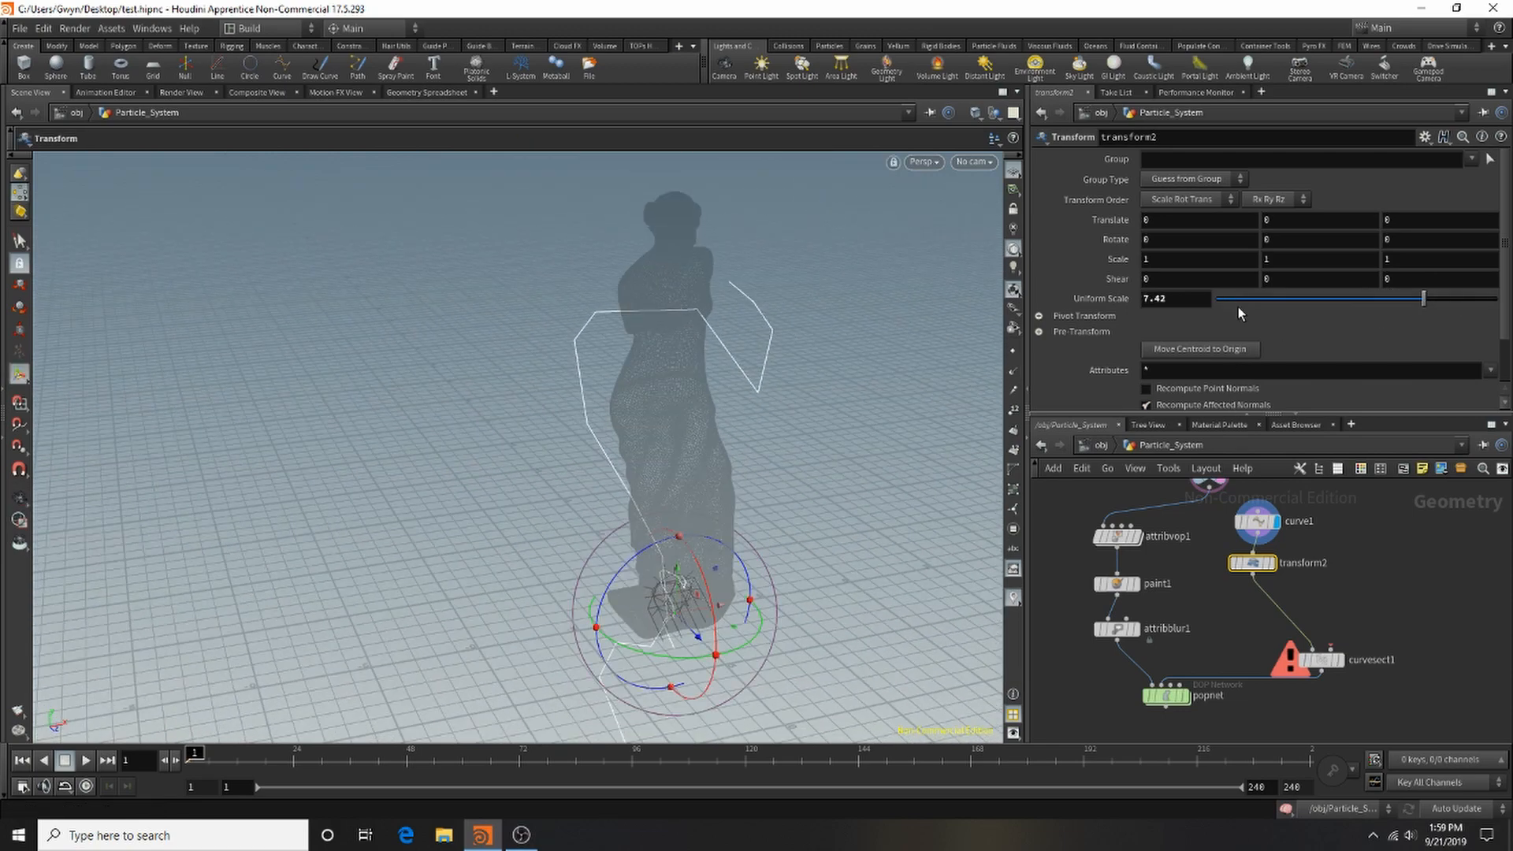
{"action": "left_click_drag", "start_coordinate": [1238, 306], "coordinate": [1288, 305]}
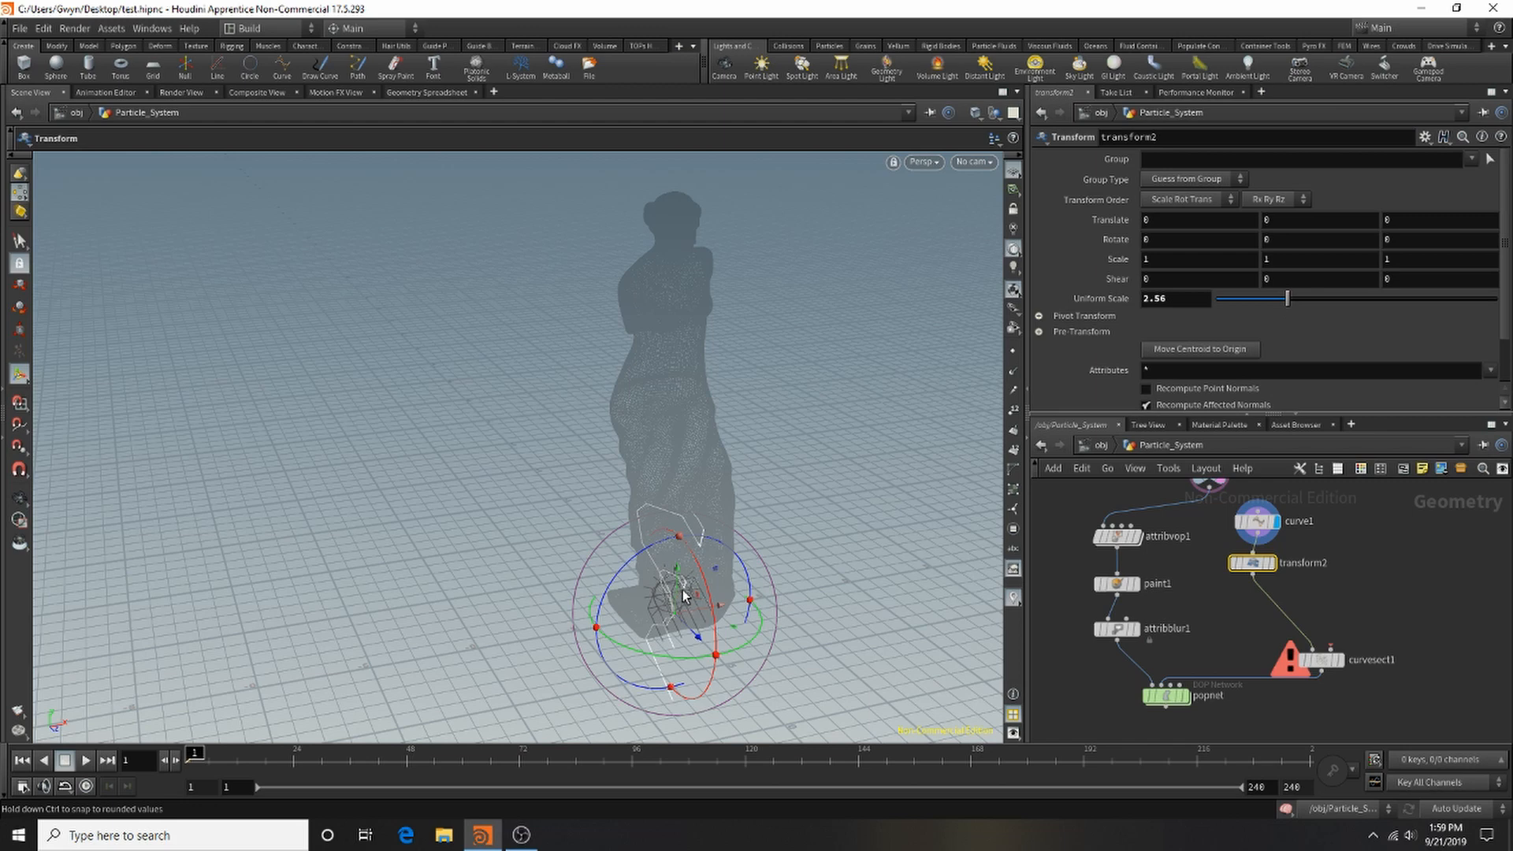
{"action": "left_click_drag", "start_coordinate": [679, 597], "coordinate": [689, 495]}
{"action": "key", "text": "Escape"}
{"action": "left_click_drag", "start_coordinate": [610, 566], "coordinate": [703, 512]}
{"action": "key", "text": "Return"}
{"action": "key", "text": "r"}
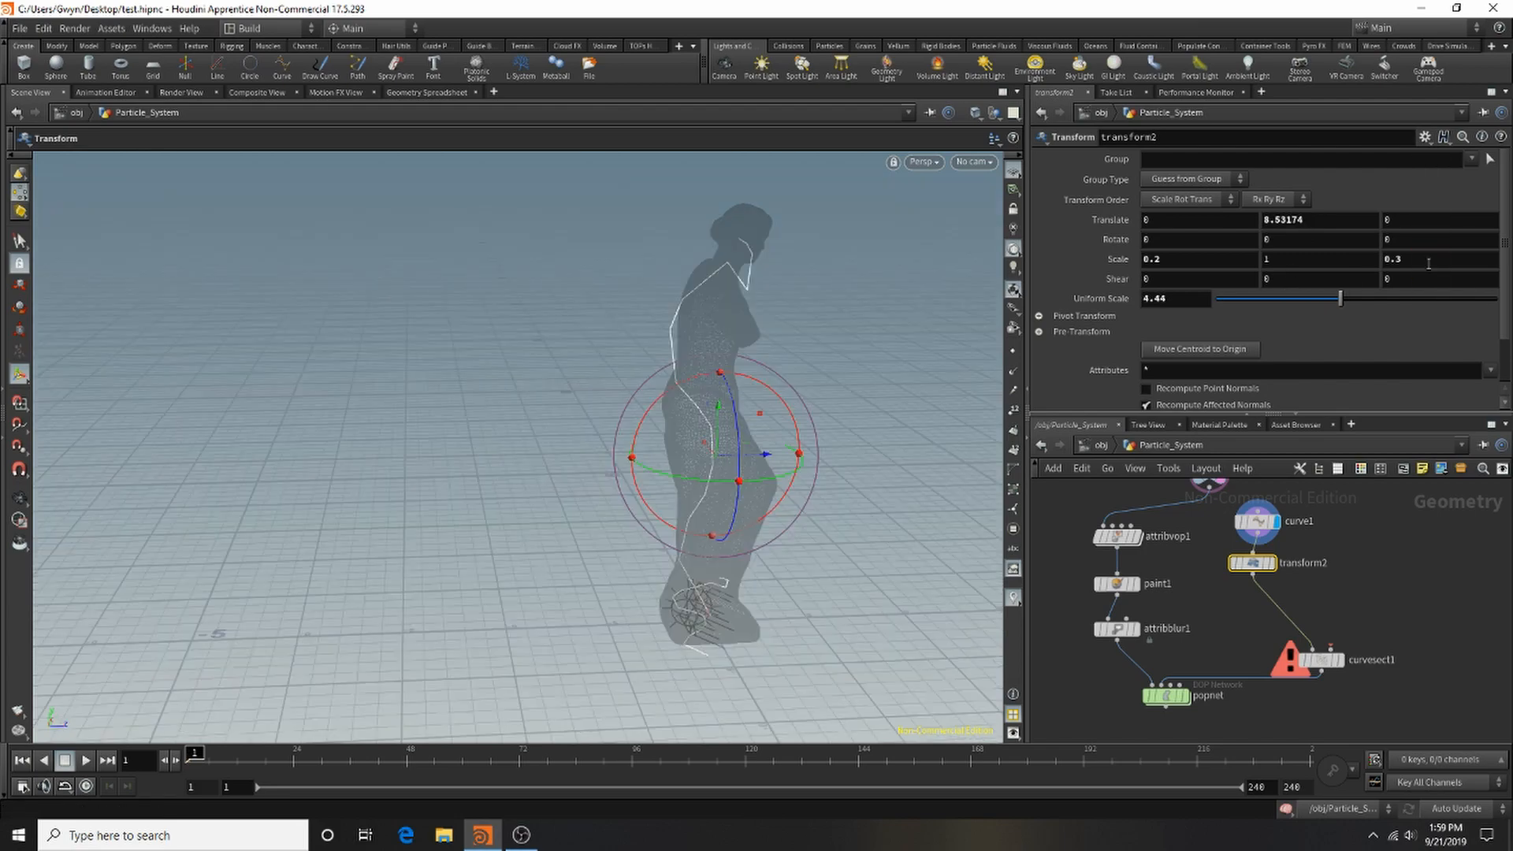
Rotate the curve about 108 degrees around the Y axis in transform2 and check it against the statue.
{"action": "key", "text": "Escape"}
{"action": "left_click_drag", "start_coordinate": [796, 354], "coordinate": [513, 343]}
{"action": "key", "text": "Return"}
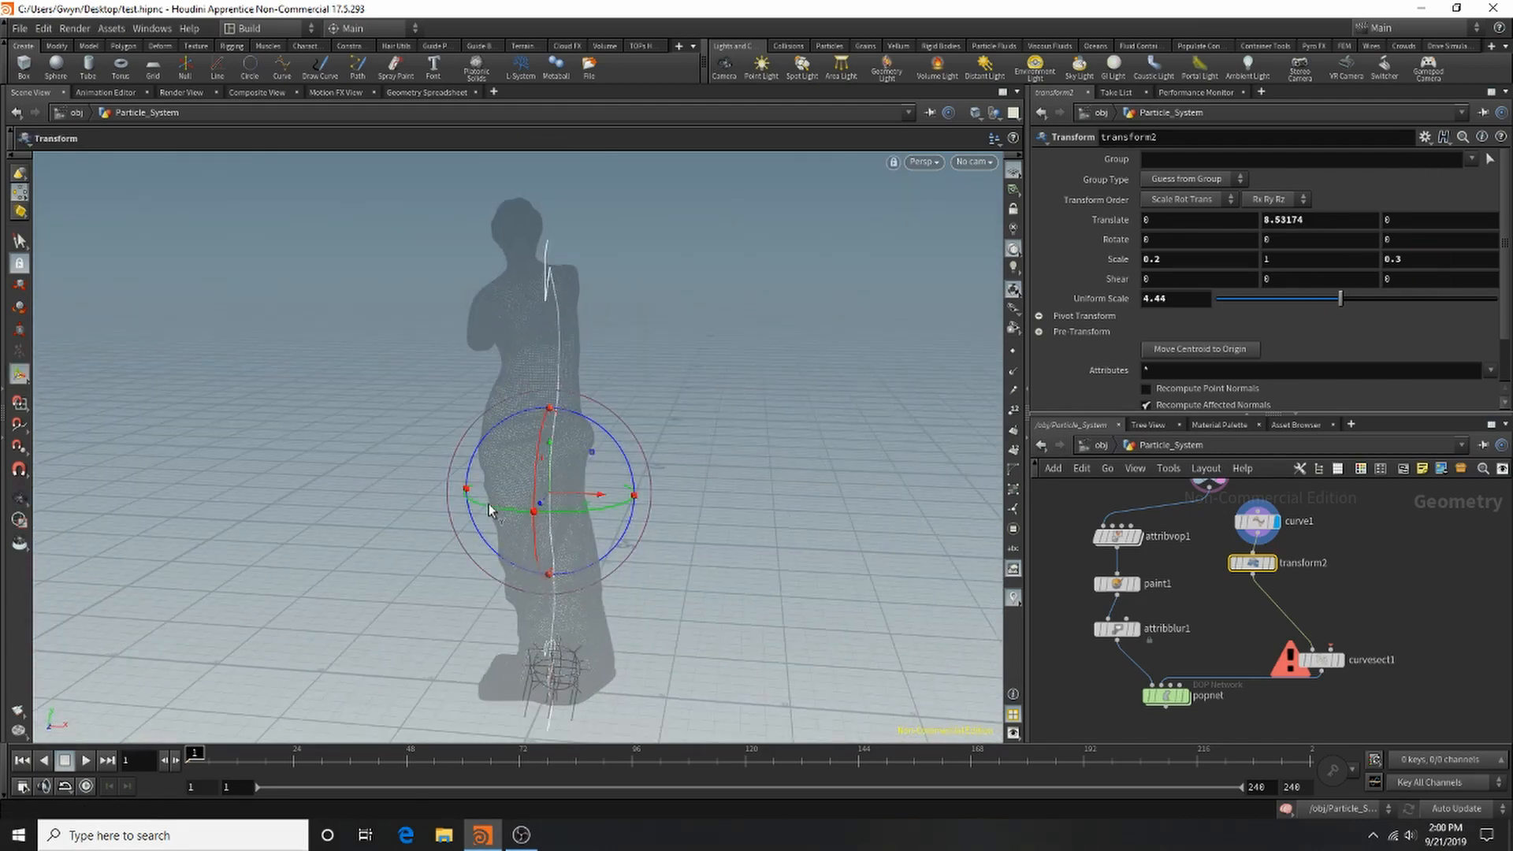
{"action": "left_click_drag", "start_coordinate": [489, 503], "coordinate": [985, 550]}
{"action": "key", "text": "Escape"}
{"action": "left_click_drag", "start_coordinate": [422, 483], "coordinate": [623, 428]}
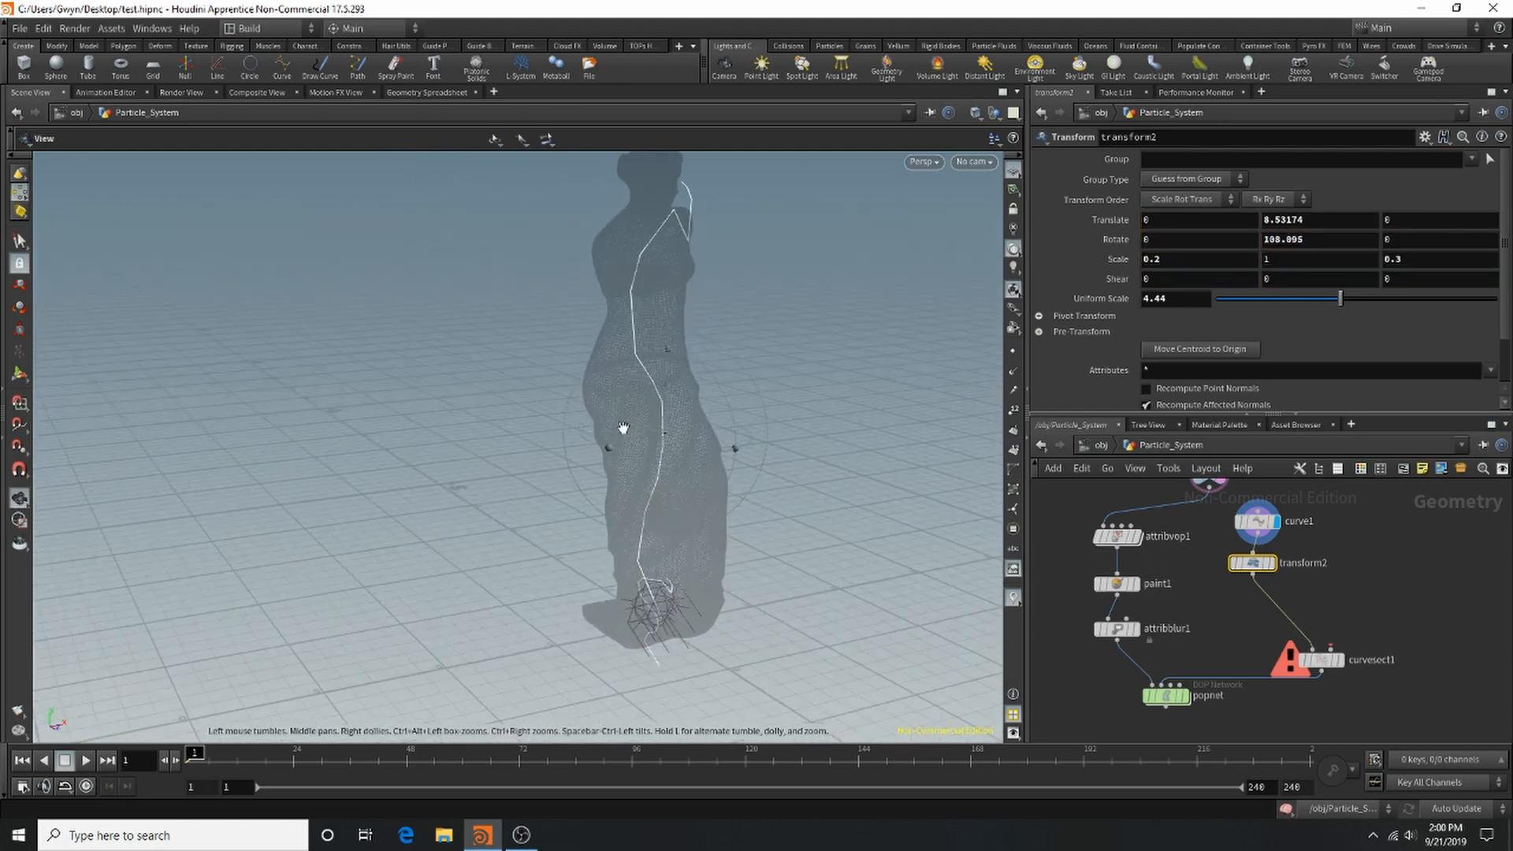
{"action": "key", "text": "Return"}
Insert a Resample node on the wire between transform2 and curvesect1.
{"action": "scroll", "coordinate": [1320, 594], "scroll_direction": "up", "scroll_amount": 3}
{"action": "key", "text": "Tab"}
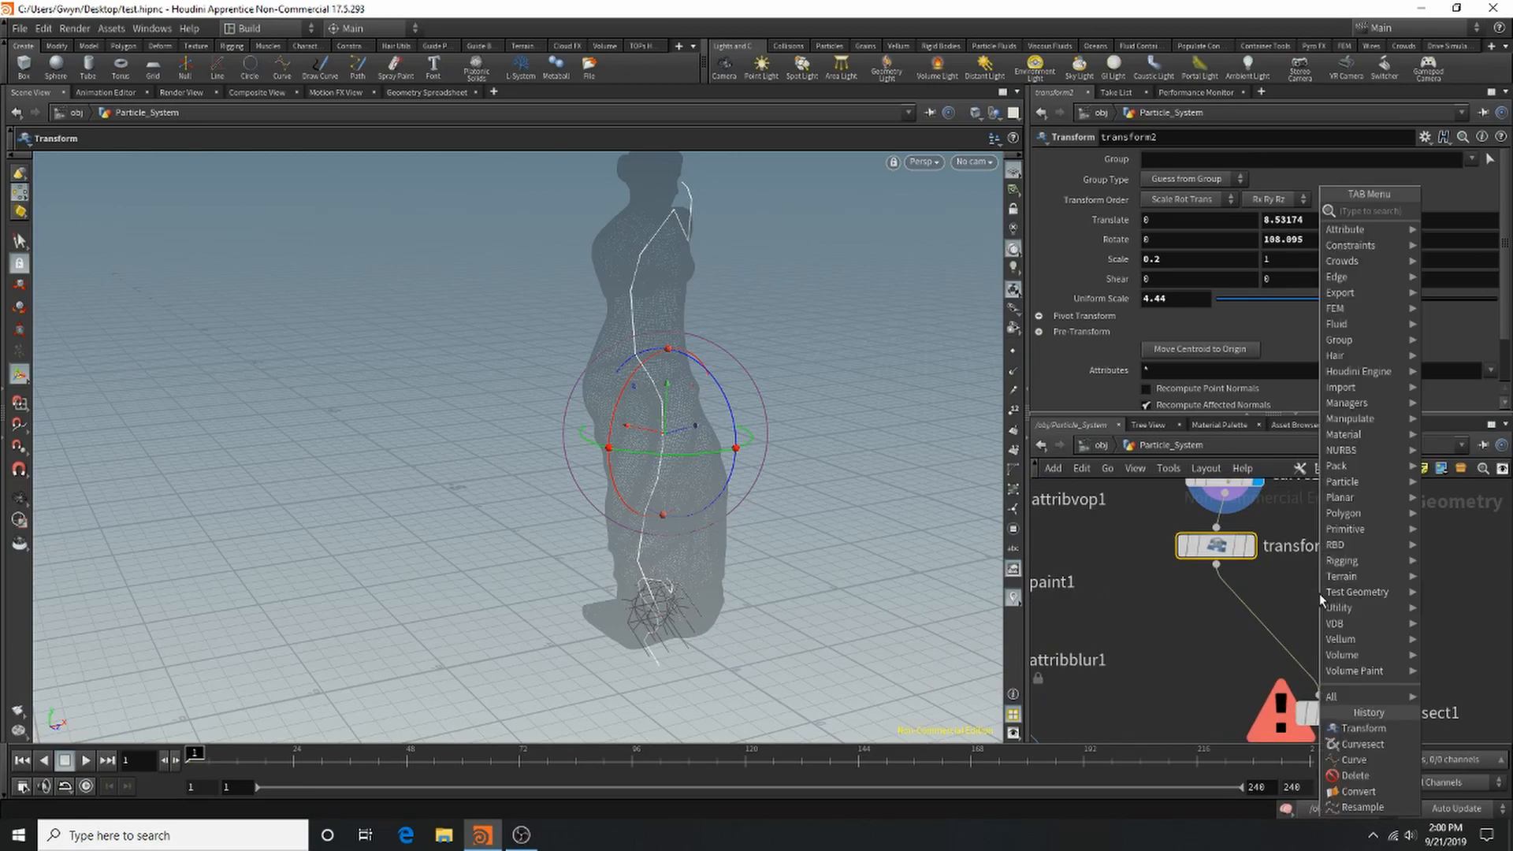
{"action": "type", "text": "resa"}
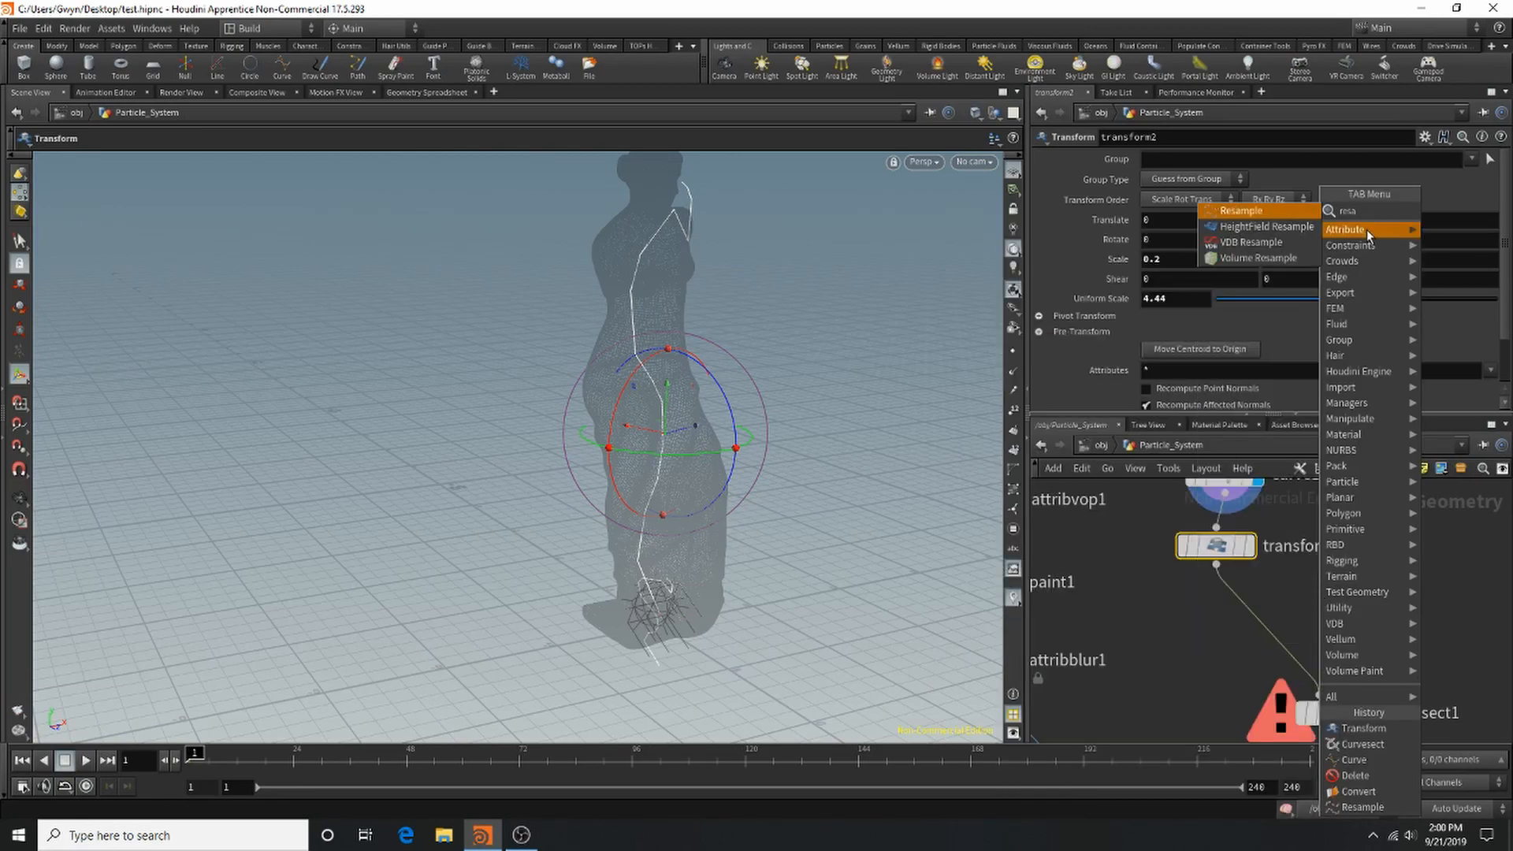
{"action": "left_click", "coordinate": [1303, 213]}
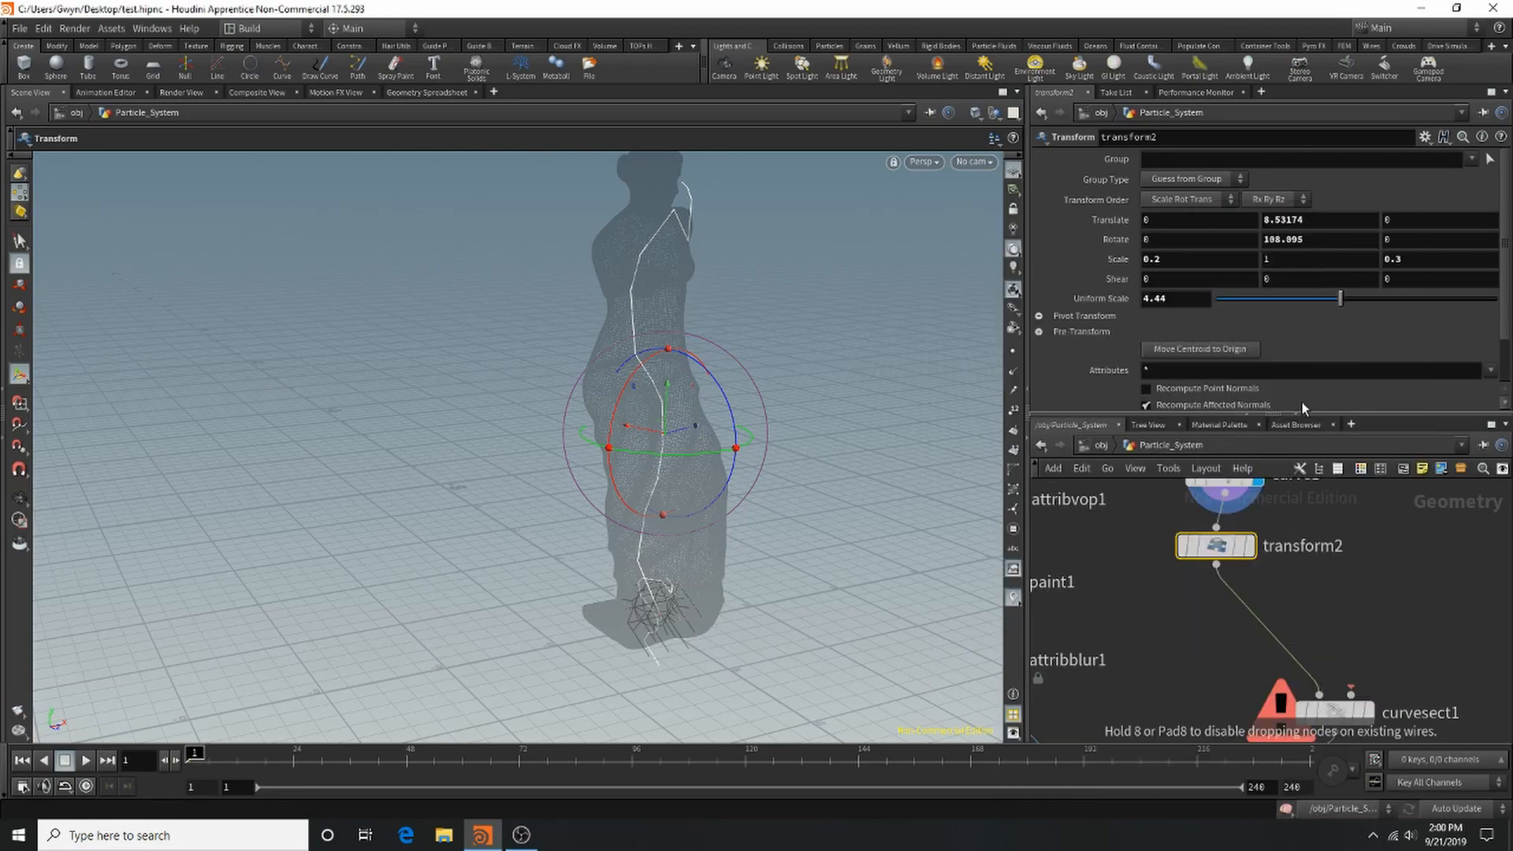
{"action": "left_click", "coordinate": [1251, 605]}
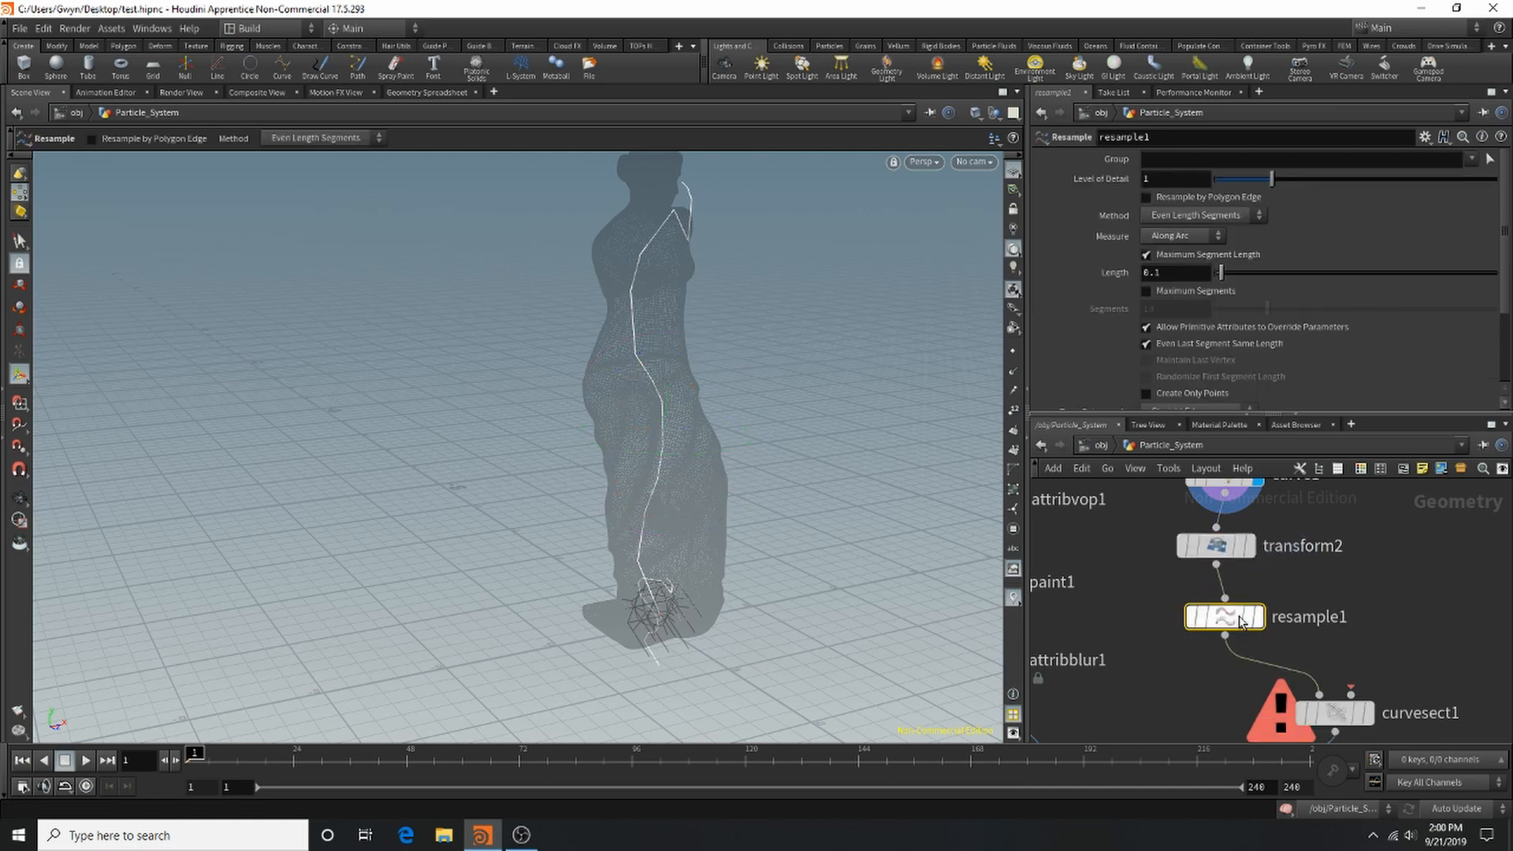
Display resample1, turn on point display in the viewport and compare its points with transform2's.
{"action": "left_click", "coordinate": [1257, 616]}
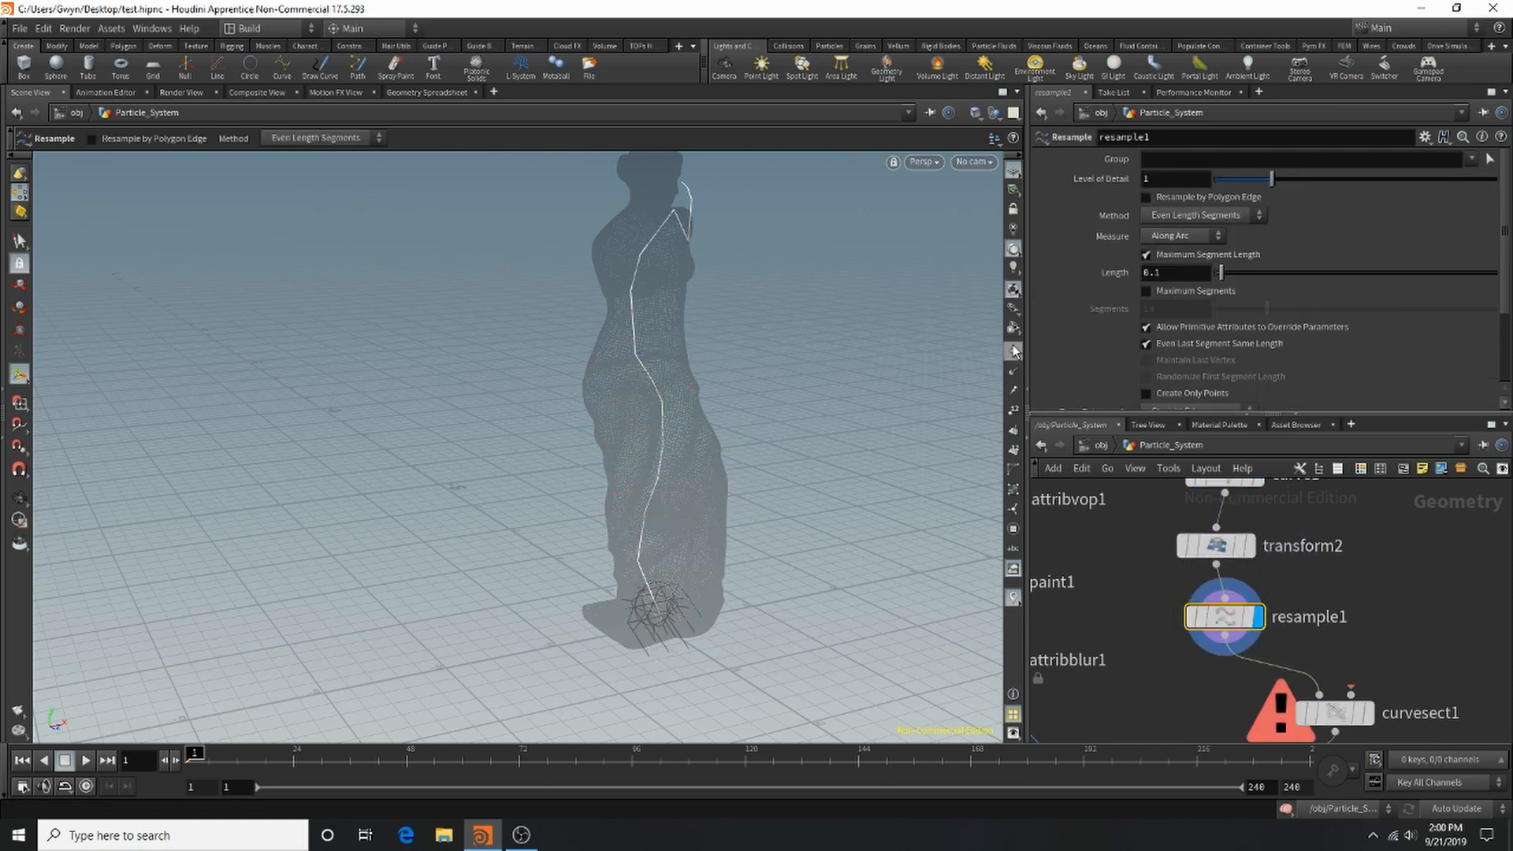
{"action": "left_click", "coordinate": [1012, 351]}
{"action": "left_click", "coordinate": [1250, 546]}
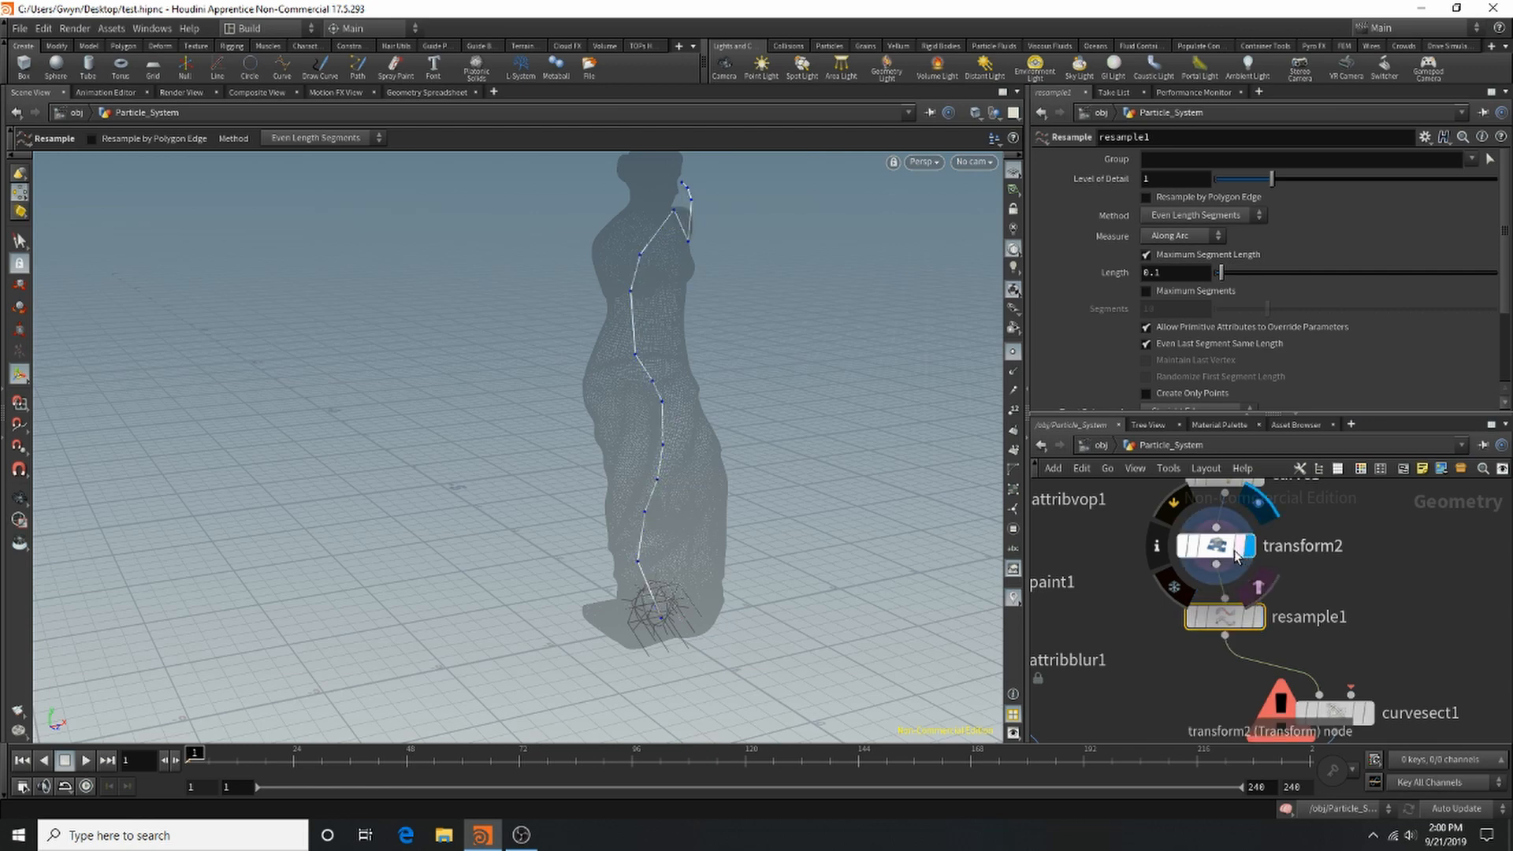
{"action": "left_click", "coordinate": [1258, 616]}
Set the maximum segment length of resample1 to 0.3.
{"action": "left_click", "coordinate": [1187, 275]}
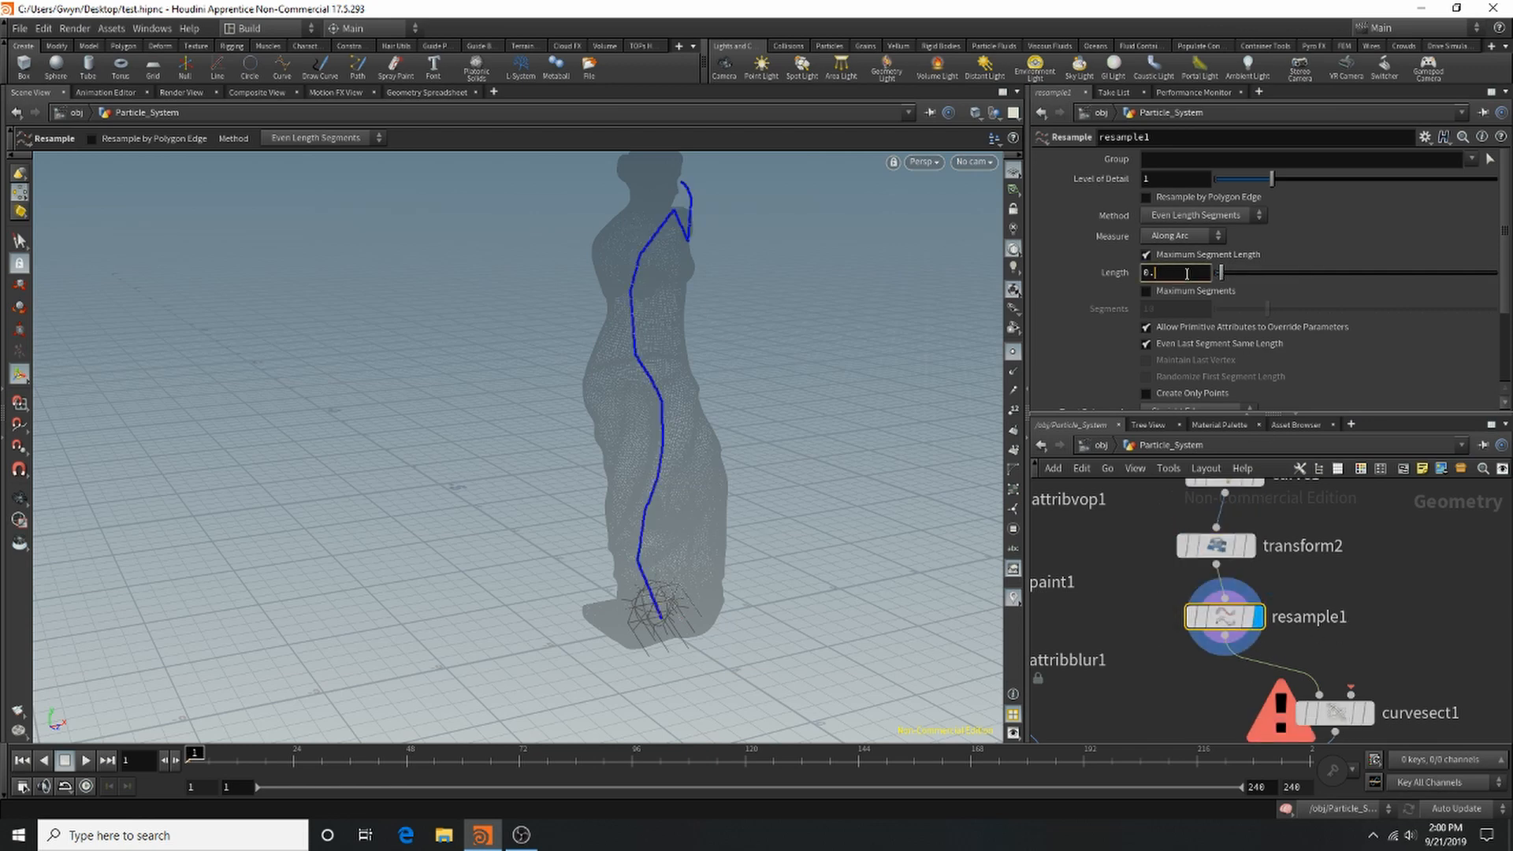
{"action": "type", "text": "3"}
{"action": "key", "text": "Return"}
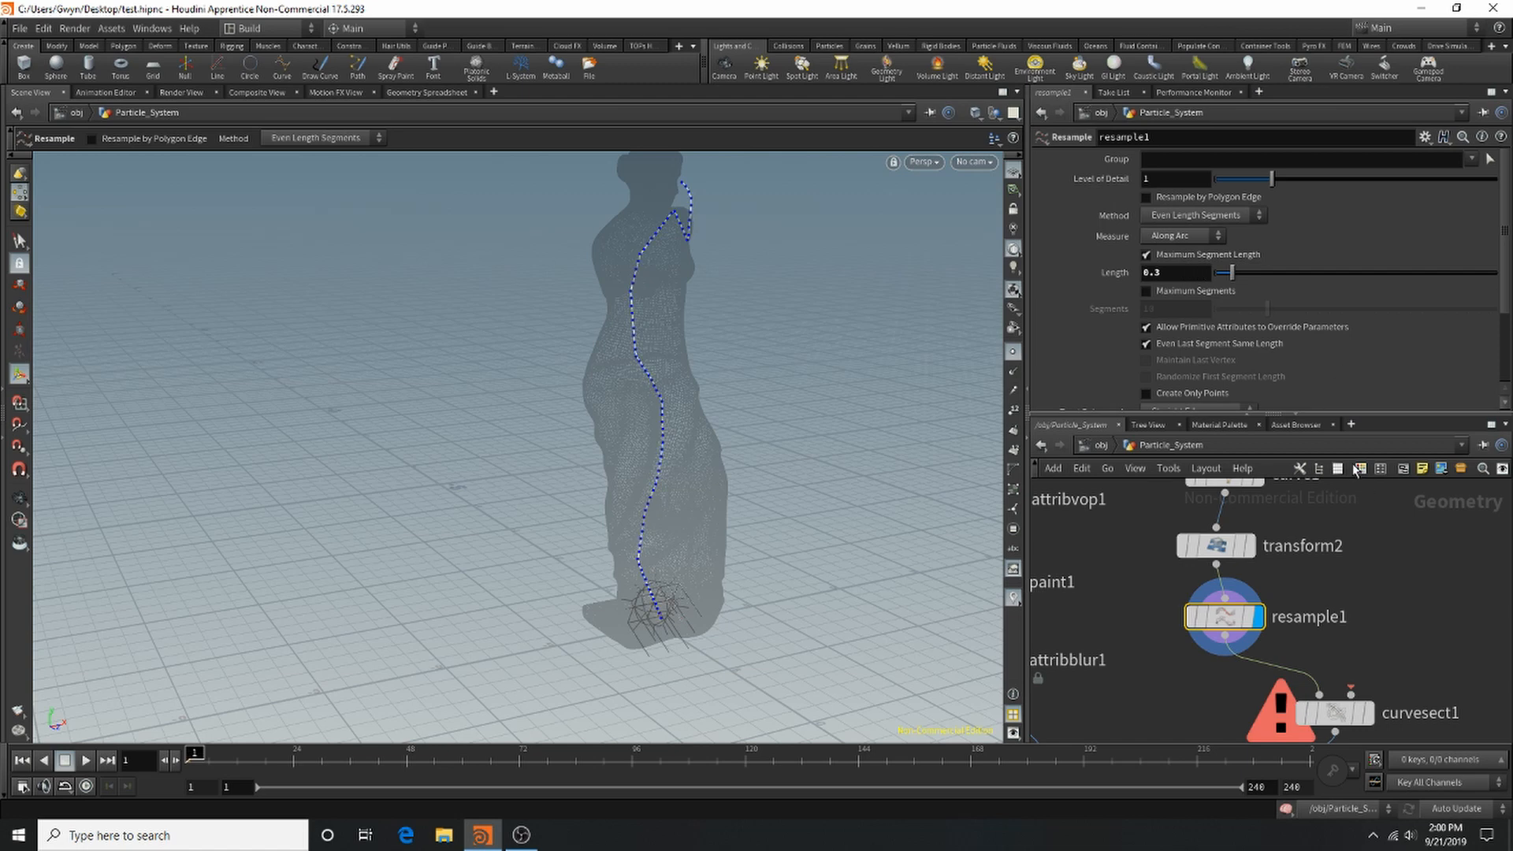
{"action": "left_click", "coordinate": [1376, 547]}
Auto-arrange the network and move the curve1, transform2 and resample1 nodes together away from the statue branch.
{"action": "scroll", "coordinate": [1356, 552], "scroll_direction": "down", "scroll_amount": 5}
{"action": "scroll", "coordinate": [1291, 621], "scroll_direction": "up", "scroll_amount": 4}
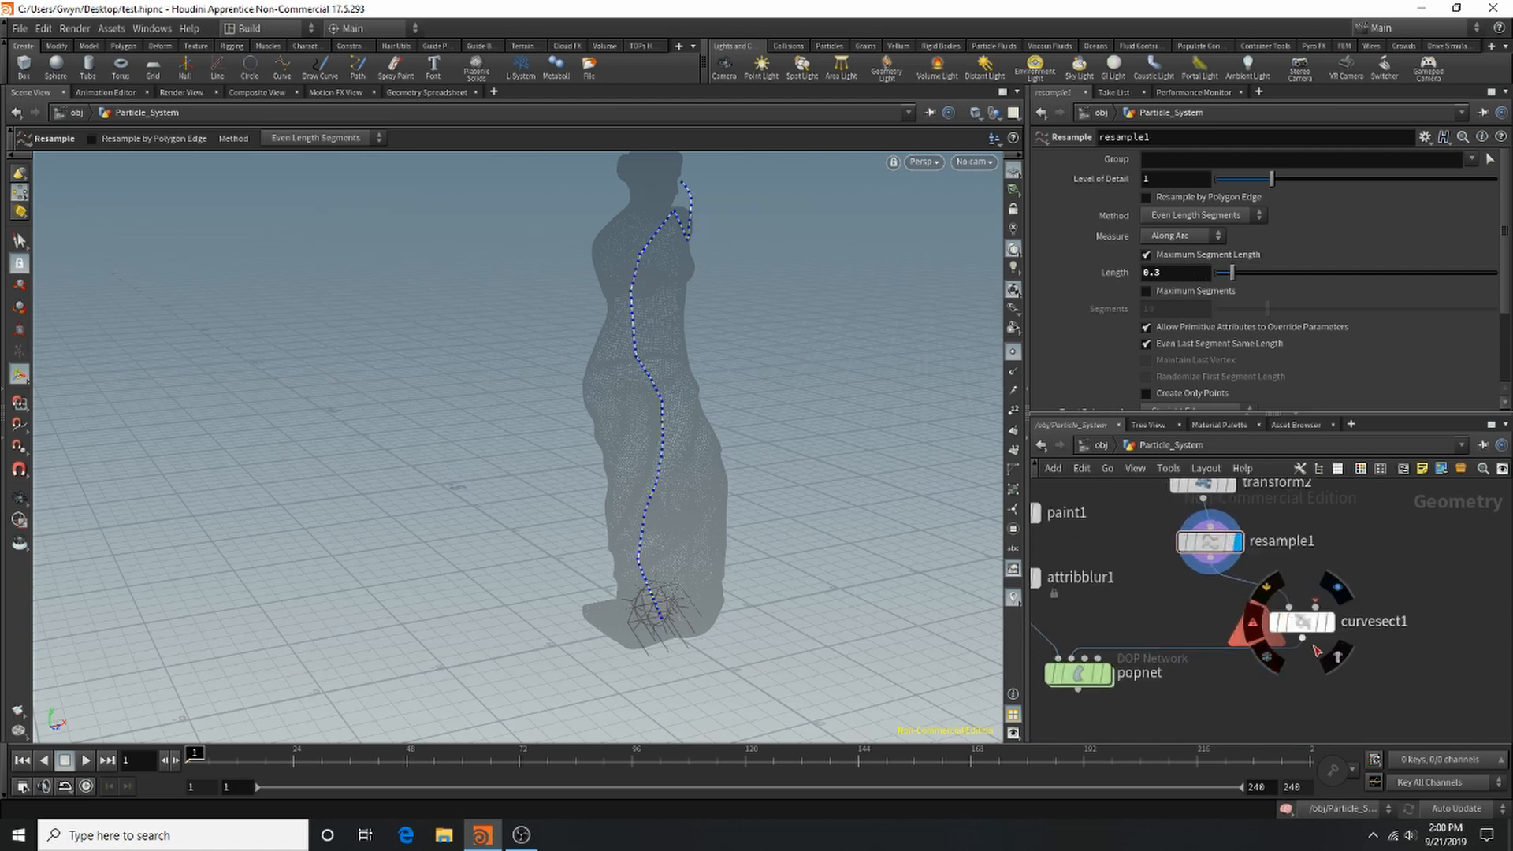
{"action": "mouse_move", "coordinate": [1314, 635]}
{"action": "left_mouse_down"}
{"action": "mouse_move", "coordinate": [1331, 697]}
{"action": "mouse_move", "coordinate": [1330, 661]}
{"action": "left_mouse_up"}
{"action": "left_click_drag", "start_coordinate": [1083, 683], "coordinate": [1086, 753]}
{"action": "key", "text": "ctrl+z"}
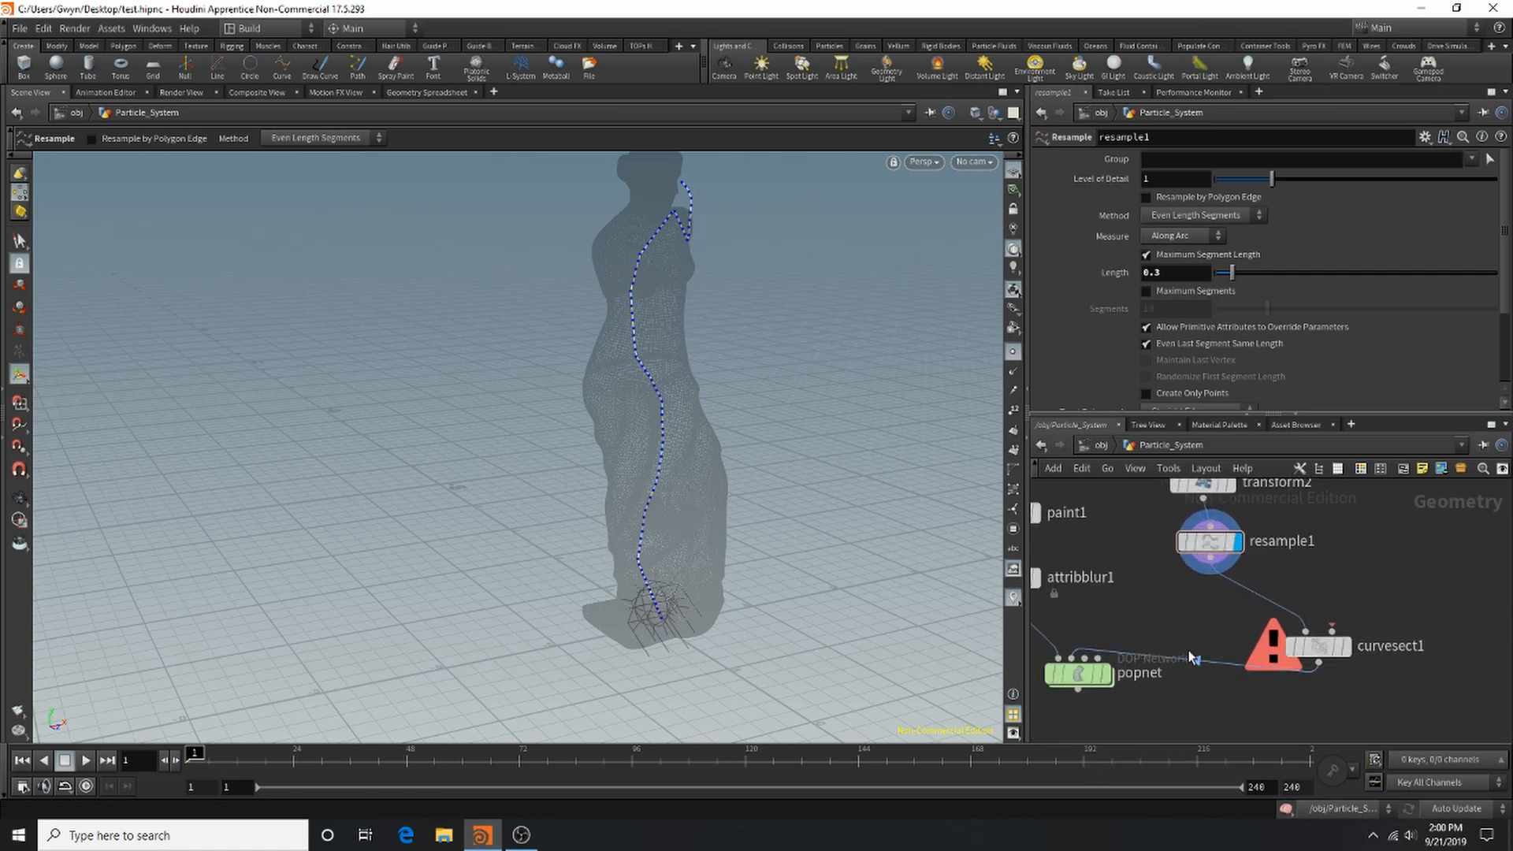
{"action": "key", "text": "l"}
{"action": "scroll", "coordinate": [1192, 611], "scroll_direction": "down", "scroll_amount": 5}
{"action": "scroll", "coordinate": [1220, 522], "scroll_direction": "up", "scroll_amount": 4}
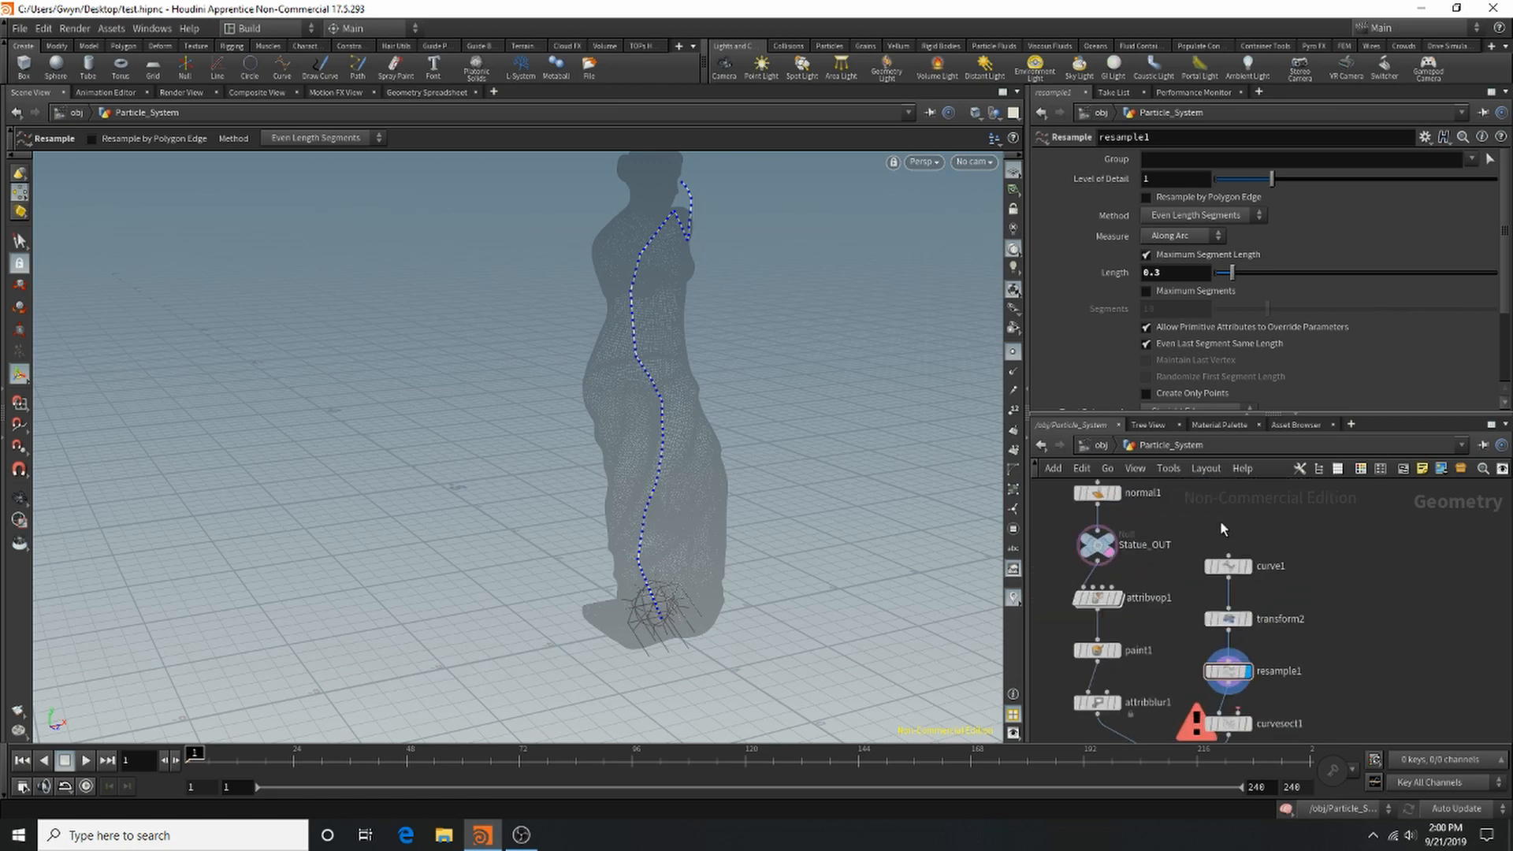
{"action": "left_click_drag", "start_coordinate": [1220, 528], "coordinate": [1311, 577]}
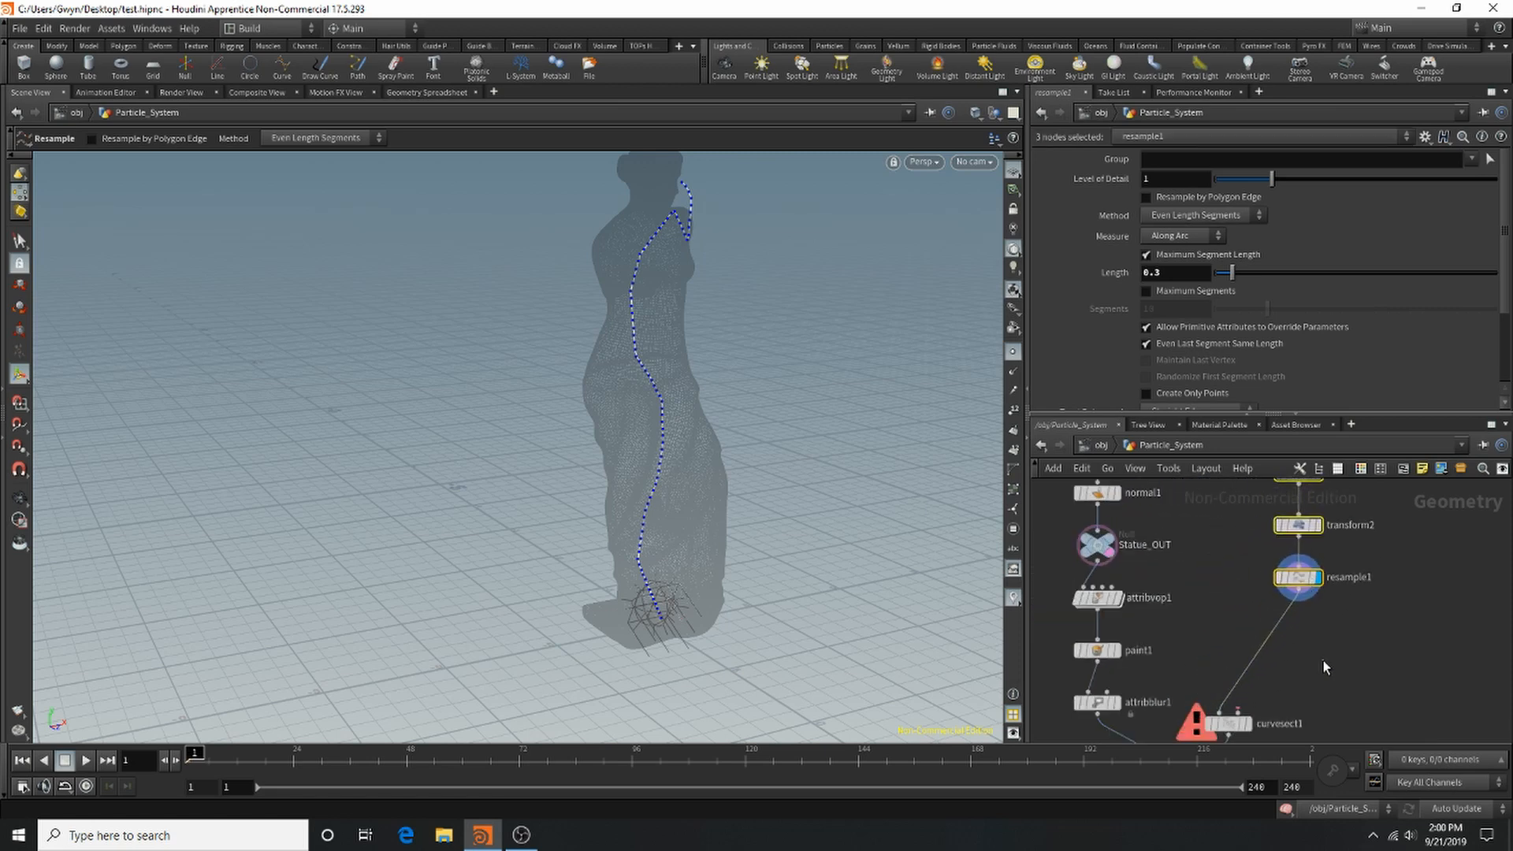
Insert a Point Jitter node on the wire between resample1 and curvesect1 and align it beneath resample1.
{"action": "left_click", "coordinate": [1324, 667]}
{"action": "key", "text": "Tab"}
{"action": "mouse_move", "coordinate": [1336, 666]}
{"action": "type", "text": "point"}
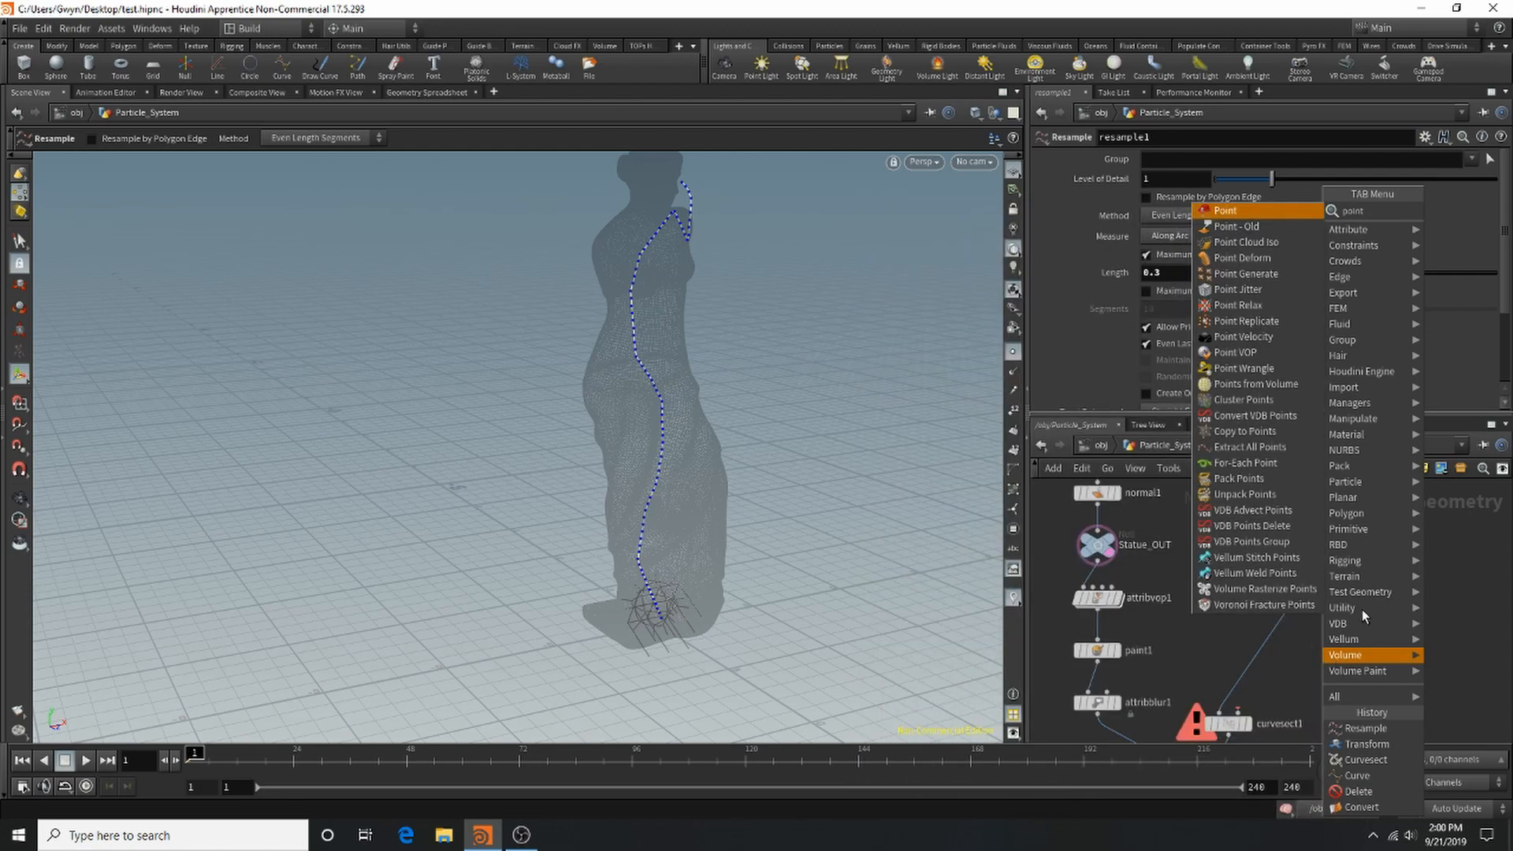
{"action": "left_click", "coordinate": [1272, 304]}
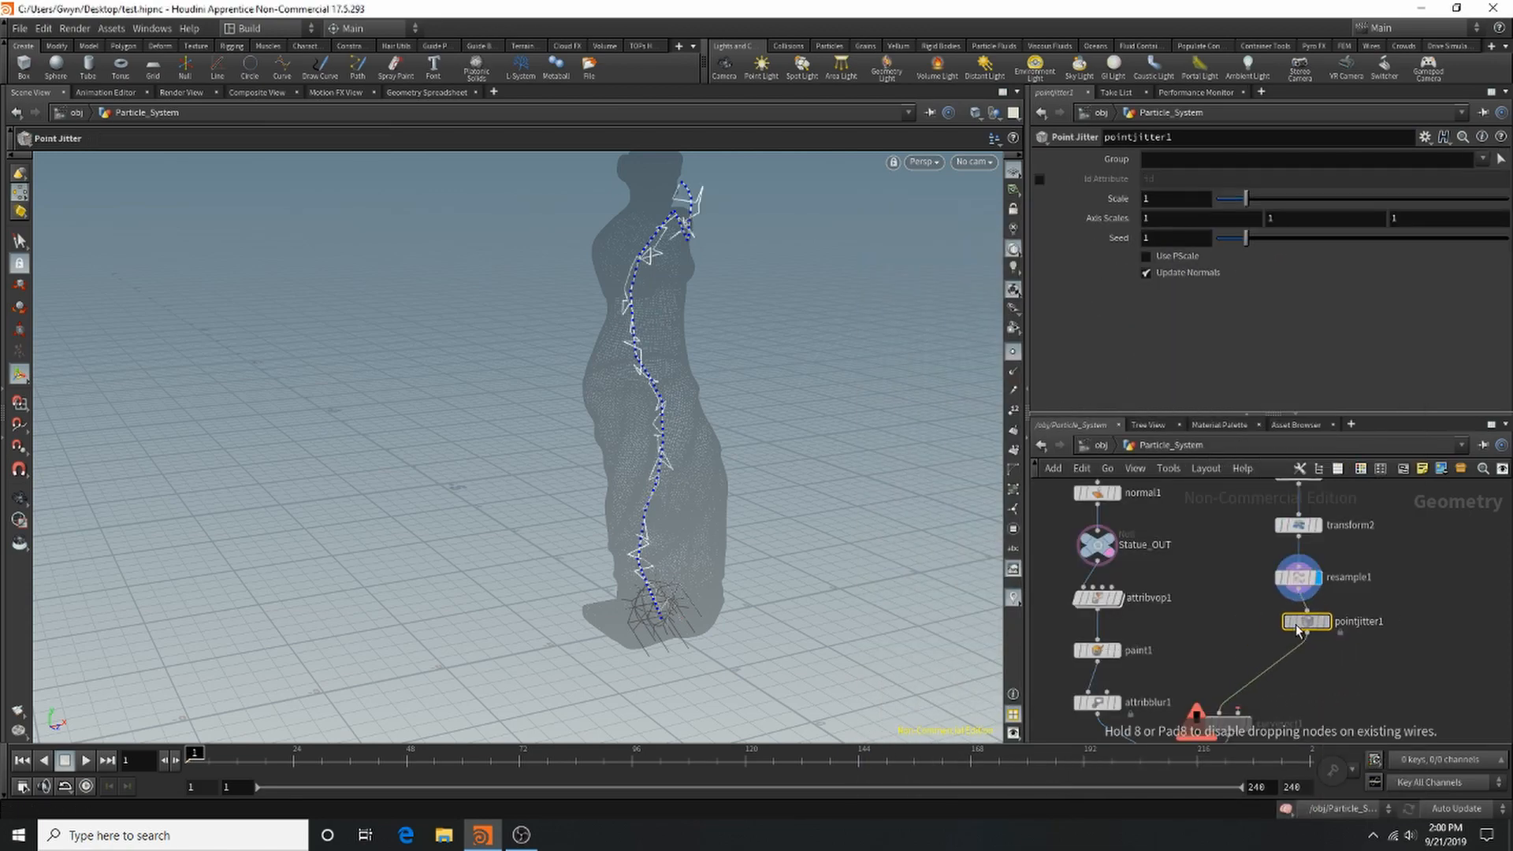
{"action": "left_click", "coordinate": [1300, 624]}
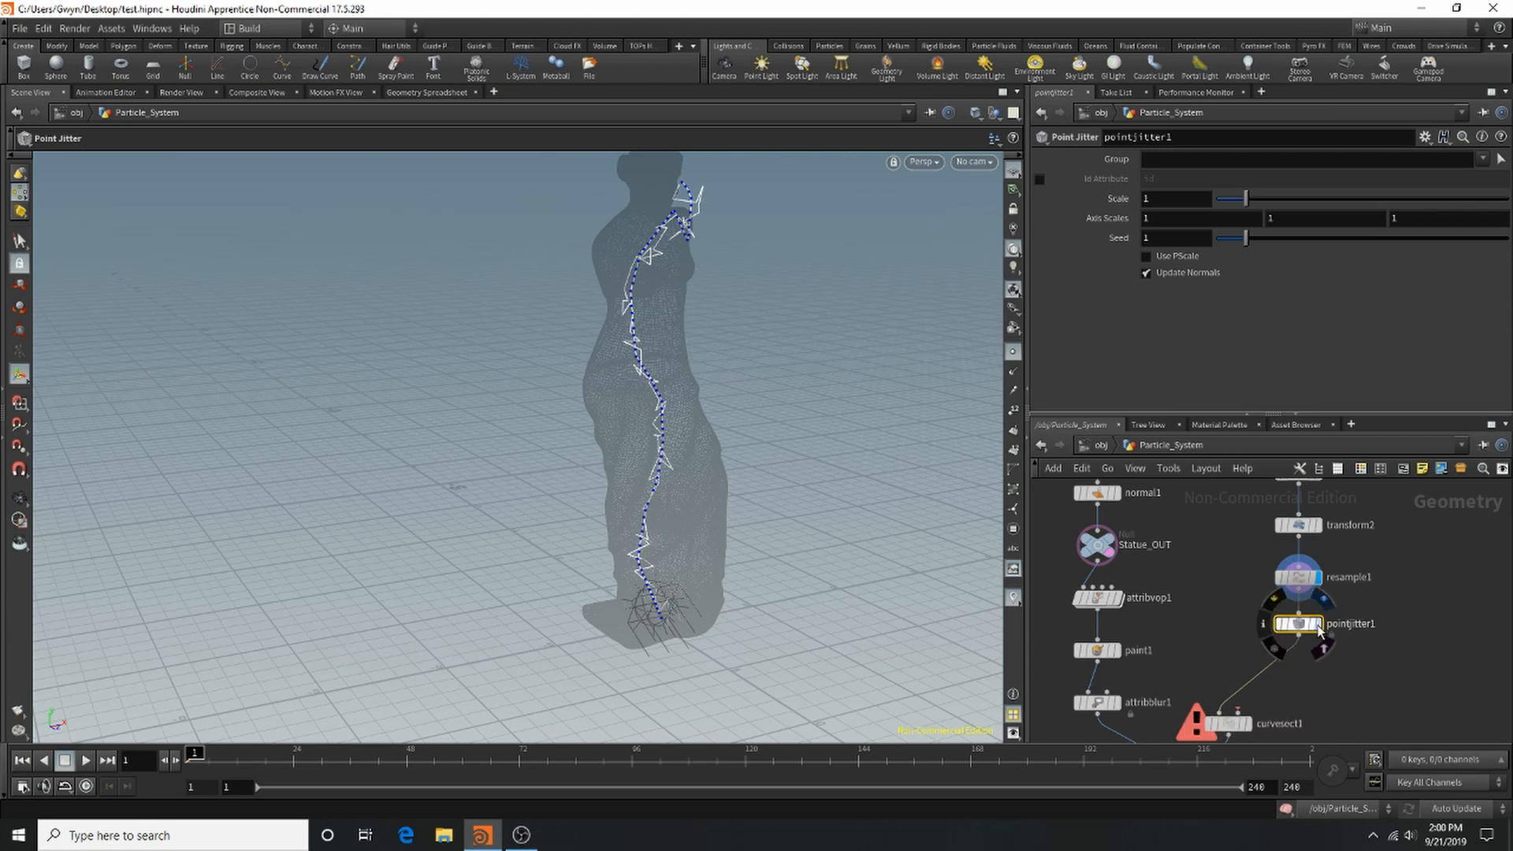
Display pointjitter1 and set its scale to 4.09, seed to 3.69 and axis scales to -0.8, 1.5 and 1.
{"action": "left_click", "coordinate": [1318, 624]}
{"action": "left_click_drag", "start_coordinate": [1264, 198], "coordinate": [1335, 198]}
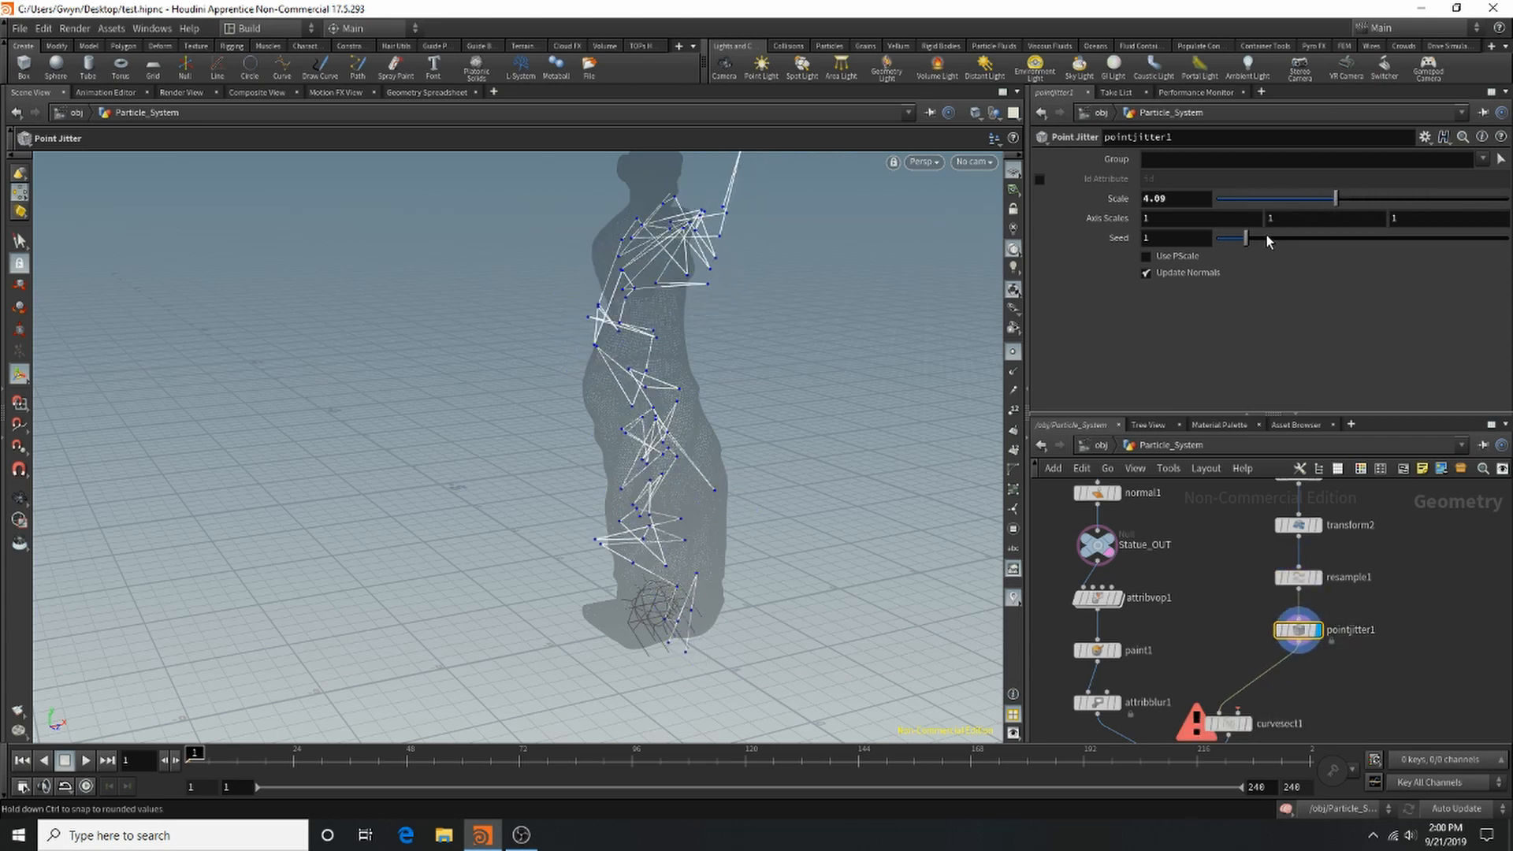
{"action": "left_click_drag", "start_coordinate": [1269, 240], "coordinate": [1330, 241]}
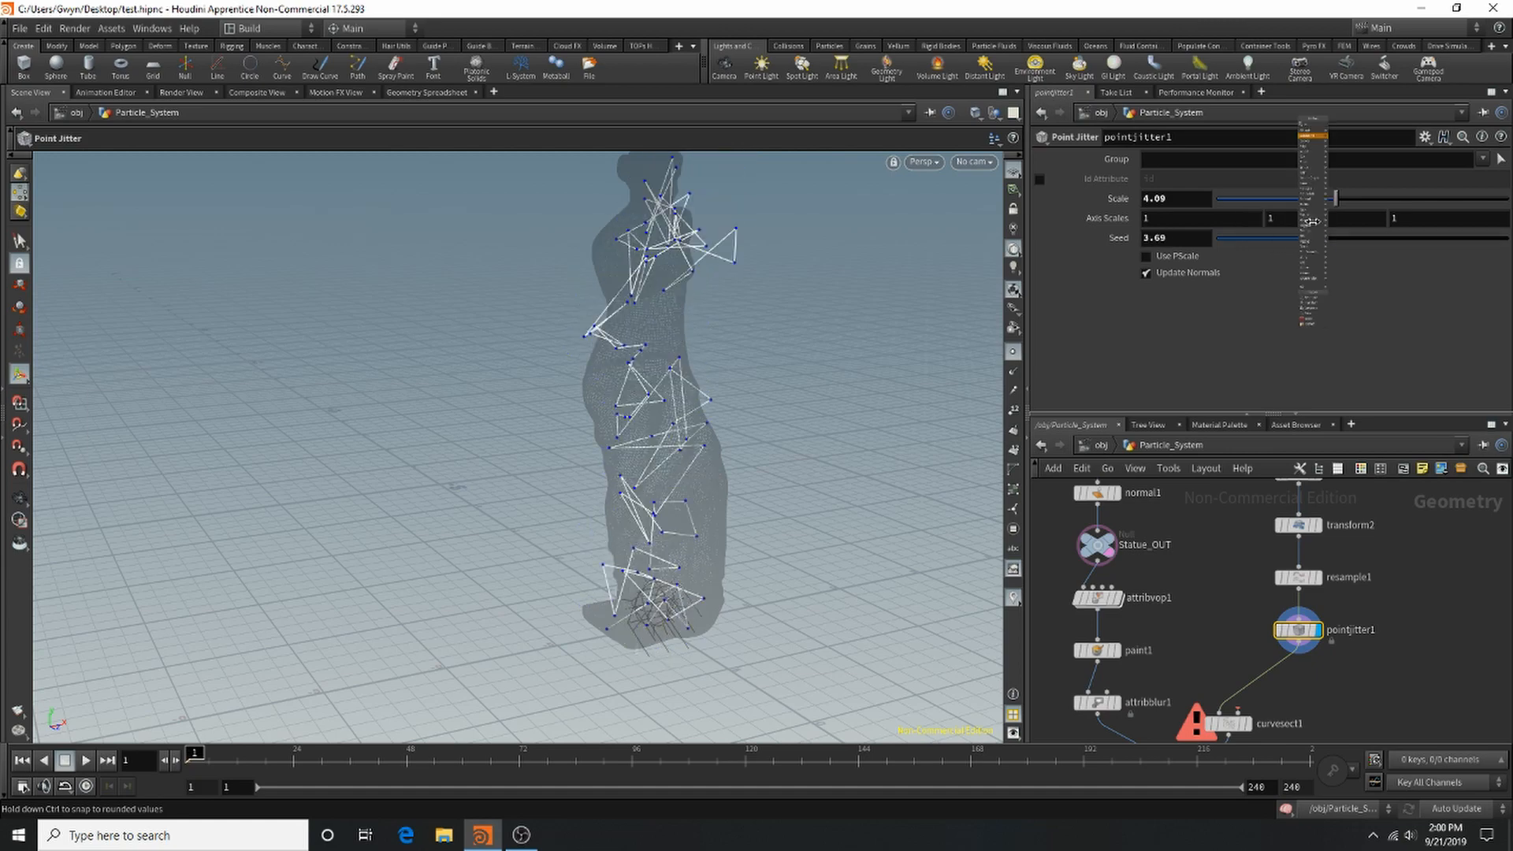
{"action": "middle_click_drag", "start_coordinate": [1312, 221], "coordinate": [1351, 223]}
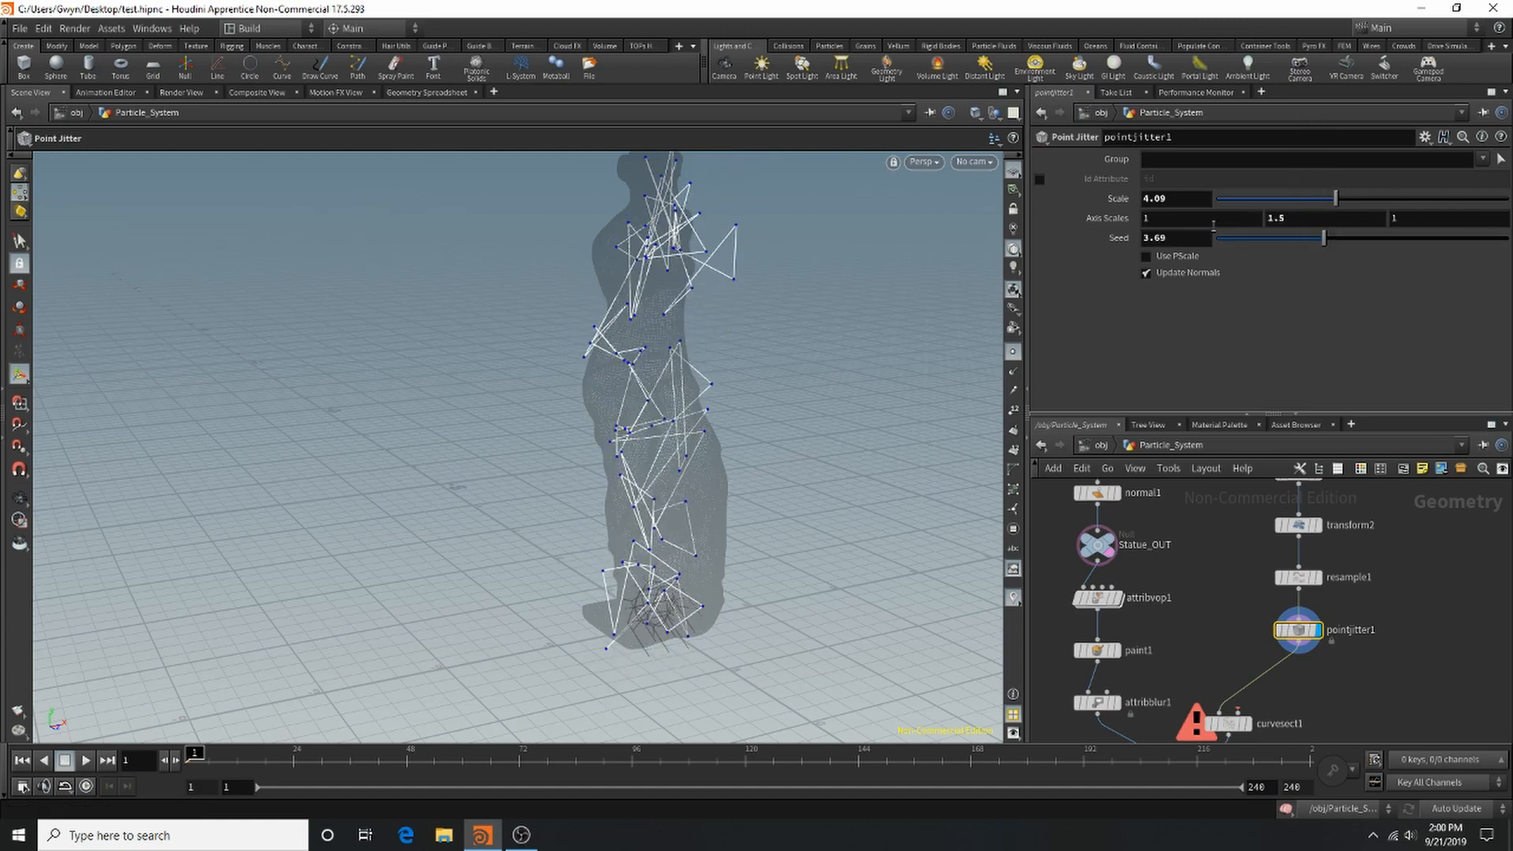
{"action": "mouse_move", "coordinate": [1206, 224]}
{"action": "middle_mouse_down"}
{"action": "mouse_move", "coordinate": [1040, 228]}
{"action": "mouse_move", "coordinate": [1204, 230]}
{"action": "middle_mouse_up"}
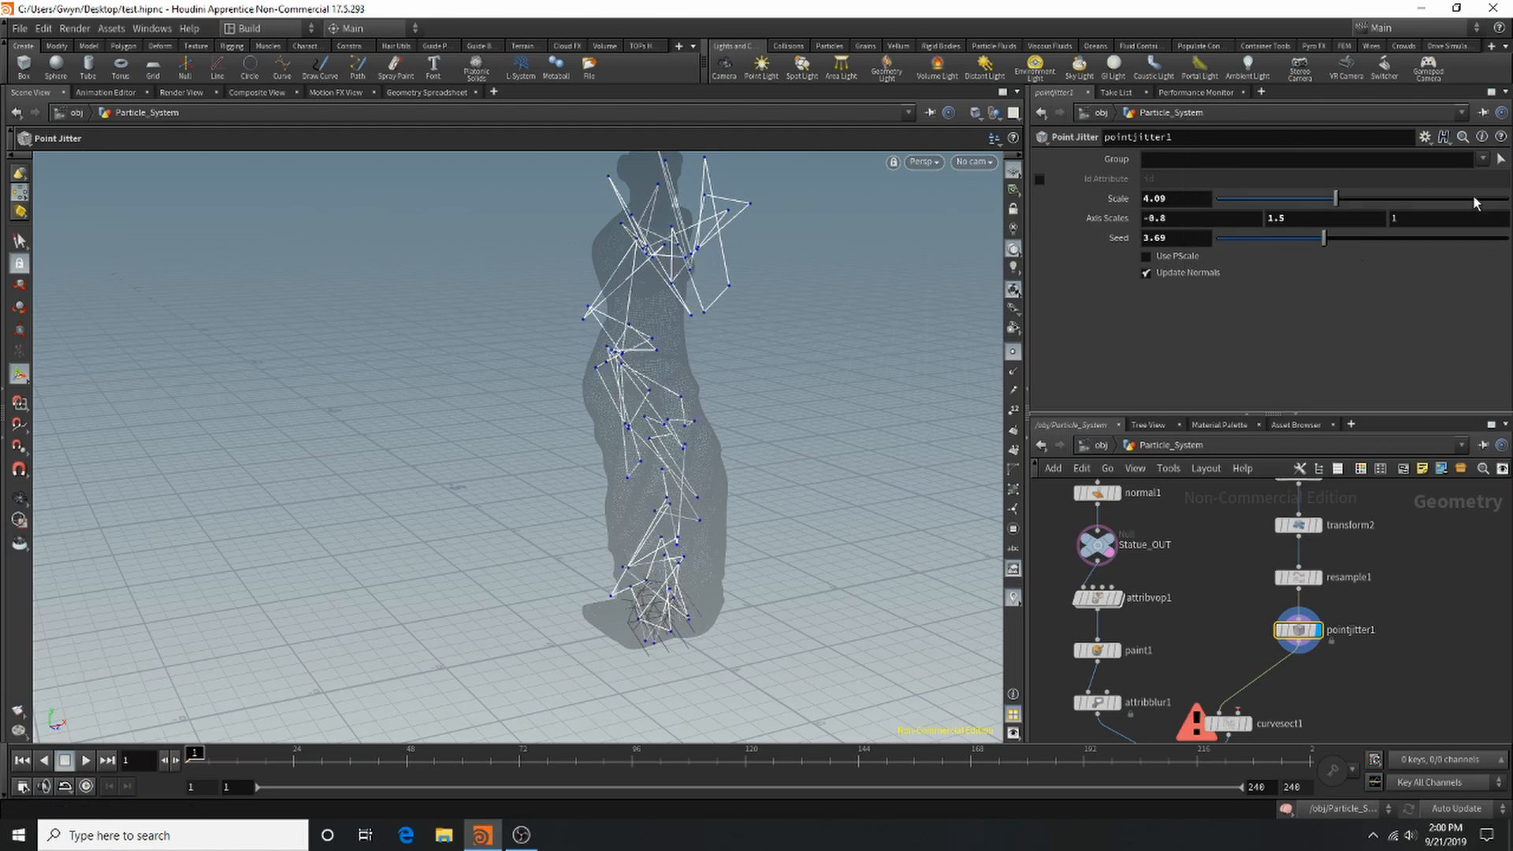
Try the Use PScale option on pointjitter1, leave it off and reduce the jitter scale to 0.7.
{"action": "left_click", "coordinate": [1200, 257]}
{"action": "left_click", "coordinate": [1199, 257]}
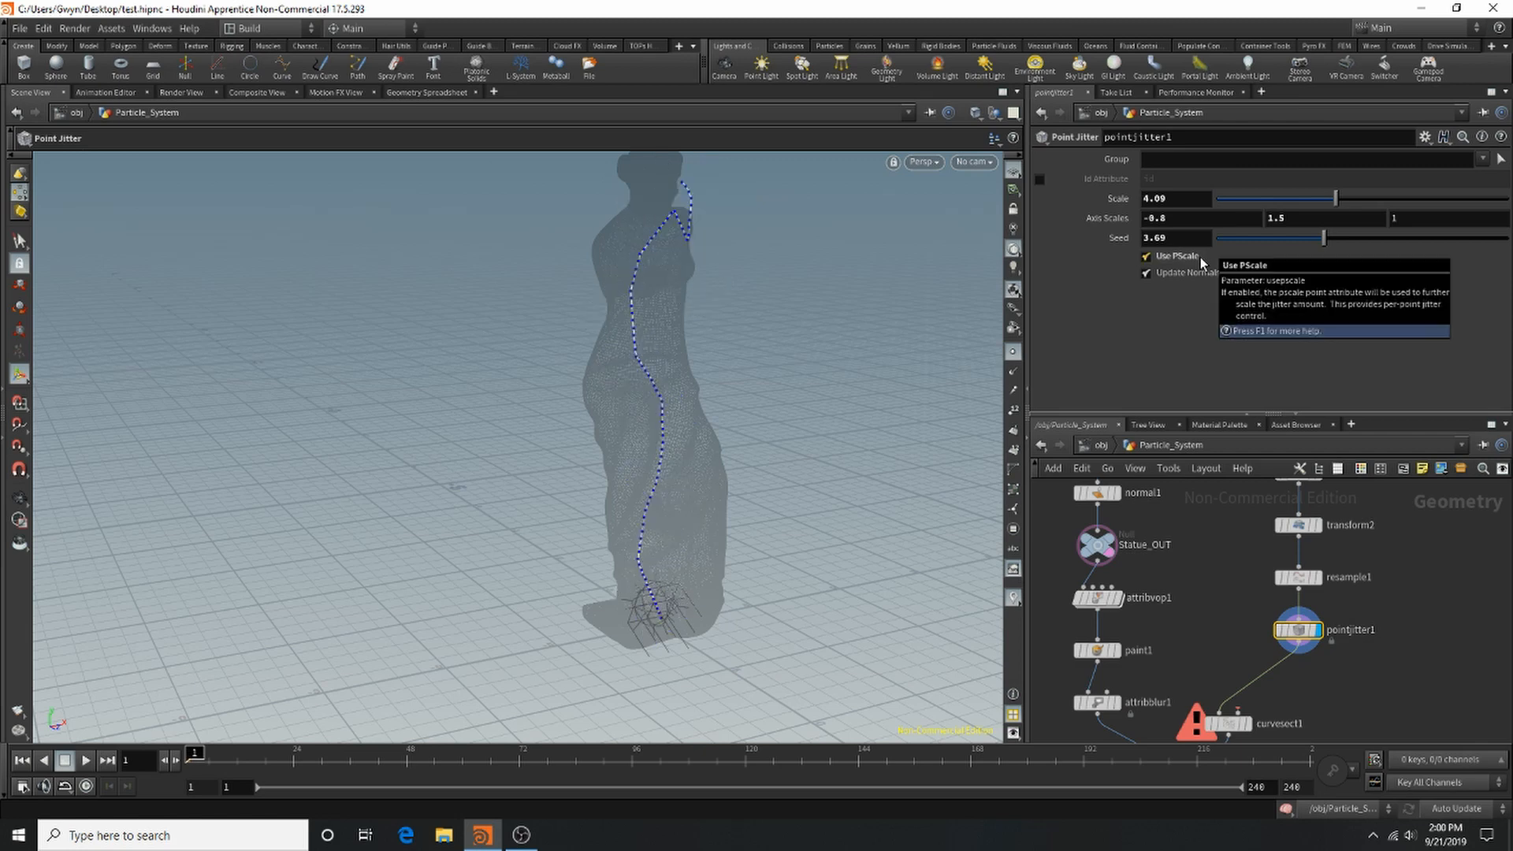
{"action": "left_click", "coordinate": [1202, 257]}
{"action": "left_click_drag", "start_coordinate": [1331, 205], "coordinate": [1238, 203]}
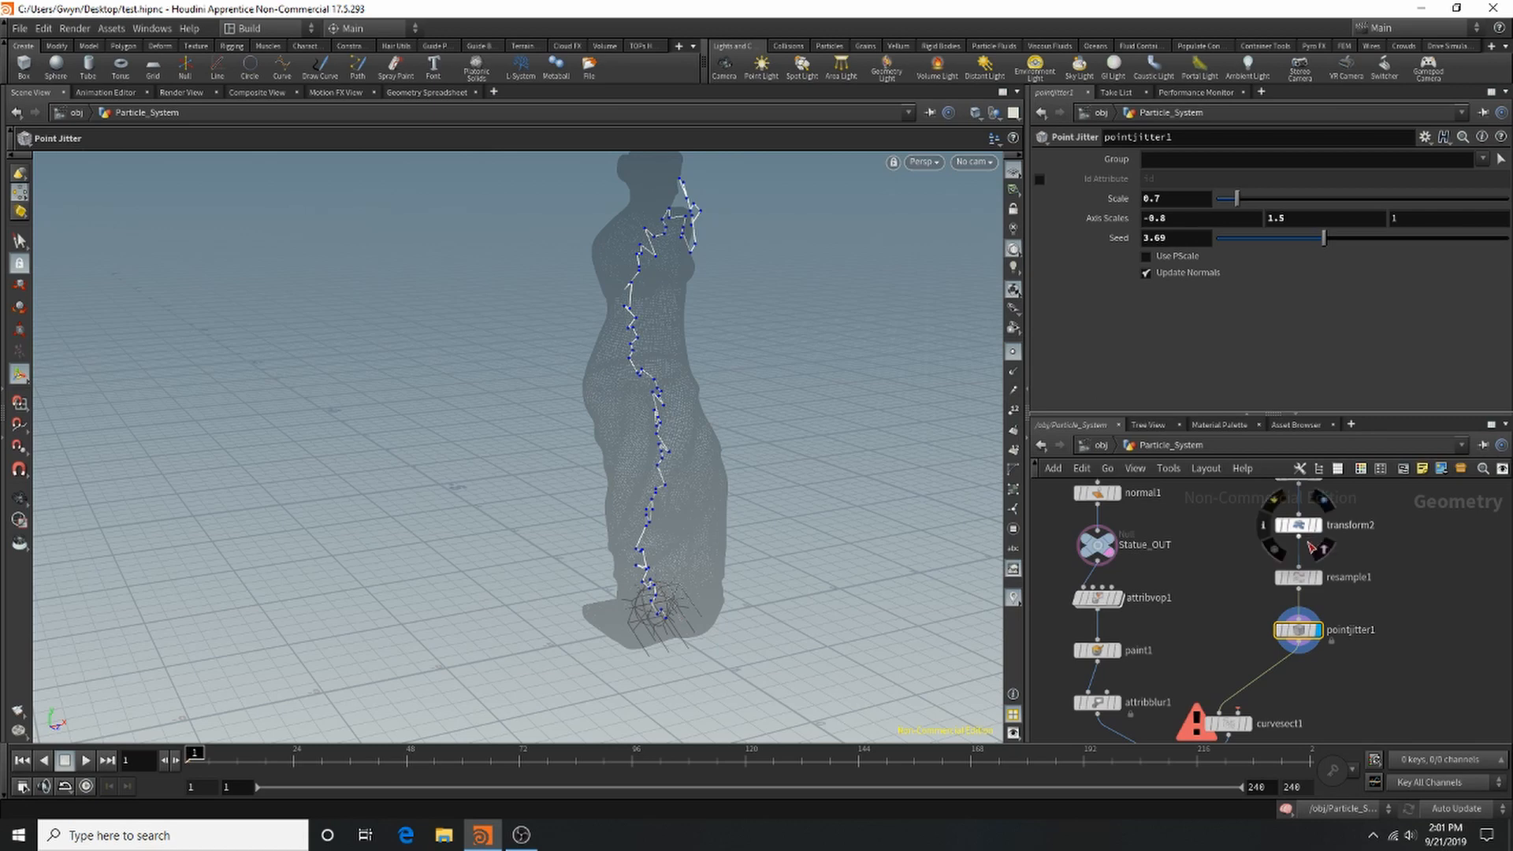
Set the segment length of resample1 to 0.8 and check the jittered curve against the statue.
{"action": "key", "text": "Up"}
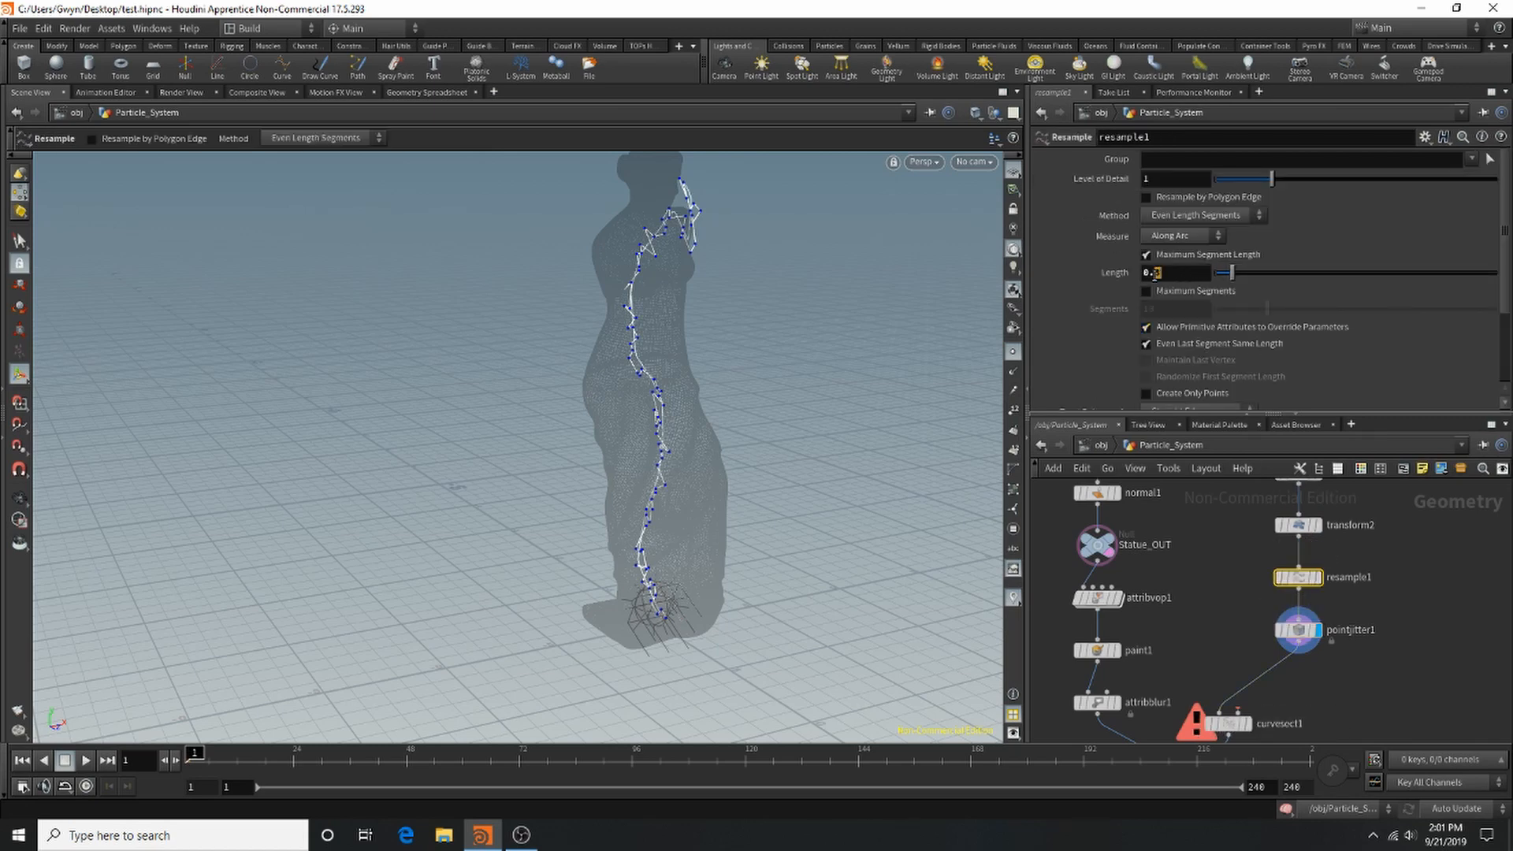
{"action": "type", "text": "8"}
{"action": "key", "text": "Return"}
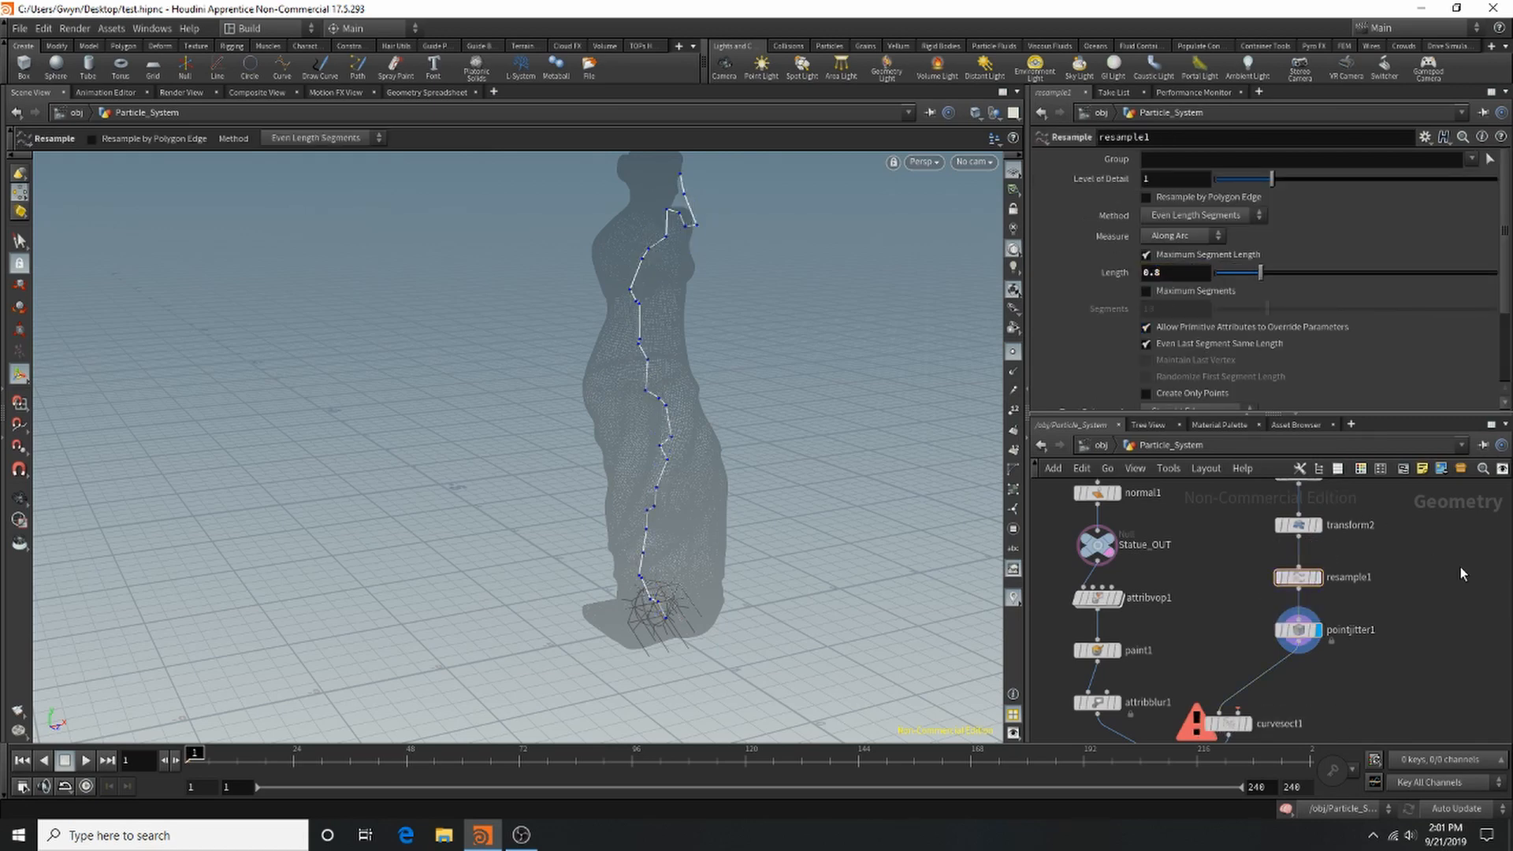
{"action": "left_click_drag", "start_coordinate": [645, 334], "coordinate": [597, 378], "text": "alt"}
Delete the curvesect1 node from the network.
{"action": "scroll", "coordinate": [1241, 646], "scroll_direction": "down", "scroll_amount": 1}
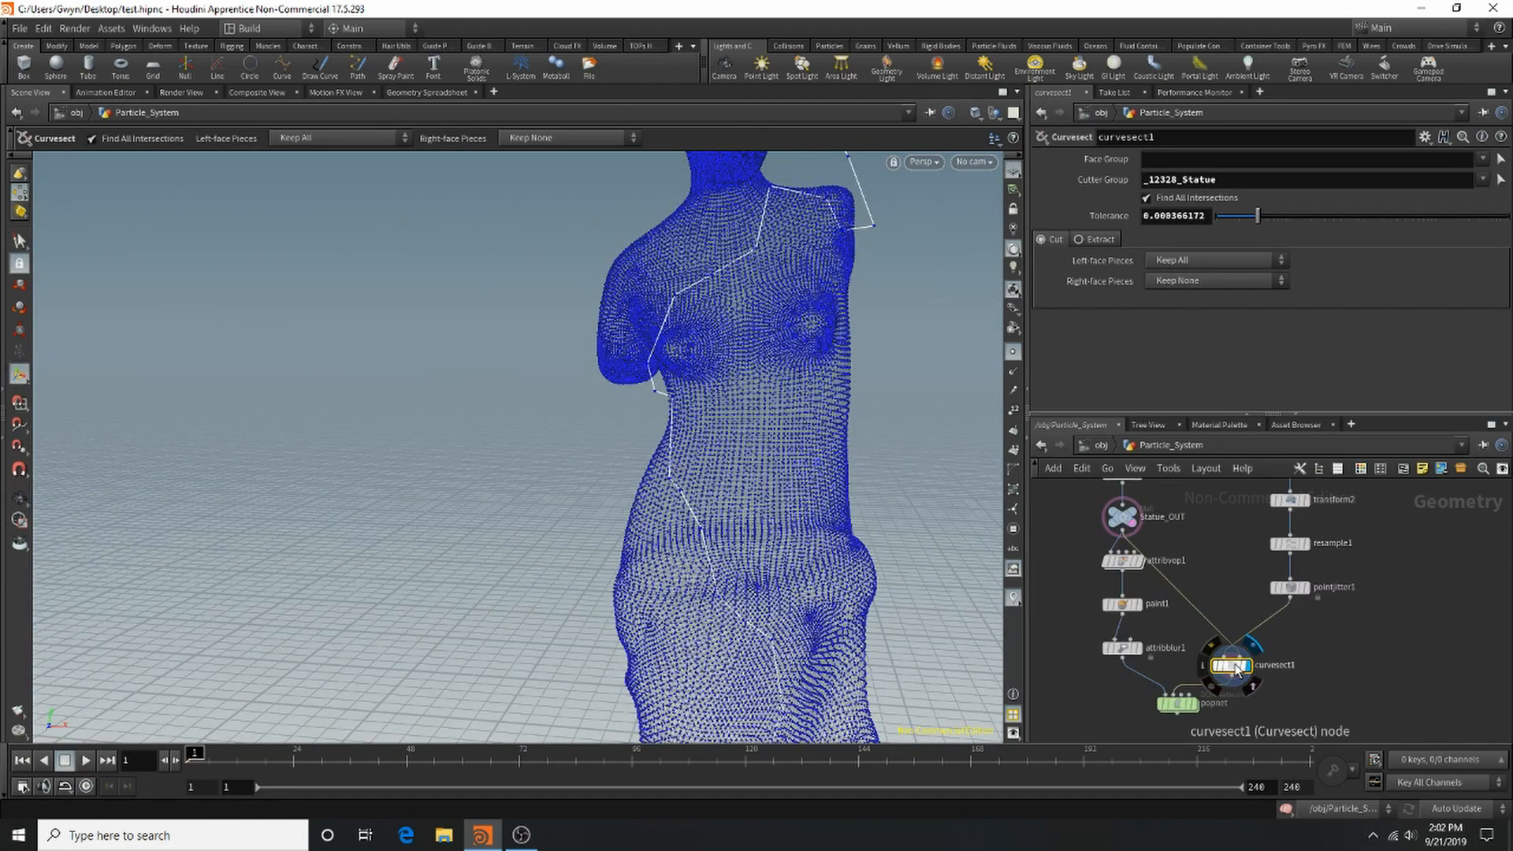
{"action": "key", "text": "Delete"}
{"action": "scroll", "coordinate": [1278, 643], "scroll_direction": "down", "scroll_amount": 2}
{"action": "scroll", "coordinate": [1289, 630], "scroll_direction": "up", "scroll_amount": 3}
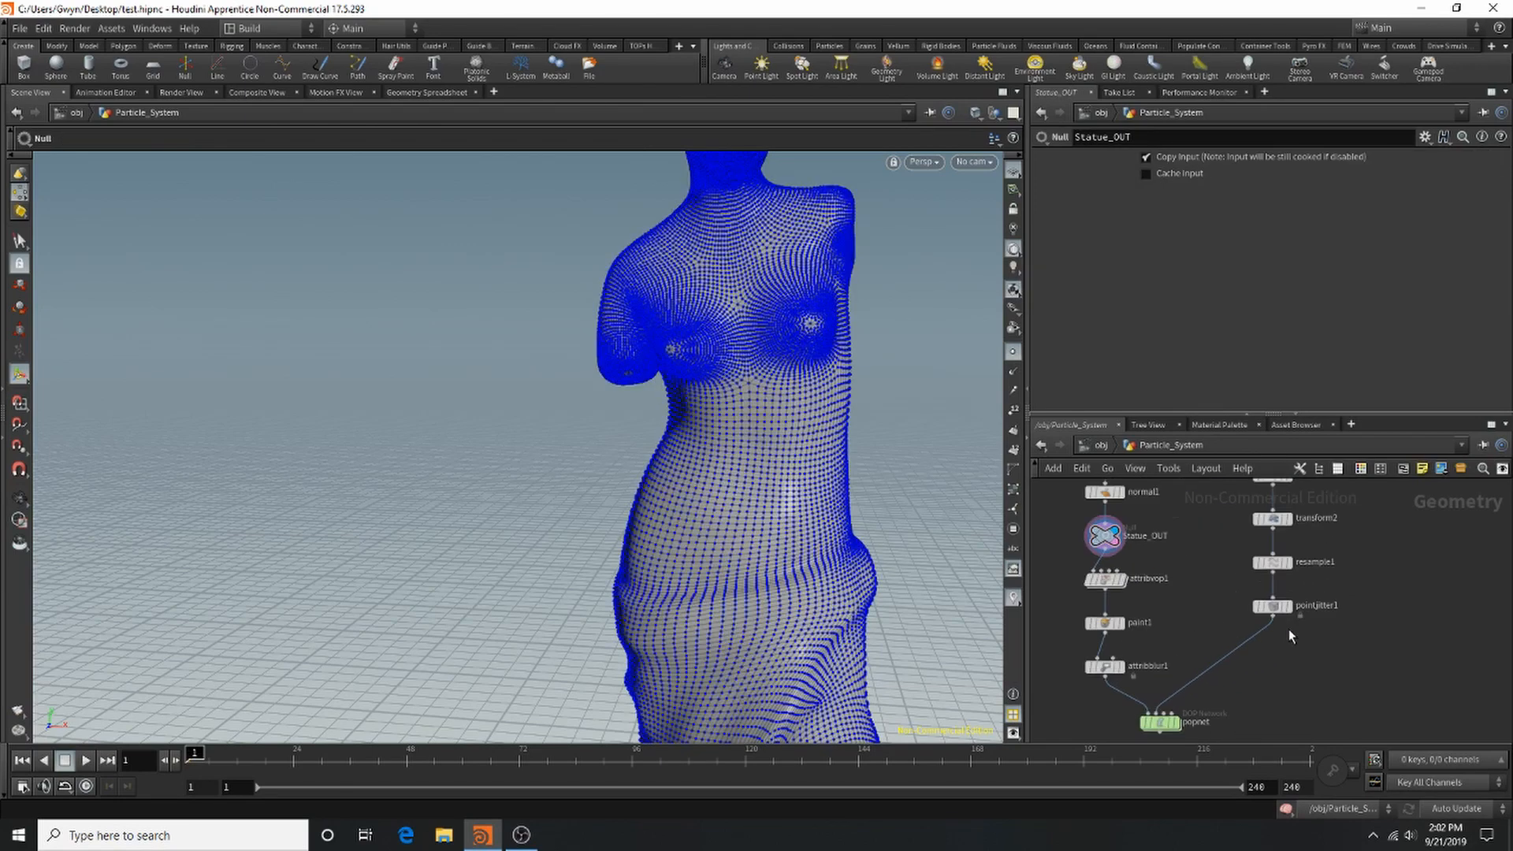
Insert a PolyWire node on the wire between pointjitter1 and popnet, display it and check the tube against the statue.
{"action": "key", "text": "Tab"}
{"action": "type", "text": "poly"}
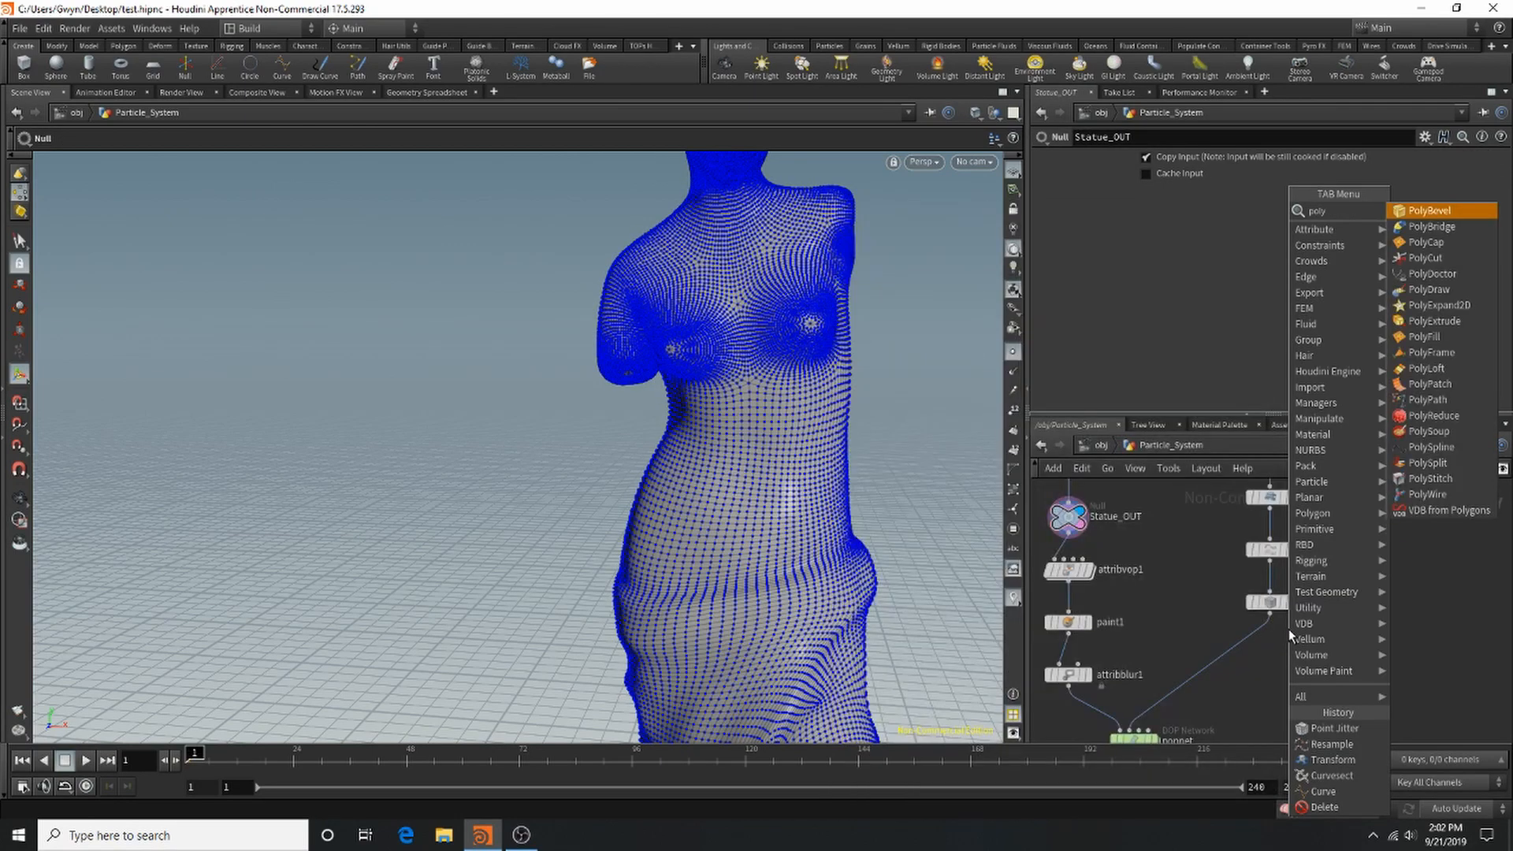
{"action": "left_click", "coordinate": [1420, 482]}
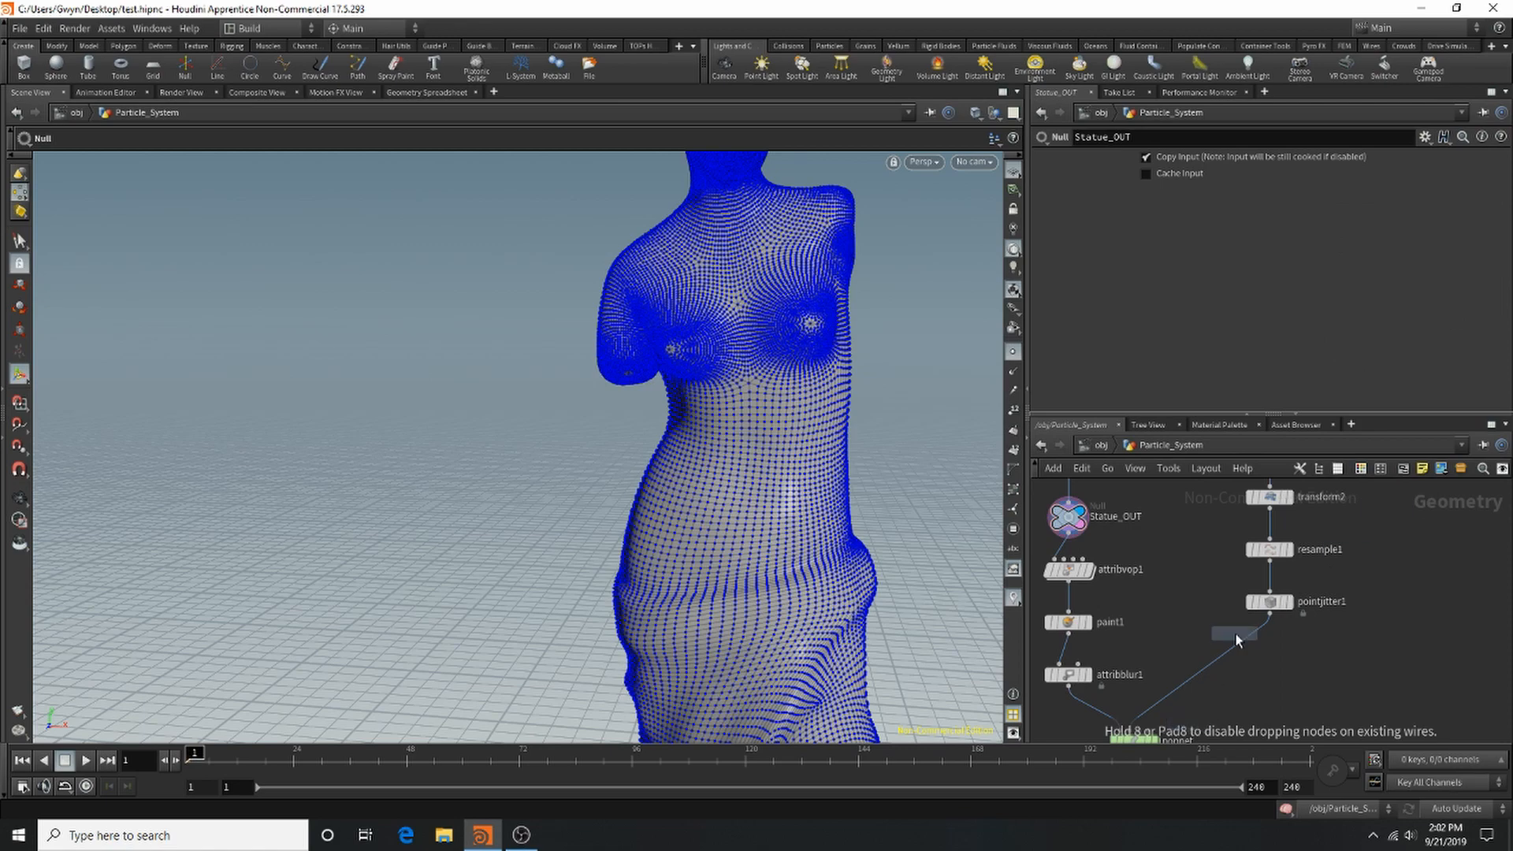
{"action": "left_click", "coordinate": [1237, 648]}
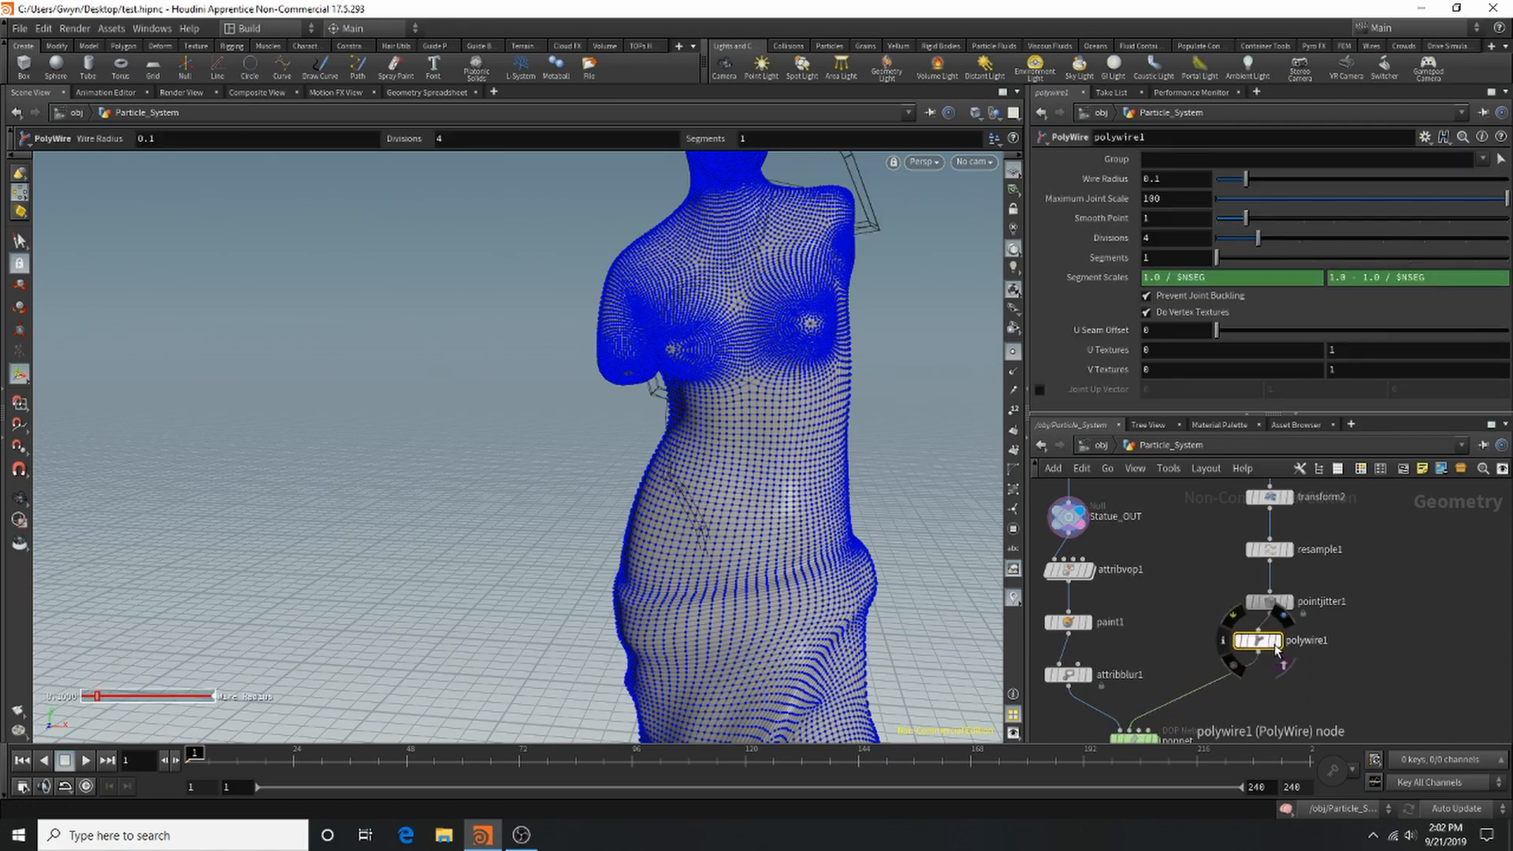
{"action": "left_click", "coordinate": [1281, 648]}
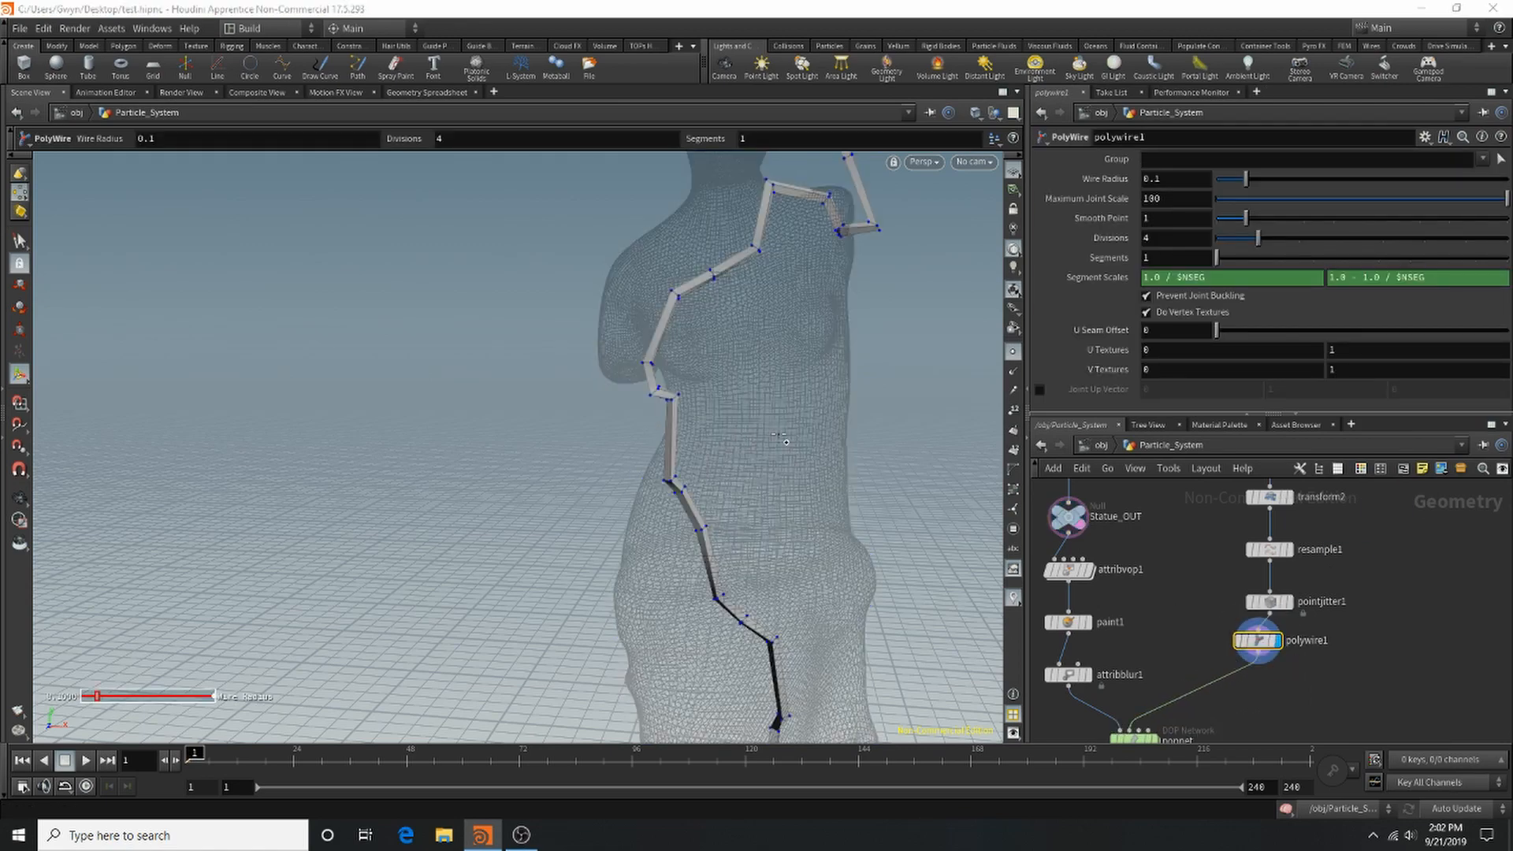
{"action": "key", "text": "Escape"}
{"action": "left_click_drag", "start_coordinate": [724, 396], "coordinate": [702, 365]}
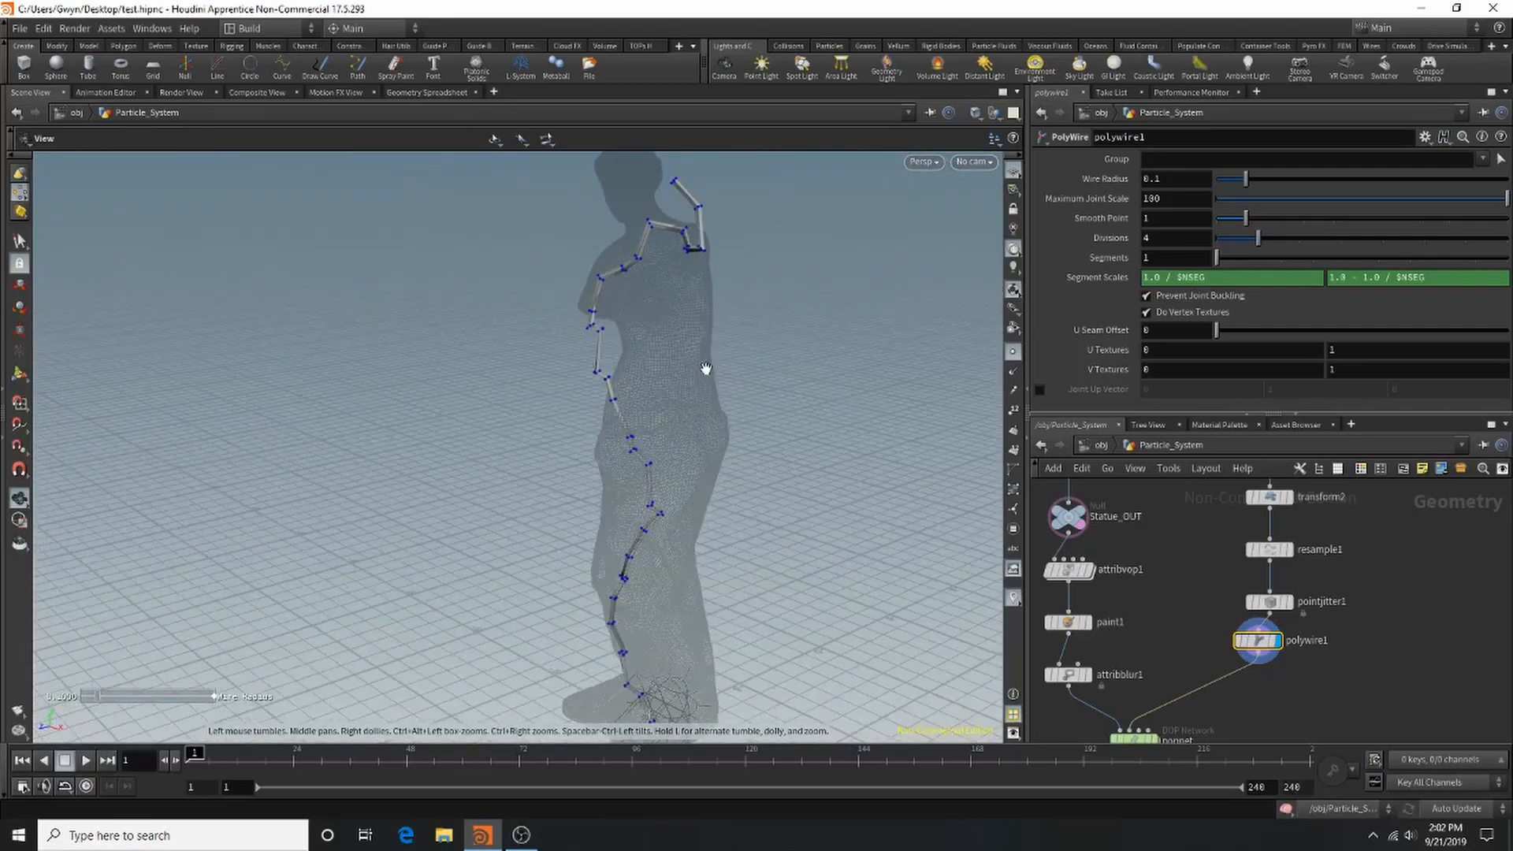
{"action": "key", "text": "Return"}
Insert a Boolean Intersect node on the wire between polywire1 and popnet, connect Statue_OUT to it and display it.
{"action": "middle_click_drag", "start_coordinate": [1402, 601], "coordinate": [1457, 594]}
{"action": "key", "text": "Tab"}
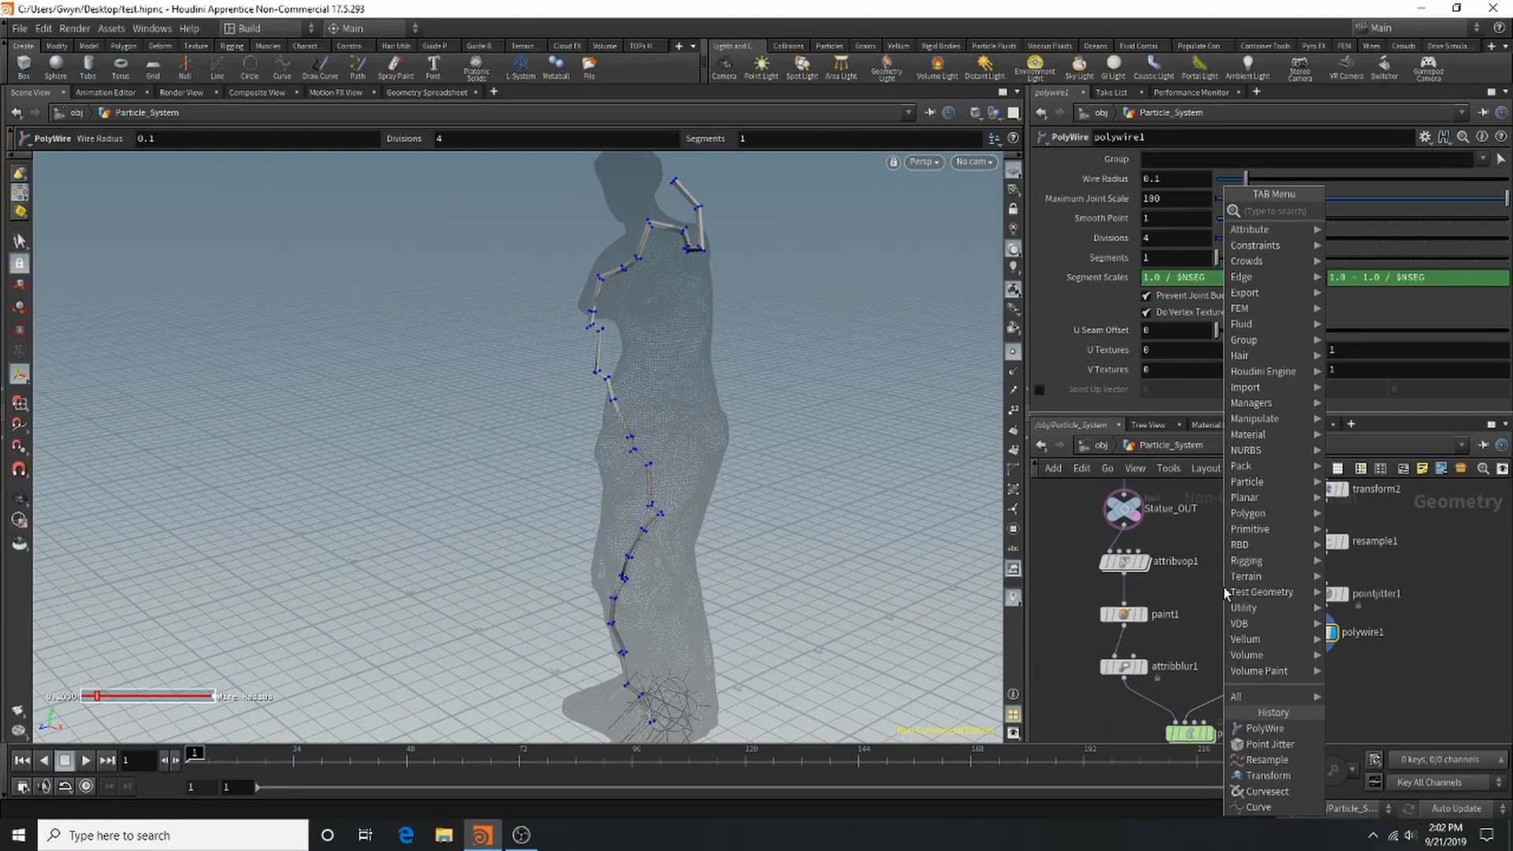
{"action": "type", "text": "bool"}
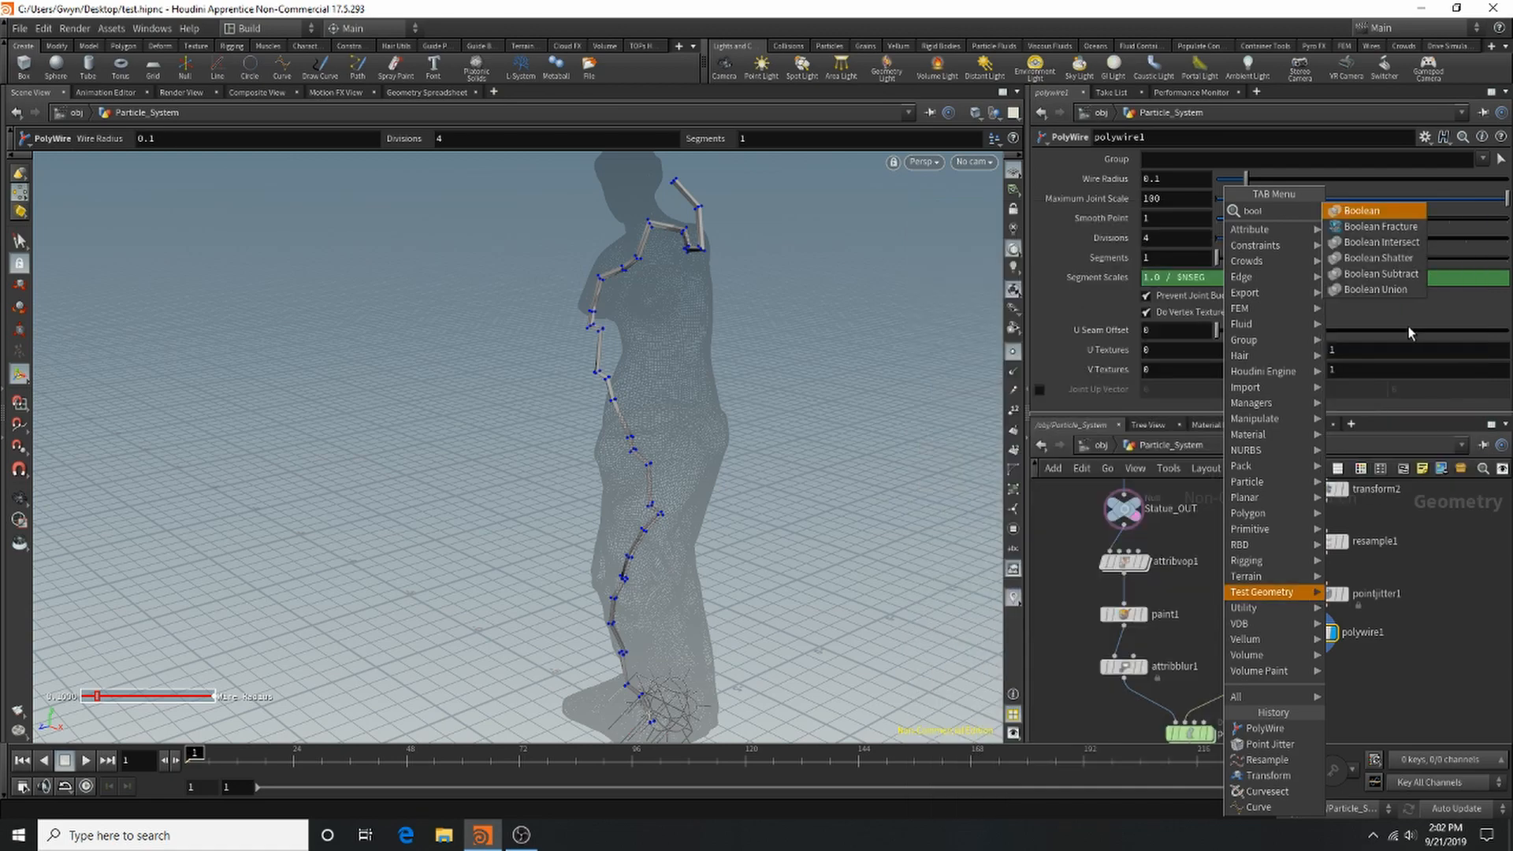
{"action": "left_click", "coordinate": [1381, 241]}
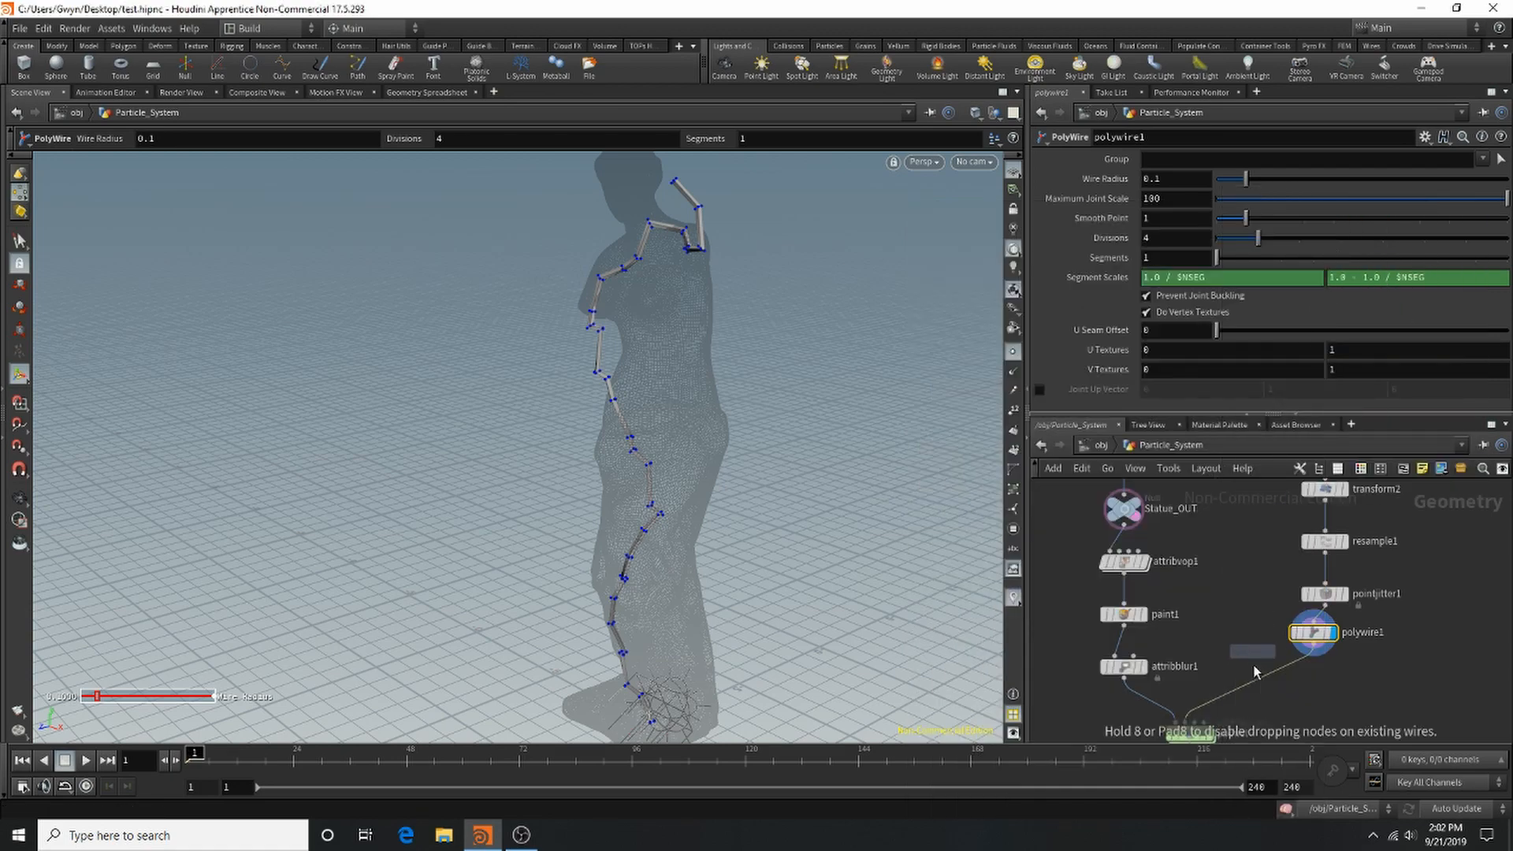
{"action": "left_click", "coordinate": [1261, 684]}
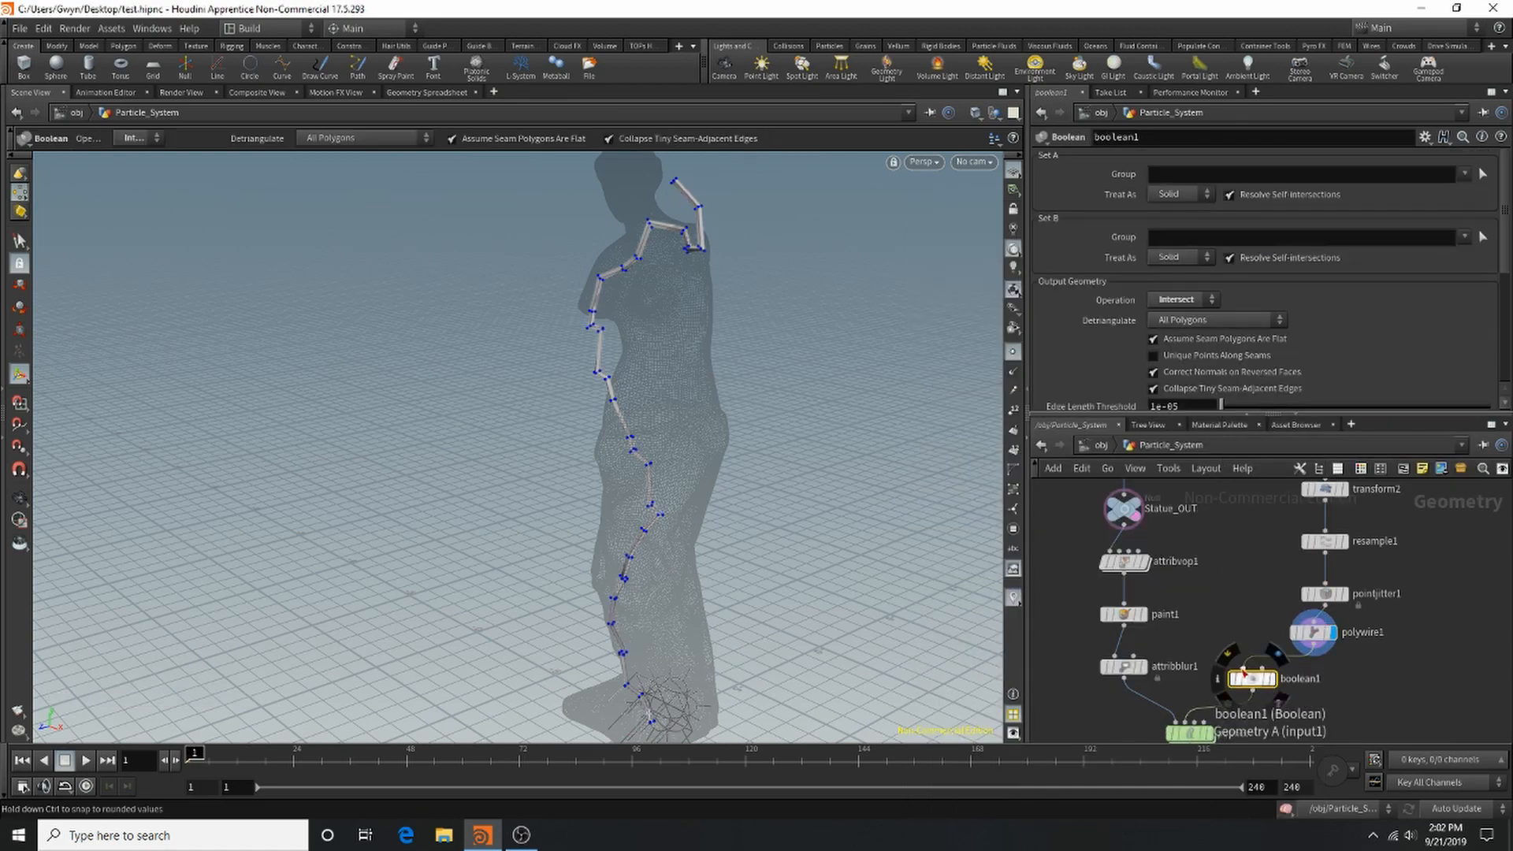
{"action": "left_click_drag", "start_coordinate": [1245, 667], "coordinate": [1125, 526]}
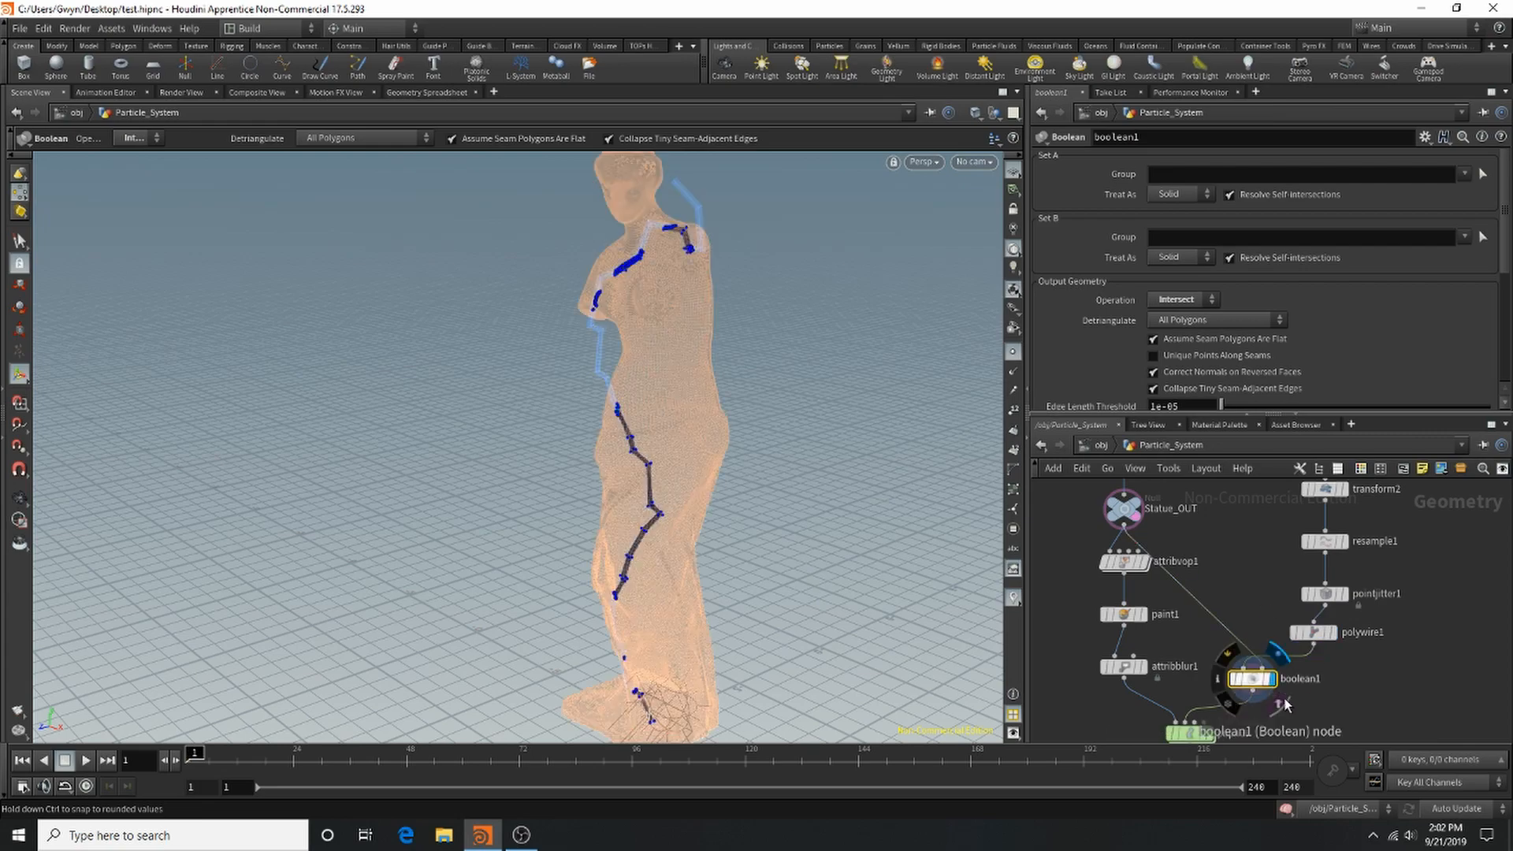
Check the intersected tube against the statue and move the popnet node further below boolean1.
{"action": "left_click", "coordinate": [1271, 679]}
{"action": "key", "text": "Escape"}
{"action": "left_click_drag", "start_coordinate": [652, 294], "coordinate": [618, 361]}
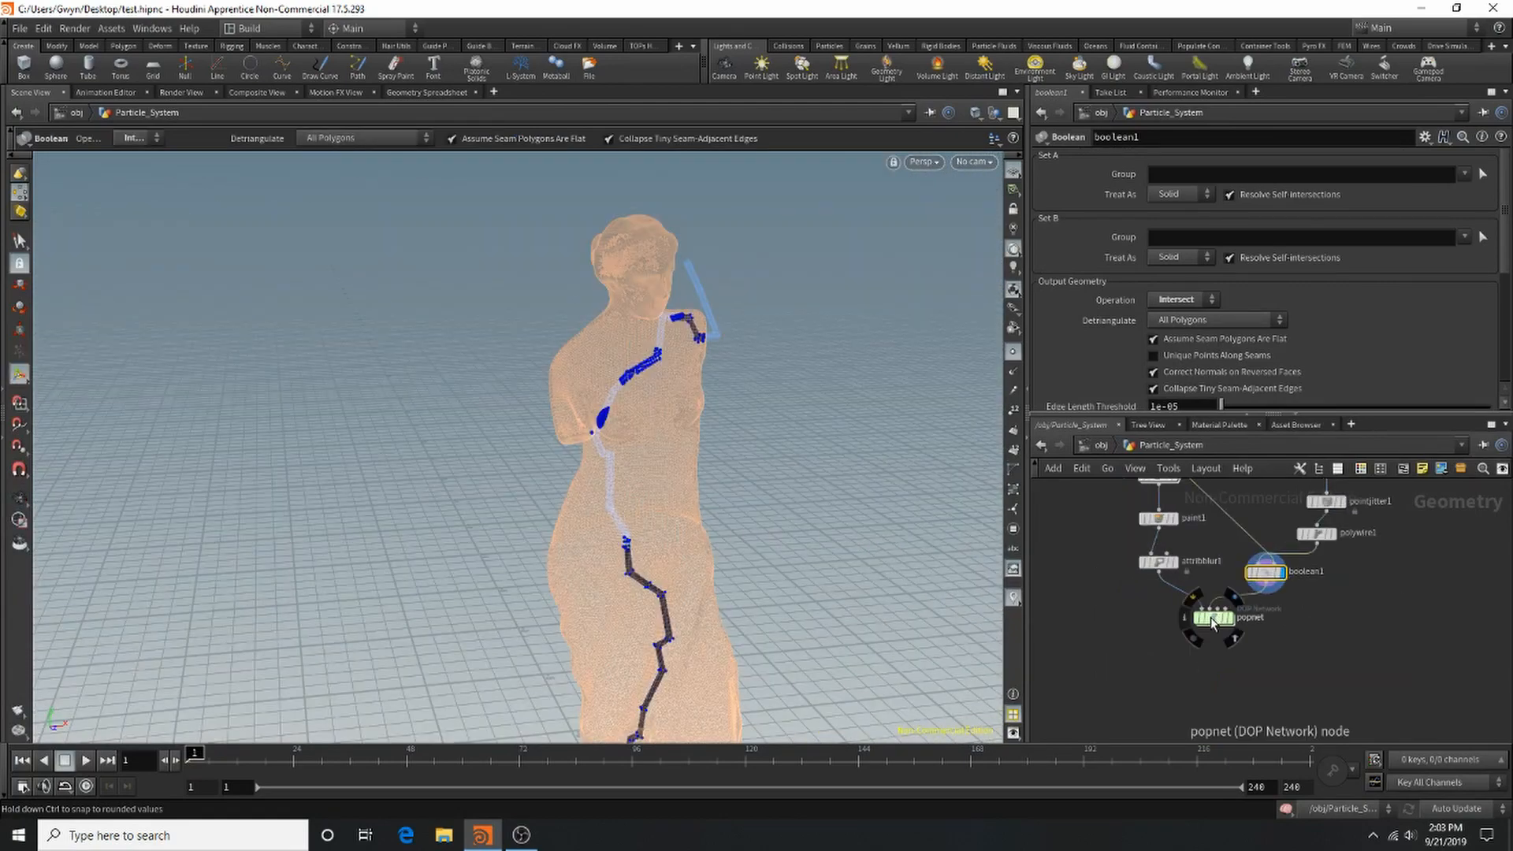
{"action": "left_click_drag", "start_coordinate": [1207, 613], "coordinate": [1163, 699]}
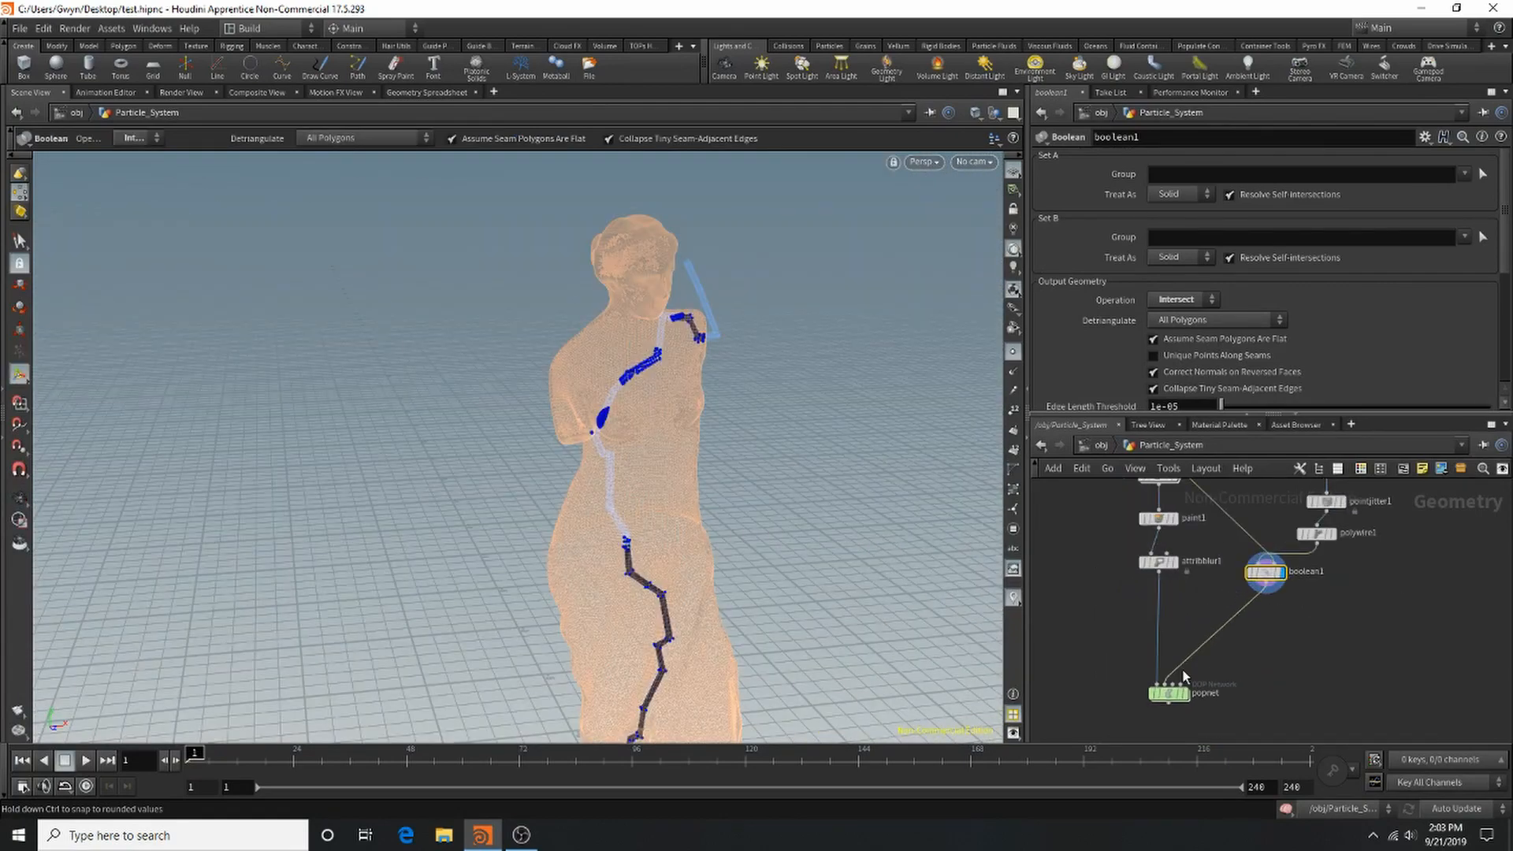
{"action": "scroll", "coordinate": [1186, 640], "scroll_direction": "down", "scroll_amount": 4}
{"action": "scroll", "coordinate": [1204, 530], "scroll_direction": "up", "scroll_amount": 5}
Insert a Null node on the wire between pointjitter1 and polywire1 and move pointjitter1 aside to make room.
{"action": "middle_click_drag", "start_coordinate": [1235, 615], "coordinate": [1164, 584]}
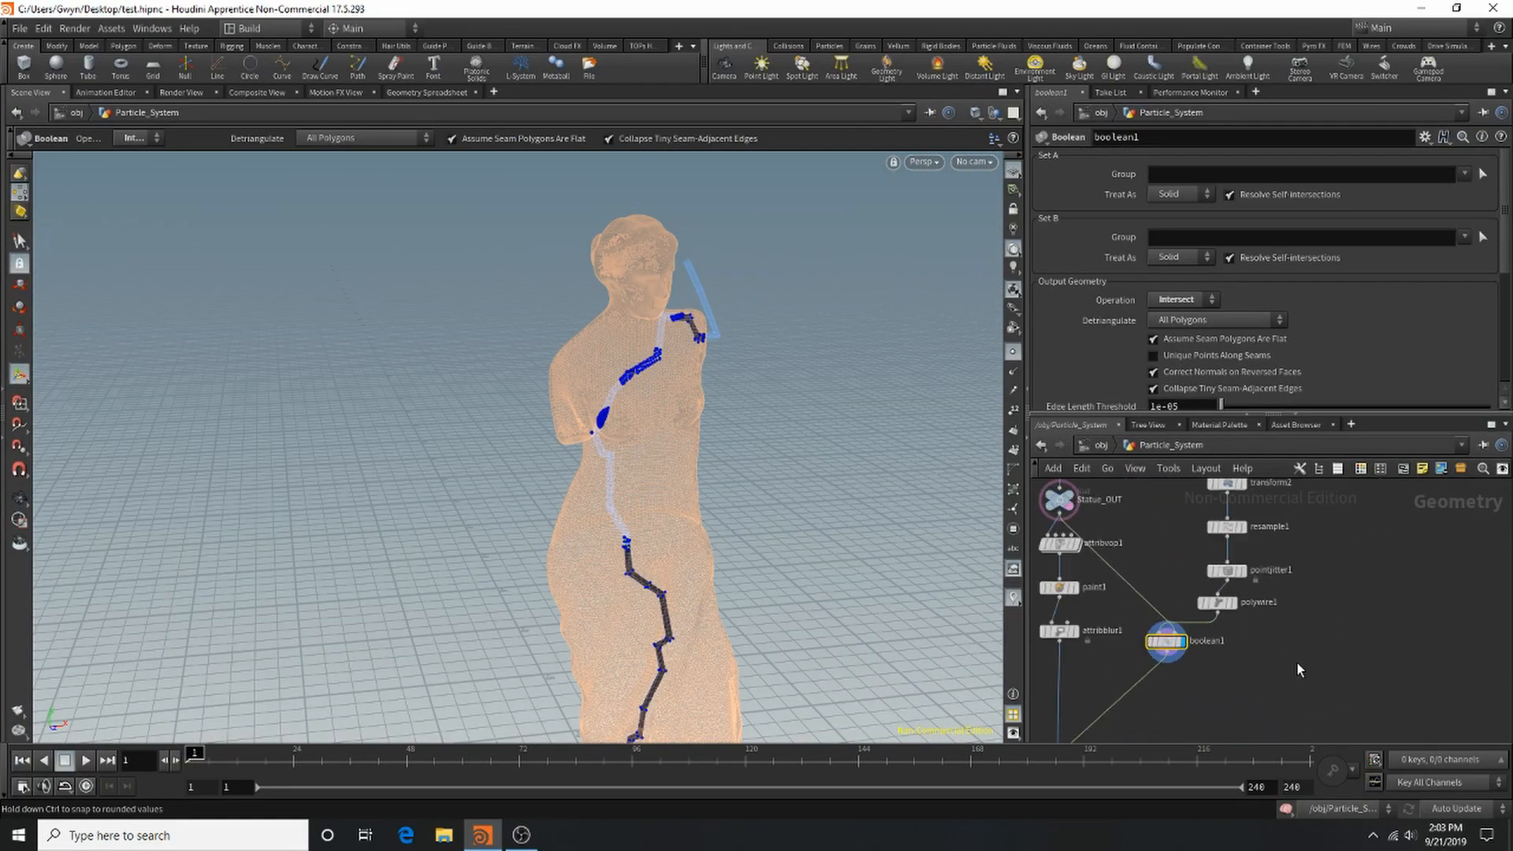
{"action": "scroll", "coordinate": [1229, 670], "scroll_direction": "up", "scroll_amount": 2}
{"action": "key", "text": "Tab"}
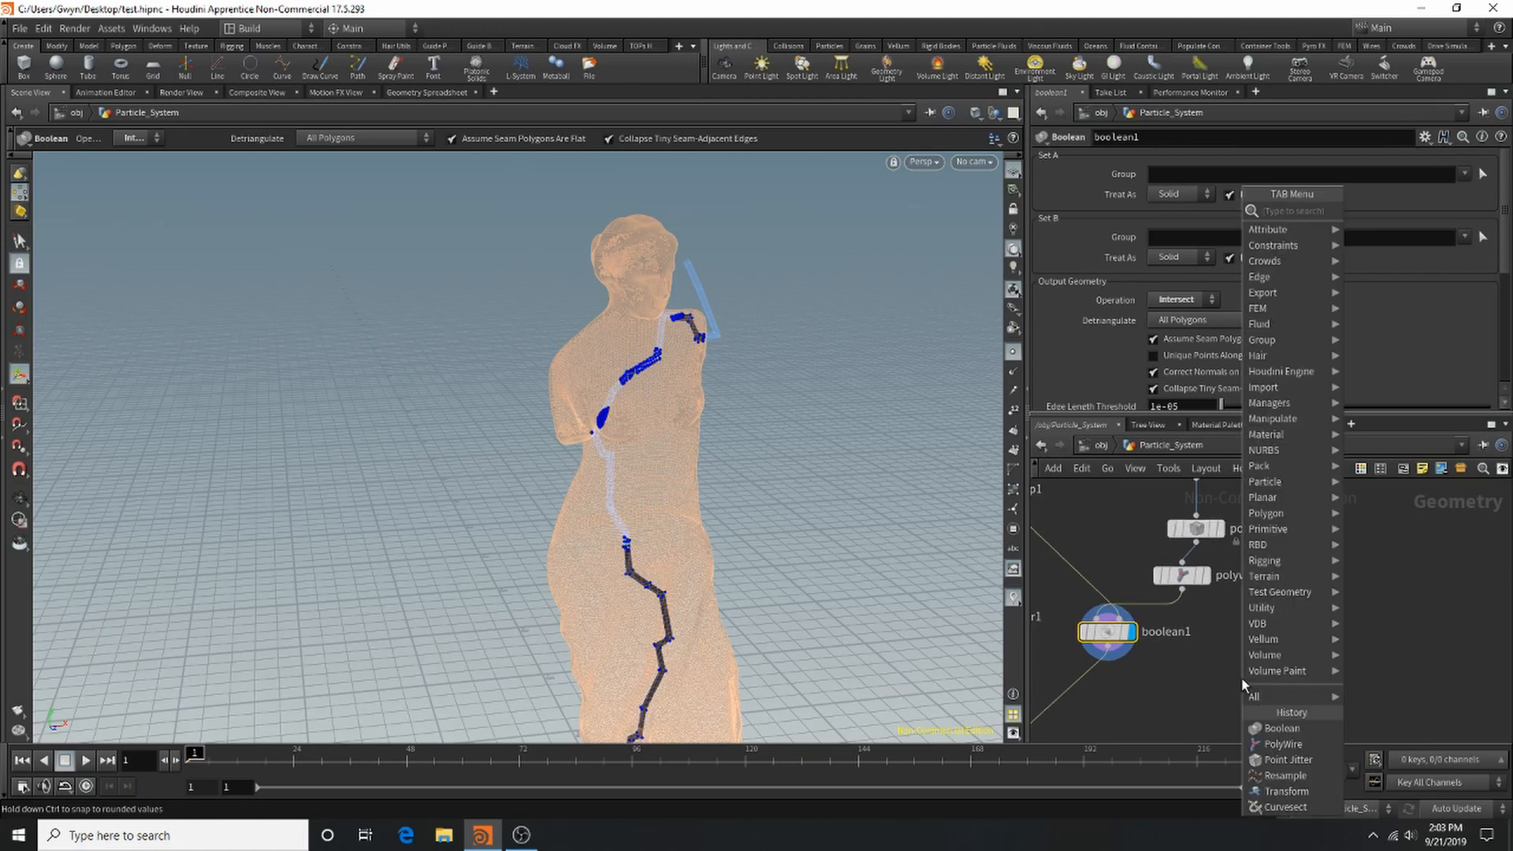
{"action": "type", "text": "null"}
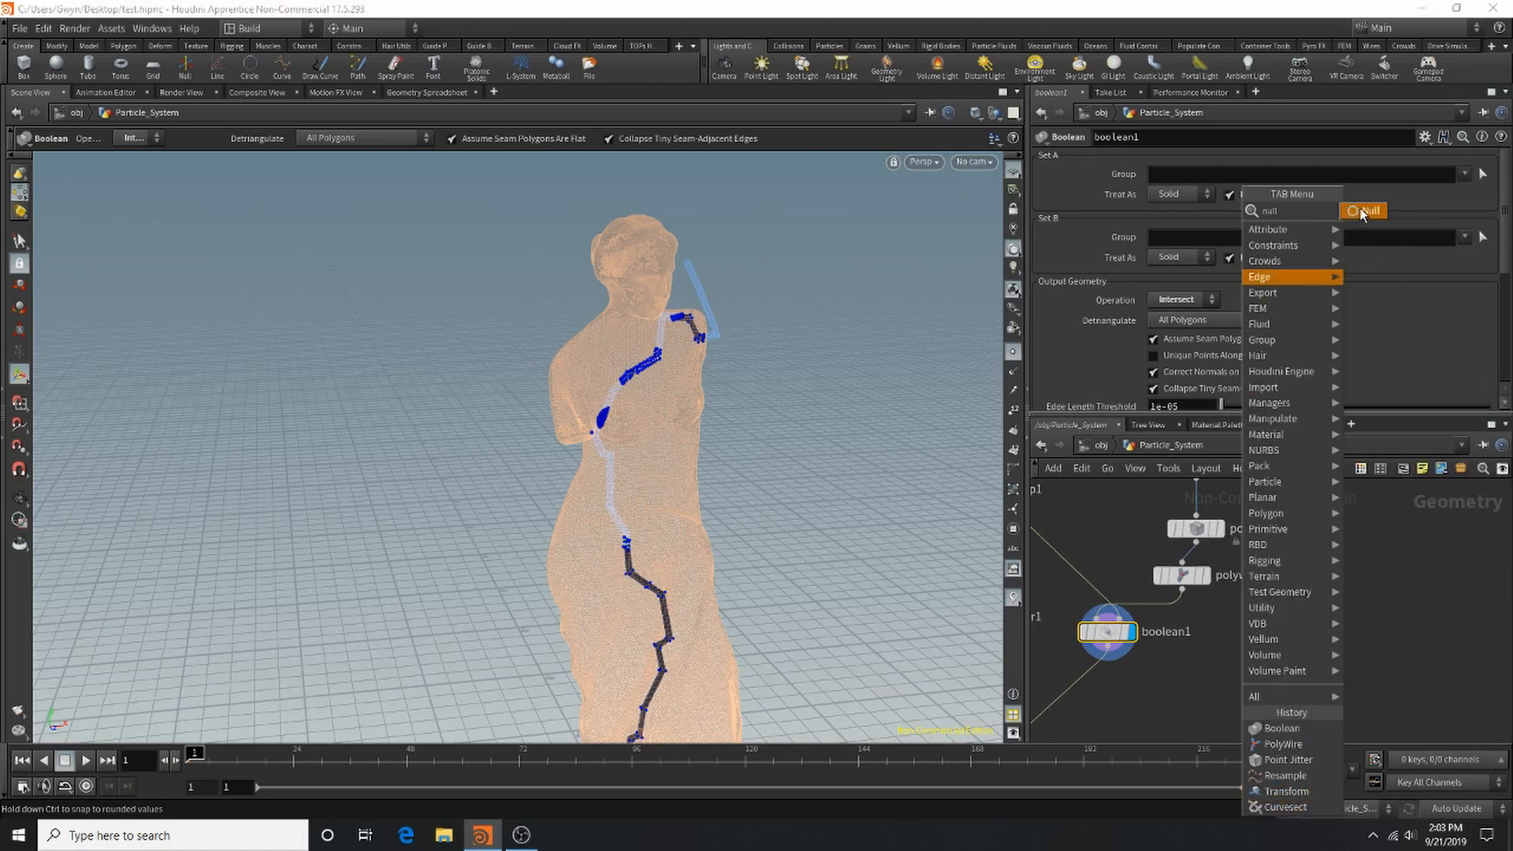
{"action": "key", "text": "Return"}
{"action": "left_click", "coordinate": [1199, 557]}
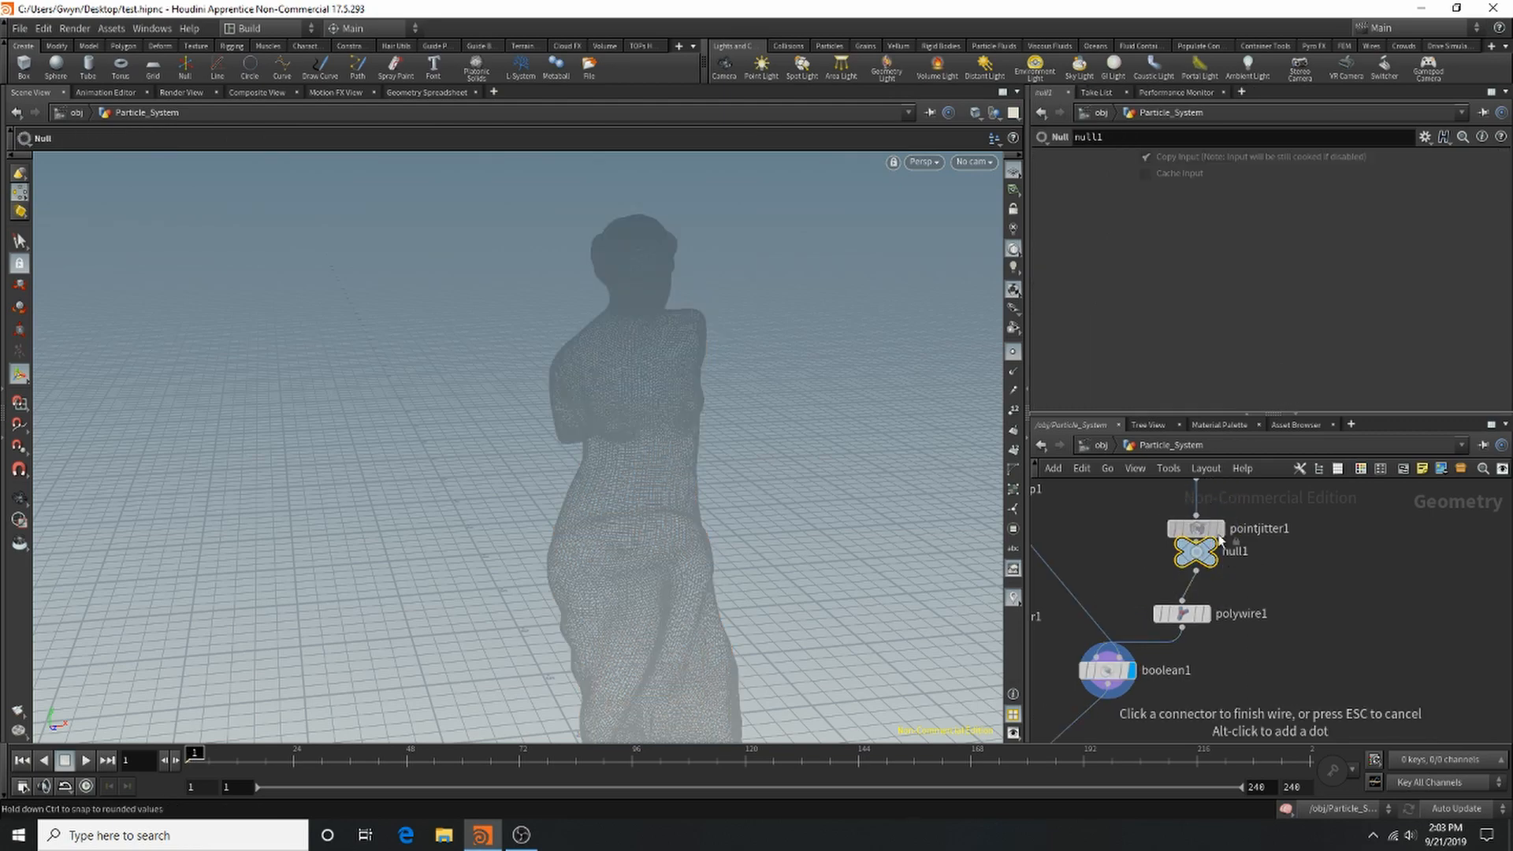
{"action": "left_click", "coordinate": [1198, 538]}
{"action": "left_click_drag", "start_coordinate": [1199, 538], "coordinate": [1258, 544]}
Rename the Null between pointjitter1 and polywire1 as Curve_OUT.
{"action": "left_click", "coordinate": [1249, 591]}
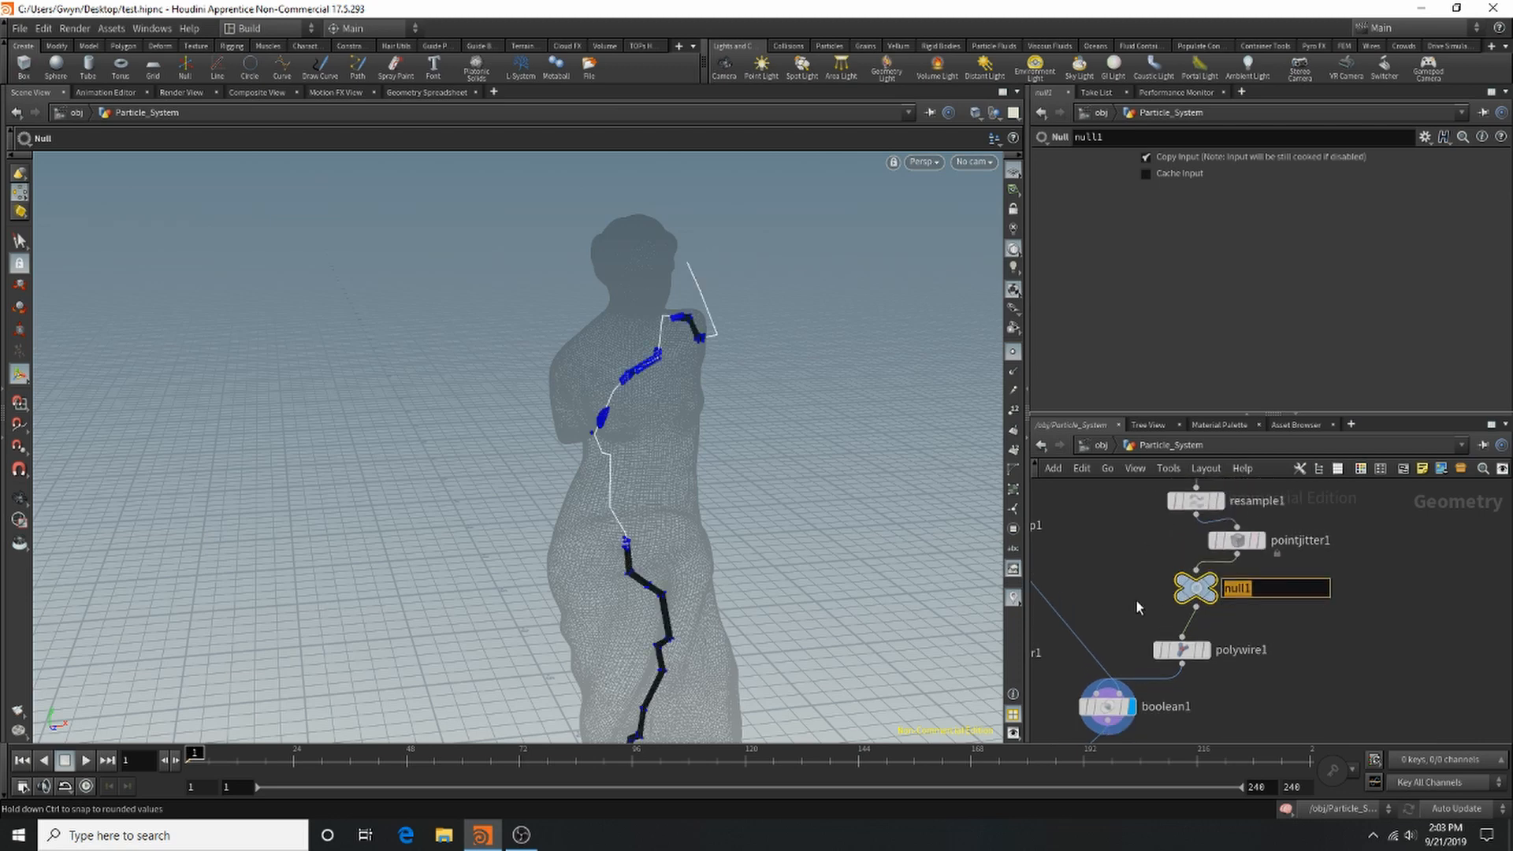
{"action": "type", "text": "Courve_OUT"}
{"action": "key", "text": "Return"}
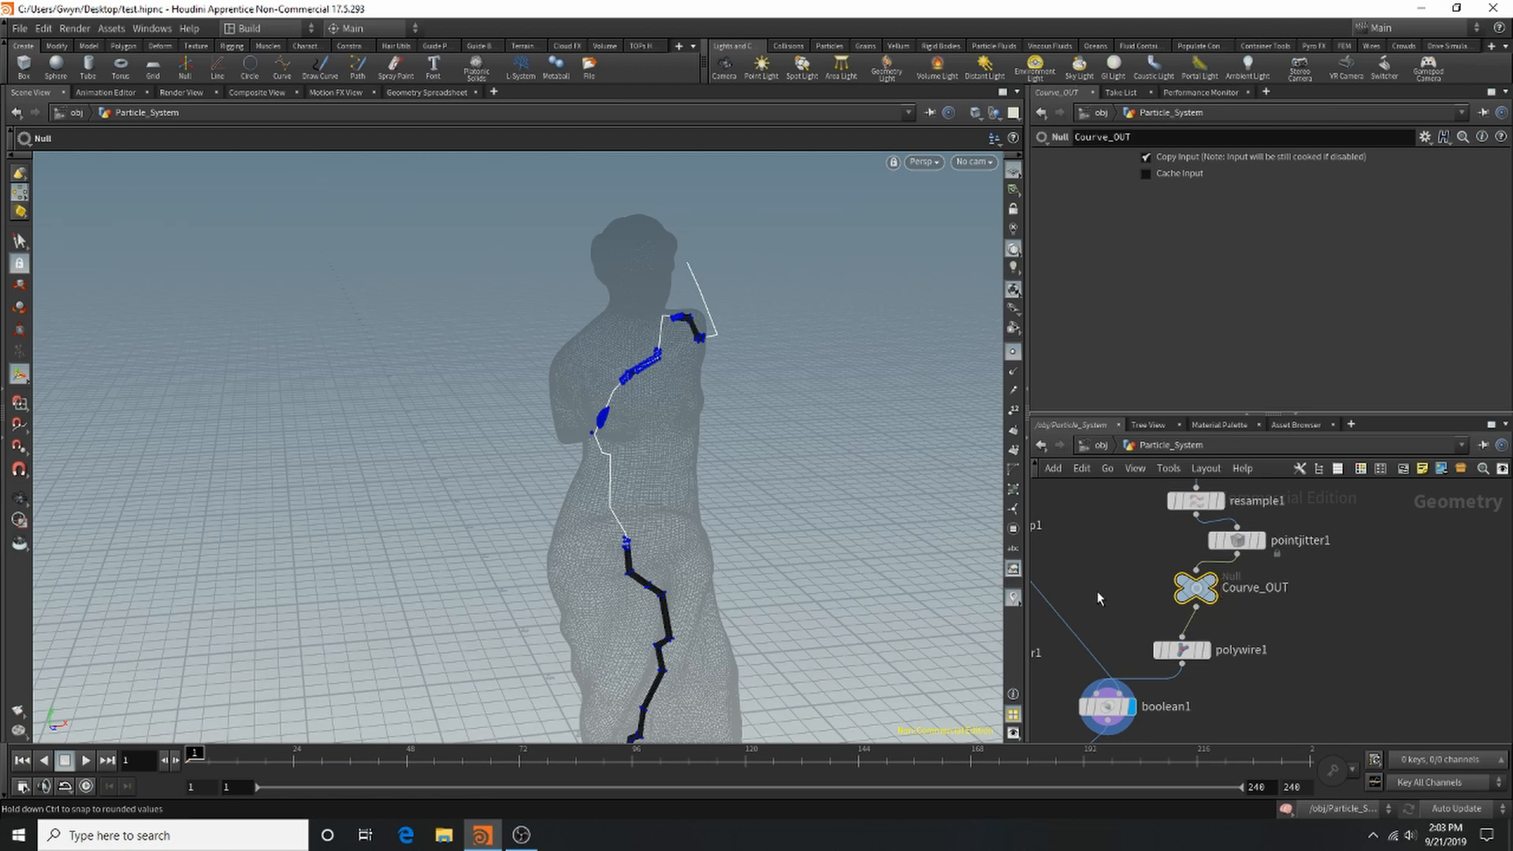
{"action": "double_click", "coordinate": [1247, 590]}
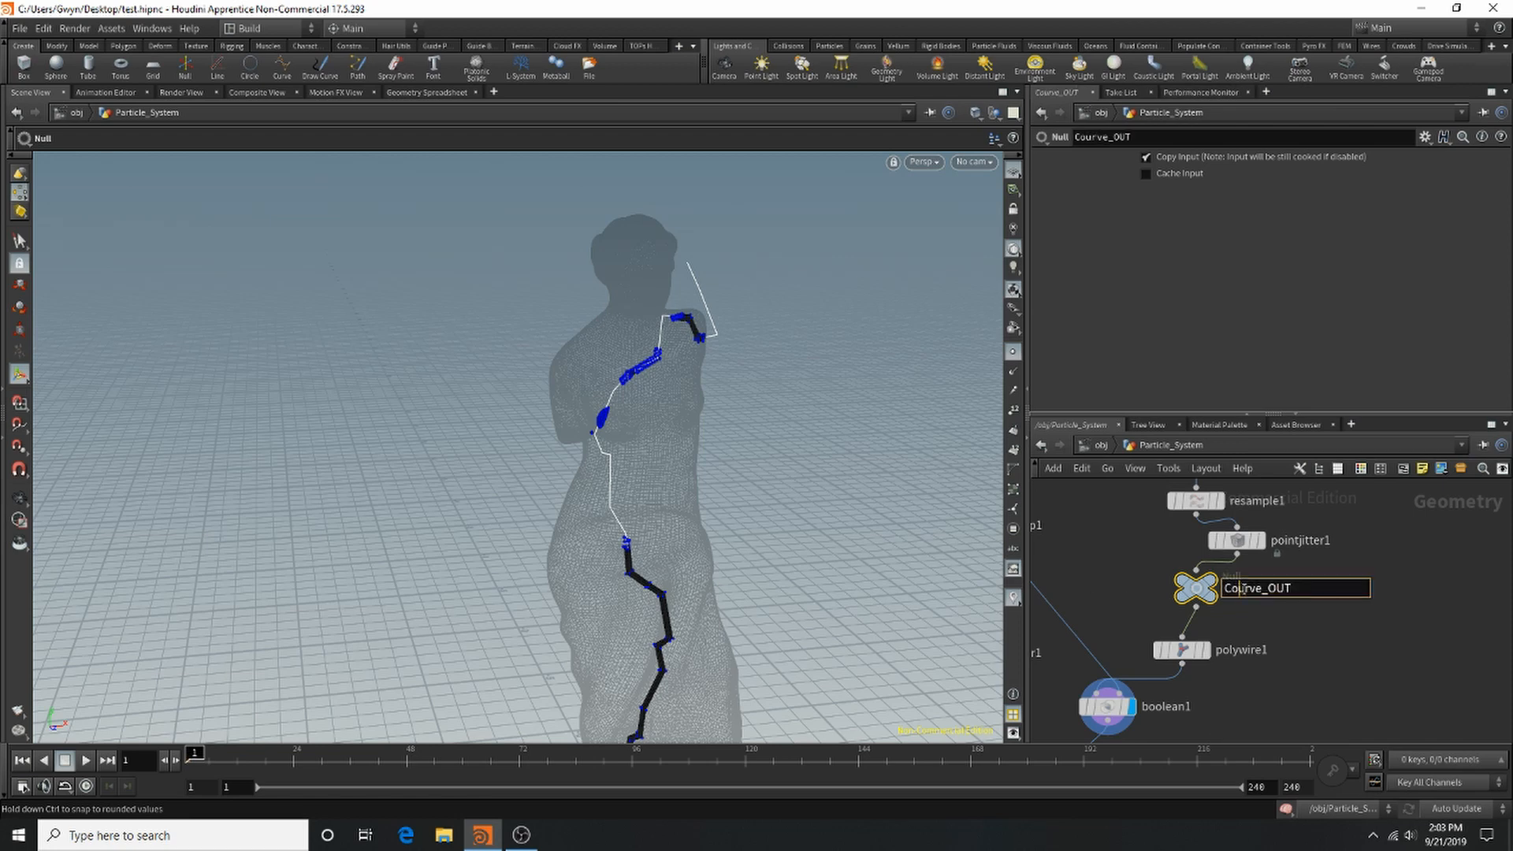
{"action": "key", "text": "Return"}
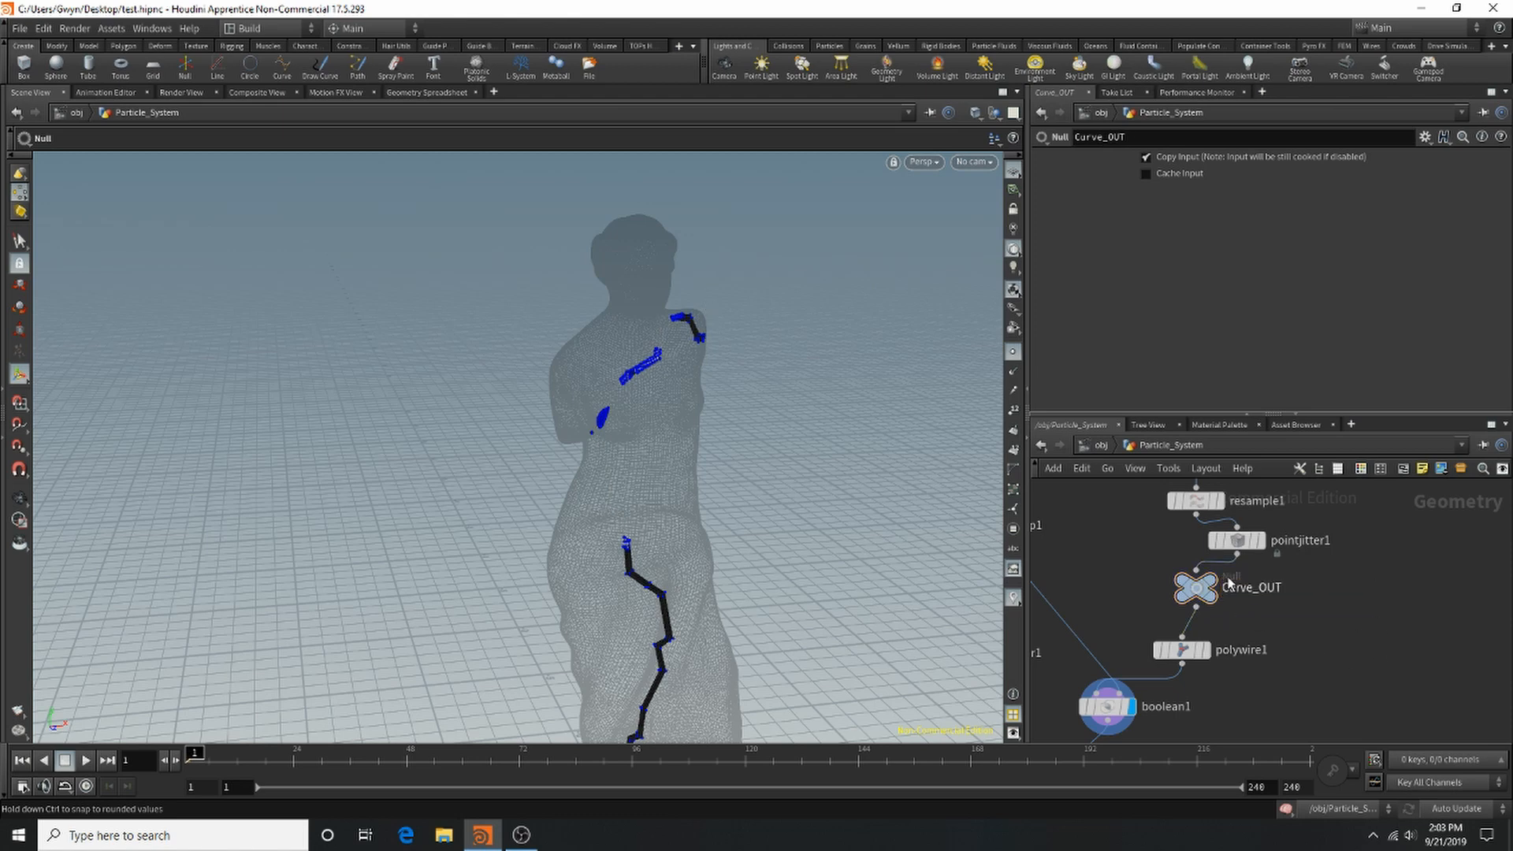
Move boolean1 away from polywire1, then add a Null node on its output and display it.
{"action": "scroll", "coordinate": [1127, 548], "scroll_direction": "down", "scroll_amount": 5}
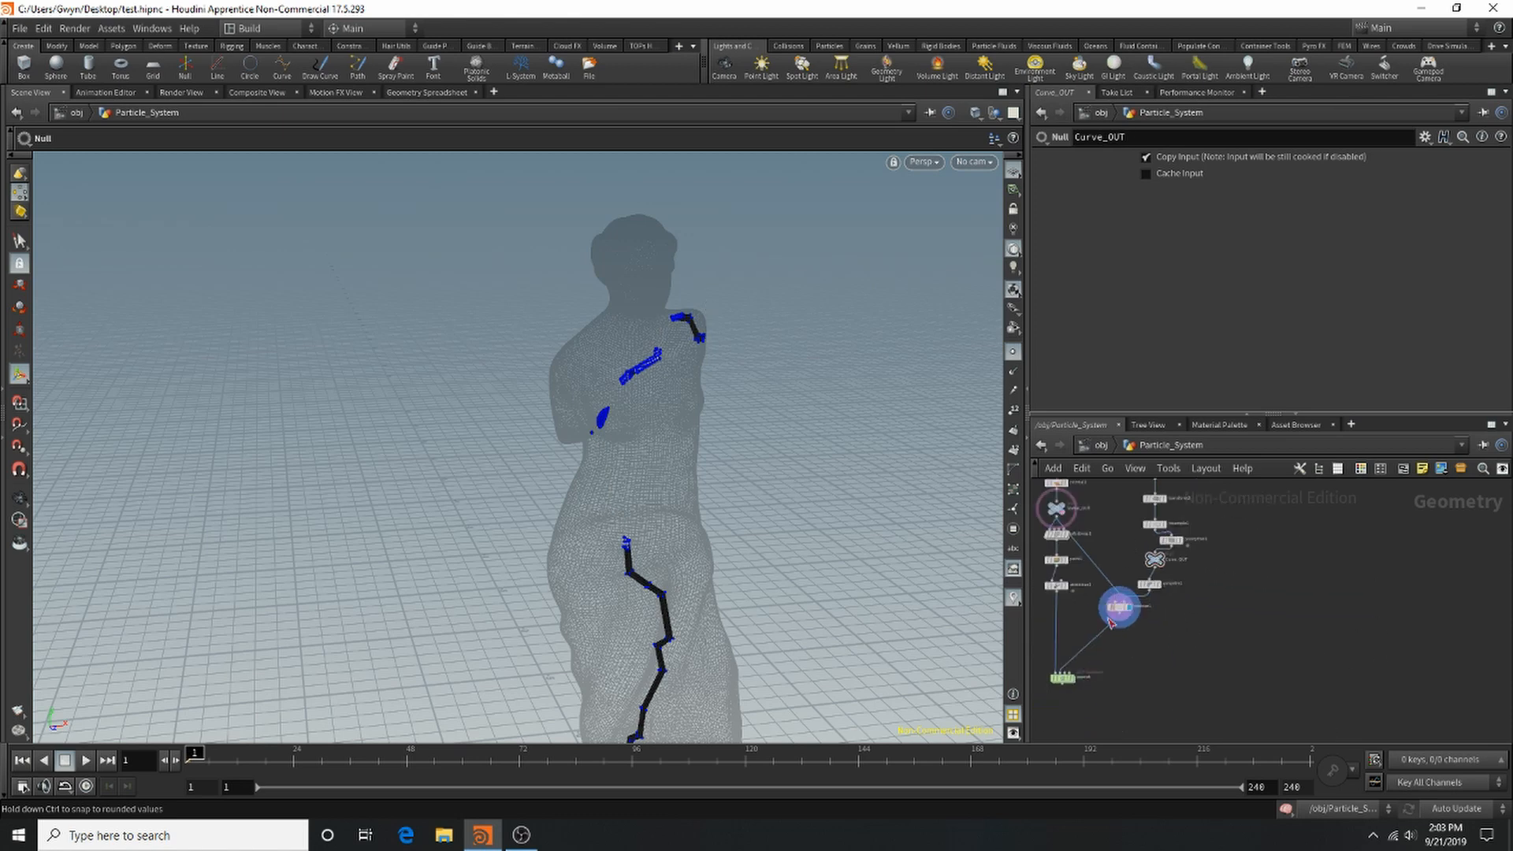
{"action": "scroll", "coordinate": [1108, 620], "scroll_direction": "up", "scroll_amount": 4}
{"action": "left_click_drag", "start_coordinate": [1142, 605], "coordinate": [1300, 633]}
{"action": "key", "text": "Tab"}
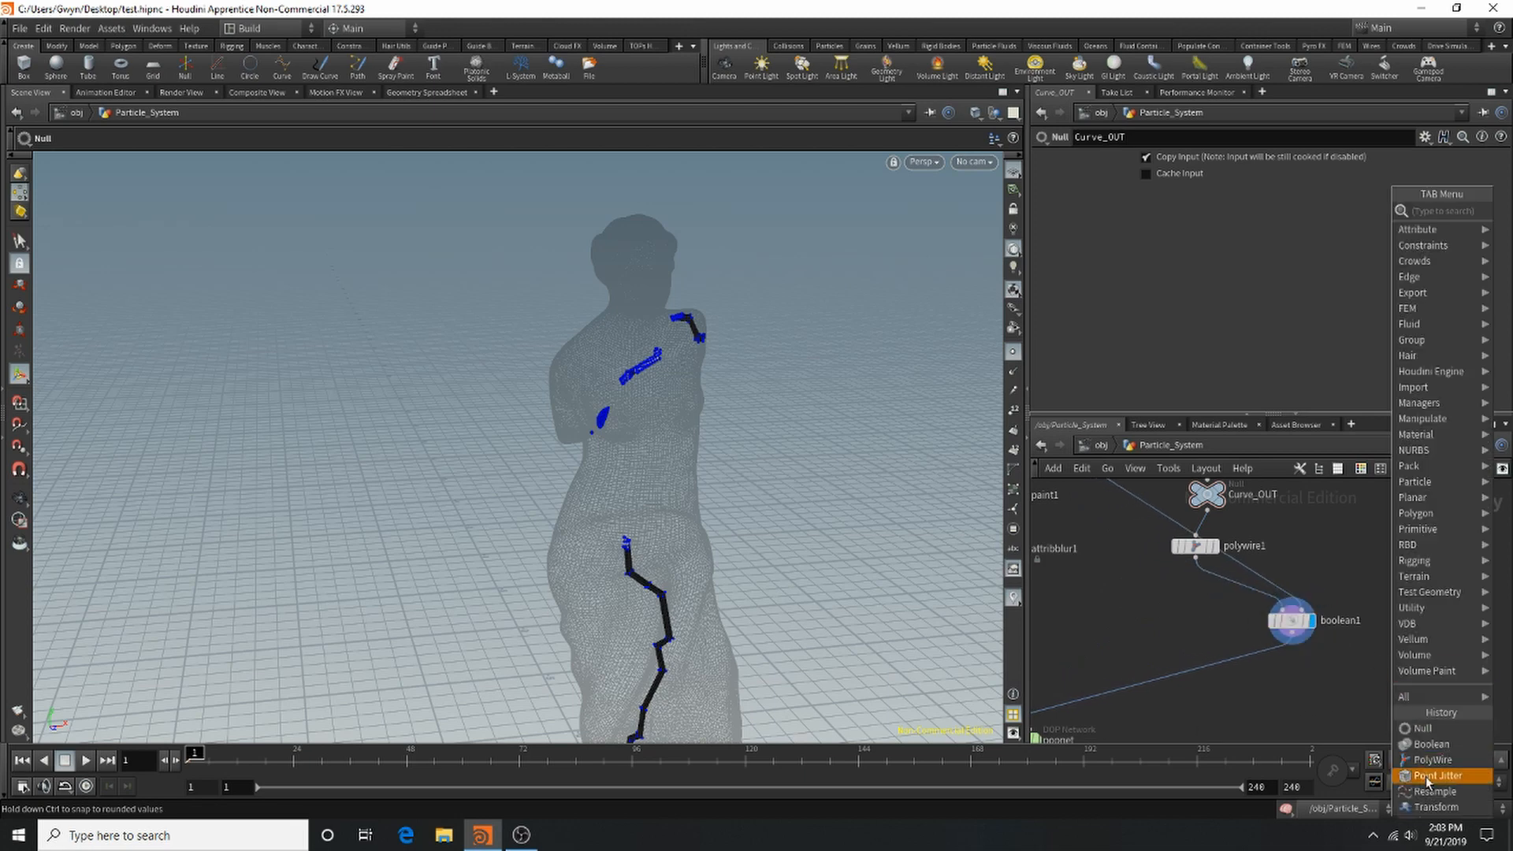
{"action": "left_click", "coordinate": [1423, 728]}
{"action": "left_click", "coordinate": [1335, 672]}
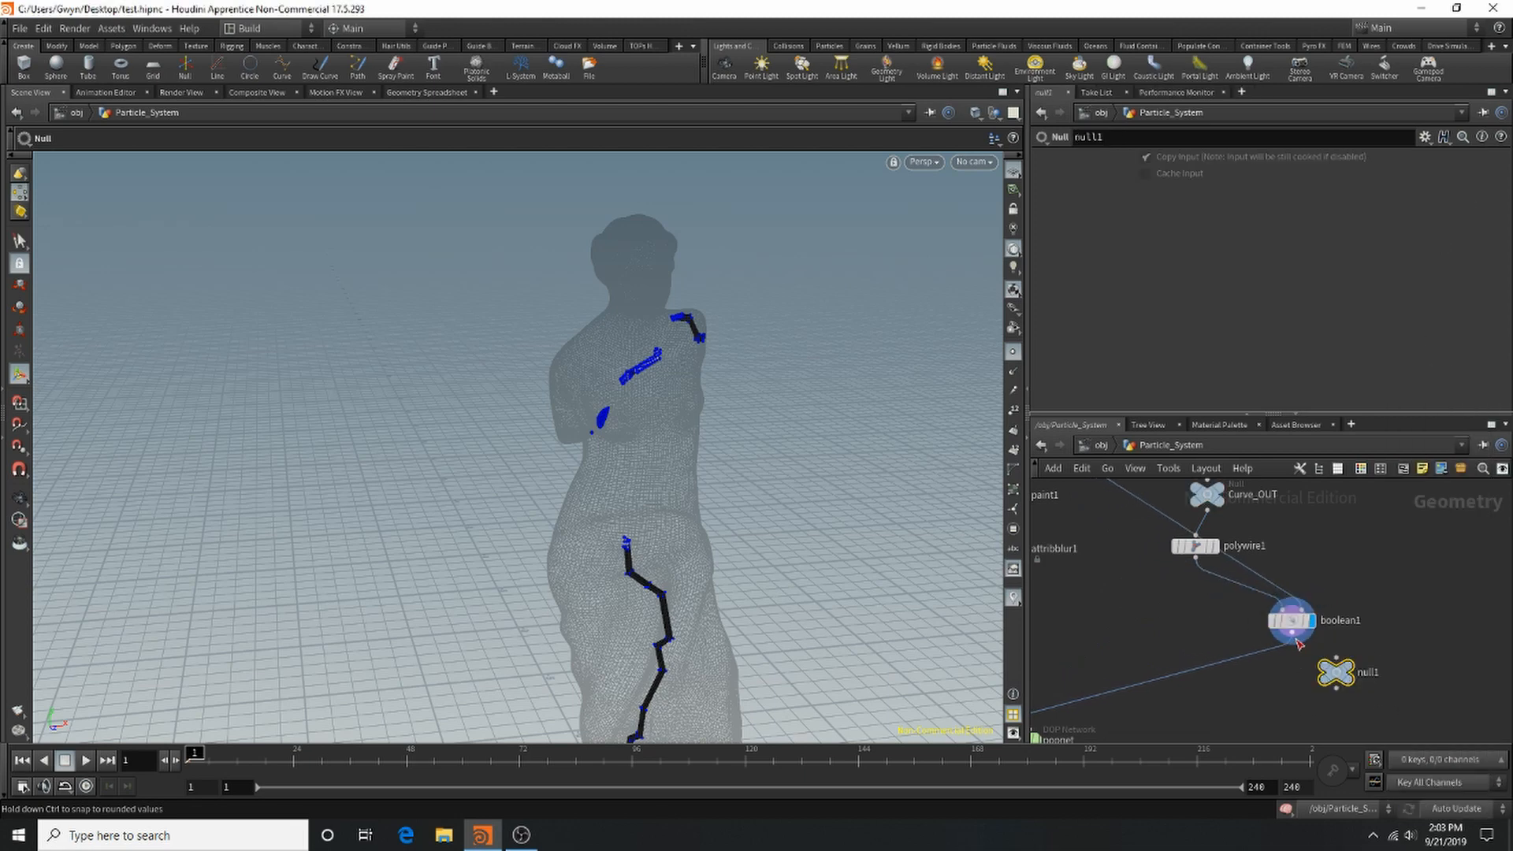
Rename the Null below boolean1 as Boolean_Out_Curve.
{"action": "double_click", "coordinate": [1366, 673]}
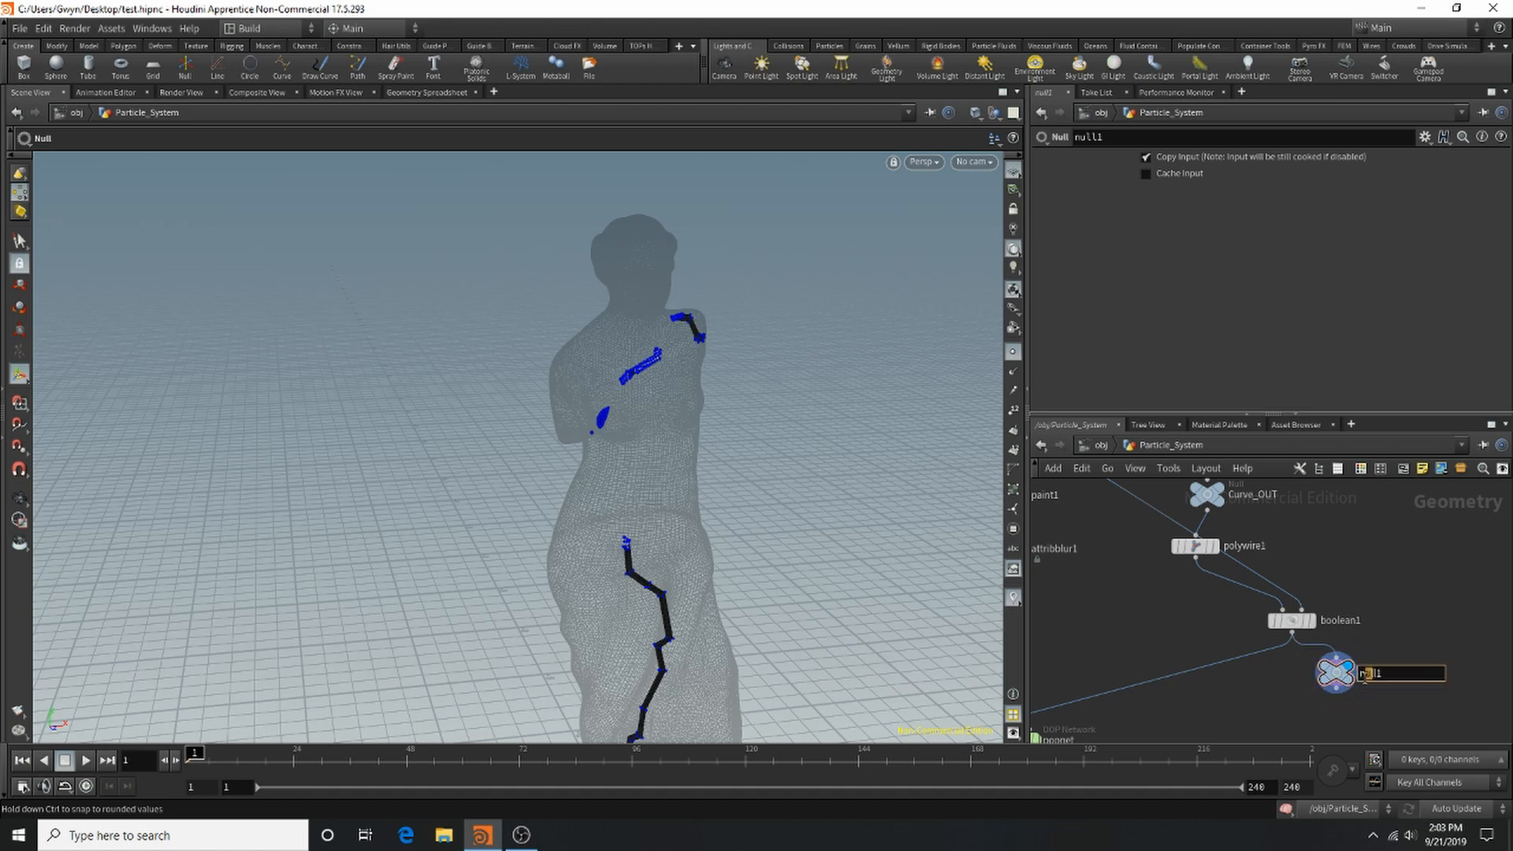
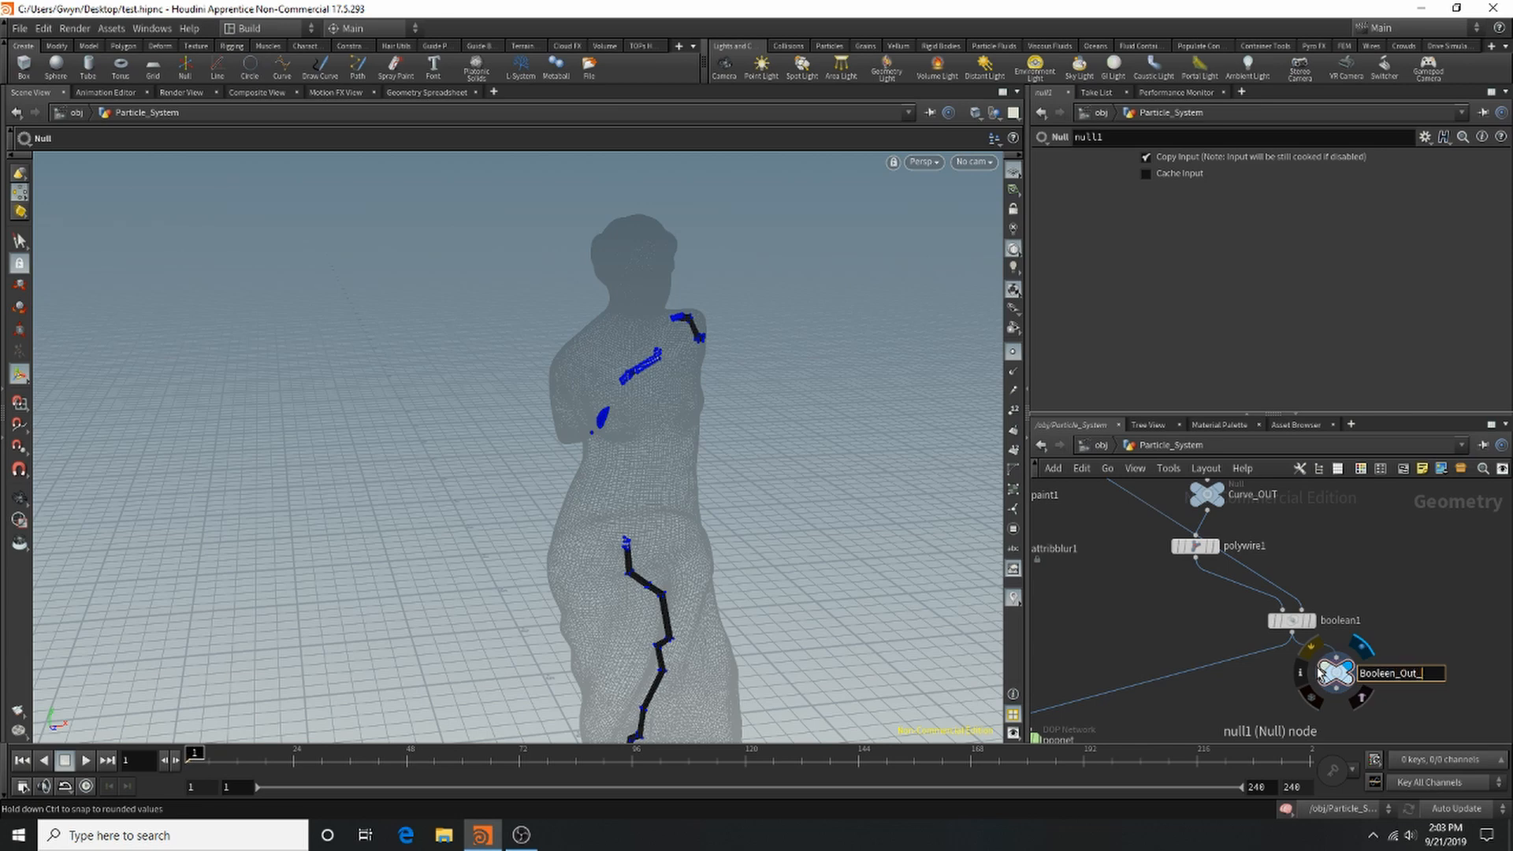
{"action": "type", "text": "Booleen_Out_Curve"}
{"action": "key", "text": "Return"}
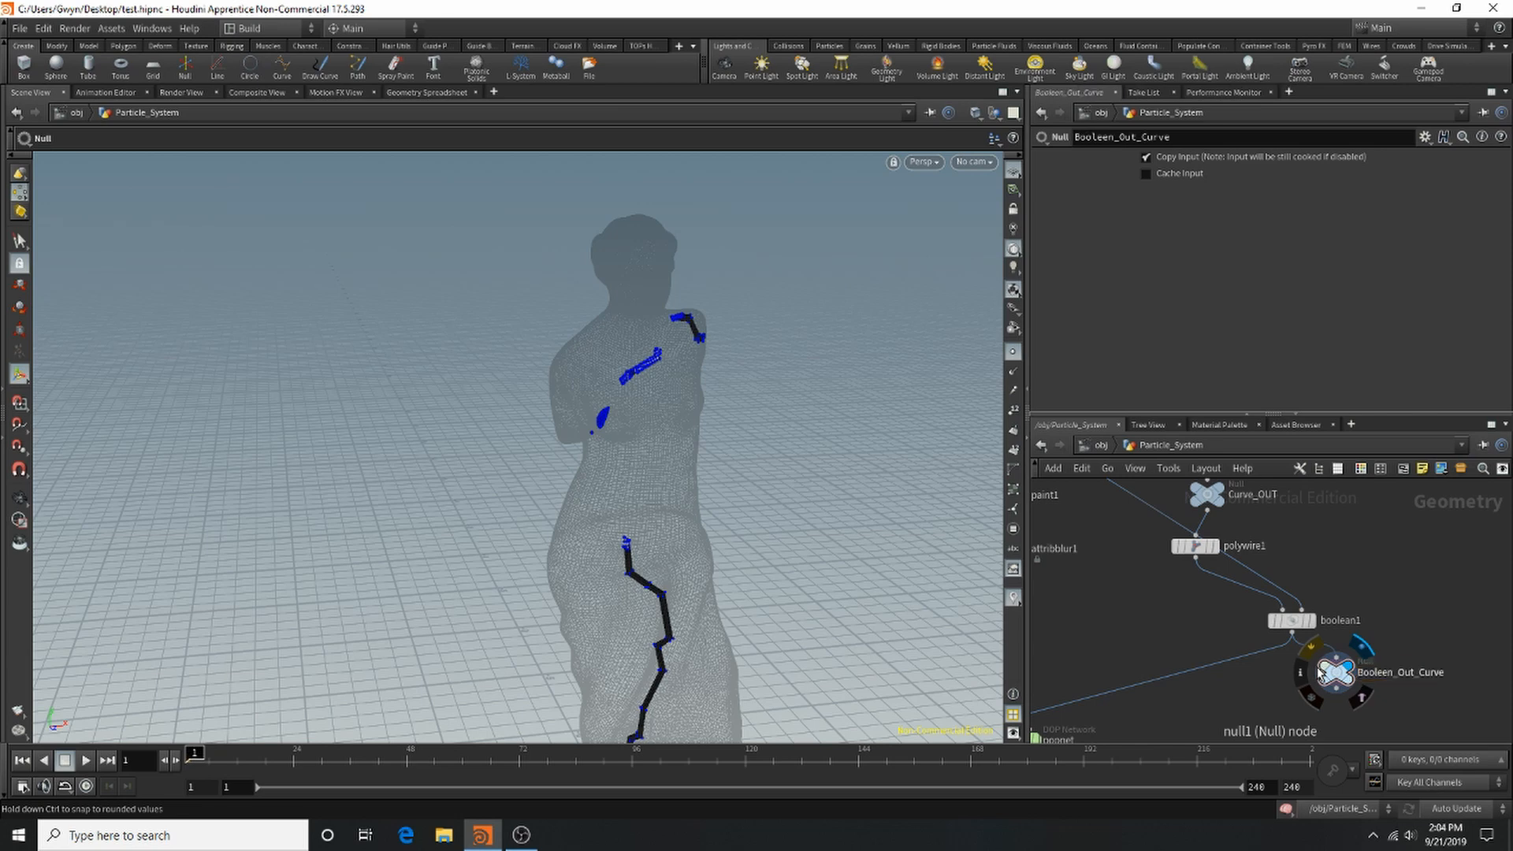
{"action": "double_click", "coordinate": [1371, 676]}
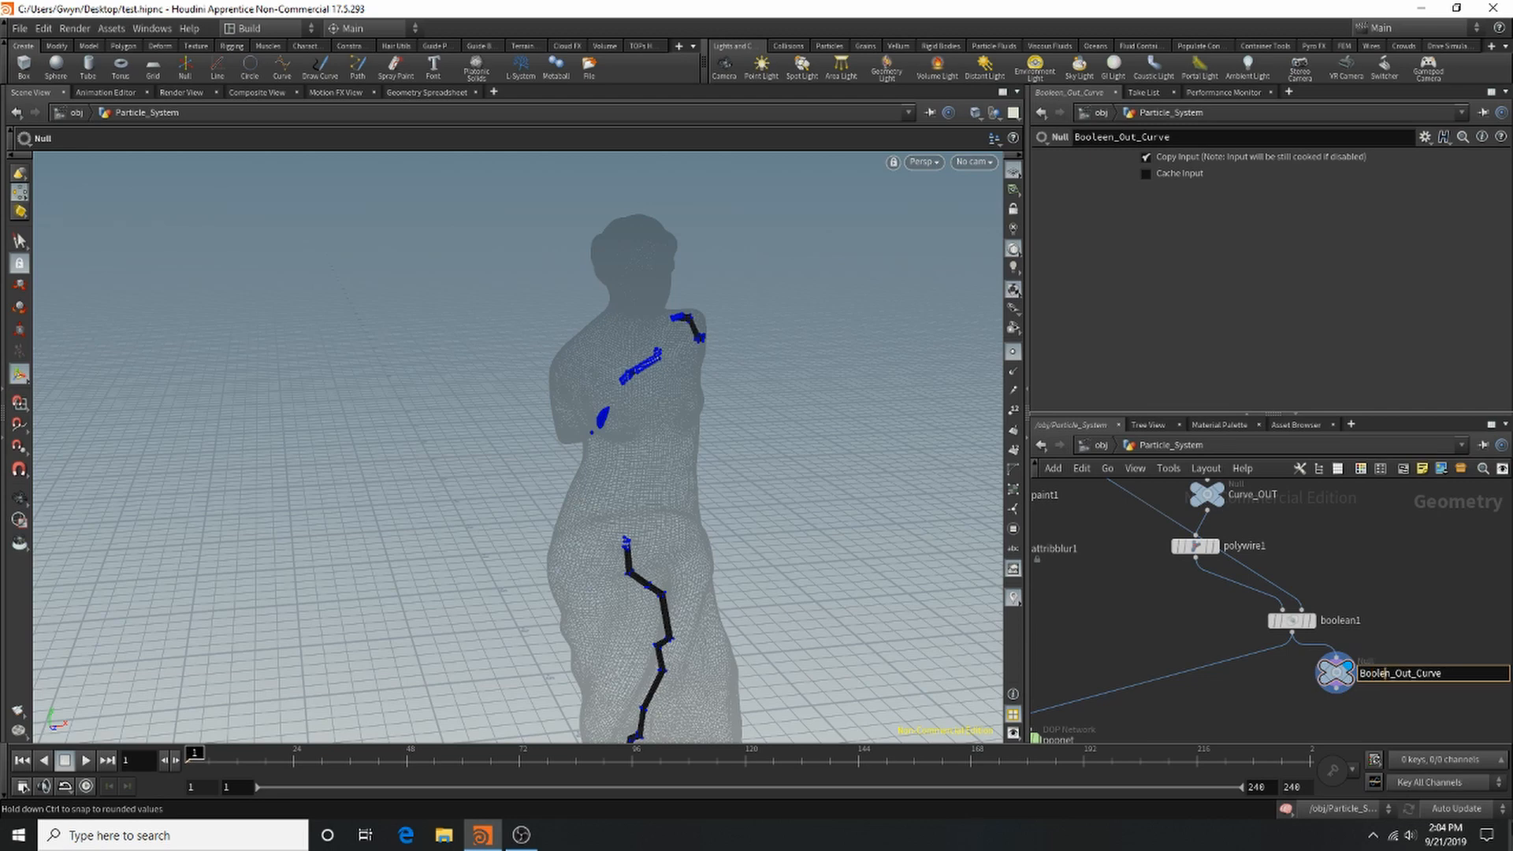
Move polywire1 aside and connect Curve_OUT to the second input of popnet in place of boolean1.
{"action": "scroll", "coordinate": [1413, 650], "scroll_direction": "down", "scroll_amount": 5}
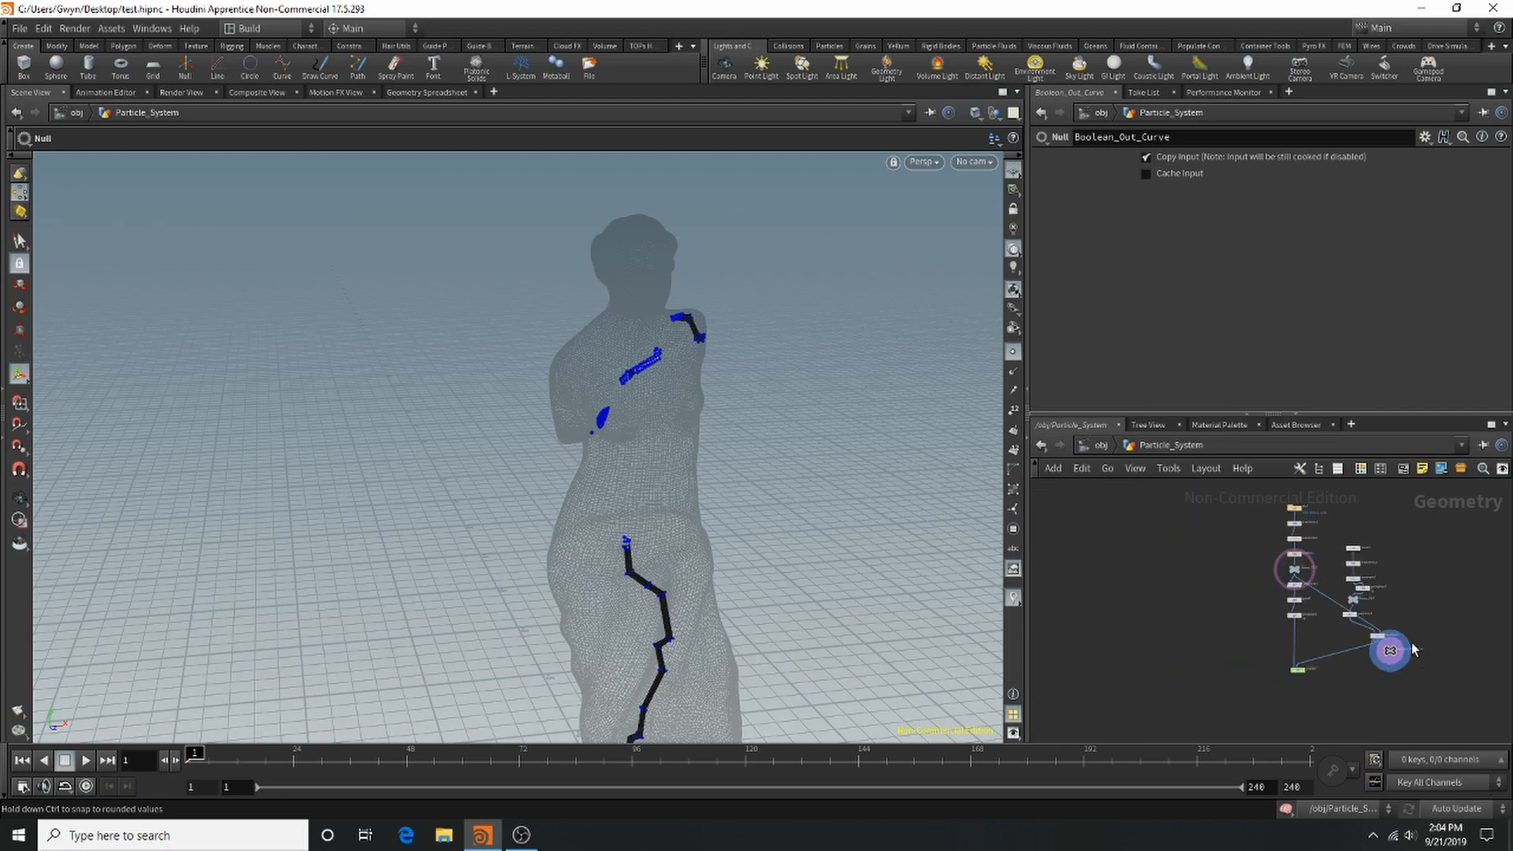
{"action": "scroll", "coordinate": [1383, 614], "scroll_direction": "up", "scroll_amount": 4}
{"action": "left_click_drag", "start_coordinate": [1349, 605], "coordinate": [1437, 617]}
{"action": "scroll", "coordinate": [1362, 577], "scroll_direction": "down", "scroll_amount": 3}
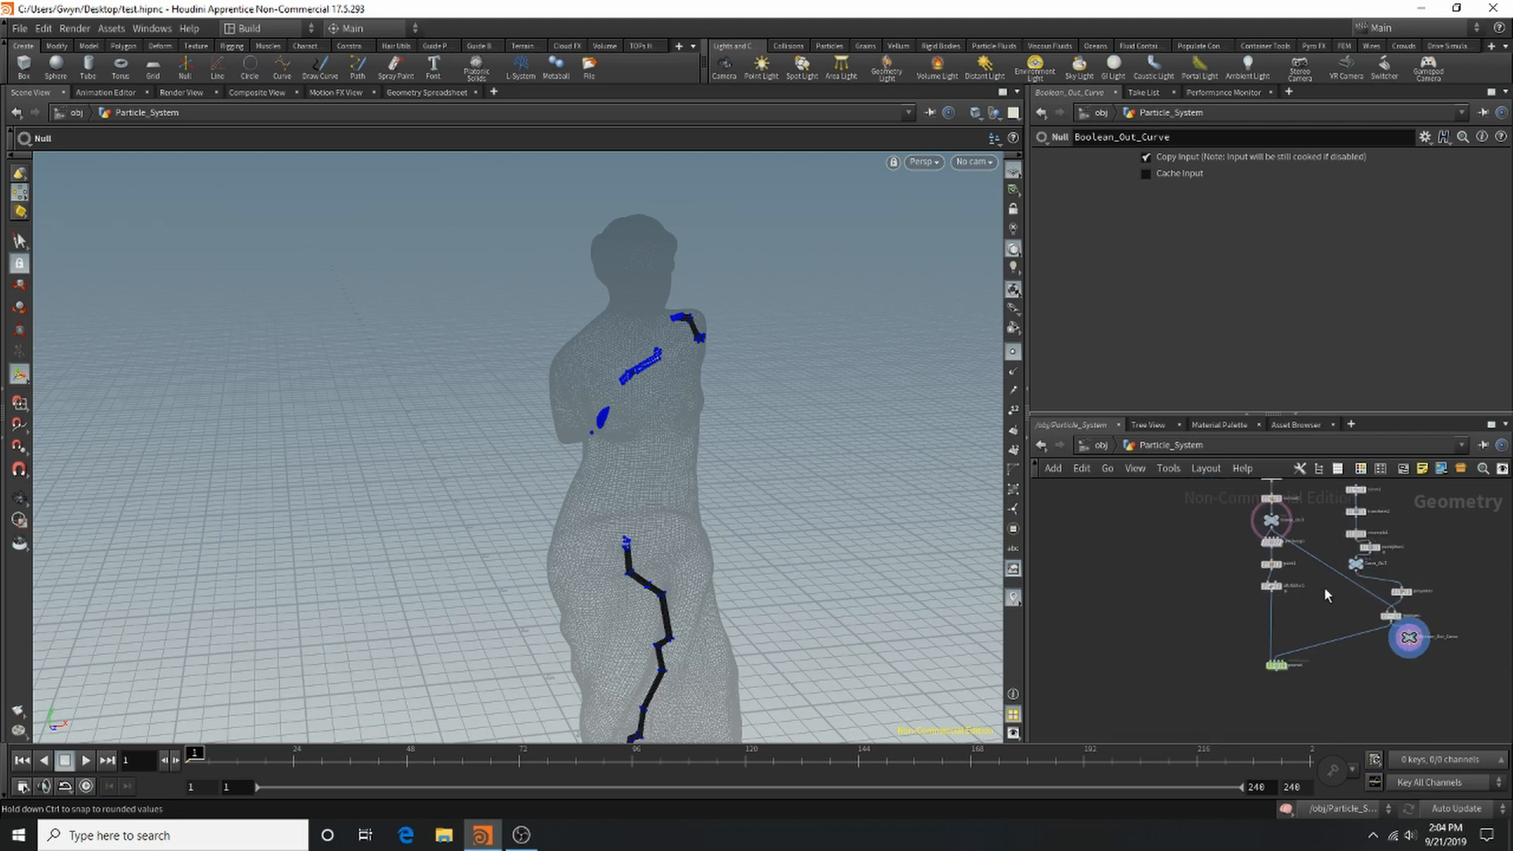
{"action": "scroll", "coordinate": [1328, 593], "scroll_direction": "up", "scroll_amount": 4}
{"action": "scroll", "coordinate": [1393, 556], "scroll_direction": "down", "scroll_amount": 2}
{"action": "scroll", "coordinate": [1392, 573], "scroll_direction": "up", "scroll_amount": 2}
{"action": "left_click_drag", "start_coordinate": [1393, 534], "coordinate": [1226, 674]}
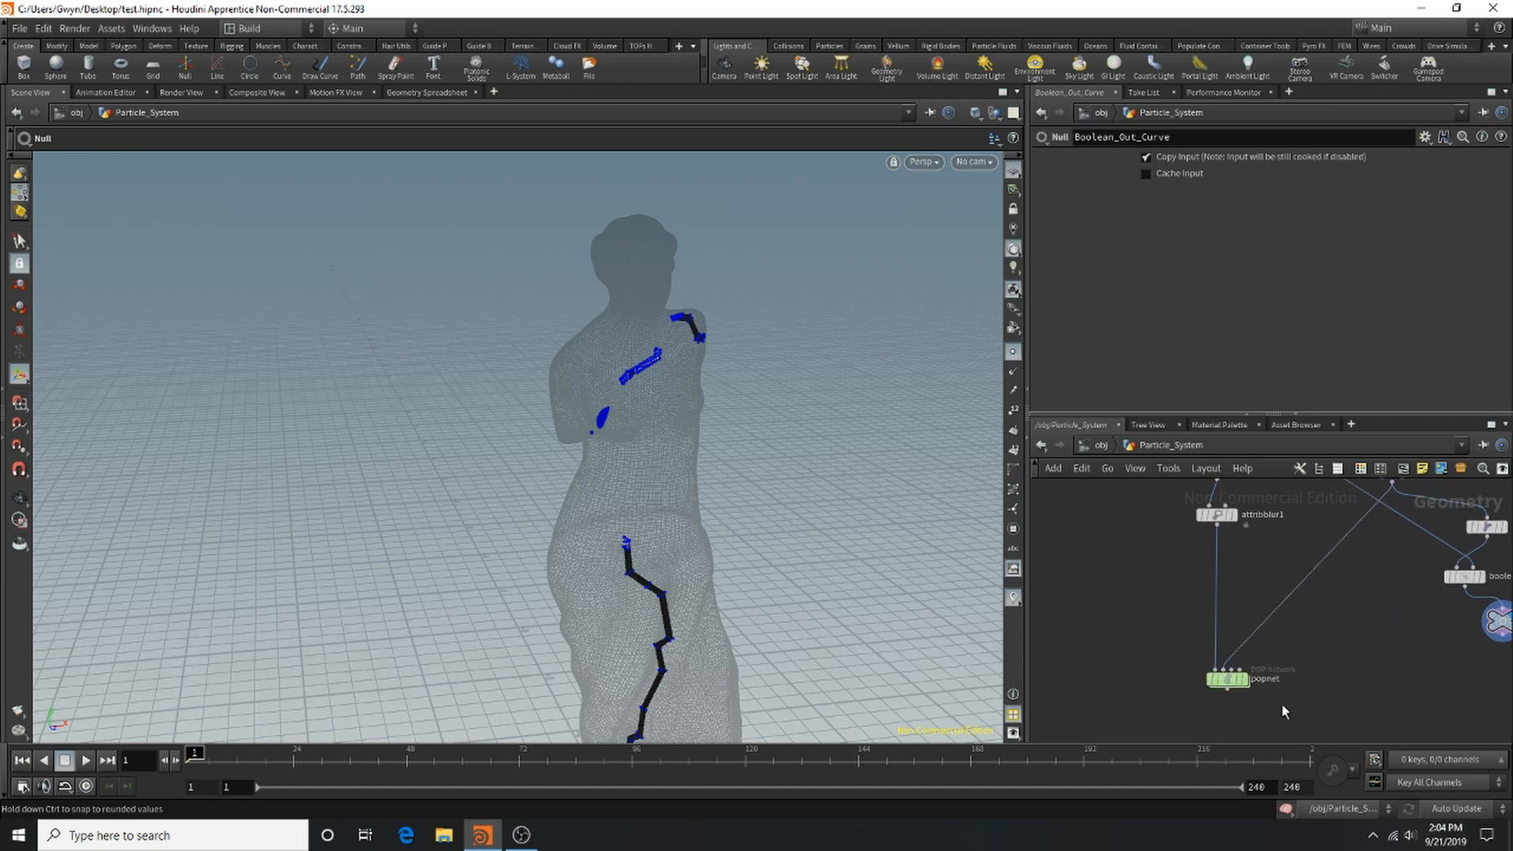
{"action": "scroll", "coordinate": [1376, 670], "scroll_direction": "down", "scroll_amount": 2}
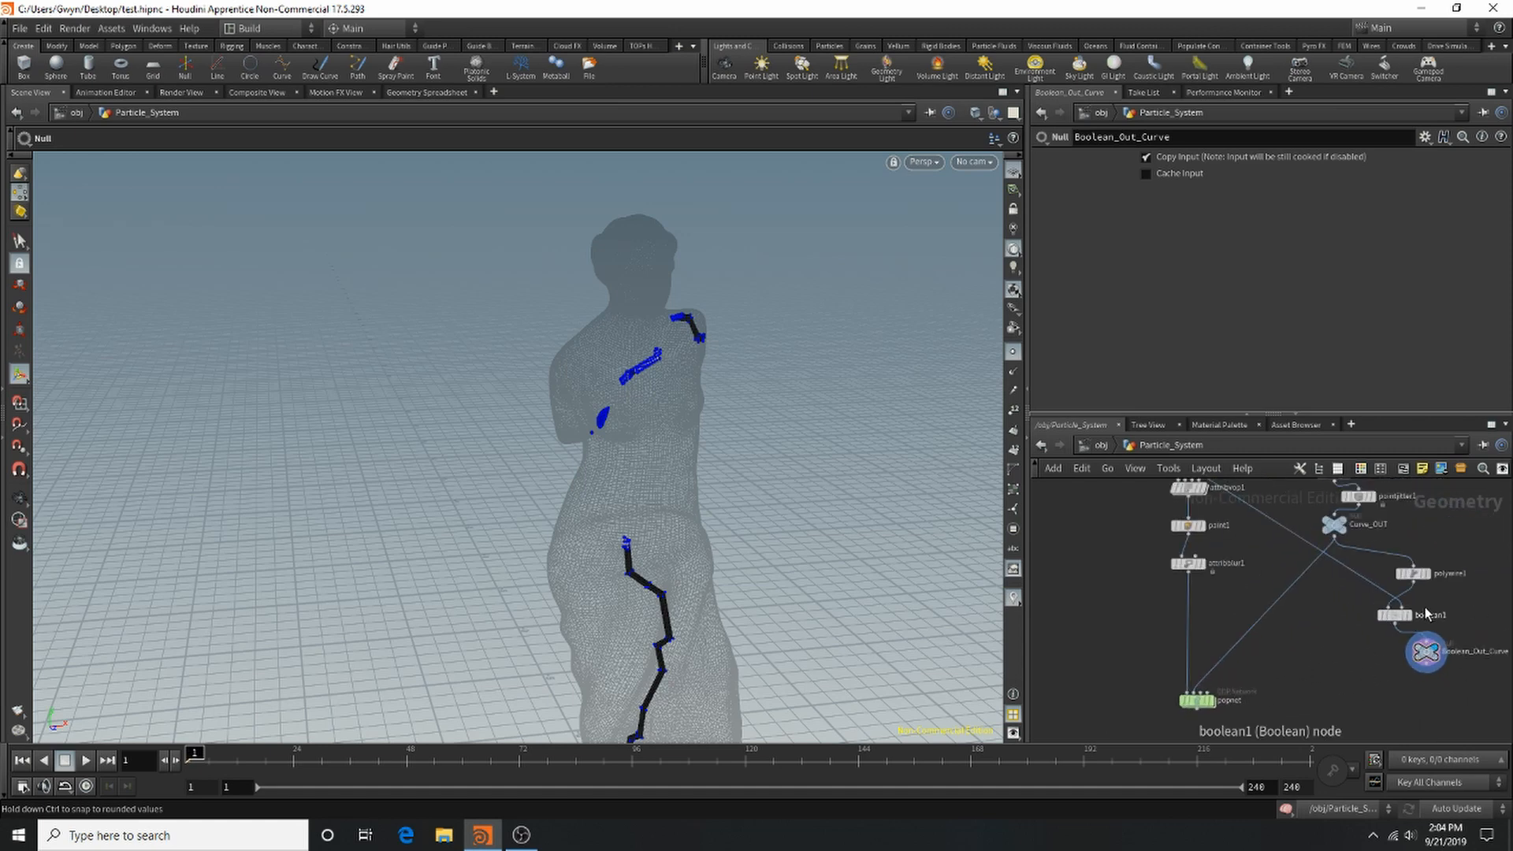
Inside popnet, return to frame 1 and set the geometry source of popcurveforce1 to Use Second Context Geometry.
{"action": "double_click", "coordinate": [1212, 704]}
{"action": "left_click", "coordinate": [1179, 605]}
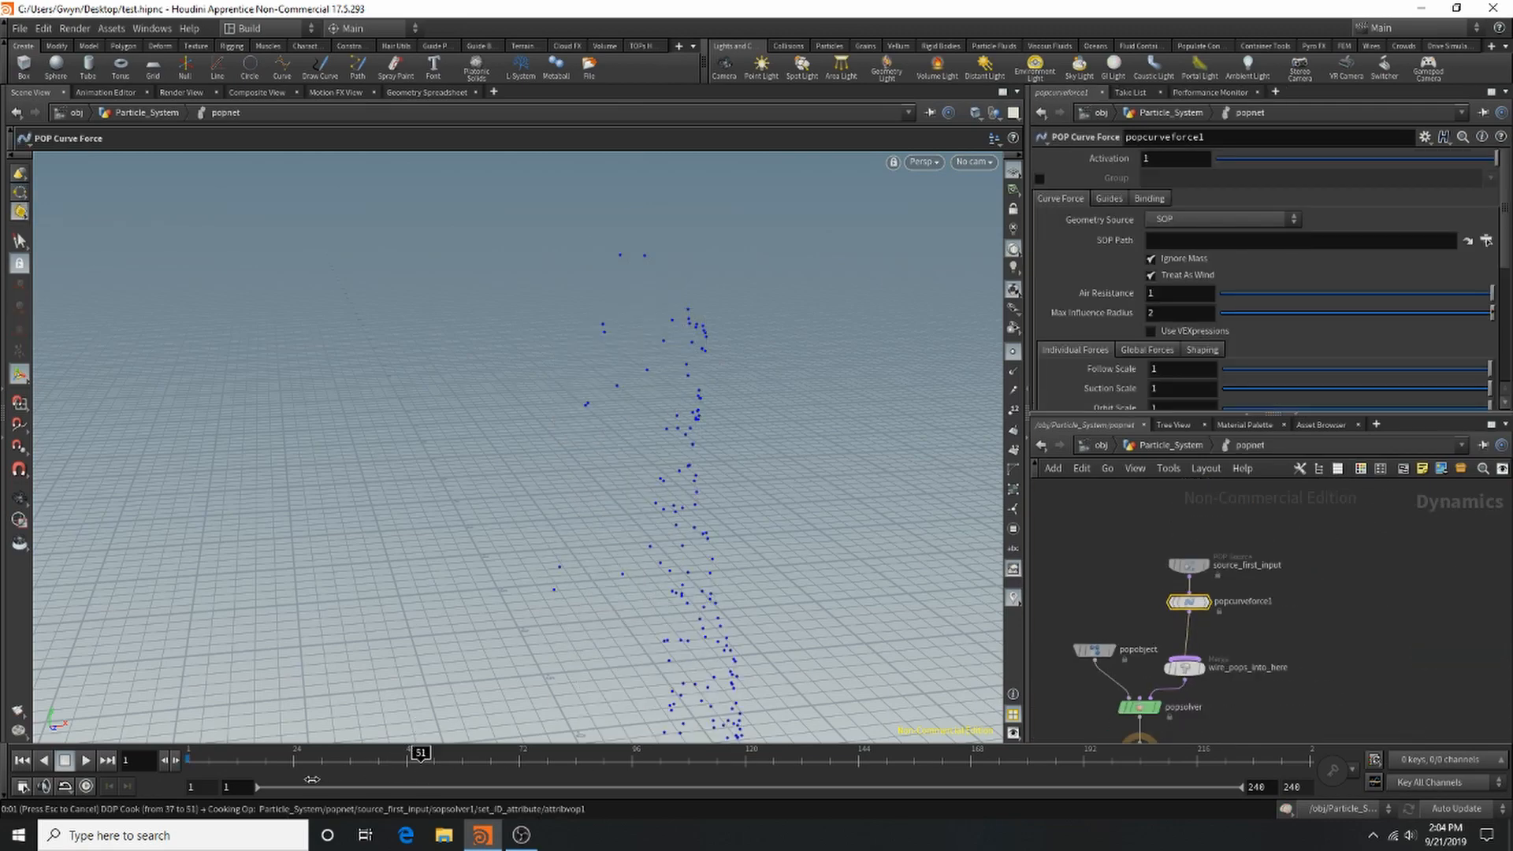
{"action": "left_click", "coordinate": [193, 756]}
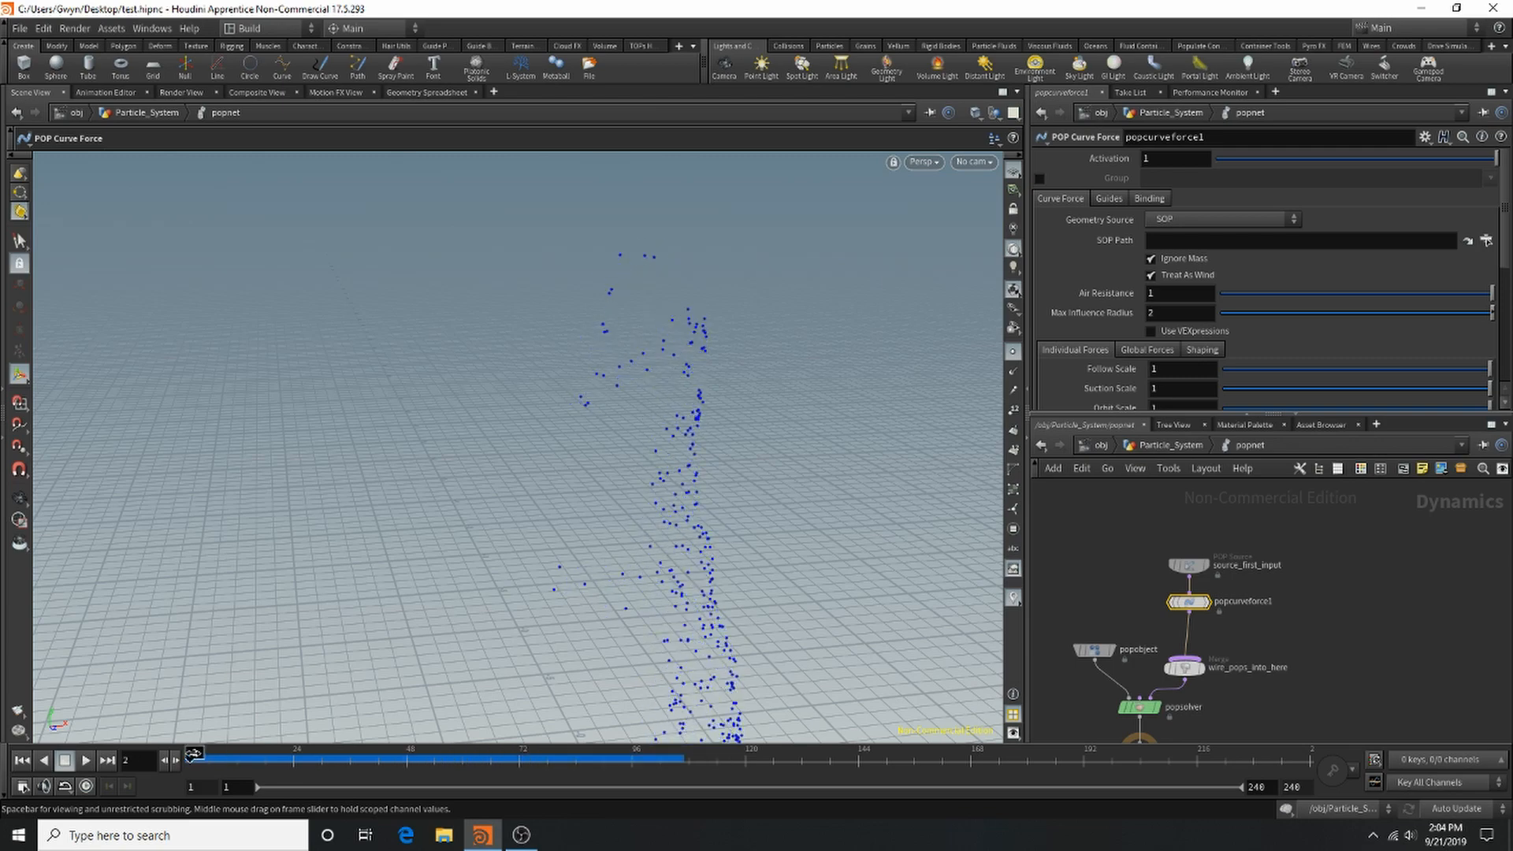
{"action": "scroll", "coordinate": [1194, 640], "scroll_direction": "up", "scroll_amount": 3}
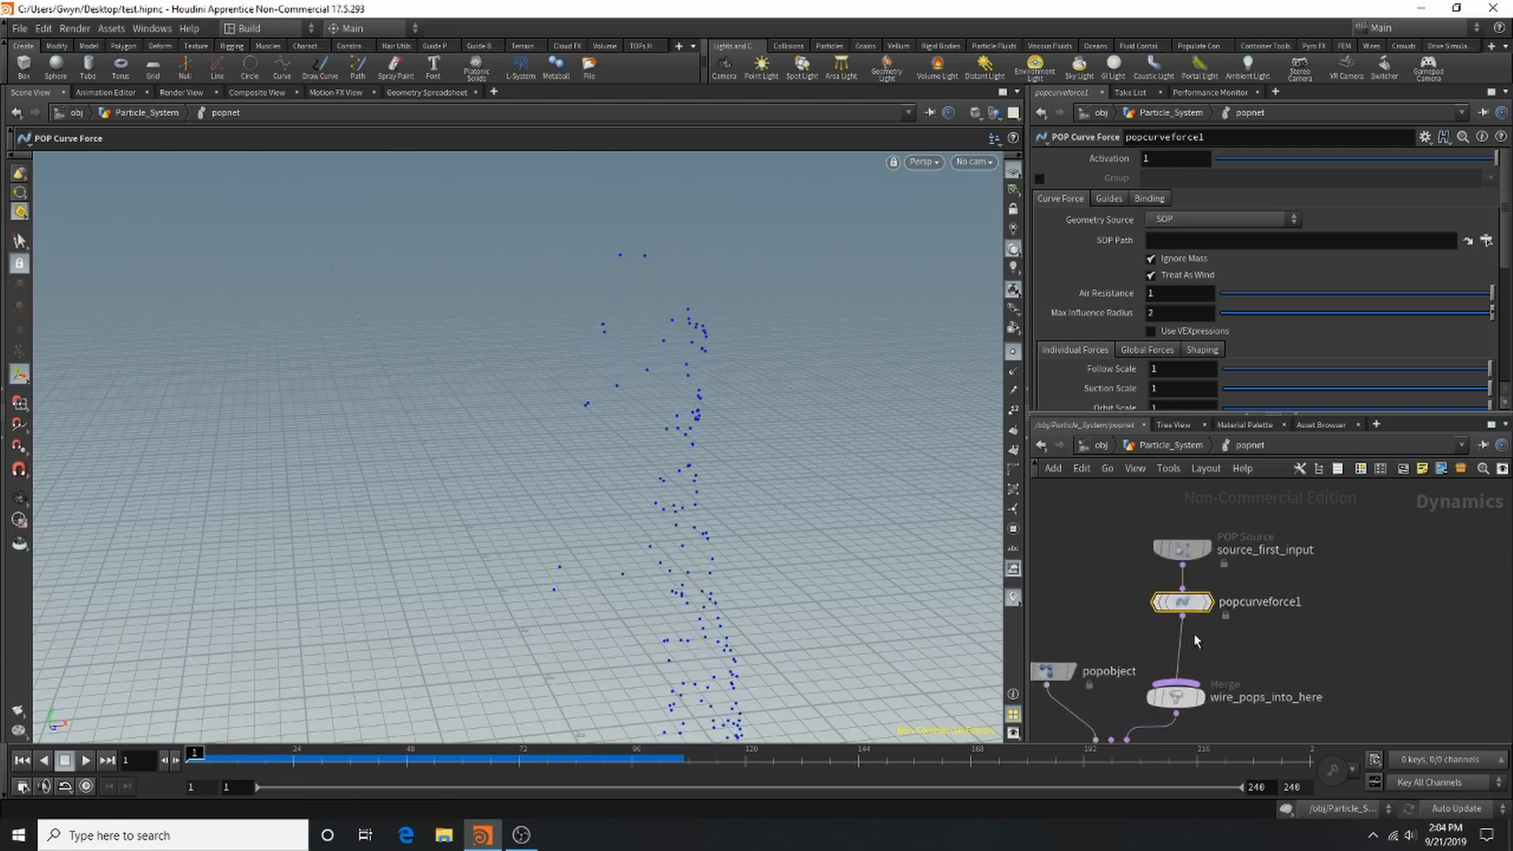
{"action": "left_click", "coordinate": [1219, 220]}
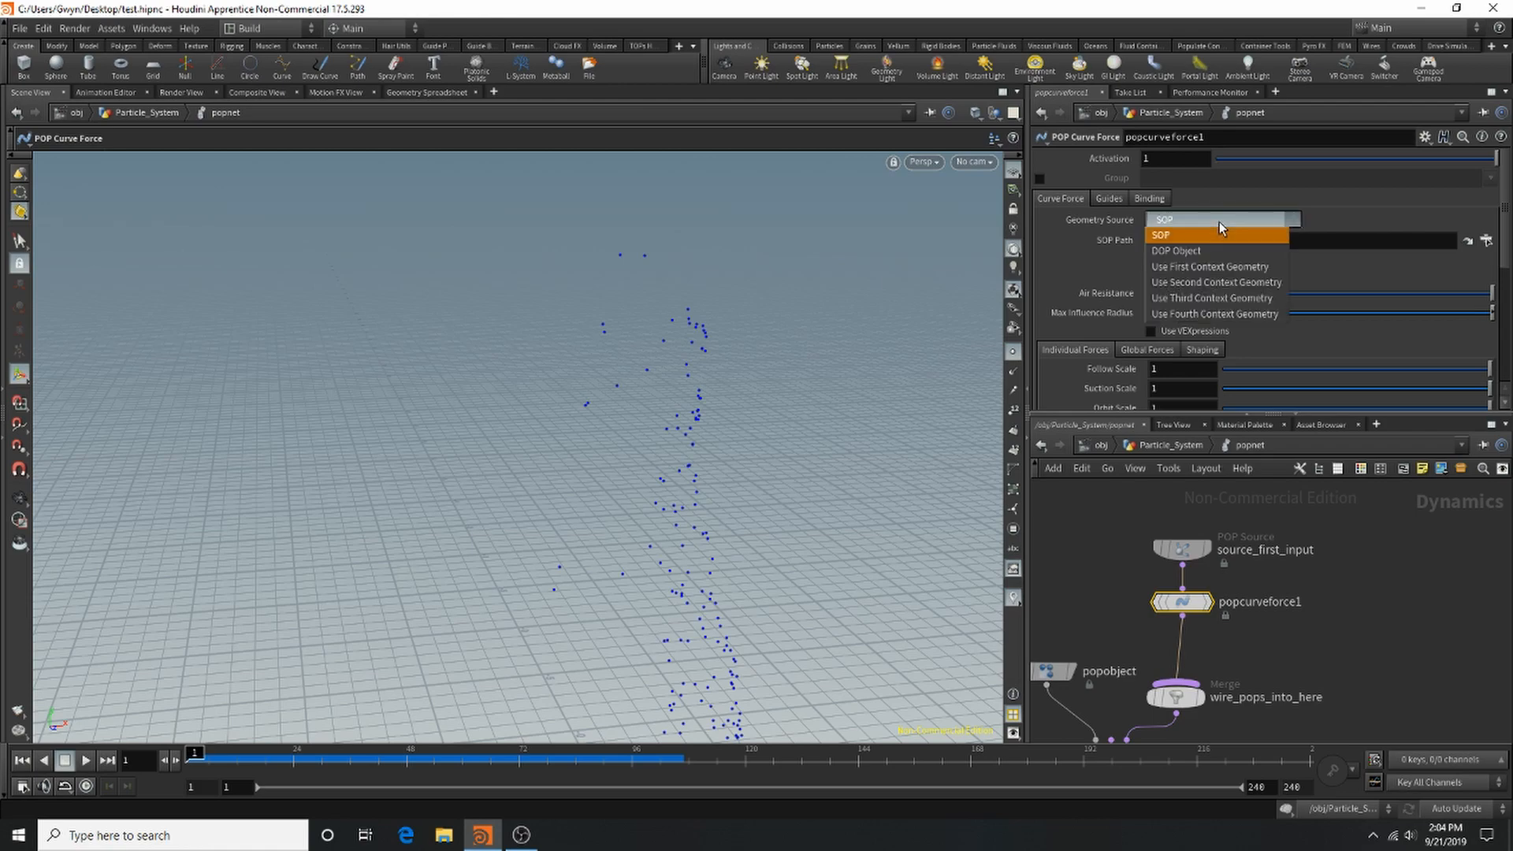
{"action": "left_click", "coordinate": [1230, 282]}
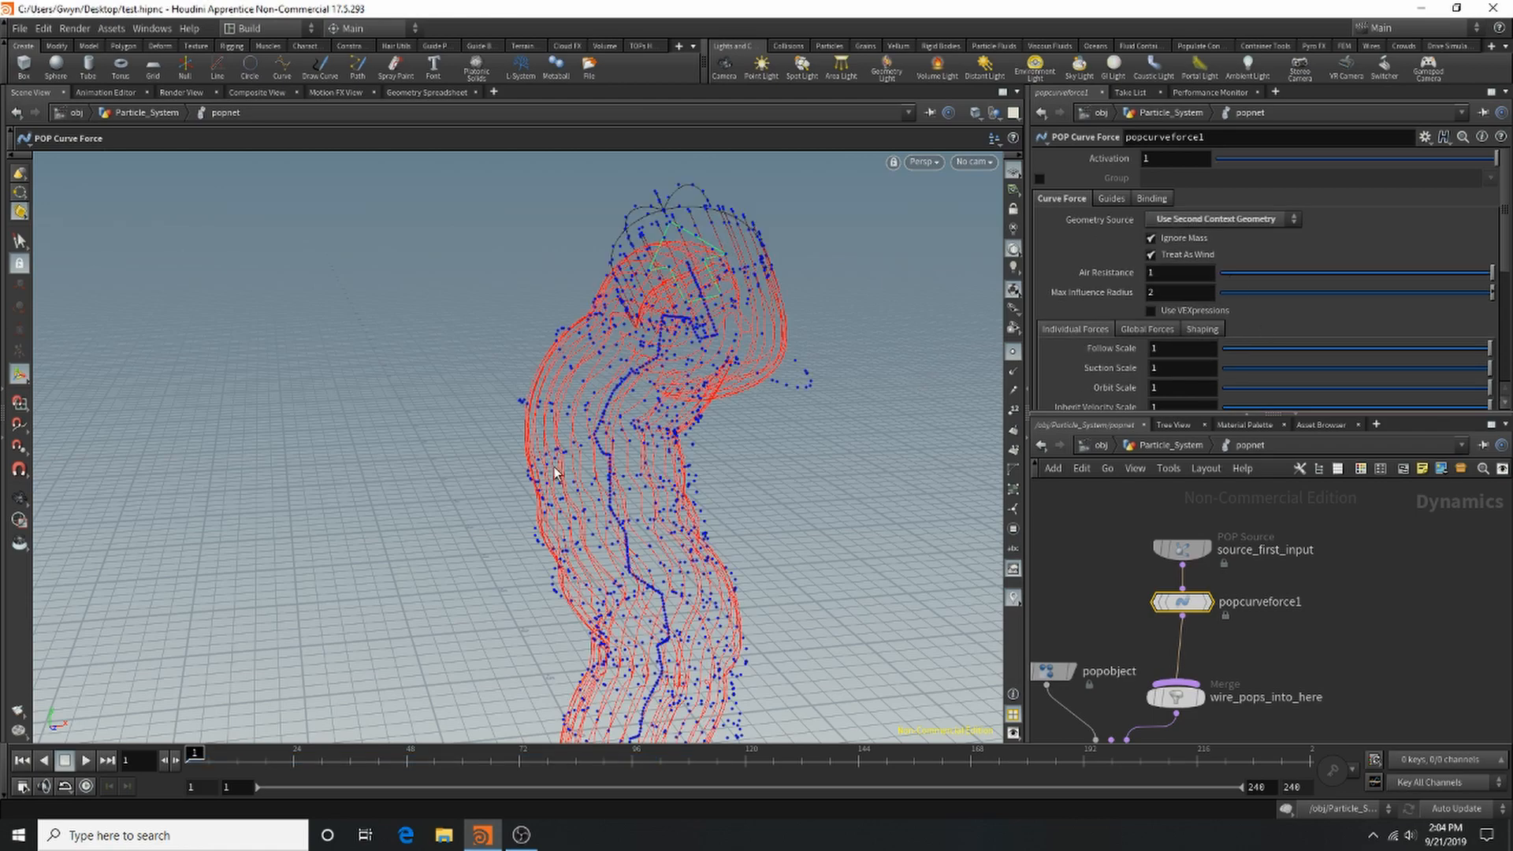
Reduce the max influence radius of popcurveforce1 to 0.405 and check the guide tube around the curve.
{"action": "right_click_drag", "start_coordinate": [554, 473], "coordinate": [308, 514], "text": "alt"}
{"action": "left_click_drag", "start_coordinate": [584, 545], "coordinate": [670, 457], "text": "alt"}
{"action": "right_click_drag", "start_coordinate": [670, 458], "coordinate": [932, 394], "text": "alt"}
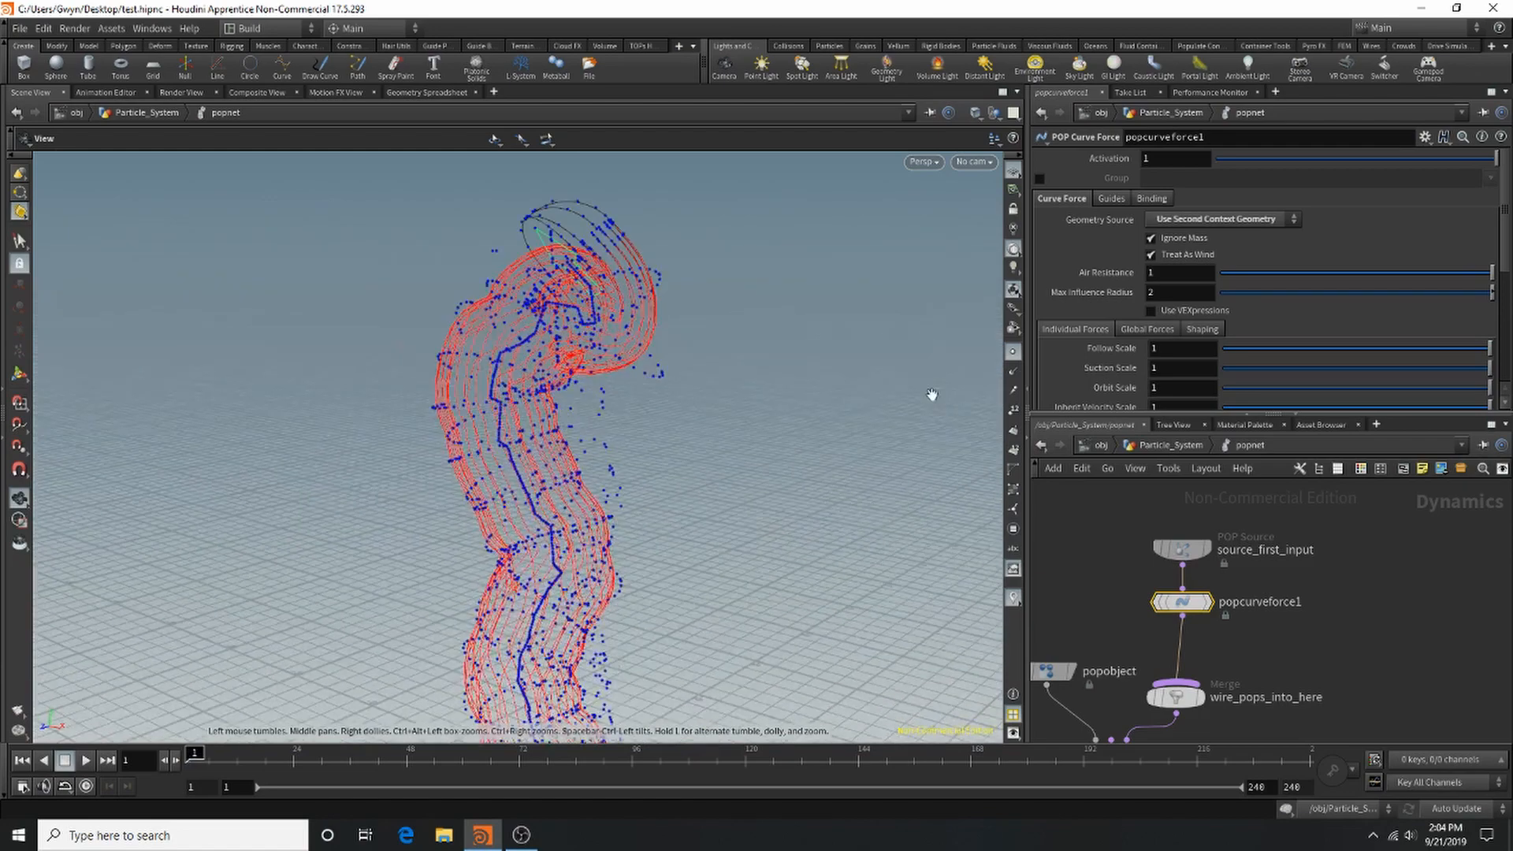
{"action": "key", "text": "Return"}
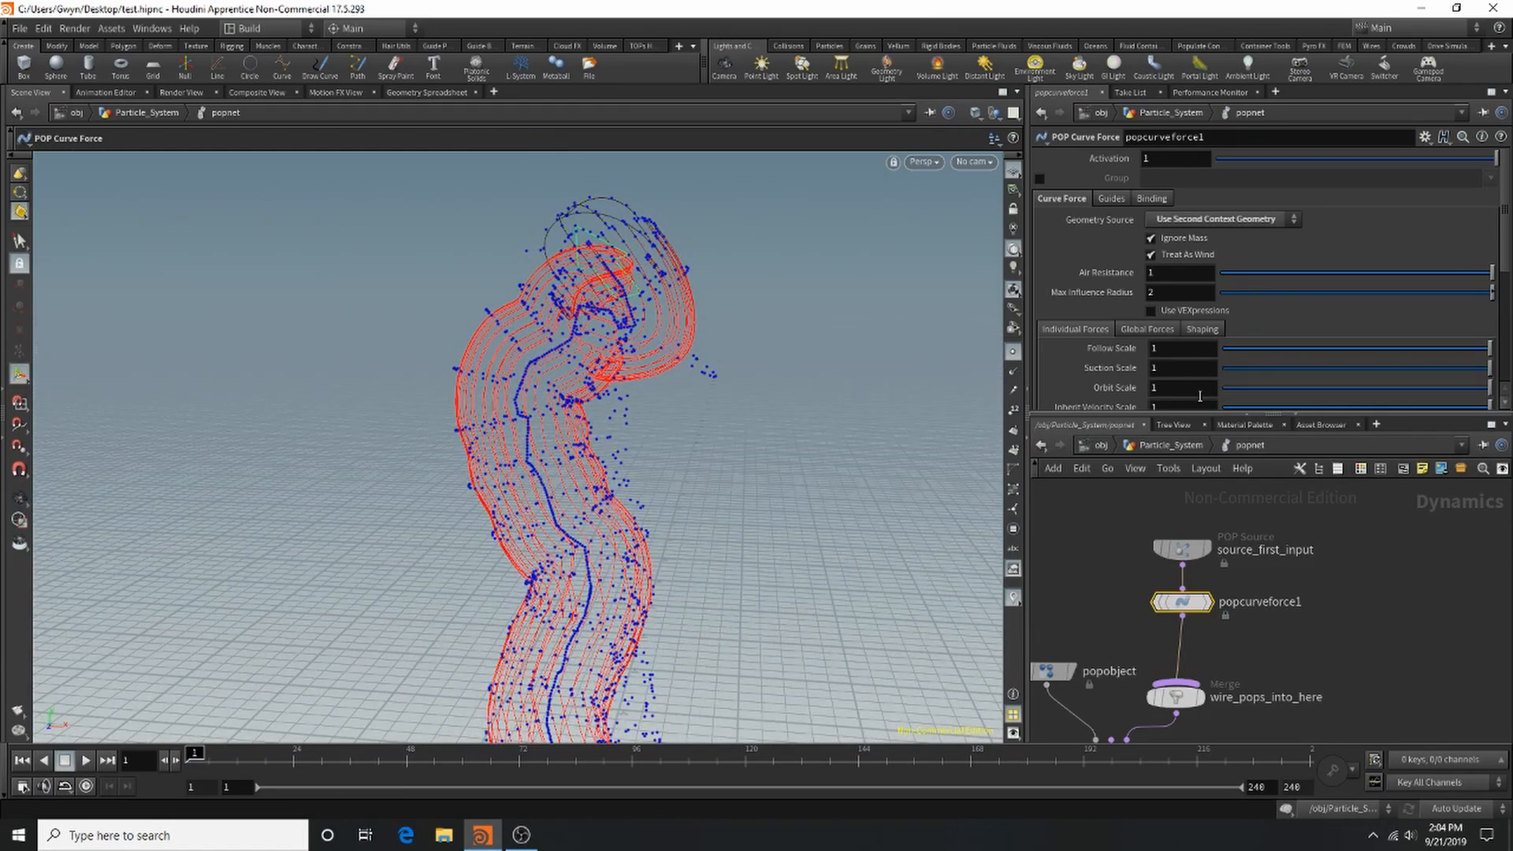
{"action": "left_click_drag", "start_coordinate": [1268, 295], "coordinate": [1330, 301]}
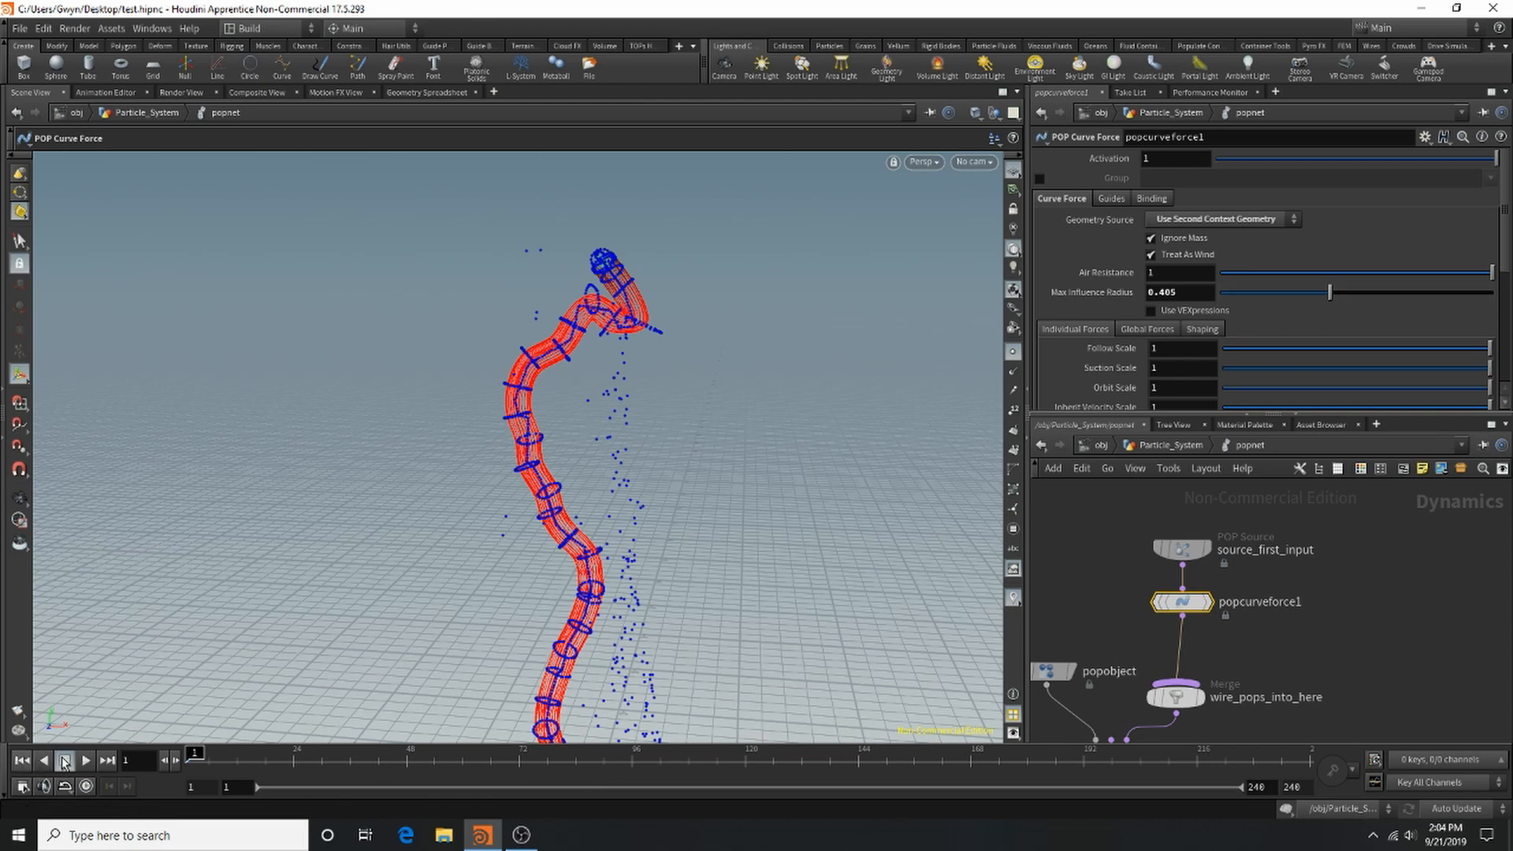
Simulate the particles, scrub to frame 223 and examine how they follow the curve from several angles.
{"action": "left_click", "coordinate": [86, 761]}
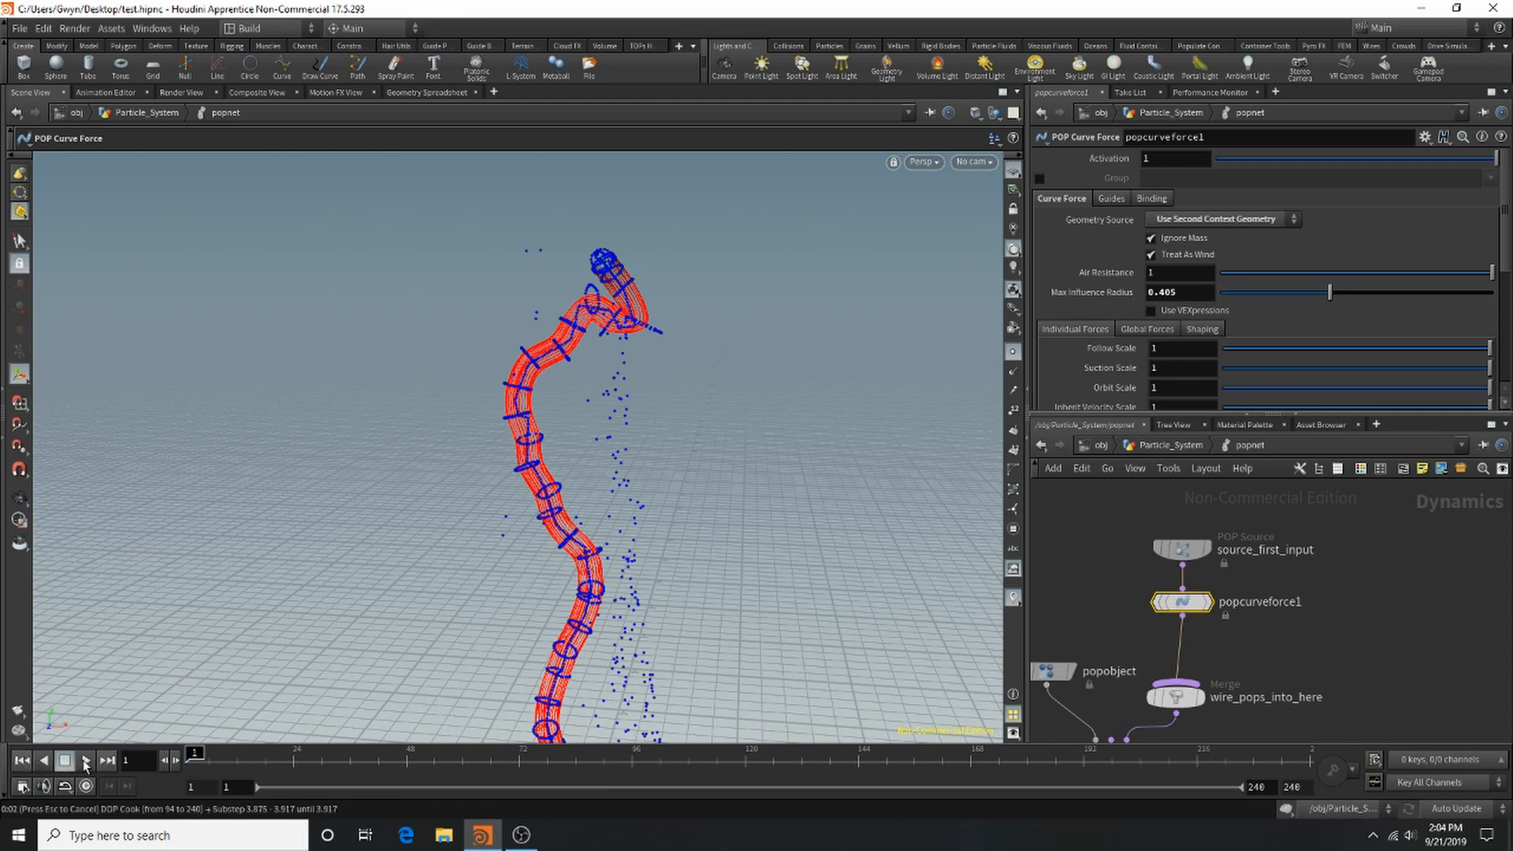
{"action": "key", "text": "Escape"}
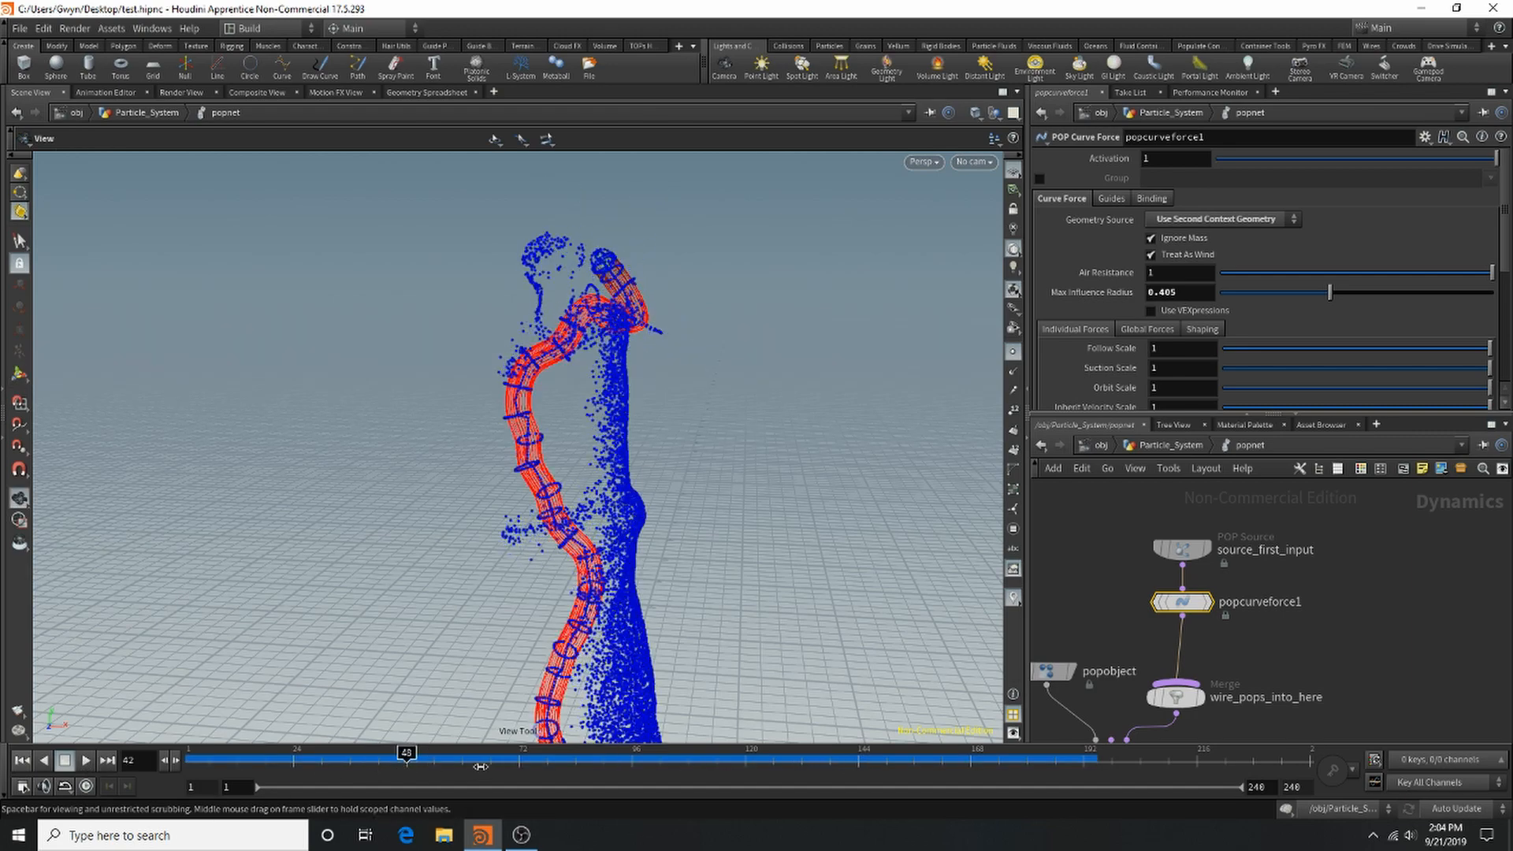
{"action": "left_click_drag", "start_coordinate": [669, 760], "coordinate": [1230, 759]}
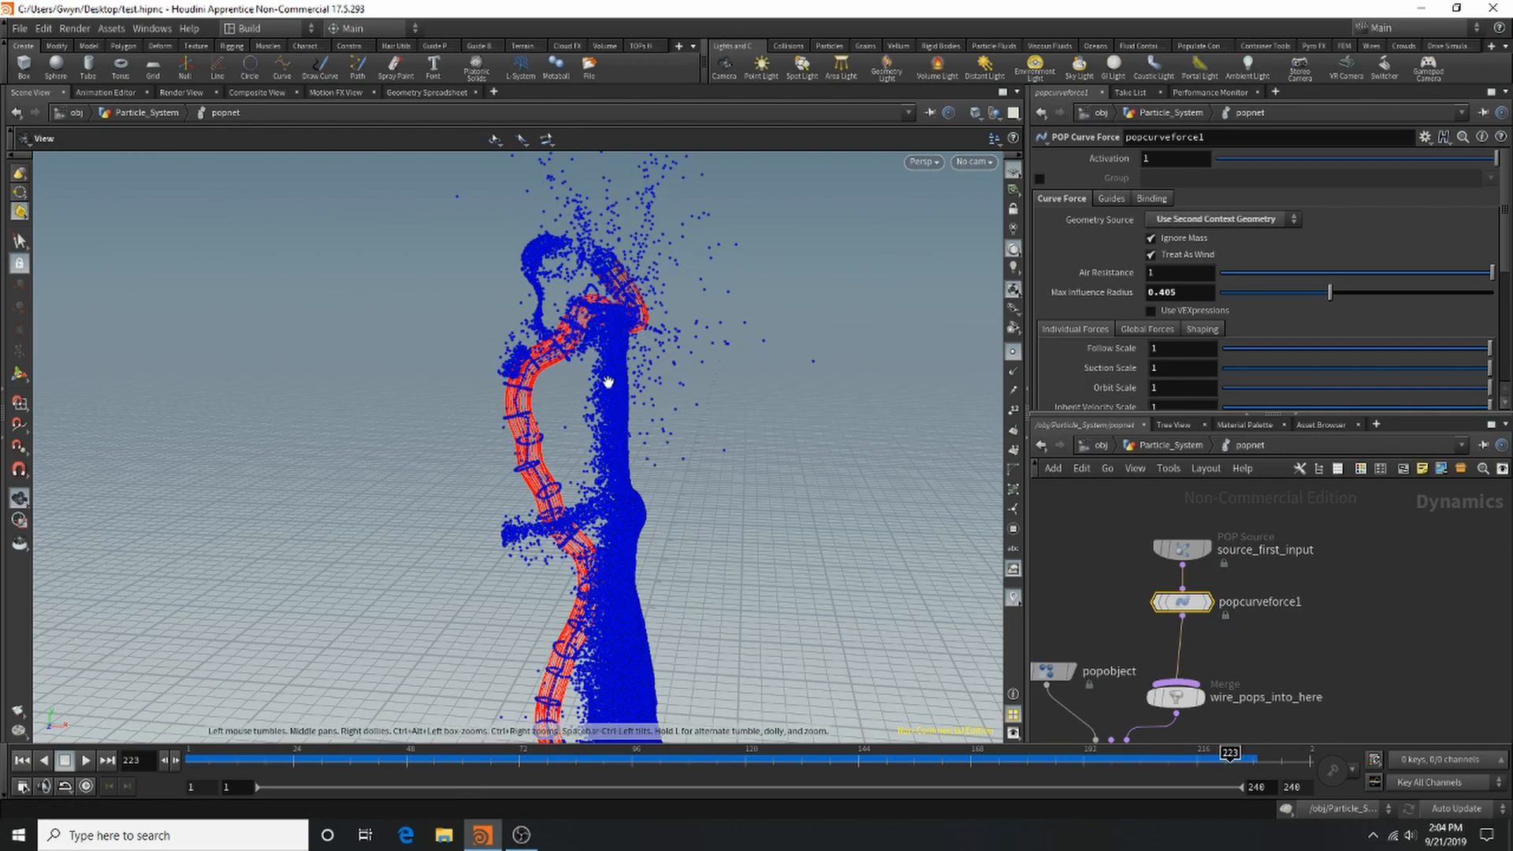
{"action": "left_click_drag", "start_coordinate": [724, 307], "coordinate": [965, 354]}
Return to the Particle_System network and display the Boolean_Out_Curve node.
{"action": "left_click", "coordinate": [1187, 446]}
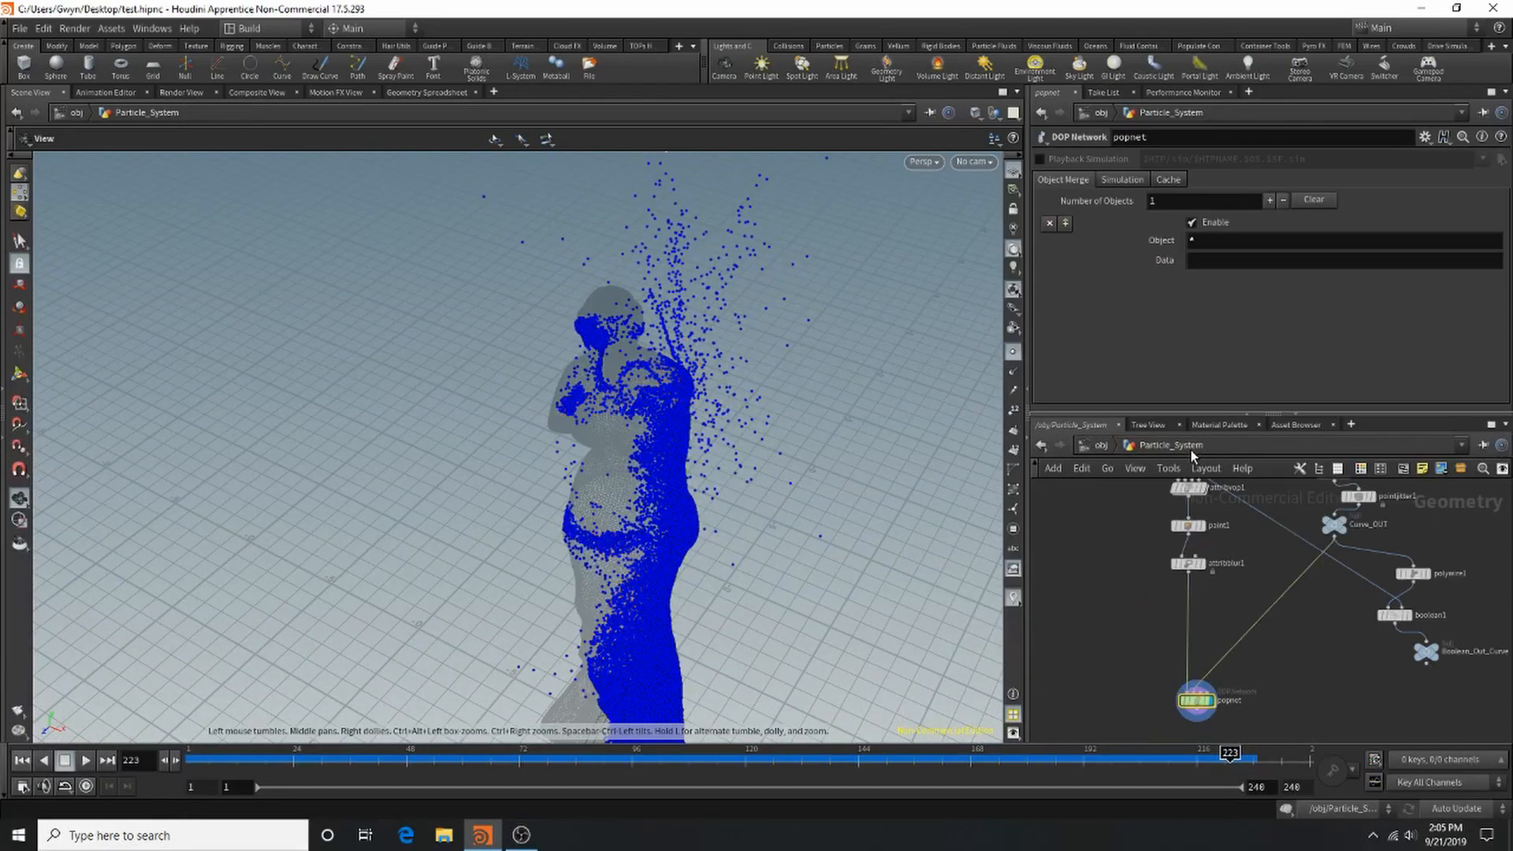
{"action": "scroll", "coordinate": [1297, 599], "scroll_direction": "up", "scroll_amount": 2}
{"action": "scroll", "coordinate": [1340, 560], "scroll_direction": "down", "scroll_amount": 2}
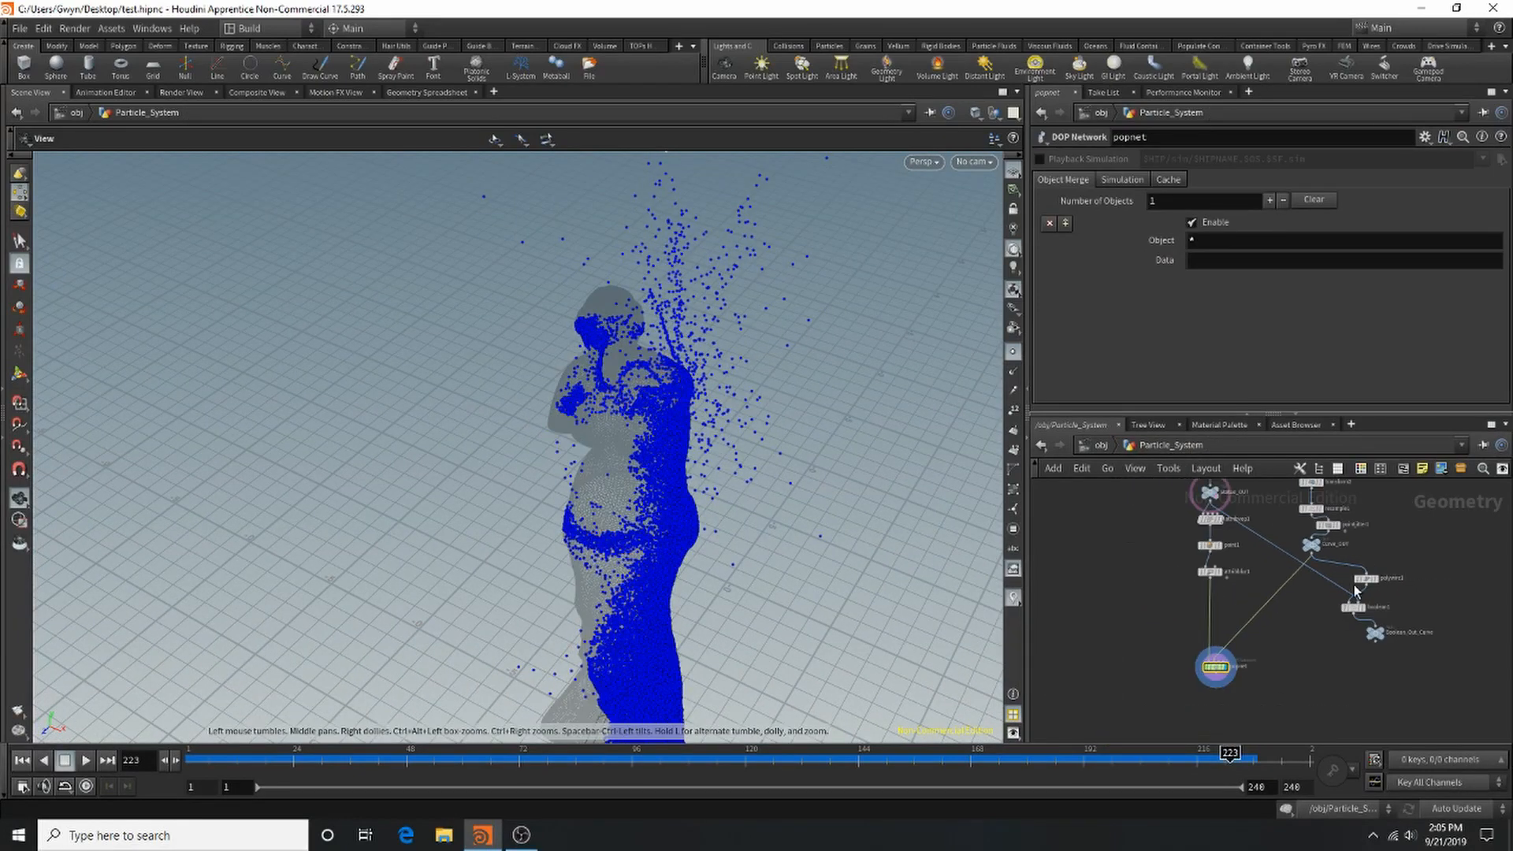
{"action": "scroll", "coordinate": [1412, 669], "scroll_direction": "up", "scroll_amount": 3}
{"action": "left_click", "coordinate": [1400, 658]}
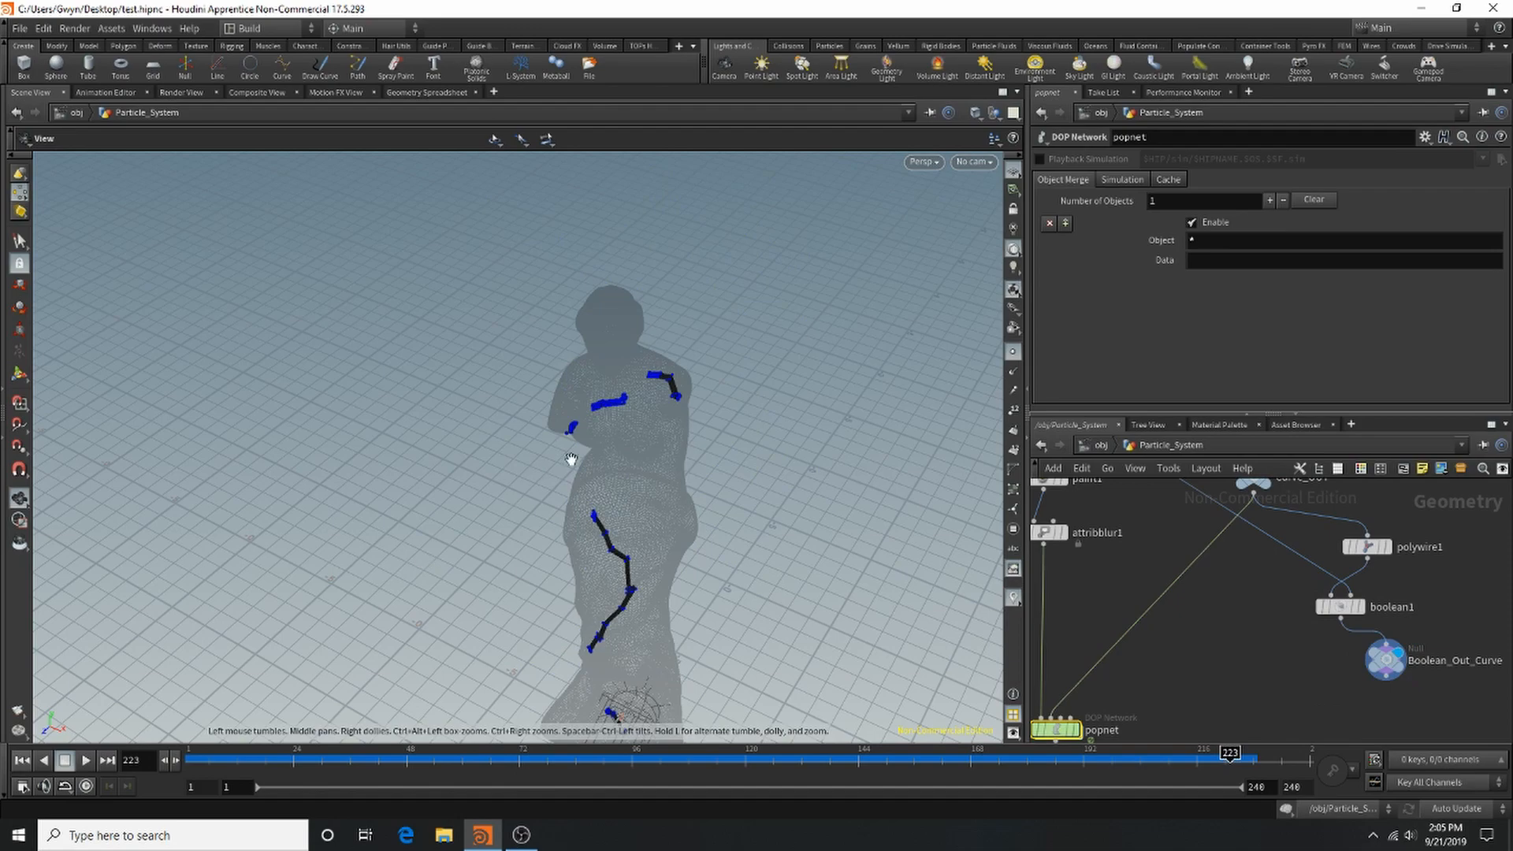
Examine the Boolean-intersected curve pieces on the statue from several angles and distances.
{"action": "left_click_drag", "start_coordinate": [604, 469], "coordinate": [644, 429]}
{"action": "right_click_drag", "start_coordinate": [644, 430], "coordinate": [1017, 296]}
{"action": "left_click_drag", "start_coordinate": [722, 368], "coordinate": [700, 309]}
{"action": "right_click_drag", "start_coordinate": [829, 367], "coordinate": [355, 433]}
{"action": "middle_click_drag", "start_coordinate": [713, 470], "coordinate": [614, 177]}
{"action": "right_click_drag", "start_coordinate": [615, 177], "coordinate": [282, 387]}
{"action": "left_click_drag", "start_coordinate": [666, 520], "coordinate": [576, 566]}
{"action": "right_click_drag", "start_coordinate": [616, 441], "coordinate": [1040, 415]}
Add an Add node below Boolean_Out_Curve, keep only the points and set its polygons to By Group, By Attribute.
{"action": "scroll", "coordinate": [1268, 594], "scroll_direction": "down", "scroll_amount": 3}
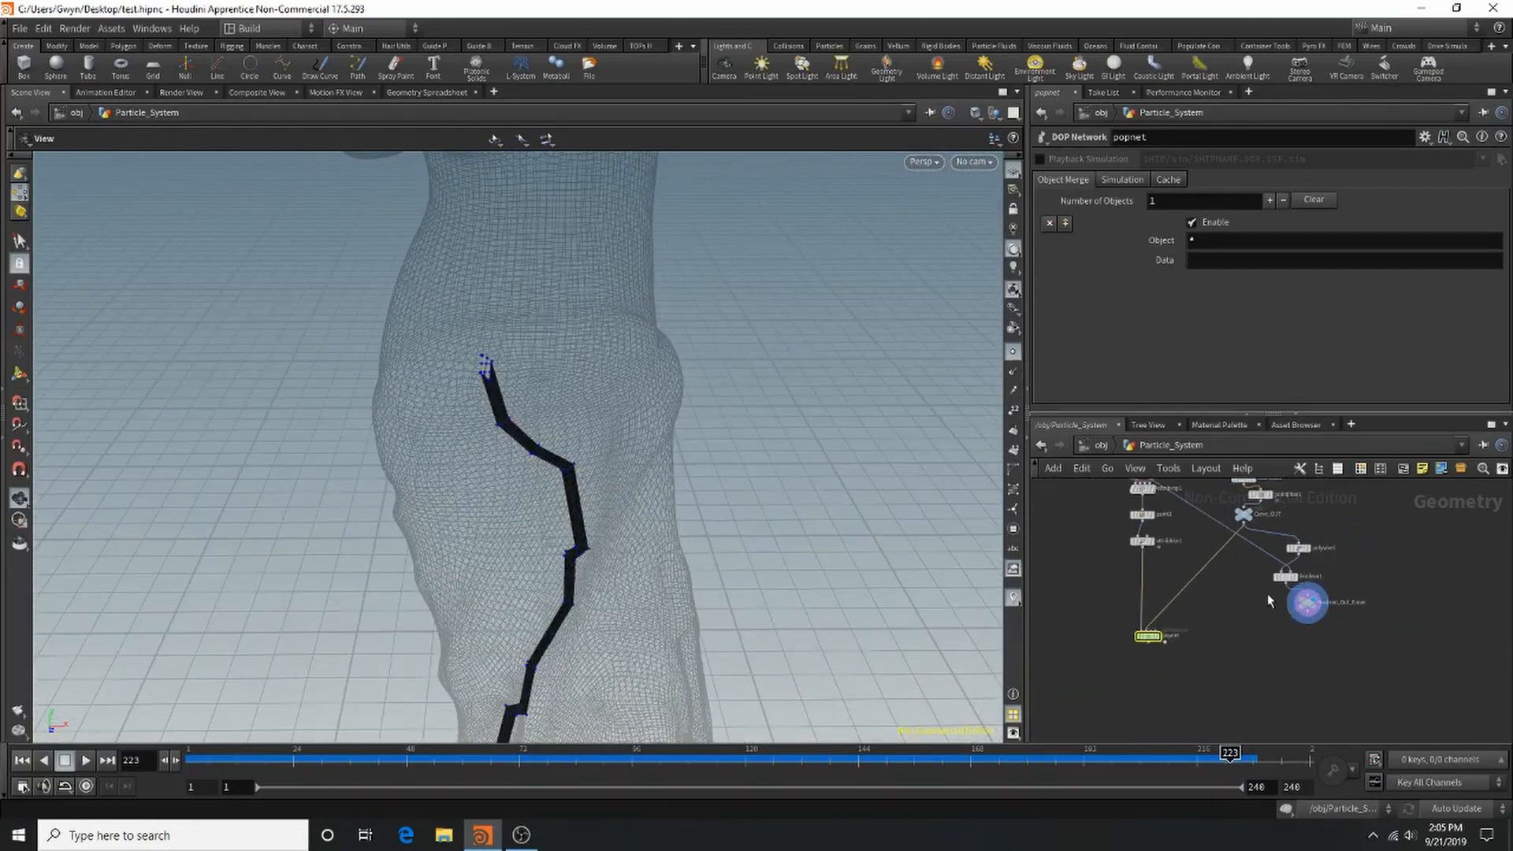
{"action": "scroll", "coordinate": [1284, 622], "scroll_direction": "up", "scroll_amount": 3}
{"action": "key", "text": "Tab"}
{"action": "type", "text": "c"}
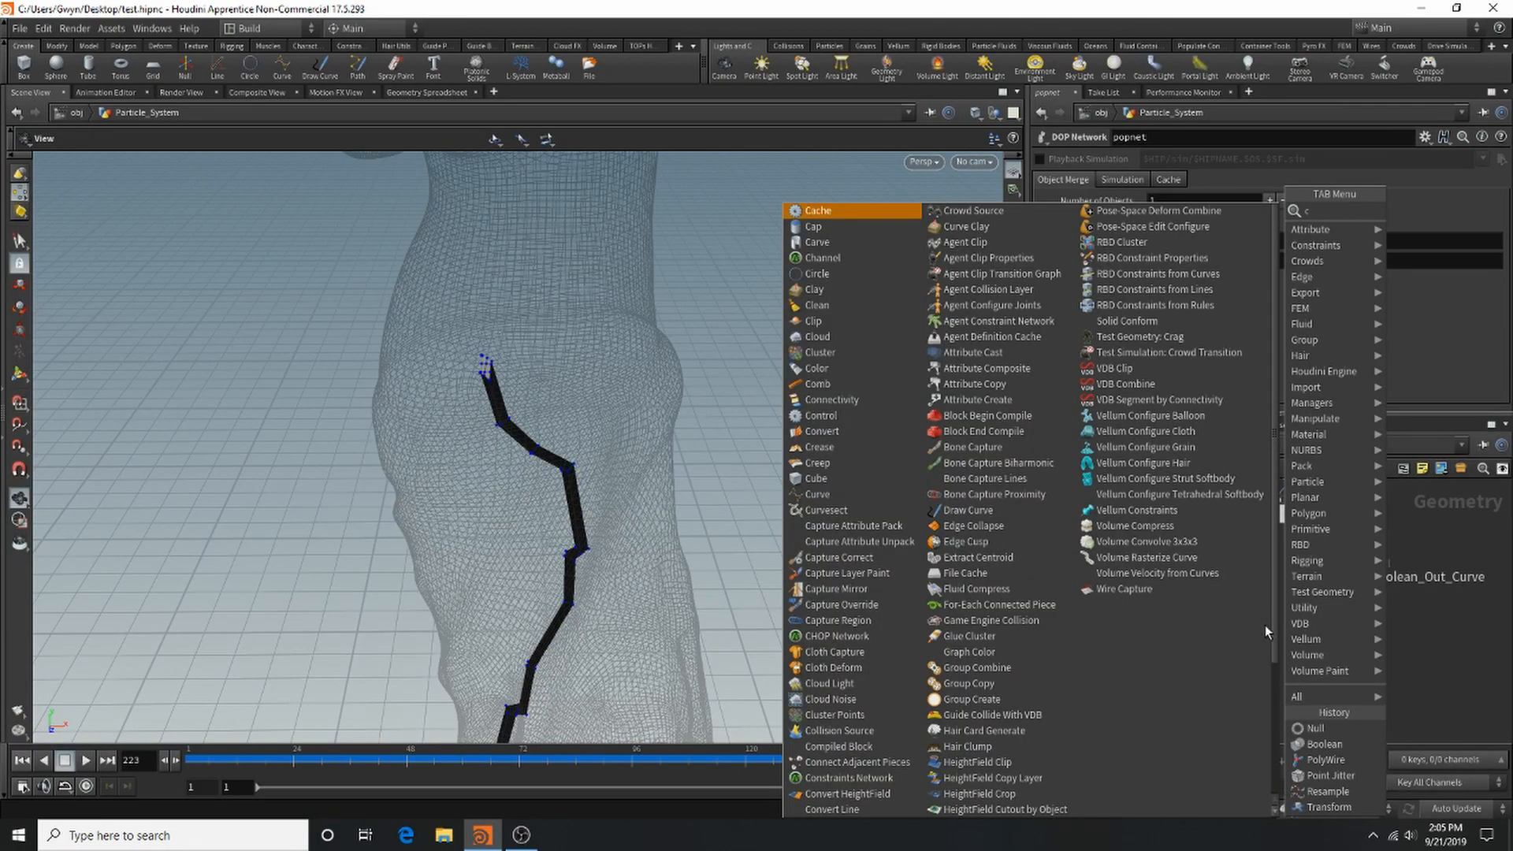
{"action": "key", "text": "BackSpace"}
{"action": "type", "text": "aa"}
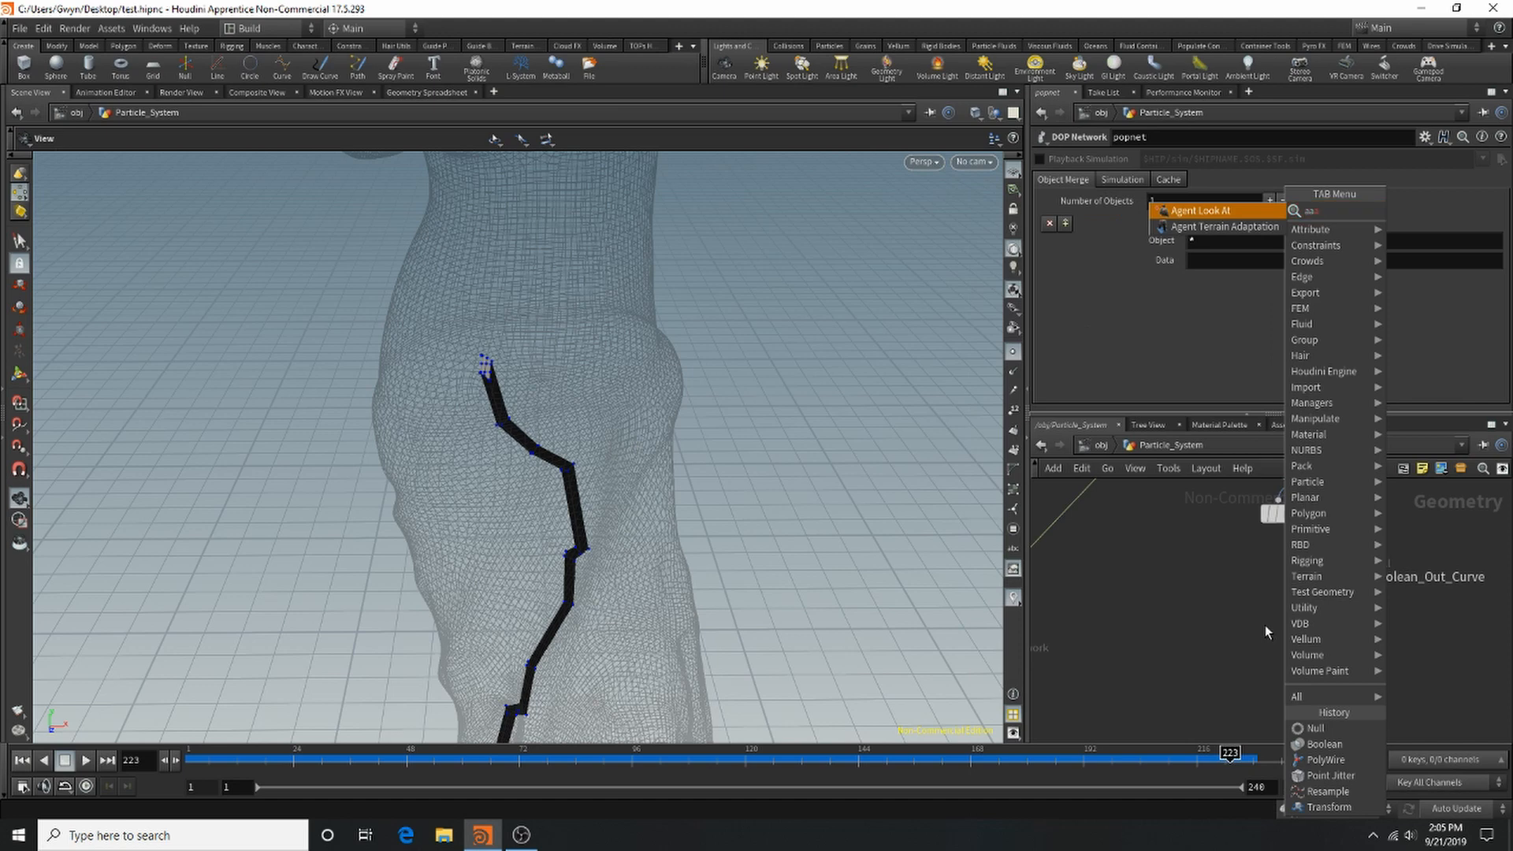
{"action": "key", "text": "BackSpace"}
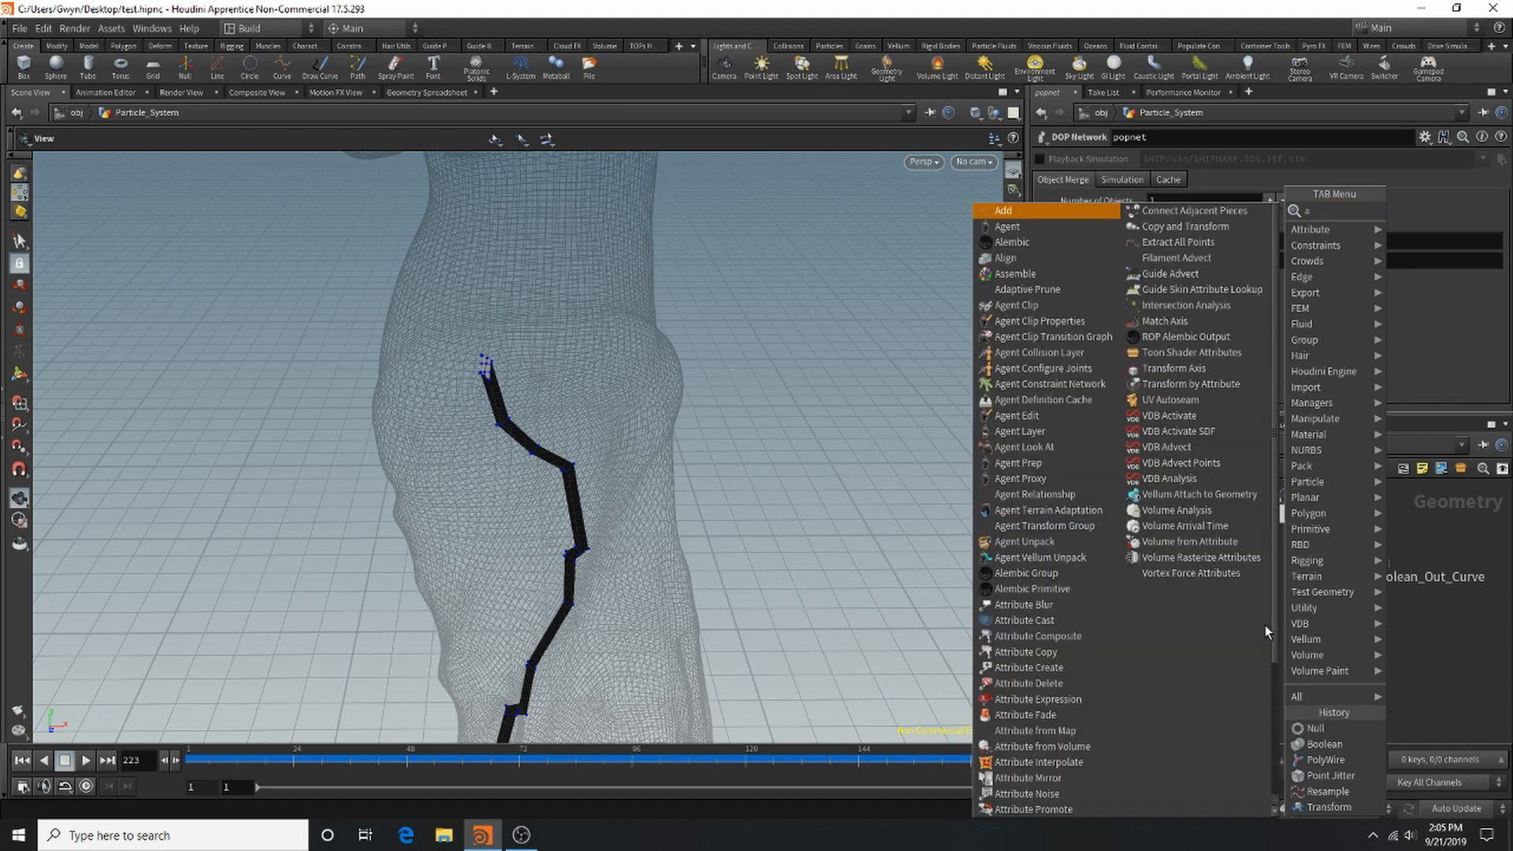
{"action": "type", "text": "dd"}
{"action": "left_click", "coordinate": [1412, 212]}
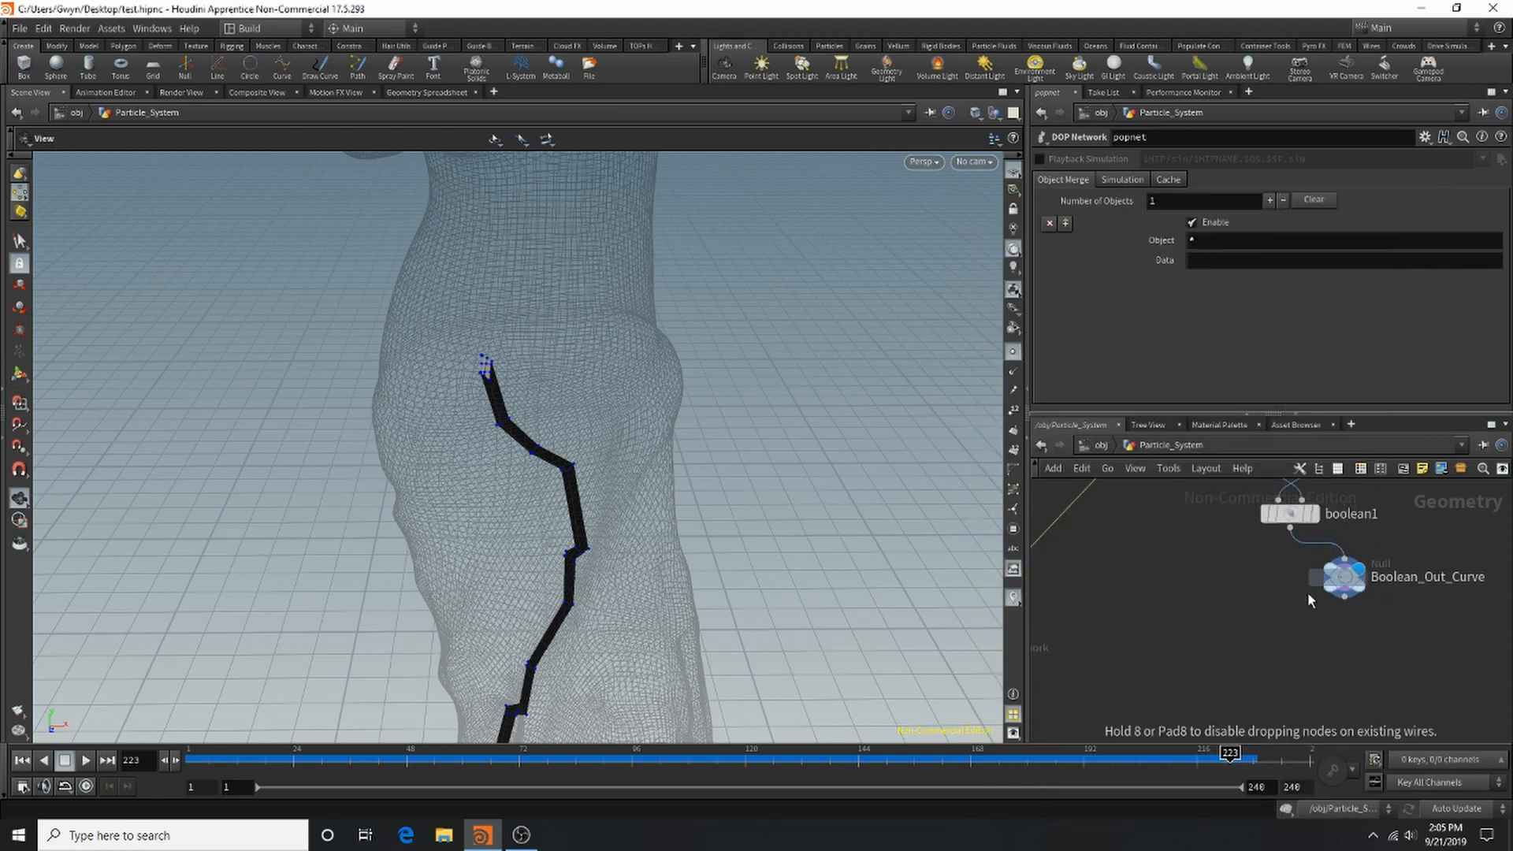
{"action": "left_click", "coordinate": [1318, 628]}
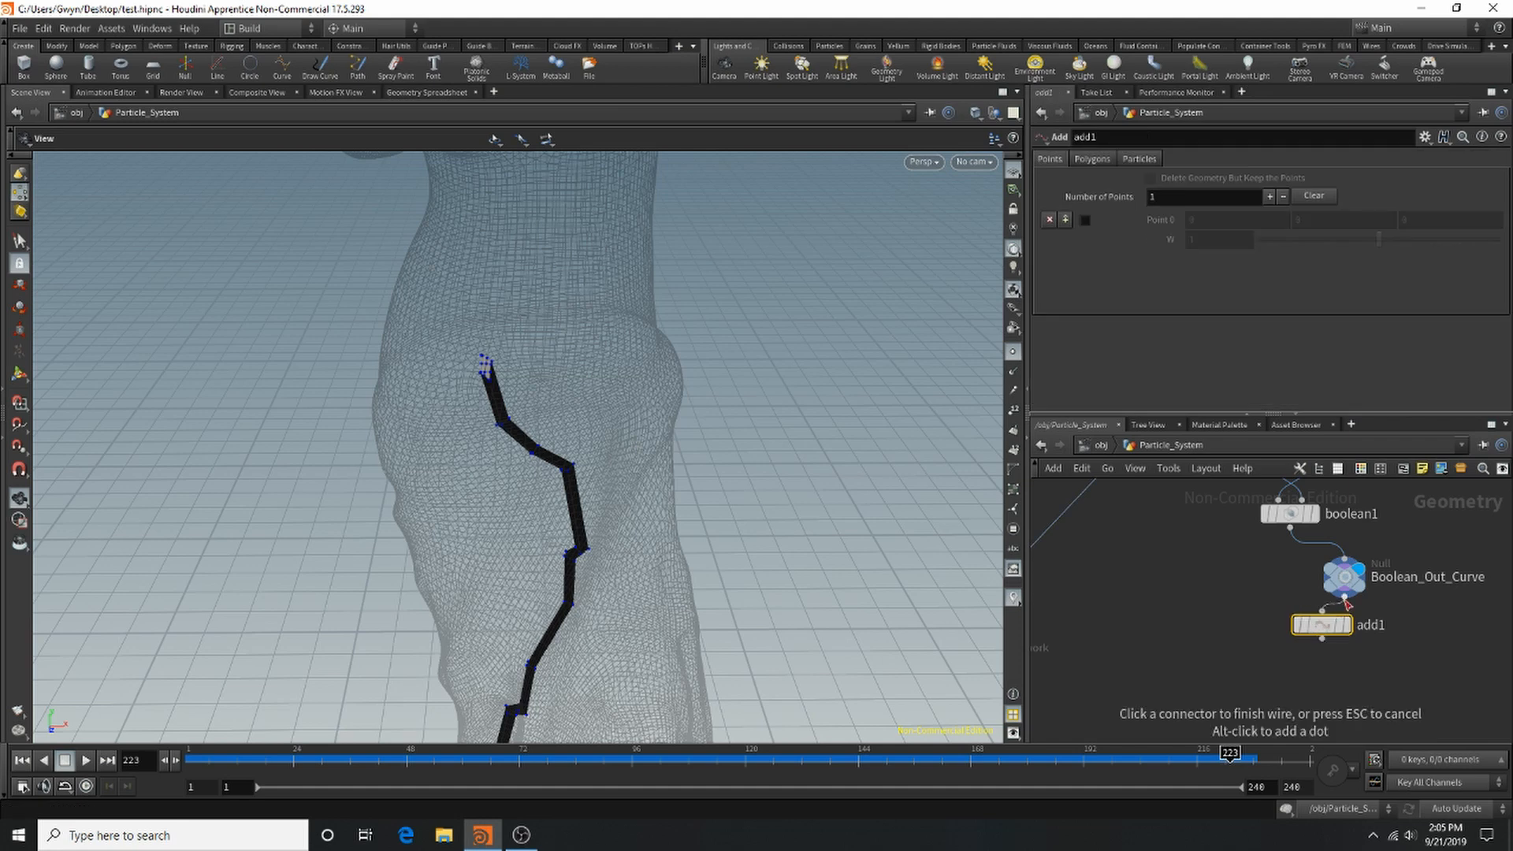
{"action": "mouse_move", "coordinate": [1332, 627]}
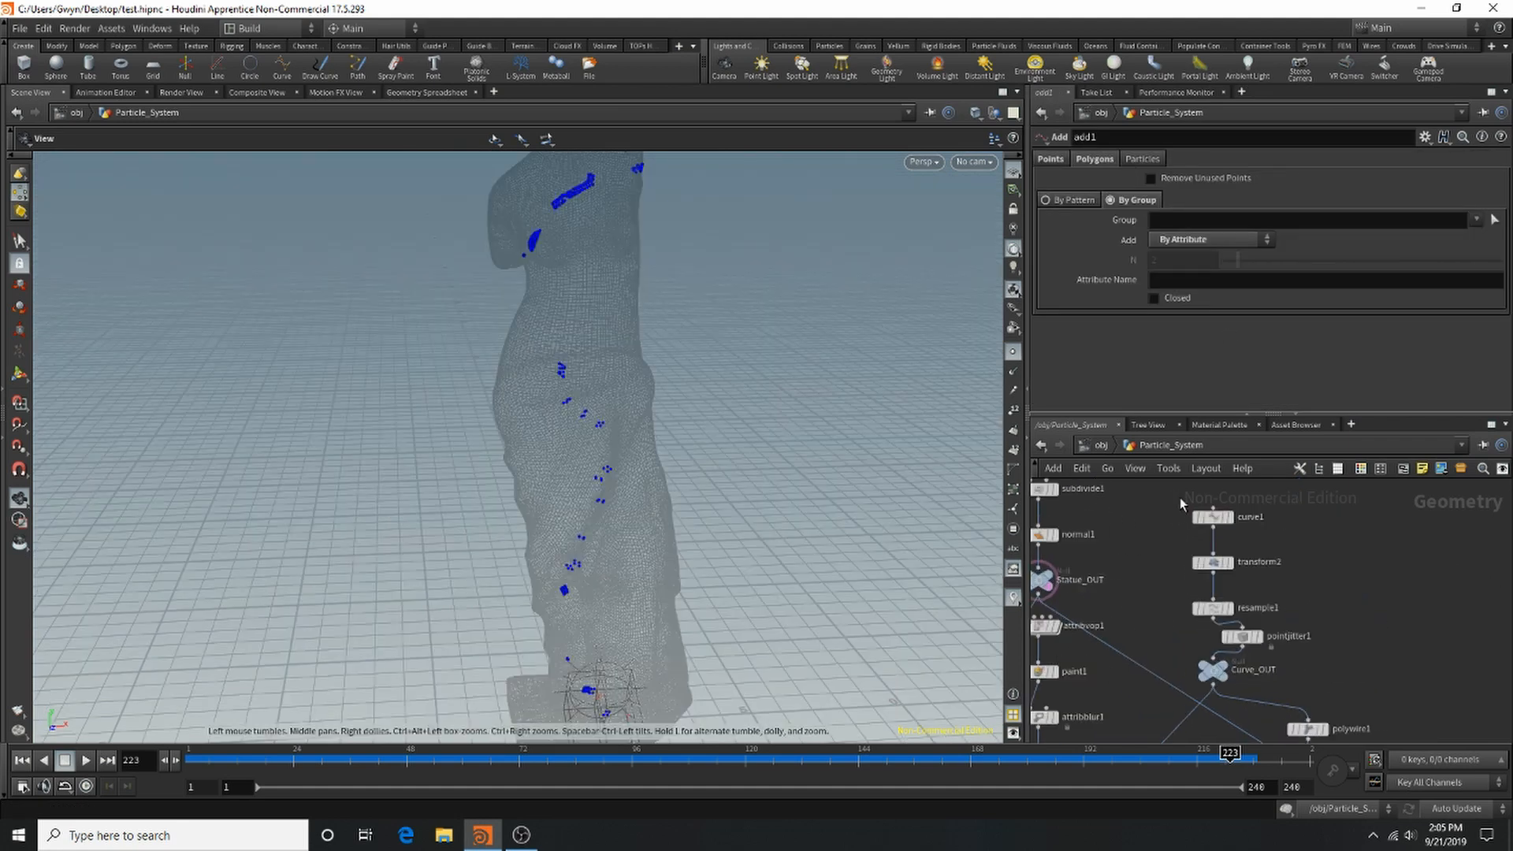
Insert an Attribute Randomize node between pointjitter1 and Curve_OUT.
{"action": "left_click_drag", "start_coordinate": [1180, 499], "coordinate": [1264, 563]}
{"action": "key", "text": "Tab"}
{"action": "left_click", "coordinate": [1128, 585]}
{"action": "left_click", "coordinate": [1264, 566]}
{"action": "key", "text": "Tab"}
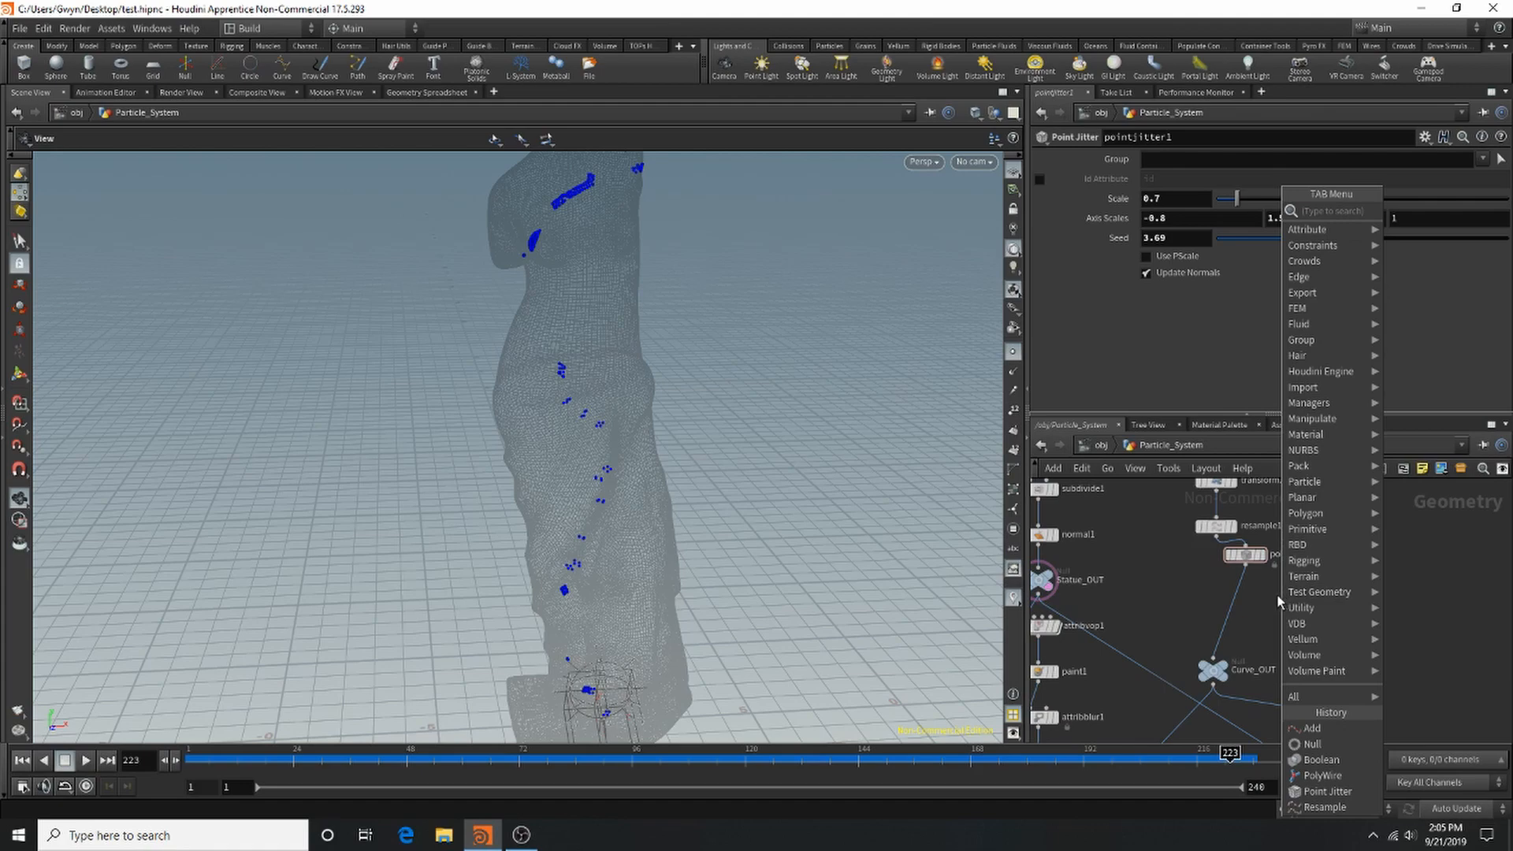
{"action": "type", "text": "attr"}
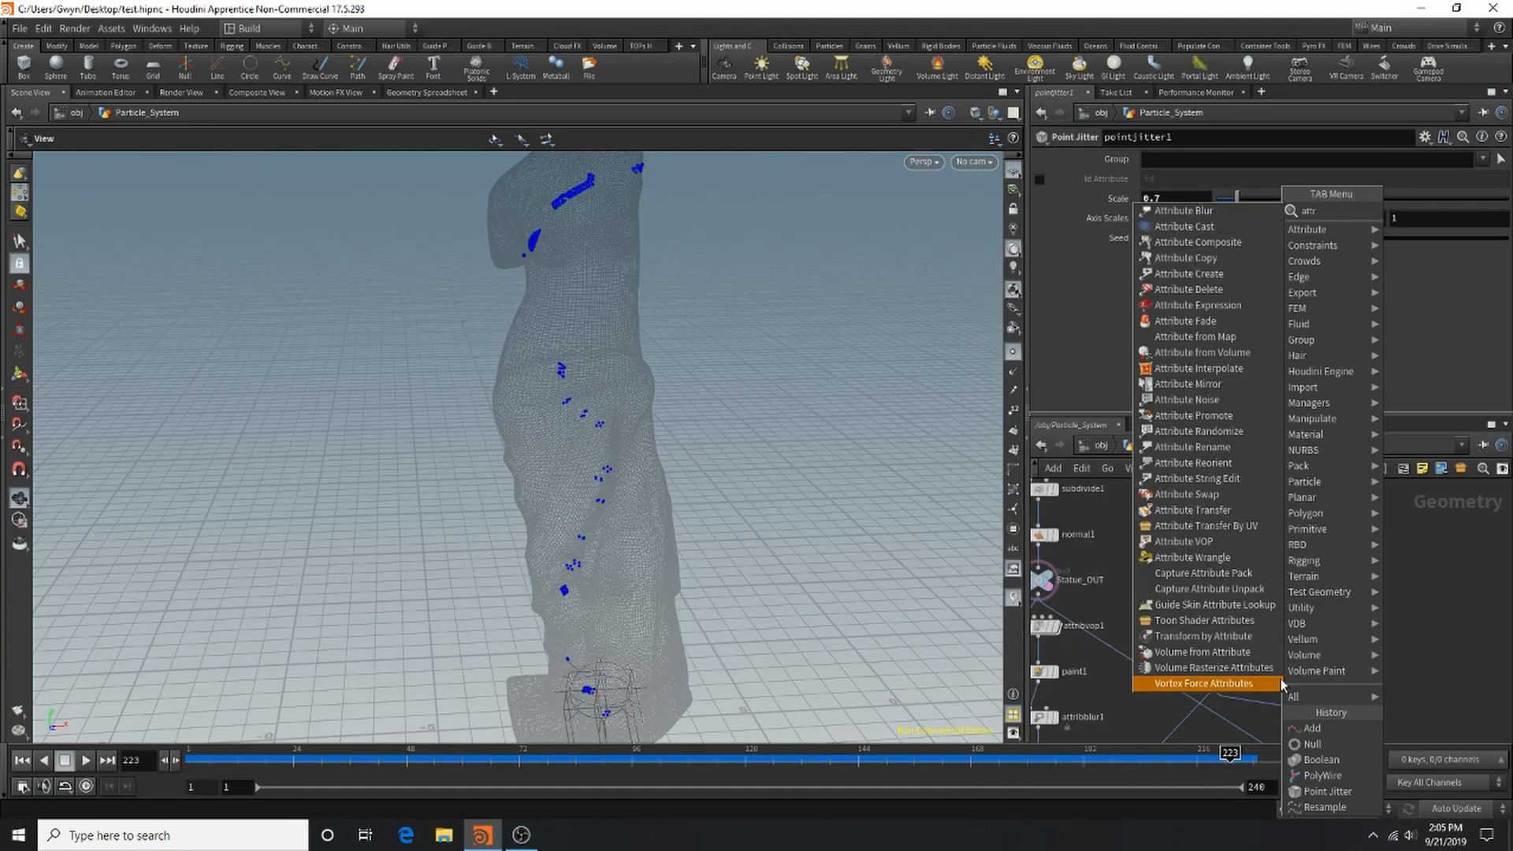
{"action": "left_click", "coordinate": [1230, 431]}
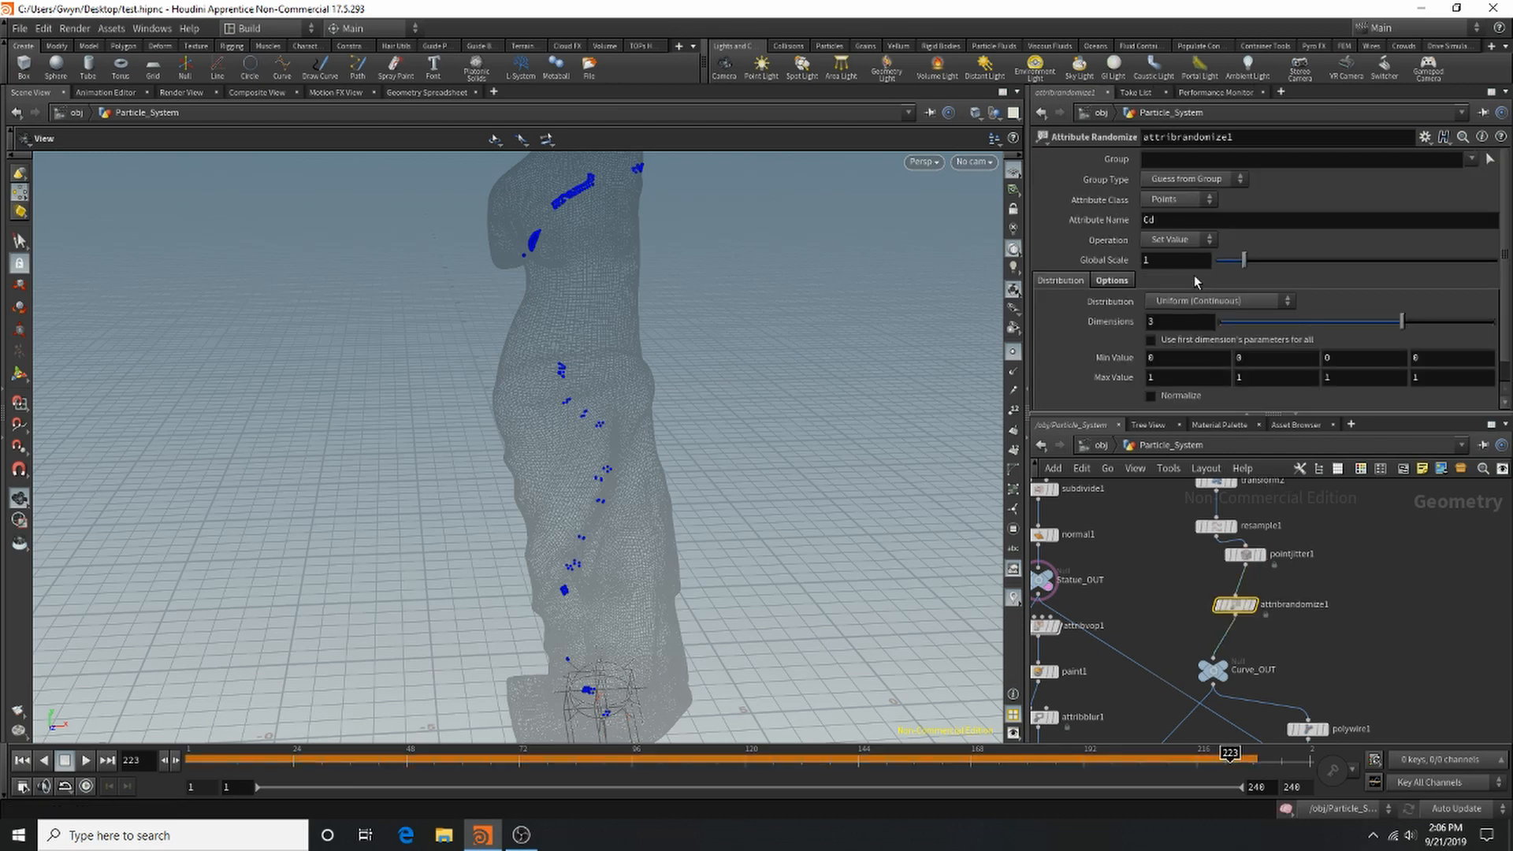
Configure attribrandomize1 to randomize pscale with a first min value of 0.003 and a first max value of 0.4.
{"action": "left_click", "coordinate": [1183, 224]}
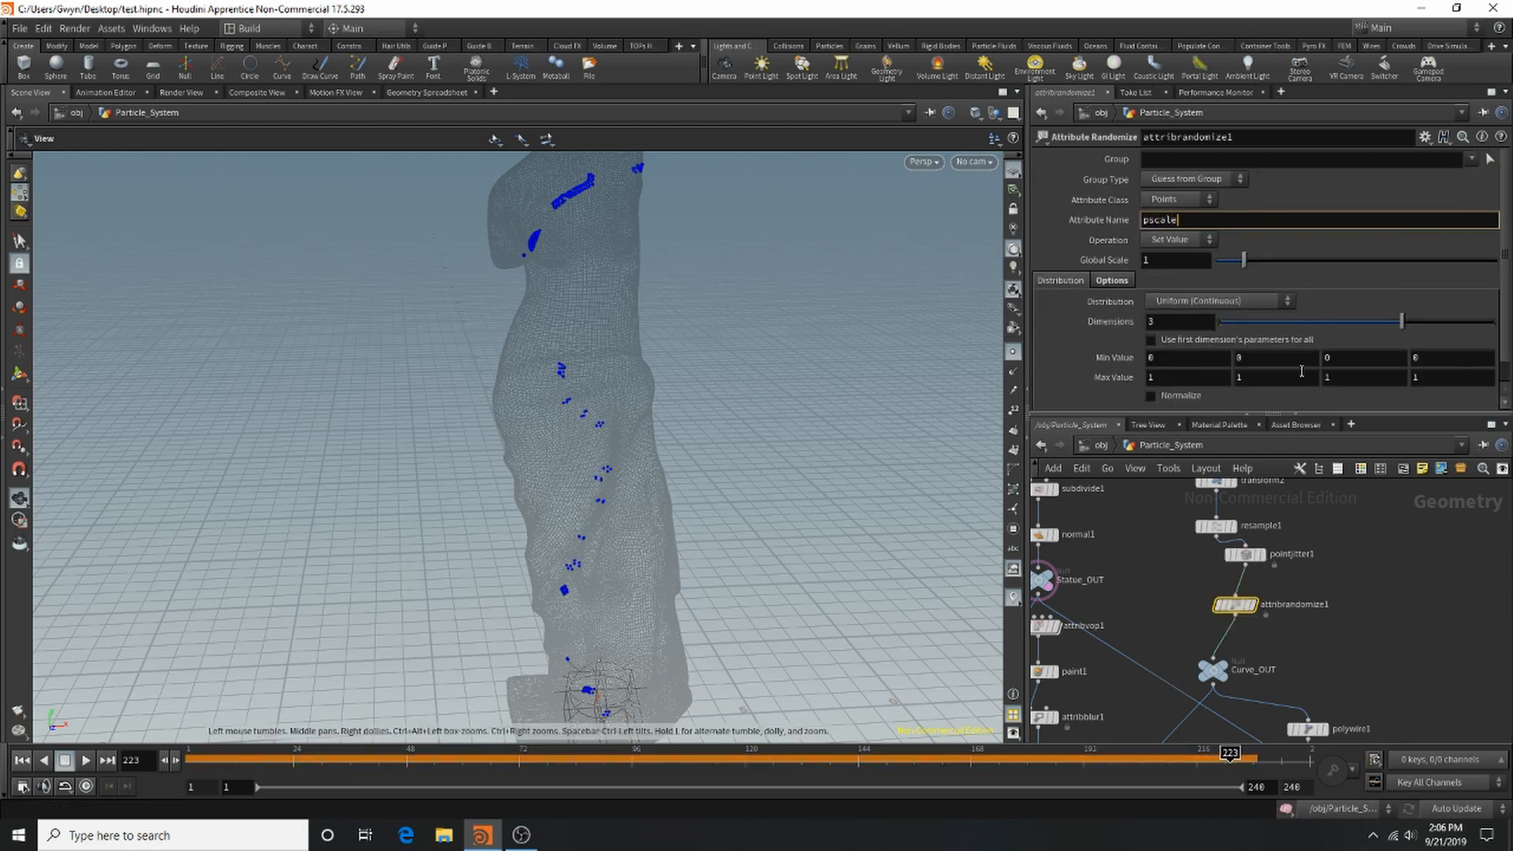
{"action": "key", "text": "Return"}
{"action": "left_click", "coordinate": [1161, 357]}
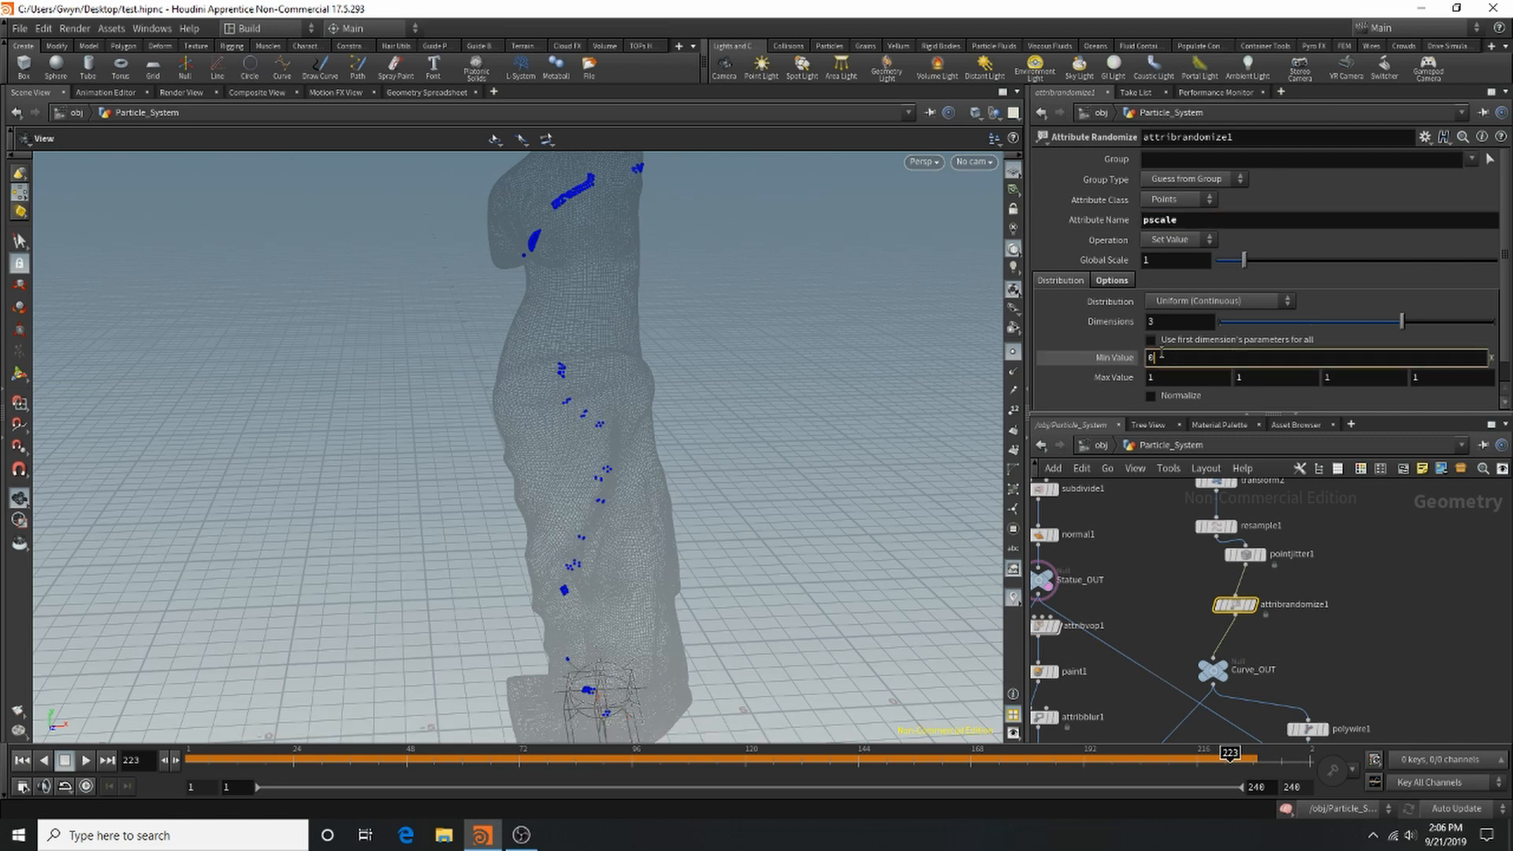
{"action": "key", "text": "Return"}
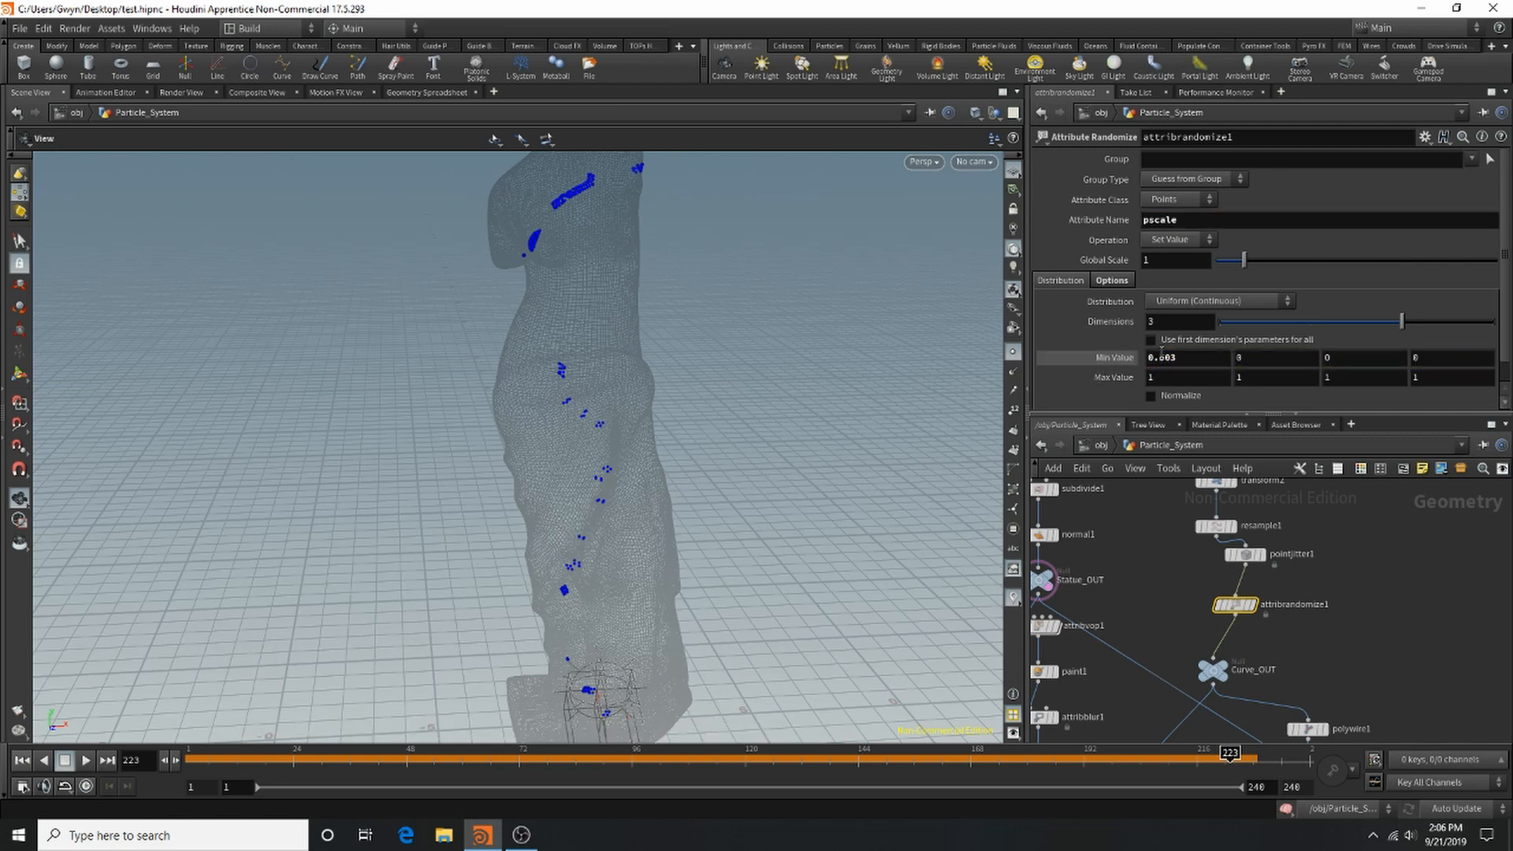
{"action": "left_click", "coordinate": [1187, 378]}
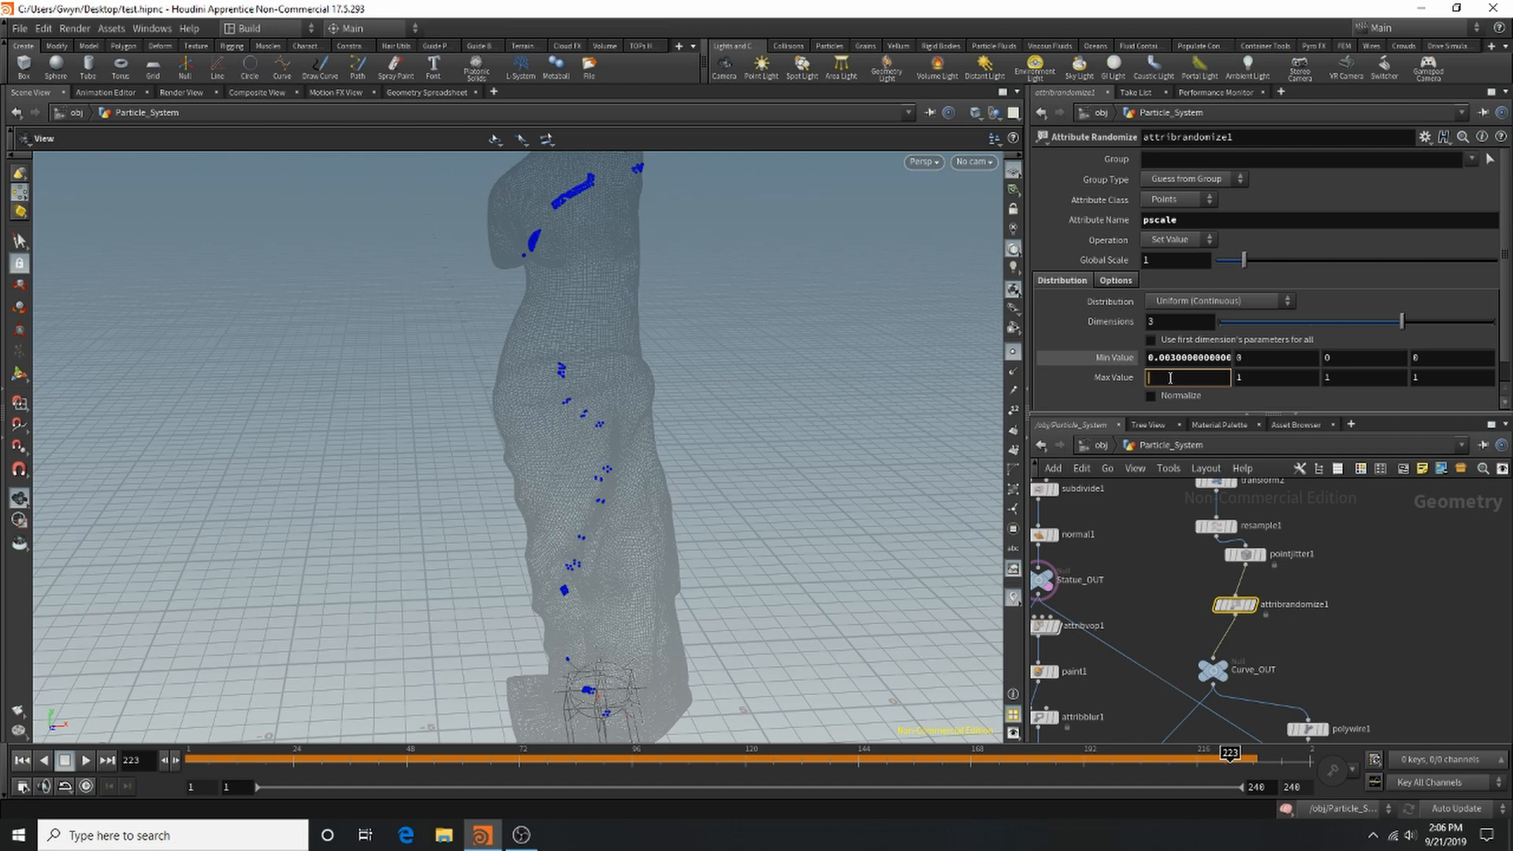
{"action": "type", "text": "0.4"}
{"action": "key", "text": "Return"}
Return to frame 1 and set the attribute name of add1 to pscale.
{"action": "scroll", "coordinate": [1261, 515], "scroll_direction": "down", "scroll_amount": 3}
{"action": "middle_click_drag", "start_coordinate": [1260, 517], "coordinate": [1258, 376]}
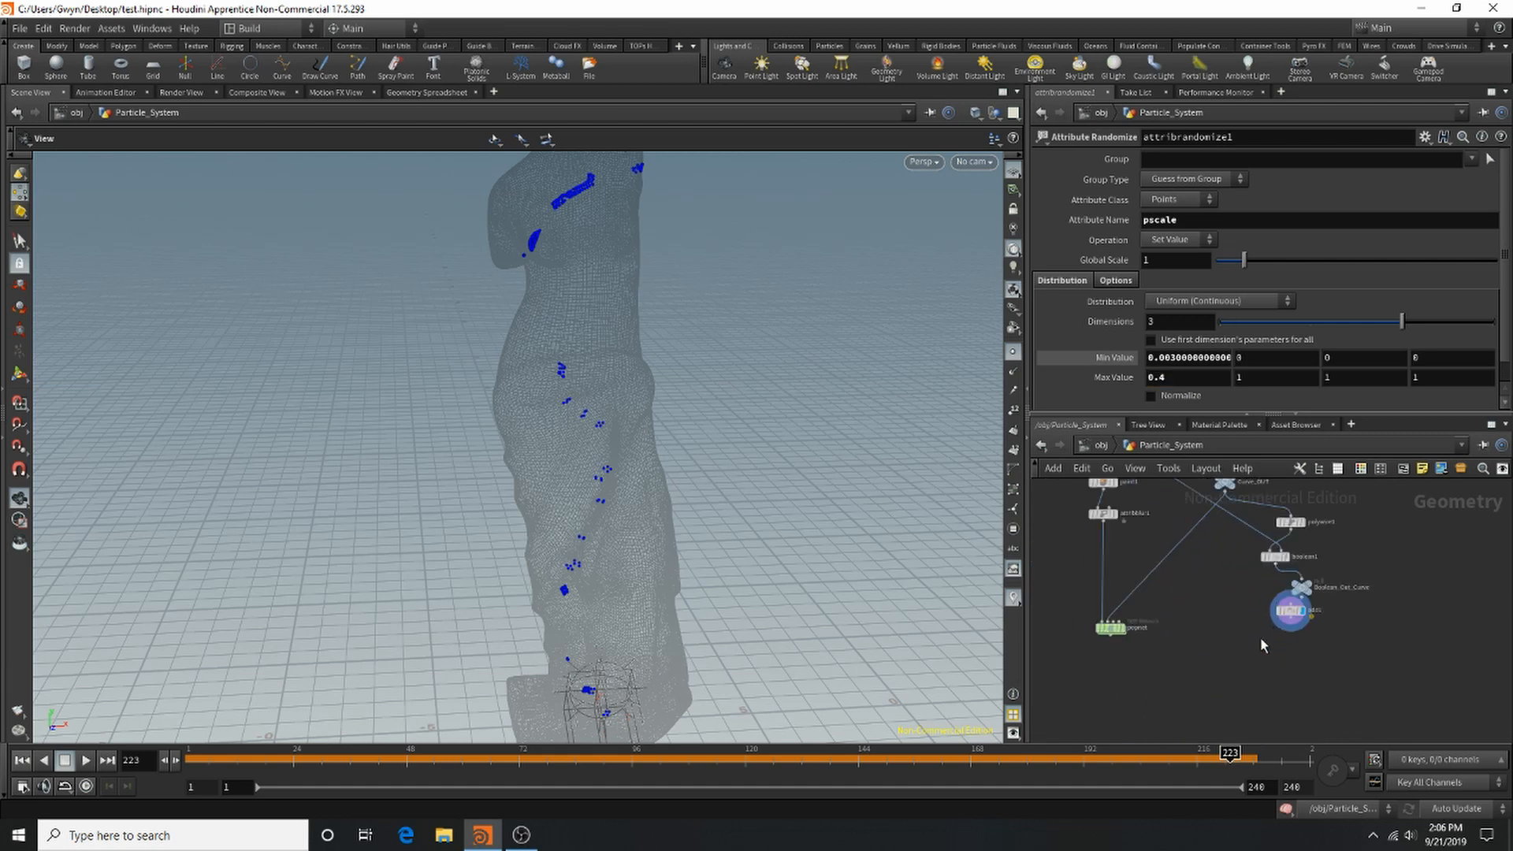
{"action": "scroll", "coordinate": [1260, 638], "scroll_direction": "up", "scroll_amount": 3}
{"action": "left_click", "coordinate": [23, 761]}
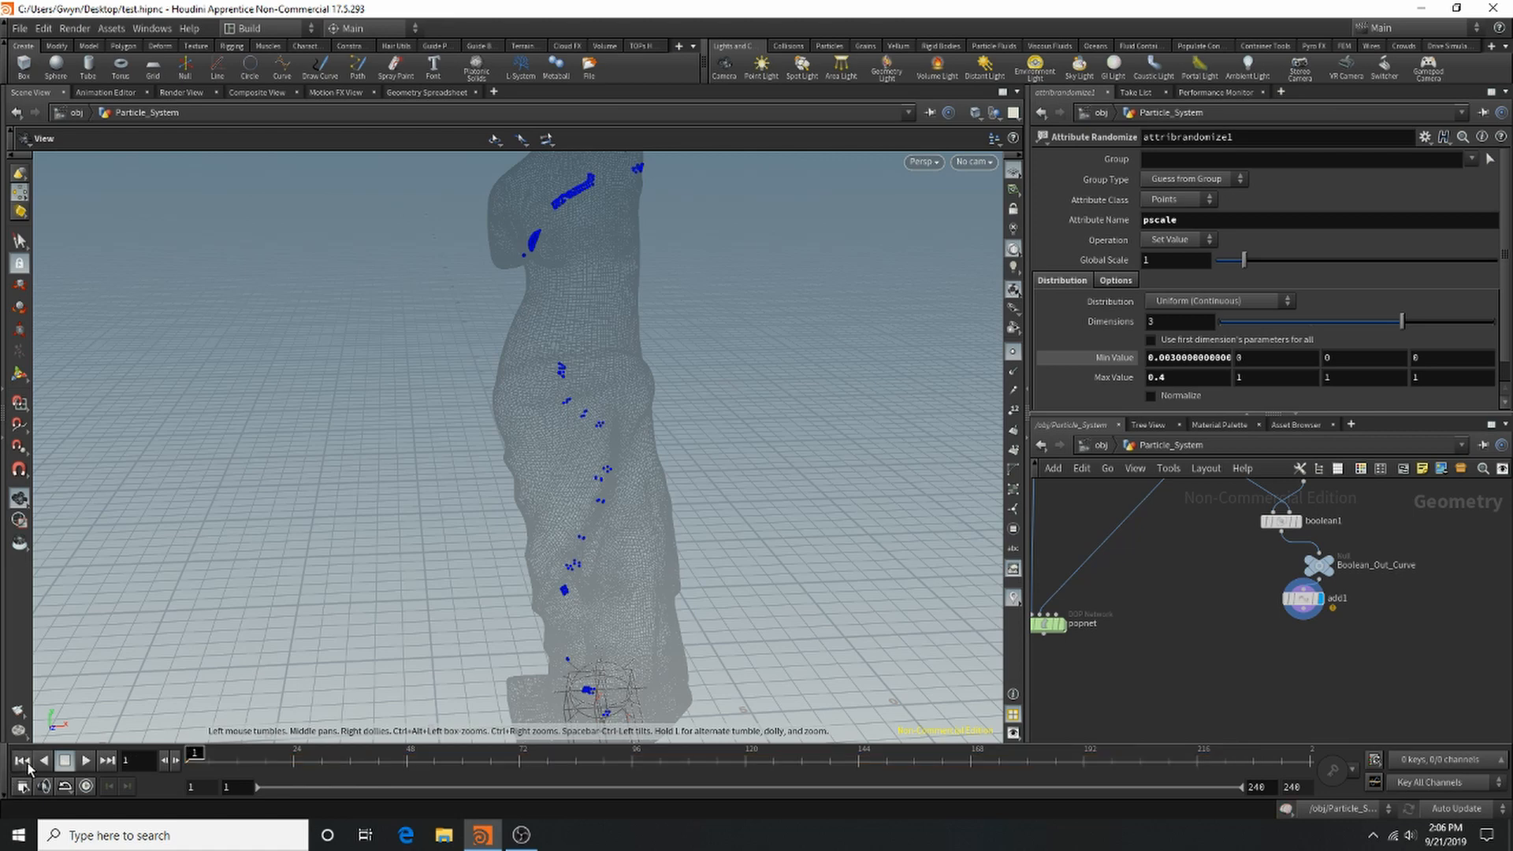
{"action": "scroll", "coordinate": [1293, 623], "scroll_direction": "up", "scroll_amount": 3}
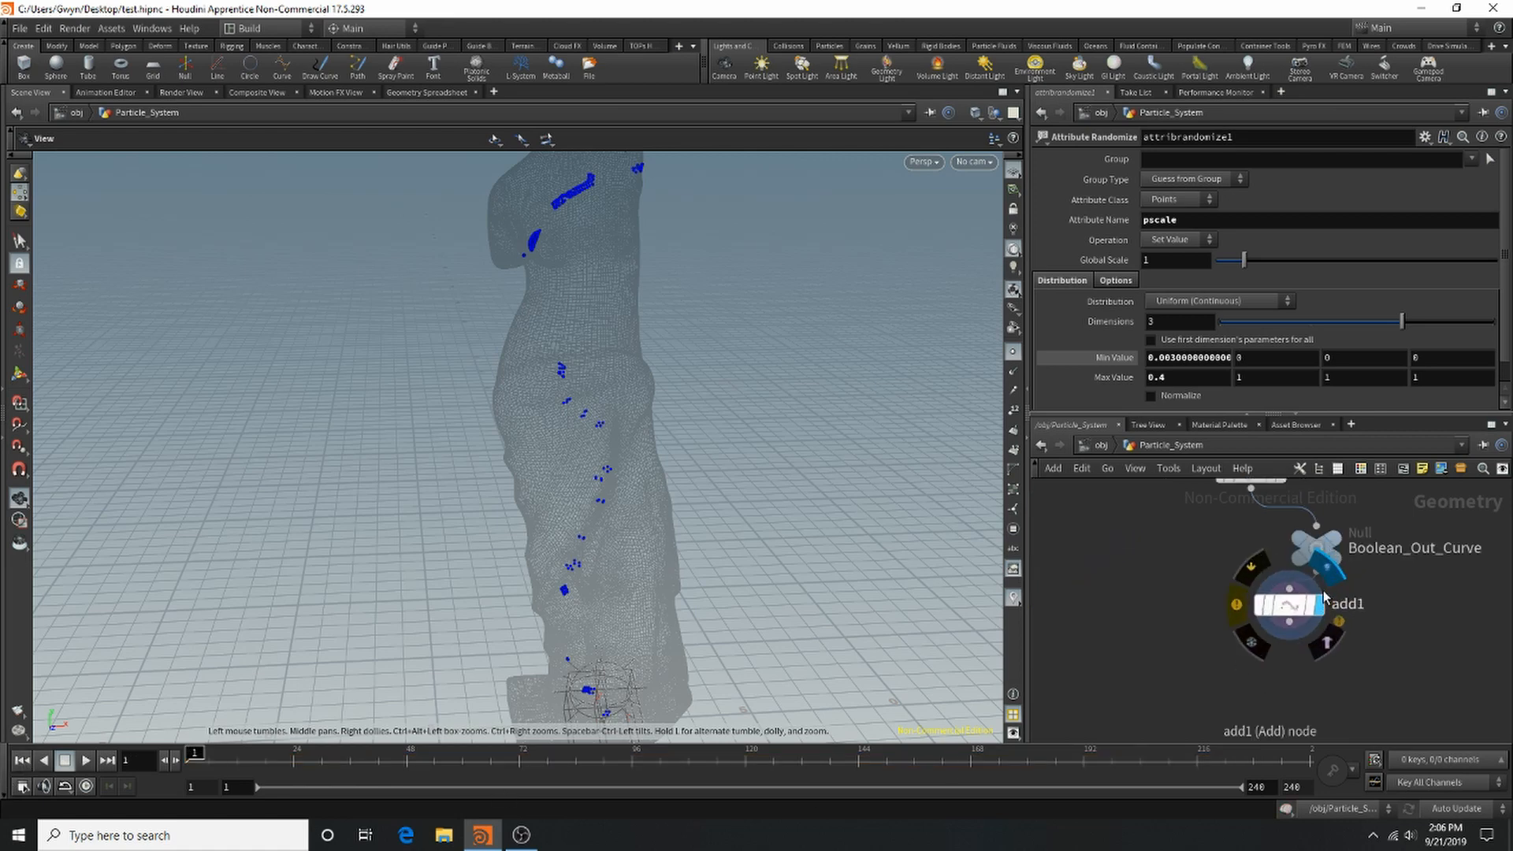
{"action": "left_click", "coordinate": [1269, 612]}
{"action": "left_click", "coordinate": [1166, 277]}
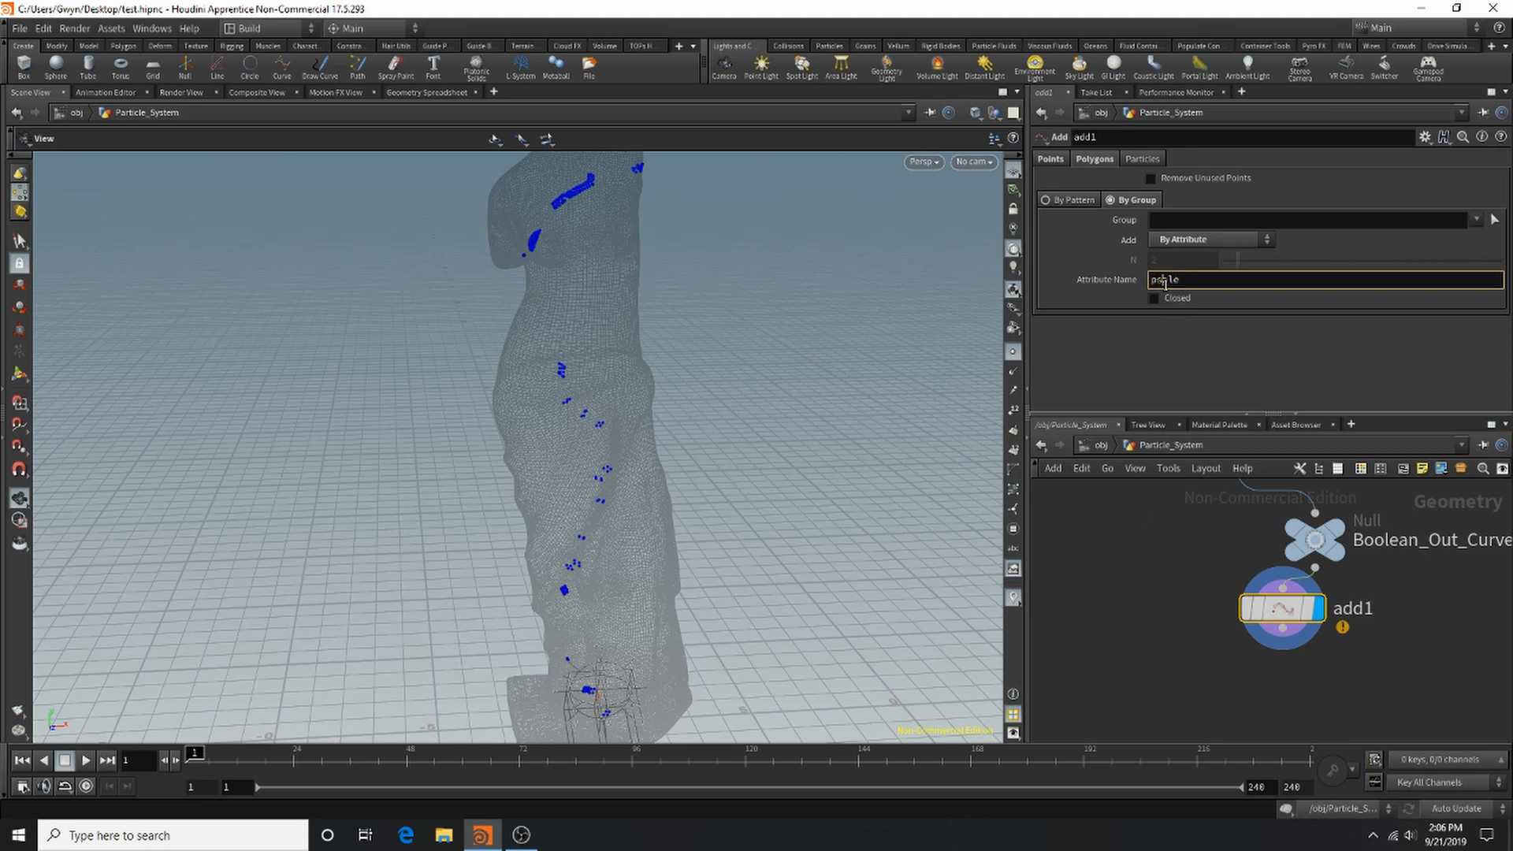
{"action": "key", "text": "Return"}
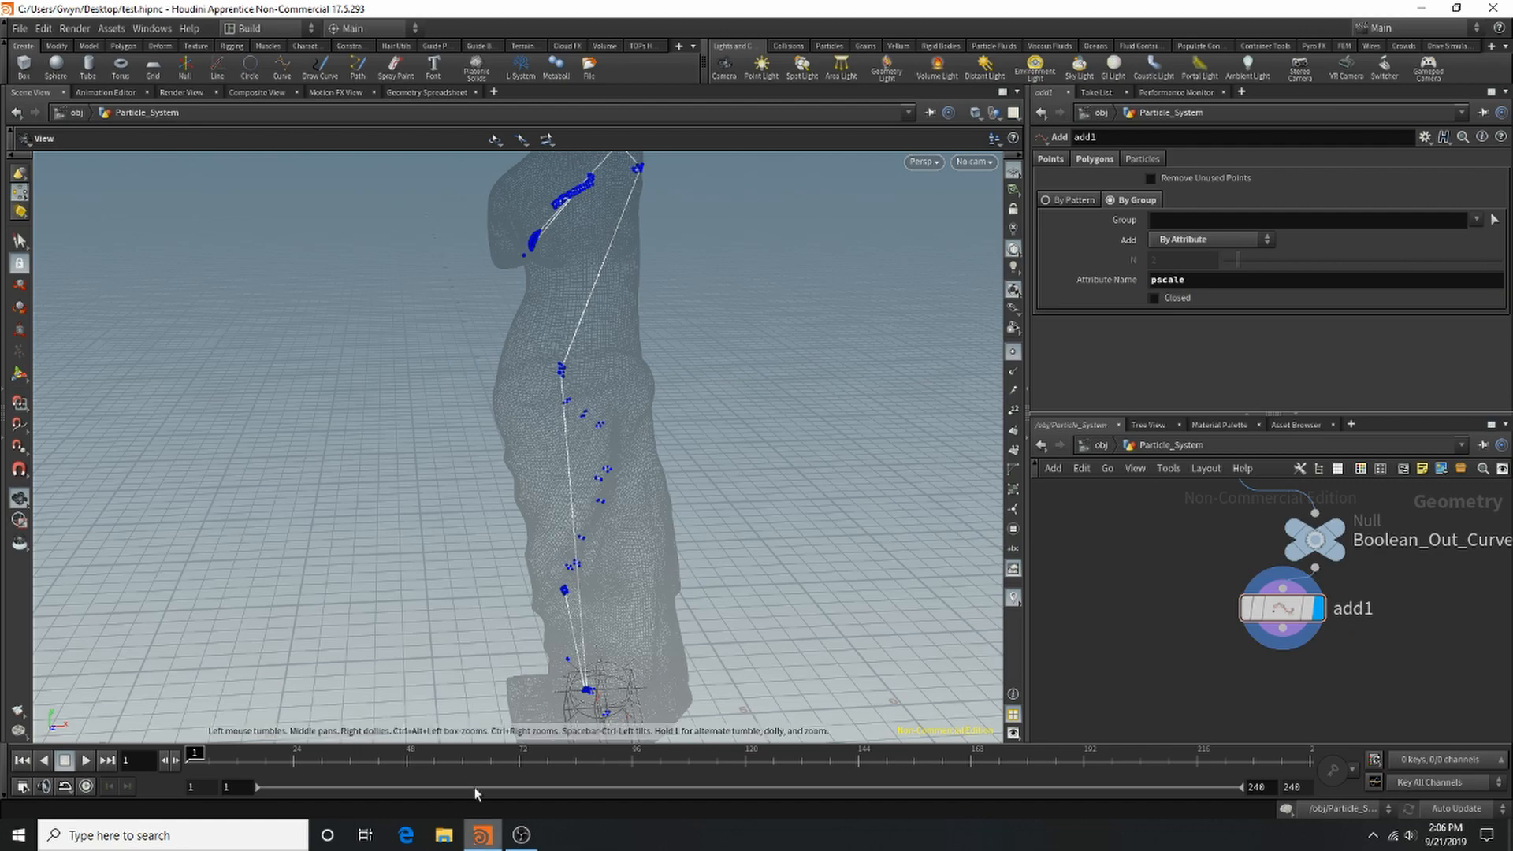
Change the polygon creation of add1 to Groups of N points with N set to 3.
{"action": "left_click_drag", "start_coordinate": [586, 396], "coordinate": [552, 346]}
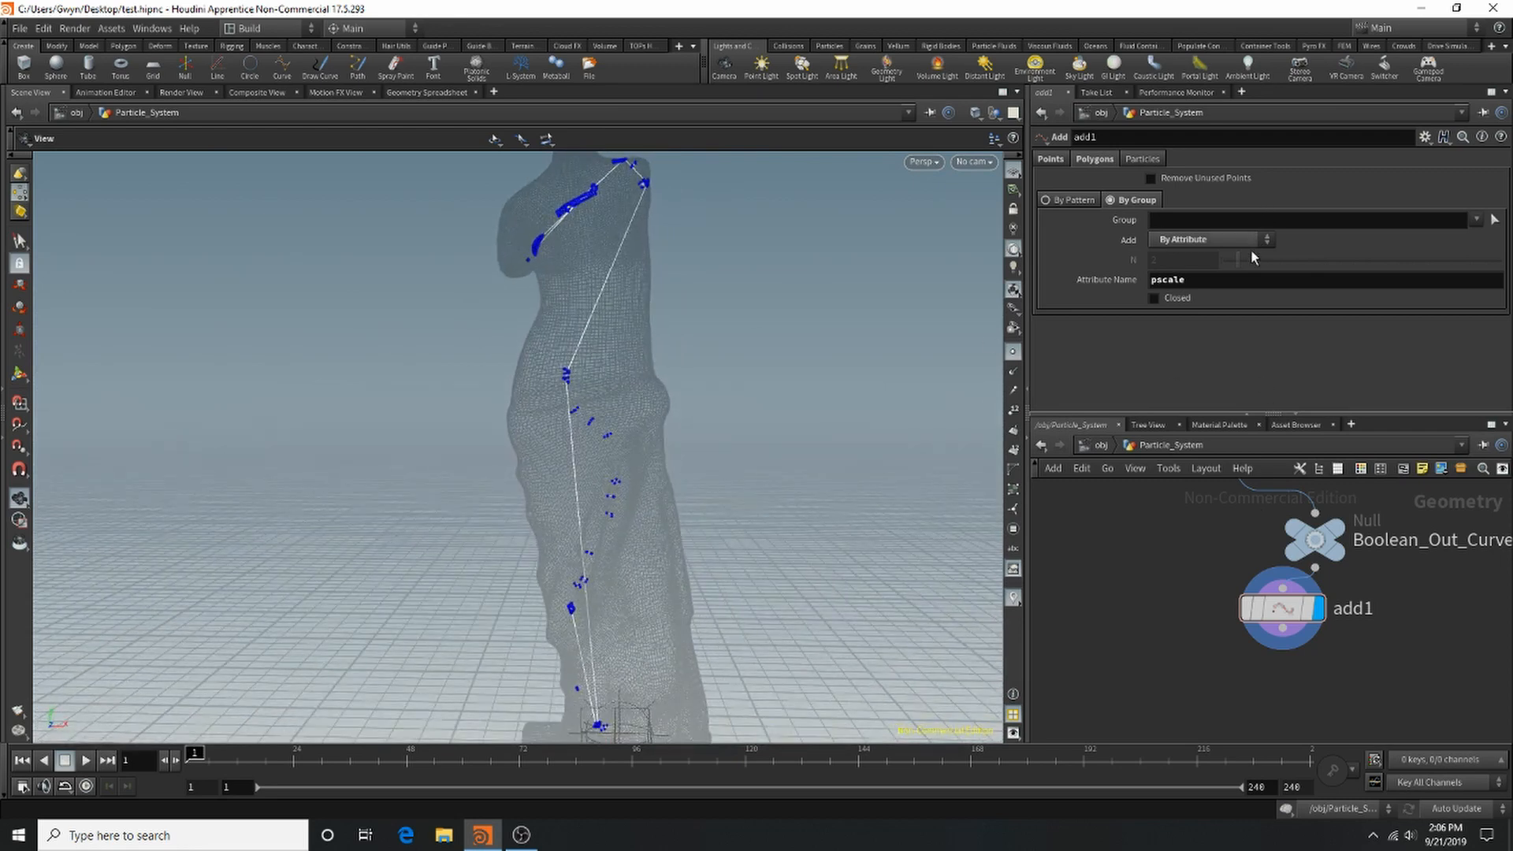
{"action": "left_click", "coordinate": [1182, 300]}
{"action": "left_click", "coordinate": [1211, 239]}
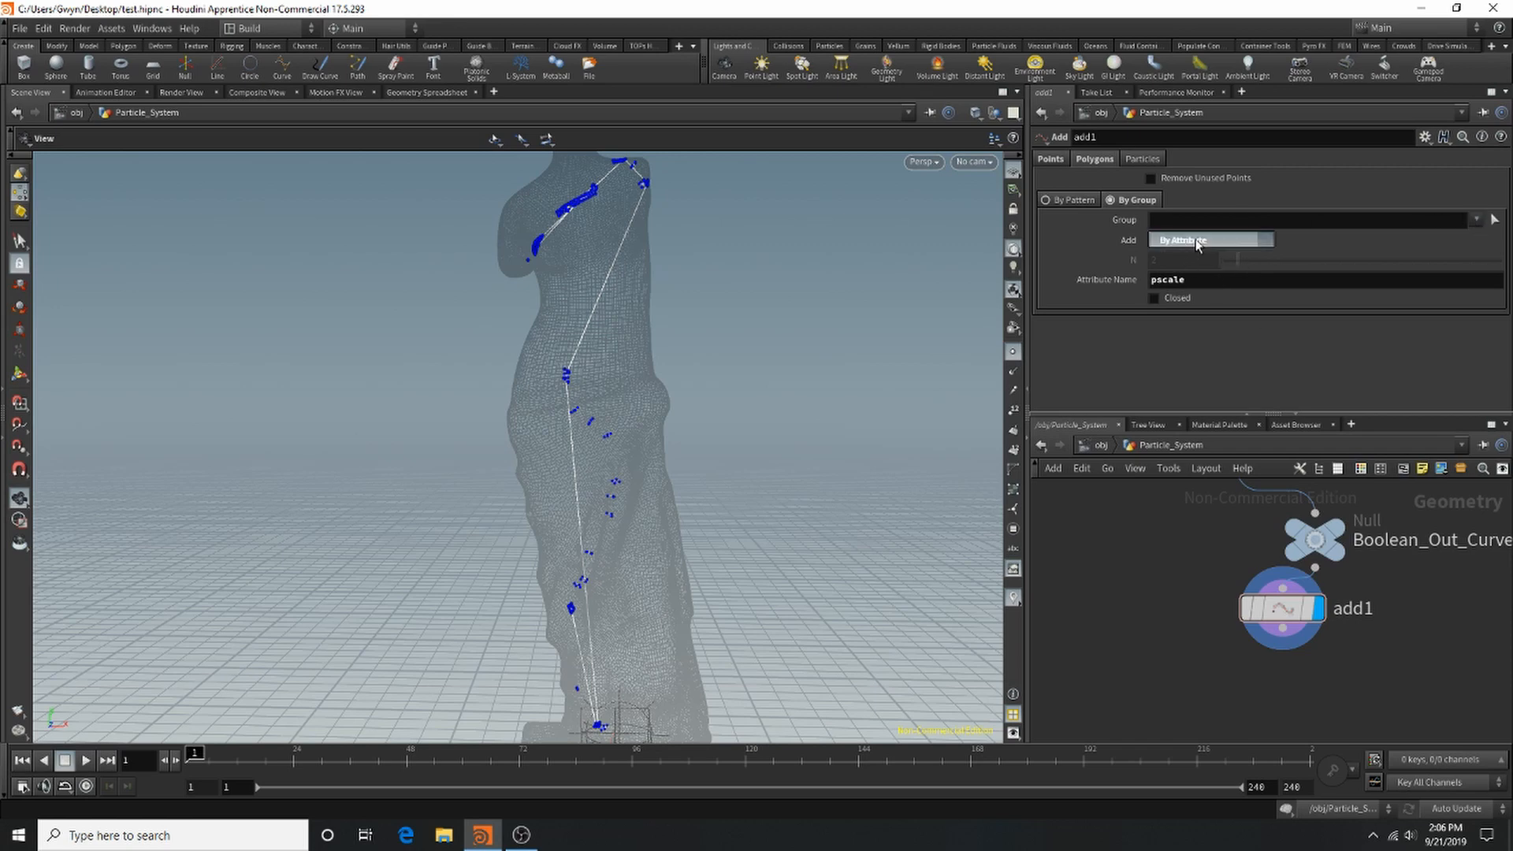
{"action": "left_click", "coordinate": [1198, 268]}
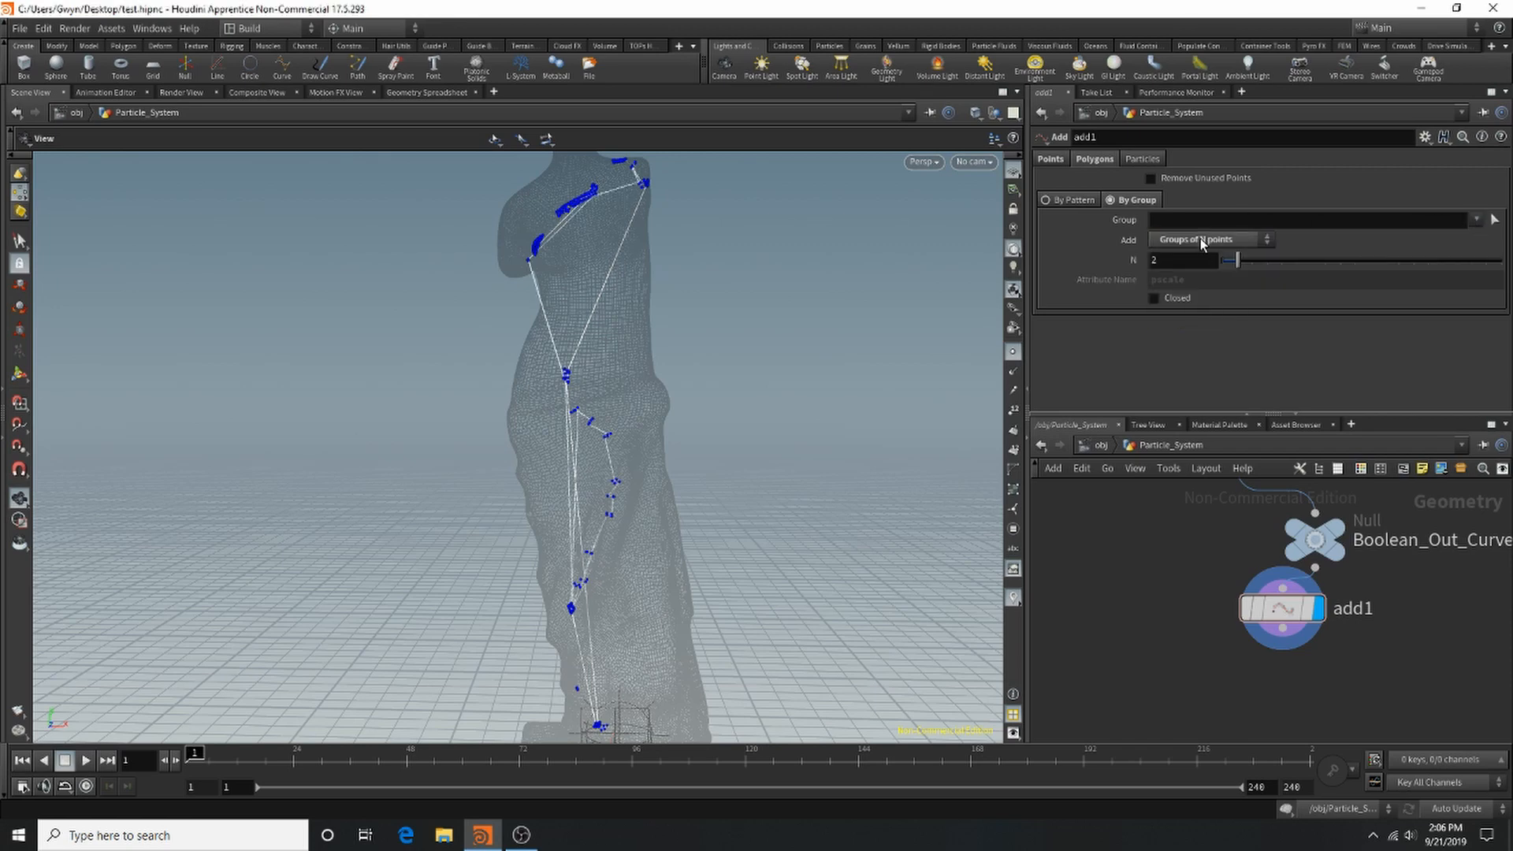
{"action": "left_click", "coordinate": [1200, 239]}
{"action": "left_click", "coordinate": [1198, 253]}
{"action": "left_click_drag", "start_coordinate": [1238, 260], "coordinate": [1255, 289]}
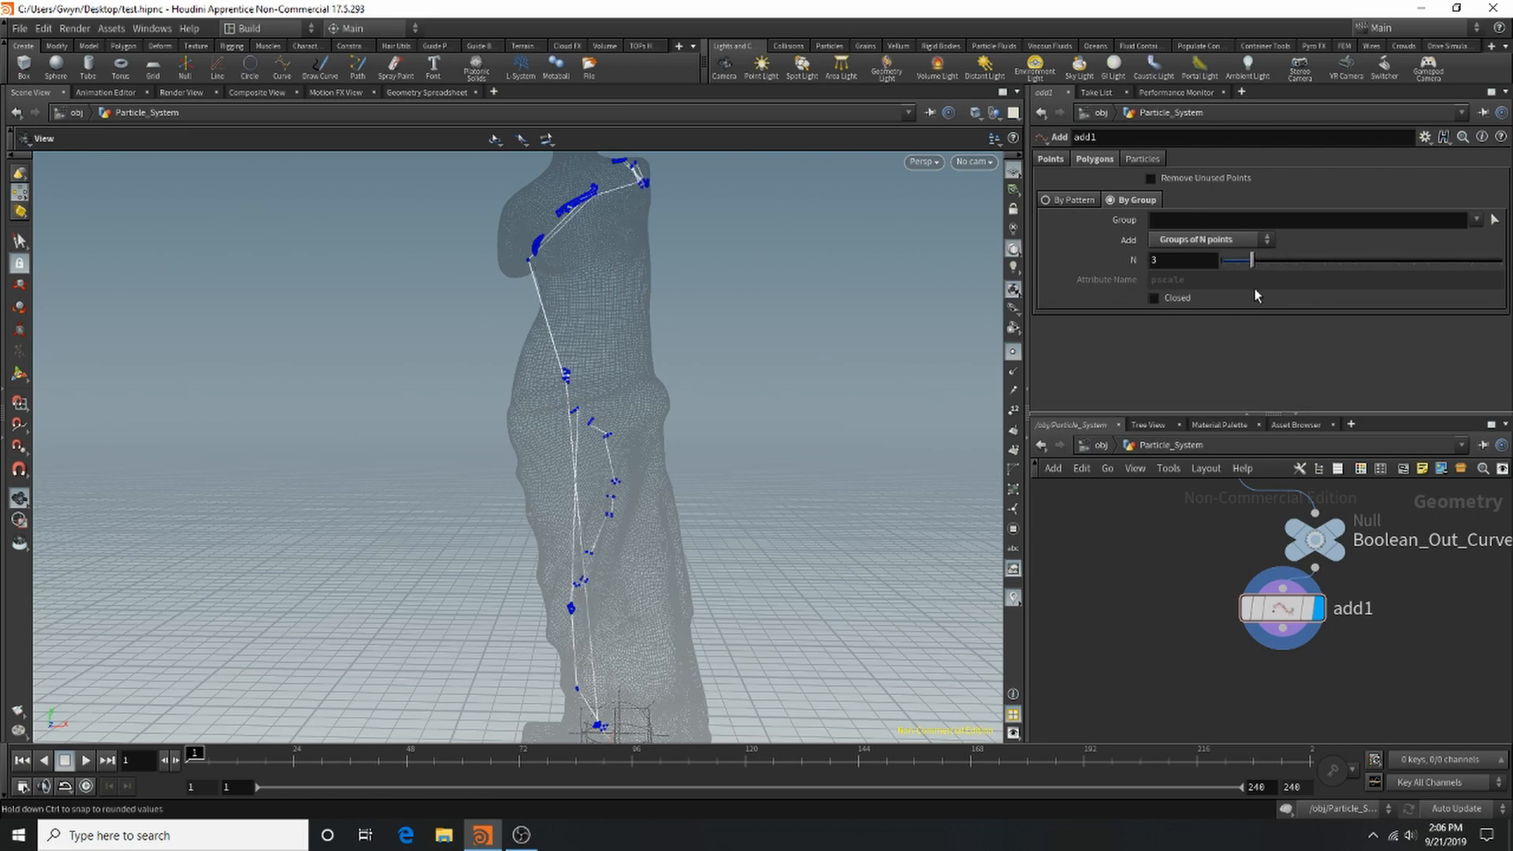
Review the particle and point settings of add1 and inspect its connecting lines on the statue.
{"action": "left_click", "coordinate": [1150, 160]}
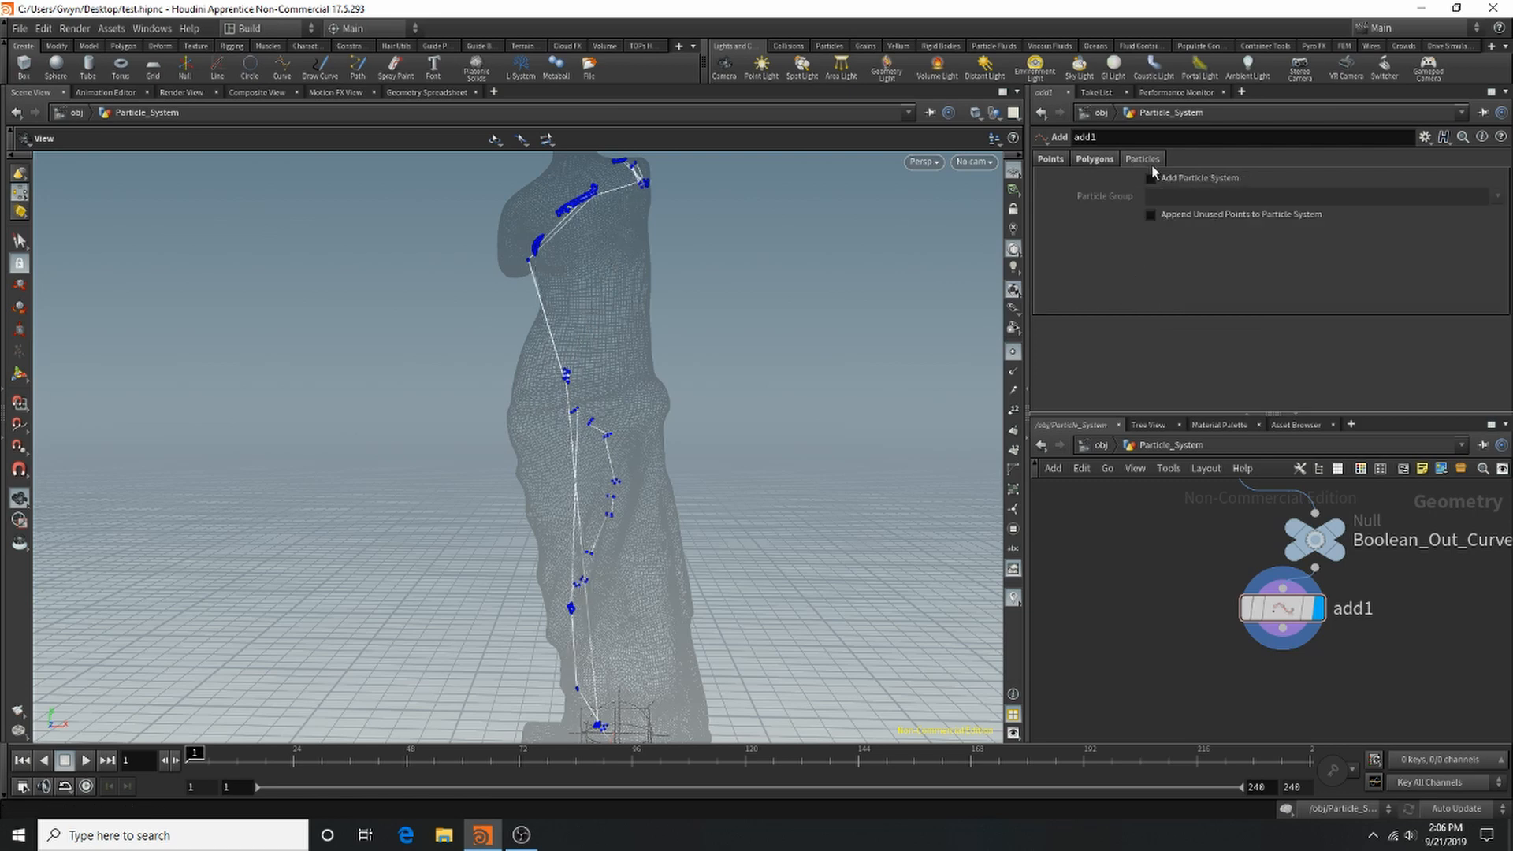
{"action": "left_click", "coordinate": [1151, 178]}
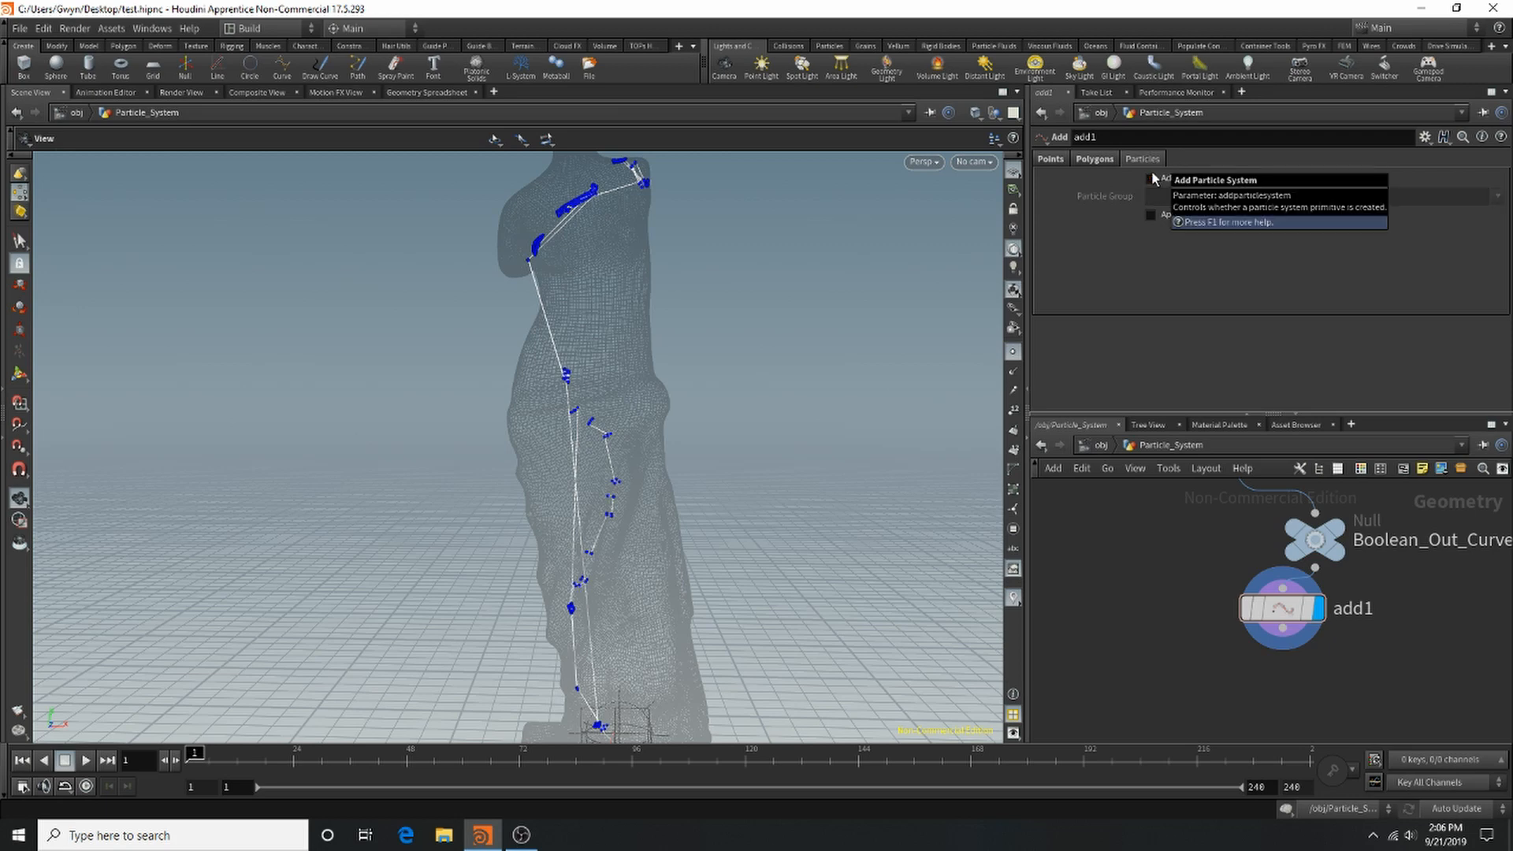
{"action": "left_click", "coordinate": [1059, 161]}
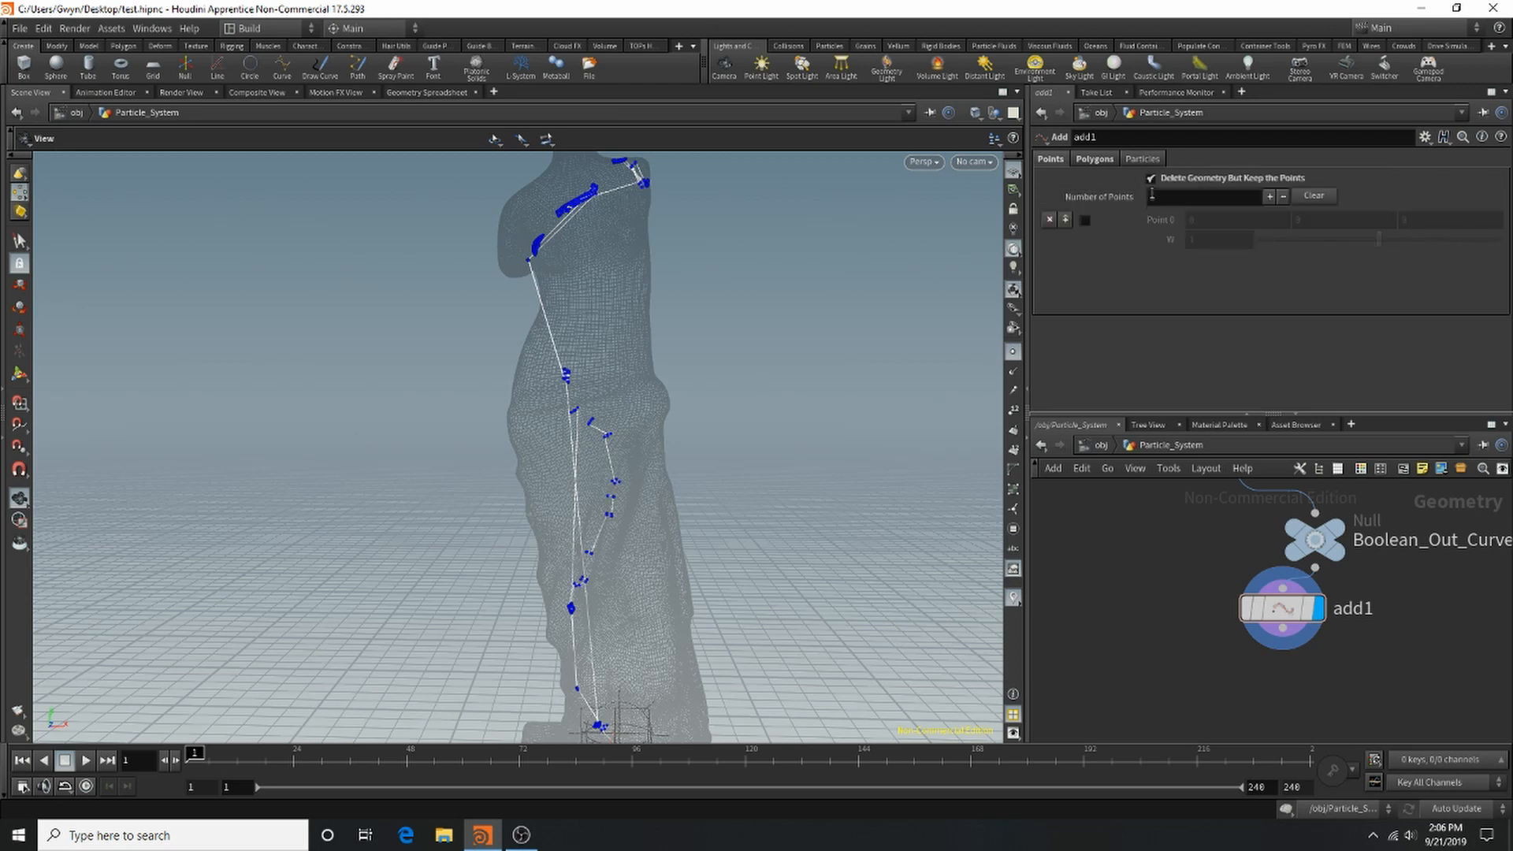
{"action": "left_click", "coordinate": [1113, 162]}
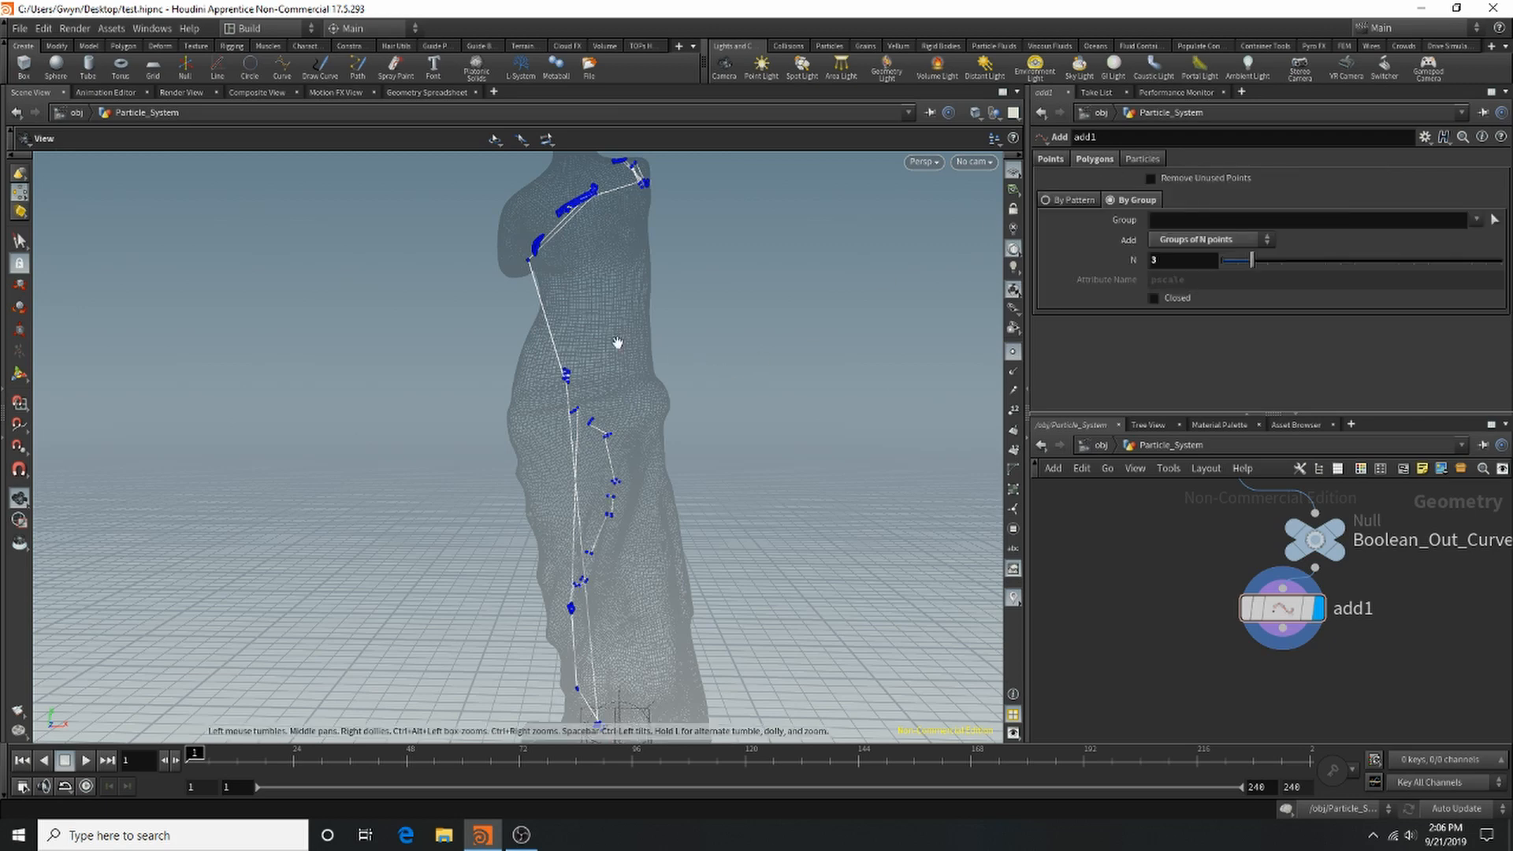
{"action": "left_click_drag", "start_coordinate": [618, 342], "coordinate": [740, 439]}
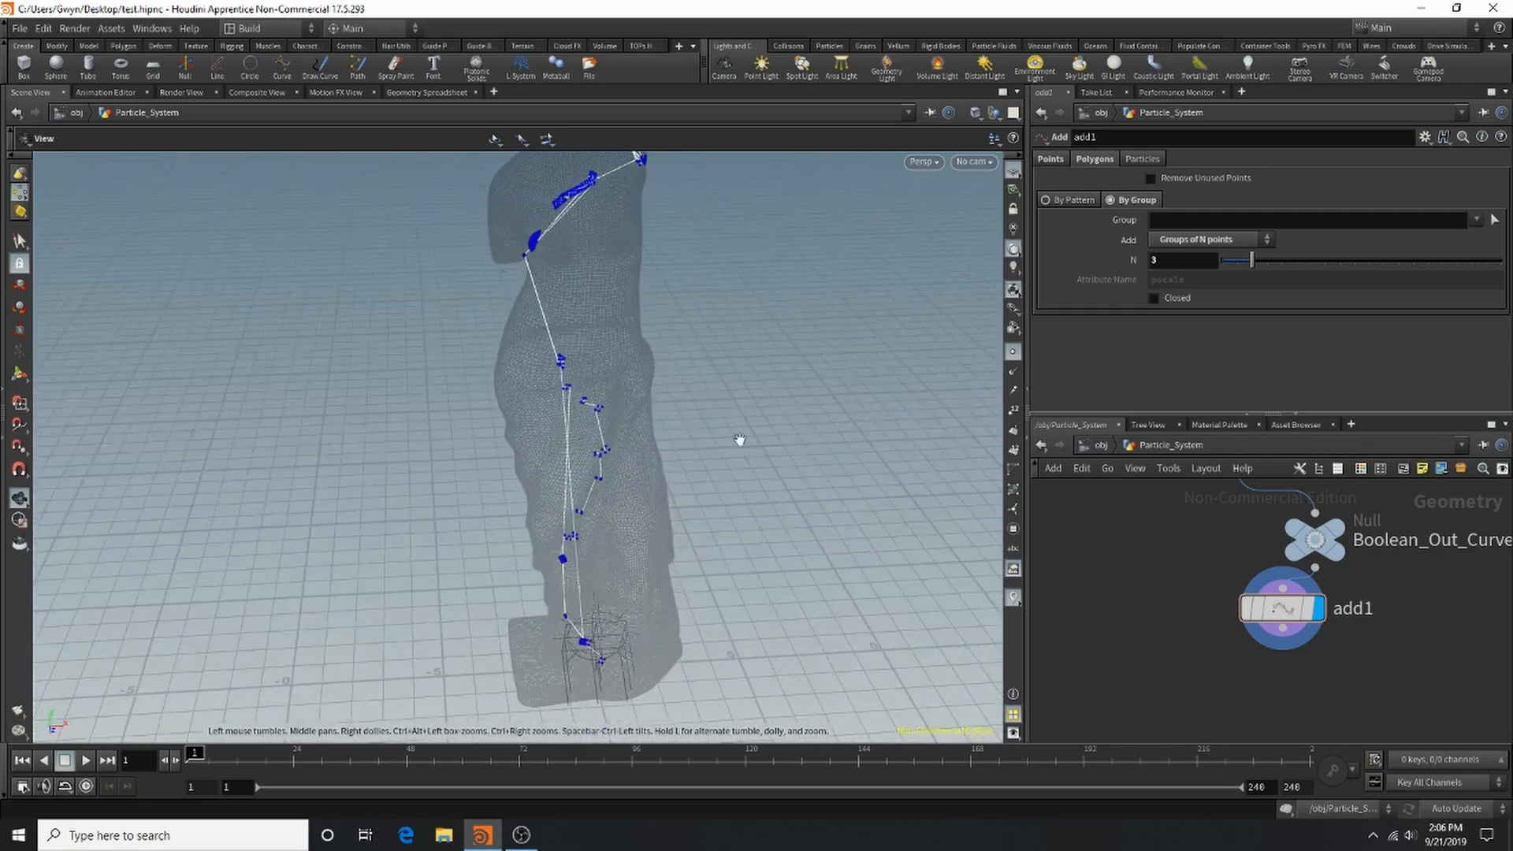
Try a Resample node below add1 and delete it again.
{"action": "scroll", "coordinate": [1226, 617], "scroll_direction": "down", "scroll_amount": 2}
{"action": "scroll", "coordinate": [1212, 645], "scroll_direction": "up", "scroll_amount": 2}
{"action": "key", "text": "Tab"}
{"action": "type", "text": "resa"}
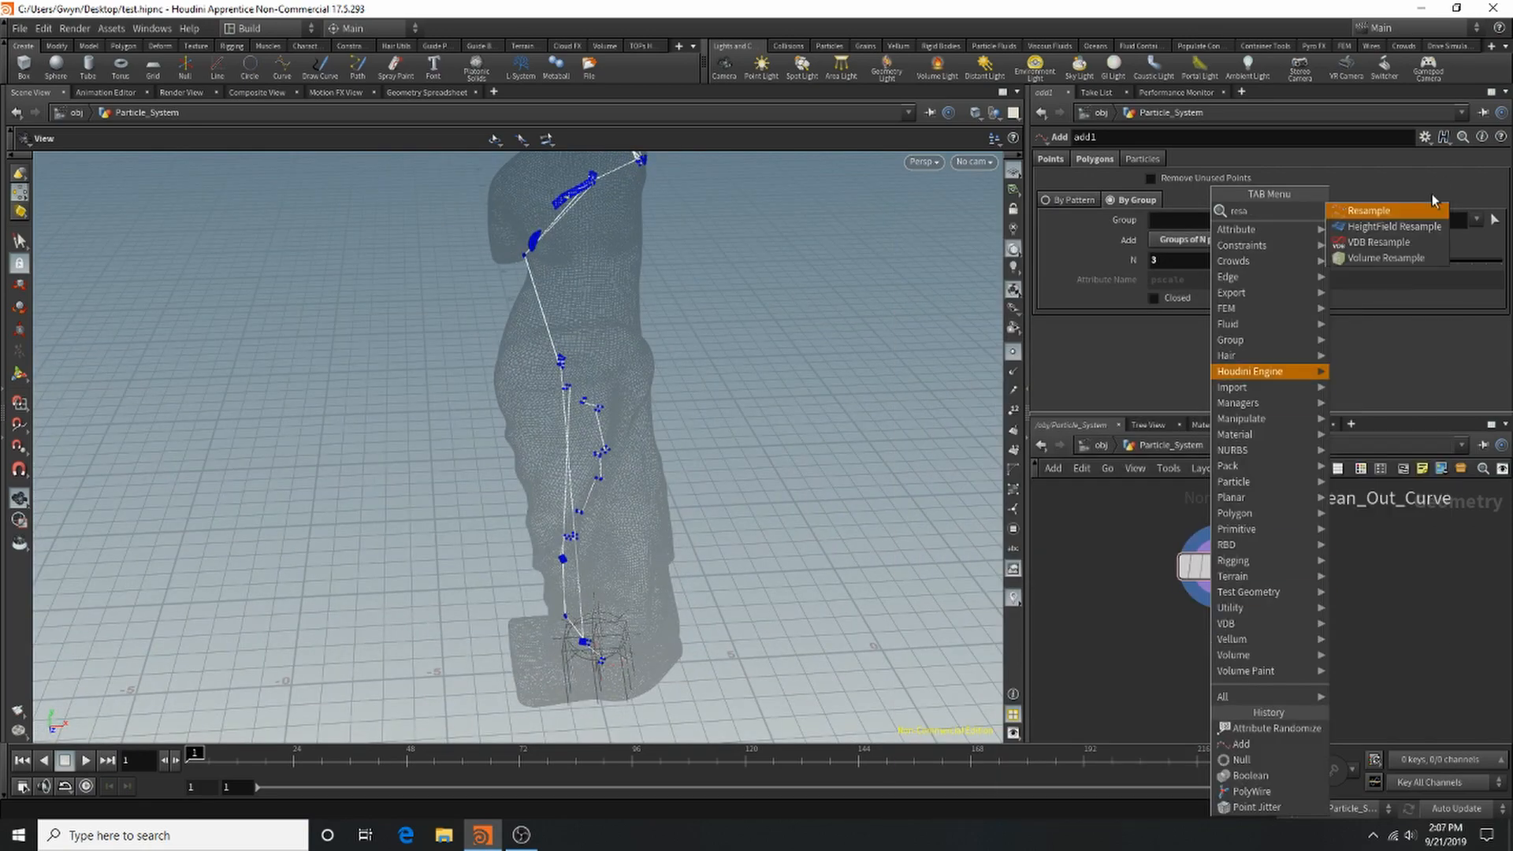
{"action": "key", "text": "Return"}
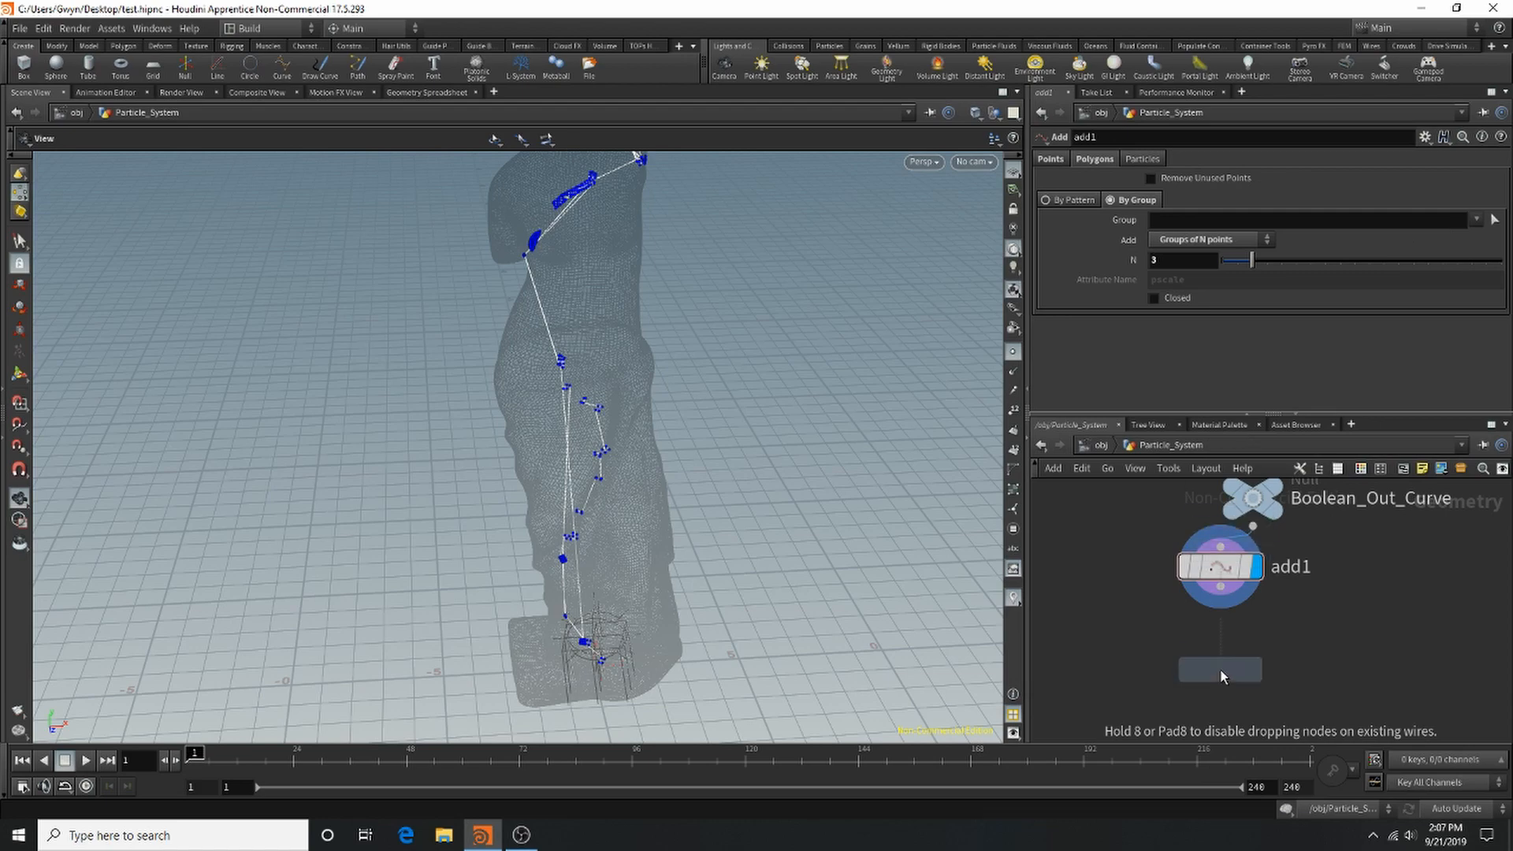
{"action": "left_click", "coordinate": [1220, 666]}
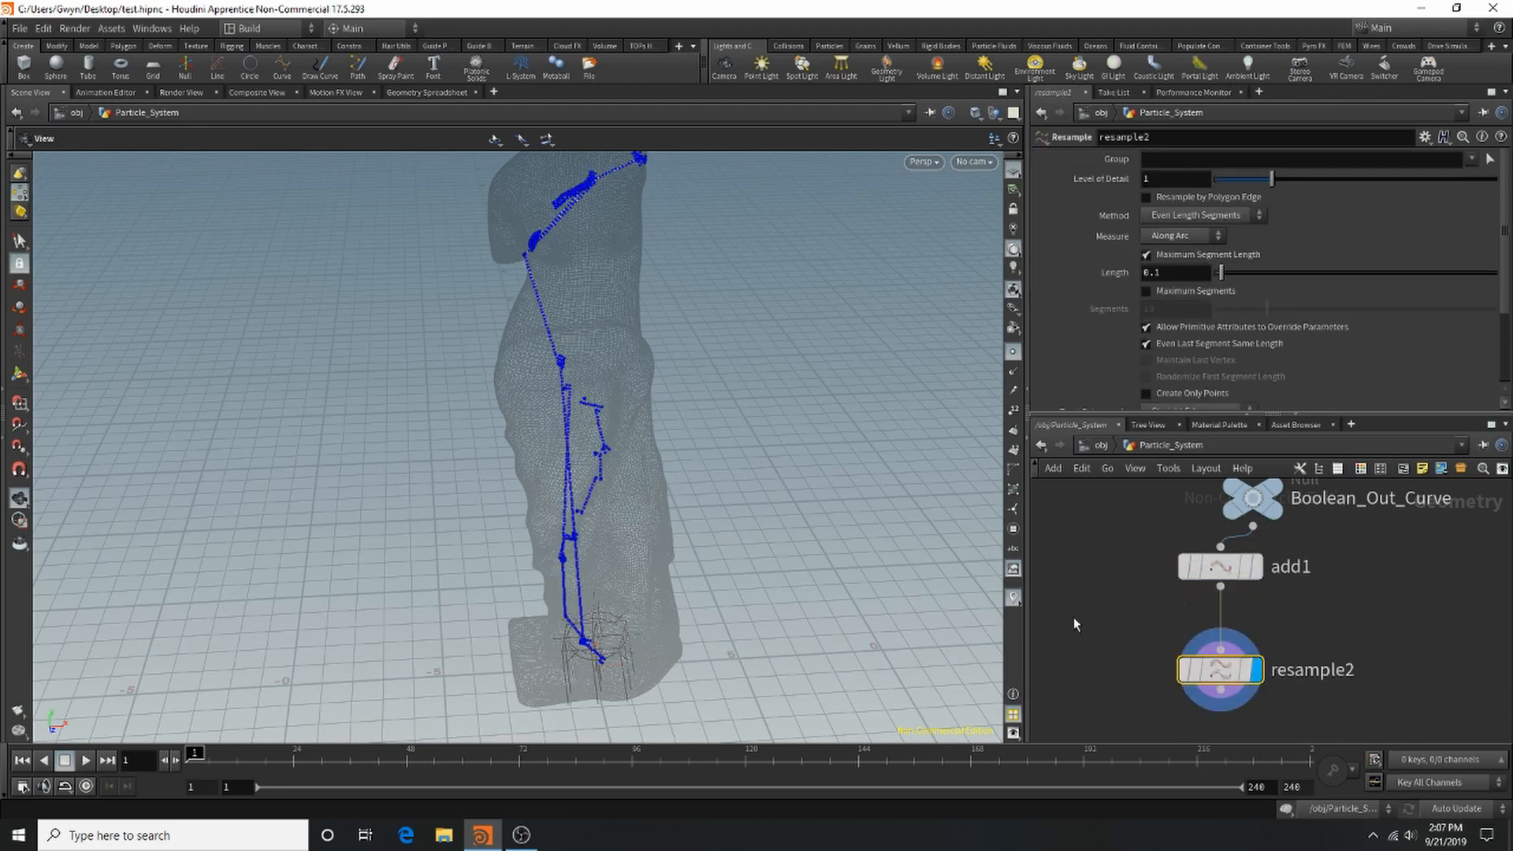
{"action": "key", "text": "Delete"}
Add a Convert node directly below add1, connected to its output and displayed in the viewport.
{"action": "key", "text": "Tab"}
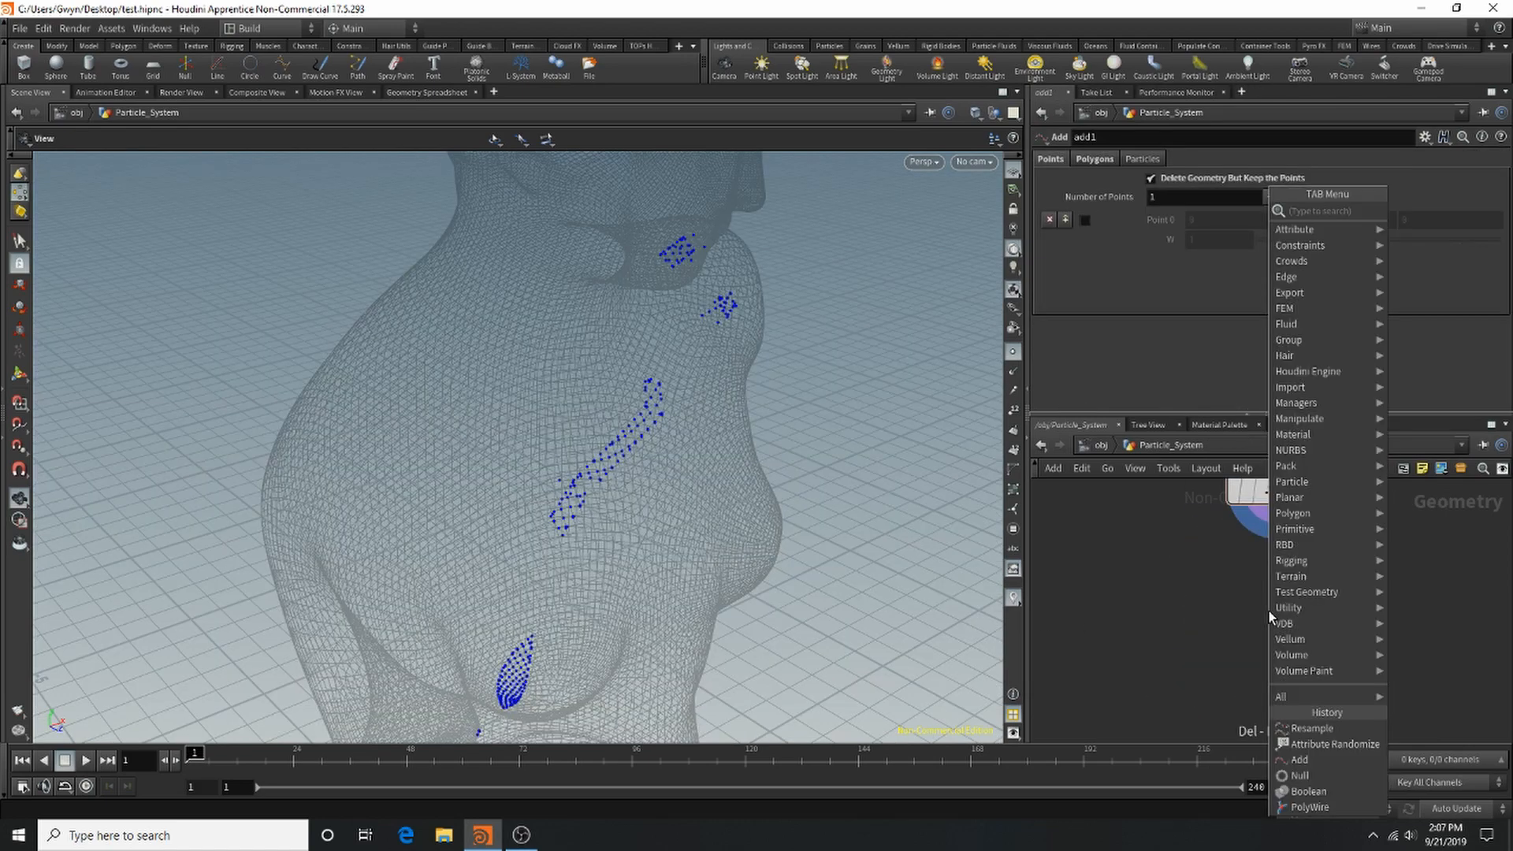
{"action": "type", "text": "cover"}
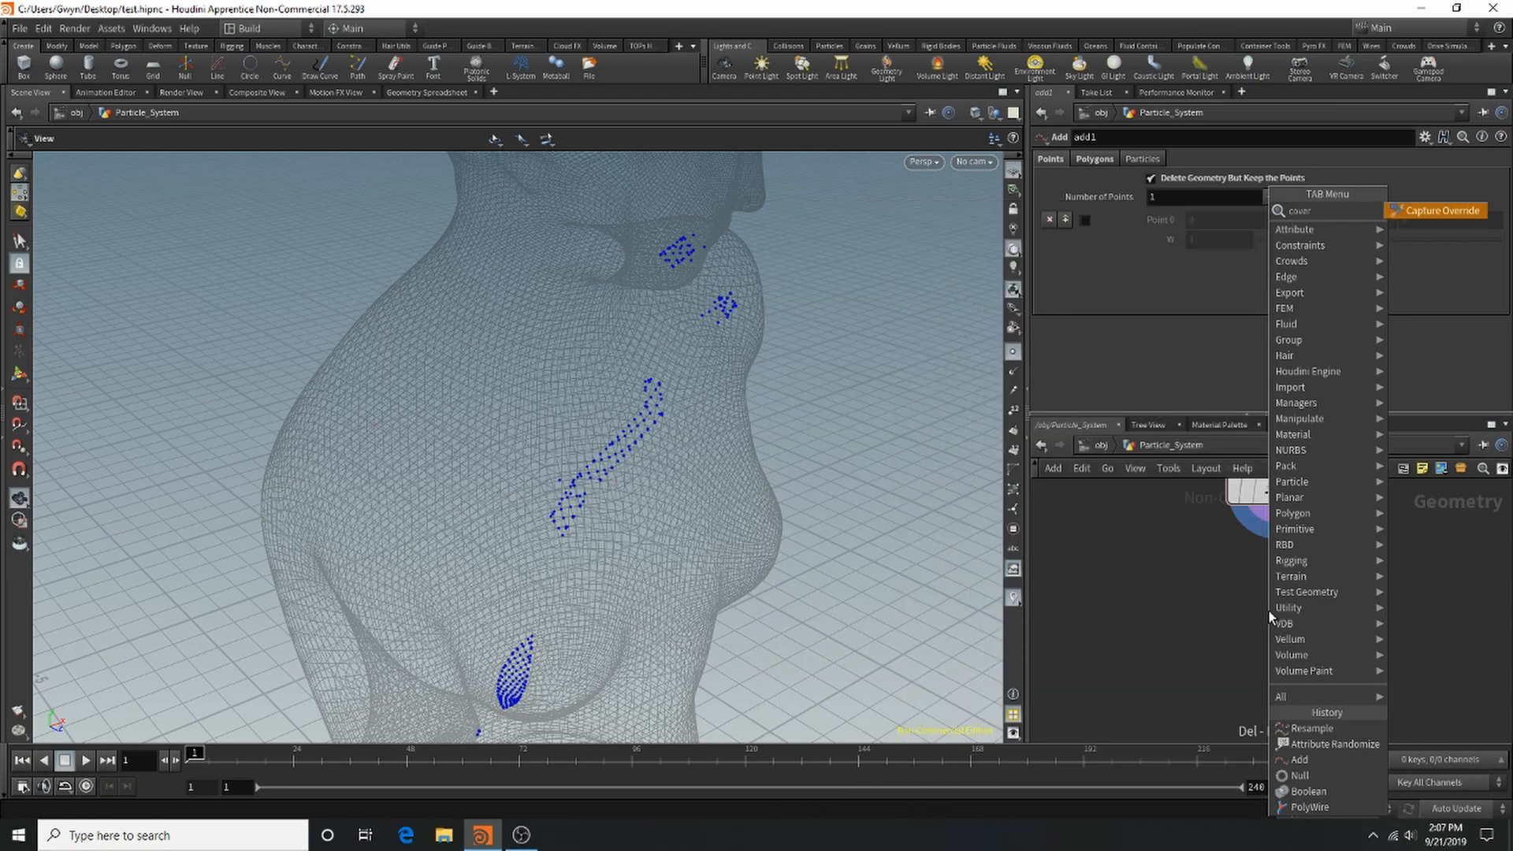
{"action": "key", "text": "BackSpace"}
{"action": "key", "text": "BackSpace"}
{"action": "key", "text": "BackSpace"}
{"action": "key", "text": "BackSpace"}
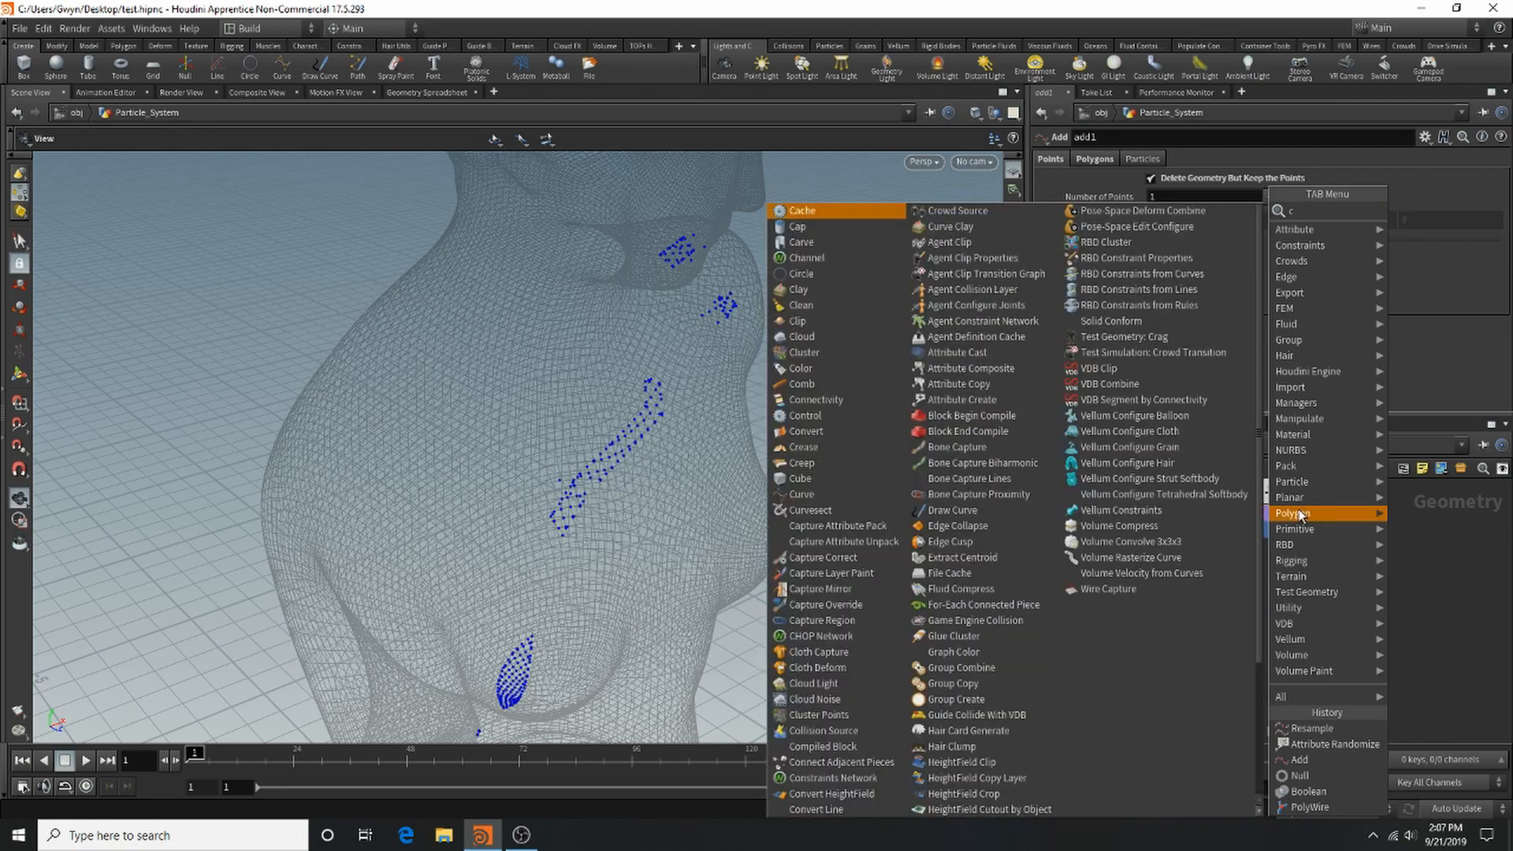
{"action": "type", "text": "onvert"}
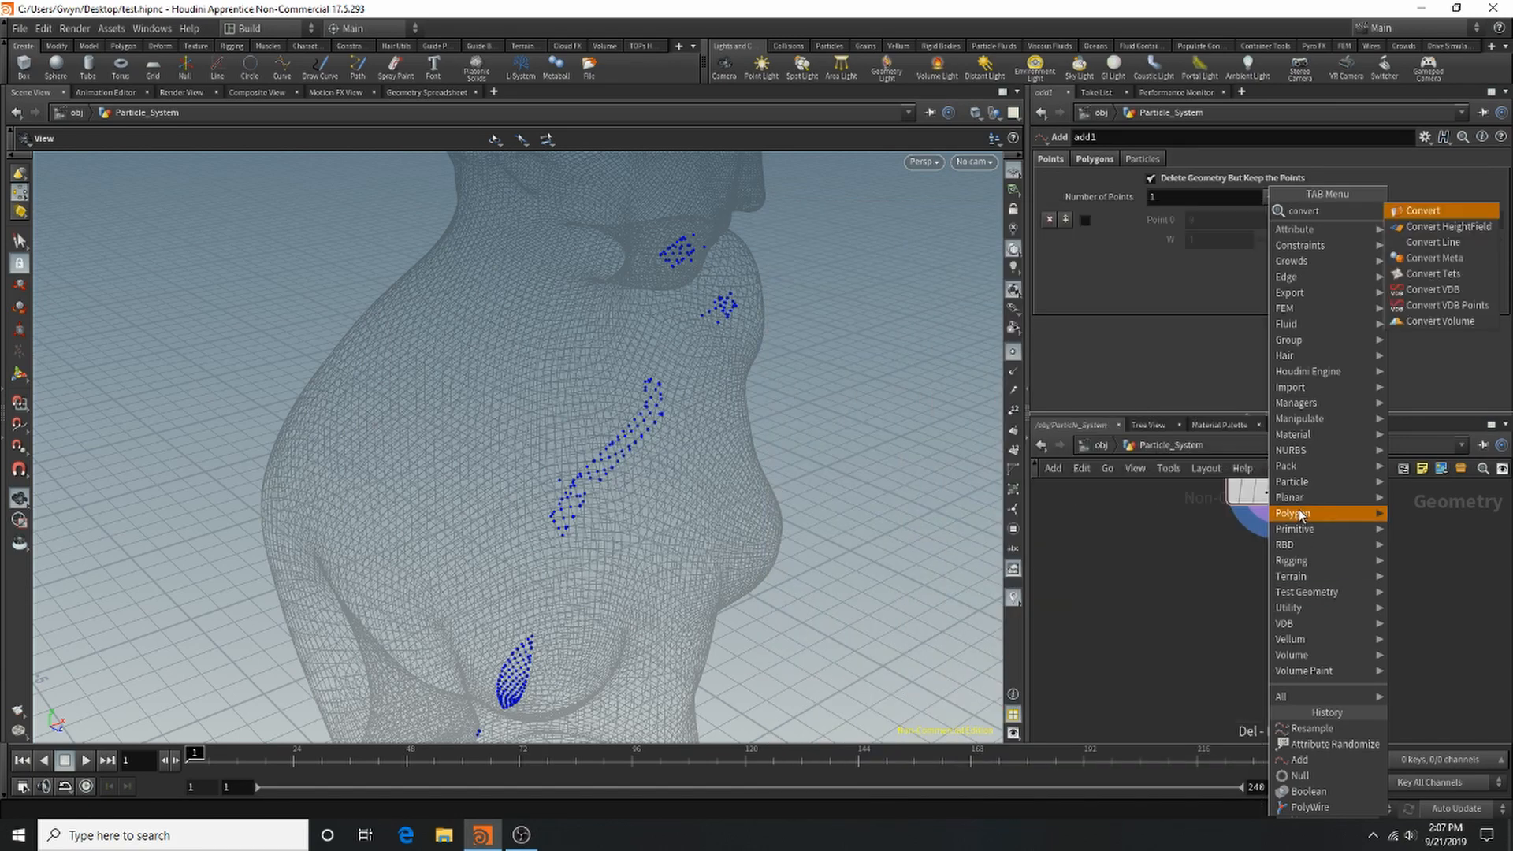
{"action": "left_click", "coordinate": [1426, 212]}
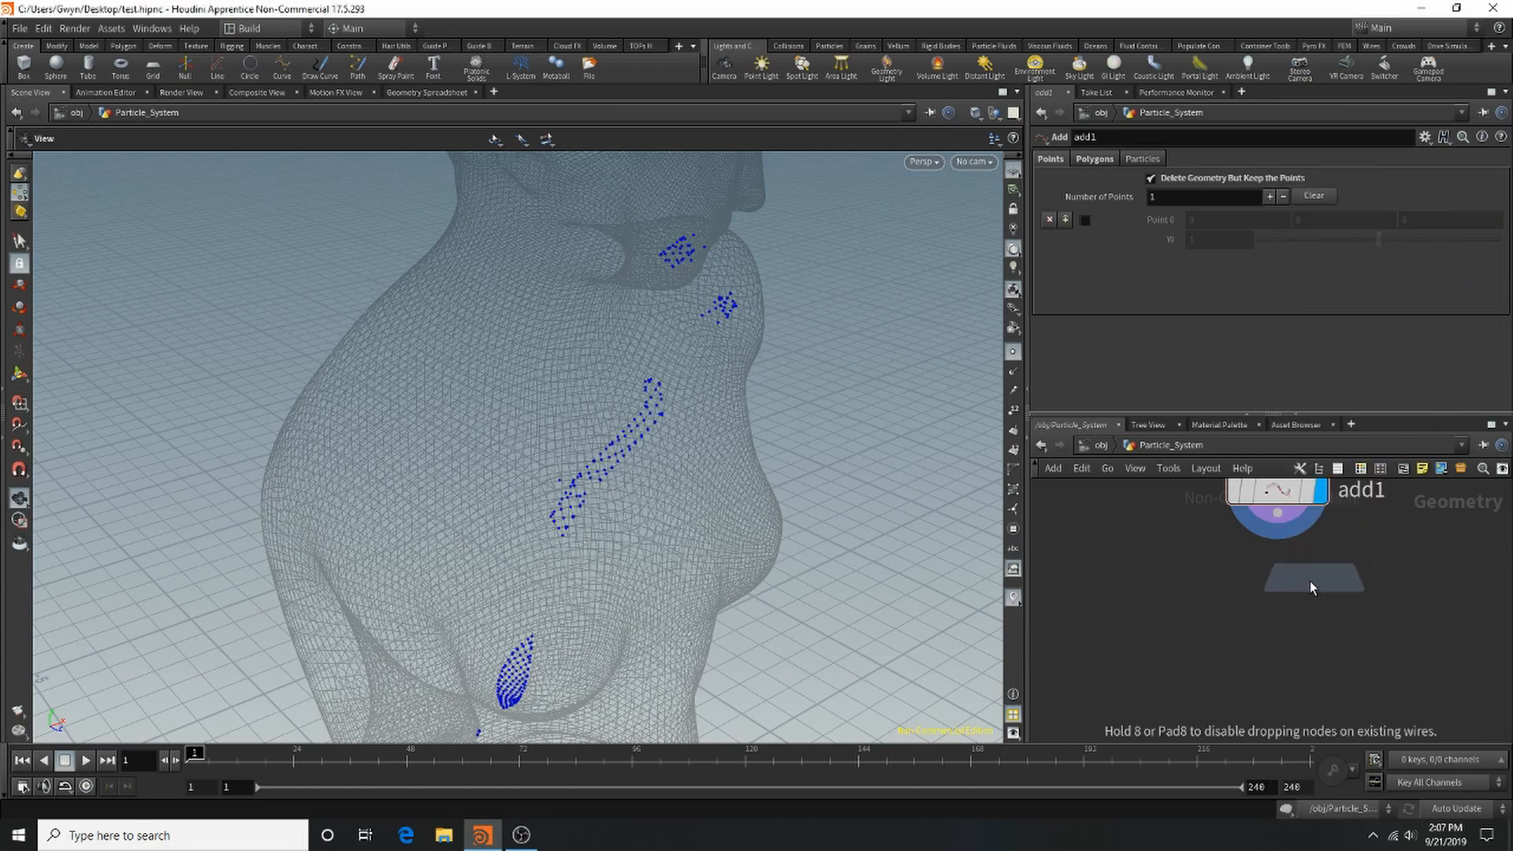
{"action": "left_click", "coordinate": [1309, 581]}
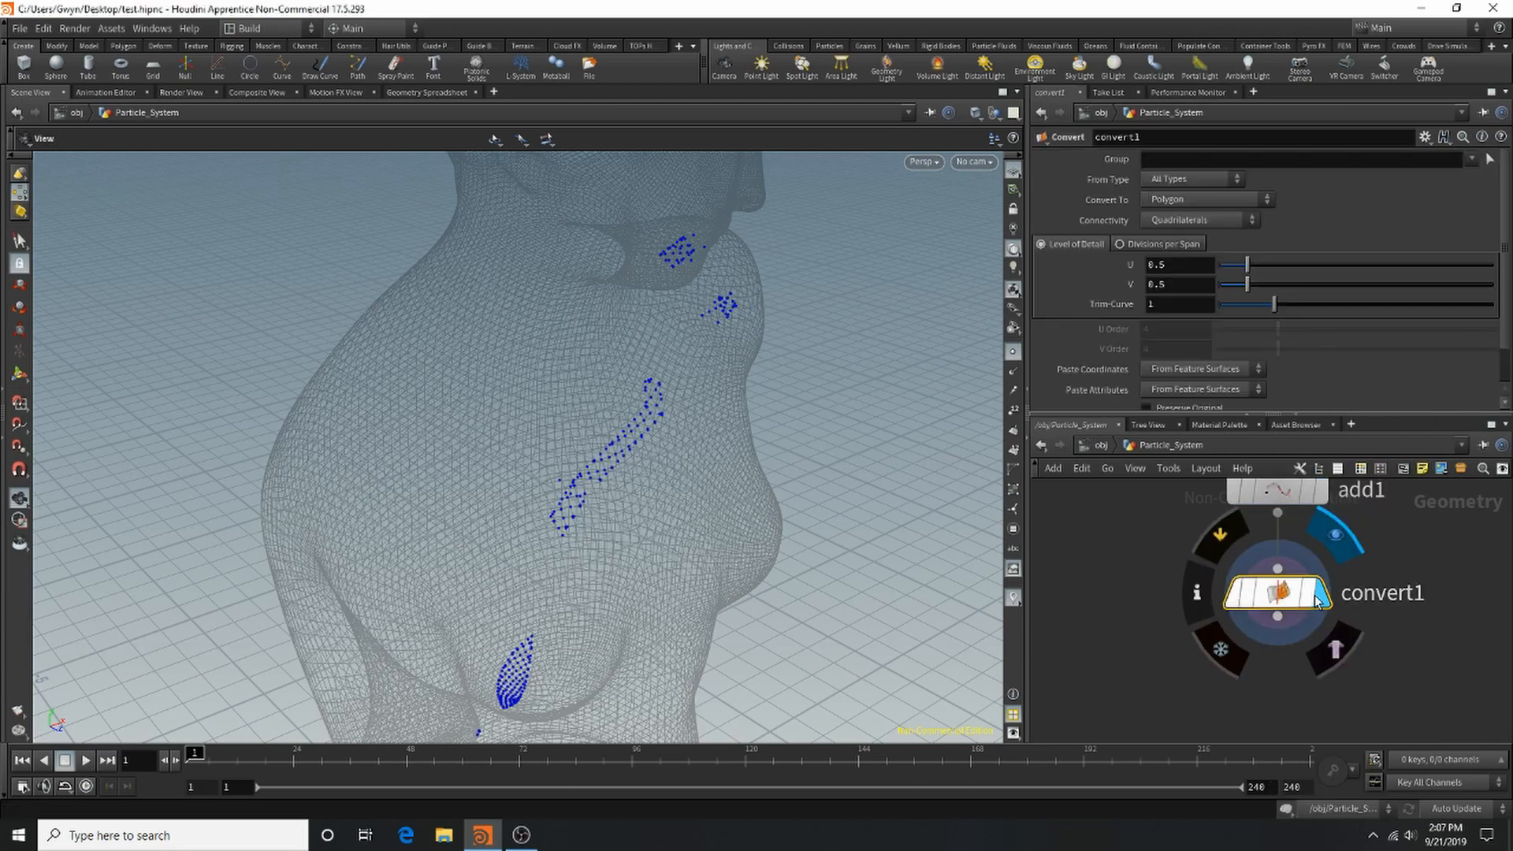
Try Bezier Curve as the Convert To type of convert1 and look through its From Type options.
{"action": "left_click", "coordinate": [1243, 202]}
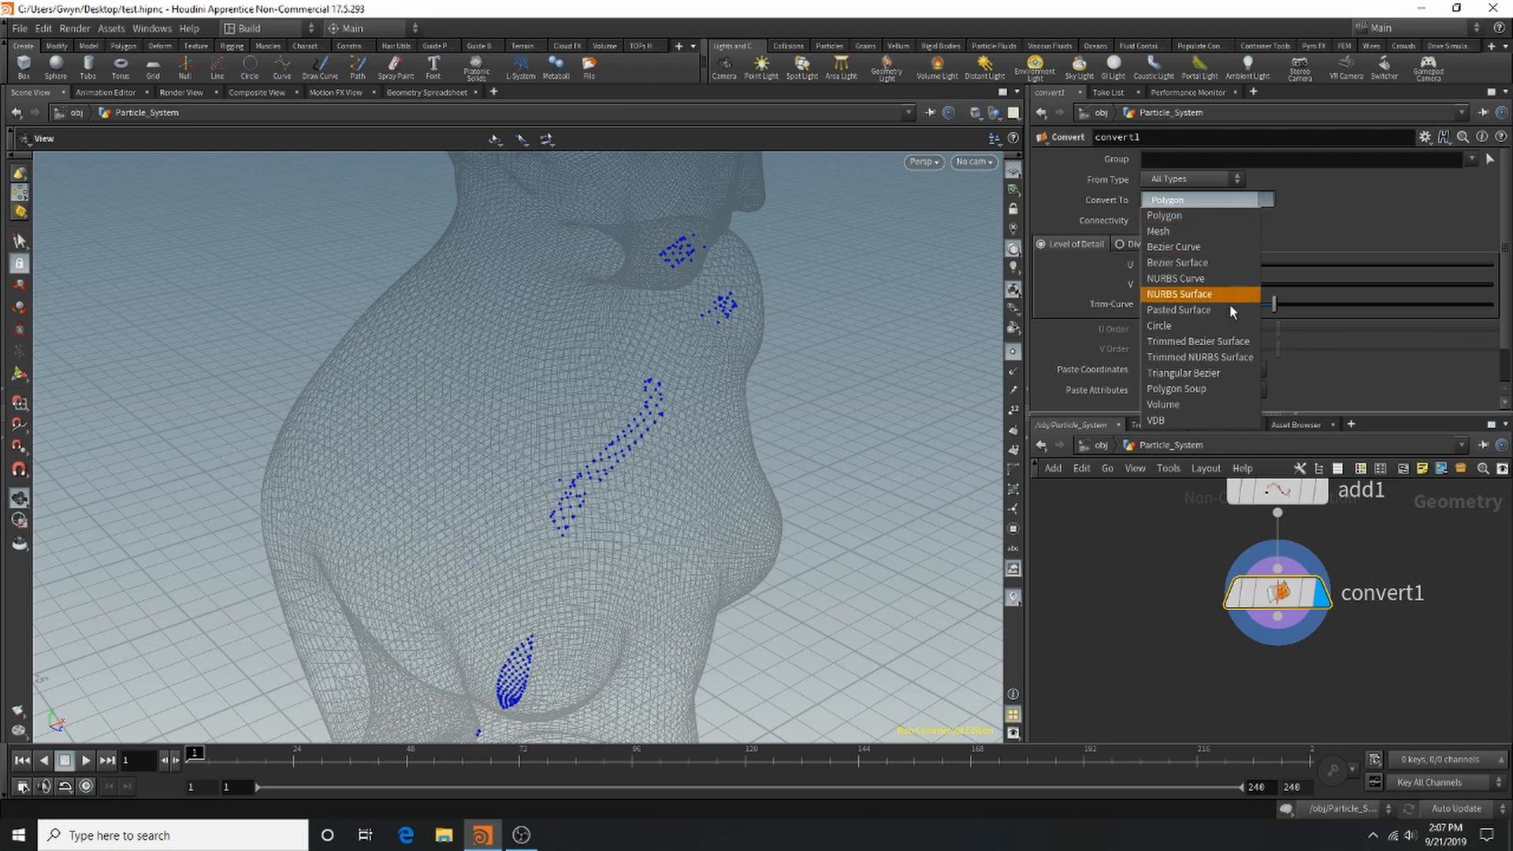
{"action": "left_click", "coordinate": [1220, 247]}
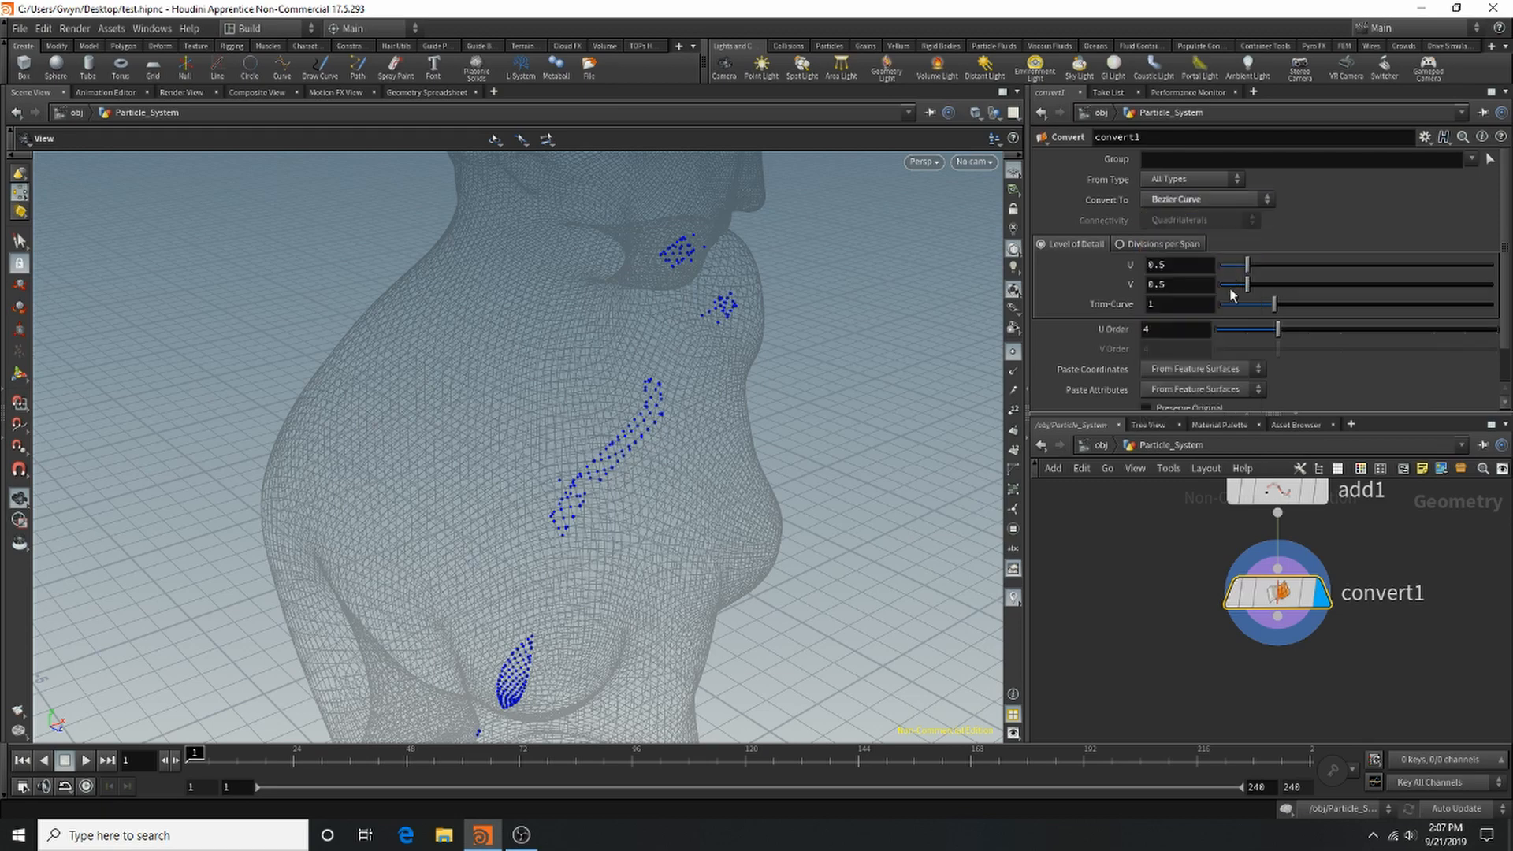
{"action": "left_click", "coordinate": [1190, 177]}
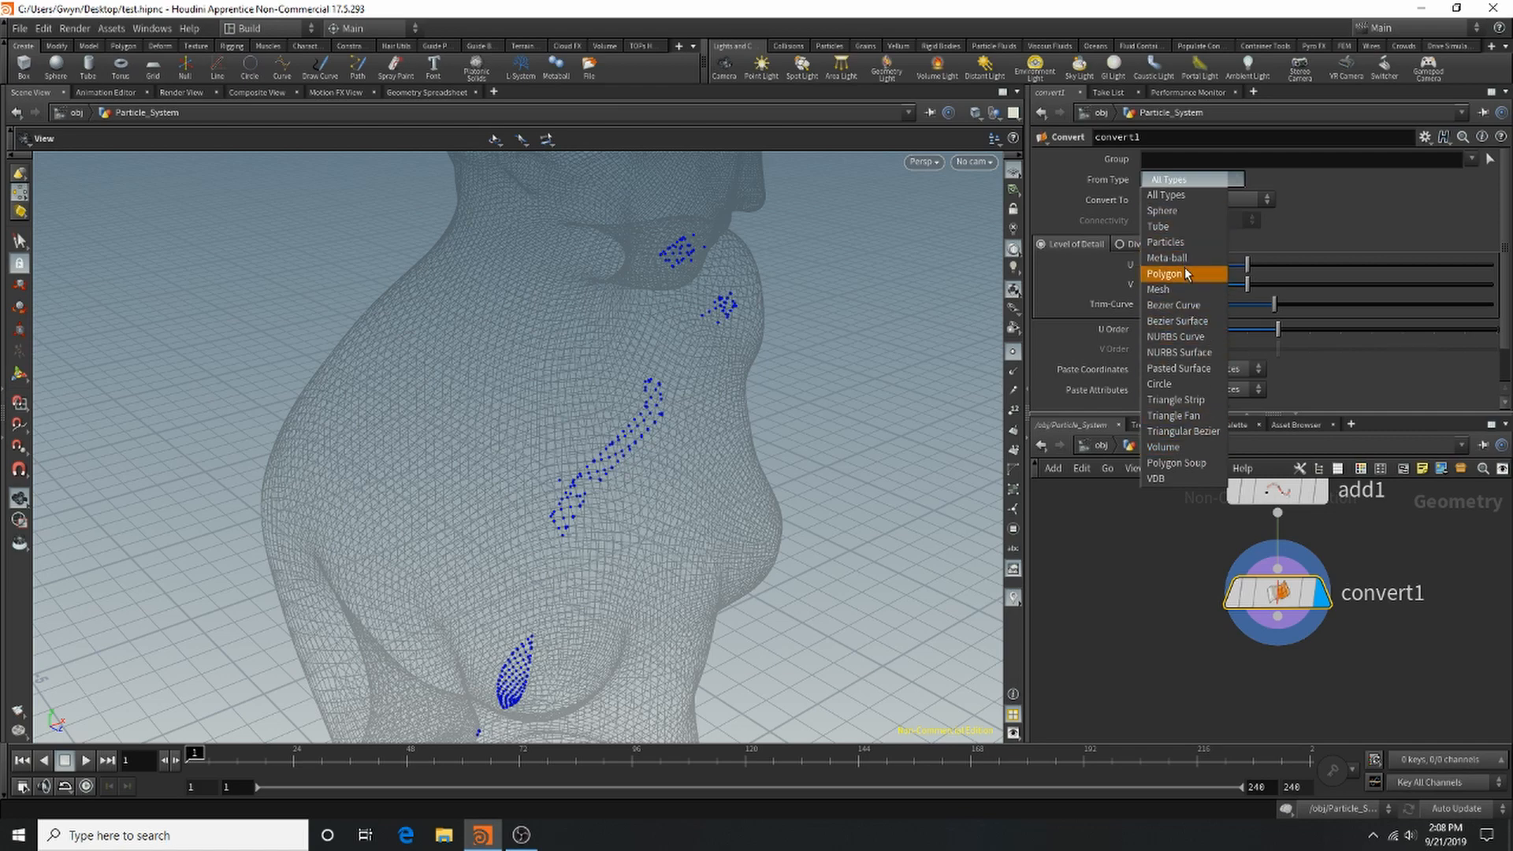
{"action": "left_click", "coordinate": [1360, 208]}
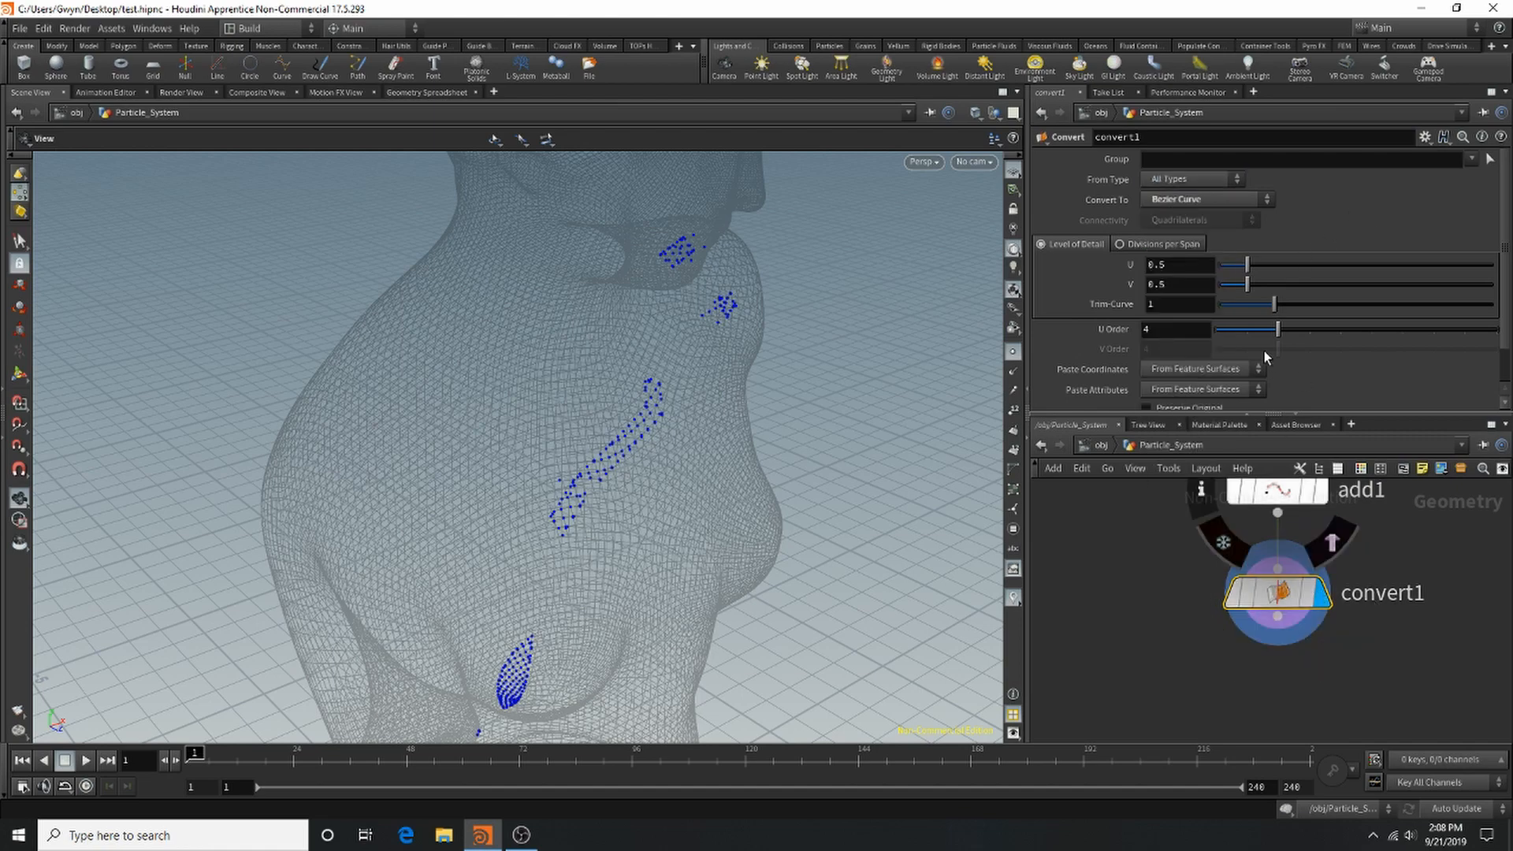
Set the U level of detail of convert1 to 2.12 and its Convert To type to NURBS Curve.
{"action": "left_click_drag", "start_coordinate": [1248, 266], "coordinate": [1339, 281]}
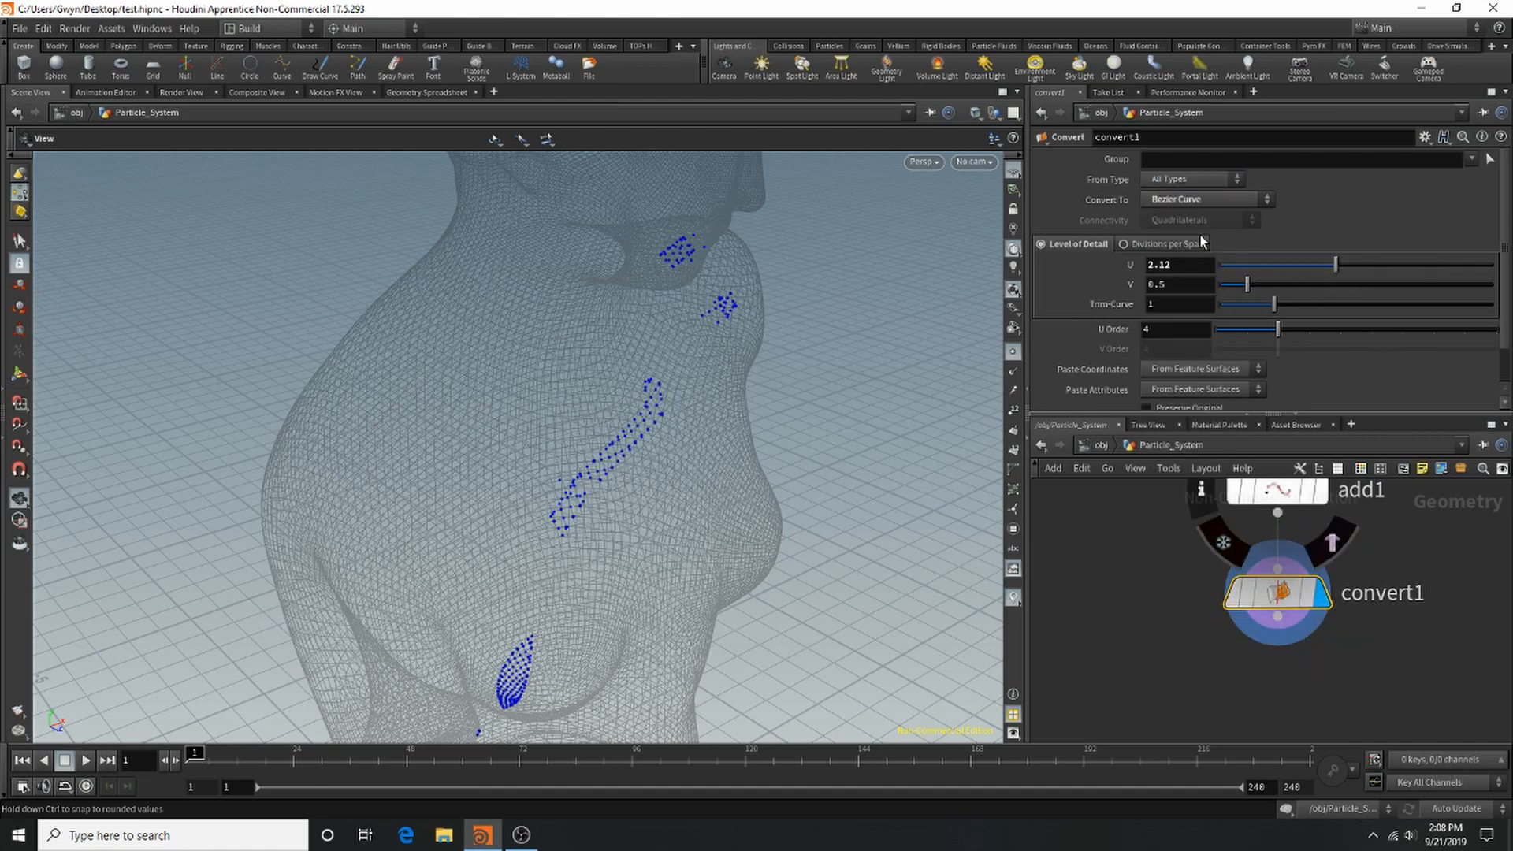
{"action": "left_click", "coordinate": [1218, 203]}
{"action": "left_click", "coordinate": [1216, 276]}
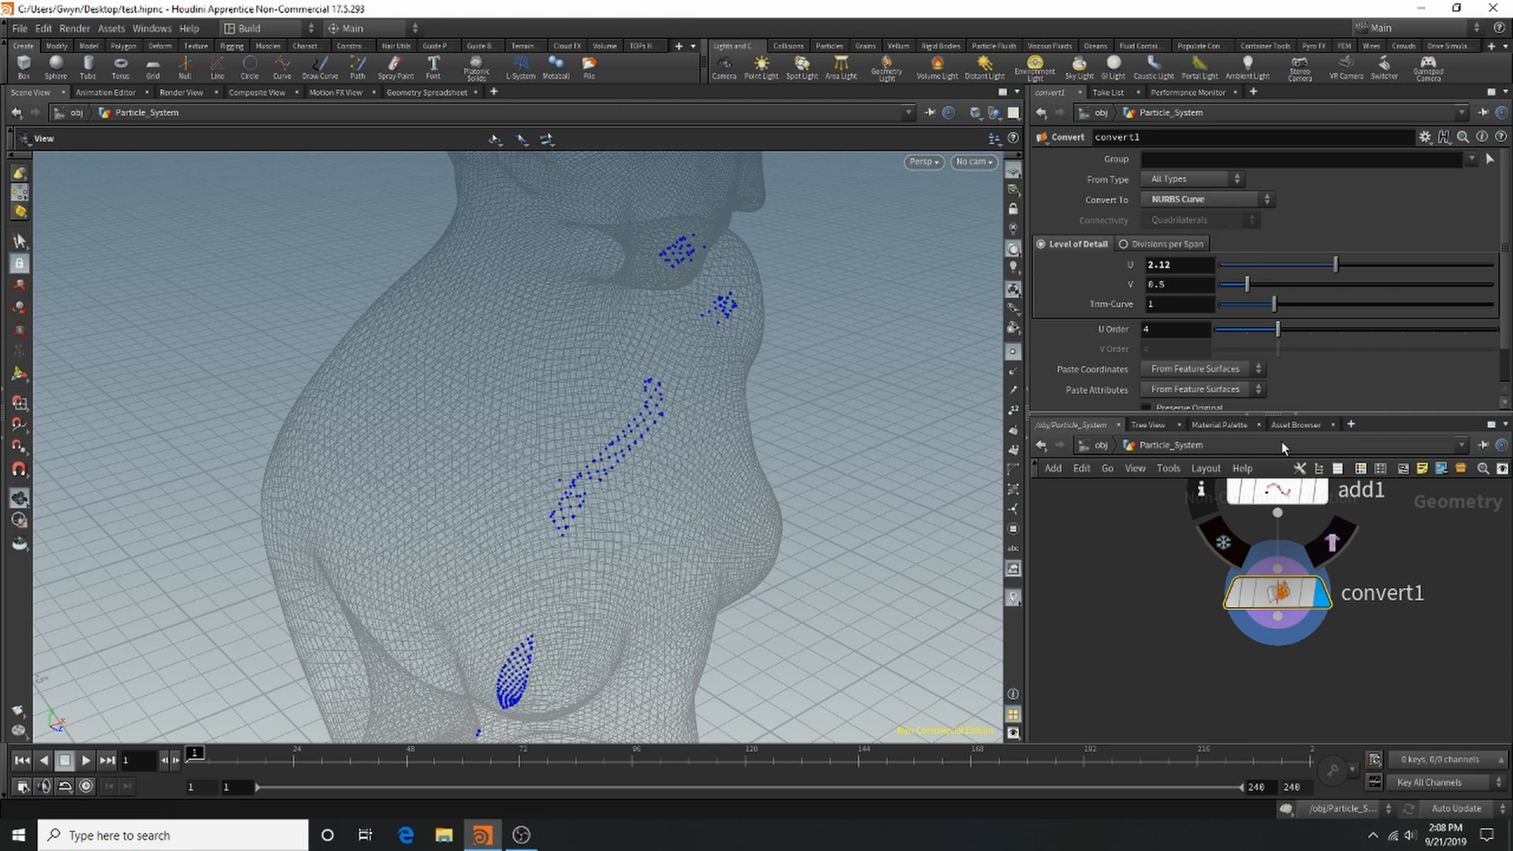
Move convert1 further down from add1 and search for a copy node to add to the network.
{"action": "scroll", "coordinate": [1213, 585], "scroll_direction": "down", "scroll_amount": 4}
{"action": "scroll", "coordinate": [1305, 583], "scroll_direction": "up", "scroll_amount": 2}
{"action": "left_click_drag", "start_coordinate": [1219, 592], "coordinate": [1239, 669]}
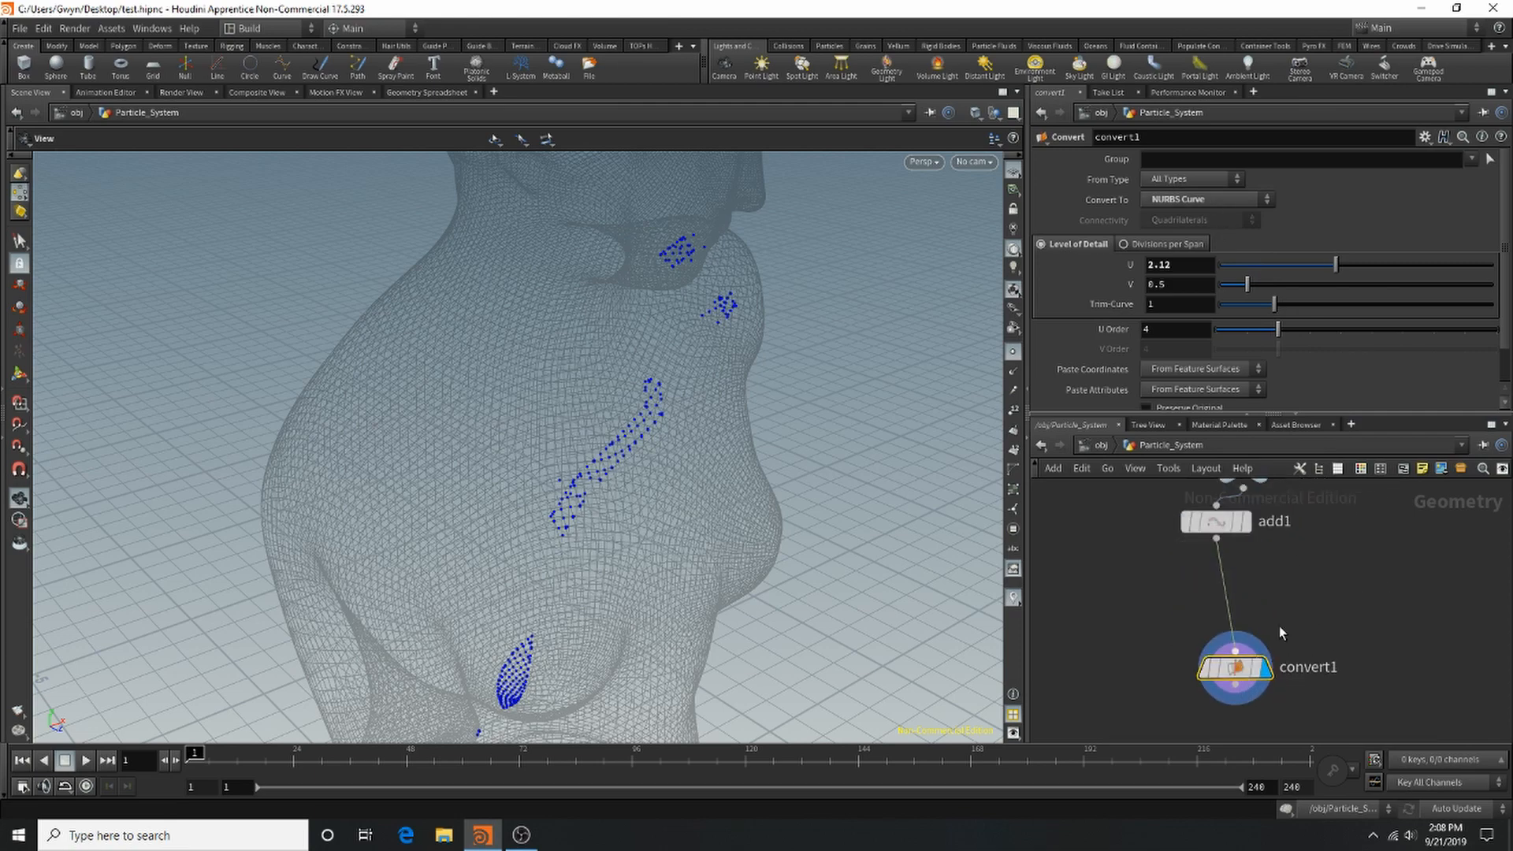
{"action": "key", "text": "Tab"}
{"action": "type", "text": "cojp"}
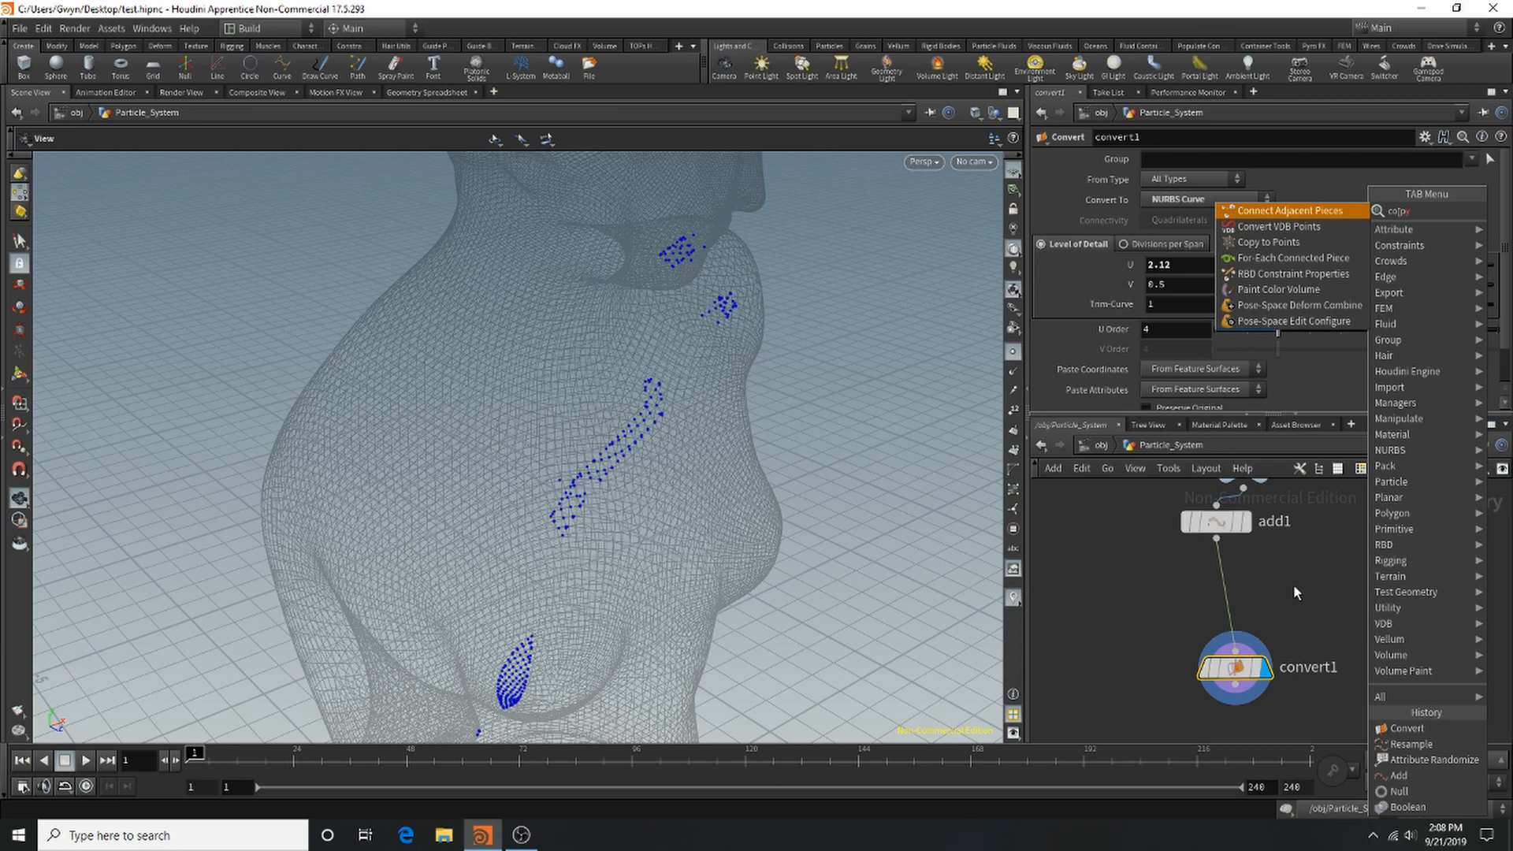
Insert a Copy to Points node into the wire between add1 and convert1, and offset it beside the chain.
{"action": "key", "text": "BackSpace"}
{"action": "key", "text": "BackSpace"}
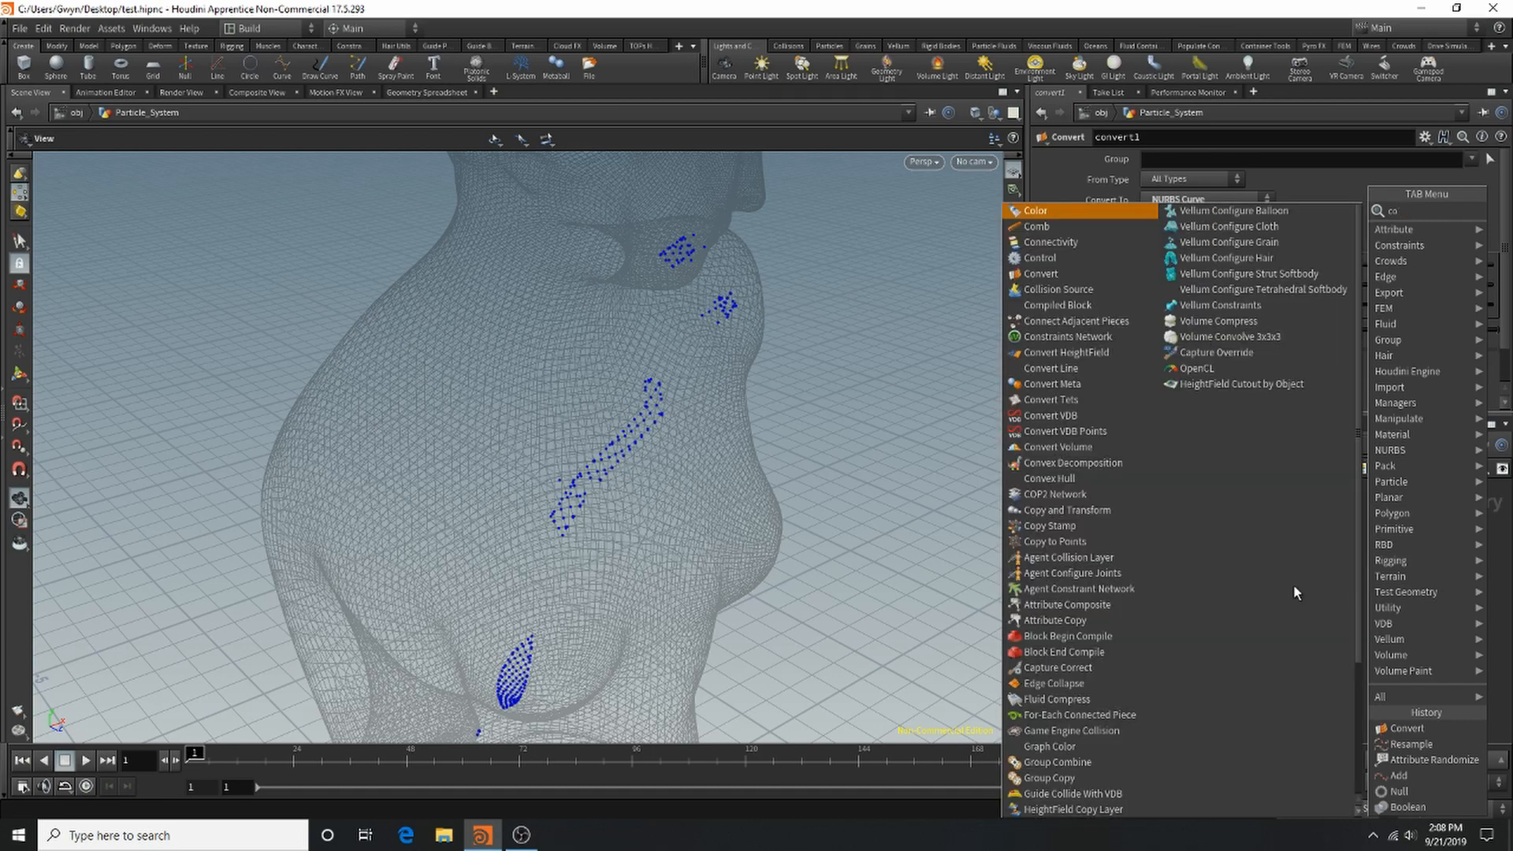
{"action": "type", "text": "py to p"}
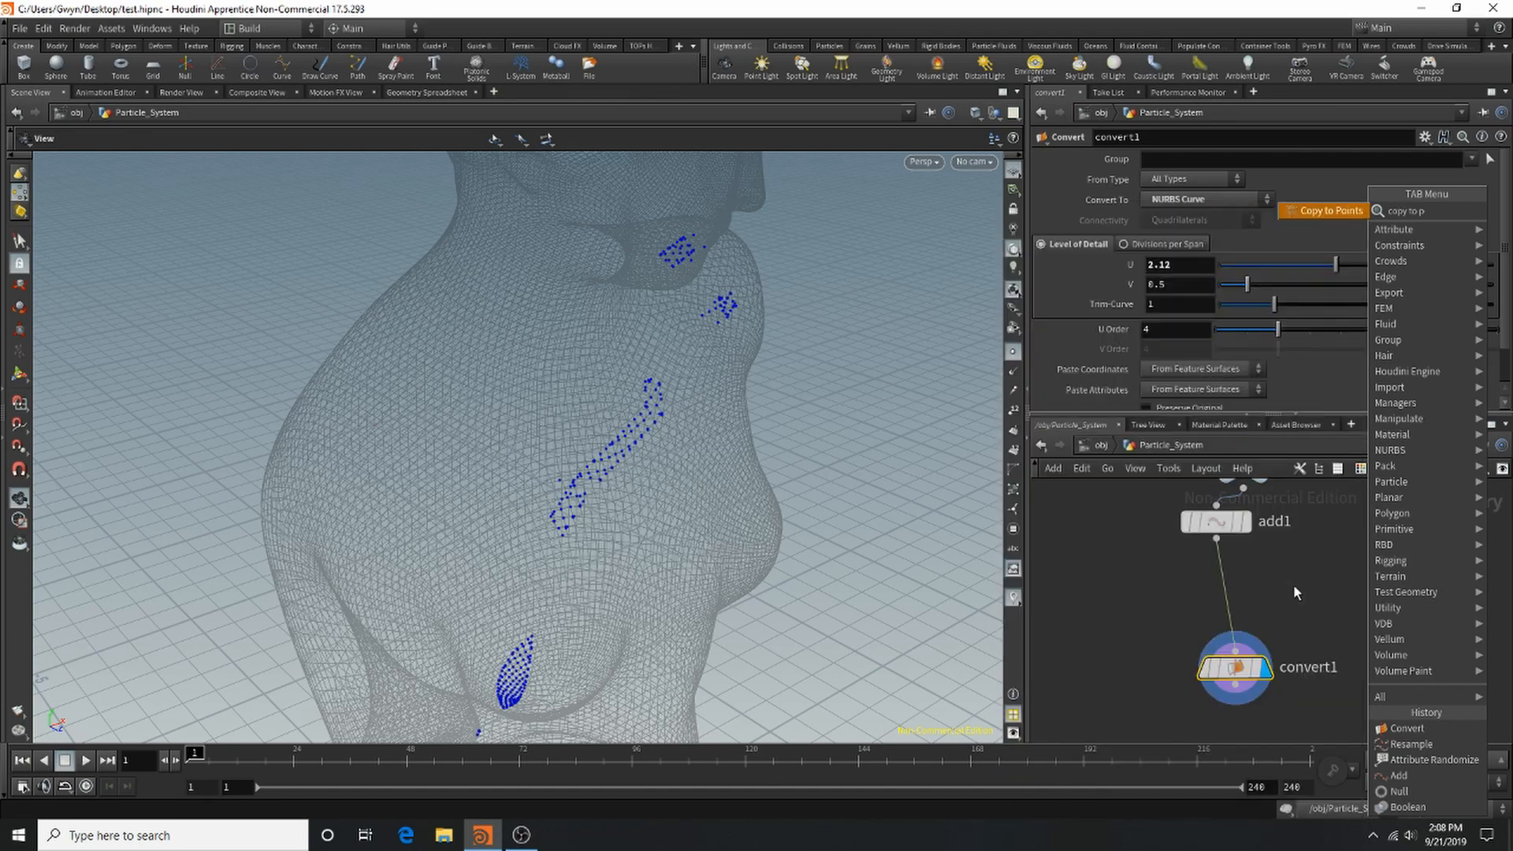
{"action": "type", "text": "oint"}
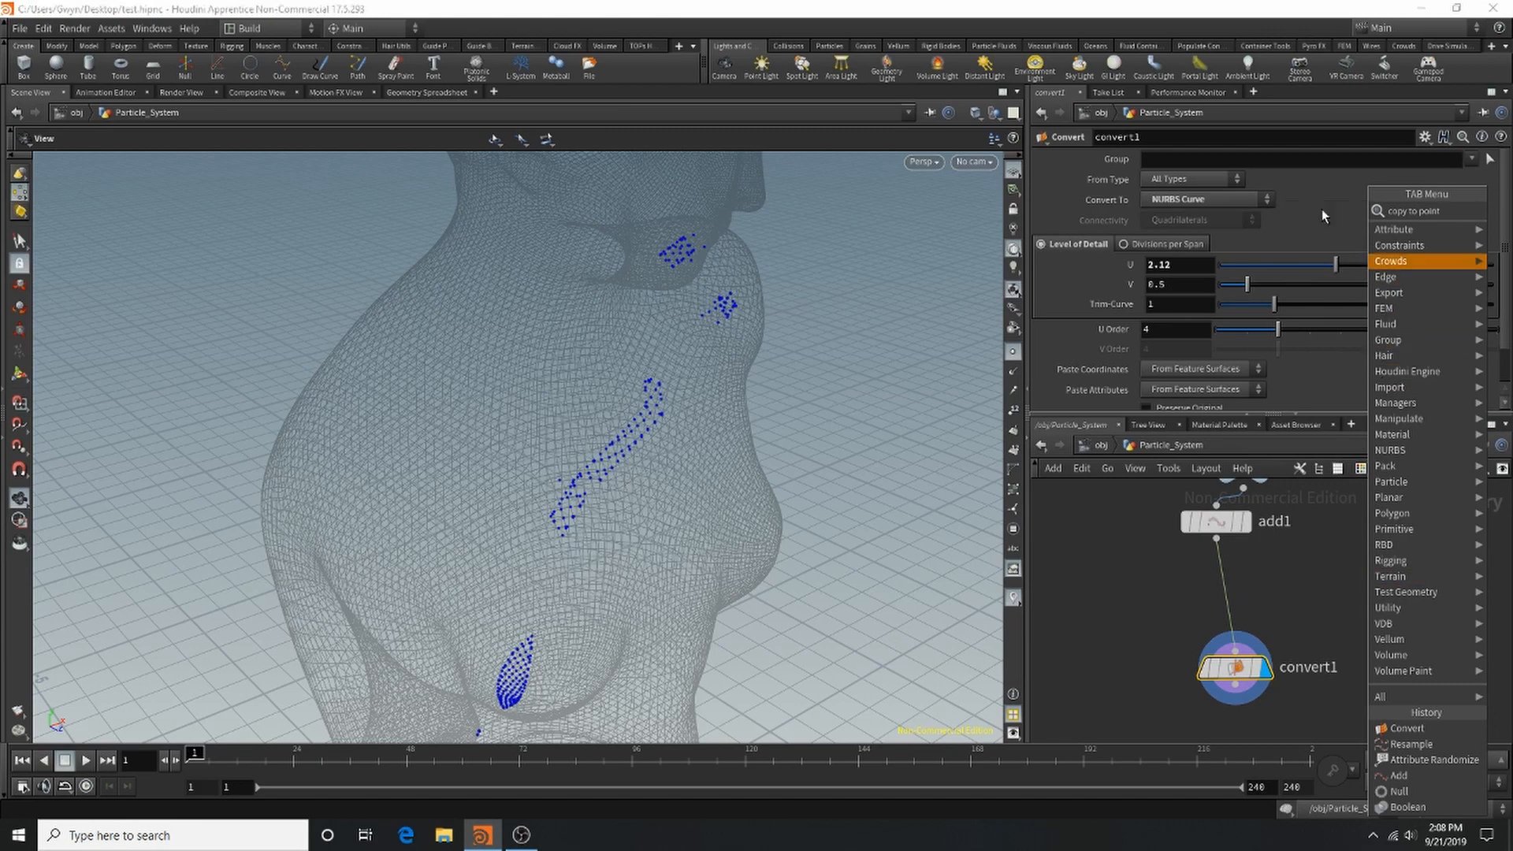
{"action": "key", "text": "Return"}
{"action": "left_click", "coordinate": [1219, 594]}
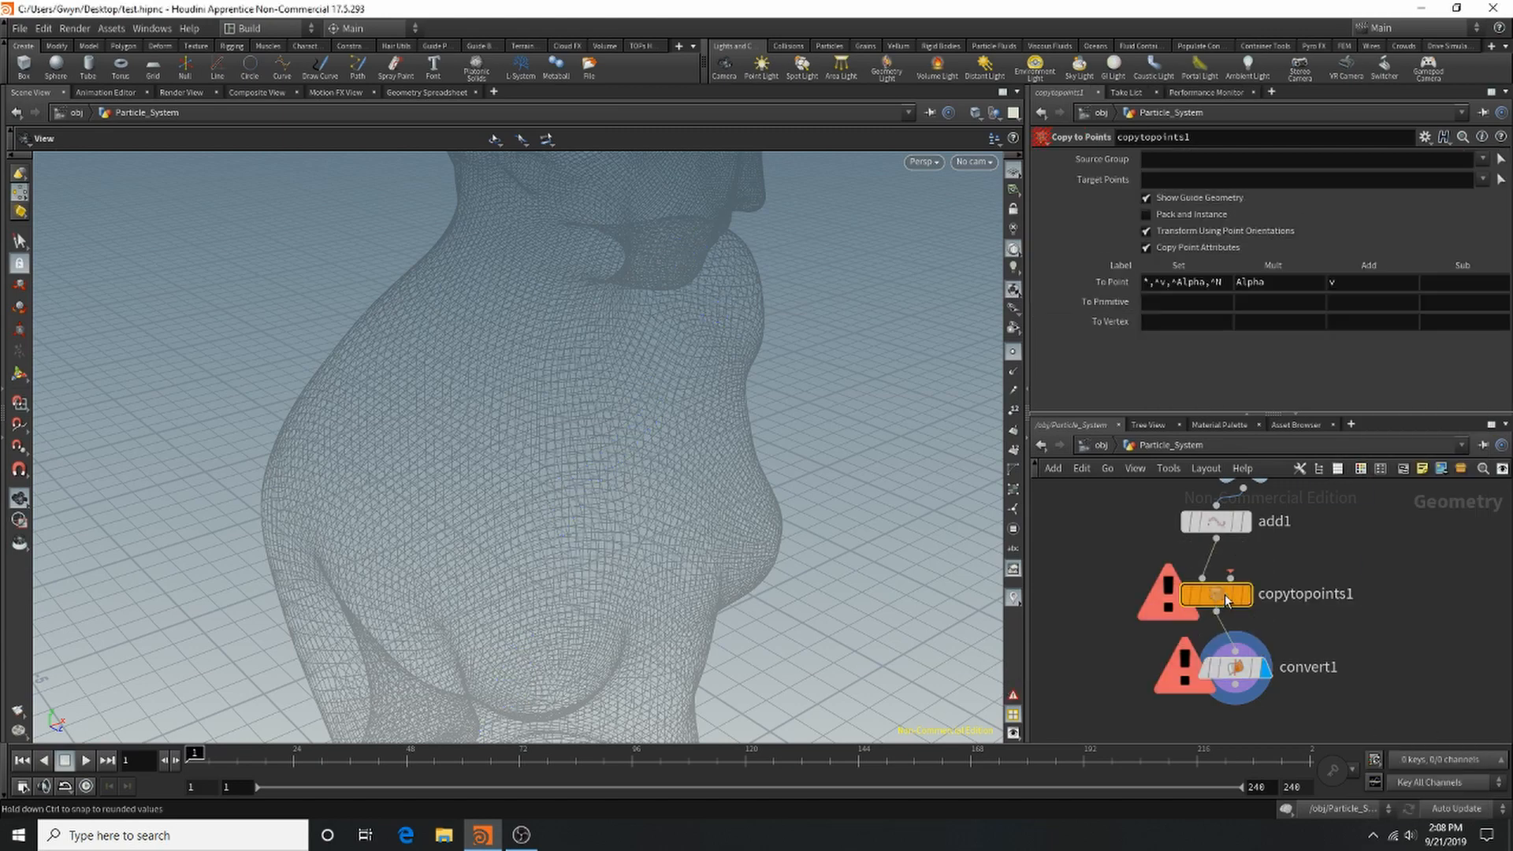
{"action": "left_click_drag", "start_coordinate": [1227, 601], "coordinate": [1311, 598]}
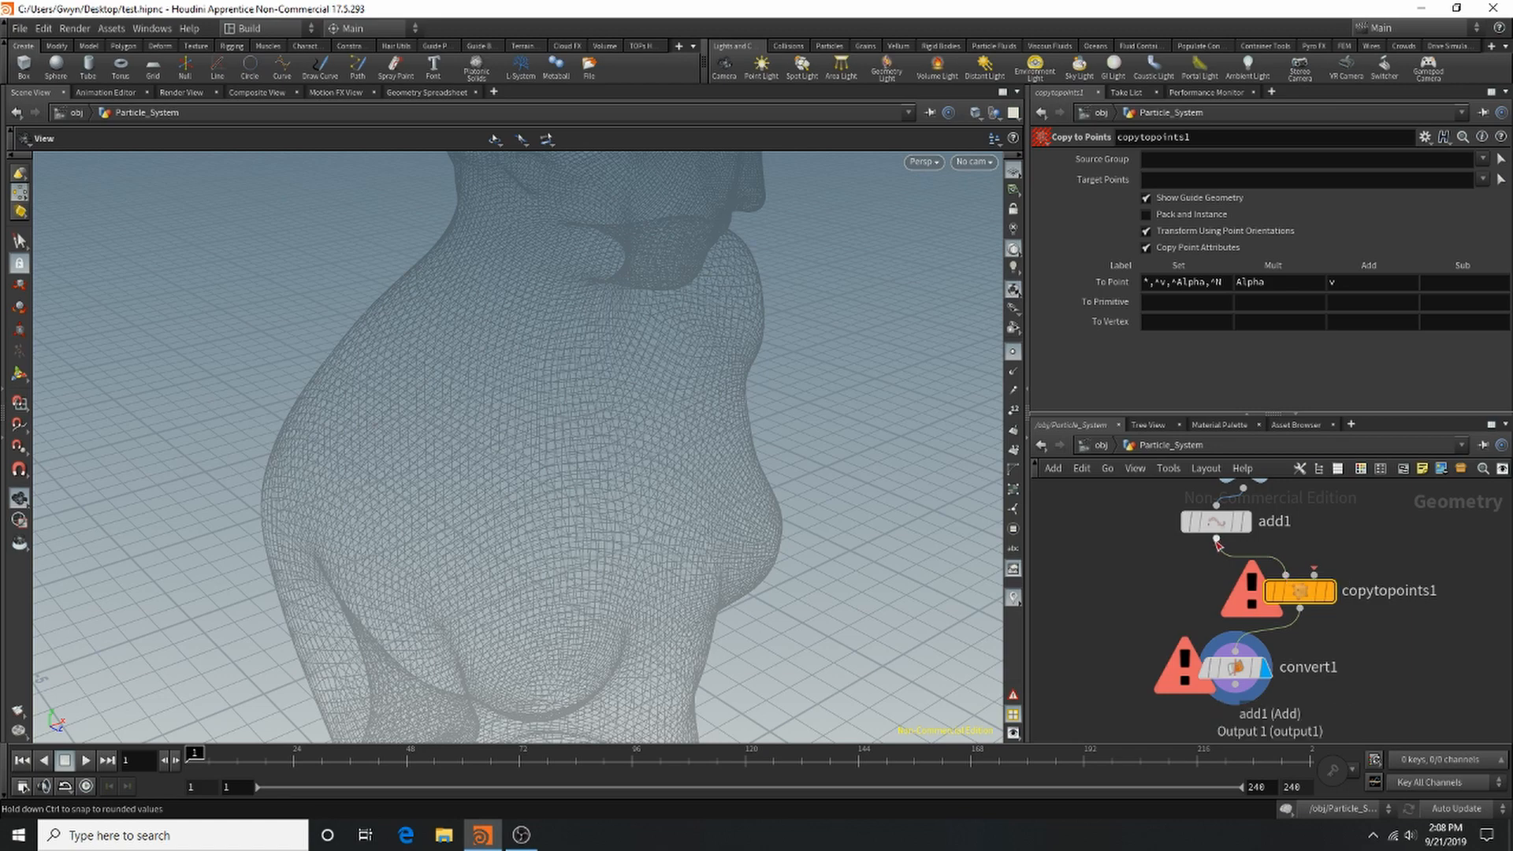
Cut the wire from add1 to the Copy to Points node and reconnect add1 to its Target Points input.
{"action": "key", "text": "y"}
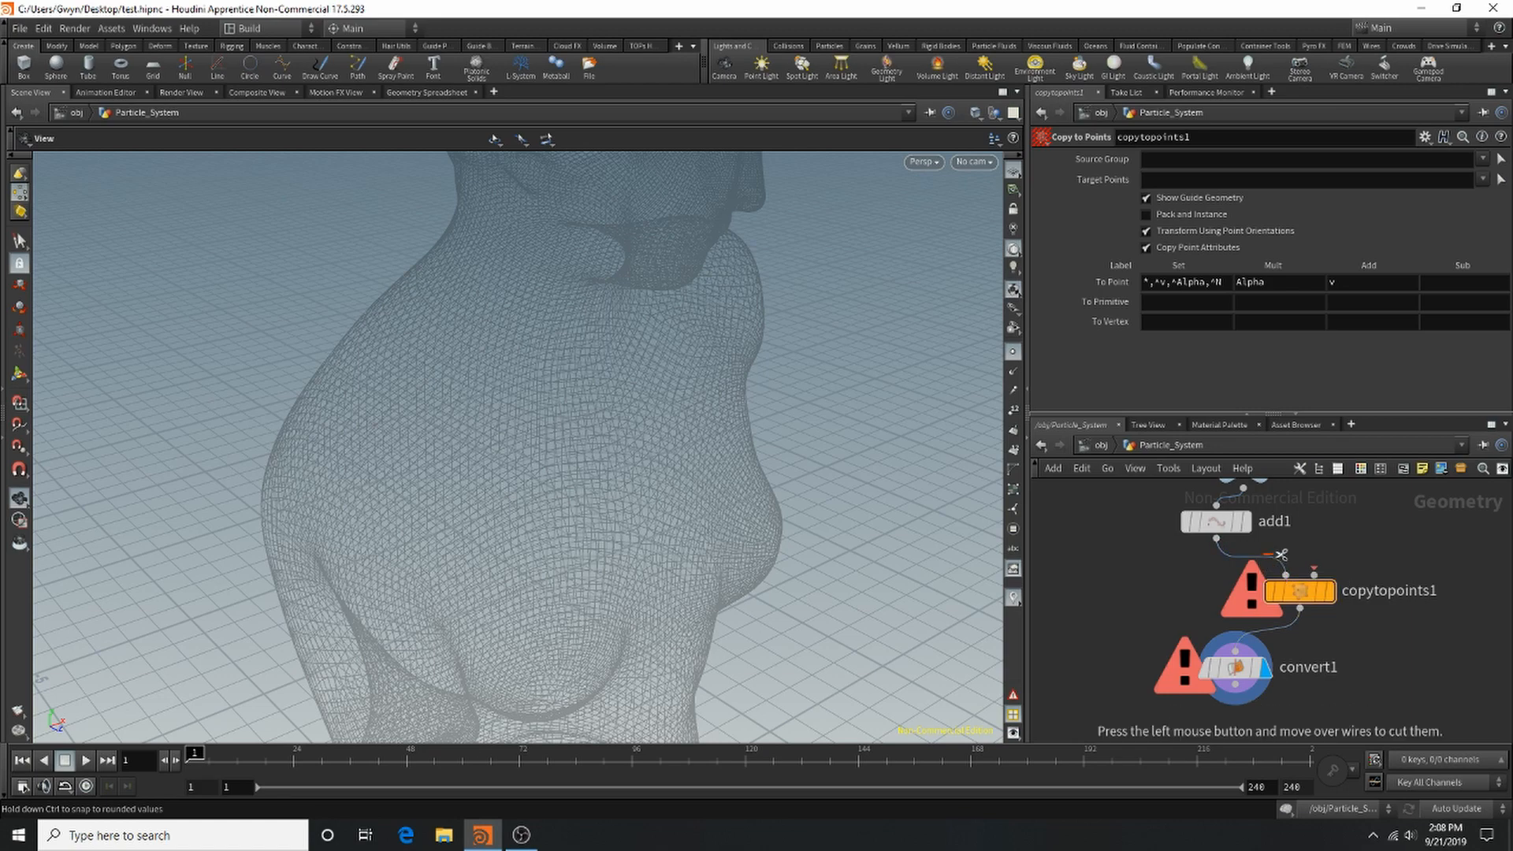
{"action": "left_click_drag", "start_coordinate": [1264, 563], "coordinate": [1290, 556]}
{"action": "left_click", "coordinate": [1287, 564]}
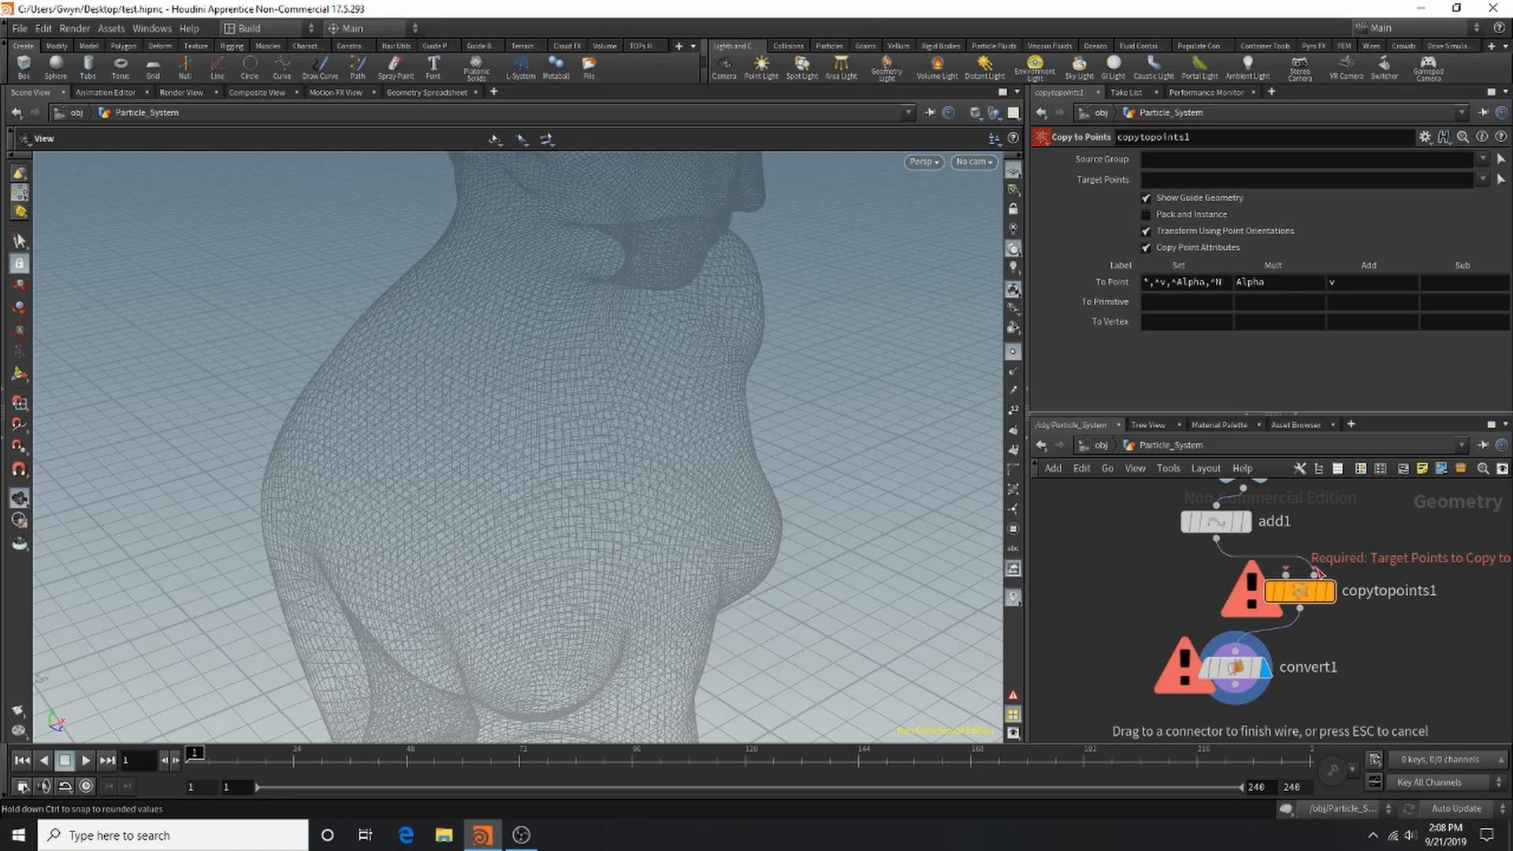
Add a Sphere node next to add1 and wire it into the Copy to Points node as the primitives to copy.
{"action": "key", "text": "Tab"}
{"action": "type", "text": "sphere"}
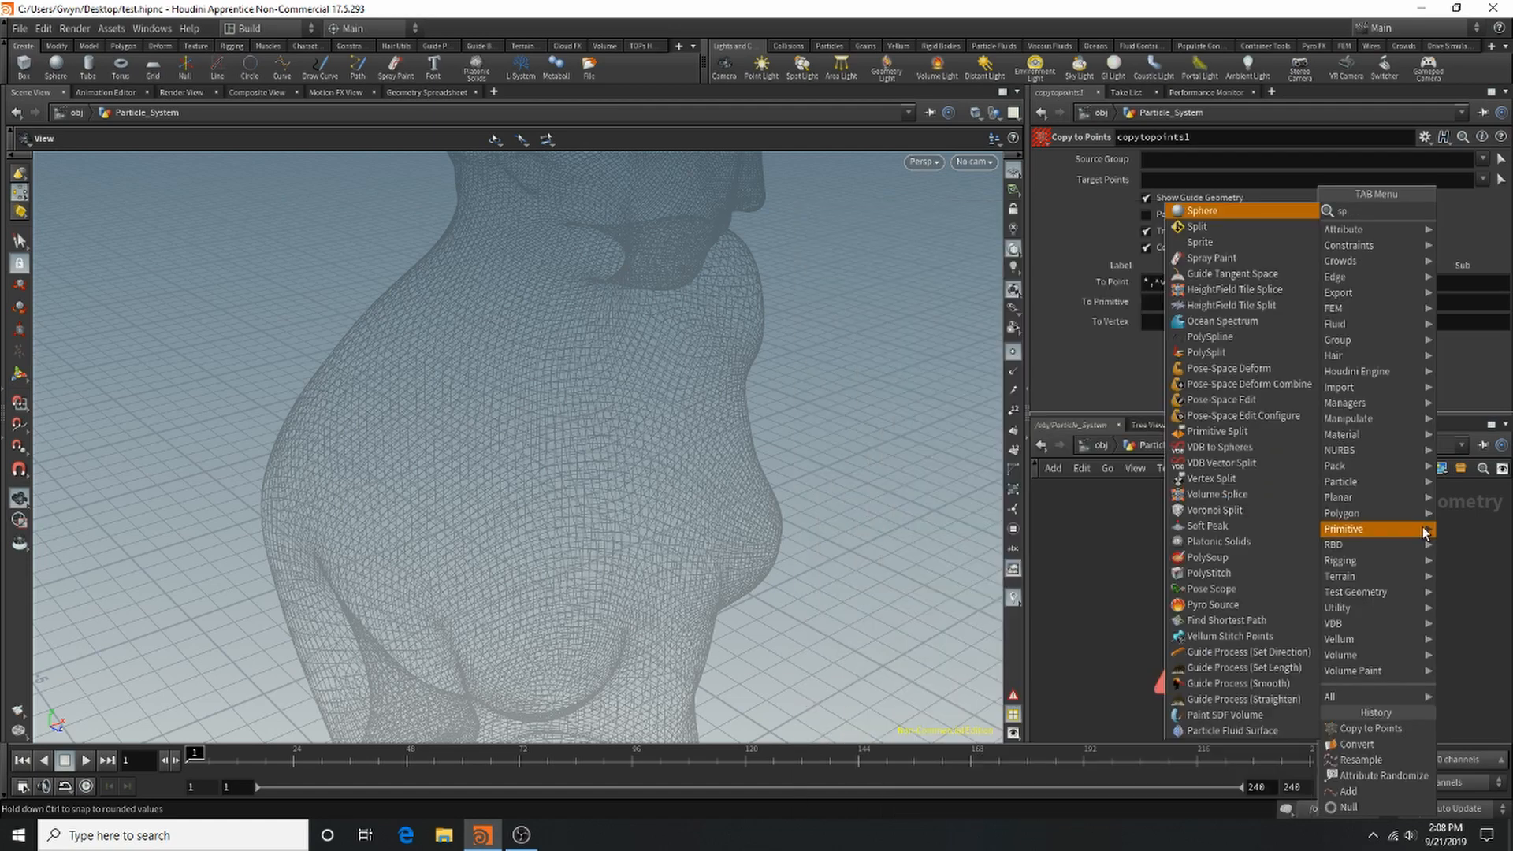
{"action": "left_click", "coordinate": [1277, 211]}
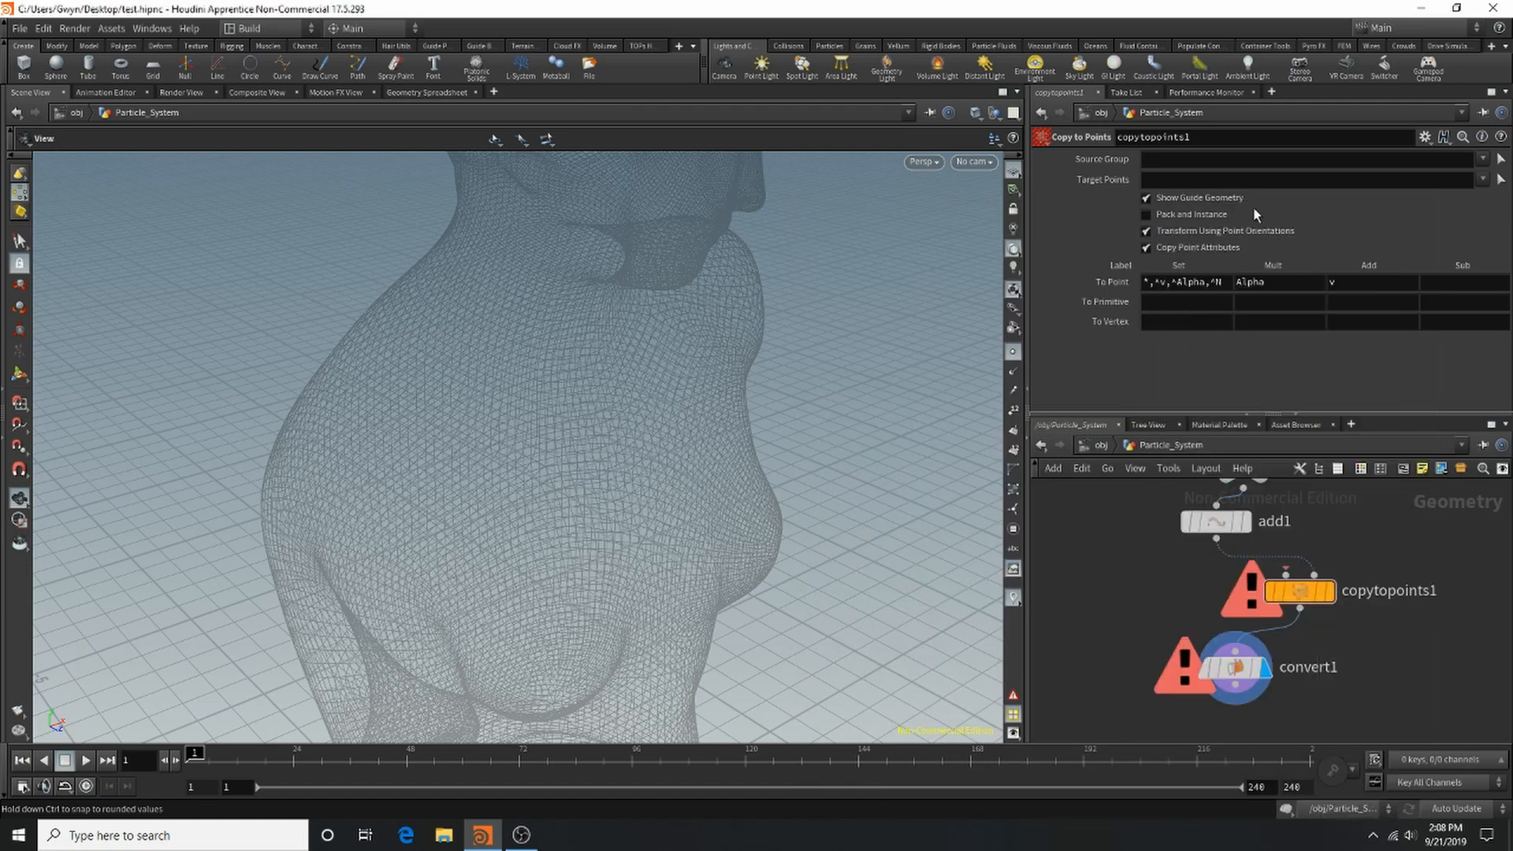
{"action": "left_click", "coordinate": [1351, 527]}
{"action": "left_click", "coordinate": [1350, 541]}
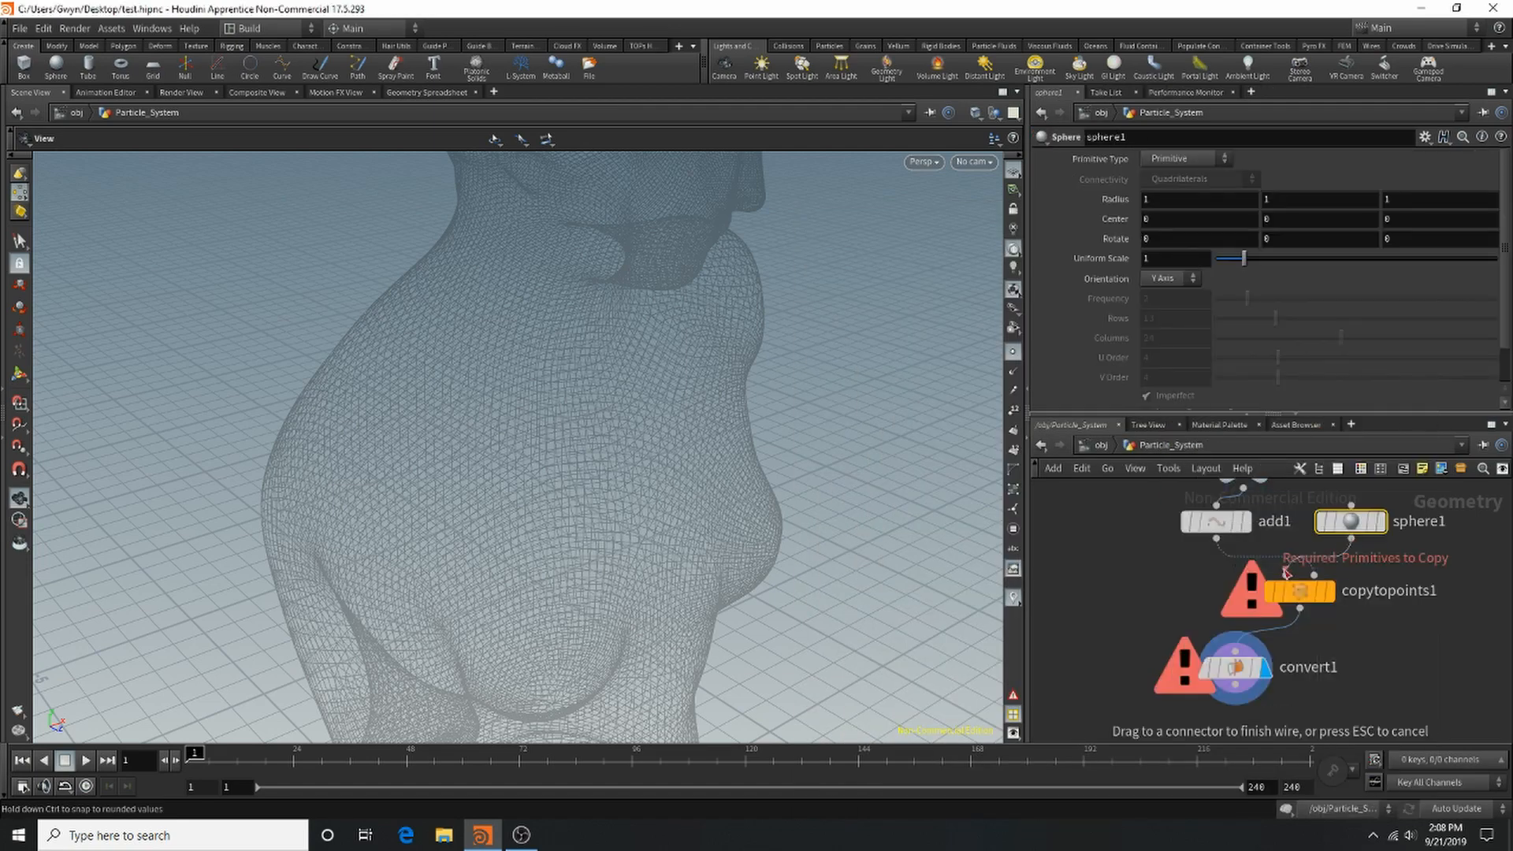
{"action": "left_click", "coordinate": [1313, 575]}
Set the first Max Value of the pscale randomization in attribrandomize1 to 0.07.
{"action": "scroll", "coordinate": [1217, 622], "scroll_direction": "down", "scroll_amount": 3}
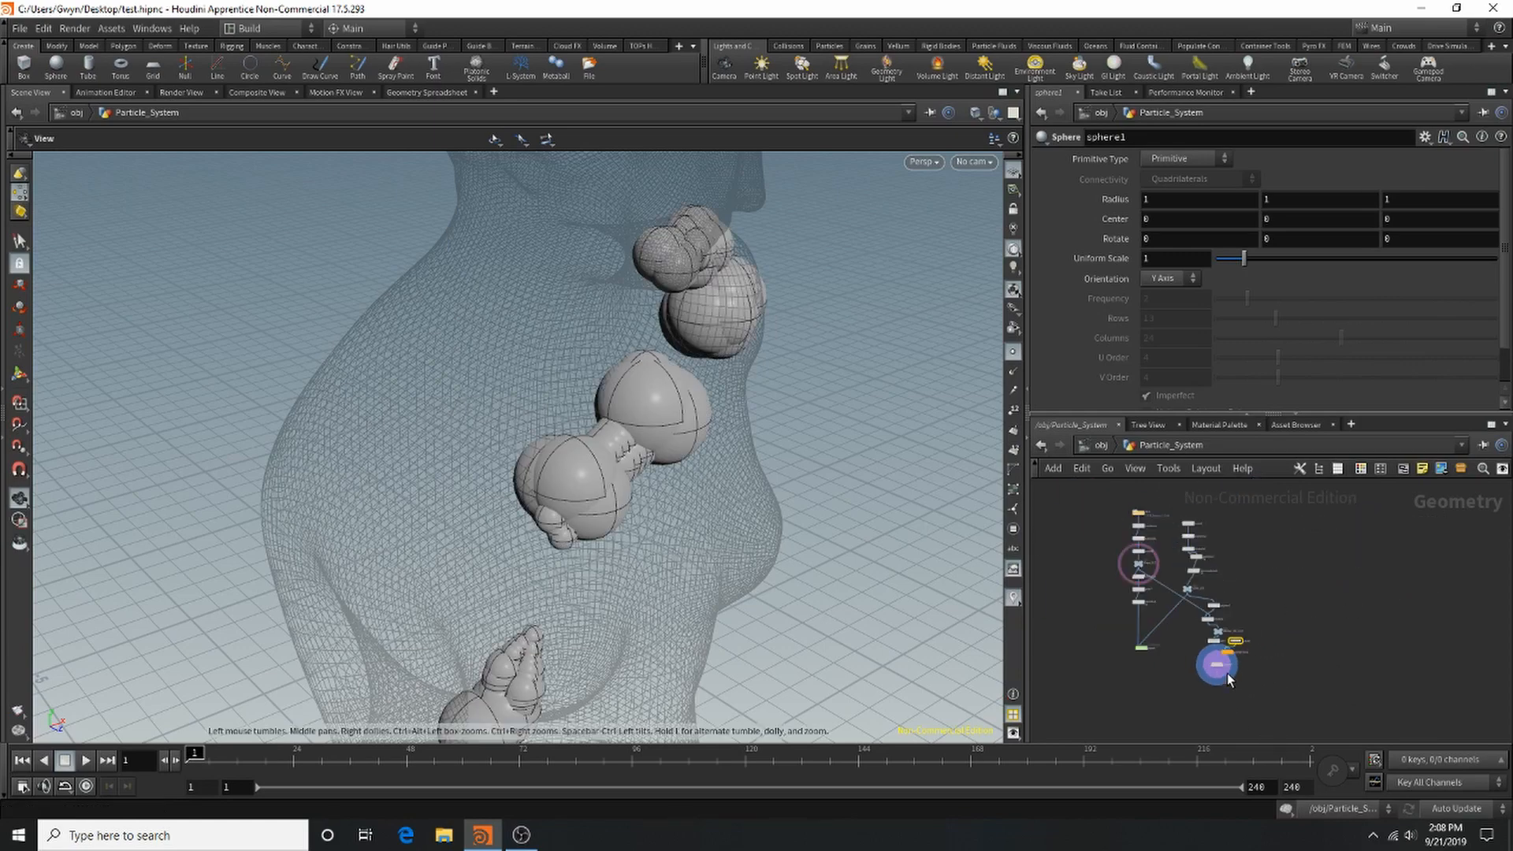
{"action": "scroll", "coordinate": [1166, 607], "scroll_direction": "up", "scroll_amount": 2}
{"action": "left_click", "coordinate": [1195, 618]}
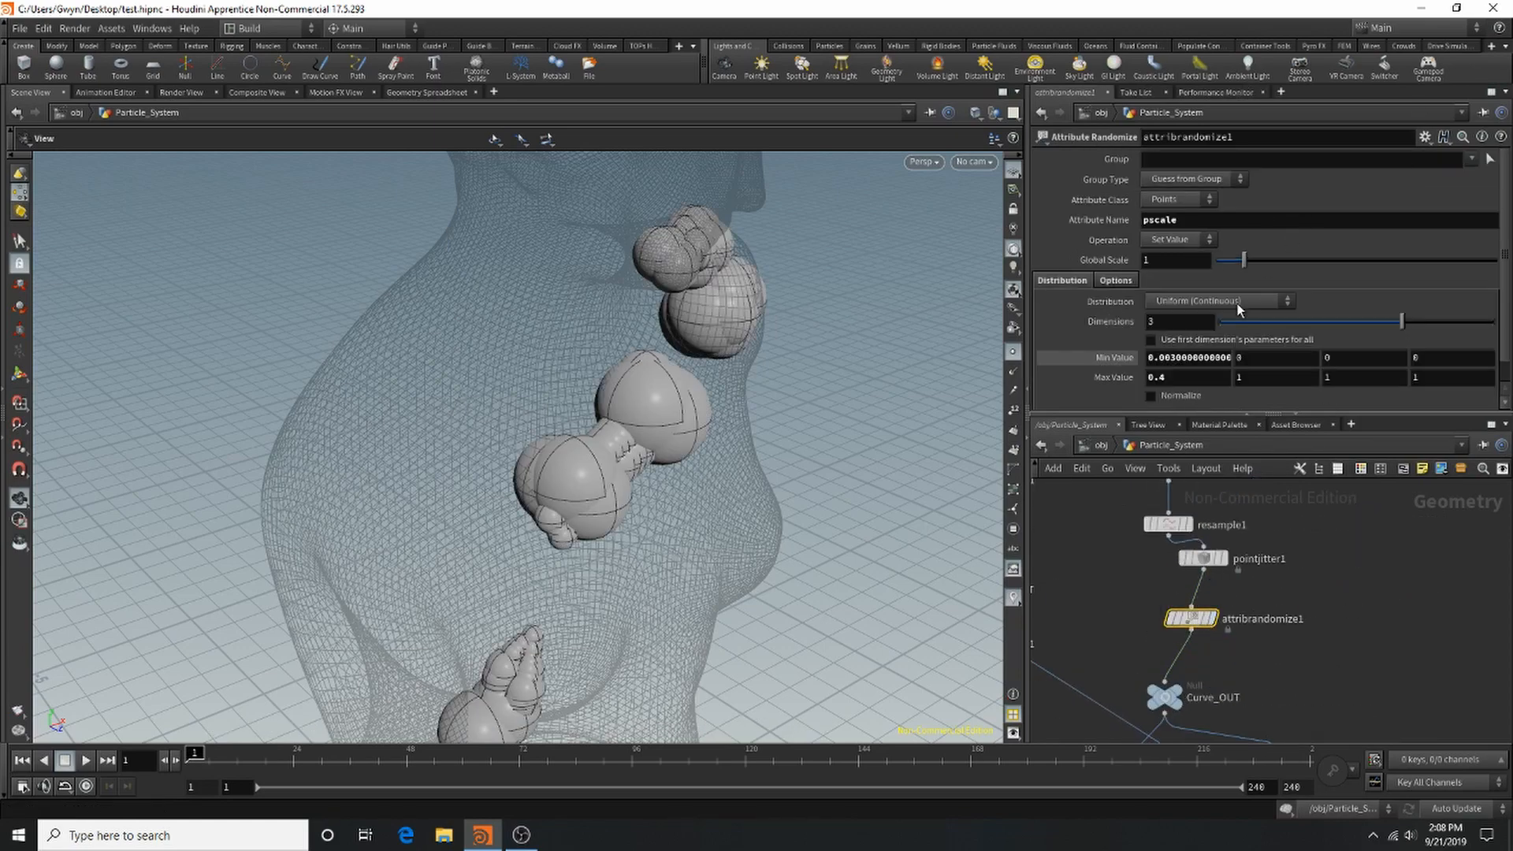
{"action": "left_click", "coordinate": [1194, 383]}
{"action": "type", "text": "0.4"}
{"action": "key", "text": "BackSpace"}
{"action": "type", "text": "1"}
{"action": "key", "text": "Return"}
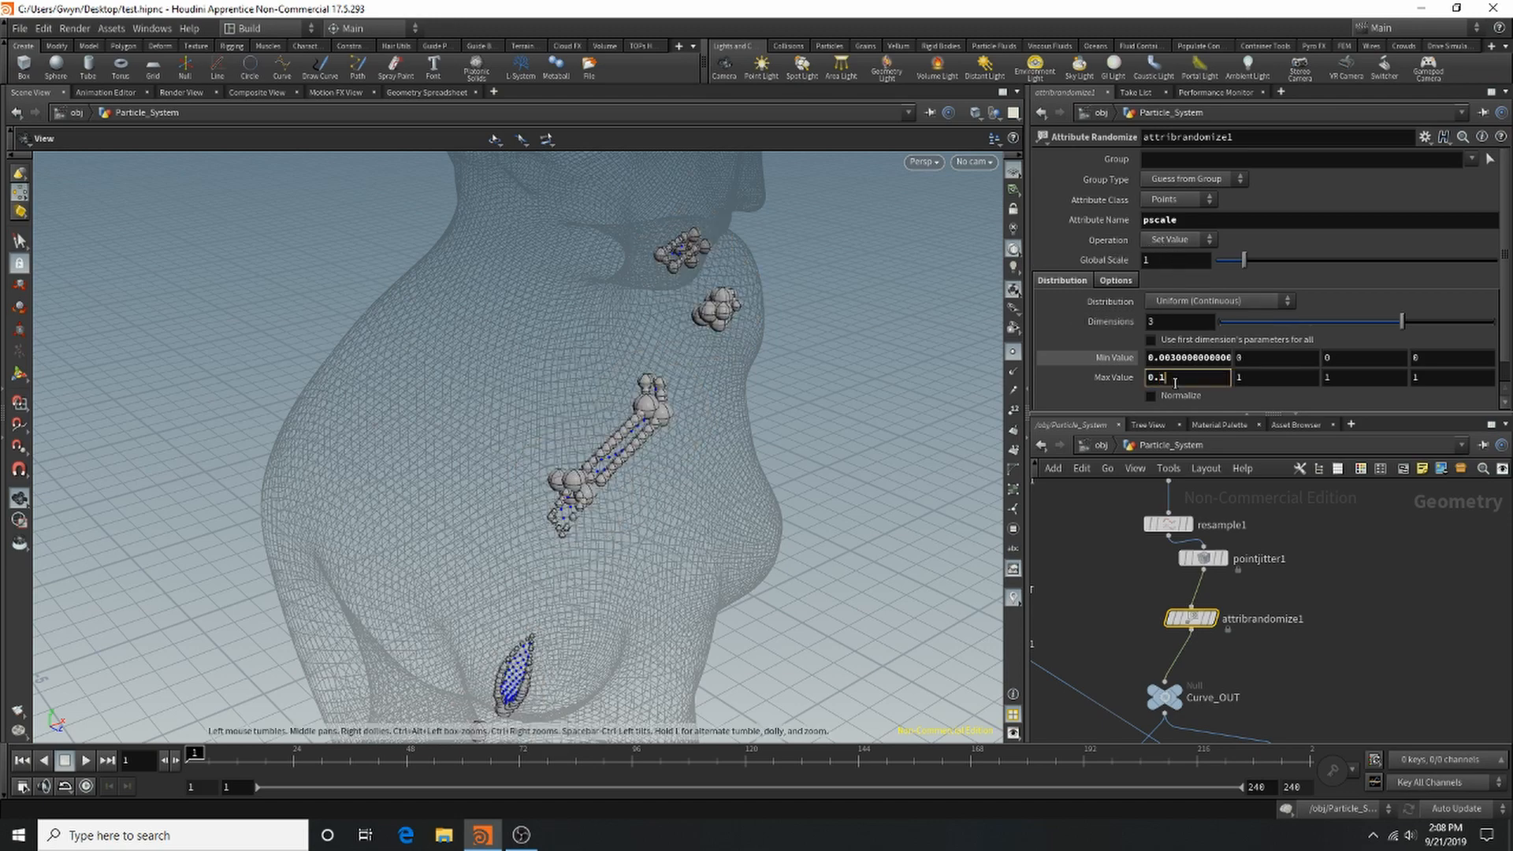
{"action": "key", "text": "Return"}
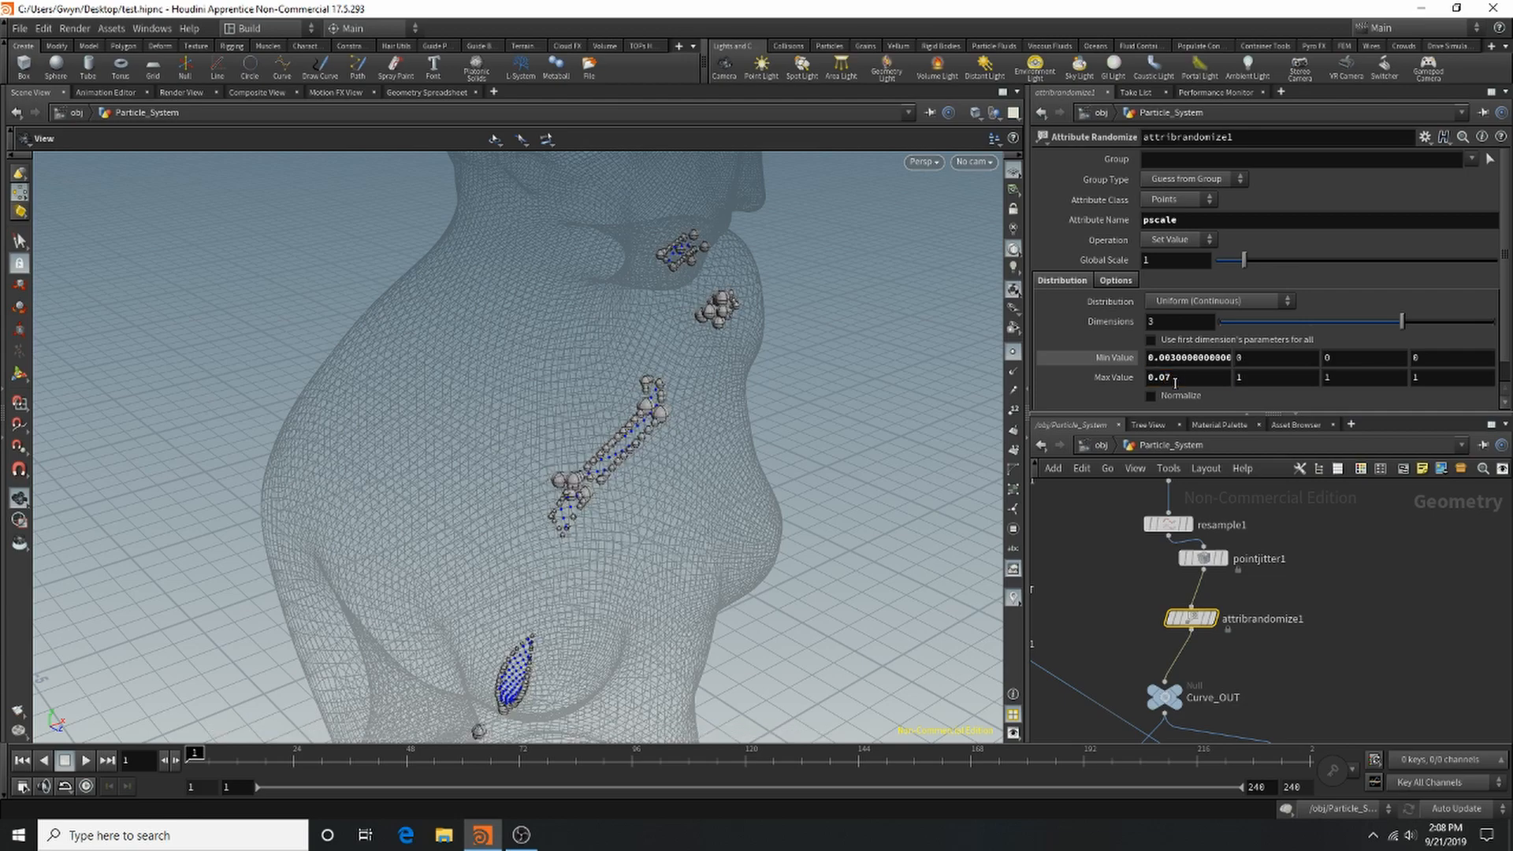
Examine the copied spheres on the statue from close up and review the node chain around boolean1.
{"action": "left_click_drag", "start_coordinate": [723, 329], "coordinate": [659, 300]}
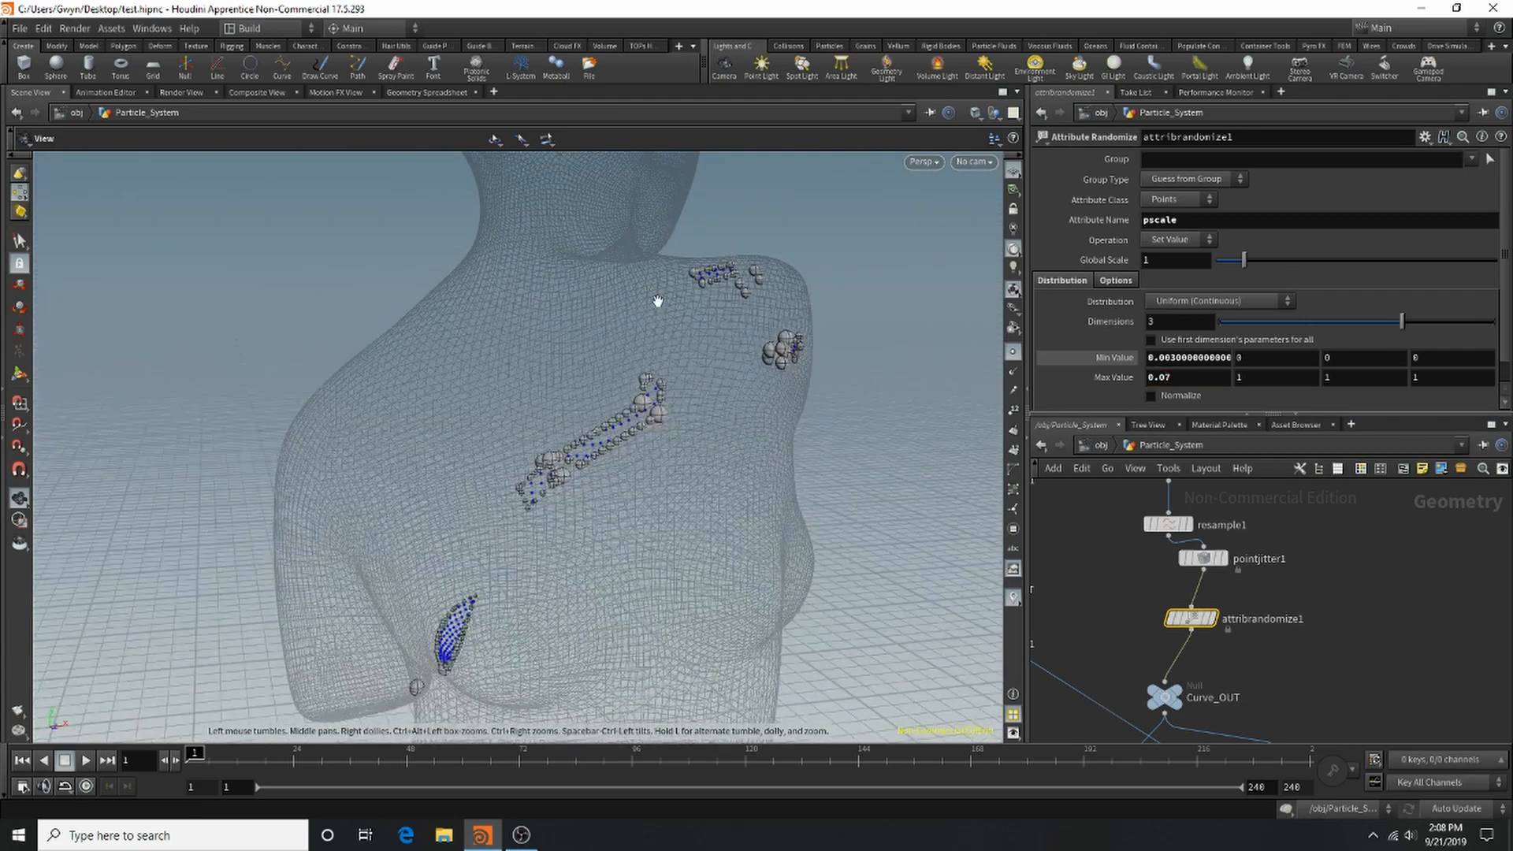
{"action": "right_click_drag", "start_coordinate": [659, 301], "coordinate": [233, 395]}
{"action": "middle_click_drag", "start_coordinate": [743, 523], "coordinate": [638, 400]}
{"action": "right_click_drag", "start_coordinate": [490, 540], "coordinate": [872, 423]}
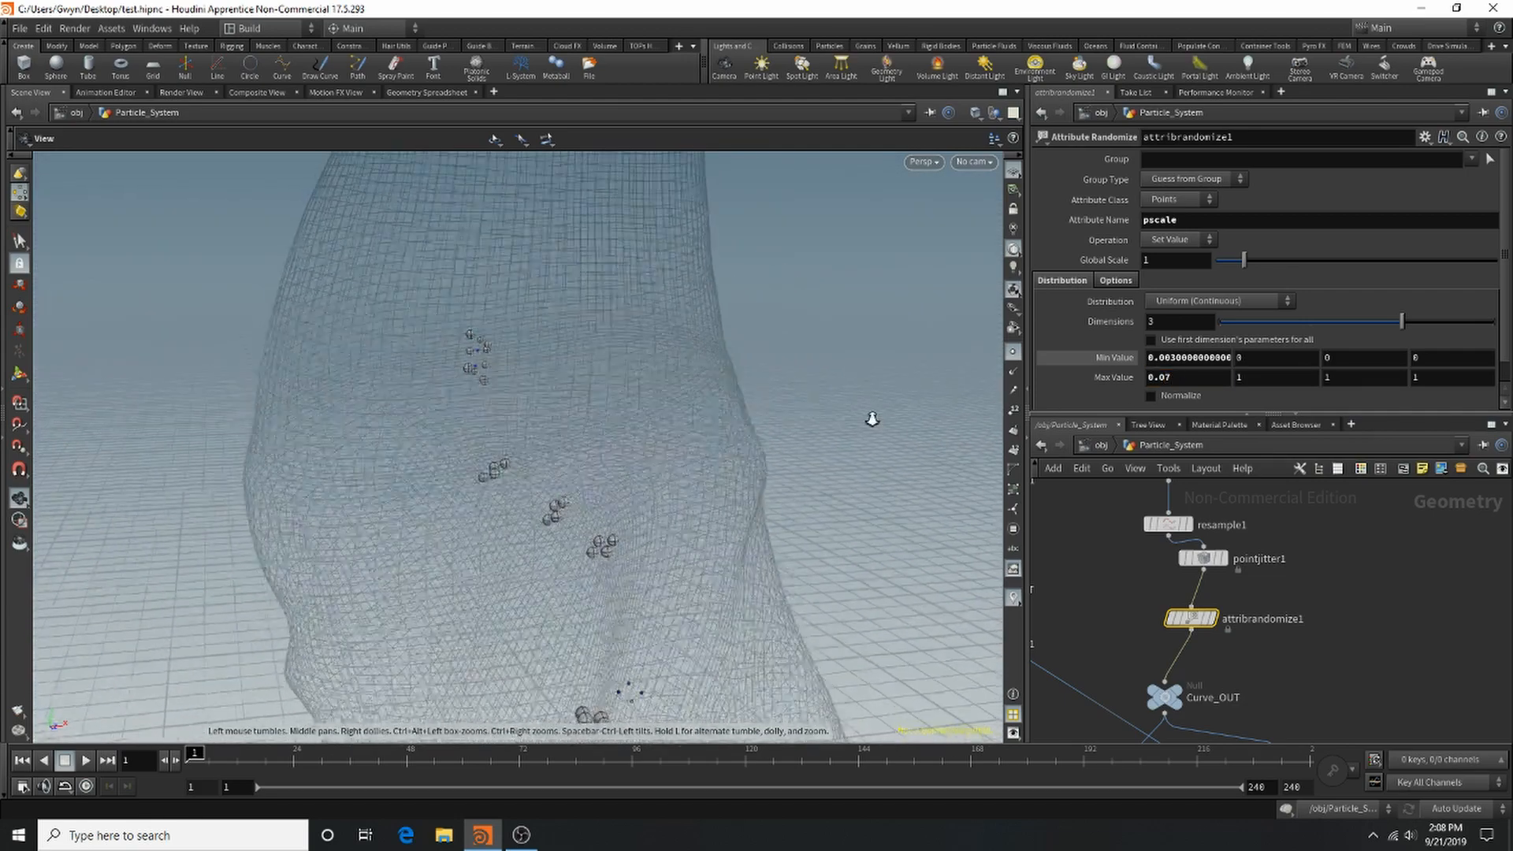
{"action": "key", "text": "super"}
{"action": "key", "text": "super"}
{"action": "scroll", "coordinate": [1171, 509], "scroll_direction": "down", "scroll_amount": 4}
{"action": "scroll", "coordinate": [1214, 666], "scroll_direction": "up", "scroll_amount": 4}
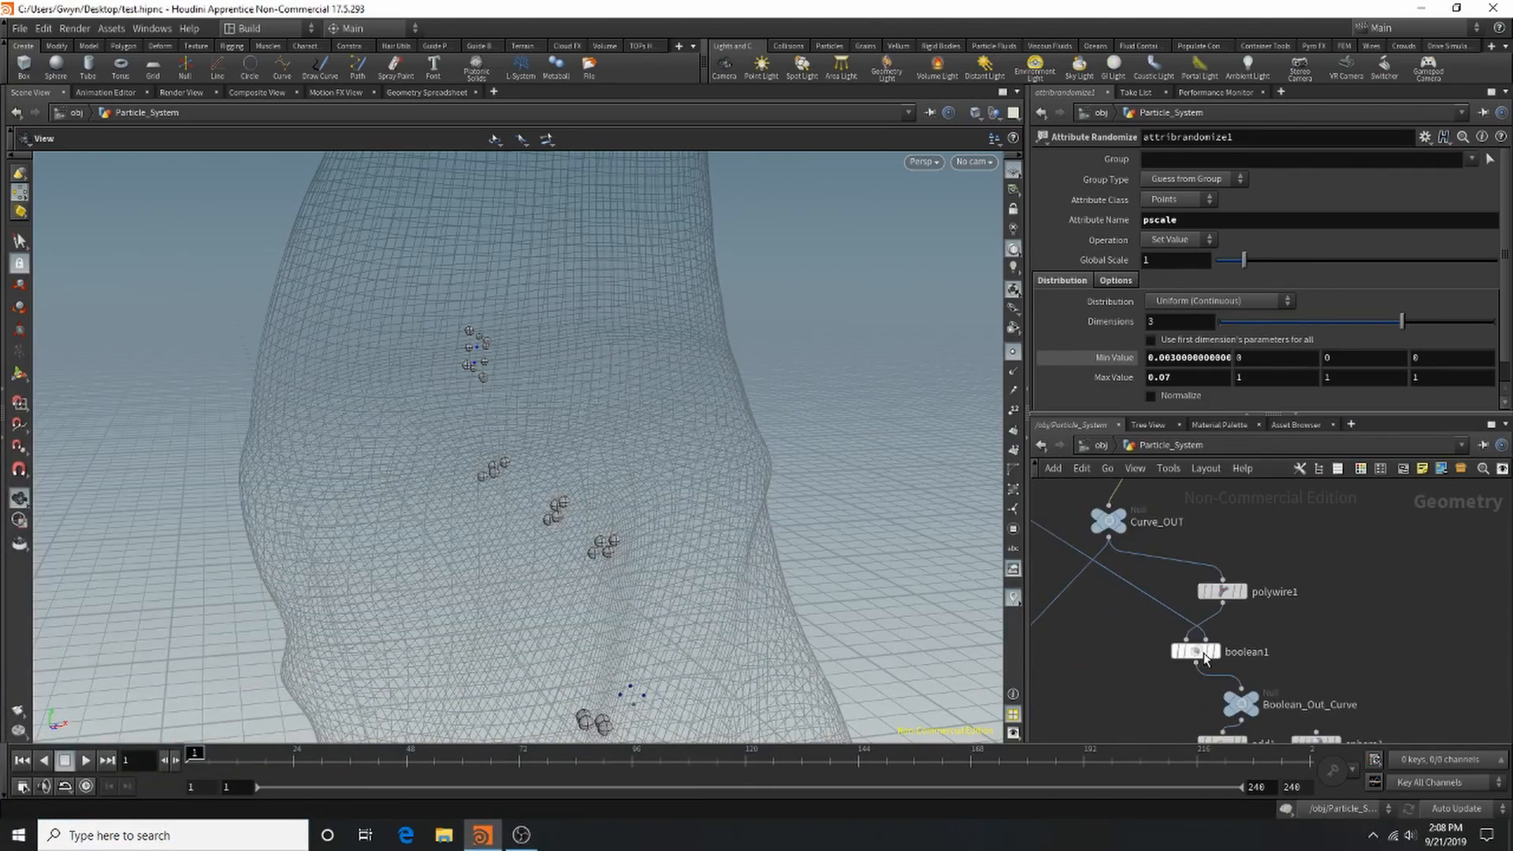
{"action": "scroll", "coordinate": [1206, 599], "scroll_direction": "down", "scroll_amount": 5}
{"action": "scroll", "coordinate": [1214, 646], "scroll_direction": "up", "scroll_amount": 5}
{"action": "scroll", "coordinate": [1227, 631], "scroll_direction": "down", "scroll_amount": 3}
{"action": "scroll", "coordinate": [1229, 694], "scroll_direction": "up", "scroll_amount": 3}
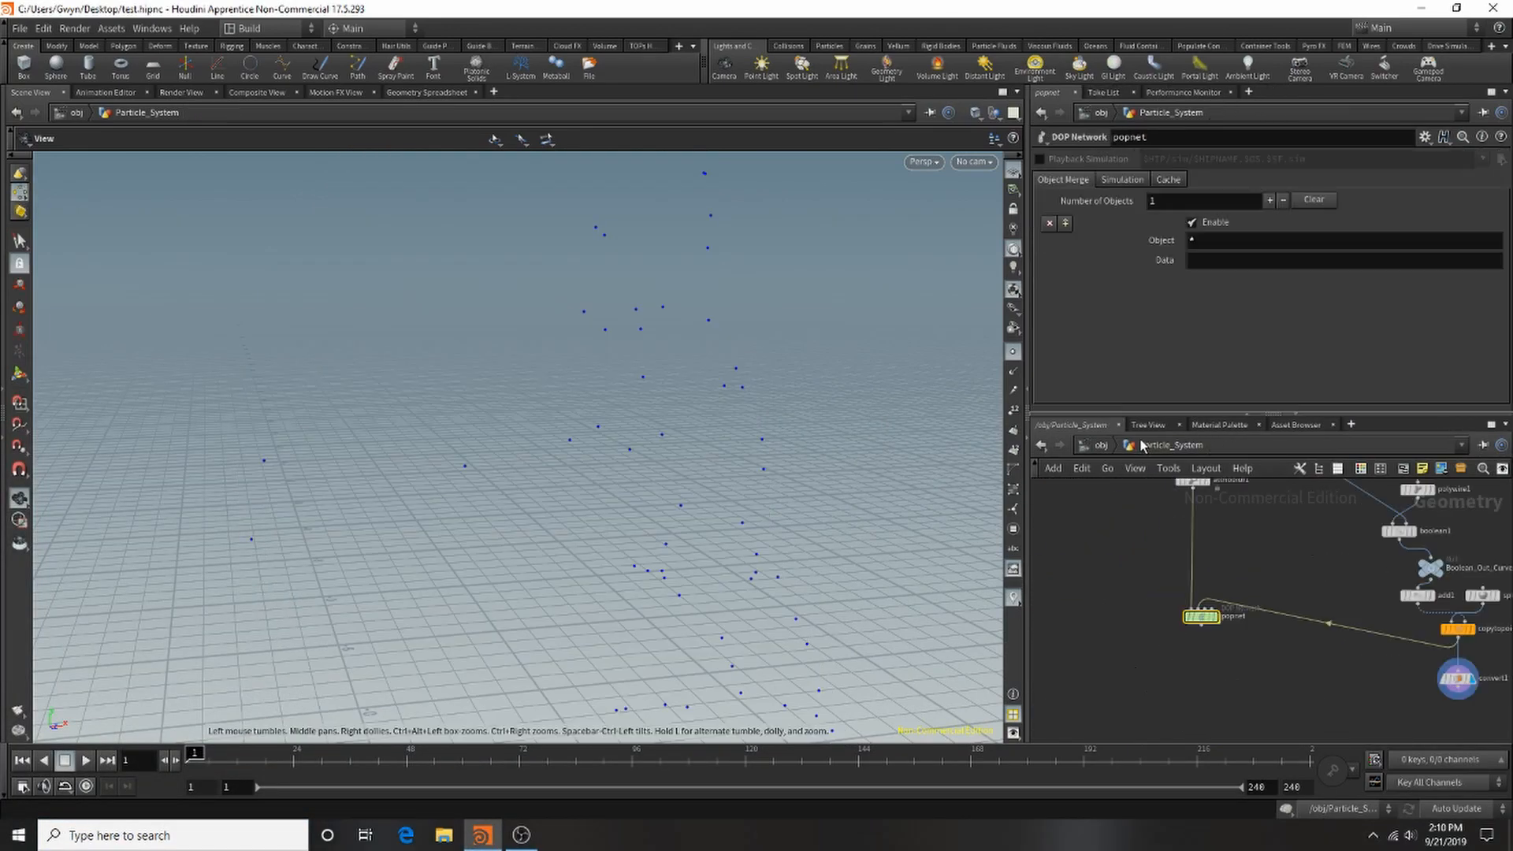
Cut the wire from convert1 to popnet and delete the convert1 node.
{"action": "scroll", "coordinate": [1193, 558], "scroll_direction": "down", "scroll_amount": 3}
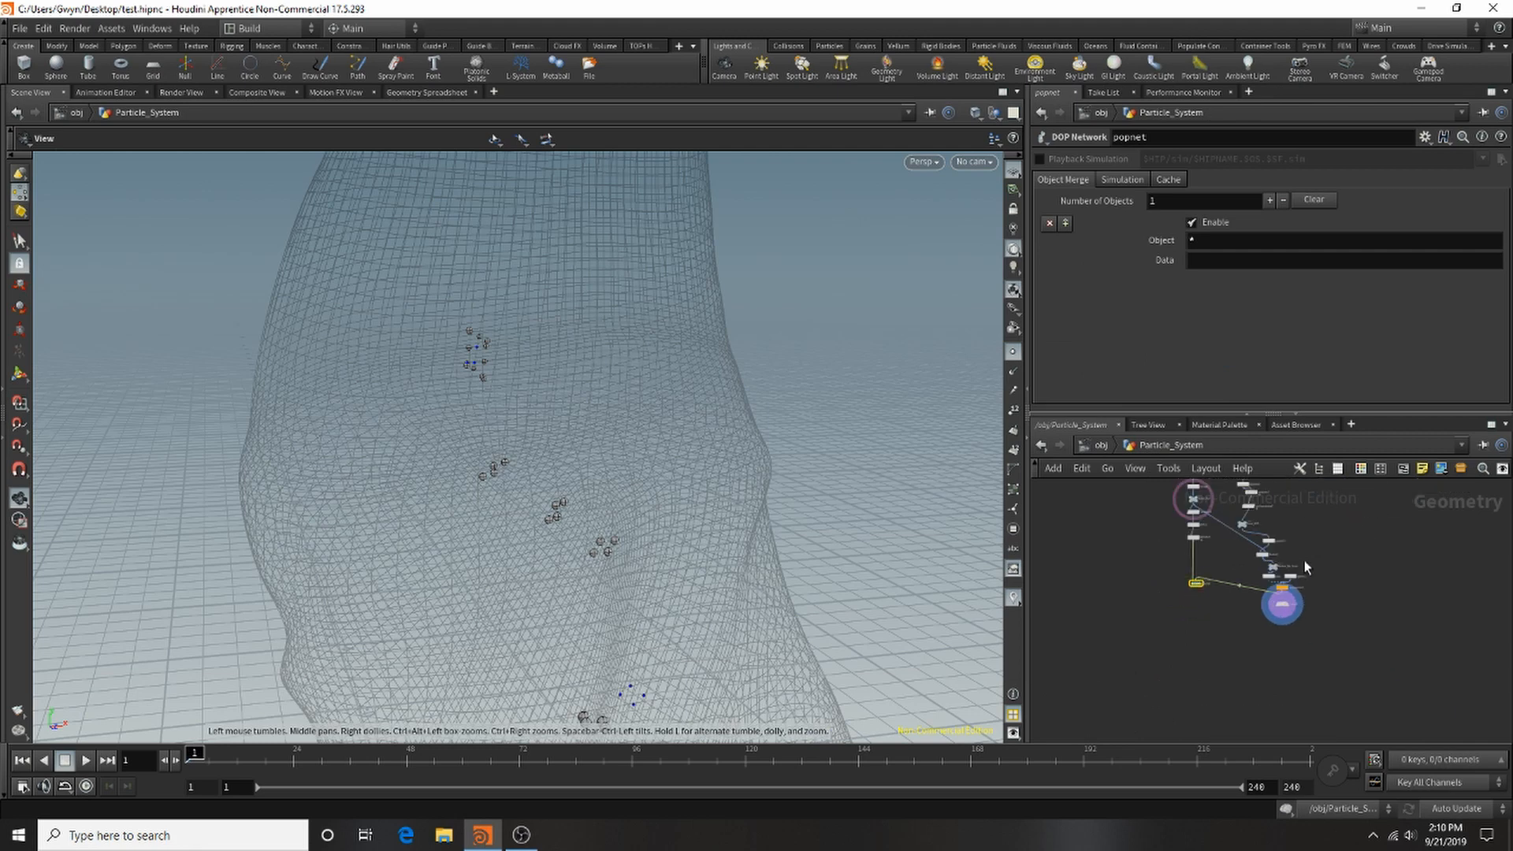
{"action": "scroll", "coordinate": [1223, 623], "scroll_direction": "up", "scroll_amount": 2}
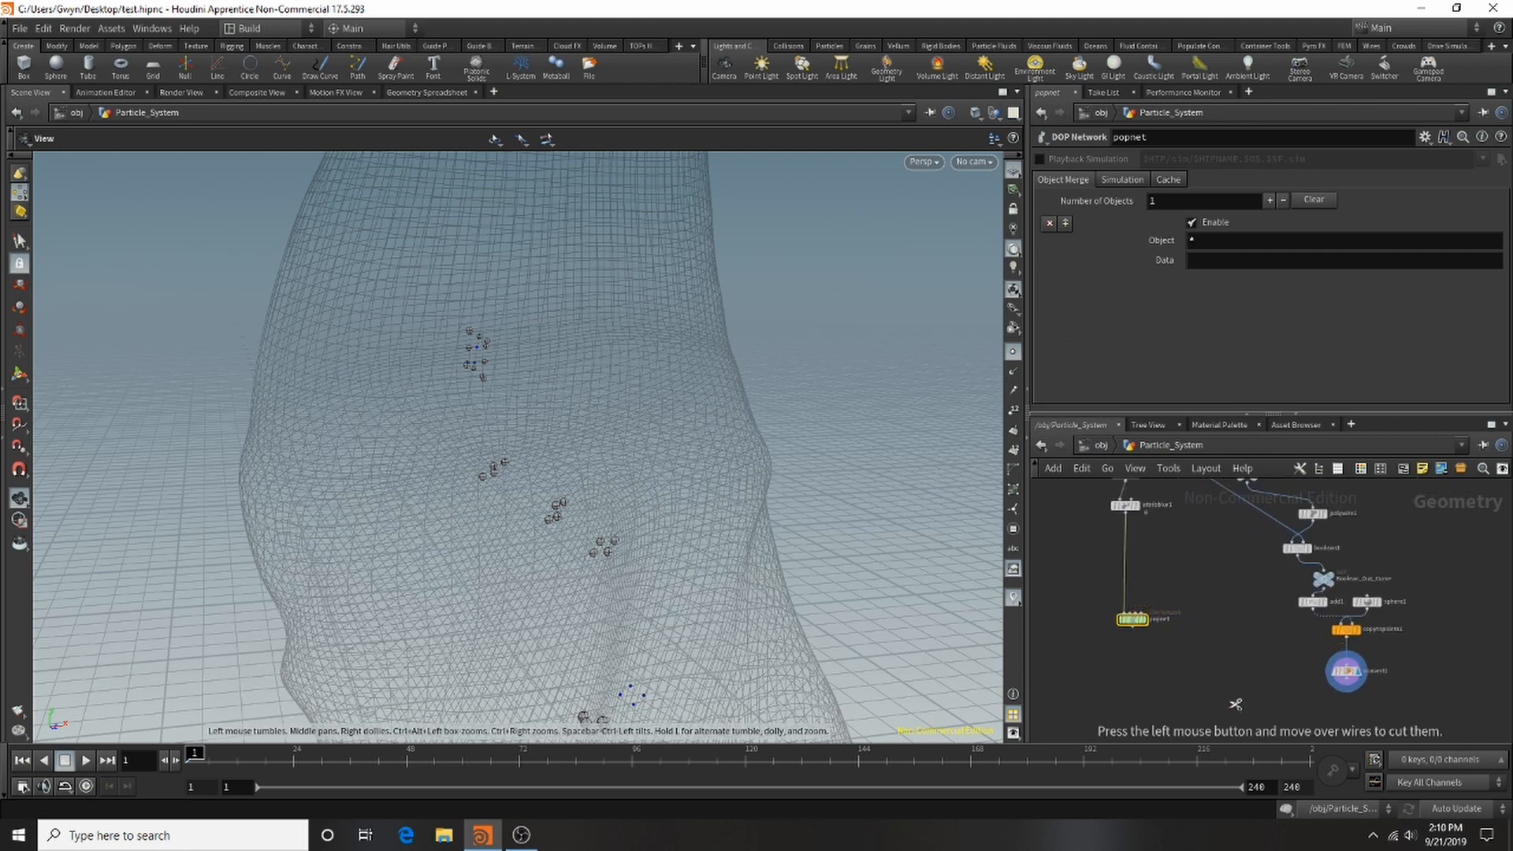
{"action": "left_click", "coordinate": [1344, 673]}
{"action": "key", "text": "Delete"}
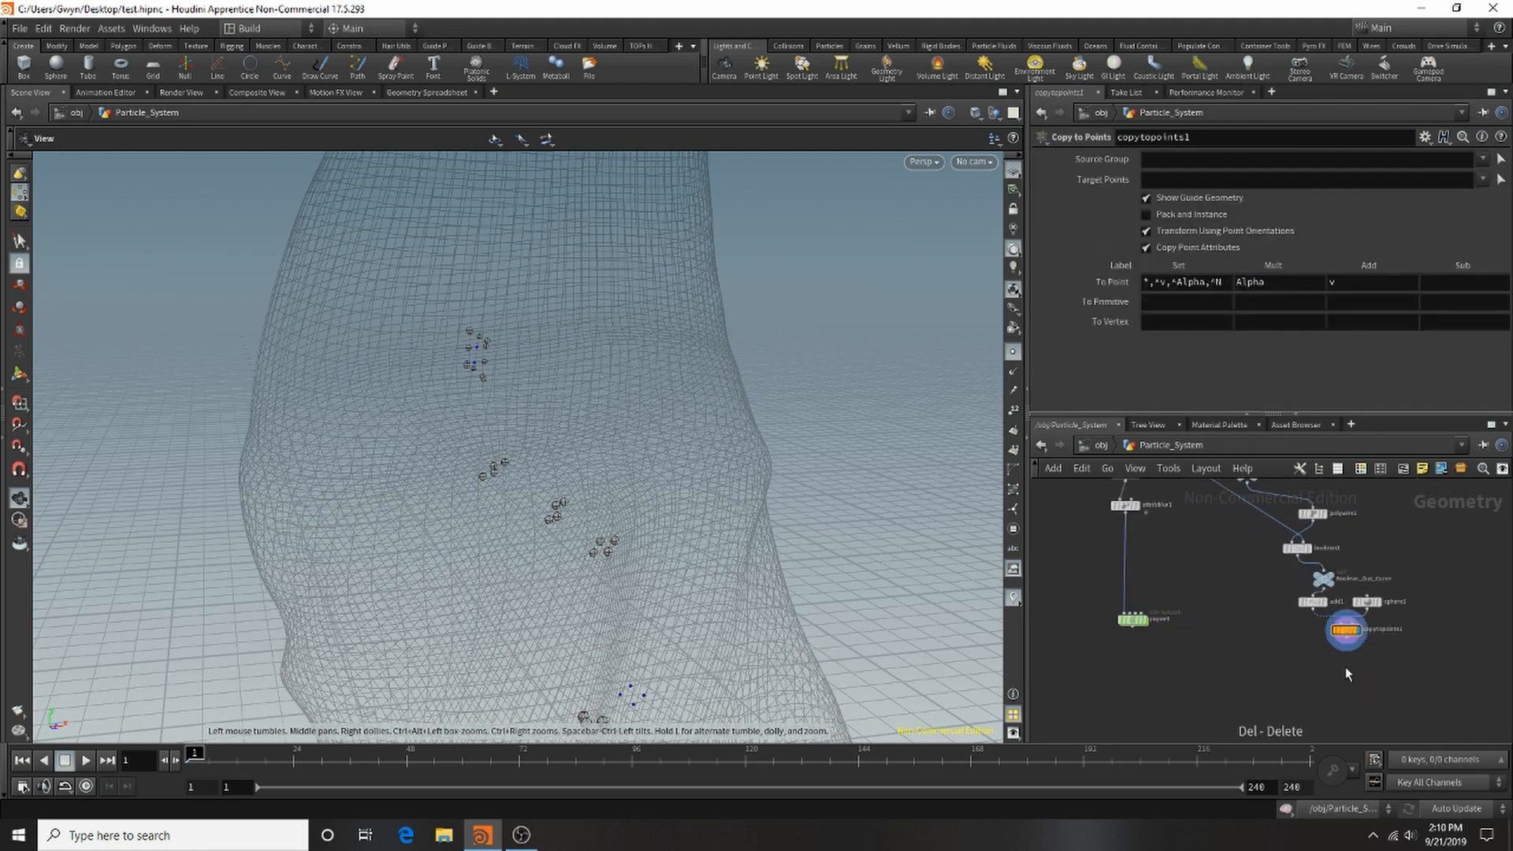
Connect the Curve_OUT null to the second input of popnet.
{"action": "middle_click_drag", "start_coordinate": [1321, 621], "coordinate": [1371, 720]}
{"action": "scroll", "coordinate": [1296, 658], "scroll_direction": "down", "scroll_amount": 3}
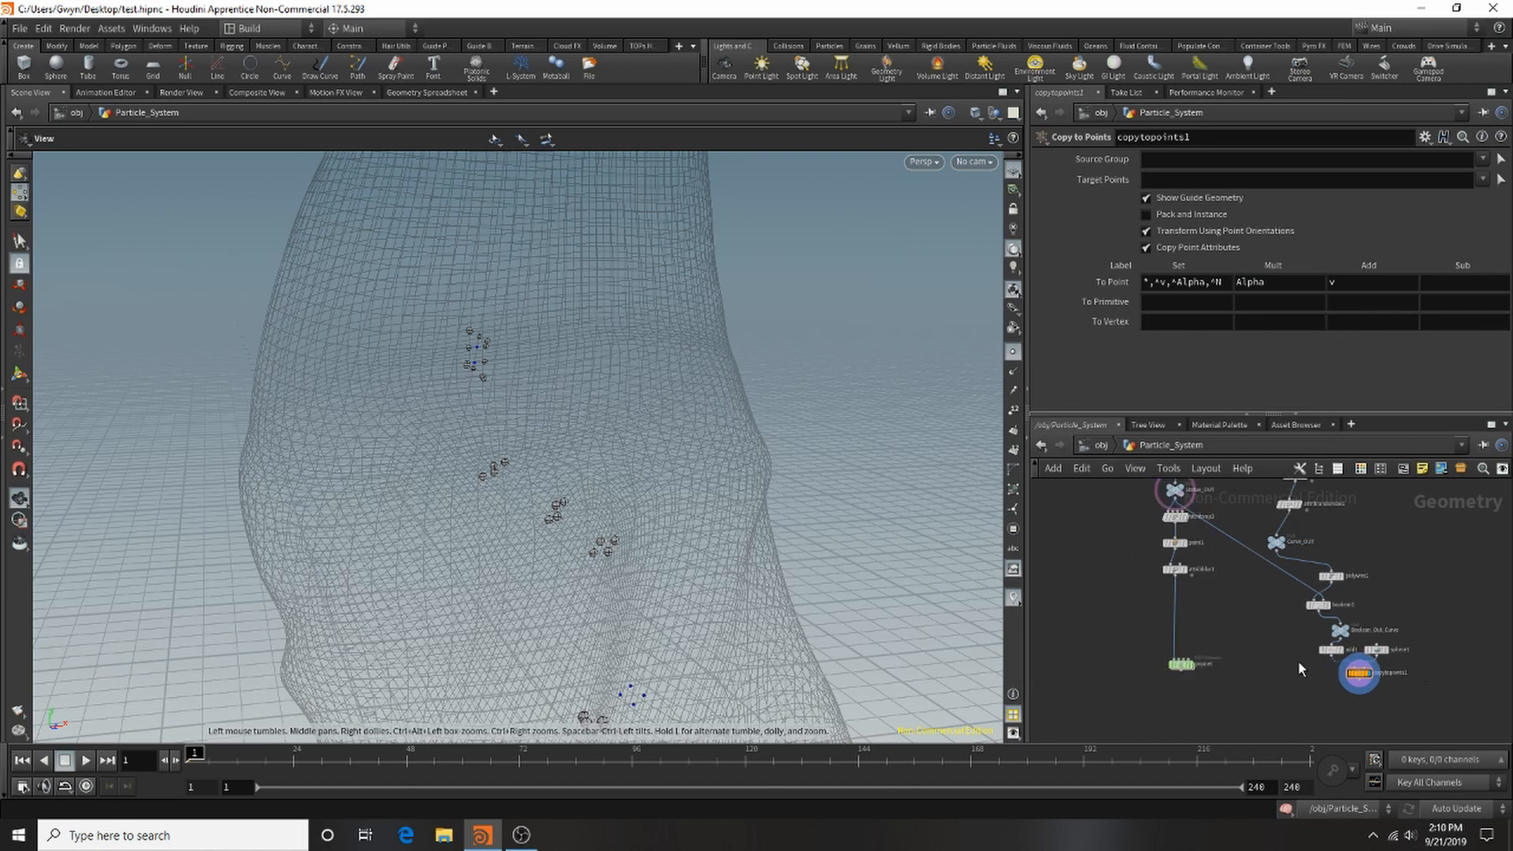
{"action": "scroll", "coordinate": [1247, 578], "scroll_direction": "up", "scroll_amount": 4}
{"action": "scroll", "coordinate": [1310, 591], "scroll_direction": "down", "scroll_amount": 3}
{"action": "scroll", "coordinate": [1309, 626], "scroll_direction": "up", "scroll_amount": 4}
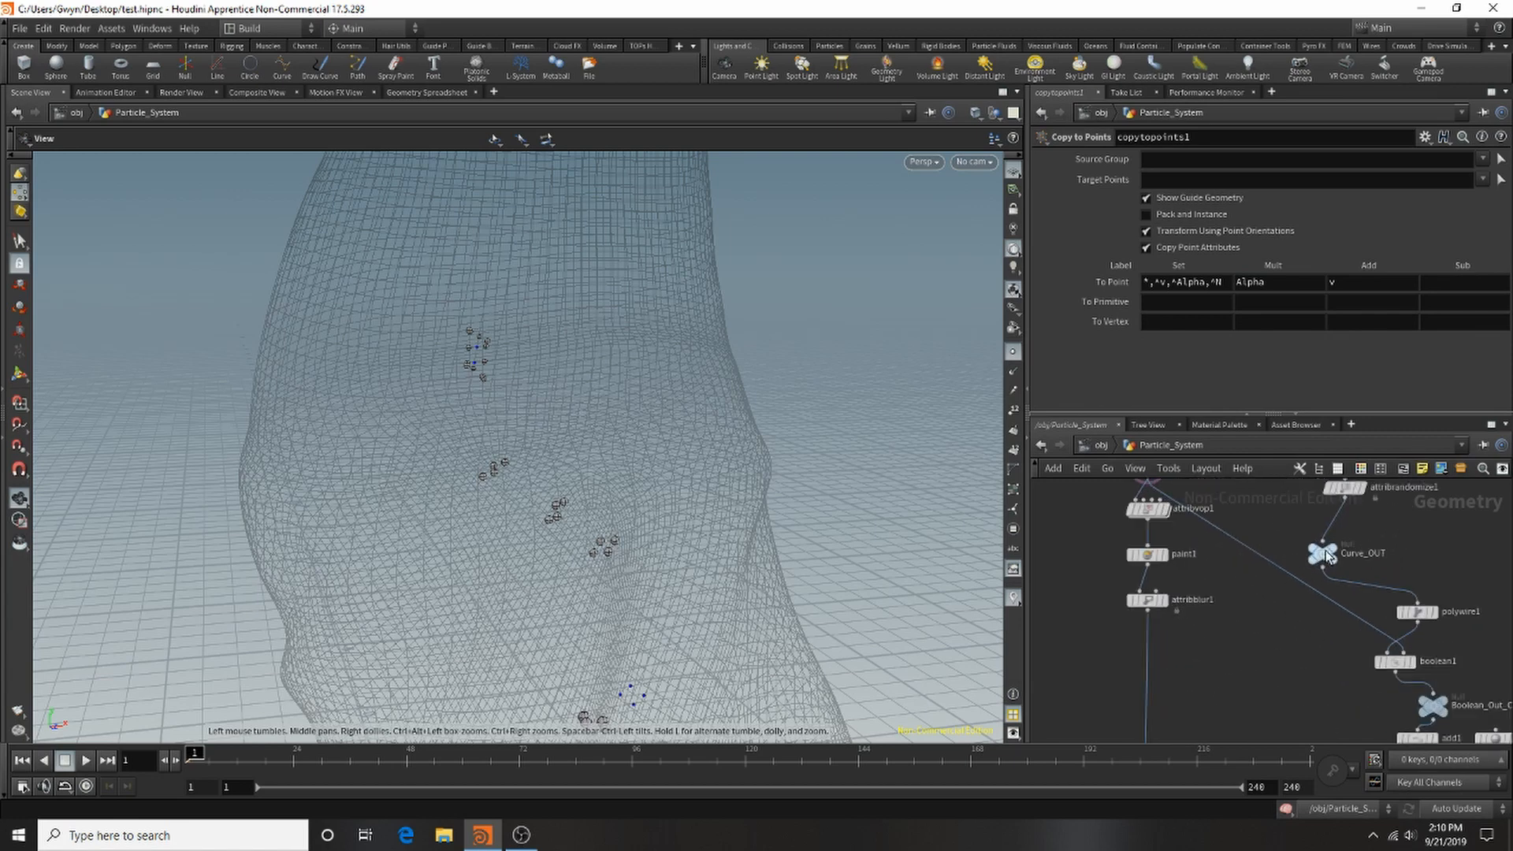
{"action": "left_click_drag", "start_coordinate": [1323, 570], "coordinate": [1270, 717]}
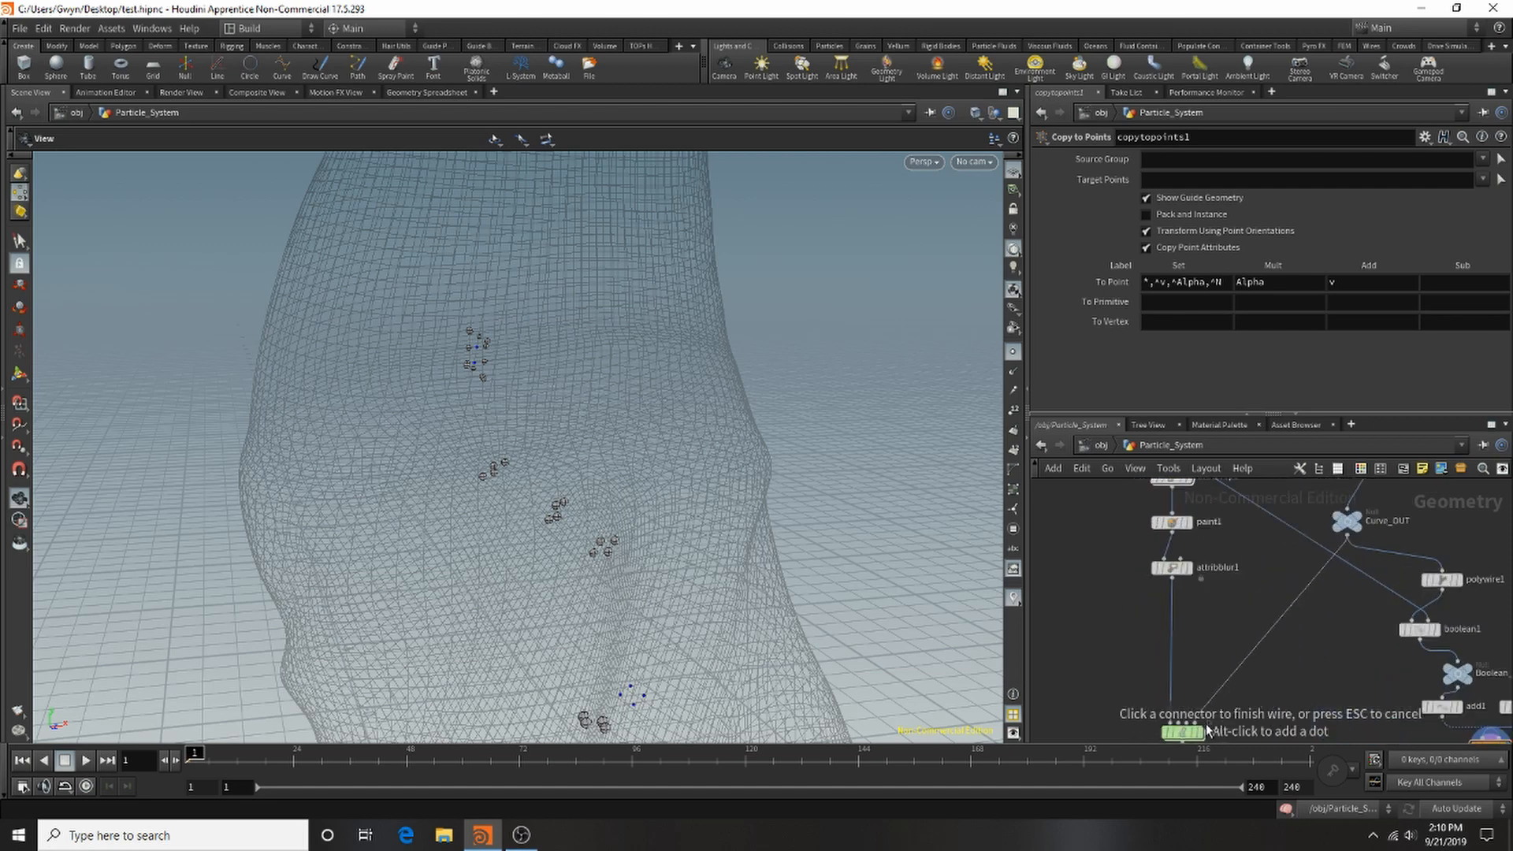
{"action": "left_click", "coordinate": [1180, 722]}
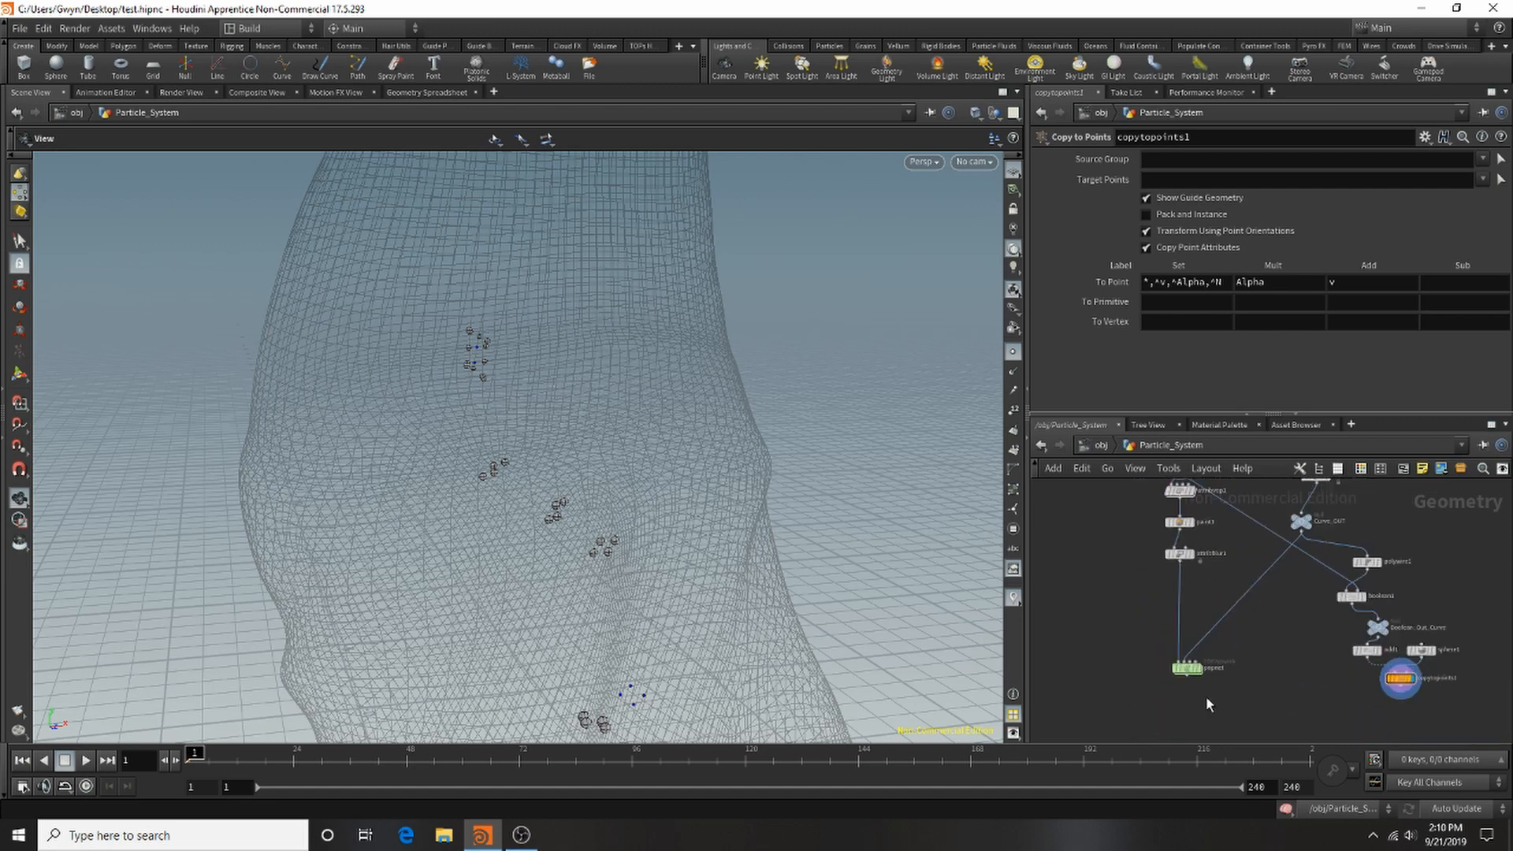
Go inside popnet and set popcurveforce1's Max Influence Radius to 0.821.
{"action": "double_click", "coordinate": [1195, 659]}
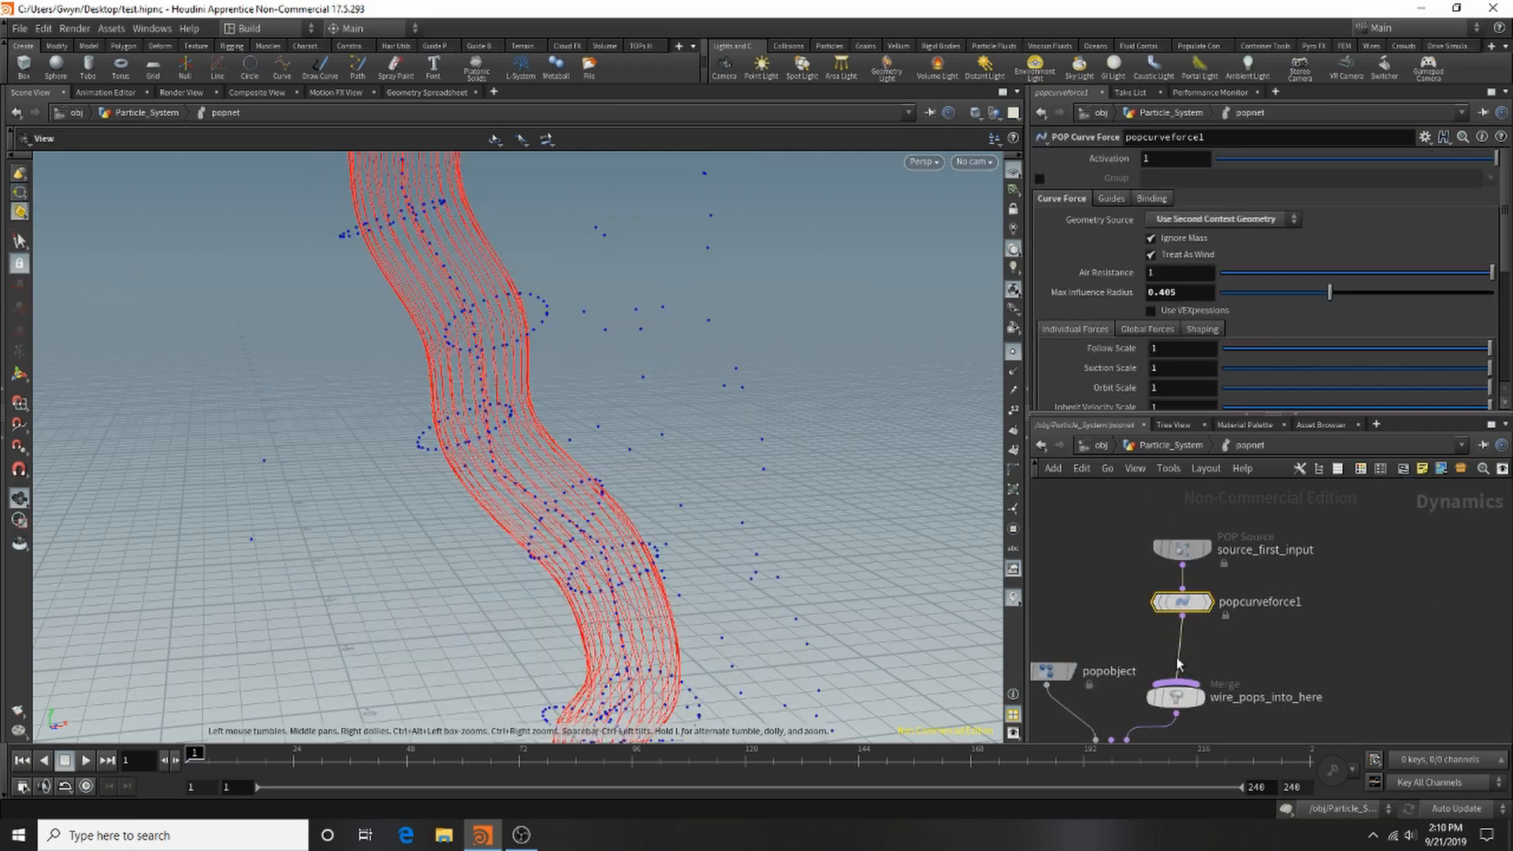
{"action": "right_click_drag", "start_coordinate": [664, 412], "coordinate": [415, 486]}
{"action": "left_click_drag", "start_coordinate": [581, 461], "coordinate": [481, 469]}
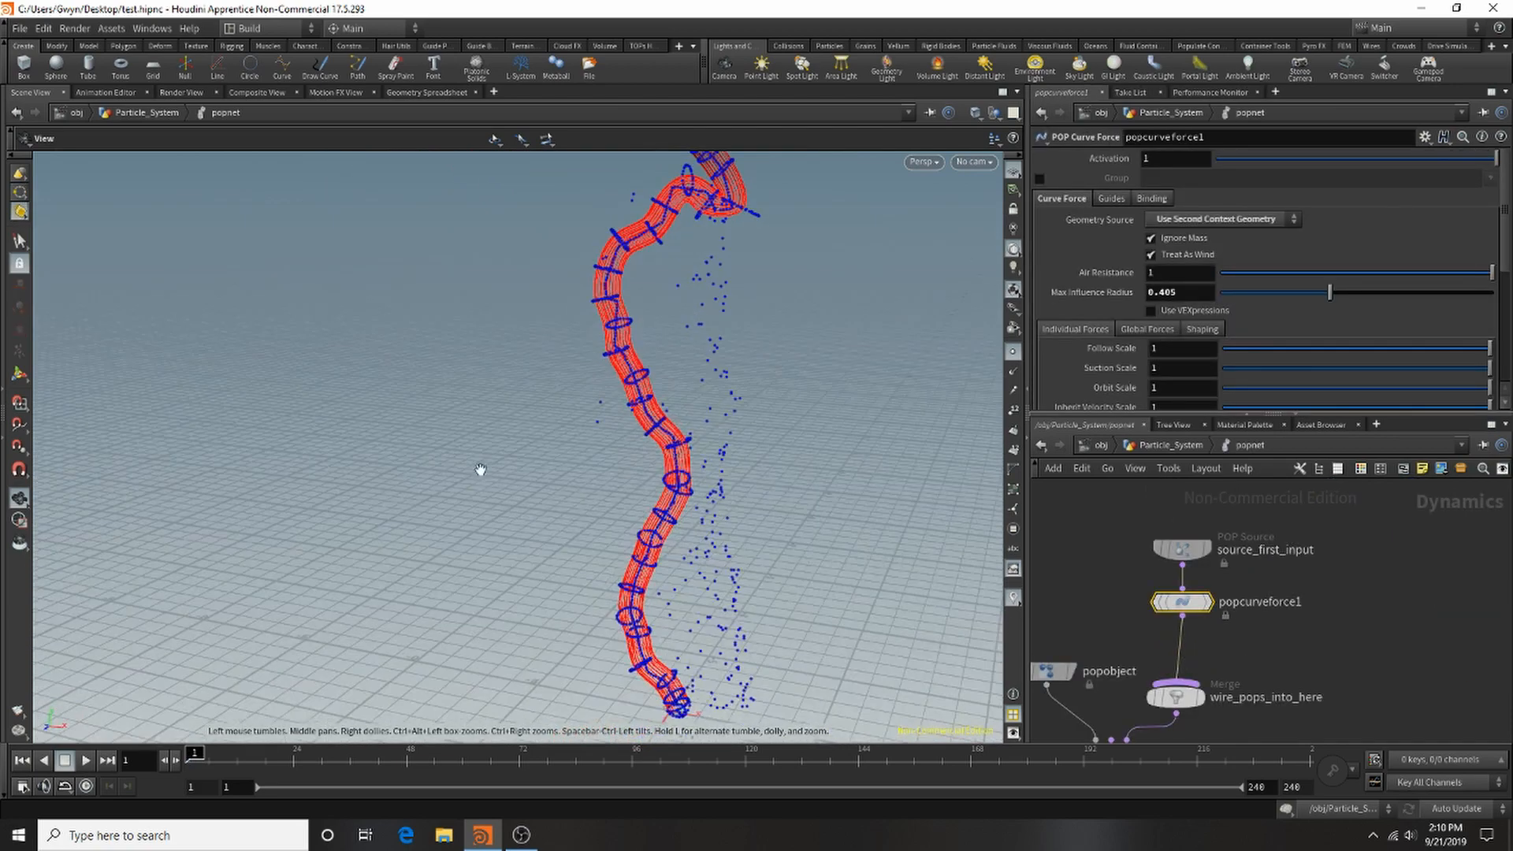
{"action": "left_click_drag", "start_coordinate": [1329, 292], "coordinate": [1444, 291]}
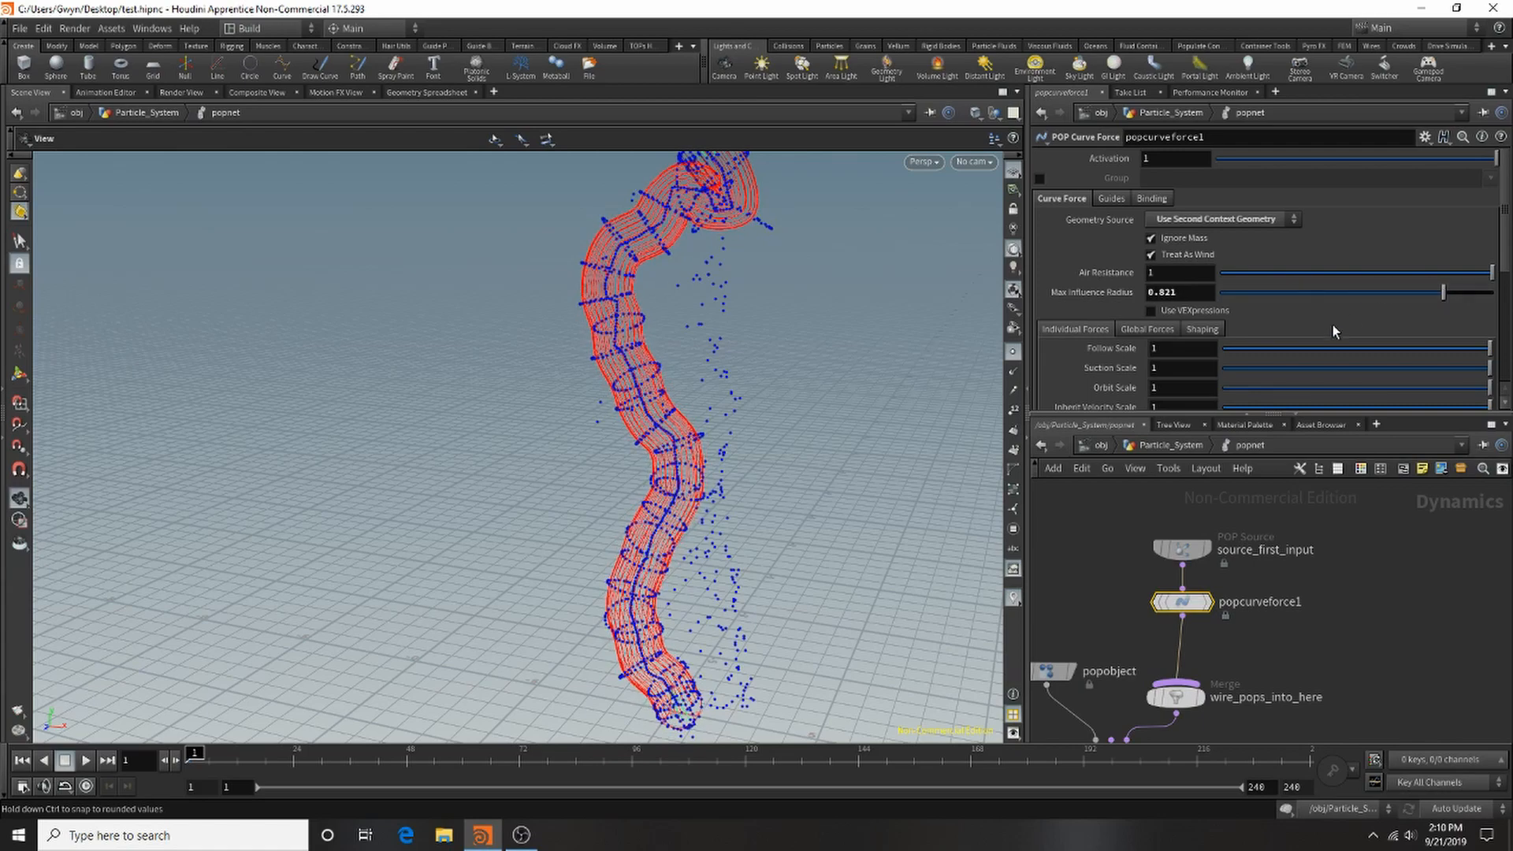
Set popcurveforce1's Follow Scale to 3, Orbit Scale to 0 and Suction Scale to 1.5.
{"action": "left_click", "coordinate": [1173, 350]}
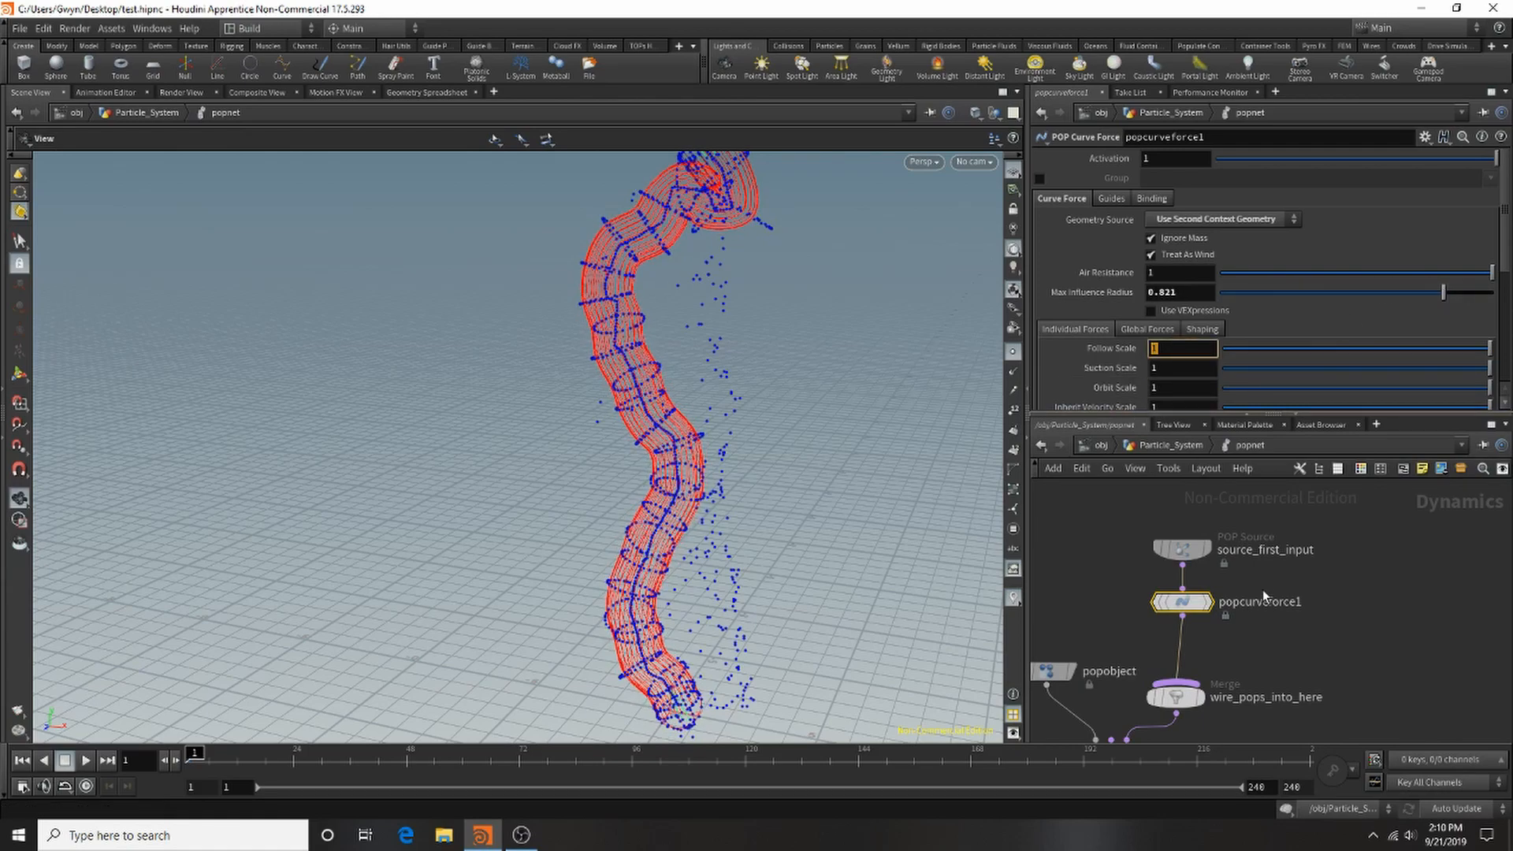
{"action": "left_click", "coordinate": [1397, 559]}
{"action": "scroll", "coordinate": [1238, 389], "scroll_direction": "down", "scroll_amount": 3}
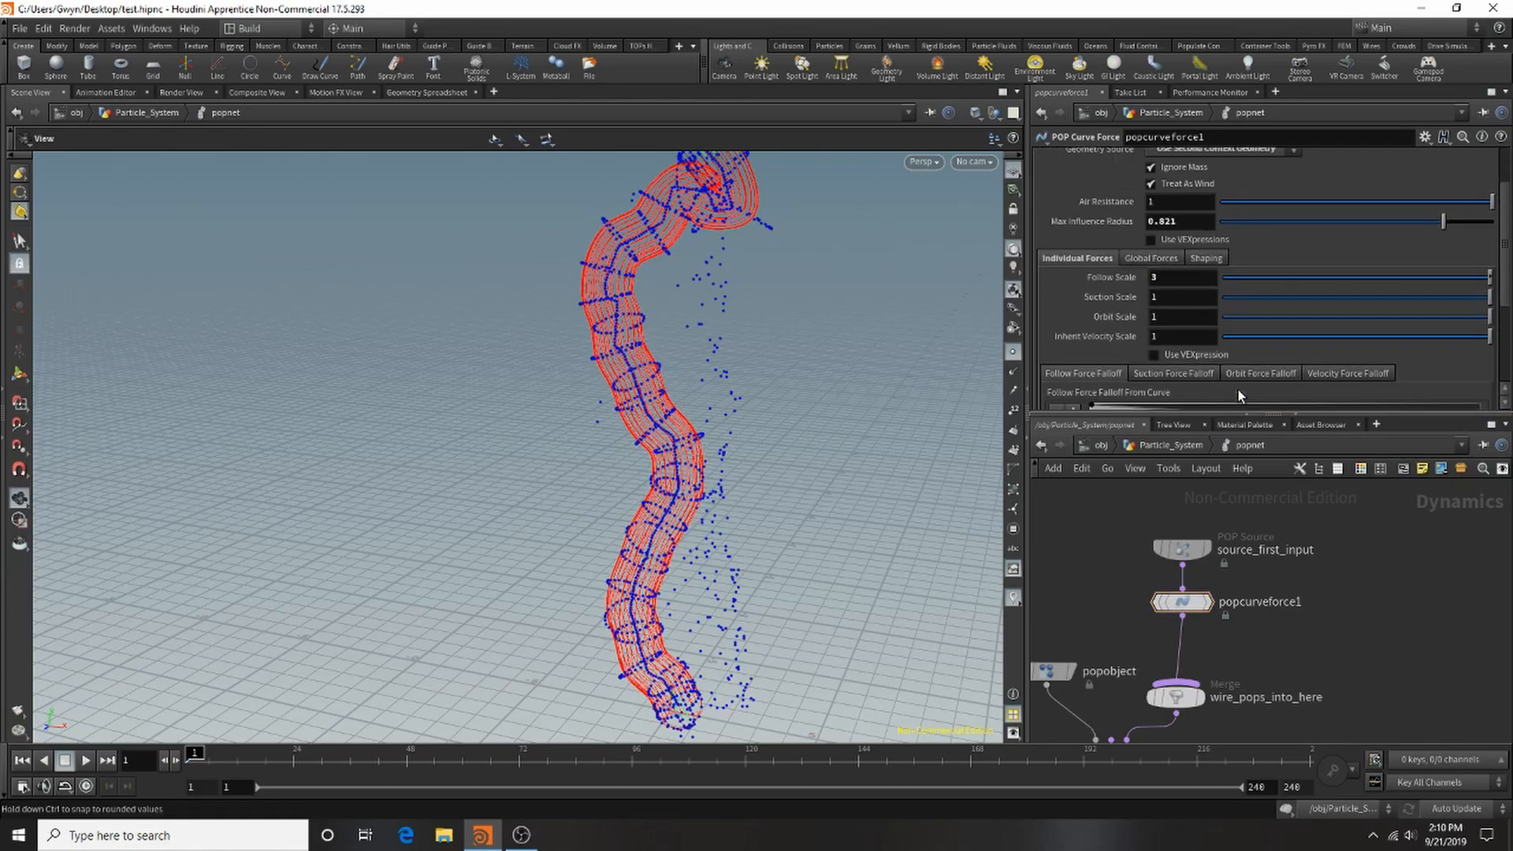
{"action": "left_click", "coordinate": [1158, 317]}
{"action": "type", "text": "0."}
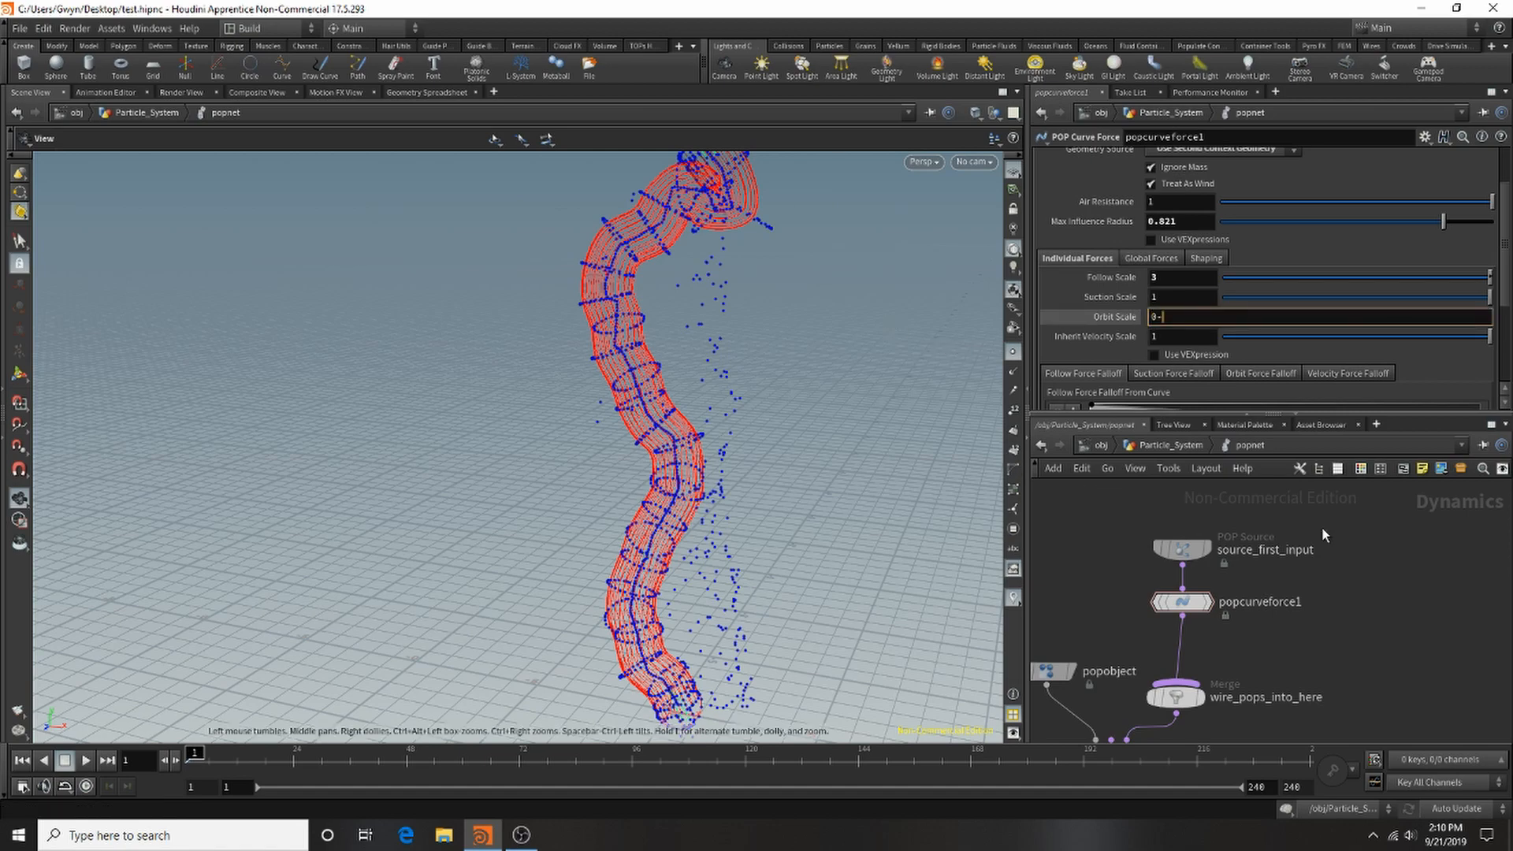
{"action": "key", "text": "Return"}
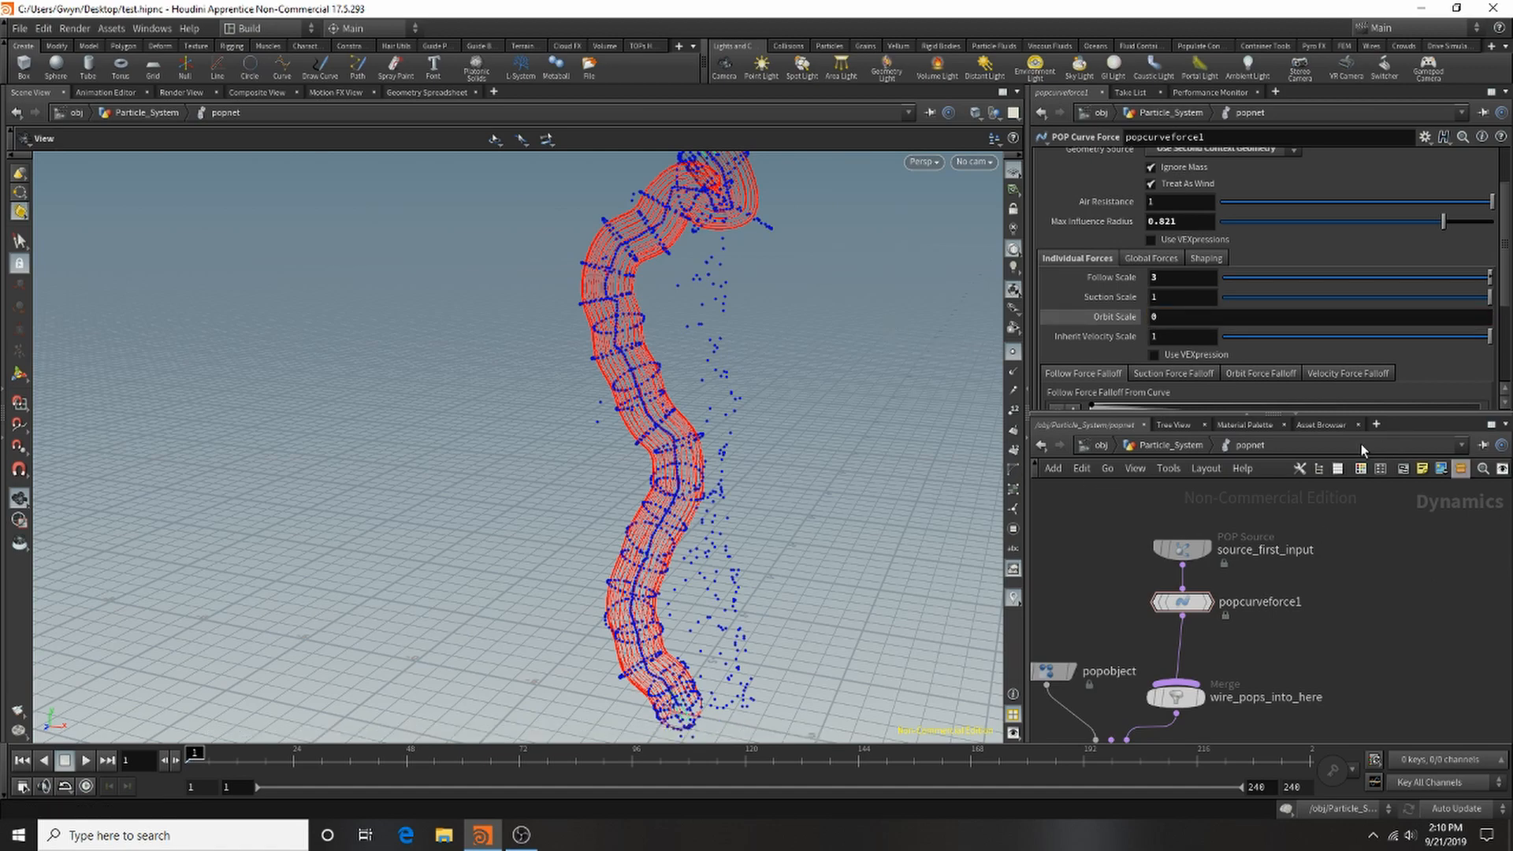
{"action": "left_click", "coordinate": [1189, 305]}
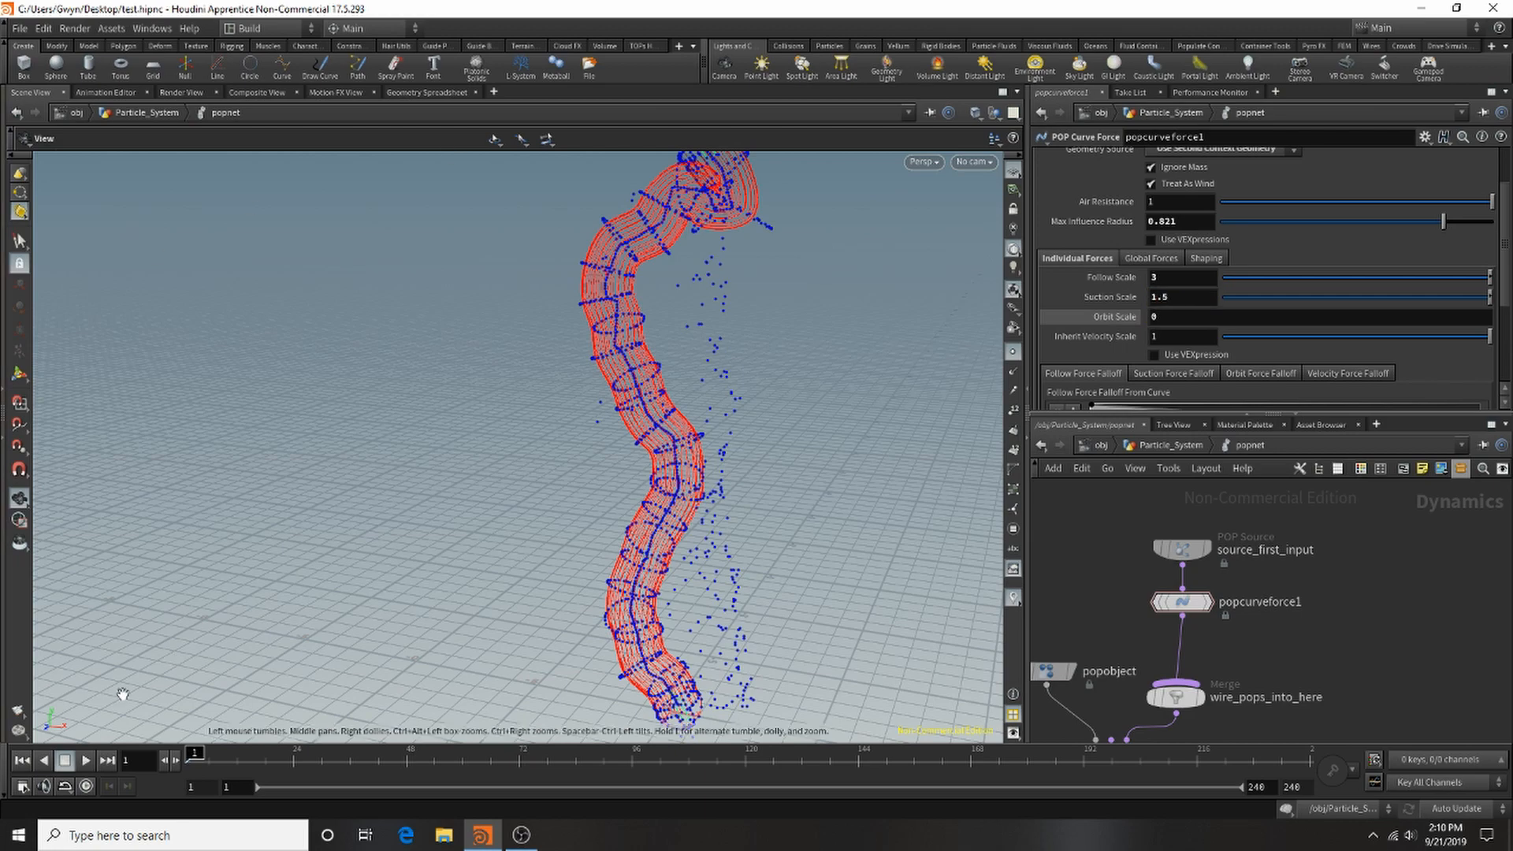
Preview the particle simulation at about frame 68, and play it back from an earlier frame to check the curve force.
{"action": "left_click", "coordinate": [487, 758]}
{"action": "mouse_move", "coordinate": [591, 323]}
{"action": "left_mouse_down"}
{"action": "mouse_move", "coordinate": [612, 389]}
{"action": "mouse_move", "coordinate": [601, 328]}
{"action": "left_mouse_up"}
{"action": "middle_click_drag", "start_coordinate": [602, 328], "coordinate": [617, 536]}
{"action": "left_click_drag", "start_coordinate": [617, 536], "coordinate": [613, 403]}
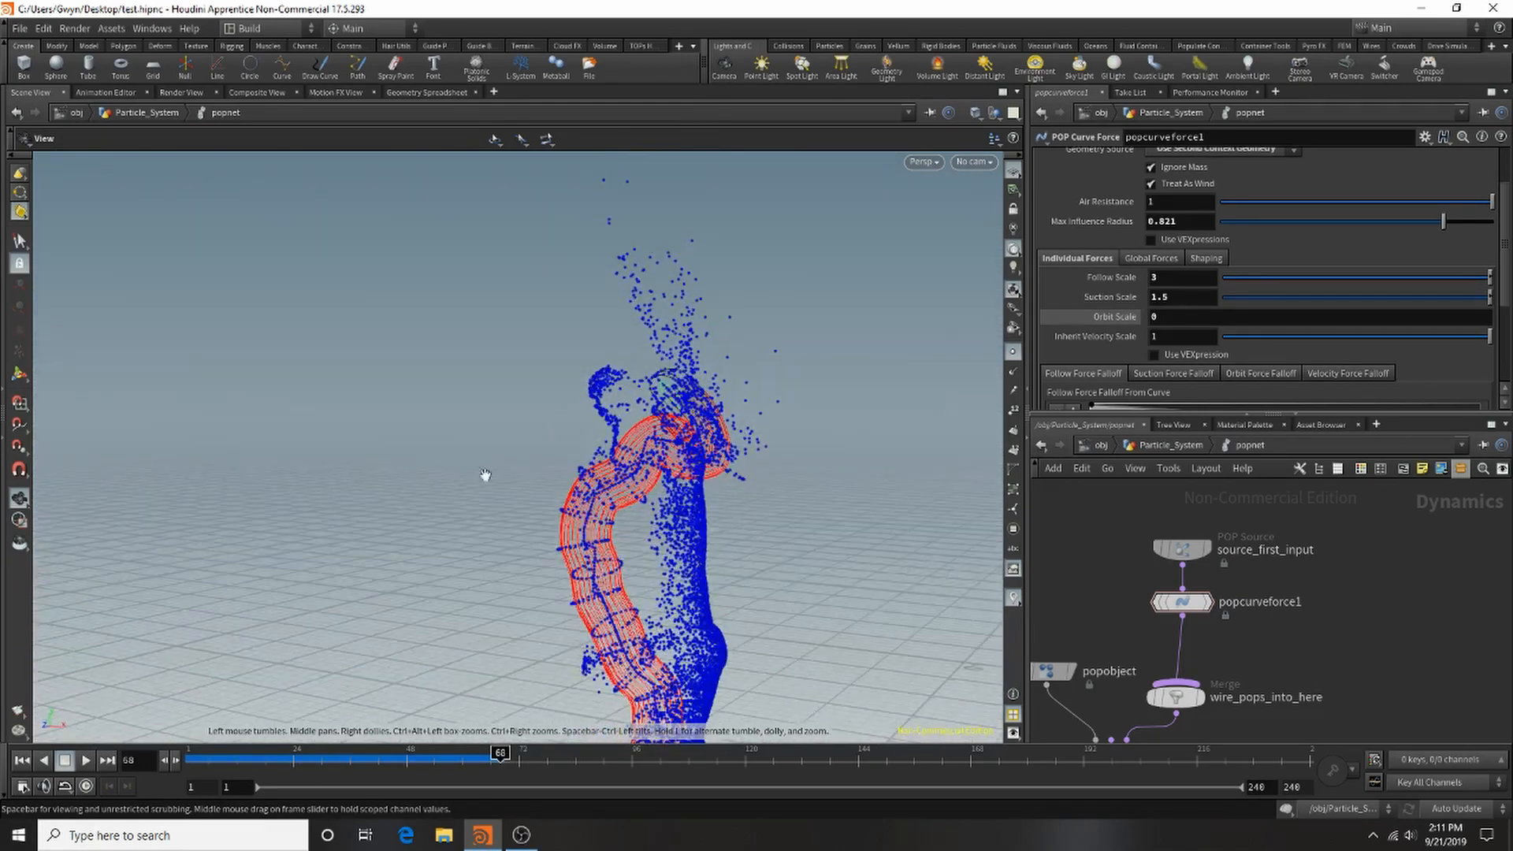
{"action": "left_click_drag", "start_coordinate": [266, 762], "coordinate": [116, 773]}
{"action": "left_click", "coordinate": [85, 760]}
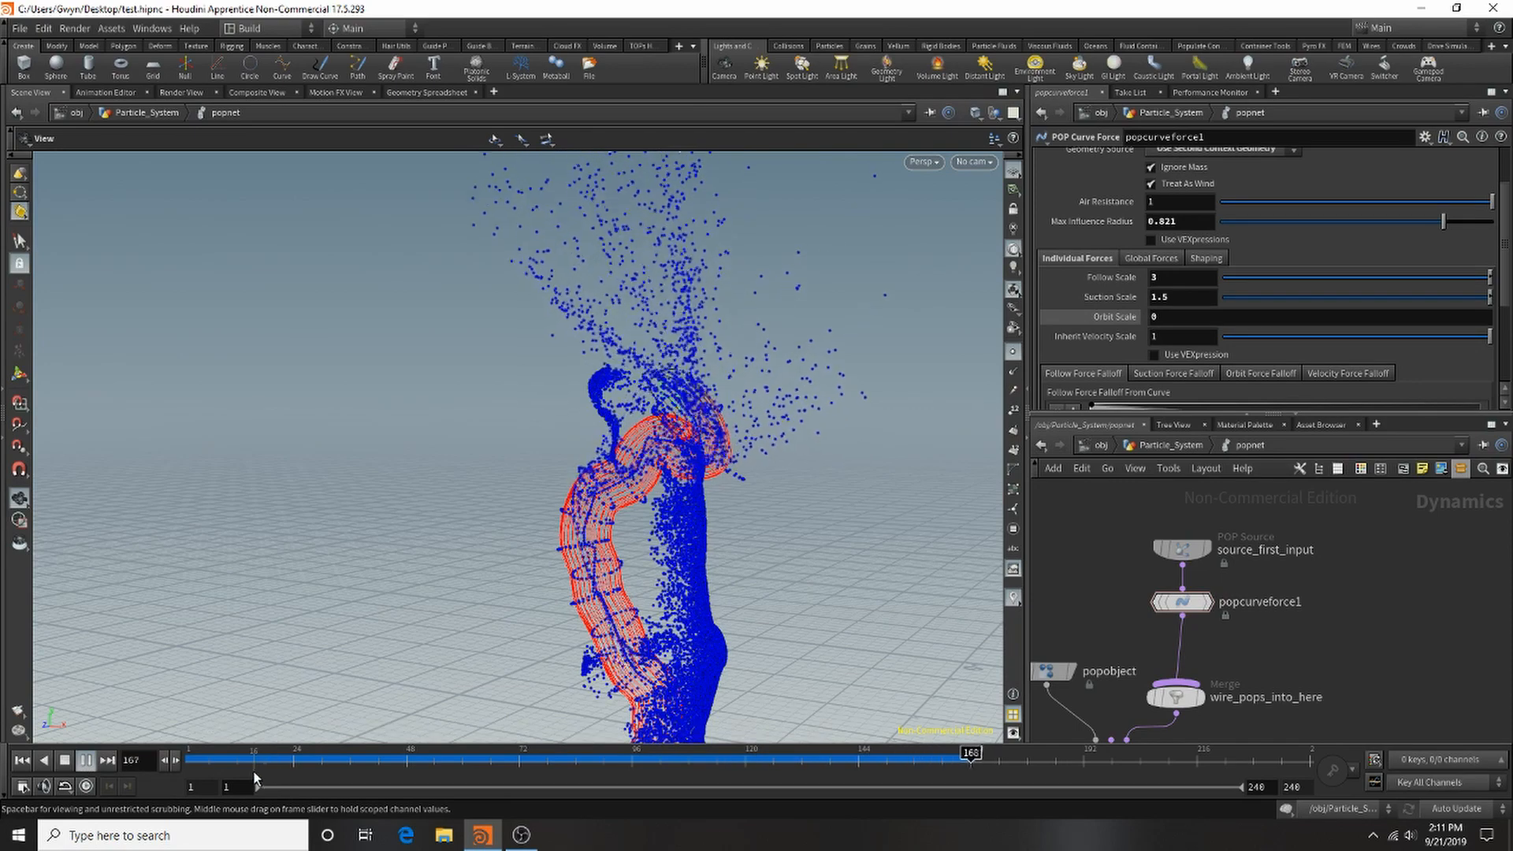
Stop the playback, scrub back to frame 155 and examine the particles around the curve from another angle.
{"action": "left_click", "coordinate": [72, 761]}
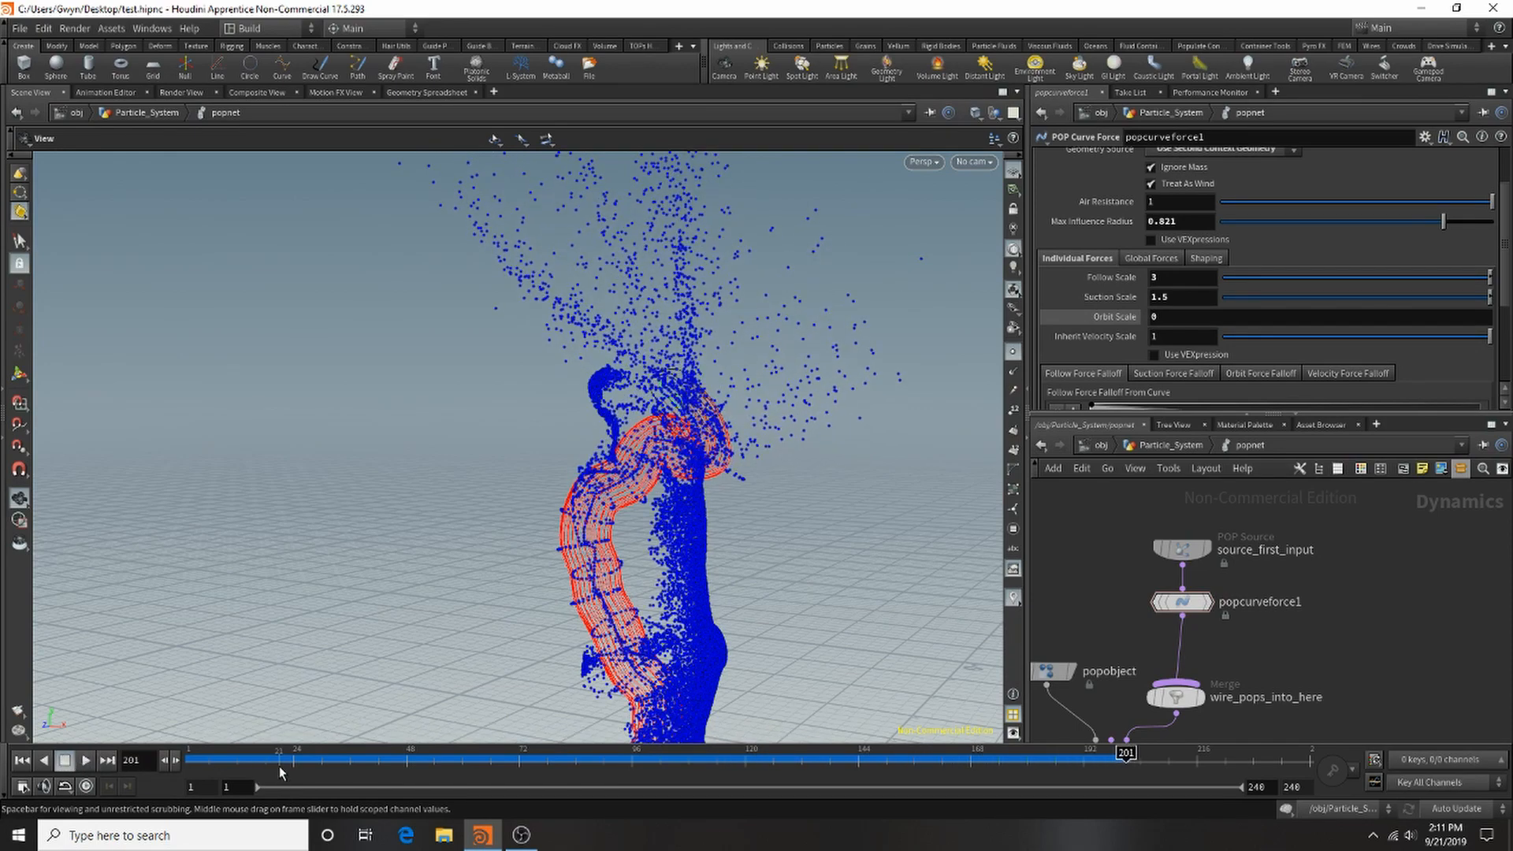
{"action": "mouse_move", "coordinate": [236, 763]}
{"action": "left_mouse_down"}
{"action": "mouse_move", "coordinate": [1119, 757]}
{"action": "mouse_move", "coordinate": [496, 758]}
{"action": "mouse_move", "coordinate": [996, 758]}
{"action": "mouse_move", "coordinate": [911, 752]}
{"action": "left_mouse_up"}
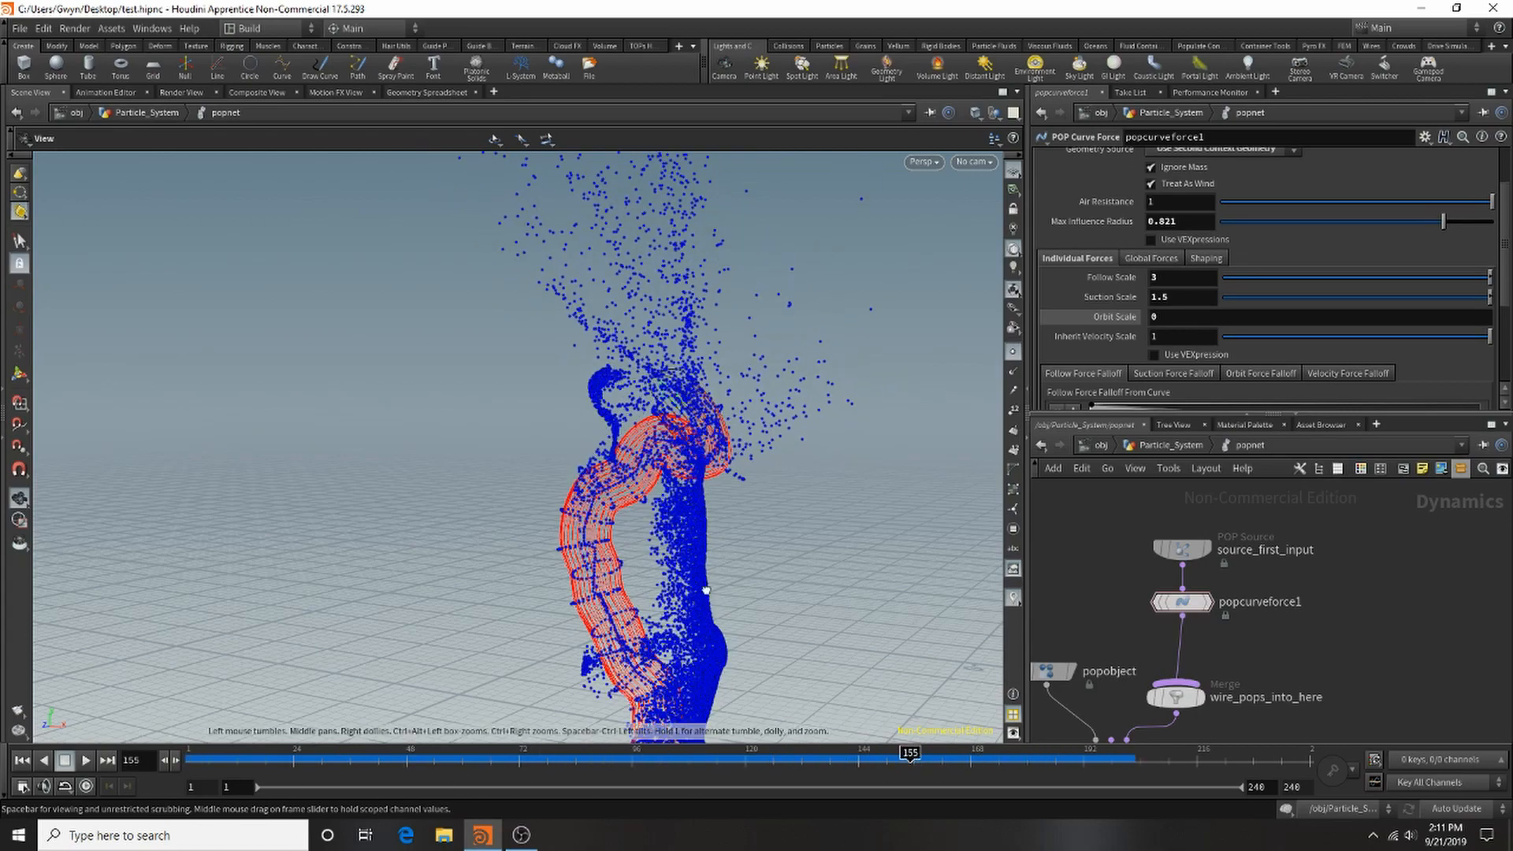
{"action": "left_click_drag", "start_coordinate": [694, 579], "coordinate": [1511, 599]}
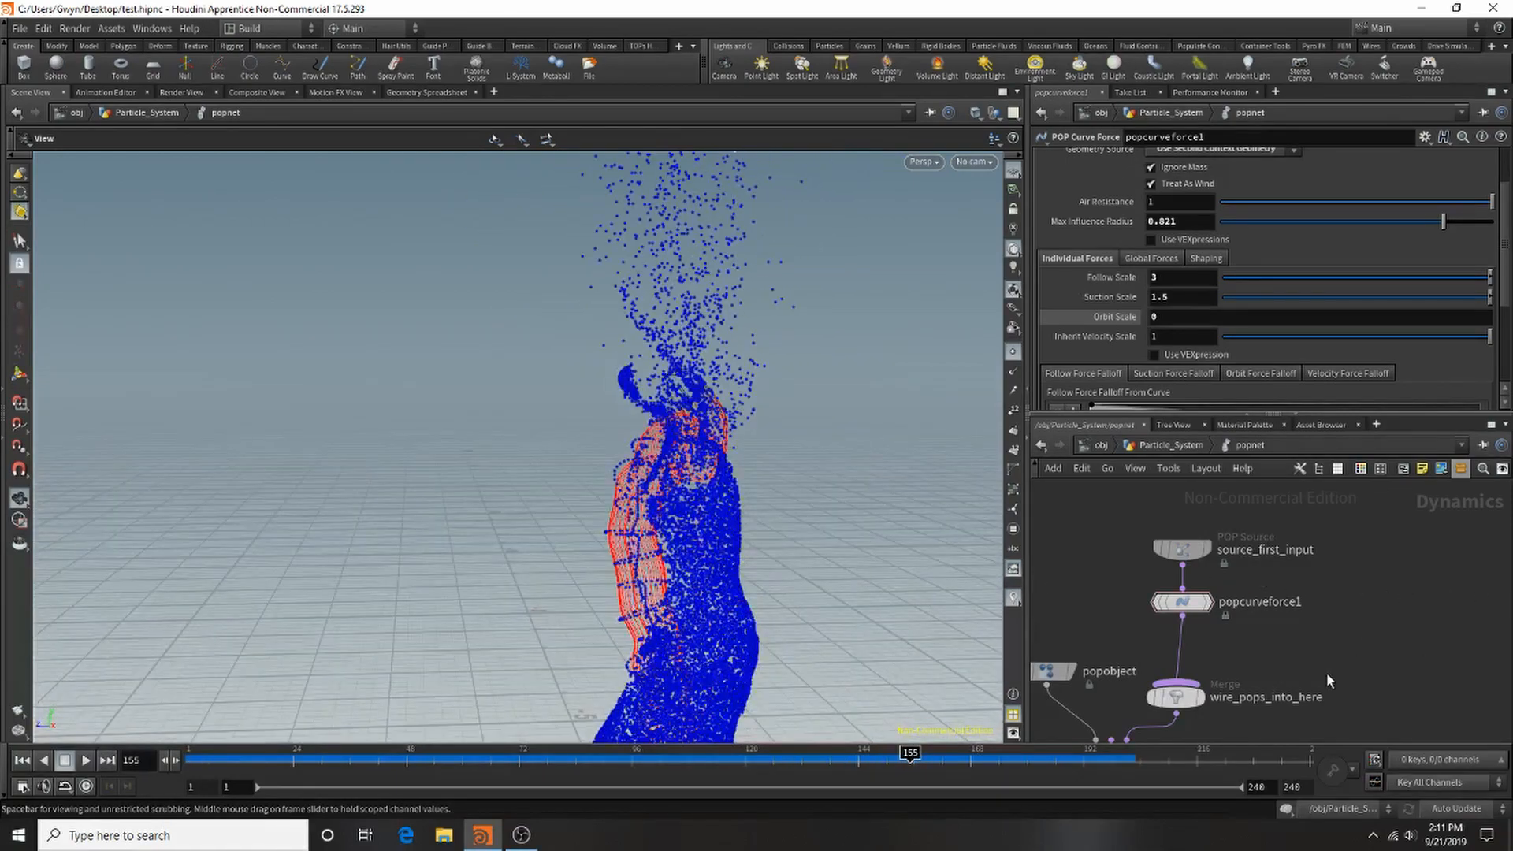
Add points to popcurveforce1's Follow Force Falloff ramp, one at about position 0.795 with value 1, to keep the force high along most of it.
{"action": "scroll", "coordinate": [1204, 339], "scroll_direction": "down", "scroll_amount": 3}
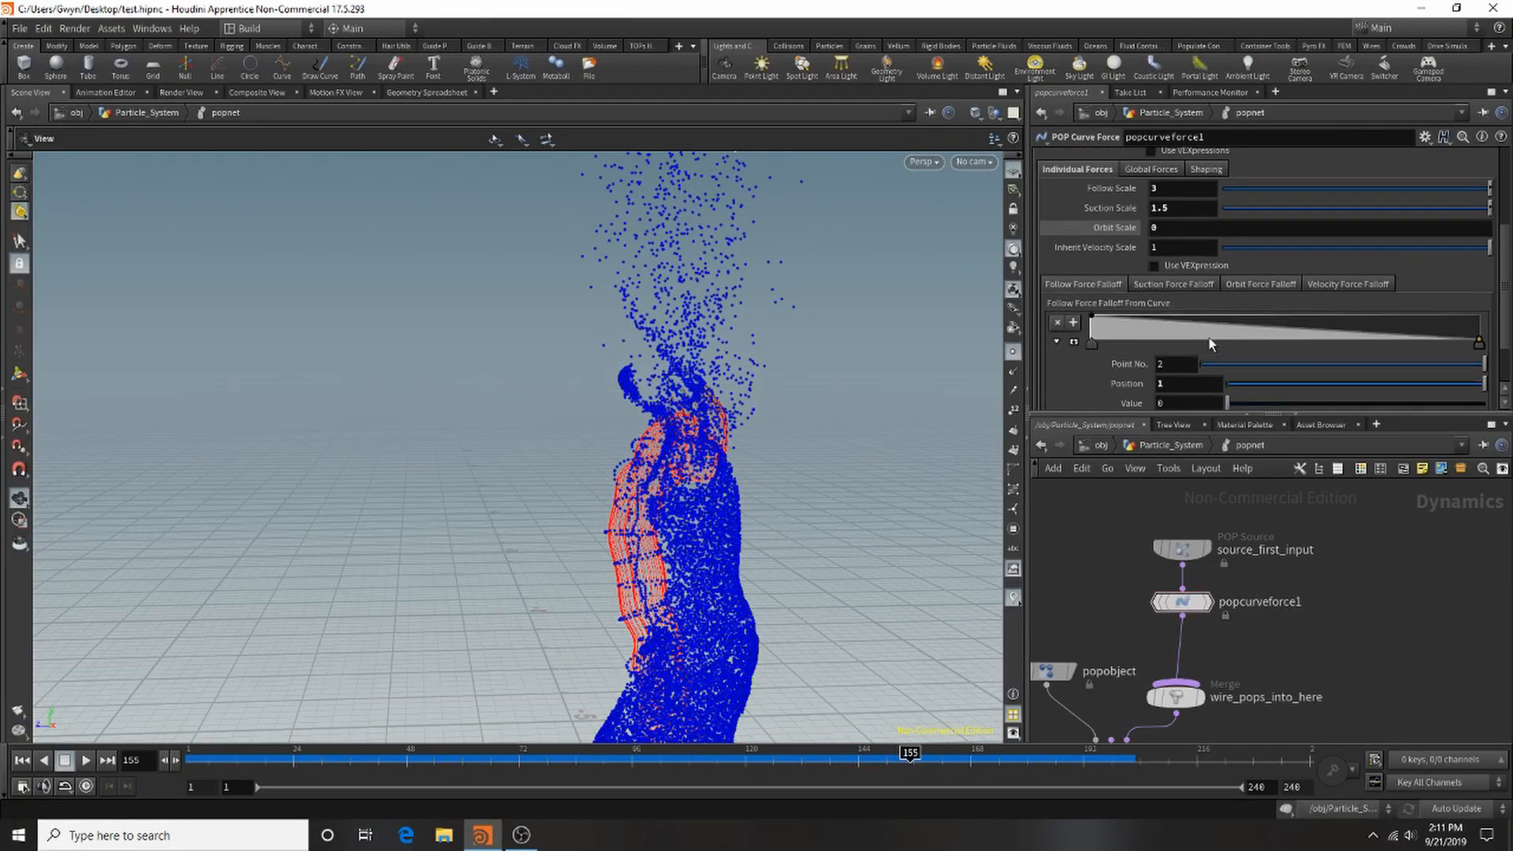
{"action": "left_click", "coordinate": [1400, 300]}
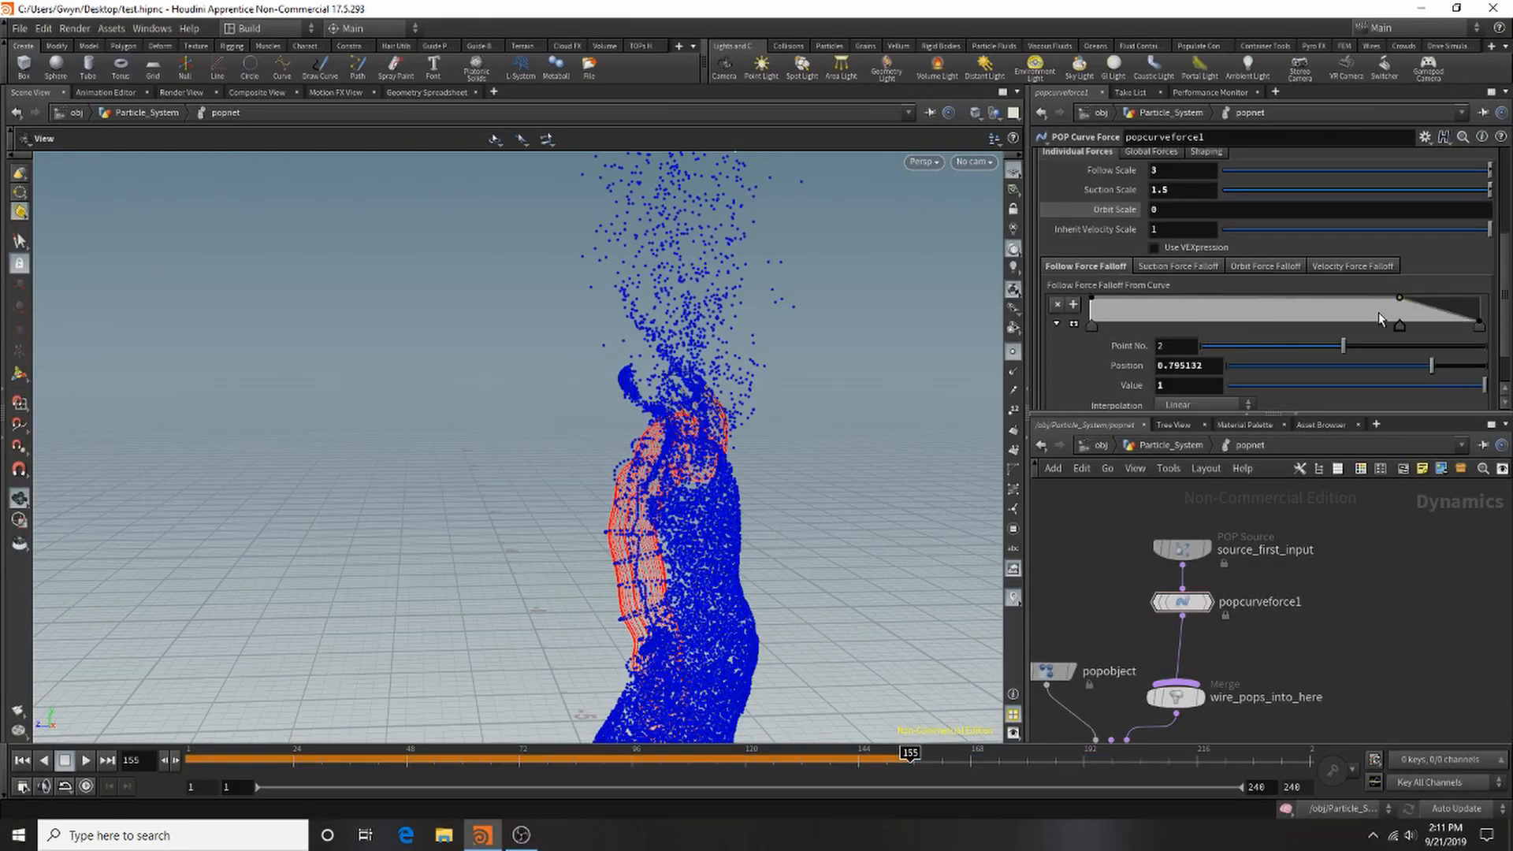
{"action": "left_click", "coordinate": [1267, 301]}
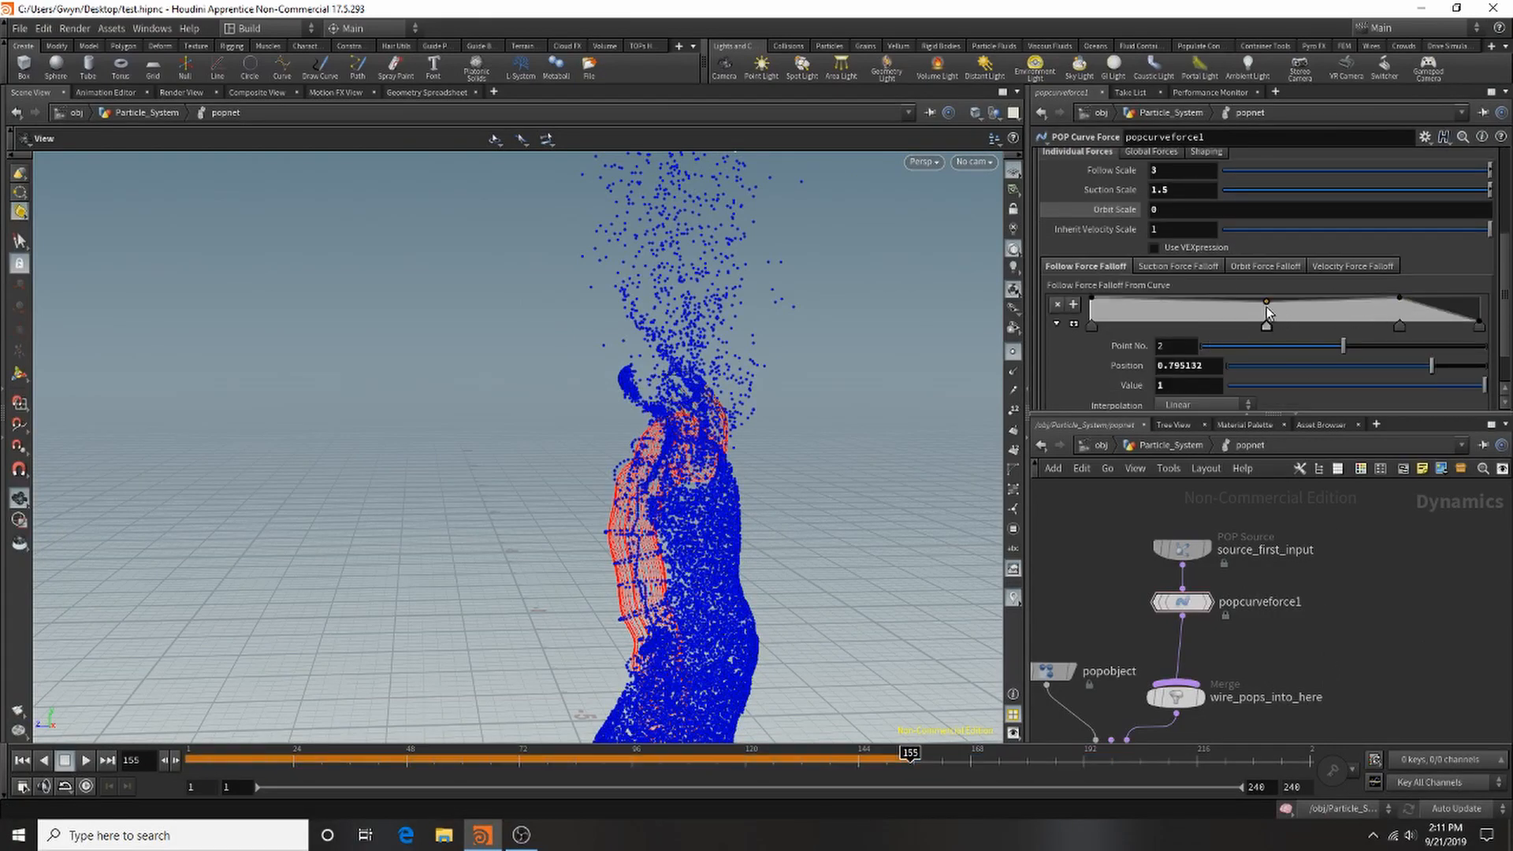
{"action": "left_click", "coordinate": [1174, 314]}
{"action": "scroll", "coordinate": [1182, 237], "scroll_direction": "up", "scroll_amount": 2}
{"action": "scroll", "coordinate": [1186, 207], "scroll_direction": "up", "scroll_amount": 2}
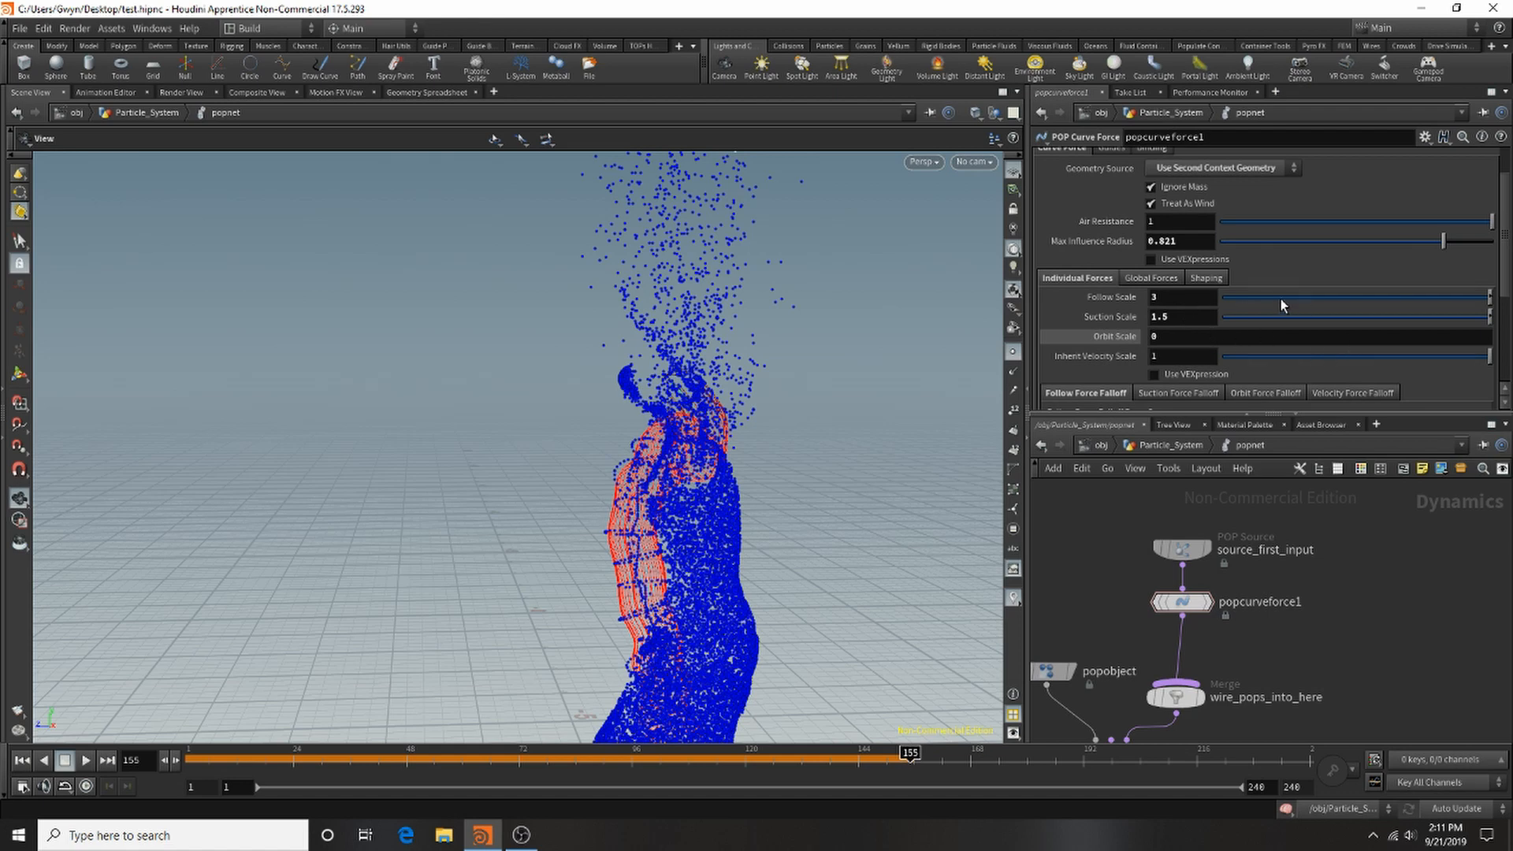
Set popcurveforce1's Follow Scale to 8 and play the simulation from frame 1 to check it.
{"action": "left_click_drag", "start_coordinate": [1281, 300], "coordinate": [1328, 302]}
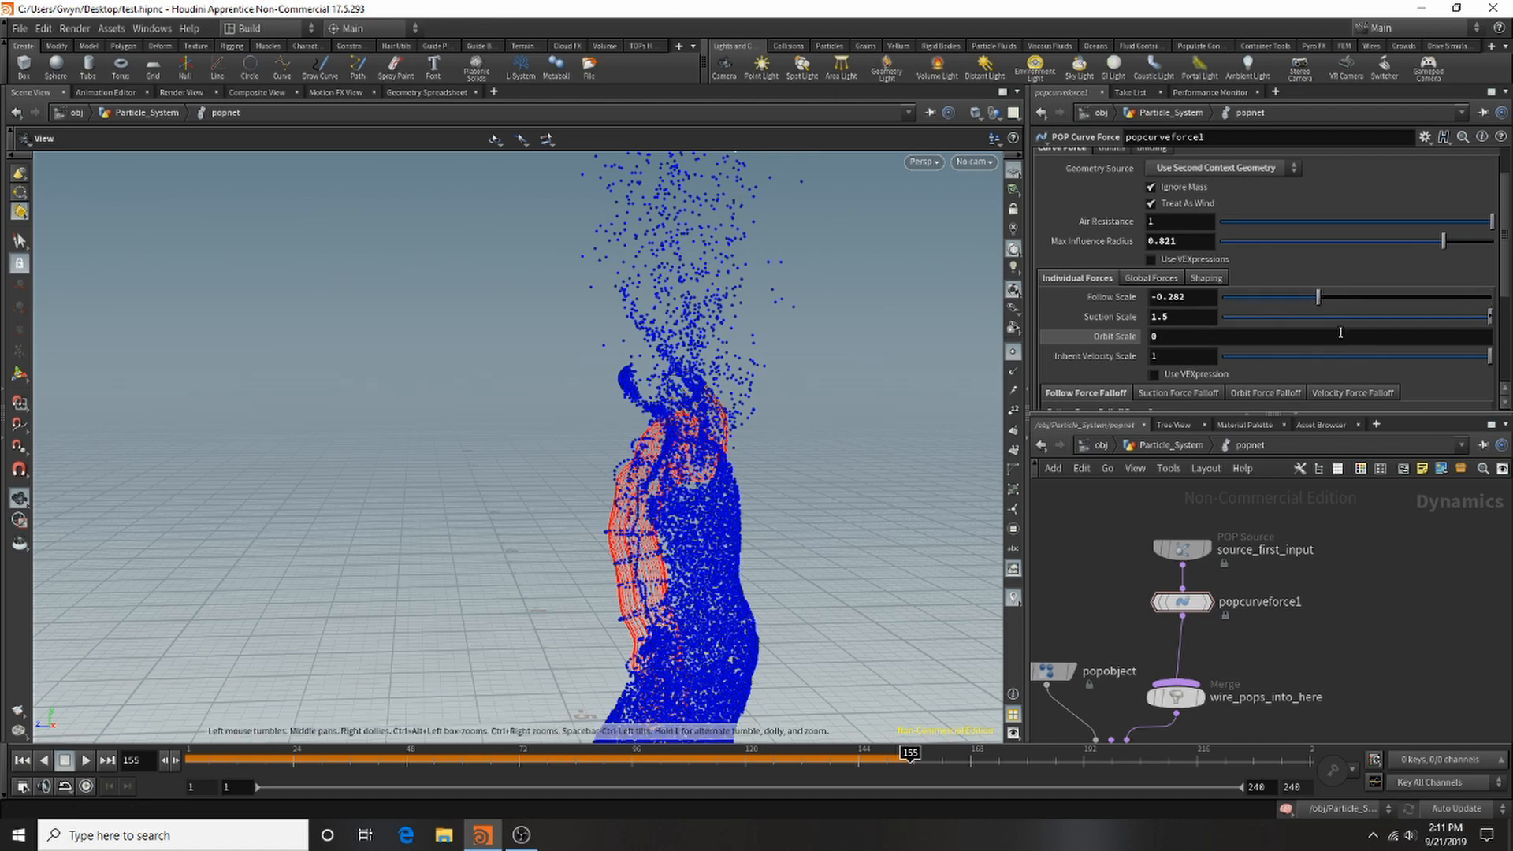
{"action": "double_click", "coordinate": [1173, 297]}
{"action": "type", "text": "0"}
{"action": "key", "text": "Return"}
{"action": "left_click", "coordinate": [22, 760]}
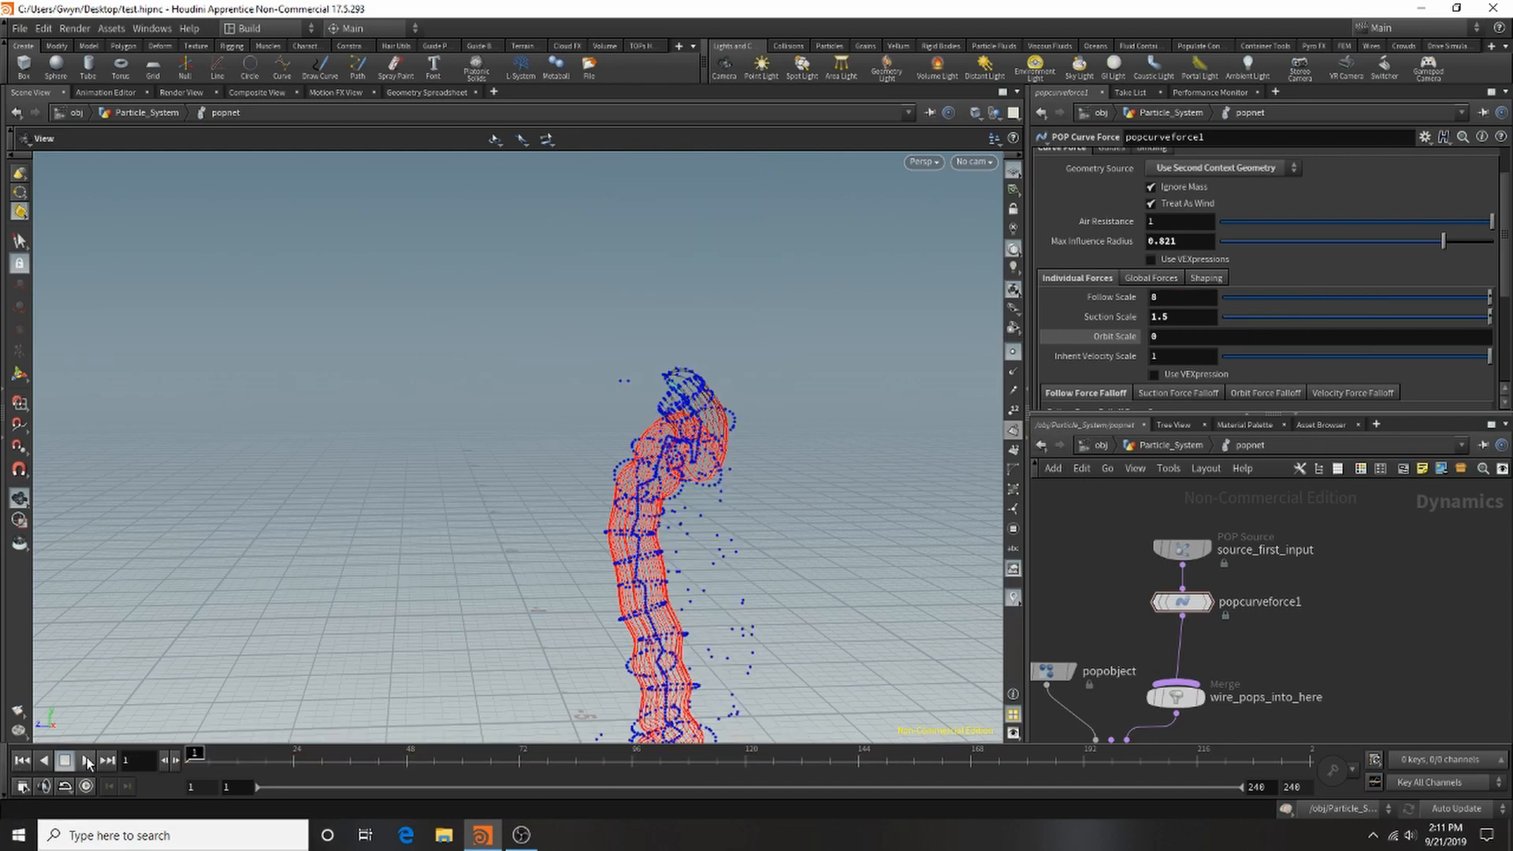
{"action": "left_click", "coordinate": [85, 759]}
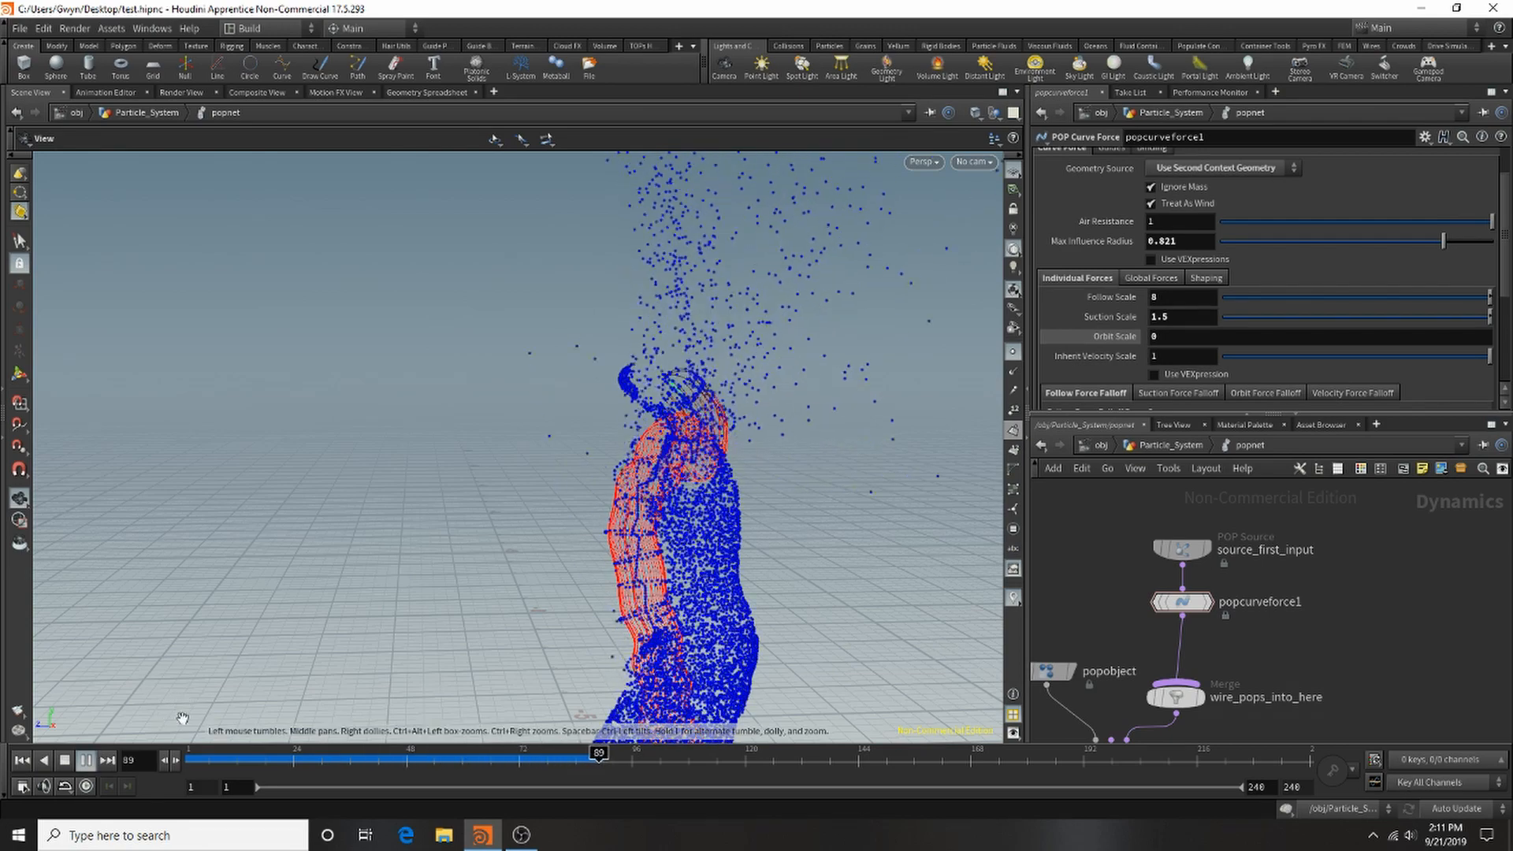
{"action": "left_click", "coordinate": [67, 761]}
Lower popcurveforce1's Suction Scale to 0.7 and replay the simulation from the first frame.
{"action": "left_click", "coordinate": [1184, 603]}
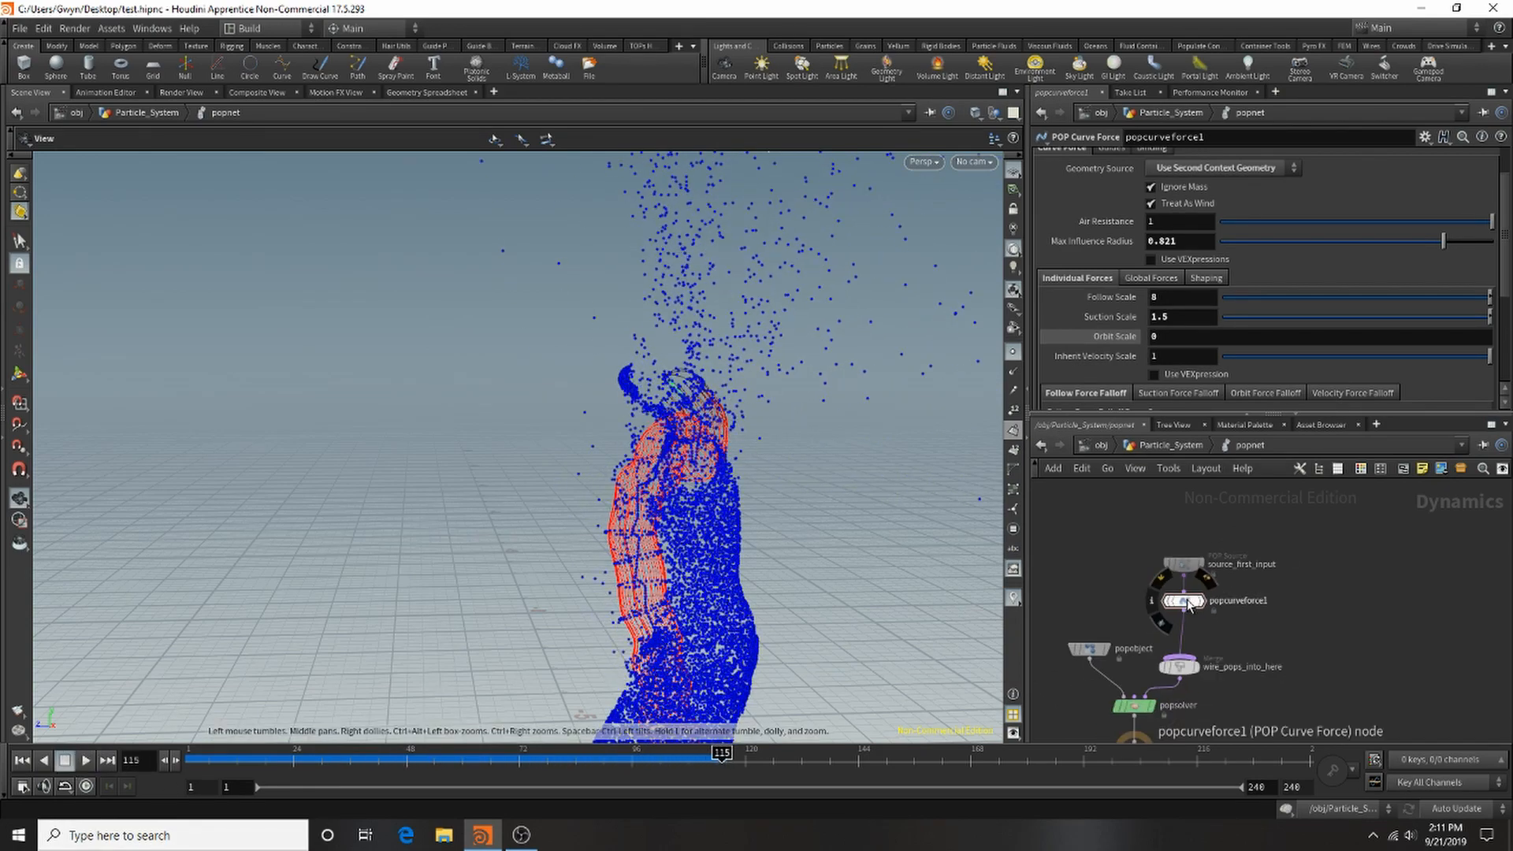
{"action": "scroll", "coordinate": [1182, 604], "scroll_direction": "up", "scroll_amount": 3}
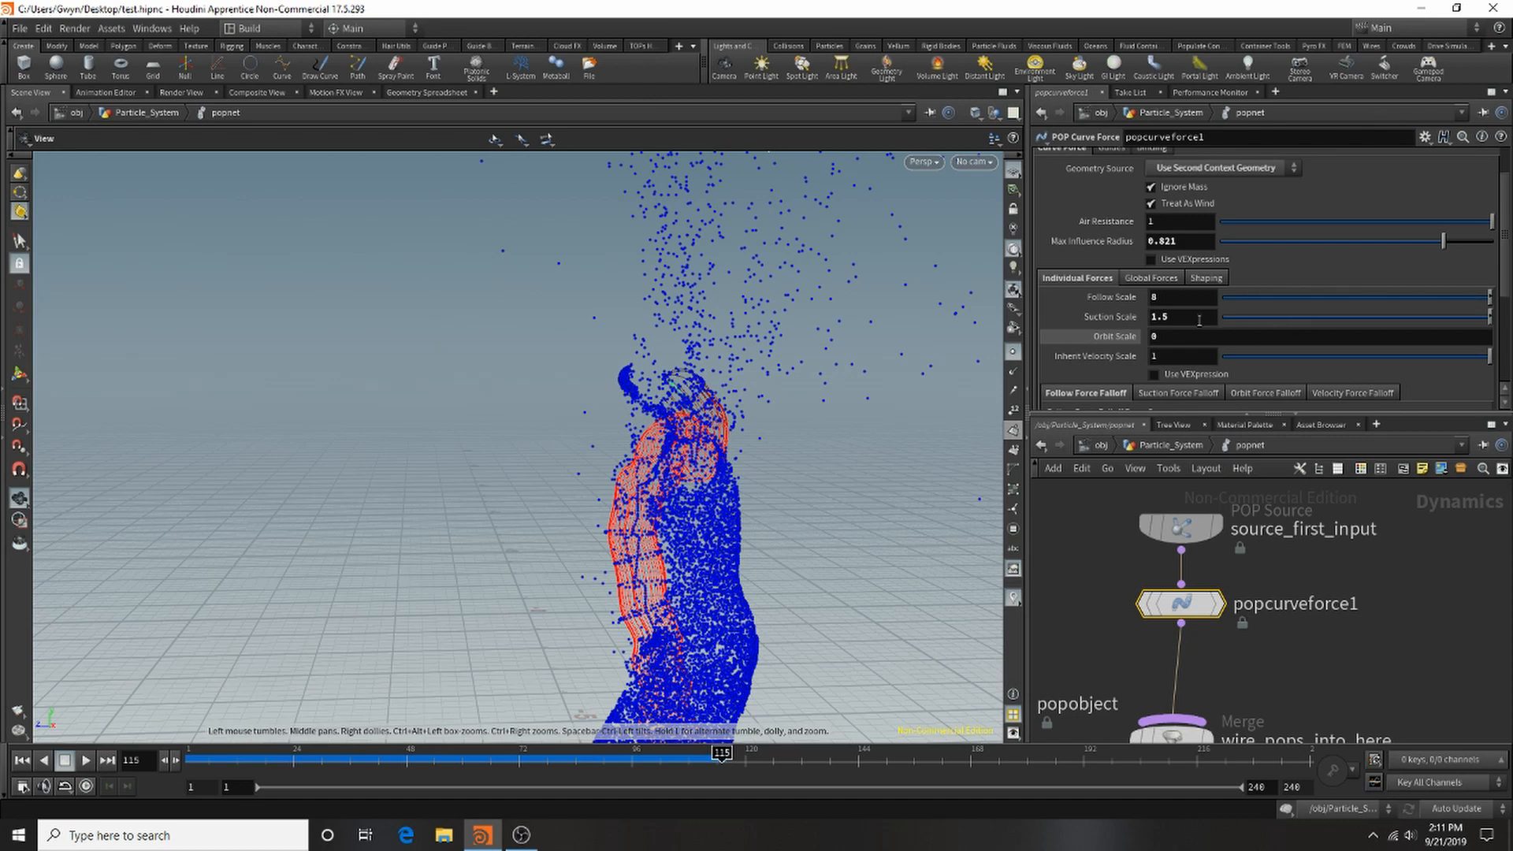
{"action": "middle_click_drag", "start_coordinate": [1166, 324], "coordinate": [1100, 321]}
{"action": "left_click", "coordinate": [22, 759]}
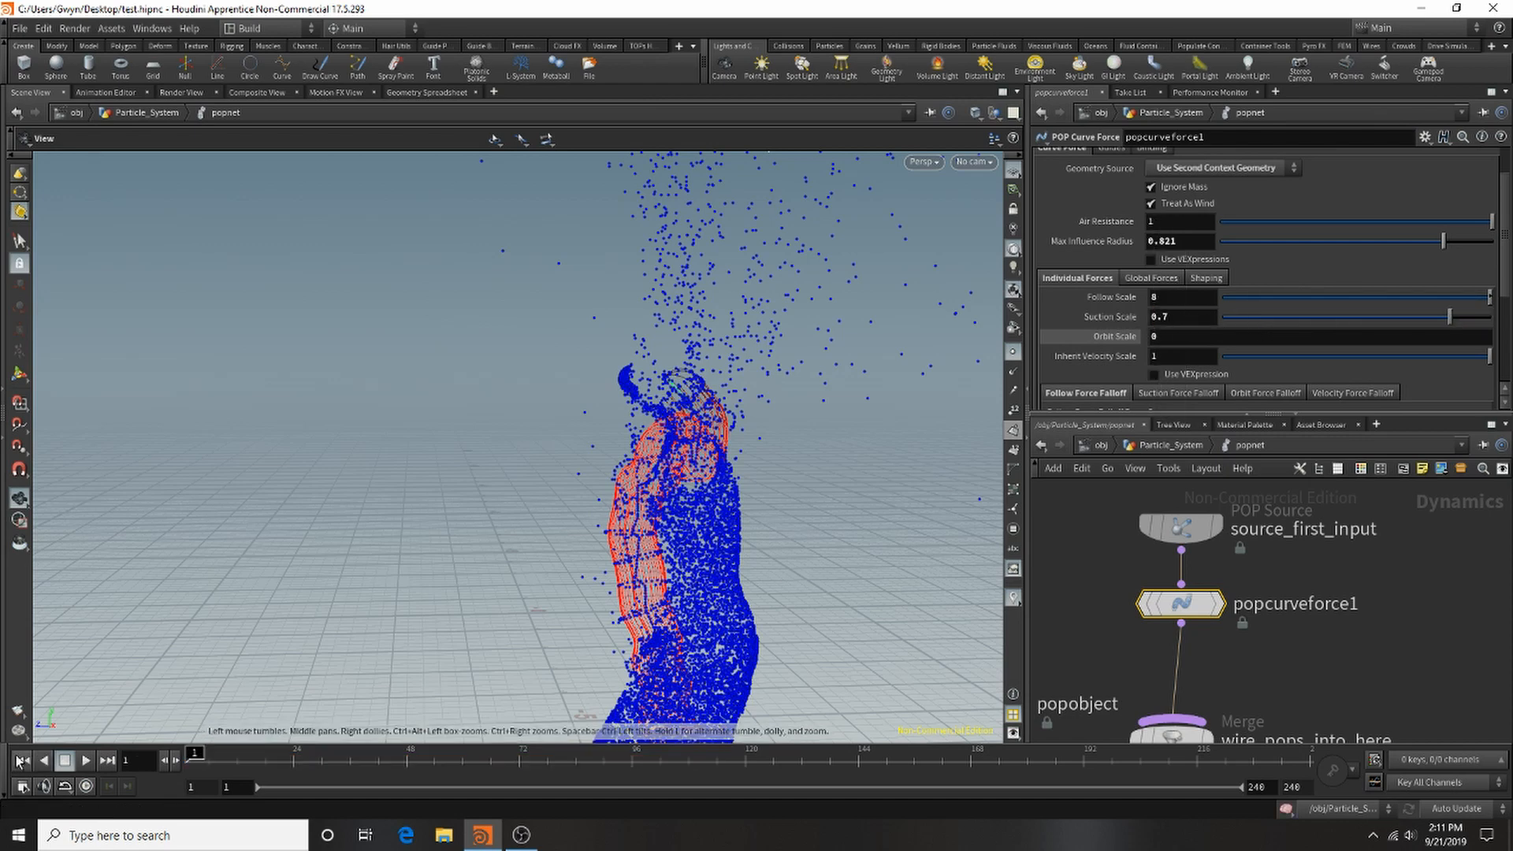
{"action": "left_click", "coordinate": [86, 759]}
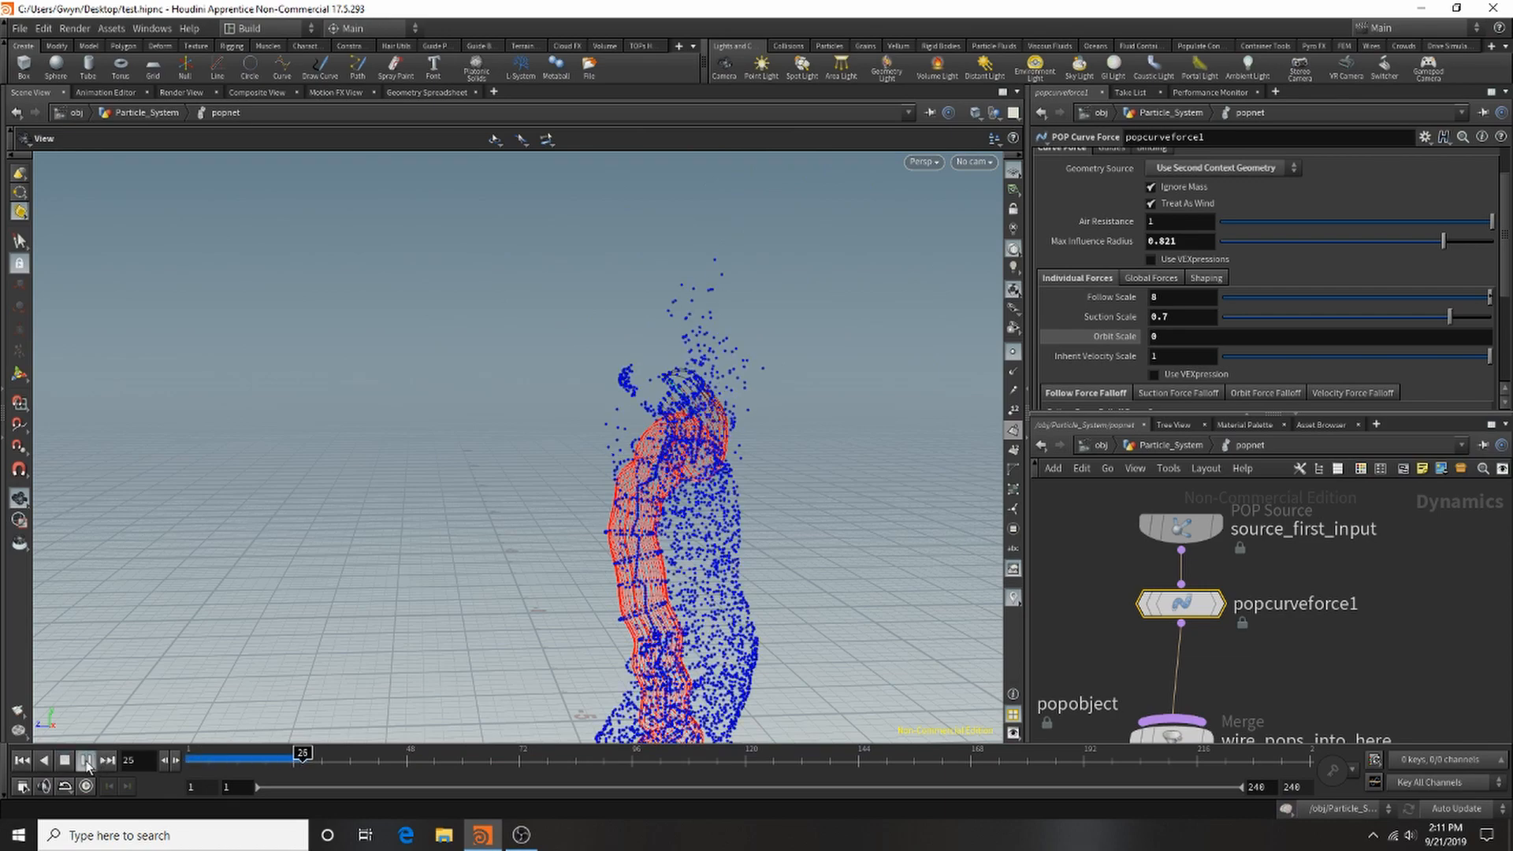
{"action": "left_click", "coordinate": [65, 760]}
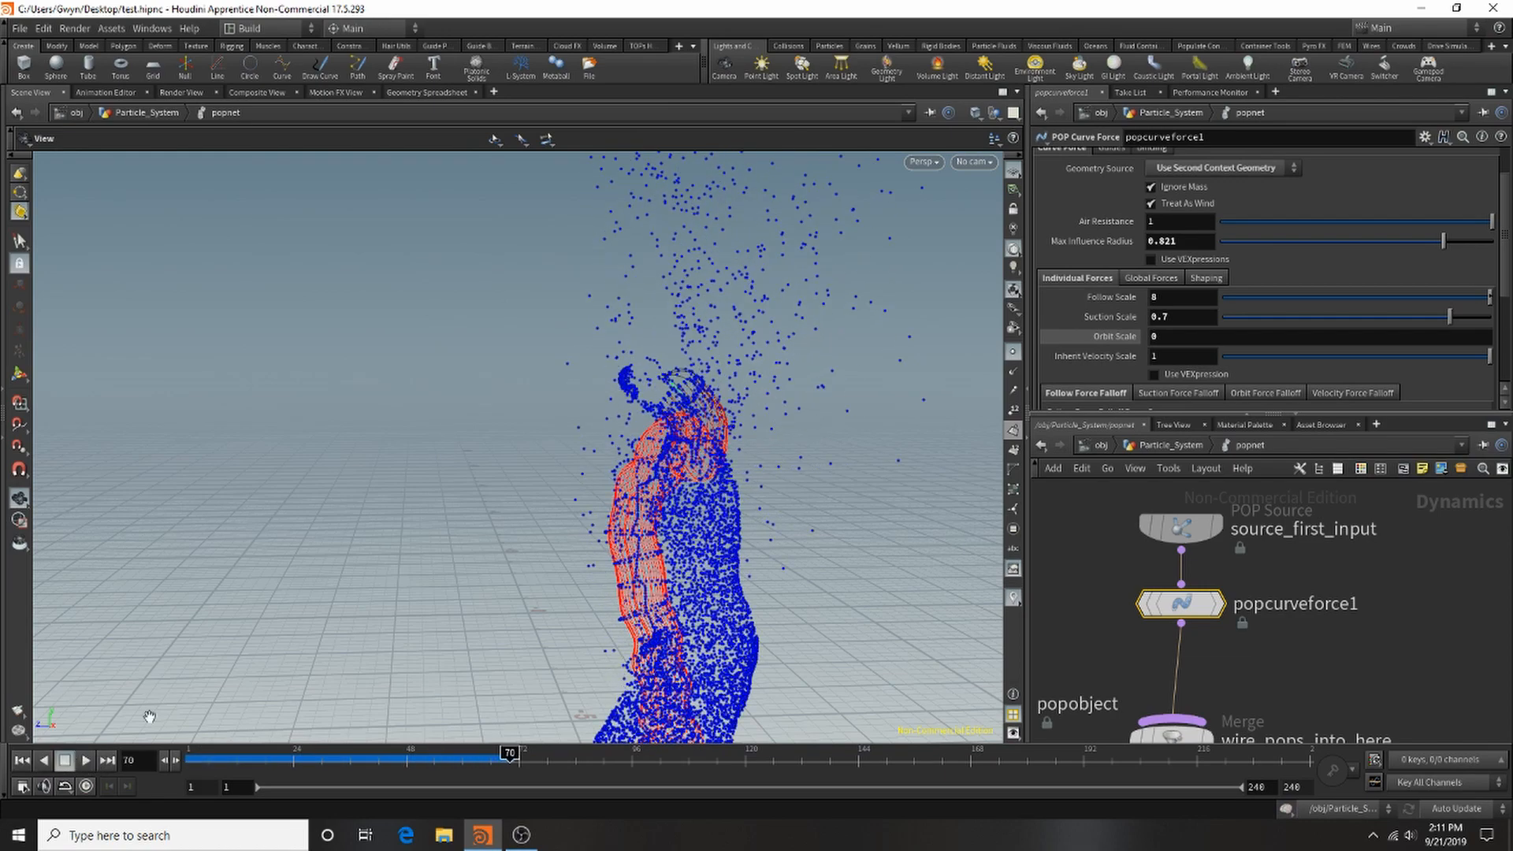
Insert a POP Wind node between popcurveforce1 and the wire_pops_into_here merge.
{"action": "scroll", "coordinate": [1194, 588], "scroll_direction": "down", "scroll_amount": 2}
{"action": "scroll", "coordinate": [1194, 588], "scroll_direction": "up", "scroll_amount": 4}
{"action": "key", "text": "Tab"}
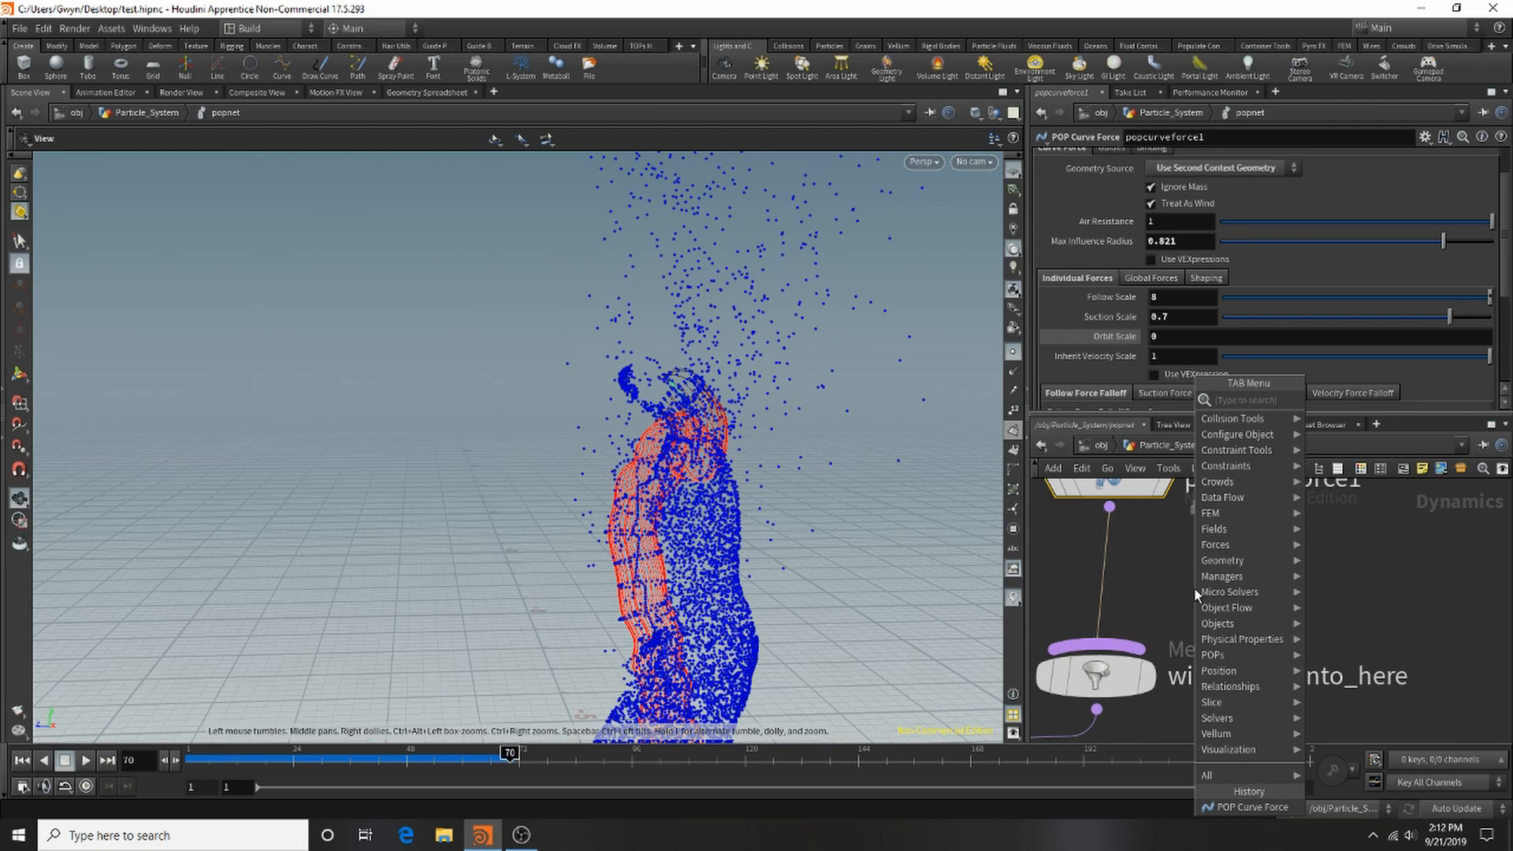
{"action": "type", "text": "popwind"}
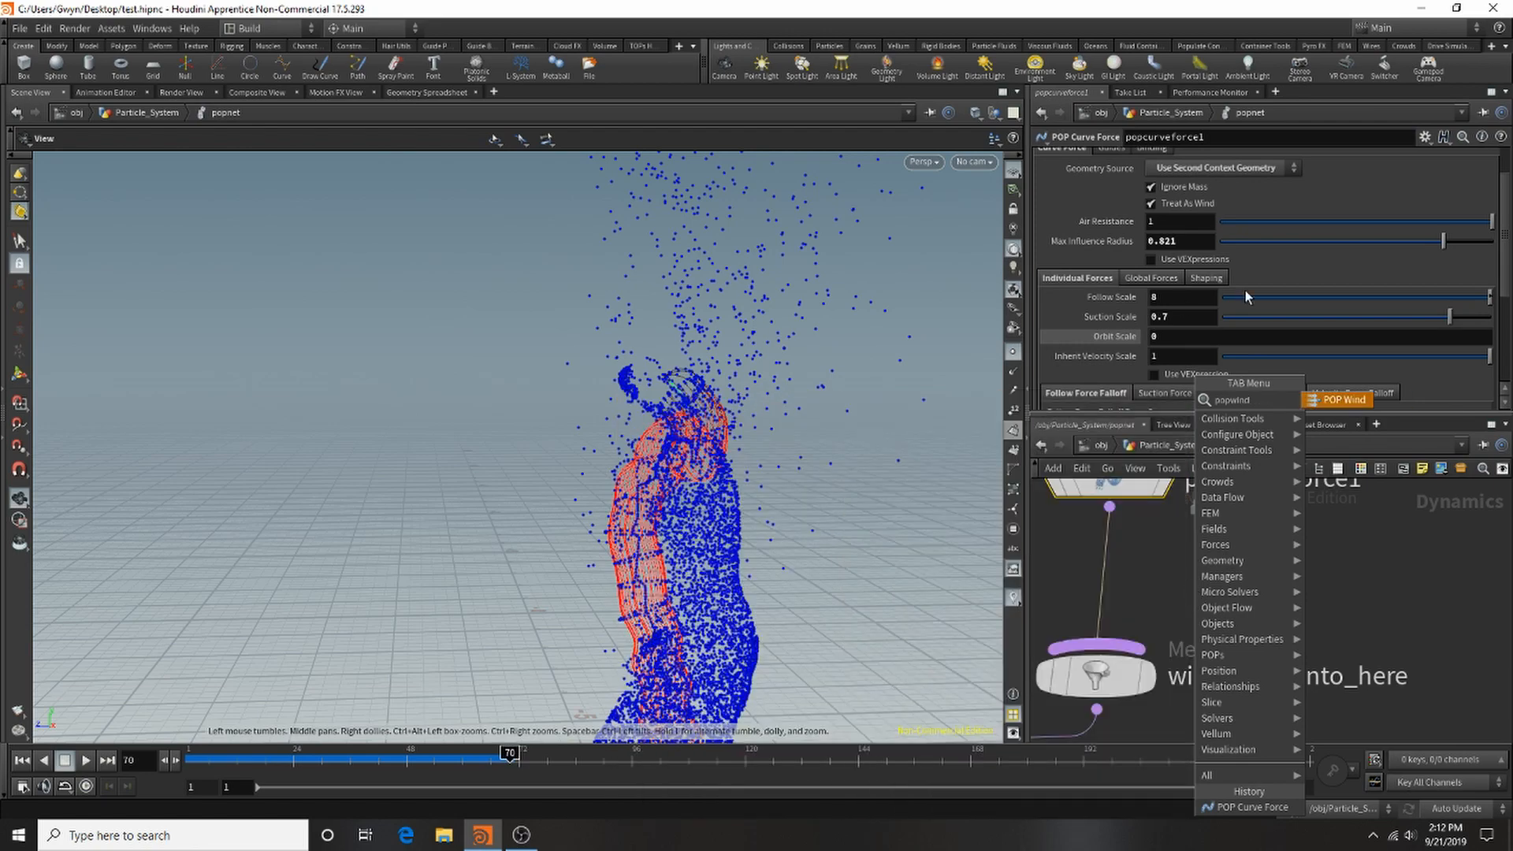
{"action": "key", "text": "Return"}
{"action": "left_click", "coordinate": [1100, 578]}
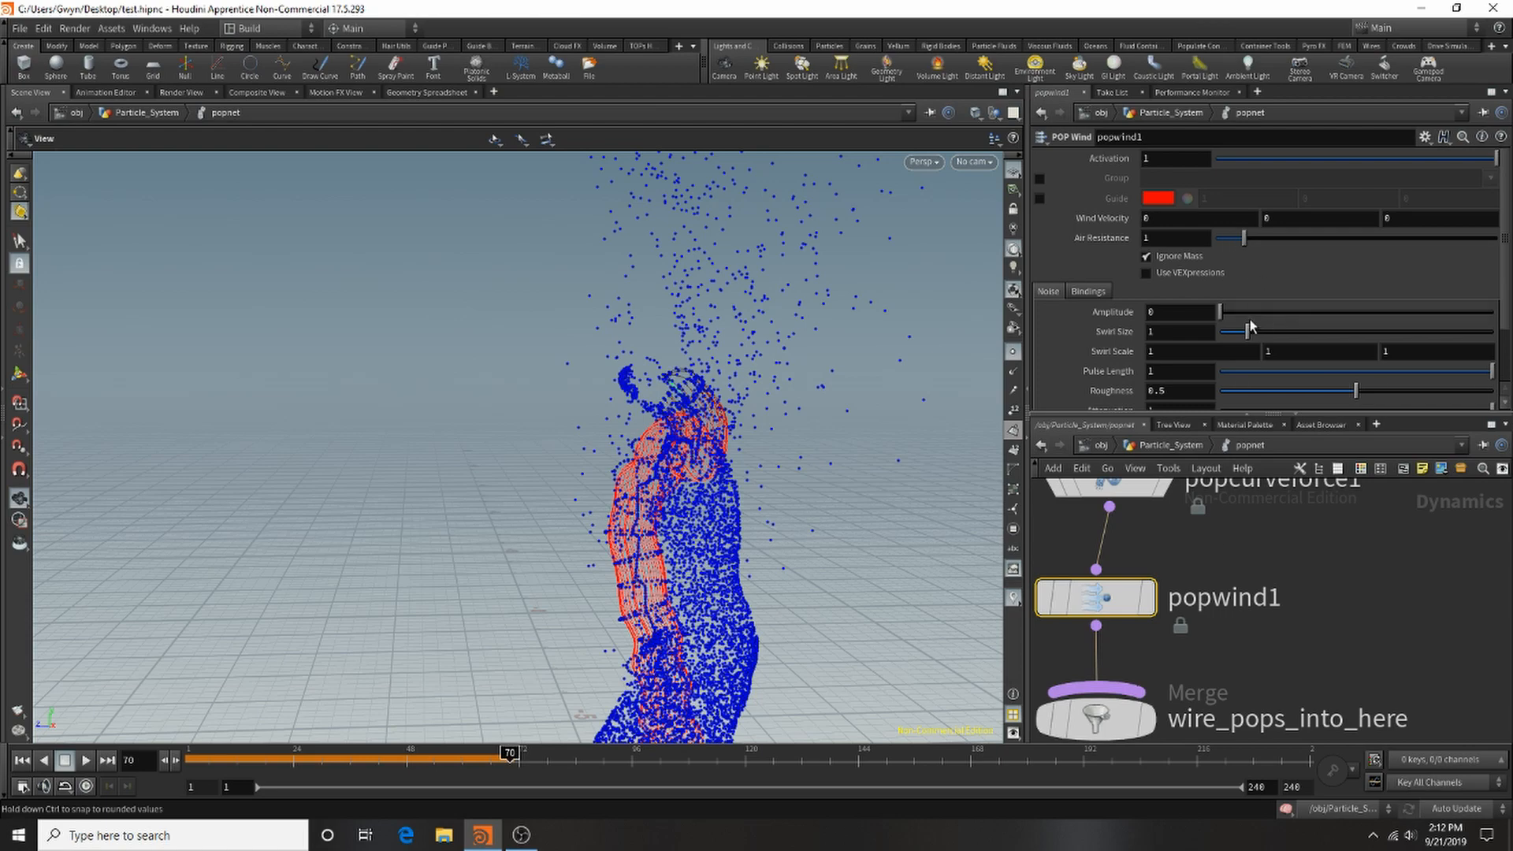
Set the POP Wind's noise Amplitude to 1.18 and play the simulation from the start.
{"action": "left_click", "coordinate": [1251, 313]}
{"action": "left_click", "coordinate": [22, 760]}
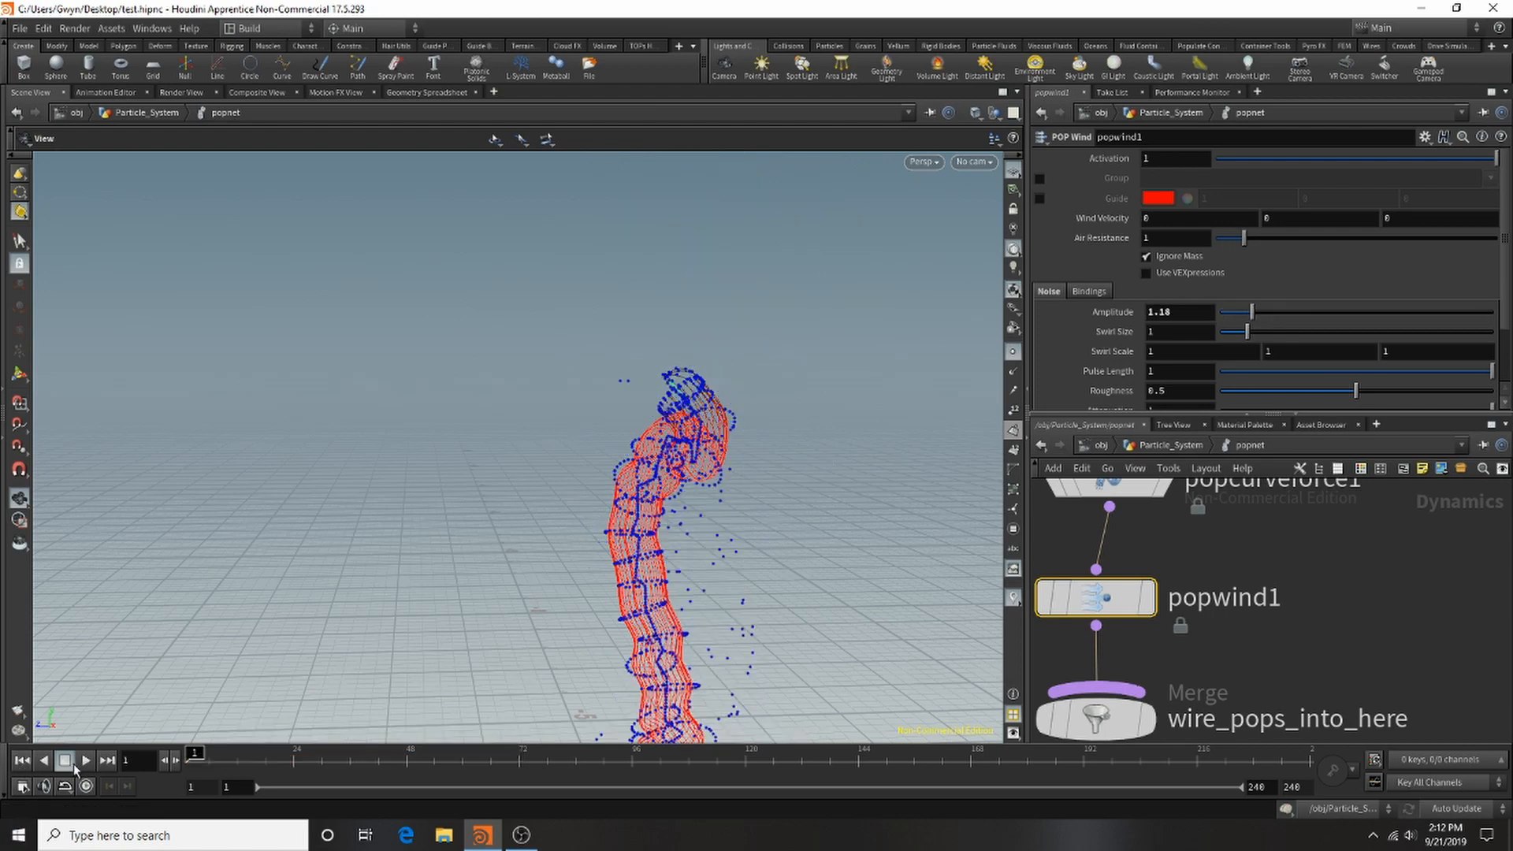
{"action": "left_click", "coordinate": [86, 761]}
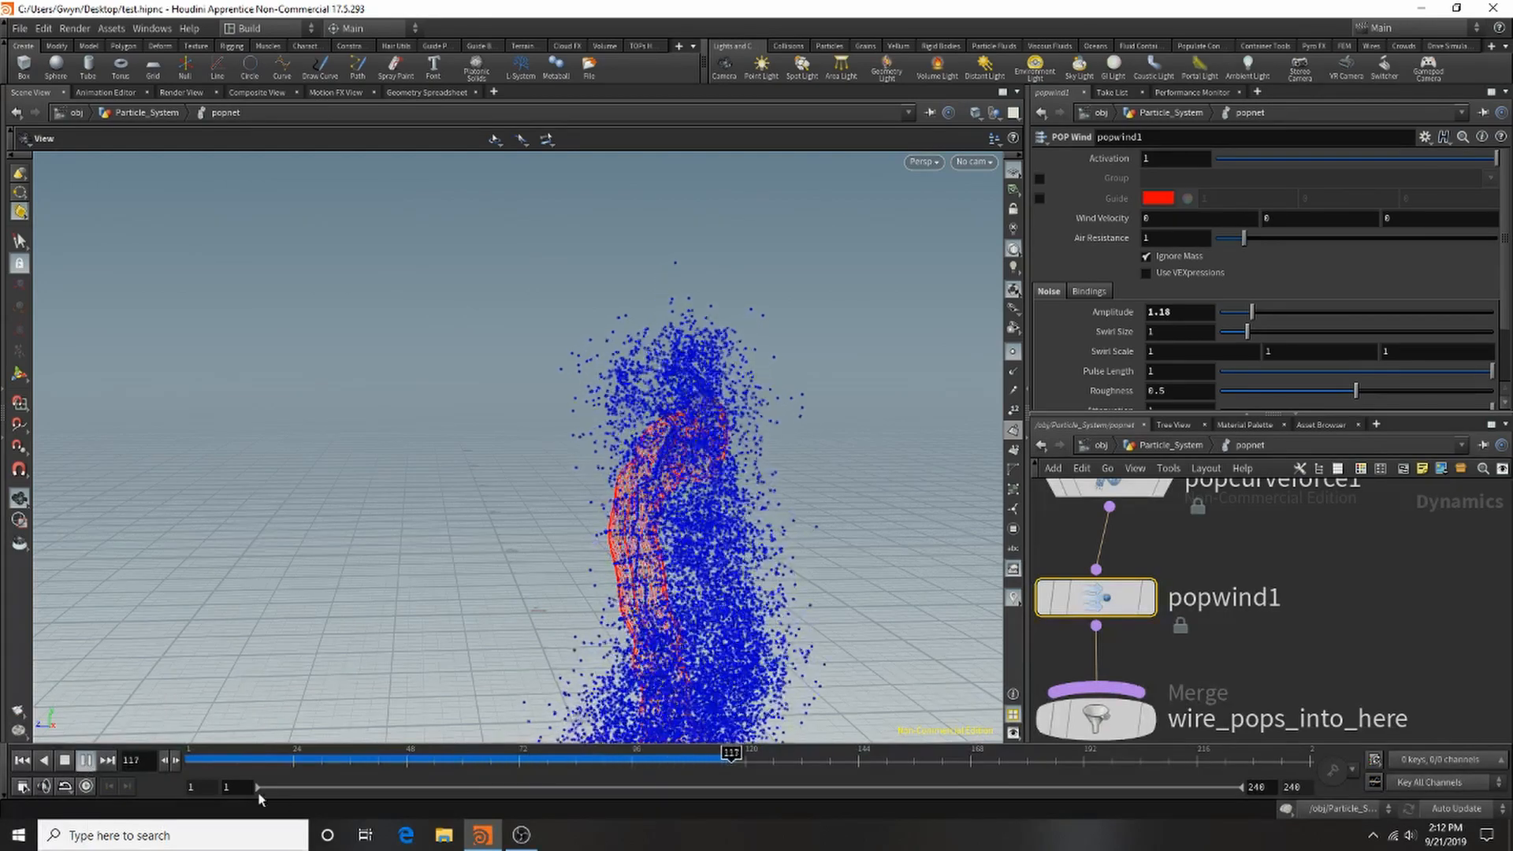
{"action": "left_click", "coordinate": [85, 761]}
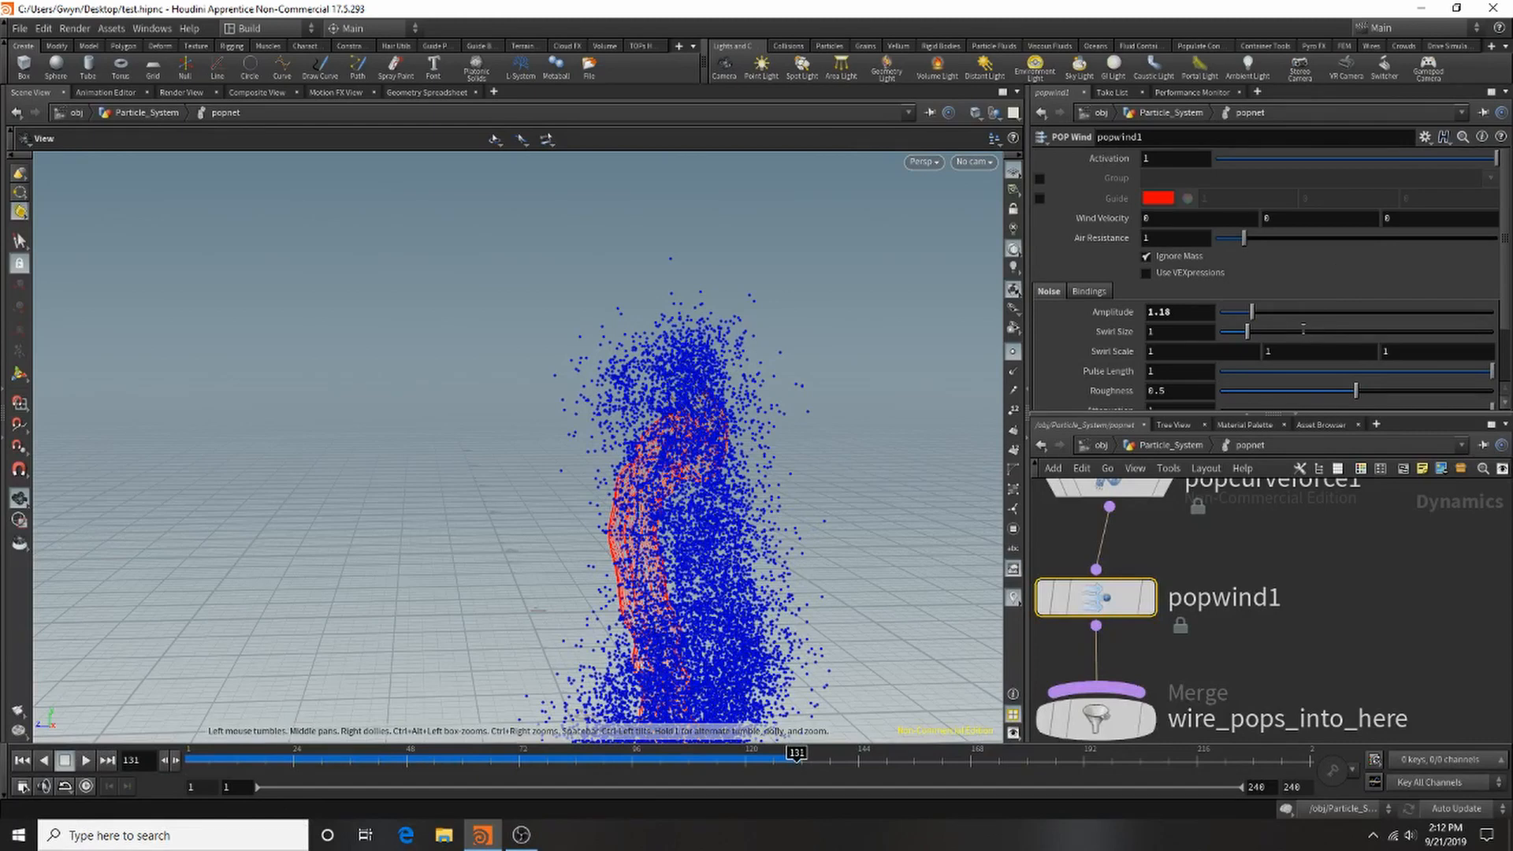
Reduce the POP Wind's Swirl Size to 0.2 and replay the simulation from the first frame.
{"action": "scroll", "coordinate": [1291, 352], "scroll_direction": "down", "scroll_amount": 3}
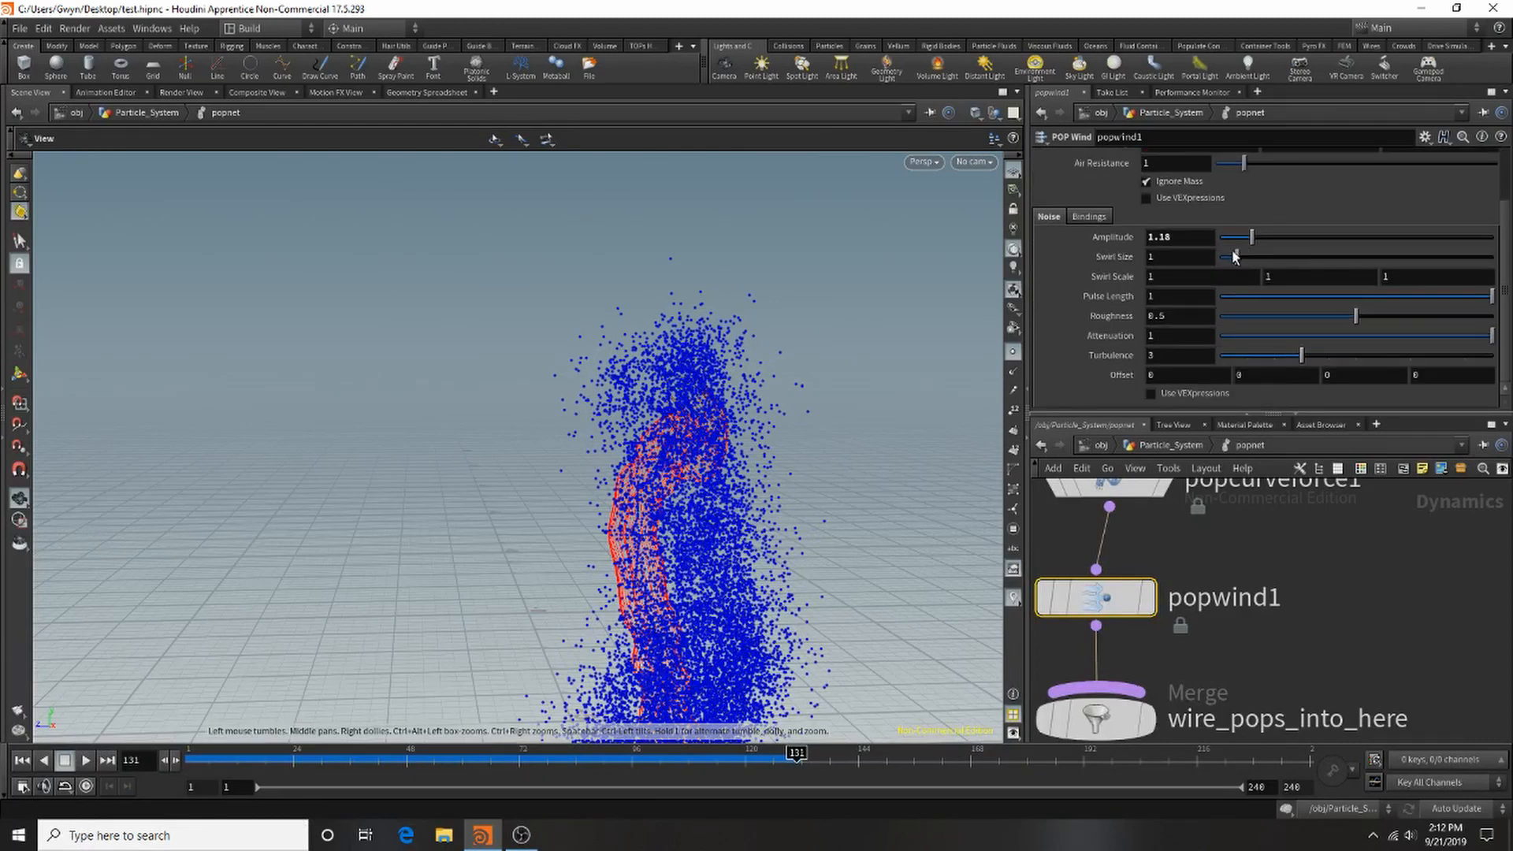
{"action": "left_click_drag", "start_coordinate": [1233, 254], "coordinate": [1227, 254]}
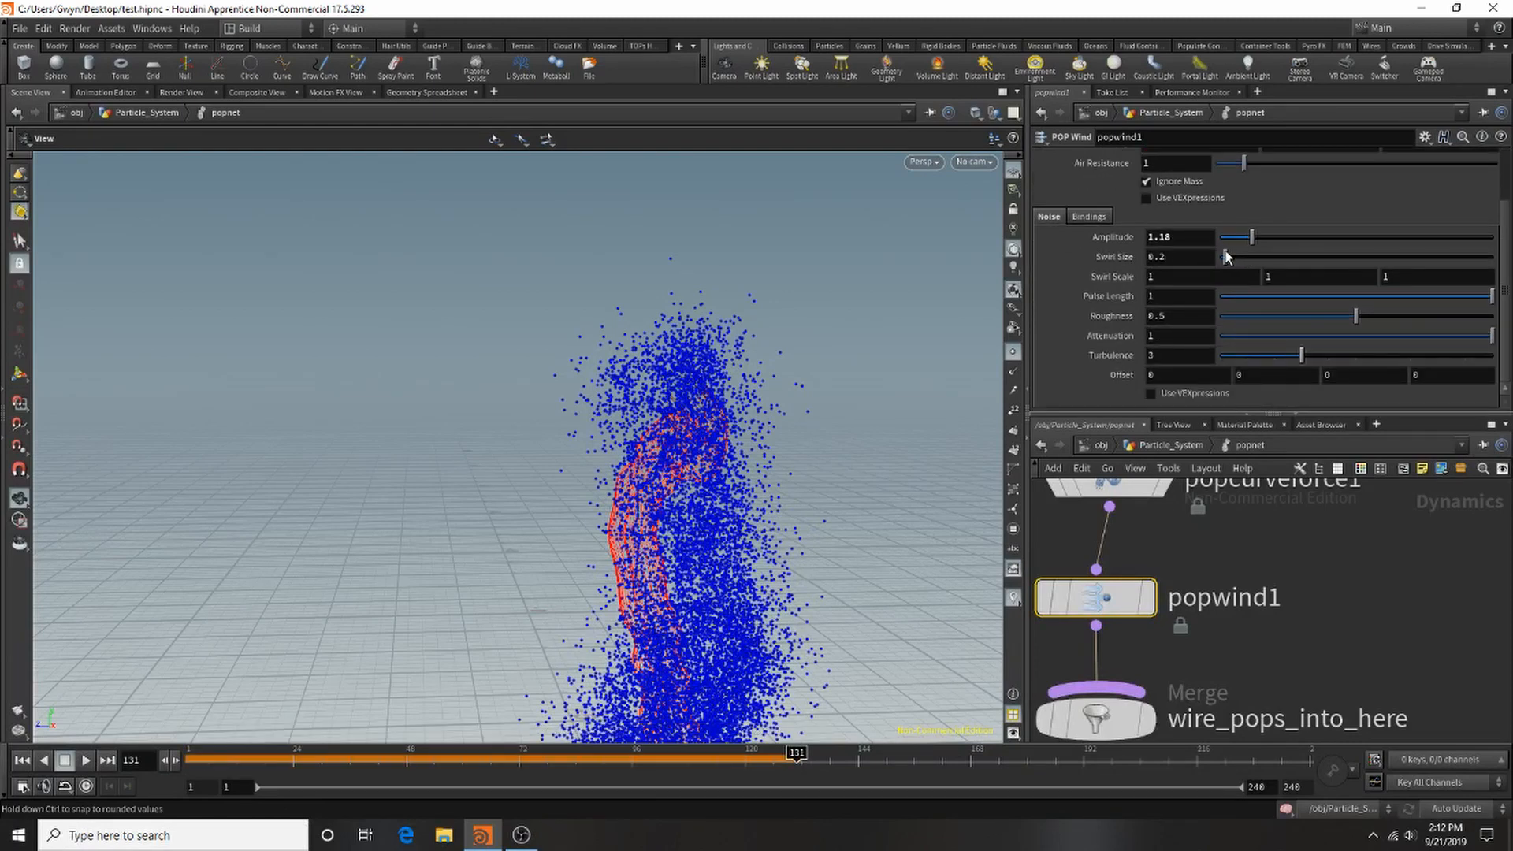
{"action": "left_click", "coordinate": [22, 761]}
{"action": "left_click", "coordinate": [87, 761]}
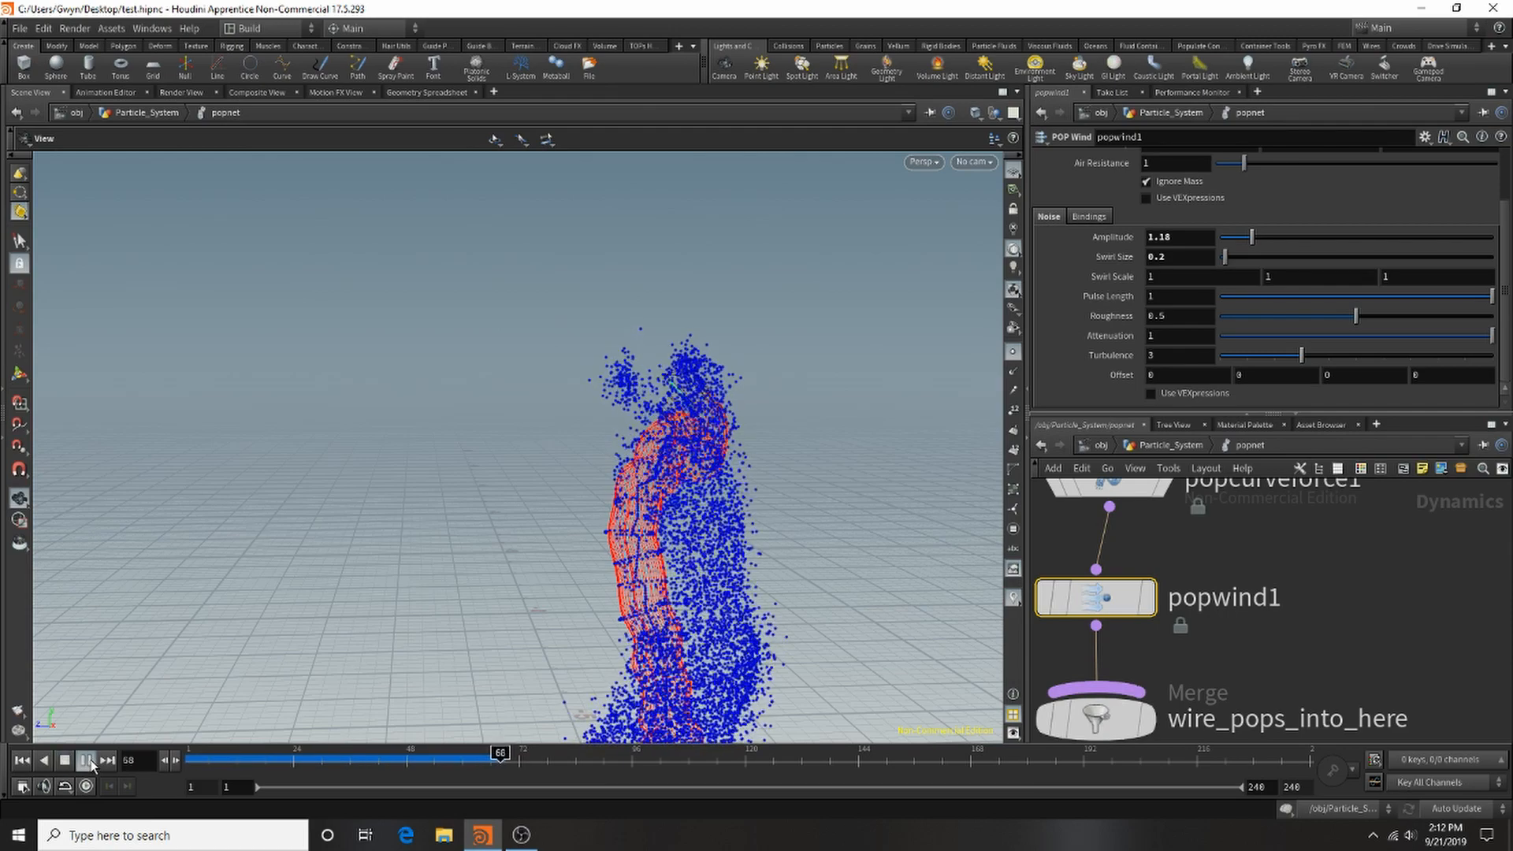
{"action": "left_click", "coordinate": [87, 760]}
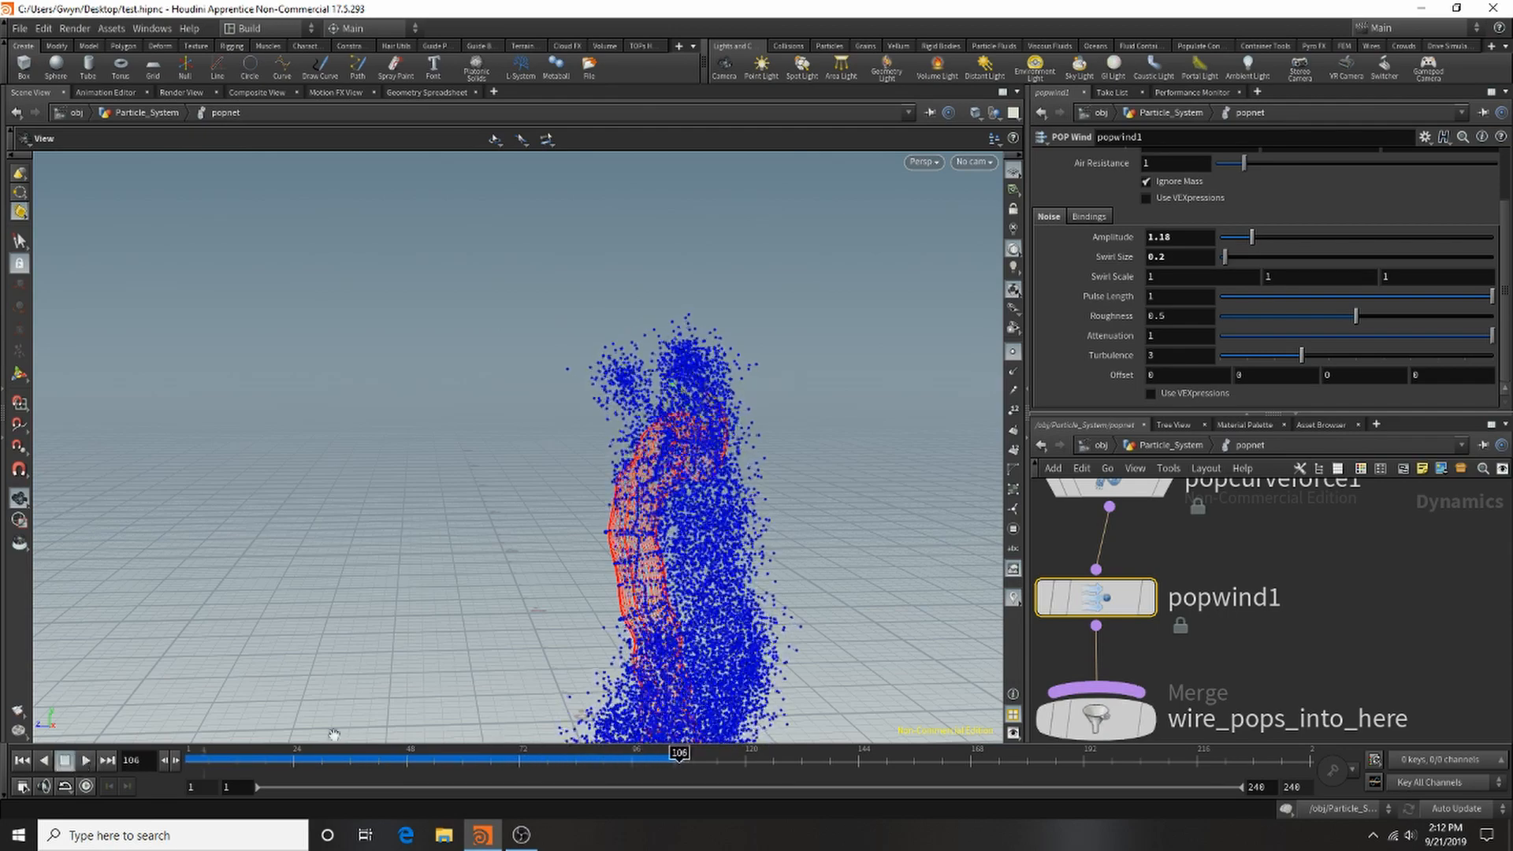
Set the constant birth rate of the source_first_input POP Source to 500.
{"action": "scroll", "coordinate": [1234, 605], "scroll_direction": "down", "scroll_amount": 5}
{"action": "scroll", "coordinate": [1233, 605], "scroll_direction": "up", "scroll_amount": 5}
{"action": "left_click", "coordinate": [1172, 634]}
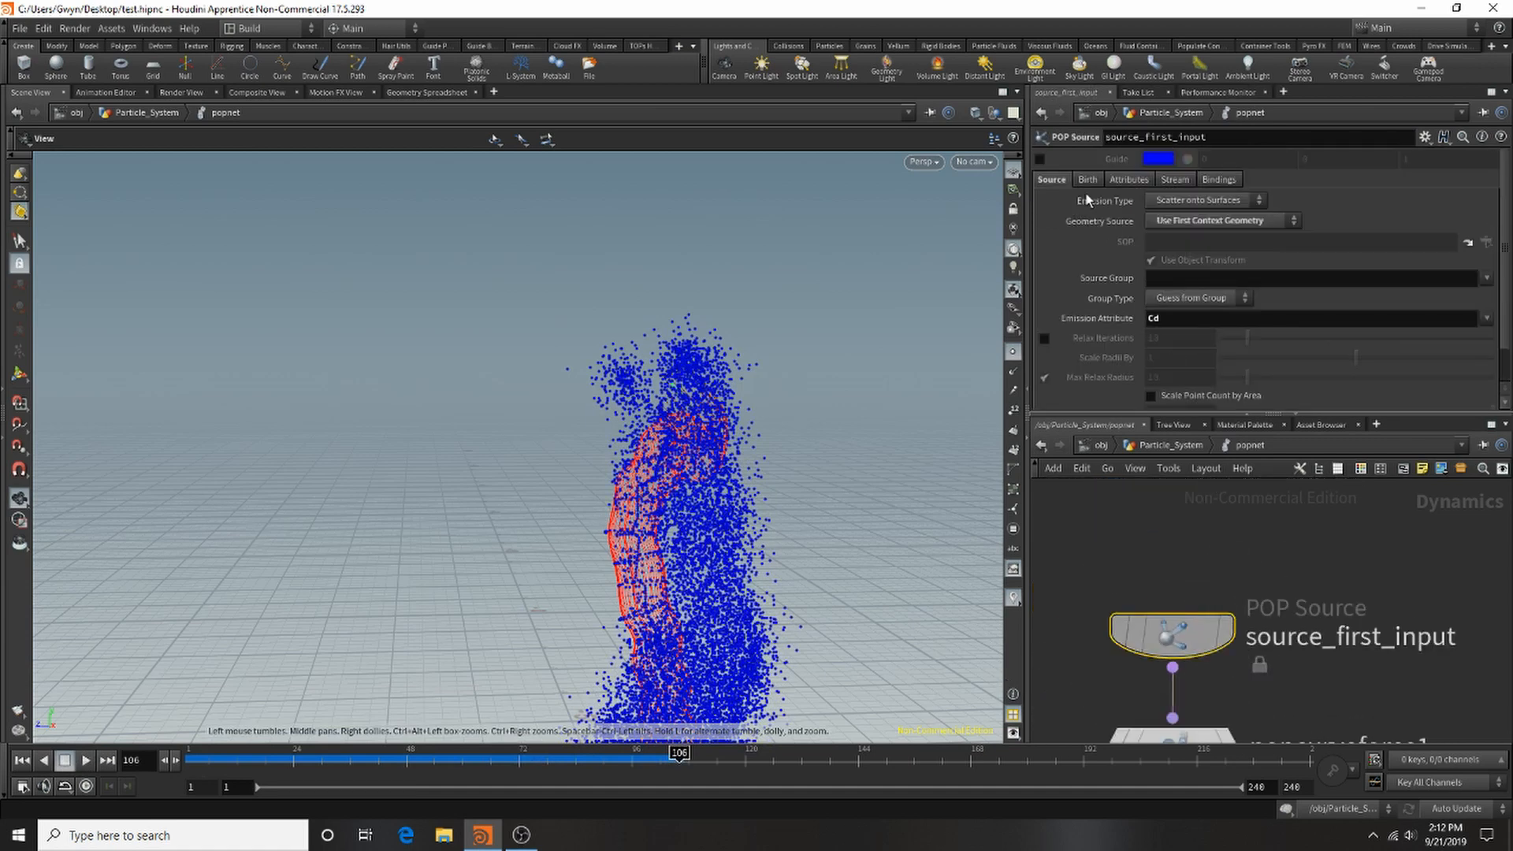
{"action": "left_click", "coordinate": [1085, 181]}
{"action": "double_click", "coordinate": [1178, 258]}
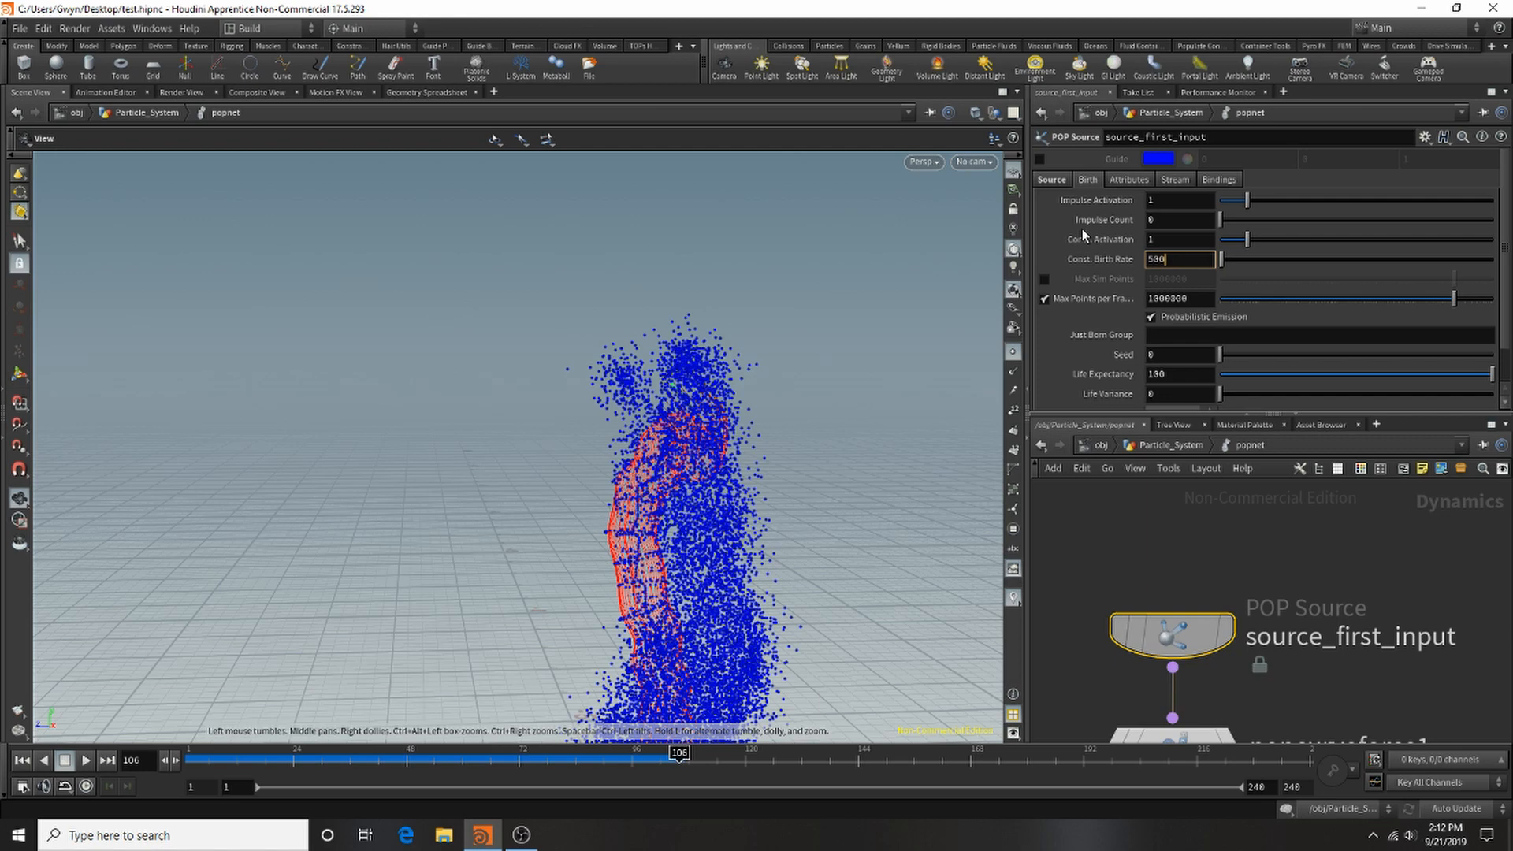
{"action": "type", "text": "500"}
{"action": "left_click", "coordinate": [1149, 513]}
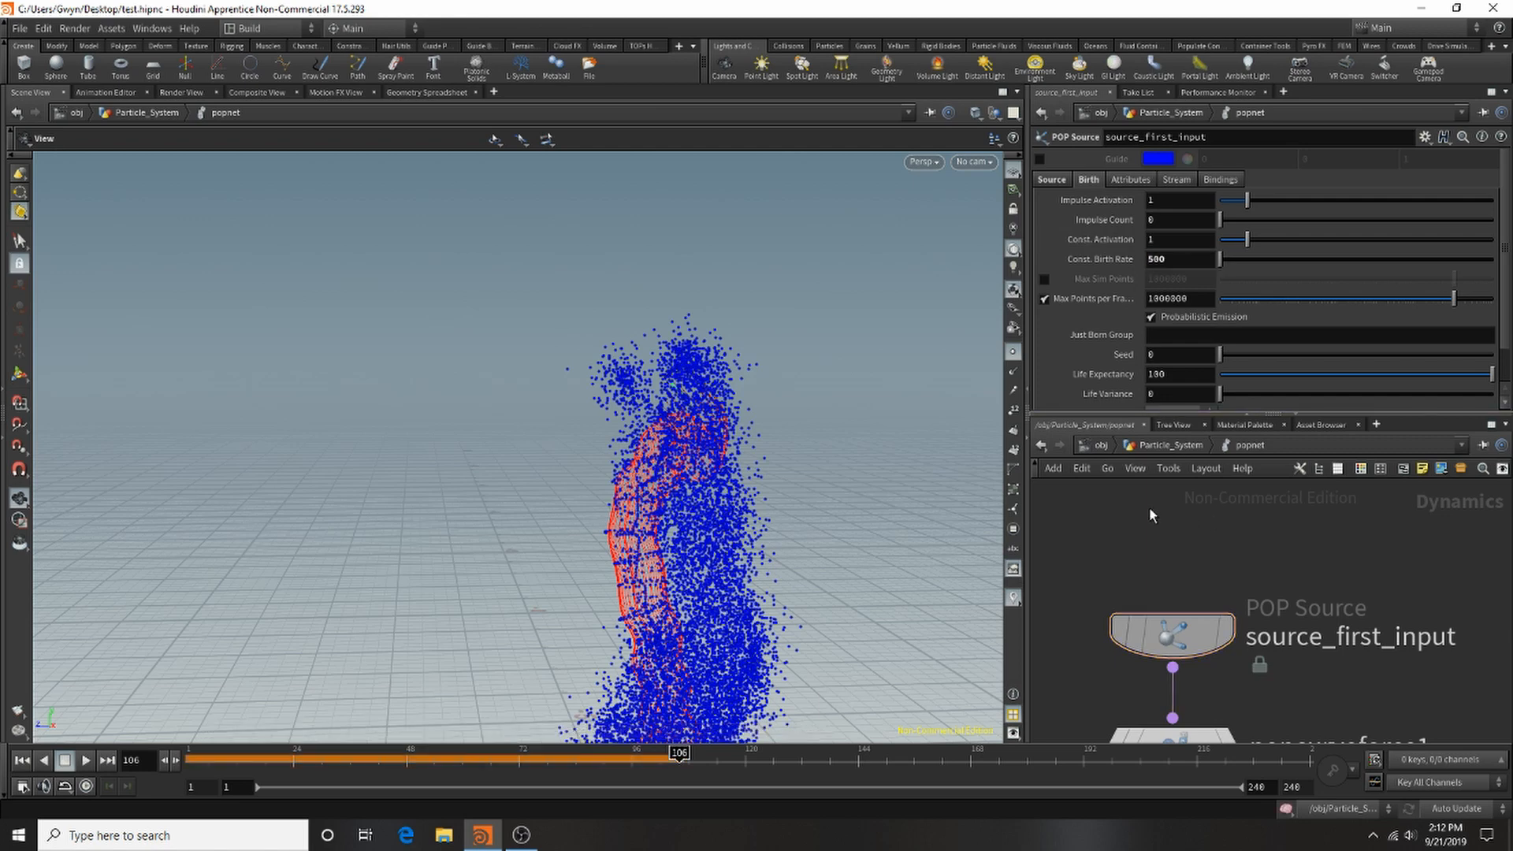
Set source_first_input's Life Expectancy to 5 and play the simulation from the start to about frame 220.
{"action": "double_click", "coordinate": [1192, 379]}
{"action": "type", "text": "5"}
{"action": "key", "text": "Return"}
{"action": "left_click", "coordinate": [22, 760]}
{"action": "left_click", "coordinate": [88, 762]}
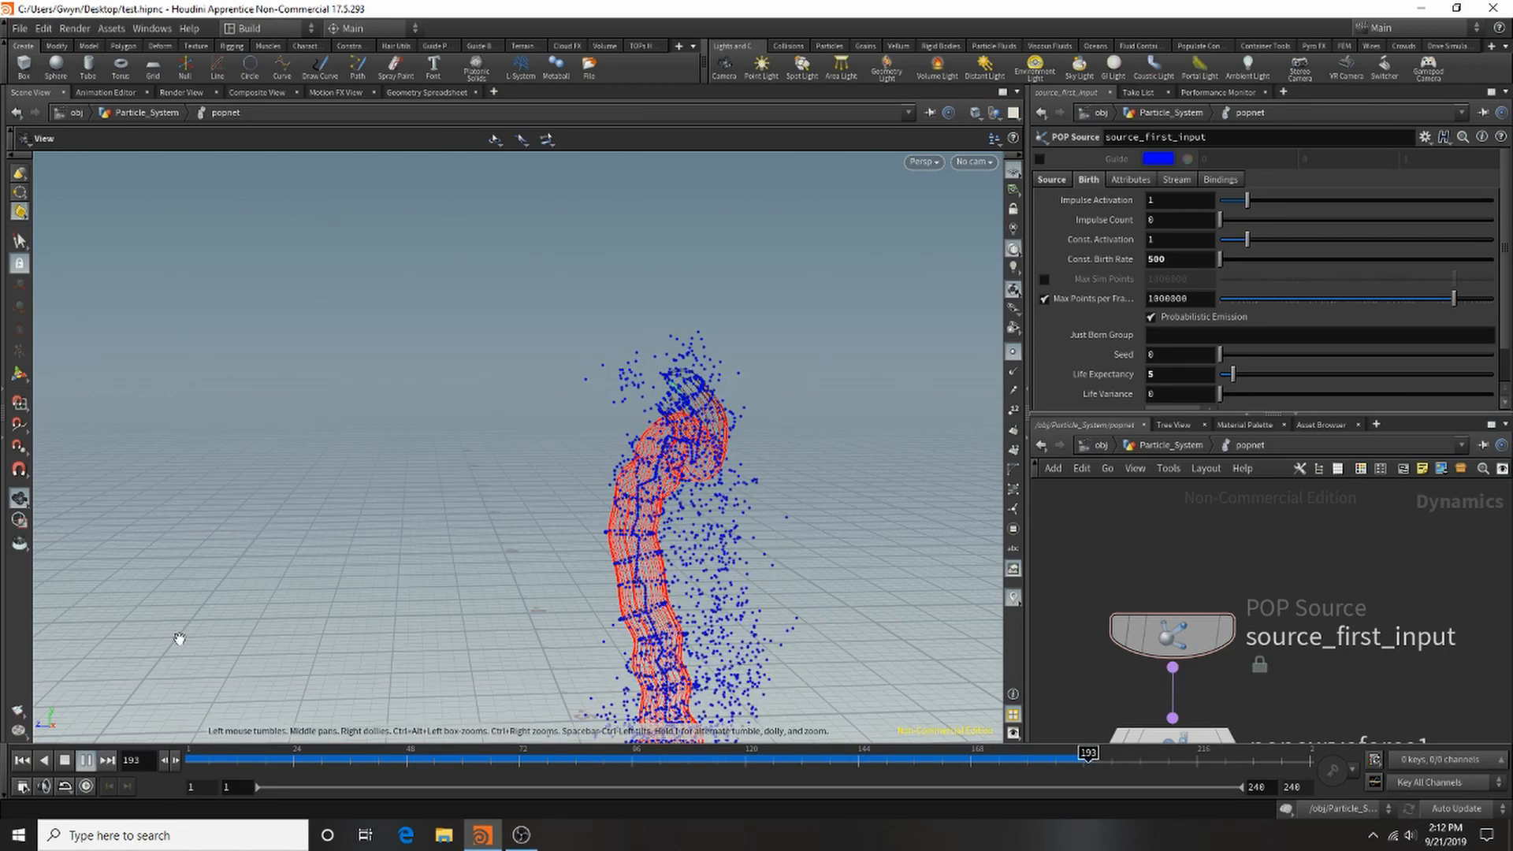
{"action": "left_click", "coordinate": [83, 763]}
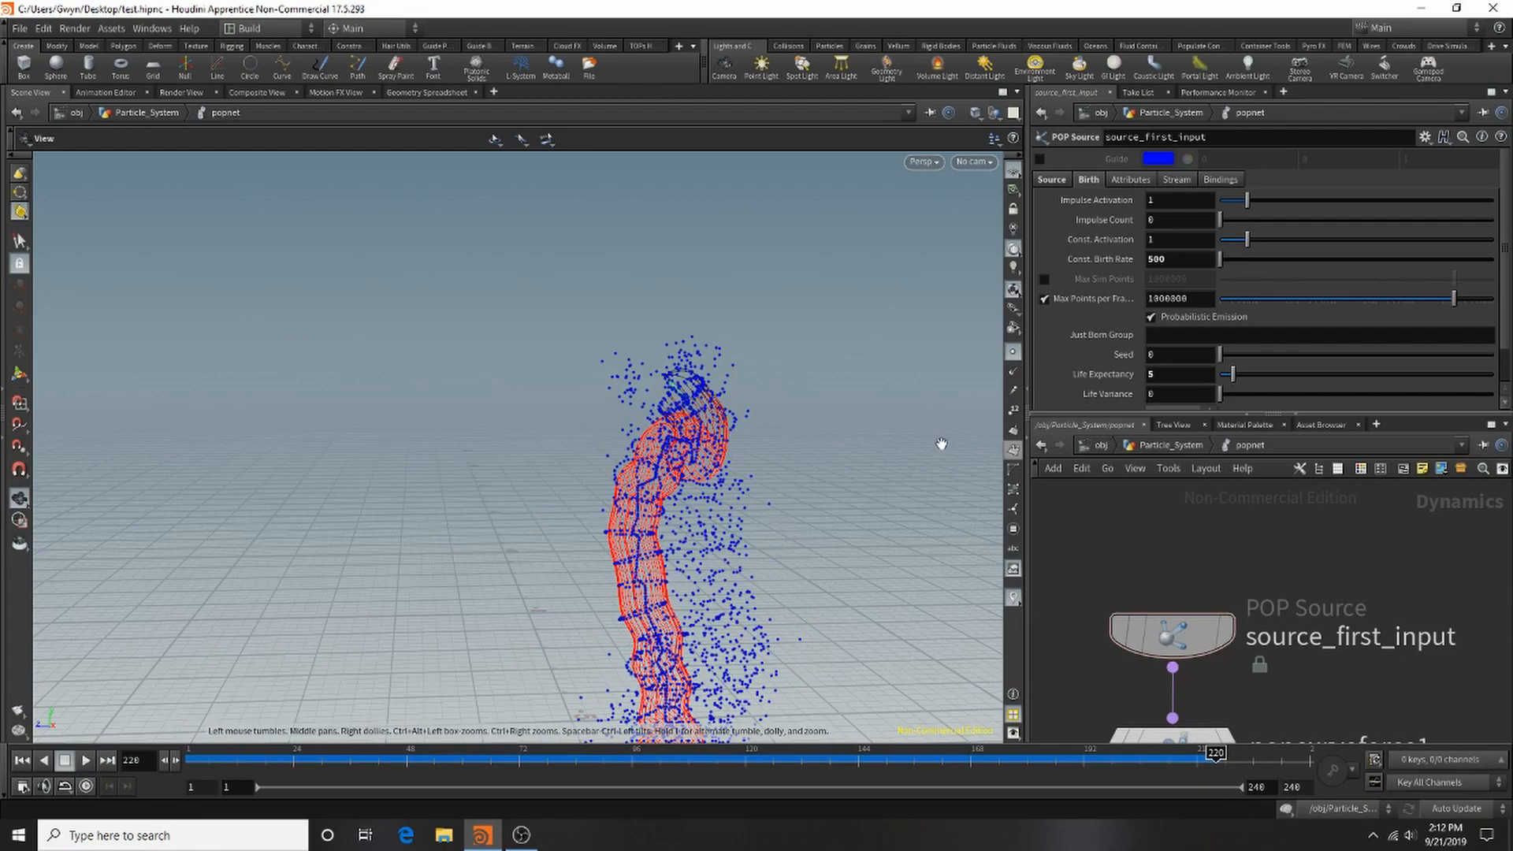
{"action": "left_click_drag", "start_coordinate": [811, 399], "coordinate": [883, 348]}
Return to the Particle_System network, add a Trail node wired below popnet, and display its output.
{"action": "key", "text": "u"}
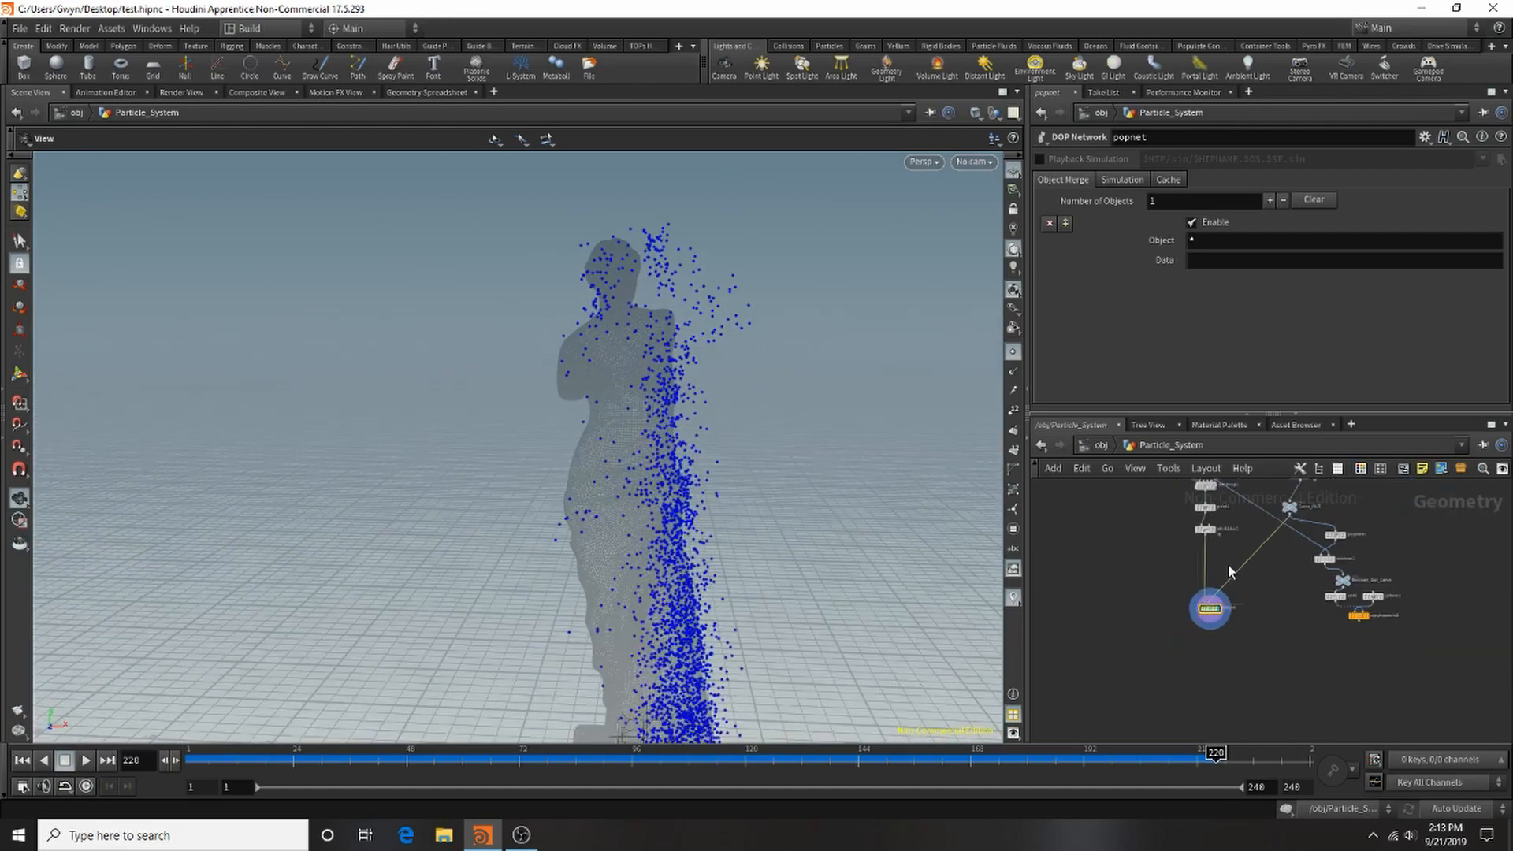
{"action": "key", "text": "Tab"}
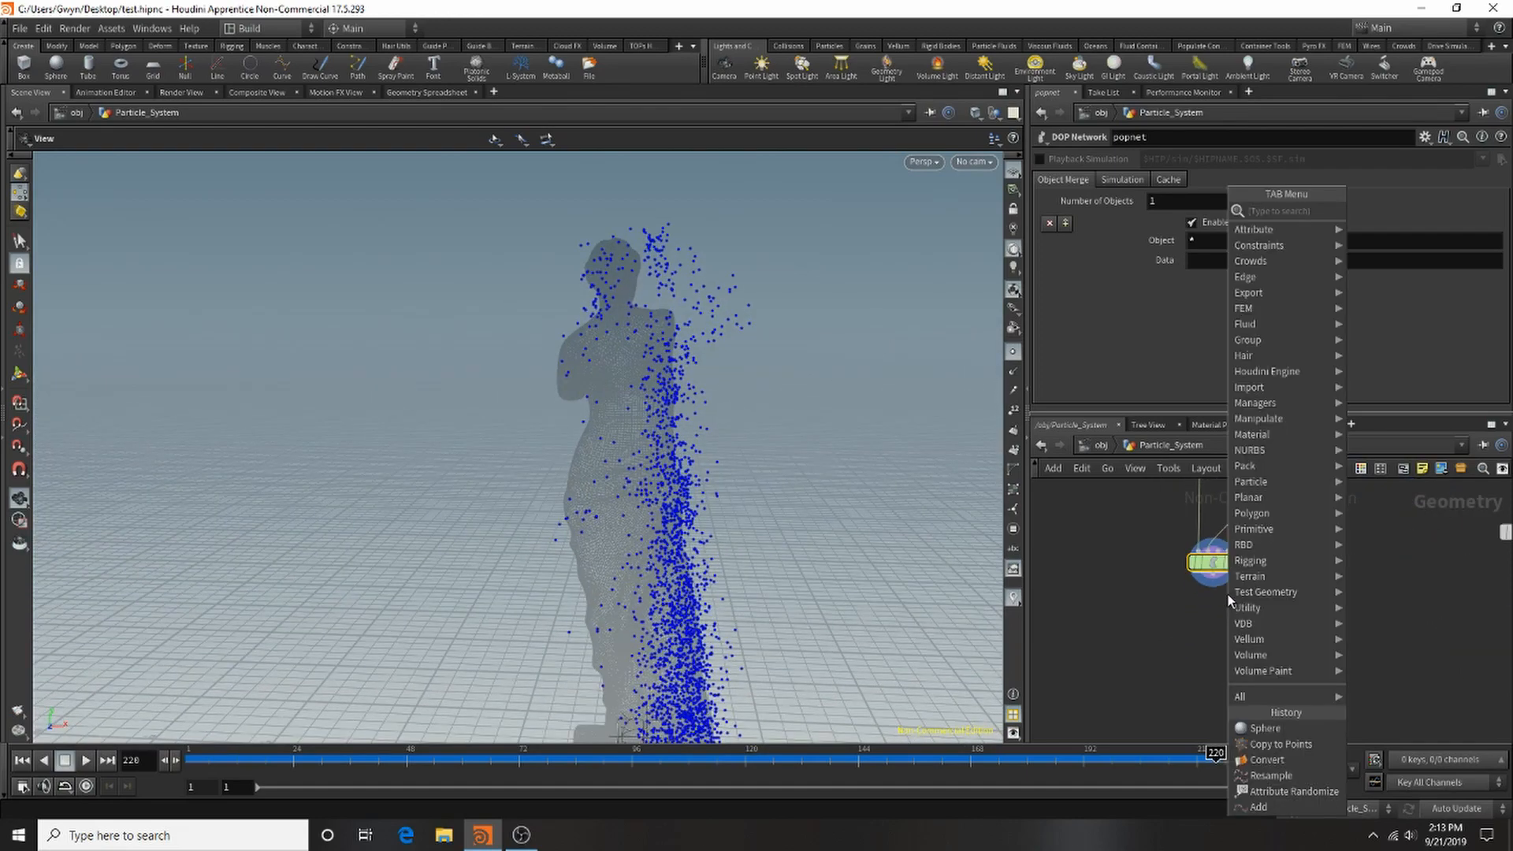
{"action": "type", "text": "trail"}
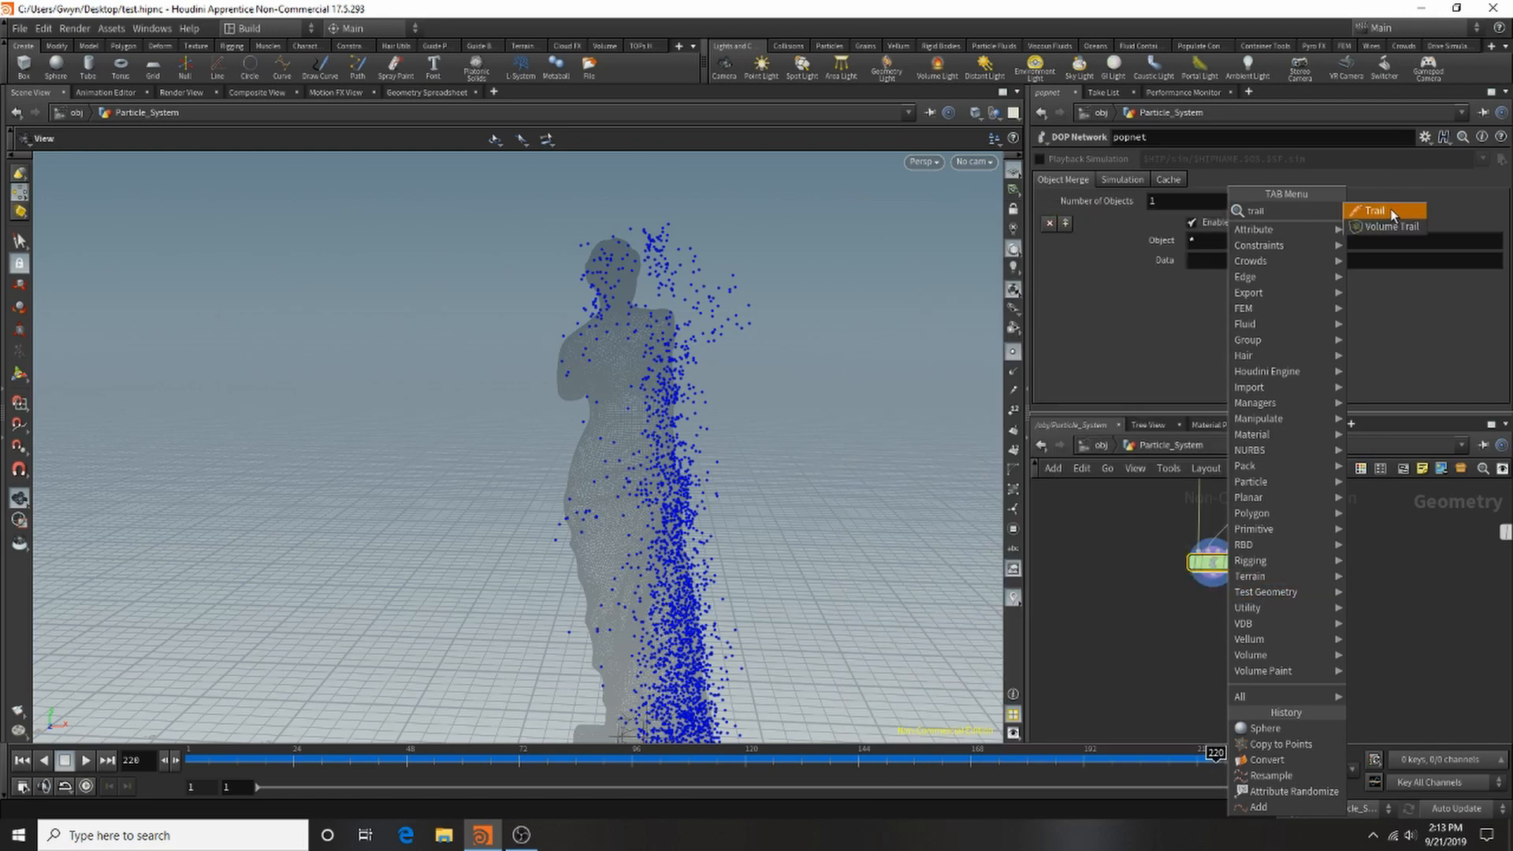
{"action": "key", "text": "Return"}
{"action": "left_click", "coordinate": [1213, 626]}
{"action": "scroll", "coordinate": [1215, 622], "scroll_direction": "up", "scroll_amount": 4}
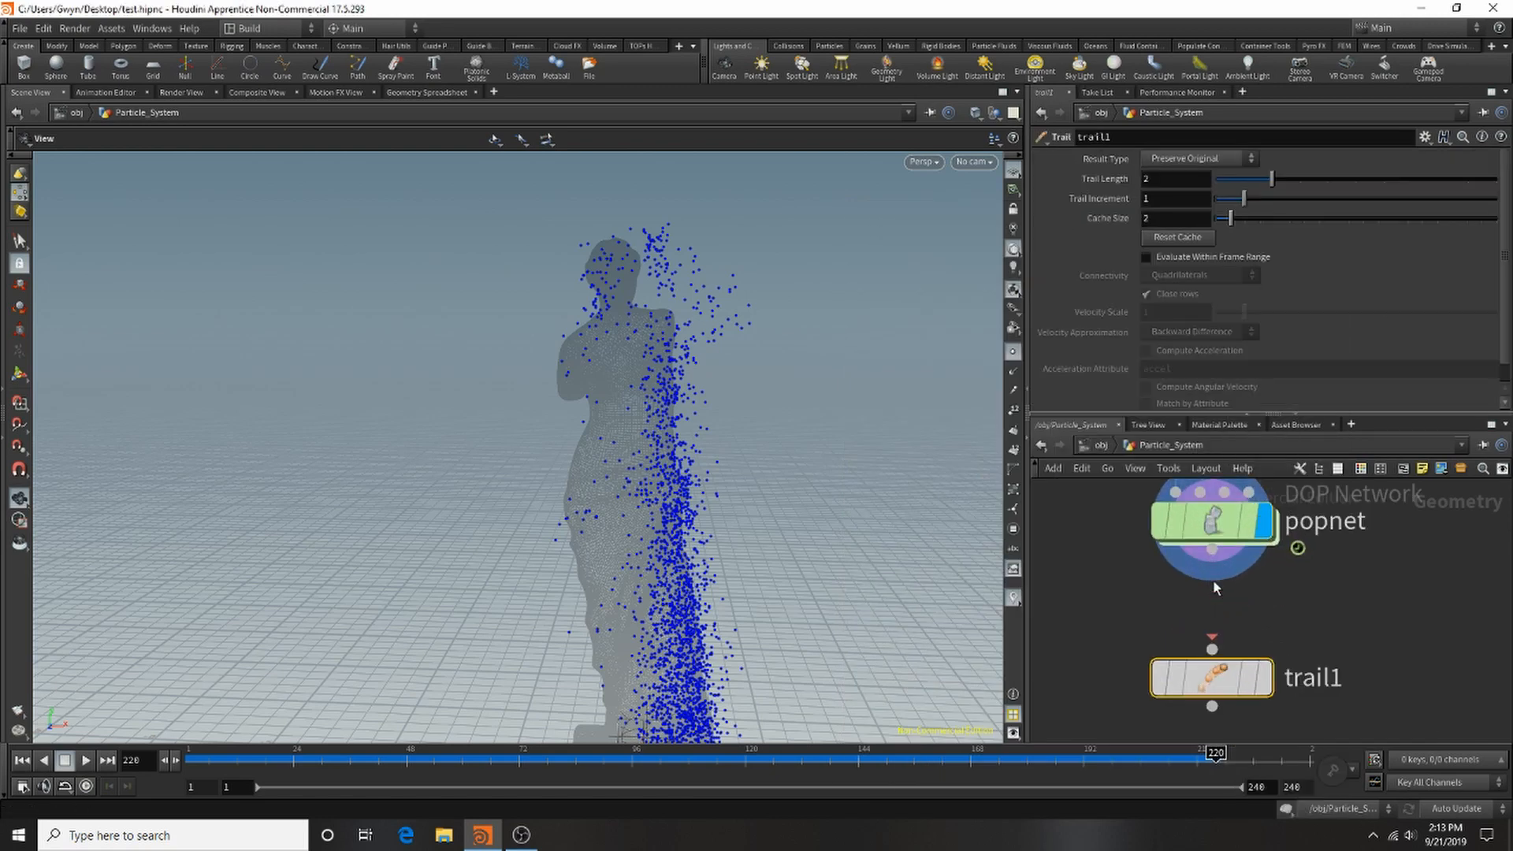
{"action": "mouse_move", "coordinate": [1214, 676]}
{"action": "scroll", "coordinate": [1261, 630], "scroll_direction": "up", "scroll_amount": 2}
{"action": "left_click", "coordinate": [1264, 628]}
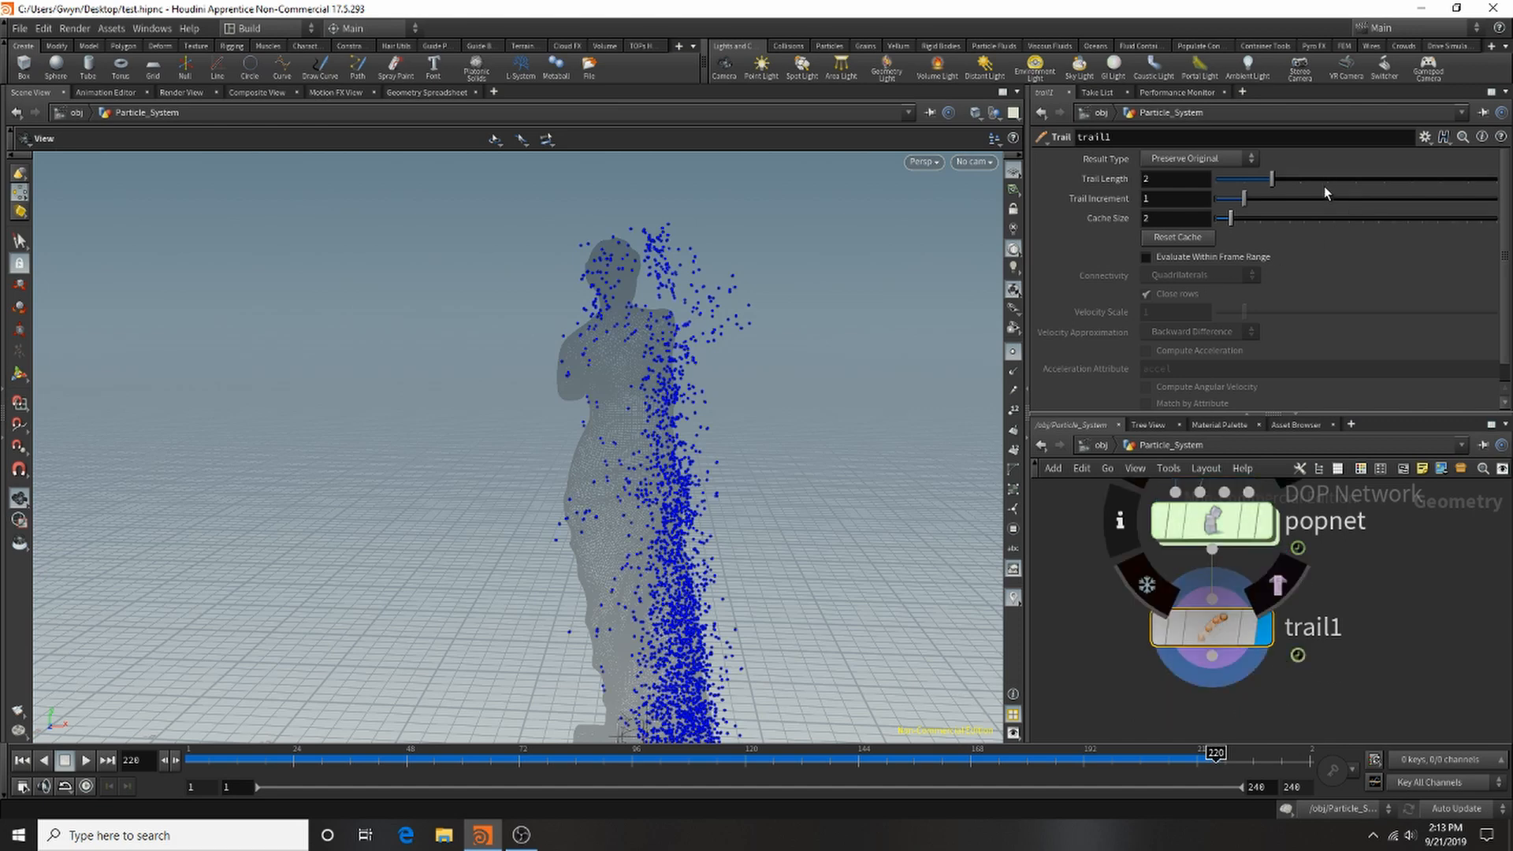
Raise trail1's Trail Length to 10 and examine the trails around the statue's upper body.
{"action": "left_click_drag", "start_coordinate": [1324, 186], "coordinate": [1497, 189]}
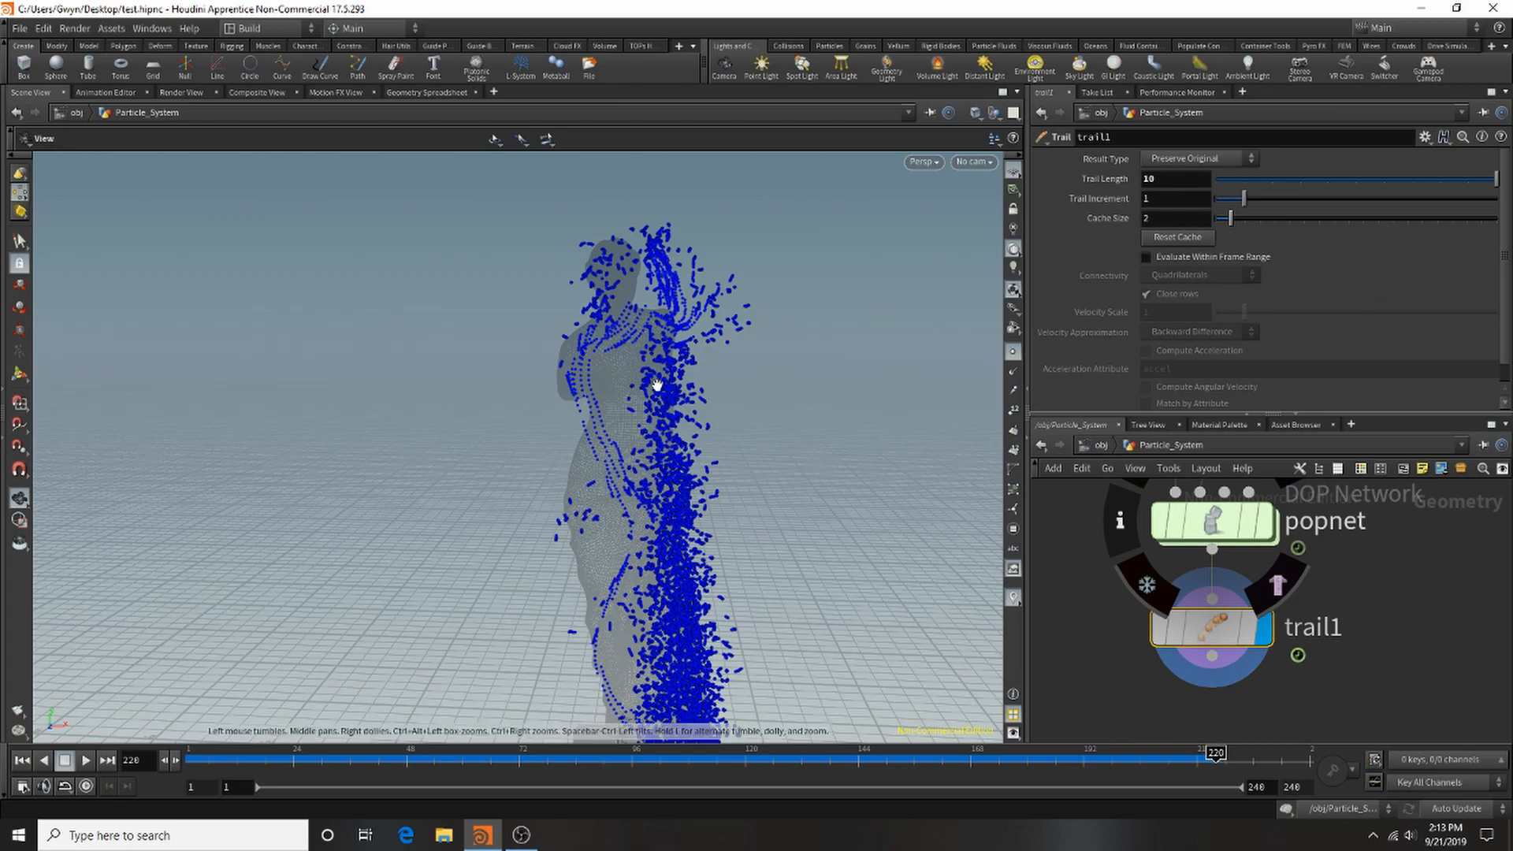
{"action": "left_click_drag", "start_coordinate": [554, 369], "coordinate": [737, 384]}
{"action": "right_click_drag", "start_coordinate": [544, 312], "coordinate": [873, 273]}
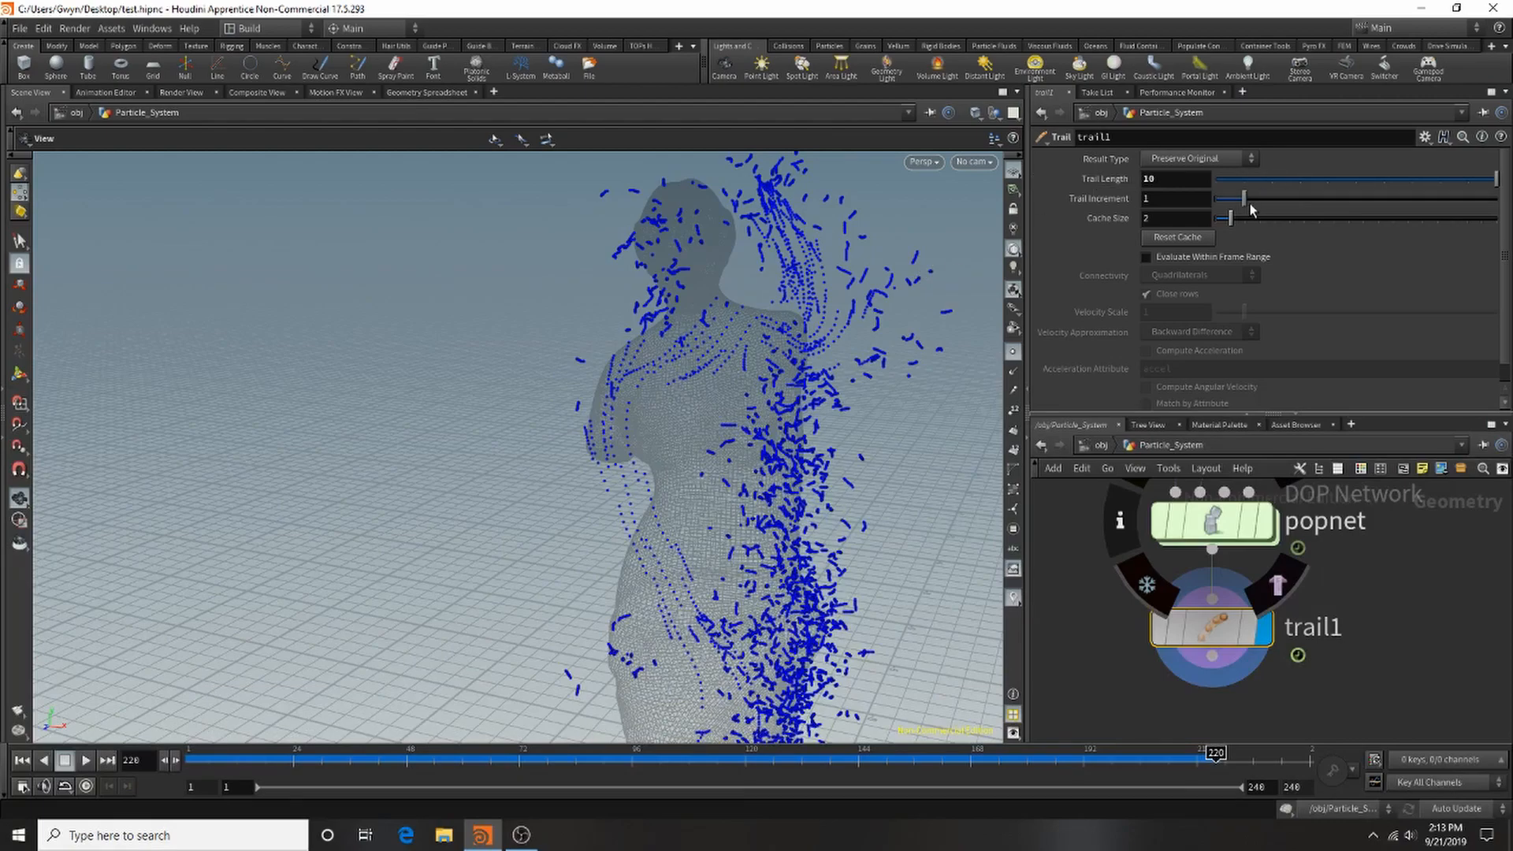
Try a Trail Length of 23 on trail1 with fractional Trail Increment values such as 1.01.
{"action": "mouse_move", "coordinate": [1248, 199]}
{"action": "left_mouse_down"}
{"action": "mouse_move", "coordinate": [1234, 203]}
{"action": "mouse_move", "coordinate": [1290, 204]}
{"action": "mouse_move", "coordinate": [1246, 205]}
{"action": "left_mouse_up"}
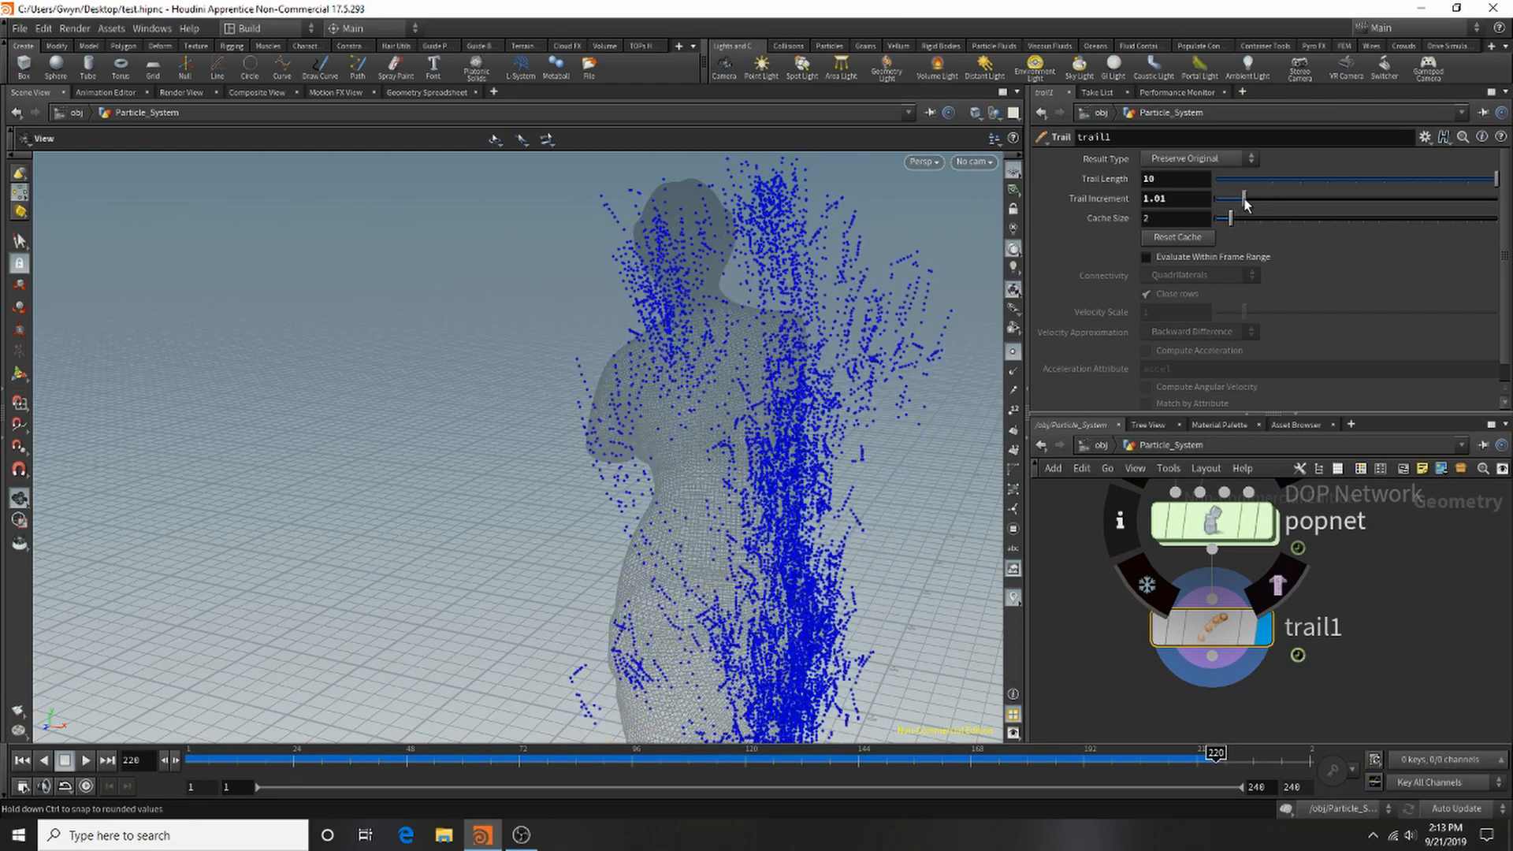
{"action": "double_click", "coordinate": [1188, 184]}
{"action": "type", "text": "23"}
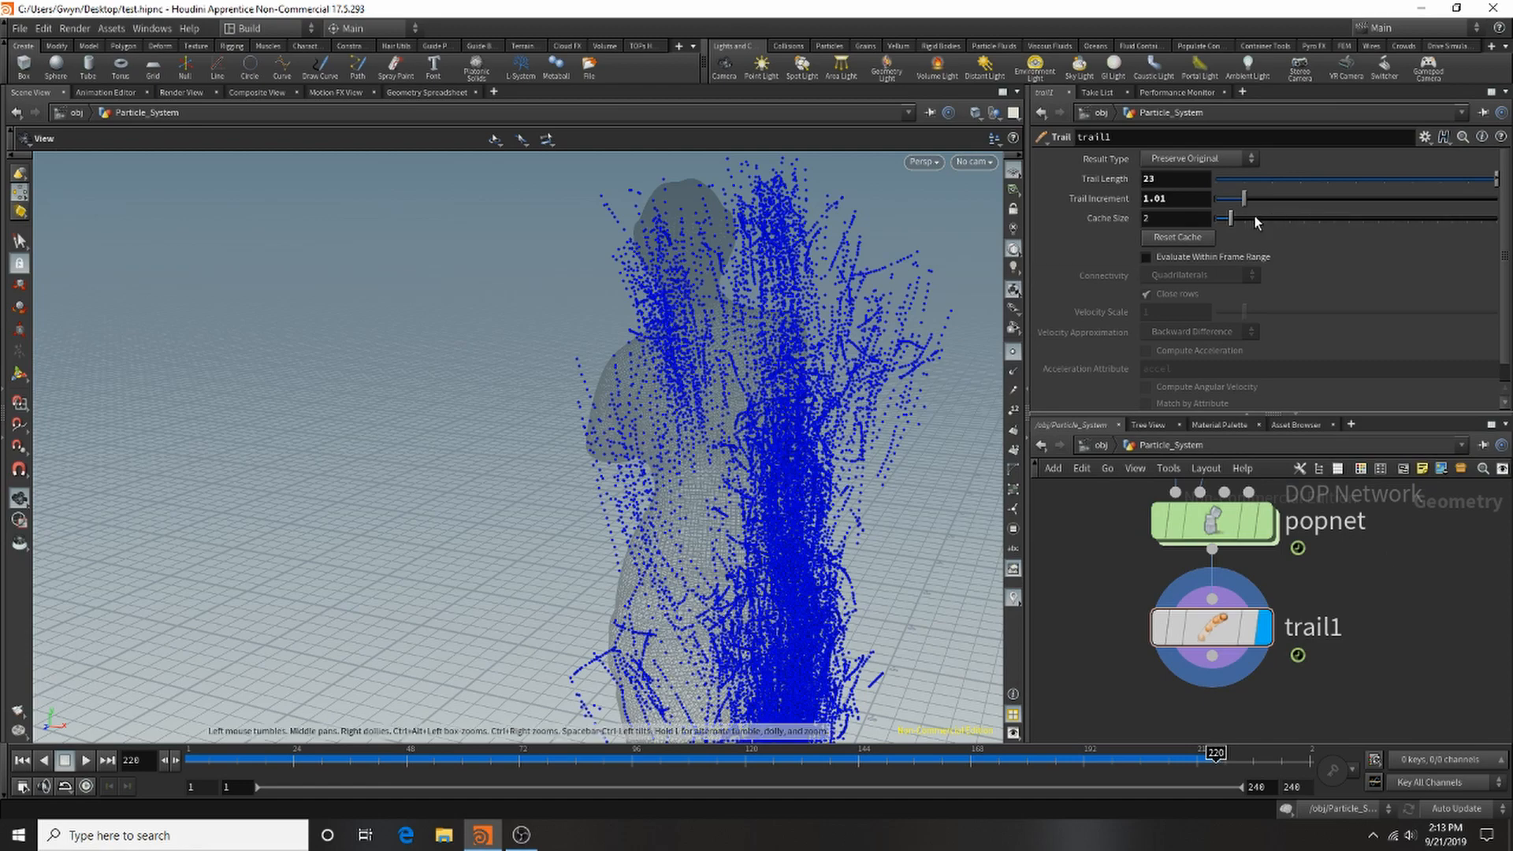
{"action": "left_click_drag", "start_coordinate": [1248, 203], "coordinate": [1229, 197]}
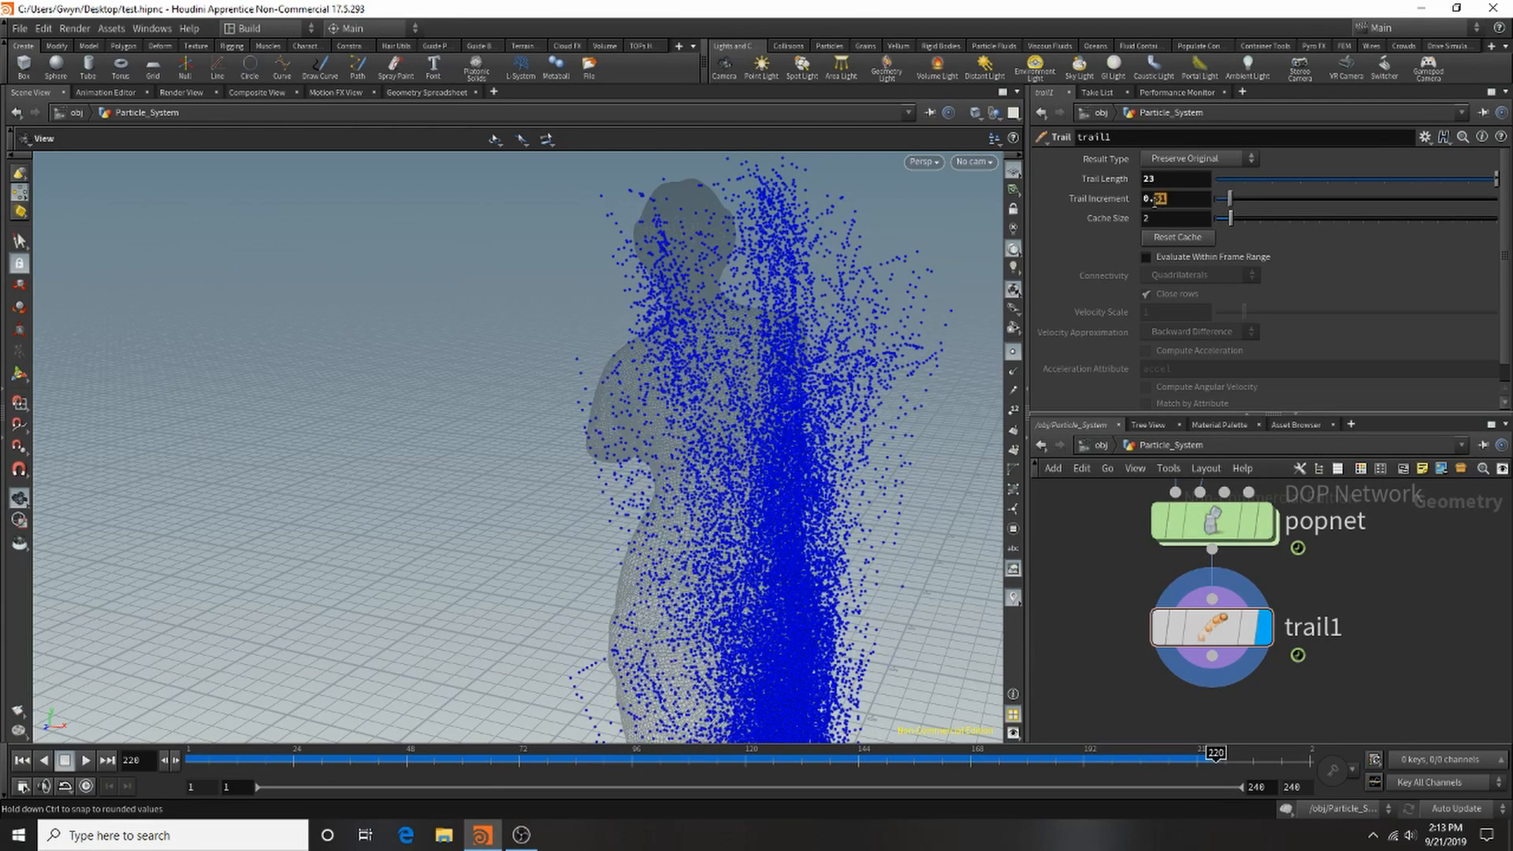
{"action": "type", "text": "8"}
{"action": "key", "text": "Return"}
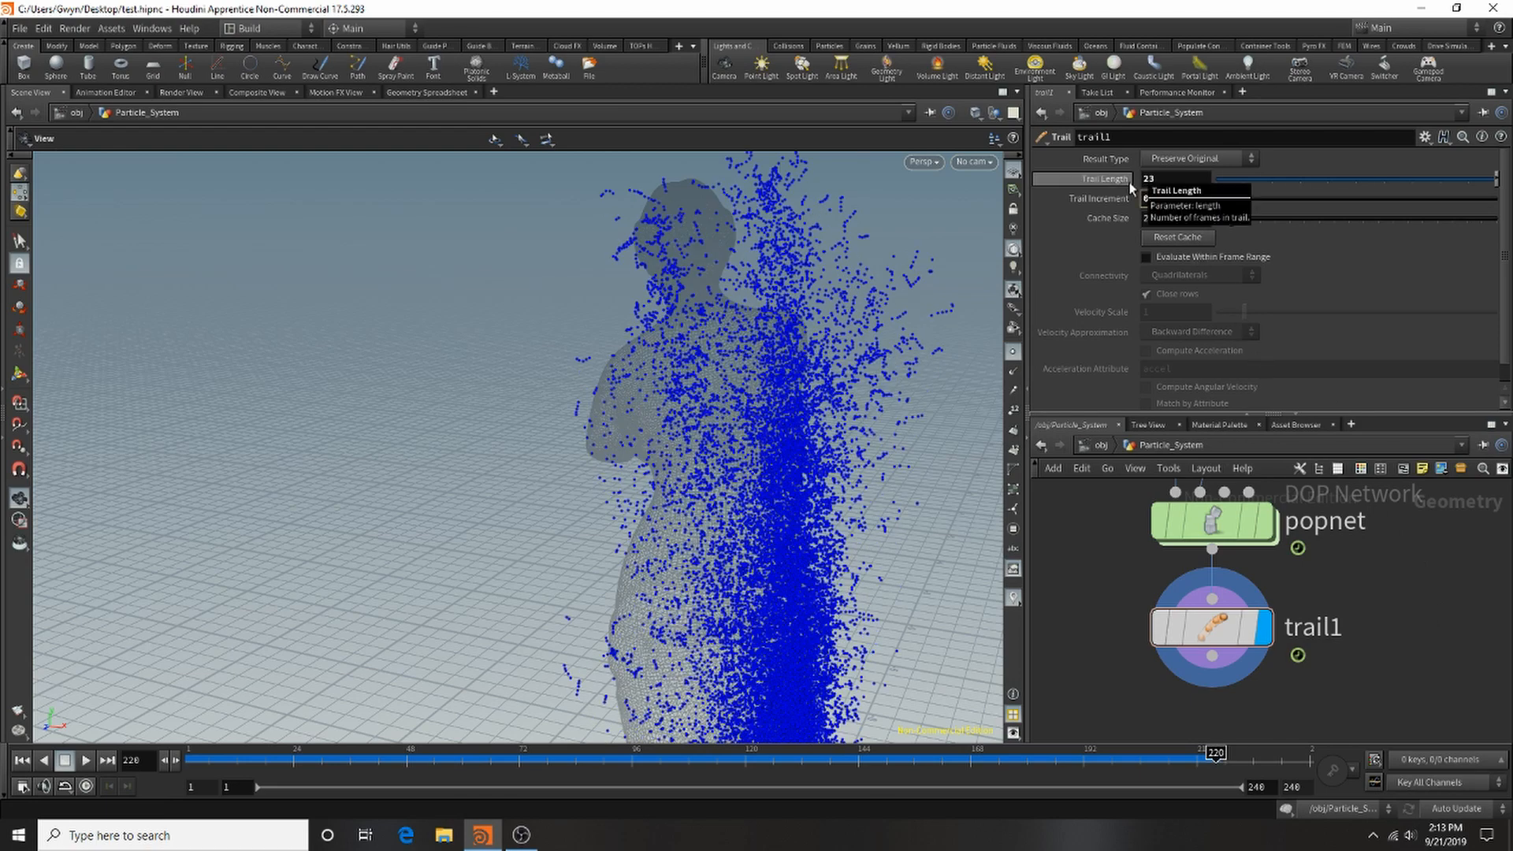
Return trail1's Trail Length to 10 and its Trail Increment to 1, and check the trails along the statue.
{"action": "key", "text": "Return"}
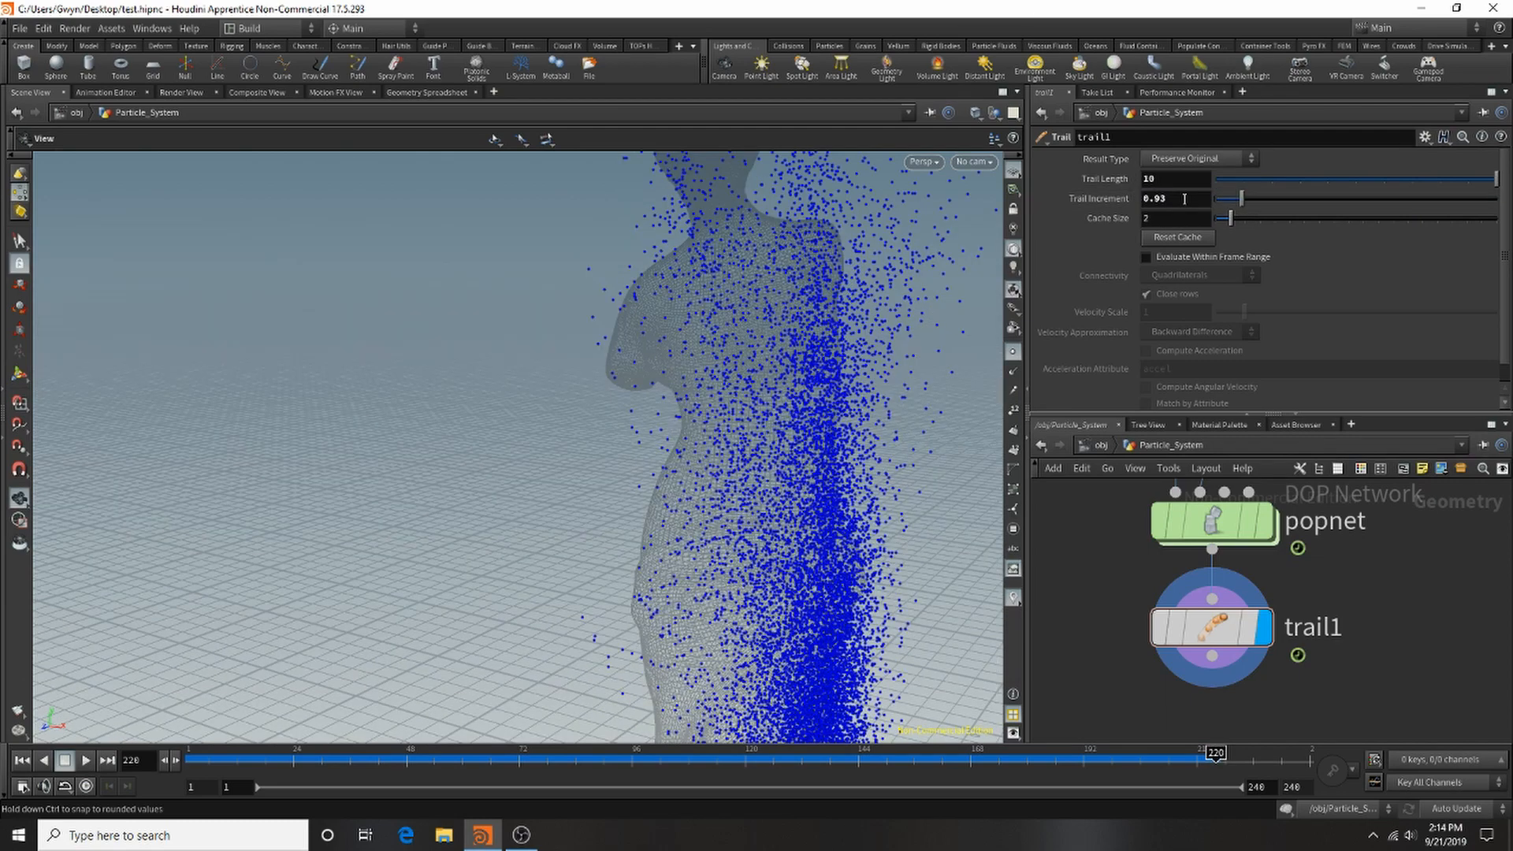
{"action": "type", "text": "1"}
{"action": "key", "text": "Return"}
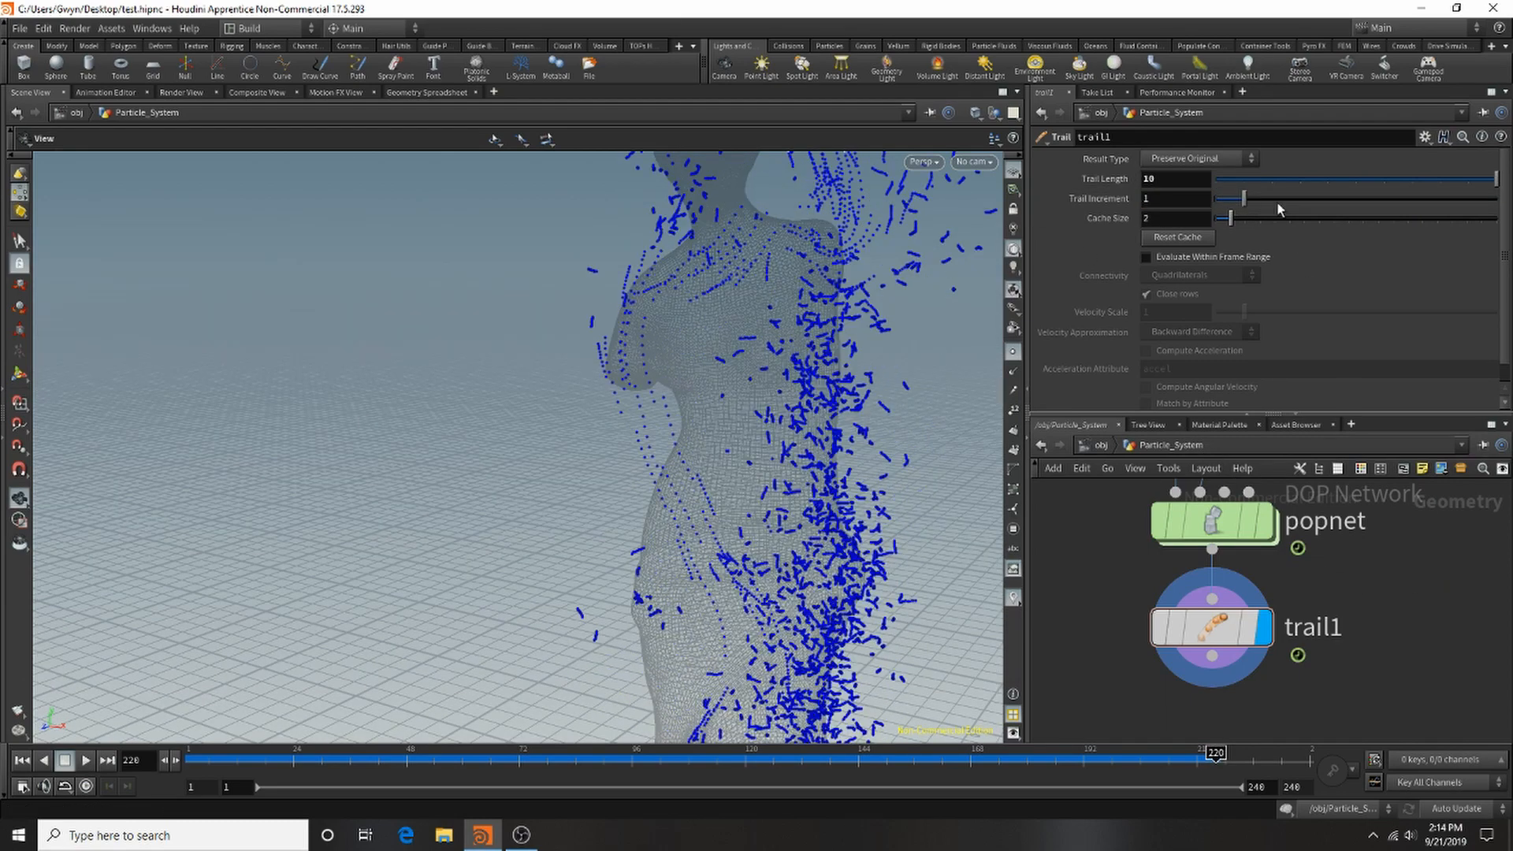
{"action": "left_click_drag", "start_coordinate": [713, 370], "coordinate": [835, 396]}
{"action": "right_click_drag", "start_coordinate": [836, 398], "coordinate": [764, 375]}
{"action": "left_click_drag", "start_coordinate": [764, 375], "coordinate": [803, 287]}
Try Trail Length values of 12 and 23 on trail1.
{"action": "left_click_drag", "start_coordinate": [1166, 181], "coordinate": [1103, 189]}
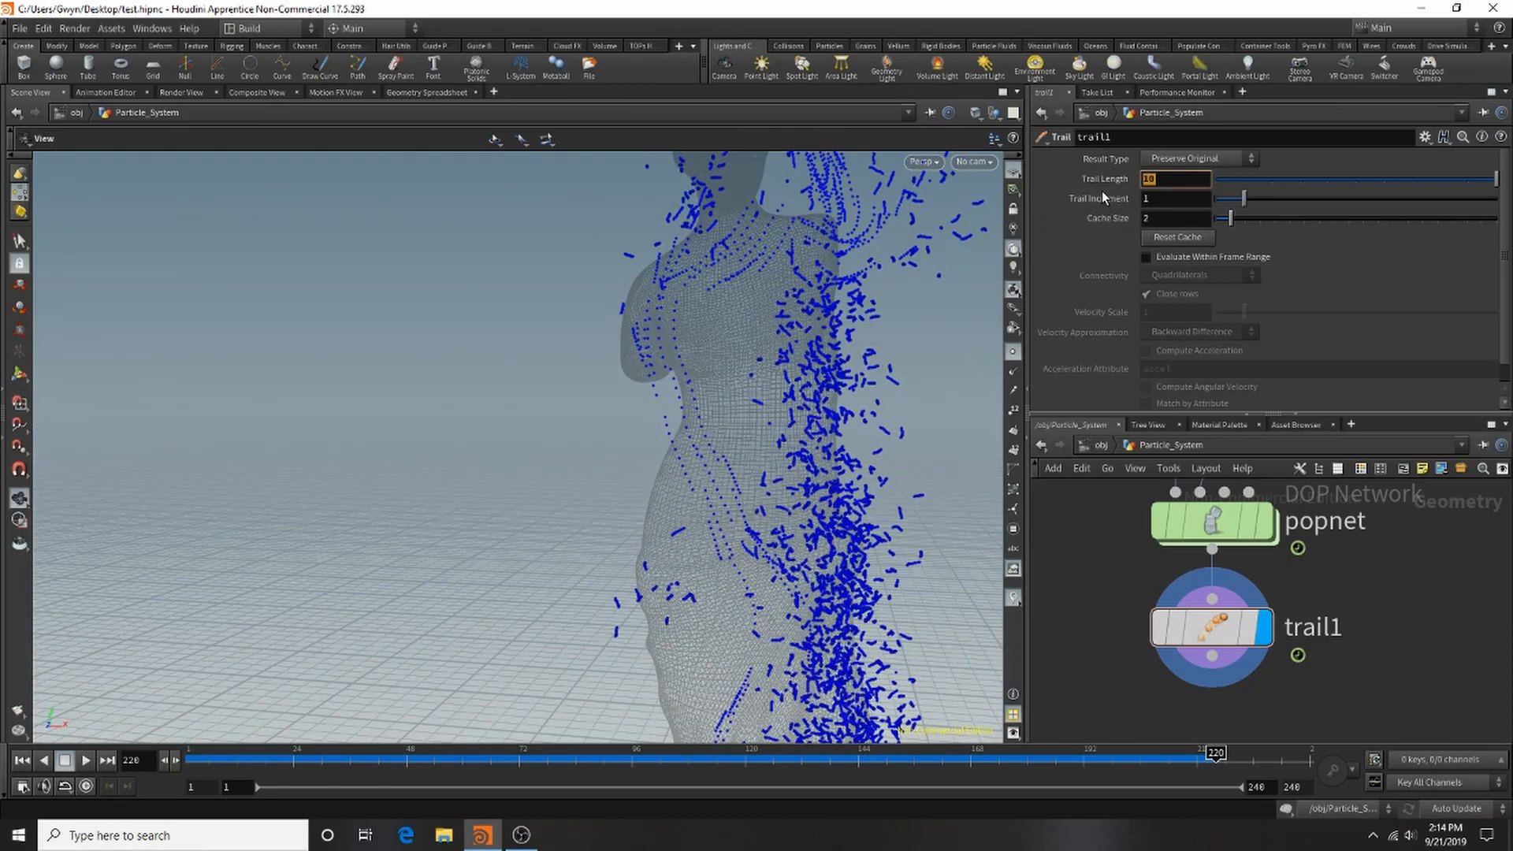
{"action": "type", "text": "12"}
{"action": "key", "text": "Return"}
{"action": "left_click_drag", "start_coordinate": [1163, 180], "coordinate": [1107, 183]}
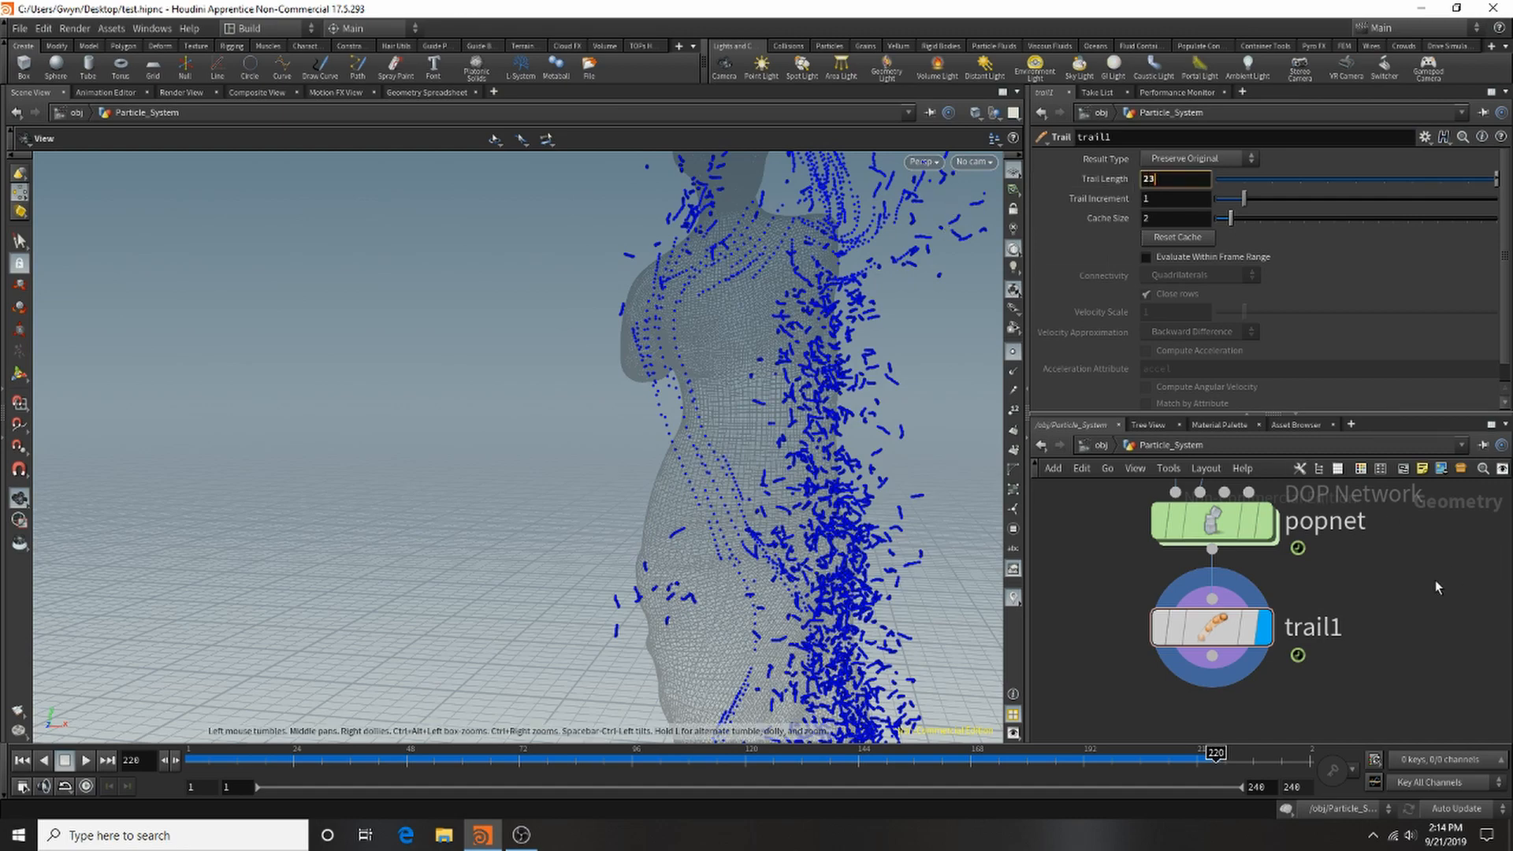
{"action": "type", "text": "23"}
{"action": "key", "text": "Return"}
Set trail1's Trail Length to 45 and inspect the longer trails around the statue.
{"action": "left_click_drag", "start_coordinate": [1174, 179], "coordinate": [1035, 195]}
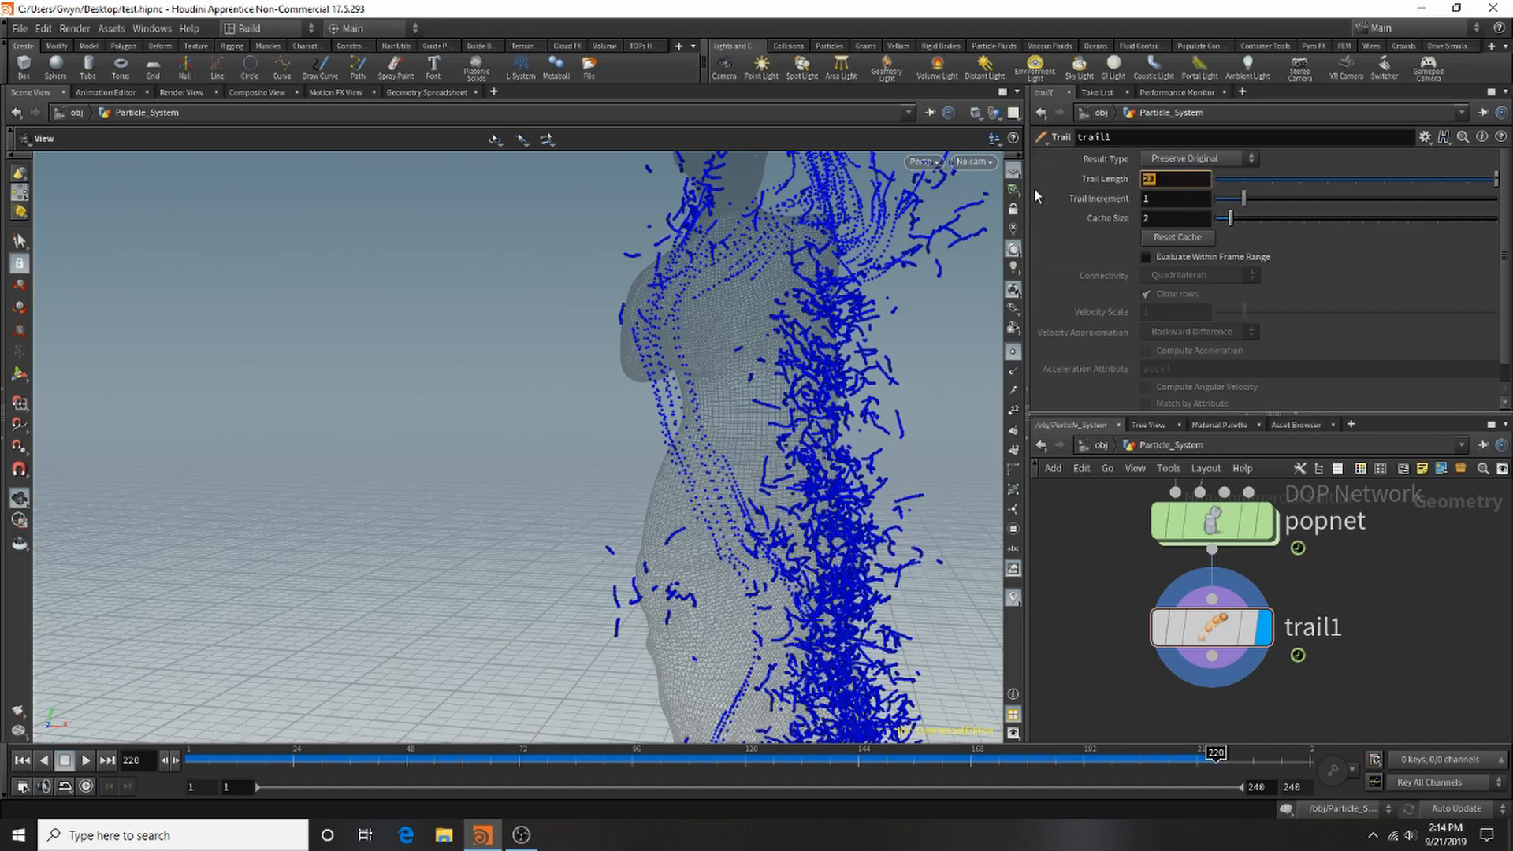
{"action": "type", "text": "45"}
{"action": "key", "text": "Return"}
{"action": "double_click", "coordinate": [1366, 534]}
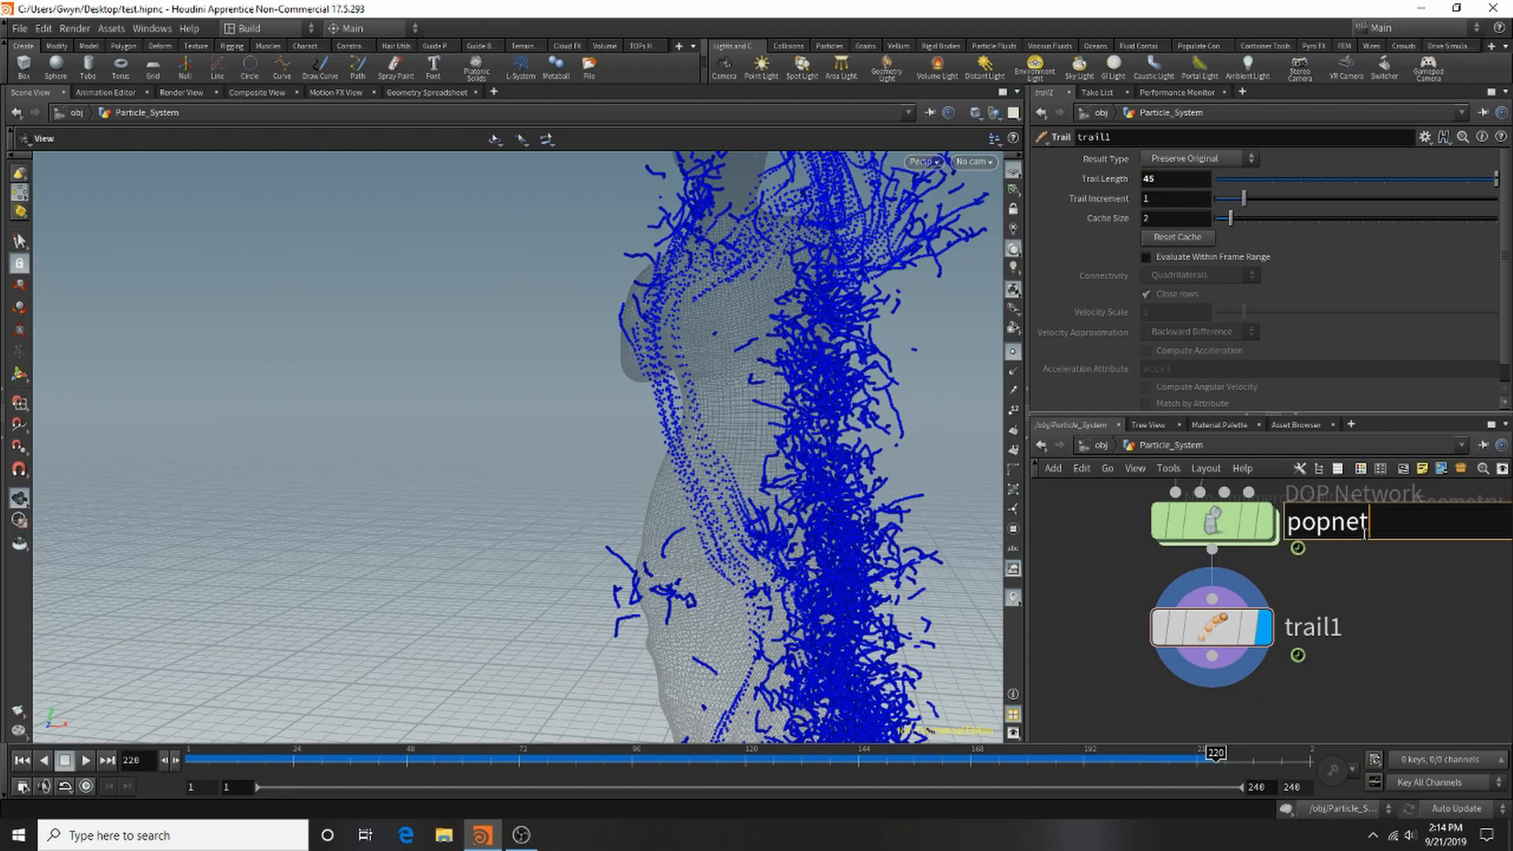
{"action": "left_click_drag", "start_coordinate": [877, 376], "coordinate": [930, 371]}
{"action": "scroll", "coordinate": [788, 433], "scroll_direction": "up", "scroll_amount": 3}
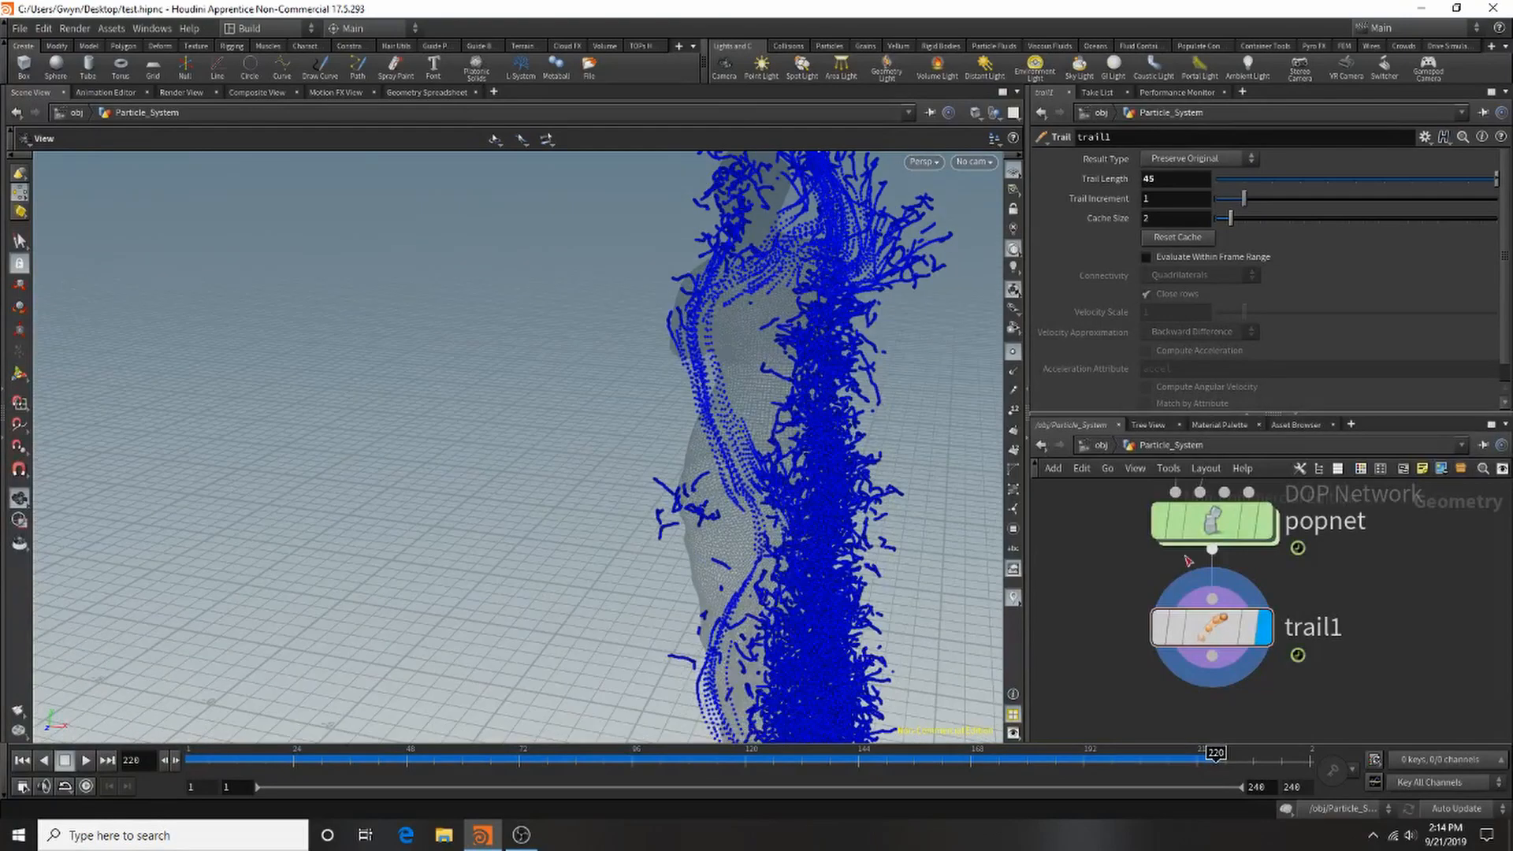
Add a File node below trail1, wire trail1's output into it and display its output.
{"action": "key", "text": "Tab"}
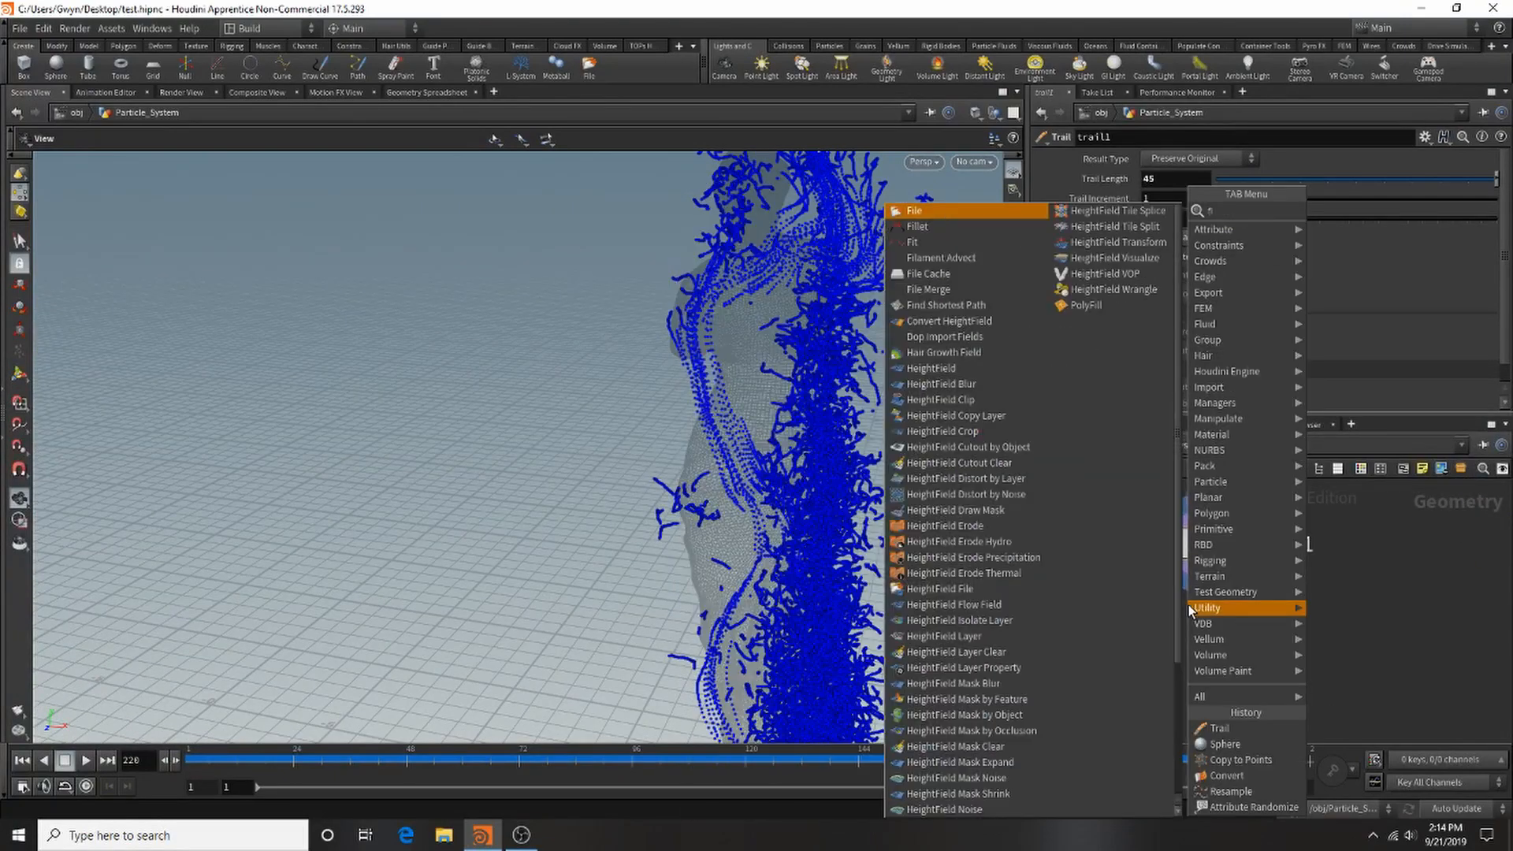
{"action": "type", "text": "file"}
{"action": "key", "text": "Return"}
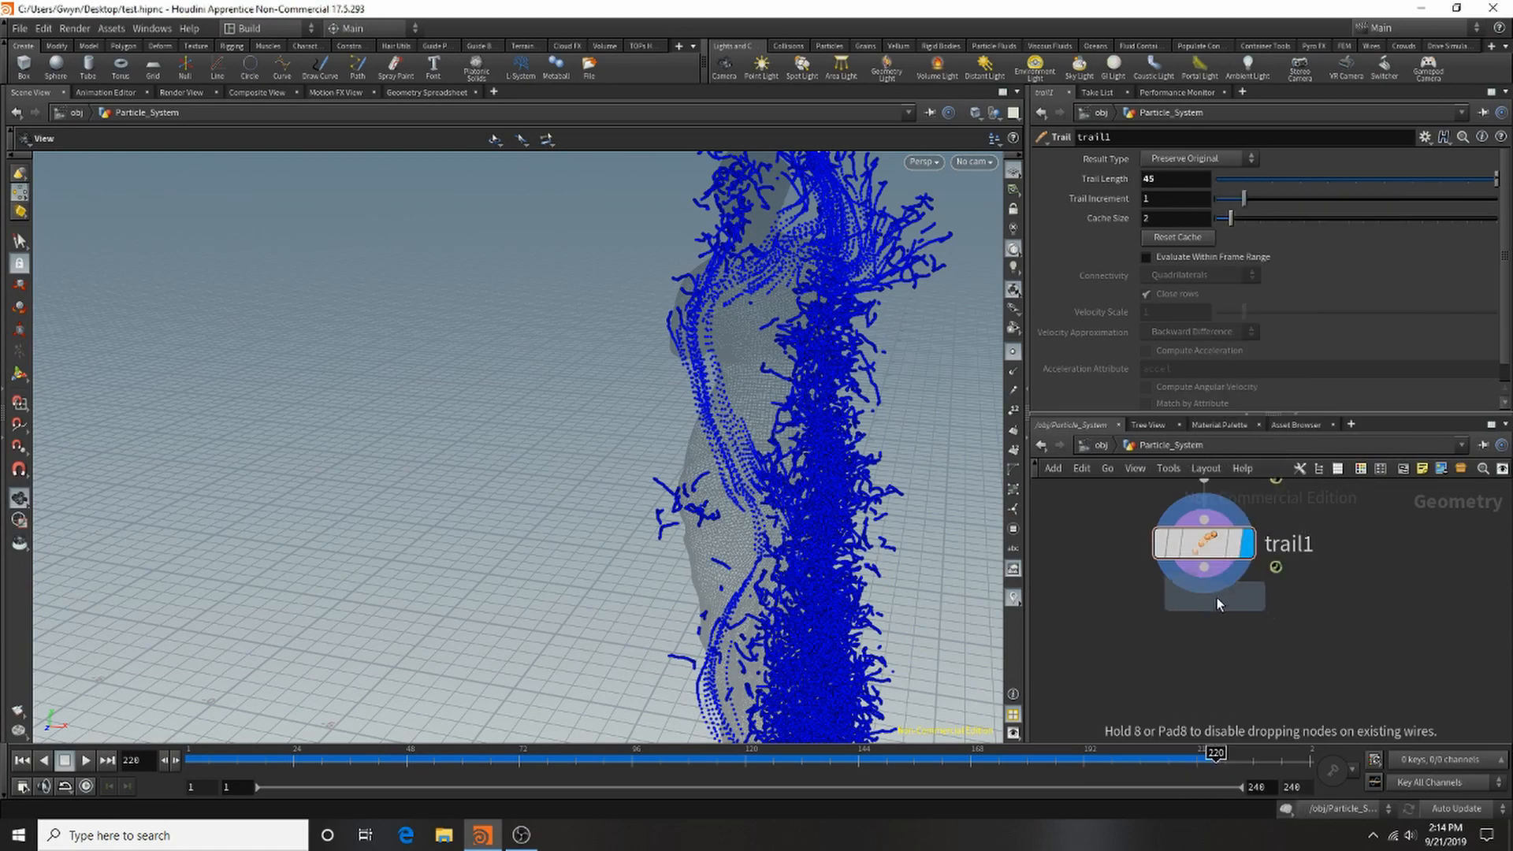
{"action": "left_click", "coordinate": [1204, 634]}
{"action": "left_click_drag", "start_coordinate": [1210, 577], "coordinate": [1204, 631]}
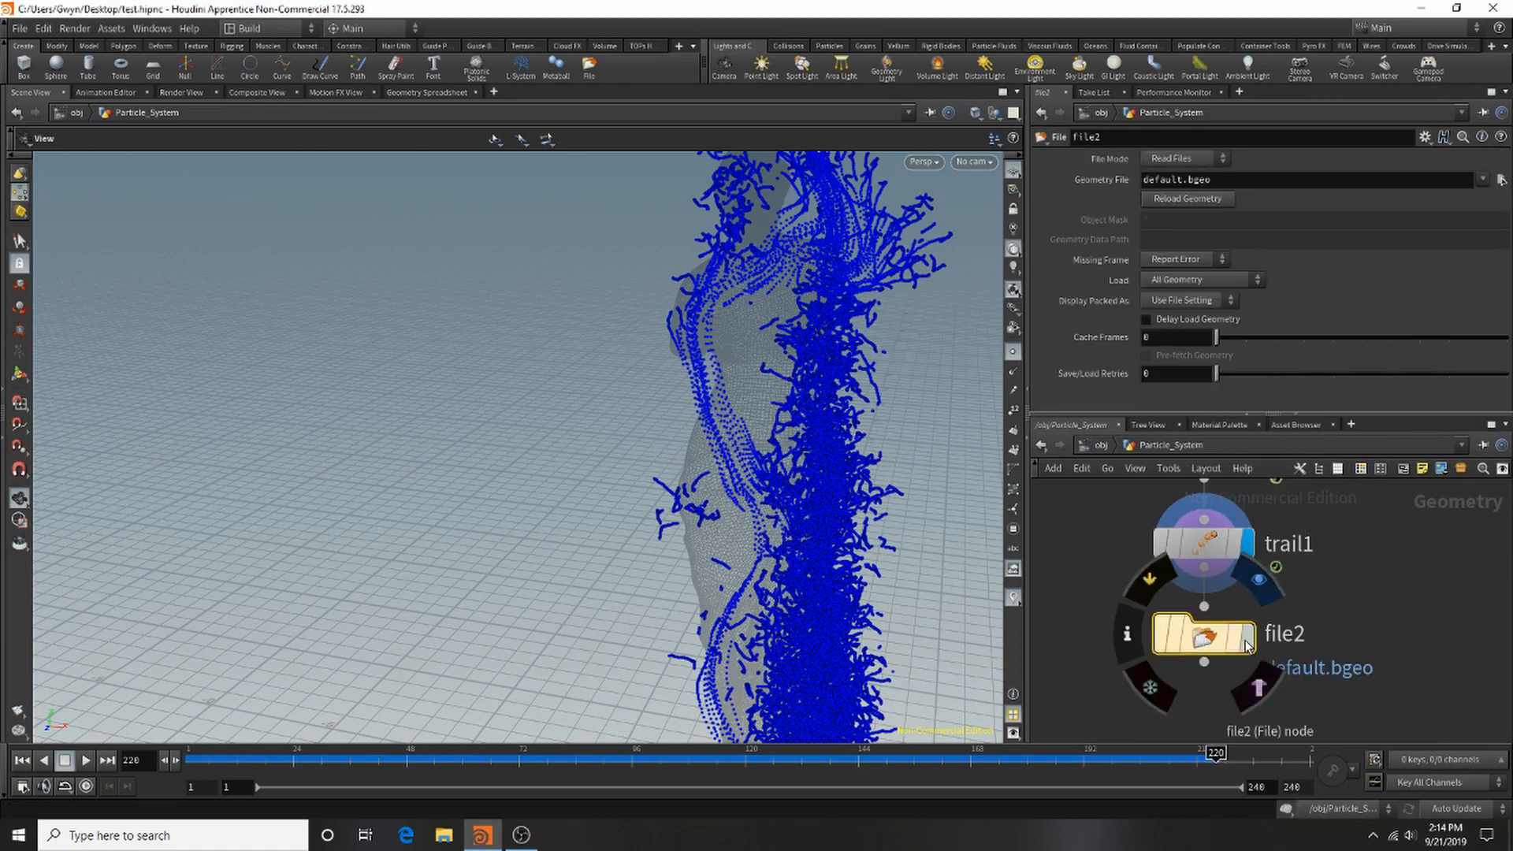
{"action": "left_click", "coordinate": [1247, 640]}
Rename the new File node as Particle_Cache_Out.
{"action": "double_click", "coordinate": [1286, 635]}
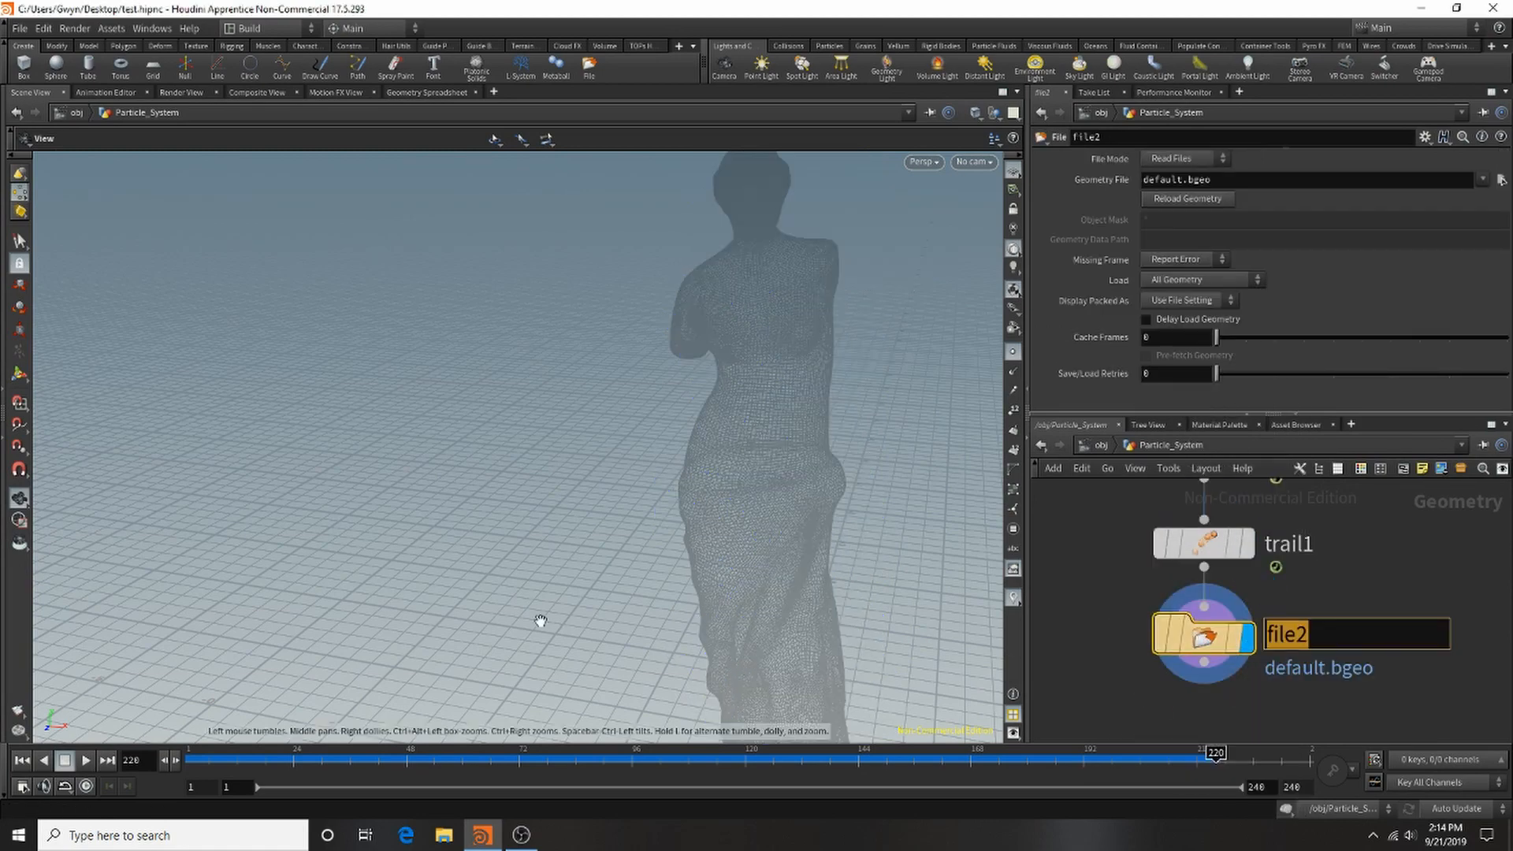
{"action": "type", "text": "P"}
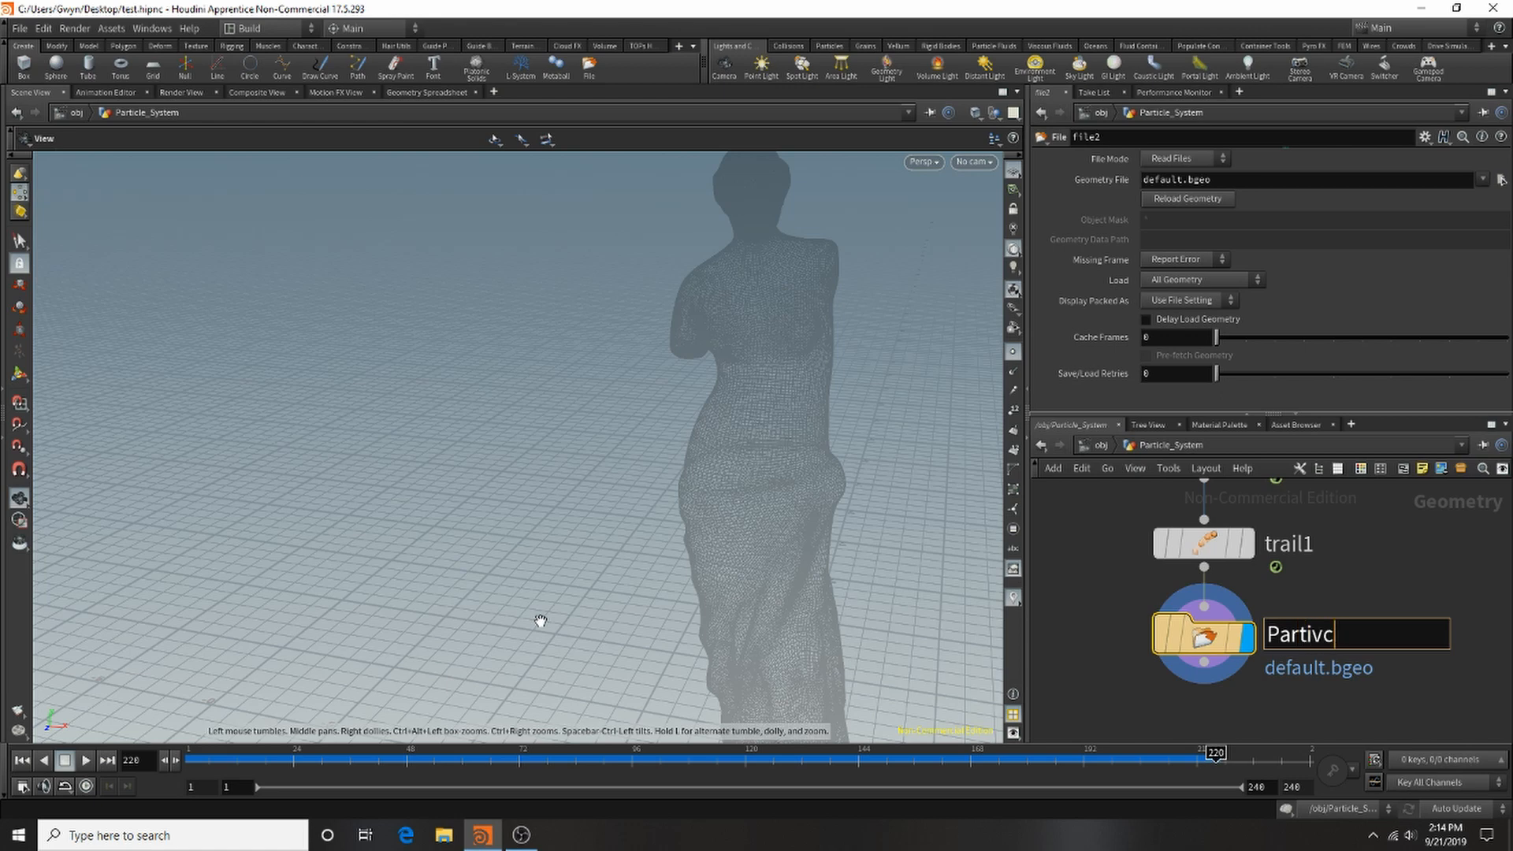
{"action": "type", "text": "artiv"}
{"action": "key", "text": "BackSpace"}
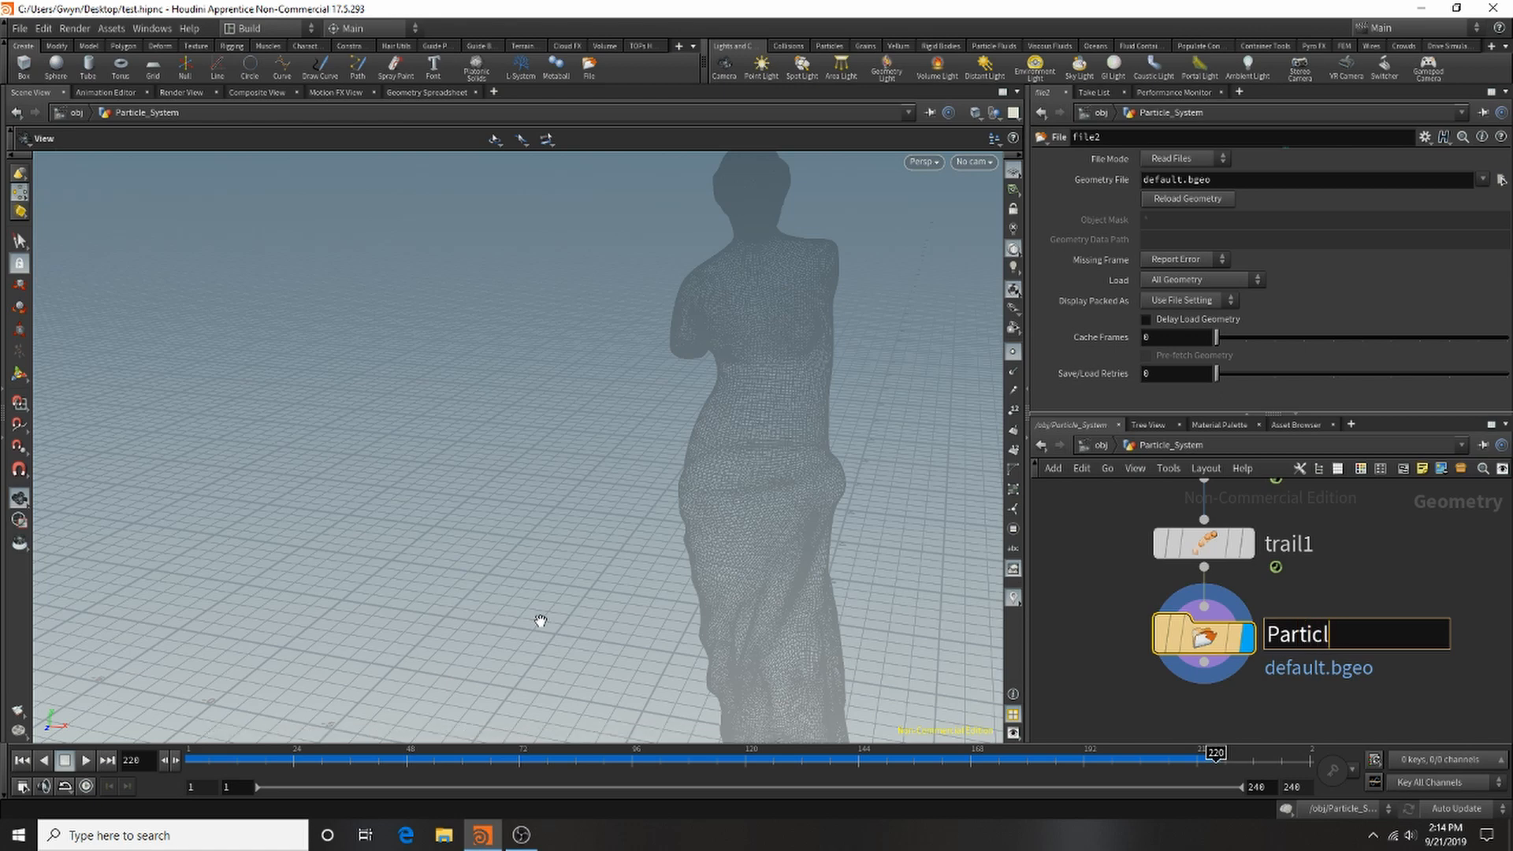
{"action": "type", "text": "cle_Cache_Out"}
{"action": "key", "text": "Return"}
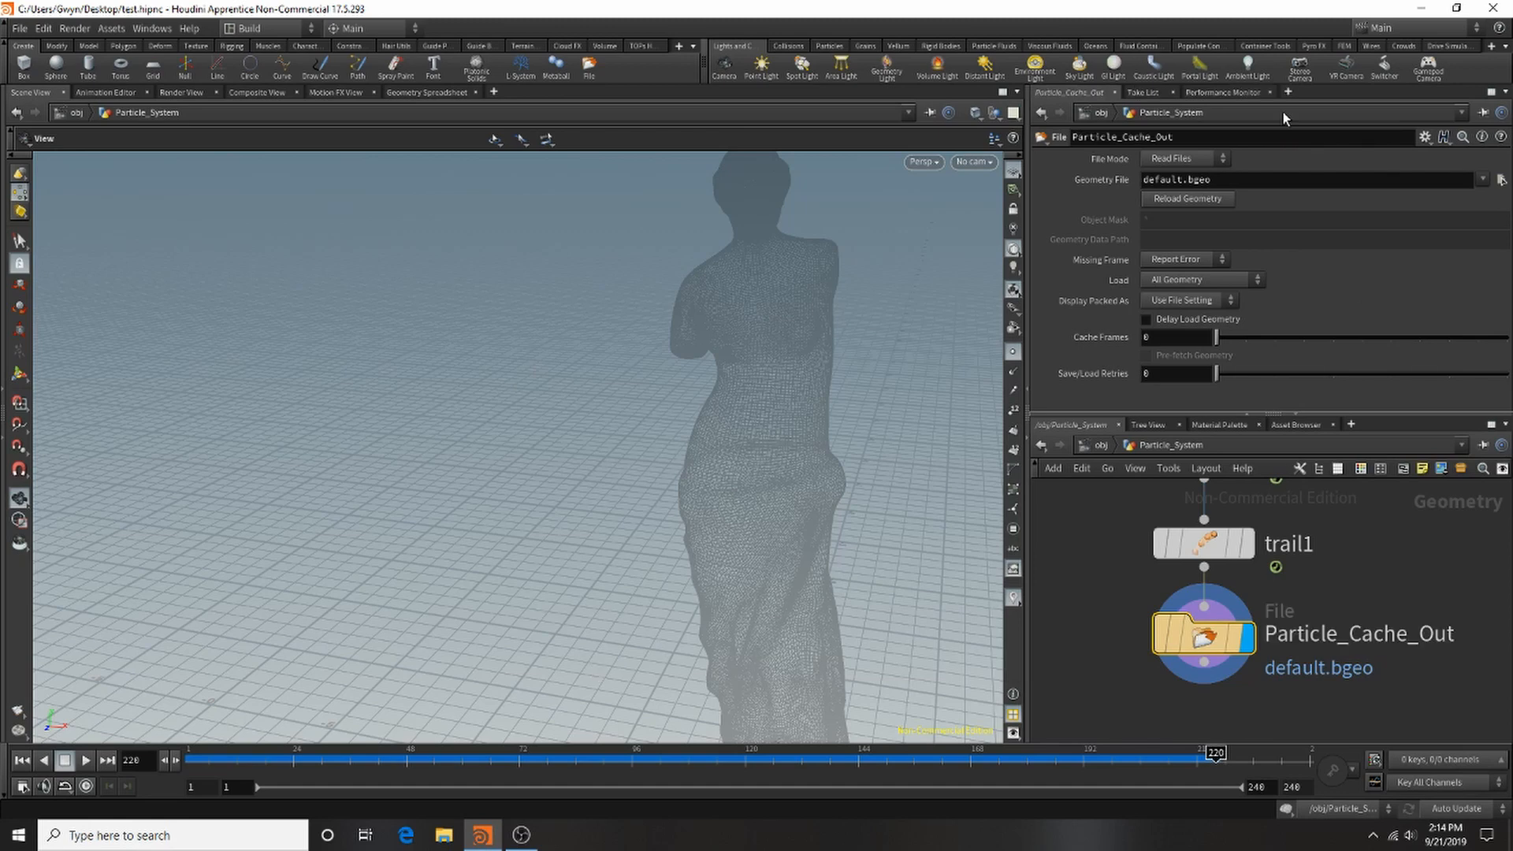
Set Particle_Cache_Out's Geometry File to $HIP/geo/particles.$F.bgeo, picking the particles sequence from the geo folder and removing its frame-range suffix.
{"action": "left_click", "coordinate": [1500, 180]}
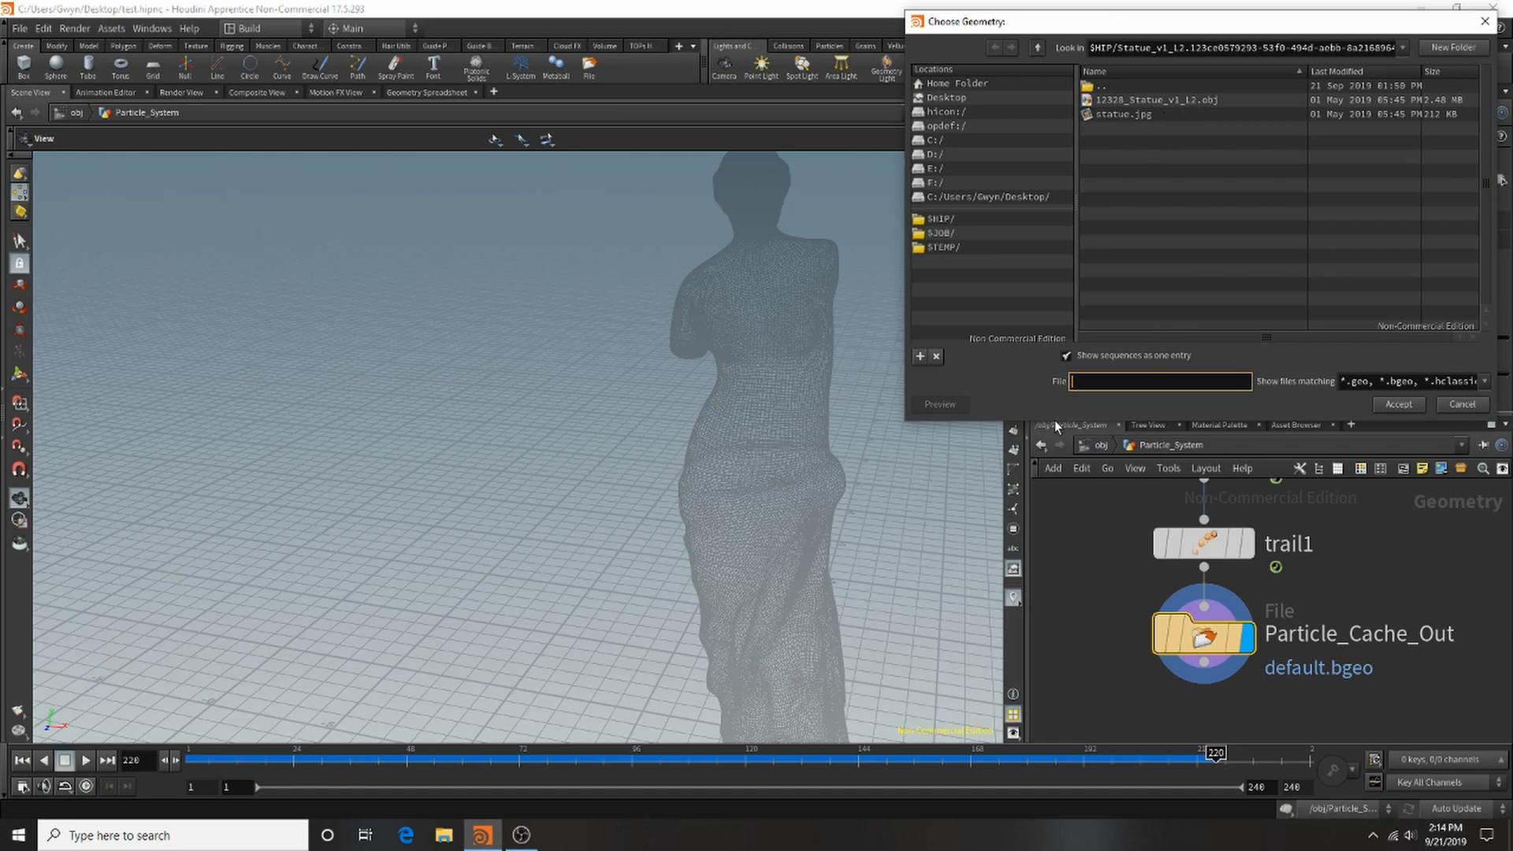
{"action": "left_click", "coordinate": [1009, 85]}
{"action": "left_click", "coordinate": [1016, 98]}
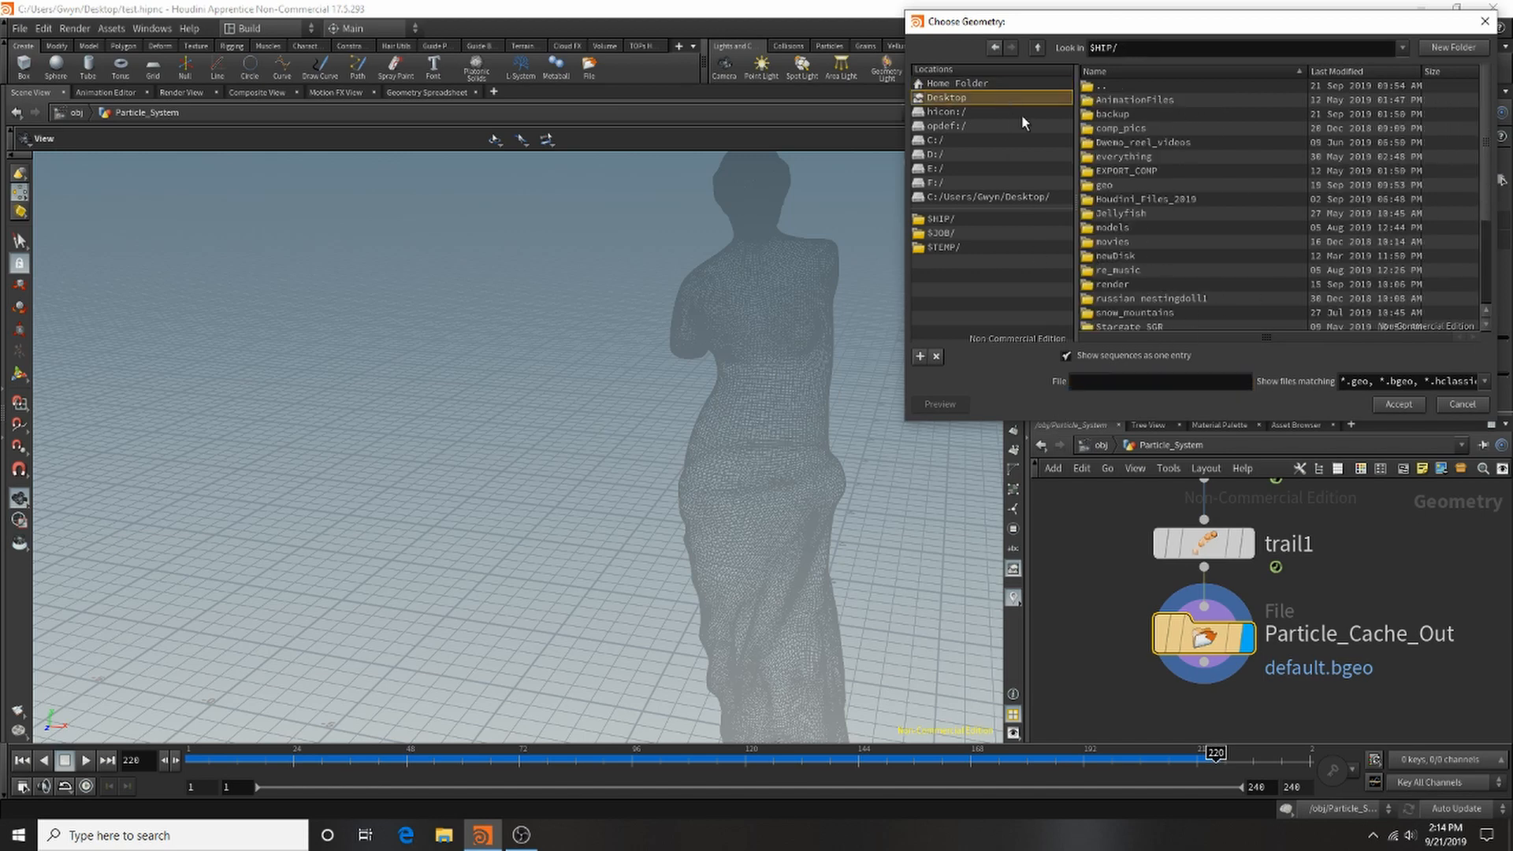
{"action": "double_click", "coordinate": [1126, 187]}
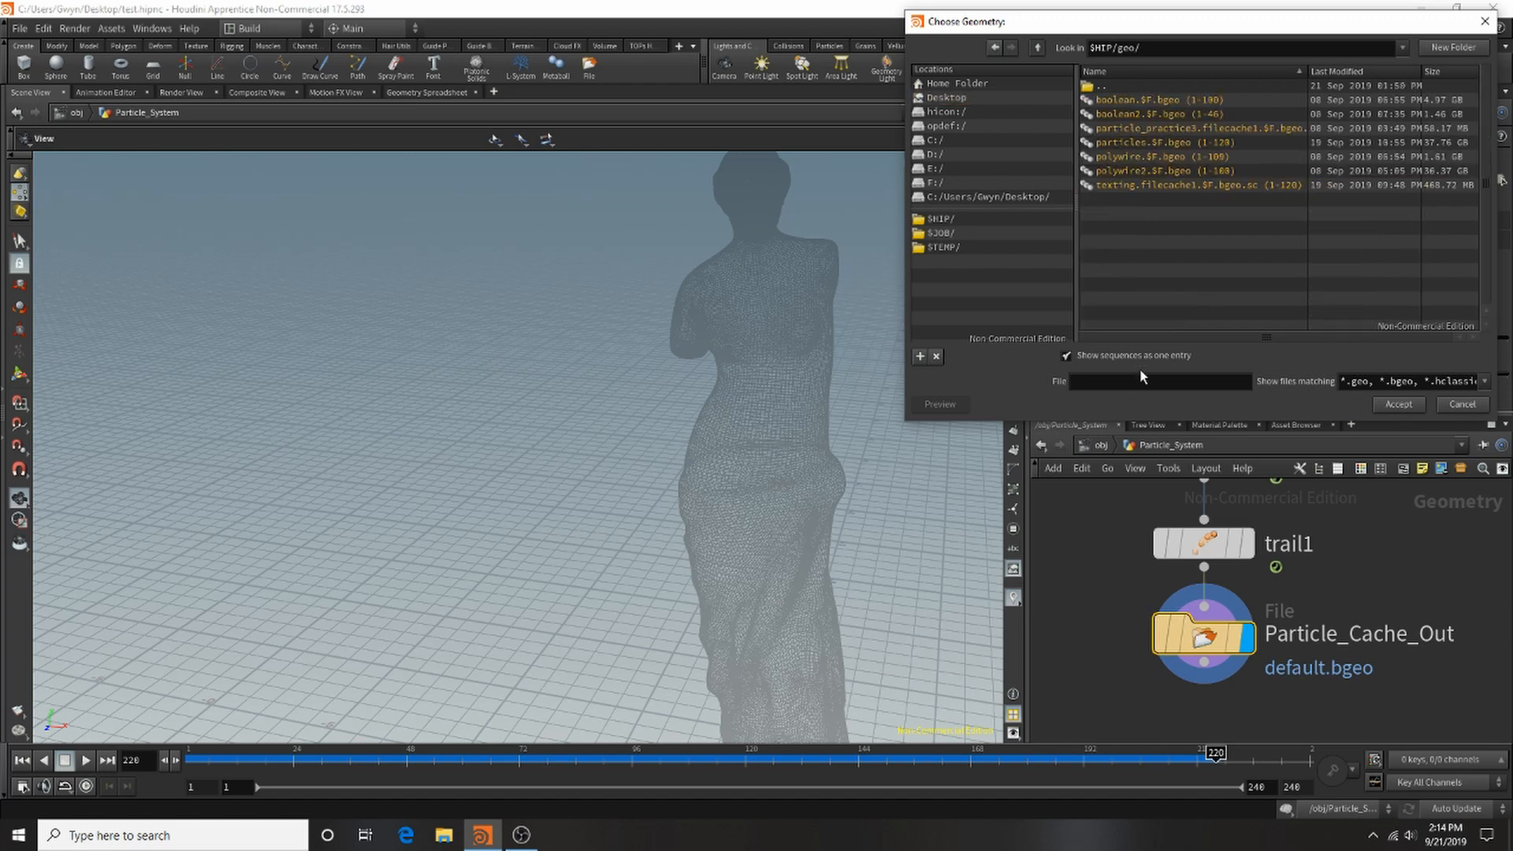
{"action": "left_click", "coordinate": [1166, 143]}
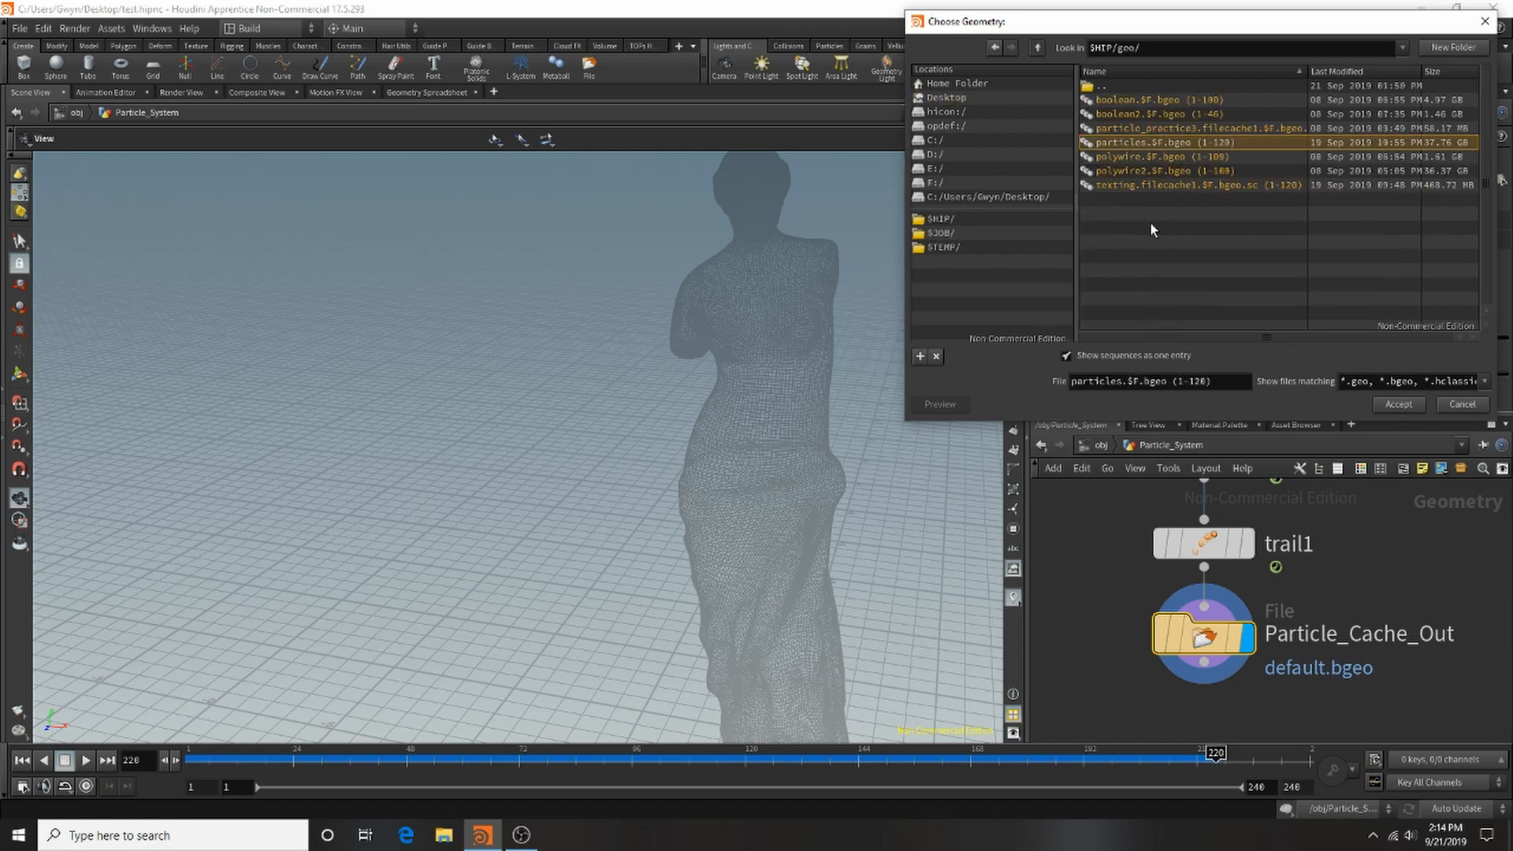
{"action": "left_click_drag", "start_coordinate": [1222, 382], "coordinate": [1150, 387]}
{"action": "left_click", "coordinate": [1401, 405]}
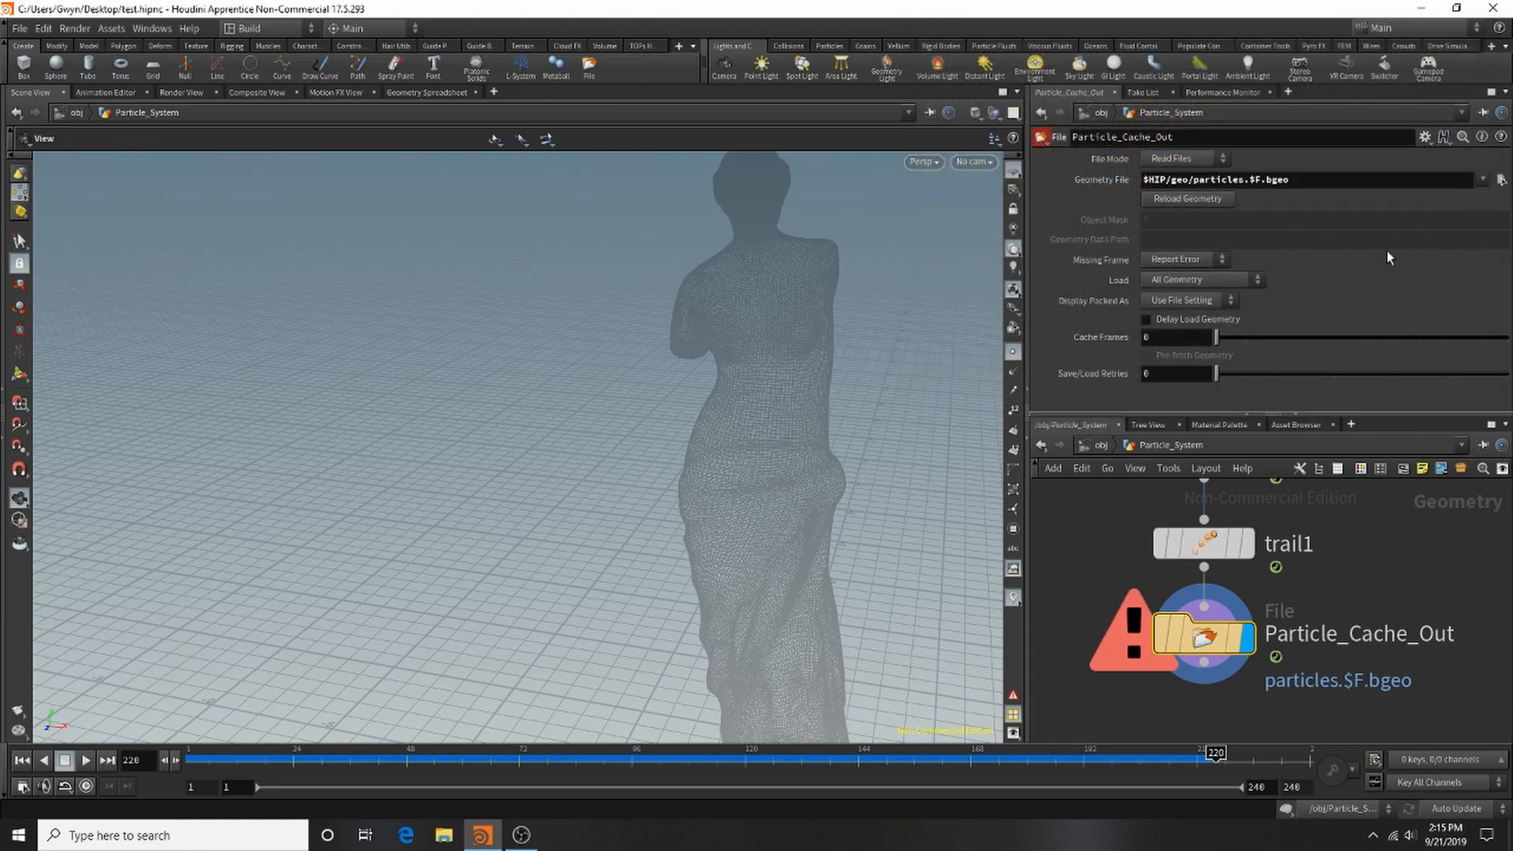
Move the Particle_Cache_Out node off to the side of trail1 to free the space below it.
{"action": "left_click_drag", "start_coordinate": [1204, 636], "coordinate": [1504, 664]}
{"action": "scroll", "coordinate": [1250, 579], "scroll_direction": "down", "scroll_amount": 5}
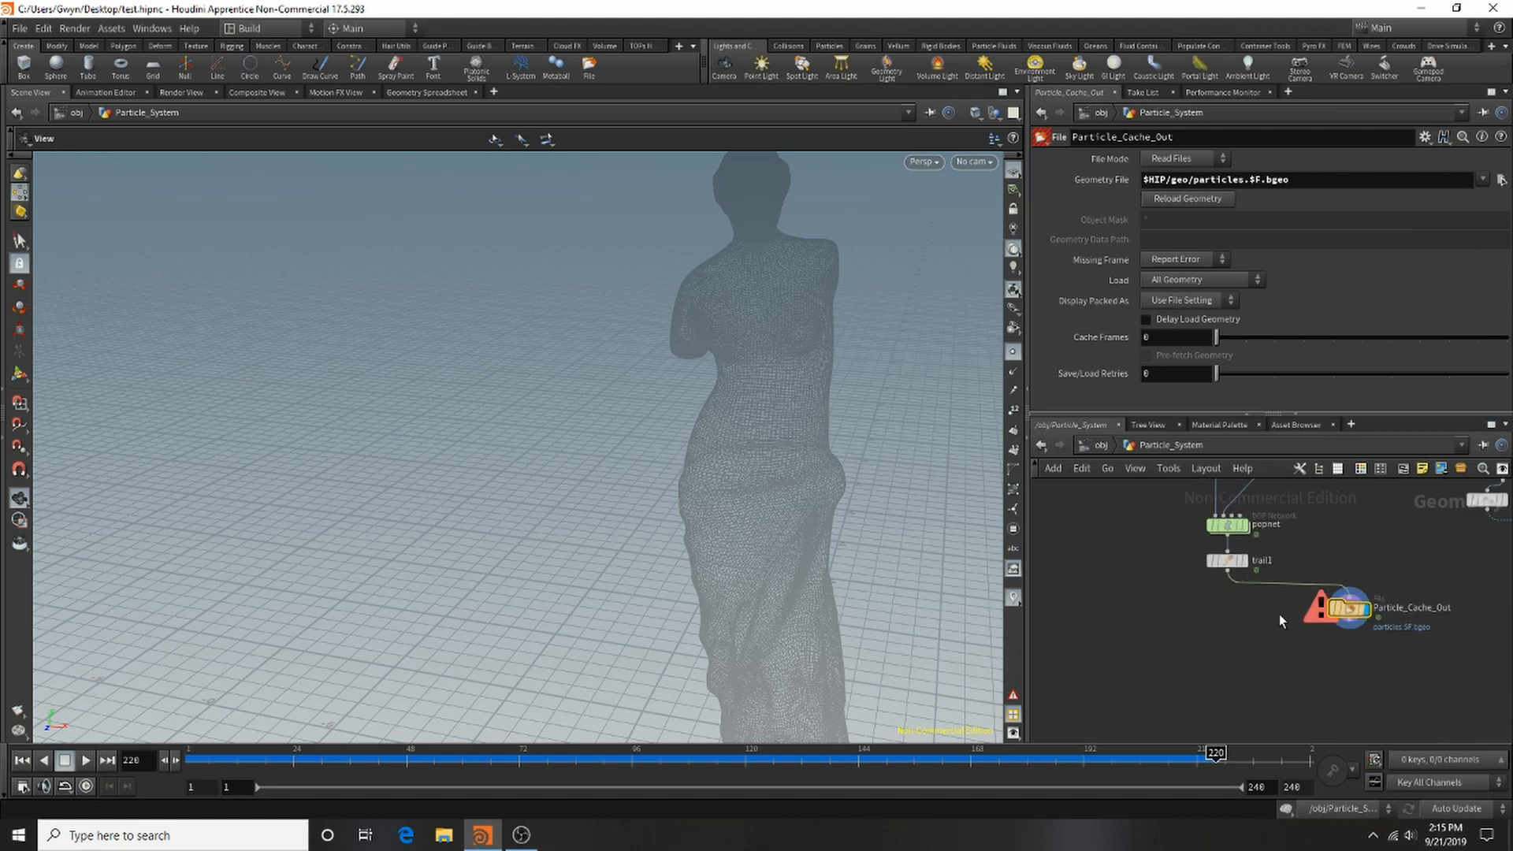
{"action": "scroll", "coordinate": [1278, 620], "scroll_direction": "up", "scroll_amount": 4}
{"action": "left_click_drag", "start_coordinate": [1433, 607], "coordinate": [1461, 601]}
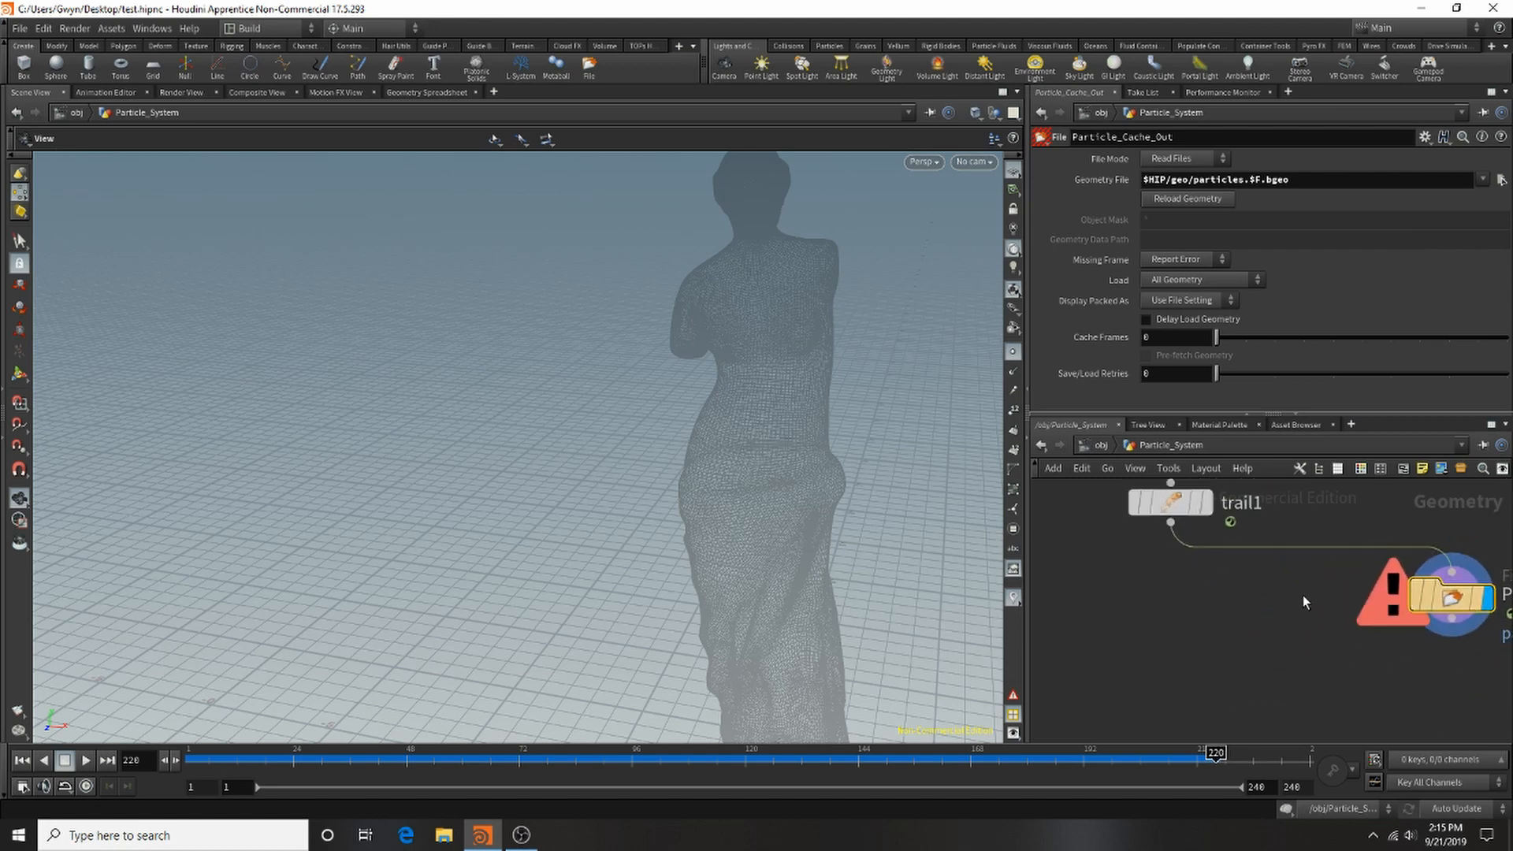
Add a File Cache node below trail1, fed by trail1's output, and display it.
{"action": "left_click", "coordinate": [1216, 592]}
{"action": "key", "text": "Tab"}
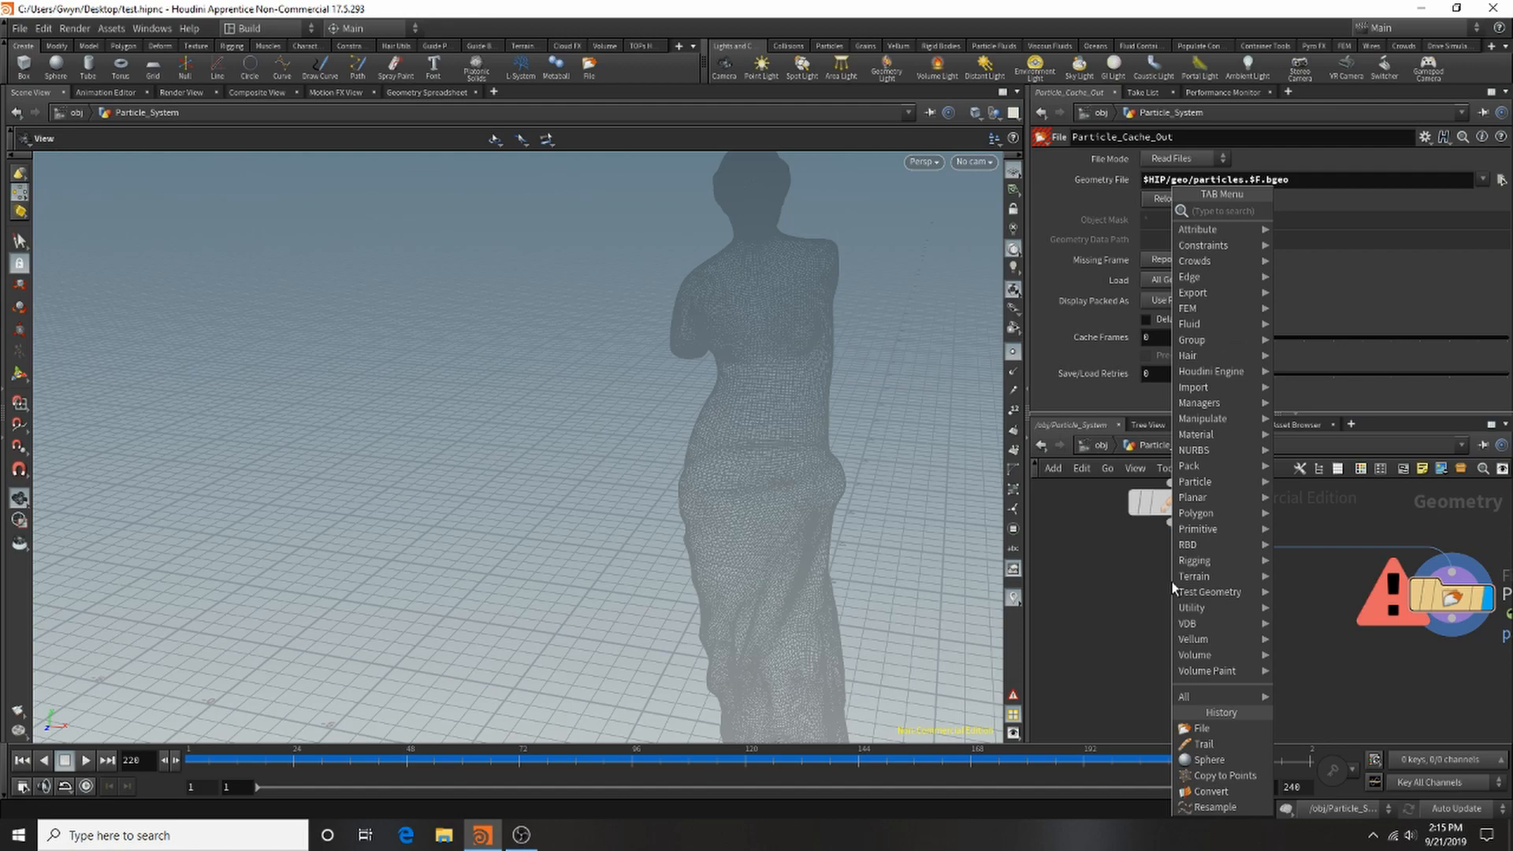
{"action": "type", "text": "fi"}
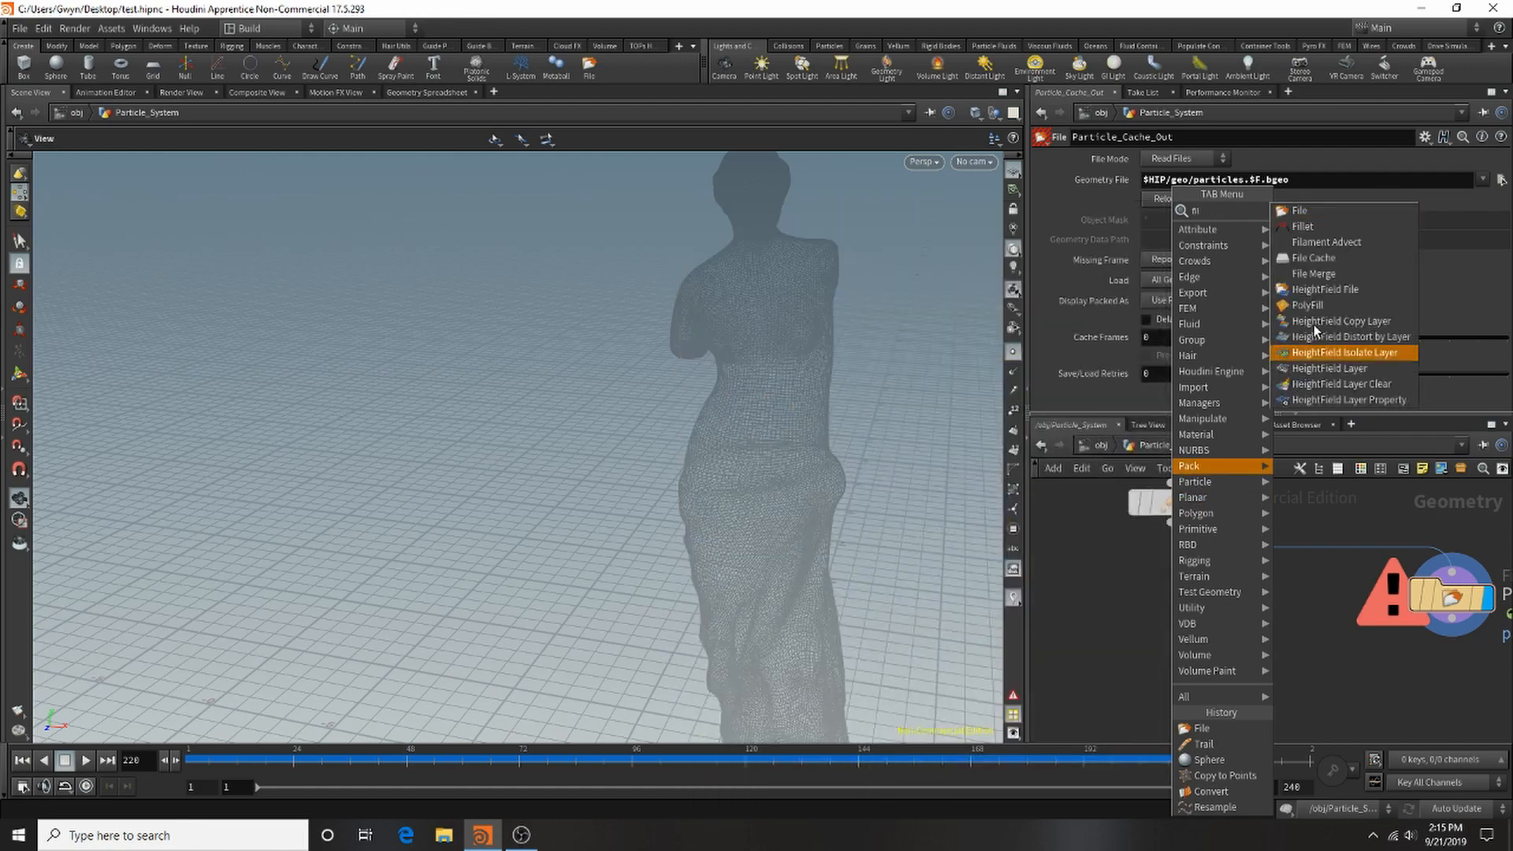
{"action": "left_click", "coordinate": [1349, 257]}
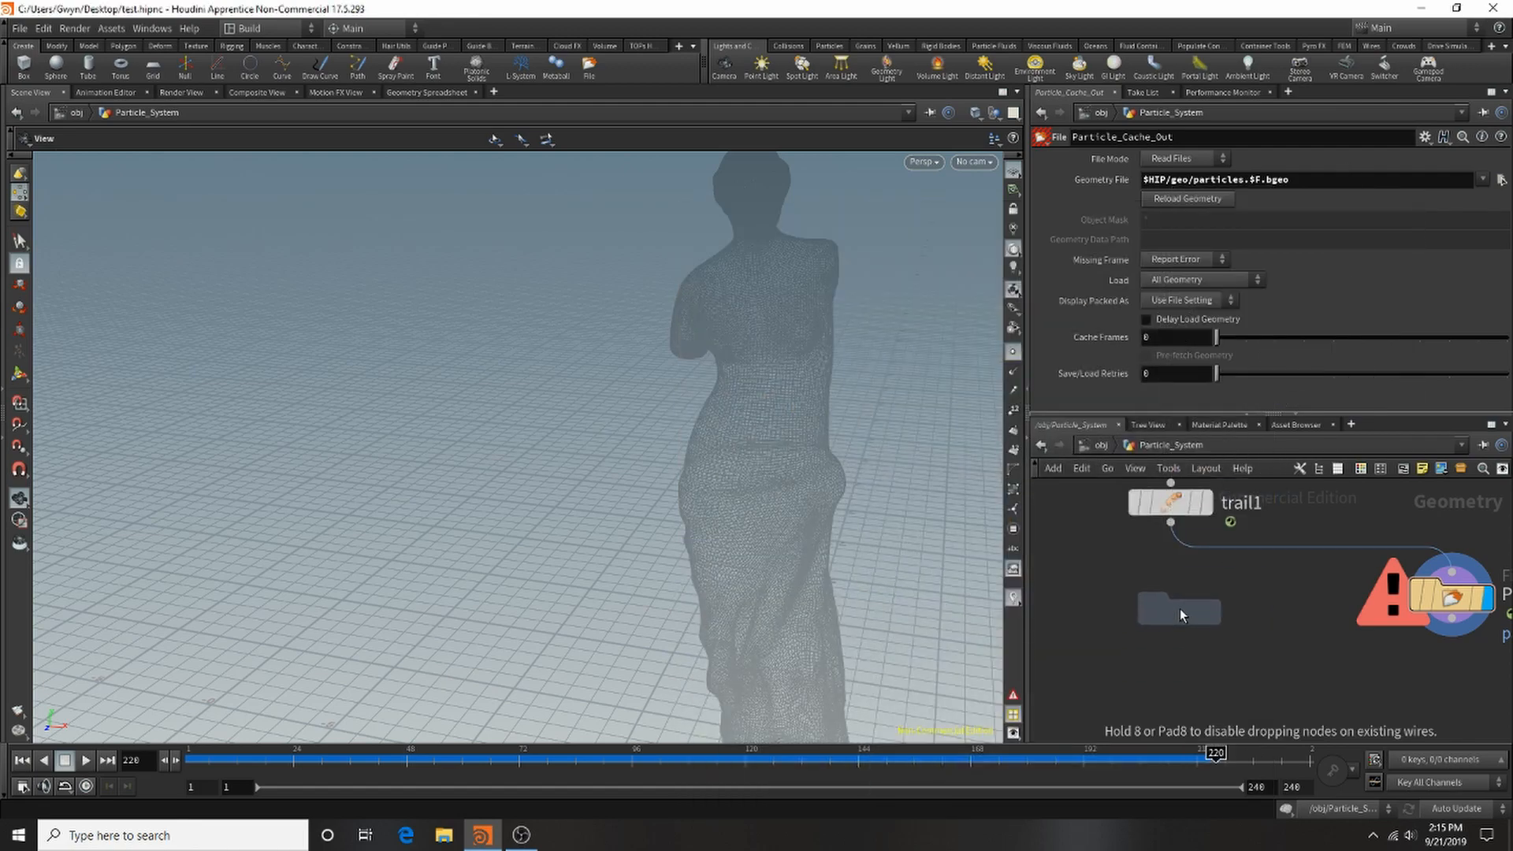
{"action": "left_click", "coordinate": [1180, 608]}
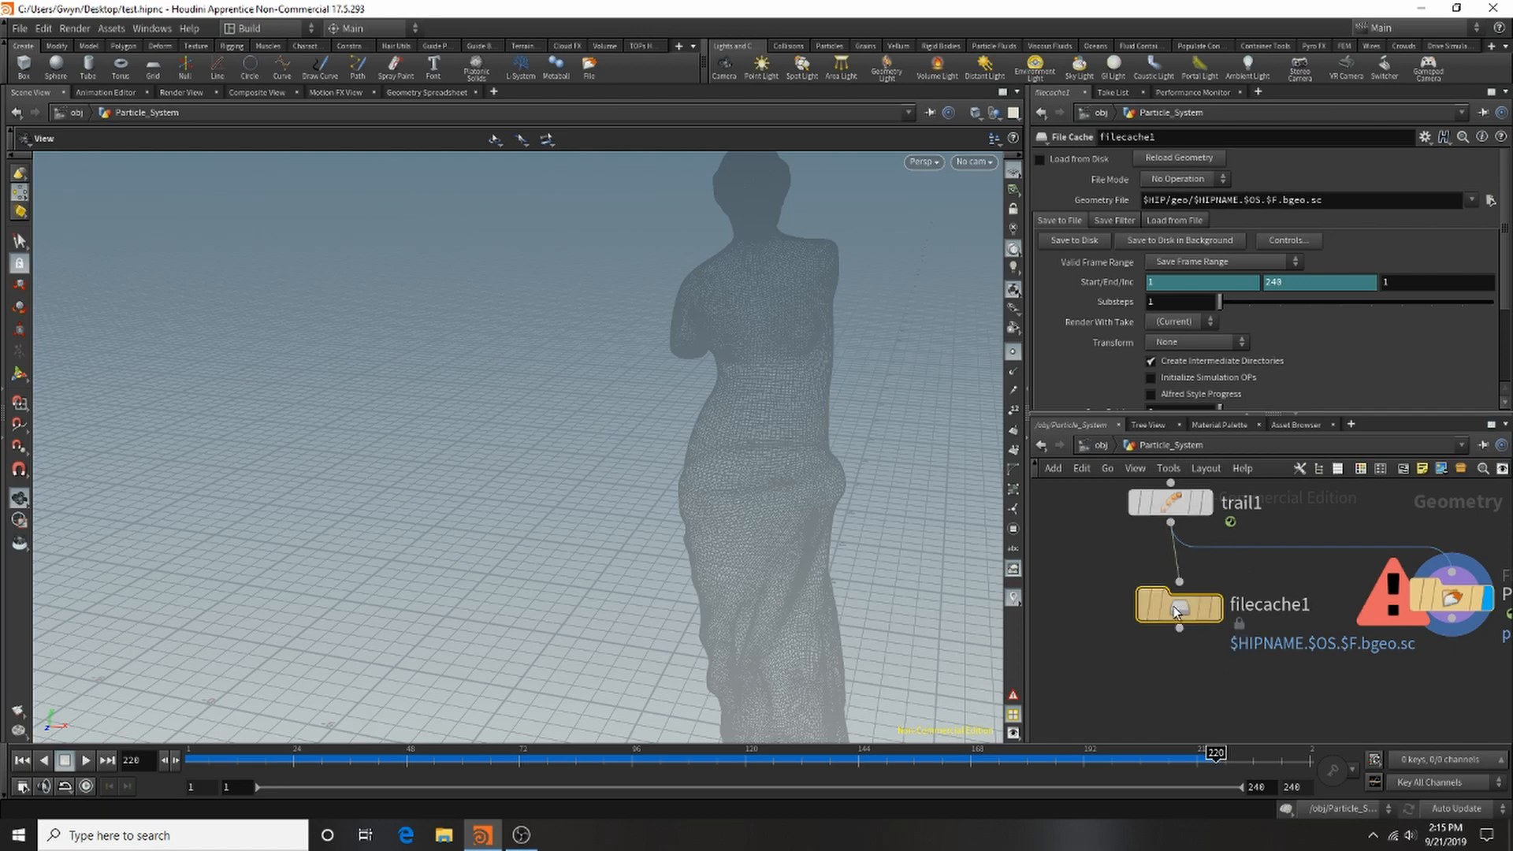
{"action": "left_click", "coordinate": [1213, 607]}
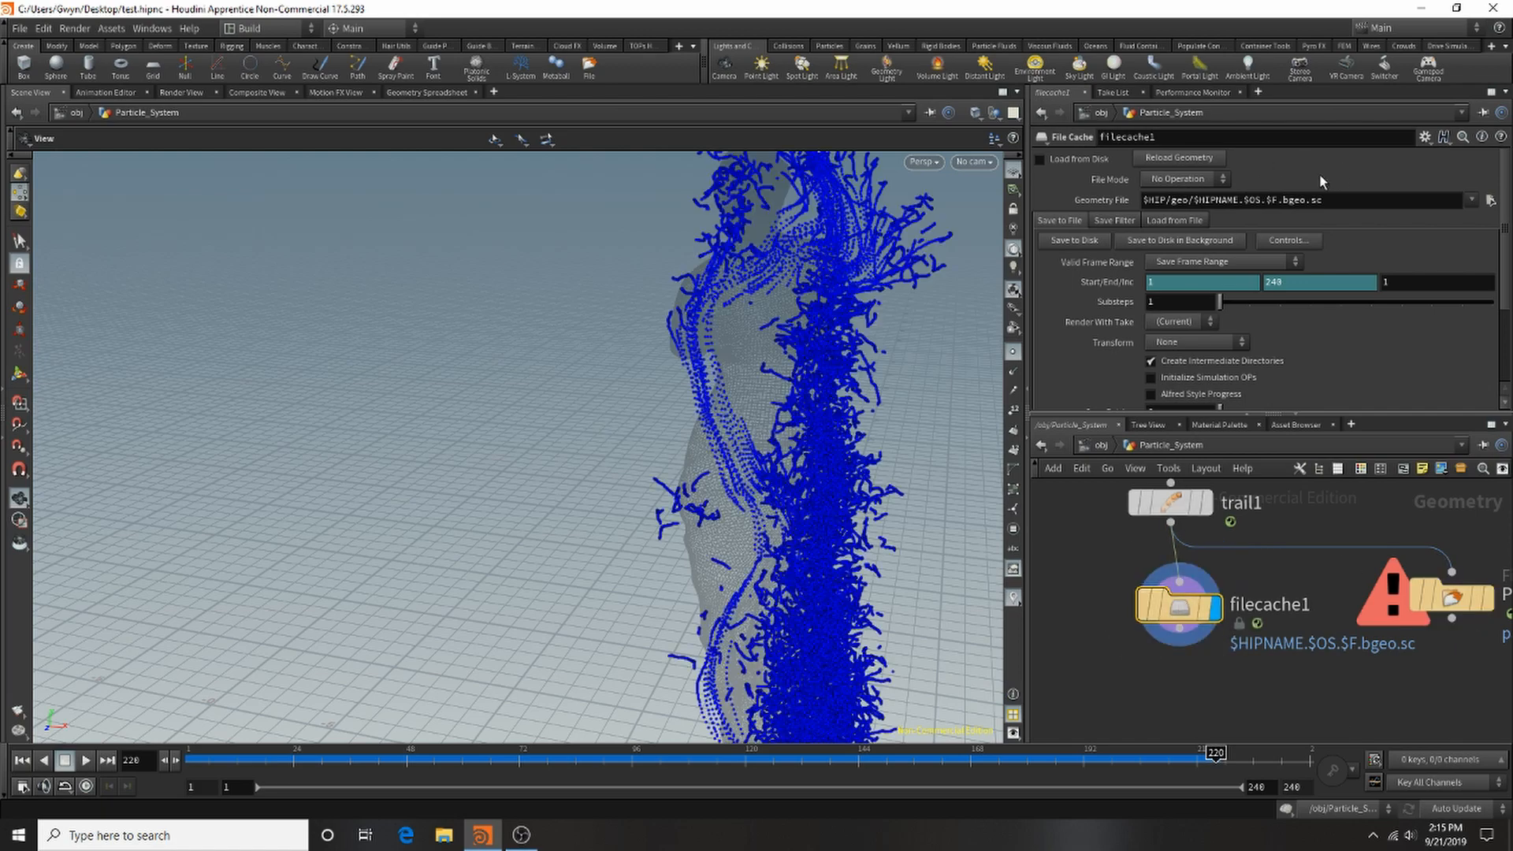
Turn on Load from Disk for filecache1 and set its Geometry File to $HIP/geo/particles.$F.bgeo, without the frame-range suffix.
{"action": "left_click", "coordinate": [1041, 159]}
{"action": "left_click", "coordinate": [1490, 200]}
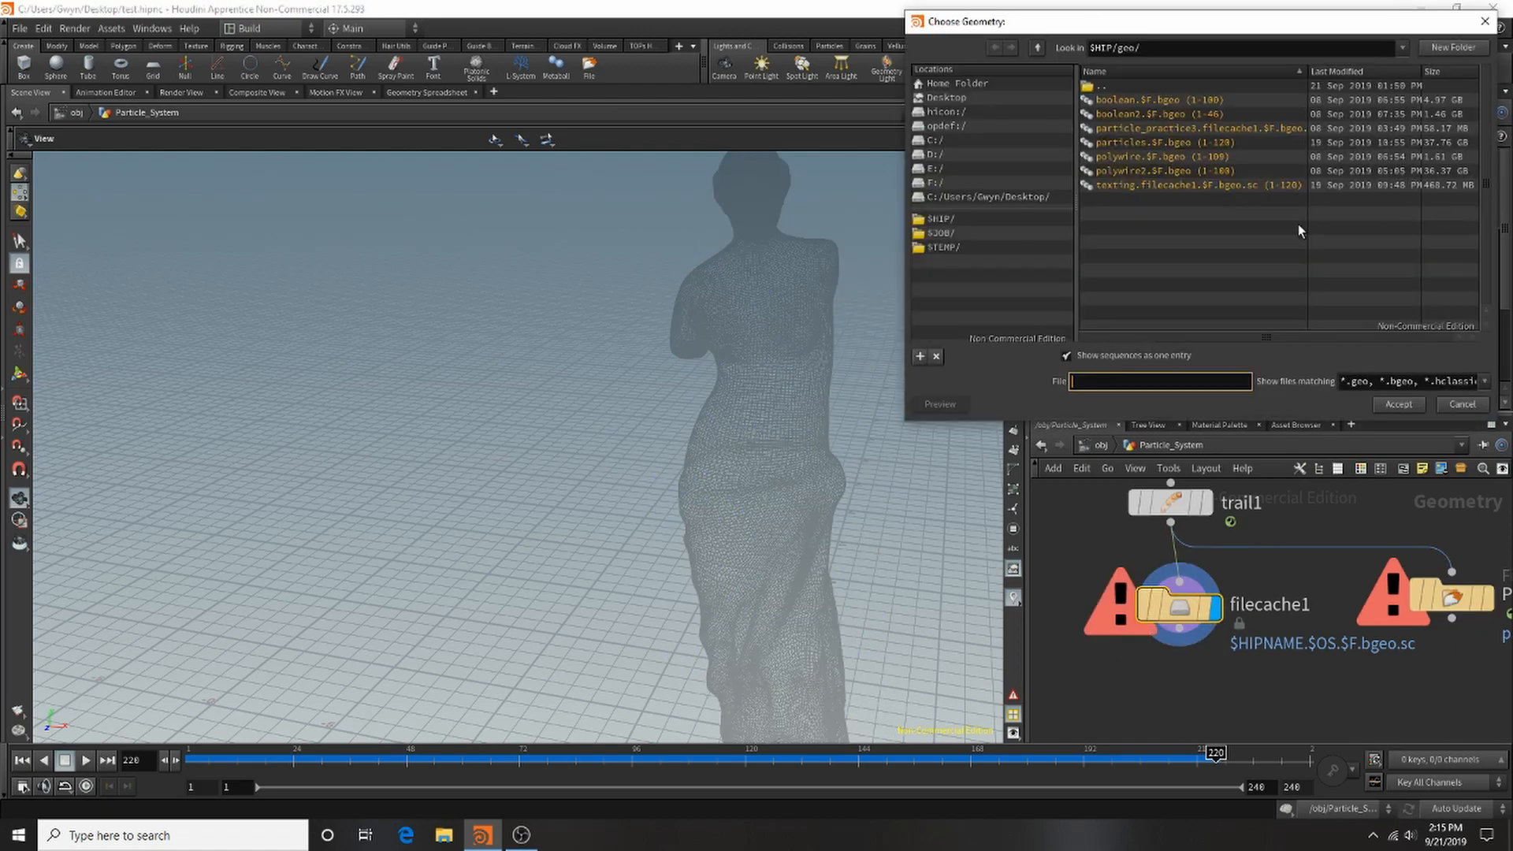
{"action": "left_click", "coordinate": [1190, 142]}
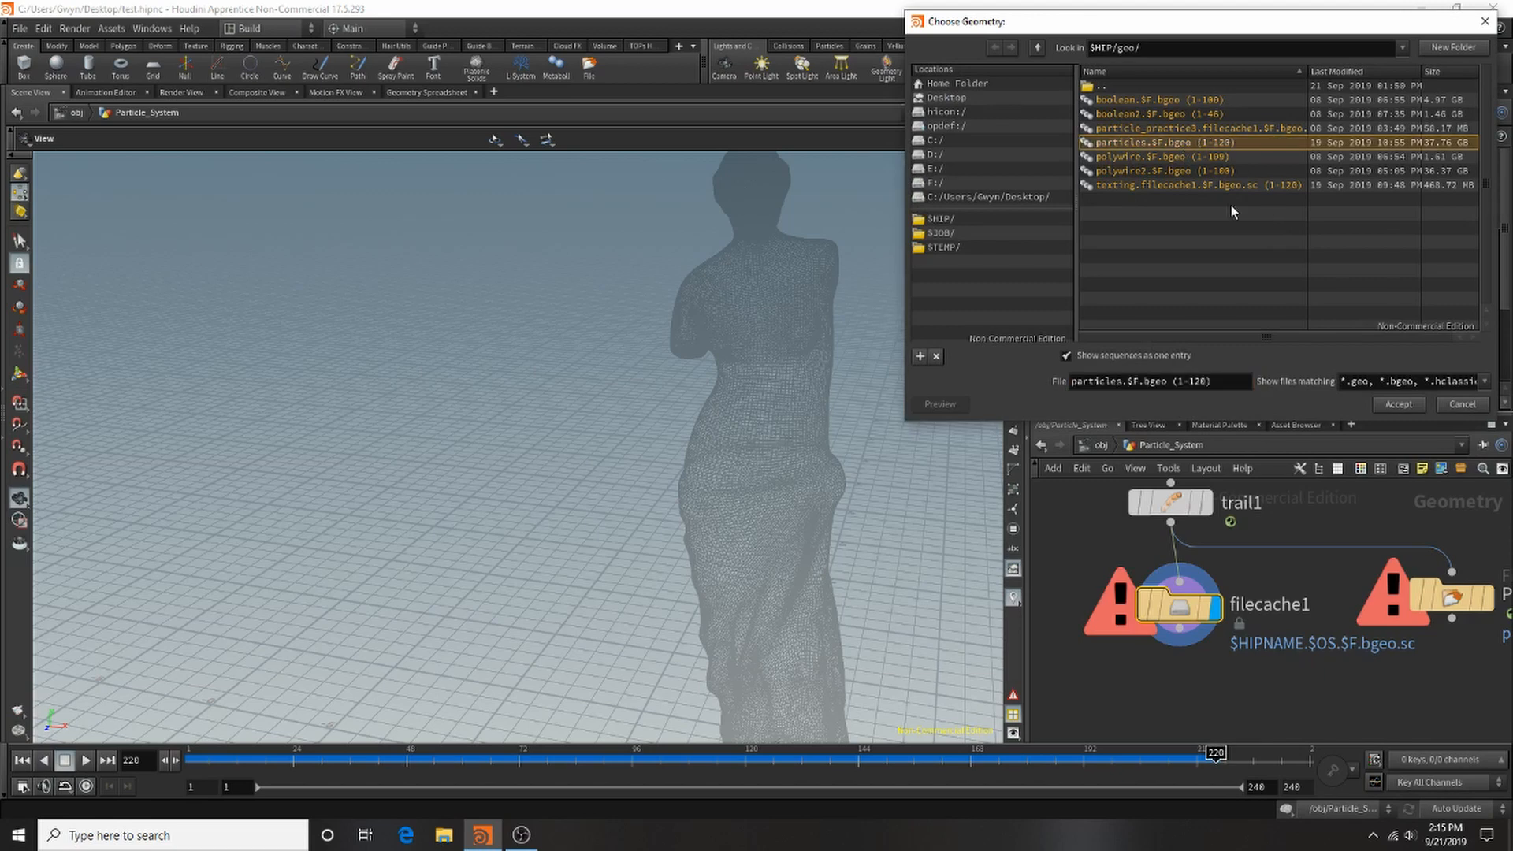
{"action": "left_click", "coordinate": [1225, 383]}
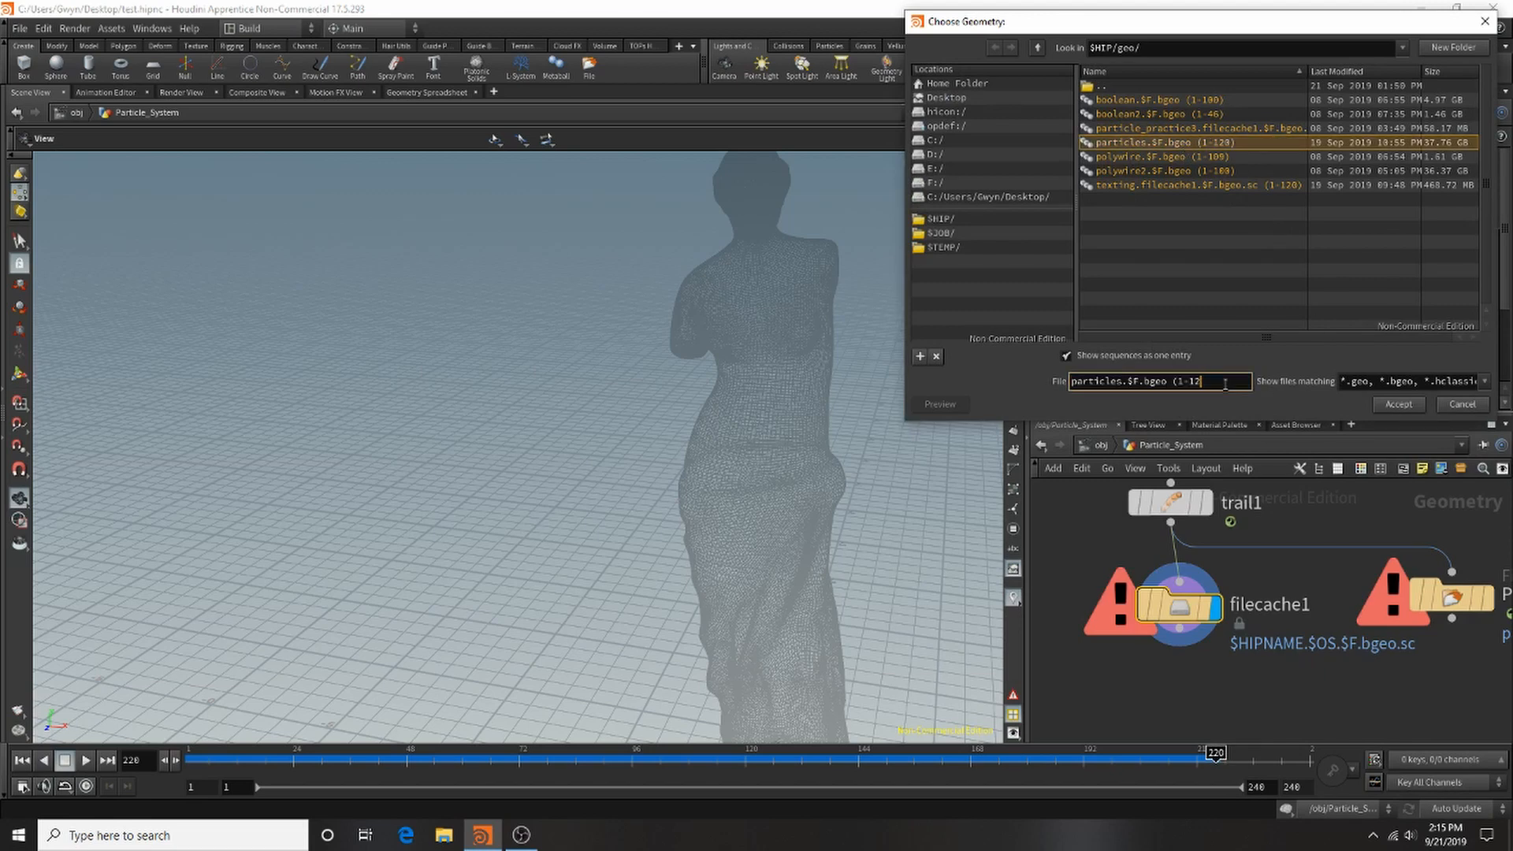
{"action": "left_click", "coordinate": [1401, 405]}
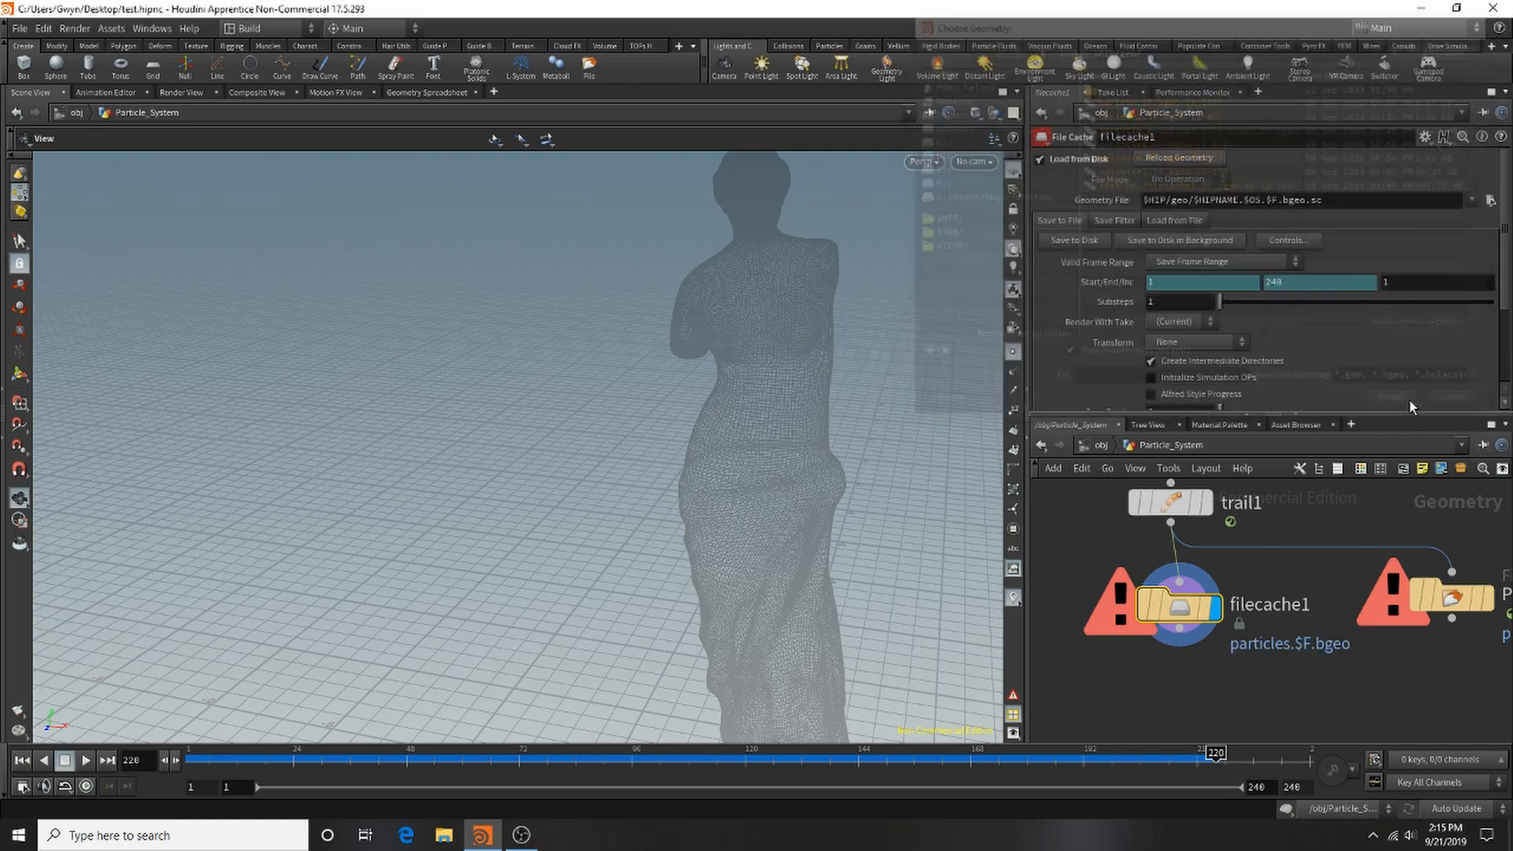
Save the scene, cache filecache1 to disk in the background, replacing the existing cache, and open the render scheduler.
{"action": "left_click", "coordinate": [1163, 242]}
{"action": "left_click", "coordinate": [1278, 287]}
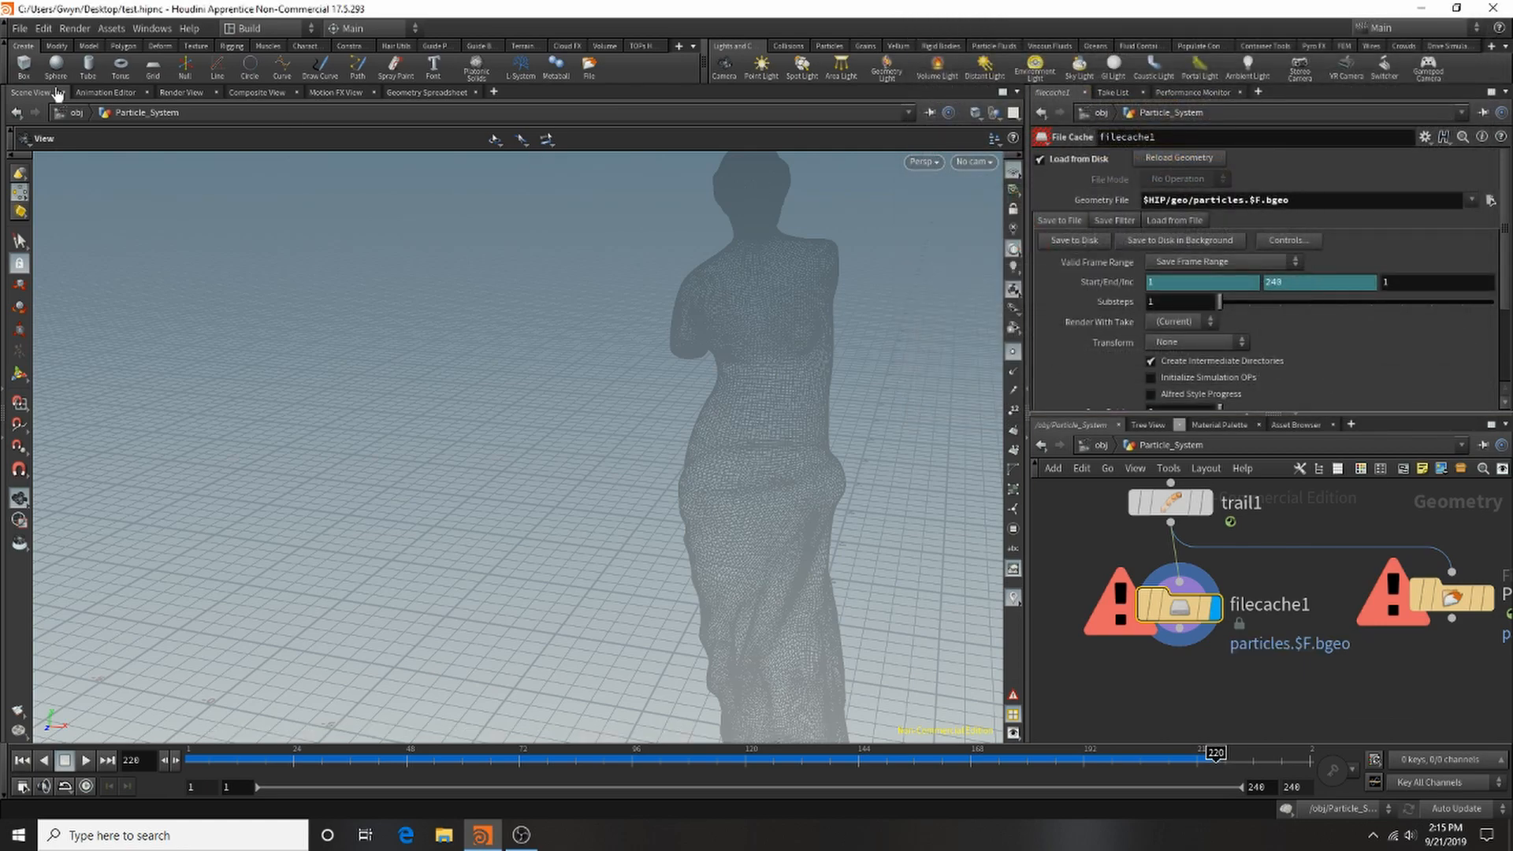
{"action": "left_click", "coordinate": [19, 28]}
{"action": "left_click", "coordinate": [19, 105]}
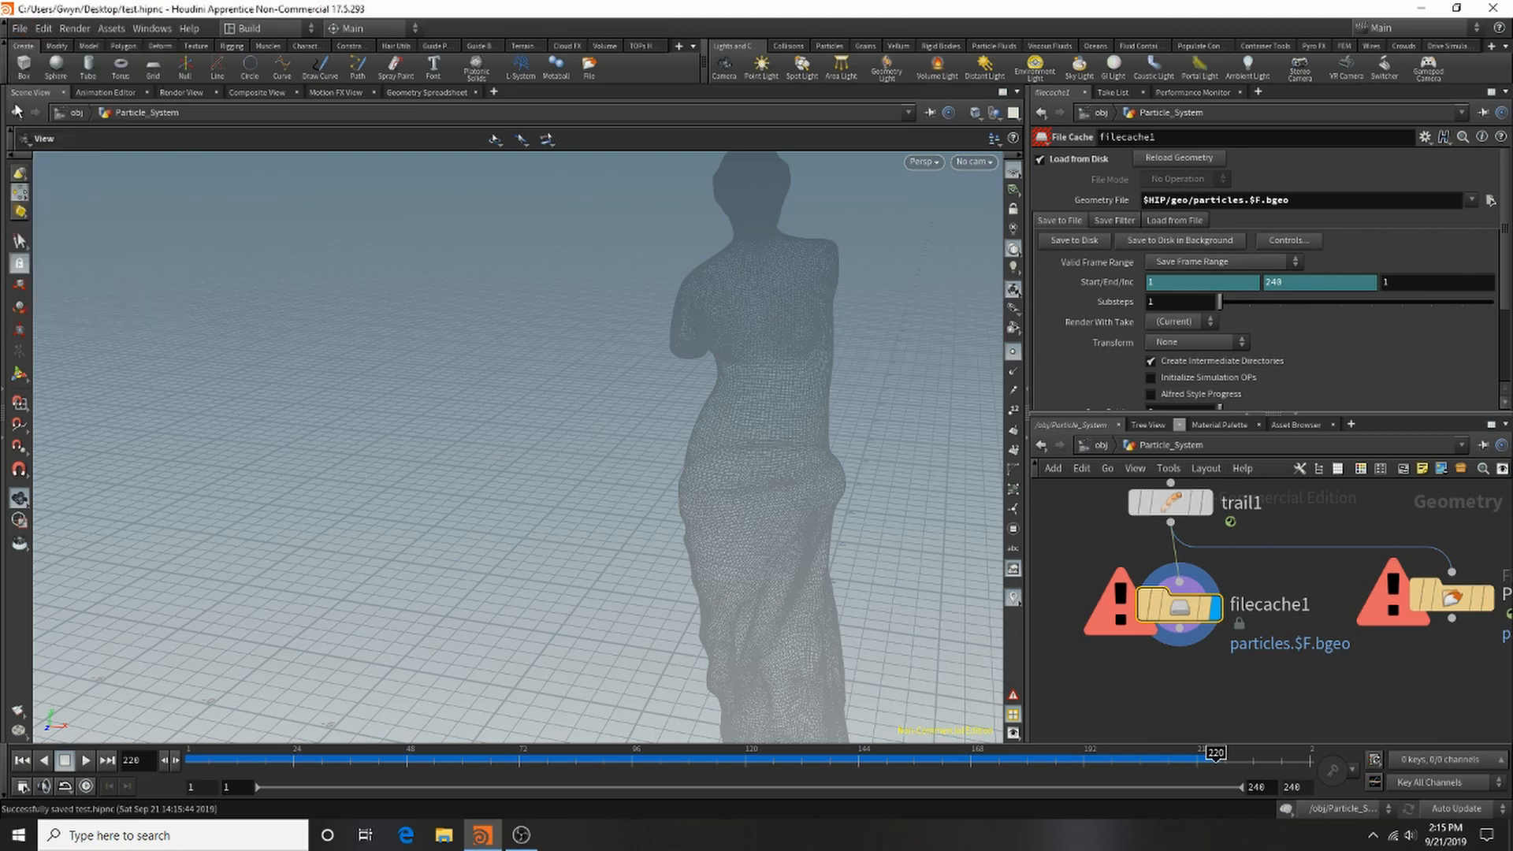
{"action": "left_click", "coordinate": [1178, 239]}
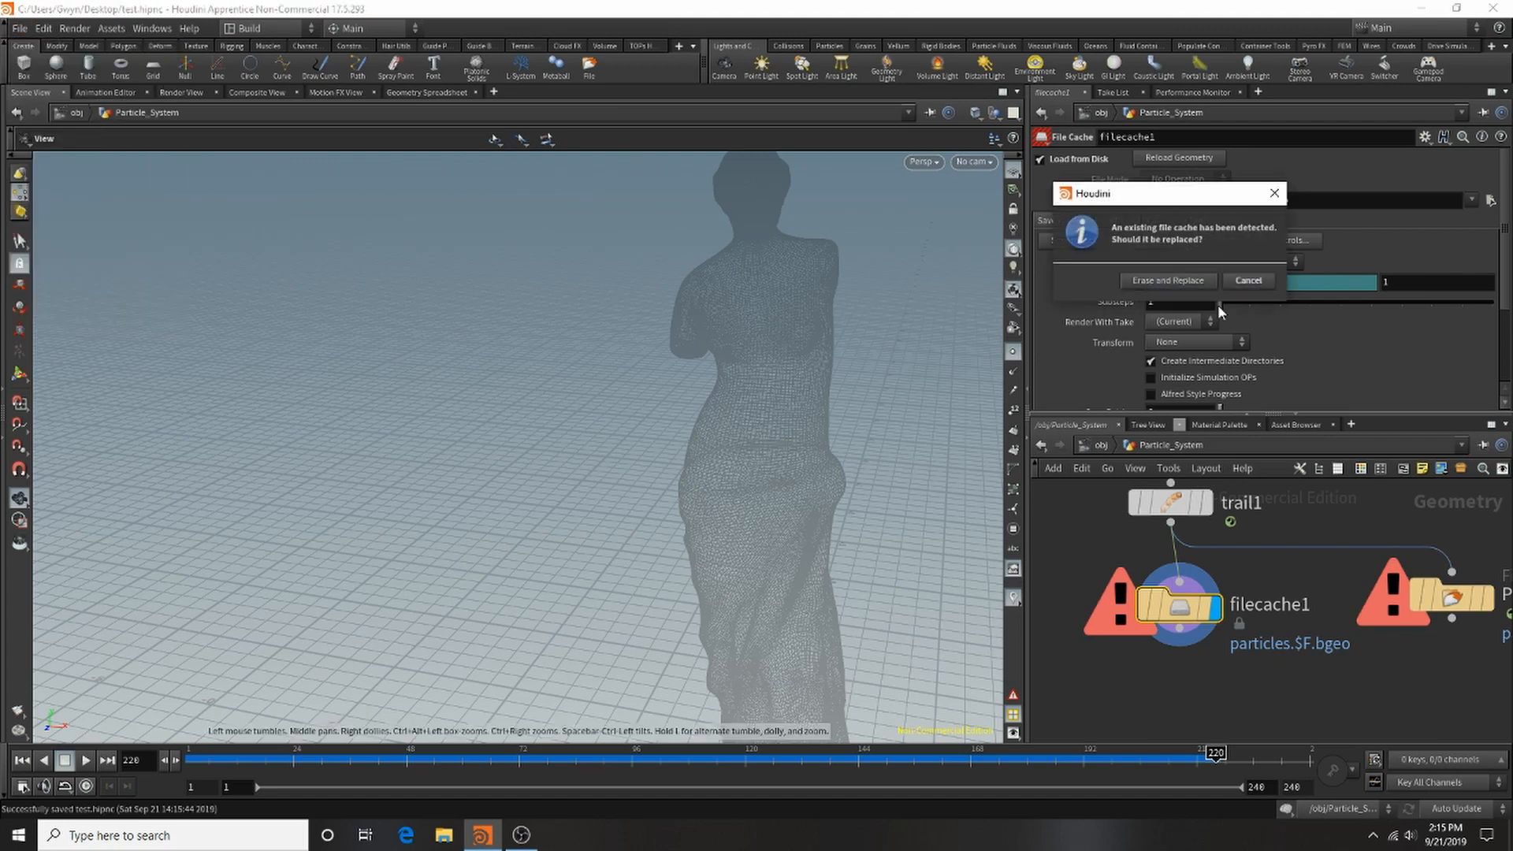
{"action": "left_click", "coordinate": [1169, 282]}
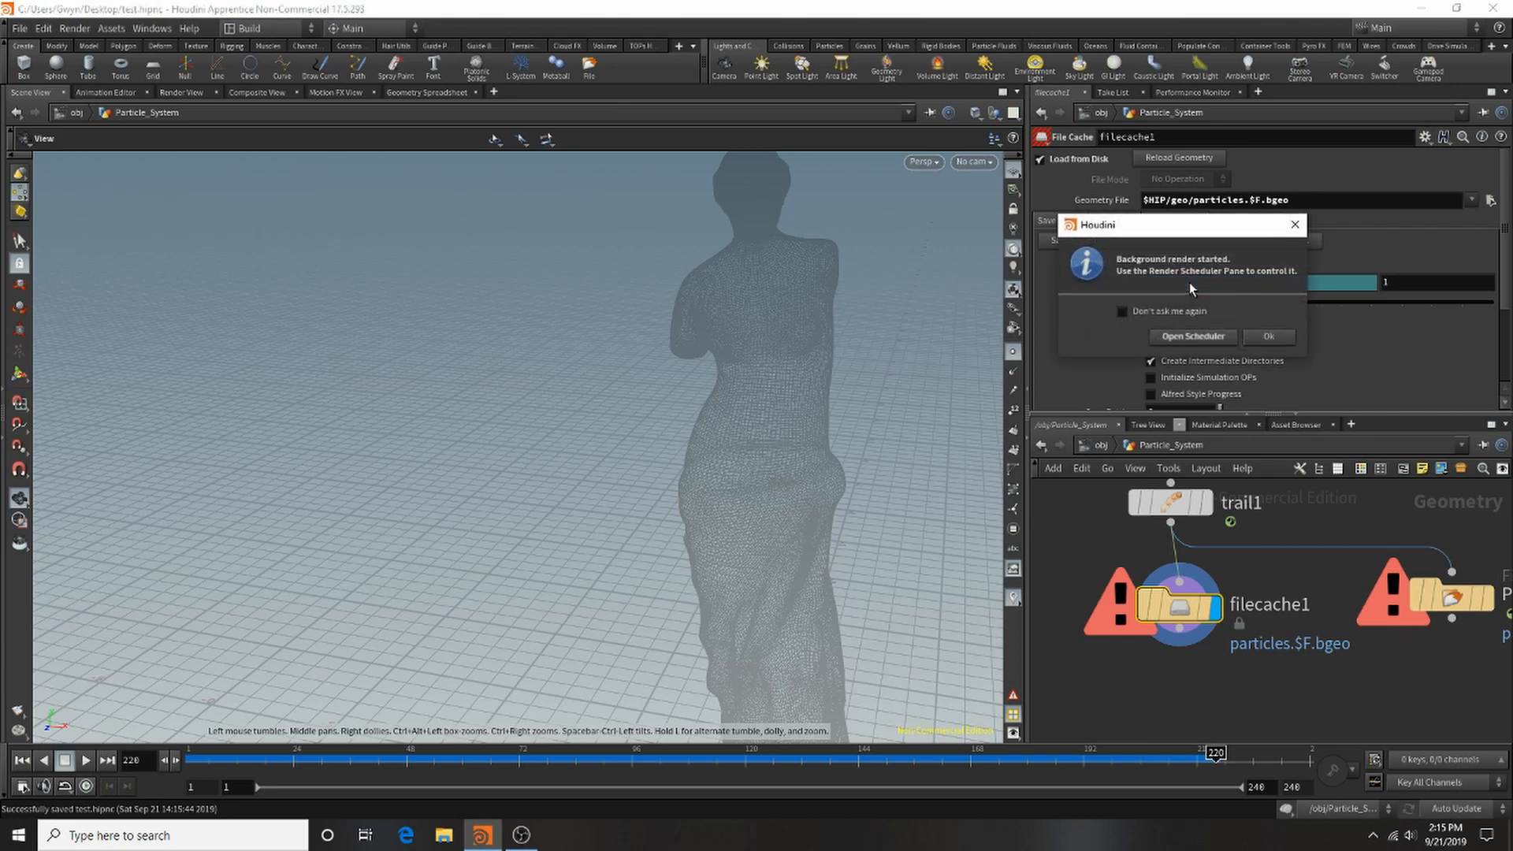
{"action": "left_click", "coordinate": [1168, 336]}
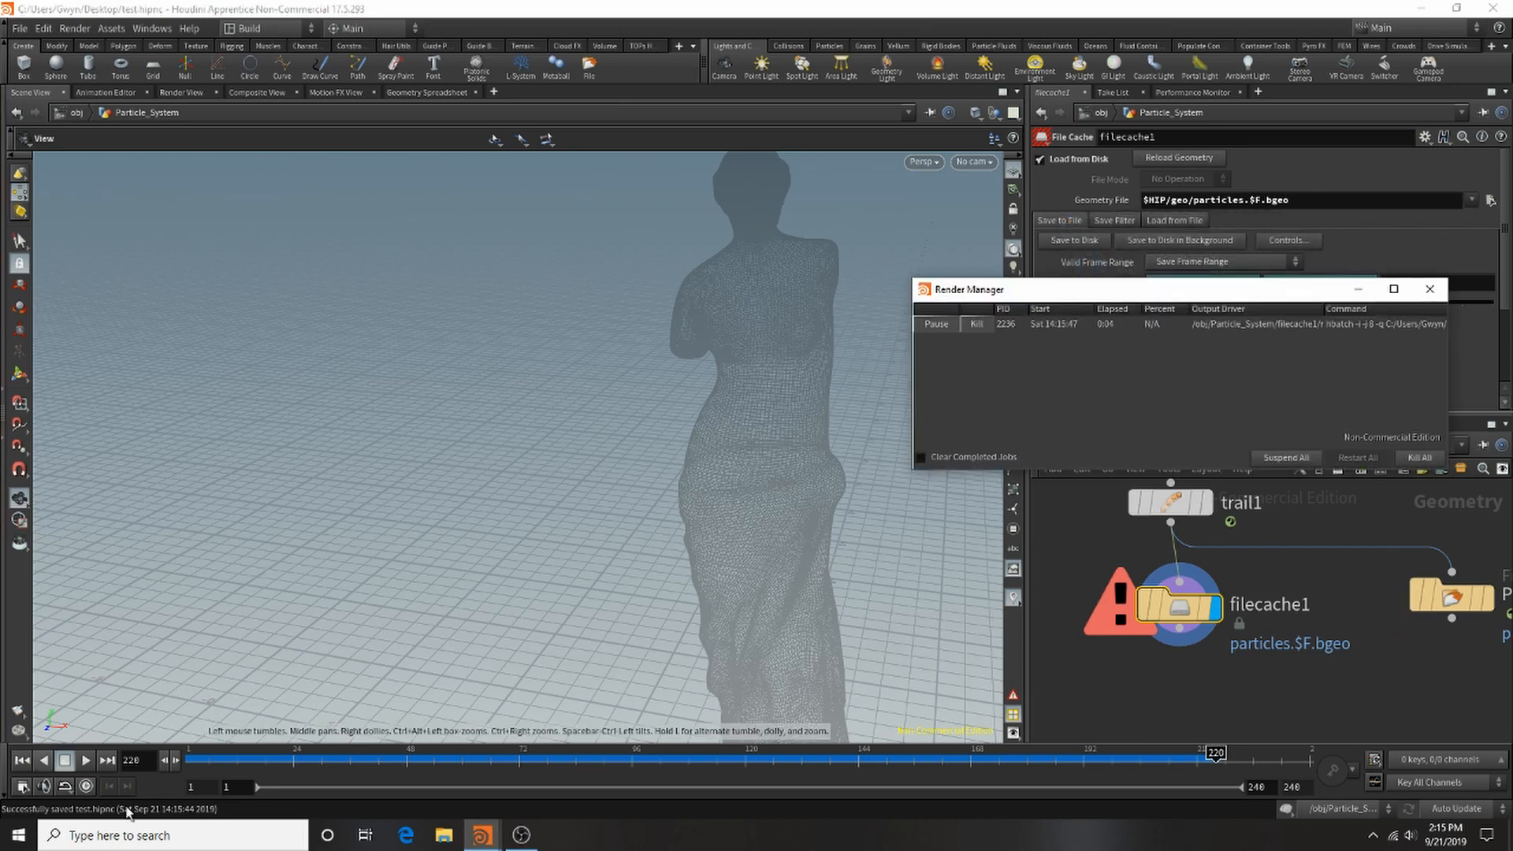
Return the timeline to frame 1 and move the Render Manager window clear of the parameters and network.
{"action": "left_click", "coordinate": [22, 761]}
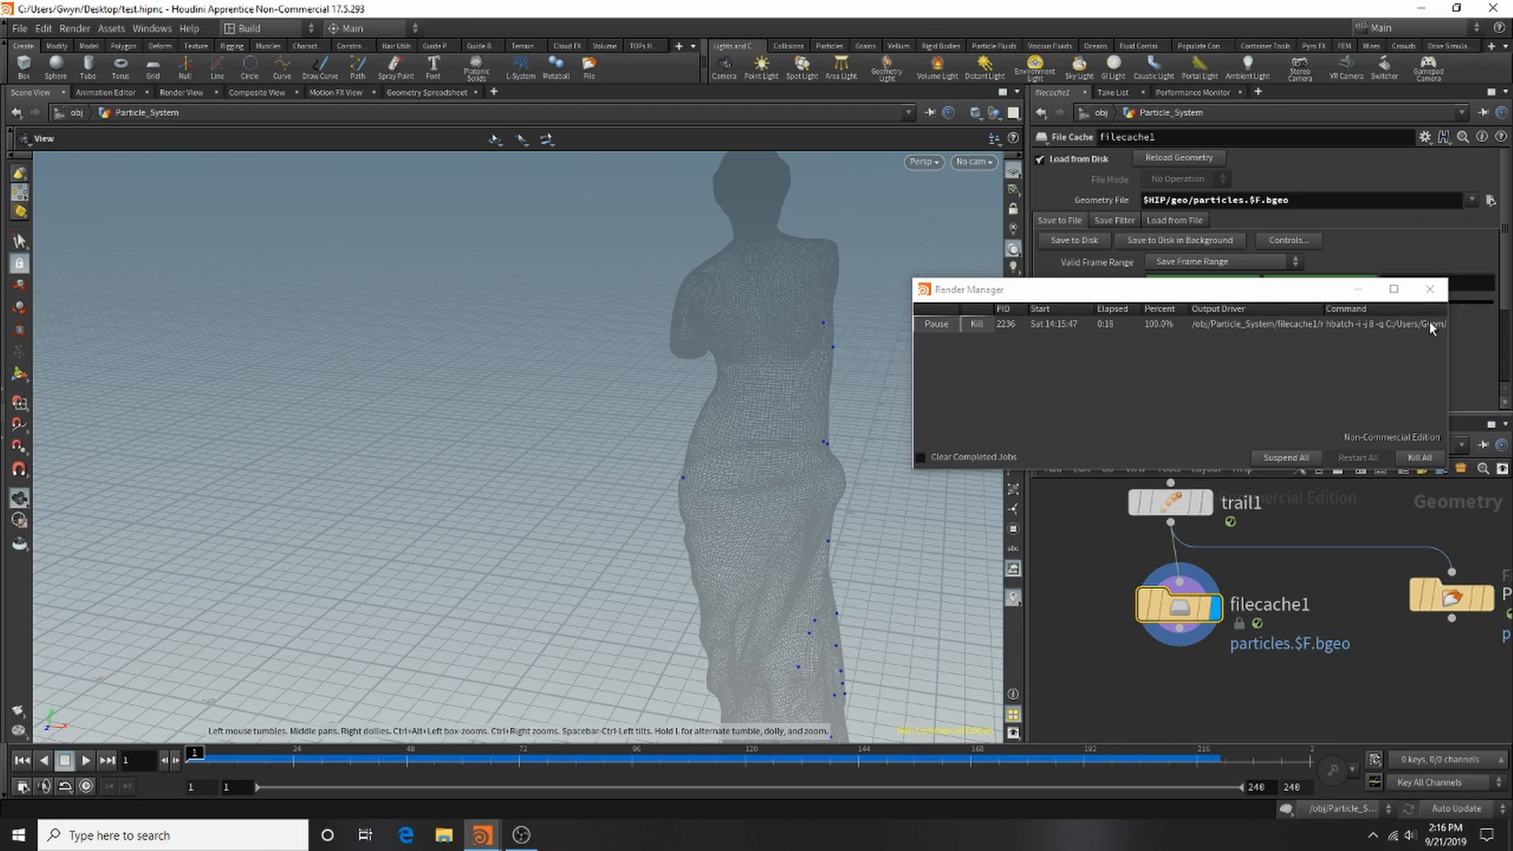
{"action": "left_click_drag", "start_coordinate": [1104, 290], "coordinate": [306, 77]}
Add a Time Shift node on the wire between the popnet and trail1 nodes.
{"action": "scroll", "coordinate": [1164, 627], "scroll_direction": "down", "scroll_amount": 2}
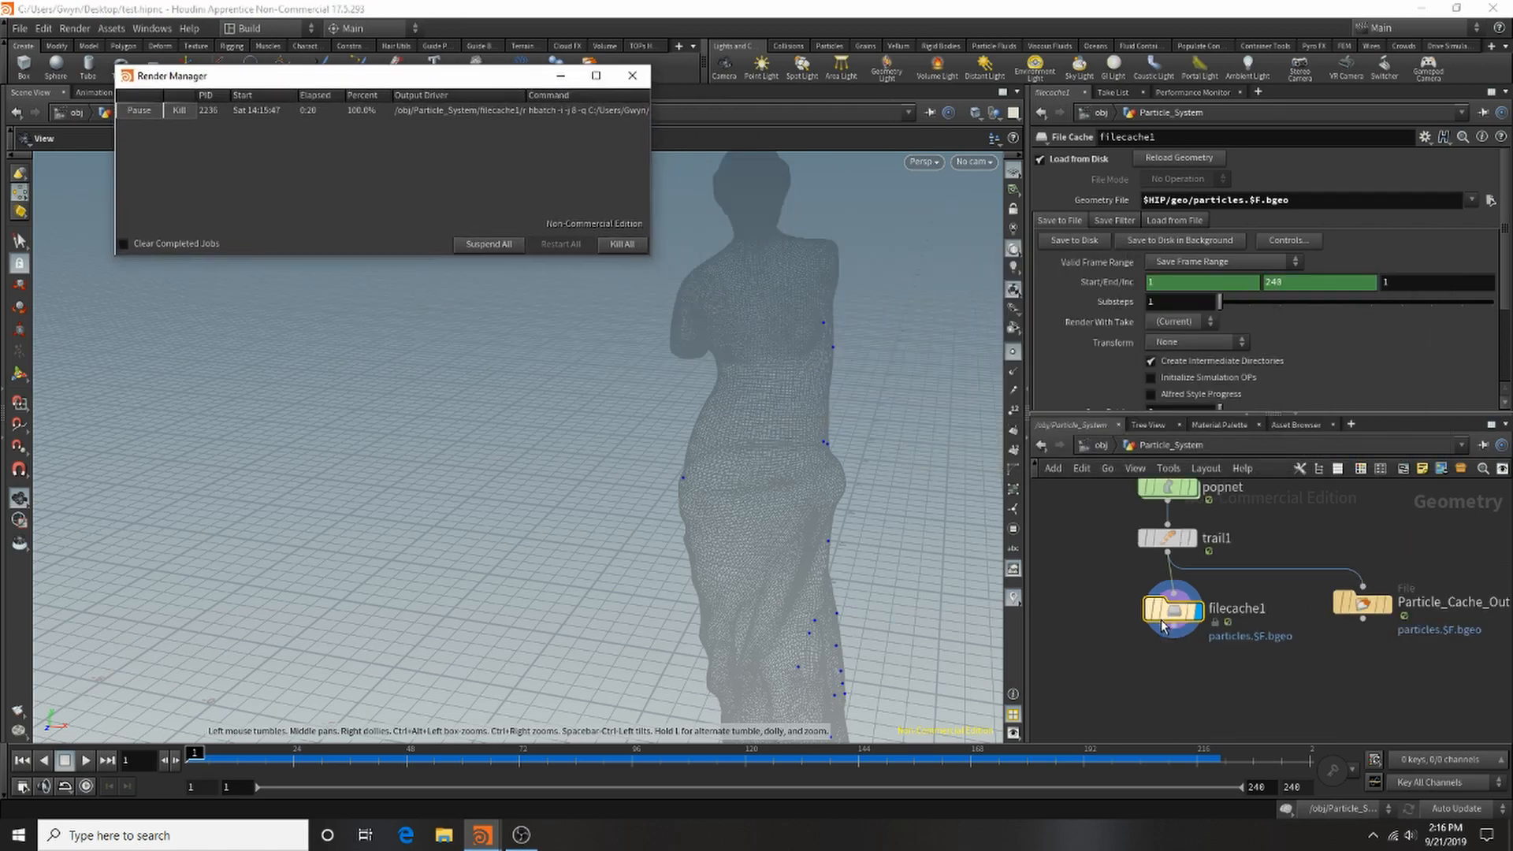
{"action": "scroll", "coordinate": [1164, 627], "scroll_direction": "up", "scroll_amount": 2}
{"action": "left_click", "coordinate": [1179, 516], "text": "shift"}
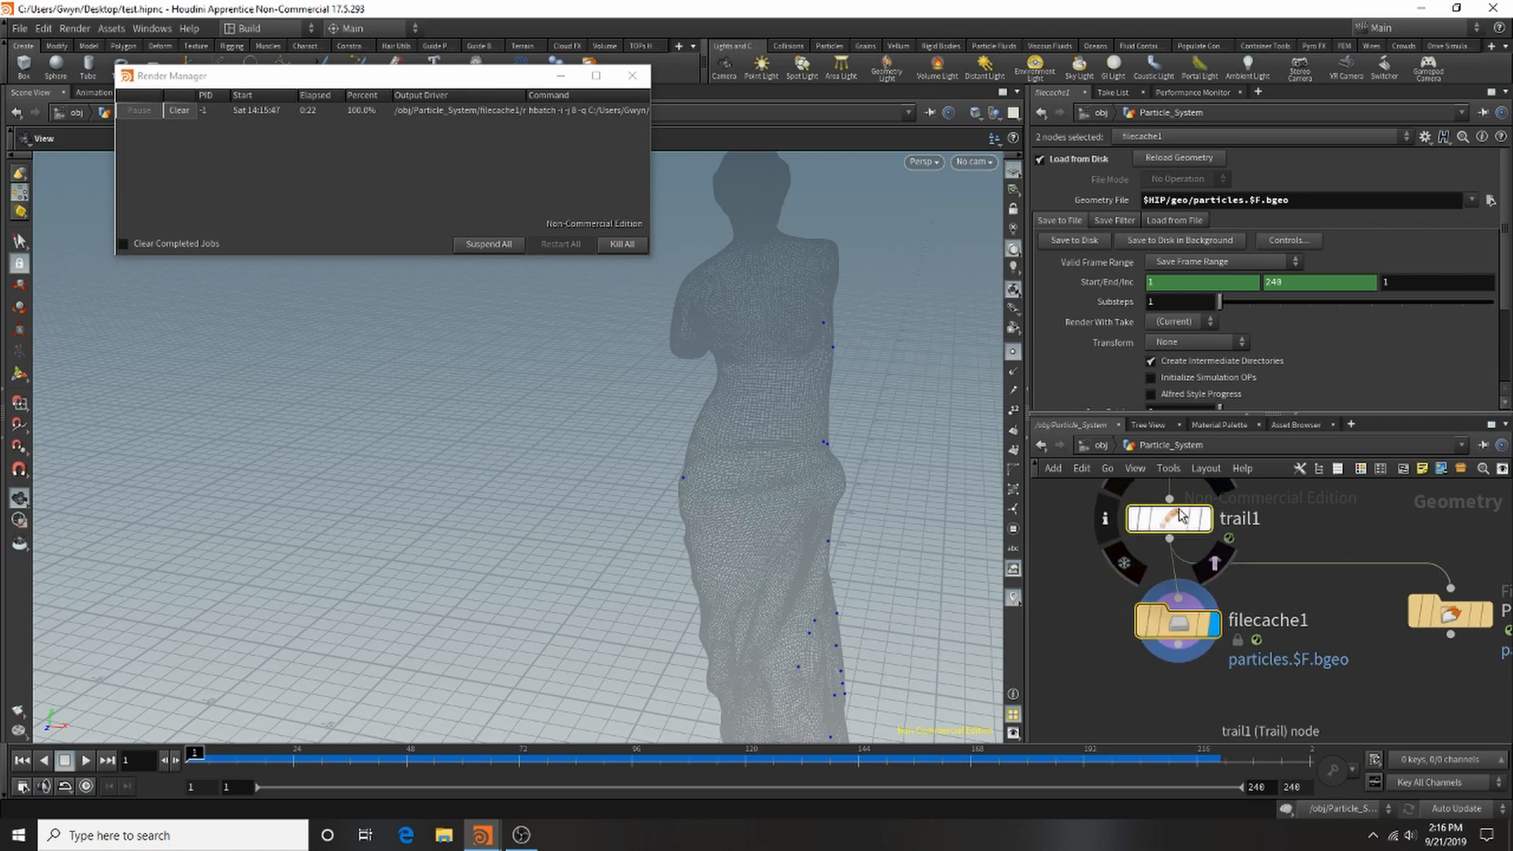
{"action": "left_click", "coordinate": [1174, 552]}
{"action": "scroll", "coordinate": [1199, 532], "scroll_direction": "down", "scroll_amount": 3}
{"action": "scroll", "coordinate": [1300, 514], "scroll_direction": "up", "scroll_amount": 2}
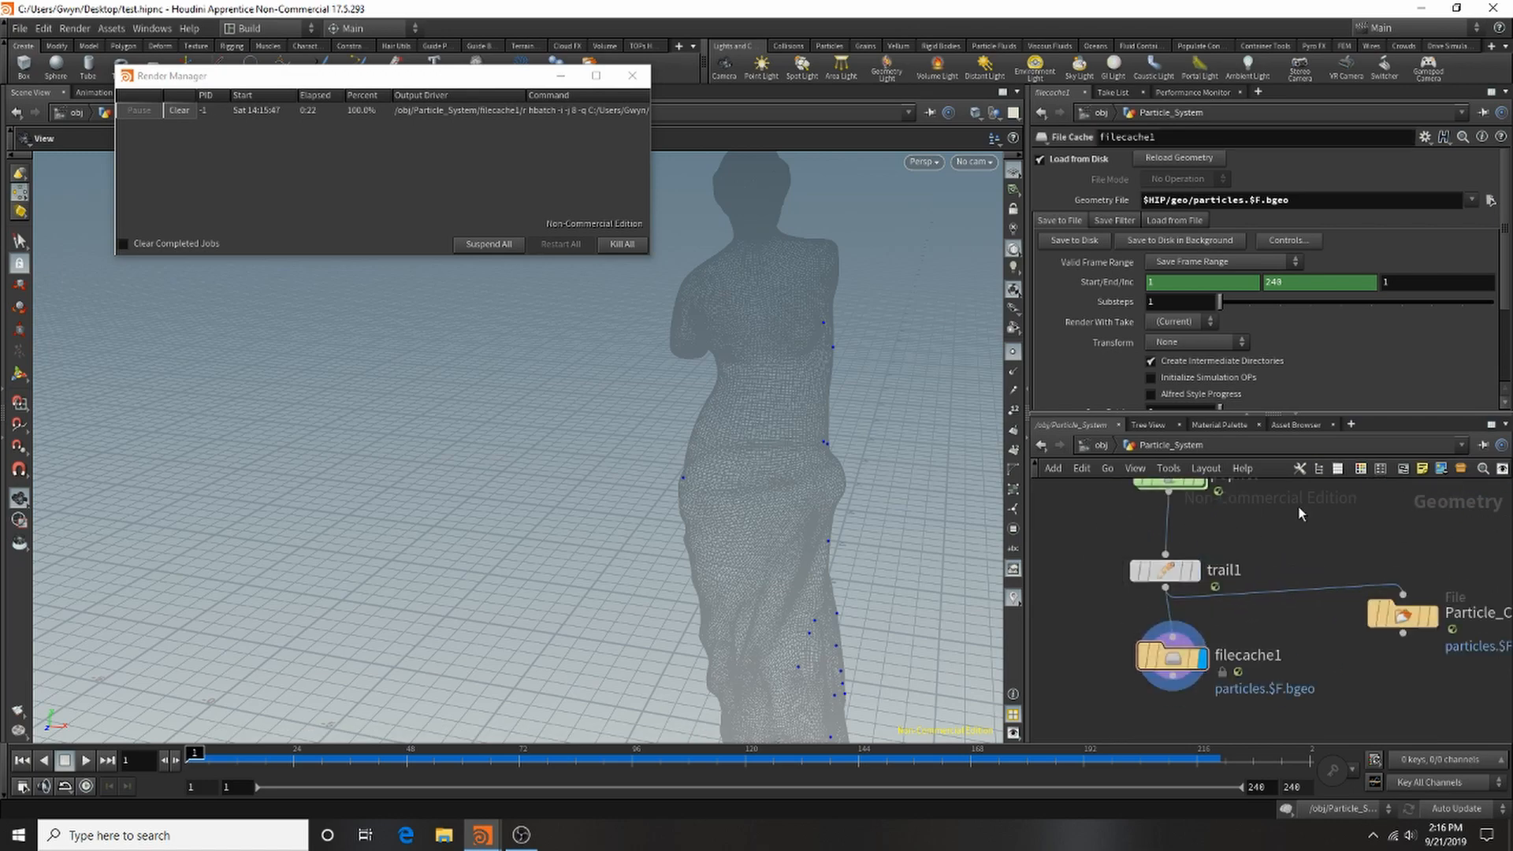
{"action": "key", "text": "Tab"}
{"action": "type", "text": "time"}
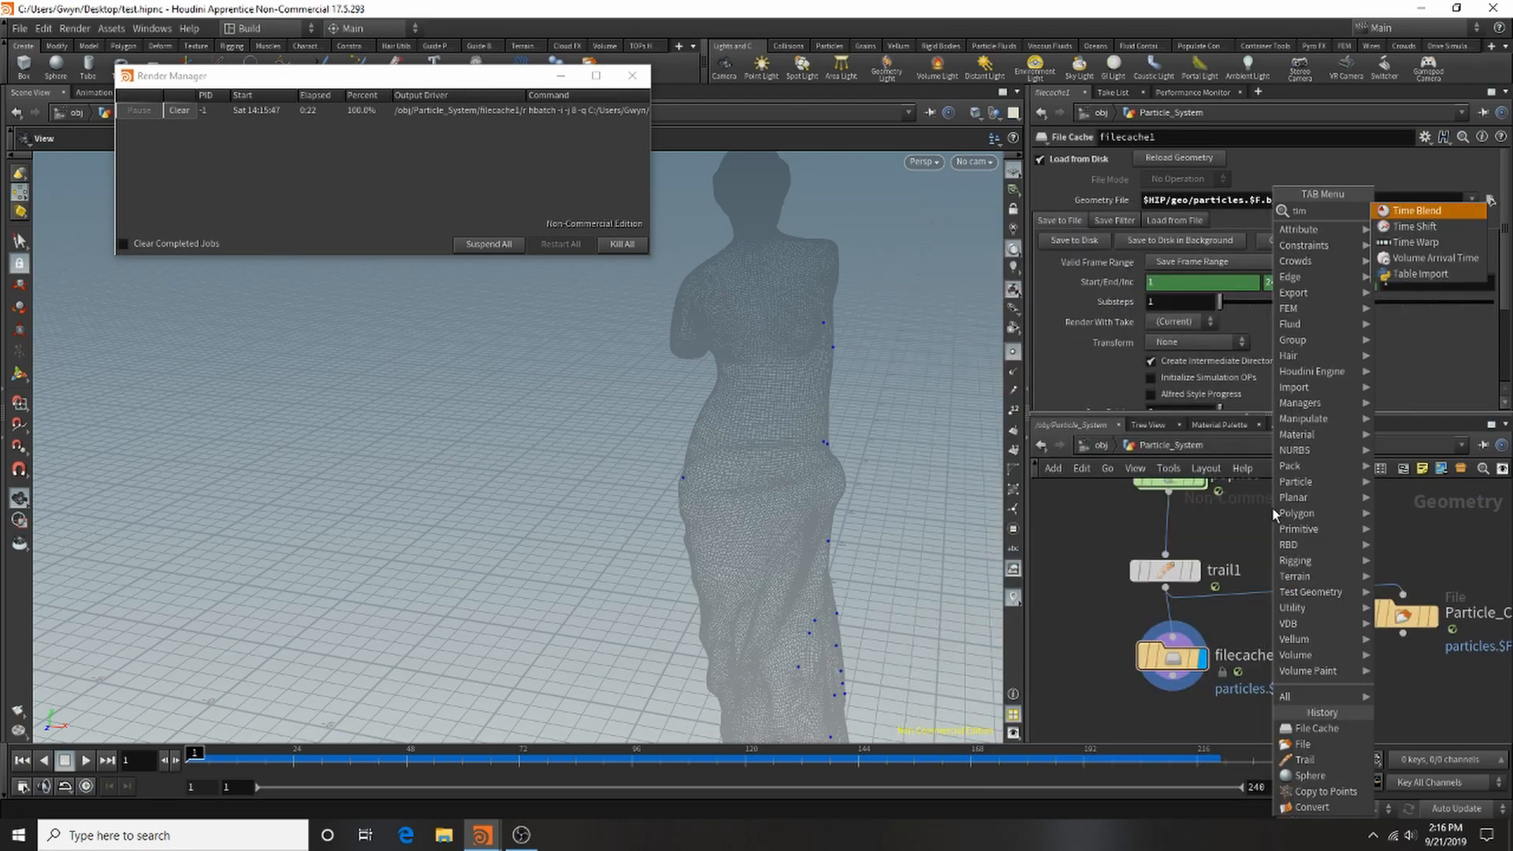
{"action": "left_click", "coordinate": [1428, 228]}
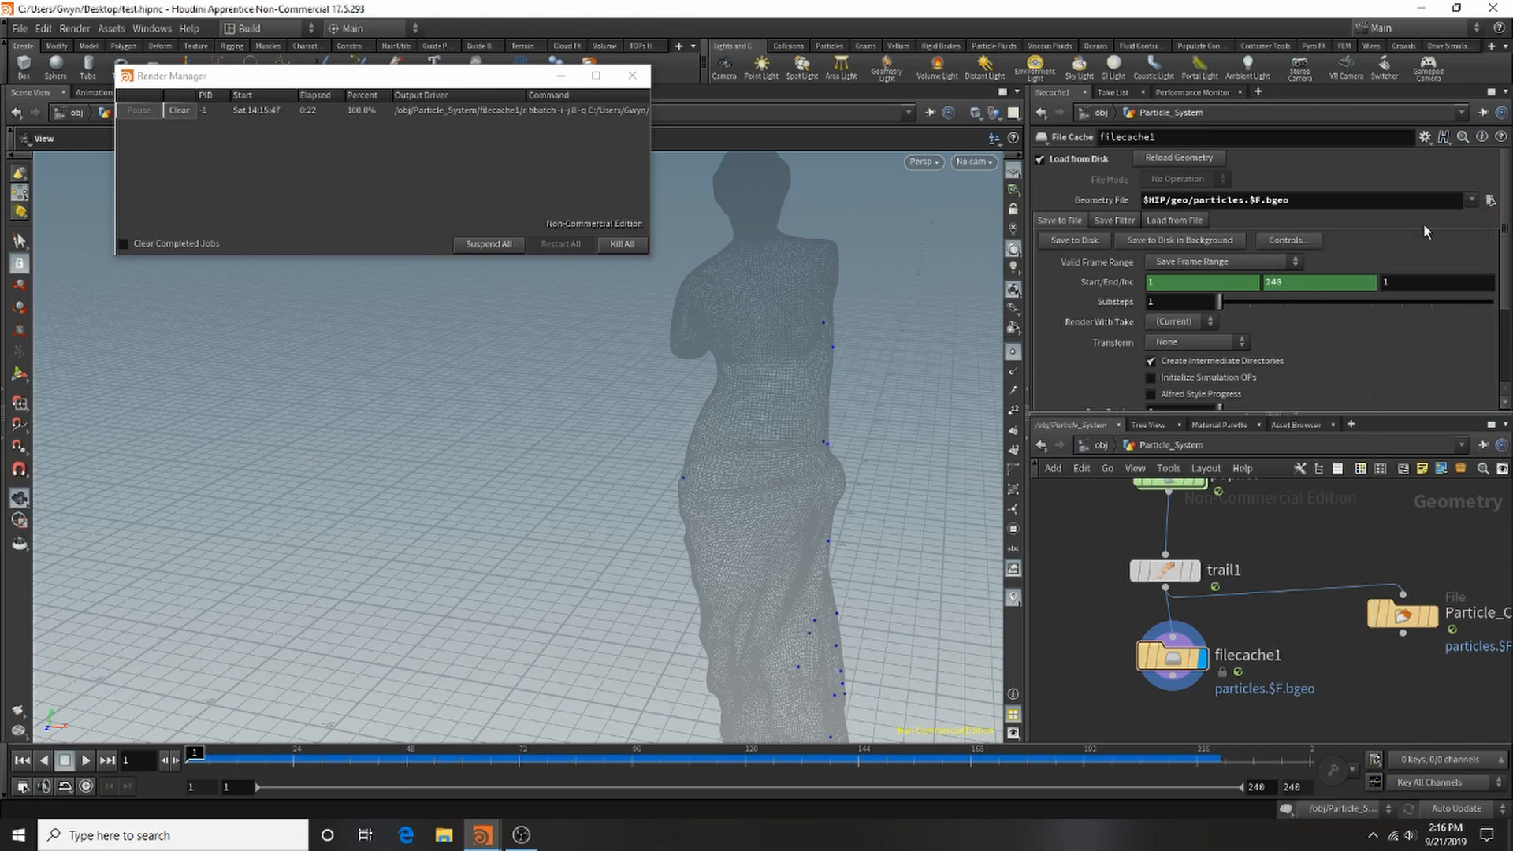
{"action": "left_click", "coordinate": [1163, 520]}
{"action": "left_click_drag", "start_coordinate": [1180, 530], "coordinate": [1177, 553]}
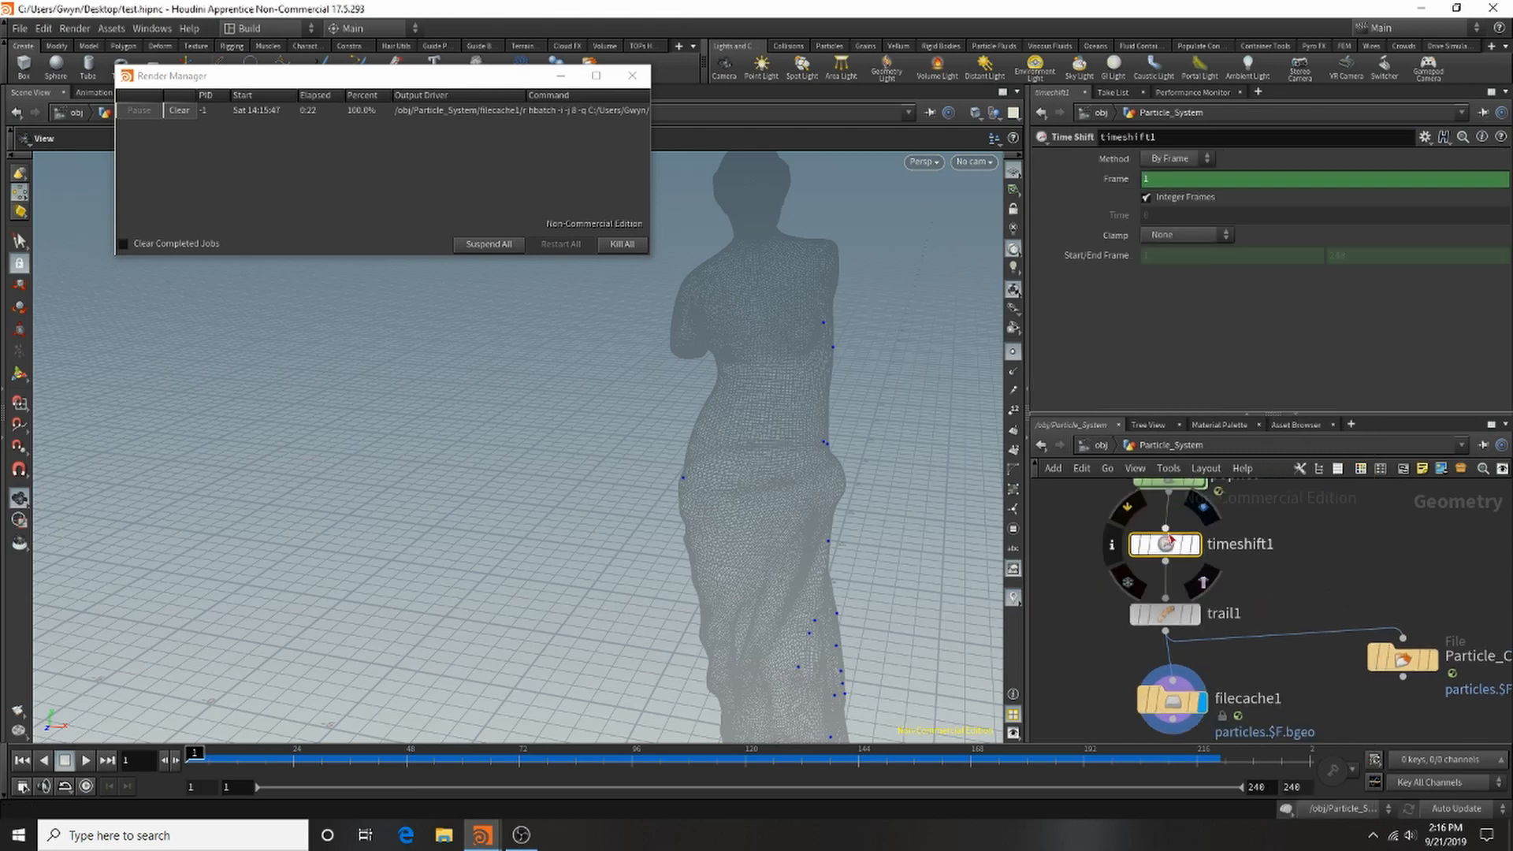
Save the scene and cache filecache1 to disk in the background again, erasing and replacing the existing files.
{"action": "left_click", "coordinate": [1165, 699]}
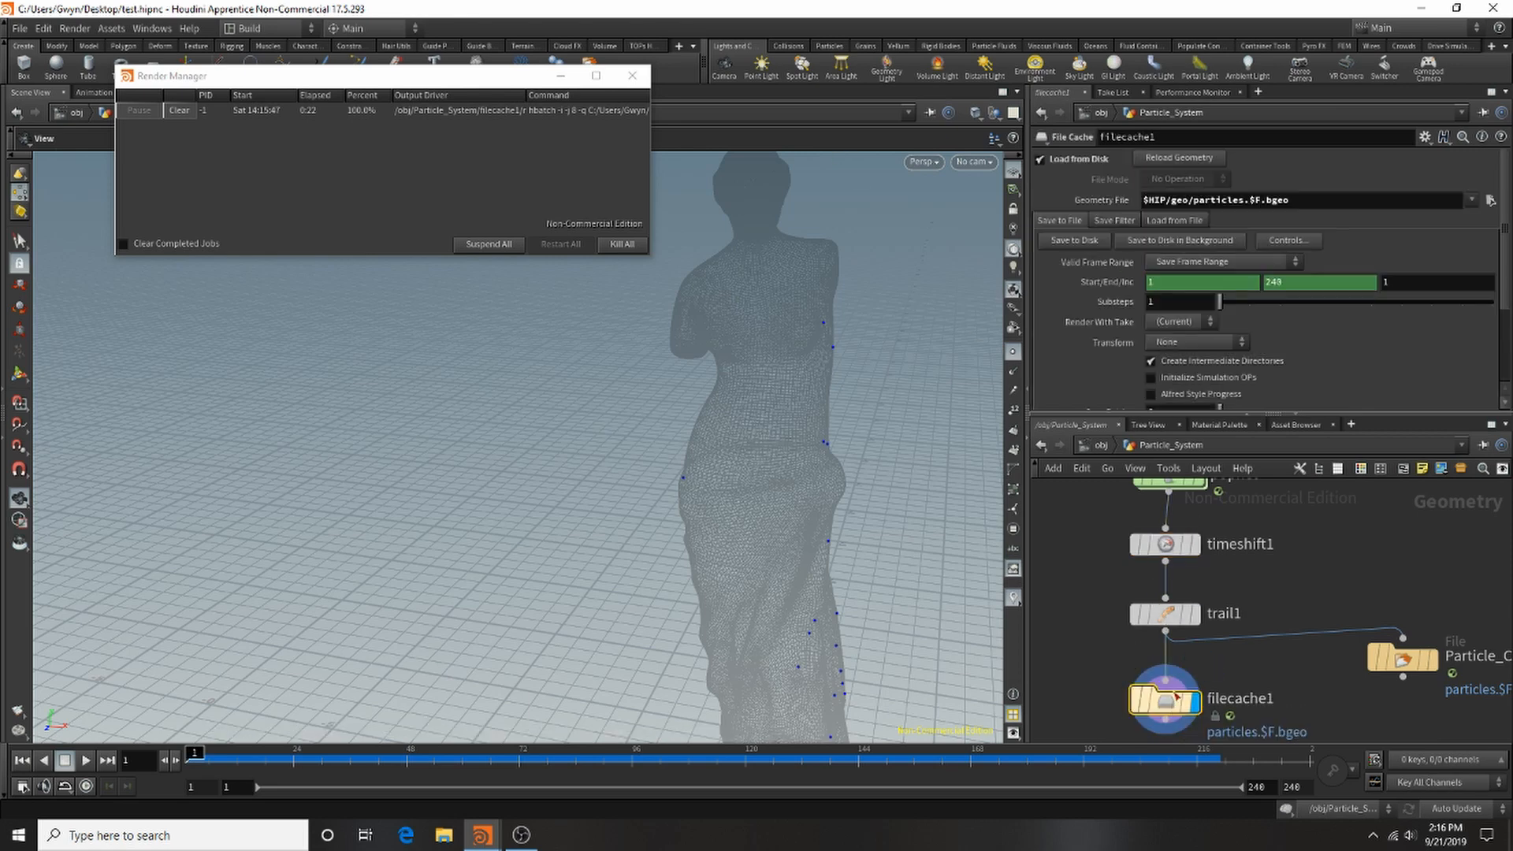
{"action": "left_click", "coordinate": [1171, 241]}
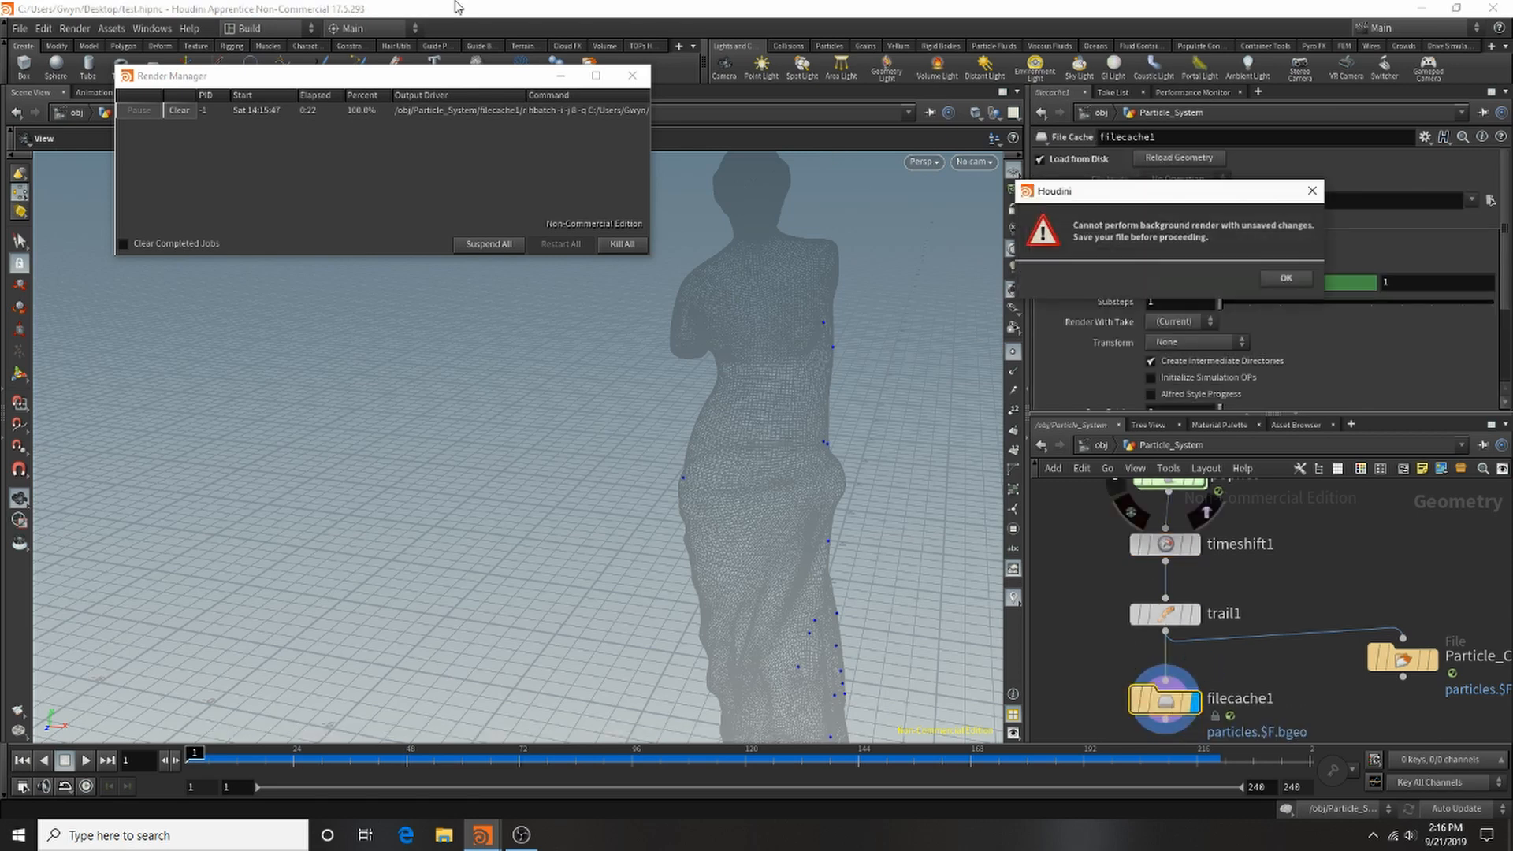
{"action": "left_click", "coordinate": [1285, 279]}
{"action": "left_click", "coordinate": [19, 28]}
{"action": "left_click", "coordinate": [69, 120]}
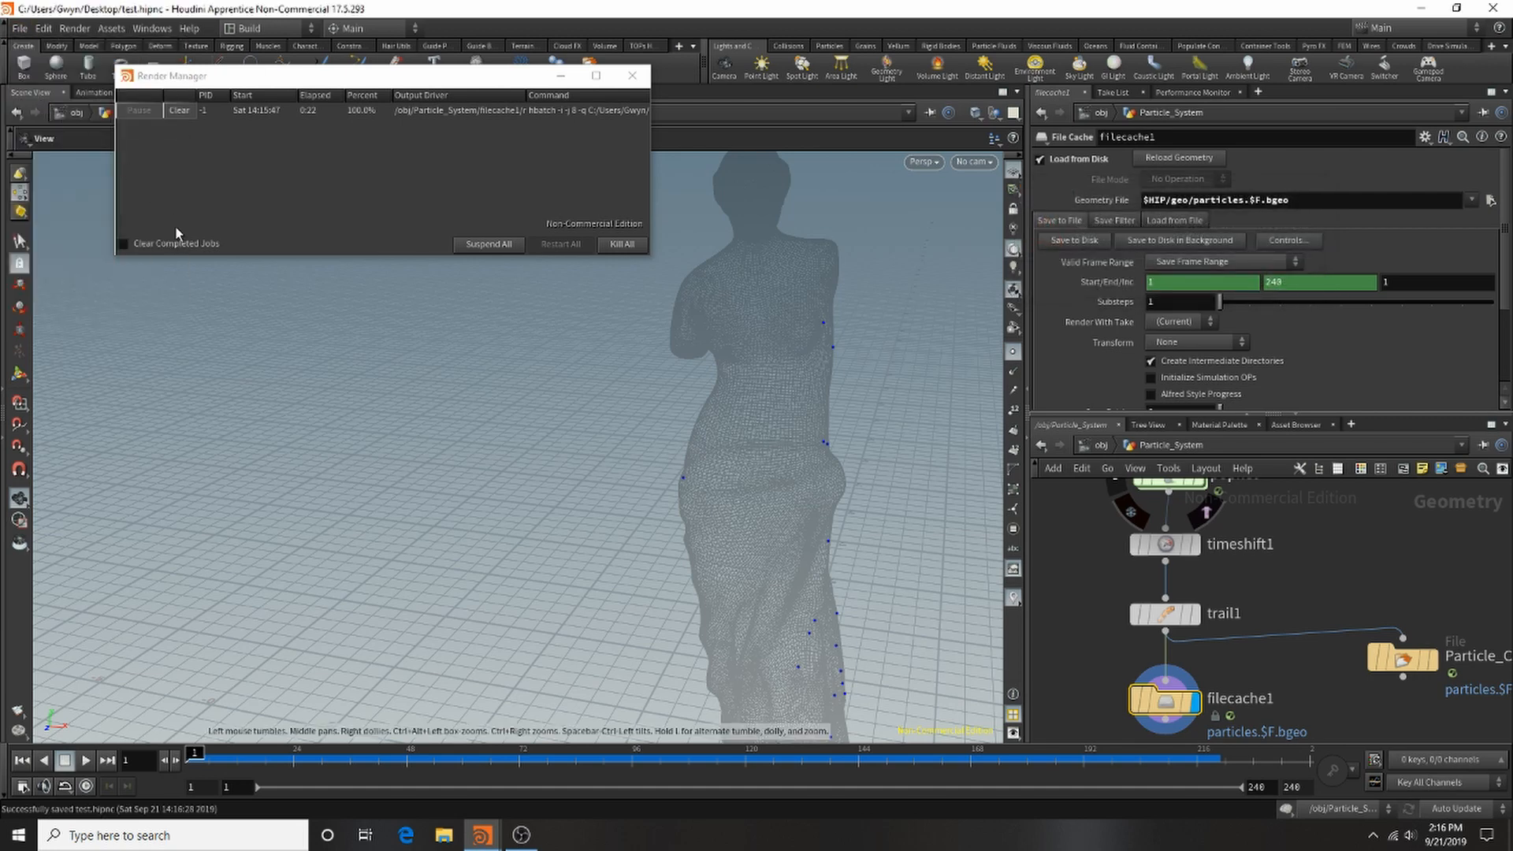
{"action": "left_click", "coordinate": [1216, 240]}
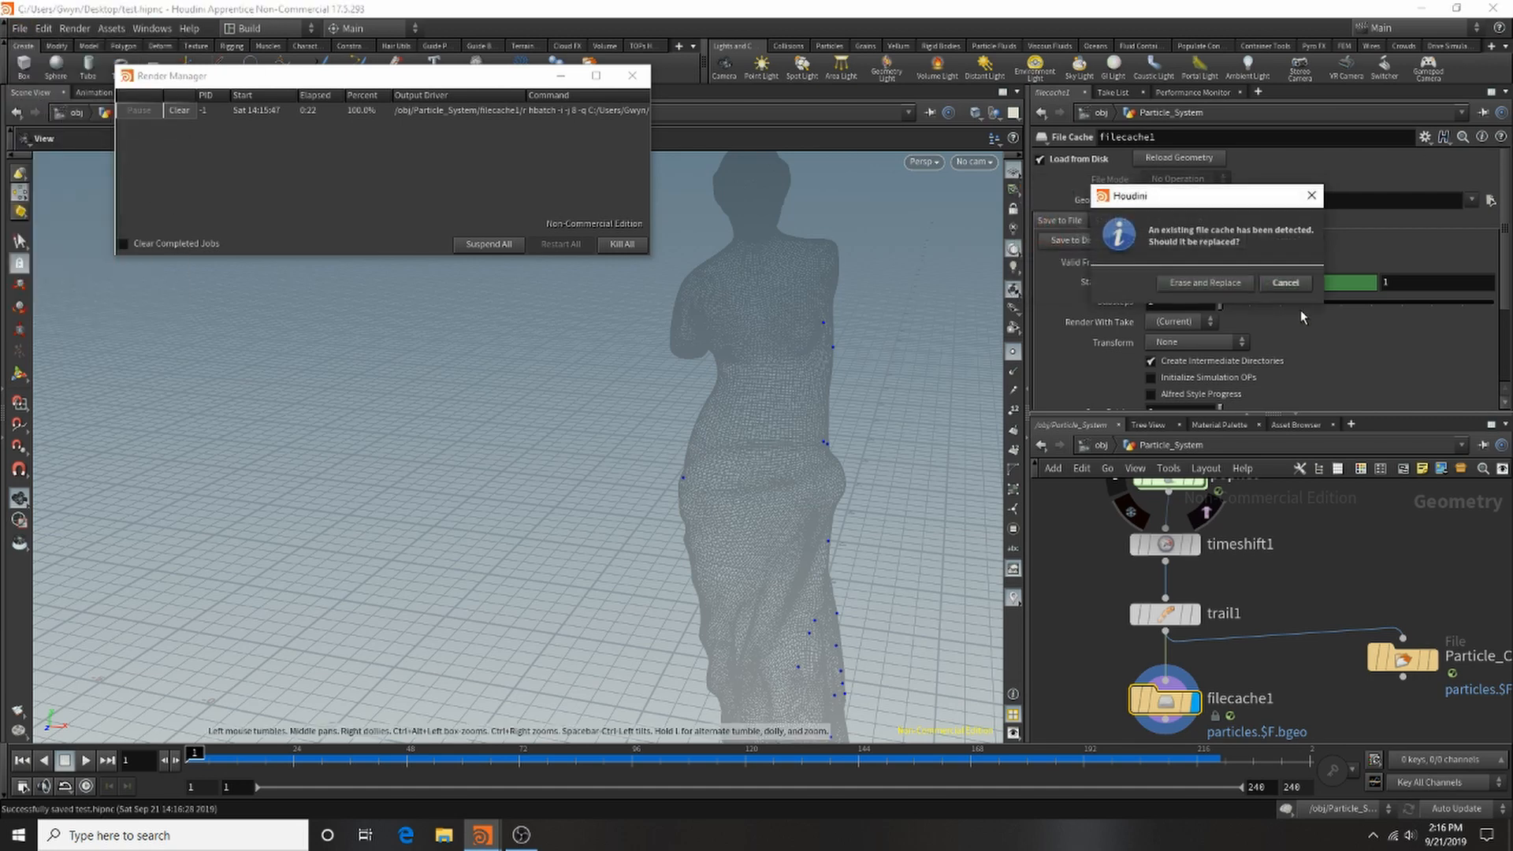
{"action": "left_click", "coordinate": [1227, 284]}
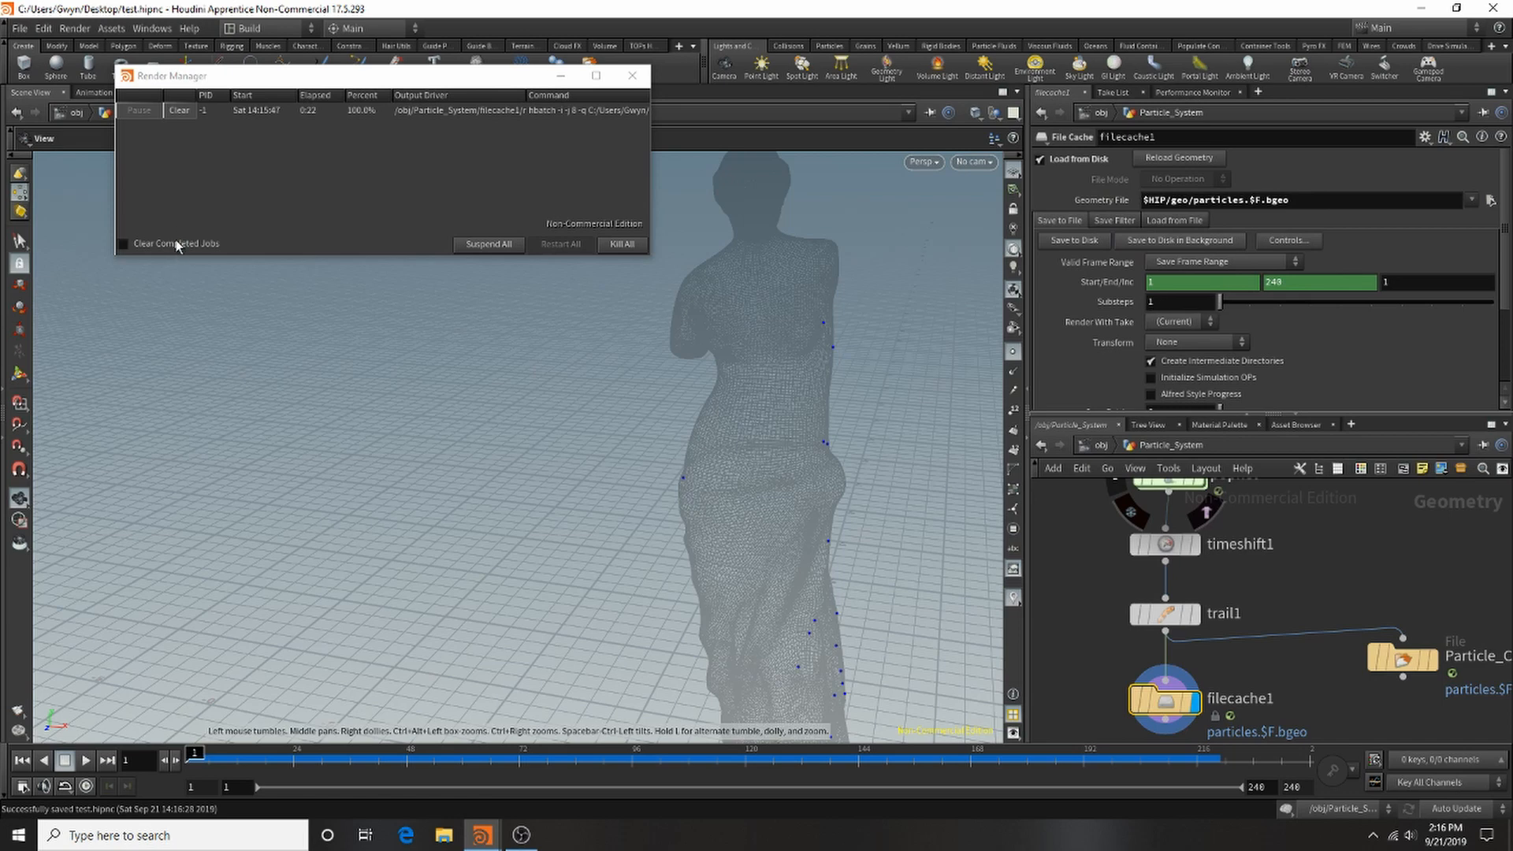
Turn on Clear Completed Jobs in the Render Manager and minimize its window.
{"action": "left_click", "coordinate": [131, 301]}
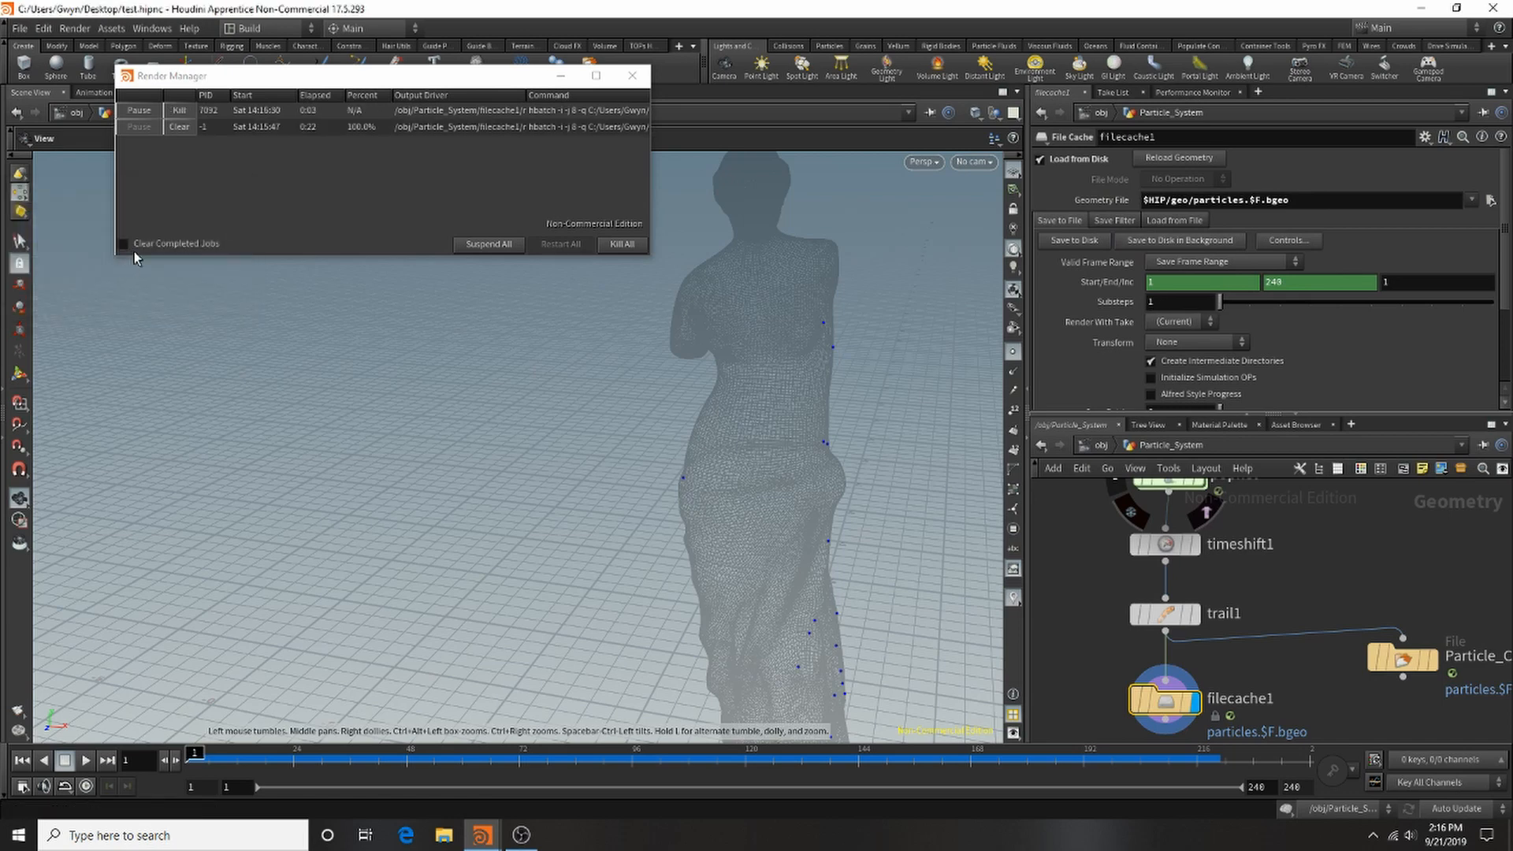
{"action": "left_click", "coordinate": [132, 246]}
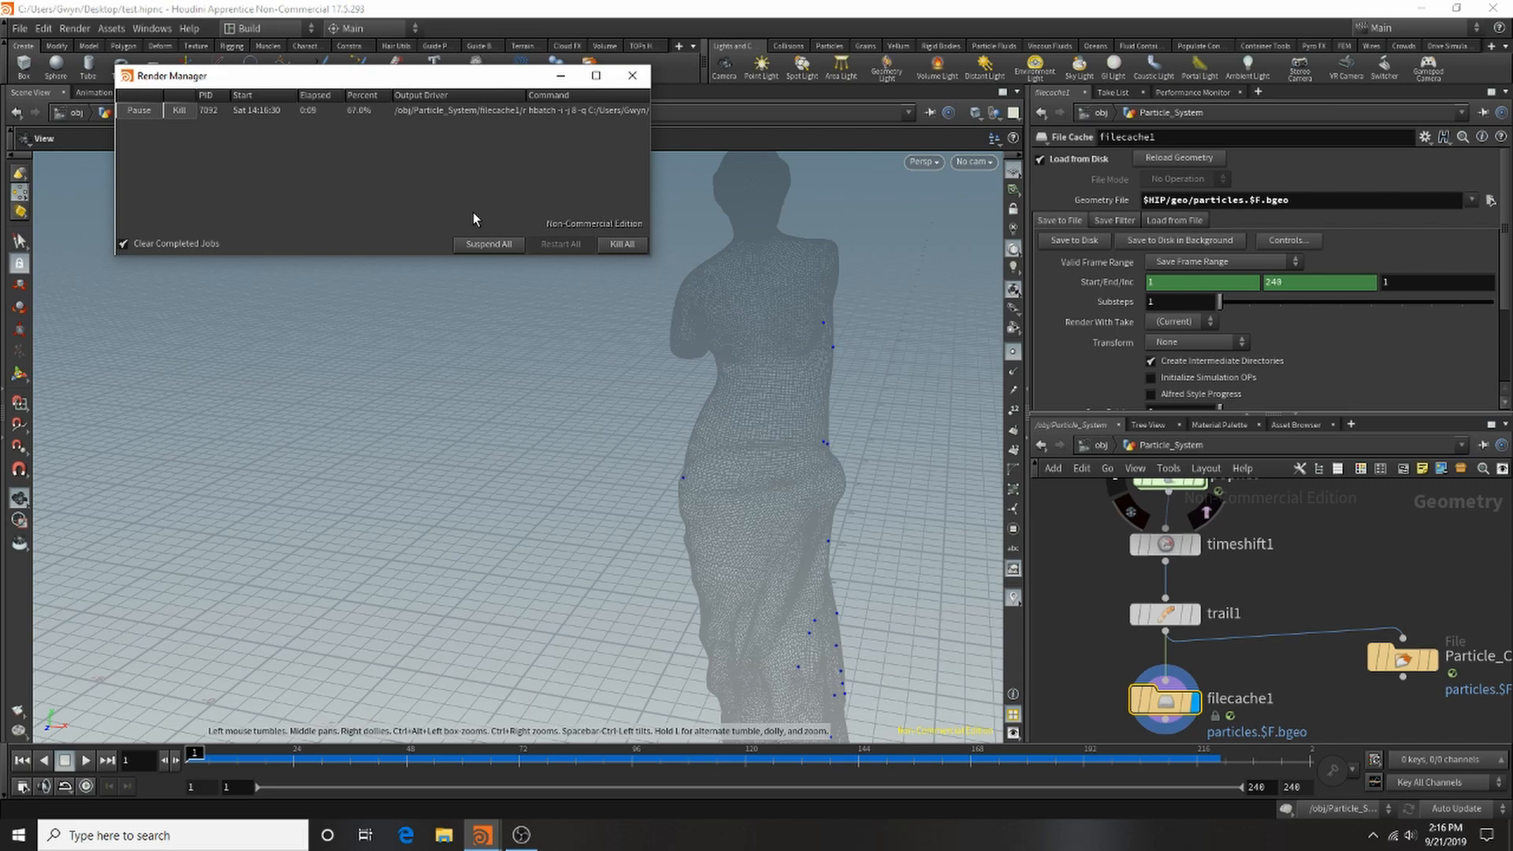
{"action": "left_click", "coordinate": [561, 77]}
Go to frame 177 and turn off the point display so the viewport shows only the cached particle trails.
{"action": "right_click_drag", "start_coordinate": [1234, 573], "coordinate": [1134, 732]}
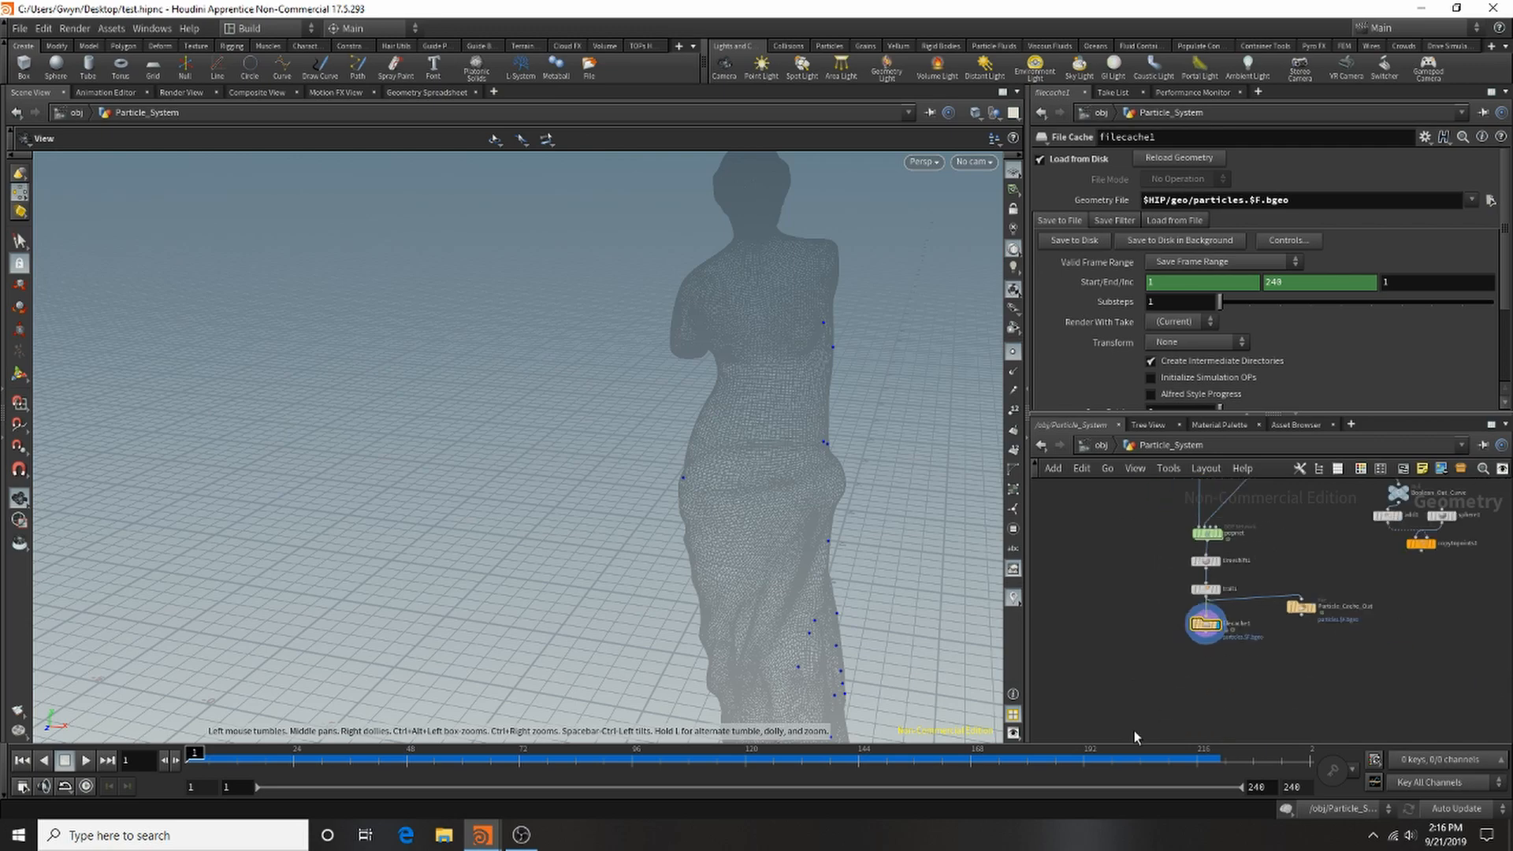
{"action": "left_click", "coordinate": [1193, 746]}
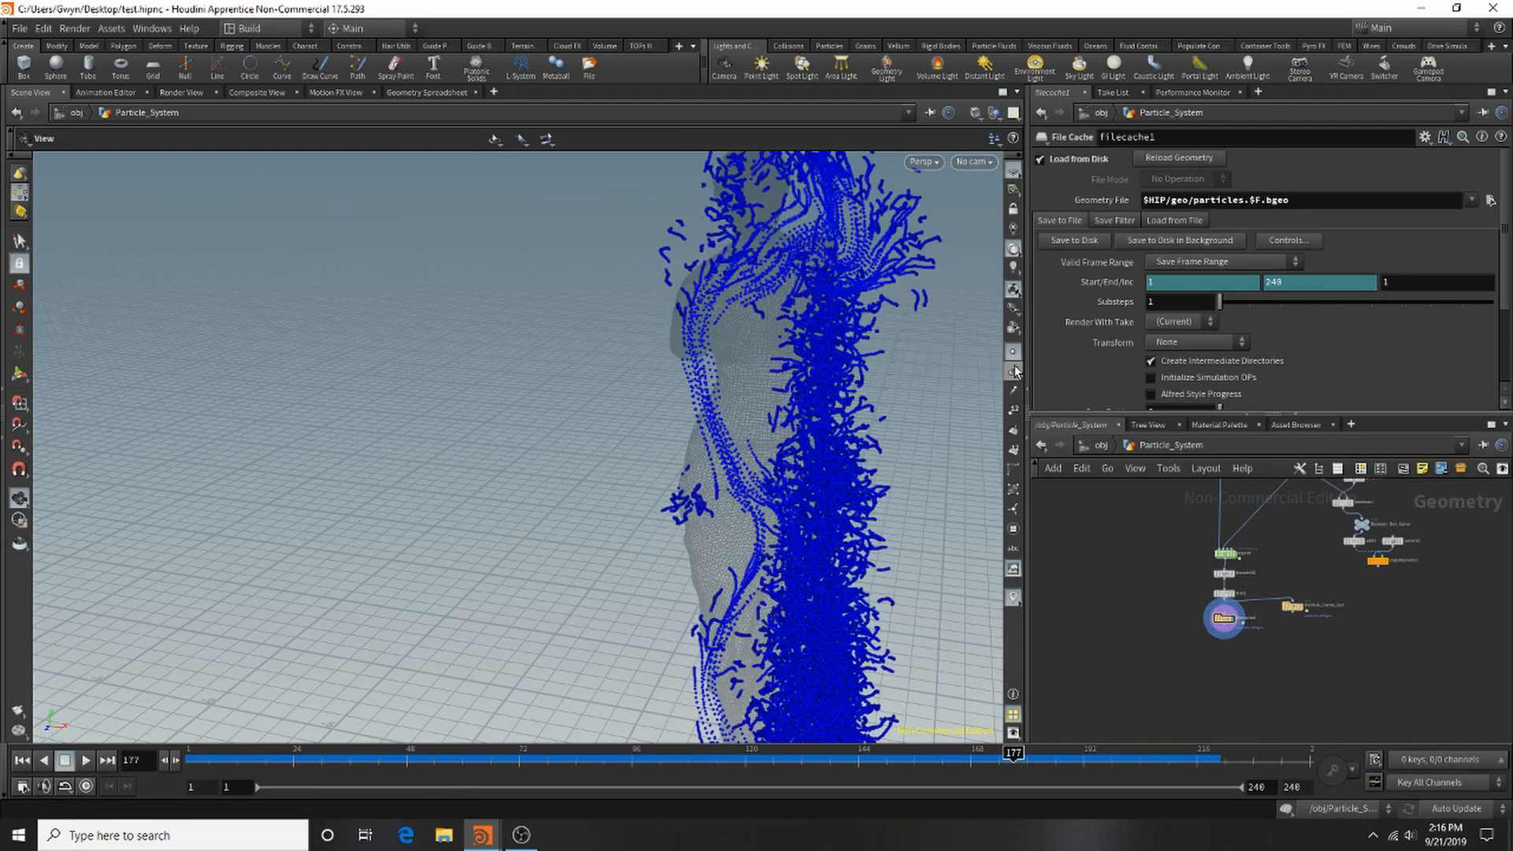
{"action": "left_click", "coordinate": [1014, 371]}
{"action": "scroll", "coordinate": [1246, 622], "scroll_direction": "up", "scroll_amount": 4}
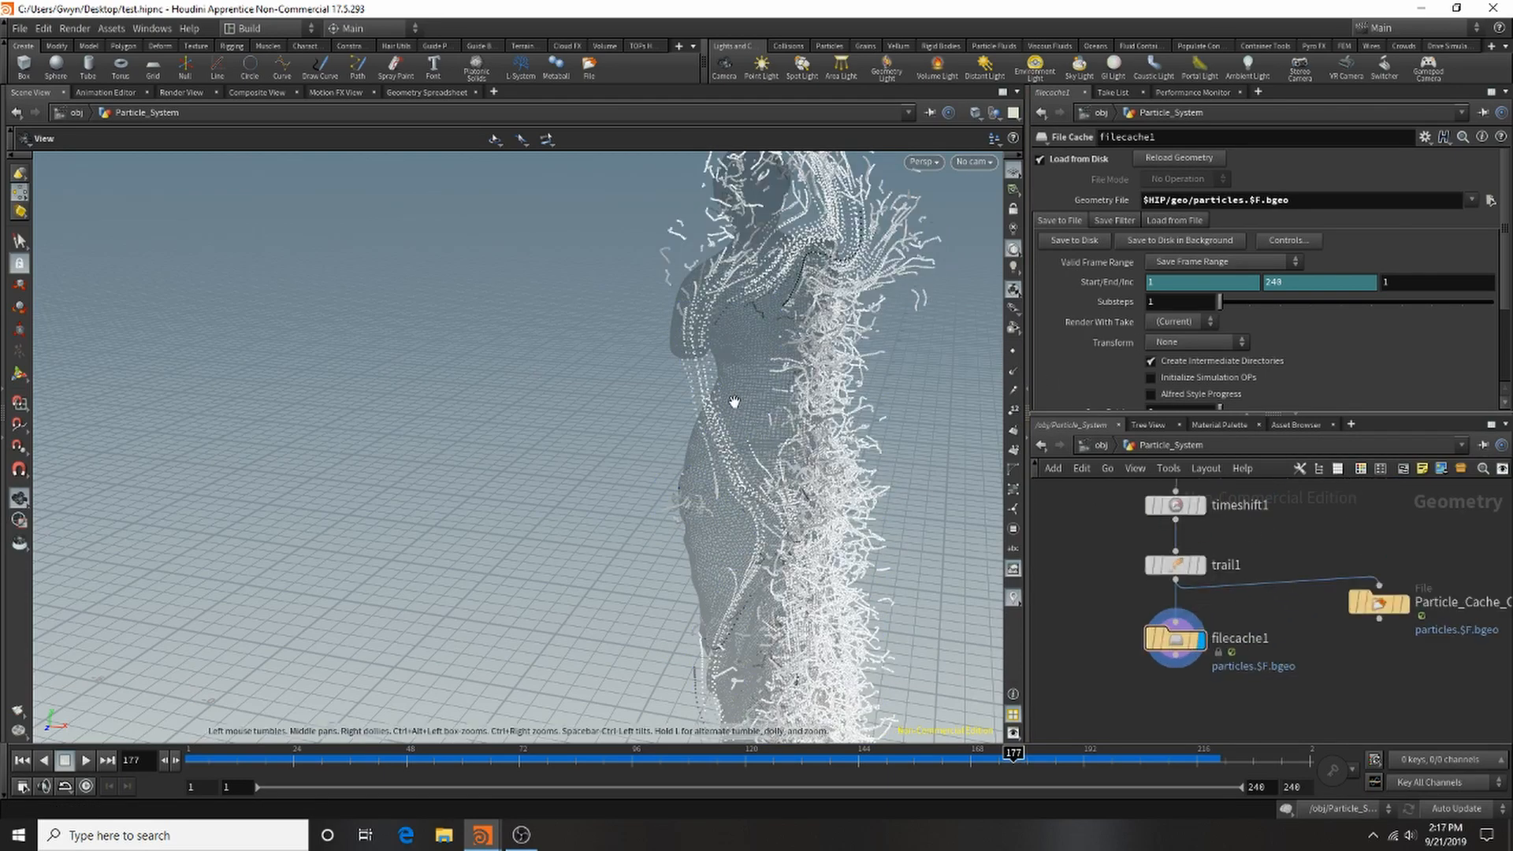
{"action": "left_click_drag", "start_coordinate": [726, 399], "coordinate": [963, 257]}
Add a VDB from Particles node below filecache1 and feed filecache1's output into its first input.
{"action": "scroll", "coordinate": [1185, 604], "scroll_direction": "up", "scroll_amount": 3}
{"action": "key", "text": "Tab"}
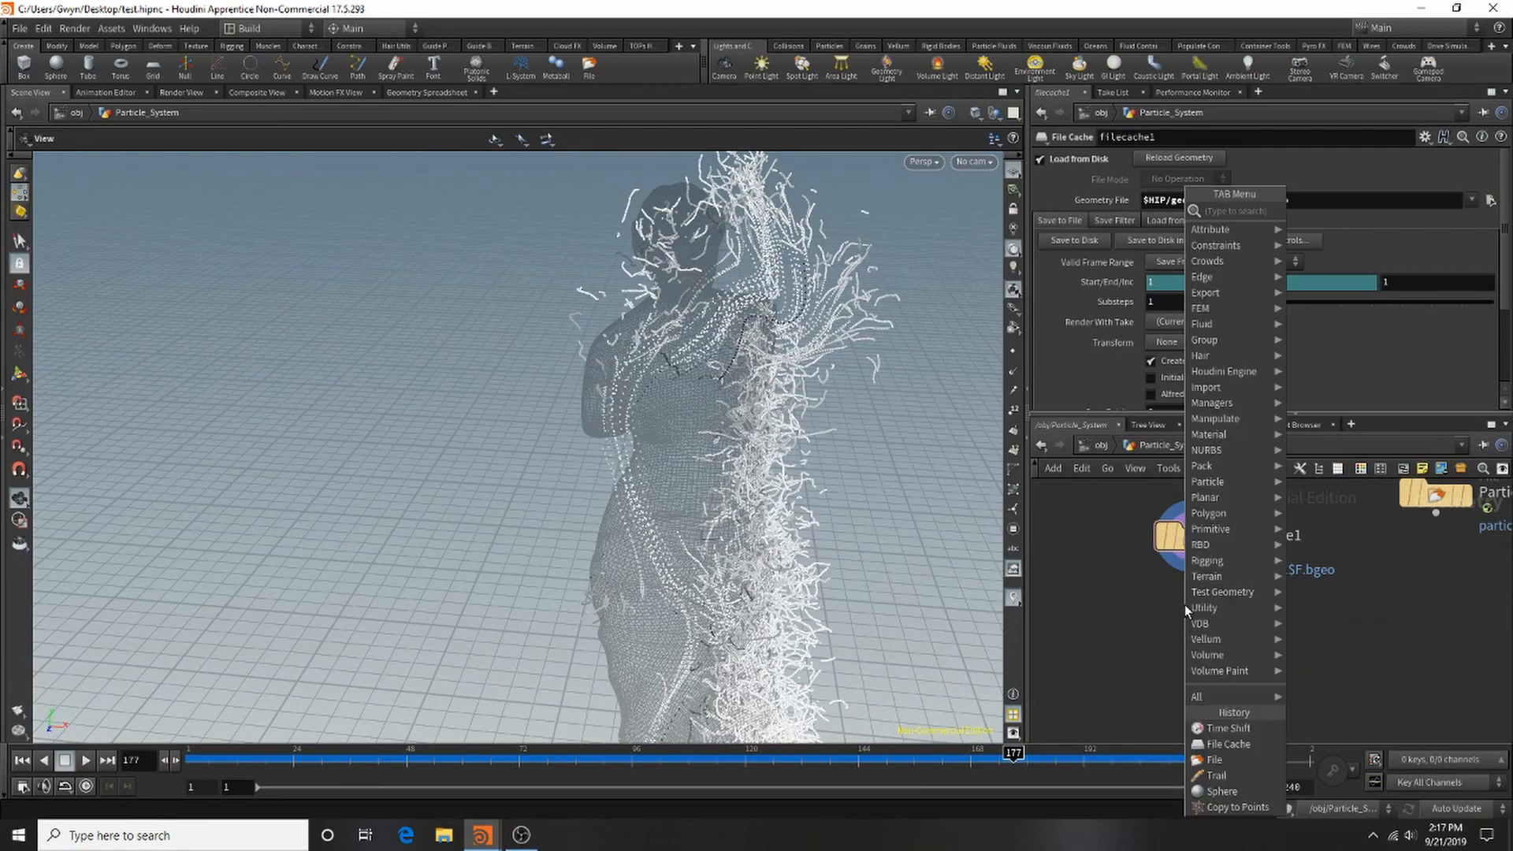
{"action": "type", "text": "vdb"}
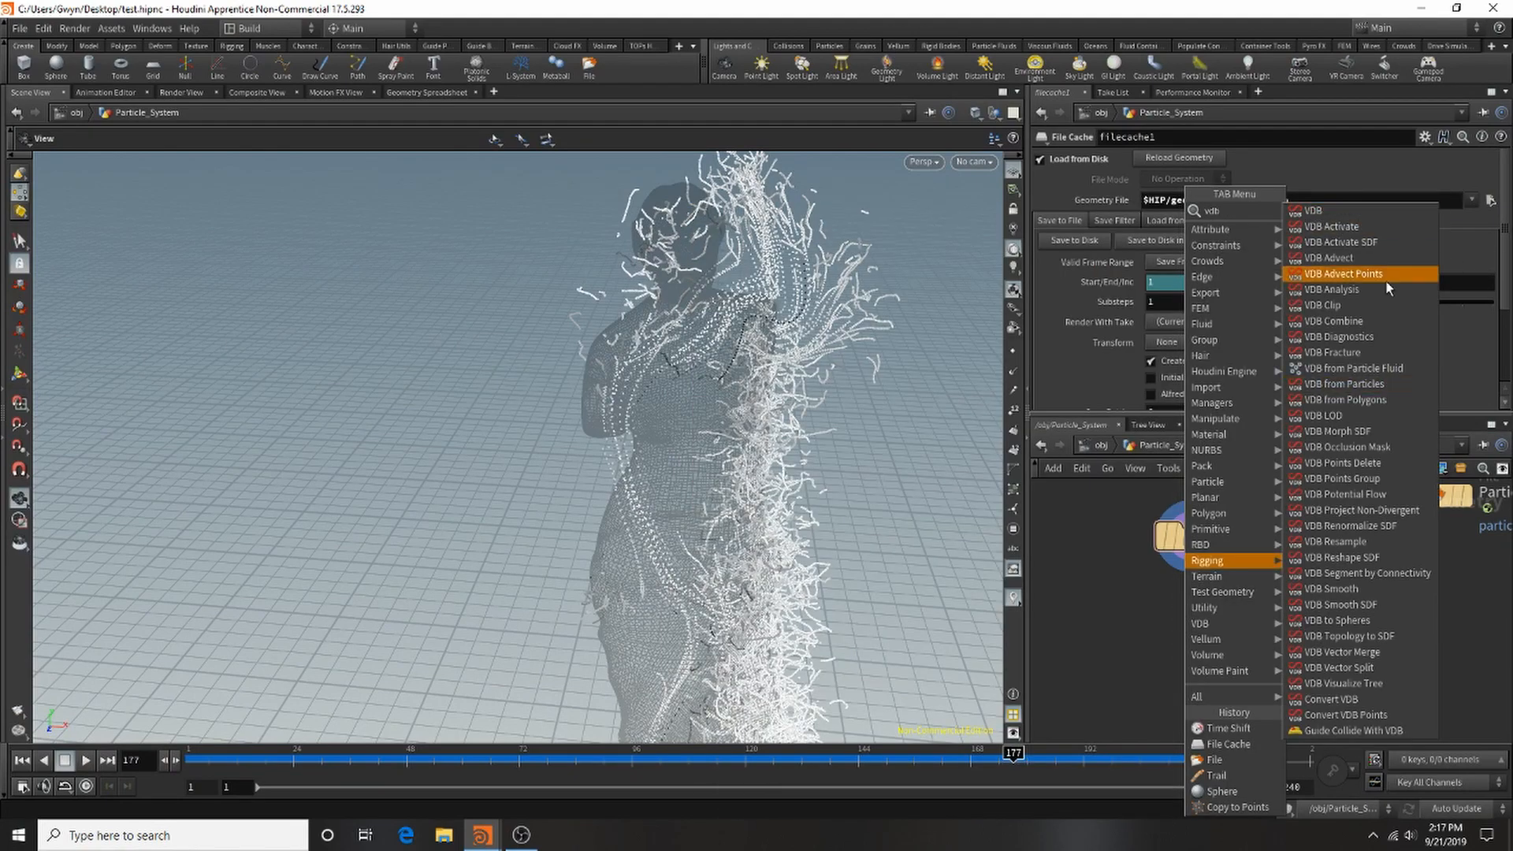
{"action": "left_click", "coordinate": [1387, 385]}
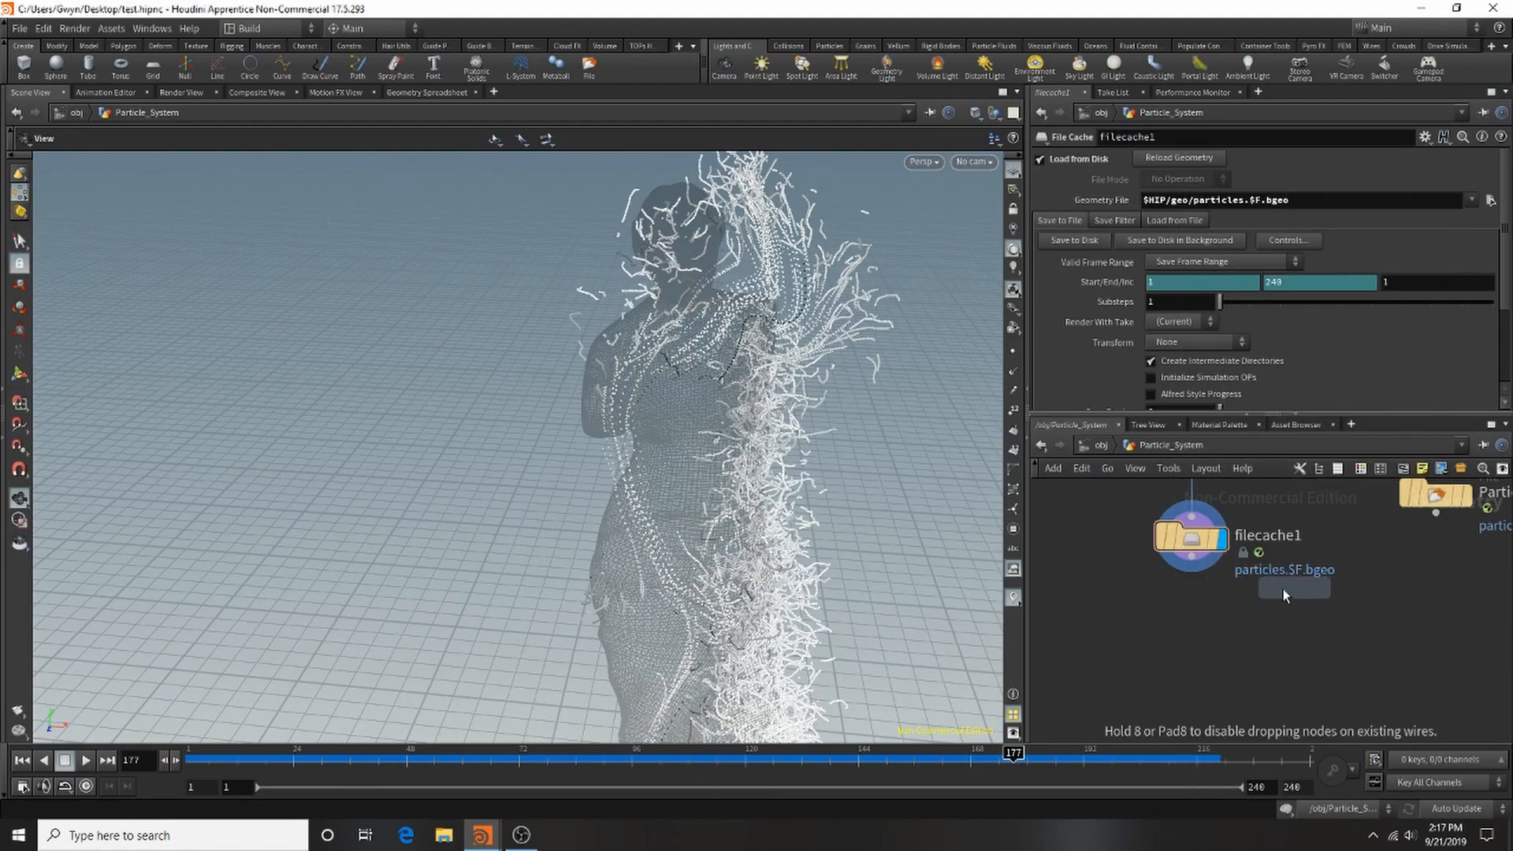
{"action": "left_click", "coordinate": [1187, 612]}
{"action": "left_click_drag", "start_coordinate": [1202, 569], "coordinate": [1176, 594]}
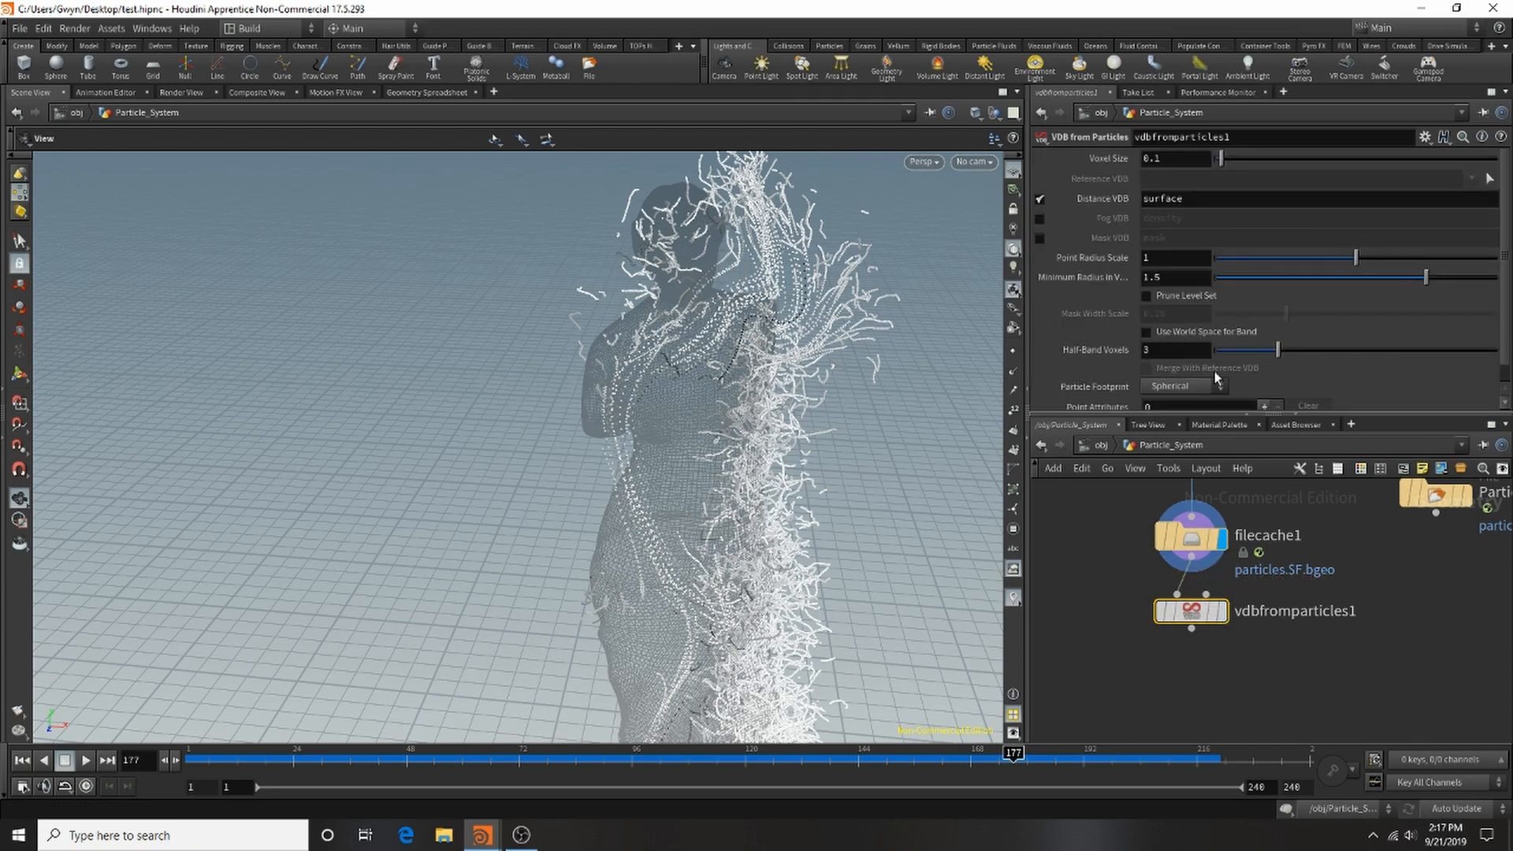
Move vdbfromparticles1 further down to leave space beneath filecache1.
{"action": "scroll", "coordinate": [1218, 651], "scroll_direction": "down", "scroll_amount": 5}
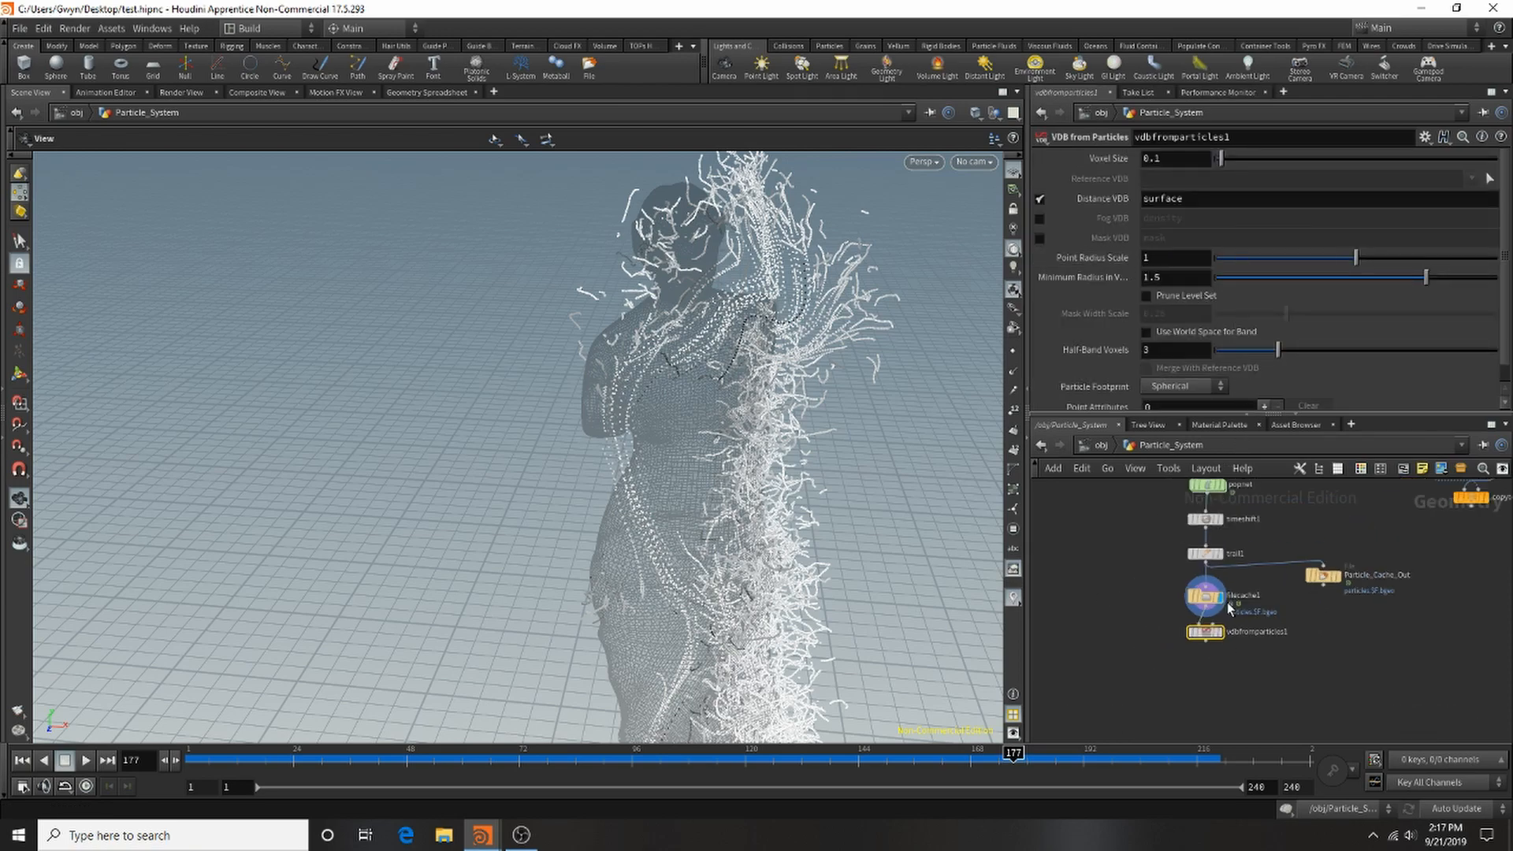
{"action": "scroll", "coordinate": [1237, 534], "scroll_direction": "up", "scroll_amount": 4}
{"action": "scroll", "coordinate": [1224, 528], "scroll_direction": "down", "scroll_amount": 3}
{"action": "scroll", "coordinate": [1238, 615], "scroll_direction": "up", "scroll_amount": 3}
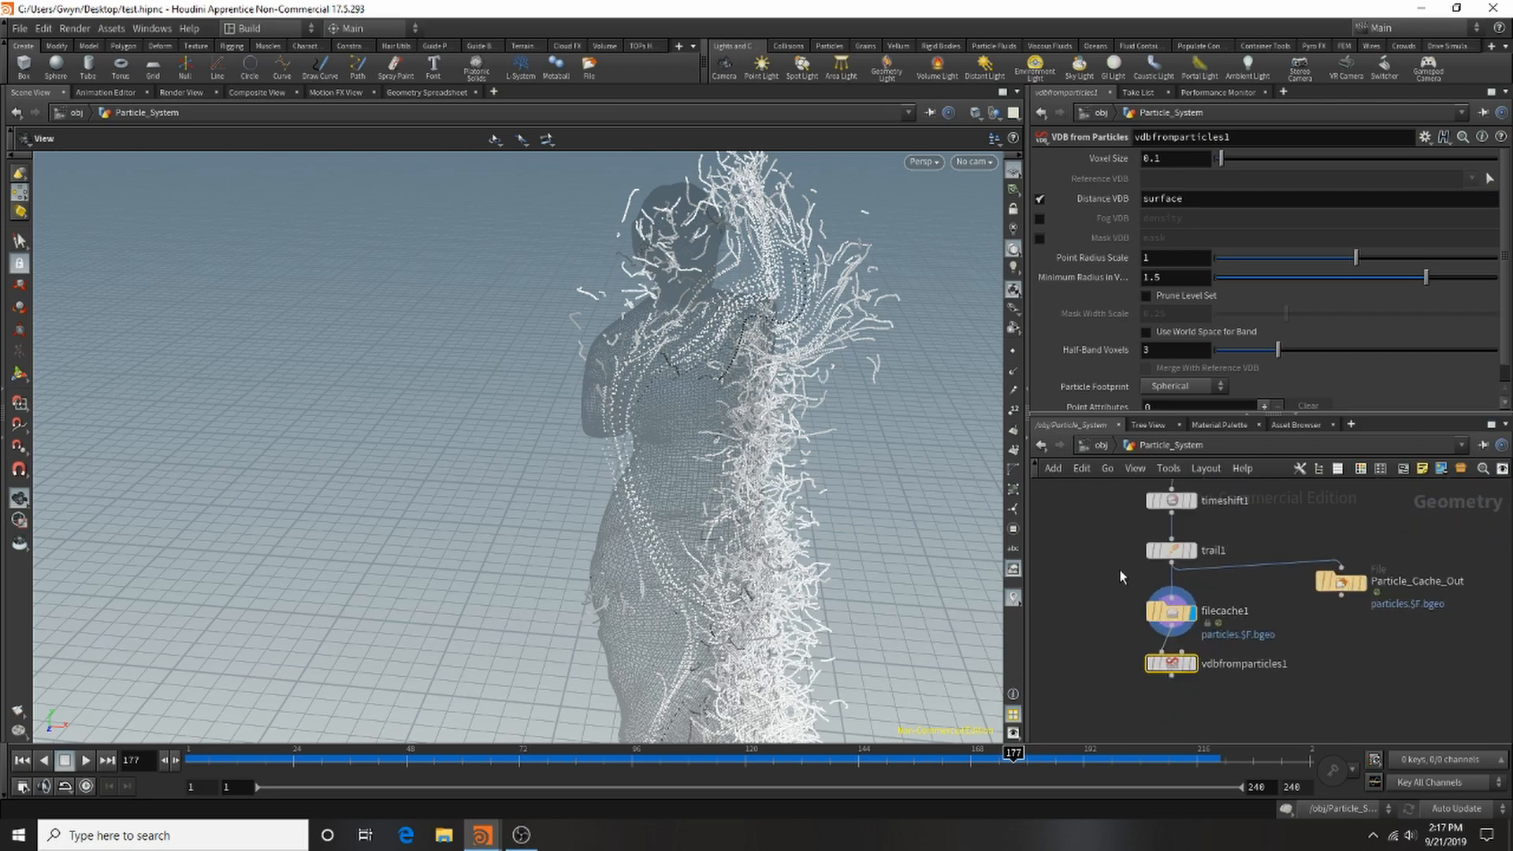
{"action": "left_click_drag", "start_coordinate": [1113, 580], "coordinate": [1148, 726]}
{"action": "left_click", "coordinate": [1235, 651]}
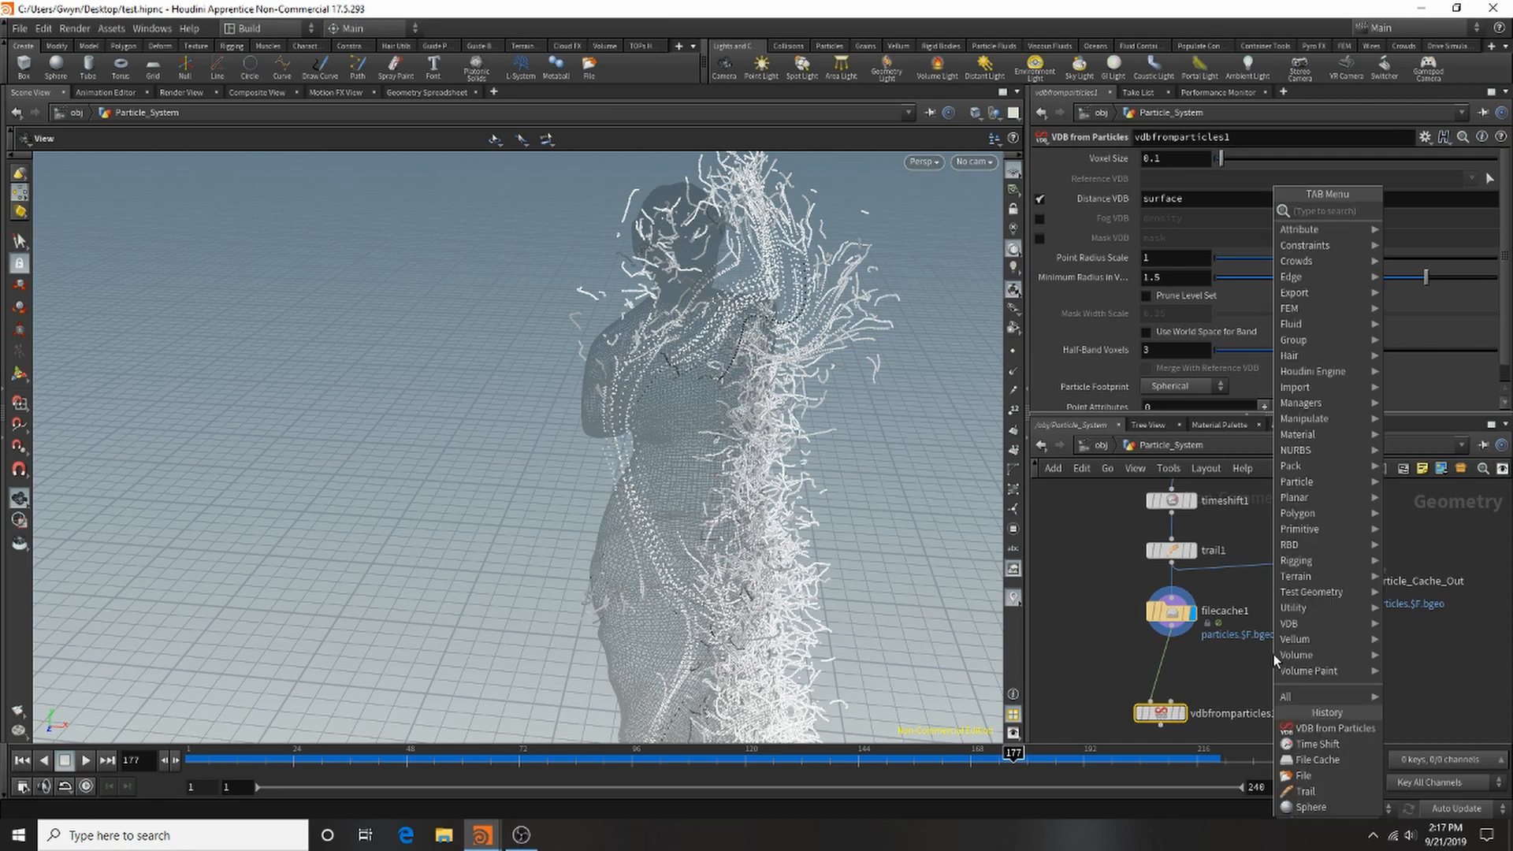
{"action": "key", "text": "Tab"}
{"action": "left_click", "coordinate": [1220, 668]}
{"action": "scroll", "coordinate": [1127, 663], "scroll_direction": "down", "scroll_amount": 6}
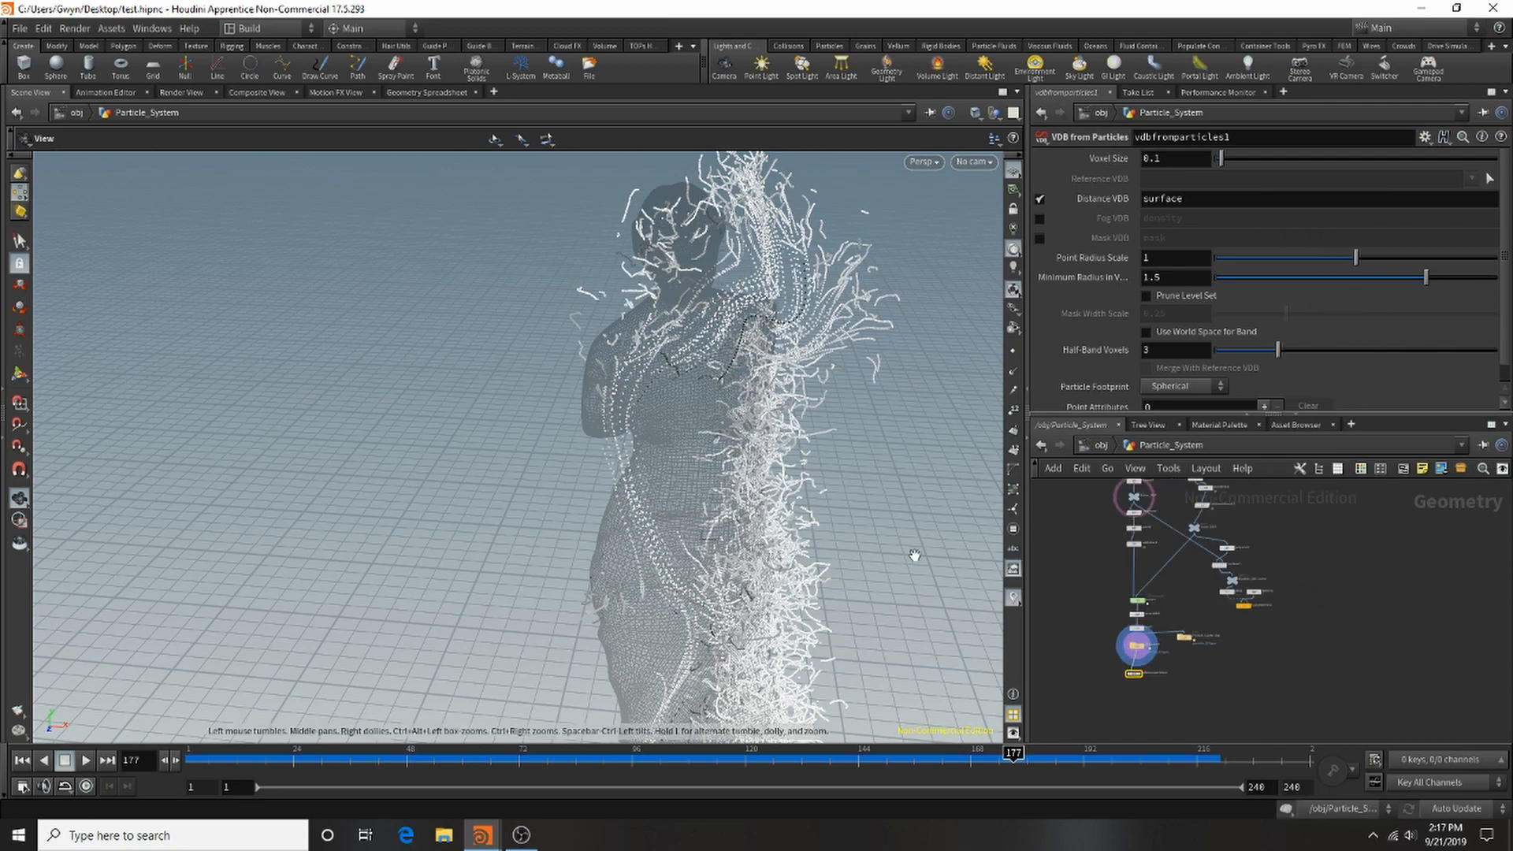
{"action": "scroll", "coordinate": [1096, 668], "scroll_direction": "up", "scroll_amount": 1}
{"action": "scroll", "coordinate": [1190, 521], "scroll_direction": "up", "scroll_amount": 5}
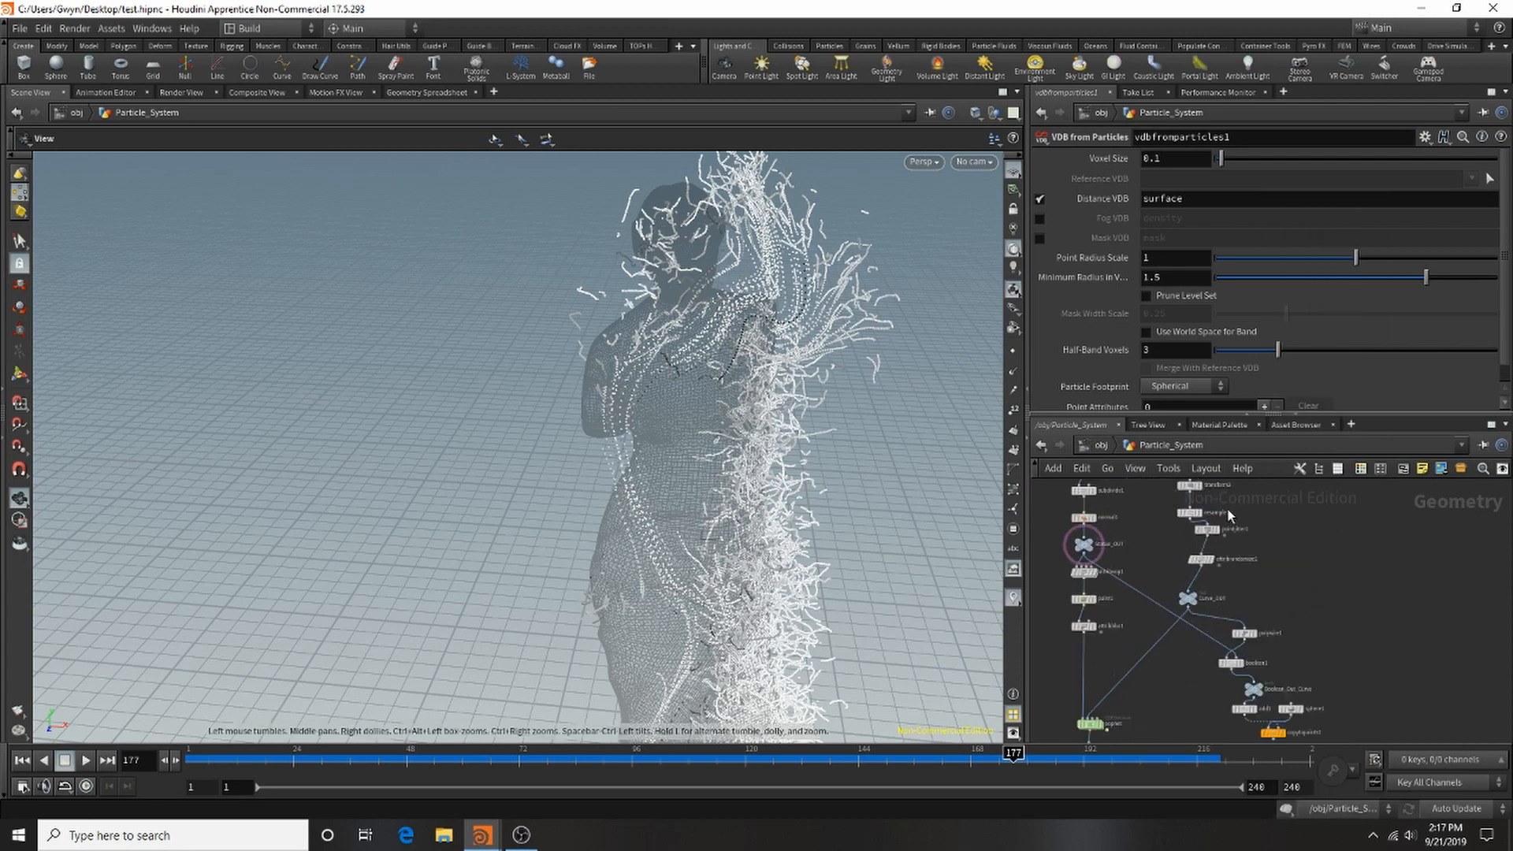
Examine the point attributes of the filecache1 particles in the Geometry Spreadsheet.
{"action": "left_click_drag", "start_coordinate": [1211, 529], "coordinate": [1204, 536]}
{"action": "scroll", "coordinate": [1201, 563], "scroll_direction": "down", "scroll_amount": 4}
{"action": "scroll", "coordinate": [1155, 699], "scroll_direction": "up", "scroll_amount": 5}
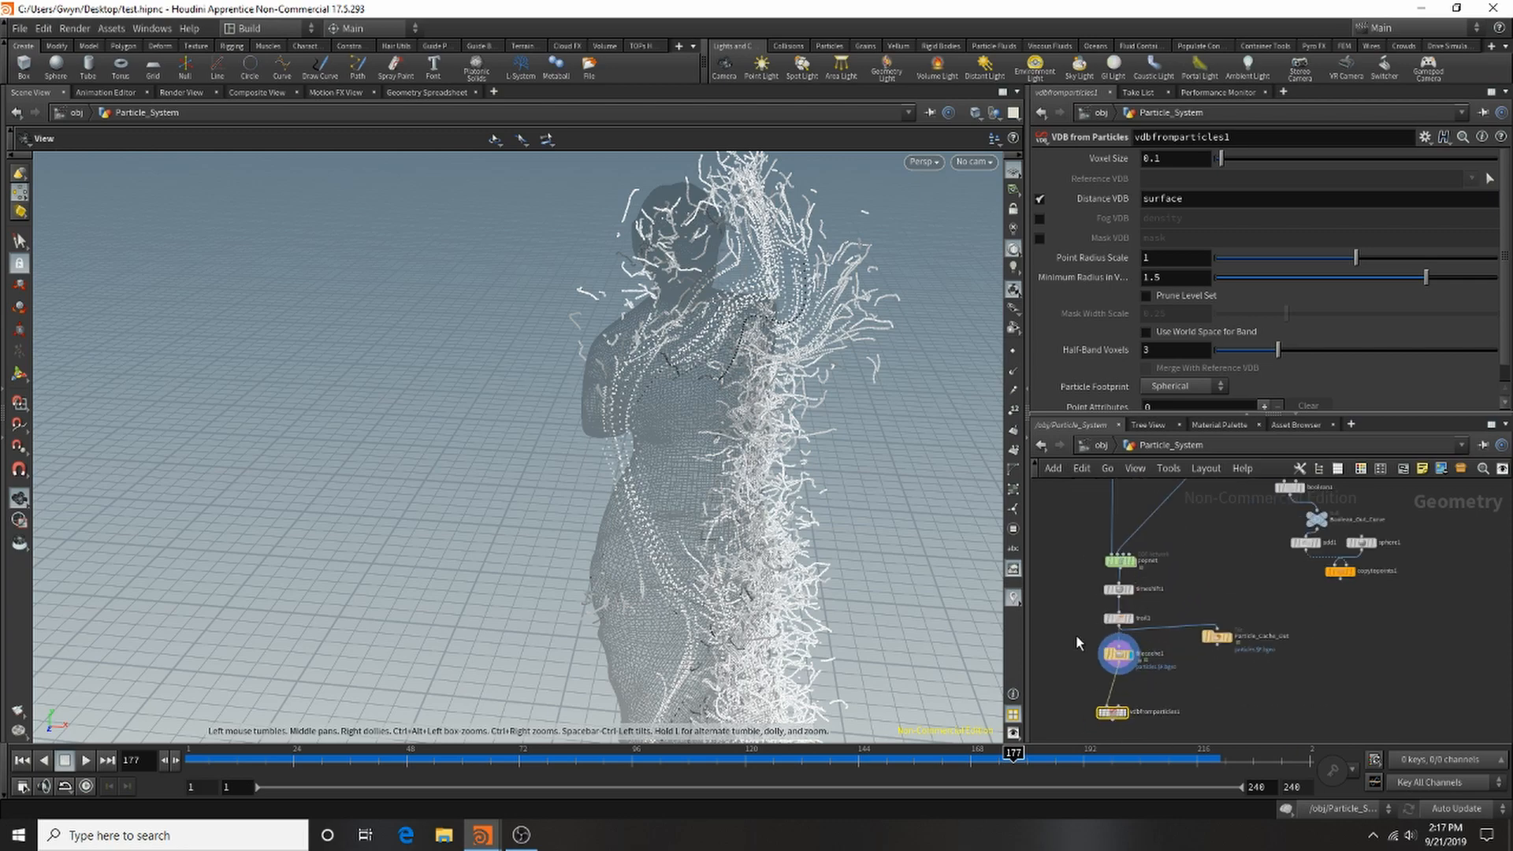
{"action": "scroll", "coordinate": [1172, 638], "scroll_direction": "down", "scroll_amount": 2}
{"action": "scroll", "coordinate": [1159, 703], "scroll_direction": "up", "scroll_amount": 2}
{"action": "scroll", "coordinate": [1154, 693], "scroll_direction": "up", "scroll_amount": 3}
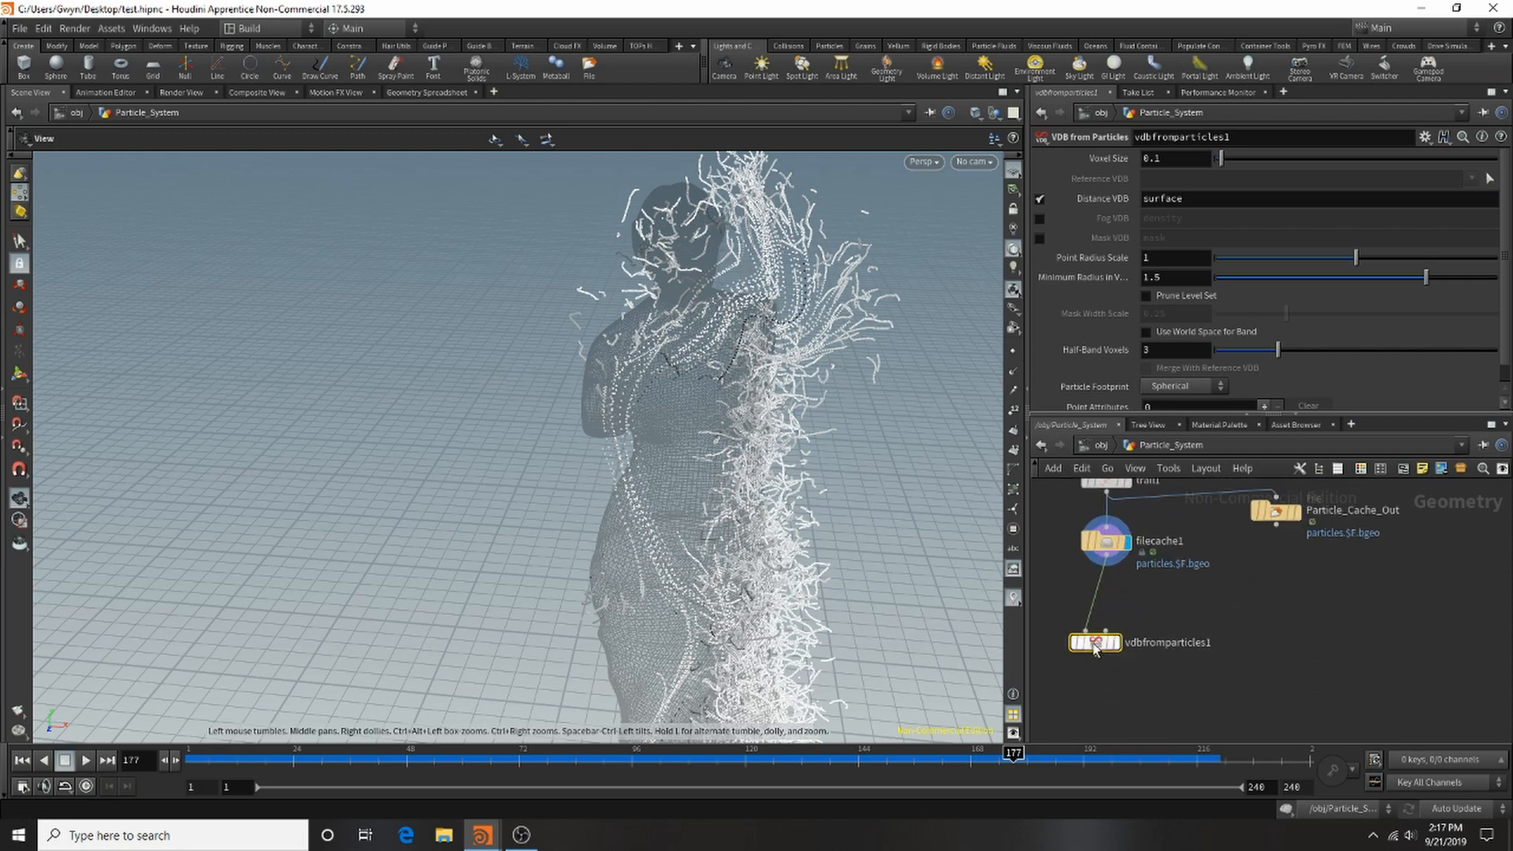
{"action": "left_click", "coordinate": [423, 93]}
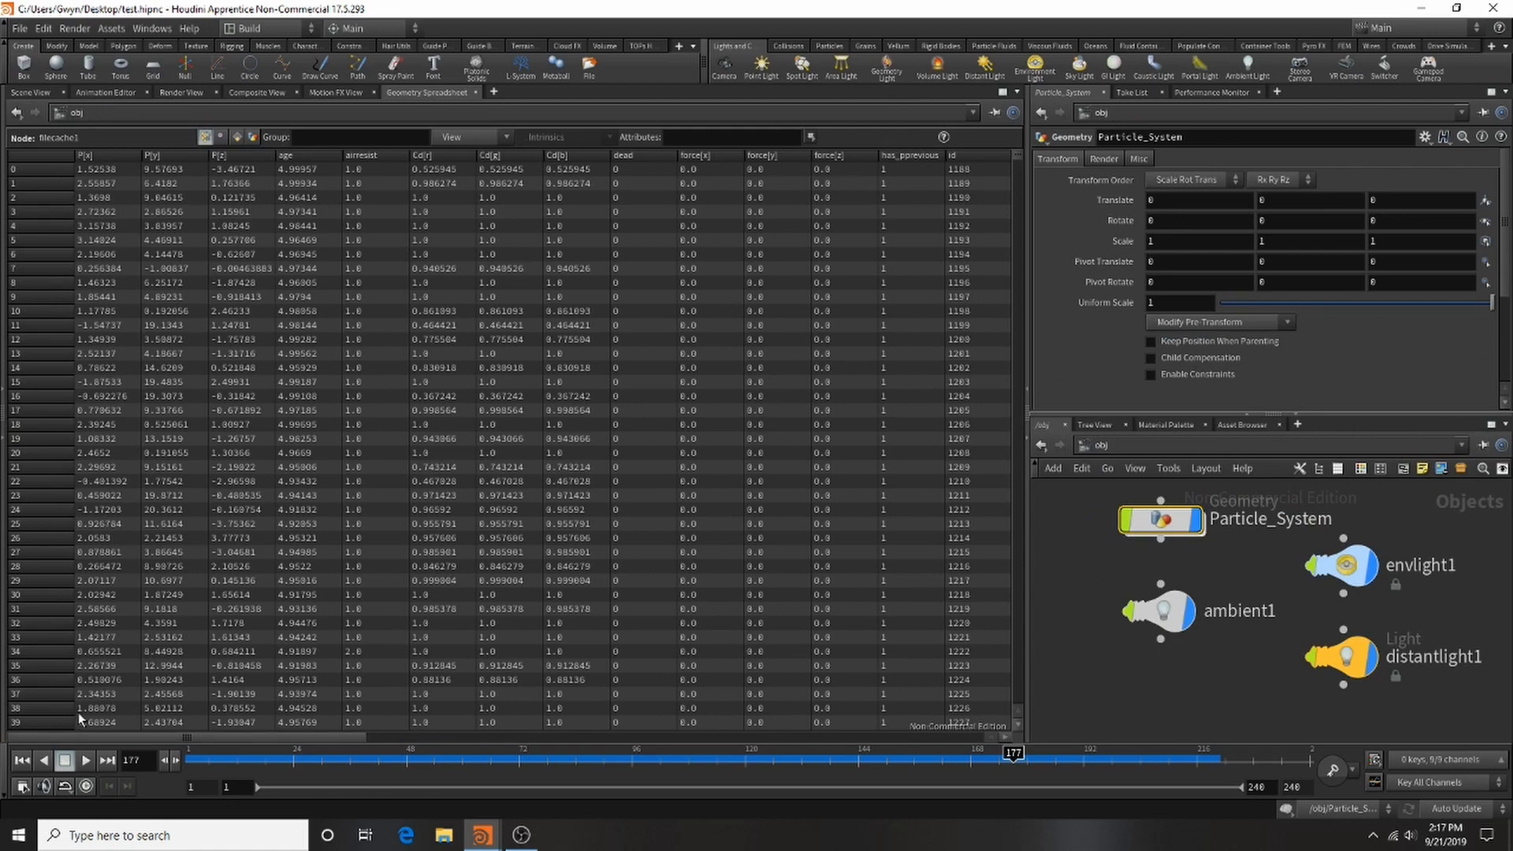
{"action": "left_click_drag", "start_coordinate": [216, 734], "coordinate": [770, 694]}
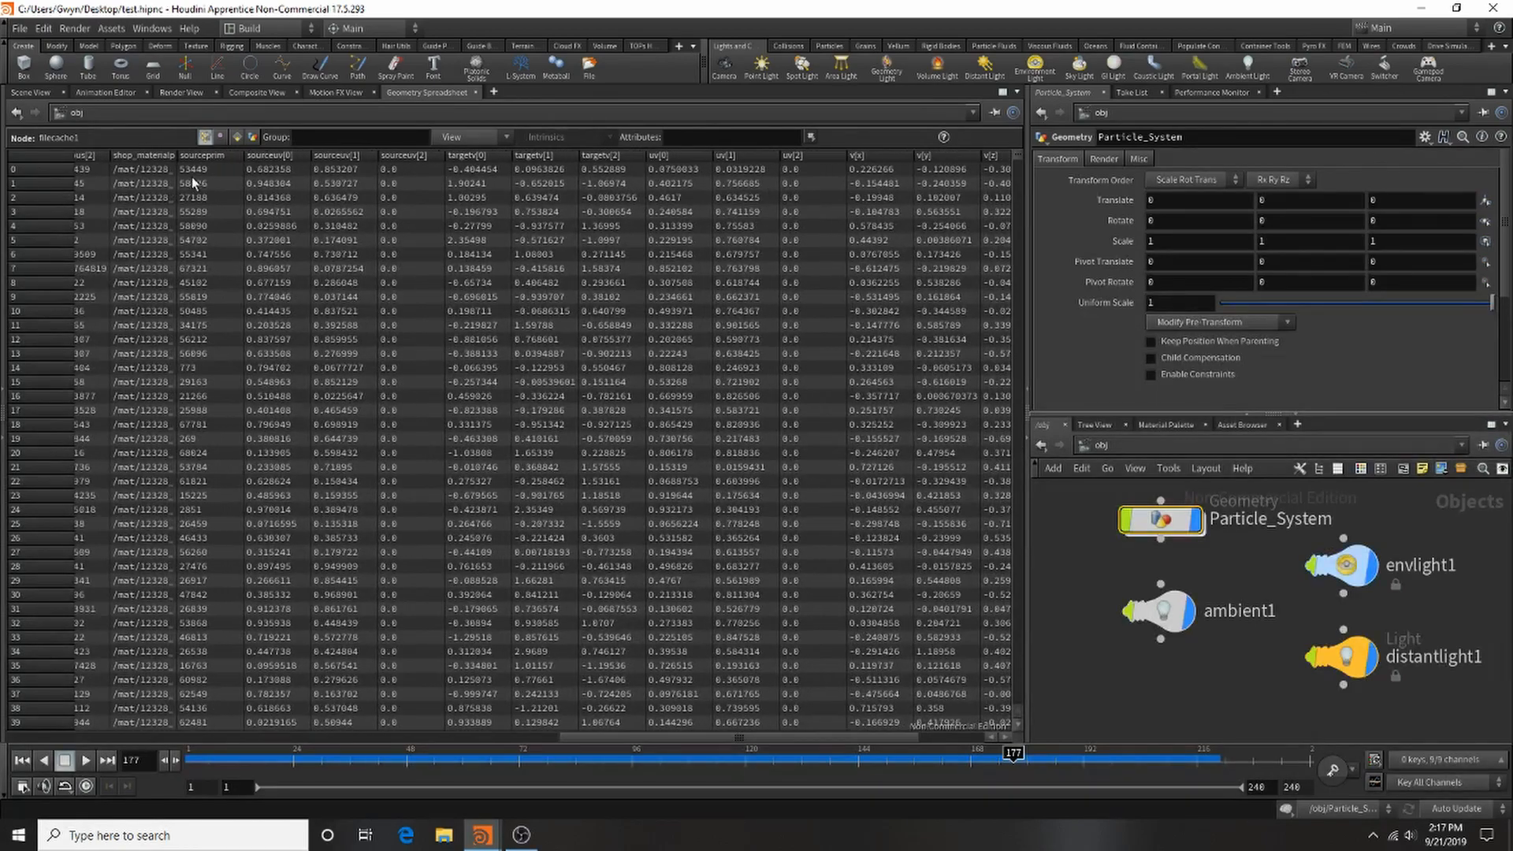
{"action": "left_click", "coordinate": [221, 137]}
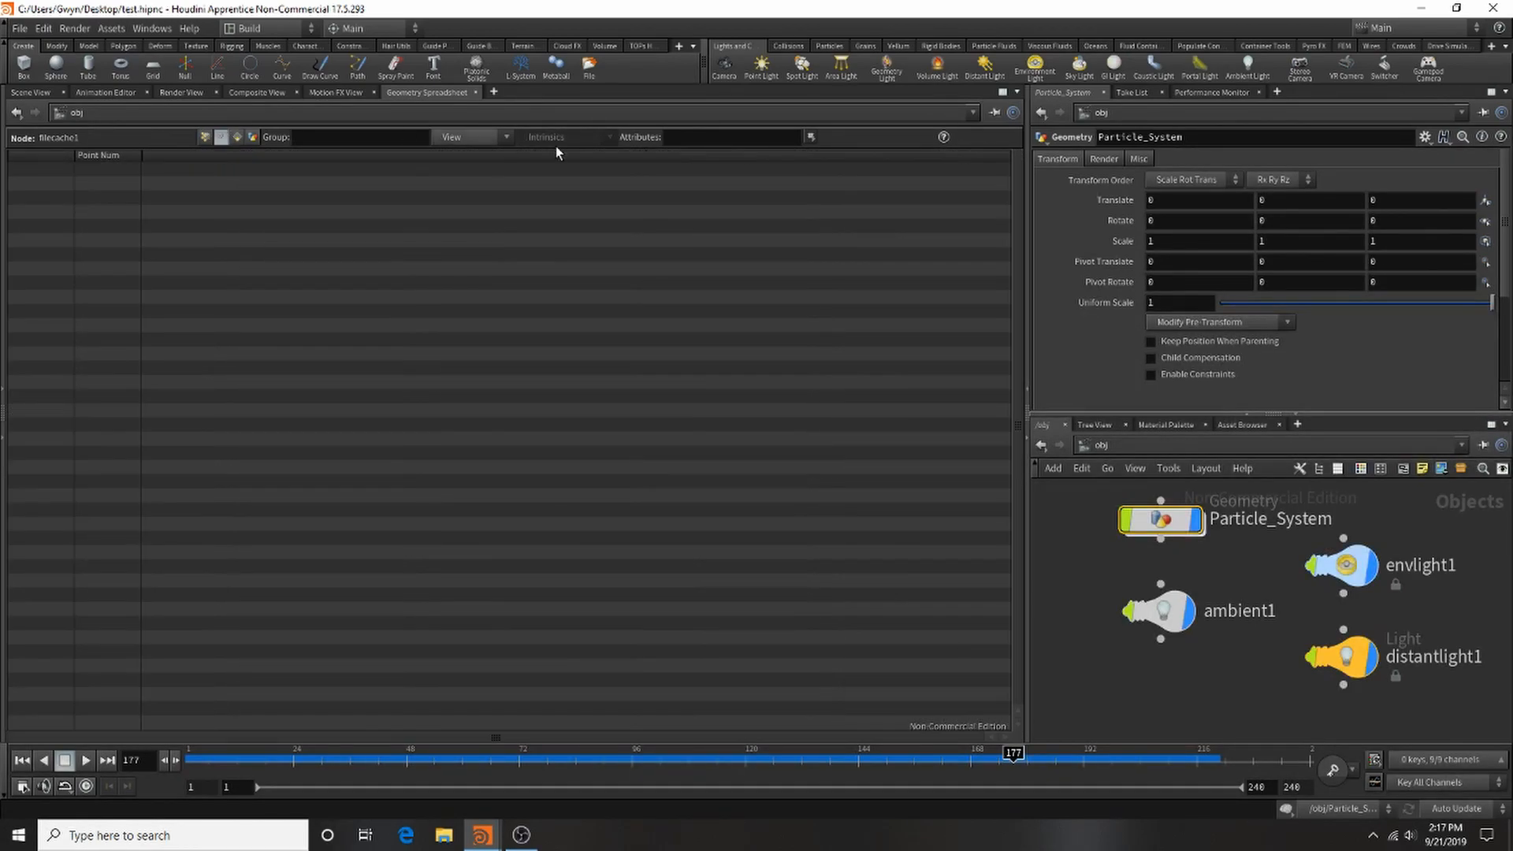
{"action": "left_click", "coordinate": [205, 137]}
Filter the spreadsheet attributes by pscale and check for it in the point, vertex, primitive and detail data.
{"action": "left_click", "coordinate": [701, 140]}
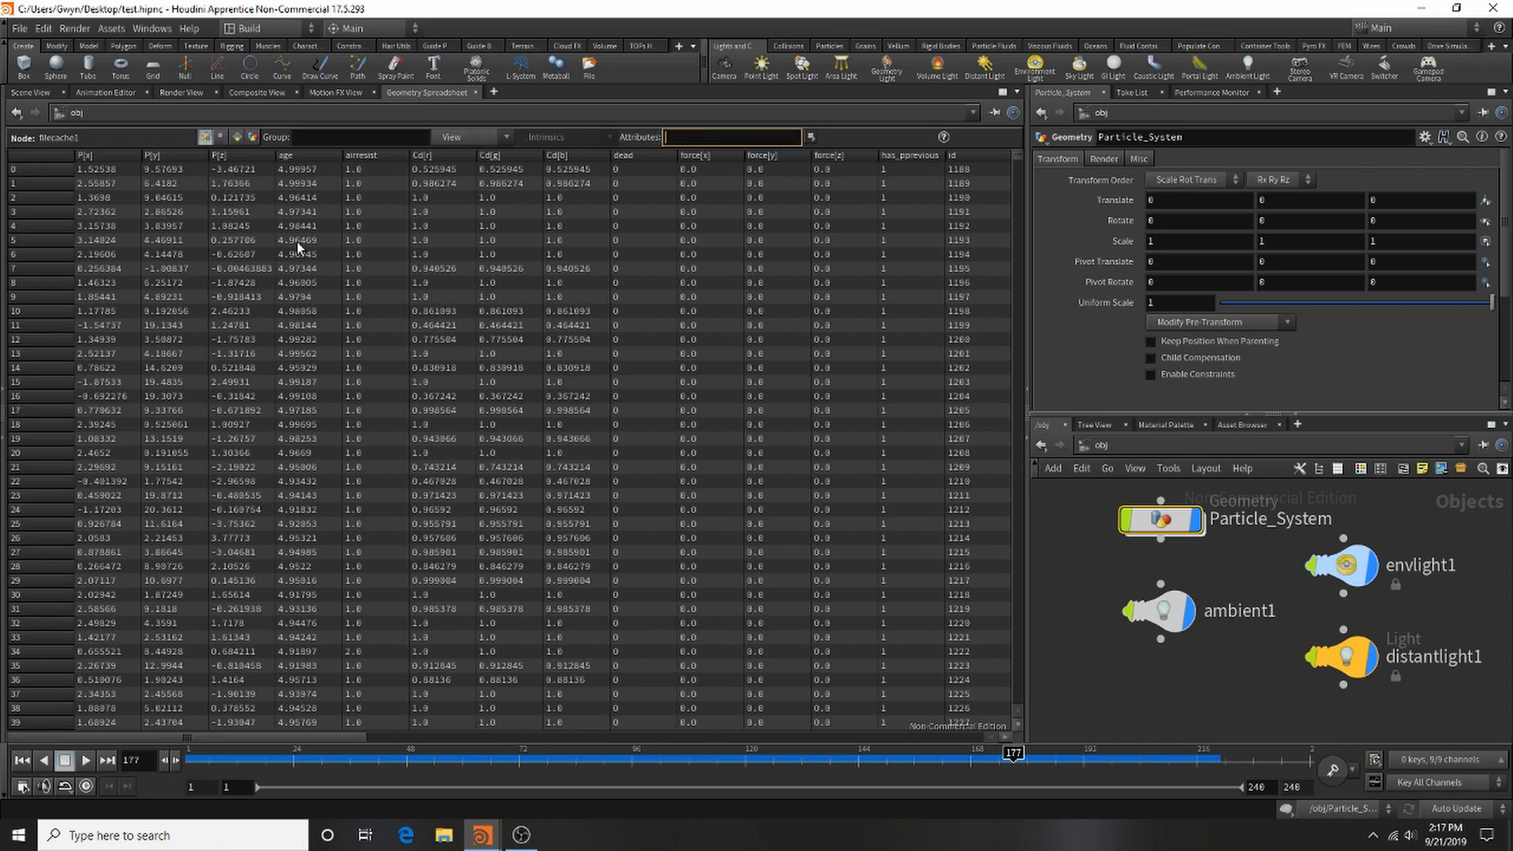
{"action": "type", "text": "pscale"}
{"action": "key", "text": "Return"}
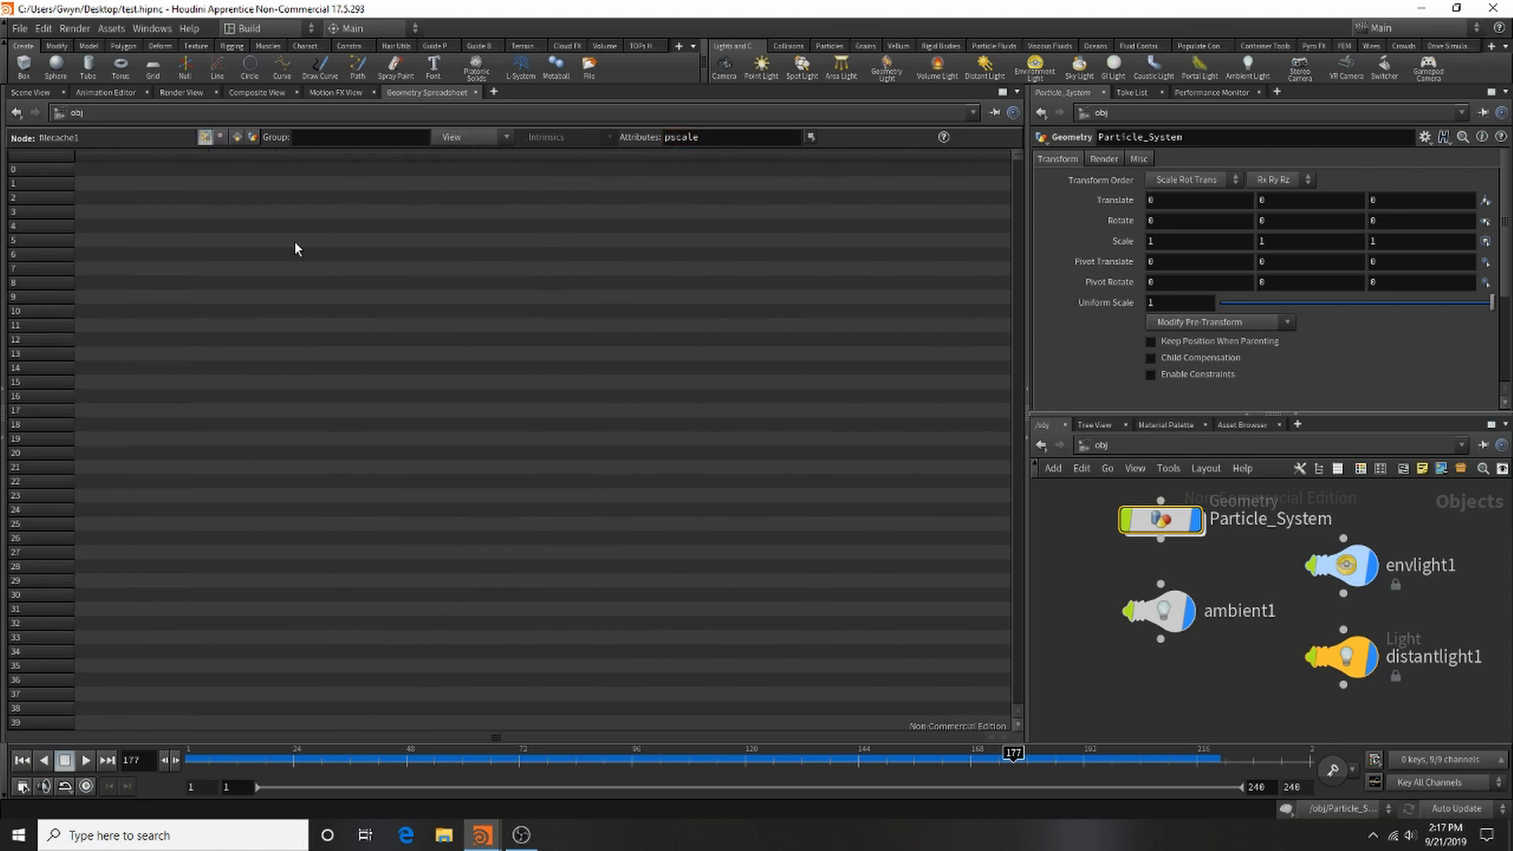
{"action": "left_click", "coordinate": [220, 137]}
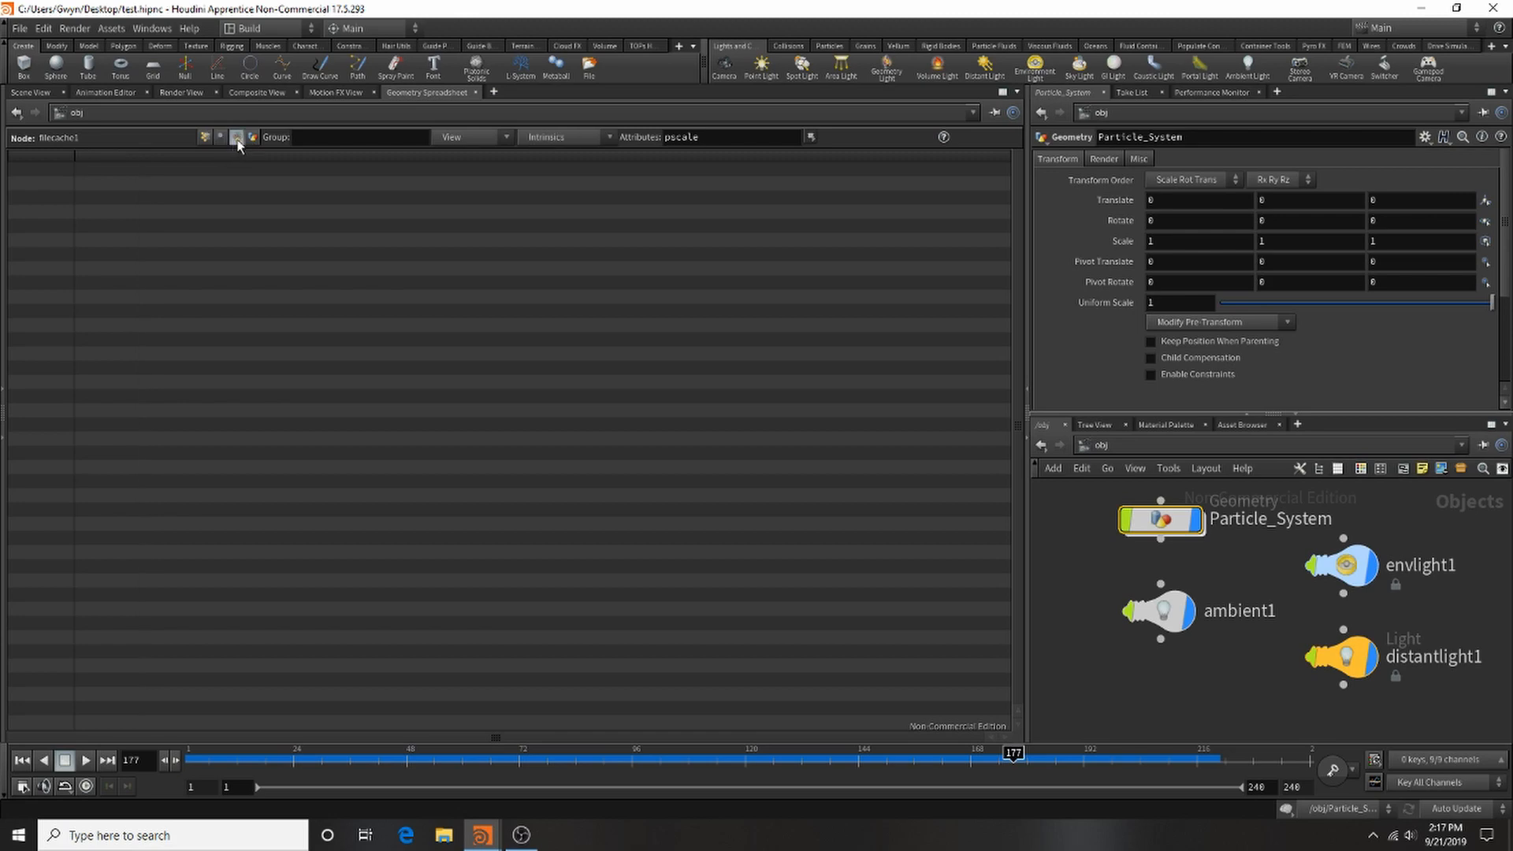
{"action": "left_click", "coordinate": [253, 137]}
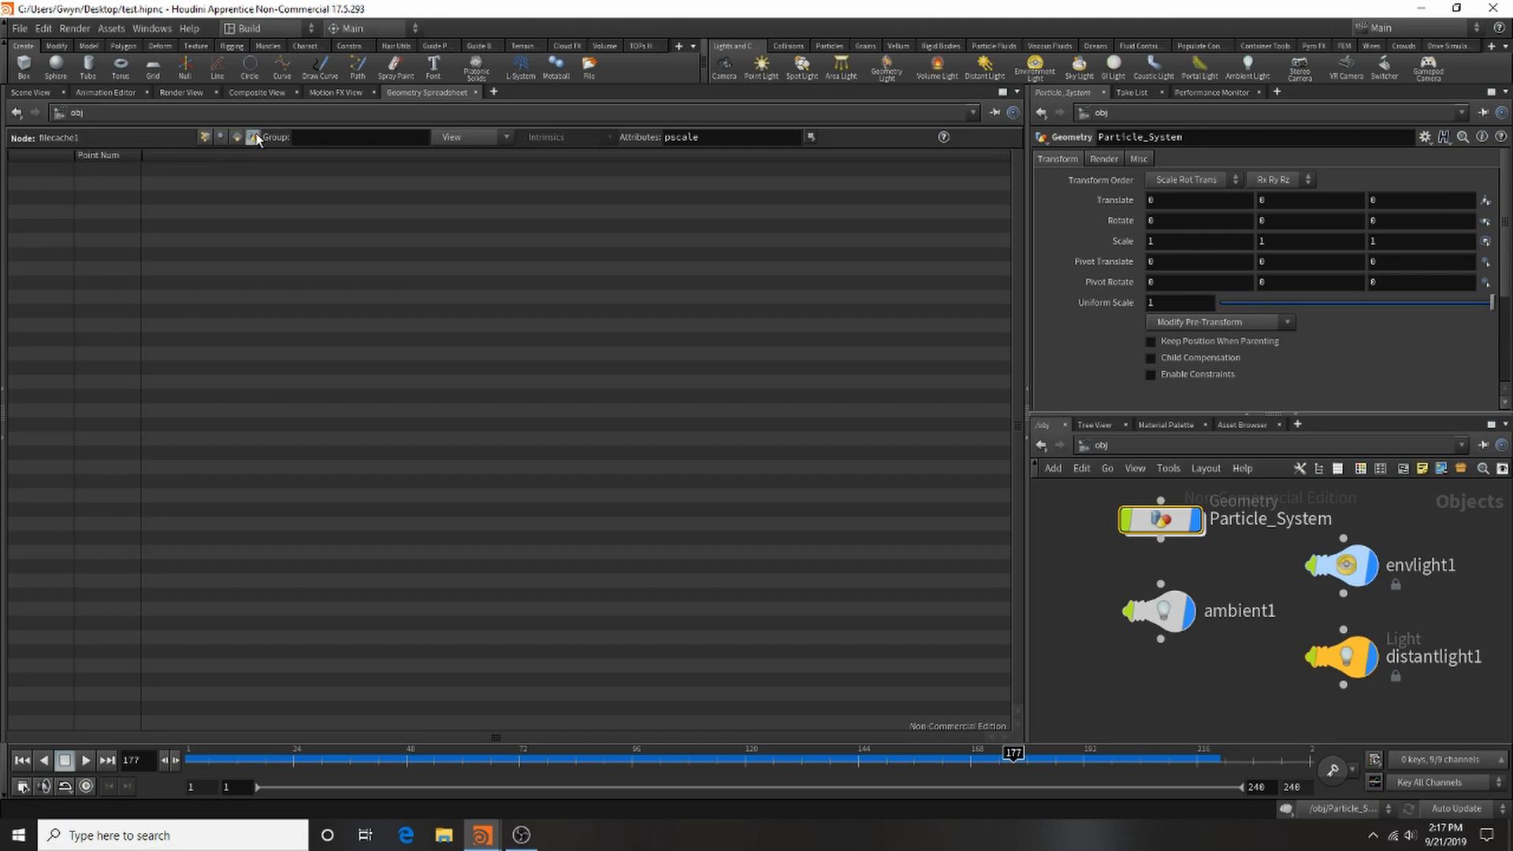
{"action": "left_click", "coordinate": [204, 138]}
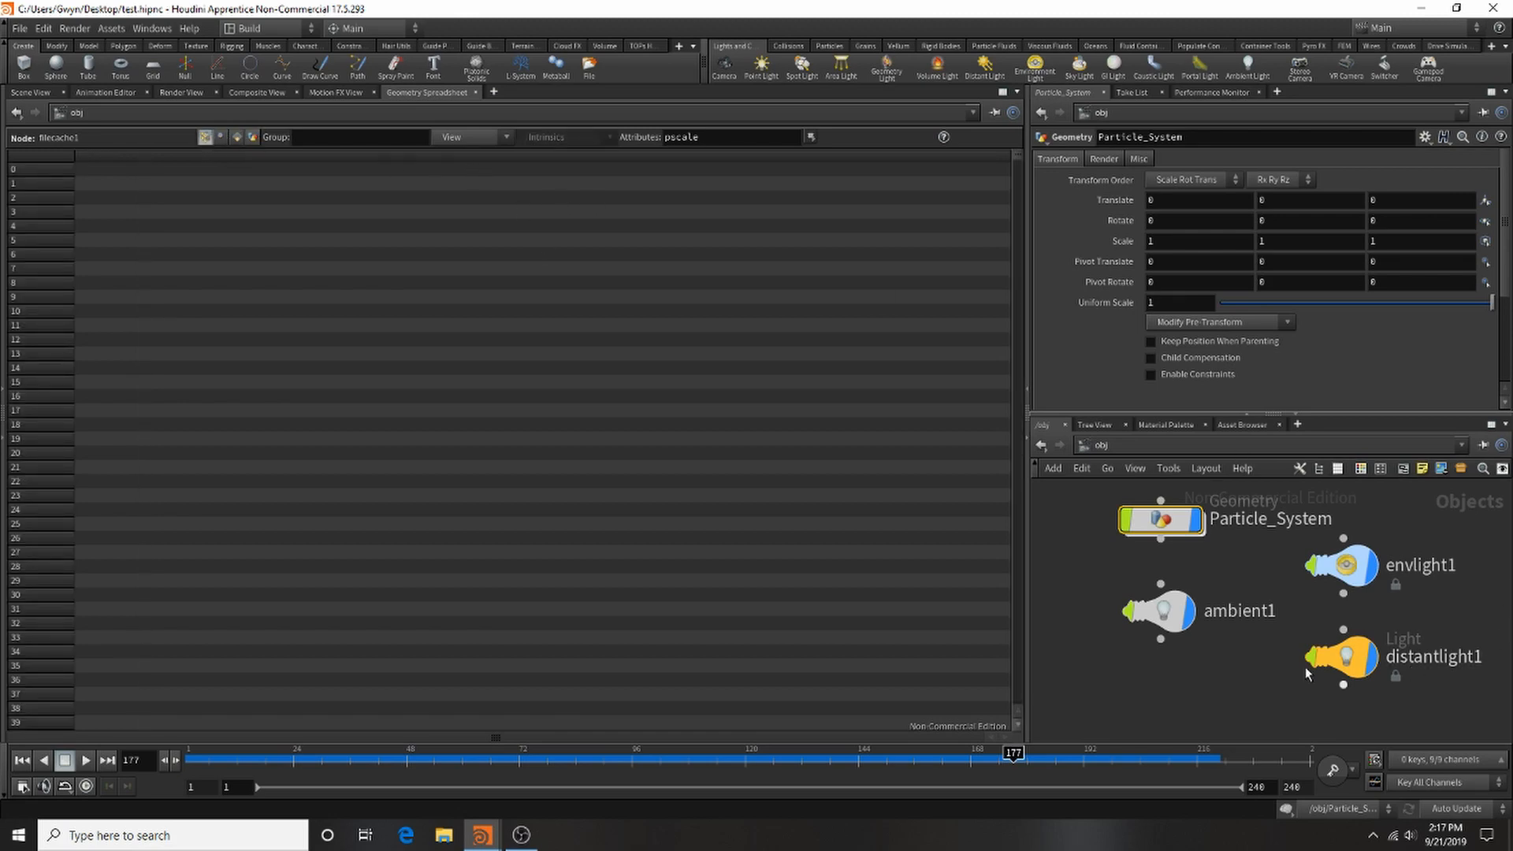
Return inside Particle_System, align vdbfromparticles1 beneath filecache1, and bring back the 3D scene view.
{"action": "double_click", "coordinate": [1160, 520]}
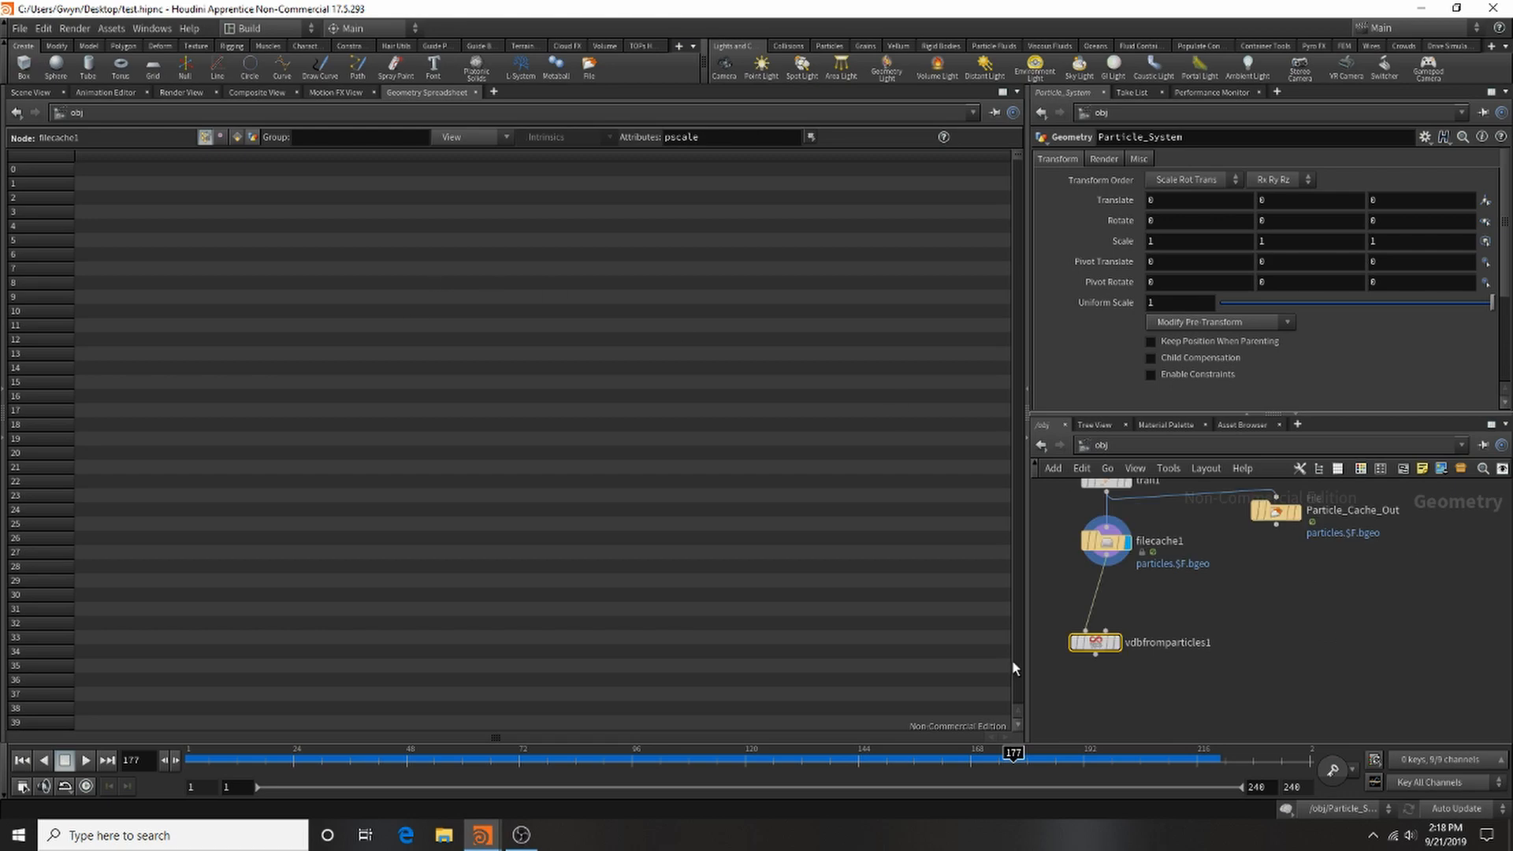
{"action": "left_click_drag", "start_coordinate": [1095, 643], "coordinate": [1116, 630]}
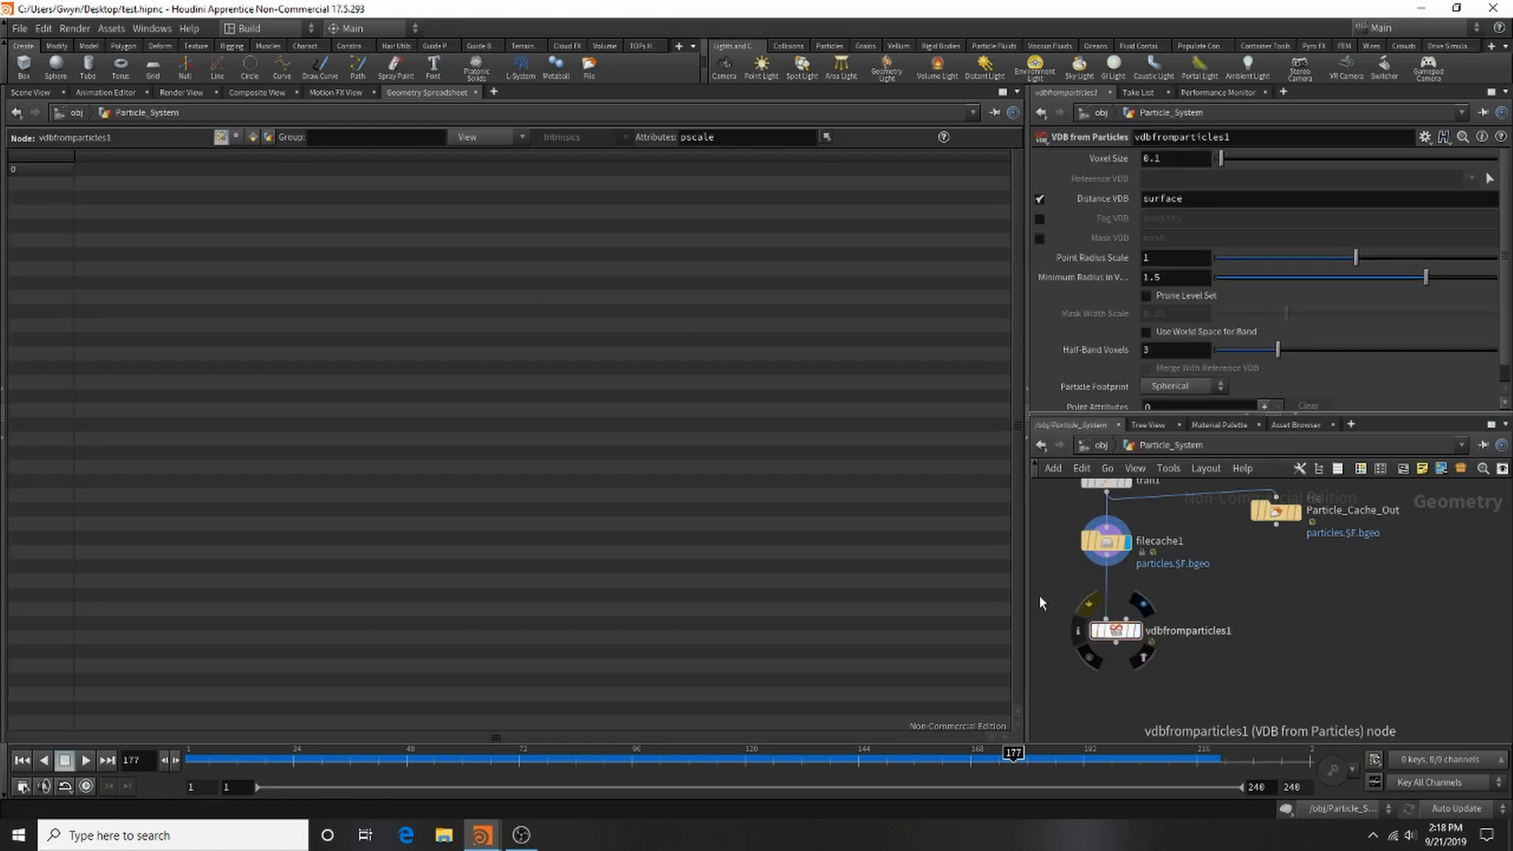
{"action": "left_click", "coordinate": [30, 92]}
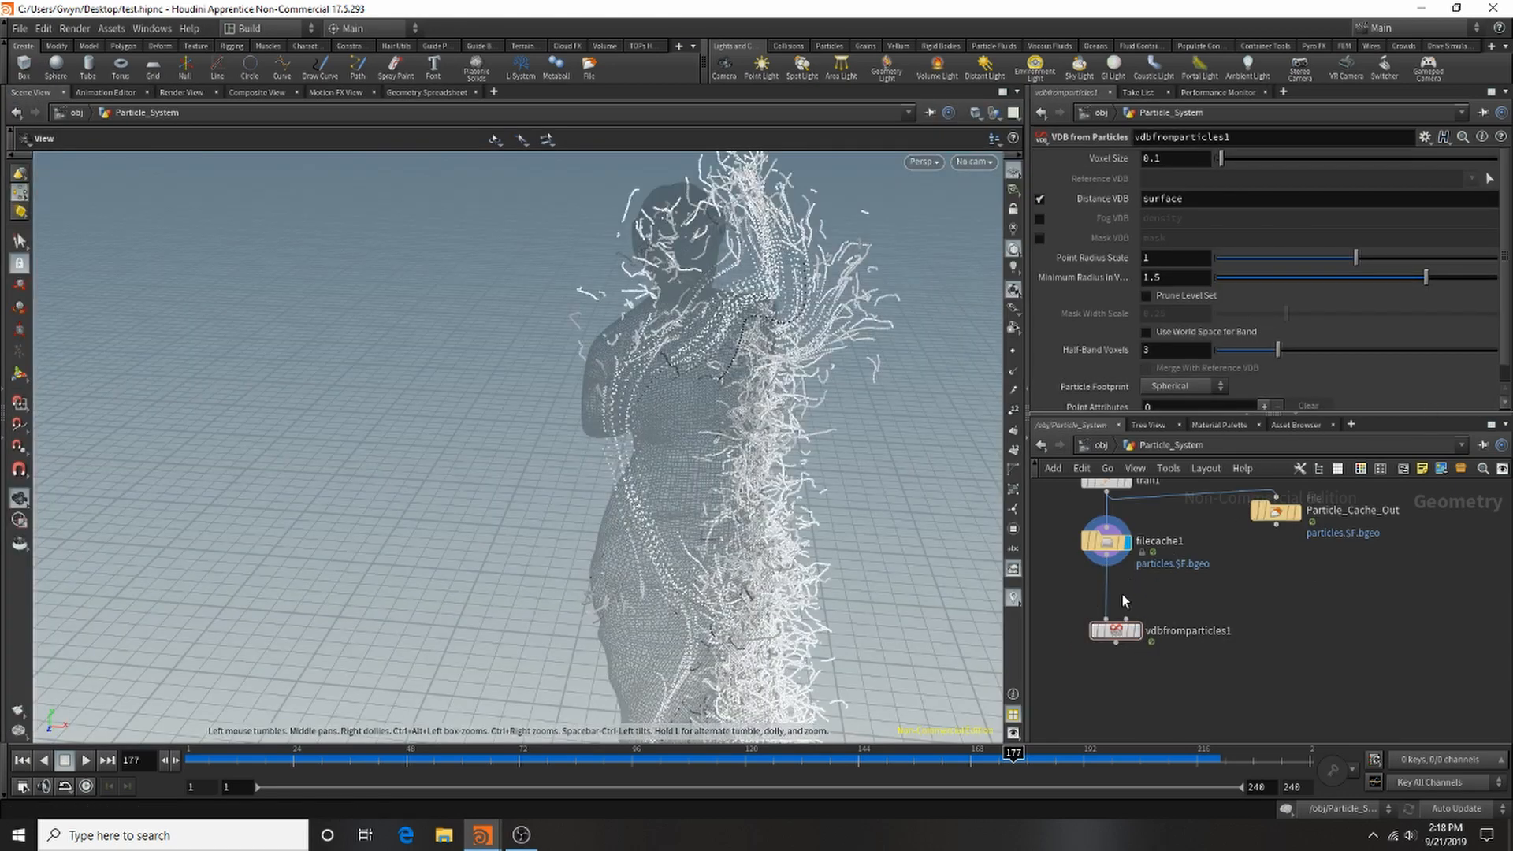
Insert an Attribute Randomize node on the connection between filecache1 and vdbfromparticles1.
{"action": "scroll", "coordinate": [1122, 594], "scroll_direction": "up", "scroll_amount": 3}
{"action": "key", "text": "Tab"}
{"action": "type", "text": "att"}
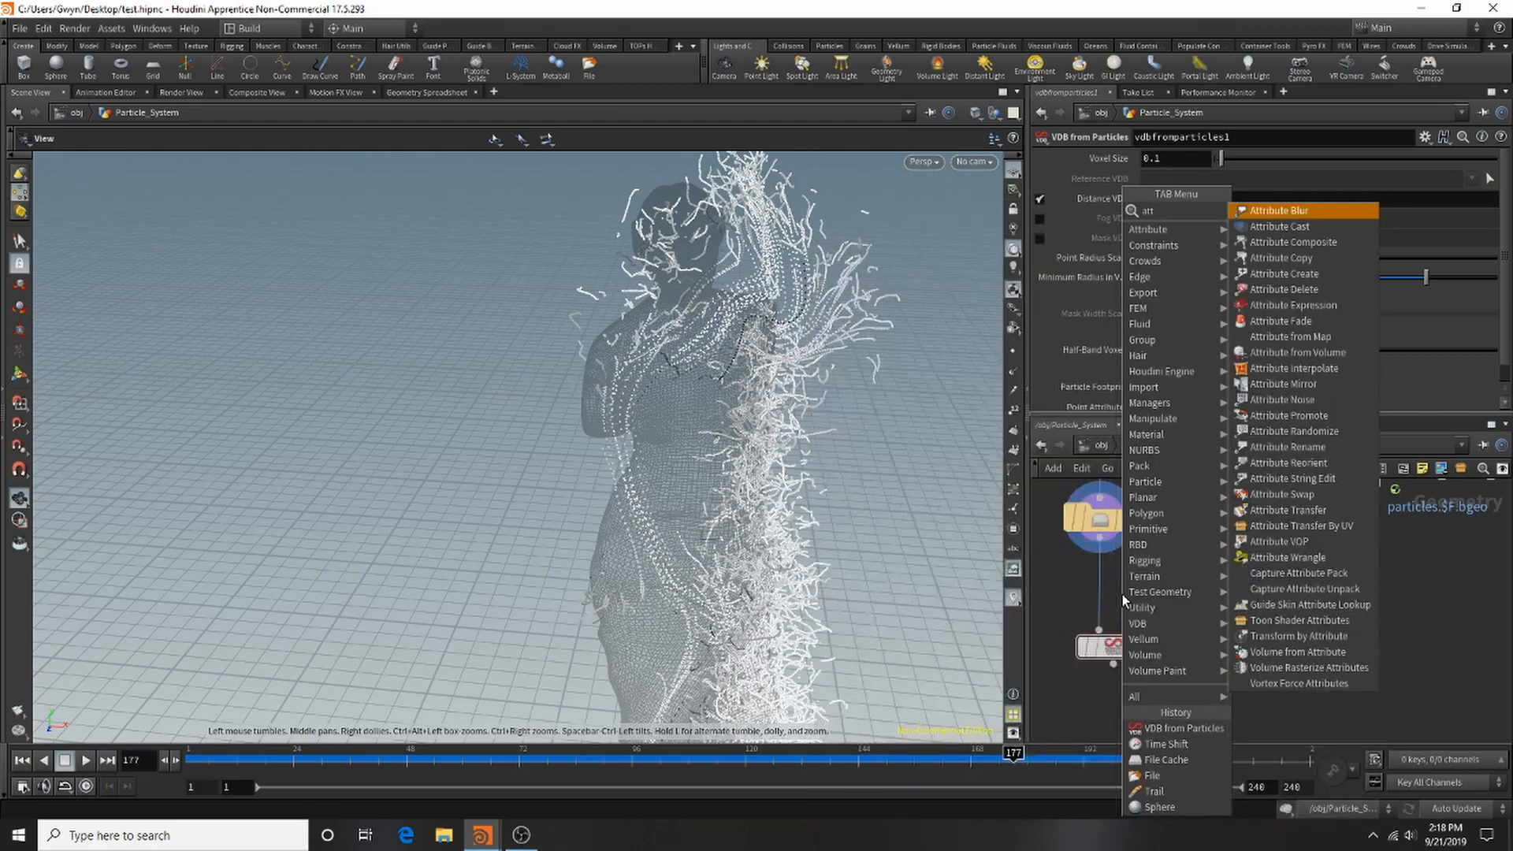
{"action": "type", "text": "ribute"}
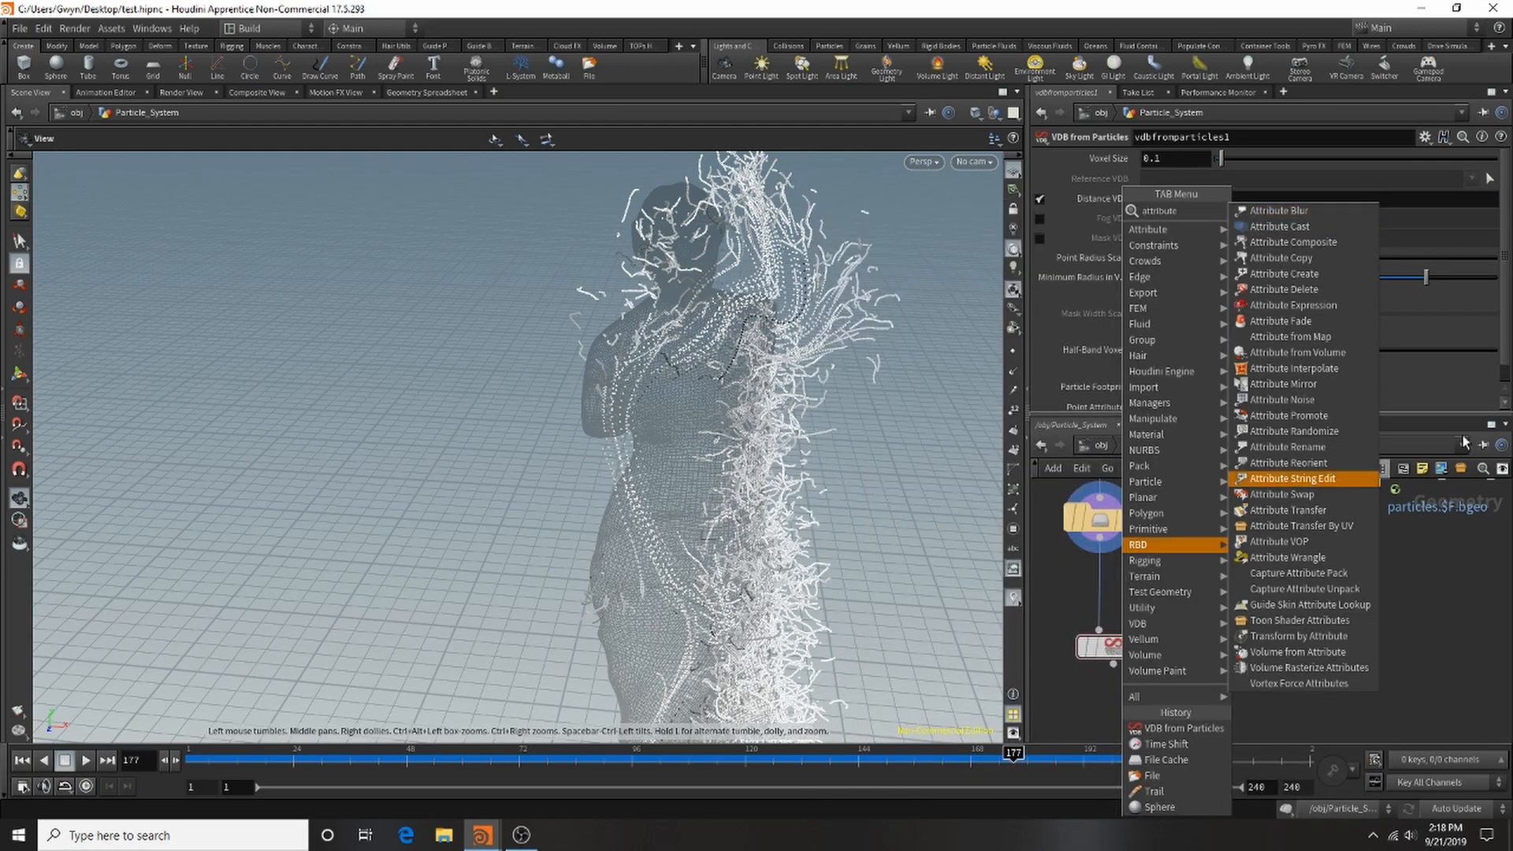
{"action": "left_click", "coordinate": [1292, 431]}
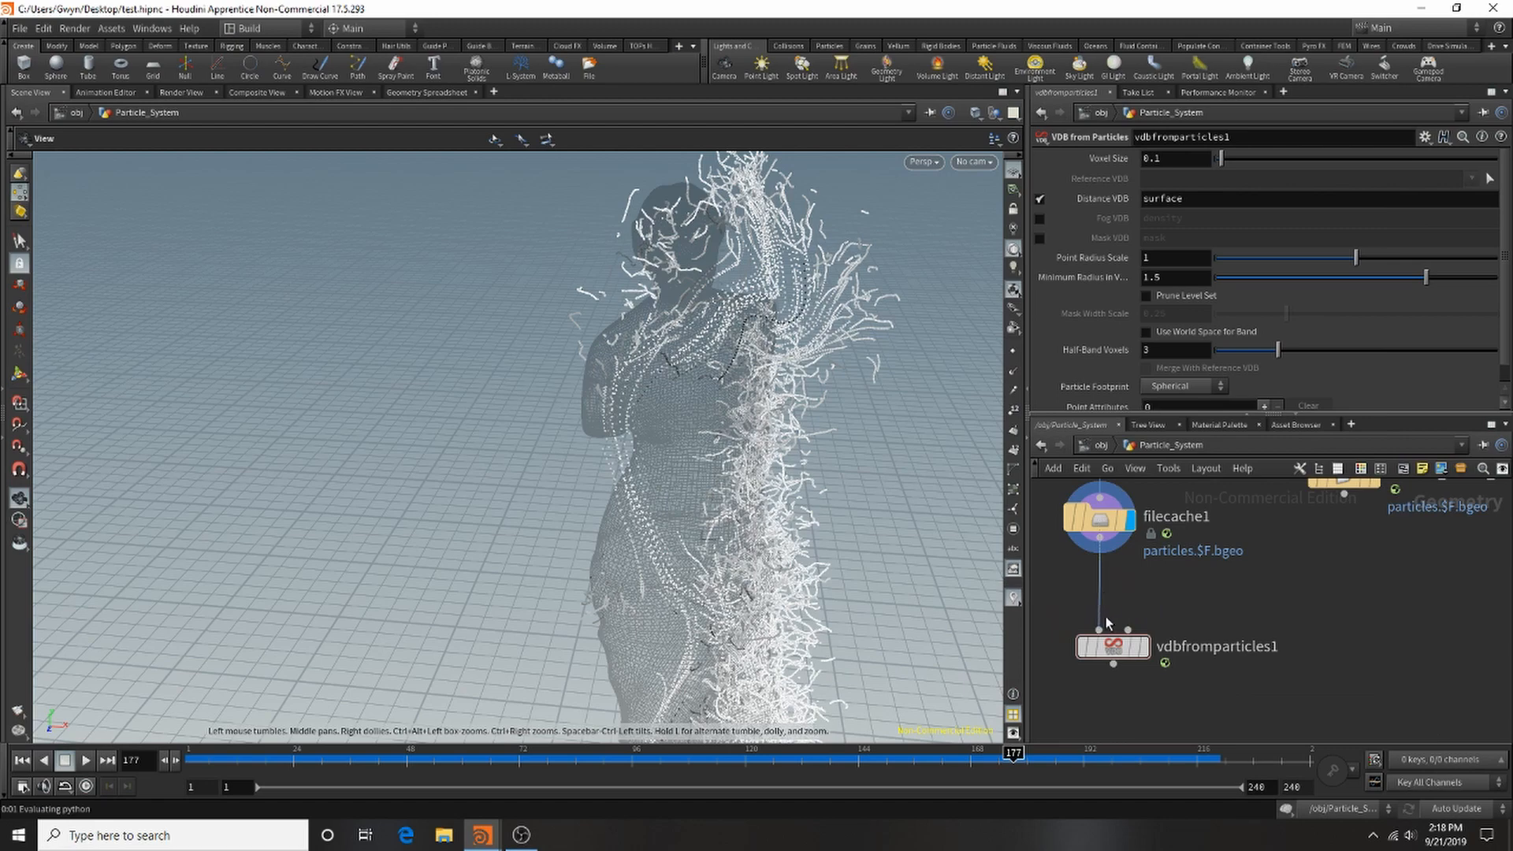
{"action": "left_click", "coordinate": [1091, 599]}
Rename the new Attribute Randomize node to particle_size.
{"action": "double_click", "coordinate": [1230, 595]}
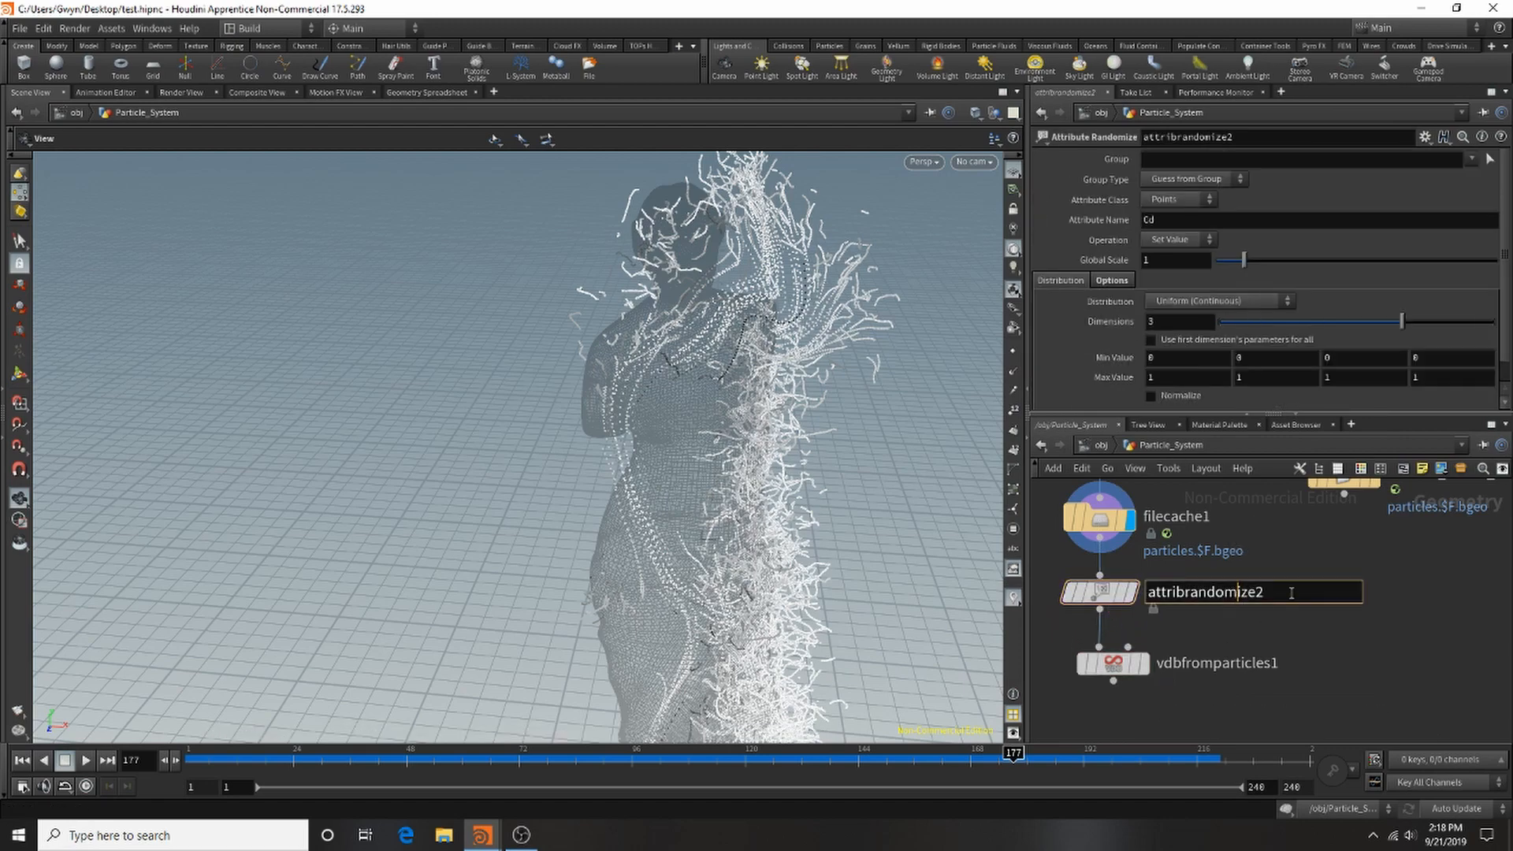
{"action": "type", "text": "part"}
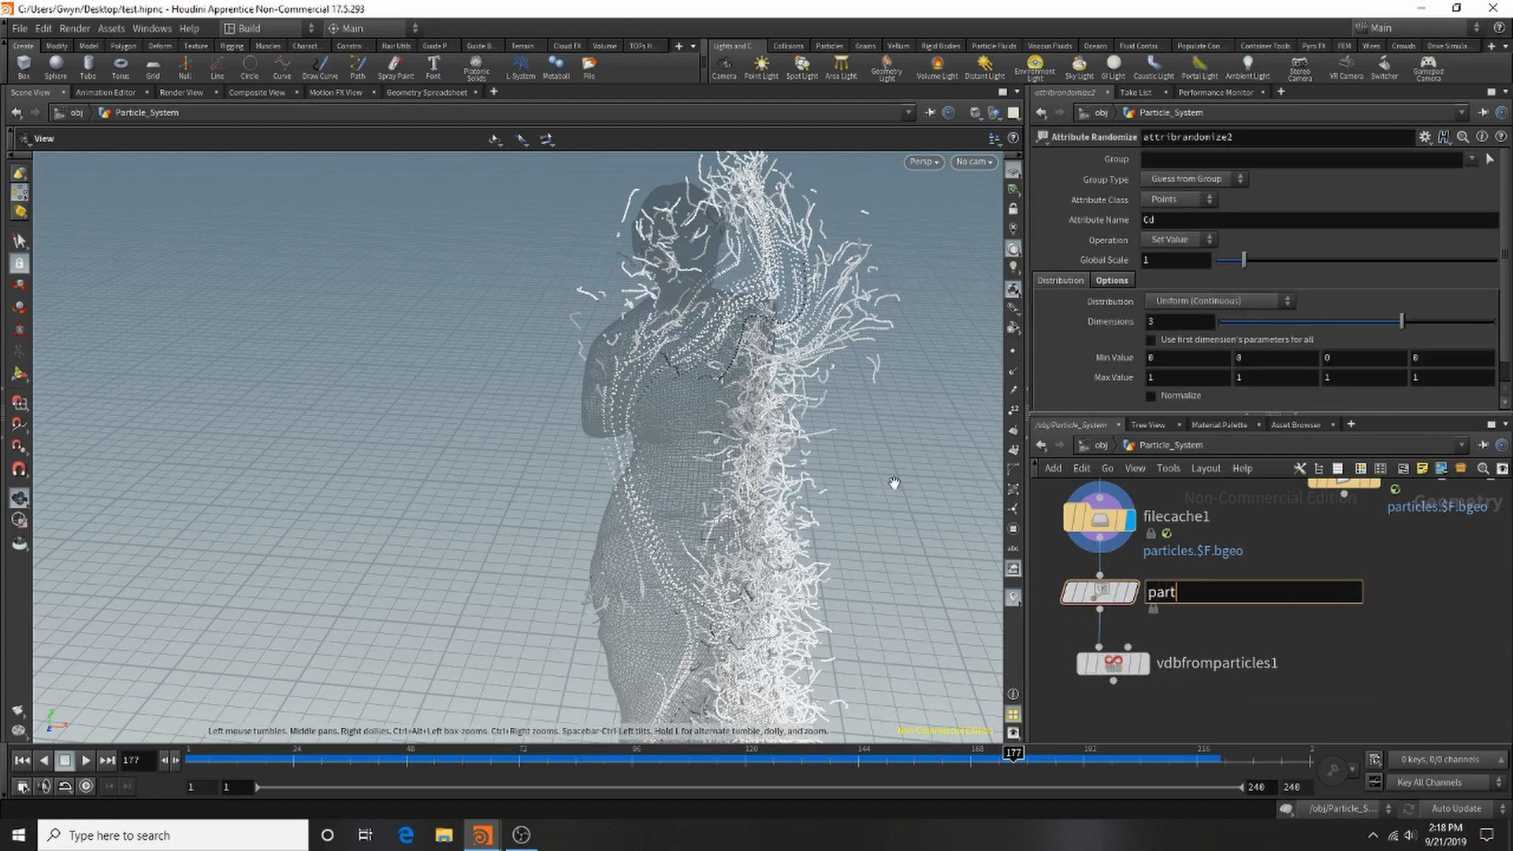
{"action": "type", "text": "icle_size"}
{"action": "key", "text": "Return"}
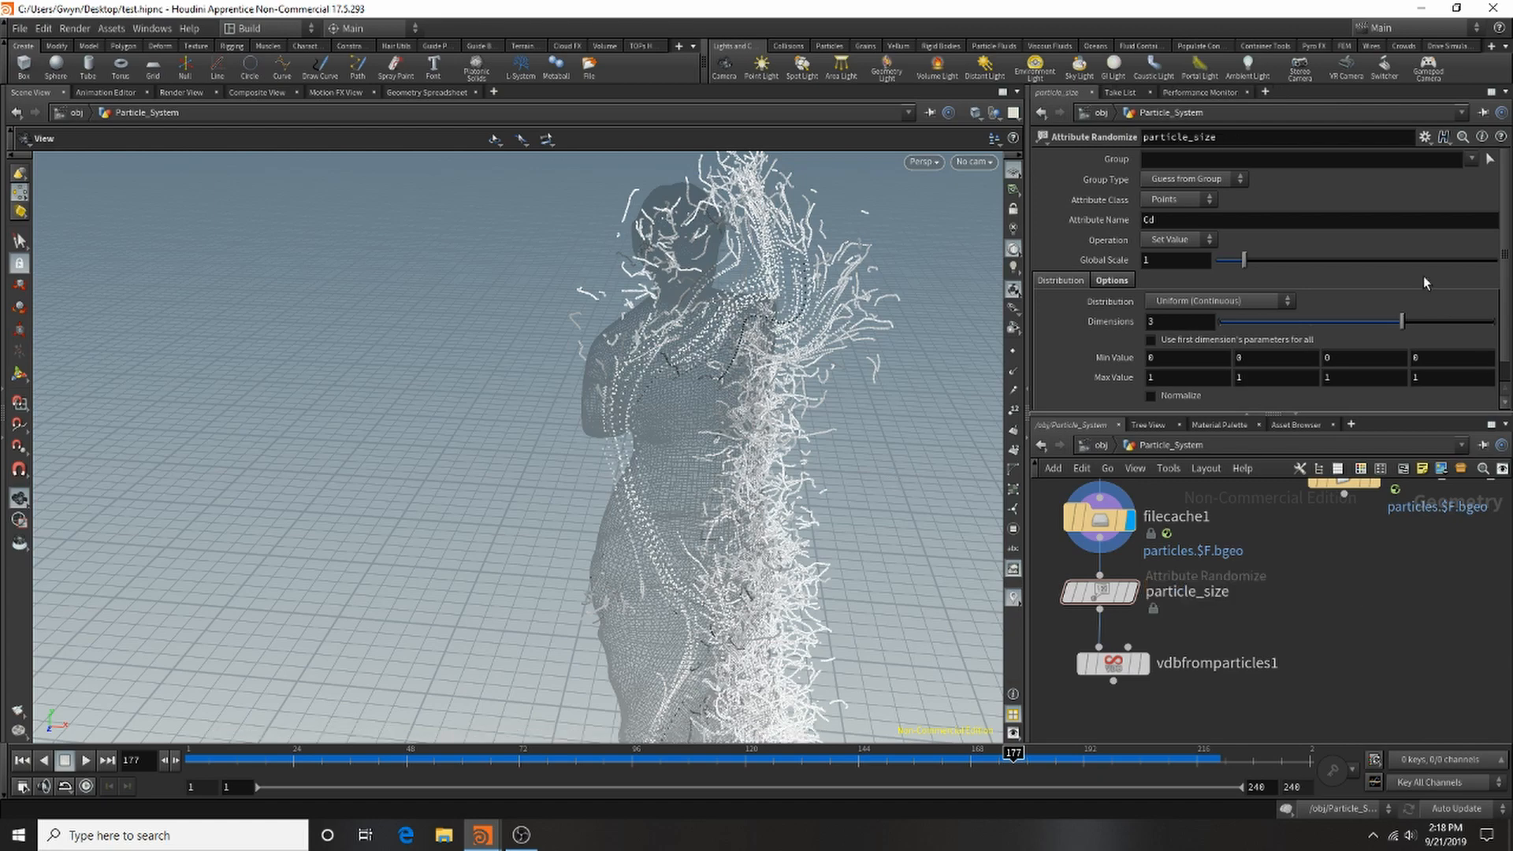
Make particle_size randomize pscale with a first min value of 0.0003 and max value of 0.4, and save the scene.
{"action": "left_click", "coordinate": [1188, 220]}
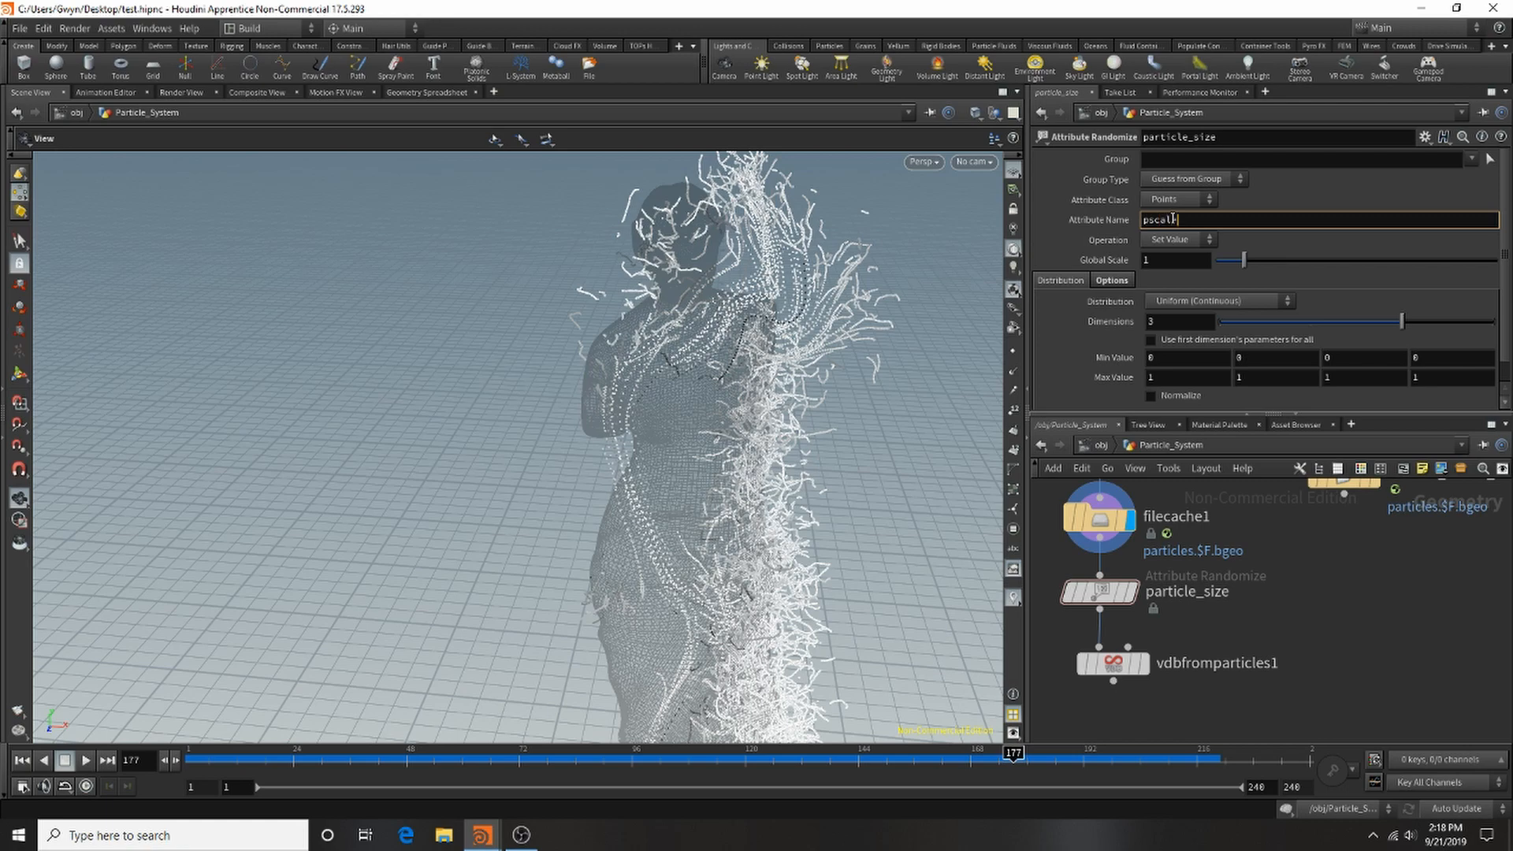
{"action": "key", "text": "Return"}
{"action": "left_click", "coordinate": [1201, 355]}
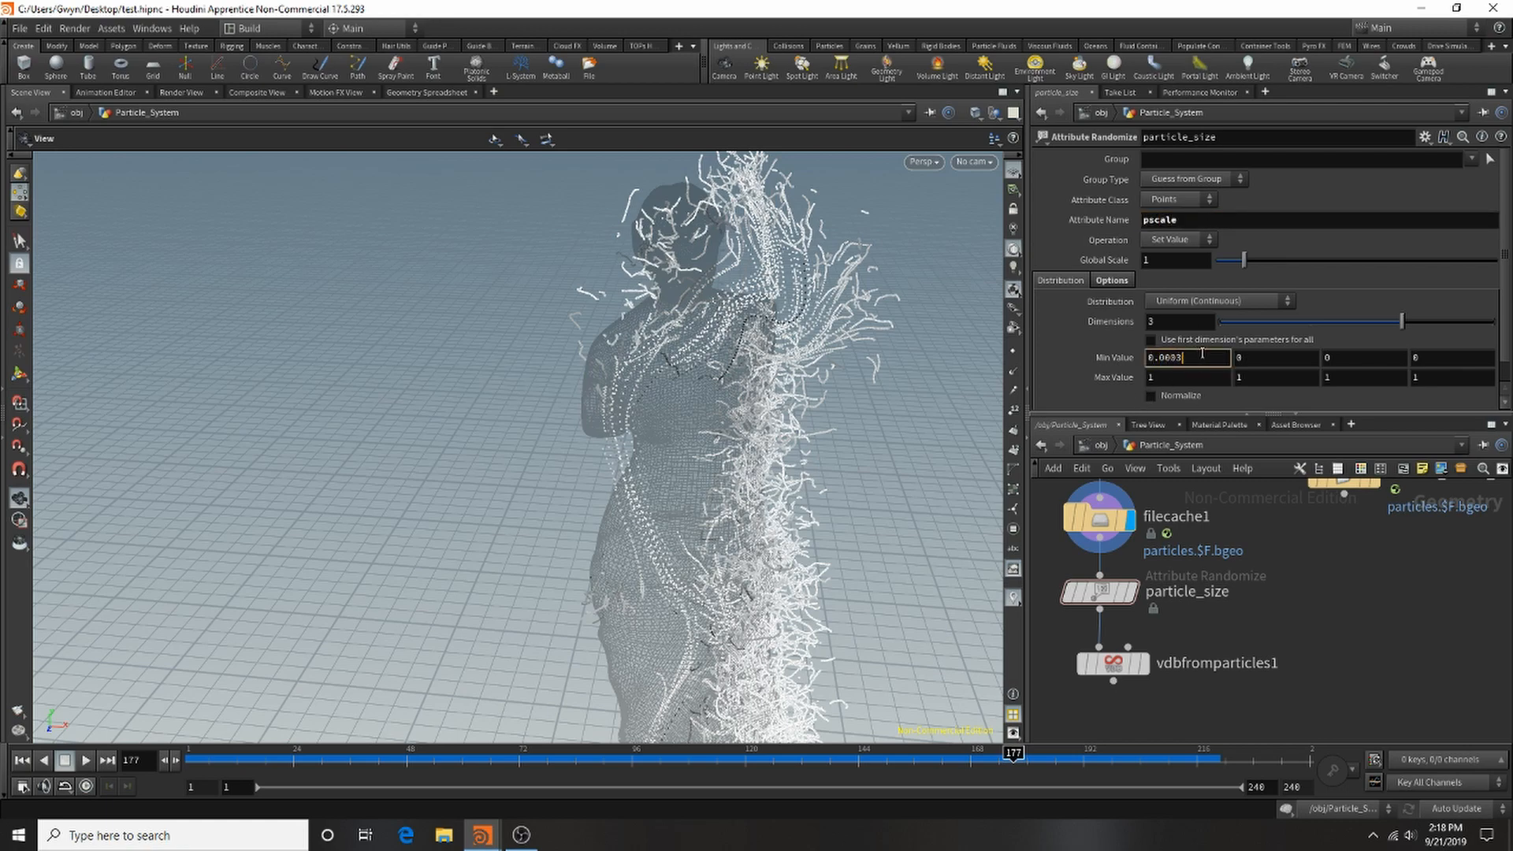
{"action": "type", "text": ".0003"}
{"action": "key", "text": "Return"}
{"action": "left_click", "coordinate": [1169, 383]}
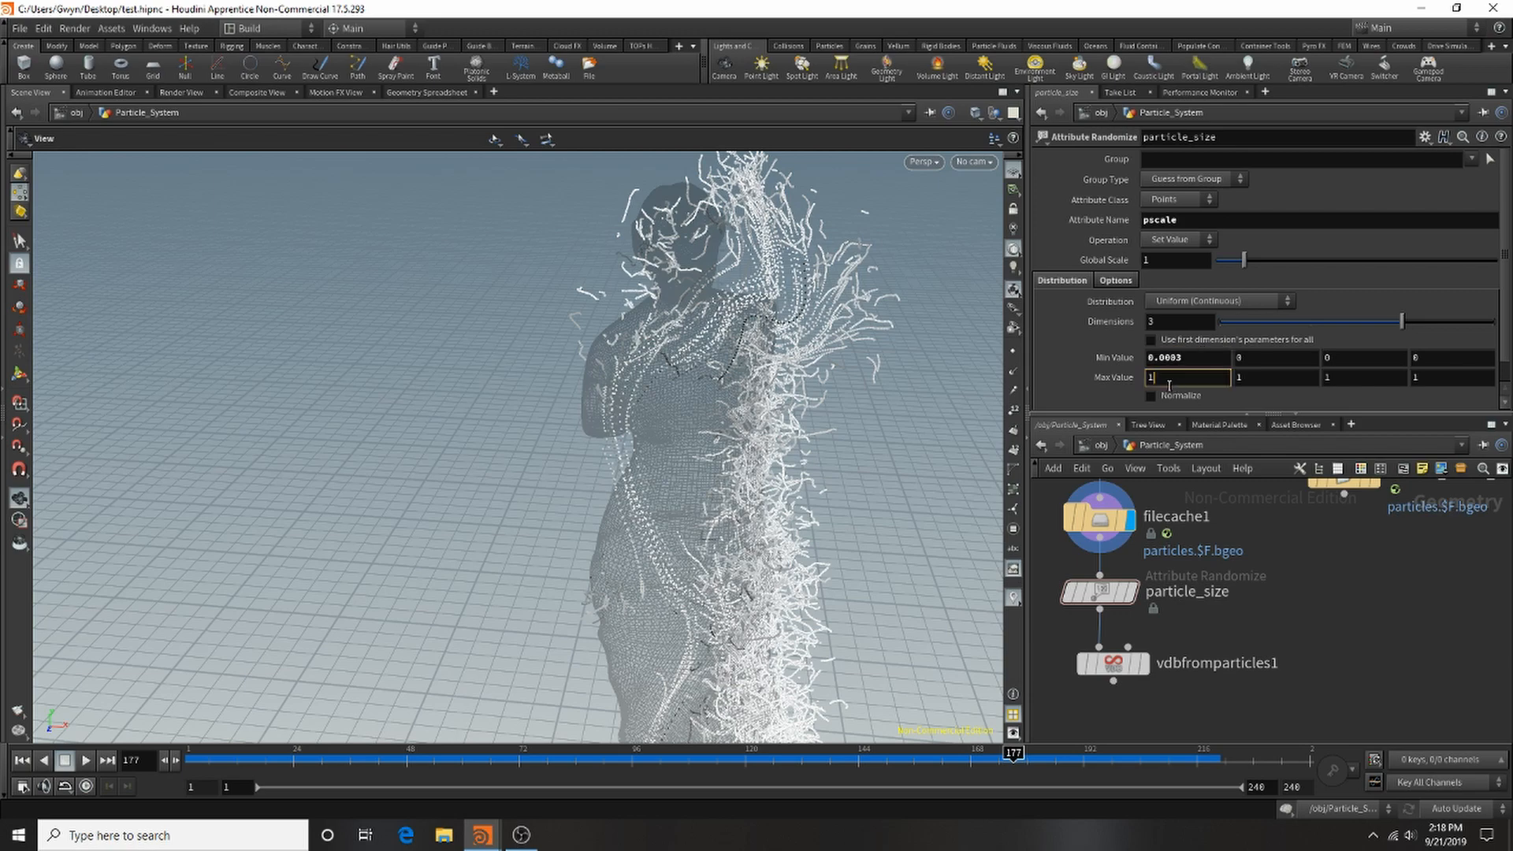
{"action": "type", "text": "0.4"}
{"action": "key", "text": "Return"}
{"action": "left_click", "coordinate": [20, 29]}
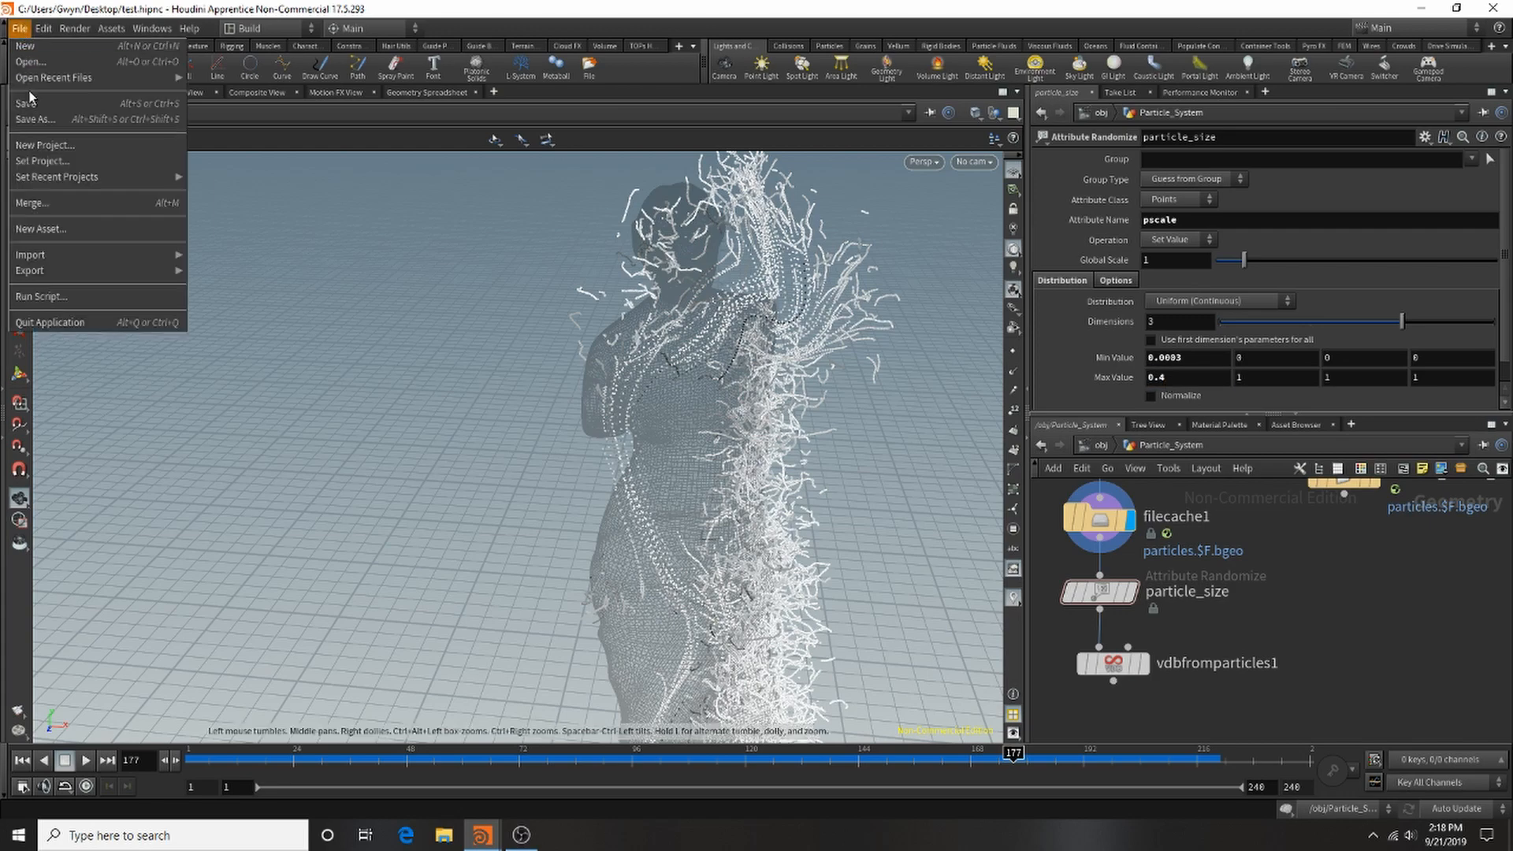
{"action": "left_click", "coordinate": [28, 102]}
Display vdbfromparticles1 and frame the whole VDB figure in the viewport.
{"action": "scroll", "coordinate": [1237, 519], "scroll_direction": "up", "scroll_amount": 2}
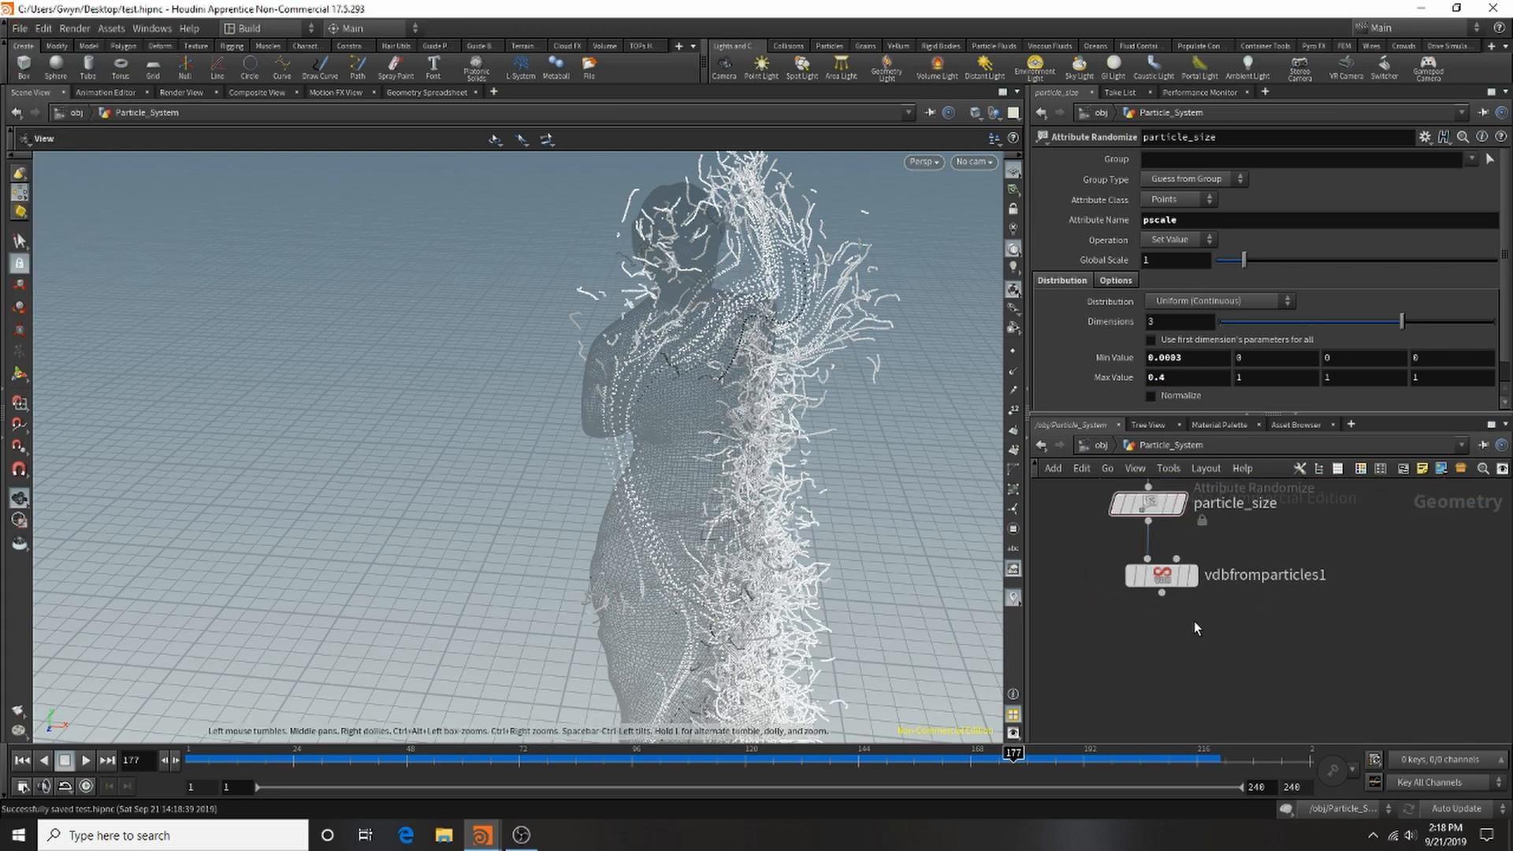
{"action": "left_click", "coordinate": [1194, 575]}
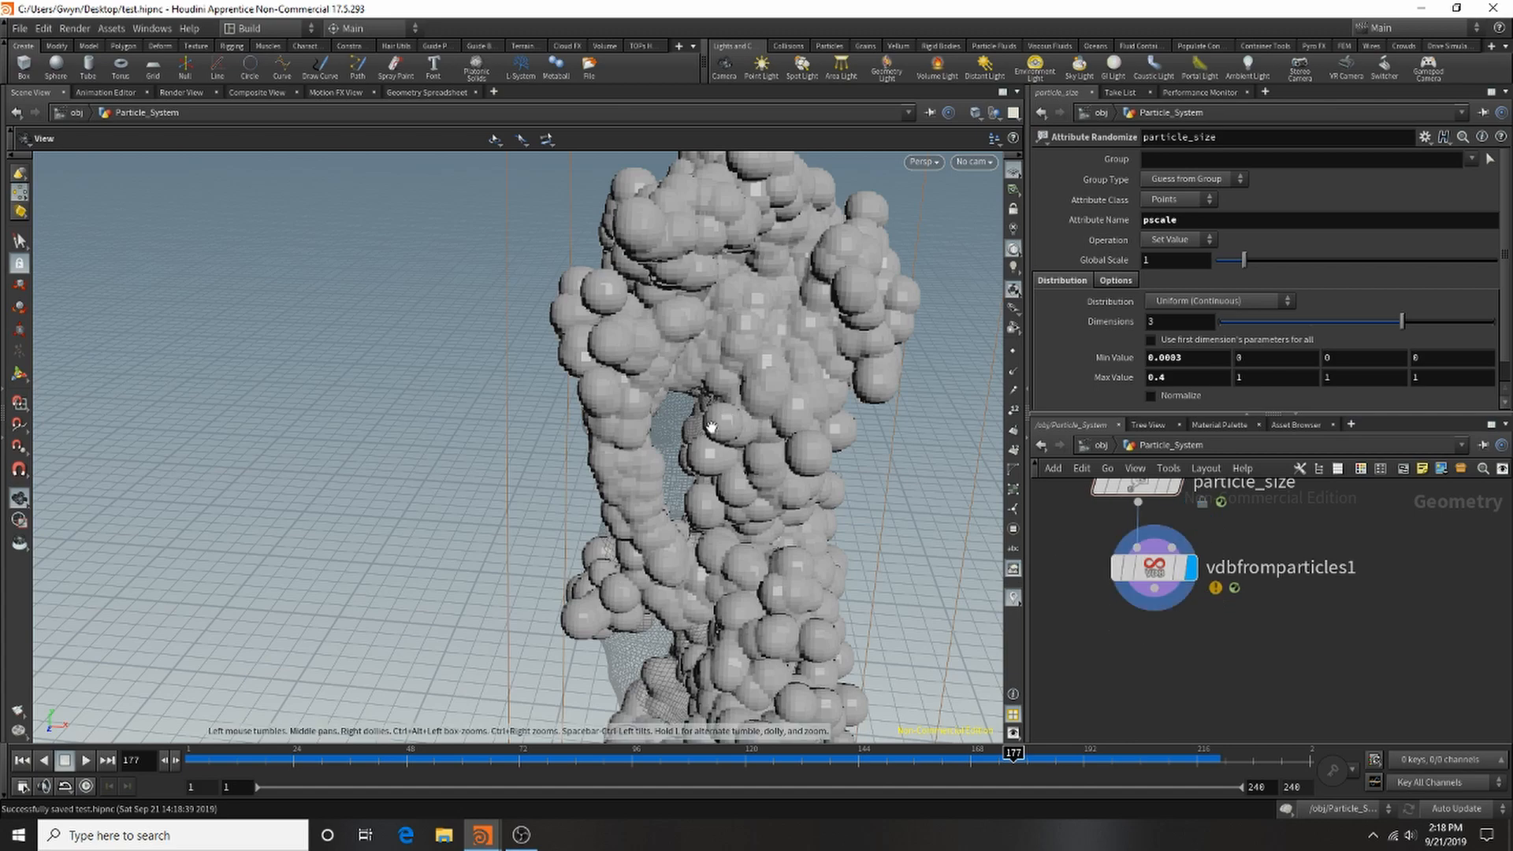
{"action": "mouse_move", "coordinate": [681, 428]}
{"action": "left_mouse_down"}
{"action": "mouse_move", "coordinate": [818, 331]}
{"action": "mouse_move", "coordinate": [669, 436]}
{"action": "left_mouse_up"}
{"action": "right_click_drag", "start_coordinate": [669, 436], "coordinate": [429, 470]}
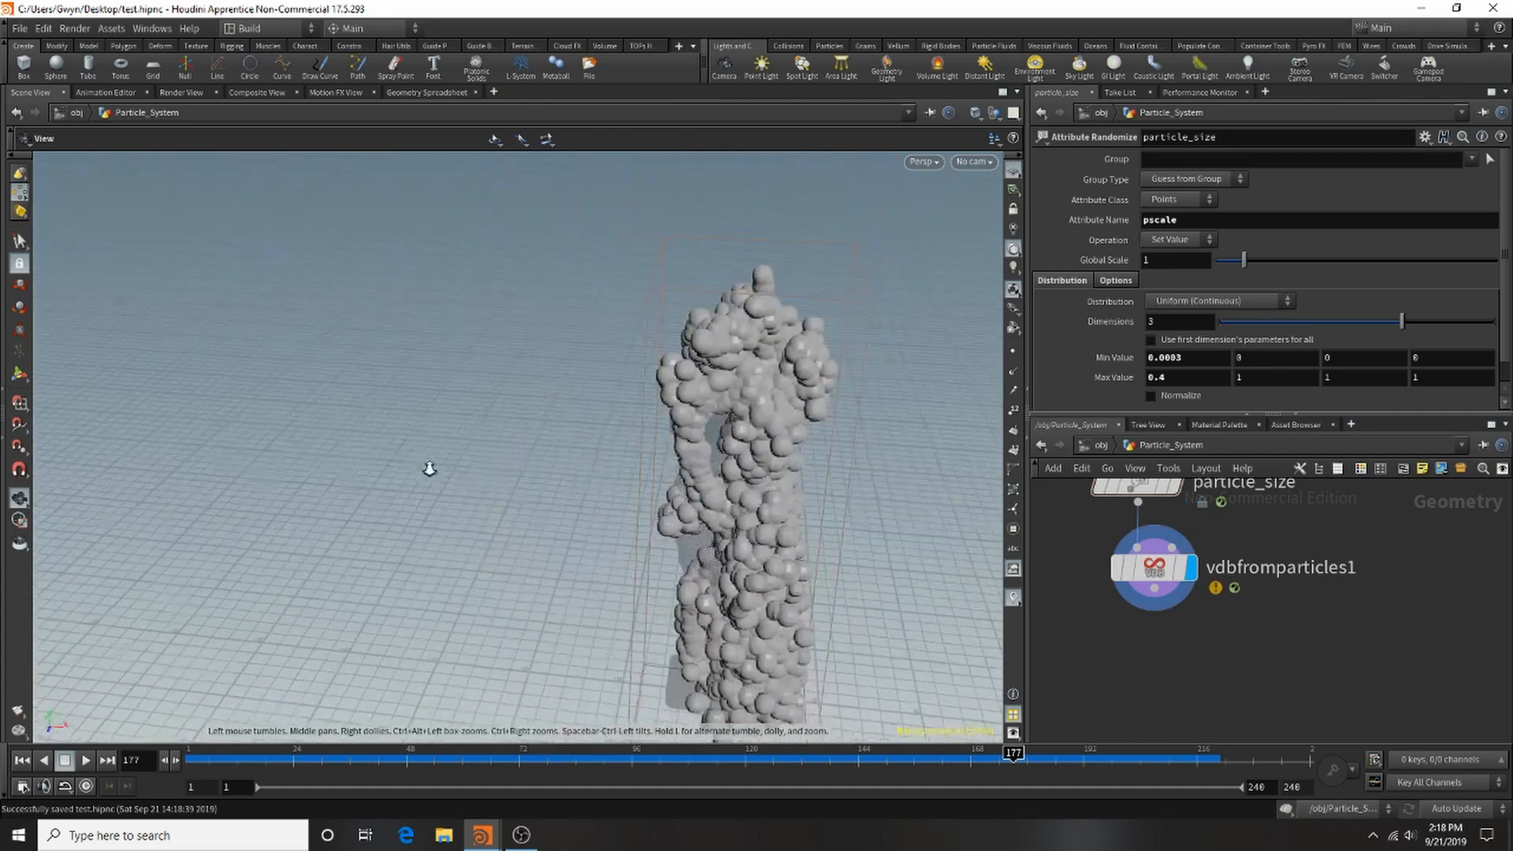
{"action": "left_click_drag", "start_coordinate": [842, 484], "coordinate": [665, 335]}
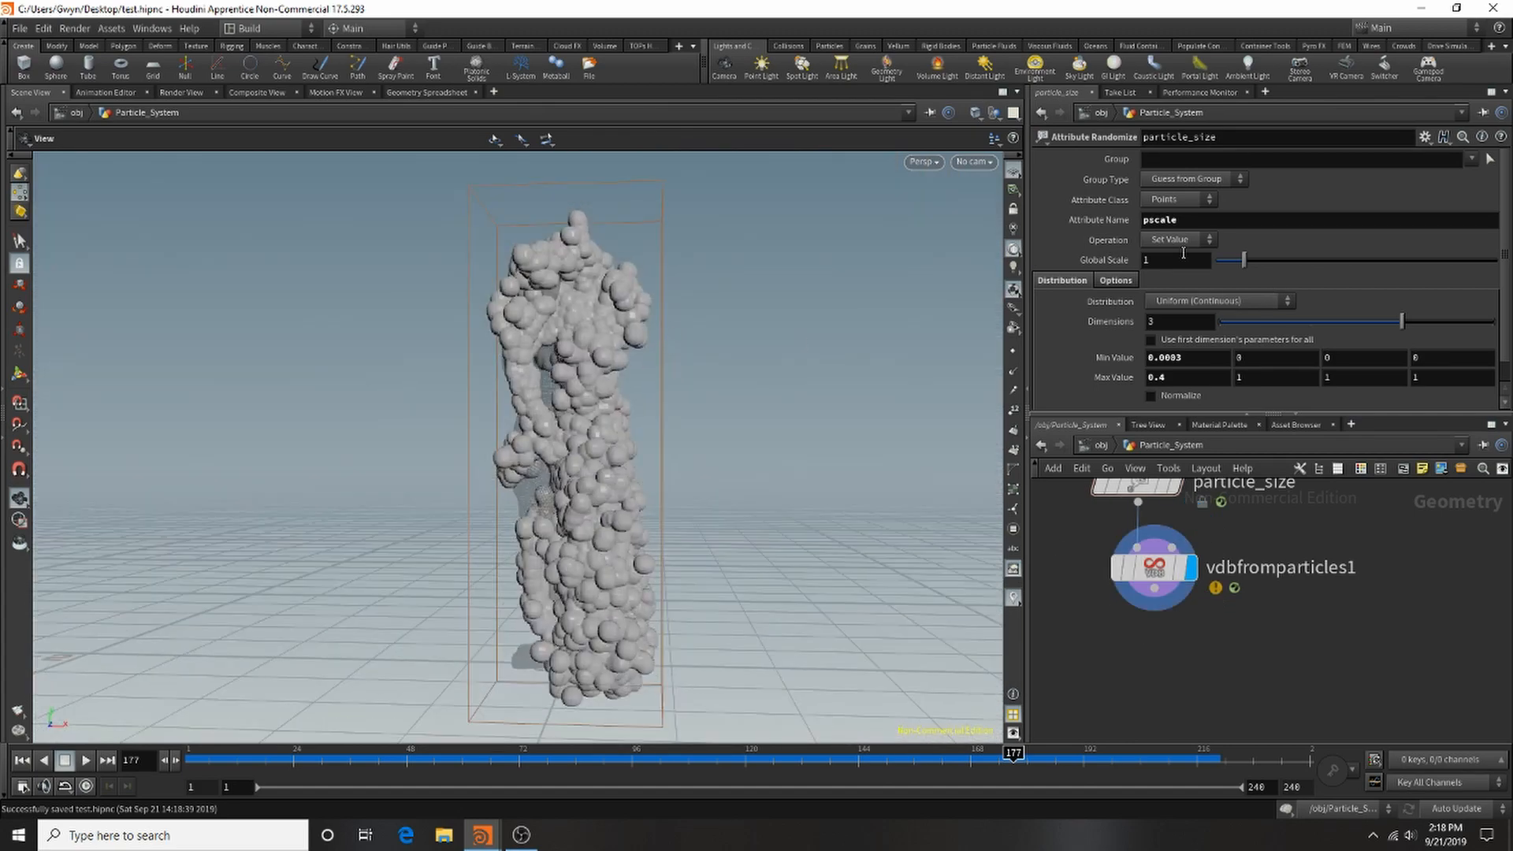
Set the Voxel Size of vdbfromparticles1 to 0.04.
{"action": "left_click", "coordinate": [1157, 572]}
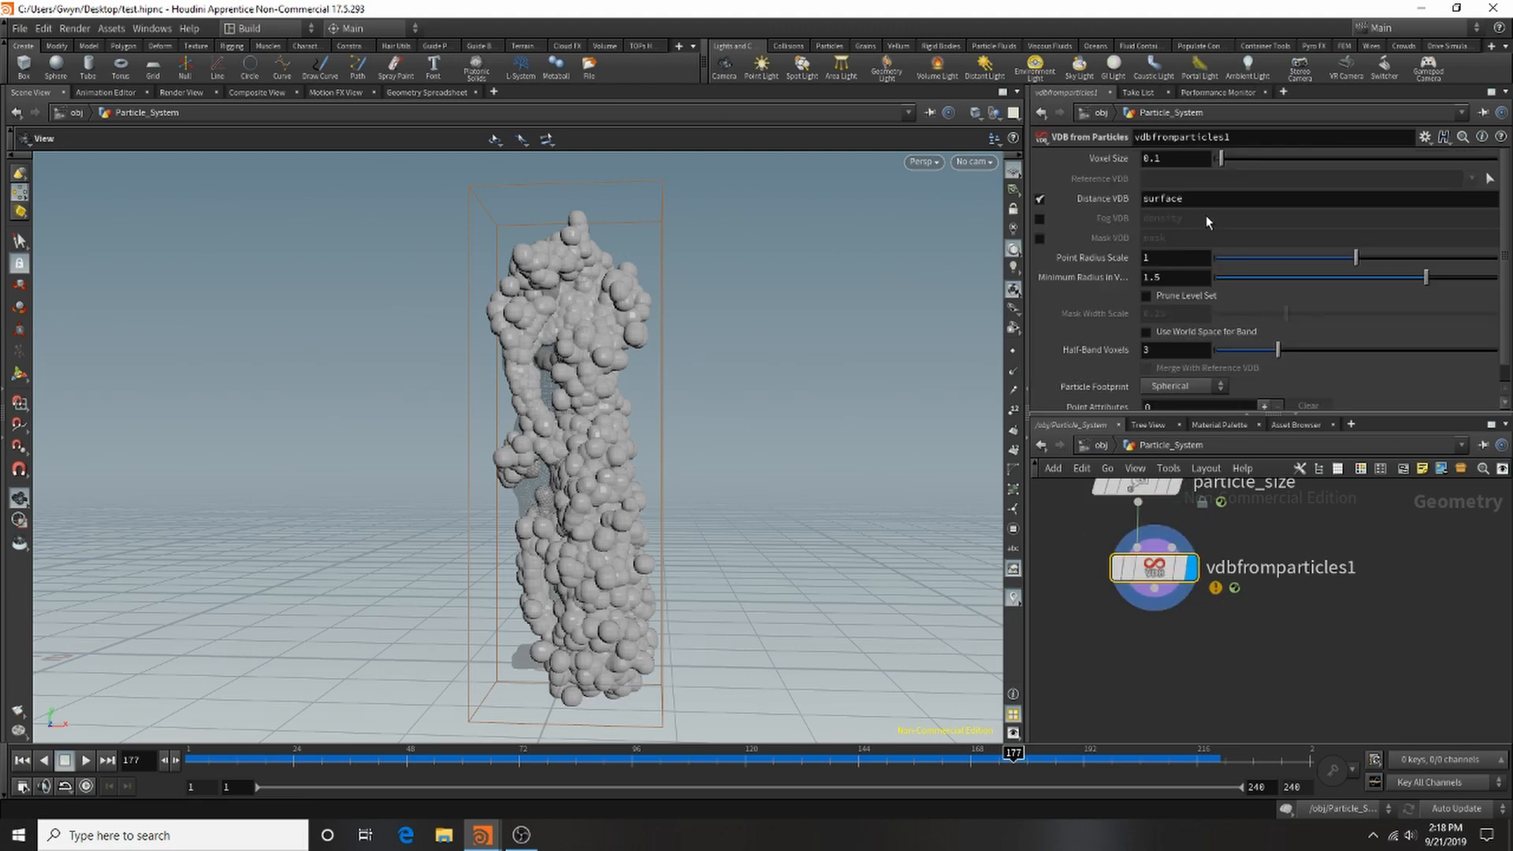
{"action": "left_click", "coordinate": [1187, 161]}
{"action": "key", "text": "BackSpace"}
{"action": "type", "text": "04"}
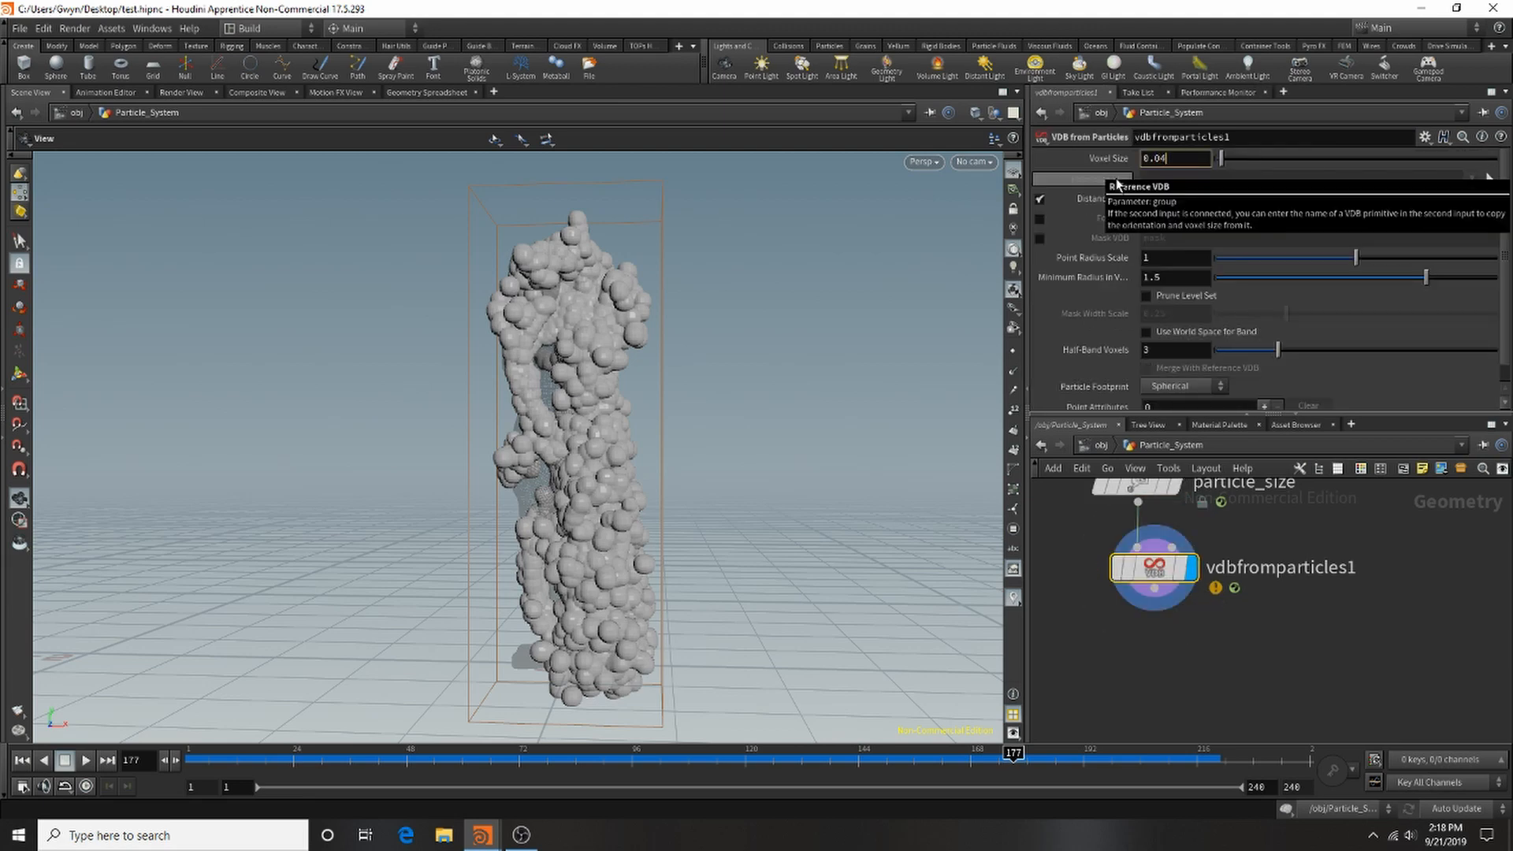
{"action": "key", "text": "Return"}
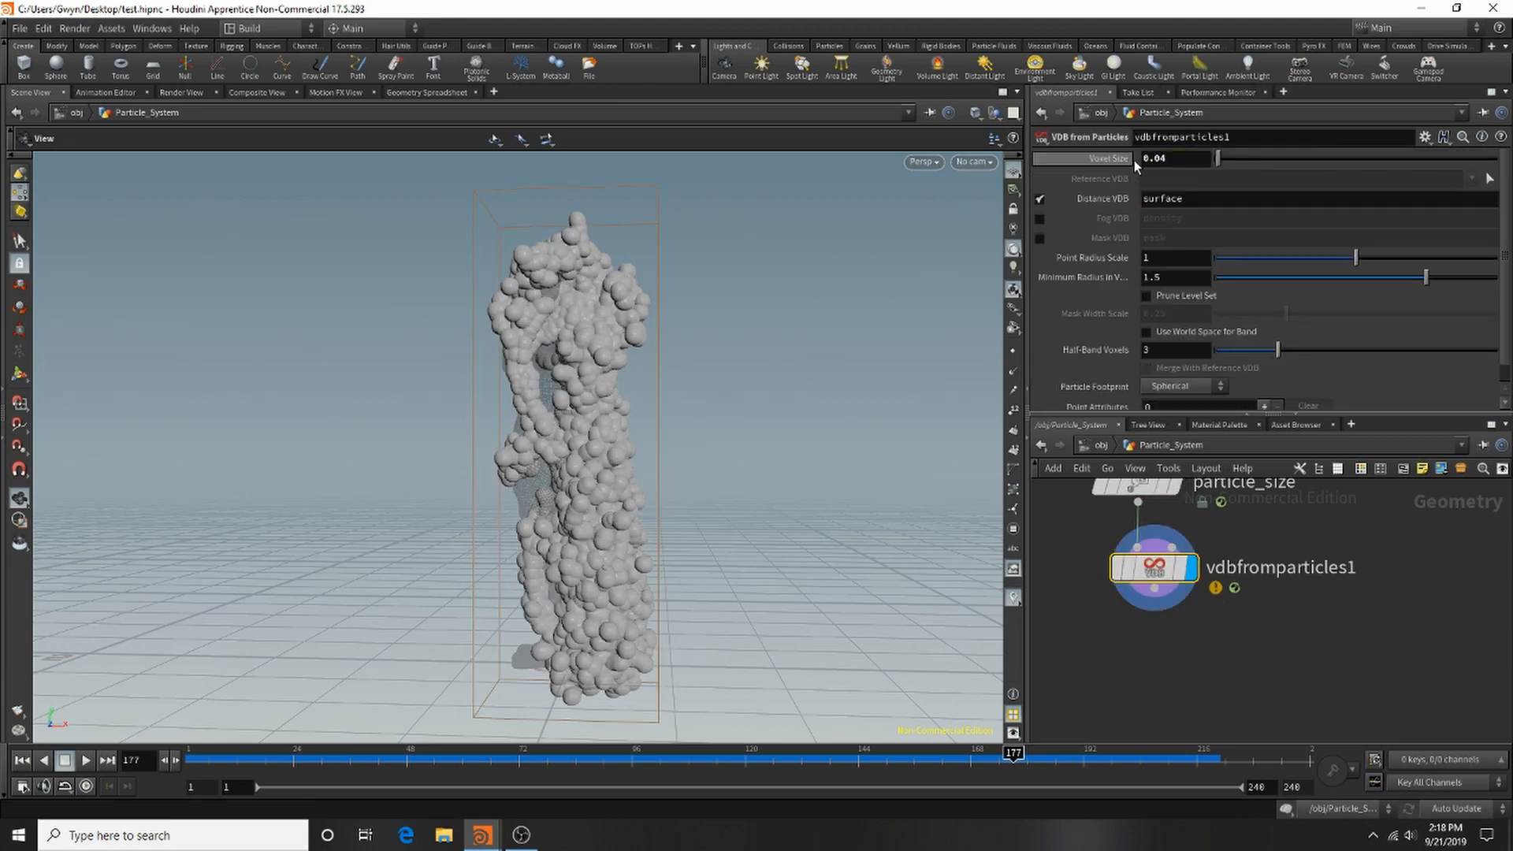
Reduce the VDB's Point Radius Scale to about 0.348 and its Minimum Radius in Voxels to about 0.337.
{"action": "left_click", "coordinate": [1255, 257]}
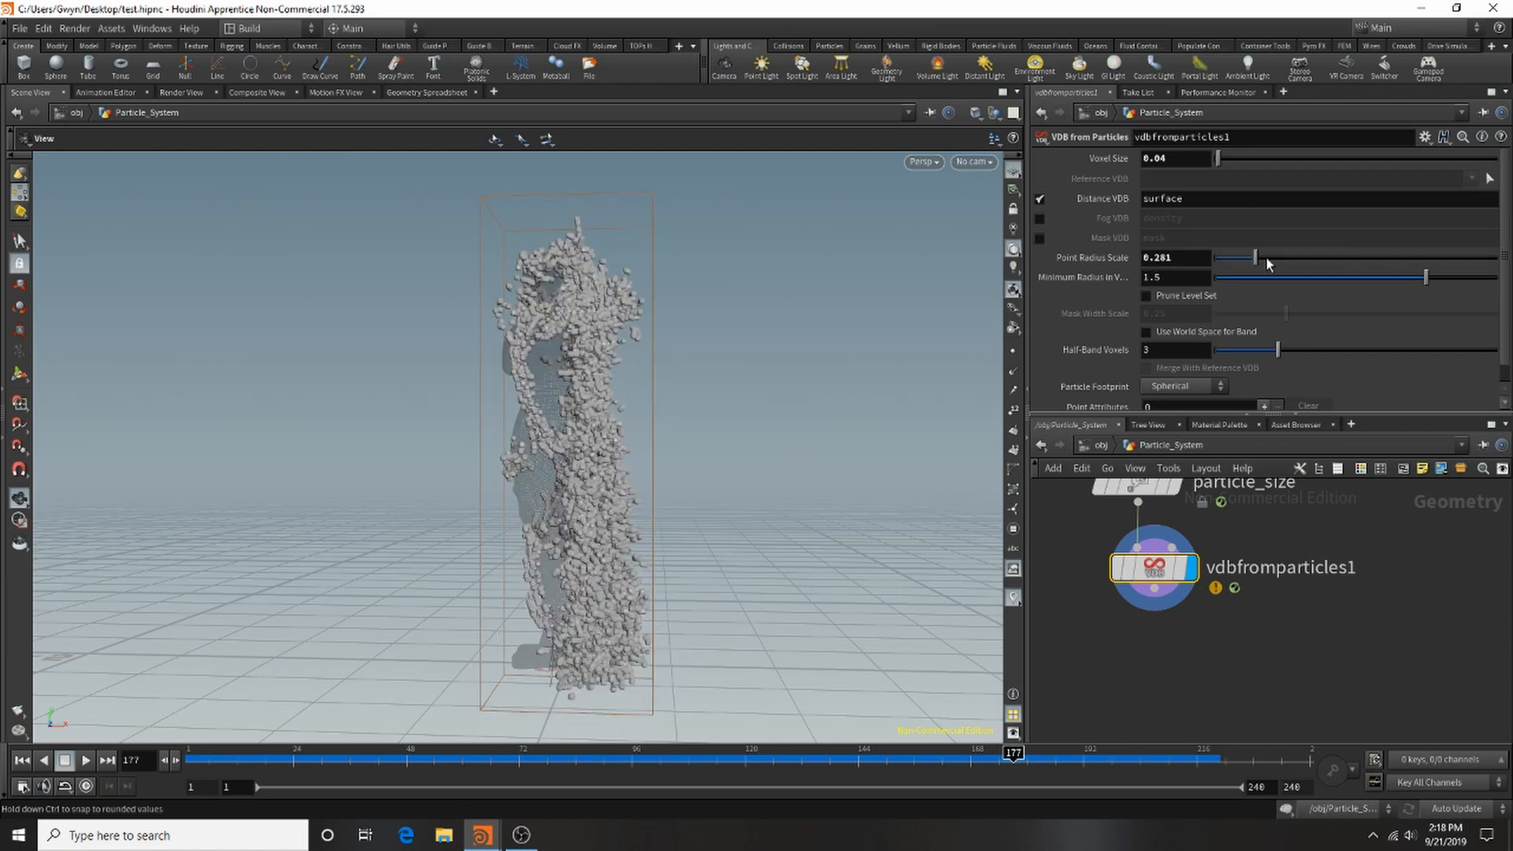
{"action": "left_click_drag", "start_coordinate": [1267, 258], "coordinate": [1284, 258]}
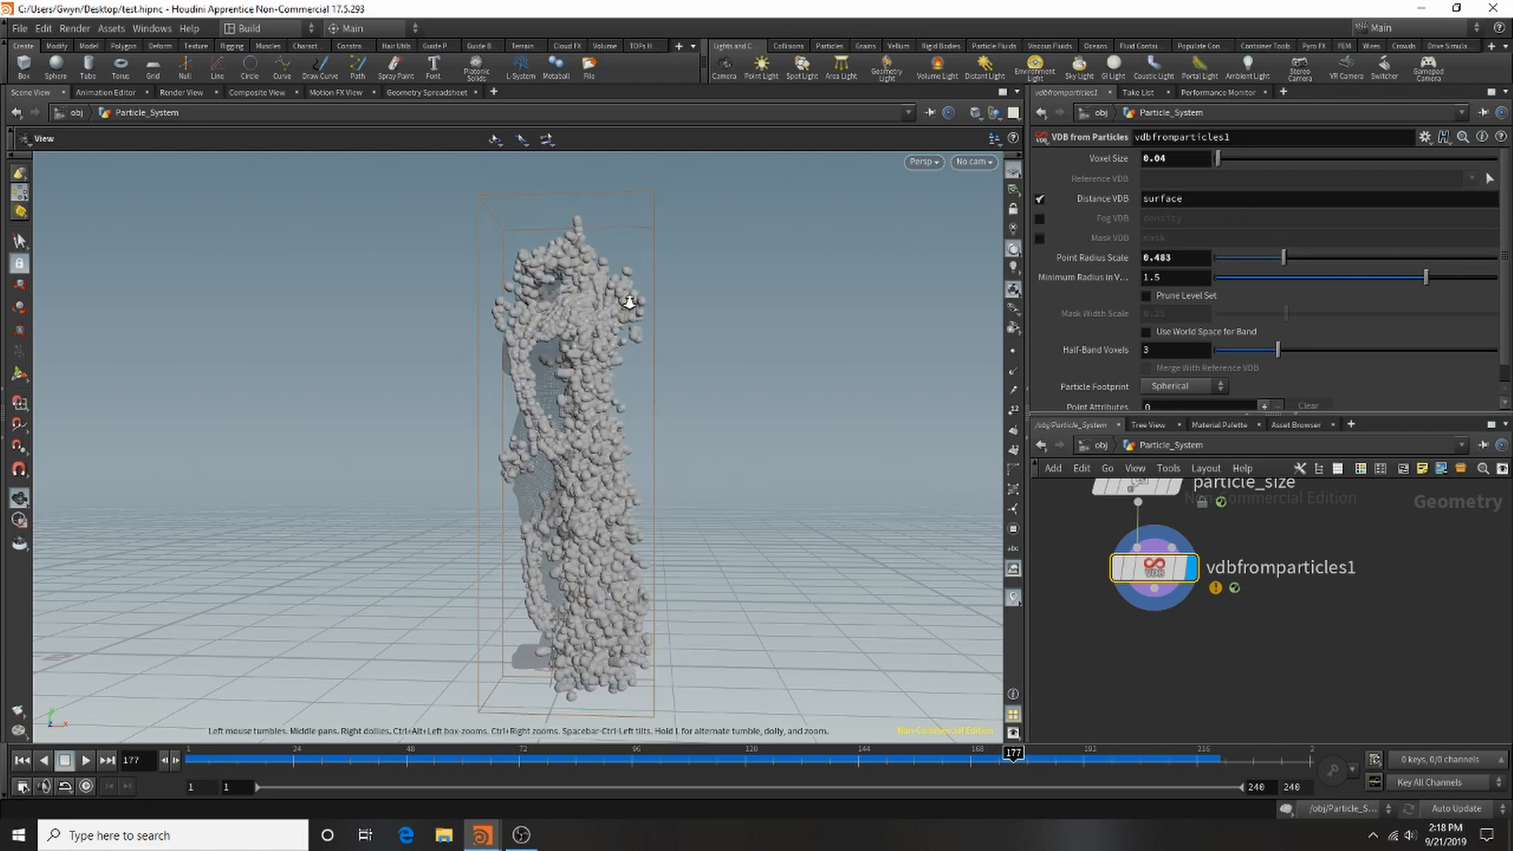
{"action": "scroll", "coordinate": [630, 302], "scroll_direction": "up", "scroll_amount": 5}
{"action": "mouse_move", "coordinate": [1297, 277]}
{"action": "left_mouse_down"}
{"action": "mouse_move", "coordinate": [1297, 297]}
{"action": "mouse_move", "coordinate": [1277, 264]}
{"action": "left_mouse_up"}
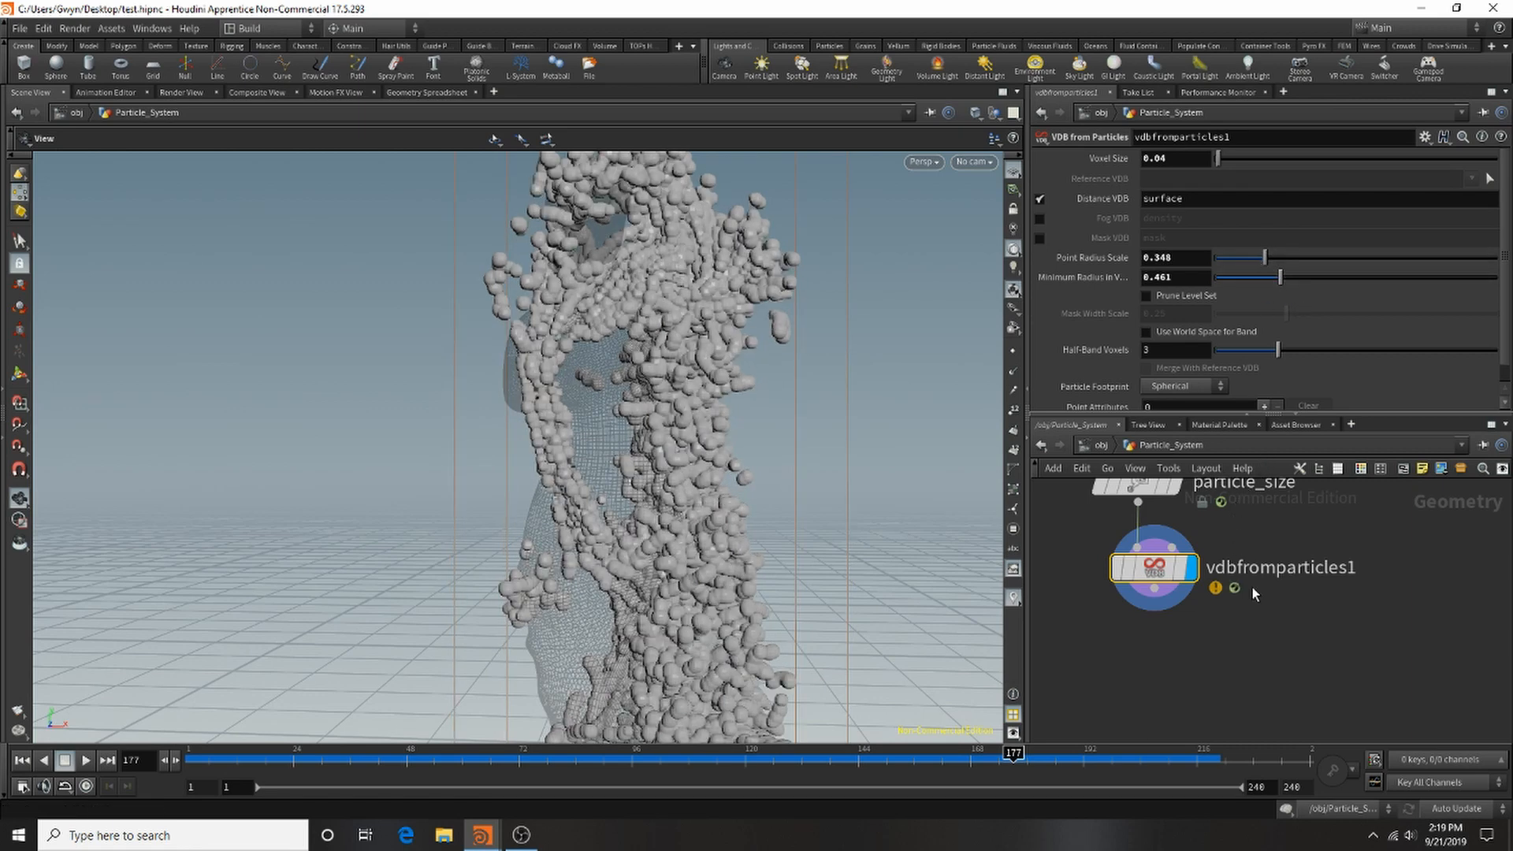
{"action": "left_click_drag", "start_coordinate": [631, 441], "coordinate": [780, 315]}
{"action": "mouse_move", "coordinate": [1135, 573]}
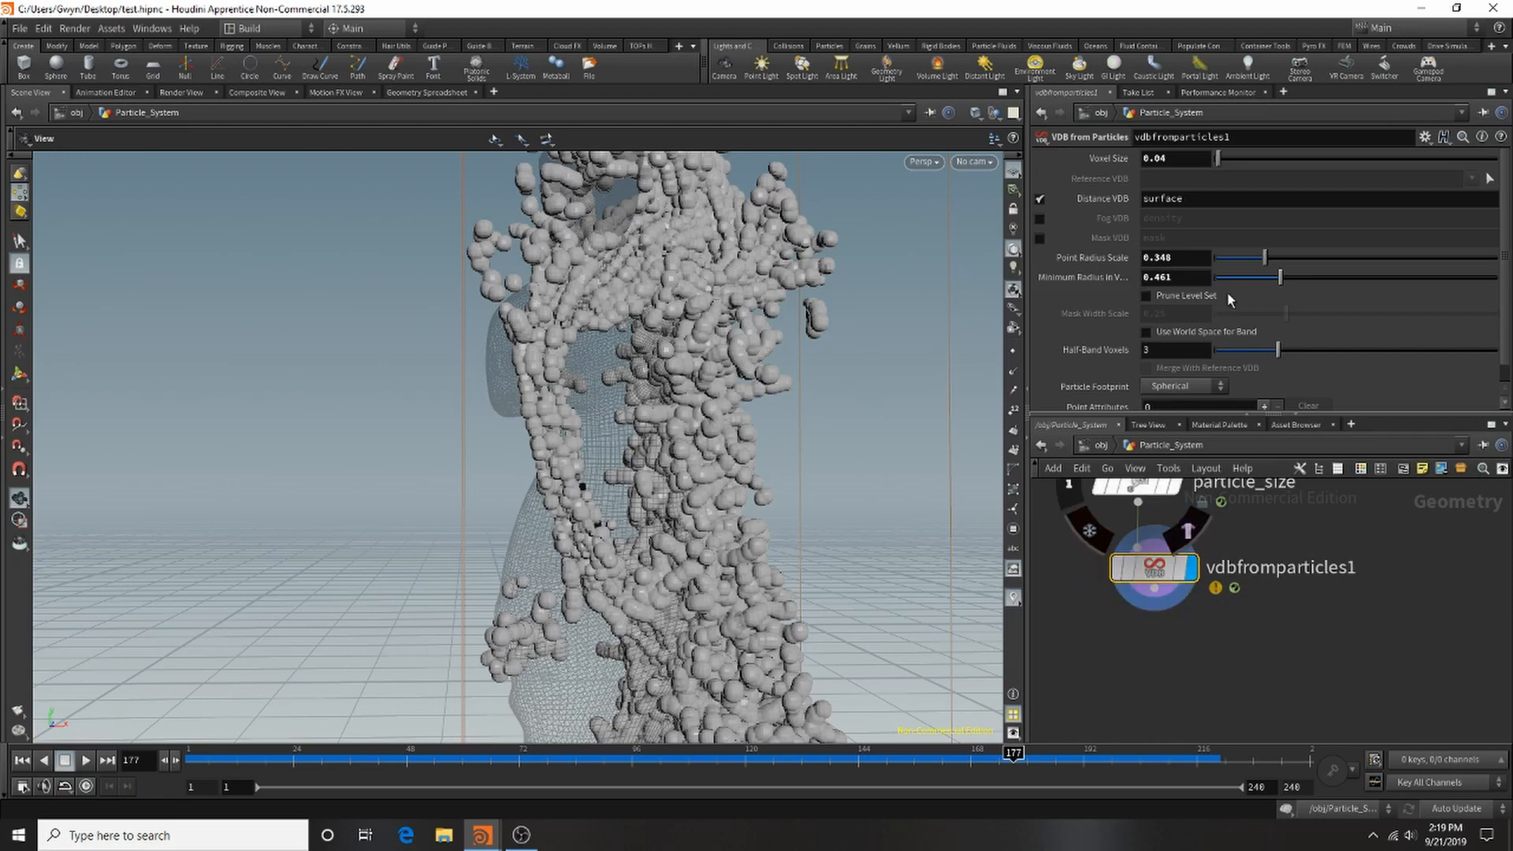
{"action": "left_click_drag", "start_coordinate": [1271, 287], "coordinate": [1271, 290]}
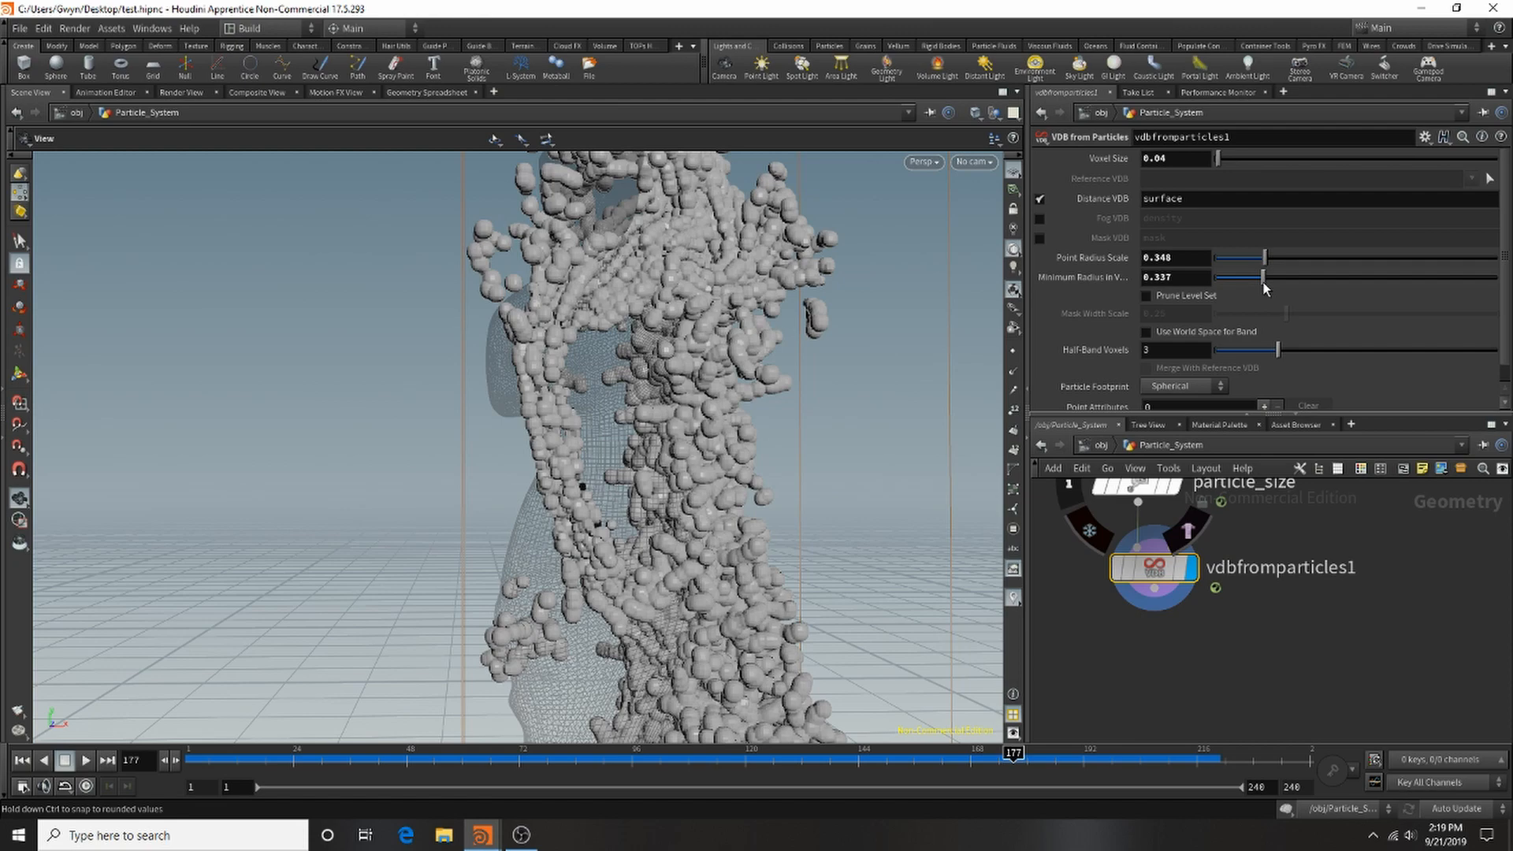
Refine the Voxel Size of vdbfromparticles1 to 0.03.
{"action": "left_click_drag", "start_coordinate": [421, 376], "coordinate": [787, 210]}
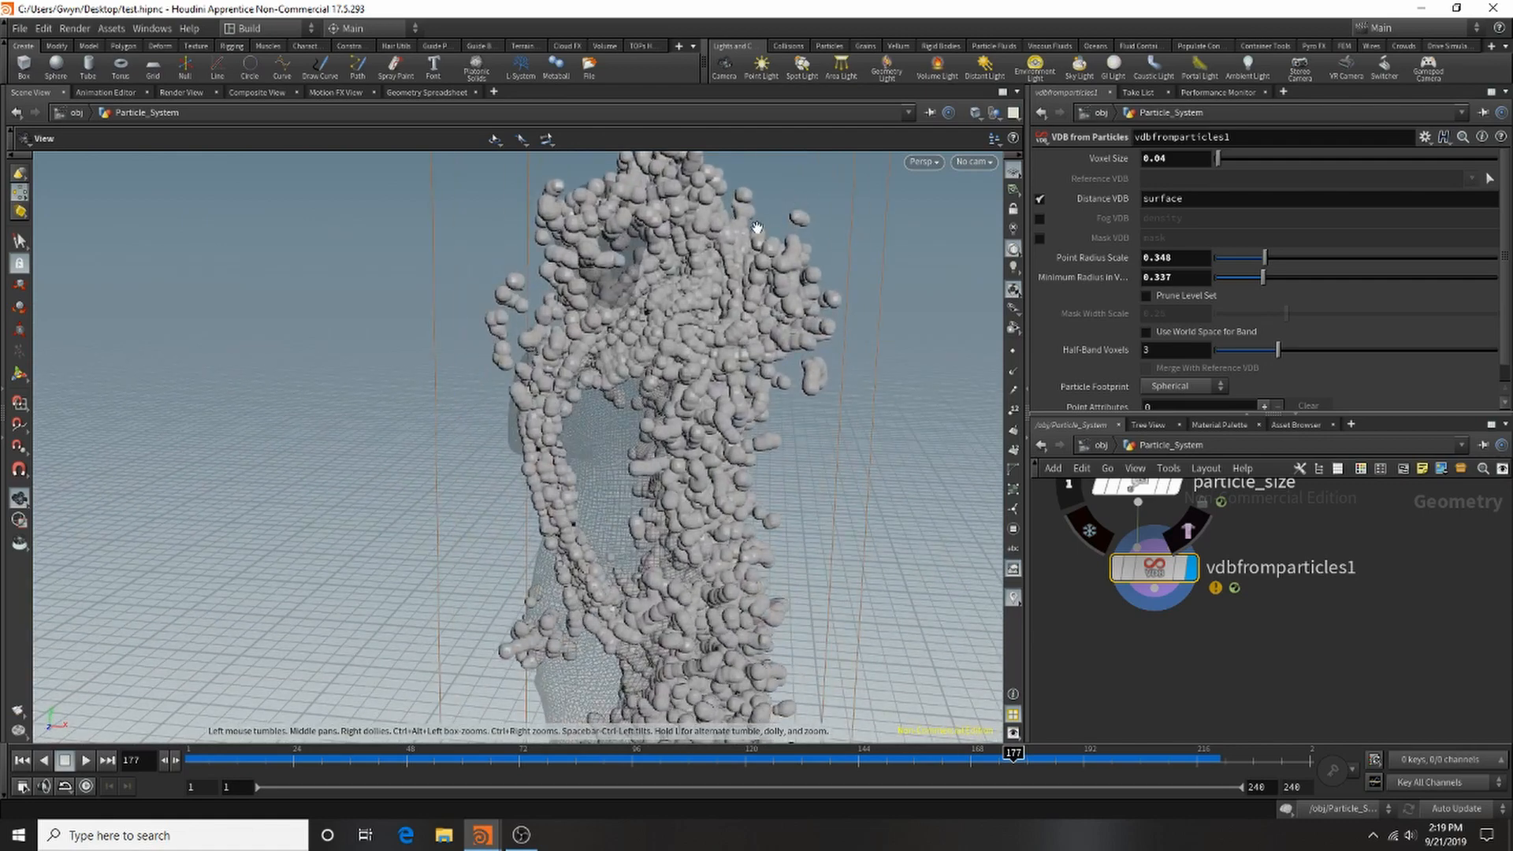
{"action": "left_click", "coordinate": [1186, 161]}
{"action": "key", "text": "BackSpace"}
{"action": "type", "text": "3"}
{"action": "key", "text": "Return"}
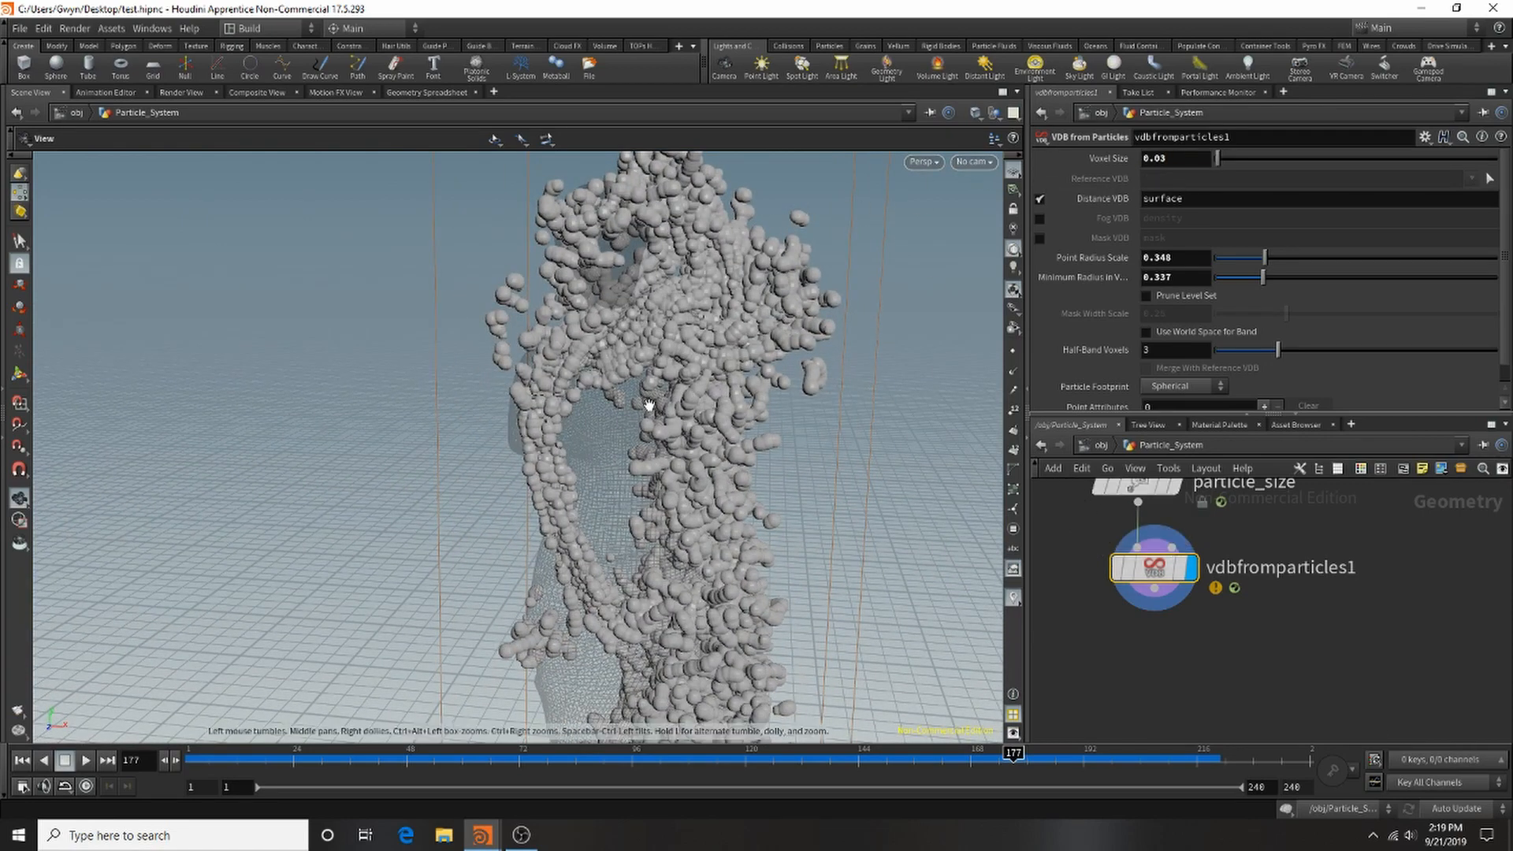
{"action": "left_click_drag", "start_coordinate": [595, 424], "coordinate": [583, 394]}
{"action": "scroll", "coordinate": [513, 421], "scroll_direction": "down", "scroll_amount": 4}
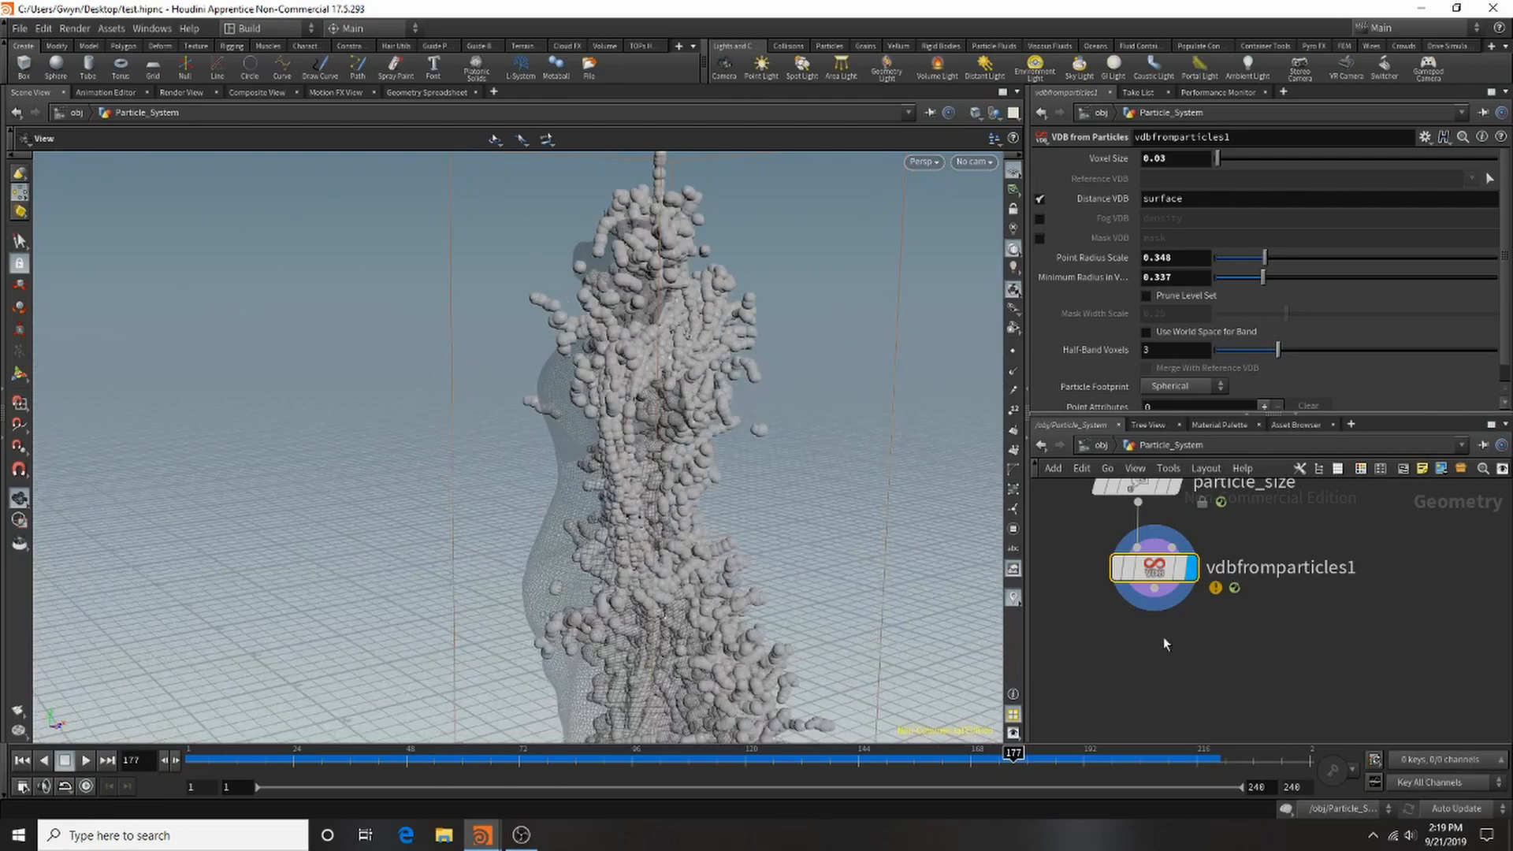
Add a VDB Smooth node below vdbfromparticles1 and display it in the viewport.
{"action": "scroll", "coordinate": [1165, 631], "scroll_direction": "down", "scroll_amount": 2}
{"action": "key", "text": "Tab"}
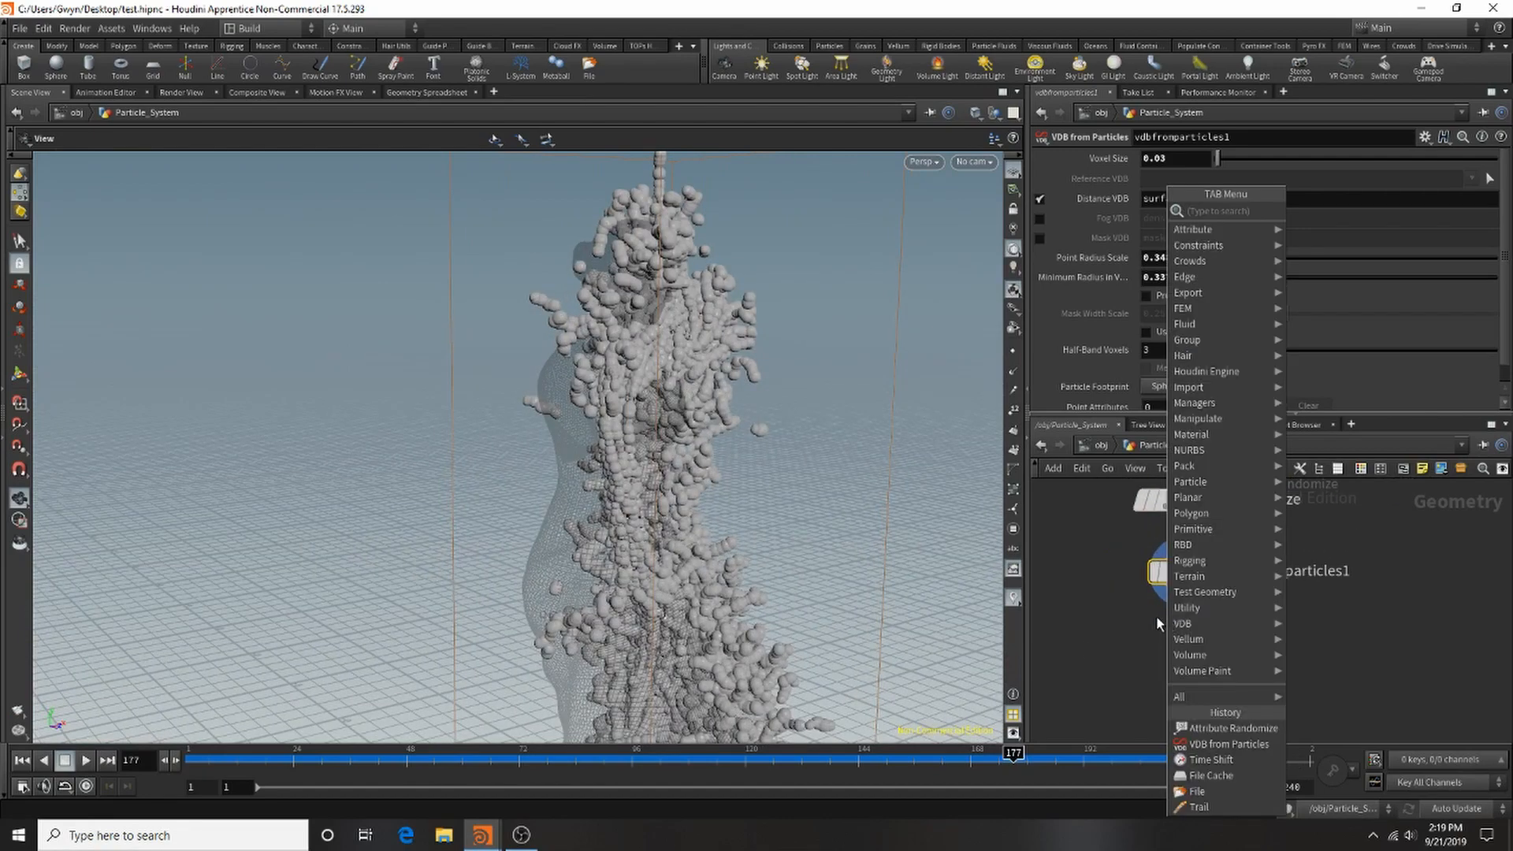
{"action": "type", "text": "vdb"}
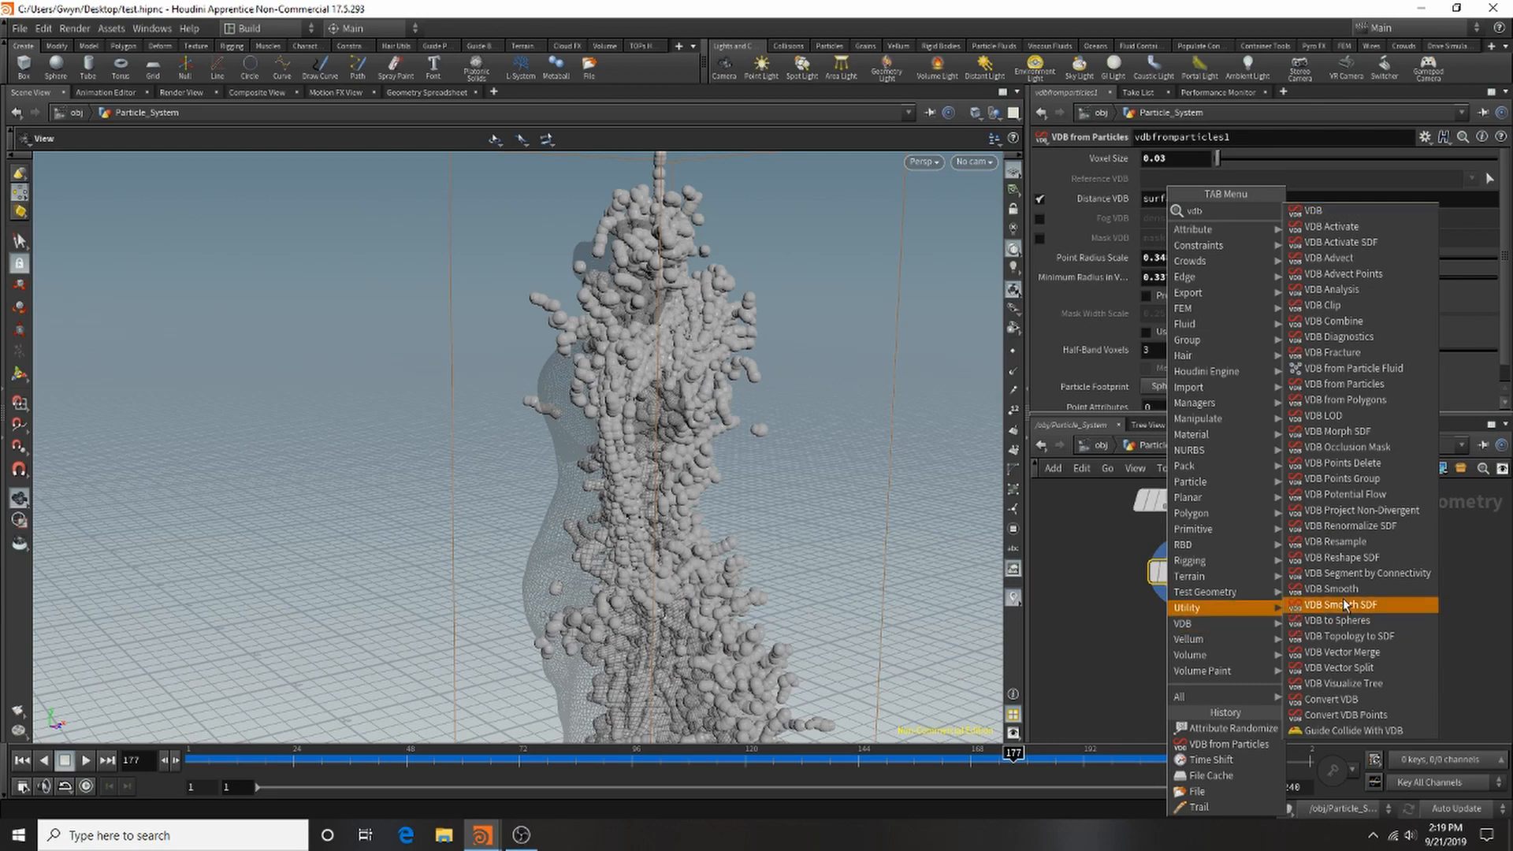
{"action": "left_click", "coordinate": [1296, 621]}
{"action": "left_click", "coordinate": [1187, 641]}
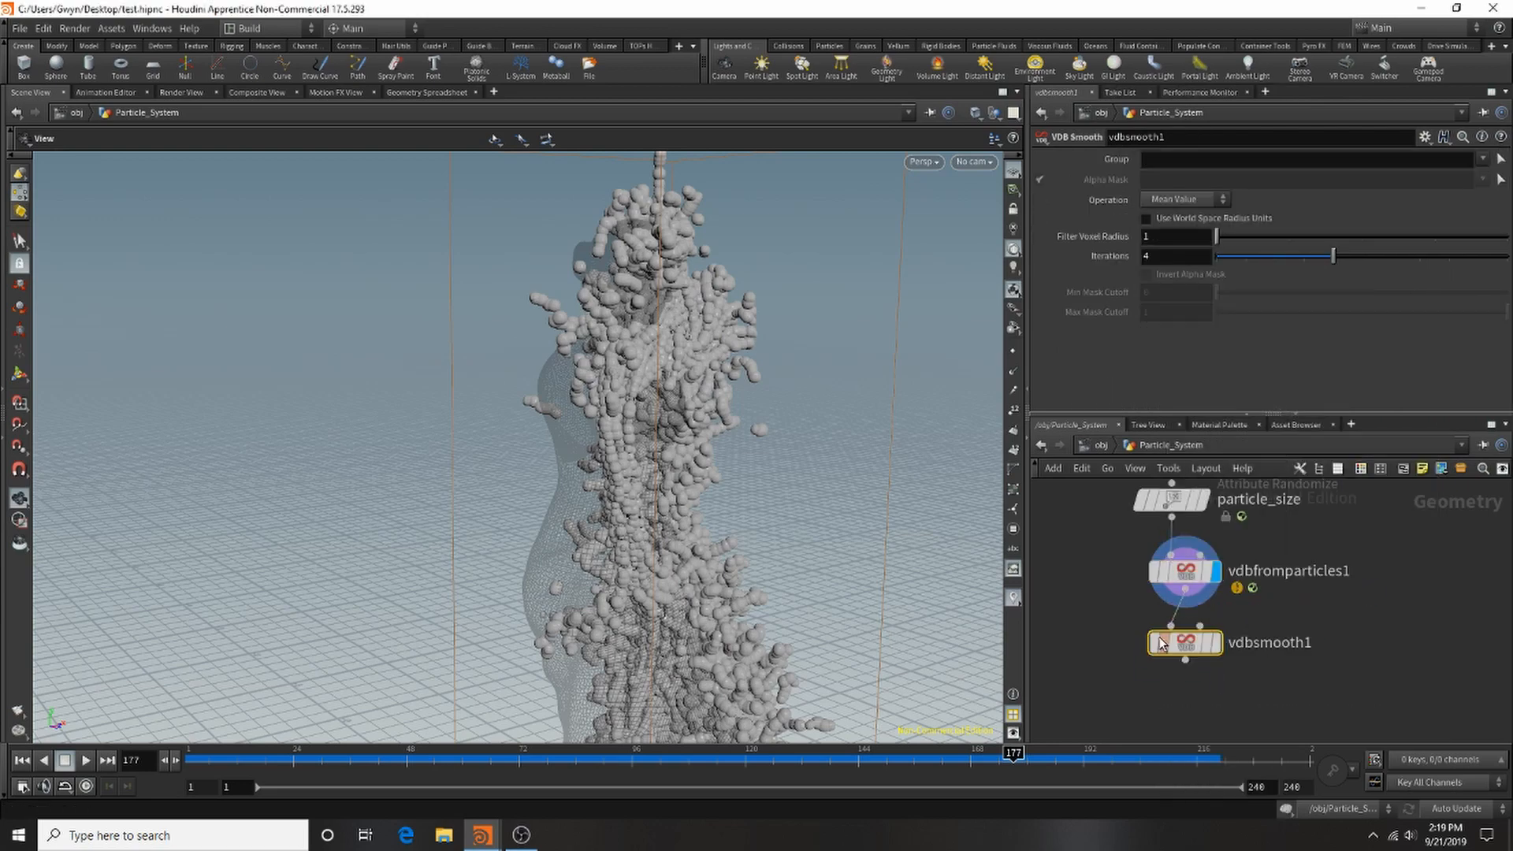
{"action": "mouse_move", "coordinate": [1189, 646]}
{"action": "key", "text": "r"}
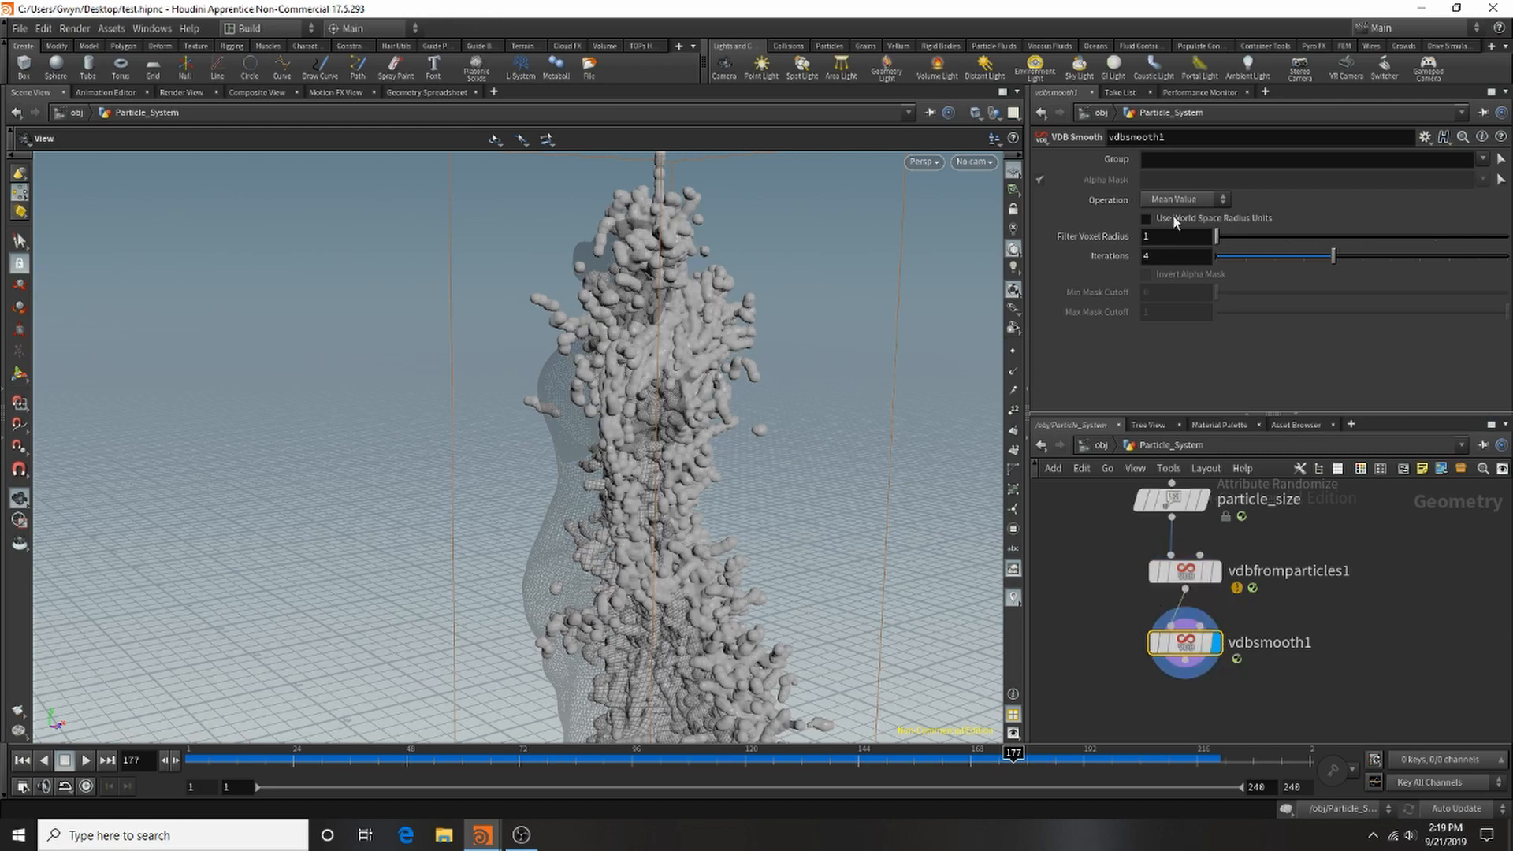
Add a Convert VDB node below vdbsmooth1 and display it.
{"action": "left_click_drag", "start_coordinate": [737, 324], "coordinate": [607, 341]}
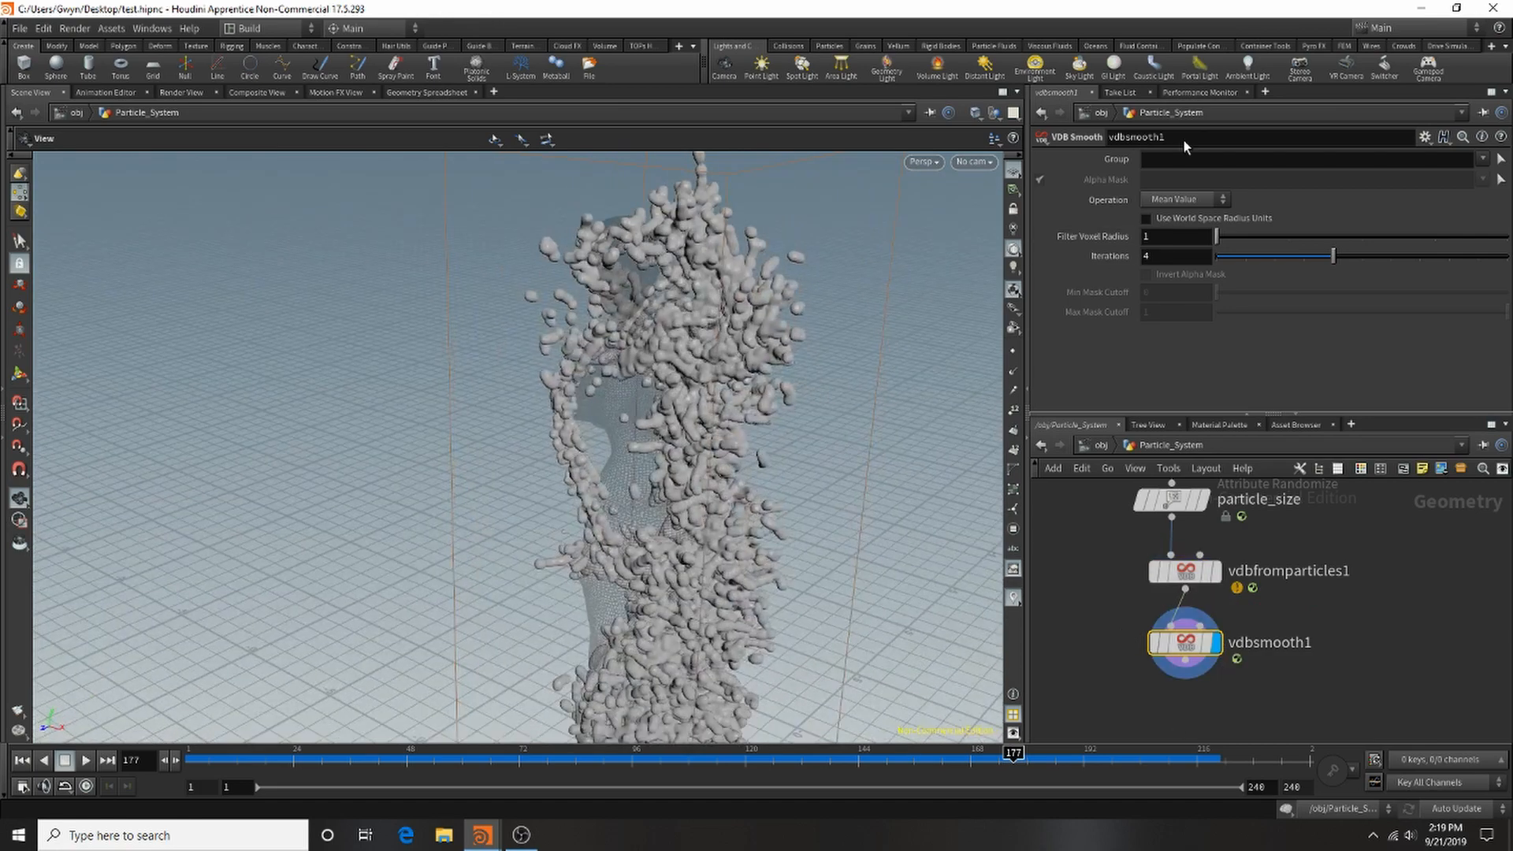
{"action": "scroll", "coordinate": [743, 251], "scroll_direction": "up", "scroll_amount": 5}
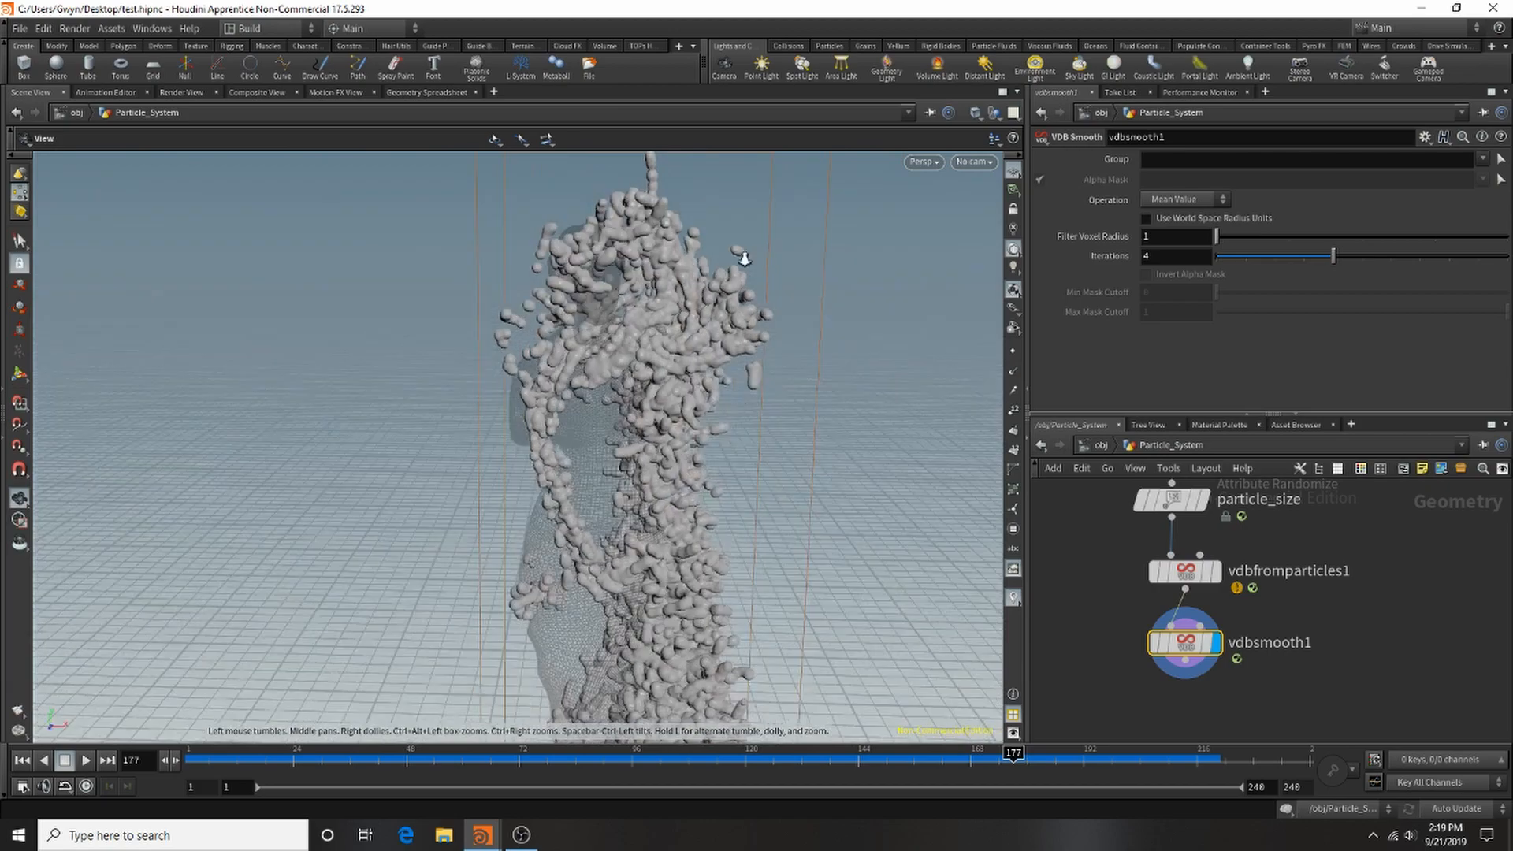
{"action": "left_click_drag", "start_coordinate": [743, 245], "coordinate": [575, 421]}
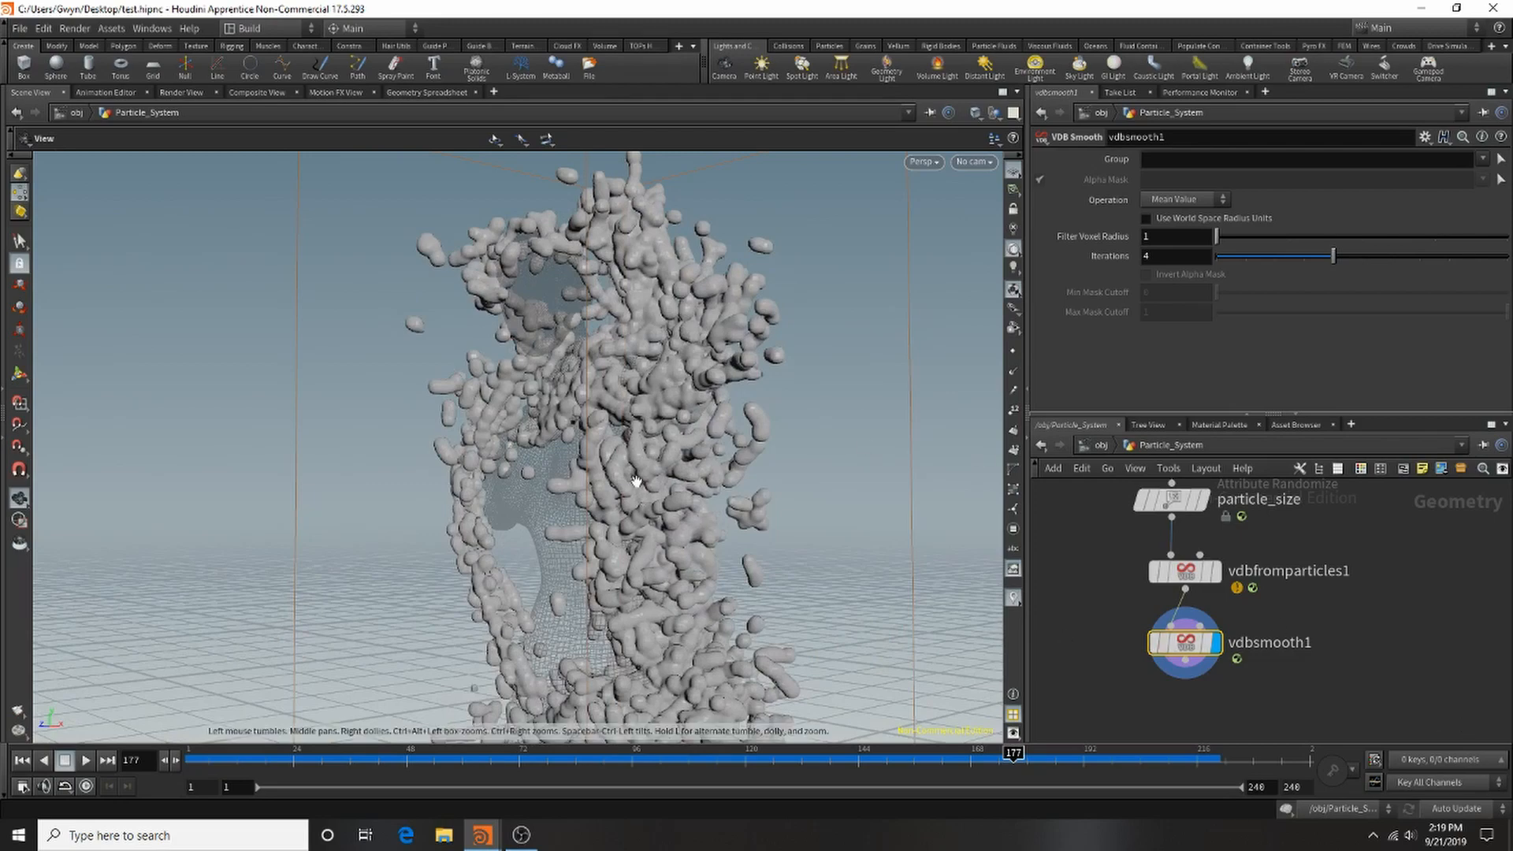
{"action": "middle_click_drag", "start_coordinate": [662, 430], "coordinate": [730, 478]}
{"action": "left_click_drag", "start_coordinate": [730, 479], "coordinate": [741, 236]}
{"action": "left_click_drag", "start_coordinate": [1227, 613], "coordinate": [1215, 675]}
{"action": "key", "text": "Tab"}
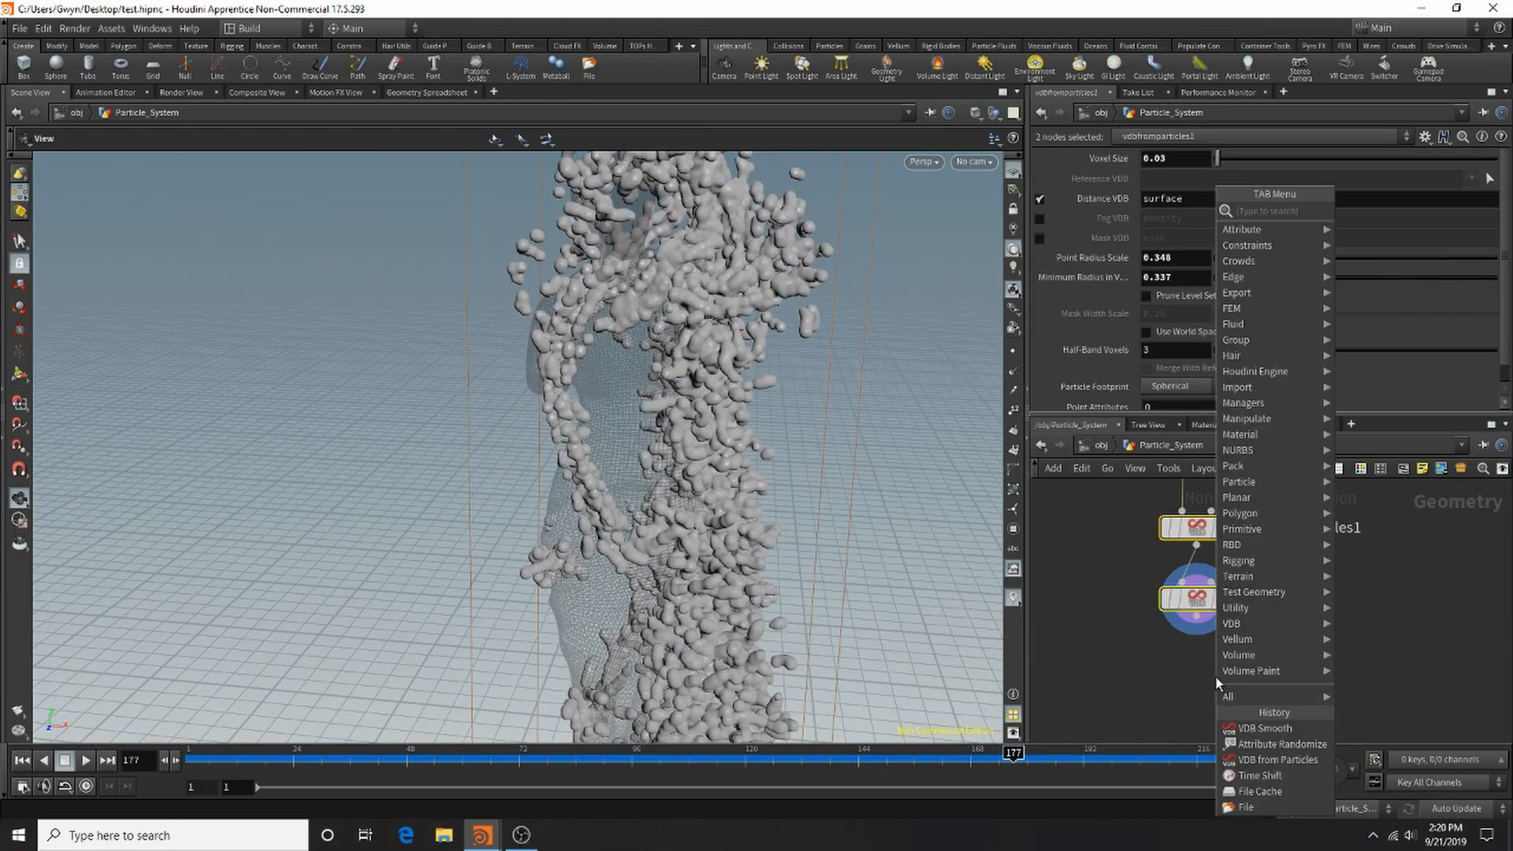
{"action": "type", "text": "convert"}
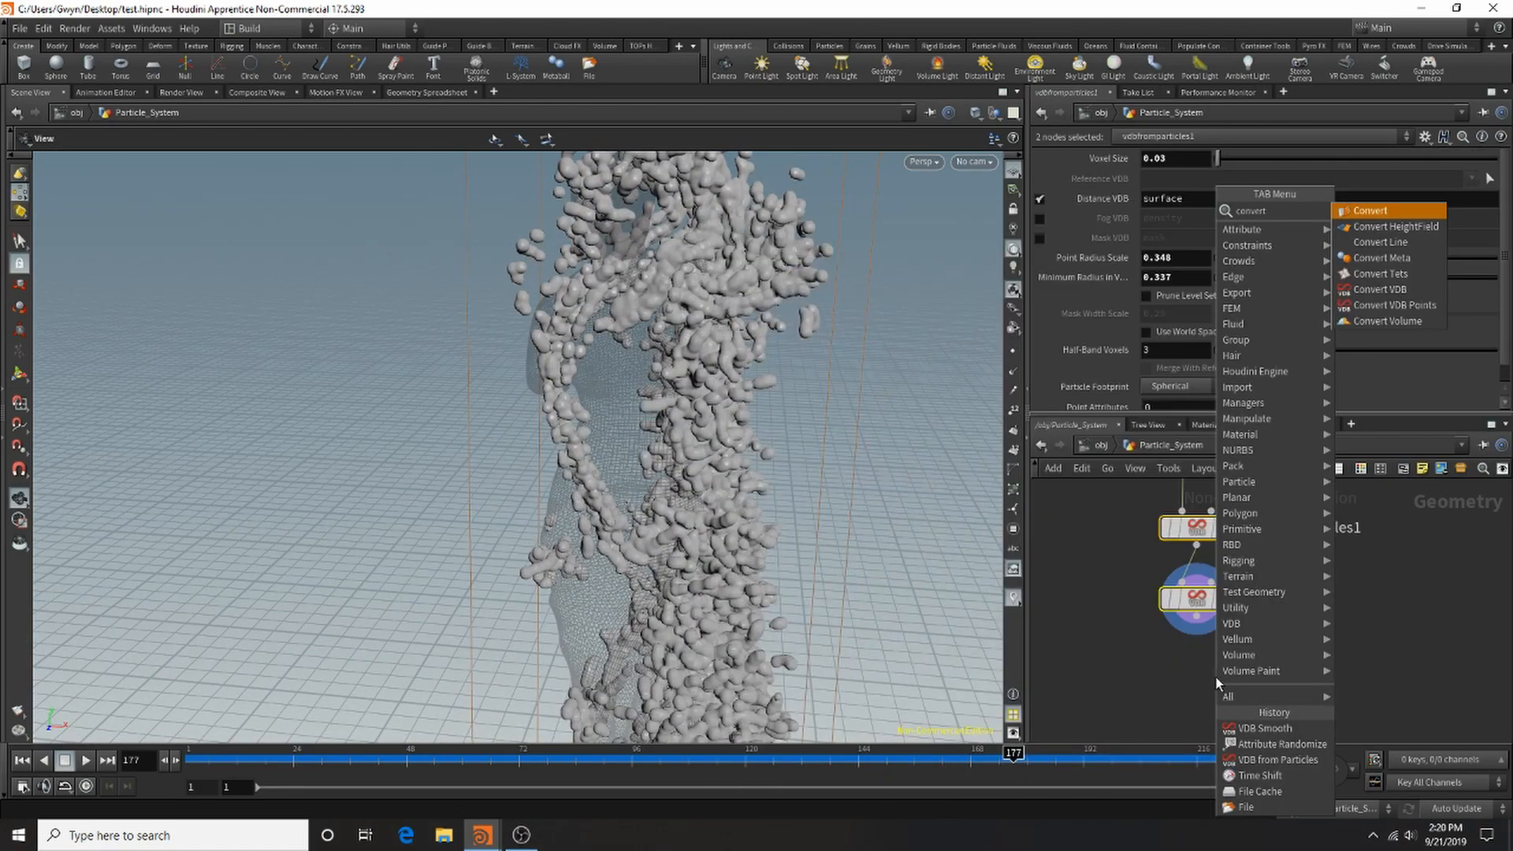
{"action": "key", "text": "Up"}
{"action": "key", "text": "Up"}
{"action": "key", "text": "Up"}
{"action": "key", "text": "Return"}
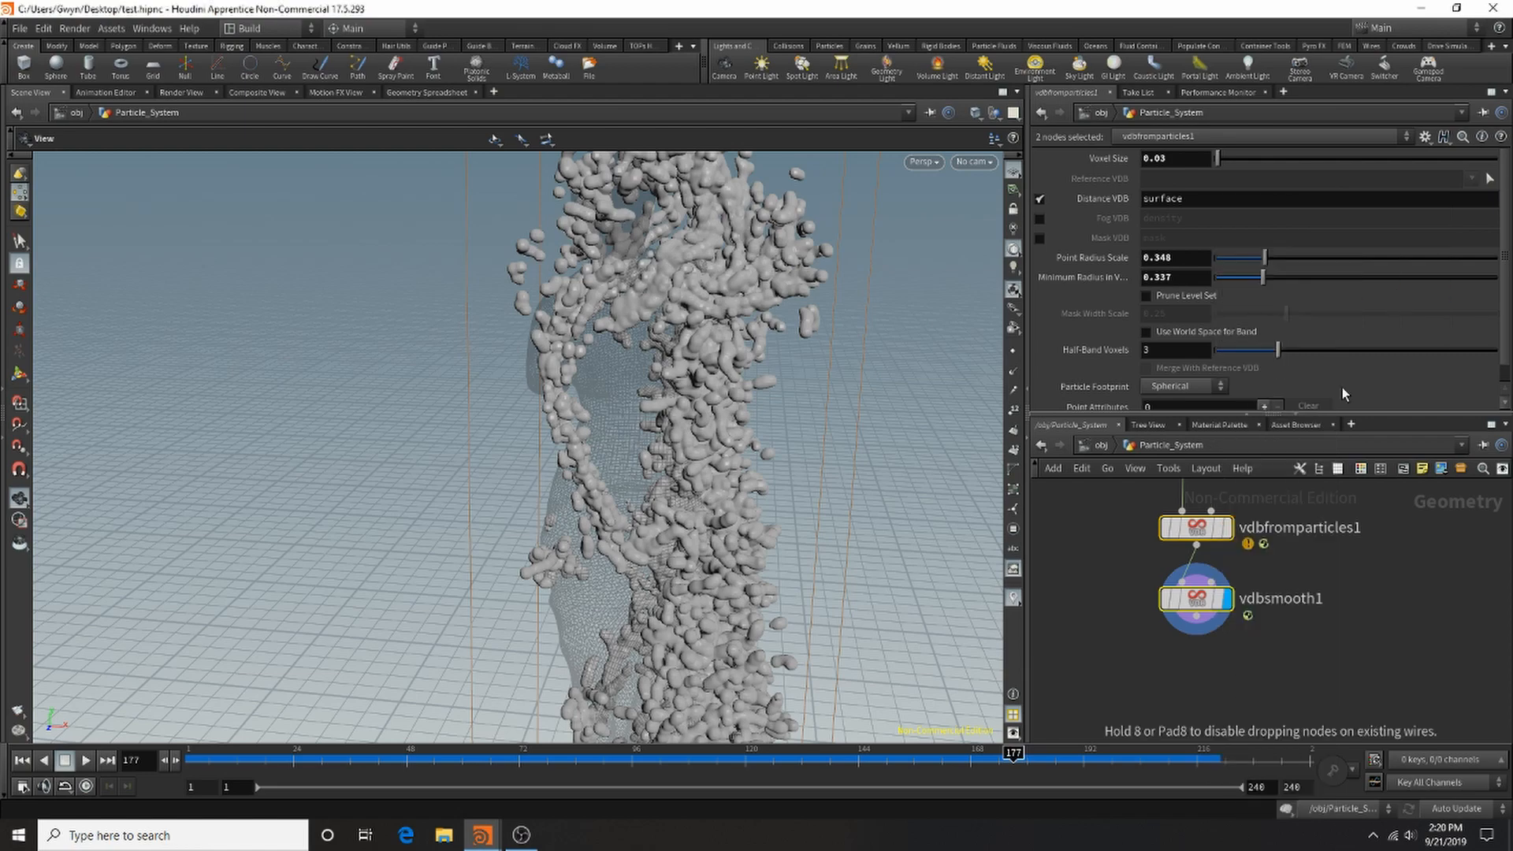
{"action": "left_click", "coordinate": [1195, 669]}
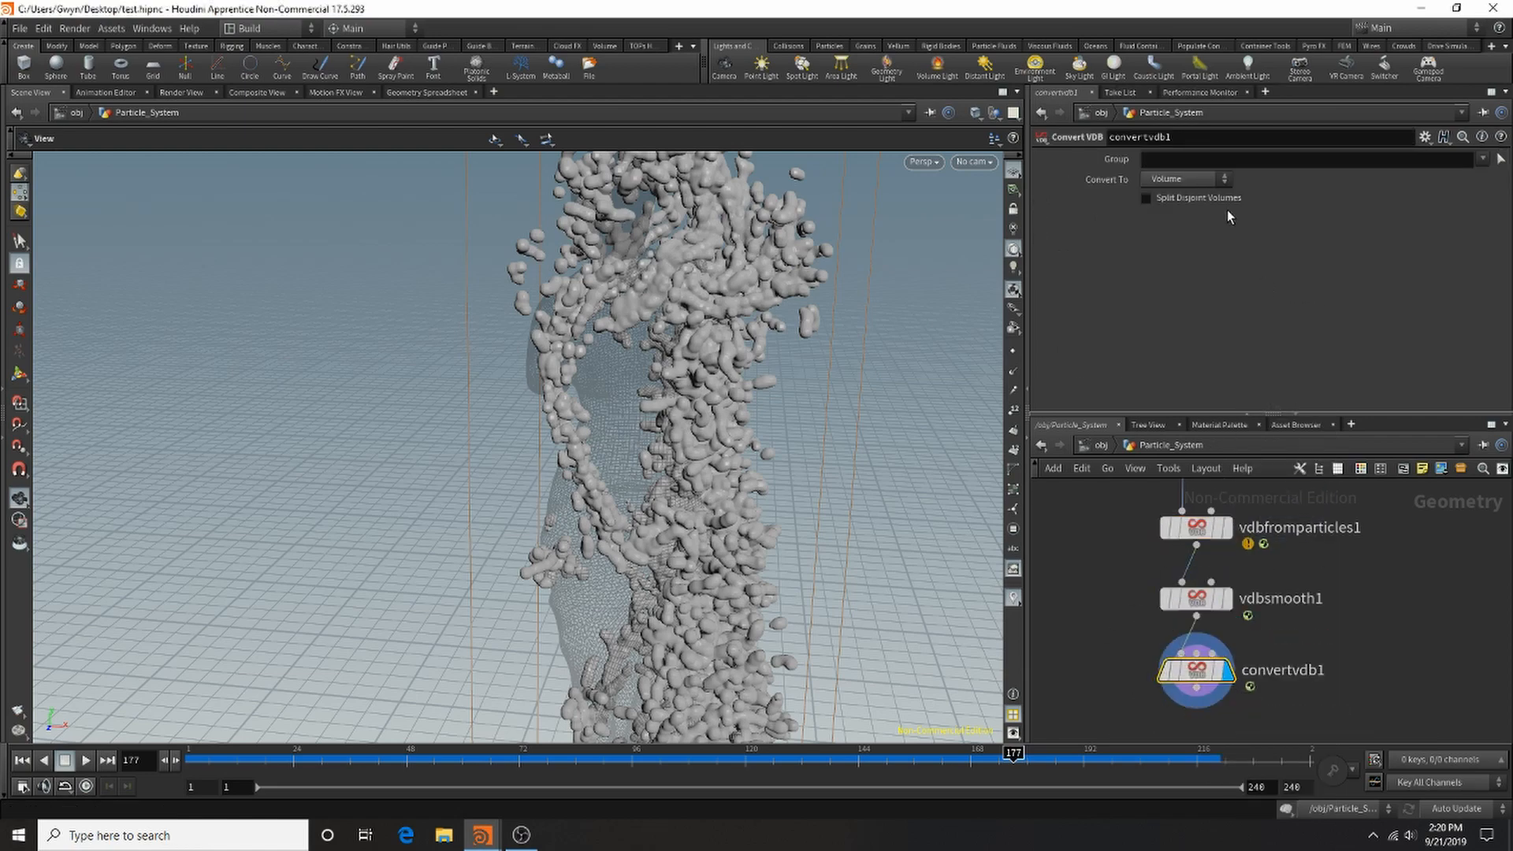
Set convertvdb1 to convert to Polygon Soup and save the scene.
{"action": "left_click", "coordinate": [1183, 179]}
{"action": "left_click", "coordinate": [1190, 243]}
{"action": "right_click_drag", "start_coordinate": [709, 268], "coordinate": [371, 418]}
{"action": "left_click_drag", "start_coordinate": [372, 418], "coordinate": [861, 260]}
{"action": "scroll", "coordinate": [862, 260], "scroll_direction": "up", "scroll_amount": 3}
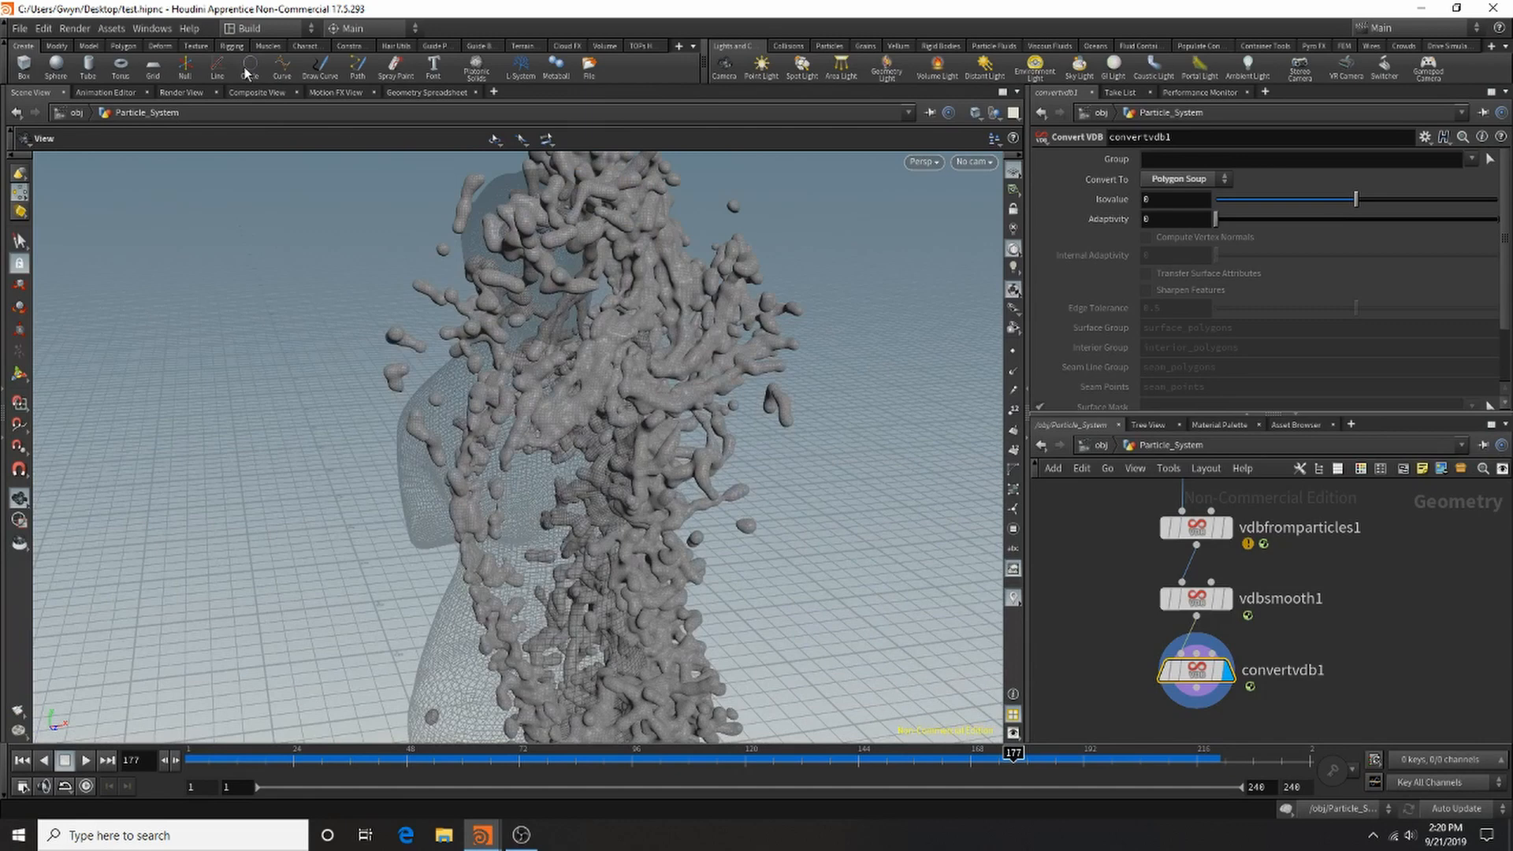
{"action": "left_click", "coordinate": [20, 27]}
{"action": "left_click", "coordinate": [35, 103]}
Make room between popnet and timeshift1 and insert an Attribute Create node there.
{"action": "scroll", "coordinate": [1174, 536], "scroll_direction": "down", "scroll_amount": 1}
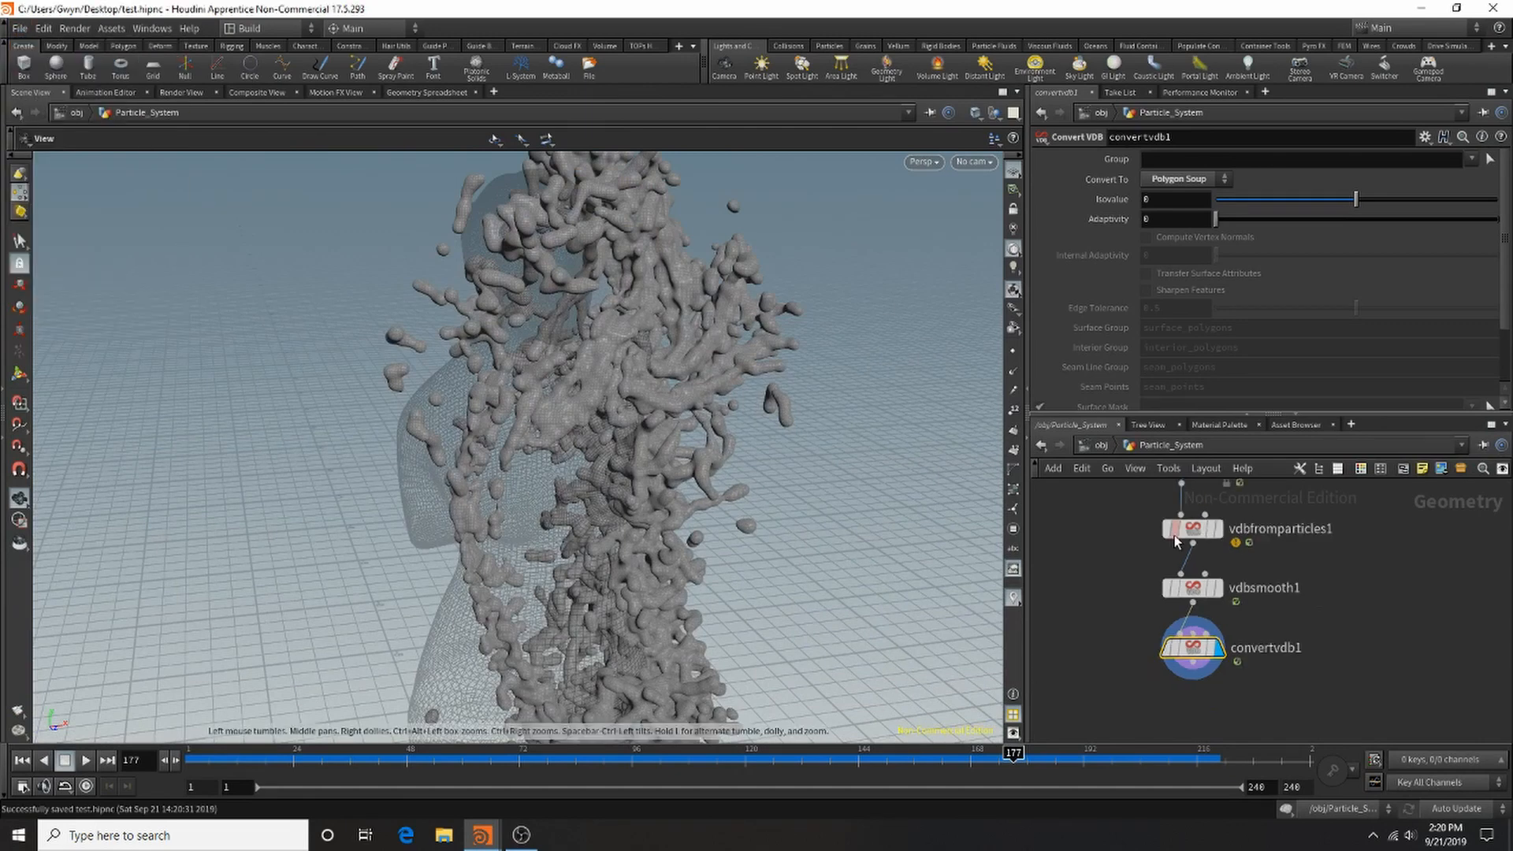
{"action": "scroll", "coordinate": [1175, 637], "scroll_direction": "down", "scroll_amount": 4}
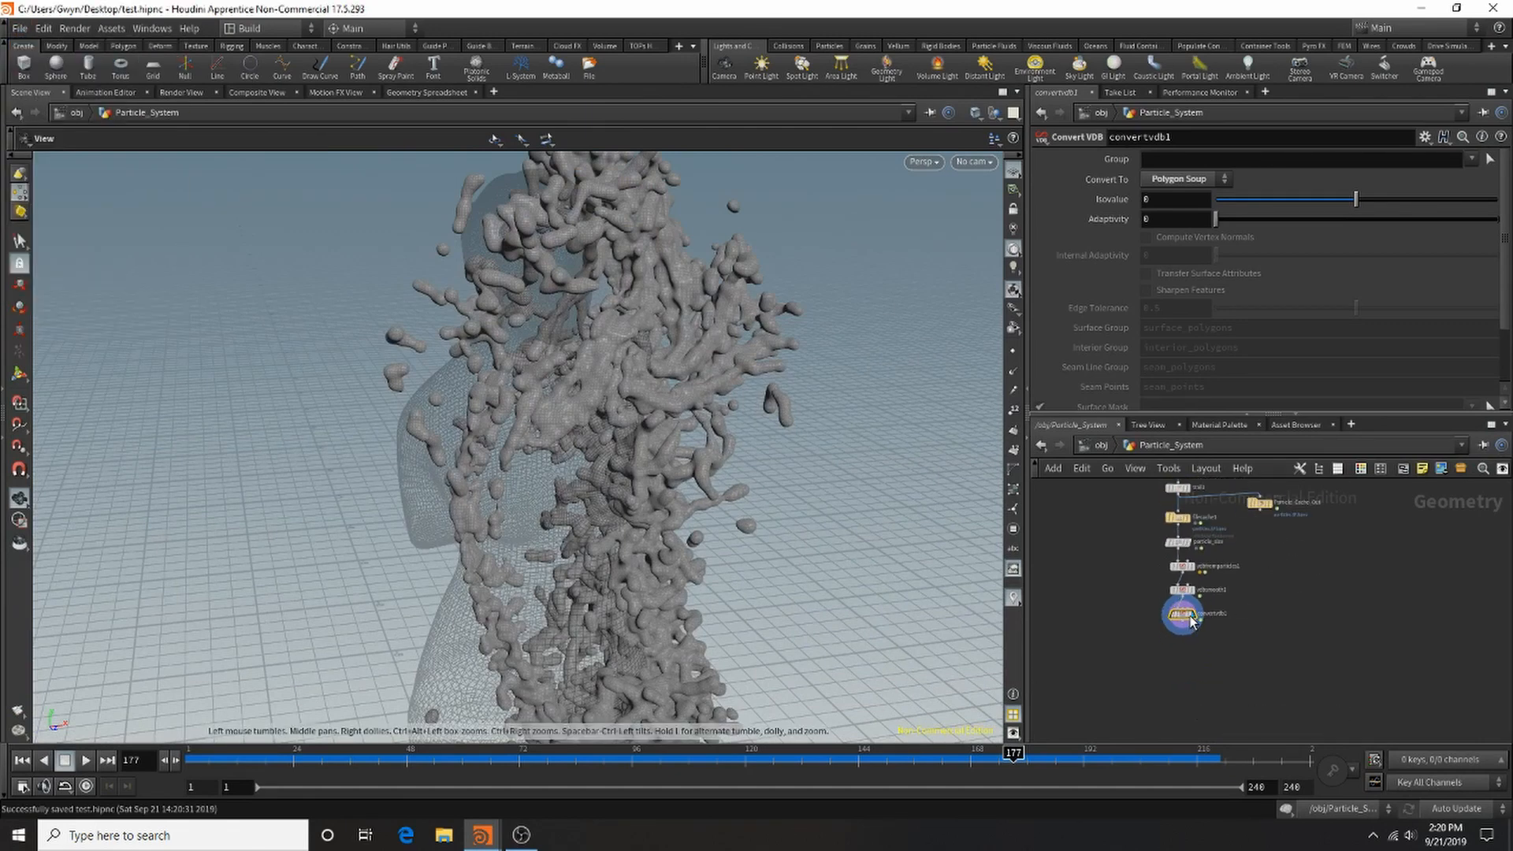
{"action": "scroll", "coordinate": [1190, 622], "scroll_direction": "up", "scroll_amount": 3}
{"action": "scroll", "coordinate": [1187, 636], "scroll_direction": "down", "scroll_amount": 7}
{"action": "scroll", "coordinate": [1176, 565], "scroll_direction": "up", "scroll_amount": 4}
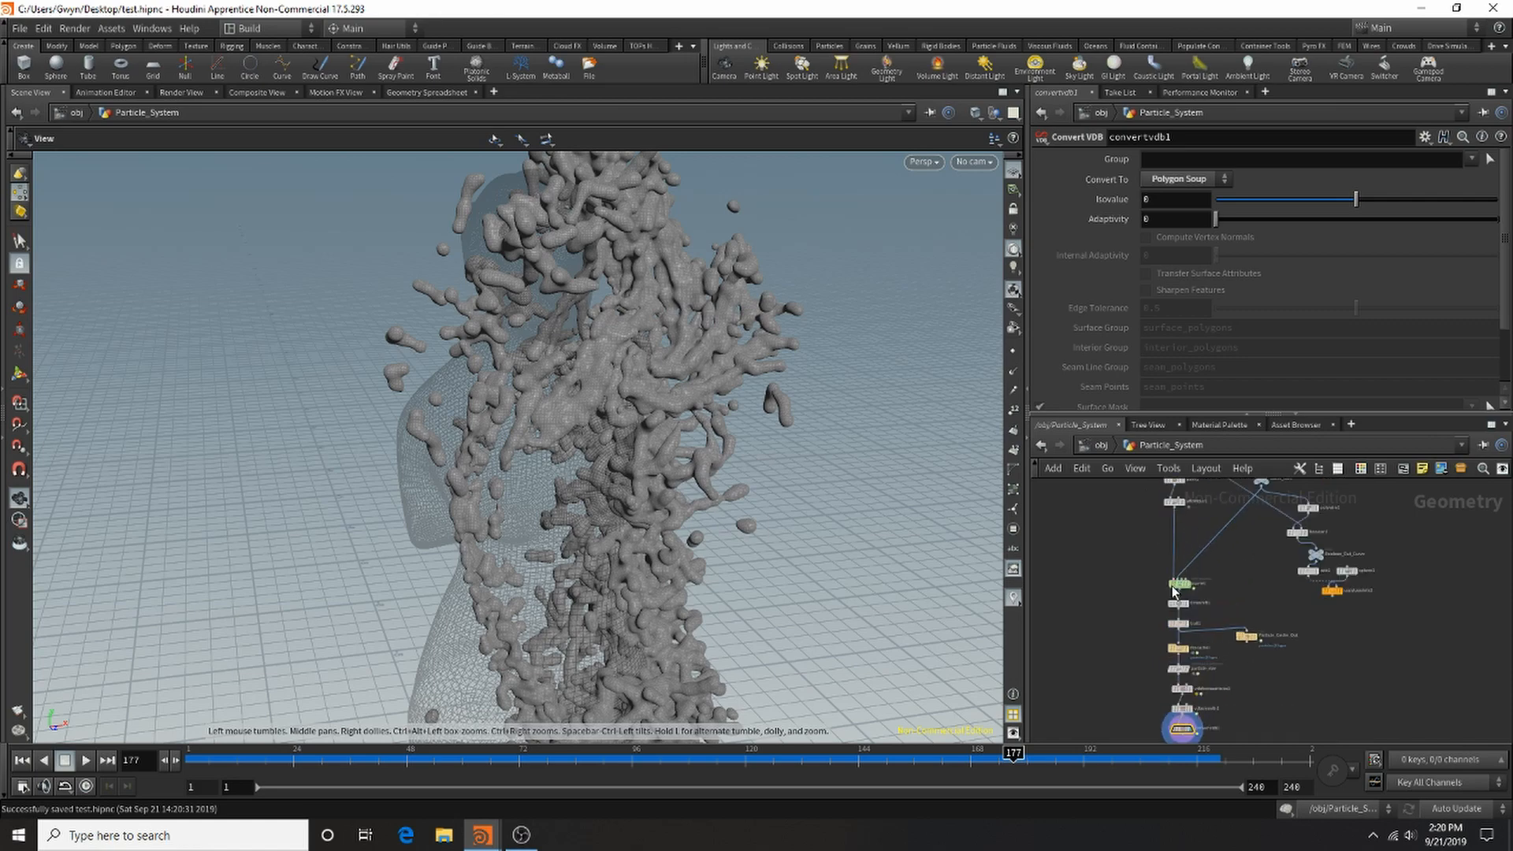
{"action": "left_click_drag", "start_coordinate": [1174, 589], "coordinate": [1171, 522]}
{"action": "scroll", "coordinate": [1190, 572], "scroll_direction": "up", "scroll_amount": 4}
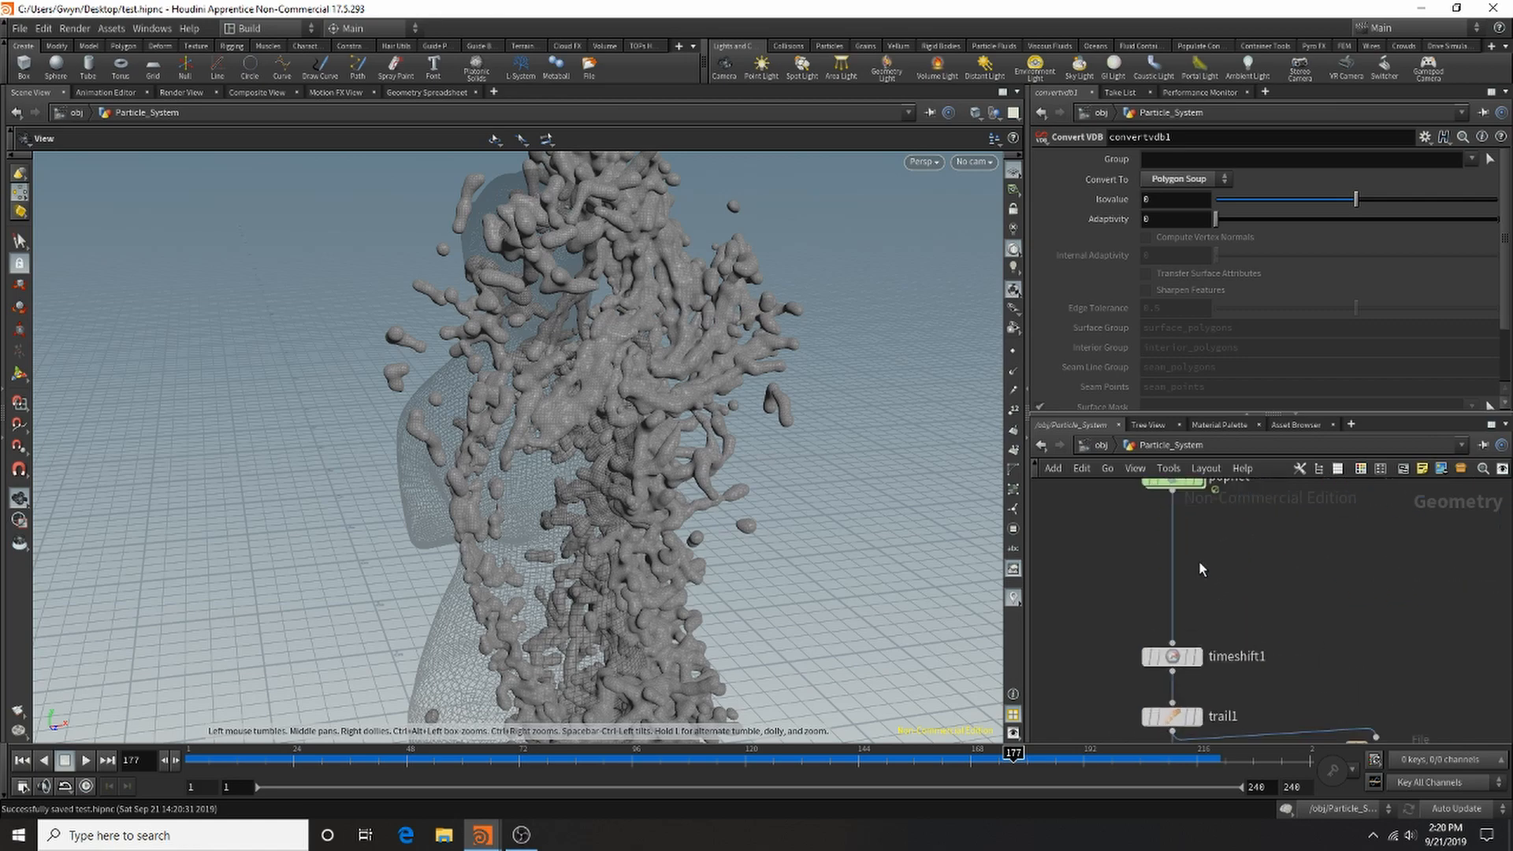
{"action": "key", "text": "Tab"}
{"action": "type", "text": "attr"}
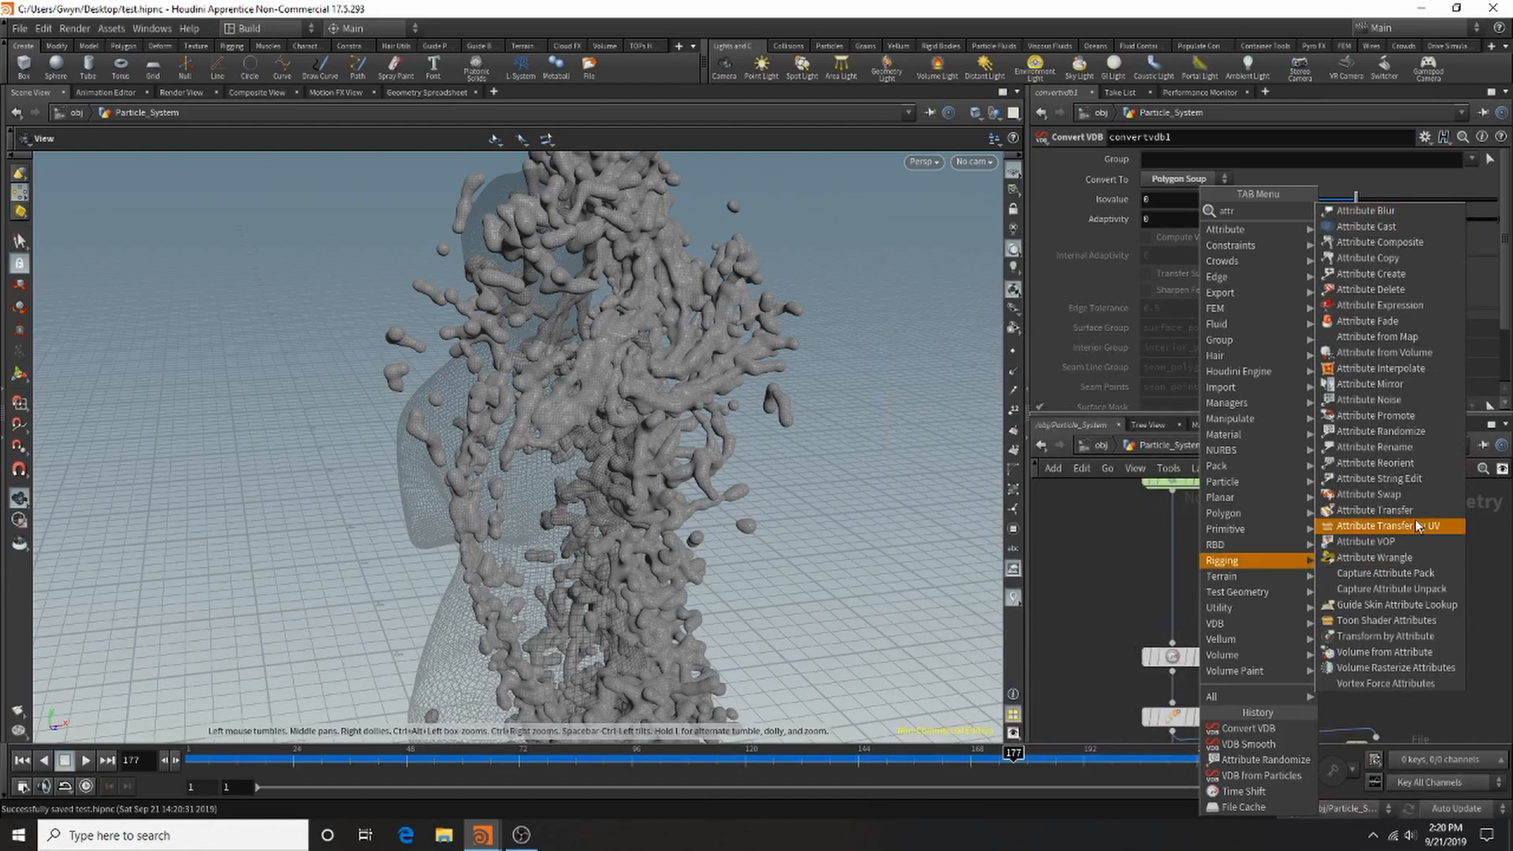
{"action": "left_click", "coordinate": [1426, 289]}
{"action": "key", "text": "ctrl+s"}
{"action": "left_click", "coordinate": [1174, 561]}
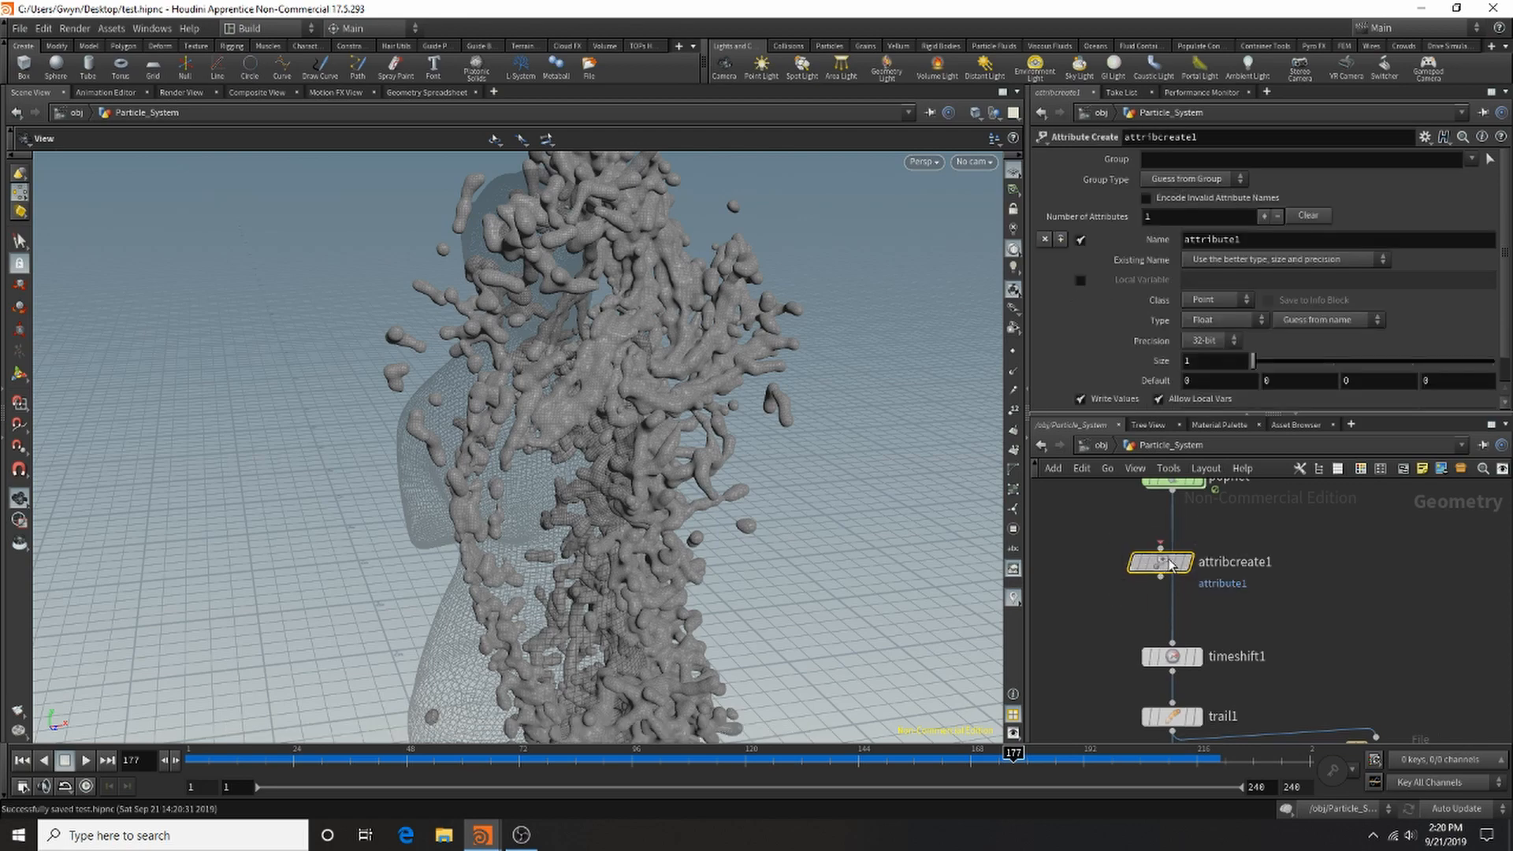
Filter the Geometry Spreadsheet to the age attribute and examine its point values on attribcreate1.
{"action": "left_click", "coordinate": [426, 92]}
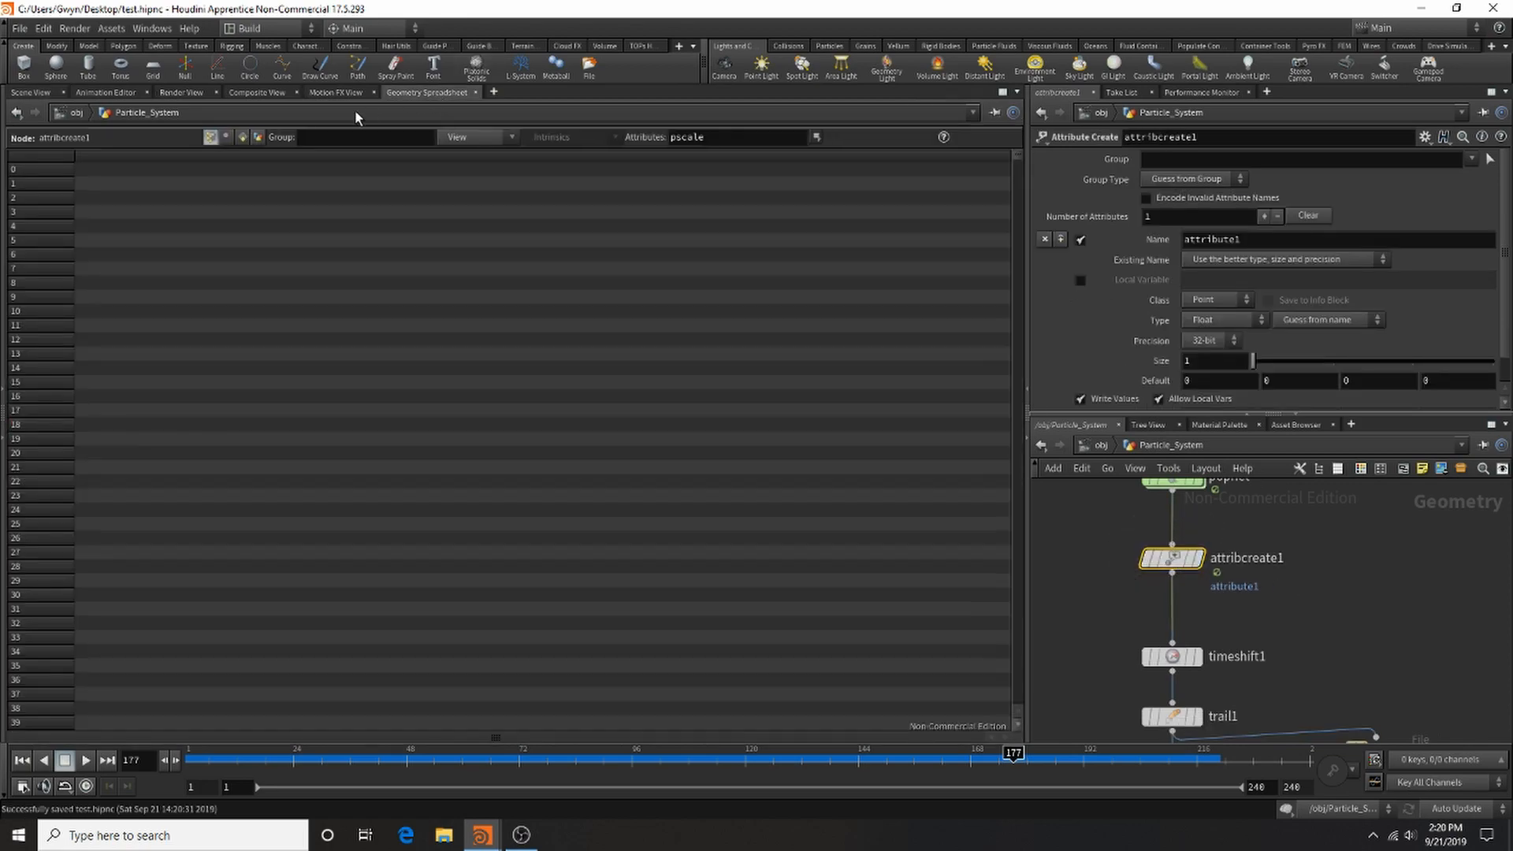
{"action": "left_click", "coordinate": [1171, 482]}
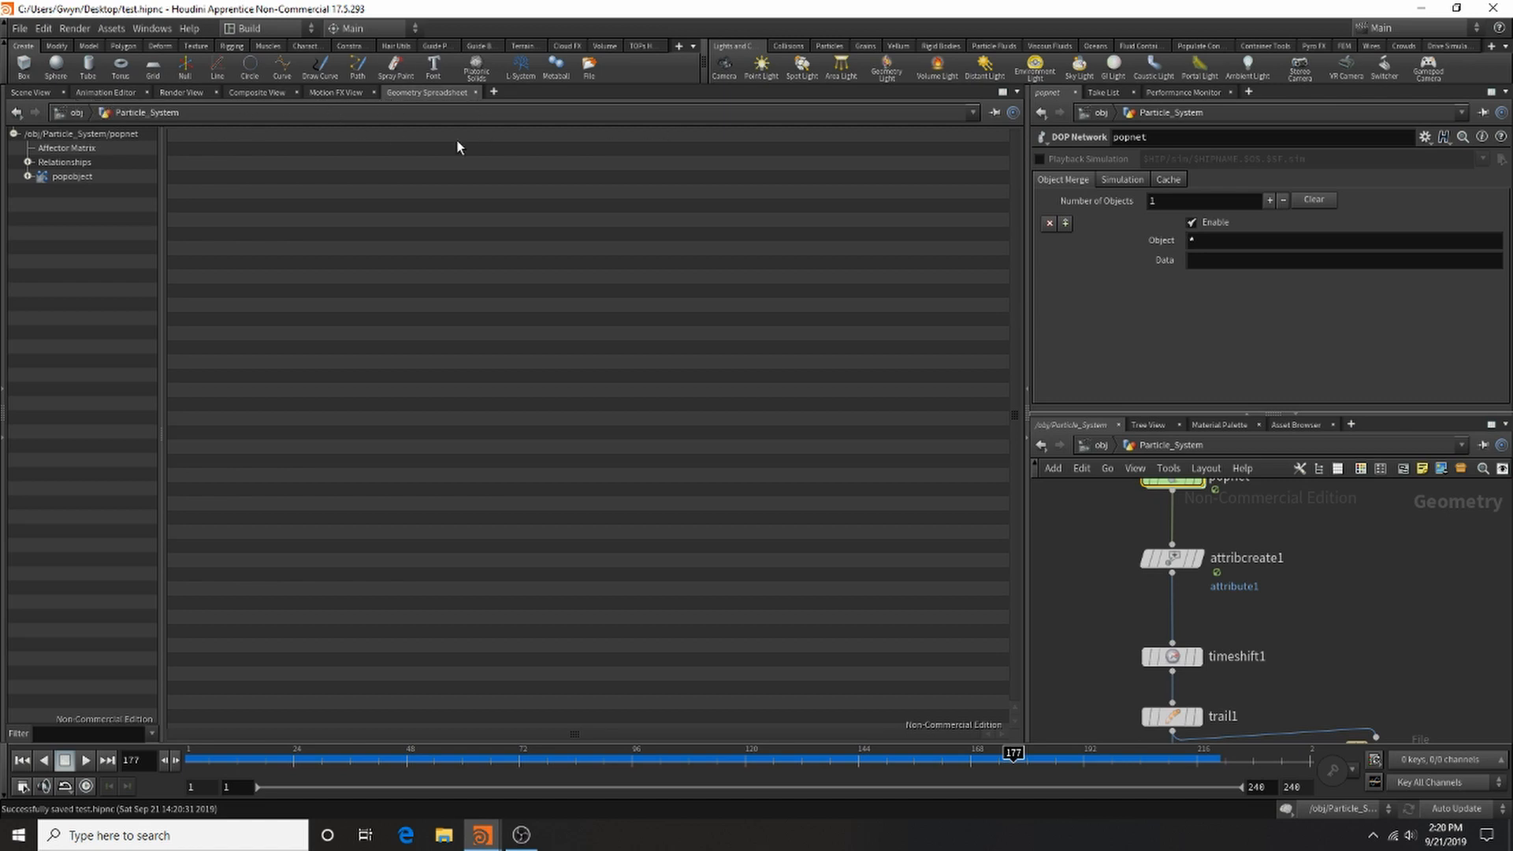
{"action": "left_click", "coordinate": [74, 113]}
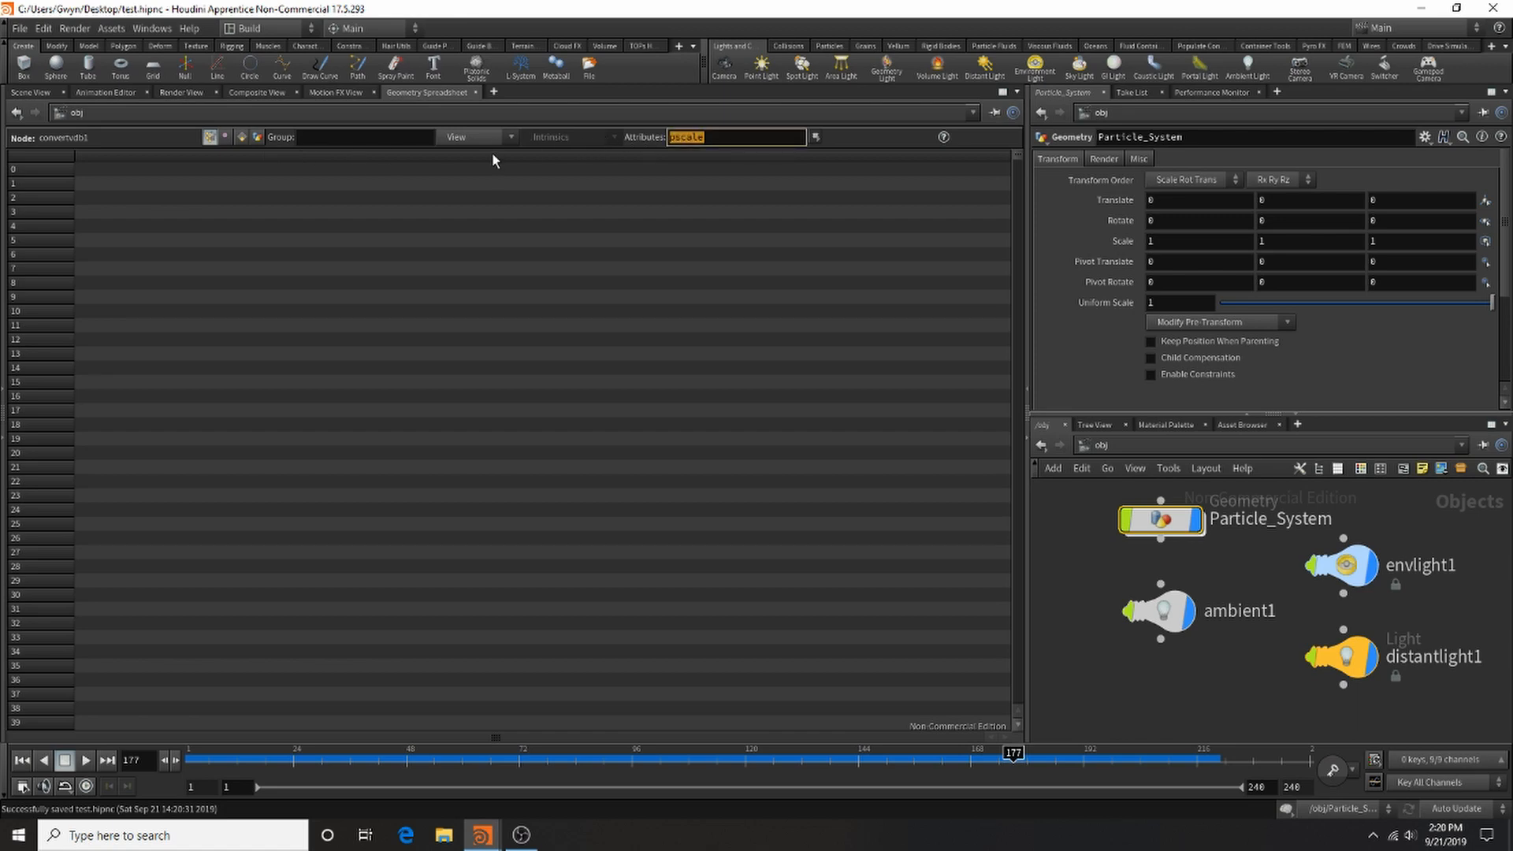
{"action": "type", "text": "age"}
{"action": "key", "text": "Return"}
{"action": "left_click", "coordinate": [243, 141]}
{"action": "left_click", "coordinate": [257, 141]}
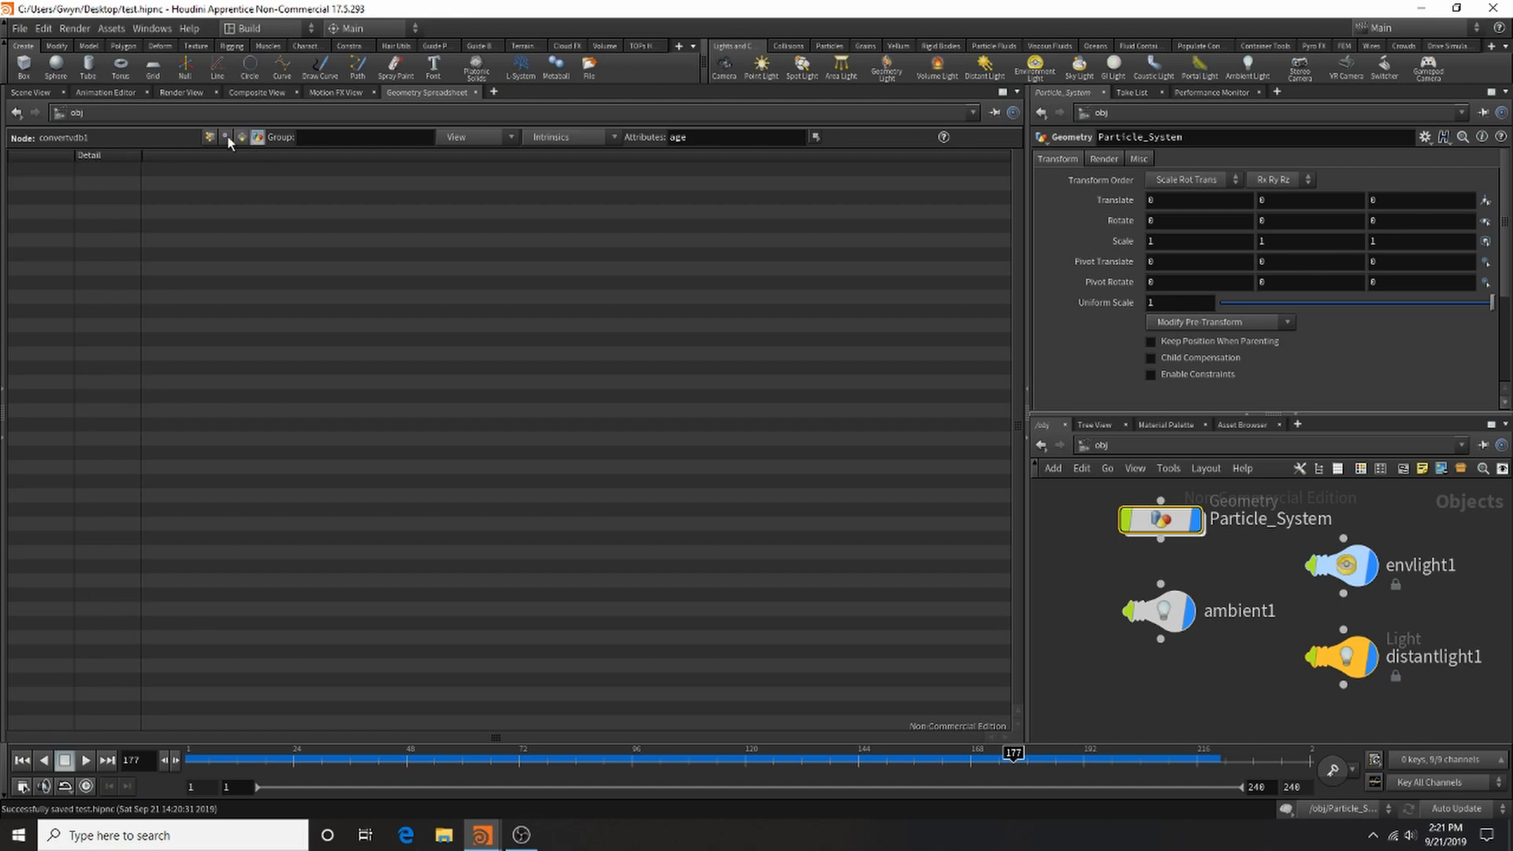
{"action": "left_click", "coordinate": [211, 138]}
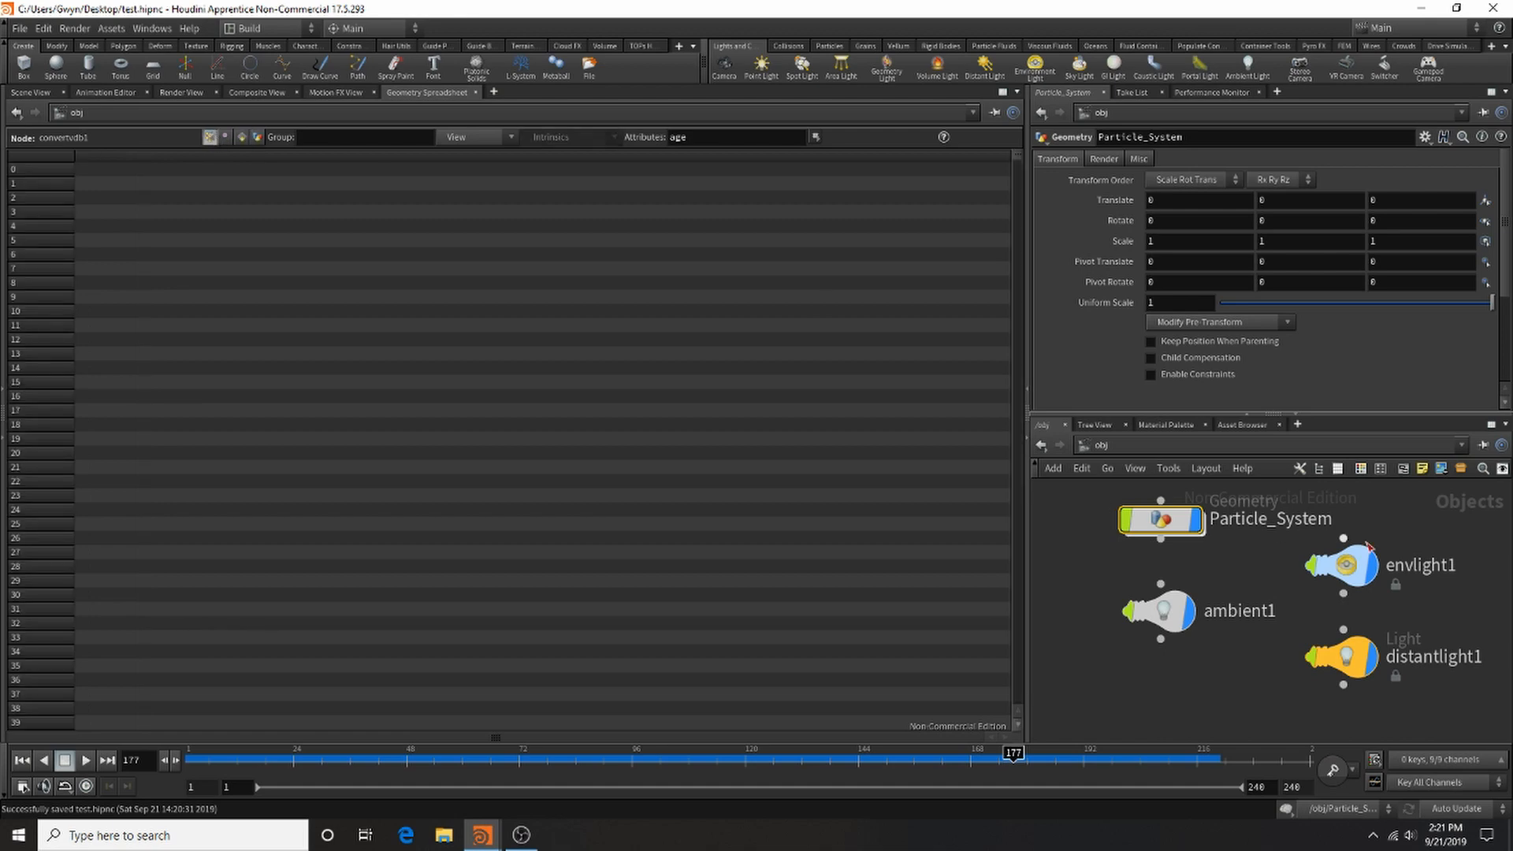
{"action": "double_click", "coordinate": [1165, 522]}
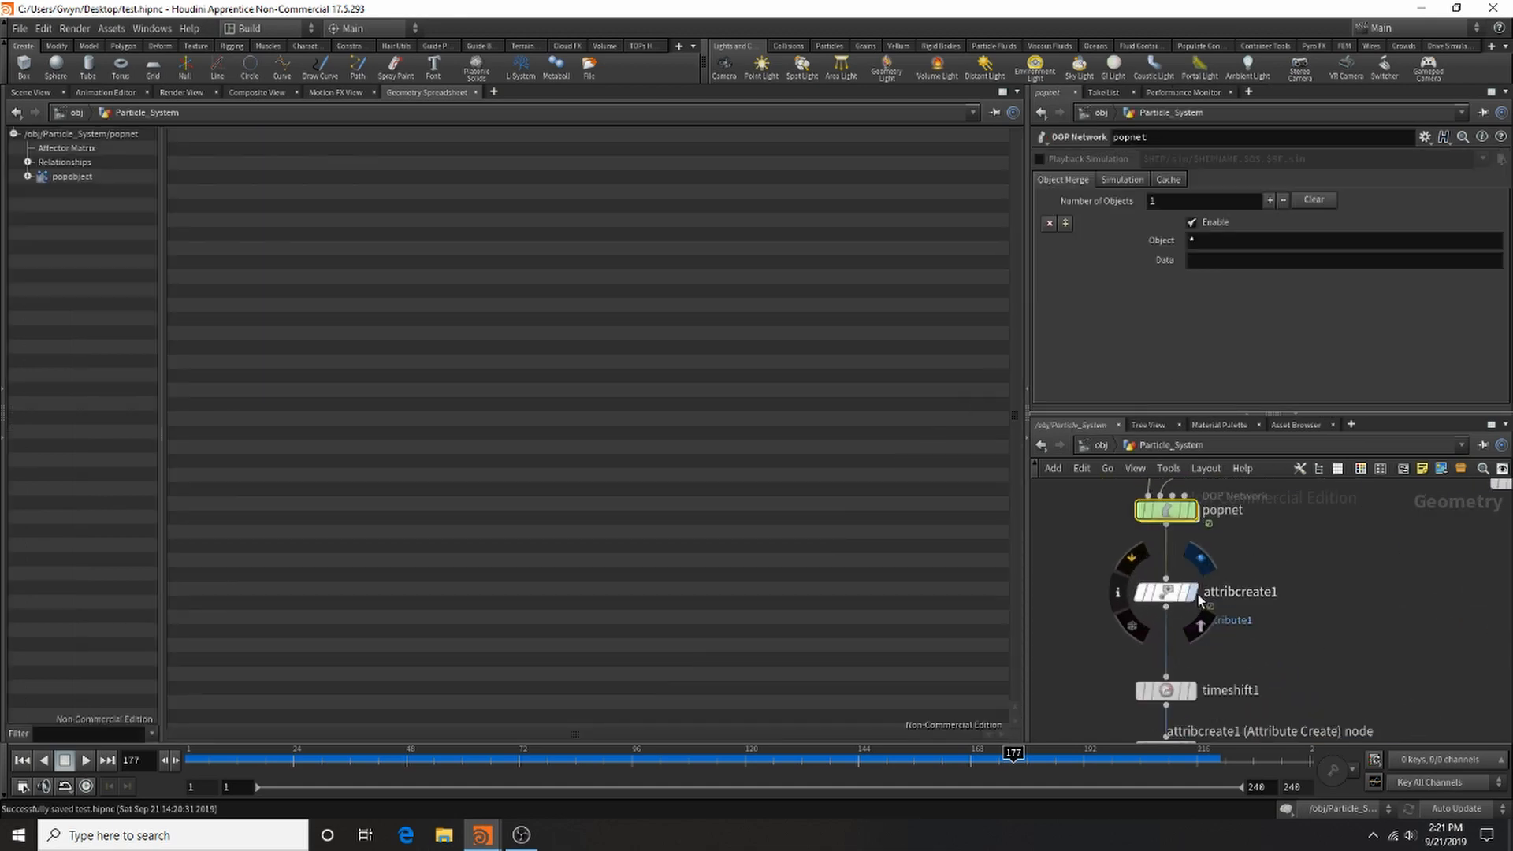
{"action": "left_click", "coordinate": [1194, 593]}
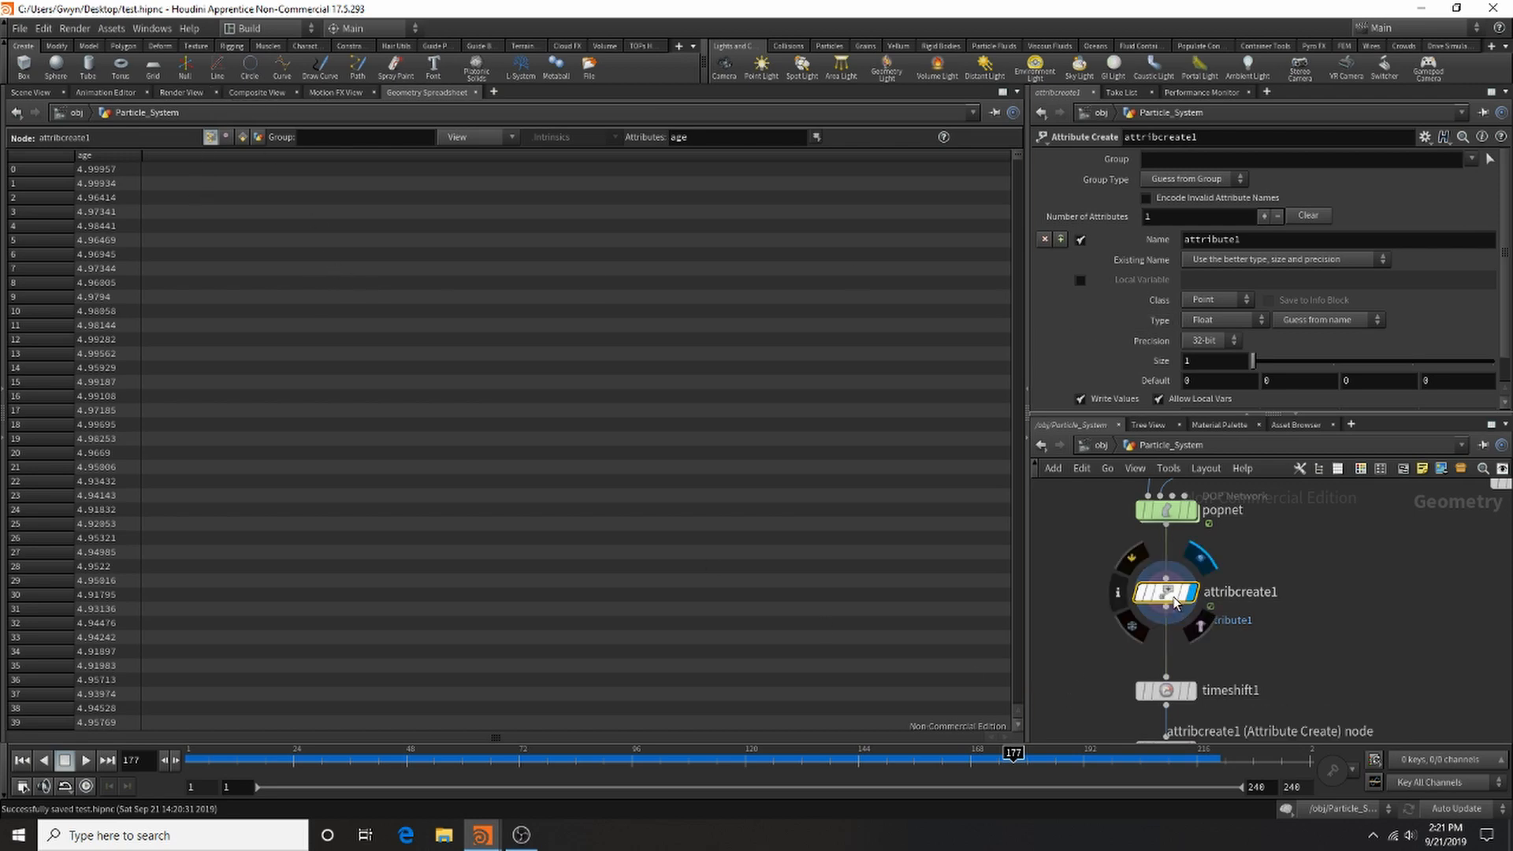
Delete attribcreate1 and move timeshift1 and trail1 together up toward popnet, leaving space above filecache1.
{"action": "key", "text": "Delete"}
{"action": "scroll", "coordinate": [1171, 591], "scroll_direction": "down", "scroll_amount": 2}
{"action": "middle_click_drag", "start_coordinate": [1173, 706], "coordinate": [1174, 620]}
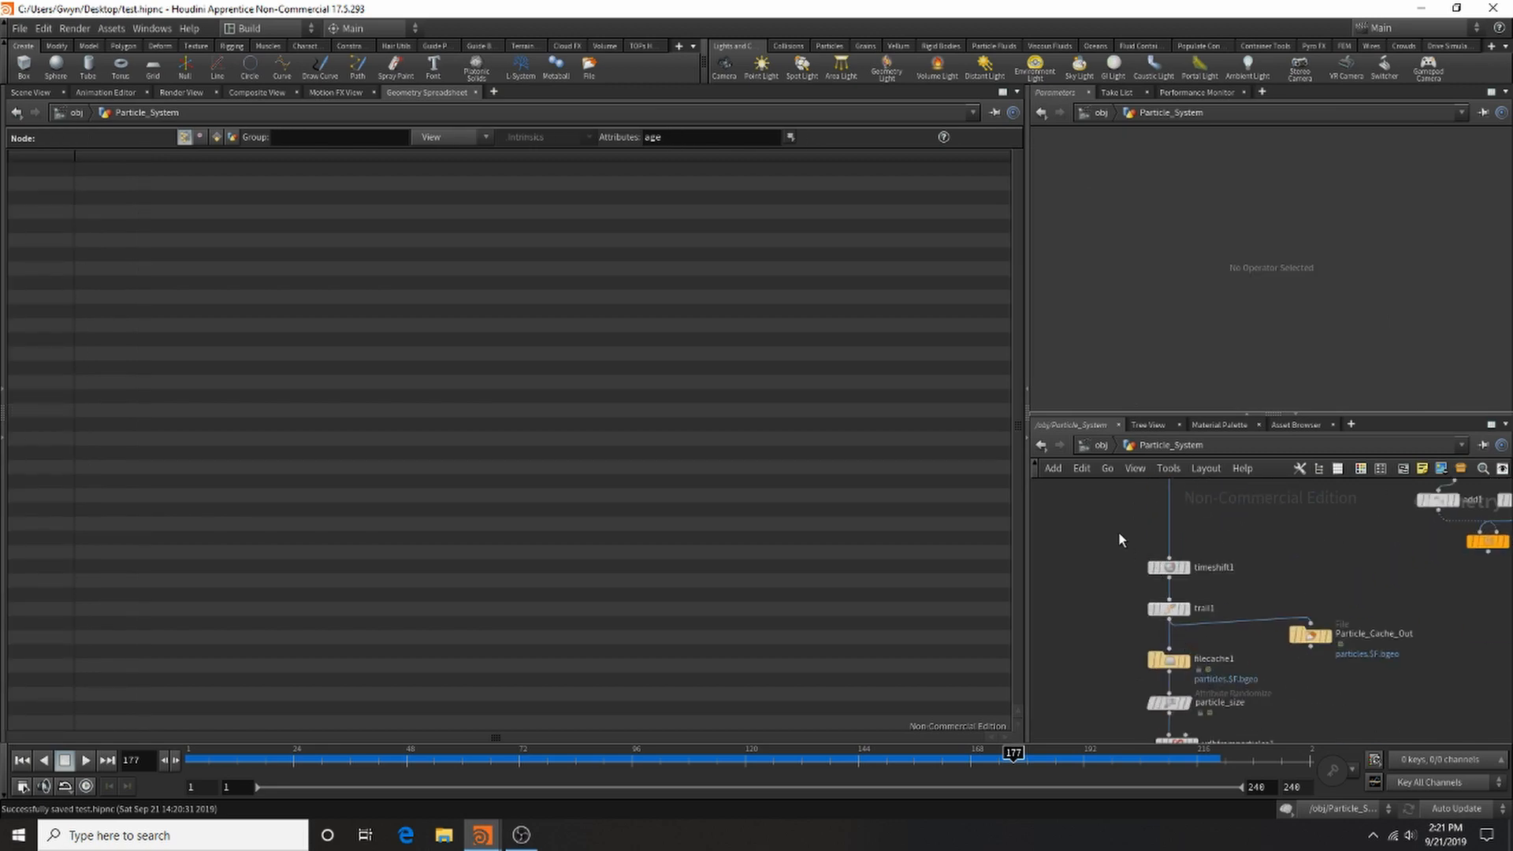
{"action": "left_click_drag", "start_coordinate": [1130, 541], "coordinate": [1239, 625]}
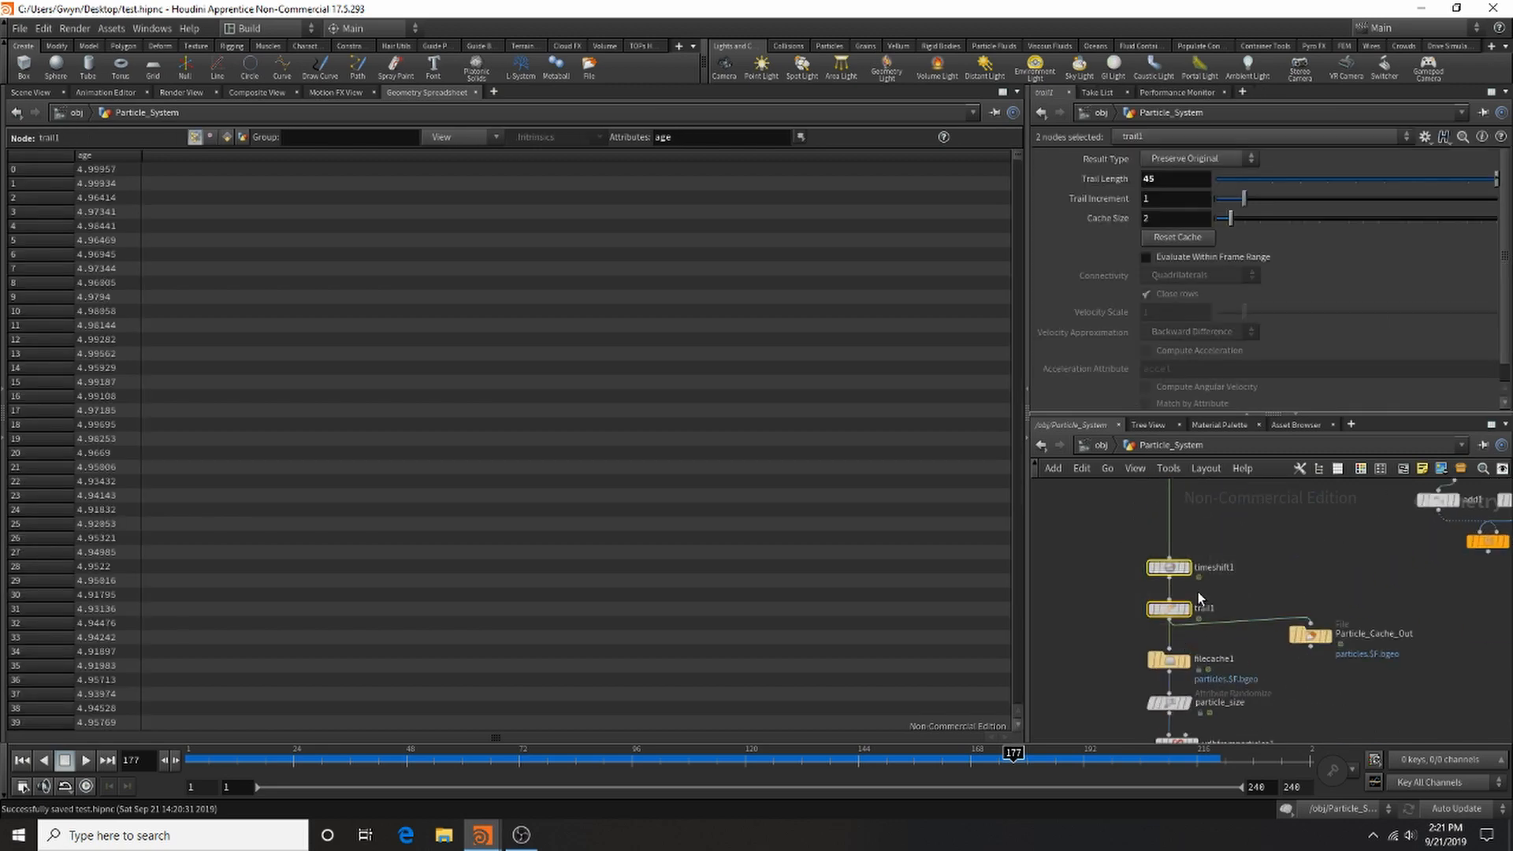
{"action": "scroll", "coordinate": [1242, 652], "scroll_direction": "down", "scroll_amount": 2}
{"action": "scroll", "coordinate": [1233, 619], "scroll_direction": "up", "scroll_amount": 2}
{"action": "left_click_drag", "start_coordinate": [1176, 588], "coordinate": [1180, 531]}
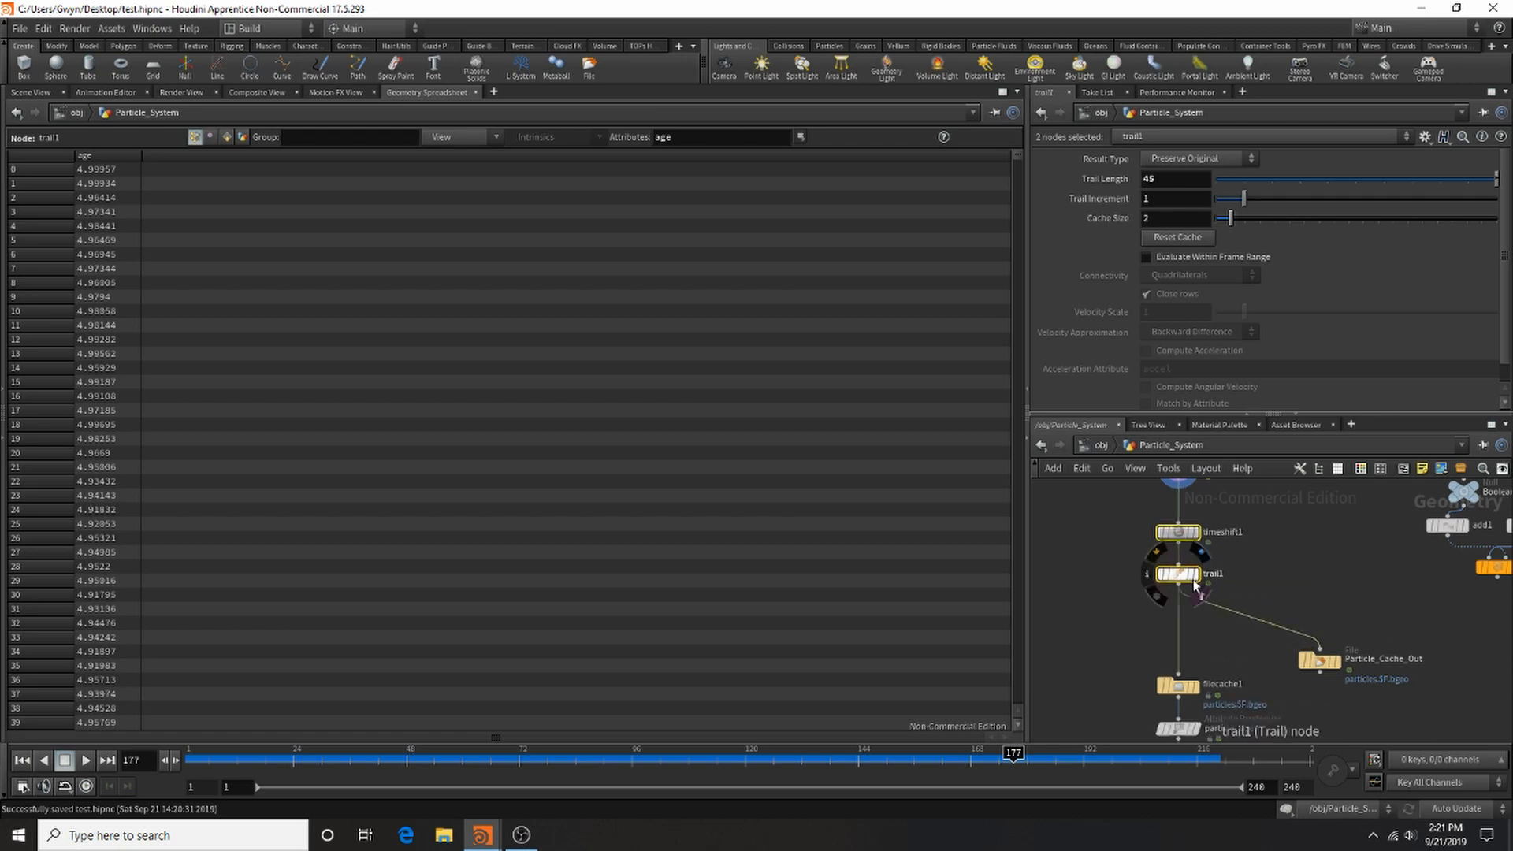
Cut the wire connecting trail1 to Particle_Cache_Out.
{"action": "left_click", "coordinate": [1194, 585]}
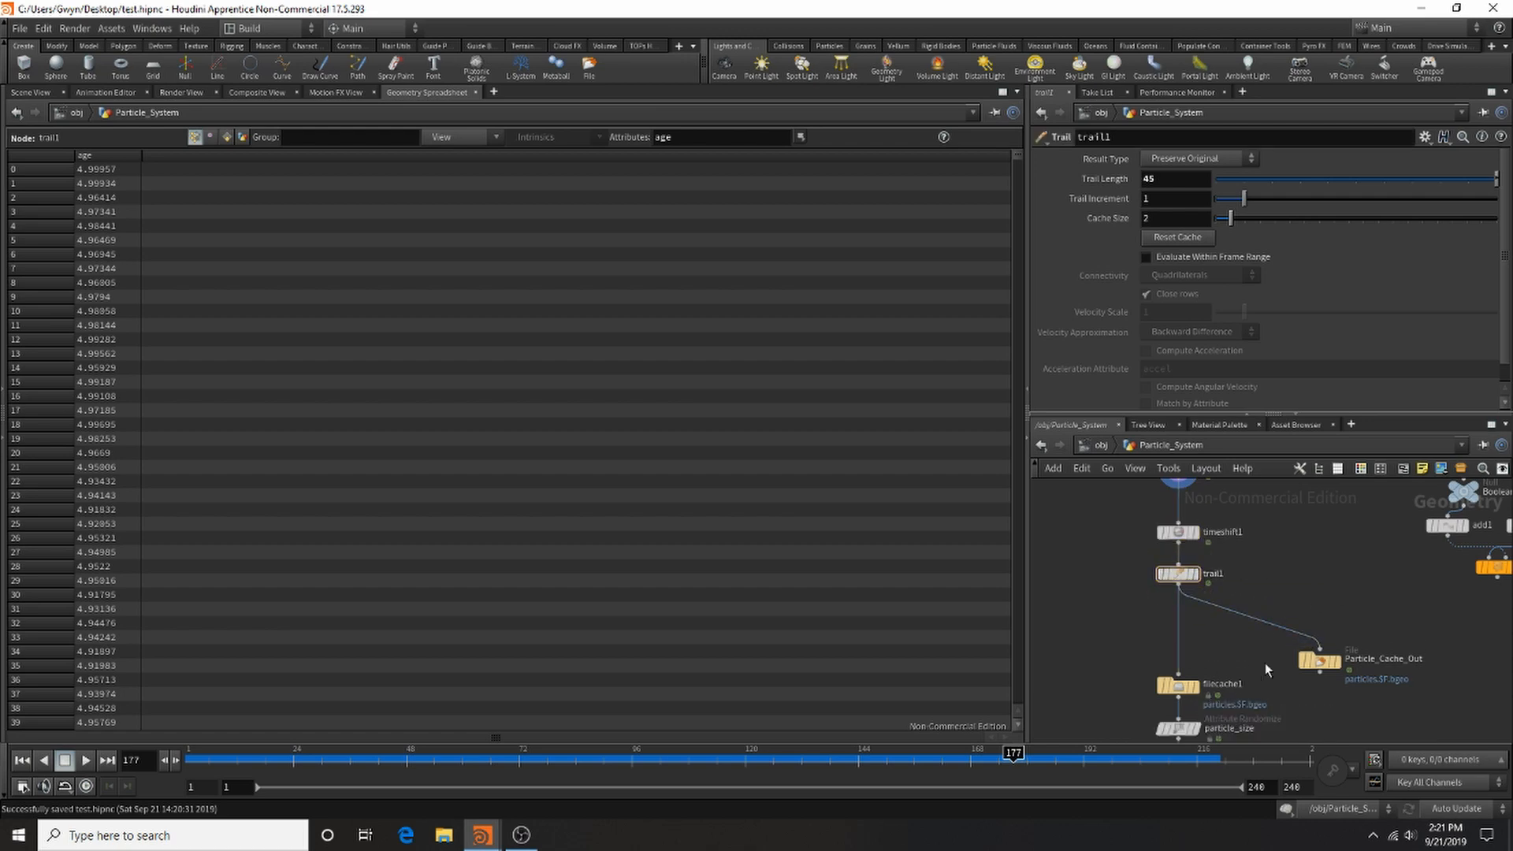
{"action": "key", "text": "y"}
{"action": "mouse_move", "coordinate": [1296, 556]}
{"action": "left_mouse_down"}
{"action": "mouse_move", "coordinate": [1231, 621]}
{"action": "mouse_move", "coordinate": [1189, 627]}
{"action": "left_mouse_up"}
Insert an Attribute Promote node between trail1 and filecache1.
{"action": "scroll", "coordinate": [1189, 627], "scroll_direction": "up", "scroll_amount": 3}
{"action": "key", "text": "Tab"}
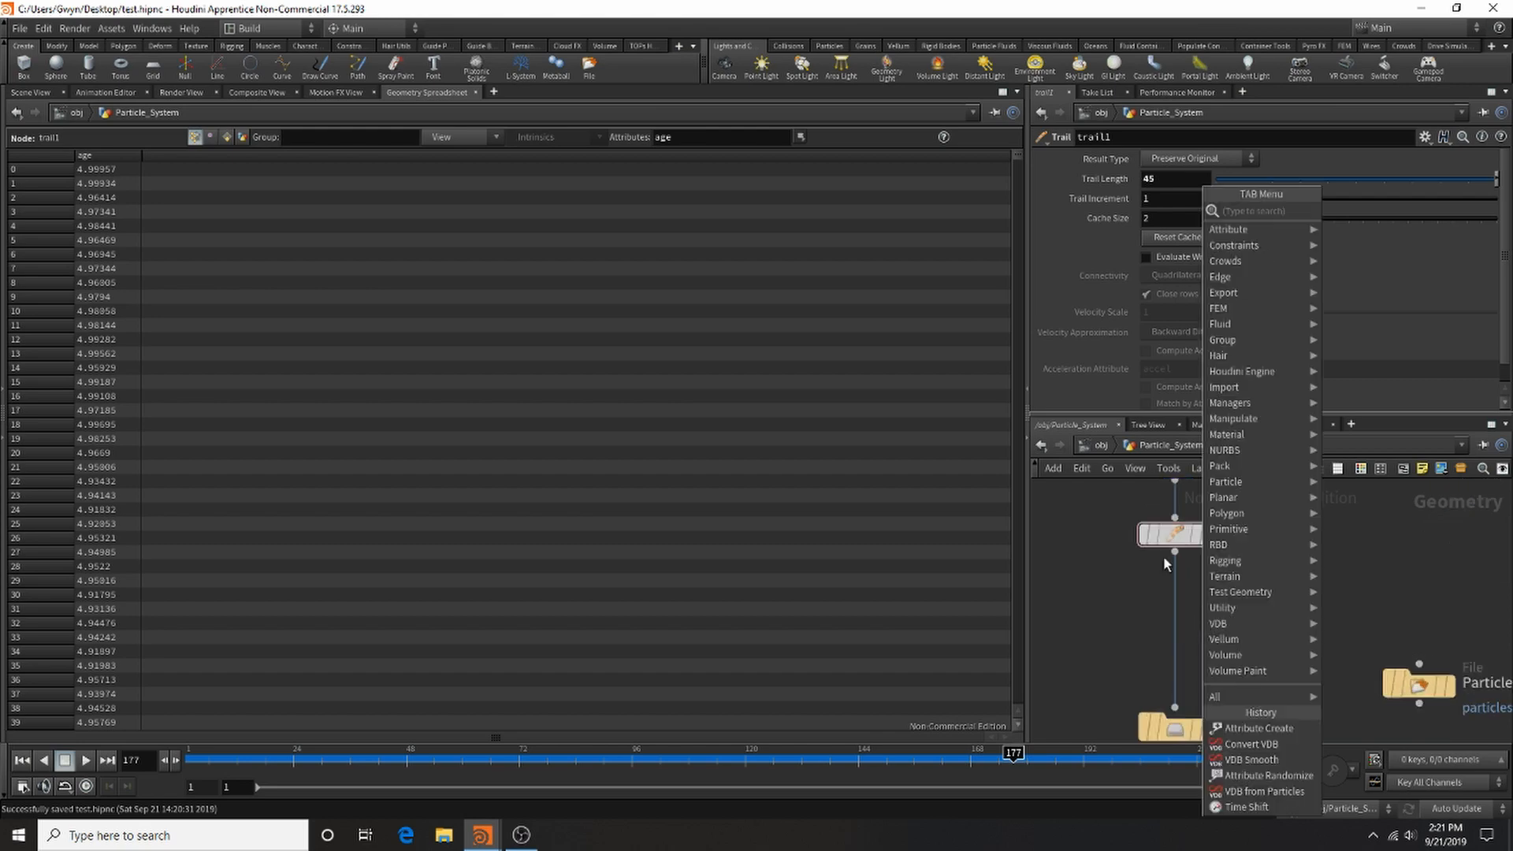
{"action": "type", "text": "attr"}
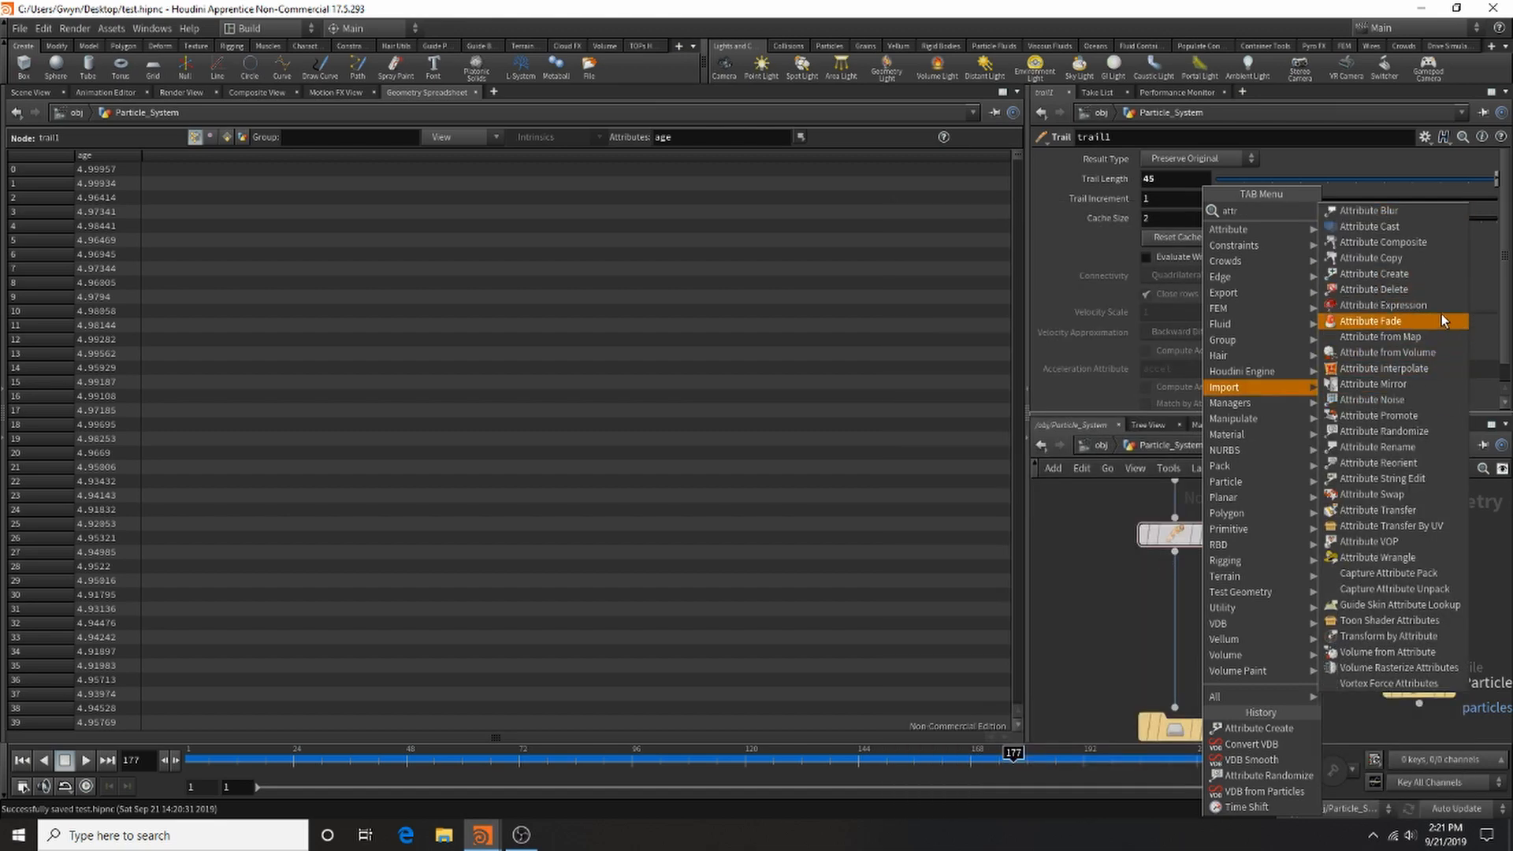
{"action": "left_click", "coordinate": [1436, 422]}
{"action": "left_click", "coordinate": [1180, 606]}
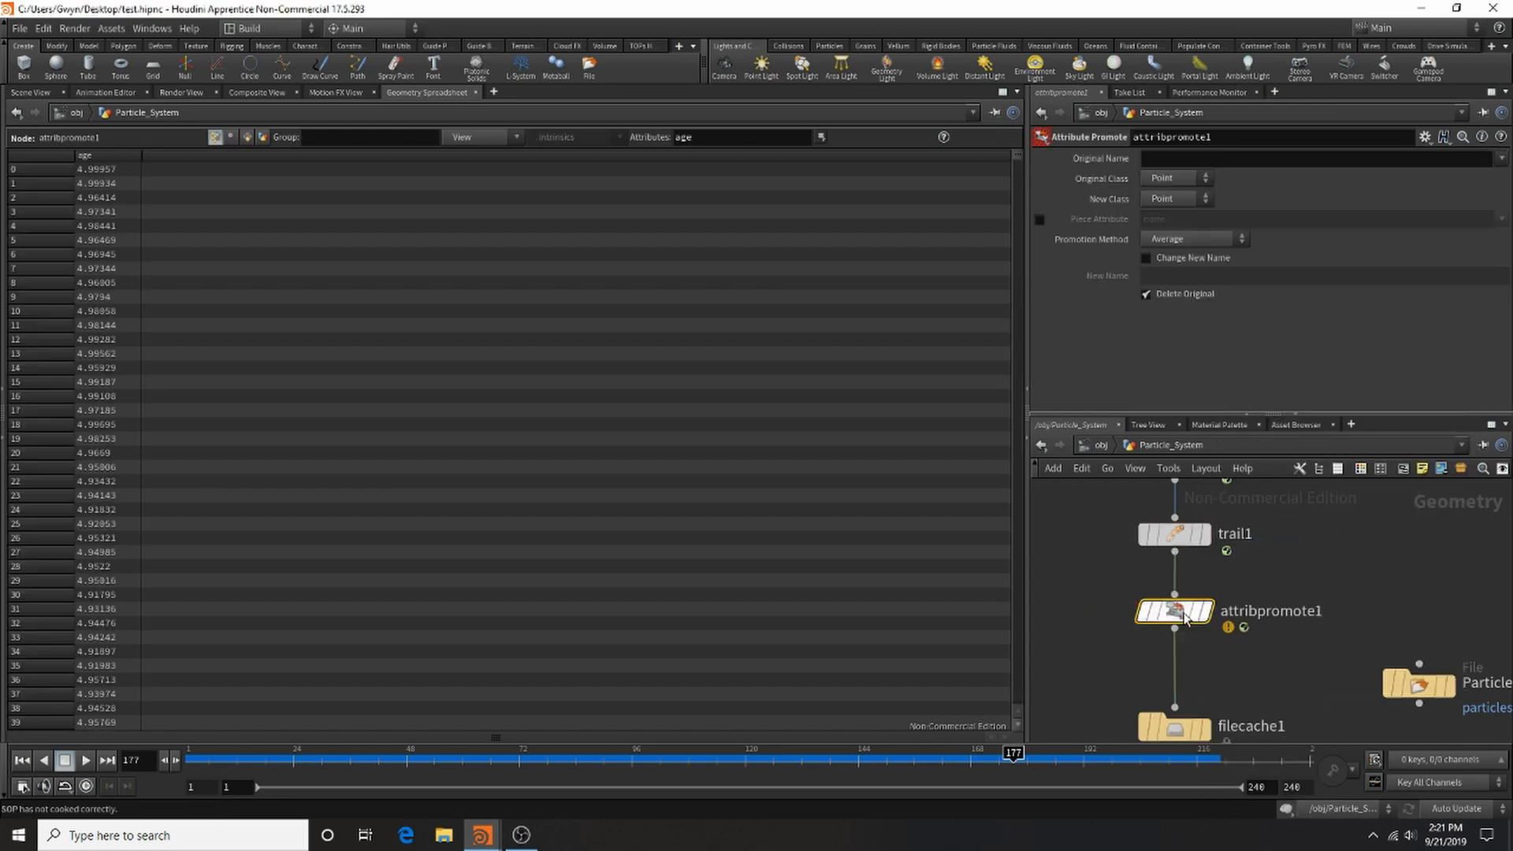
Set attribpromote1's original name to age and its new class to Primitive.
{"action": "left_click", "coordinate": [1175, 161]}
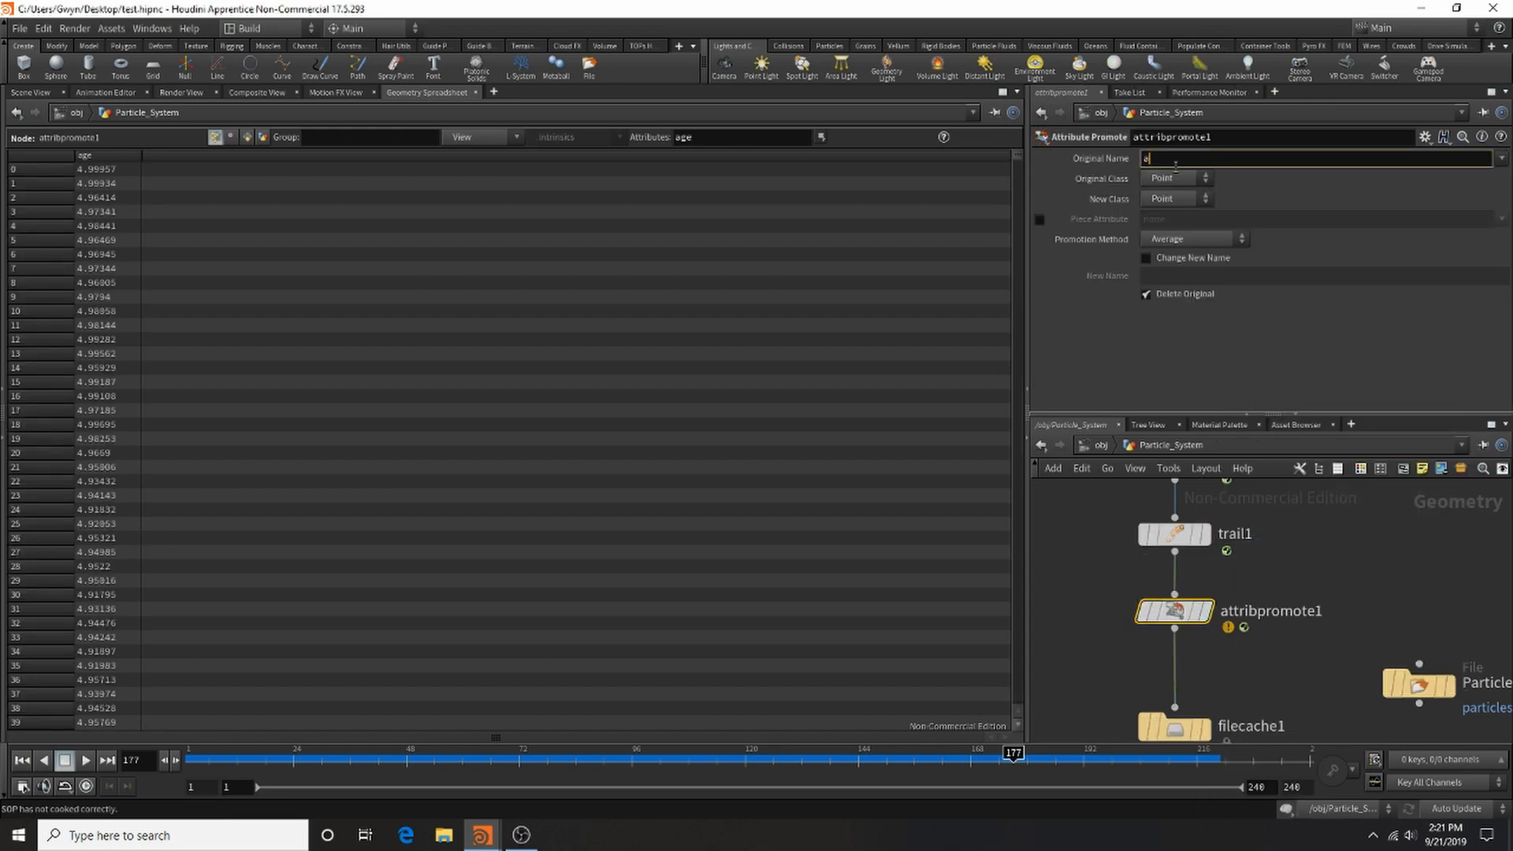
{"action": "key", "text": "Return"}
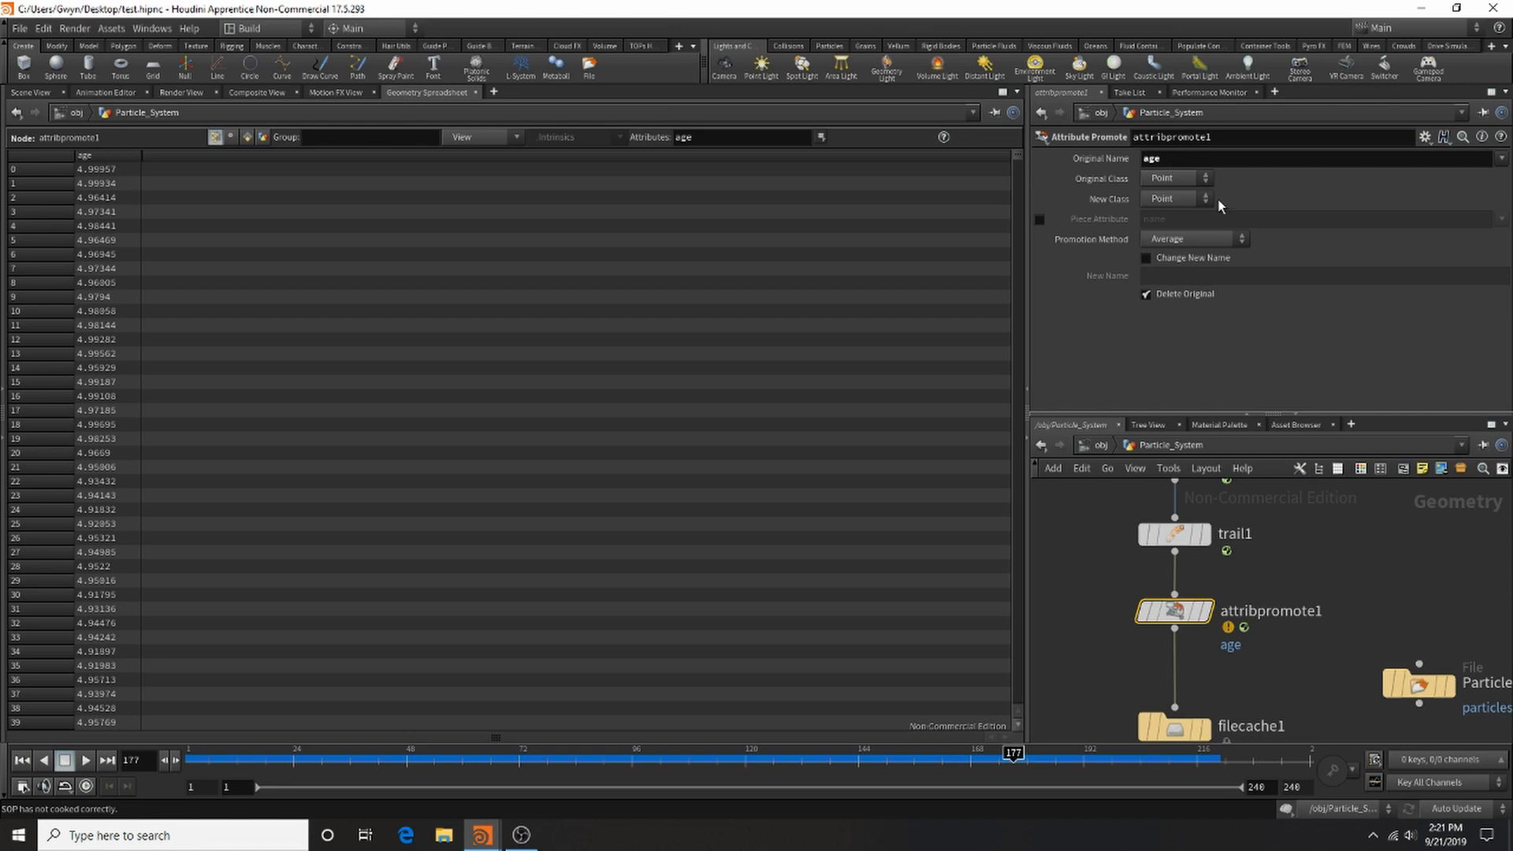
{"action": "left_click", "coordinate": [1193, 184]}
{"action": "left_click", "coordinate": [1192, 184]}
{"action": "left_click", "coordinate": [1188, 198]}
{"action": "left_click", "coordinate": [1188, 197]}
{"action": "left_click", "coordinate": [1187, 197]}
{"action": "left_click", "coordinate": [1168, 228]}
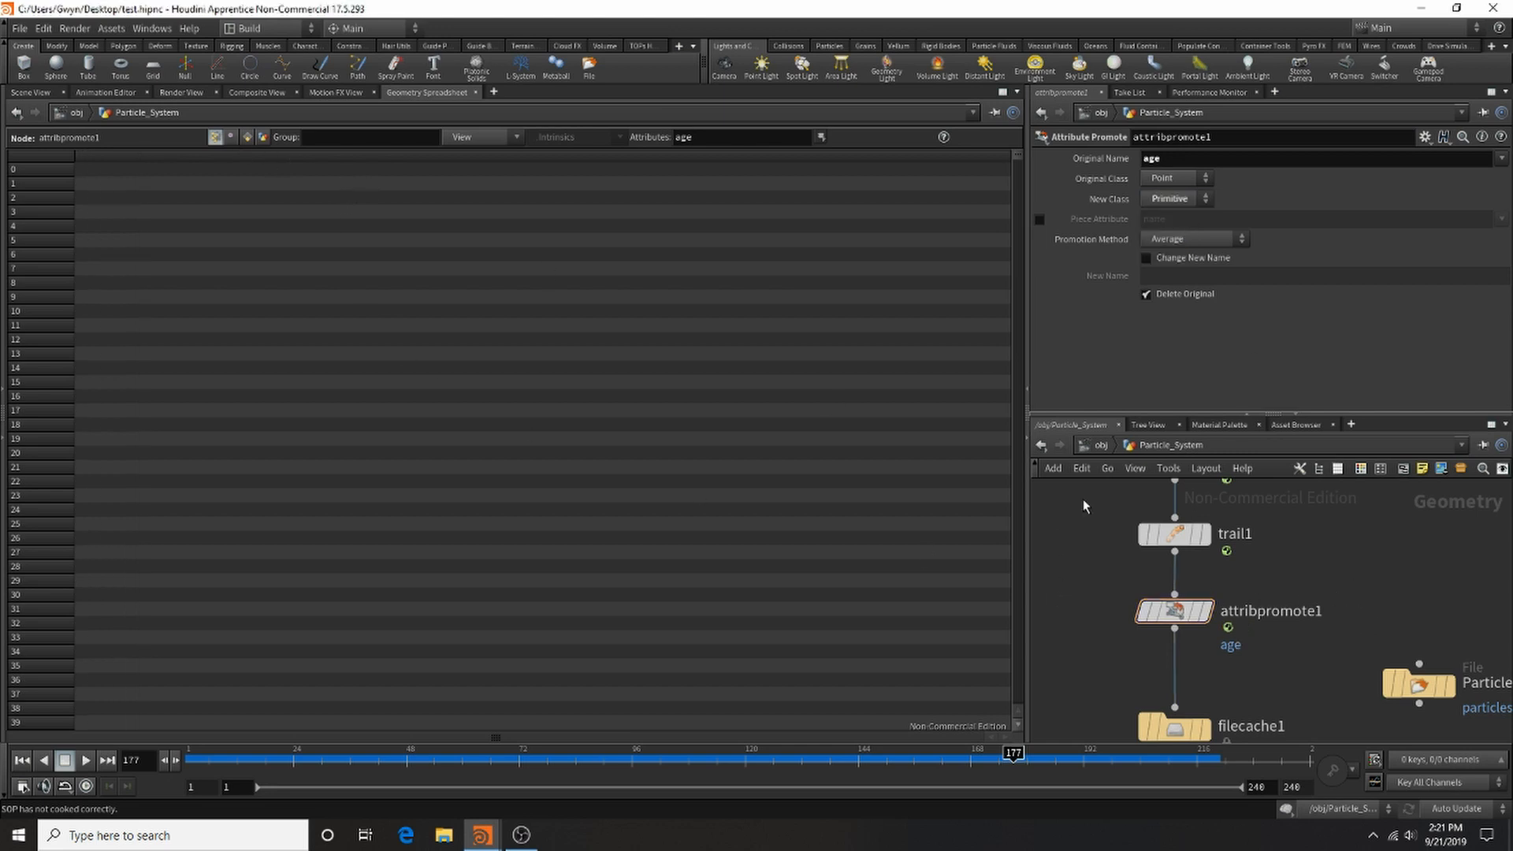
Pull attribpromote1 out of the chain and wire trail1 directly into filecache1.
{"action": "scroll", "coordinate": [1084, 506], "scroll_direction": "down", "scroll_amount": 4}
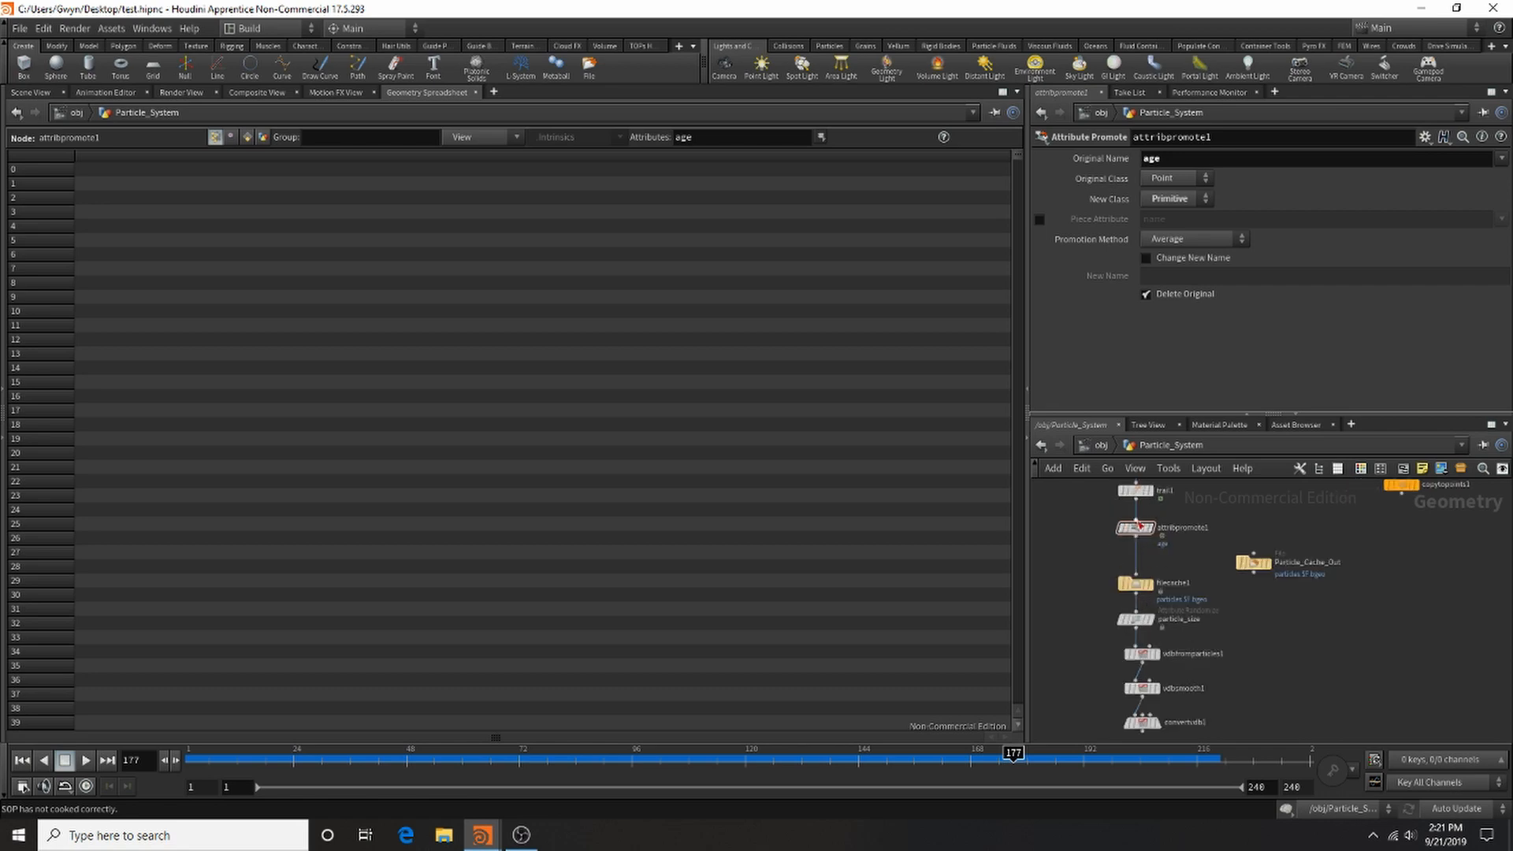
{"action": "scroll", "coordinate": [1140, 525], "scroll_direction": "up", "scroll_amount": 3}
{"action": "left_click_drag", "start_coordinate": [1135, 531], "coordinate": [1143, 599]}
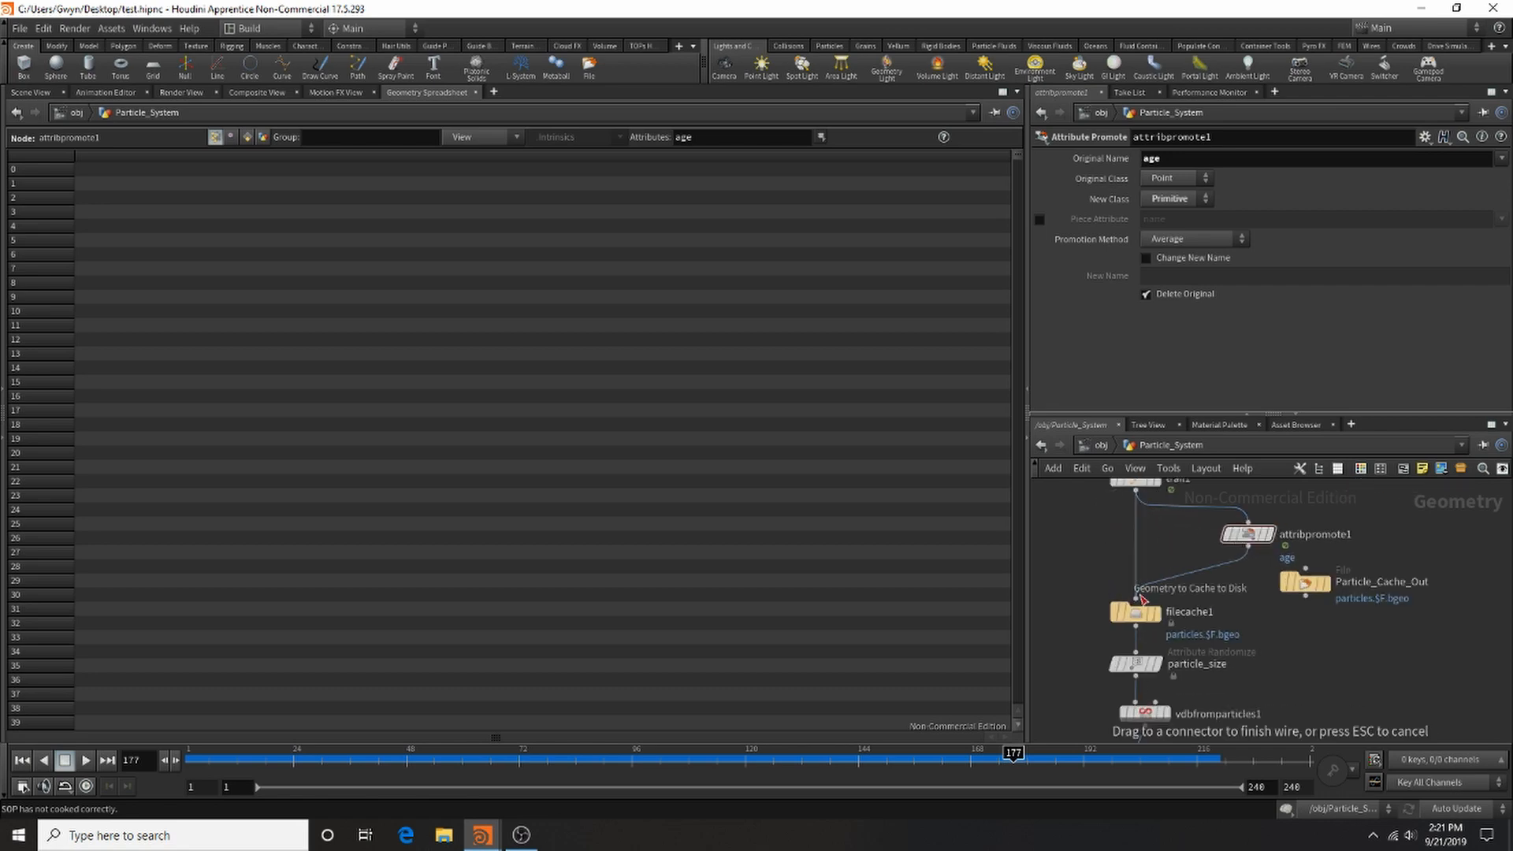
Examine the age point values on filecache1, particle_size and vdbfromparticles1 in the Geometry Spreadsheet.
{"action": "left_click", "coordinate": [1137, 614]}
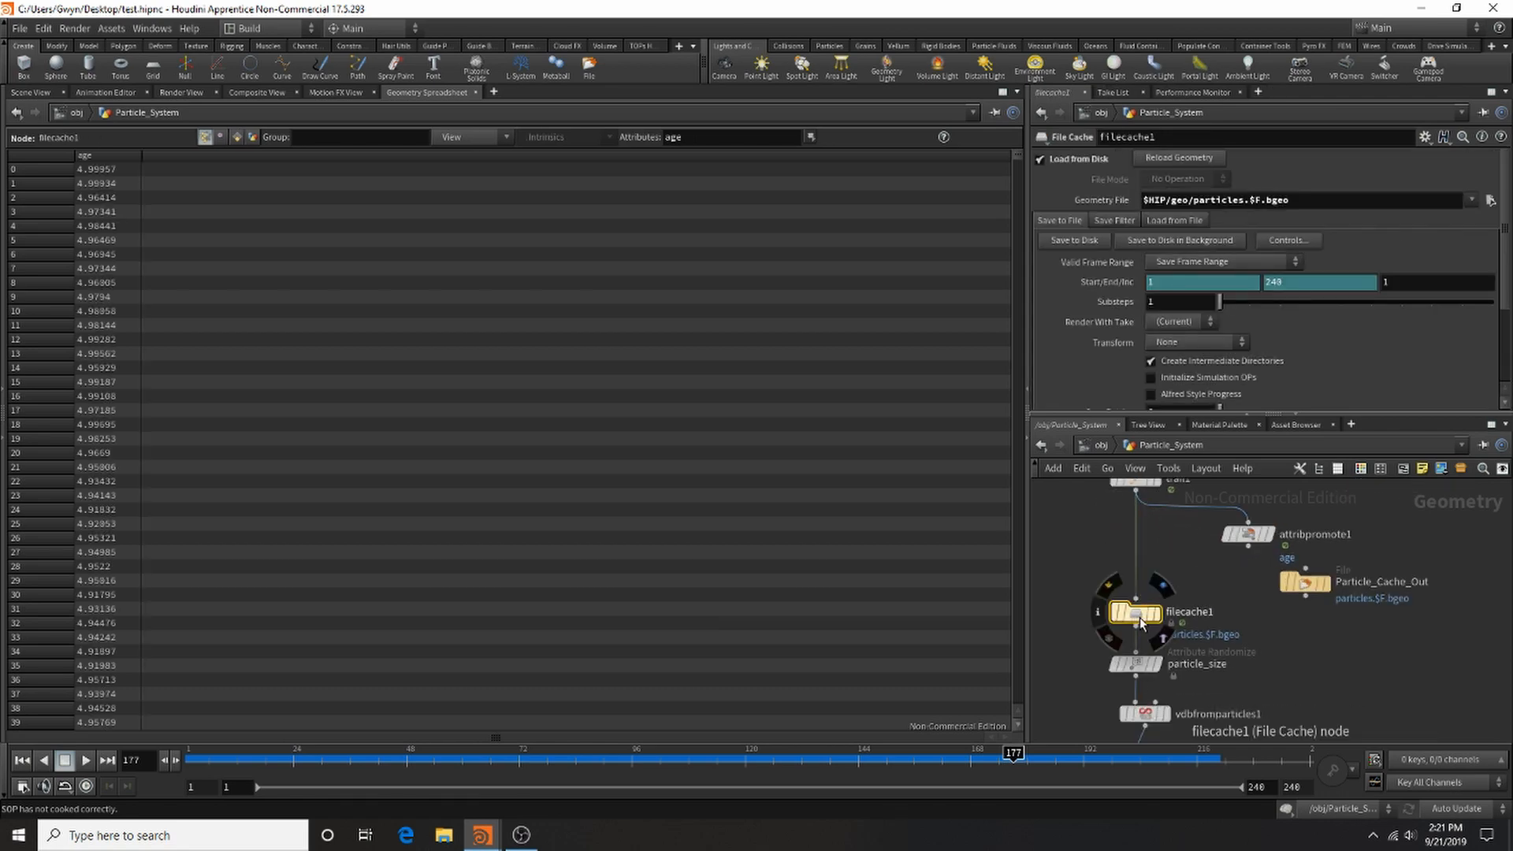
{"action": "left_click", "coordinate": [1134, 664]}
{"action": "scroll", "coordinate": [1170, 664], "scroll_direction": "down", "scroll_amount": 3}
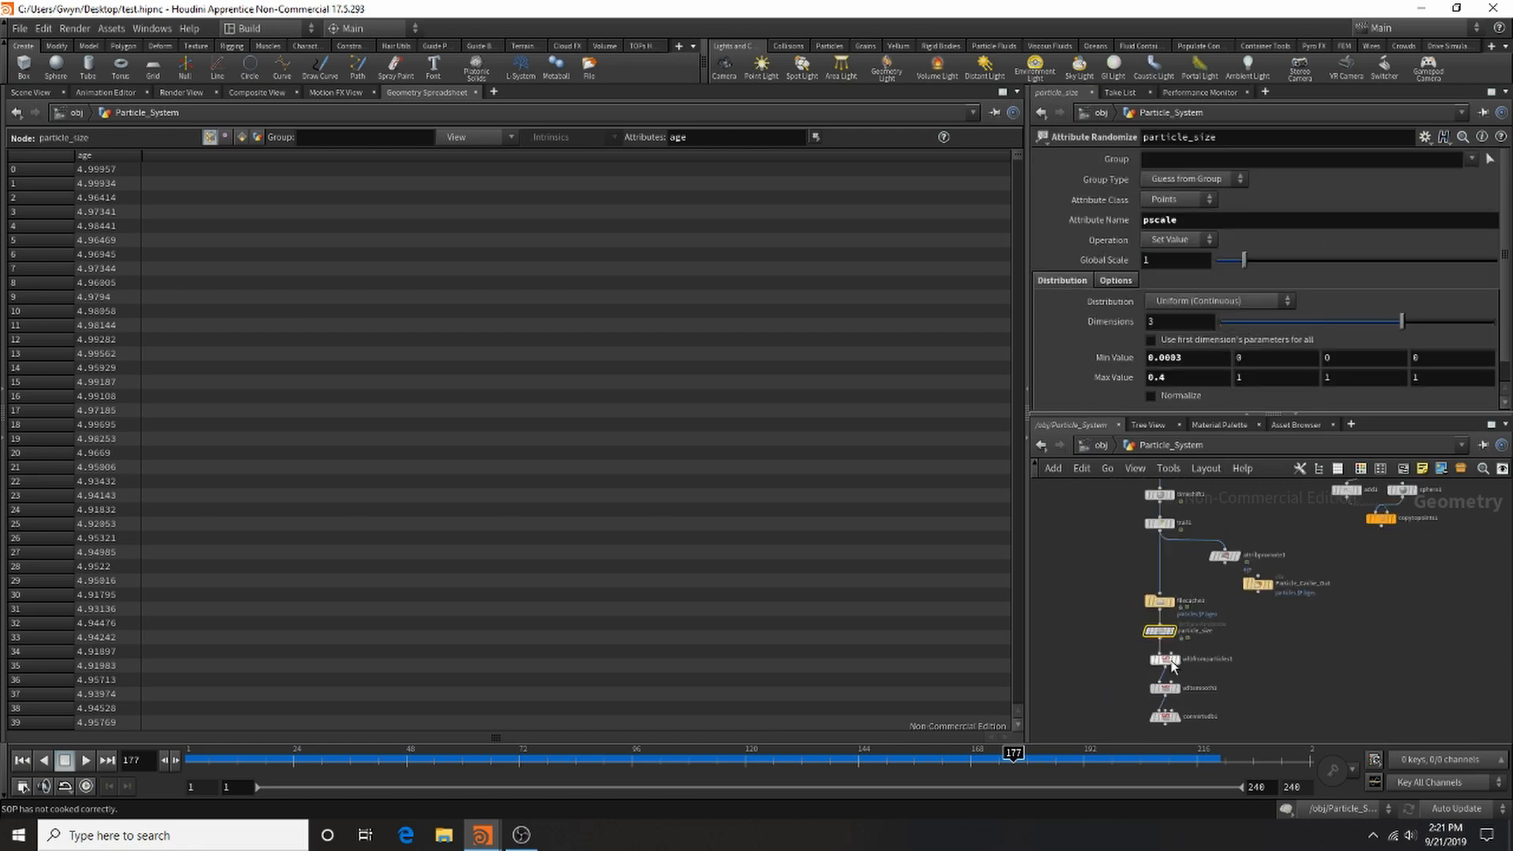
{"action": "scroll", "coordinate": [1172, 666], "scroll_direction": "up", "scroll_amount": 3}
{"action": "left_click", "coordinate": [1164, 662]}
{"action": "scroll", "coordinate": [1165, 662], "scroll_direction": "down", "scroll_amount": 3}
{"action": "scroll", "coordinate": [1167, 662], "scroll_direction": "up", "scroll_amount": 2}
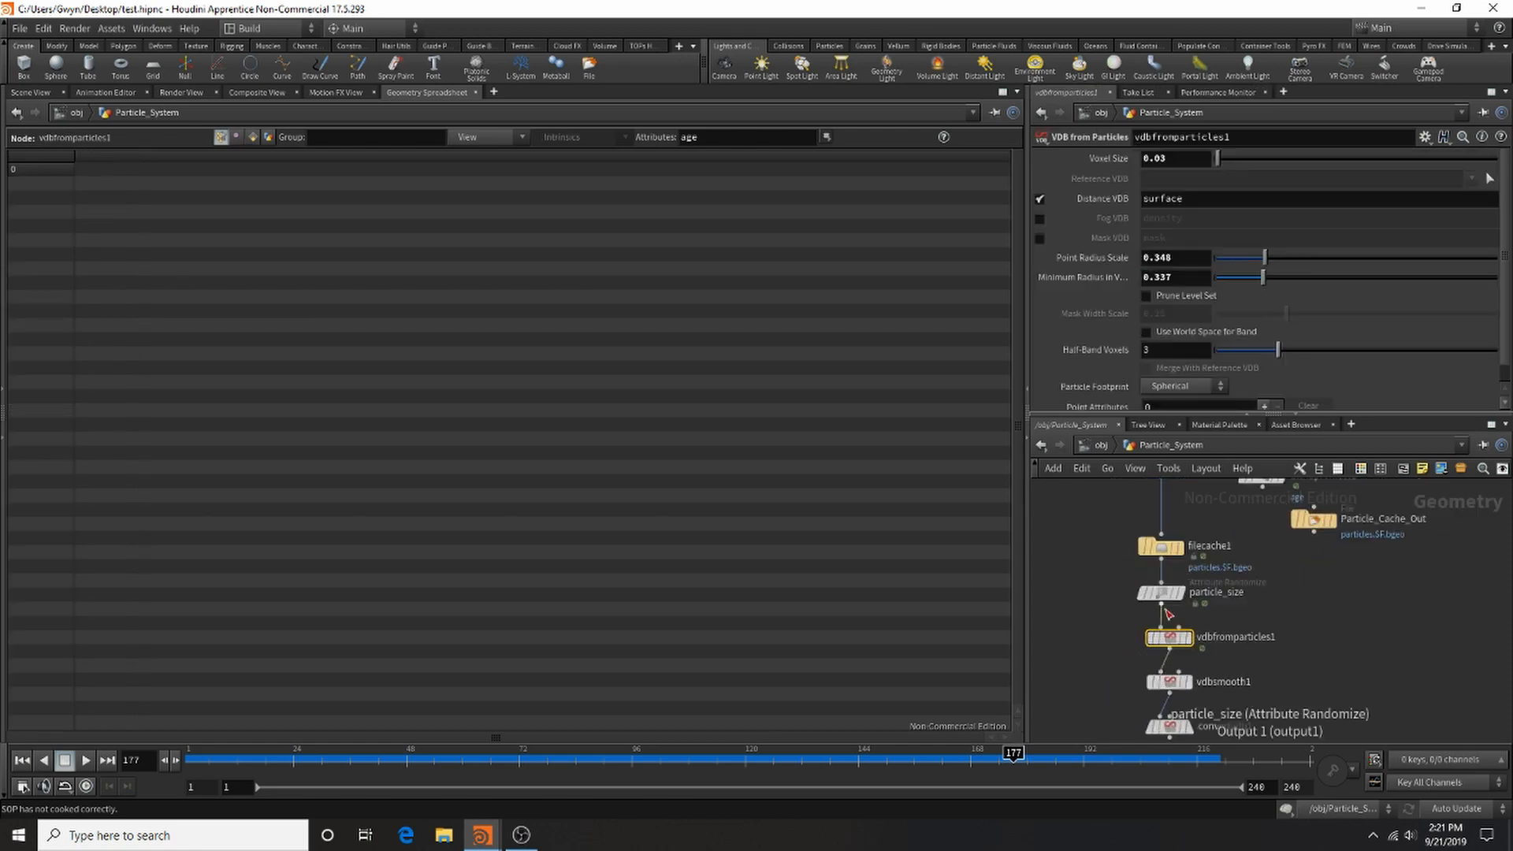
Move filecache1 and particle_size up to make room and insert attribpromote1 between particle_size and vdbfromparticles1.
{"action": "scroll", "coordinate": [1169, 614], "scroll_direction": "down", "scroll_amount": 3}
{"action": "scroll", "coordinate": [1169, 614], "scroll_direction": "up", "scroll_amount": 3}
{"action": "left_click_drag", "start_coordinate": [1113, 543], "coordinate": [1152, 583]}
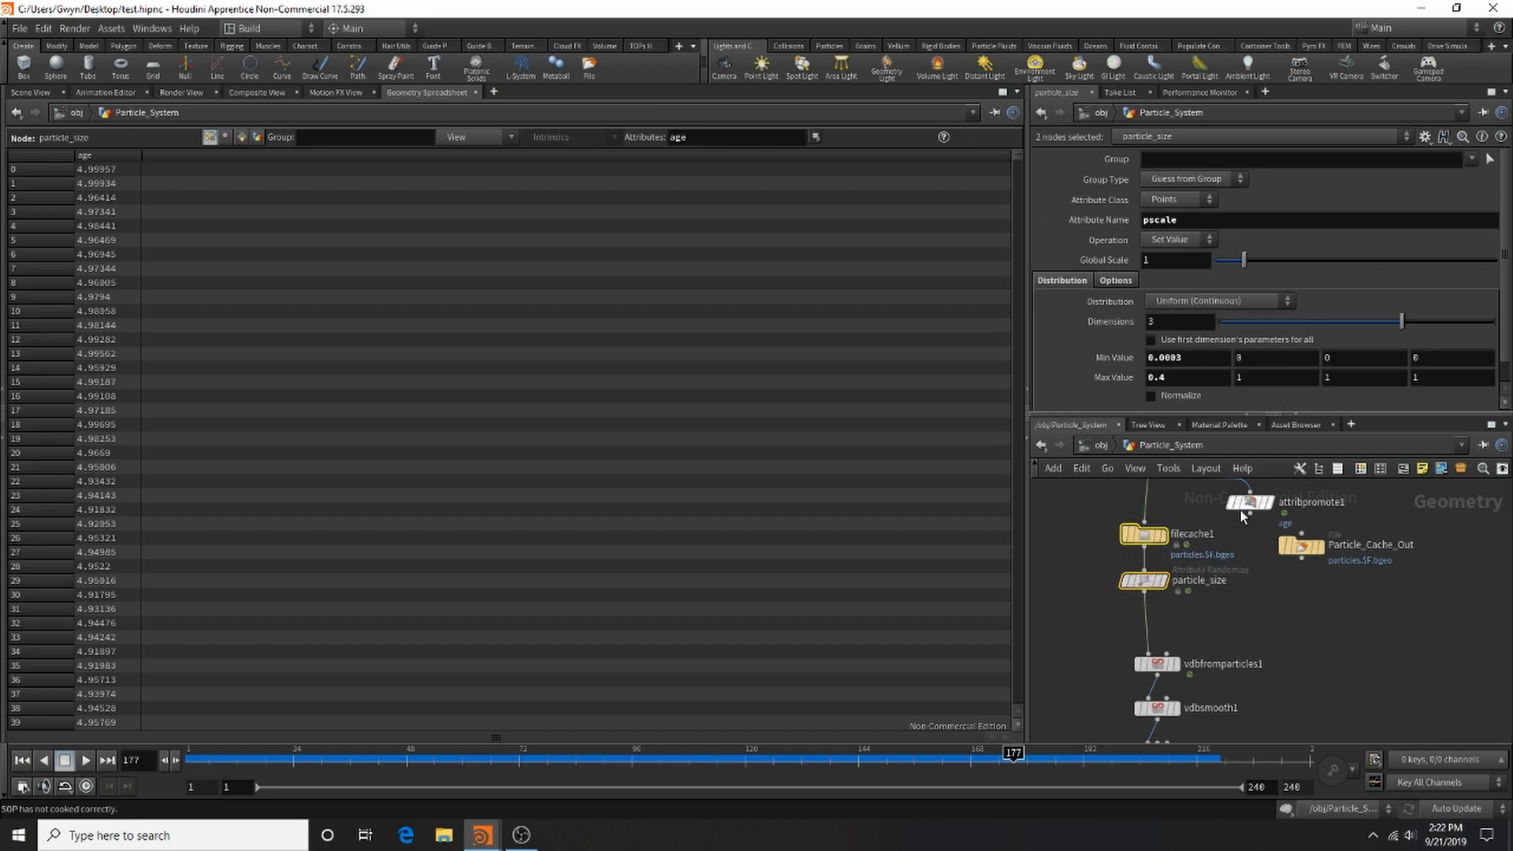
{"action": "left_click_drag", "start_coordinate": [1244, 516], "coordinate": [1165, 623]}
{"action": "scroll", "coordinate": [1202, 556], "scroll_direction": "down", "scroll_amount": 2}
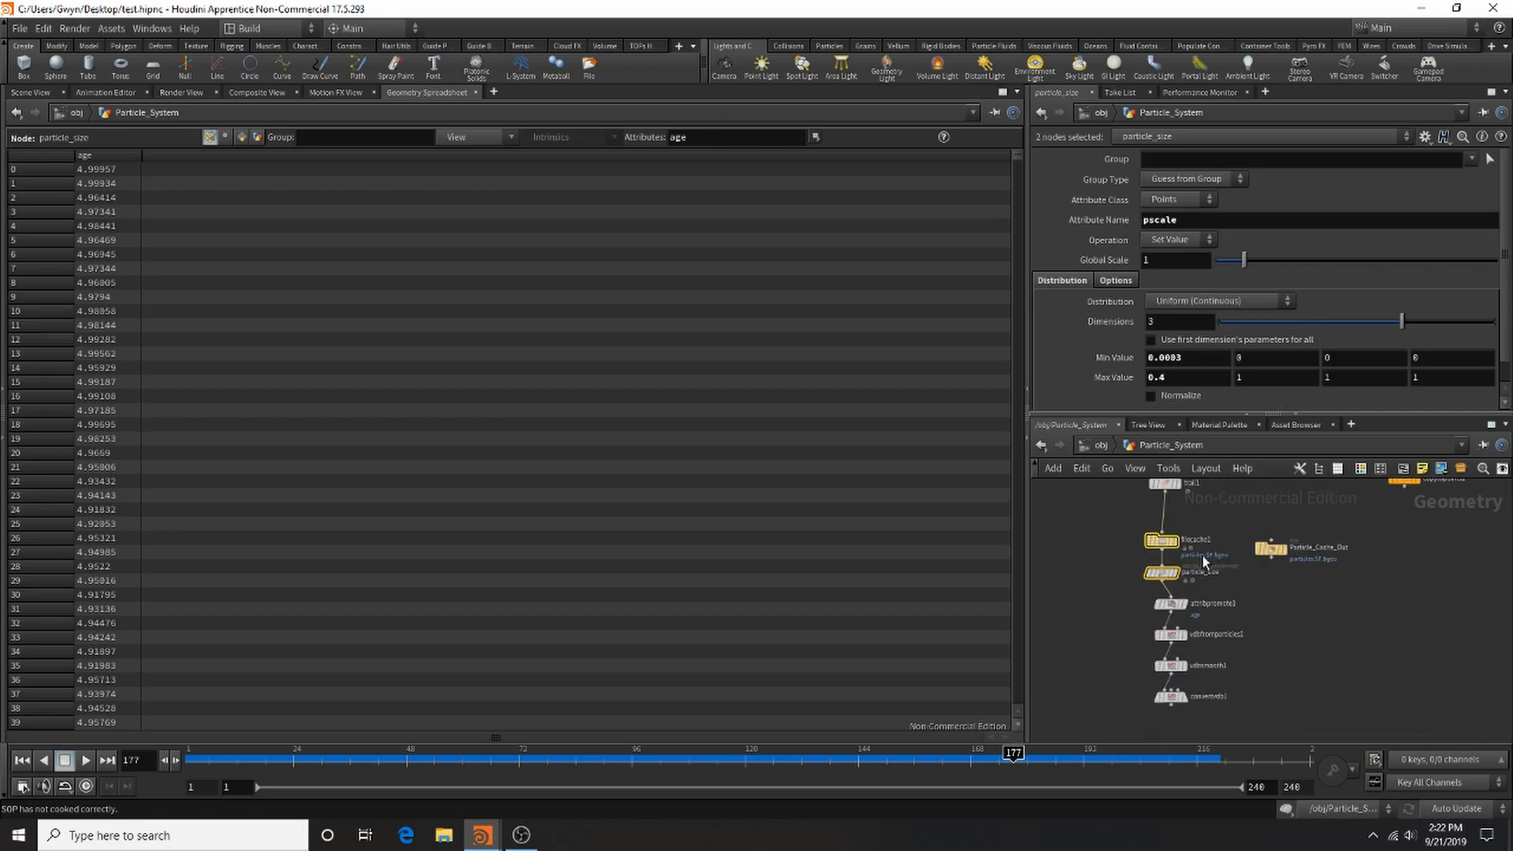
{"action": "scroll", "coordinate": [1202, 556], "scroll_direction": "up", "scroll_amount": 2}
Examine the age attribute among the primitive values of attribpromote1 and vdbsmooth1, and return the spreadsheet to point values.
{"action": "left_click", "coordinate": [1173, 583]}
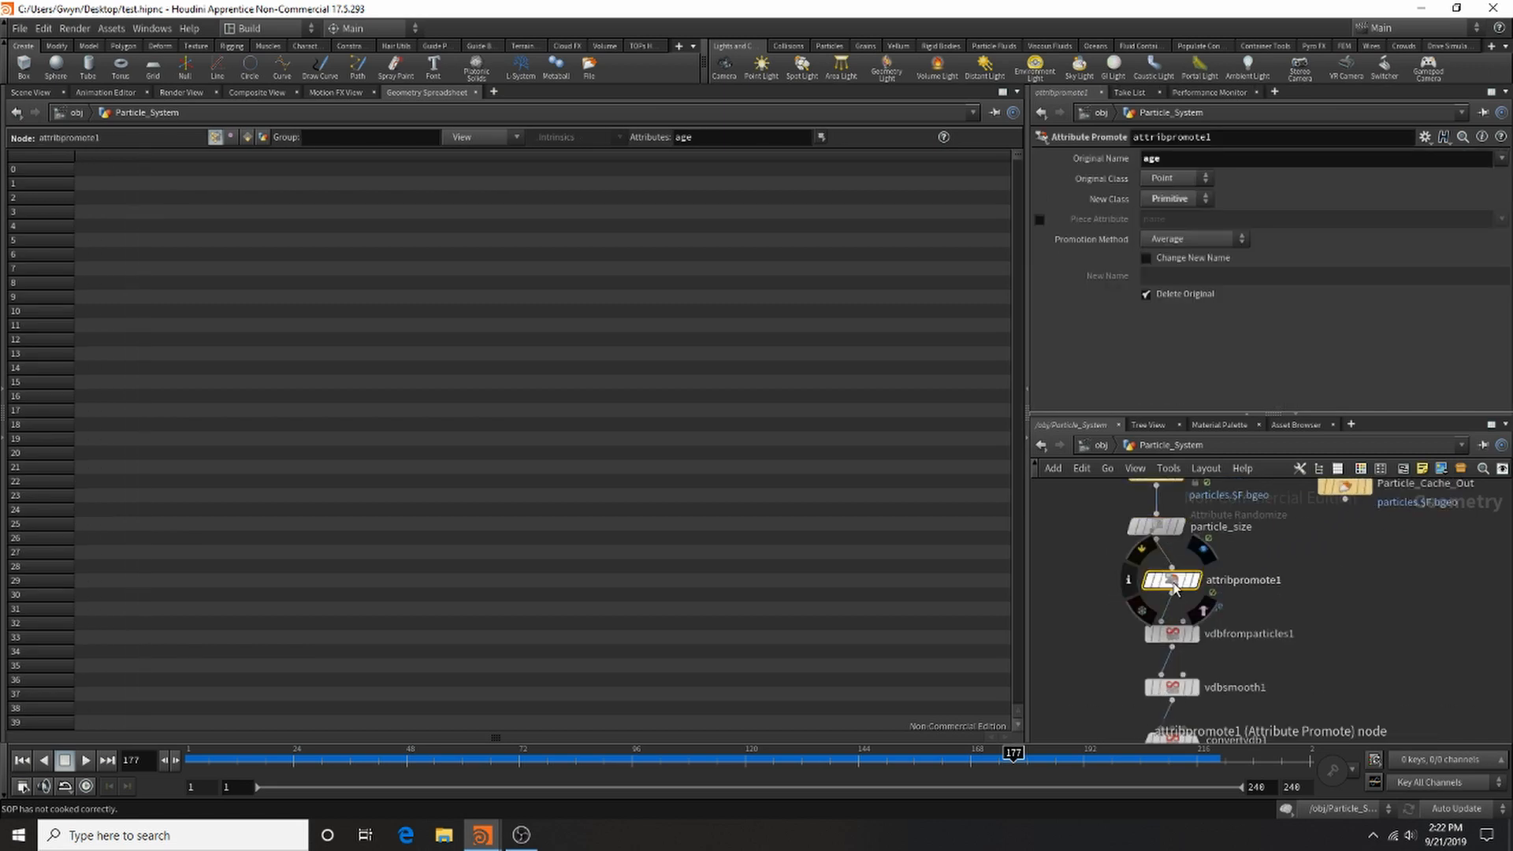
{"action": "left_click", "coordinate": [249, 138]}
{"action": "scroll", "coordinate": [1151, 614], "scroll_direction": "down", "scroll_amount": 2}
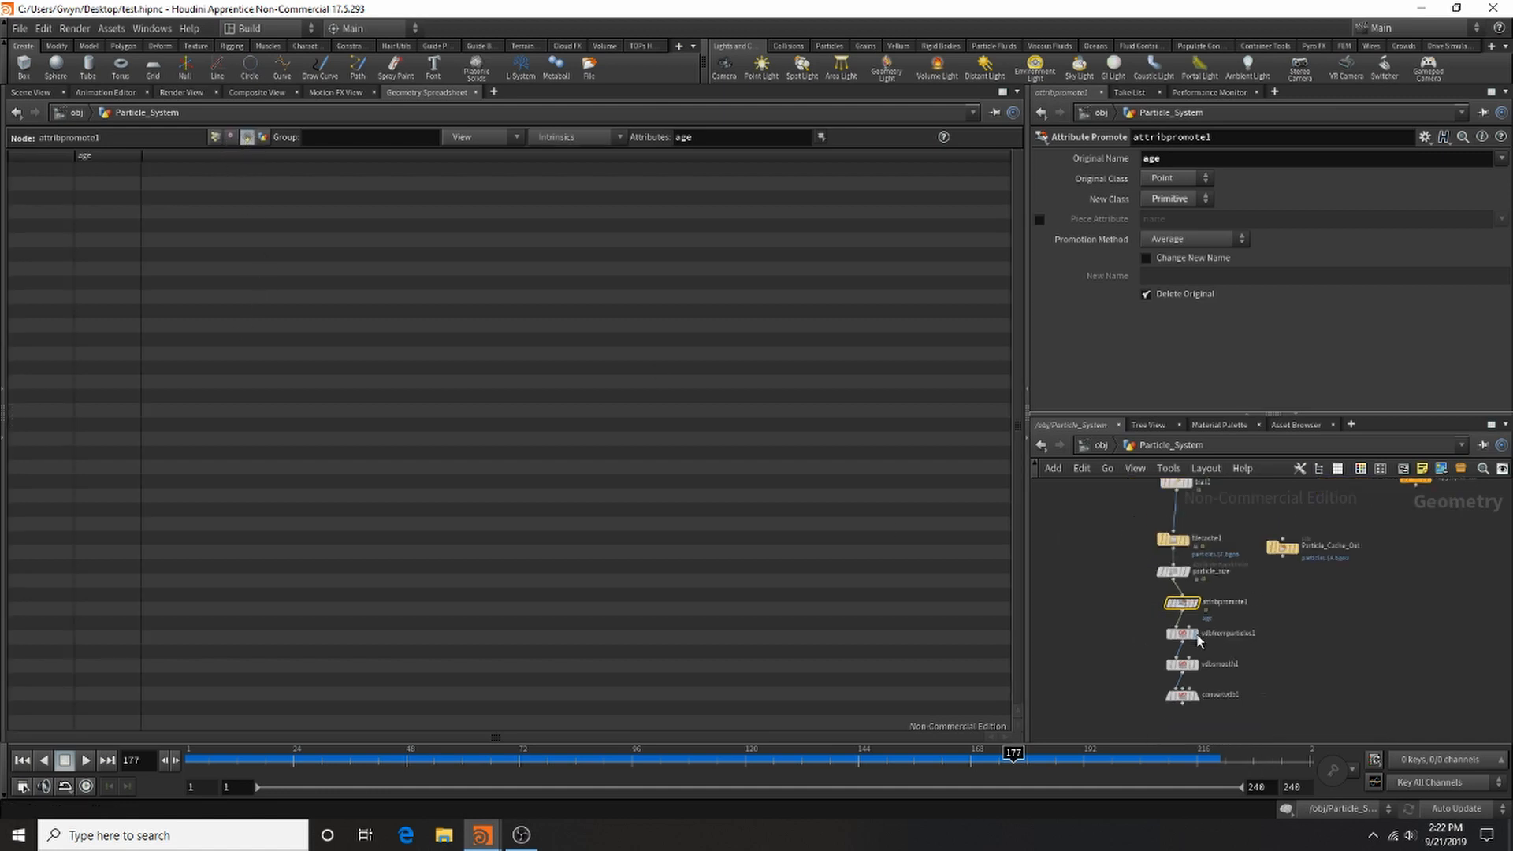
{"action": "left_click", "coordinate": [1175, 625]}
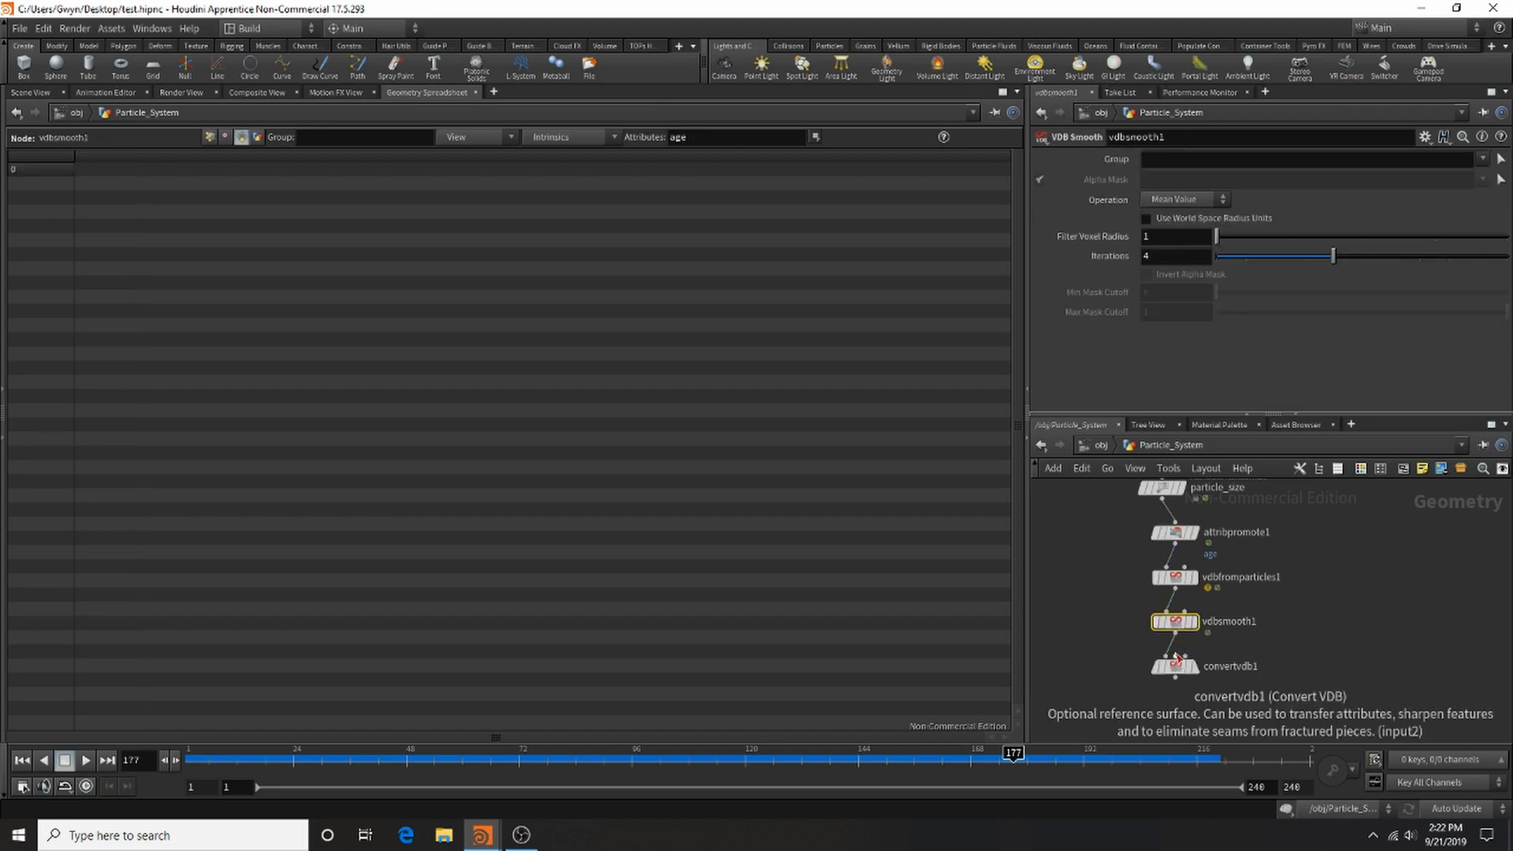
{"action": "left_click", "coordinate": [210, 137]}
Move attribpromote1 below convertvdb1 and wire particle_size directly into vdbfromparticles1.
{"action": "left_click_drag", "start_coordinate": [1174, 533], "coordinate": [1204, 713]}
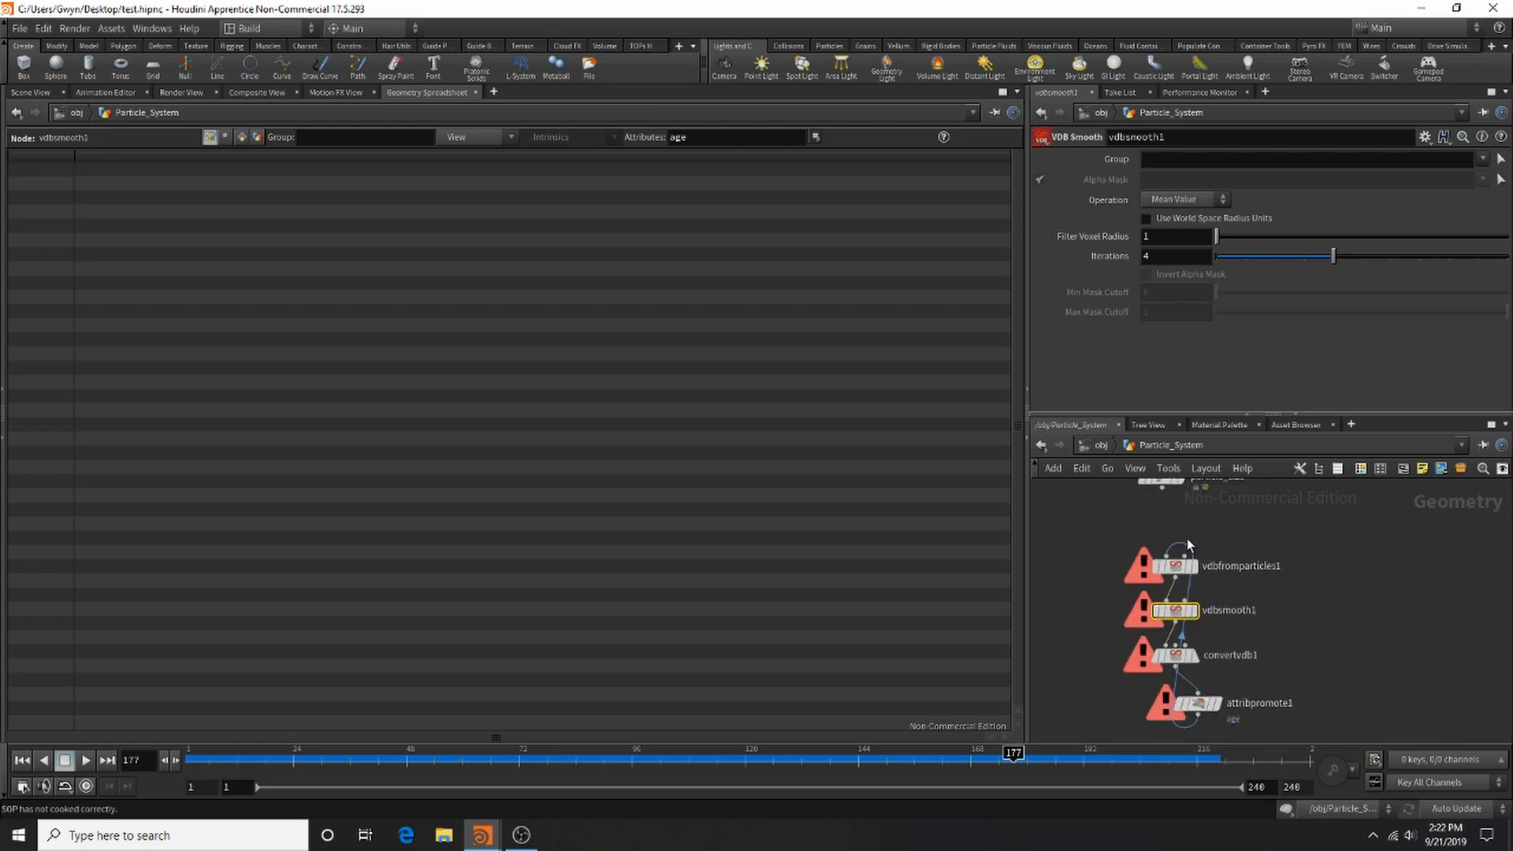
{"action": "left_click_drag", "start_coordinate": [1166, 555], "coordinate": [1168, 496]}
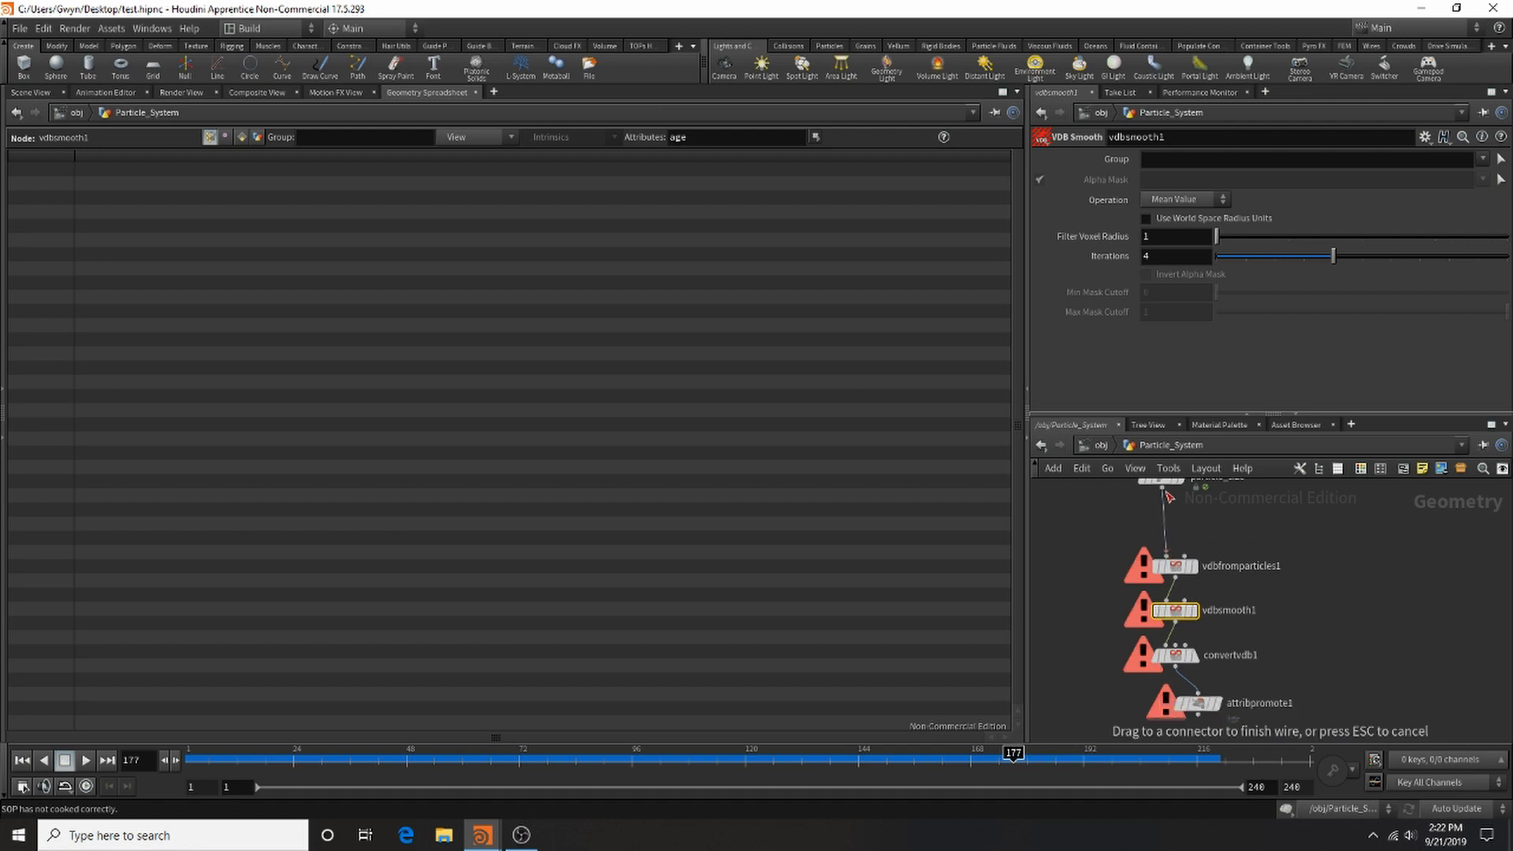
{"action": "key", "text": "Escape"}
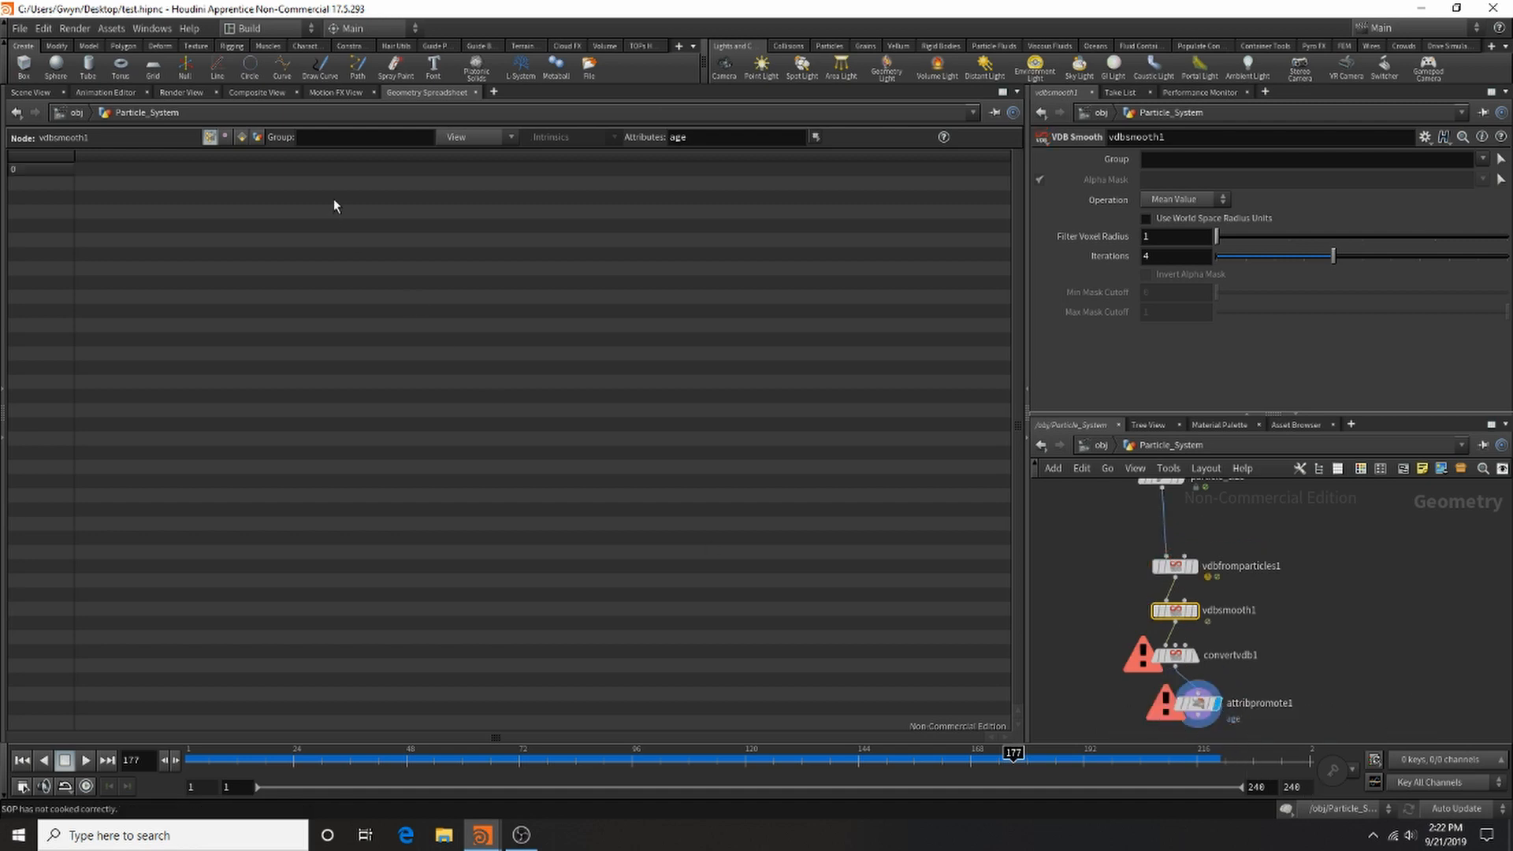
{"action": "left_click", "coordinate": [243, 138]}
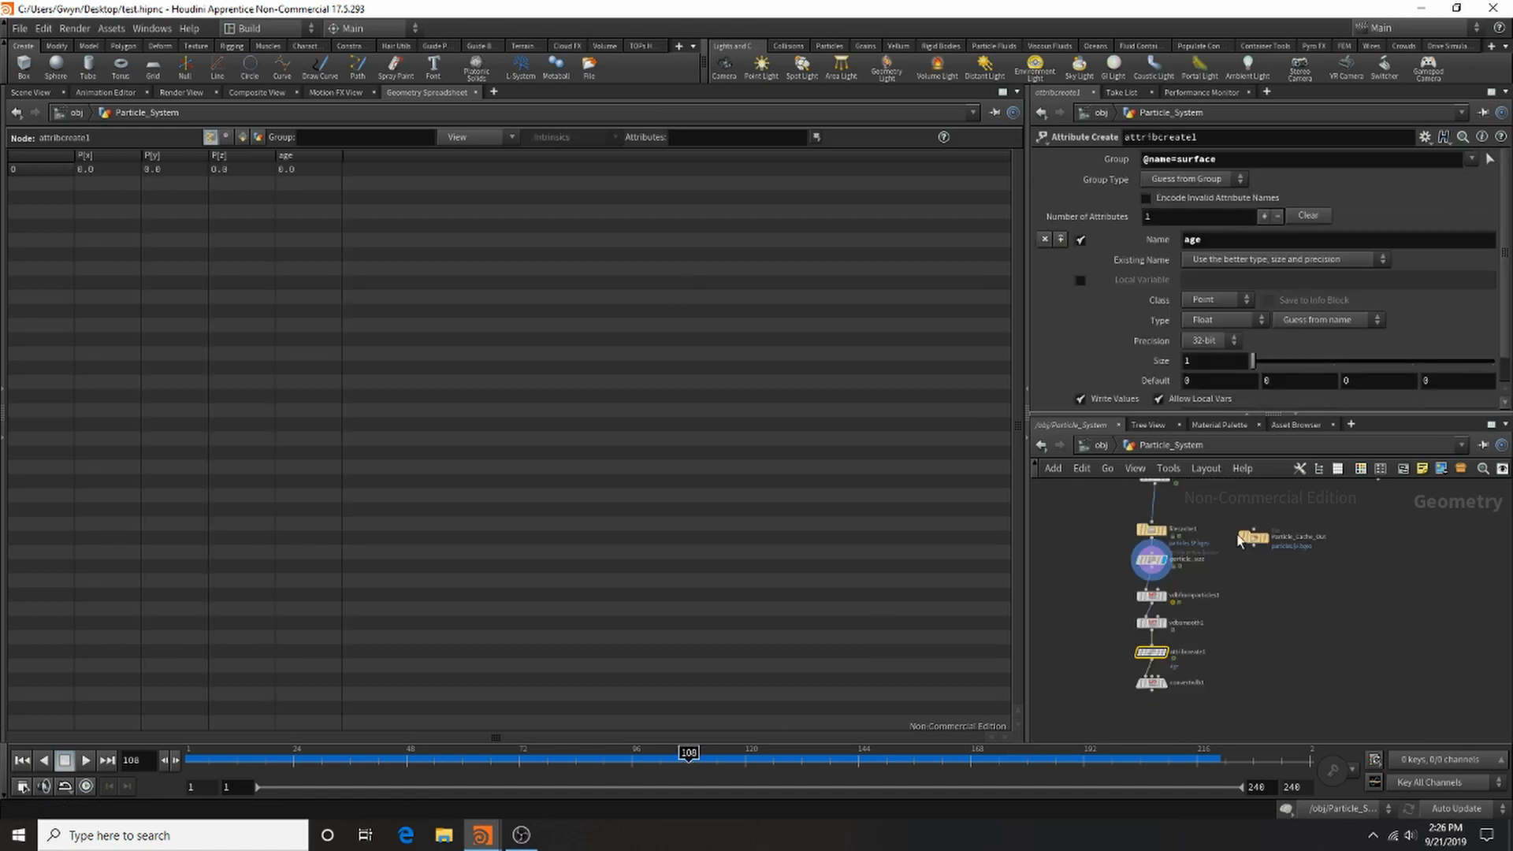
Delete attribcreate1 and move convertvdb1 up directly below vdbsmooth1.
{"action": "scroll", "coordinate": [1148, 623], "scroll_direction": "up", "scroll_amount": 4}
{"action": "key", "text": "Delete"}
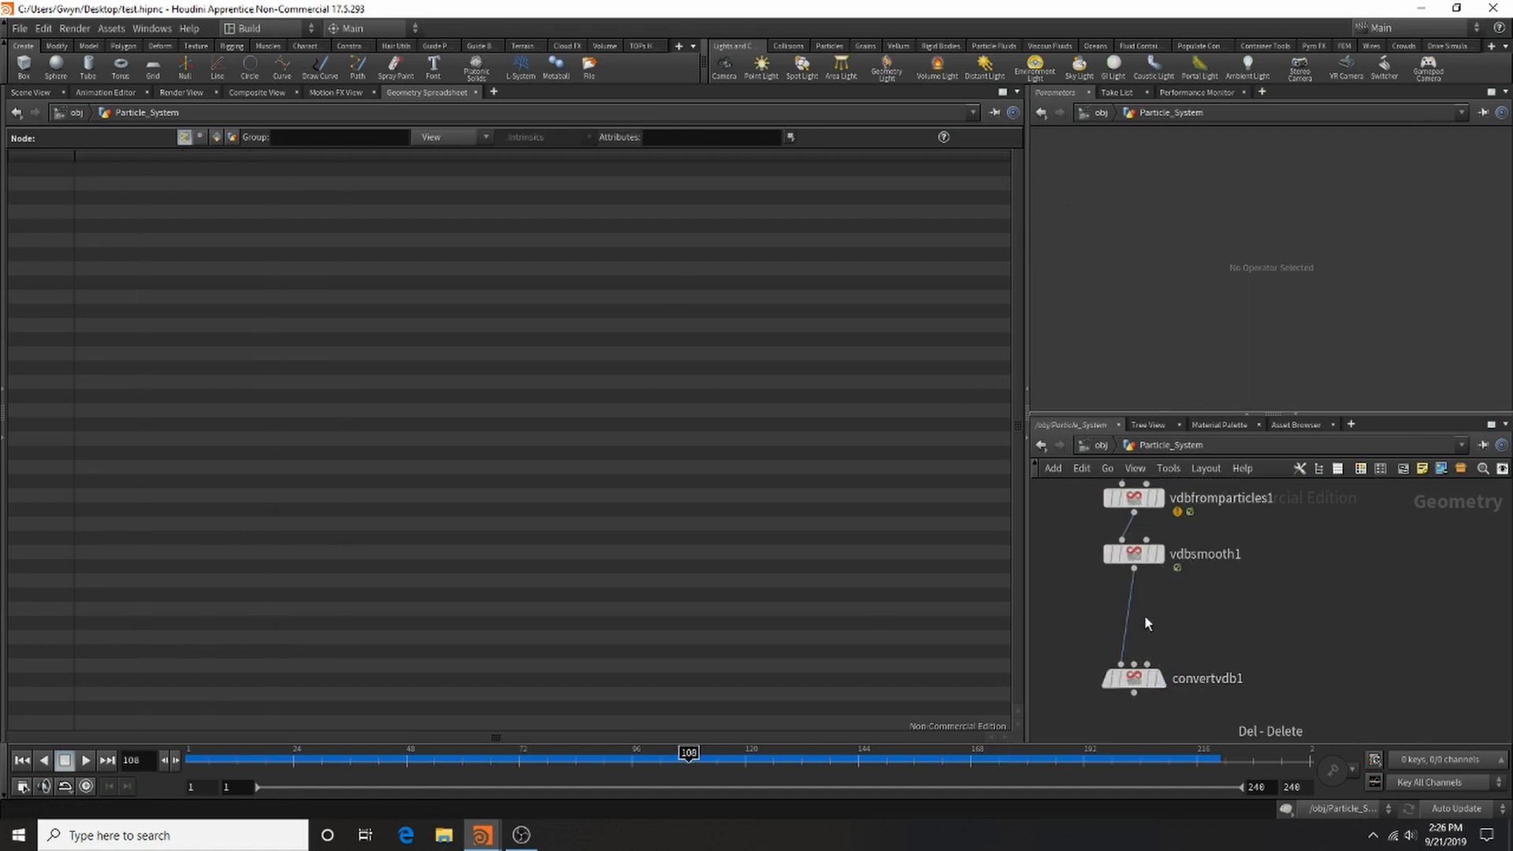
{"action": "left_click_drag", "start_coordinate": [1144, 669], "coordinate": [1144, 605]}
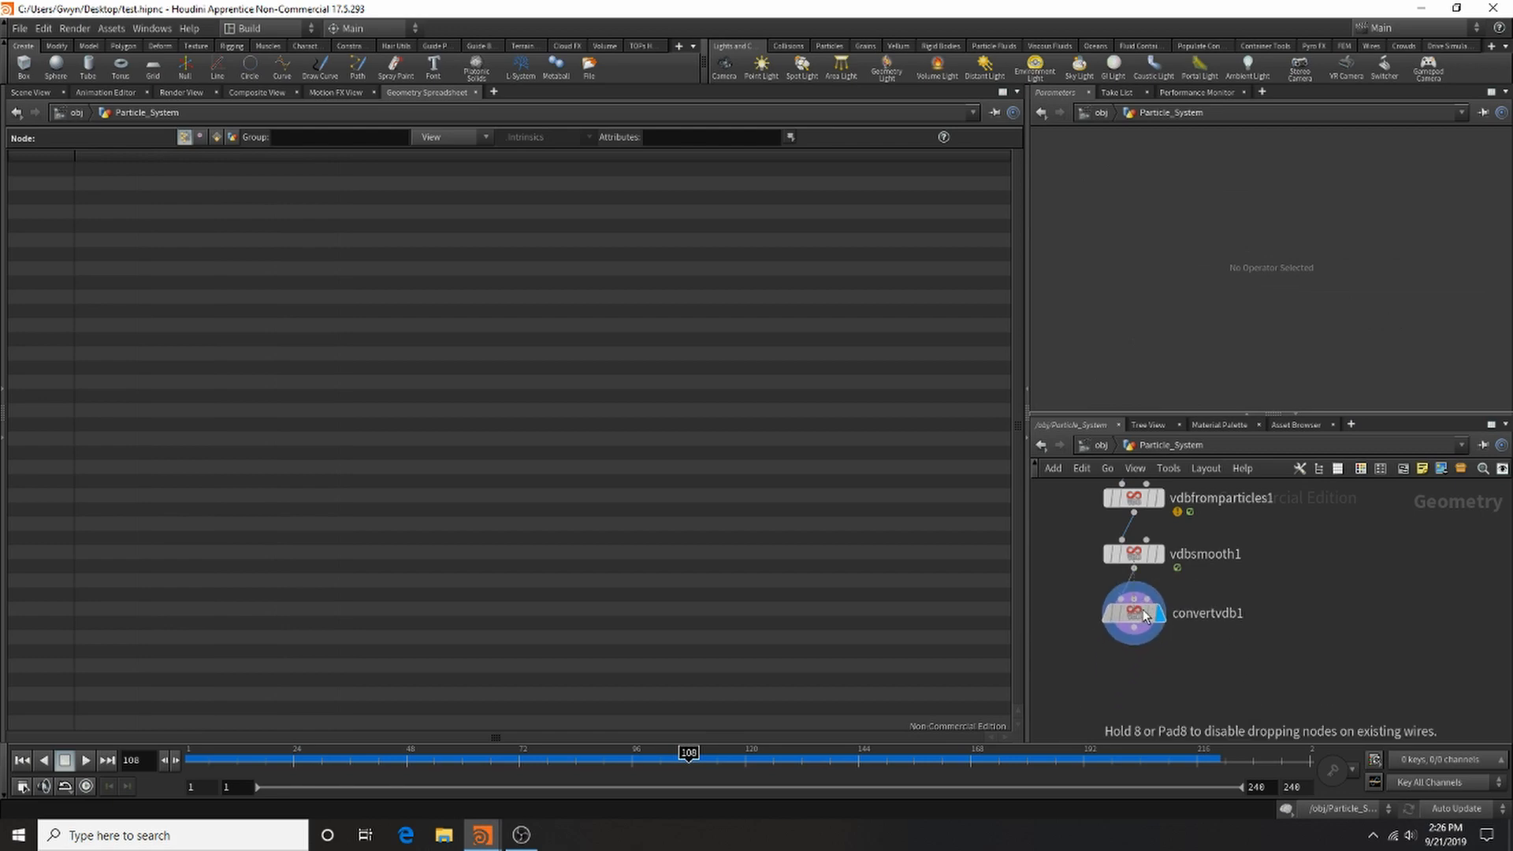
Show the mesh in the 3D scene and add a Point VOP node below convertvdb1.
{"action": "left_click", "coordinate": [30, 92]}
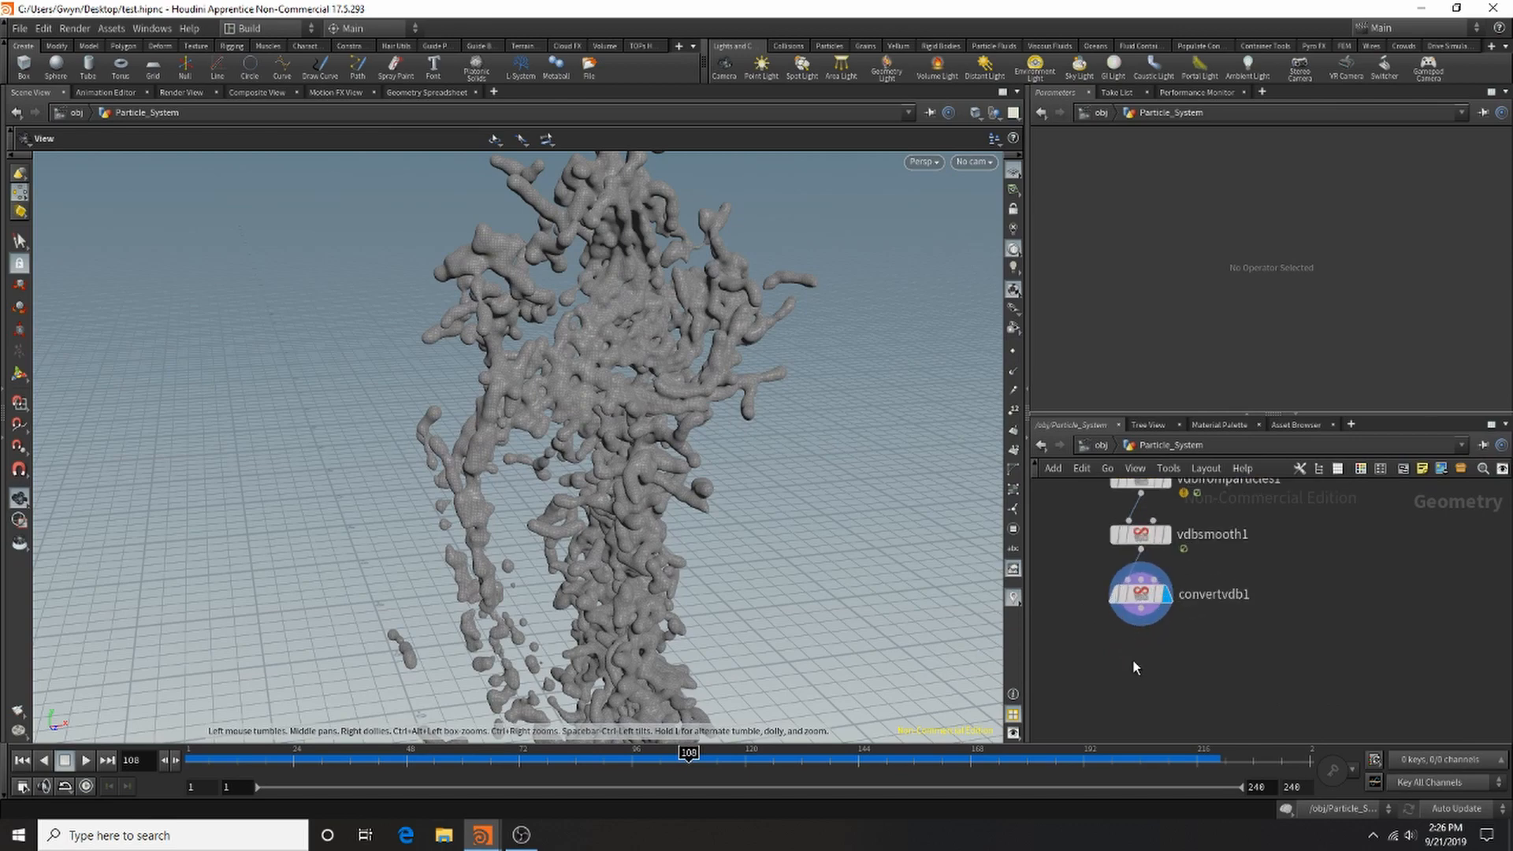
{"action": "key", "text": "Tab"}
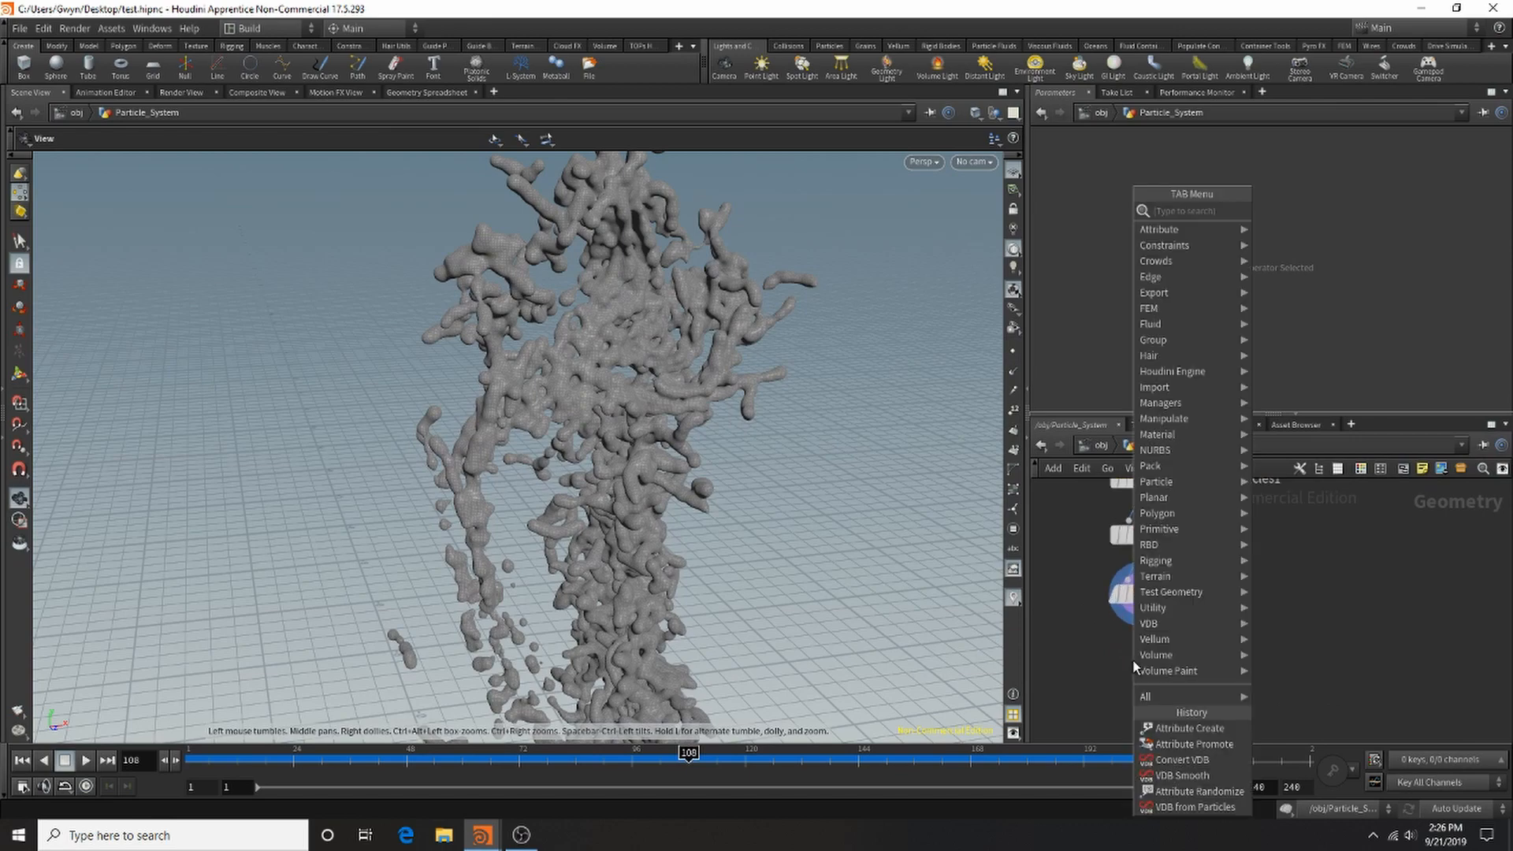
{"action": "type", "text": "poi"}
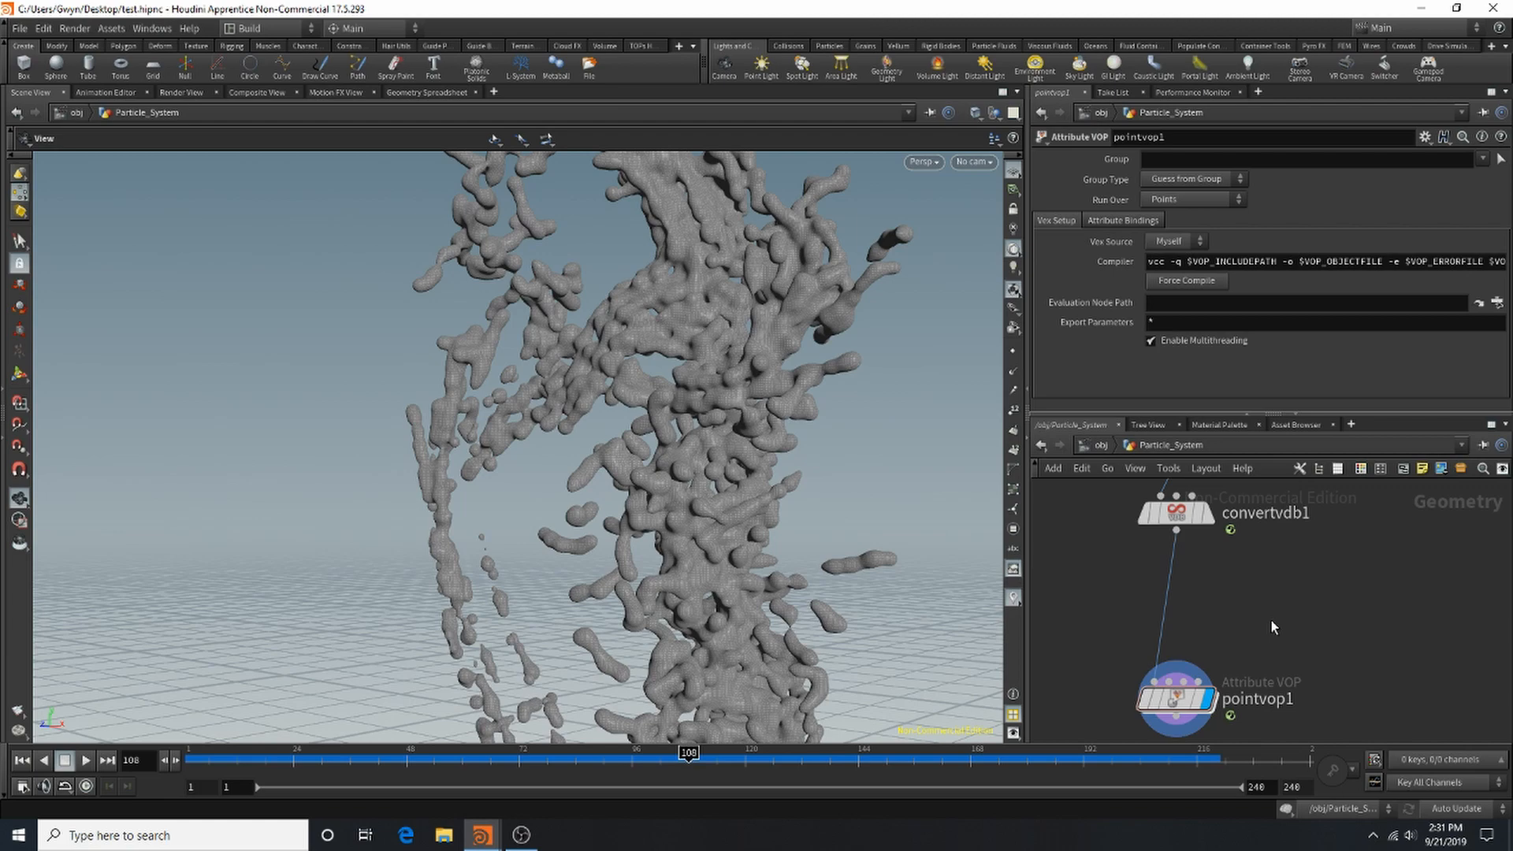
{"action": "key", "text": "Tab"}
{"action": "type", "text": "attr"}
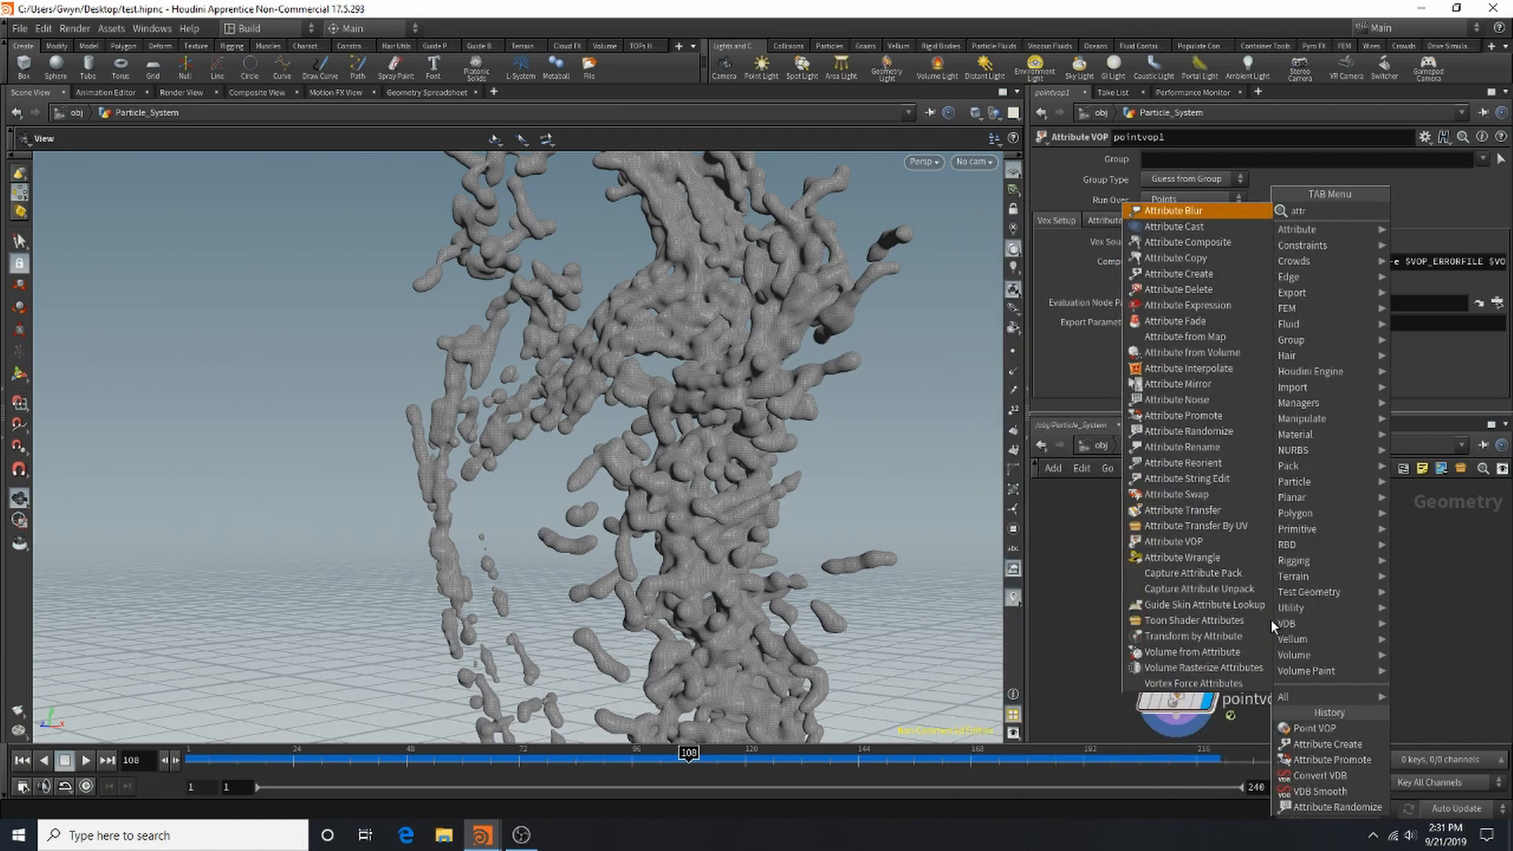
{"action": "left_click", "coordinate": [1267, 463]}
{"action": "left_click", "coordinate": [1180, 590]}
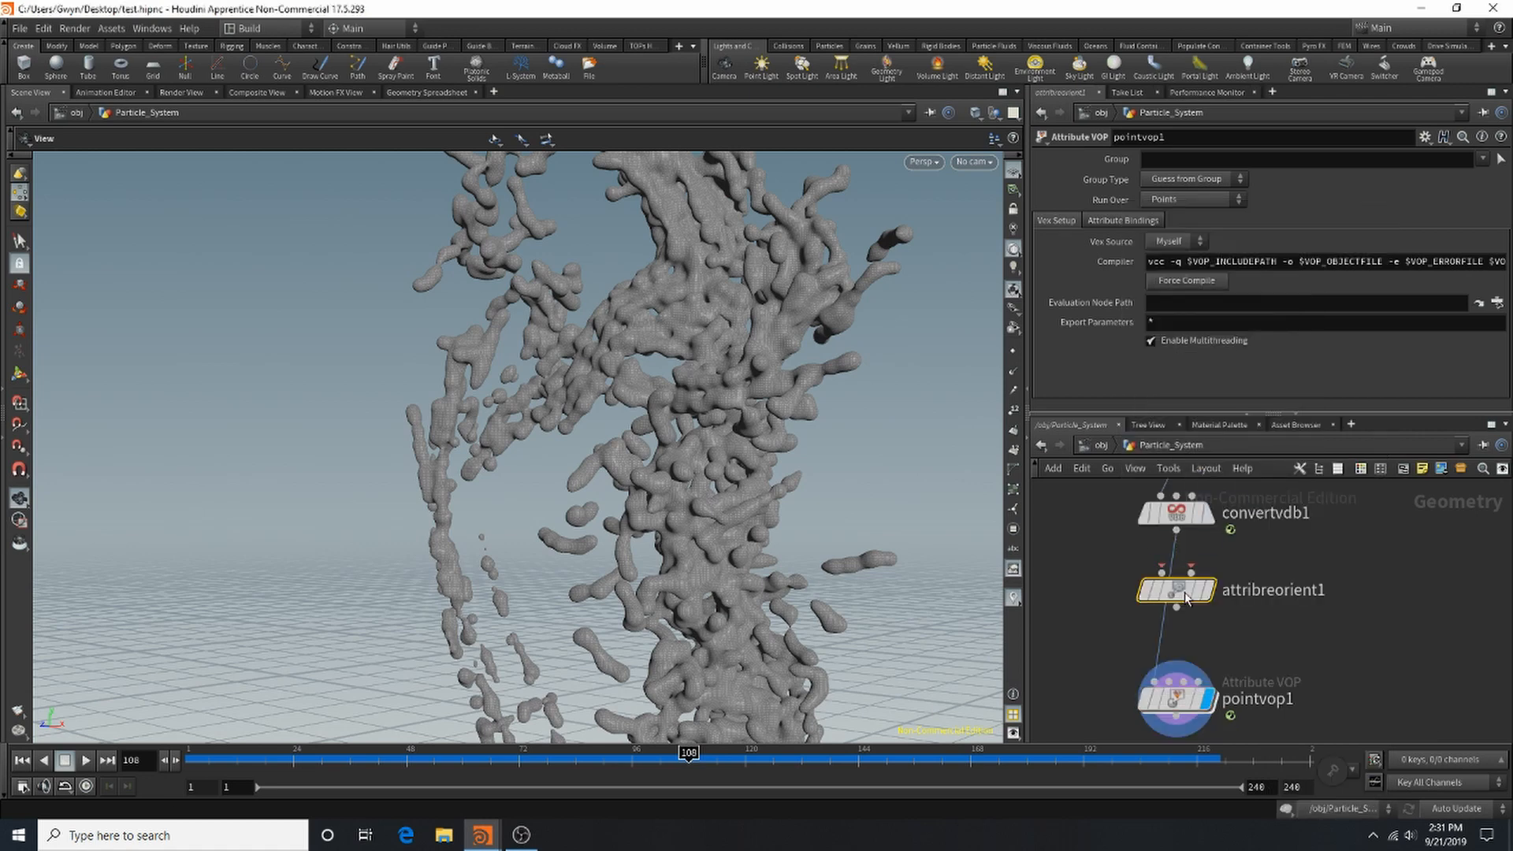
{"action": "left_click_drag", "start_coordinate": [1185, 596], "coordinate": [1288, 619]}
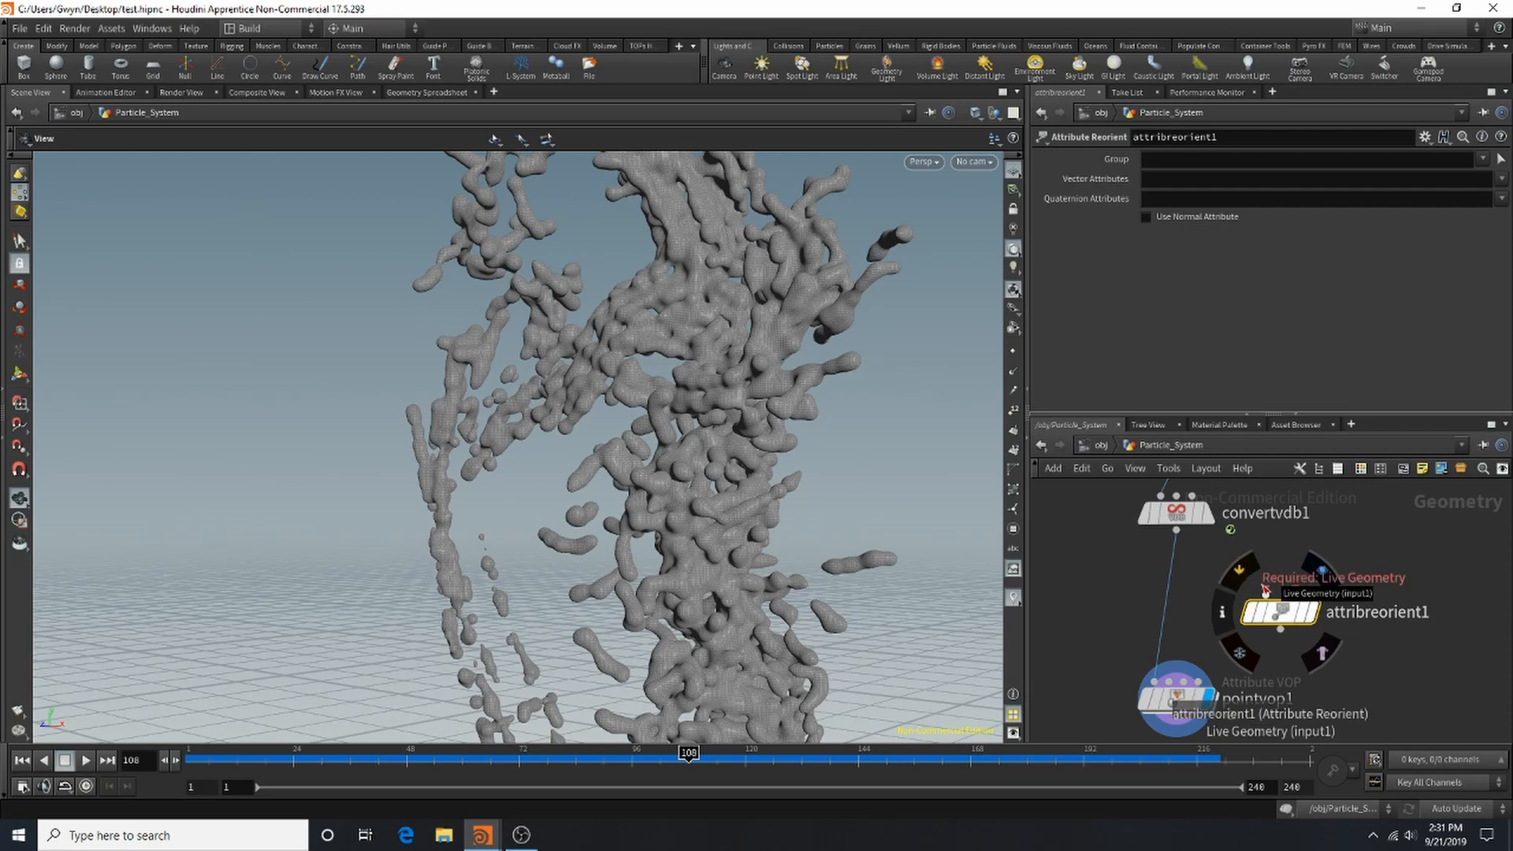
{"action": "key", "text": "Delete"}
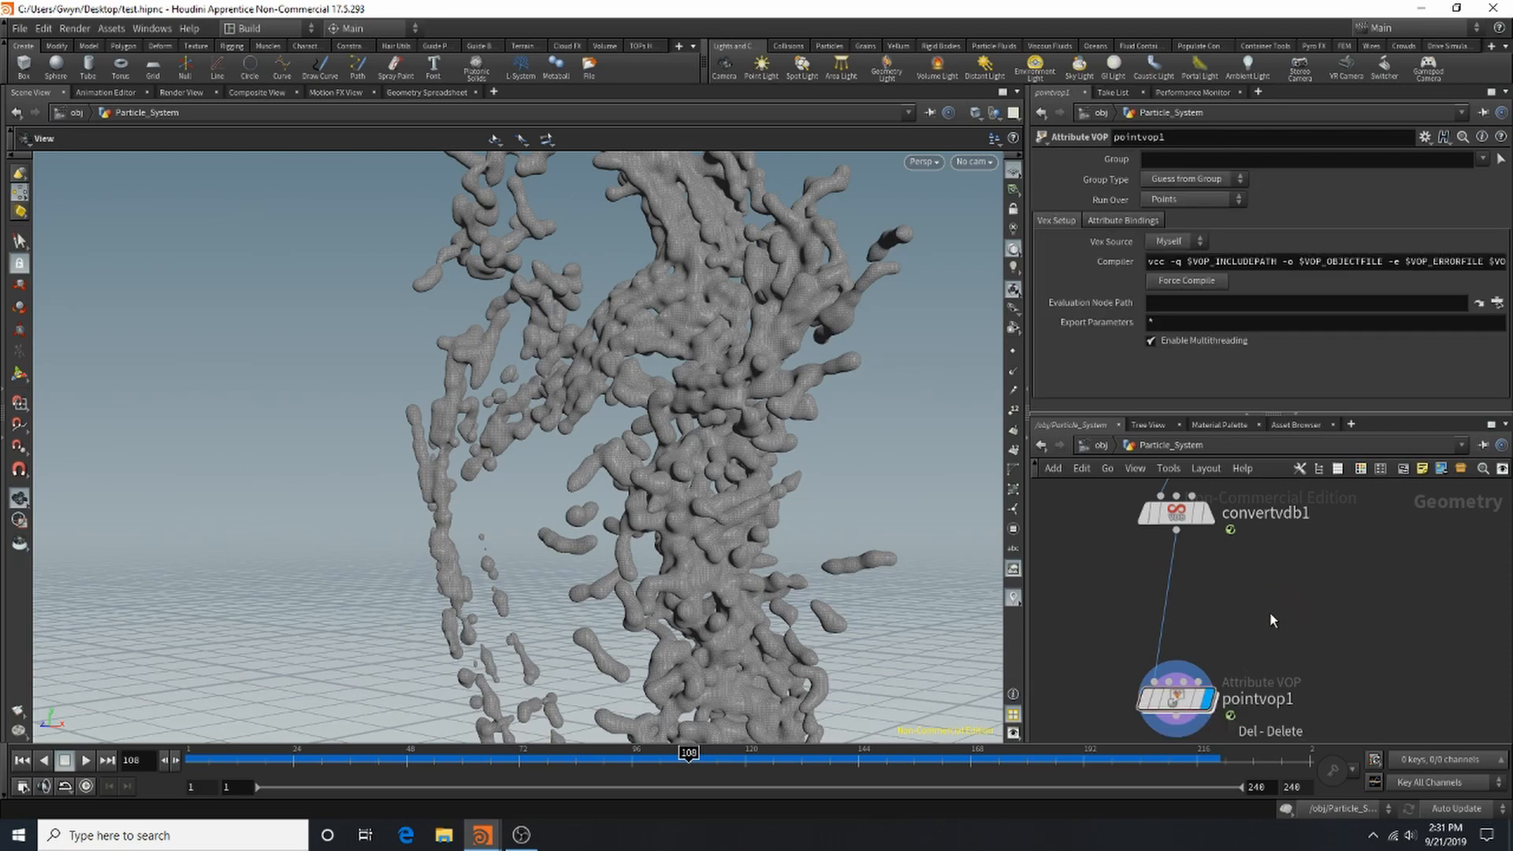
Insert an Attribute Transfer node between convertvdb1 and pointvop1.
{"action": "key", "text": "Tab"}
{"action": "mouse_move", "coordinate": [1275, 613]}
{"action": "type", "text": "attr"}
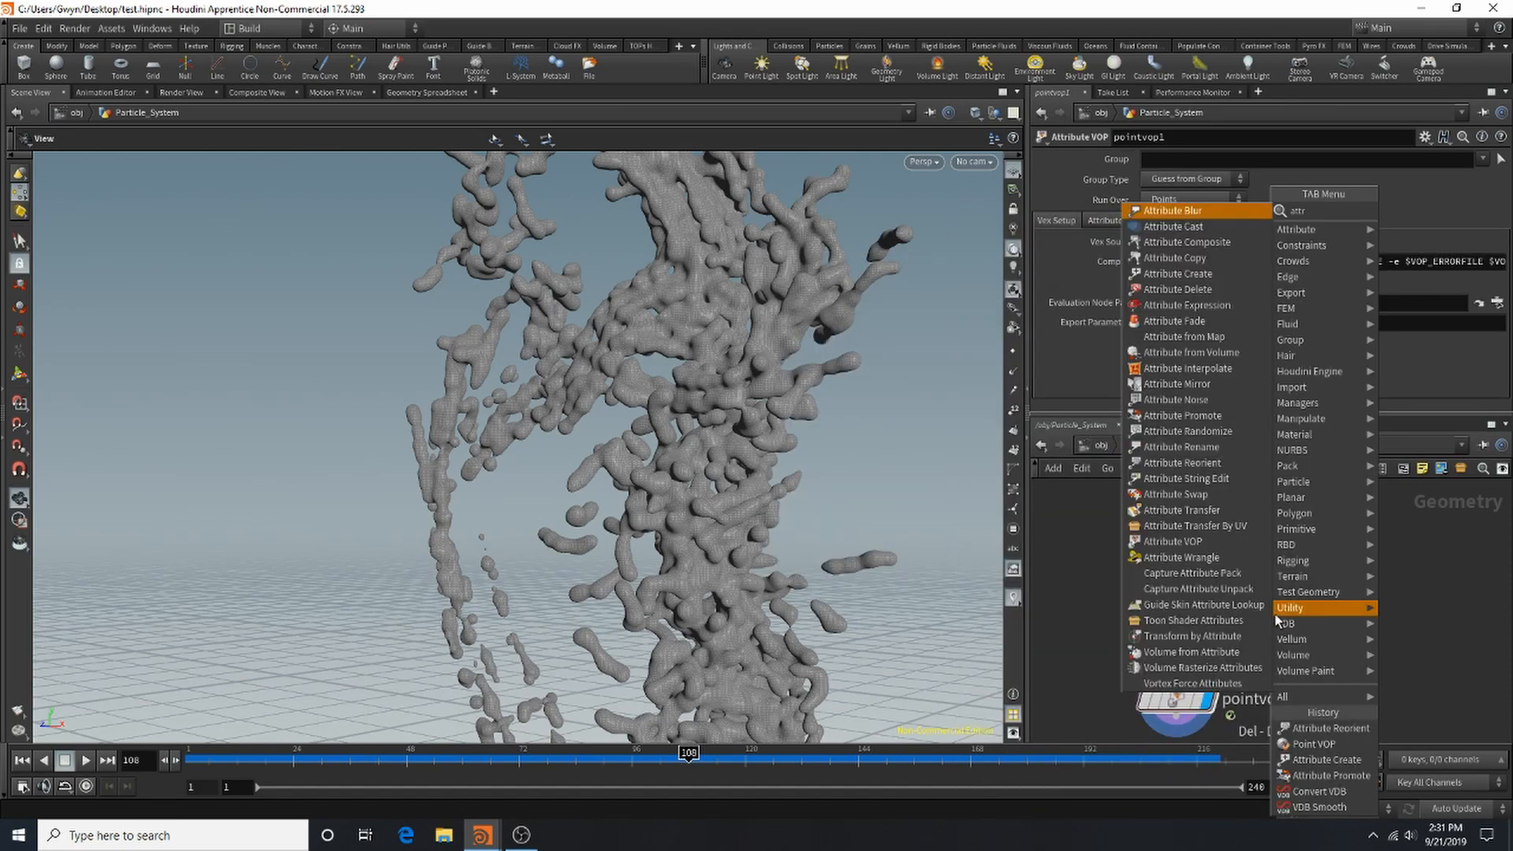
{"action": "left_click", "coordinate": [1246, 514]}
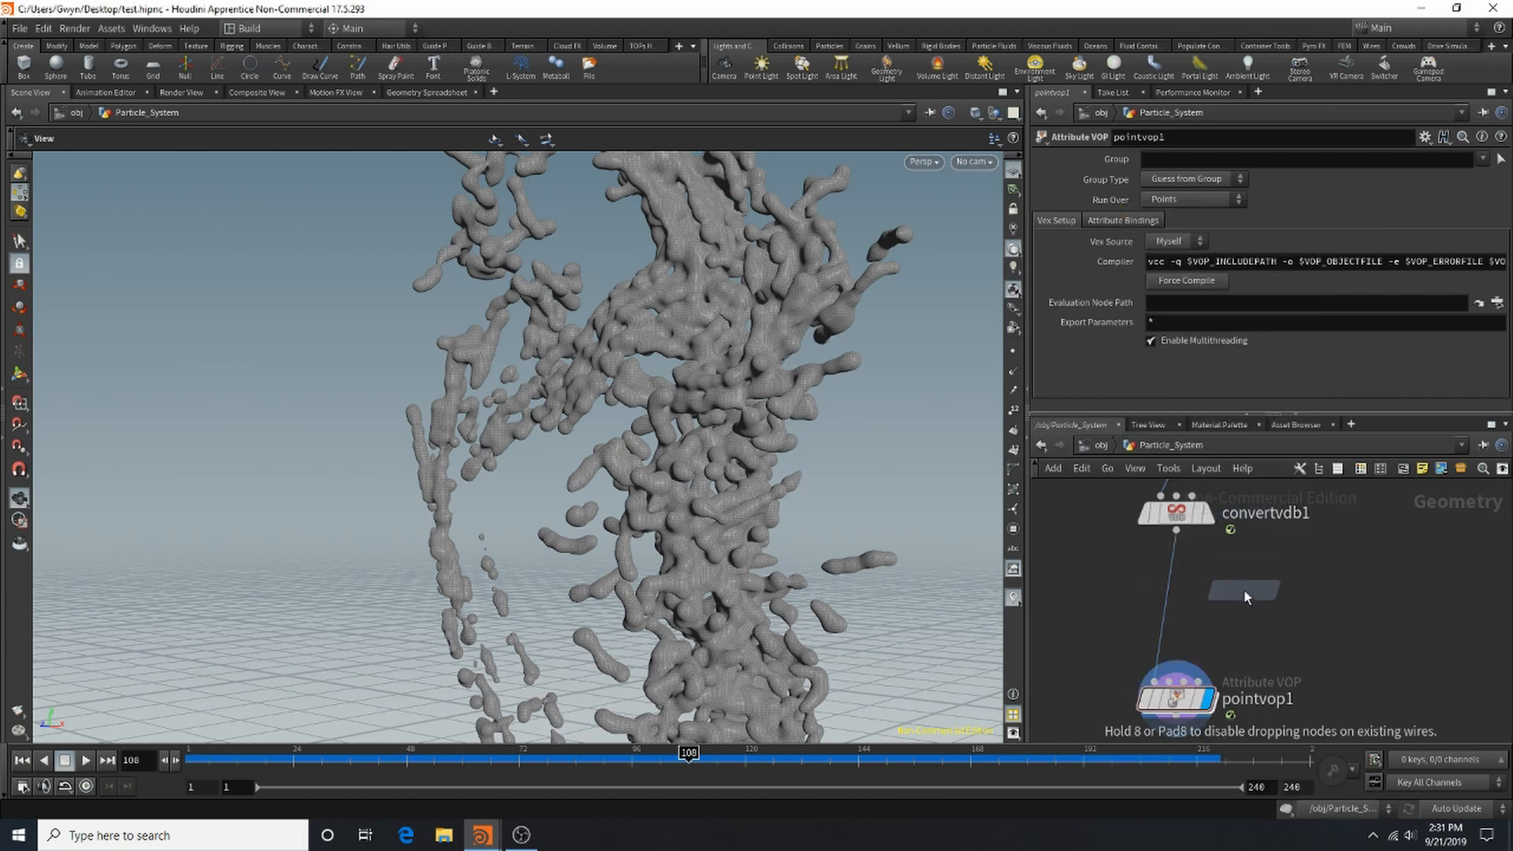
{"action": "left_click", "coordinate": [1194, 599]}
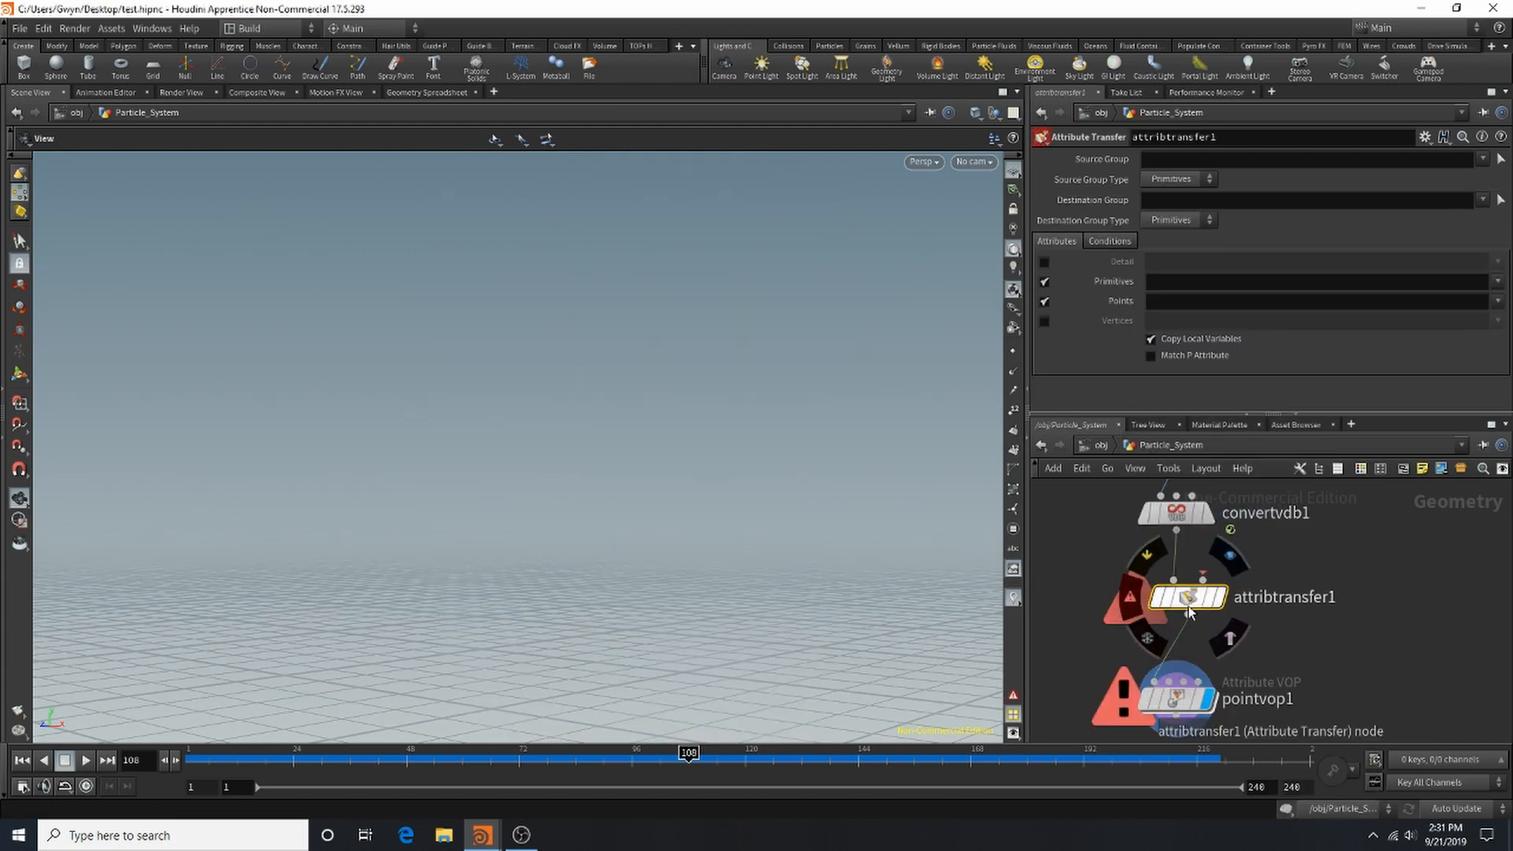
Connect particle_size's output to attribtransfer1's second input and line attribtransfer1 up between convertvdb1 and pointvop1.
{"action": "scroll", "coordinate": [1191, 619], "scroll_direction": "down", "scroll_amount": 3}
{"action": "left_click_drag", "start_coordinate": [1189, 620], "coordinate": [1317, 620]}
{"action": "scroll", "coordinate": [1272, 611], "scroll_direction": "down", "scroll_amount": 4}
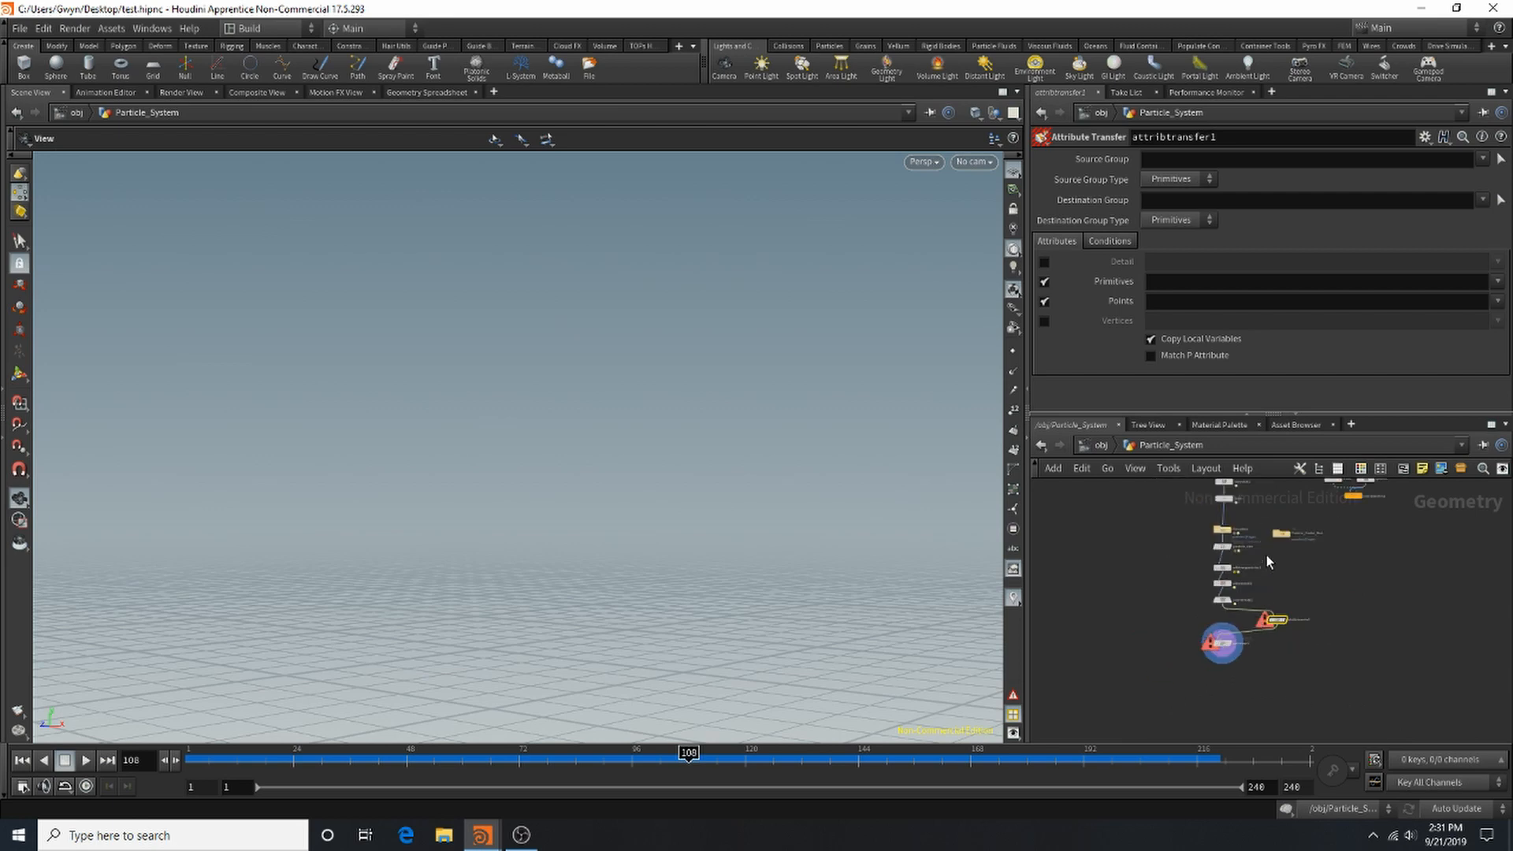
{"action": "scroll", "coordinate": [1264, 557], "scroll_direction": "up", "scroll_amount": 4}
{"action": "left_click_drag", "start_coordinate": [1165, 556], "coordinate": [1315, 719]}
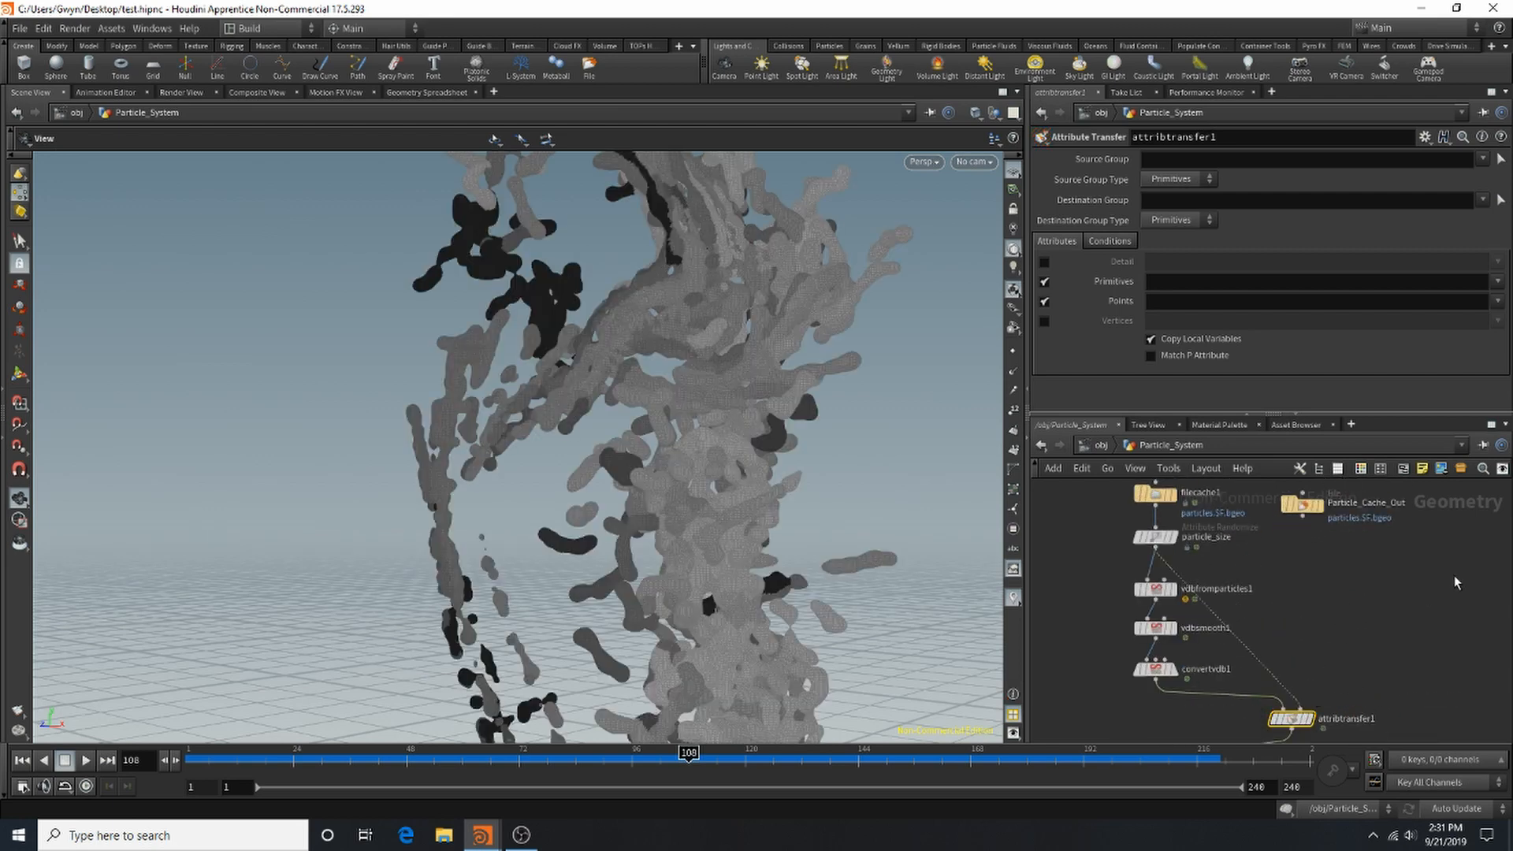
{"action": "left_click_drag", "start_coordinate": [591, 402], "coordinate": [652, 399]}
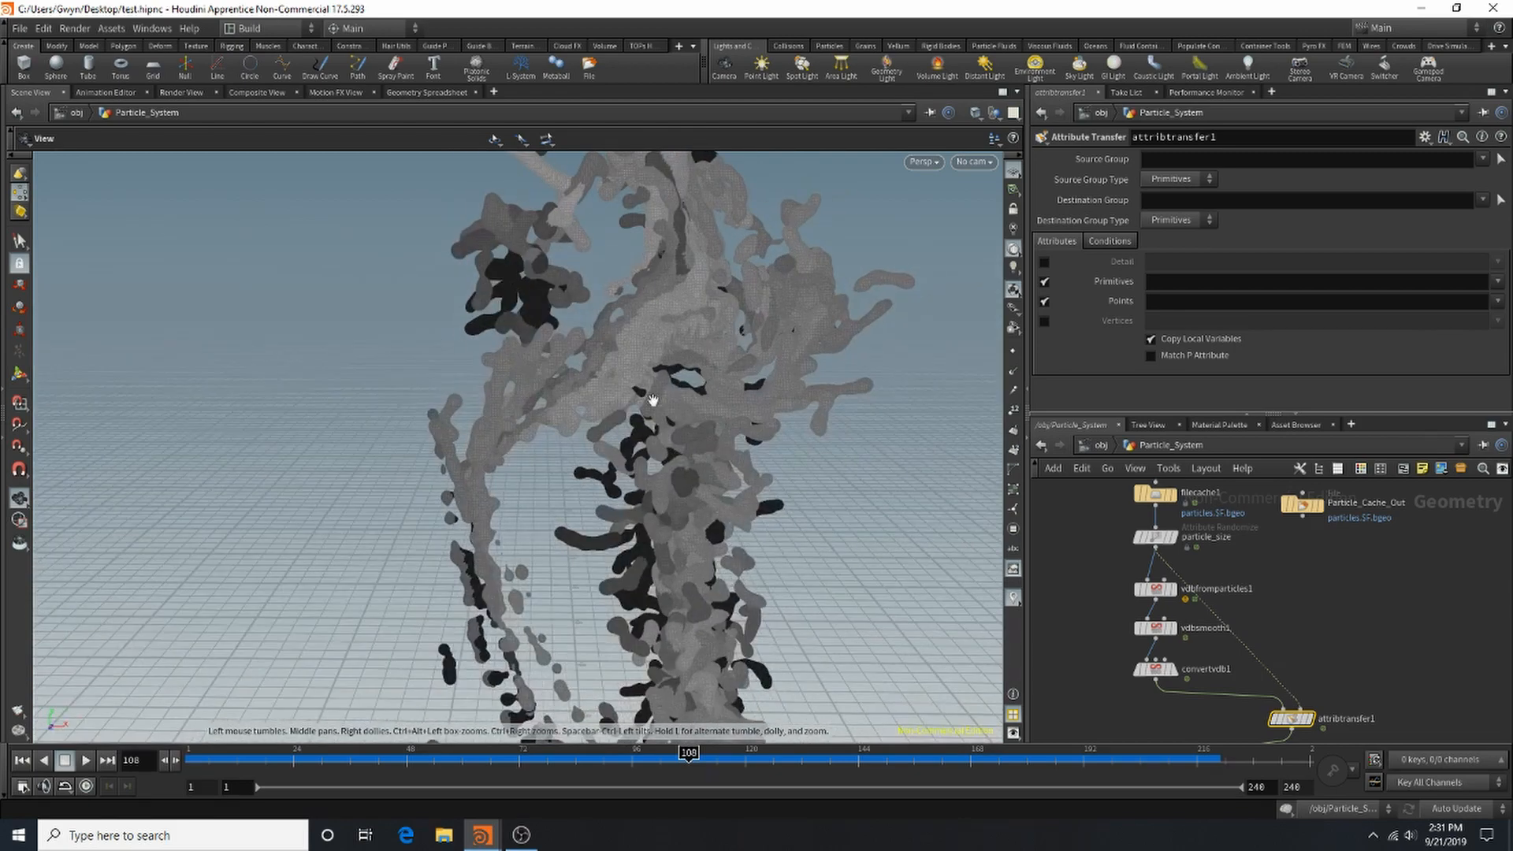
{"action": "scroll", "coordinate": [821, 277], "scroll_direction": "up", "scroll_amount": 3}
{"action": "scroll", "coordinate": [770, 304], "scroll_direction": "up", "scroll_amount": 3}
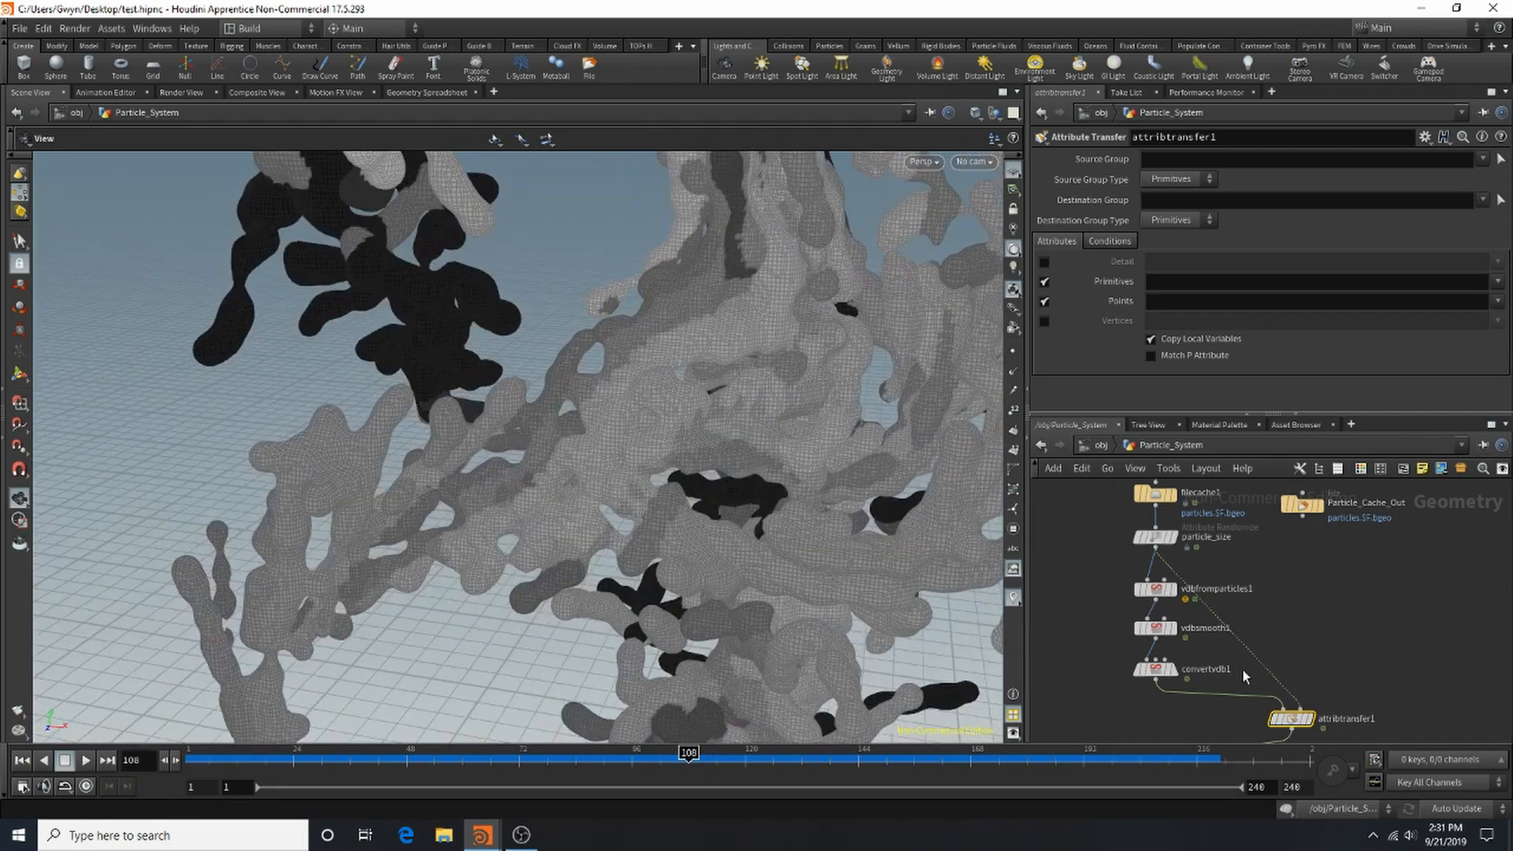
{"action": "left_click_drag", "start_coordinate": [1292, 718], "coordinate": [1172, 677]}
Enter pscale as attribtransfer1's primitive and point attributes, then clear the primitive attribute so only the point attribute is listed.
{"action": "left_click", "coordinate": [1156, 285]}
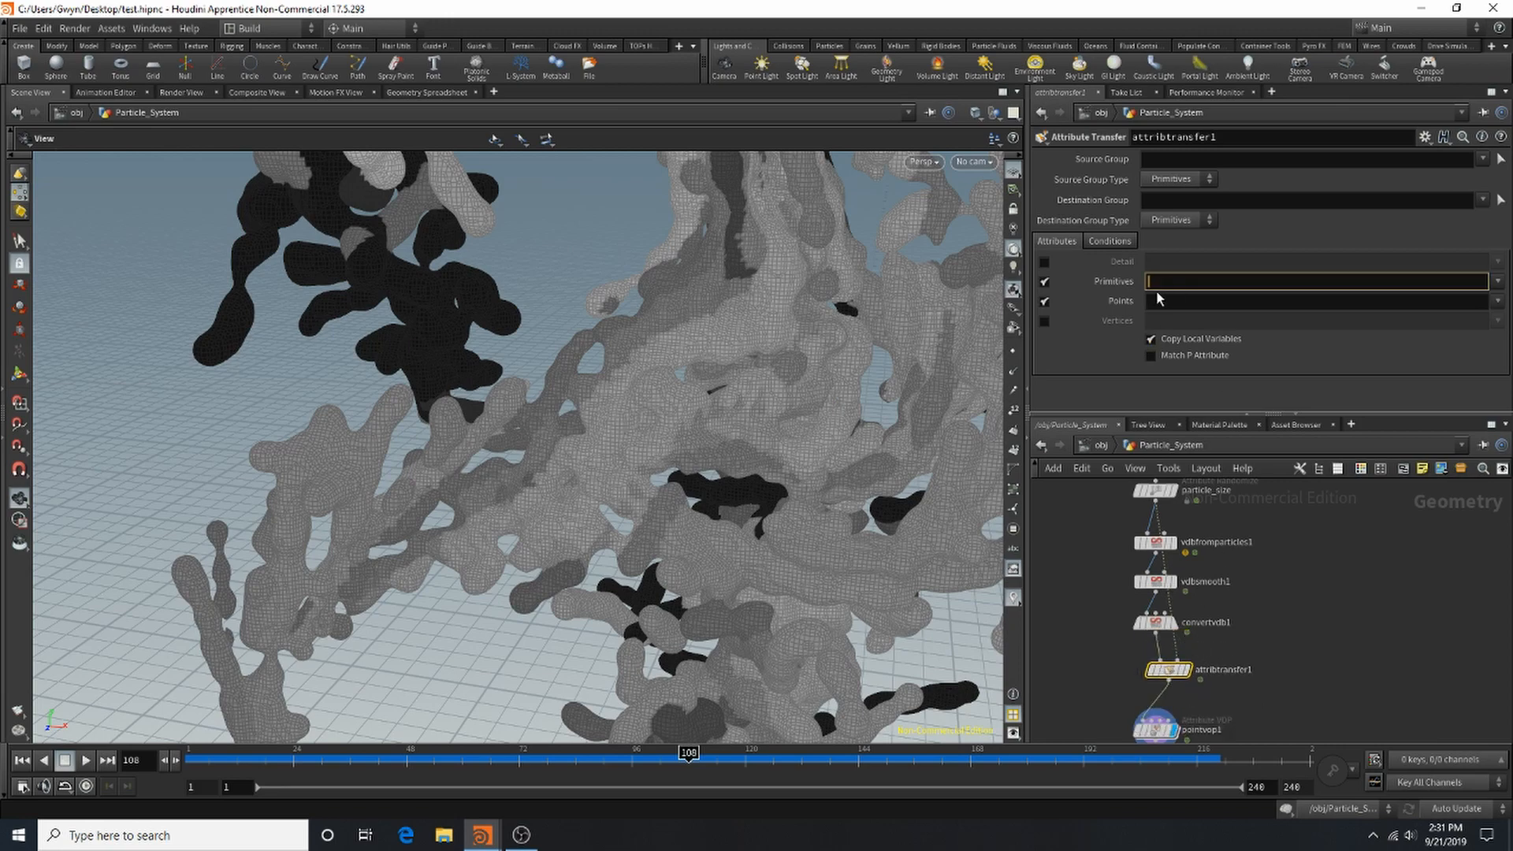
{"action": "type", "text": "pscale"}
{"action": "key", "text": "Return"}
{"action": "left_click", "coordinate": [1150, 299]}
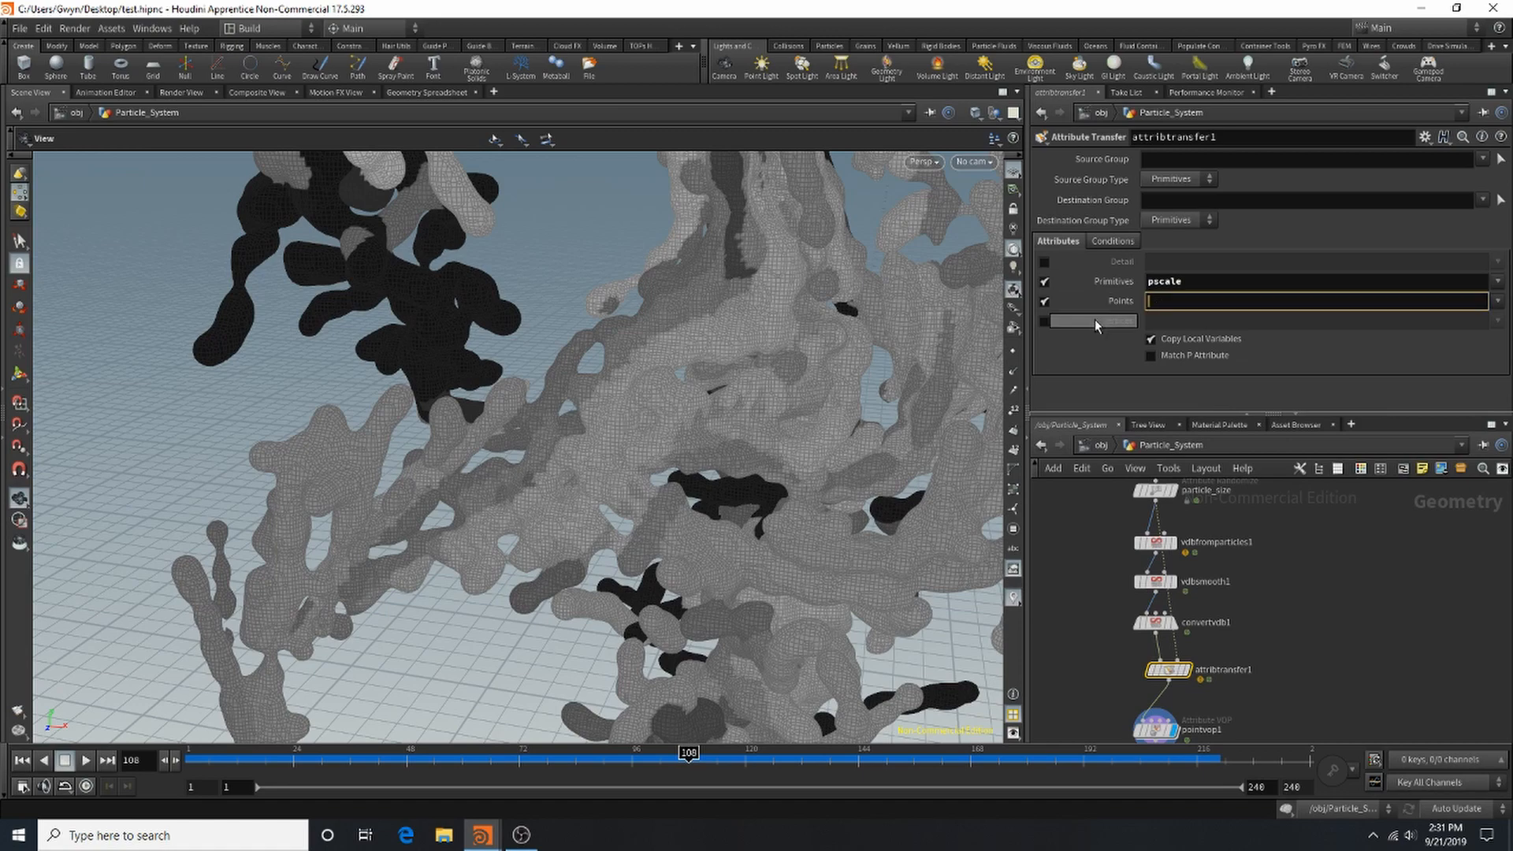
{"action": "type", "text": "pscale"}
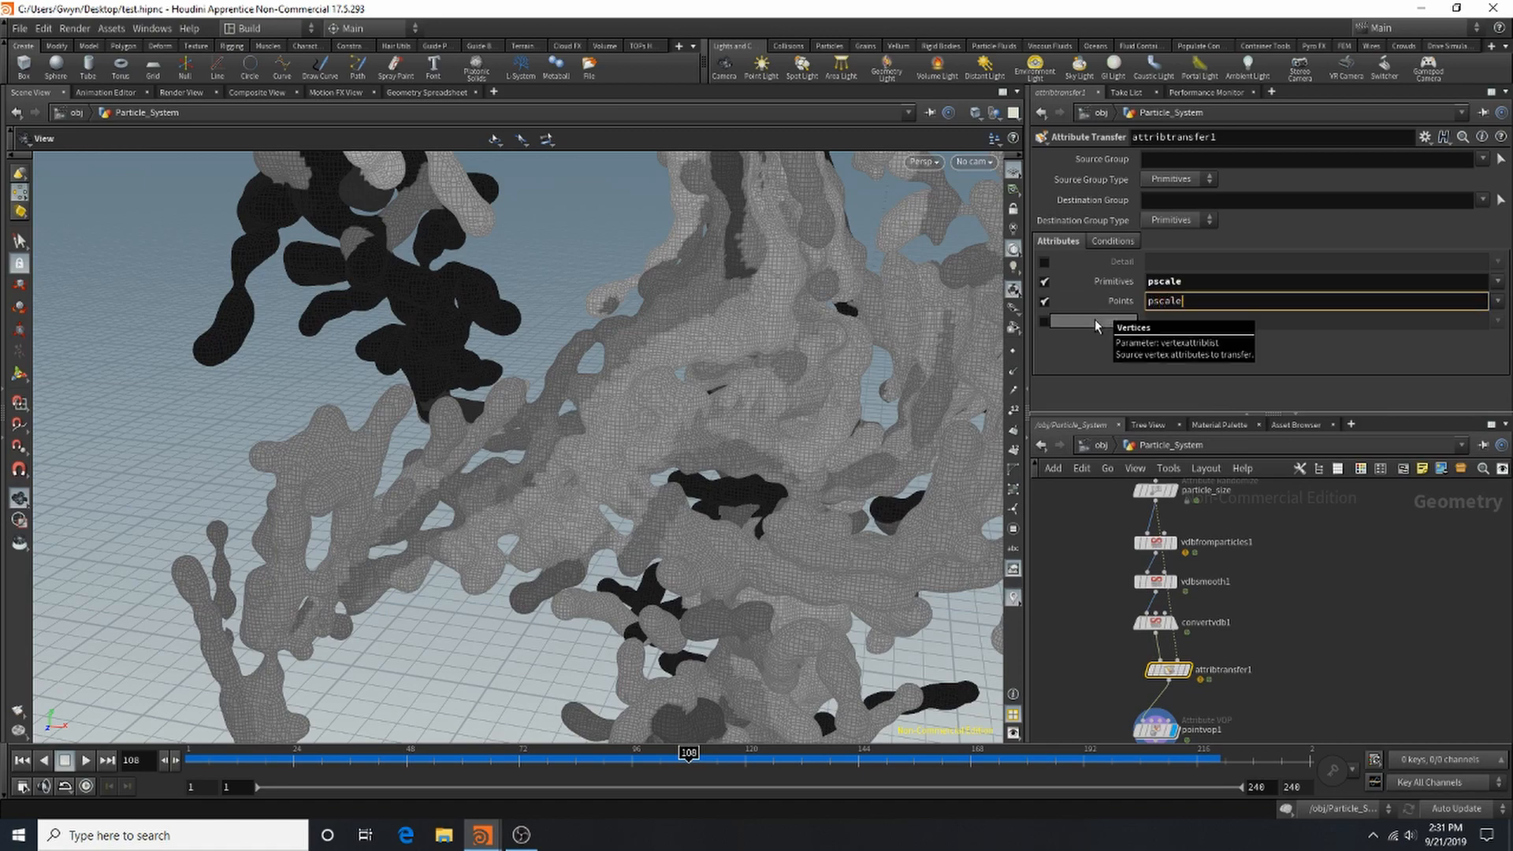
{"action": "key", "text": "Return"}
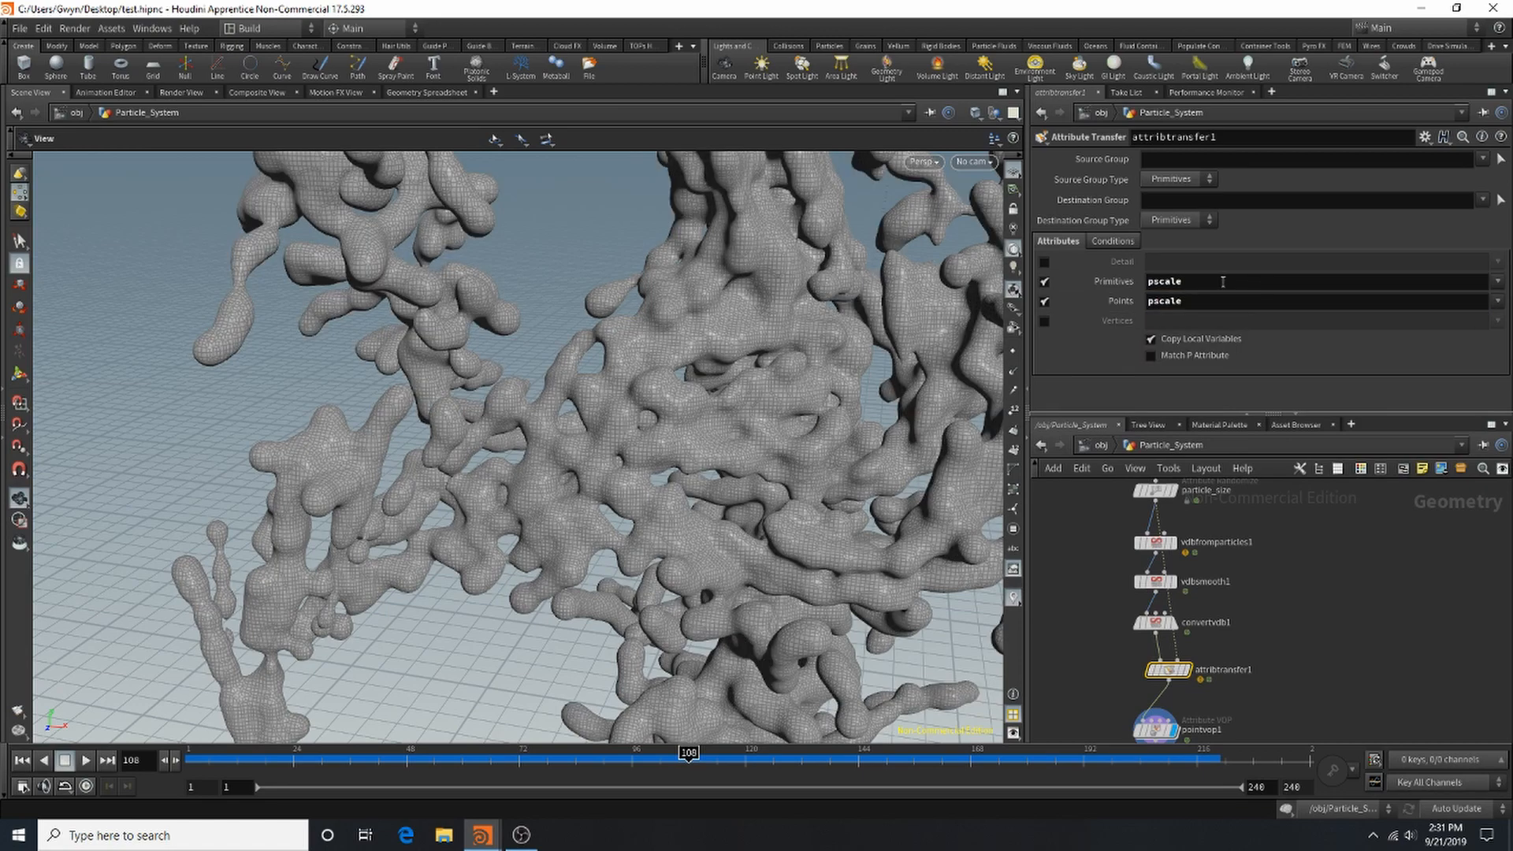
{"action": "double_click", "coordinate": [1223, 282]}
{"action": "key", "text": "BackSpace"}
{"action": "key", "text": "Return"}
Set attribtransfer1's source group type to Points.
{"action": "left_click", "coordinate": [1208, 181]}
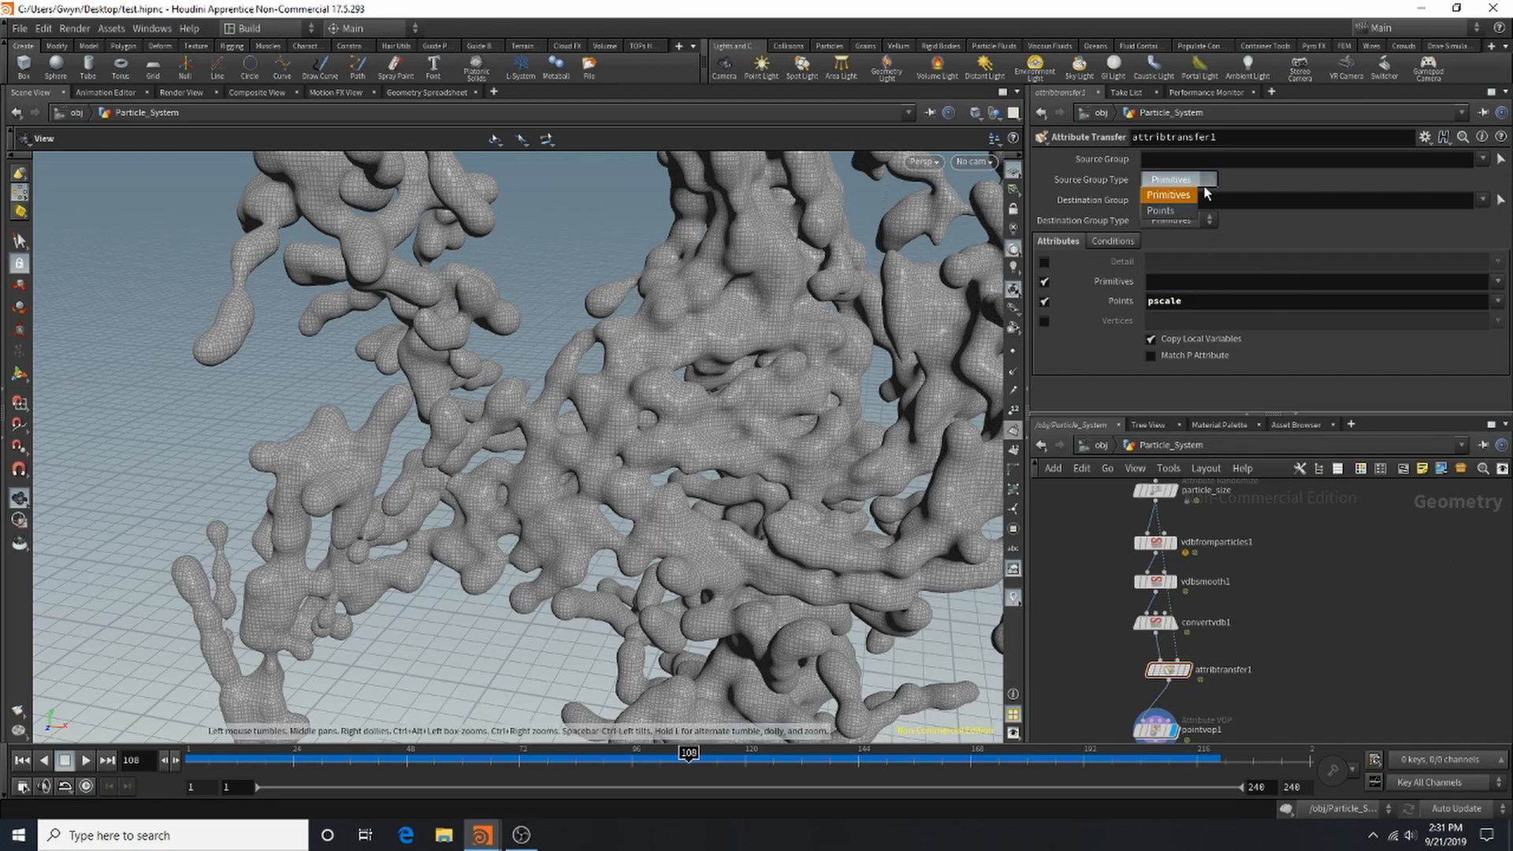
{"action": "left_click", "coordinate": [1208, 195]}
{"action": "left_click", "coordinate": [1207, 221]}
{"action": "left_click", "coordinate": [1189, 173]}
{"action": "left_click", "coordinate": [1187, 209]}
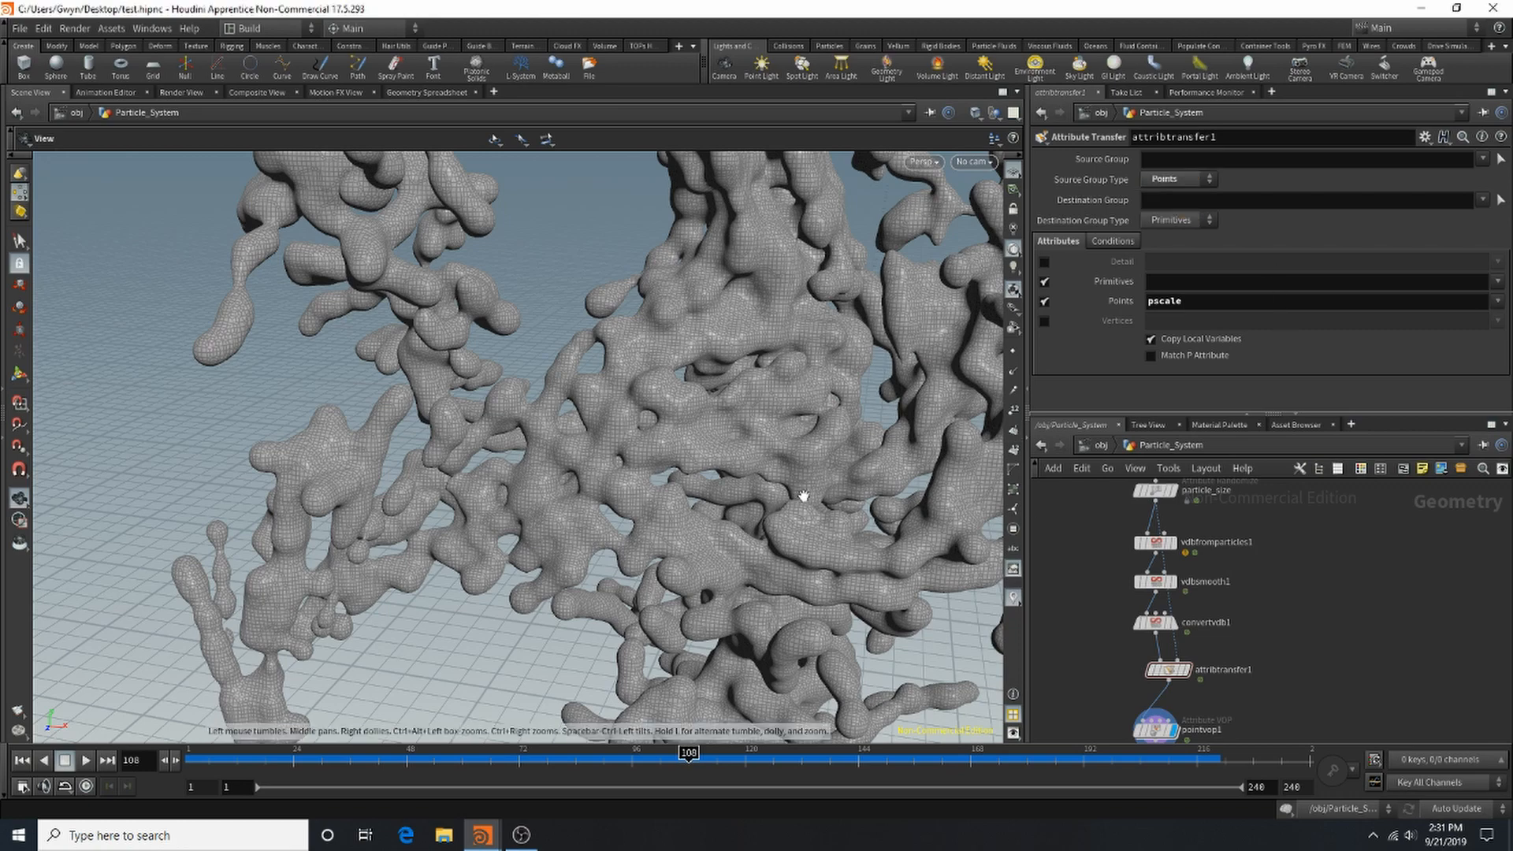
{"action": "scroll", "coordinate": [603, 525], "scroll_direction": "down", "scroll_amount": 8}
{"action": "scroll", "coordinate": [636, 432], "scroll_direction": "up", "scroll_amount": 5}
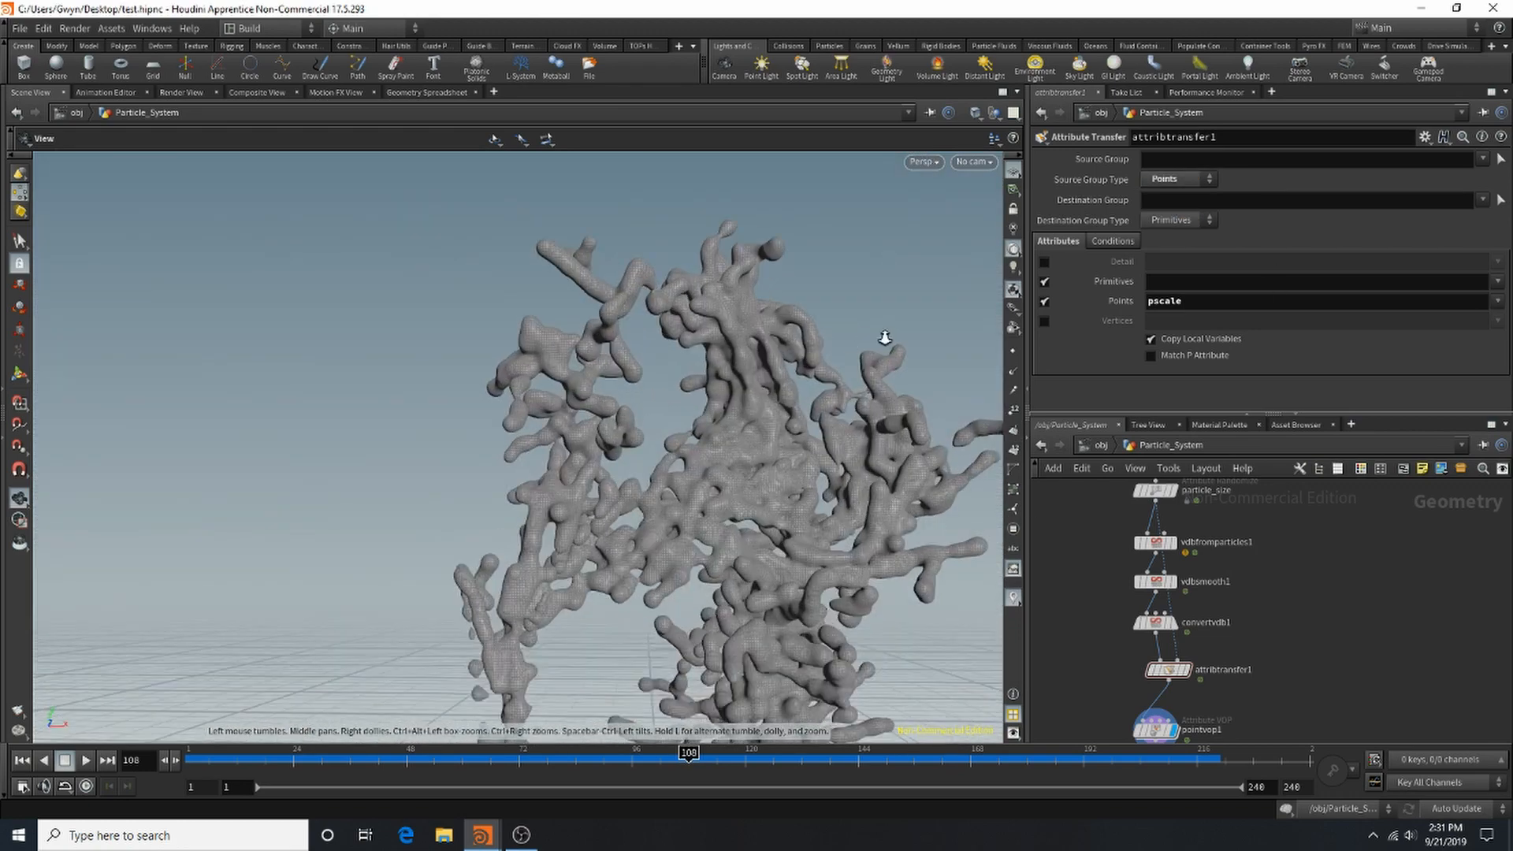
Return attribtransfer1's source group type to Primitives and set its destination group type to Points.
{"action": "left_click", "coordinate": [1190, 180]}
{"action": "left_click", "coordinate": [1182, 195]}
{"action": "left_click", "coordinate": [1179, 220]}
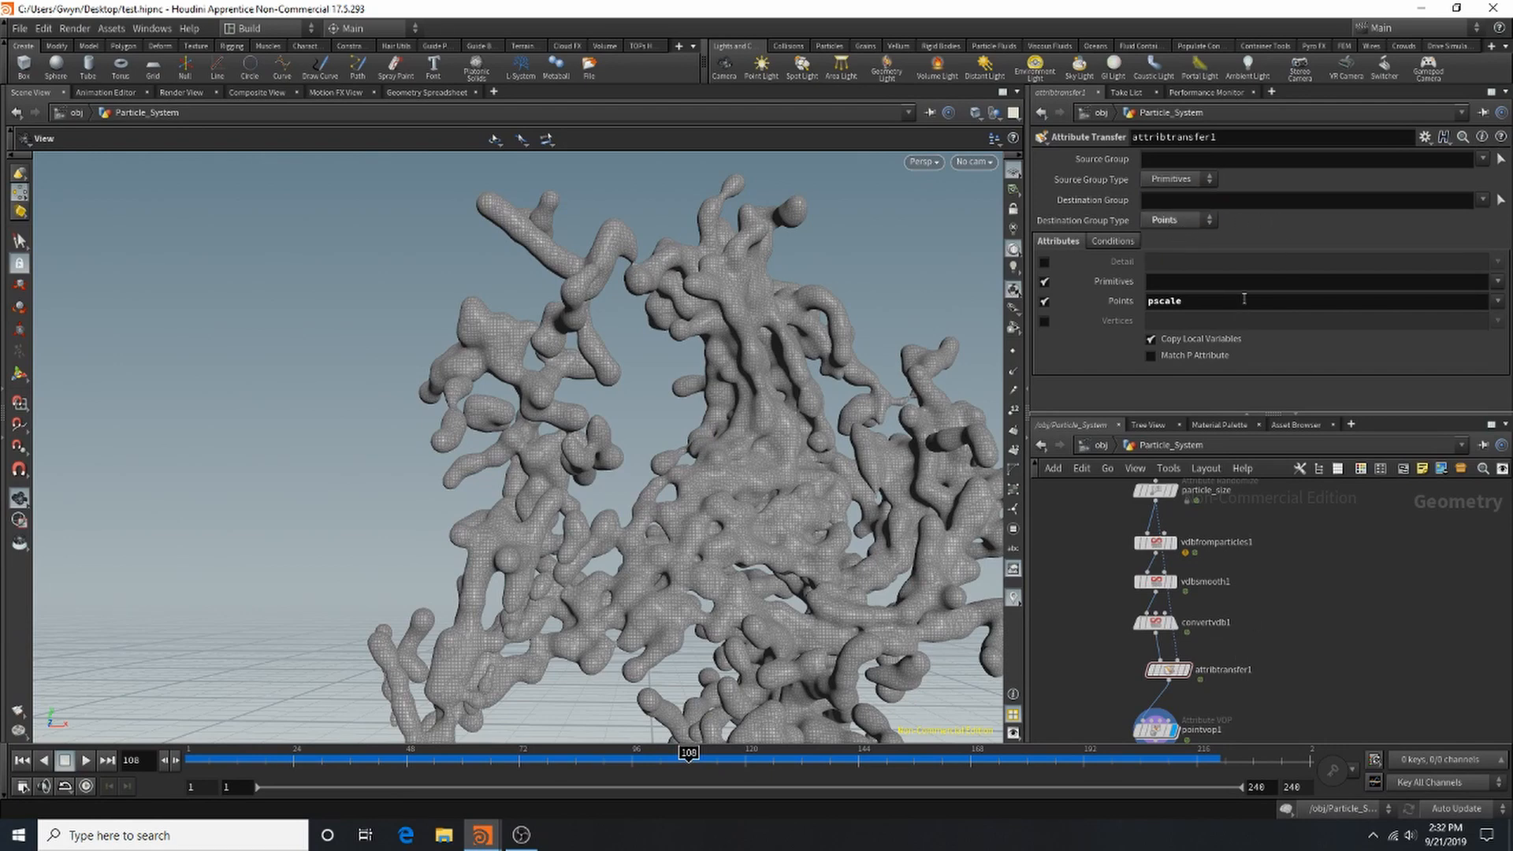
Display convertvdb1's mesh, then attribtransfer1's output, to compare the geometry before and after the transfer.
{"action": "mouse_move", "coordinate": [1174, 625]}
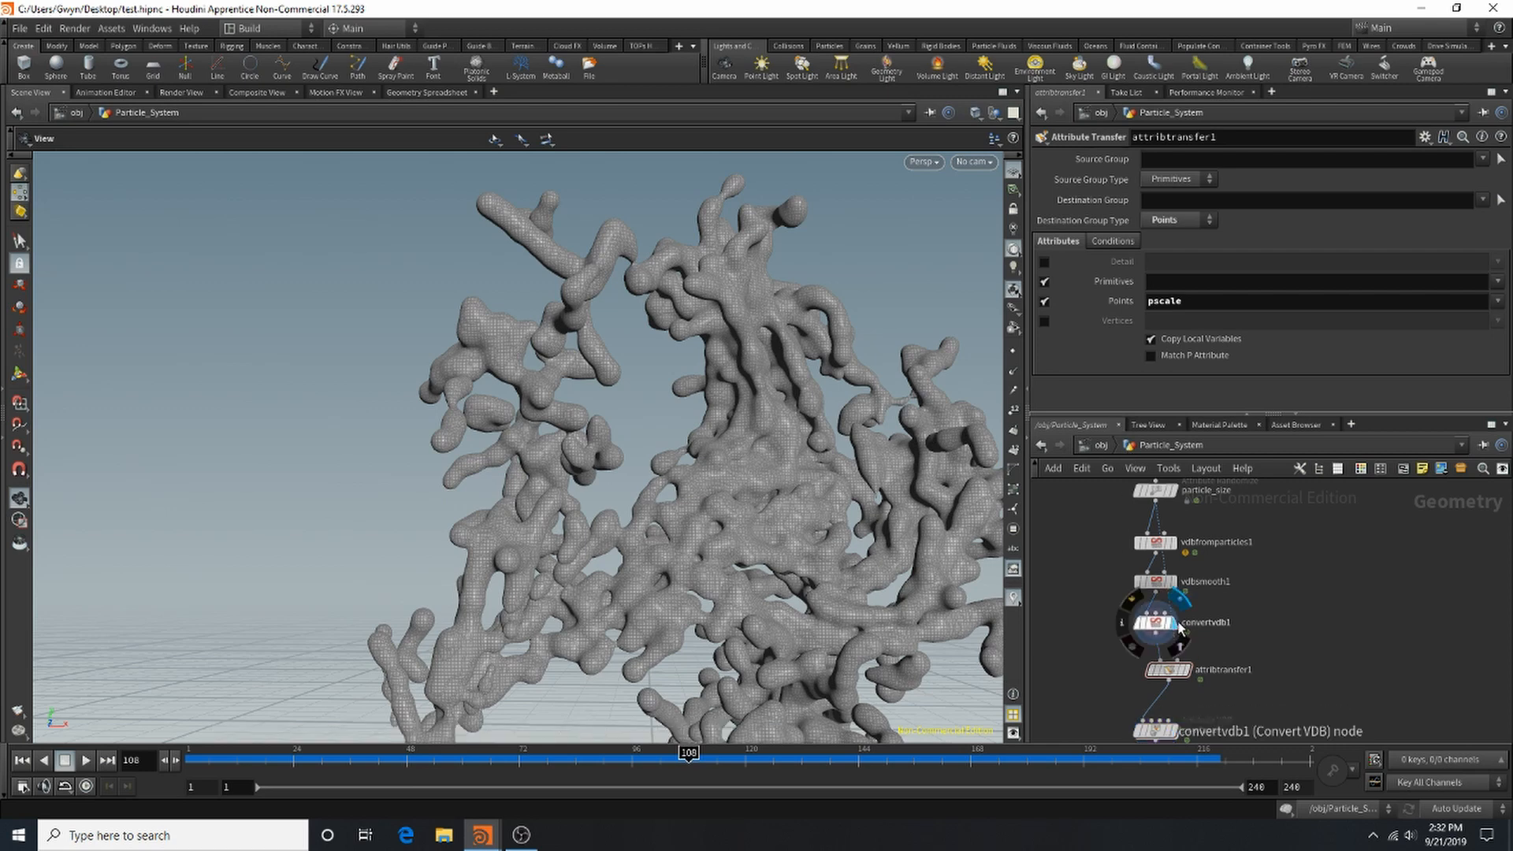
{"action": "left_click", "coordinate": [1180, 625]}
{"action": "left_click", "coordinate": [1182, 673]}
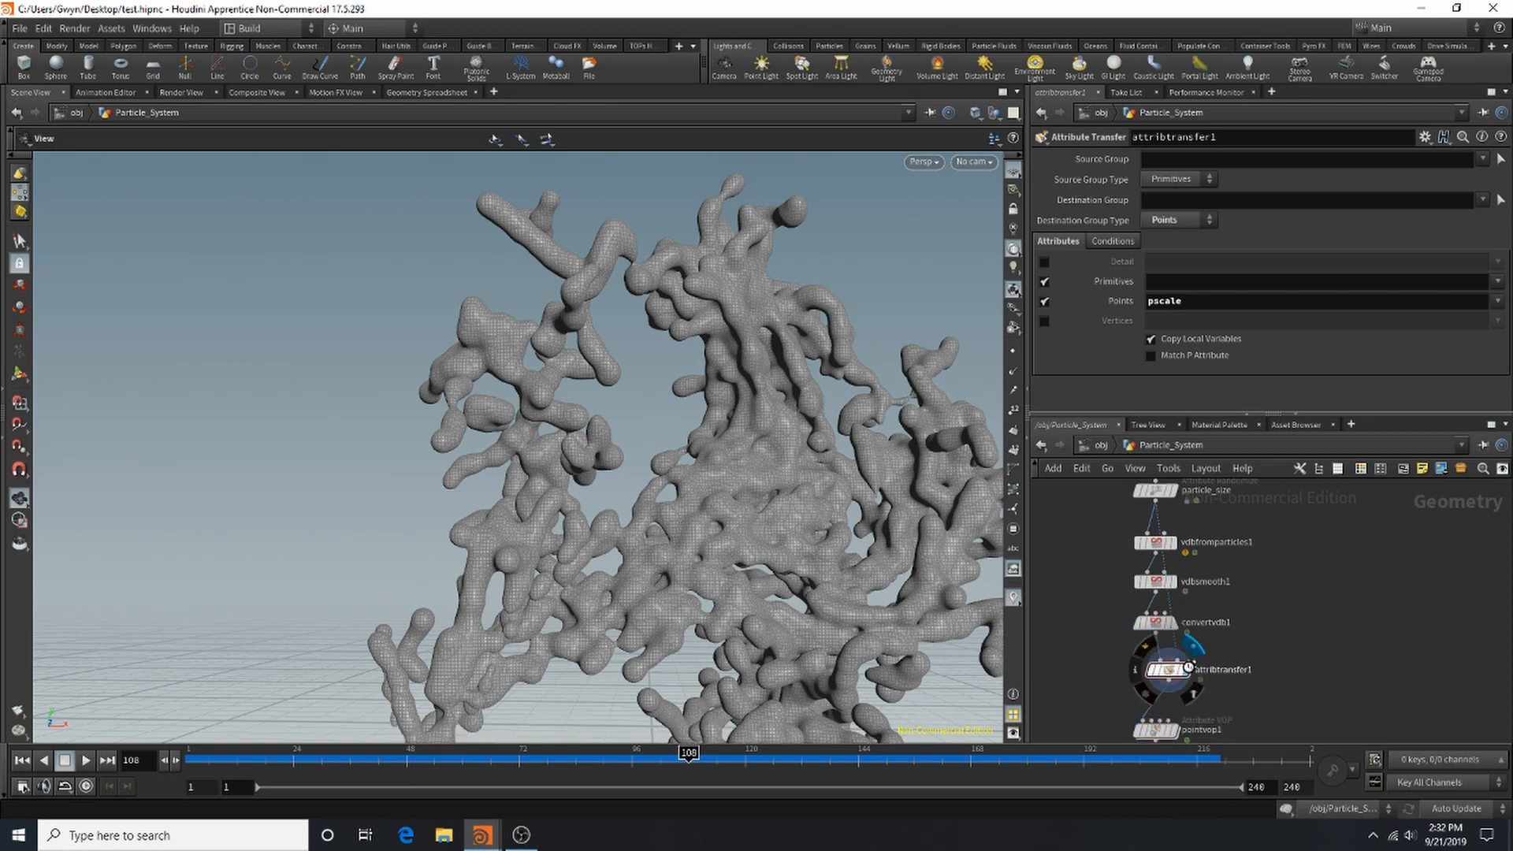
{"action": "left_click", "coordinate": [1113, 240]}
{"action": "left_click", "coordinate": [1058, 241]}
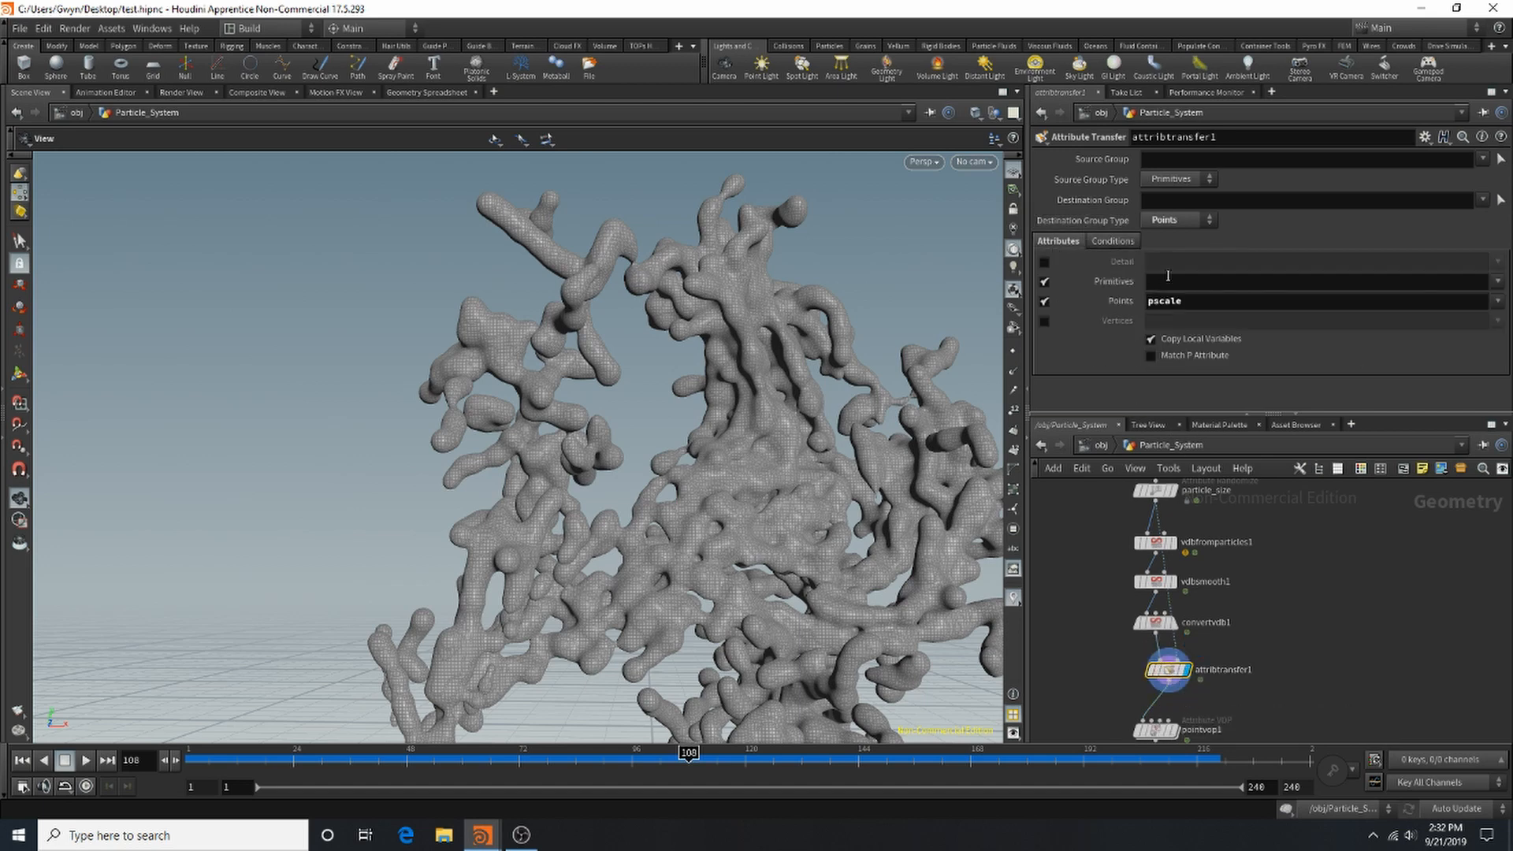
Set attribtransfer1's conditions to kernel radius 3.16, max sample count 5, distance threshold 7.52 and blend width 3.48, and inspect the mesh.
{"action": "left_click", "coordinate": [1179, 300]}
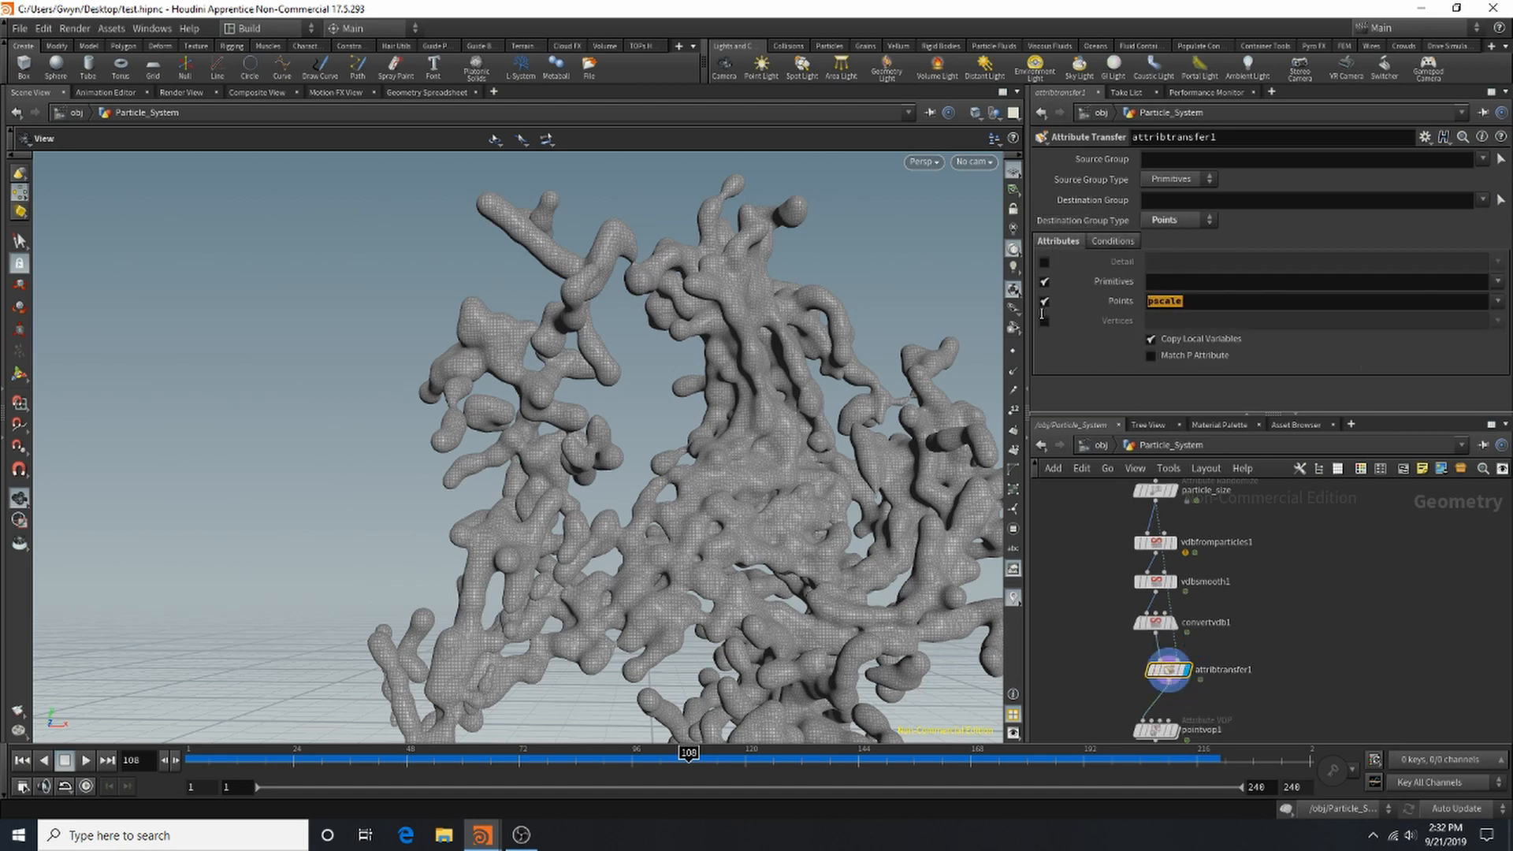
{"action": "left_click", "coordinate": [1112, 240]}
{"action": "left_click_drag", "start_coordinate": [1332, 320], "coordinate": [1277, 325]}
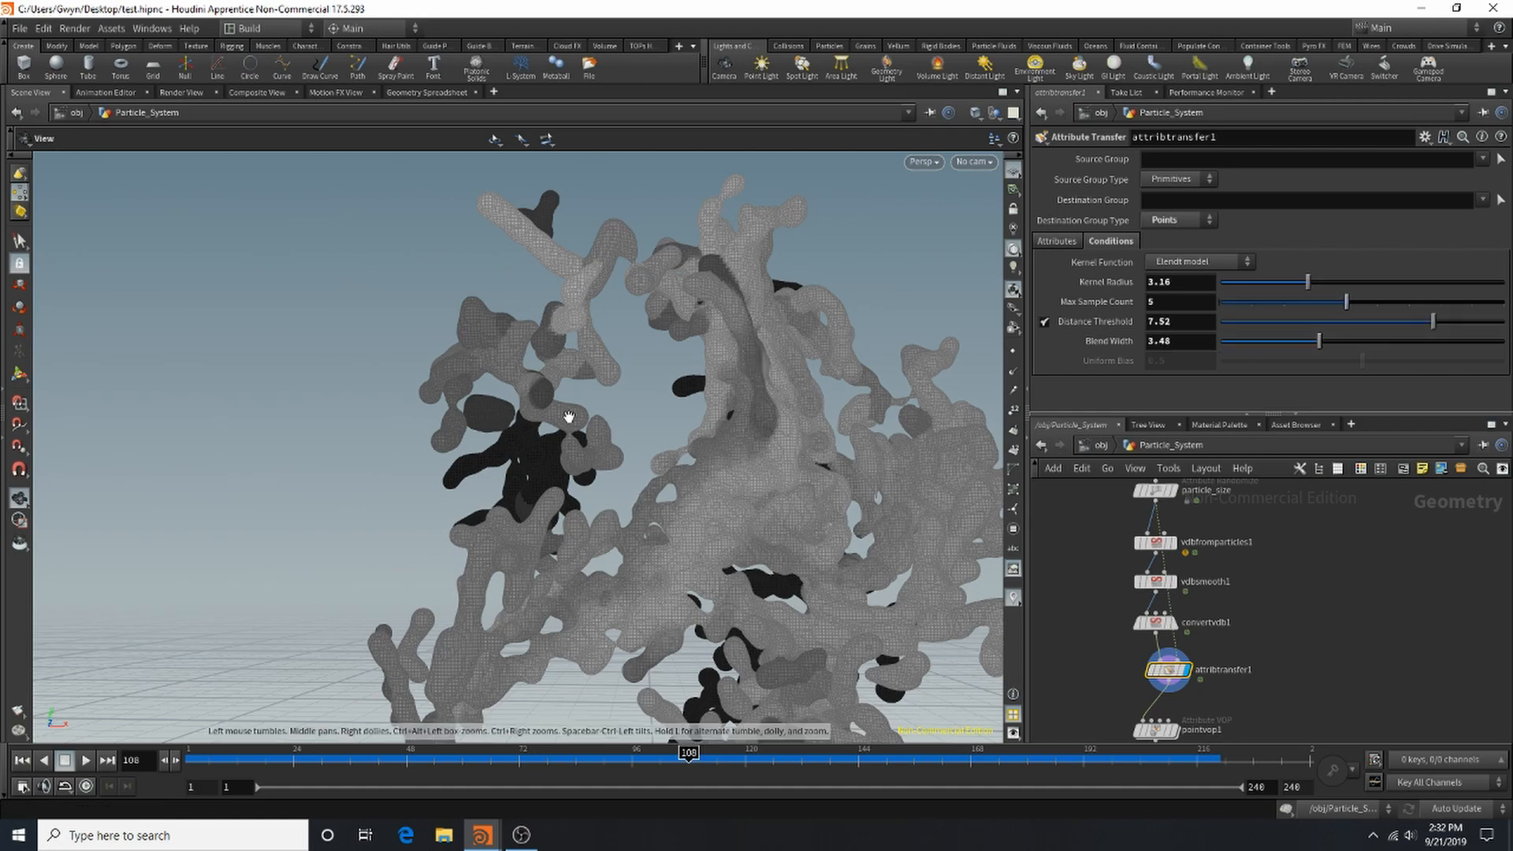
{"action": "left_click_drag", "start_coordinate": [568, 416], "coordinate": [874, 424]}
{"action": "right_click_drag", "start_coordinate": [875, 424], "coordinate": [572, 469]}
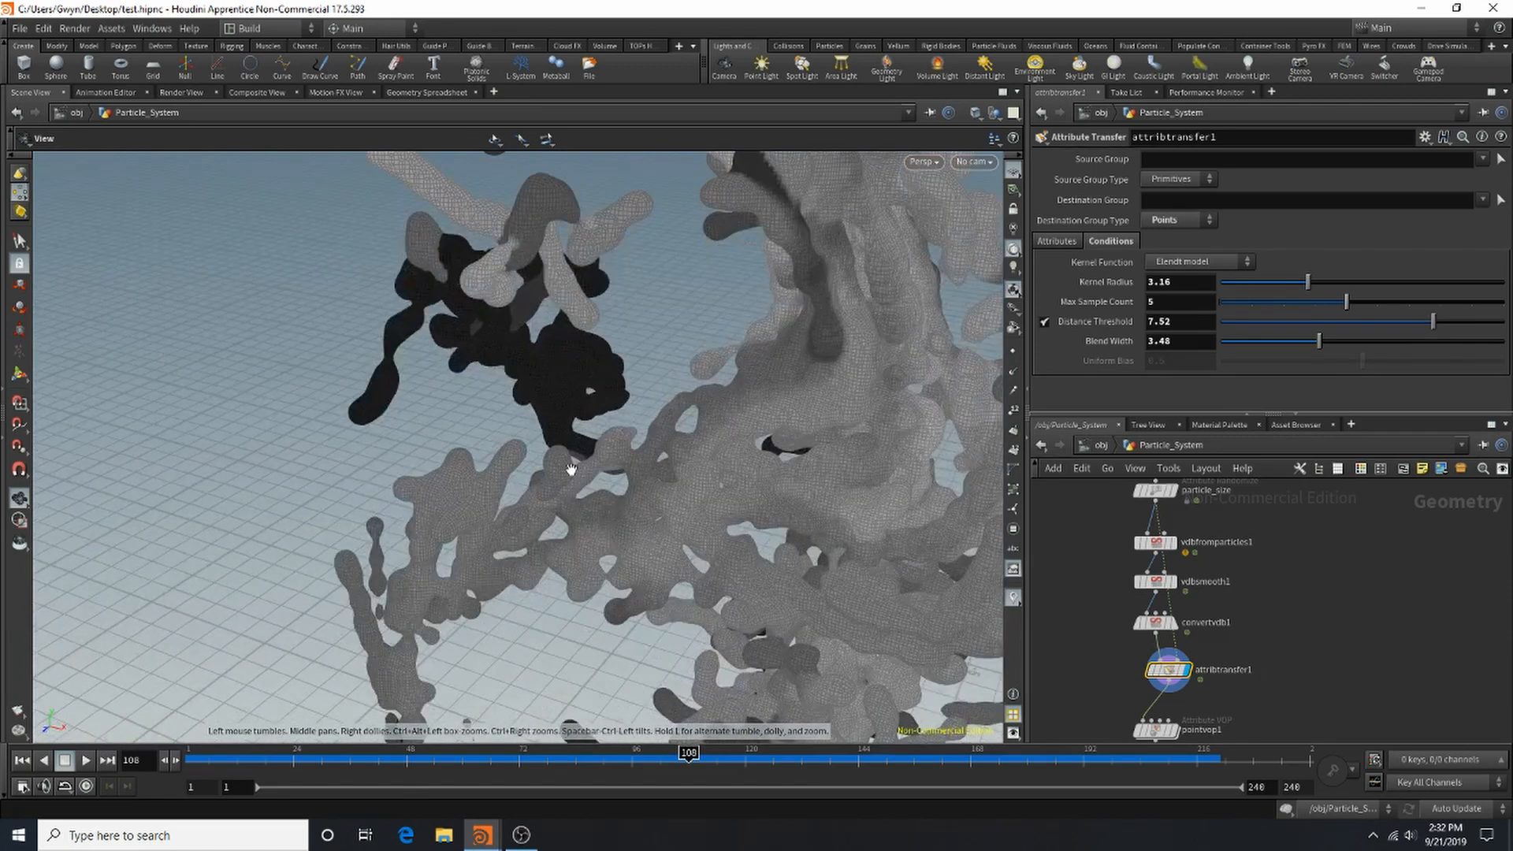
{"action": "left_click_drag", "start_coordinate": [573, 467], "coordinate": [546, 432]}
{"action": "left_click_drag", "start_coordinate": [805, 371], "coordinate": [843, 386]}
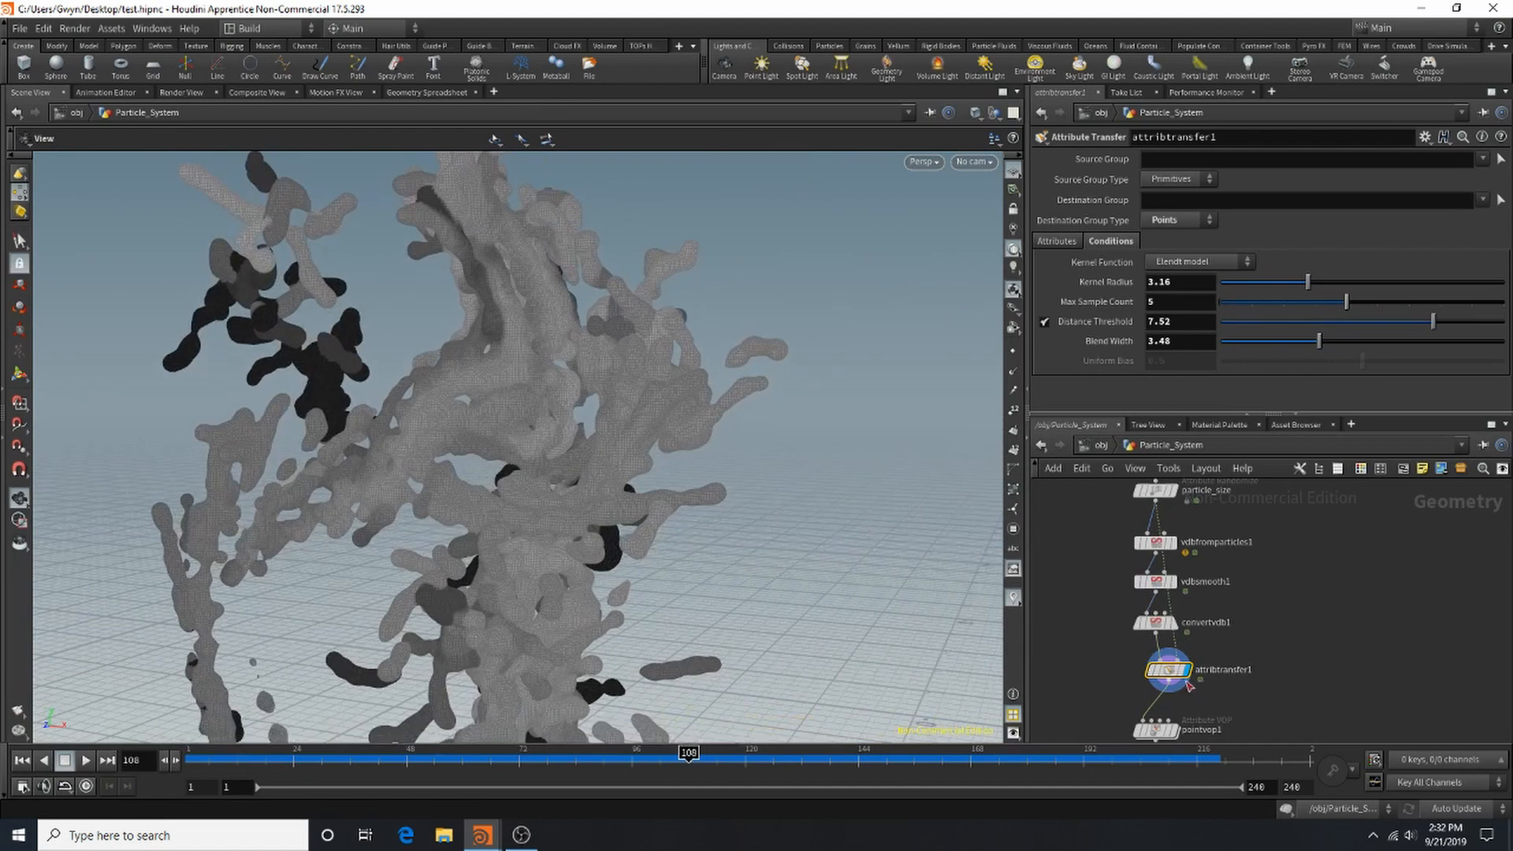
Move attribtransfer1 aside from the node chain and cut the wire from particle_size to its second input.
{"action": "left_click_drag", "start_coordinate": [1171, 683], "coordinate": [1235, 682]}
{"action": "scroll", "coordinate": [1194, 672], "scroll_direction": "down", "scroll_amount": 5}
{"action": "scroll", "coordinate": [1221, 616], "scroll_direction": "up", "scroll_amount": 4}
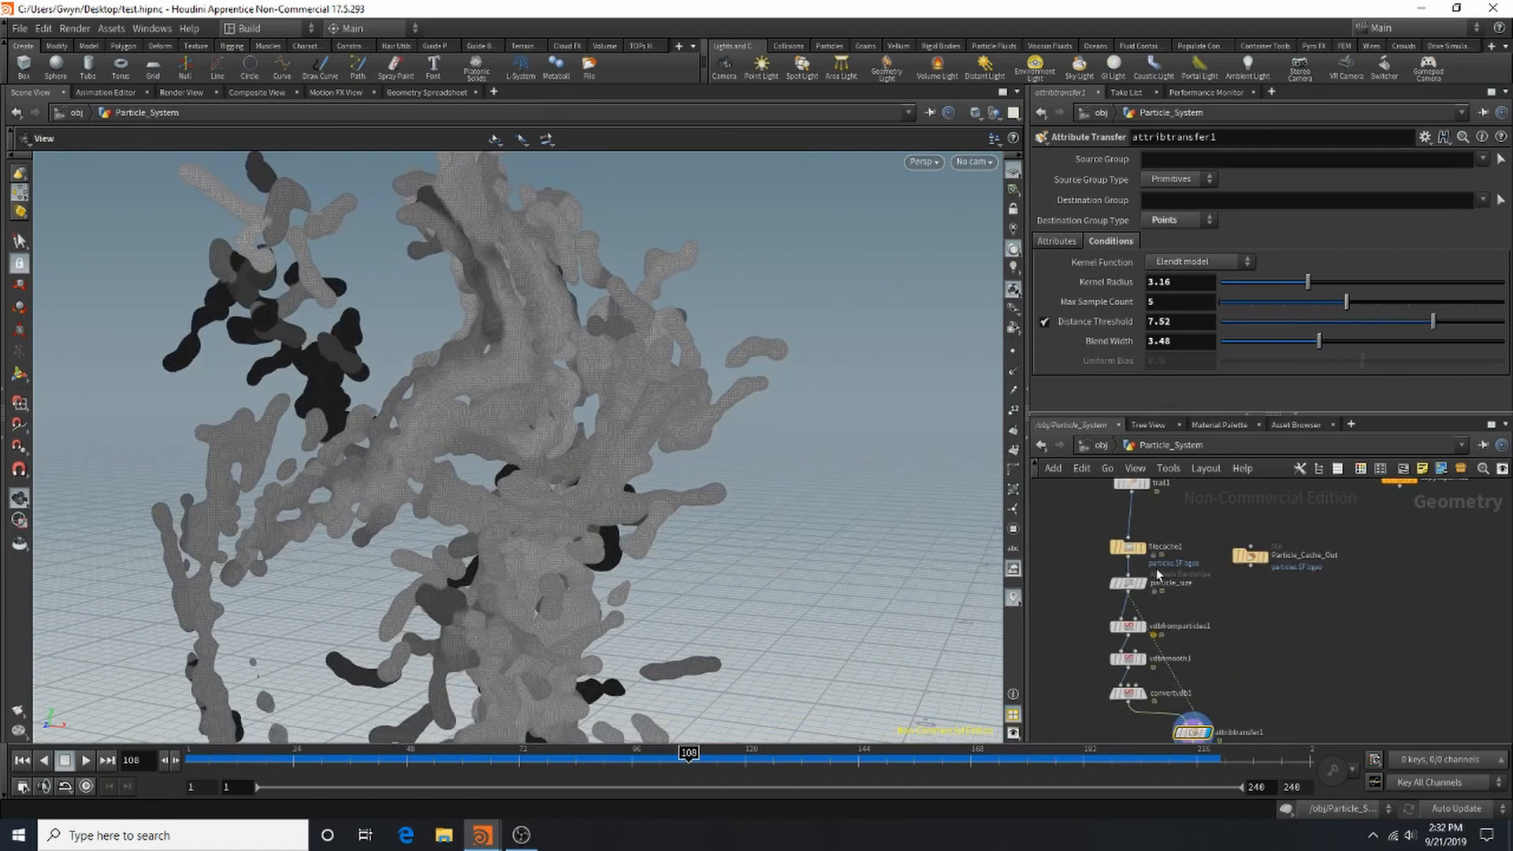
{"action": "scroll", "coordinate": [1094, 583], "scroll_direction": "down", "scroll_amount": 3}
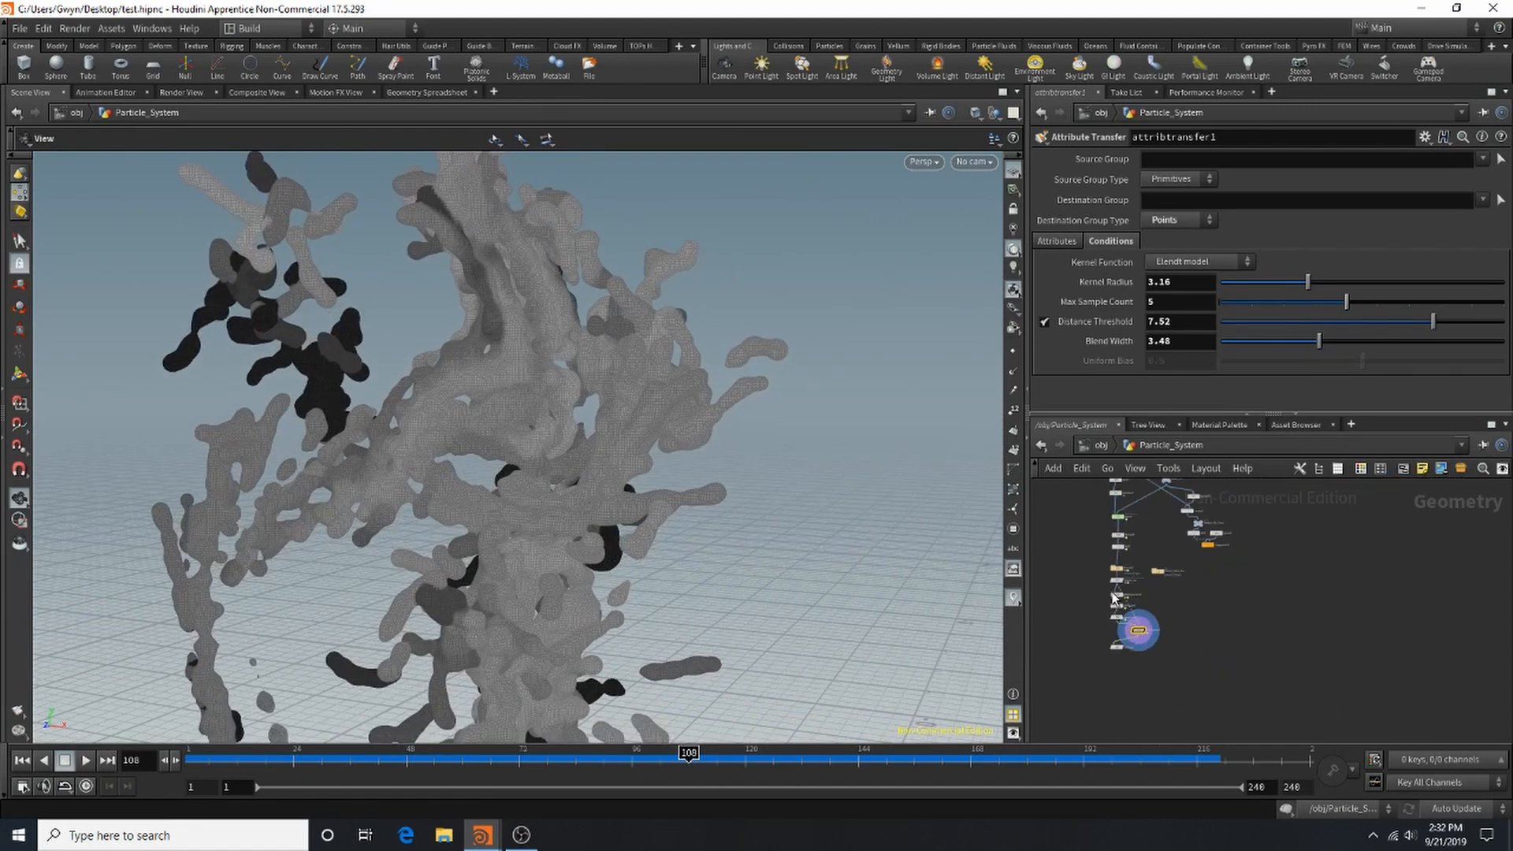
{"action": "scroll", "coordinate": [1132, 660], "scroll_direction": "up", "scroll_amount": 2}
{"action": "key", "text": "y"}
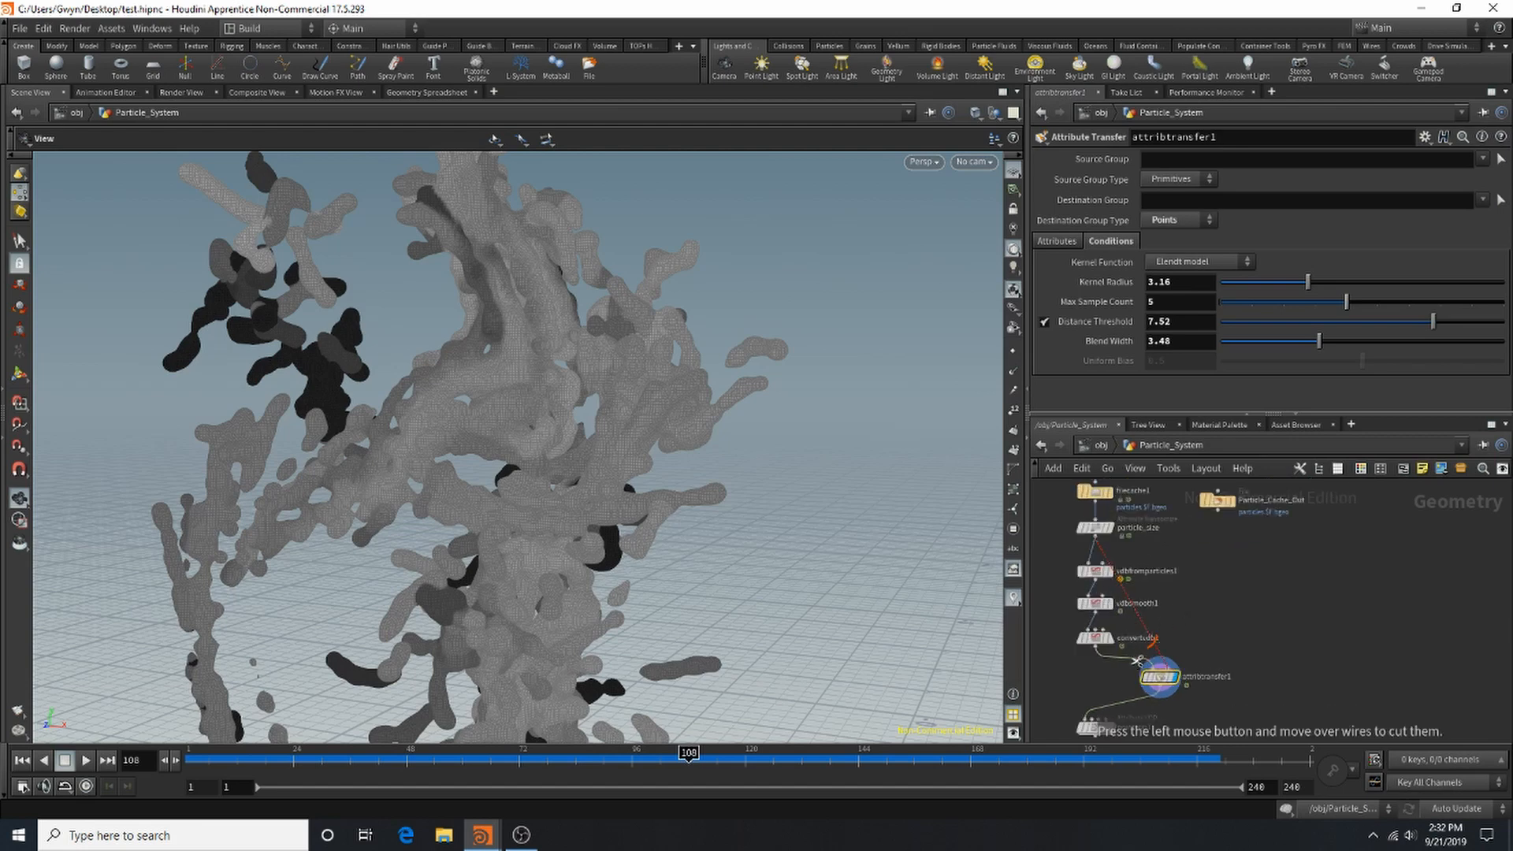
{"action": "left_click_drag", "start_coordinate": [1156, 628], "coordinate": [1144, 670]}
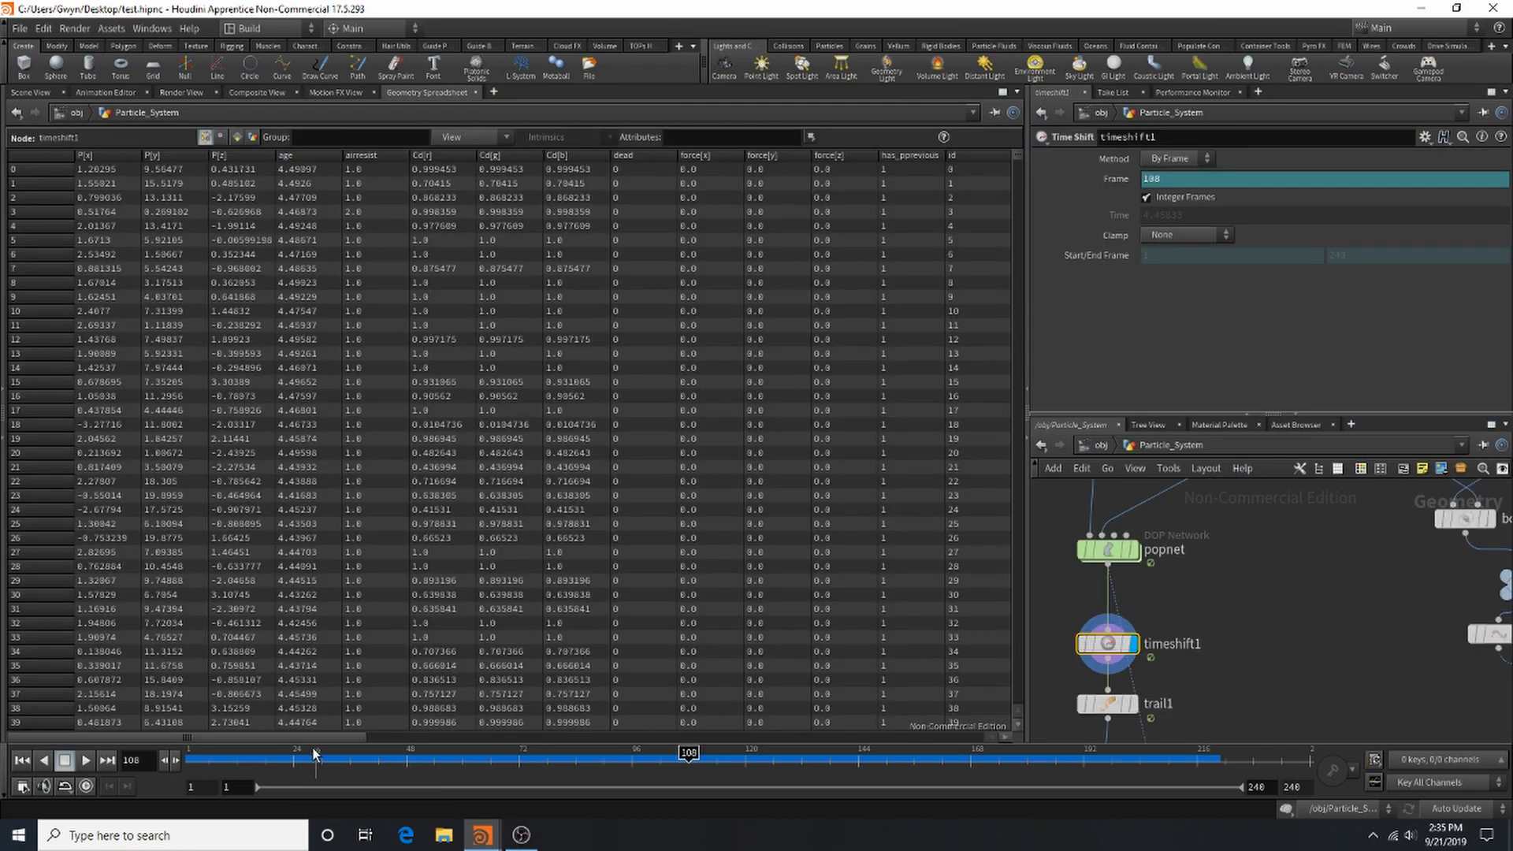
Return to the 3D scene and set attribtransfer1's point attributes to age Cd.
{"action": "left_click", "coordinate": [13, 92]}
{"action": "scroll", "coordinate": [1211, 562], "scroll_direction": "down", "scroll_amount": 6}
{"action": "scroll", "coordinate": [1216, 640], "scroll_direction": "up", "scroll_amount": 8}
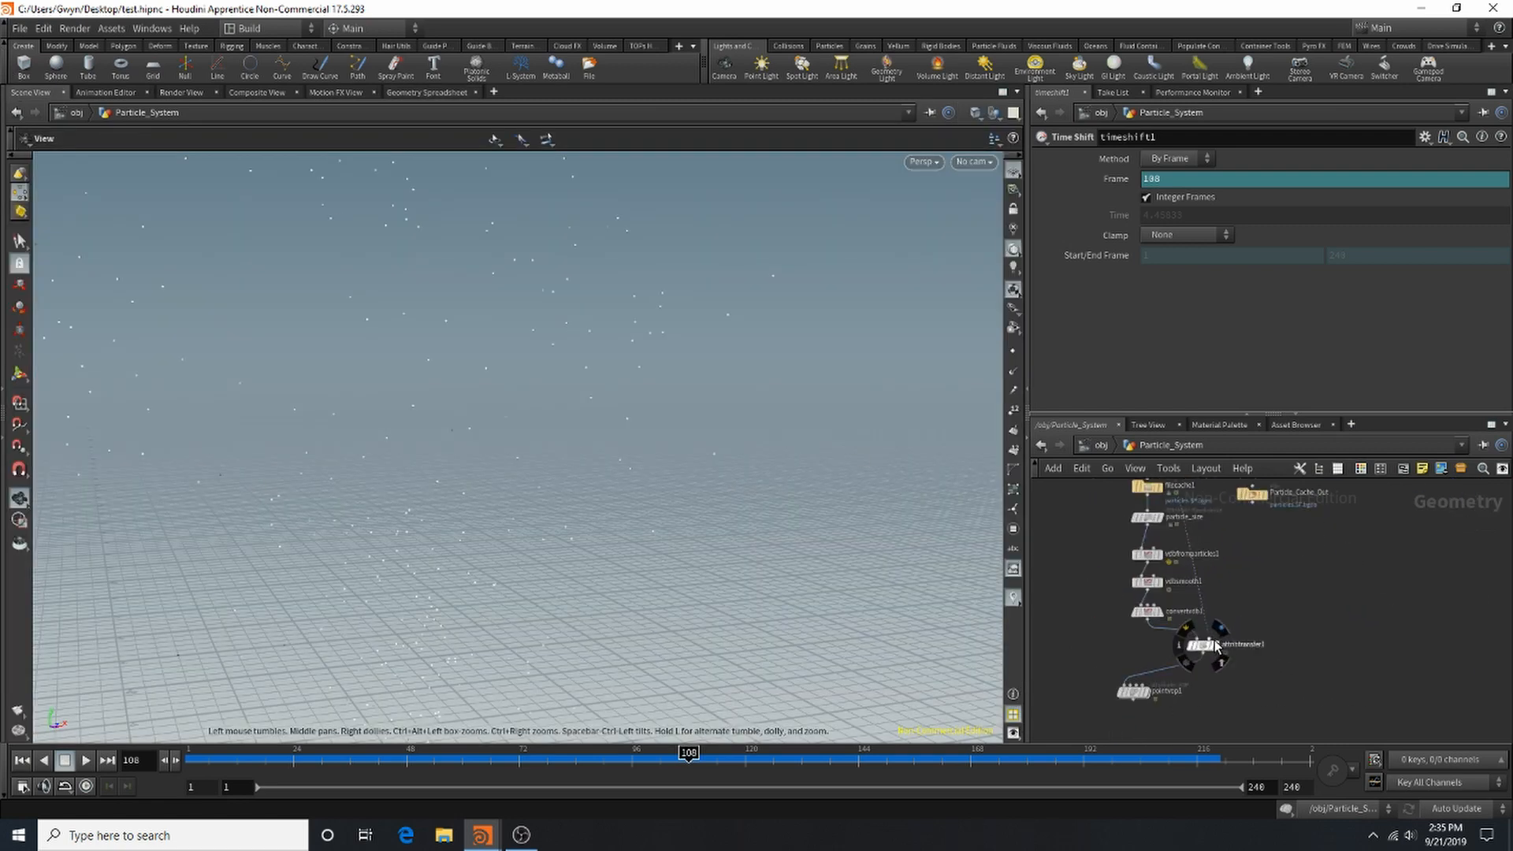
{"action": "left_click", "coordinate": [1206, 653]}
{"action": "left_click", "coordinate": [1205, 303]}
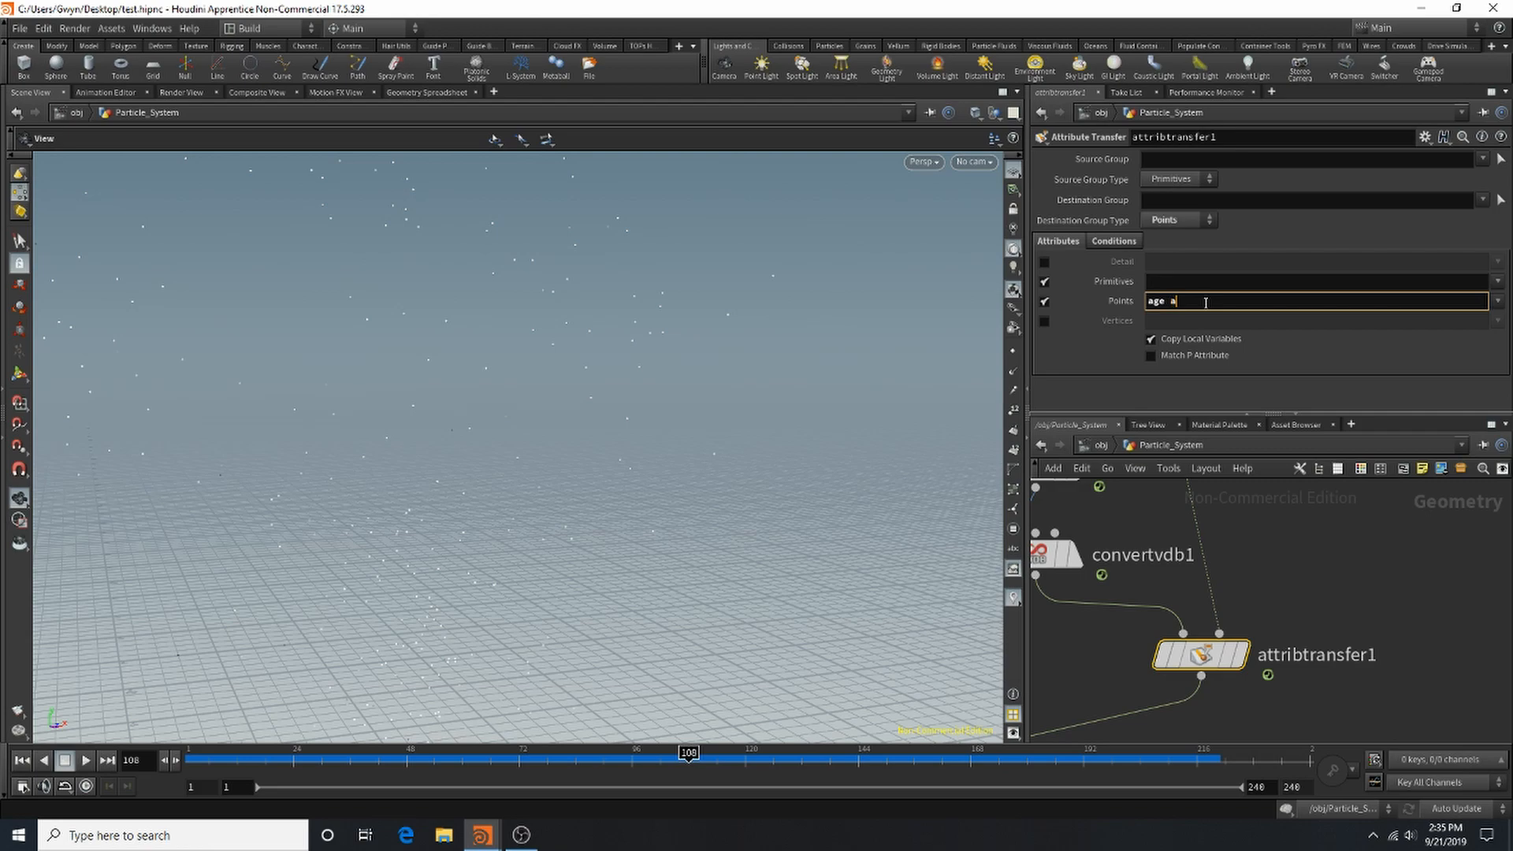
{"action": "key", "text": "Return"}
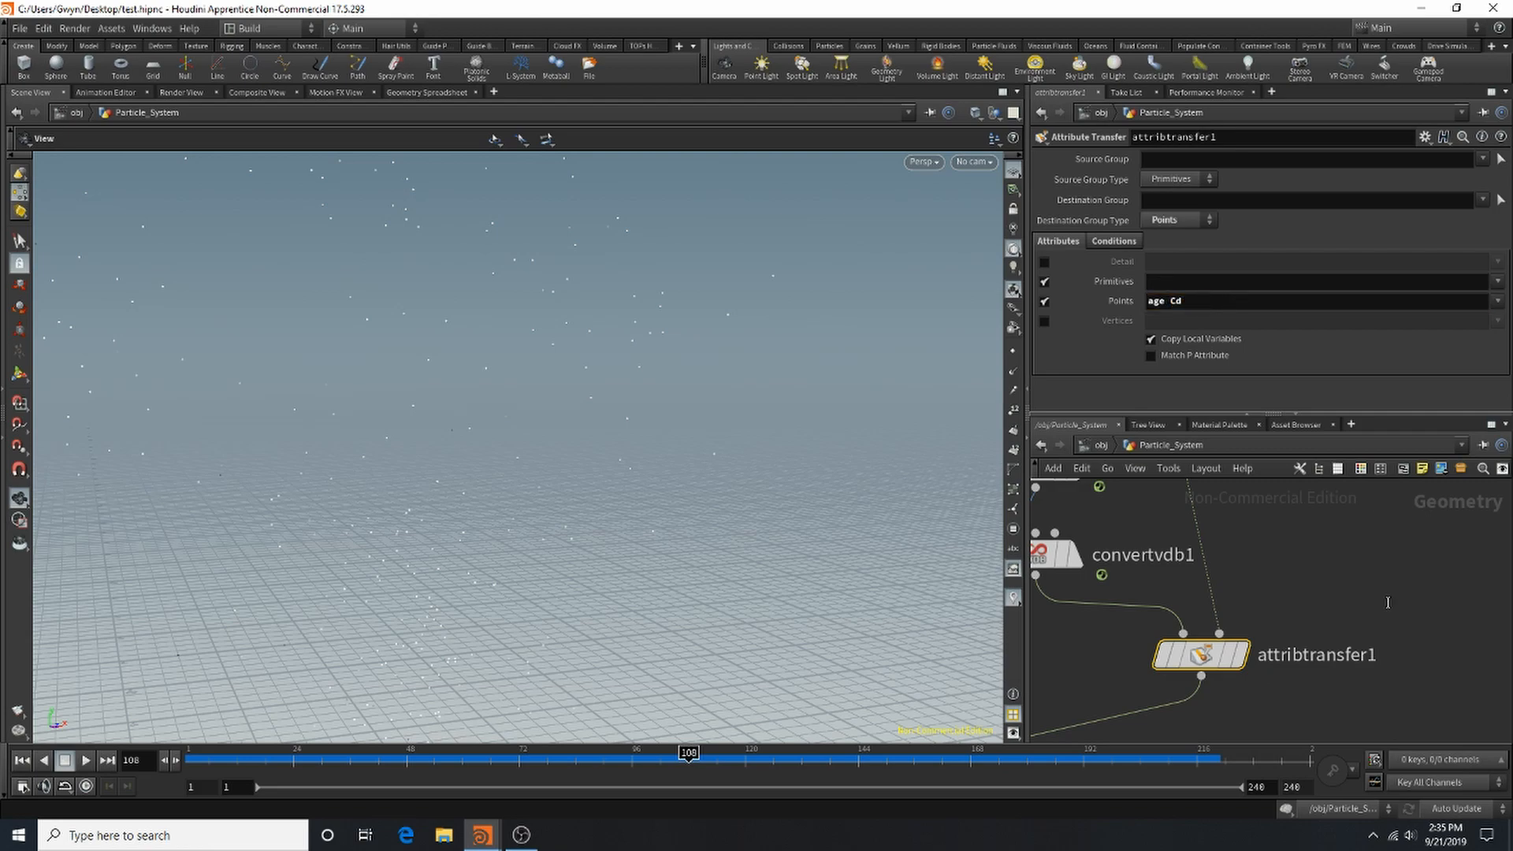
Delete pointvop1 from below attribtransfer1 and add a Primitive VOP node in its place.
{"action": "scroll", "coordinate": [1315, 587], "scroll_direction": "down", "scroll_amount": 6}
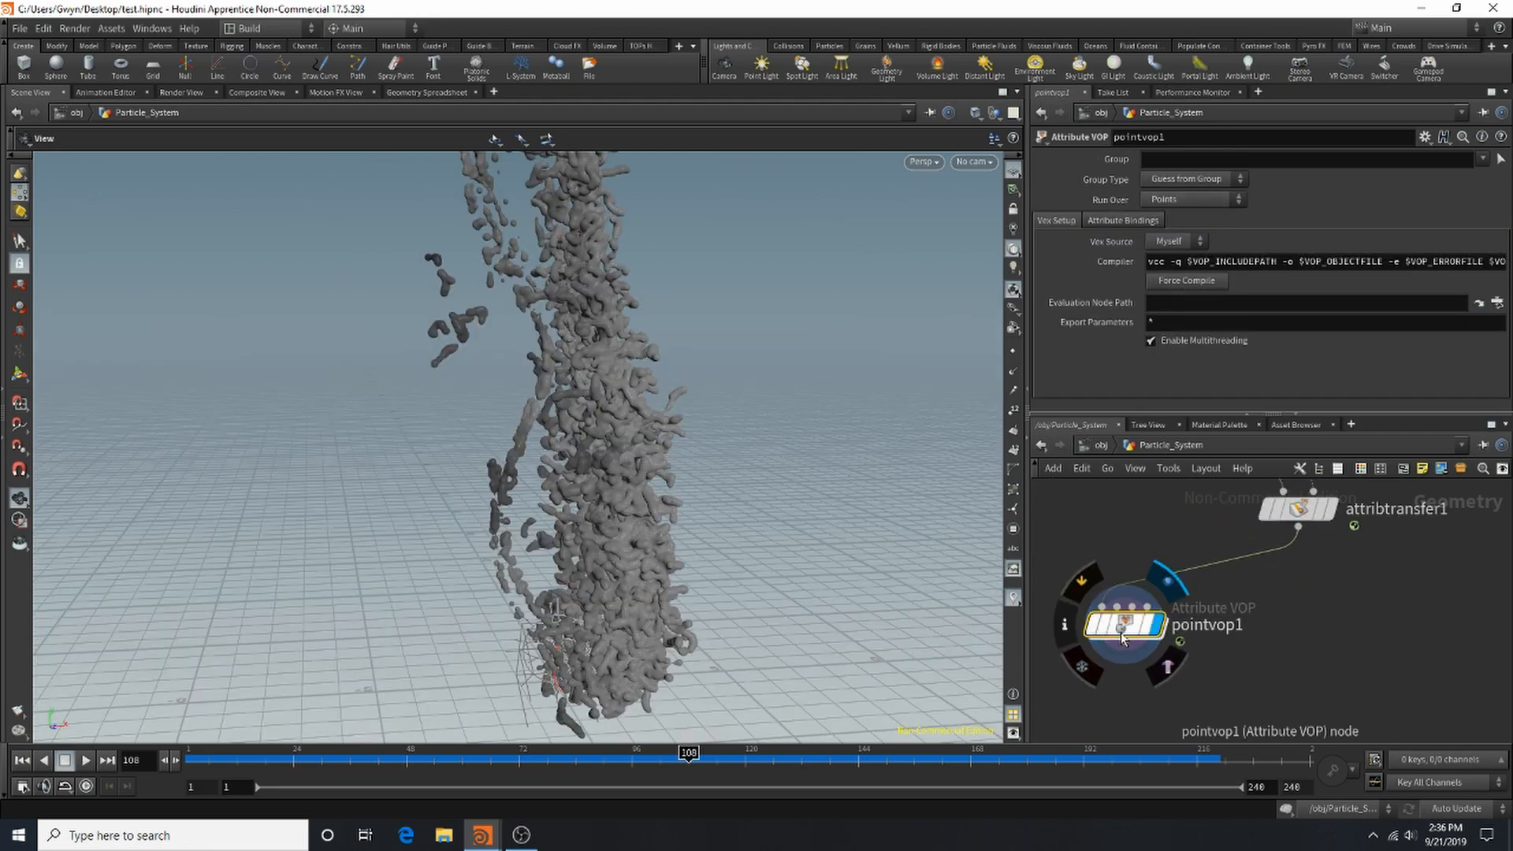
{"action": "left_click_drag", "start_coordinate": [1123, 639], "coordinate": [1158, 603]}
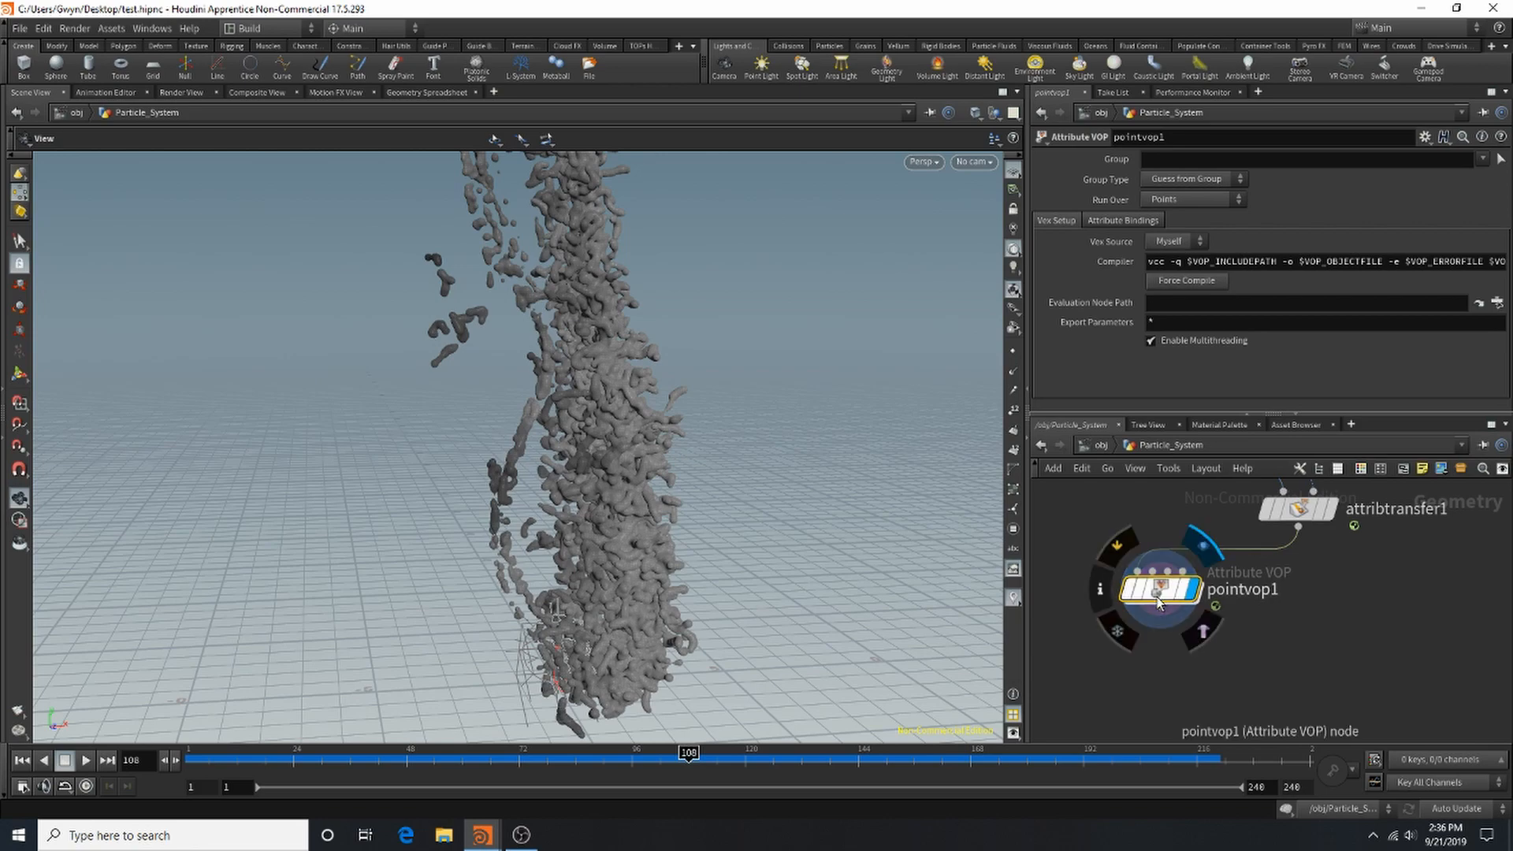
{"action": "key", "text": "Delete"}
{"action": "key", "text": "Tab"}
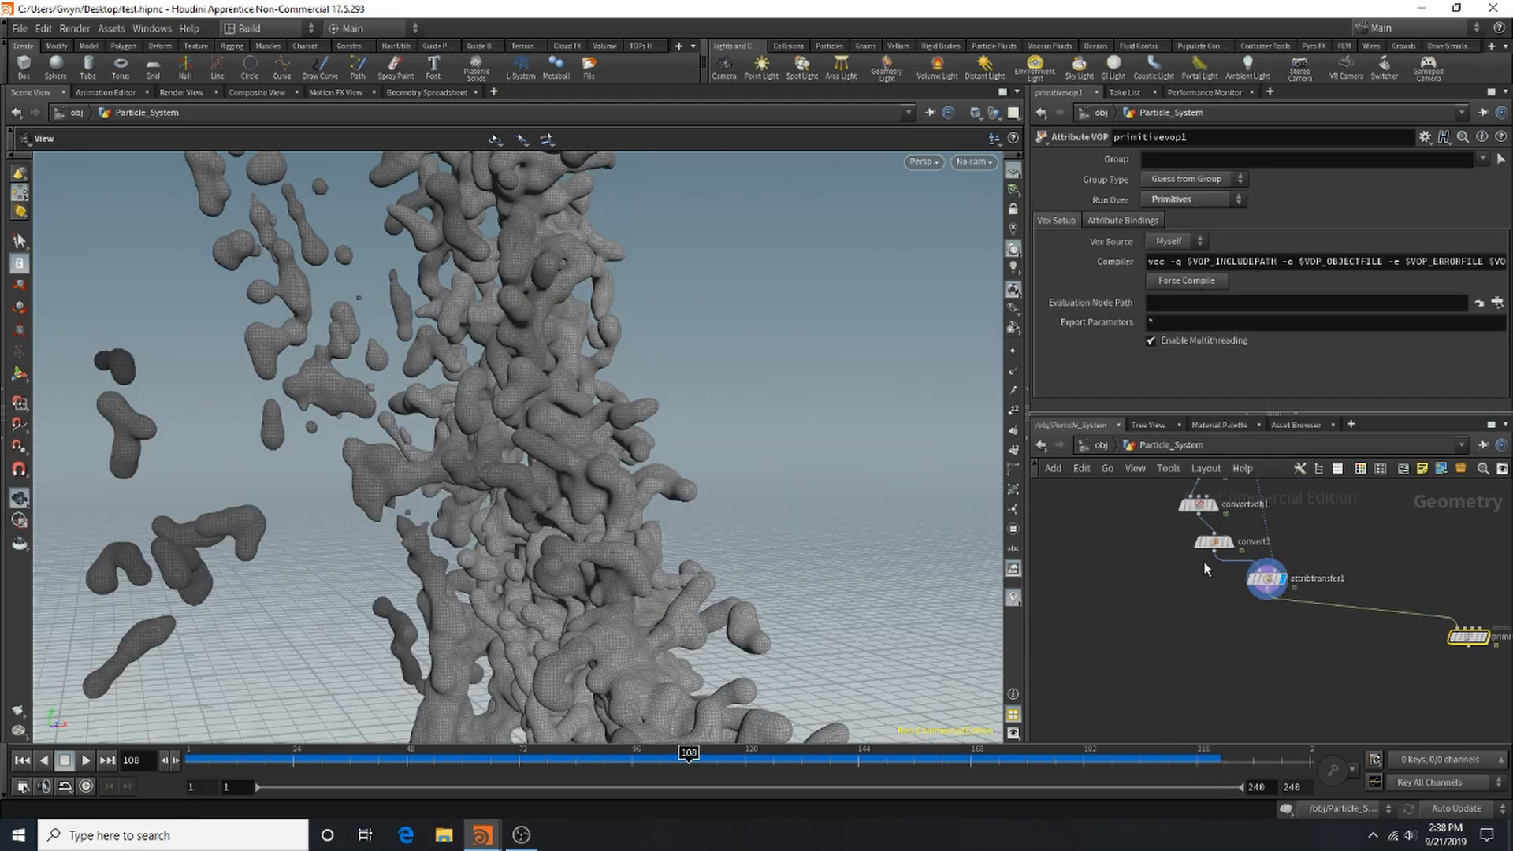
{"action": "left_click_drag", "start_coordinate": [432, 490], "coordinate": [541, 160]}
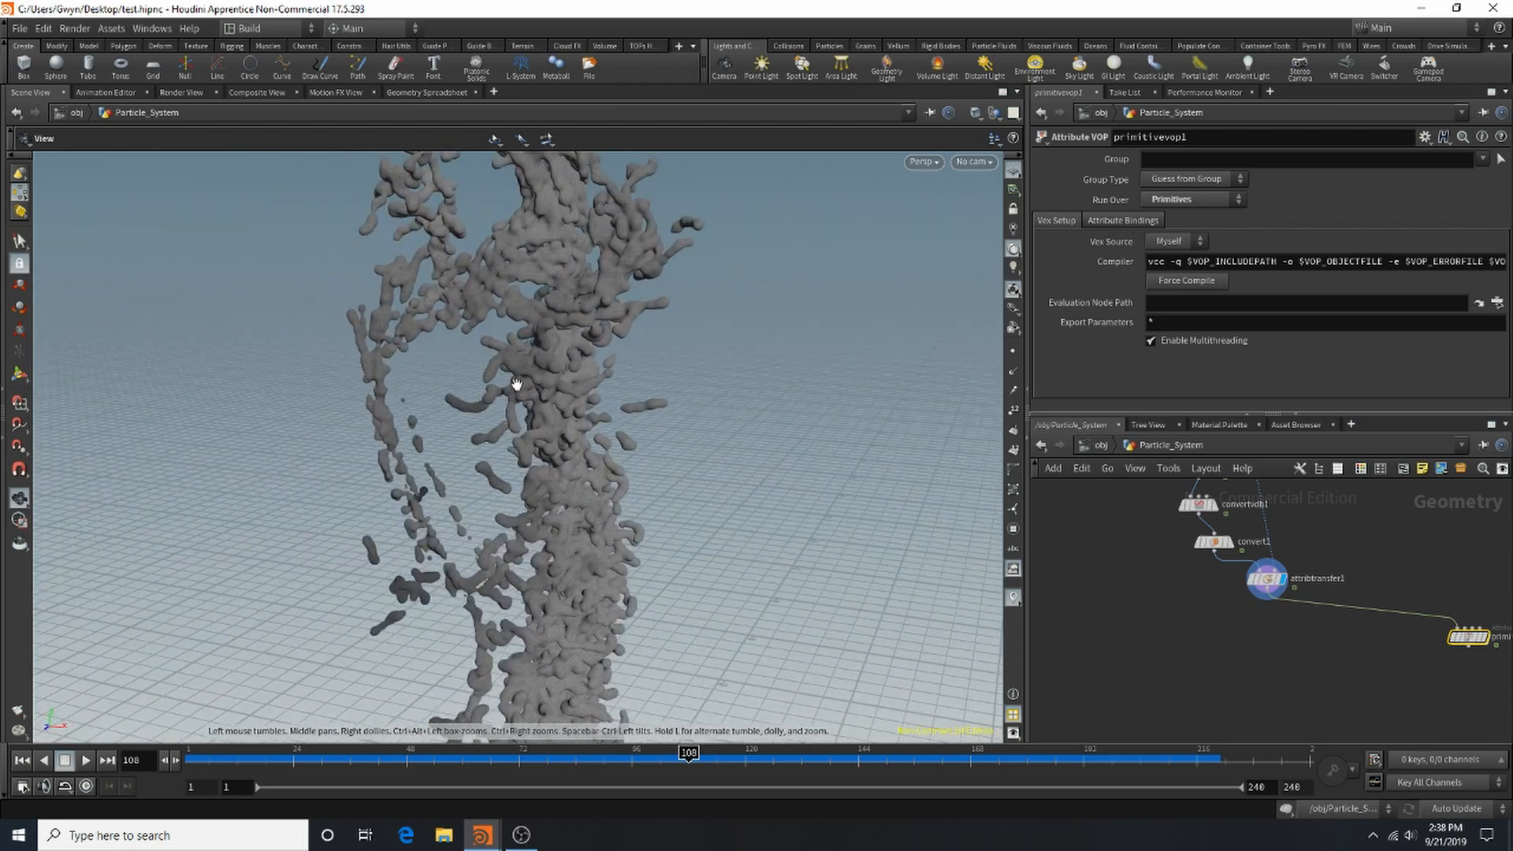
{"action": "left_click_drag", "start_coordinate": [594, 304], "coordinate": [598, 227]}
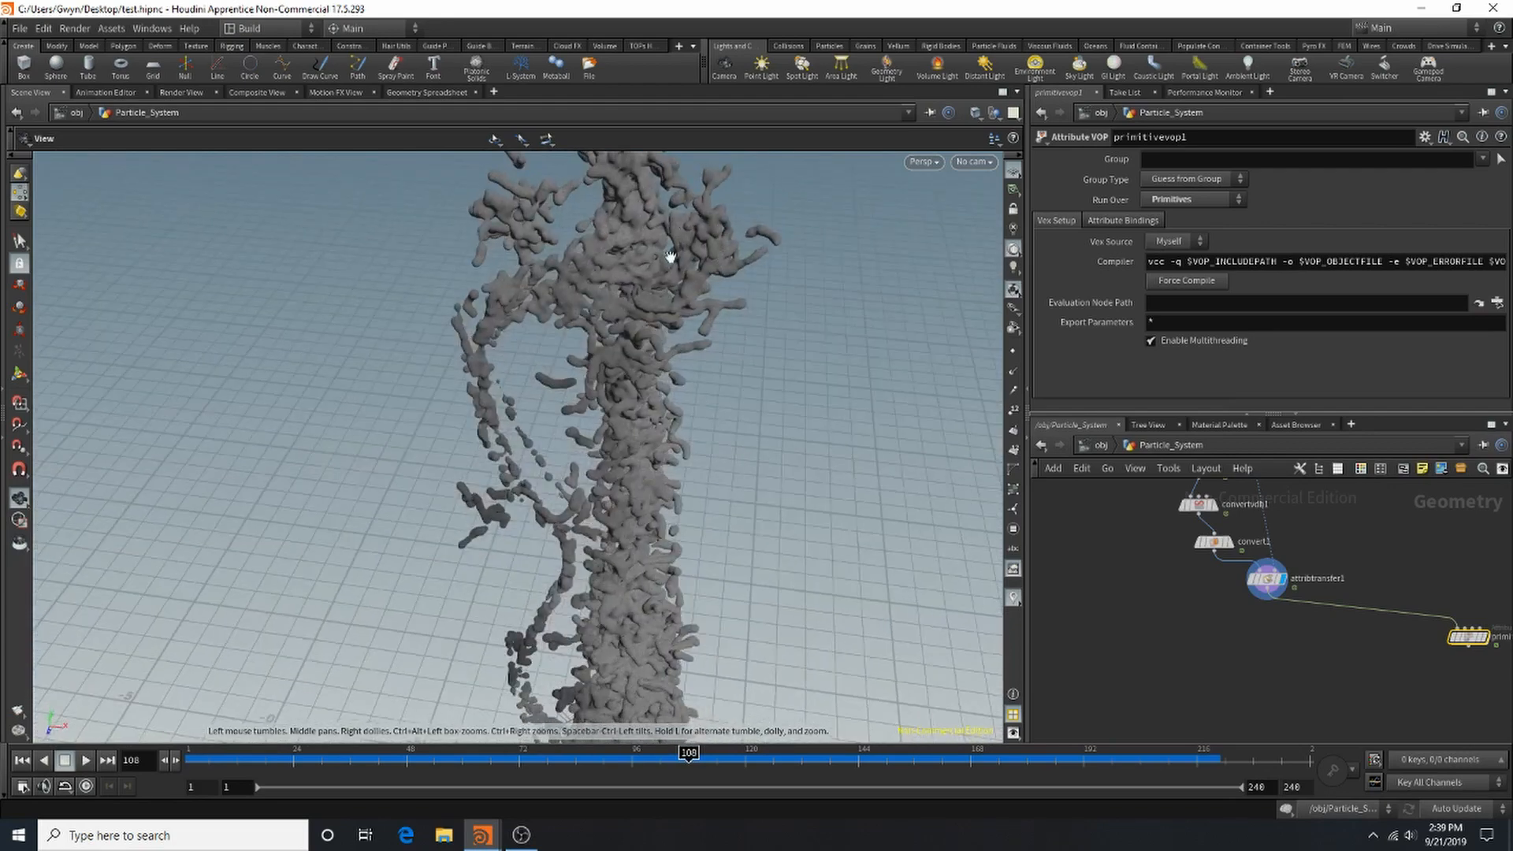
{"action": "left_click_drag", "start_coordinate": [639, 314], "coordinate": [720, 253]}
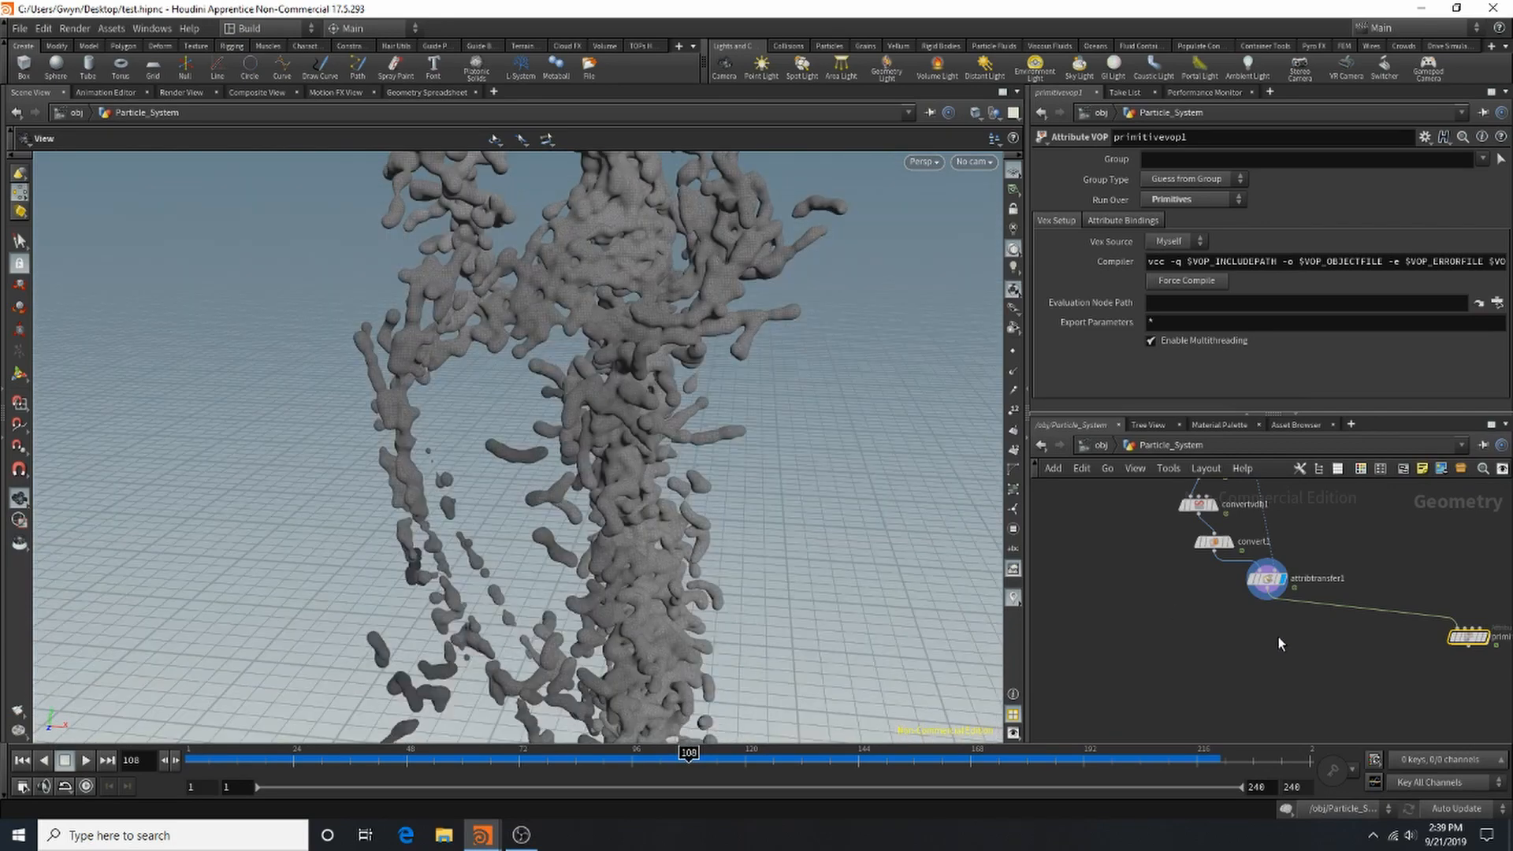
Add a Point Jitter node below attribtransfer1, connect it to attribtransfer1's output and display it.
{"action": "scroll", "coordinate": [1278, 636], "scroll_direction": "up", "scroll_amount": 2}
{"action": "key", "text": "Tab"}
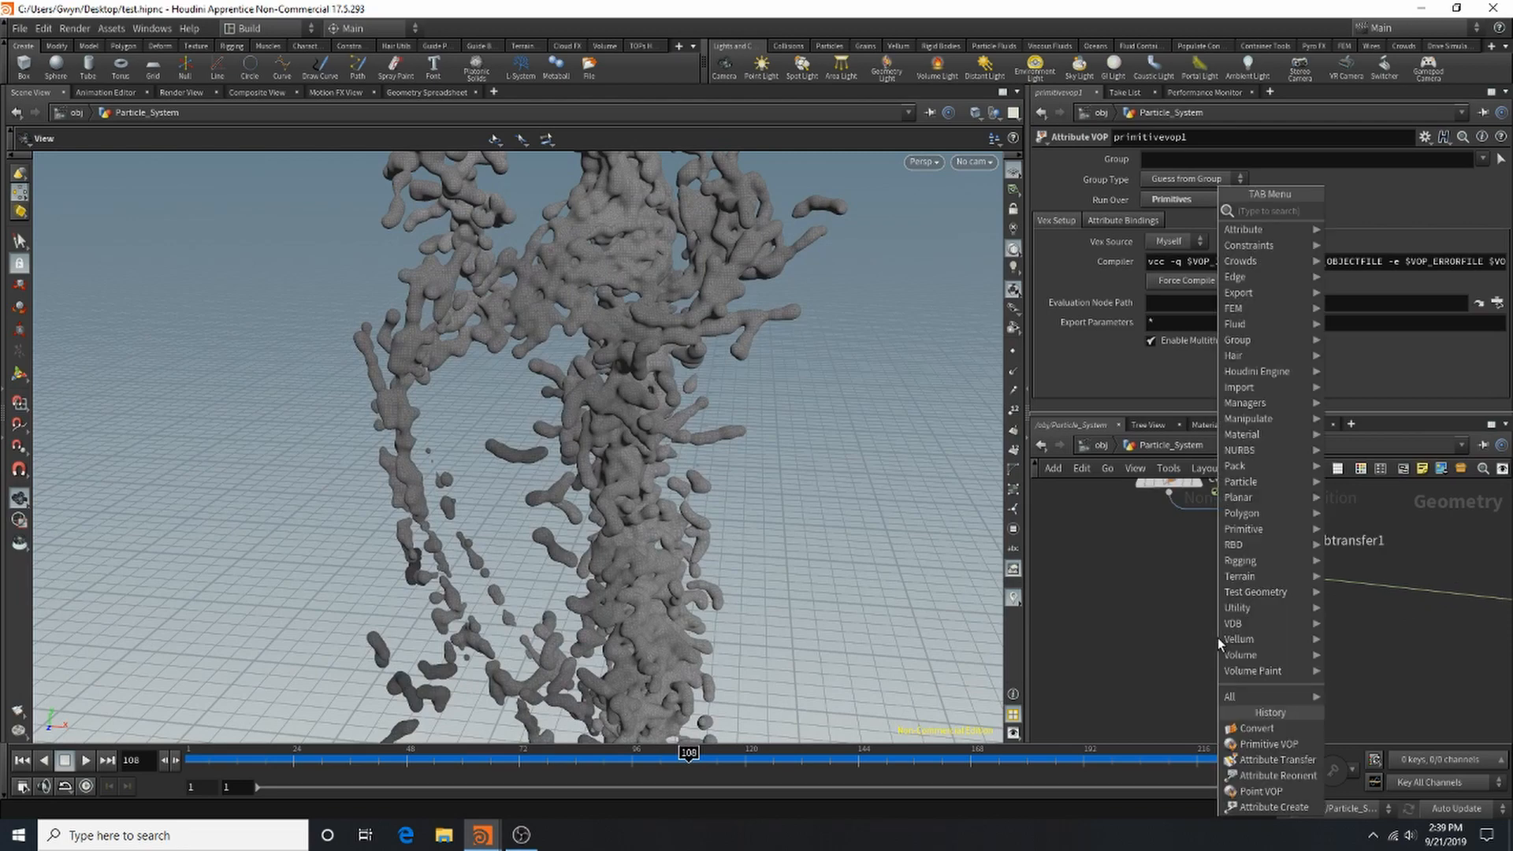
{"action": "type", "text": "point"}
{"action": "key", "text": "Down"}
{"action": "key", "text": "Down"}
{"action": "key", "text": "Down"}
{"action": "key", "text": "Down"}
{"action": "key", "text": "Down"}
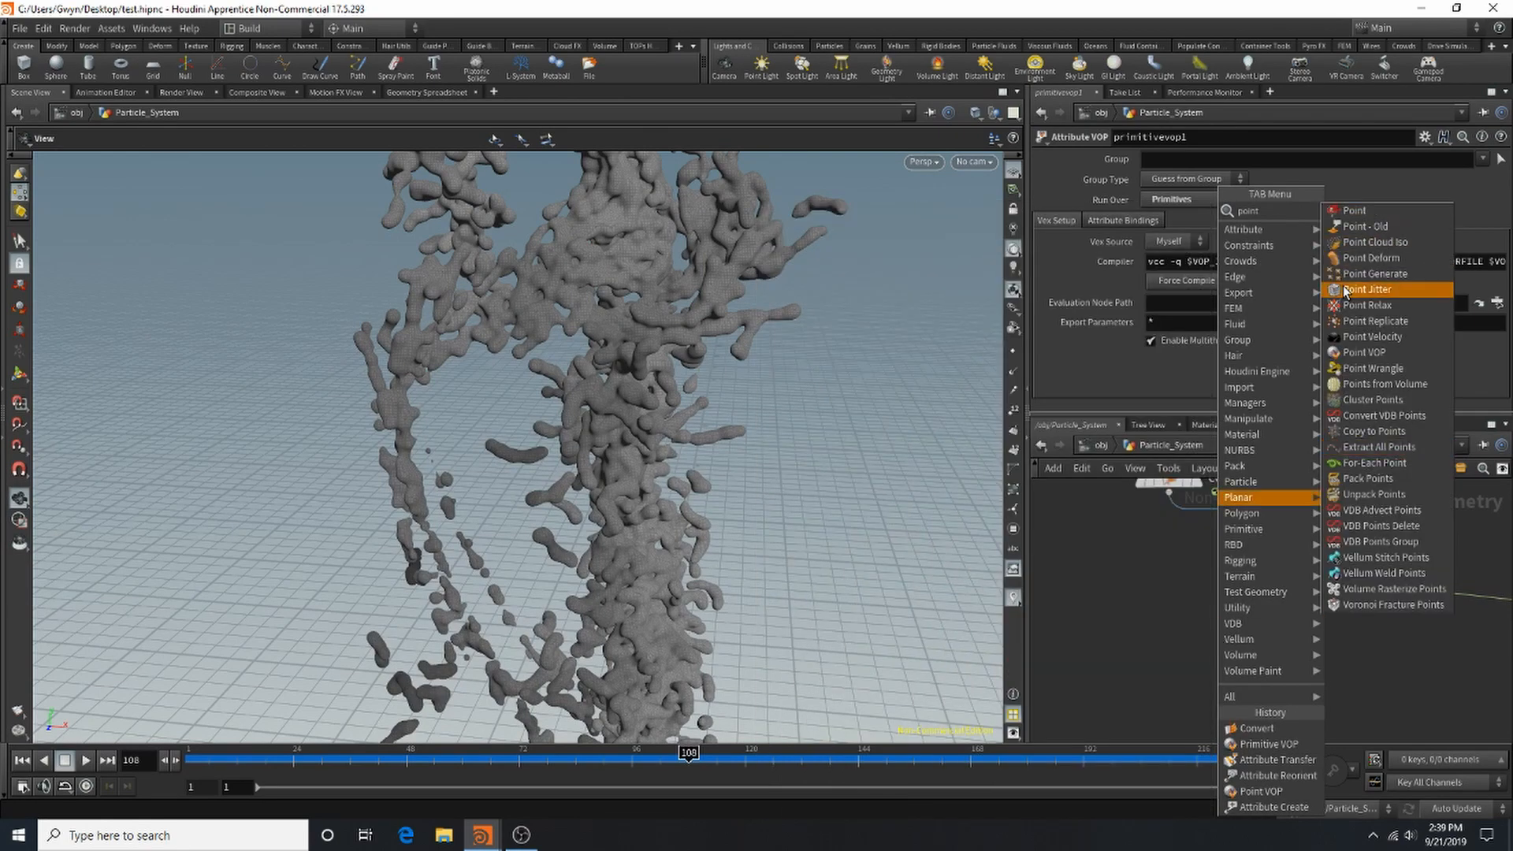
{"action": "key", "text": "Return"}
{"action": "left_click", "coordinate": [1269, 583]}
{"action": "left_click_drag", "start_coordinate": [1259, 556], "coordinate": [1272, 616]}
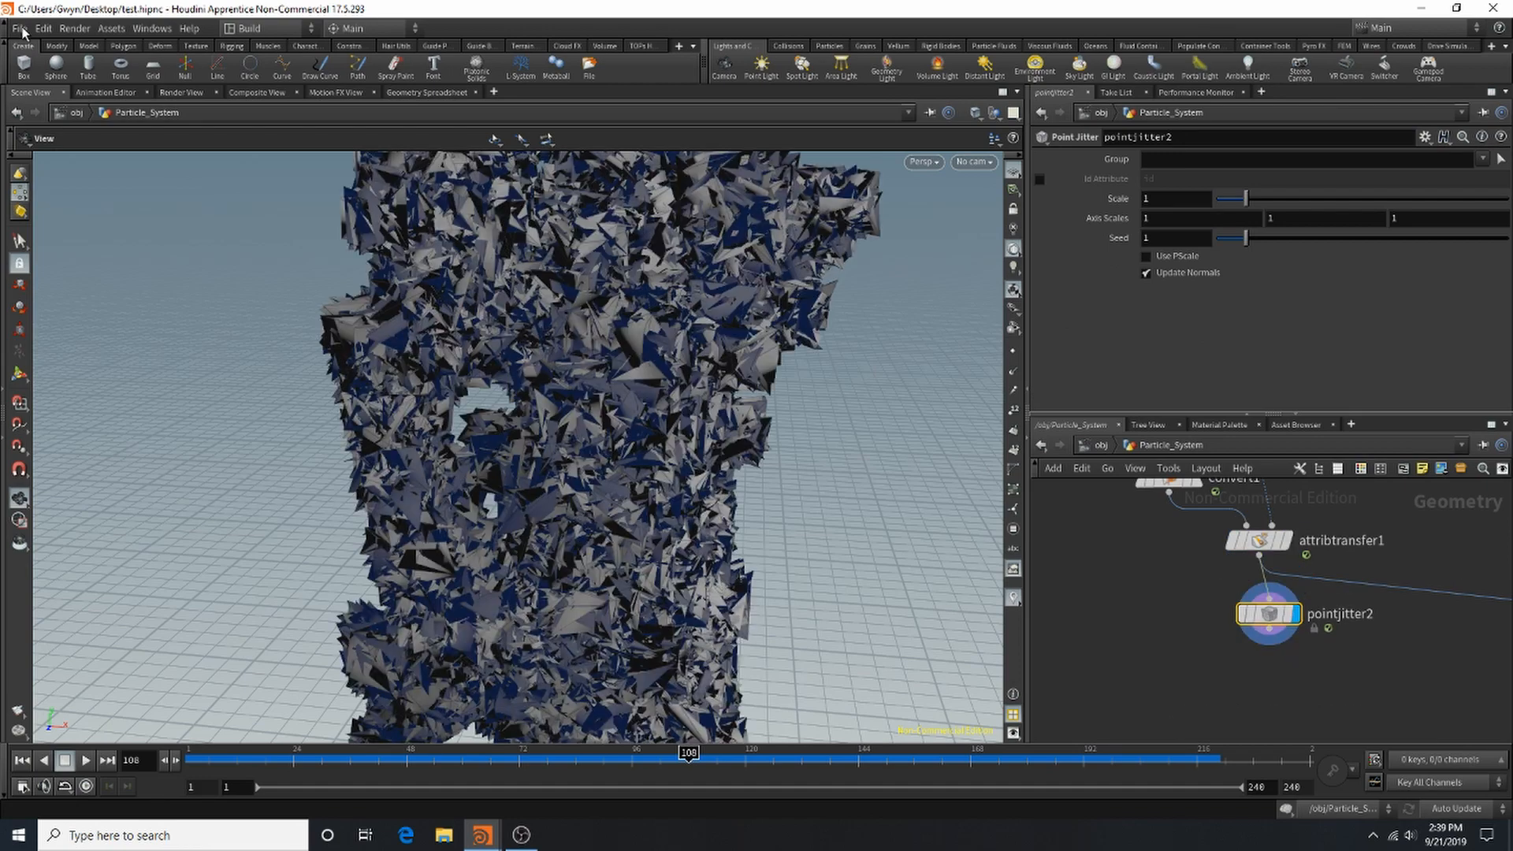
Save the scene and set the Point Jitter node's scale to 0.19.
{"action": "left_click", "coordinate": [20, 27]}
{"action": "left_click", "coordinate": [35, 105]}
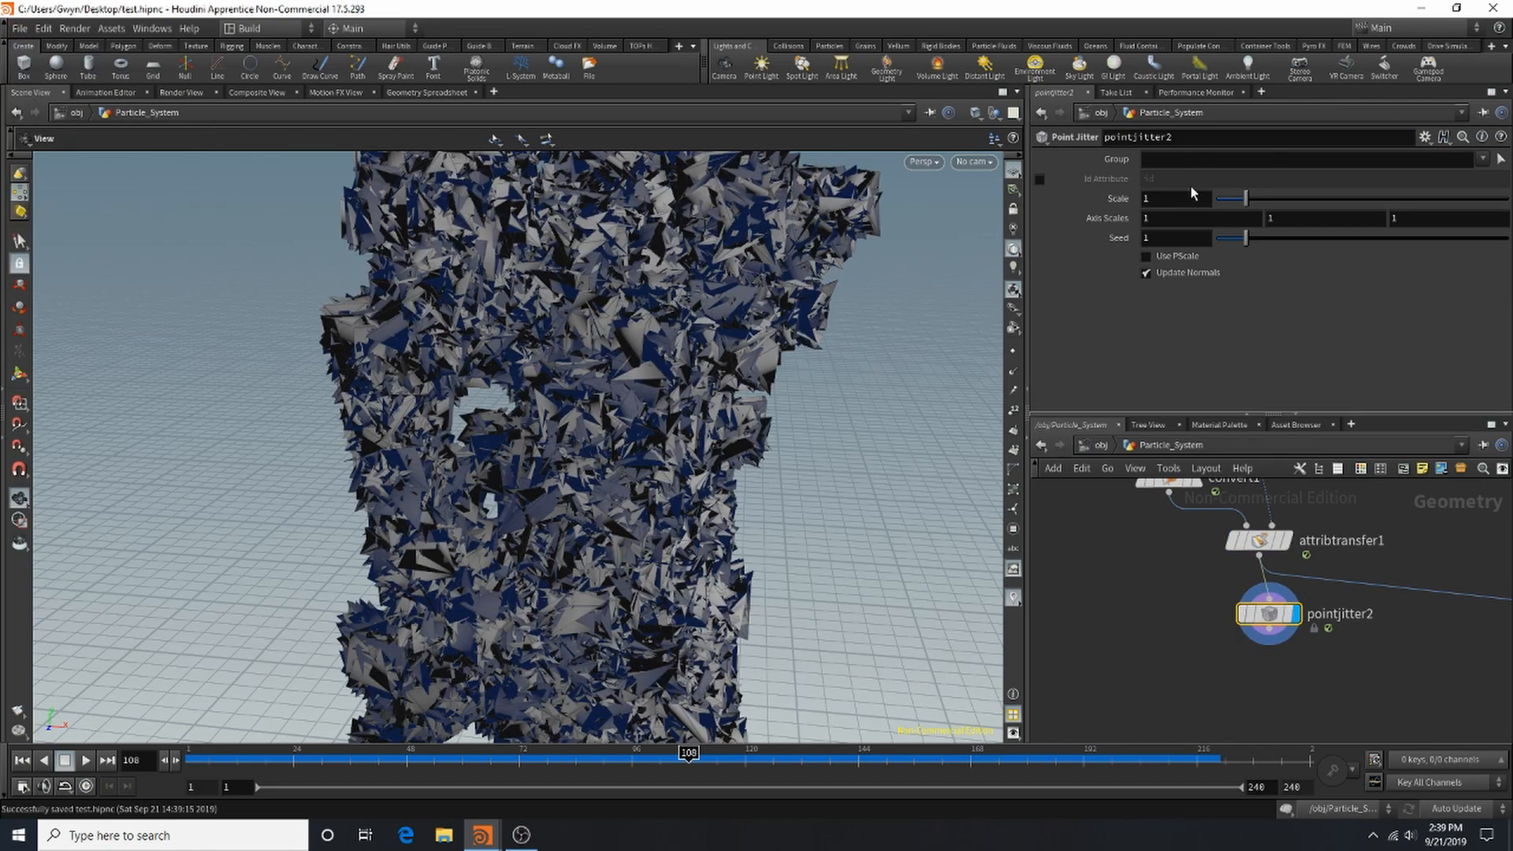
{"action": "left_click_drag", "start_coordinate": [1217, 206], "coordinate": [1225, 204]}
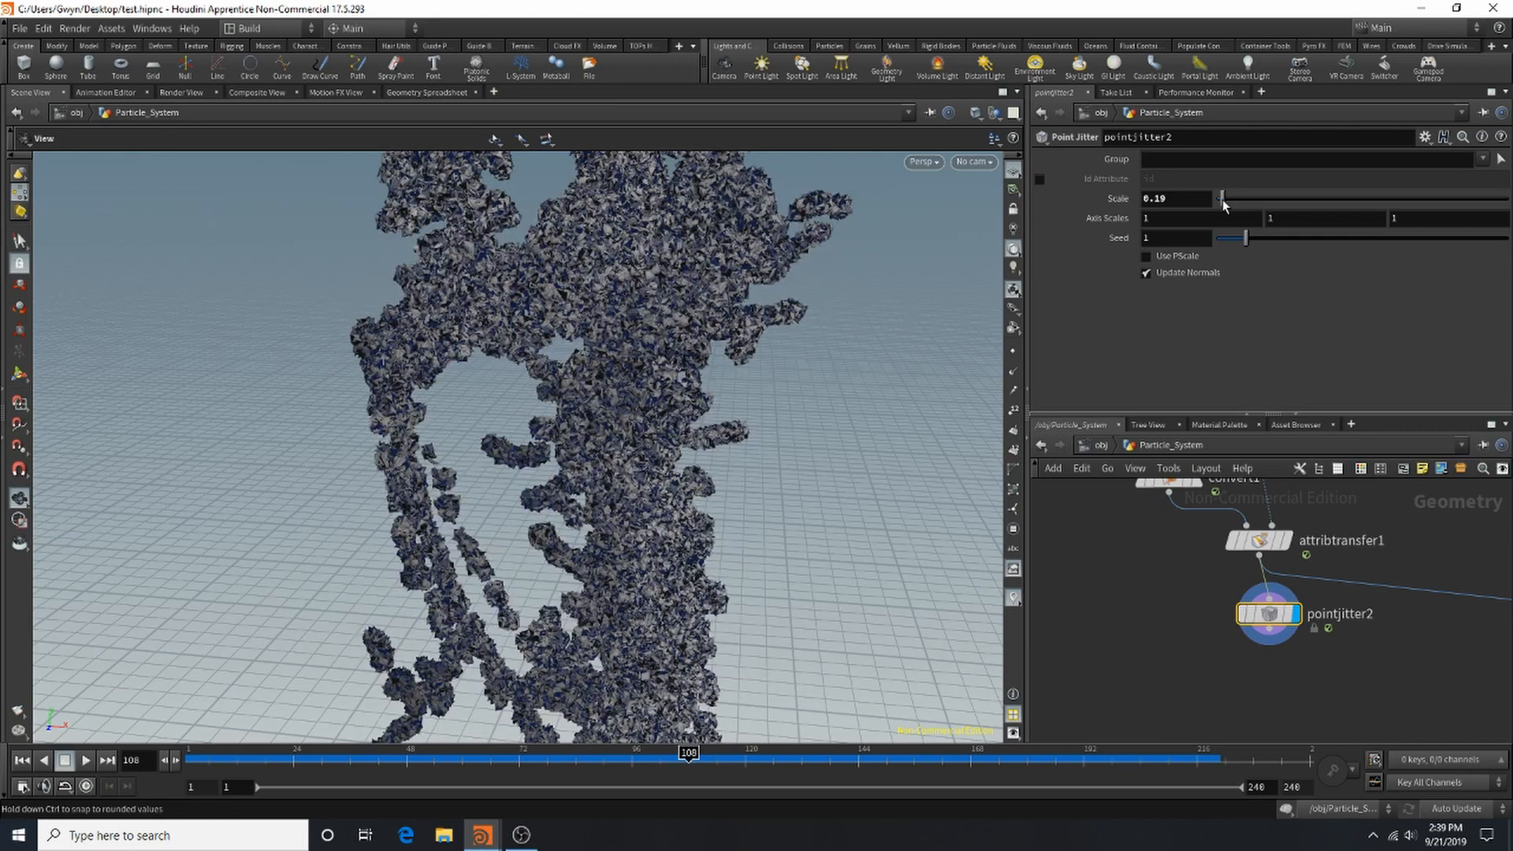
Add a Smooth node below pointjitter2, connected to its output, and display it.
{"action": "key", "text": "Tab"}
{"action": "mouse_move", "coordinate": [1275, 672]}
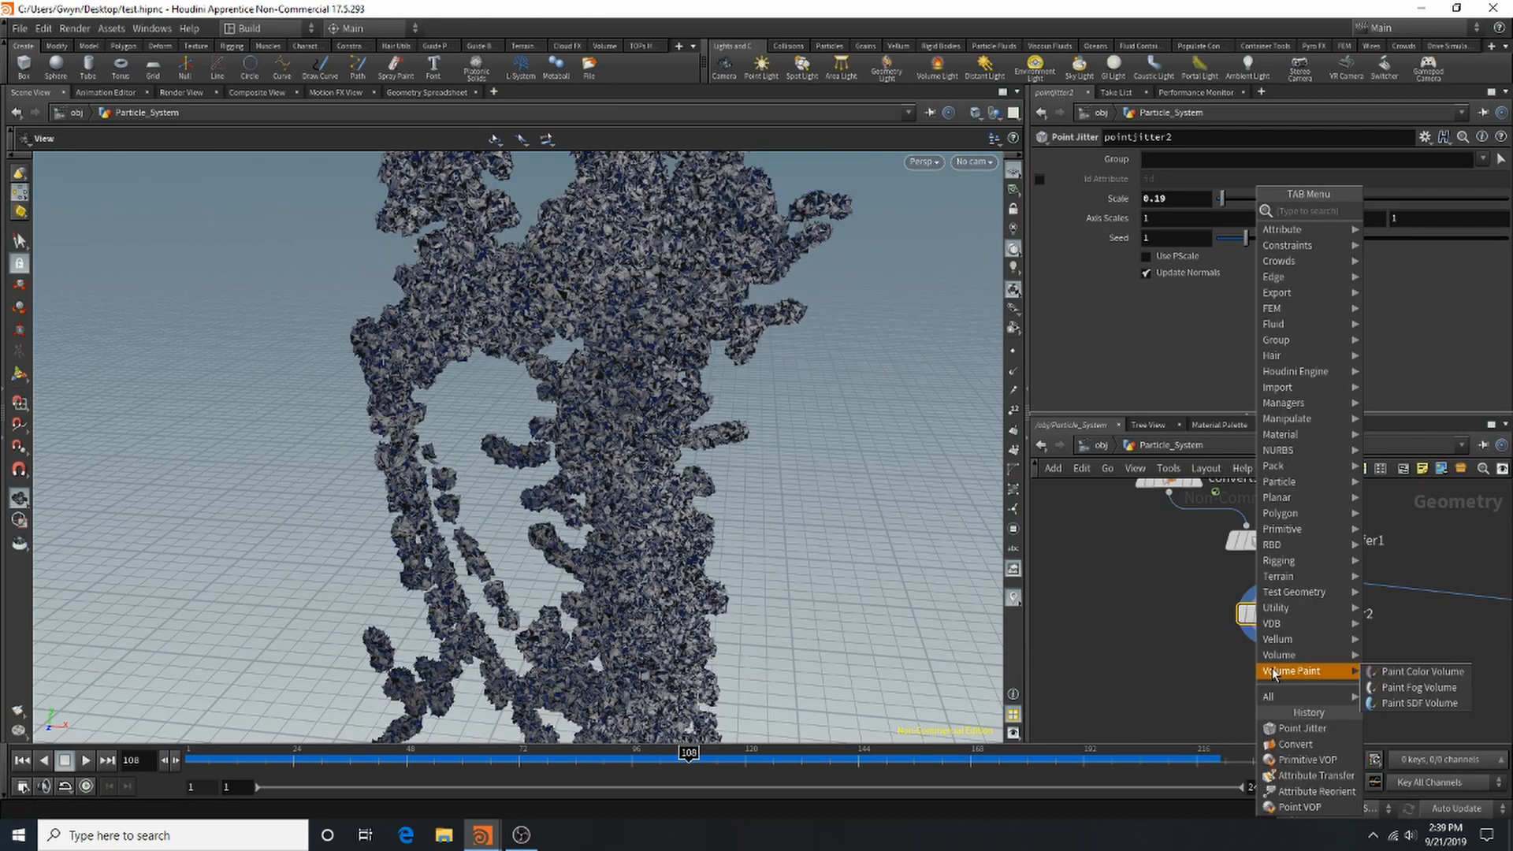
{"action": "type", "text": "sm"}
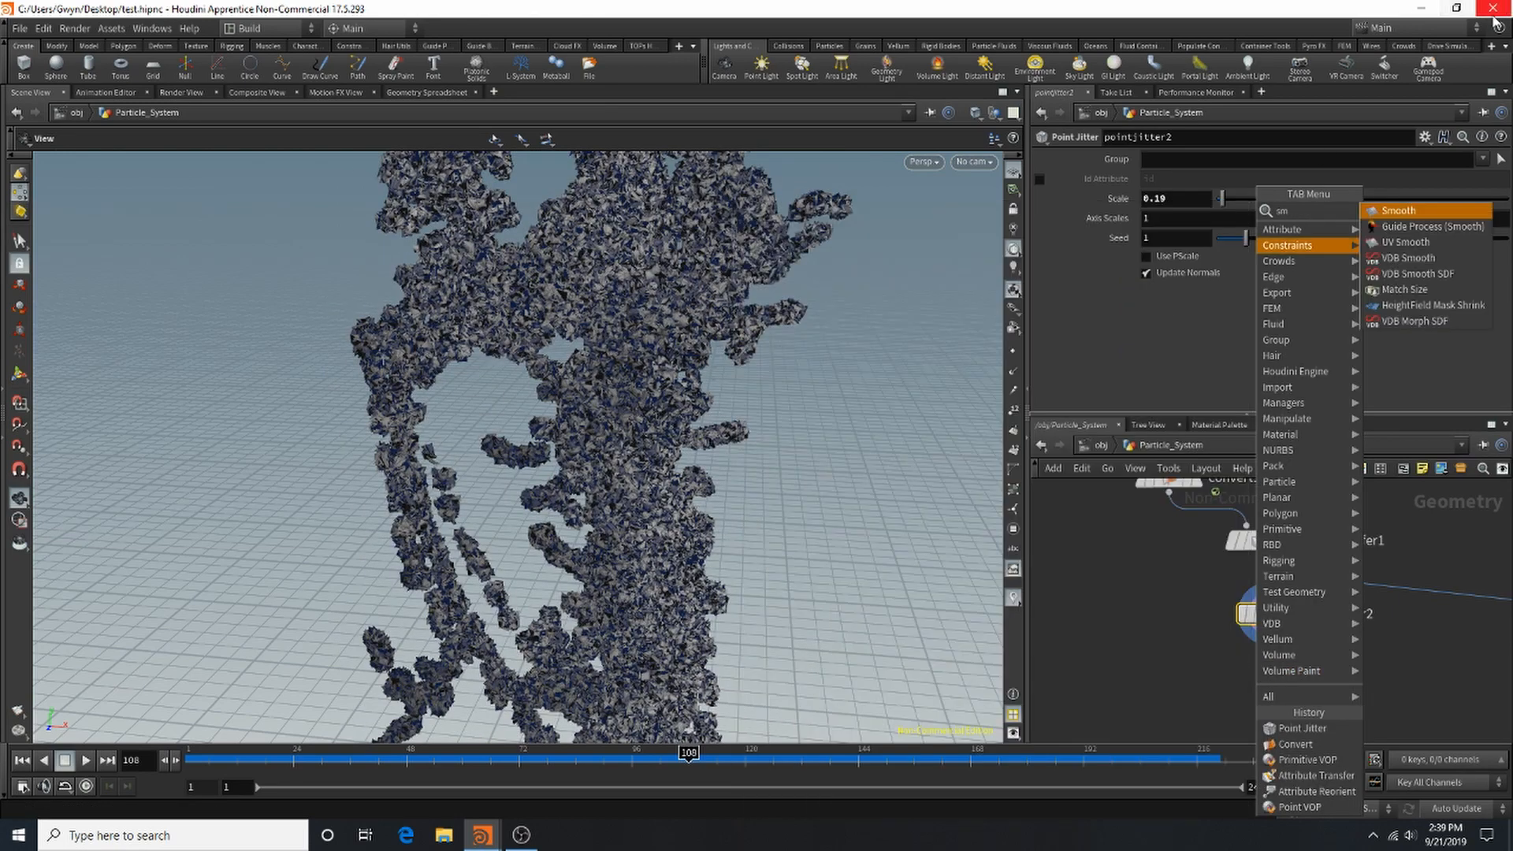
{"action": "left_click", "coordinate": [1432, 213]}
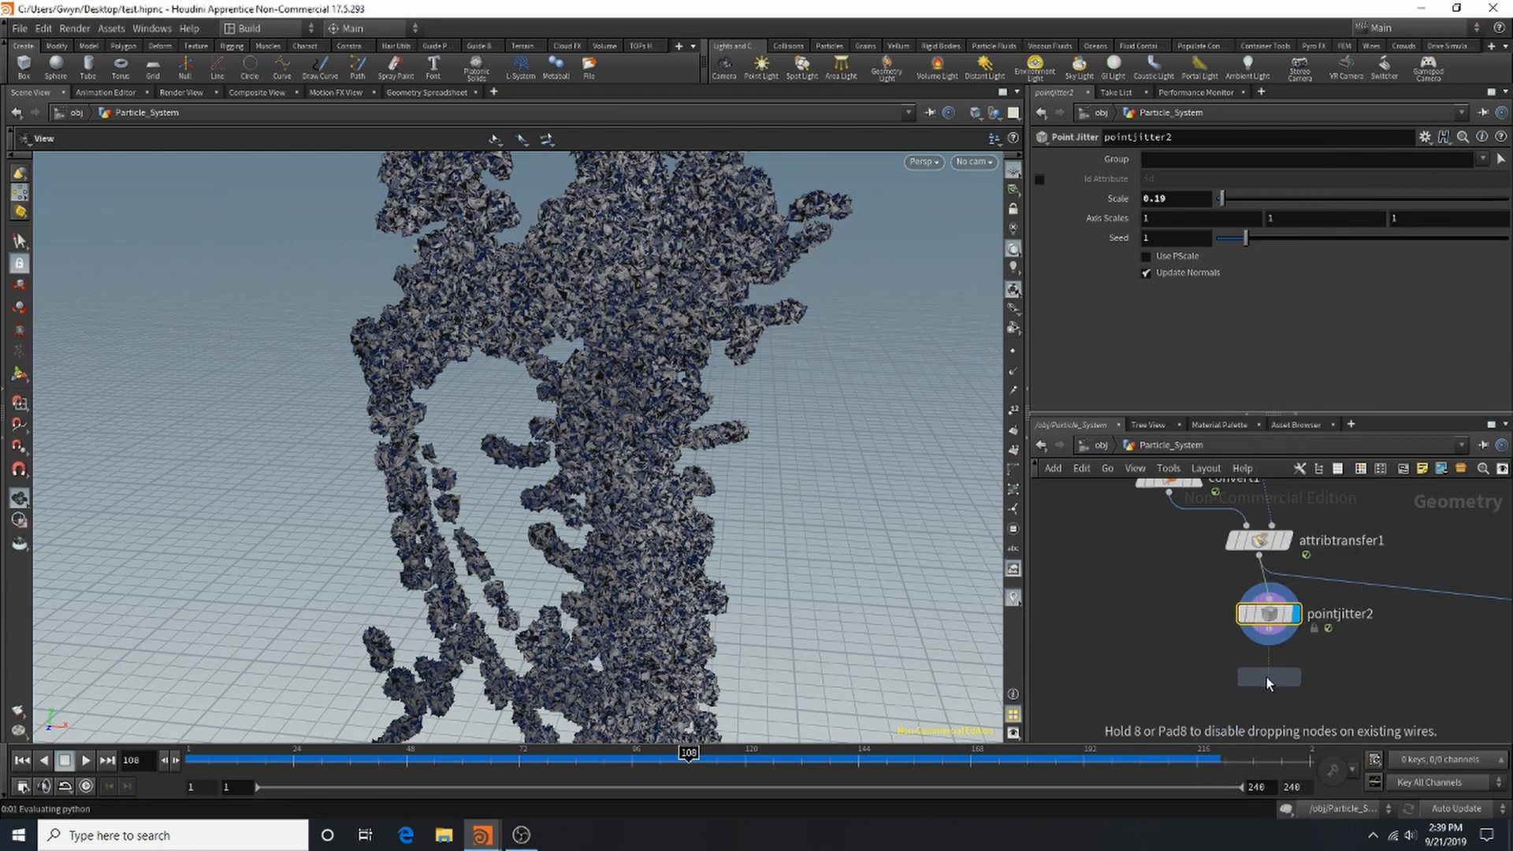
{"action": "left_click", "coordinate": [1272, 680]}
{"action": "left_click_drag", "start_coordinate": [1275, 684], "coordinate": [1275, 684]}
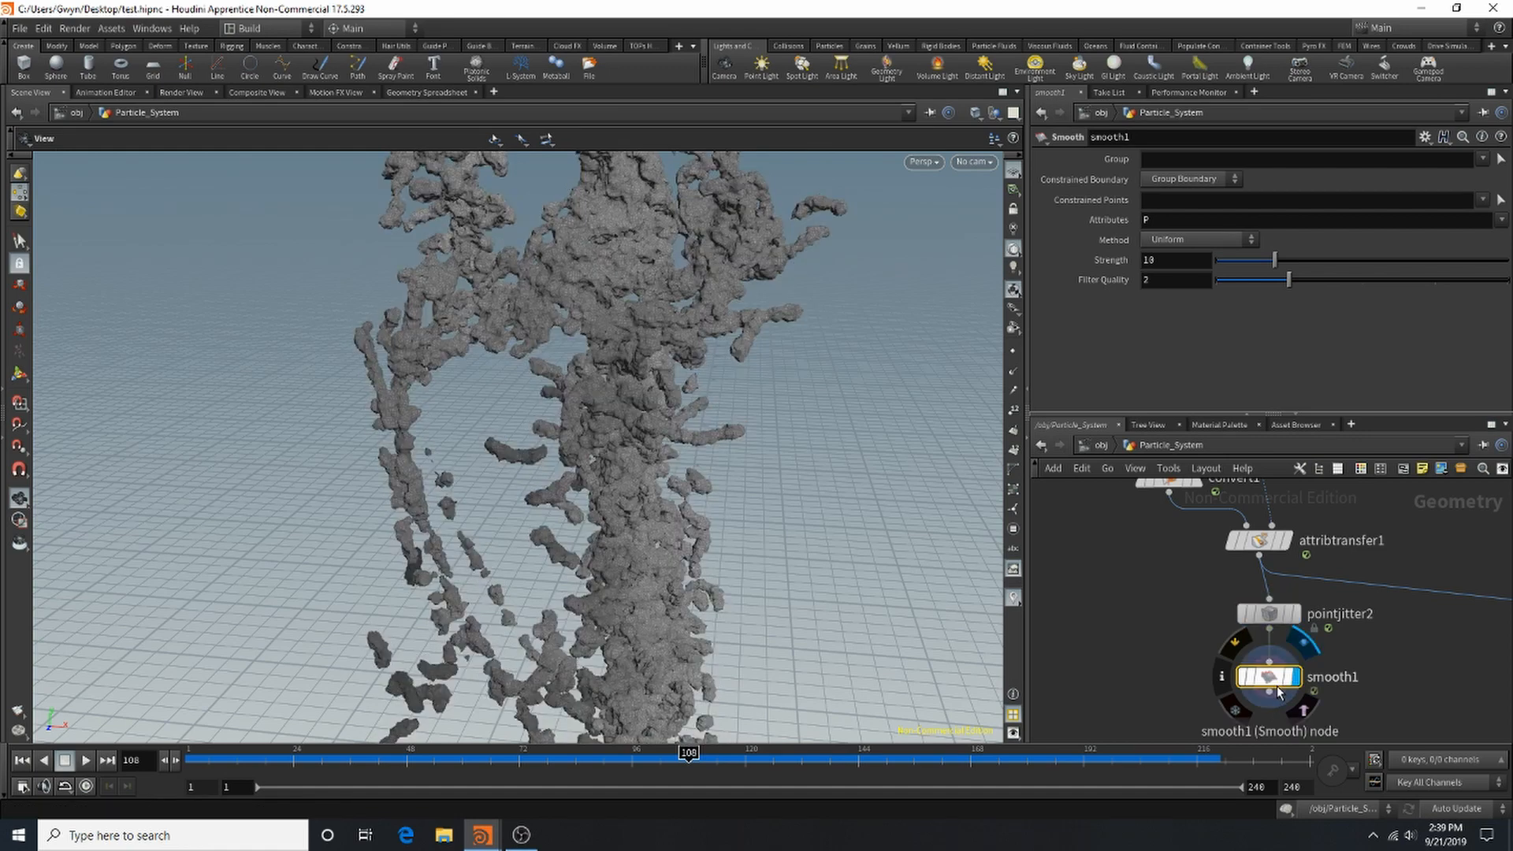
Set the scale of pointjitter2 to 0.12.
{"action": "left_click_drag", "start_coordinate": [551, 275], "coordinate": [669, 230]}
{"action": "right_click_drag", "start_coordinate": [669, 229], "coordinate": [1206, 233]}
{"action": "right_click_drag", "start_coordinate": [784, 292], "coordinate": [513, 271]}
{"action": "left_click_drag", "start_coordinate": [513, 271], "coordinate": [709, 228]}
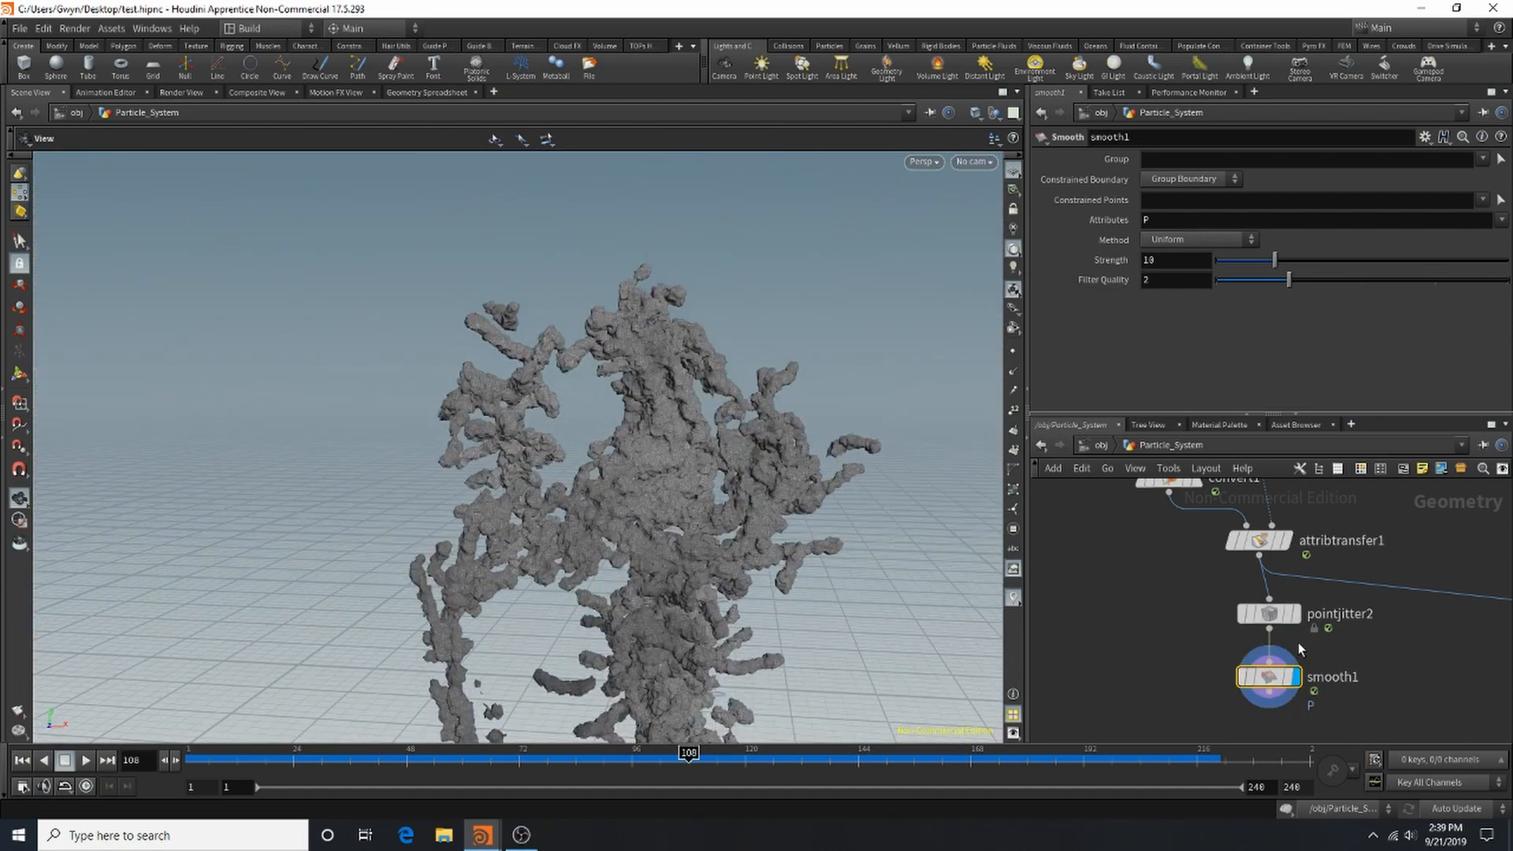
{"action": "left_click", "coordinate": [1271, 614]}
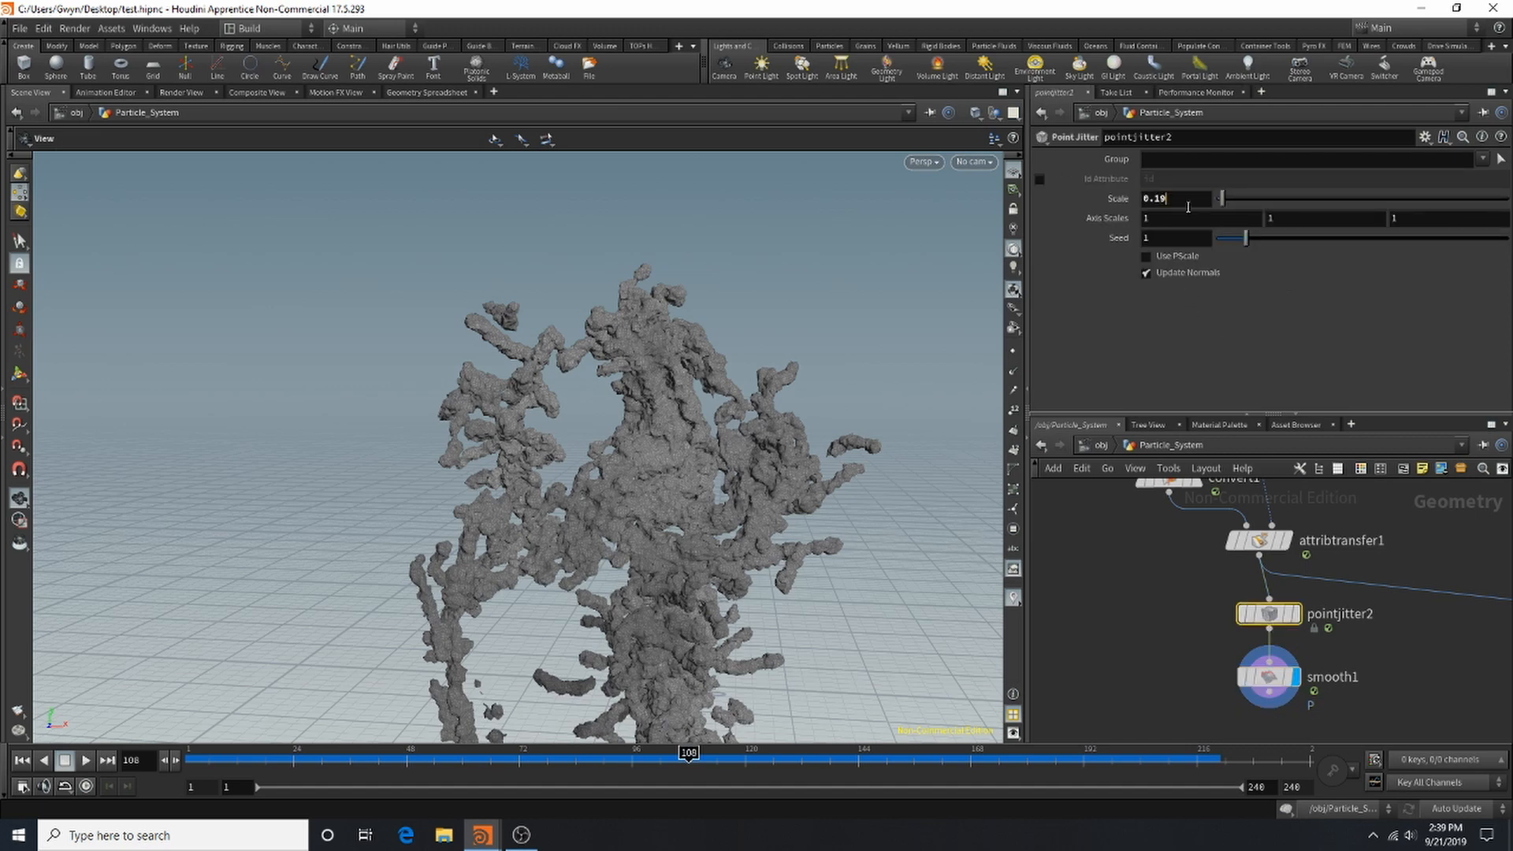
{"action": "left_click", "coordinate": [1182, 206]}
{"action": "type", "text": "2"}
{"action": "key", "text": "Return"}
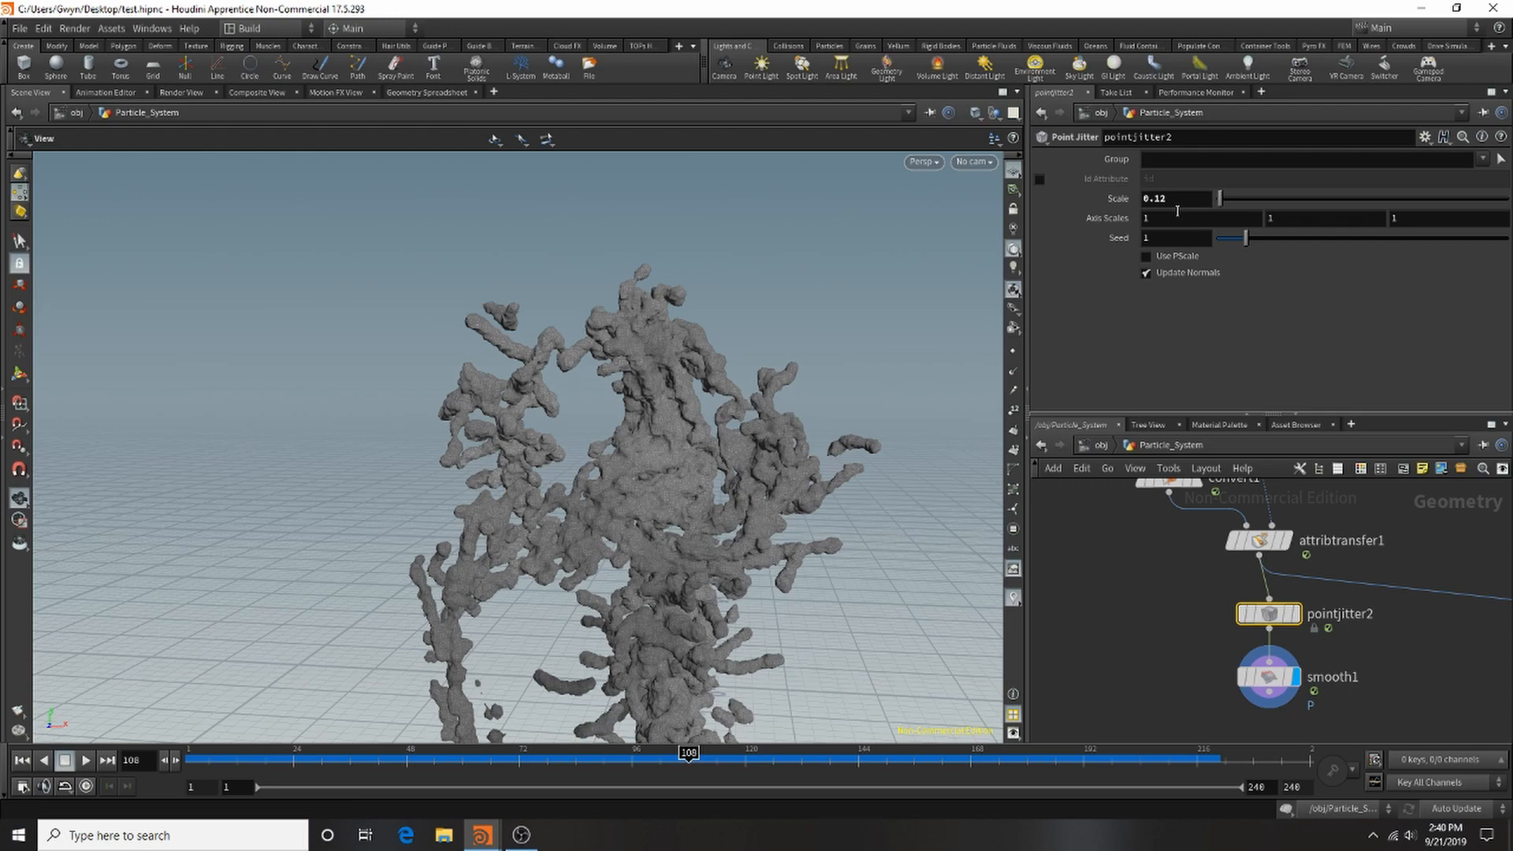
Add a Boolean node to the network beside smooth1.
{"action": "left_click_drag", "start_coordinate": [517, 389], "coordinate": [541, 358]}
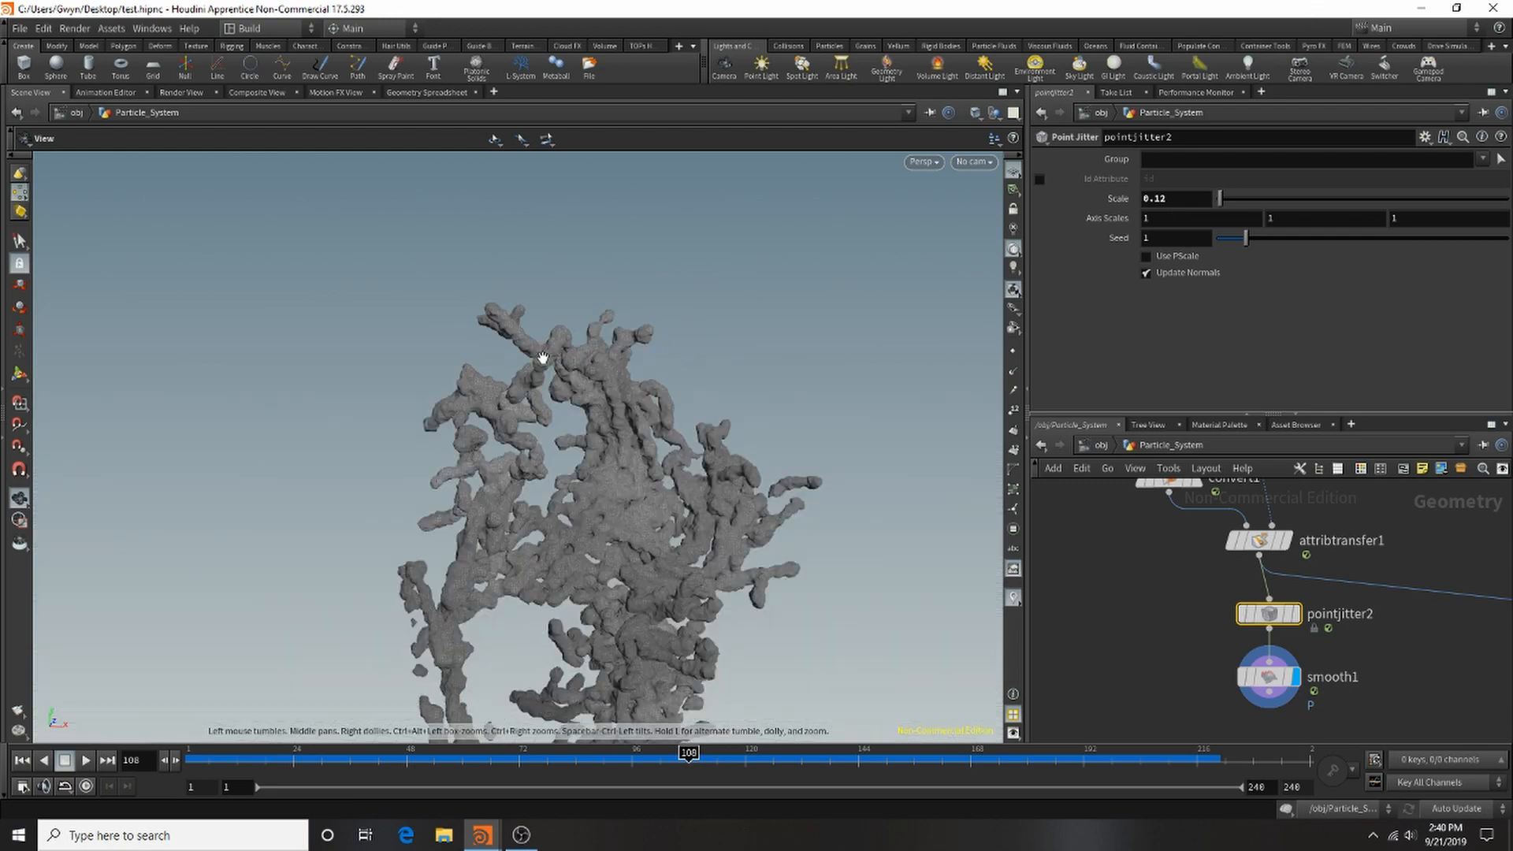
{"action": "right_click_drag", "start_coordinate": [541, 358], "coordinate": [1104, 356]}
{"action": "left_click_drag", "start_coordinate": [677, 354], "coordinate": [688, 409]}
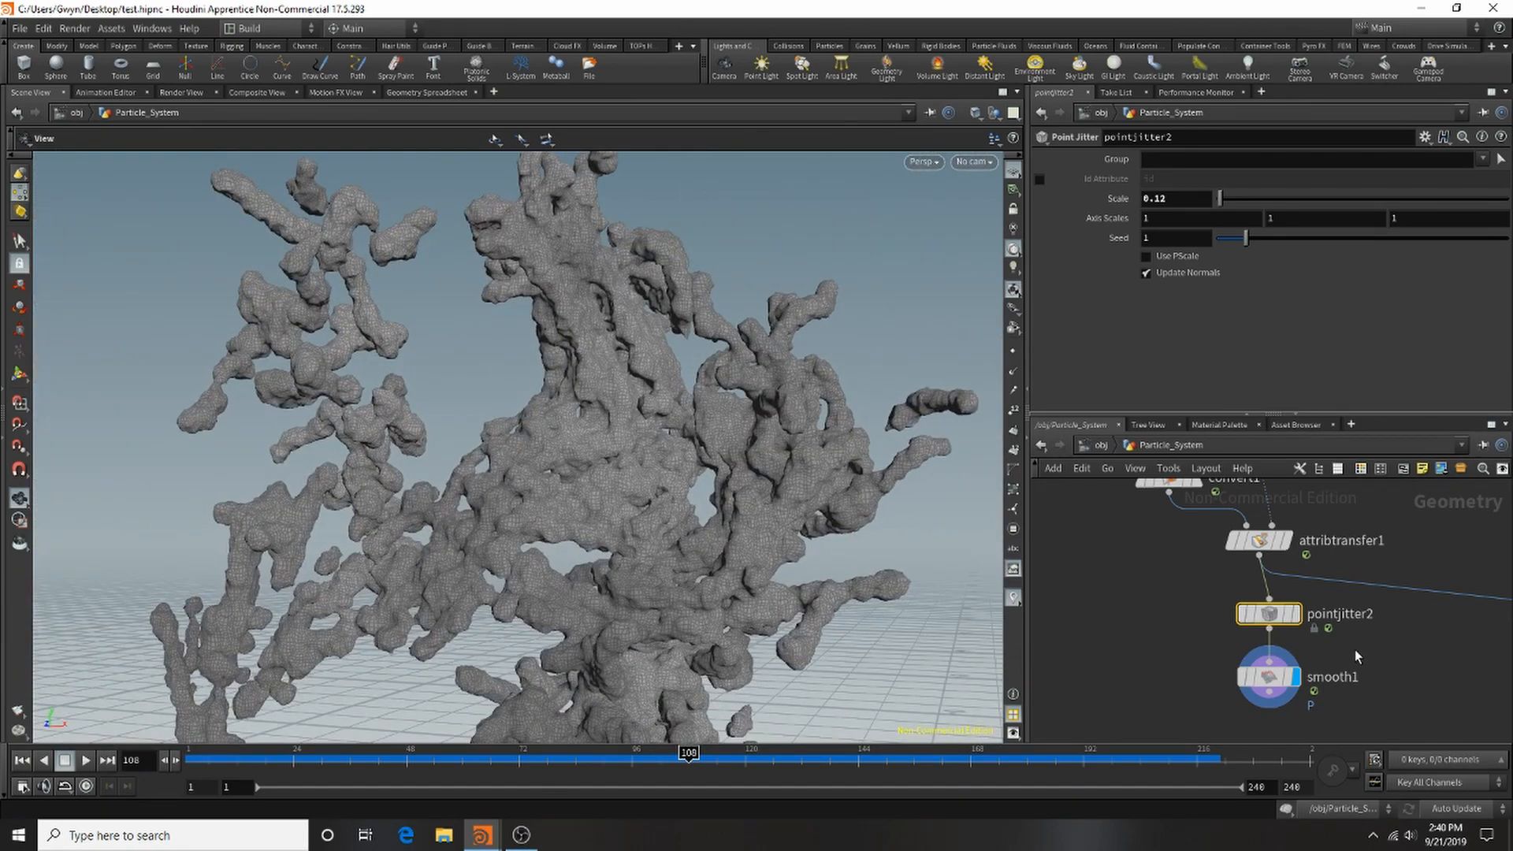
{"action": "scroll", "coordinate": [1270, 692], "scroll_direction": "down", "scroll_amount": 3}
{"action": "scroll", "coordinate": [1271, 692], "scroll_direction": "up", "scroll_amount": 3}
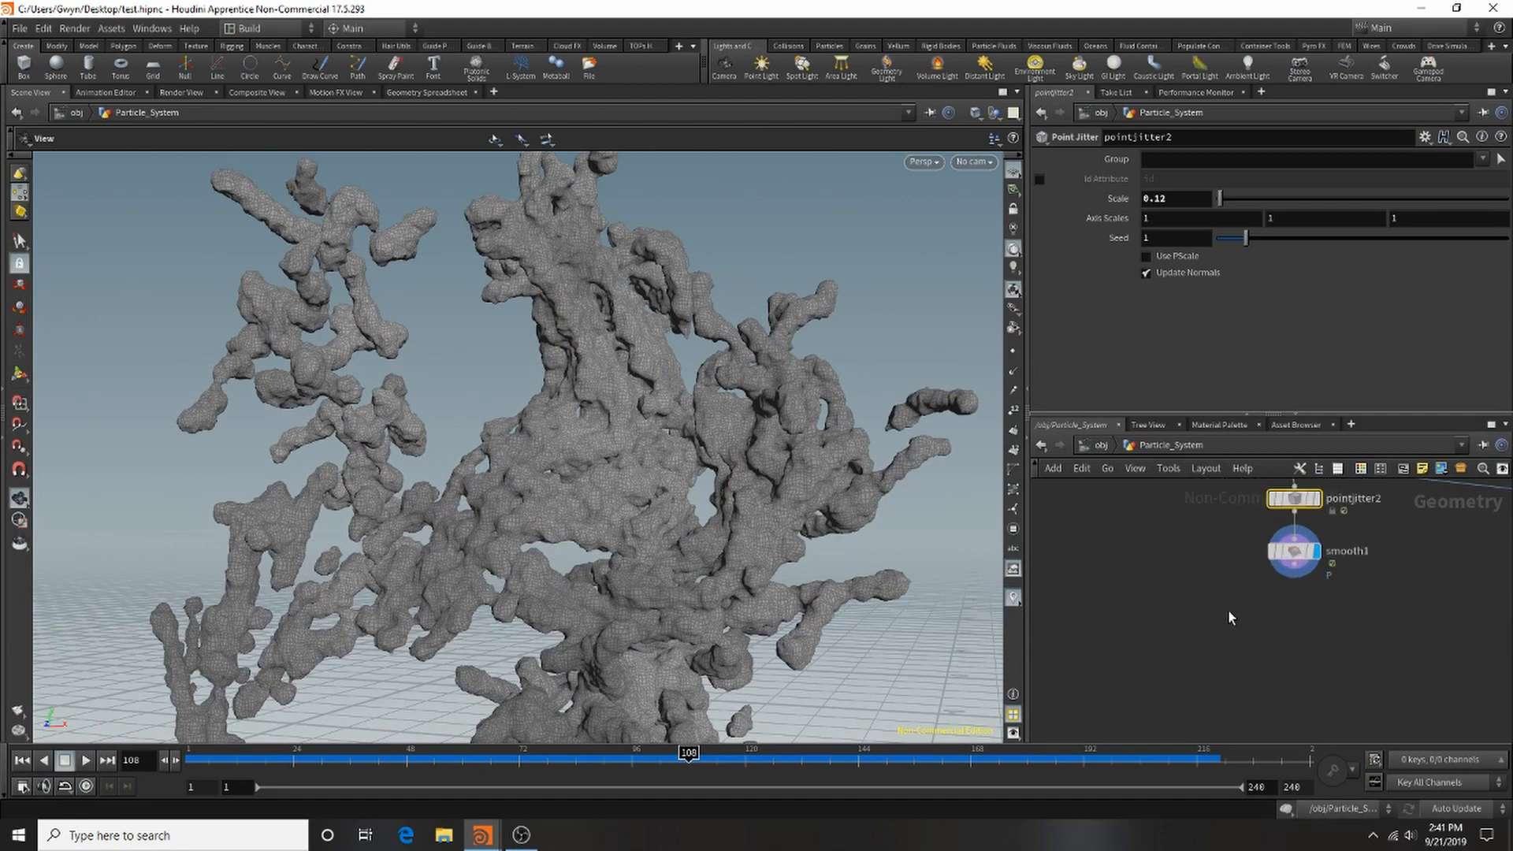
{"action": "key", "text": "Tab"}
{"action": "type", "text": "boo"}
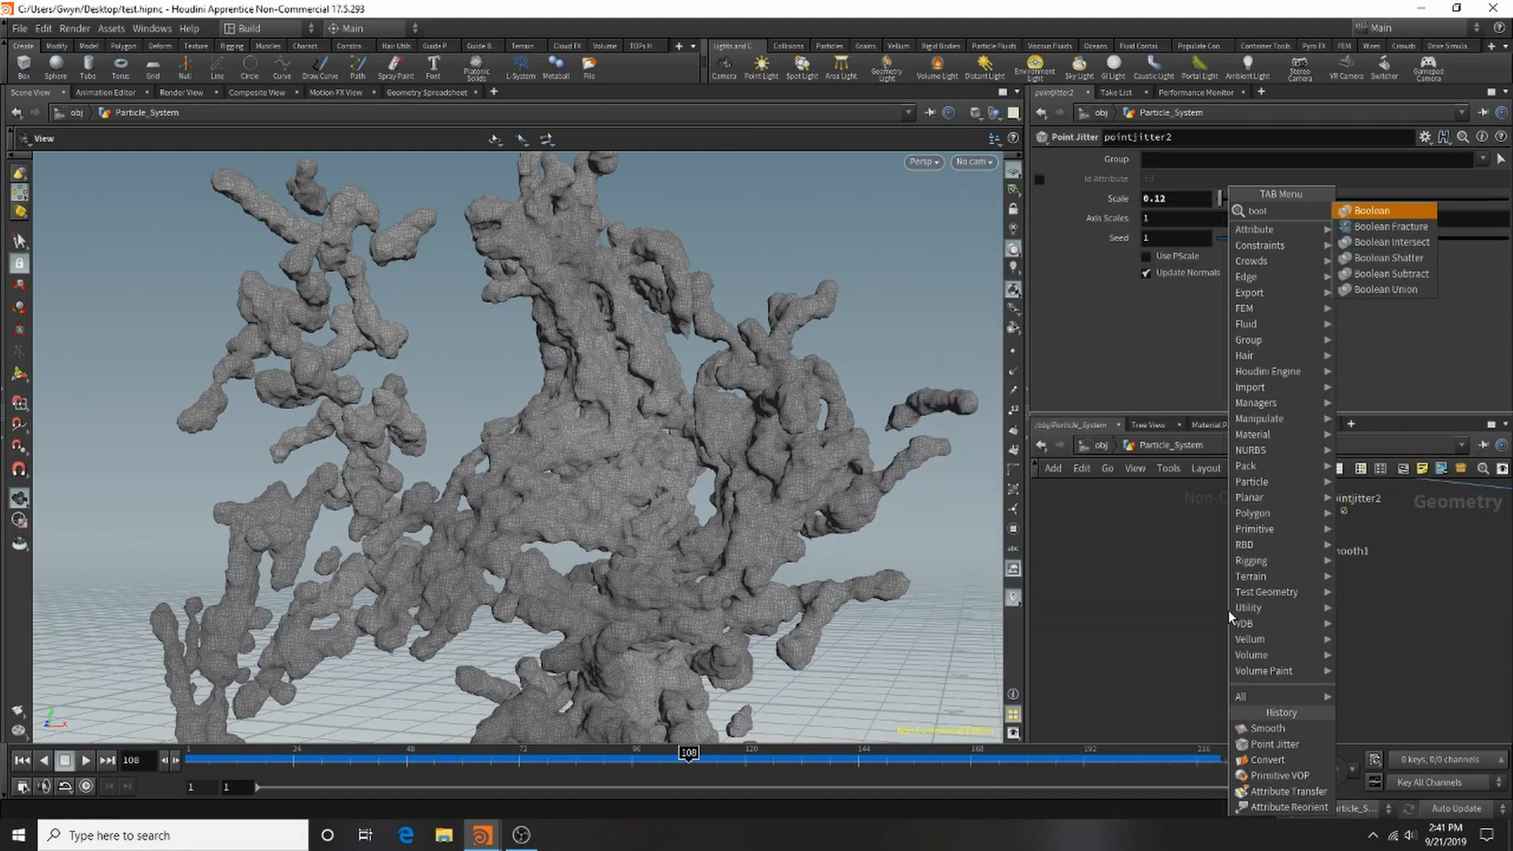
{"action": "left_click", "coordinate": [1369, 211]}
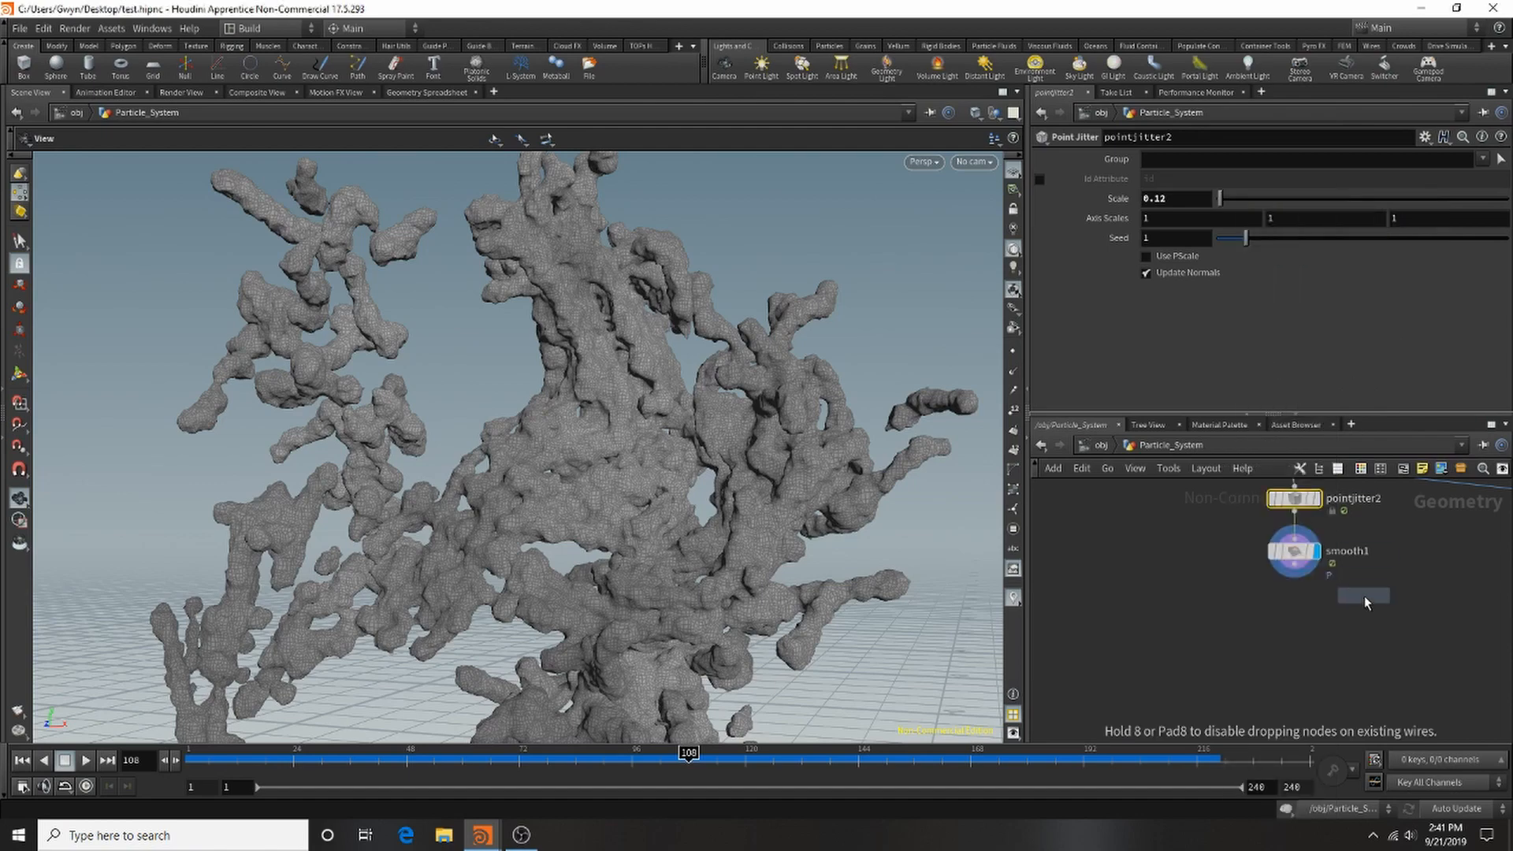
{"action": "left_click", "coordinate": [1365, 593]}
{"action": "key", "text": "Tab"}
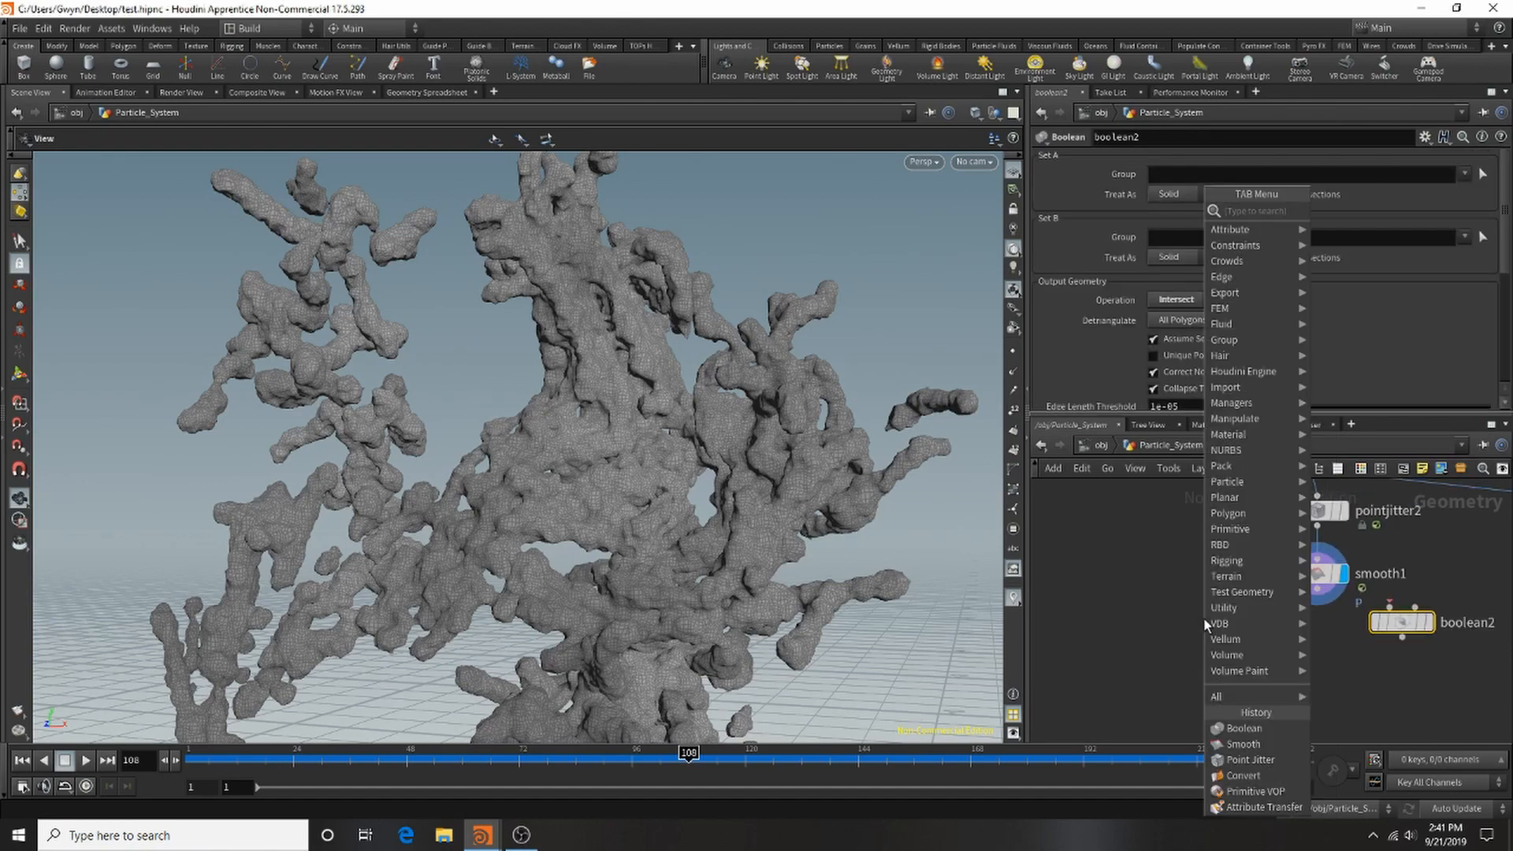
{"action": "type", "text": "tim"}
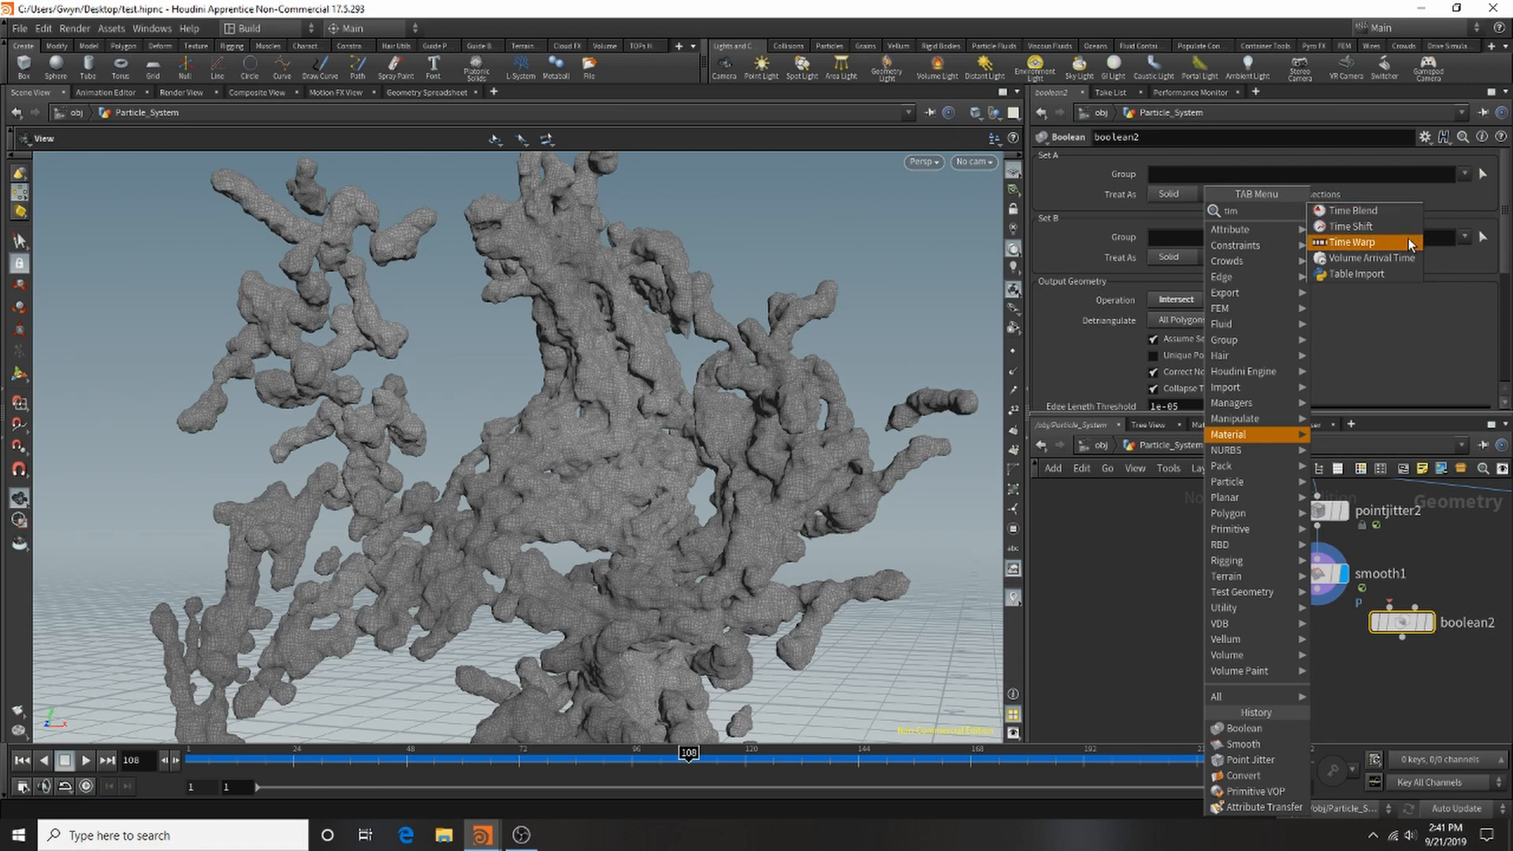
{"action": "left_click", "coordinate": [1363, 242]}
{"action": "left_click", "coordinate": [1276, 678]}
{"action": "mouse_move", "coordinate": [1278, 682]}
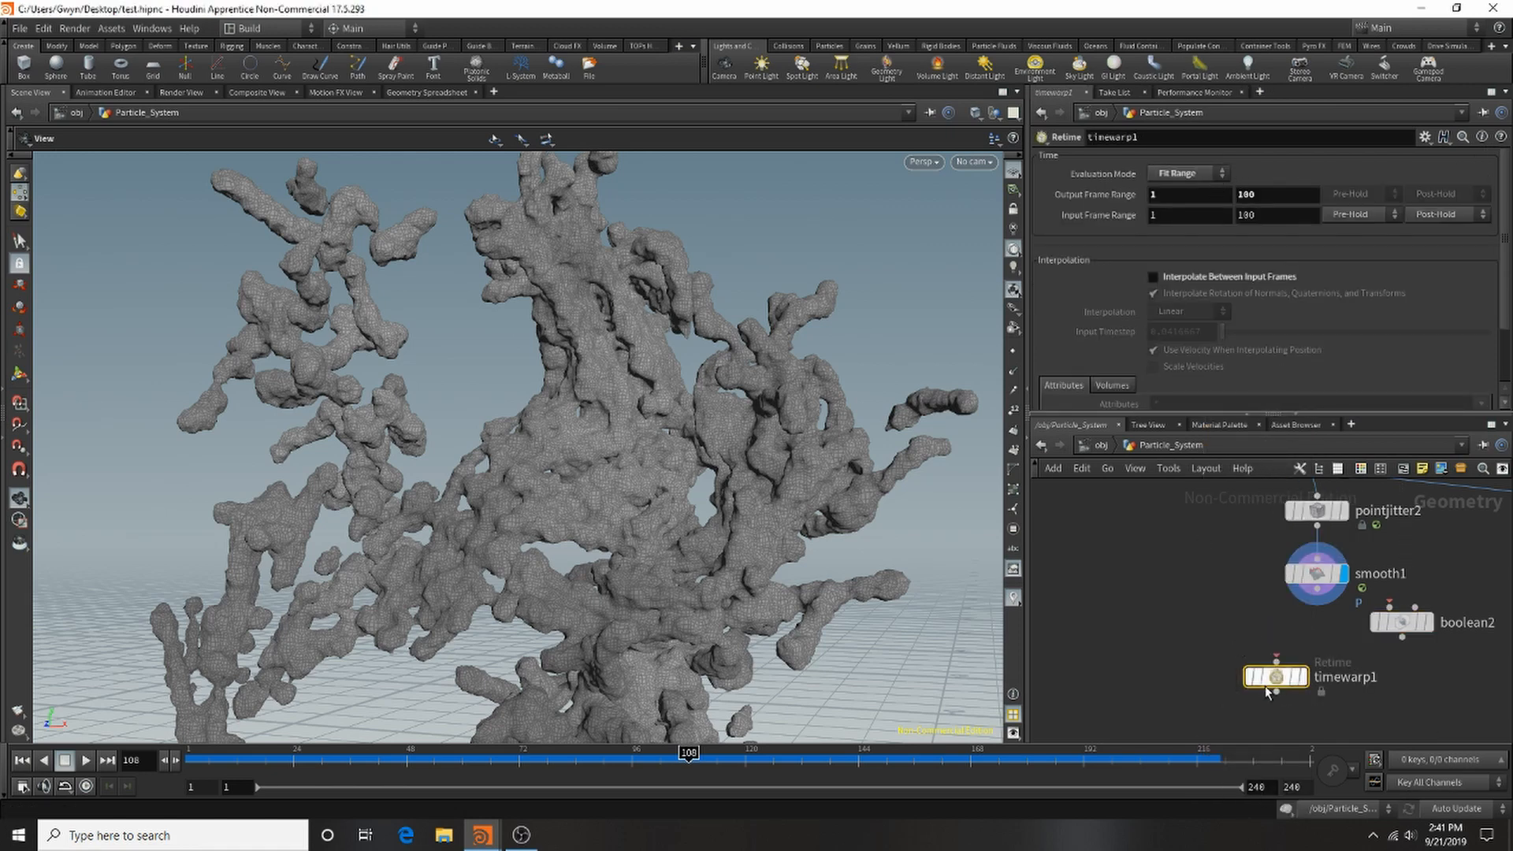
{"action": "key", "text": "Delete"}
Add a Time Shift node below smooth1, connected and displayed, and move the Boolean node clear of it.
{"action": "key", "text": "Tab"}
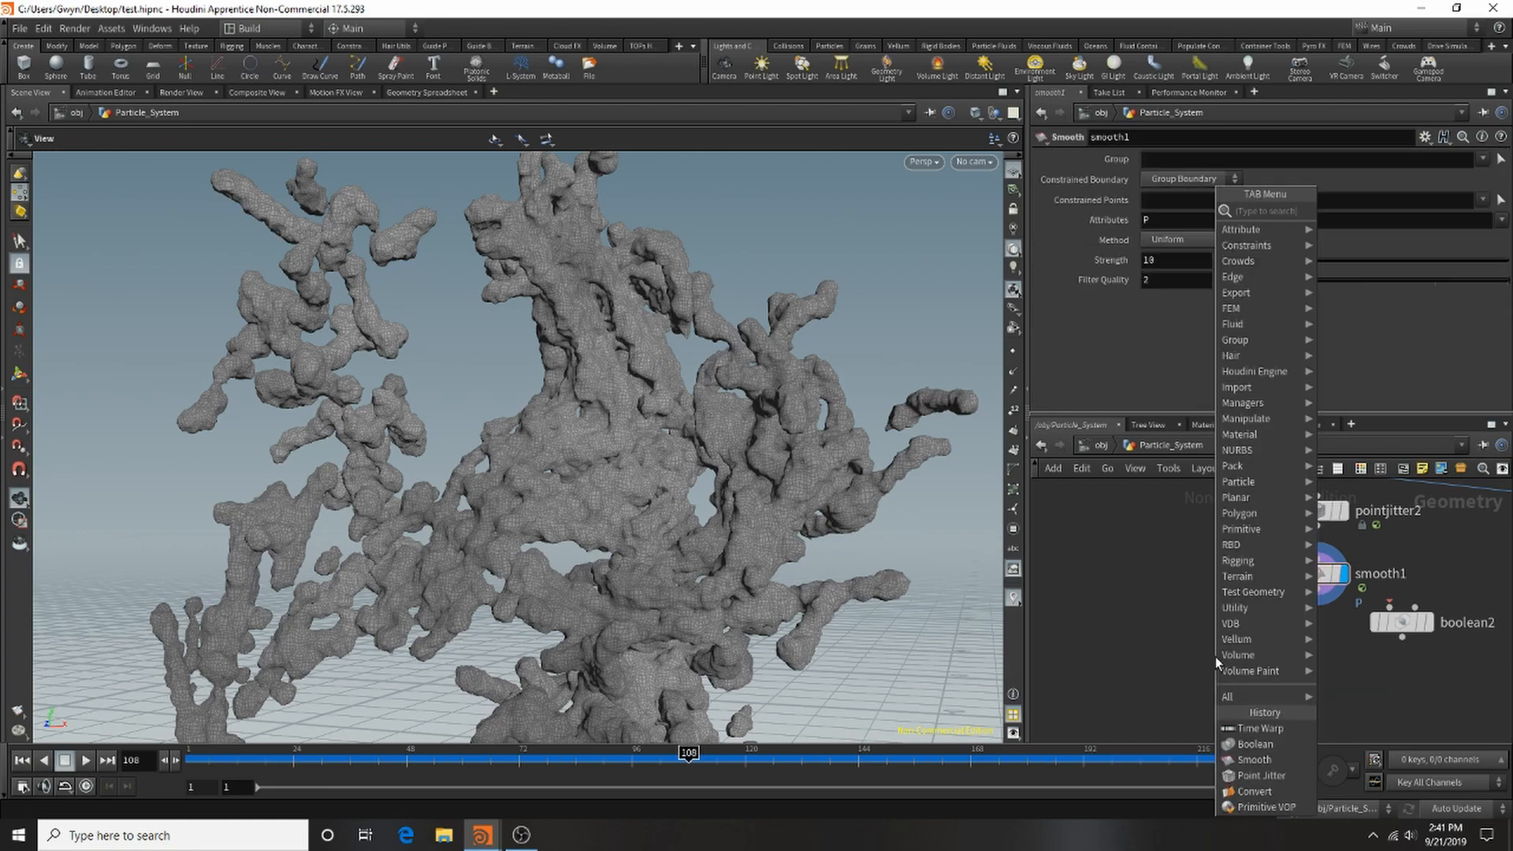
{"action": "type", "text": "tim"}
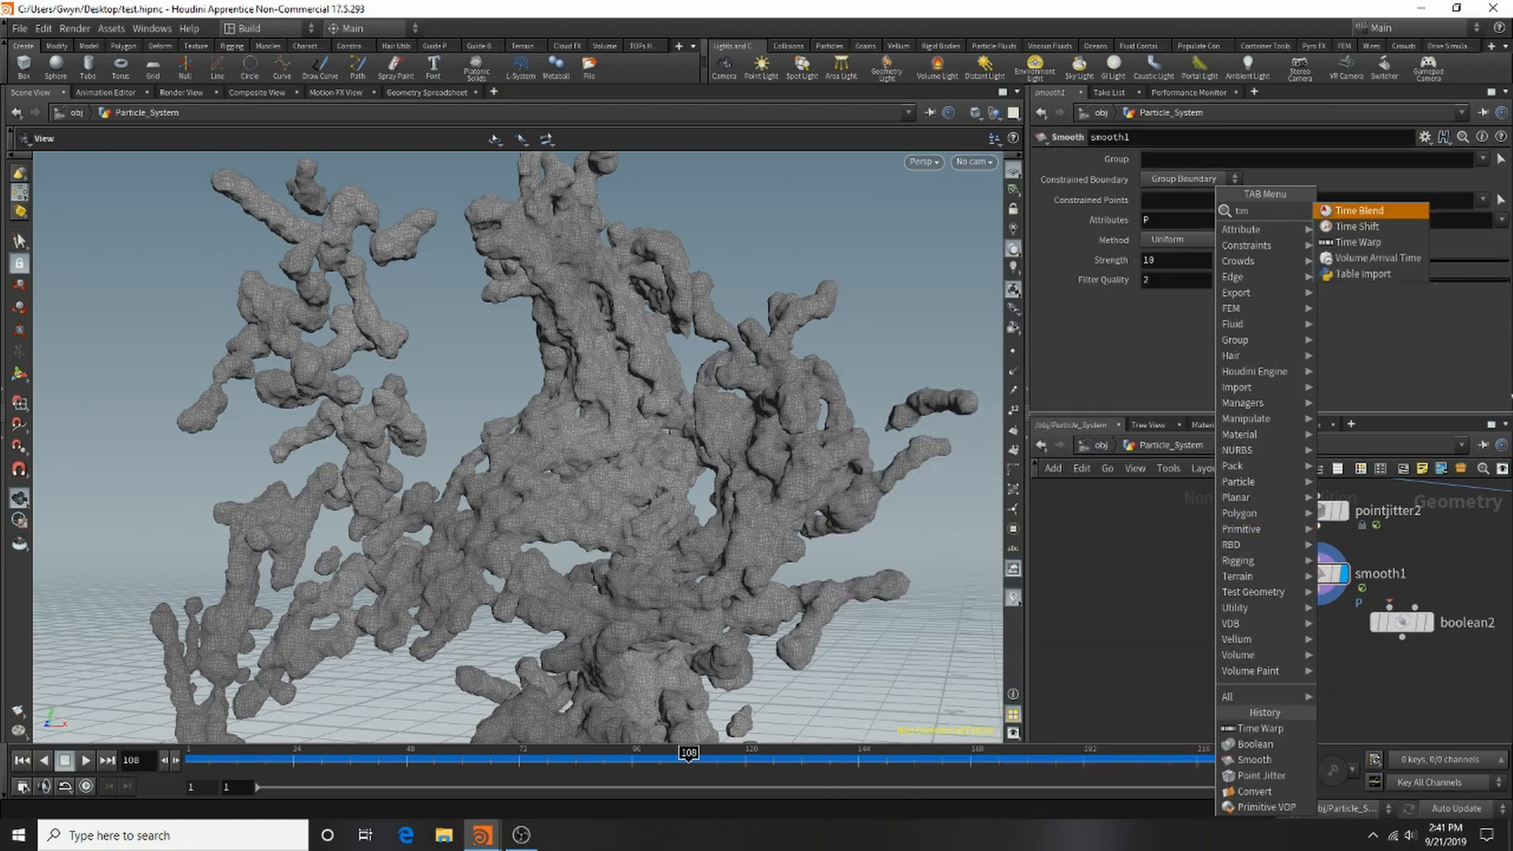
{"action": "key", "text": "Down"}
{"action": "key", "text": "Down"}
{"action": "key", "text": "Return"}
{"action": "left_click", "coordinate": [1315, 638]}
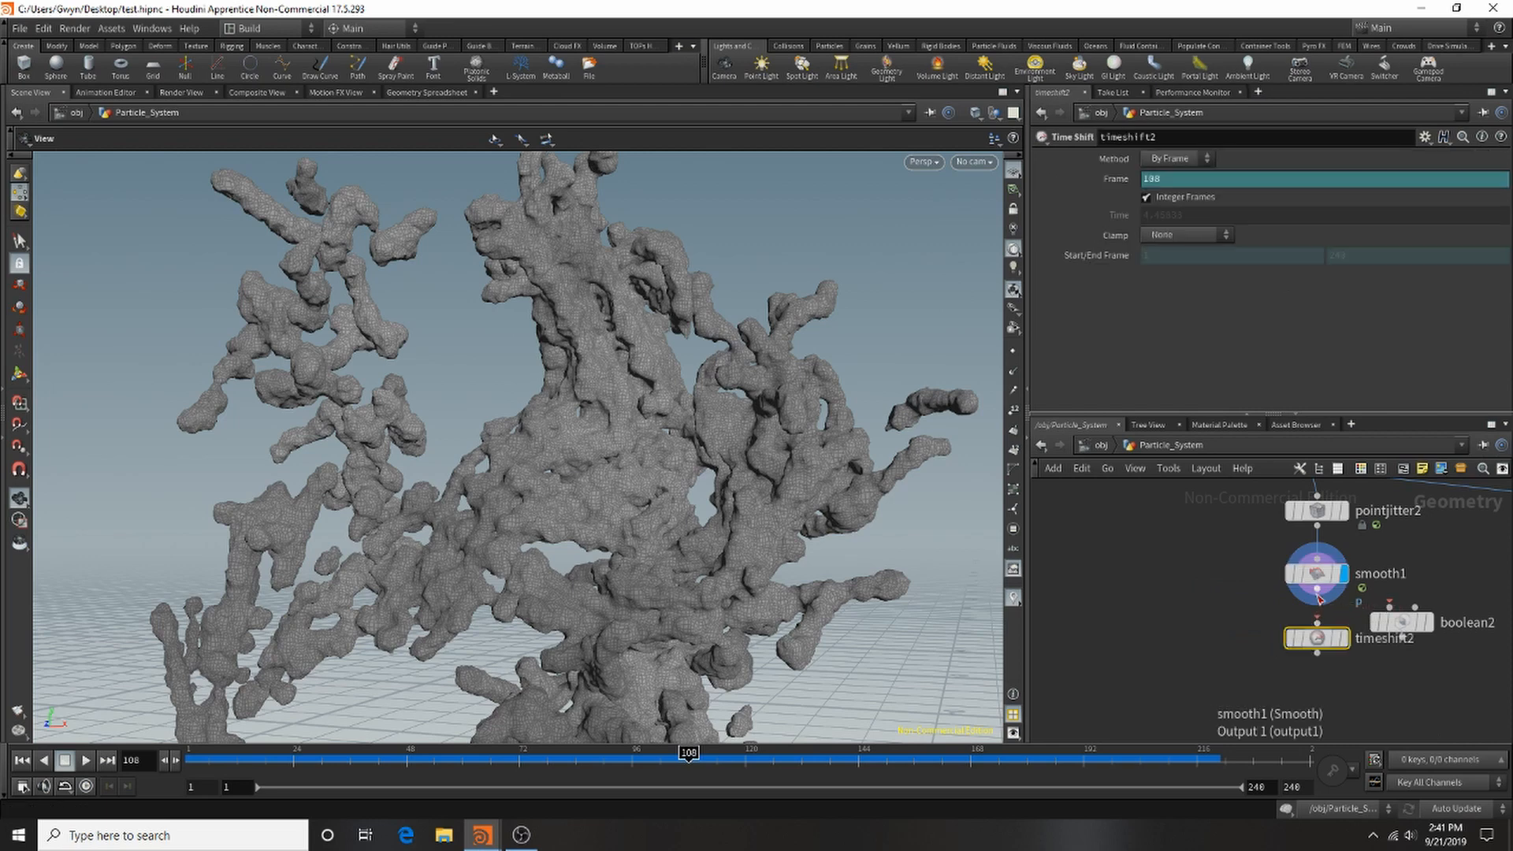
{"action": "left_click_drag", "start_coordinate": [1327, 644], "coordinate": [1166, 682]}
{"action": "right_click", "coordinate": [1189, 180]}
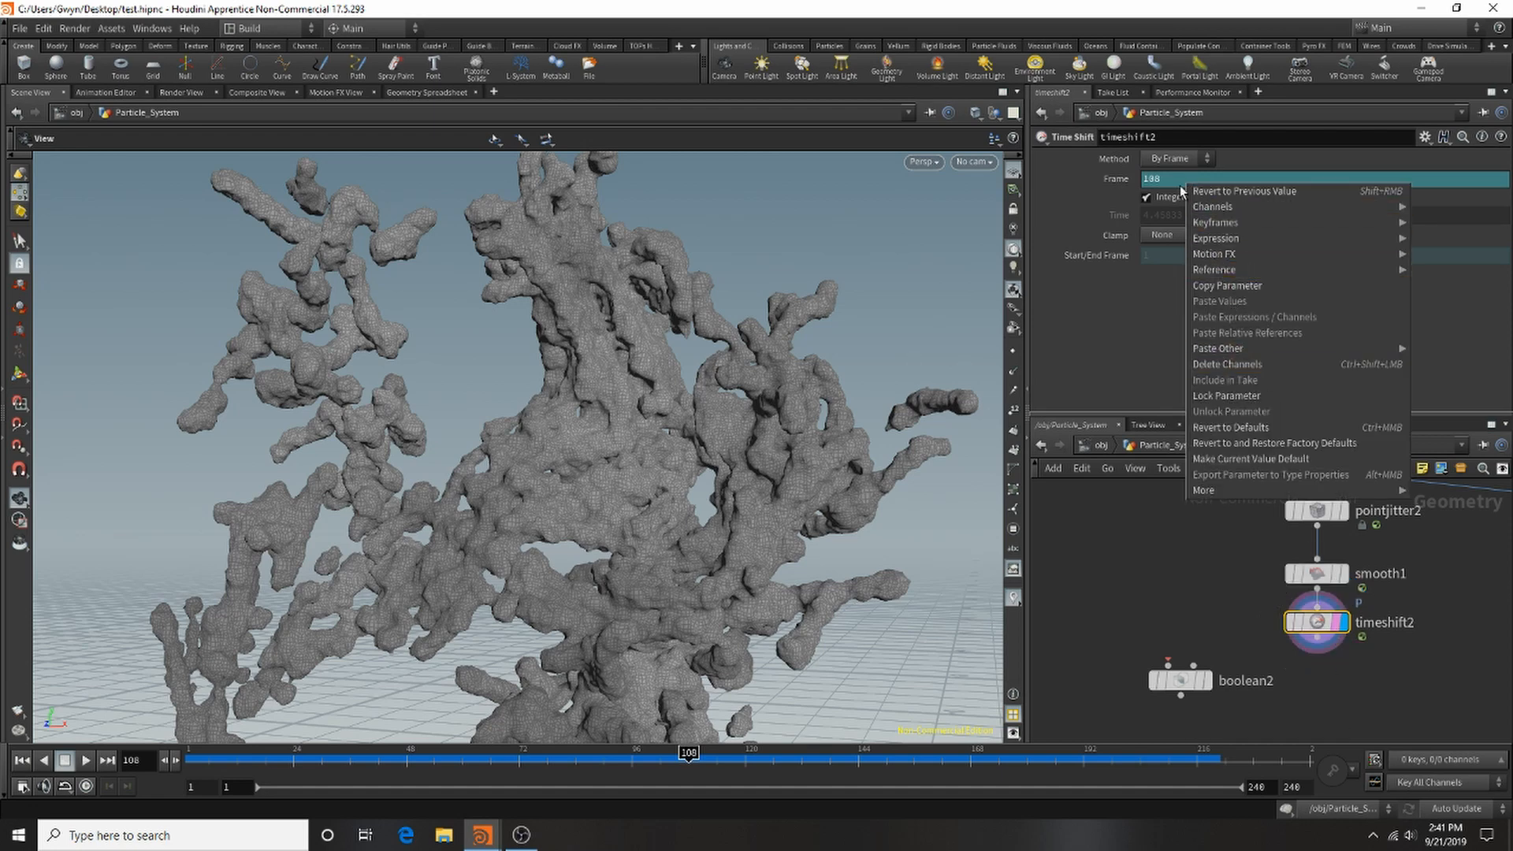
{"action": "left_click", "coordinate": [1180, 186]}
{"action": "left_click", "coordinate": [1190, 180]}
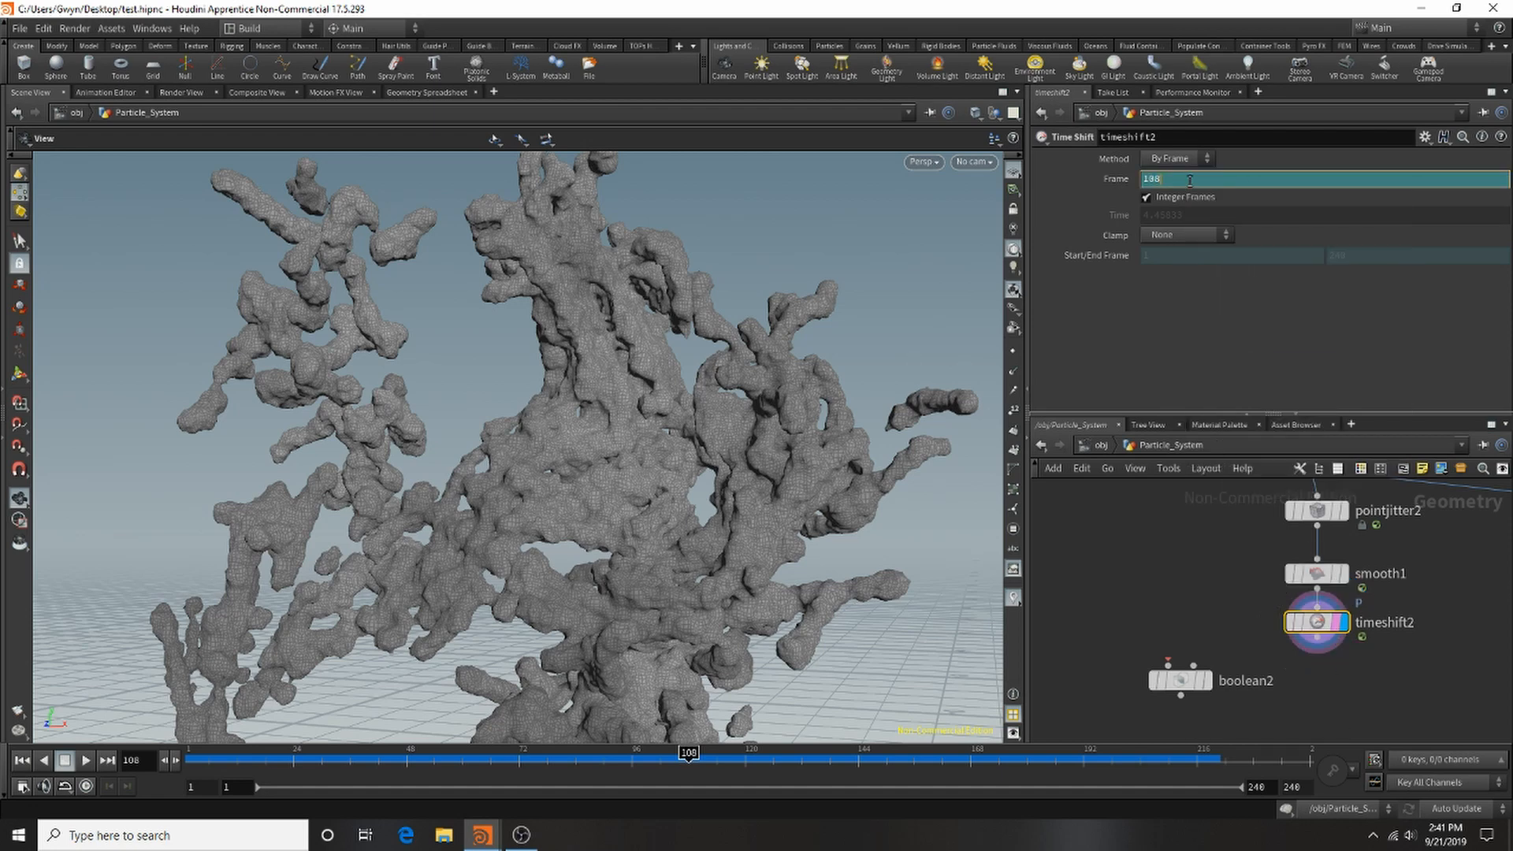
{"action": "left_click", "coordinate": [1178, 159]}
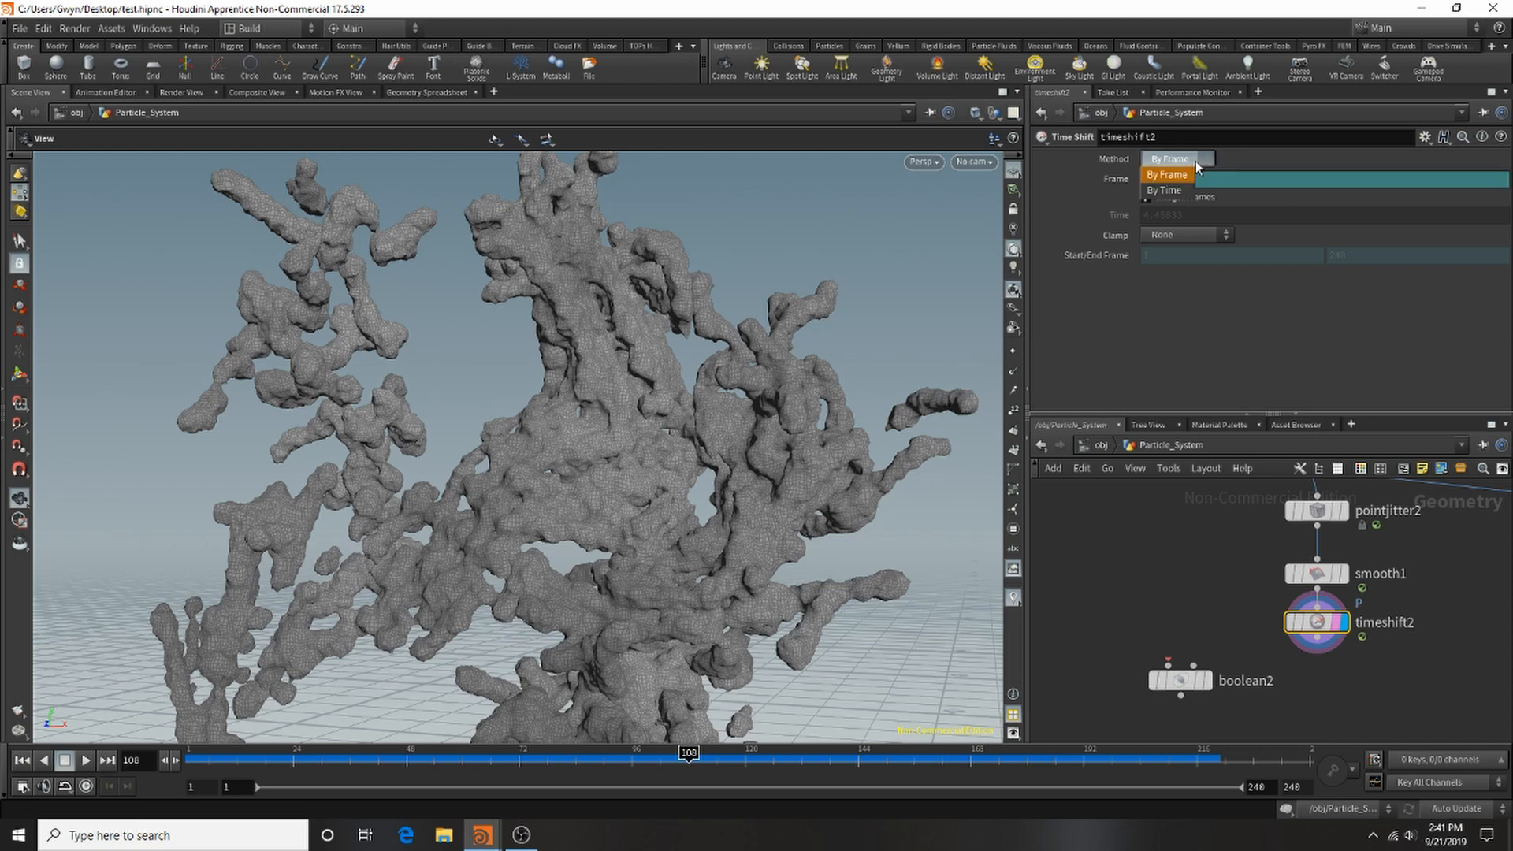
{"action": "left_click", "coordinate": [1192, 193]}
{"action": "left_click", "coordinate": [1196, 158]}
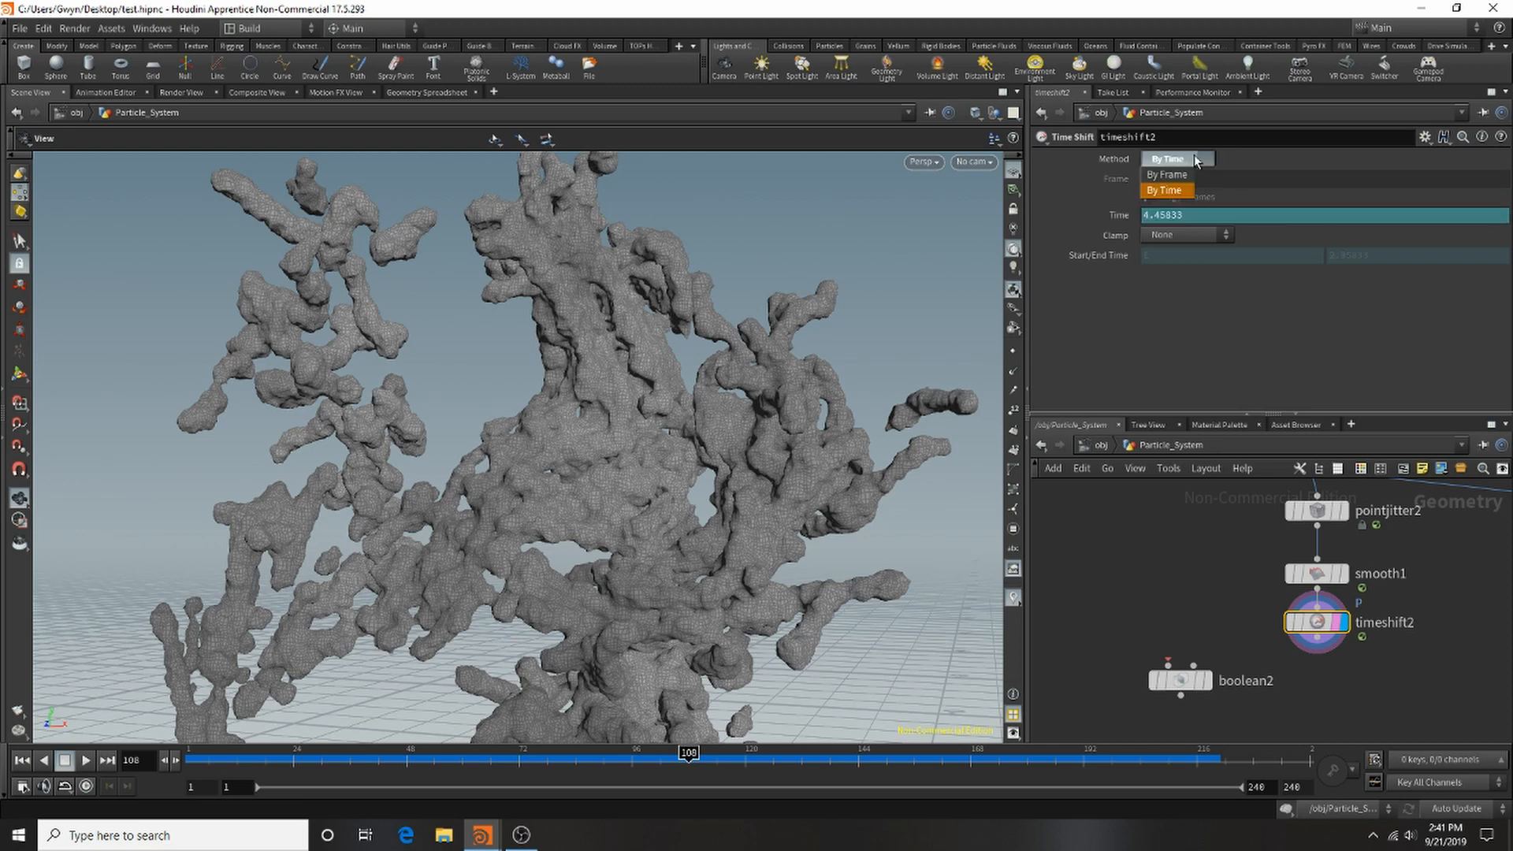
{"action": "left_click", "coordinate": [1190, 180]}
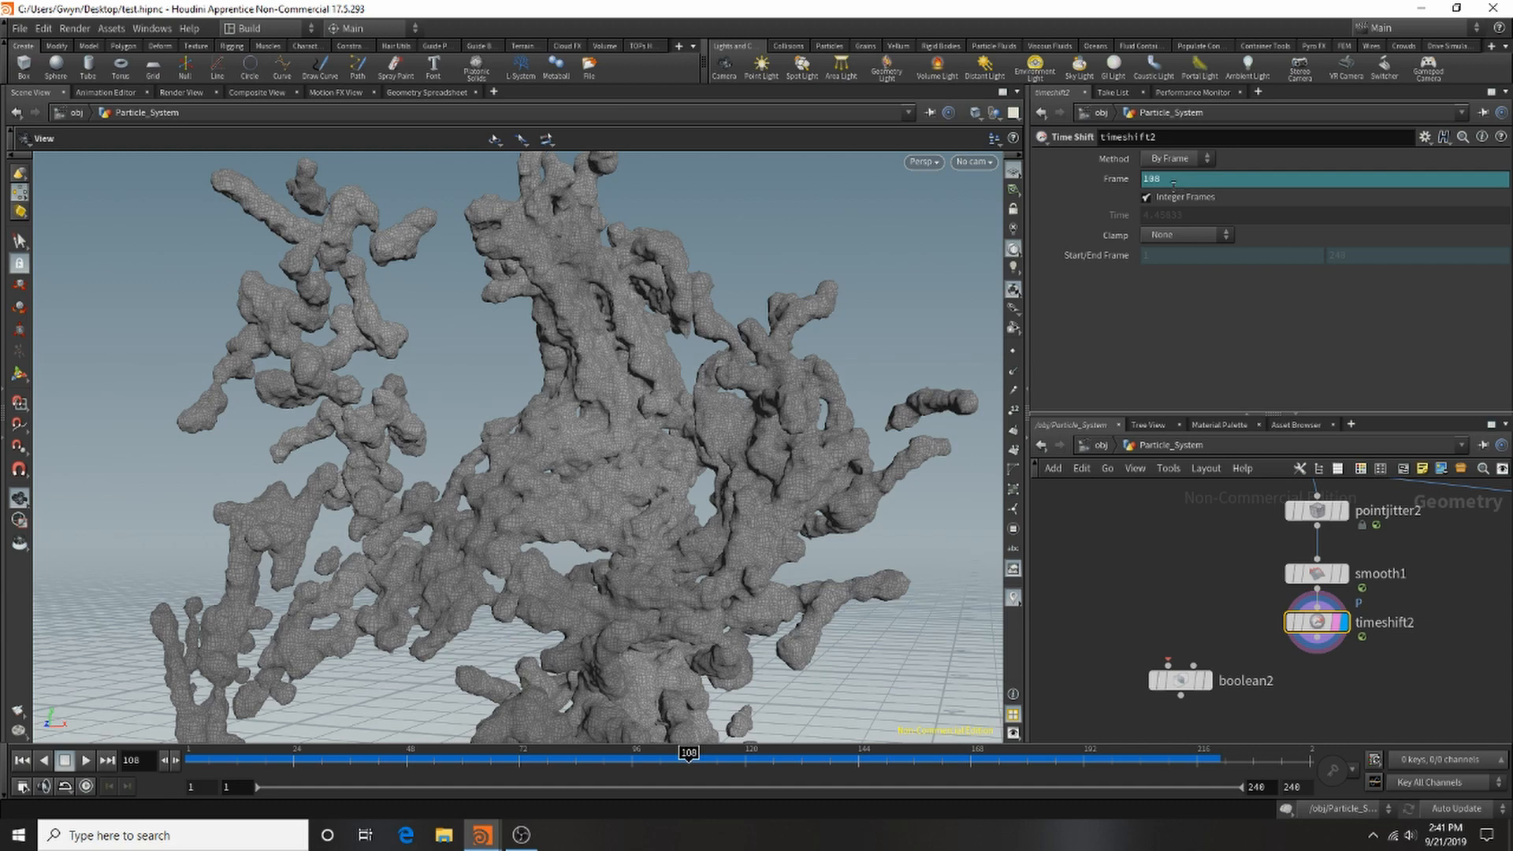
Delete the channel on the Time Shift node's frame parameter and set the frame to 117.
{"action": "left_click", "coordinate": [1187, 178]}
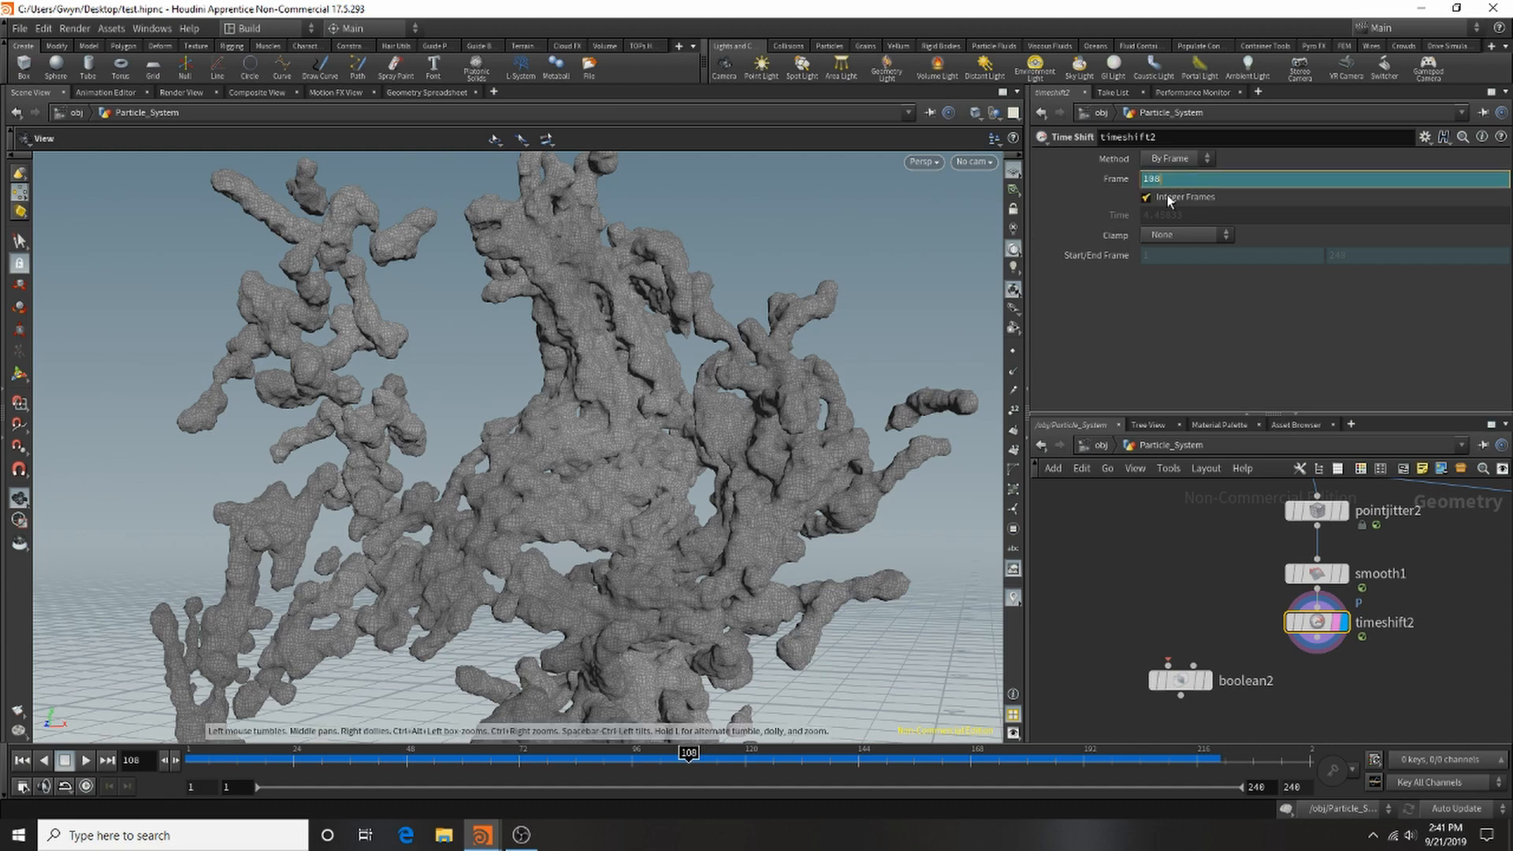
{"action": "right_click", "coordinate": [1174, 184]}
{"action": "left_click", "coordinate": [1213, 368]}
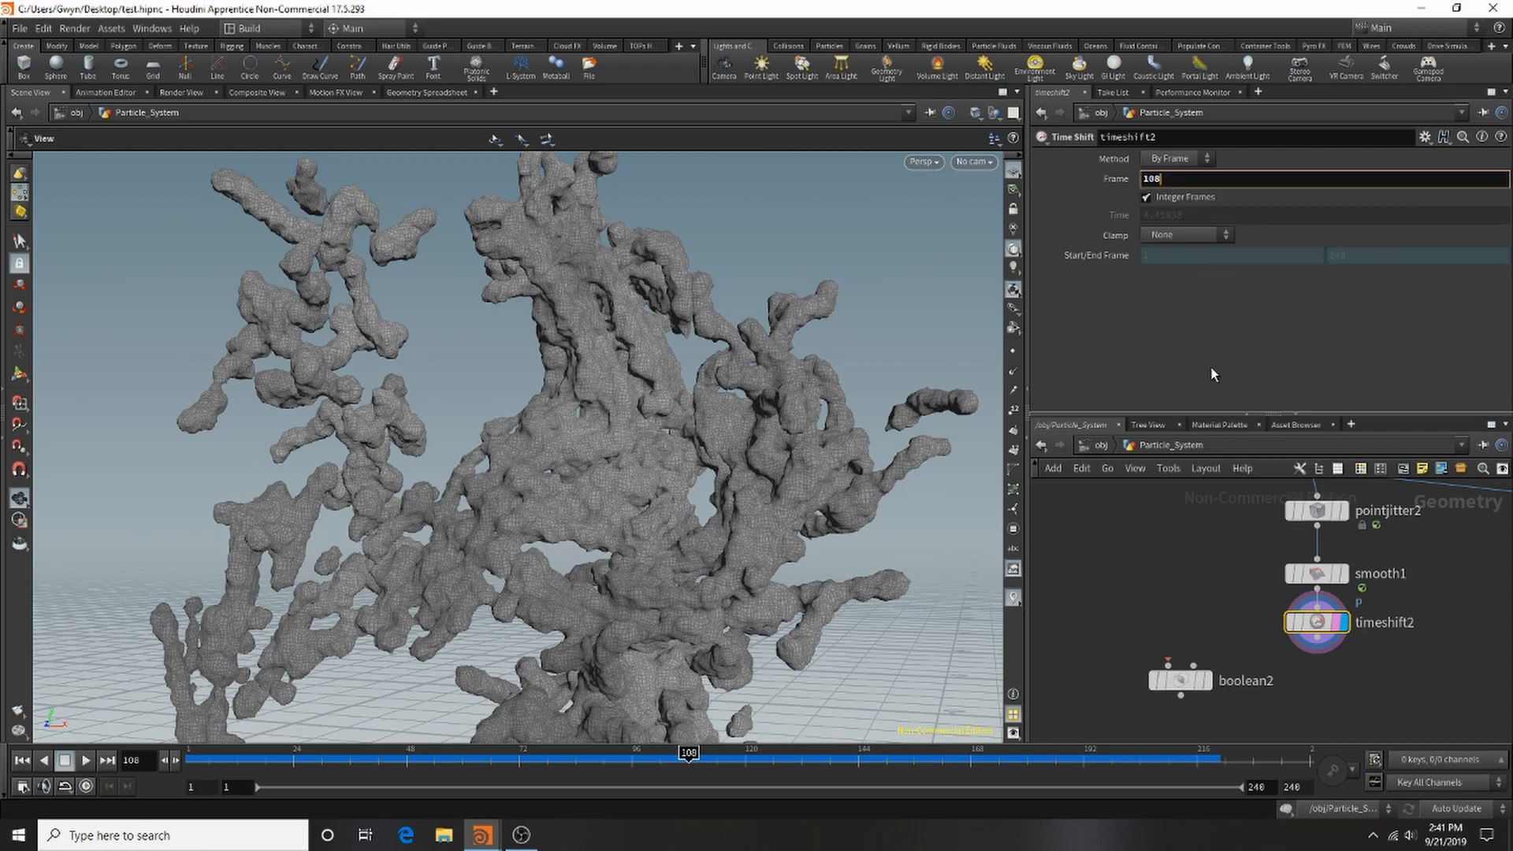
{"action": "key", "text": "BackSpace"}
{"action": "key", "text": "BackSpace"}
{"action": "type", "text": "17"}
{"action": "key", "text": "Return"}
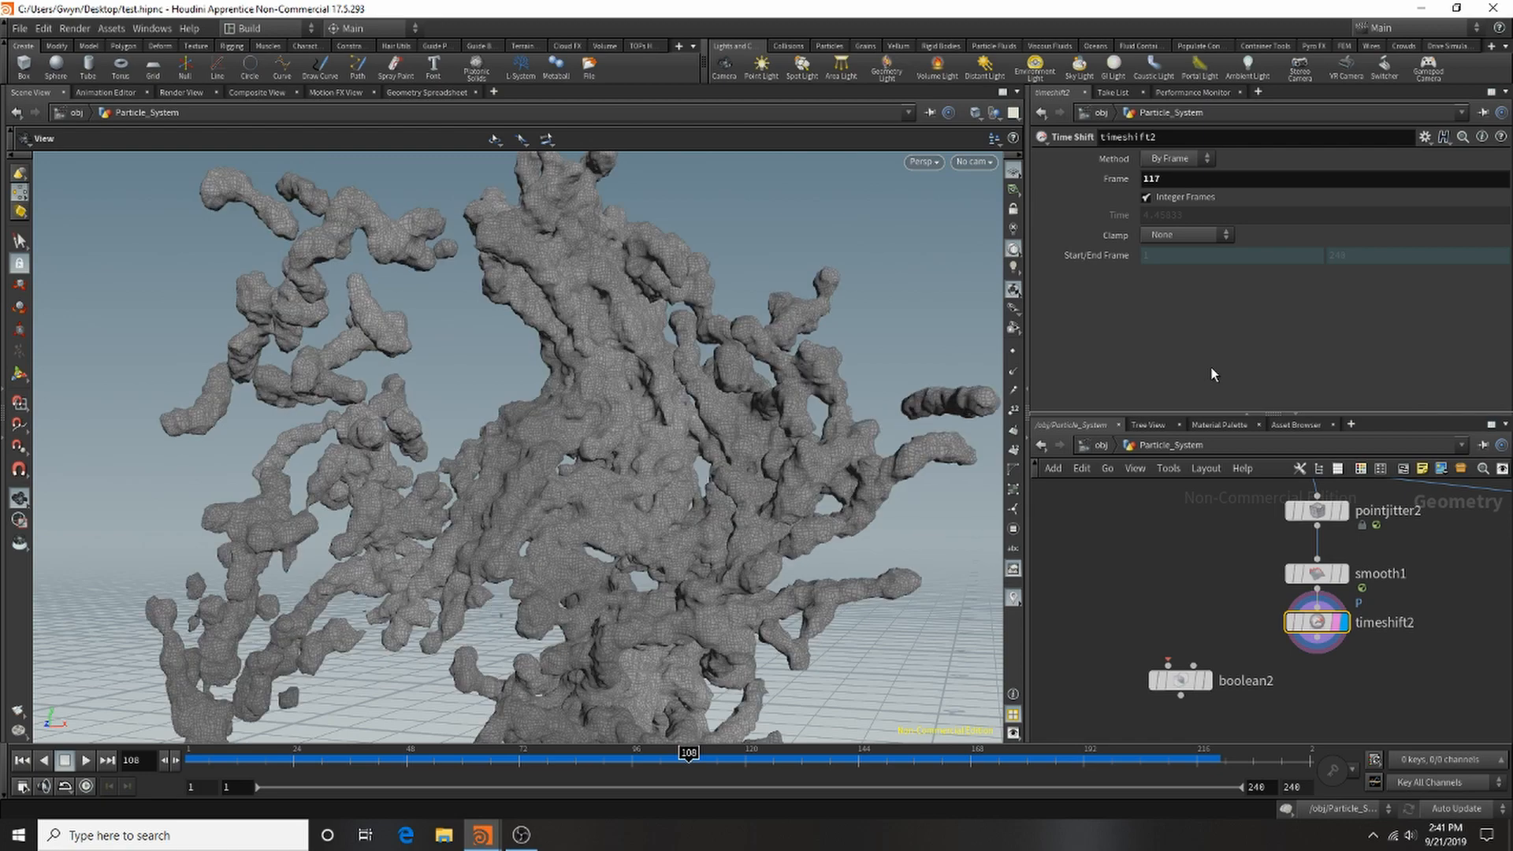
Inspect the time-shifted mesh up close and move the timeline to frame 194.
{"action": "left_click_drag", "start_coordinate": [556, 372], "coordinate": [631, 375]}
{"action": "right_click_drag", "start_coordinate": [631, 376], "coordinate": [243, 439]}
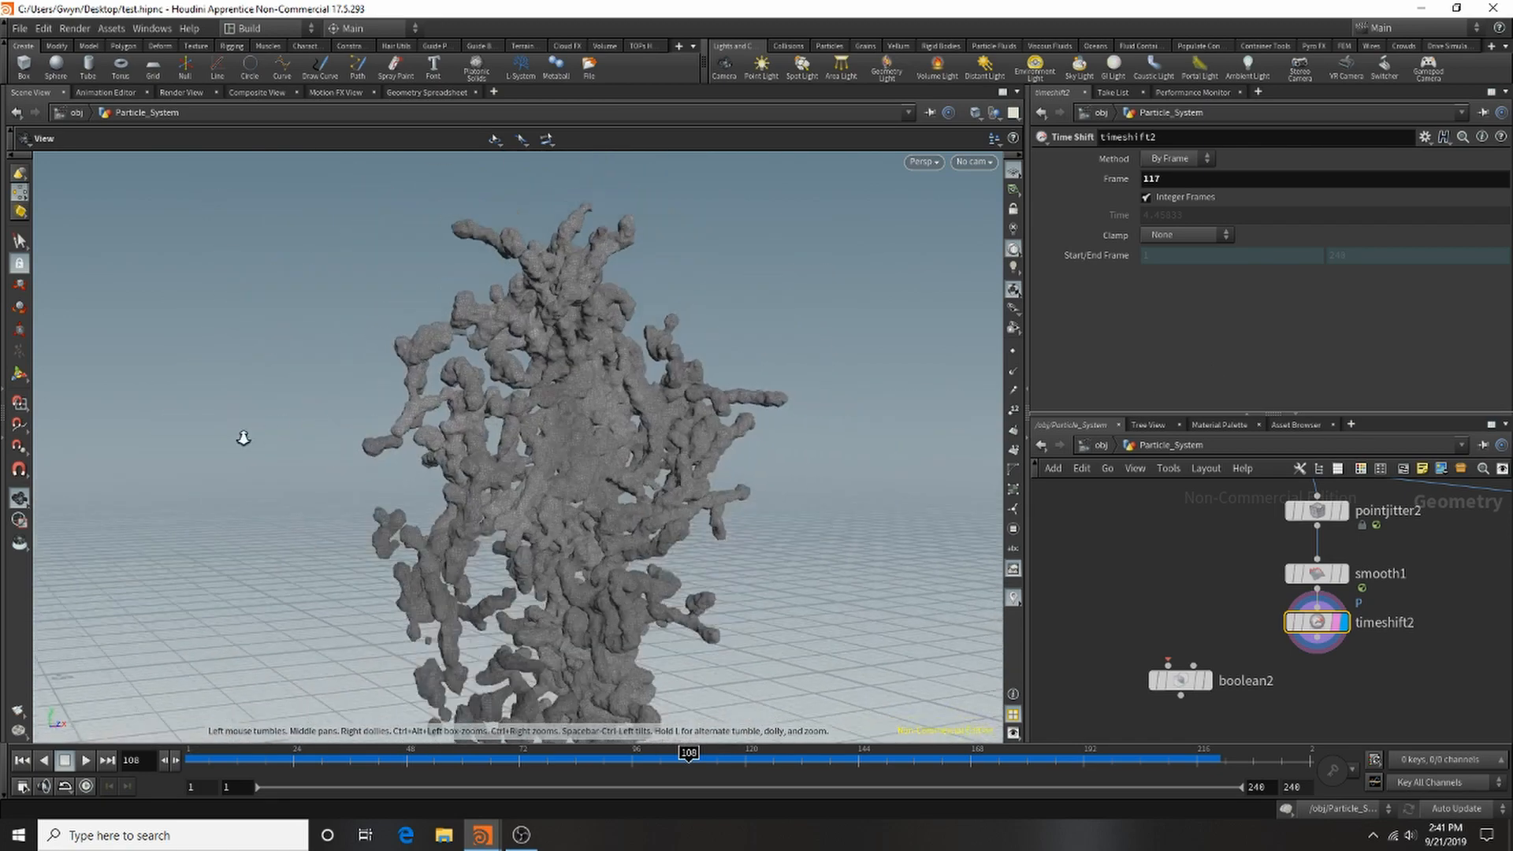
{"action": "left_click_drag", "start_coordinate": [244, 439], "coordinate": [747, 495]}
{"action": "left_click_drag", "start_coordinate": [602, 502], "coordinate": [581, 241]}
{"action": "right_click_drag", "start_coordinate": [581, 241], "coordinate": [666, 320]}
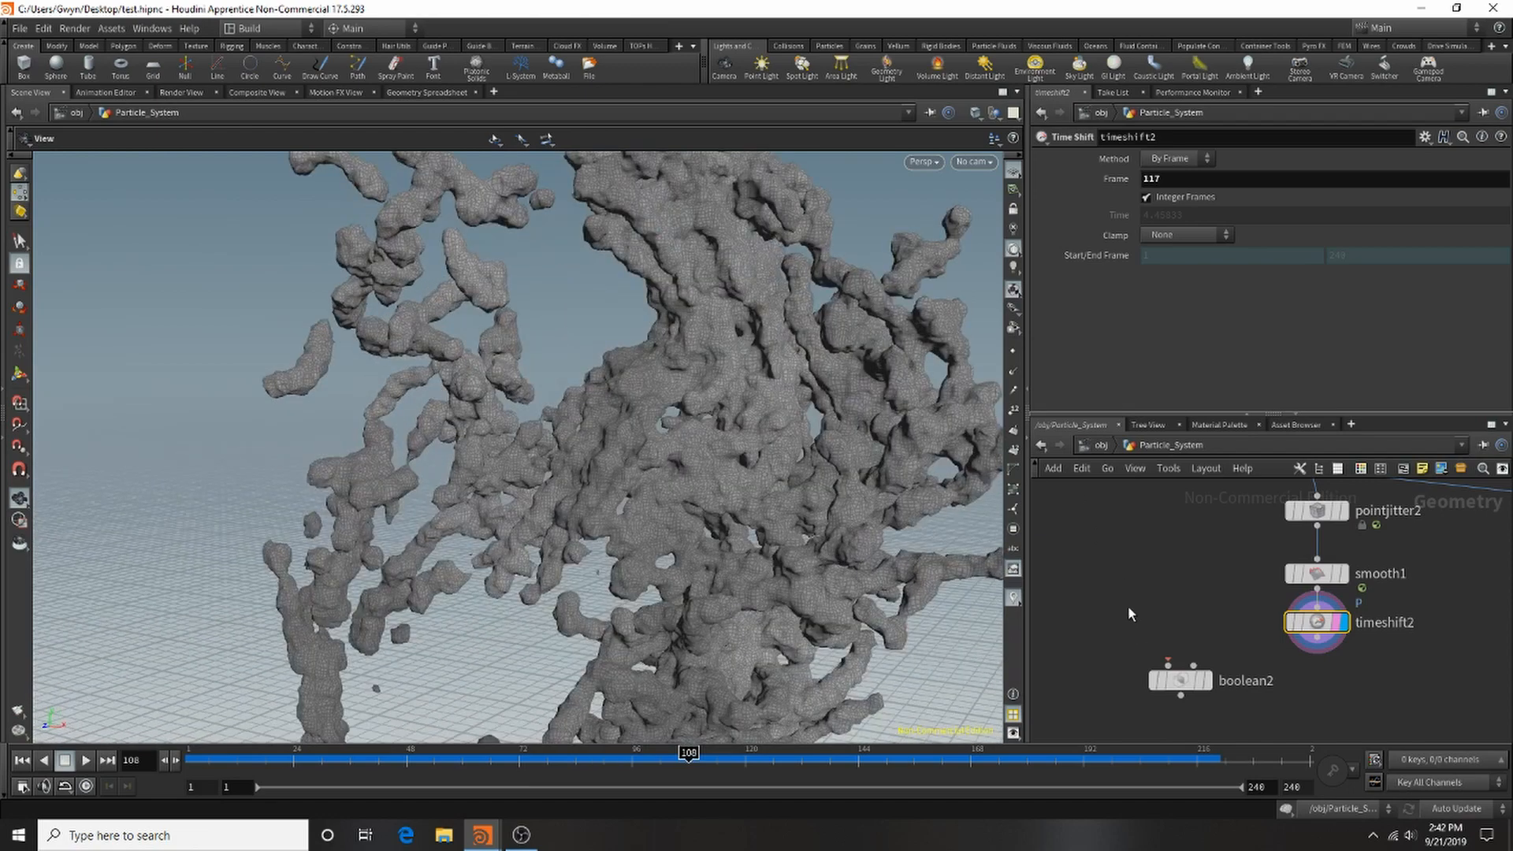
{"action": "scroll", "coordinate": [1131, 611], "scroll_direction": "down", "scroll_amount": 2}
{"action": "mouse_move", "coordinate": [1180, 665]}
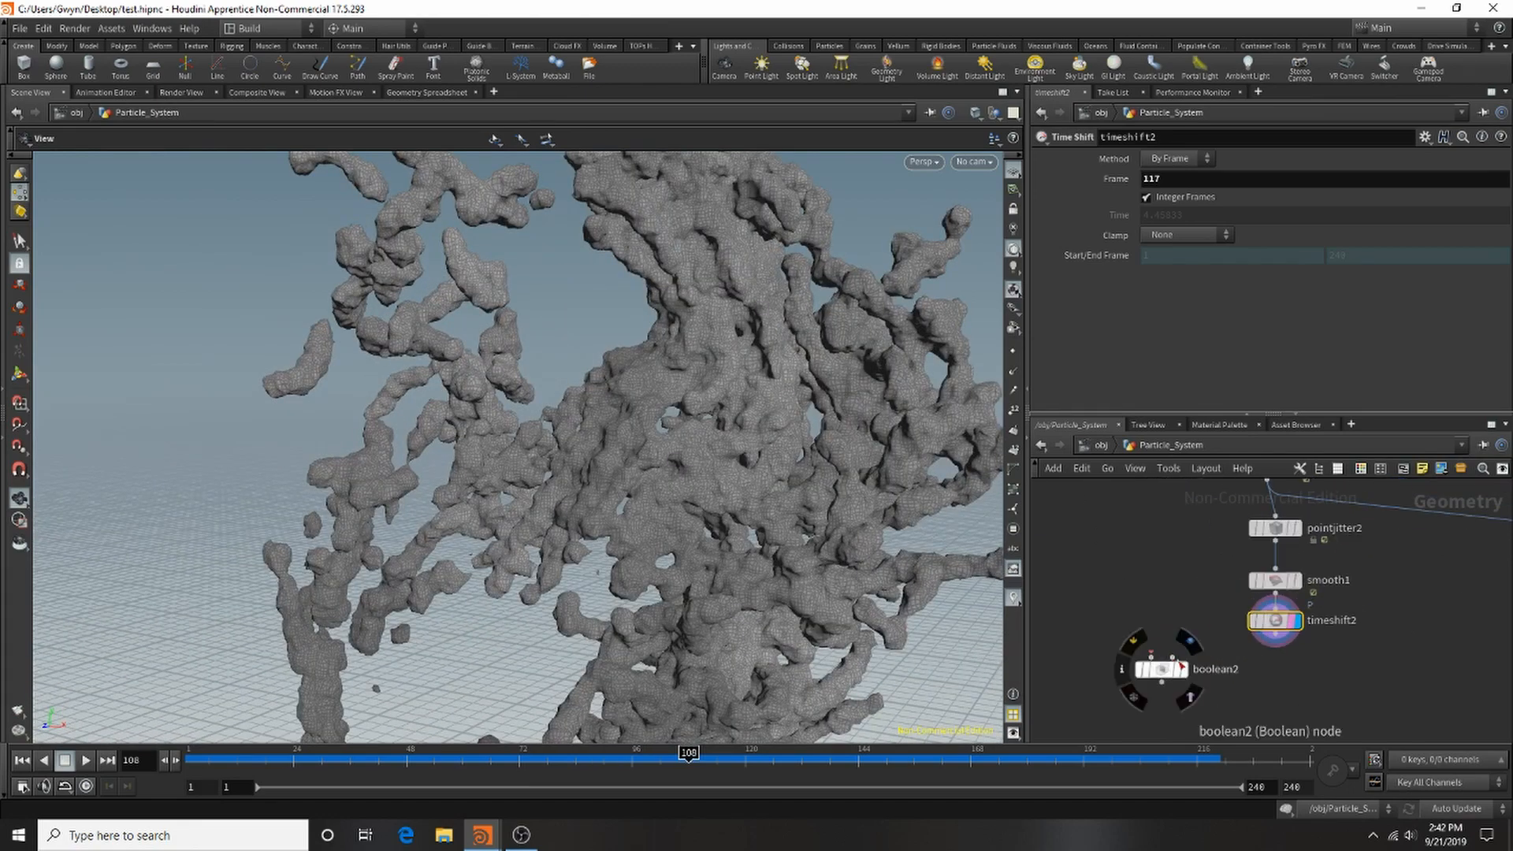
{"action": "left_click_drag", "start_coordinate": [1095, 767], "coordinate": [822, 736]}
Connect timeshift2's output to the first input of boolean2.
{"action": "mouse_move", "coordinate": [1174, 660]}
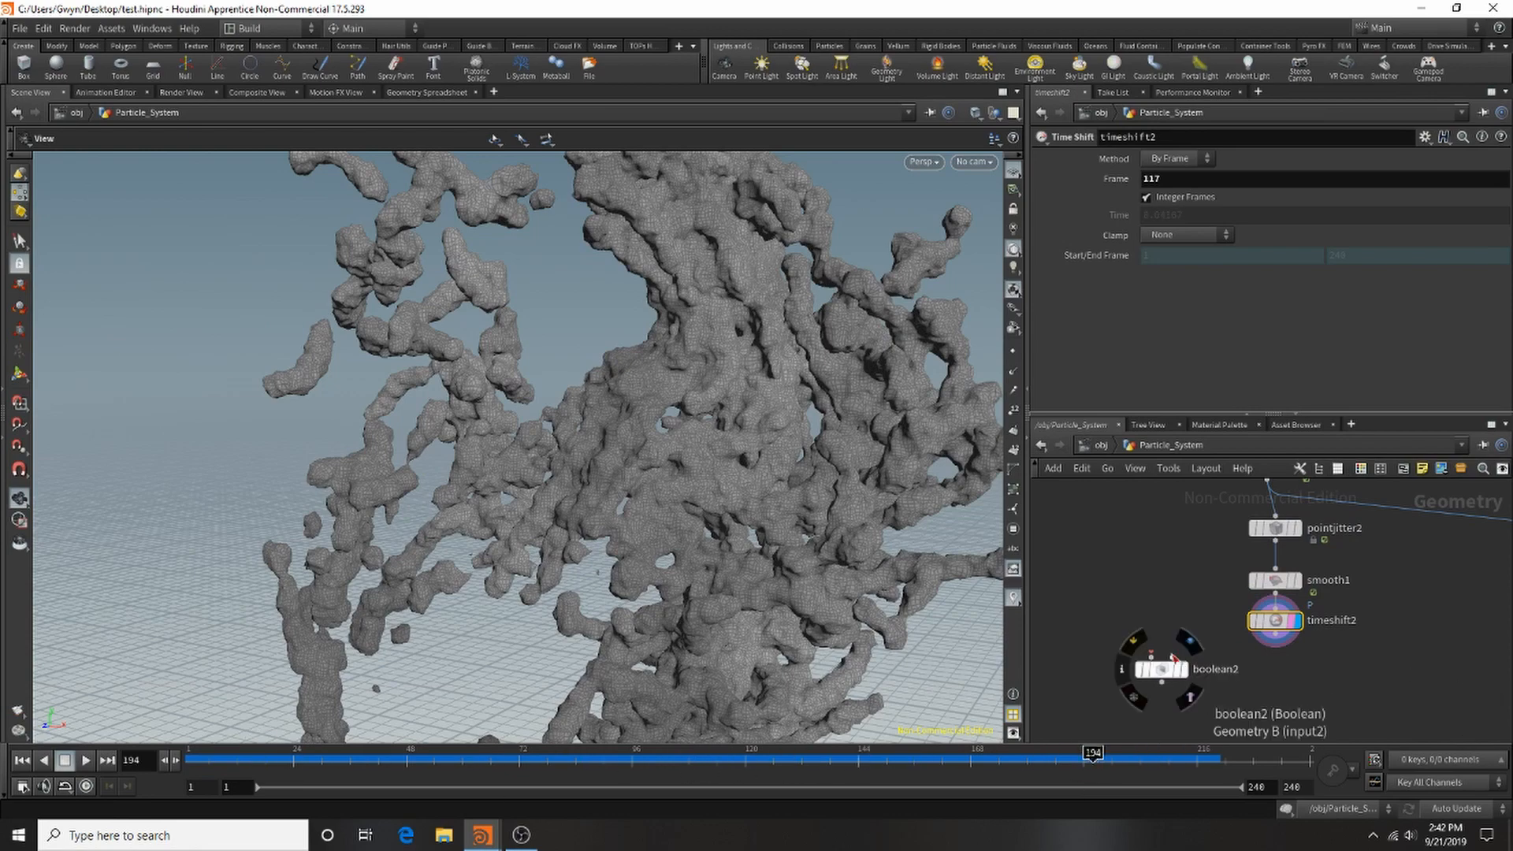
{"action": "left_click", "coordinate": [1174, 660]}
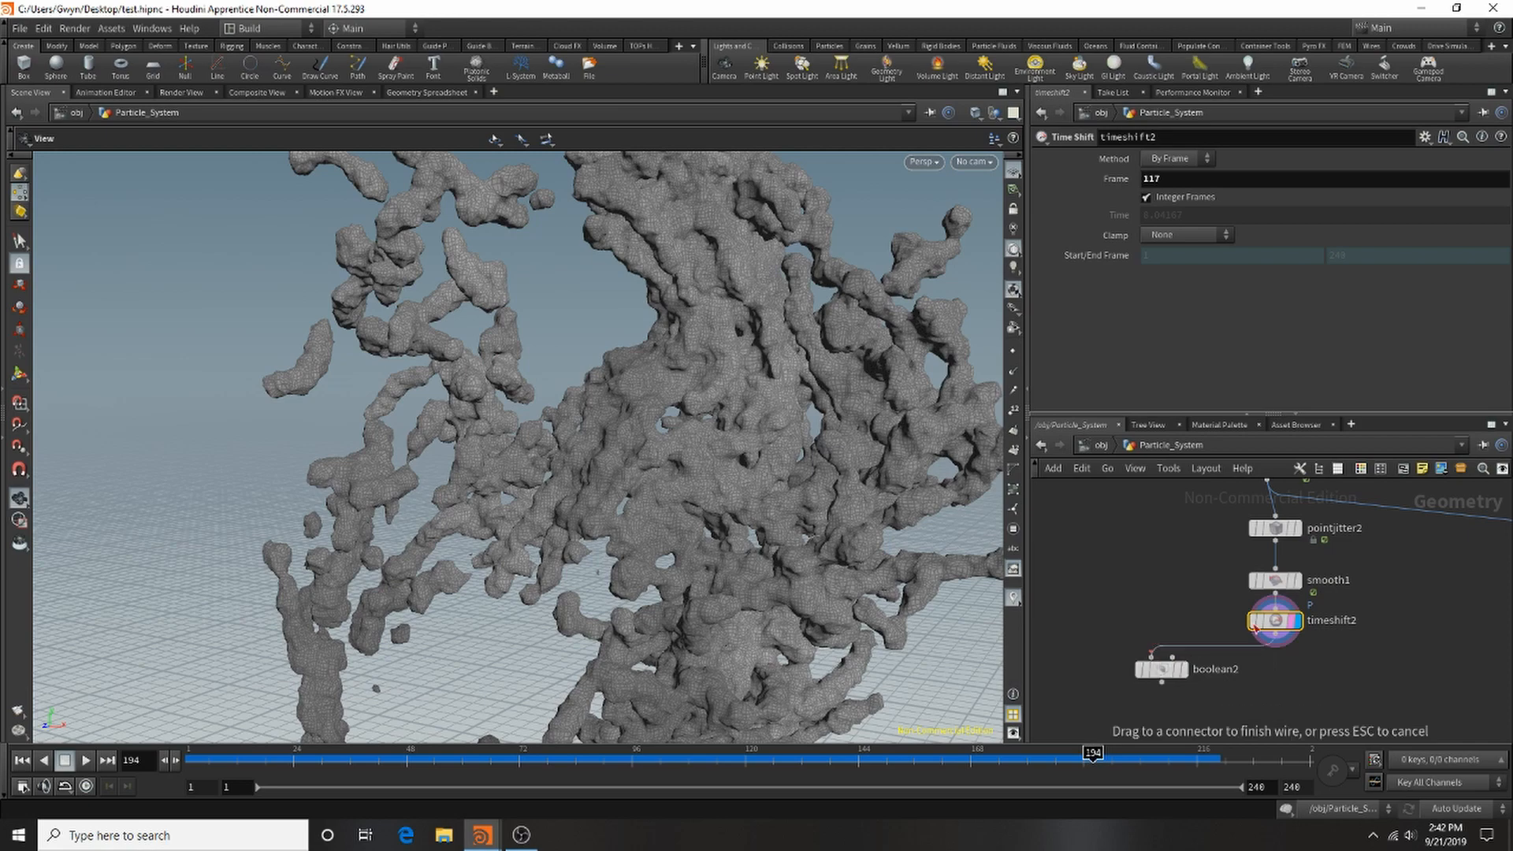
{"action": "left_click", "coordinate": [1275, 624]}
Move the Statue_OUT null out of the main node column into free space beside it.
{"action": "scroll", "coordinate": [1201, 606], "scroll_direction": "down", "scroll_amount": 3}
{"action": "scroll", "coordinate": [1202, 613], "scroll_direction": "up", "scroll_amount": 2}
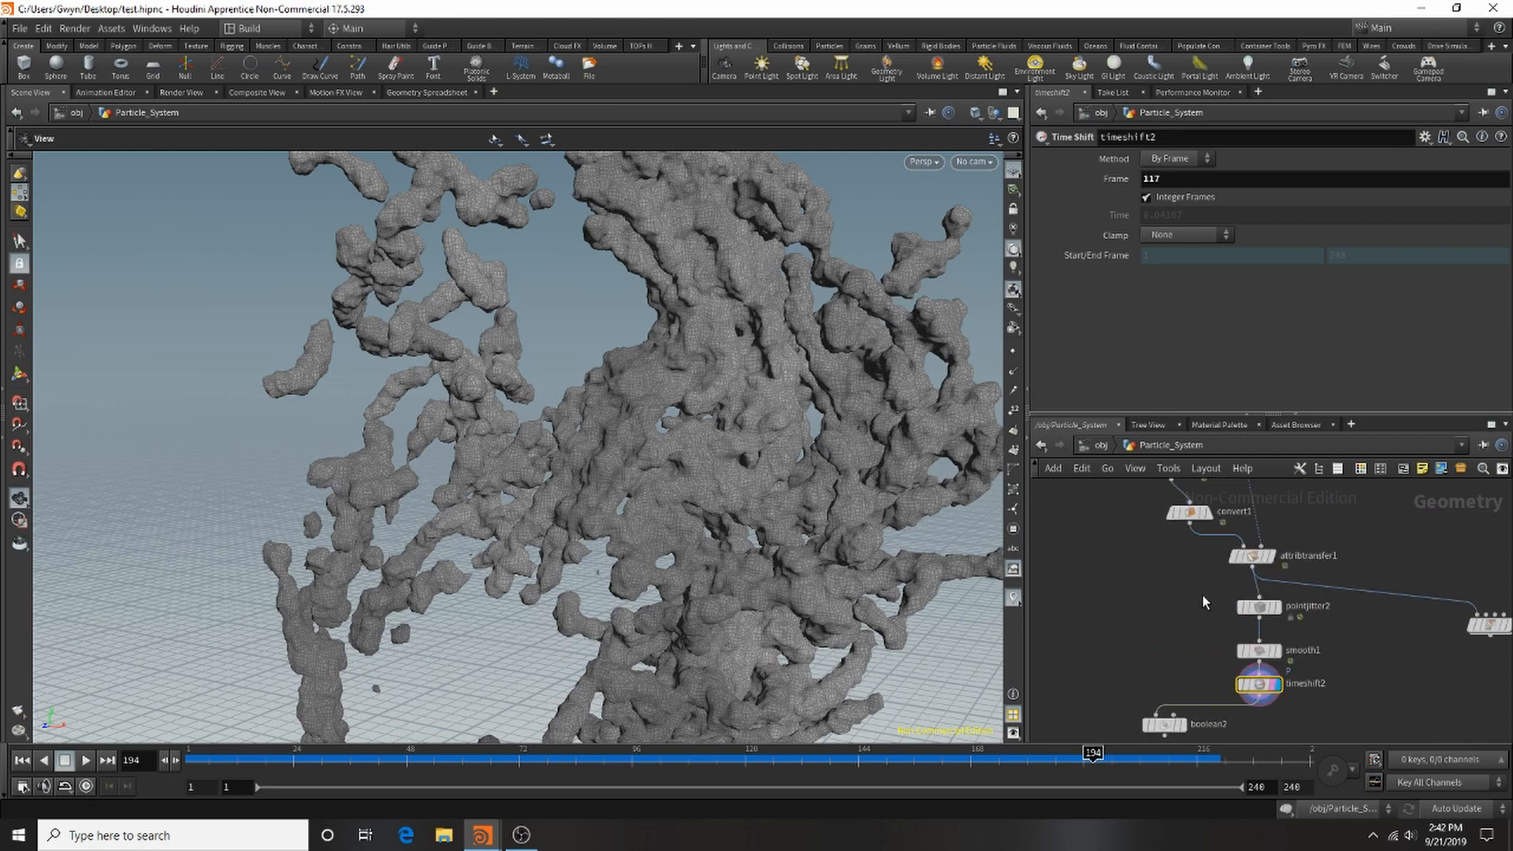
{"action": "scroll", "coordinate": [1200, 595], "scroll_direction": "down", "scroll_amount": 6}
{"action": "mouse_move", "coordinate": [1204, 500]}
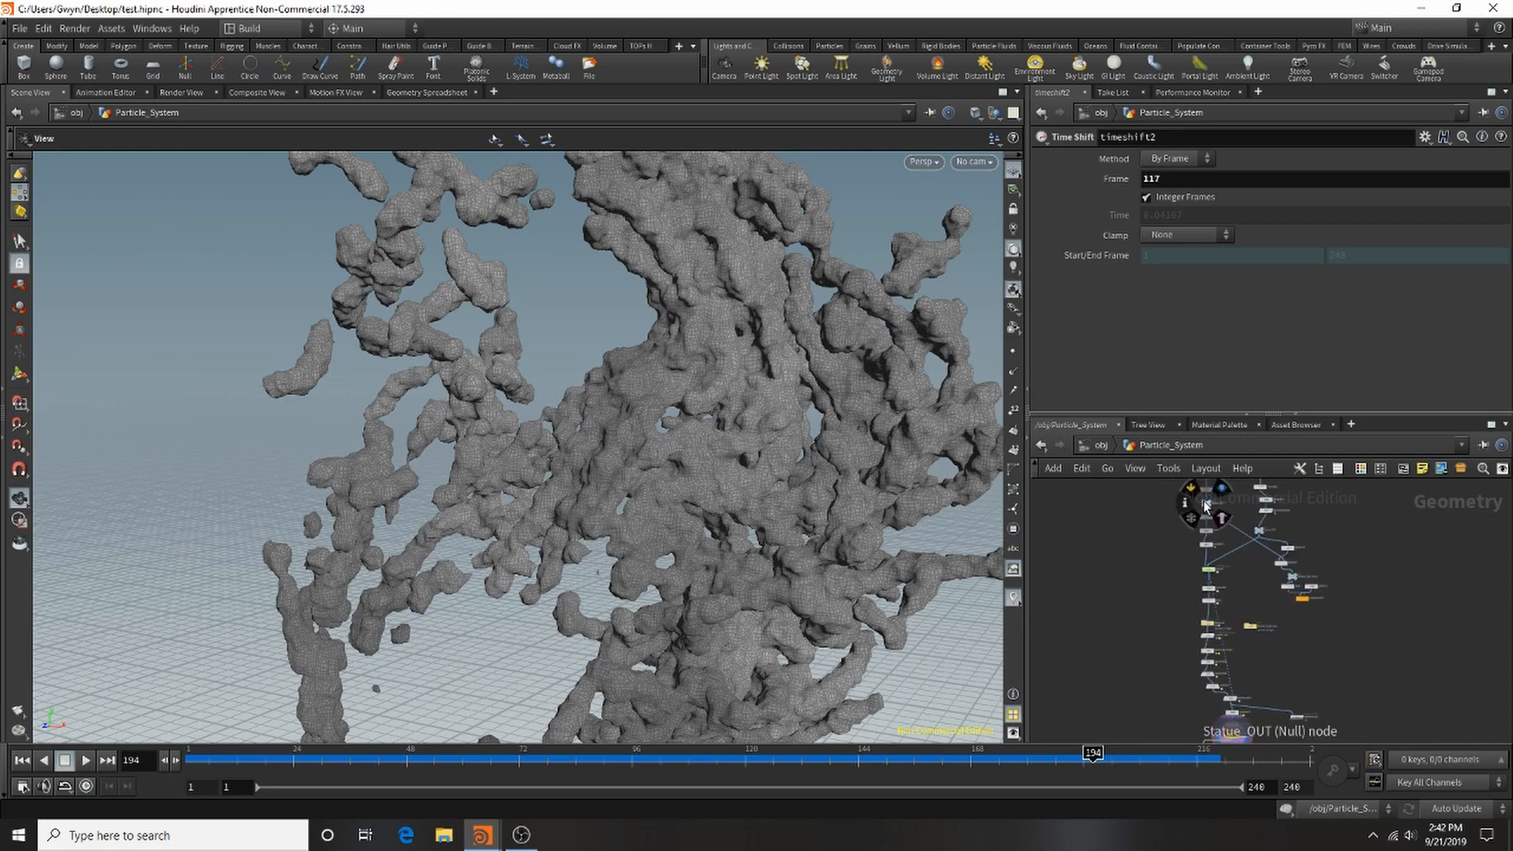
{"action": "left_click_drag", "start_coordinate": [1204, 500], "coordinate": [1170, 524]}
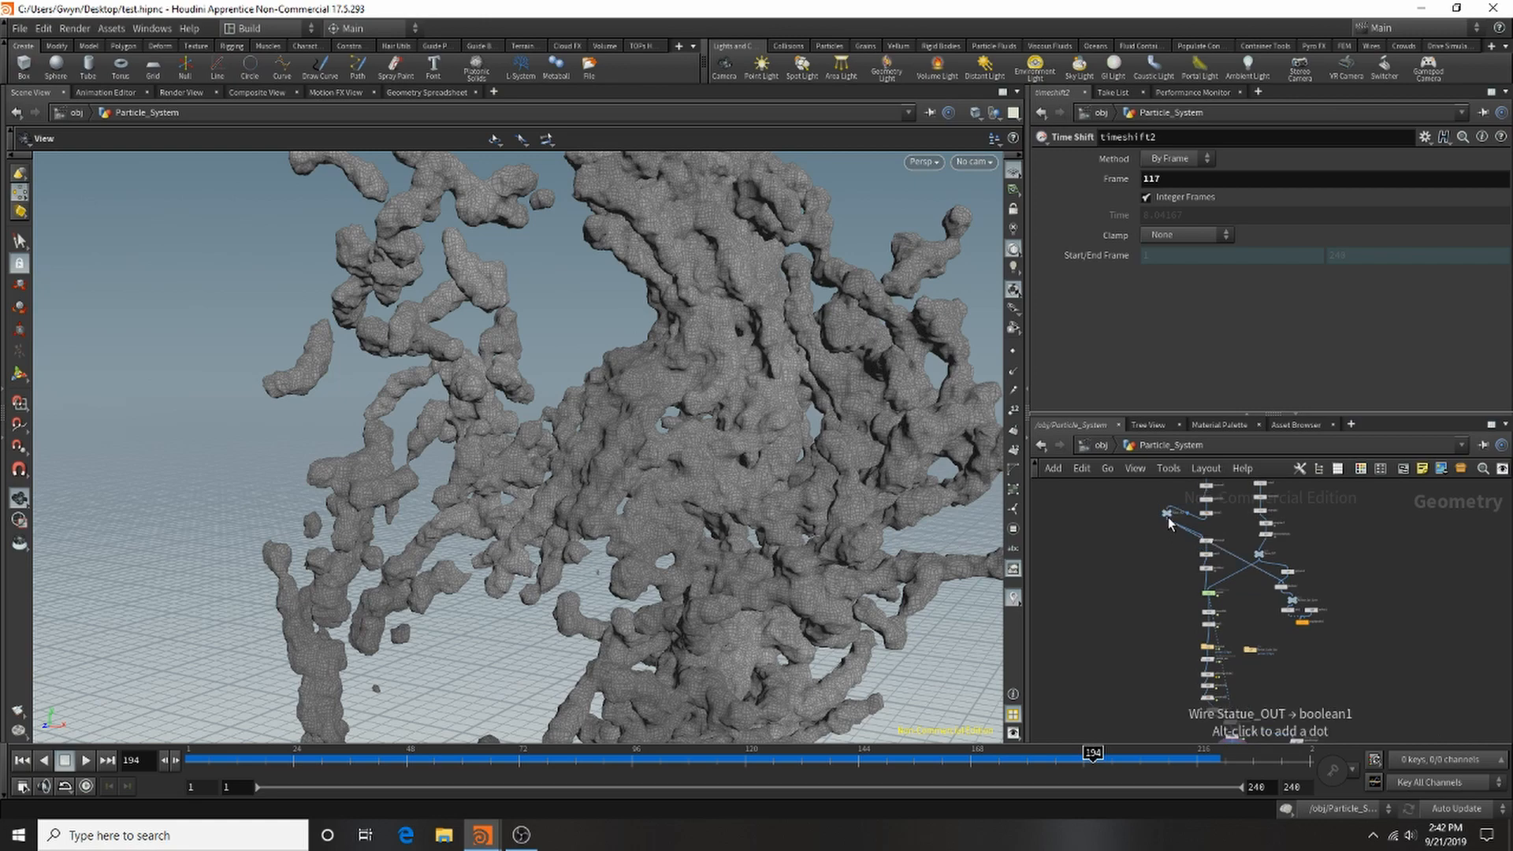
Connect Statue_OUT to the second input of boolean2 and display boolean2.
{"action": "scroll", "coordinate": [1171, 524], "scroll_direction": "up", "scroll_amount": 2}
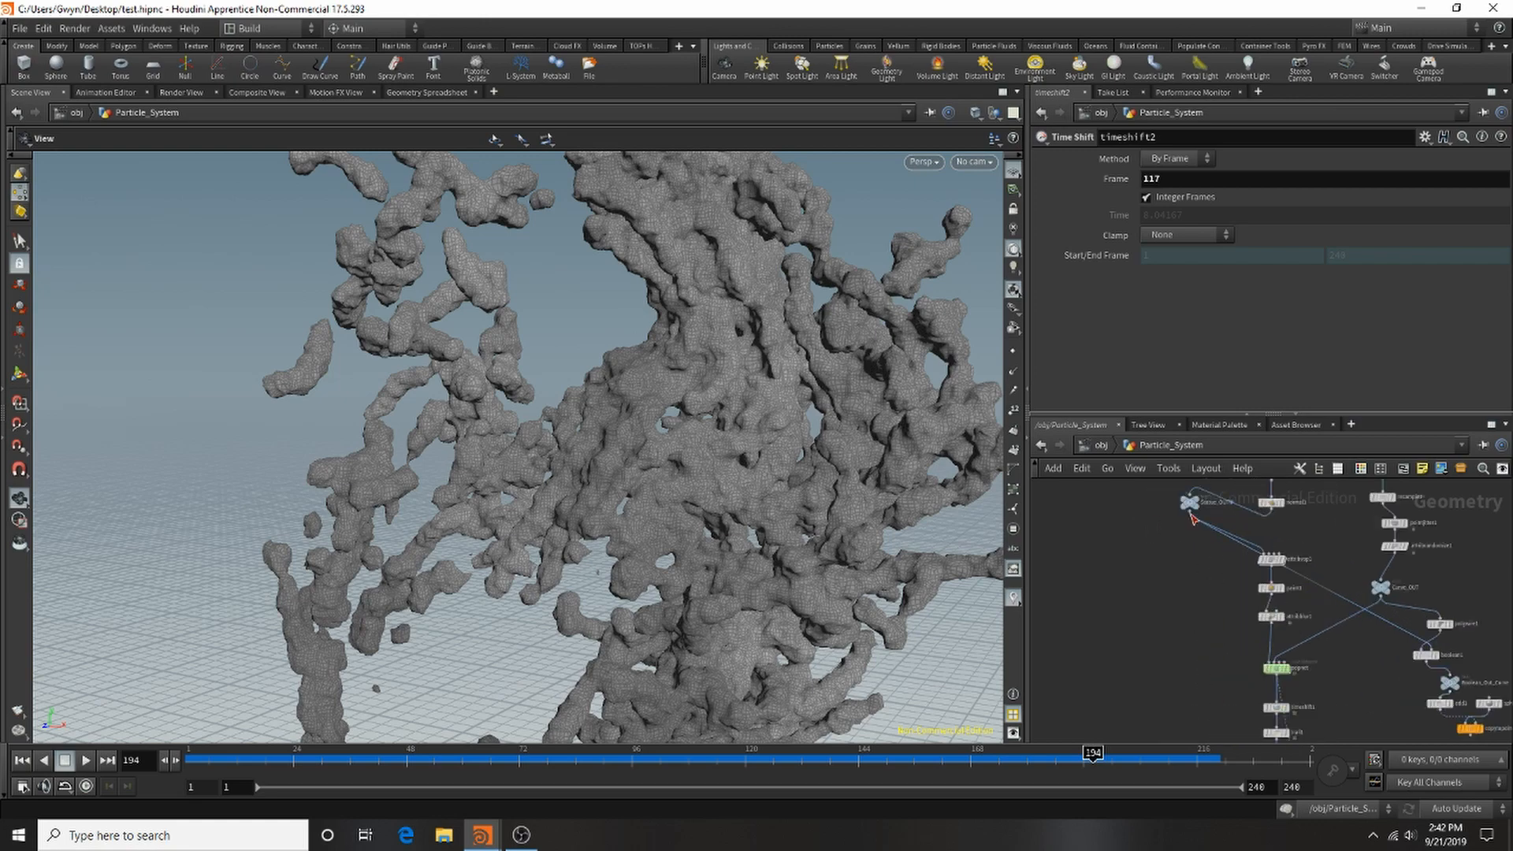
{"action": "scroll", "coordinate": [1193, 520], "scroll_direction": "down", "scroll_amount": 5}
{"action": "scroll", "coordinate": [1187, 606], "scroll_direction": "up", "scroll_amount": 5}
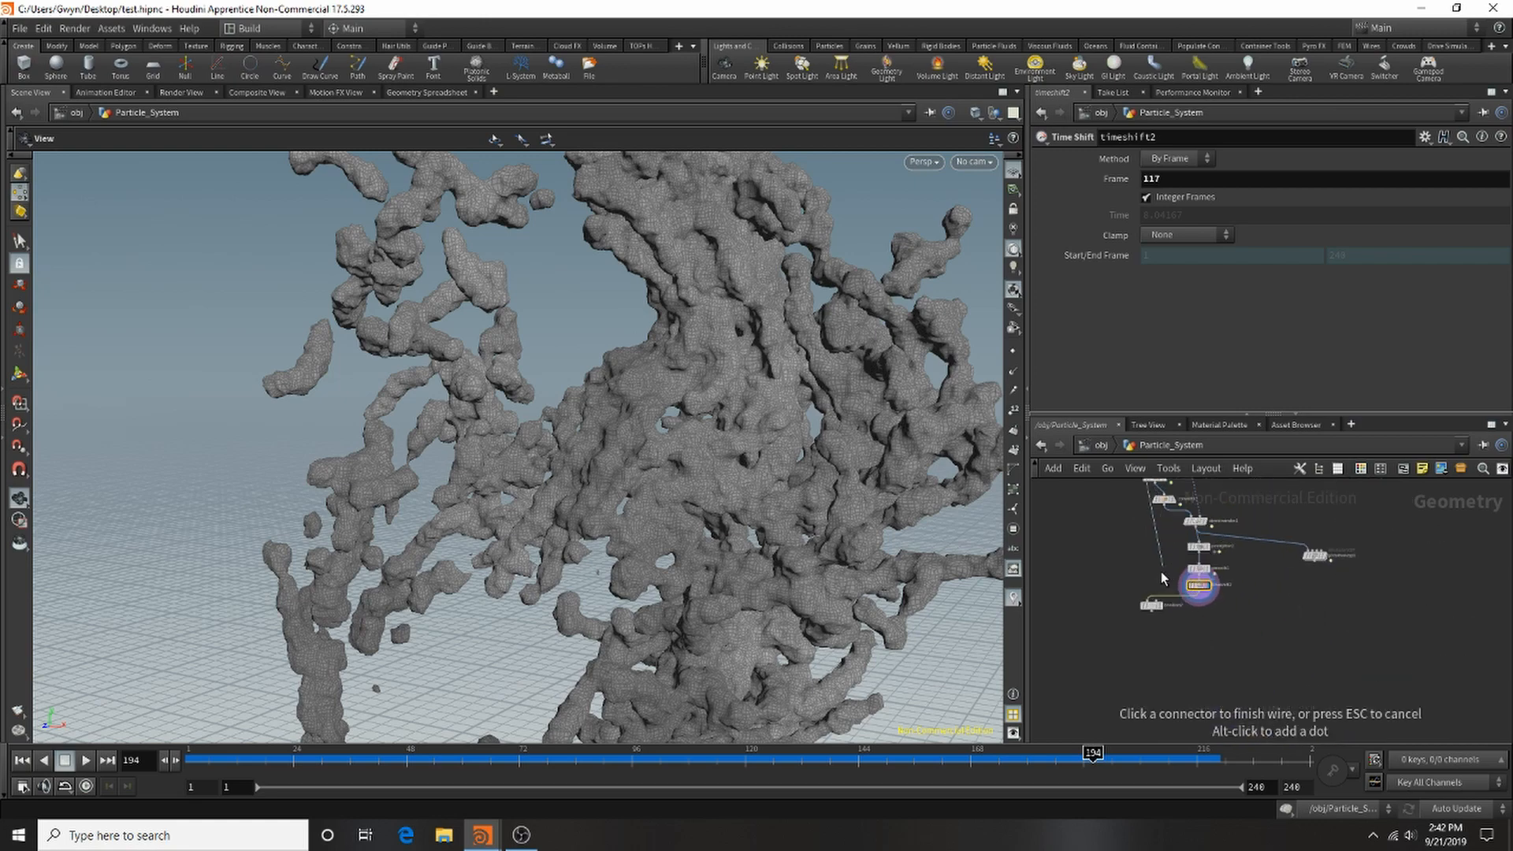
{"action": "left_click", "coordinate": [1164, 632]}
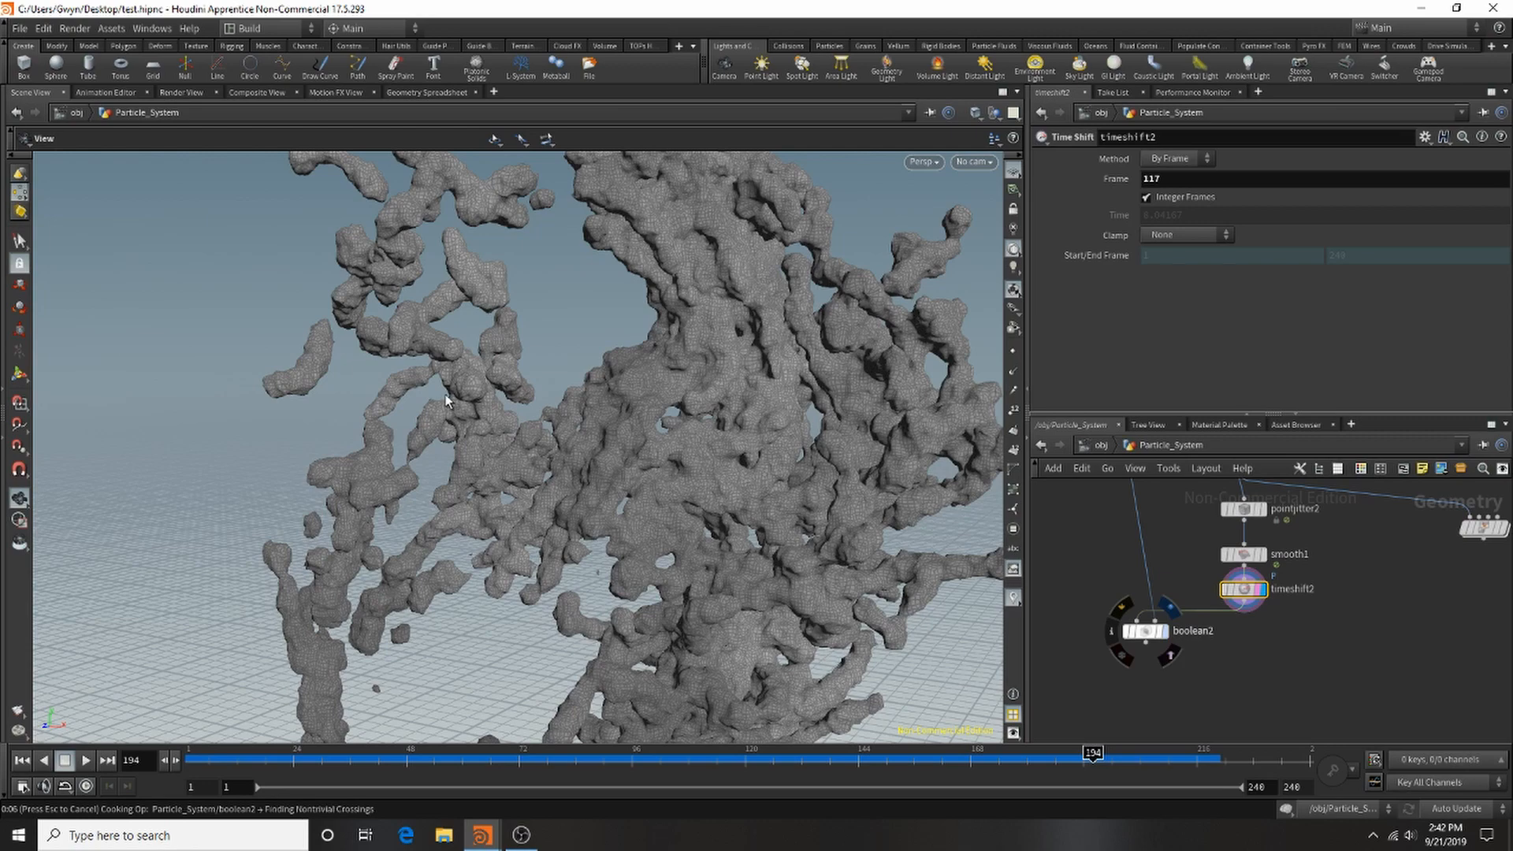
Add a Normal node below boolean2, connected to its output.
{"action": "left_click_drag", "start_coordinate": [446, 394], "coordinate": [723, 361]}
{"action": "scroll", "coordinate": [1248, 660], "scroll_direction": "up", "scroll_amount": 4}
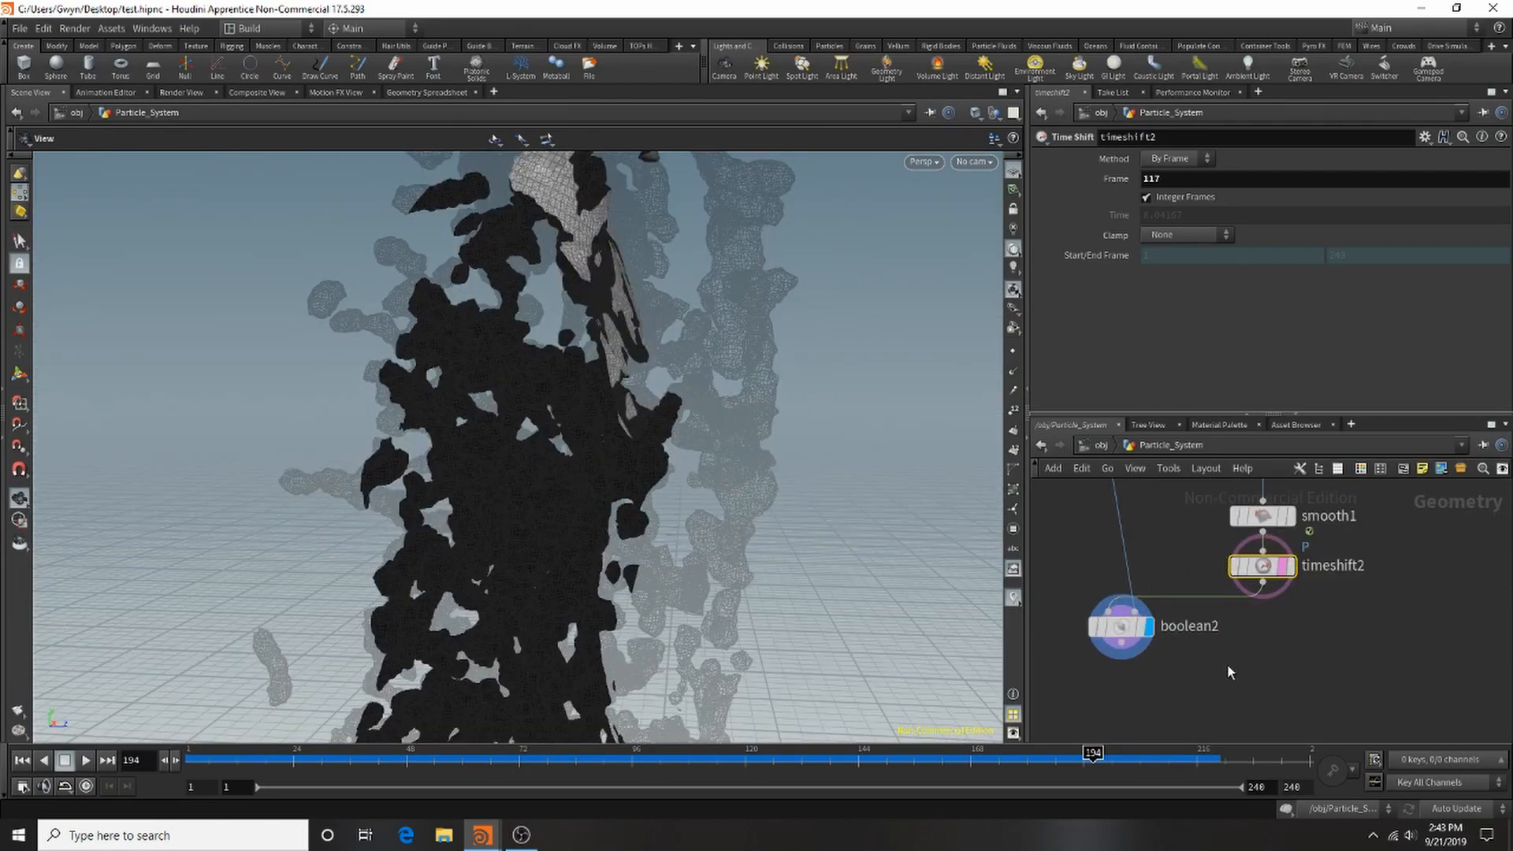
{"action": "key", "text": "Tab"}
{"action": "type", "text": "nor"}
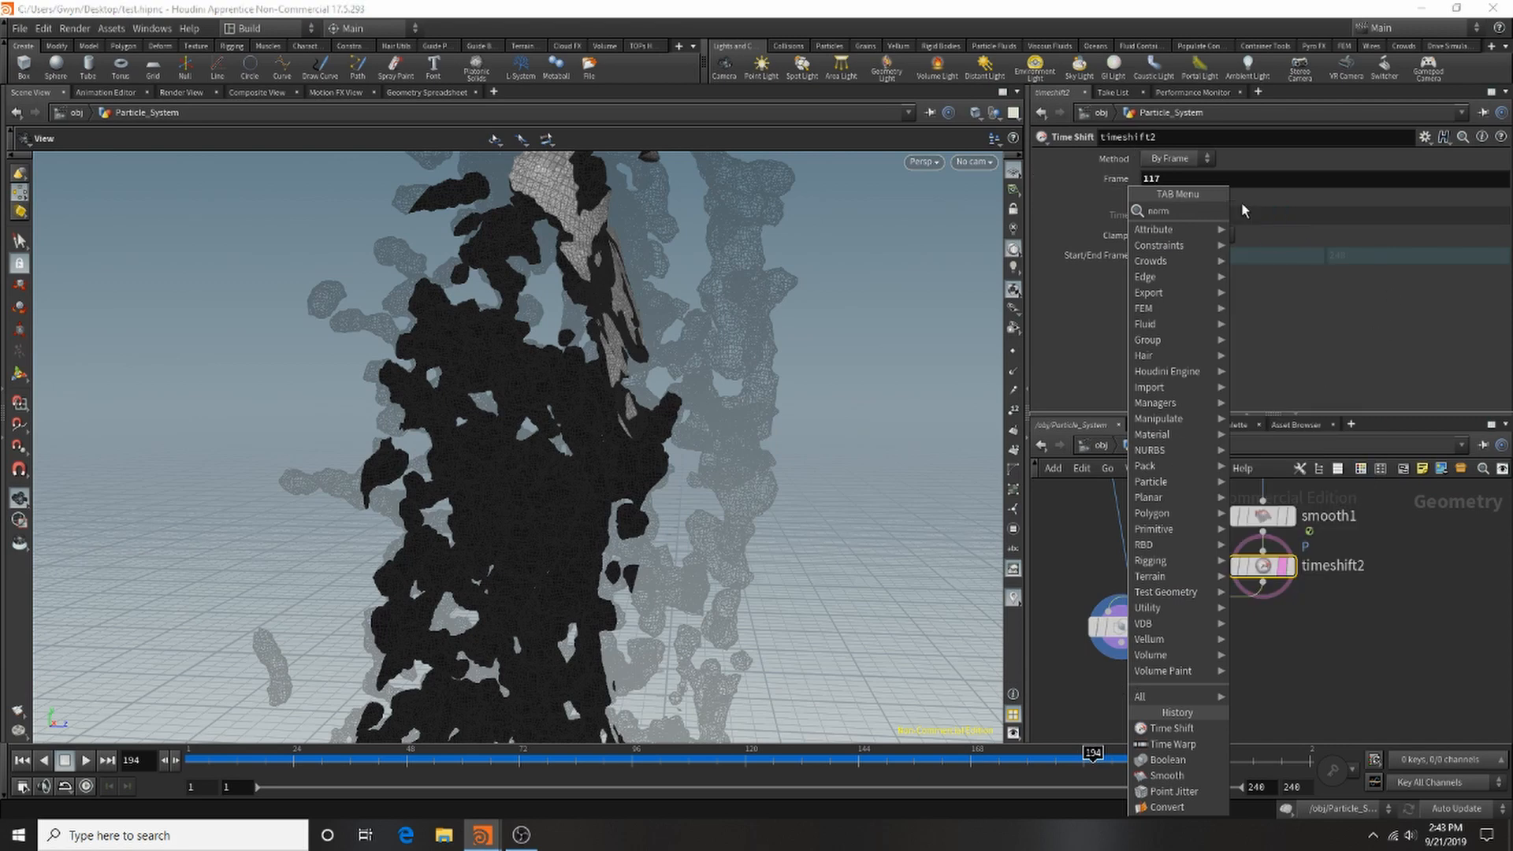
{"action": "left_click", "coordinate": [1250, 211]}
{"action": "left_click", "coordinate": [1123, 696]}
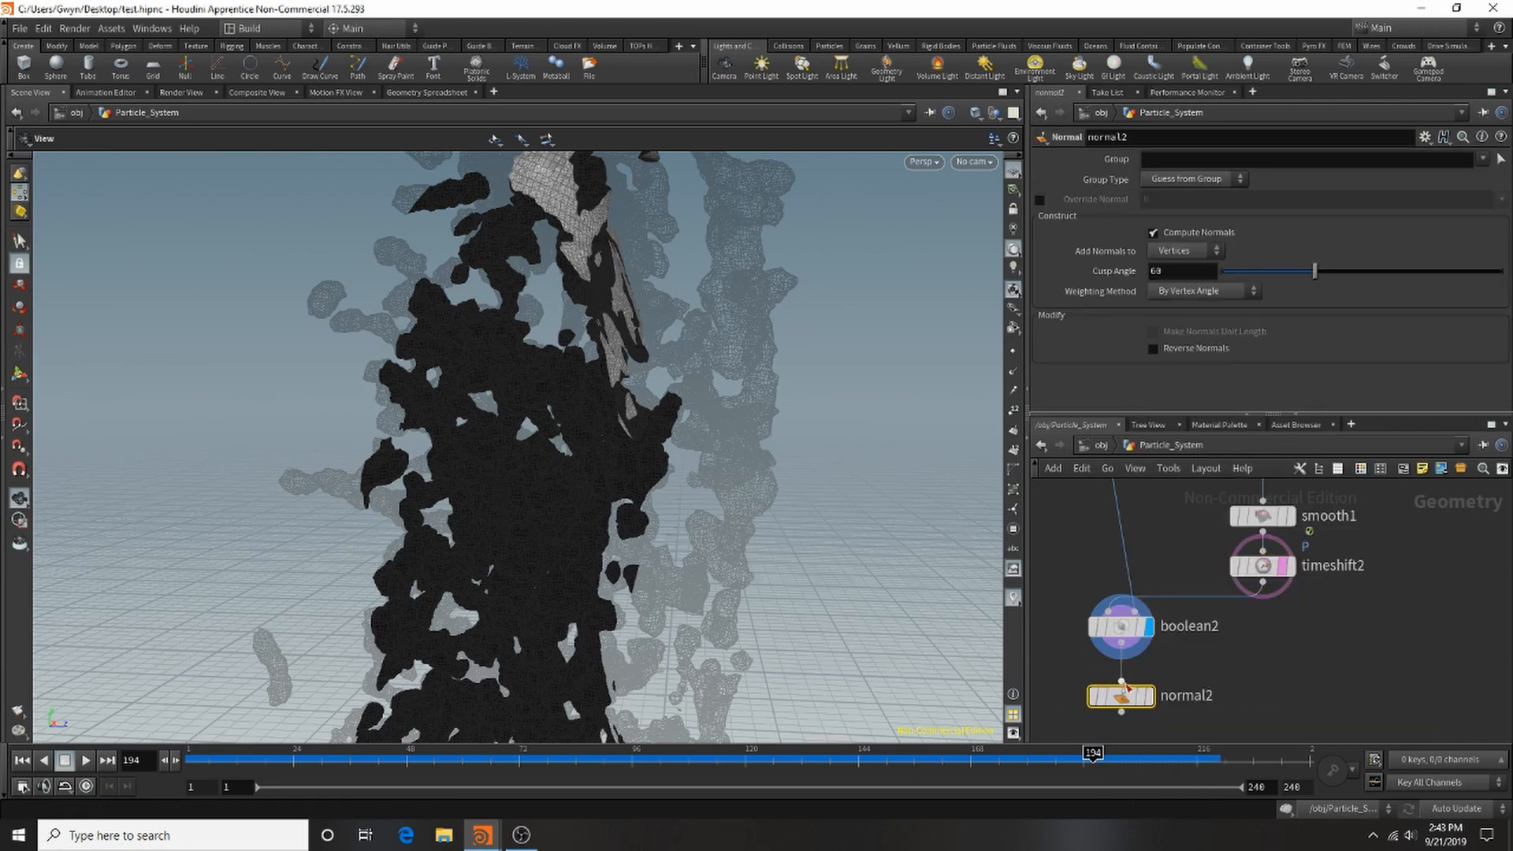
Display the output of the normal2 node and inspect the shading of the chipped geometry.
{"action": "left_click", "coordinate": [1148, 700]}
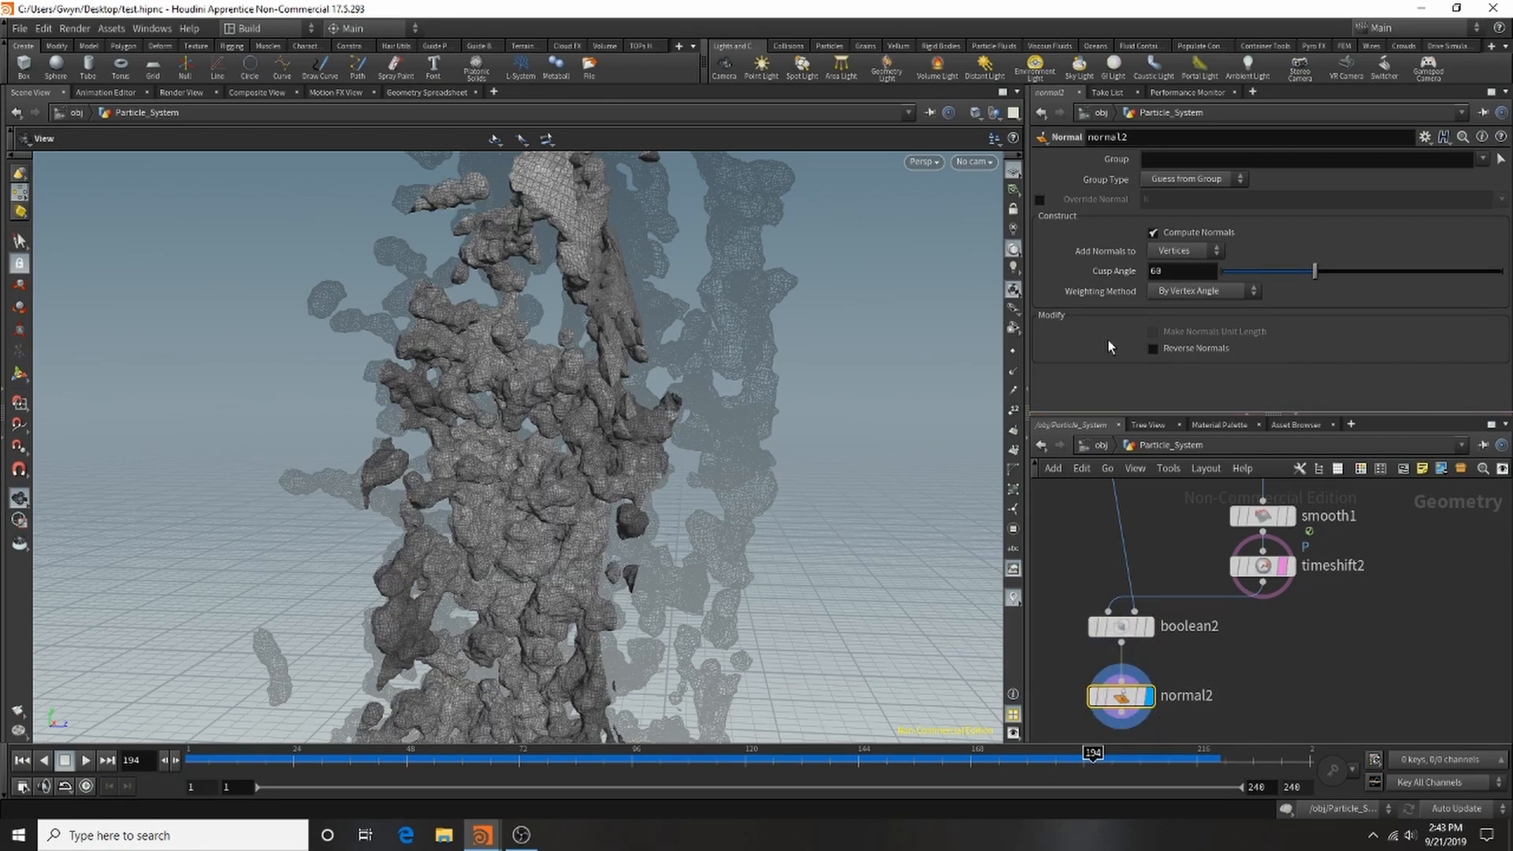
{"action": "left_click_drag", "start_coordinate": [654, 368], "coordinate": [813, 375]}
{"action": "scroll", "coordinate": [733, 304], "scroll_direction": "up", "scroll_amount": 5}
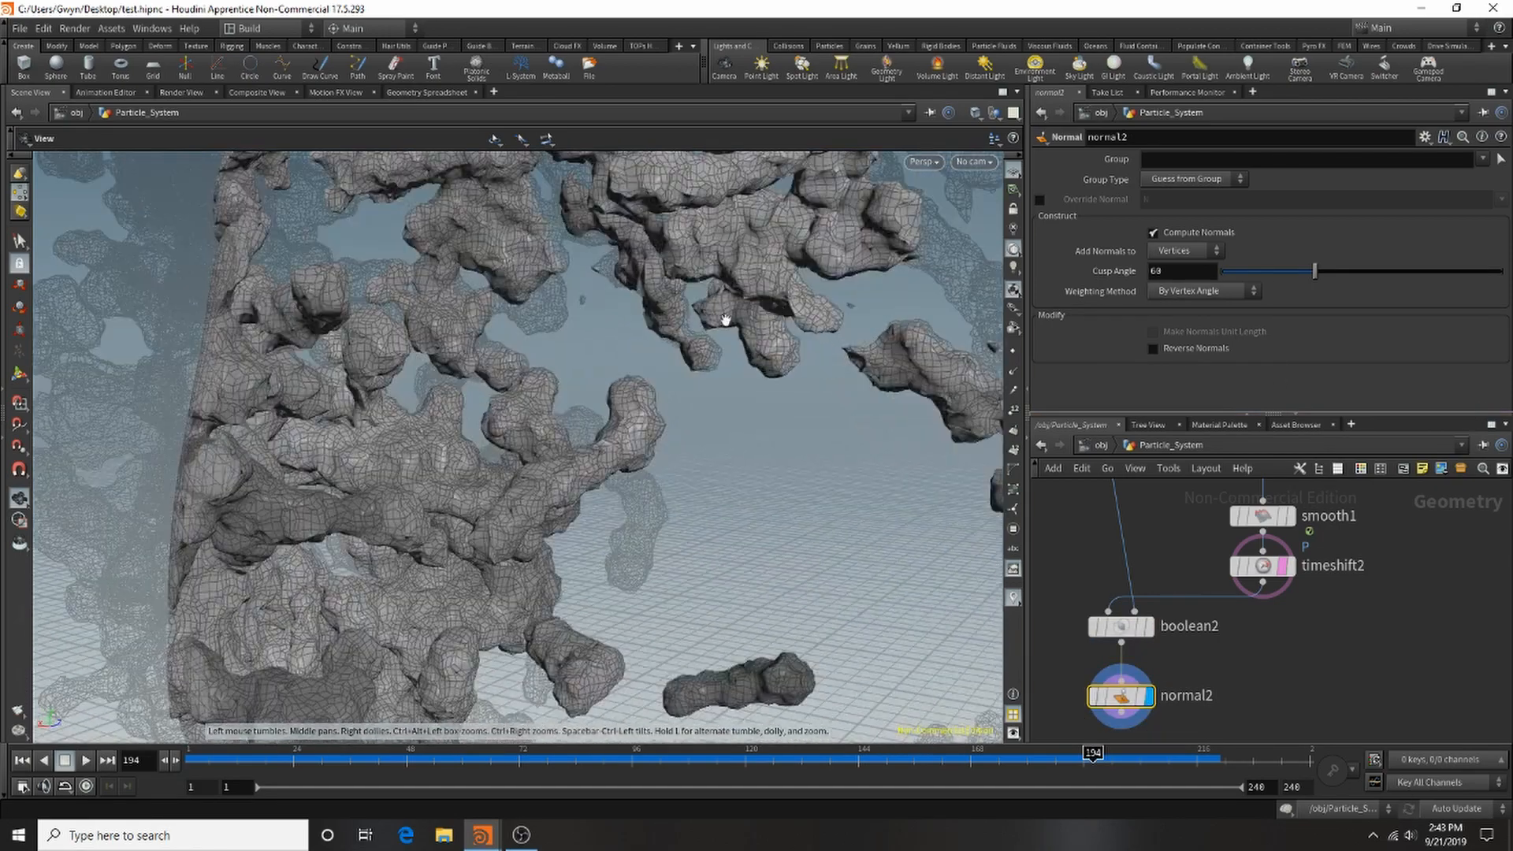
{"action": "left_click_drag", "start_coordinate": [719, 318], "coordinate": [543, 396]}
{"action": "left_click_drag", "start_coordinate": [647, 379], "coordinate": [734, 403]}
{"action": "left_click_drag", "start_coordinate": [574, 399], "coordinate": [607, 399]}
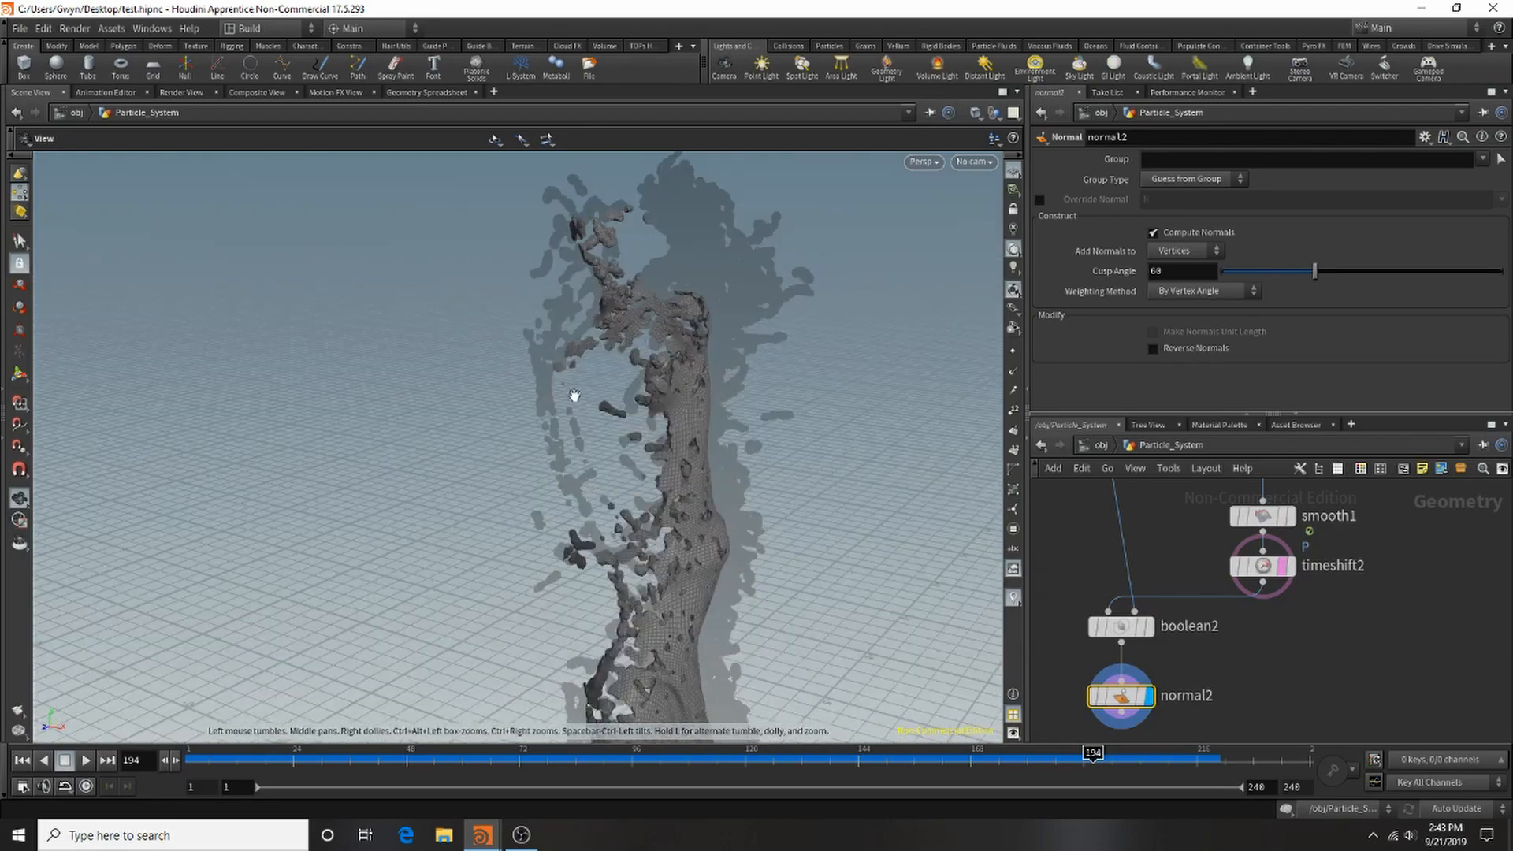
Turn off the template display of the timeshift2 node so only the chipped geometry is shown.
{"action": "scroll", "coordinate": [1217, 631], "scroll_direction": "down", "scroll_amount": 5}
{"action": "scroll", "coordinate": [1238, 645], "scroll_direction": "up", "scroll_amount": 4}
{"action": "scroll", "coordinate": [1249, 638], "scroll_direction": "down", "scroll_amount": 4}
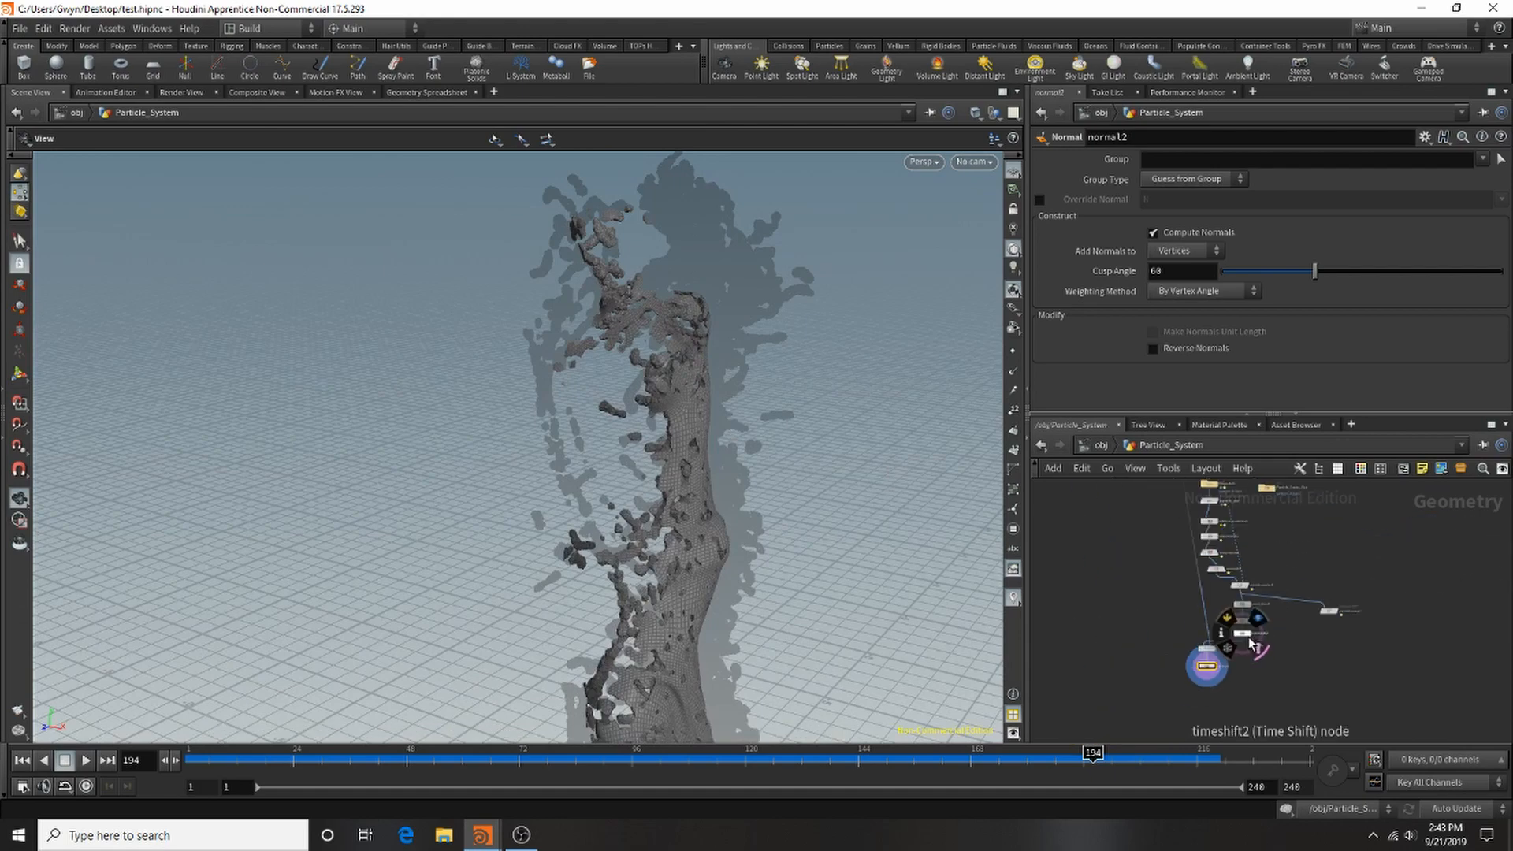
{"action": "scroll", "coordinate": [1252, 637], "scroll_direction": "up", "scroll_amount": 3}
{"action": "scroll", "coordinate": [1245, 693], "scroll_direction": "down", "scroll_amount": 3}
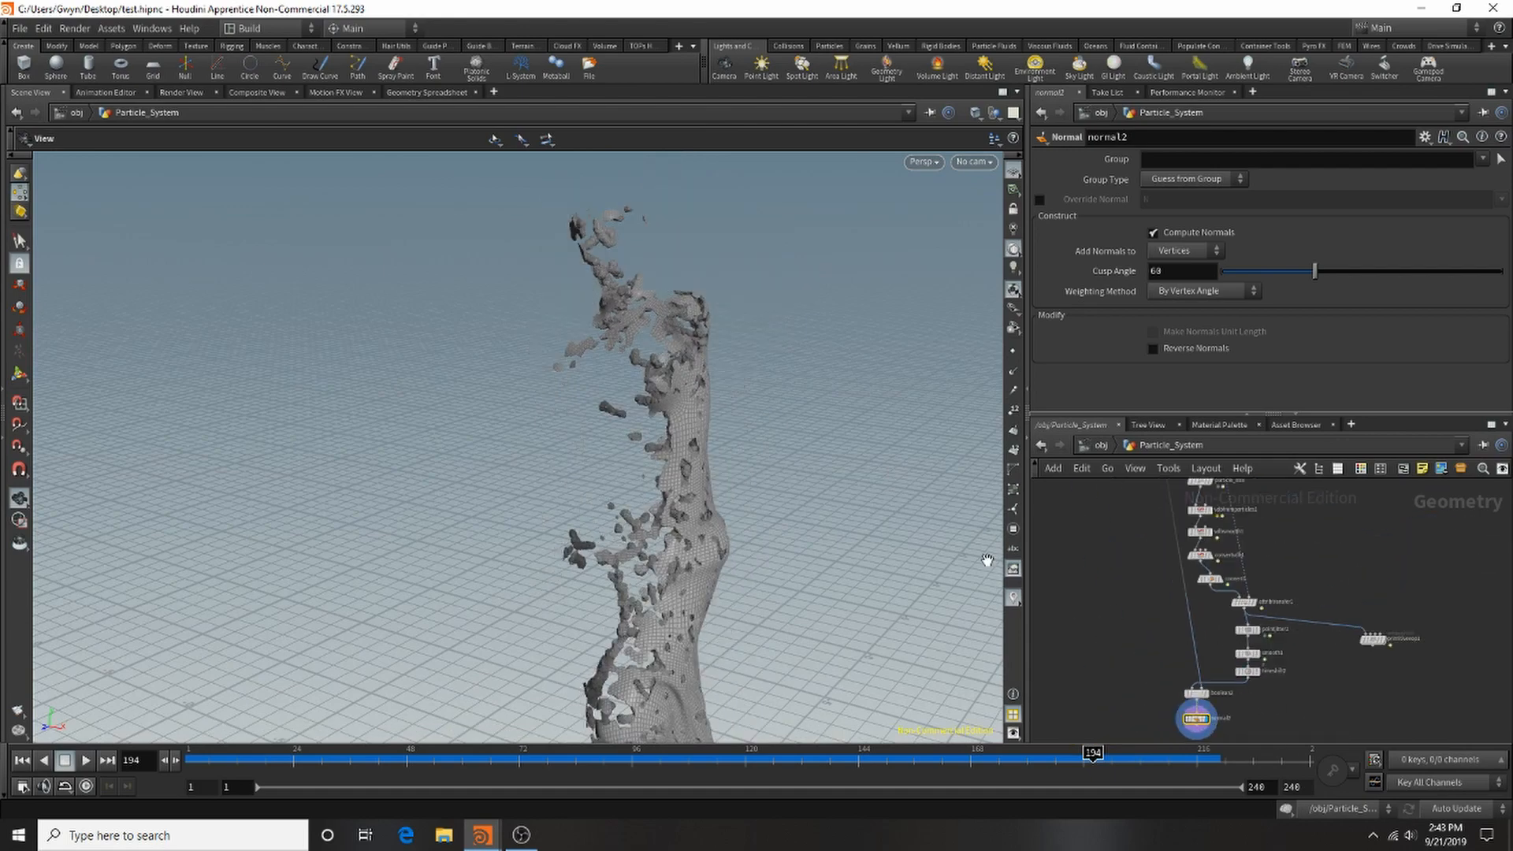
{"action": "left_click_drag", "start_coordinate": [987, 560], "coordinate": [794, 500]}
{"action": "scroll", "coordinate": [860, 427], "scroll_direction": "up", "scroll_amount": 5}
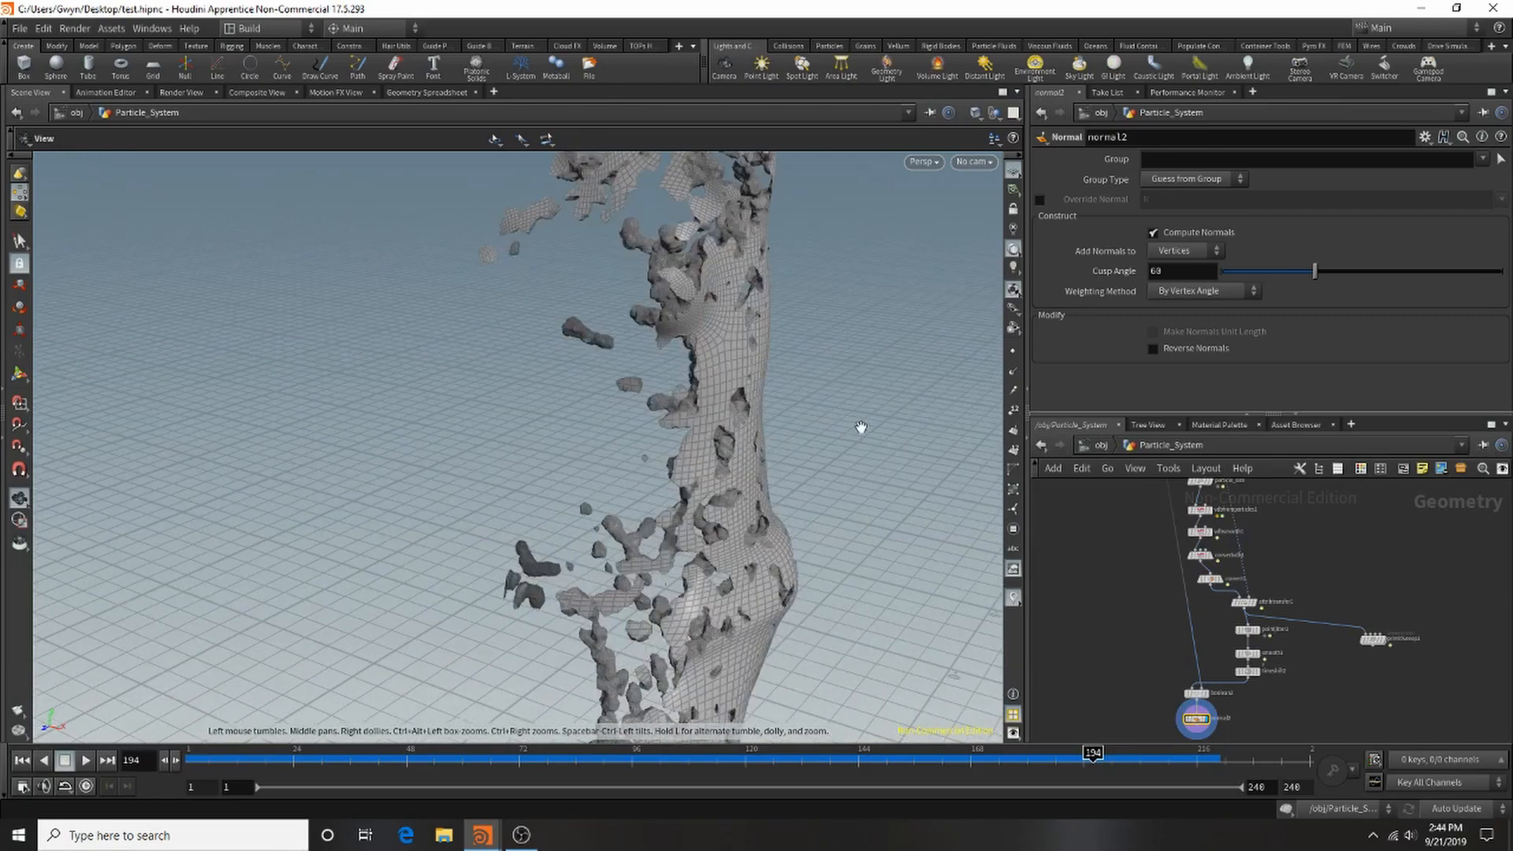
Rename the boolean2 node as boolean_chipped_geo.
{"action": "scroll", "coordinate": [1313, 668], "scroll_direction": "up", "scroll_amount": 6}
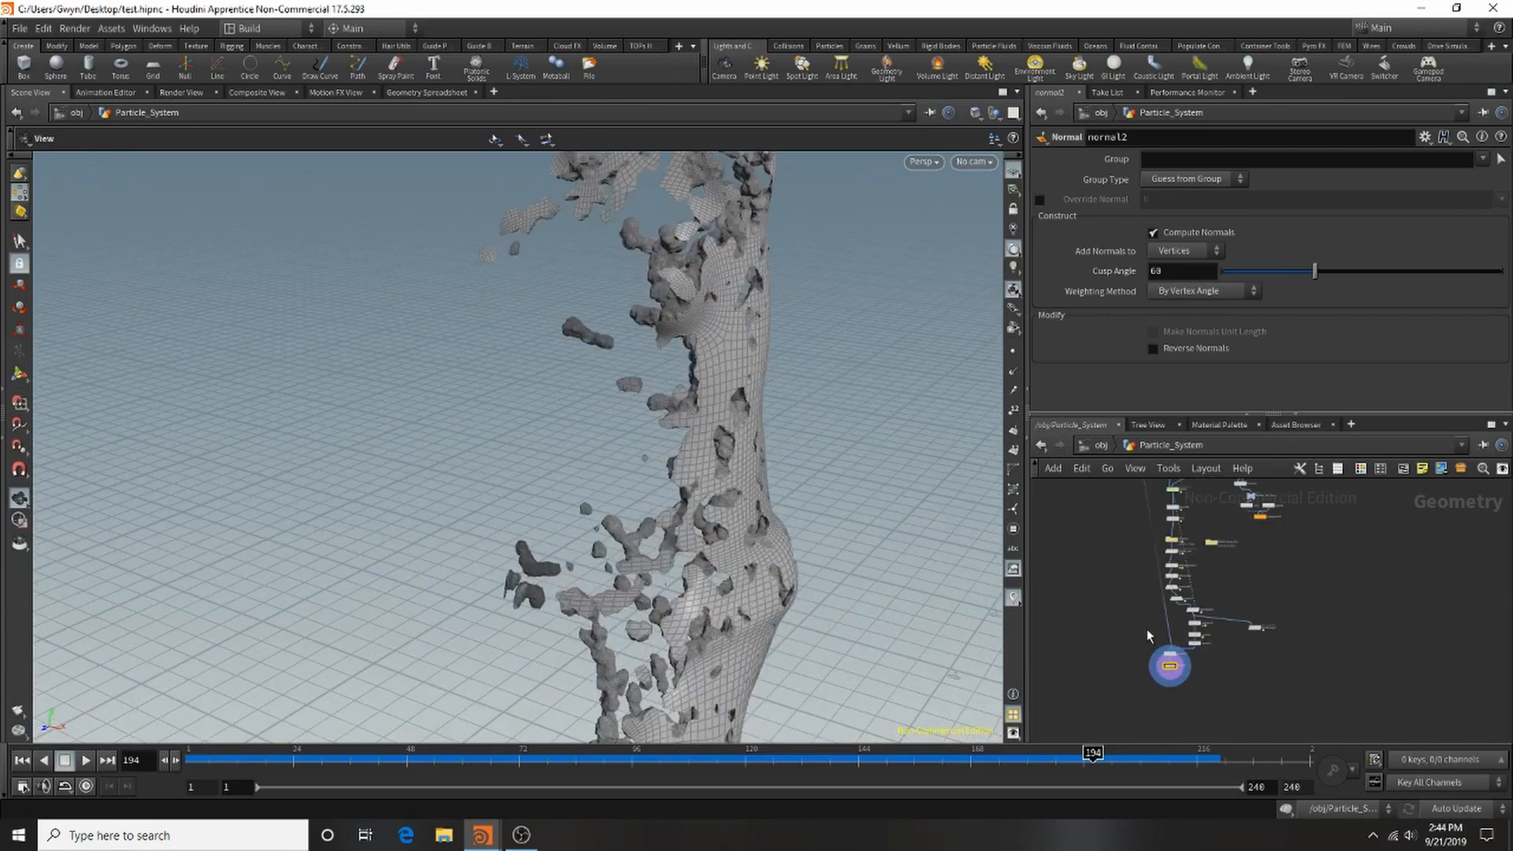
{"action": "double_click", "coordinate": [1313, 659]}
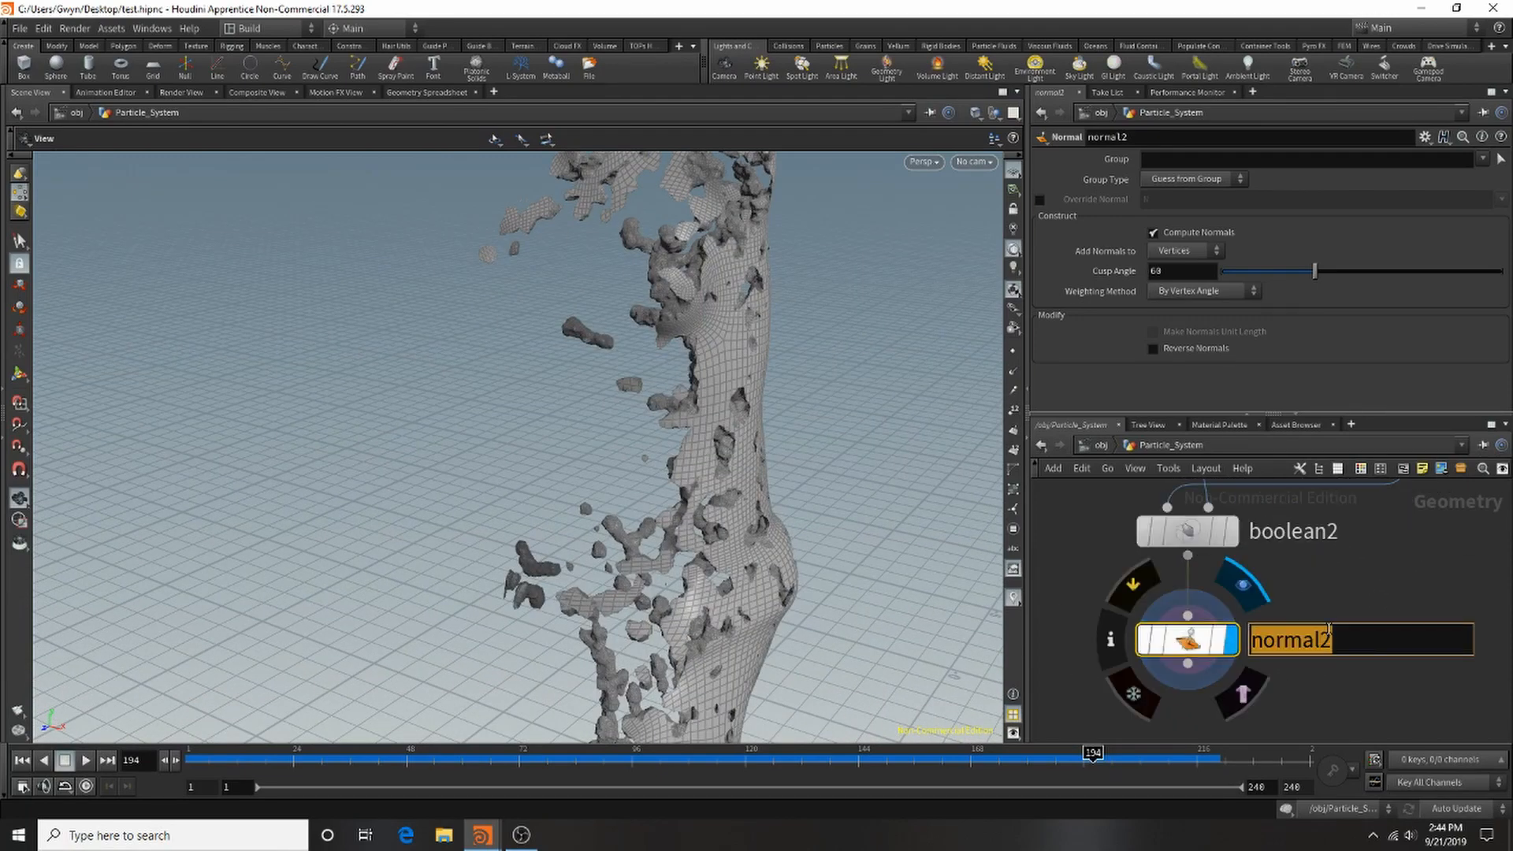
{"action": "double_click", "coordinate": [1330, 532]}
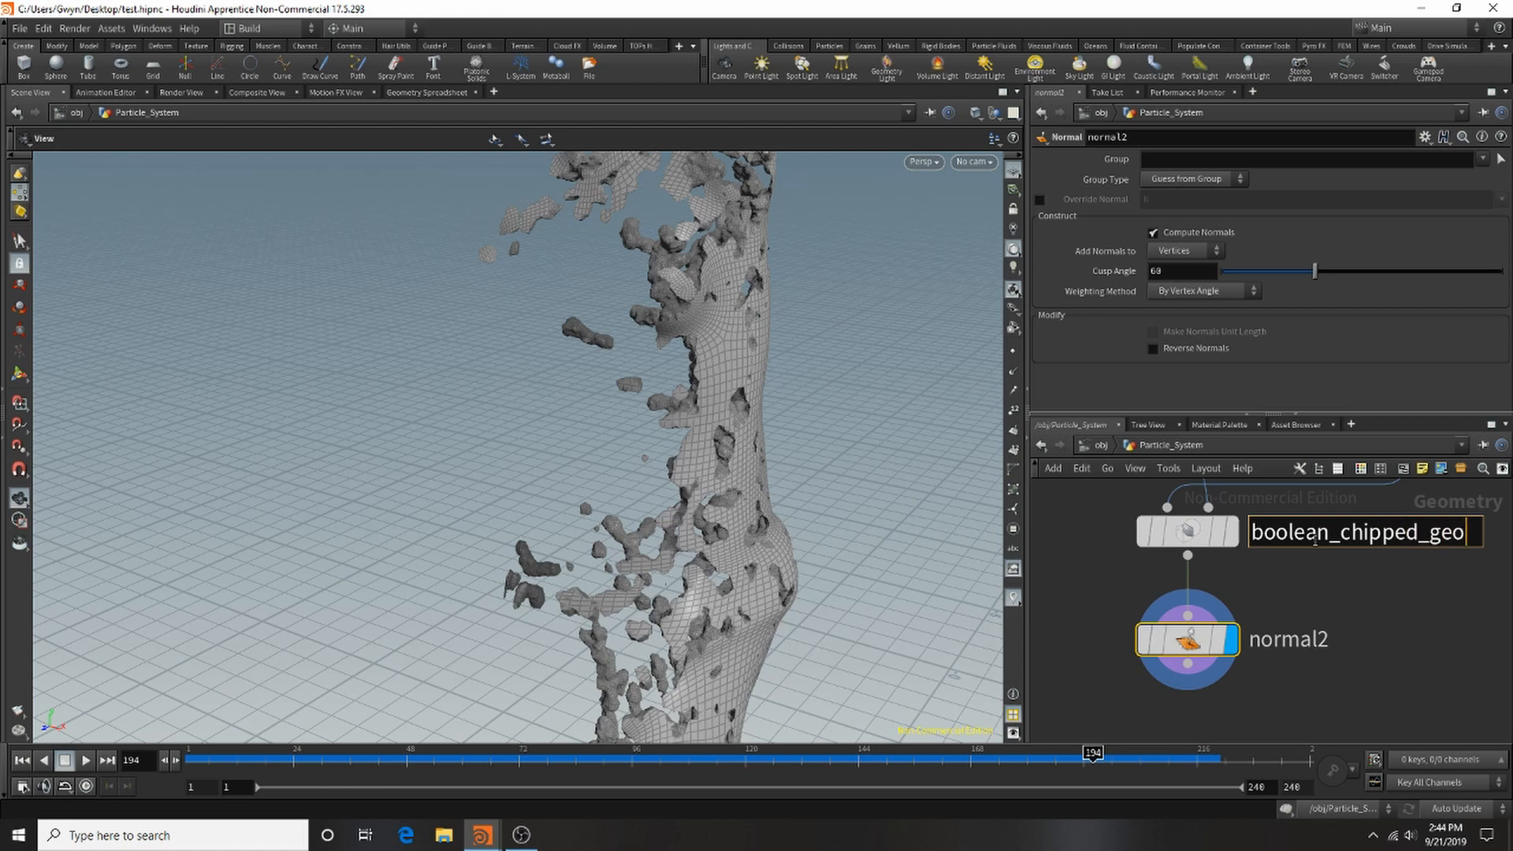
{"action": "key", "text": "Return"}
Move the boolean_chipped_geo and normal2 nodes together aside to free space in the network.
{"action": "scroll", "coordinate": [1303, 666], "scroll_direction": "down", "scroll_amount": 3}
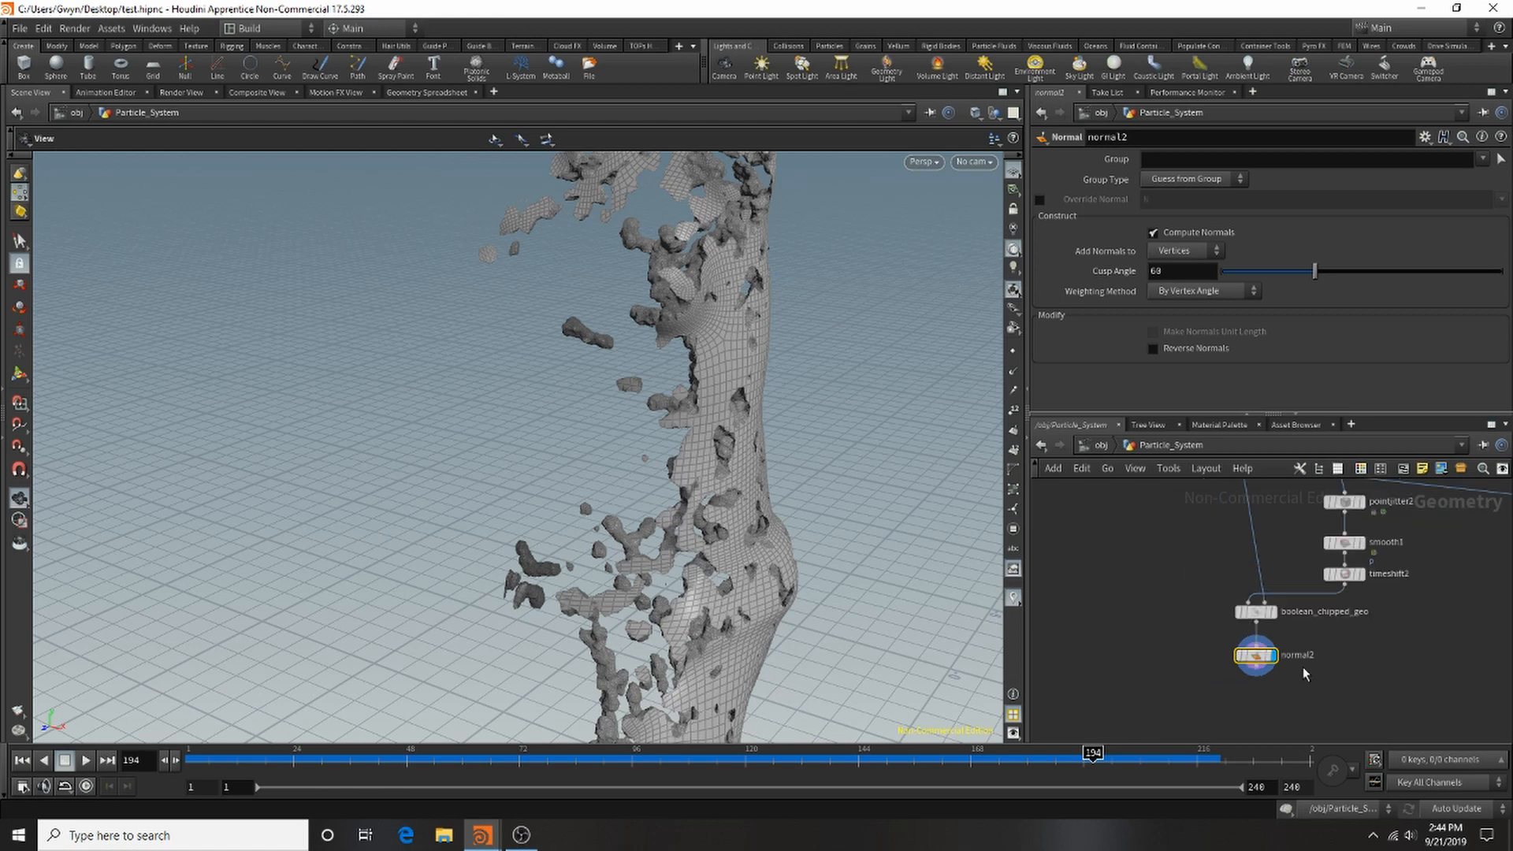
{"action": "scroll", "coordinate": [1324, 656], "scroll_direction": "up", "scroll_amount": 2}
{"action": "scroll", "coordinate": [1316, 654], "scroll_direction": "down", "scroll_amount": 4}
{"action": "scroll", "coordinate": [1307, 651], "scroll_direction": "up", "scroll_amount": 4}
{"action": "scroll", "coordinate": [1324, 631], "scroll_direction": "down", "scroll_amount": 4}
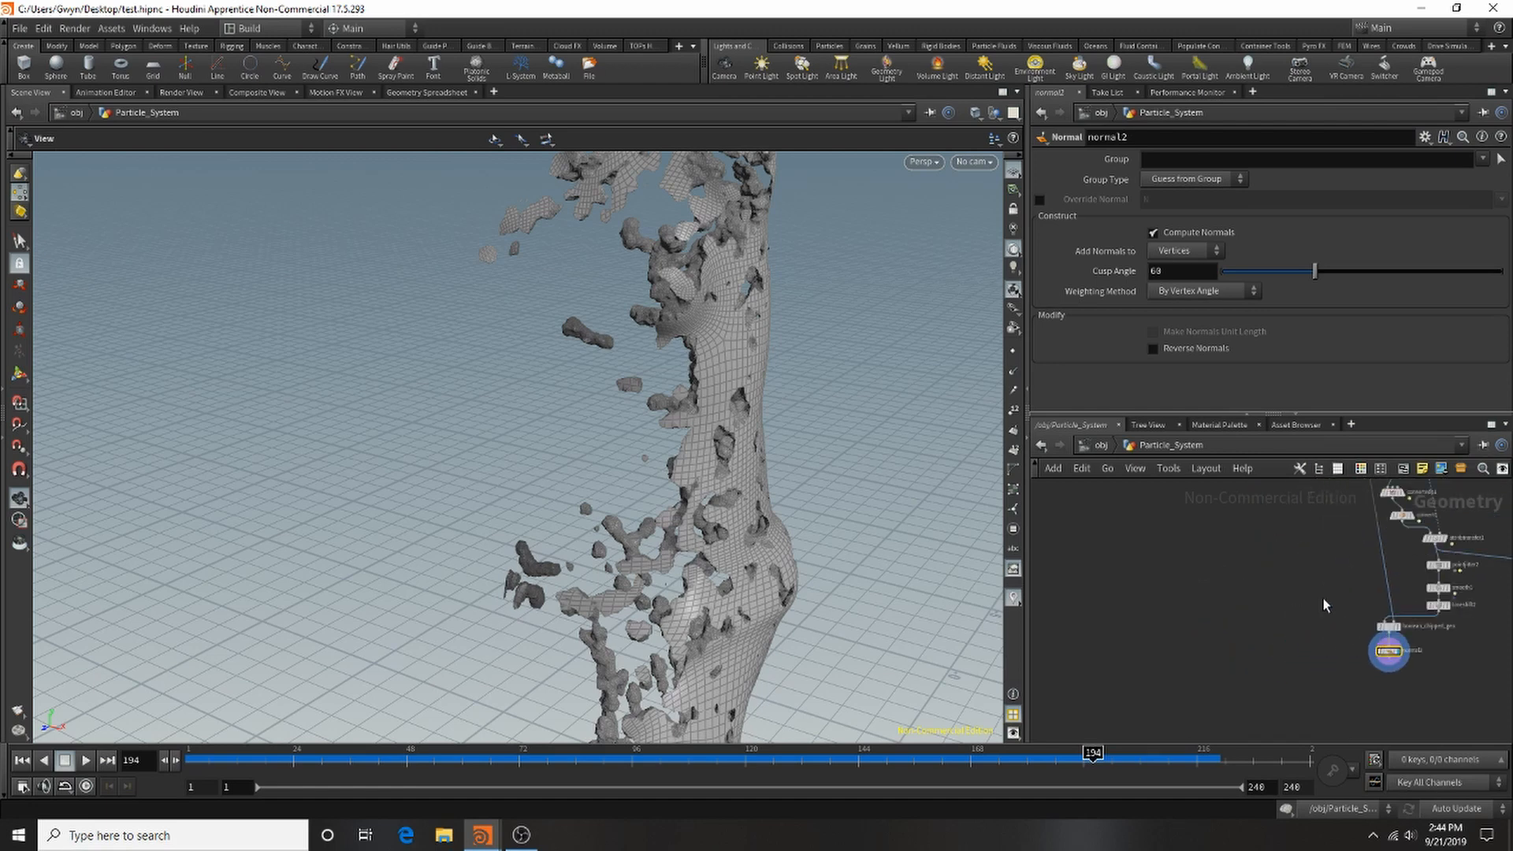
{"action": "scroll", "coordinate": [1322, 598], "scroll_direction": "up", "scroll_amount": 3}
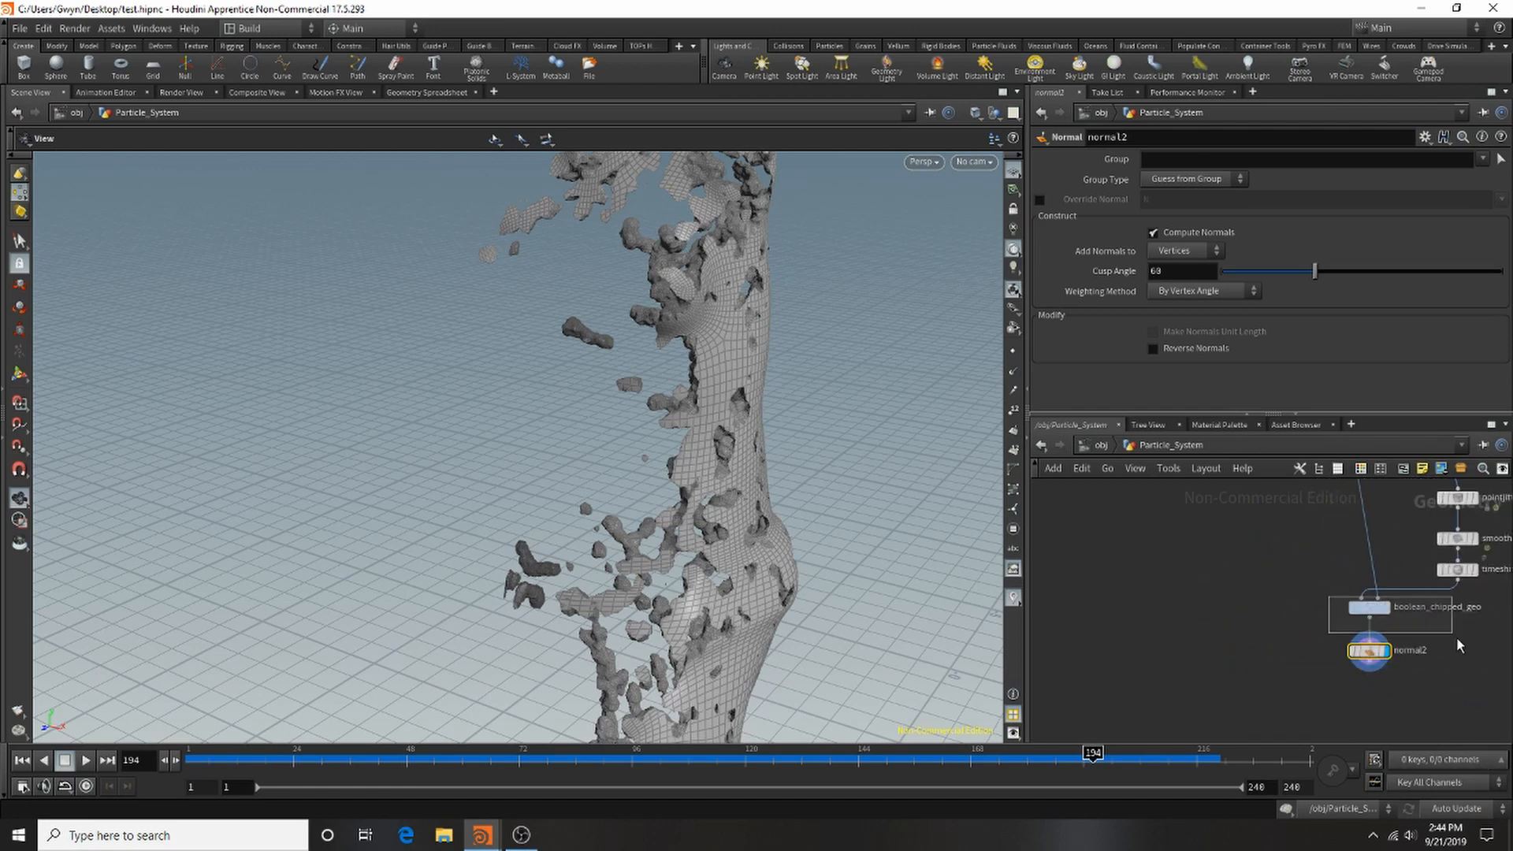
{"action": "left_click_drag", "start_coordinate": [1457, 644], "coordinate": [1458, 647]}
{"action": "left_click_drag", "start_coordinate": [1375, 612], "coordinate": [1421, 662]}
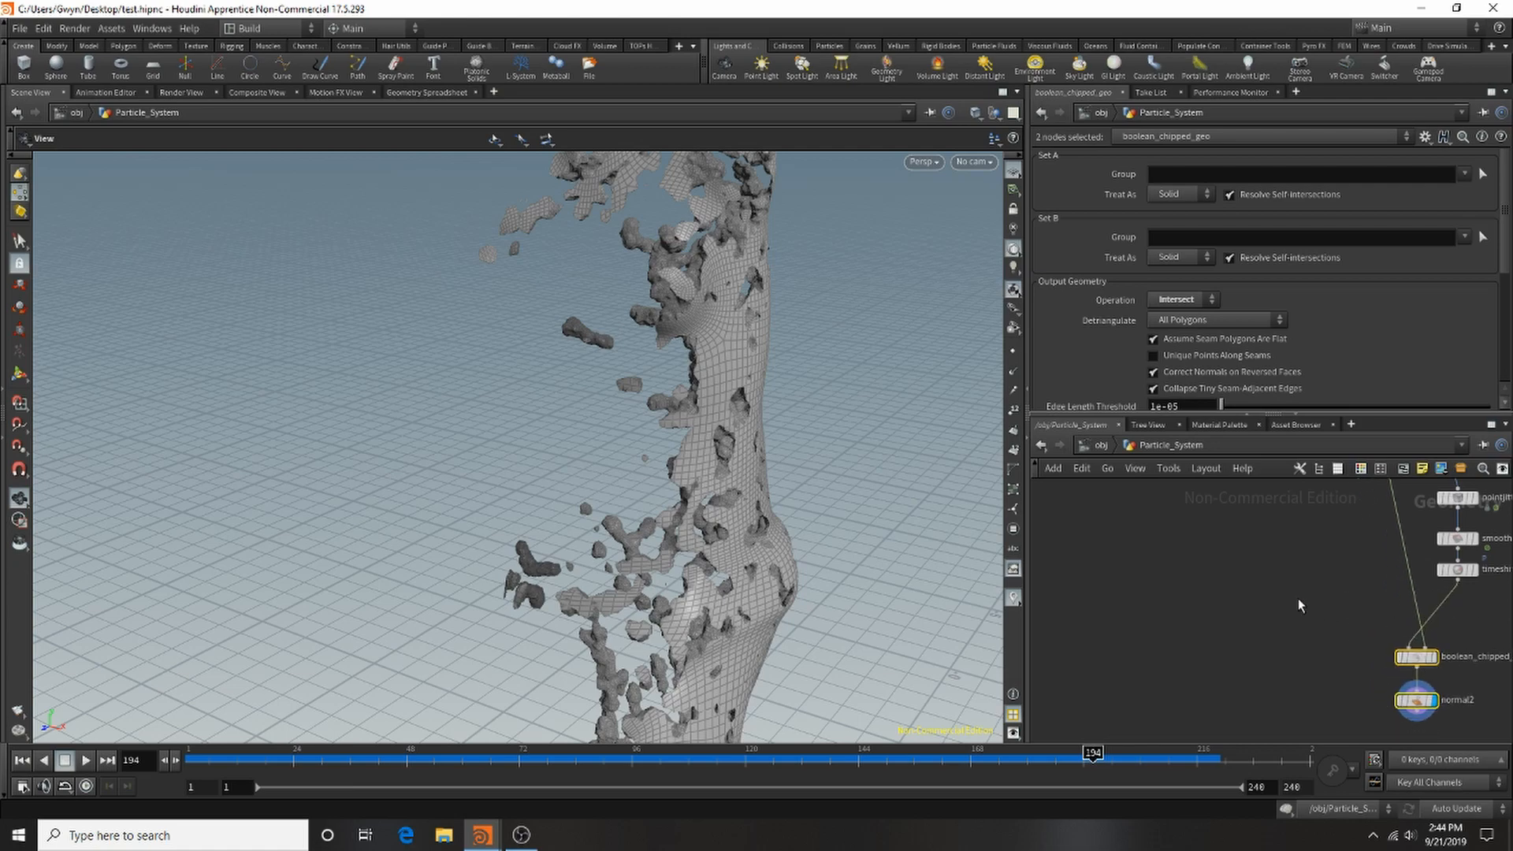
Add a second Boolean node beside boolean_chipped_geo.
{"action": "key", "text": "Tab"}
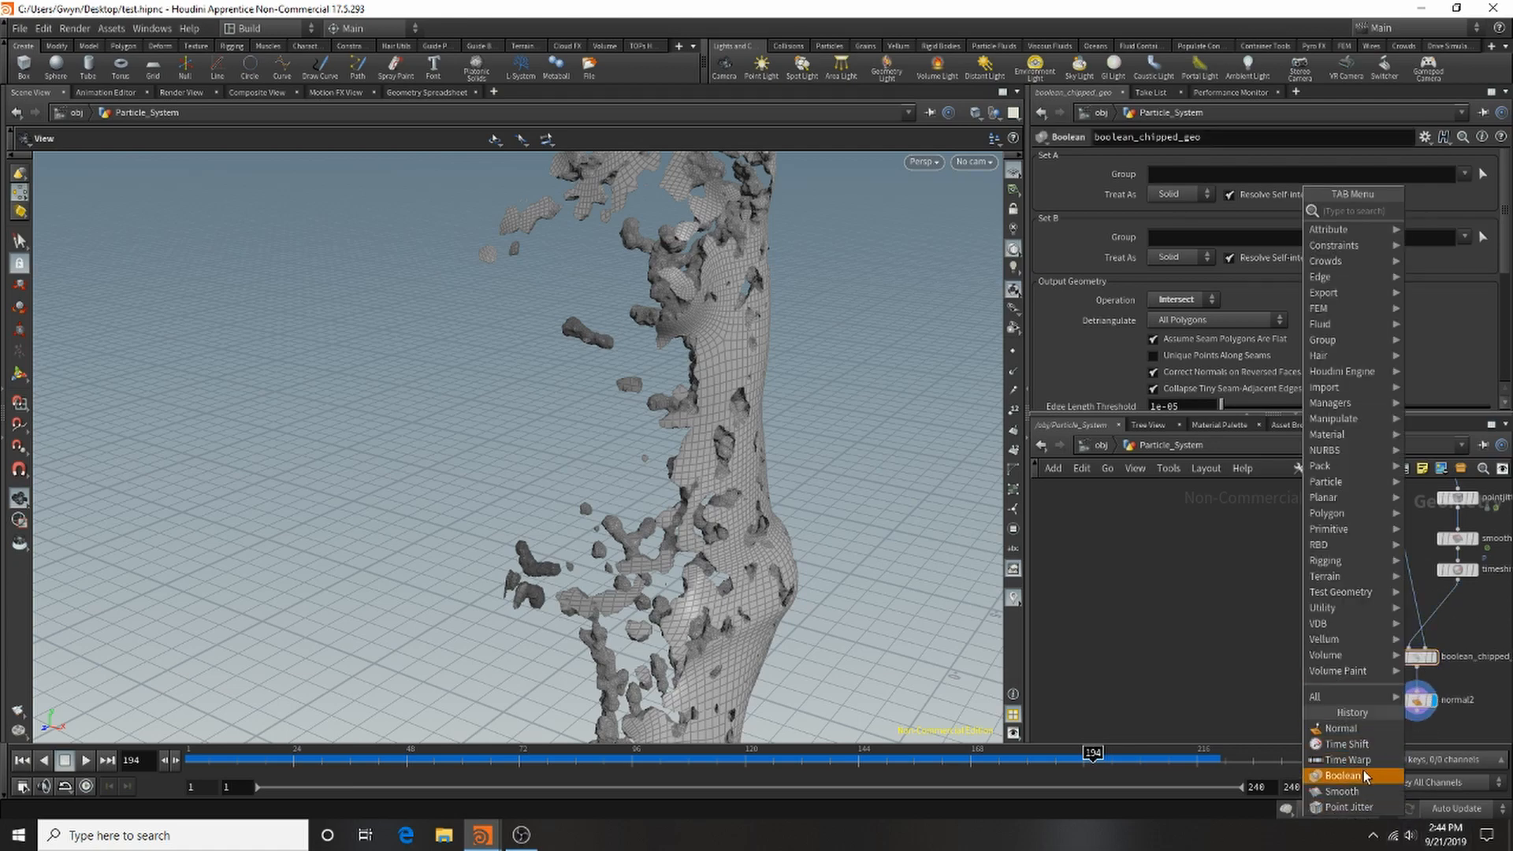
{"action": "left_click", "coordinate": [1357, 776]}
{"action": "left_click", "coordinate": [1317, 659]}
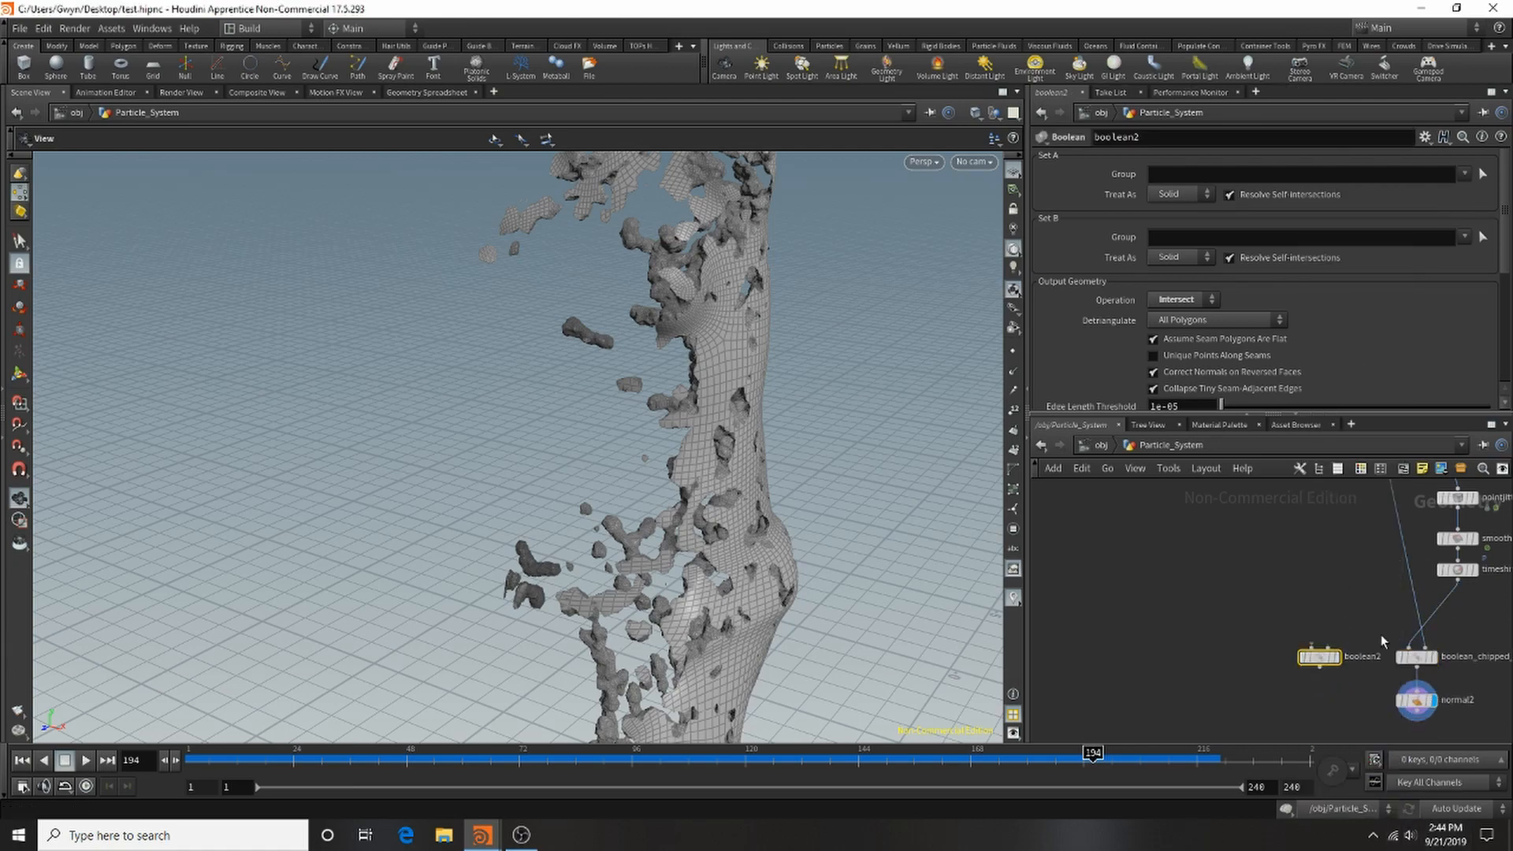
Wire timeshift2 into the new Boolean's first input and the Statue_OUT node into its second input.
{"action": "scroll", "coordinate": [1379, 631], "scroll_direction": "up", "scroll_amount": 2}
{"action": "scroll", "coordinate": [1240, 697], "scroll_direction": "down", "scroll_amount": 5}
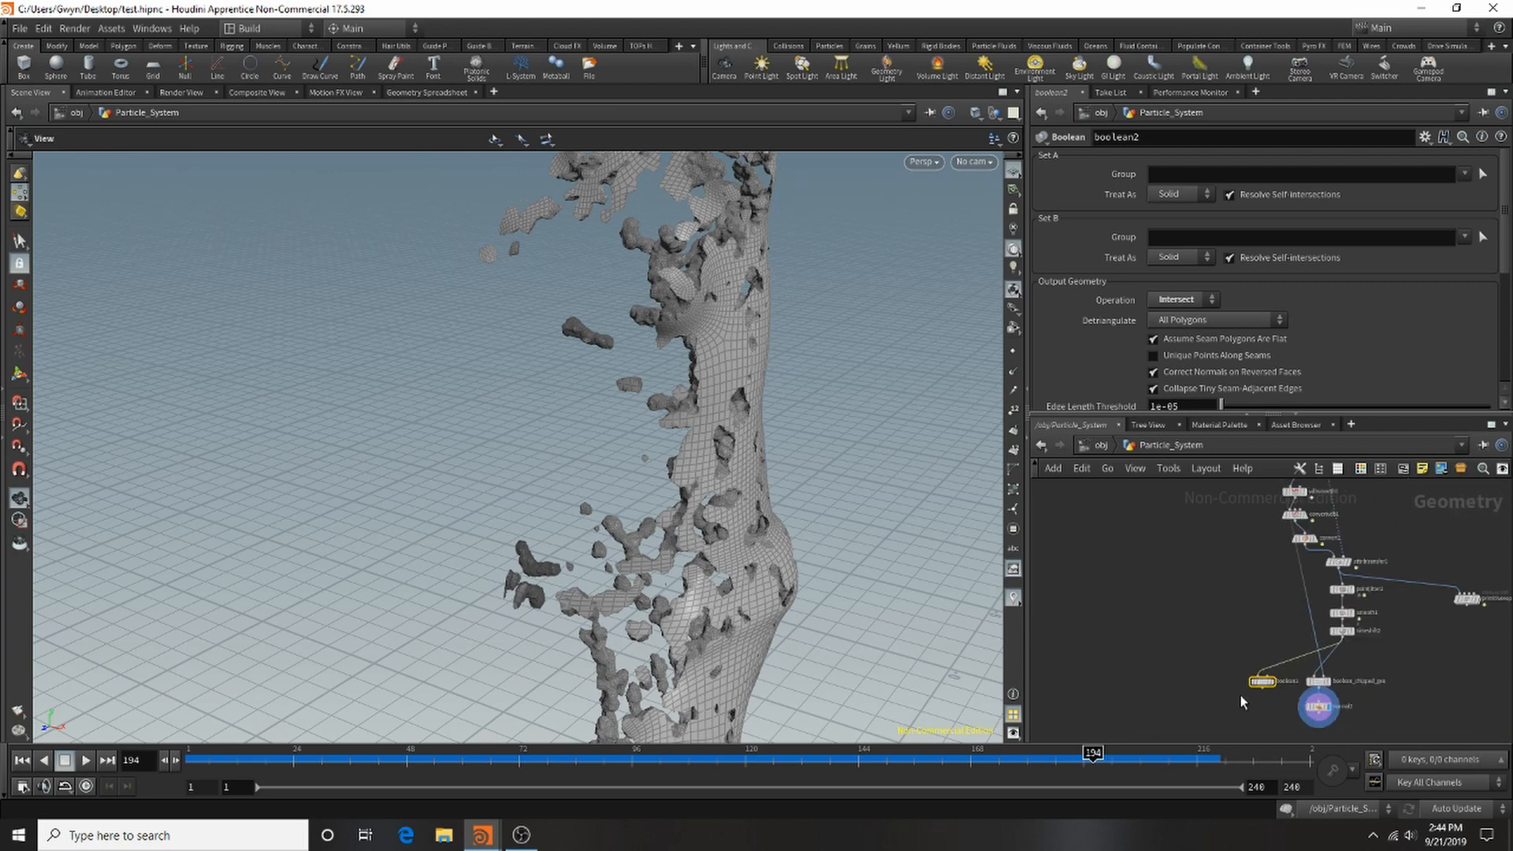
{"action": "scroll", "coordinate": [1247, 642], "scroll_direction": "up", "scroll_amount": 2}
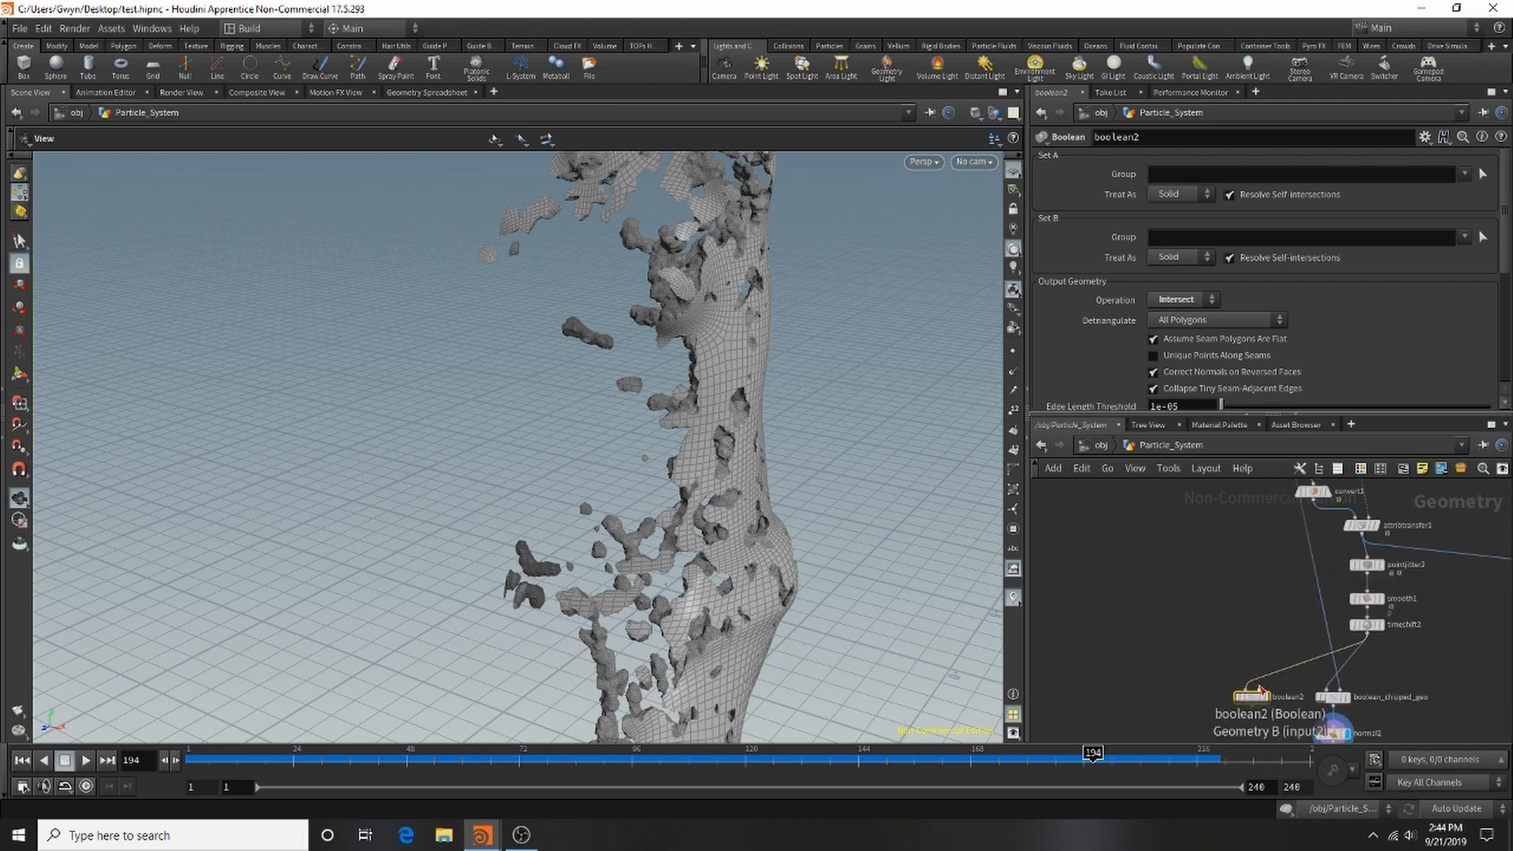
{"action": "scroll", "coordinate": [1237, 605], "scroll_direction": "down", "scroll_amount": 5}
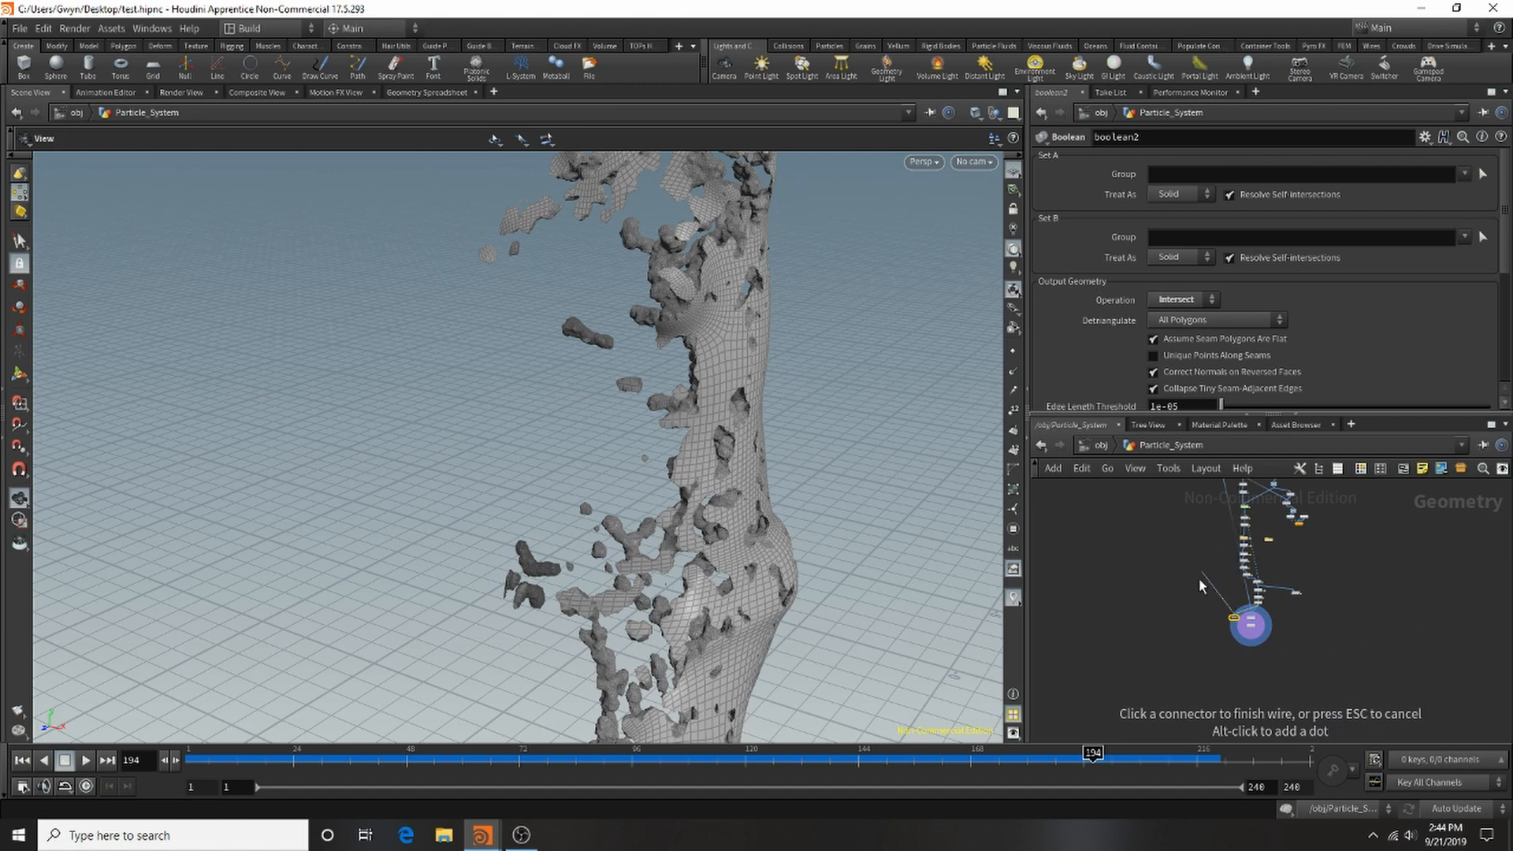
{"action": "scroll", "coordinate": [1207, 546], "scroll_direction": "up", "scroll_amount": 5}
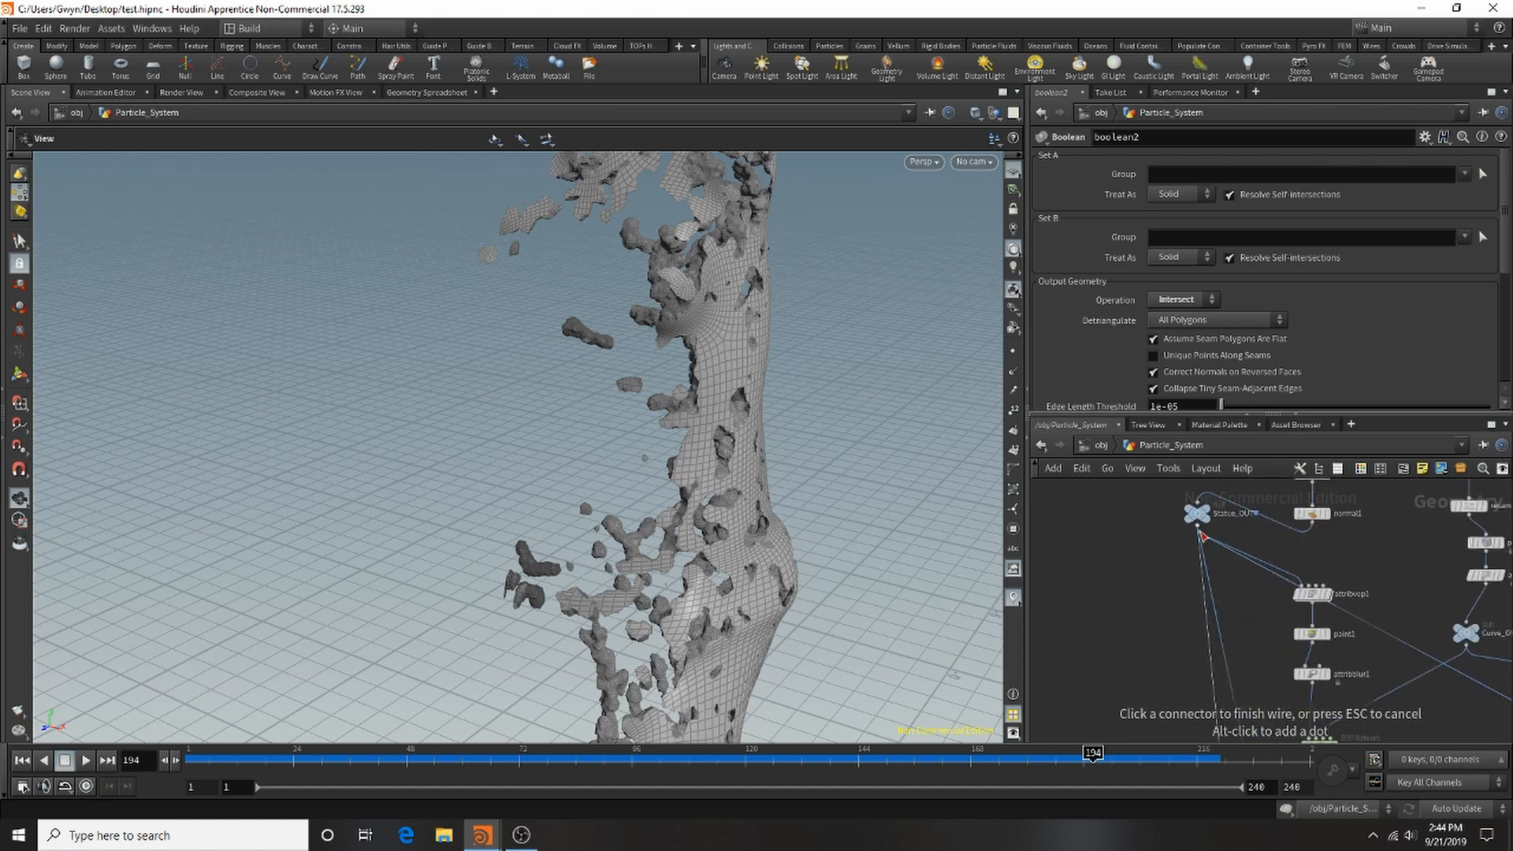
{"action": "scroll", "coordinate": [1198, 540], "scroll_direction": "down", "scroll_amount": 8}
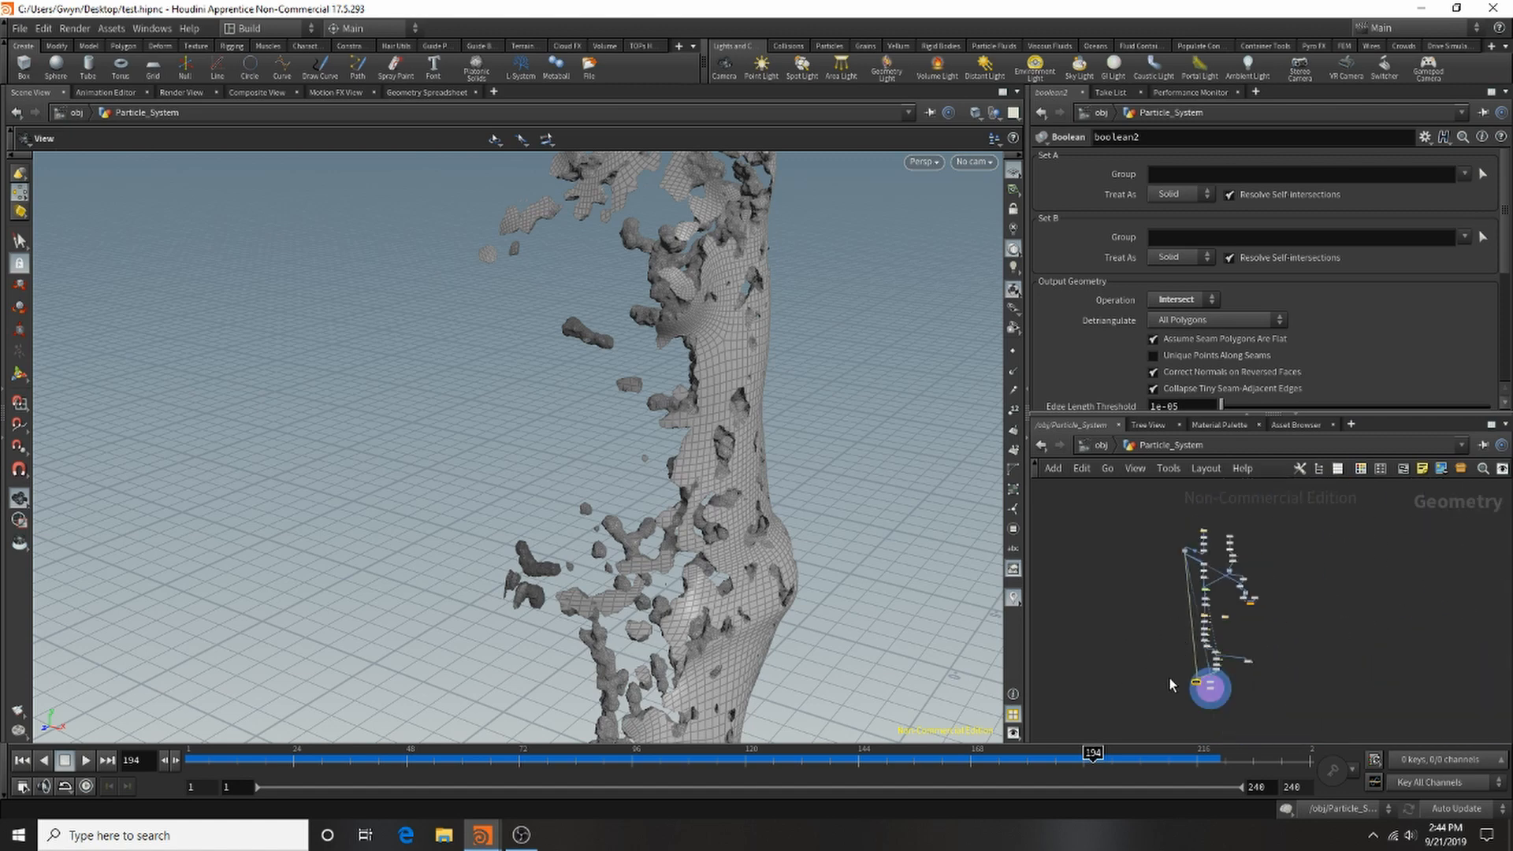
{"action": "scroll", "coordinate": [1174, 685], "scroll_direction": "up", "scroll_amount": 10}
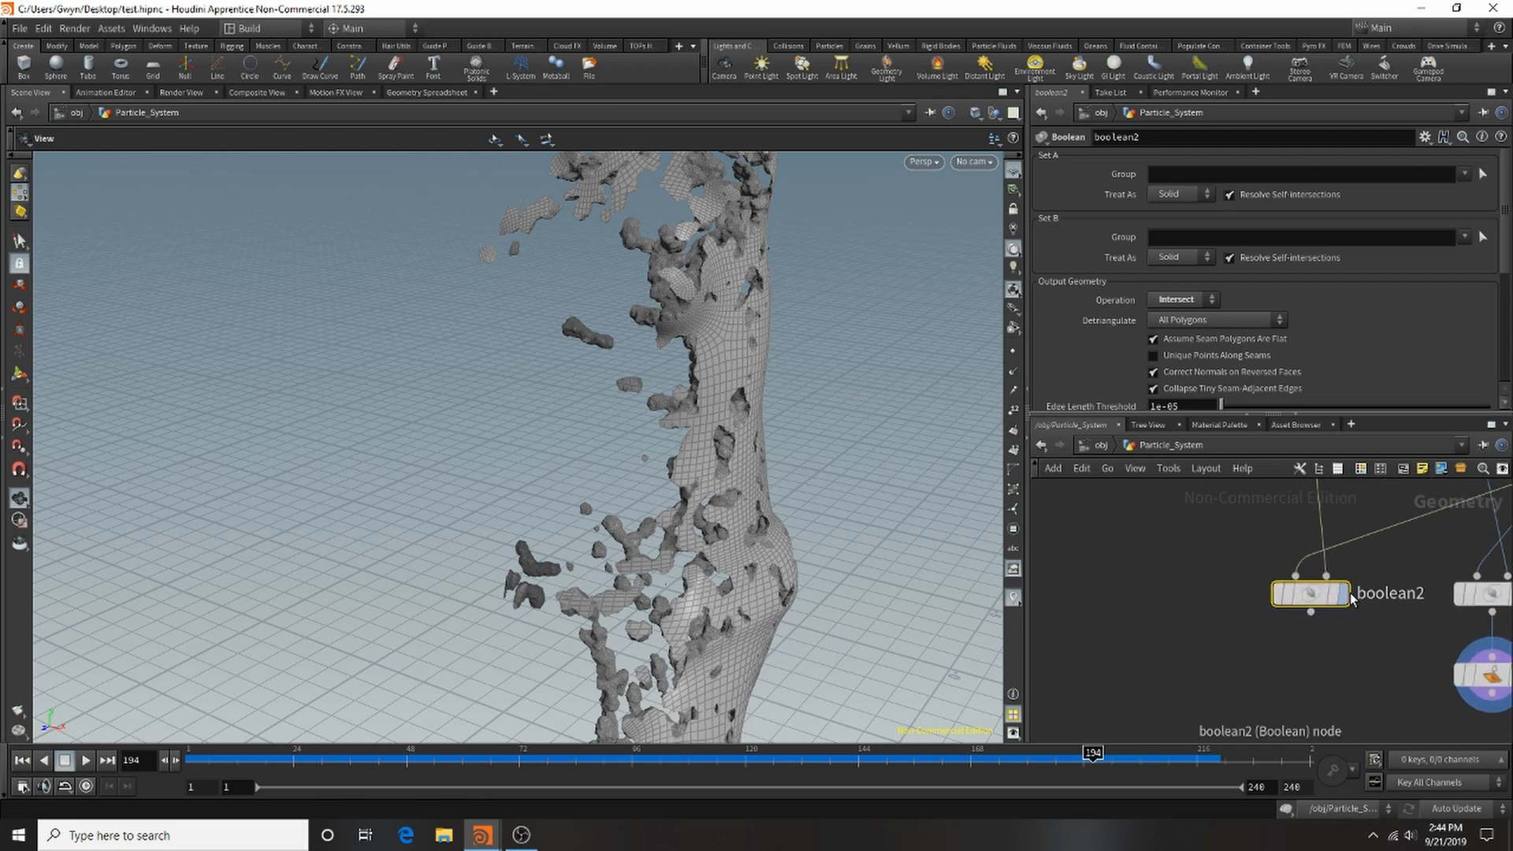
Display the new Boolean node with its operation kept at Intersect and go to frame 112.
{"action": "left_click", "coordinate": [1352, 599]}
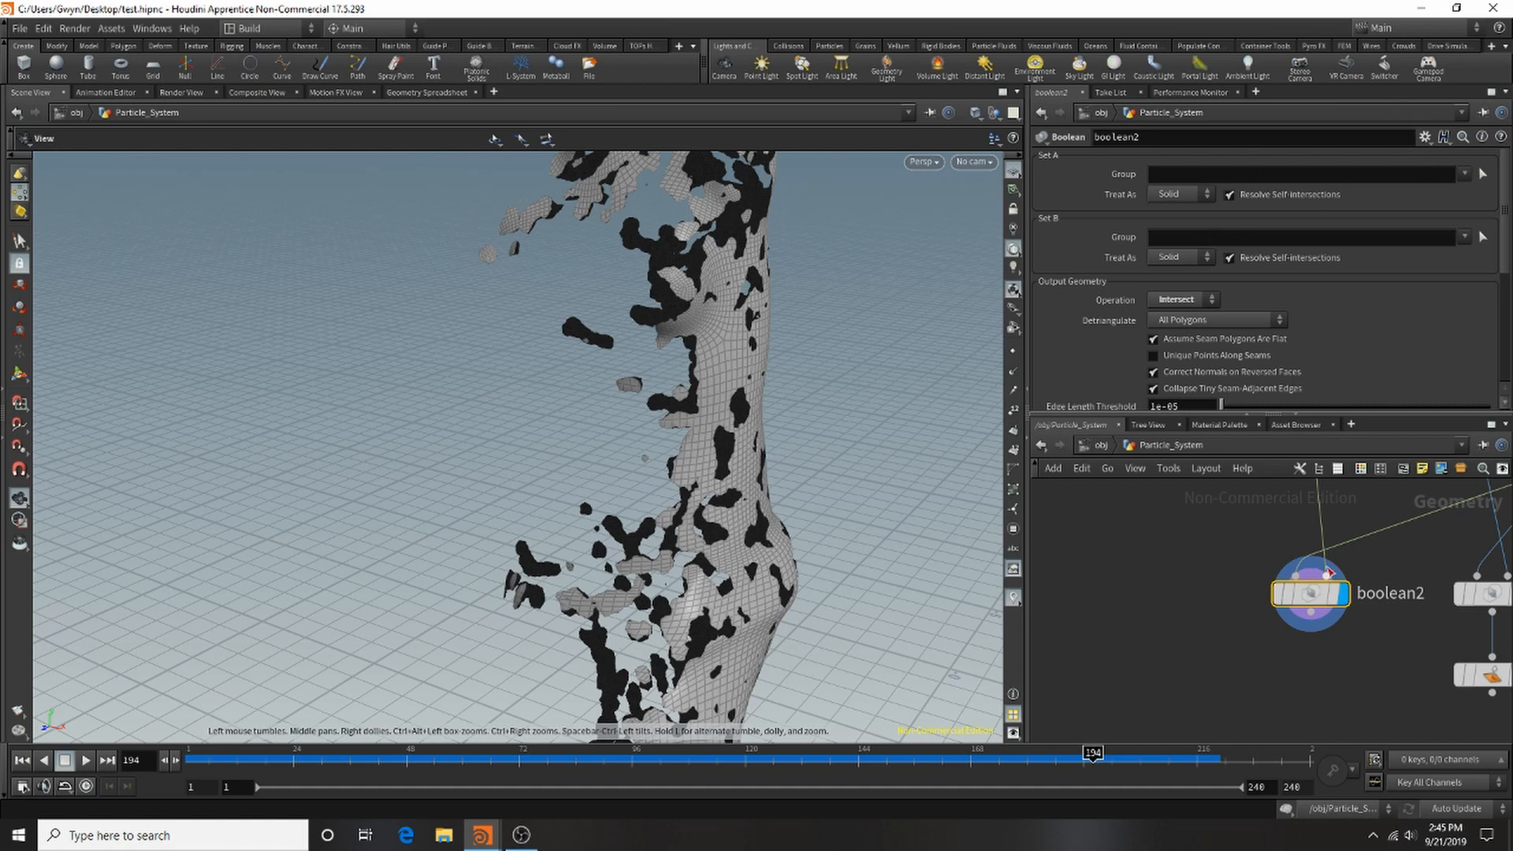
{"action": "left_click", "coordinate": [1199, 305]}
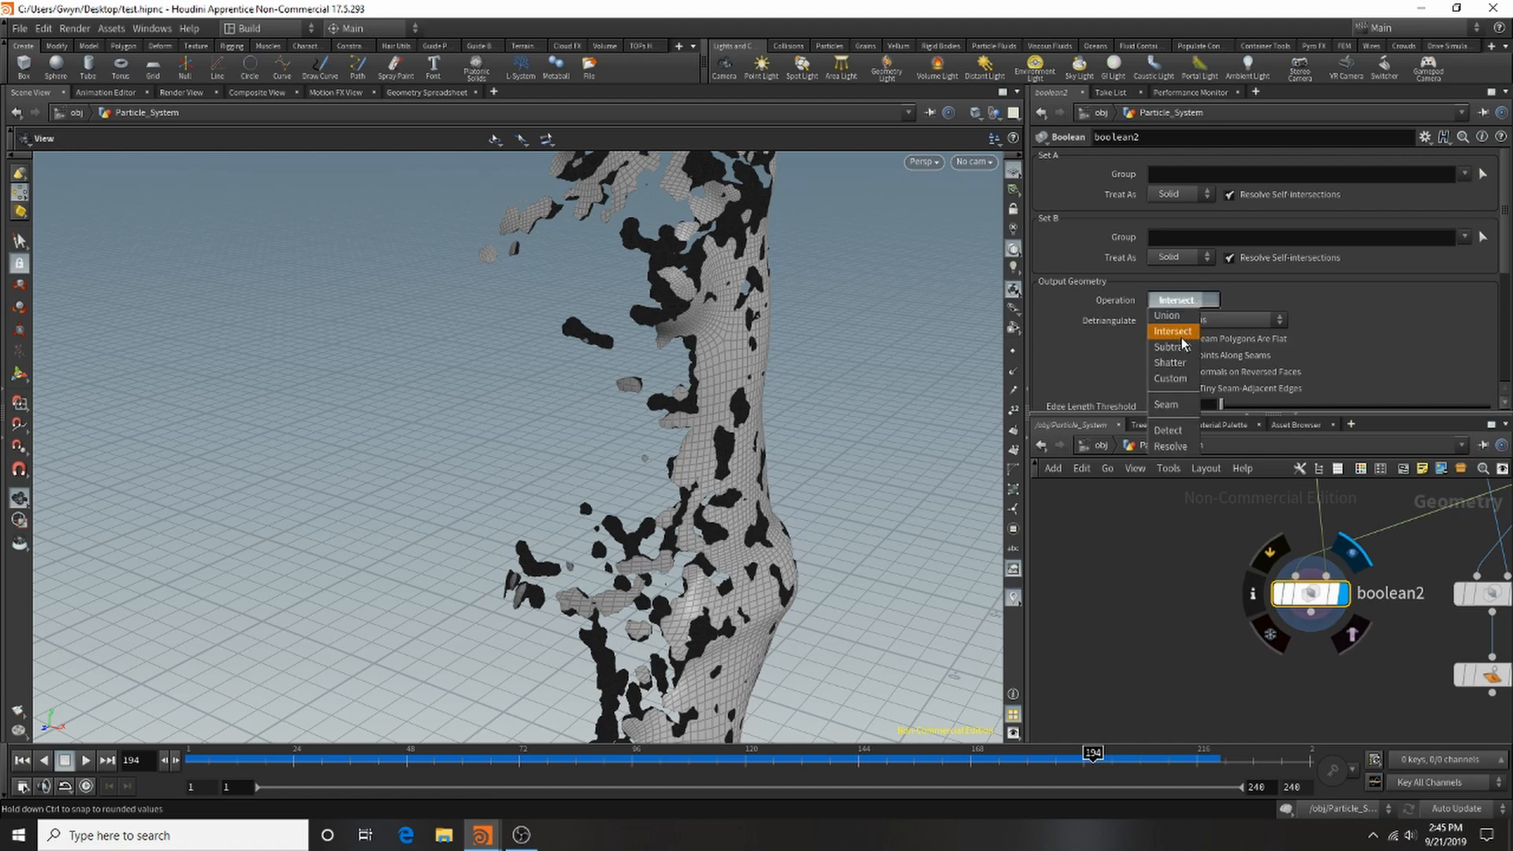
{"action": "left_click", "coordinate": [1184, 335]}
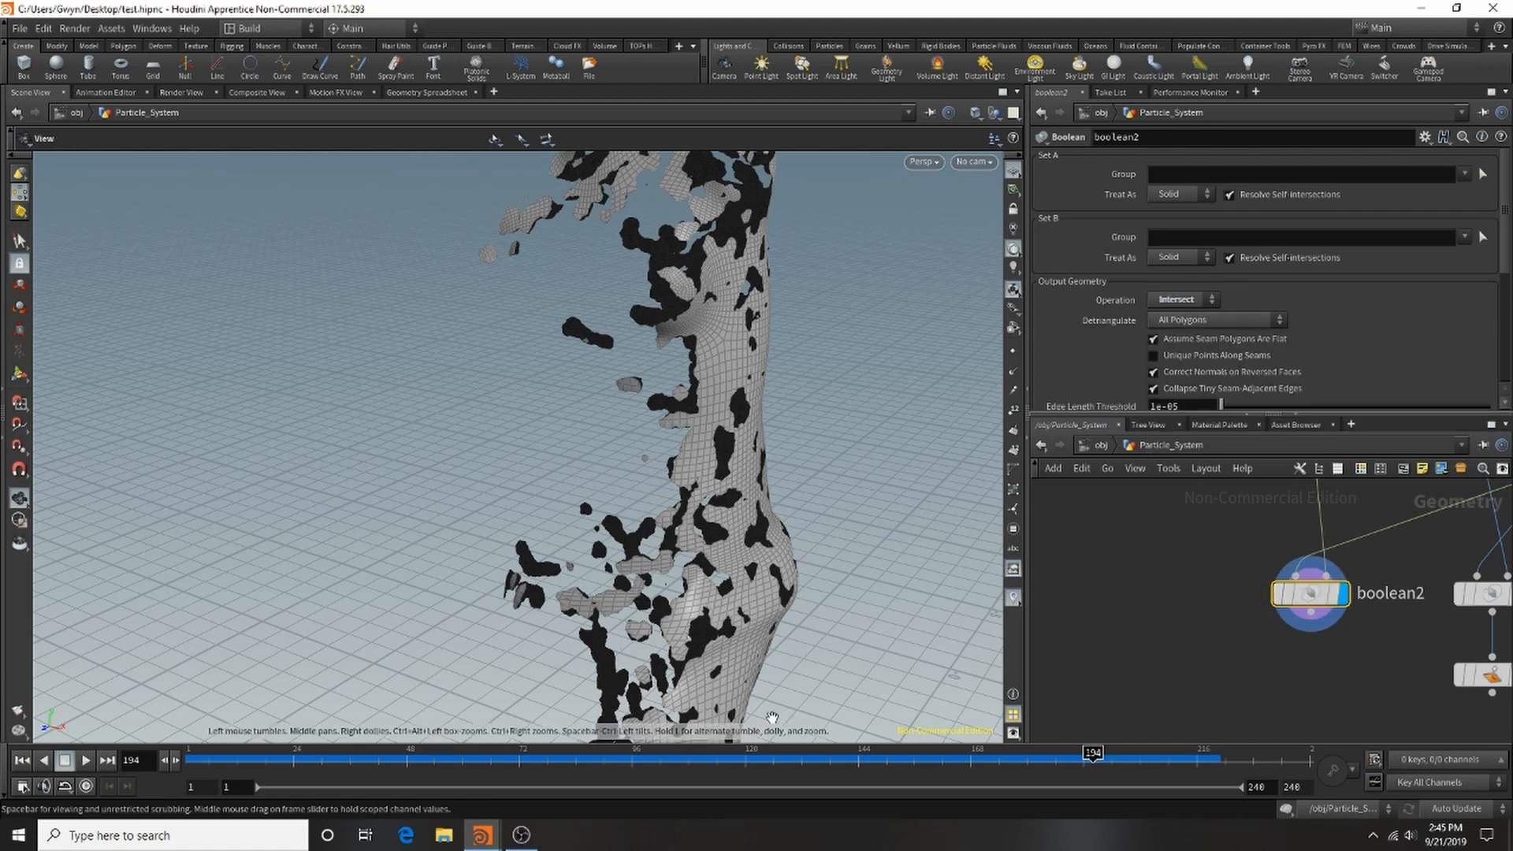
{"action": "left_click", "coordinate": [709, 766]}
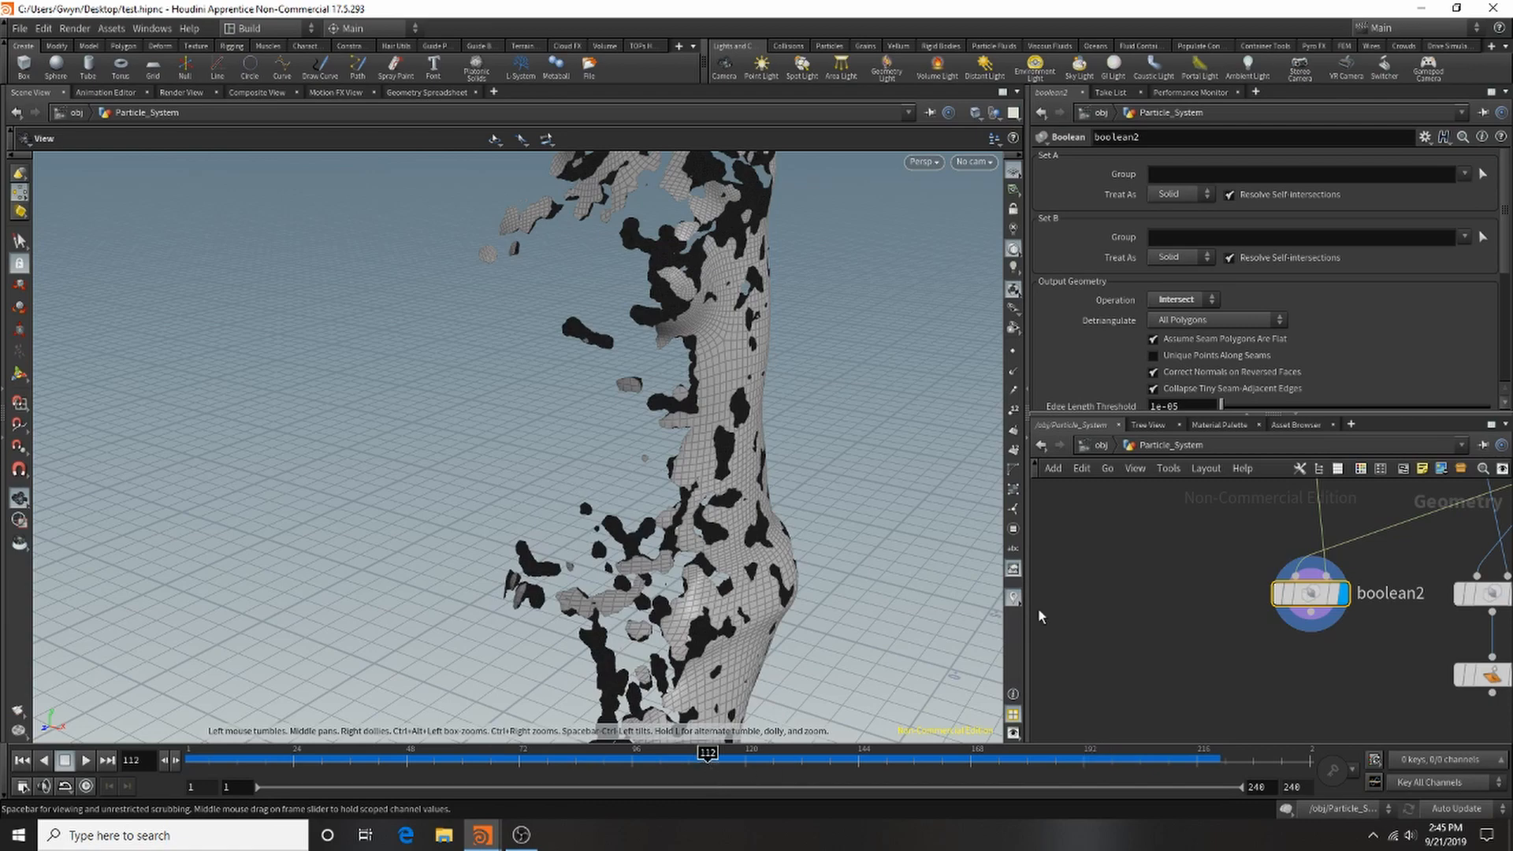
Try the Union and Shatter operations on the new Boolean node.
{"action": "left_click", "coordinate": [1185, 299]}
{"action": "left_click", "coordinate": [1182, 319]}
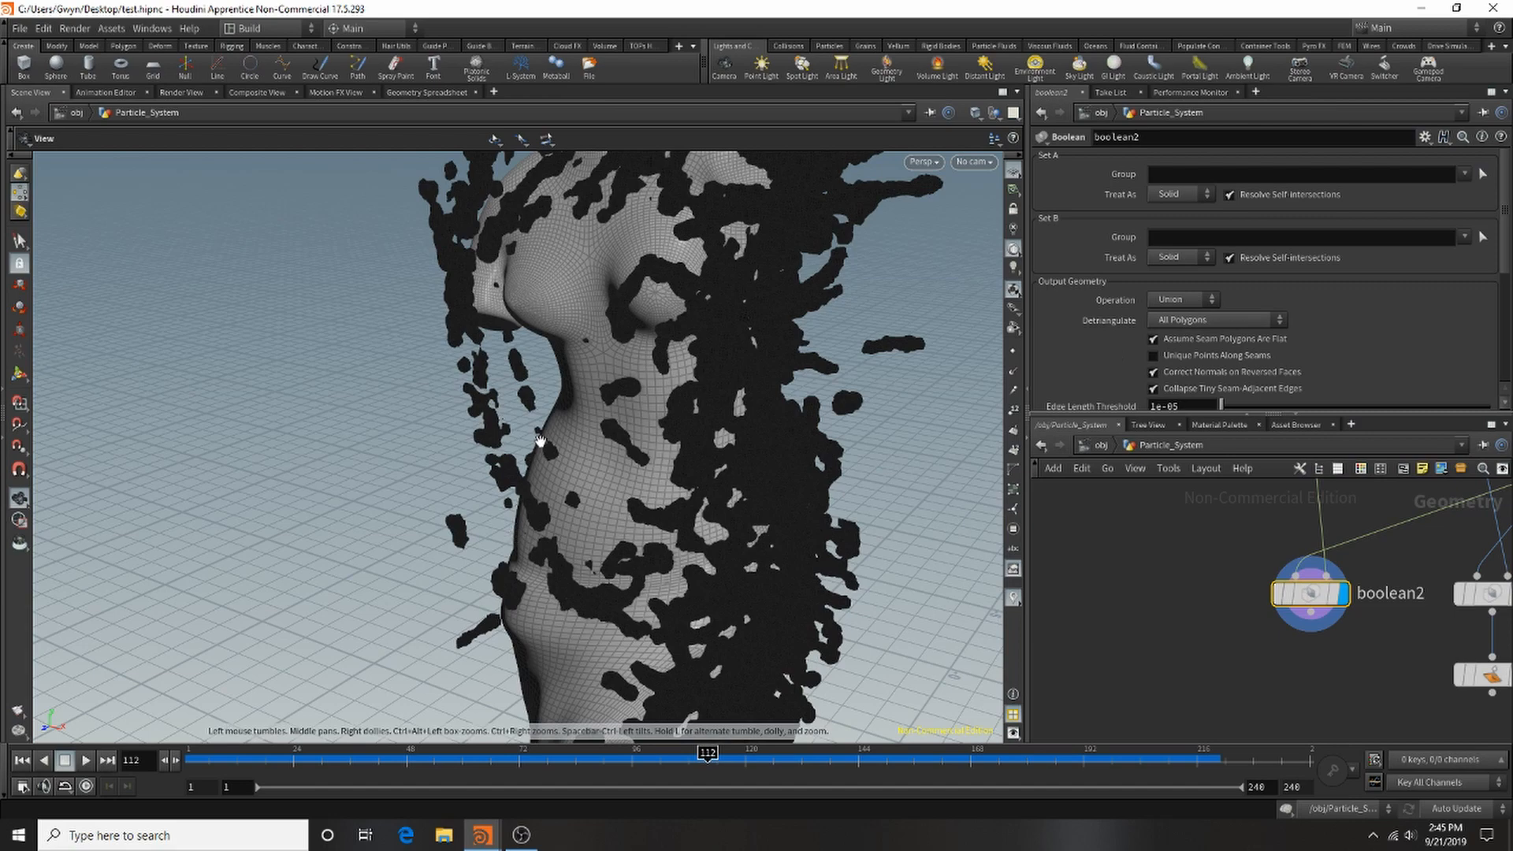
{"action": "left_click_drag", "start_coordinate": [785, 370], "coordinate": [786, 328]}
{"action": "left_click", "coordinate": [1184, 299]}
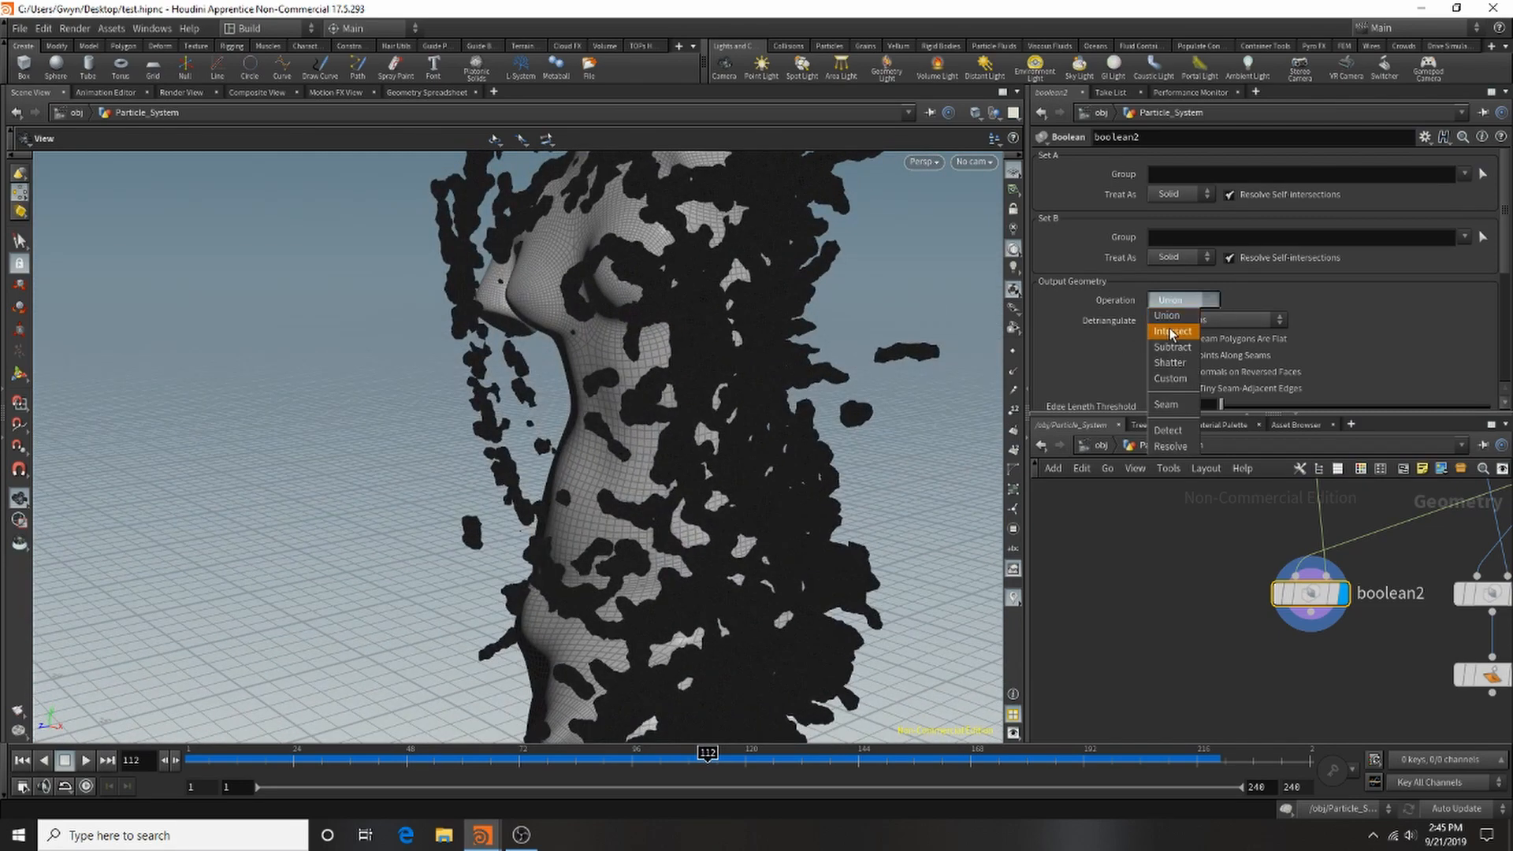
{"action": "left_click", "coordinate": [1170, 362]}
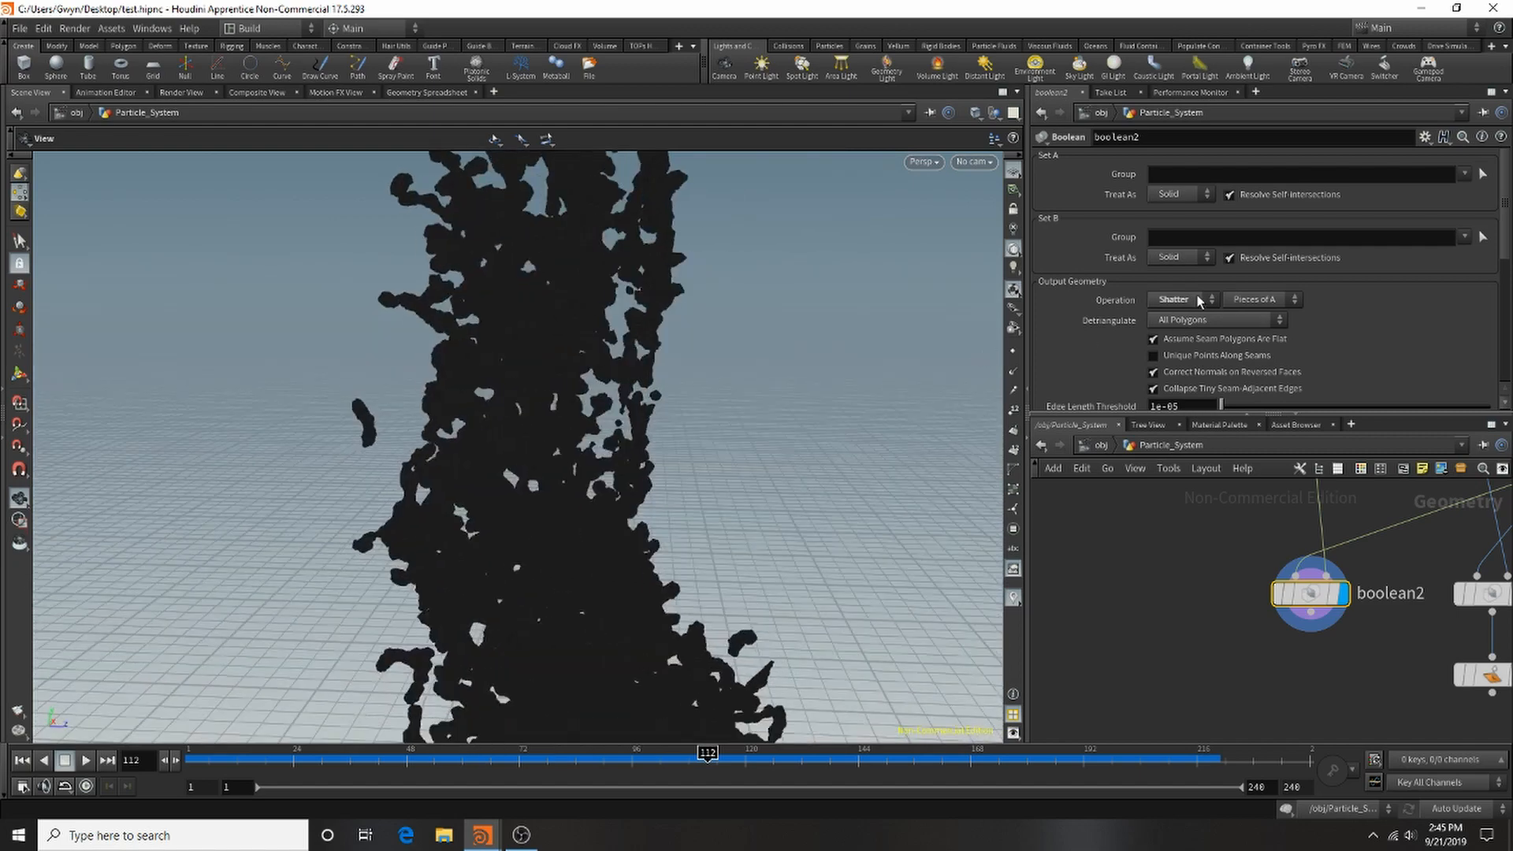
Set the new Boolean's operation to Subtract and inspect the cut geometry from several sides.
{"action": "left_click", "coordinate": [1191, 300]}
{"action": "left_click", "coordinate": [1172, 346]}
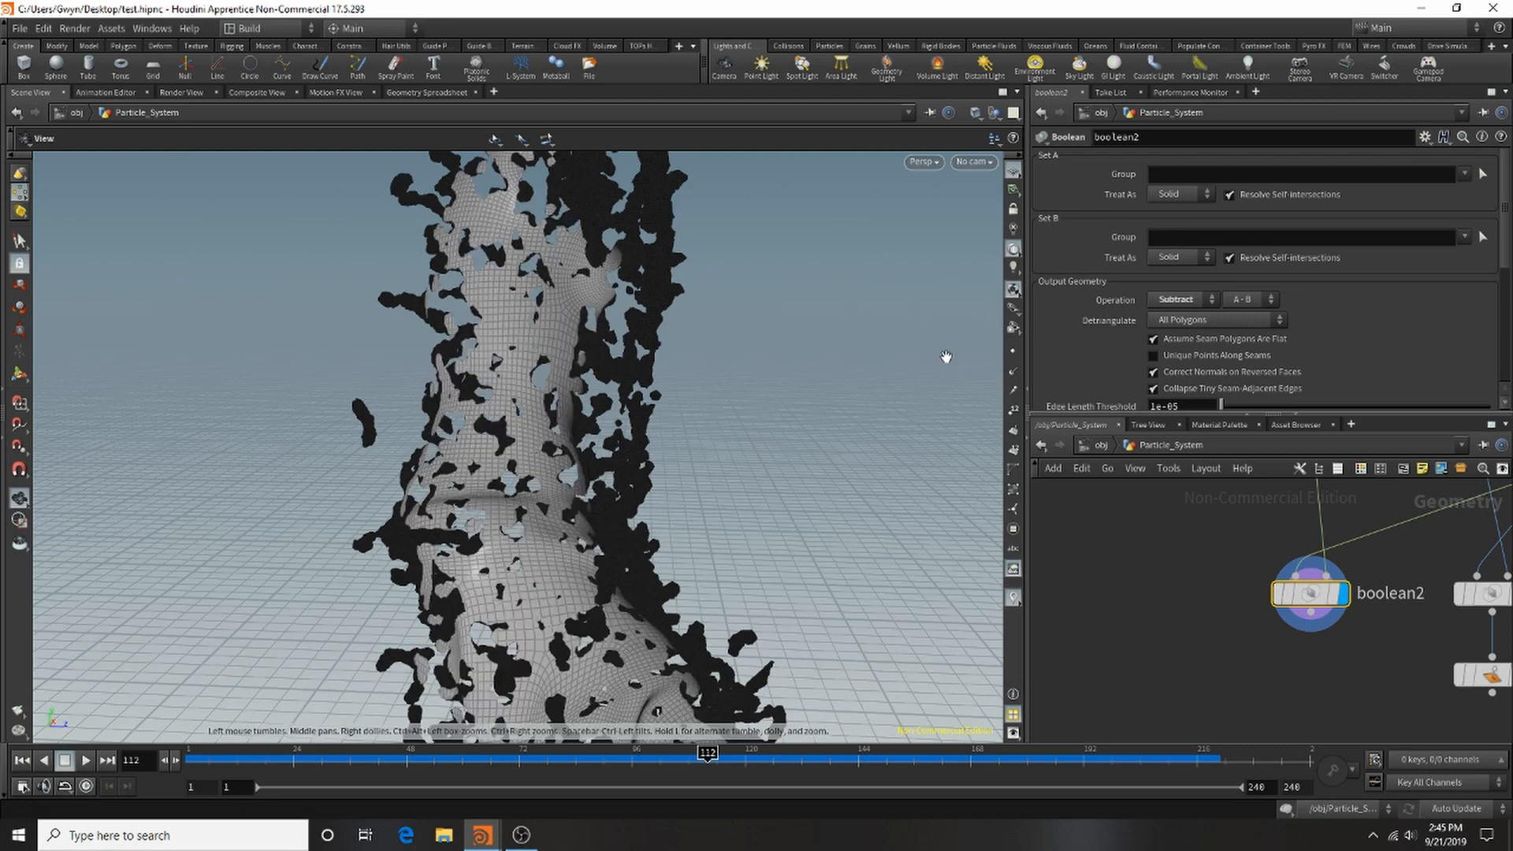
{"action": "left_click_drag", "start_coordinate": [524, 428], "coordinate": [459, 285]}
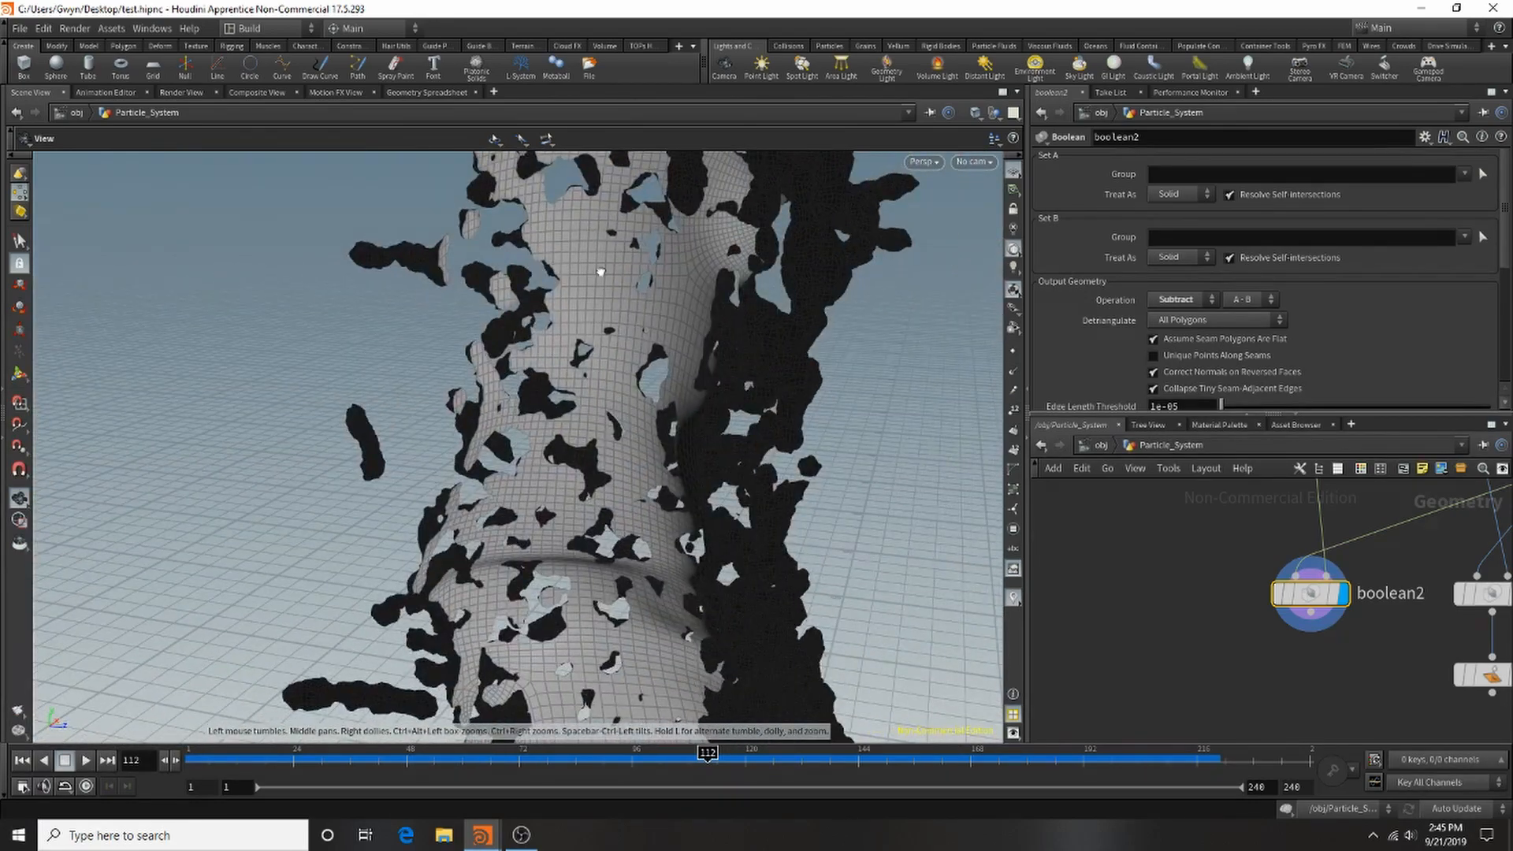
{"action": "left_click_drag", "start_coordinate": [601, 272], "coordinate": [788, 347]}
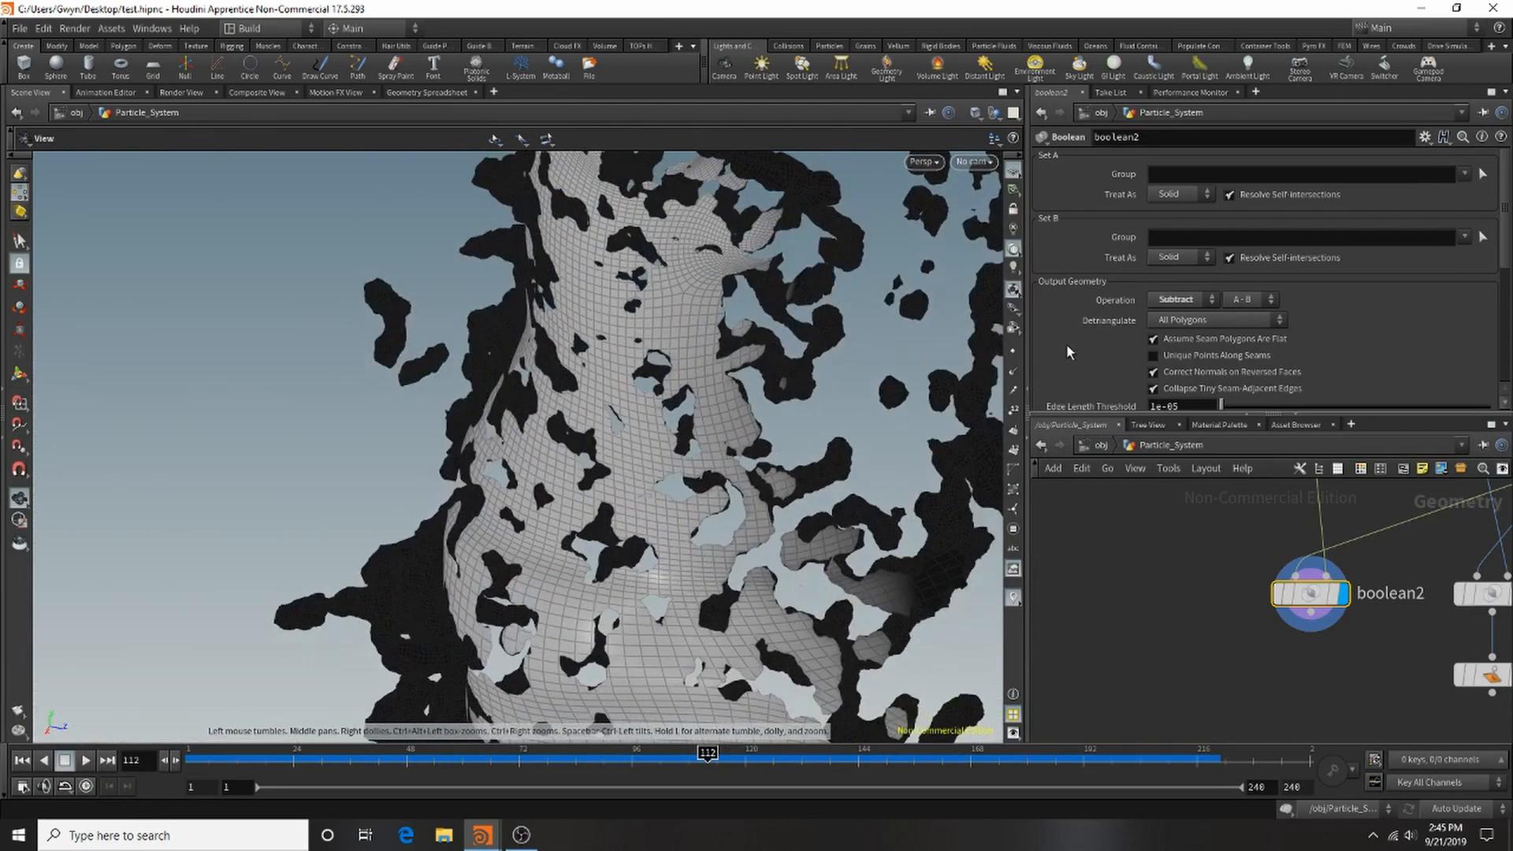
Set the Boolean's subtraction direction to B - A and inspect the carved statue.
{"action": "left_click", "coordinate": [1235, 307]}
{"action": "left_click", "coordinate": [1246, 339]}
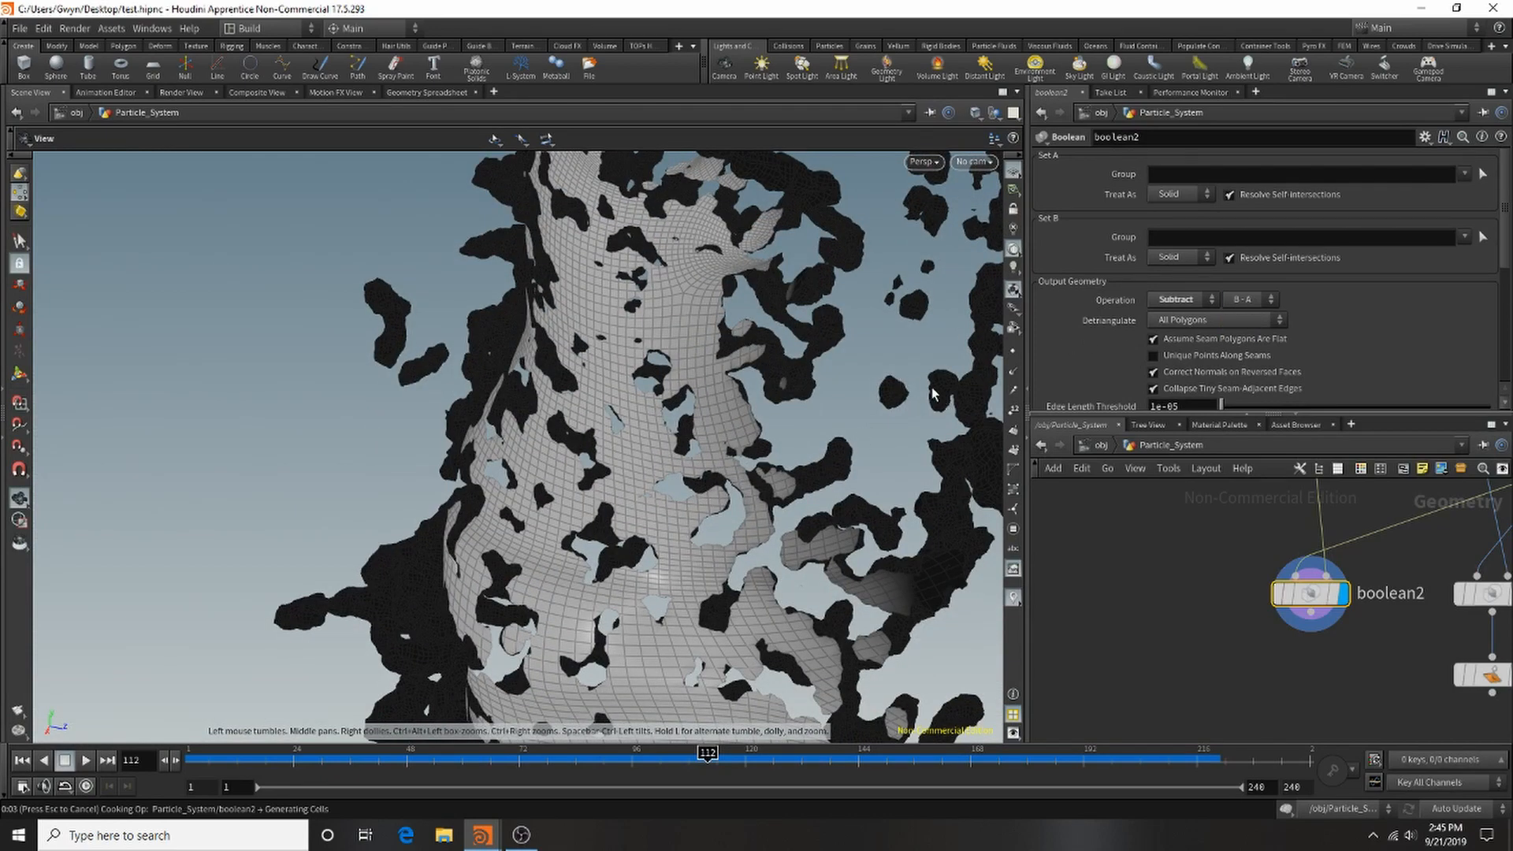
{"action": "scroll", "coordinate": [803, 347], "scroll_direction": "up", "scroll_amount": 5}
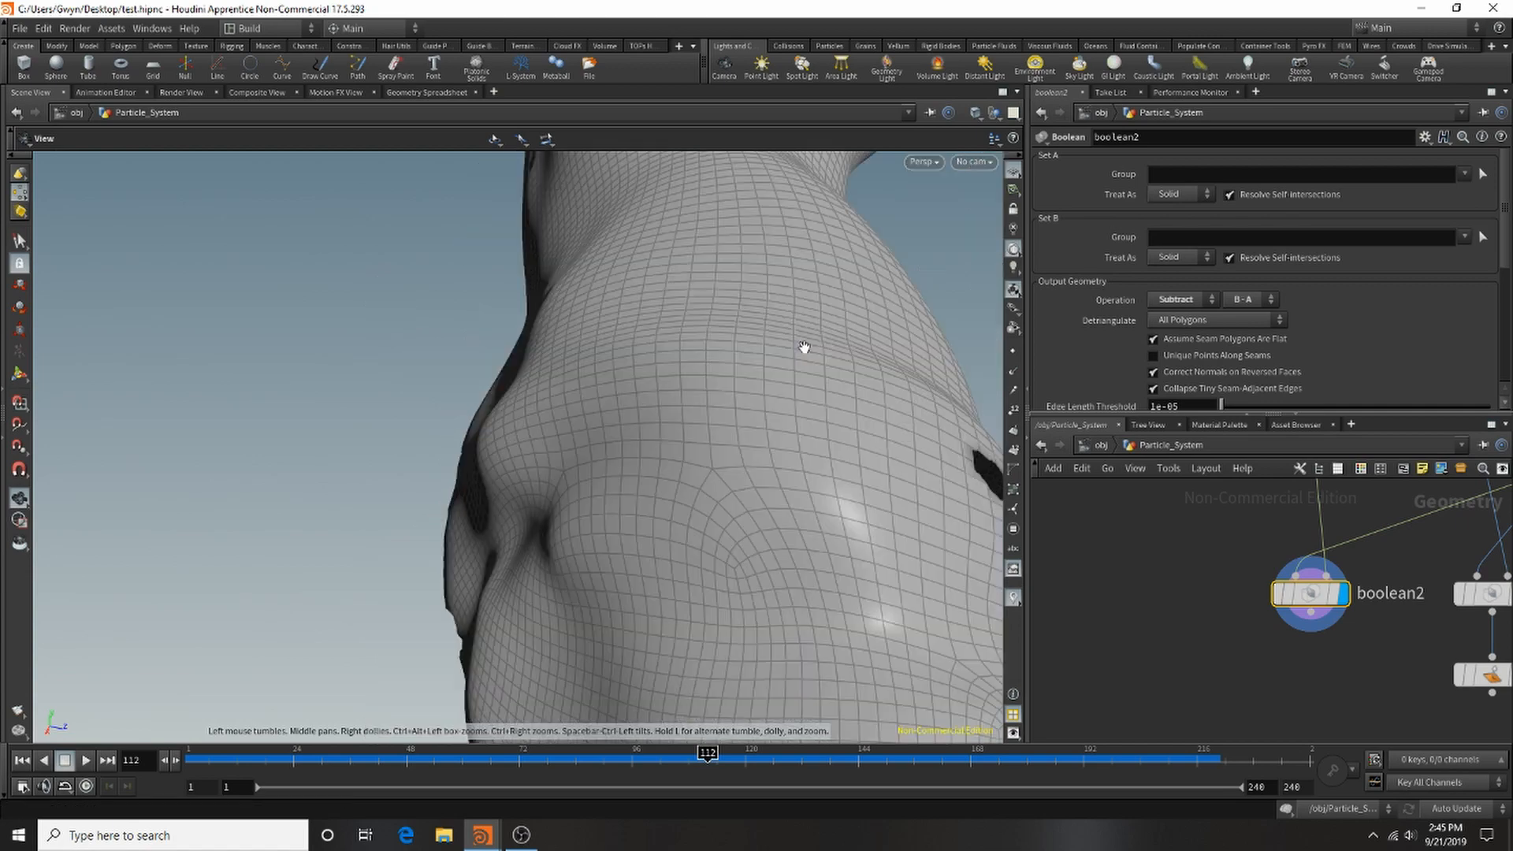
{"action": "left_click_drag", "start_coordinate": [506, 365], "coordinate": [666, 442]}
{"action": "scroll", "coordinate": [783, 338], "scroll_direction": "down", "scroll_amount": 5}
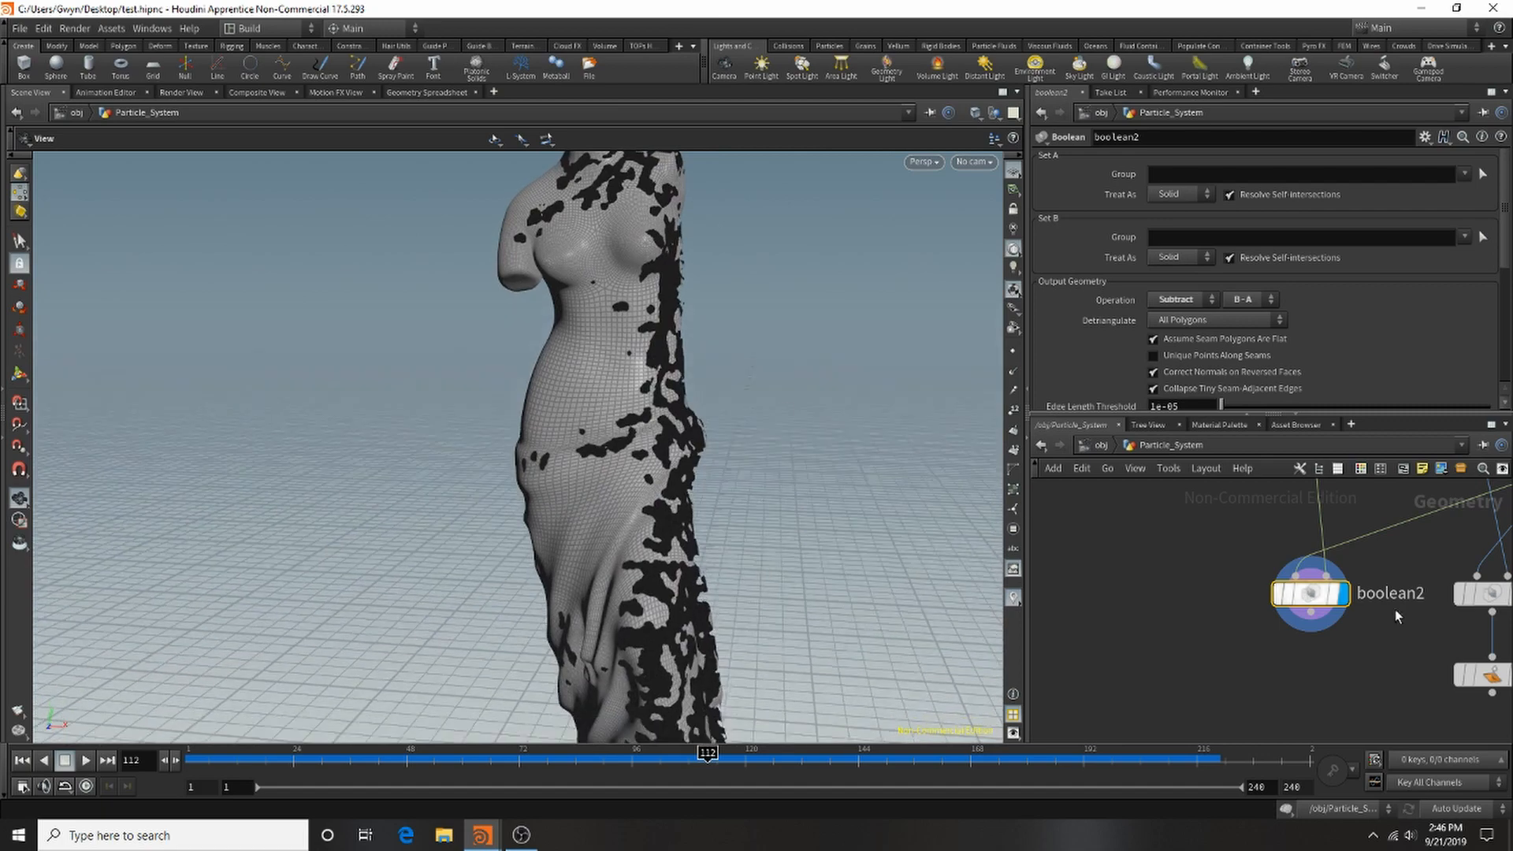
Add a Normal node below boolean2, display it and inspect the carved statue's shading.
{"action": "key", "text": "Tab"}
{"action": "left_click", "coordinate": [1370, 744]}
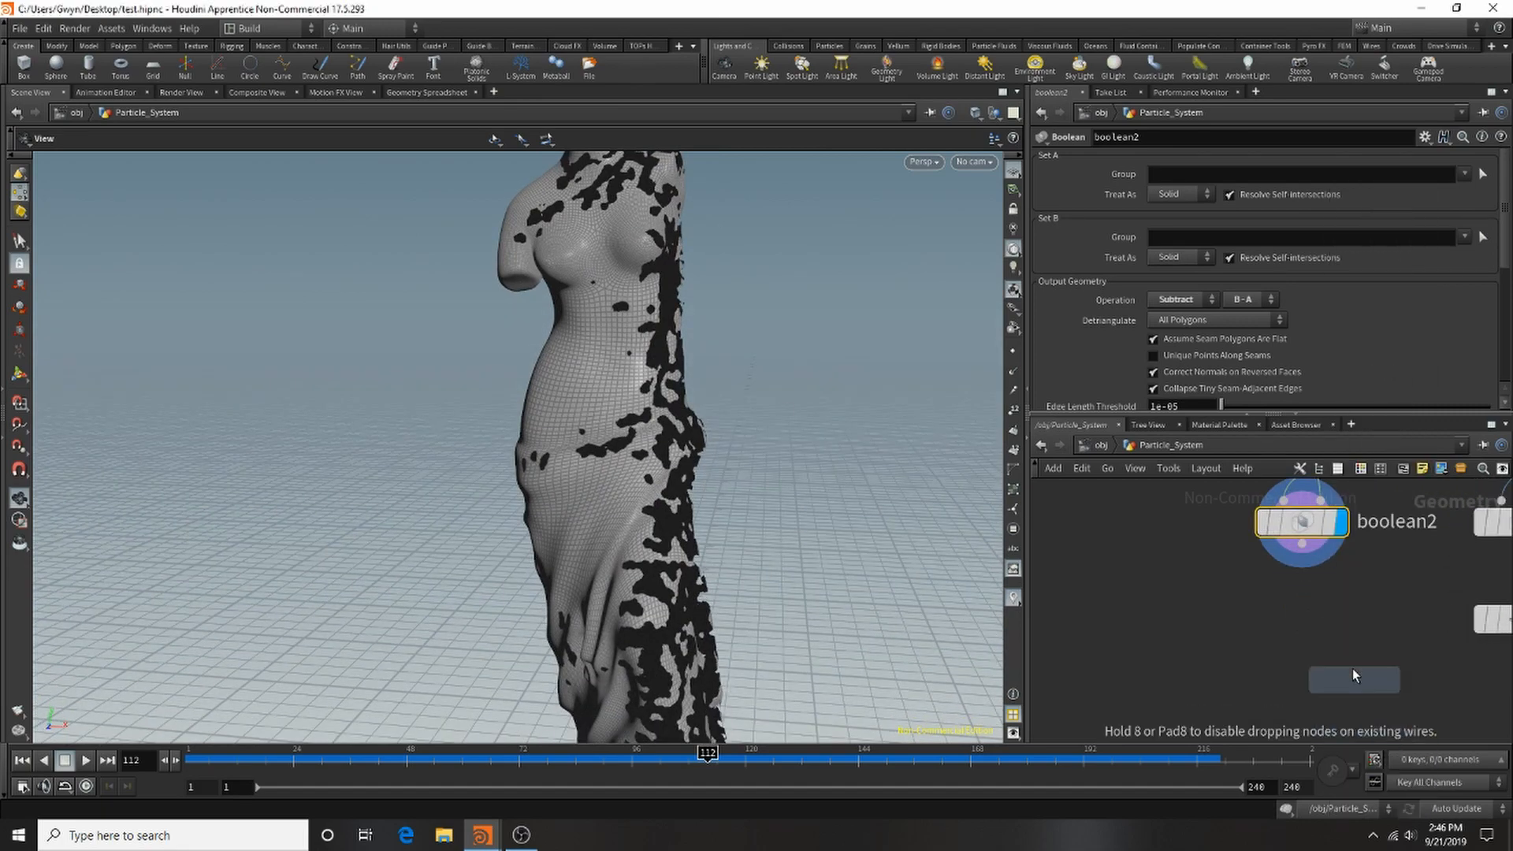
{"action": "left_click", "coordinate": [1305, 616]}
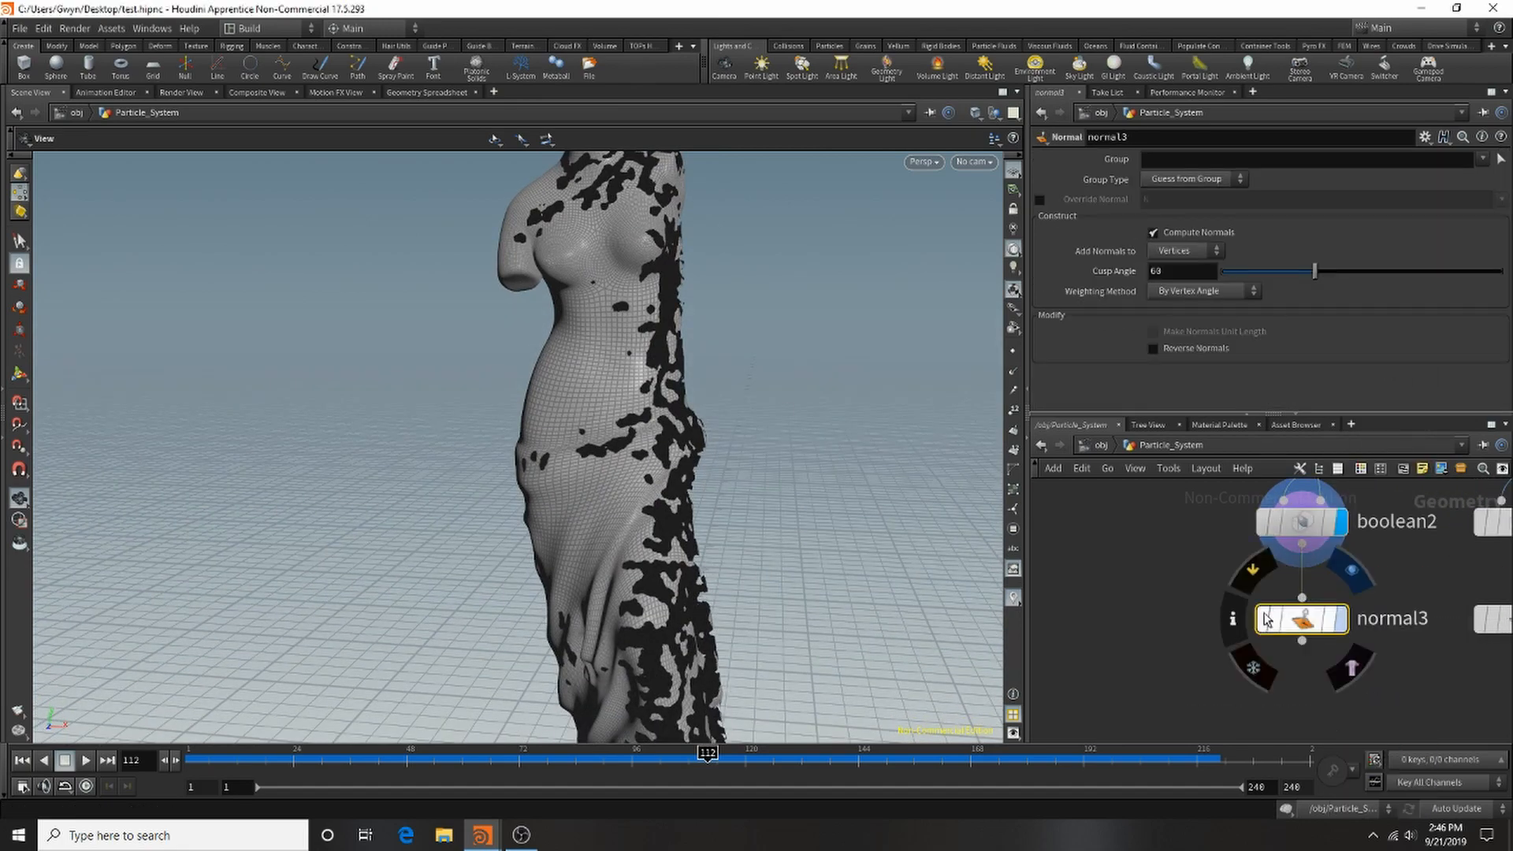
{"action": "mouse_move", "coordinate": [598, 415]}
{"action": "left_mouse_down"}
{"action": "mouse_move", "coordinate": [636, 356]}
{"action": "mouse_move", "coordinate": [837, 219]}
{"action": "mouse_move", "coordinate": [237, 132]}
{"action": "left_mouse_up"}
Save the scene file.
{"action": "left_click", "coordinate": [19, 28]}
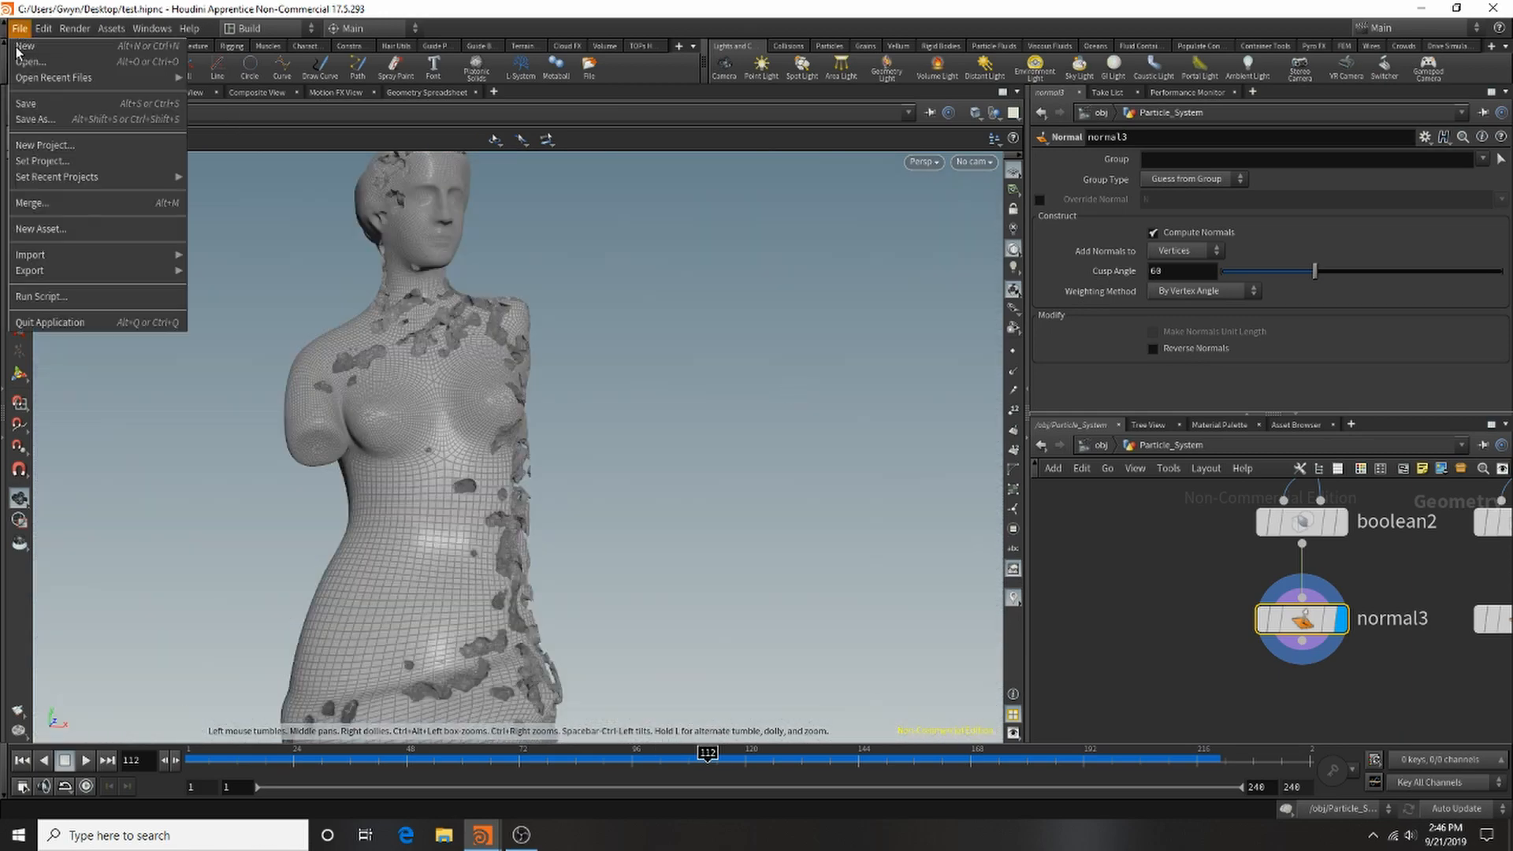
{"action": "left_click", "coordinate": [25, 109]}
{"action": "left_click", "coordinate": [588, 26]}
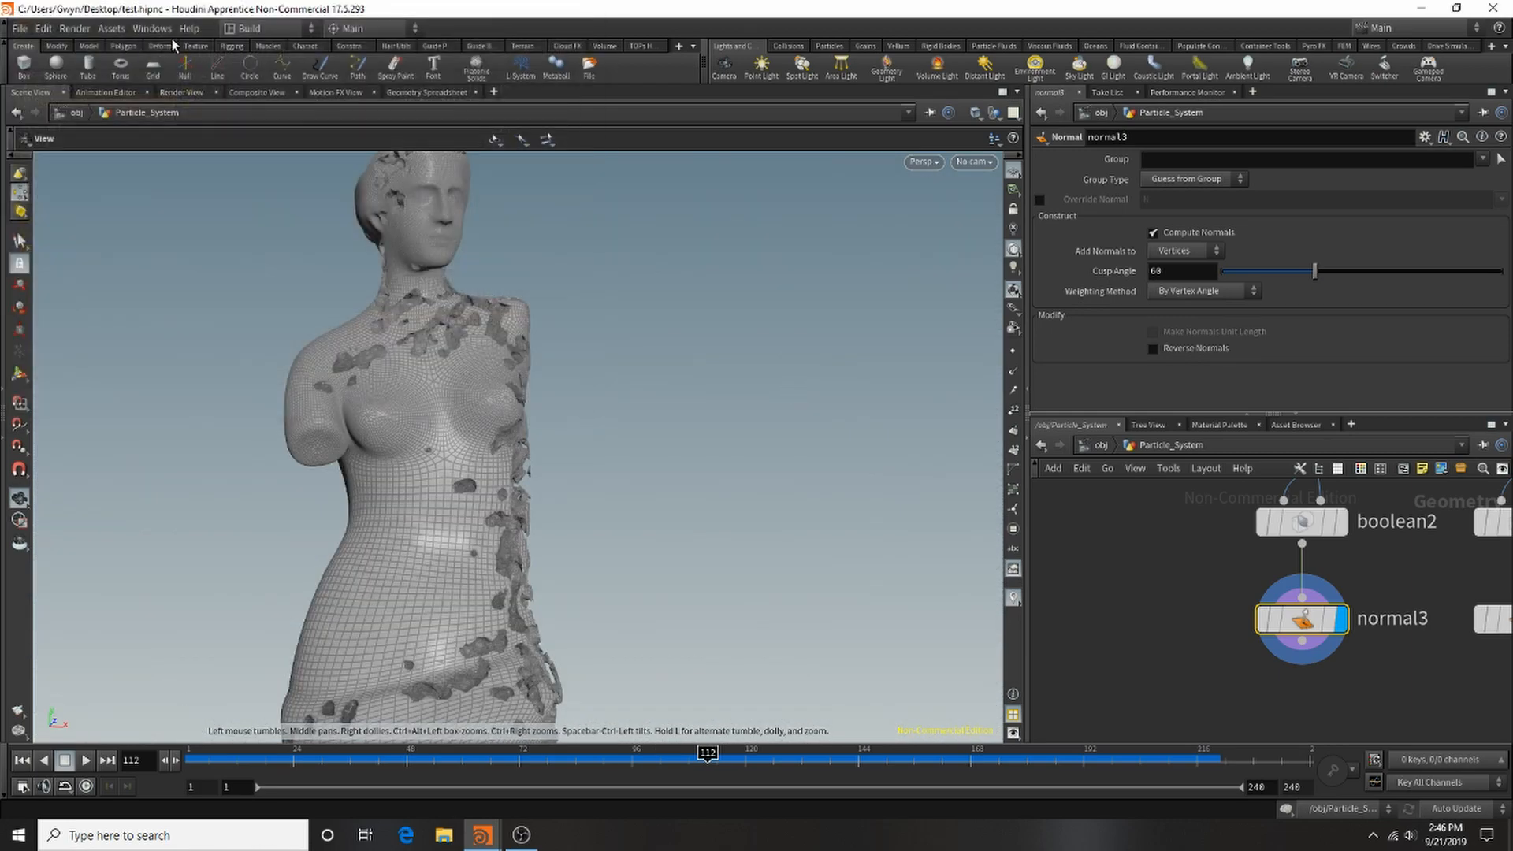
{"action": "left_click", "coordinate": [17, 29]}
{"action": "left_click", "coordinate": [31, 98]}
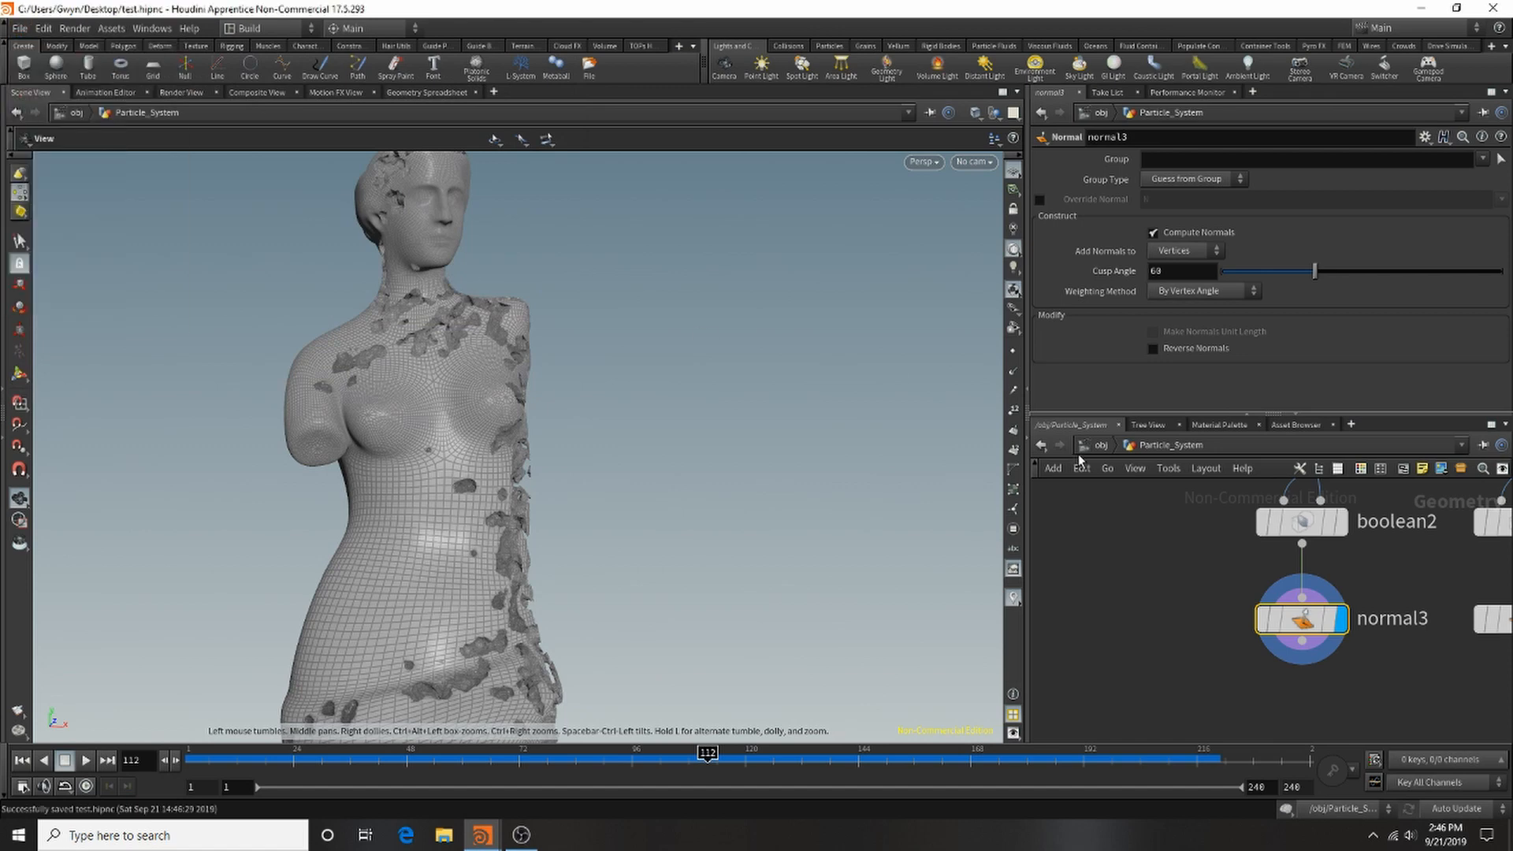
Move the Particle_Cache_Out node down the network to sit beside the boolean2 and normal3 branch.
{"action": "scroll", "coordinate": [1132, 631], "scroll_direction": "down", "scroll_amount": 3}
{"action": "scroll", "coordinate": [1337, 613], "scroll_direction": "down", "scroll_amount": 6}
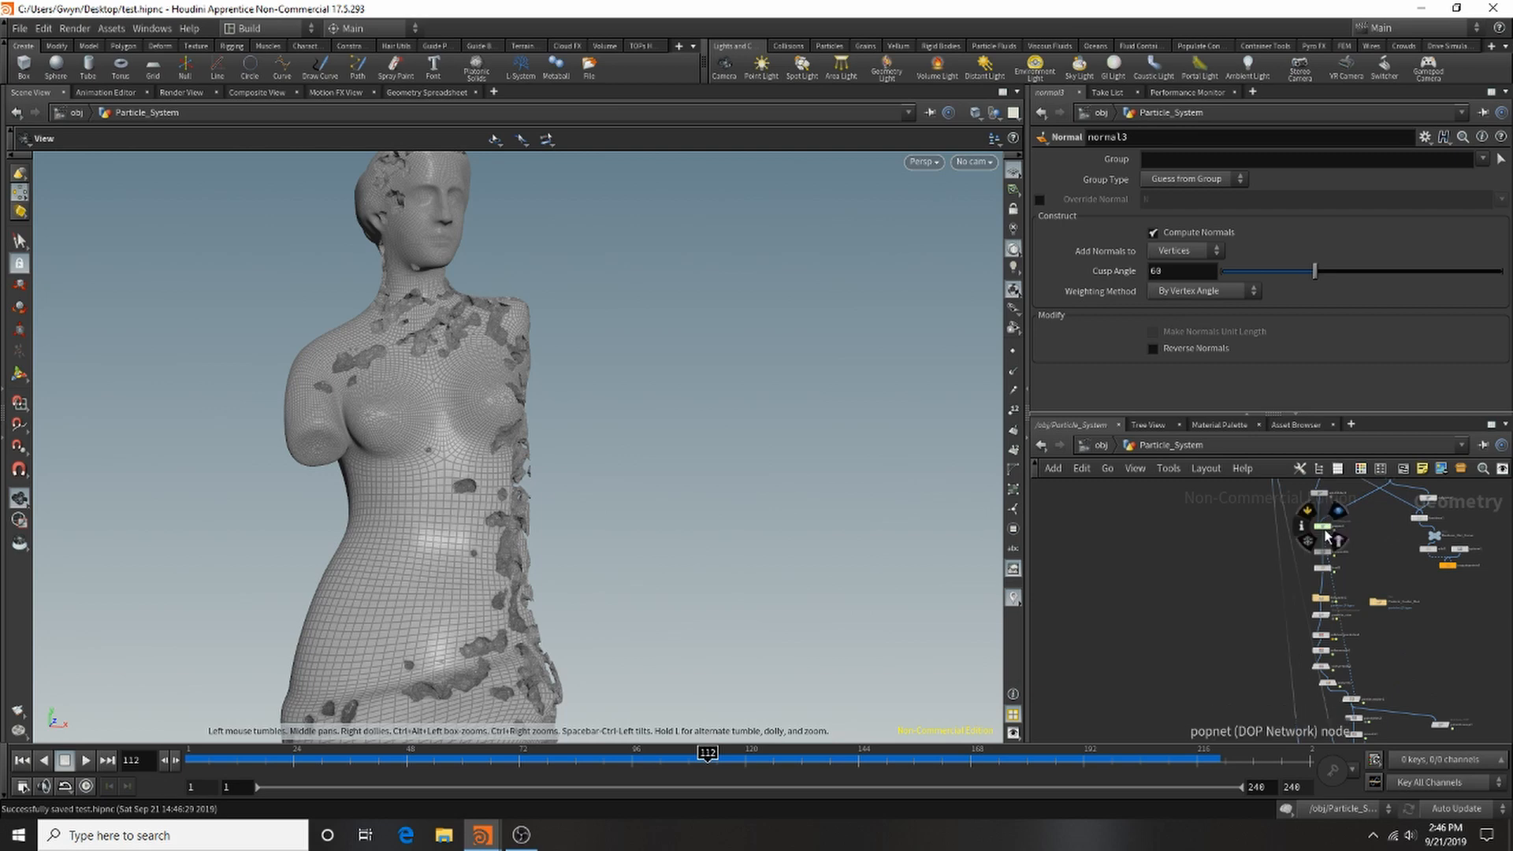
{"action": "left_click_drag", "start_coordinate": [1333, 526], "coordinate": [1319, 528]}
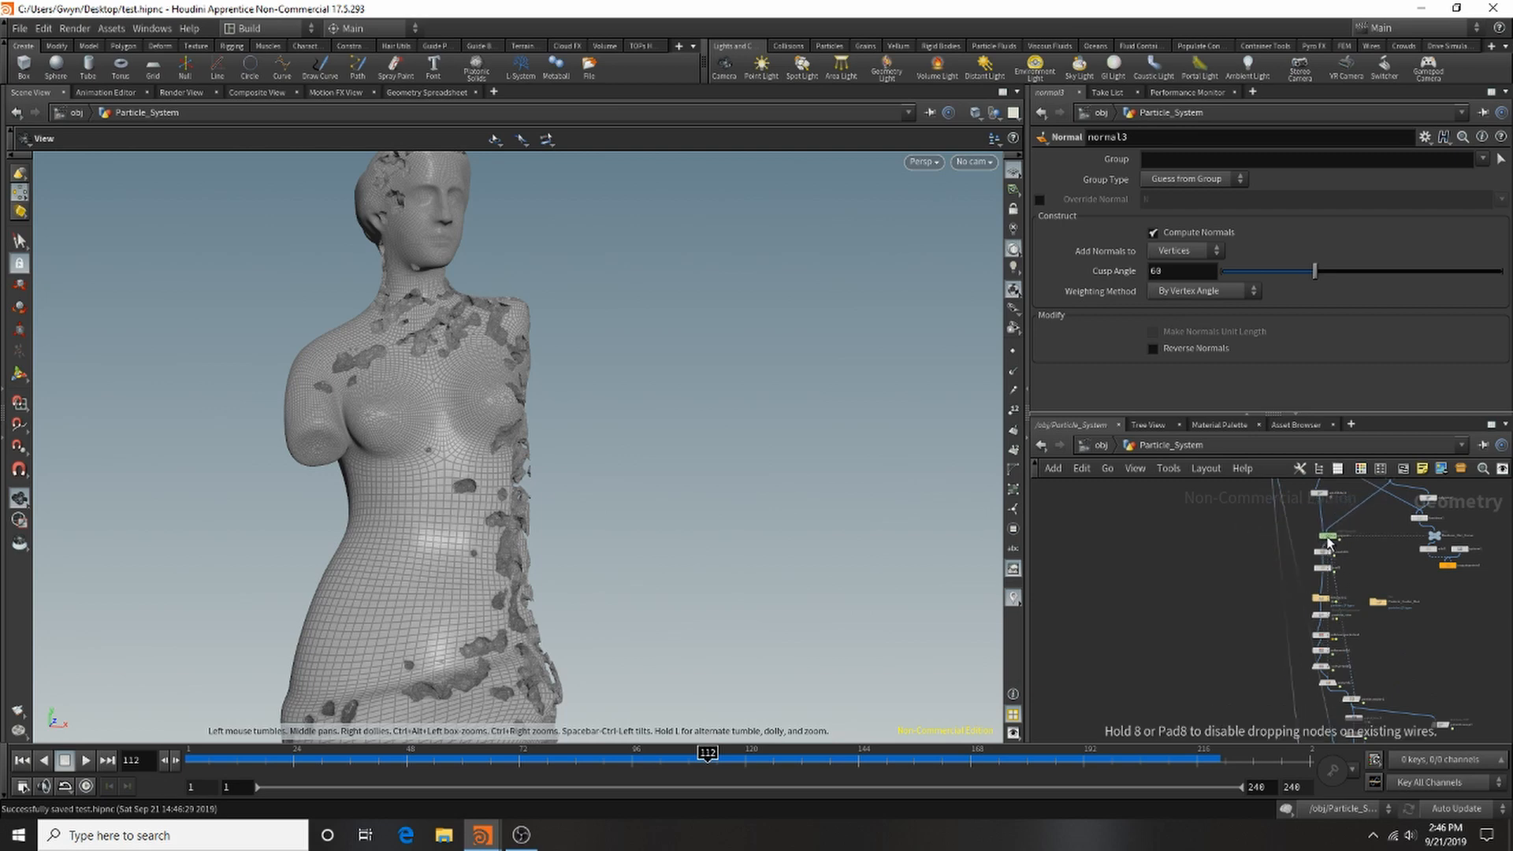
{"action": "scroll", "coordinate": [1332, 575], "scroll_direction": "up", "scroll_amount": 4}
{"action": "left_click_drag", "start_coordinate": [1303, 637], "coordinate": [1303, 605]}
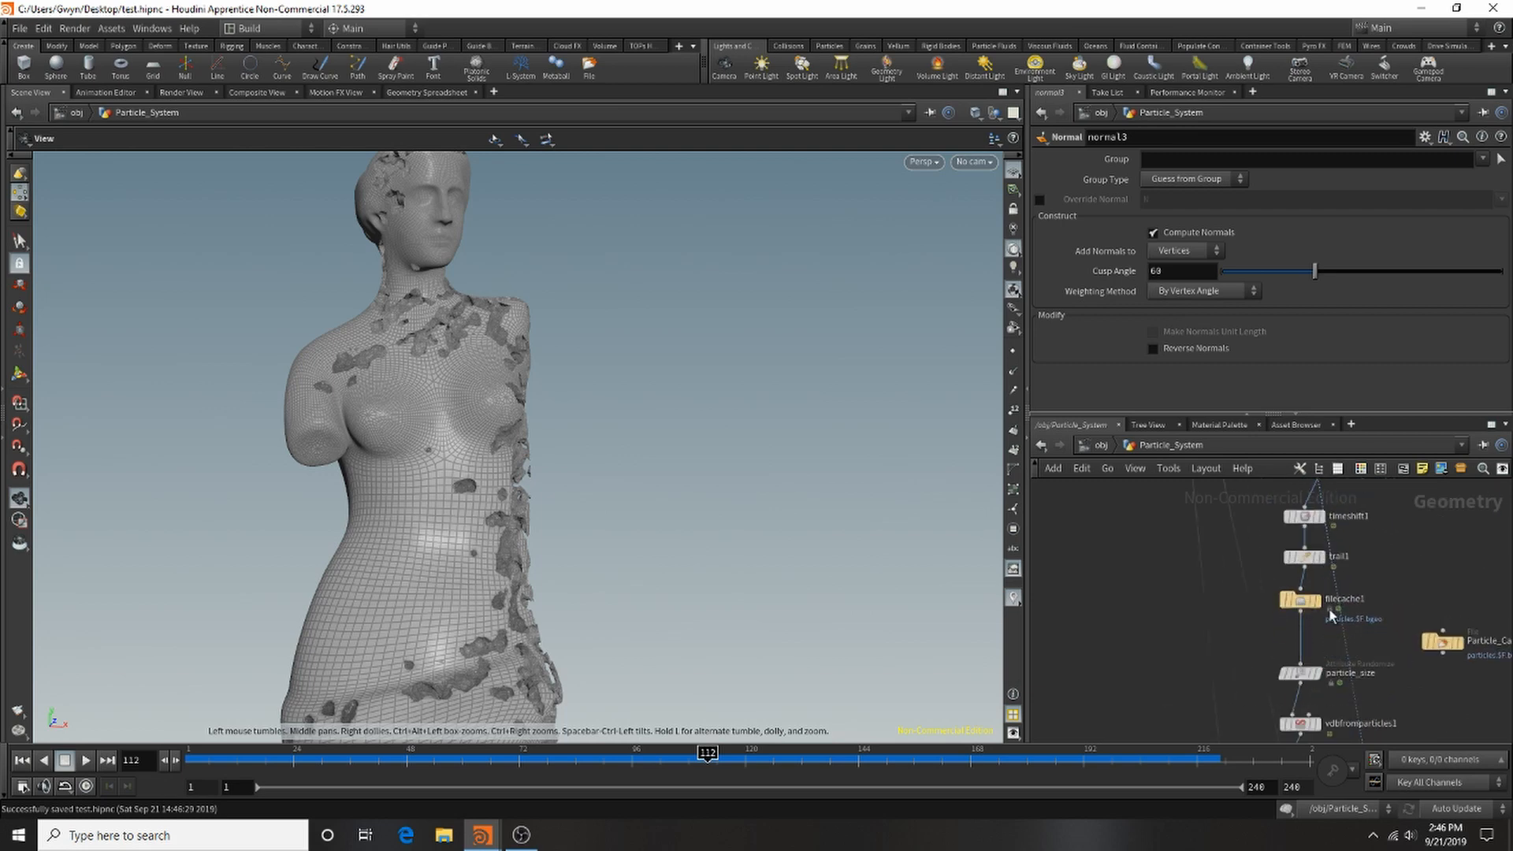
{"action": "scroll", "coordinate": [1352, 605], "scroll_direction": "down", "scroll_amount": 4}
{"action": "scroll", "coordinate": [1403, 643], "scroll_direction": "up", "scroll_amount": 4}
{"action": "left_click_drag", "start_coordinate": [1399, 598], "coordinate": [1060, 635]}
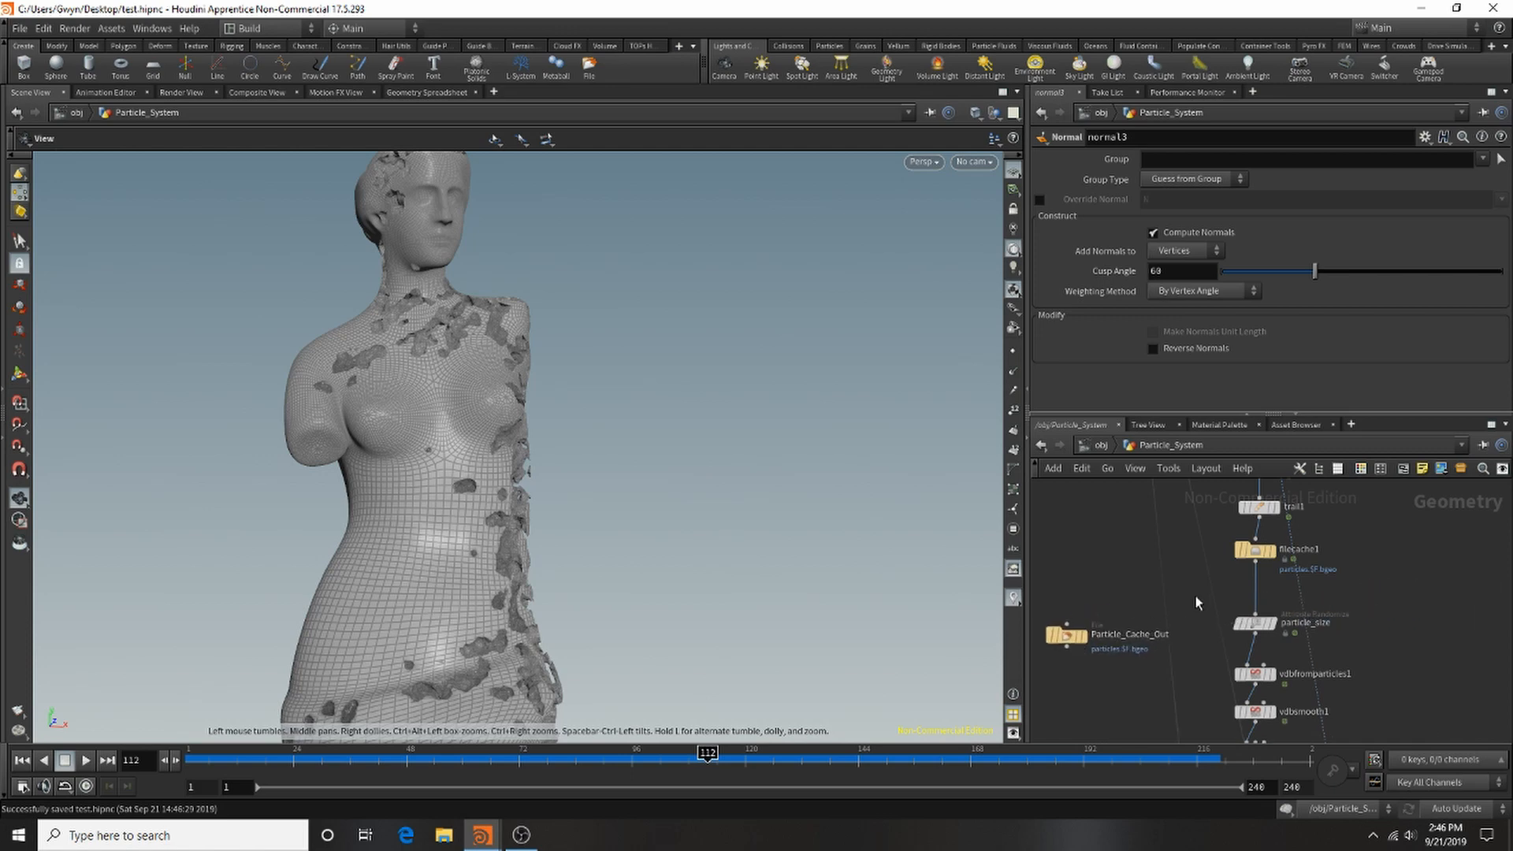
{"action": "scroll", "coordinate": [1217, 612], "scroll_direction": "down", "scroll_amount": 6}
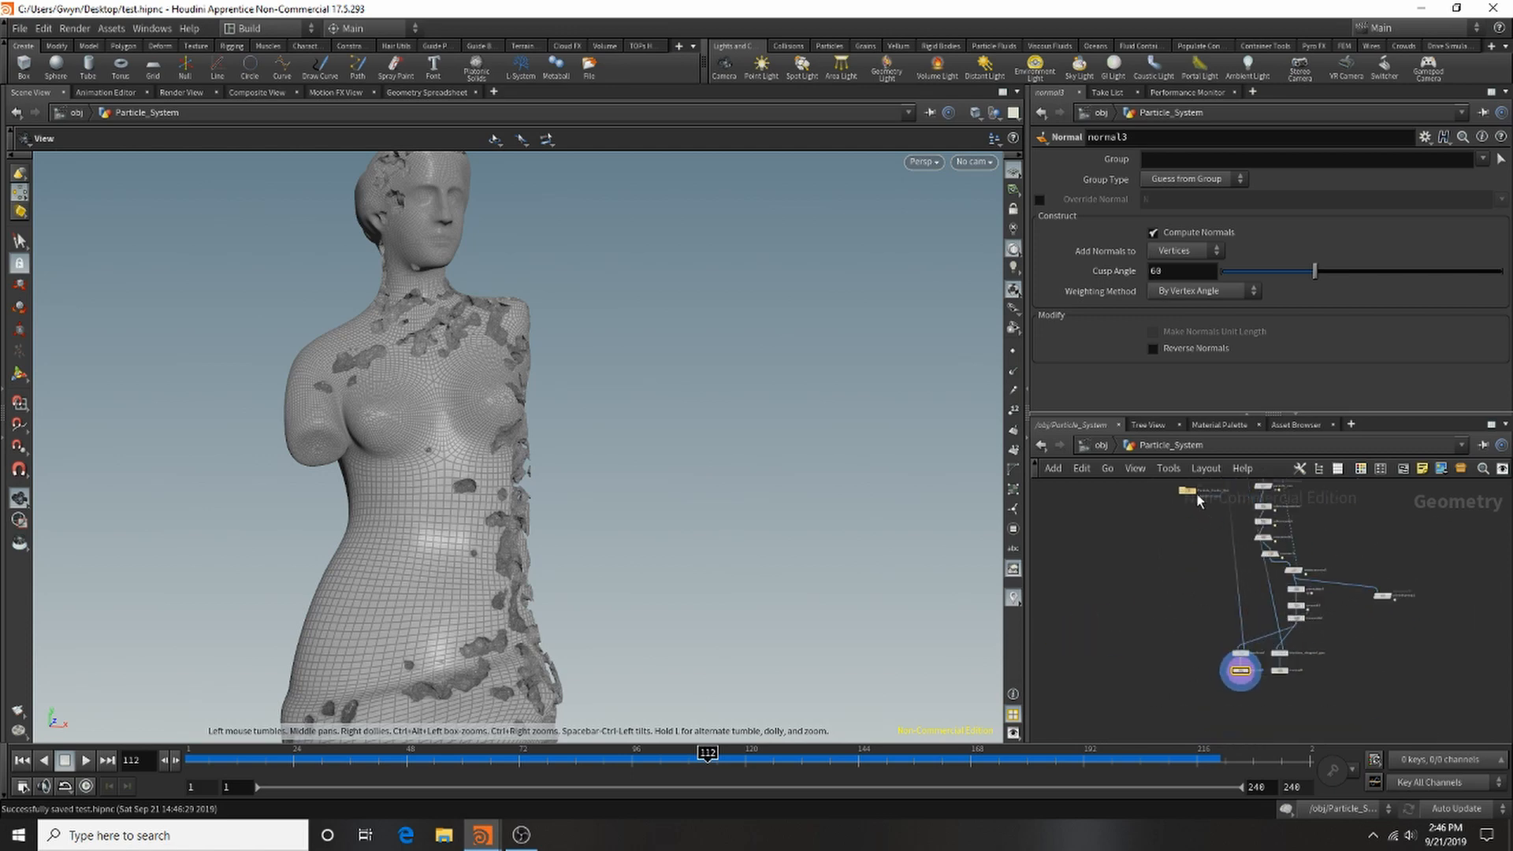
{"action": "left_click_drag", "start_coordinate": [1196, 494], "coordinate": [1175, 658]}
{"action": "scroll", "coordinate": [1180, 680], "scroll_direction": "up", "scroll_amount": 3}
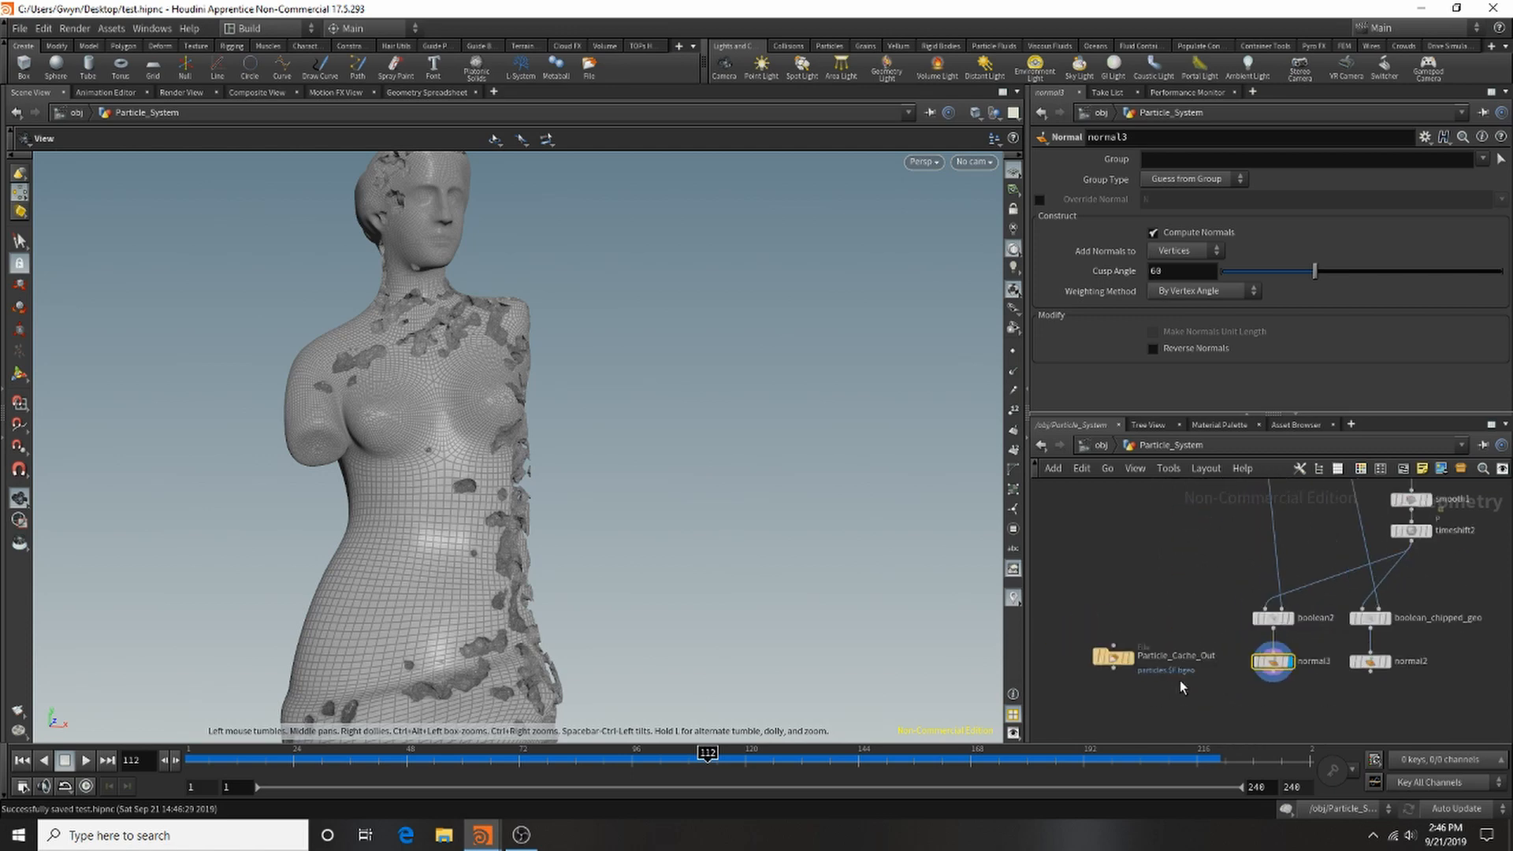
{"action": "scroll", "coordinate": [1180, 679], "scroll_direction": "up", "scroll_amount": 4}
Display the Particle_Cache_Out node and go to frame 190 to view the cached particles.
{"action": "left_click", "coordinate": [1170, 656]}
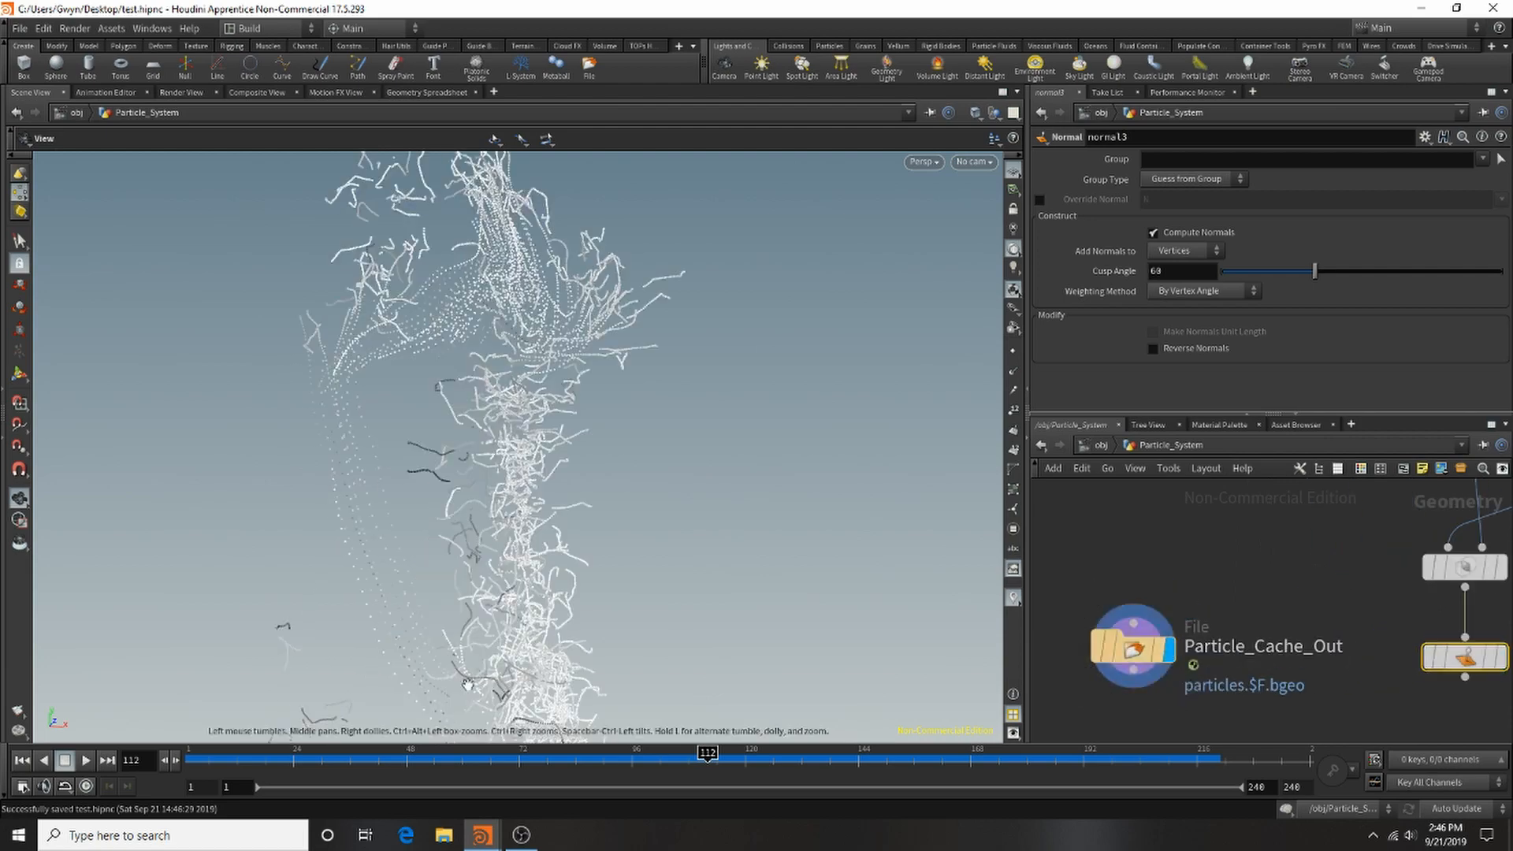
{"action": "left_click_drag", "start_coordinate": [502, 760], "coordinate": [1080, 761]}
{"action": "scroll", "coordinate": [1153, 633], "scroll_direction": "down", "scroll_amount": 3}
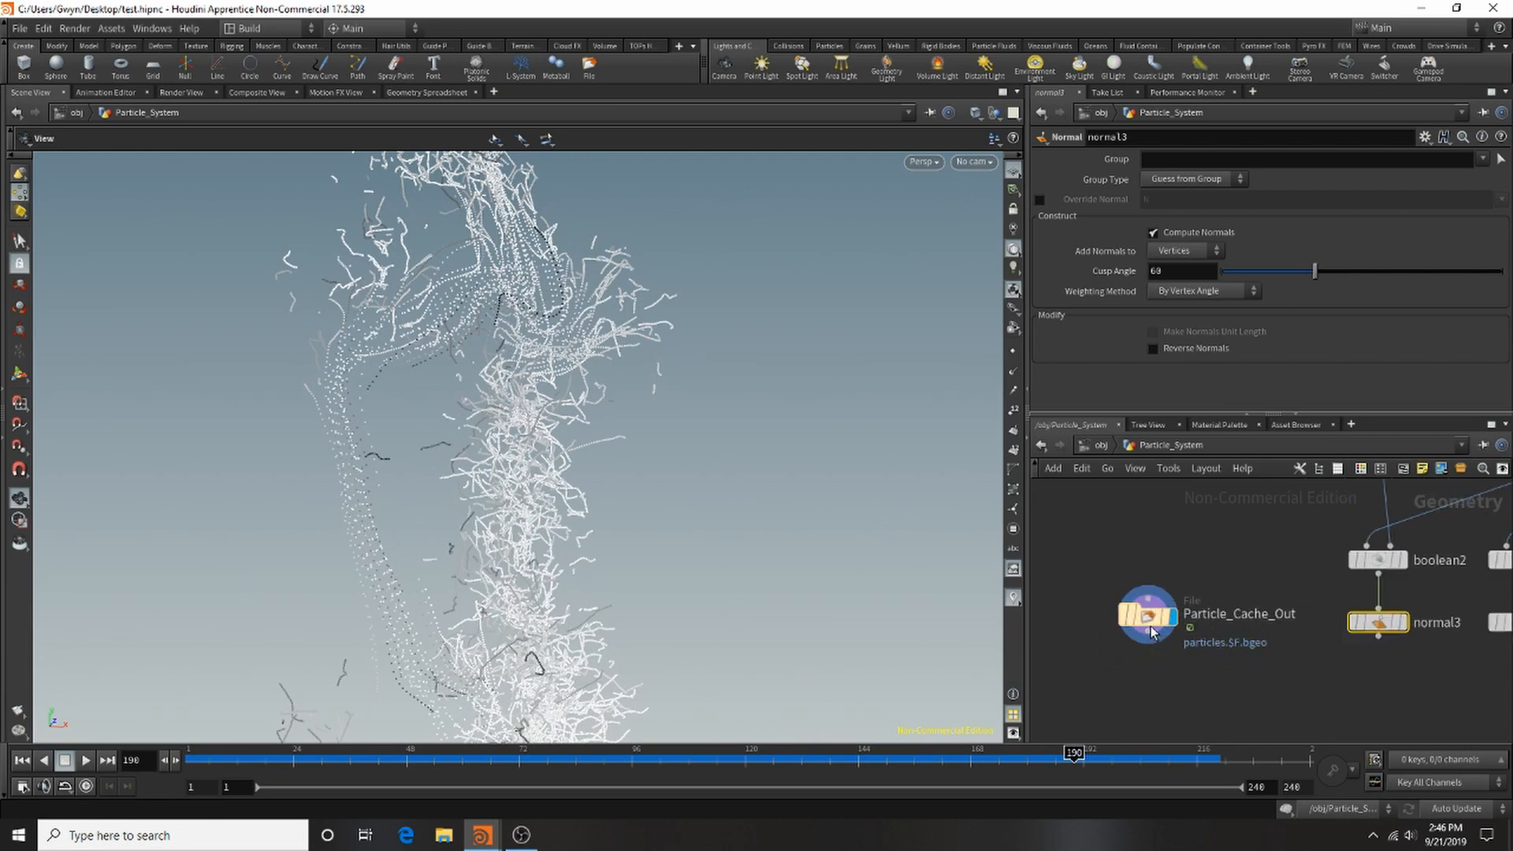
Merge Particle_Cache_Out with normal3 in a new Merge node and display the particles together with the carved statue.
{"action": "left_click_drag", "start_coordinate": [1152, 633], "coordinate": [1221, 632]}
{"action": "key", "text": "Tab"}
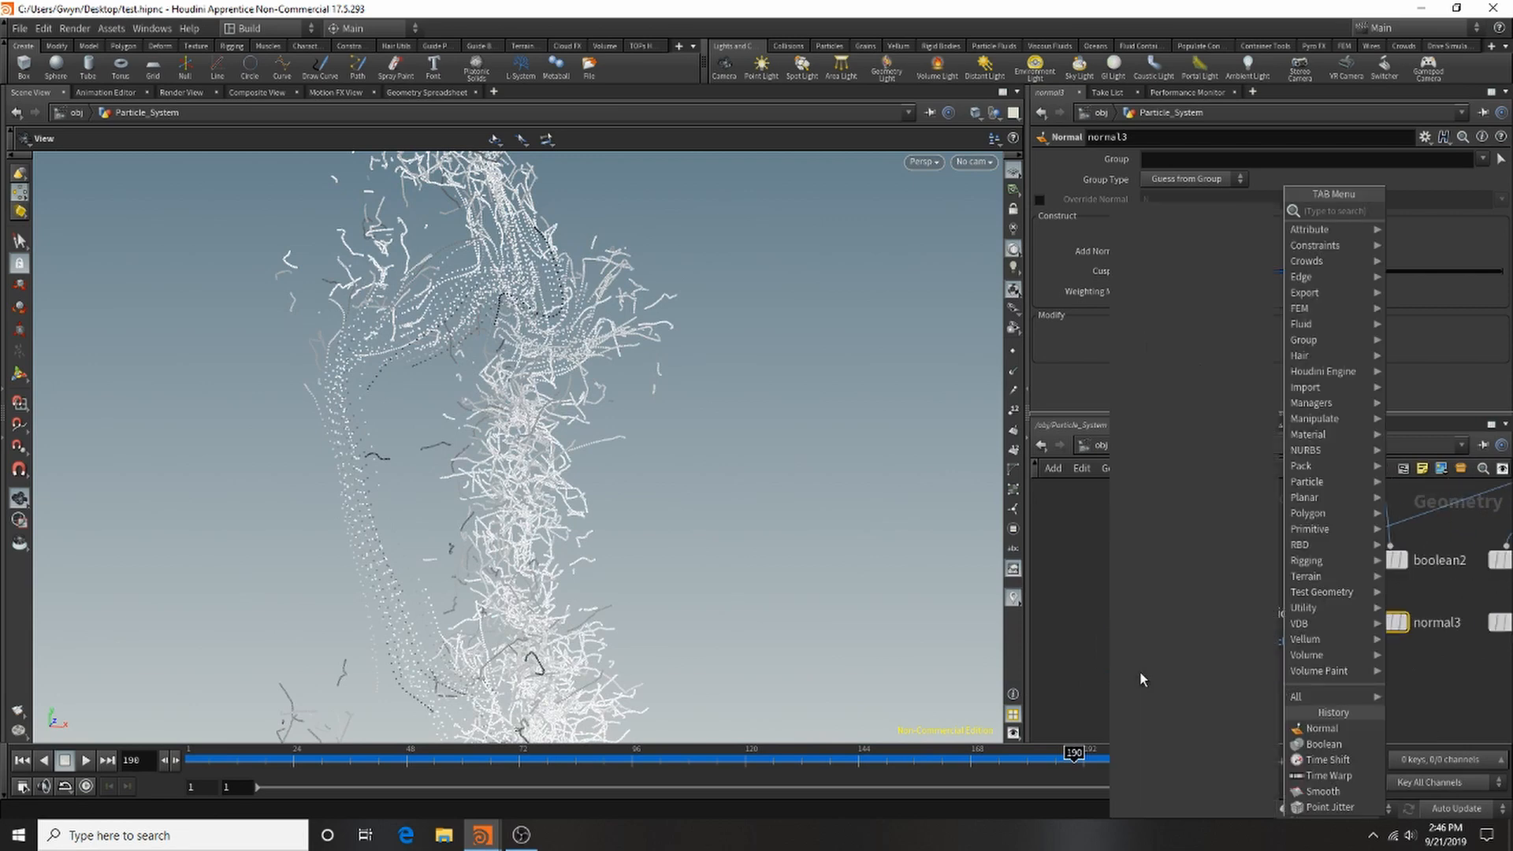
{"action": "type", "text": "merge"}
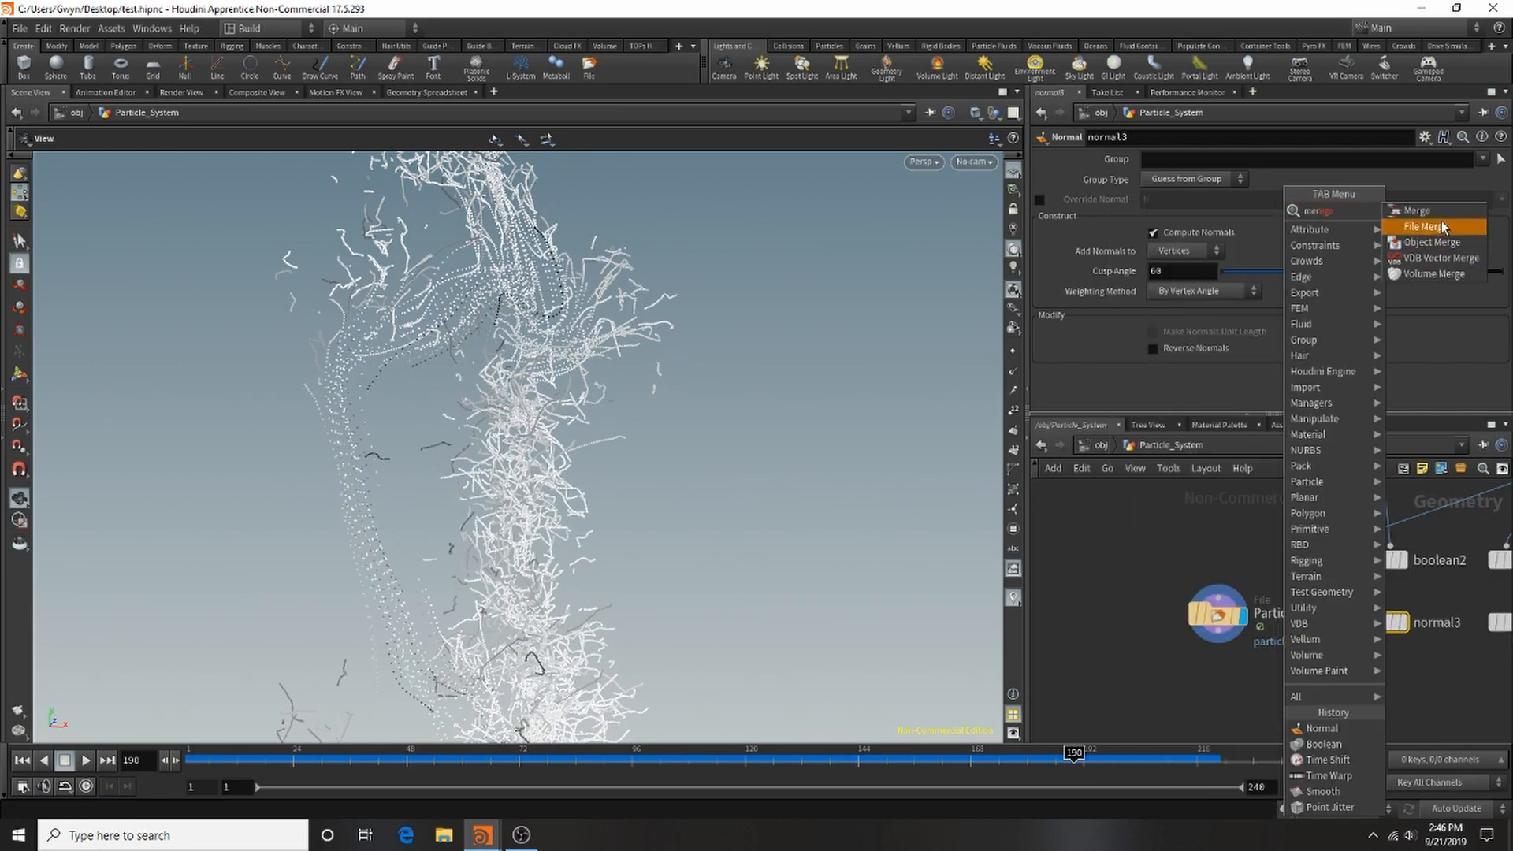
{"action": "left_click", "coordinate": [1418, 211]}
{"action": "left_click", "coordinate": [1308, 687]}
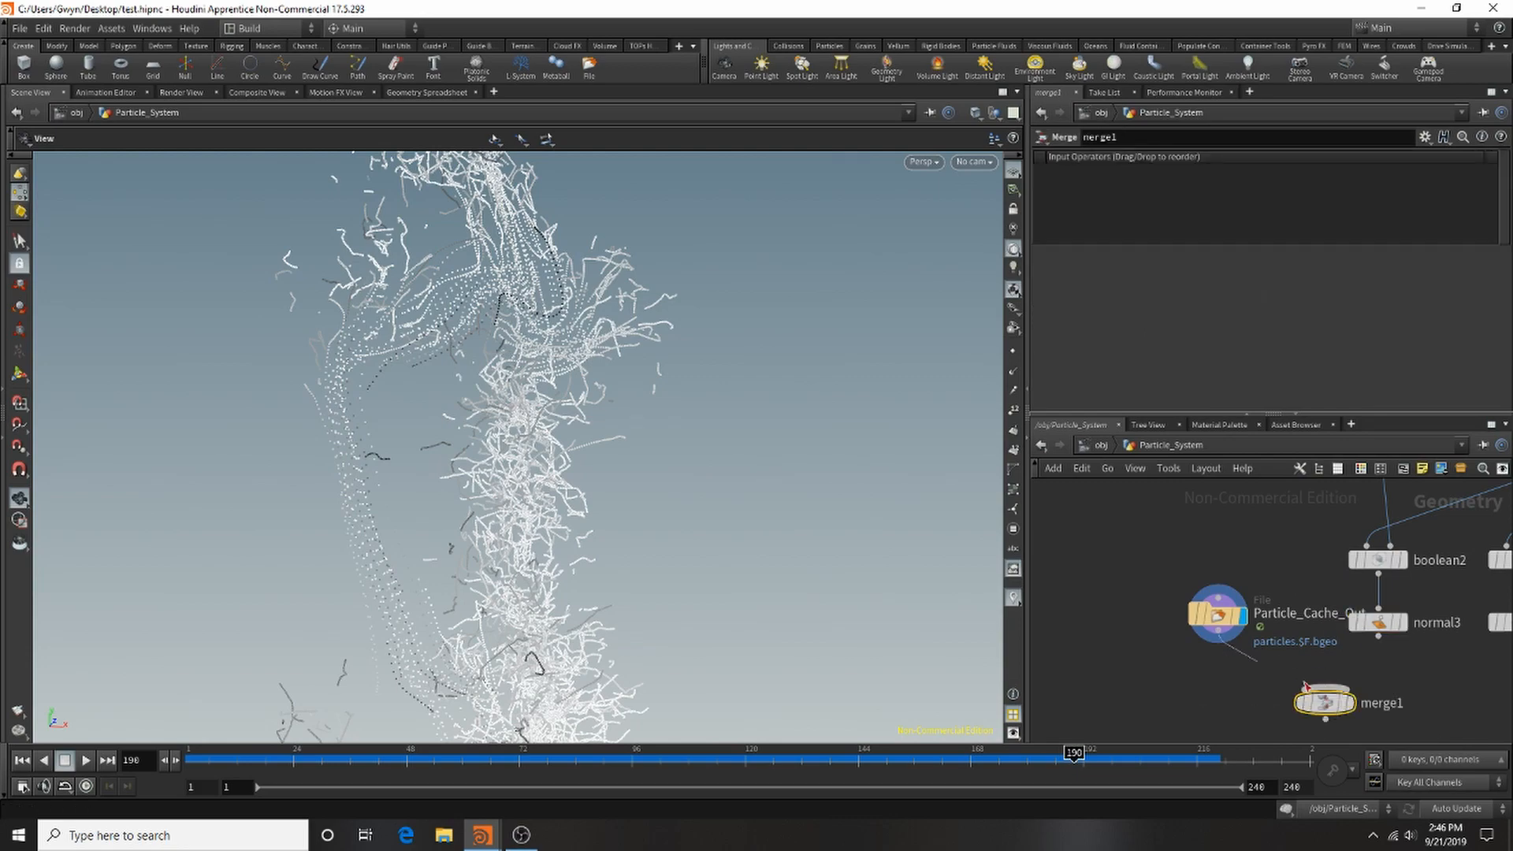
{"action": "left_click", "coordinate": [1315, 692]}
{"action": "left_click_drag", "start_coordinate": [1378, 635], "coordinate": [1330, 692]}
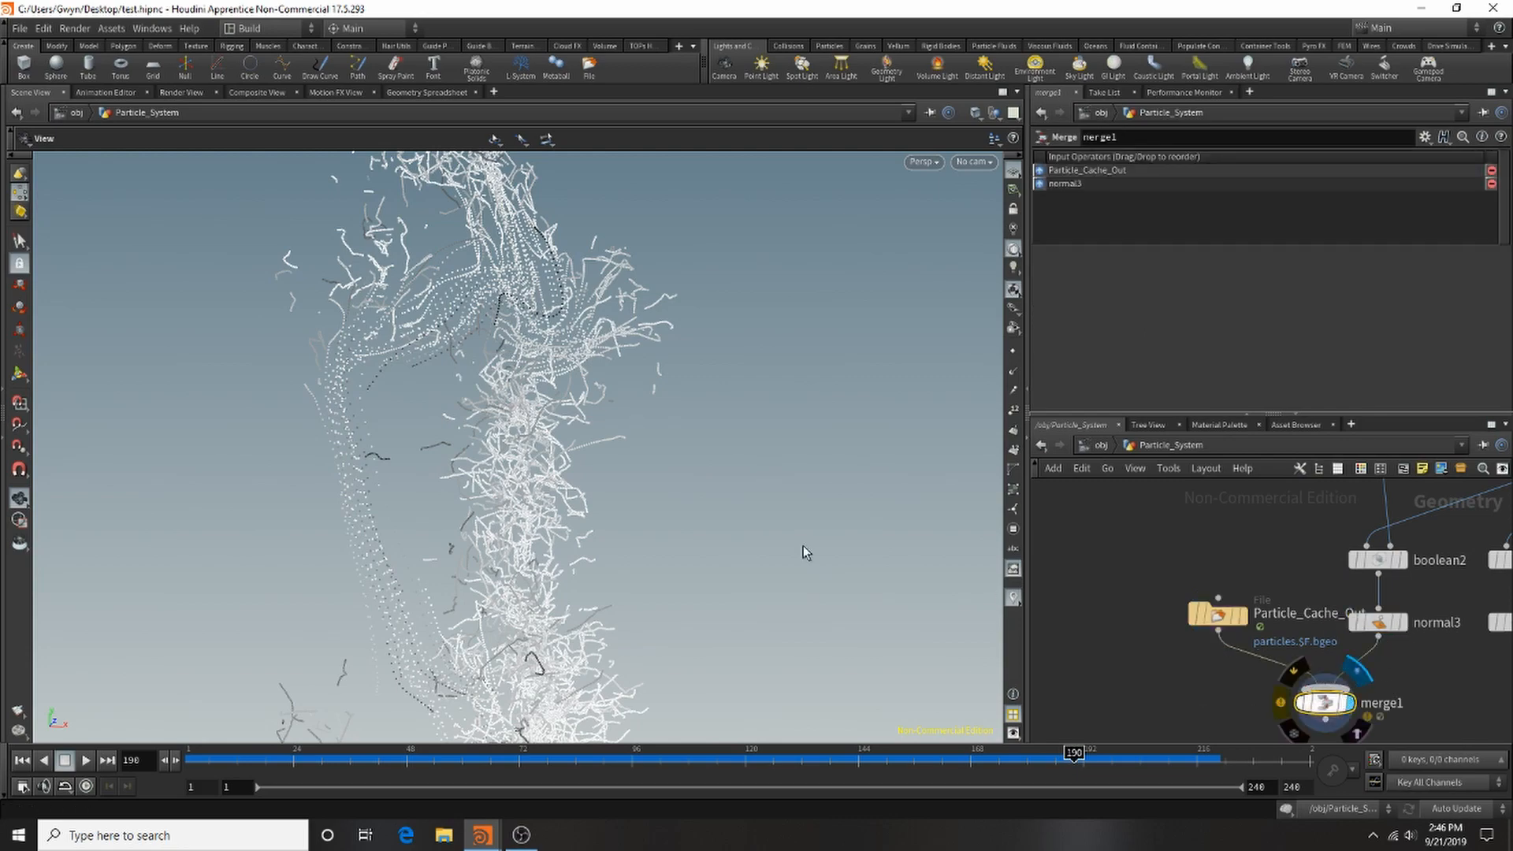
{"action": "left_click_drag", "start_coordinate": [607, 540], "coordinate": [459, 347]}
{"action": "scroll", "coordinate": [1219, 571], "scroll_direction": "down", "scroll_amount": 2}
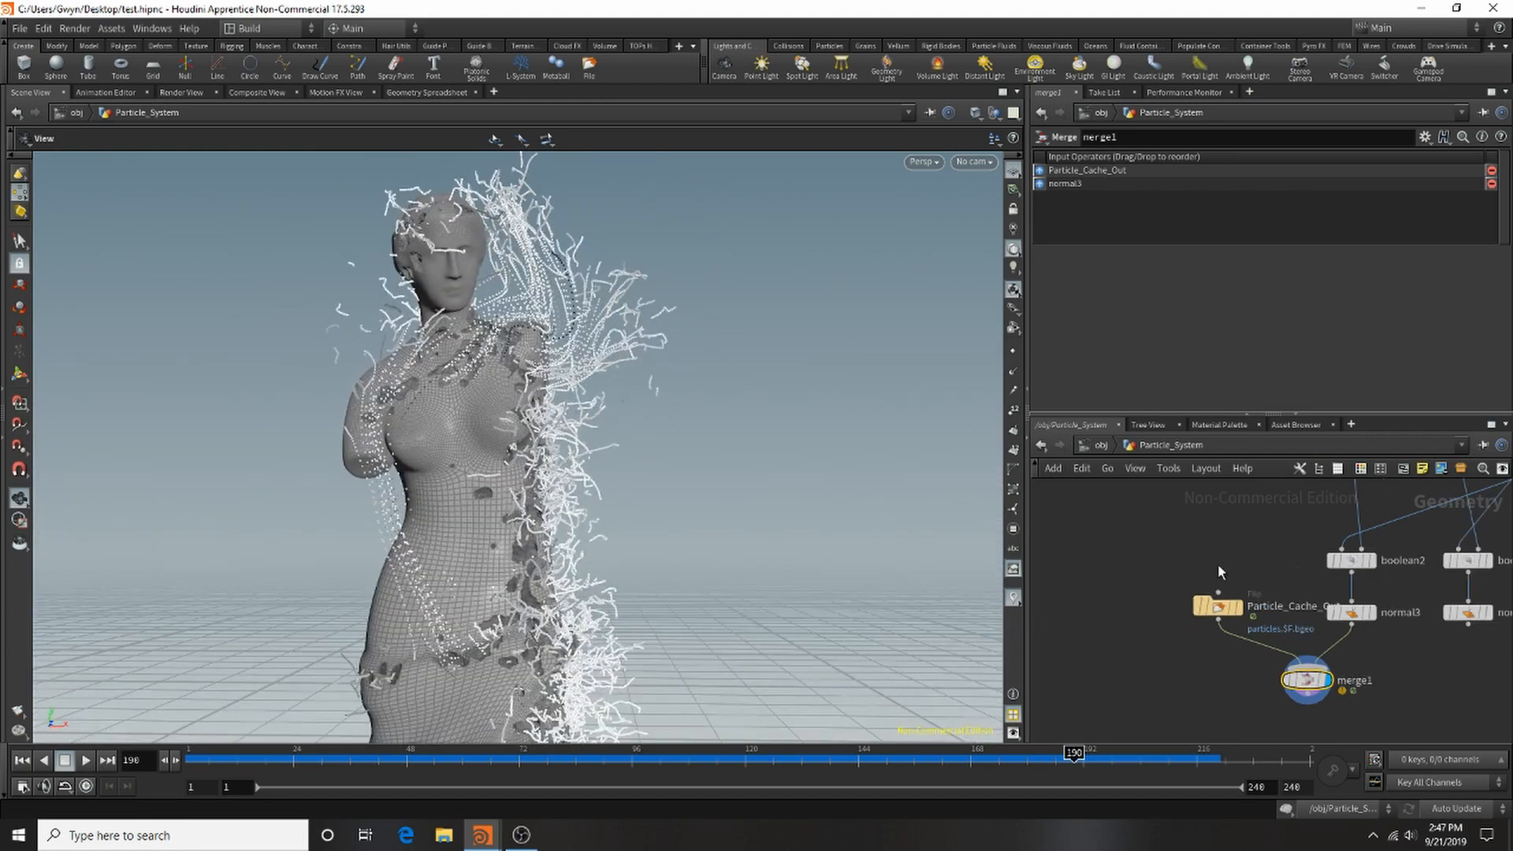
Filter the merged geometry's attributes for pscale in the geometry spreadsheet, then return to the scene view.
{"action": "middle_click_drag", "start_coordinate": [1285, 705], "coordinate": [1234, 606]}
{"action": "key", "text": "Tab"}
{"action": "left_click", "coordinate": [1105, 587]}
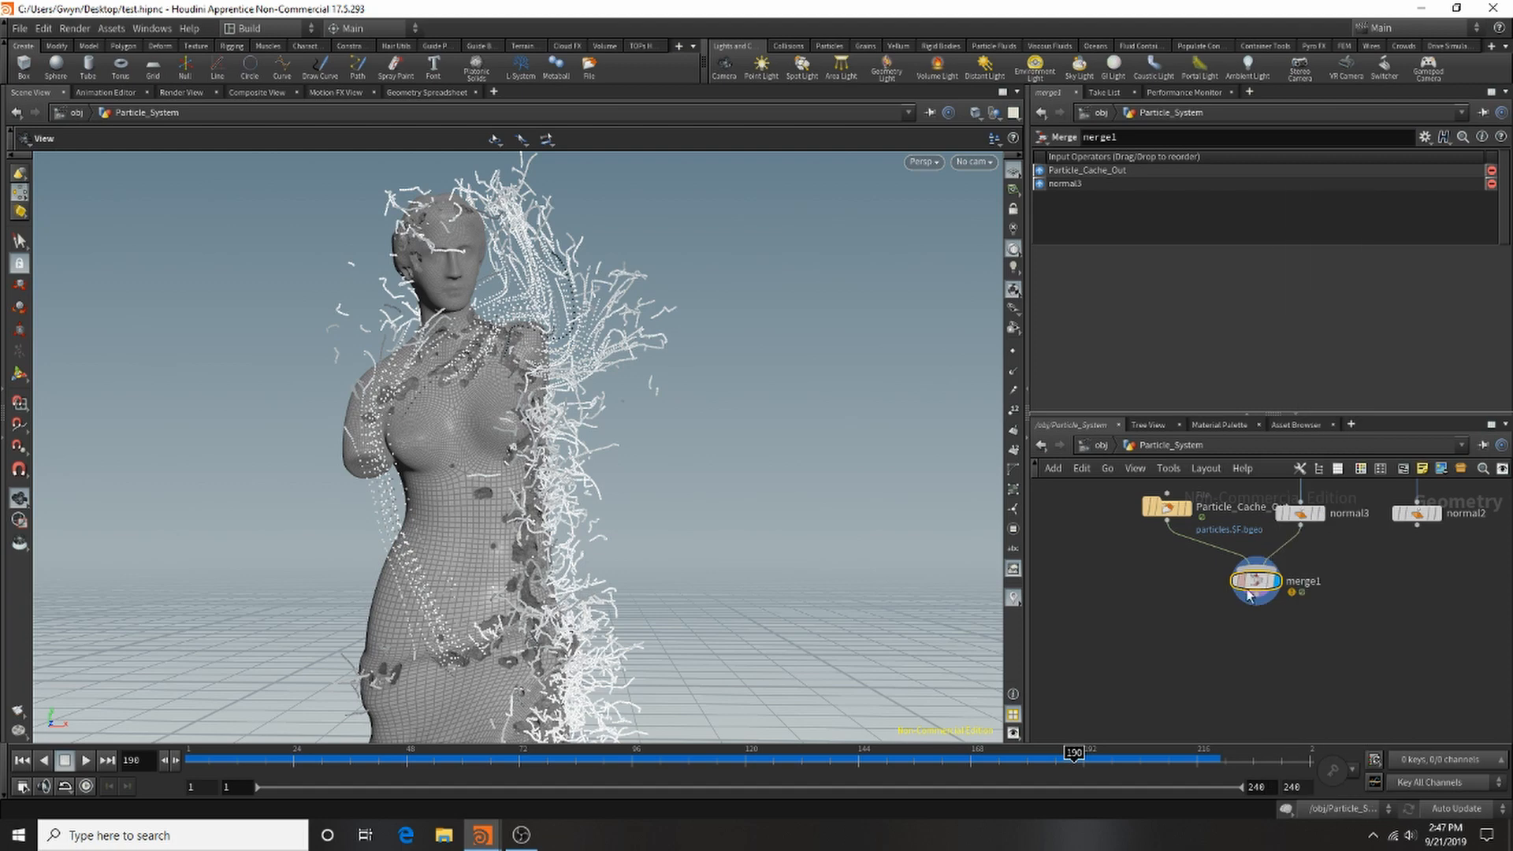
{"action": "left_click_drag", "start_coordinate": [1249, 595], "coordinate": [1246, 609]}
{"action": "left_click", "coordinate": [445, 94]}
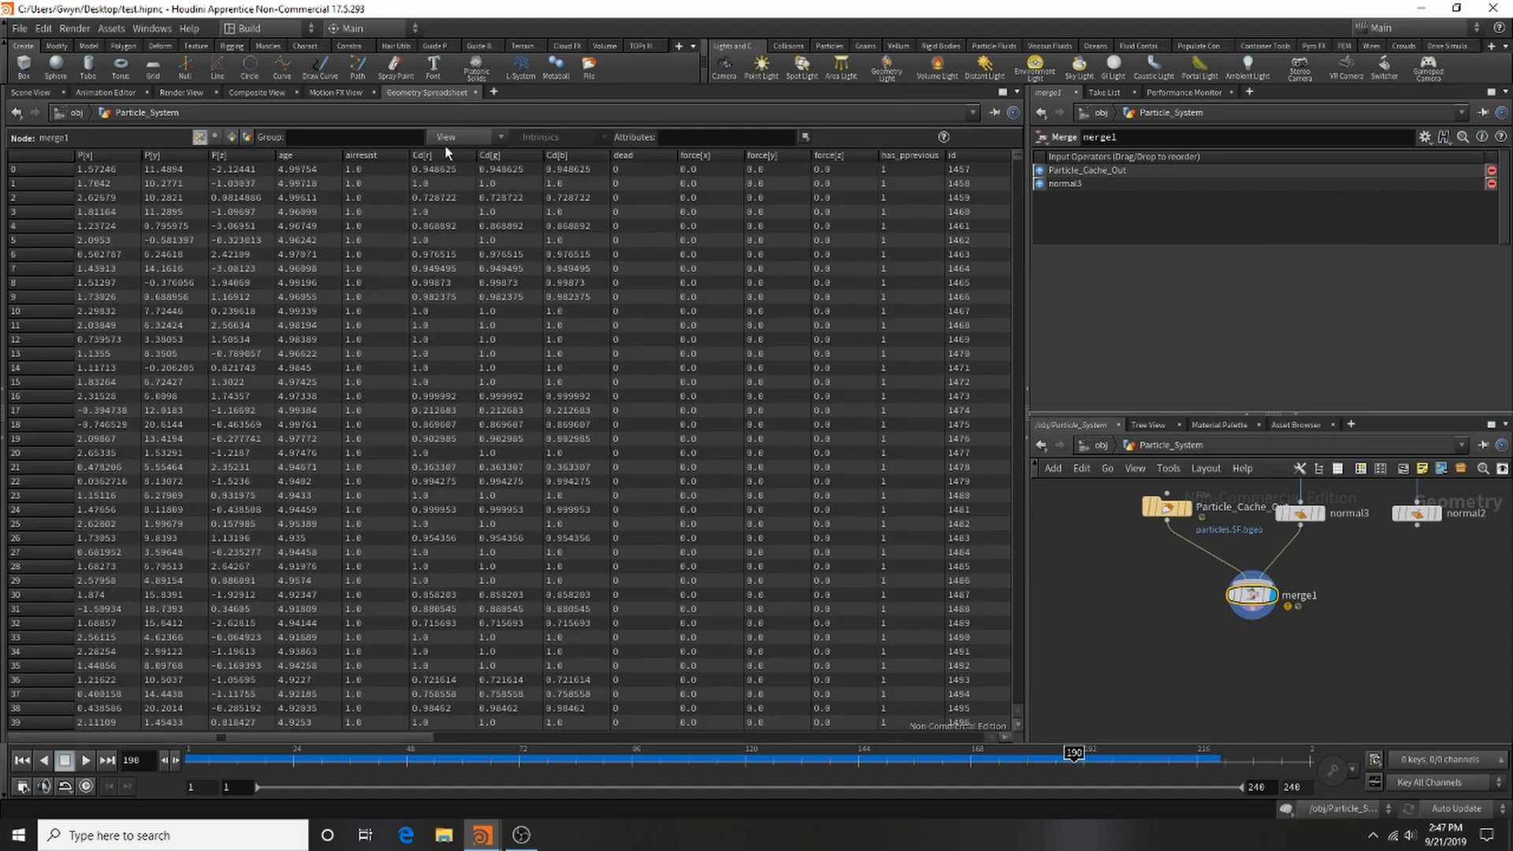
{"action": "left_click", "coordinate": [670, 137]}
{"action": "type", "text": "pscale"}
{"action": "key", "text": "Return"}
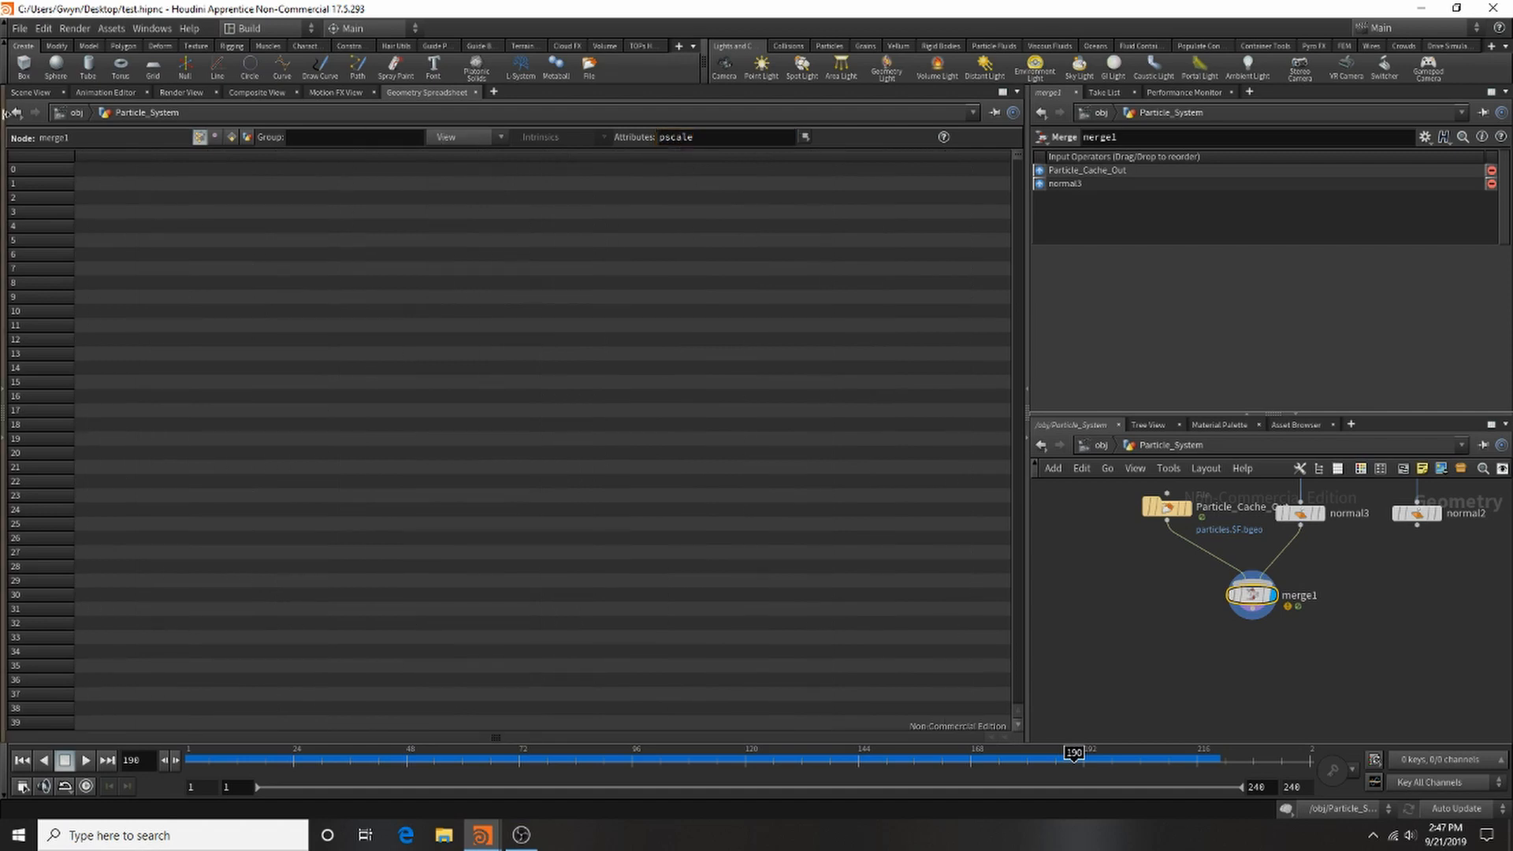
{"action": "left_click", "coordinate": [32, 93]}
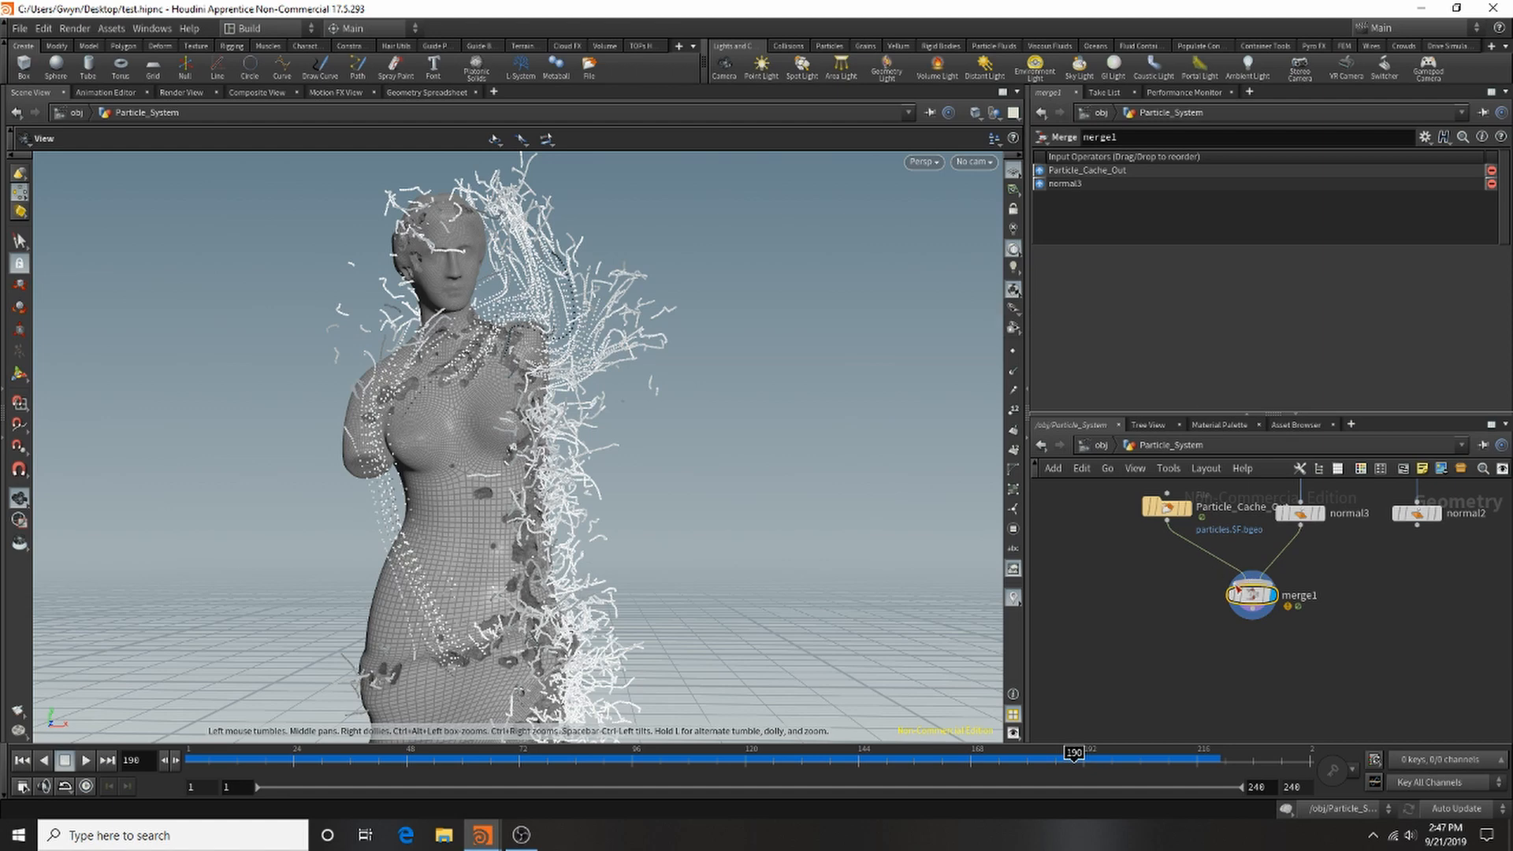
Insert an Attribute Randomize node between Particle_Cache_Out and the Merge node, with pscale as its attribute name.
{"action": "left_click_drag", "start_coordinate": [1251, 595], "coordinate": [1255, 619]}
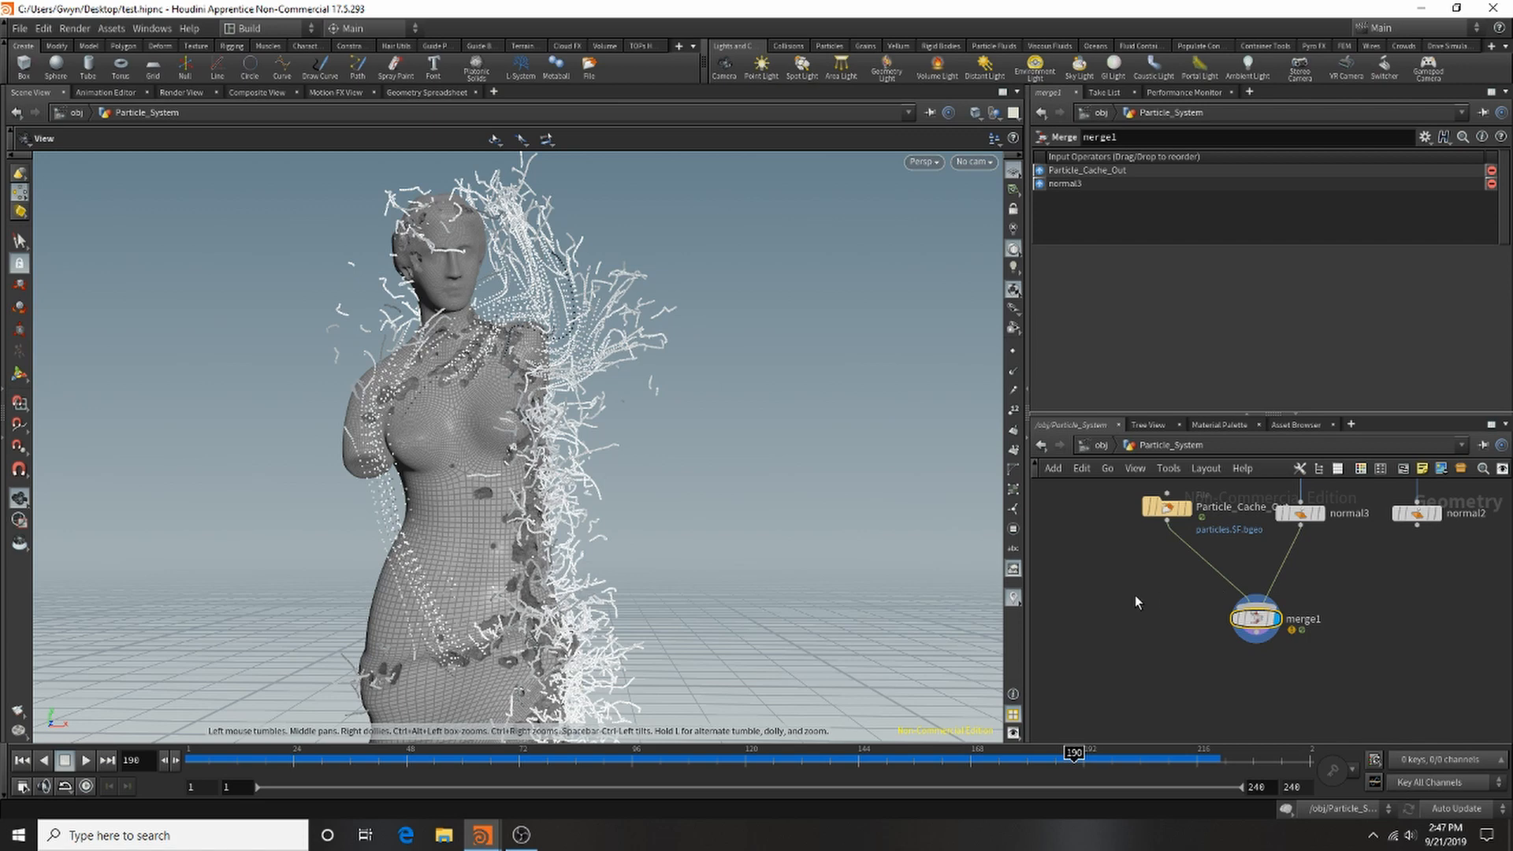
{"action": "key", "text": "Tab"}
{"action": "type", "text": "attr"}
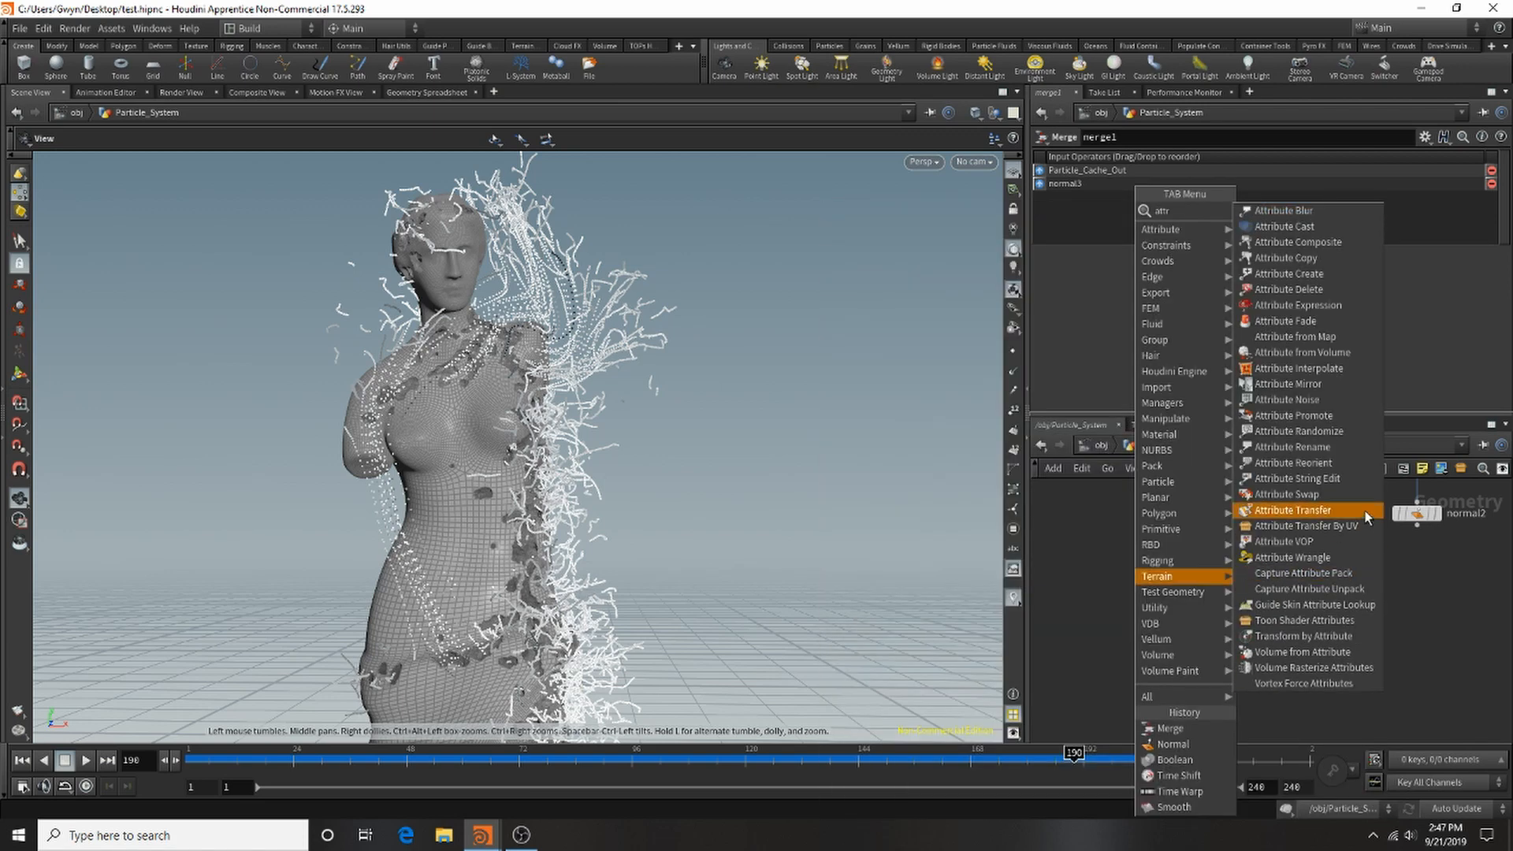
{"action": "left_click", "coordinate": [1349, 433]}
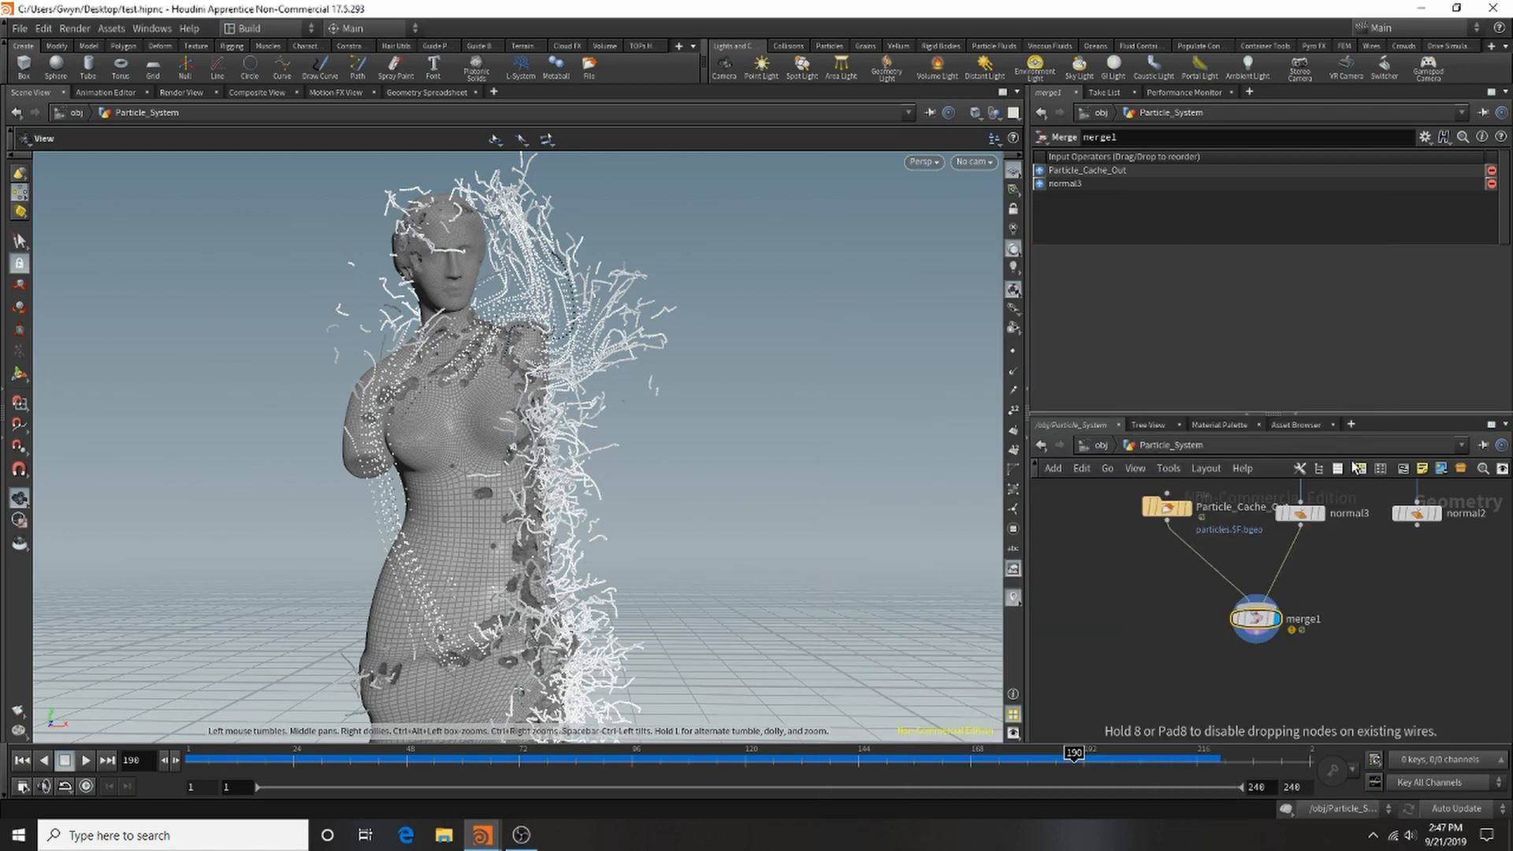
{"action": "left_click", "coordinate": [1203, 569]}
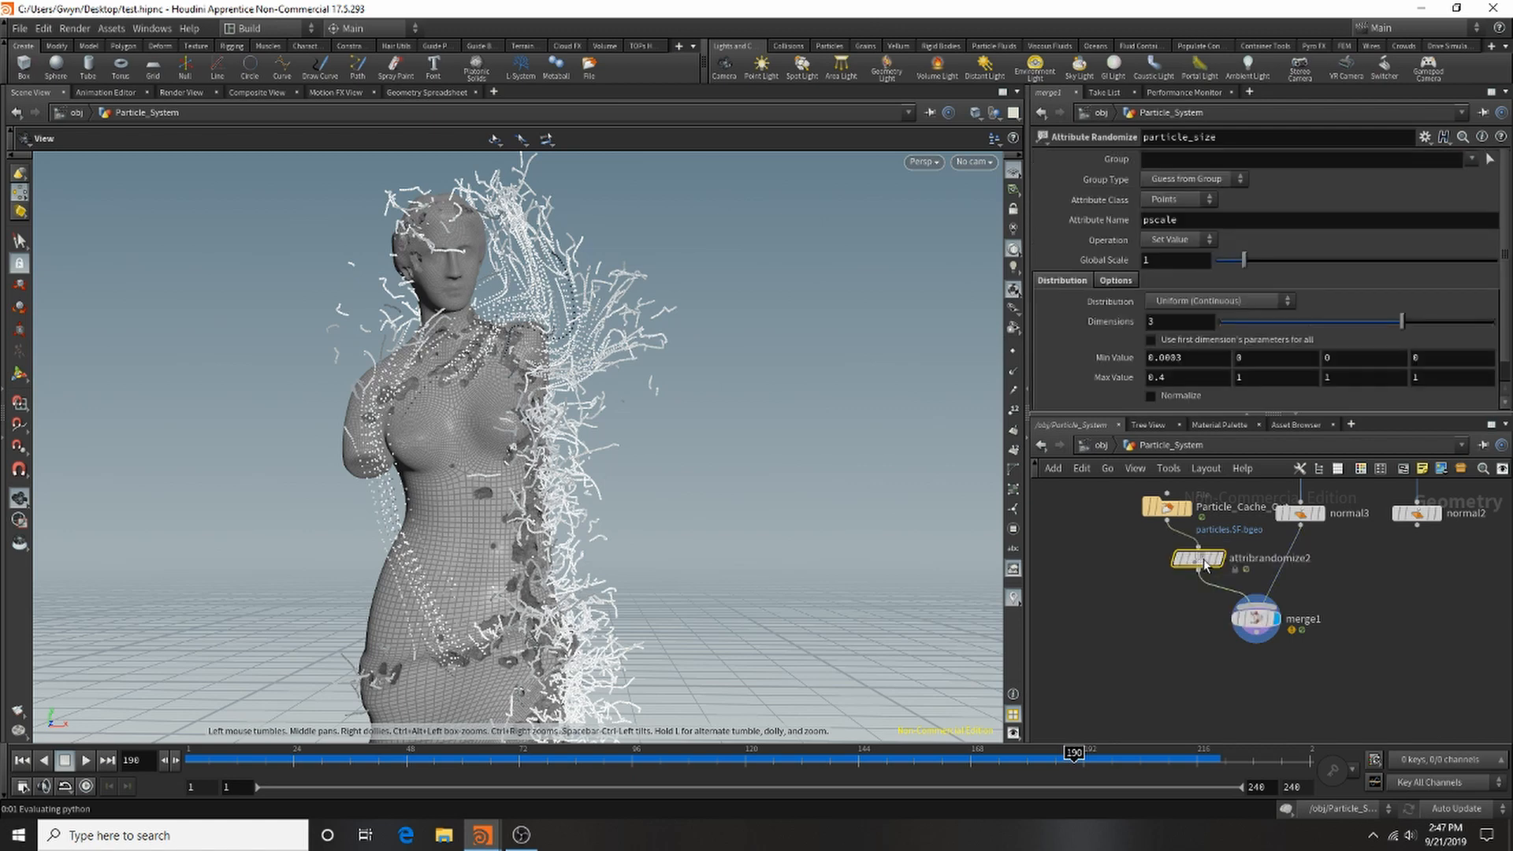
{"action": "left_click", "coordinate": [1184, 221]}
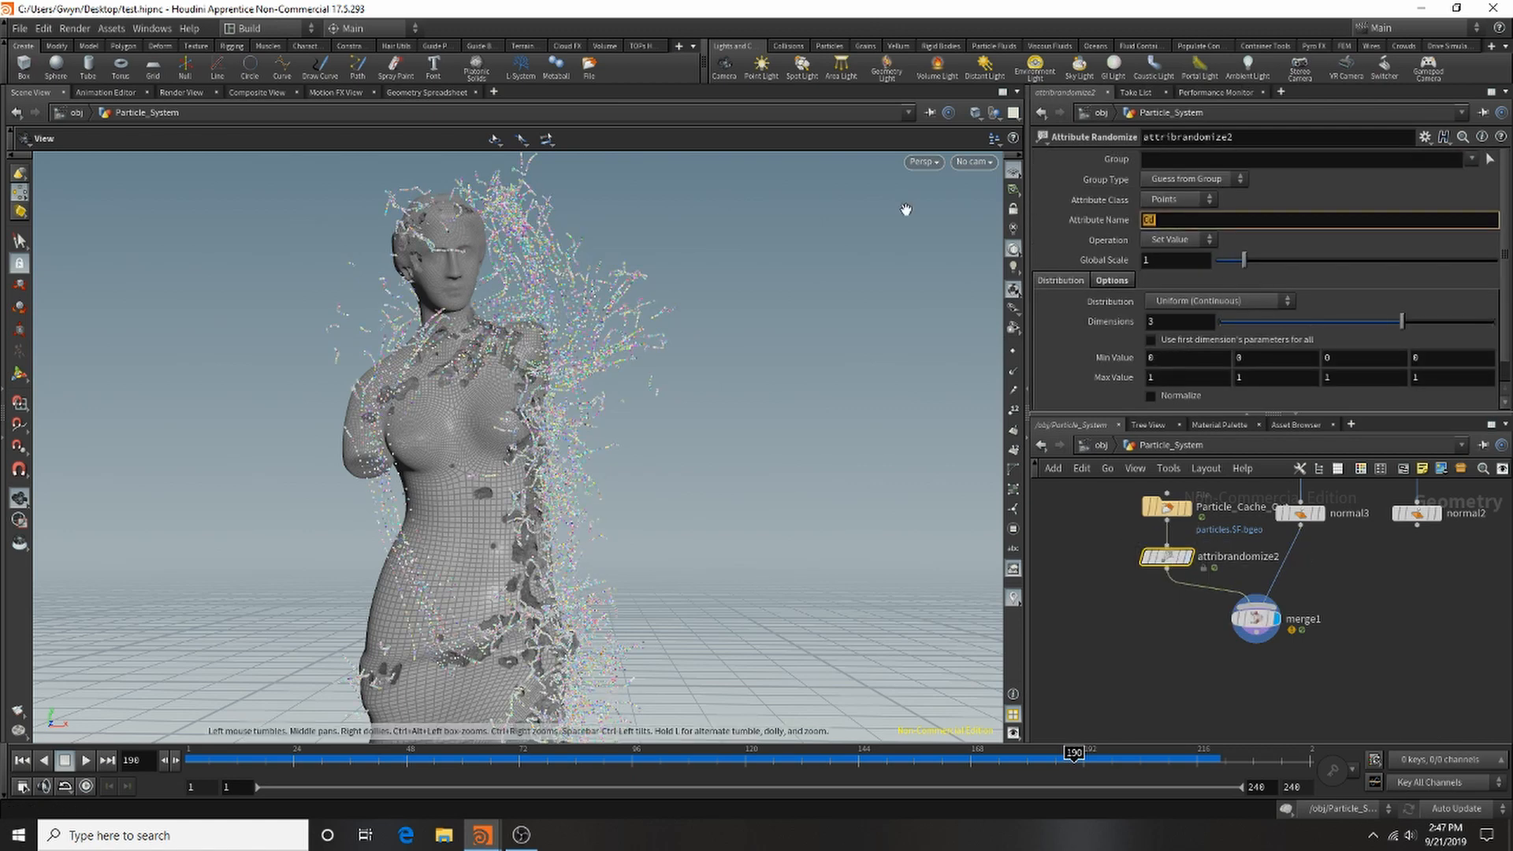
{"action": "key", "text": "Return"}
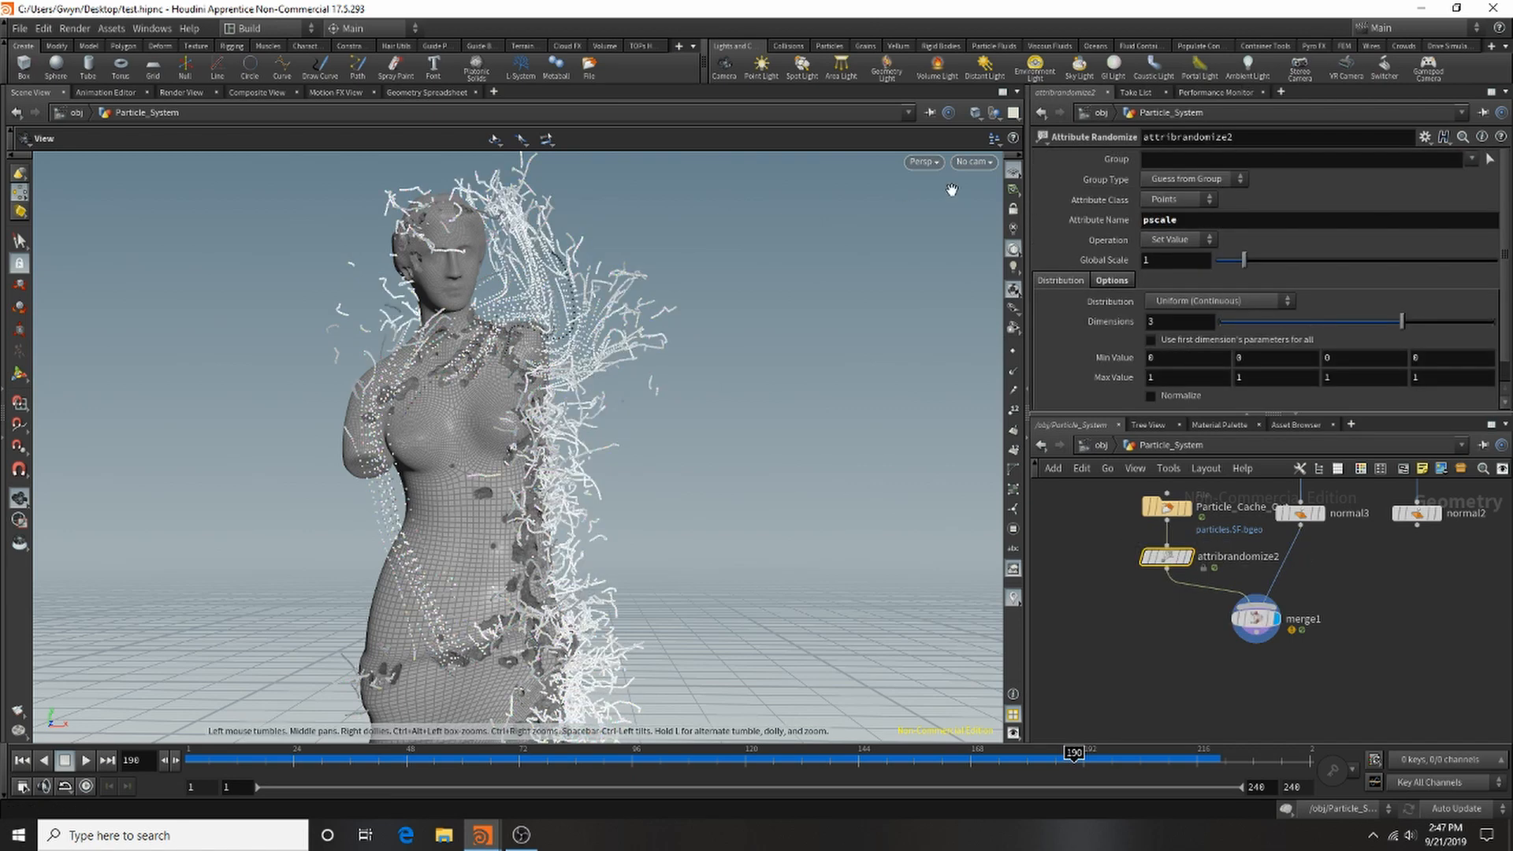
Set the first components of the pscale randomization range to a minimum of 0.004 and a maximum of 0.7.
{"action": "left_click", "coordinate": [1176, 360]}
{"action": "type", "text": ".004"}
{"action": "key", "text": "Return"}
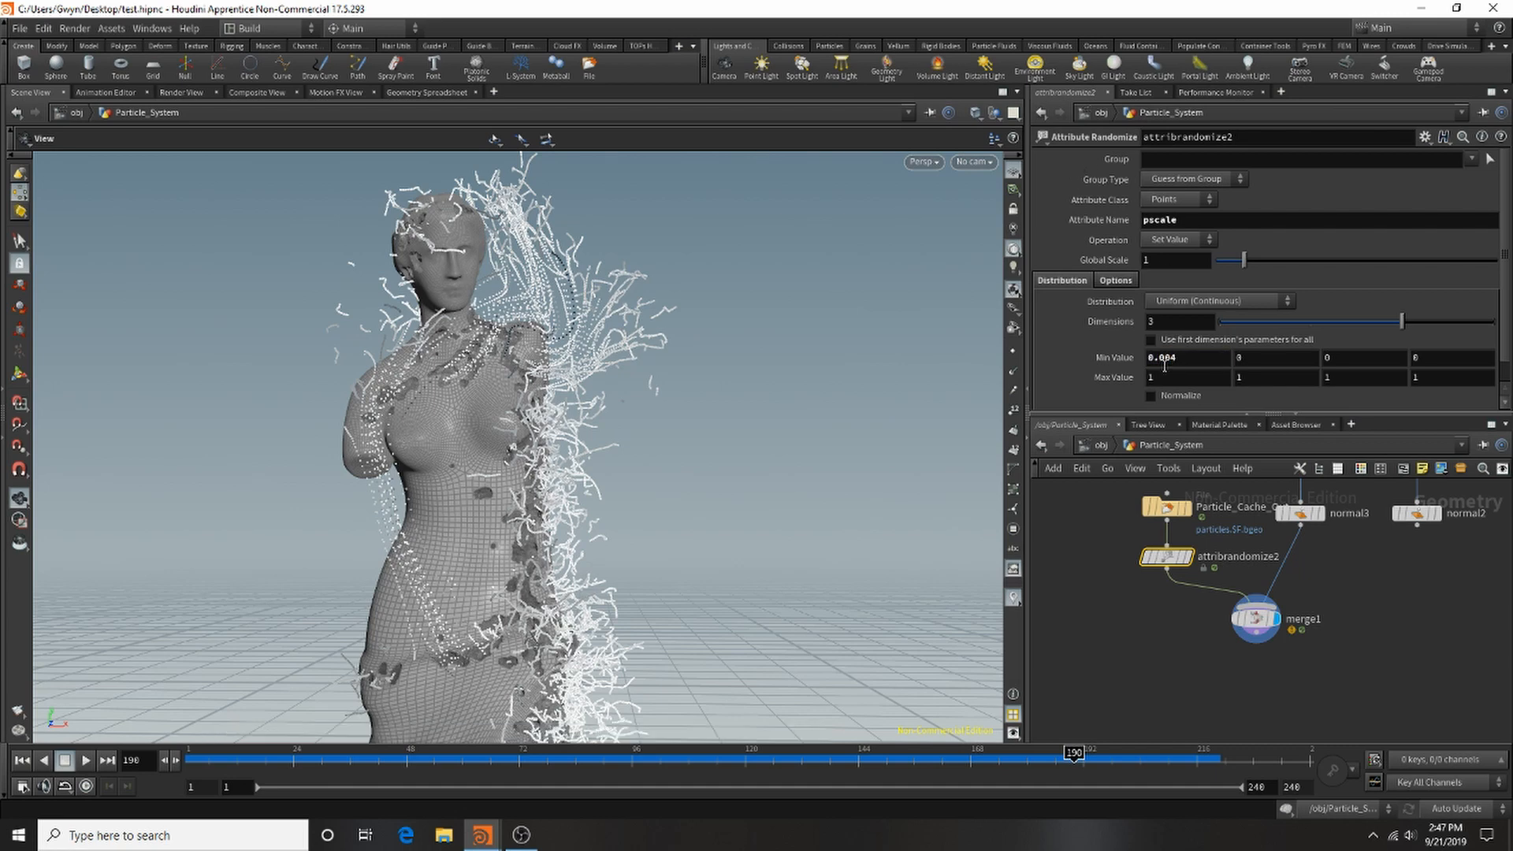
{"action": "left_click_drag", "start_coordinate": [1127, 394], "coordinate": [1130, 390]}
{"action": "type", "text": "0.4"}
{"action": "key", "text": "Return"}
{"action": "left_click", "coordinate": [1225, 376]}
{"action": "type", "text": "7"}
{"action": "key", "text": "Return"}
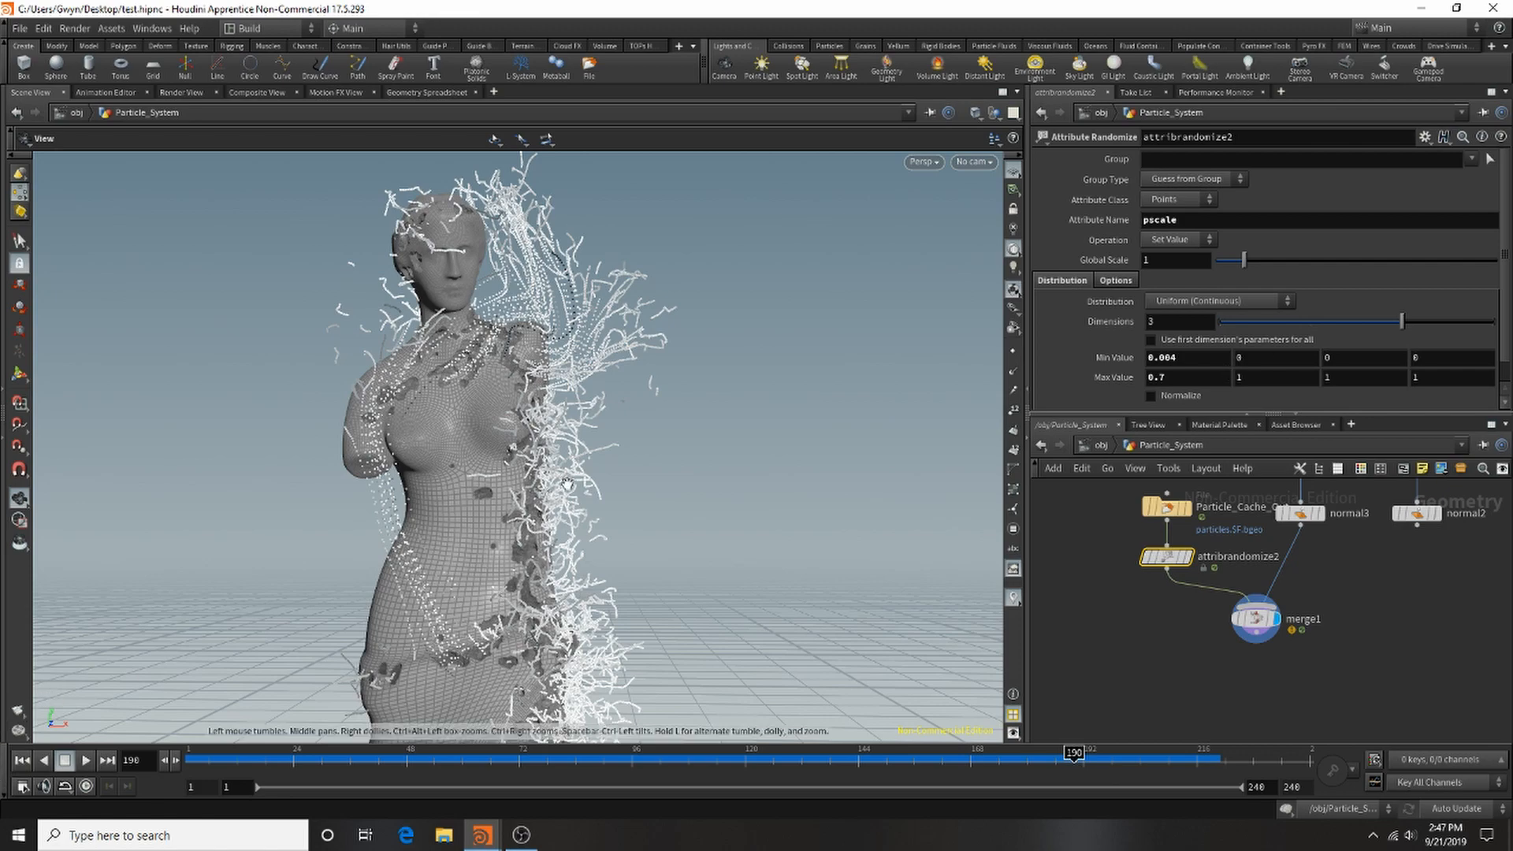
Move the Merge node aside and place a Copy to Points node below the pscale Attribute Randomize node.
{"action": "left_click_drag", "start_coordinate": [561, 568], "coordinate": [456, 438]}
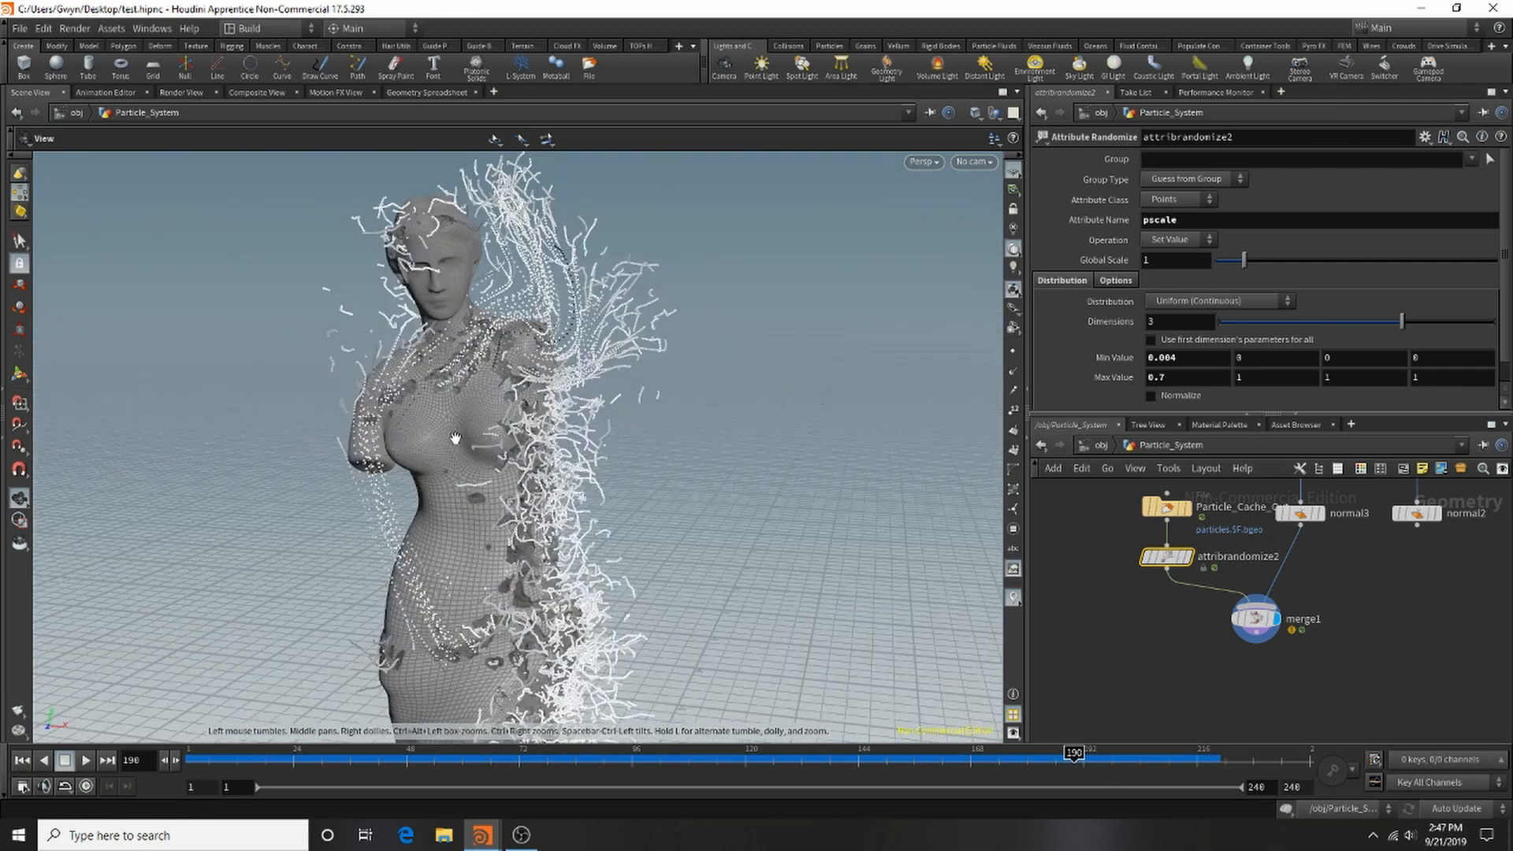
{"action": "scroll", "coordinate": [678, 398], "scroll_direction": "up", "scroll_amount": 3}
{"action": "left_click_drag", "start_coordinate": [686, 394], "coordinate": [418, 385]}
{"action": "left_click_drag", "start_coordinate": [1256, 618], "coordinate": [1300, 638]}
{"action": "key", "text": "Tab"}
{"action": "type", "text": "cop"}
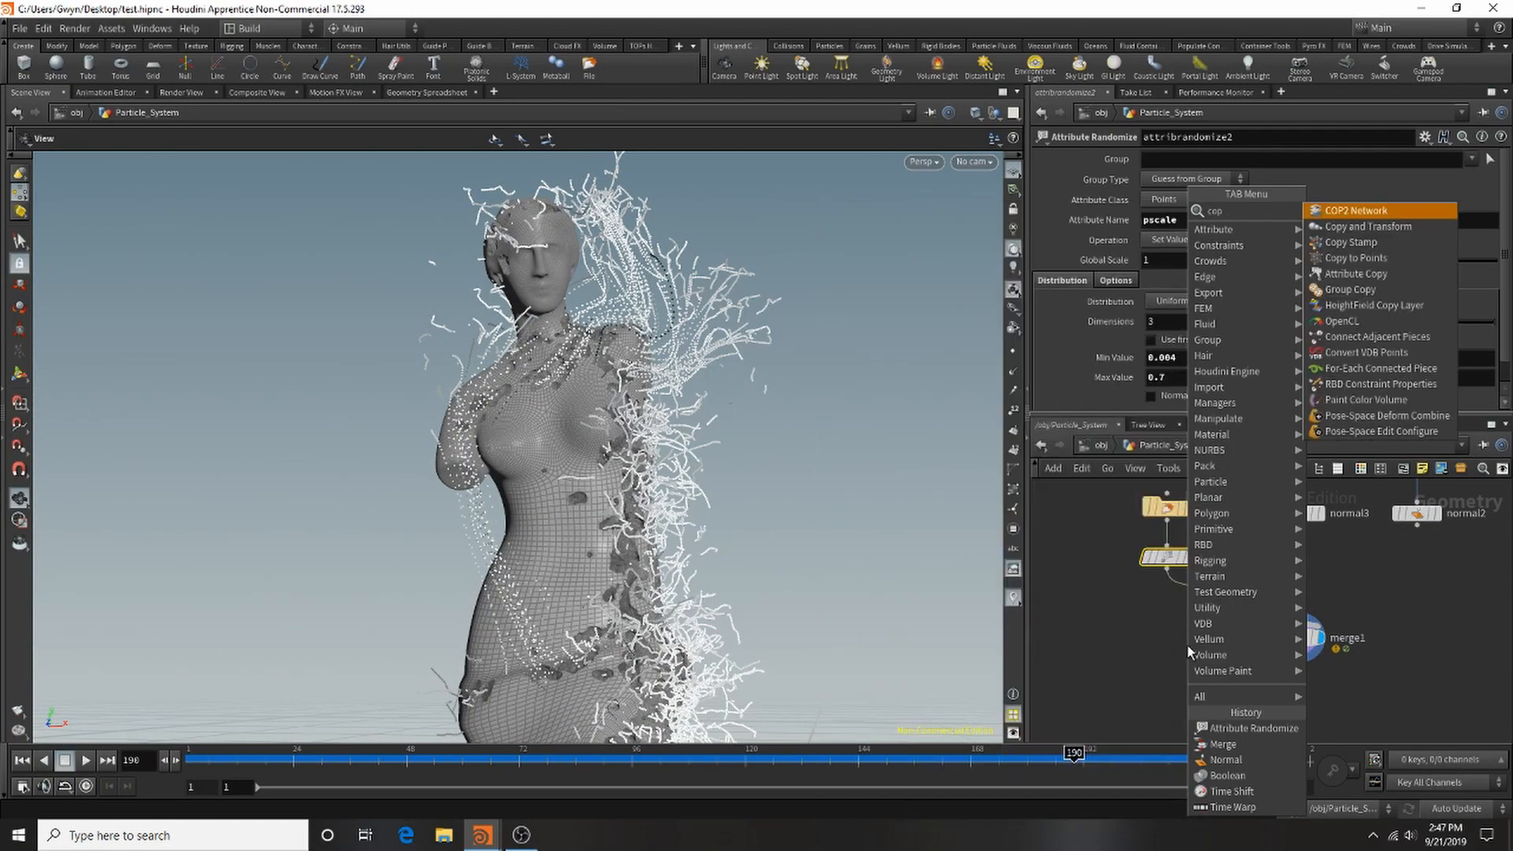
{"action": "left_click", "coordinate": [1372, 258]}
{"action": "left_click", "coordinate": [1138, 619]}
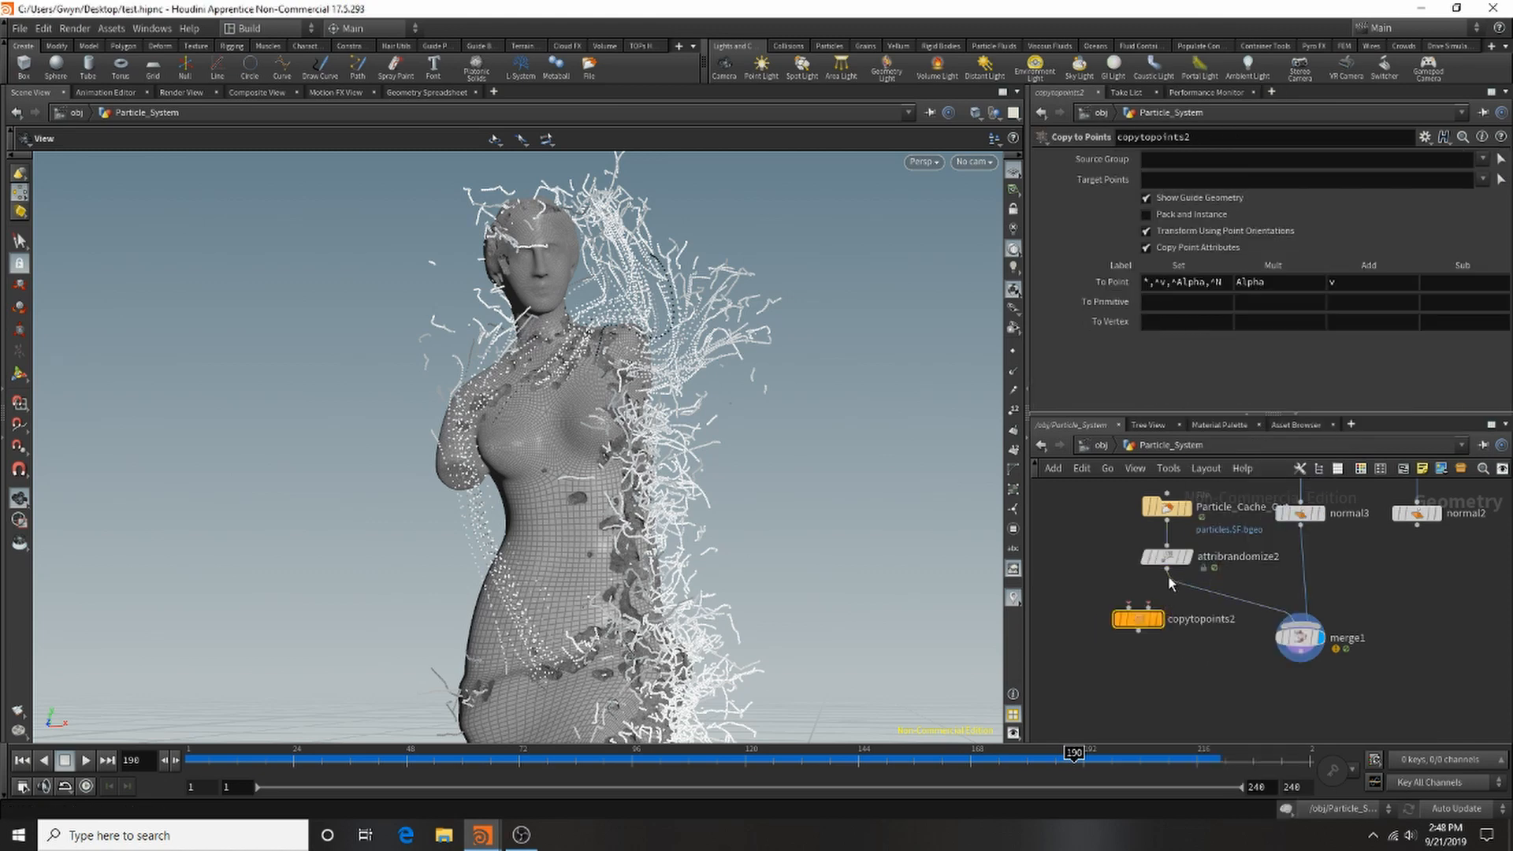
Add a Sphere node, wire it into the first input of the Copy to Points node, and display the copied result.
{"action": "key", "text": "h"}
{"action": "key", "text": "Tab"}
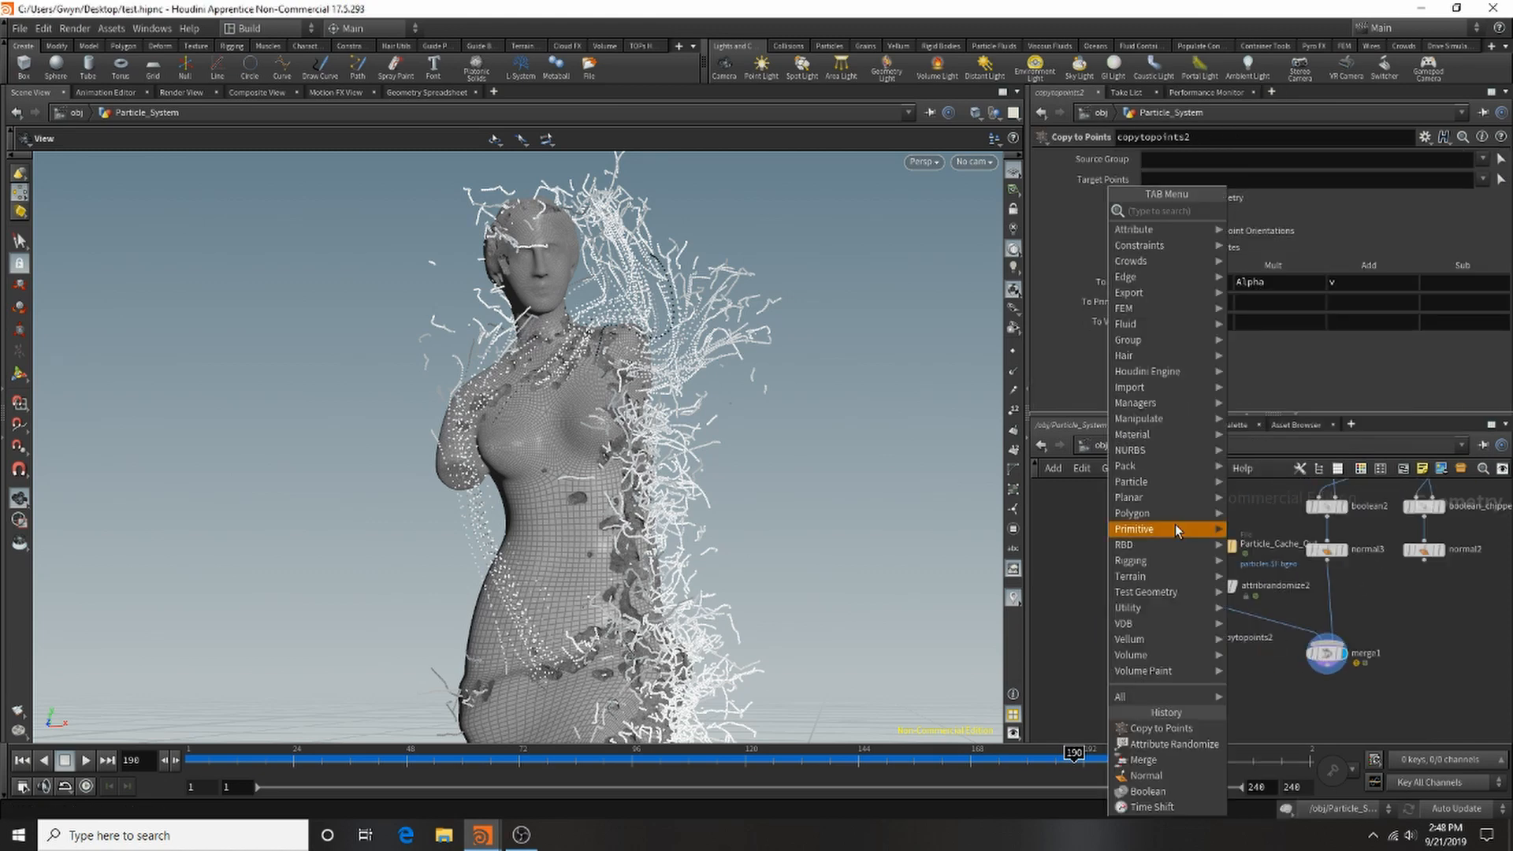
{"action": "mouse_move", "coordinate": [1175, 526]}
{"action": "type", "text": "sphere"}
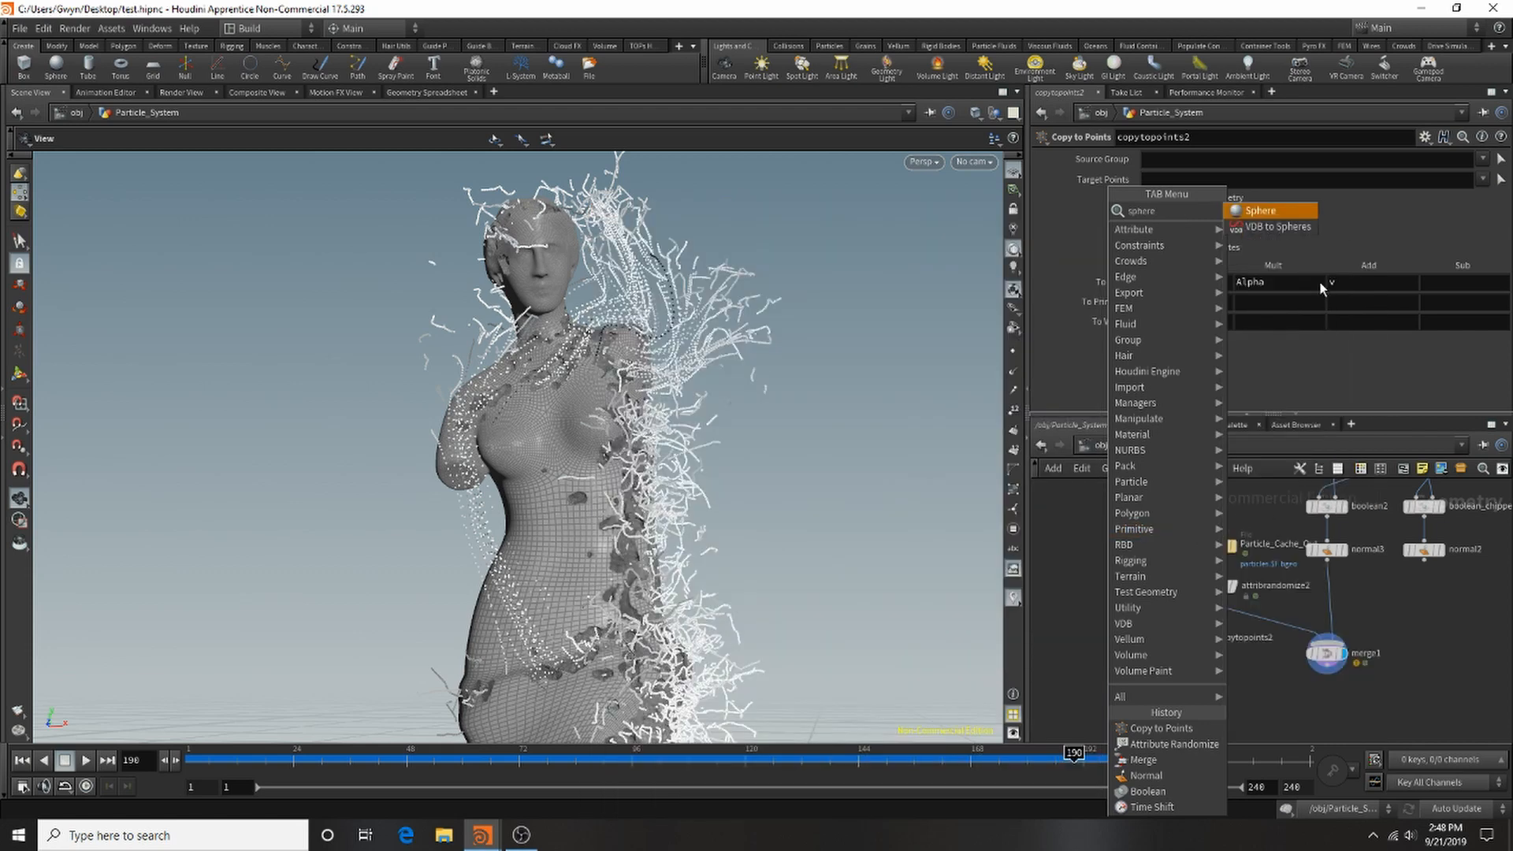
{"action": "left_click", "coordinate": [1278, 211]}
{"action": "left_click", "coordinate": [1137, 588]}
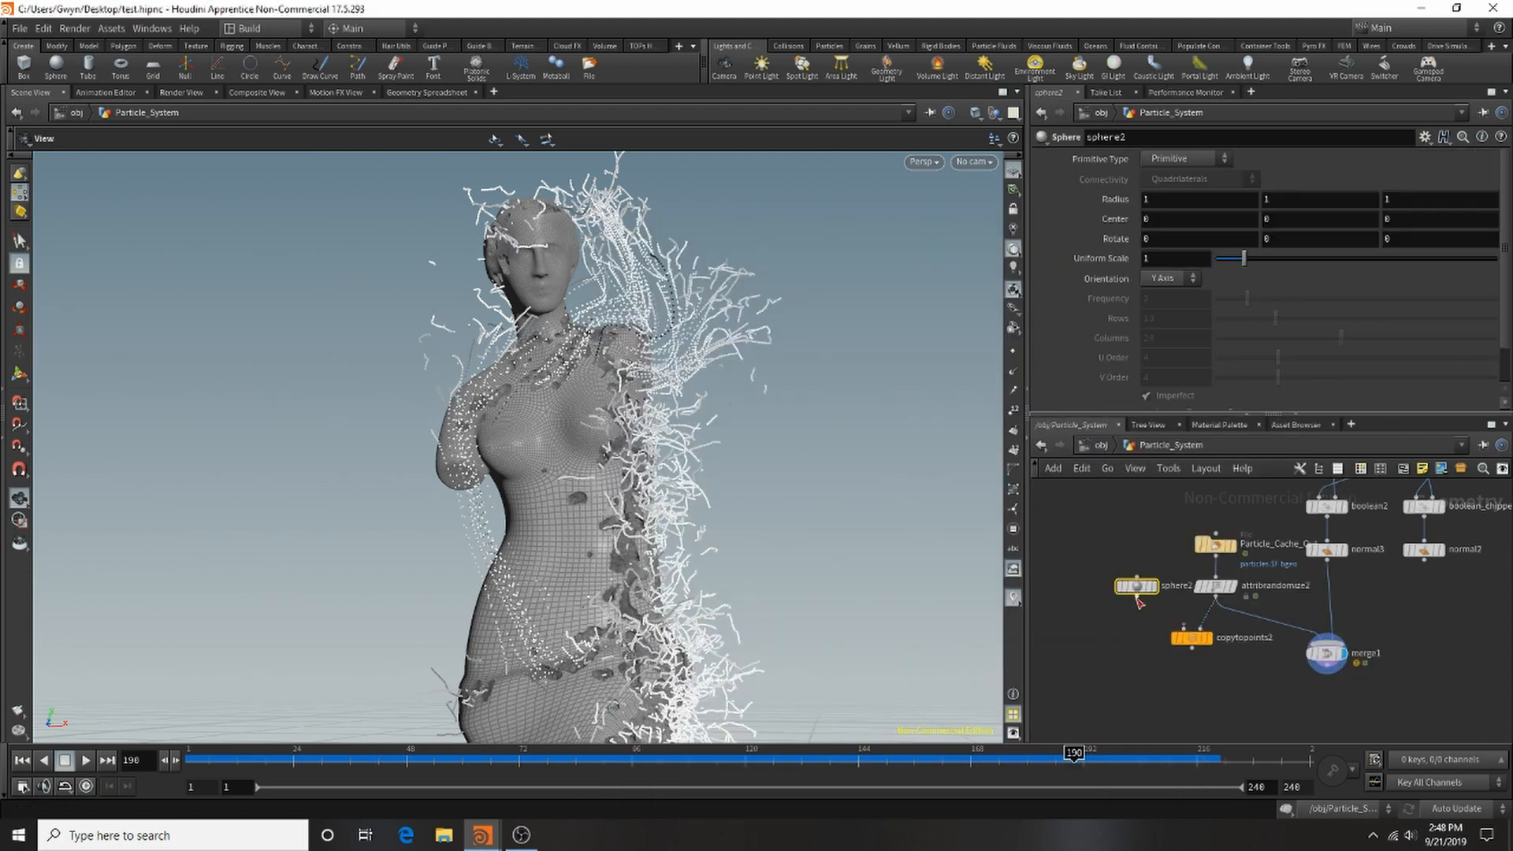
{"action": "left_click_drag", "start_coordinate": [1136, 596], "coordinate": [1180, 631]}
{"action": "left_click", "coordinate": [1183, 629]}
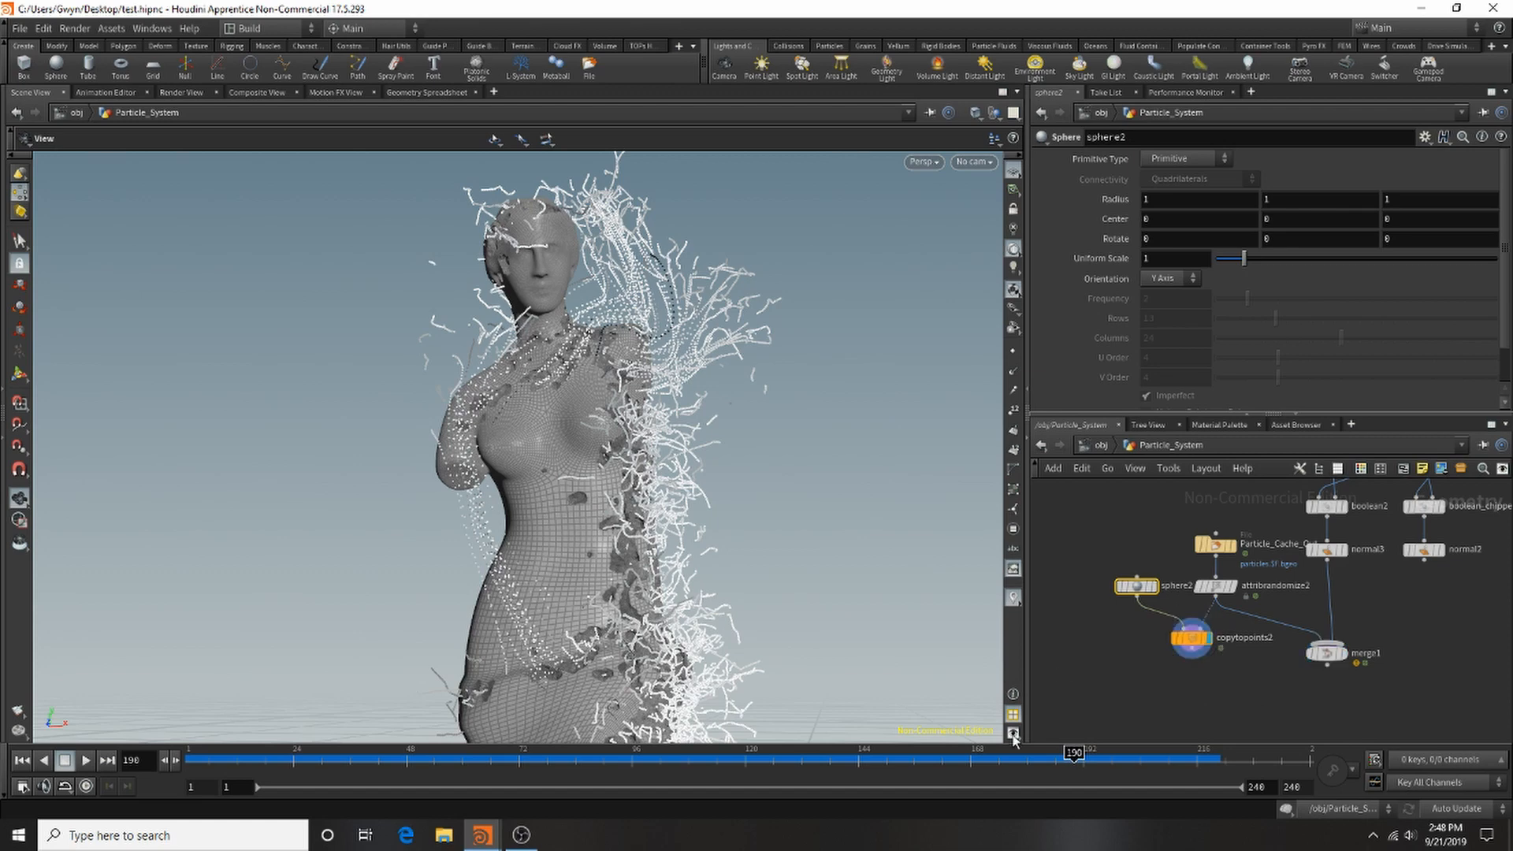
Set the first components of the pscale randomization range to a maximum of 0.2 and a minimum of 0.001.
{"action": "left_click", "coordinate": [1216, 588]}
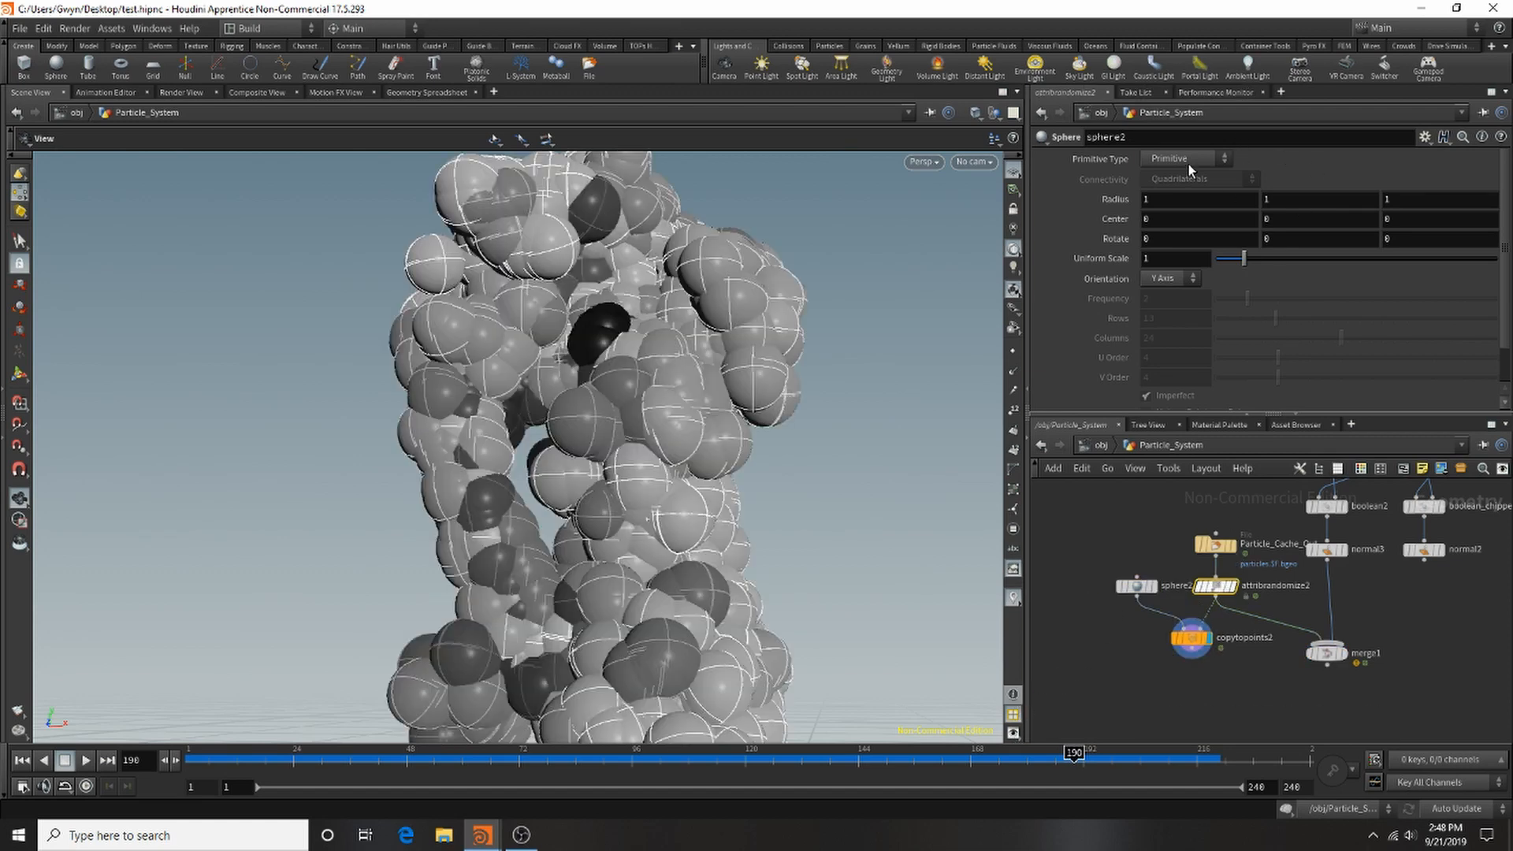
{"action": "left_click", "coordinate": [1197, 378]}
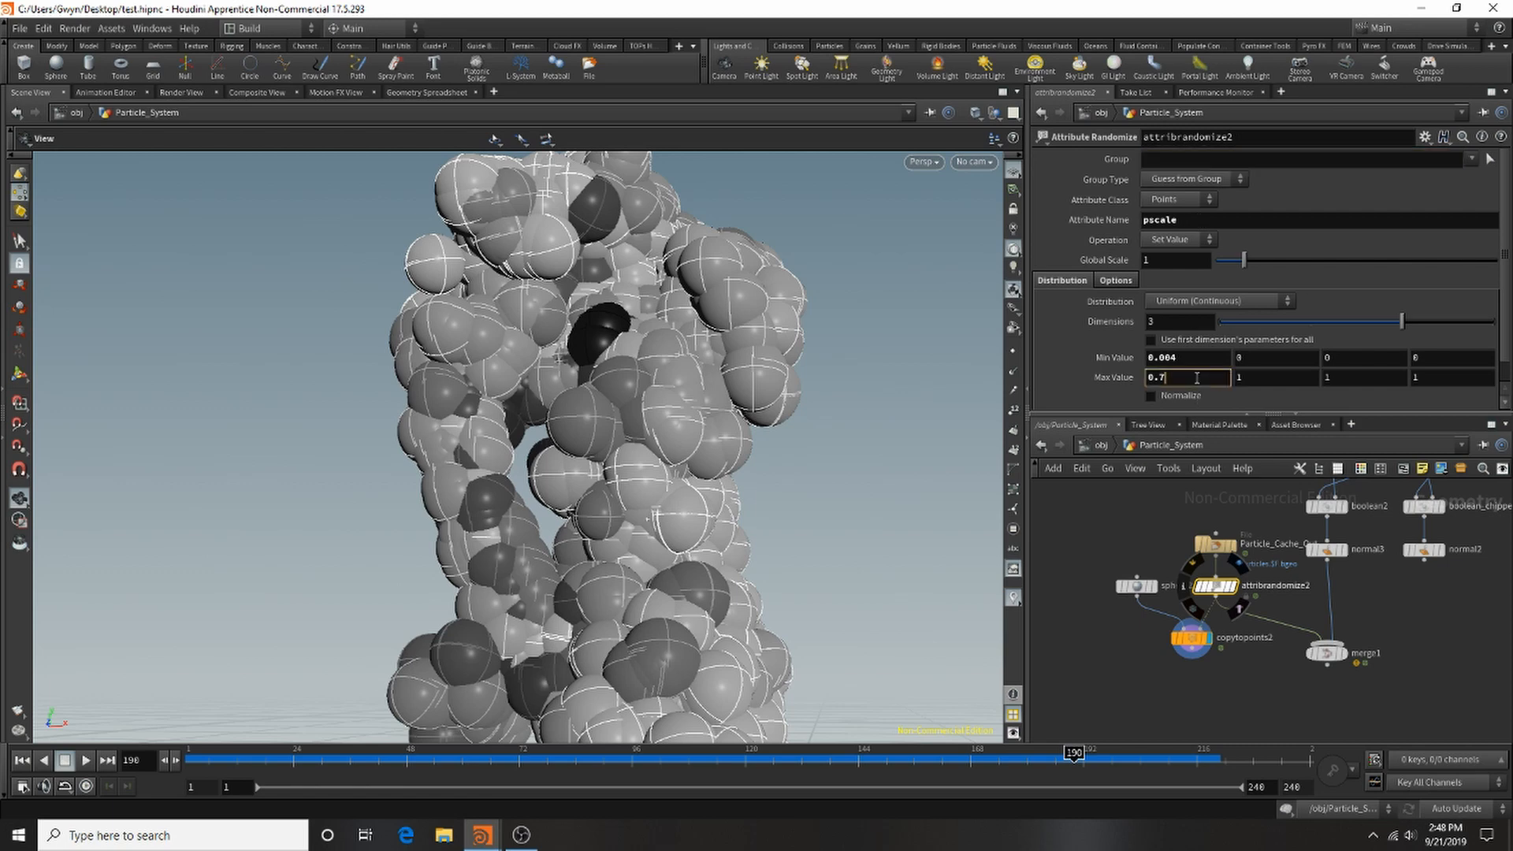
{"action": "key", "text": "Return"}
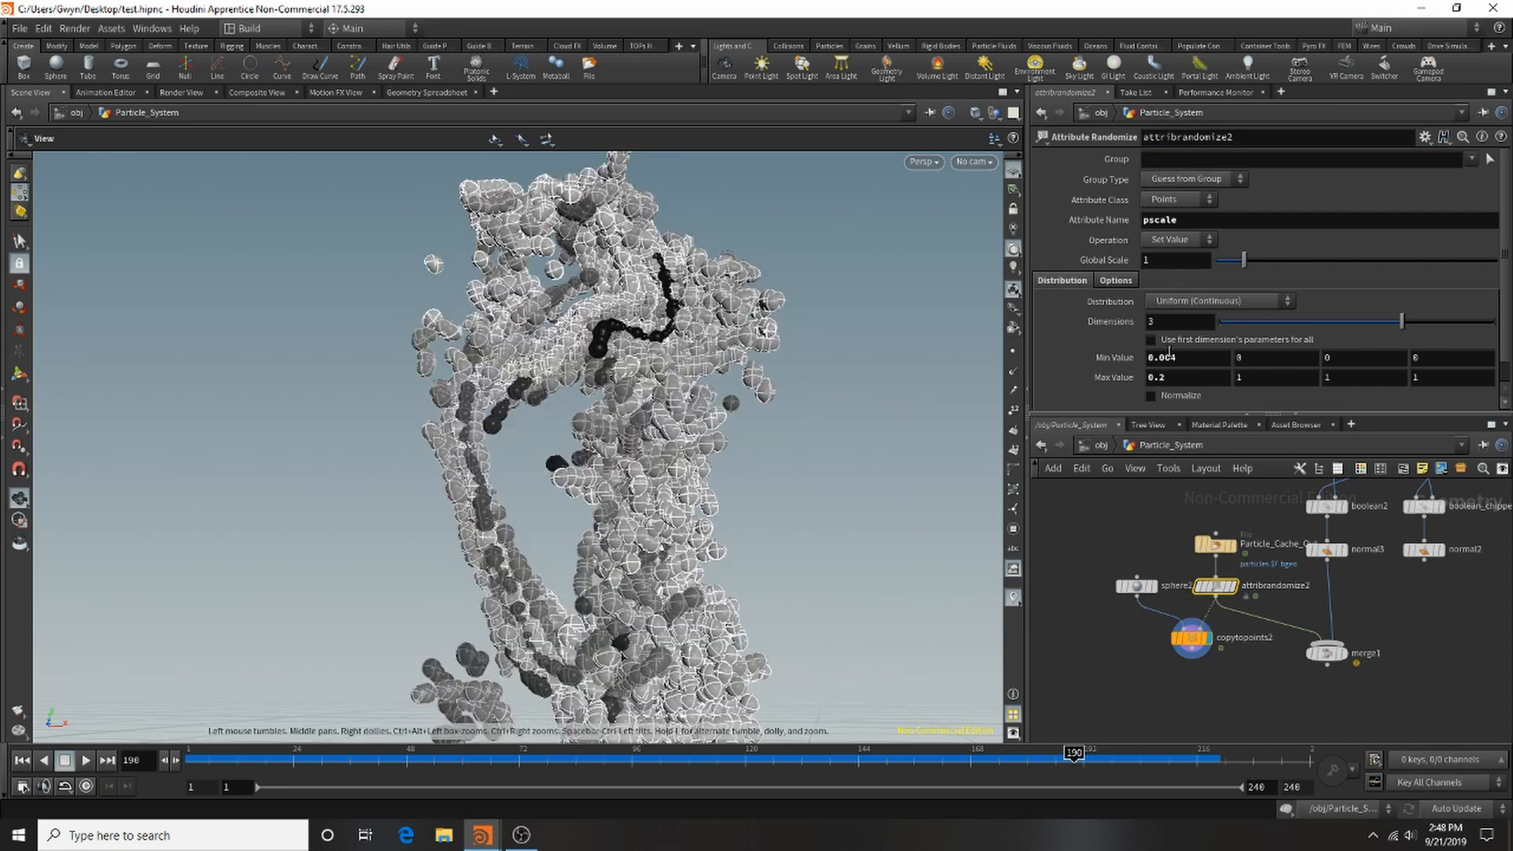
{"action": "left_click", "coordinate": [1186, 361]}
{"action": "key", "text": "Return"}
Try Normalize on the pscale randomization, turn it back off, and set the first maximum component to 0.07.
{"action": "left_click", "coordinate": [1181, 396]}
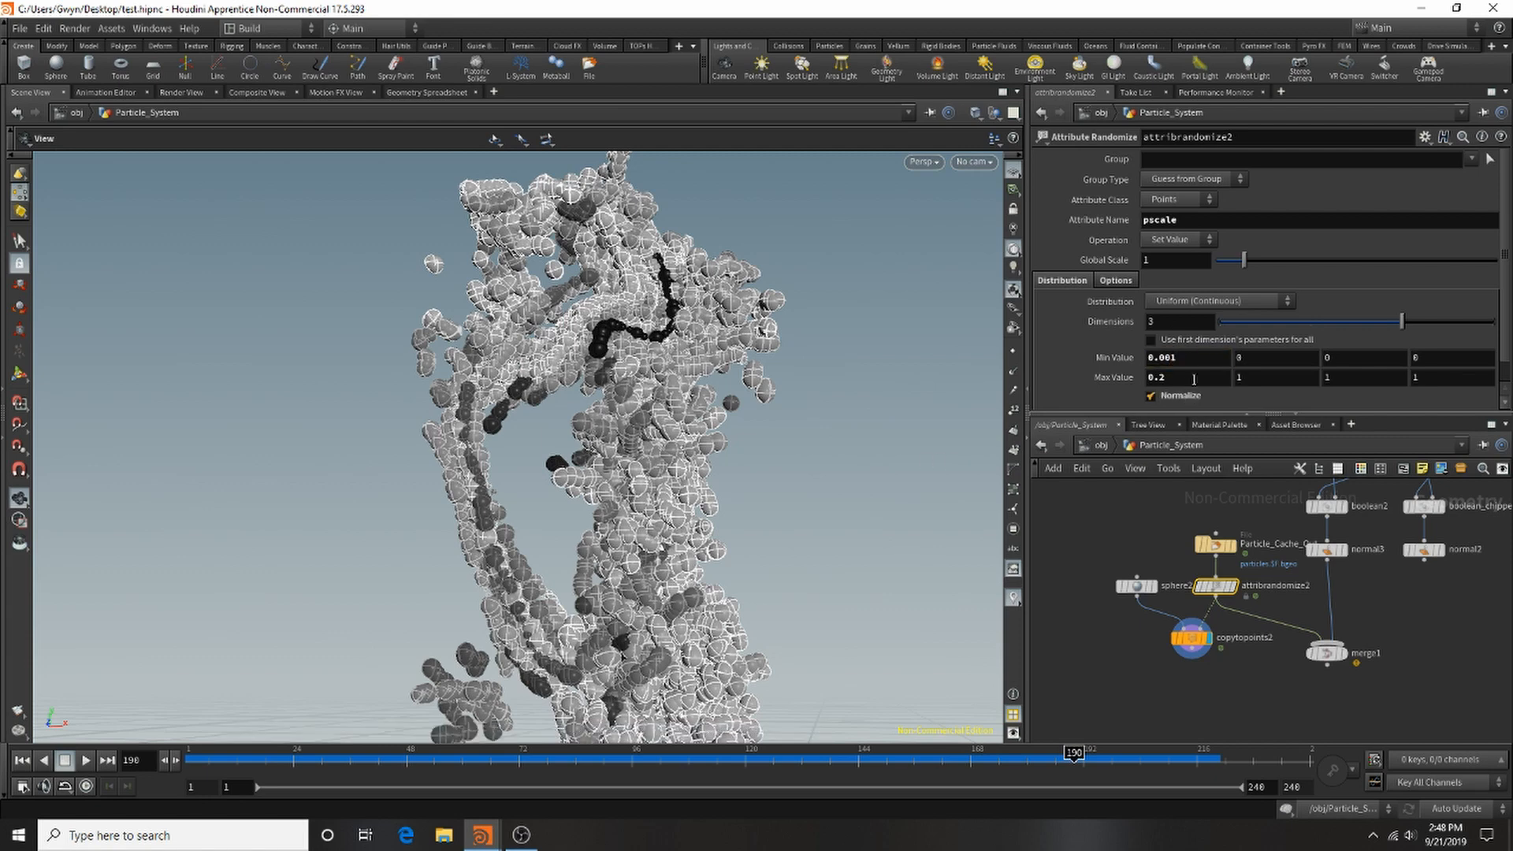
{"action": "left_click", "coordinate": [1154, 395]}
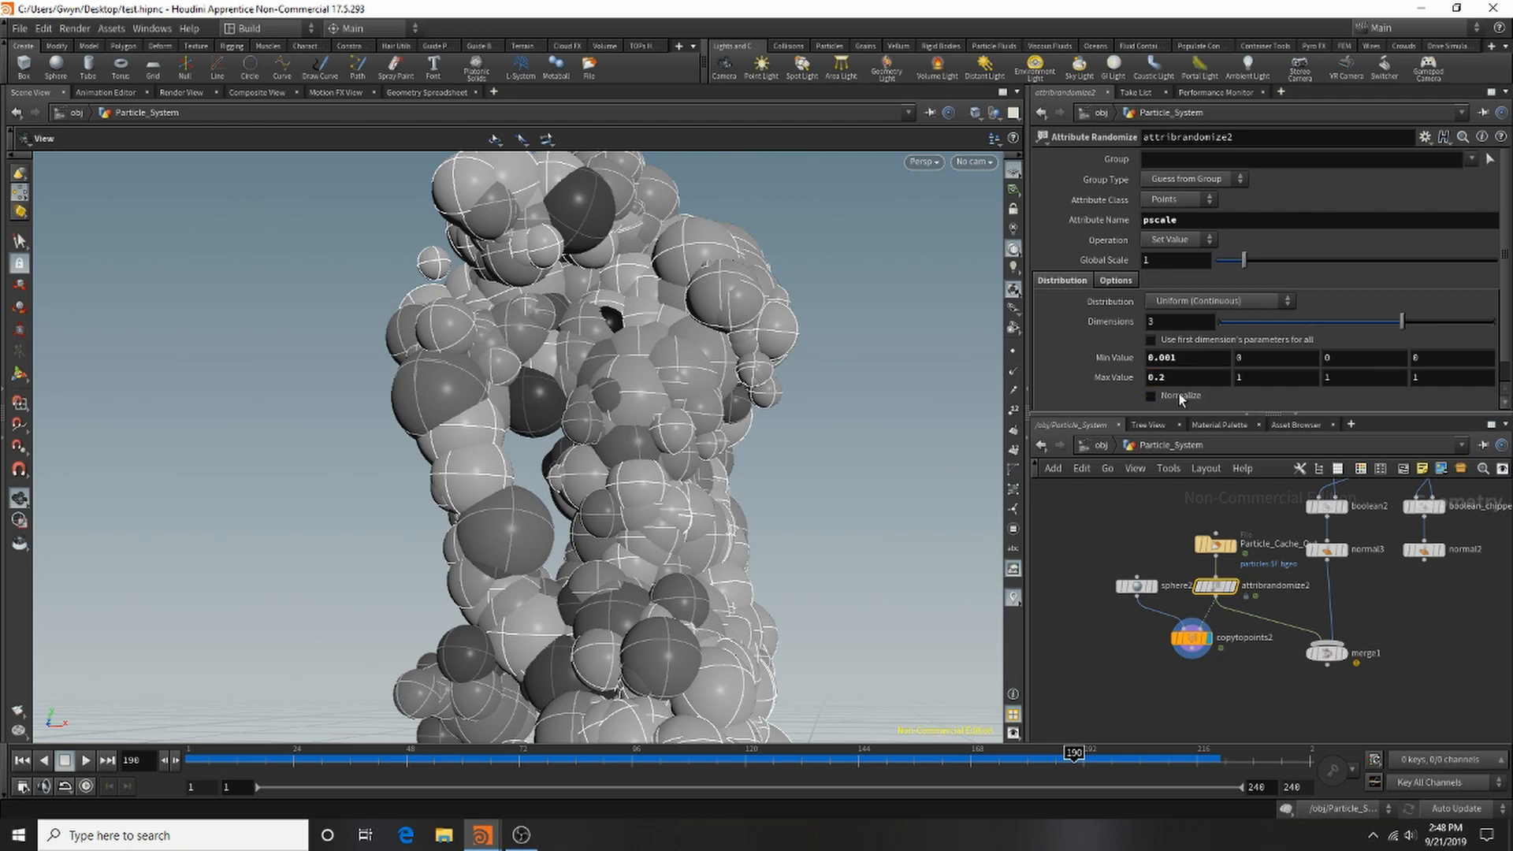
{"action": "left_click", "coordinate": [1184, 377]}
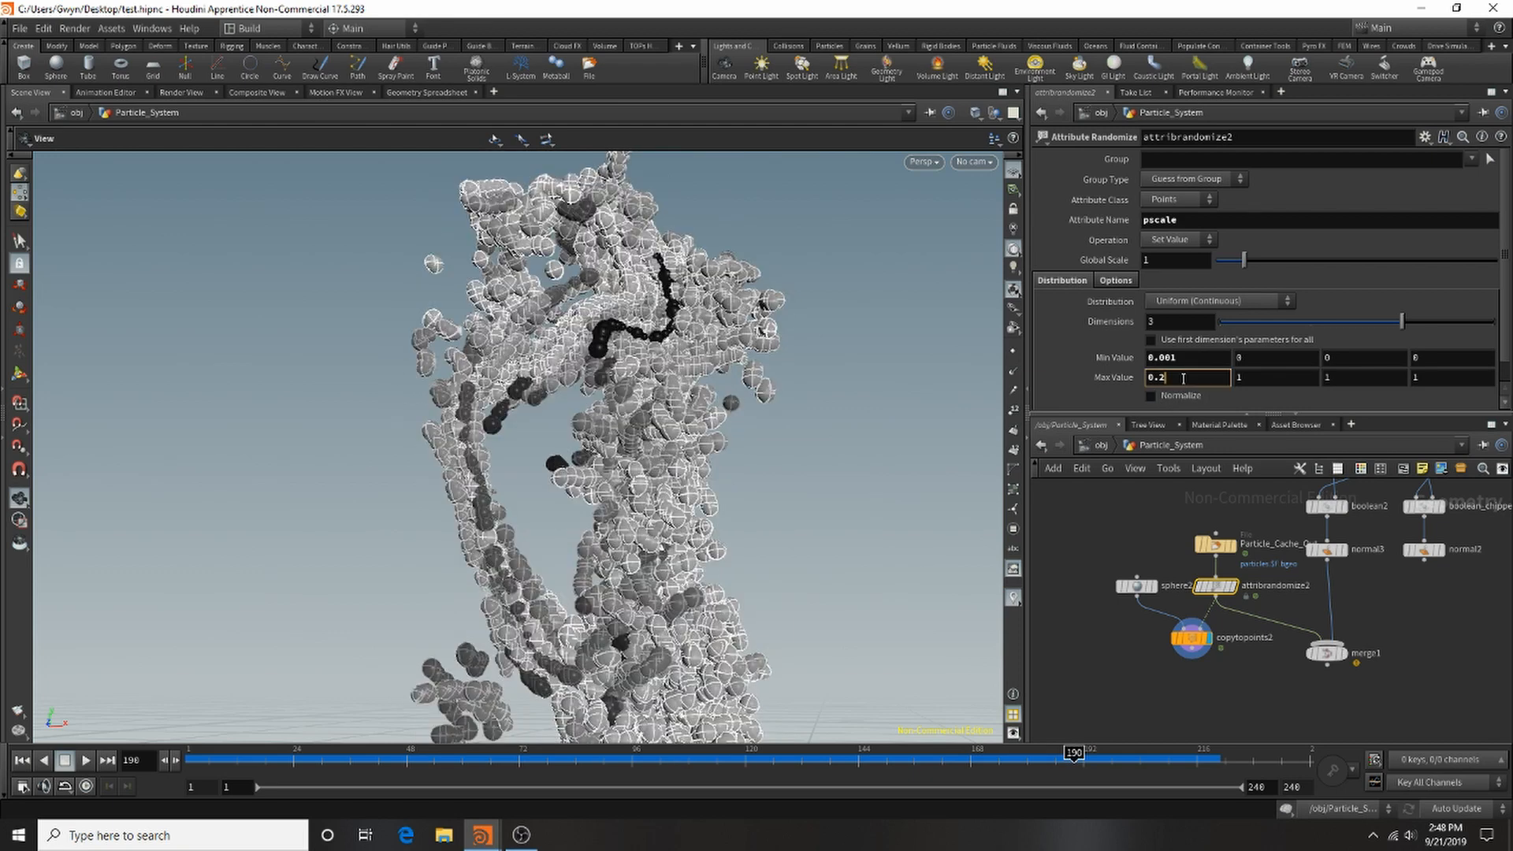
{"action": "type", "text": "7"}
{"action": "key", "text": "Return"}
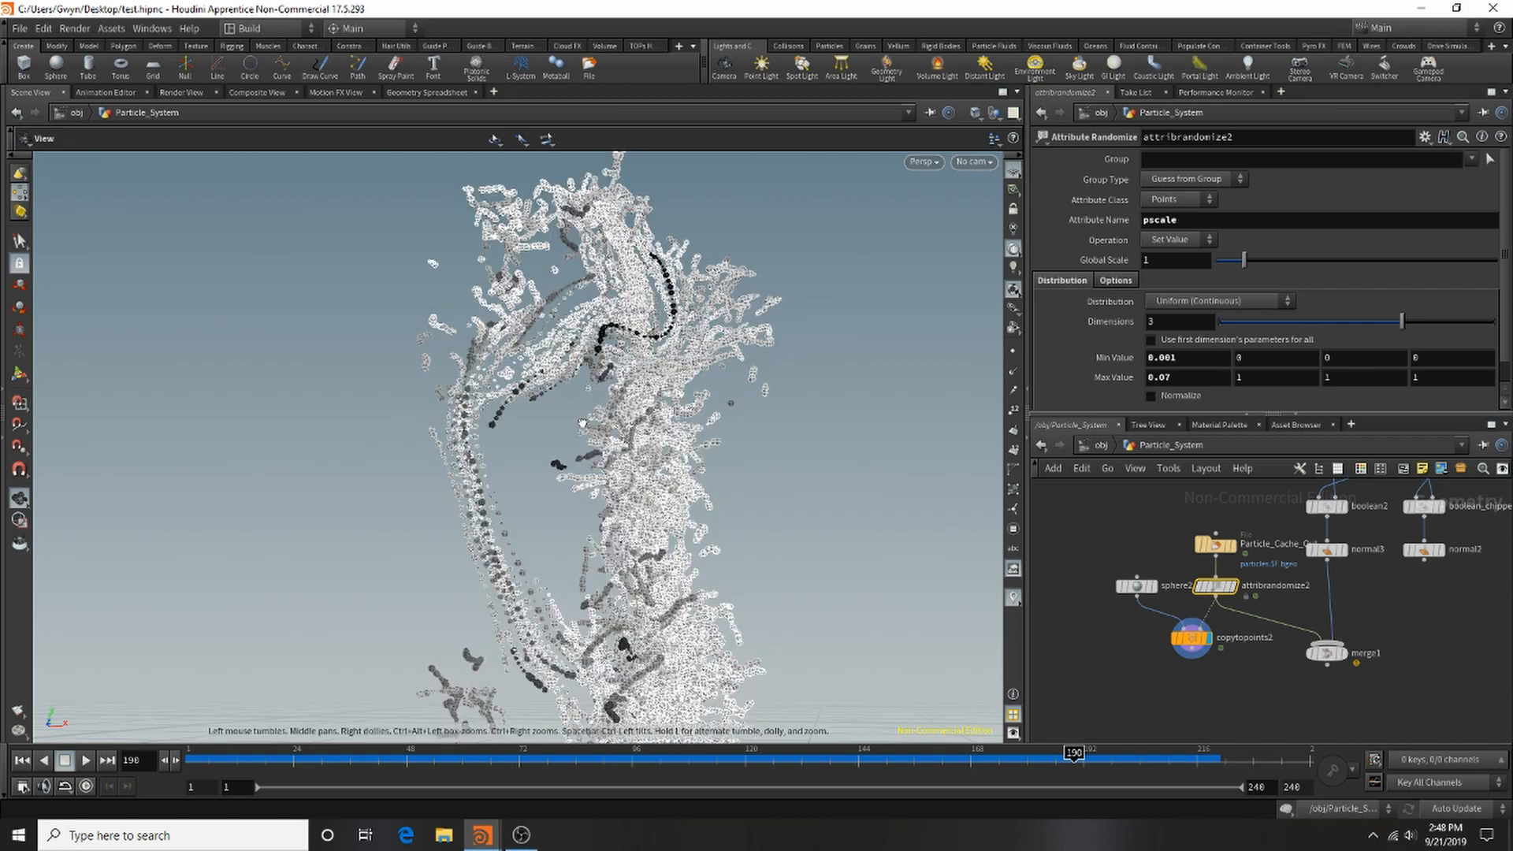
{"action": "left_click_drag", "start_coordinate": [559, 573], "coordinate": [544, 560]}
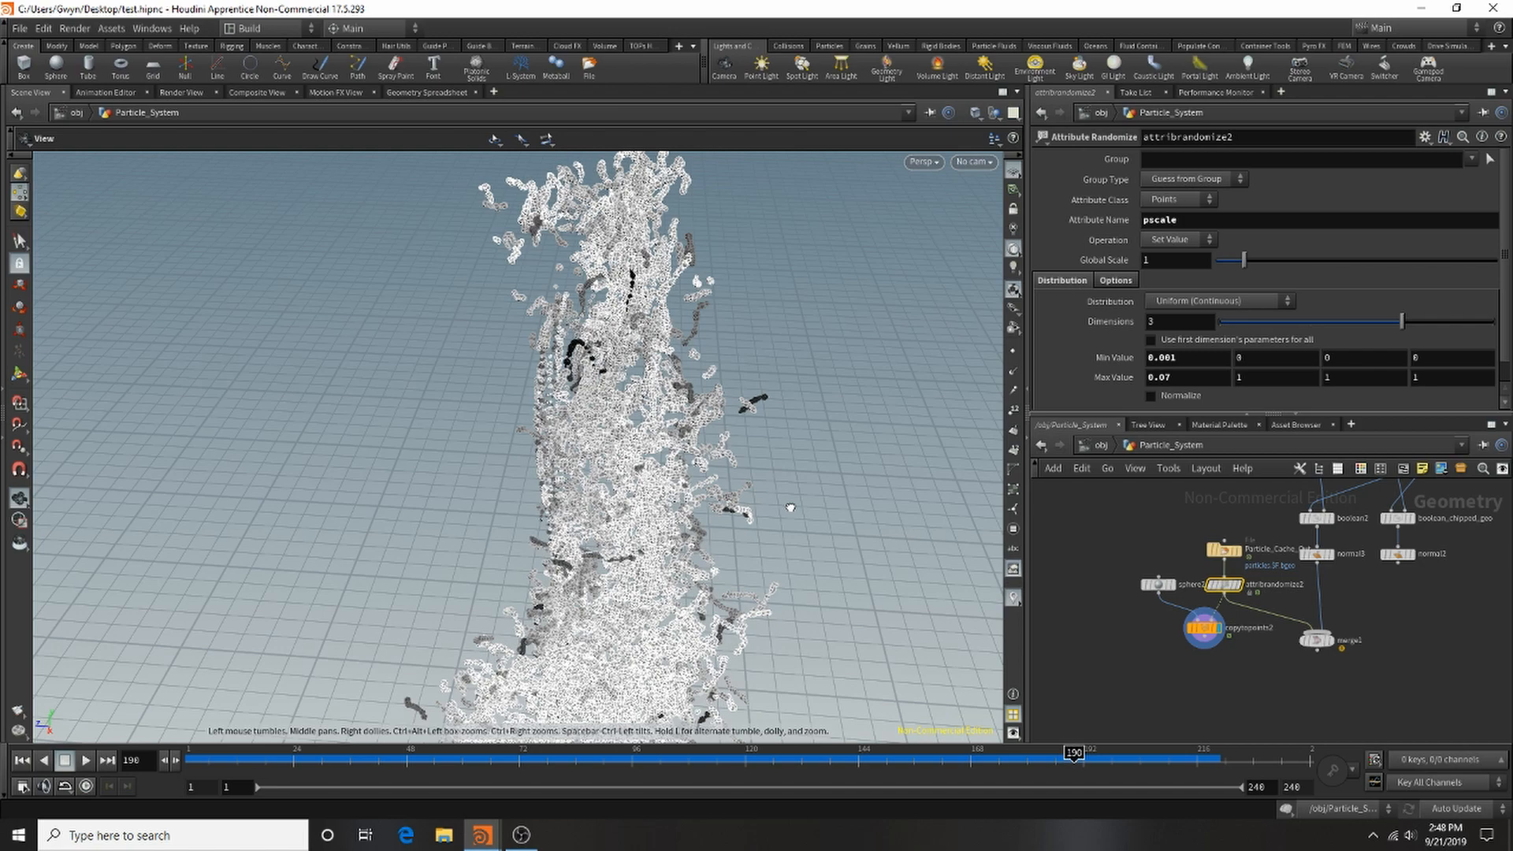
{"action": "left_click_drag", "start_coordinate": [791, 505], "coordinate": [794, 506]}
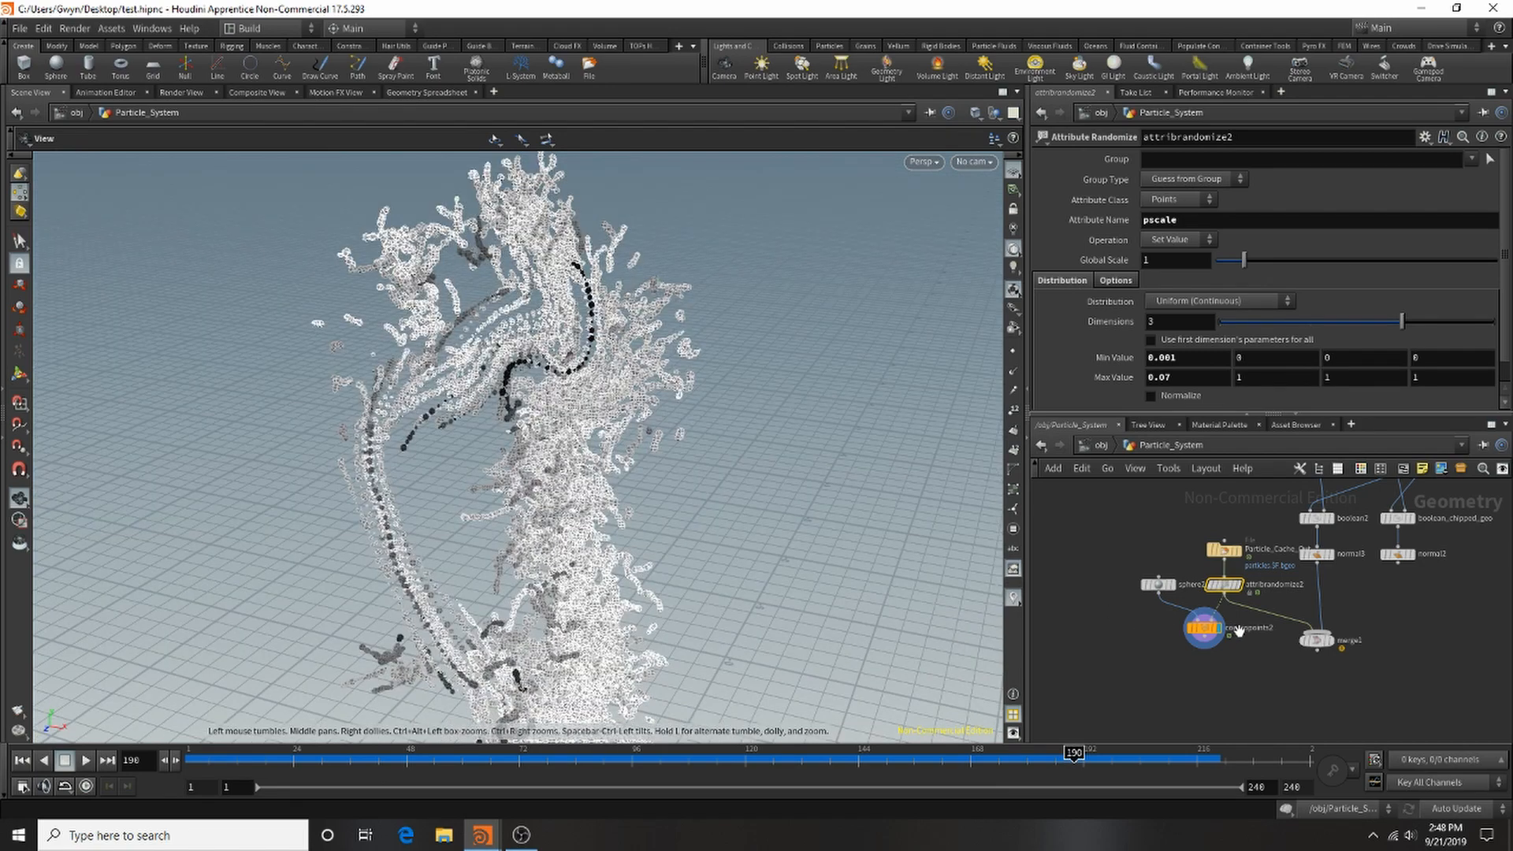
Place an Attribute Delete node after the Copy to Points node and make it the displayed node.
{"action": "key", "text": "Tab"}
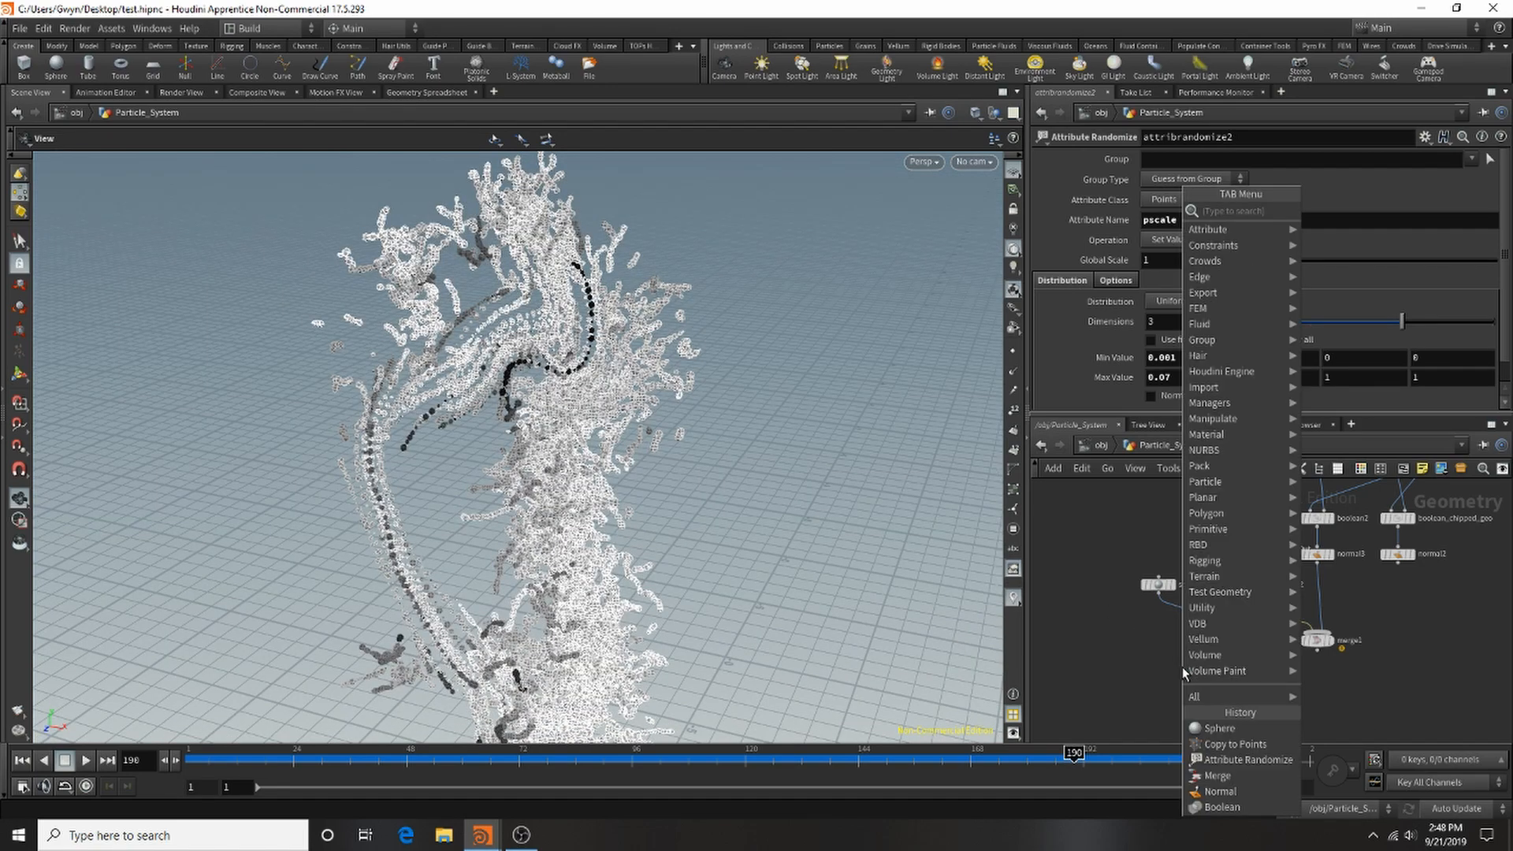
{"action": "type", "text": "attr"}
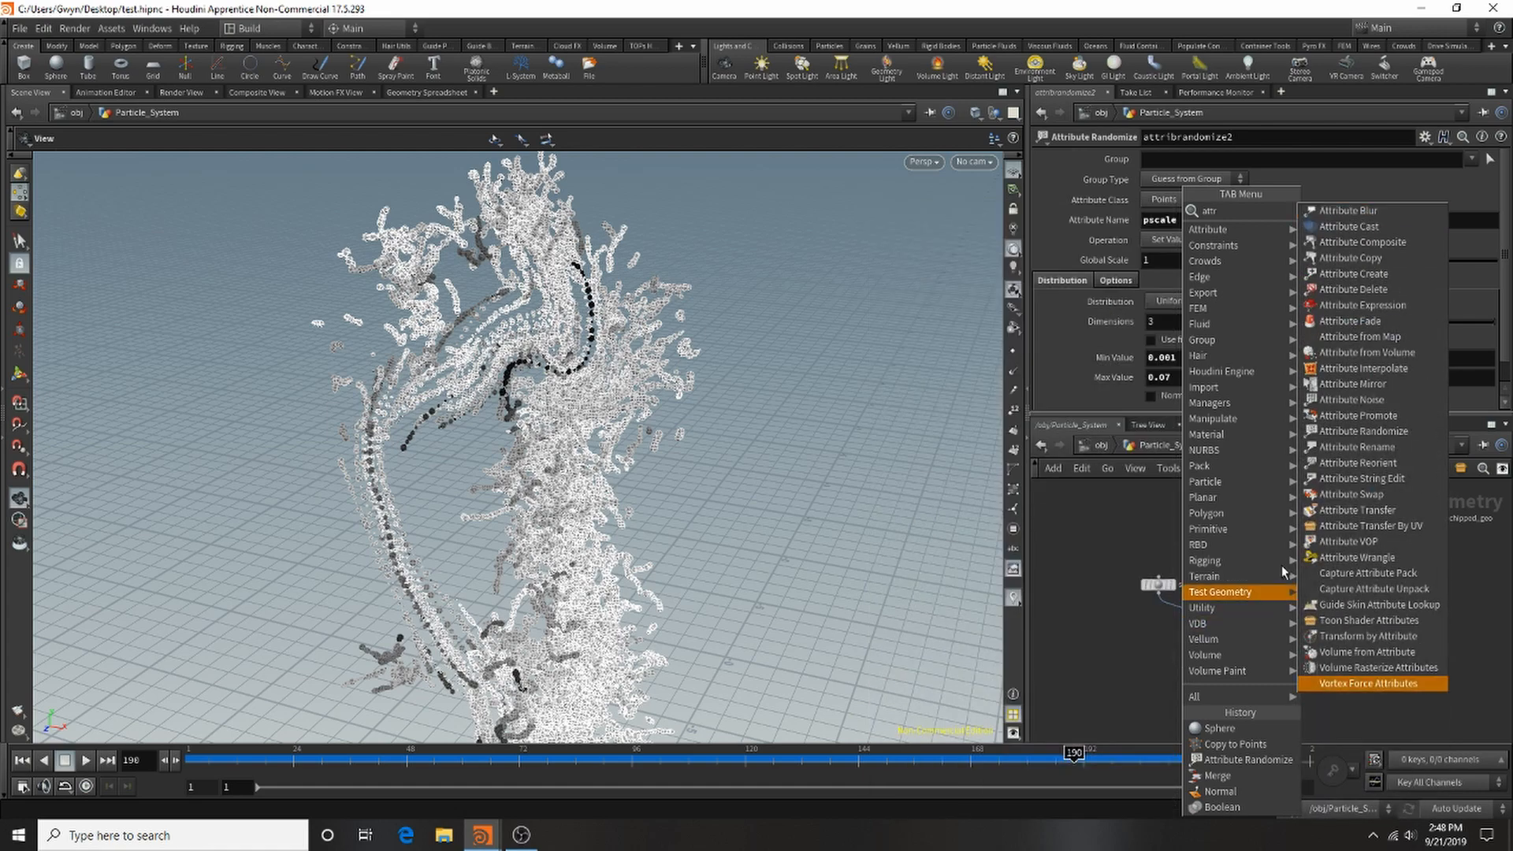
{"action": "left_click", "coordinate": [1400, 292]}
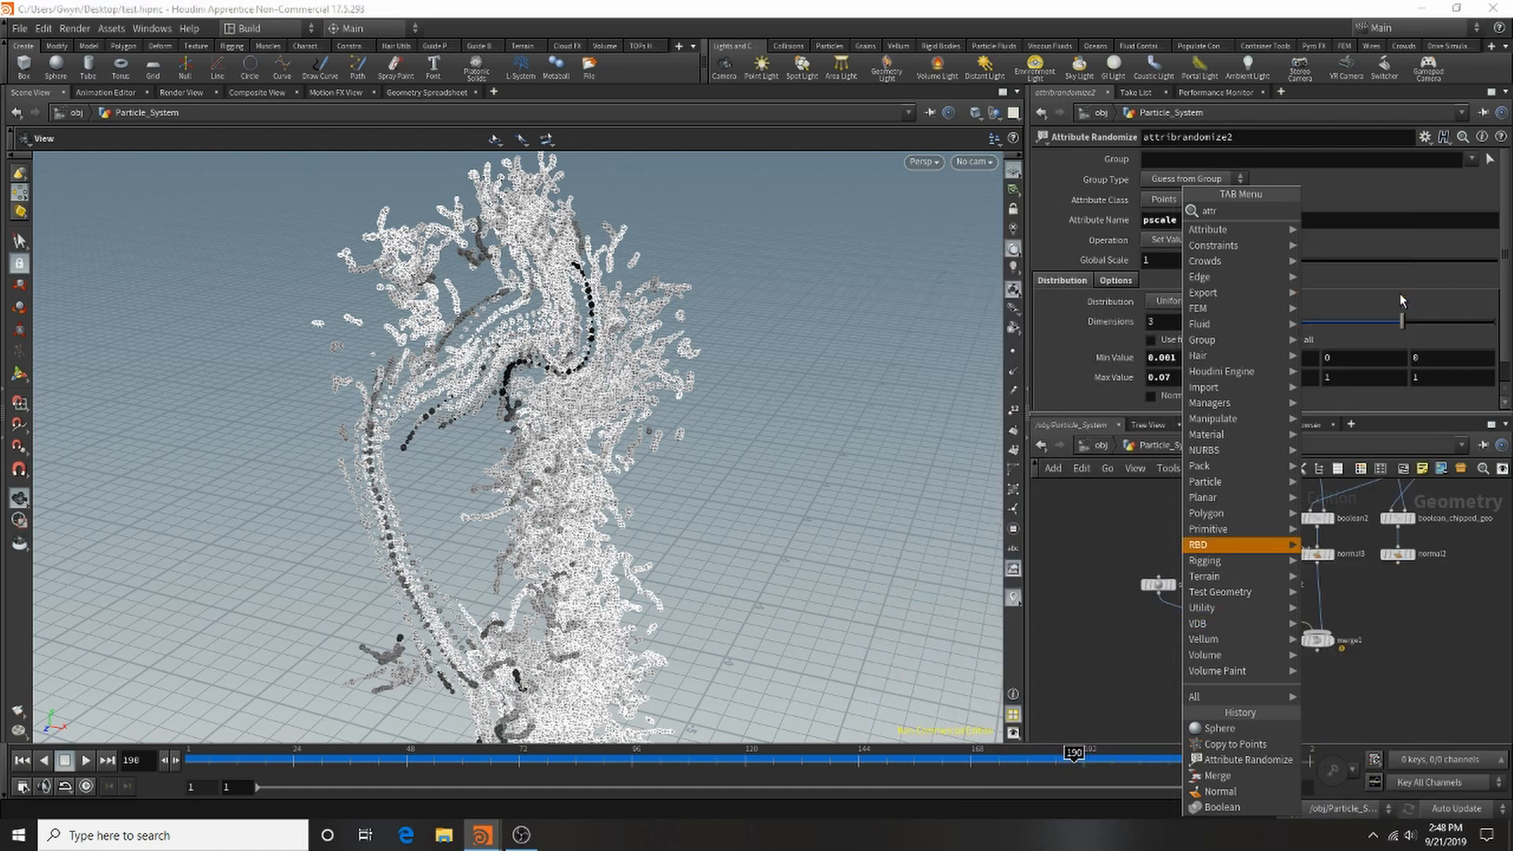
{"action": "left_click", "coordinate": [1205, 670]}
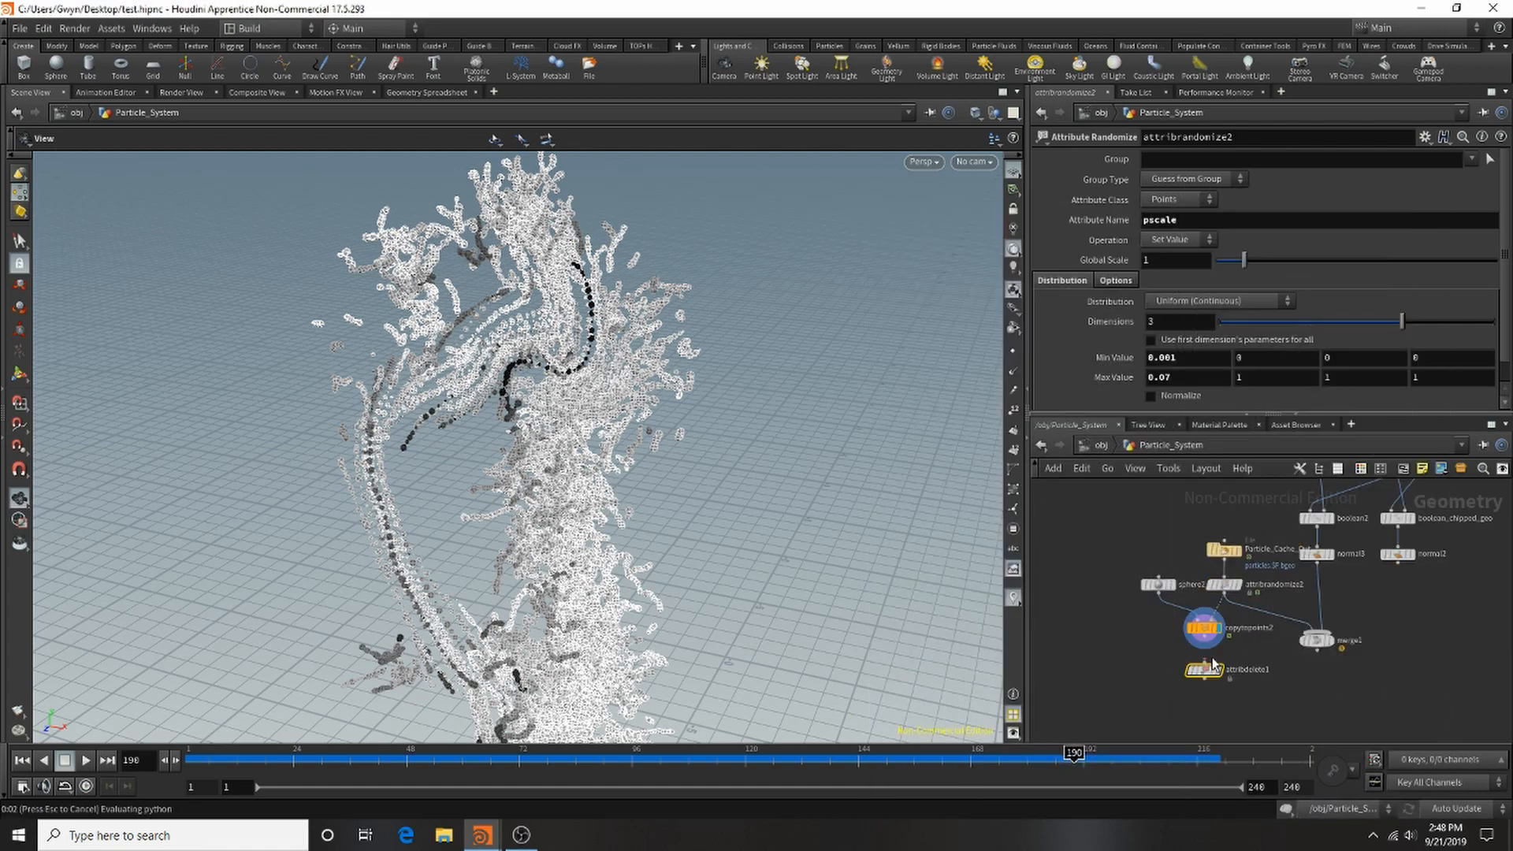
{"action": "scroll", "coordinate": [1210, 660], "scroll_direction": "up", "scroll_amount": 3}
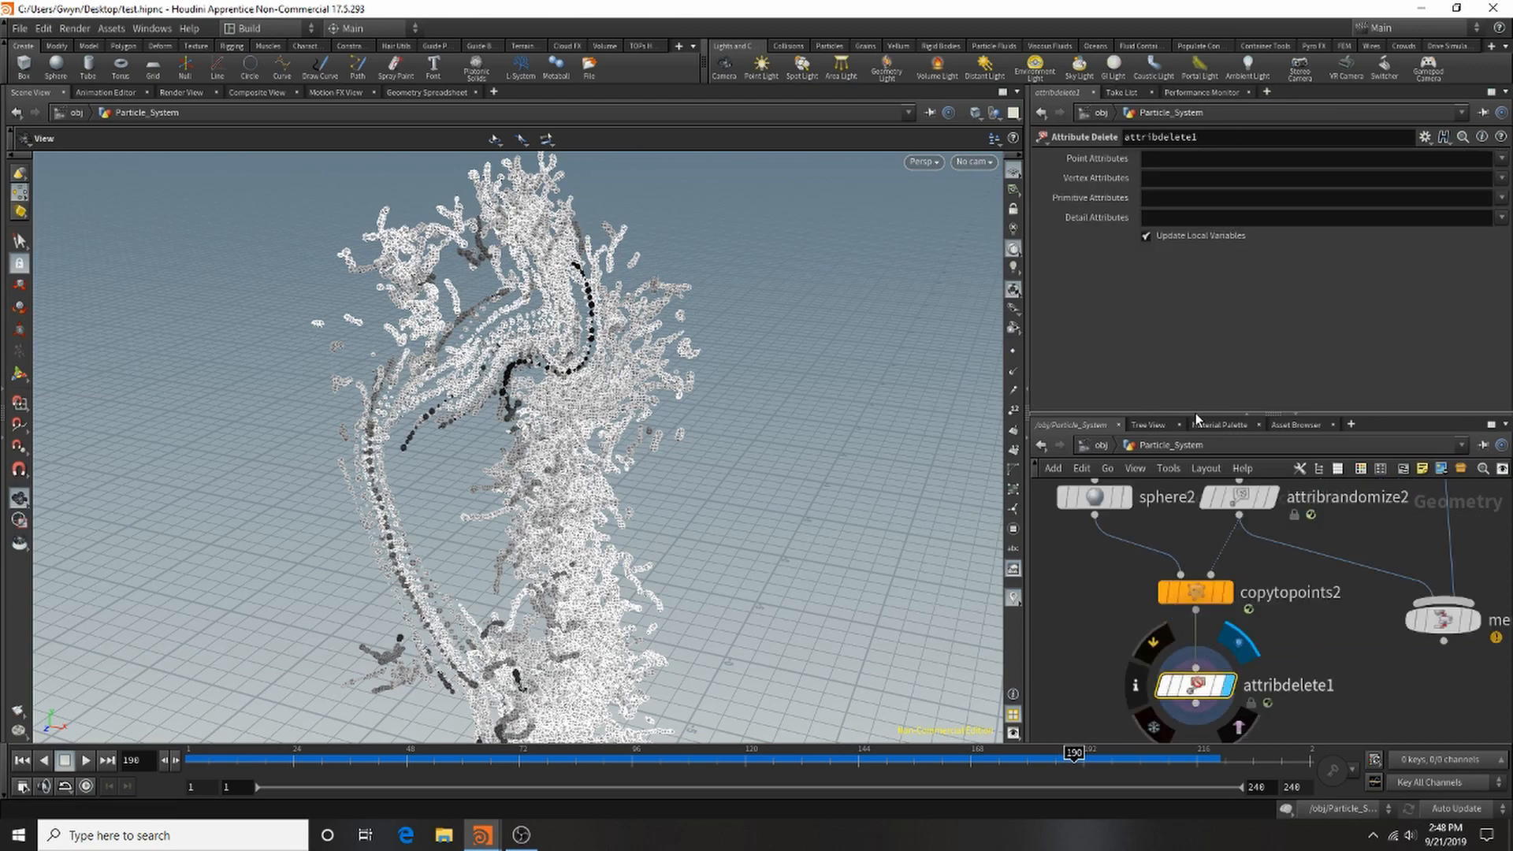
Set the Attribute Delete node to remove the point attribute Cd, with its primitive attributes left empty.
{"action": "left_click", "coordinate": [1163, 197]}
{"action": "type", "text": "Cd"}
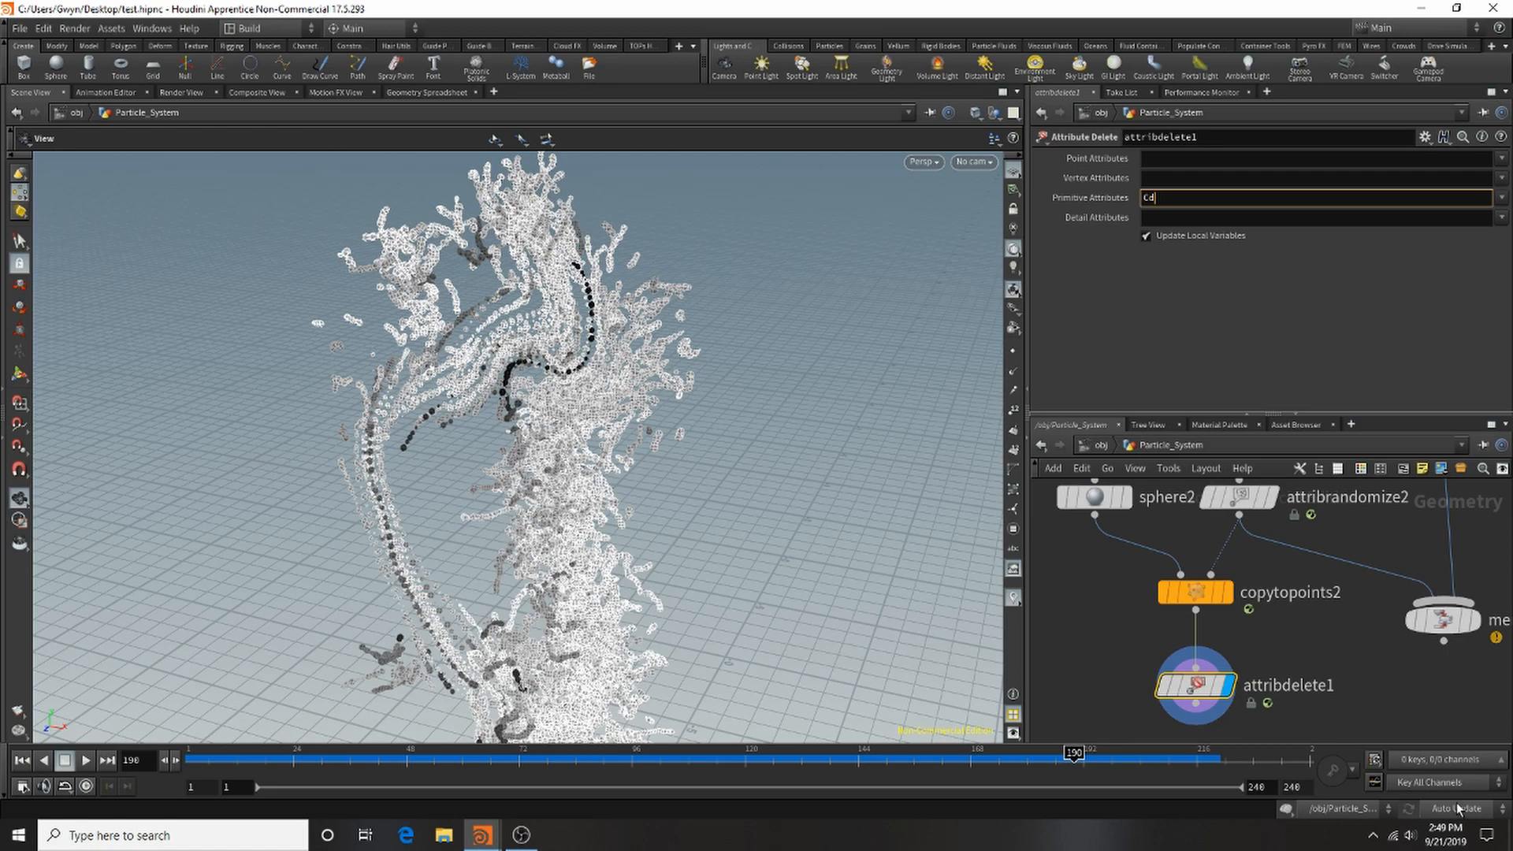
{"action": "left_click", "coordinate": [1180, 162]}
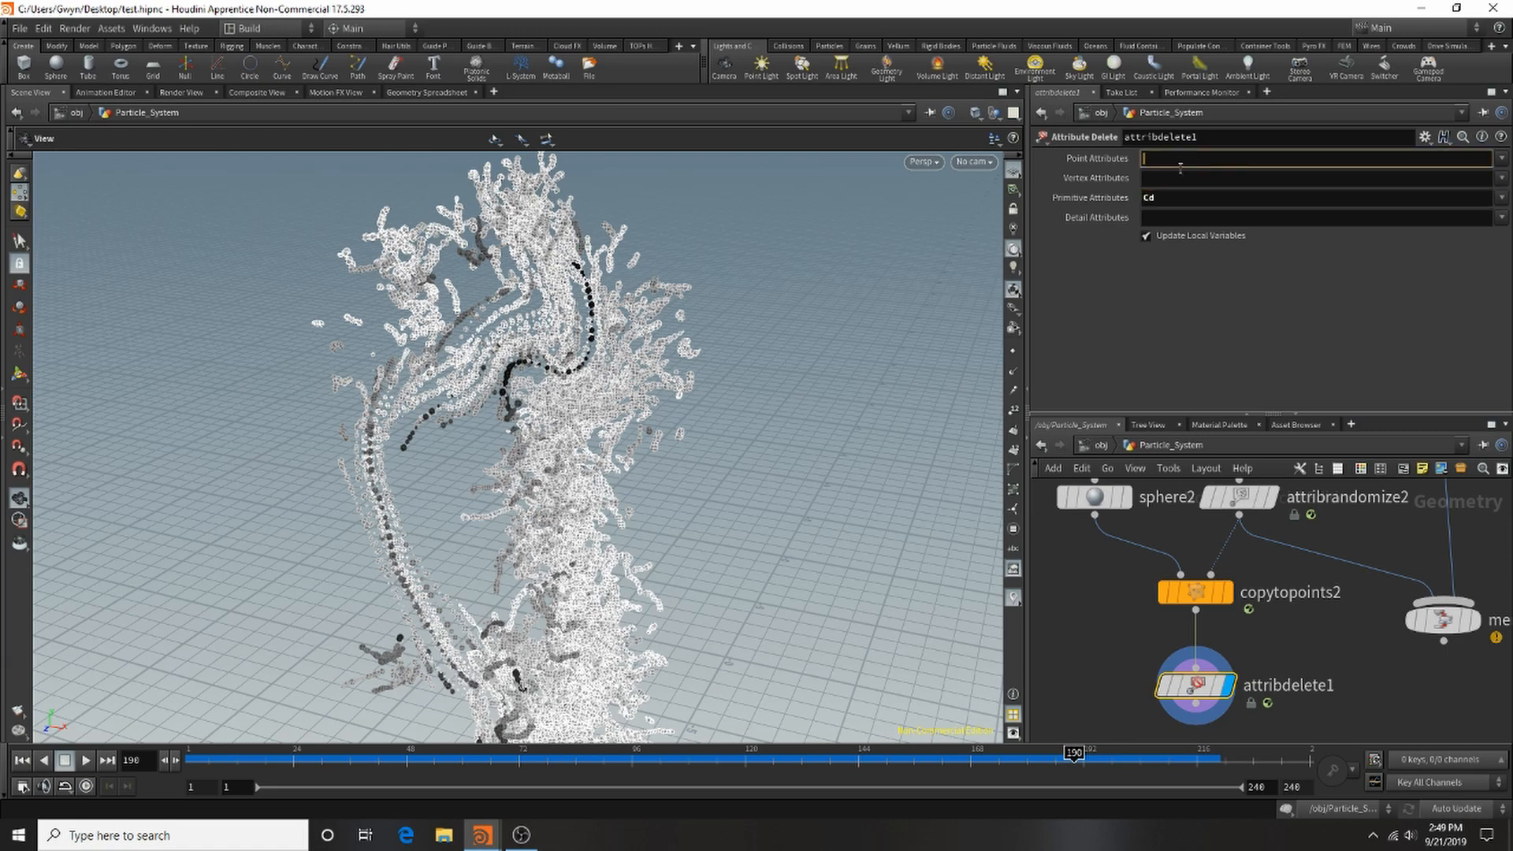
{"action": "type", "text": "Cd"}
{"action": "key", "text": "Return"}
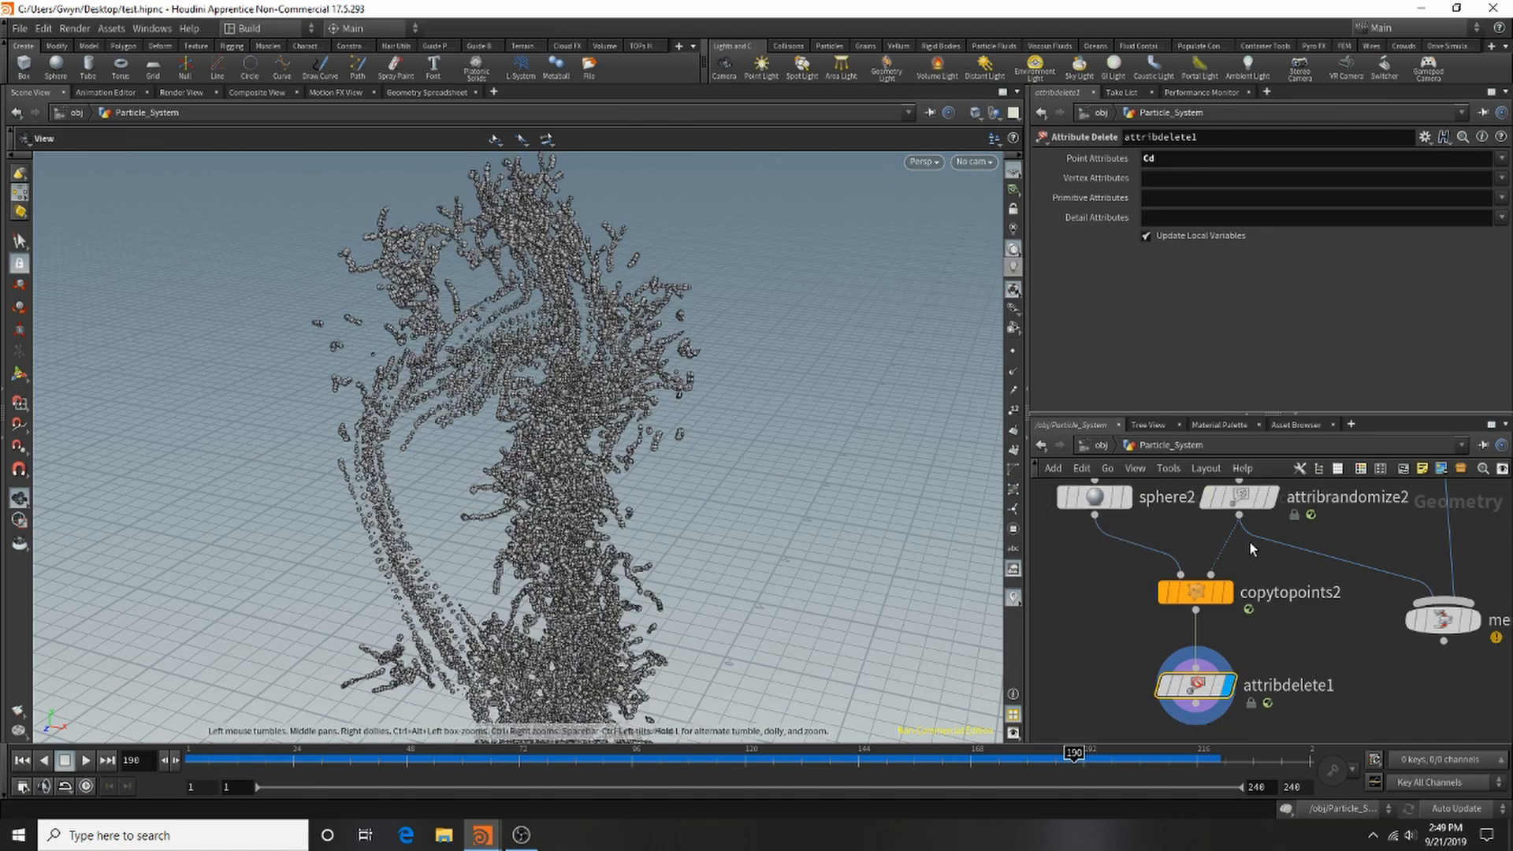
Wire the Attribute Delete node into the Merge node, remove the Attribute Randomize connection to it, and display the merge.
{"action": "scroll", "coordinate": [1316, 658], "scroll_direction": "down", "scroll_amount": 3}
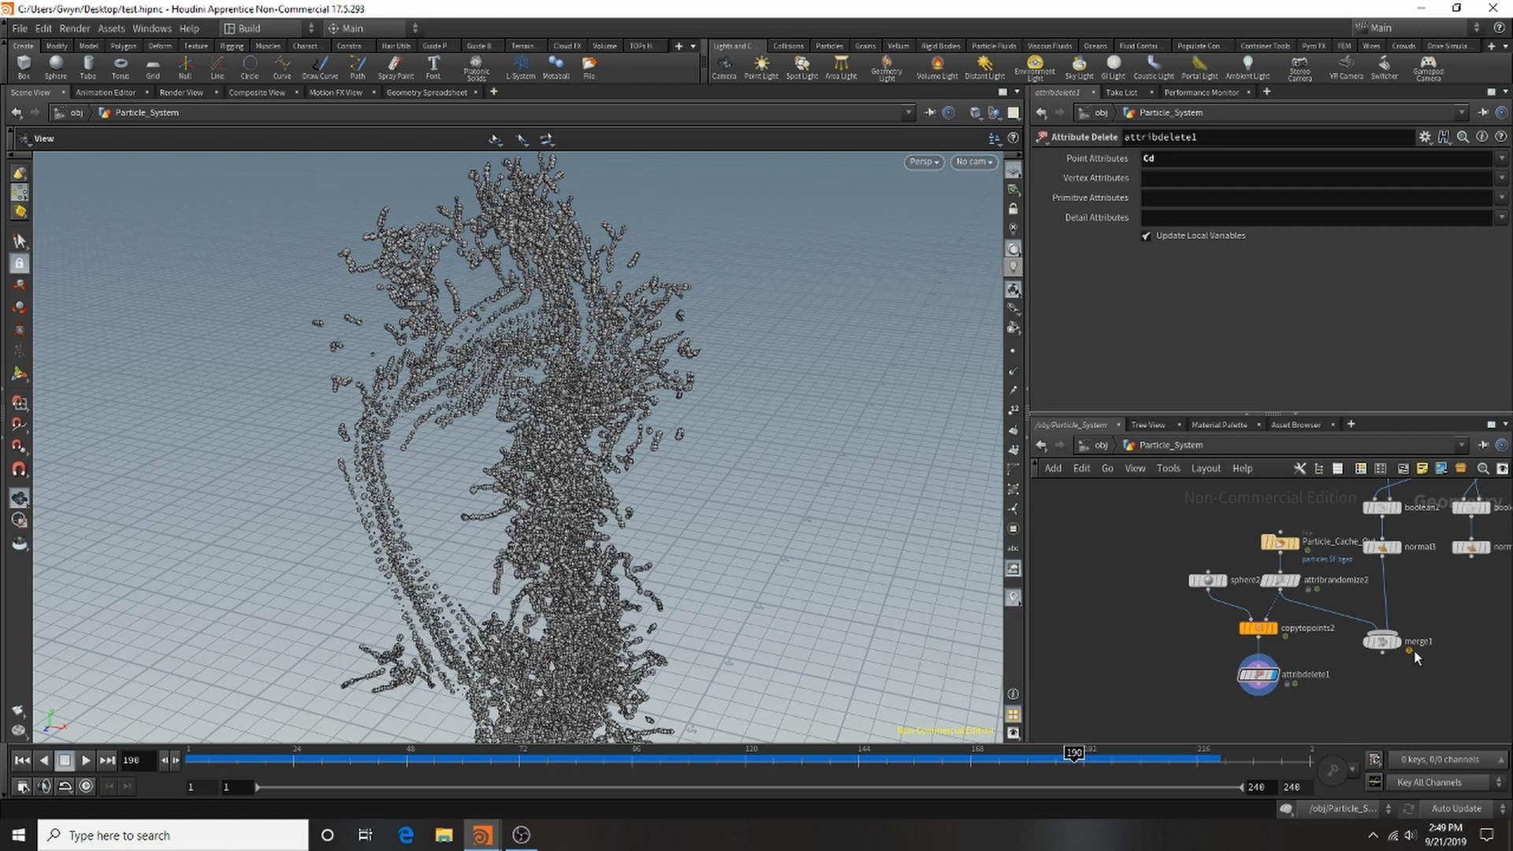
{"action": "scroll", "coordinate": [1387, 635], "scroll_direction": "up", "scroll_amount": 2}
{"action": "scroll", "coordinate": [1357, 669], "scroll_direction": "down", "scroll_amount": 3}
{"action": "scroll", "coordinate": [1416, 627], "scroll_direction": "up", "scroll_amount": 3}
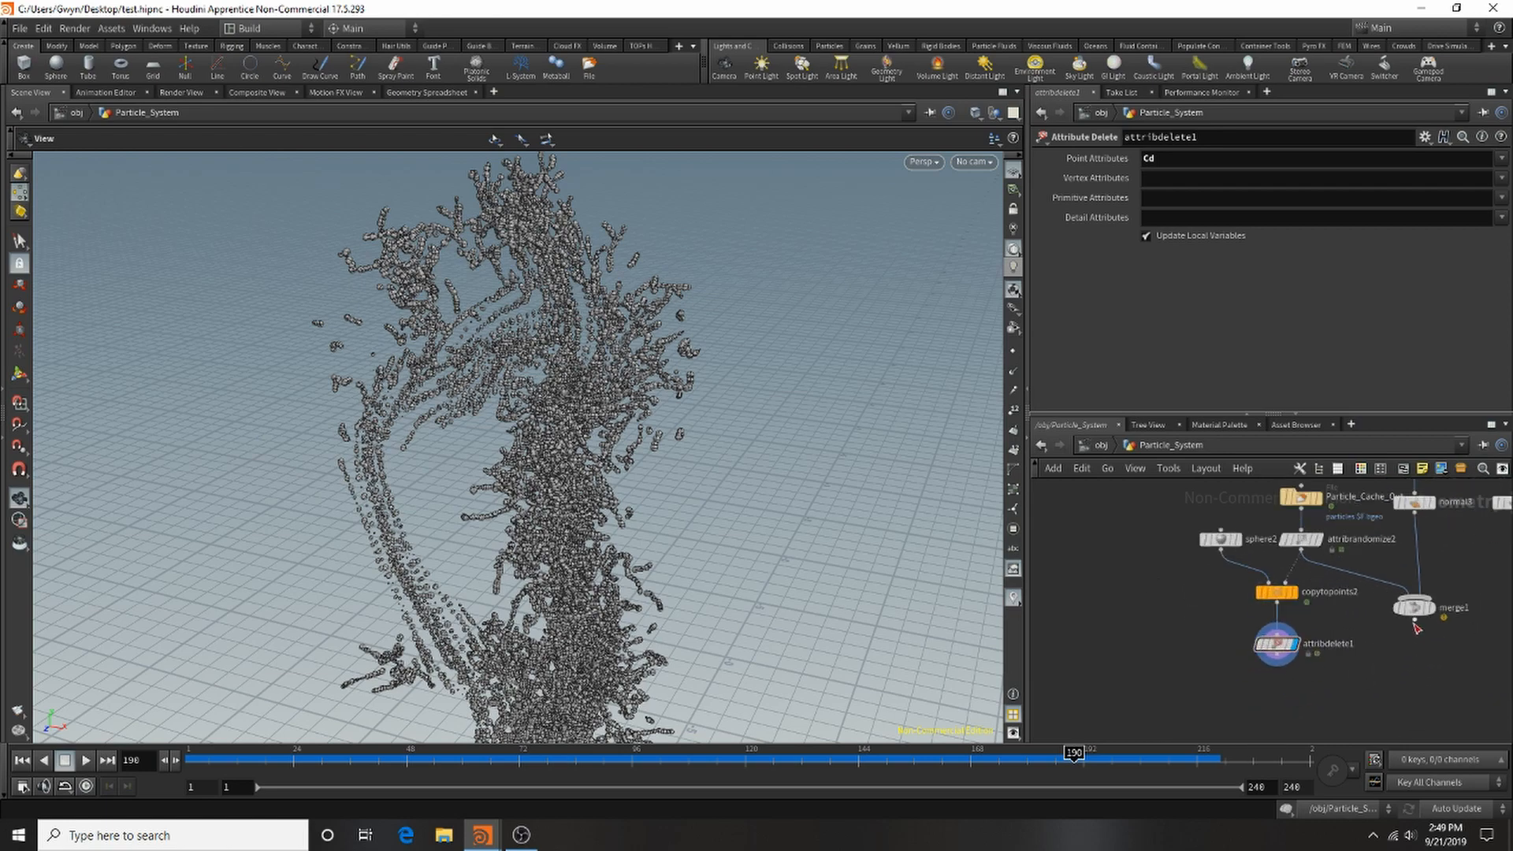
{"action": "left_click_drag", "start_coordinate": [1414, 607], "coordinate": [1402, 700]}
{"action": "left_click", "coordinate": [1277, 666]}
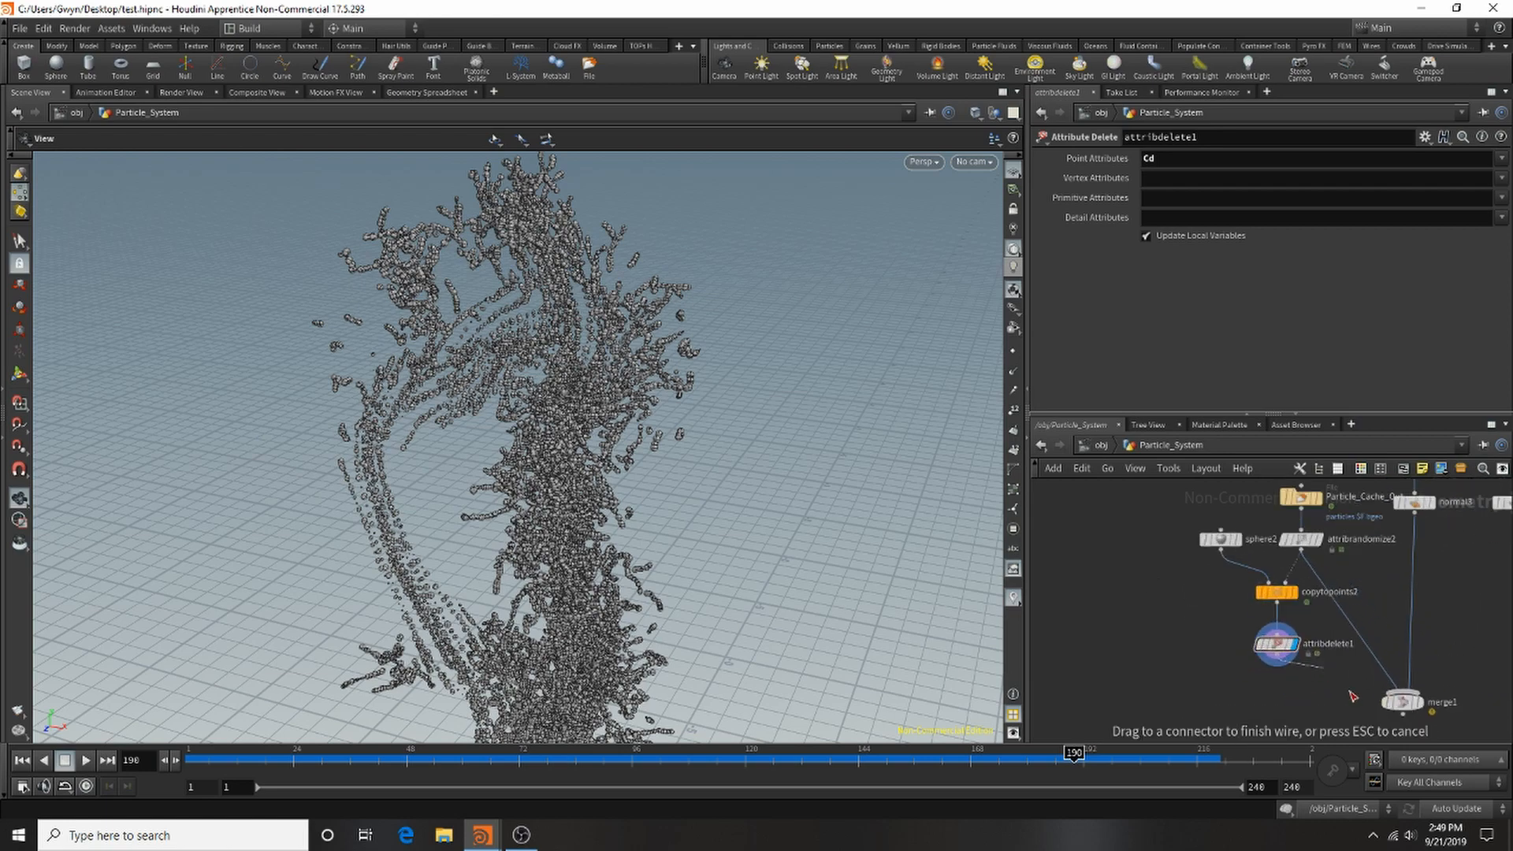
{"action": "left_click", "coordinate": [1404, 682]}
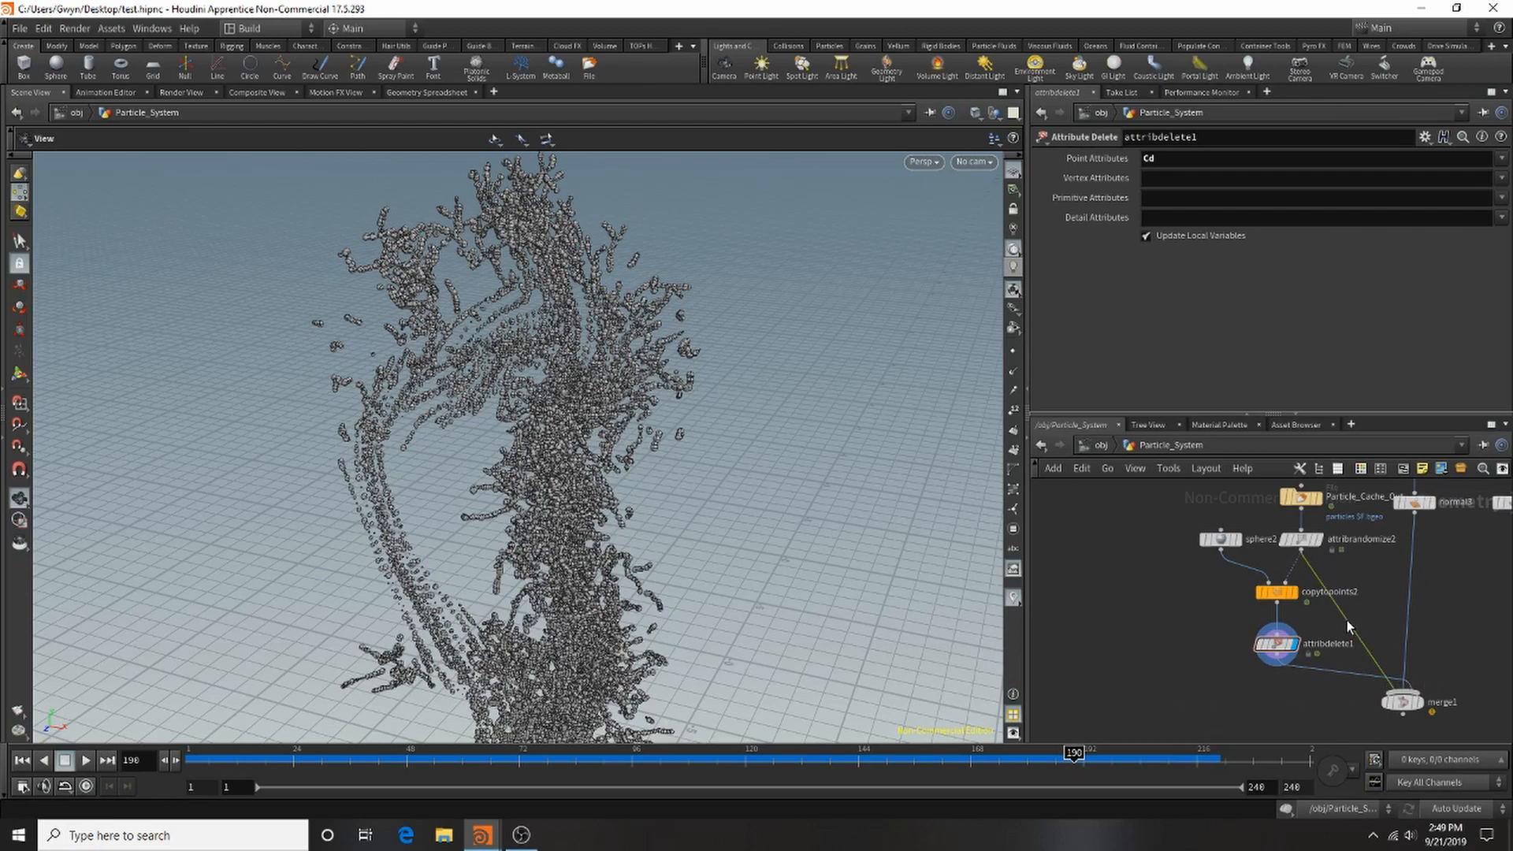
{"action": "key", "text": "Delete"}
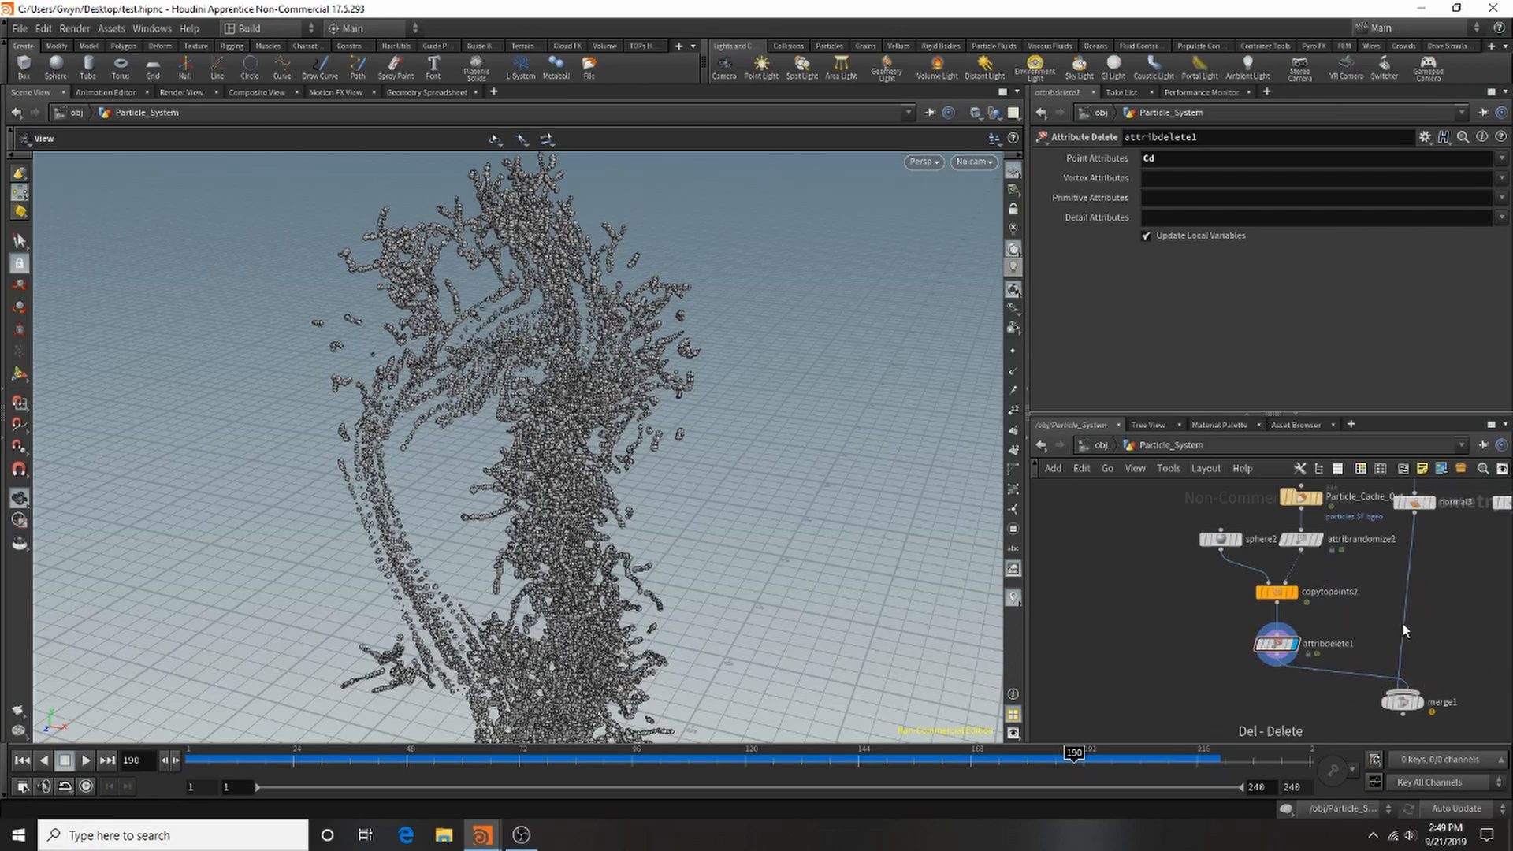
{"action": "left_click", "coordinate": [1423, 702]}
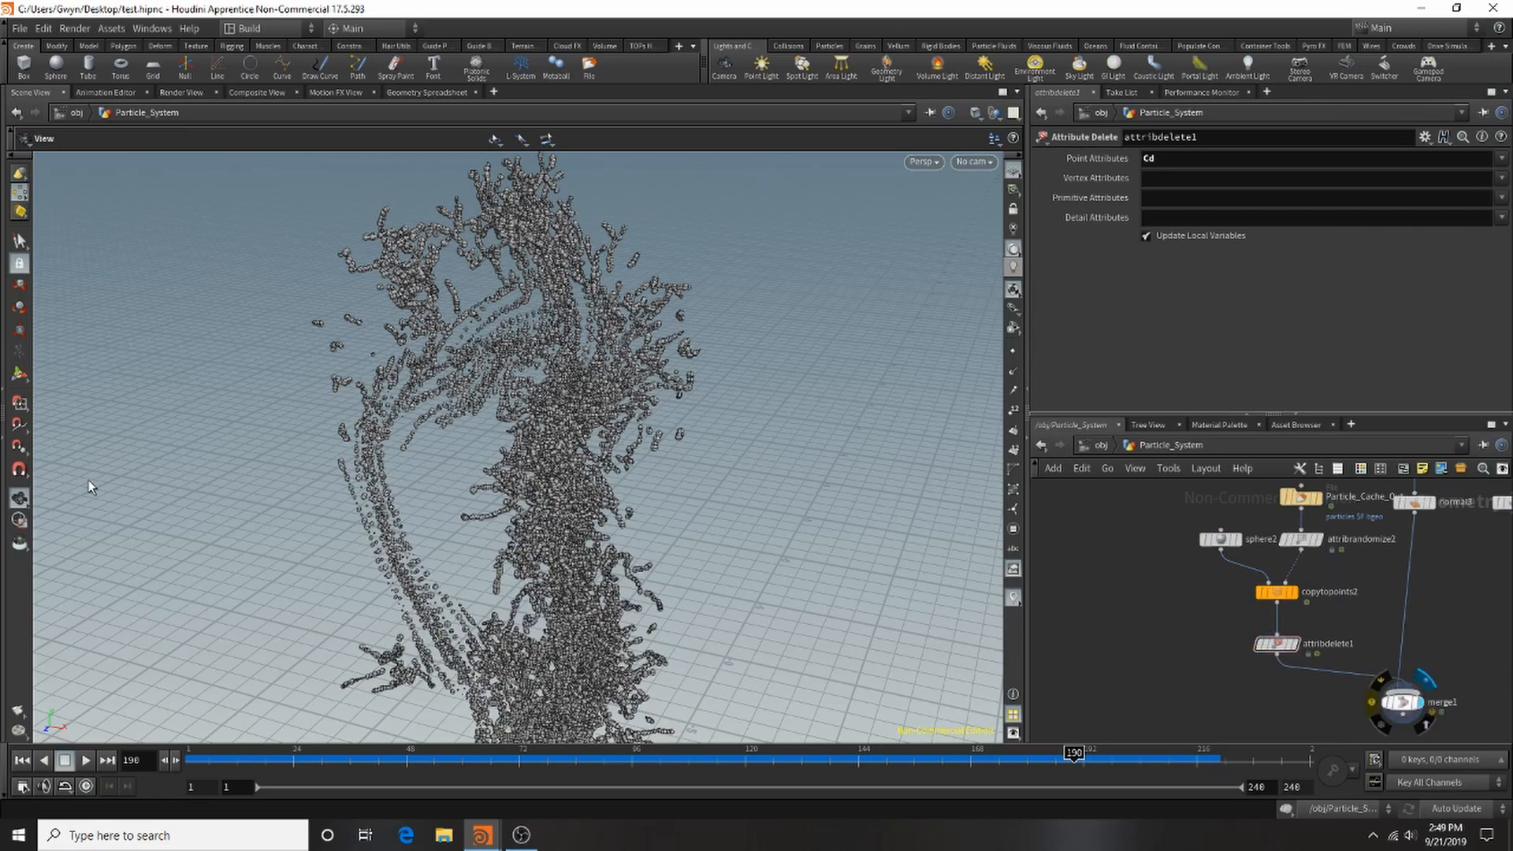
View the statue merged with the particle spheres, then save the scene file test.hipnc.
{"action": "left_click_drag", "start_coordinate": [462, 365], "coordinate": [440, 369]}
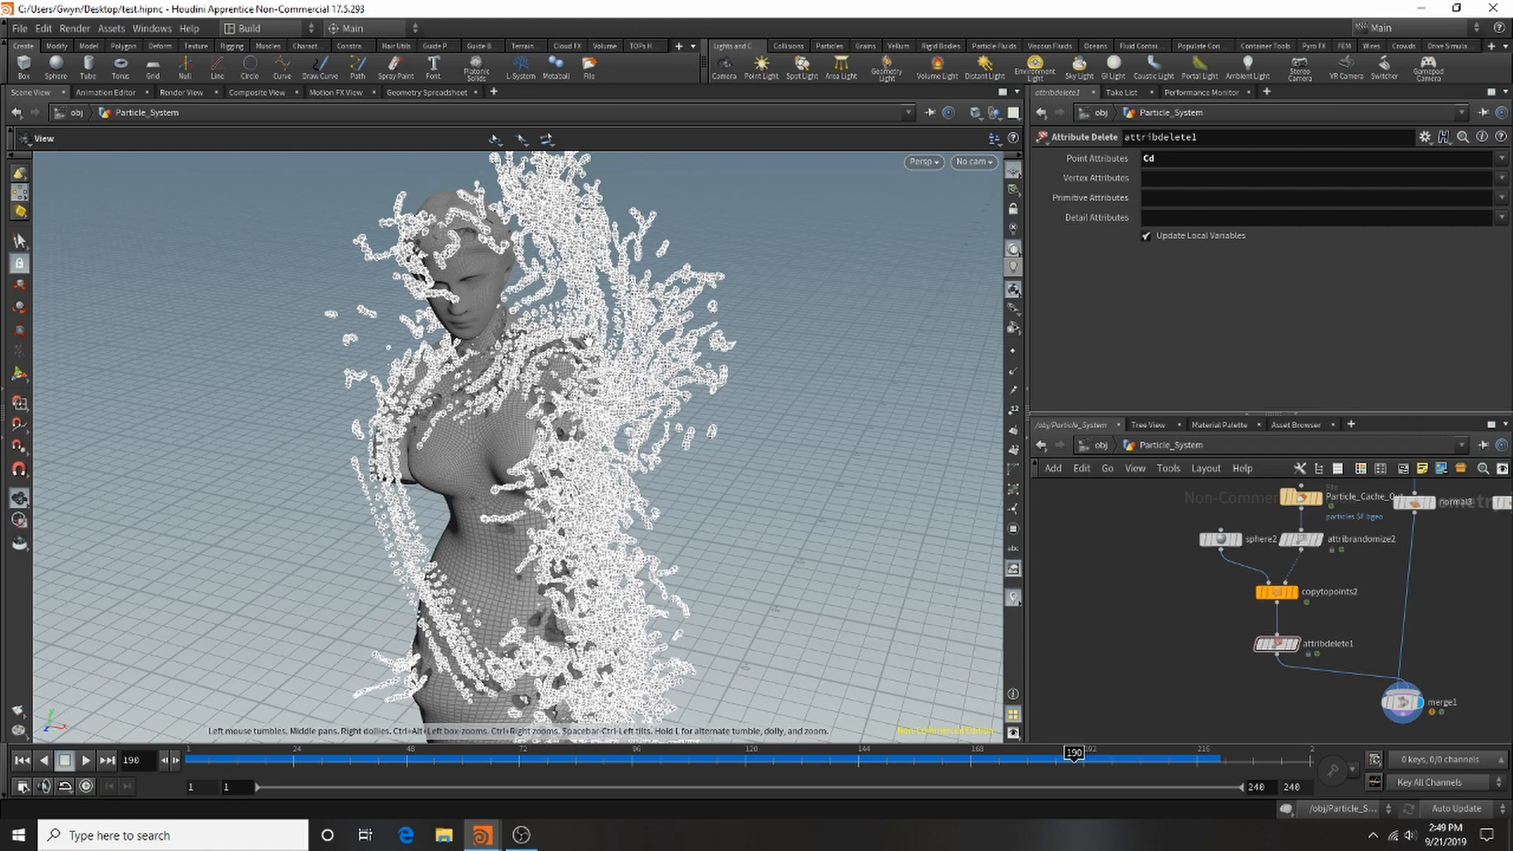
{"action": "left_click_drag", "start_coordinate": [589, 339], "coordinate": [543, 335]}
{"action": "left_click", "coordinate": [20, 29]}
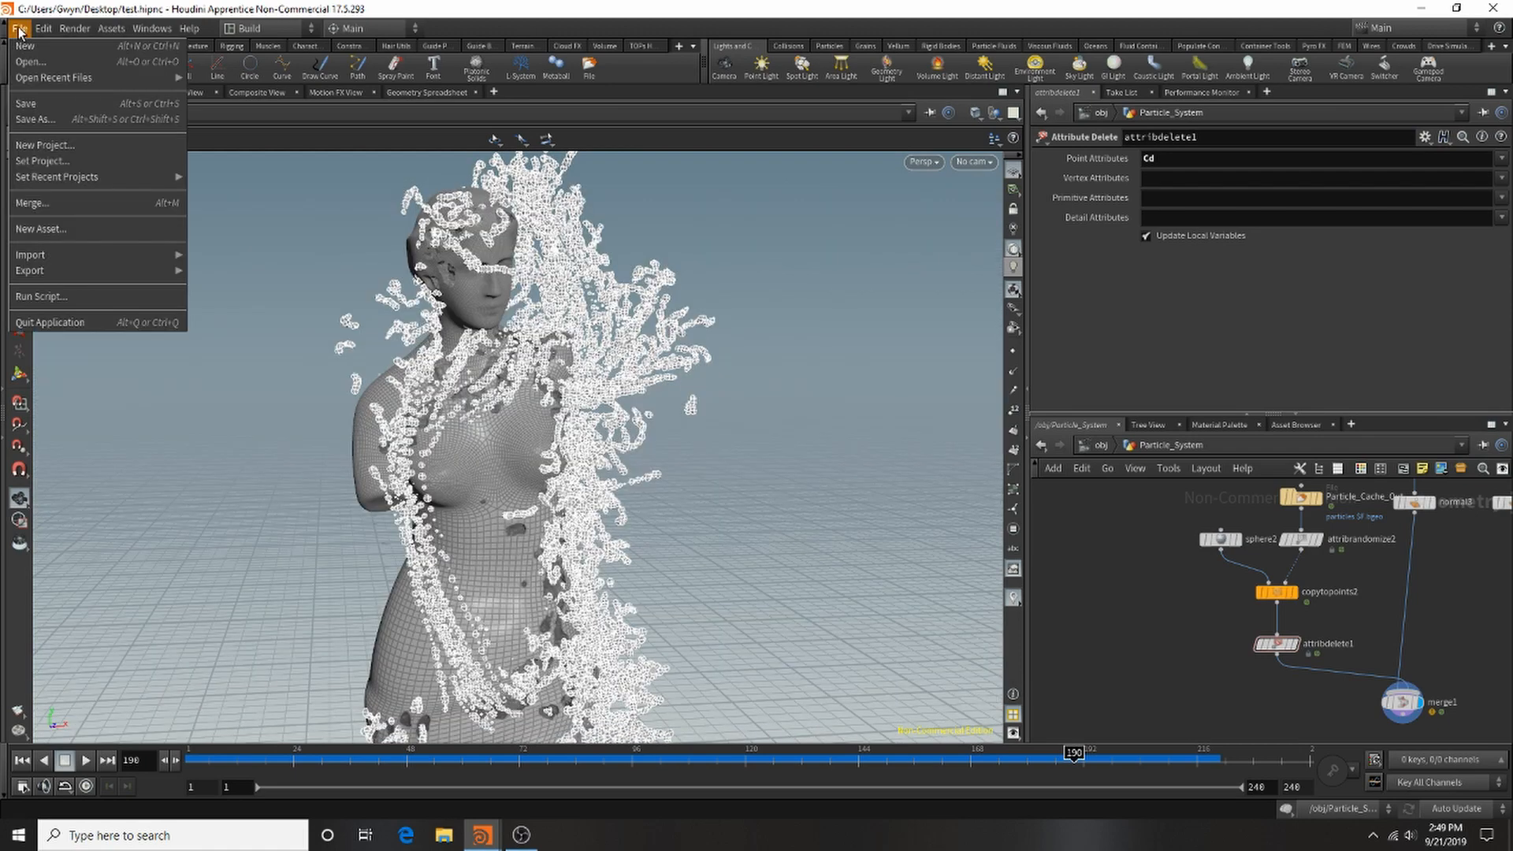
{"action": "left_click", "coordinate": [26, 104]}
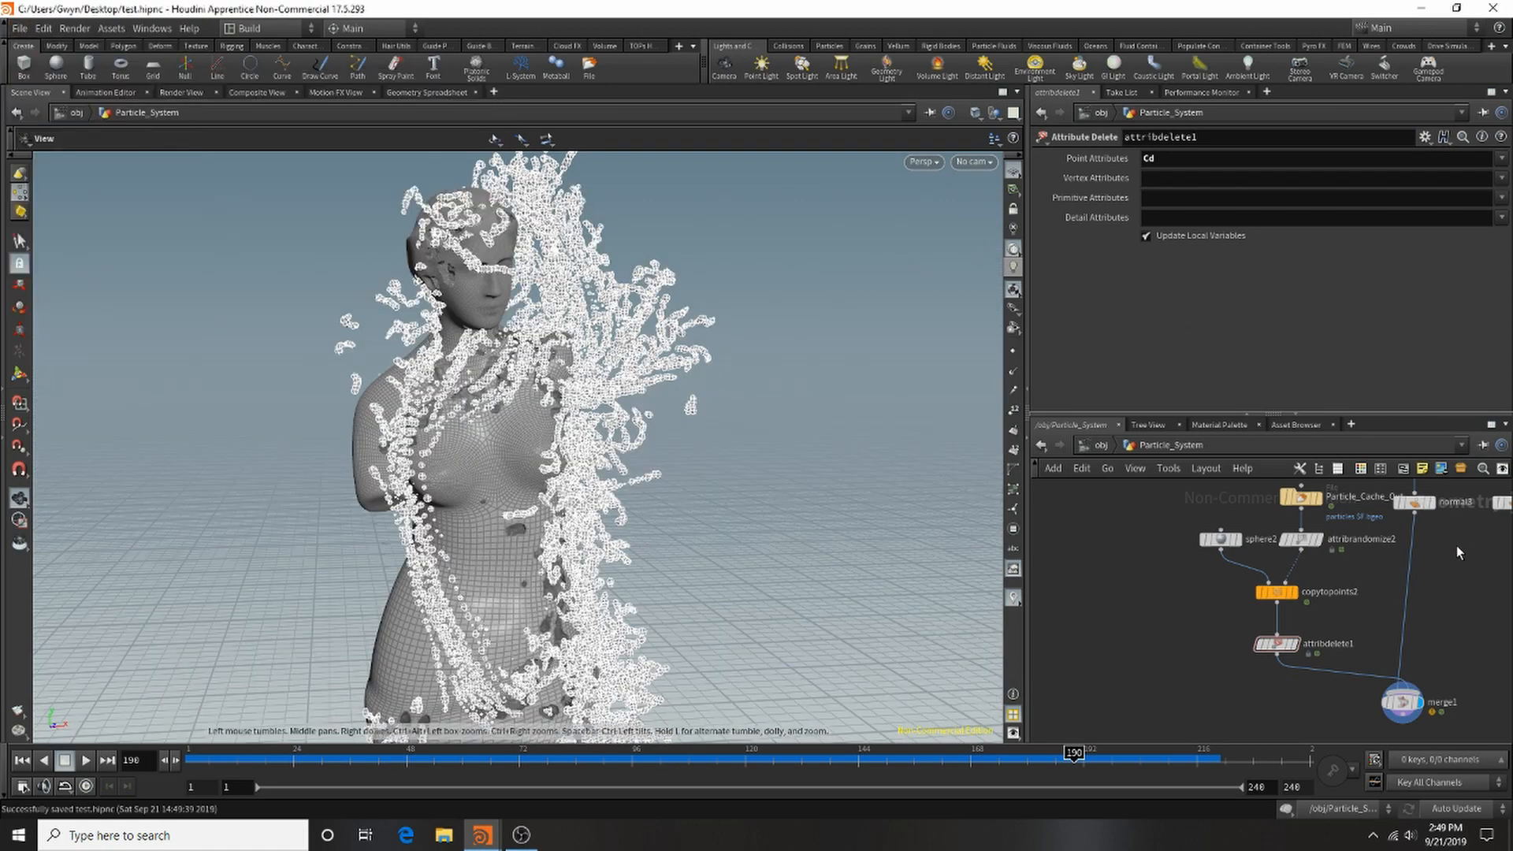
Try wiring the pscale Attribute Randomize node directly into the Merge node, then remove that connection.
{"action": "scroll", "coordinate": [1290, 533], "scroll_direction": "down", "scroll_amount": 2}
{"action": "scroll", "coordinate": [1291, 534], "scroll_direction": "down", "scroll_amount": 2}
{"action": "scroll", "coordinate": [1437, 602], "scroll_direction": "up", "scroll_amount": 4}
{"action": "scroll", "coordinate": [1296, 595], "scroll_direction": "down", "scroll_amount": 5}
{"action": "scroll", "coordinate": [1282, 562], "scroll_direction": "up", "scroll_amount": 5}
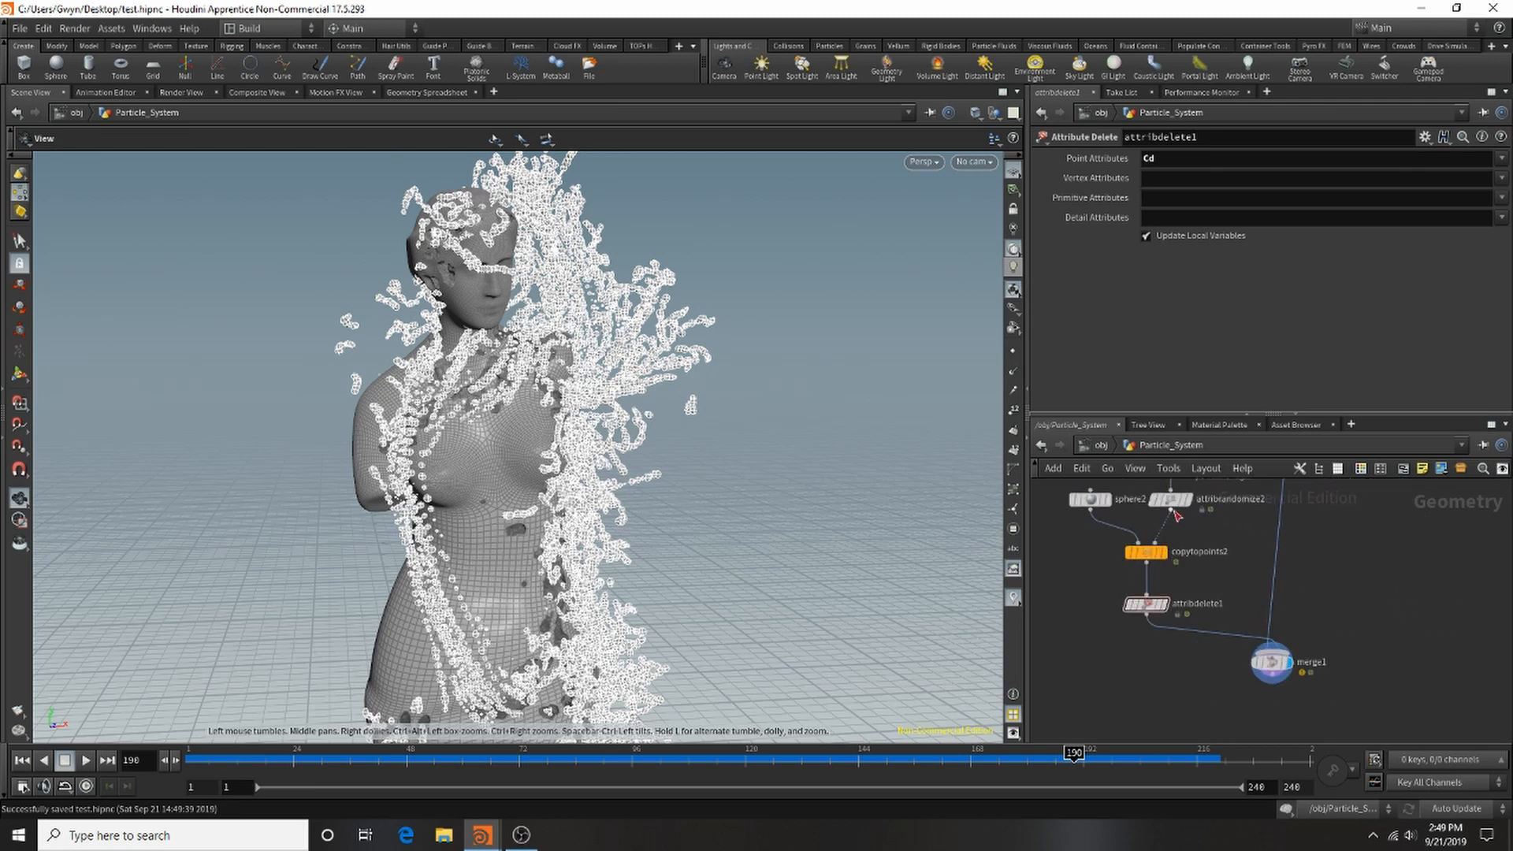
{"action": "left_click_drag", "start_coordinate": [1179, 519], "coordinate": [1271, 656]}
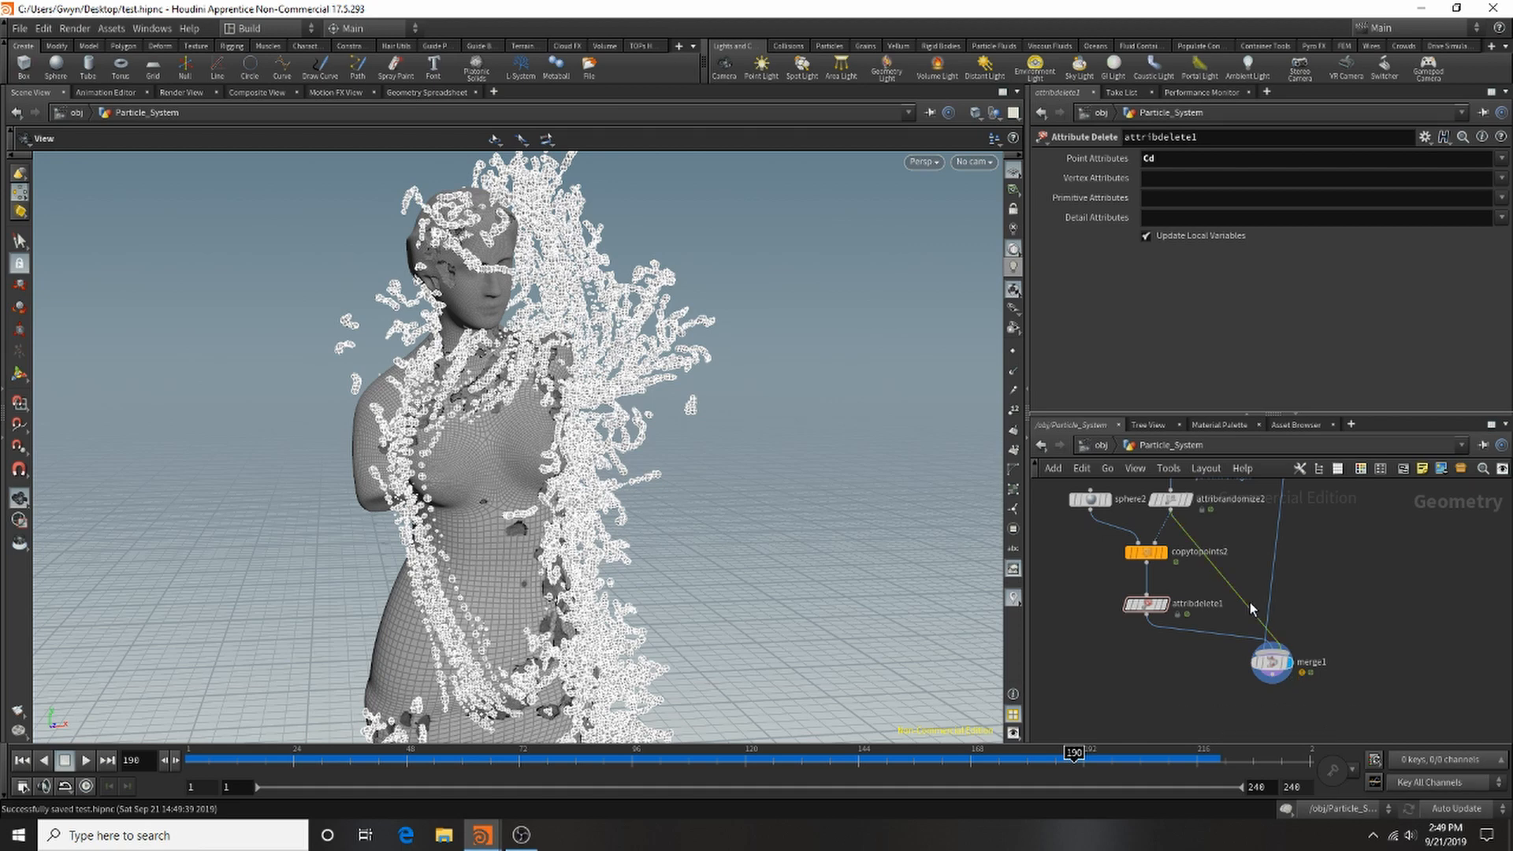
{"action": "key", "text": "Delete"}
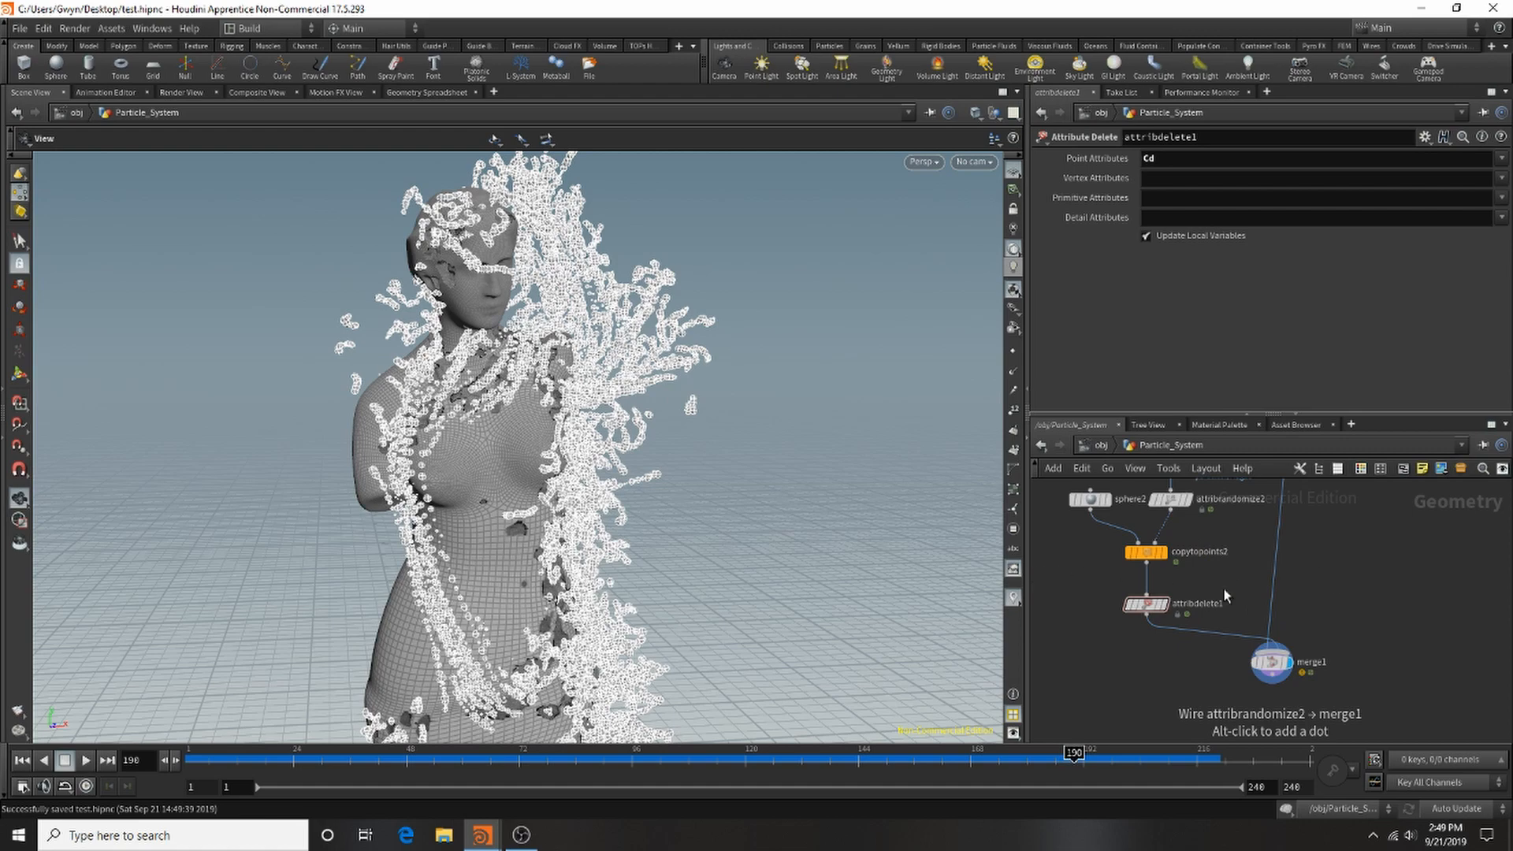
Add a File Cache node below the Merge node, wire the merge into it and display it.
{"action": "scroll", "coordinate": [1263, 656], "scroll_direction": "down", "scroll_amount": 2}
{"action": "scroll", "coordinate": [1260, 662], "scroll_direction": "up", "scroll_amount": 4}
{"action": "key", "text": "Tab"}
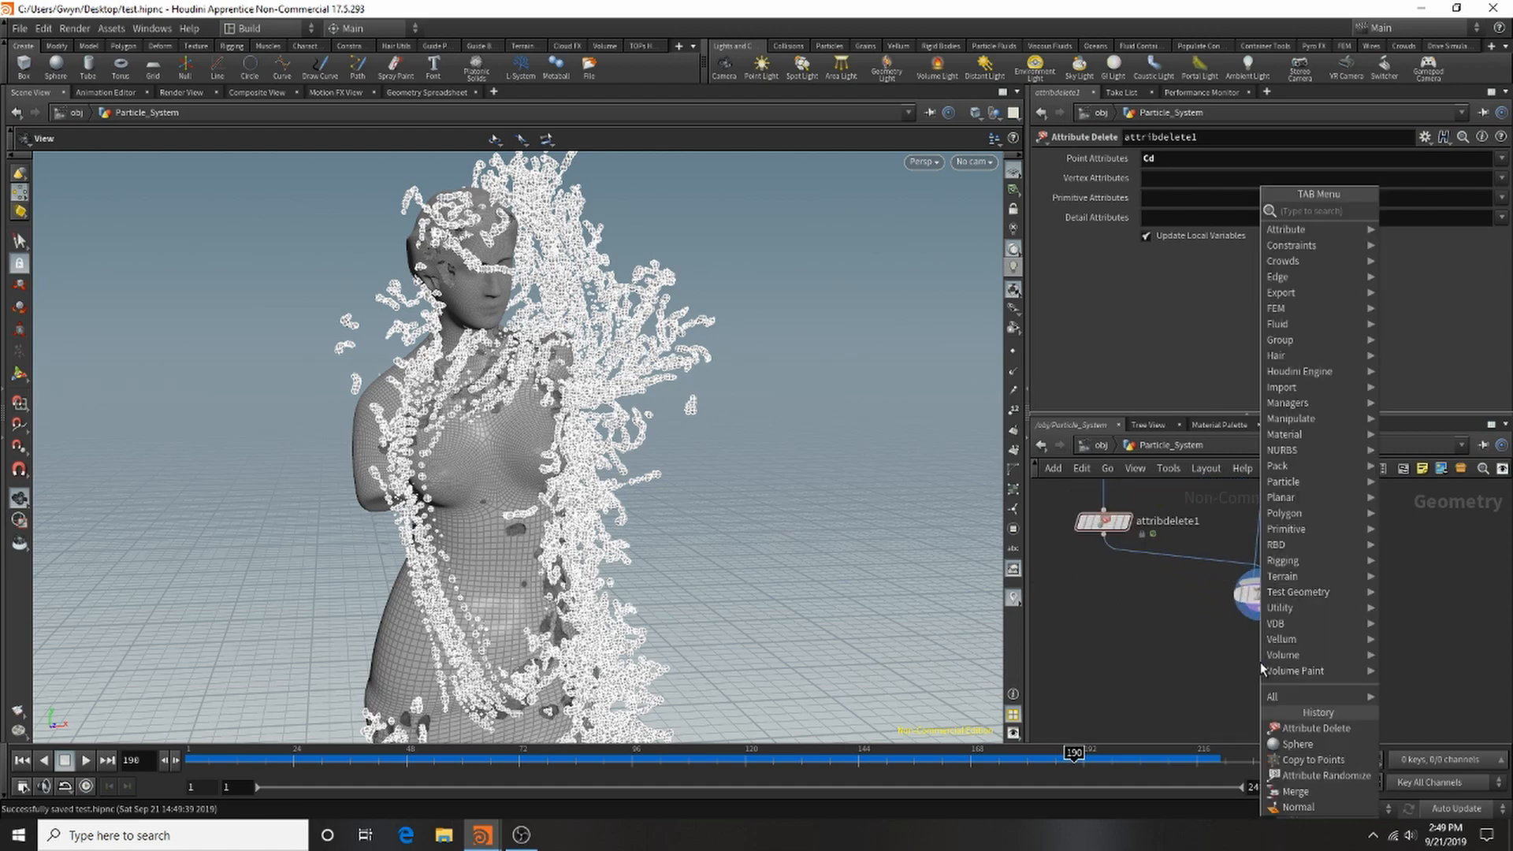
{"action": "type", "text": "file"}
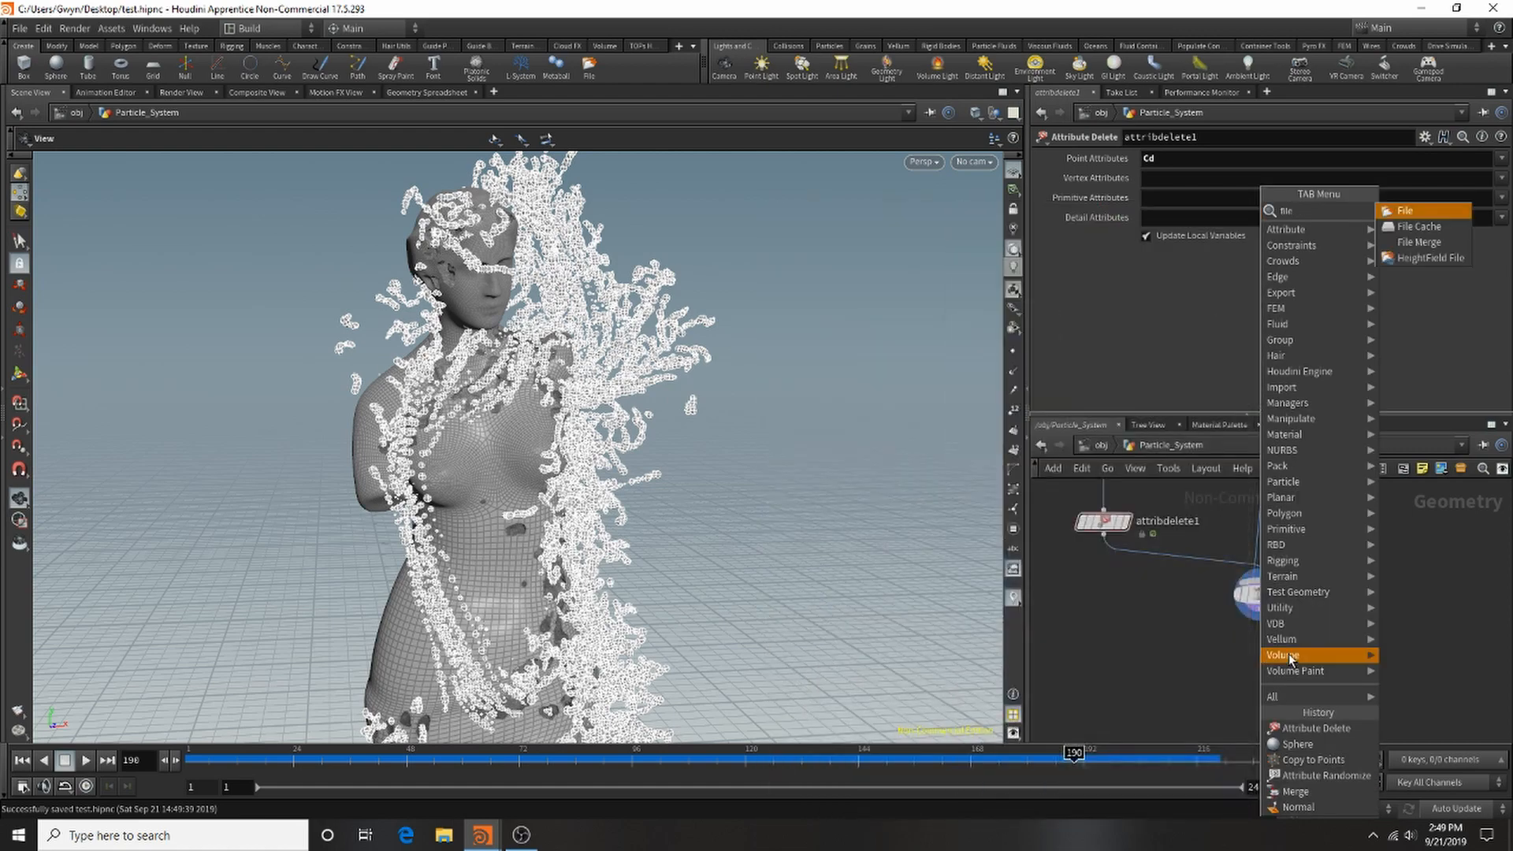
{"action": "left_click", "coordinate": [1421, 211]}
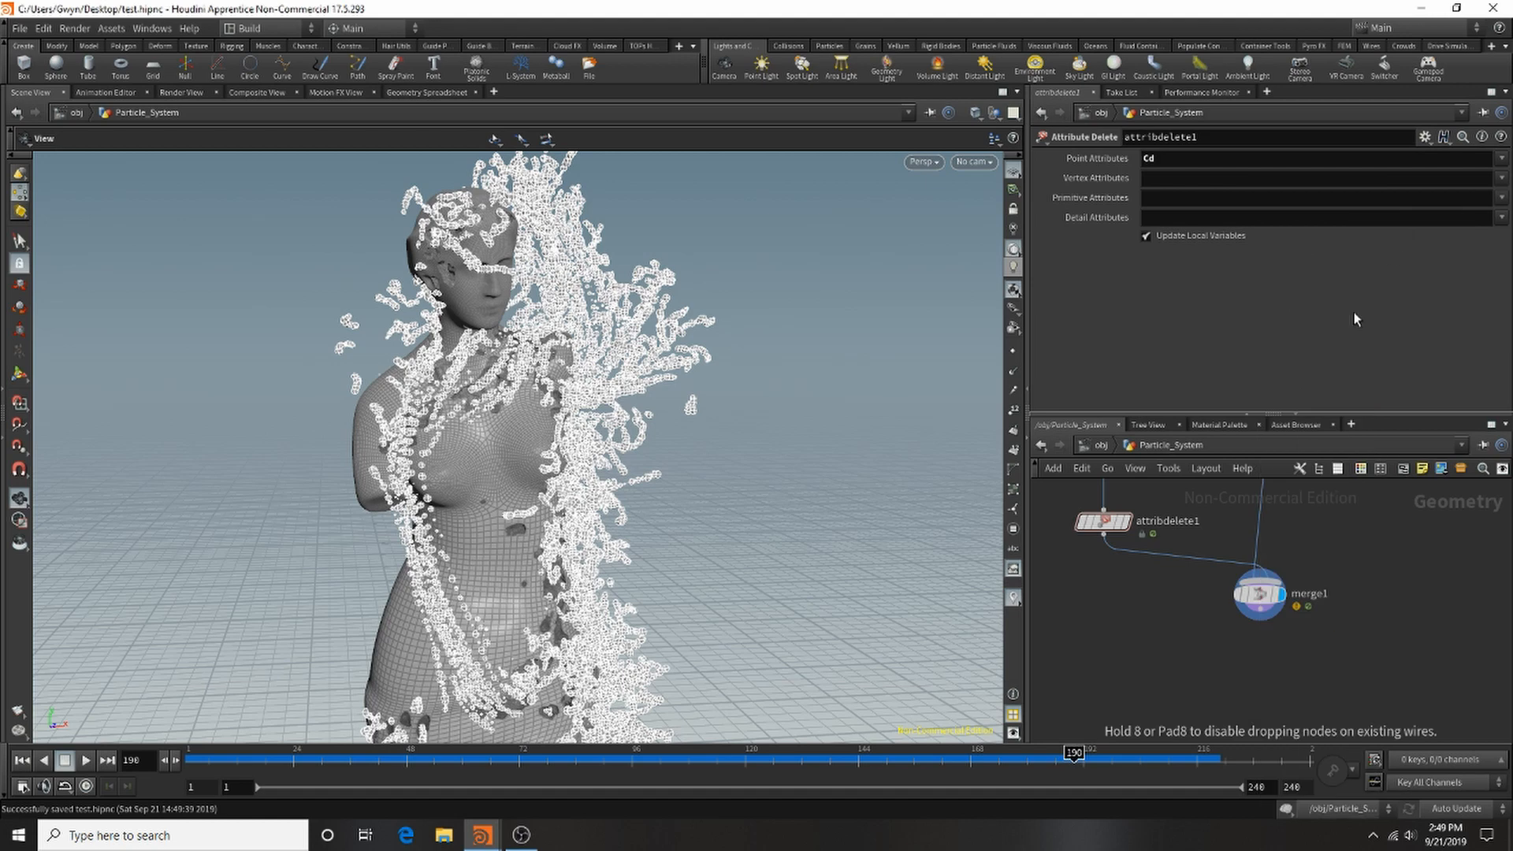
{"action": "left_click", "coordinate": [1270, 643]}
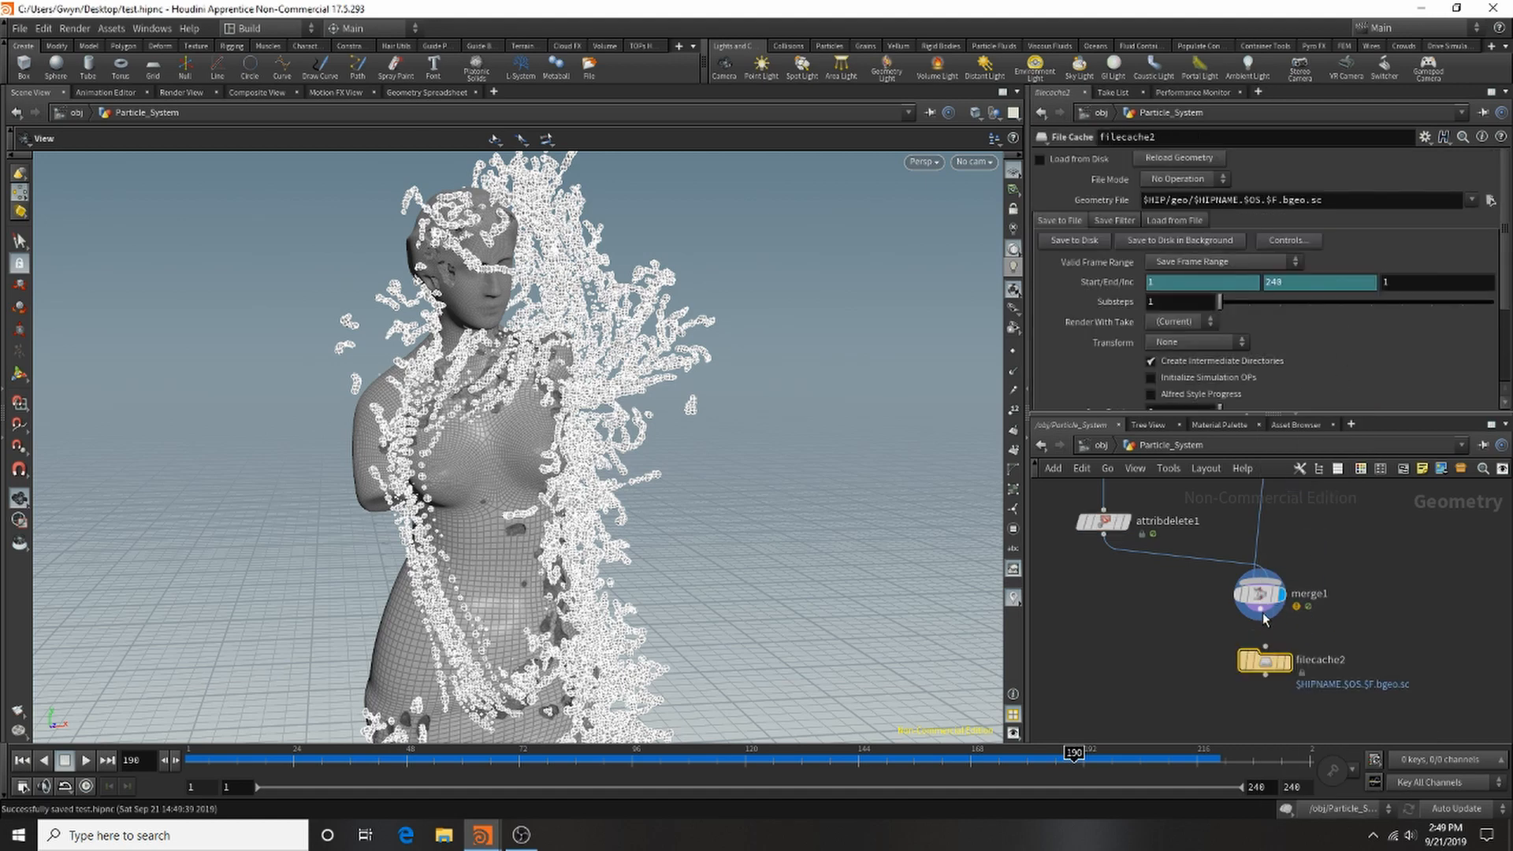
{"action": "left_click", "coordinate": [1275, 665]}
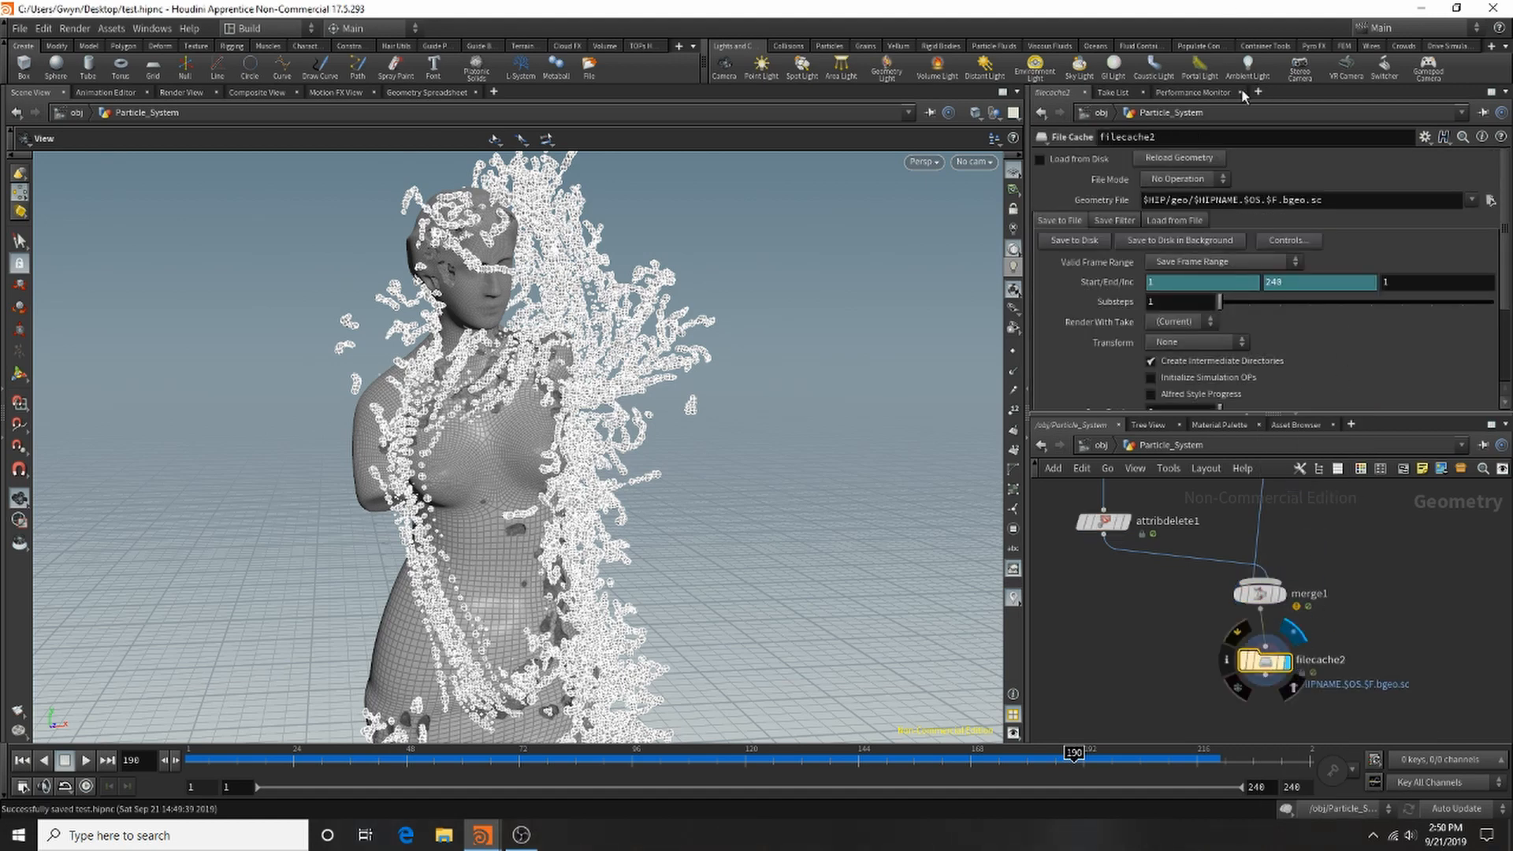
Set the File Cache's geometry file to $HIP/geo/particles_together_out.$F.bgeo and enable Load from Disk.
{"action": "left_click", "coordinate": [1492, 201]}
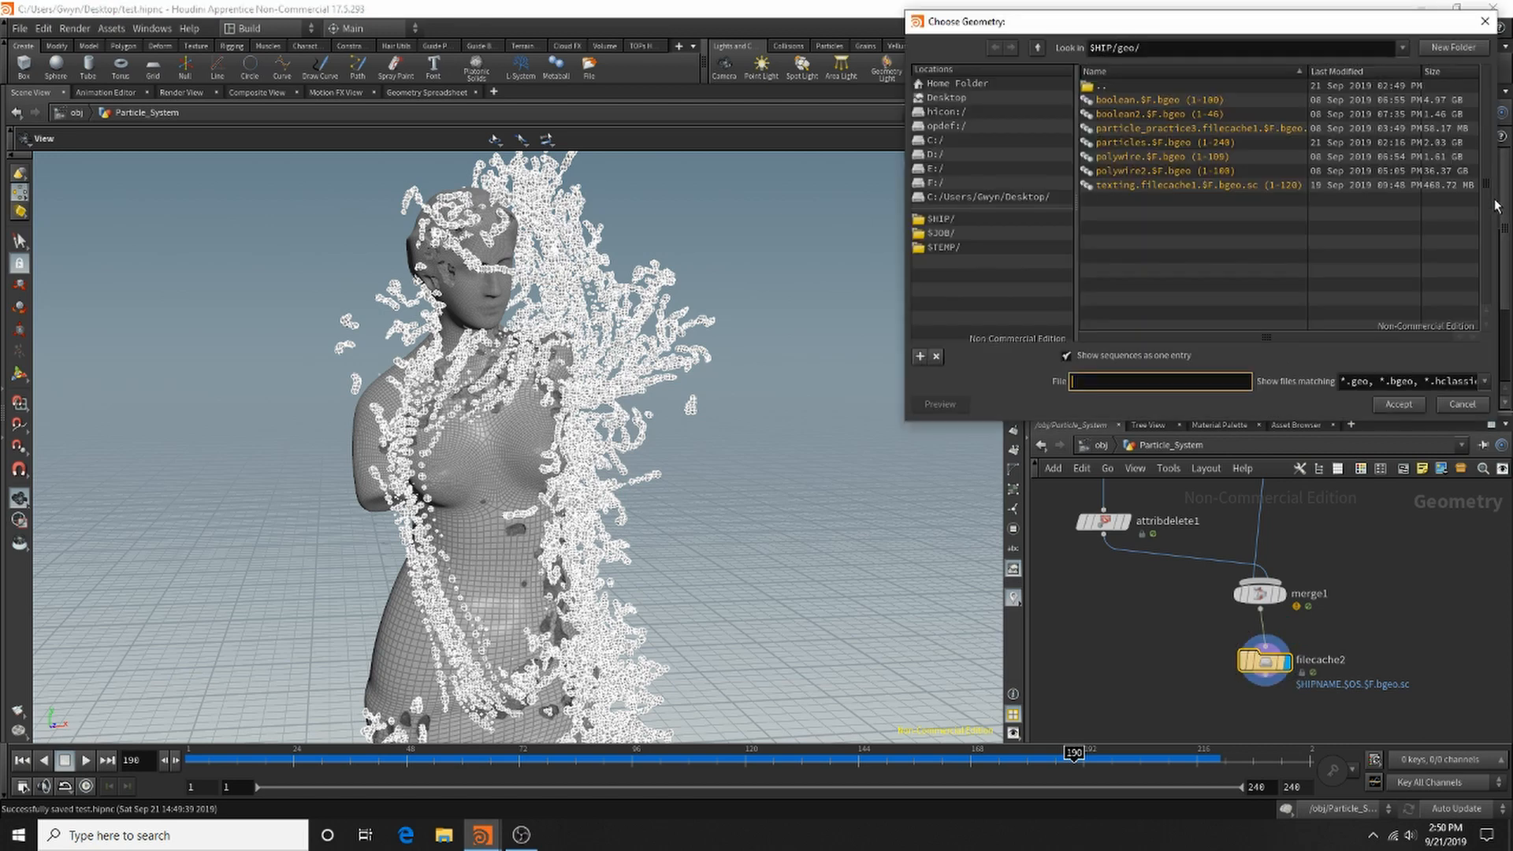
{"action": "left_click", "coordinate": [1130, 143]}
{"action": "left_click", "coordinate": [1124, 381]}
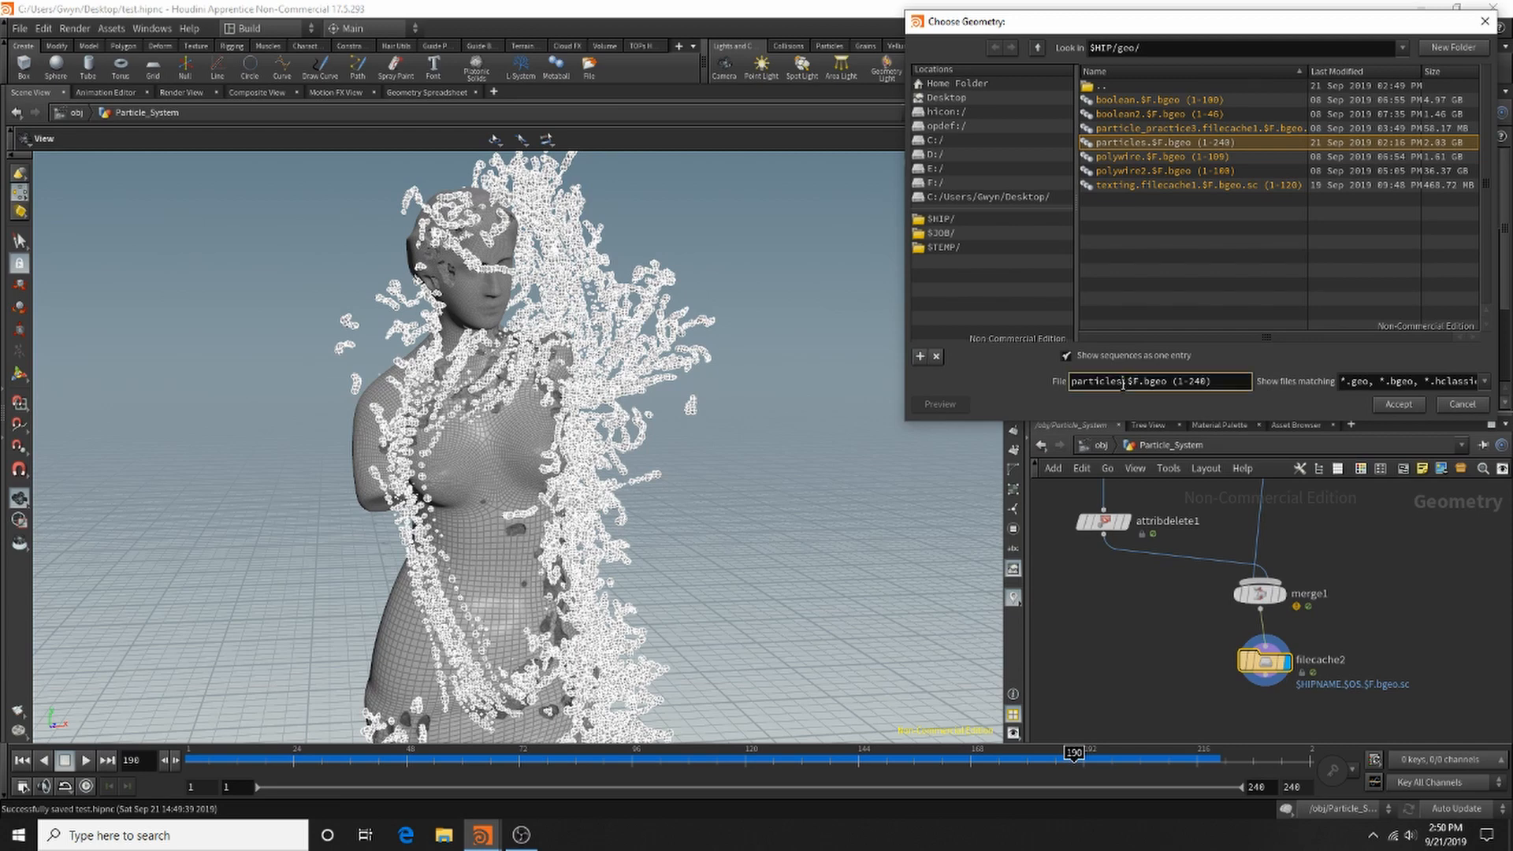
{"action": "type", "text": "_together_out"}
{"action": "left_click_drag", "start_coordinate": [1241, 383], "coordinate": [1253, 383]}
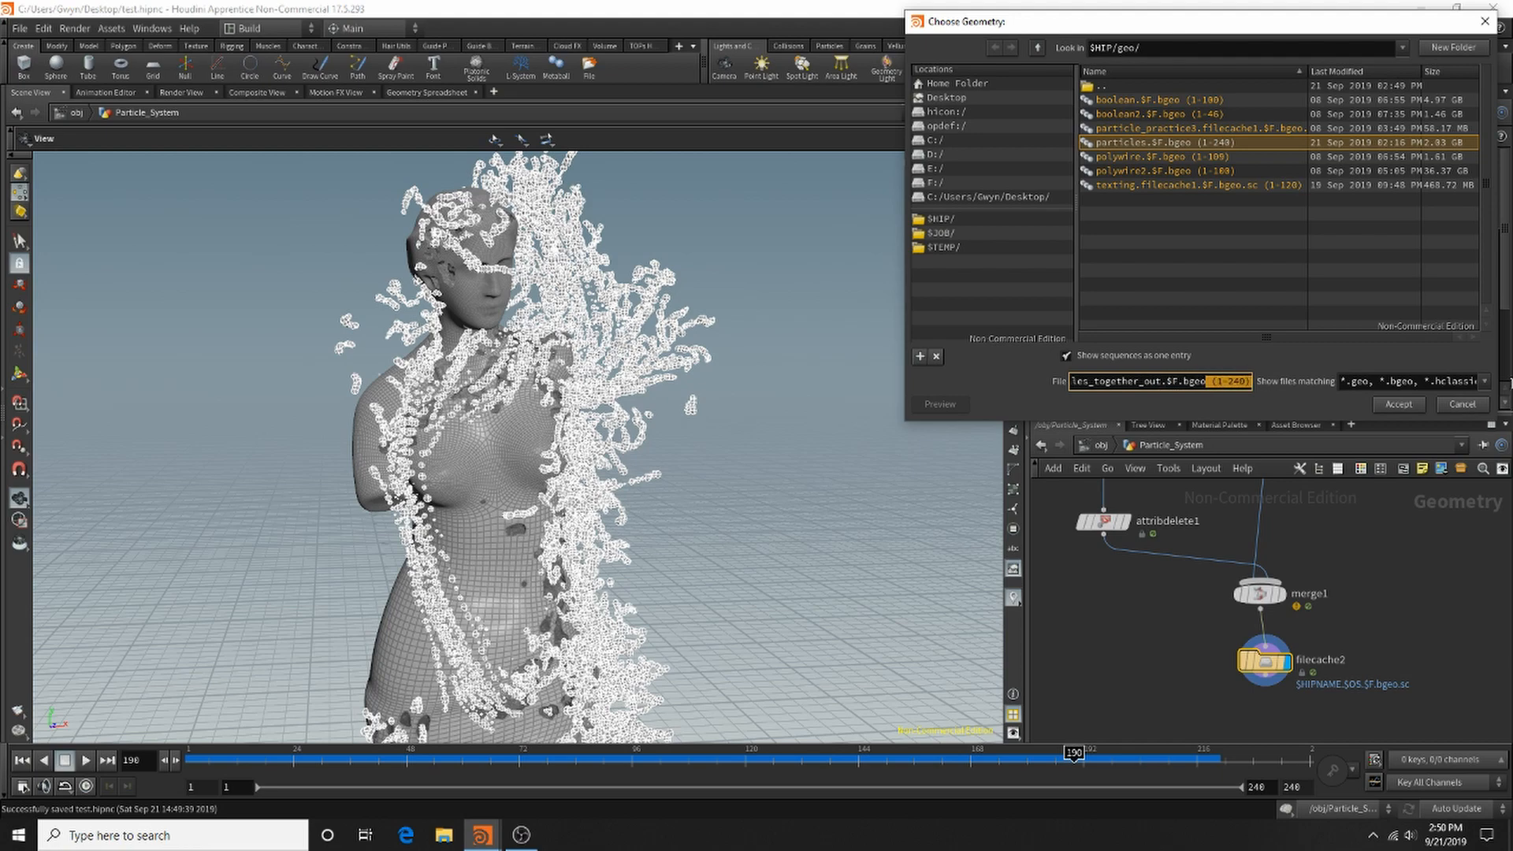
{"action": "key", "text": "BackSpace"}
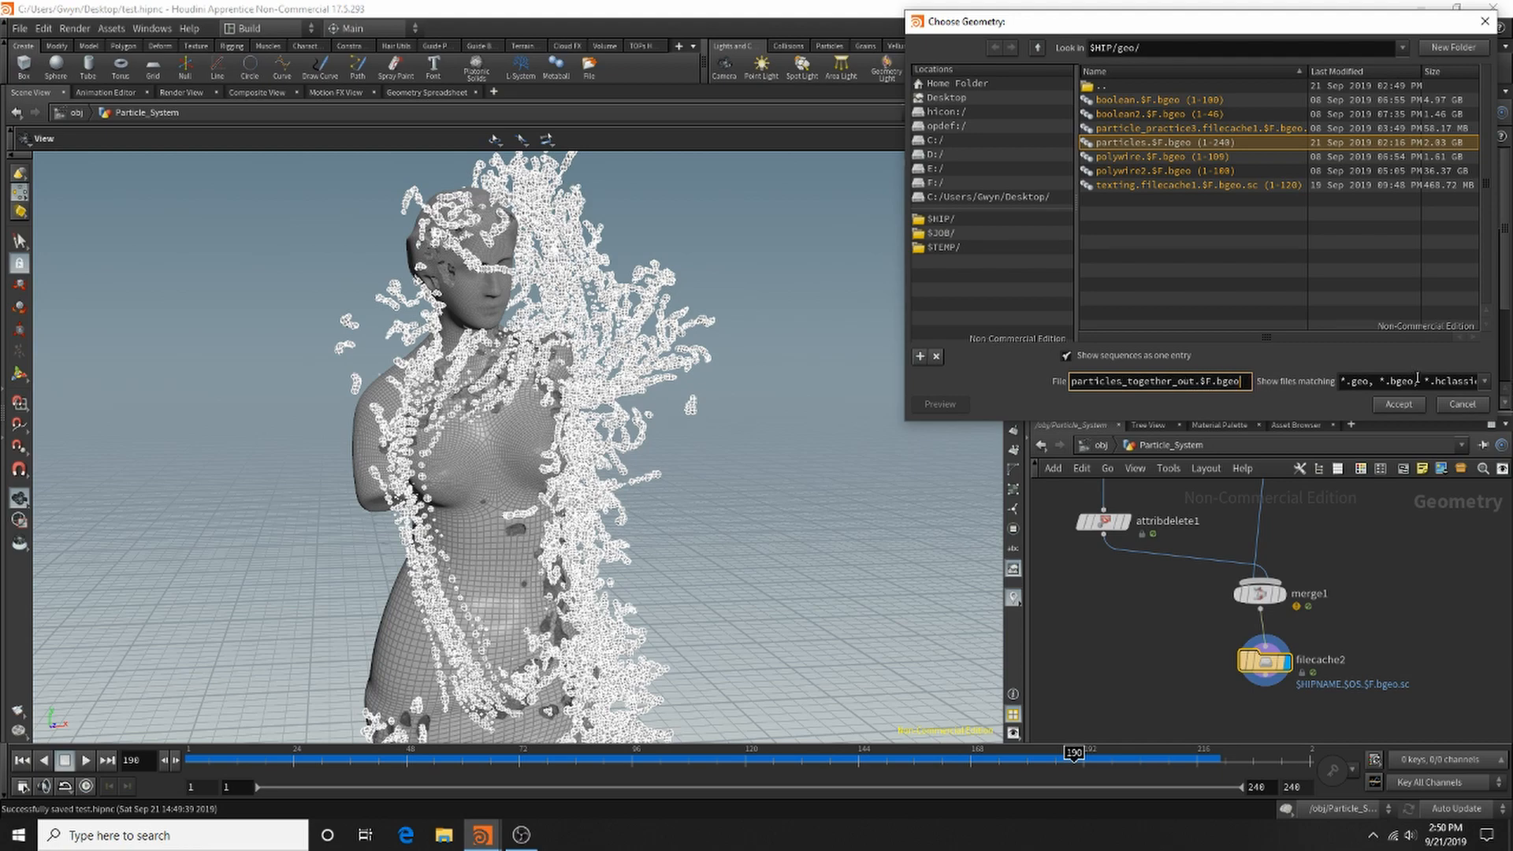
{"action": "left_click", "coordinate": [1412, 405]}
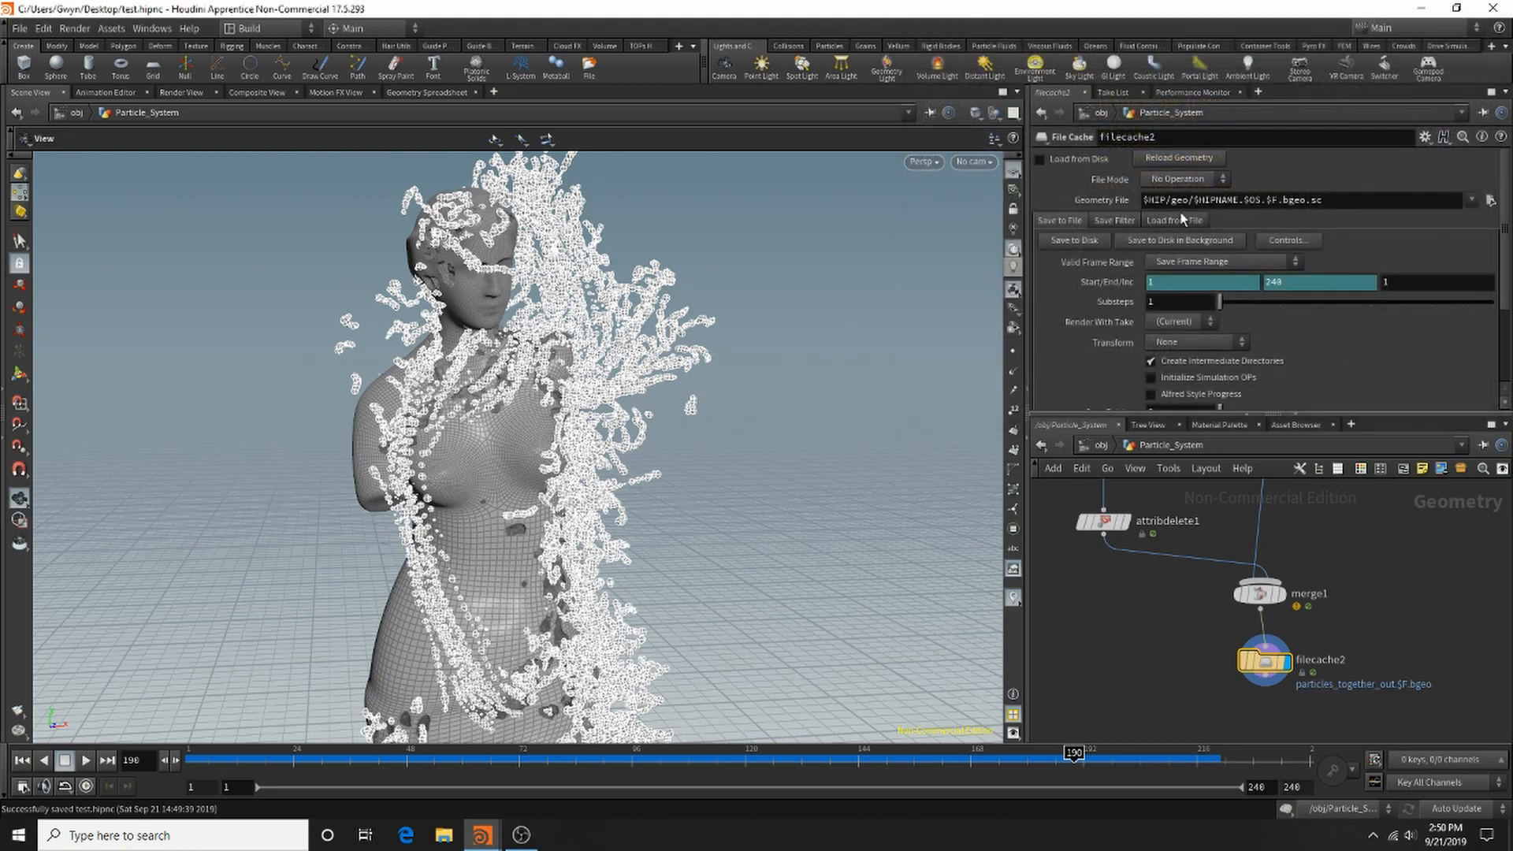
{"action": "left_click", "coordinate": [1080, 159]}
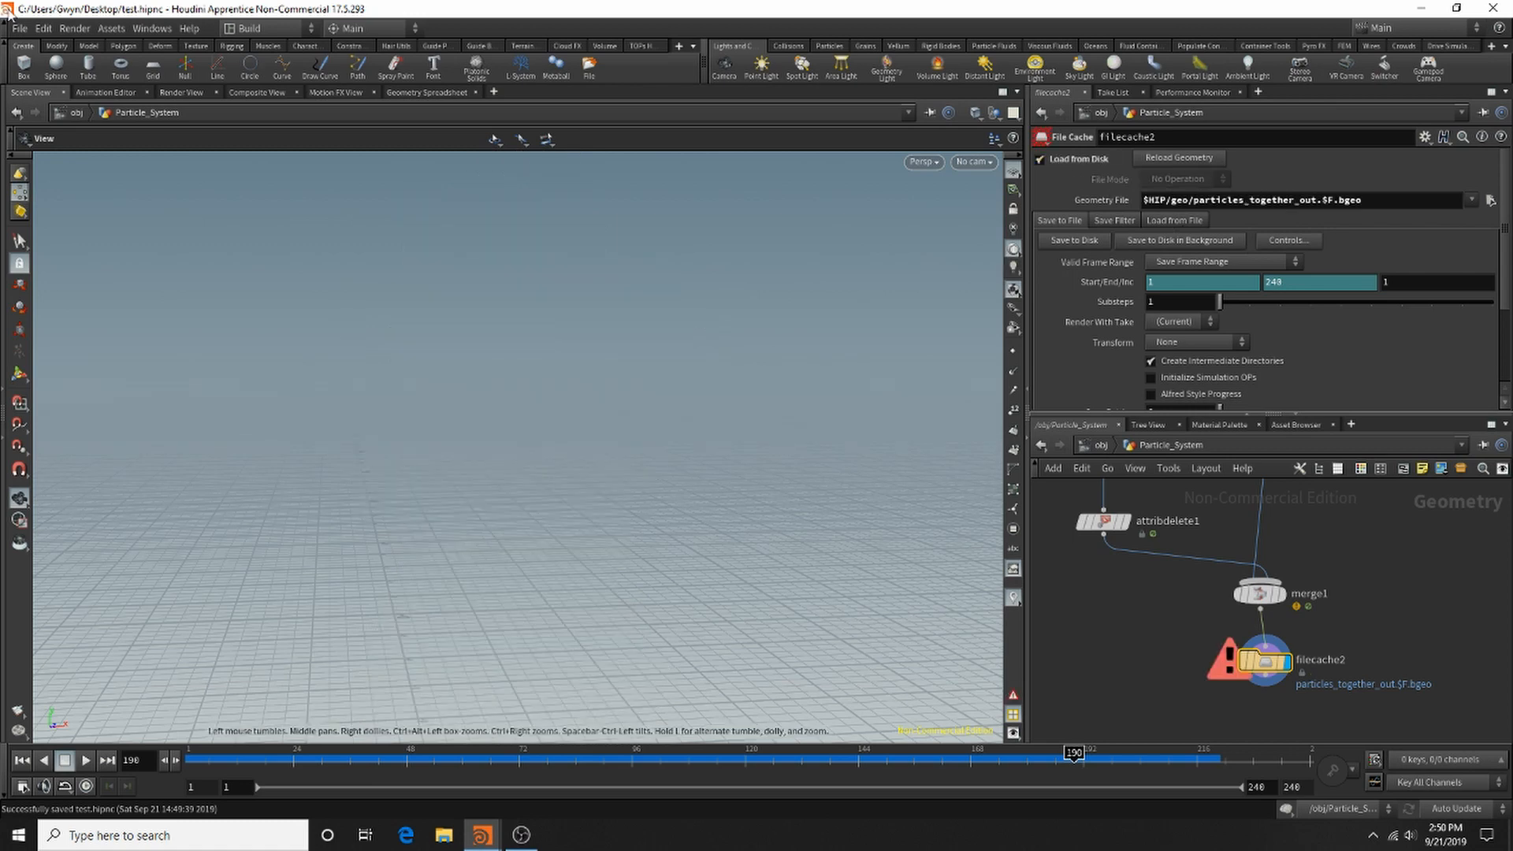
Save the scene file and write the File Cache's frames 1 to 240 to disk in the background.
{"action": "left_click", "coordinate": [18, 28]}
{"action": "left_click", "coordinate": [32, 103]}
{"action": "left_click", "coordinate": [1221, 241]}
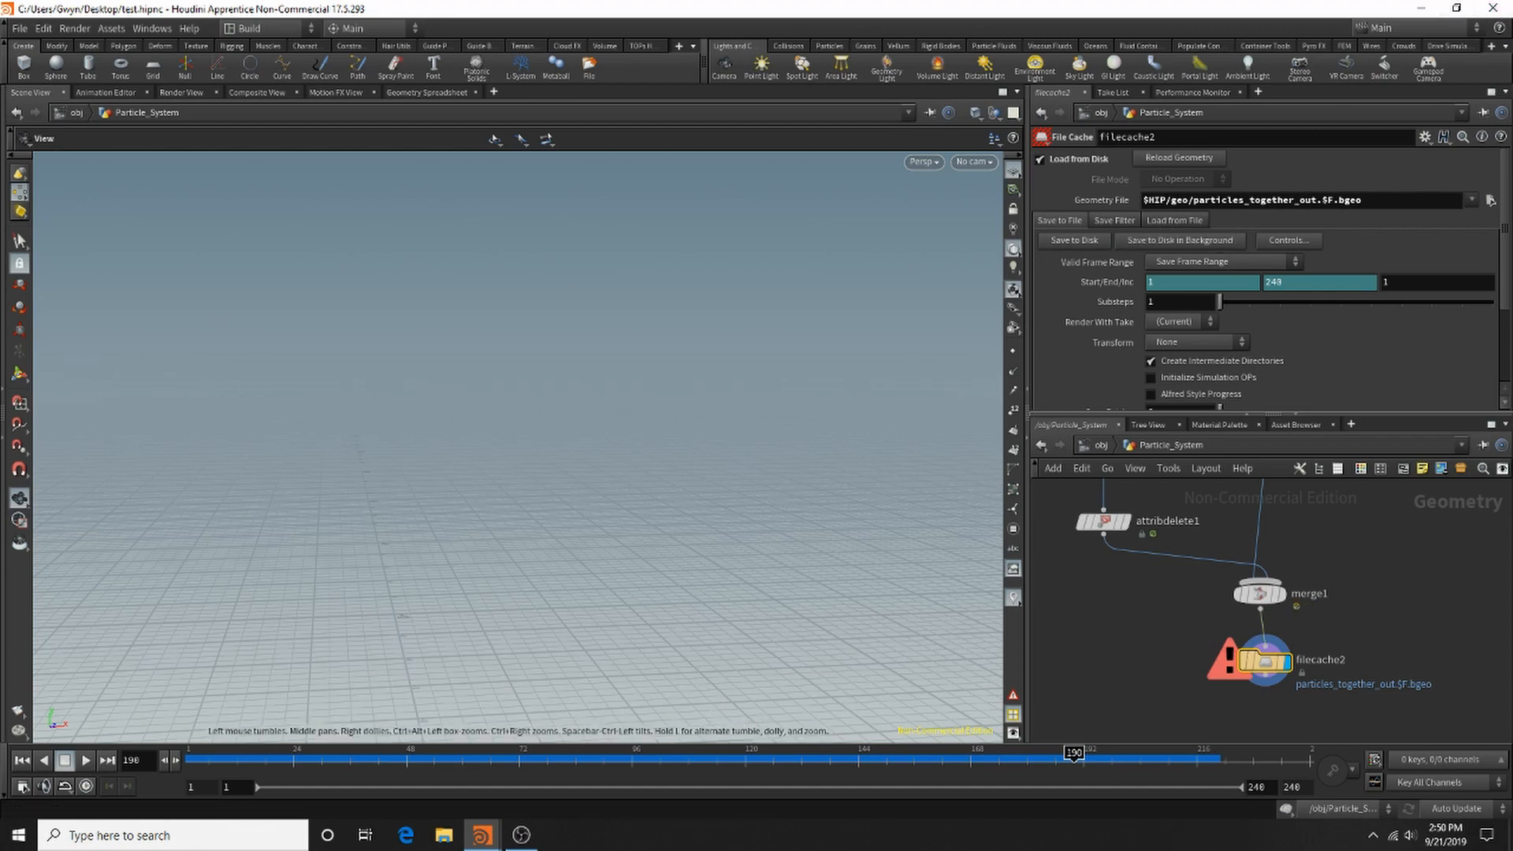
{"action": "left_click", "coordinate": [564, 758]}
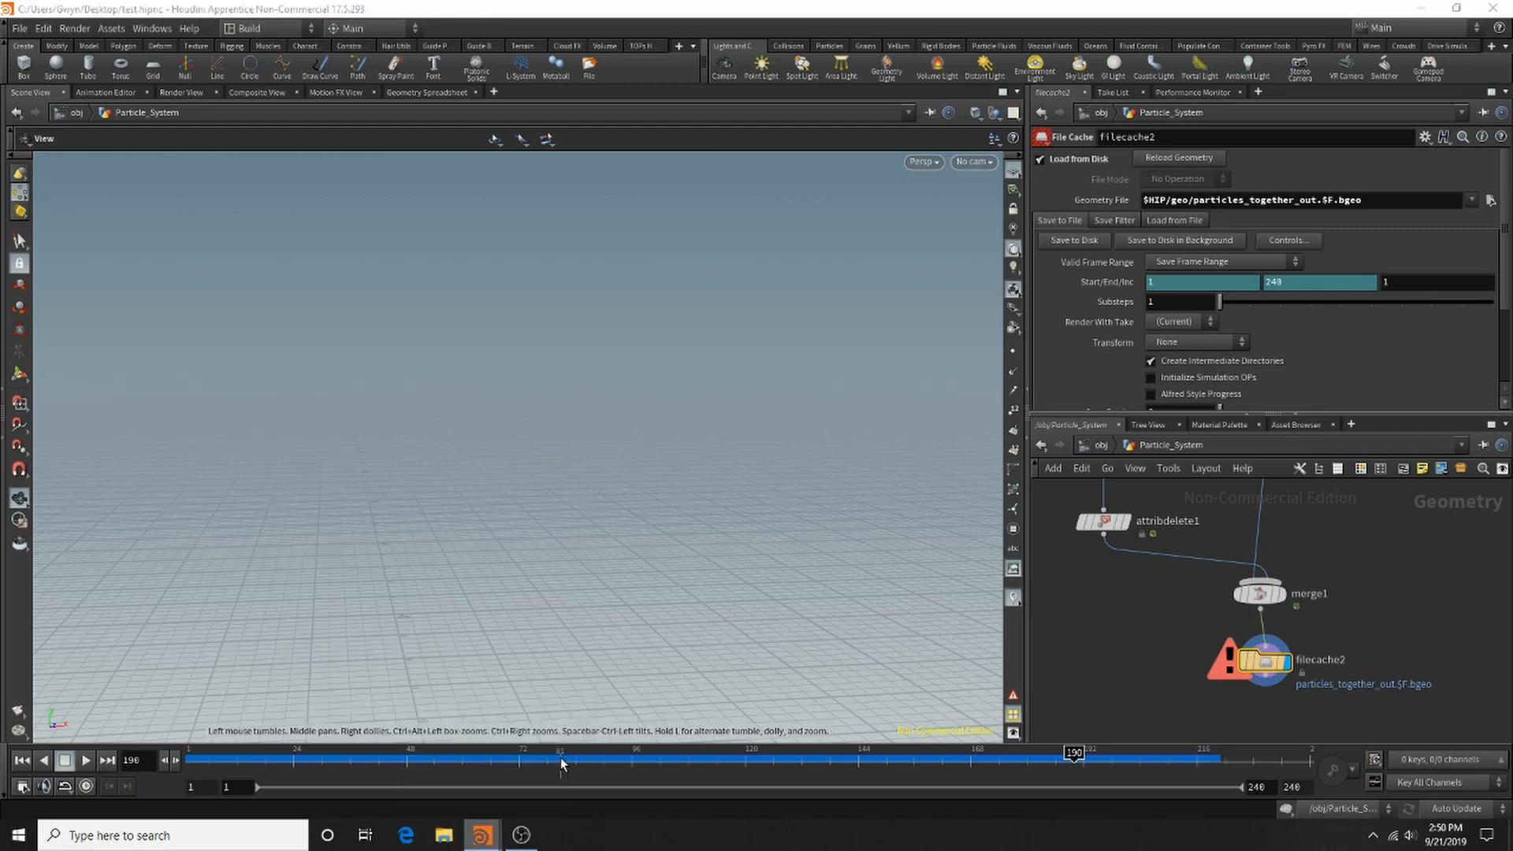
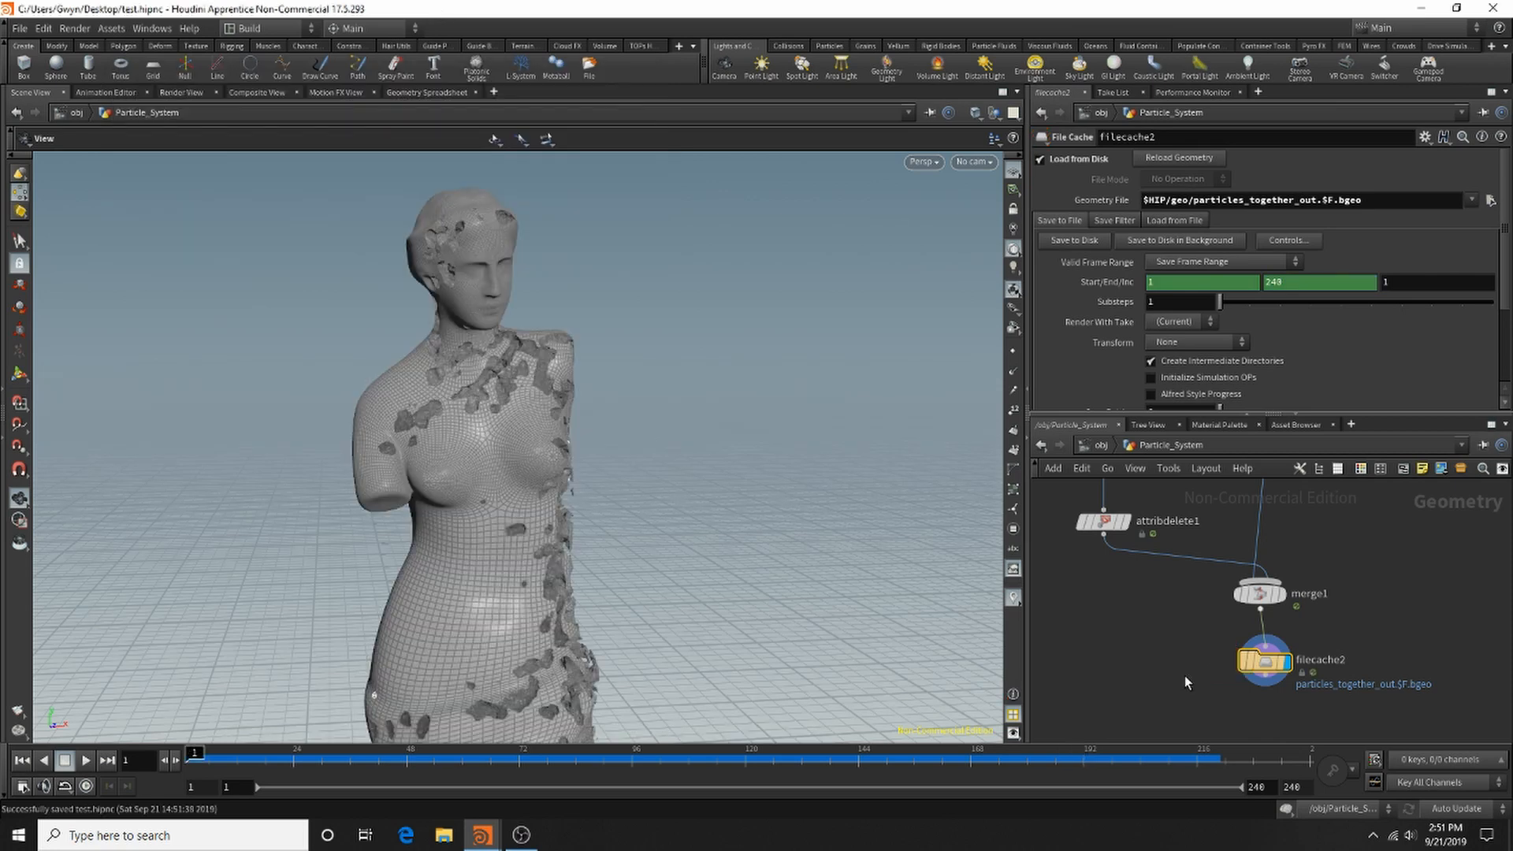
Display the normal3 node that feeds the statue into the Merge node.
{"action": "key", "text": "h"}
{"action": "scroll", "coordinate": [1282, 530], "scroll_direction": "up", "scroll_amount": 5}
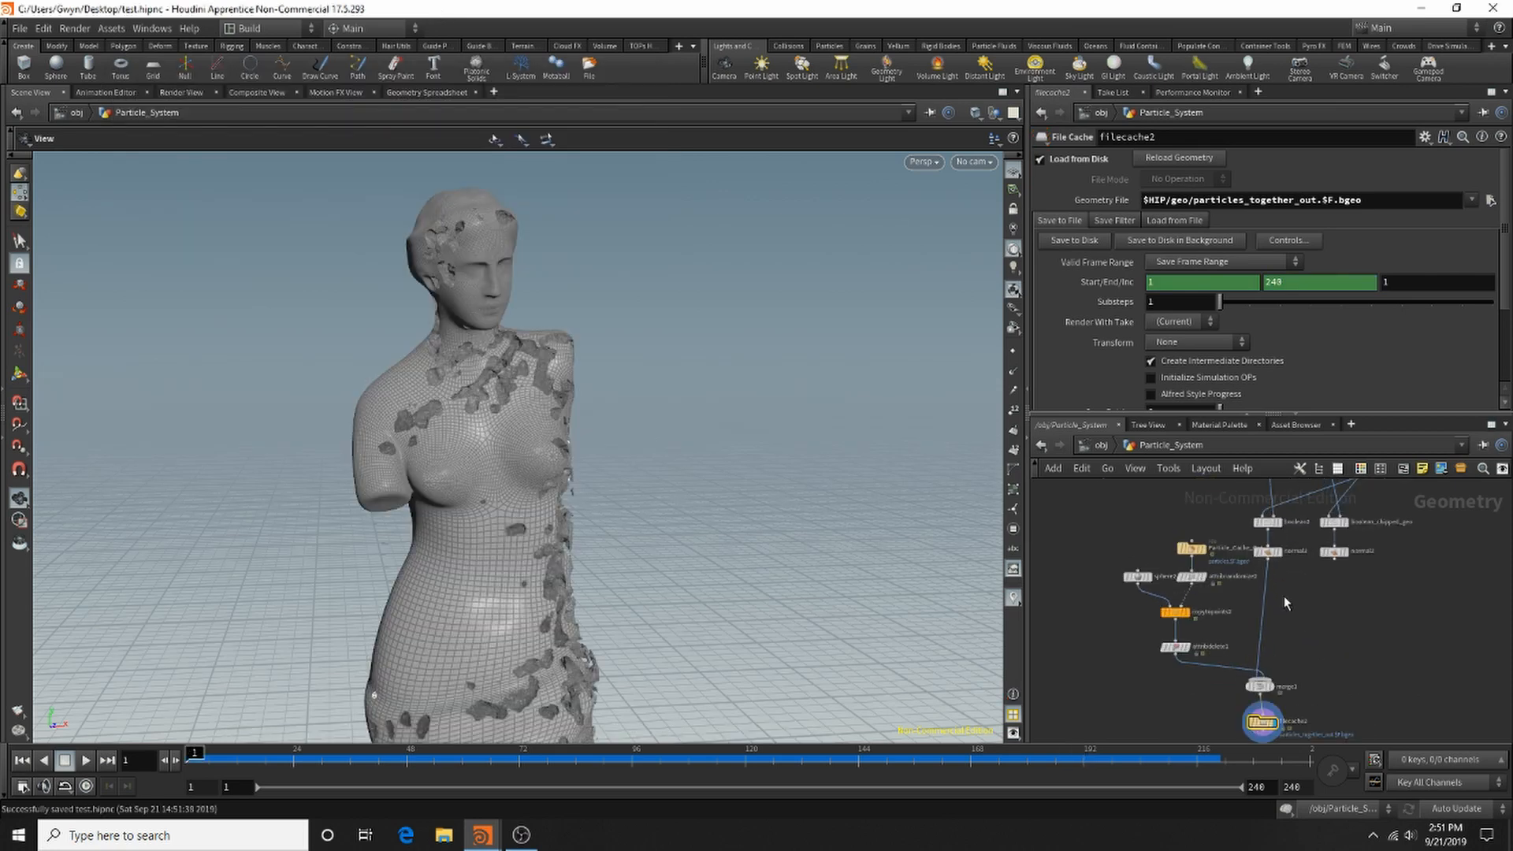
{"action": "left_click", "coordinate": [1276, 519]}
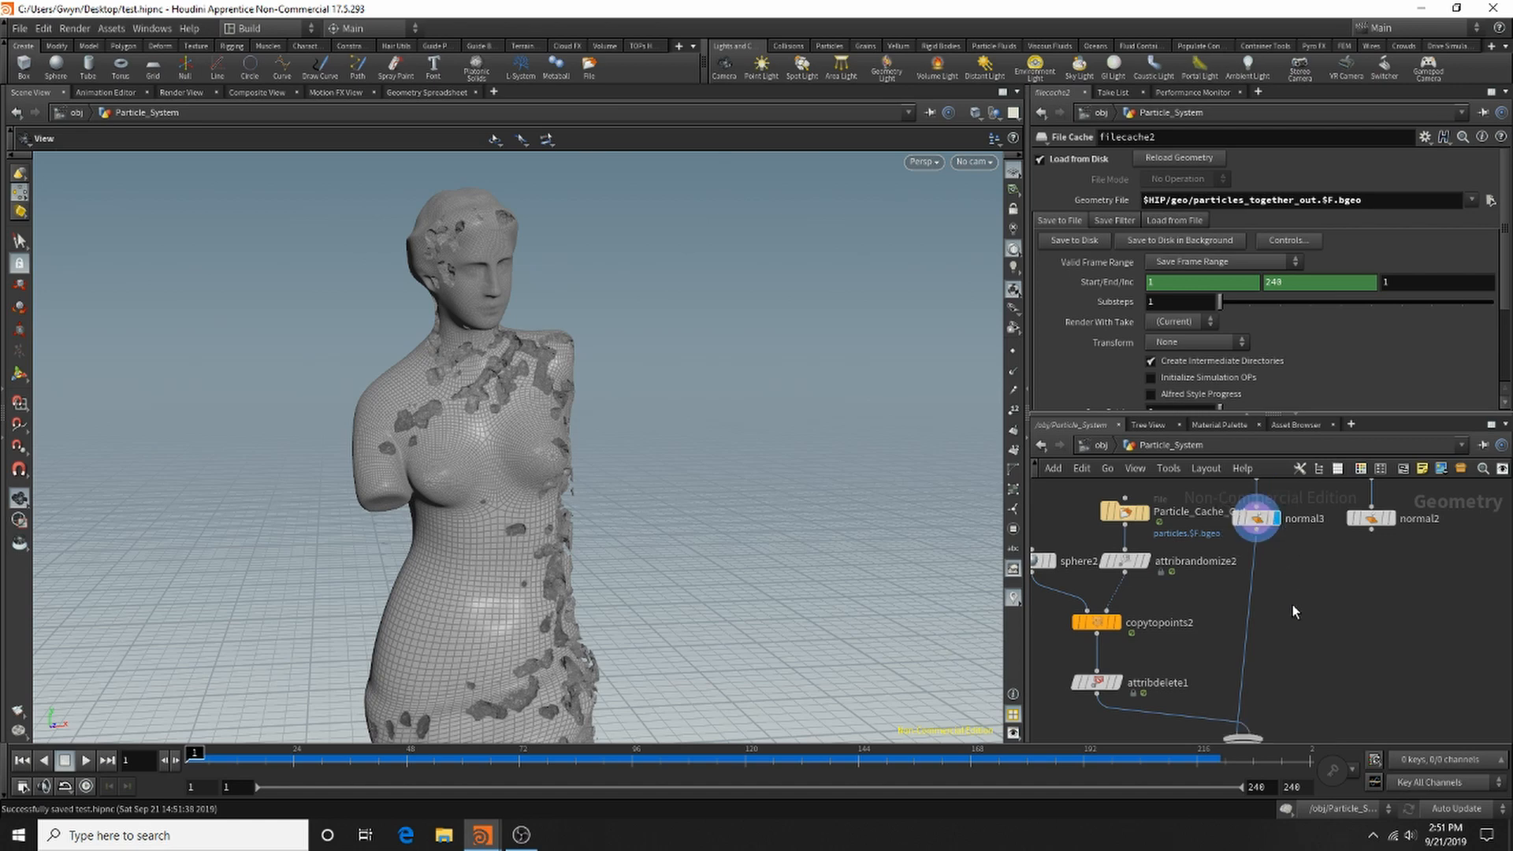
{"action": "scroll", "coordinate": [1213, 537], "scroll_direction": "down", "scroll_amount": 2}
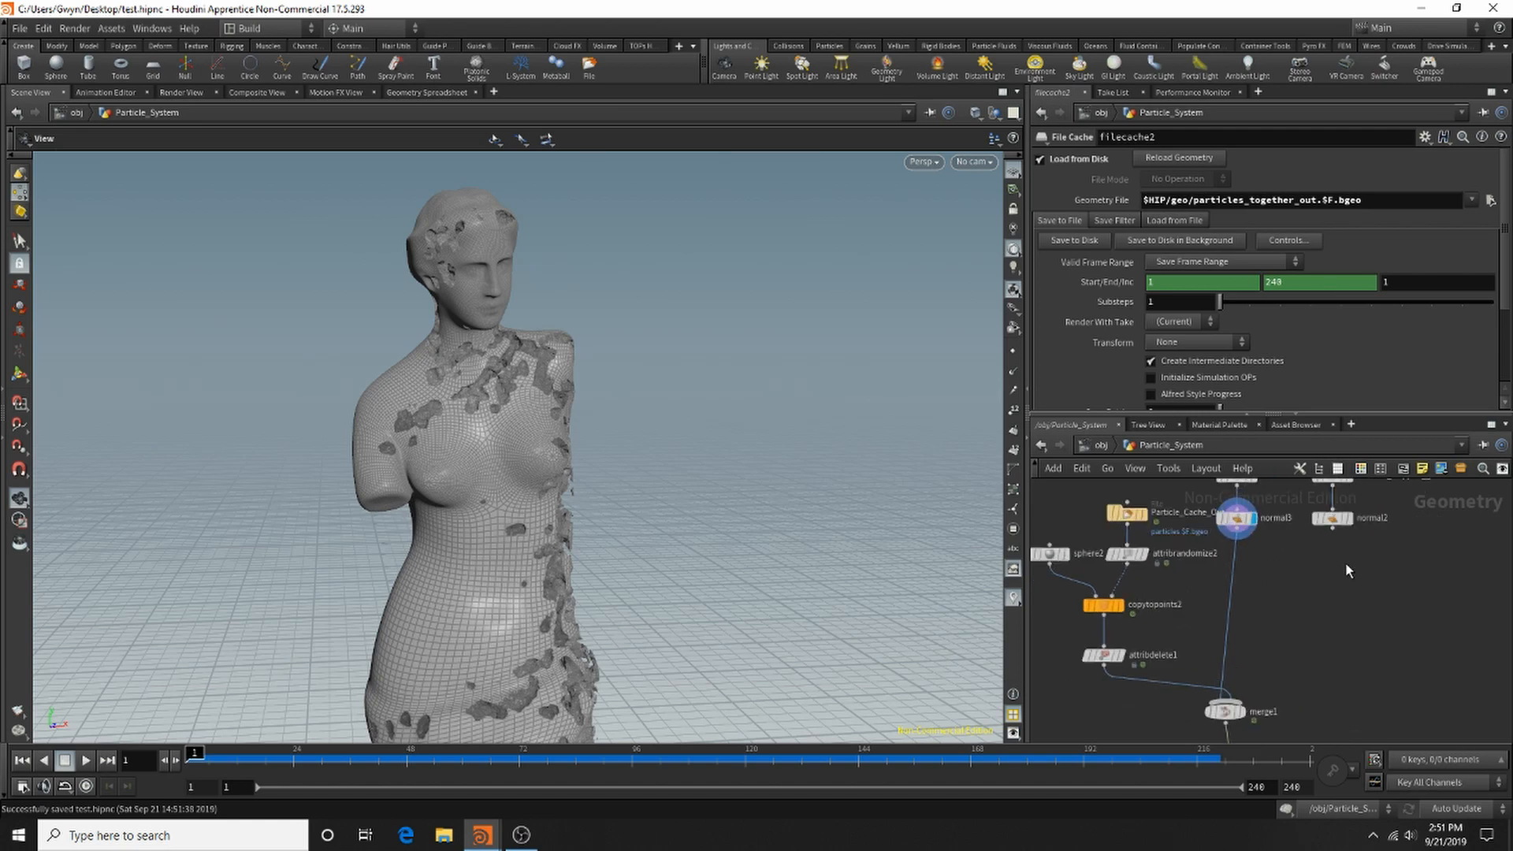
Add a UV Project node beside the statue branch, wire normal3 into it and display it.
{"action": "scroll", "coordinate": [1310, 545], "scroll_direction": "up", "scroll_amount": 3}
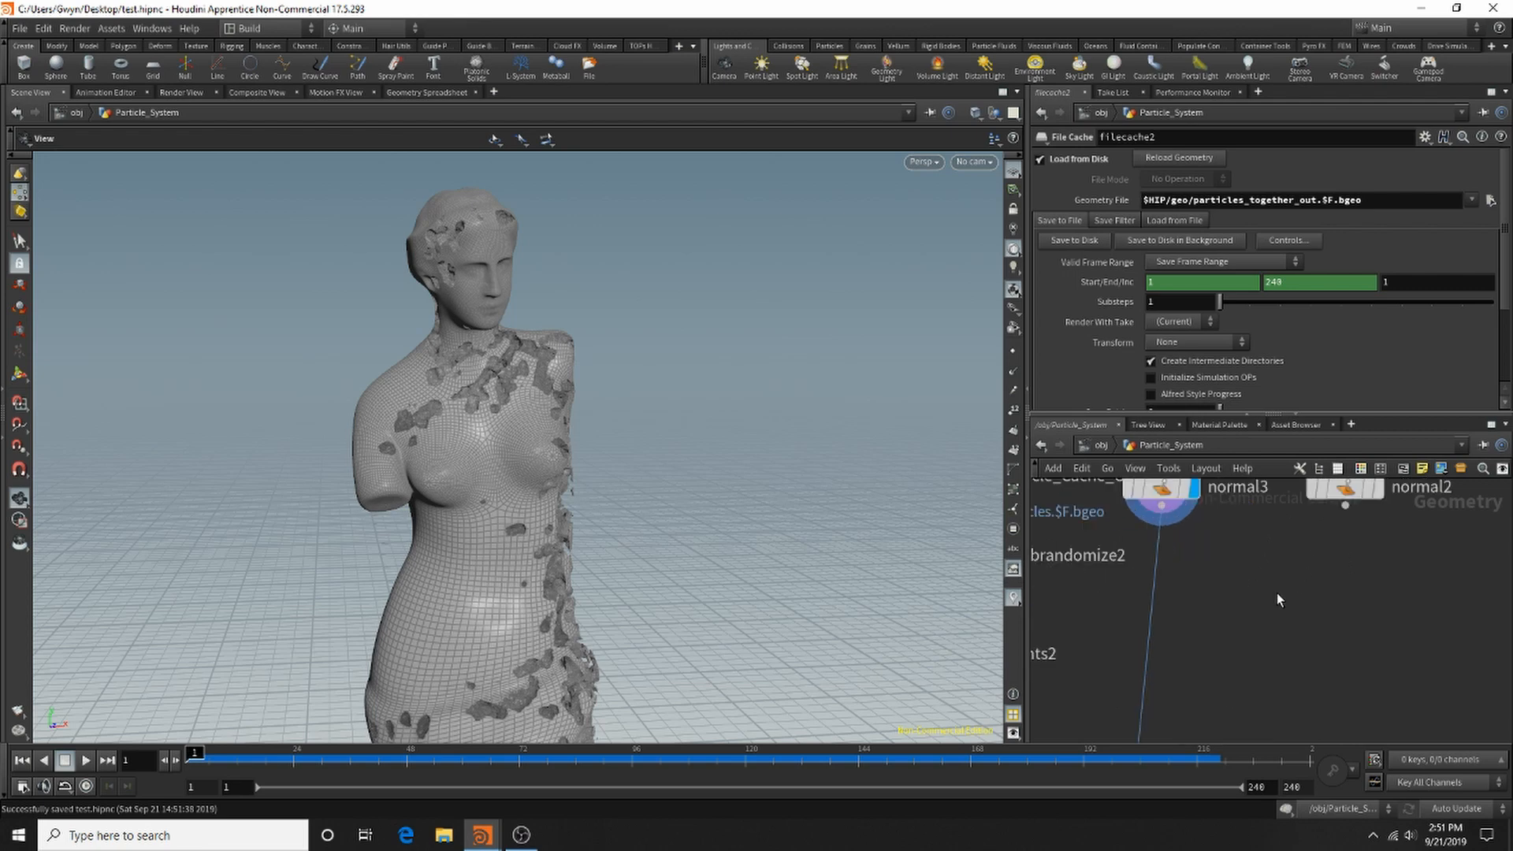
{"action": "key", "text": "Tab"}
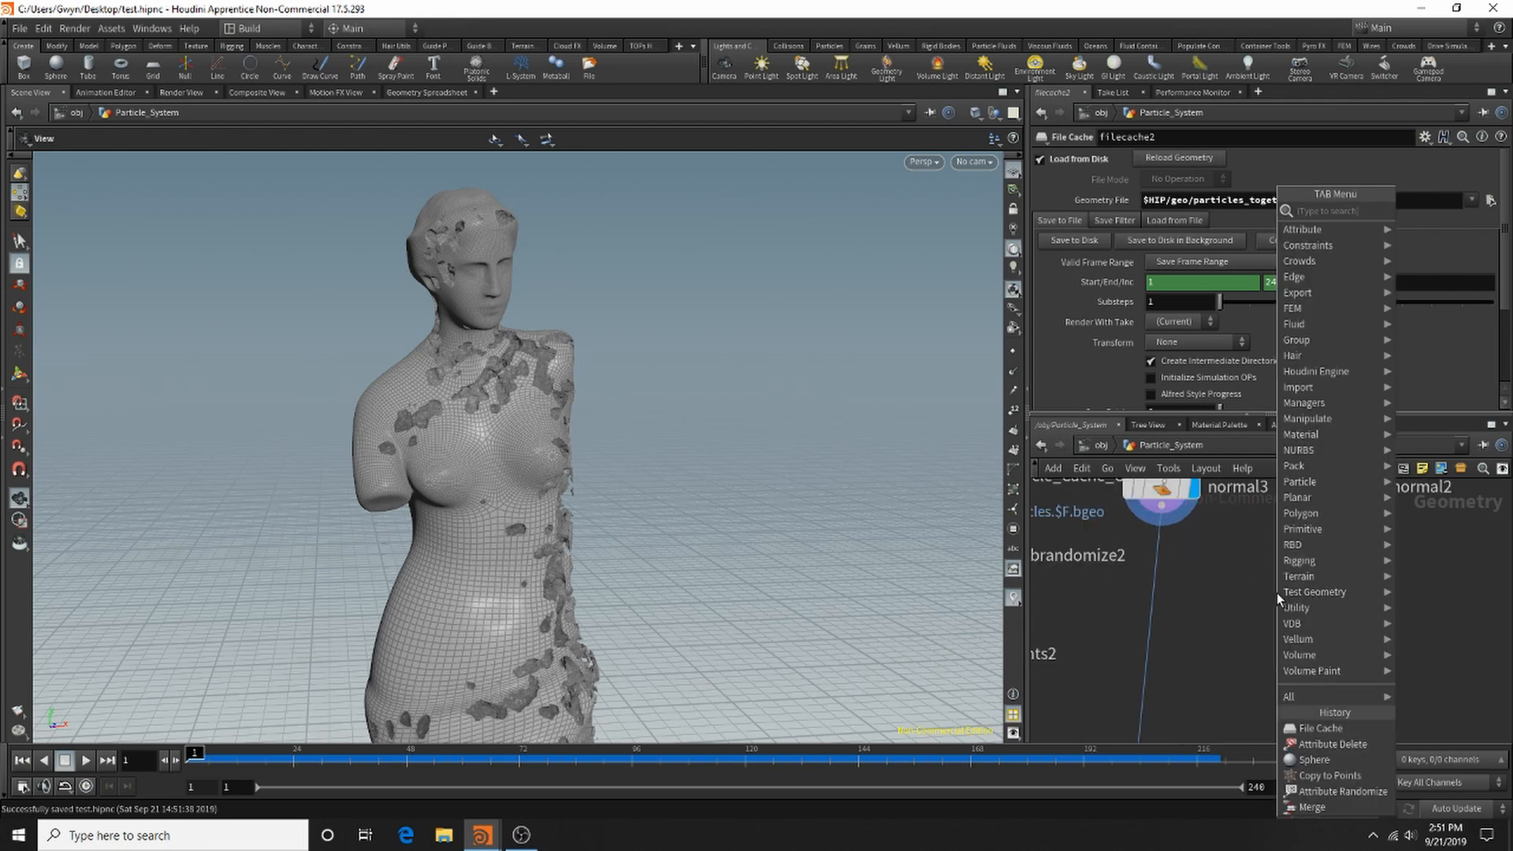
{"action": "type", "text": "uv"}
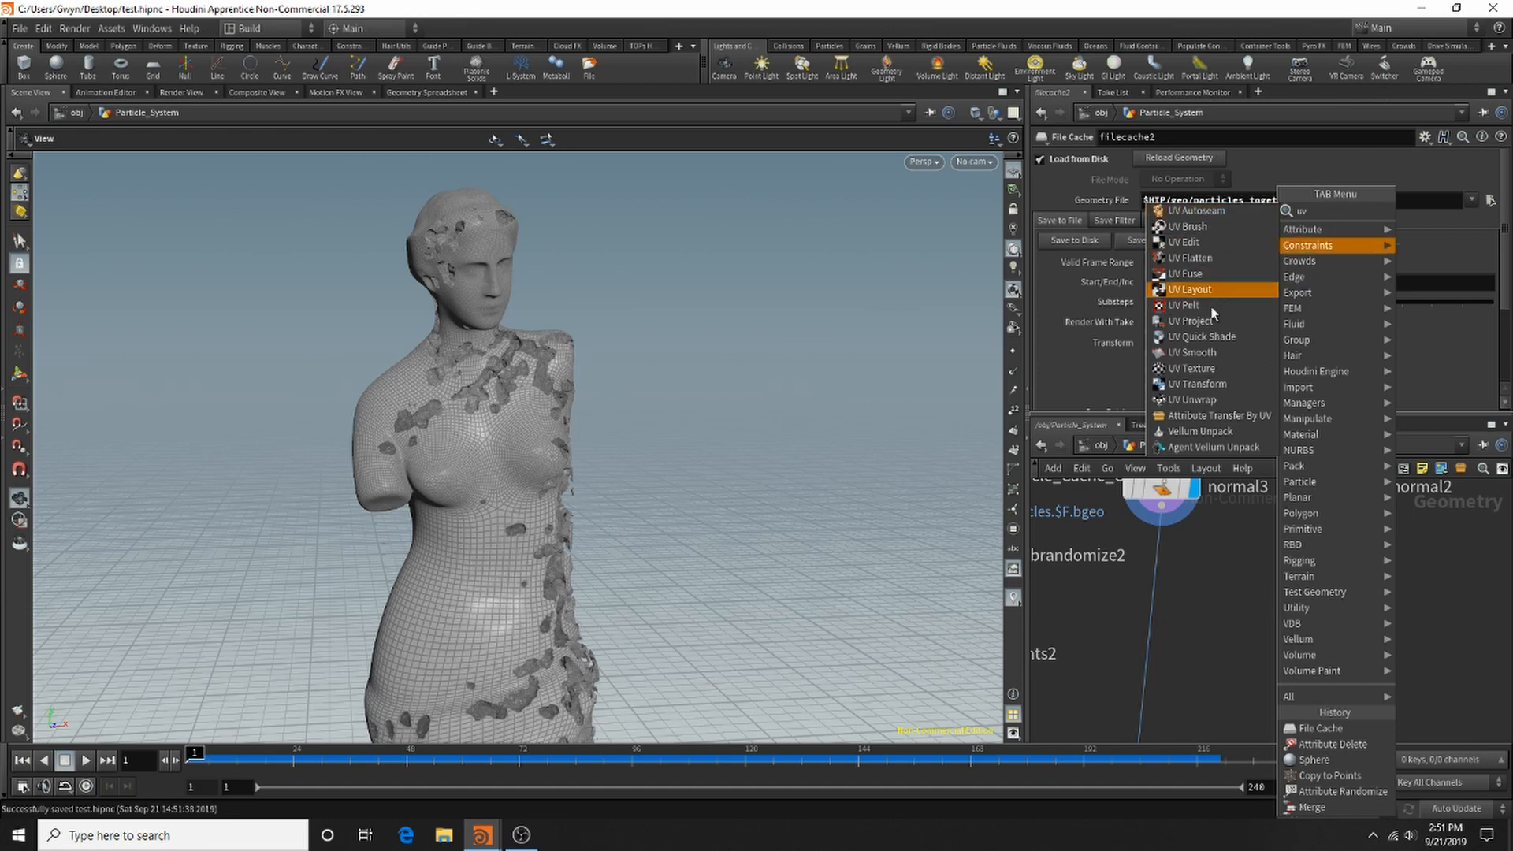
{"action": "left_click", "coordinate": [1207, 330]}
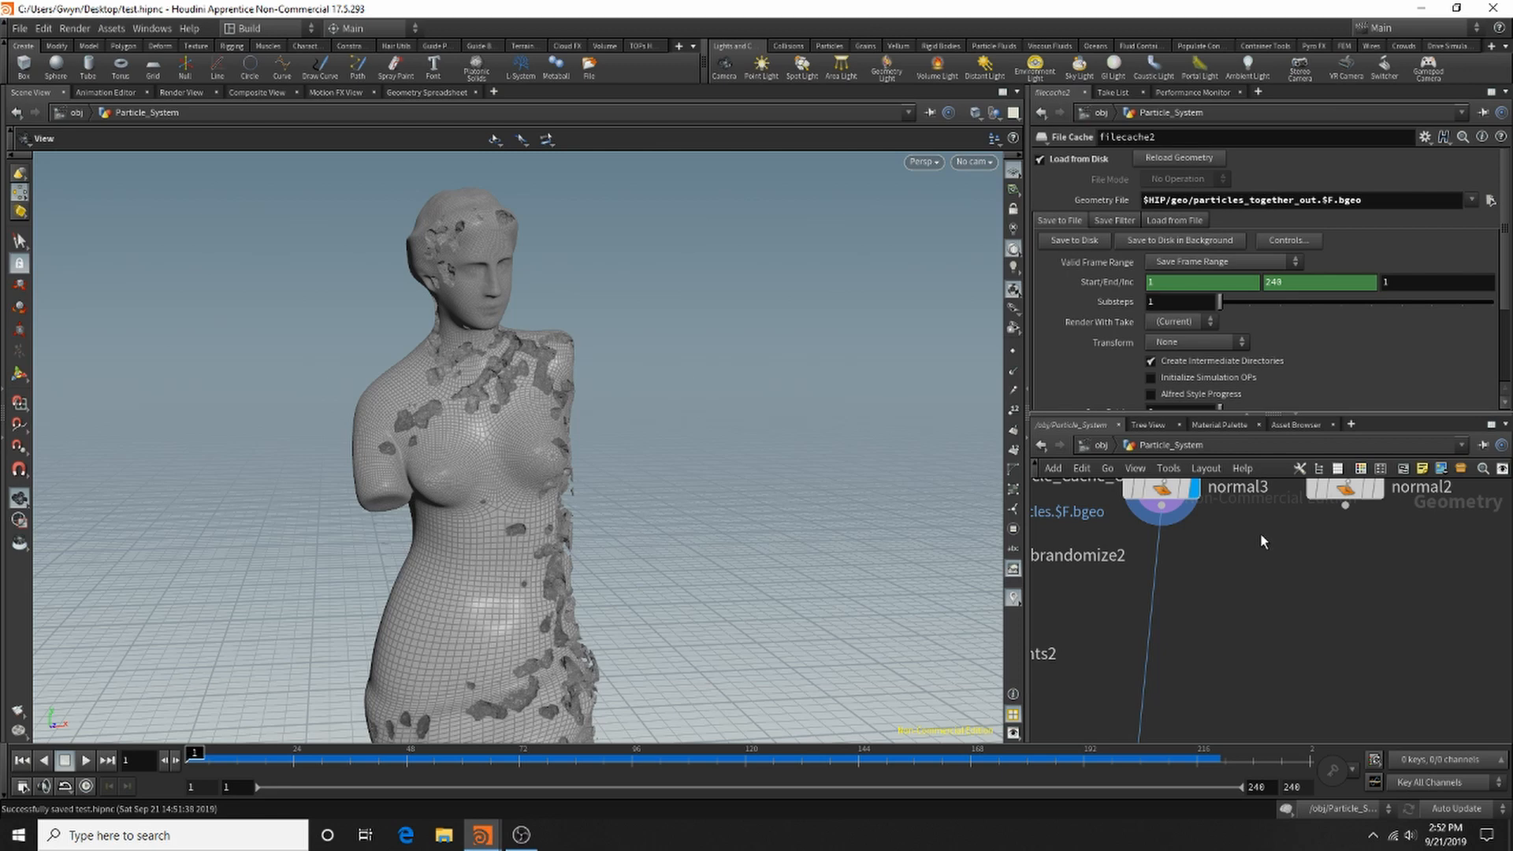
{"action": "left_click", "coordinate": [1292, 565]}
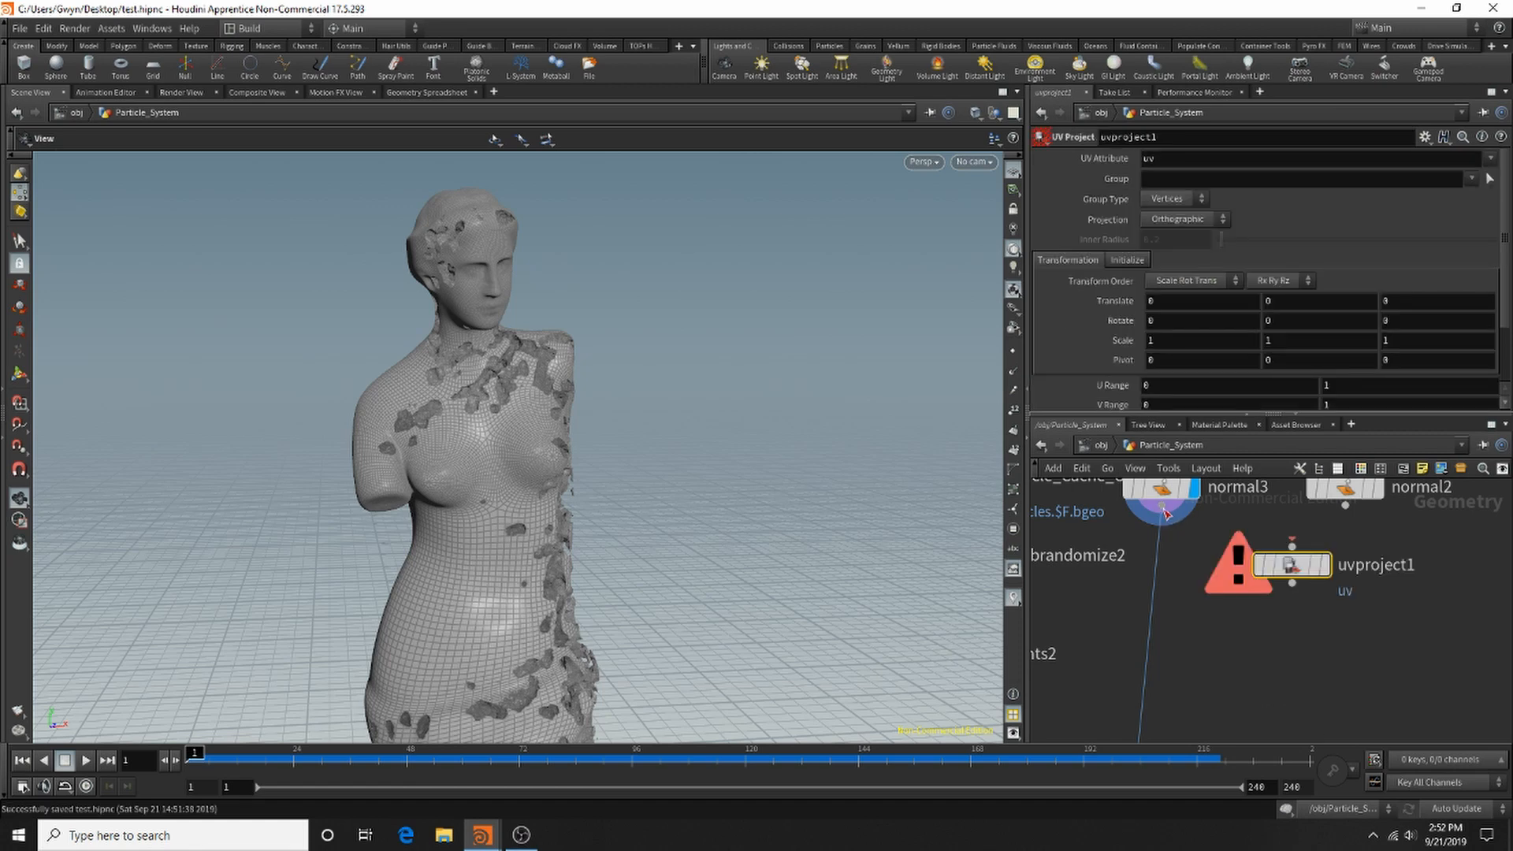
{"action": "left_click_drag", "start_coordinate": [1166, 514], "coordinate": [1333, 573]}
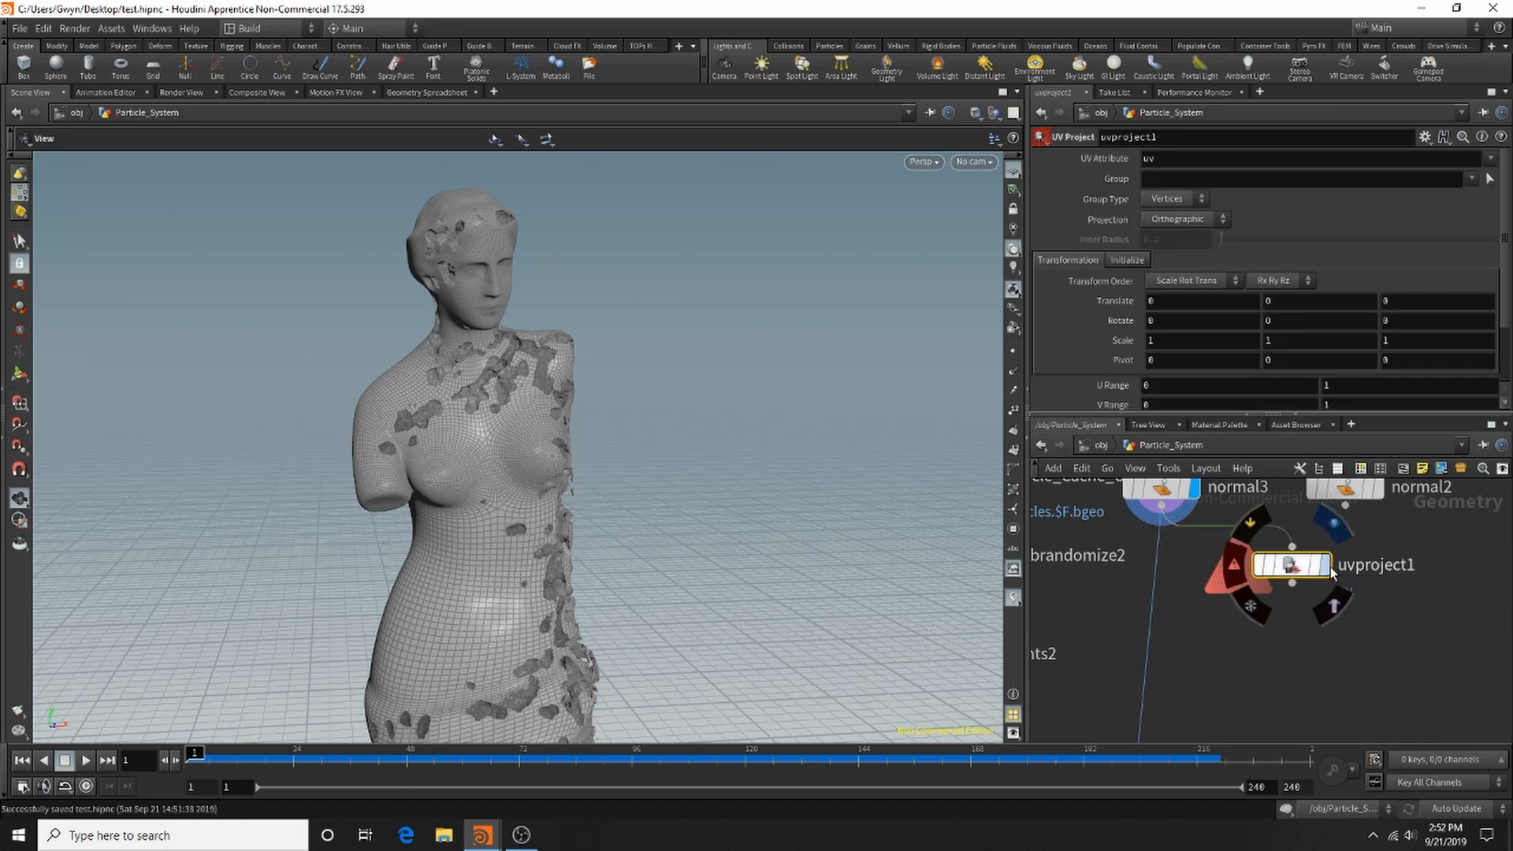
{"action": "left_click", "coordinate": [1329, 568]}
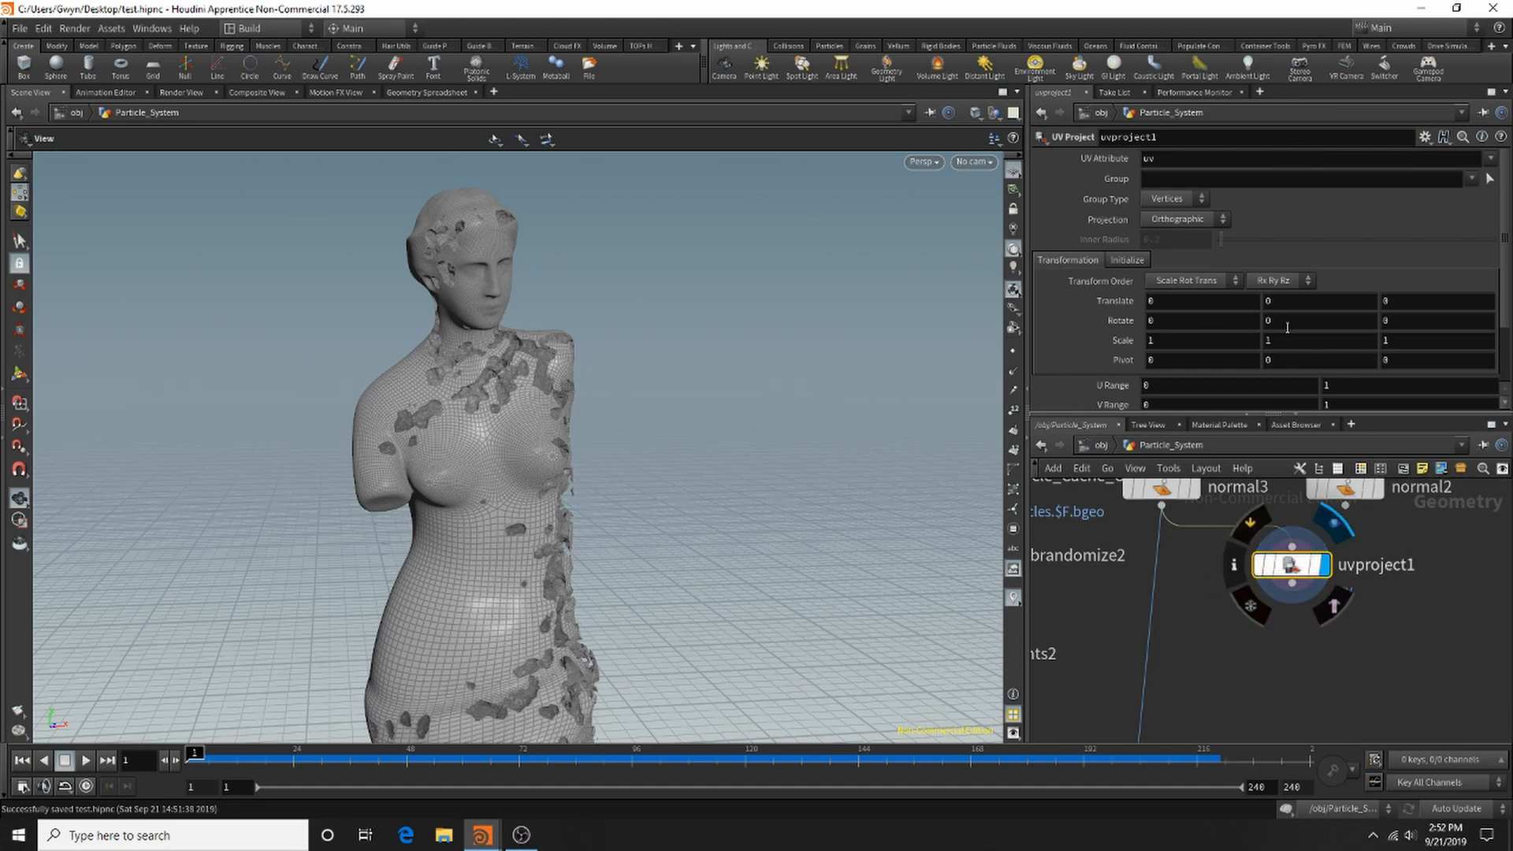
Add a UV Quick Shade node fed by the UV Project node and display it to inspect the texture on the statue.
{"action": "key", "text": "Tab"}
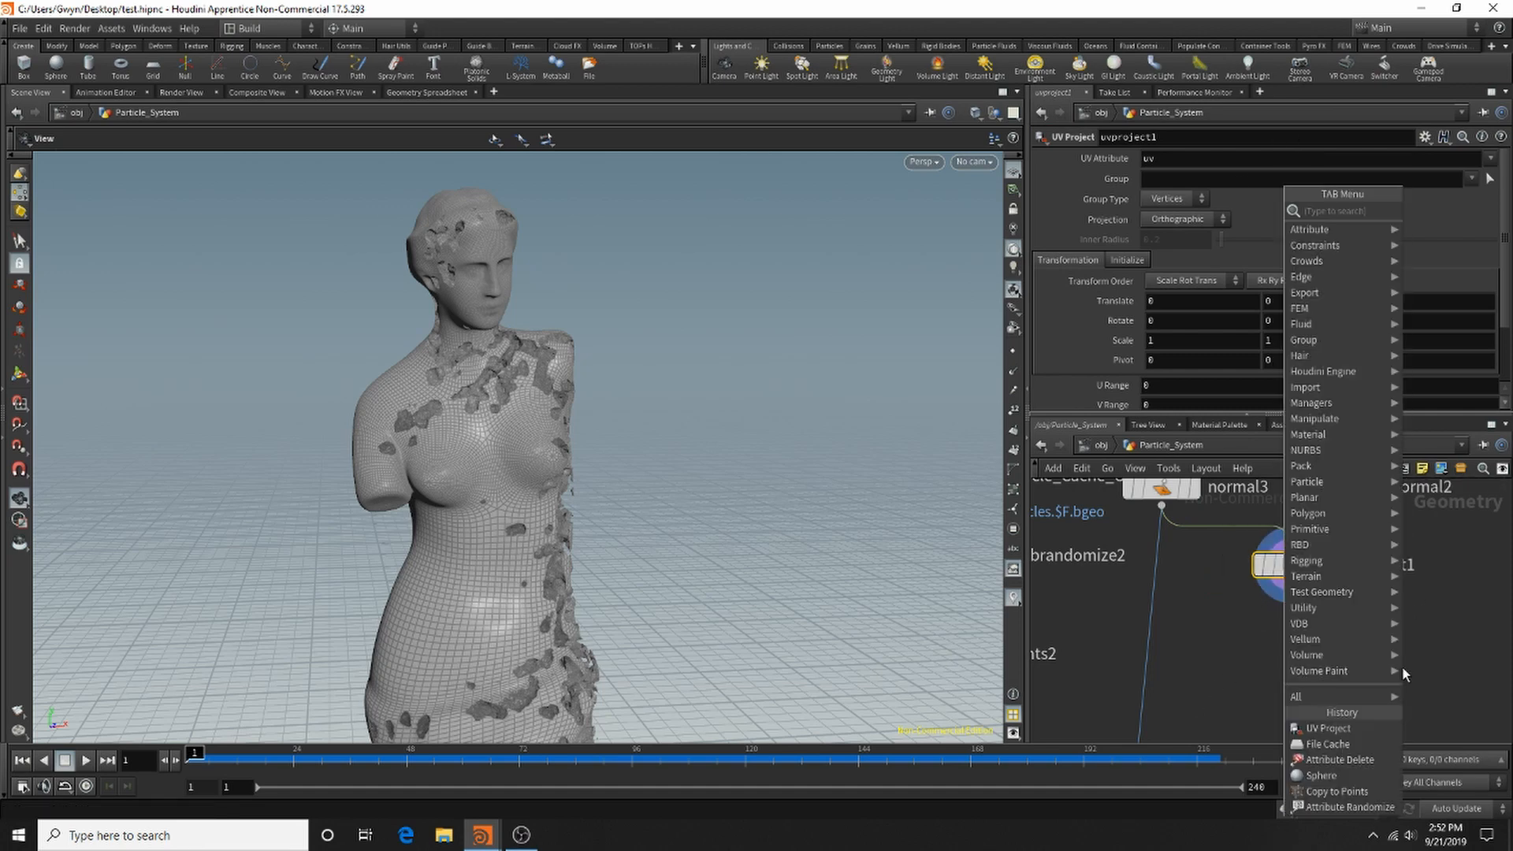
{"action": "type", "text": "uv"}
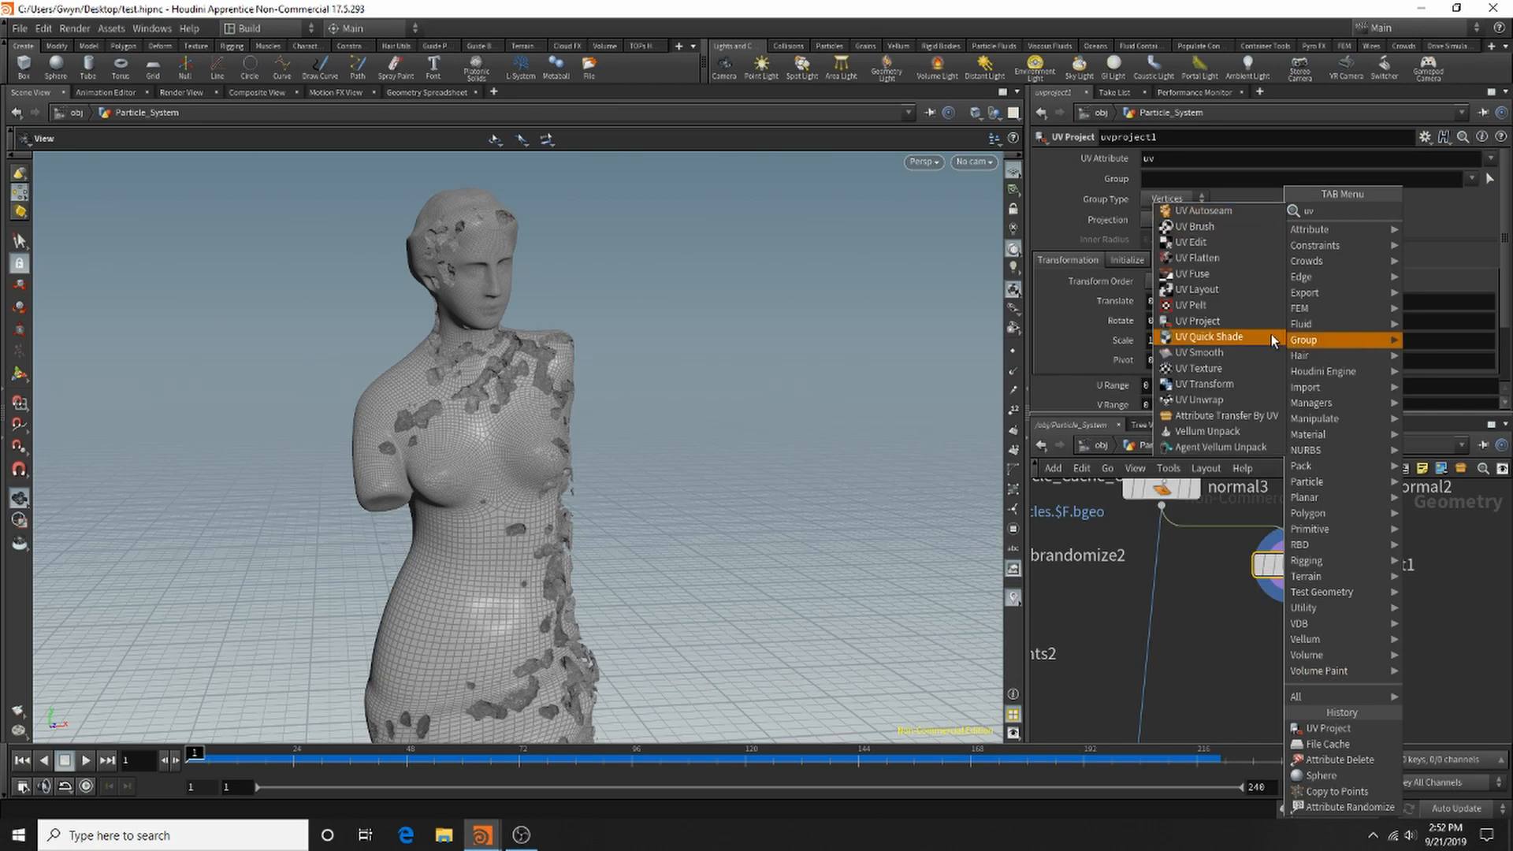
{"action": "key", "text": "Escape"}
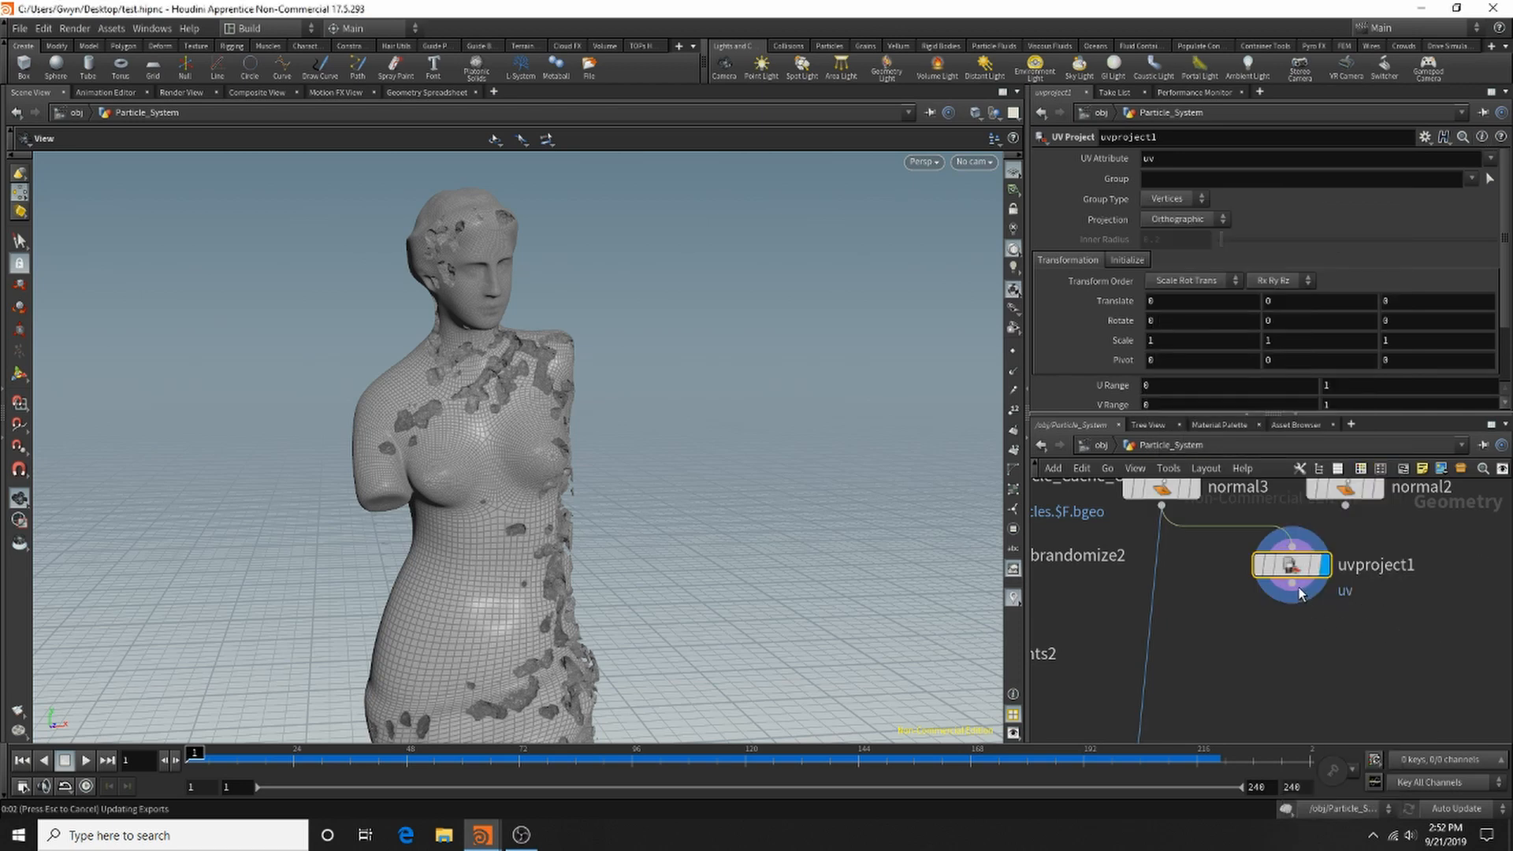
{"action": "left_click_drag", "start_coordinate": [1301, 584], "coordinate": [1436, 620]}
{"action": "mouse_move", "coordinate": [1478, 647]}
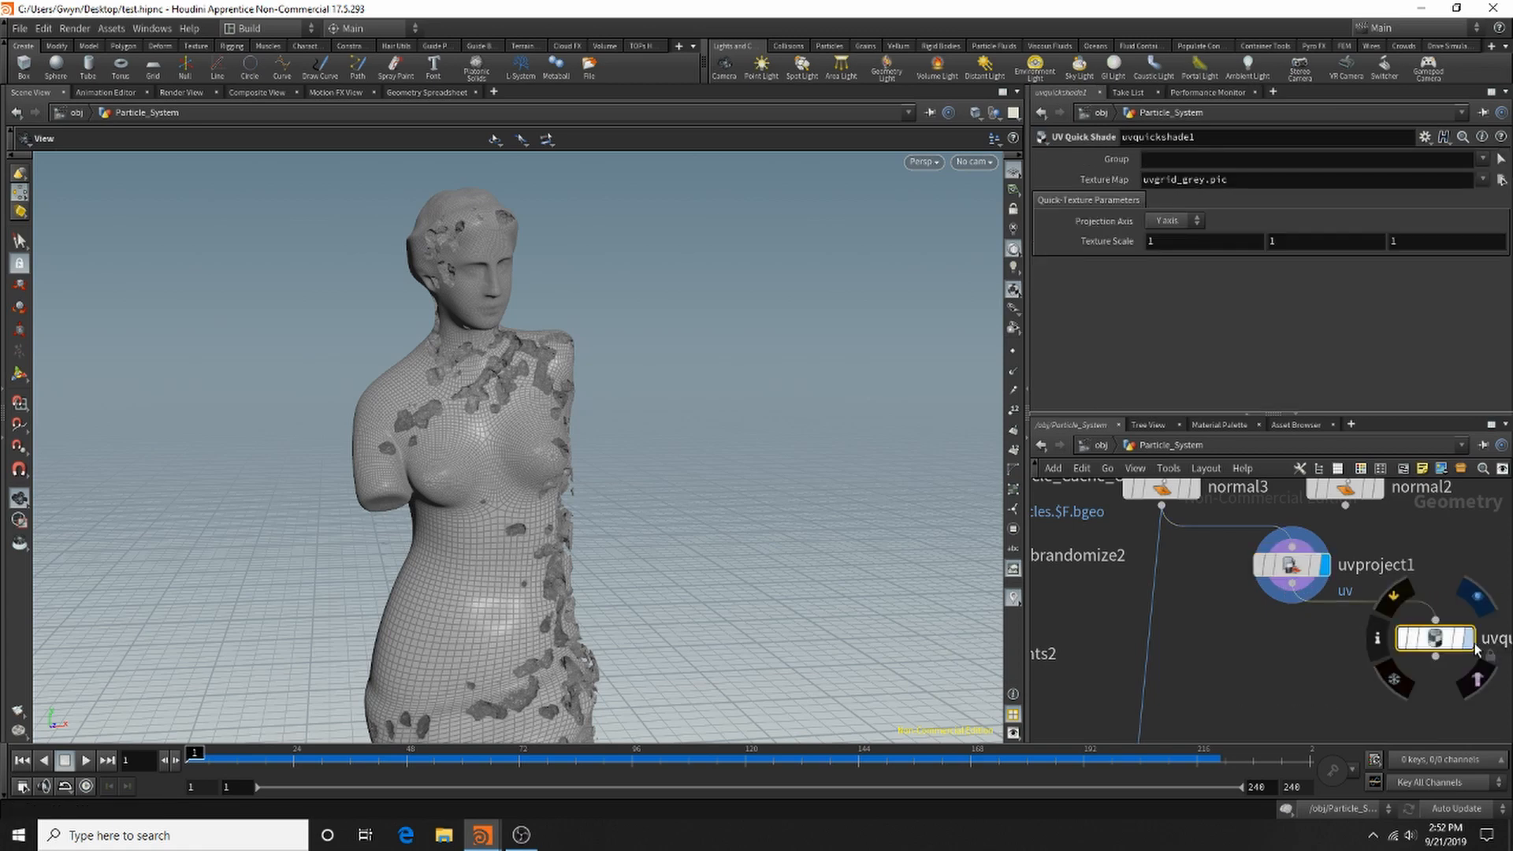
{"action": "left_click", "coordinate": [1487, 600]}
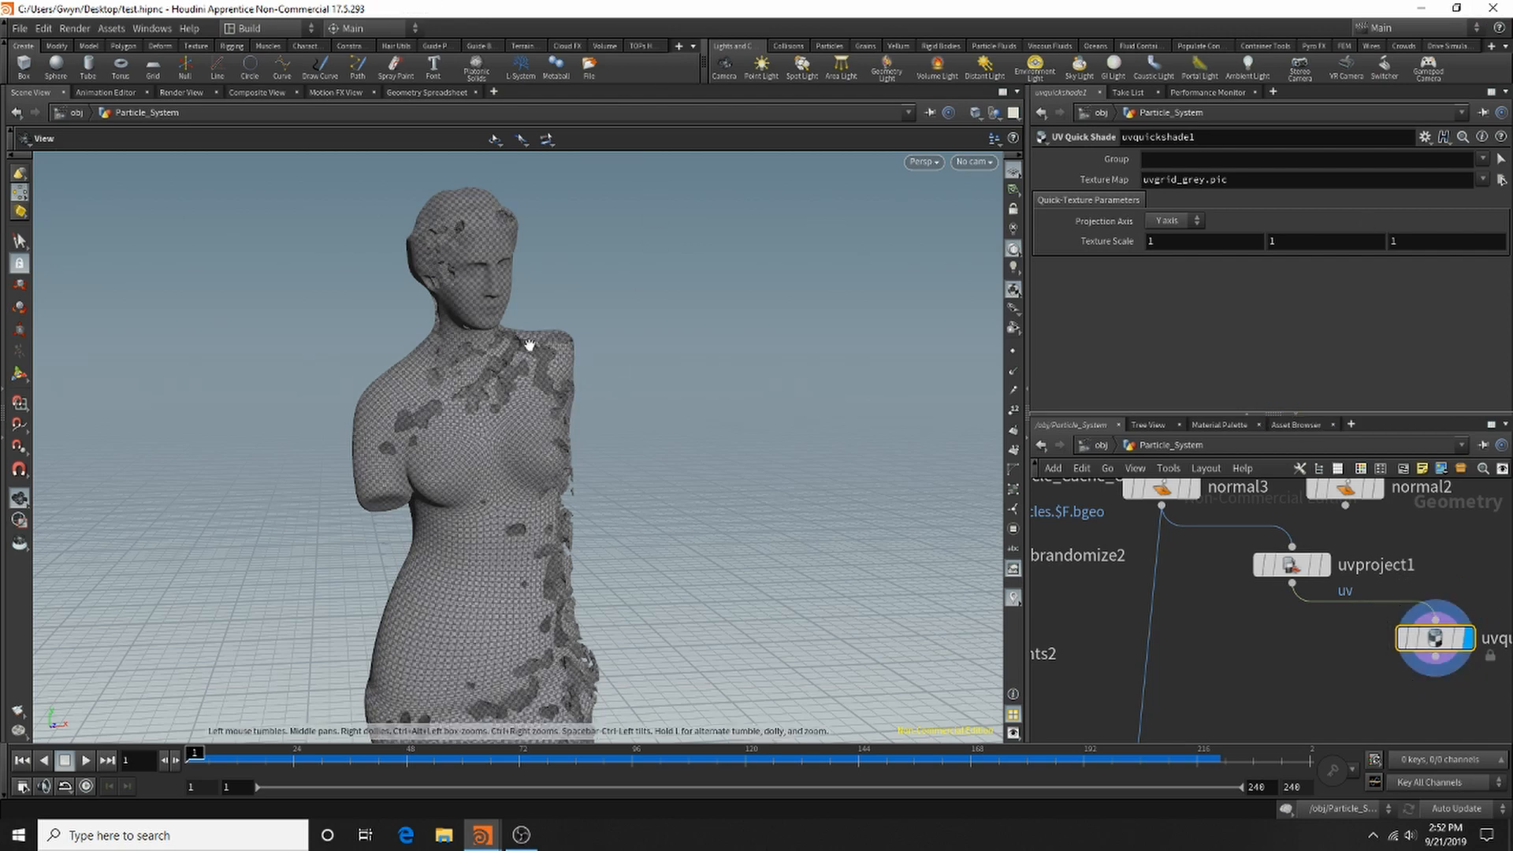
{"action": "left_click_drag", "start_coordinate": [480, 244], "coordinate": [510, 336]}
{"action": "right_click_drag", "start_coordinate": [510, 336], "coordinate": [741, 306]}
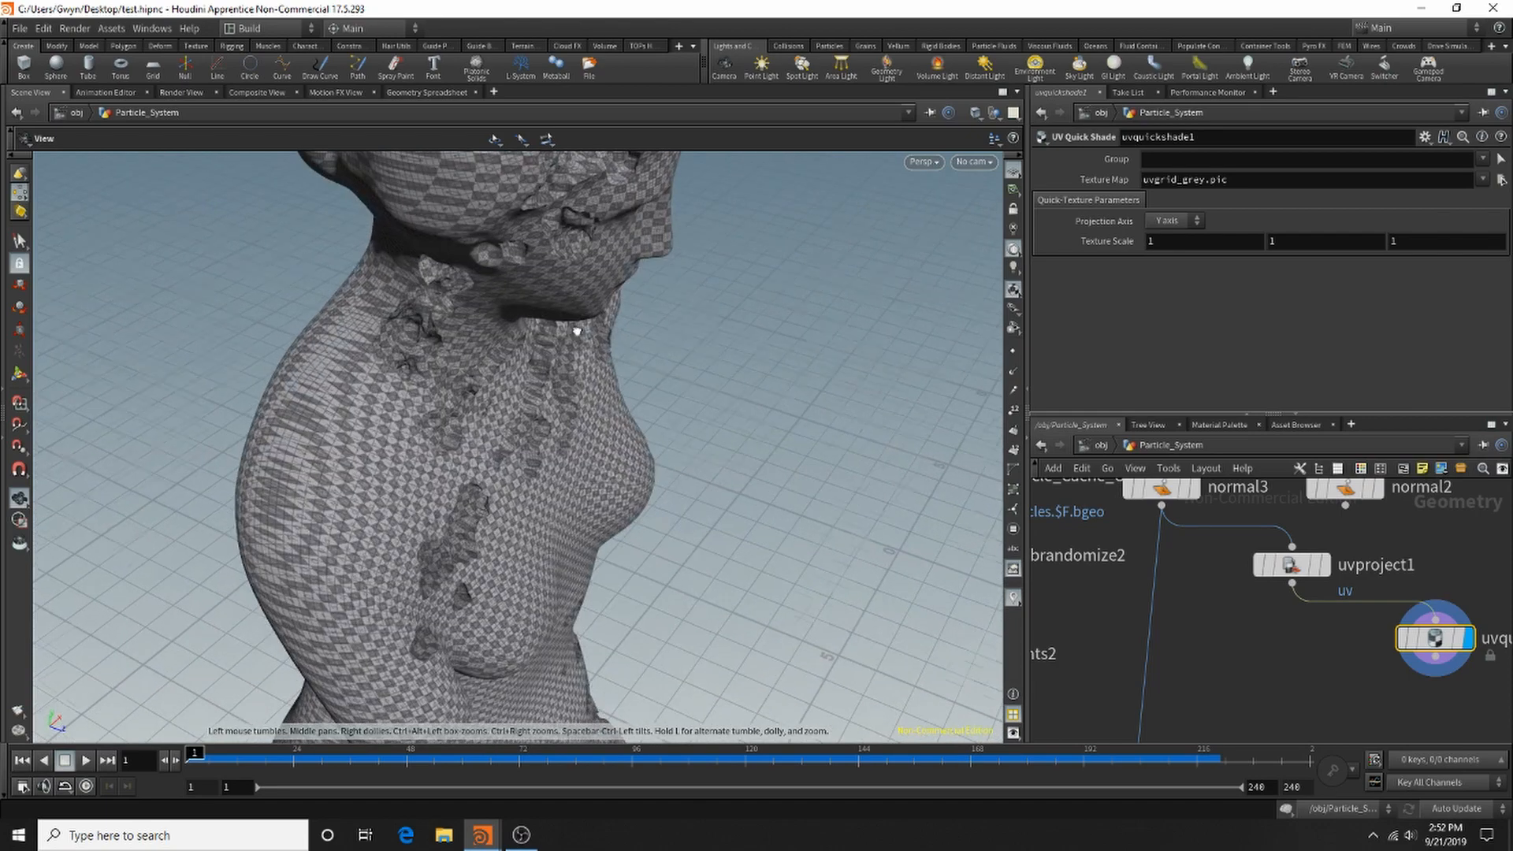
{"action": "left_click_drag", "start_coordinate": [576, 333], "coordinate": [693, 304]}
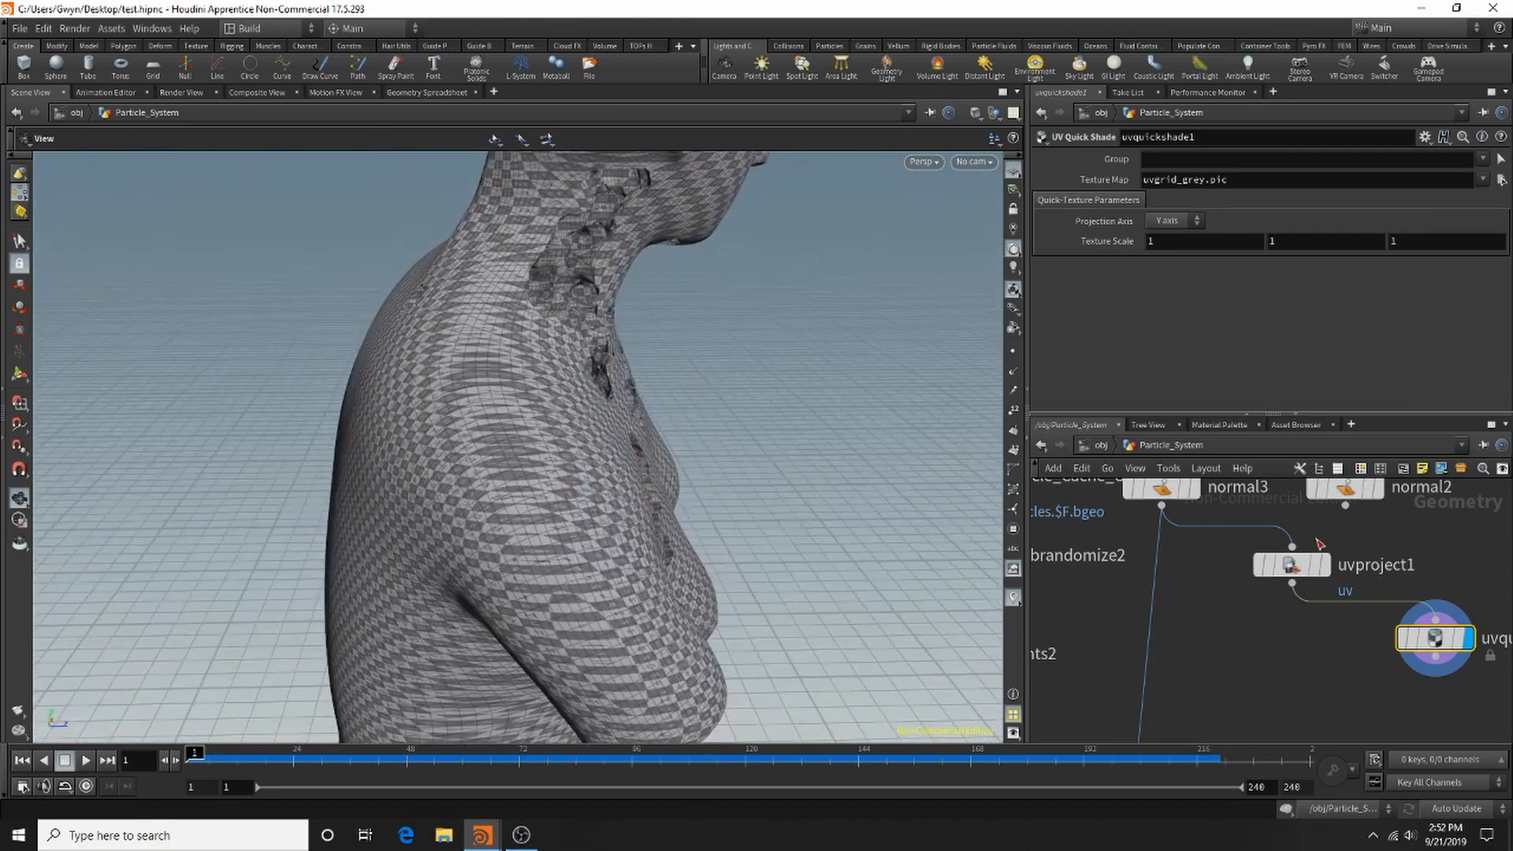
Try the Polar projection on the UV Project node and check the grid texture on the statue's chest.
{"action": "left_click", "coordinate": [1290, 570]}
{"action": "left_click", "coordinate": [1160, 221]}
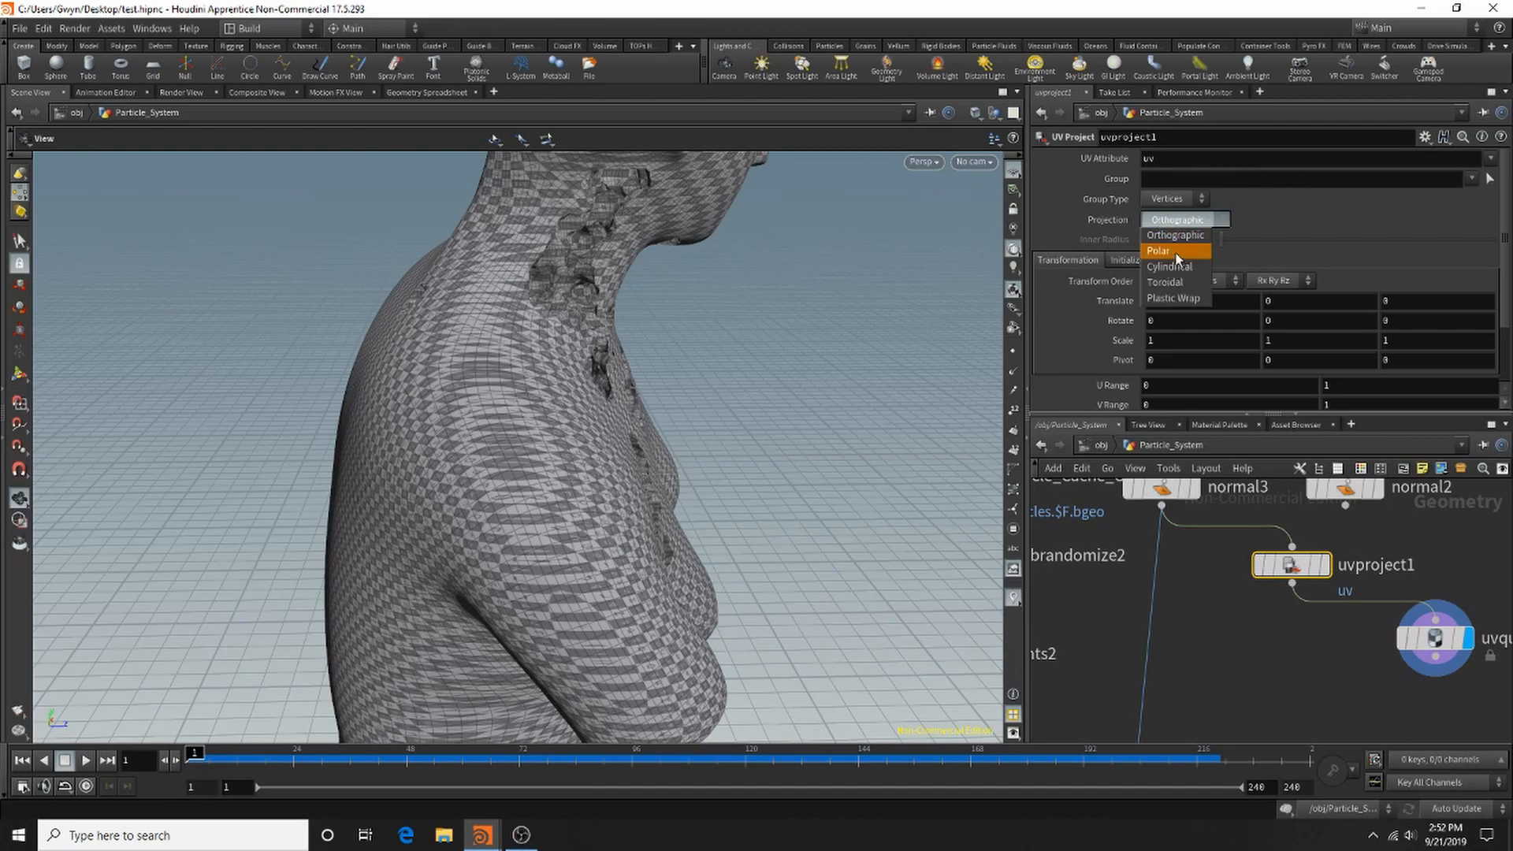
{"action": "left_click", "coordinate": [1178, 261]}
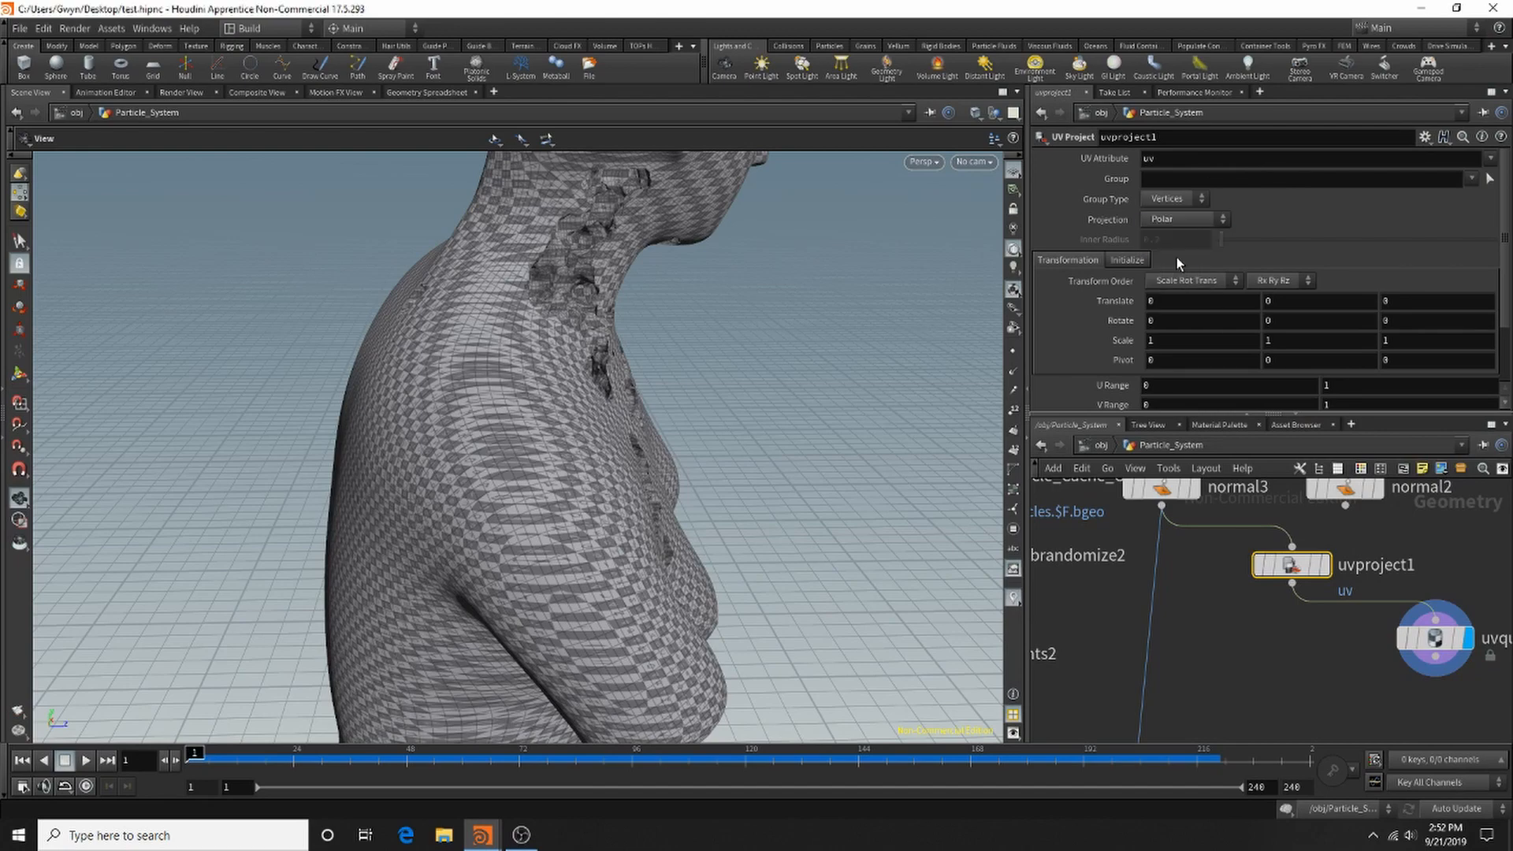
{"action": "left_click_drag", "start_coordinate": [676, 354], "coordinate": [300, 346]}
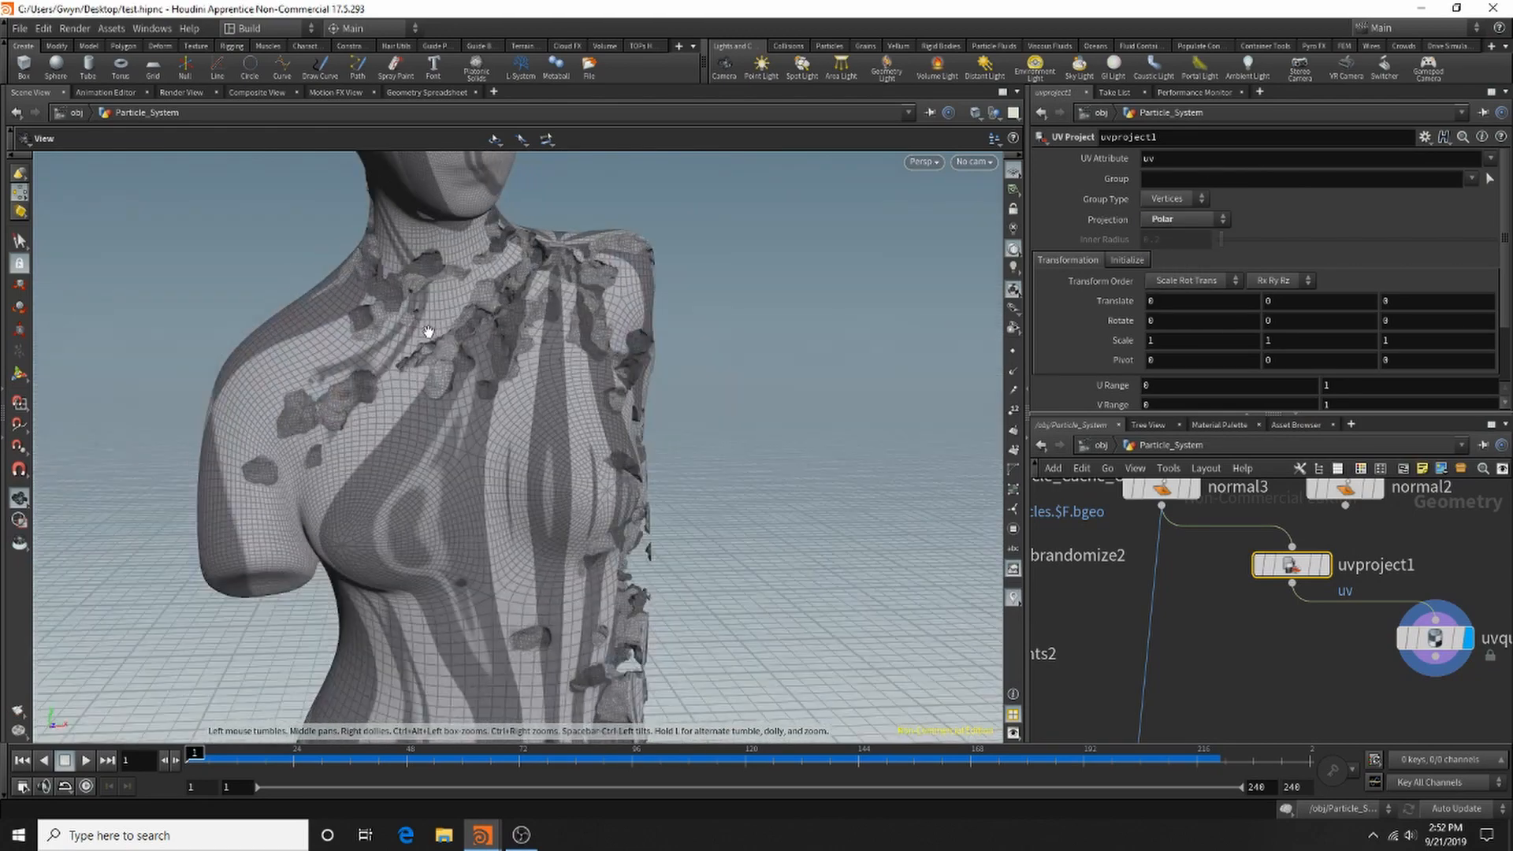
Set the UV Project node's projection to Cylindrical and check the grid texture on the statue.
{"action": "left_click", "coordinate": [1185, 224]}
{"action": "left_click", "coordinate": [1185, 258]}
{"action": "left_click_drag", "start_coordinate": [37, 274], "coordinate": [99, 286]}
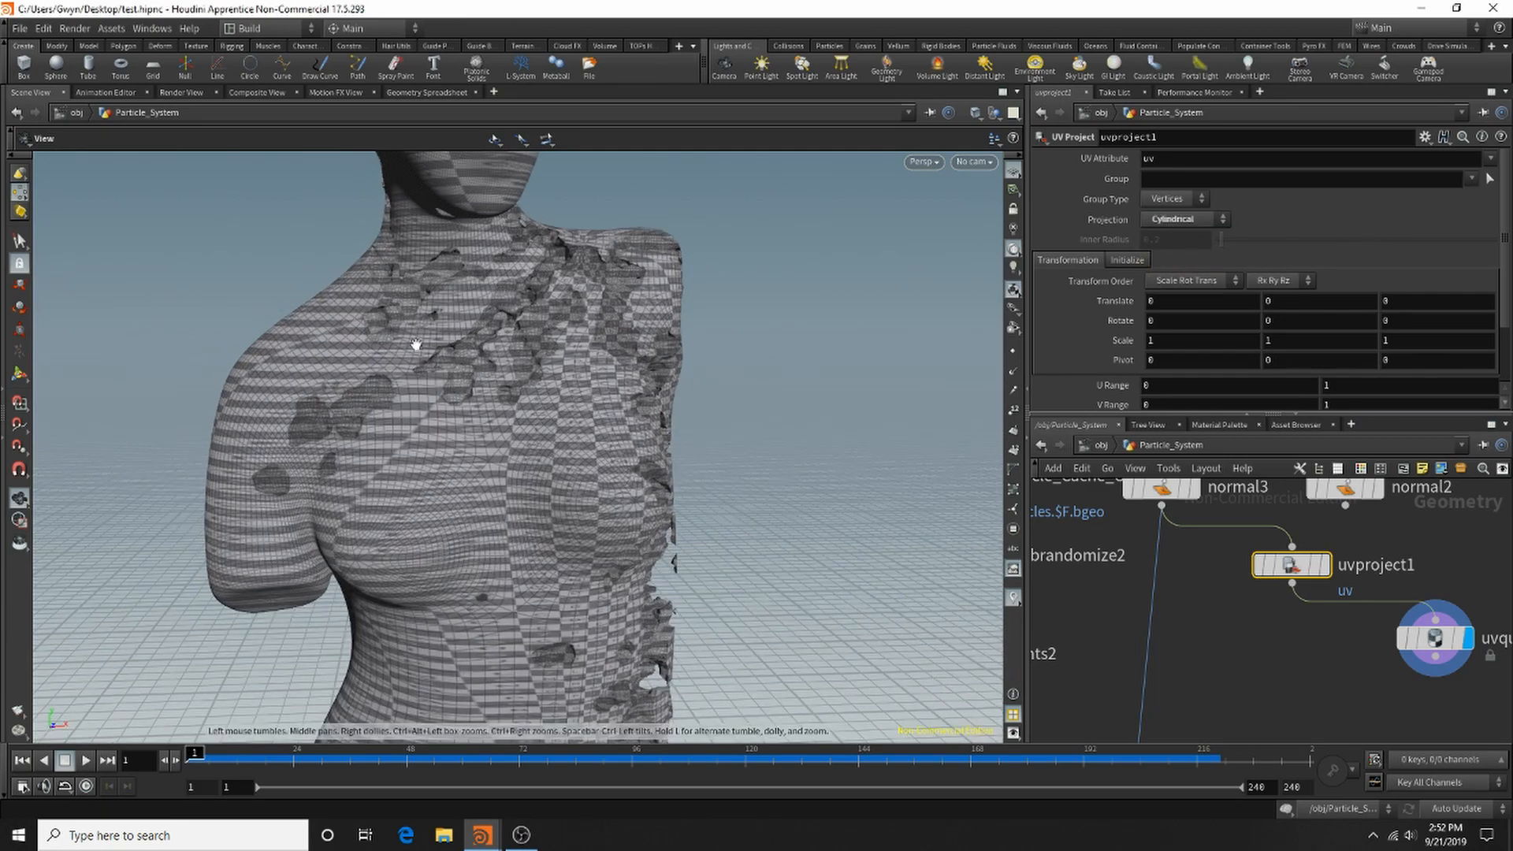
Try the Plastic Wrap projection on the UV Project node and check the grid texture on the statue's front and back.
{"action": "left_click", "coordinate": [1204, 220]}
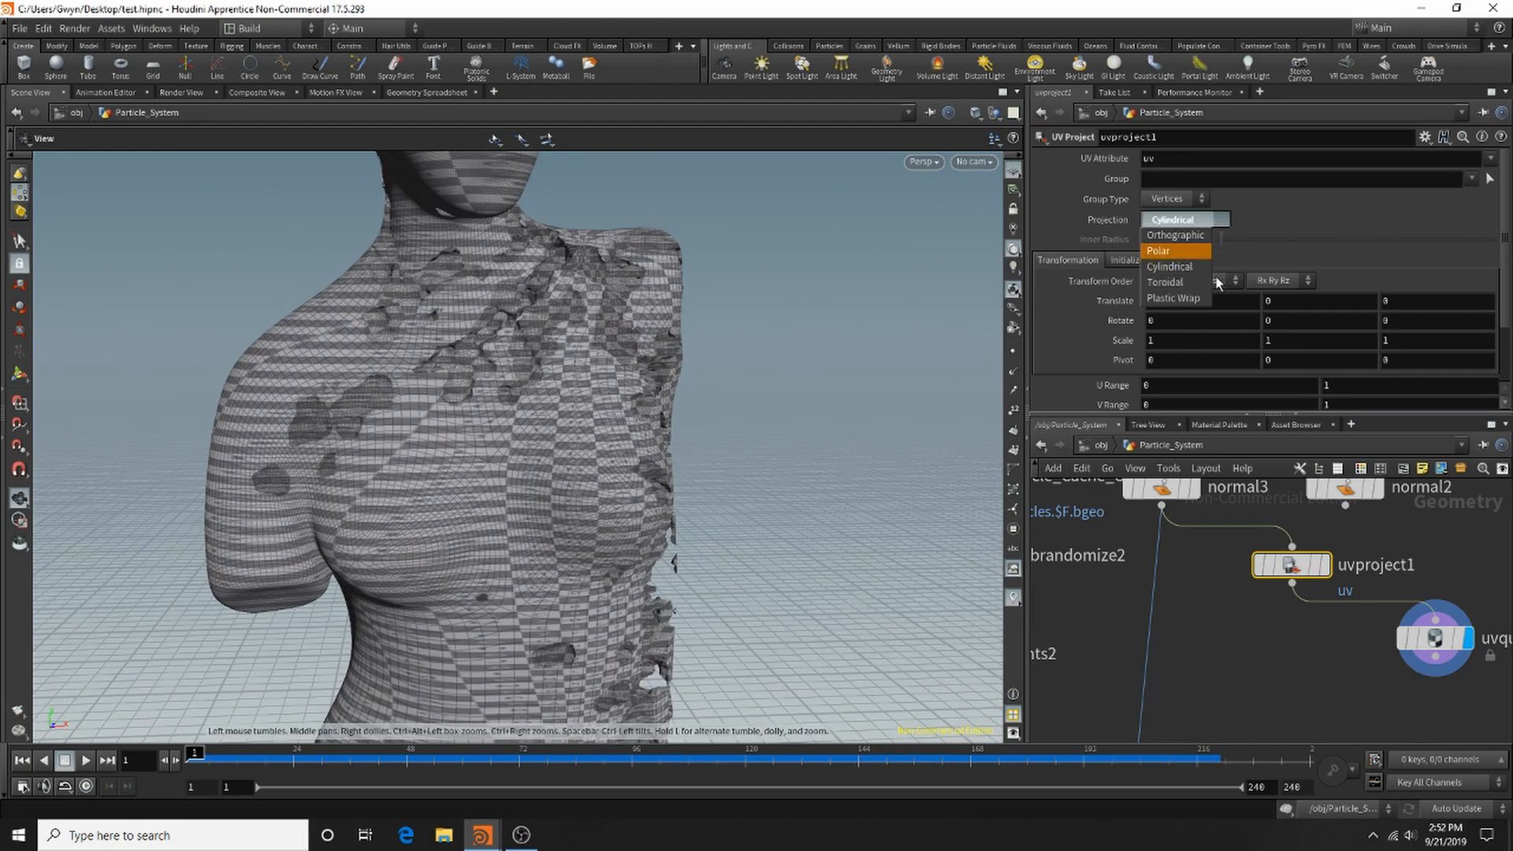
{"action": "left_click", "coordinate": [1187, 296]}
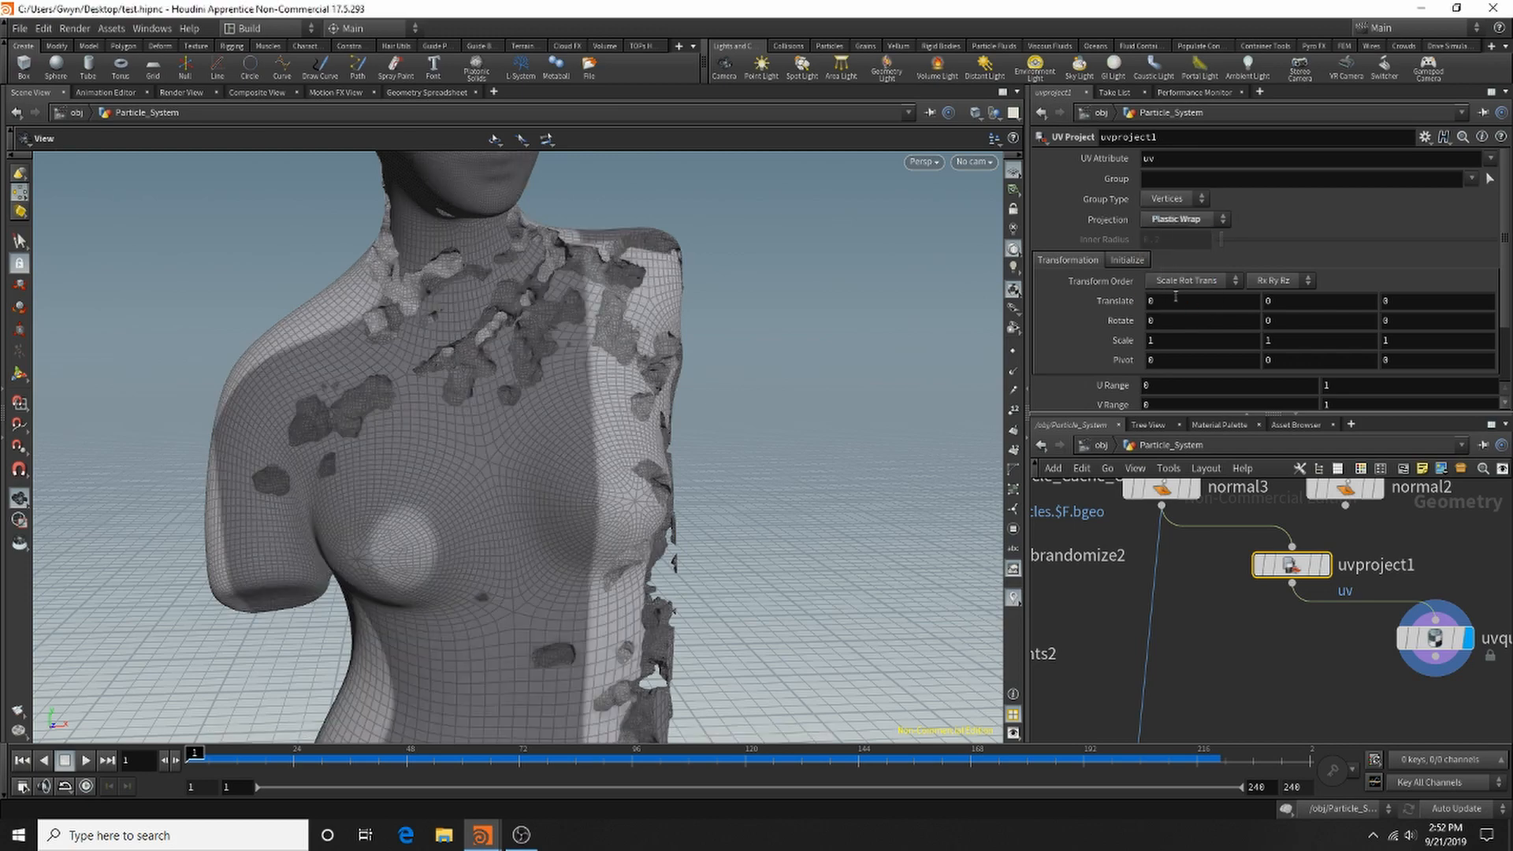
{"action": "left_click_drag", "start_coordinate": [520, 353], "coordinate": [630, 350]}
{"action": "right_click_drag", "start_coordinate": [626, 353], "coordinate": [49, 332]}
{"action": "left_click_drag", "start_coordinate": [411, 353], "coordinate": [679, 362]}
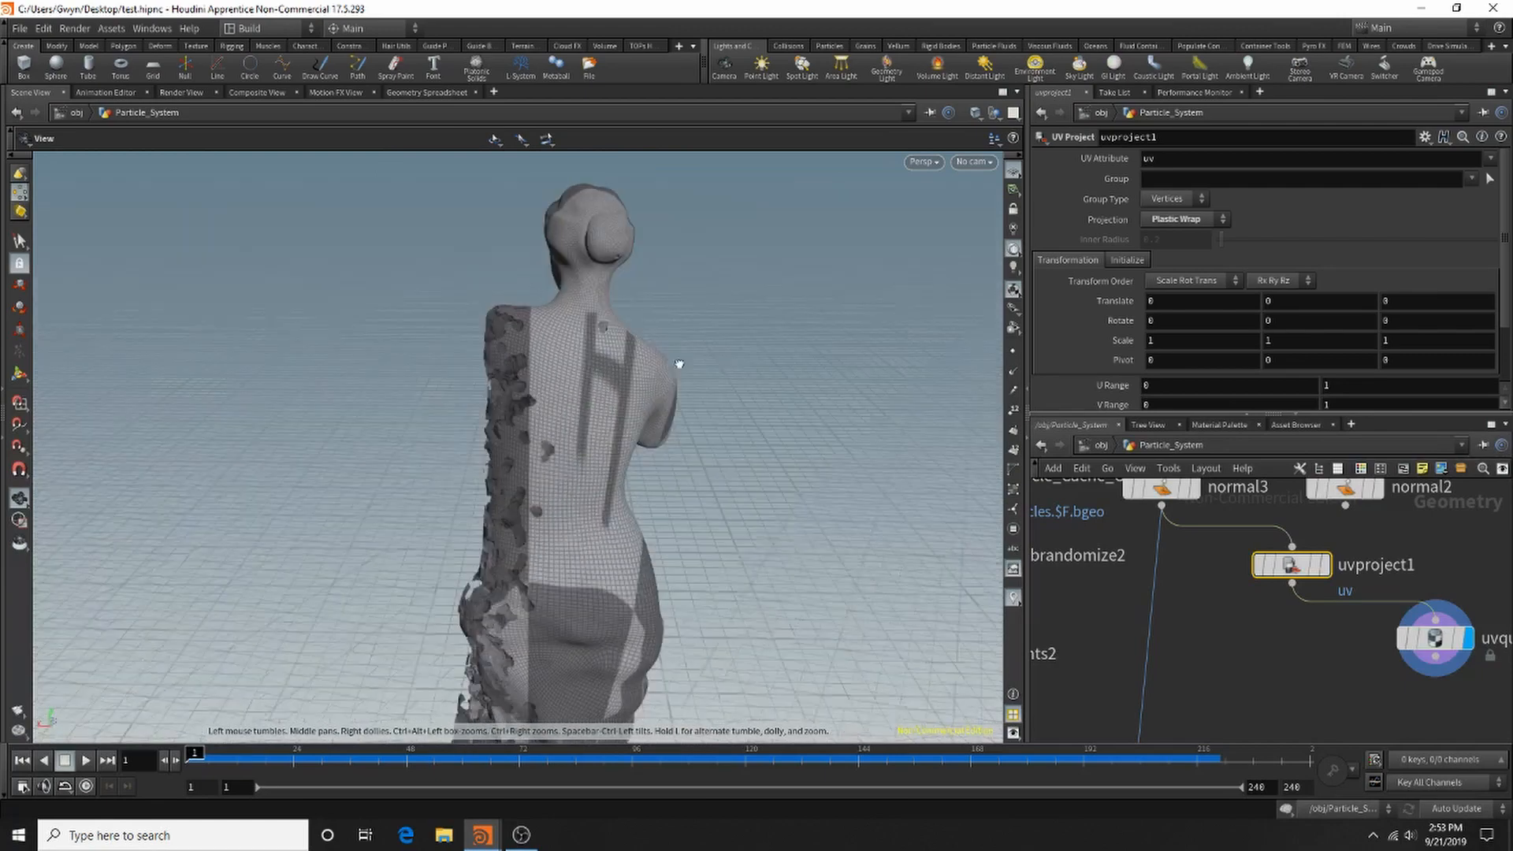
Set the UV Project node's scale to 0.3 on all three axes.
{"action": "double_click", "coordinate": [1154, 340]}
{"action": "type", "text": "0.3"}
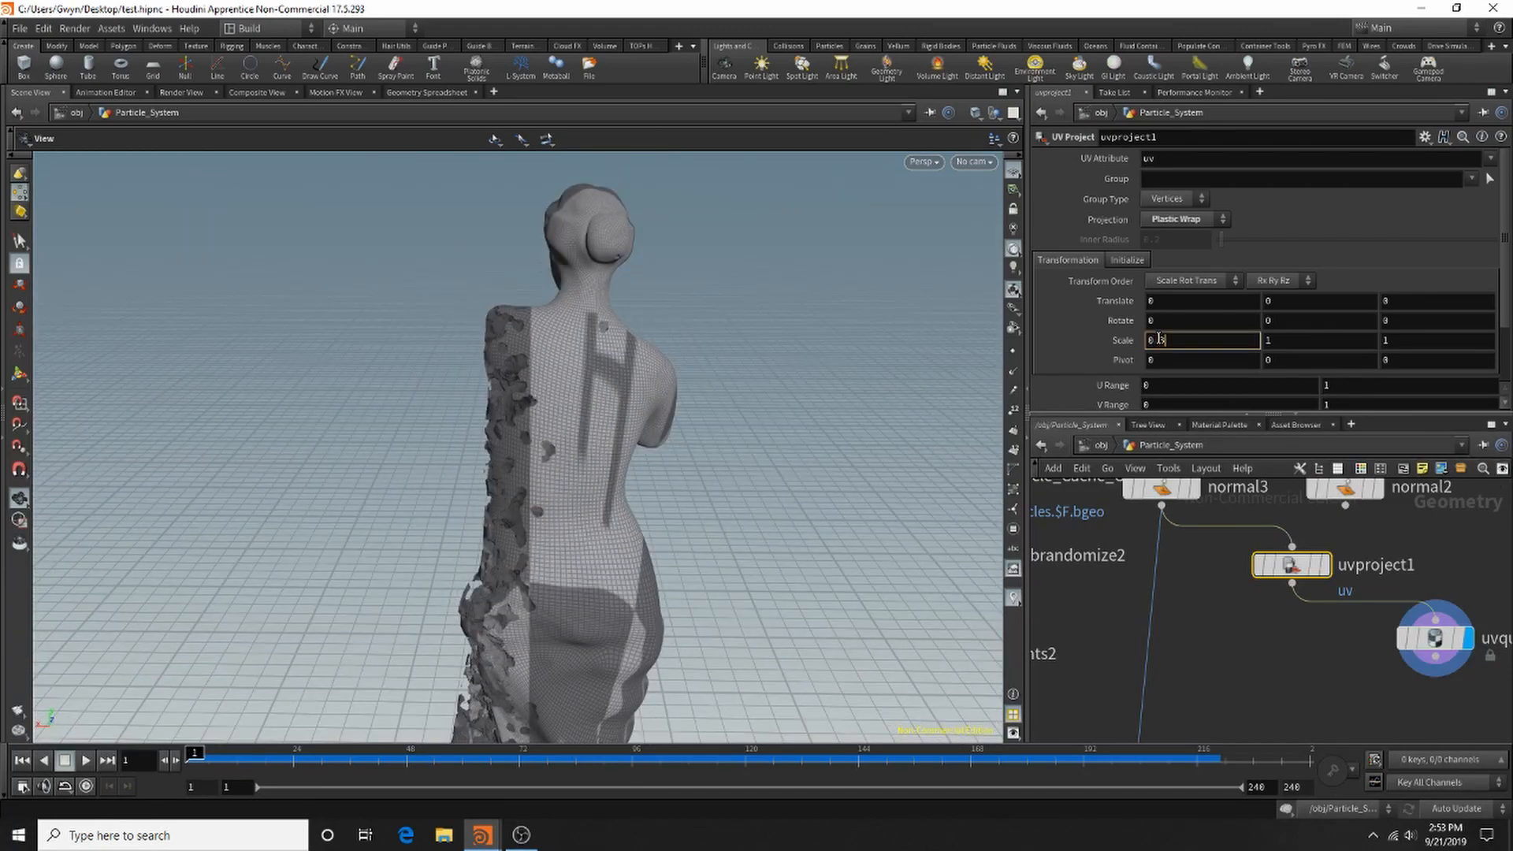
{"action": "key", "text": "Return"}
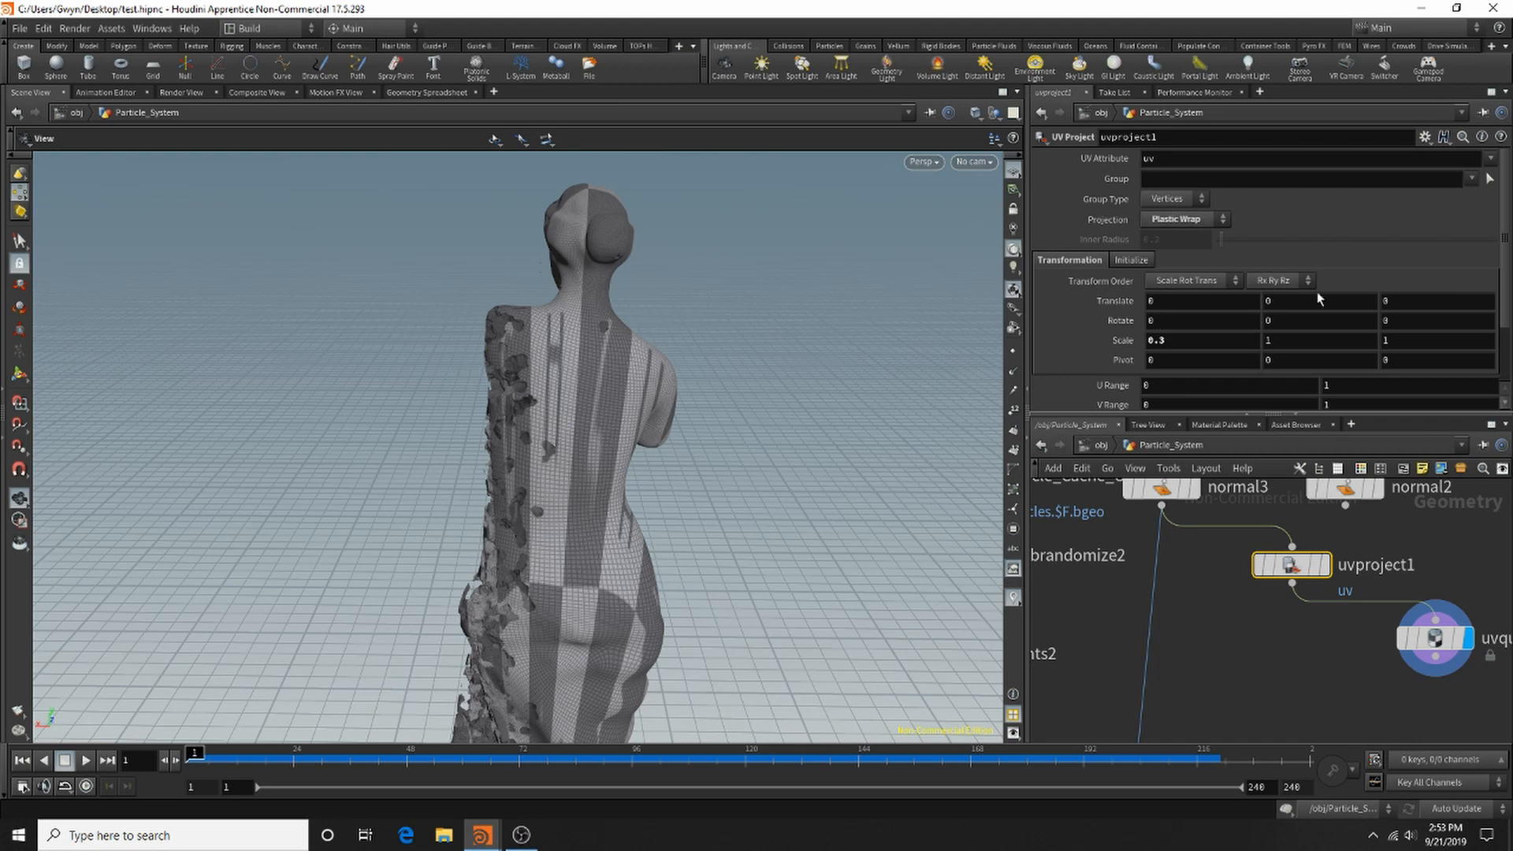
{"action": "double_click", "coordinate": [1289, 352]}
{"action": "key", "text": "BackSpace"}
{"action": "key", "text": "Return"}
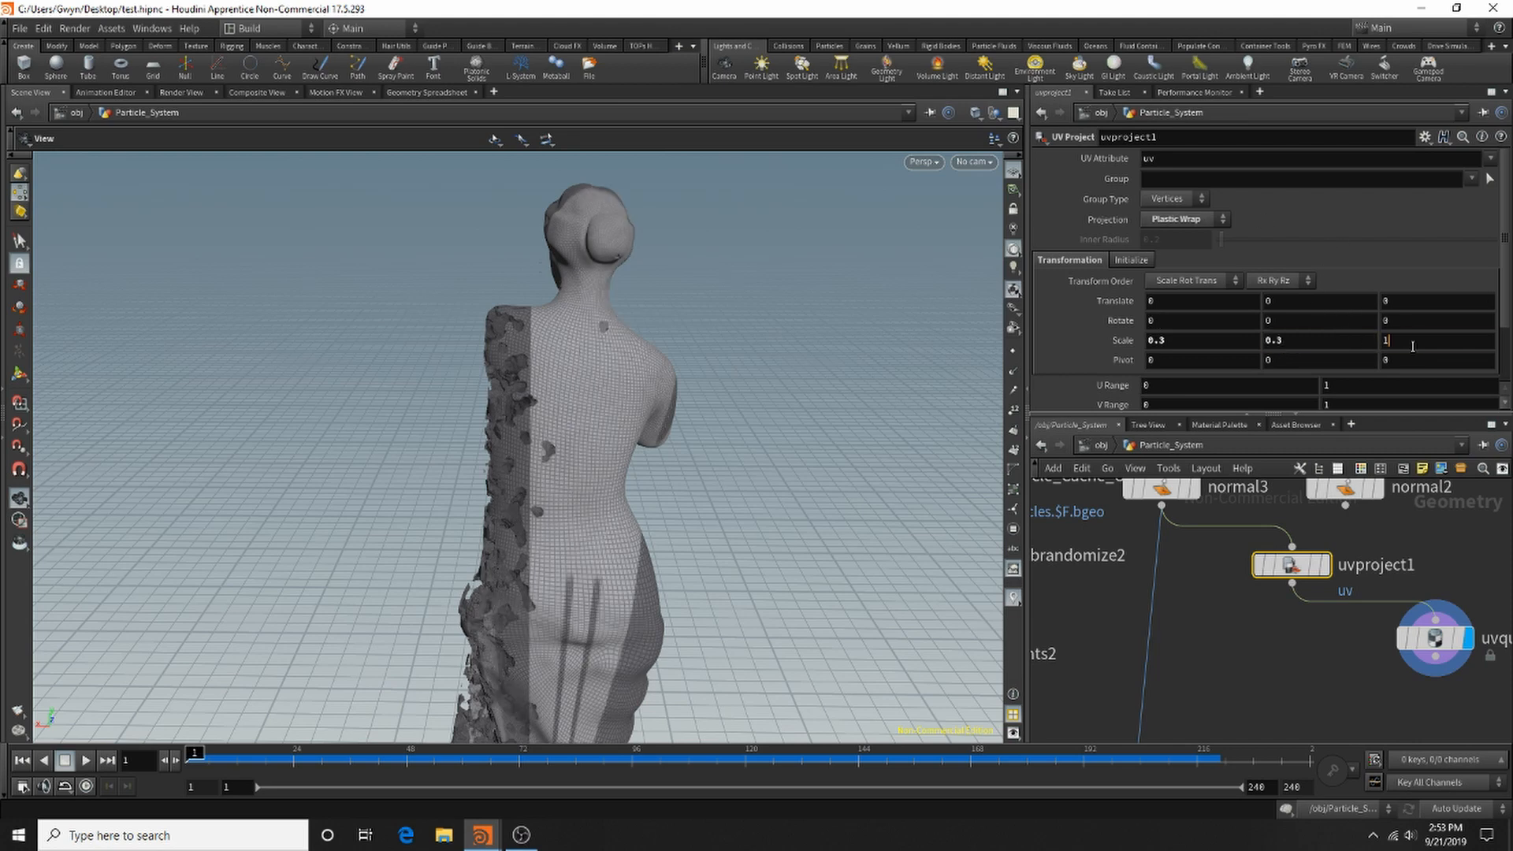
{"action": "left_click_drag", "start_coordinate": [1414, 347], "coordinate": [1387, 358]}
{"action": "key", "text": "Return"}
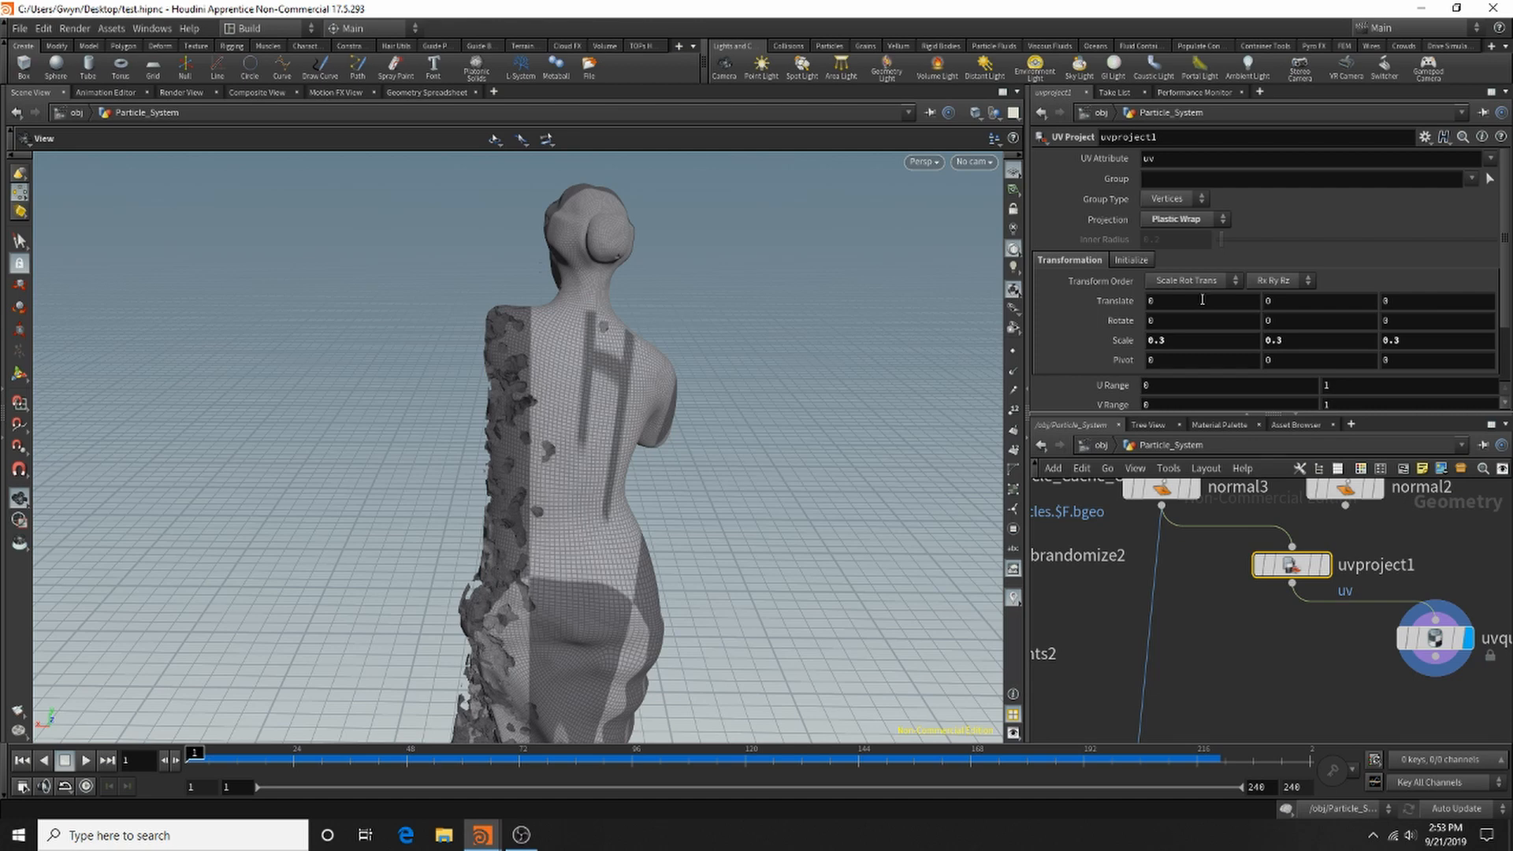
{"action": "left_click", "coordinate": [1169, 224]}
{"action": "left_click", "coordinate": [1177, 198]}
{"action": "scroll", "coordinate": [1157, 262], "scroll_direction": "down", "scroll_amount": 3}
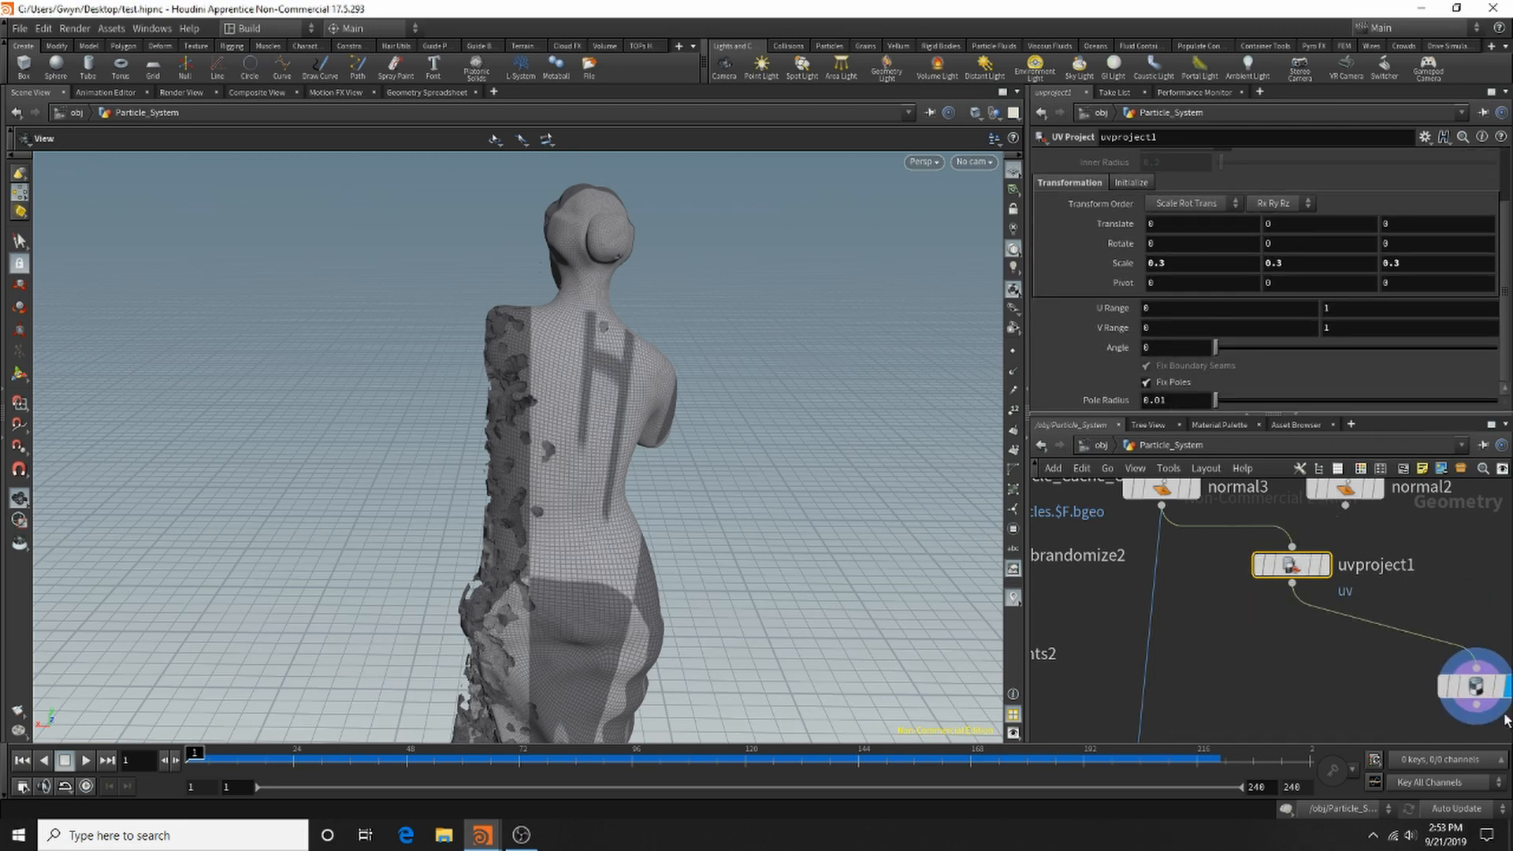
Insert a UV Smooth node on the wire between the UV Project and UV Quick Shade nodes.
{"action": "key", "text": "Tab"}
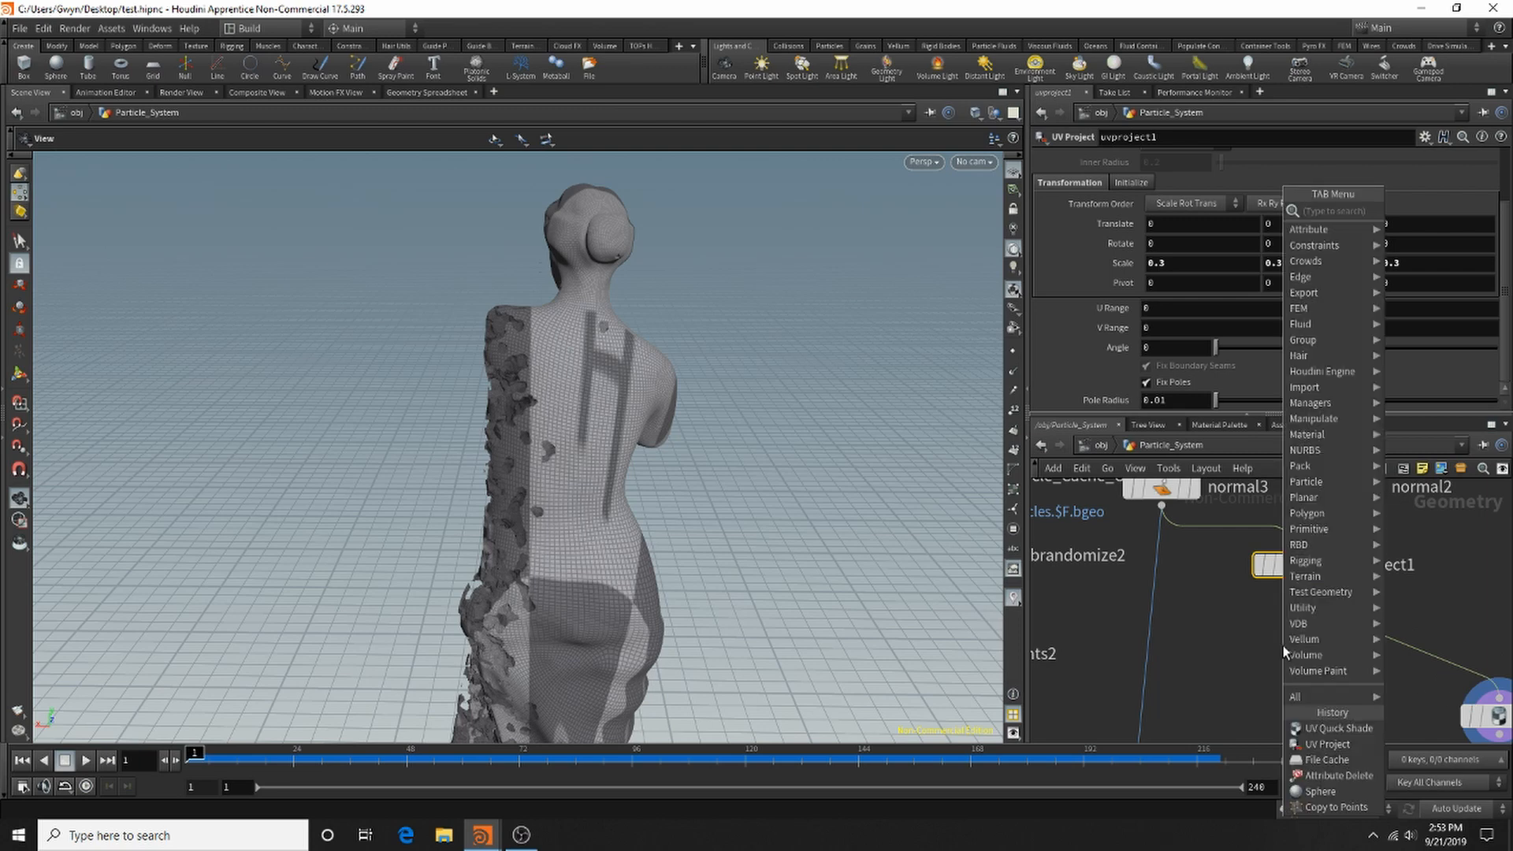
{"action": "type", "text": "uv"}
{"action": "key", "text": "Return"}
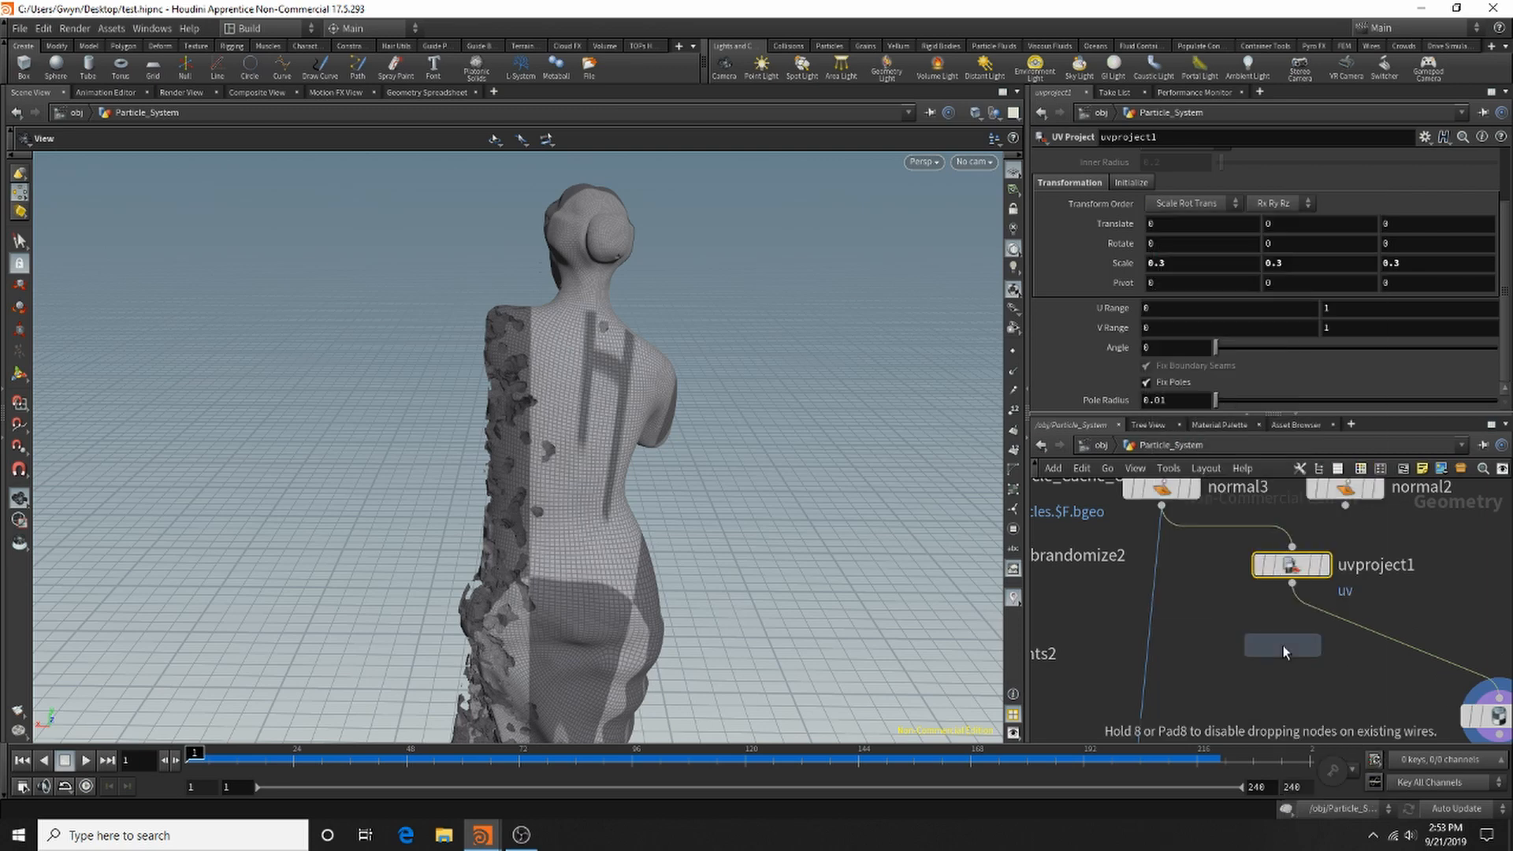
{"action": "left_click", "coordinate": [1321, 645]}
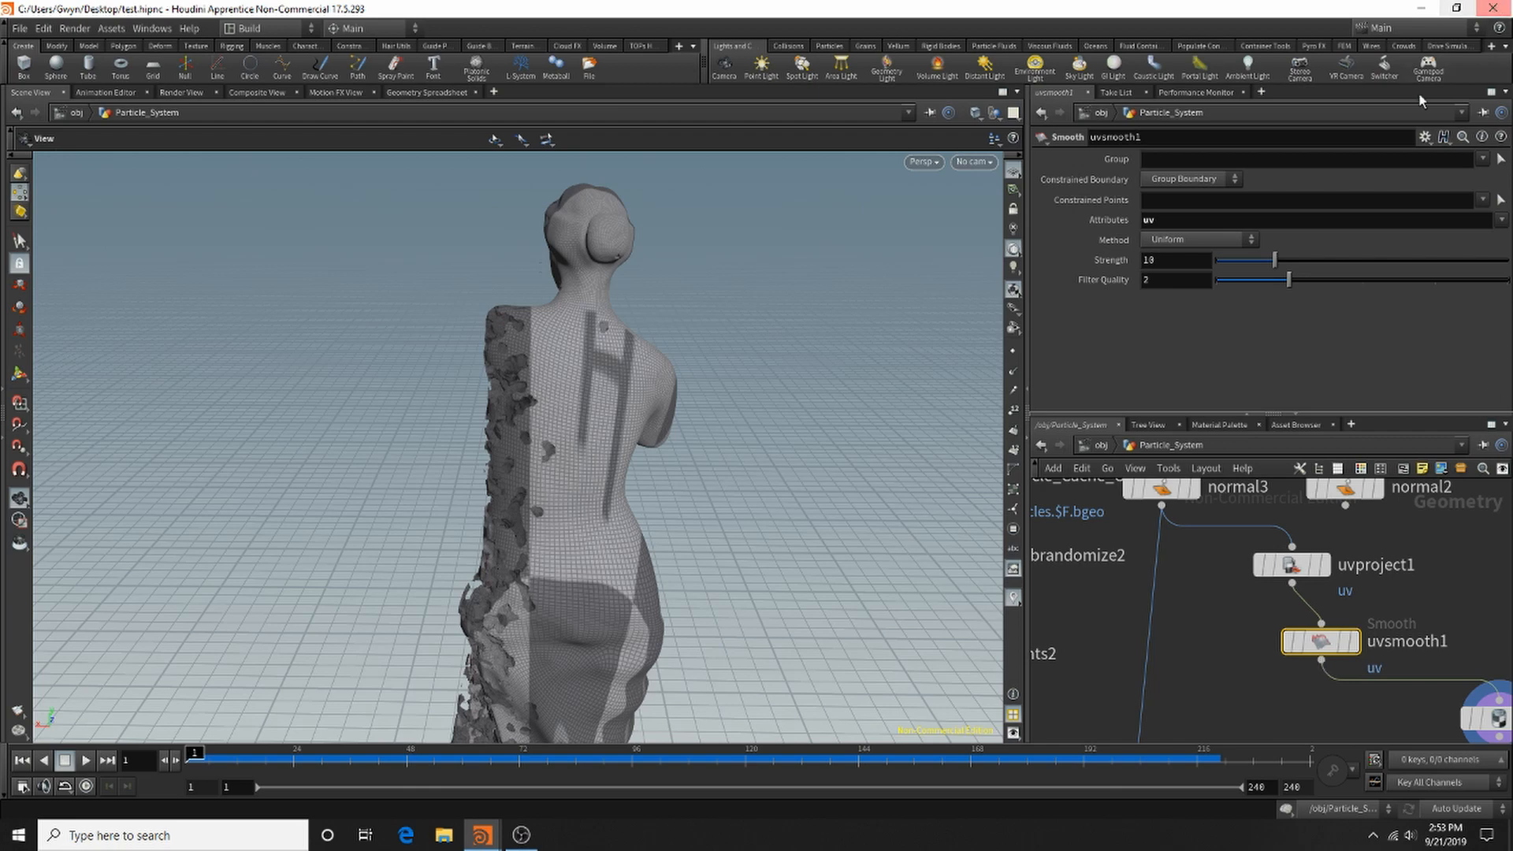
Delete the UV Project and UV Smooth nodes and inspect the grid texture around the statue's head, chest and back.
{"action": "left_click_drag", "start_coordinate": [1224, 547], "coordinate": [1402, 670]}
{"action": "key", "text": "Delete"}
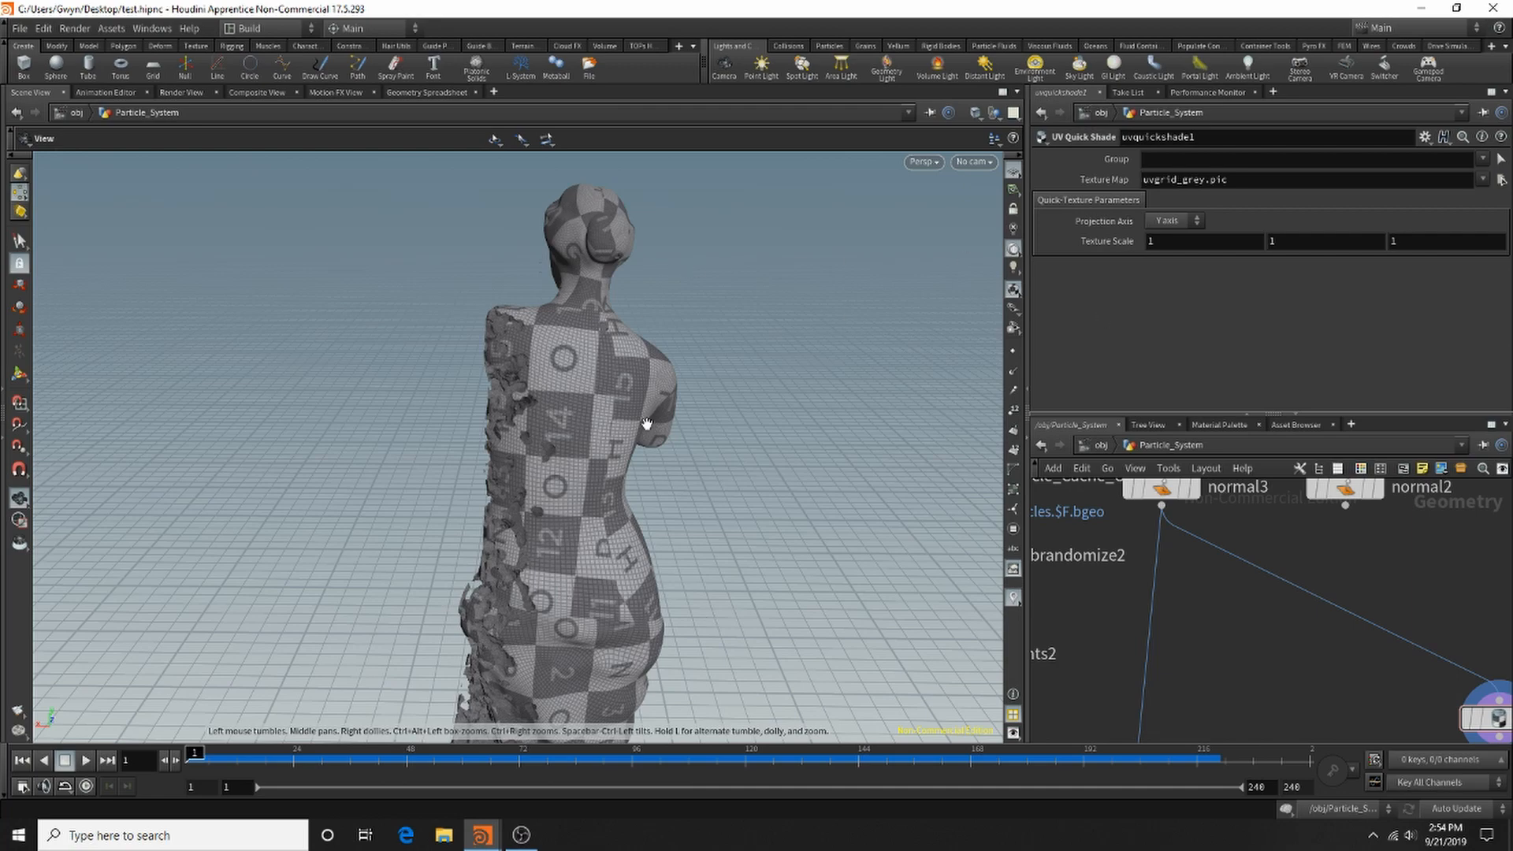
{"action": "left_click_drag", "start_coordinate": [526, 449], "coordinate": [709, 429]}
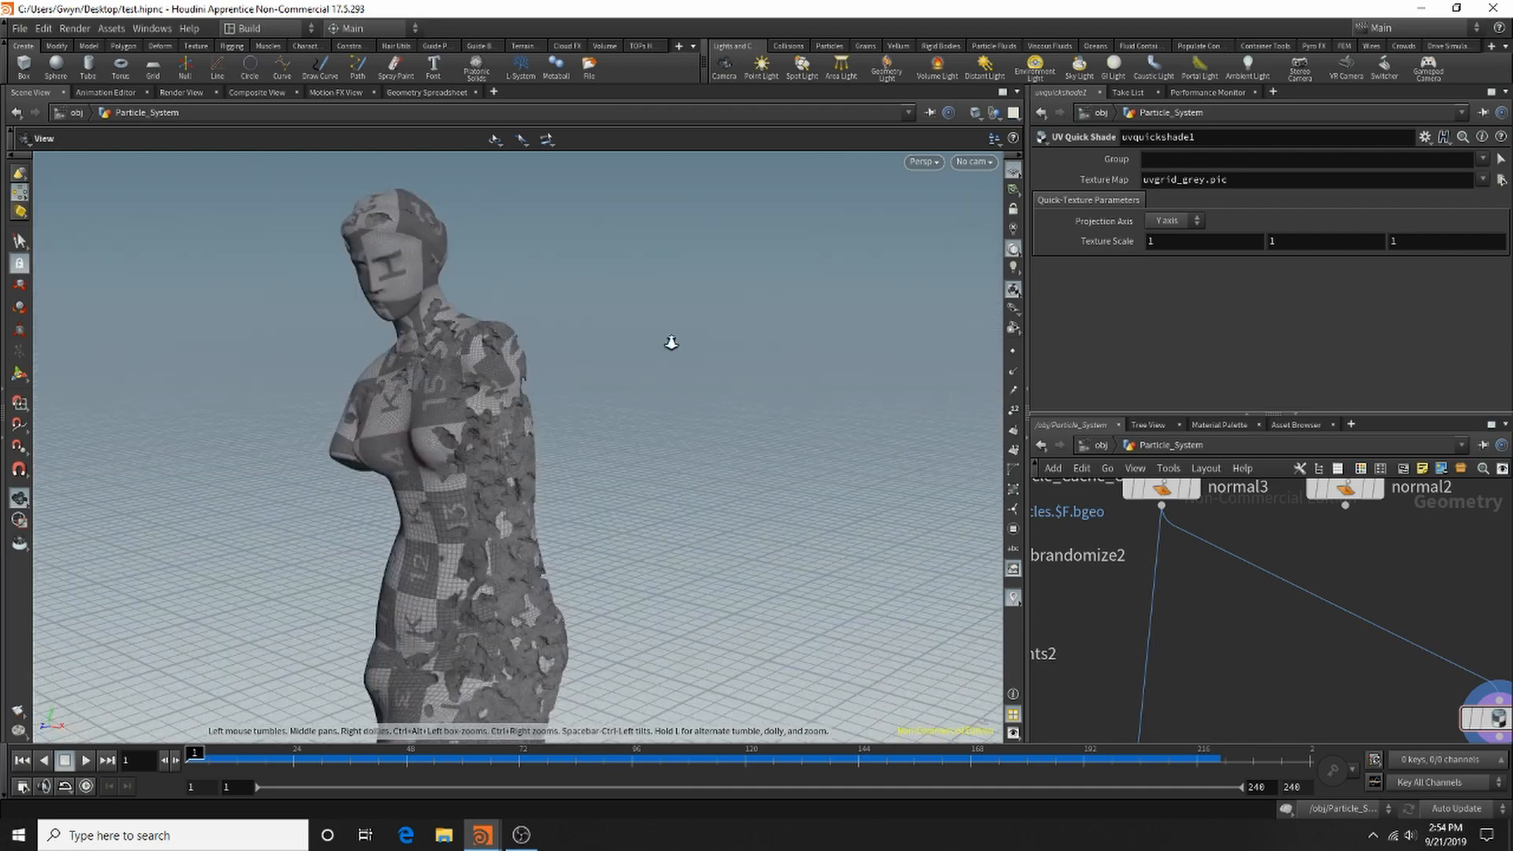
{"action": "scroll", "coordinate": [516, 327], "scroll_direction": "up", "scroll_amount": 5}
{"action": "left_click_drag", "start_coordinate": [516, 327], "coordinate": [720, 325]}
{"action": "scroll", "coordinate": [638, 327], "scroll_direction": "up", "scroll_amount": 5}
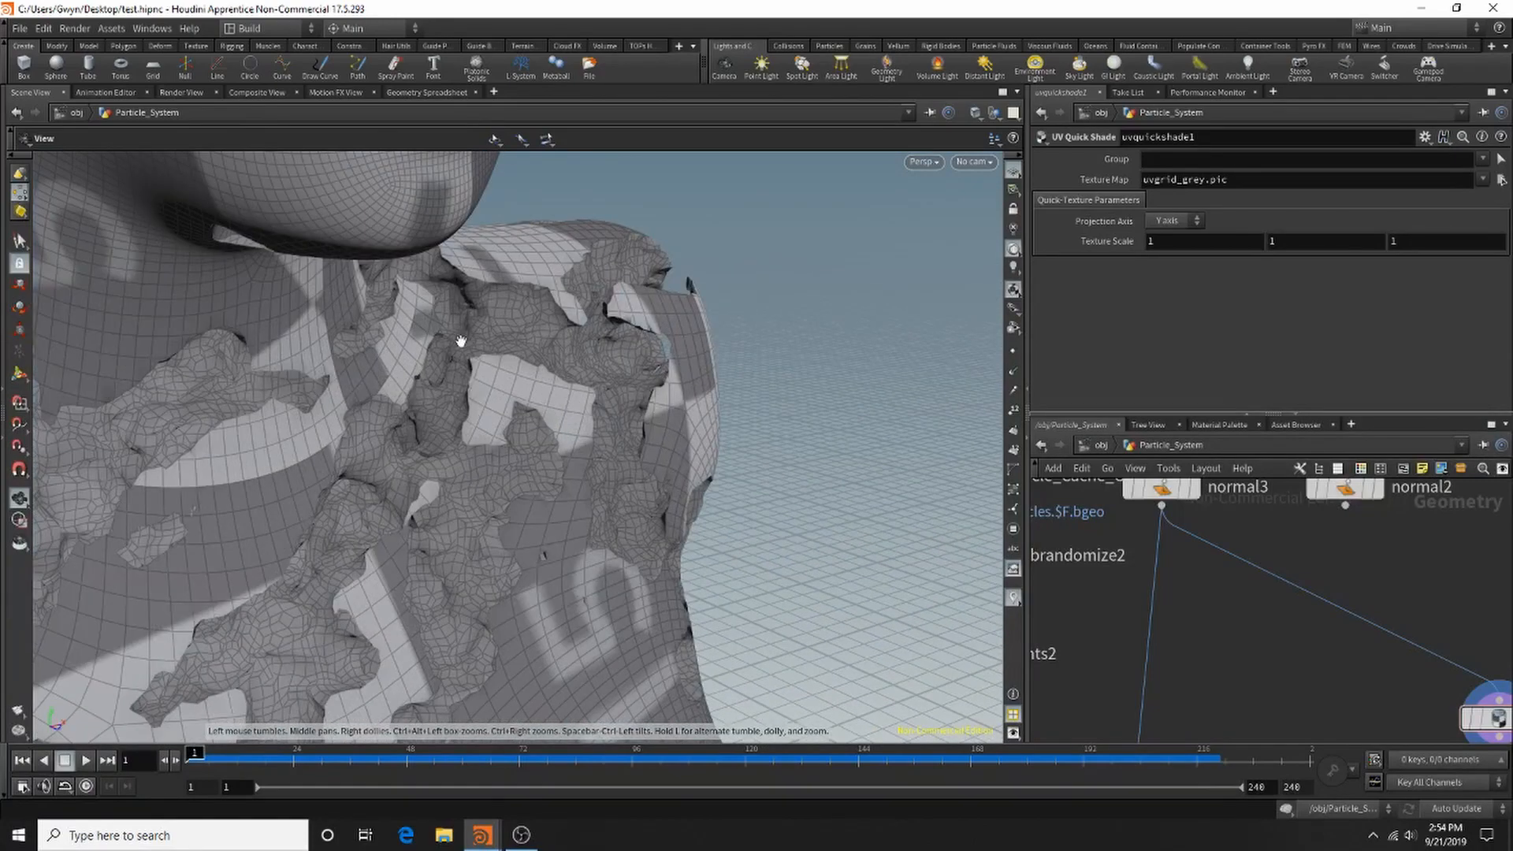
{"action": "scroll", "coordinate": [287, 496], "scroll_direction": "down", "scroll_amount": 8}
{"action": "scroll", "coordinate": [565, 483], "scroll_direction": "up", "scroll_amount": 2}
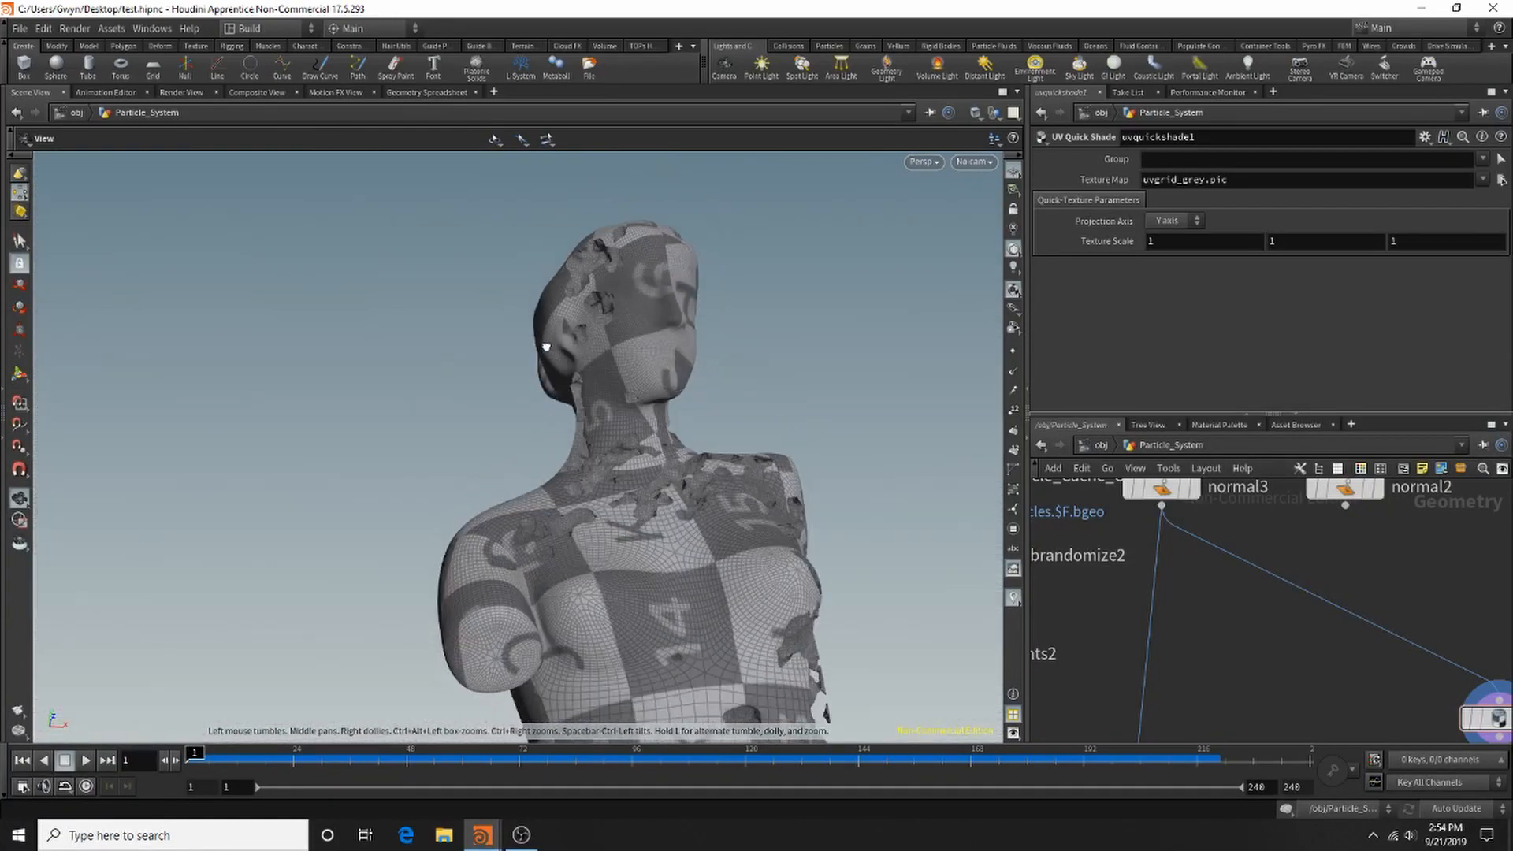
{"action": "left_click_drag", "start_coordinate": [565, 483], "coordinate": [856, 415]}
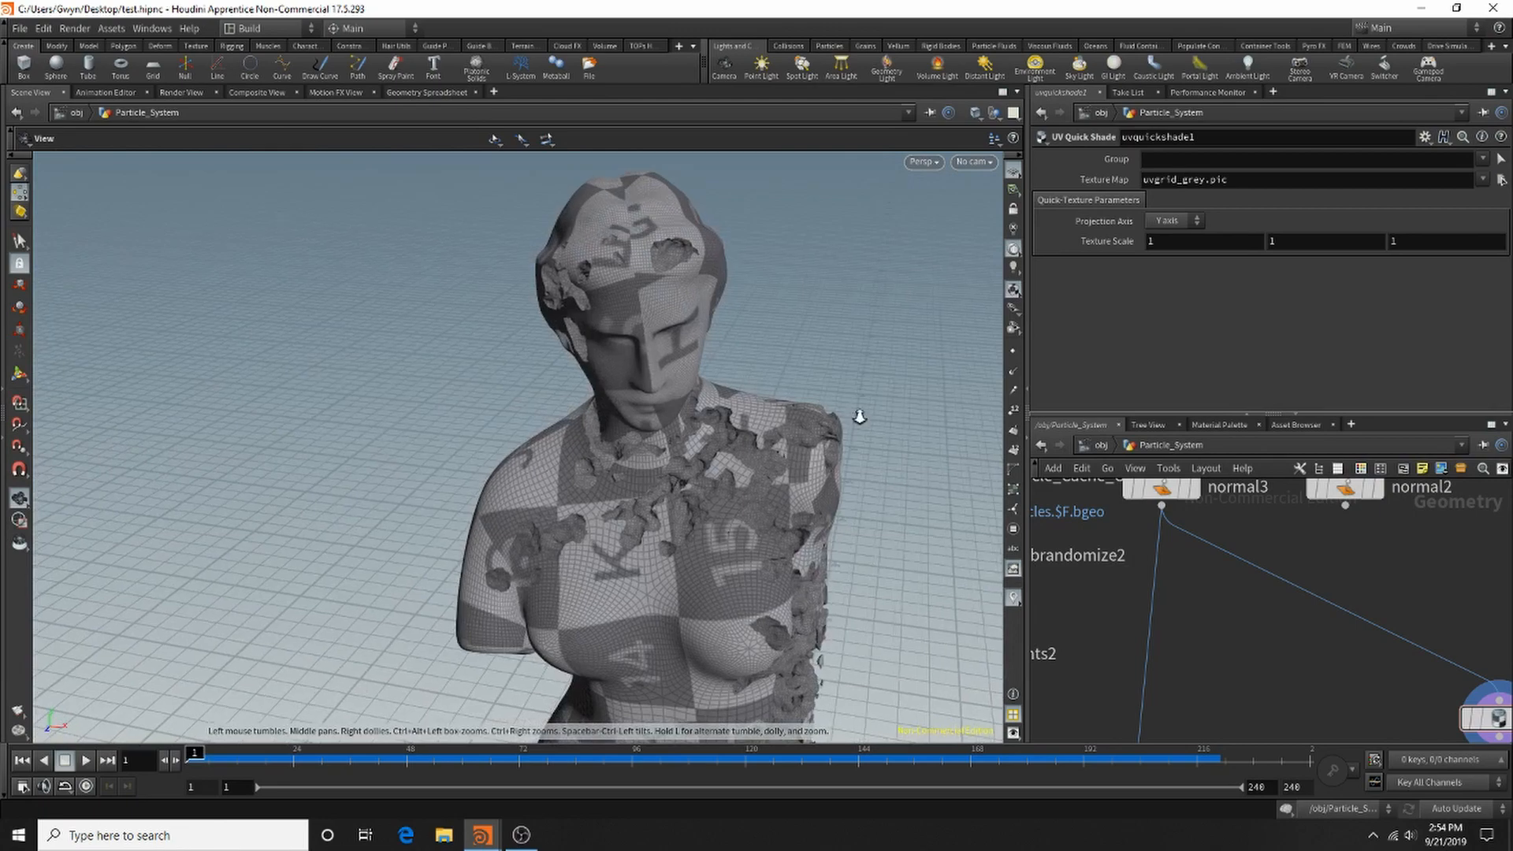
{"action": "scroll", "coordinate": [824, 339], "scroll_direction": "up", "scroll_amount": 3}
{"action": "scroll", "coordinate": [361, 428], "scroll_direction": "down", "scroll_amount": 8}
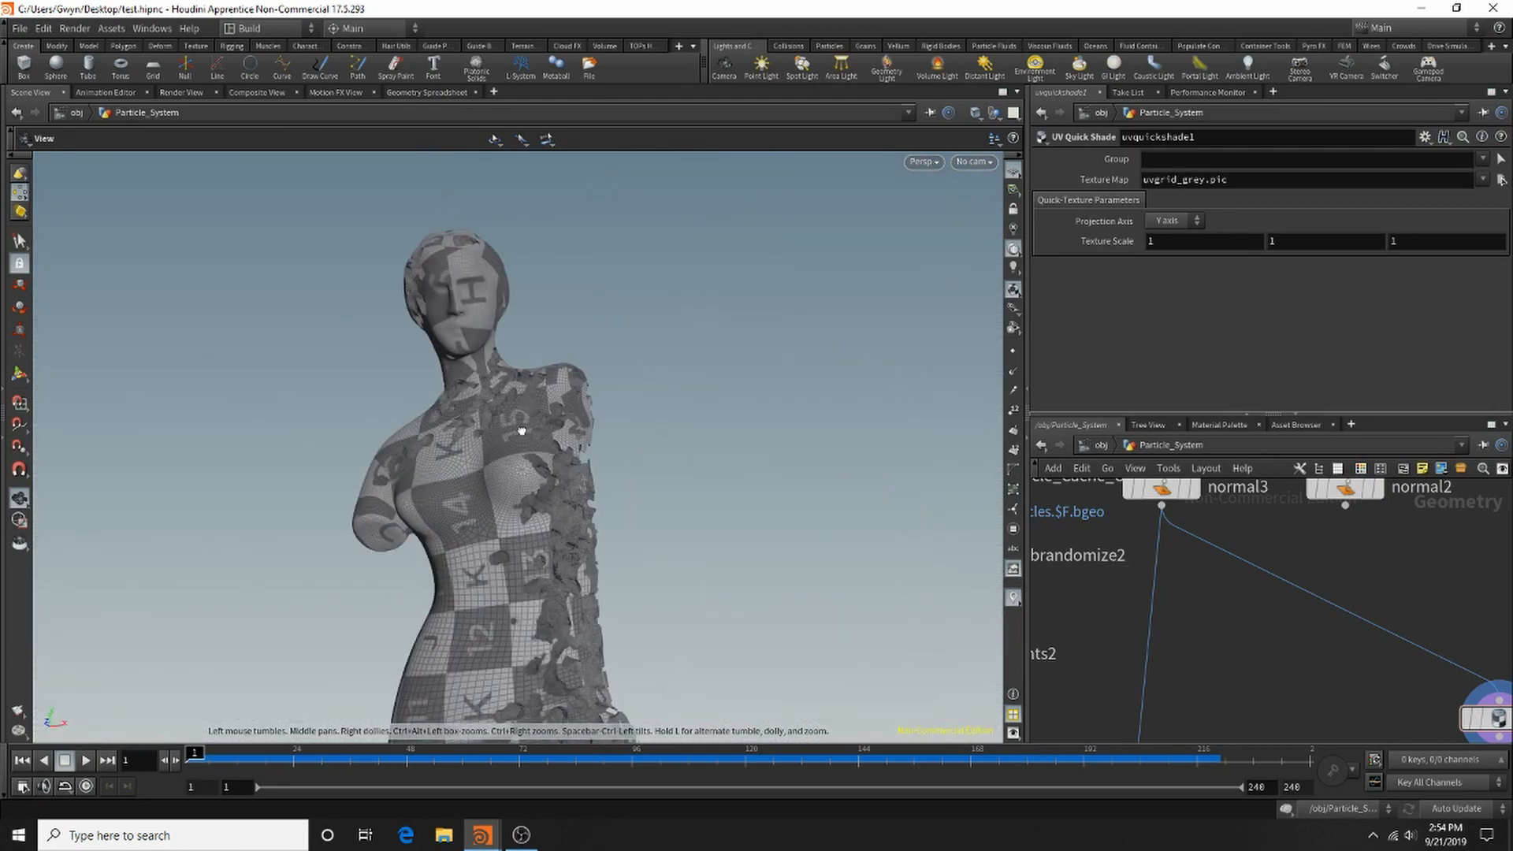
Insert a UV Unwrap node on the wire between normal3 and the UV Quick Shade node.
{"action": "key", "text": "Tab"}
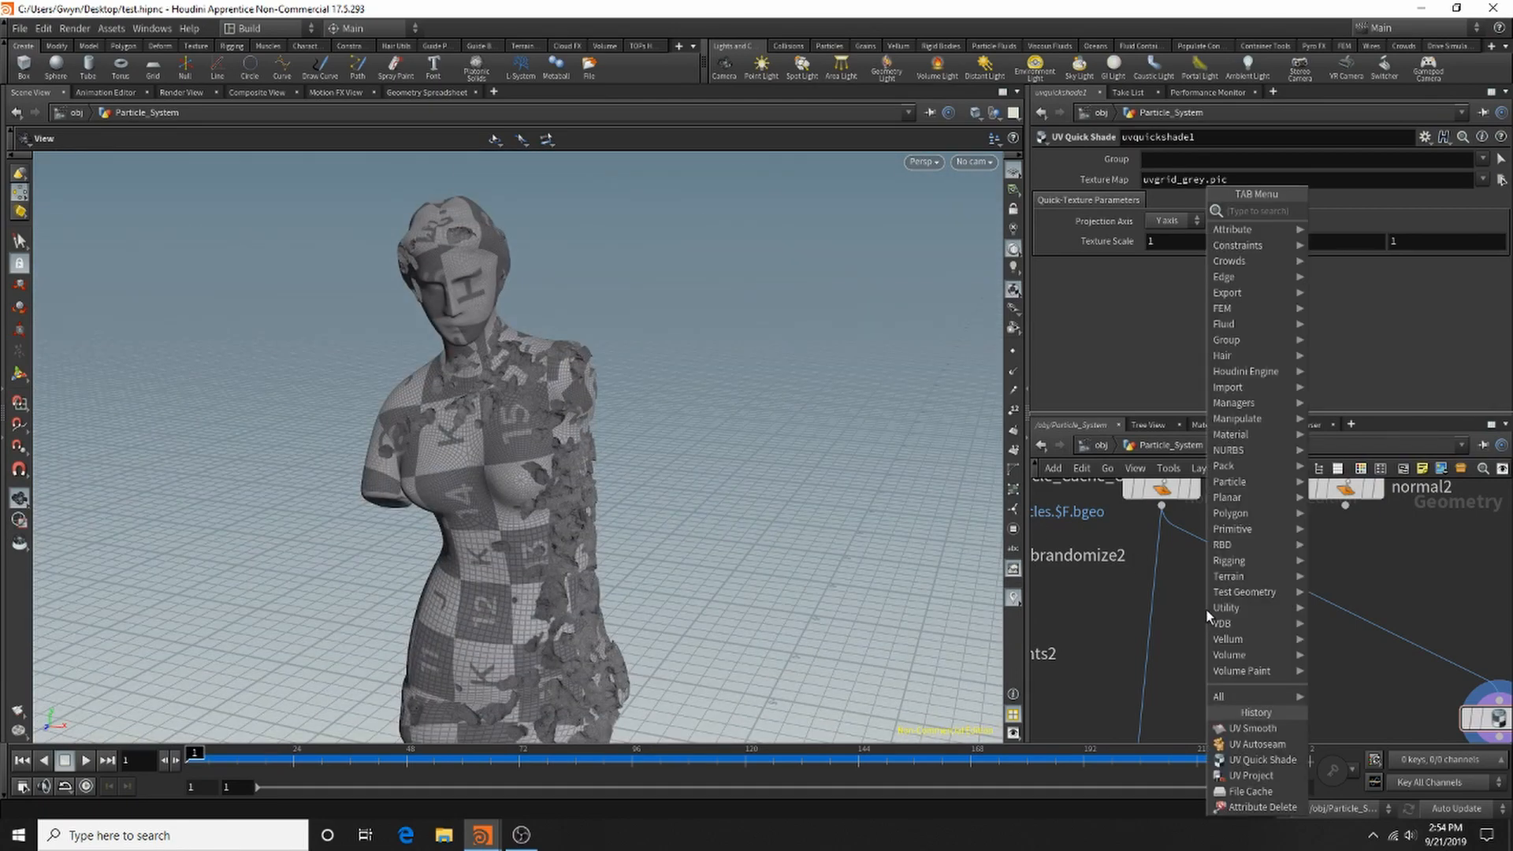
{"action": "type", "text": "uv"}
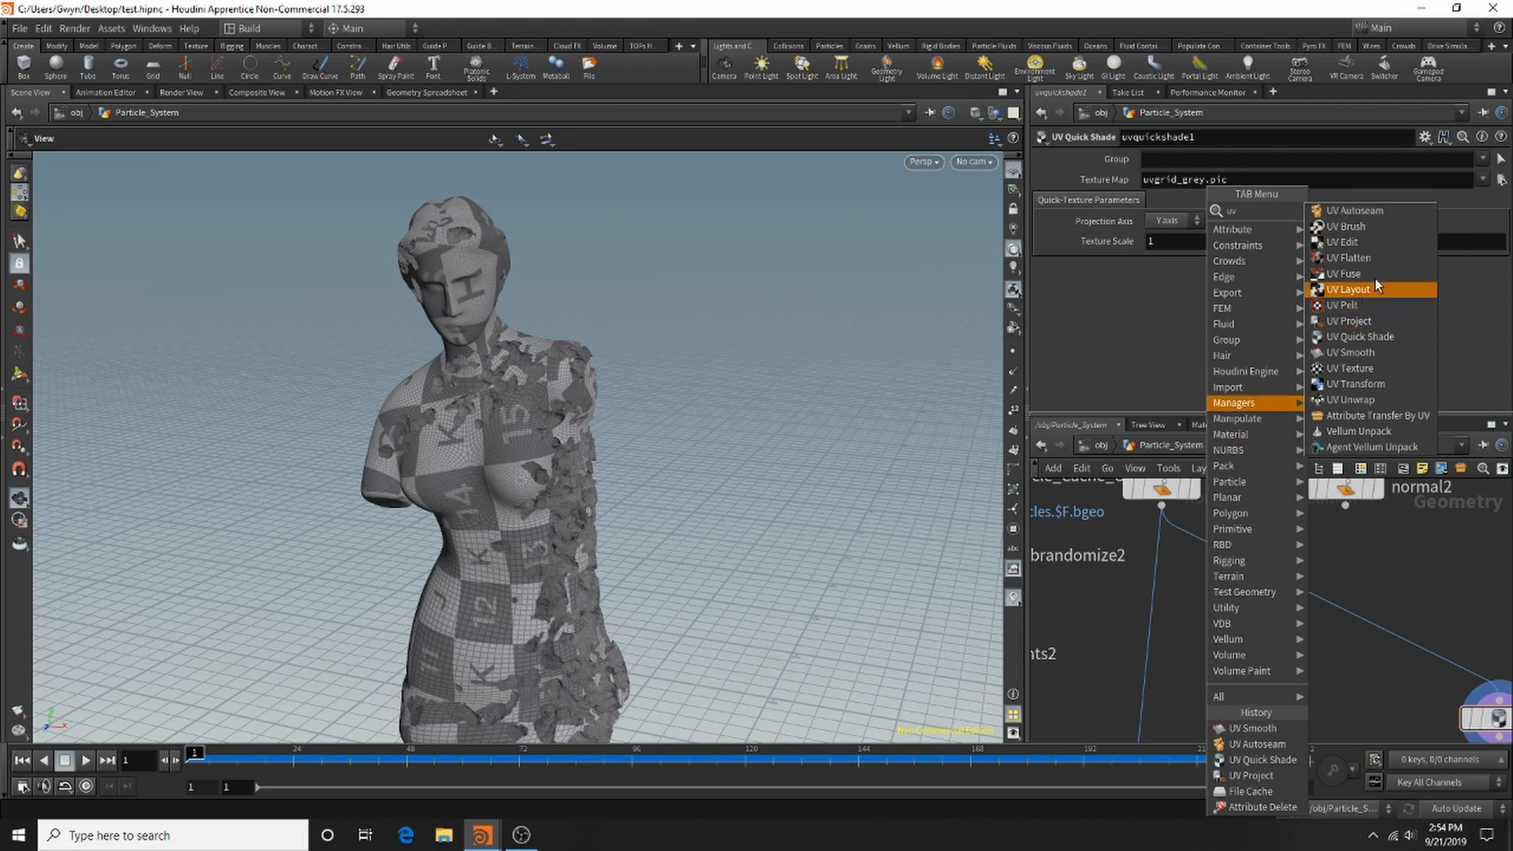
{"action": "left_click", "coordinate": [1369, 401]}
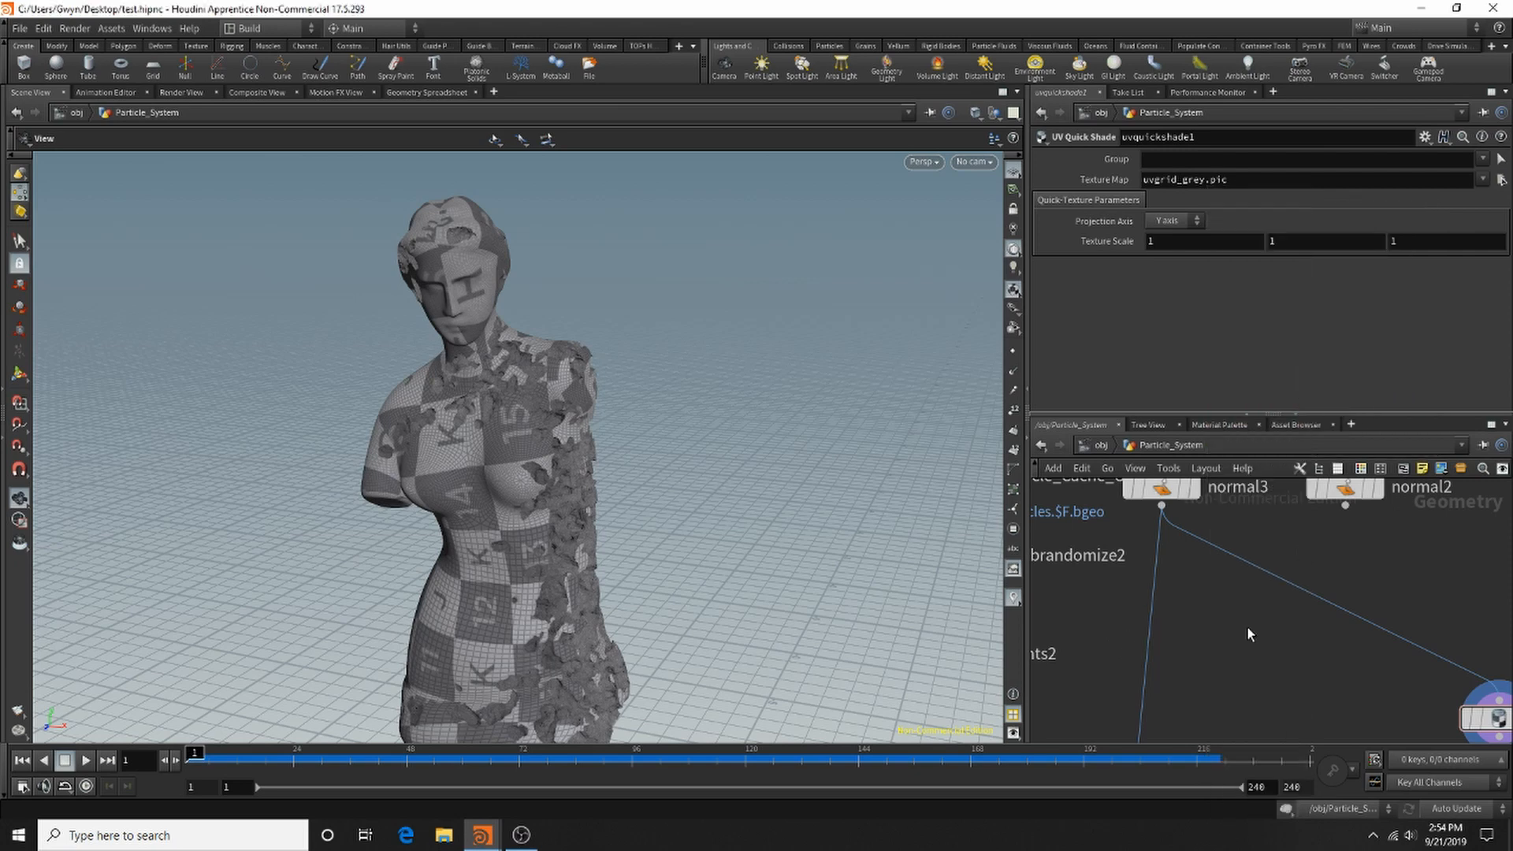
{"action": "left_click", "coordinate": [1252, 569]}
{"action": "left_click_drag", "start_coordinate": [1251, 572], "coordinate": [1253, 595]}
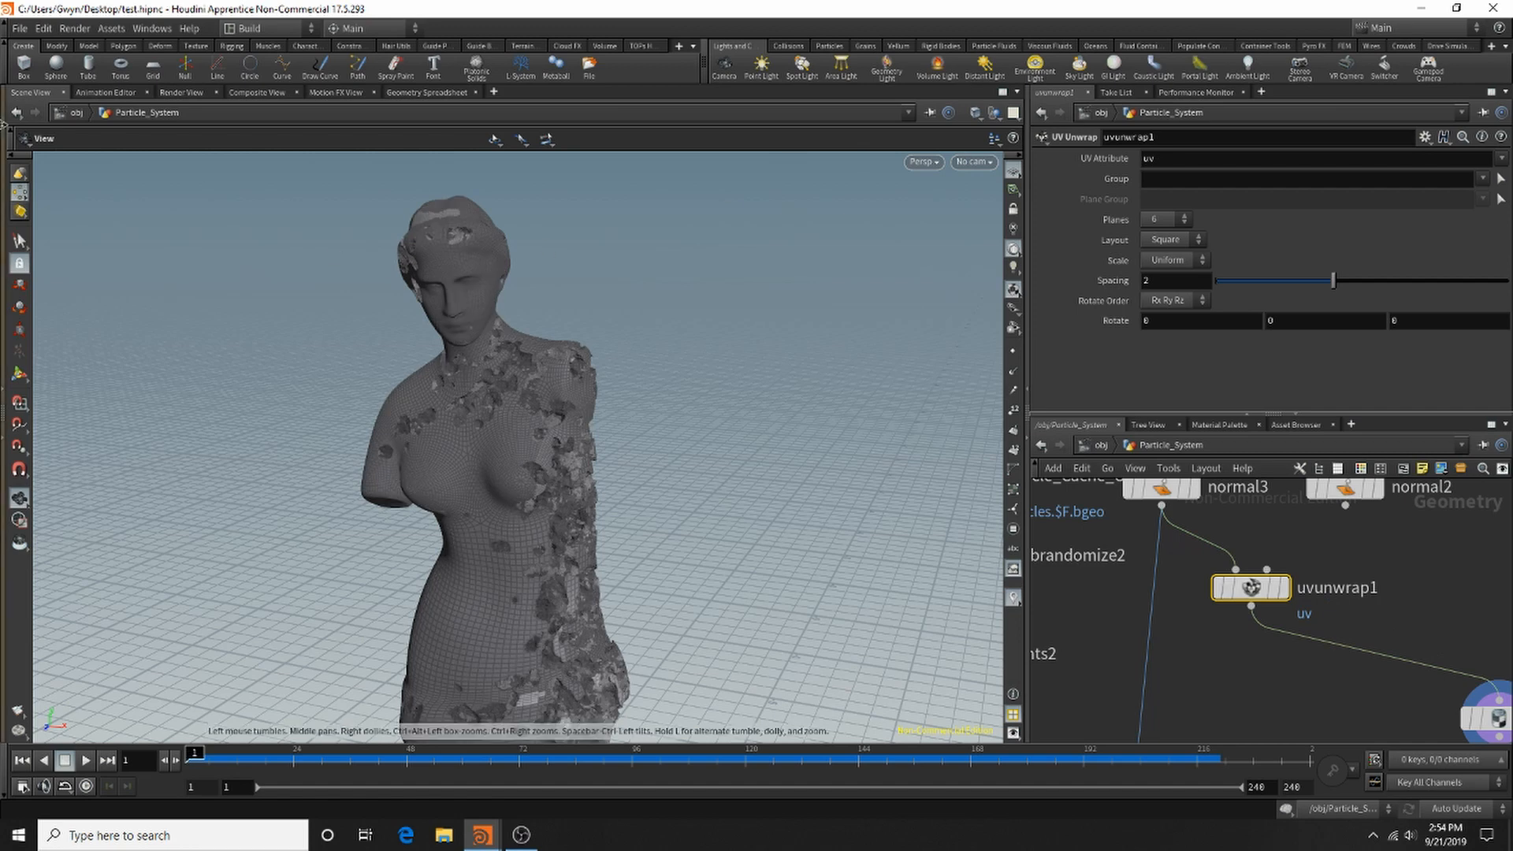
Save the scene file with the UV Unwrap node in place.
{"action": "left_click", "coordinate": [19, 29]}
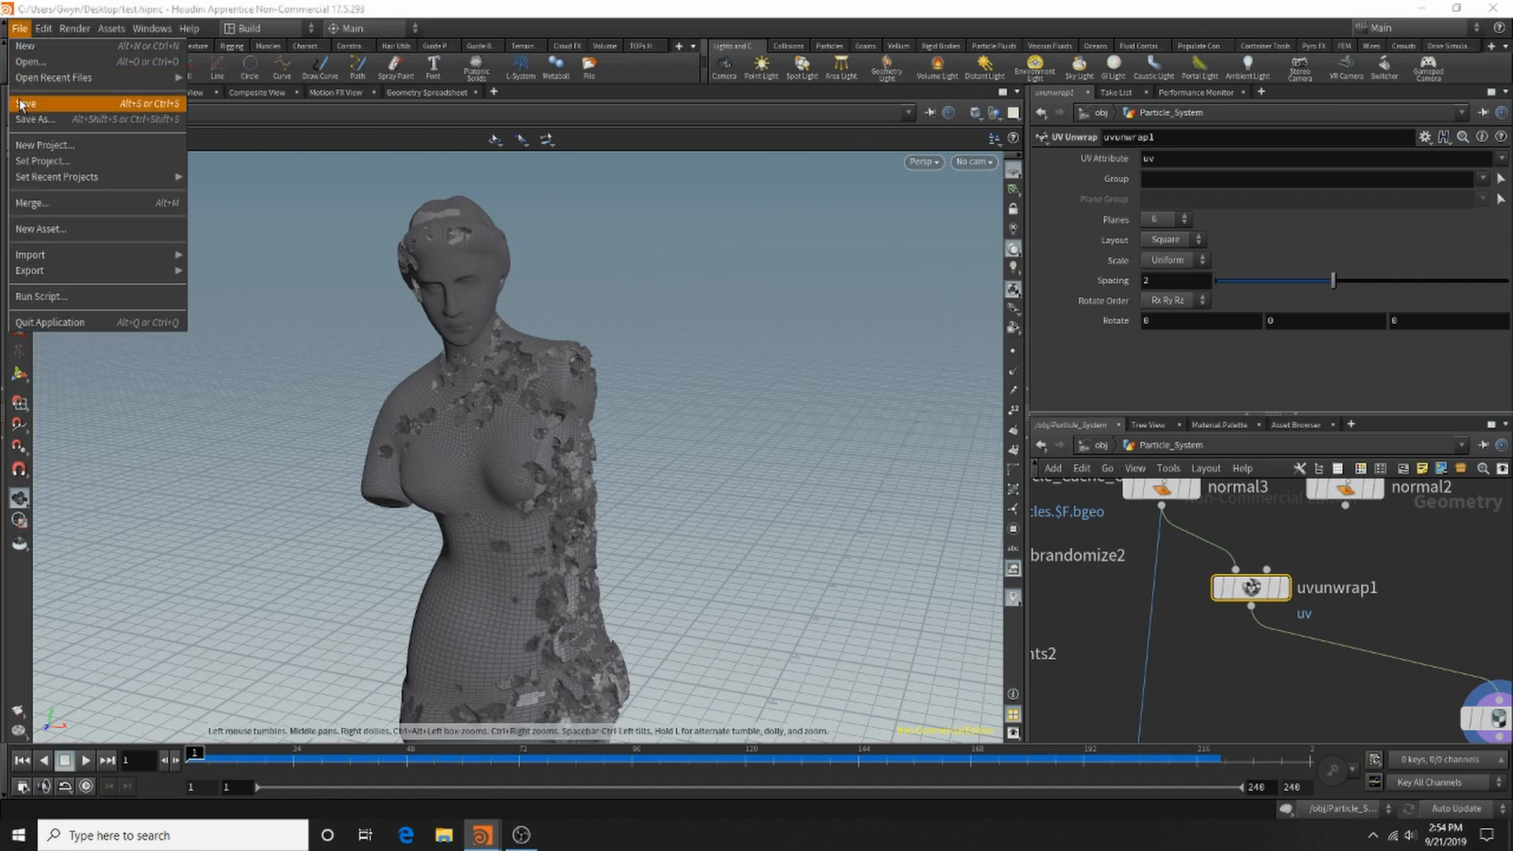
{"action": "key", "text": "Escape"}
{"action": "key", "text": "ctrl+s"}
Set the UV Unwrap node's spacing to 0.1.
{"action": "left_click", "coordinate": [1171, 281]}
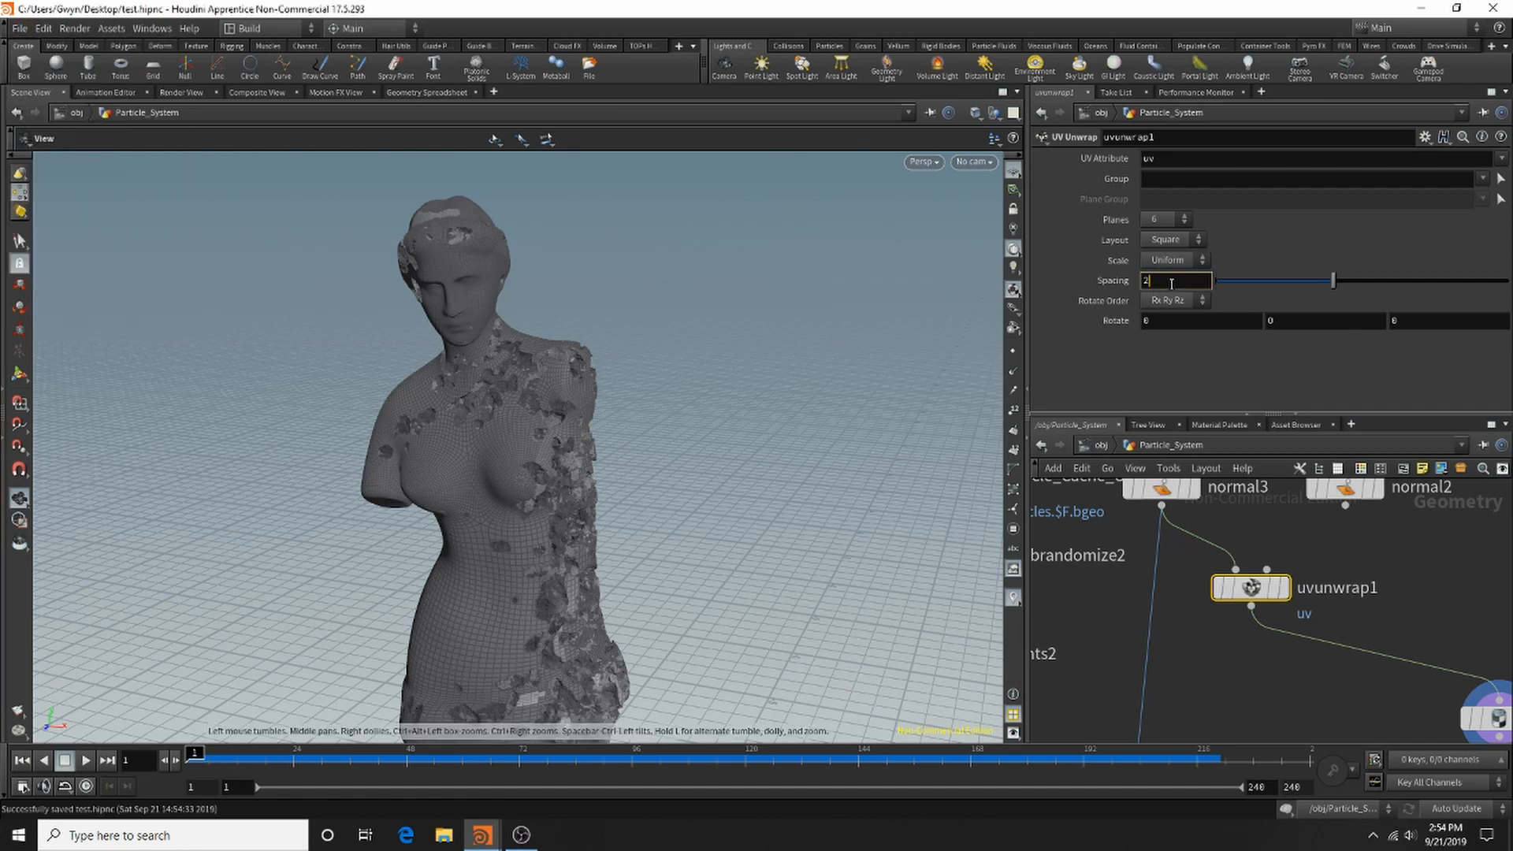
{"action": "key", "text": "BackSpace"}
{"action": "type", "text": "0.1"}
{"action": "key", "text": "Return"}
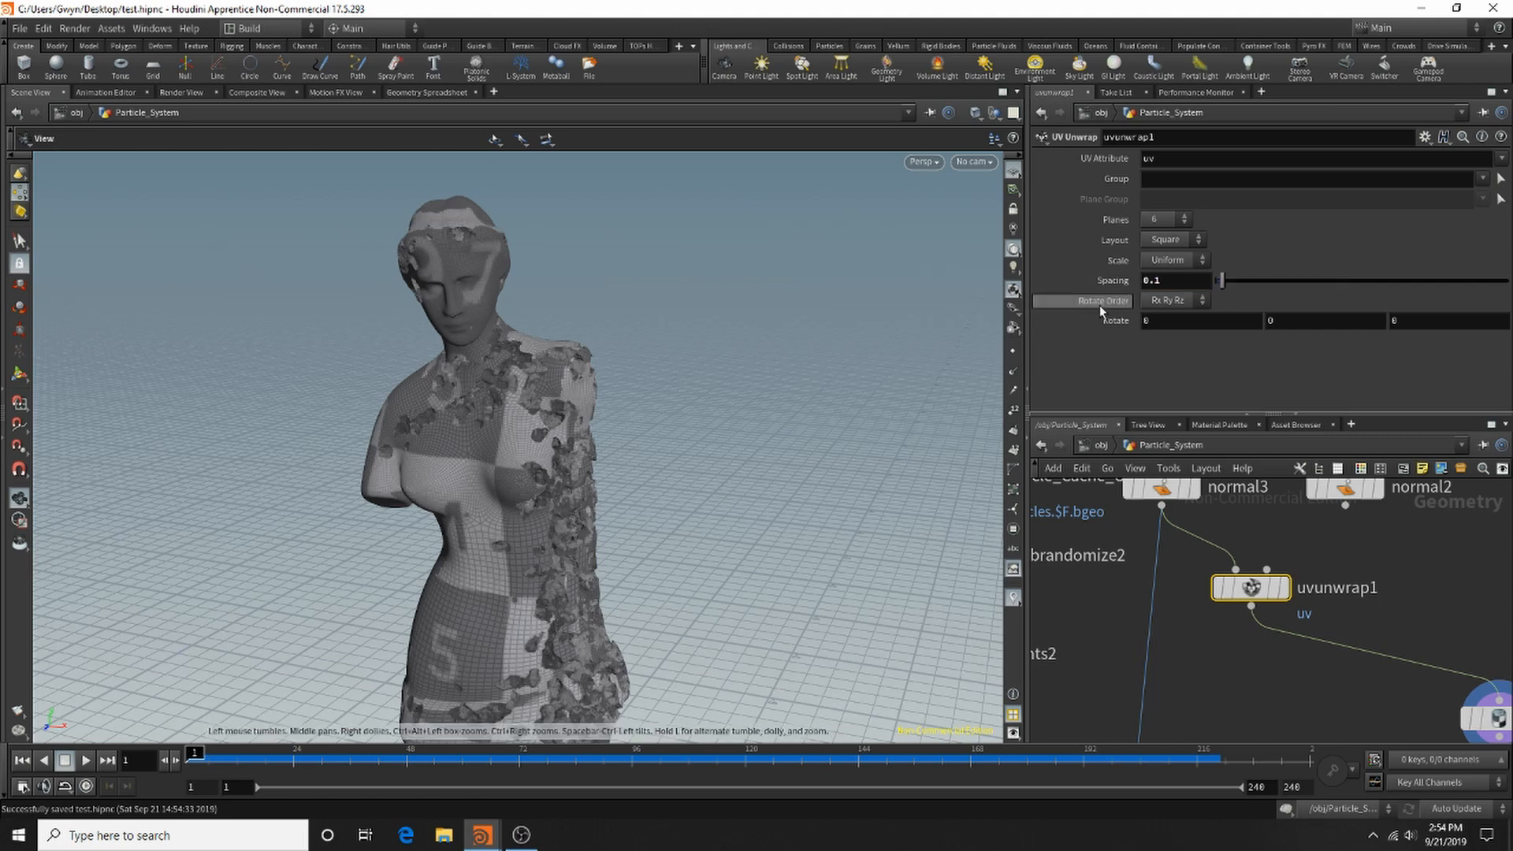
Reduce the UV Unwrap spacing to 0.02 and inspect the grid texture closely on the chipped chest area.
{"action": "left_click", "coordinate": [1186, 280]}
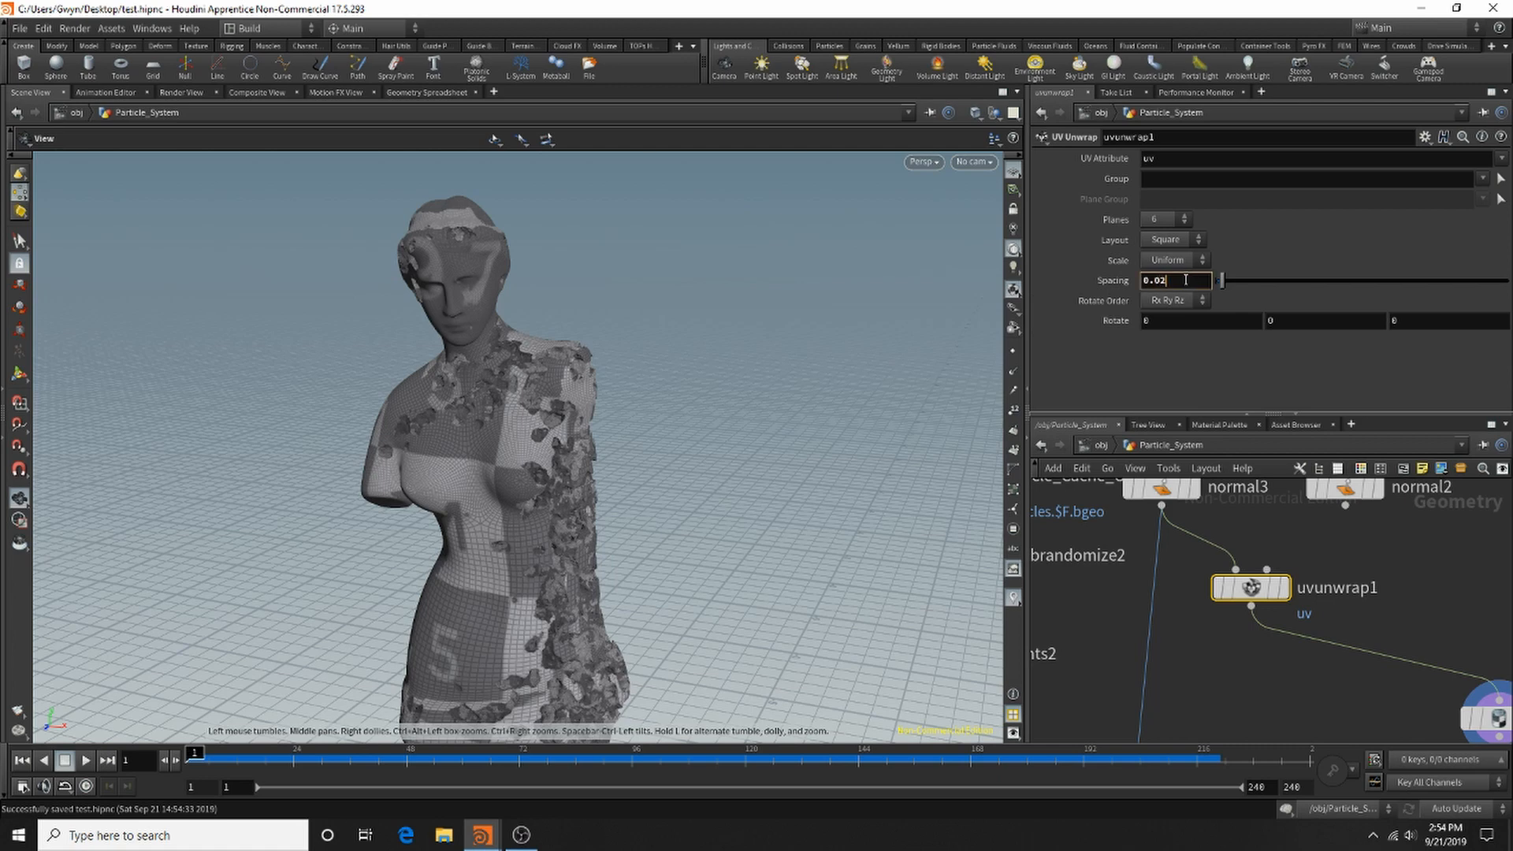
{"action": "key", "text": "Return"}
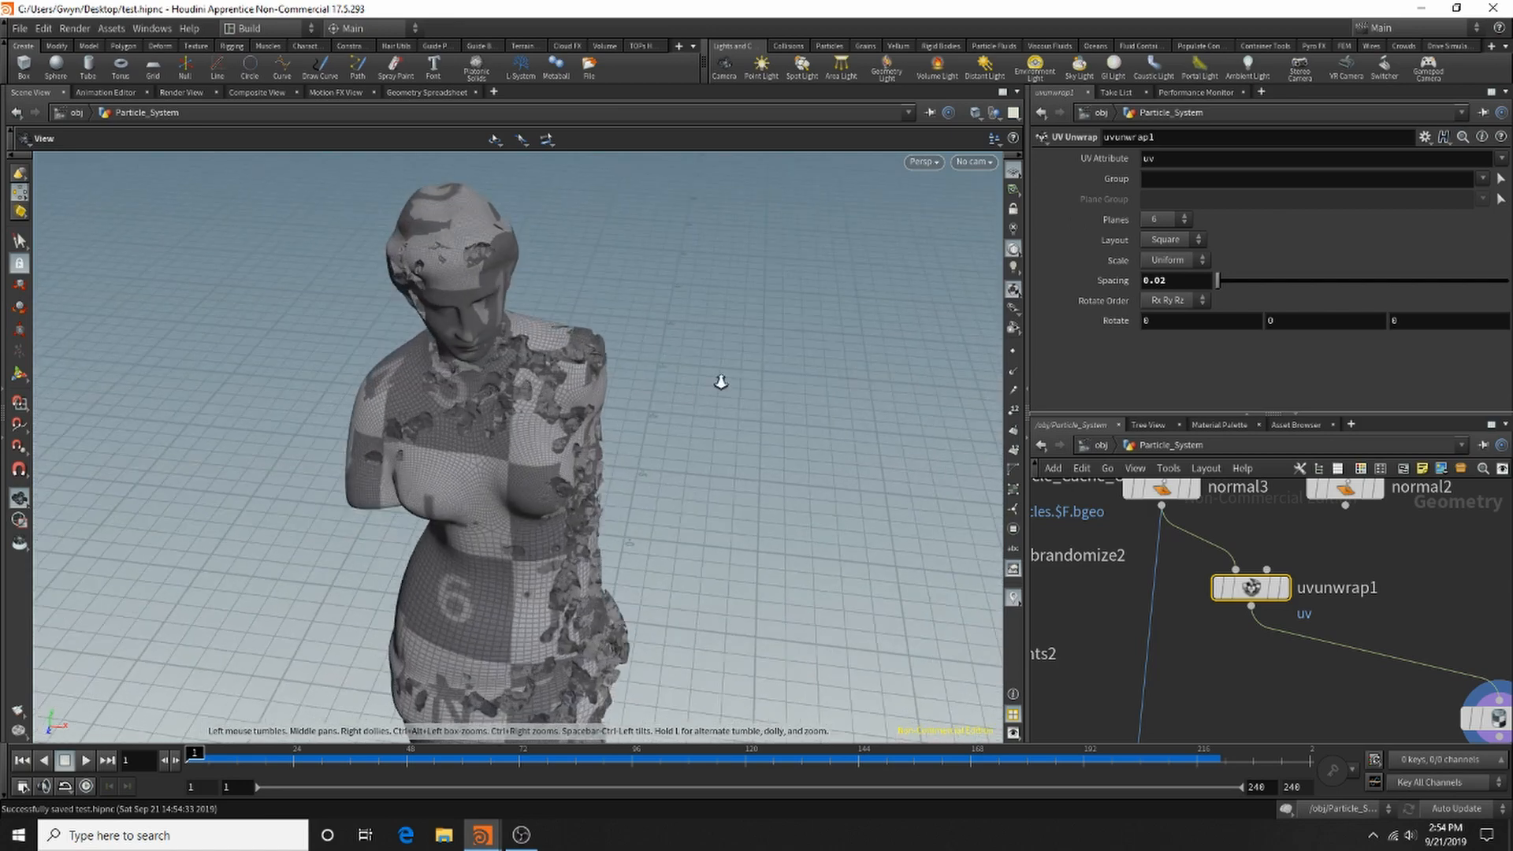
{"action": "scroll", "coordinate": [493, 395], "scroll_direction": "up", "scroll_amount": 10}
{"action": "scroll", "coordinate": [492, 396], "scroll_direction": "up", "scroll_amount": 3}
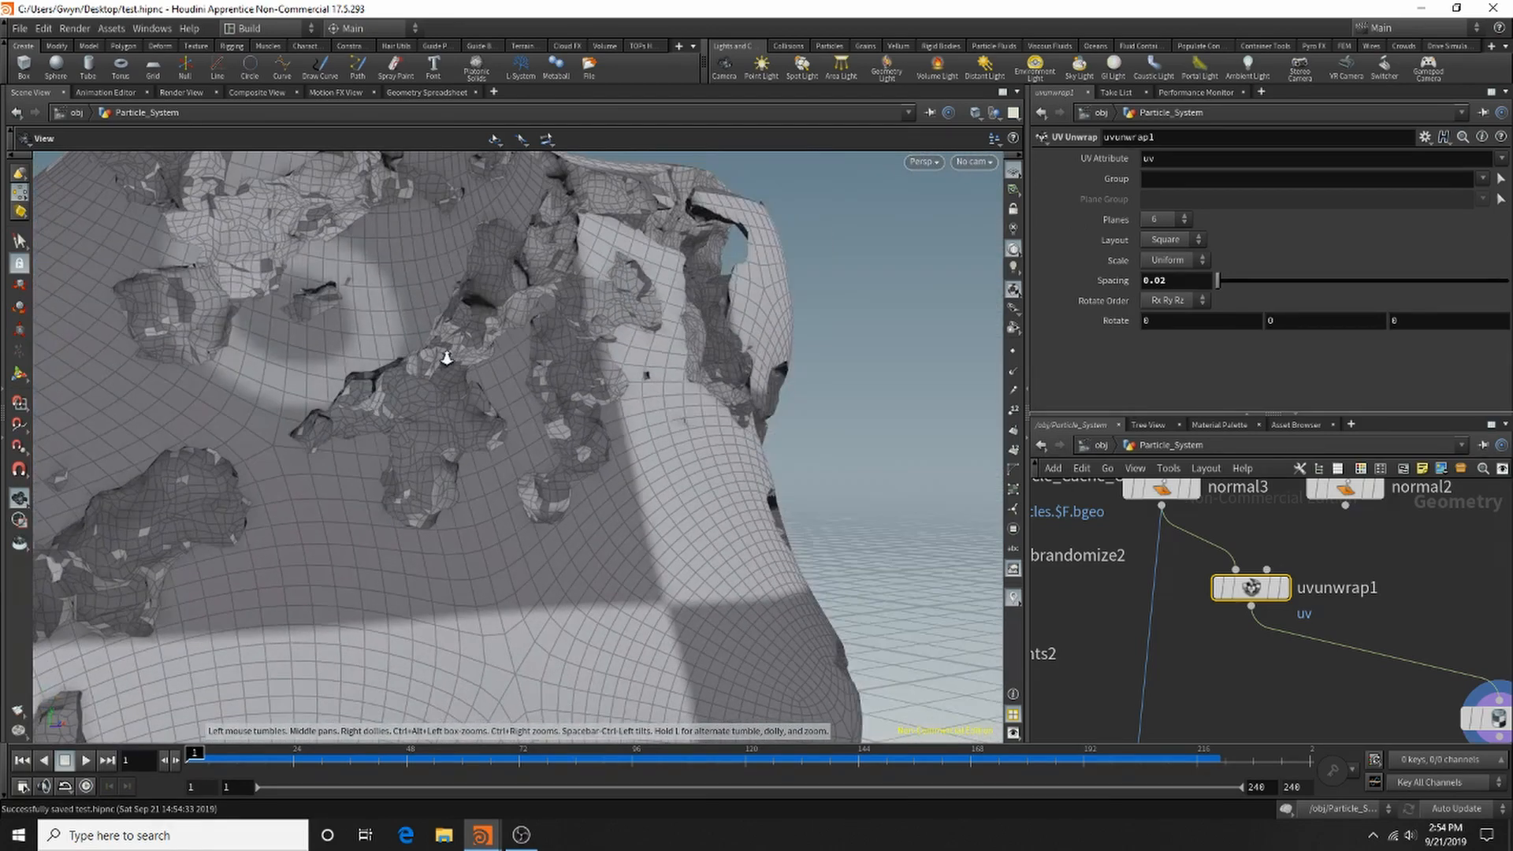
{"action": "scroll", "coordinate": [558, 398], "scroll_direction": "up", "scroll_amount": 5}
{"action": "left_click_drag", "start_coordinate": [566, 396], "coordinate": [478, 253]}
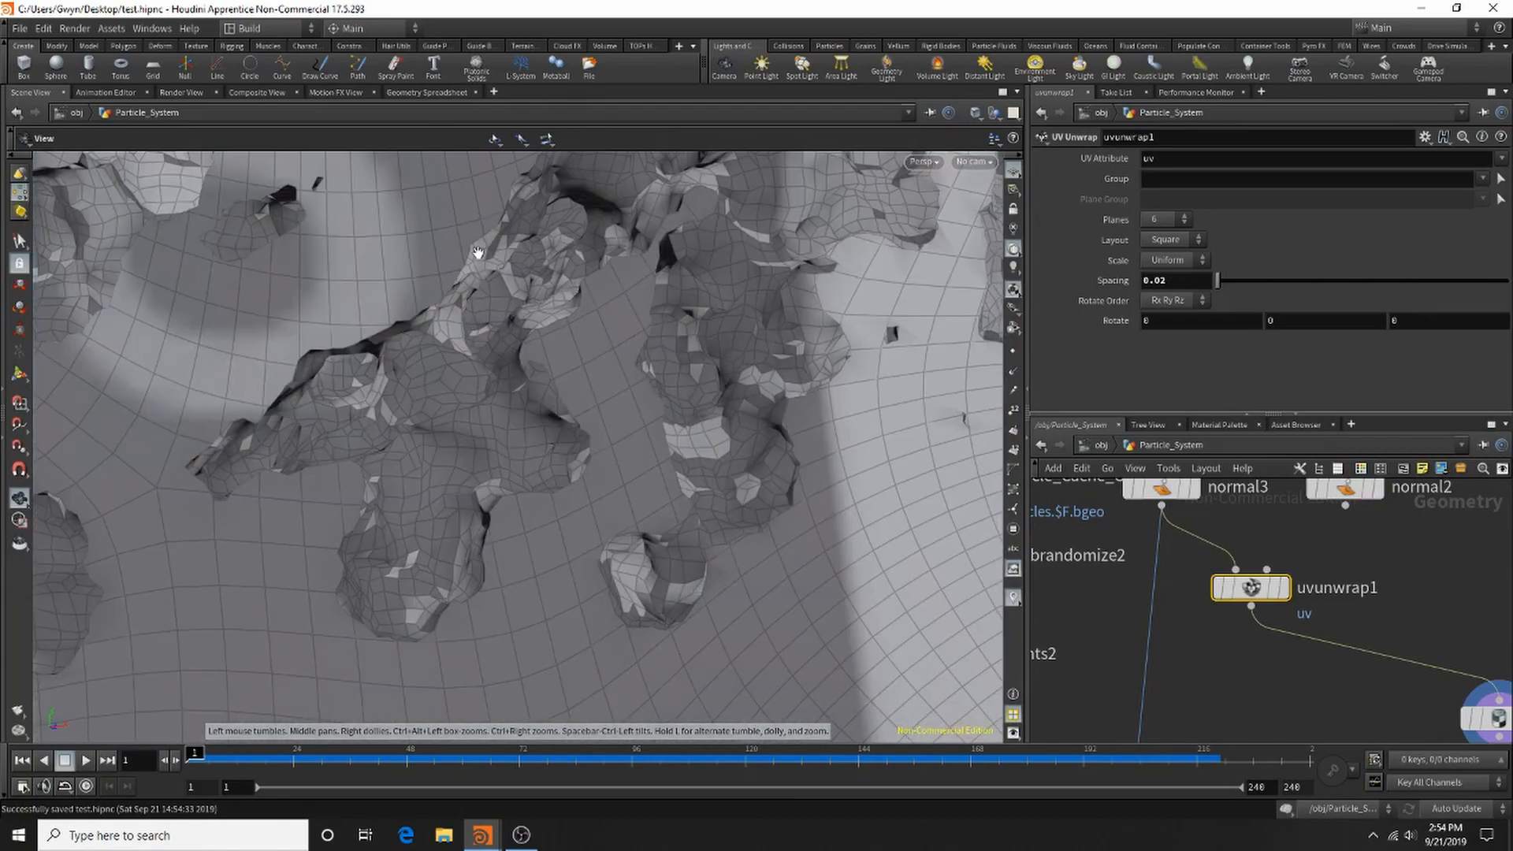
Set the UV Unwrap spacing to 0.005 and check the grid texture around the statue's neck and shoulders.
{"action": "left_click", "coordinate": [1195, 277]}
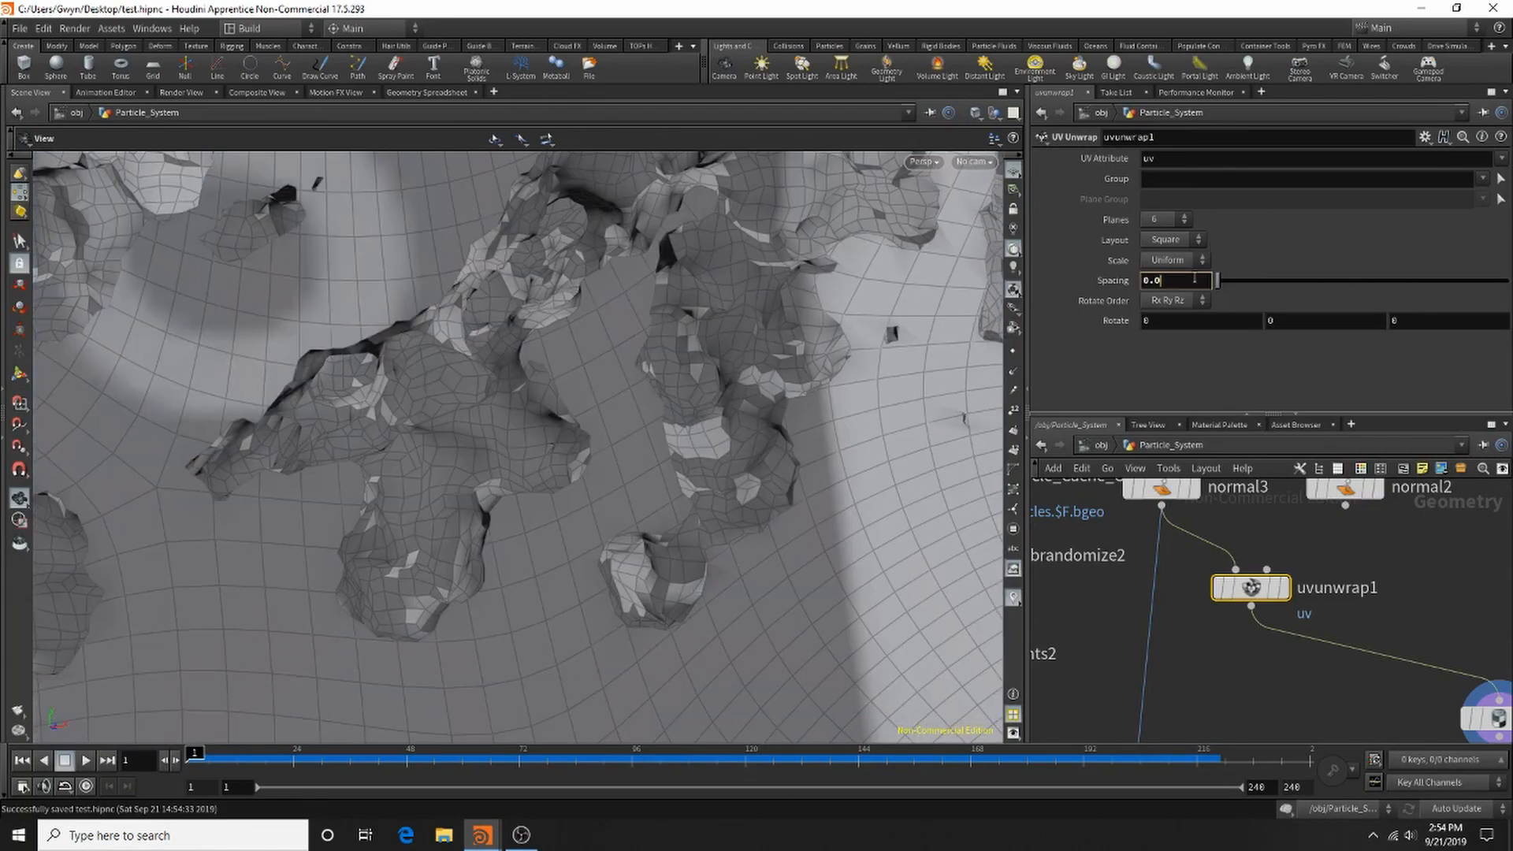
{"action": "type", "text": "5"}
{"action": "key", "text": "Return"}
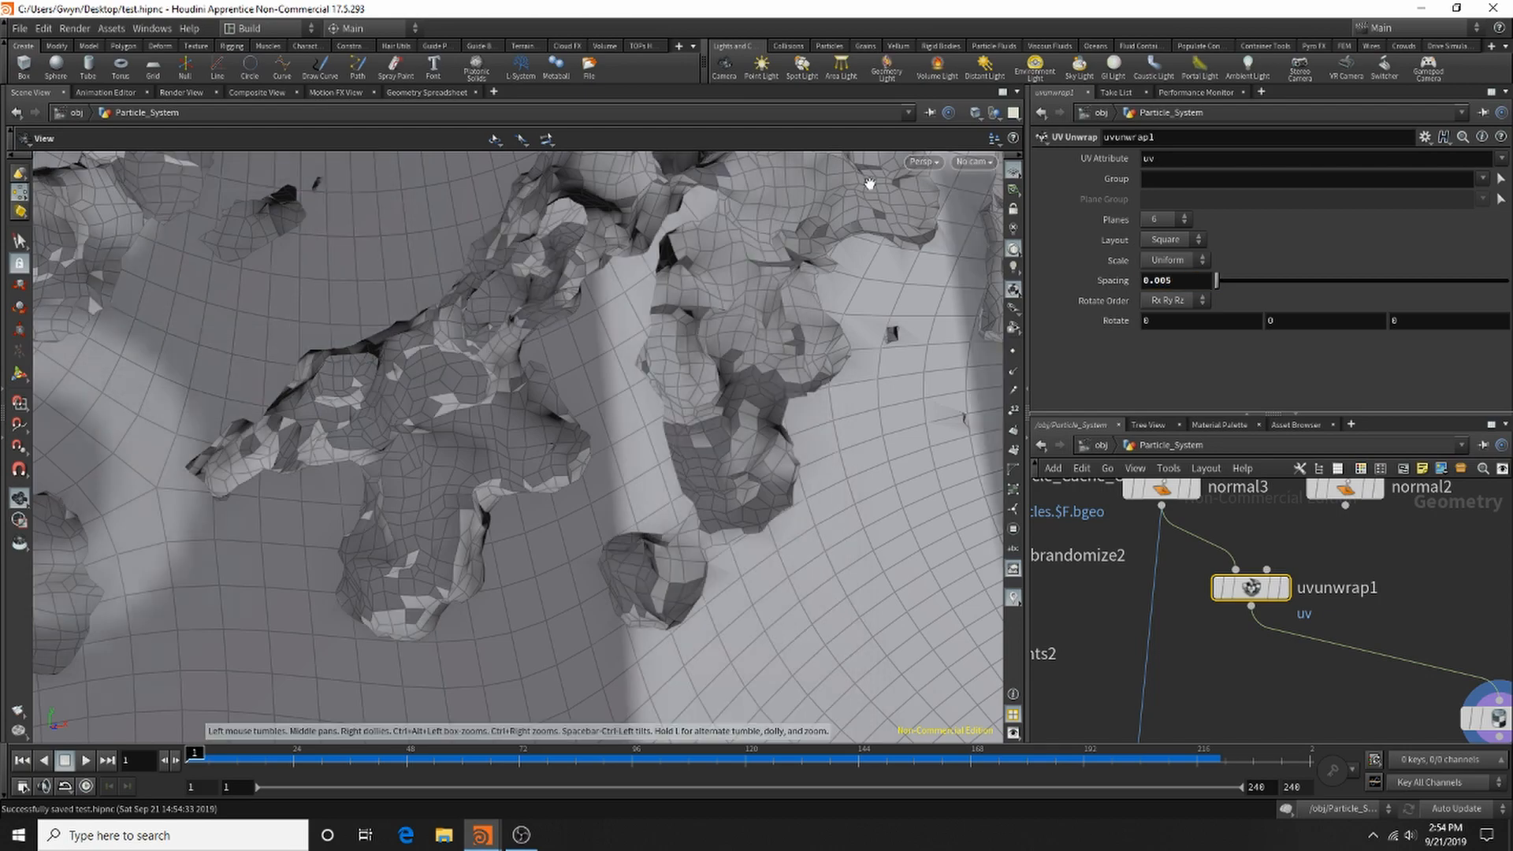
{"action": "scroll", "coordinate": [558, 289], "scroll_direction": "down", "scroll_amount": 5}
{"action": "left_click_drag", "start_coordinate": [644, 344], "coordinate": [544, 276]}
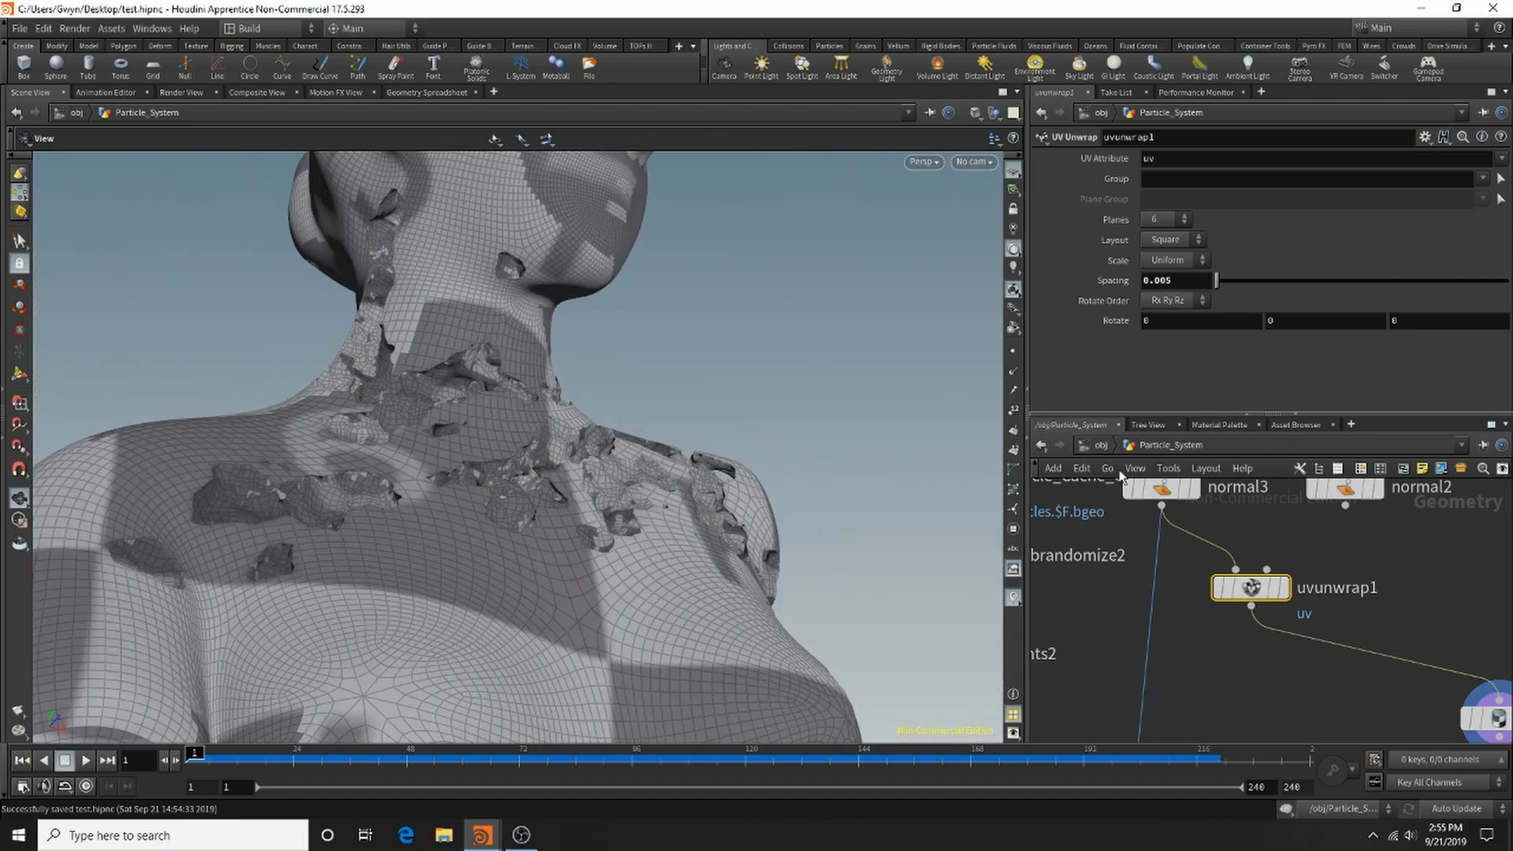
{"action": "scroll", "coordinate": [1269, 624], "scroll_direction": "down", "scroll_amount": 4}
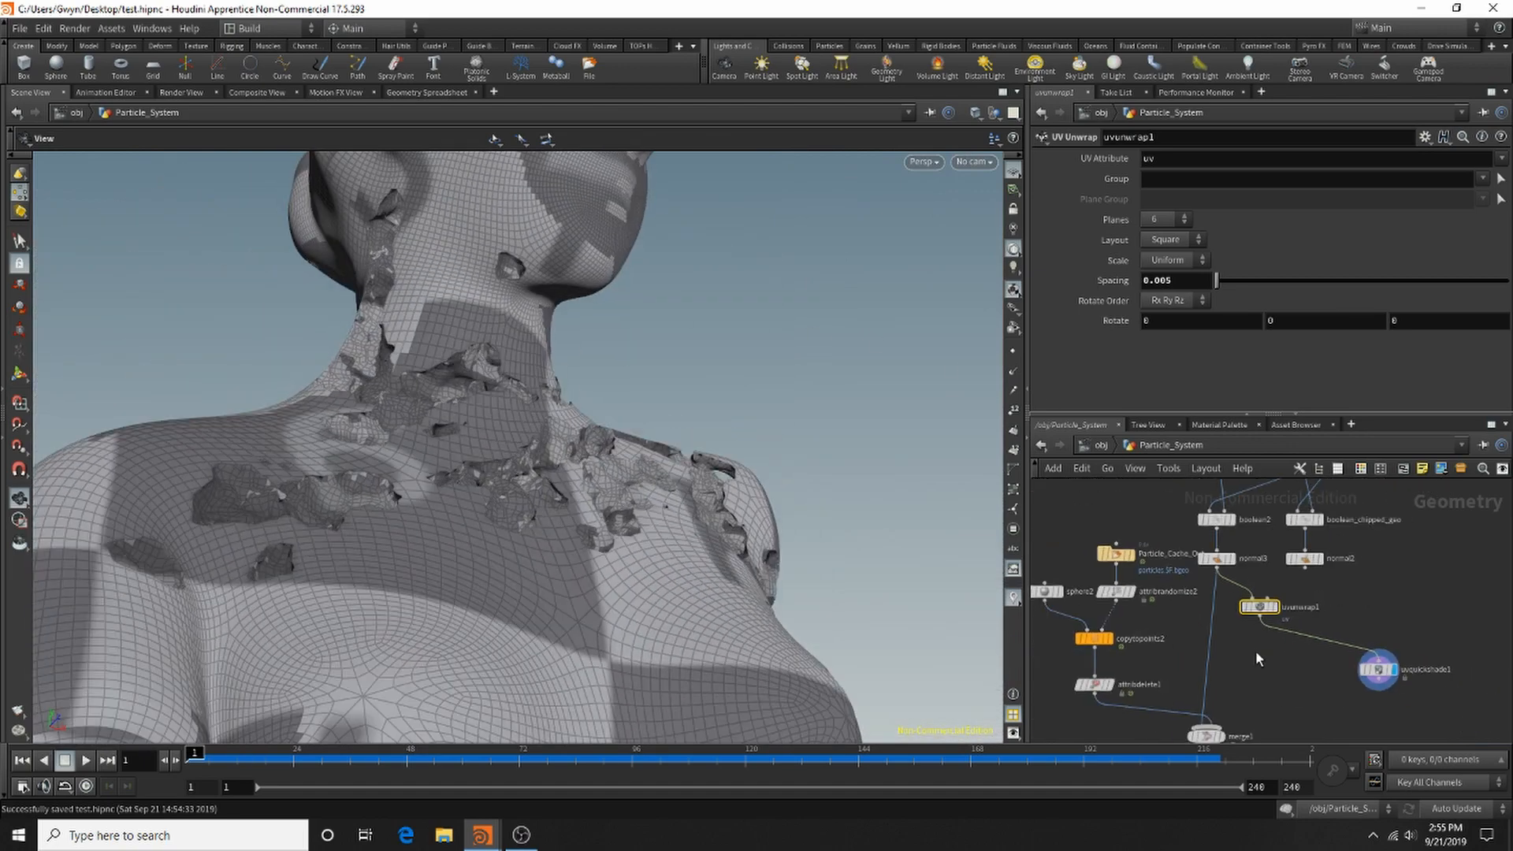
{"action": "key", "text": "Tab"}
{"action": "type", "text": "uv"}
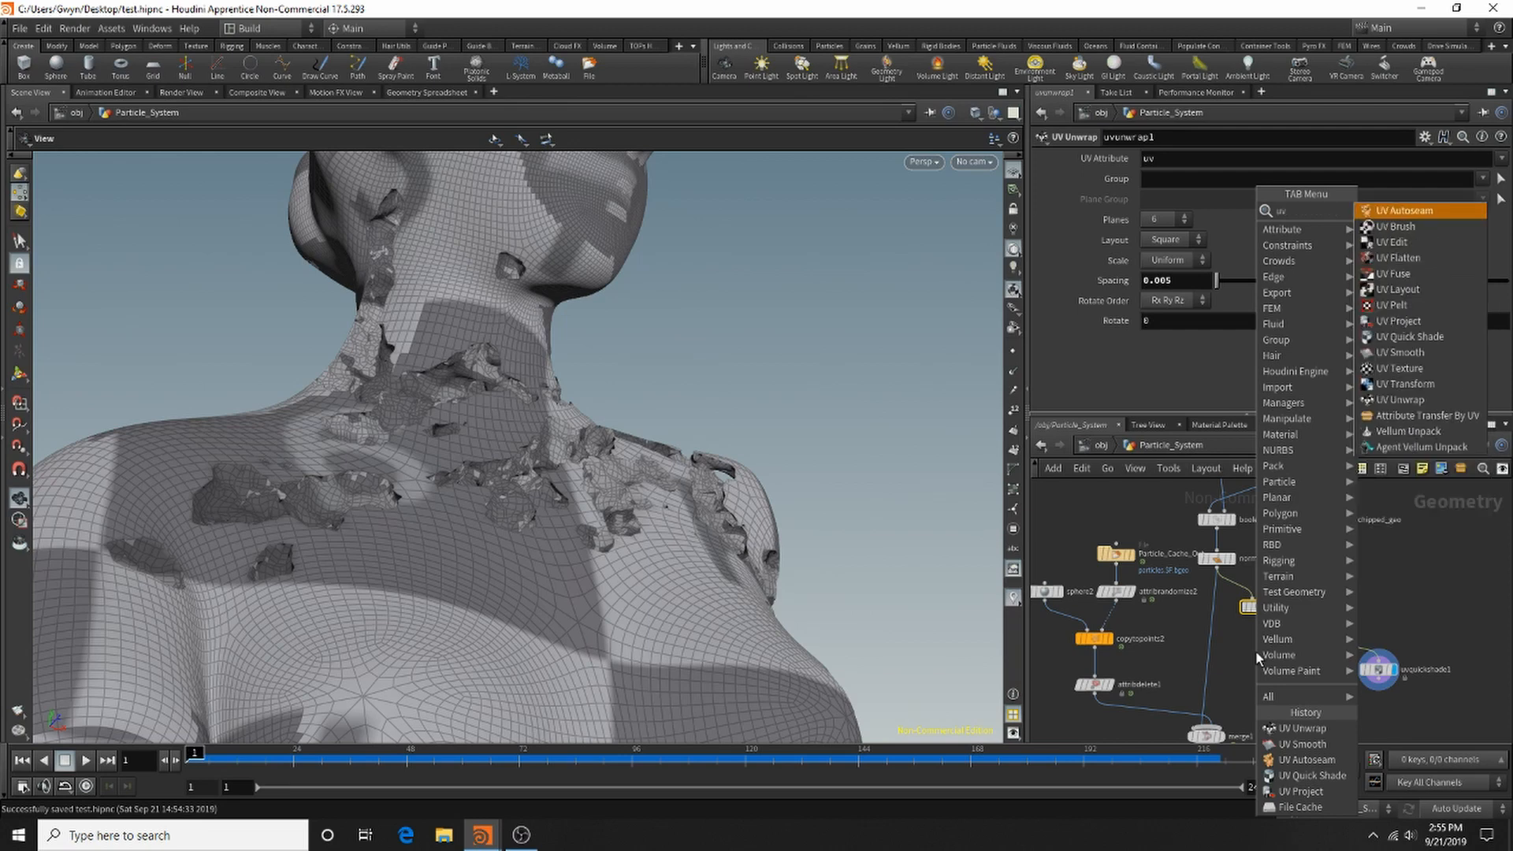
{"action": "type", "text": "a"}
{"action": "key", "text": "BackSpace"}
{"action": "key", "text": "BackSpace"}
{"action": "key", "text": "BackSpace"}
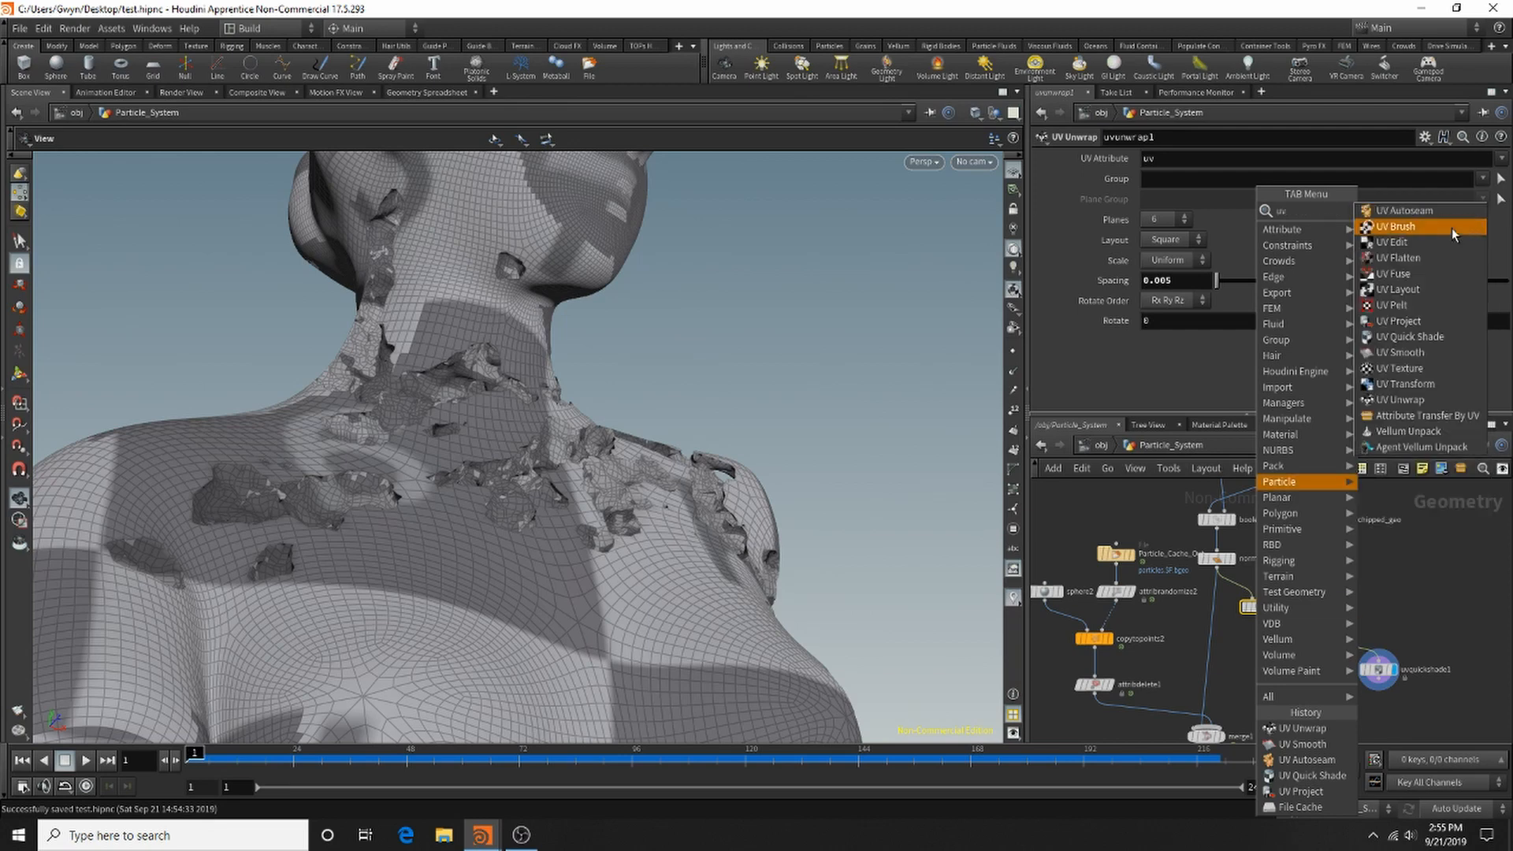
Dismiss the node search and save the scene file with the adjusted unwrap spacing.
{"action": "left_click", "coordinate": [16, 30]}
{"action": "left_click", "coordinate": [16, 30]}
{"action": "left_click", "coordinate": [36, 103]}
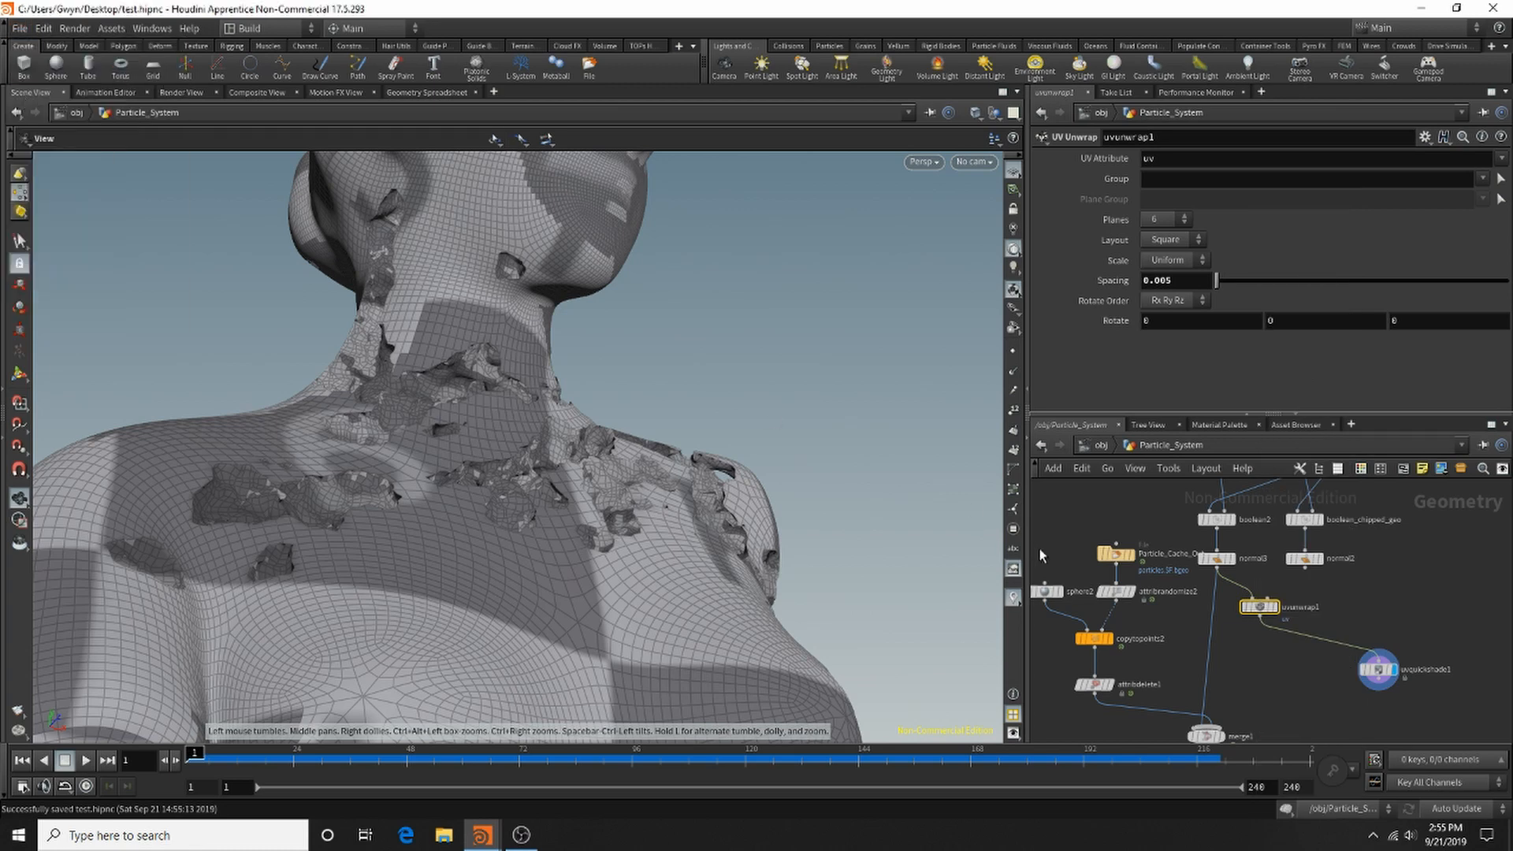
Add an Attribute Blur node fed by the UV Unwrap output, display its result, and minimize the Render Manager.
{"action": "scroll", "coordinate": [1214, 630], "scroll_direction": "up", "scroll_amount": 5}
{"action": "key", "text": "Tab"}
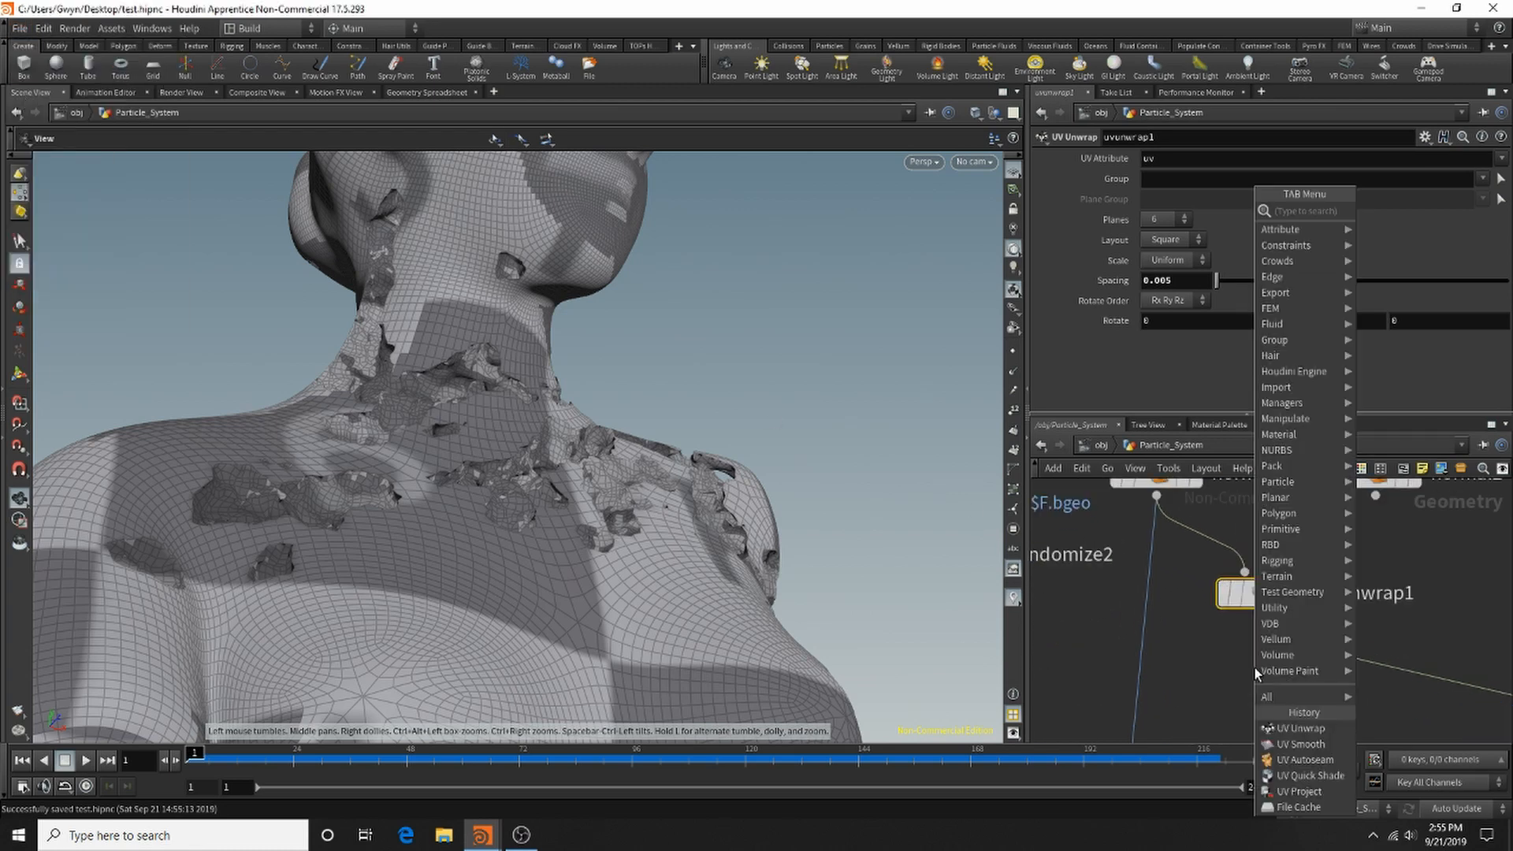
{"action": "type", "text": "uv"}
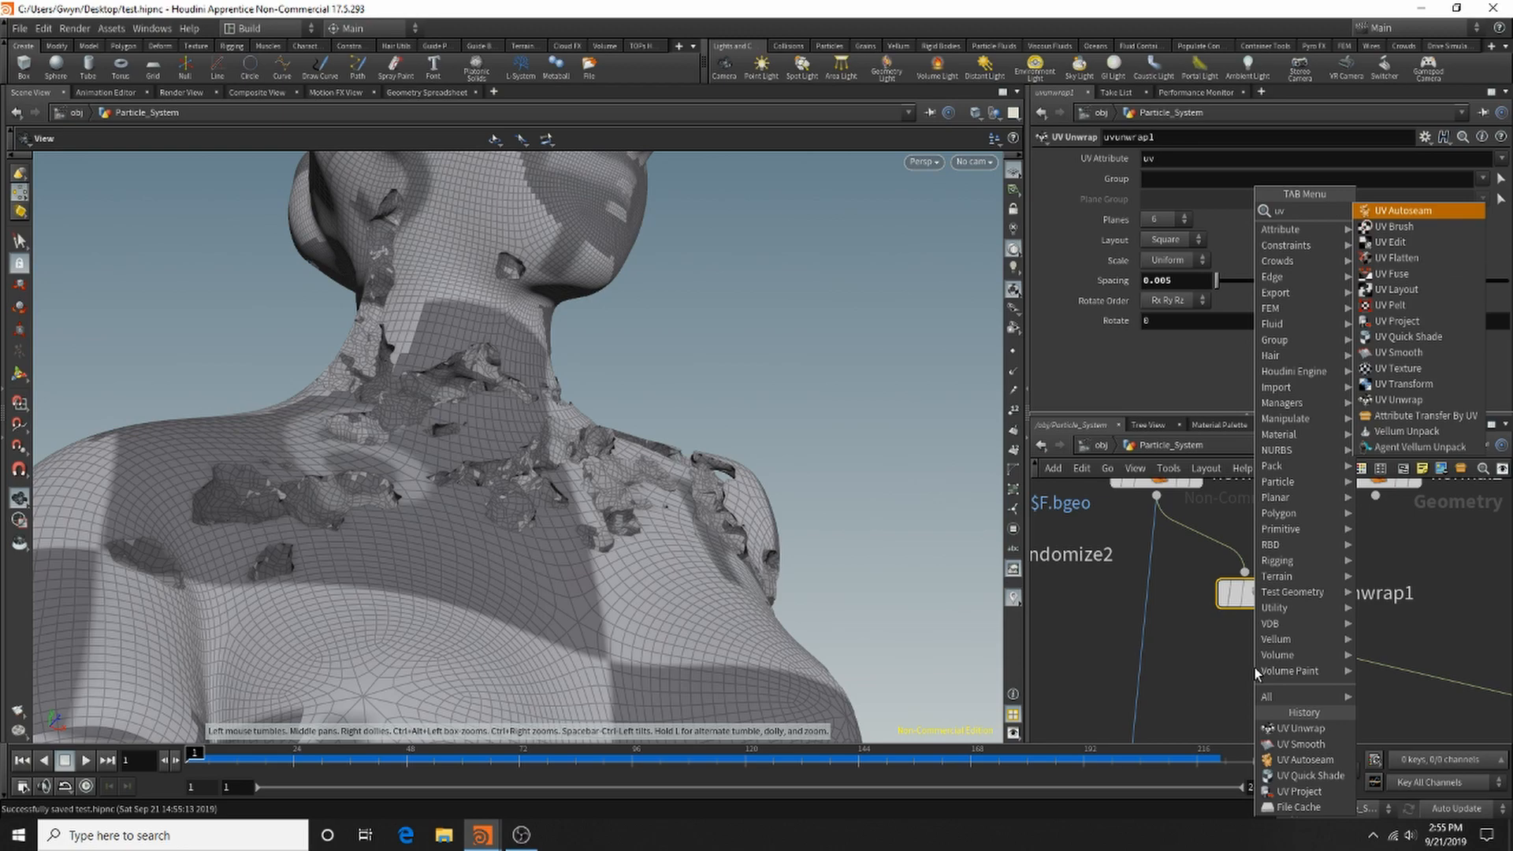
{"action": "key", "text": "BackSpace"}
{"action": "key", "text": "BackSpace"}
{"action": "type", "text": "attr"}
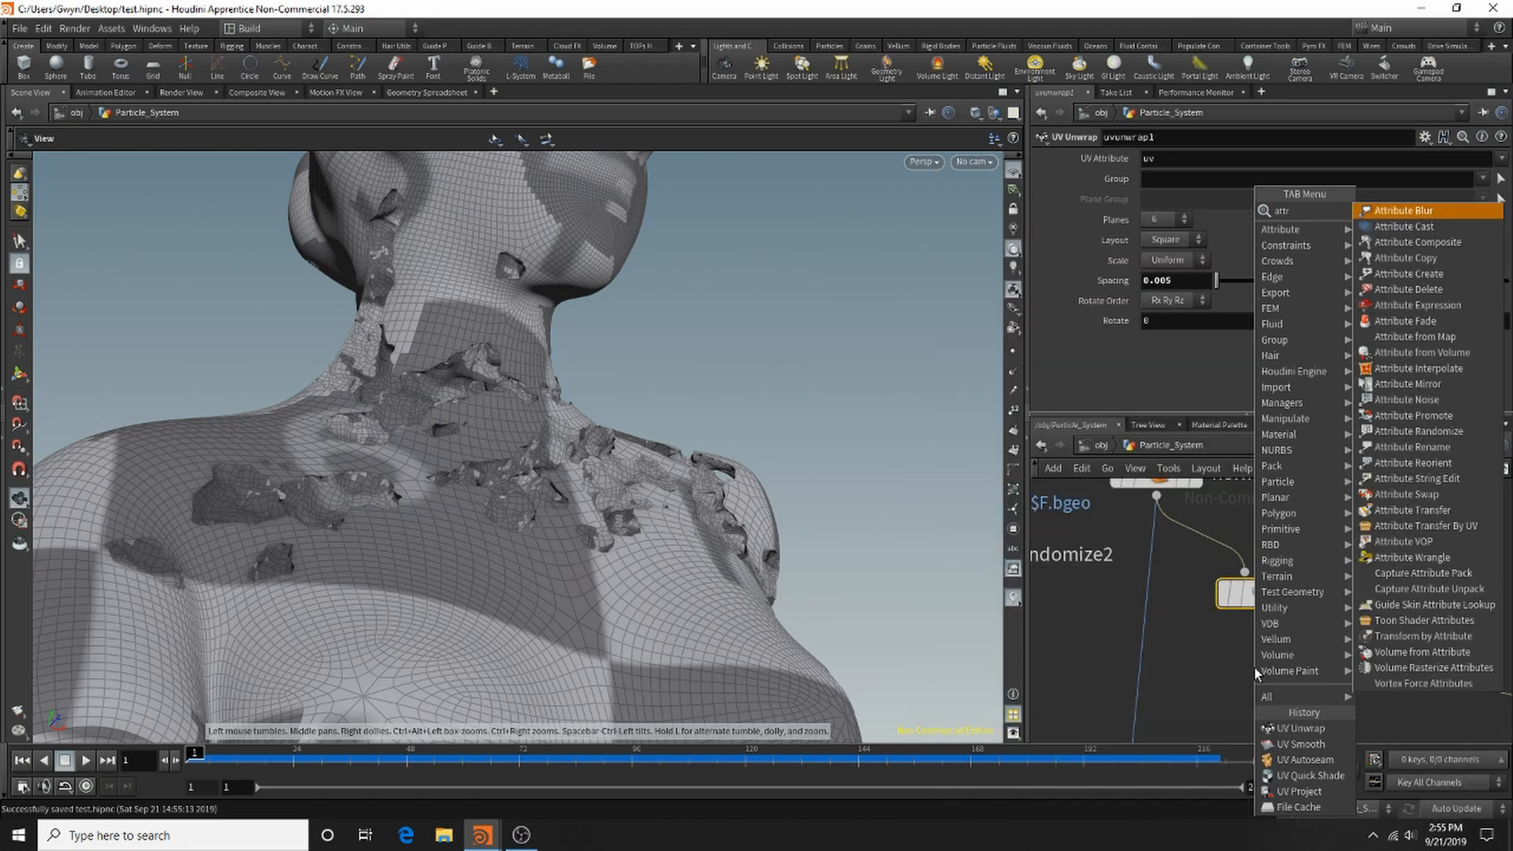
{"action": "left_click", "coordinate": [1434, 214]}
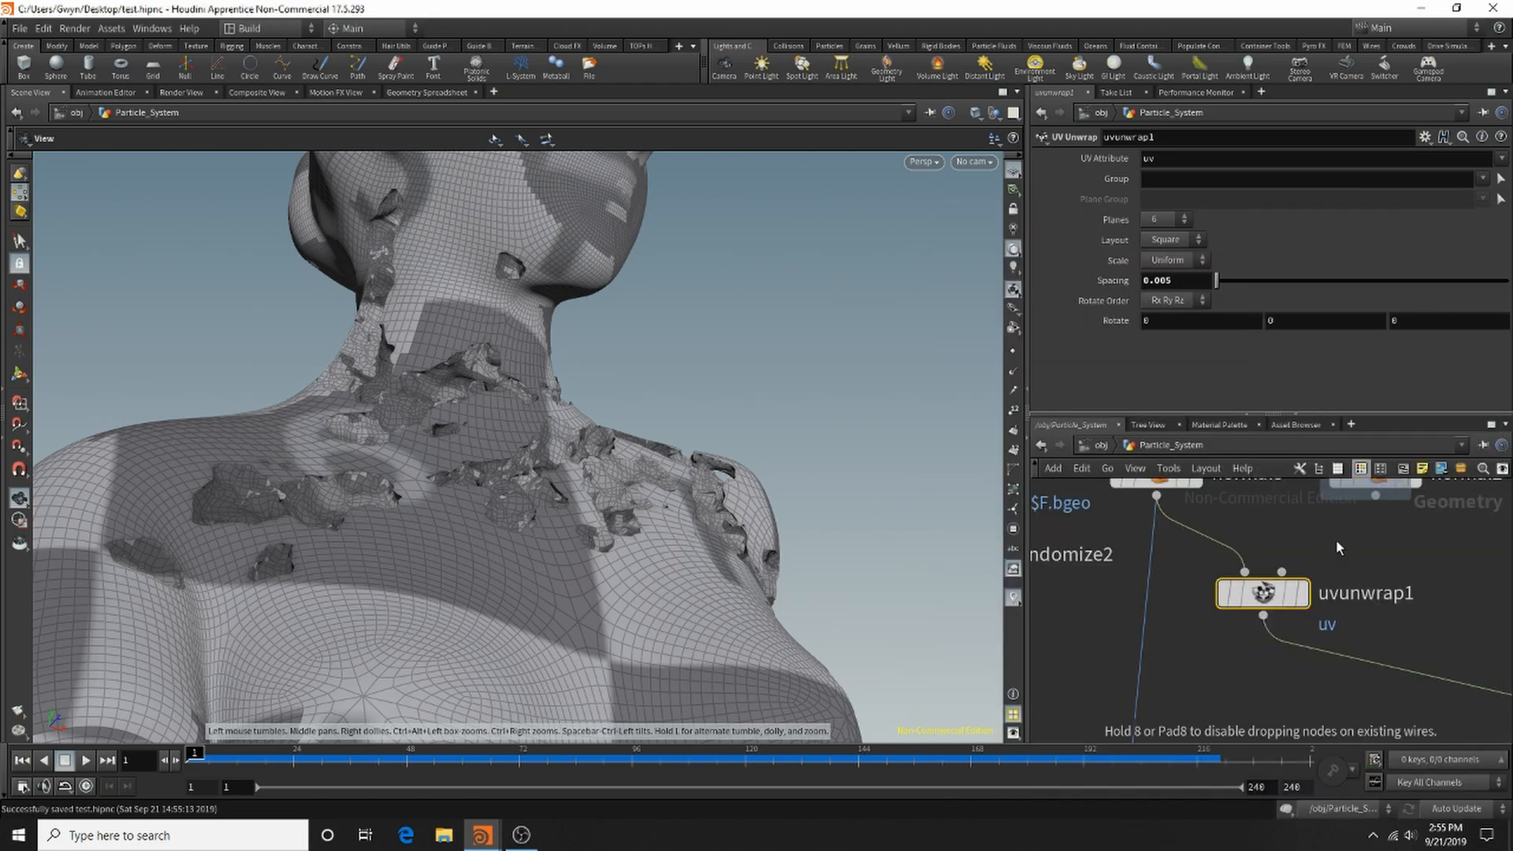
{"action": "left_click", "coordinate": [1265, 621]}
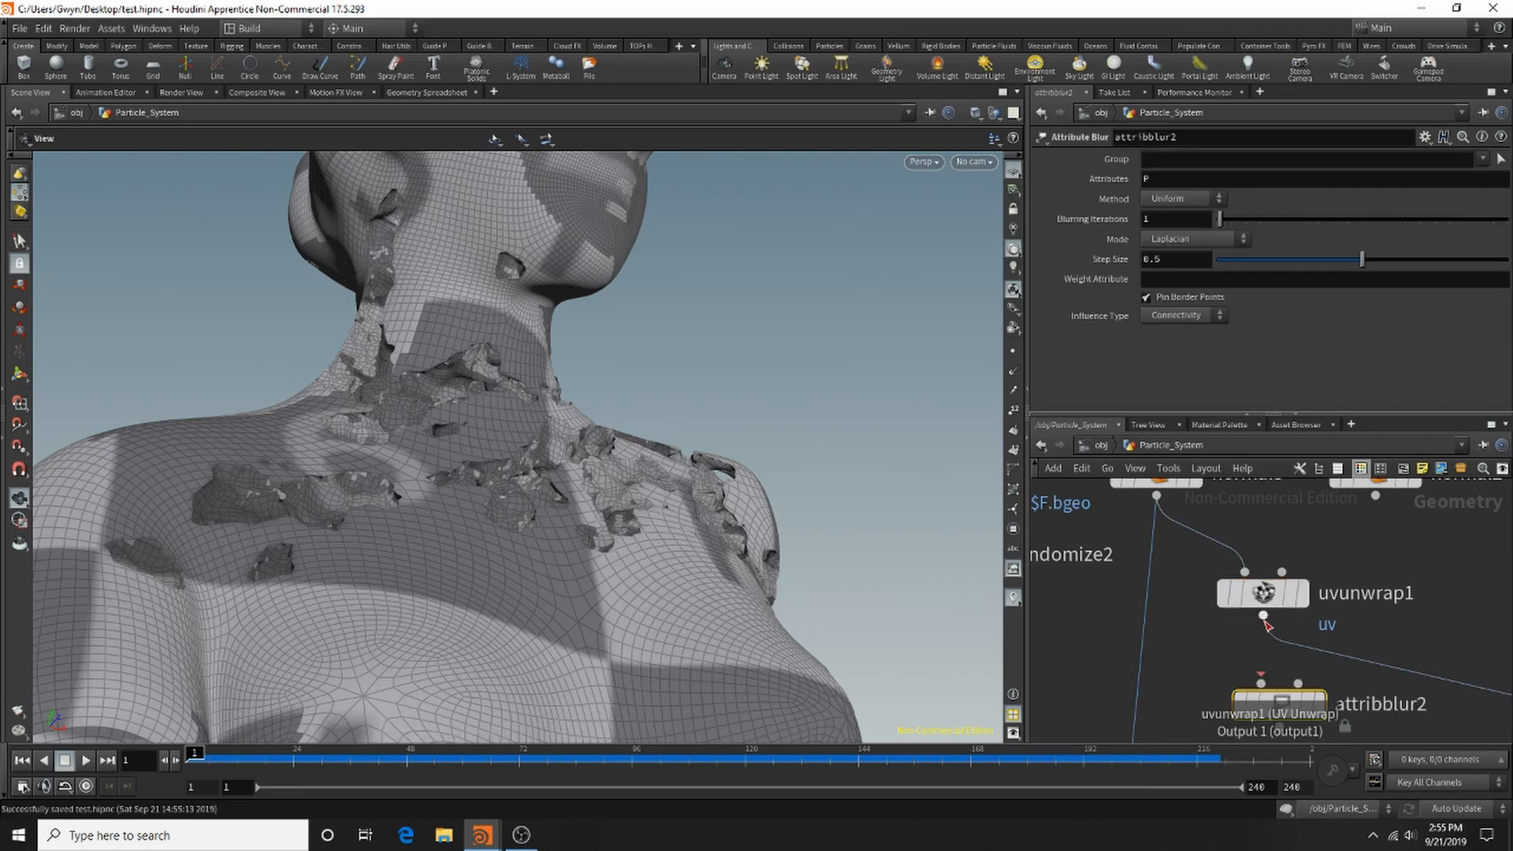
{"action": "key", "text": "ctrl+s"}
{"action": "mouse_move", "coordinate": [1326, 709]}
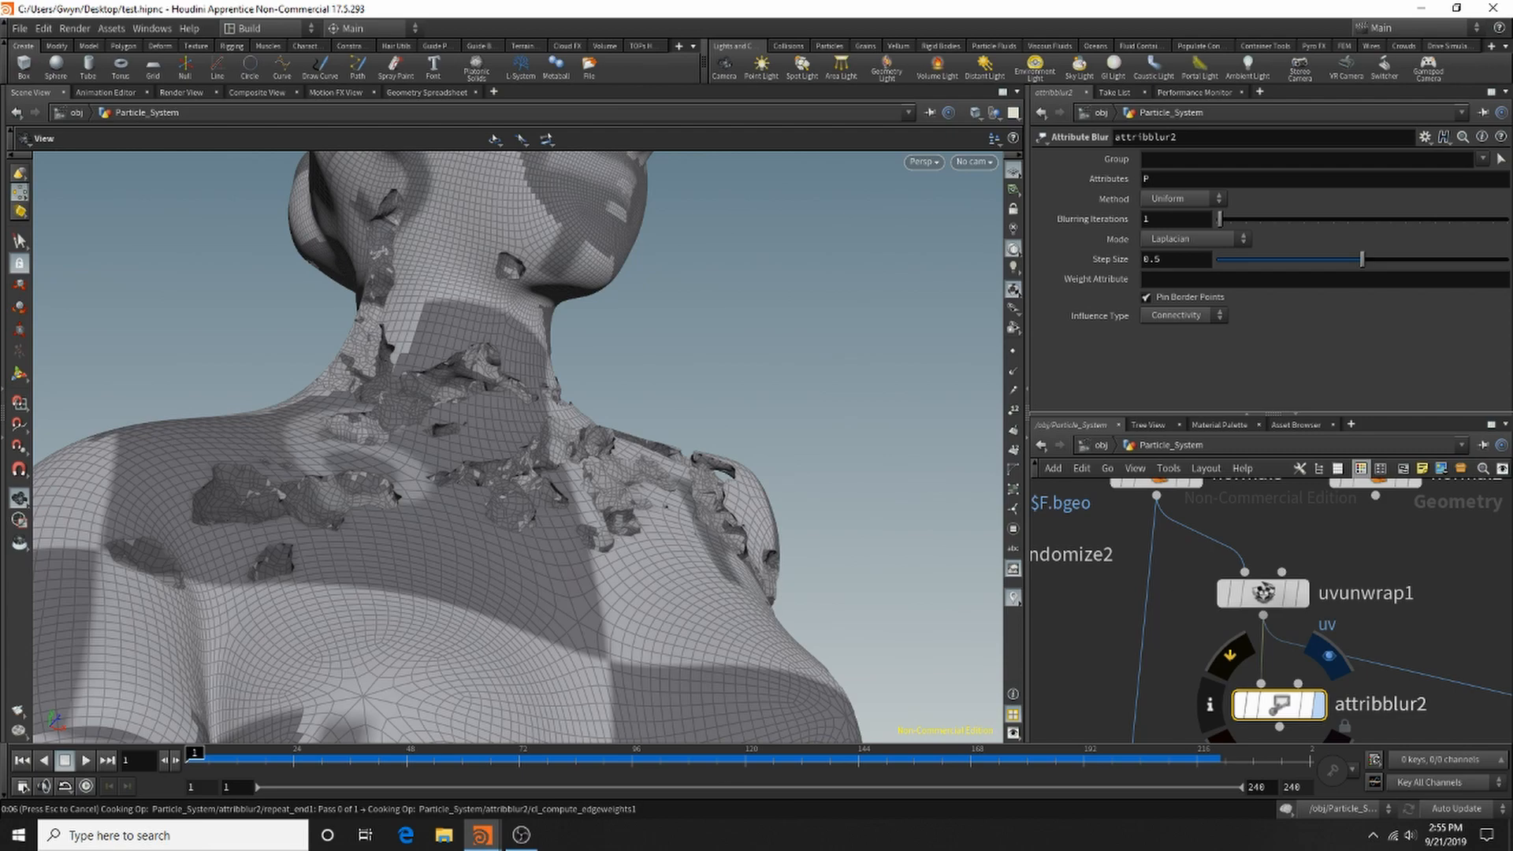
{"action": "key", "text": "ctrl+s"}
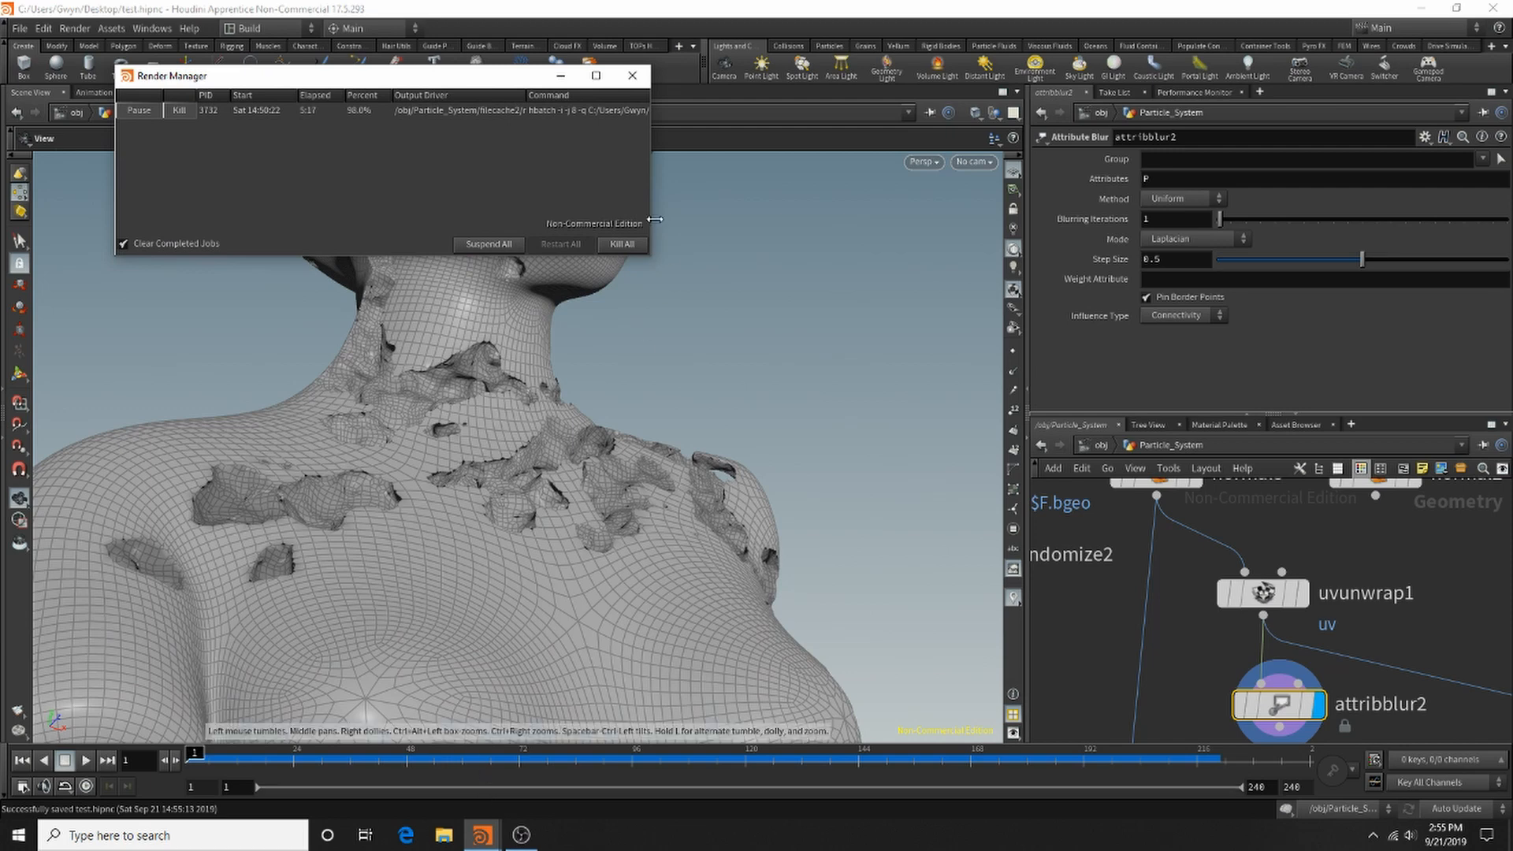
{"action": "left_click", "coordinate": [560, 76]}
Rewire UV Quick Shade to take its input from the Attribute Blur node and display the shaded result.
{"action": "scroll", "coordinate": [1253, 642], "scroll_direction": "down", "scroll_amount": 3}
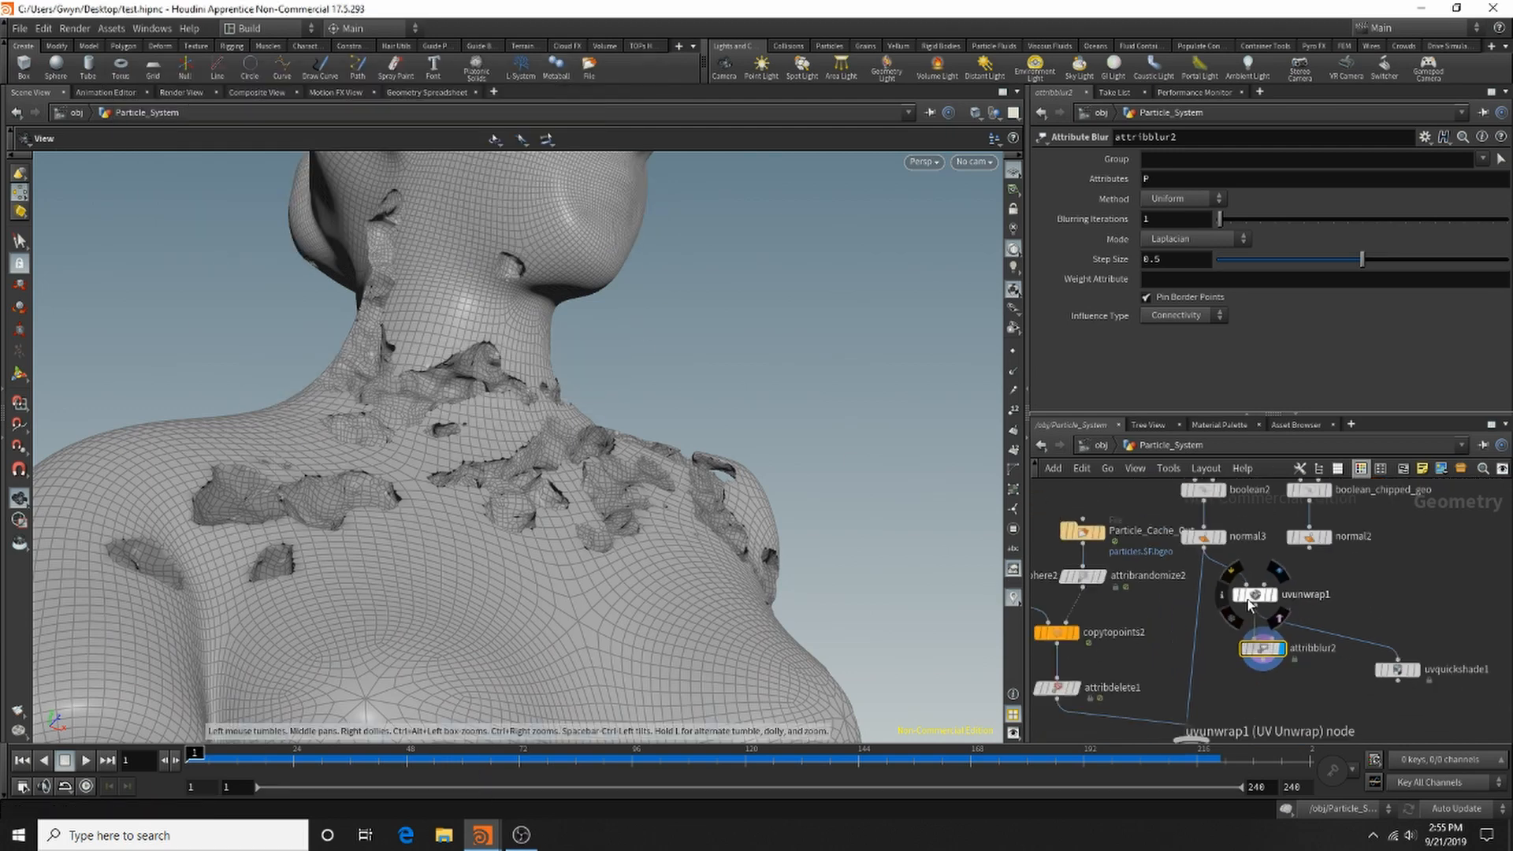
{"action": "scroll", "coordinate": [1243, 646], "scroll_direction": "up", "scroll_amount": 3}
{"action": "mouse_move", "coordinate": [1205, 629]}
{"action": "left_mouse_down"}
{"action": "mouse_move", "coordinate": [1437, 629]}
{"action": "mouse_move", "coordinate": [1417, 718]}
{"action": "left_mouse_up"}
{"action": "left_click", "coordinate": [1454, 696]}
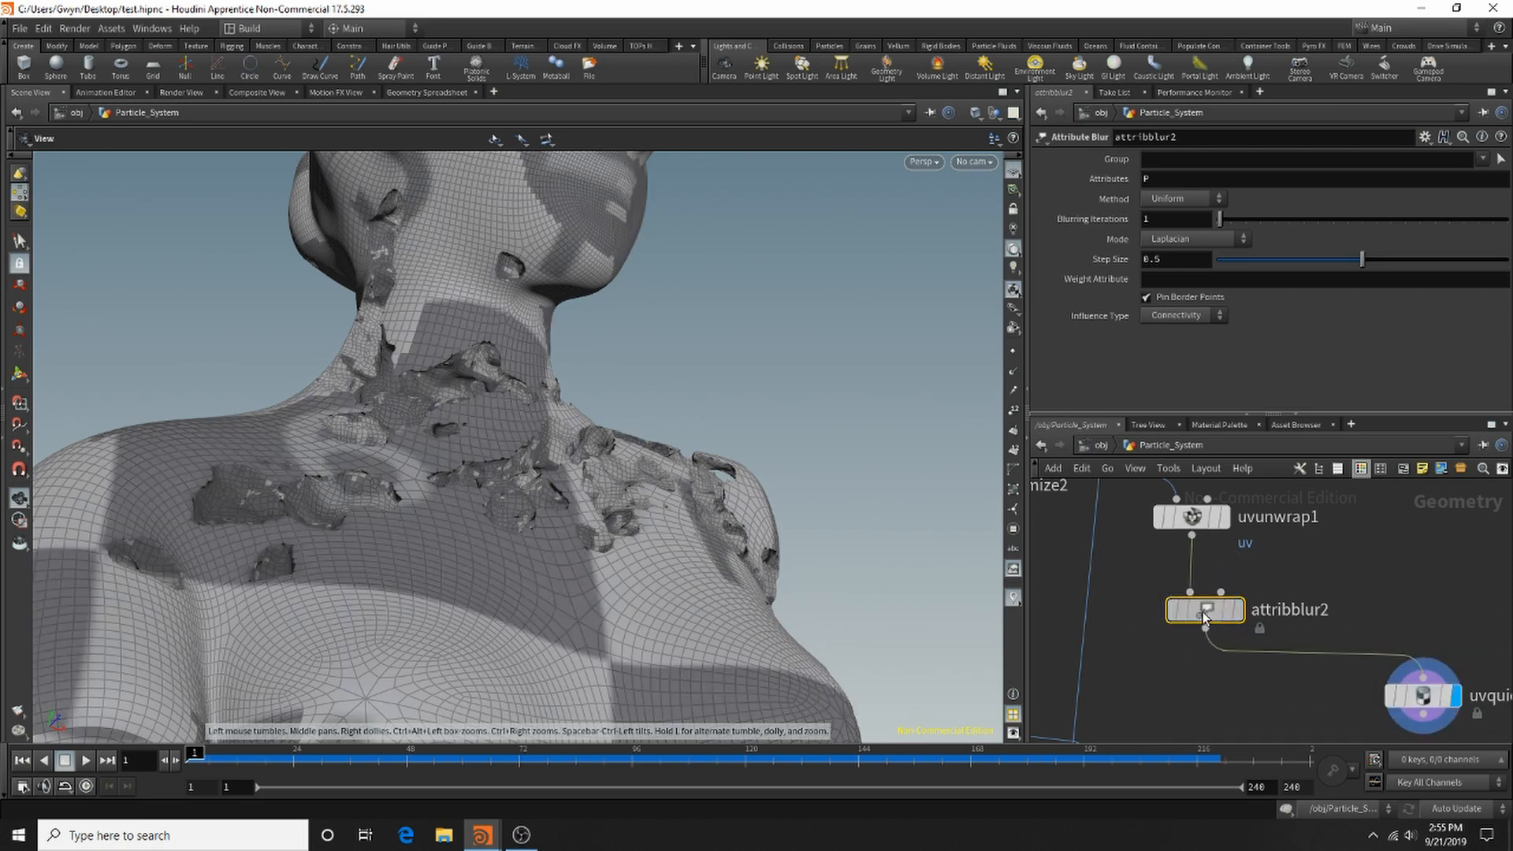
Set the Attribute Blur node's attribute to uv.
{"action": "left_click_drag", "start_coordinate": [1164, 180], "coordinate": [736, 228]}
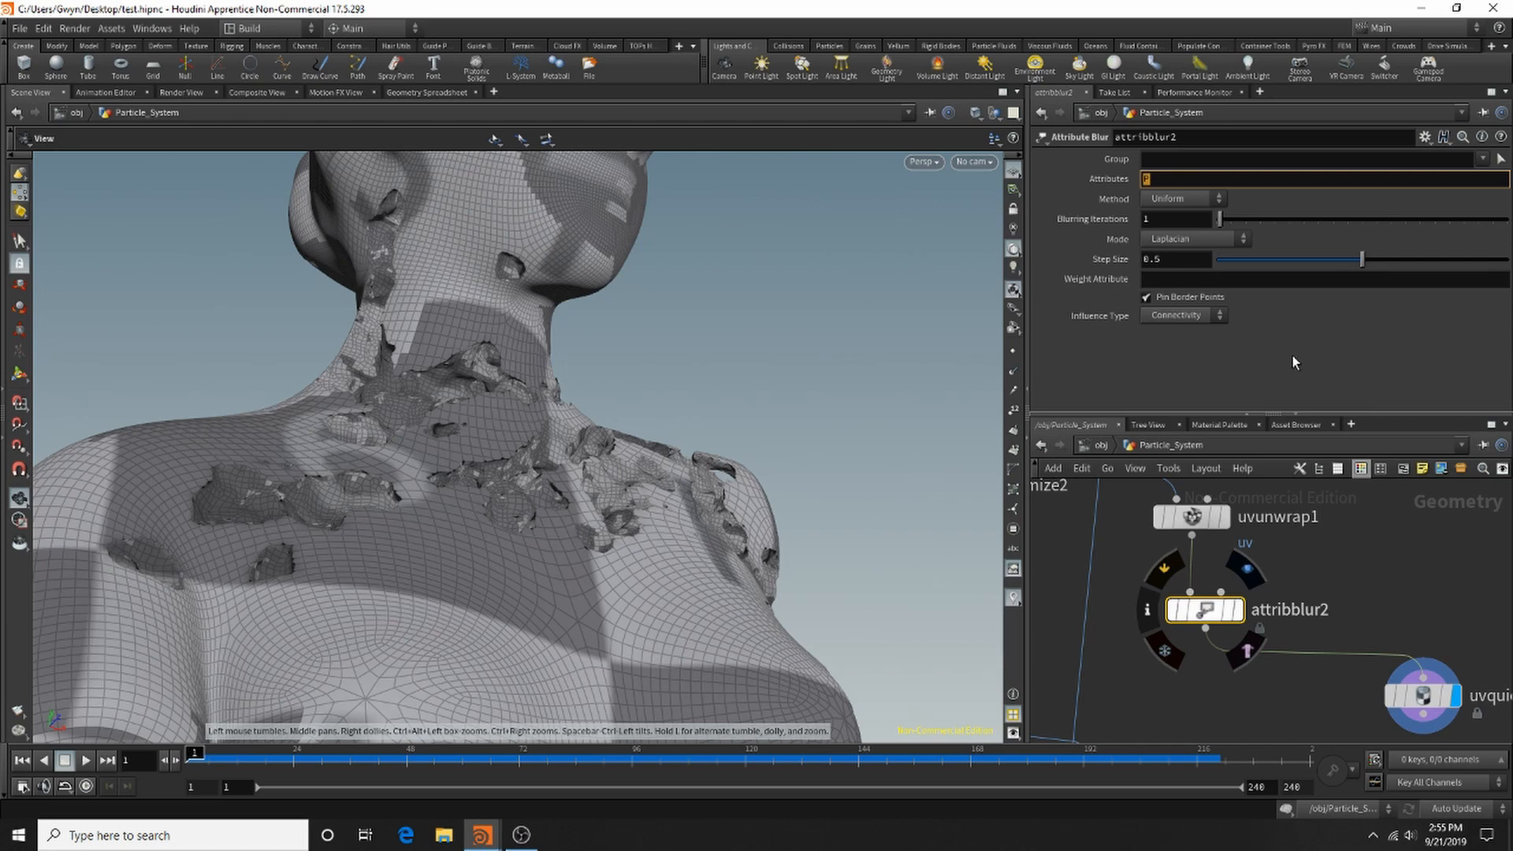
{"action": "type", "text": "uv"}
{"action": "key", "text": "Return"}
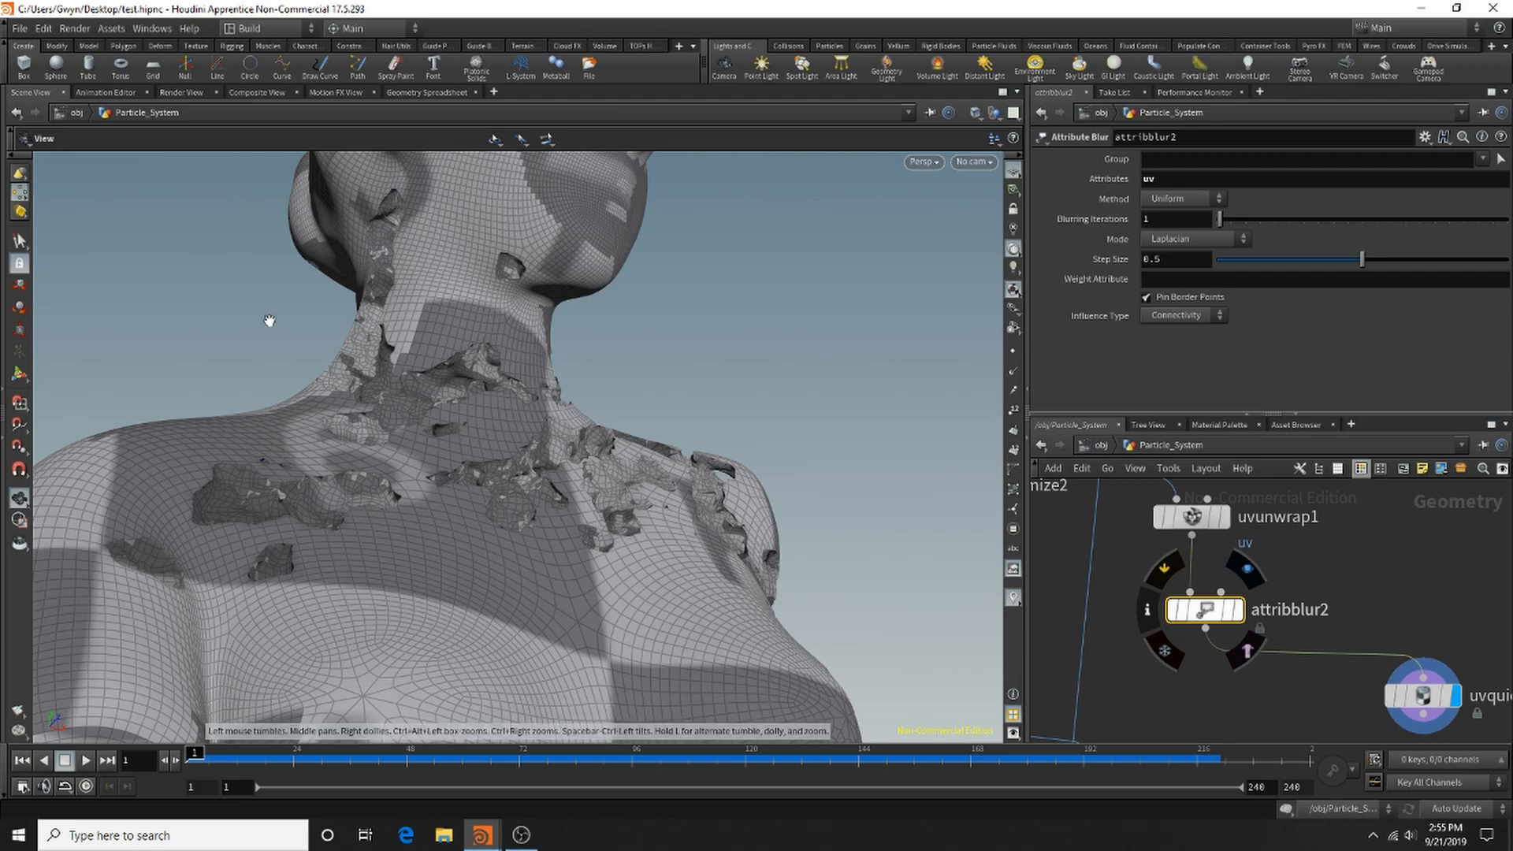
Compare the UV Unwrap, Attribute Blur and UV Quick Shade outputs on the chipped neck area.
{"action": "left_click_drag", "start_coordinate": [487, 431], "coordinate": [568, 327]}
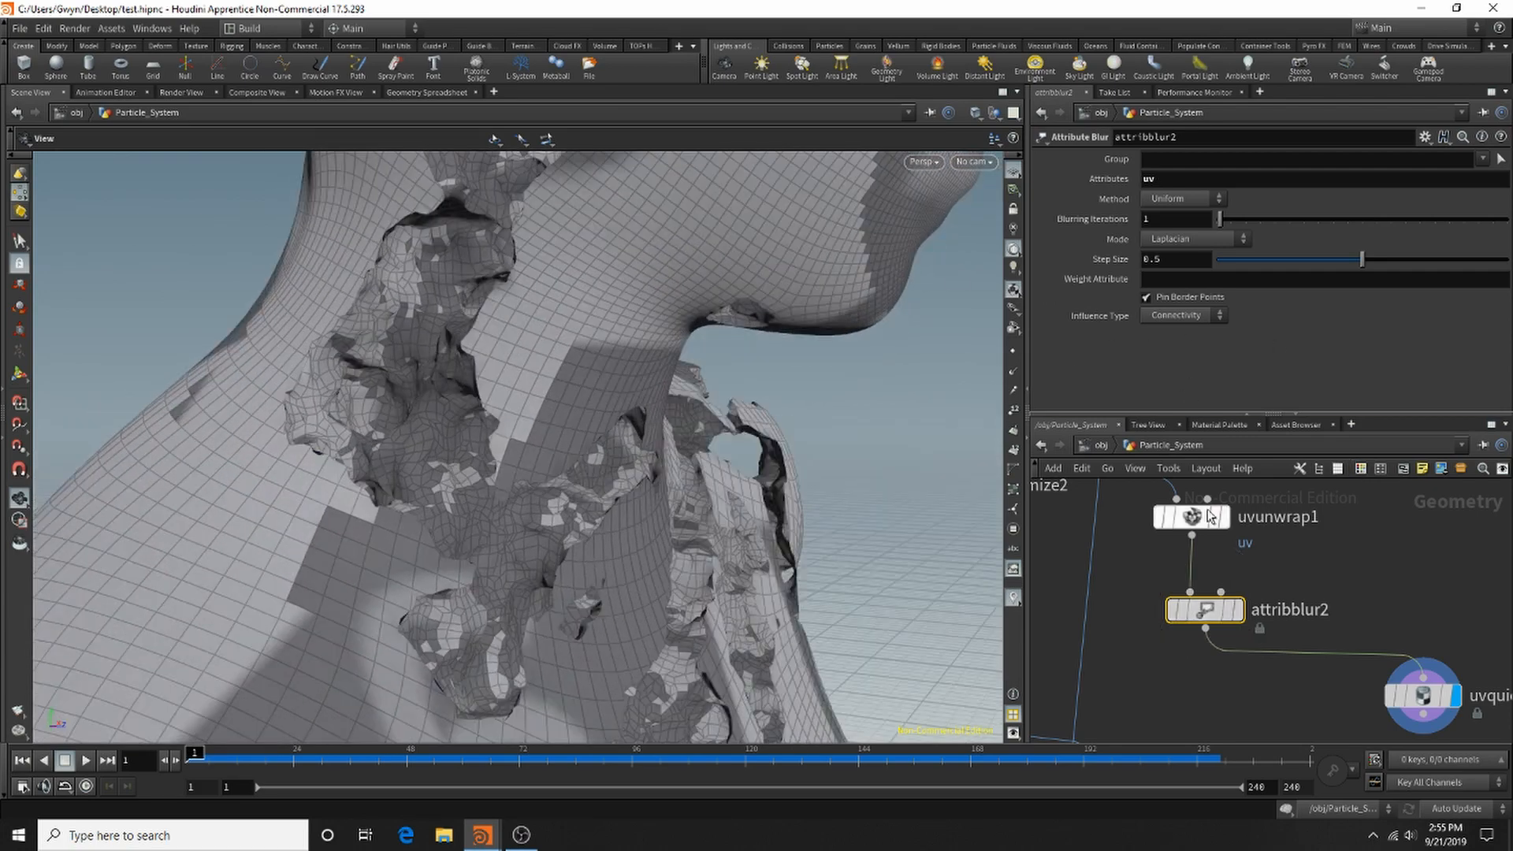
{"action": "left_click", "coordinate": [1225, 518]}
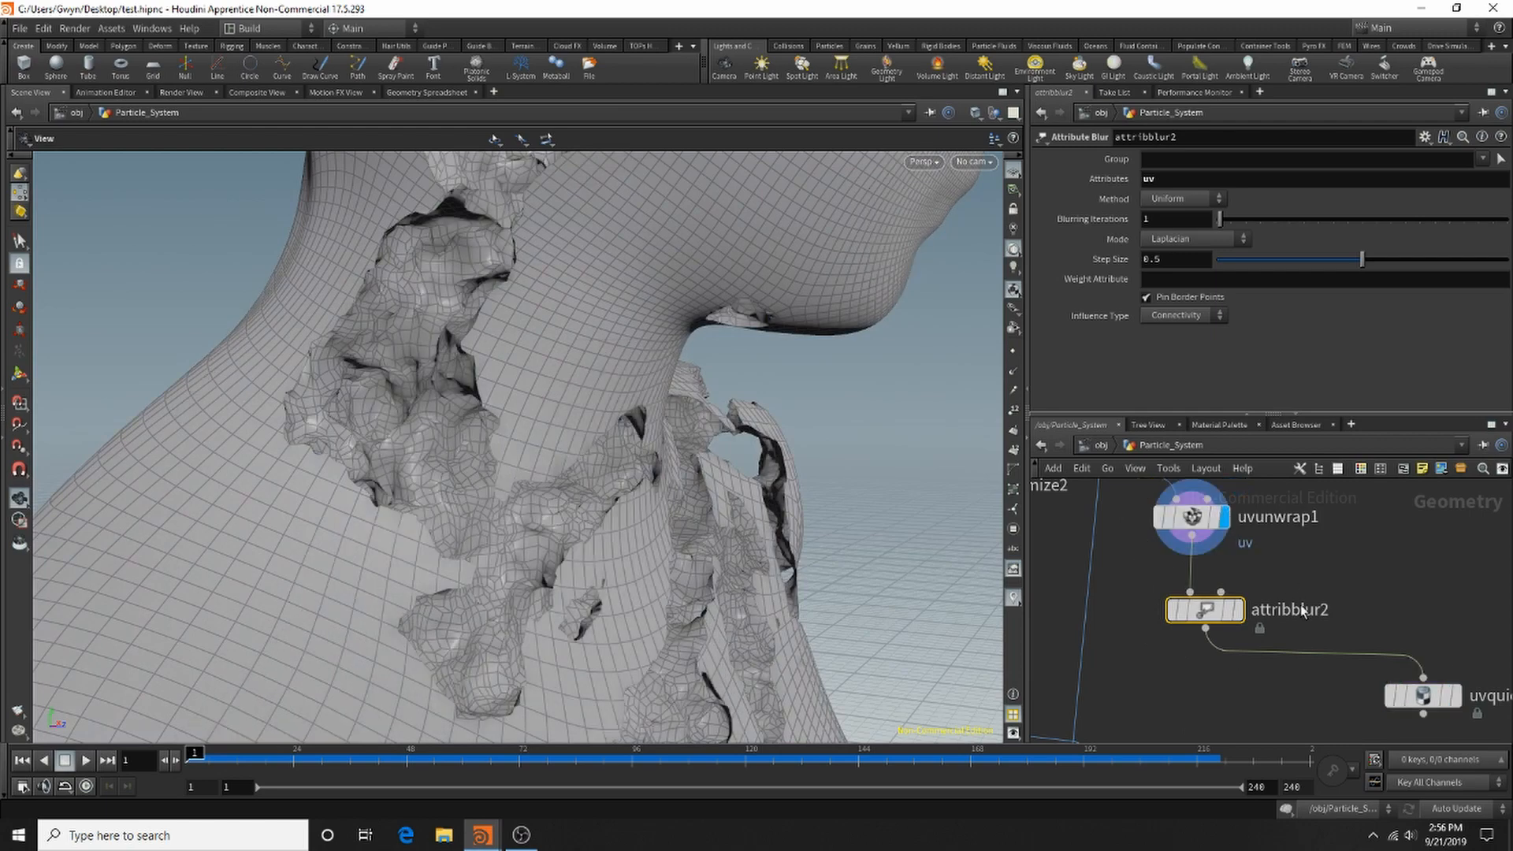
{"action": "left_click", "coordinate": [1240, 610]}
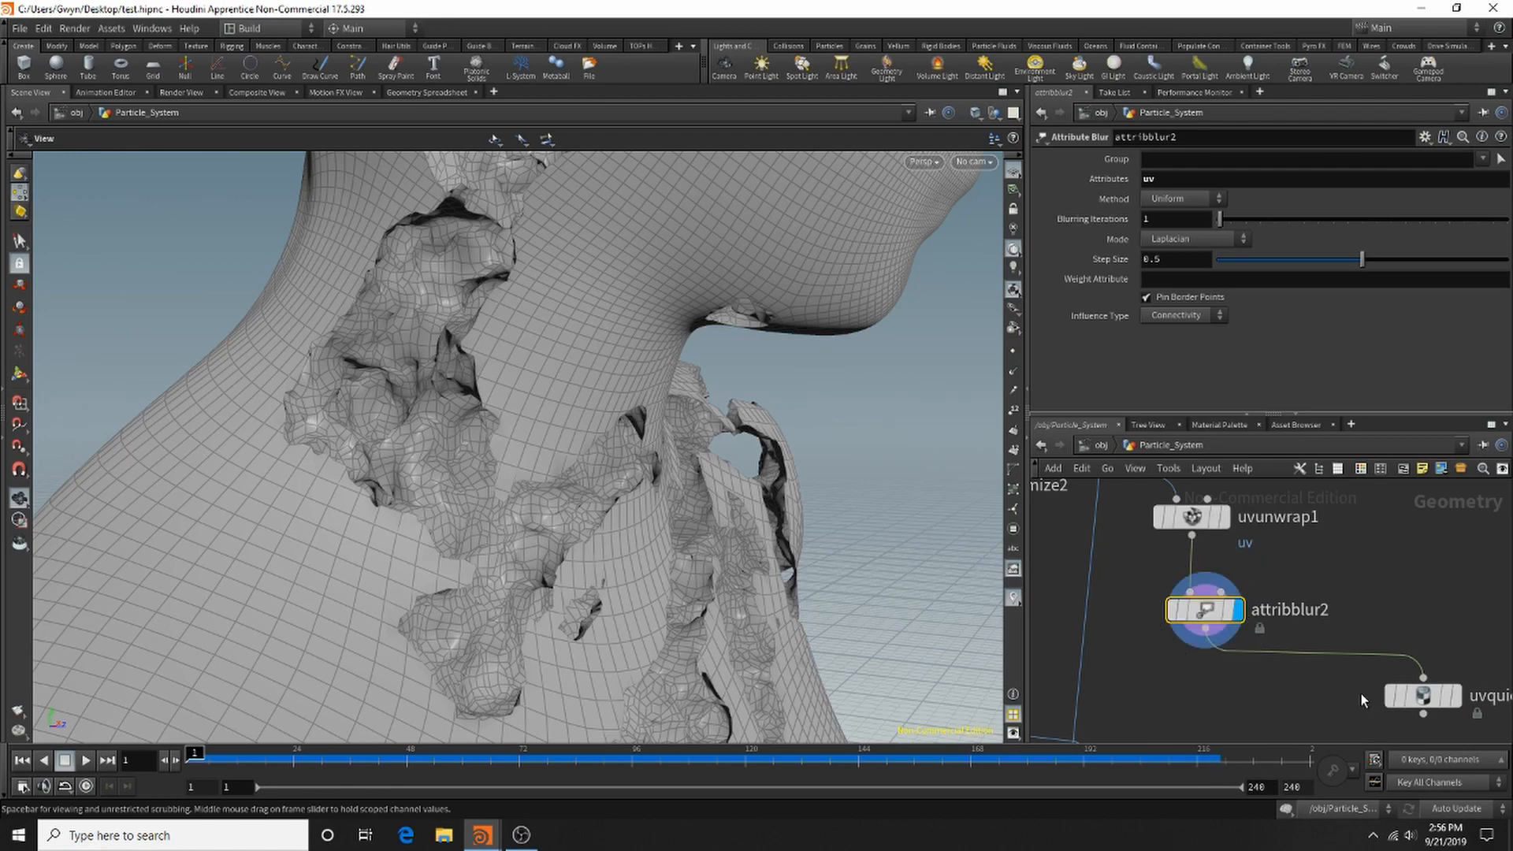
{"action": "mouse_move", "coordinate": [1458, 701]}
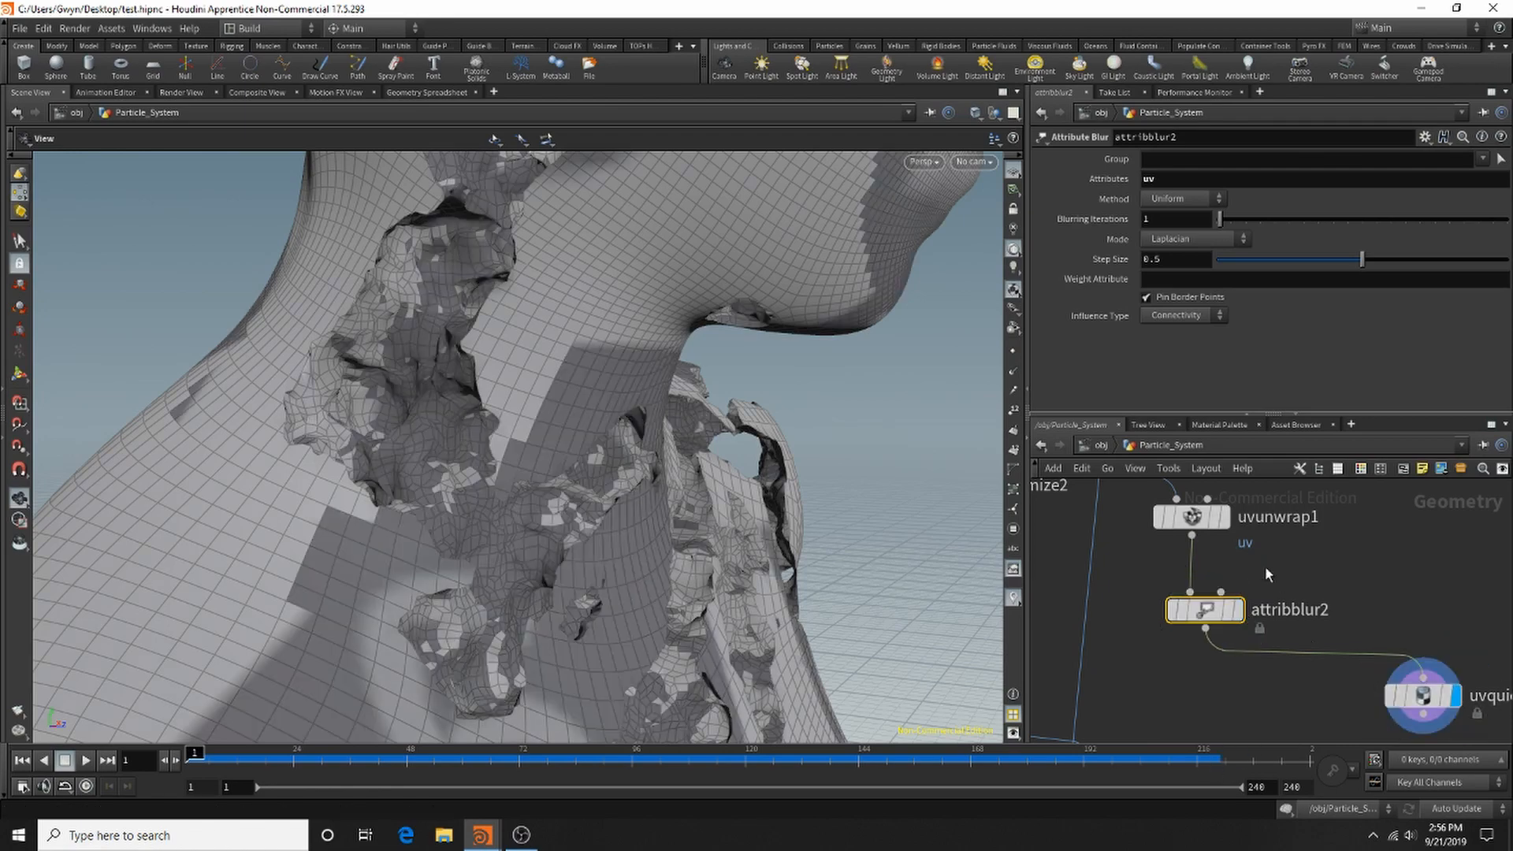
Wire UV Unwrap directly into UV Quick Shade to compare the grid texture, and restore the connection from Attribute Blur.
{"action": "left_click", "coordinate": [1192, 537]}
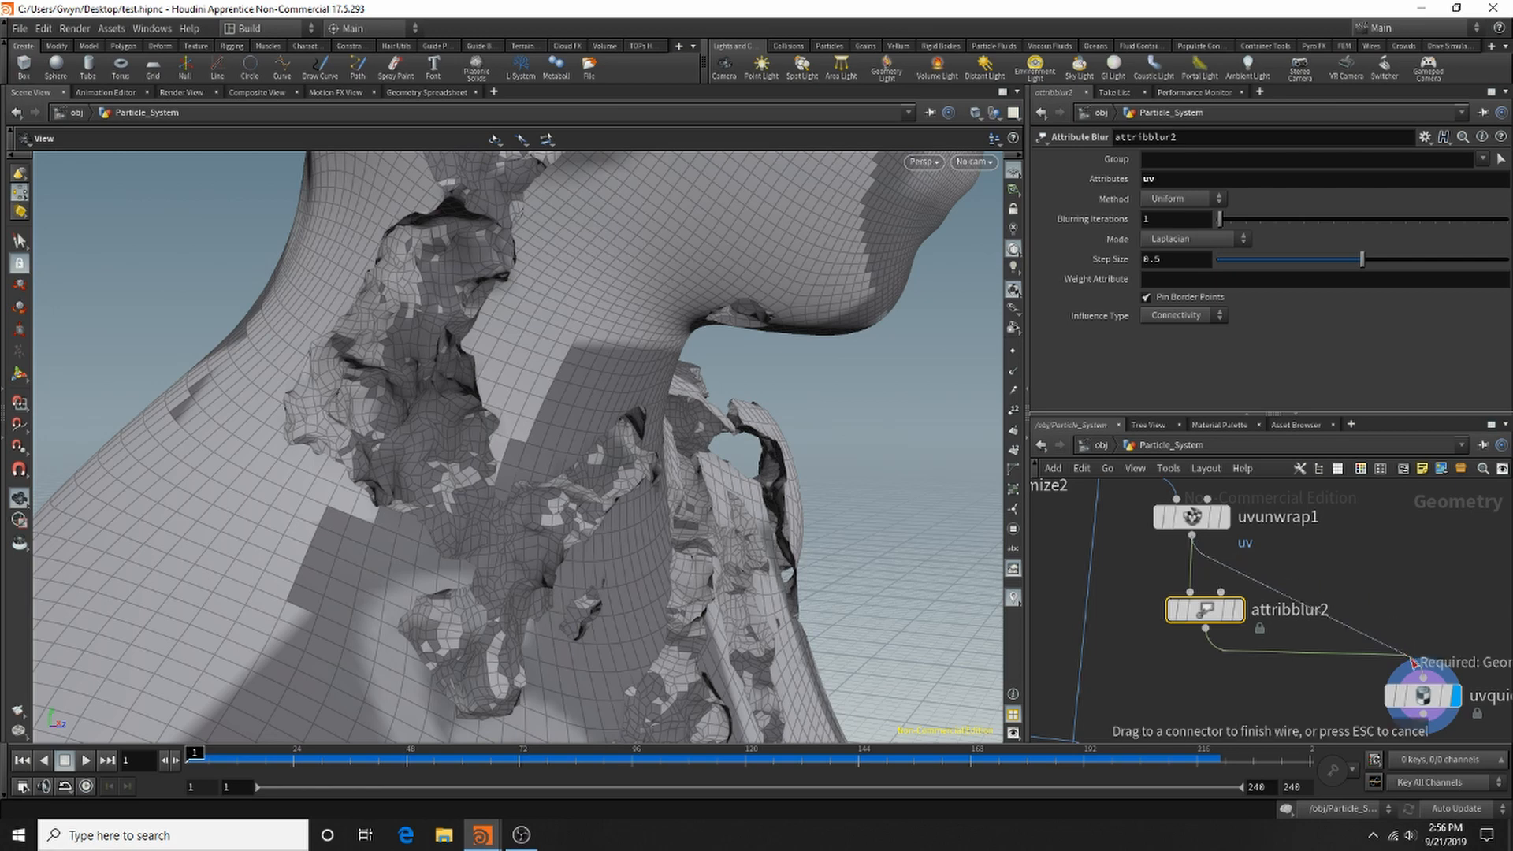
{"action": "left_click", "coordinate": [1415, 664]}
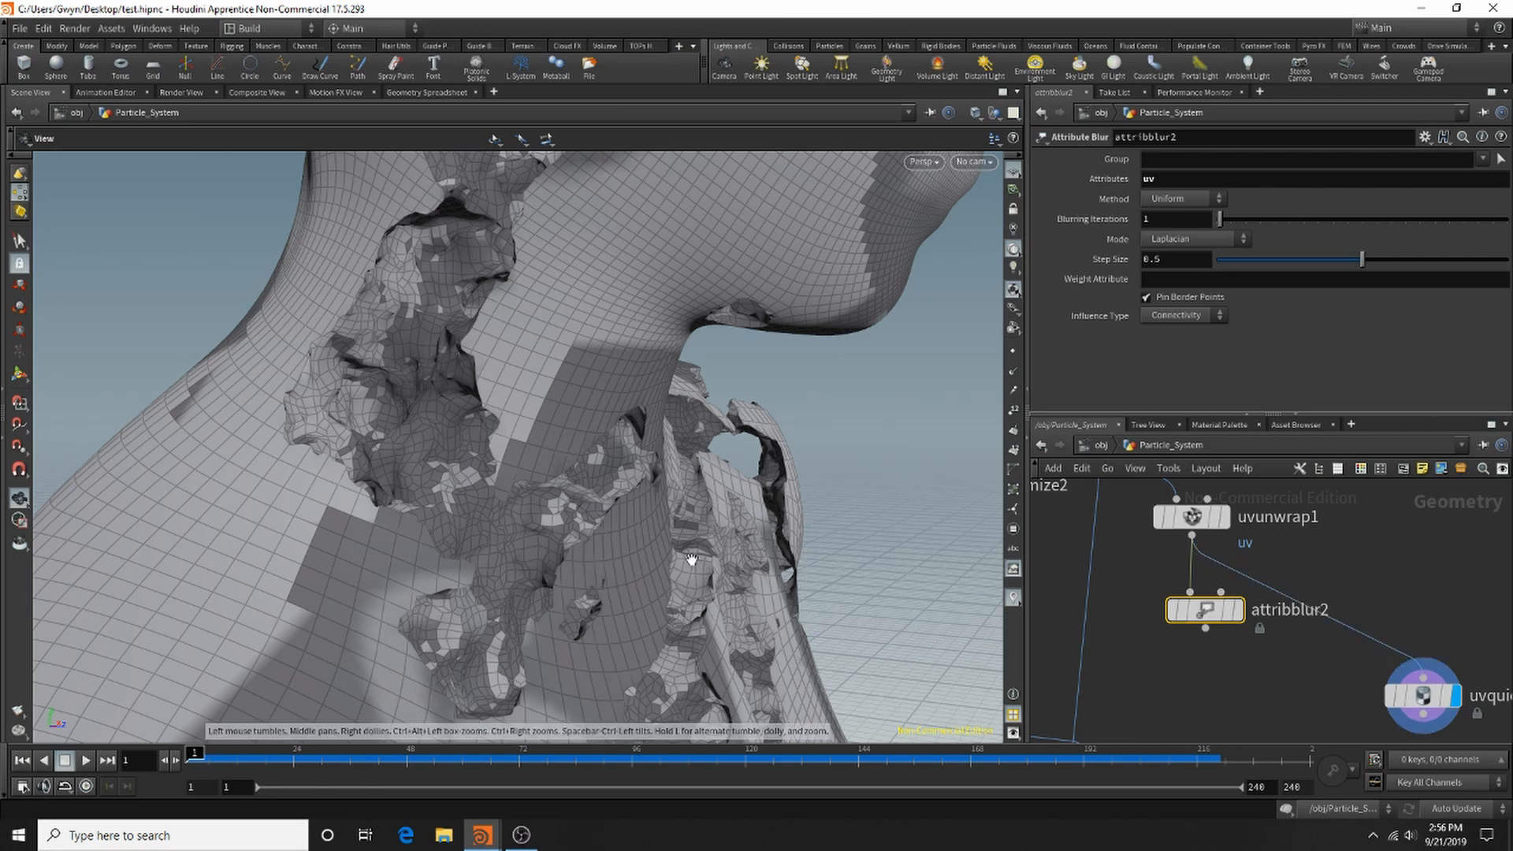
{"action": "left_click", "coordinate": [1206, 628]}
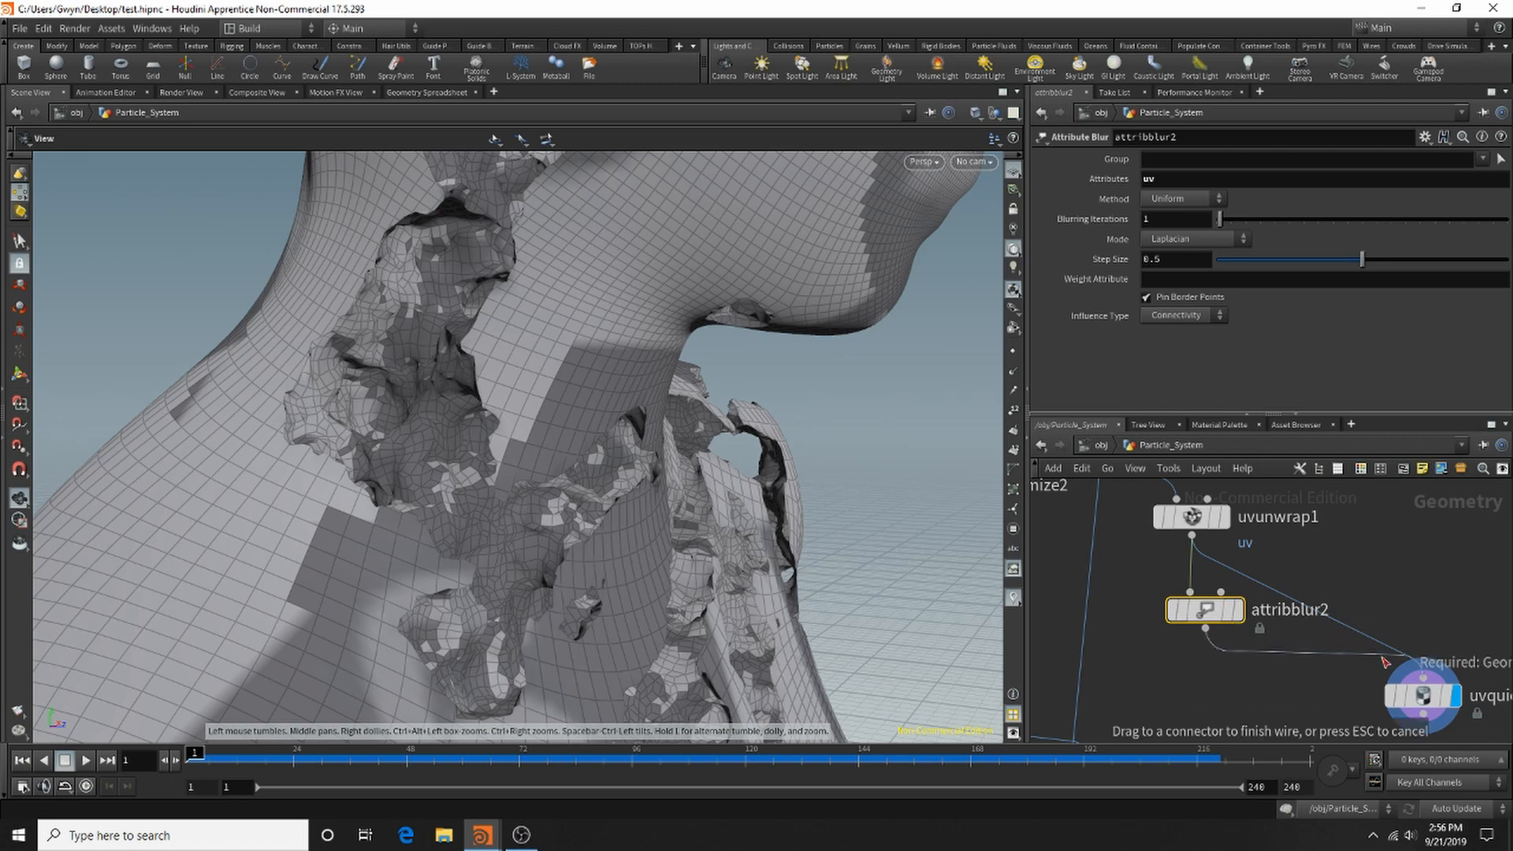
{"action": "left_click", "coordinate": [1418, 662]}
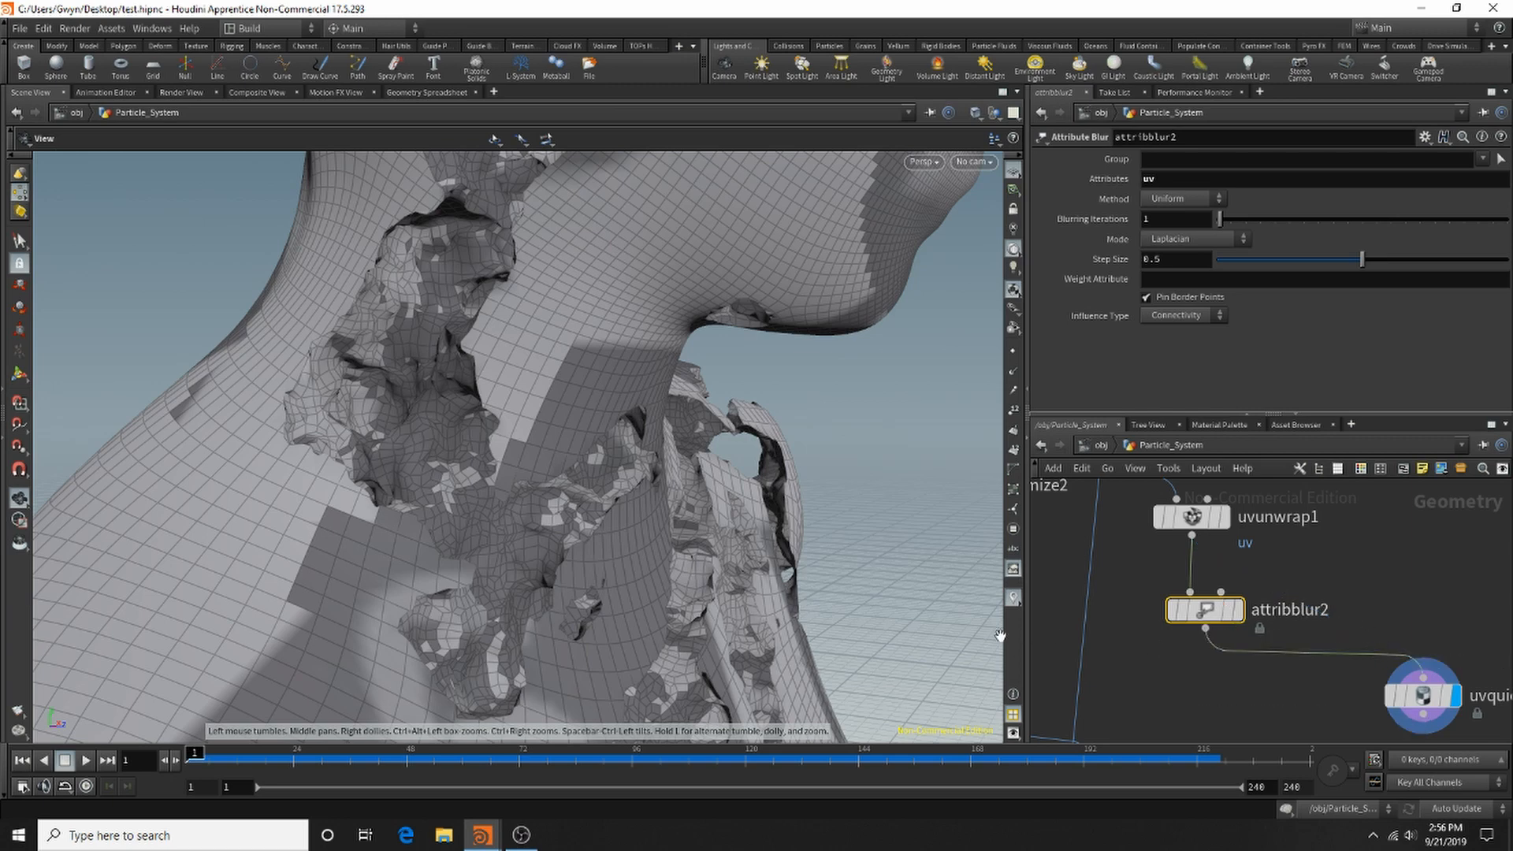
Nudge the UV Quick Shade node slightly and set the UV Unwrap spacing to 0.002.
{"action": "mouse_move", "coordinate": [1474, 702]}
{"action": "left_mouse_down"}
{"action": "mouse_move", "coordinate": [1310, 700]}
{"action": "mouse_move", "coordinate": [1472, 696]}
{"action": "left_mouse_up"}
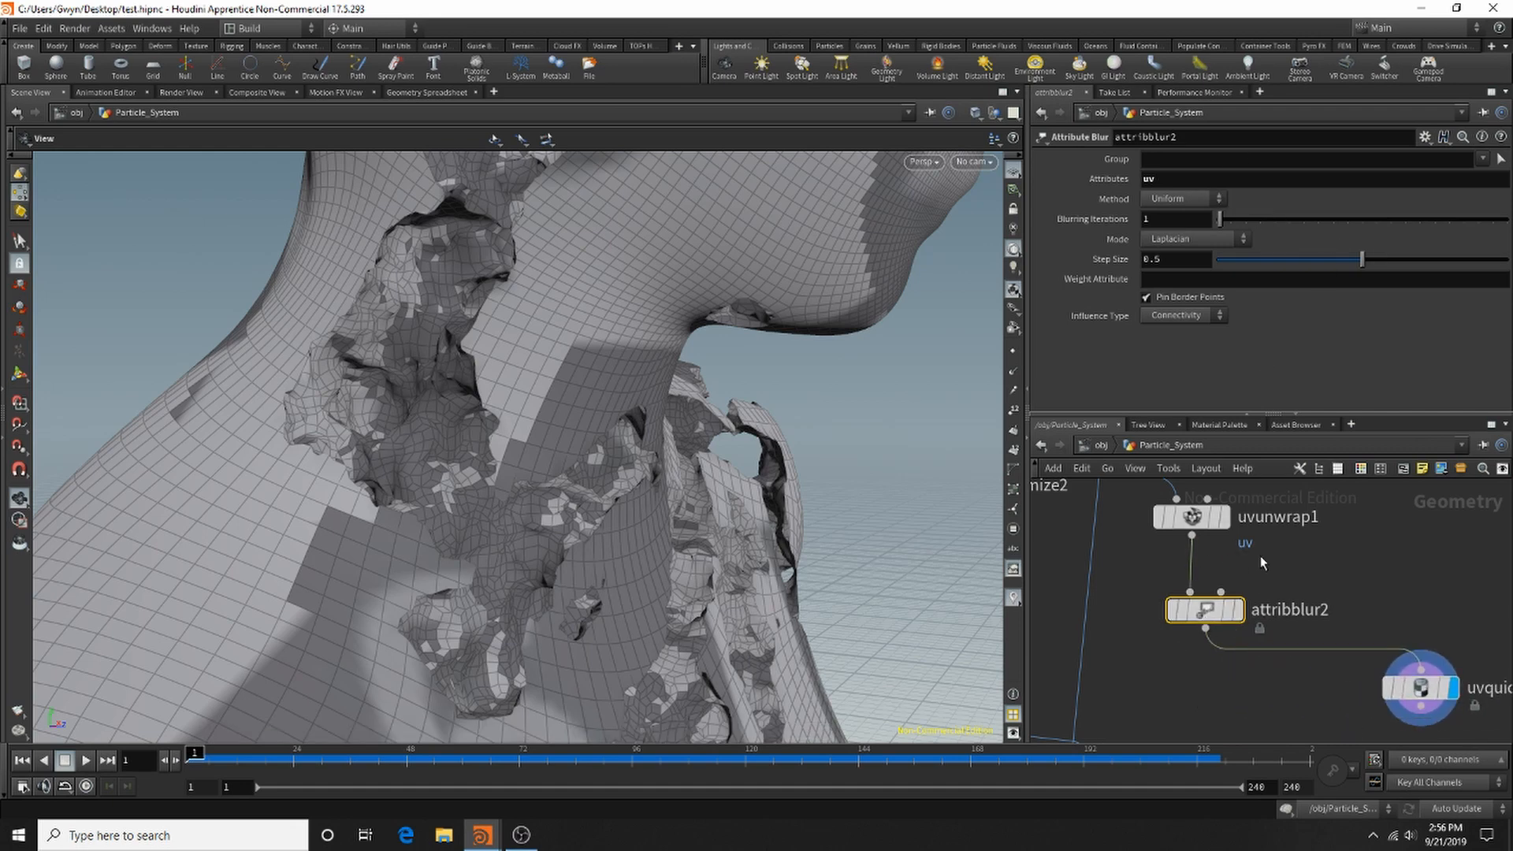
{"action": "left_click", "coordinate": [1419, 688]}
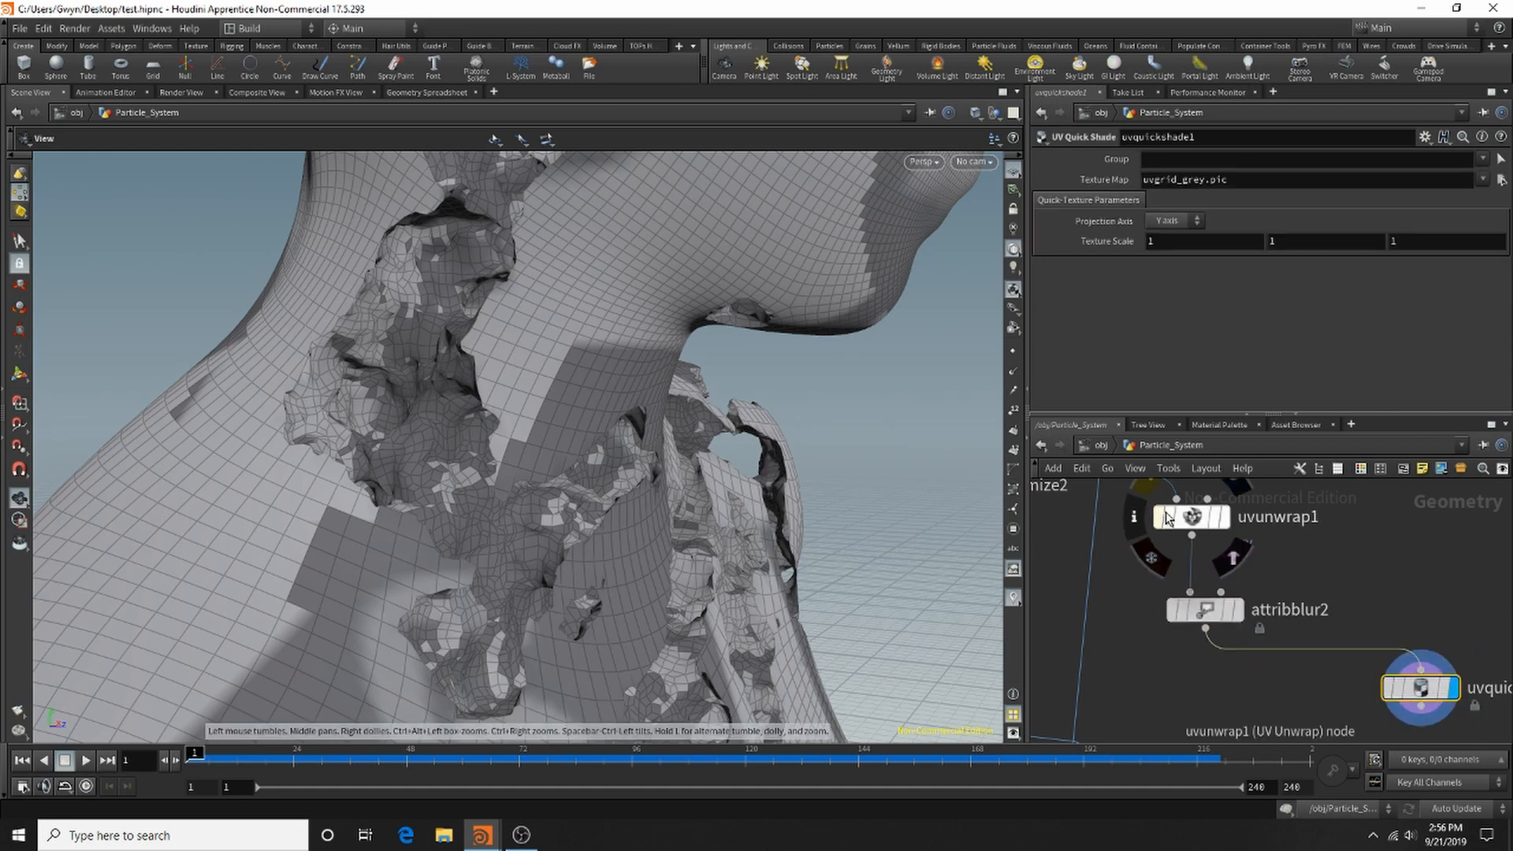
{"action": "left_click", "coordinate": [1168, 518]}
{"action": "left_click", "coordinate": [1173, 286]}
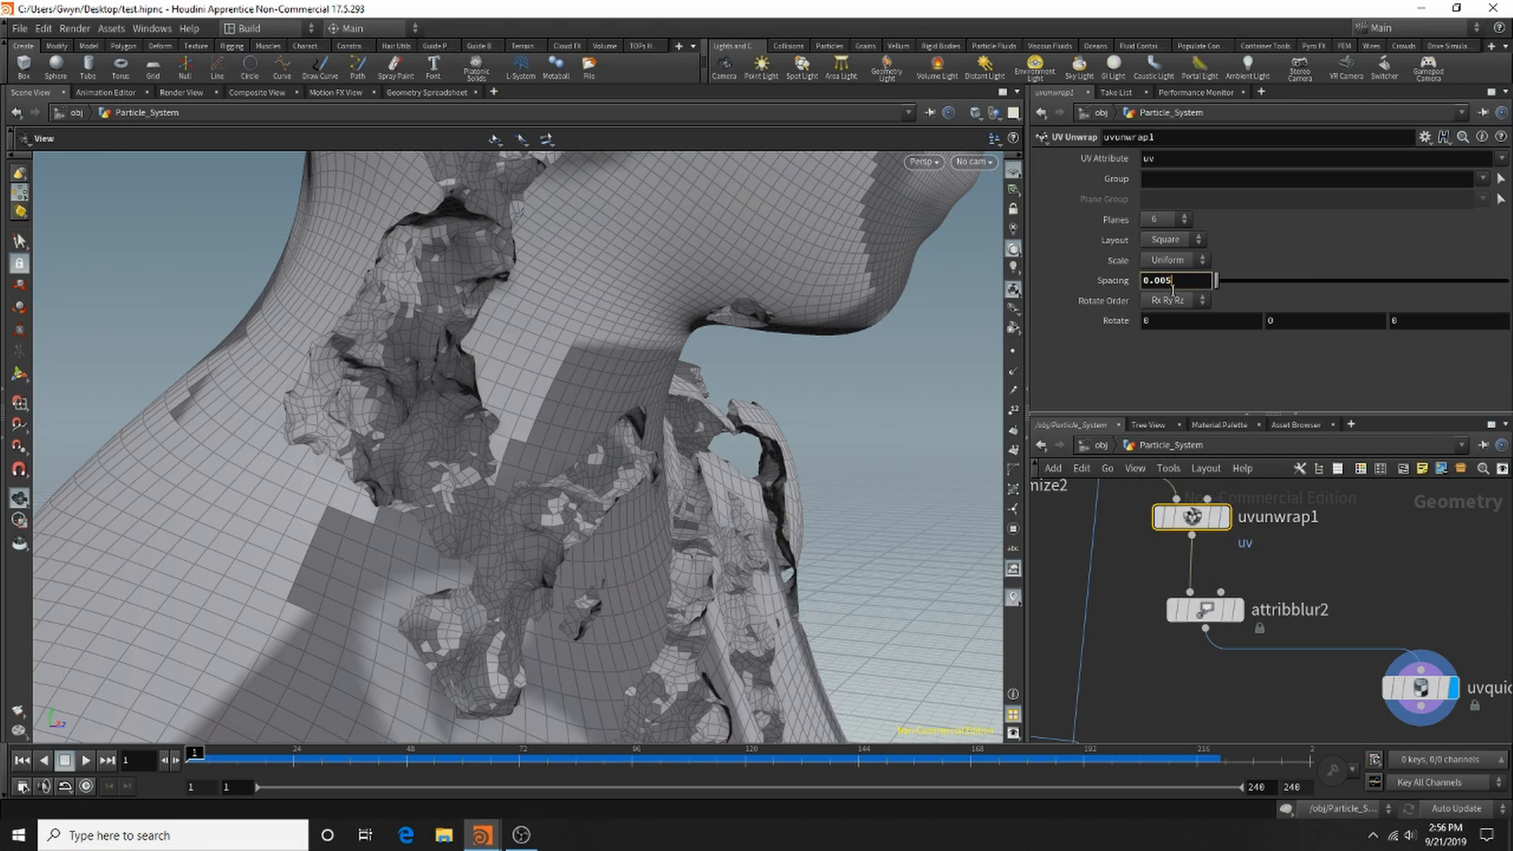
{"action": "type", "text": "2"}
{"action": "key", "text": "Return"}
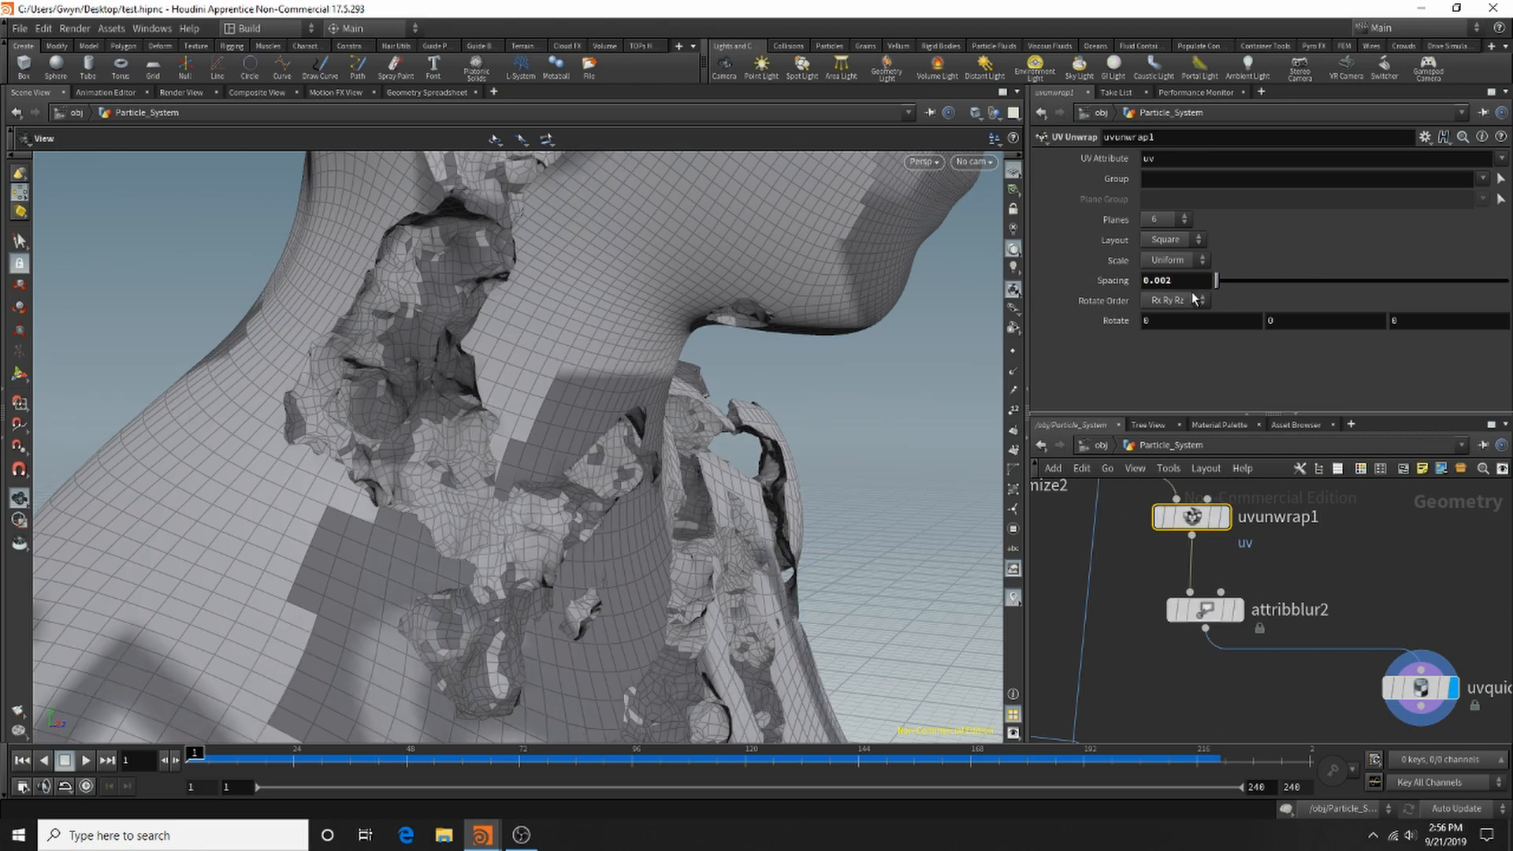
Examine the grid texture over the whole statue from the front and side, from head to base.
{"action": "left_click_drag", "start_coordinate": [682, 388], "coordinate": [439, 383]}
{"action": "right_click_drag", "start_coordinate": [447, 380], "coordinate": [256, 449]}
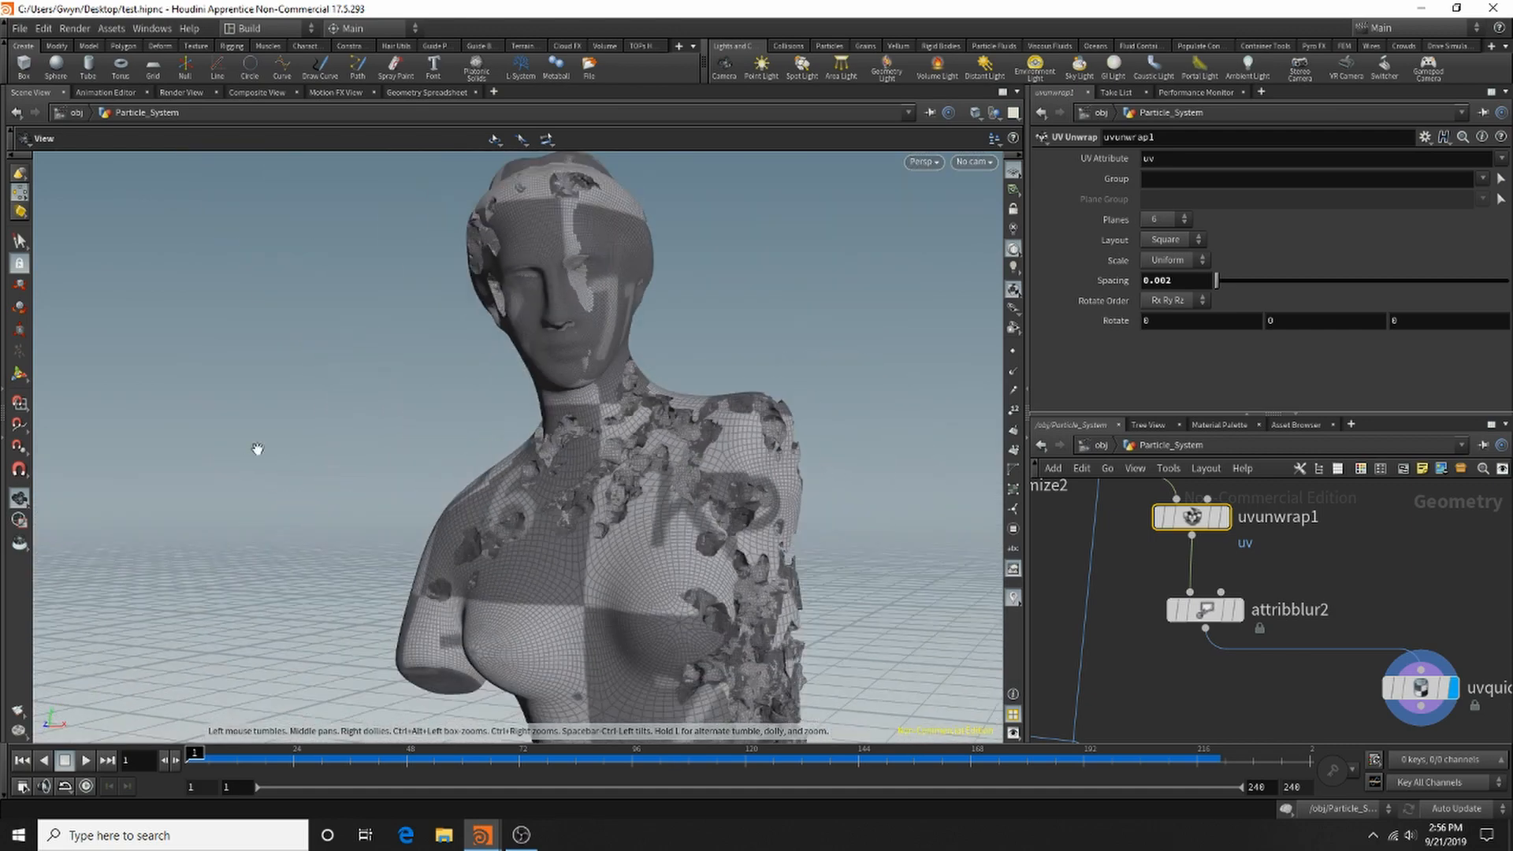
{"action": "left_click_drag", "start_coordinate": [481, 444], "coordinate": [577, 453]}
{"action": "right_click_drag", "start_coordinate": [576, 452], "coordinate": [622, 425]}
{"action": "right_click_drag", "start_coordinate": [263, 470], "coordinate": [157, 492]}
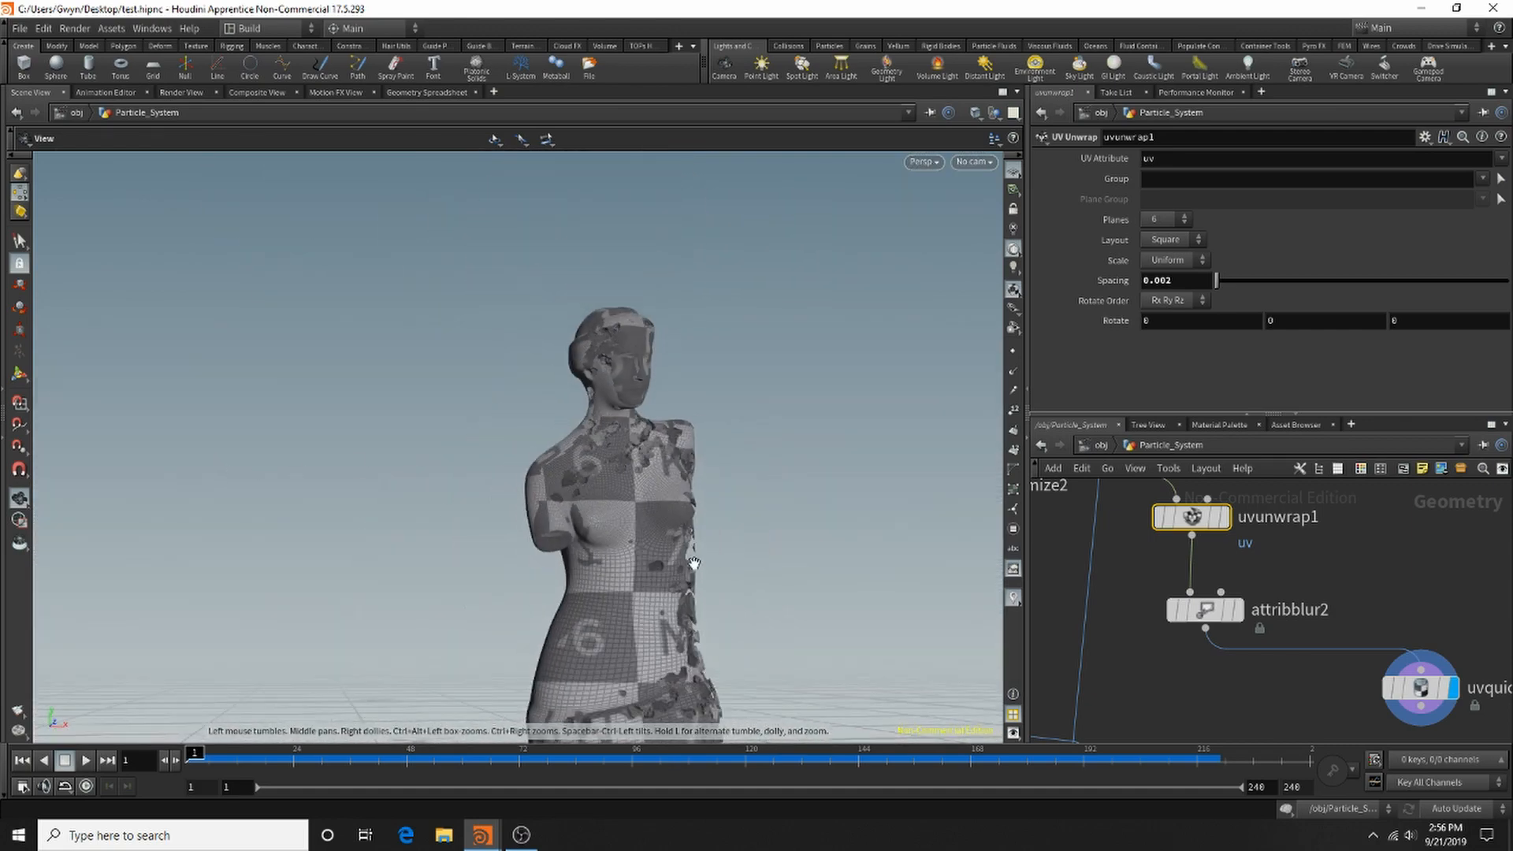
{"action": "middle_click_drag", "start_coordinate": [705, 682], "coordinate": [579, 367]}
{"action": "left_click_drag", "start_coordinate": [579, 435], "coordinate": [257, 400]}
{"action": "right_click_drag", "start_coordinate": [257, 399], "coordinate": [161, 410]}
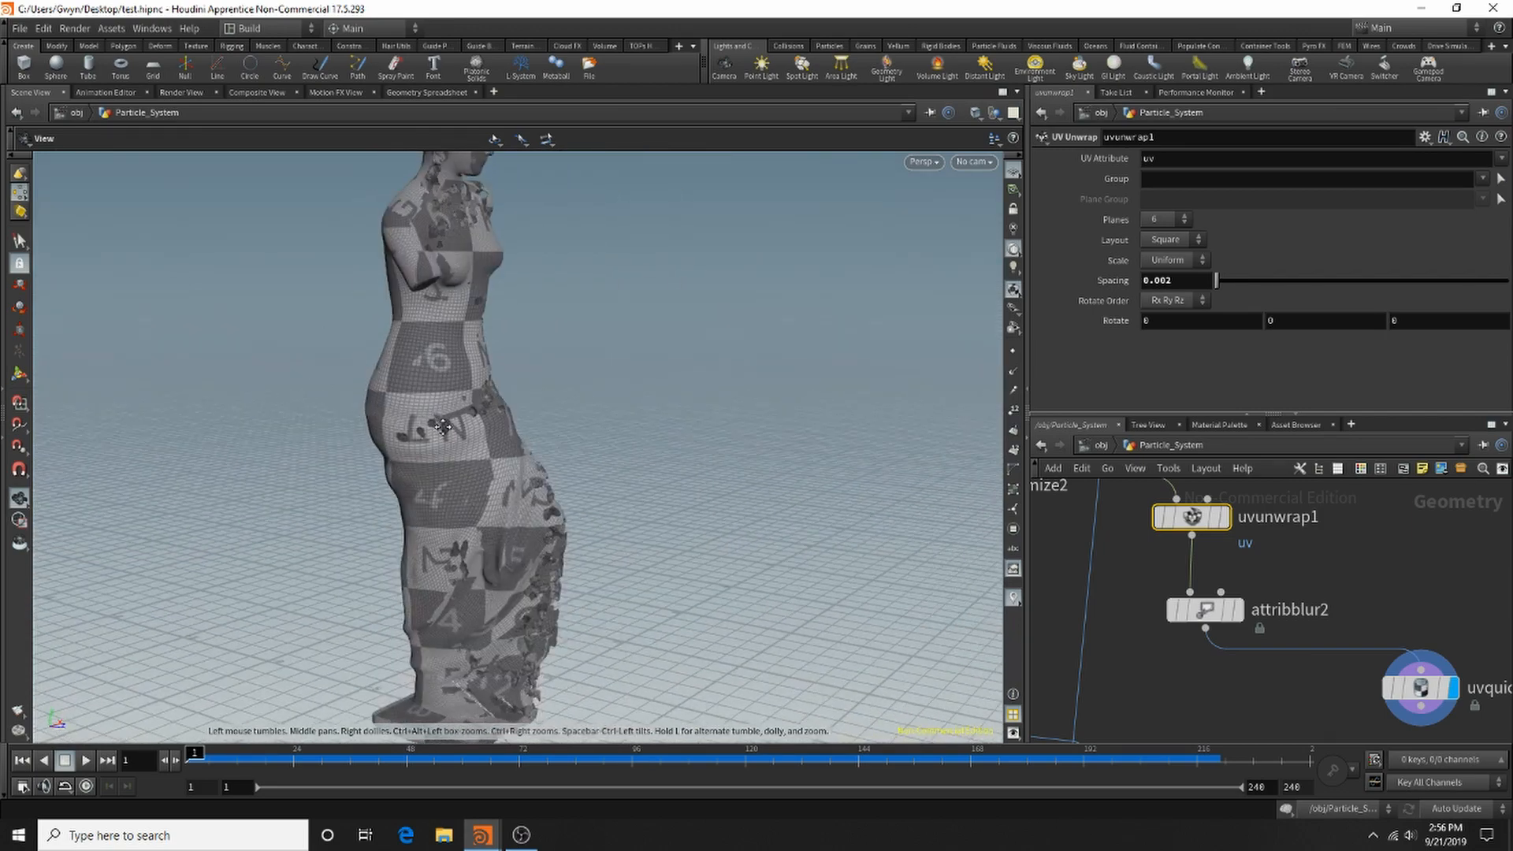
{"action": "middle_click_drag", "start_coordinate": [398, 296], "coordinate": [405, 442]}
{"action": "left_click_drag", "start_coordinate": [405, 442], "coordinate": [283, 411]}
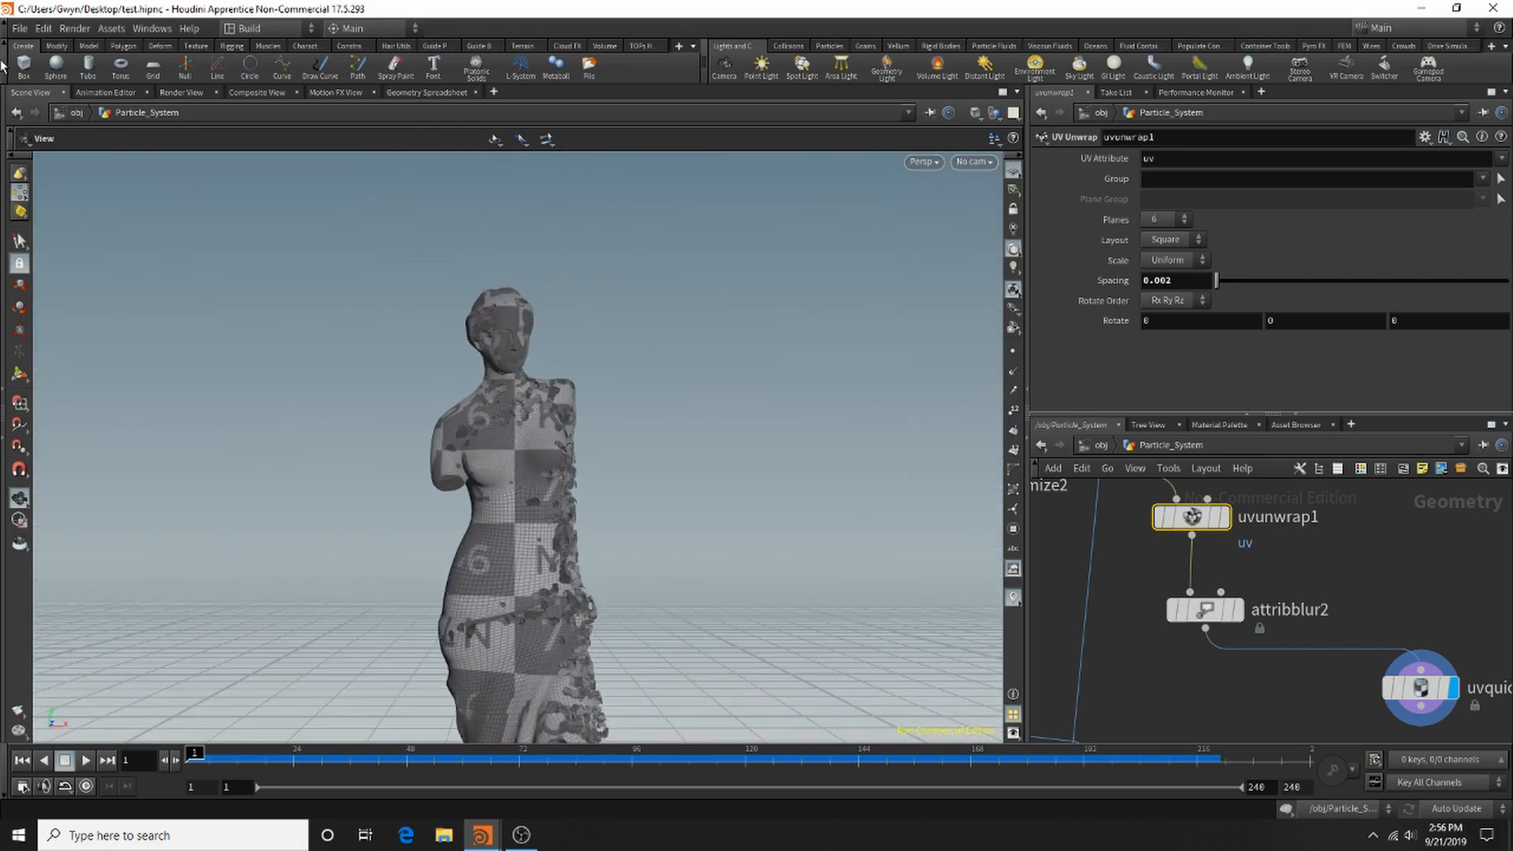
Save the scene file and display the particles_together_out File Cache, viewing the statue's head and torso up close.
{"action": "left_click", "coordinate": [25, 26]}
{"action": "left_click", "coordinate": [57, 117]}
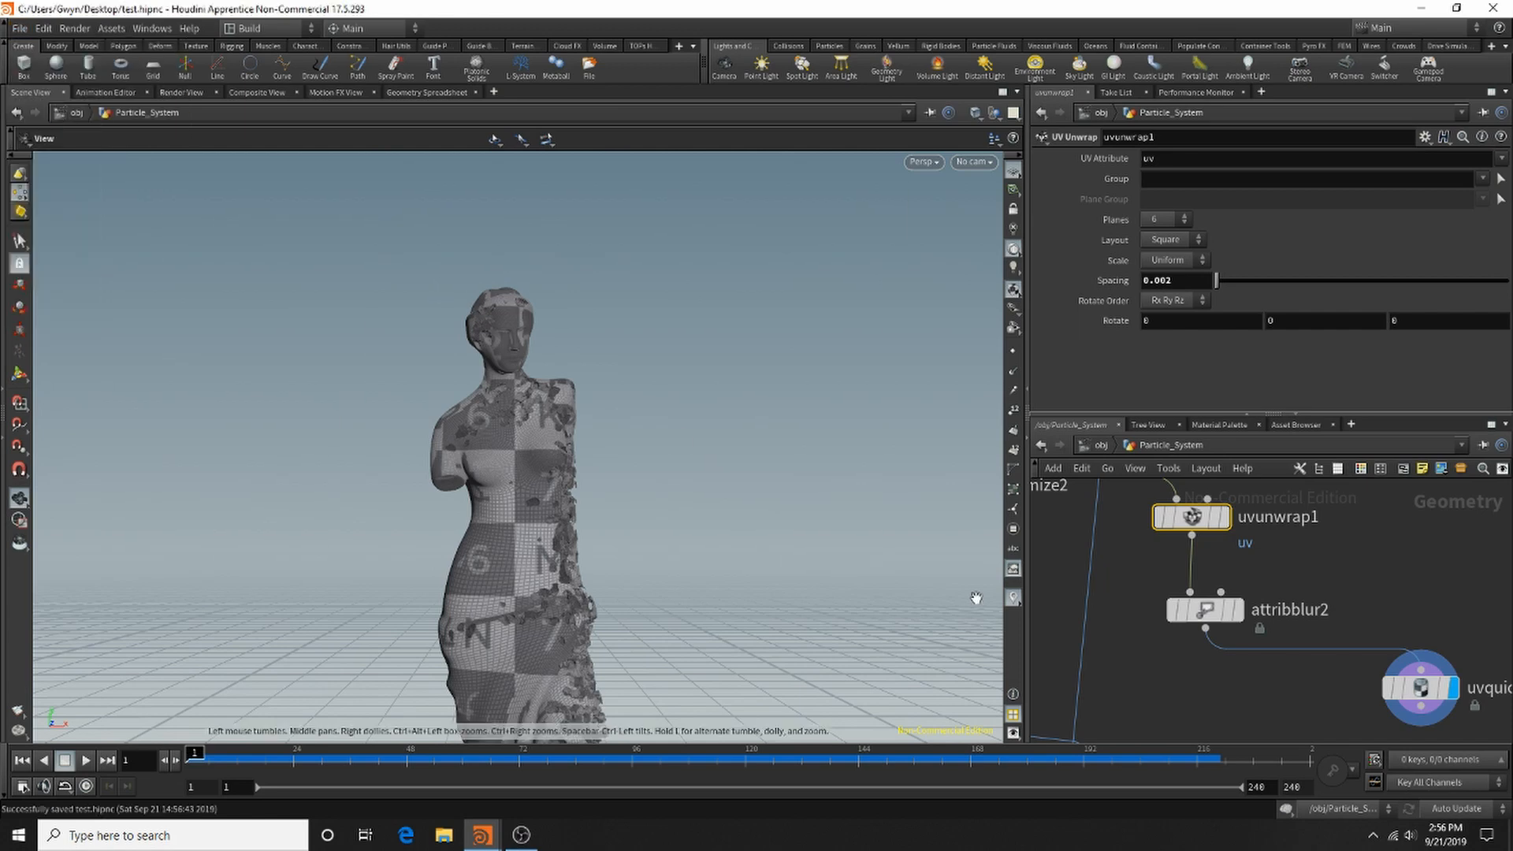
{"action": "scroll", "coordinate": [1258, 560], "scroll_direction": "down", "scroll_amount": 5}
{"action": "scroll", "coordinate": [1205, 672], "scroll_direction": "up", "scroll_amount": 4}
{"action": "left_click", "coordinate": [1214, 661]}
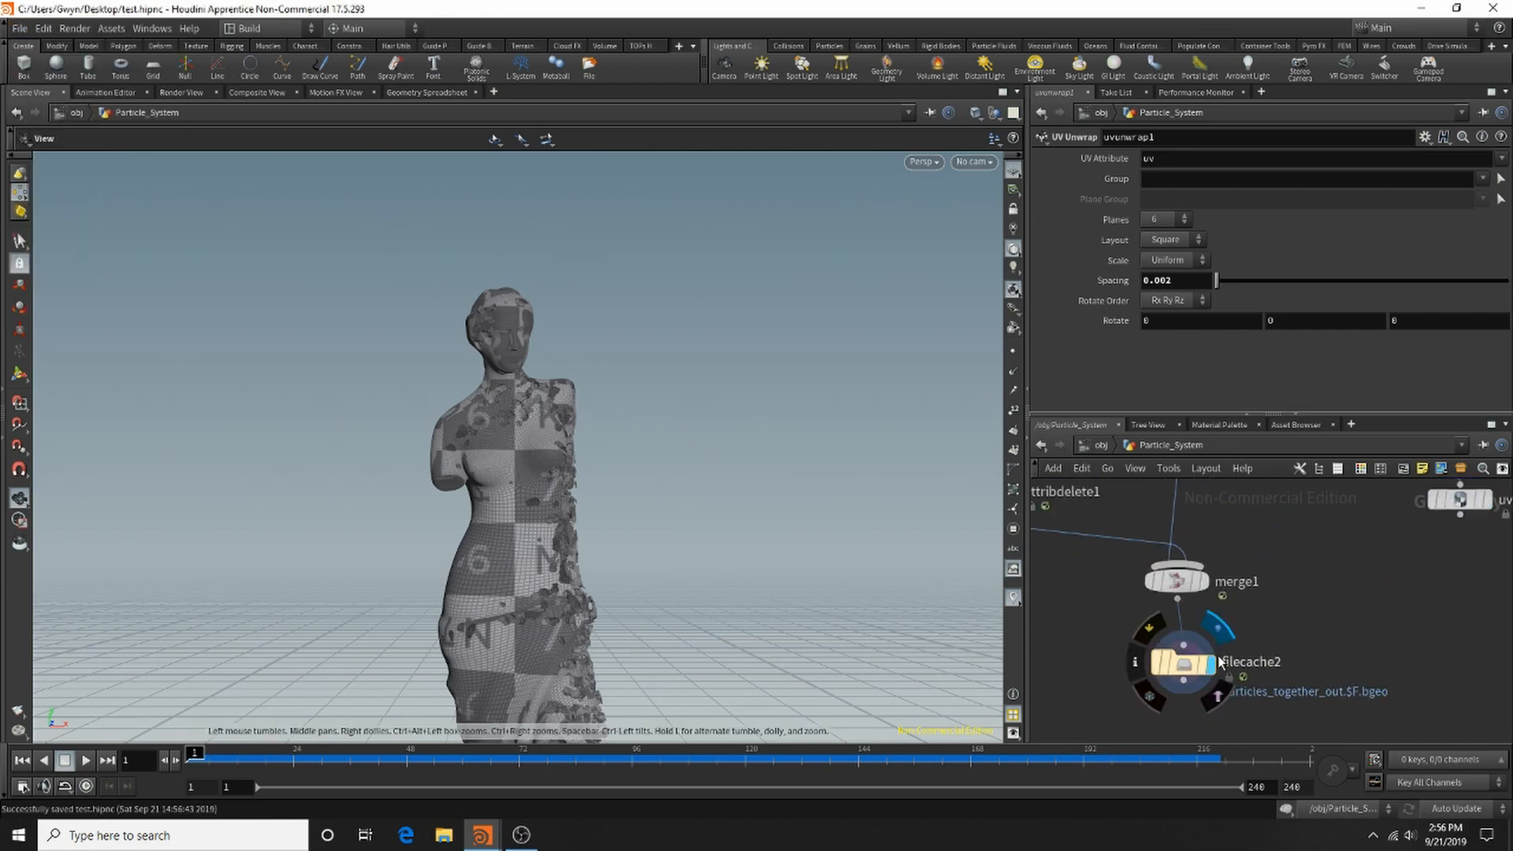
{"action": "left_click_drag", "start_coordinate": [435, 506], "coordinate": [679, 443]}
{"action": "scroll", "coordinate": [919, 355], "scroll_direction": "up", "scroll_amount": 8}
{"action": "scroll", "coordinate": [439, 395], "scroll_direction": "down", "scroll_amount": 5}
{"action": "scroll", "coordinate": [1046, 582], "scroll_direction": "down", "scroll_amount": 6}
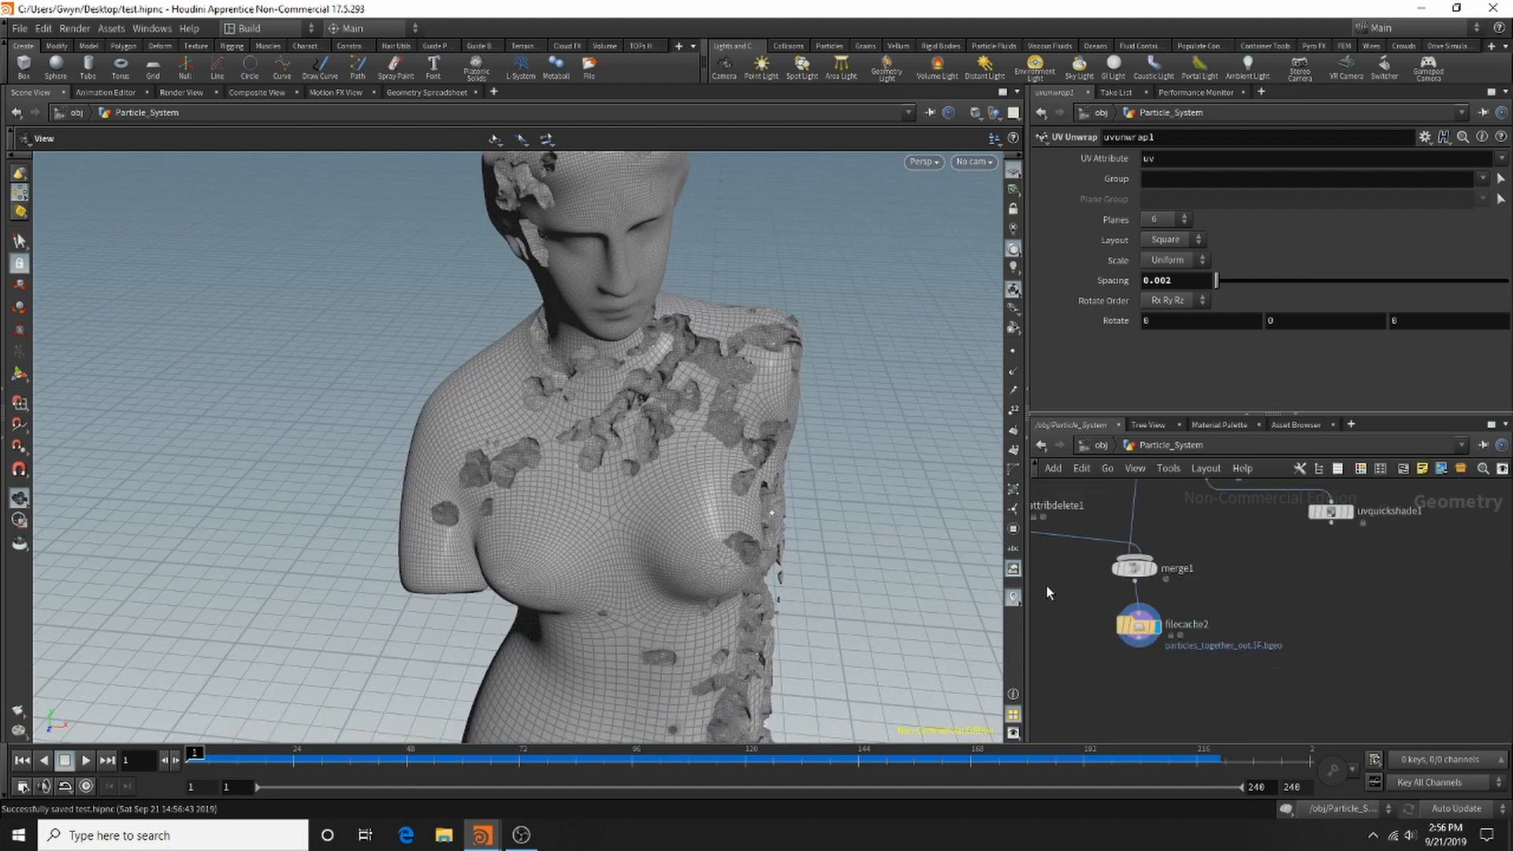
Replace the Merge node's direct statue input with the Attribute Blur output, and move the Merge and File Cache nodes lower.
{"action": "scroll", "coordinate": [1091, 513], "scroll_direction": "up", "scroll_amount": 5}
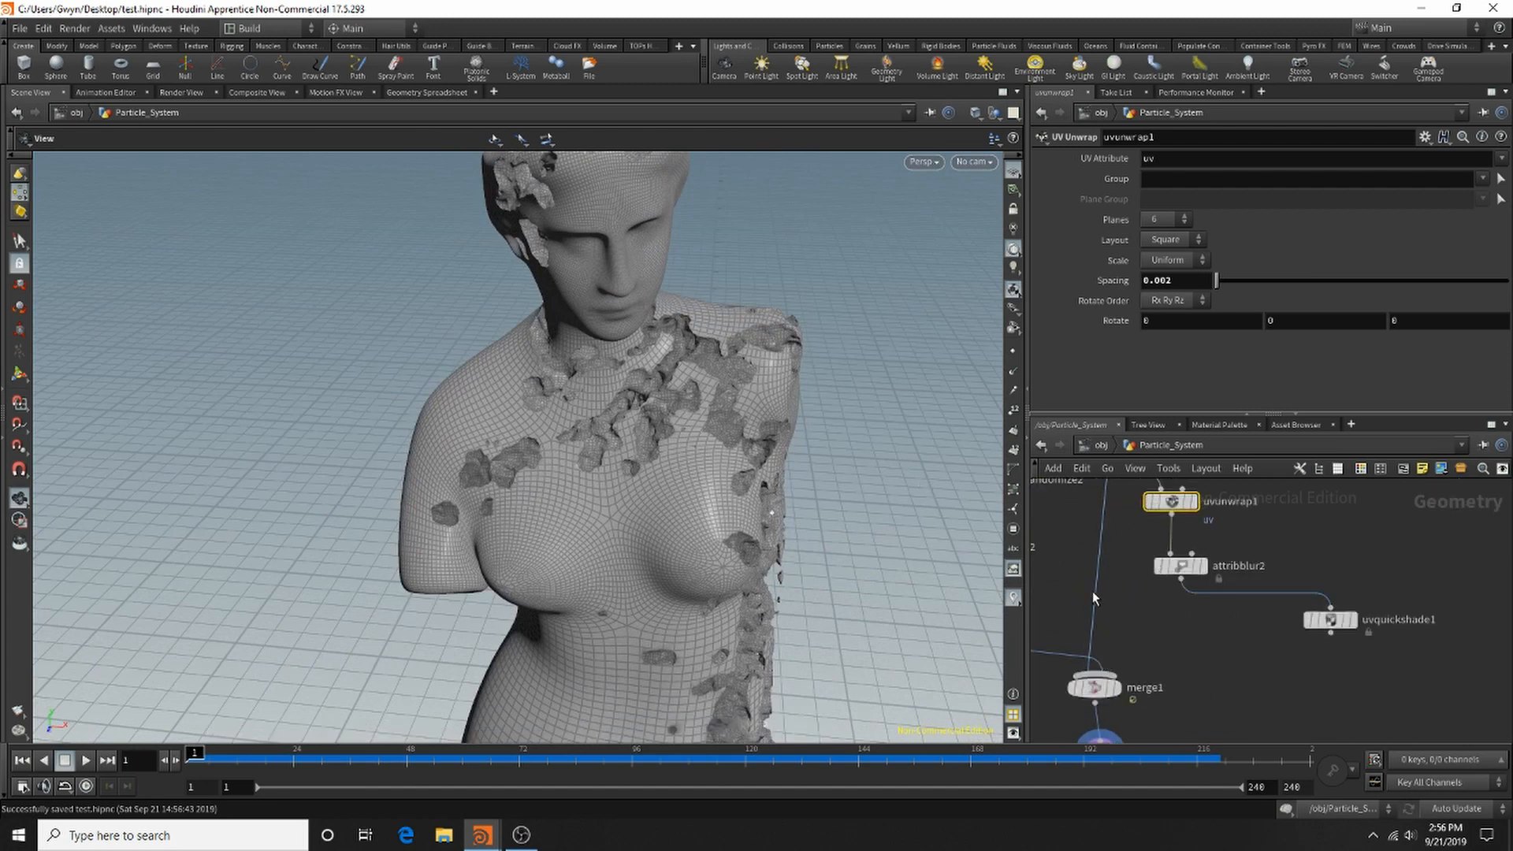
{"action": "key", "text": "y"}
{"action": "mouse_move", "coordinate": [1067, 547]}
{"action": "left_mouse_down"}
{"action": "mouse_move", "coordinate": [1128, 544]}
{"action": "mouse_move", "coordinate": [1097, 674]}
{"action": "left_mouse_up"}
{"action": "scroll", "coordinate": [1121, 588], "scroll_direction": "down", "scroll_amount": 5}
{"action": "scroll", "coordinate": [1083, 646], "scroll_direction": "up", "scroll_amount": 4}
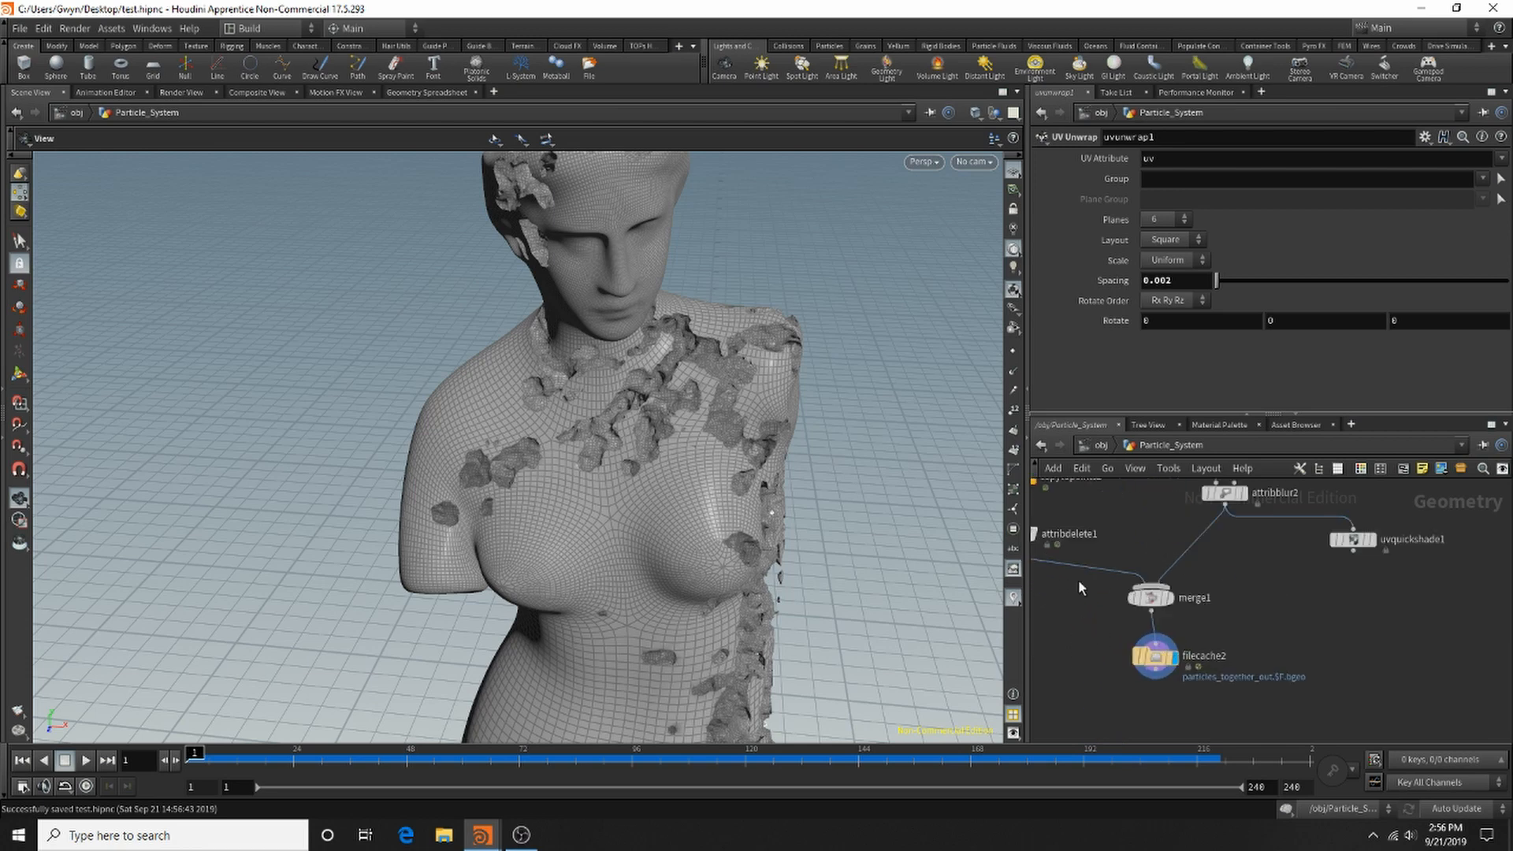
{"action": "left_click_drag", "start_coordinate": [1079, 580], "coordinate": [1197, 705]}
{"action": "left_click_drag", "start_coordinate": [1150, 597], "coordinate": [1152, 638]}
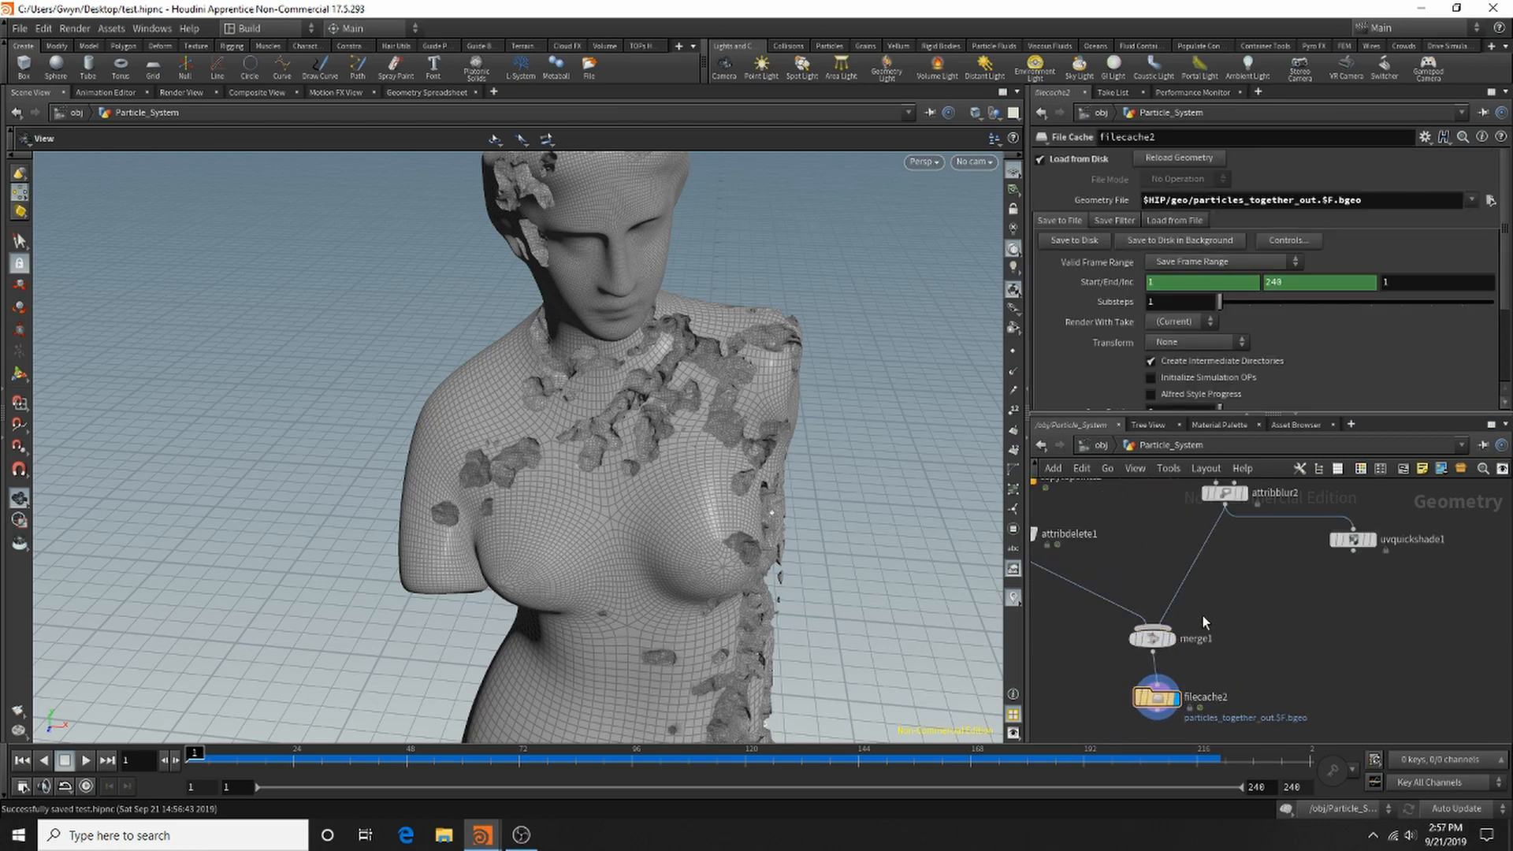
Display the Attribute Delete node's output and view its particle spheres at around frame 79.
{"action": "scroll", "coordinate": [1202, 616], "scroll_direction": "down", "scroll_amount": 3}
{"action": "scroll", "coordinate": [1092, 599], "scroll_direction": "up", "scroll_amount": 4}
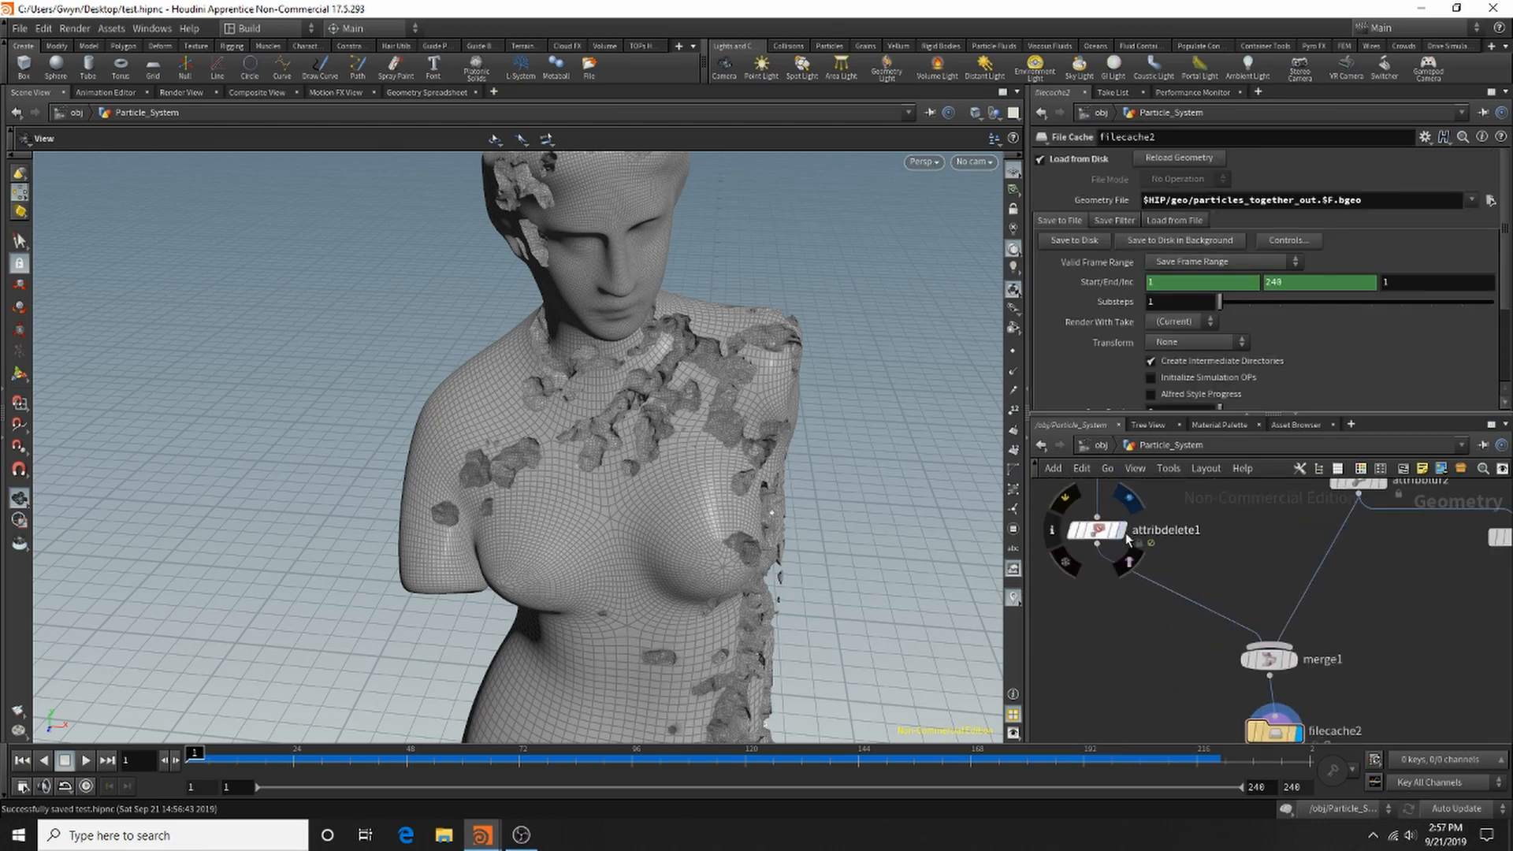
{"action": "left_click", "coordinate": [1125, 534]}
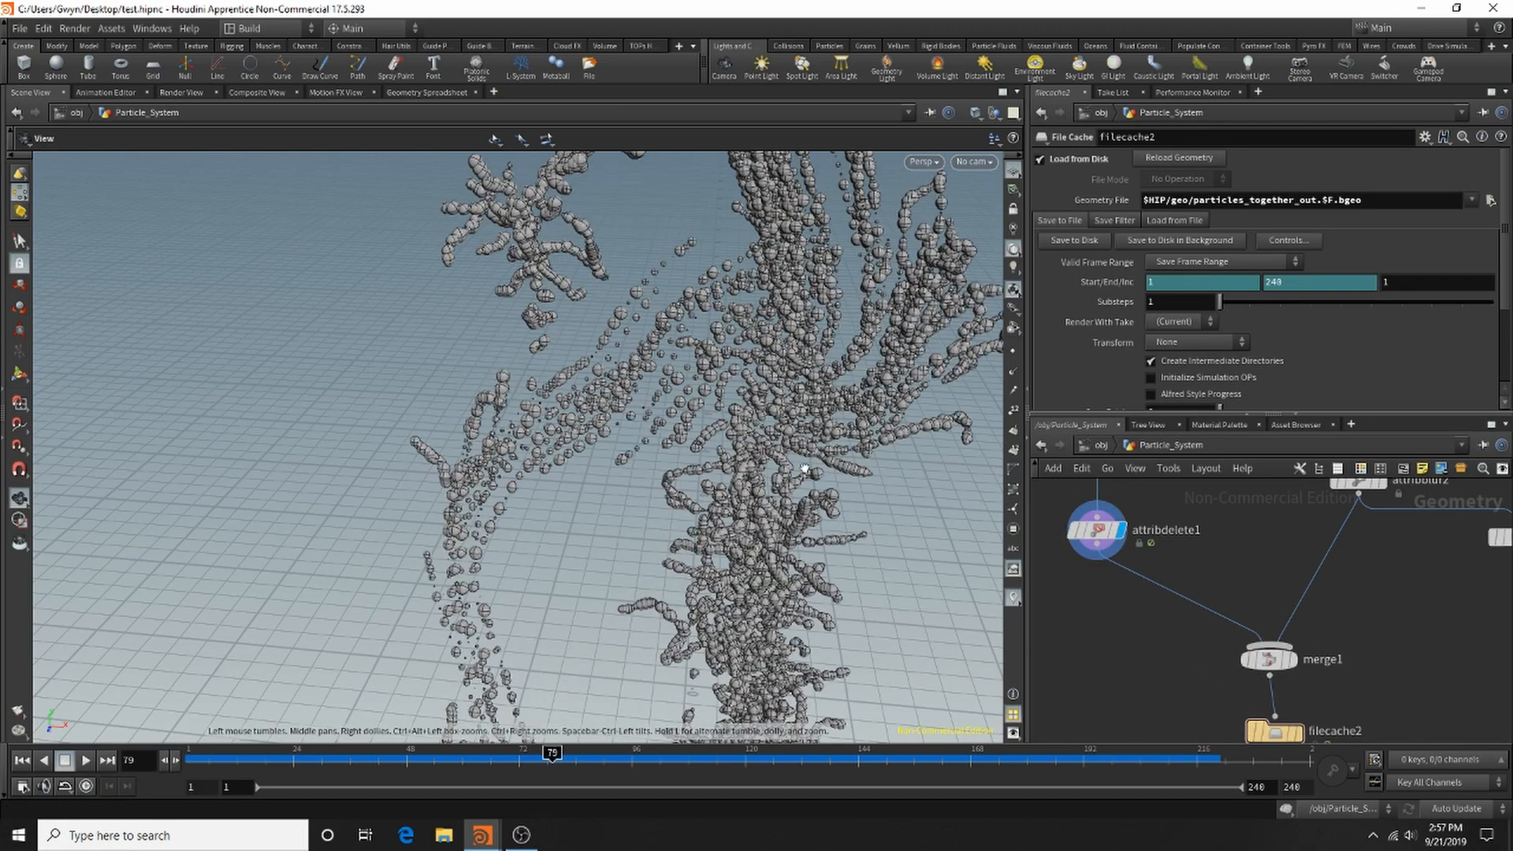
Insert a Time Shift node between the Attribute Delete and Merge nodes, align it under Attribute Delete and display it.
{"action": "left_click_drag", "start_coordinate": [817, 549], "coordinate": [788, 566]}
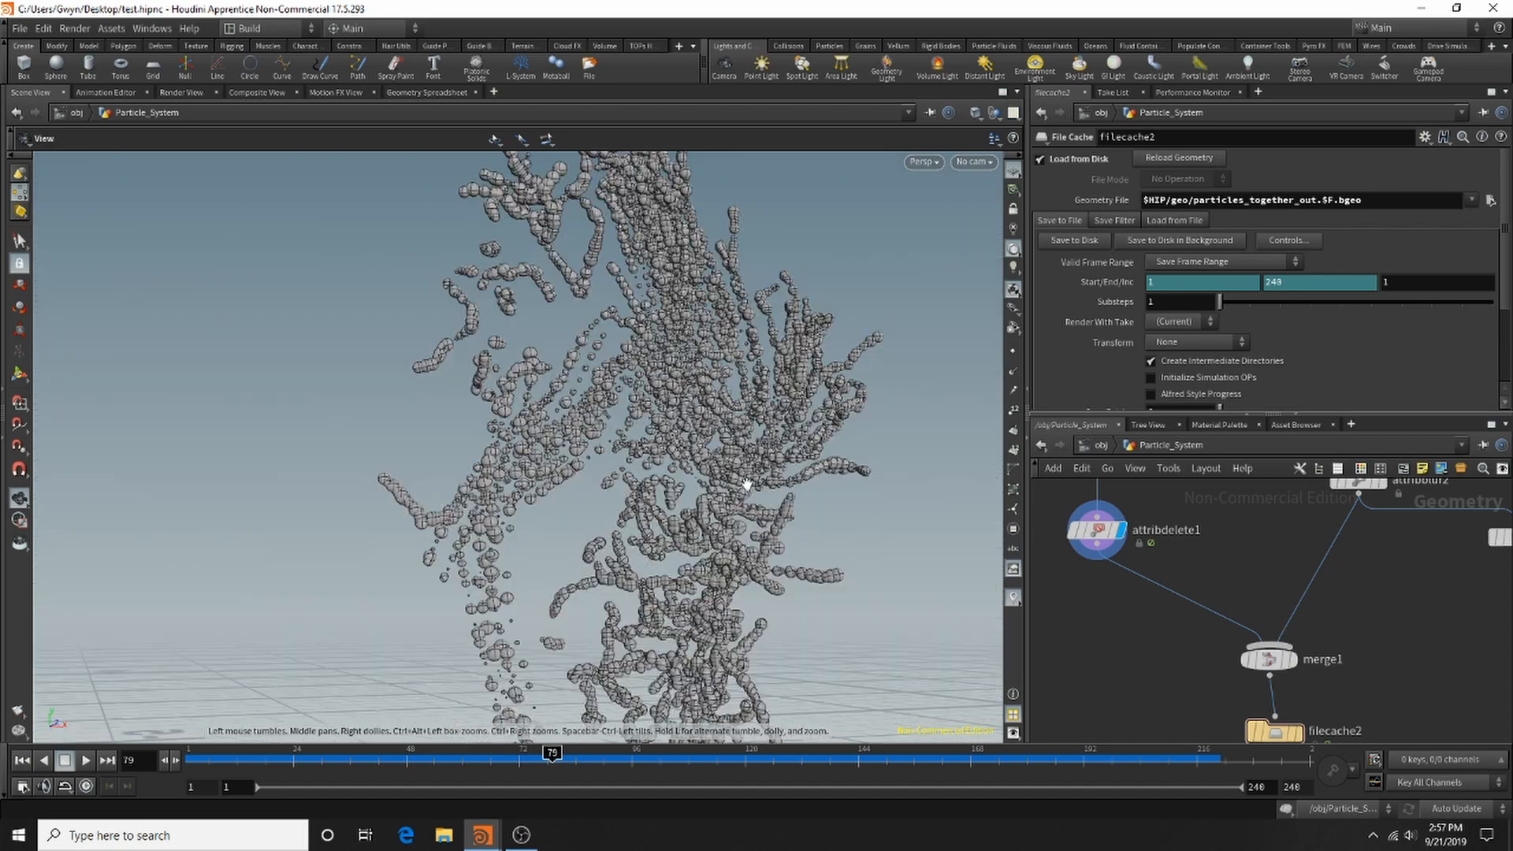
{"action": "mouse_move", "coordinate": [746, 484]}
{"action": "left_mouse_down"}
{"action": "mouse_move", "coordinate": [759, 392]}
{"action": "mouse_move", "coordinate": [705, 455]}
{"action": "mouse_move", "coordinate": [770, 450]}
{"action": "mouse_move", "coordinate": [768, 466]}
{"action": "left_mouse_up"}
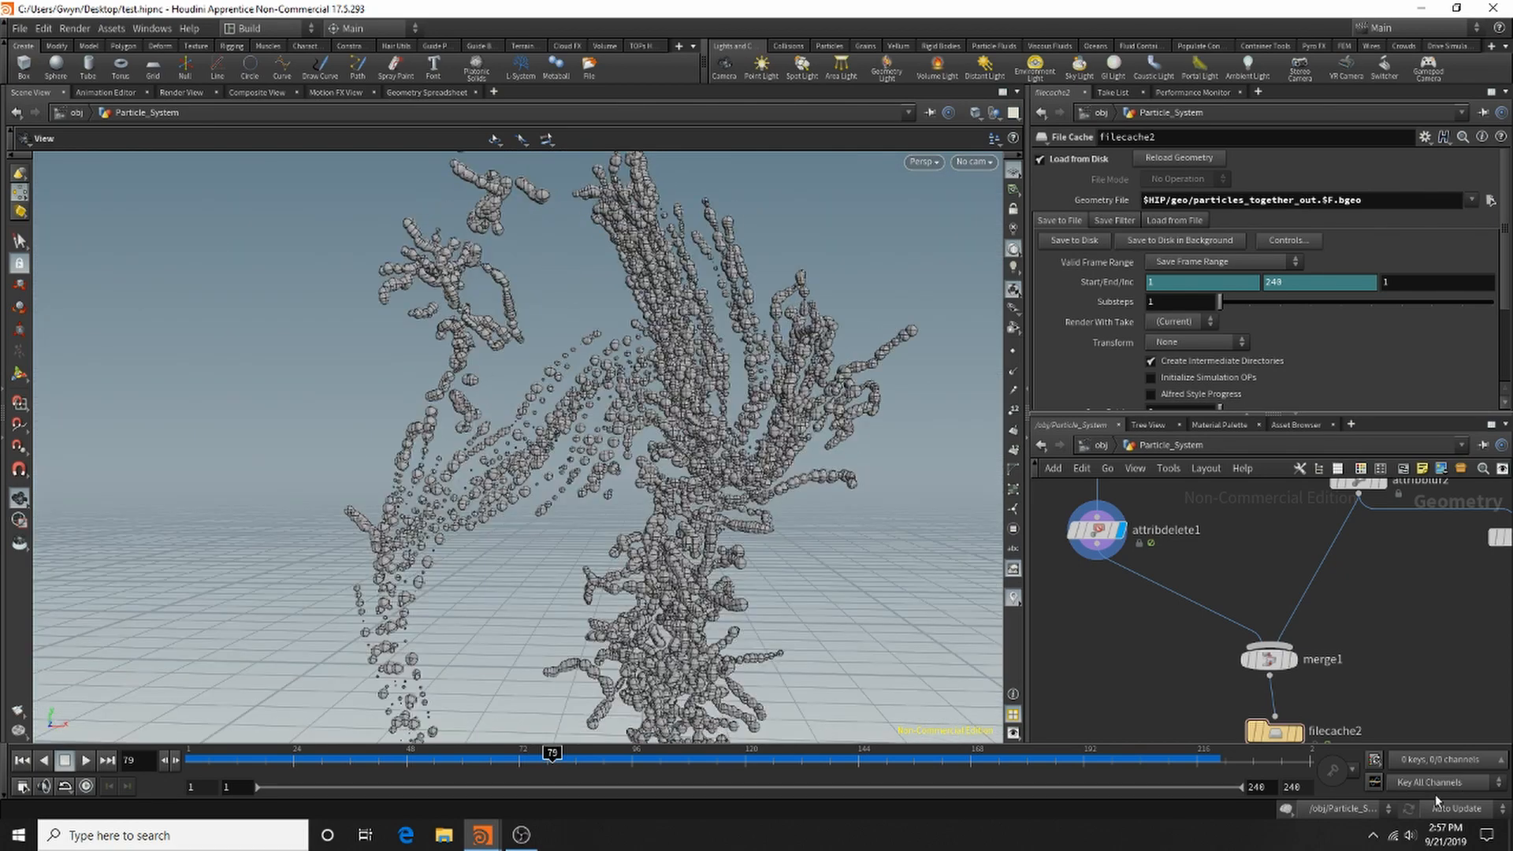
{"action": "key", "text": "Tab"}
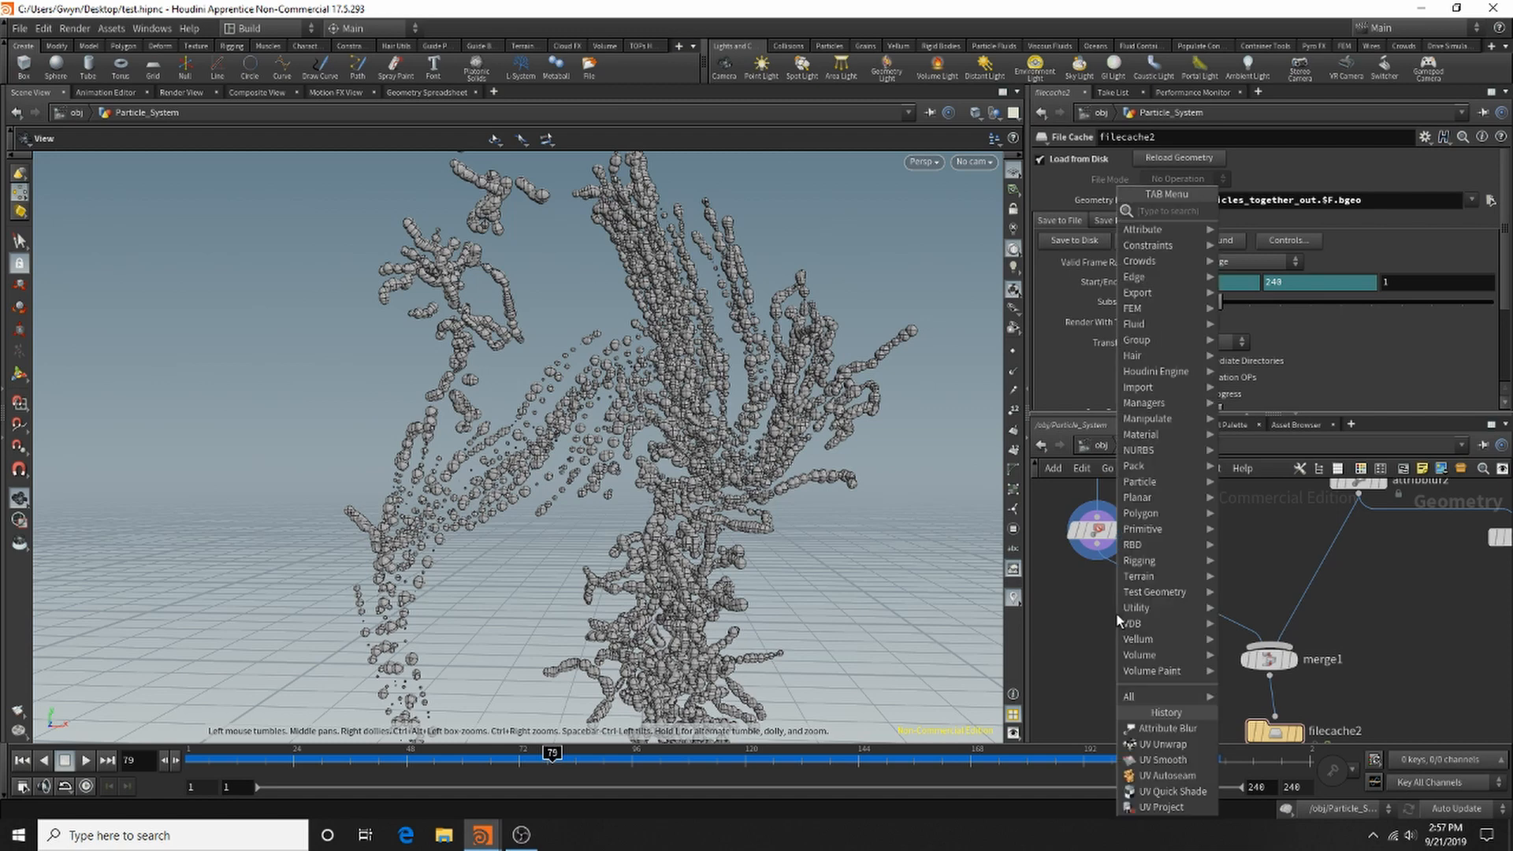
{"action": "left_click", "coordinate": [1299, 224]}
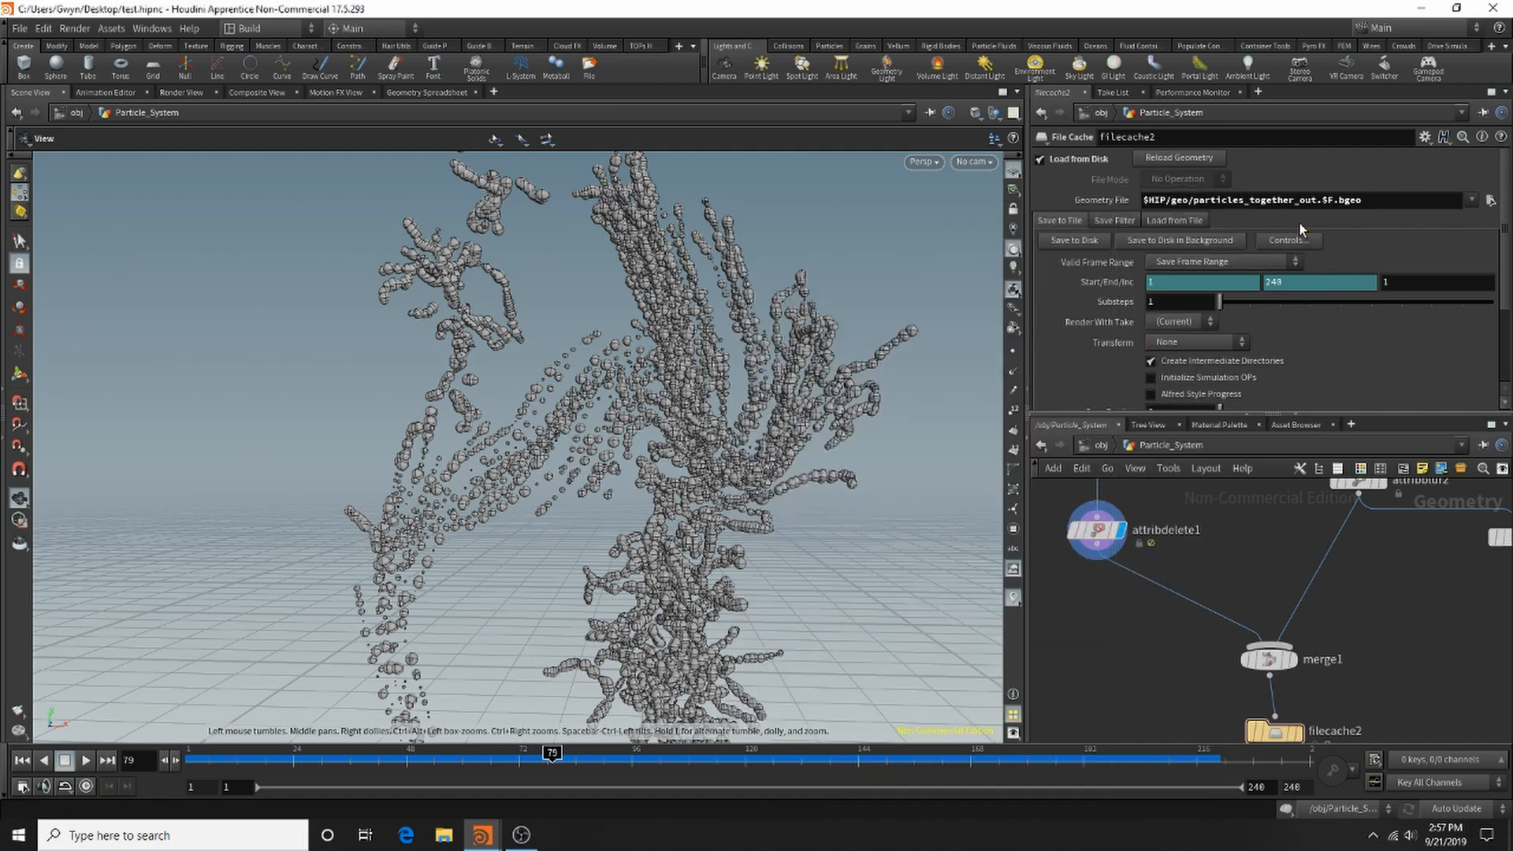
{"action": "left_click", "coordinate": [1160, 587]}
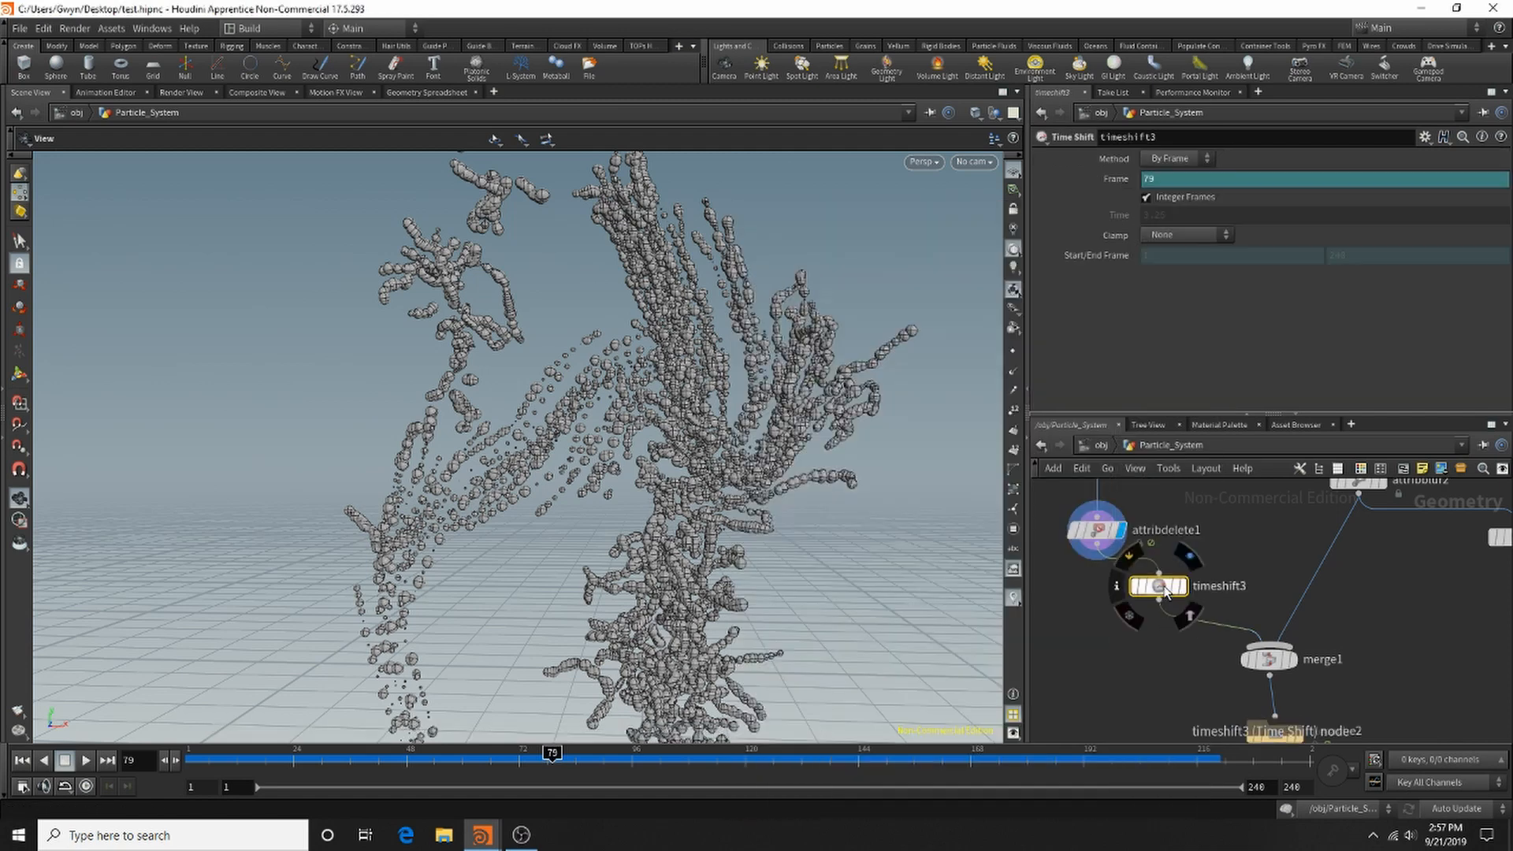
{"action": "left_click_drag", "start_coordinate": [1165, 590], "coordinate": [1103, 590]}
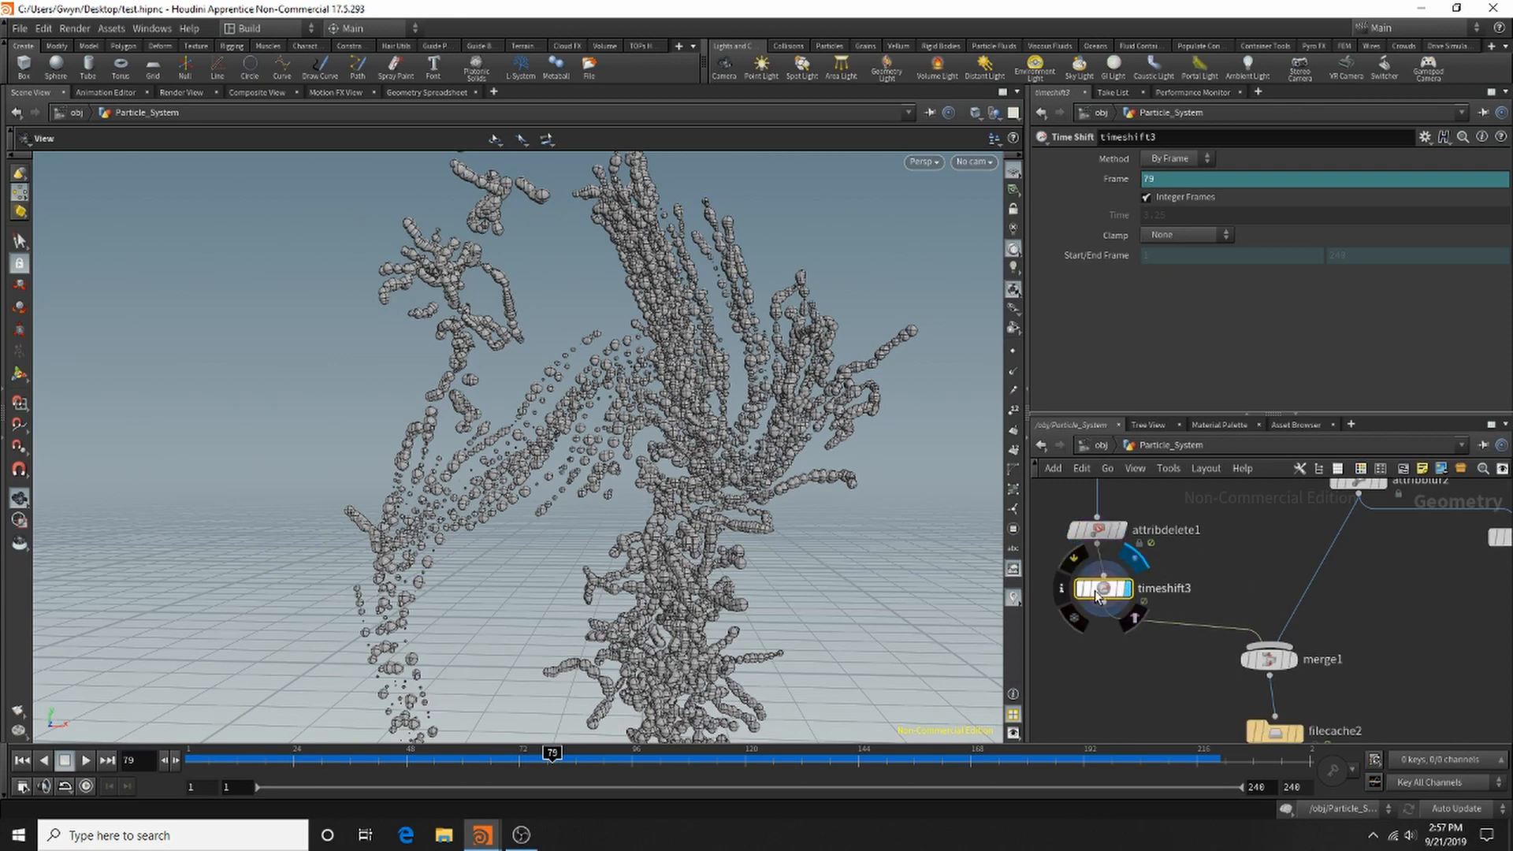
Delete the channel on the Time Shift's Frame parameter and set the frame to 160.
{"action": "right_click", "coordinate": [1174, 180]}
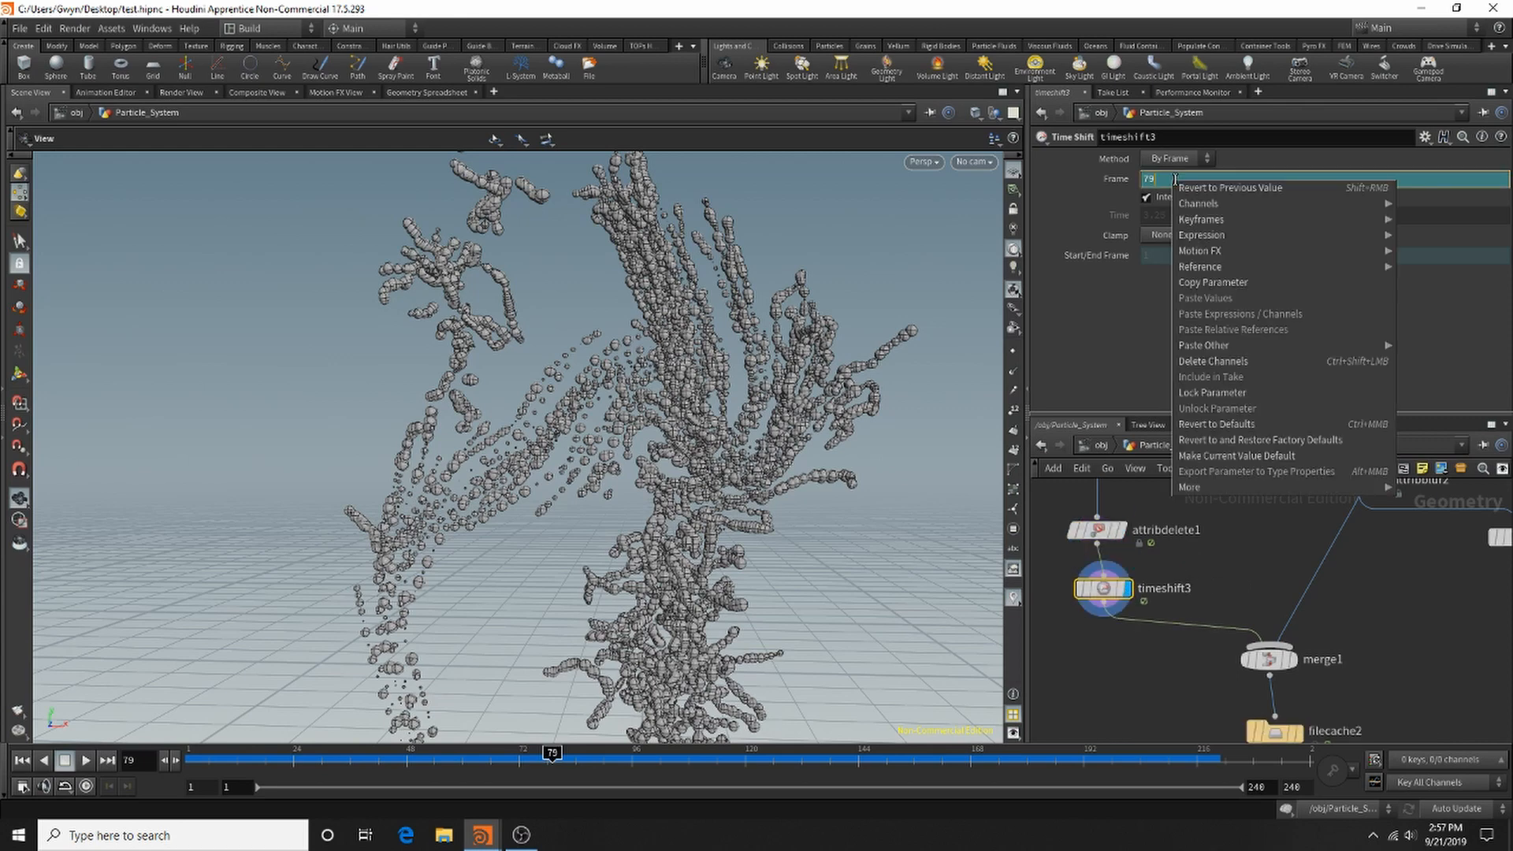
{"action": "left_click", "coordinate": [1228, 361]}
{"action": "key", "text": "BackSpace"}
{"action": "key", "text": "BackSpace"}
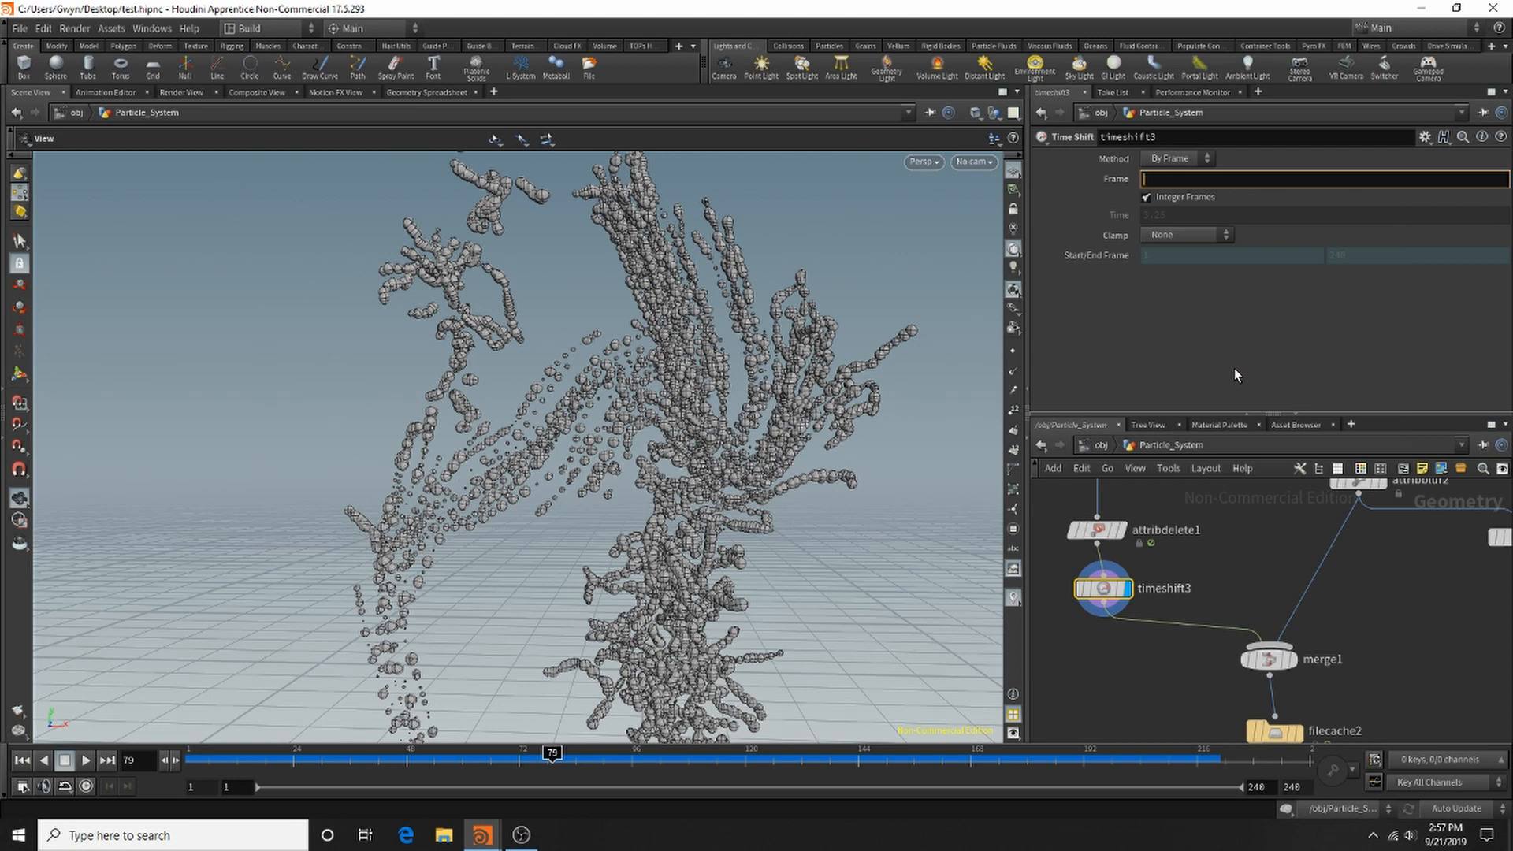
{"action": "type", "text": "160"}
{"action": "key", "text": "Return"}
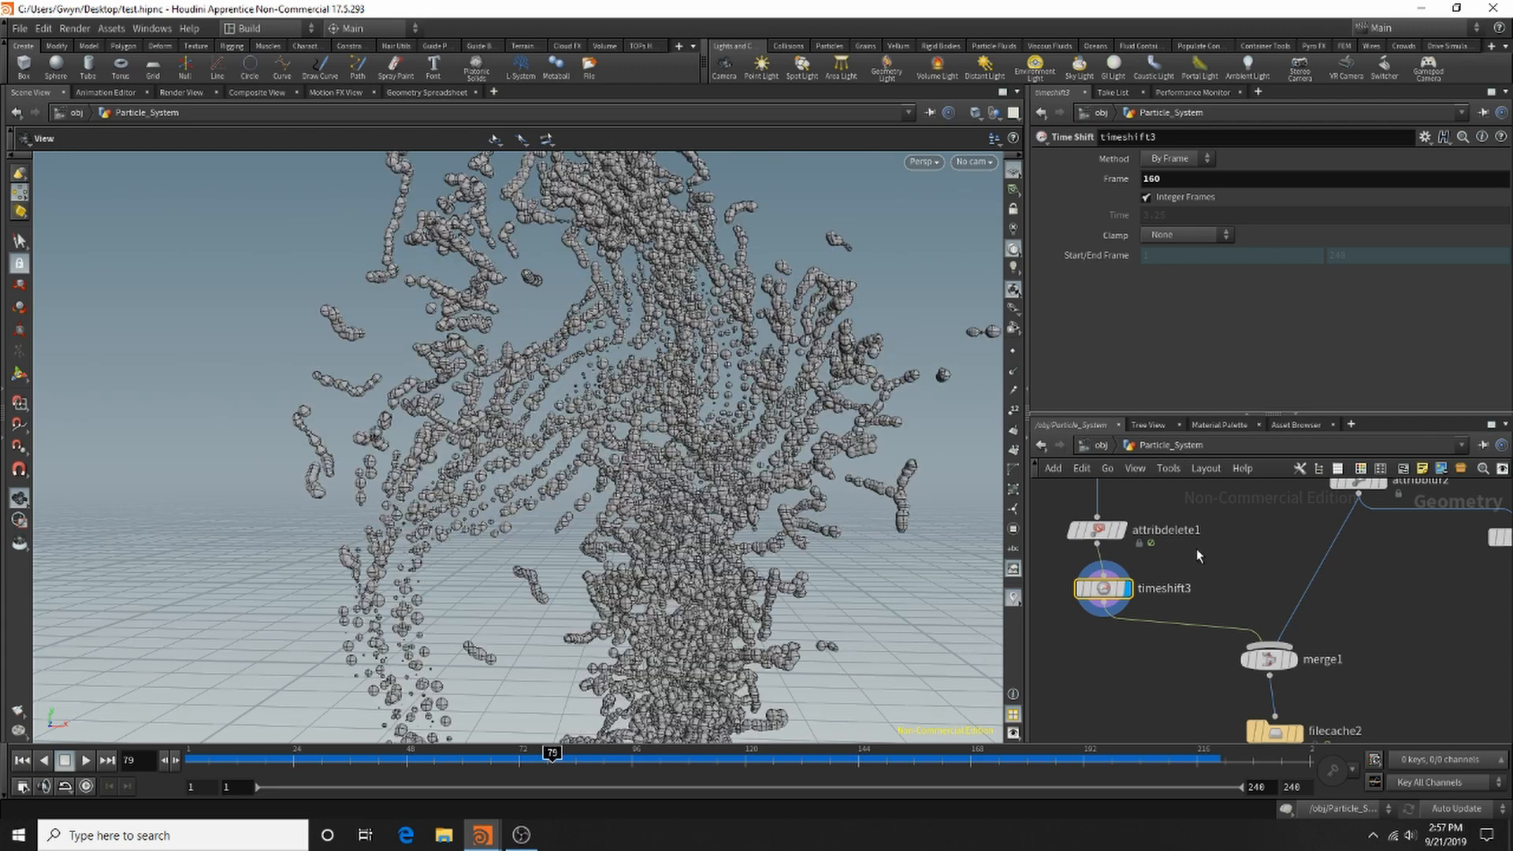
Move the UV Quick Shade node beside the particle branch, feed it from the Time Shift output and display it.
{"action": "left_click_drag", "start_coordinate": [1103, 589], "coordinate": [1090, 568]}
{"action": "scroll", "coordinate": [1239, 543], "scroll_direction": "down", "scroll_amount": 1}
{"action": "middle_click_drag", "start_coordinate": [1181, 687], "coordinate": [1229, 566]}
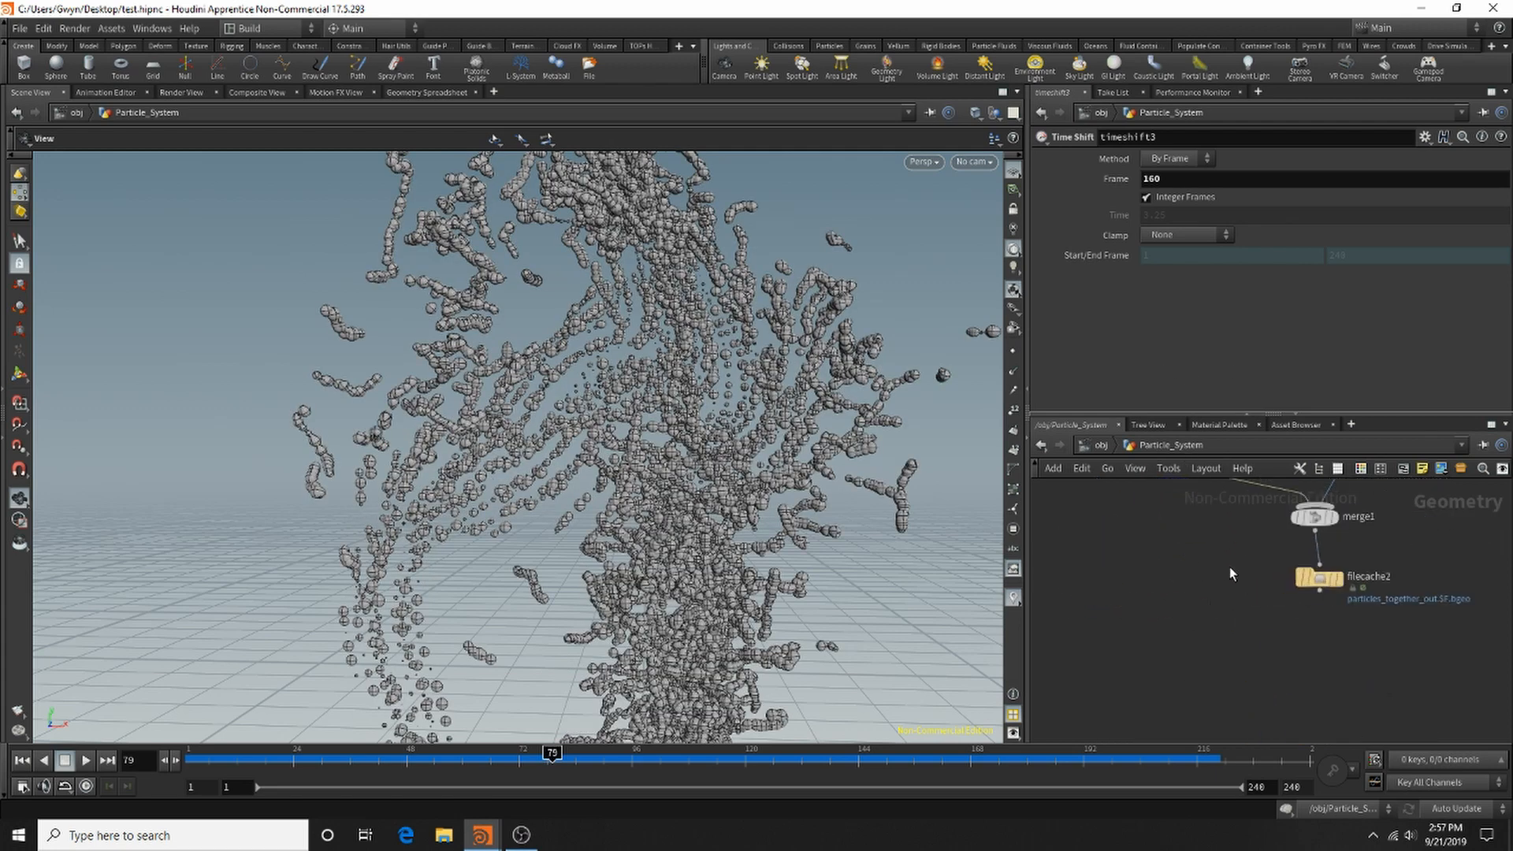
{"action": "scroll", "coordinate": [1236, 578], "scroll_direction": "down", "scroll_amount": 5}
{"action": "scroll", "coordinate": [1248, 519], "scroll_direction": "up", "scroll_amount": 4}
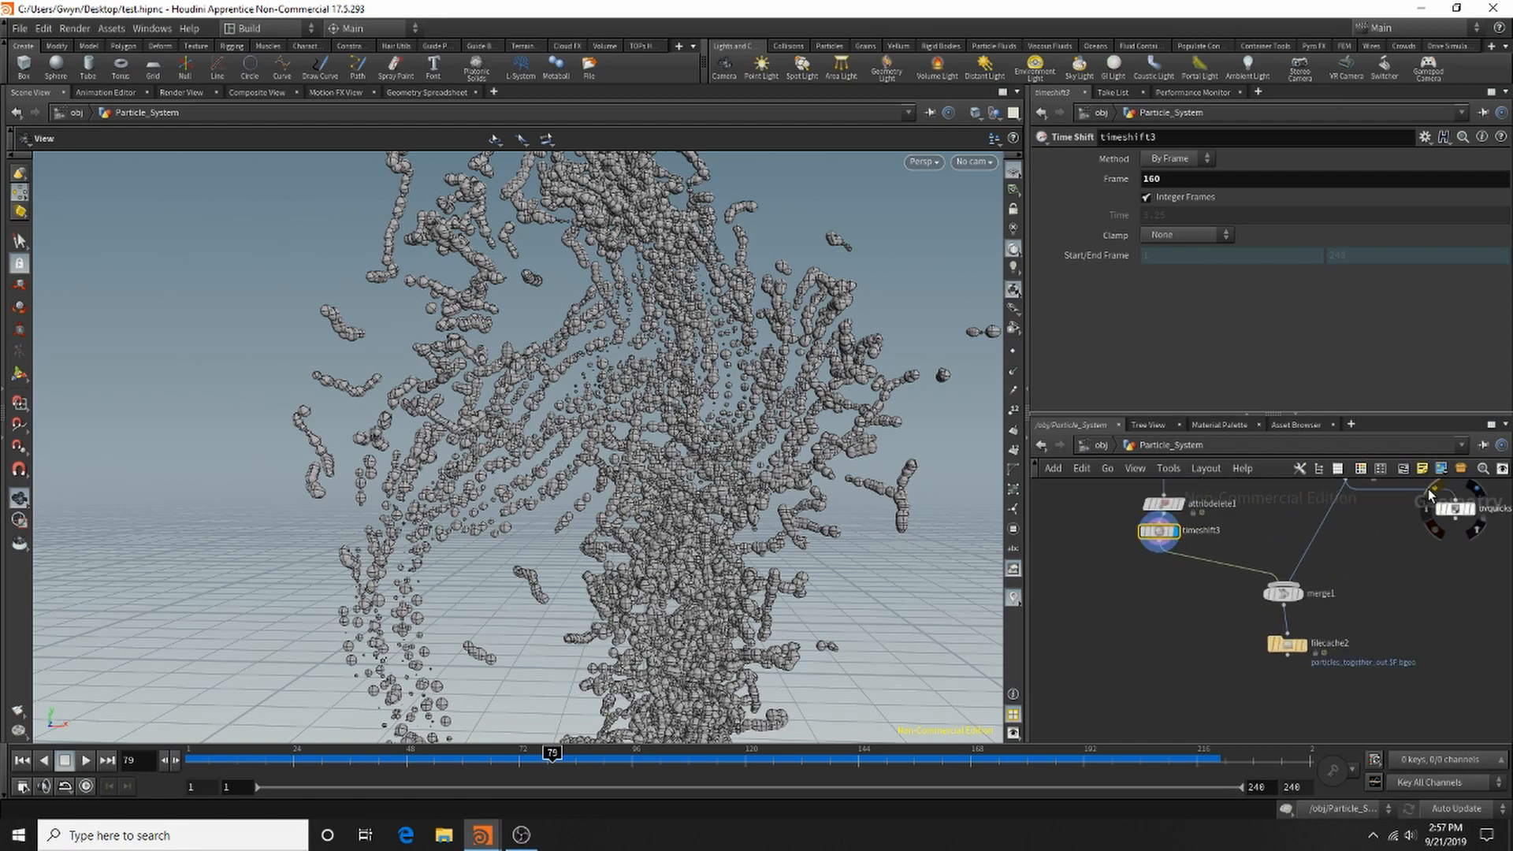
{"action": "left_click_drag", "start_coordinate": [1436, 498], "coordinate": [1299, 584]}
{"action": "scroll", "coordinate": [1054, 519], "scroll_direction": "up", "scroll_amount": 3}
{"action": "left_click", "coordinate": [1235, 557]}
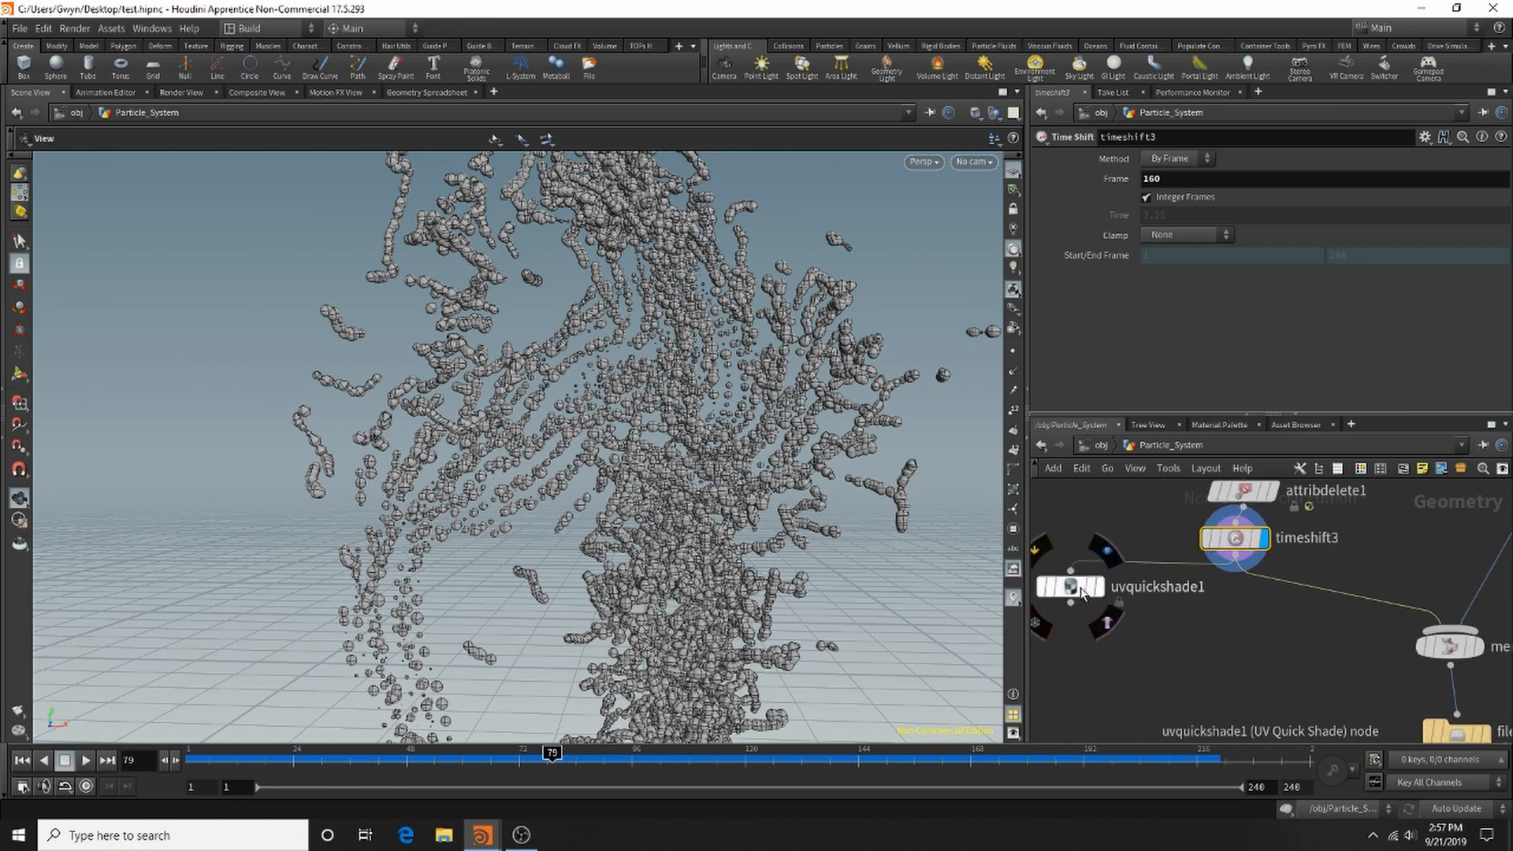
{"action": "left_click_drag", "start_coordinate": [1092, 587], "coordinate": [1107, 611]}
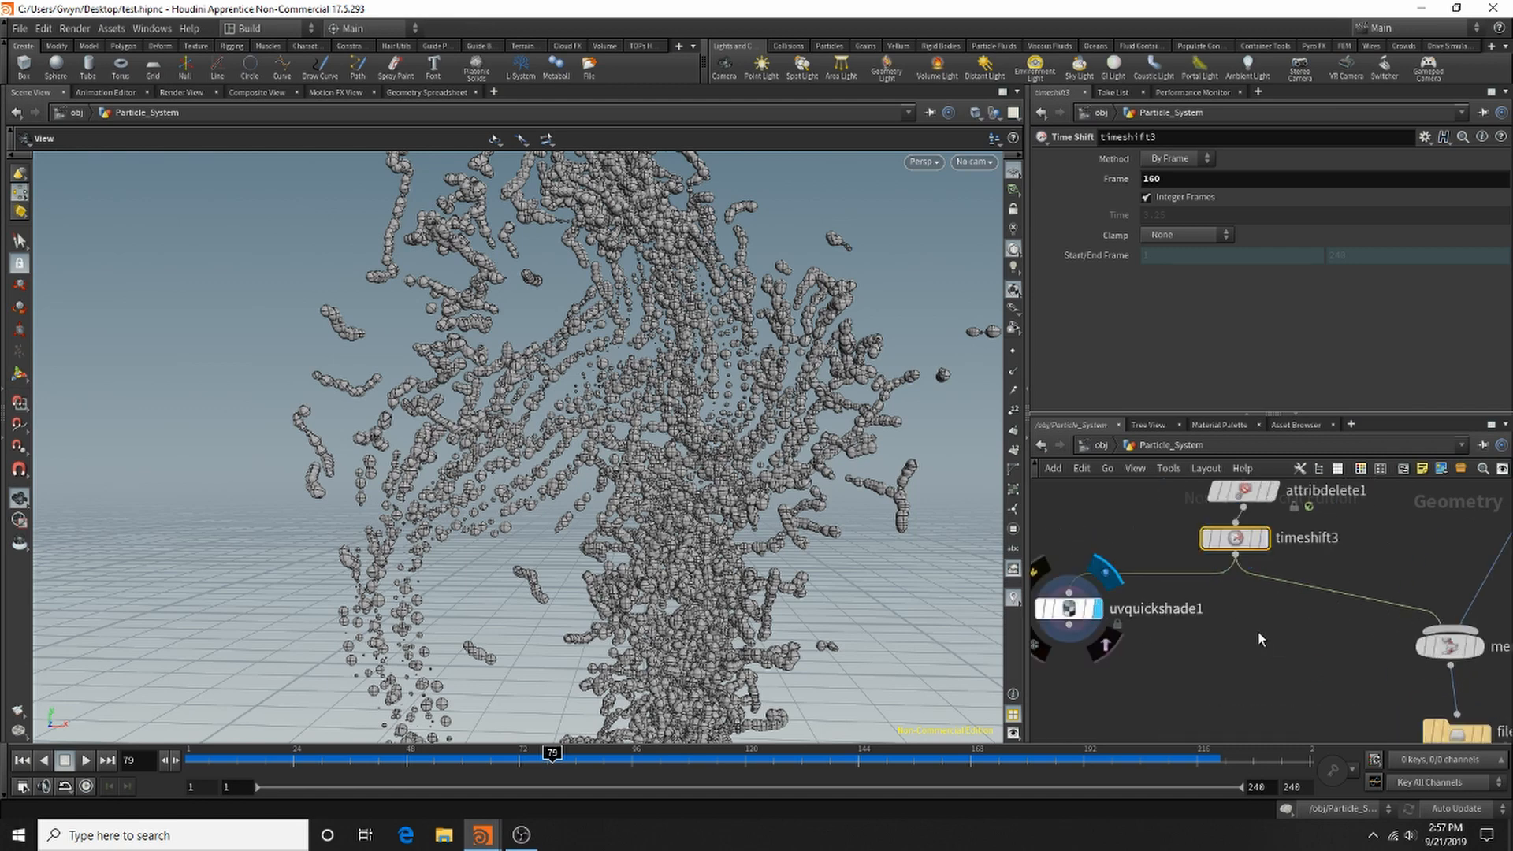
Check the parameters of the Sphere node feeding Copy to Points in the particle branch.
{"action": "scroll", "coordinate": [1182, 678], "scroll_direction": "down", "scroll_amount": 5}
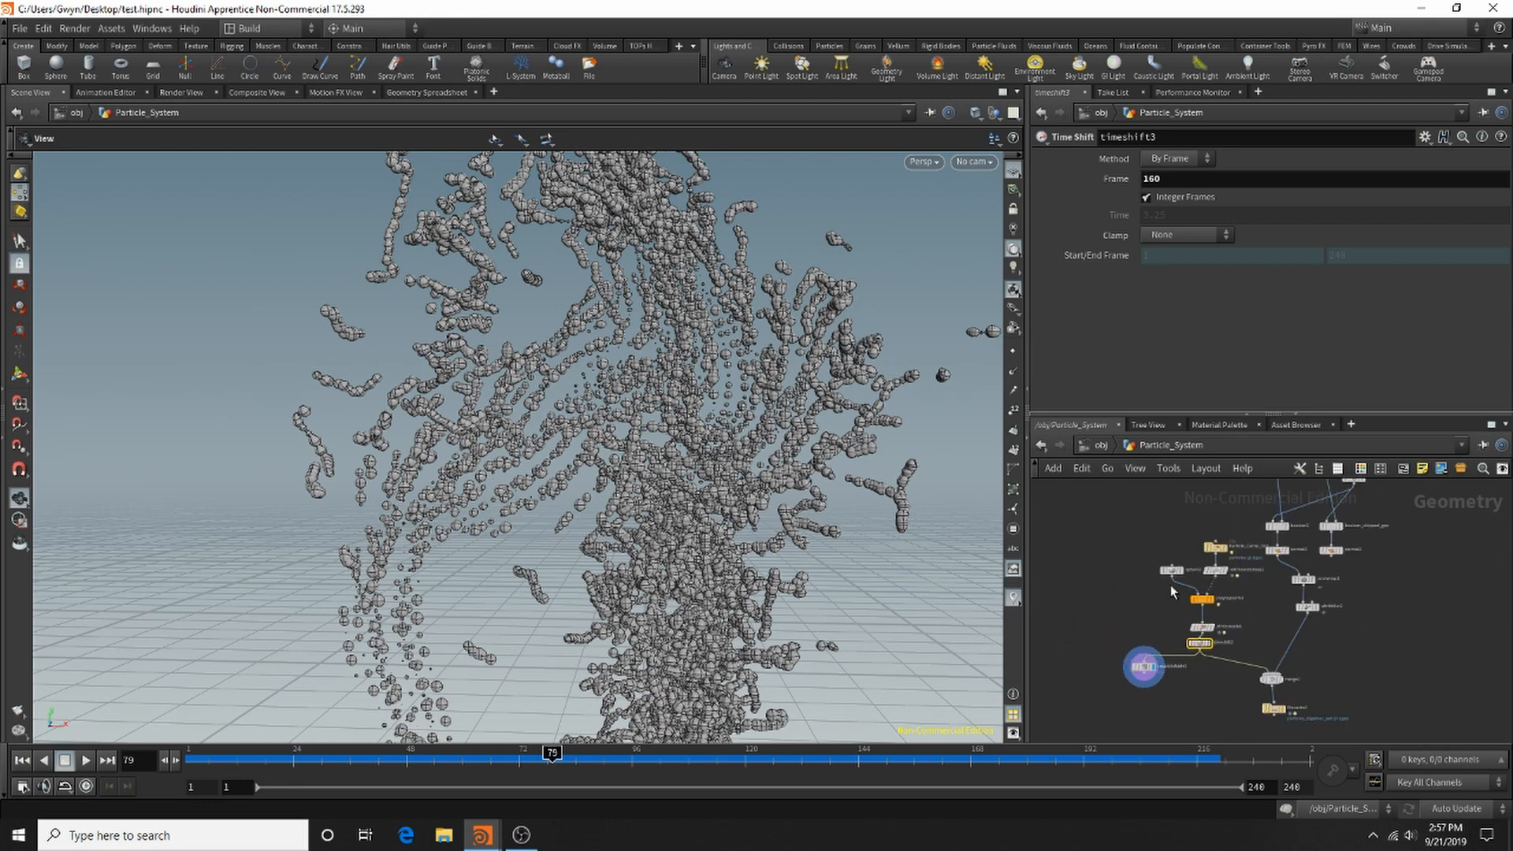
{"action": "scroll", "coordinate": [1171, 584], "scroll_direction": "up", "scroll_amount": 5}
{"action": "left_click", "coordinate": [1180, 573]}
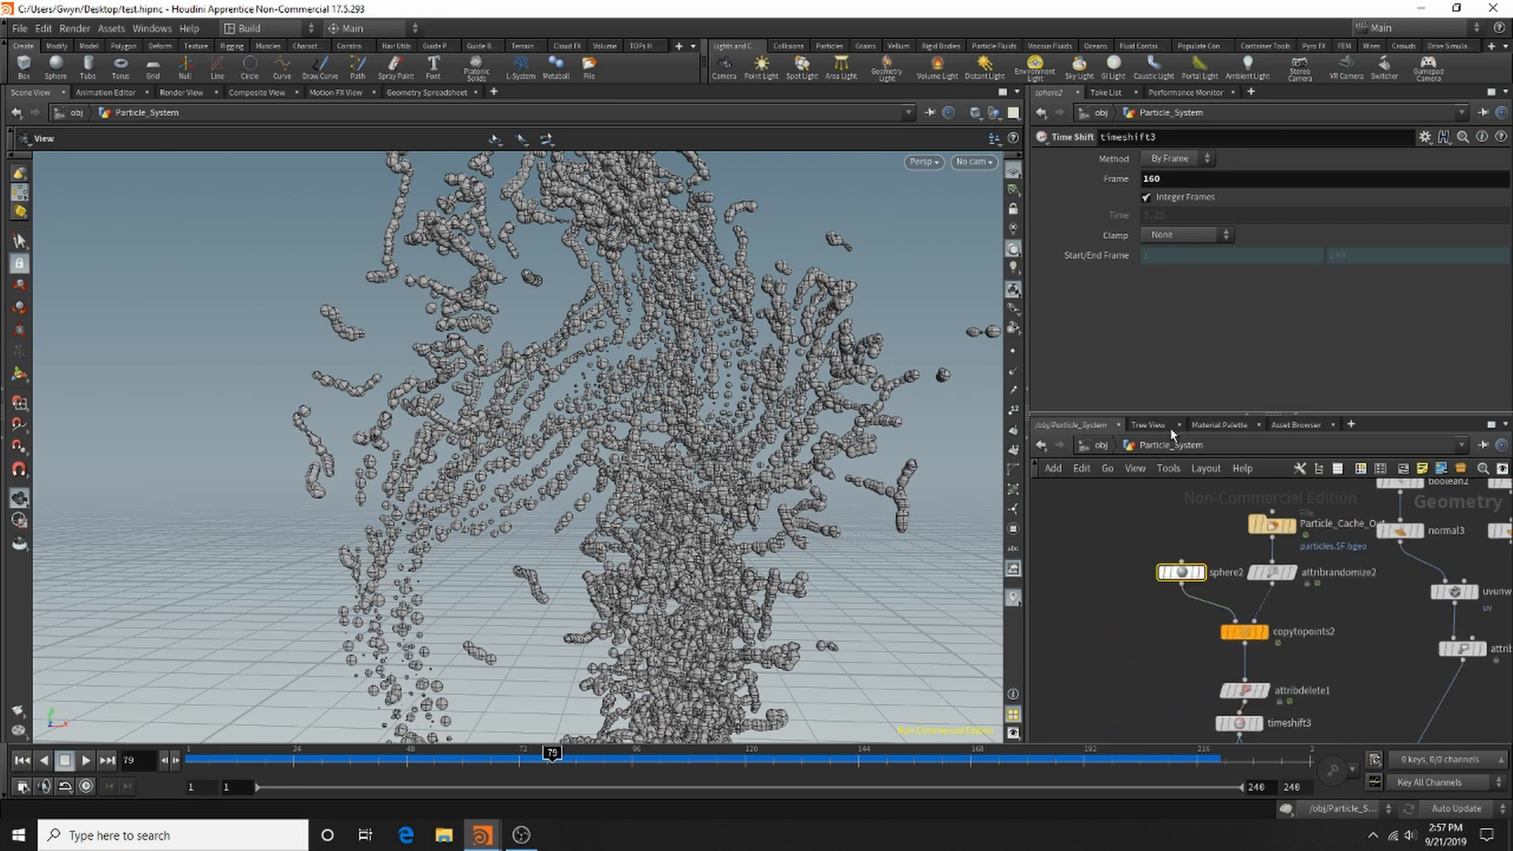
{"action": "scroll", "coordinate": [1177, 487], "scroll_direction": "down", "scroll_amount": 3}
{"action": "scroll", "coordinate": [1192, 637], "scroll_direction": "up", "scroll_amount": 5}
{"action": "scroll", "coordinate": [1246, 667], "scroll_direction": "down", "scroll_amount": 4}
{"action": "scroll", "coordinate": [1239, 690], "scroll_direction": "up", "scroll_amount": 3}
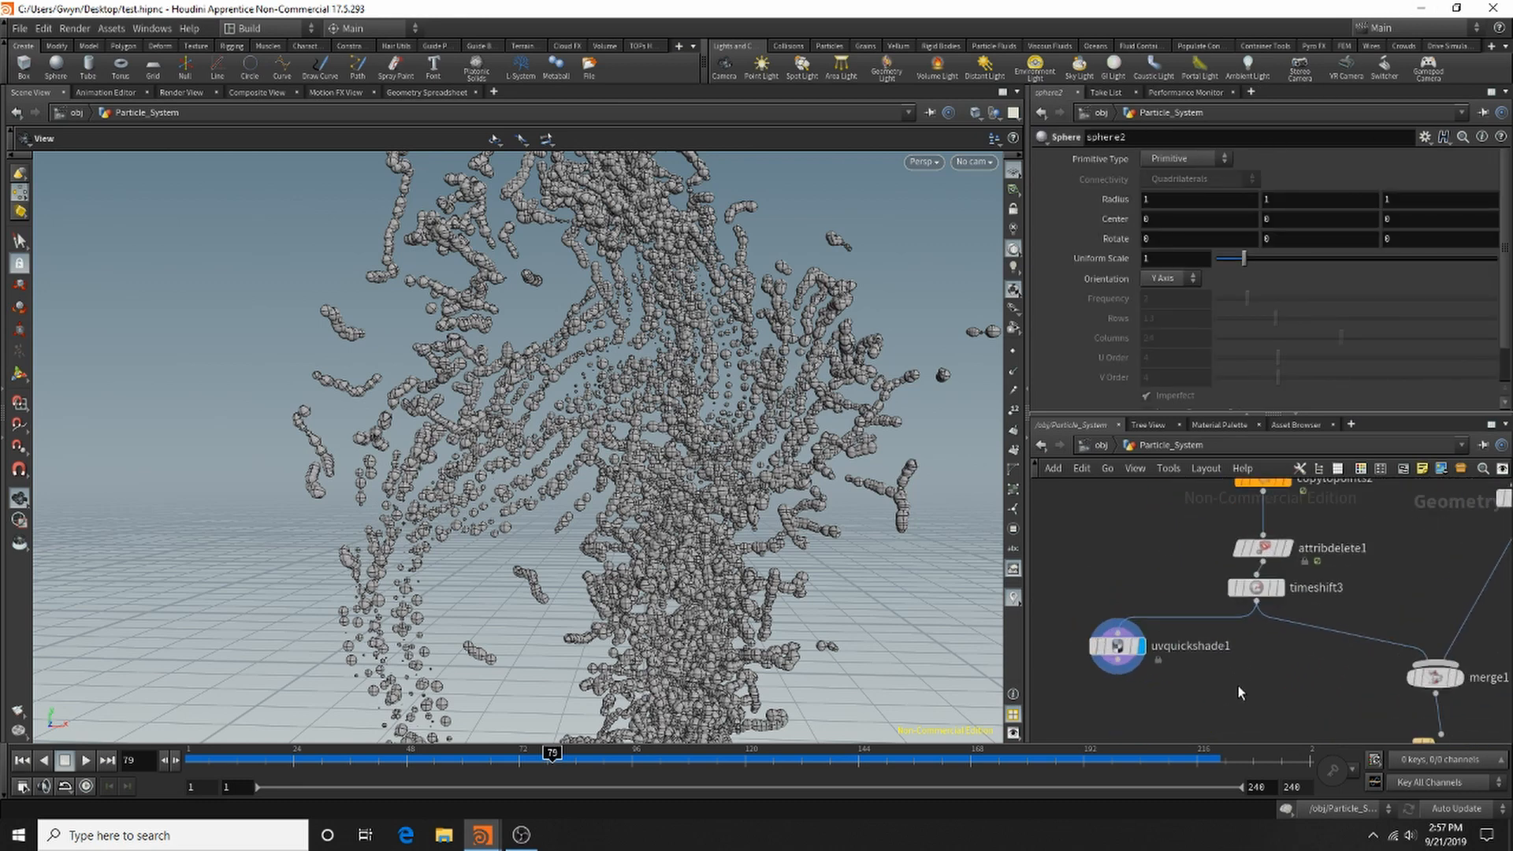
Insert a UV Unwrap node between the Time Shift and Merge, and rewire UV Quick Shade to its output.
{"action": "key", "text": "Tab"}
{"action": "type", "text": "uv"}
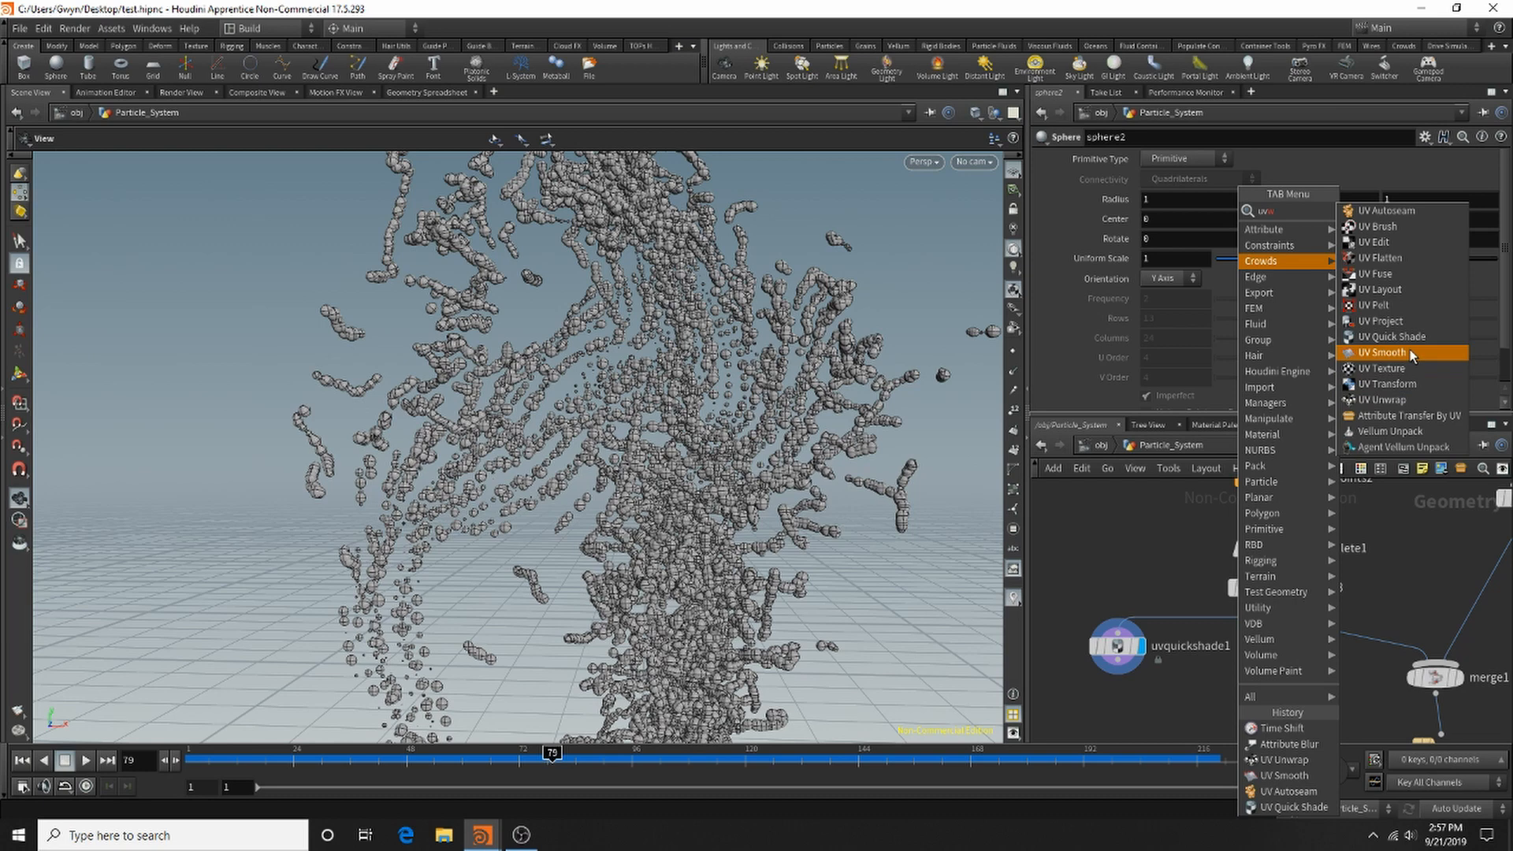
{"action": "left_click", "coordinate": [1394, 400]}
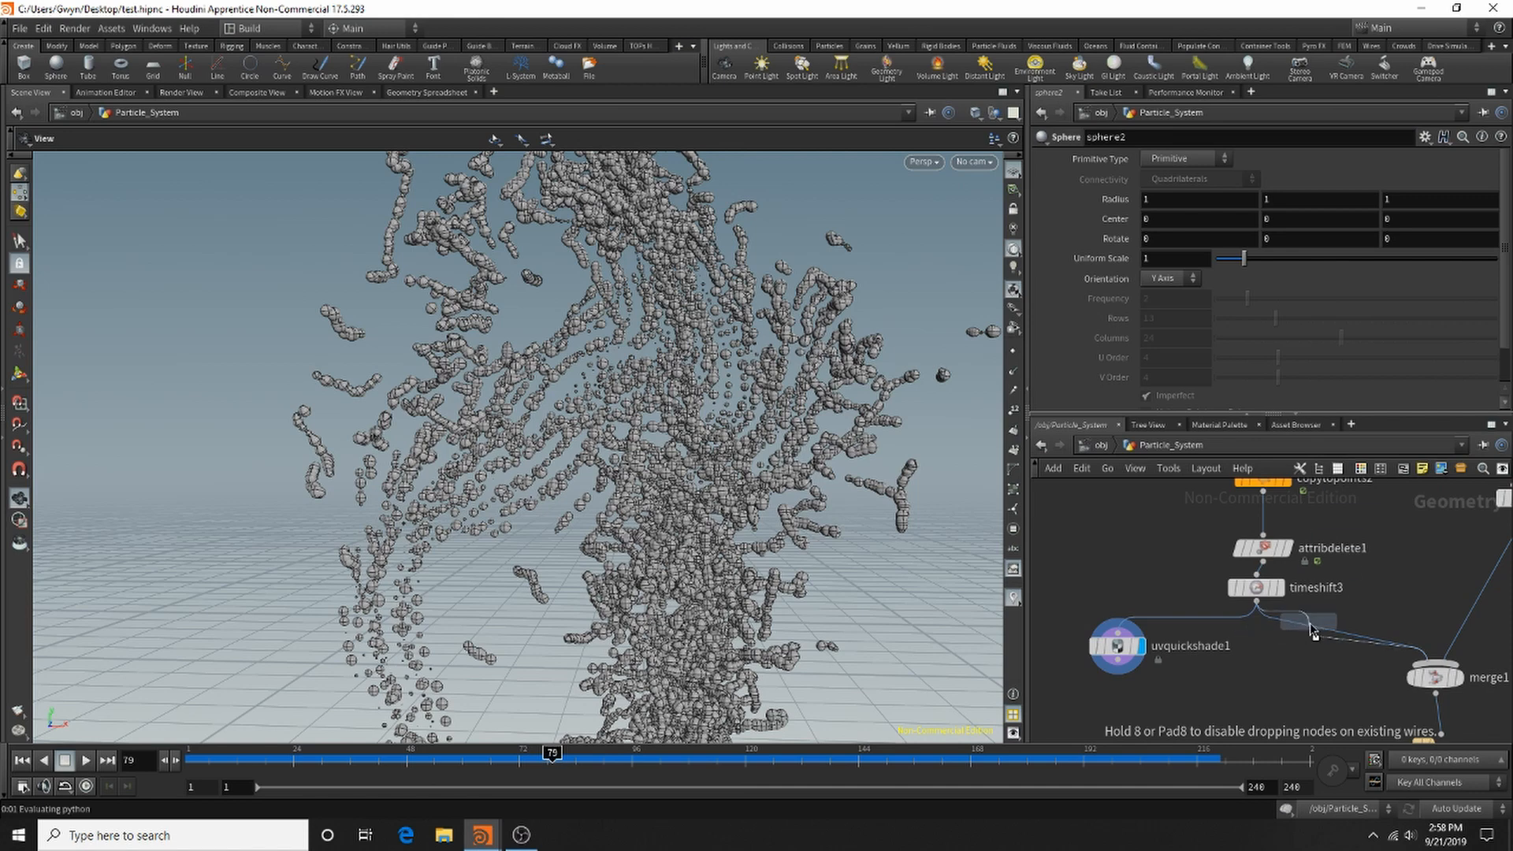
{"action": "left_click", "coordinate": [1310, 620]}
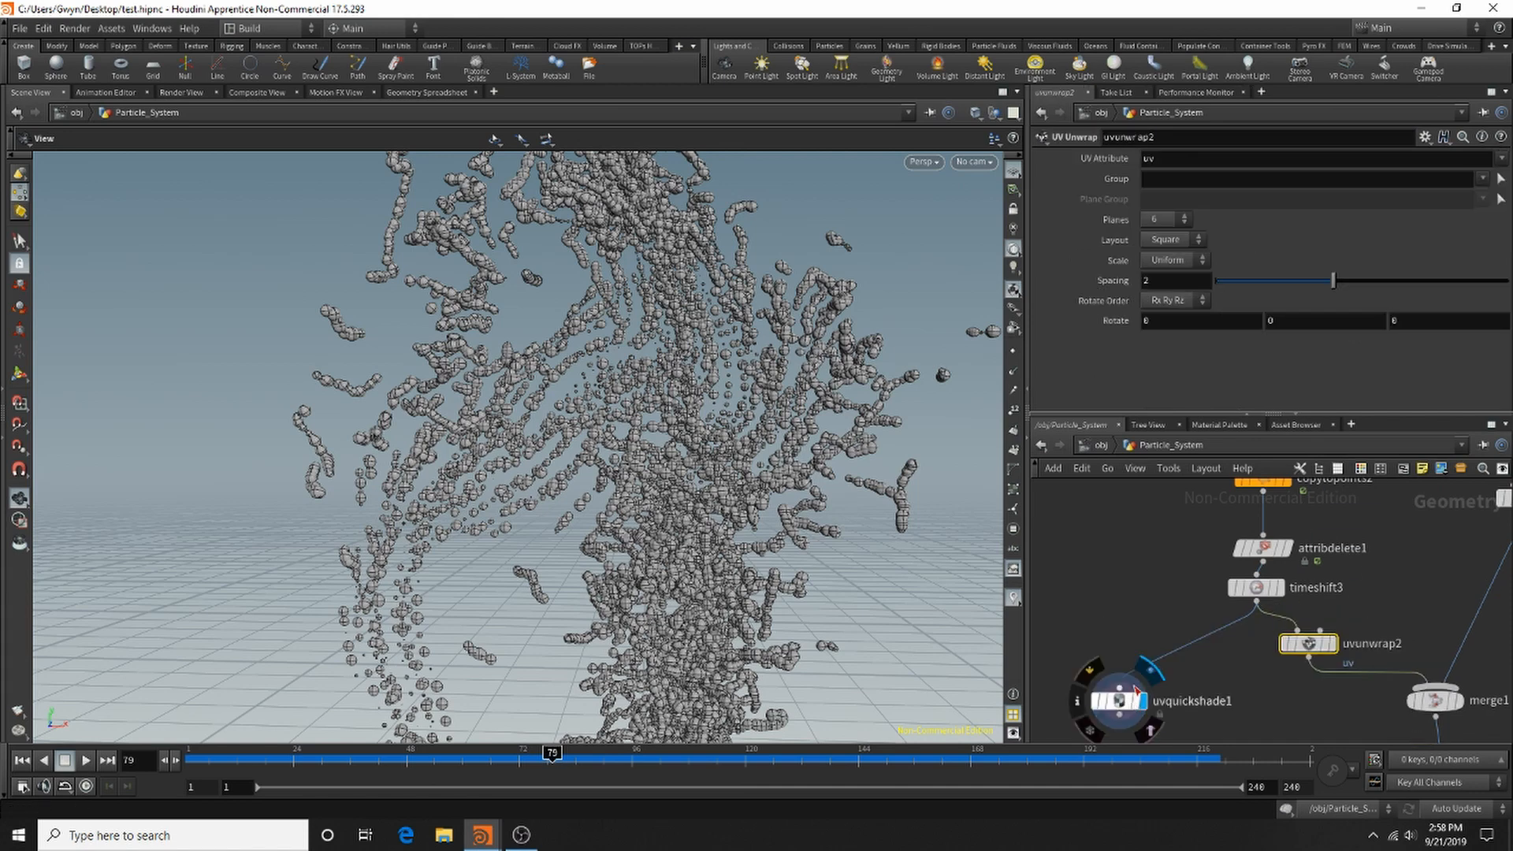
{"action": "left_click_drag", "start_coordinate": [1120, 687], "coordinate": [1309, 658]}
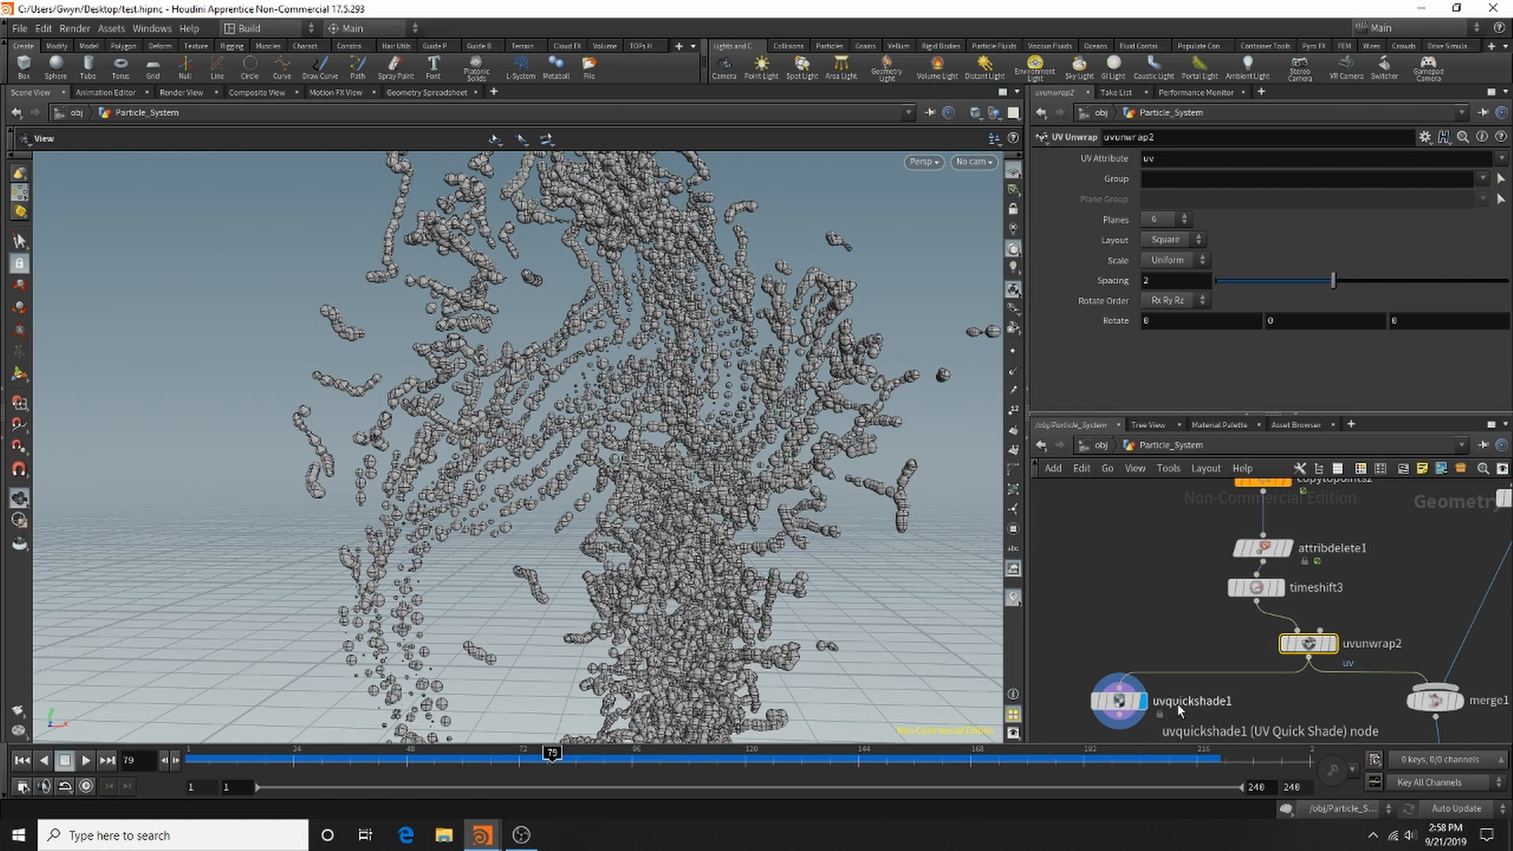
Change the particle Sphere node's primitive type to Polygon and view the resulting particle spheres up close.
{"action": "scroll", "coordinate": [1313, 695], "scroll_direction": "down", "scroll_amount": 3}
{"action": "scroll", "coordinate": [1301, 619], "scroll_direction": "up", "scroll_amount": 3}
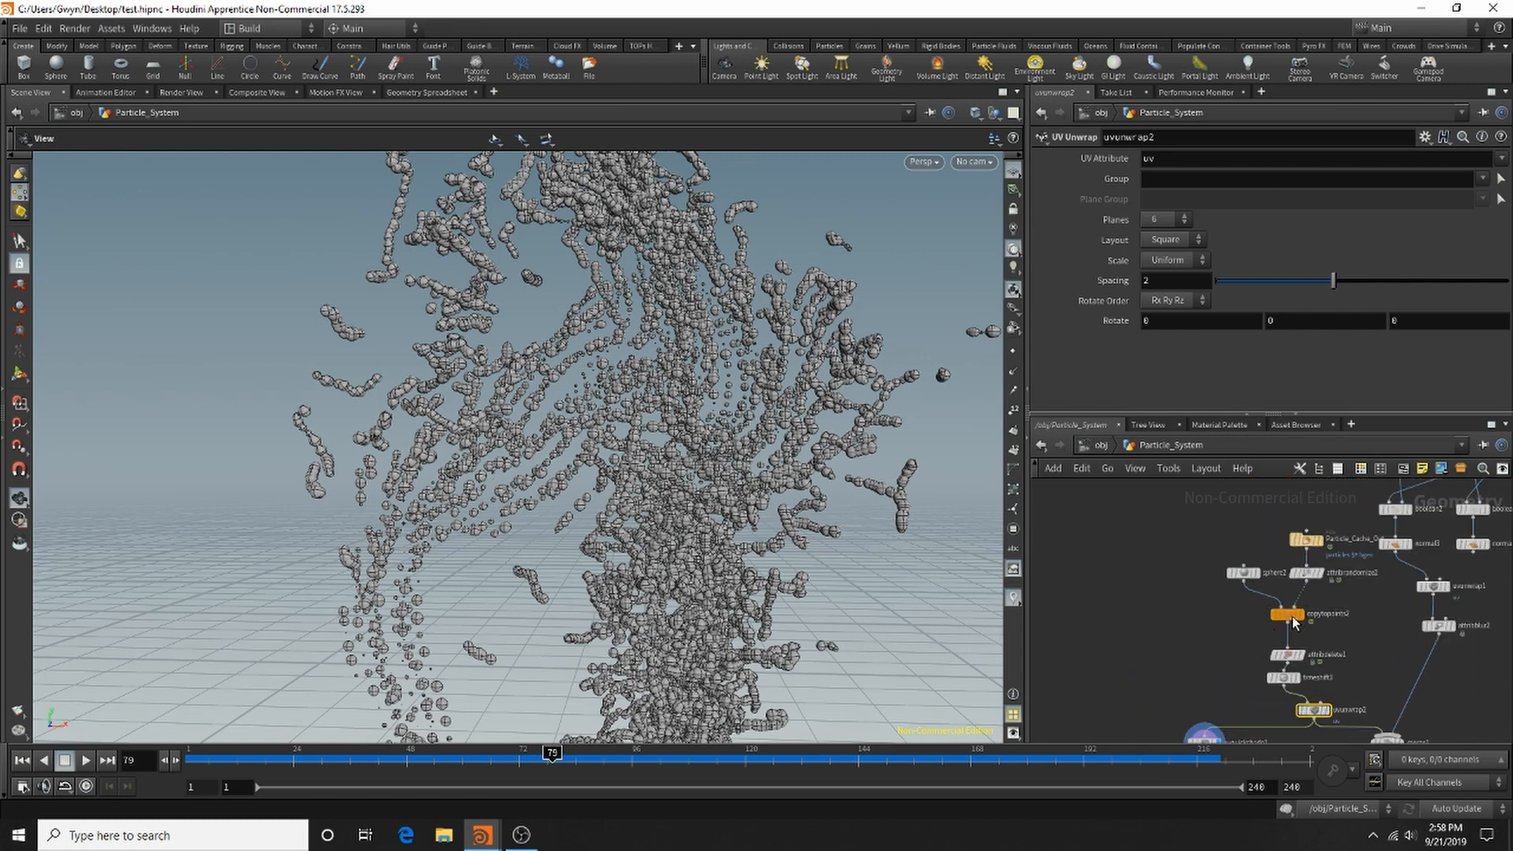
{"action": "scroll", "coordinate": [1221, 561], "scroll_direction": "up", "scroll_amount": 3}
{"action": "left_click", "coordinate": [1262, 583]}
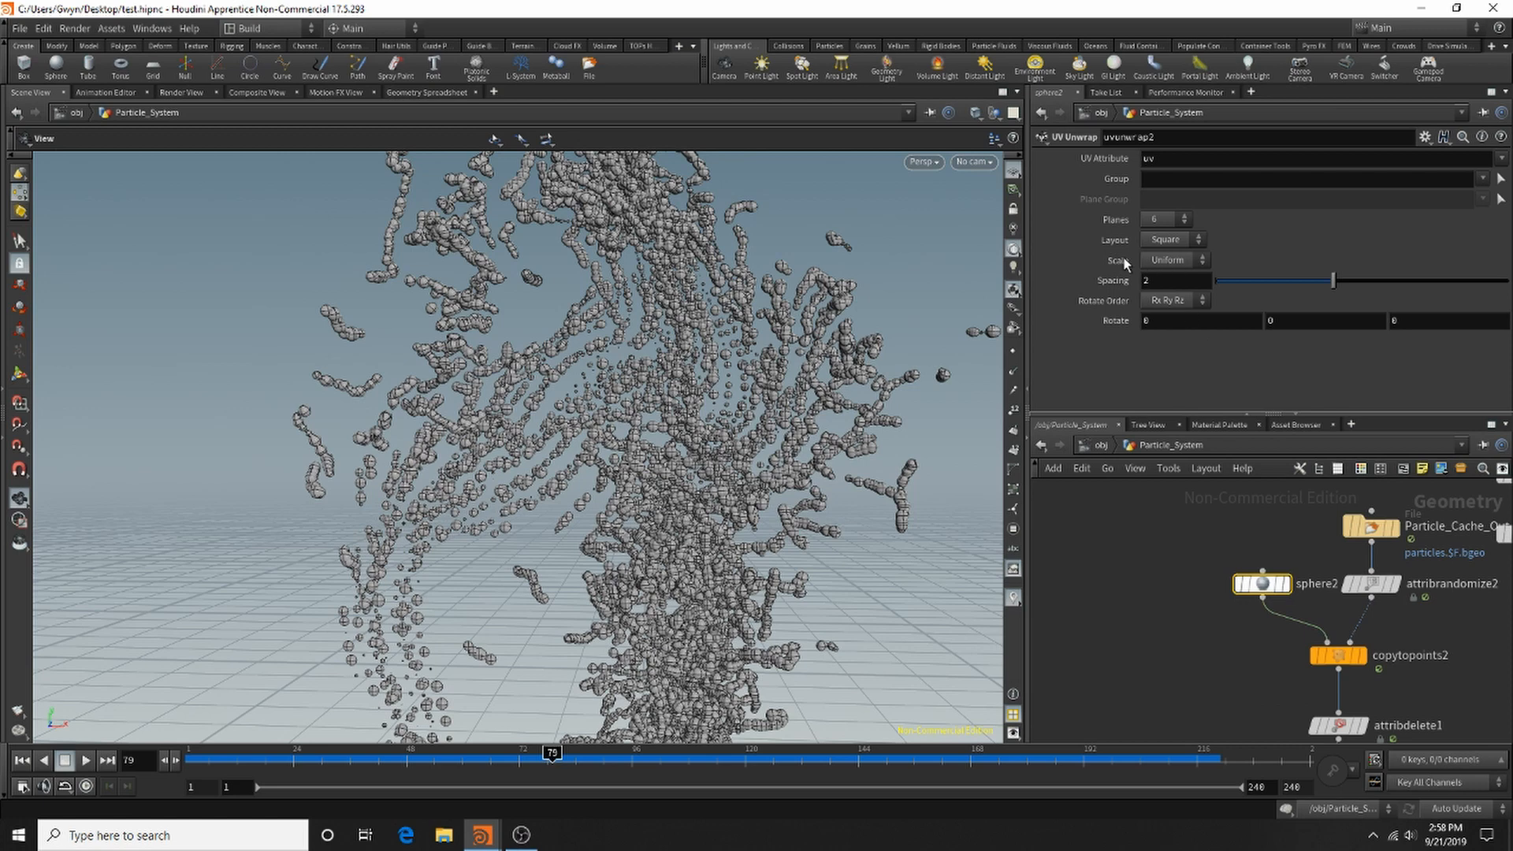
{"action": "left_click", "coordinate": [1171, 158]}
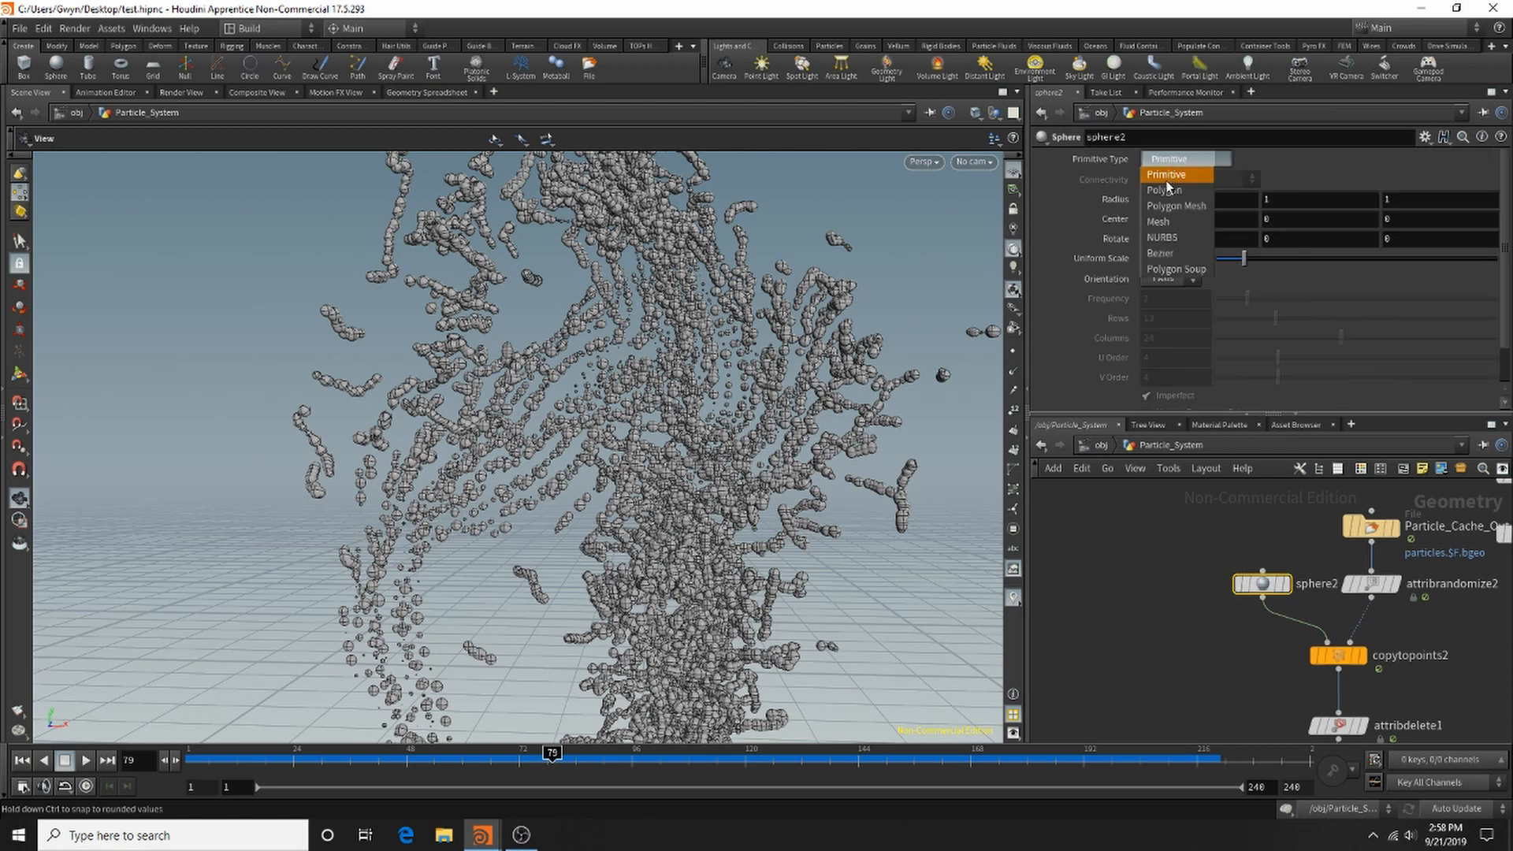
{"action": "left_click", "coordinate": [1166, 189]}
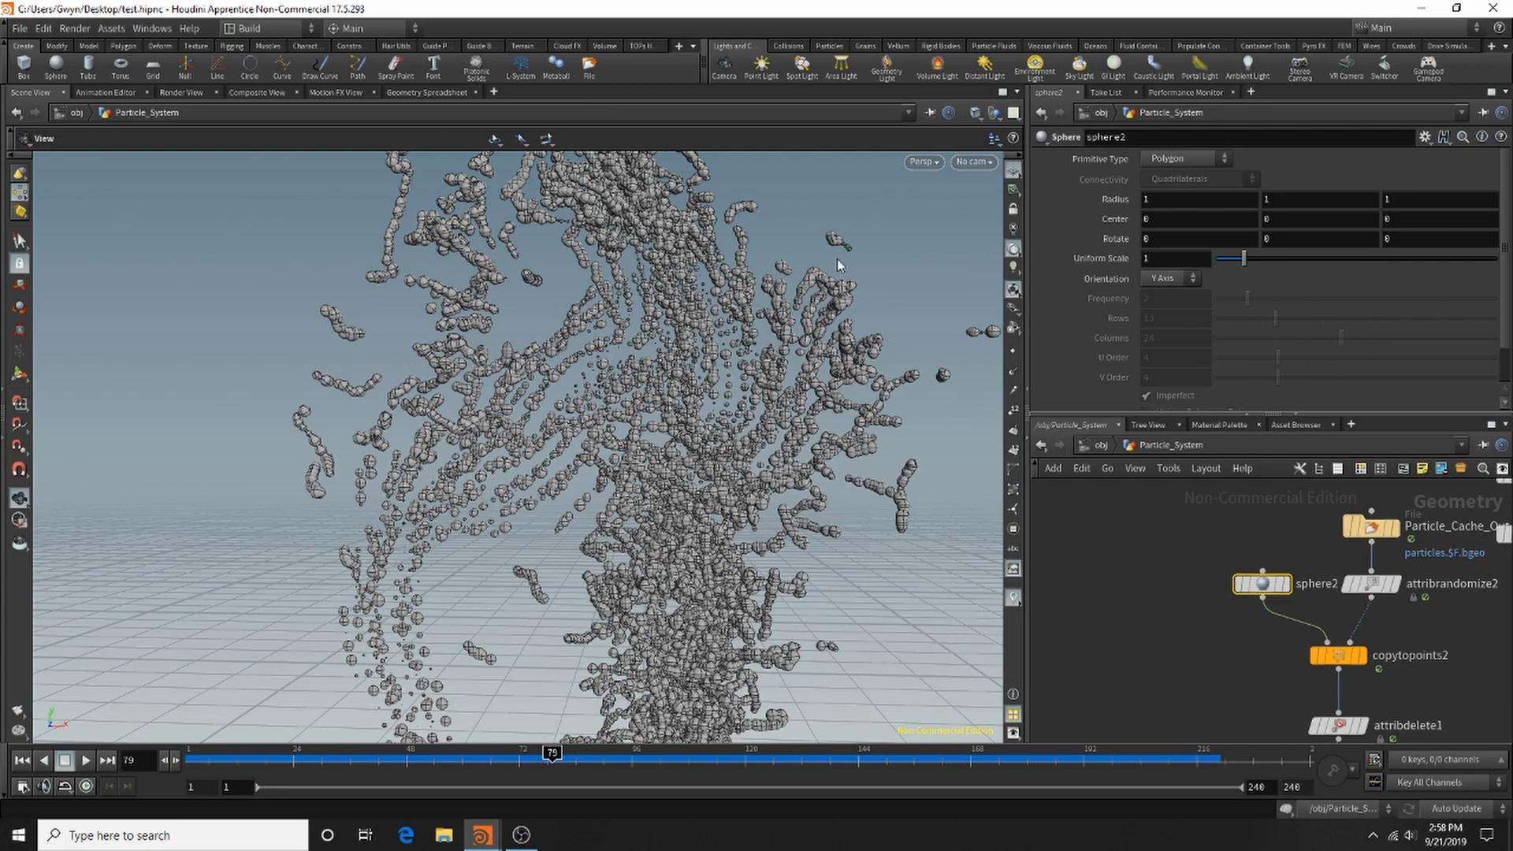
{"action": "scroll", "coordinate": [836, 263], "scroll_direction": "down", "scroll_amount": 3}
{"action": "scroll", "coordinate": [792, 334], "scroll_direction": "up", "scroll_amount": 2}
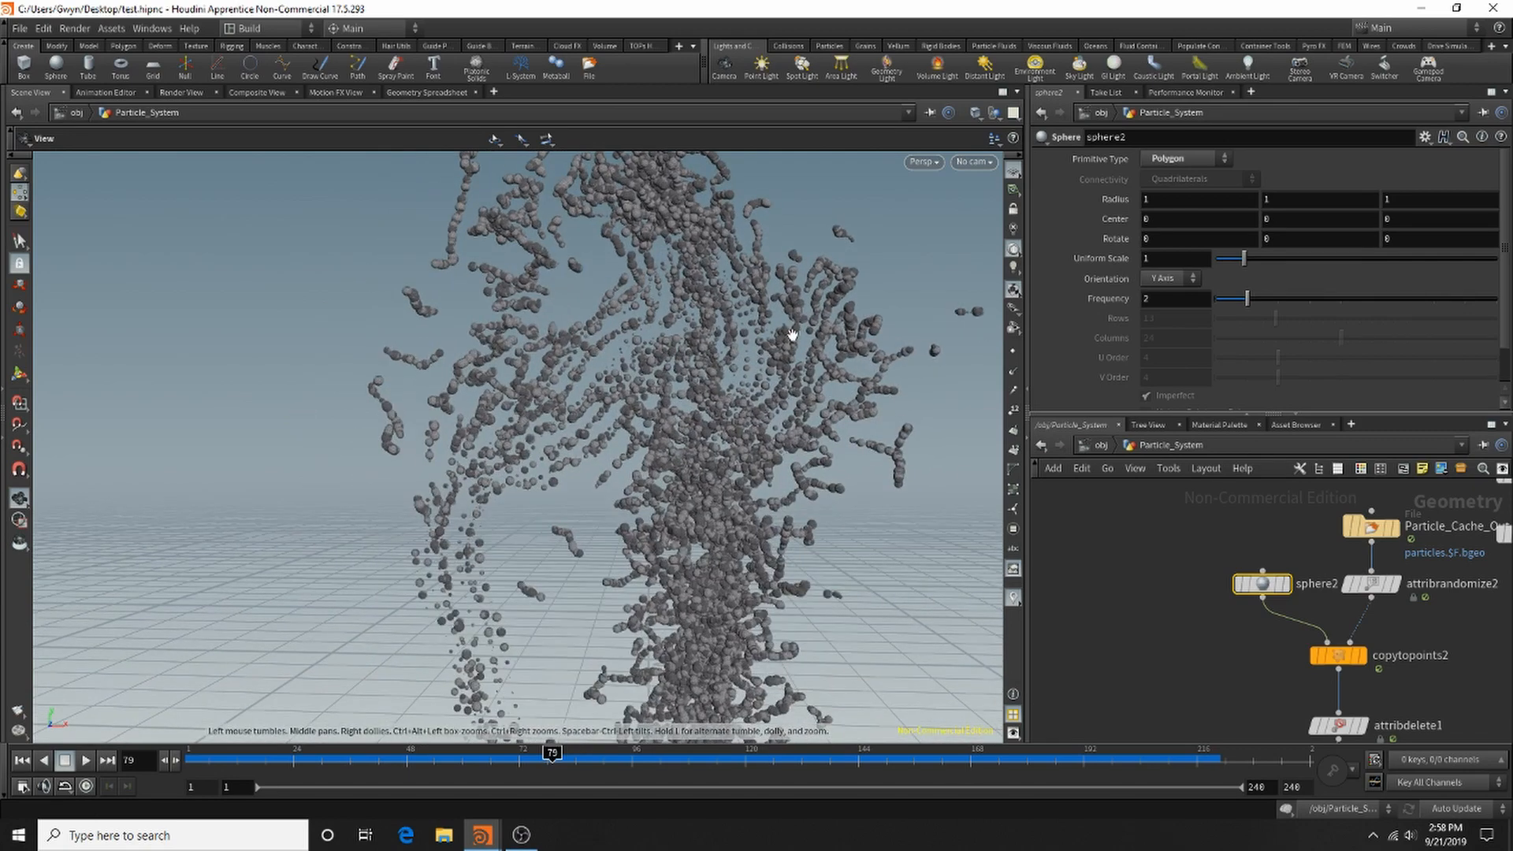
{"action": "scroll", "coordinate": [777, 339], "scroll_direction": "up", "scroll_amount": 3}
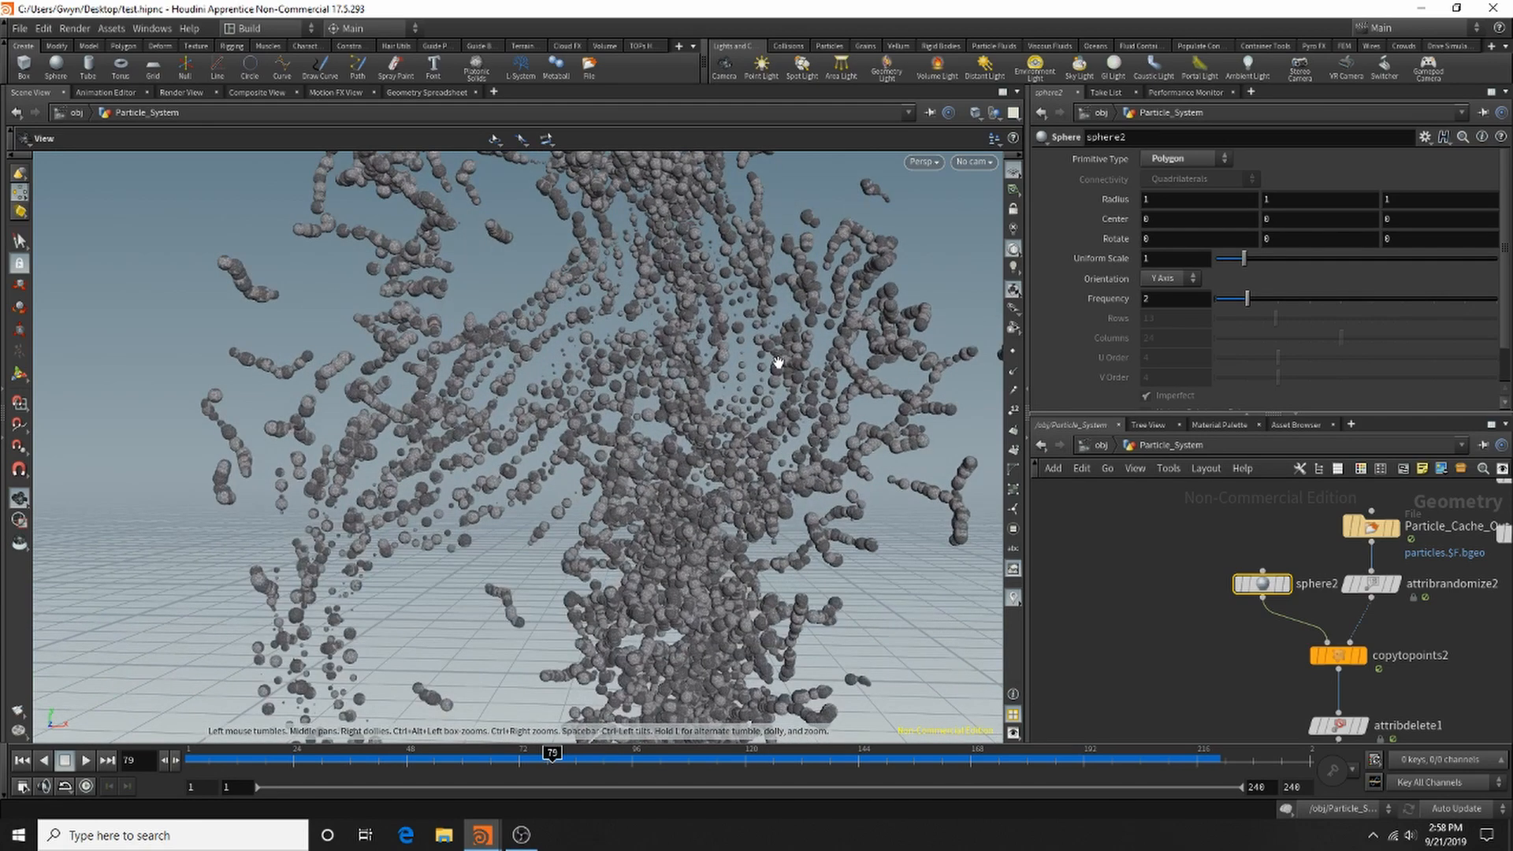
{"action": "scroll", "coordinate": [778, 363], "scroll_direction": "up", "scroll_amount": 1}
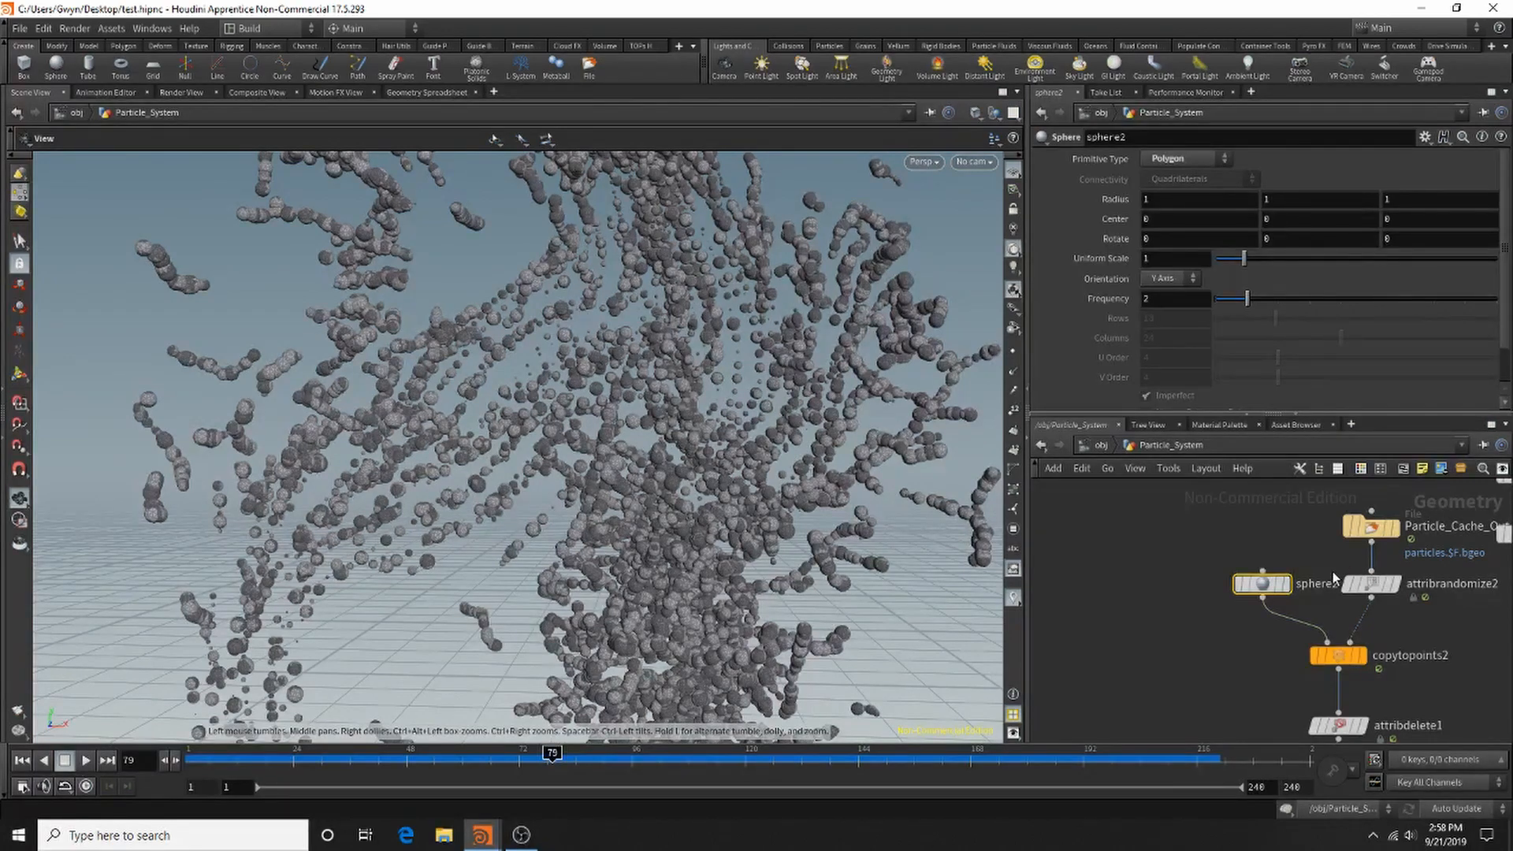
Set the spacing of the particle branch's UV Unwrap node to 0.6.
{"action": "scroll", "coordinate": [1266, 565], "scroll_direction": "down", "scroll_amount": 4}
{"action": "scroll", "coordinate": [1290, 630], "scroll_direction": "up", "scroll_amount": 5}
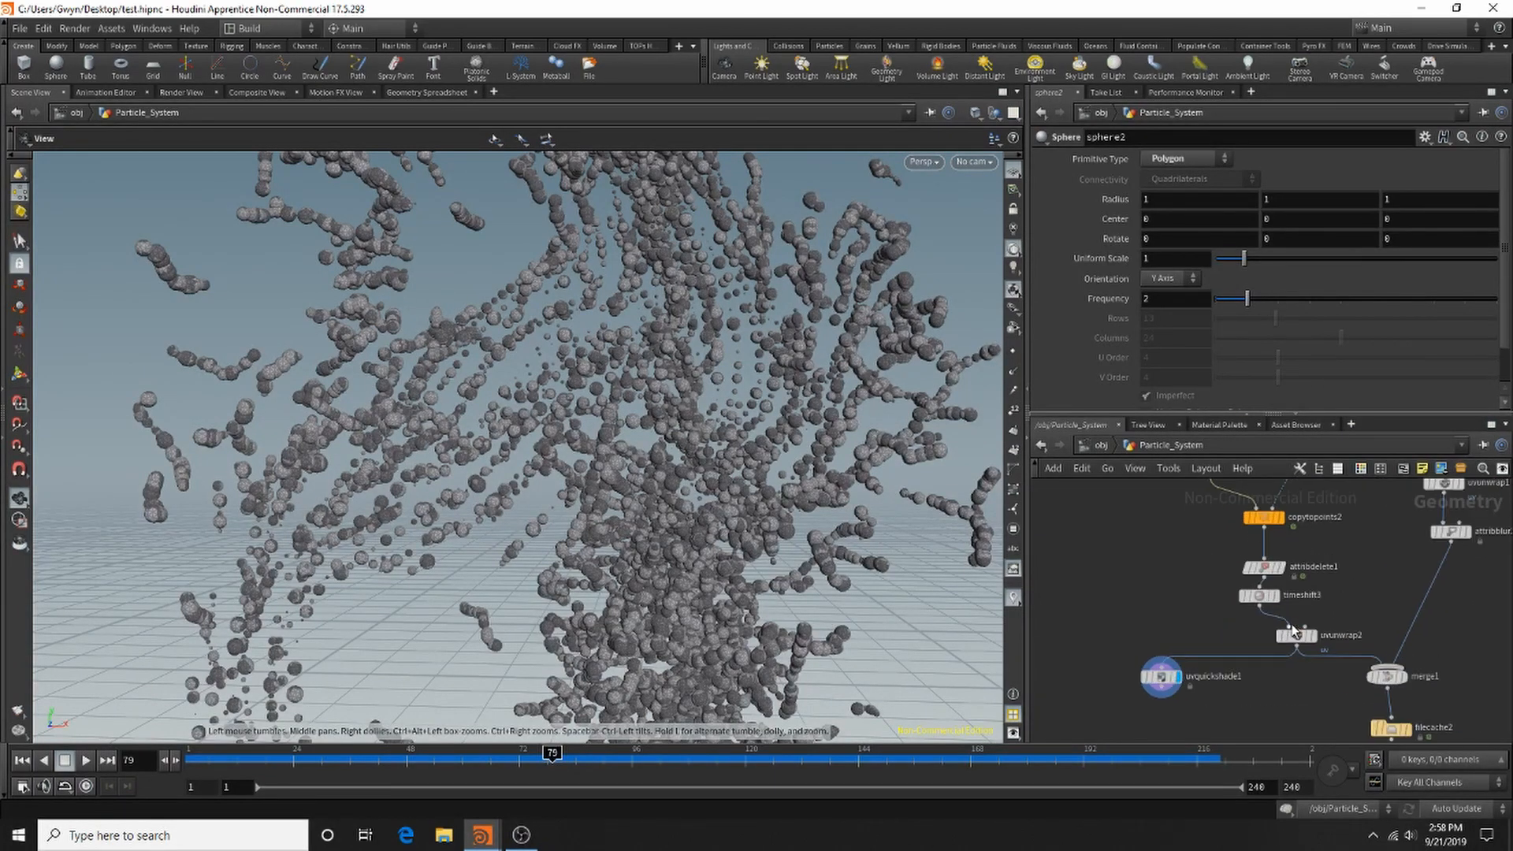
{"action": "left_click", "coordinate": [1292, 630]}
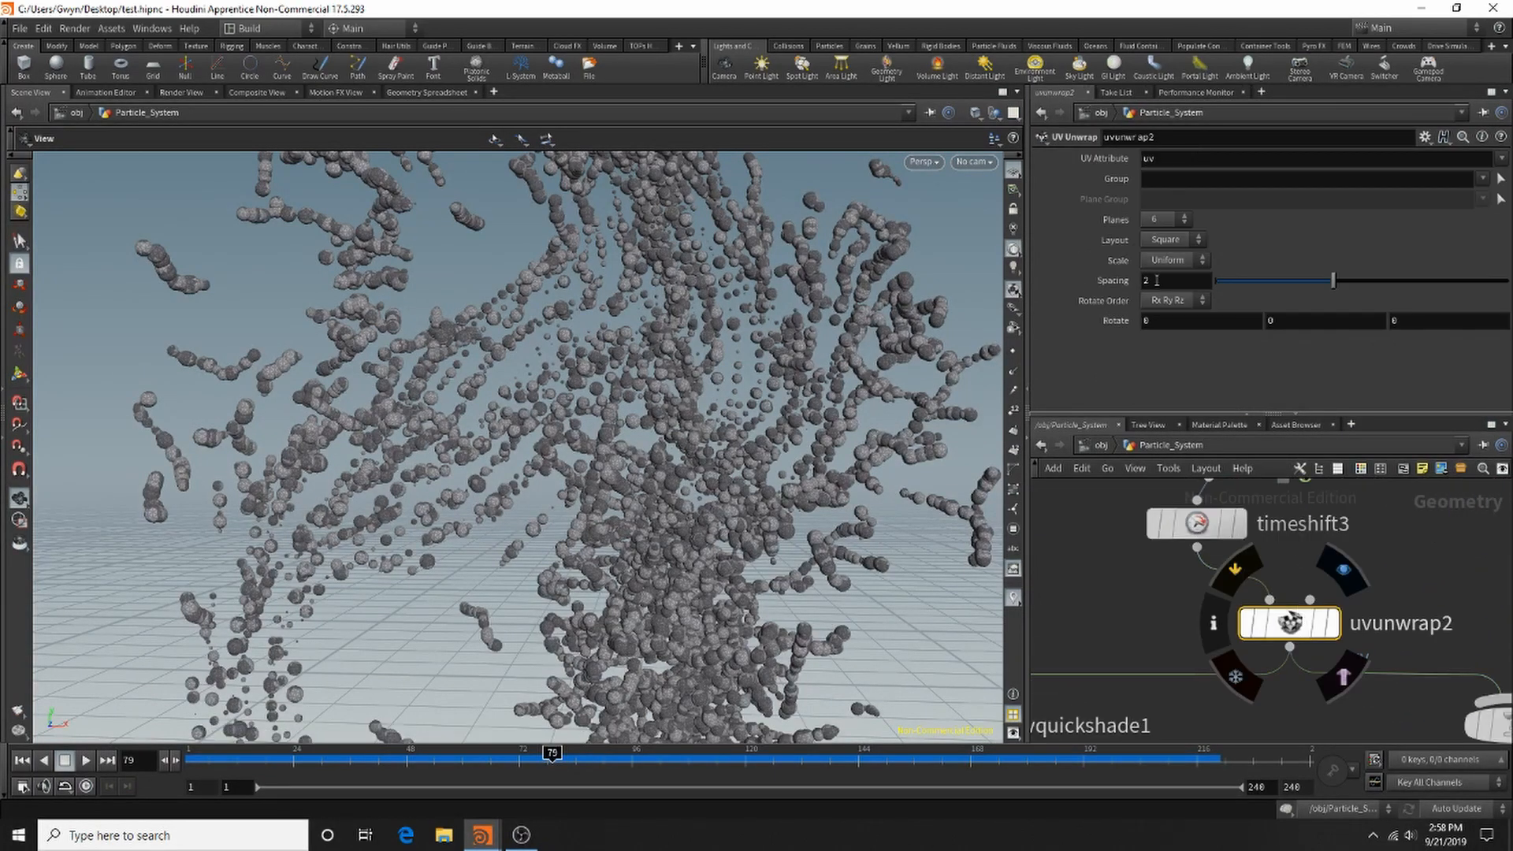
{"action": "type", "text": "8"}
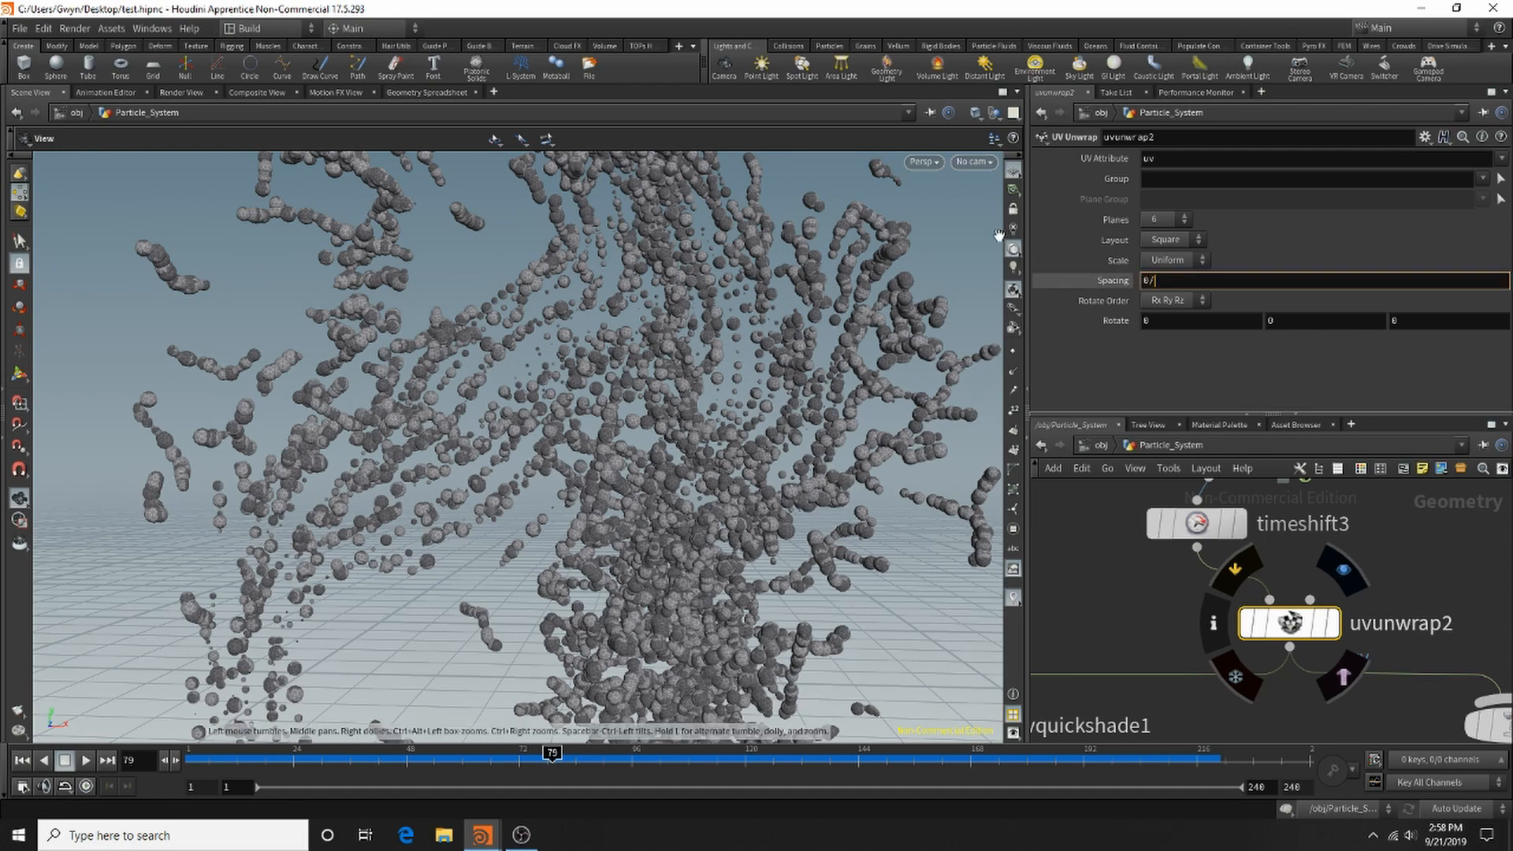
{"action": "type", "text": ".6"}
{"action": "key", "text": "Return"}
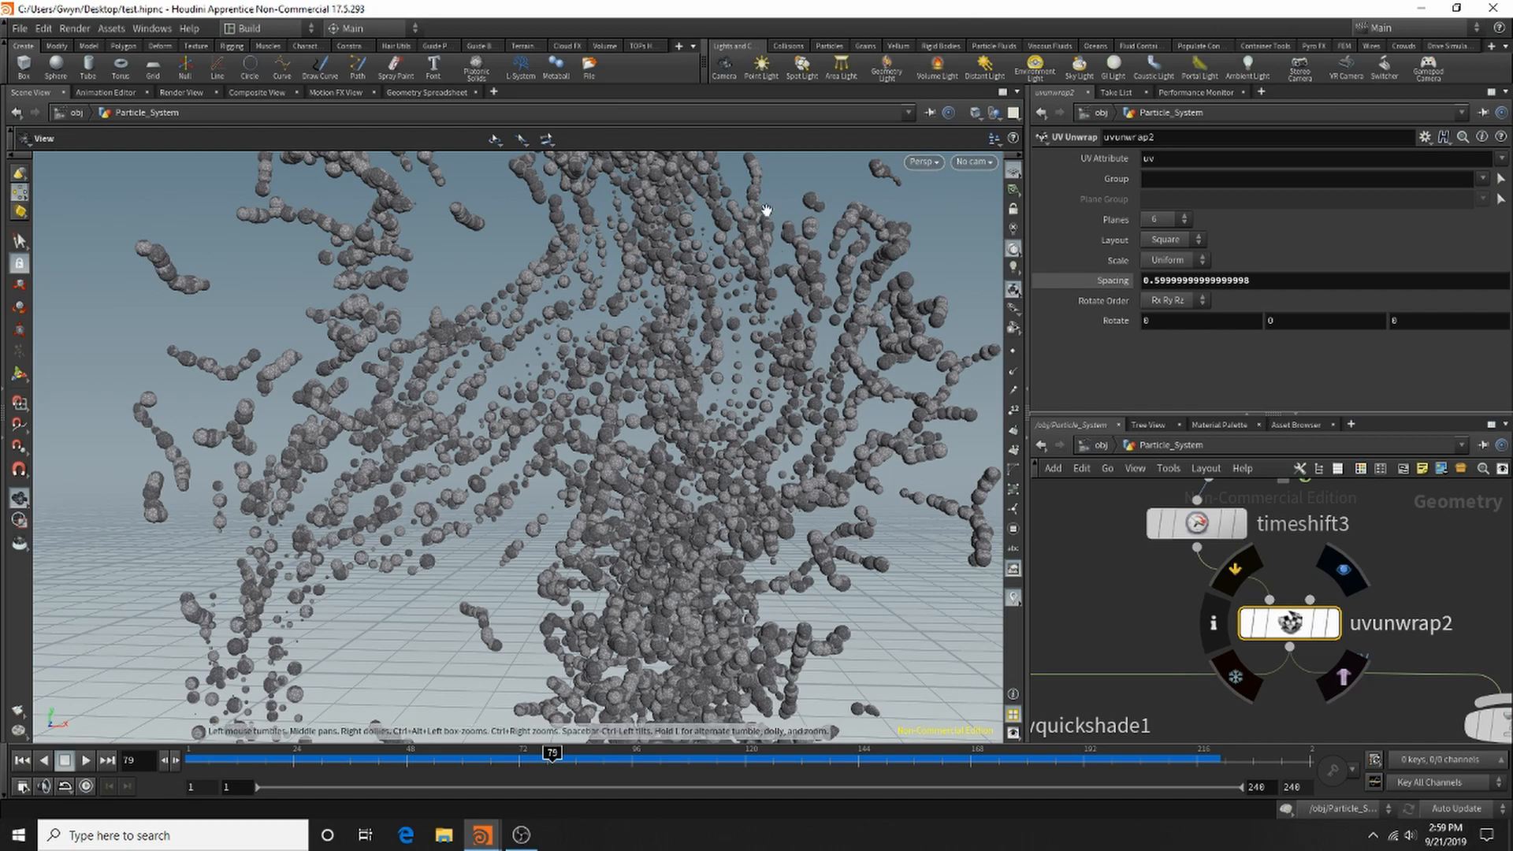
Move the particle UV Unwrap node aside and wire the Time Shift output directly into the Merge node.
{"action": "scroll", "coordinate": [1196, 525], "scroll_direction": "down", "scroll_amount": 5}
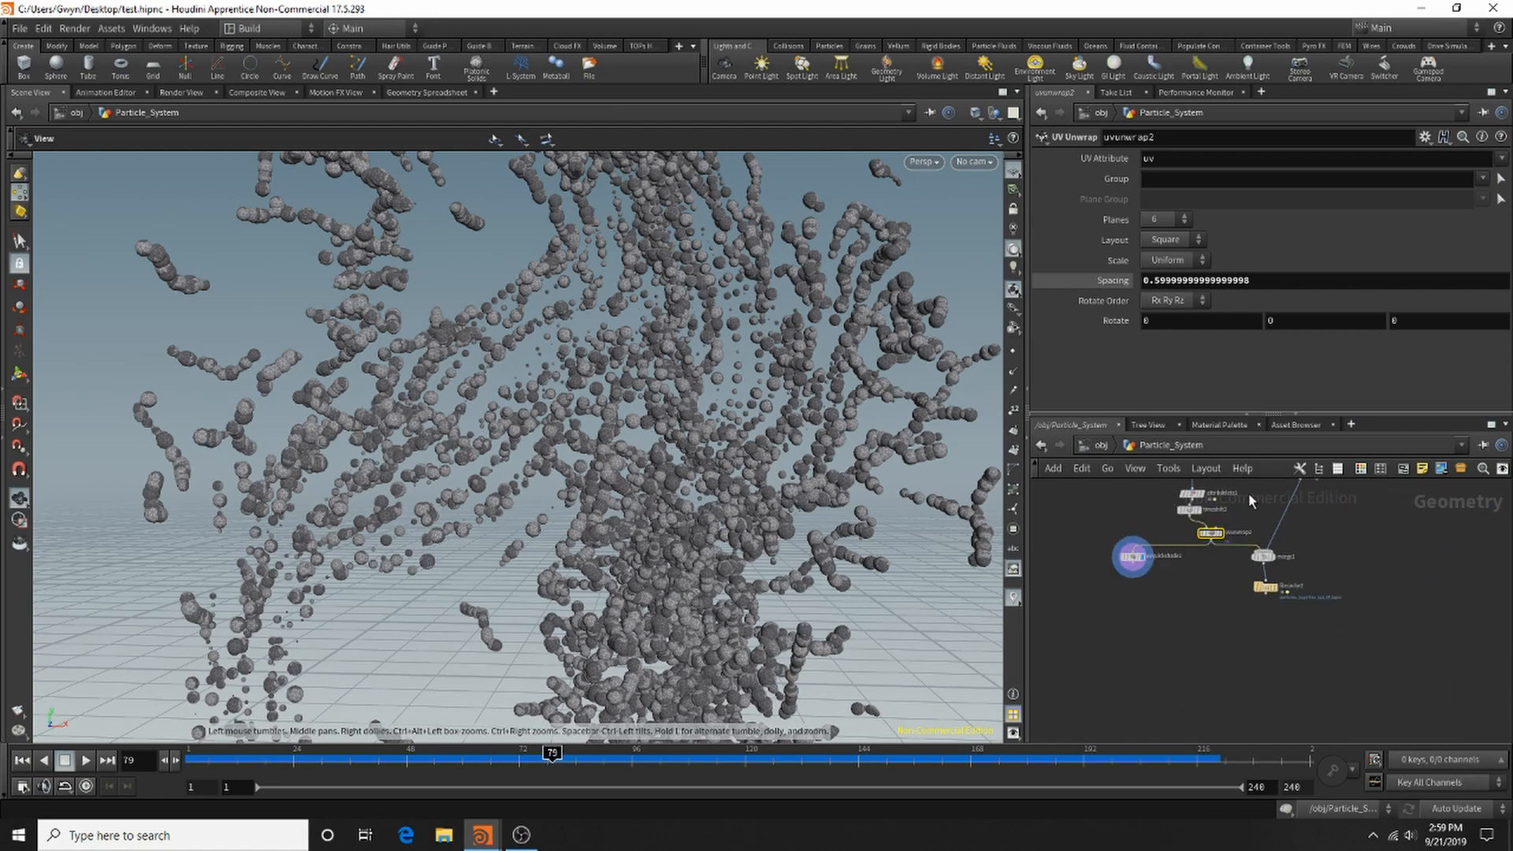
{"action": "scroll", "coordinate": [1248, 494], "scroll_direction": "up", "scroll_amount": 4}
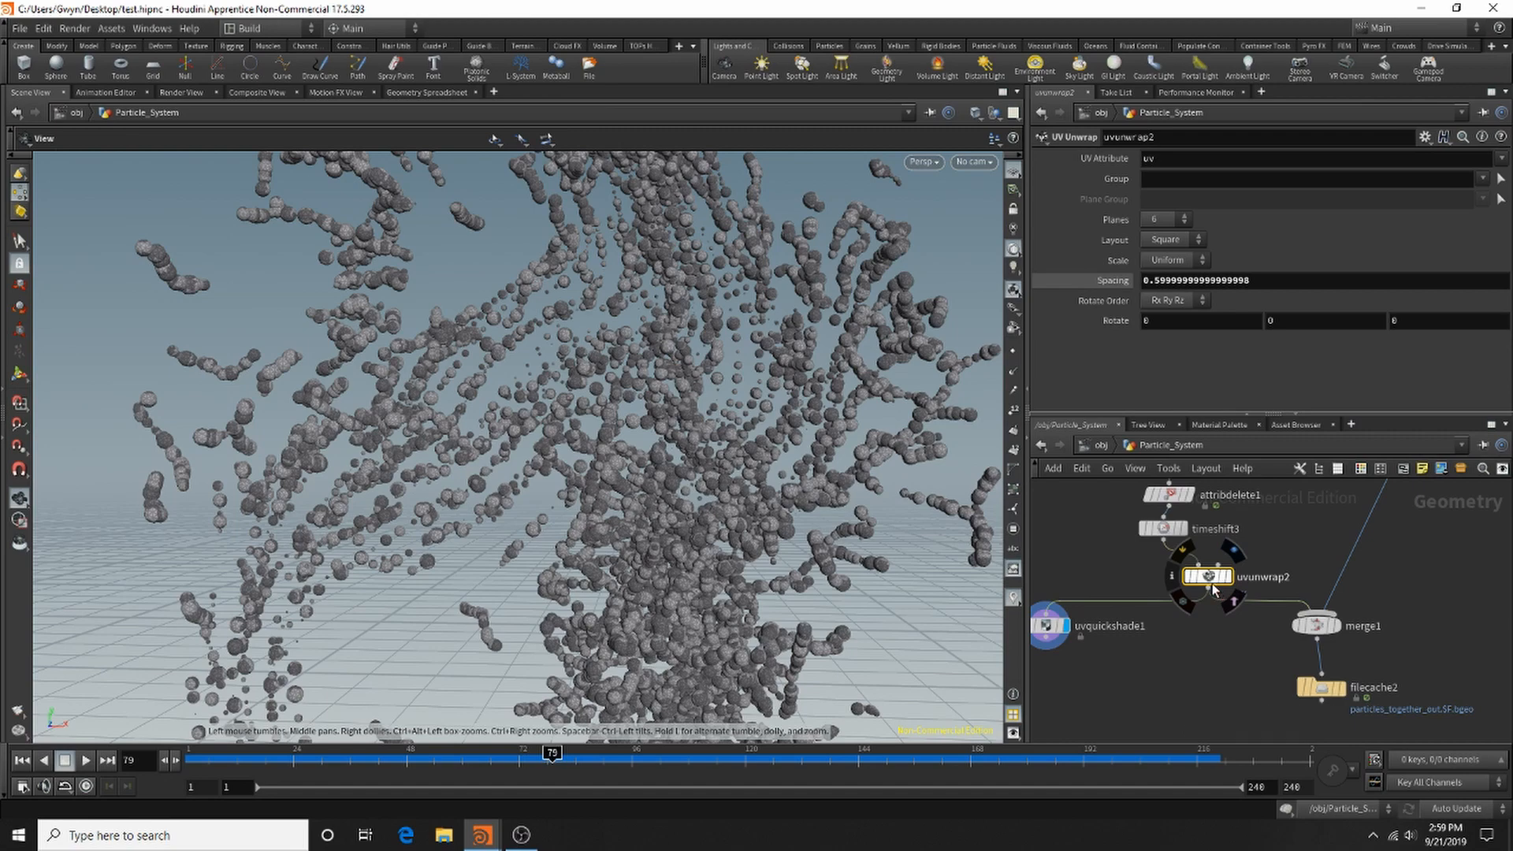
{"action": "left_click_drag", "start_coordinate": [1219, 589], "coordinate": [1080, 577]}
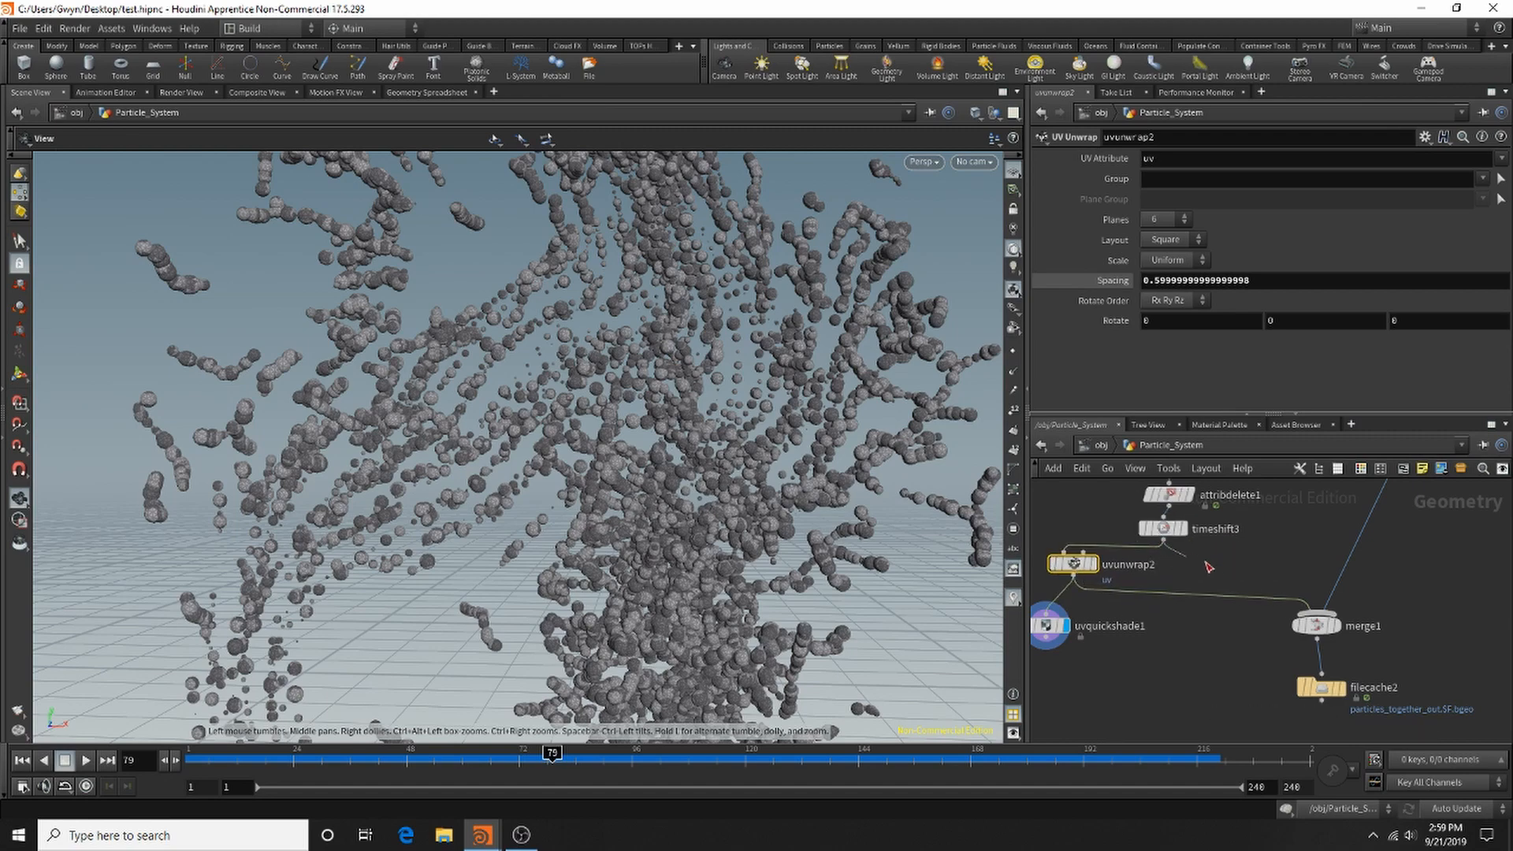
{"action": "left_click_drag", "start_coordinate": [1164, 543], "coordinate": [1315, 610]}
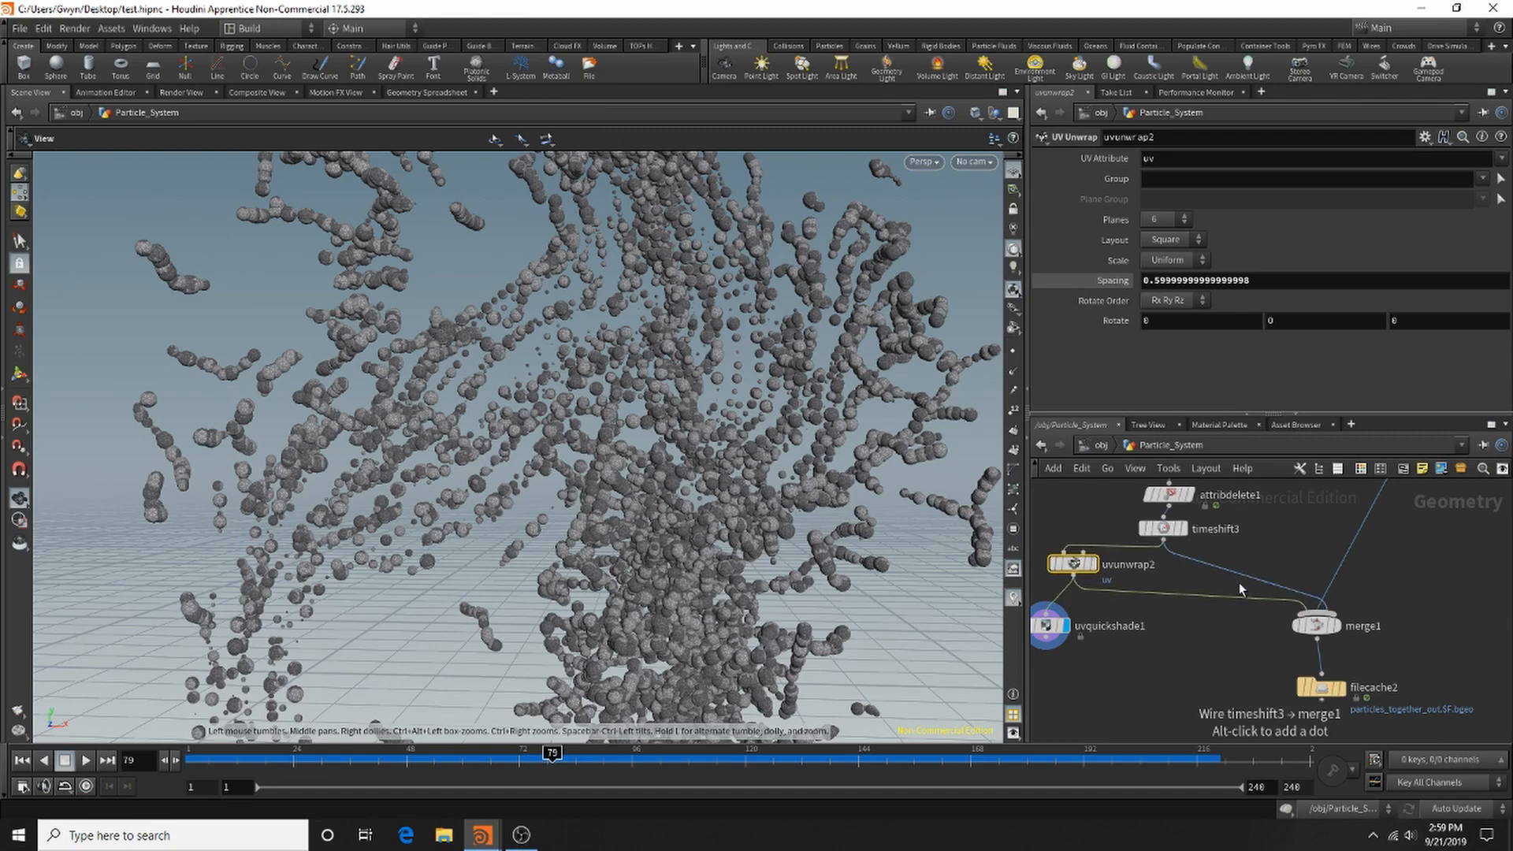
Cut the wire running from the particle branch's UV Unwrap node to the Merge node.
{"action": "key", "text": "y"}
{"action": "left_click_drag", "start_coordinate": [1135, 662], "coordinate": [1187, 577]}
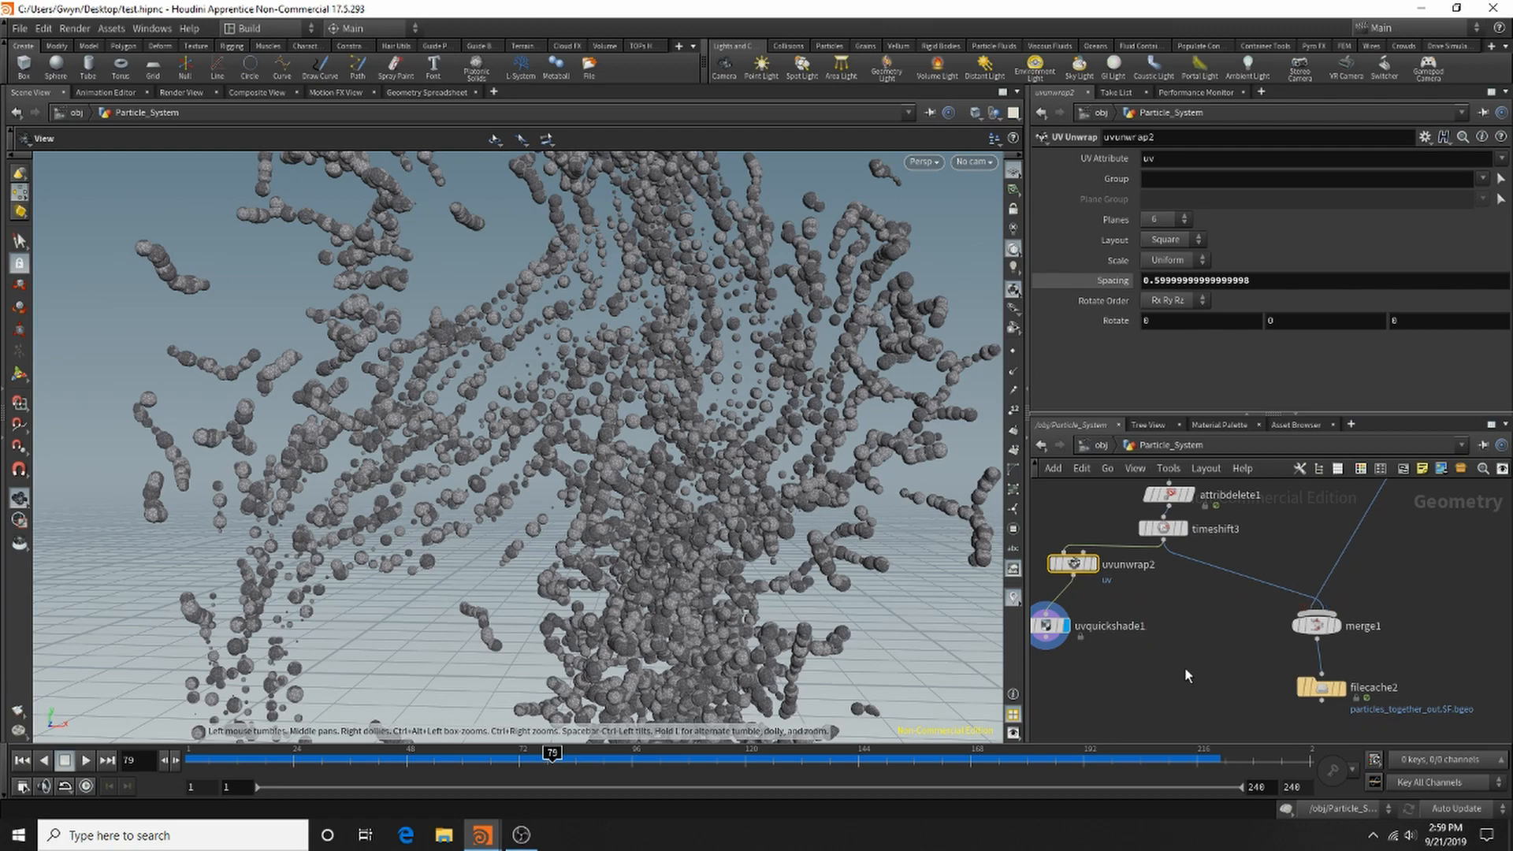
Save the scene, write the merged geometry of the File Cache below the Merge to disk in the background, and minimise the Render Manager.
{"action": "scroll", "coordinate": [1301, 608], "scroll_direction": "down", "scroll_amount": 6}
{"action": "scroll", "coordinate": [1357, 612], "scroll_direction": "up", "scroll_amount": 4}
{"action": "scroll", "coordinate": [1339, 607], "scroll_direction": "up", "scroll_amount": 3}
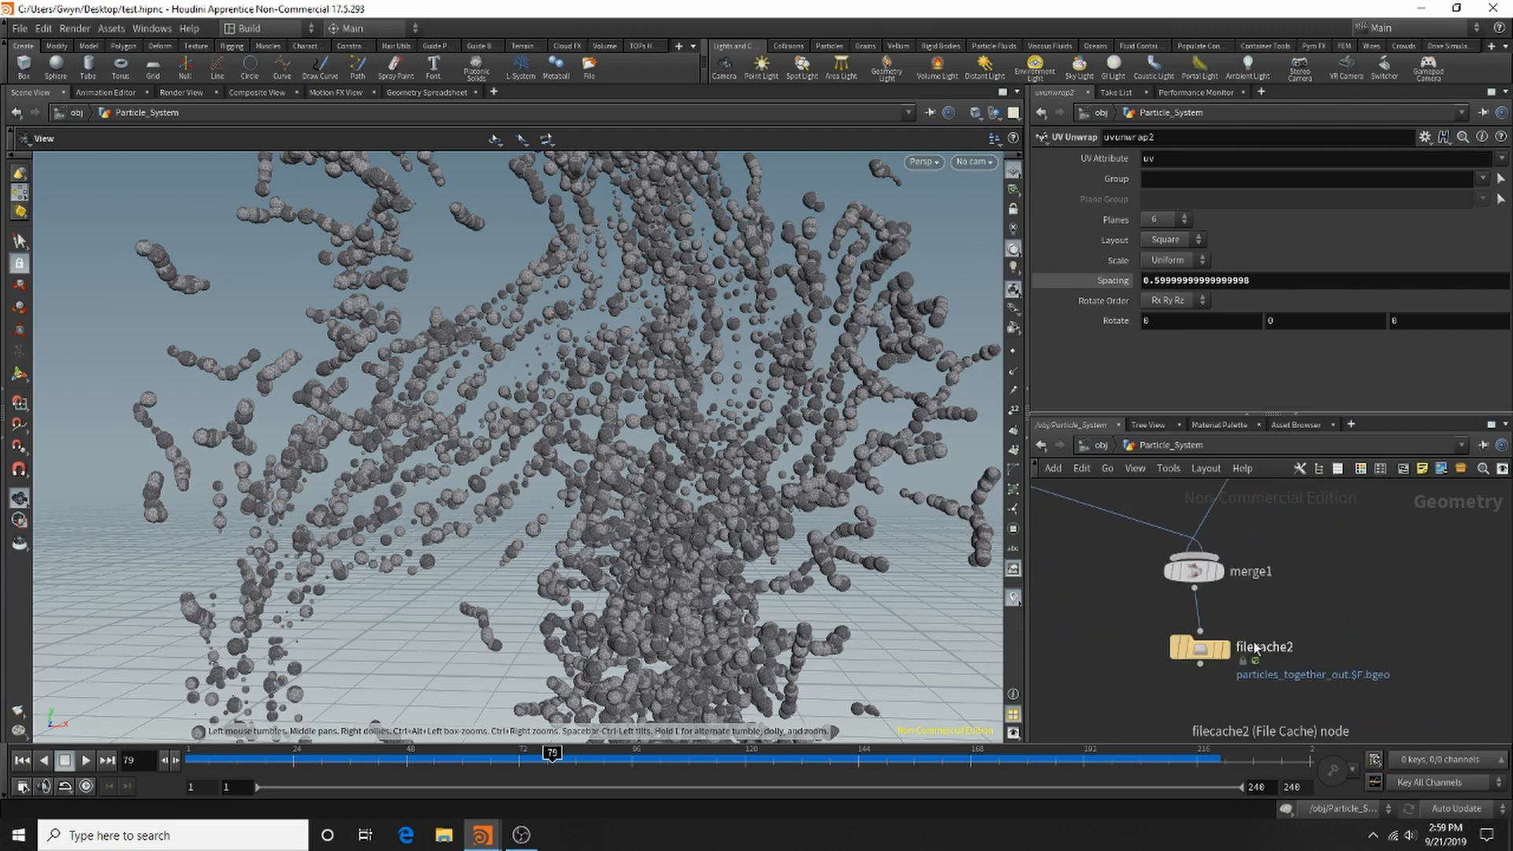
{"action": "left_click", "coordinate": [1200, 648]}
{"action": "left_click", "coordinate": [20, 28]}
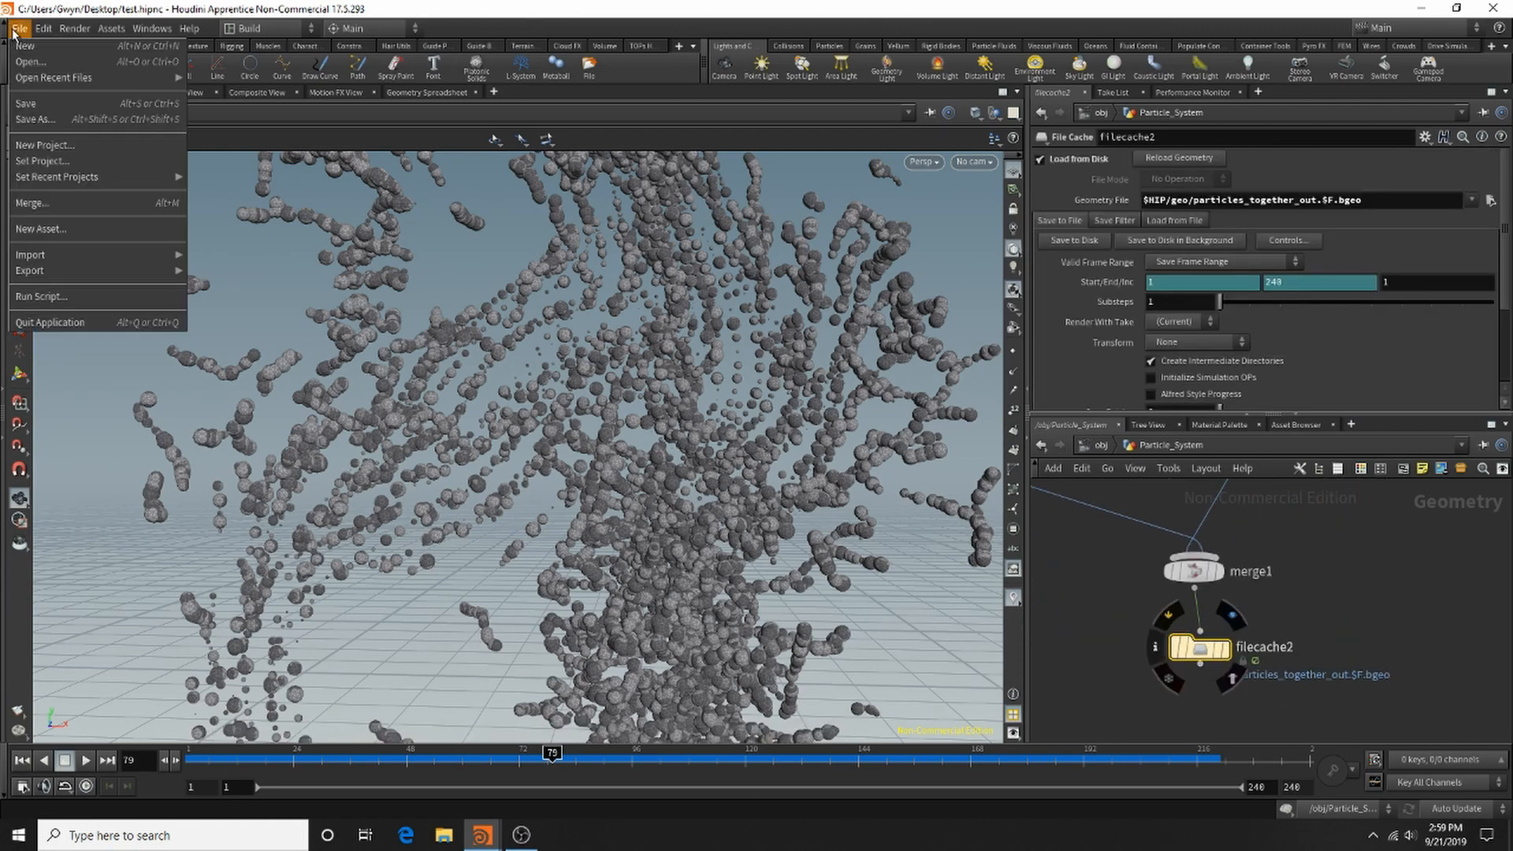
{"action": "left_click", "coordinate": [47, 104]}
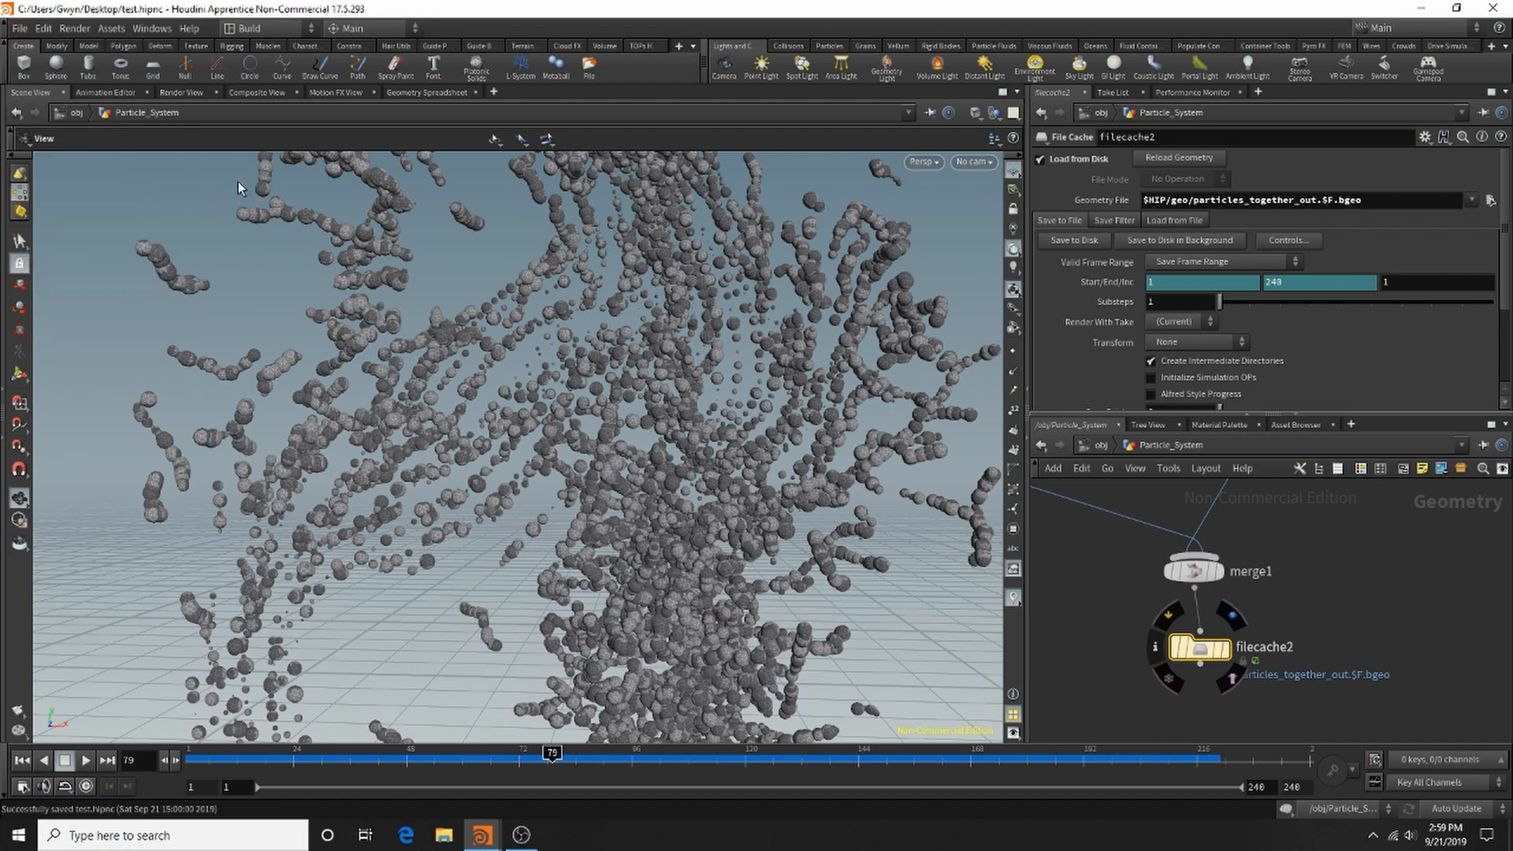
{"action": "left_click", "coordinate": [1199, 240]}
{"action": "key", "text": "Return"}
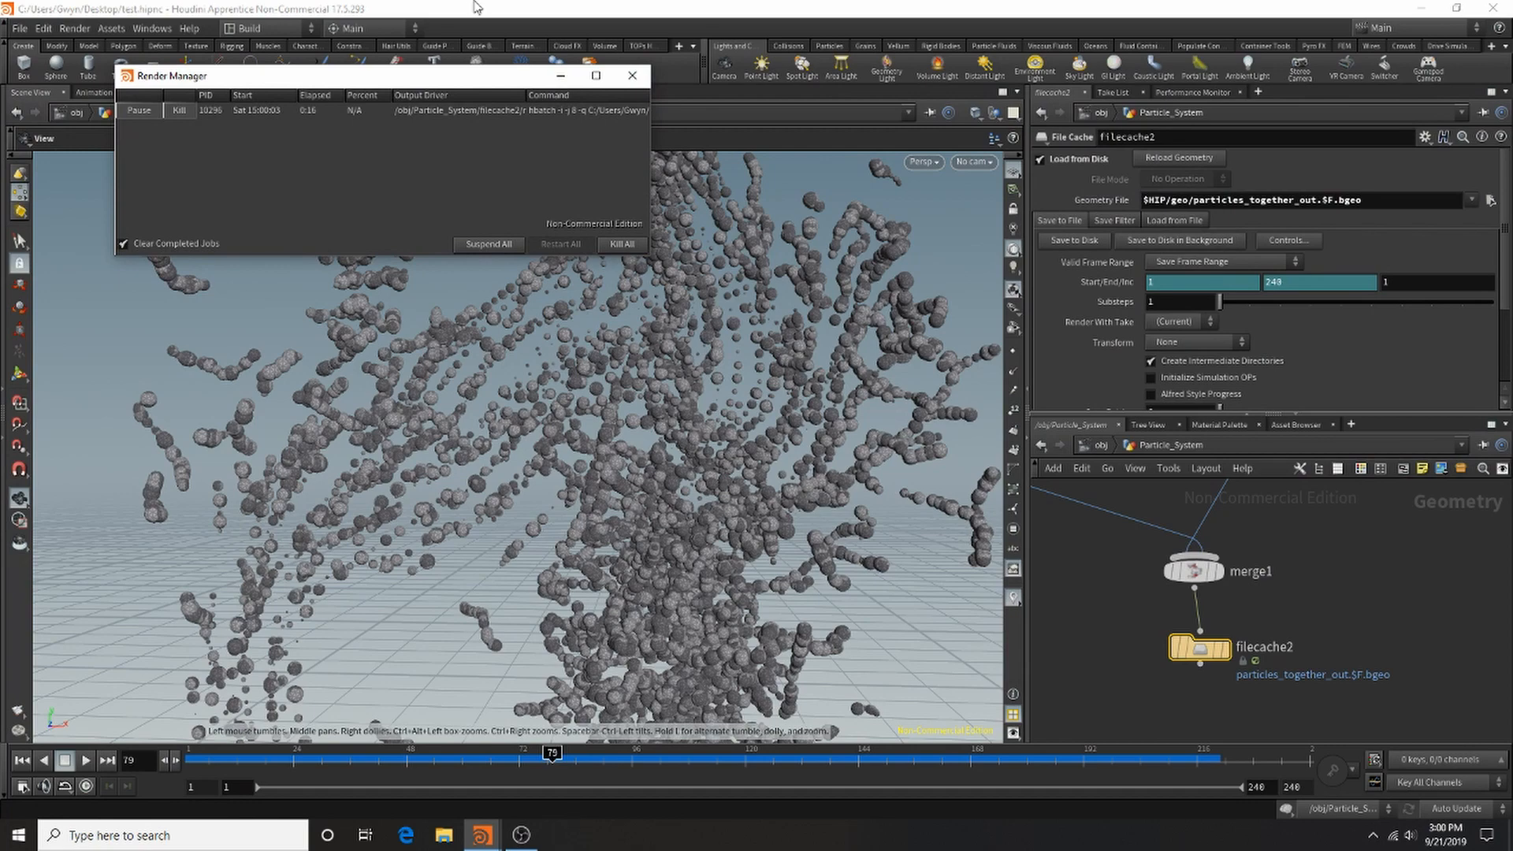
{"action": "left_click", "coordinate": [561, 76]}
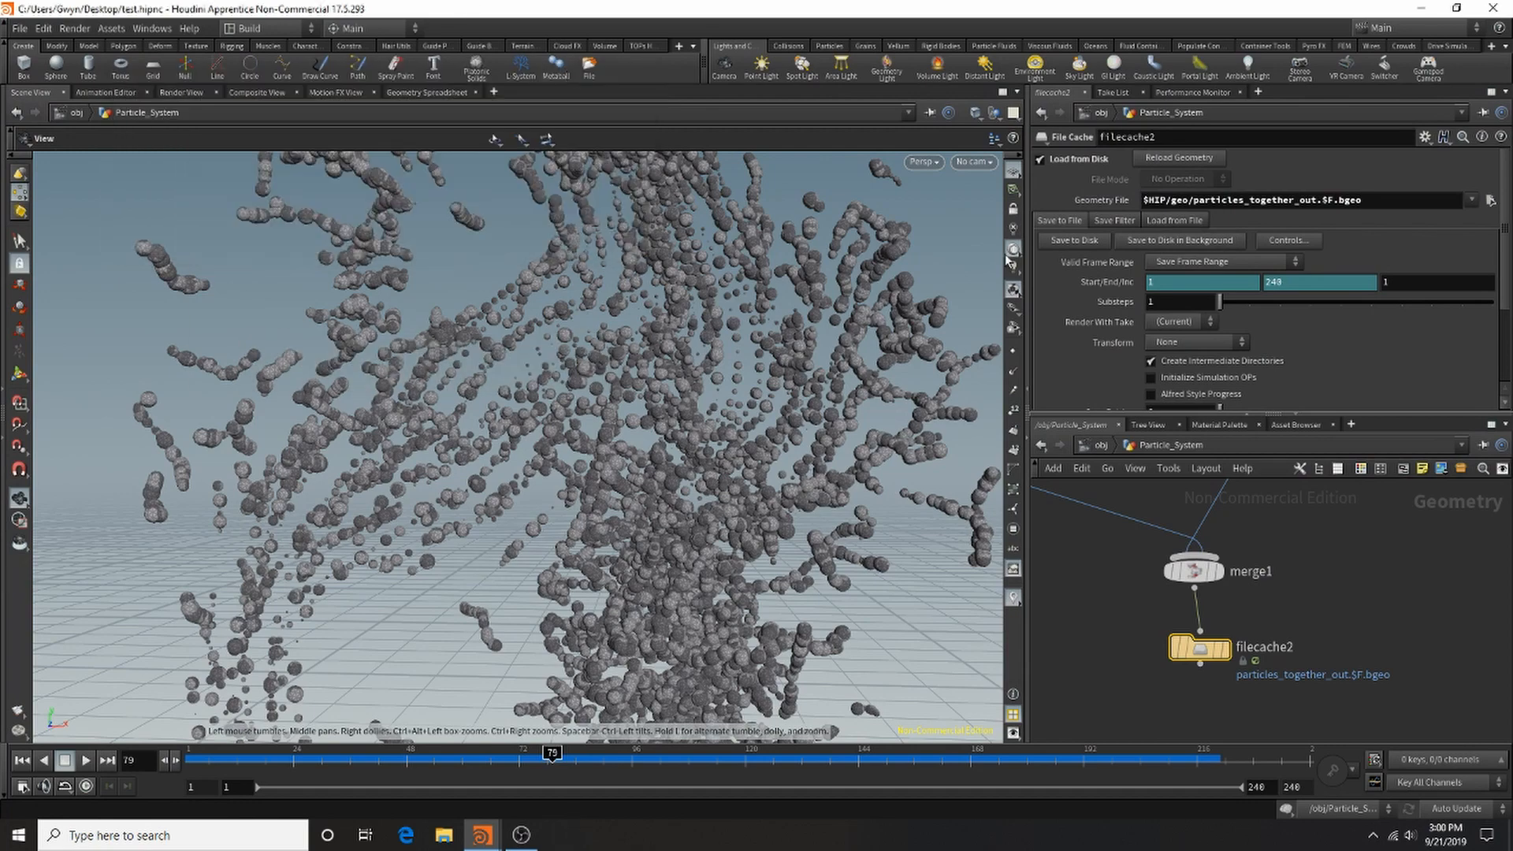
Display the File Cache output and compare the cached statue and particles at frames 1 and 11, returning to frame 1.
{"action": "mouse_move", "coordinate": [1226, 644]}
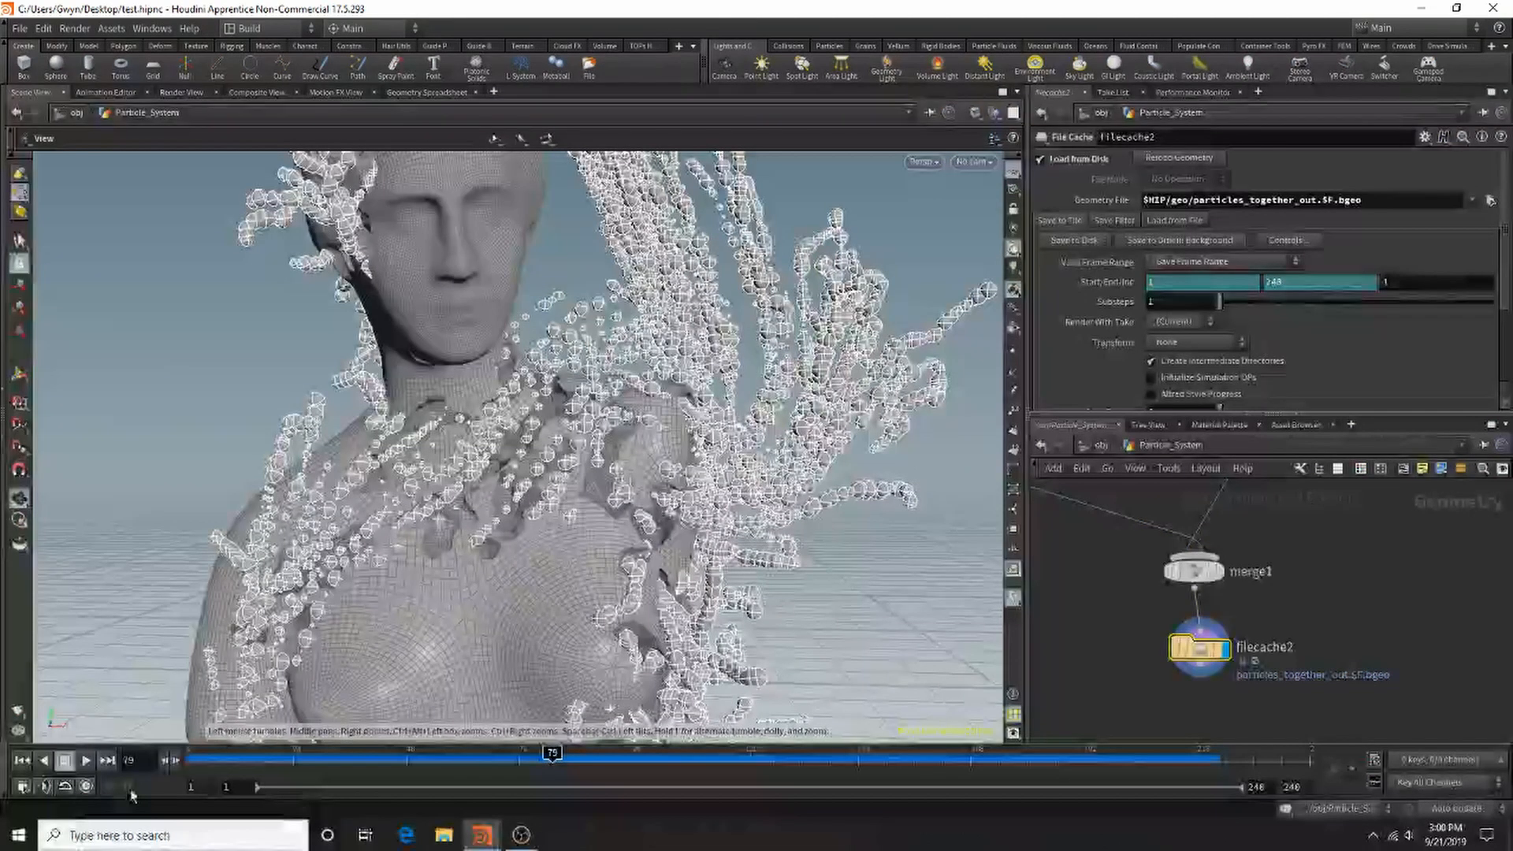
{"action": "left_click", "coordinate": [22, 760]}
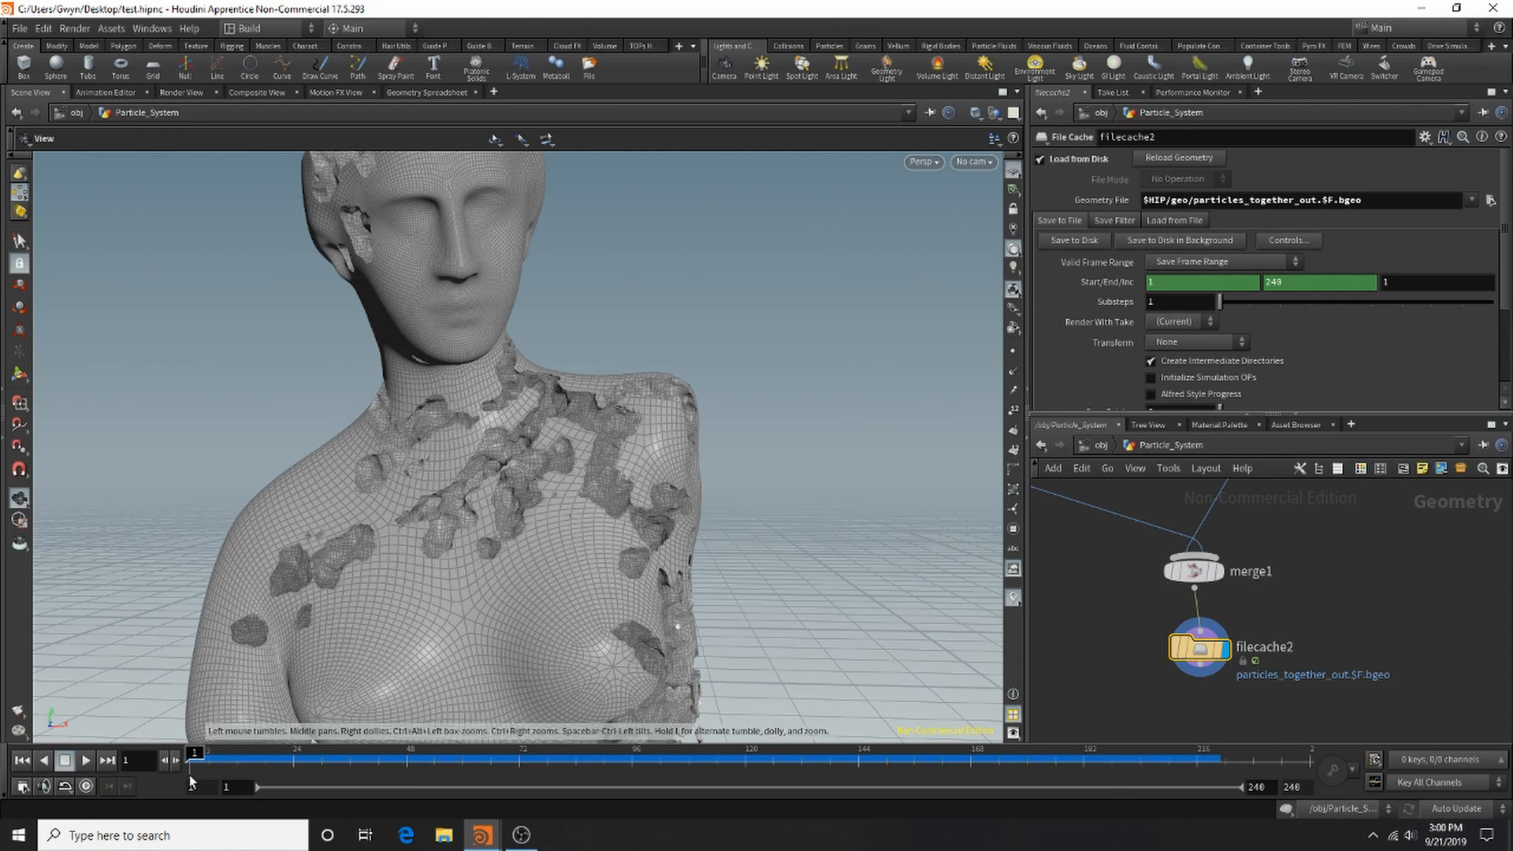
{"action": "left_click", "coordinate": [217, 764]}
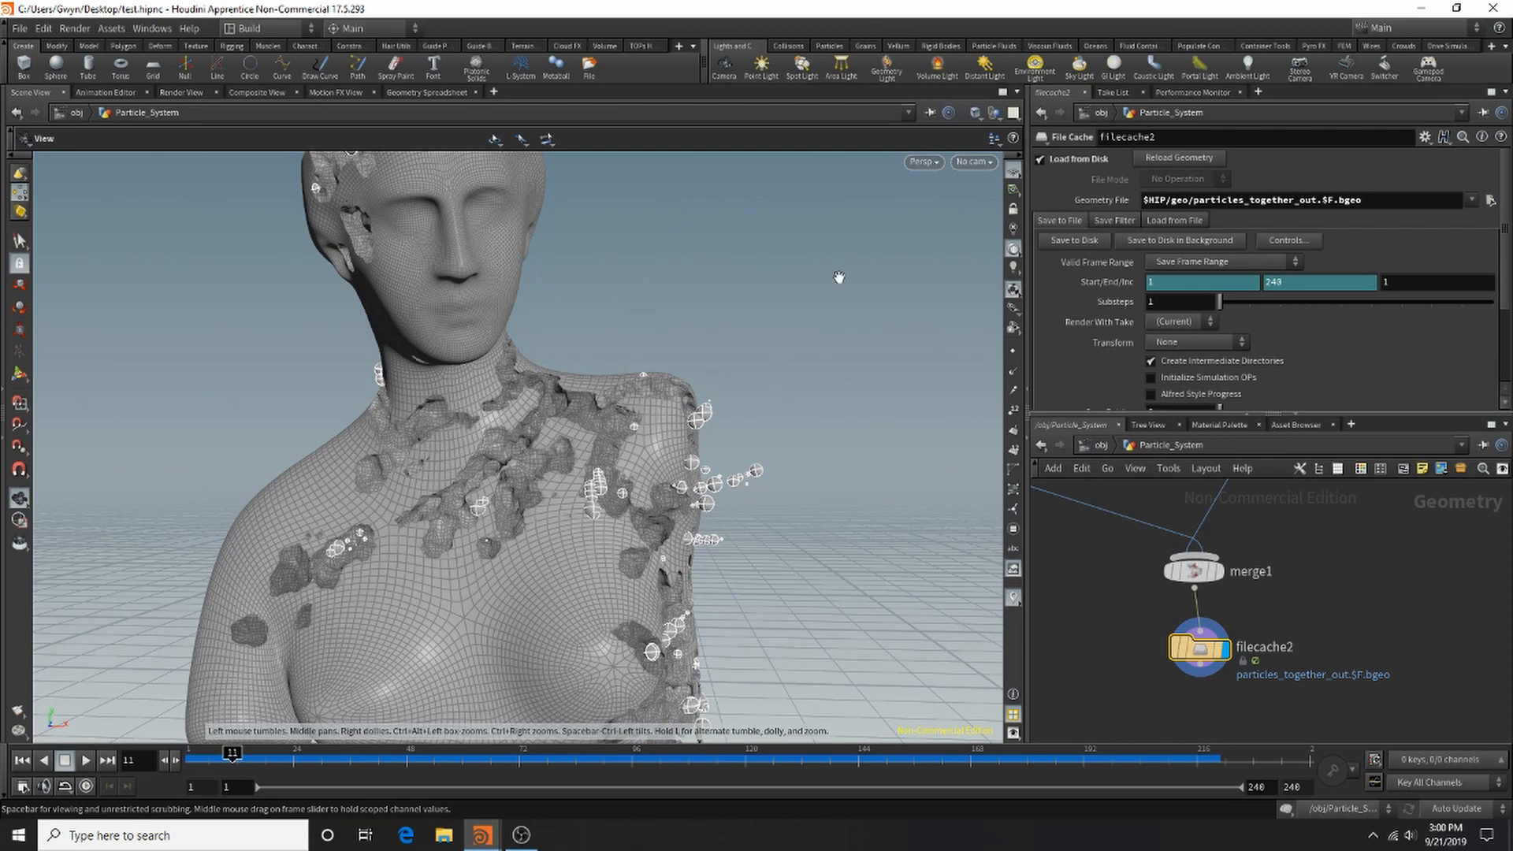
{"action": "left_click", "coordinate": [187, 762]}
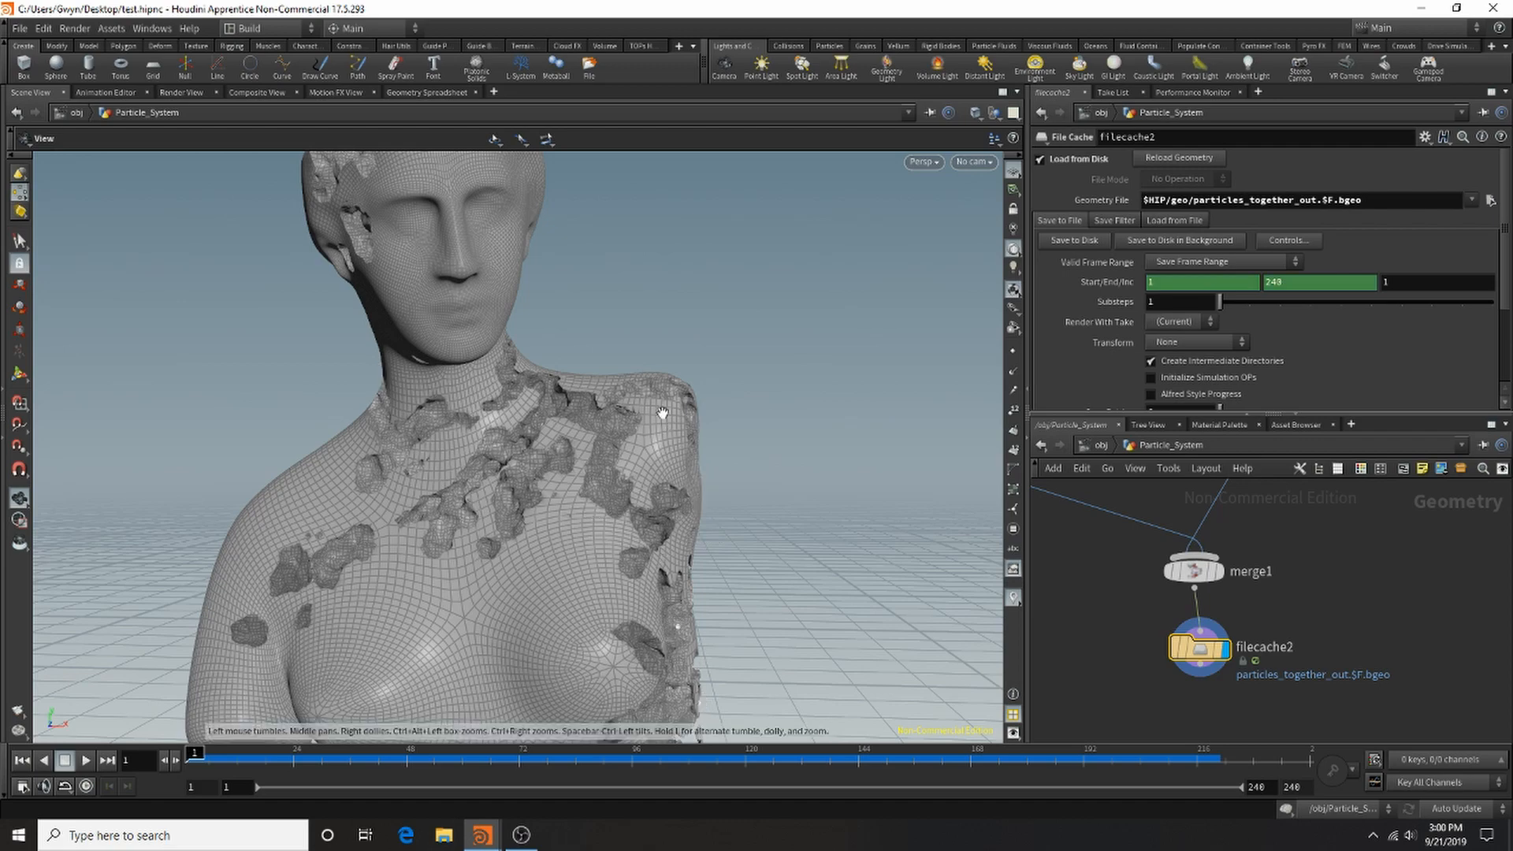
Reopen the Render Manager and check the progress of the background caching job.
{"action": "mouse_move", "coordinate": [483, 835]}
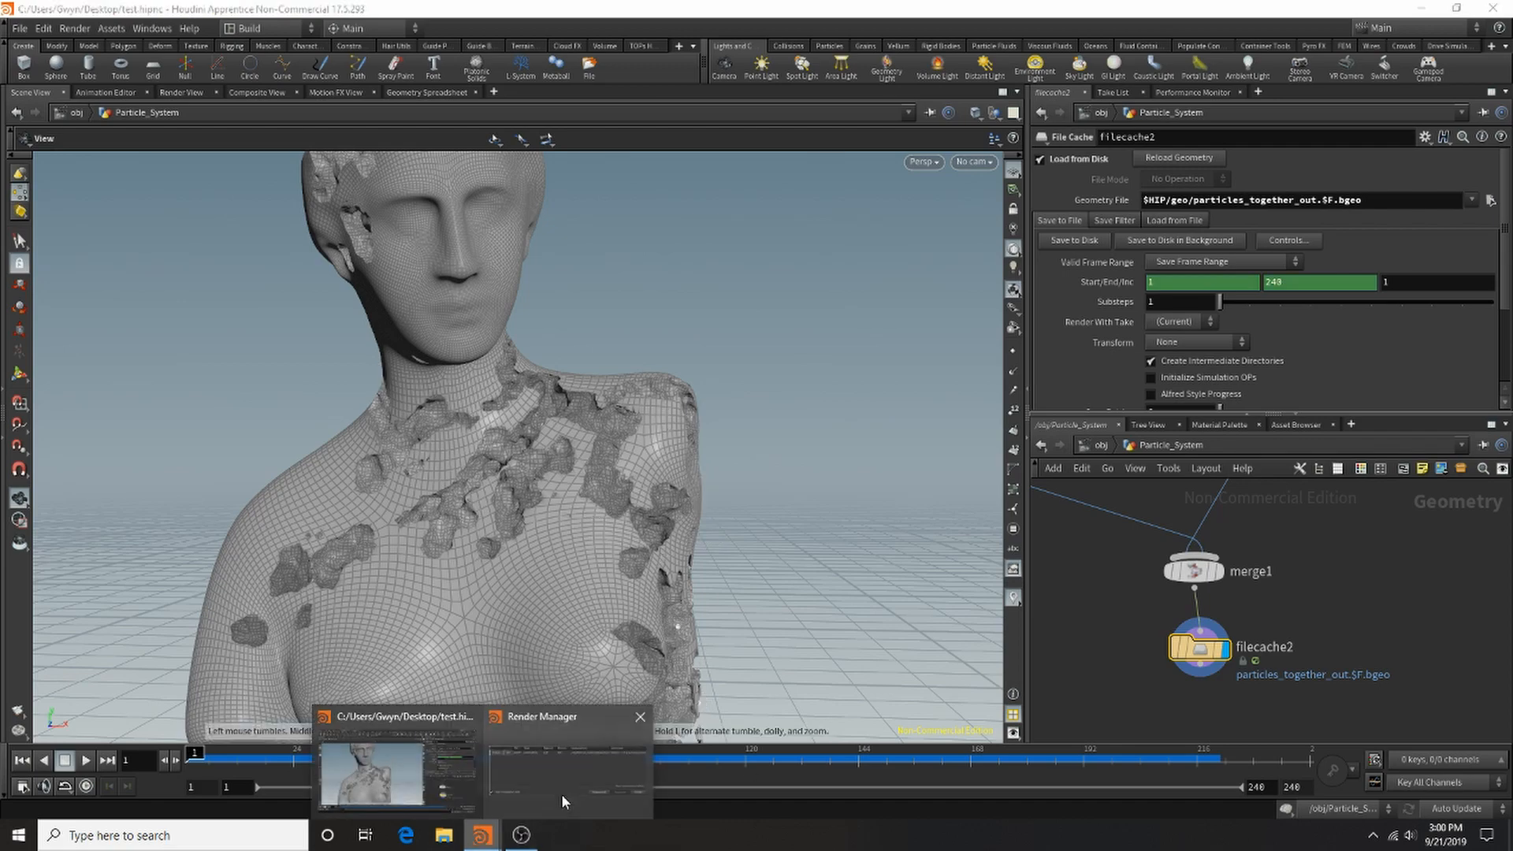
{"action": "left_click", "coordinate": [563, 795]}
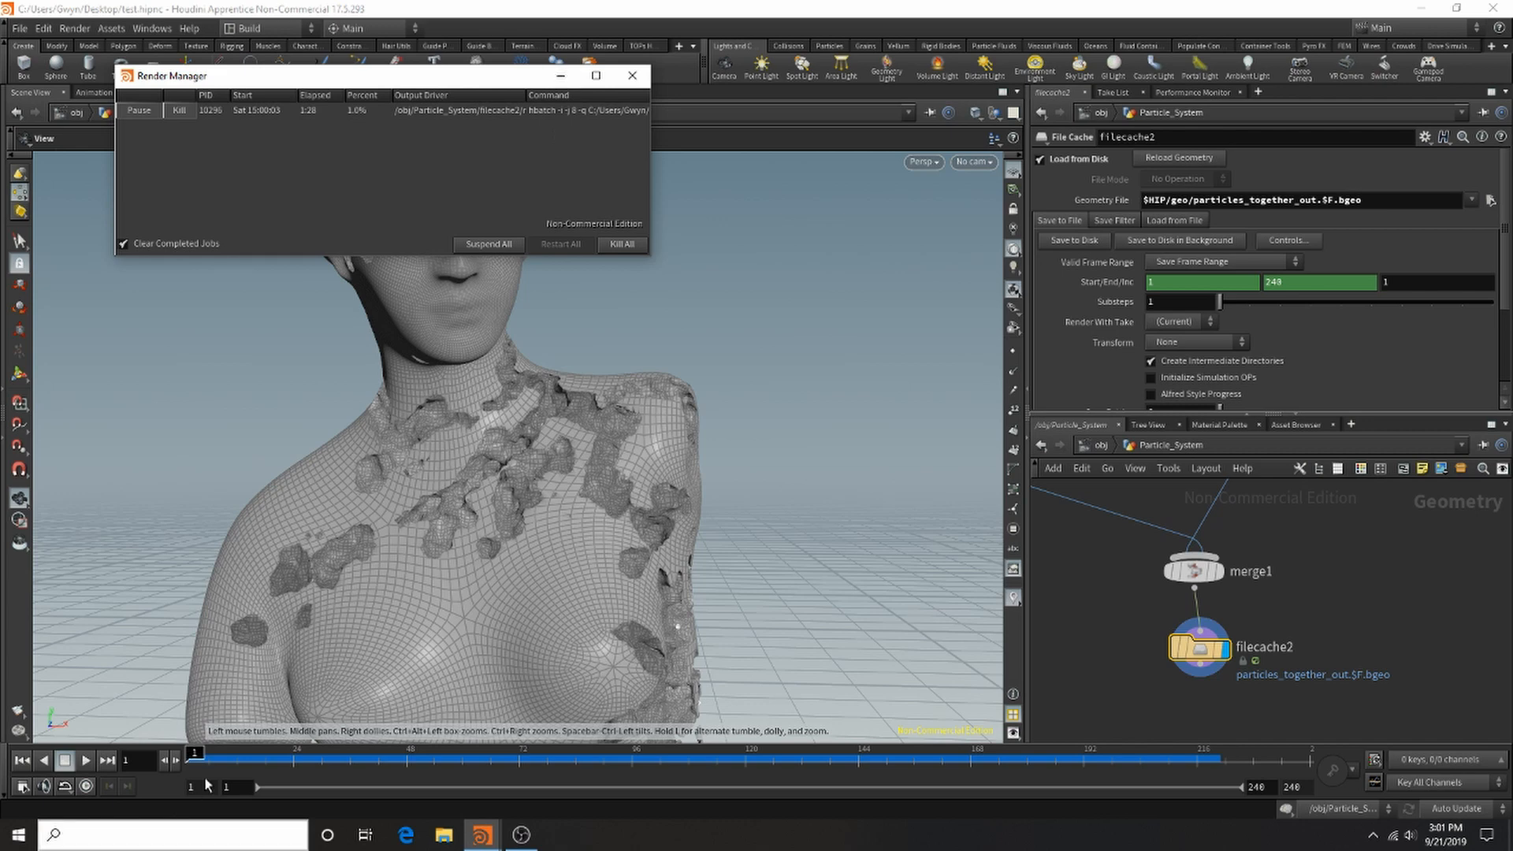
{"action": "left_click", "coordinate": [203, 749]}
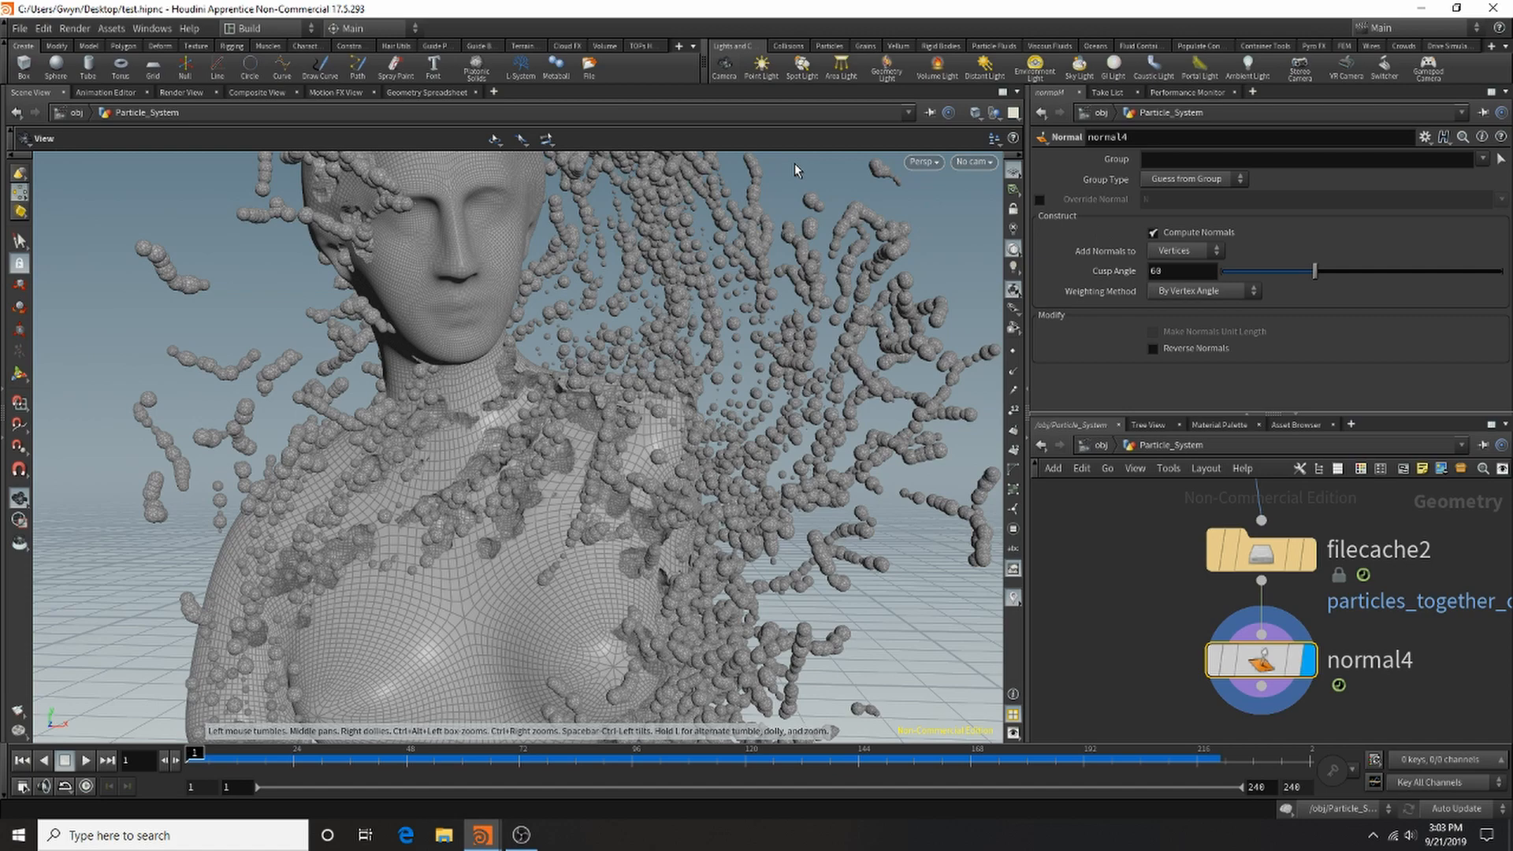
{"action": "left_click", "coordinate": [720, 73], "text": "ctrl"}
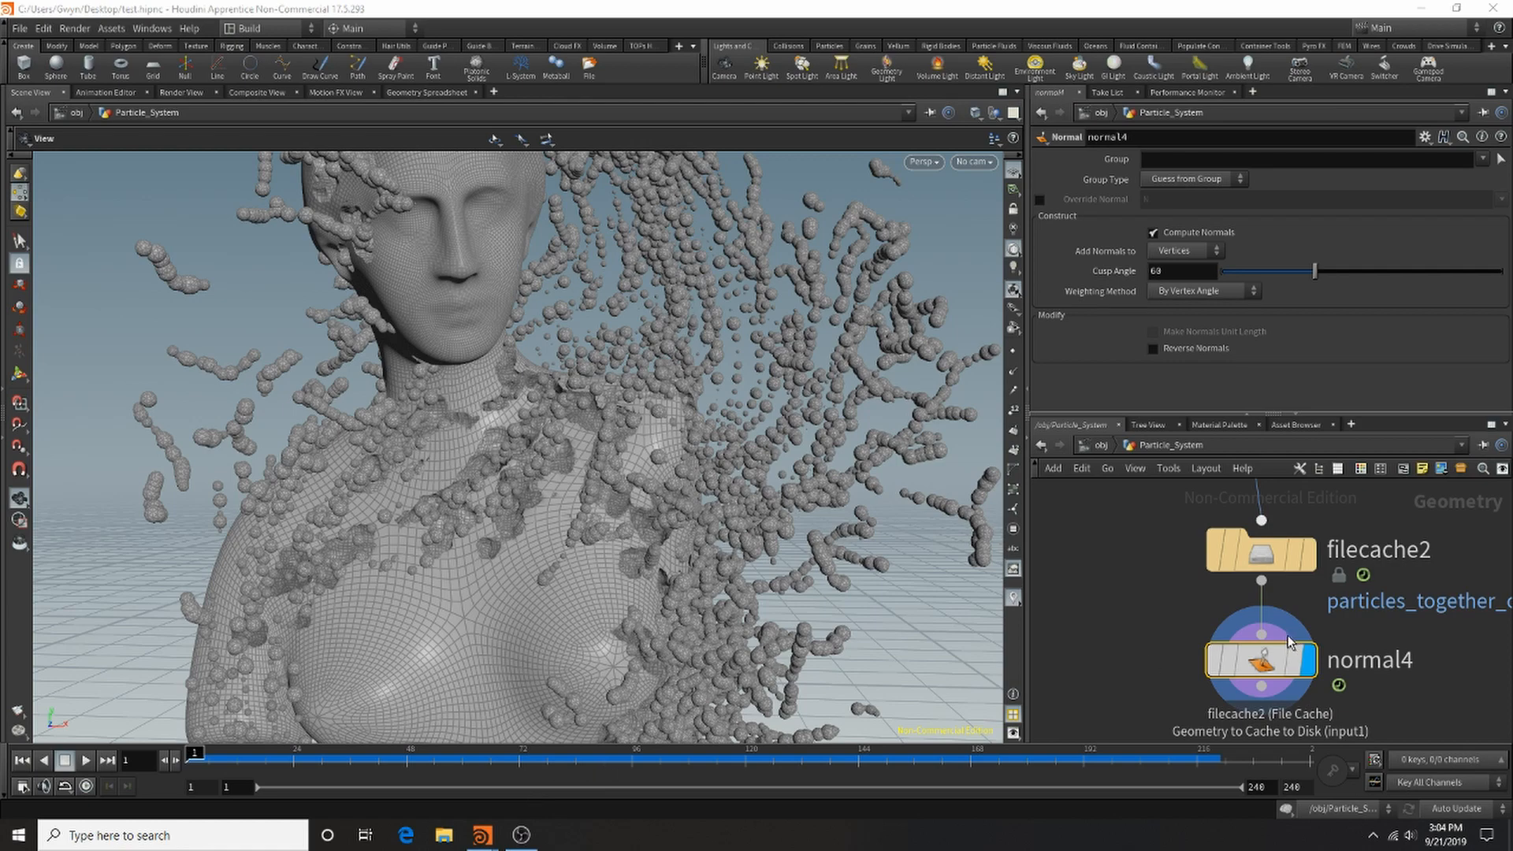
{"action": "mouse_move", "coordinate": [482, 835]}
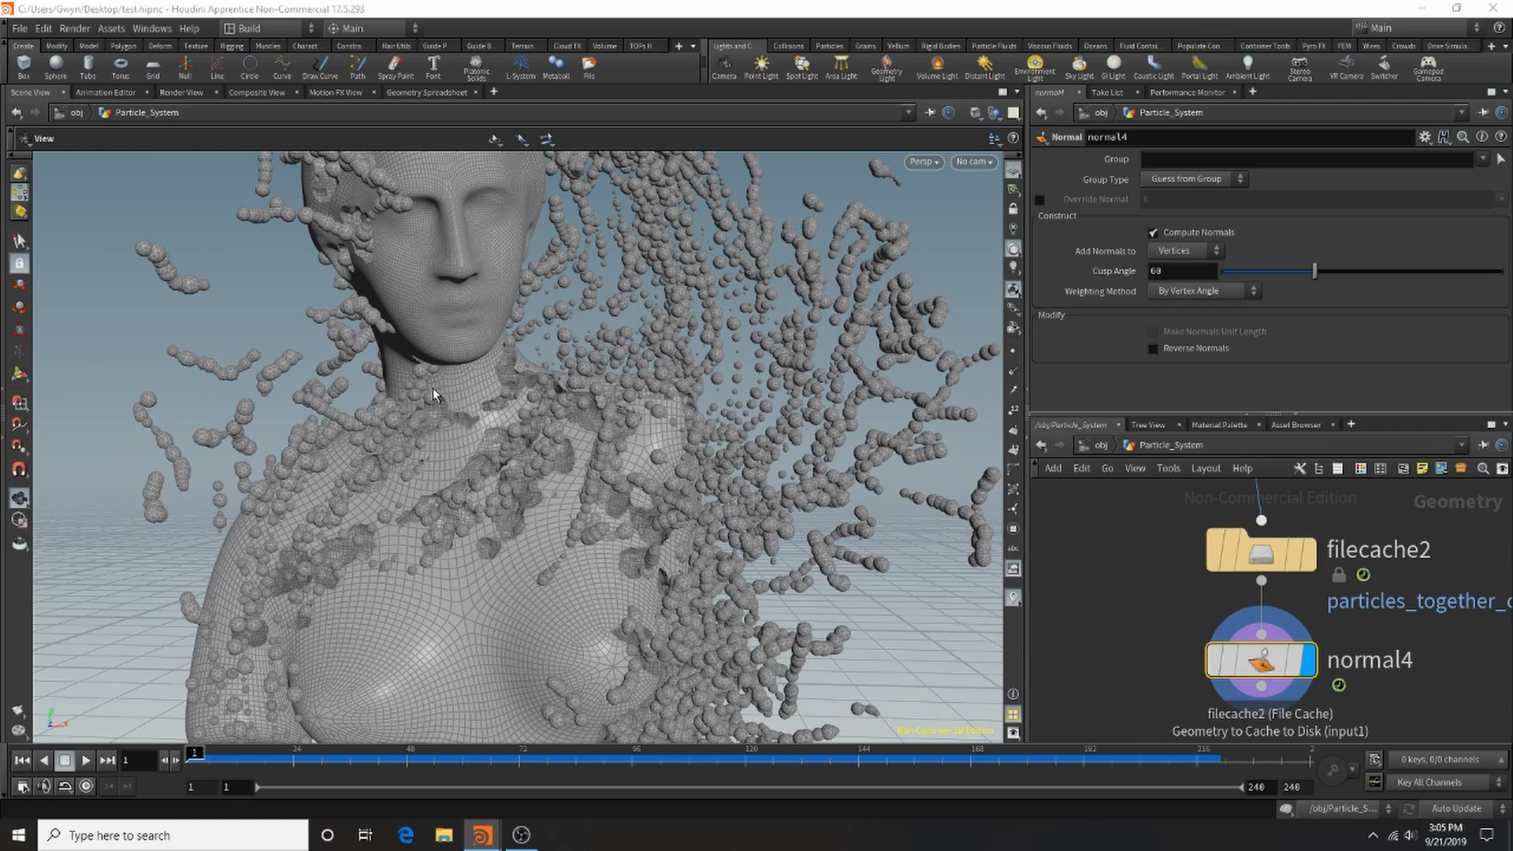
{"action": "key", "text": "u"}
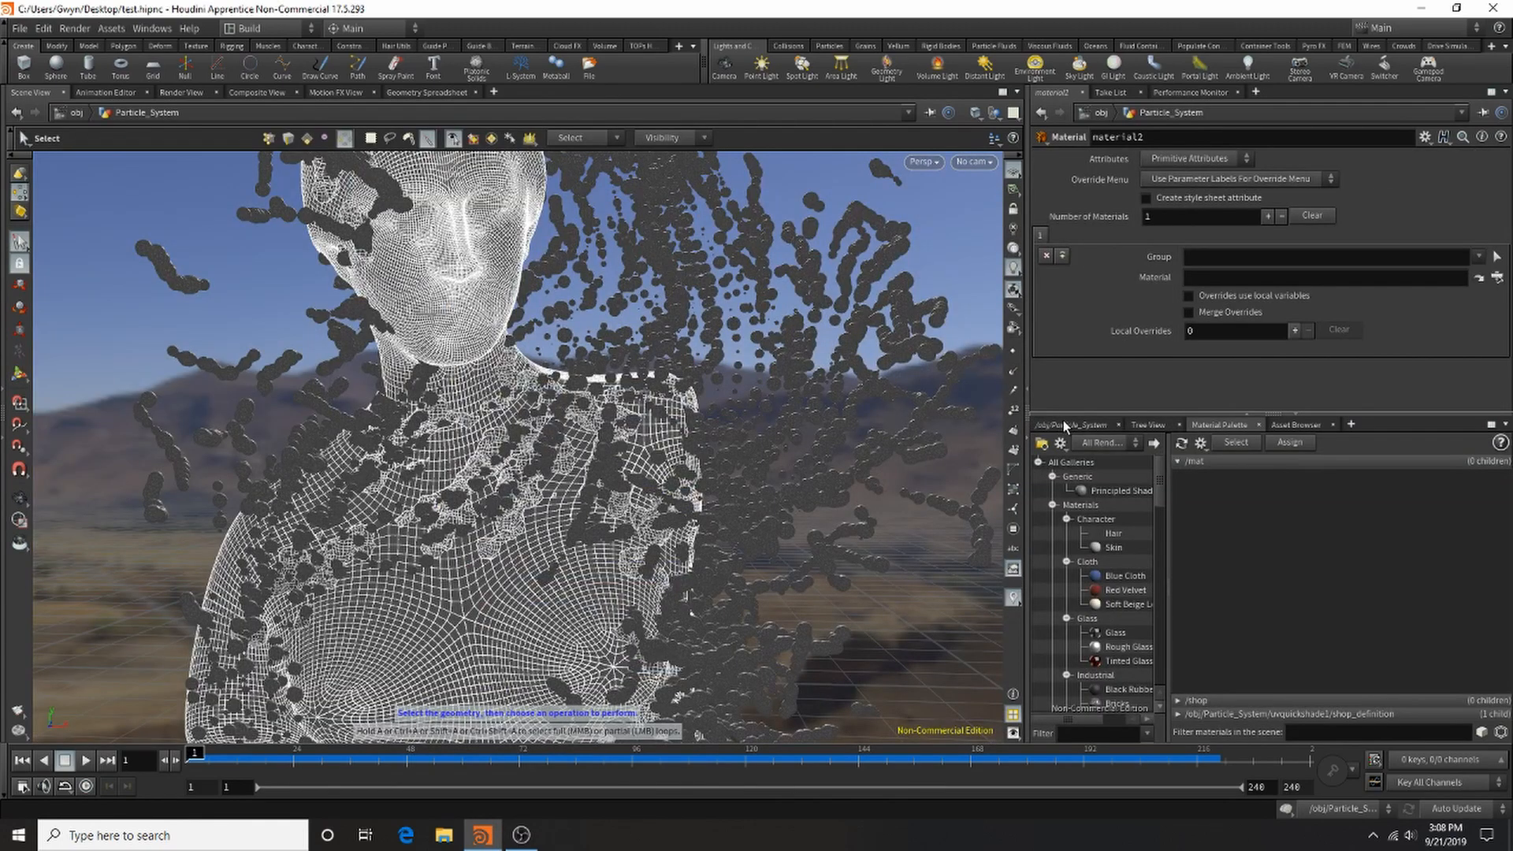
Bring up the Particle_System network and switch the viewport from headlight to scene lighting.
{"action": "left_click", "coordinate": [1065, 427]}
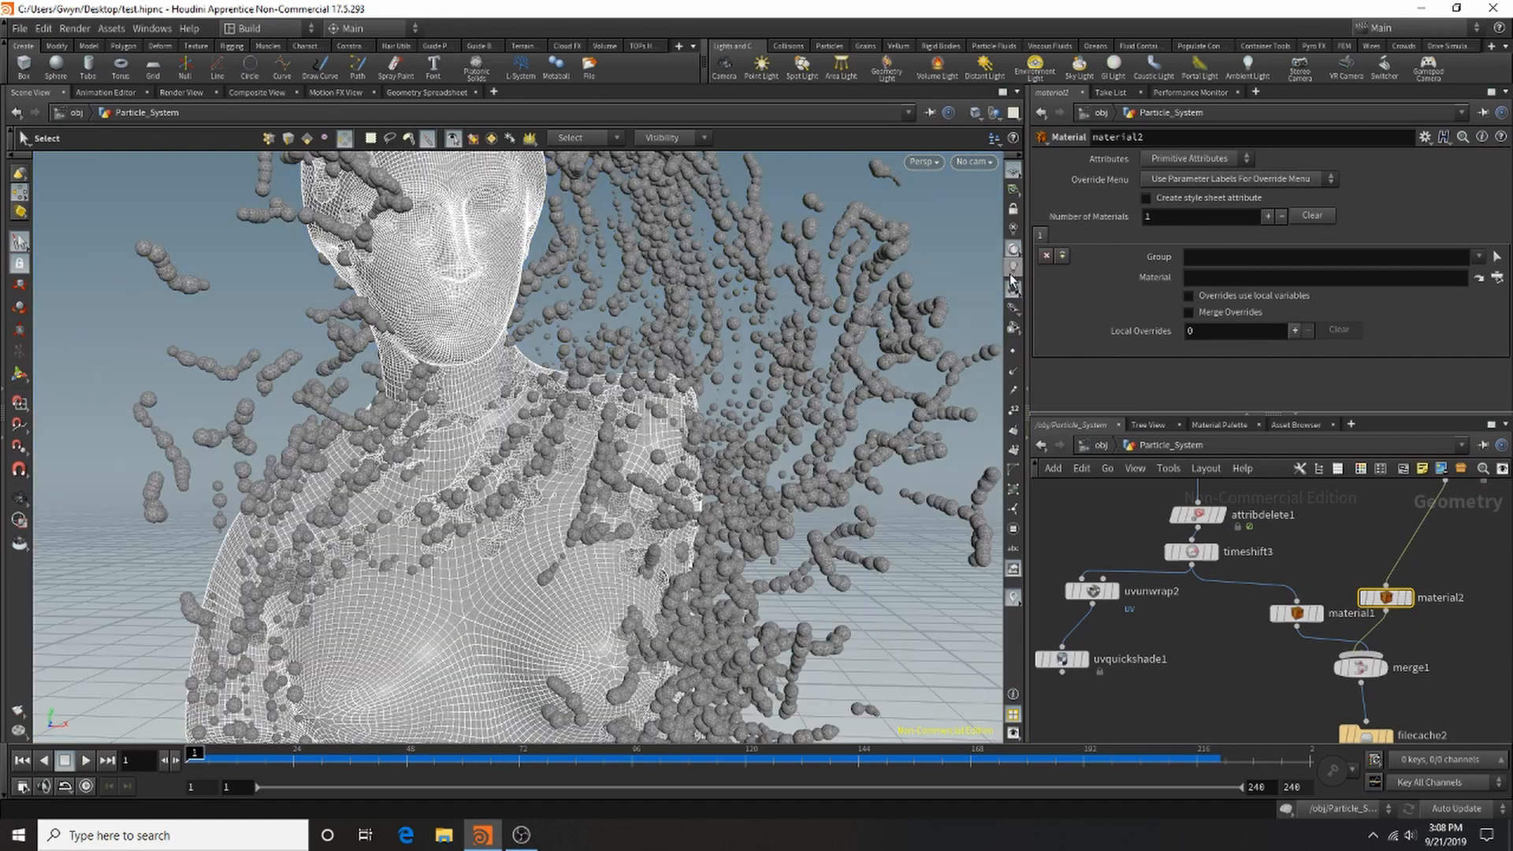
{"action": "left_click", "coordinate": [1012, 271]}
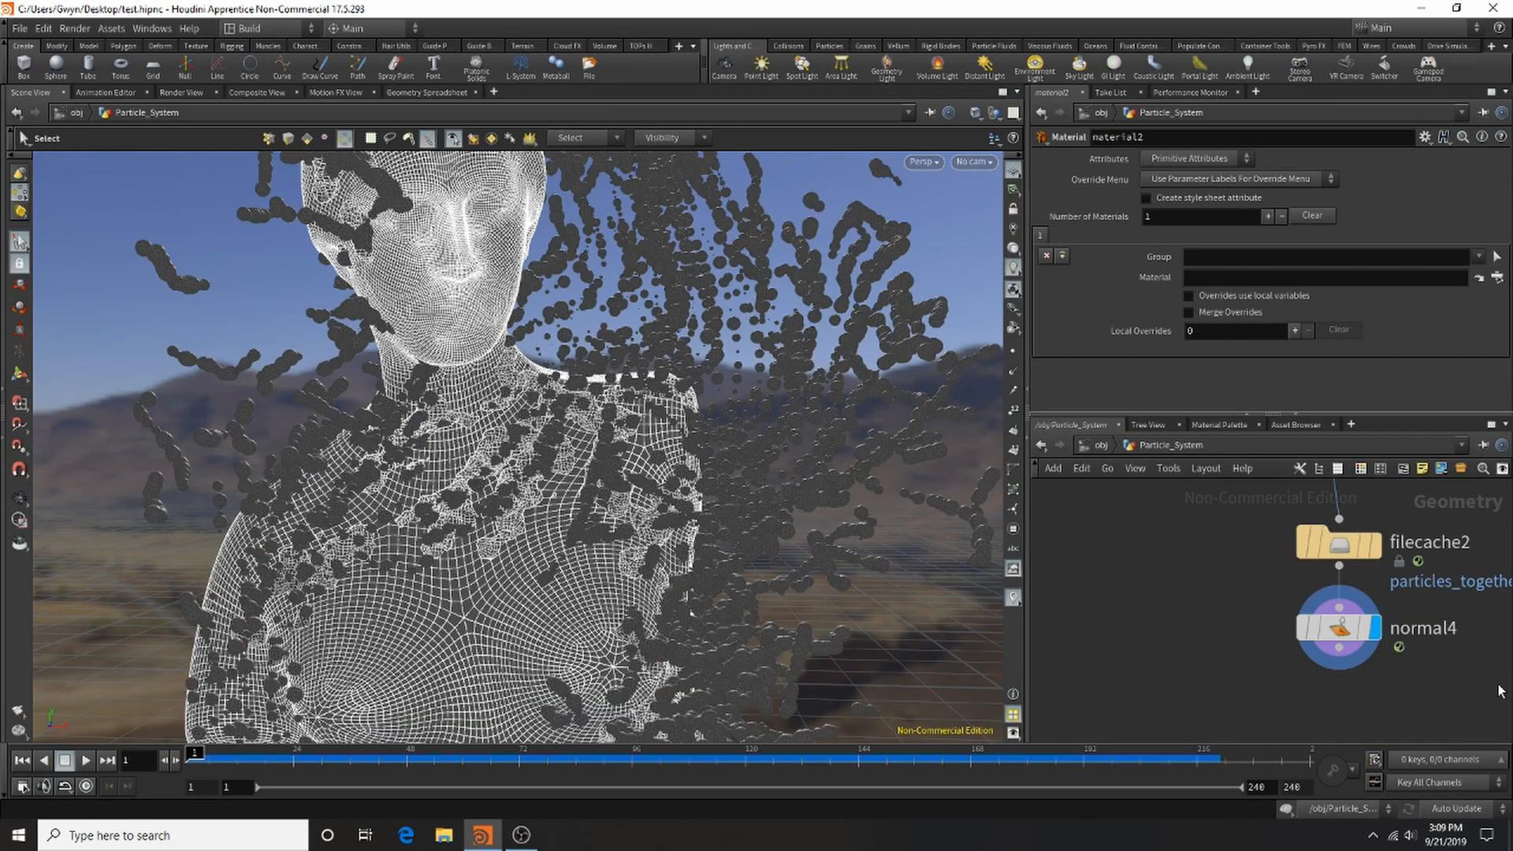
Add a Principled Shader and the Copper material from the Material Palette to /mat, and return to the Particle_System network.
{"action": "scroll", "coordinate": [1192, 653], "scroll_direction": "down", "scroll_amount": 5}
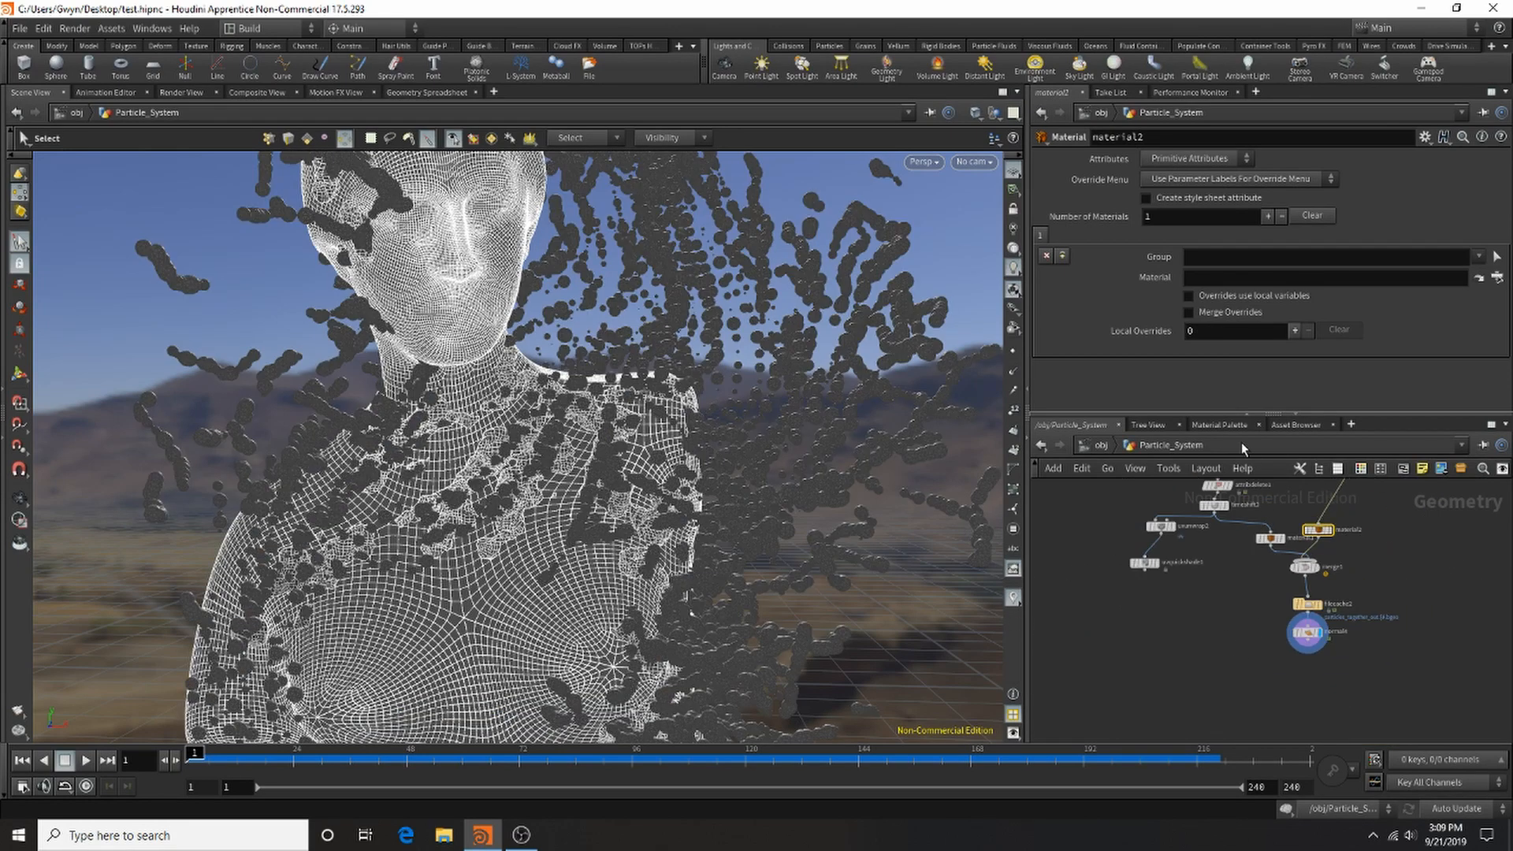
{"action": "left_click", "coordinate": [1212, 425]}
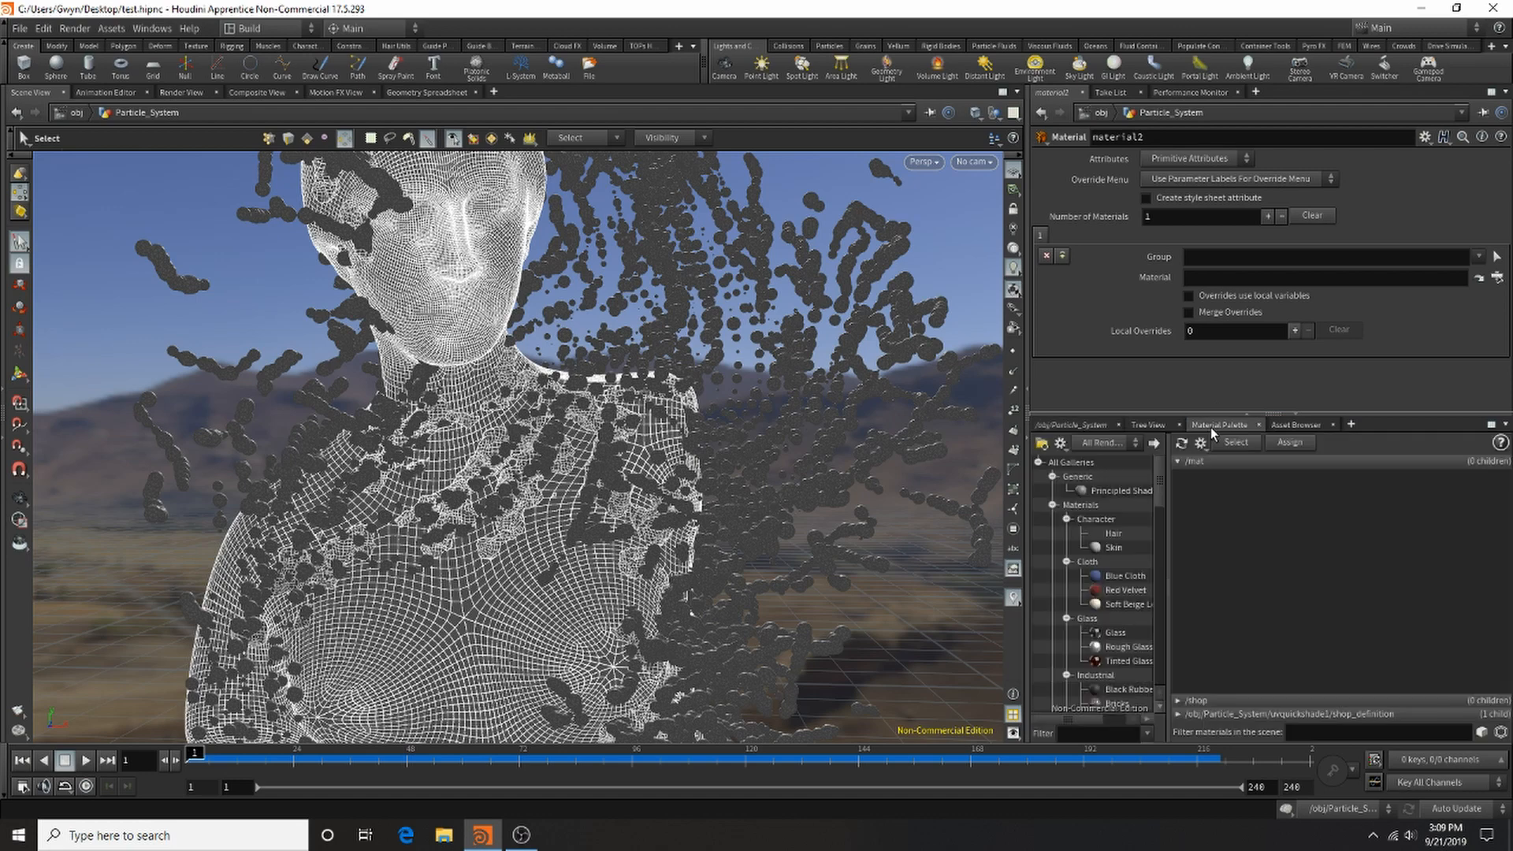
{"action": "left_click", "coordinate": [1082, 490]}
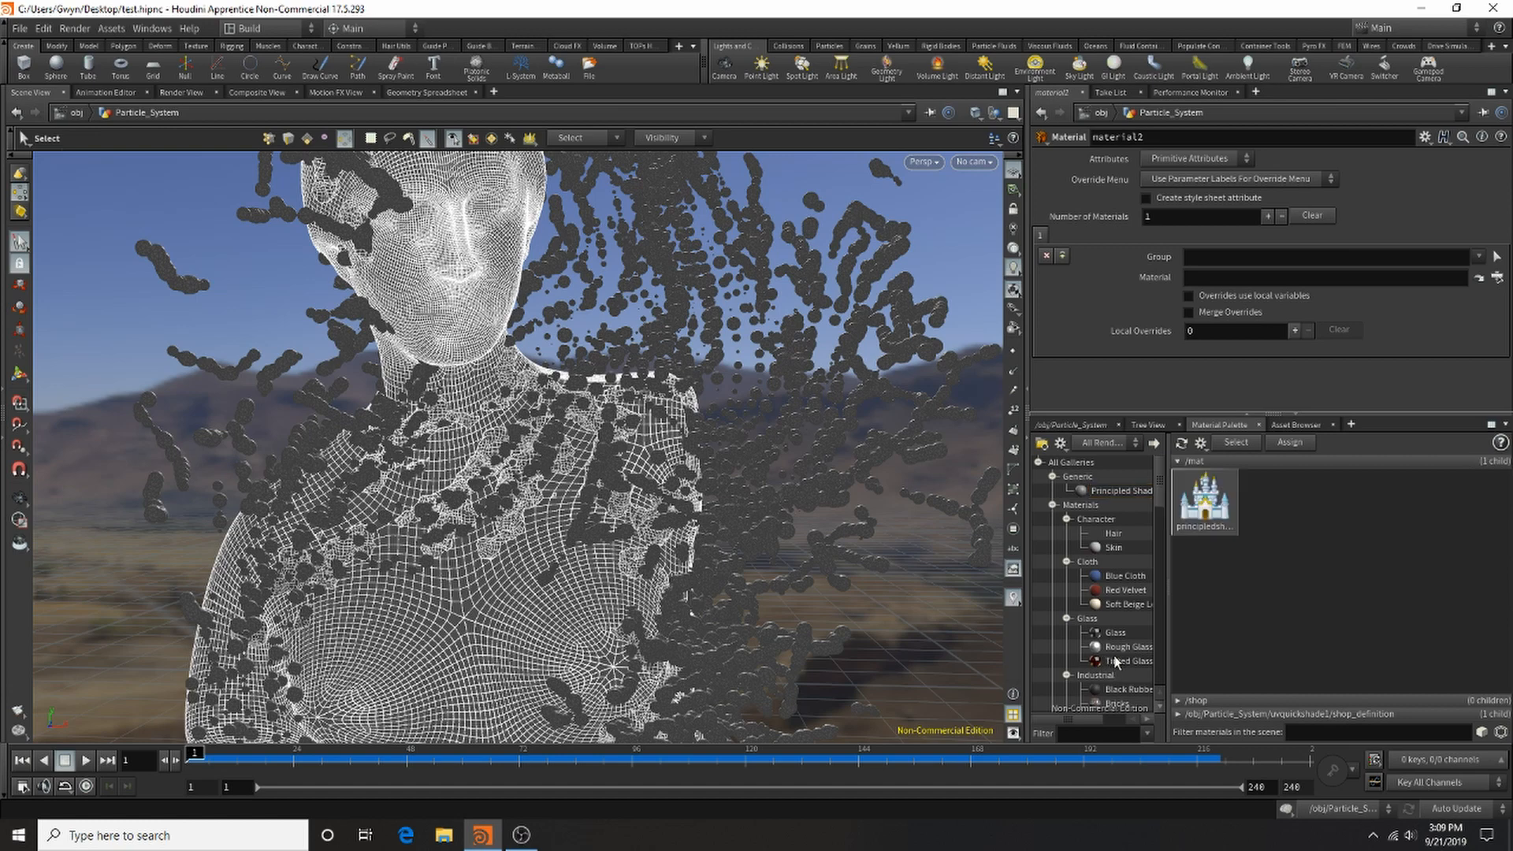
{"action": "scroll", "coordinate": [1126, 657], "scroll_direction": "down", "scroll_amount": 6}
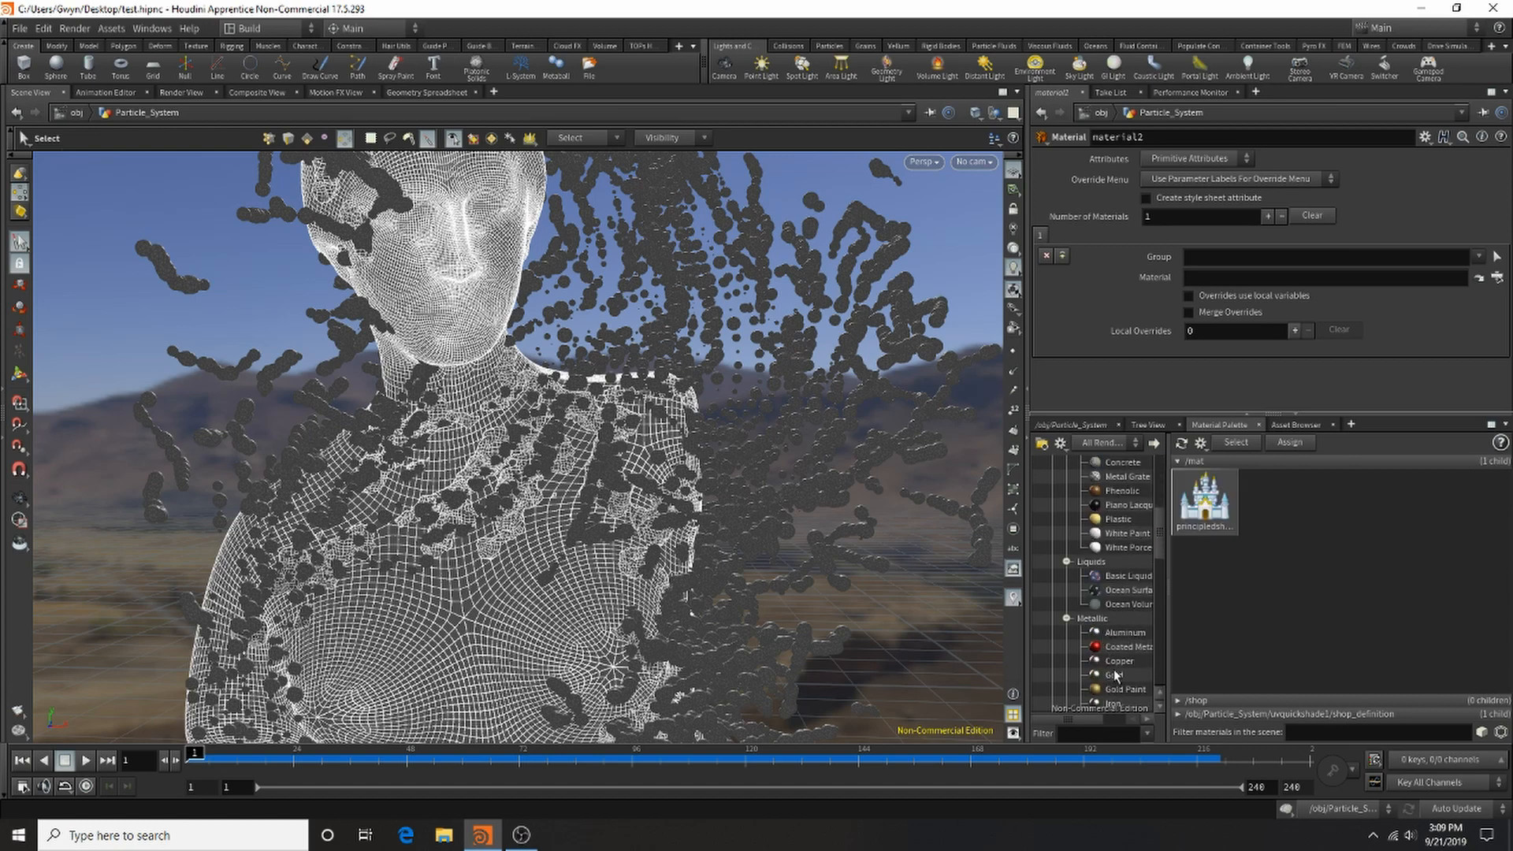
{"action": "left_click", "coordinate": [1138, 663]}
{"action": "left_click_drag", "start_coordinate": [1141, 666], "coordinate": [1296, 622]}
{"action": "left_click", "coordinate": [1070, 424]}
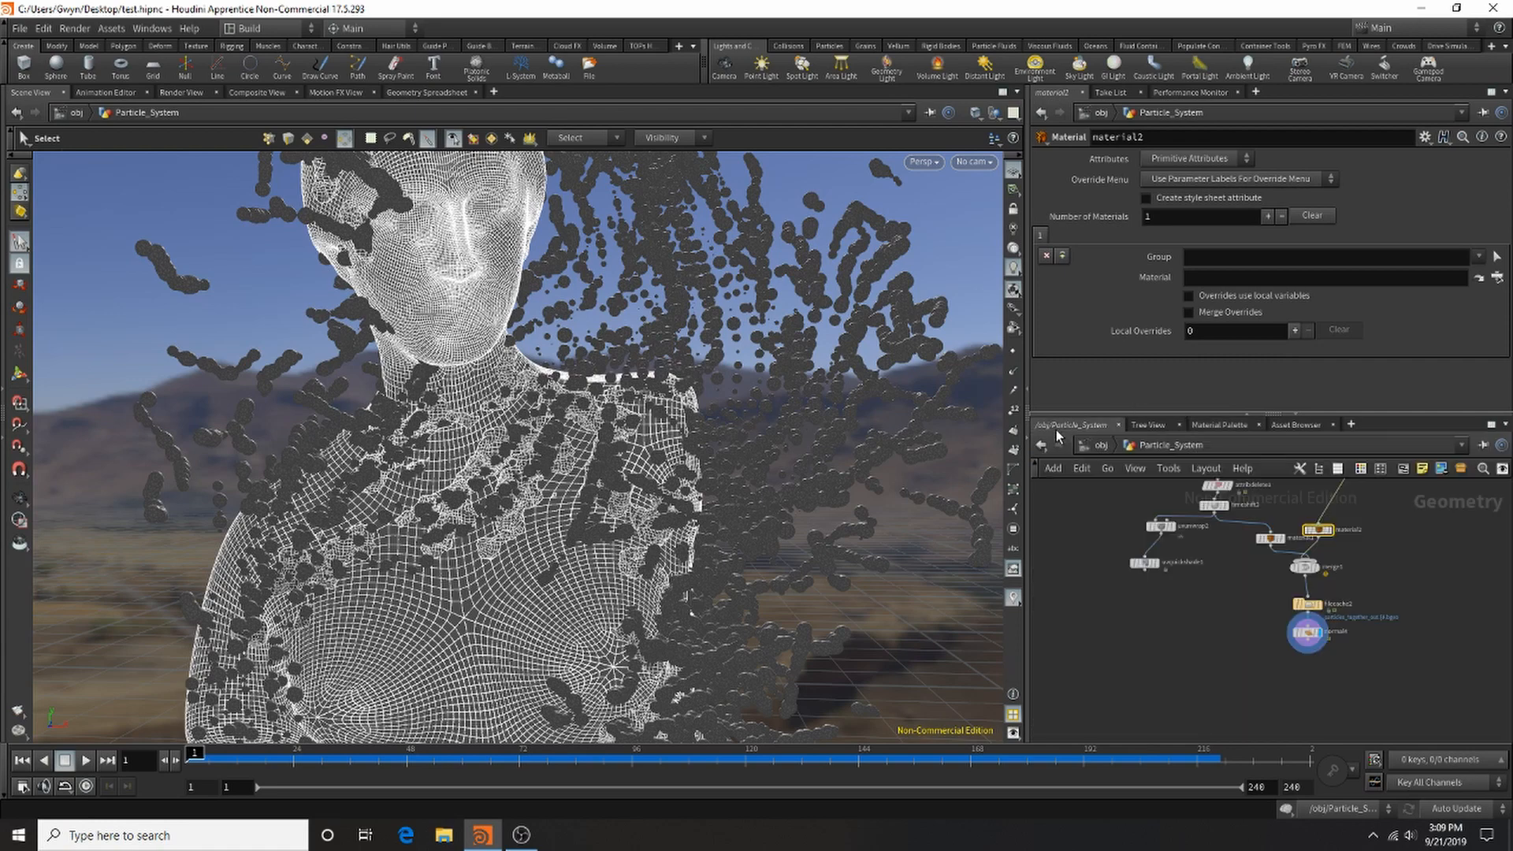
Assign /mat/principledshader to the Material node in the particle branch (material1).
{"action": "scroll", "coordinate": [1338, 502], "scroll_direction": "up", "scroll_amount": 4}
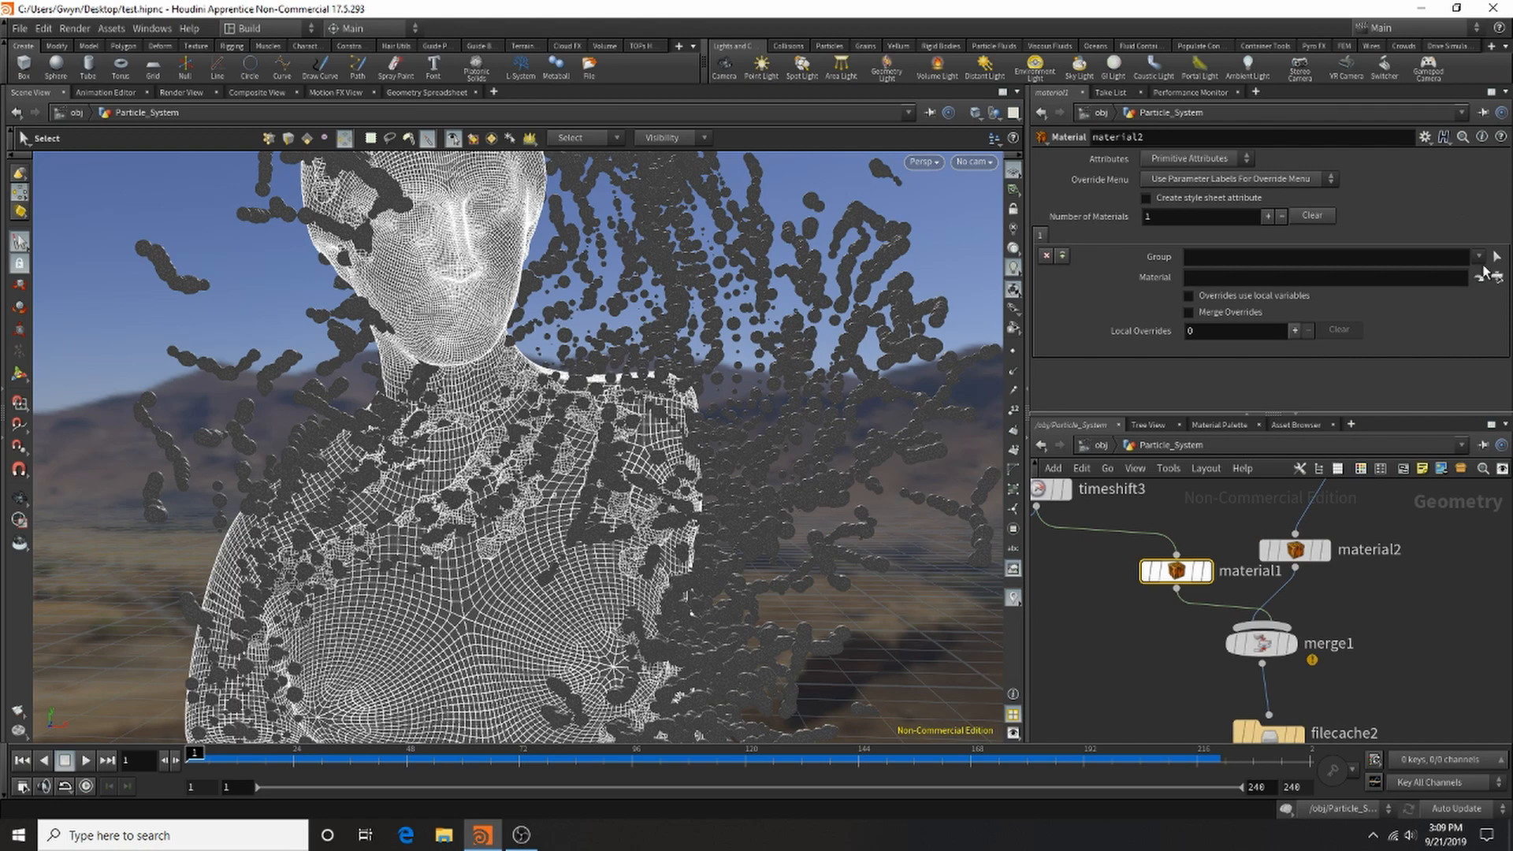
{"action": "left_click", "coordinate": [1497, 278]}
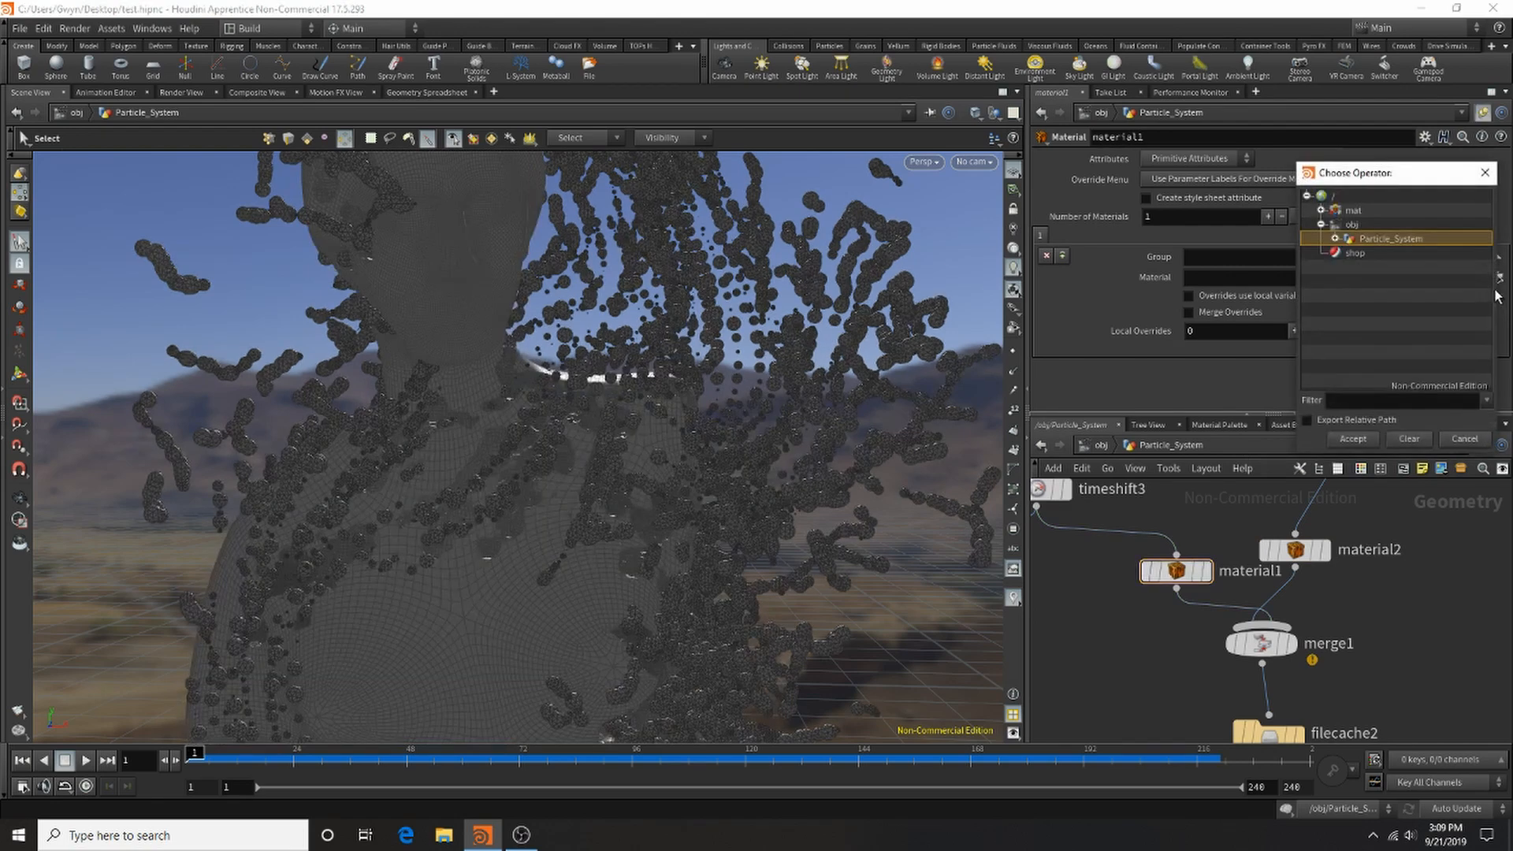
{"action": "left_click", "coordinate": [1322, 211]}
{"action": "left_click", "coordinate": [1369, 239]}
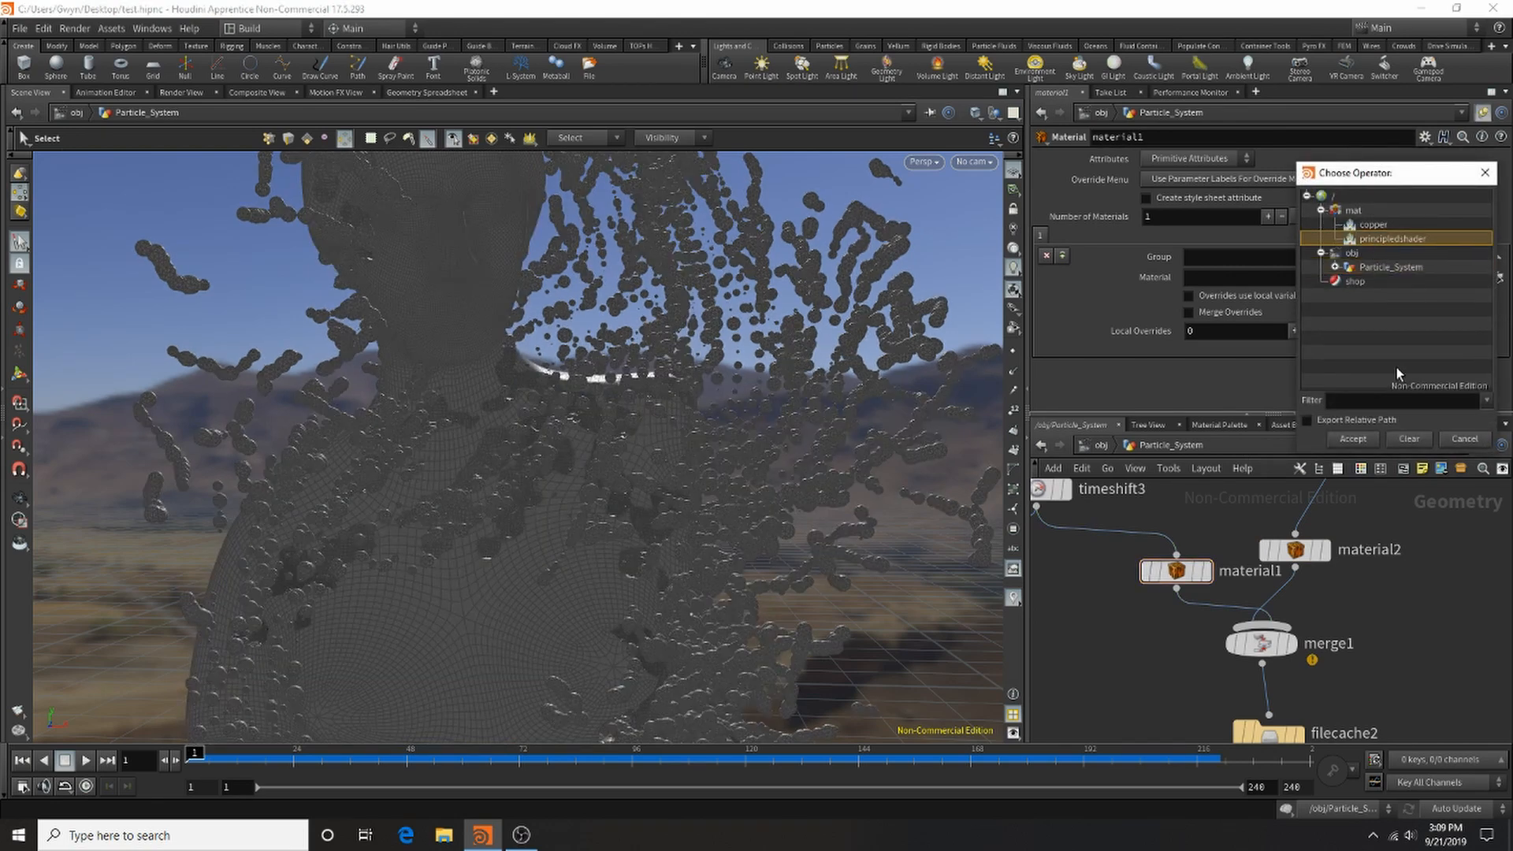
{"action": "left_click", "coordinate": [1353, 439]}
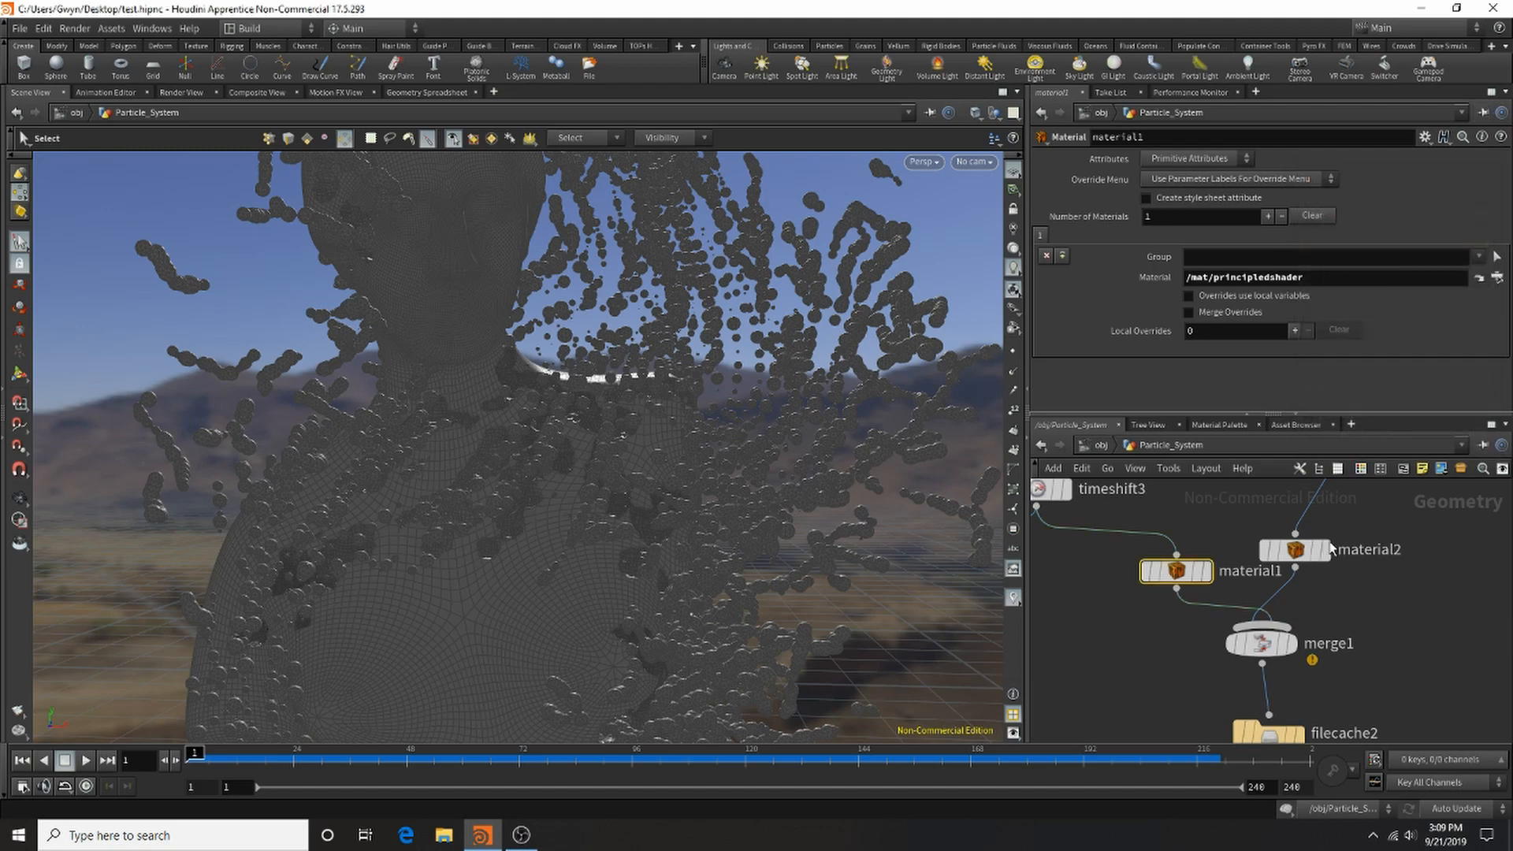
Assign /mat/principledshader to the Material node in the statue branch (material2).
{"action": "left_click", "coordinate": [1325, 549]}
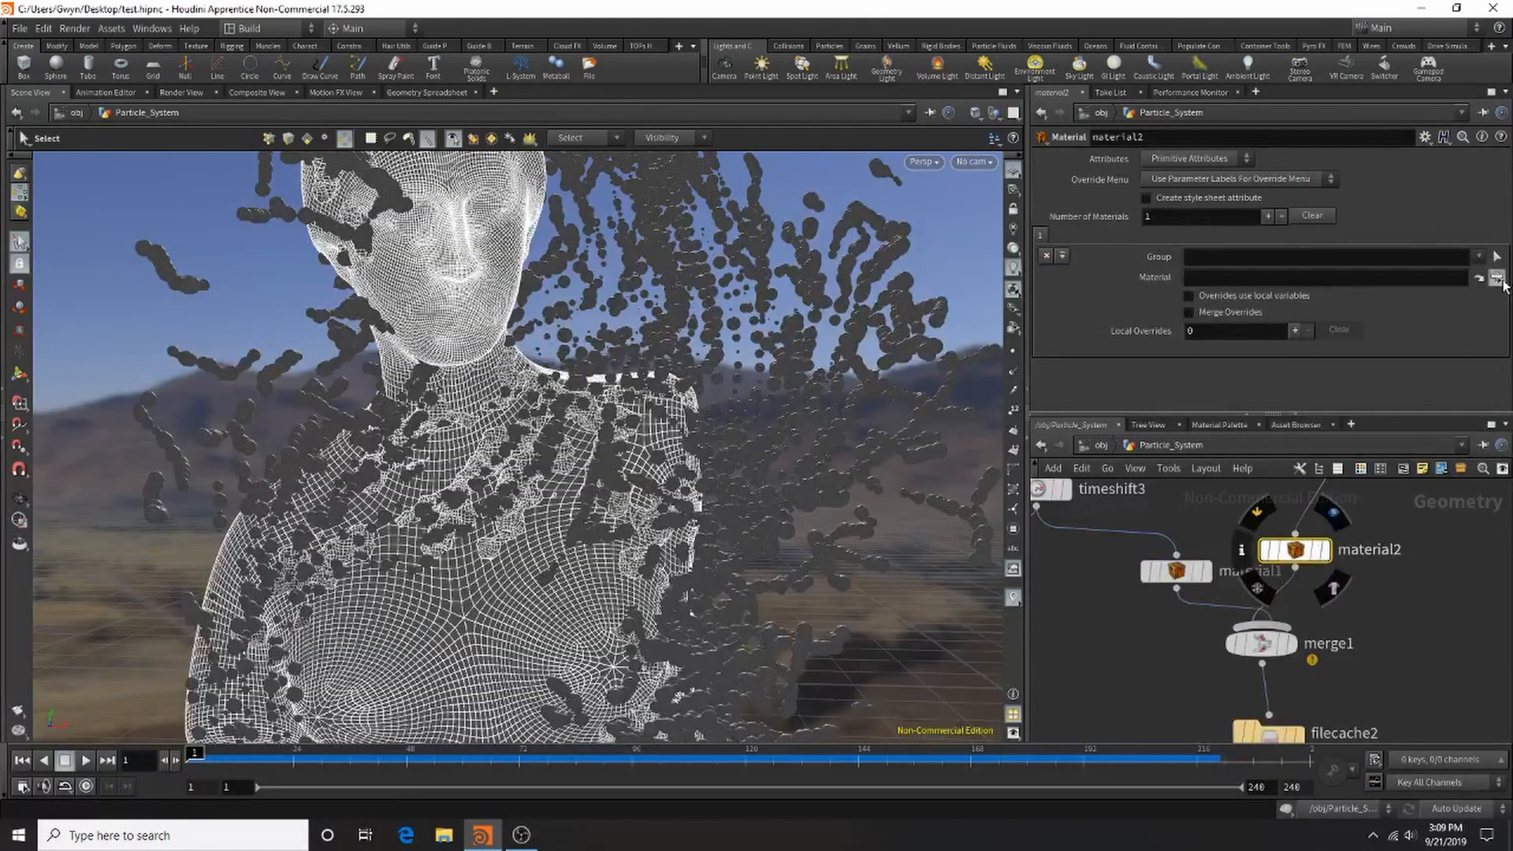
{"action": "left_click", "coordinate": [1499, 279]}
{"action": "left_click", "coordinate": [1379, 228]}
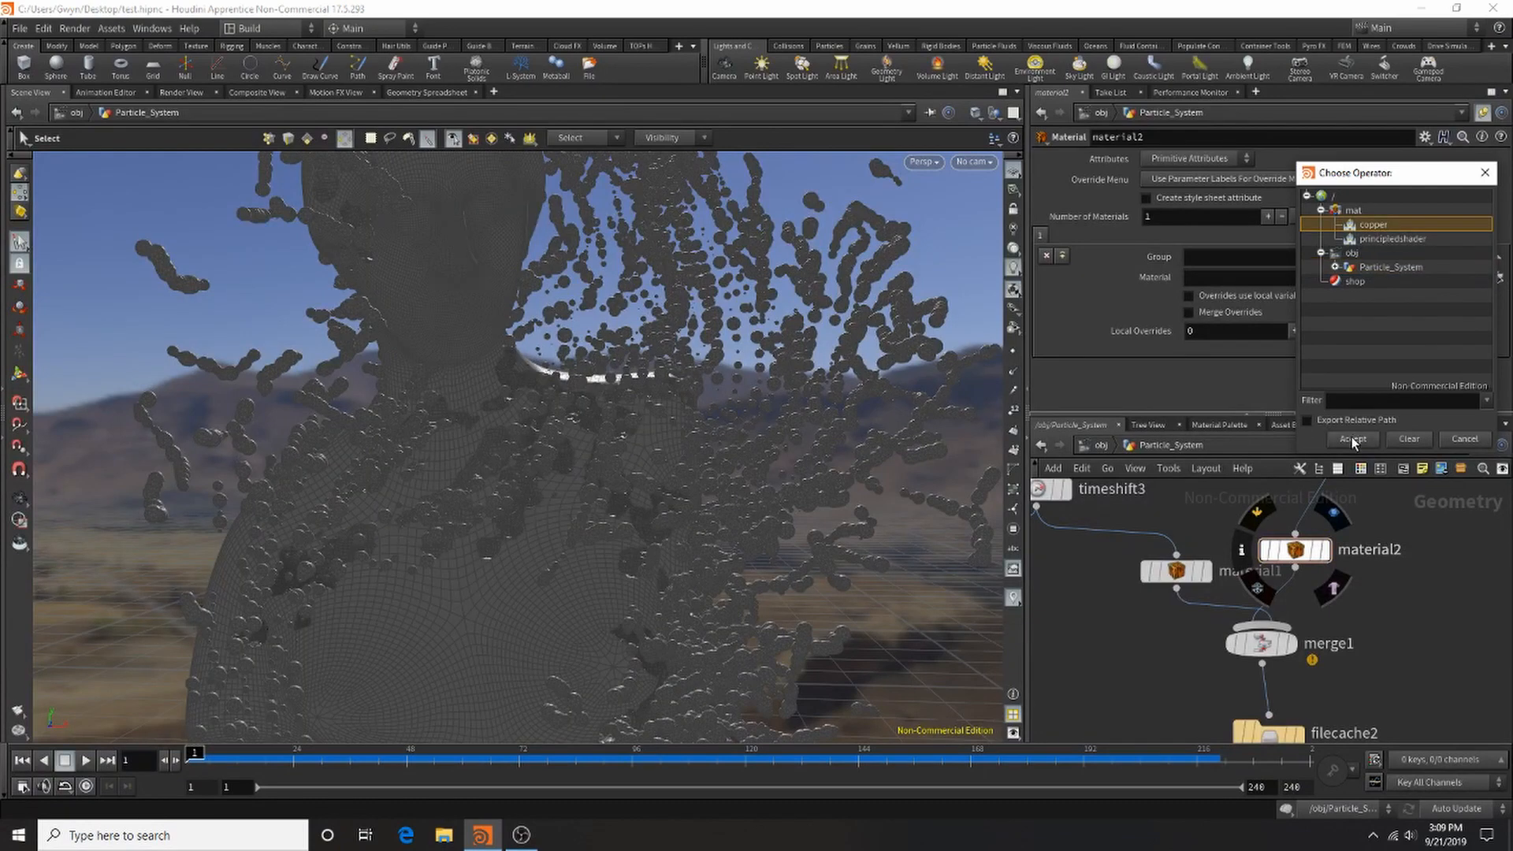
{"action": "left_click", "coordinate": [1400, 244]}
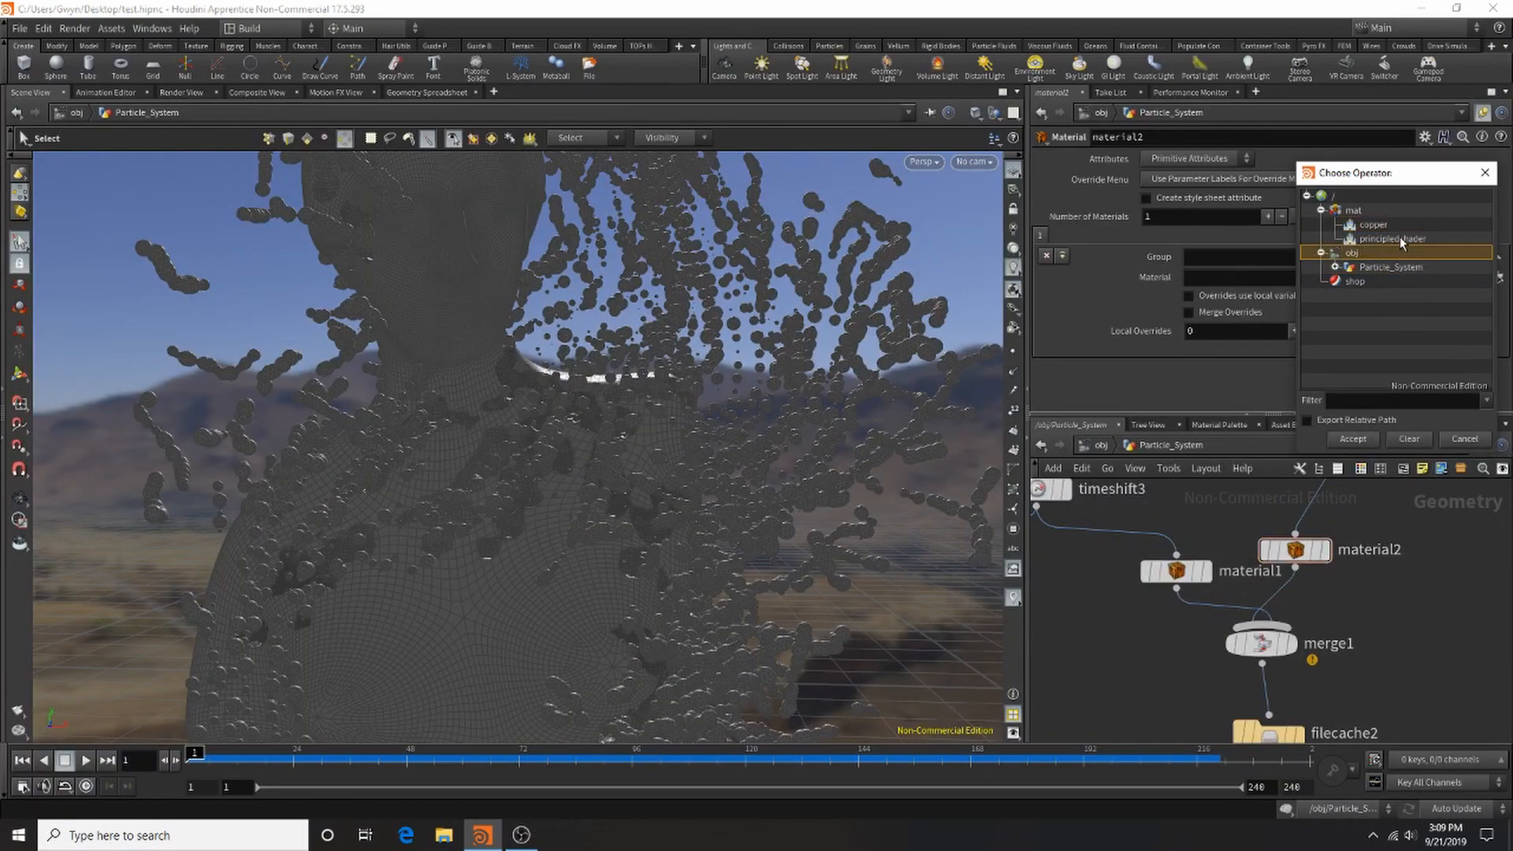
{"action": "left_click", "coordinate": [1397, 239]}
{"action": "left_click", "coordinate": [1353, 440]}
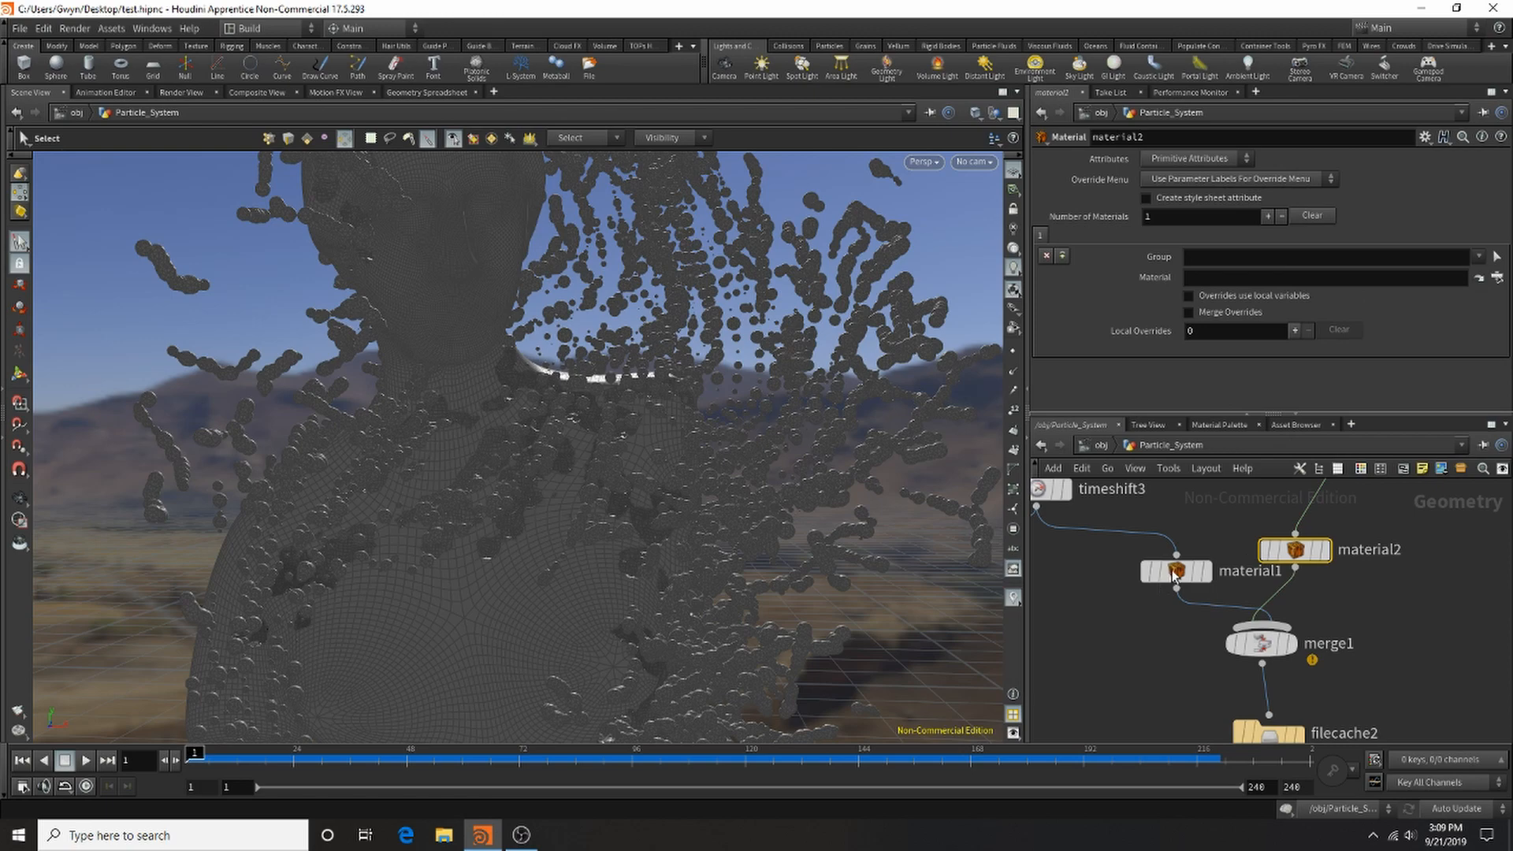
Change the material of the particle branch's Material node (material1) to /mat/copper.
{"action": "left_click", "coordinate": [1166, 573]}
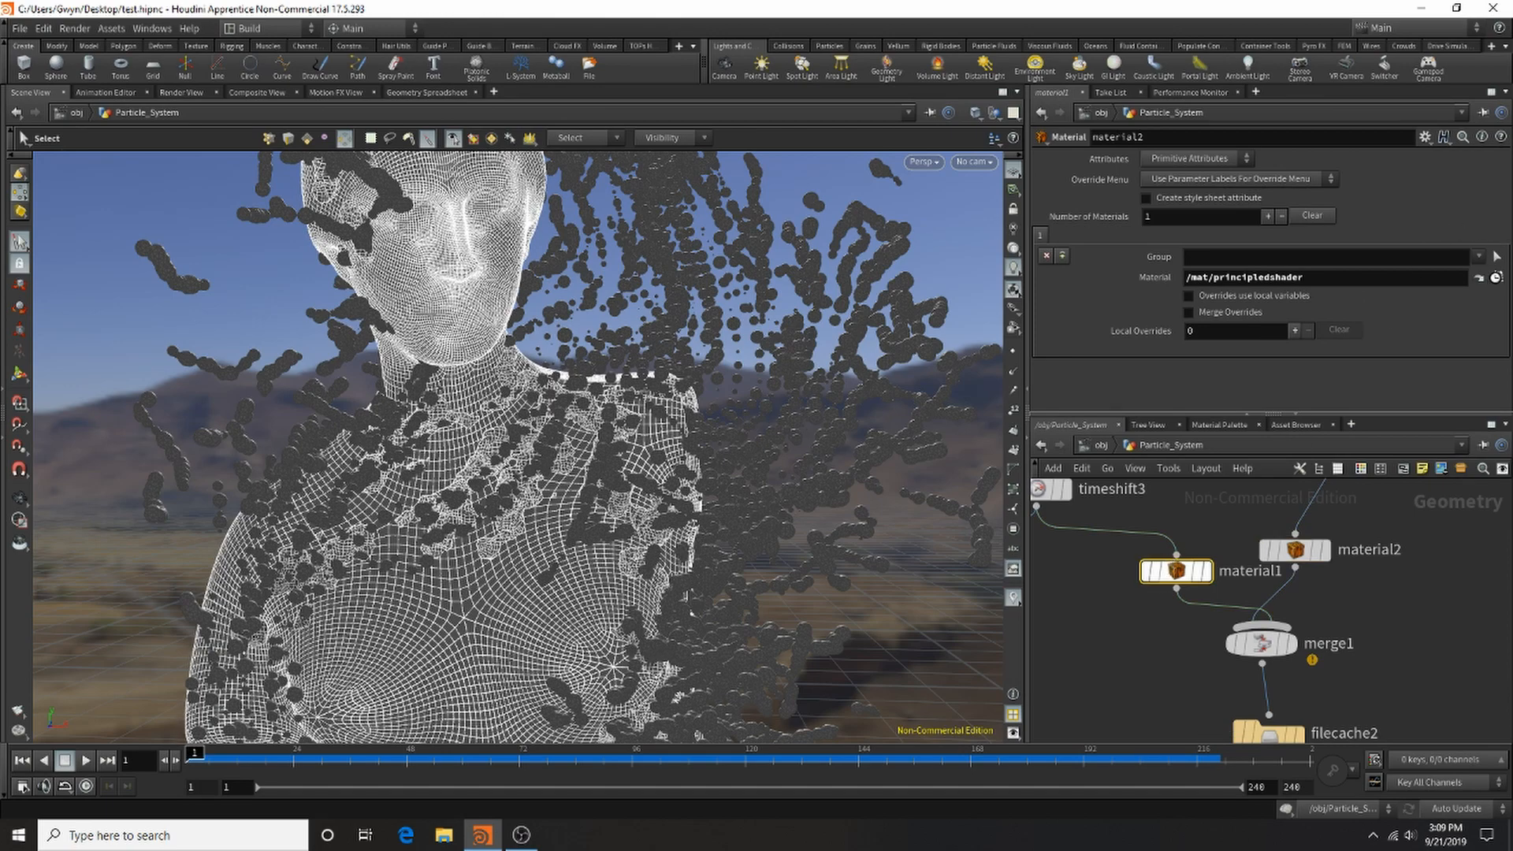
{"action": "left_click", "coordinate": [1496, 277]}
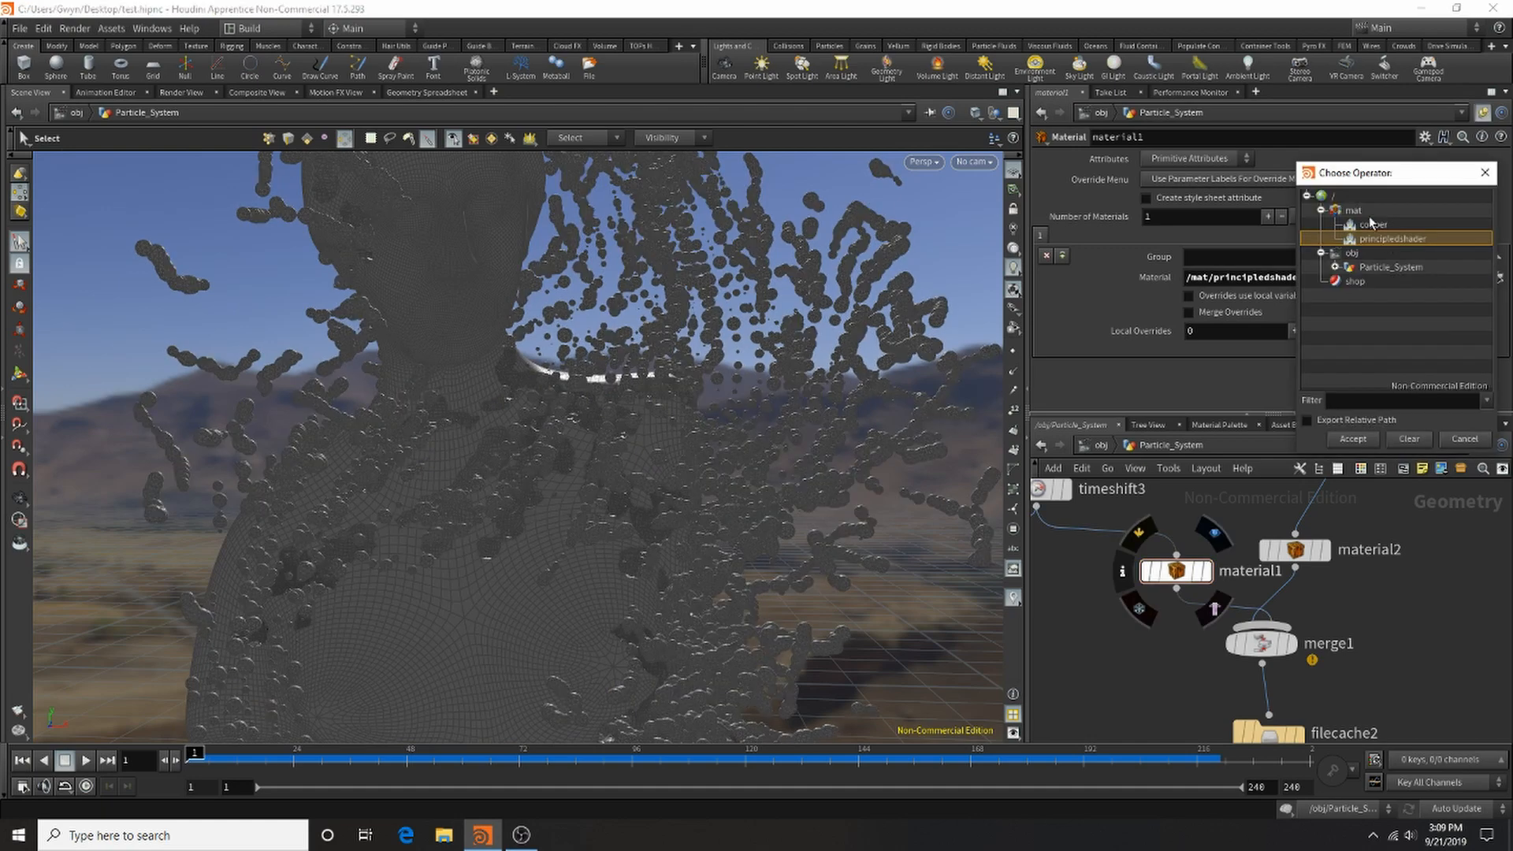
{"action": "left_click", "coordinate": [1371, 228]}
{"action": "left_click", "coordinate": [1352, 440]}
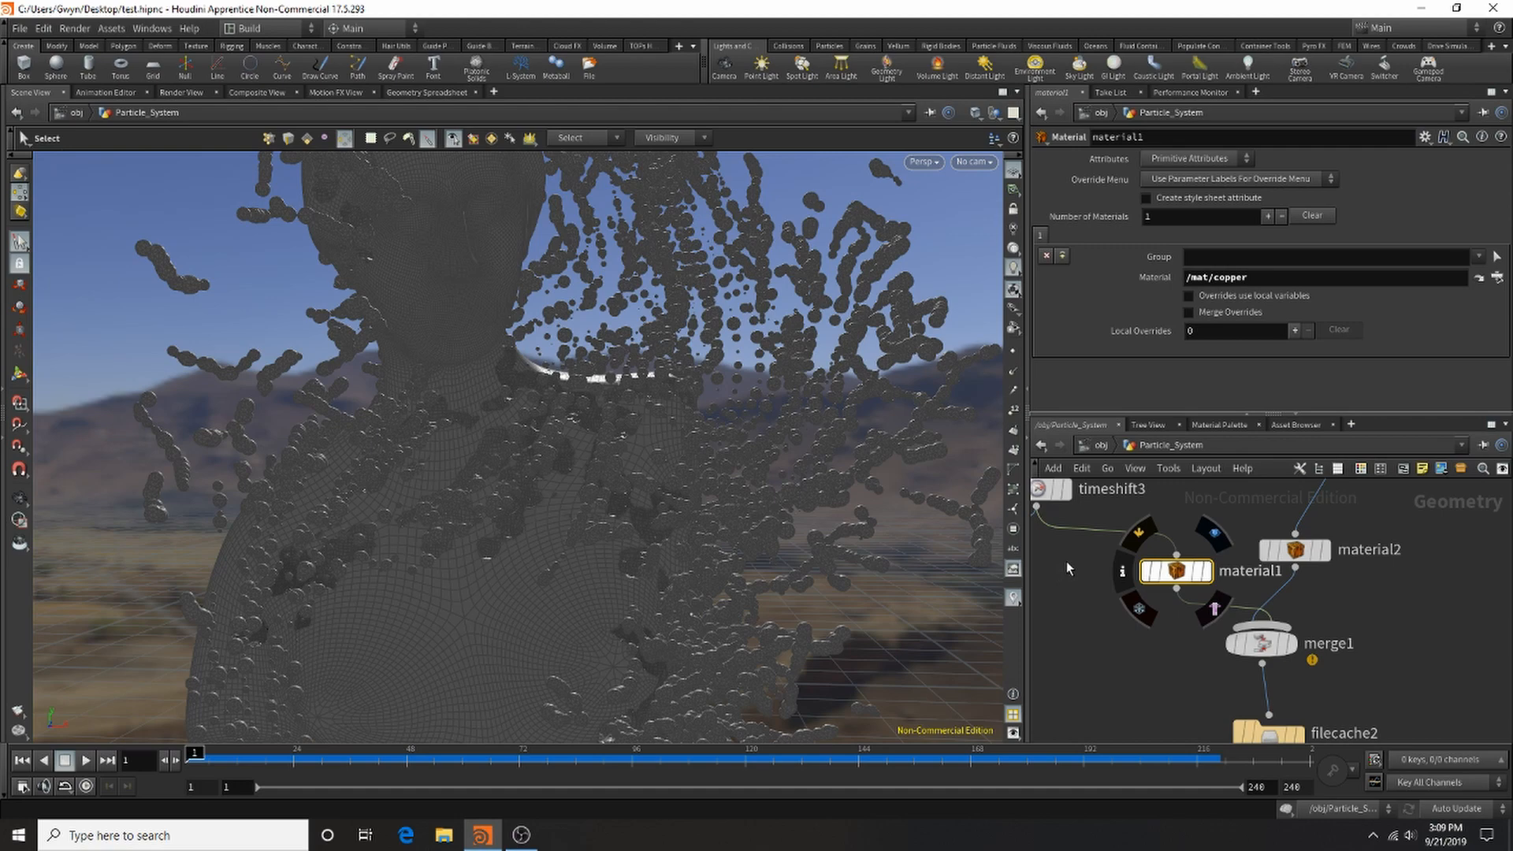
Insert a Color node between timeshift3 and material1 in the particle branch.
{"action": "key", "text": "Tab"}
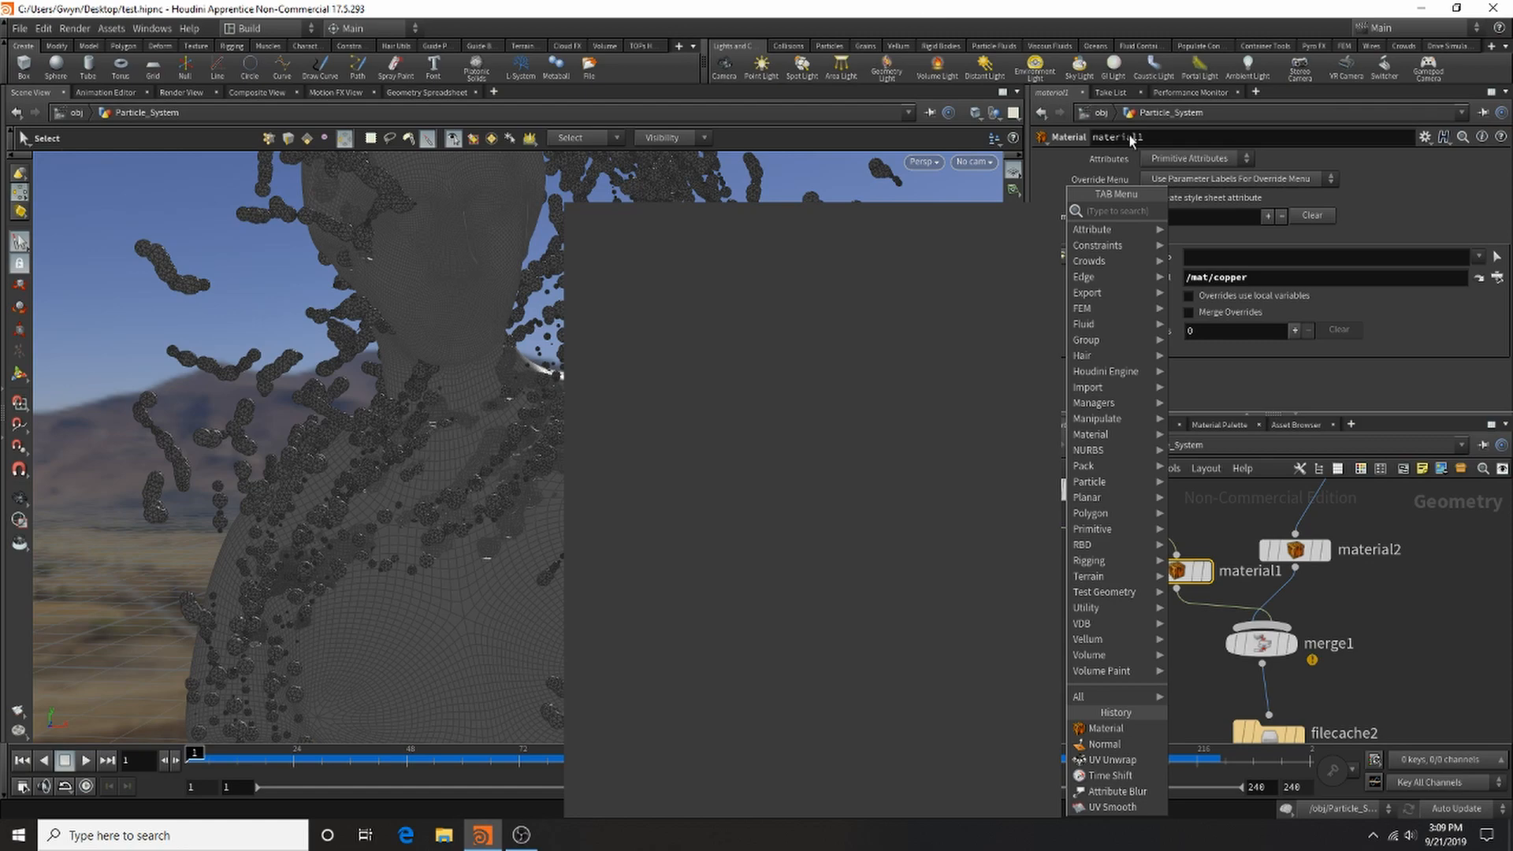
{"action": "type", "text": "color"}
{"action": "left_click", "coordinate": [1216, 212]}
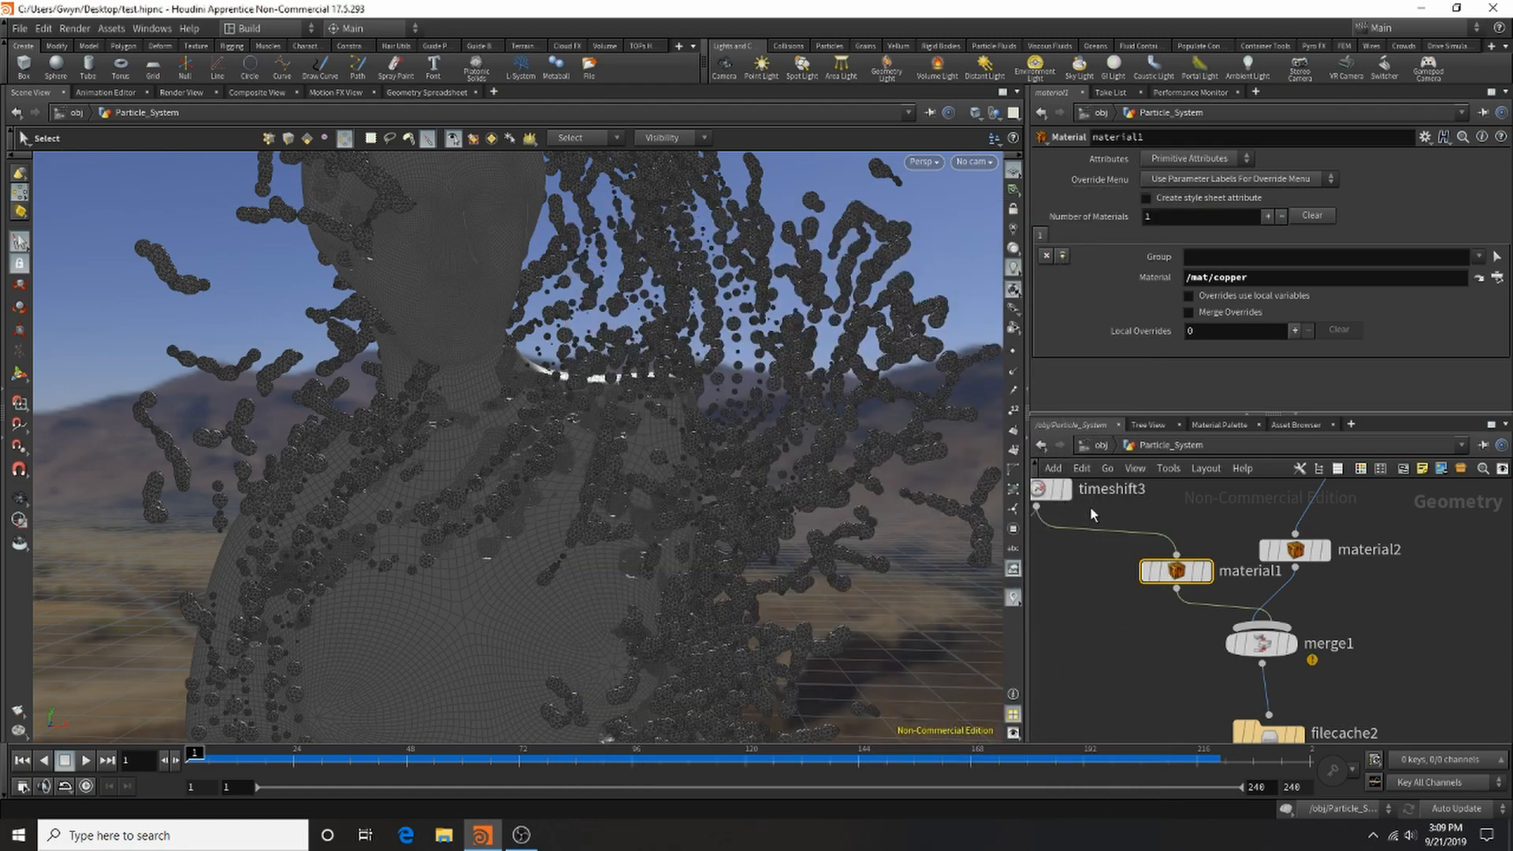
{"action": "left_click", "coordinate": [1110, 533]}
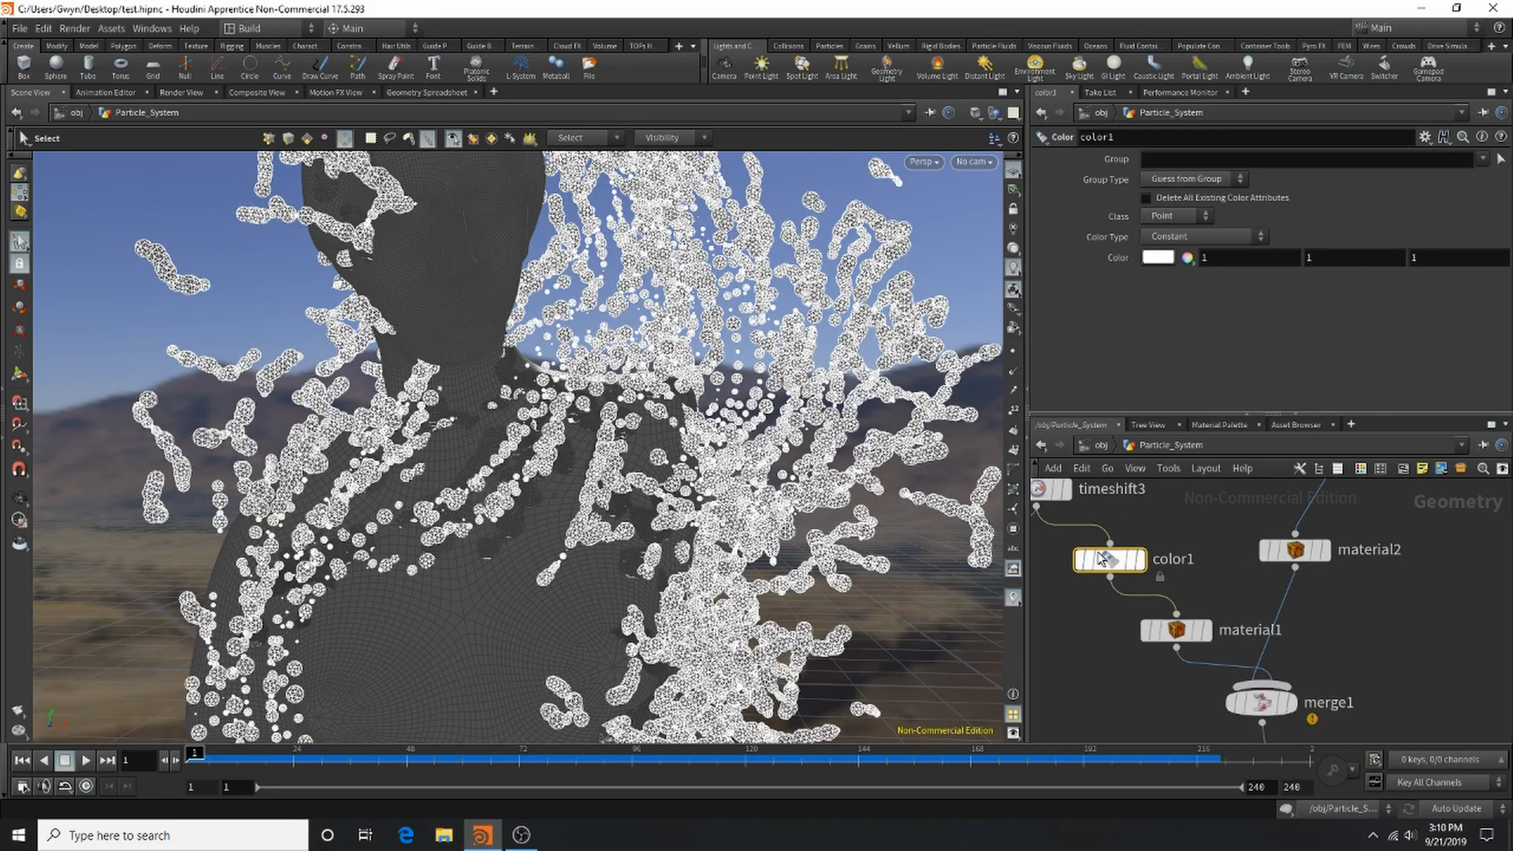
Set the Color node's color type to Ramp from Attribute and its attribute to pscale.
{"action": "mouse_move", "coordinate": [1102, 559]}
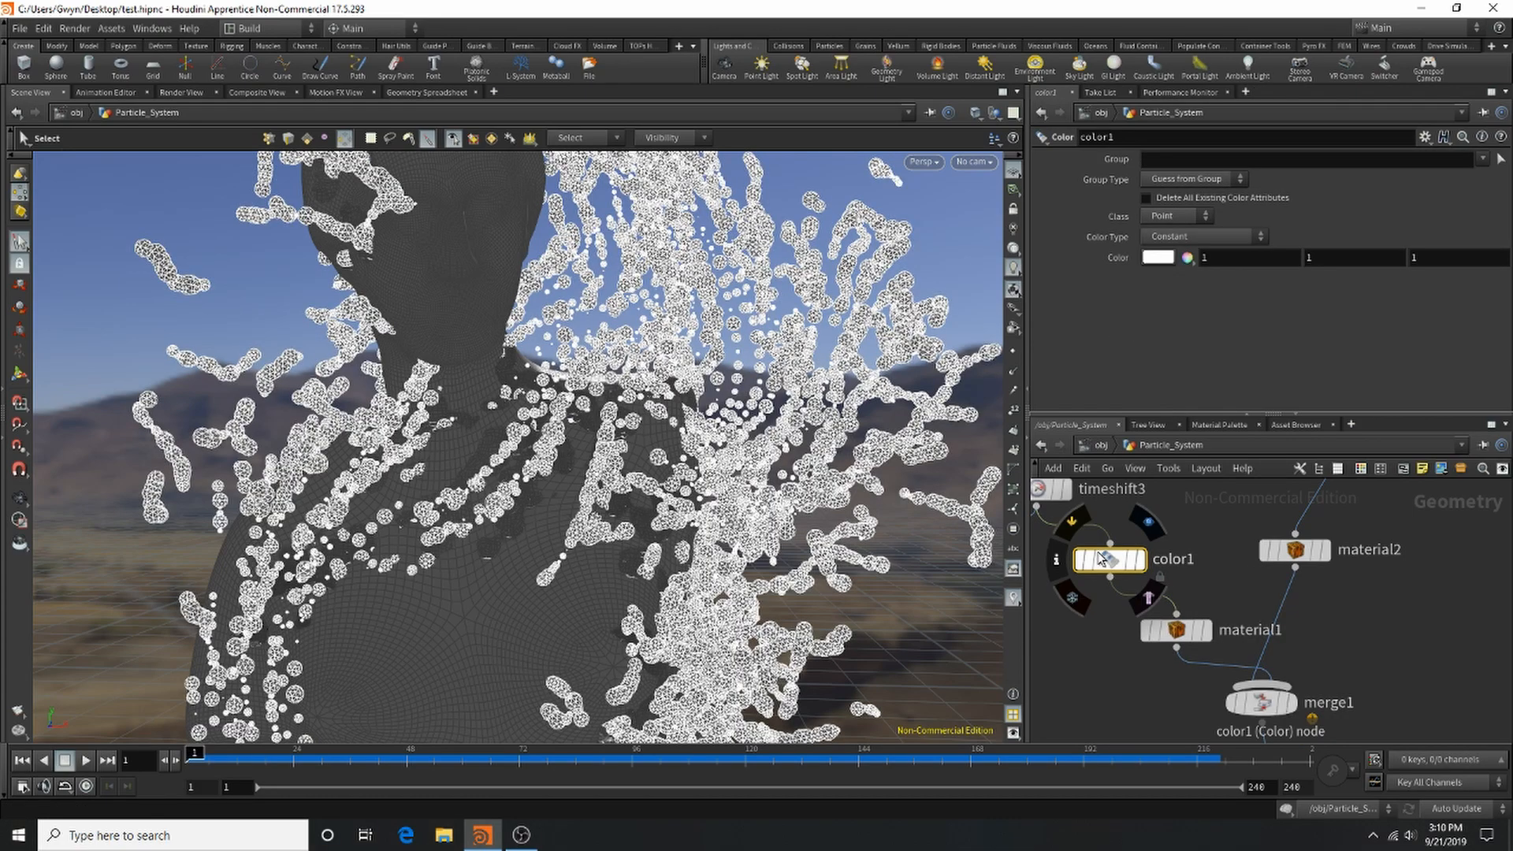
{"action": "left_click", "coordinate": [1213, 236]}
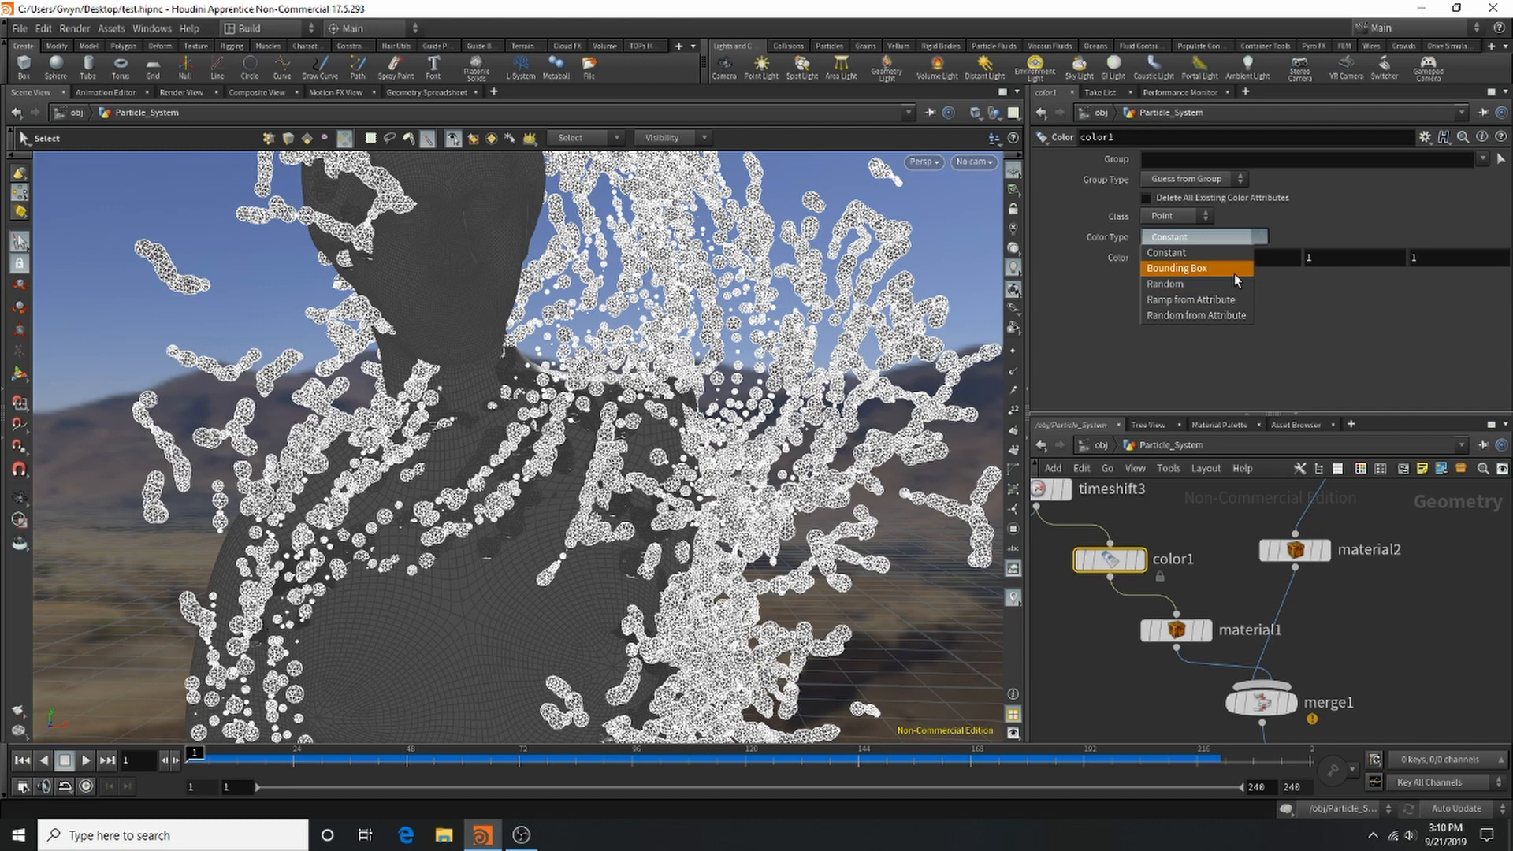
{"action": "left_click", "coordinate": [1226, 303]}
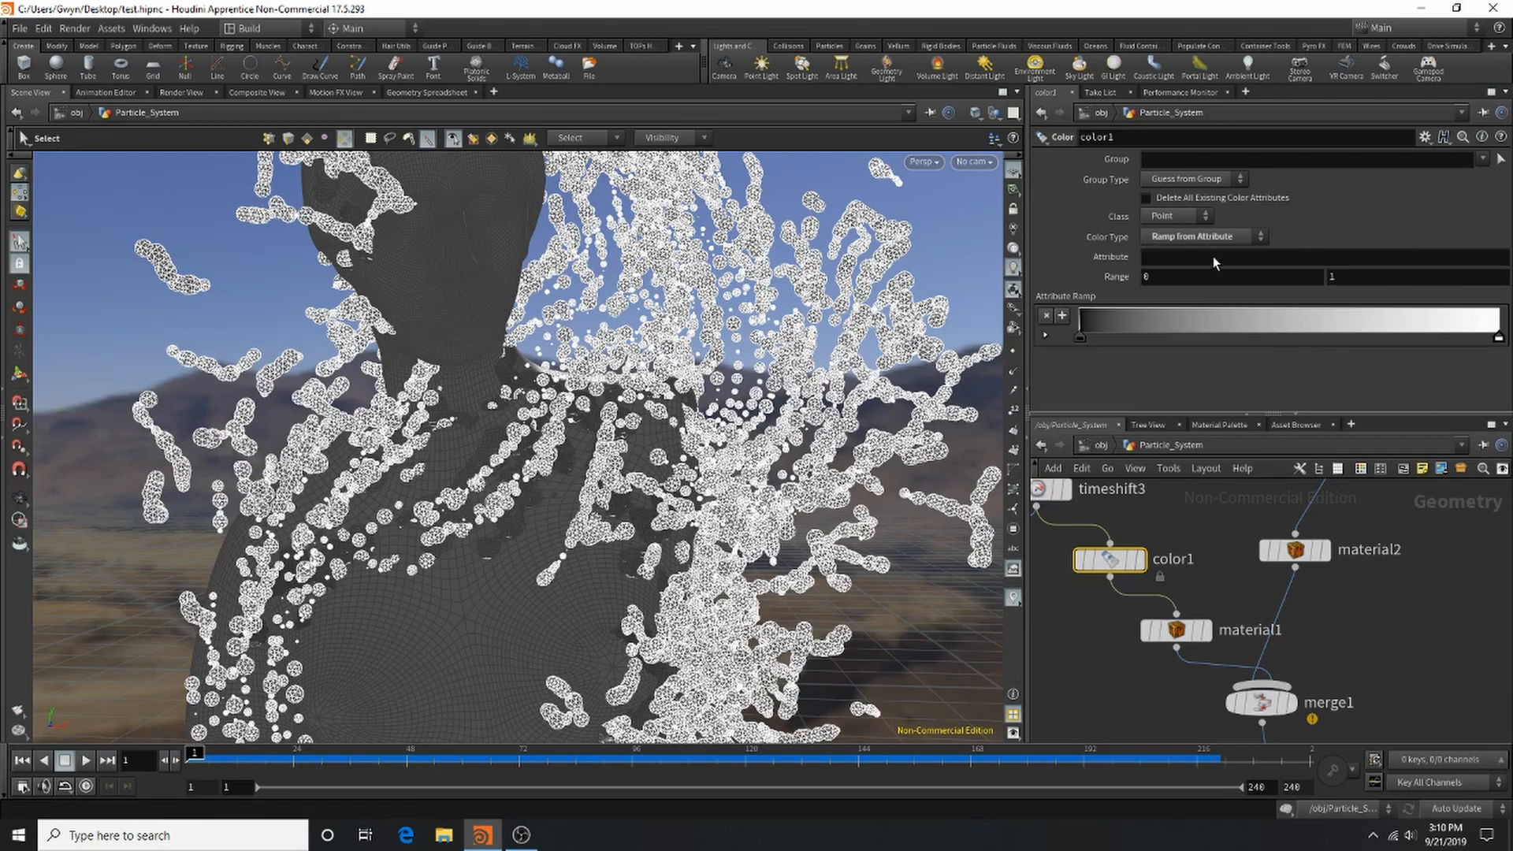
{"action": "left_click", "coordinate": [1166, 259]}
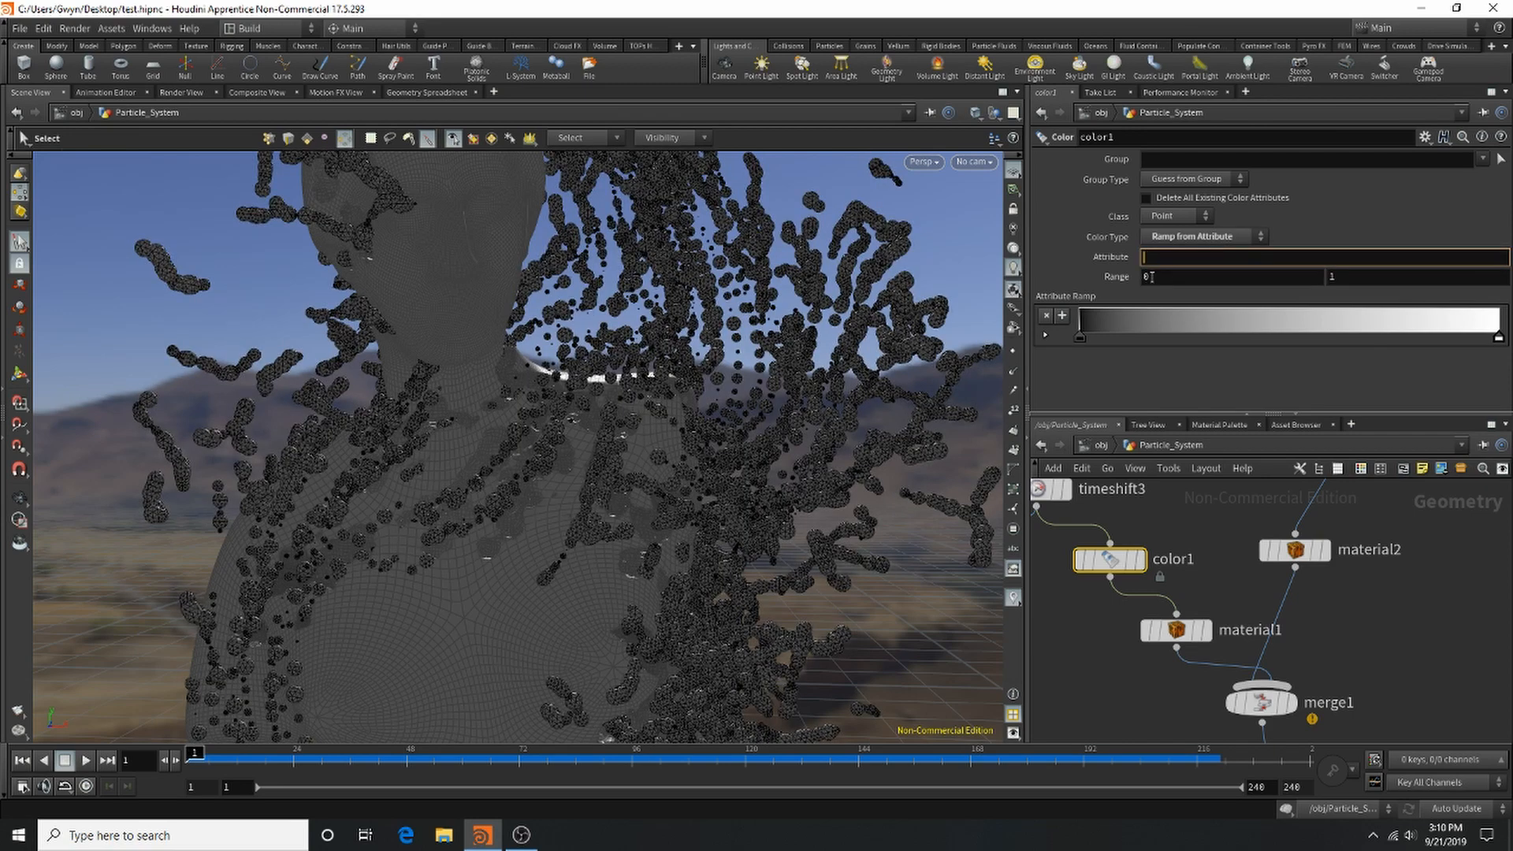
{"action": "type", "text": "pscale"}
{"action": "key", "text": "Return"}
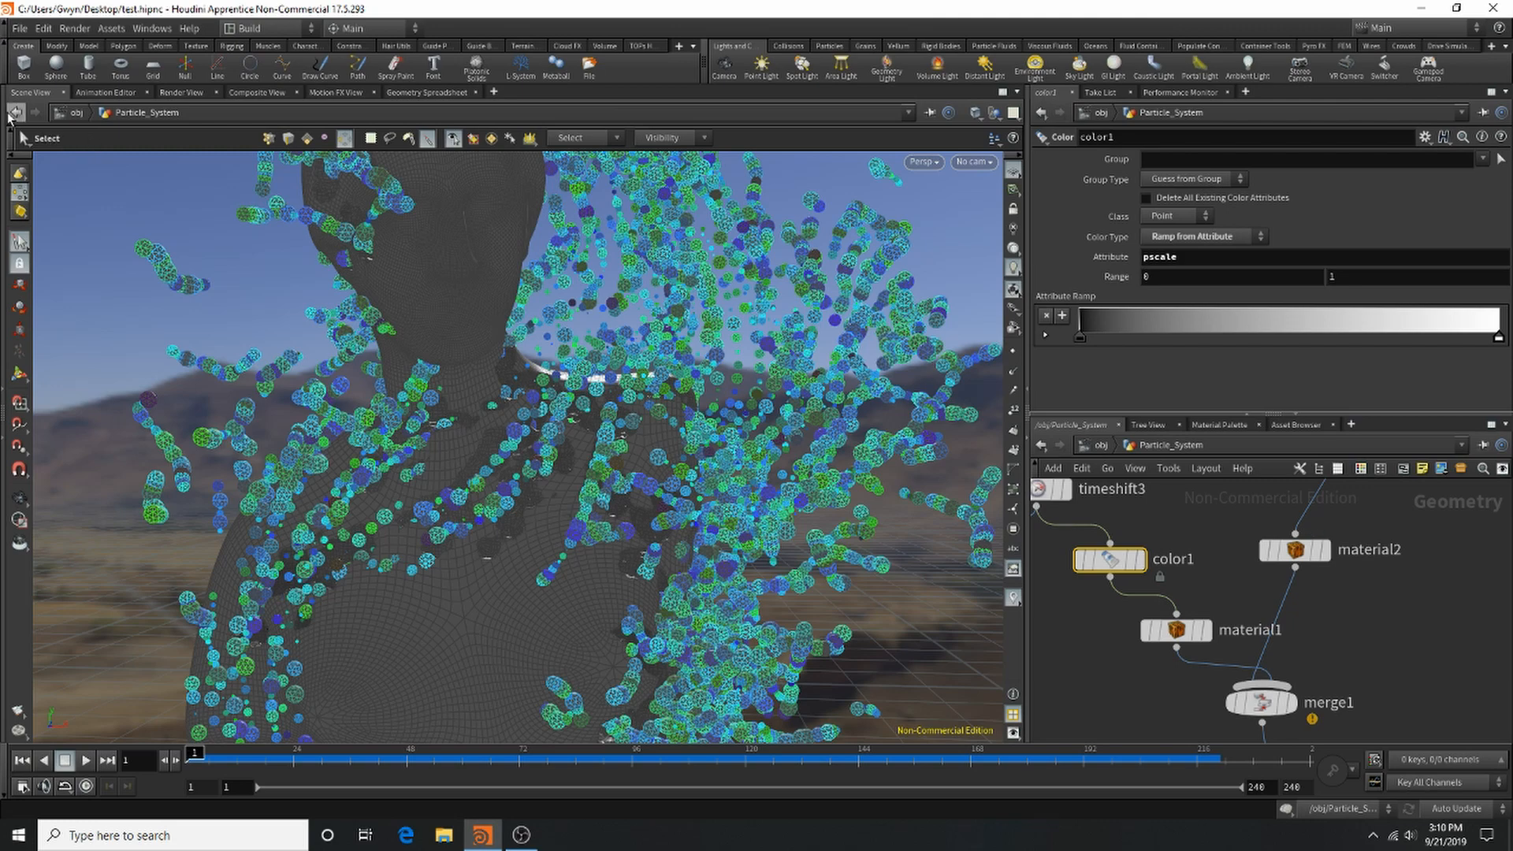
Save the scene file.
{"action": "left_click", "coordinate": [16, 29]}
{"action": "key", "text": "Escape"}
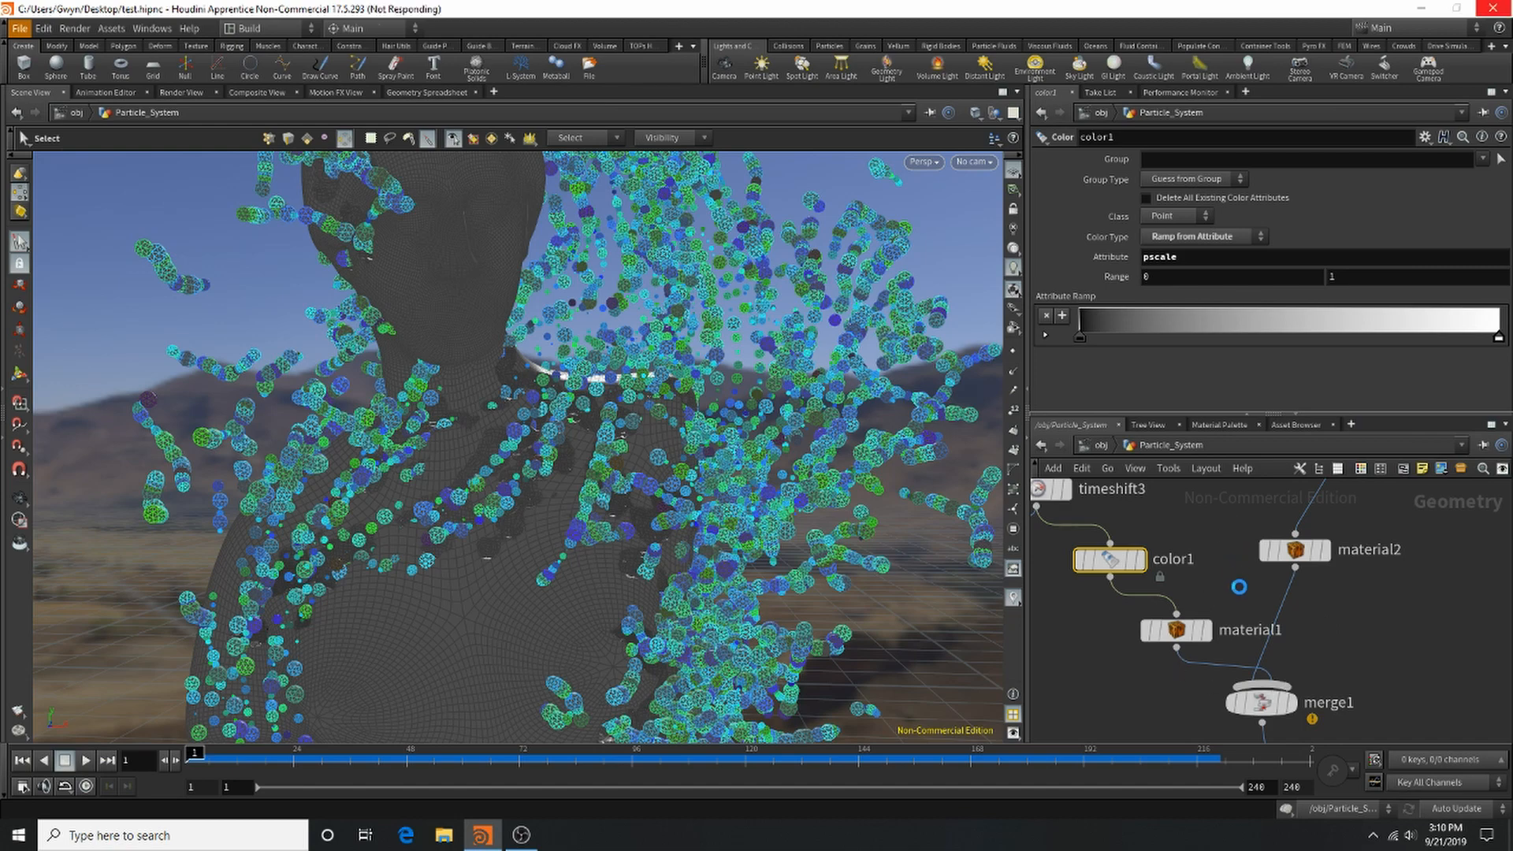
{"action": "scroll", "coordinate": [1234, 609], "scroll_direction": "up", "scroll_amount": 4}
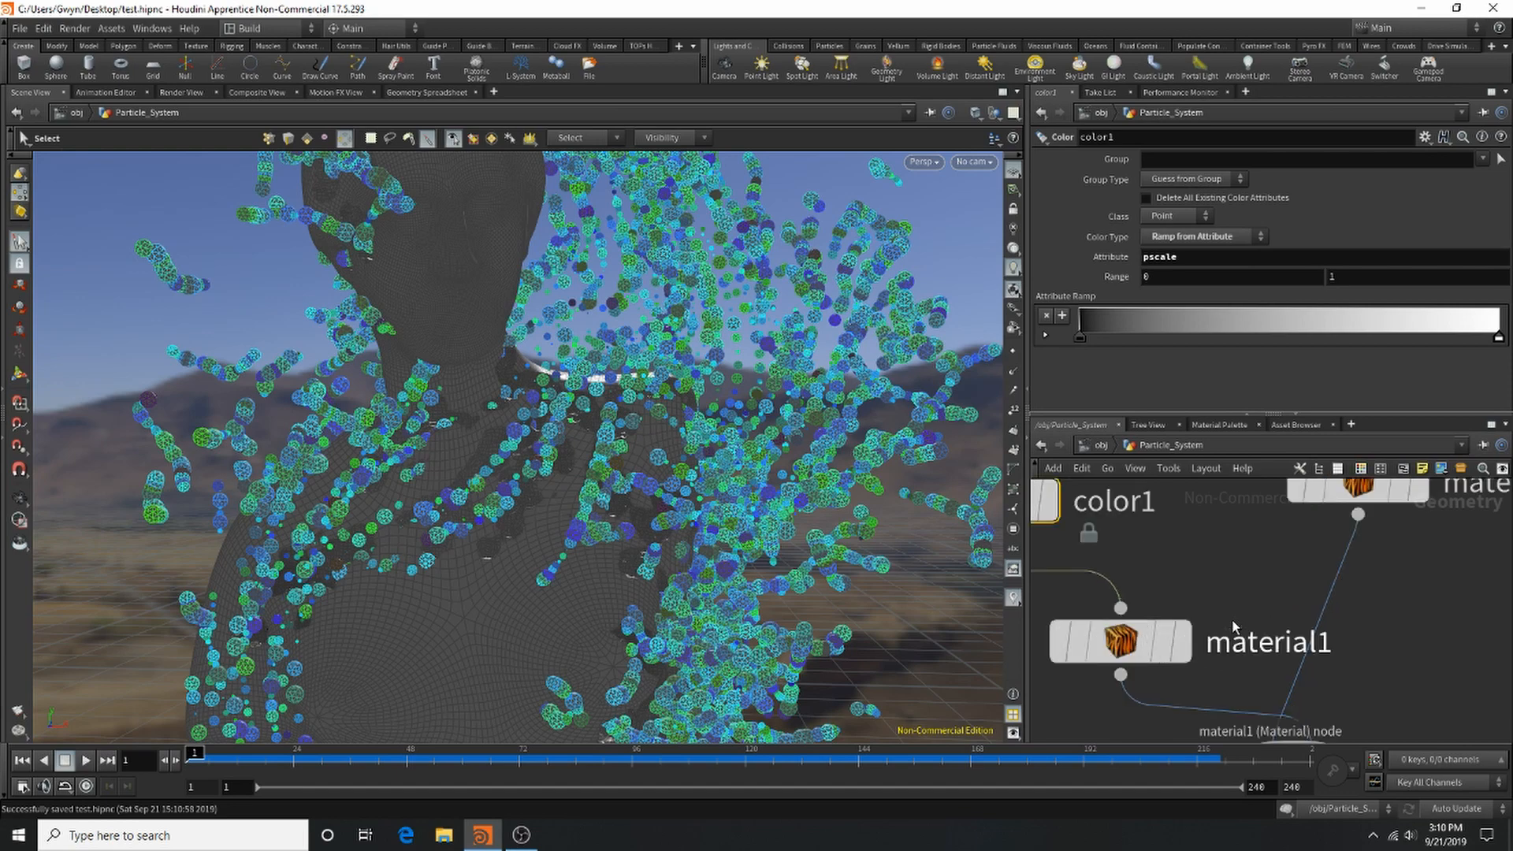
{"action": "scroll", "coordinate": [1280, 590], "scroll_direction": "down", "scroll_amount": 4}
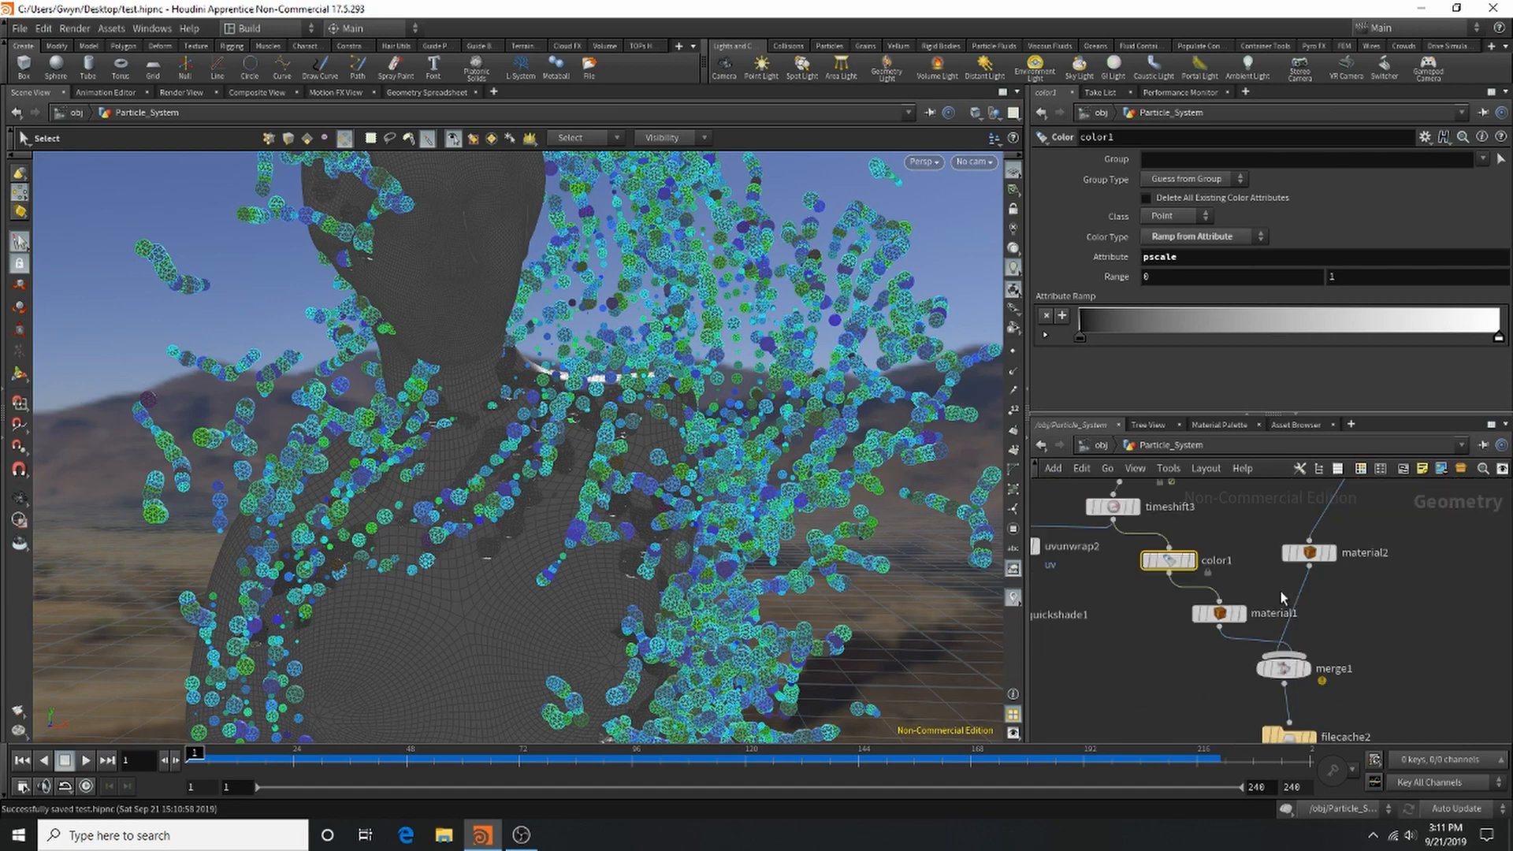
{"action": "scroll", "coordinate": [1318, 690], "scroll_direction": "up", "scroll_amount": 1}
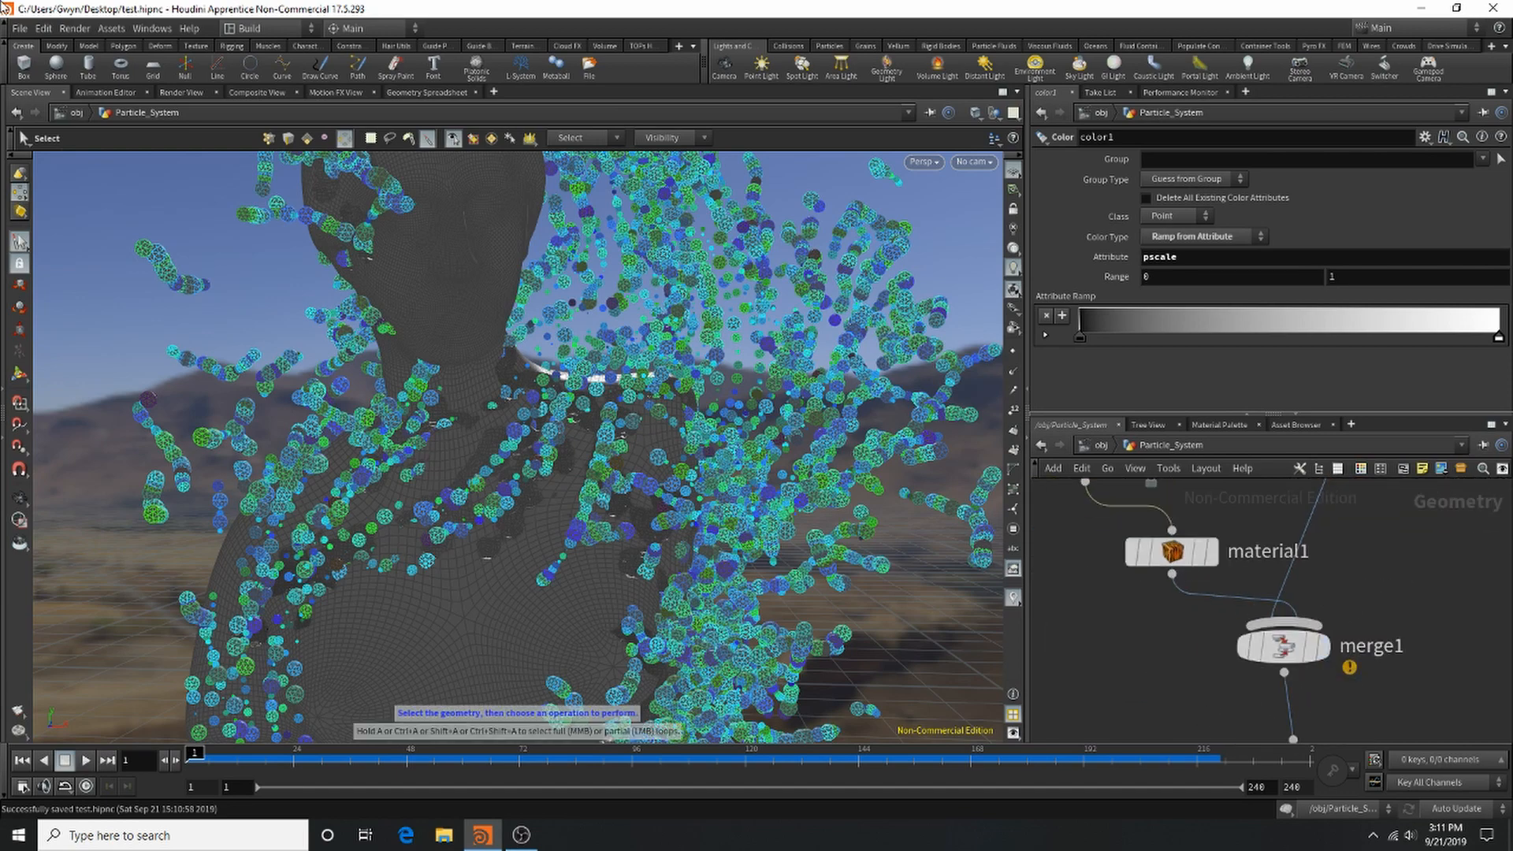
{"action": "left_click", "coordinate": [17, 29]}
{"action": "left_click", "coordinate": [35, 104]}
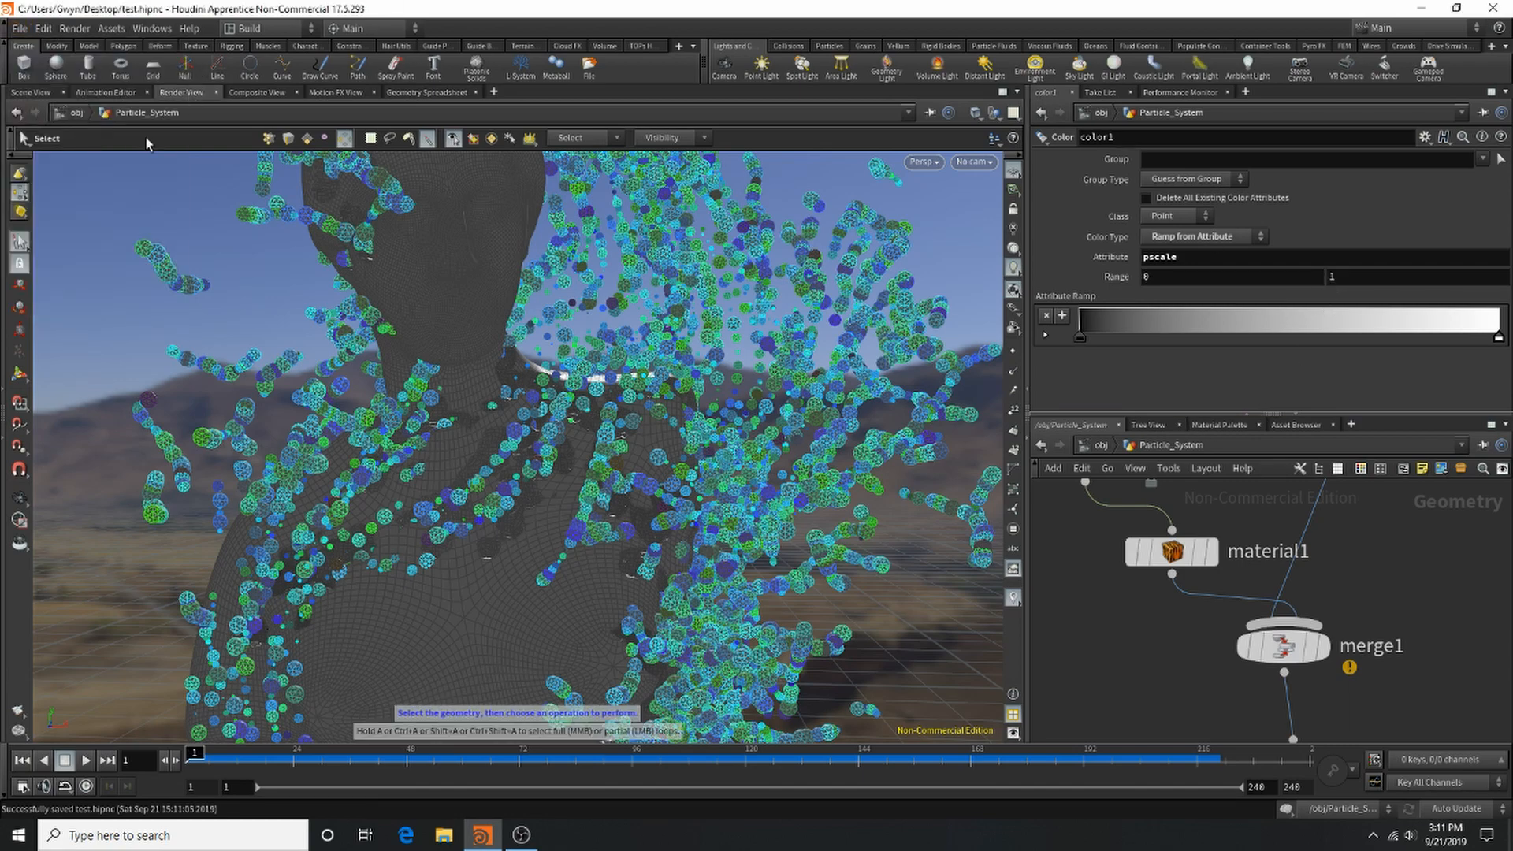
Run a test render of the scene in the Render View, stop it and return to the Scene View.
{"action": "left_click", "coordinate": [181, 92]}
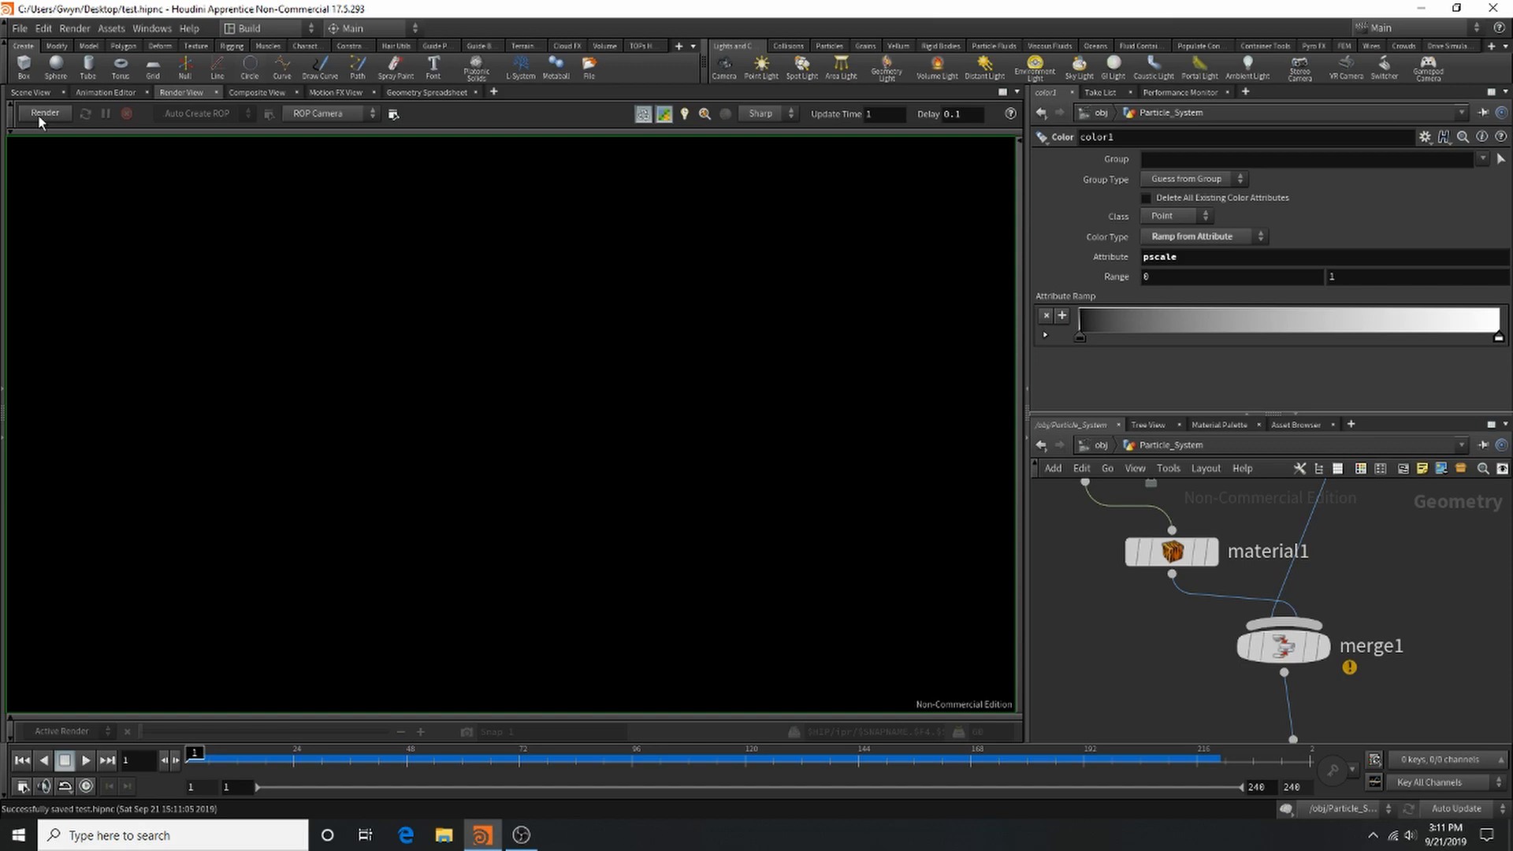
{"action": "left_click", "coordinate": [38, 115]}
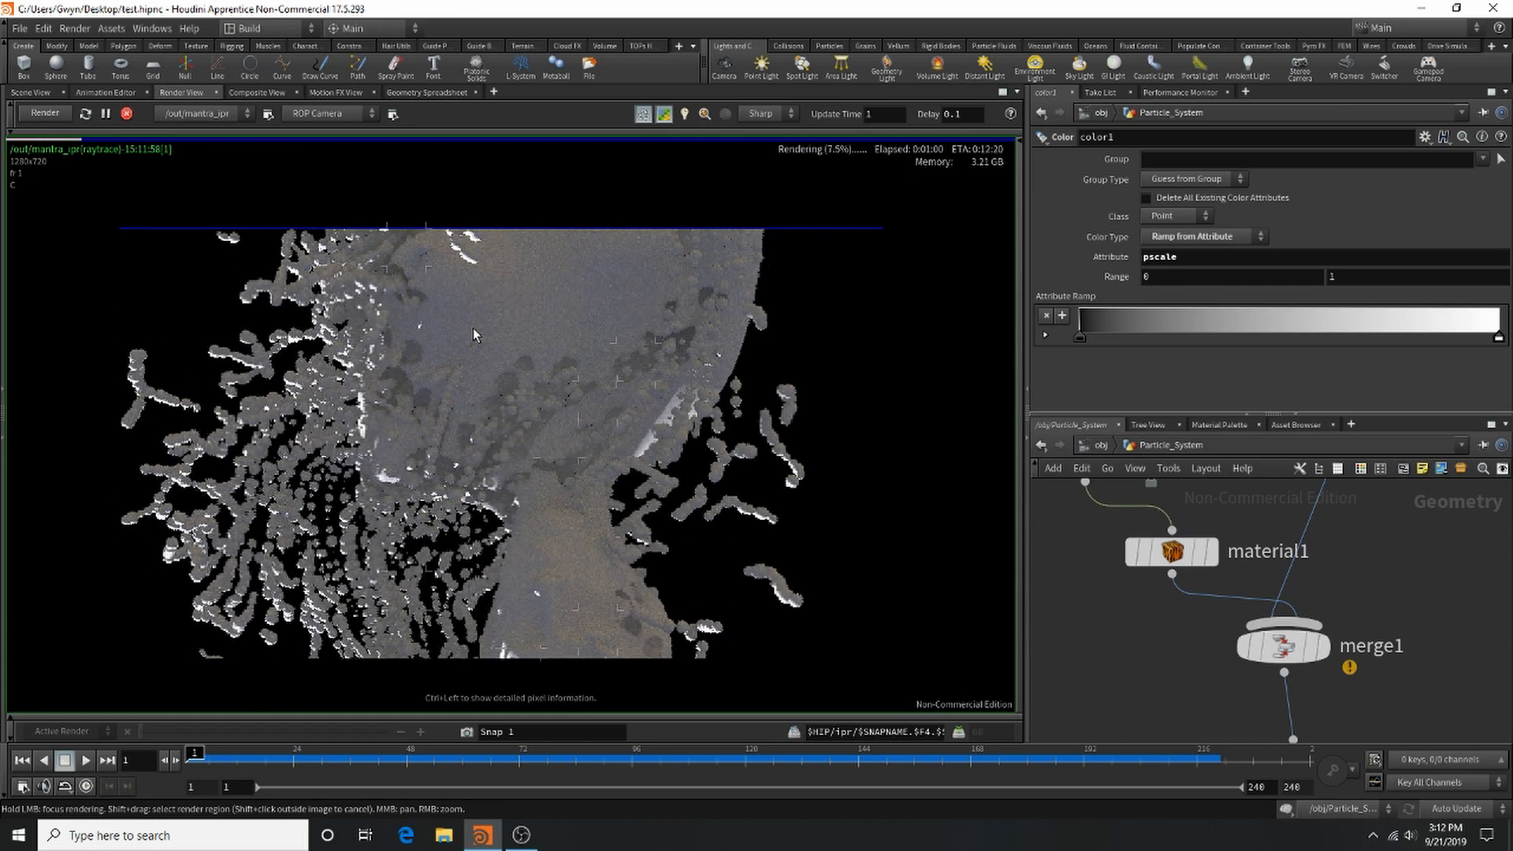
{"action": "left_click", "coordinate": [126, 113]}
{"action": "left_click", "coordinate": [51, 96]}
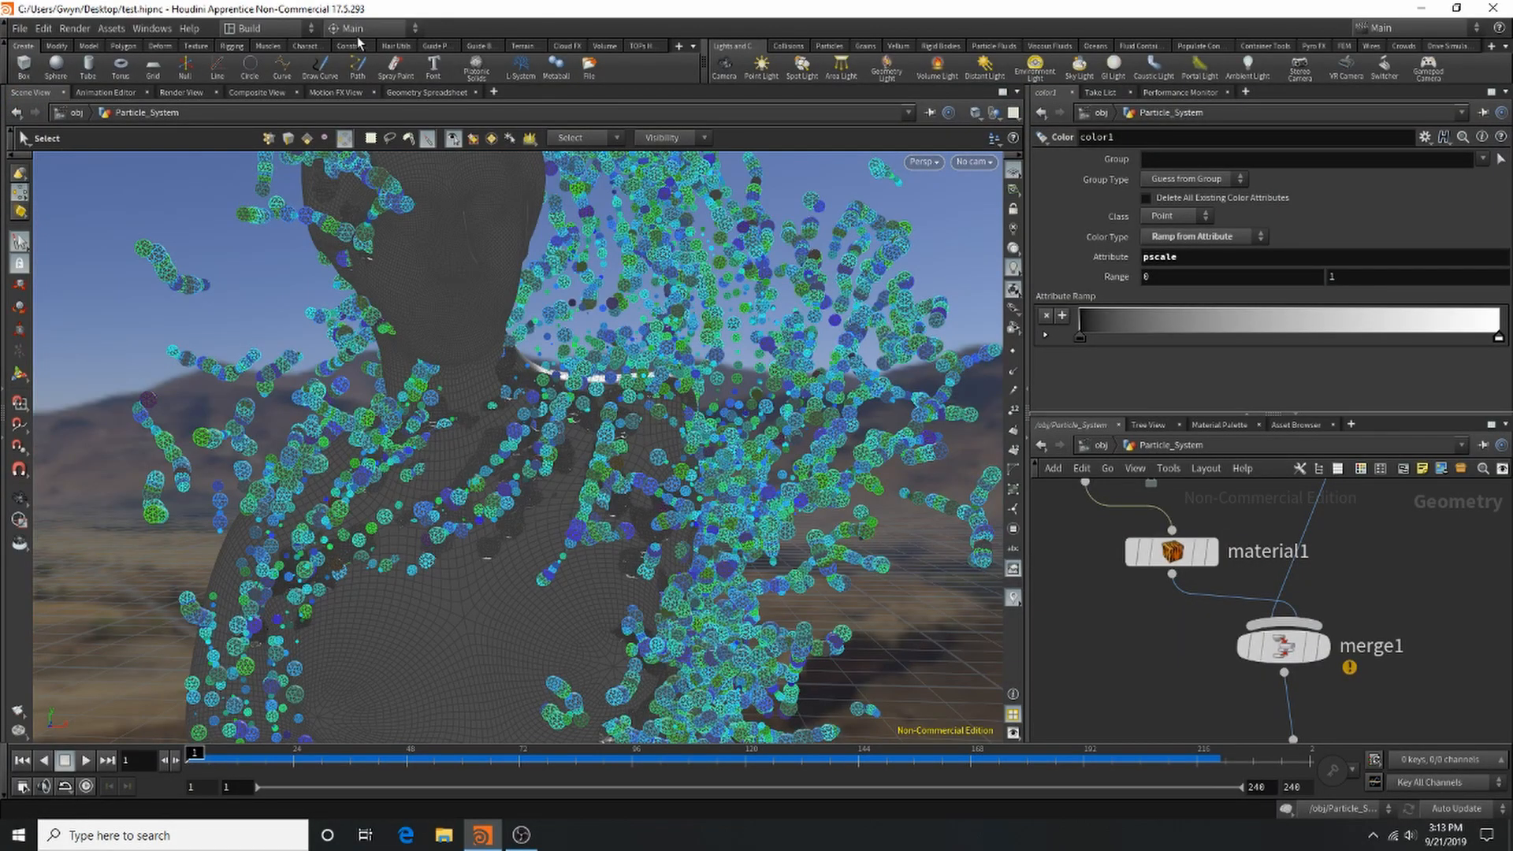
Move filecache2 aside, wire merge1 directly into normal4 to bypass the cache, and display normal4.
{"action": "mouse_move", "coordinate": [1300, 650]}
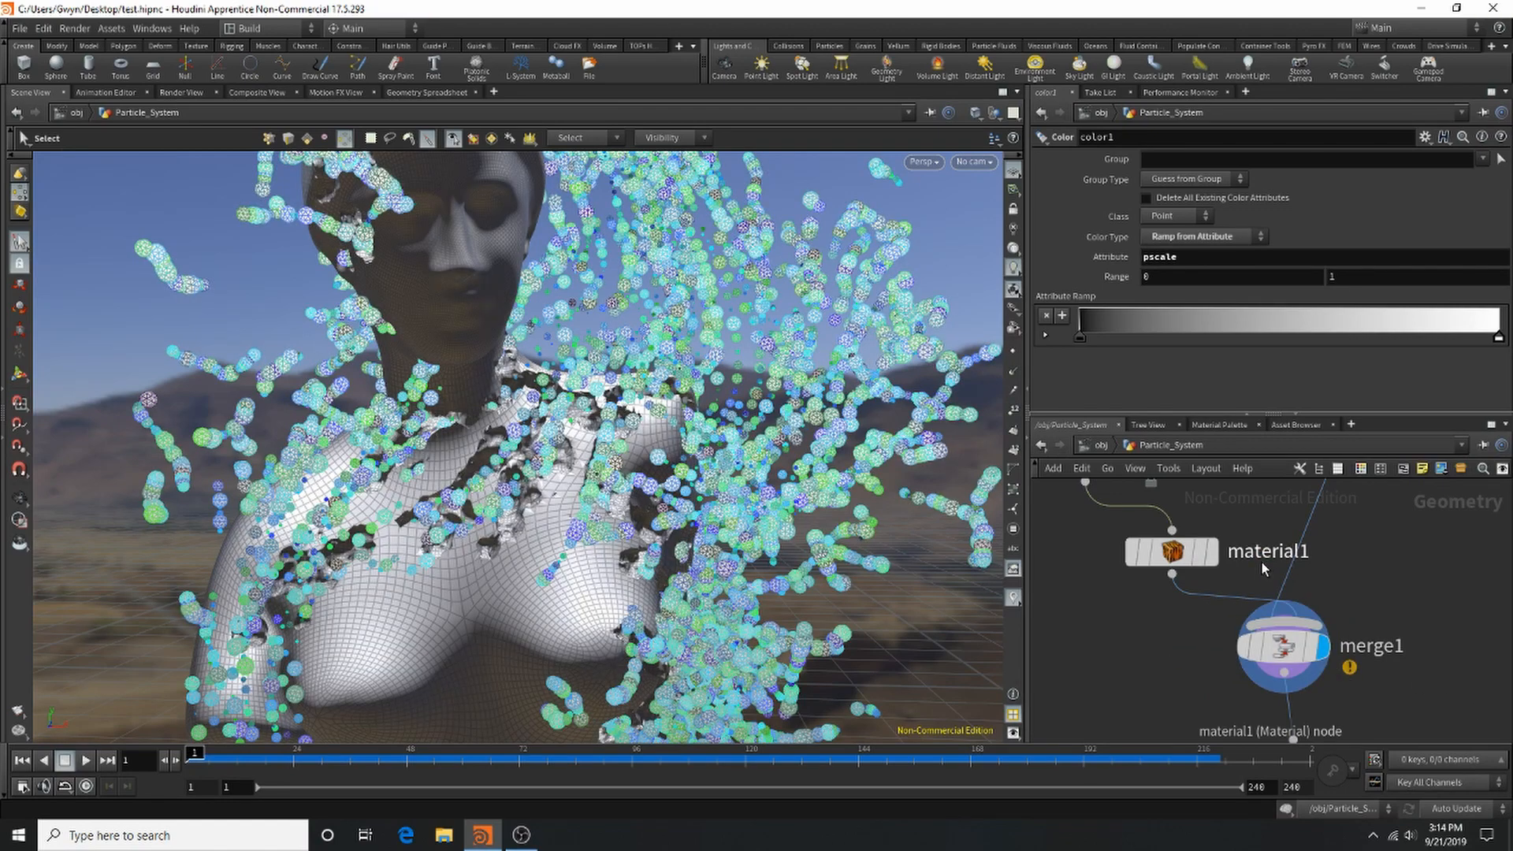
{"action": "scroll", "coordinate": [1253, 609], "scroll_direction": "down", "scroll_amount": 3}
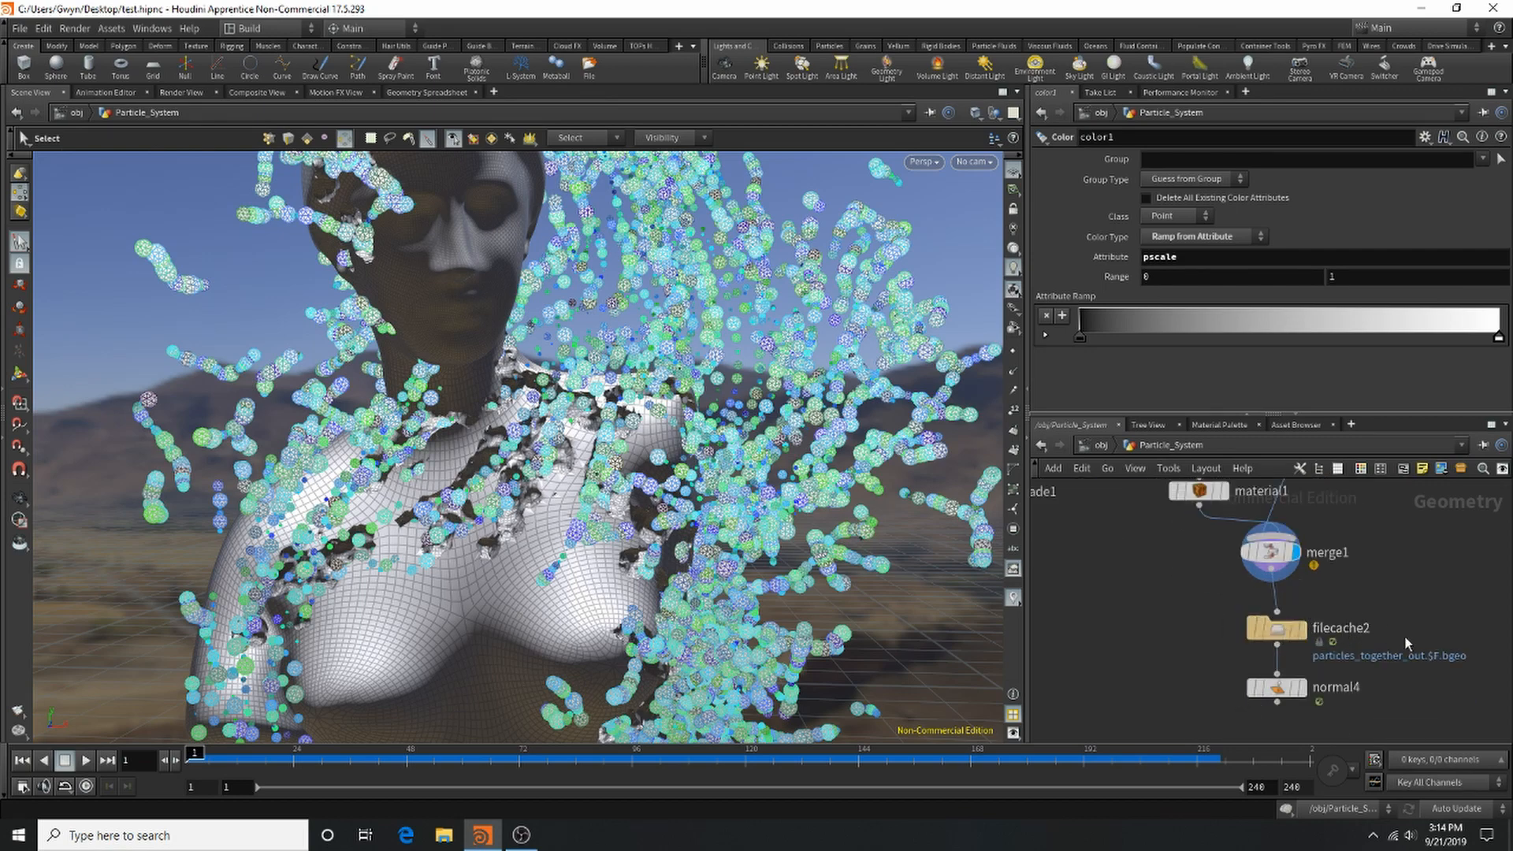
{"action": "left_click_drag", "start_coordinate": [1273, 631], "coordinate": [1397, 637]}
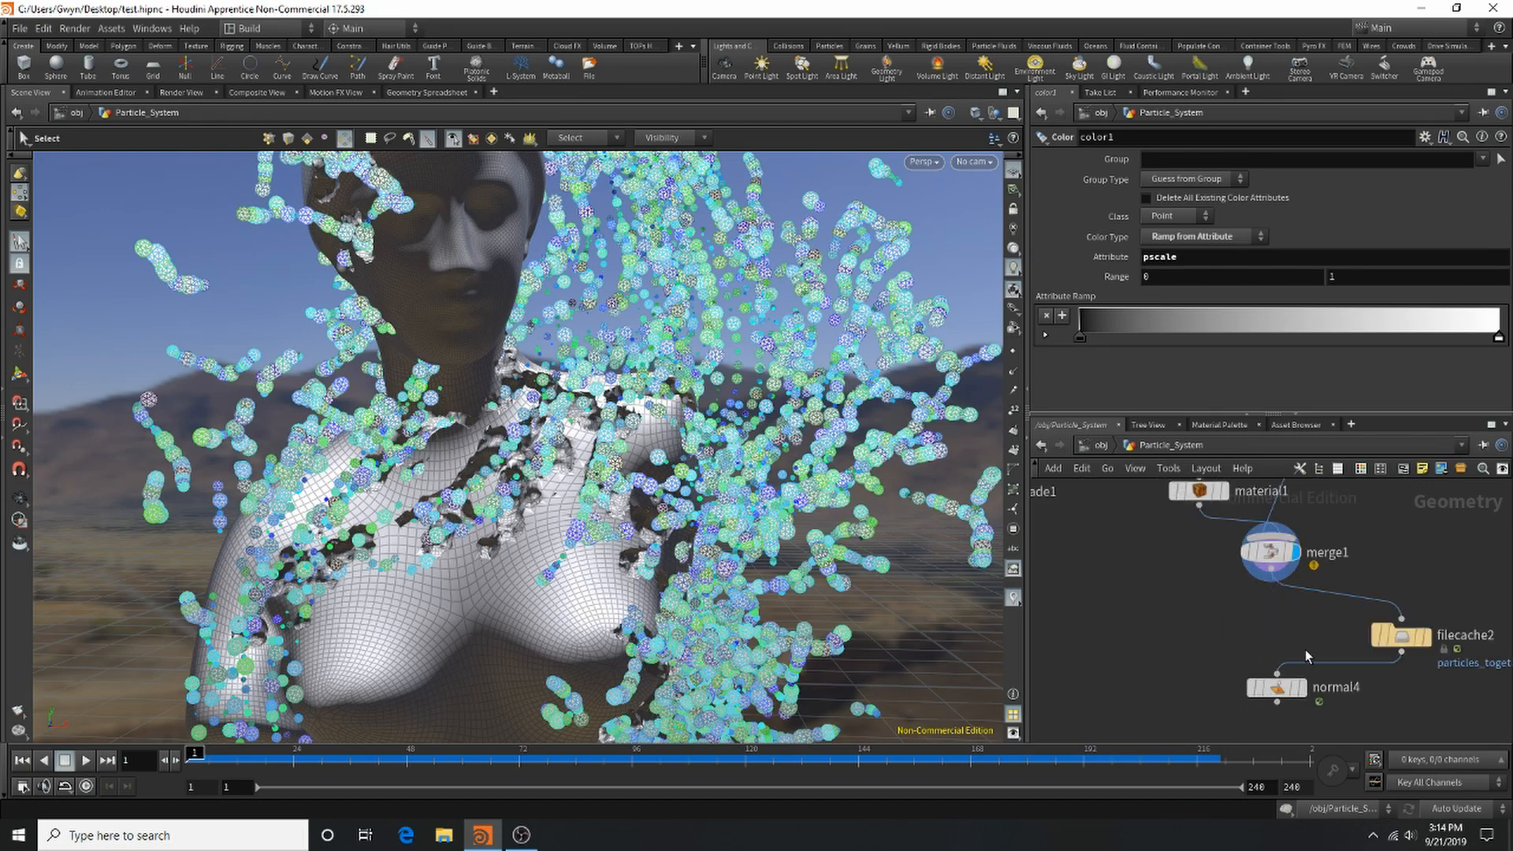
{"action": "left_click_drag", "start_coordinate": [1269, 576], "coordinate": [1277, 679]}
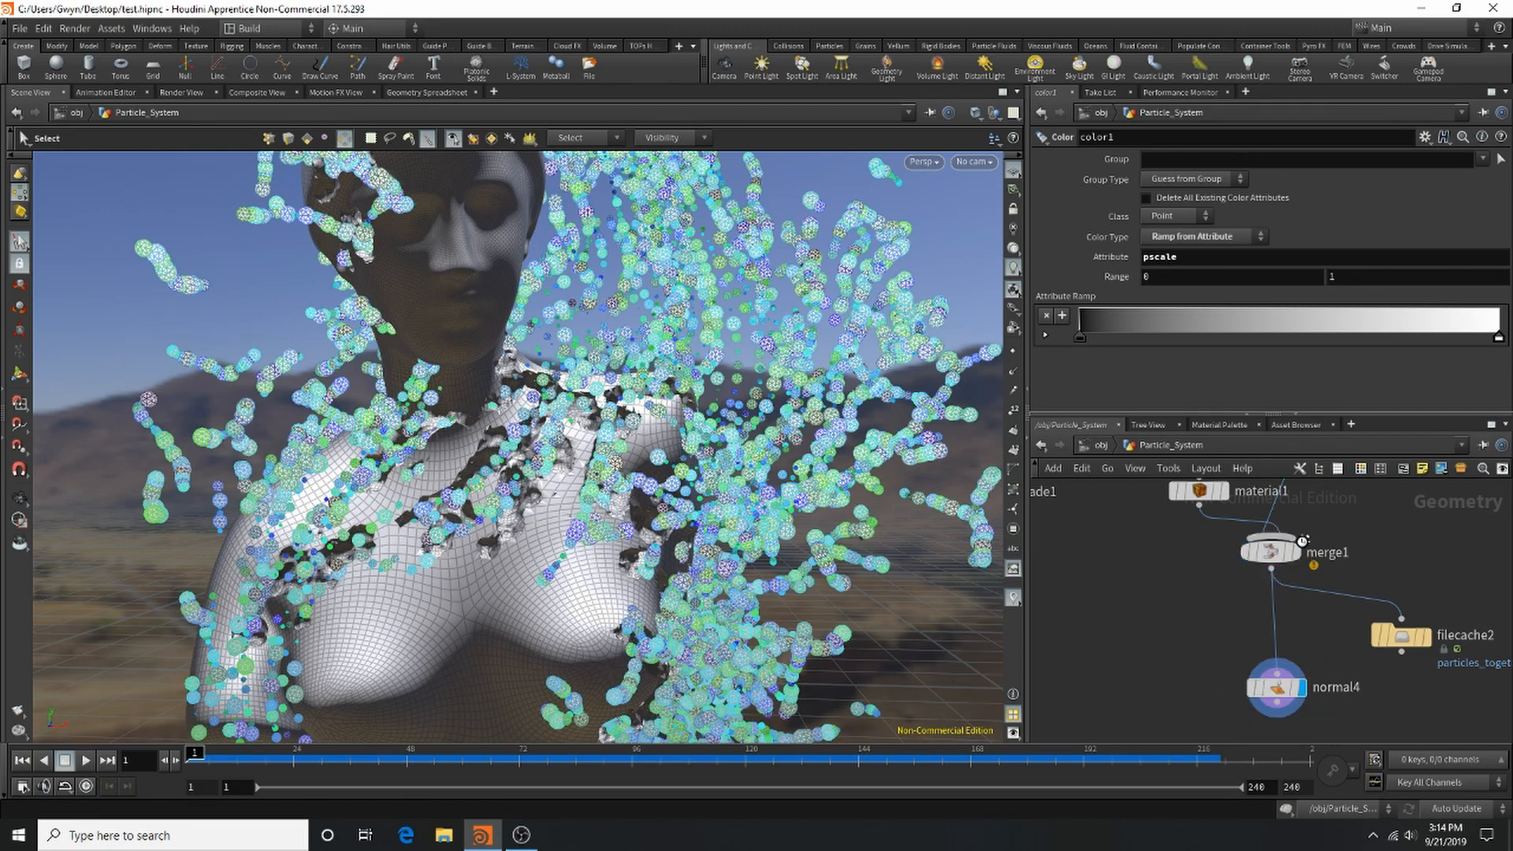
Save the scene and run another test render from the object level.
{"action": "left_click", "coordinate": [20, 28]}
{"action": "left_click", "coordinate": [31, 106]}
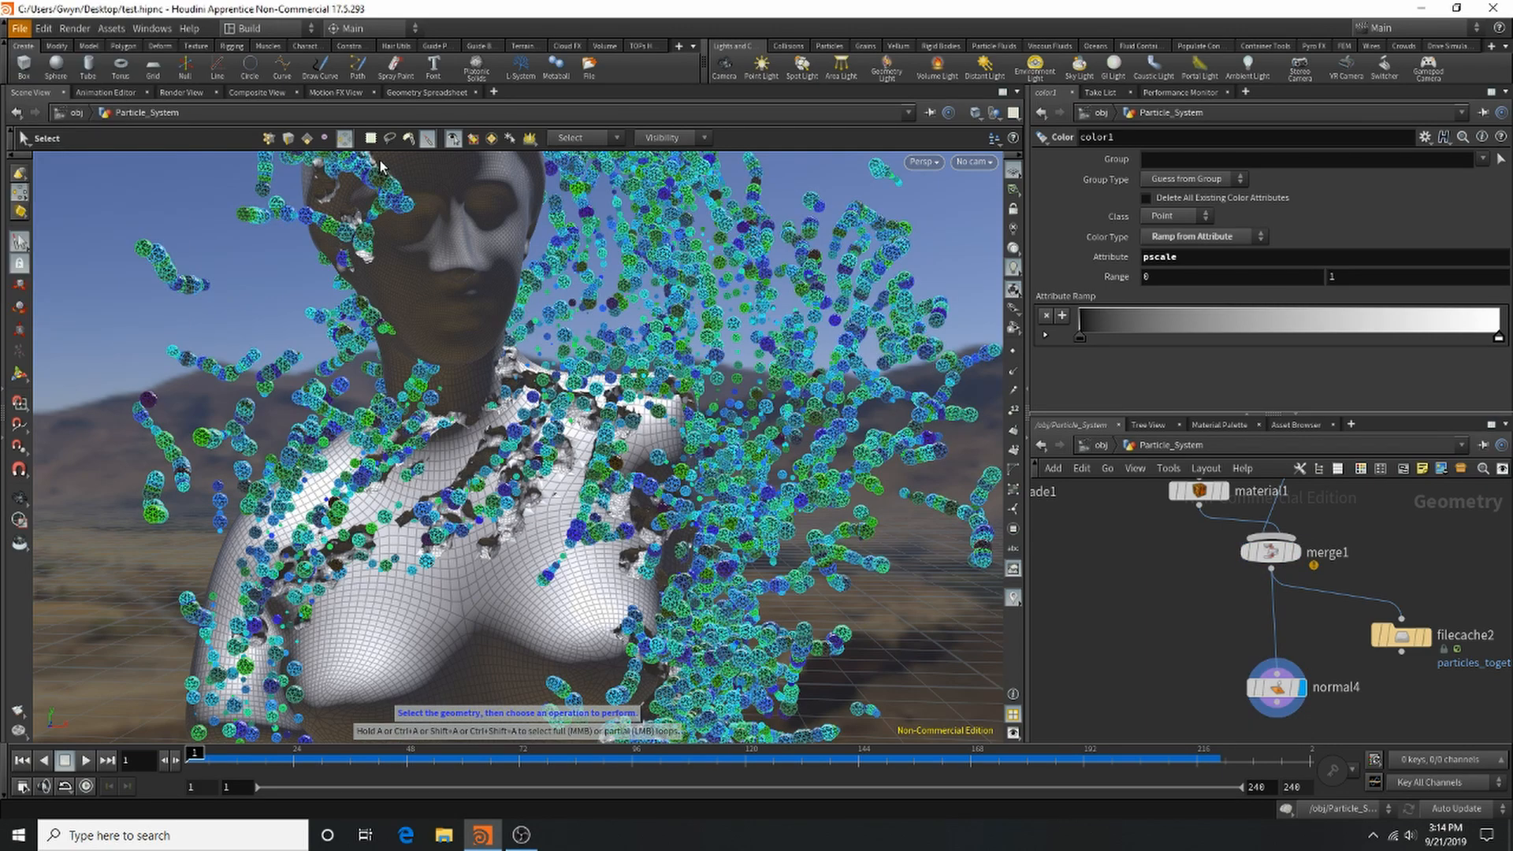
{"action": "left_click", "coordinate": [172, 93]}
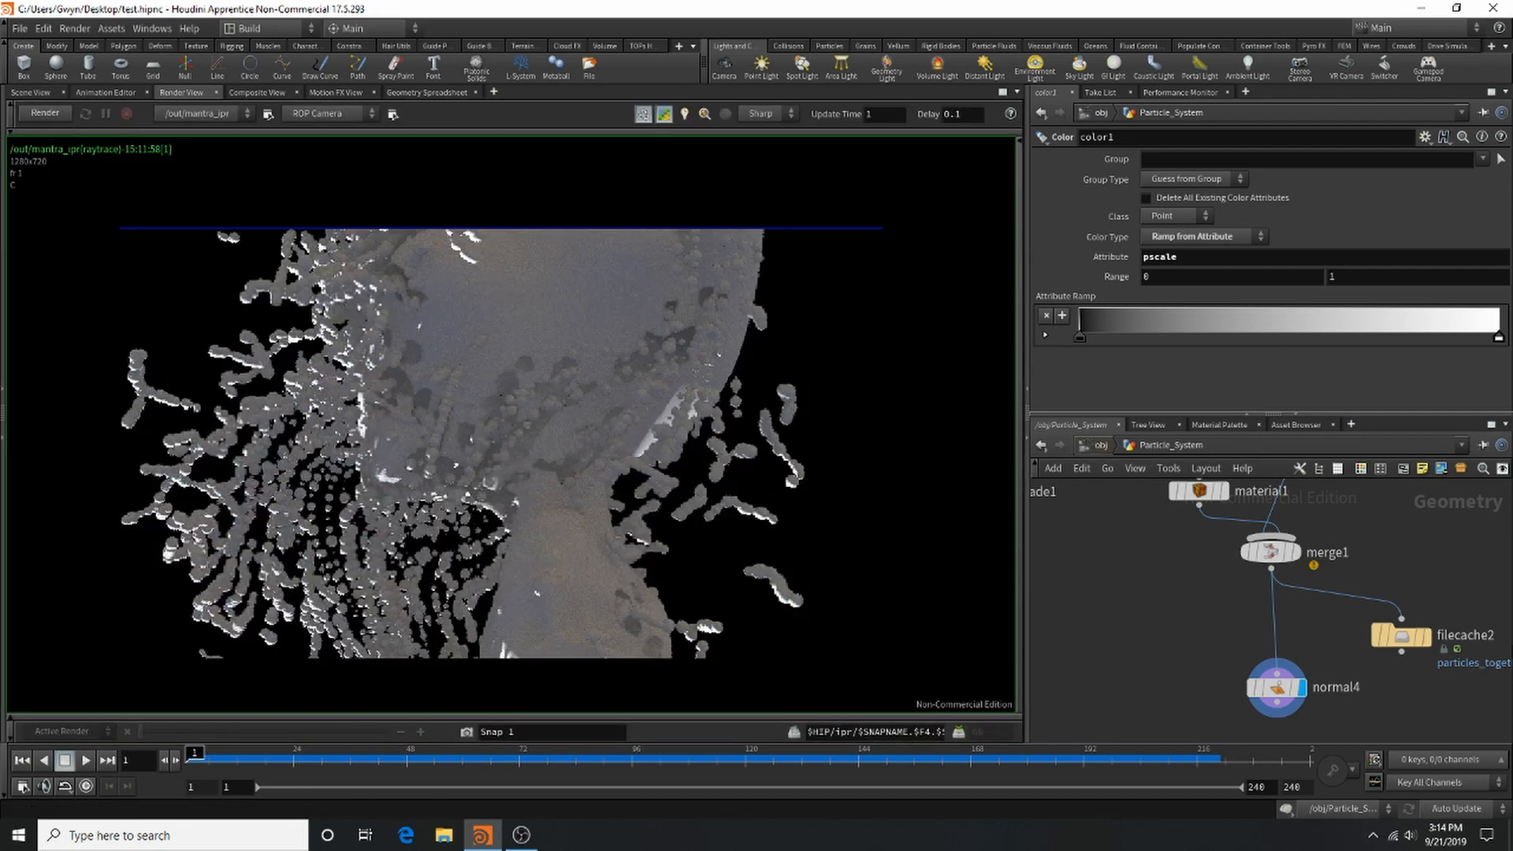
{"action": "key", "text": "u"}
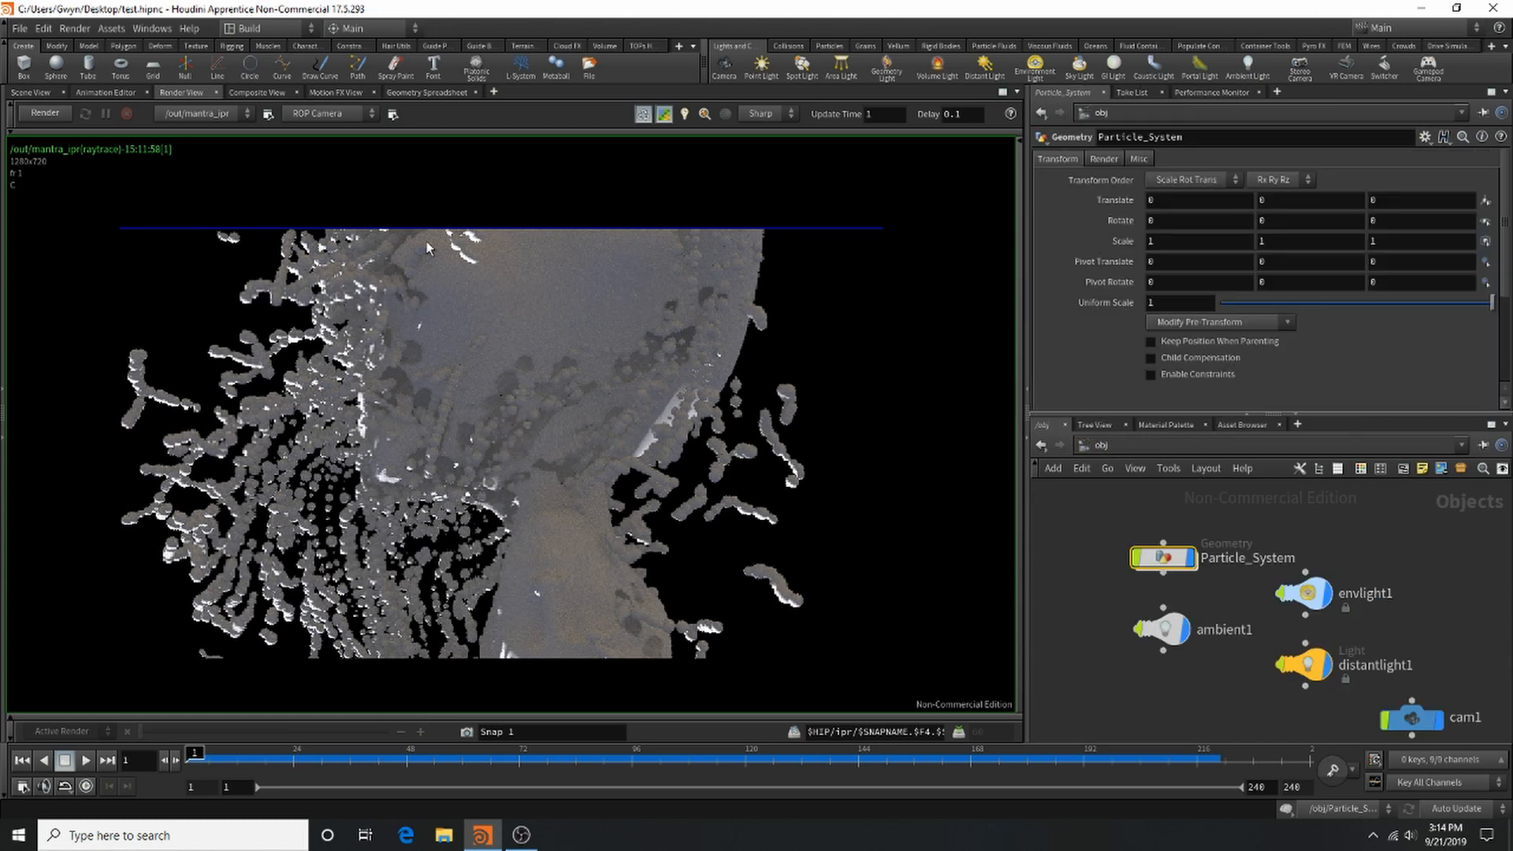
{"action": "left_click", "coordinate": [41, 113]}
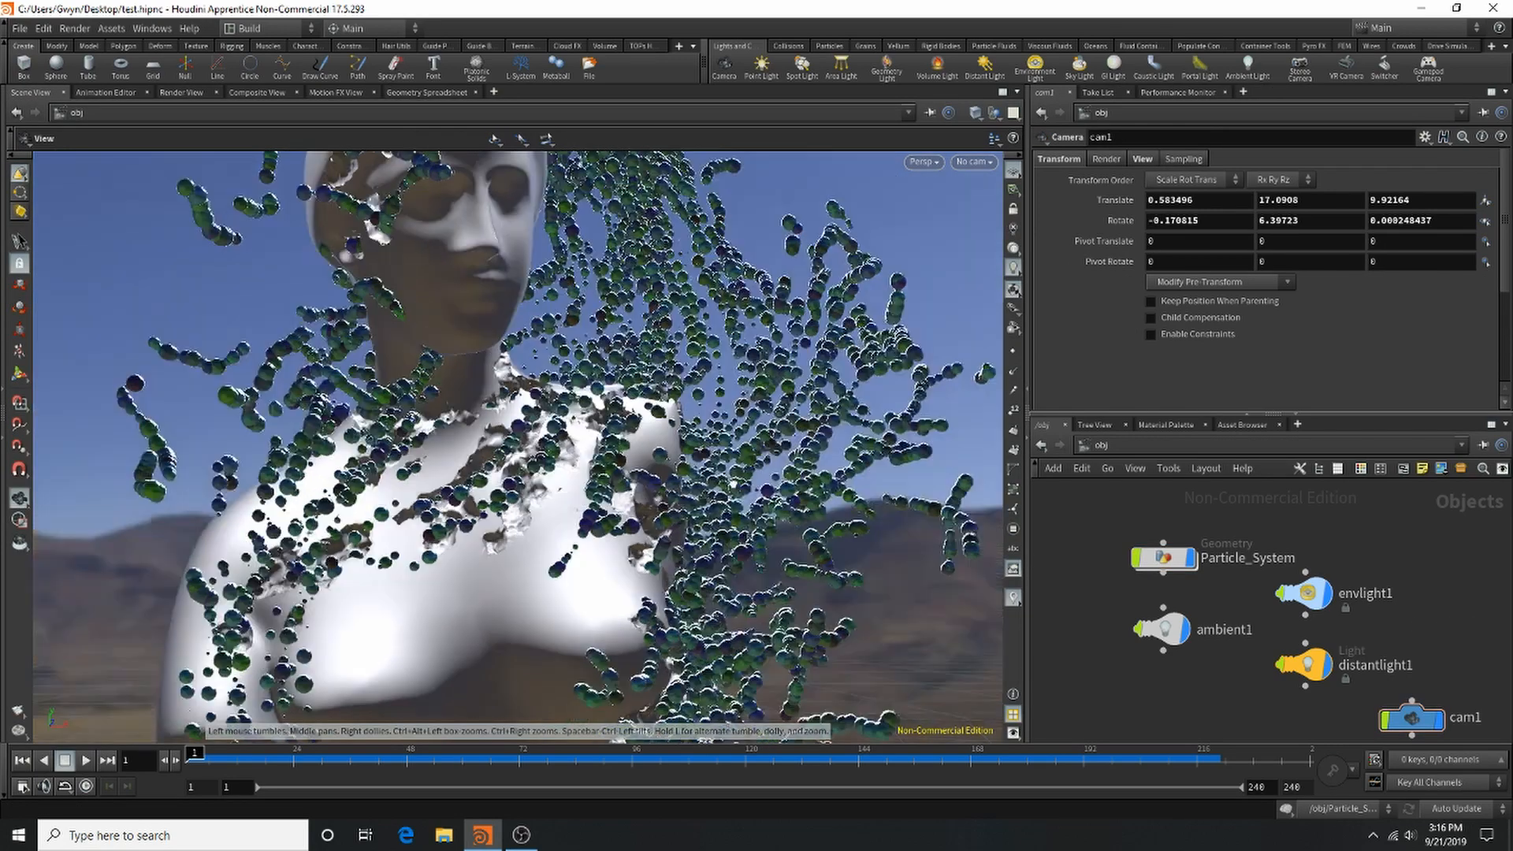
Add a second distant light beside the statue's head, on the side its face is turned toward.
{"action": "left_click_drag", "start_coordinate": [512, 473], "coordinate": [534, 413]}
{"action": "left_click_drag", "start_coordinate": [732, 386], "coordinate": [637, 468]}
{"action": "middle_click_drag", "start_coordinate": [637, 468], "coordinate": [680, 351]}
{"action": "right_click_drag", "start_coordinate": [680, 351], "coordinate": [619, 492]}
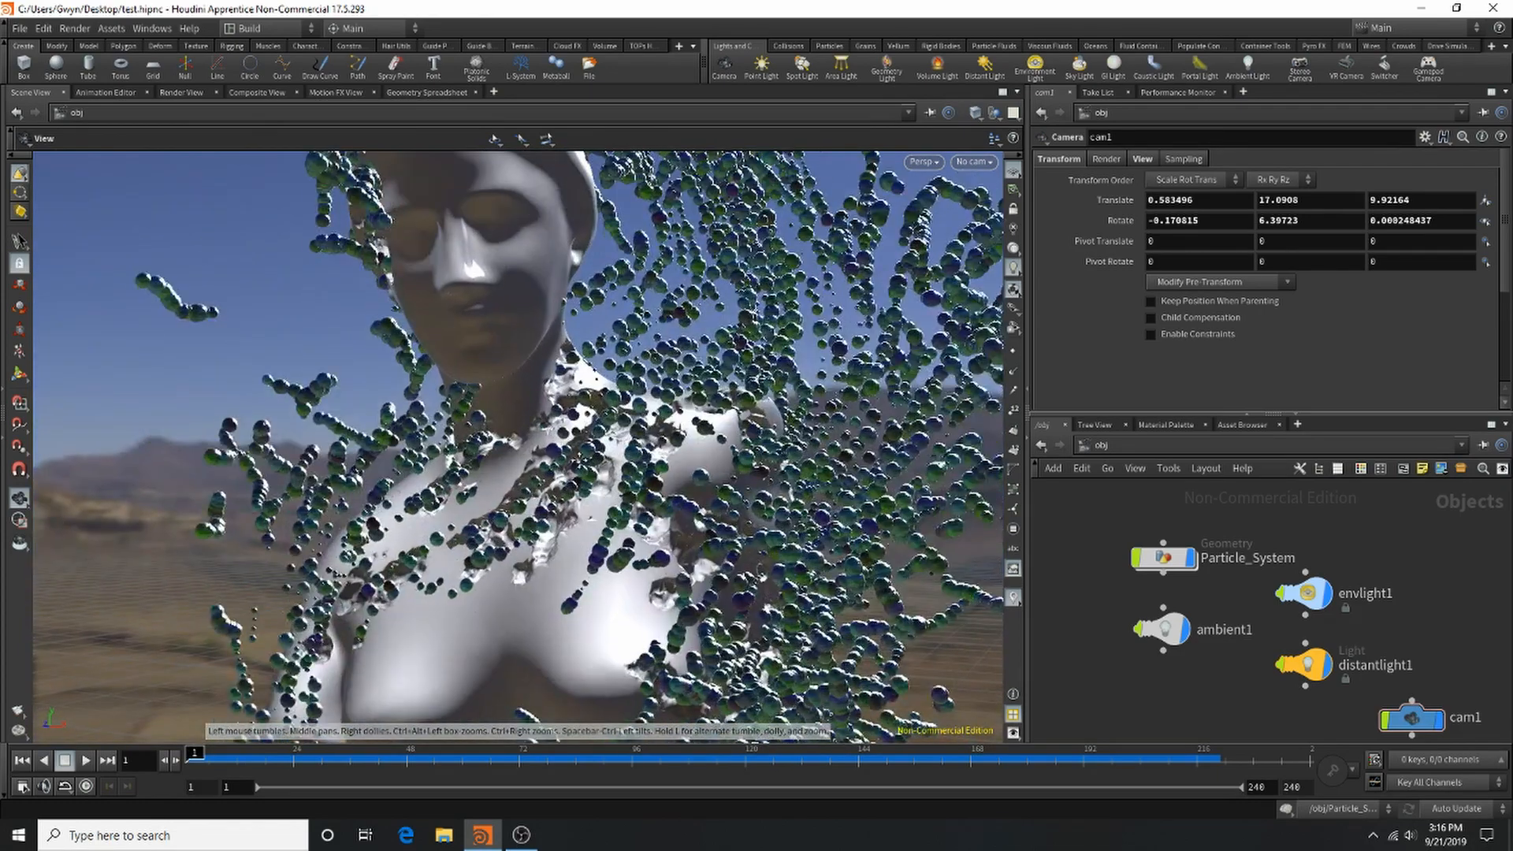
{"action": "middle_click_drag", "start_coordinate": [579, 460], "coordinate": [533, 468]}
{"action": "left_click_drag", "start_coordinate": [709, 495], "coordinate": [663, 505]}
{"action": "middle_click_drag", "start_coordinate": [587, 443], "coordinate": [588, 529]}
{"action": "scroll", "coordinate": [697, 446], "scroll_direction": "up", "scroll_amount": 3}
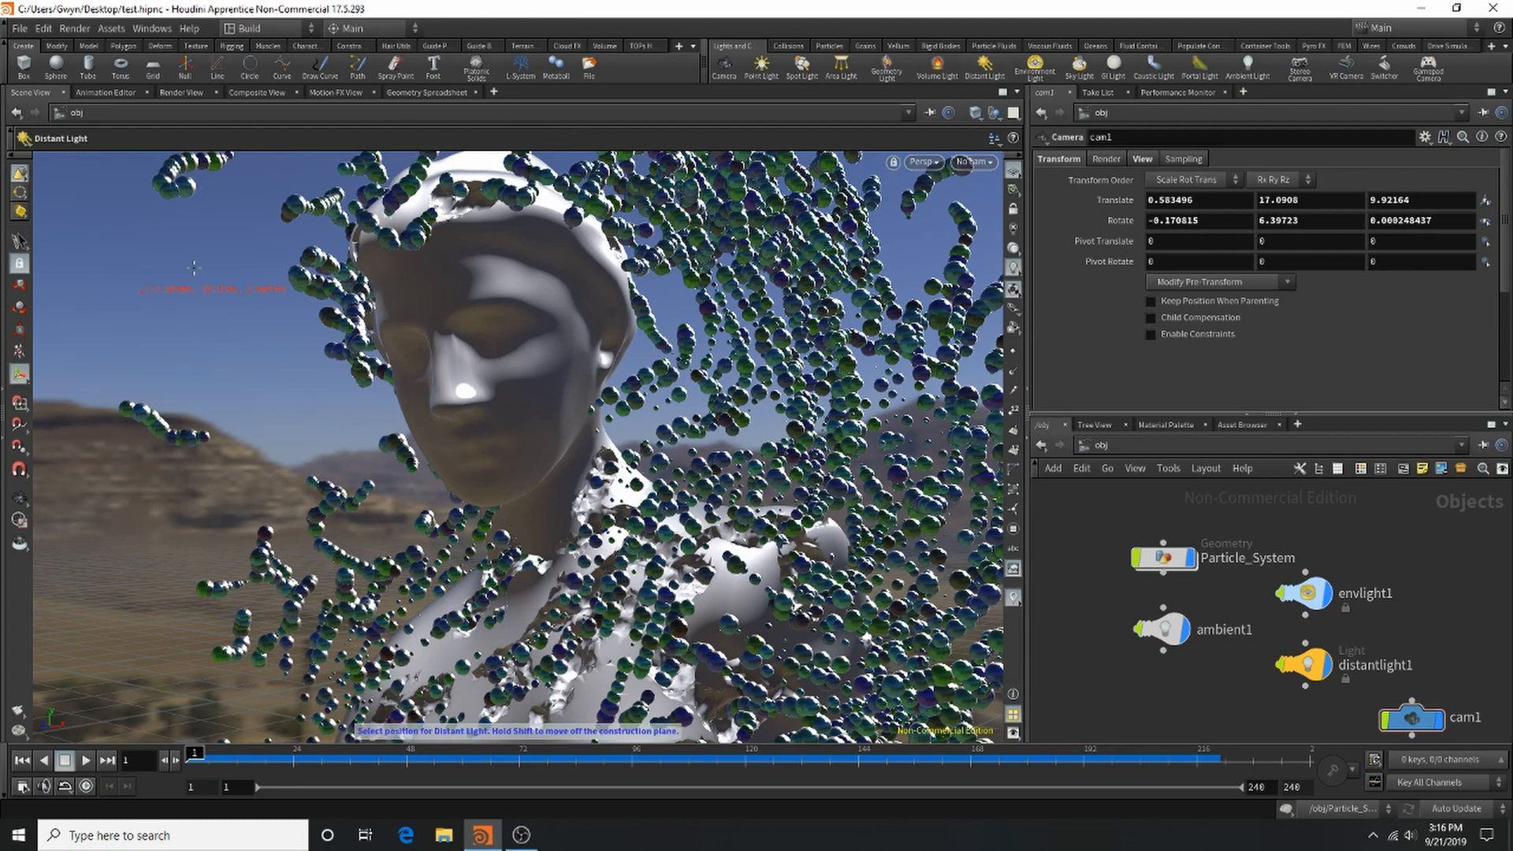
{"action": "left_click", "coordinate": [171, 290]}
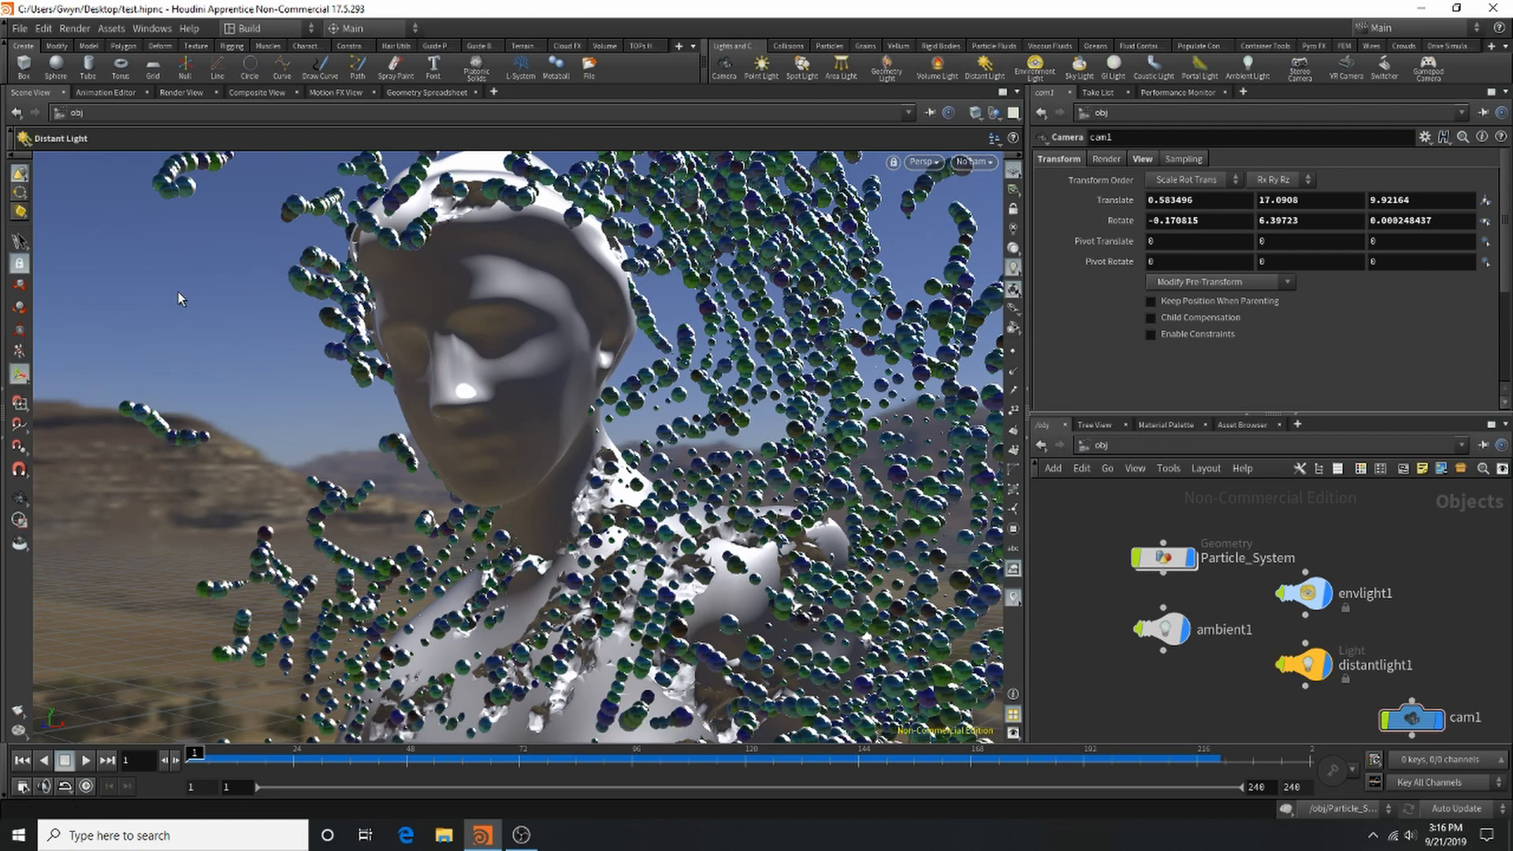
{"action": "left_click", "coordinate": [178, 292]}
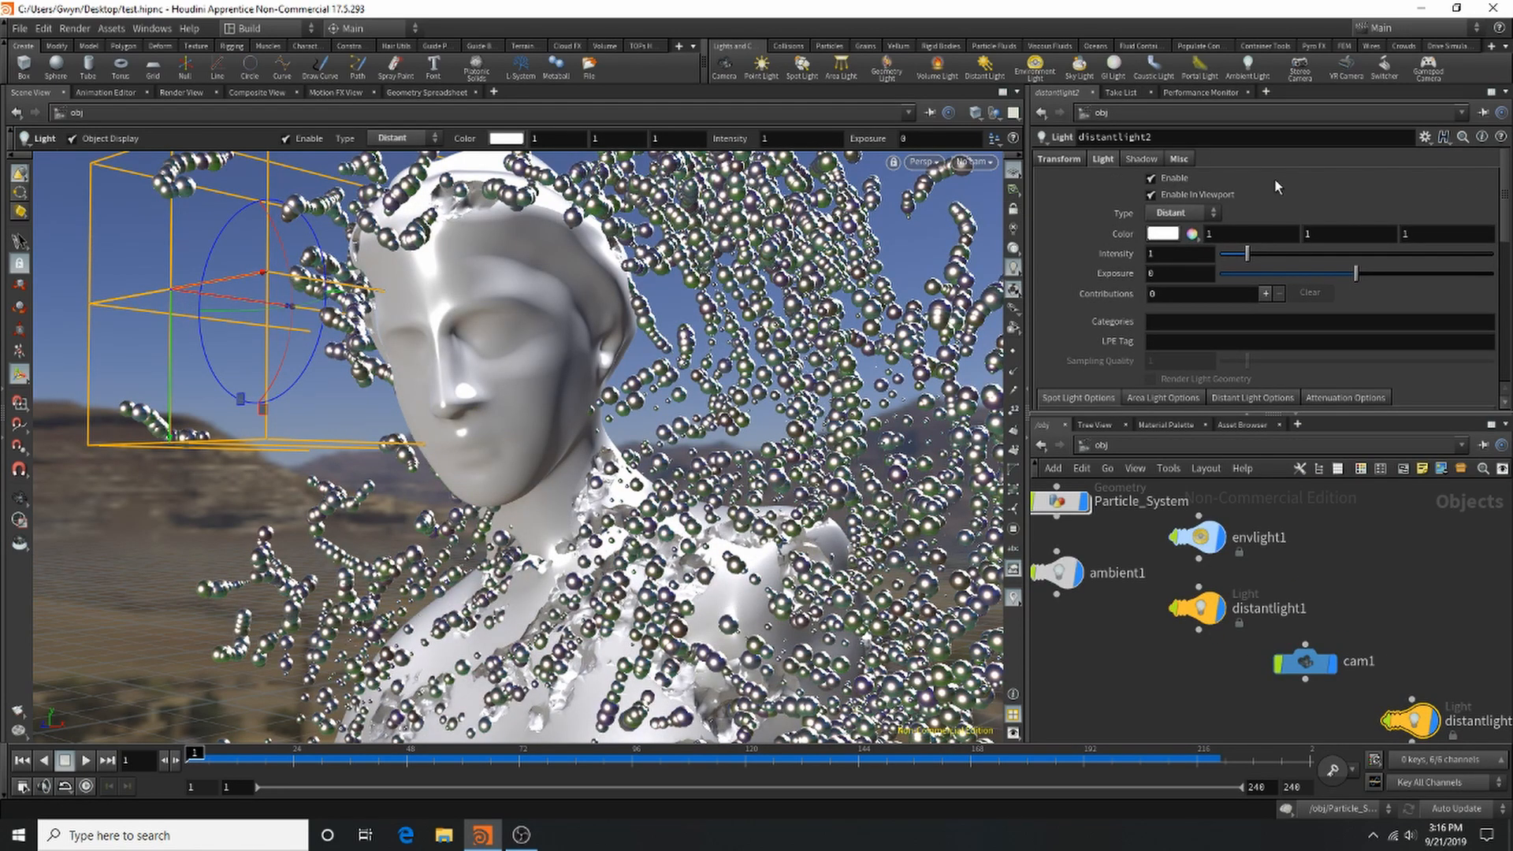
Set distantlight2's intensity to 0.23 and tint it pale cyan with a red value of 0.796.
{"action": "left_click_drag", "start_coordinate": [1242, 263], "coordinate": [1217, 276]}
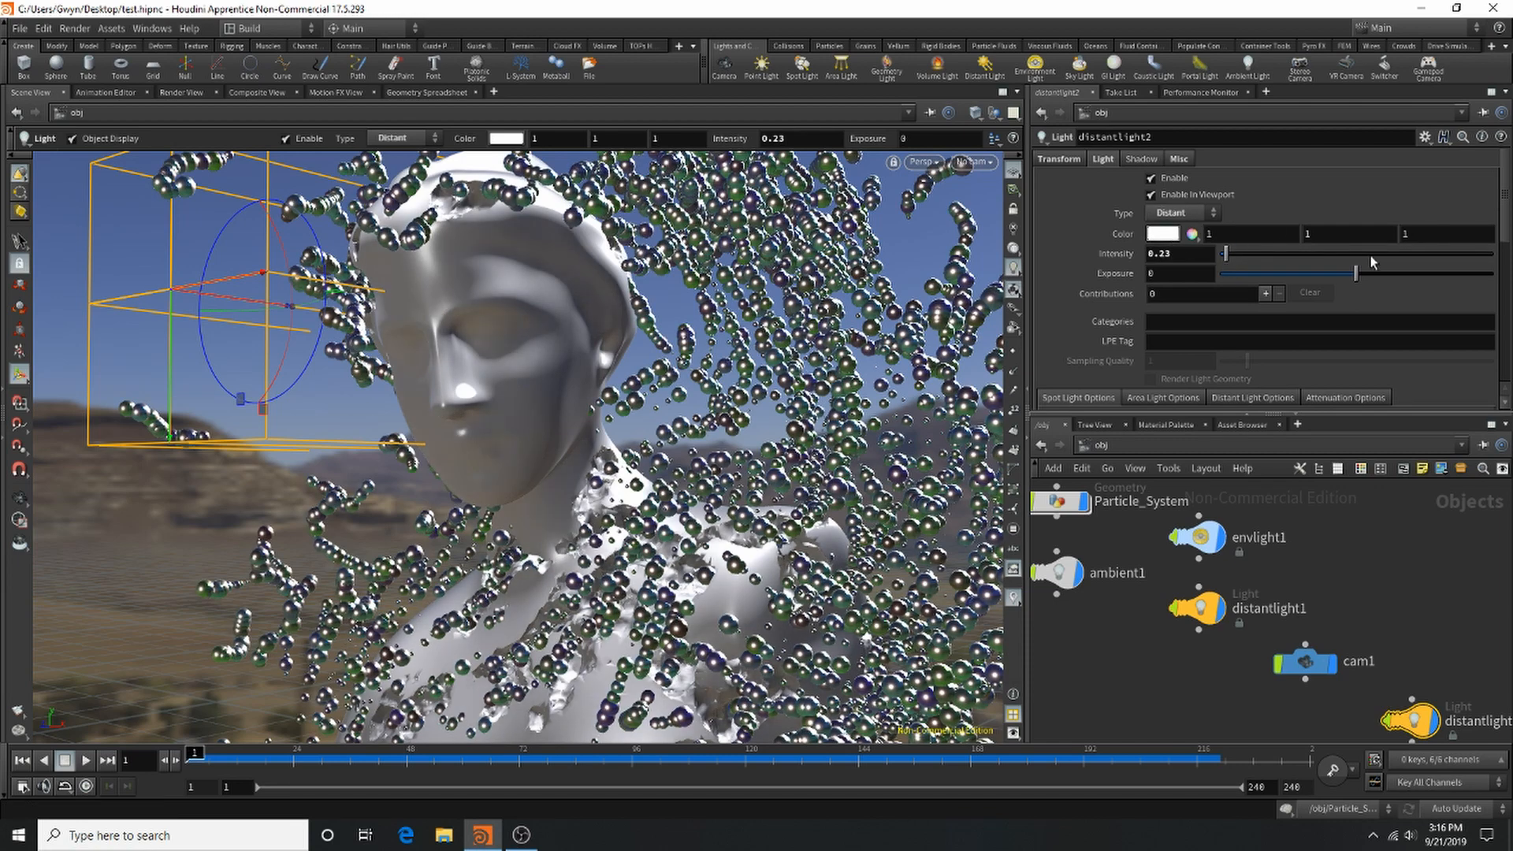
{"action": "left_click", "coordinate": [1162, 234]}
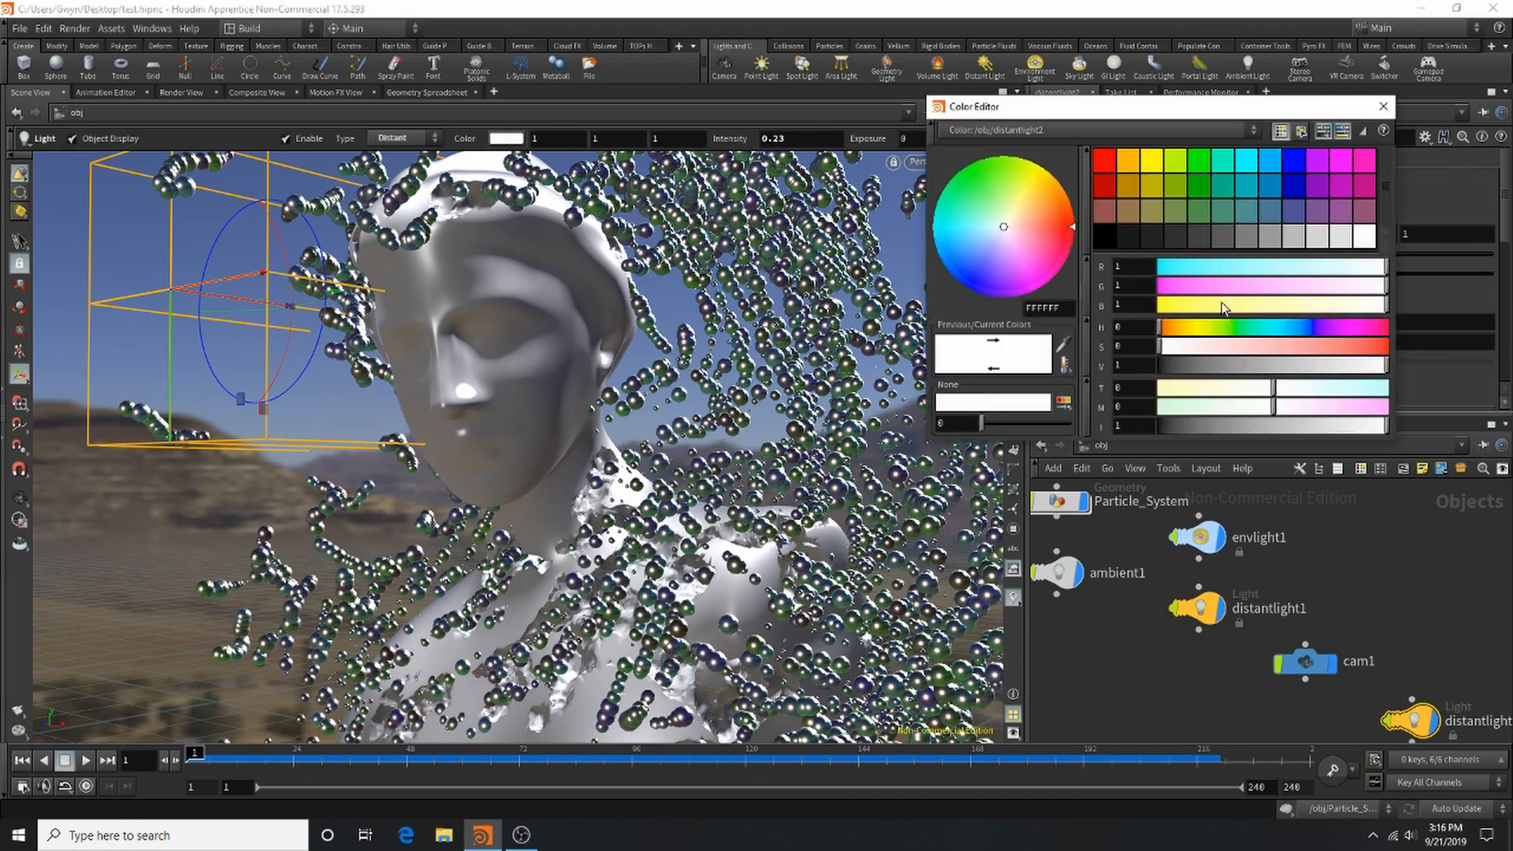
{"action": "left_click_drag", "start_coordinate": [1330, 269], "coordinate": [1340, 266]}
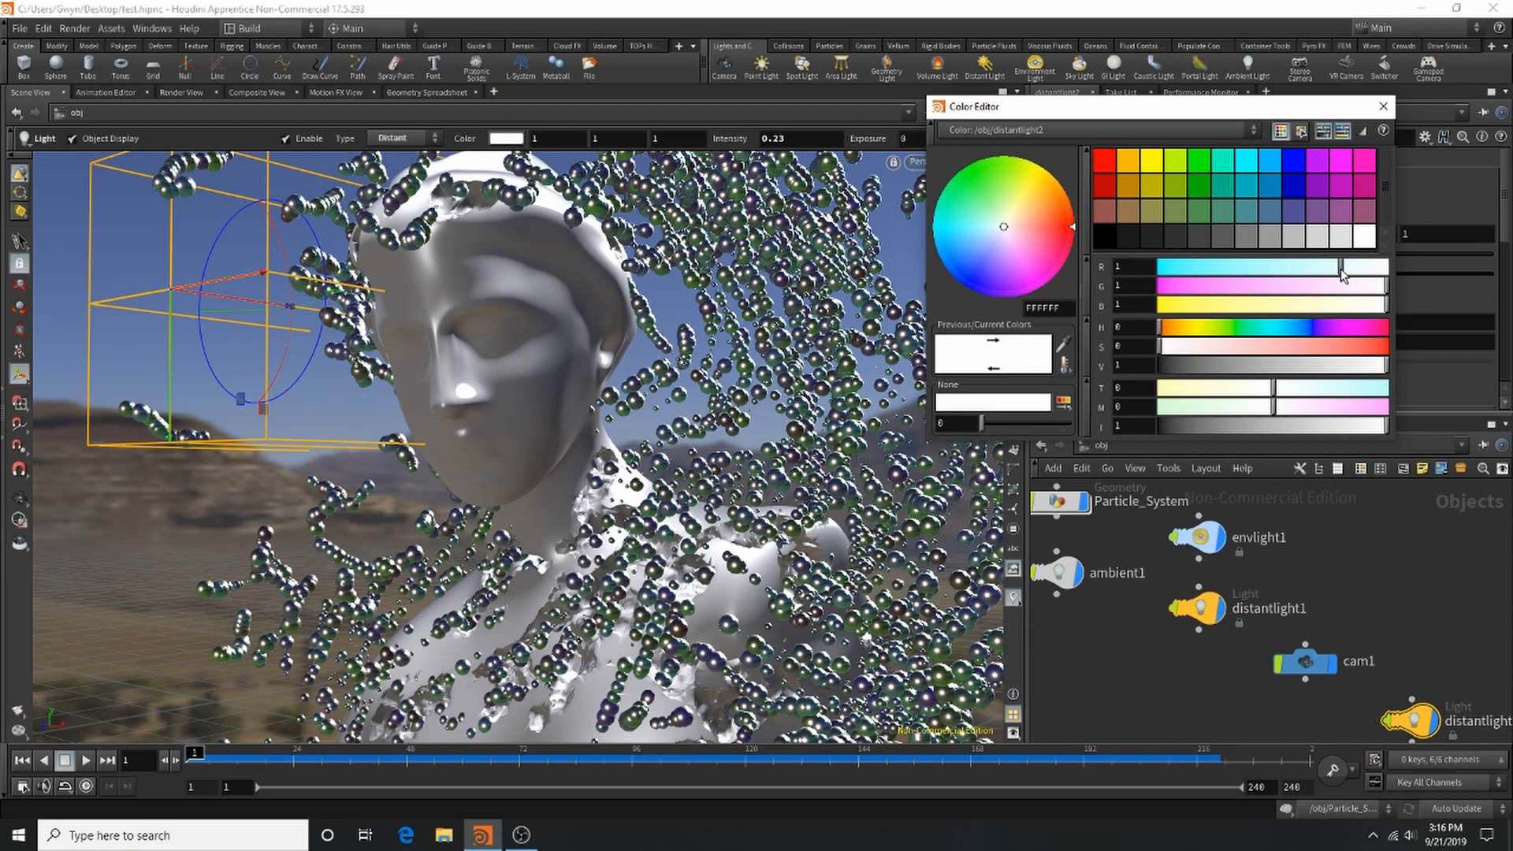
{"action": "left_click", "coordinate": [1383, 106]}
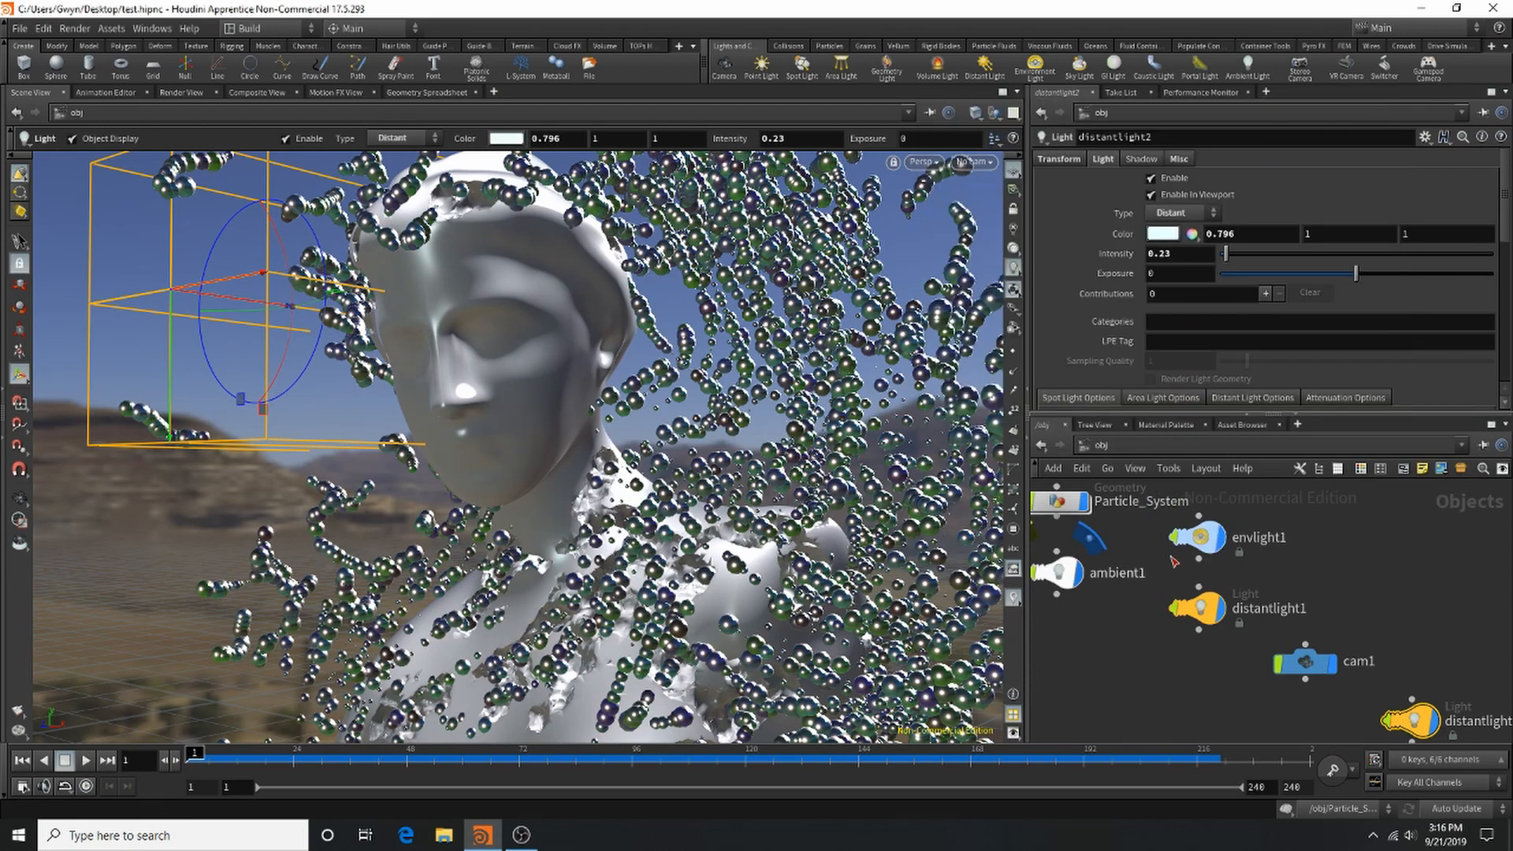
Tint distantlight1 pale yellow with a blue value of 0.858 and set its intensity to 0.61.
{"action": "left_click", "coordinate": [1198, 608]}
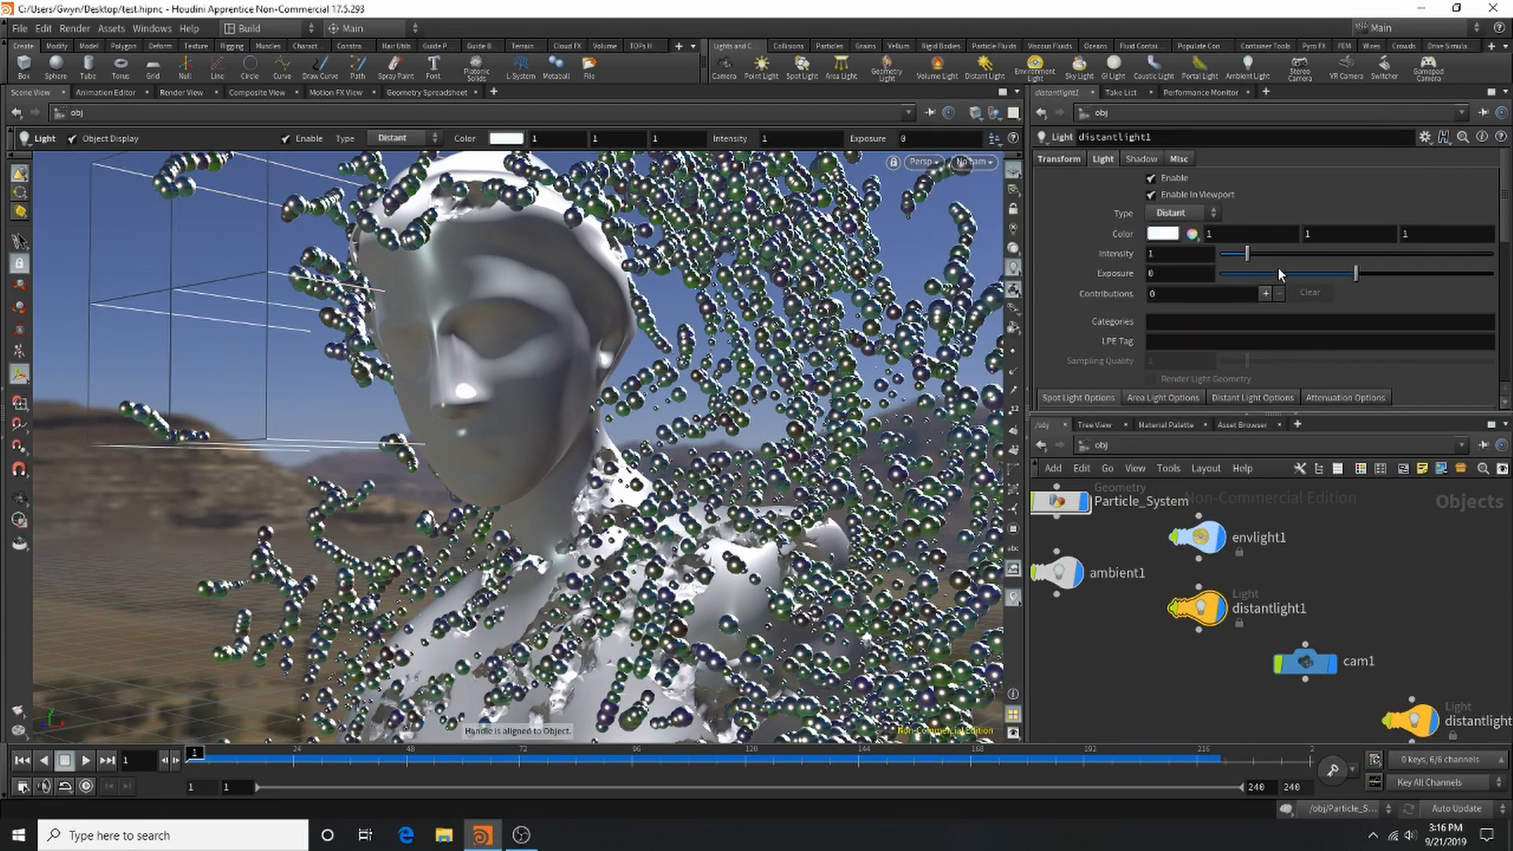
{"action": "left_click", "coordinate": [1173, 238]}
{"action": "left_click_drag", "start_coordinate": [1384, 305], "coordinate": [1356, 305]}
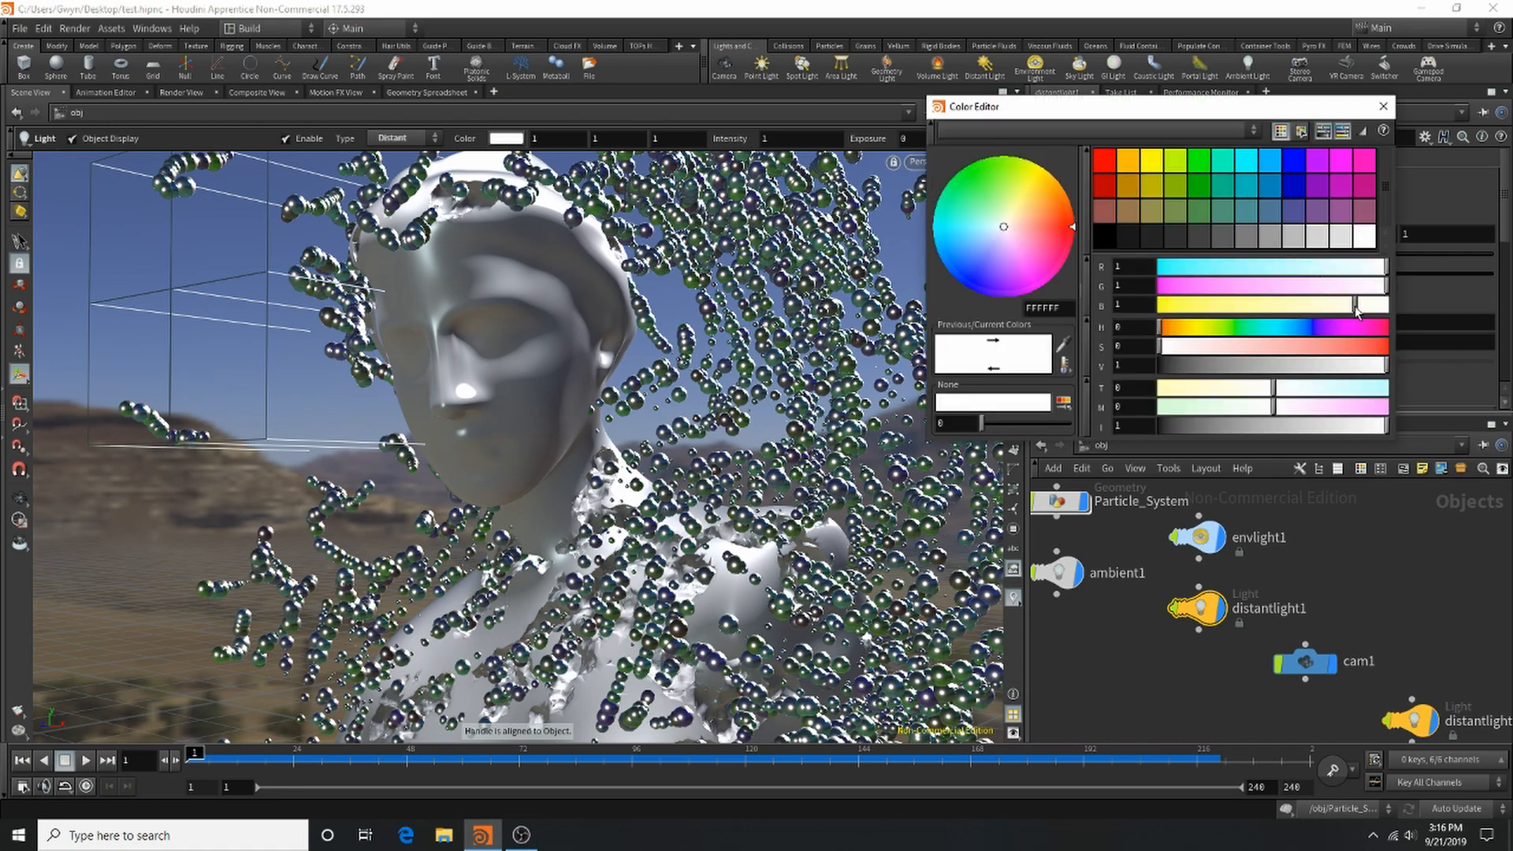
{"action": "left_click", "coordinate": [1383, 106]}
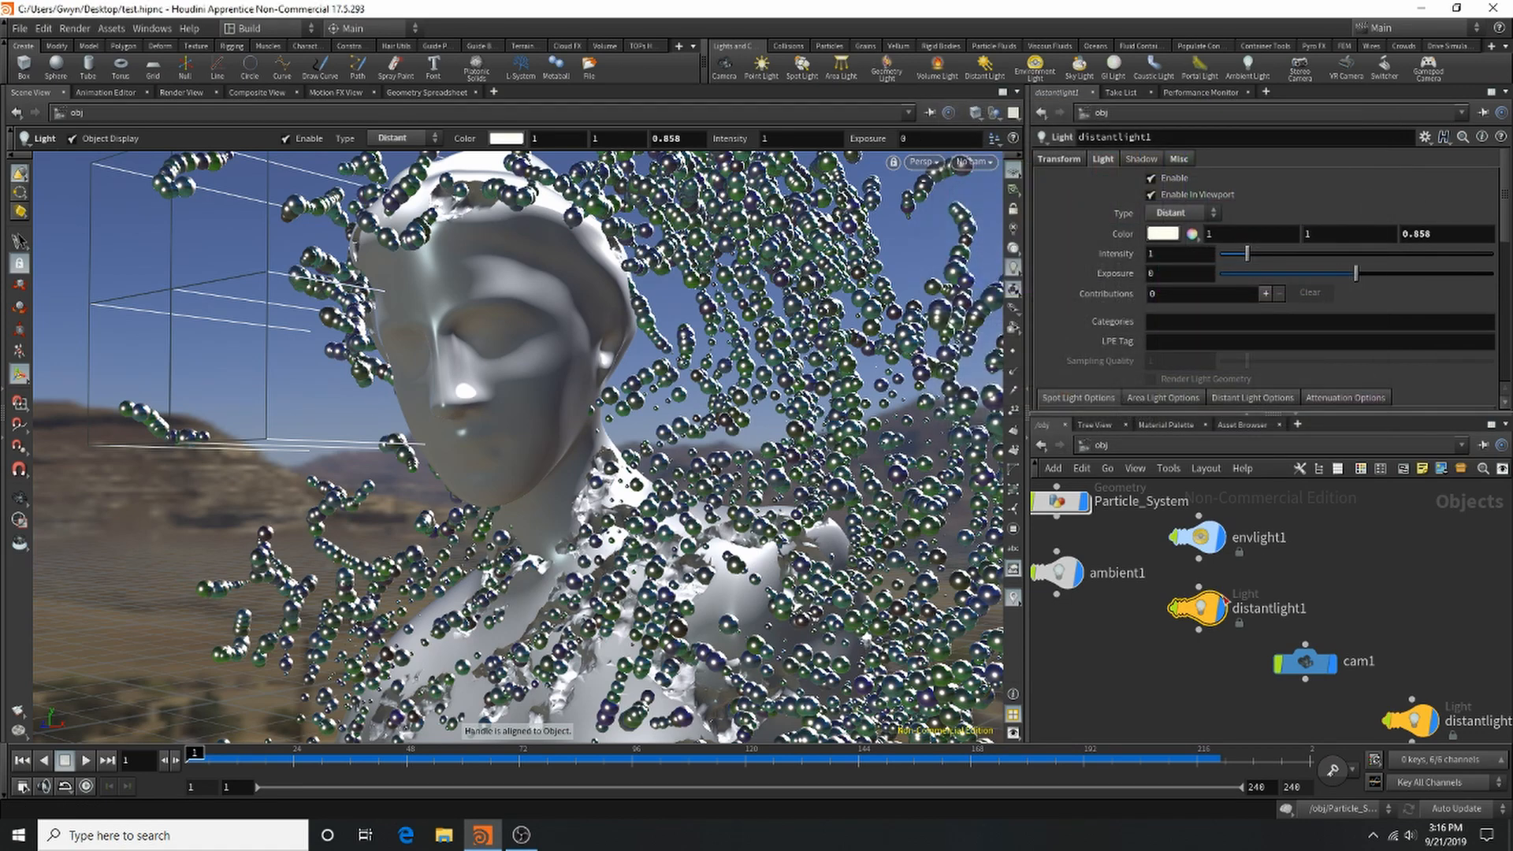
{"action": "left_click_drag", "start_coordinate": [1249, 255], "coordinate": [1238, 256]}
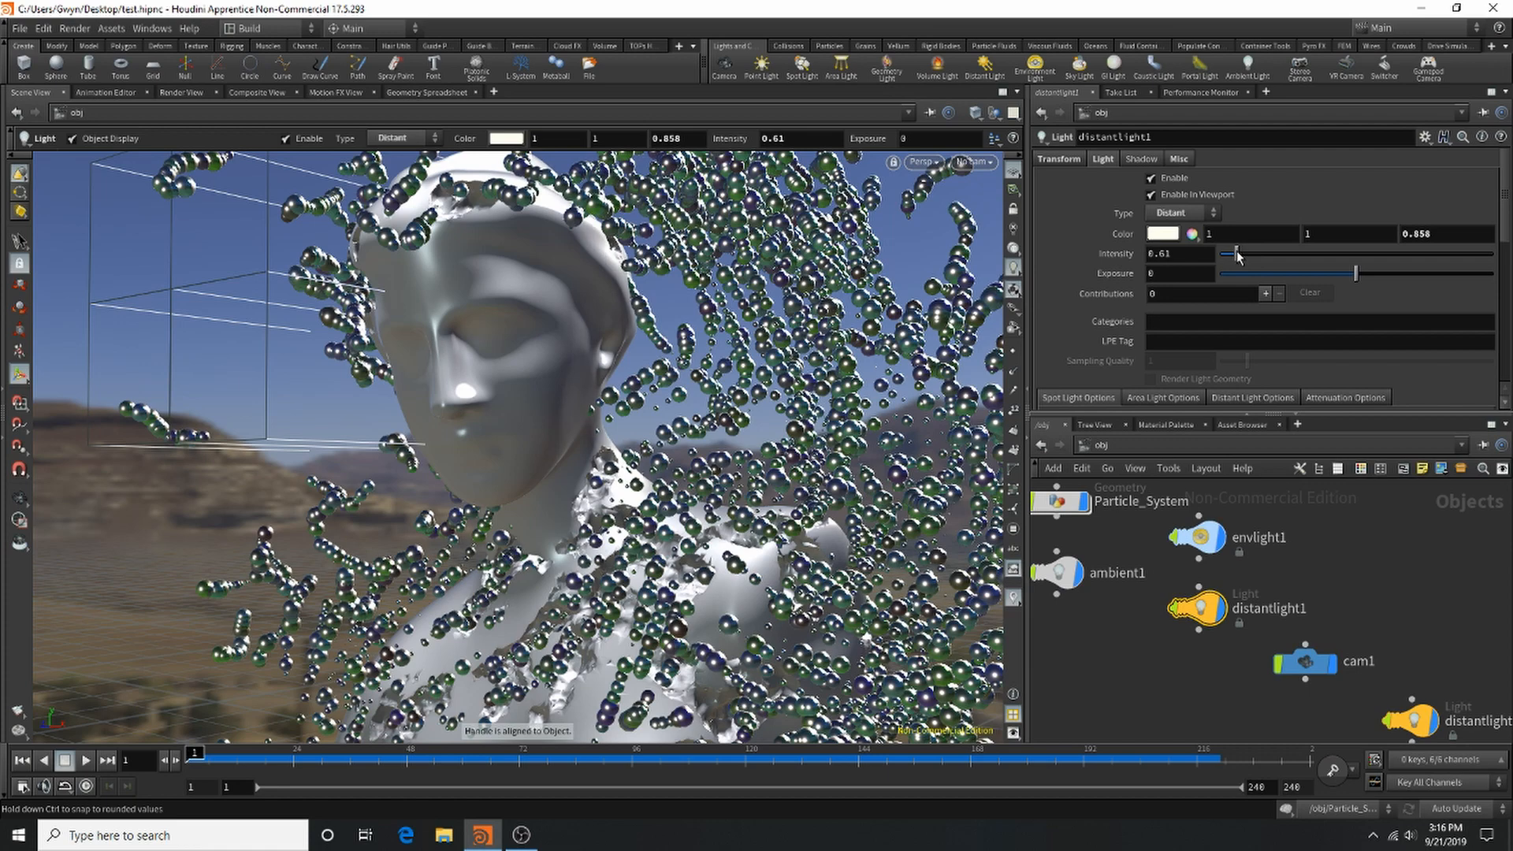
Render the relit scene in the Render View using Scene View 1 as the camera.
{"action": "left_click", "coordinate": [197, 93]}
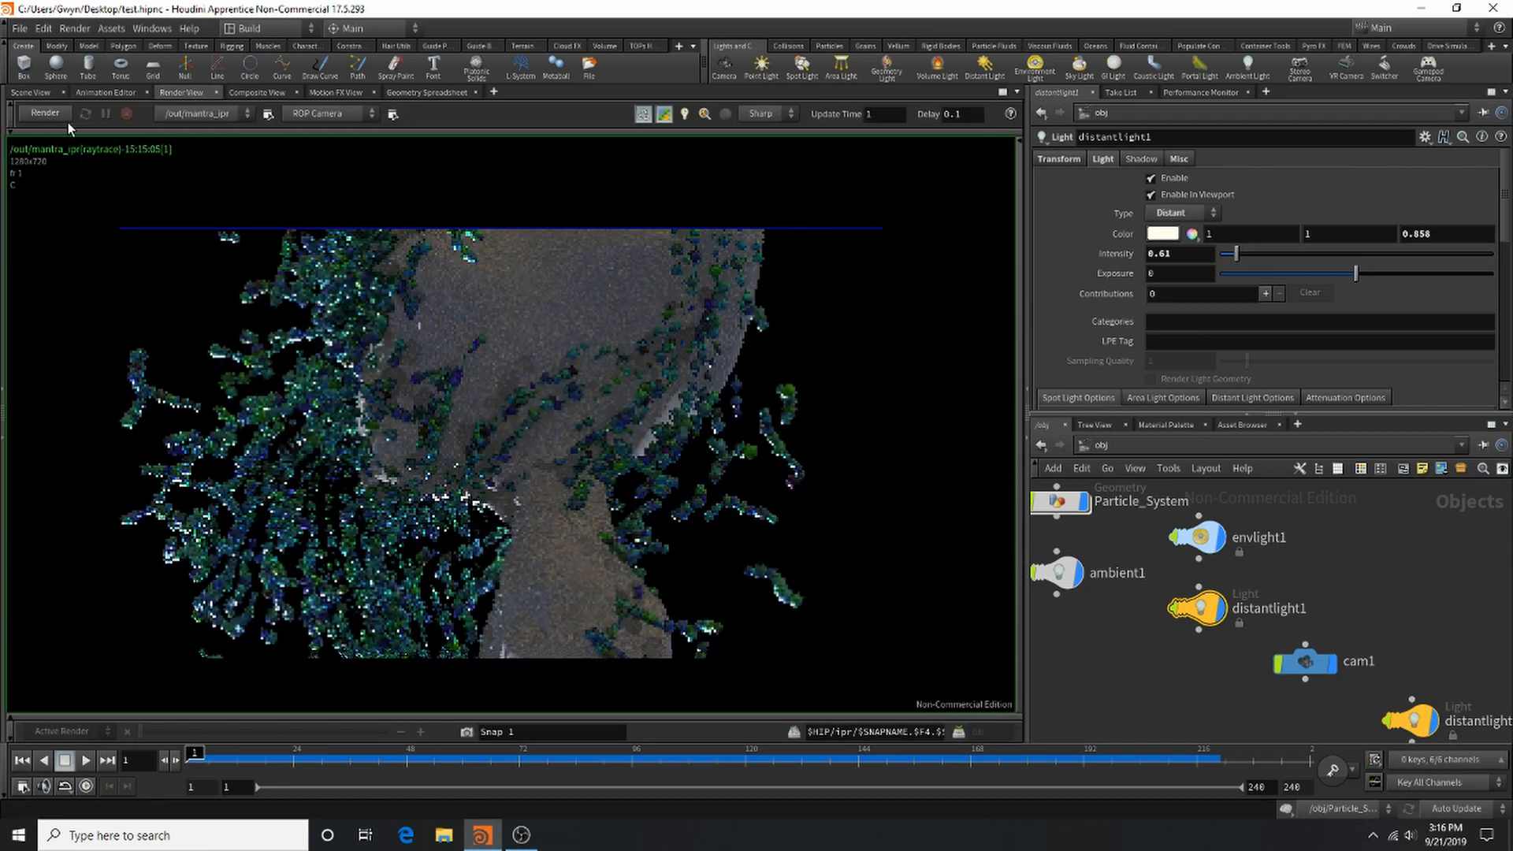
{"action": "left_click", "coordinate": [58, 117]}
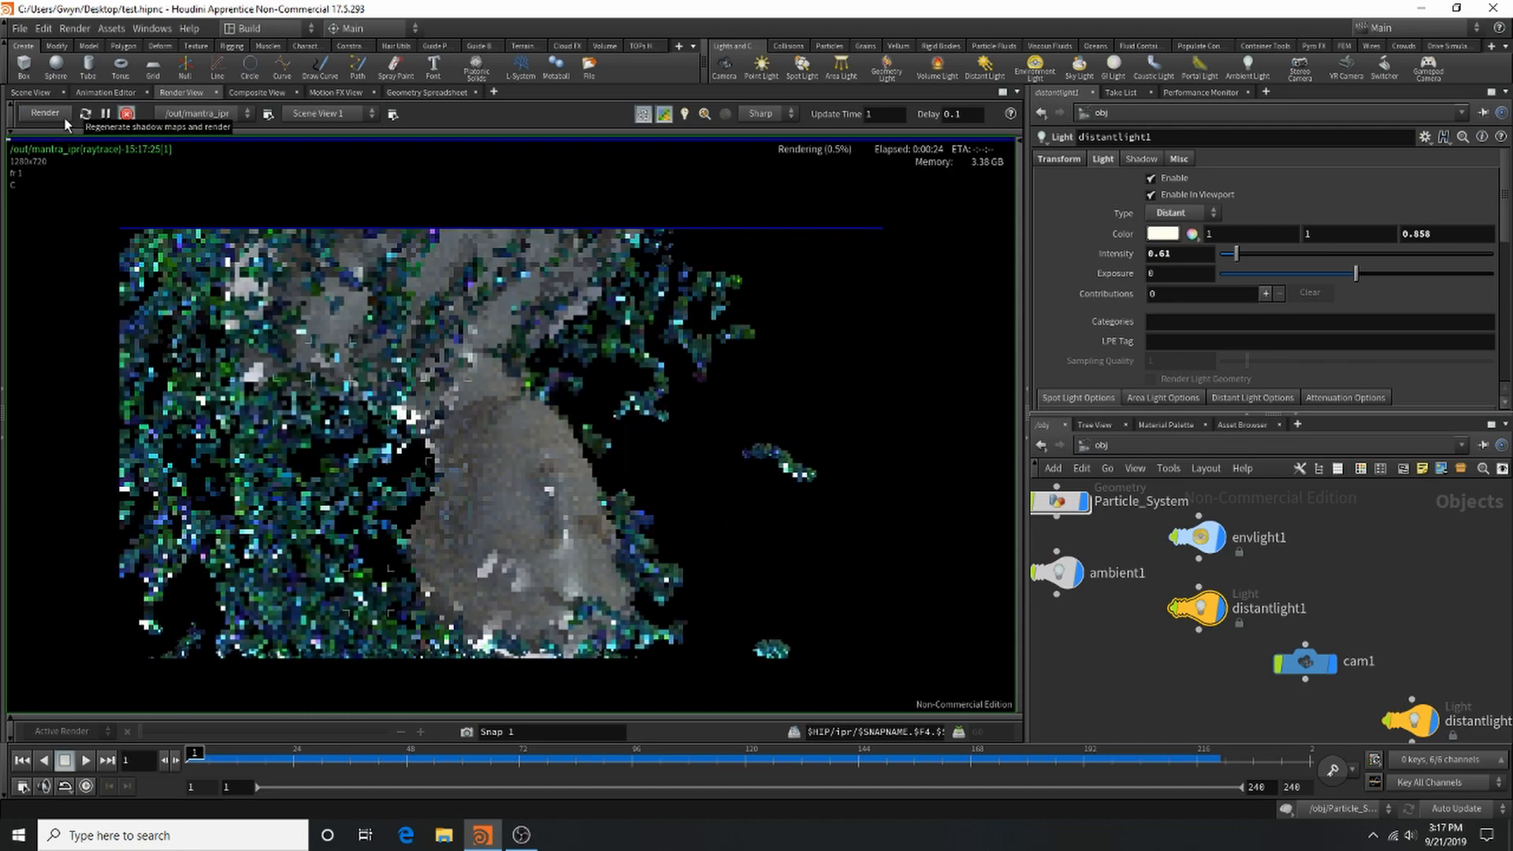